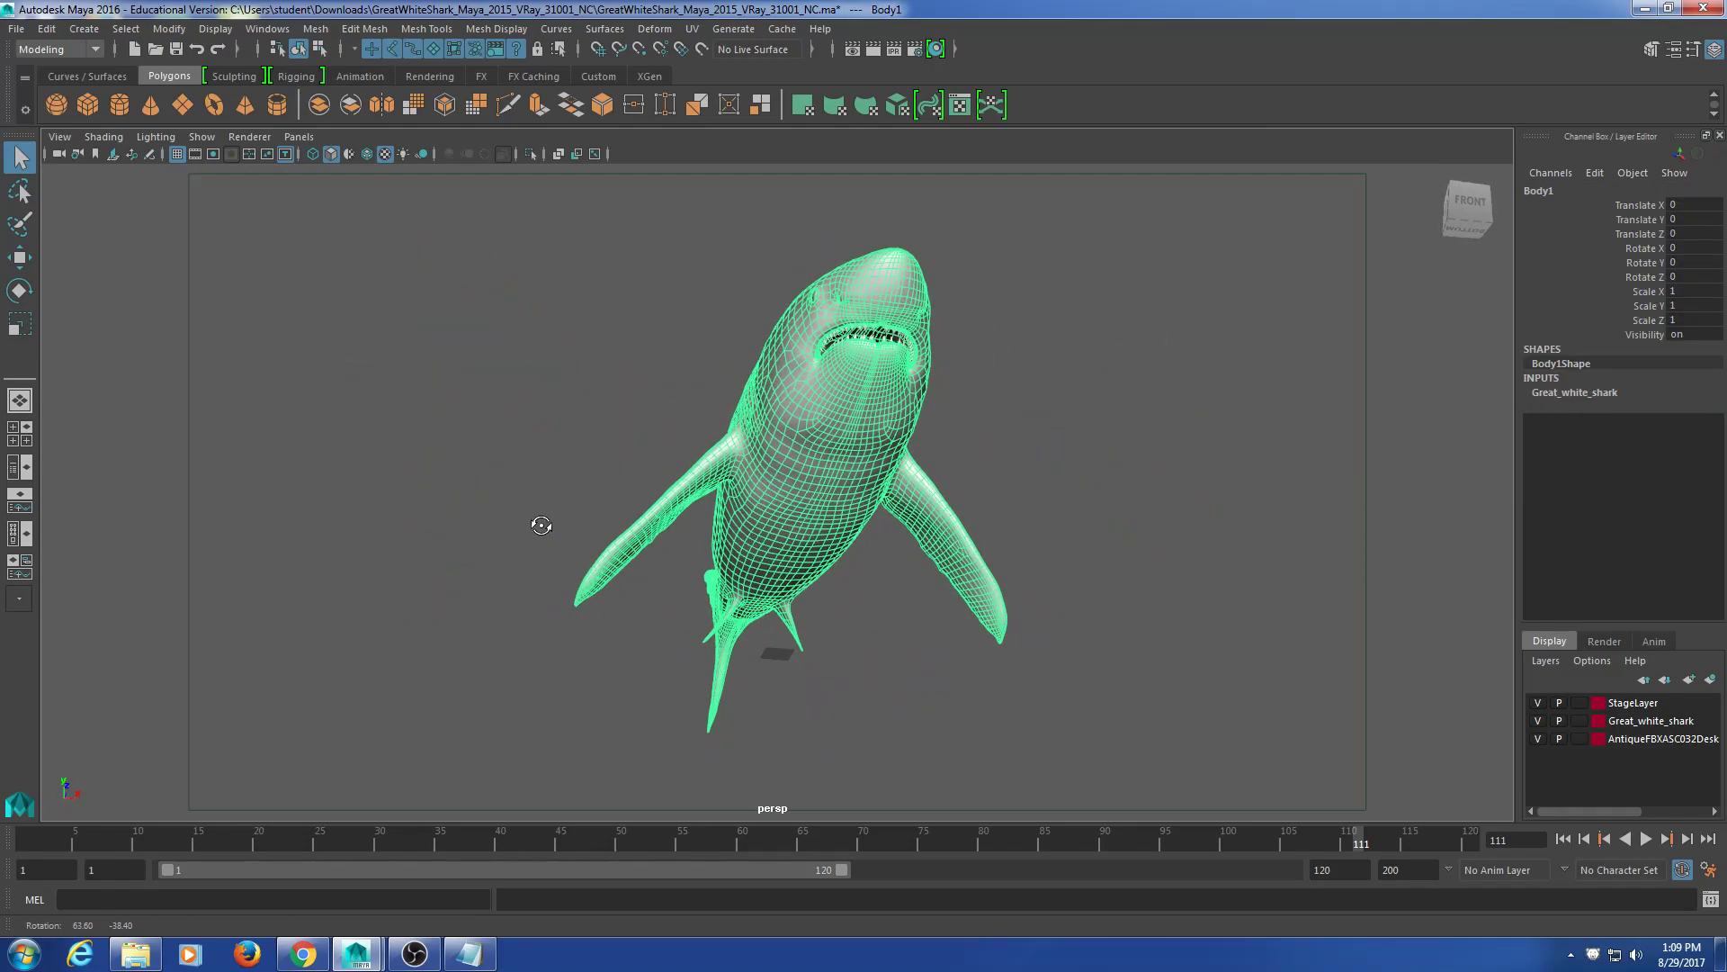
Step: Show the shark in wireframe and select its body mesh
{"action": "key", "text": "4"}
{"action": "left_click_drag", "start_coordinate": [1156, 396], "coordinate": [990, 519]}
{"action": "left_click", "coordinate": [1257, 558]}
{"action": "left_click", "coordinate": [1120, 578]}
{"action": "left_click", "coordinate": [1010, 590]}
{"action": "scroll", "coordinate": [900, 640], "scroll_direction": "up", "scroll_amount": 5}
{"action": "left_click", "coordinate": [885, 627]}
Step: Switch the shark to textured shaded display and orbit to its other side, selecting teeth and body
{"action": "key", "text": "6"}
{"action": "left_click", "coordinate": [967, 412]}
{"action": "left_click", "coordinate": [835, 505]}
{"action": "mouse_move", "coordinate": [835, 510]}
{"action": "left_mouse_down", "text": "alt"}
{"action": "mouse_move", "coordinate": [631, 573]}
{"action": "mouse_move", "coordinate": [890, 550]}
{"action": "mouse_move", "coordinate": [803, 540]}
{"action": "mouse_move", "coordinate": [821, 504]}
{"action": "left_mouse_up", "text": "alt"}
{"action": "left_click", "coordinate": [829, 467]}
{"action": "left_click", "coordinate": [839, 440]}
Step: Orbit to a level left-side view and return the shark to wireframe
{"action": "scroll", "coordinate": [547, 493], "scroll_direction": "down", "scroll_amount": 5}
{"action": "mouse_move", "coordinate": [547, 500]}
{"action": "left_mouse_down", "text": "alt"}
{"action": "mouse_move", "coordinate": [578, 544]}
{"action": "mouse_move", "coordinate": [435, 505]}
{"action": "left_mouse_up", "text": "alt"}
{"action": "key", "text": "4"}
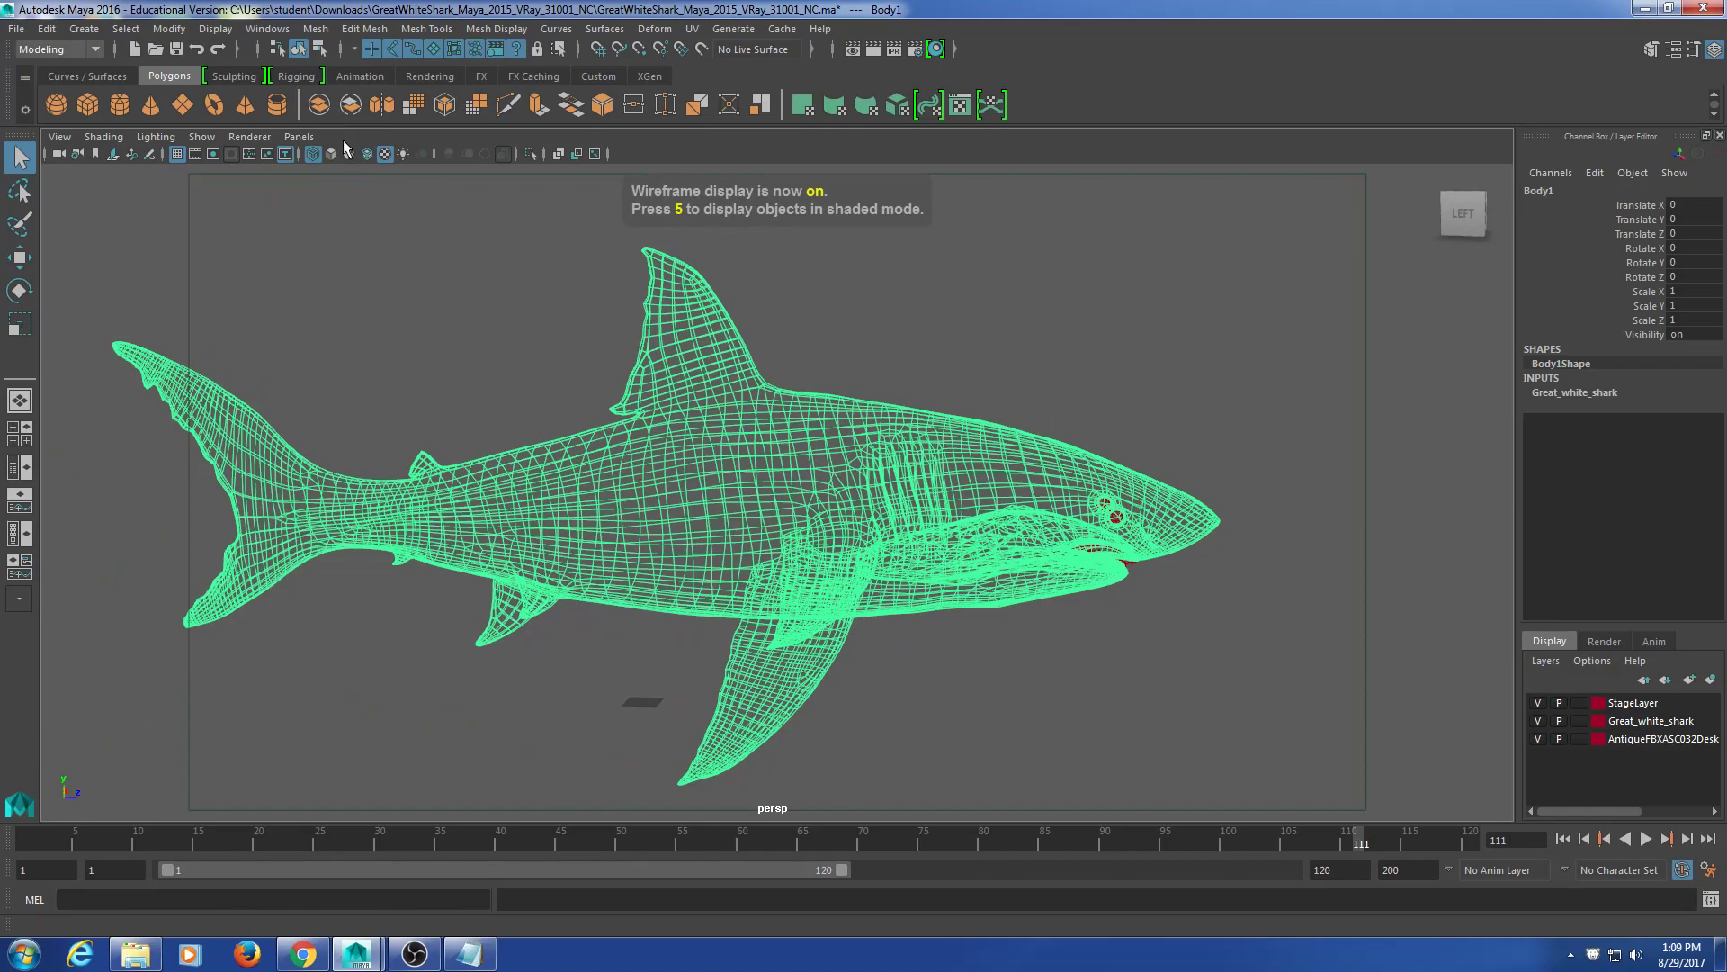
{"action": "middle_click_drag", "start_coordinate": [541, 448], "coordinate": [575, 401], "text": "alt"}
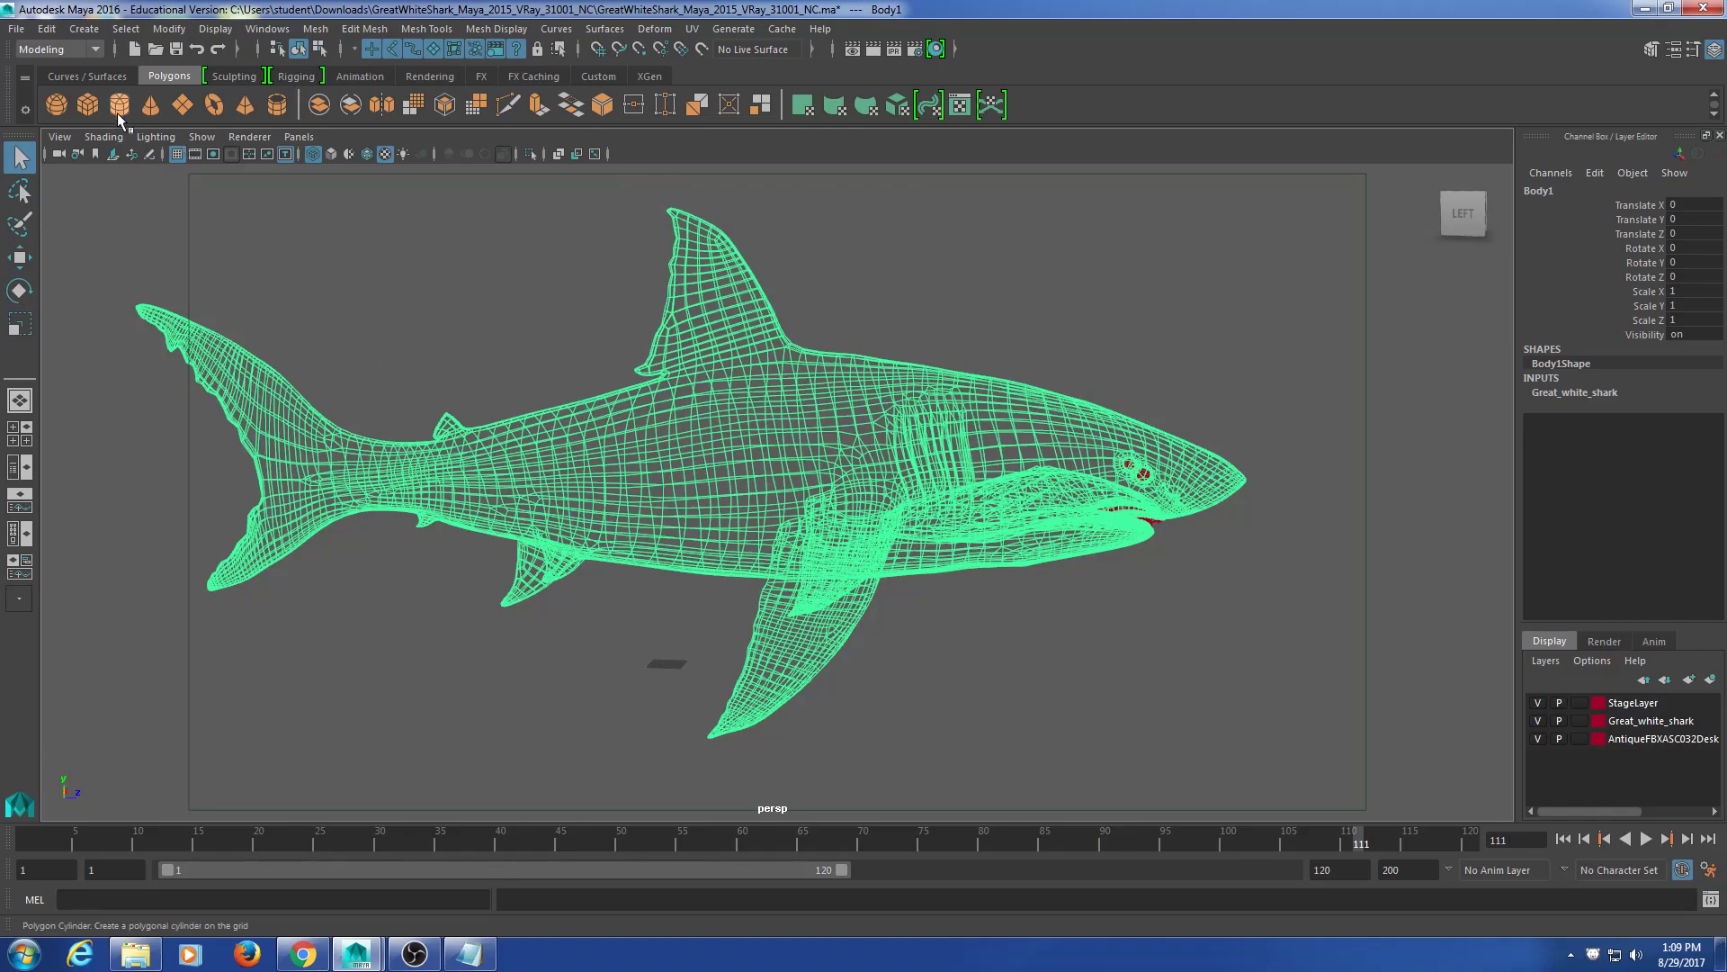
{"action": "left_click", "coordinate": [19, 441]}
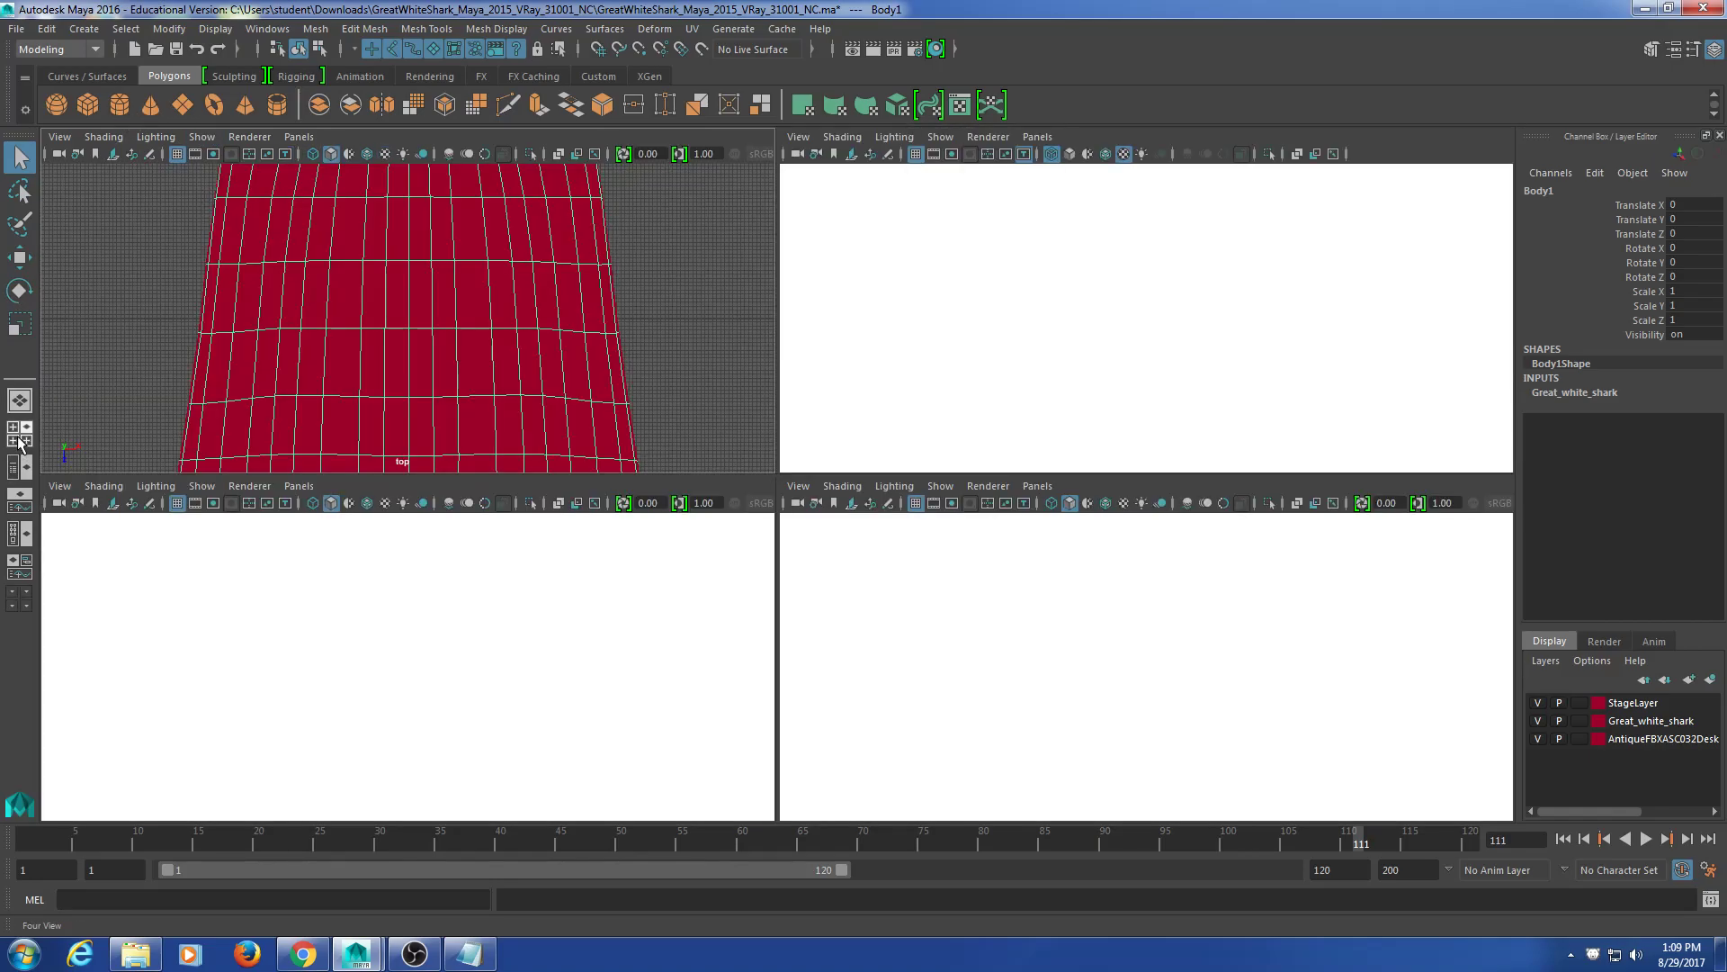
{"action": "scroll", "coordinate": [655, 396], "scroll_direction": "down", "scroll_amount": 5}
{"action": "middle_click_drag", "start_coordinate": [581, 391], "coordinate": [596, 315], "text": "alt"}
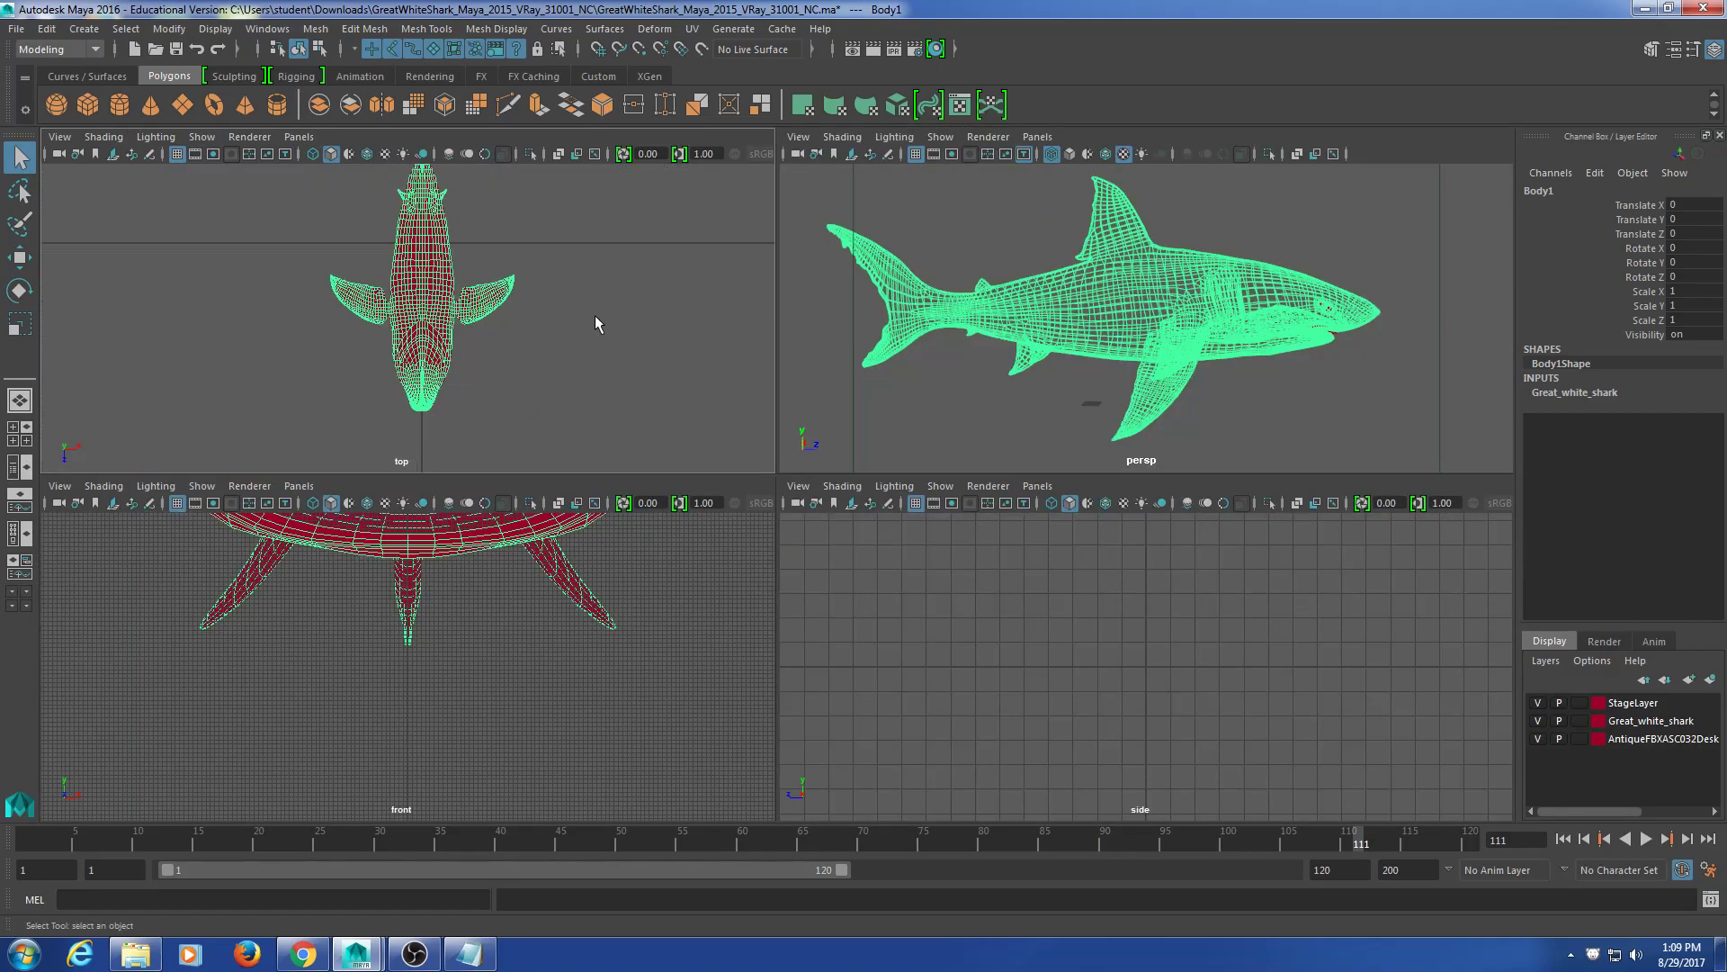
{"action": "scroll", "coordinate": [556, 561], "scroll_direction": "down", "scroll_amount": 4}
{"action": "middle_click_drag", "start_coordinate": [554, 565], "coordinate": [534, 659], "text": "alt"}
{"action": "scroll", "coordinate": [561, 647], "scroll_direction": "down", "scroll_amount": 4}
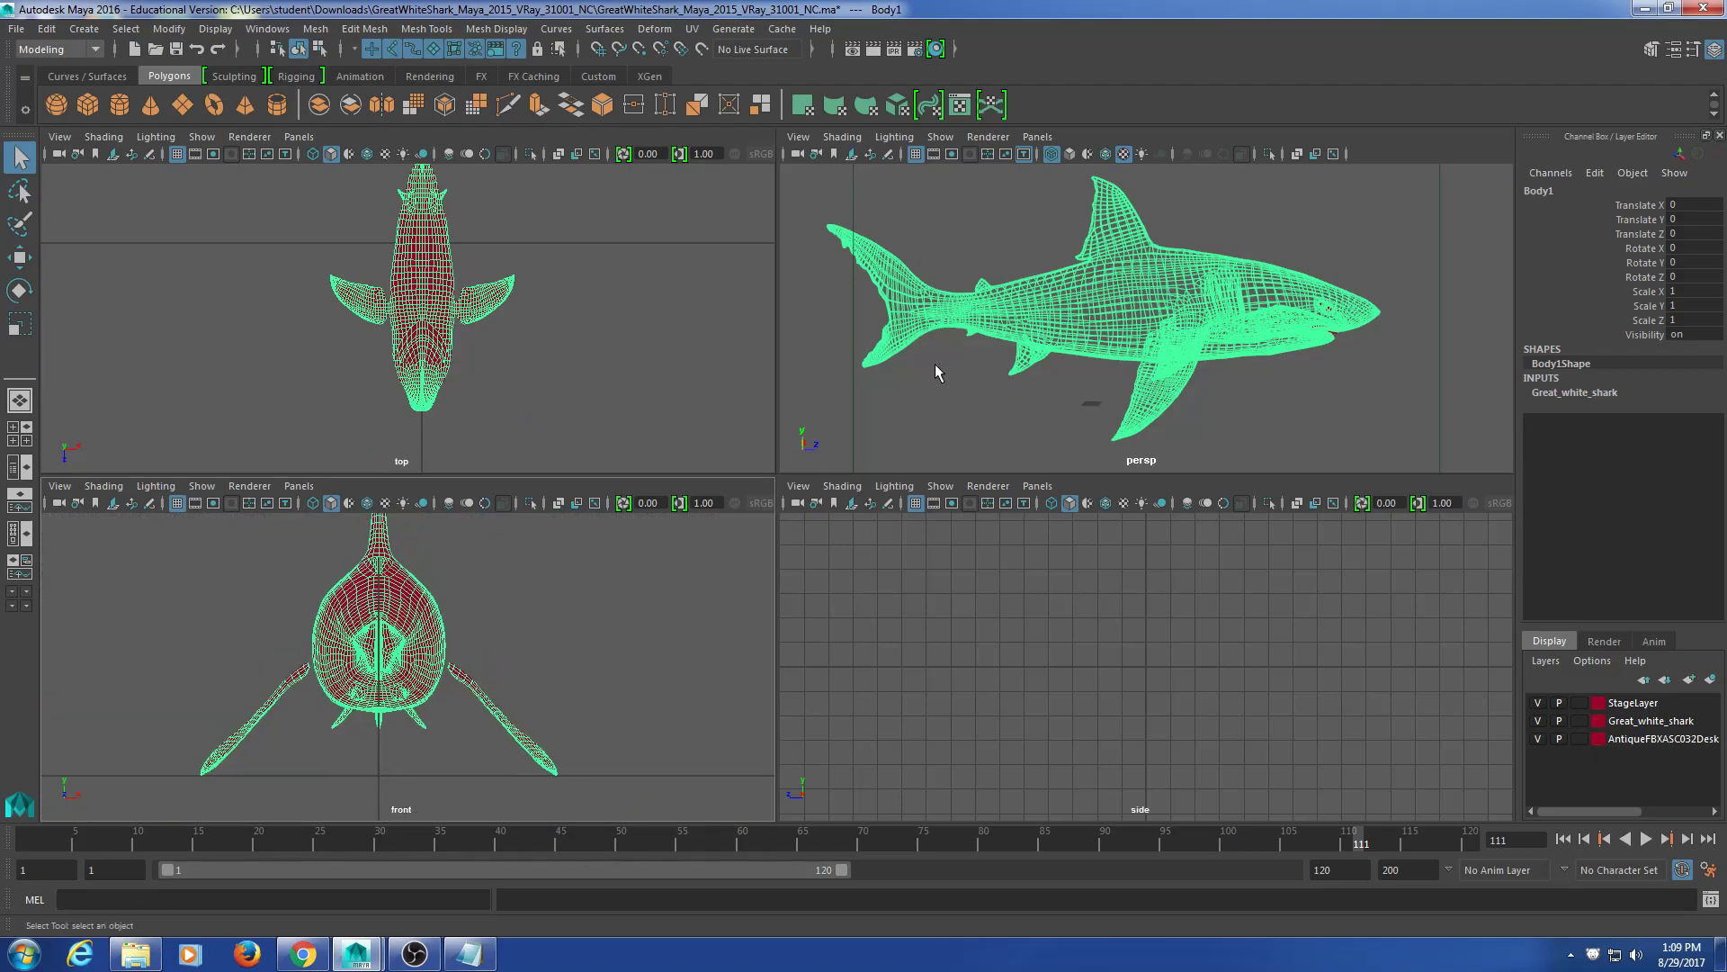
{"action": "scroll", "coordinate": [931, 365], "scroll_direction": "down", "scroll_amount": 4}
{"action": "scroll", "coordinate": [1007, 356], "scroll_direction": "up", "scroll_amount": 2}
{"action": "scroll", "coordinate": [1090, 544], "scroll_direction": "down", "scroll_amount": 3}
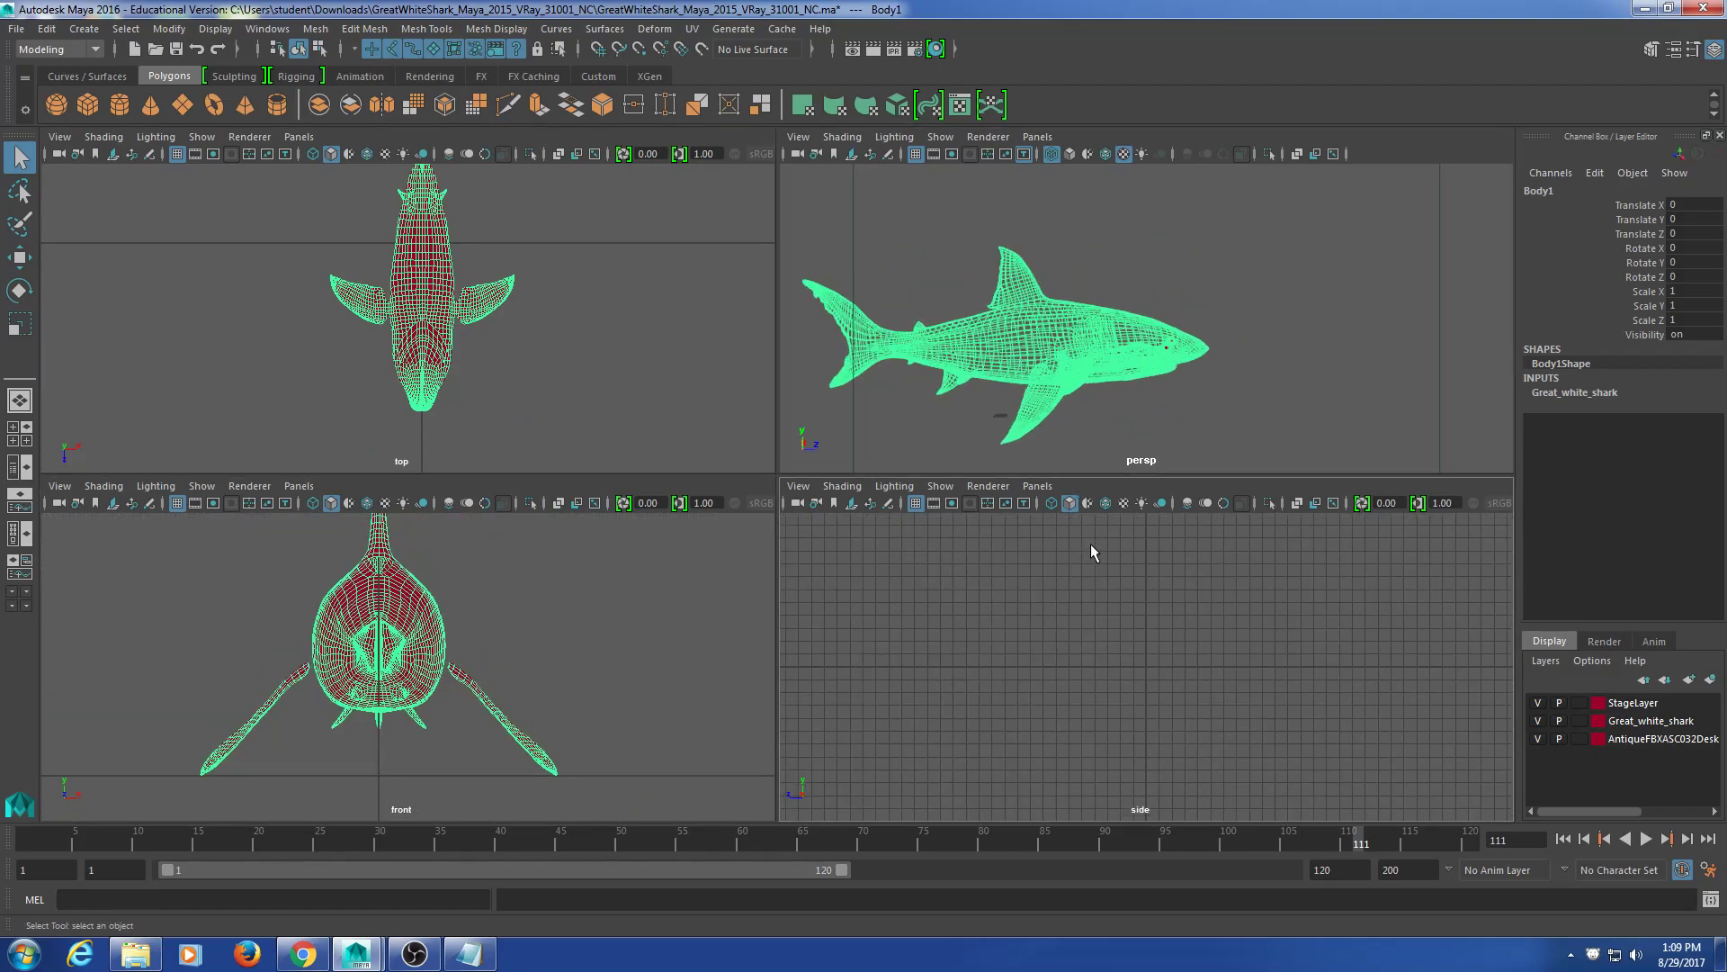
{"action": "scroll", "coordinate": [1123, 423], "scroll_direction": "up", "scroll_amount": 3}
{"action": "key", "text": "space"}
{"action": "left_click_drag", "start_coordinate": [951, 527], "coordinate": [1029, 338], "text": "alt"}
{"action": "scroll", "coordinate": [1017, 392], "scroll_direction": "down", "scroll_amount": 3}
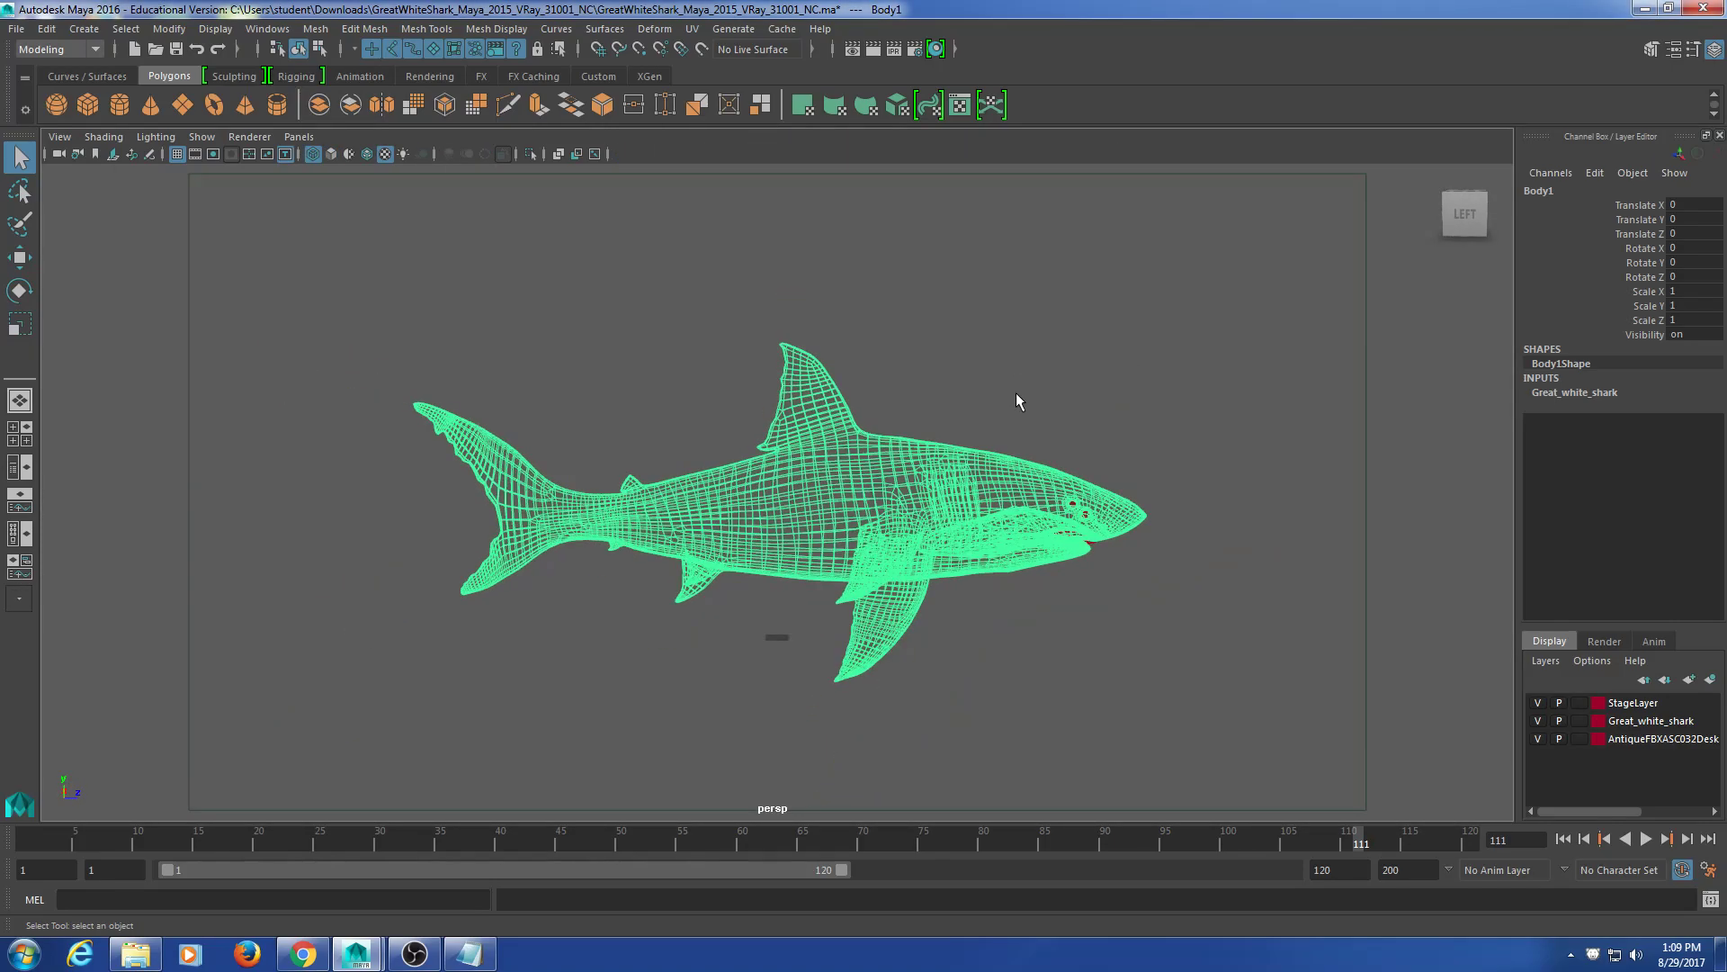
{"action": "middle_click_drag", "start_coordinate": [1065, 460], "coordinate": [856, 496], "text": "alt"}
{"action": "scroll", "coordinate": [856, 496], "scroll_direction": "up", "scroll_amount": 5}
{"action": "left_click_drag", "start_coordinate": [856, 496], "coordinate": [881, 568], "text": "alt"}
{"action": "scroll", "coordinate": [1083, 509], "scroll_direction": "down", "scroll_amount": 4}
{"action": "middle_click_drag", "start_coordinate": [880, 567], "coordinate": [1110, 538], "text": "alt"}
{"action": "left_click_drag", "start_coordinate": [1110, 539], "coordinate": [1102, 499], "text": "alt"}
Step: Run a Google search for 'shark skeleton' in a new Chrome tab
{"action": "left_click", "coordinate": [303, 951]}
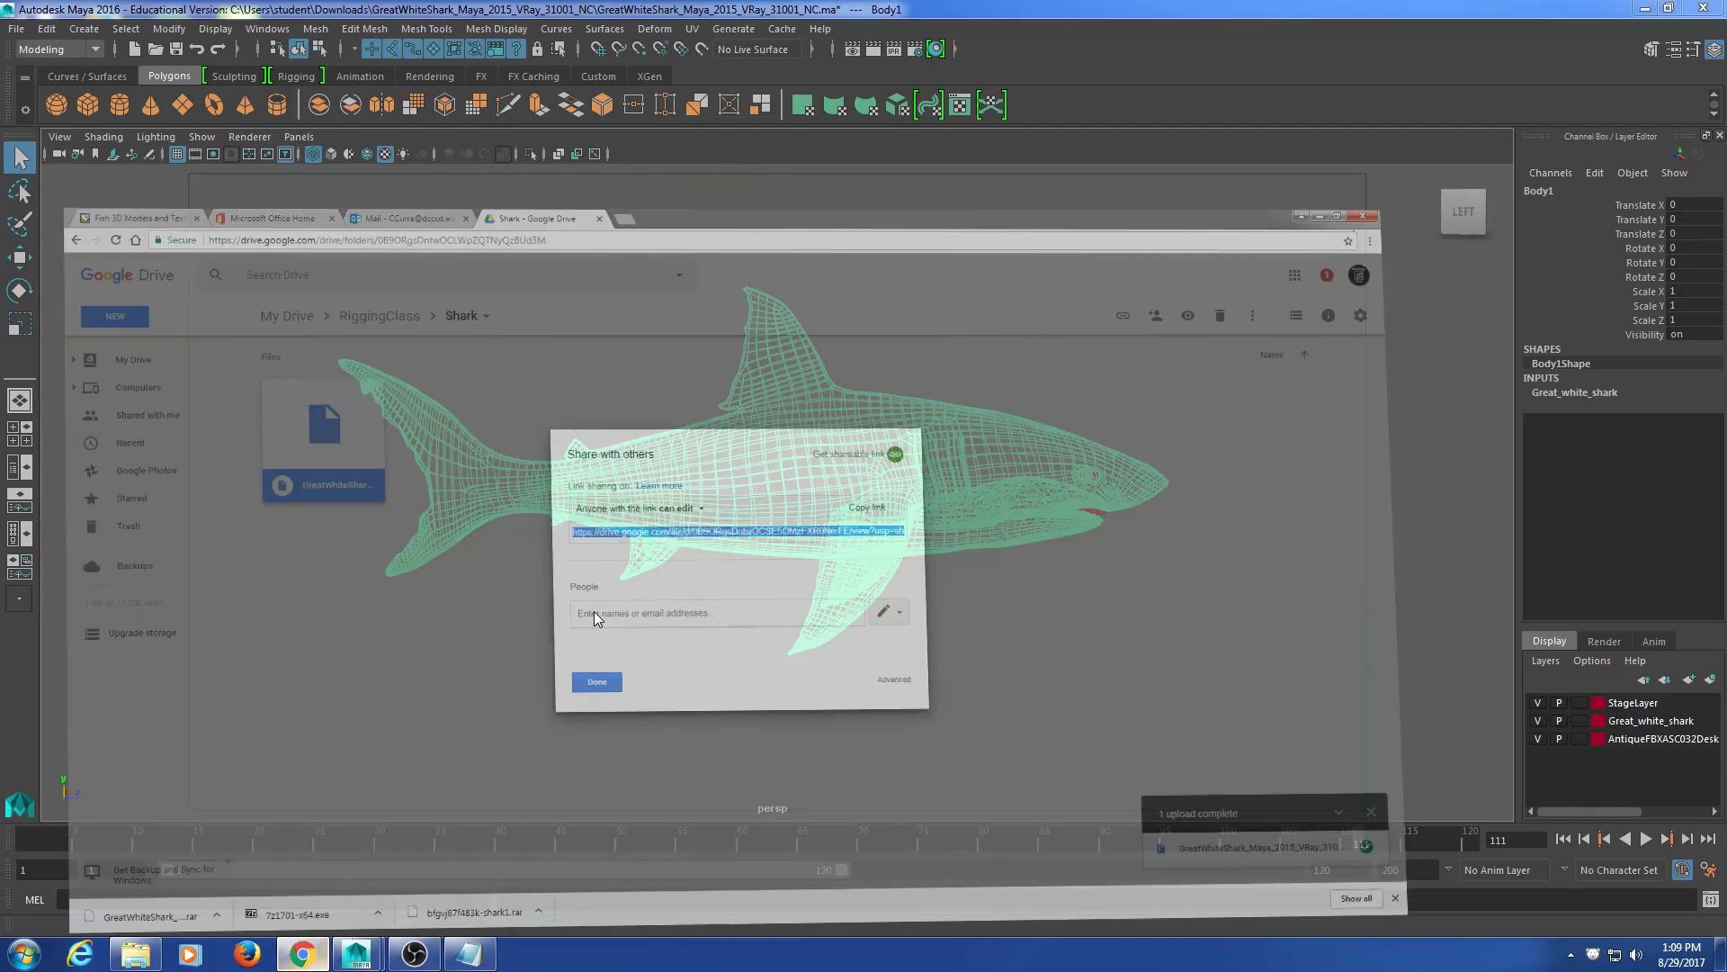
{"action": "left_click", "coordinate": [722, 15]}
{"action": "left_click", "coordinate": [732, 358]}
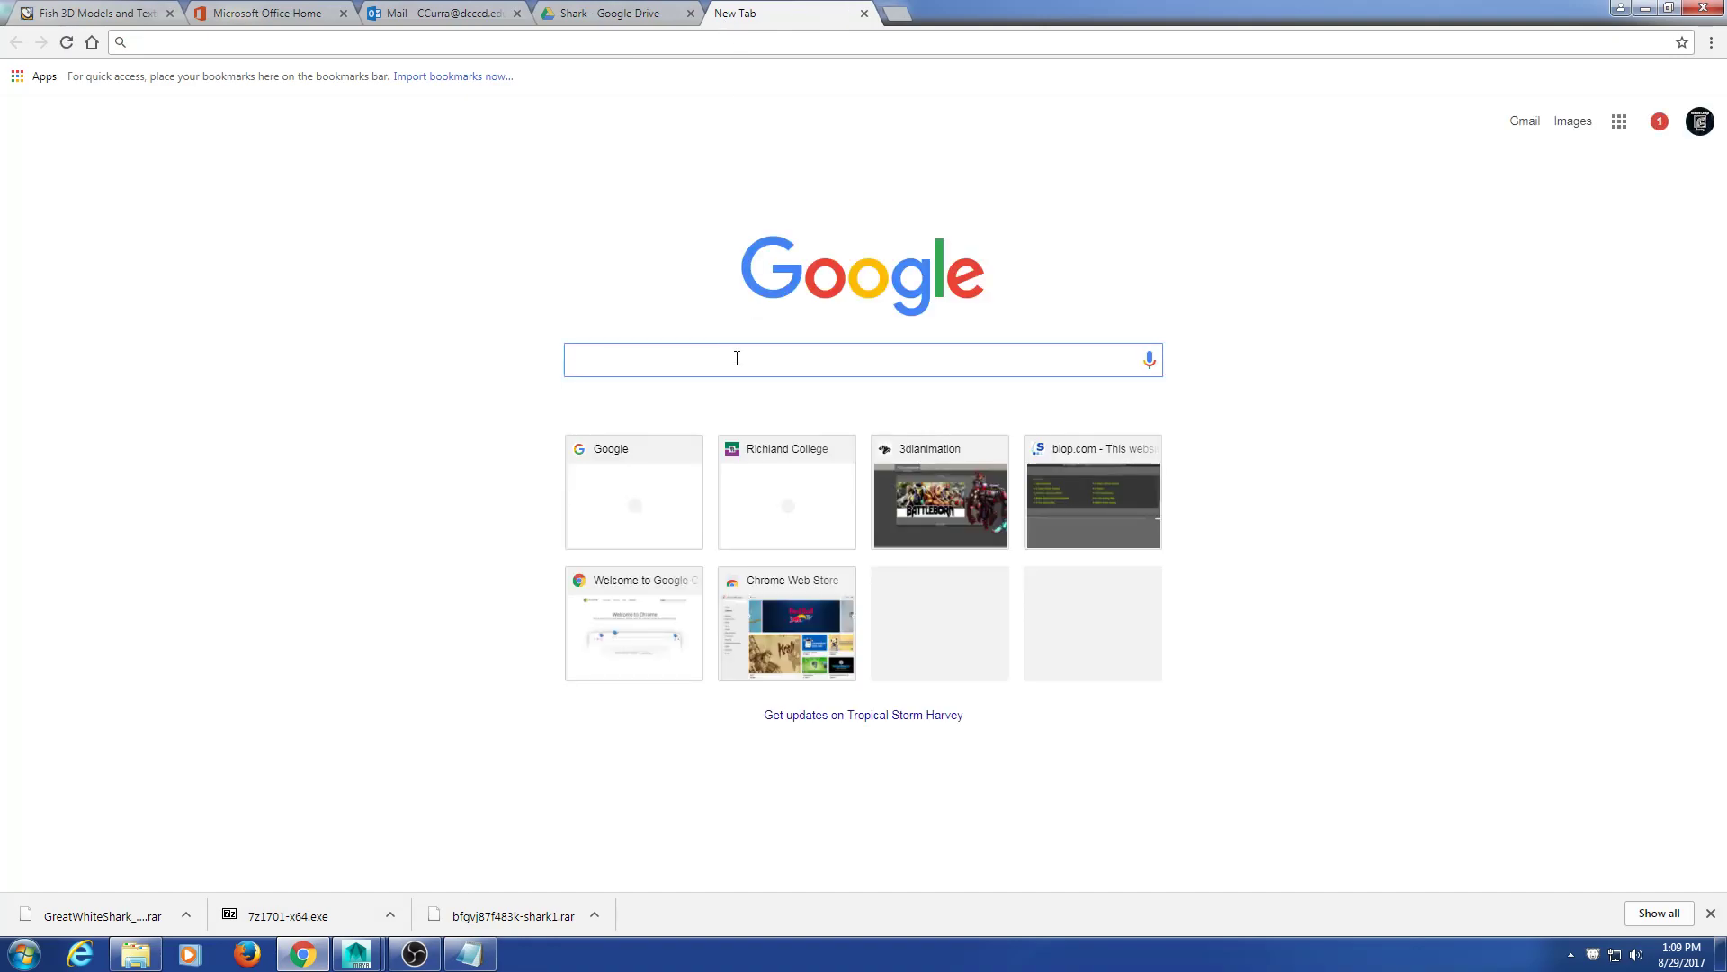
{"action": "type", "text": "shark"}
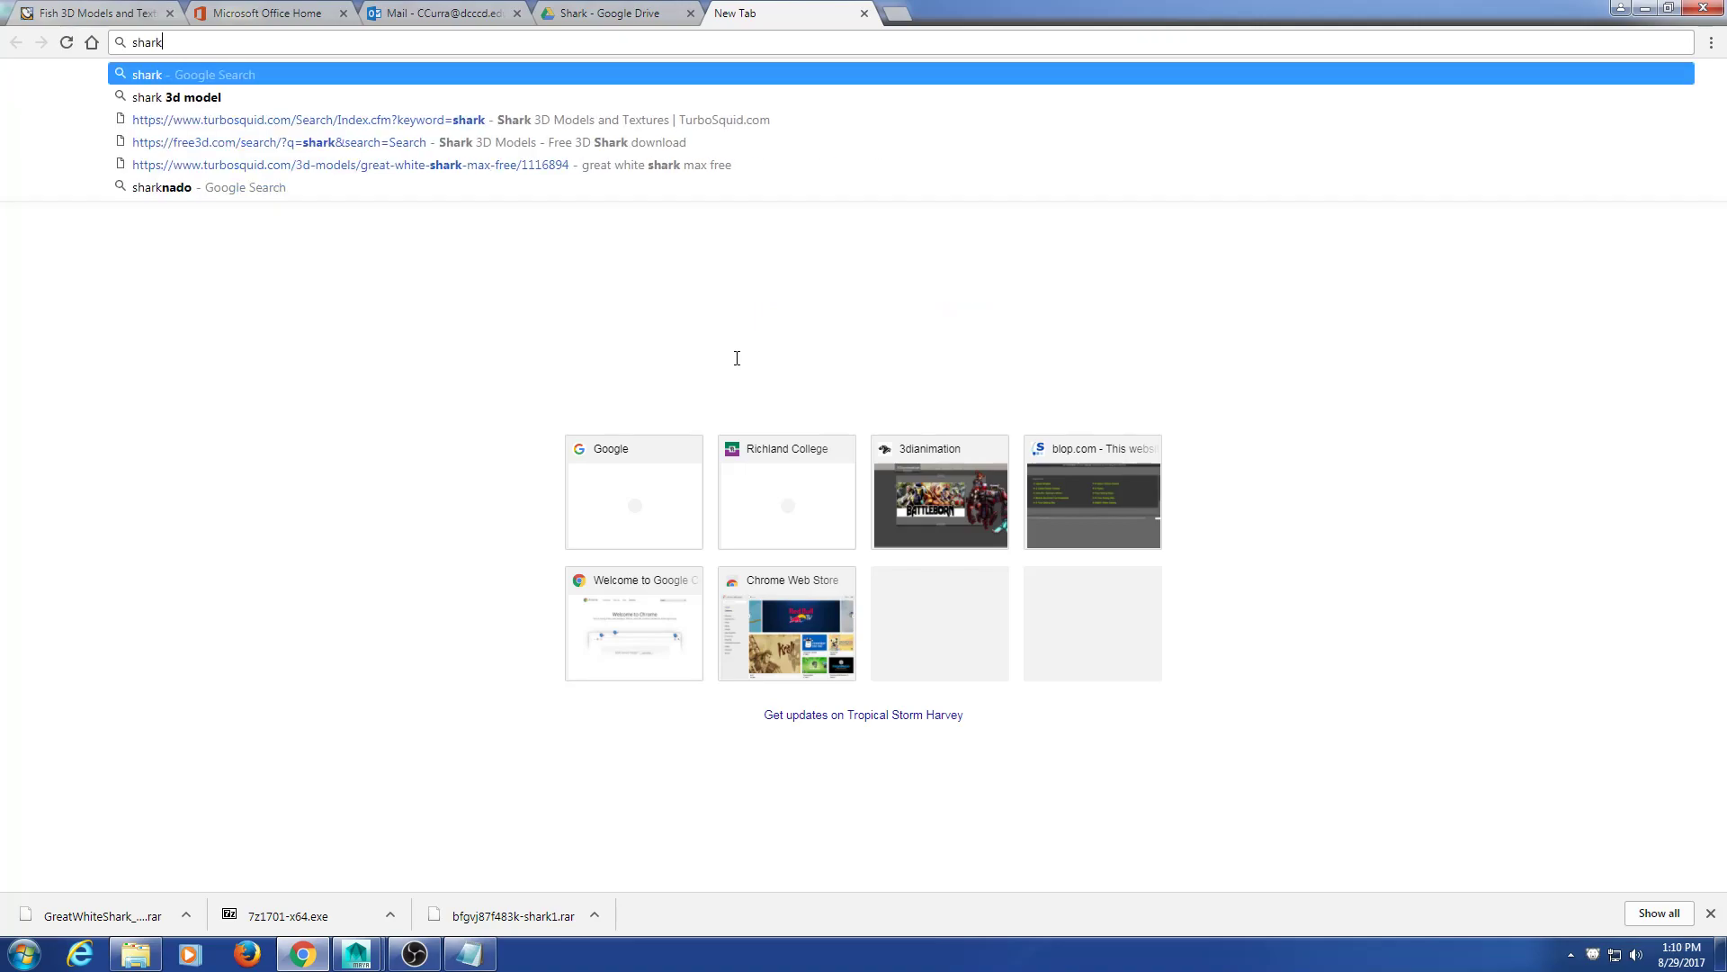
{"action": "type", "text": " skeleton"}
{"action": "key", "text": "Return"}
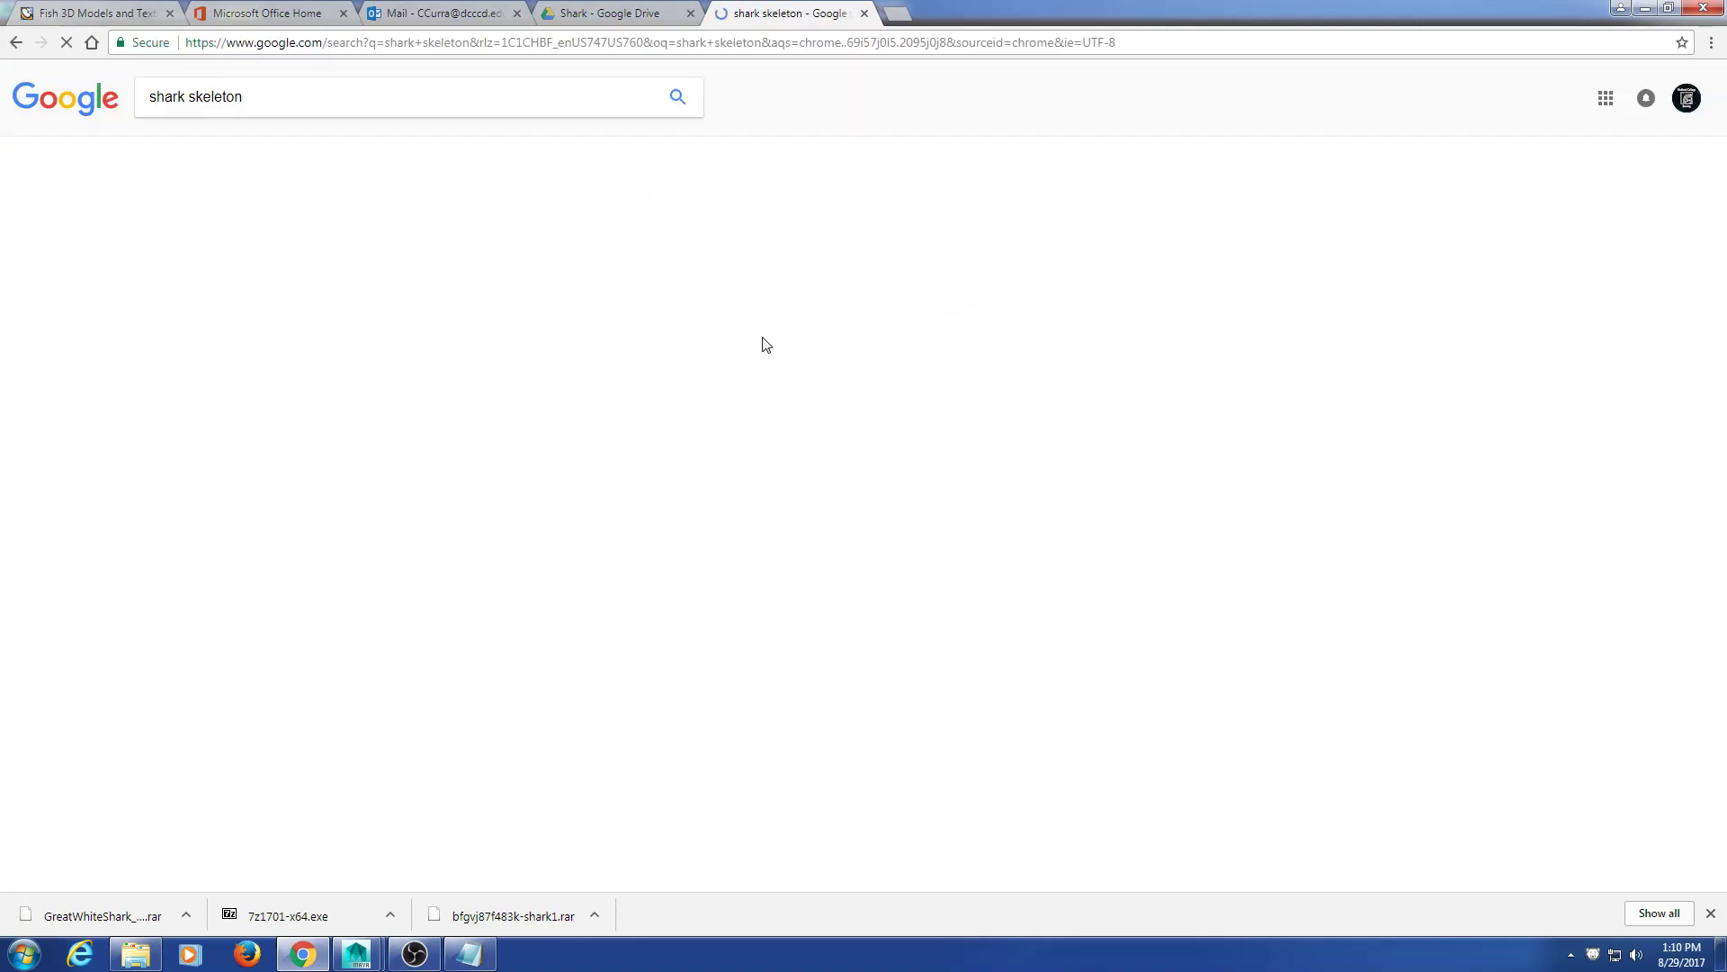
Step: Switch to the image results, browse them, and select 'shark' in the query
{"action": "left_click", "coordinate": [209, 151]}
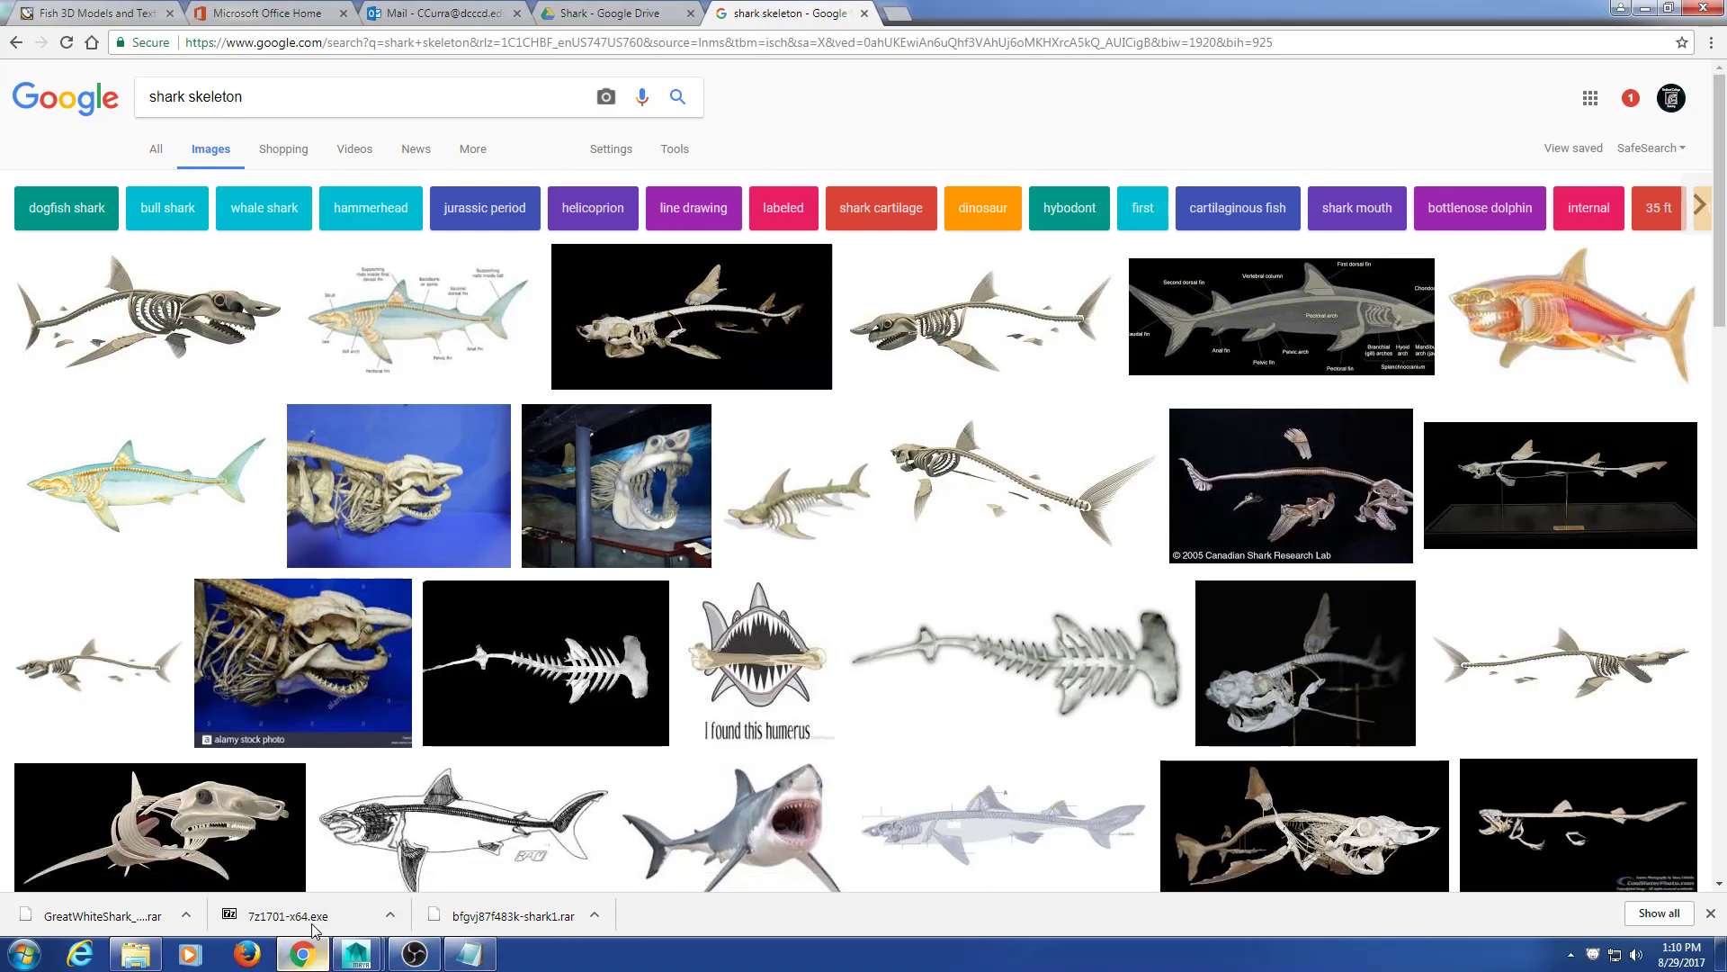
{"action": "scroll", "coordinate": [397, 759], "scroll_direction": "down", "scroll_amount": 3}
{"action": "scroll", "coordinate": [397, 759], "scroll_direction": "up", "scroll_amount": 3}
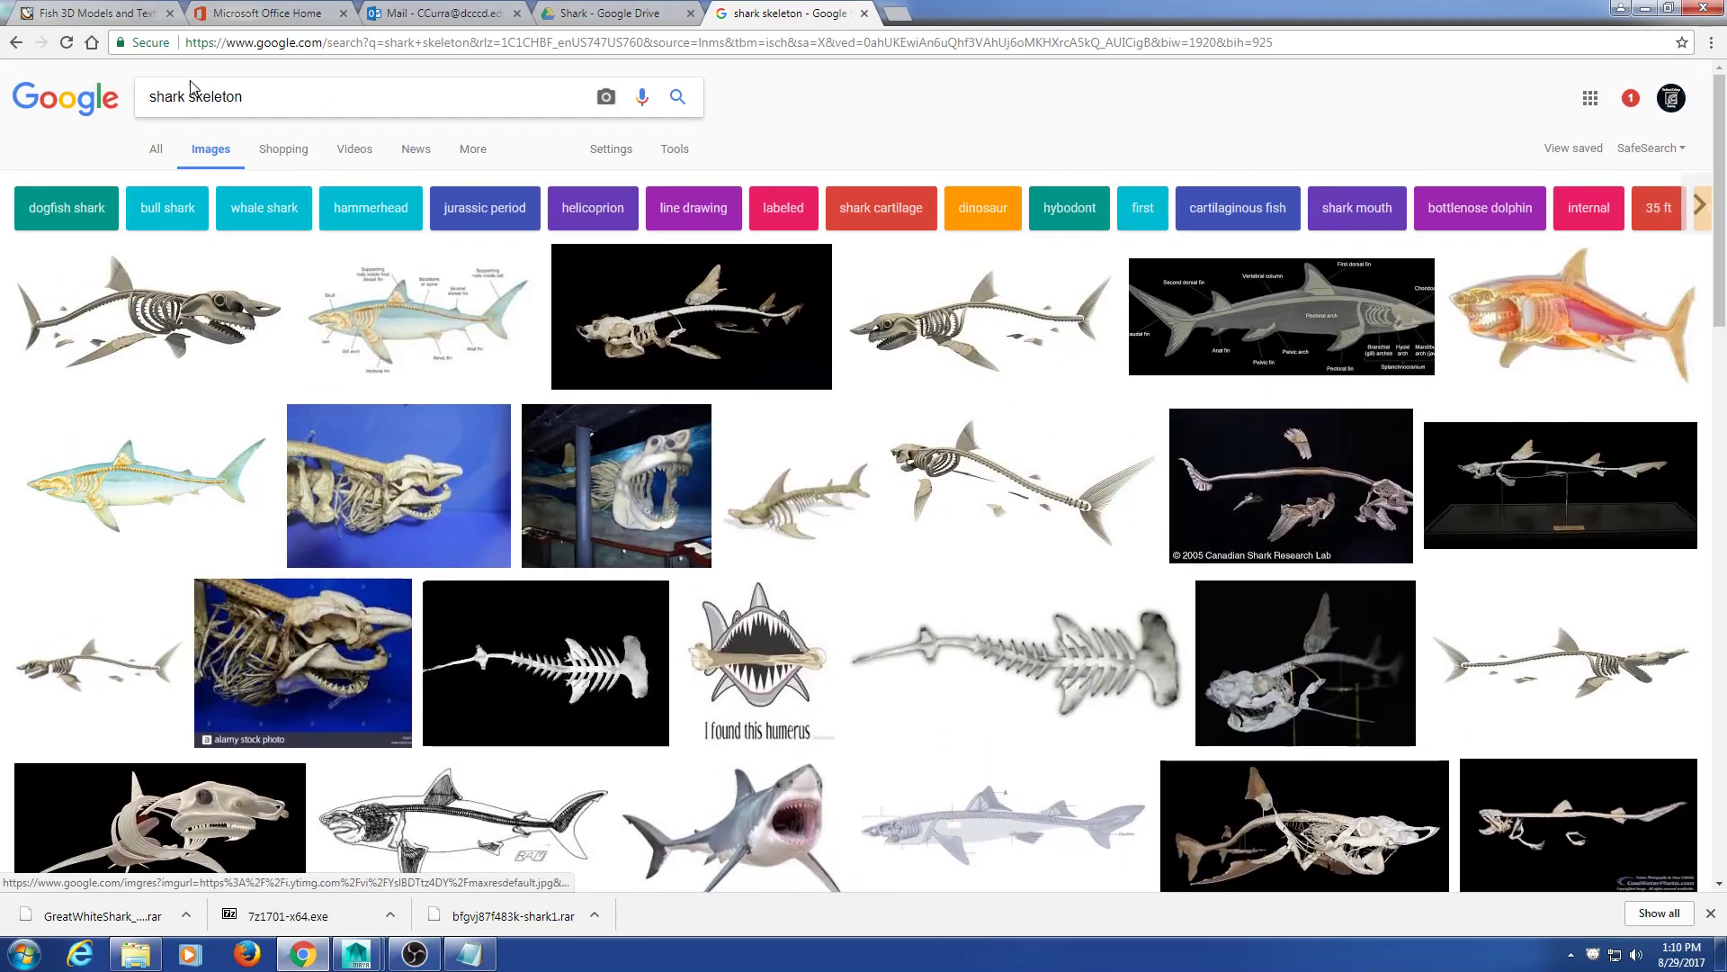
{"action": "left_click_drag", "start_coordinate": [186, 96], "coordinate": [82, 104]}
Step: Change the query to 'great white skeleton' and preview the first skeleton image
{"action": "type", "text": "great wth"}
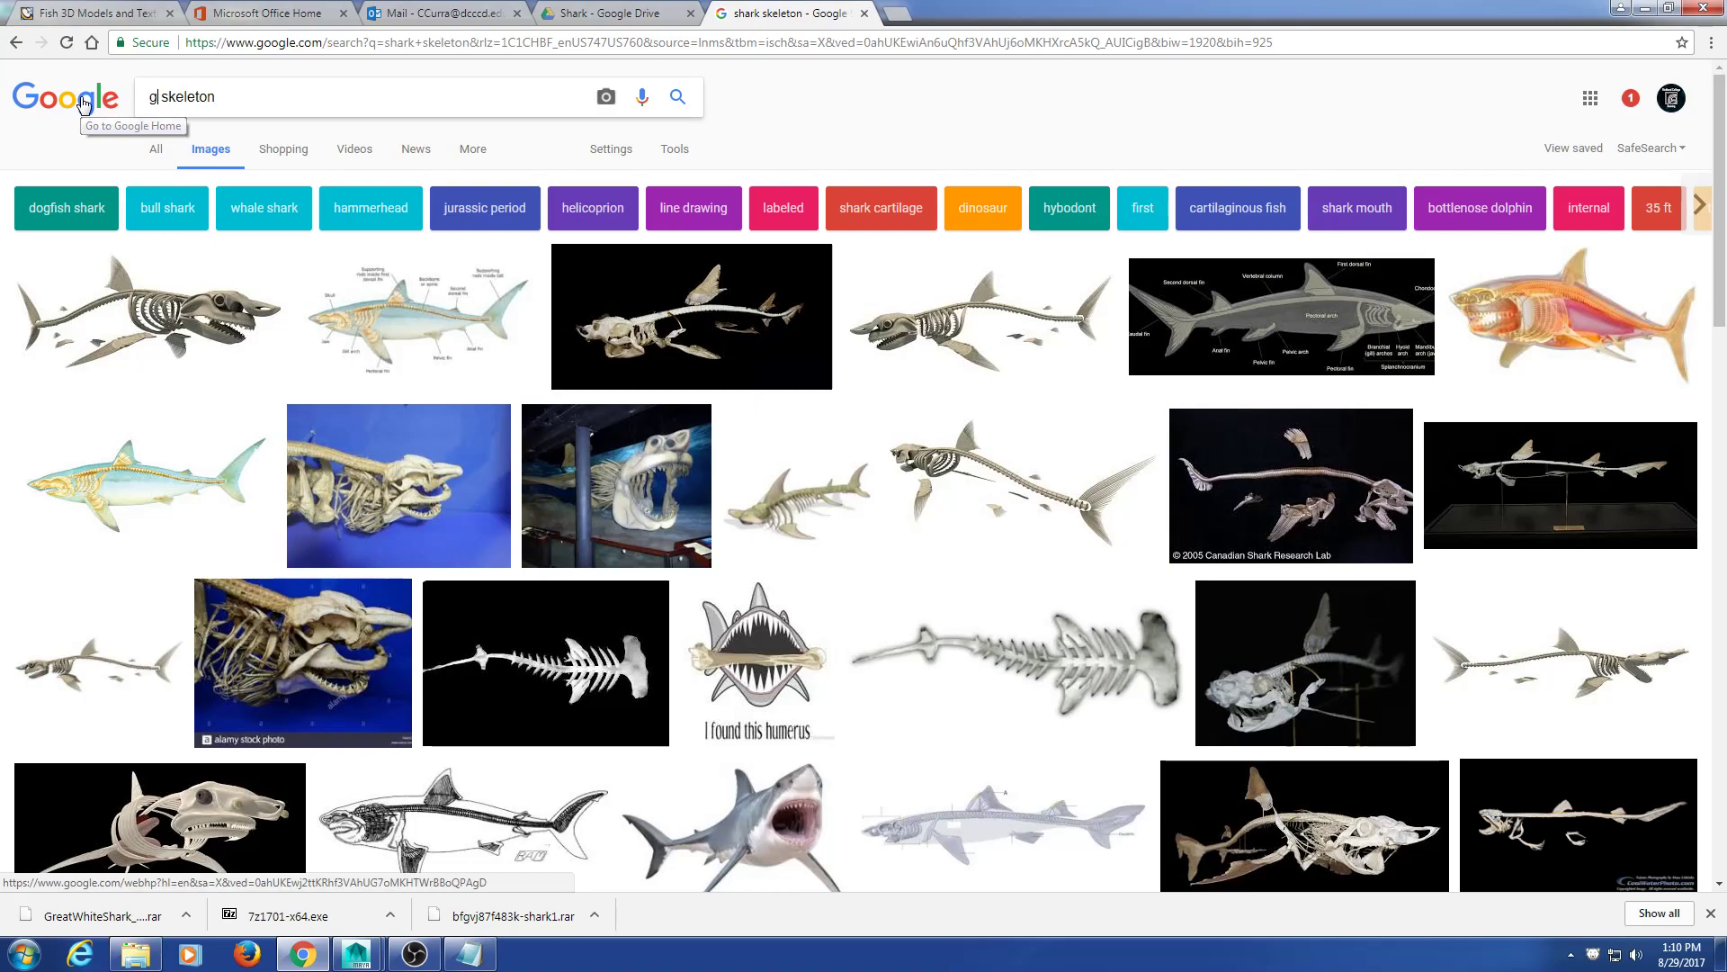
{"action": "key", "text": "BackSpace"}
{"action": "key", "text": "BackSpace"}
{"action": "type", "text": "hite"}
{"action": "key", "text": "Return"}
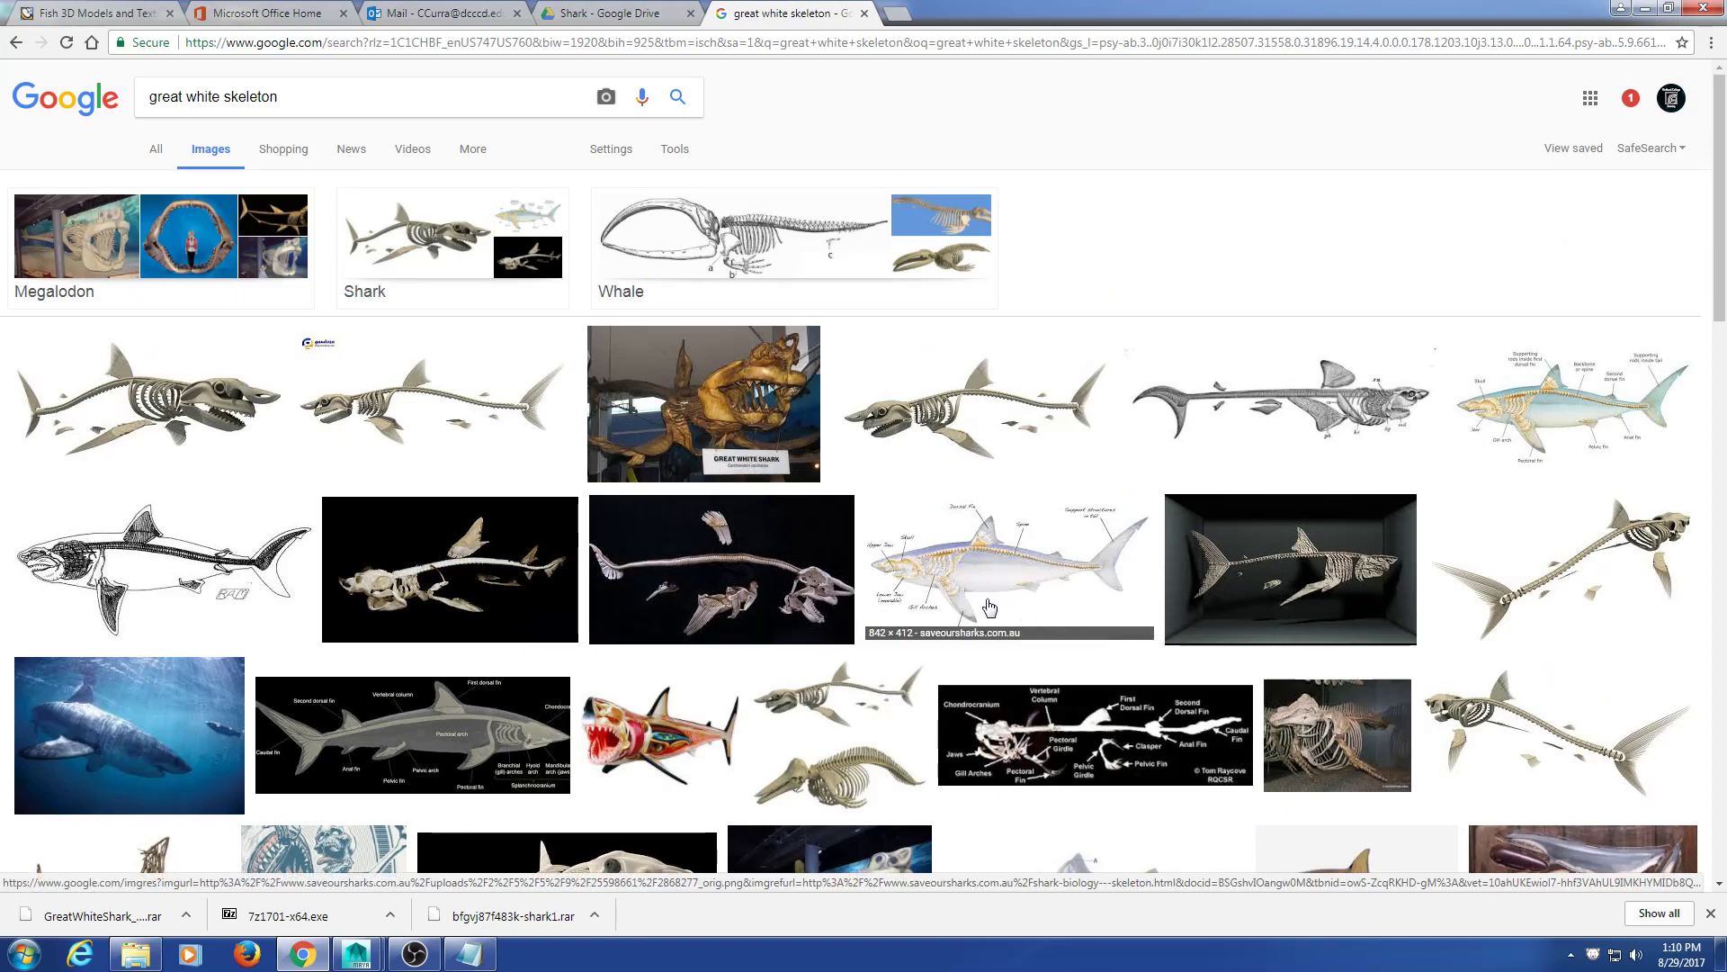
{"action": "left_click", "coordinate": [247, 406]}
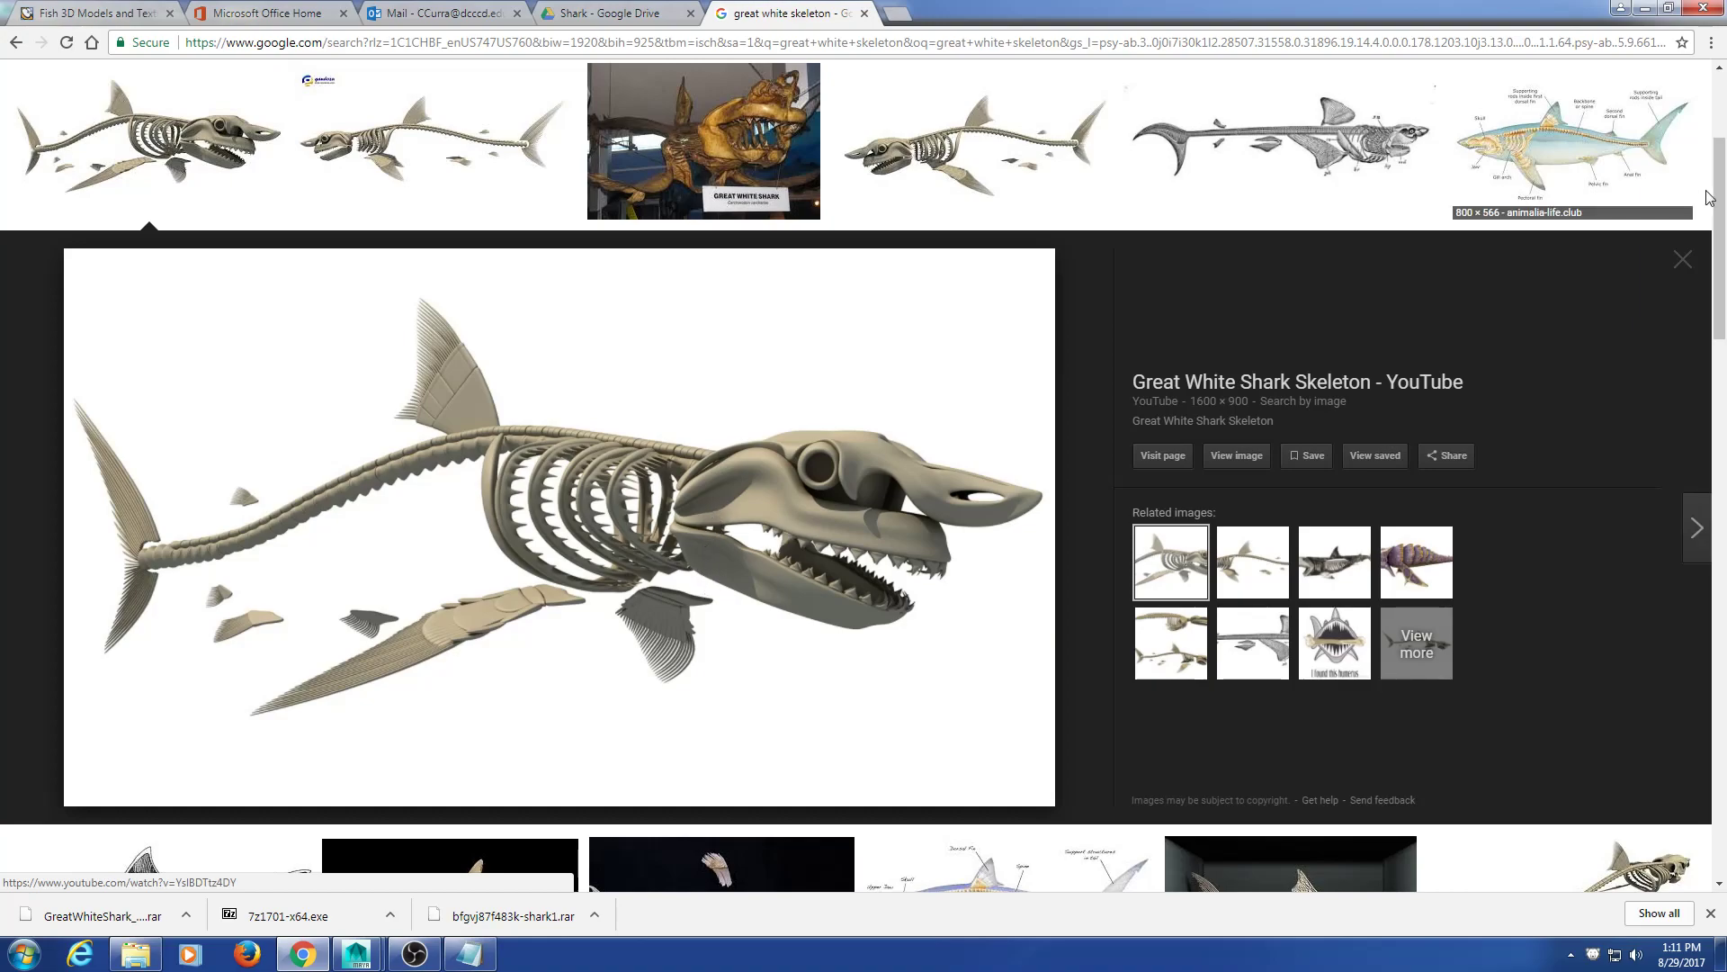
Step: Return to Maya, select the shark body and orbit to a three-quarter view
{"action": "left_click", "coordinate": [1639, 16]}
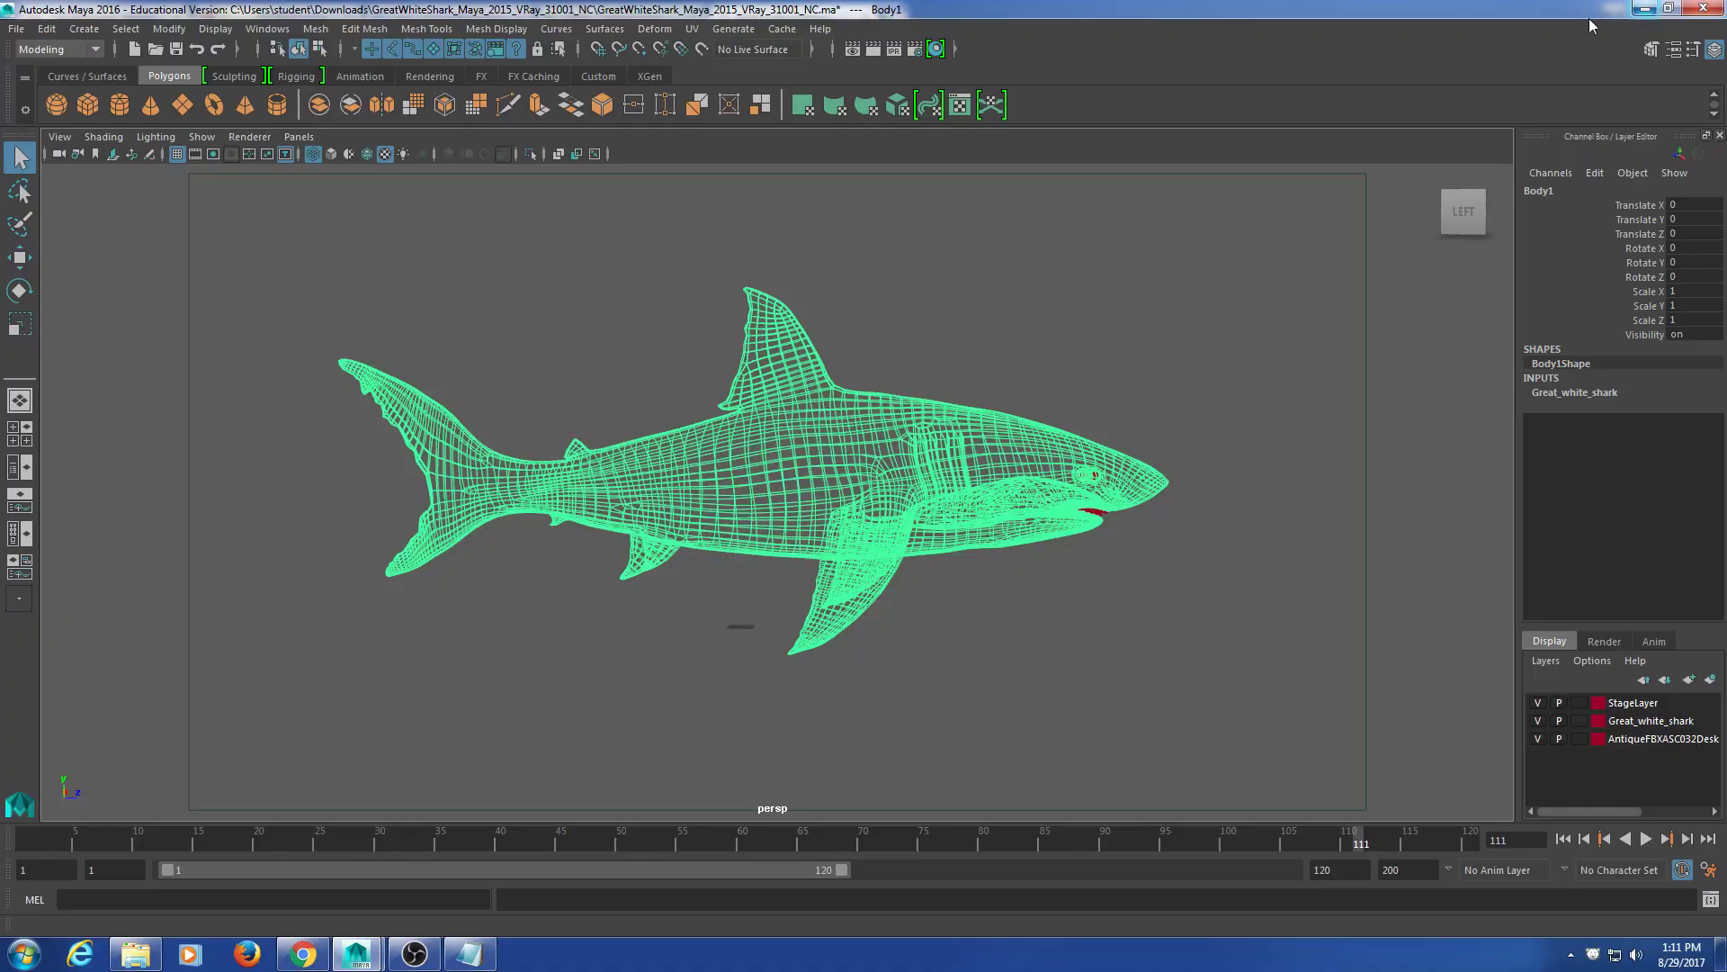
{"action": "left_click", "coordinate": [1068, 618]}
{"action": "left_click_drag", "start_coordinate": [1068, 617], "coordinate": [920, 630], "text": "alt"}
{"action": "left_click", "coordinate": [898, 518]}
{"action": "left_click_drag", "start_coordinate": [720, 489], "coordinate": [978, 506], "text": "alt"}
{"action": "left_click_drag", "start_coordinate": [407, 182], "coordinate": [663, 407], "text": "alt"}
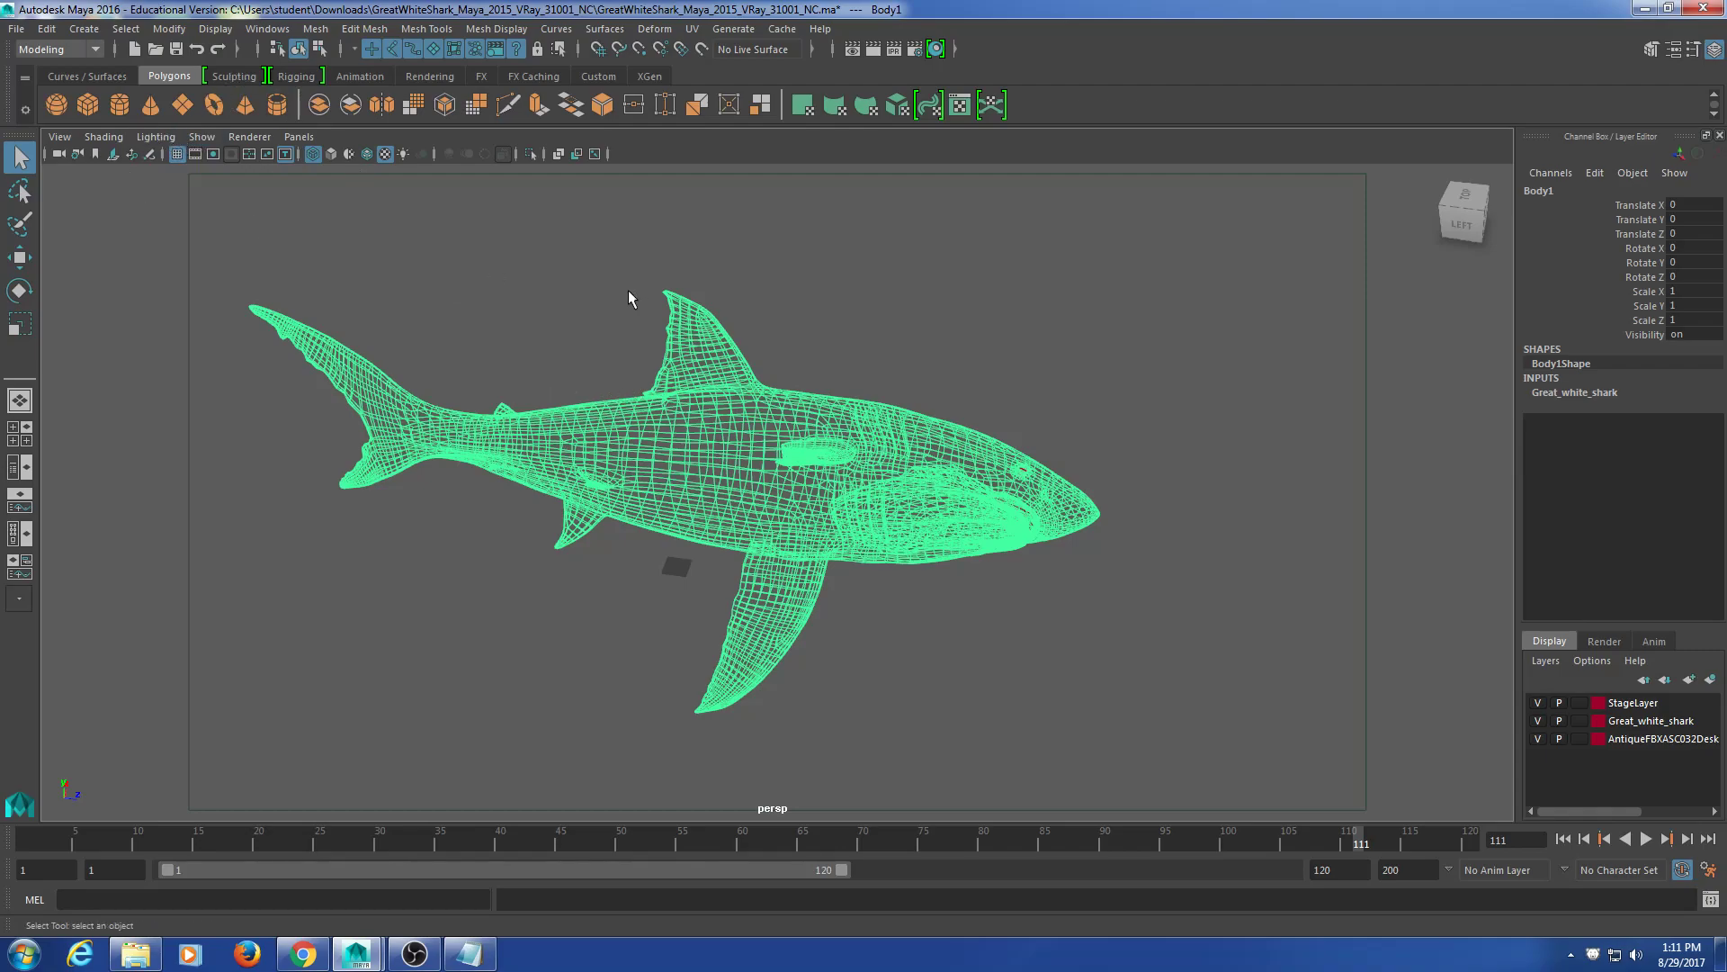
Step: Toggle the Great_white_shark layer's visibility off and back on
{"action": "left_click", "coordinate": [1538, 703]}
{"action": "left_click", "coordinate": [1541, 721]}
{"action": "left_click", "coordinate": [1540, 721]}
{"action": "left_click", "coordinate": [203, 139]}
{"action": "mouse_move", "coordinate": [61, 137]}
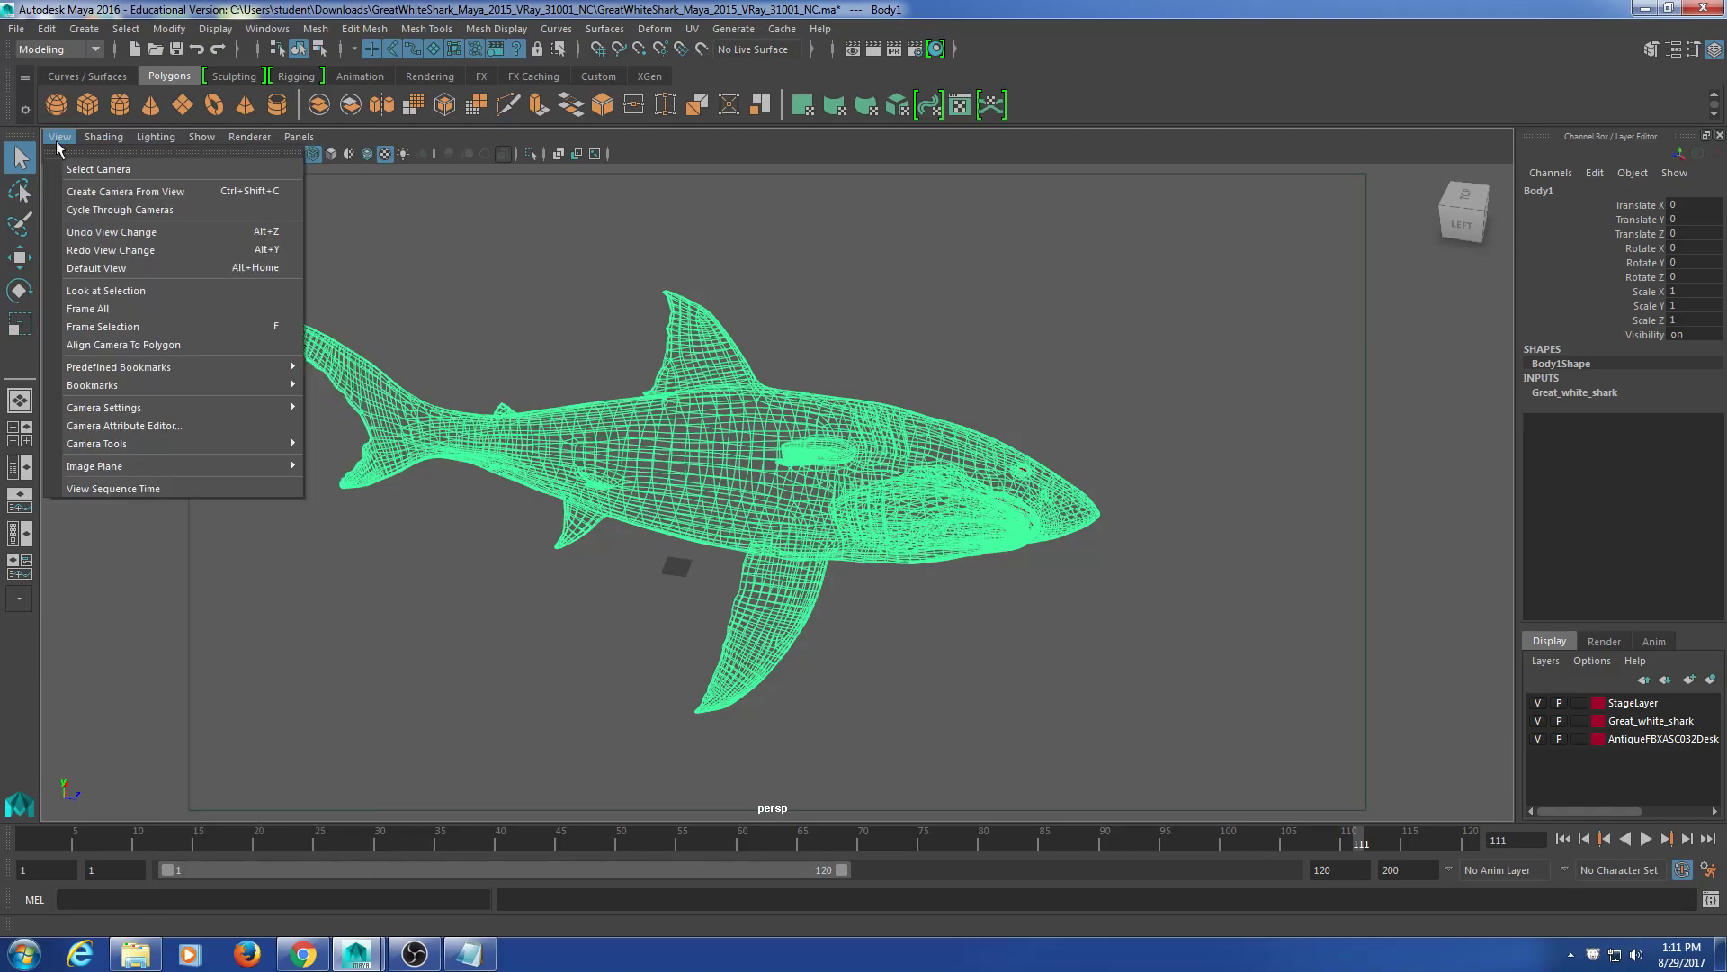
{"action": "mouse_move", "coordinate": [105, 409]}
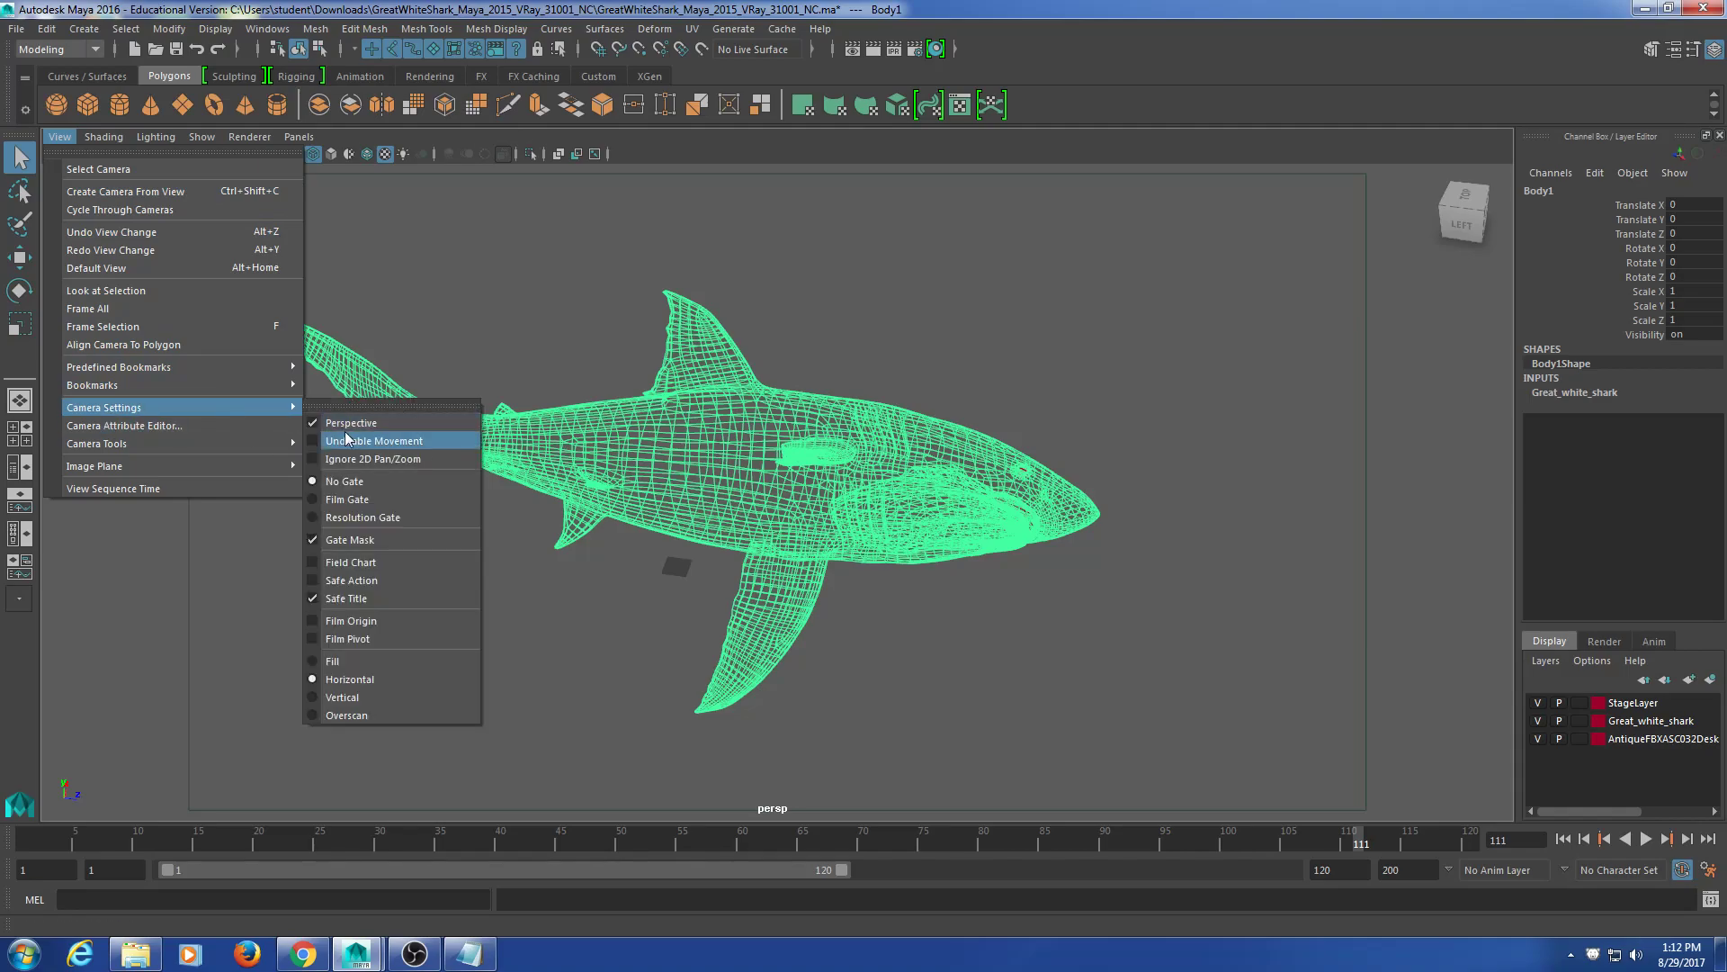
{"action": "left_click", "coordinate": [340, 599]}
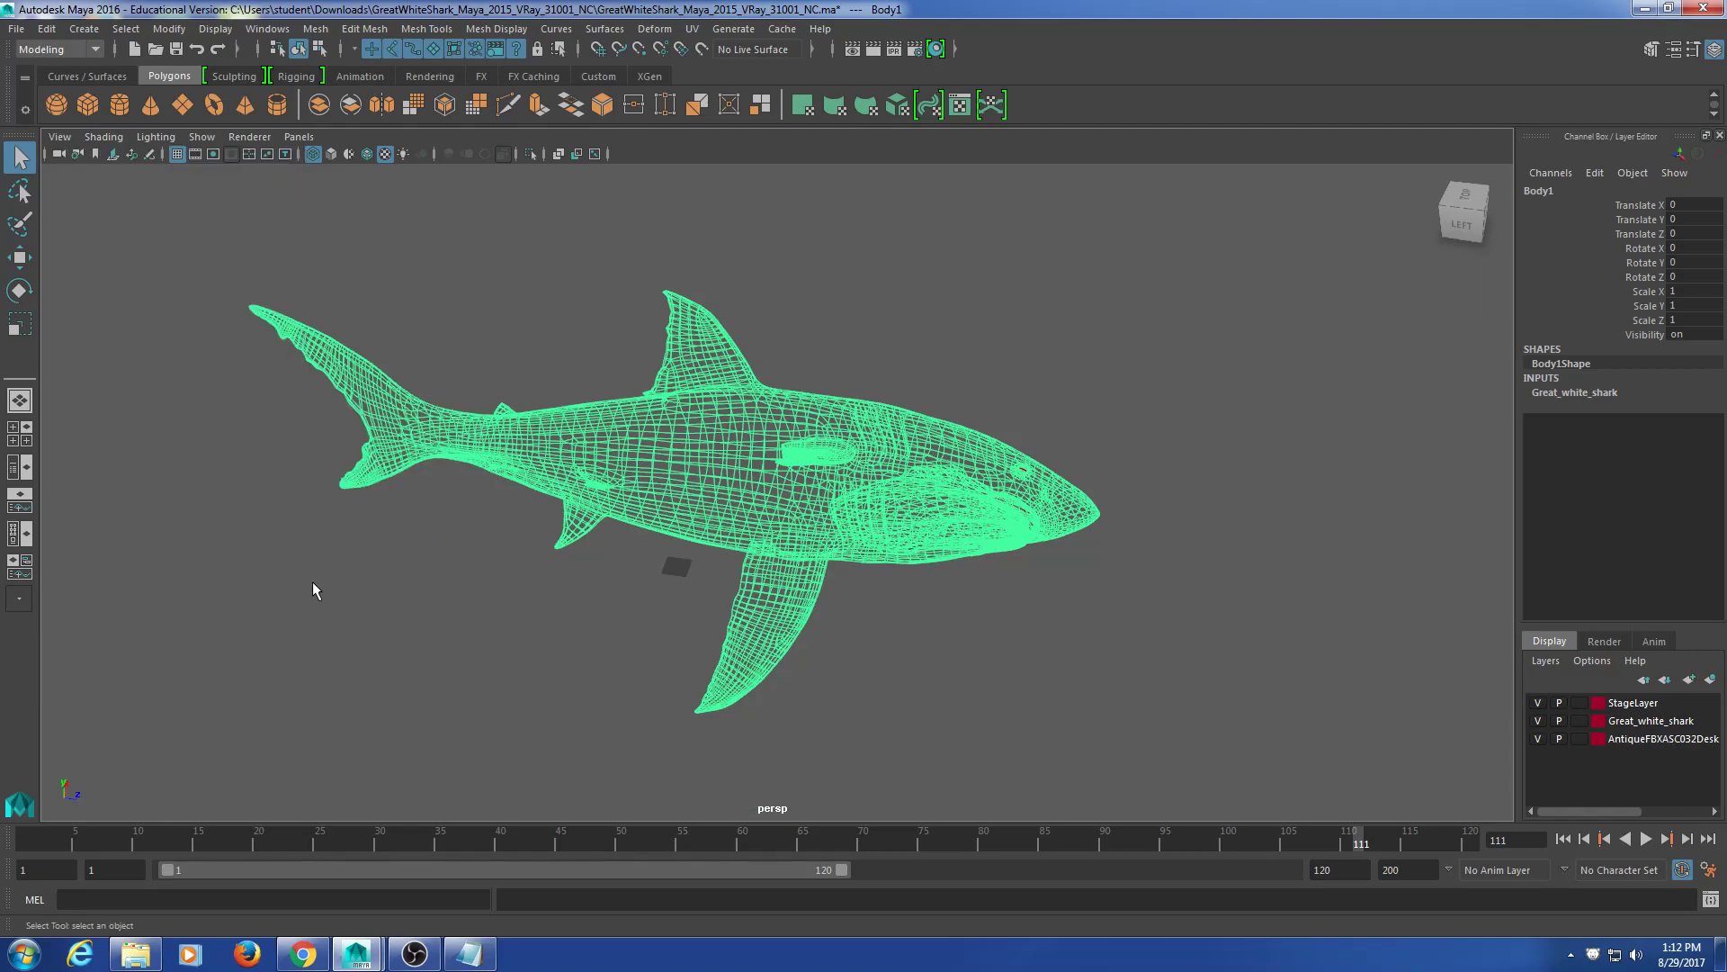
{"action": "left_click_drag", "start_coordinate": [815, 590], "coordinate": [644, 365], "text": "alt"}
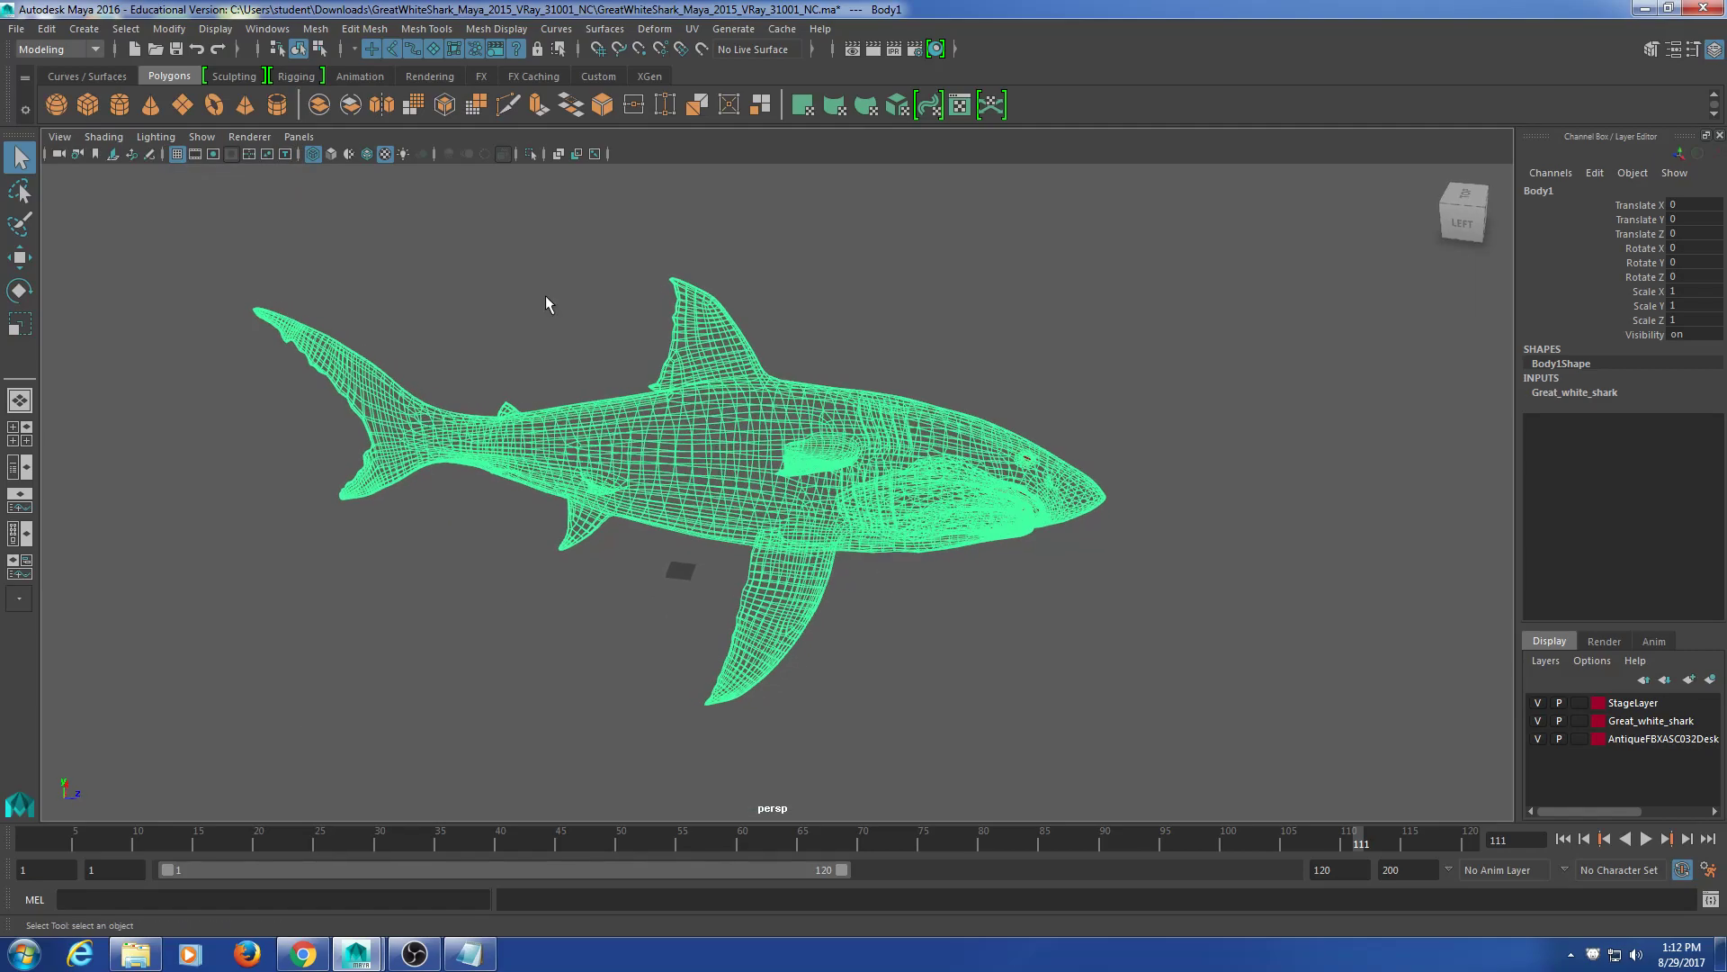
{"action": "left_click", "coordinate": [58, 137]}
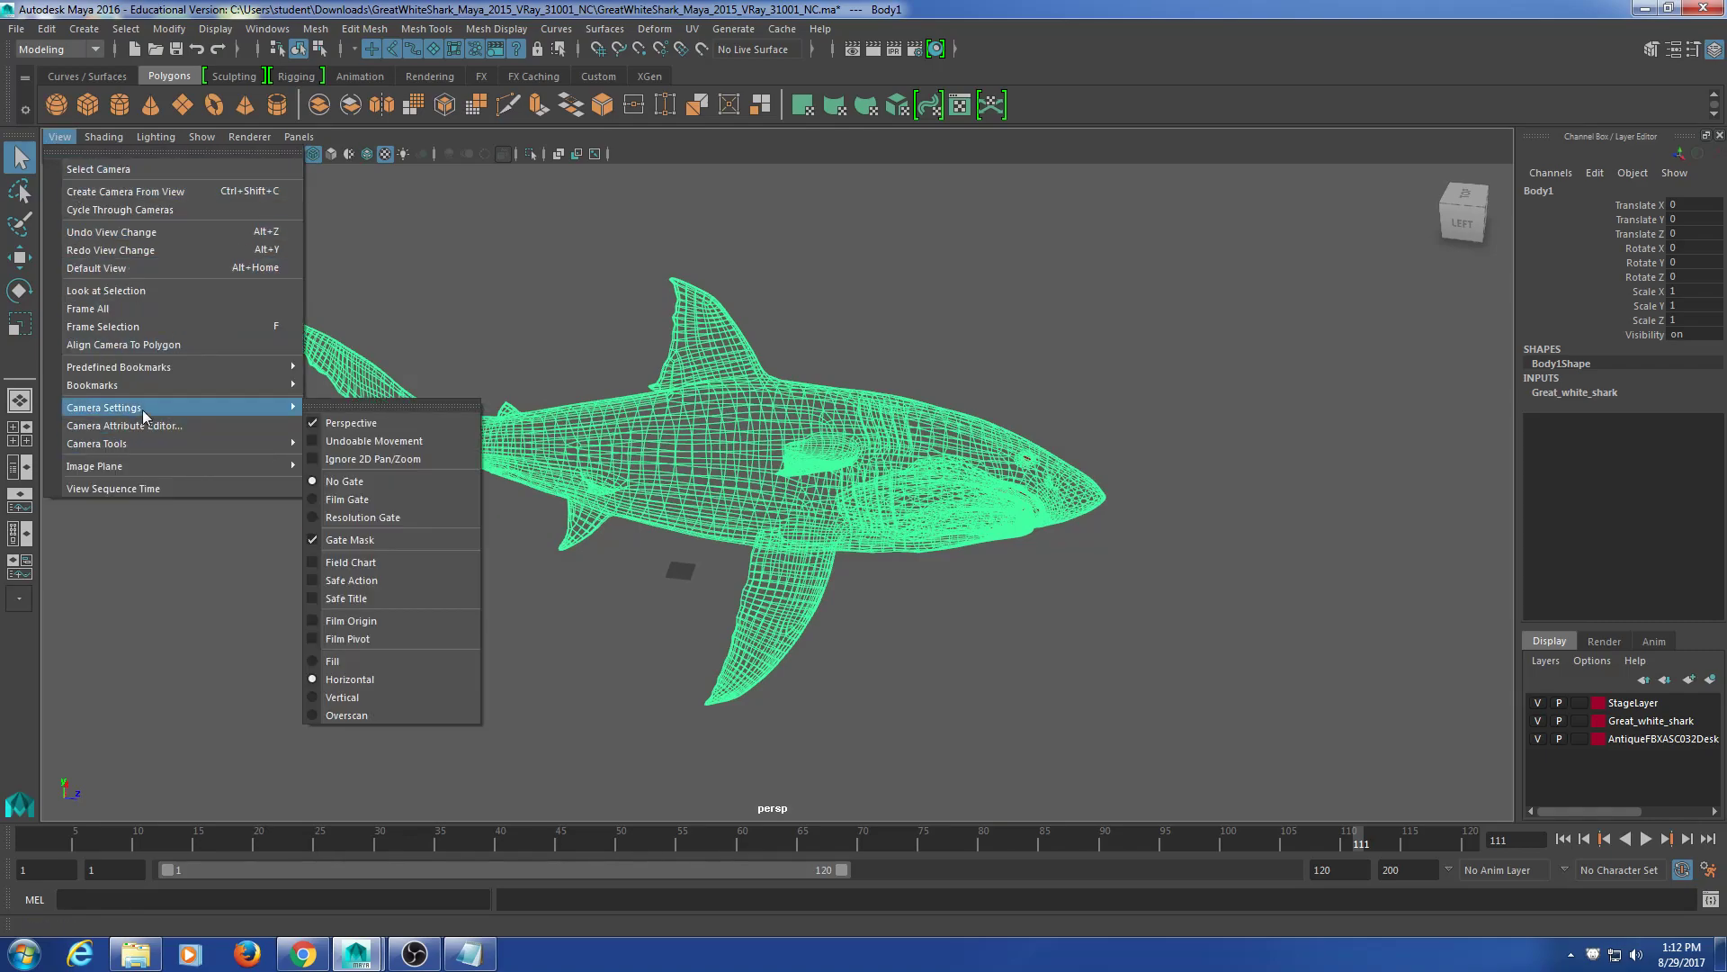
{"action": "left_click", "coordinate": [402, 598]}
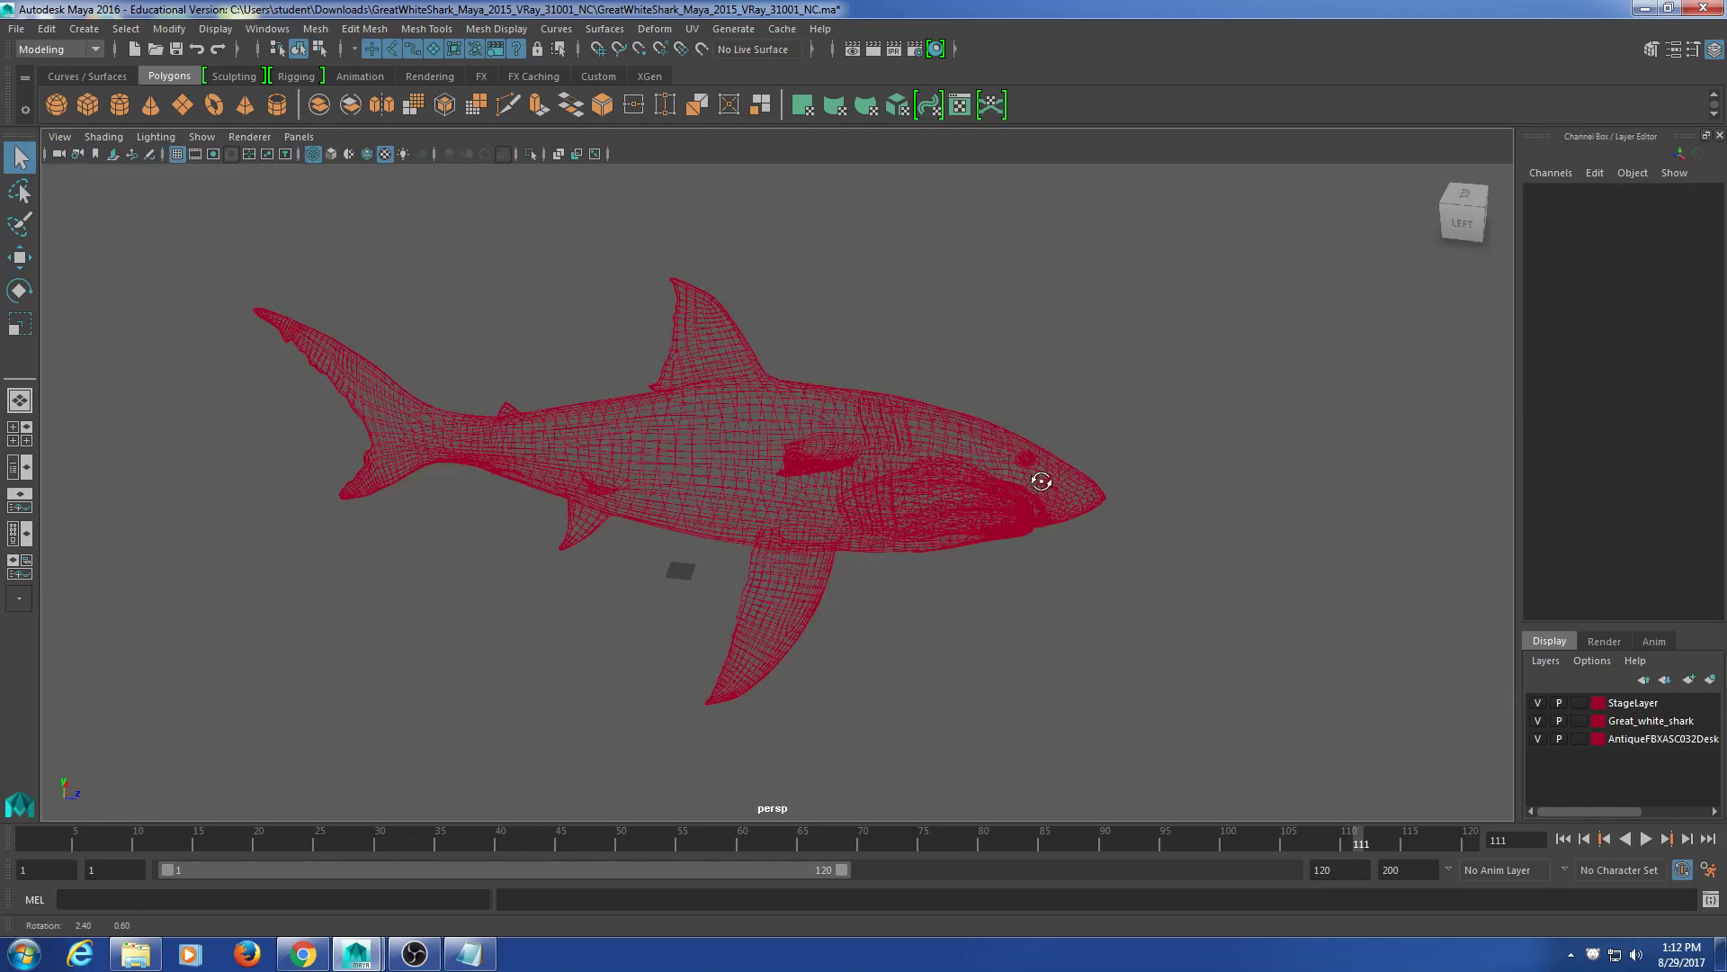
{"action": "left_click_drag", "start_coordinate": [1034, 477], "coordinate": [995, 455], "text": "alt"}
{"action": "left_click", "coordinate": [838, 438]}
{"action": "left_click_drag", "start_coordinate": [839, 438], "coordinate": [884, 420], "text": "alt"}
{"action": "left_click_drag", "start_coordinate": [1031, 358], "coordinate": [895, 581]}
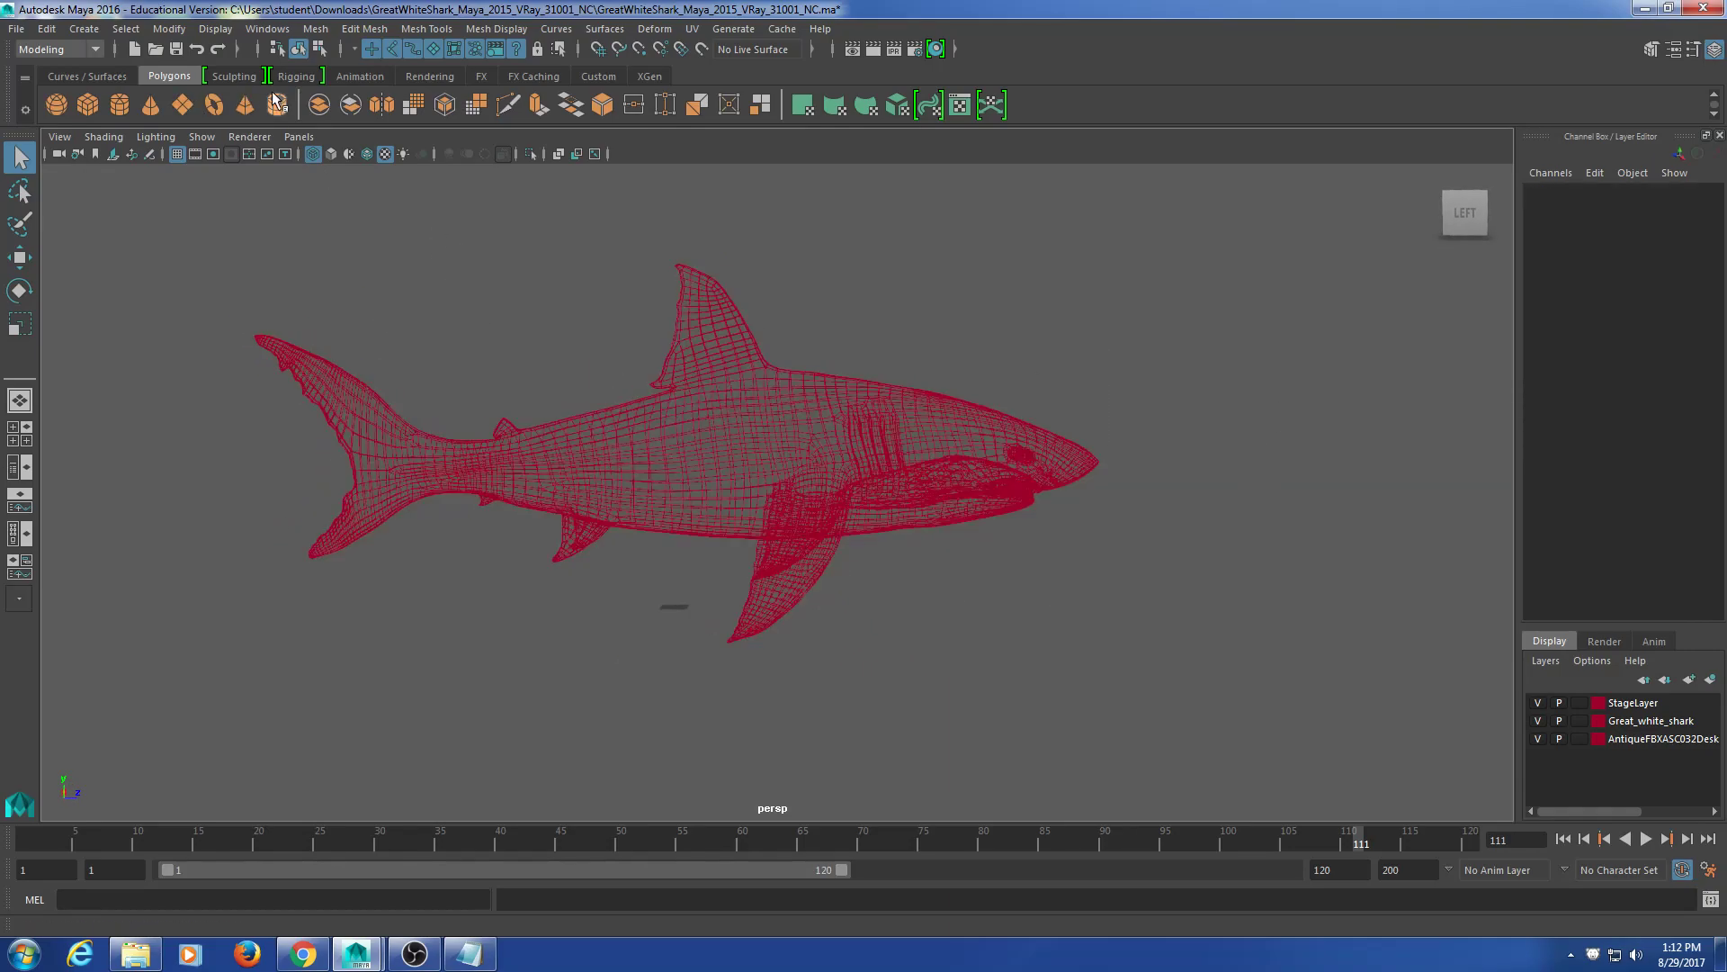
{"action": "left_click_drag", "start_coordinate": [501, 339], "coordinate": [542, 439], "text": "alt"}
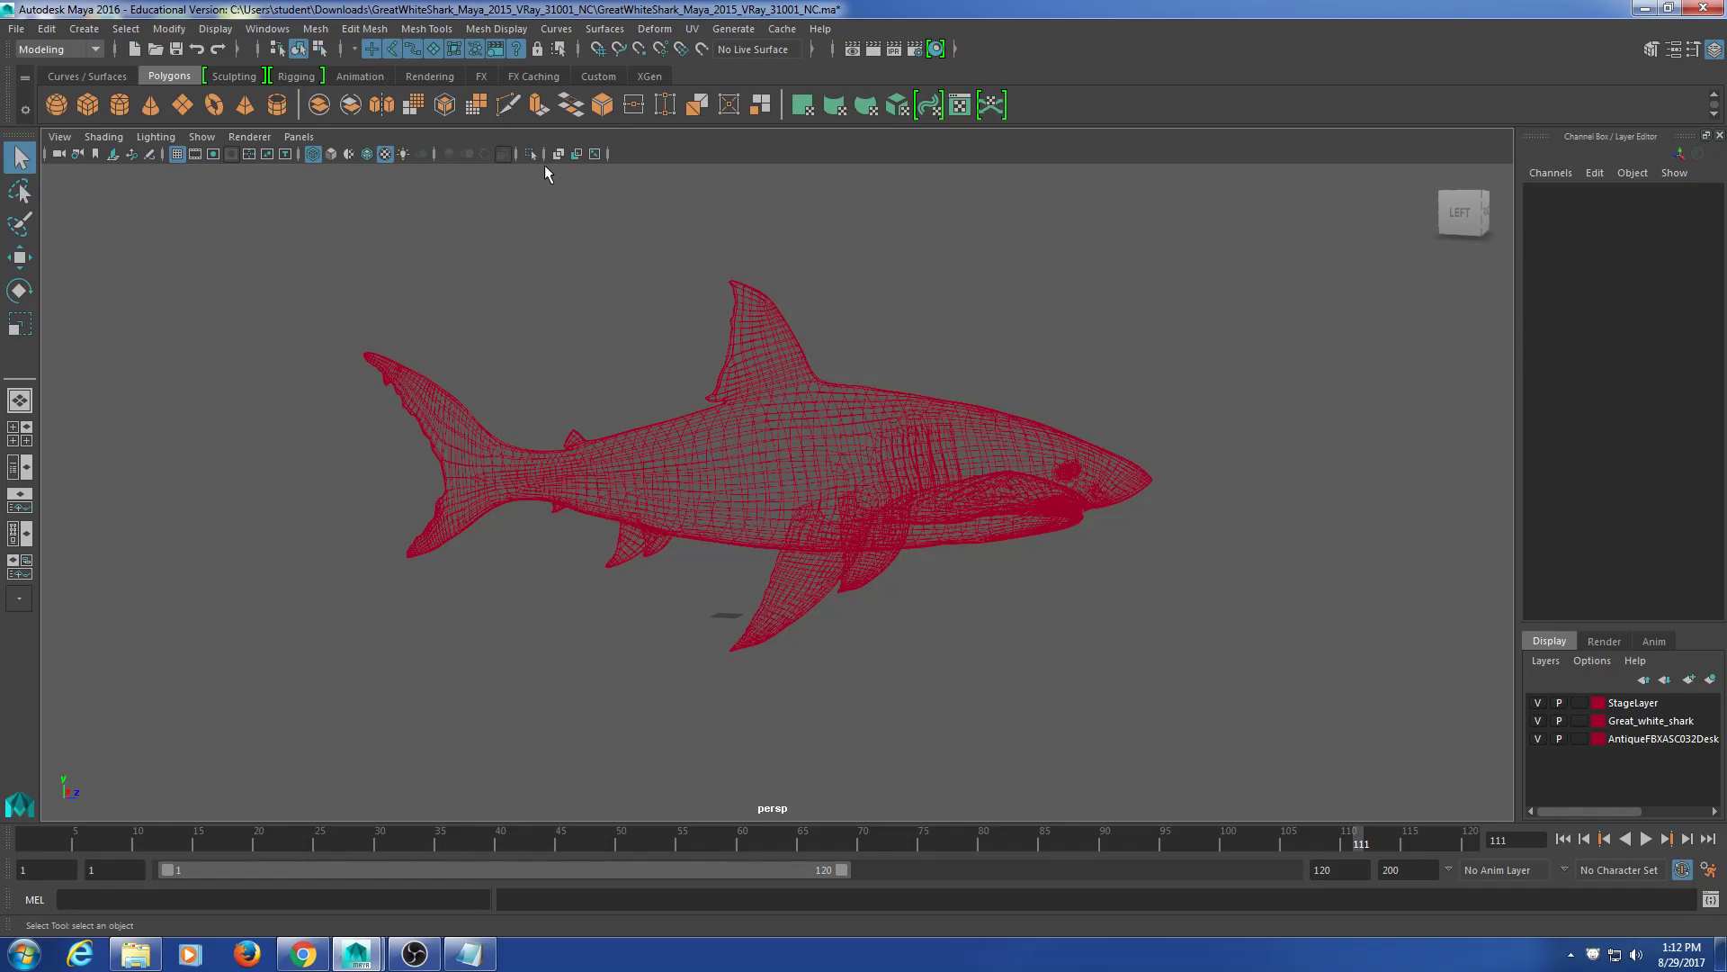
Step: Open the Hypergraph: Hierarchy window from the Windows menu
{"action": "left_click", "coordinate": [283, 32]}
{"action": "mouse_move", "coordinate": [295, 98]}
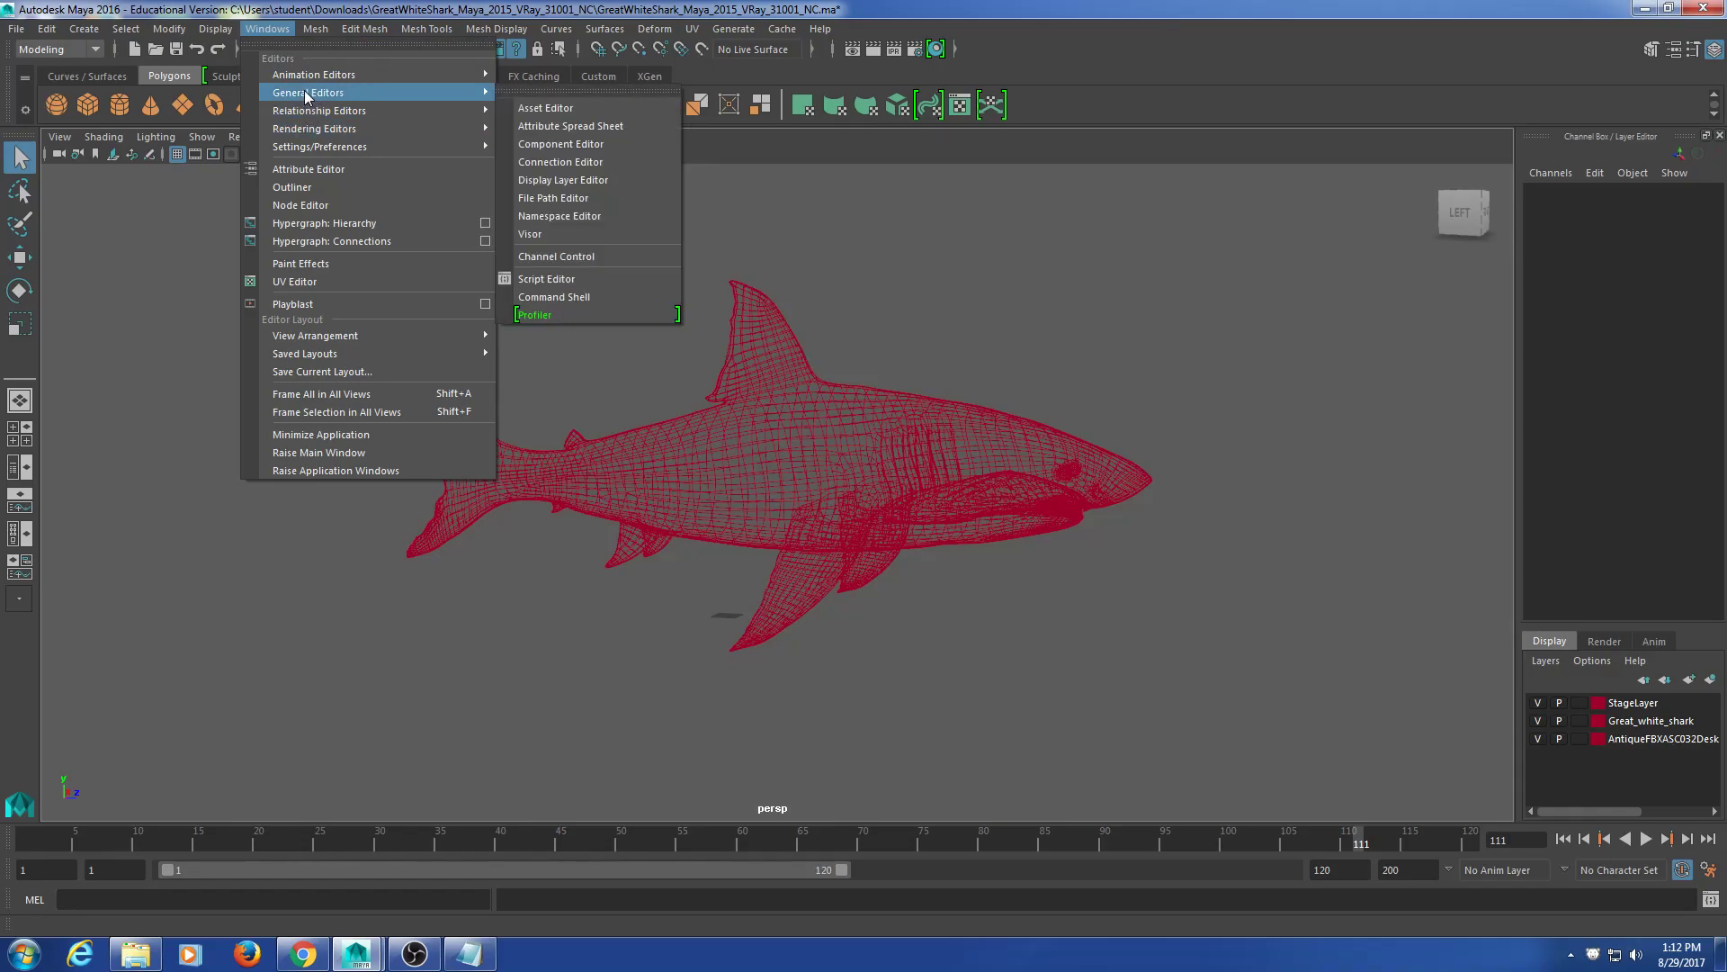
{"action": "left_click", "coordinate": [333, 222]}
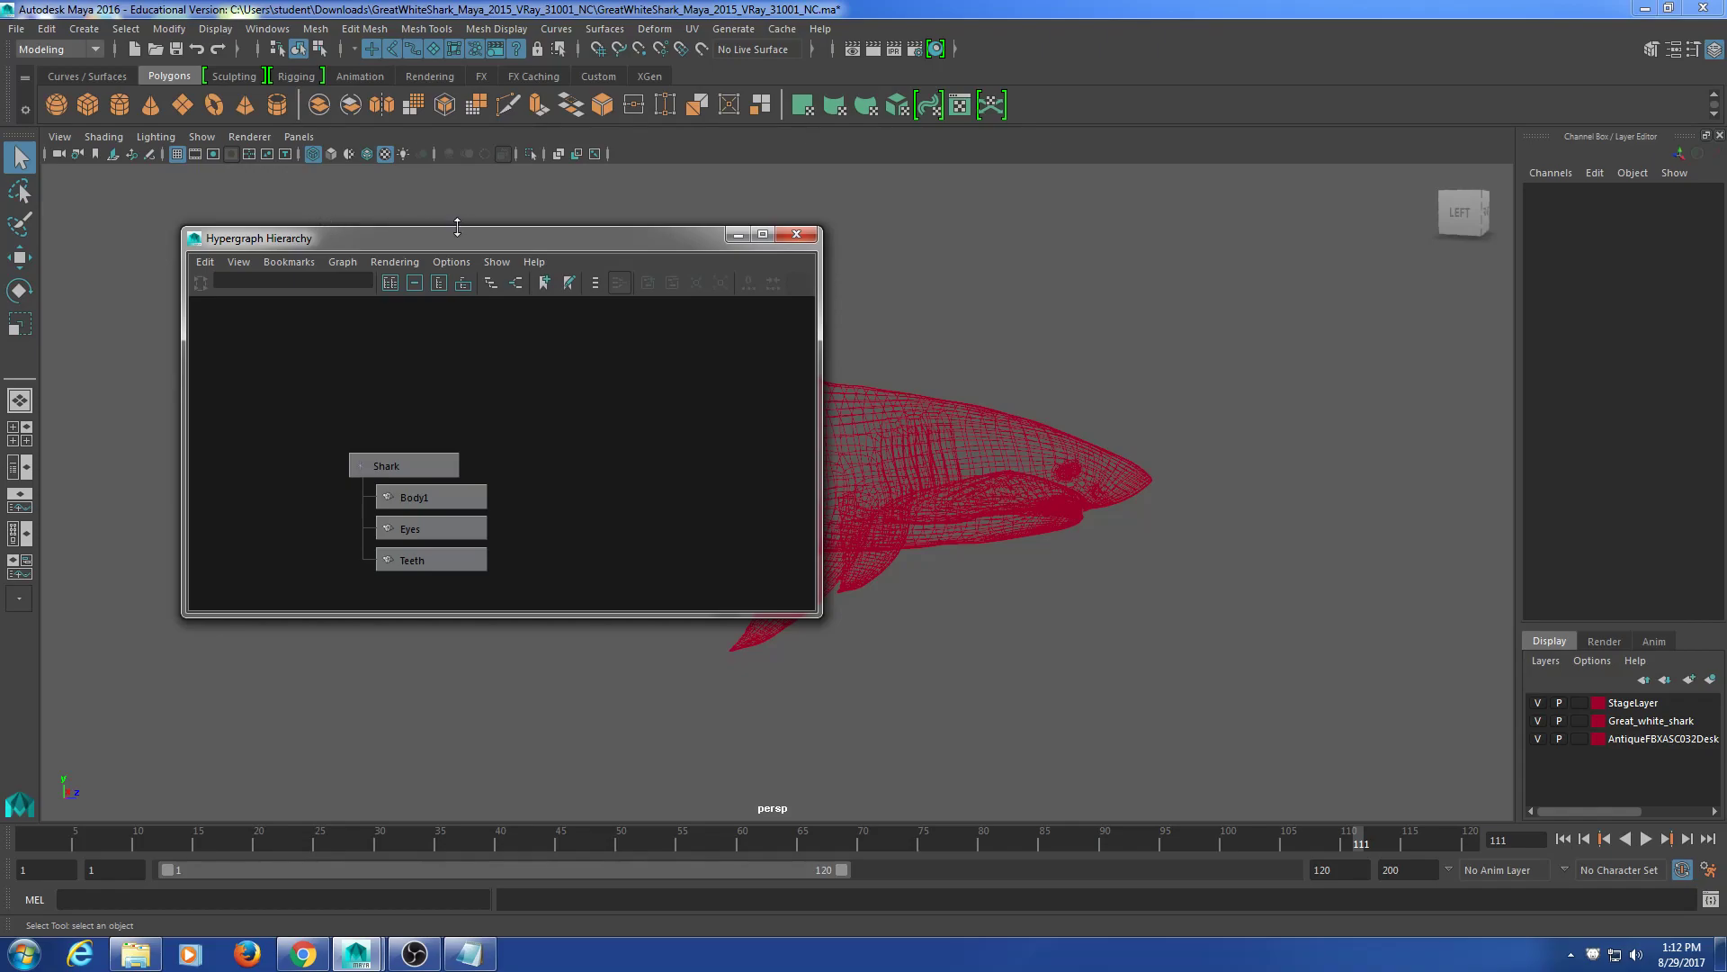
Step: Move and resize the hierarchy window, orbit to a side profile, and select the shark nodes
{"action": "left_click_drag", "start_coordinate": [457, 232], "coordinate": [437, 190]}
{"action": "left_click_drag", "start_coordinate": [799, 575], "coordinate": [751, 631]}
{"action": "left_click_drag", "start_coordinate": [548, 200], "coordinate": [445, 245]}
{"action": "left_click_drag", "start_coordinate": [845, 349], "coordinate": [1038, 447], "text": "alt"}
{"action": "middle_click_drag", "start_coordinate": [1038, 439], "coordinate": [1049, 439], "text": "alt"}
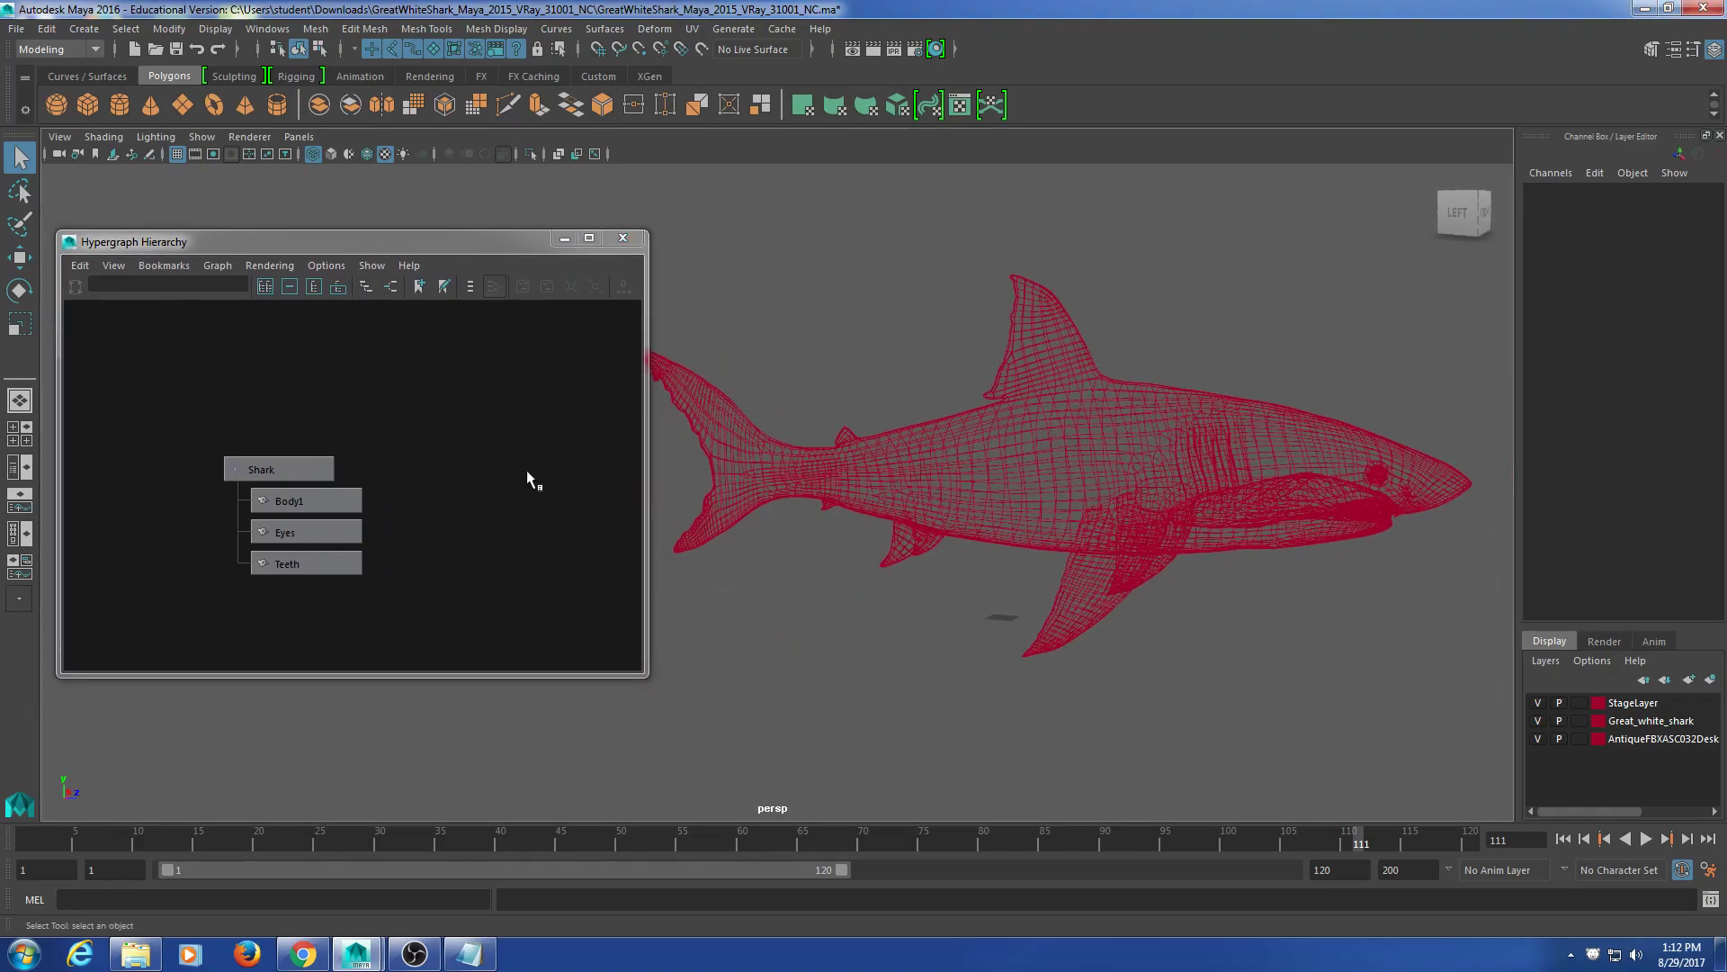
{"action": "left_click_drag", "start_coordinate": [400, 421], "coordinate": [287, 610]}
Step: Select Teeth, Eyes and Body1 in turn in the Hypergraph, then reselect the Shark group
{"action": "left_click", "coordinate": [502, 486]}
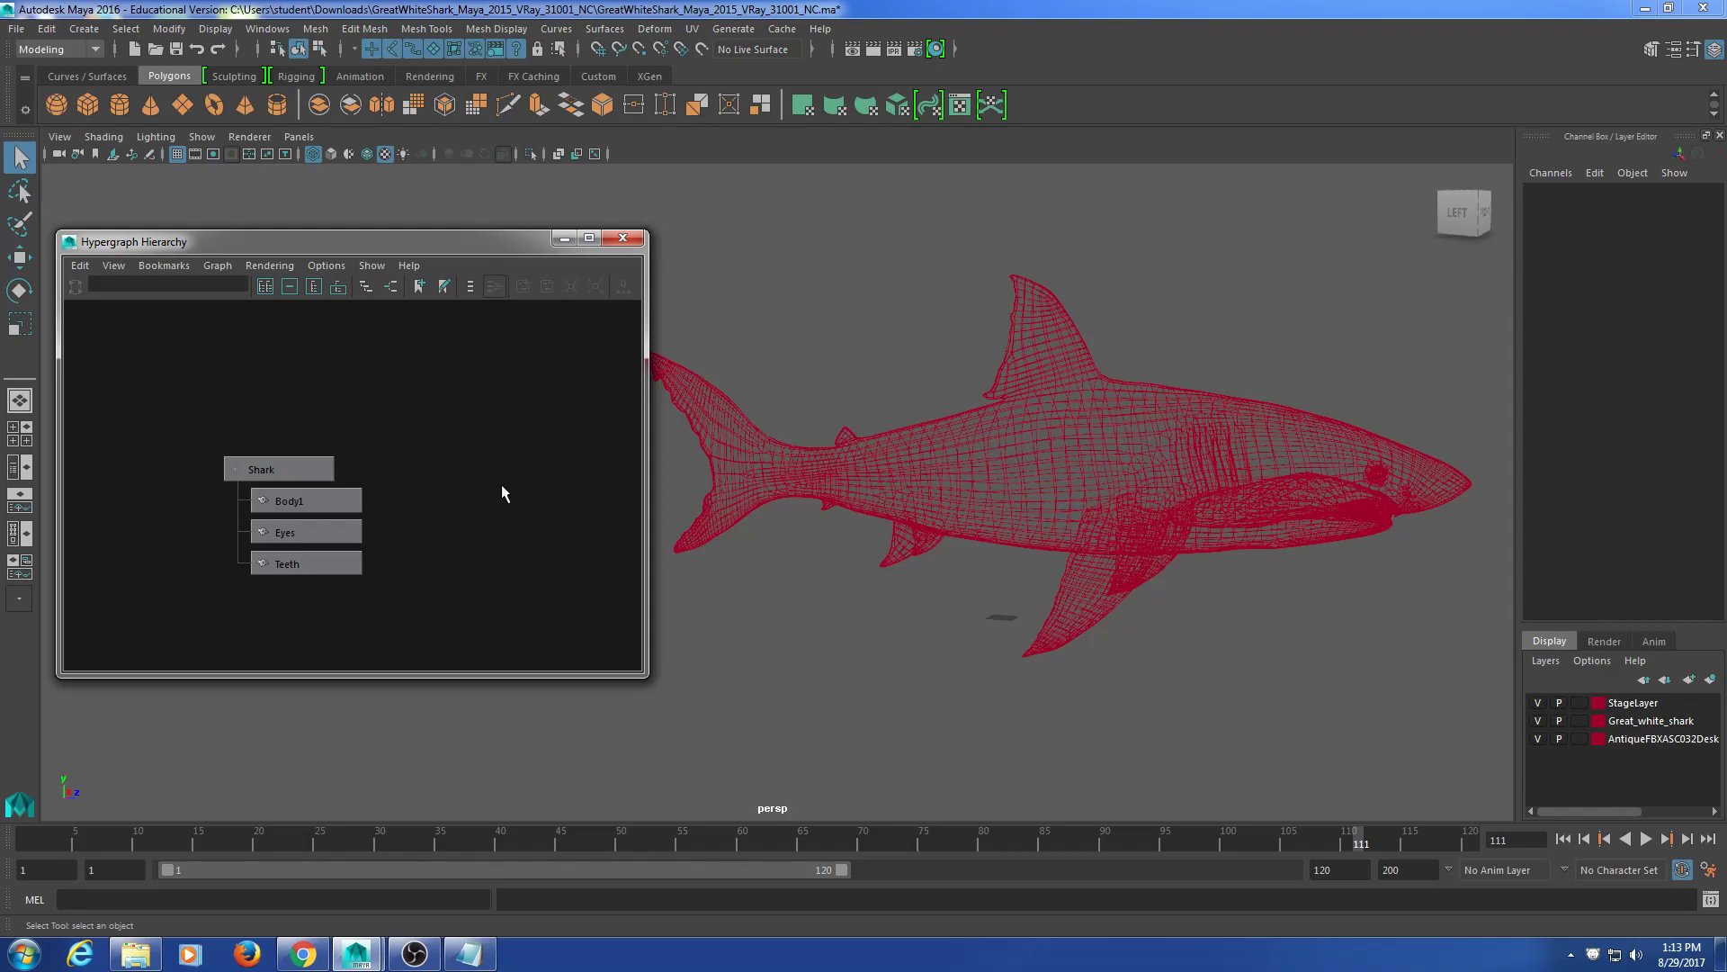
{"action": "left_click_drag", "start_coordinate": [299, 488], "coordinate": [284, 479]}
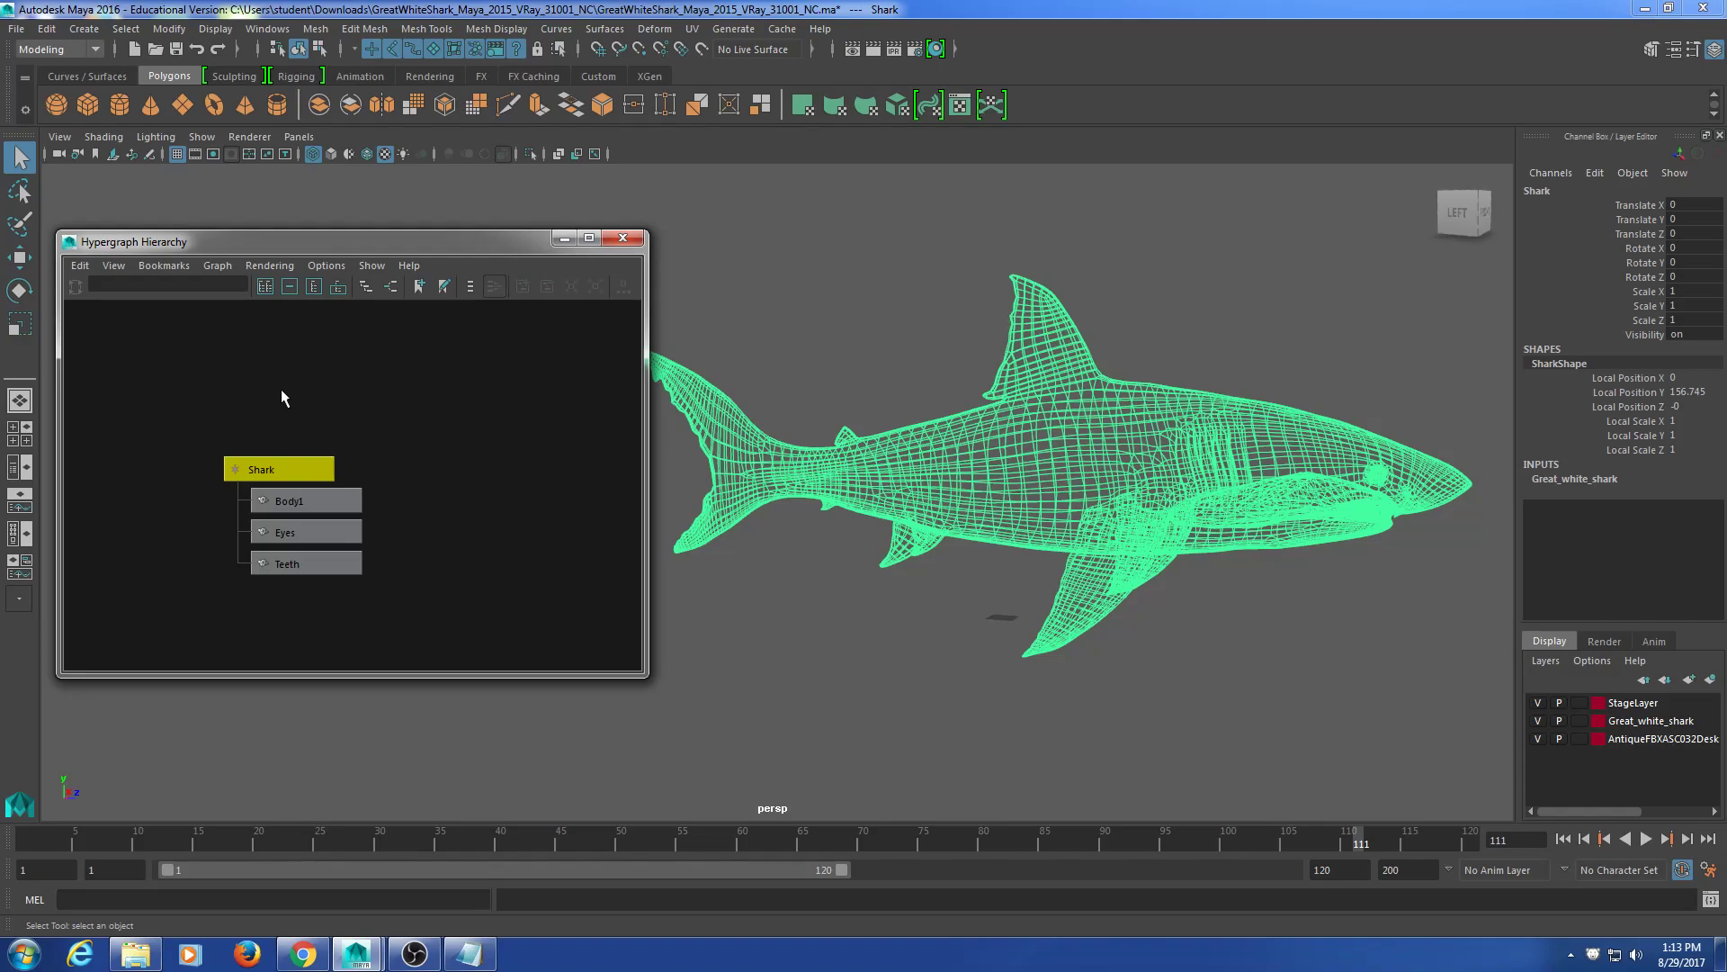
{"action": "left_click", "coordinate": [419, 391]}
{"action": "left_click_drag", "start_coordinate": [360, 450], "coordinate": [356, 530]}
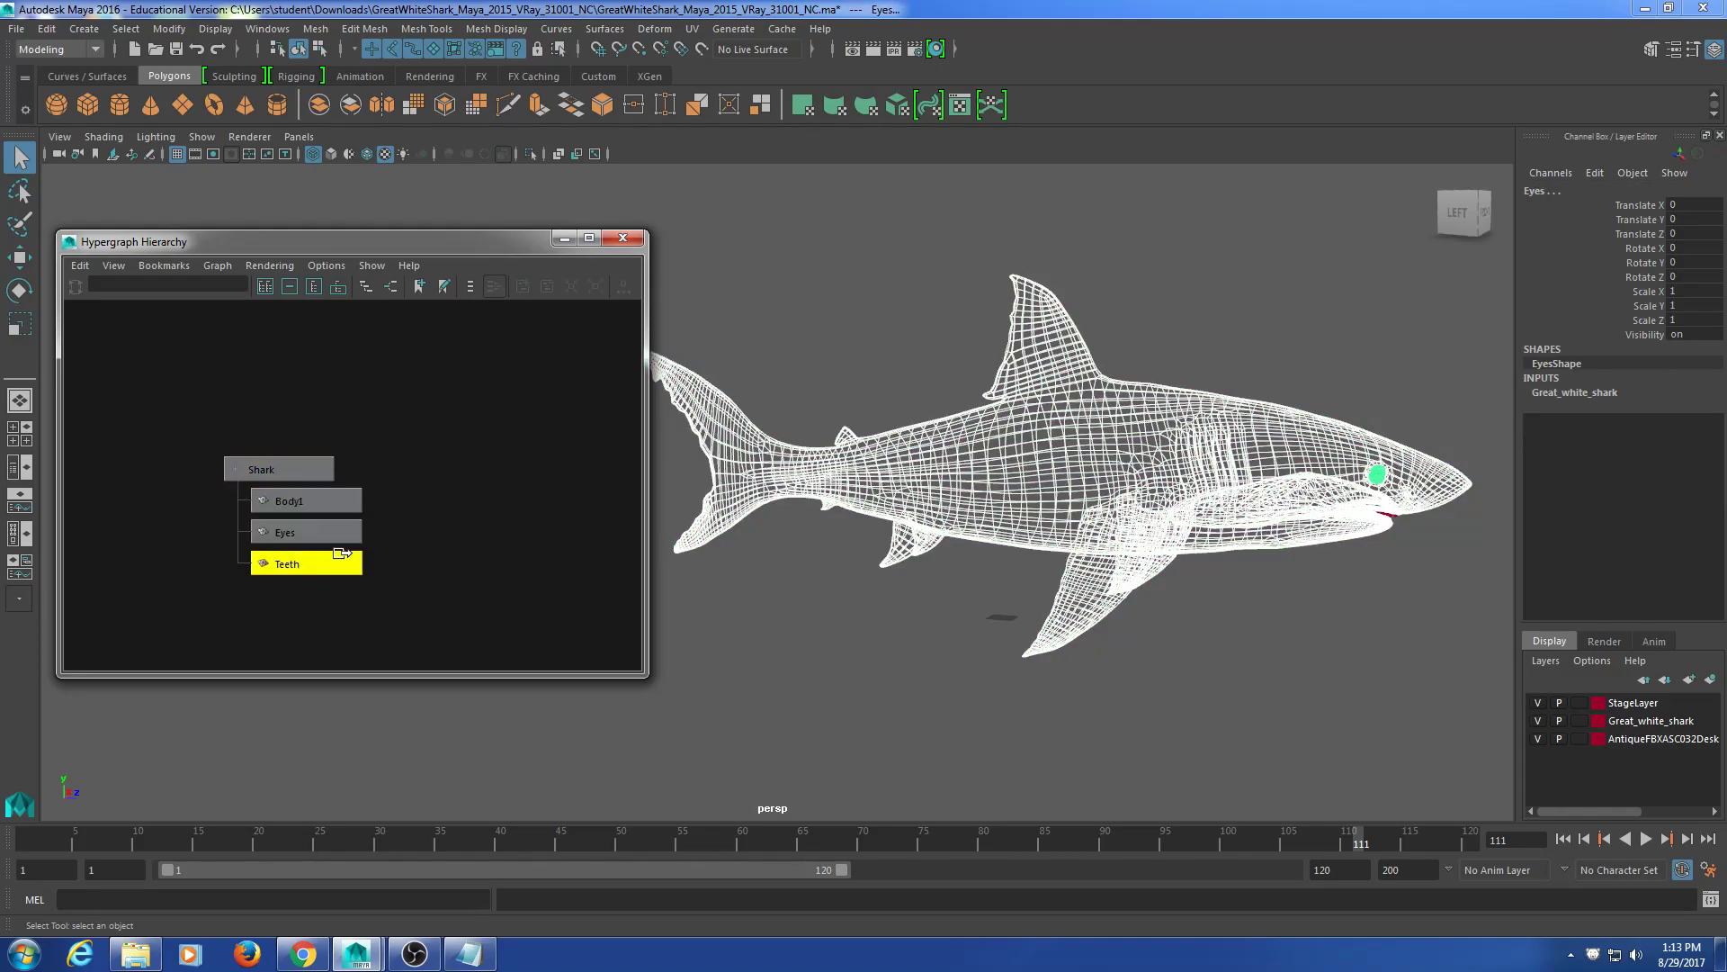
{"action": "left_click", "coordinate": [341, 557]}
{"action": "left_click", "coordinate": [346, 538]}
{"action": "left_click", "coordinate": [345, 507]}
{"action": "left_click", "coordinate": [295, 470]}
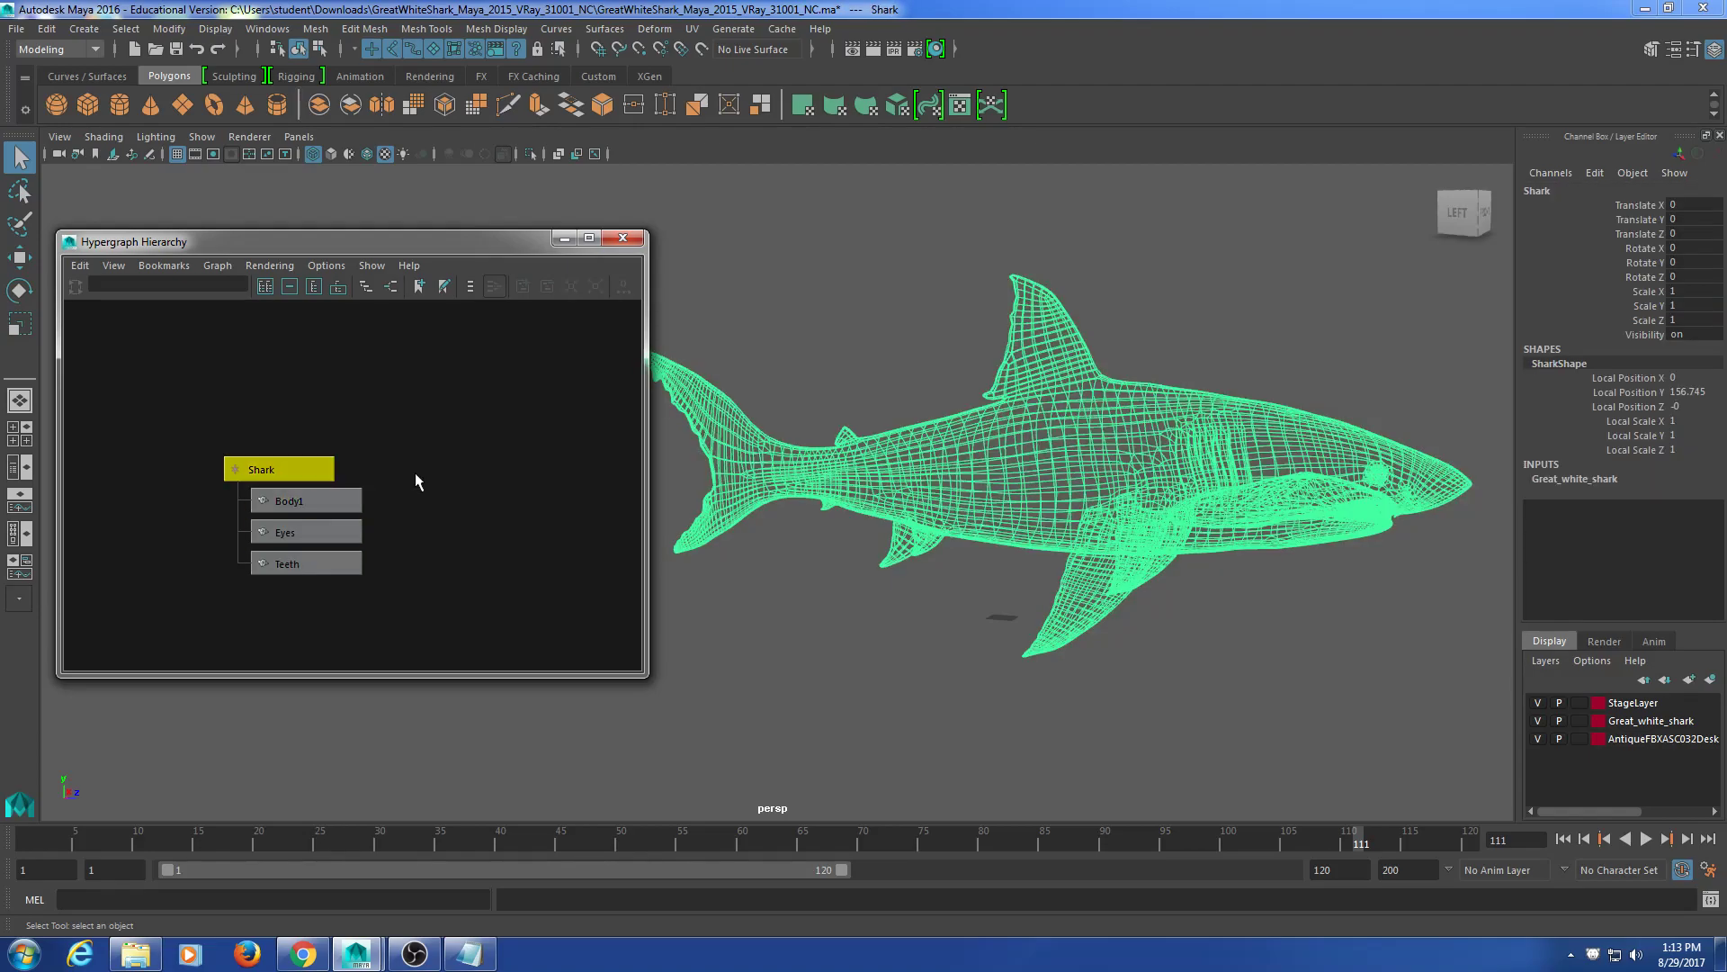
Step: Activate the Move tool and orbit to an angled side view of the shark
{"action": "key", "text": "w"}
{"action": "left_click_drag", "start_coordinate": [1210, 586], "coordinate": [1071, 483], "text": "alt"}
{"action": "middle_click_drag", "start_coordinate": [1070, 483], "coordinate": [1049, 557], "text": "alt"}
{"action": "left_click_drag", "start_coordinate": [1050, 557], "coordinate": [1011, 573], "text": "alt"}
{"action": "middle_click_drag", "start_coordinate": [1012, 573], "coordinate": [1133, 494], "text": "alt"}
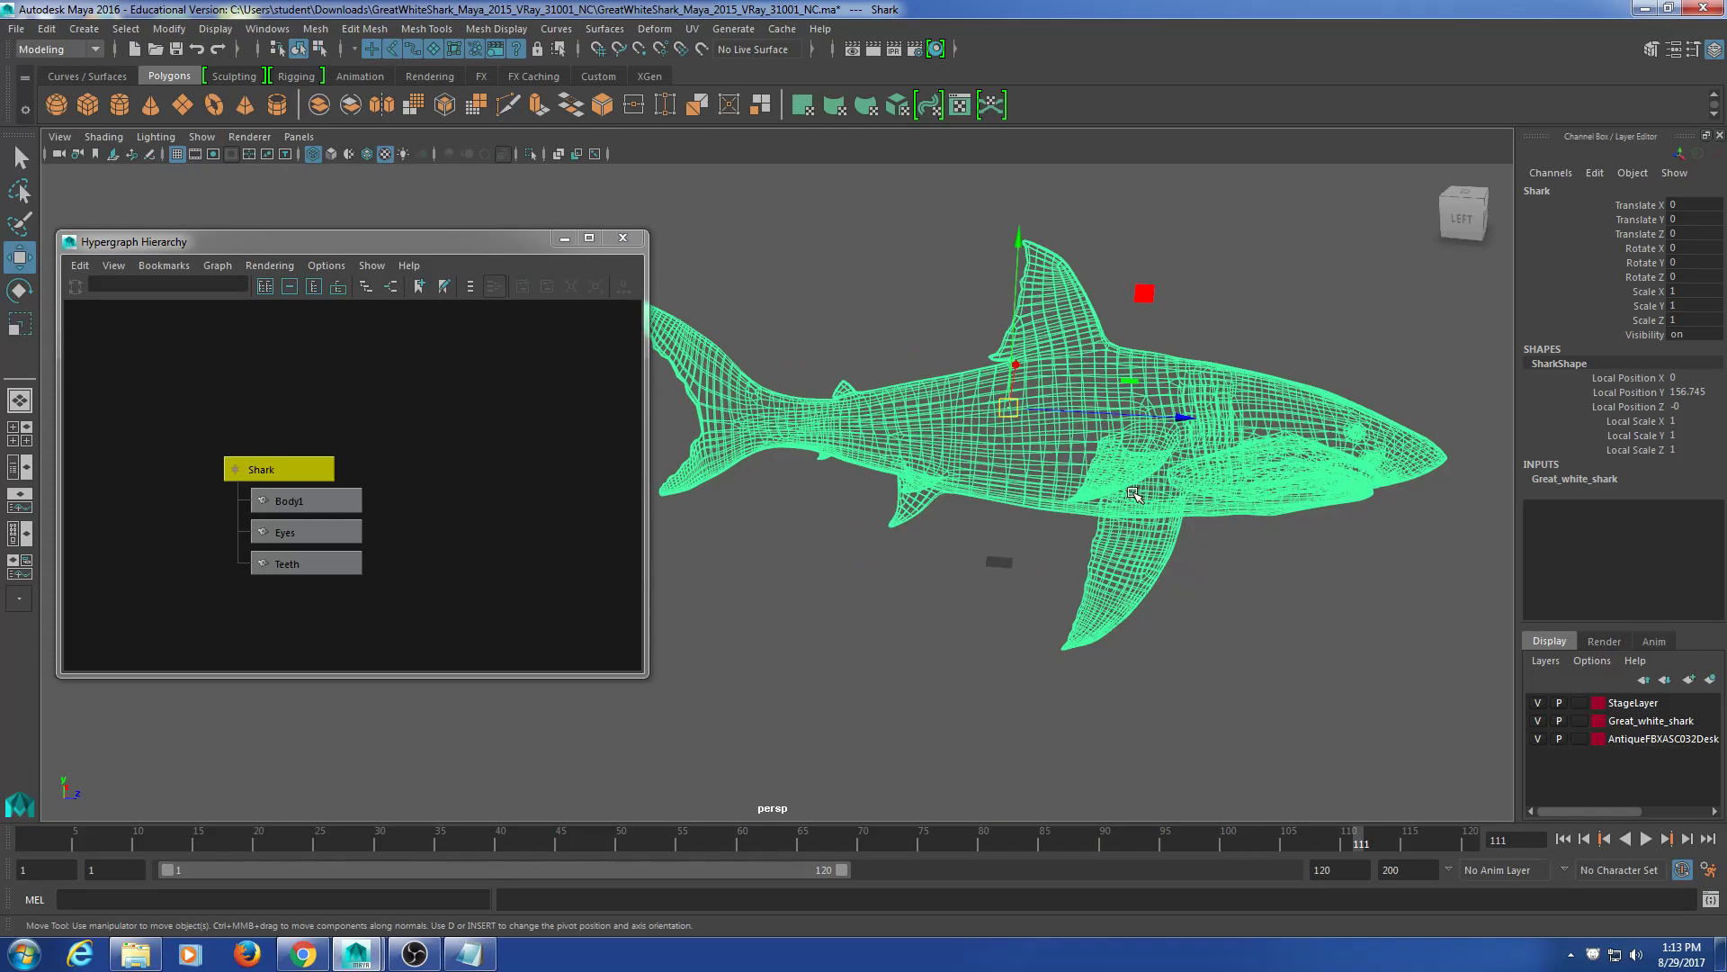
{"action": "left_click_drag", "start_coordinate": [987, 456], "coordinate": [1039, 416], "text": "alt"}
{"action": "middle_click_drag", "start_coordinate": [1044, 497], "coordinate": [1014, 500], "text": "alt"}
{"action": "left_click_drag", "start_coordinate": [1015, 499], "coordinate": [982, 542], "text": "alt"}
Step: Reselect the Shark group and drag it down to Translate Y -139
{"action": "left_click", "coordinate": [358, 423]}
{"action": "left_click_drag", "start_coordinate": [281, 466], "coordinate": [281, 468]}
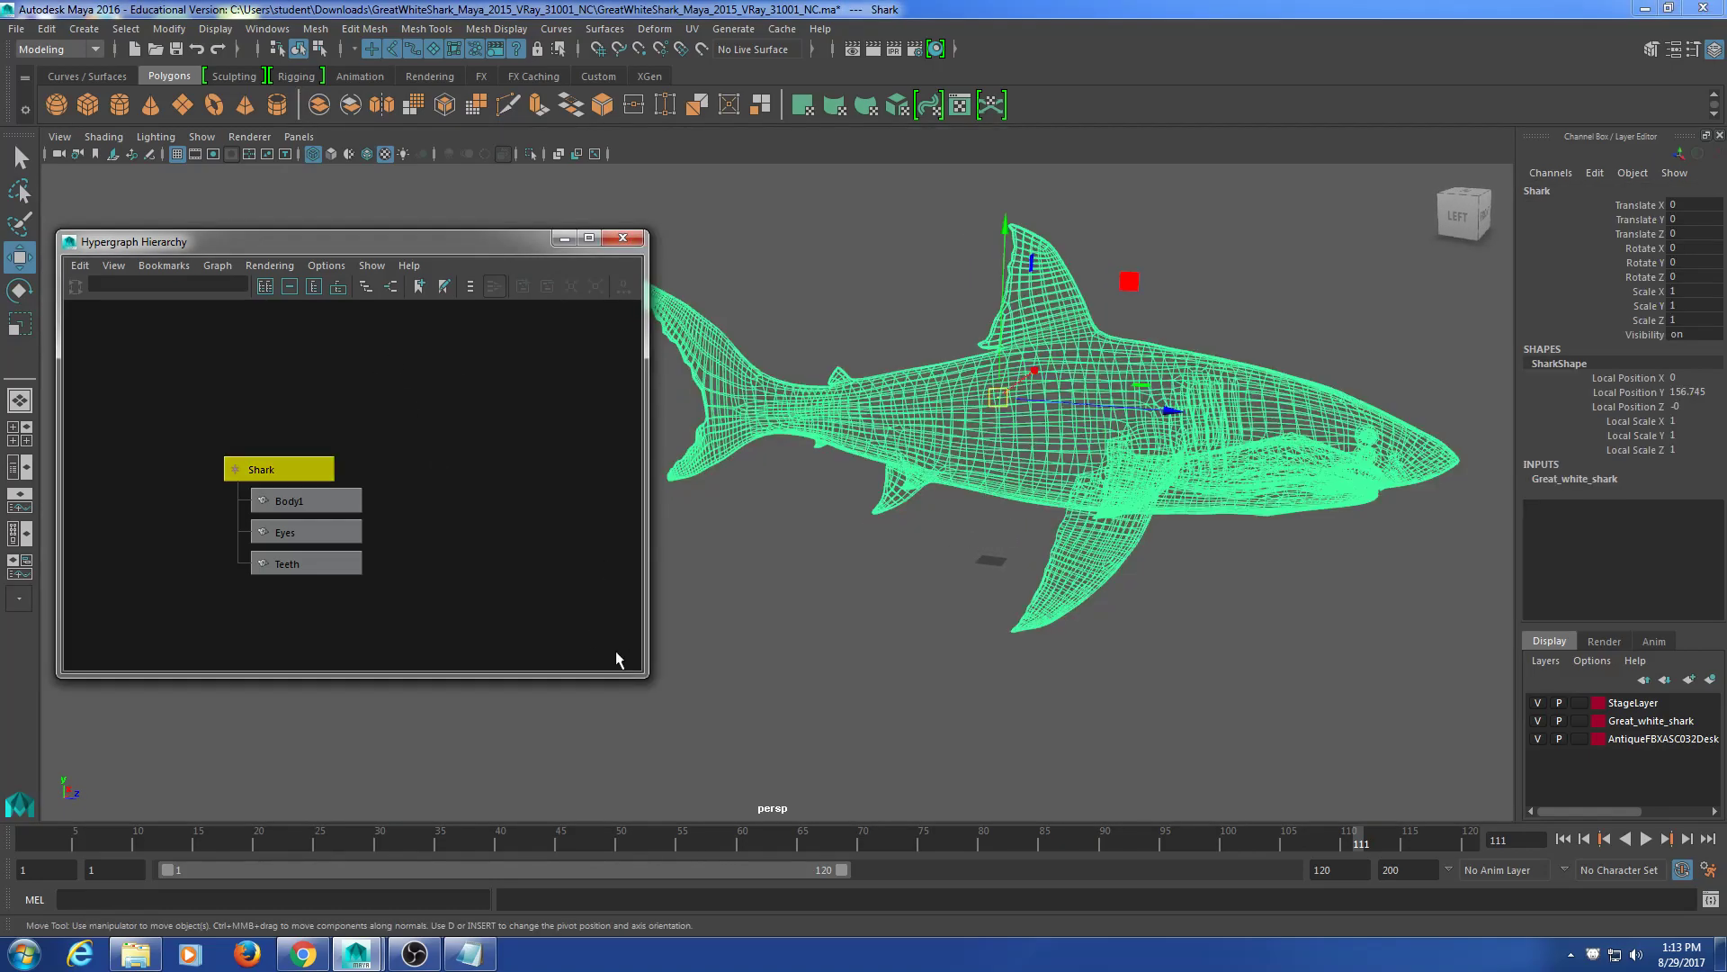
{"action": "left_click", "coordinate": [647, 683]}
{"action": "left_click", "coordinate": [279, 468]}
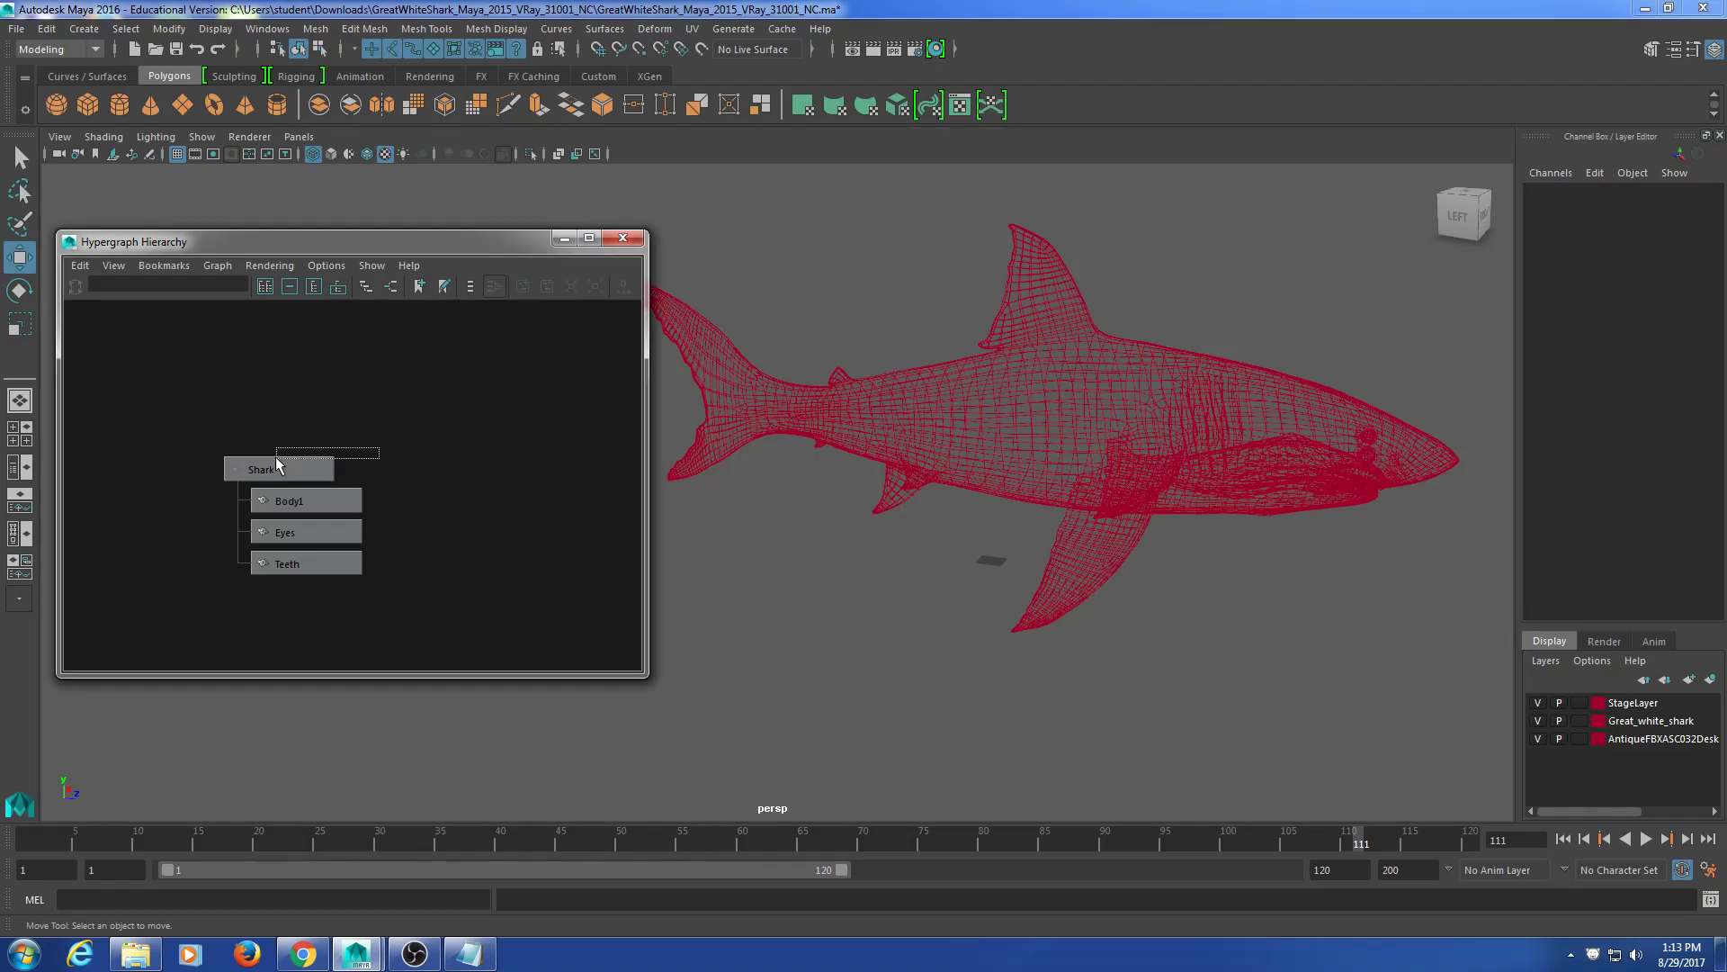
{"action": "left_click_drag", "start_coordinate": [647, 677], "coordinate": [518, 679]}
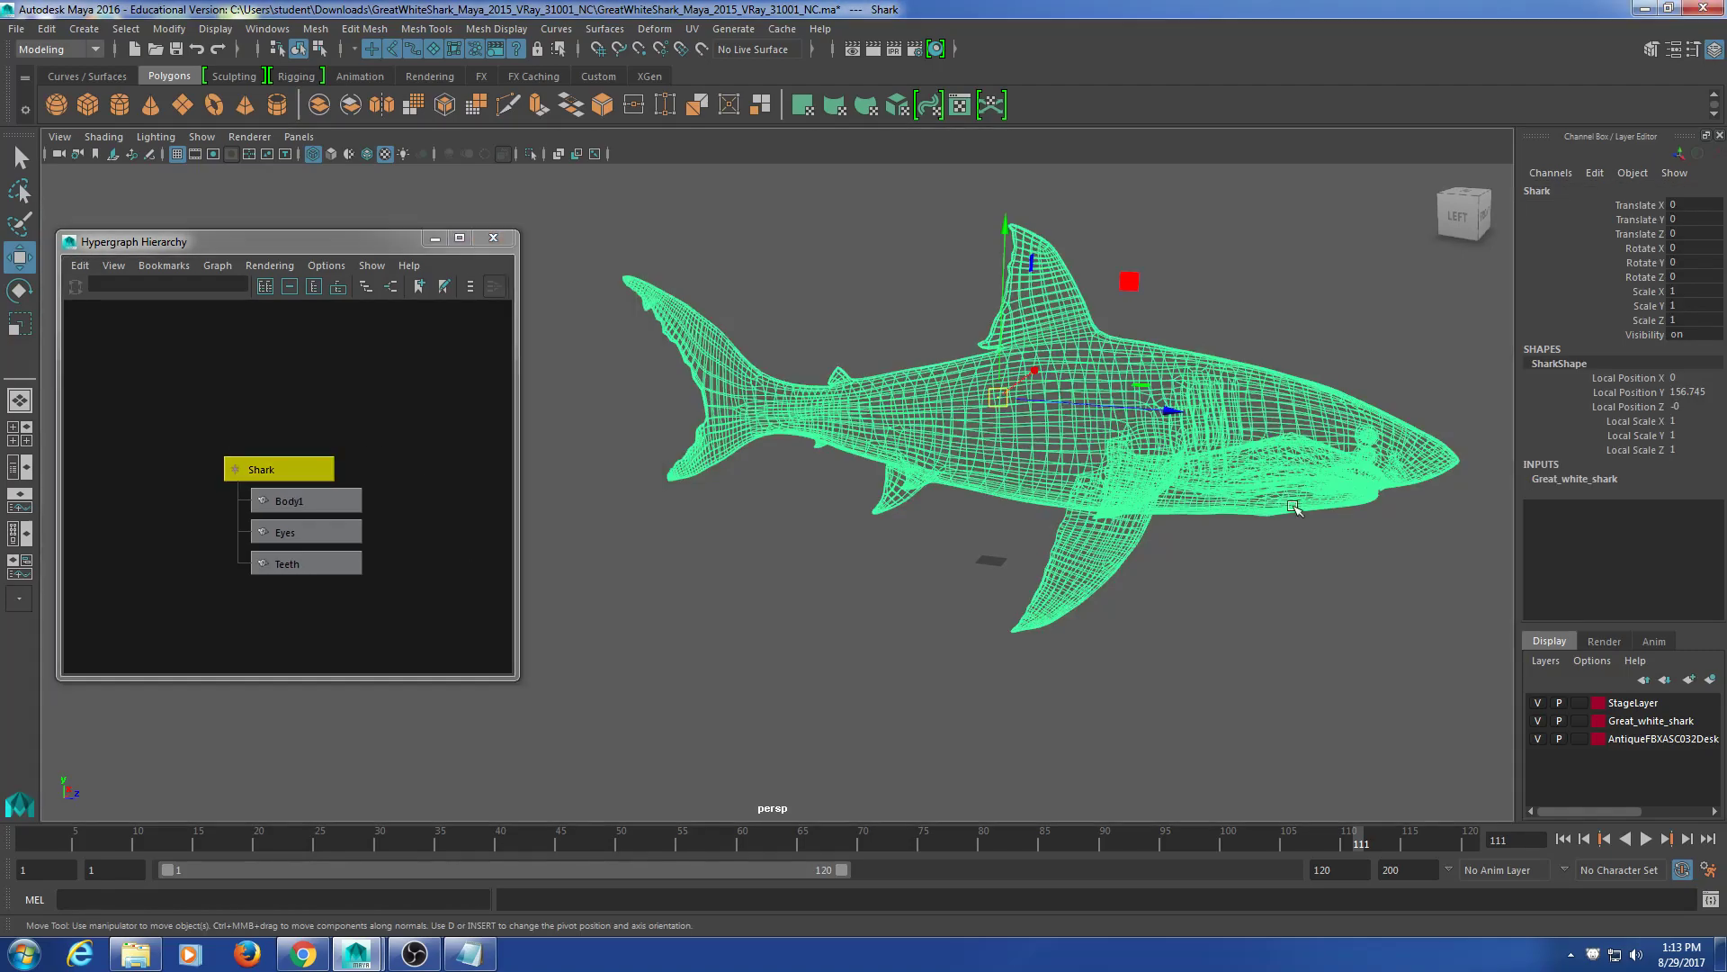
{"action": "middle_click_drag", "start_coordinate": [1183, 509], "coordinate": [1123, 487], "text": "alt"}
{"action": "left_click_drag", "start_coordinate": [1123, 488], "coordinate": [1118, 486], "text": "alt"}
{"action": "left_click_drag", "start_coordinate": [941, 209], "coordinate": [938, 356]}
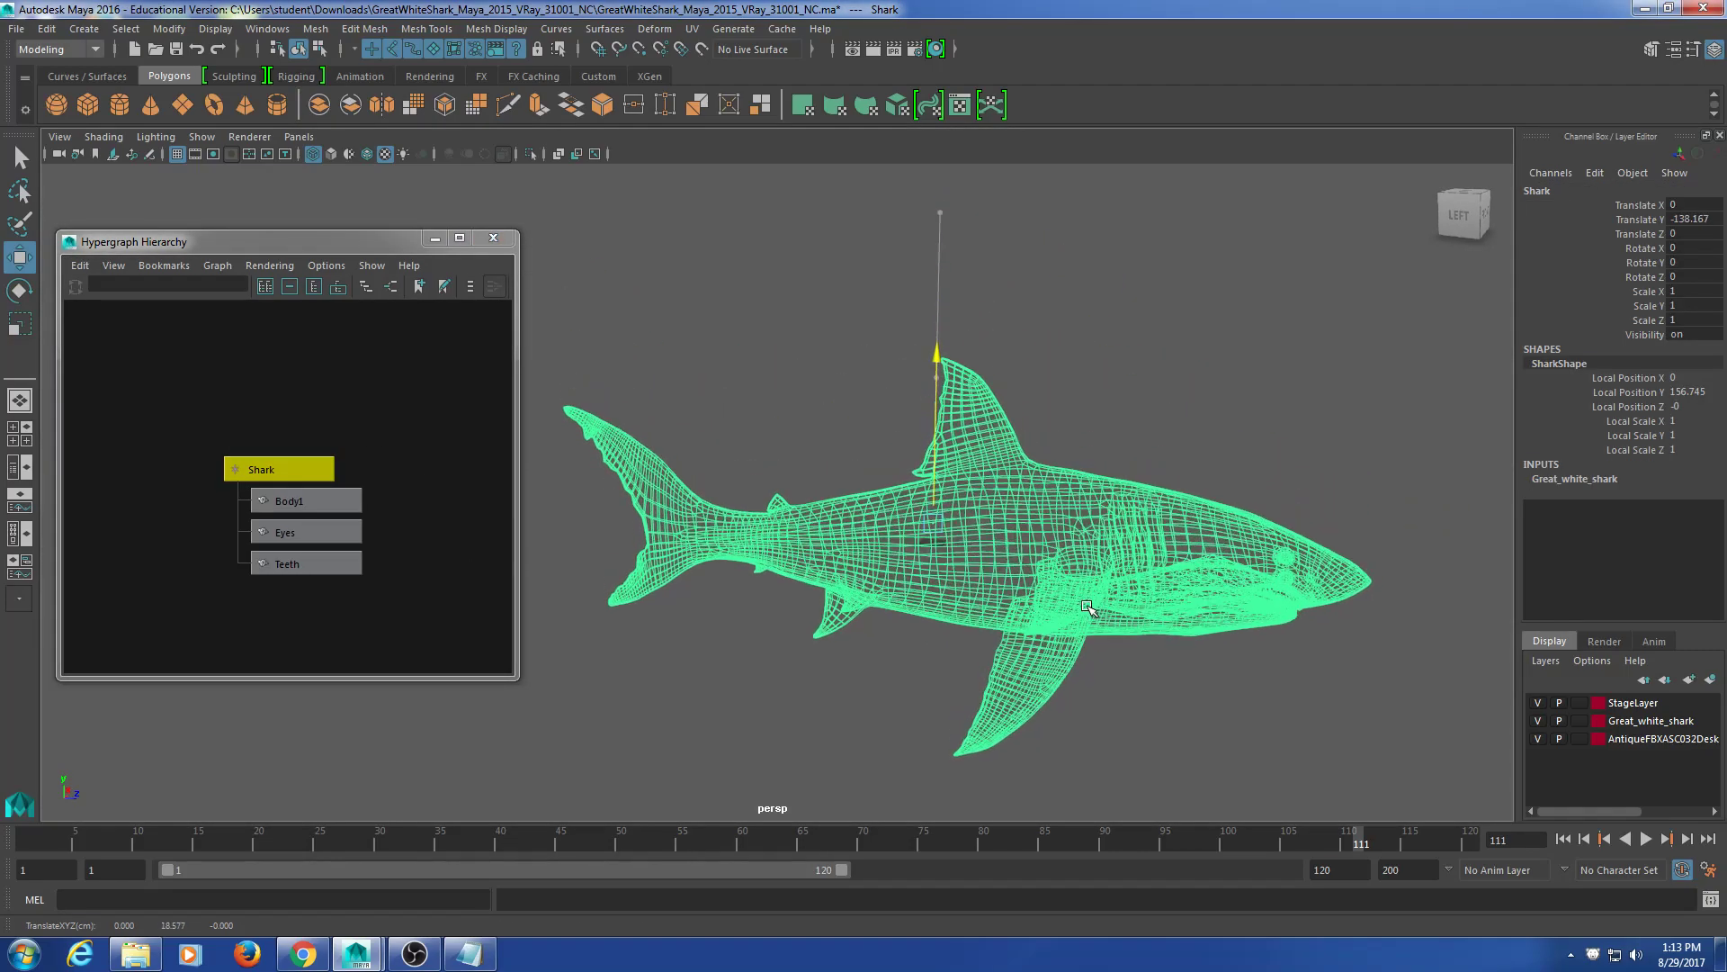
Step: Pan, zoom and orbit to view the lowered shark from above
{"action": "middle_click_drag", "start_coordinate": [988, 590], "coordinate": [1057, 543], "text": "alt"}
{"action": "right_click_drag", "start_coordinate": [1057, 543], "coordinate": [1124, 540], "text": "alt"}
{"action": "left_click_drag", "start_coordinate": [1125, 540], "coordinate": [1126, 656], "text": "alt"}
{"action": "middle_click_drag", "start_coordinate": [1125, 518], "coordinate": [991, 577], "text": "alt"}
{"action": "left_click_drag", "start_coordinate": [954, 539], "coordinate": [719, 539], "text": "alt"}
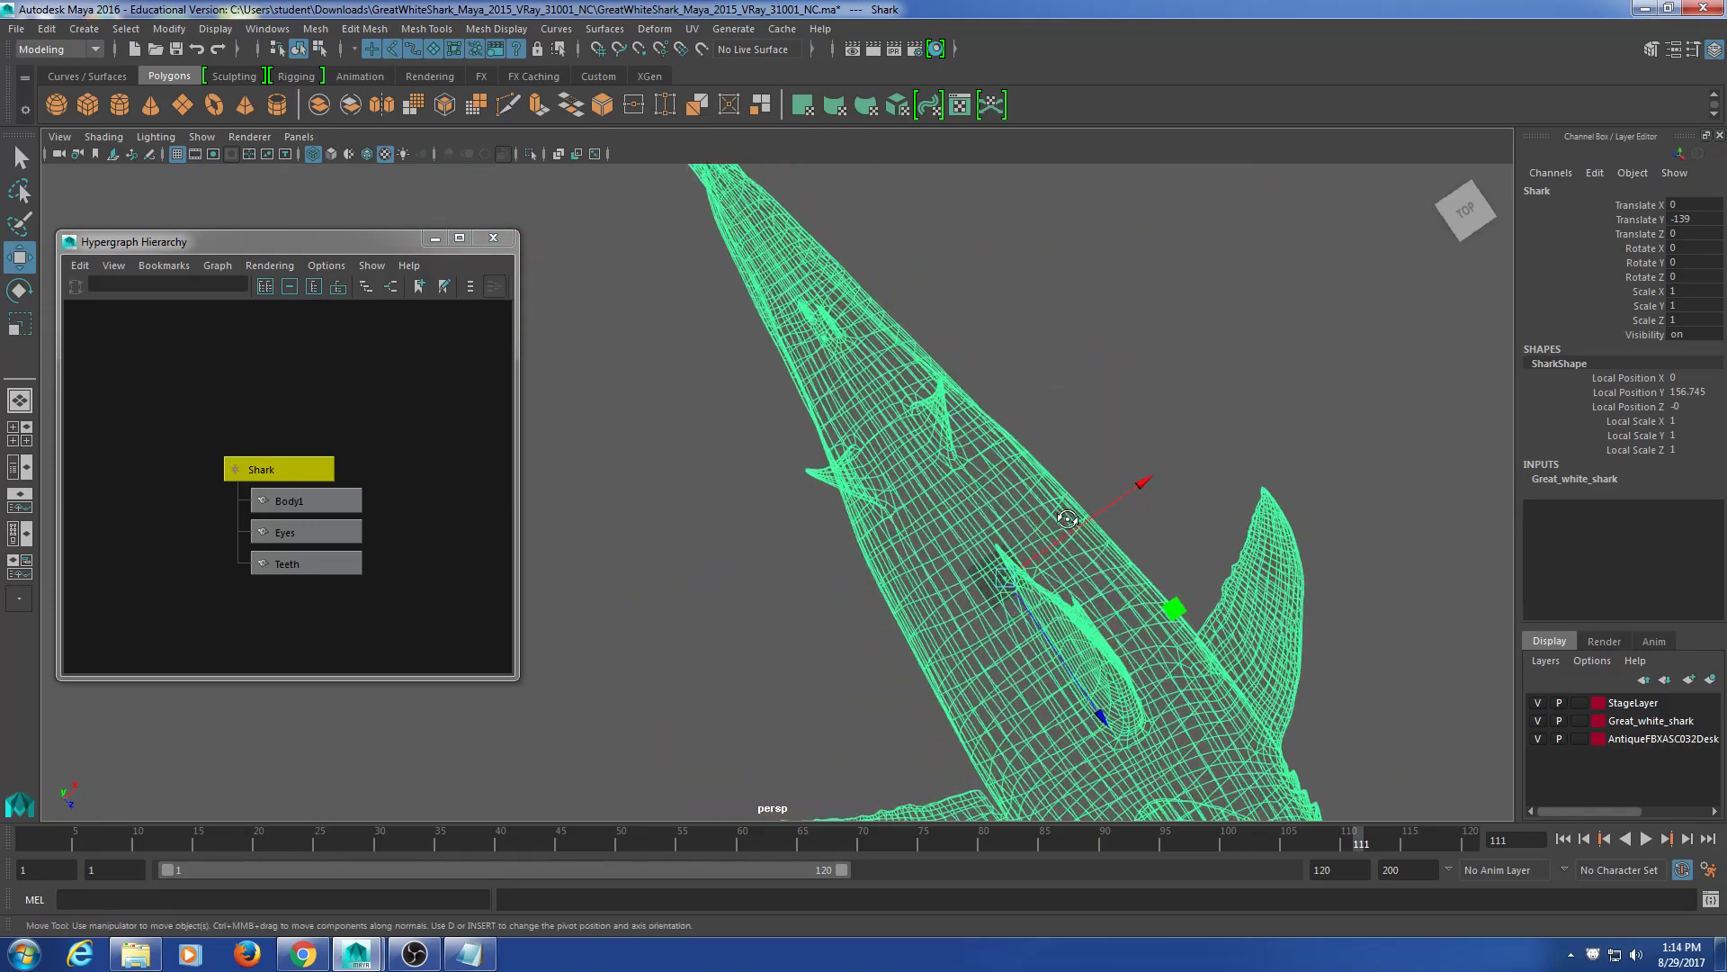
Step: Check the shark's position in the enlarged top view of the four-view layout
{"action": "left_click", "coordinate": [20, 433]}
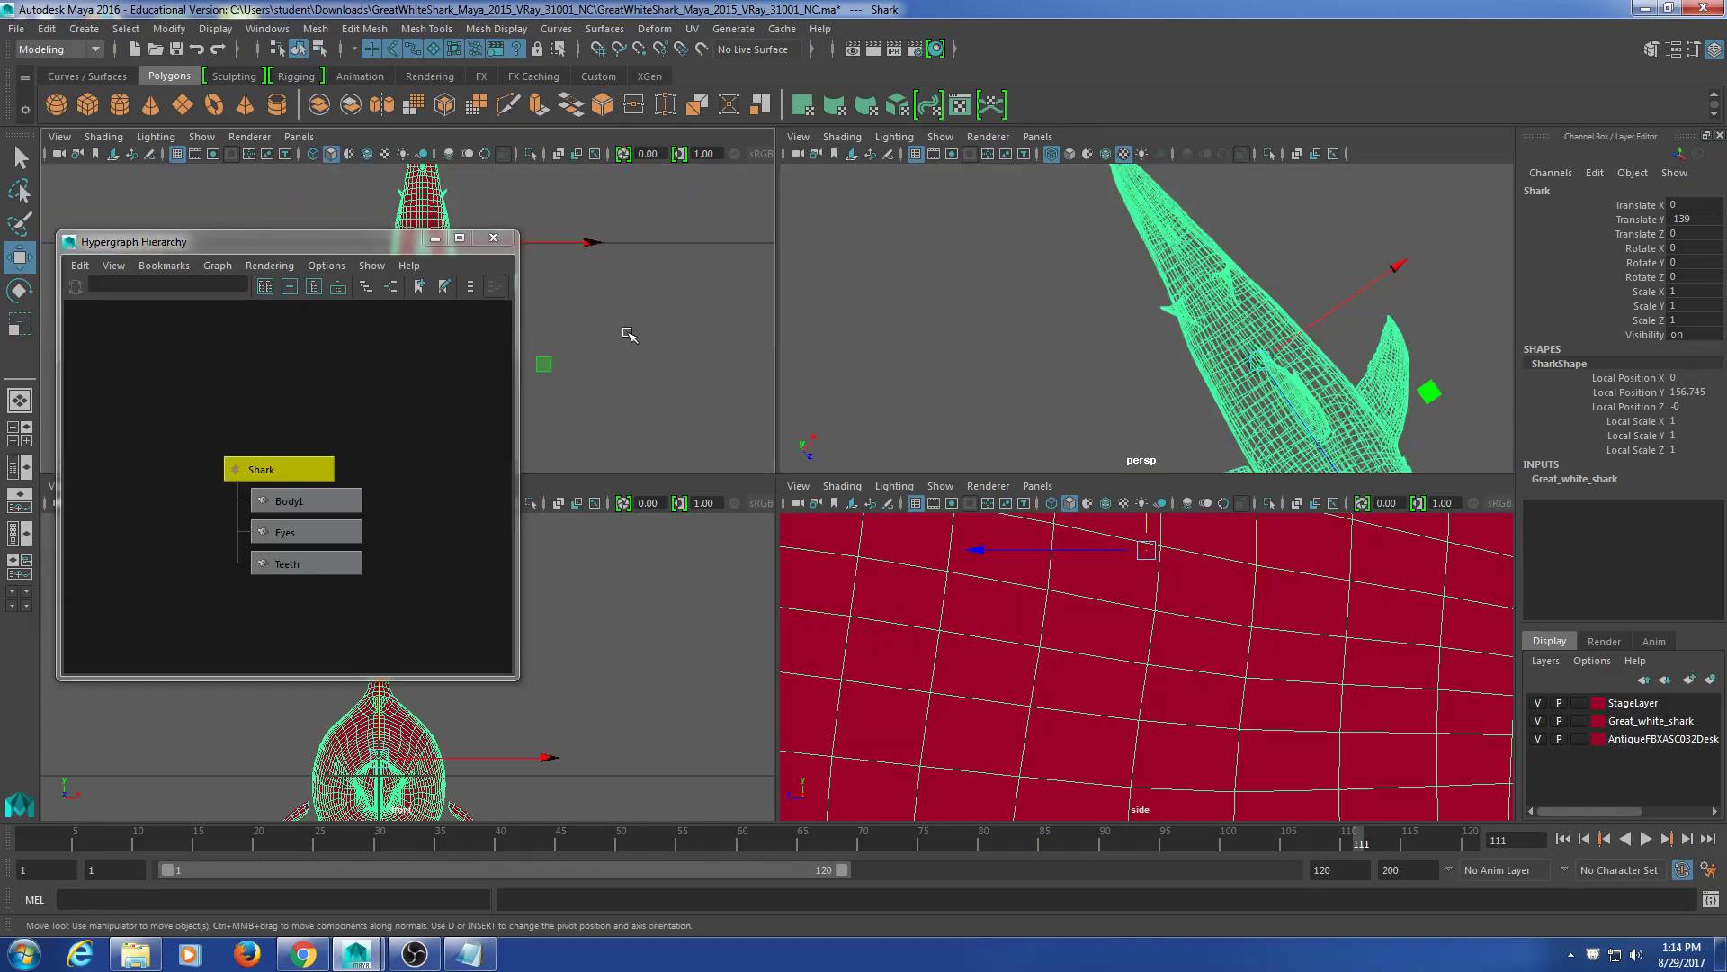
{"action": "key", "text": "space"}
{"action": "middle_click_drag", "start_coordinate": [650, 392], "coordinate": [747, 397], "text": "alt"}
{"action": "right_click_drag", "start_coordinate": [747, 396], "coordinate": [895, 456], "text": "alt"}
{"action": "middle_click_drag", "start_coordinate": [882, 457], "coordinate": [834, 454], "text": "alt"}
{"action": "right_click_drag", "start_coordinate": [834, 454], "coordinate": [940, 522], "text": "alt"}
{"action": "middle_click_drag", "start_coordinate": [918, 472], "coordinate": [738, 409], "text": "alt"}
{"action": "key", "text": "space"}
{"action": "key", "text": "space"}
Step: Orbit to a side view and lower the shark to Translate Y -156.745
{"action": "left_click_drag", "start_coordinate": [1175, 443], "coordinate": [1210, 409], "text": "alt"}
{"action": "right_click_drag", "start_coordinate": [1210, 409], "coordinate": [1318, 386], "text": "alt"}
{"action": "middle_click_drag", "start_coordinate": [1318, 386], "coordinate": [1178, 447], "text": "alt"}
{"action": "right_click_drag", "start_coordinate": [976, 517], "coordinate": [1142, 471], "text": "alt"}
{"action": "middle_click_drag", "start_coordinate": [1129, 437], "coordinate": [945, 417], "text": "alt"}
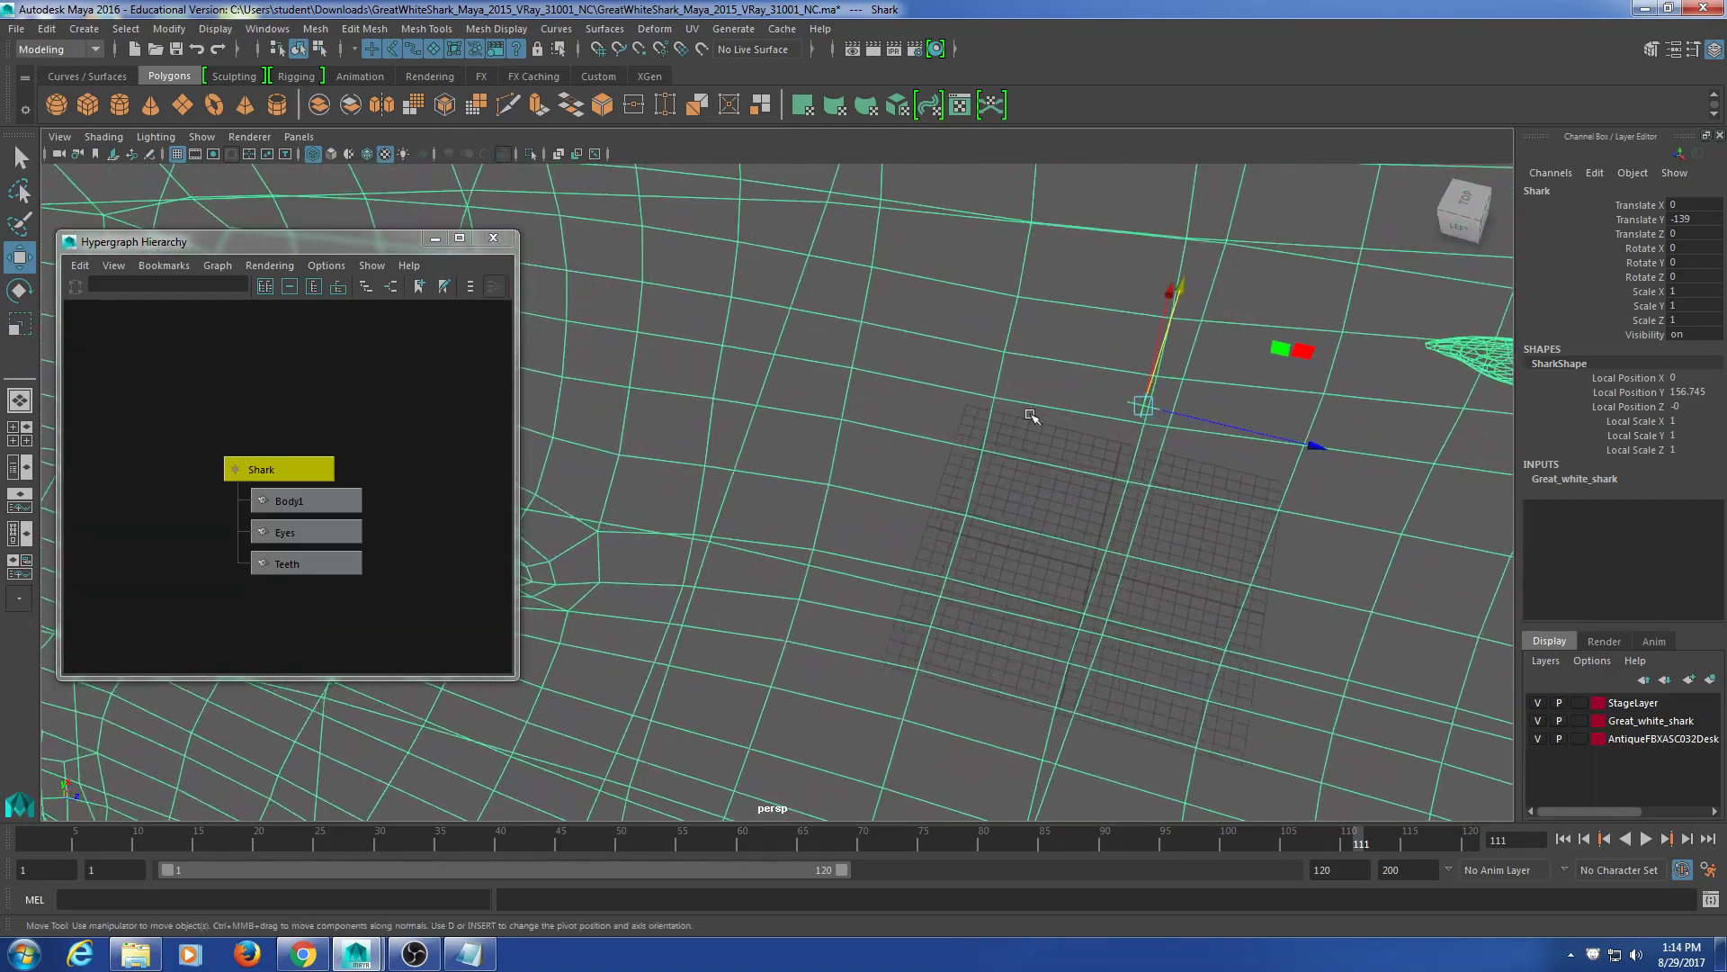
{"action": "left_click_drag", "start_coordinate": [1086, 410], "coordinate": [1102, 417], "text": "alt"}
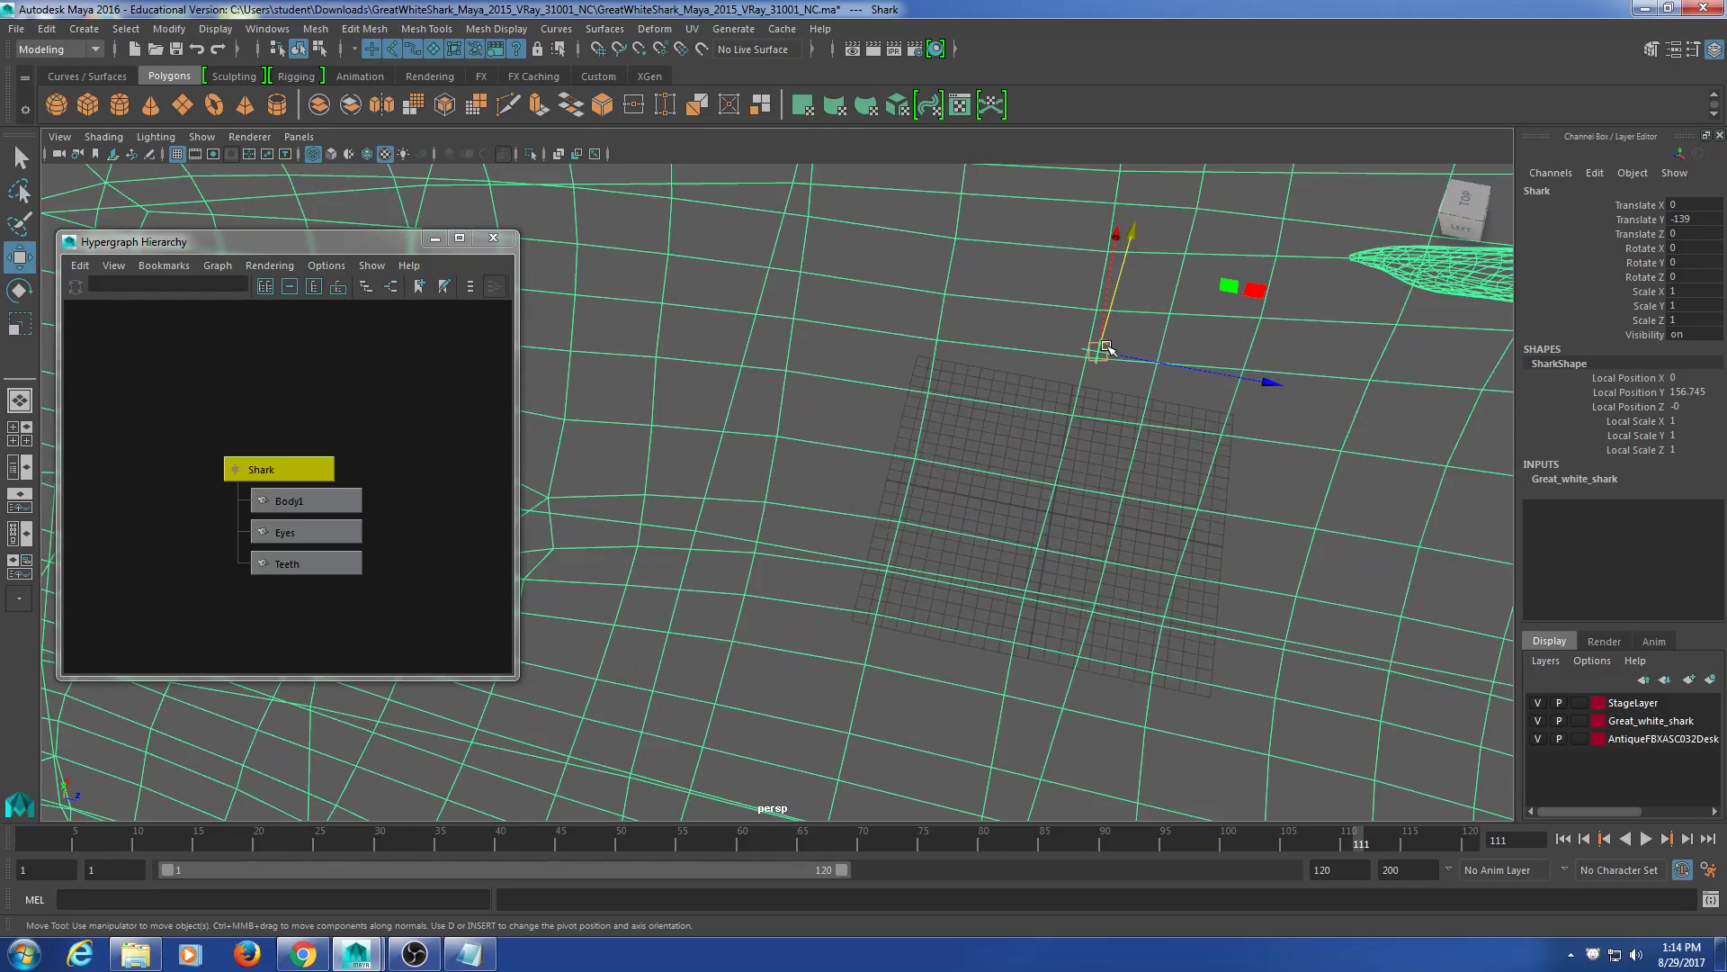
{"action": "left_click_drag", "start_coordinate": [1104, 350], "coordinate": [1136, 560]}
Step: Orbit, zoom and pan to inspect the lowered shark mesh up close
{"action": "scroll", "coordinate": [1136, 540], "scroll_direction": "down", "scroll_amount": 8}
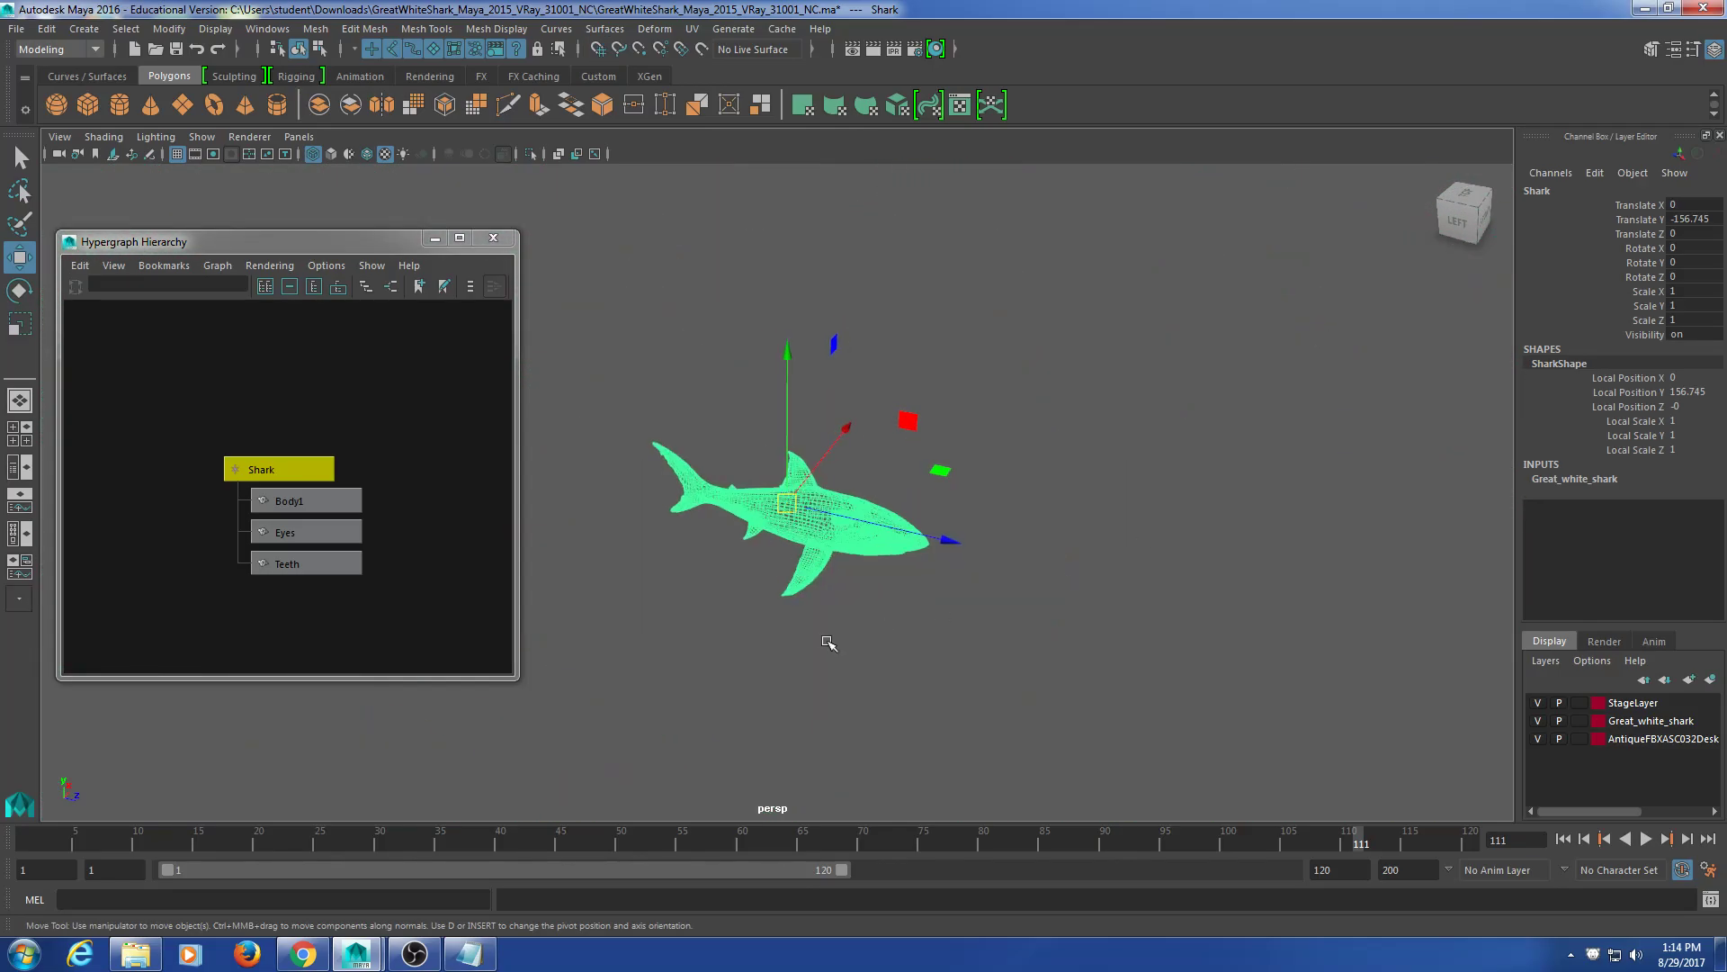
{"action": "scroll", "coordinate": [829, 636], "scroll_direction": "up", "scroll_amount": 10}
{"action": "left_click_drag", "start_coordinate": [786, 513], "coordinate": [975, 629], "text": "alt"}
{"action": "middle_click_drag", "start_coordinate": [1017, 477], "coordinate": [980, 576], "text": "alt"}
{"action": "scroll", "coordinate": [981, 576], "scroll_direction": "up", "scroll_amount": 8}
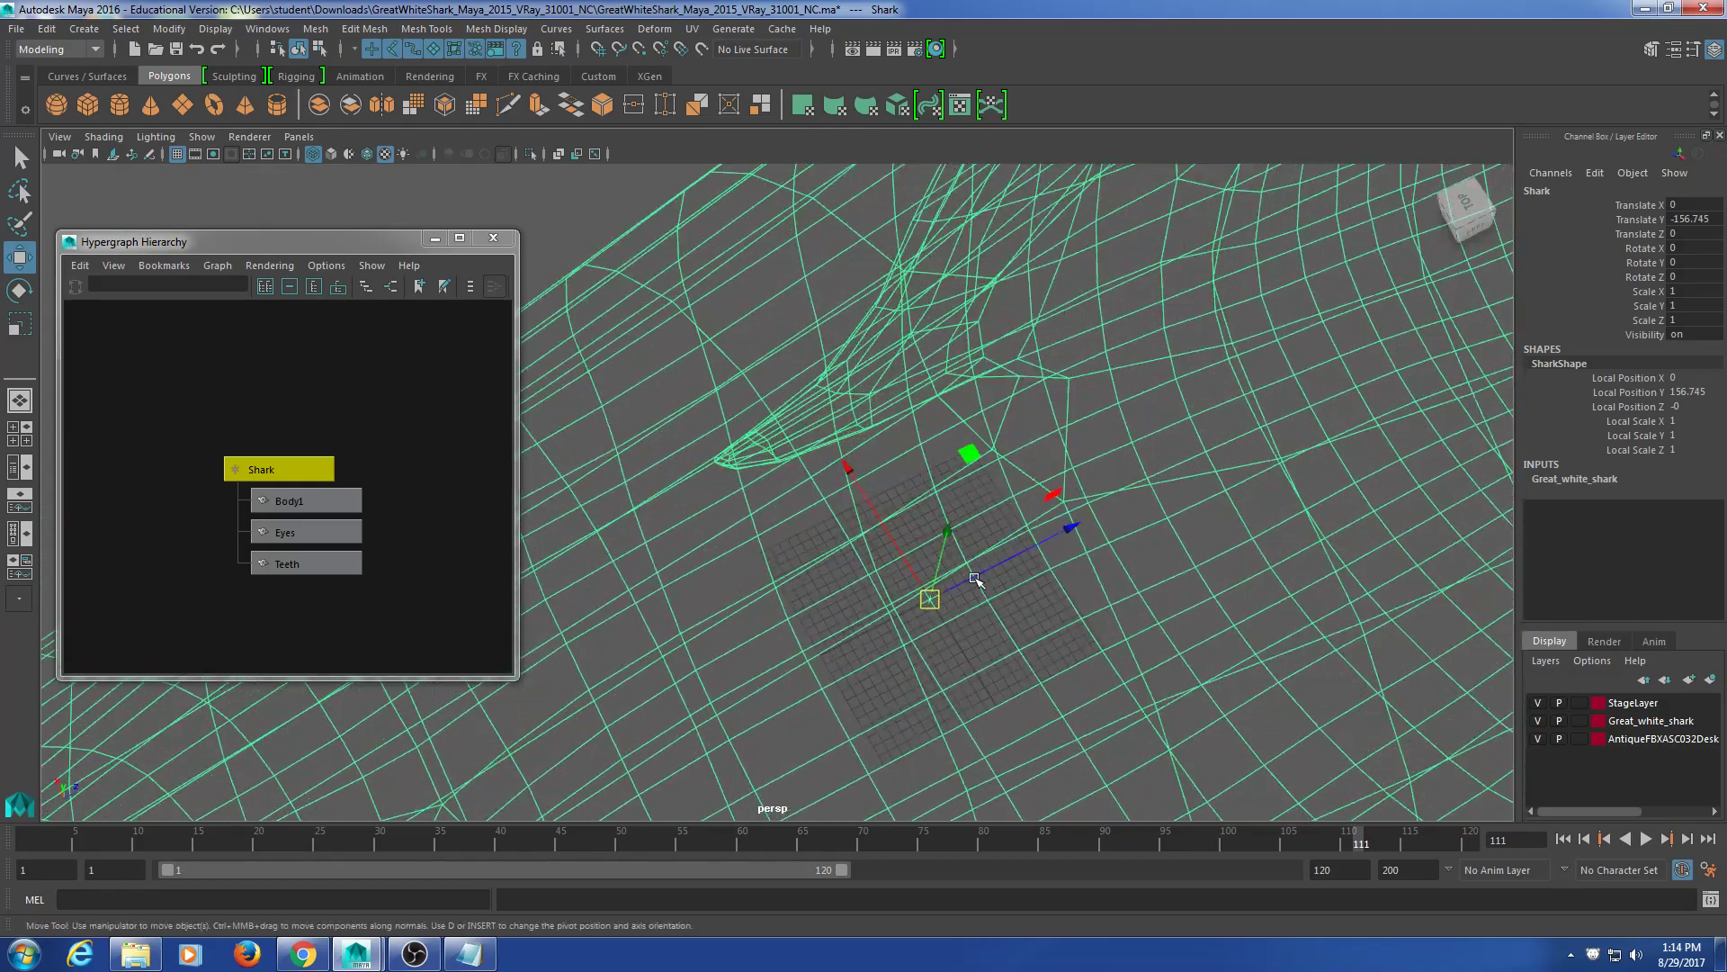
{"action": "middle_click_drag", "start_coordinate": [1151, 574], "coordinate": [948, 490], "text": "alt"}
{"action": "scroll", "coordinate": [1099, 413], "scroll_direction": "down", "scroll_amount": 12}
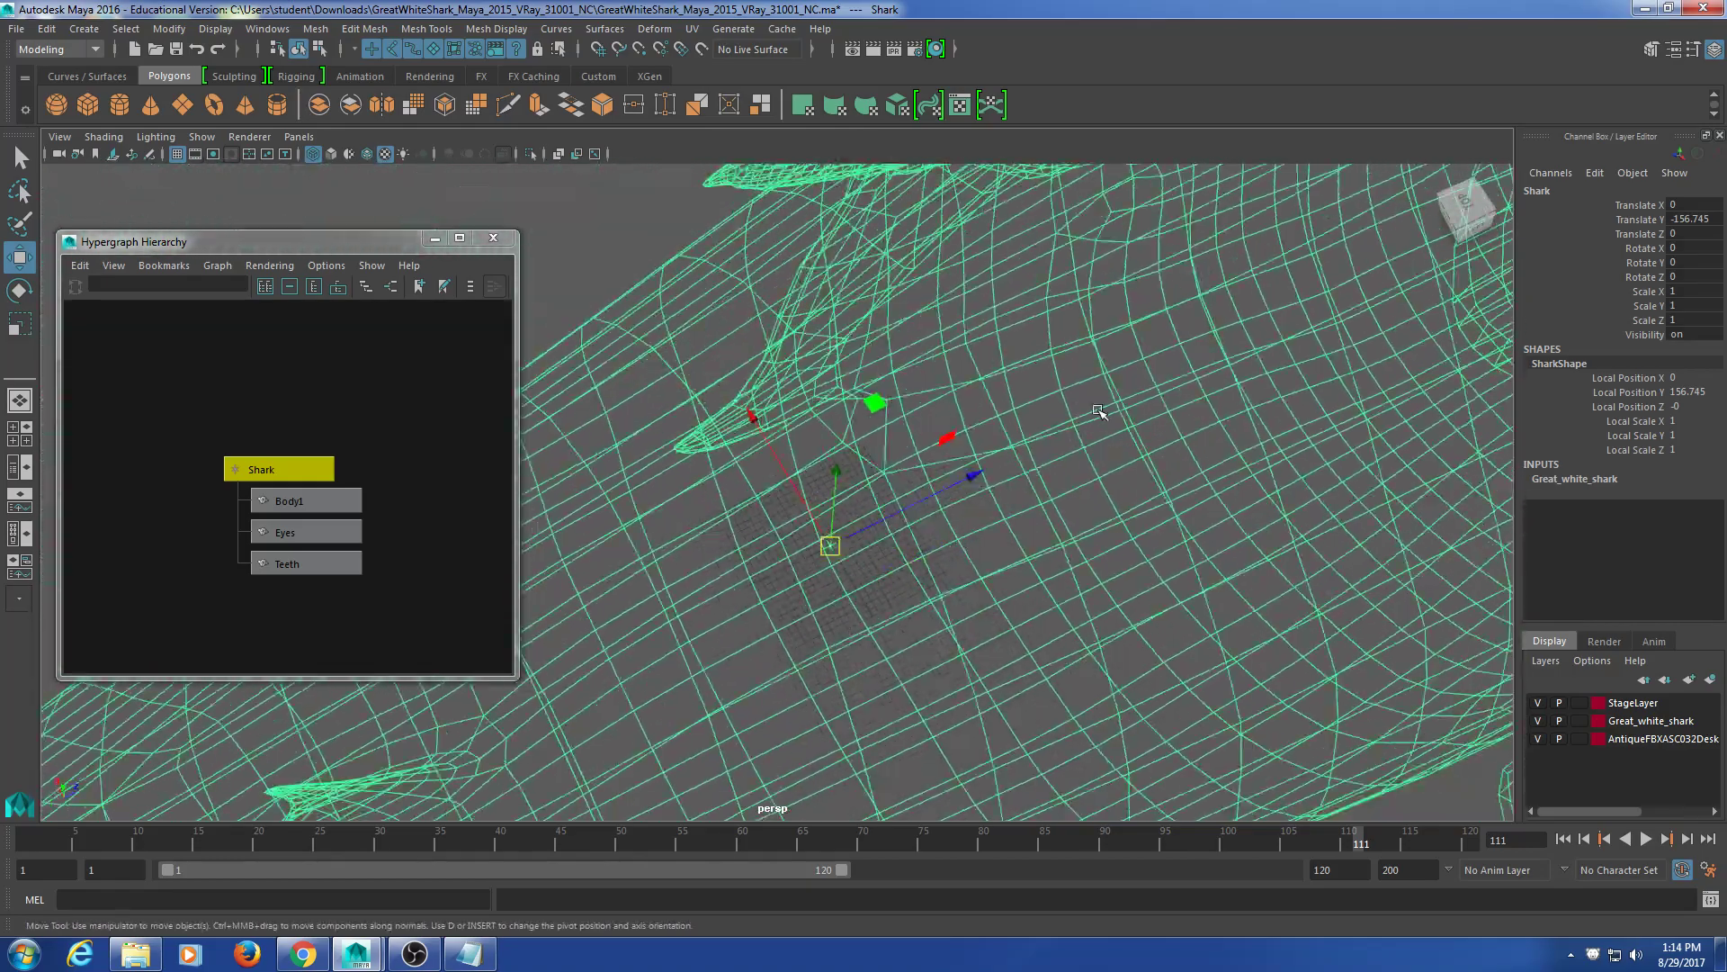
{"action": "mouse_move", "coordinate": [937, 503]}
{"action": "left_mouse_down", "text": "alt"}
{"action": "mouse_move", "coordinate": [864, 374]}
{"action": "mouse_move", "coordinate": [975, 416]}
{"action": "mouse_move", "coordinate": [944, 532]}
{"action": "left_mouse_up", "text": "alt"}
{"action": "middle_click_drag", "start_coordinate": [945, 533], "coordinate": [1004, 461], "text": "alt"}
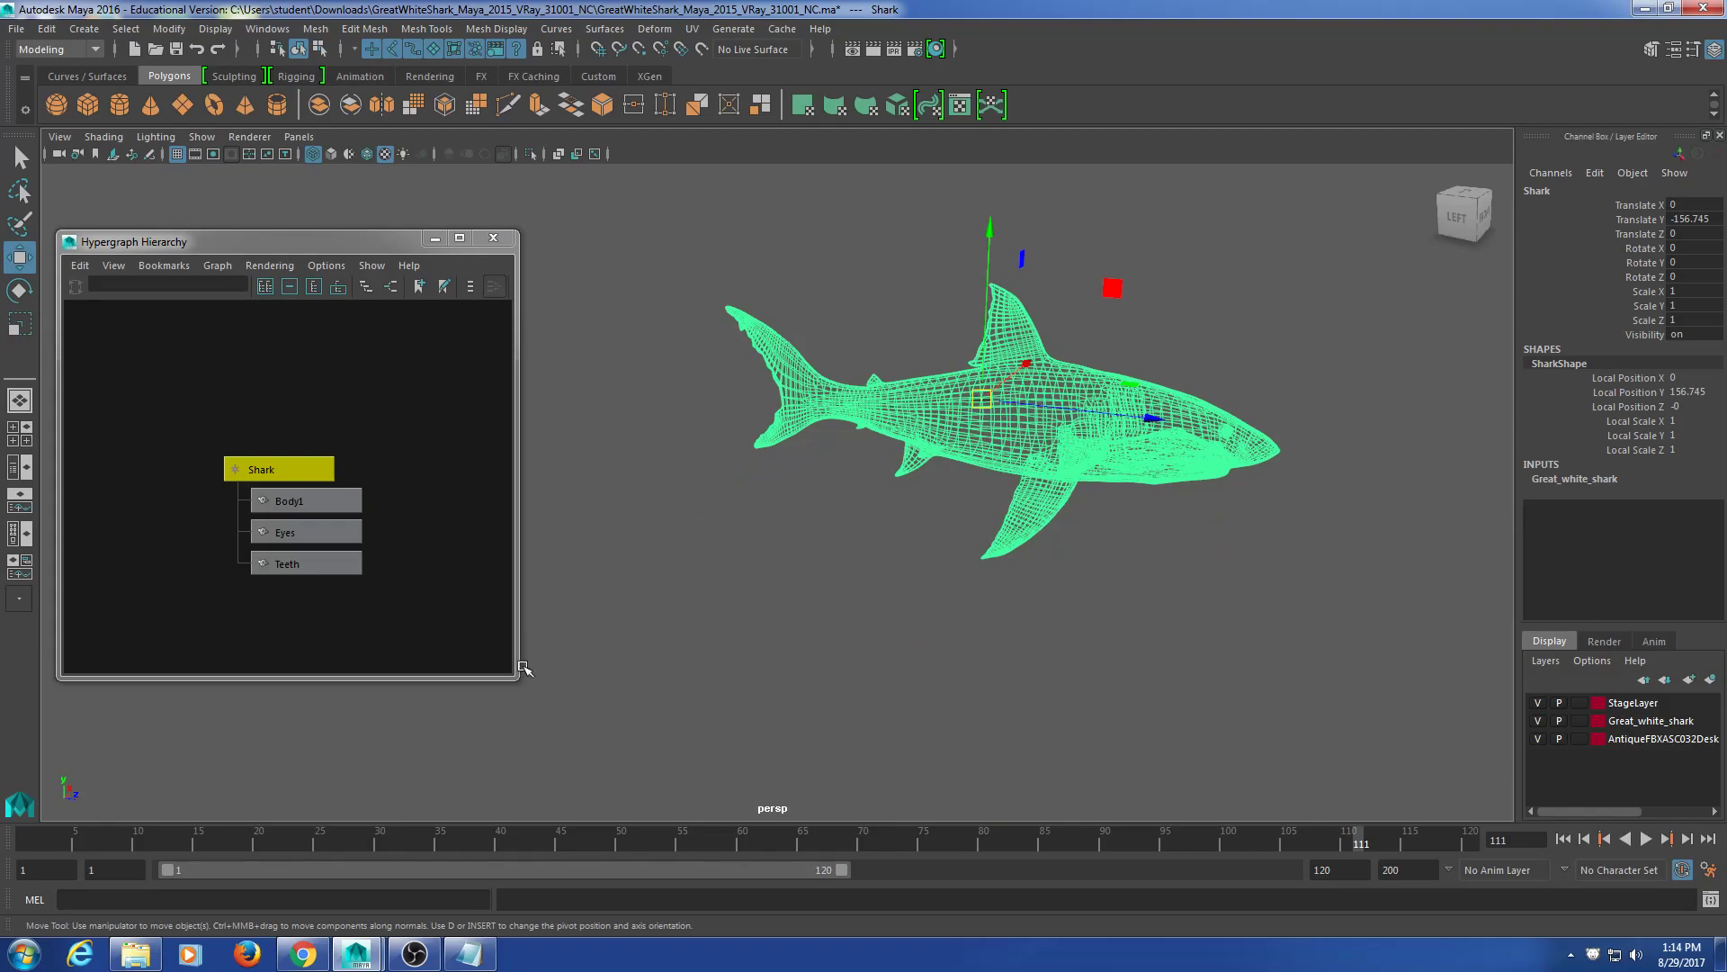
Step: Shrink and raise the hierarchy window, reframe the shark, then bring Chrome forward
{"action": "left_click_drag", "start_coordinate": [518, 678], "coordinate": [442, 639]}
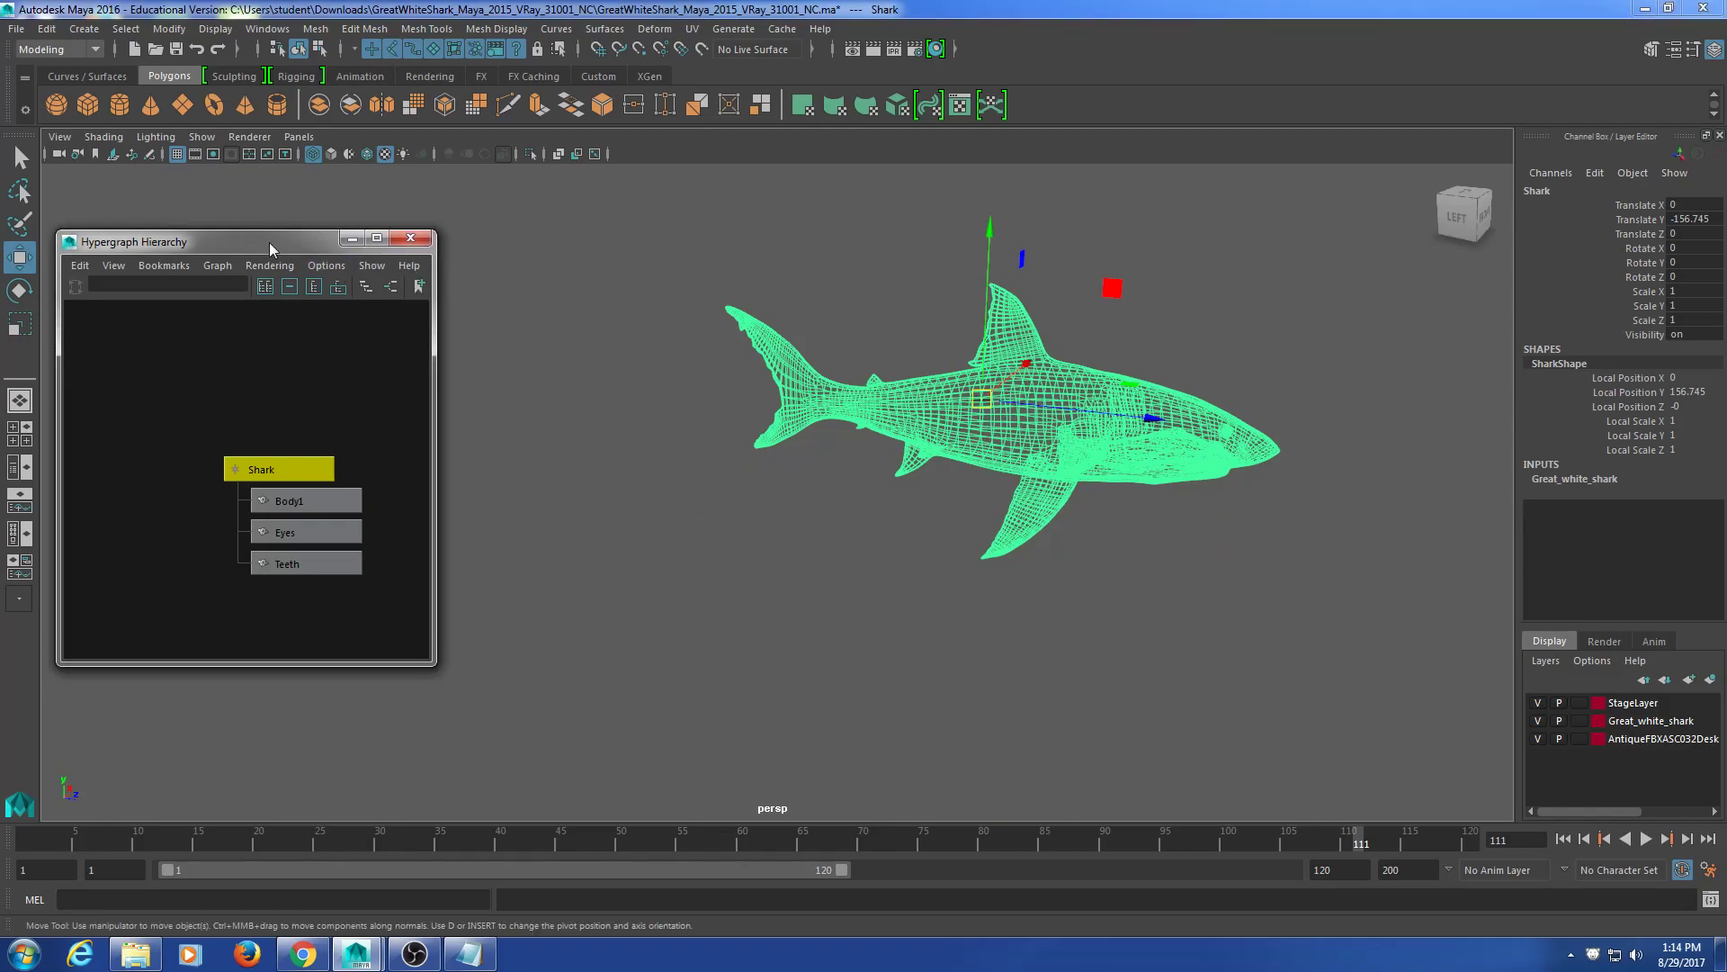
{"action": "left_click_drag", "start_coordinate": [268, 241], "coordinate": [273, 205]}
{"action": "middle_click", "coordinate": [930, 394], "text": "alt"}
{"action": "middle_click_drag", "start_coordinate": [930, 394], "coordinate": [832, 444], "text": "alt"}
{"action": "right_click_drag", "start_coordinate": [832, 444], "coordinate": [945, 441], "text": "alt"}
{"action": "middle_click_drag", "start_coordinate": [945, 441], "coordinate": [858, 422], "text": "alt"}
{"action": "mouse_move", "coordinate": [858, 422]}
{"action": "right_mouse_down", "text": "alt"}
{"action": "mouse_move", "coordinate": [889, 420]}
{"action": "mouse_move", "coordinate": [828, 427]}
{"action": "right_mouse_up", "text": "alt"}
{"action": "middle_click_drag", "start_coordinate": [827, 427], "coordinate": [812, 441], "text": "alt"}
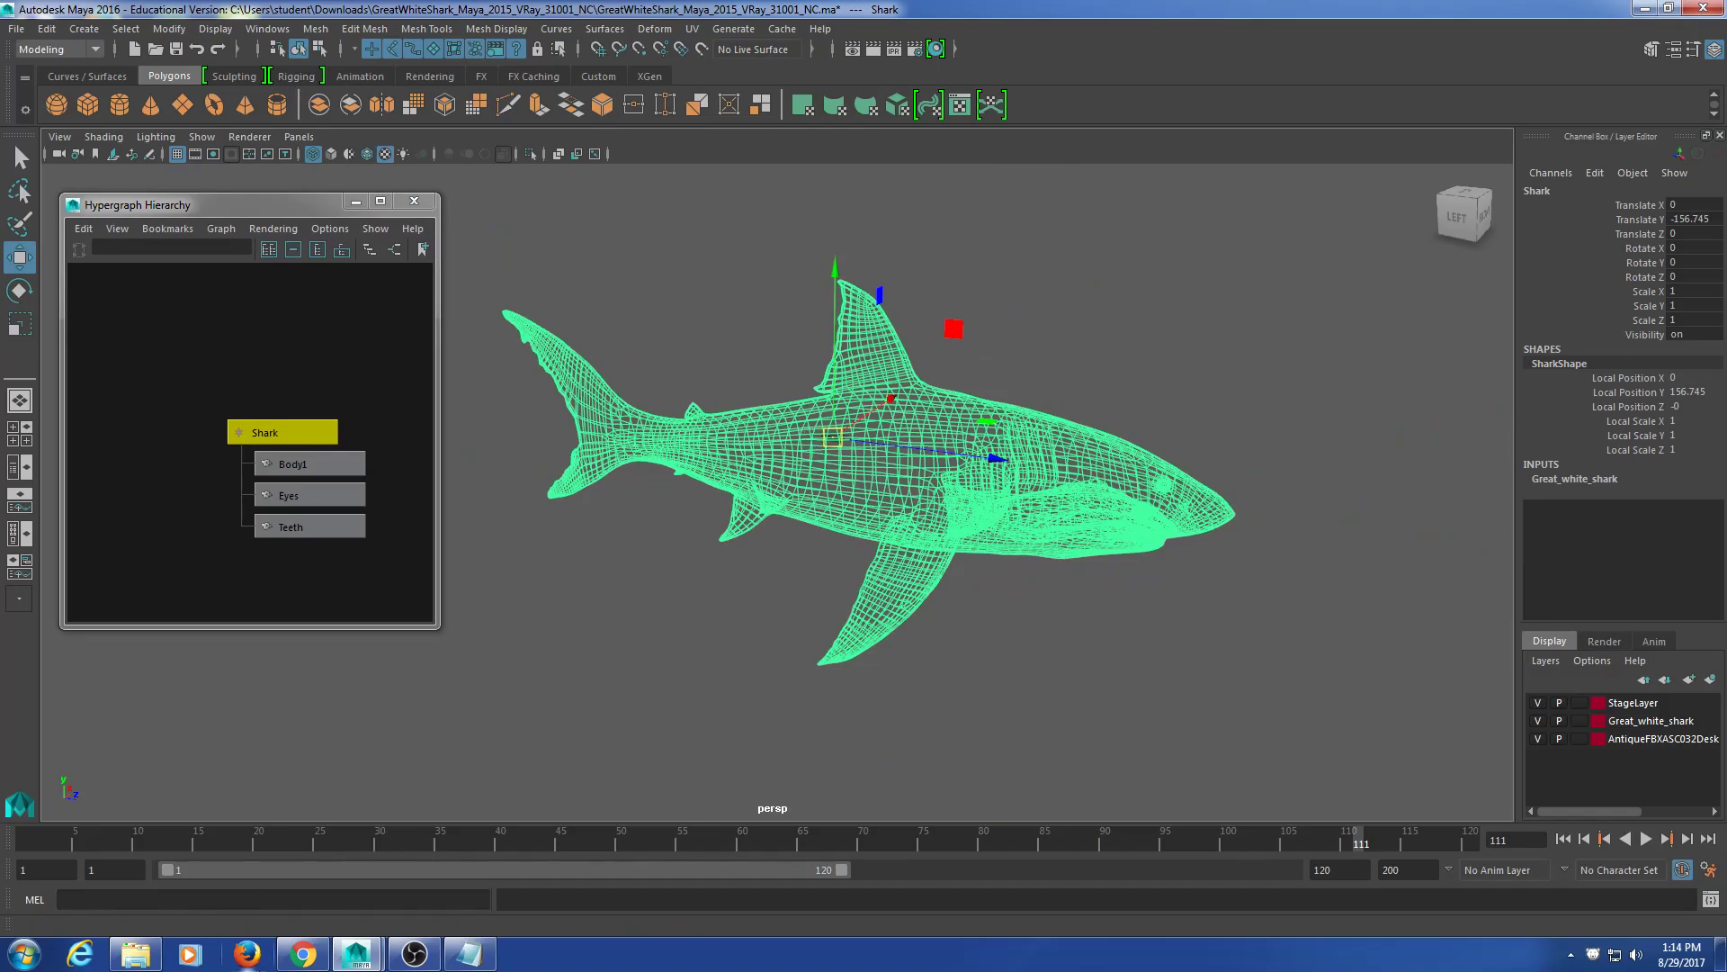
{"action": "left_click", "coordinate": [303, 954]}
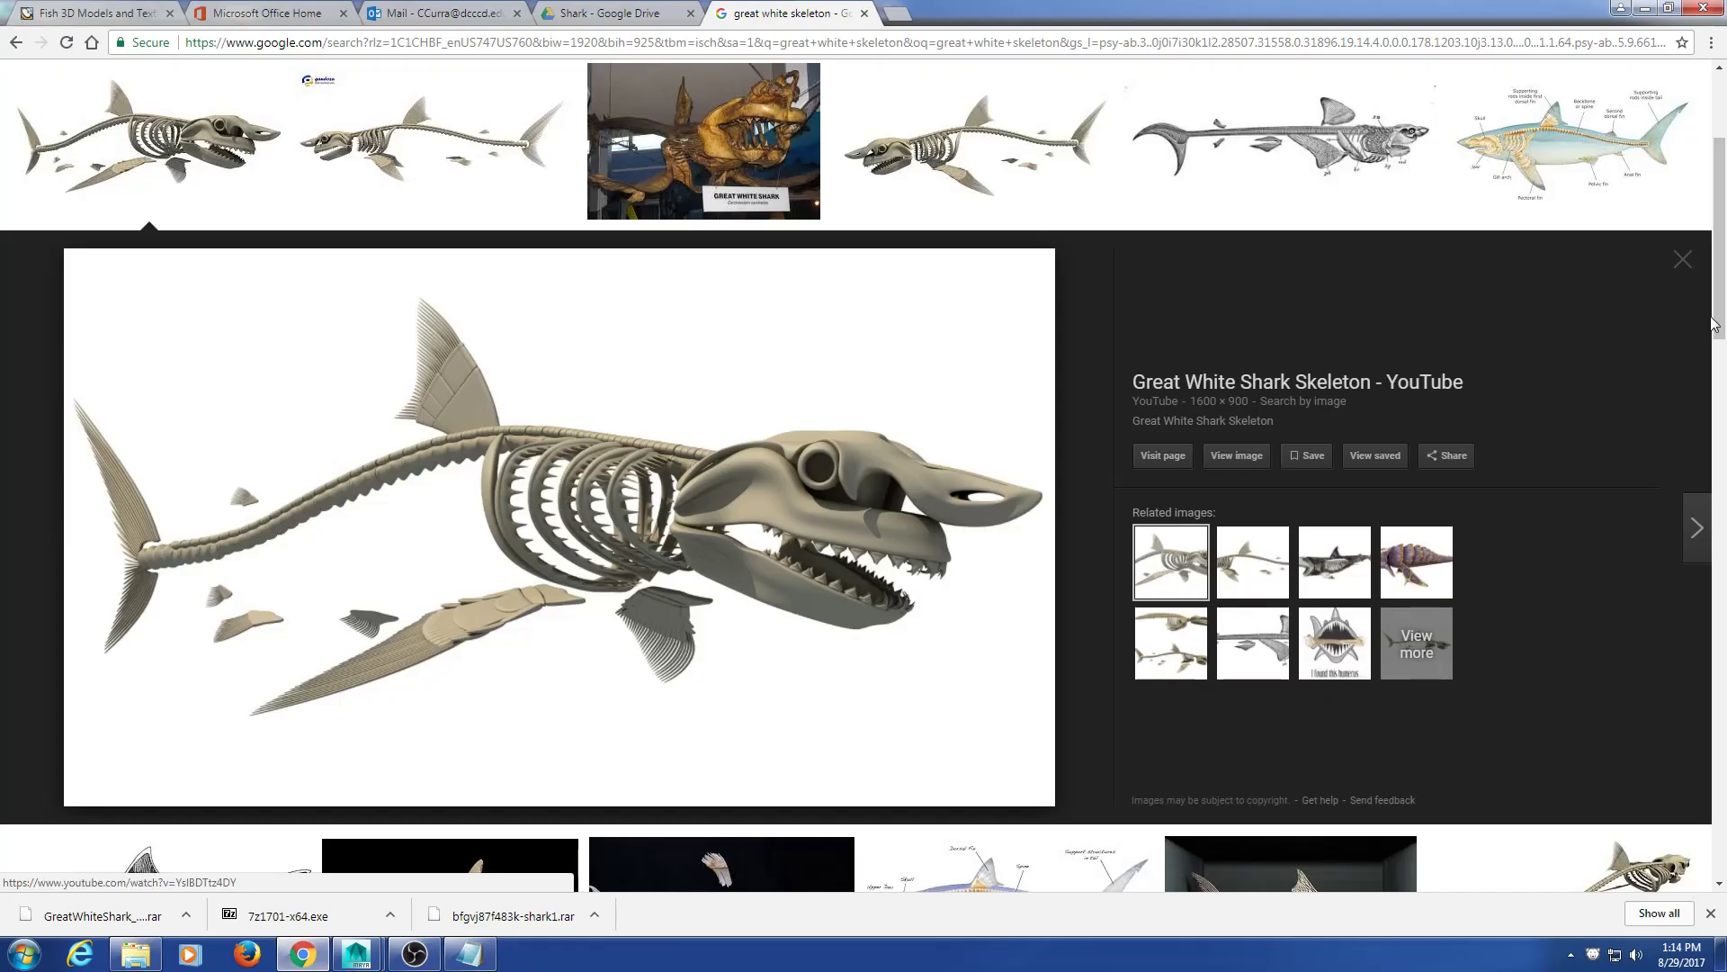
Step: Close the skeleton image preview and switch back to web results
{"action": "left_click", "coordinate": [1690, 268]}
{"action": "scroll", "coordinate": [1007, 180], "scroll_direction": "up", "scroll_amount": 3}
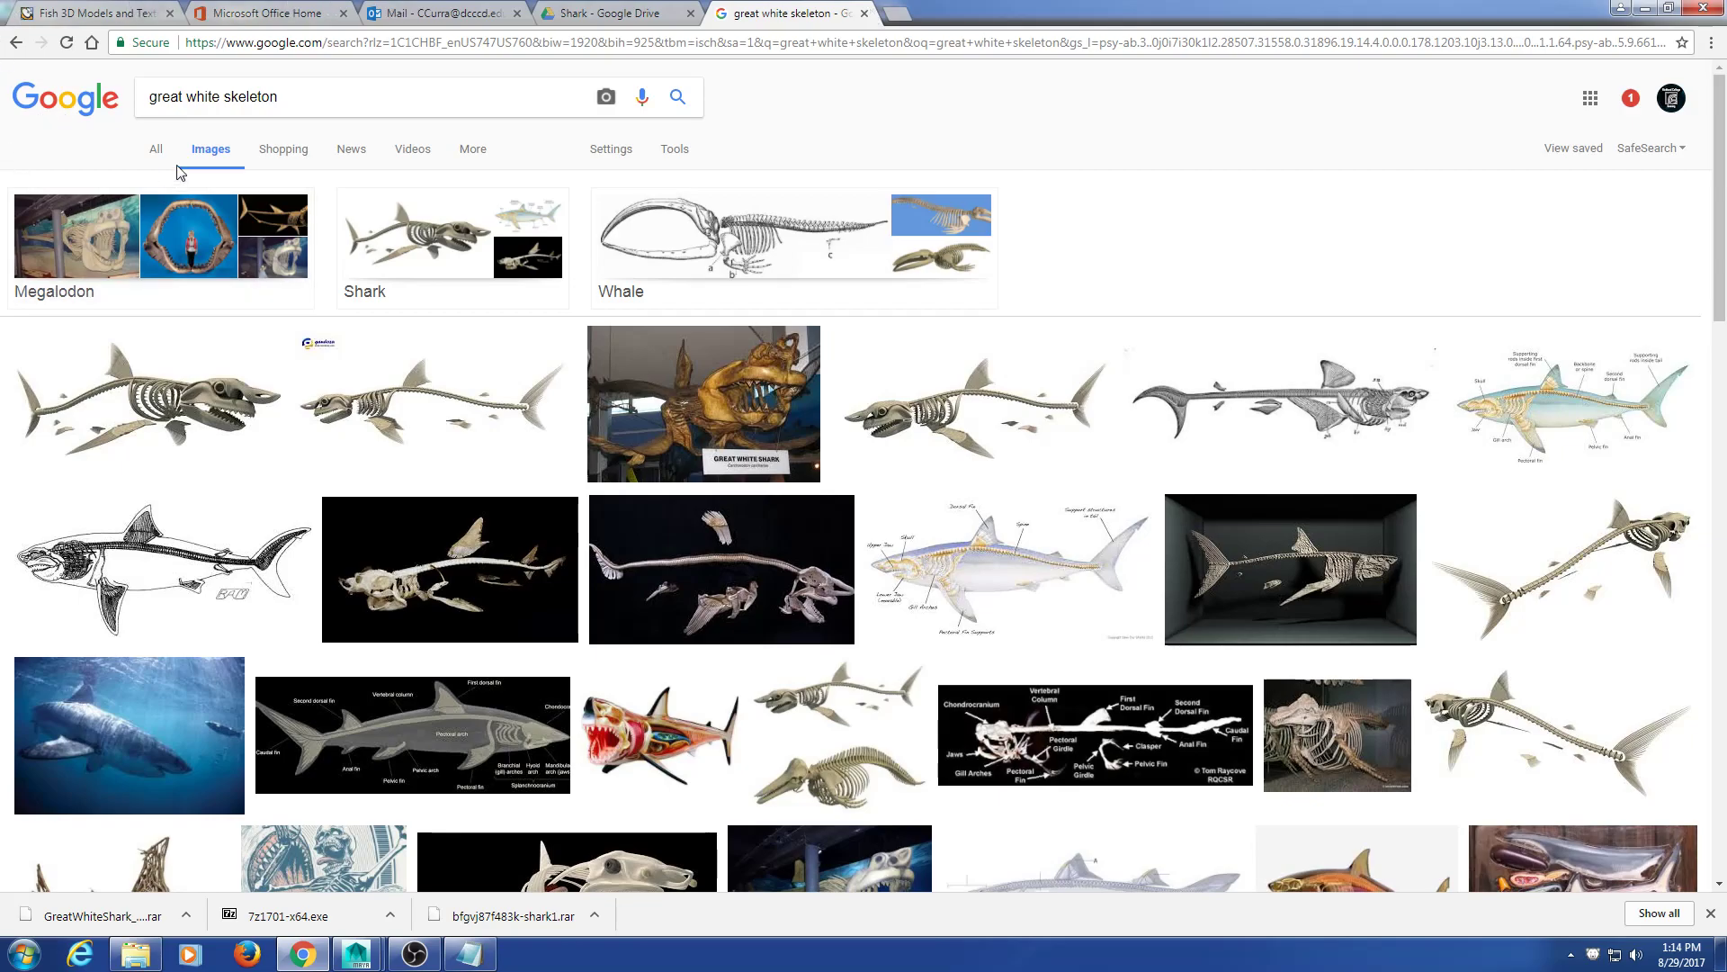
{"action": "left_click", "coordinate": [153, 153]}
Step: Search 'great white shark' and open its Wikipedia article, marking the length figure
{"action": "left_click_drag", "start_coordinate": [278, 97], "coordinate": [223, 126]}
{"action": "type", "text": "shark"}
{"action": "key", "text": "Return"}
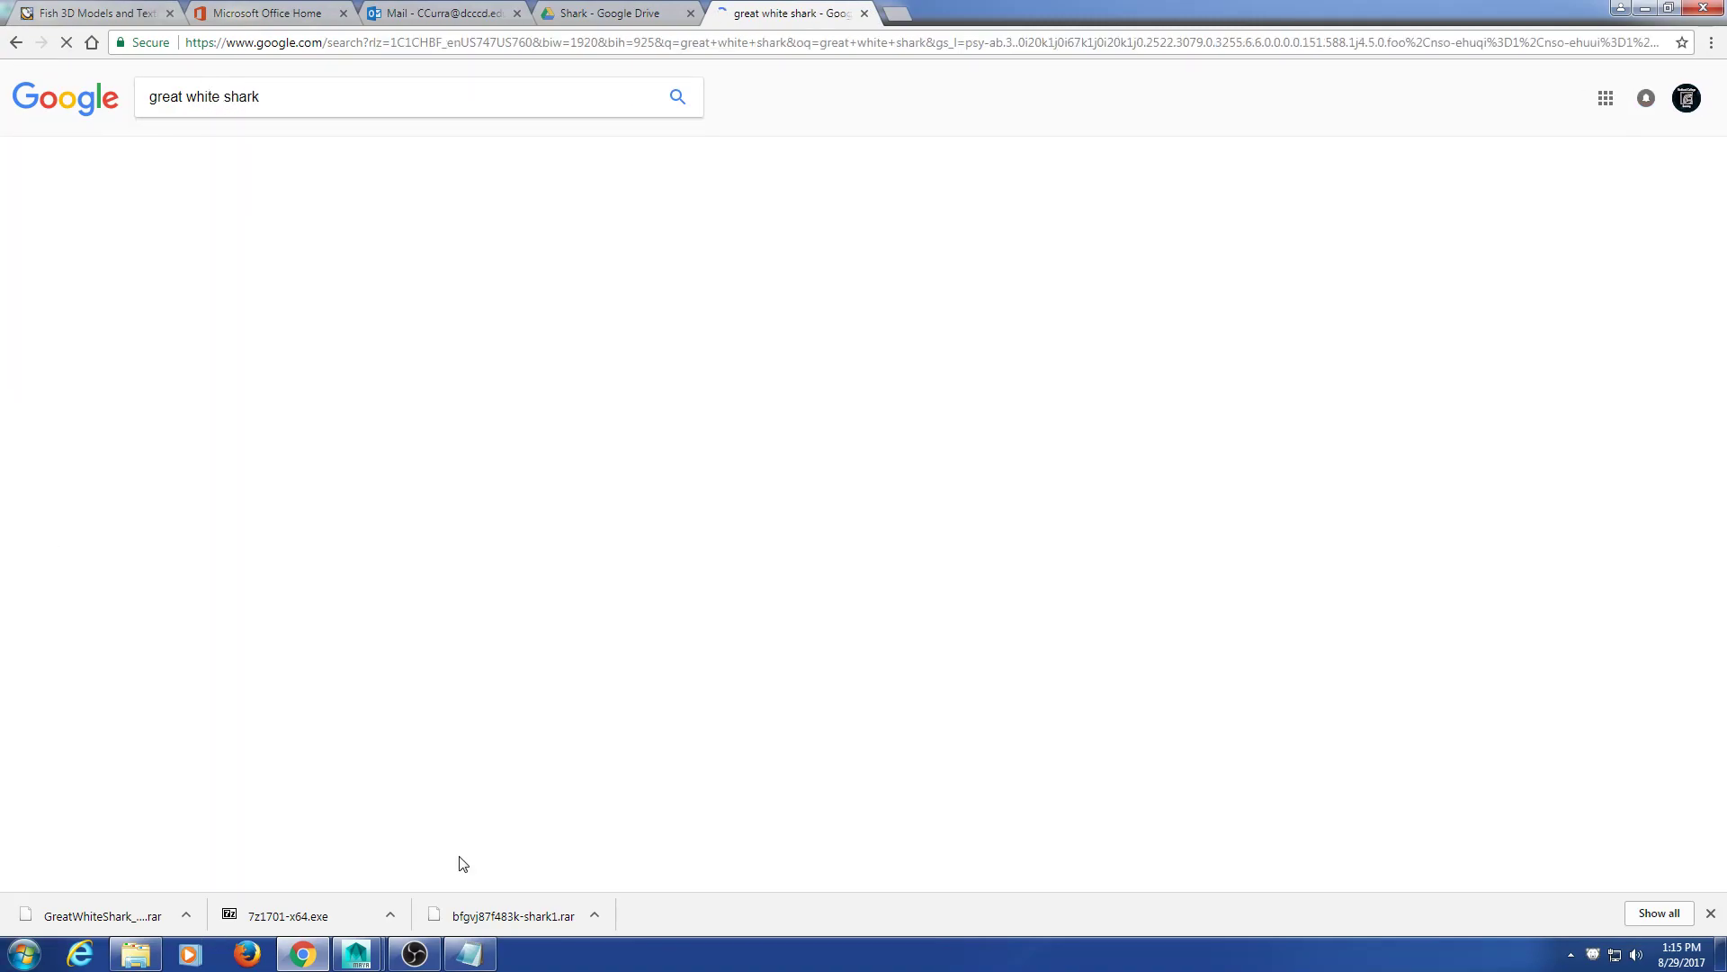
{"action": "left_click", "coordinate": [346, 563]}
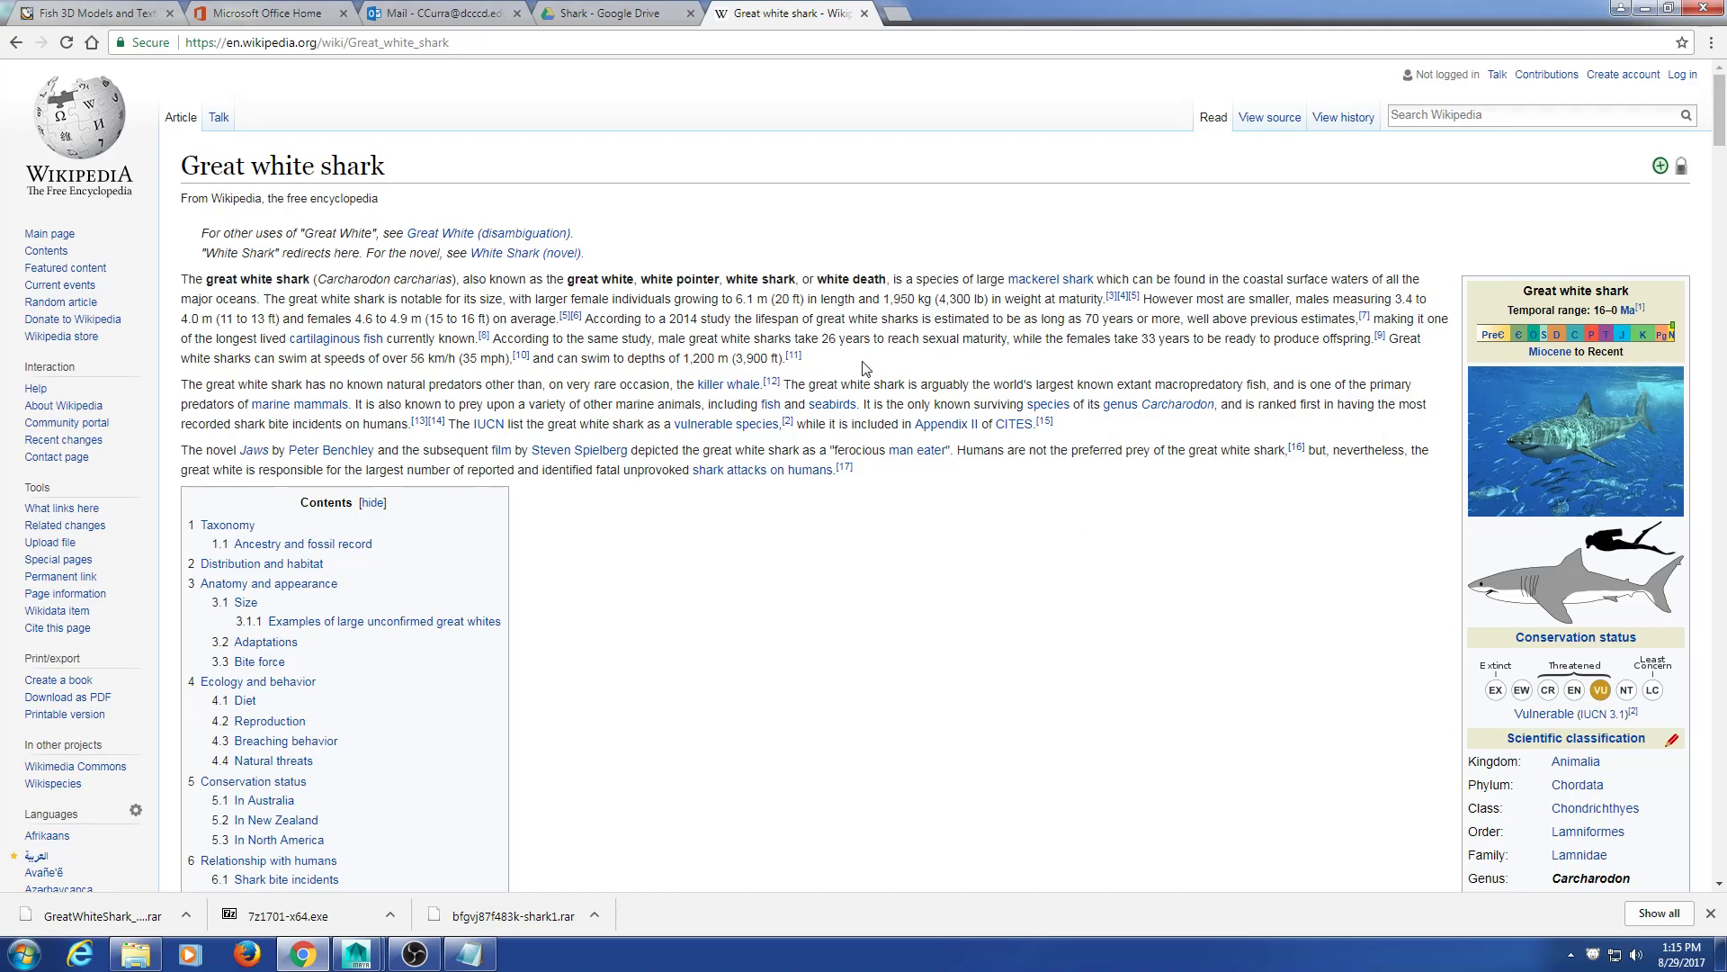
{"action": "left_click_drag", "start_coordinate": [782, 299], "coordinate": [808, 310]}
{"action": "left_click", "coordinate": [806, 307]}
Step: Return to Maya and open the Preferences window
{"action": "left_click", "coordinate": [1645, 8]}
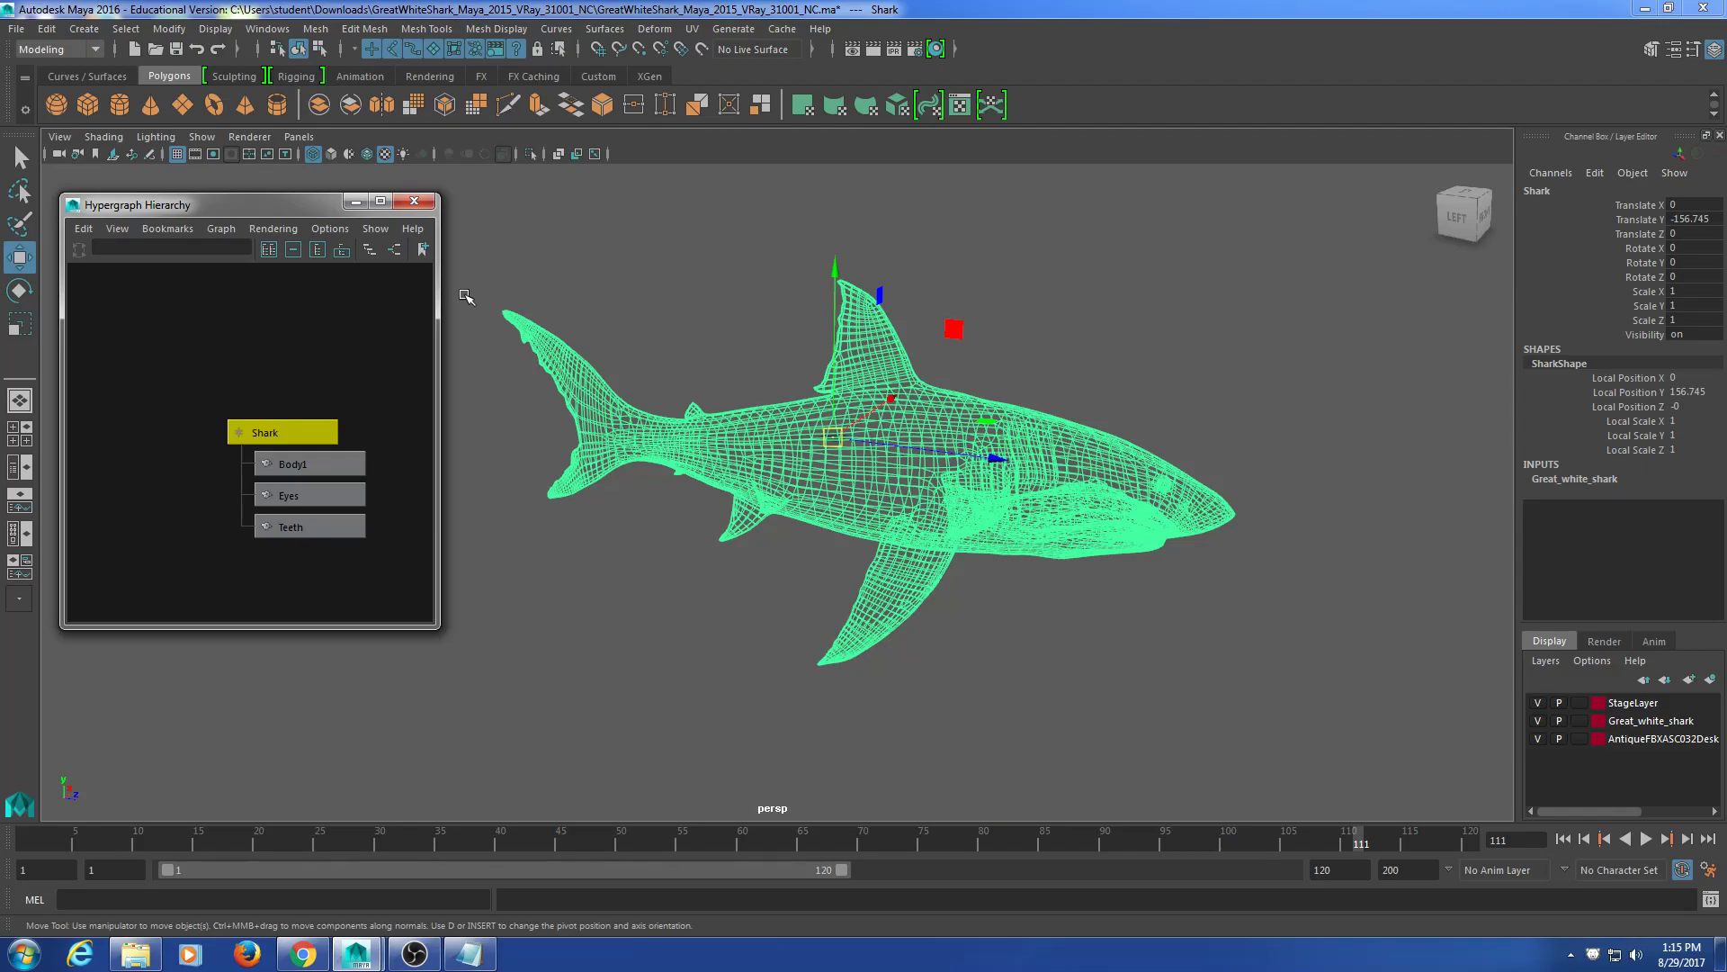
{"action": "left_click_drag", "start_coordinate": [440, 300], "coordinate": [419, 300]}
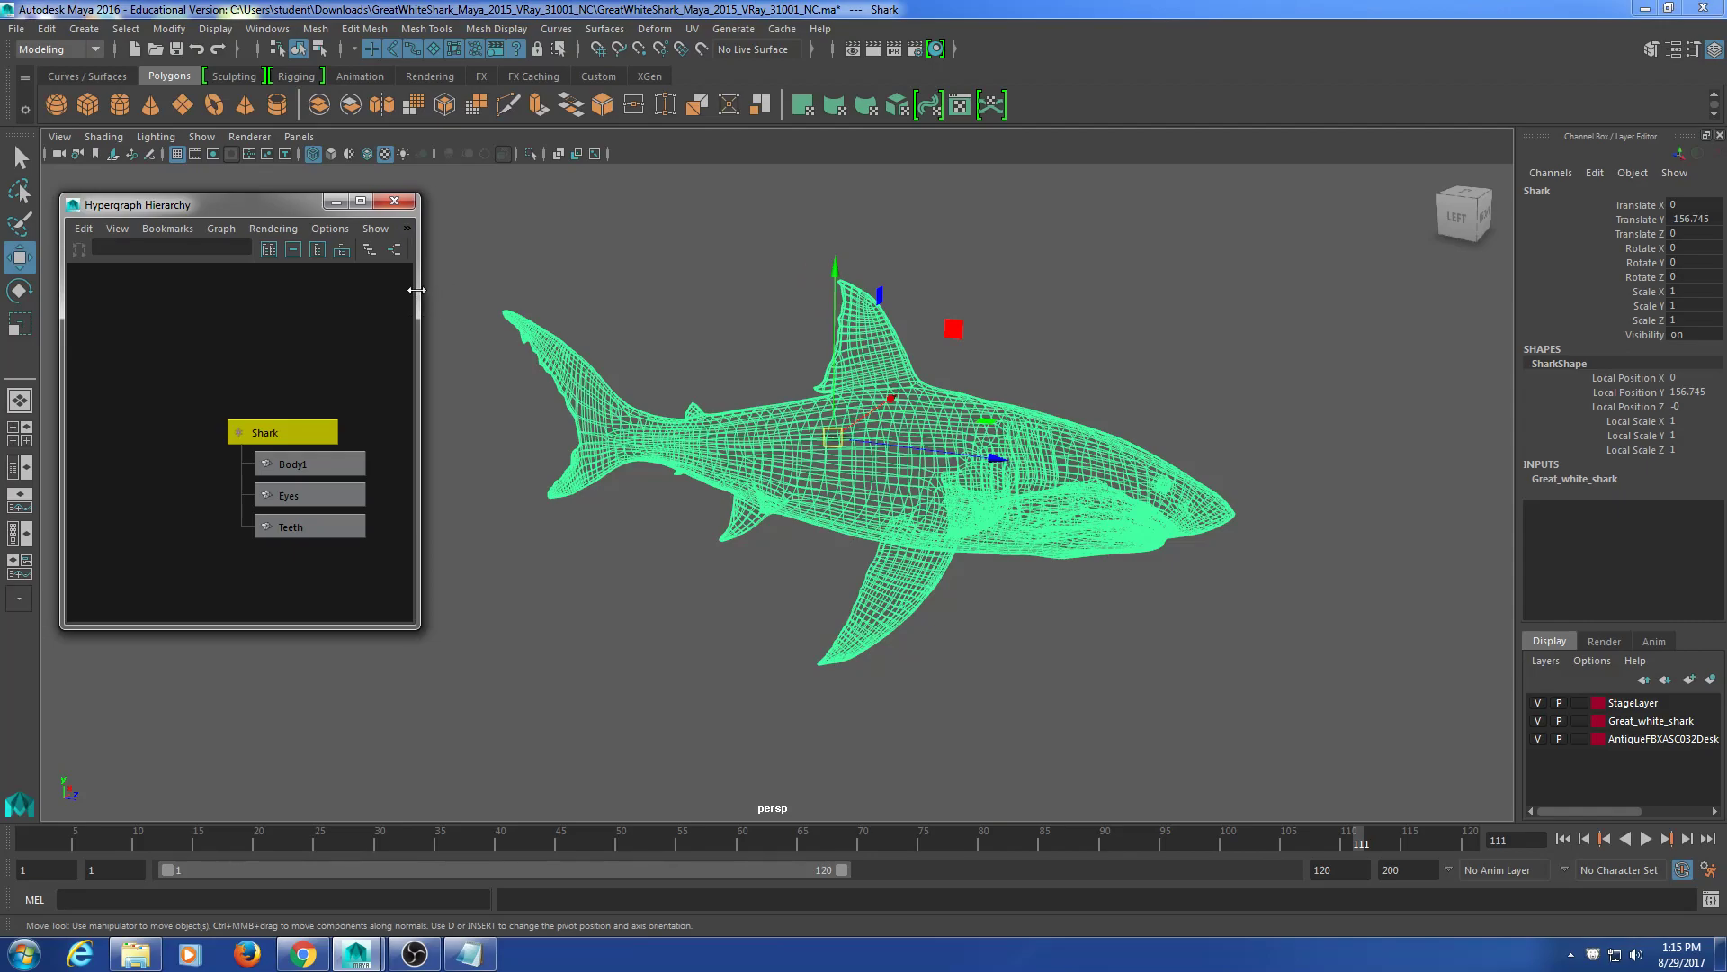
{"action": "left_click", "coordinate": [267, 30]}
{"action": "mouse_move", "coordinate": [282, 133]}
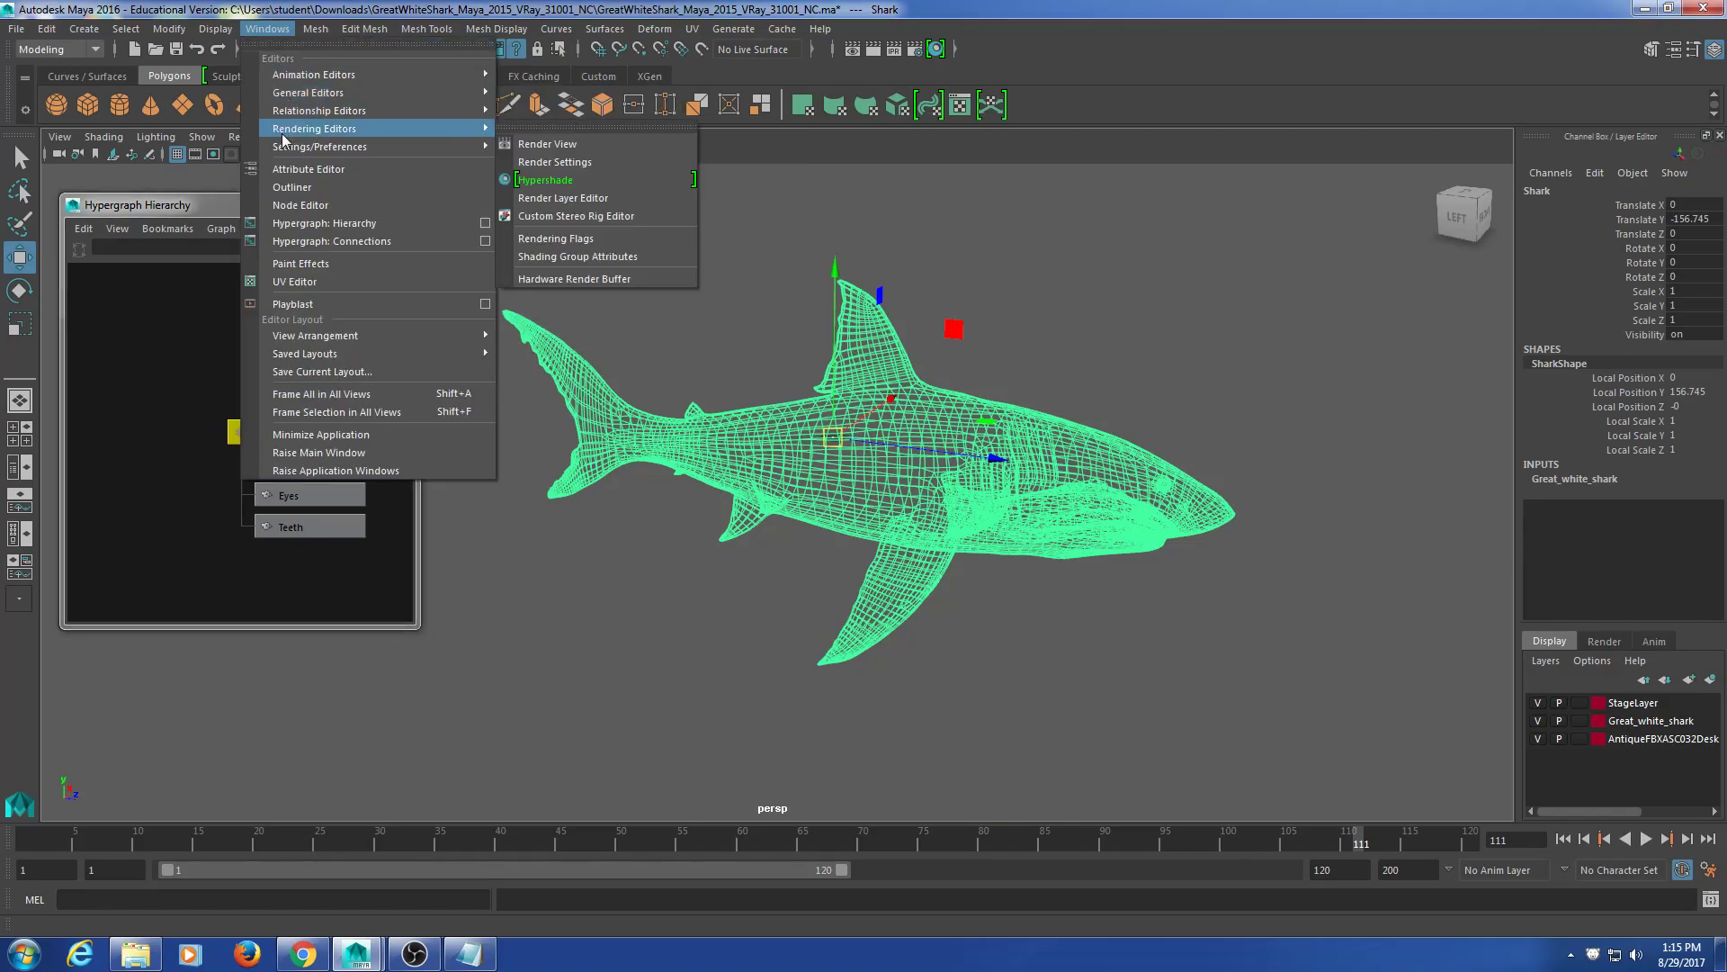
{"action": "left_click", "coordinate": [632, 169]}
Step: Set the working linear unit to foot and save the preferences
{"action": "left_click_drag", "start_coordinate": [601, 199], "coordinate": [517, 164]}
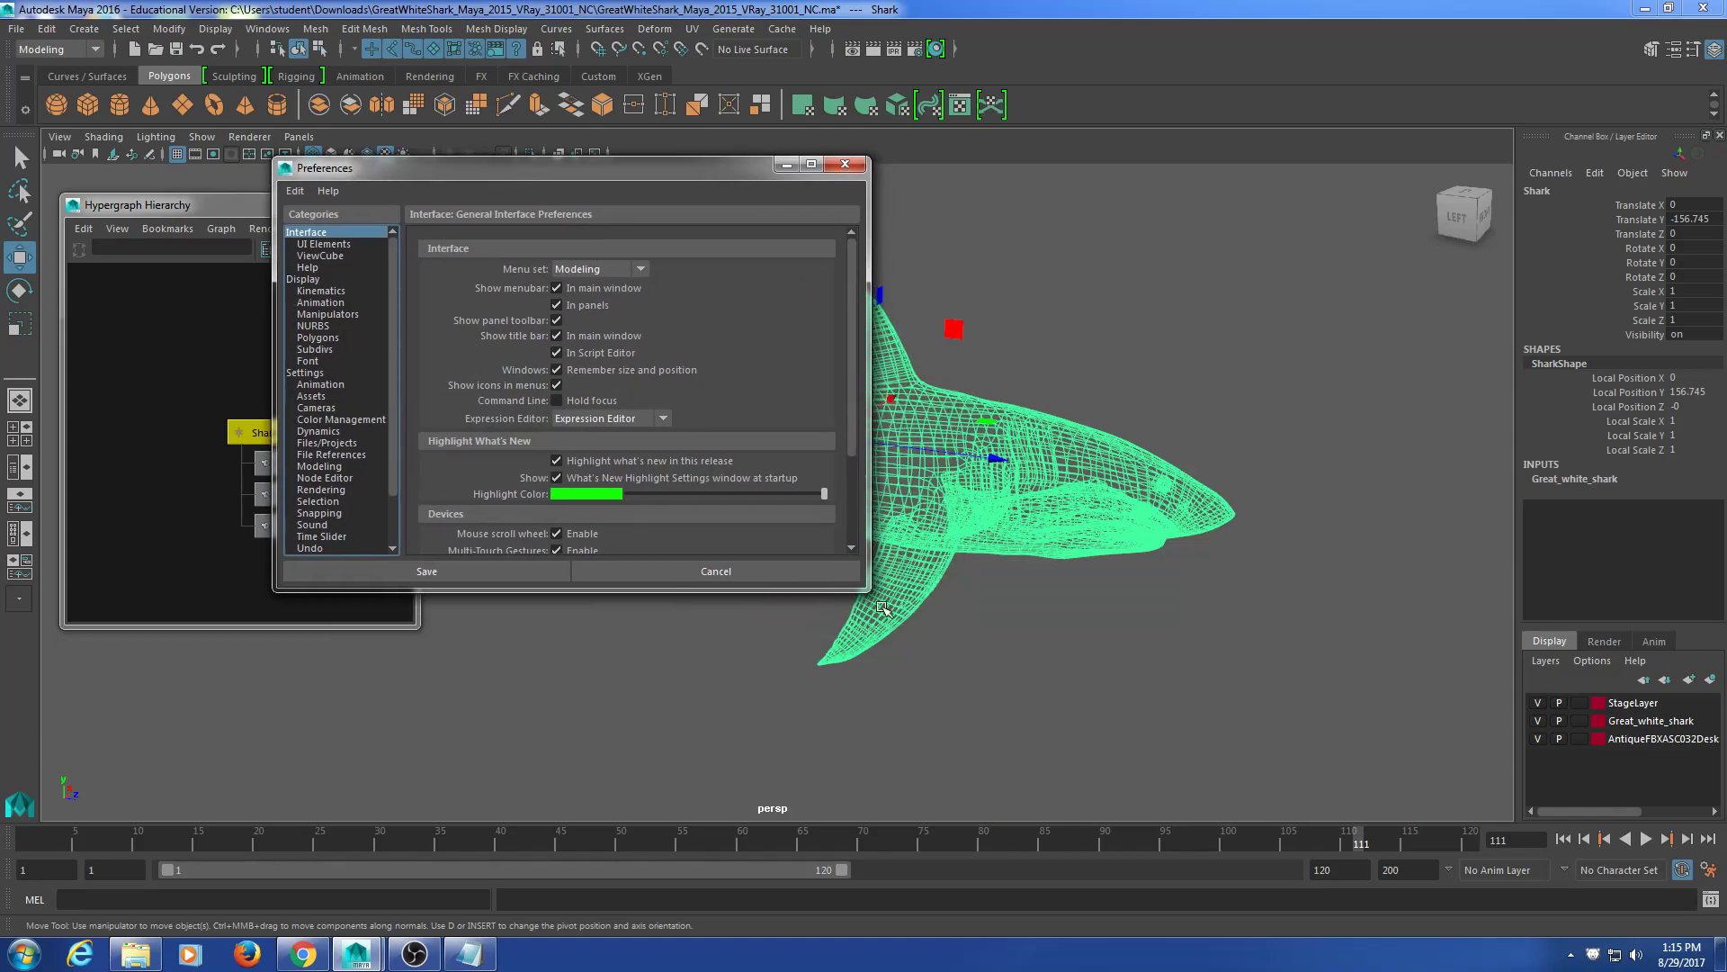
{"action": "left_click_drag", "start_coordinate": [865, 586], "coordinate": [916, 611]}
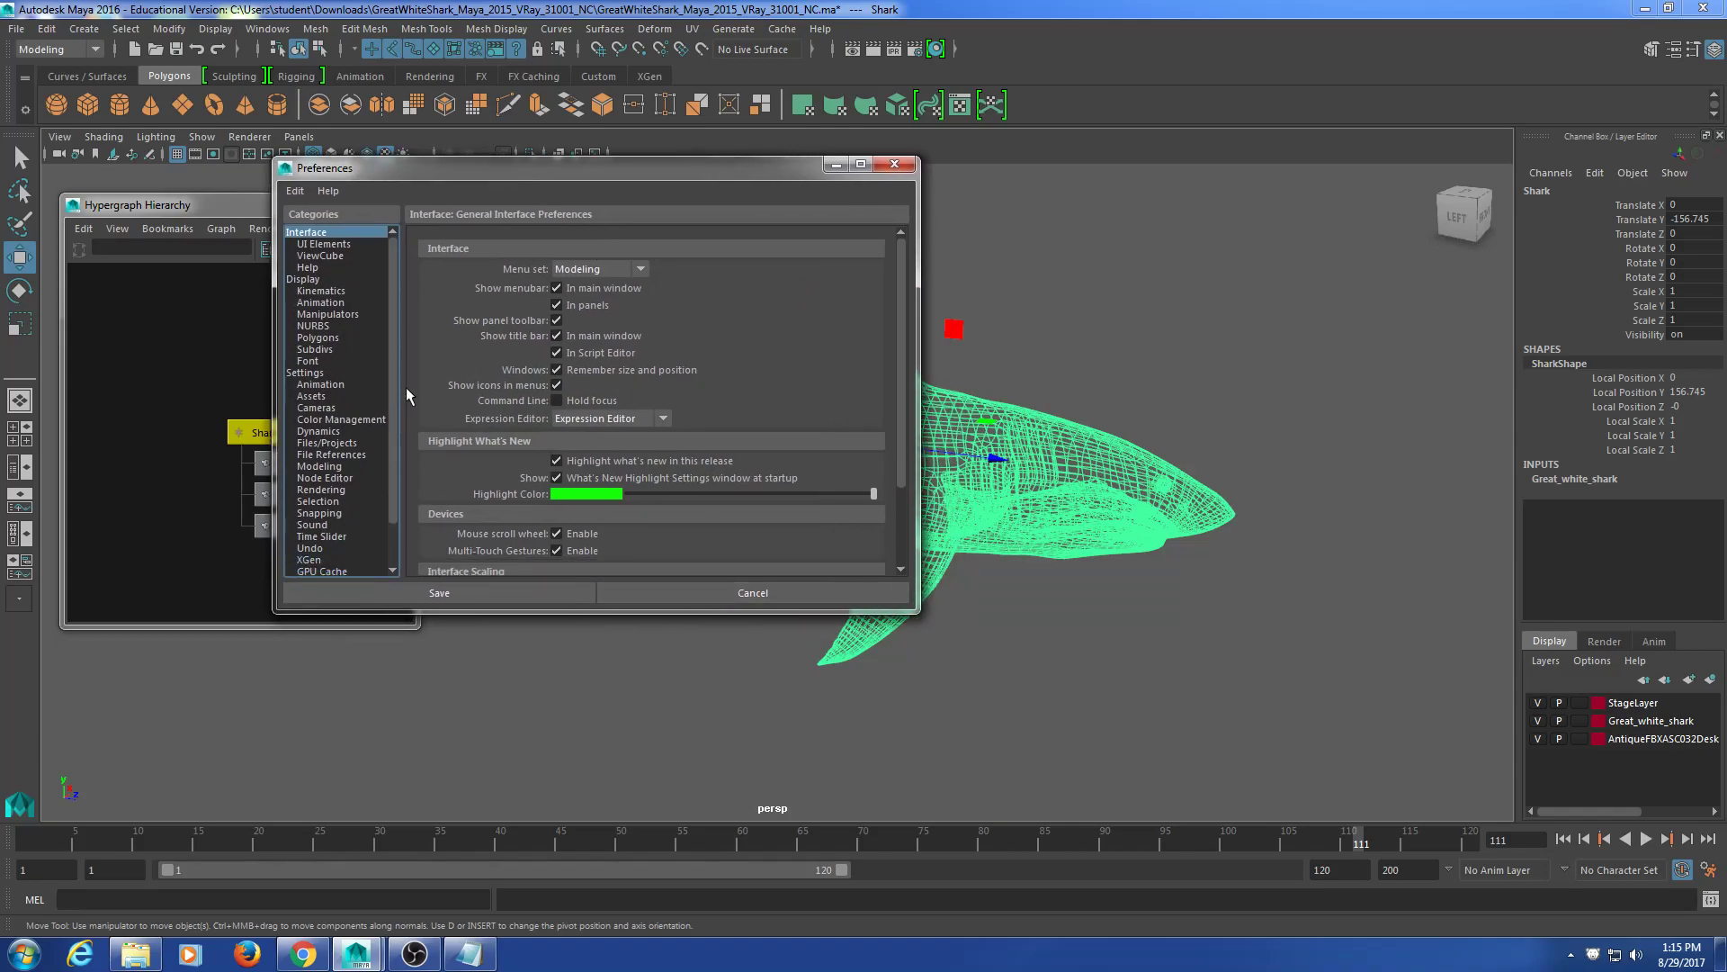
{"action": "left_click", "coordinate": [320, 373]}
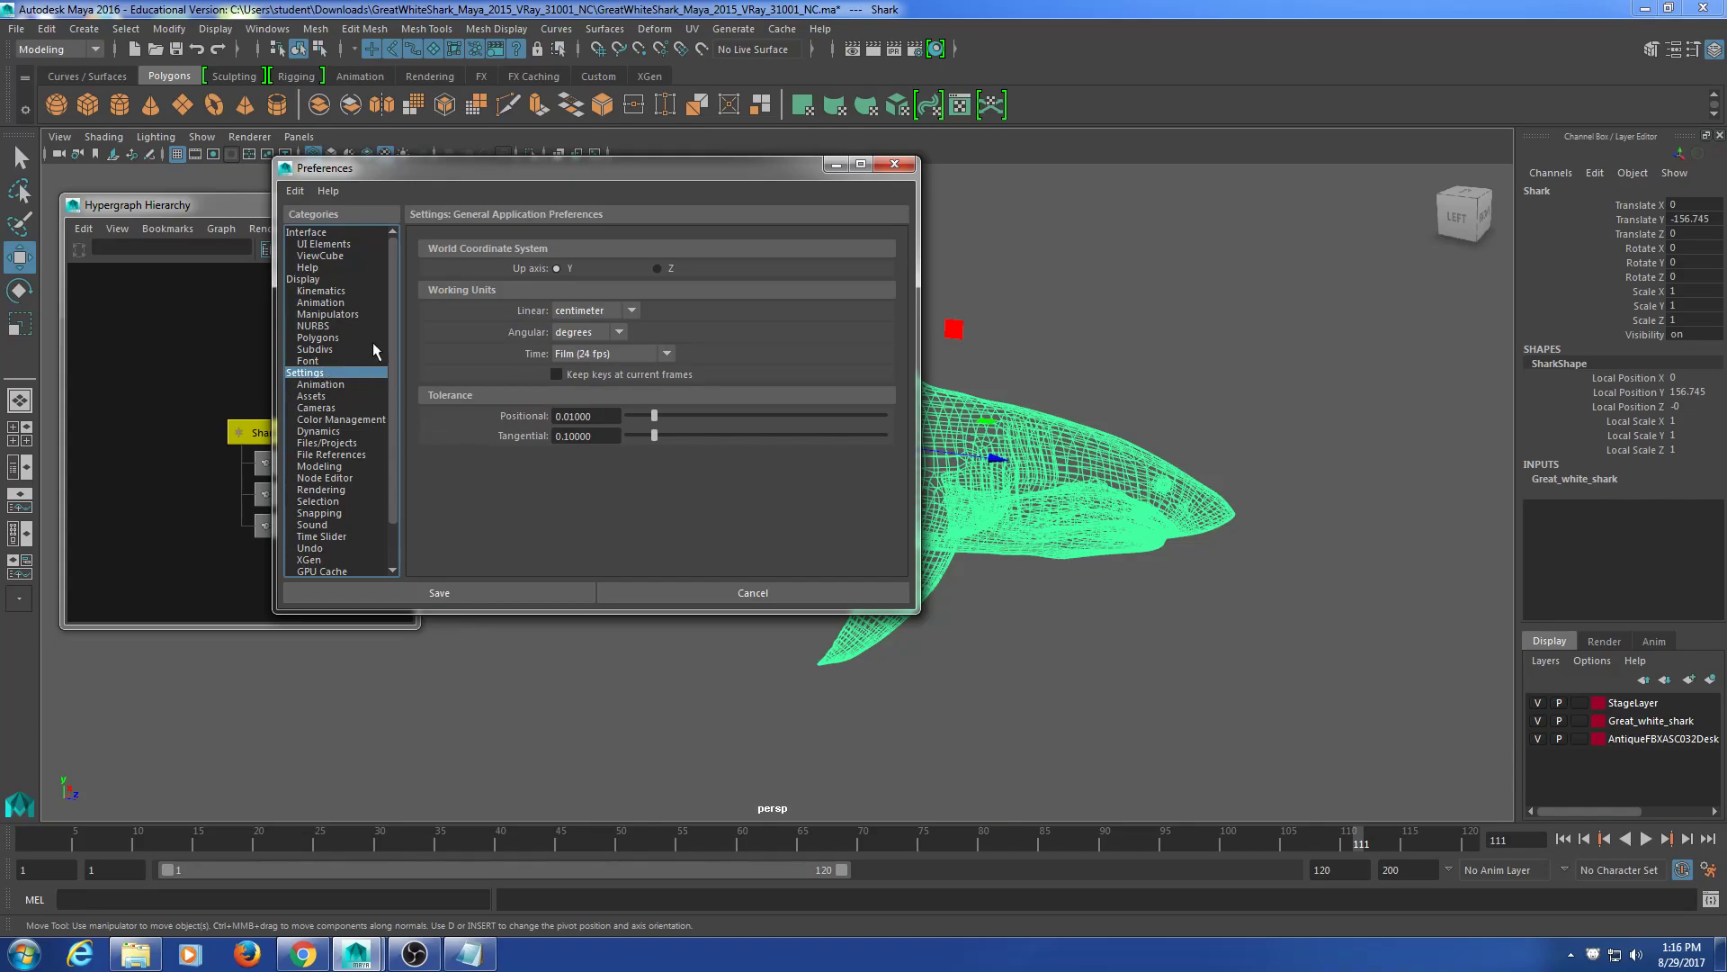
{"action": "left_click", "coordinate": [614, 312]}
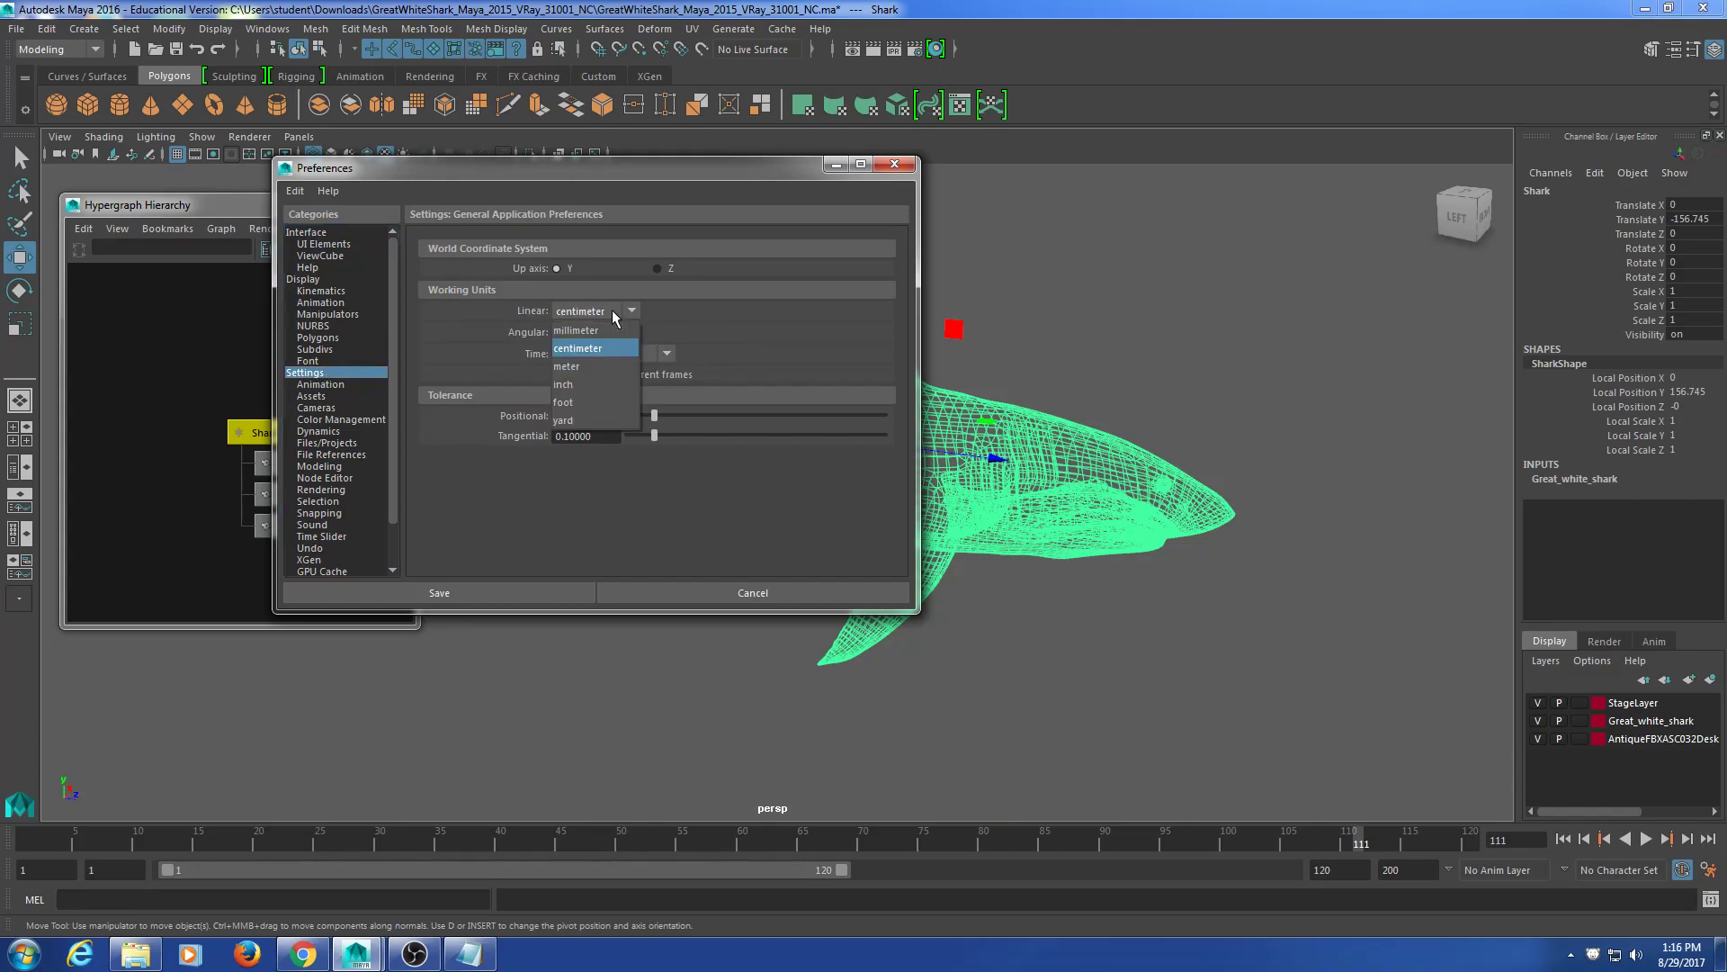
{"action": "left_click", "coordinate": [608, 403]}
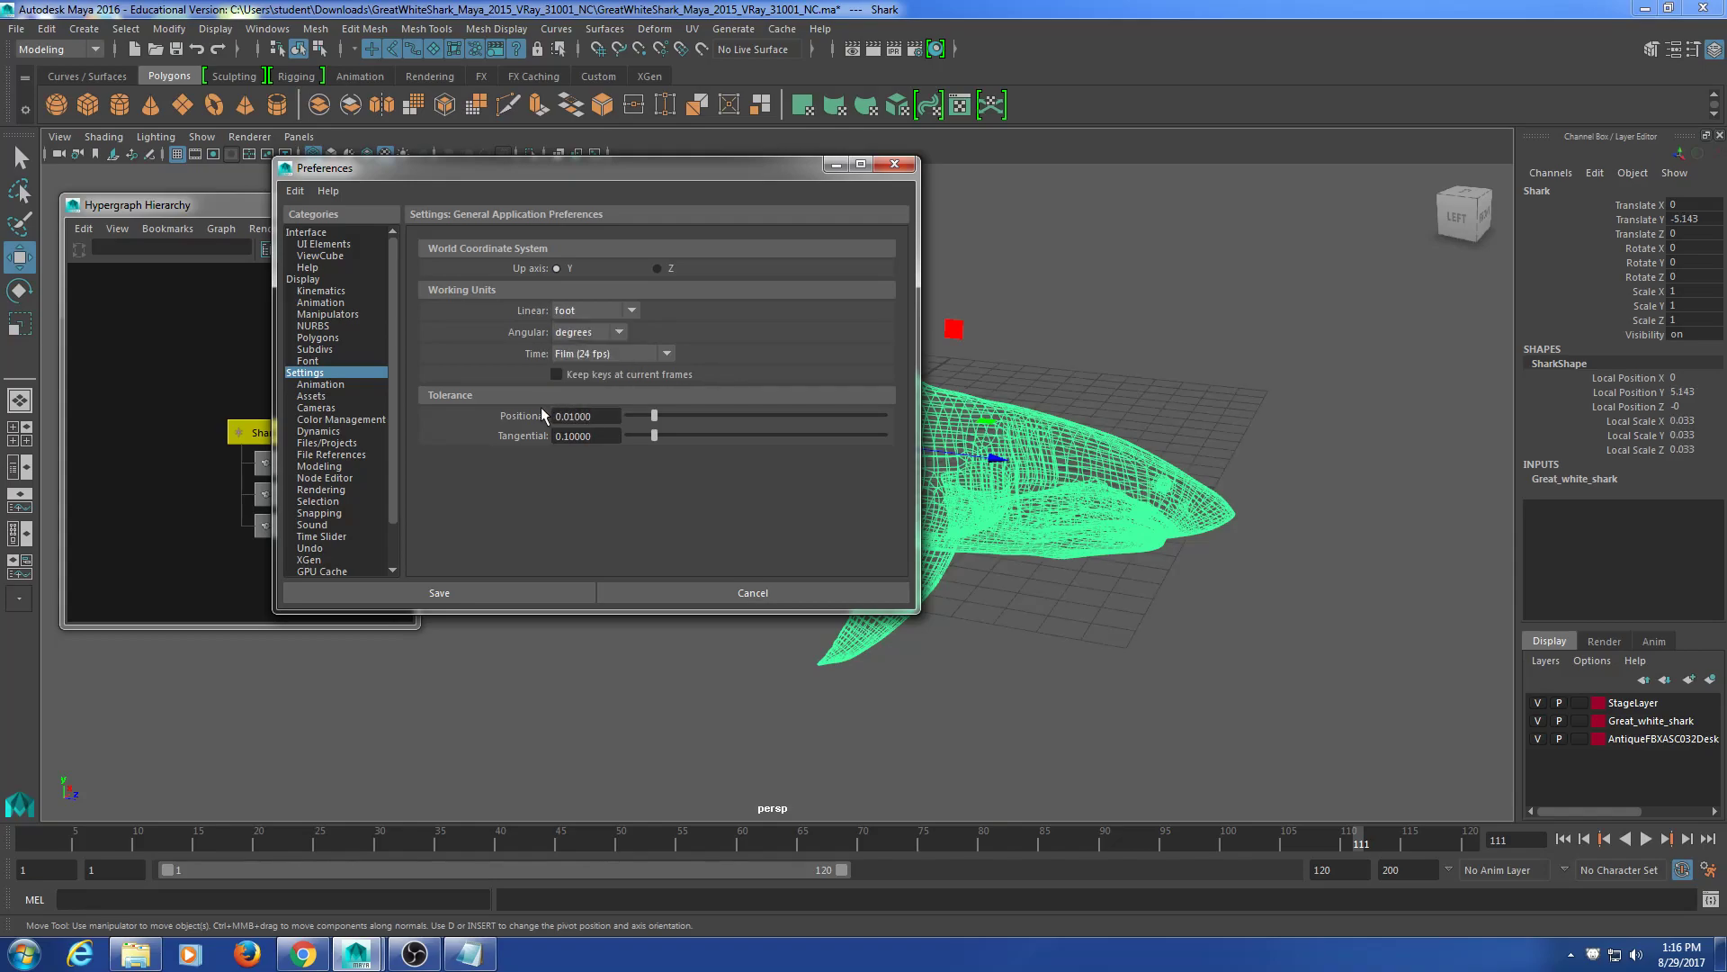
{"action": "left_click", "coordinate": [529, 592]}
Step: Orbit to a straight top-down view of the shark
{"action": "left_click_drag", "start_coordinate": [821, 559], "coordinate": [960, 595], "text": "alt"}
{"action": "middle_click_drag", "start_coordinate": [827, 455], "coordinate": [798, 673], "text": "alt"}
{"action": "left_click_drag", "start_coordinate": [965, 526], "coordinate": [994, 564], "text": "alt"}
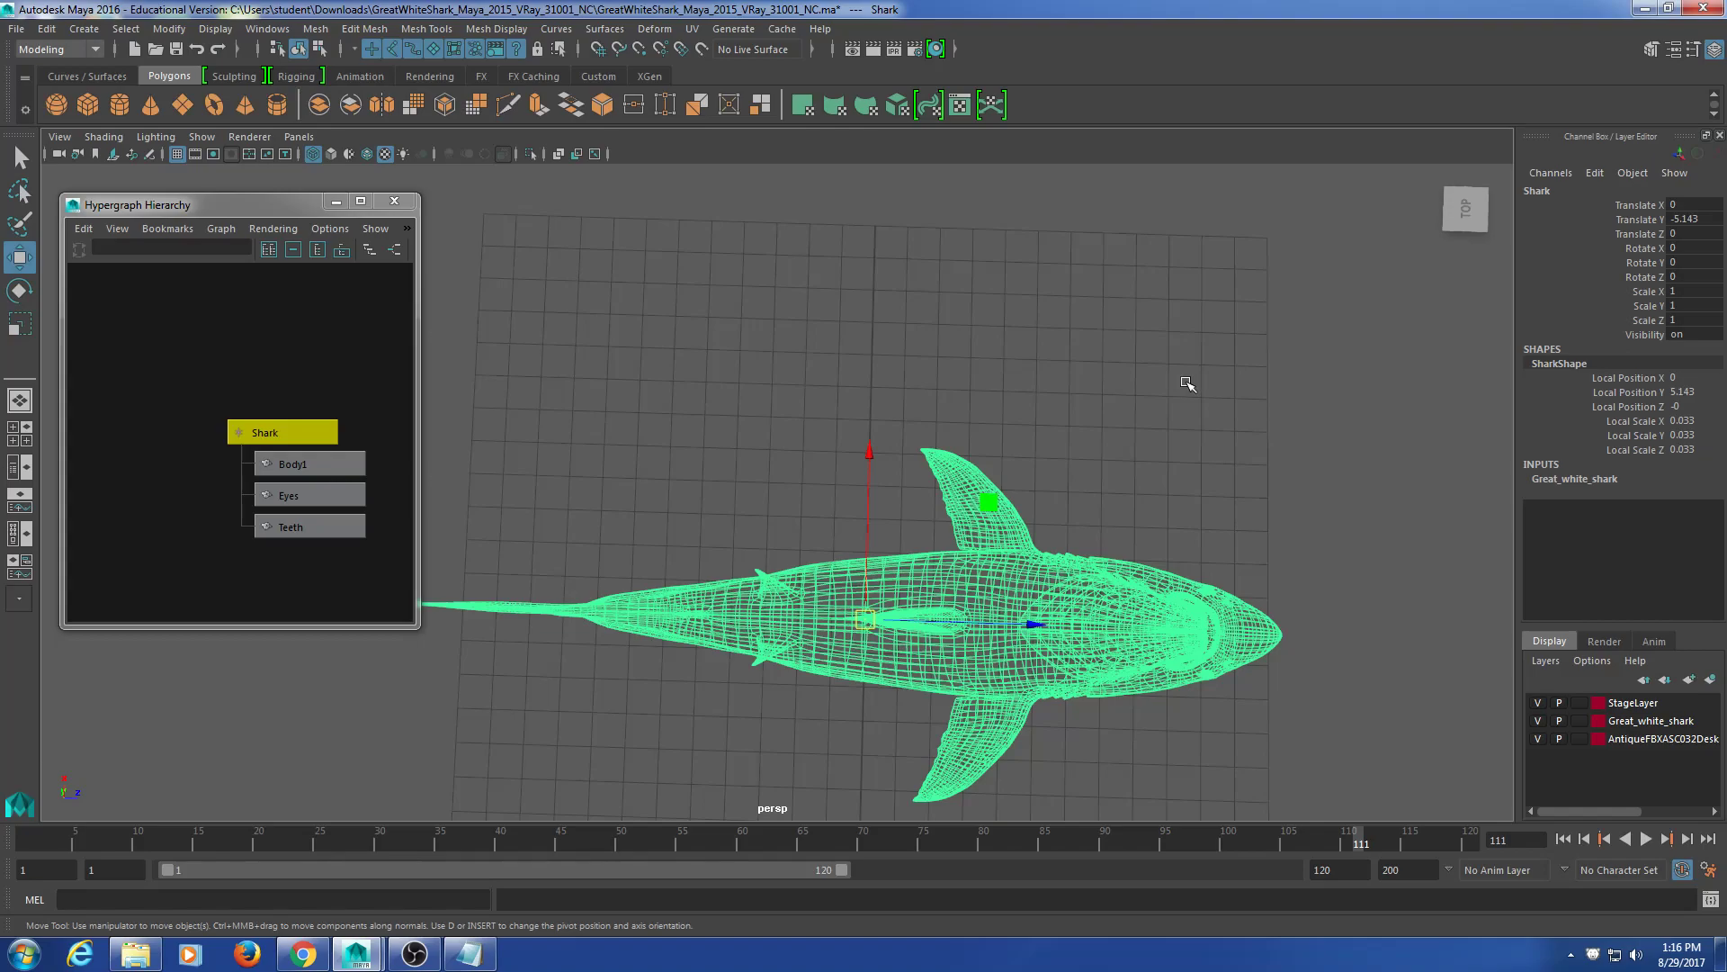
Step: Orbit to a high oblique view of the shark and close the Hypergraph Hierarchy window
{"action": "left_click_drag", "start_coordinate": [1176, 397], "coordinate": [1049, 428], "text": "alt"}
{"action": "left_click_drag", "start_coordinate": [900, 434], "coordinate": [706, 627], "text": "alt"}
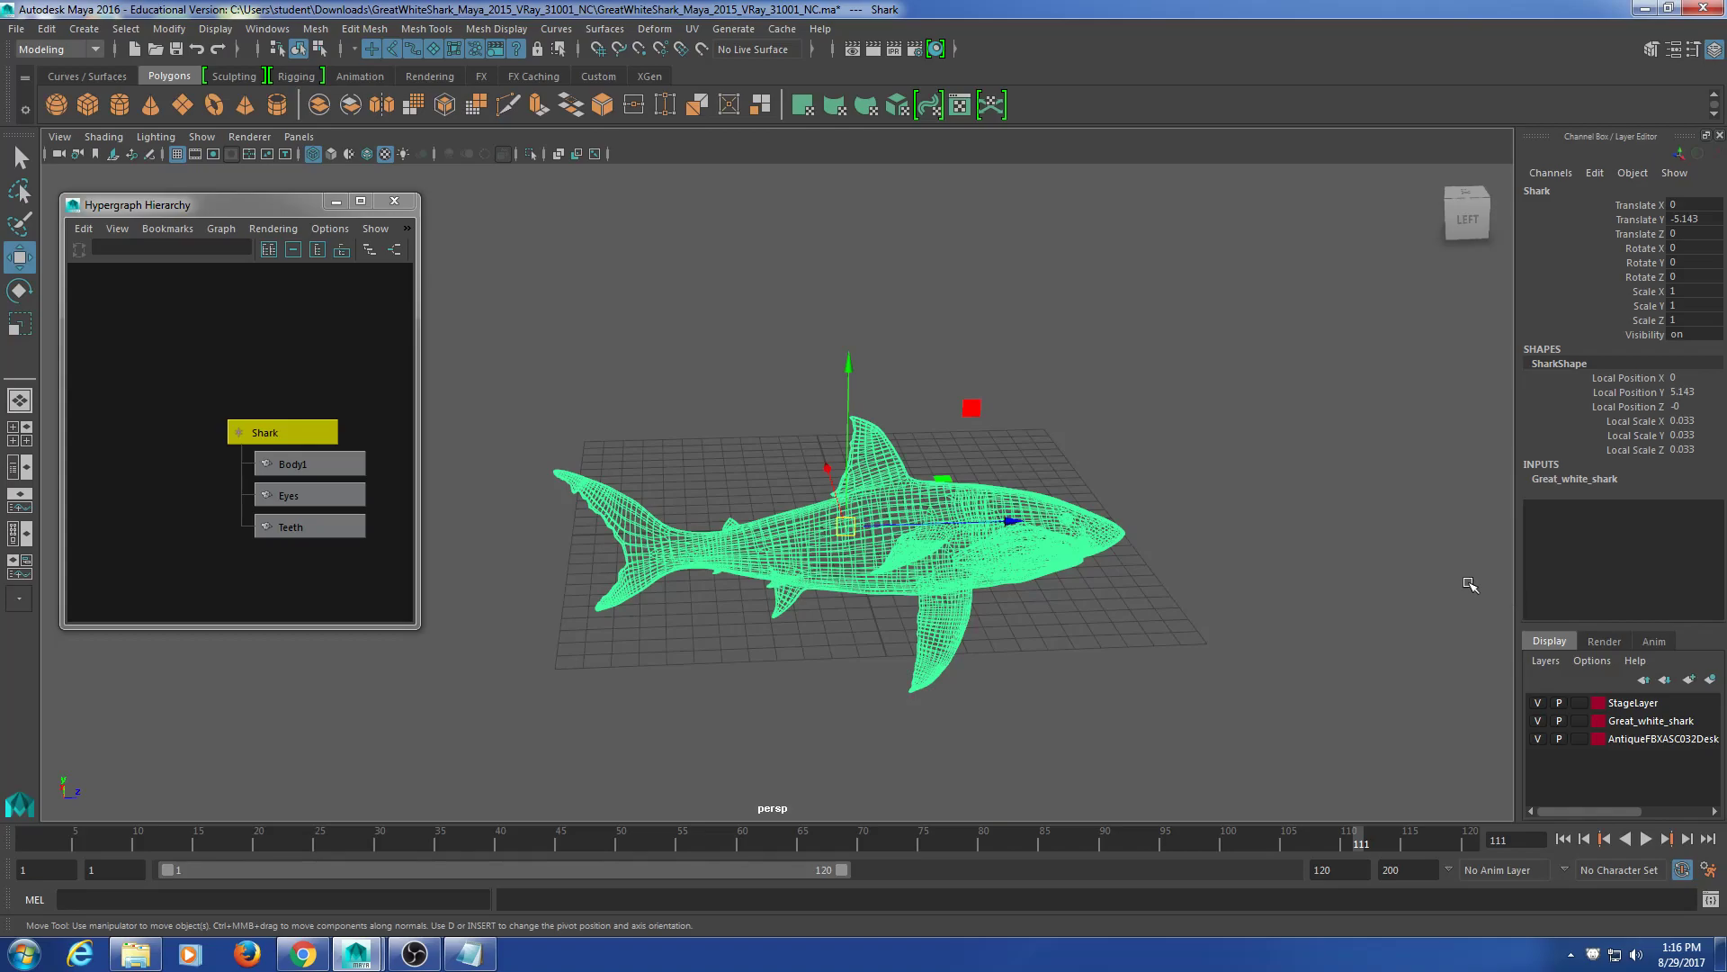
{"action": "left_click_drag", "start_coordinate": [1184, 514], "coordinate": [1133, 538], "text": "alt"}
{"action": "middle_click_drag", "start_coordinate": [1133, 537], "coordinate": [1180, 484], "text": "alt"}
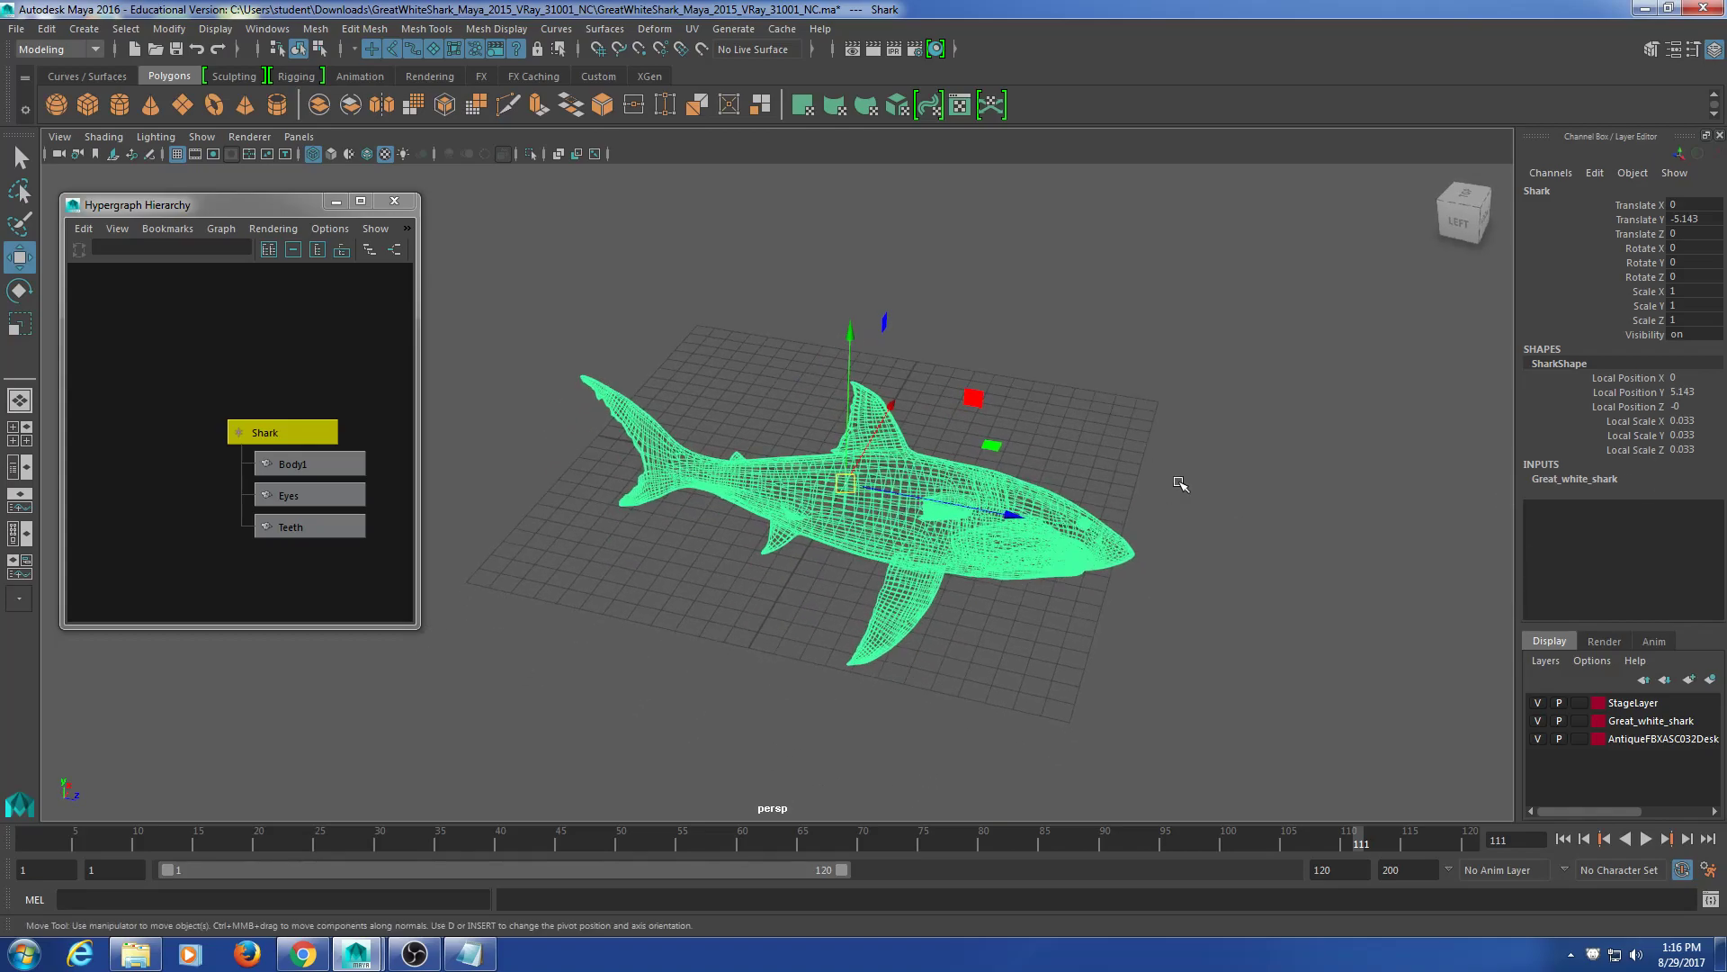
{"action": "left_click", "coordinate": [394, 205]}
Step: Re-angle and zoom the viewport around the wireframe shark, leaving it deselected
{"action": "left_click_drag", "start_coordinate": [630, 468], "coordinate": [677, 409], "text": "alt"}
{"action": "middle_click_drag", "start_coordinate": [813, 397], "coordinate": [771, 416], "text": "alt"}
{"action": "scroll", "coordinate": [771, 417], "scroll_direction": "up", "scroll_amount": 7}
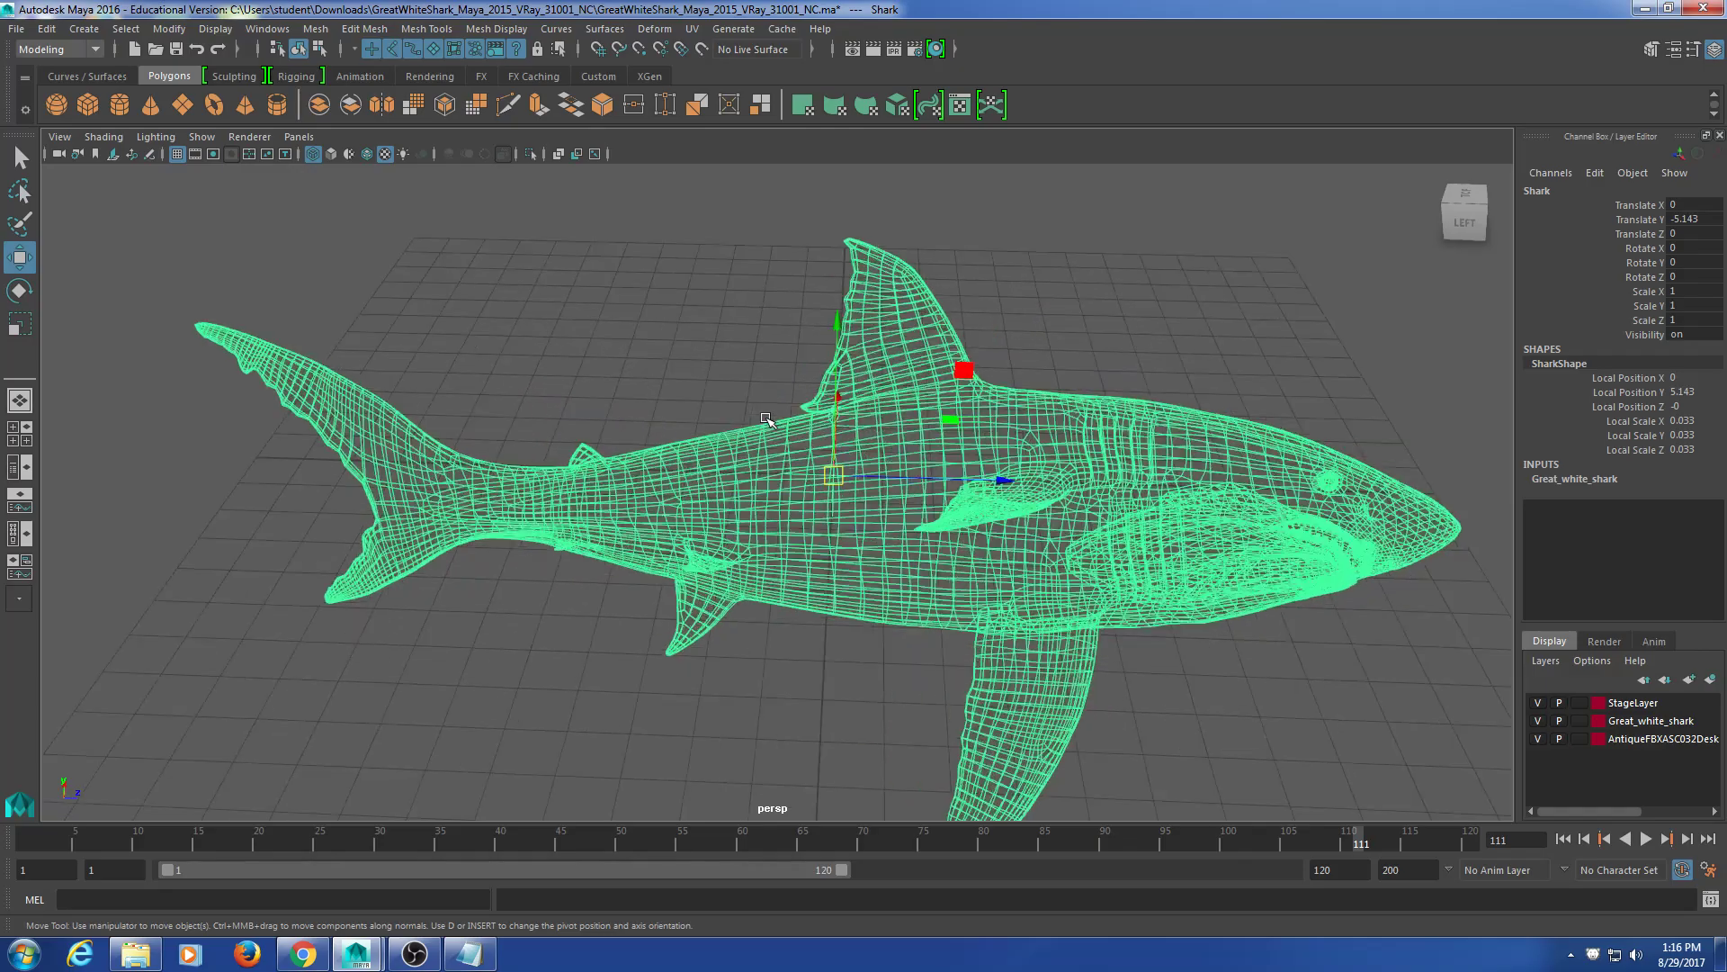
{"action": "middle_click_drag", "start_coordinate": [904, 486], "coordinate": [840, 444], "text": "alt"}
{"action": "left_click_drag", "start_coordinate": [840, 444], "coordinate": [999, 468], "text": "alt"}
{"action": "scroll", "coordinate": [869, 464], "scroll_direction": "down", "scroll_amount": 5}
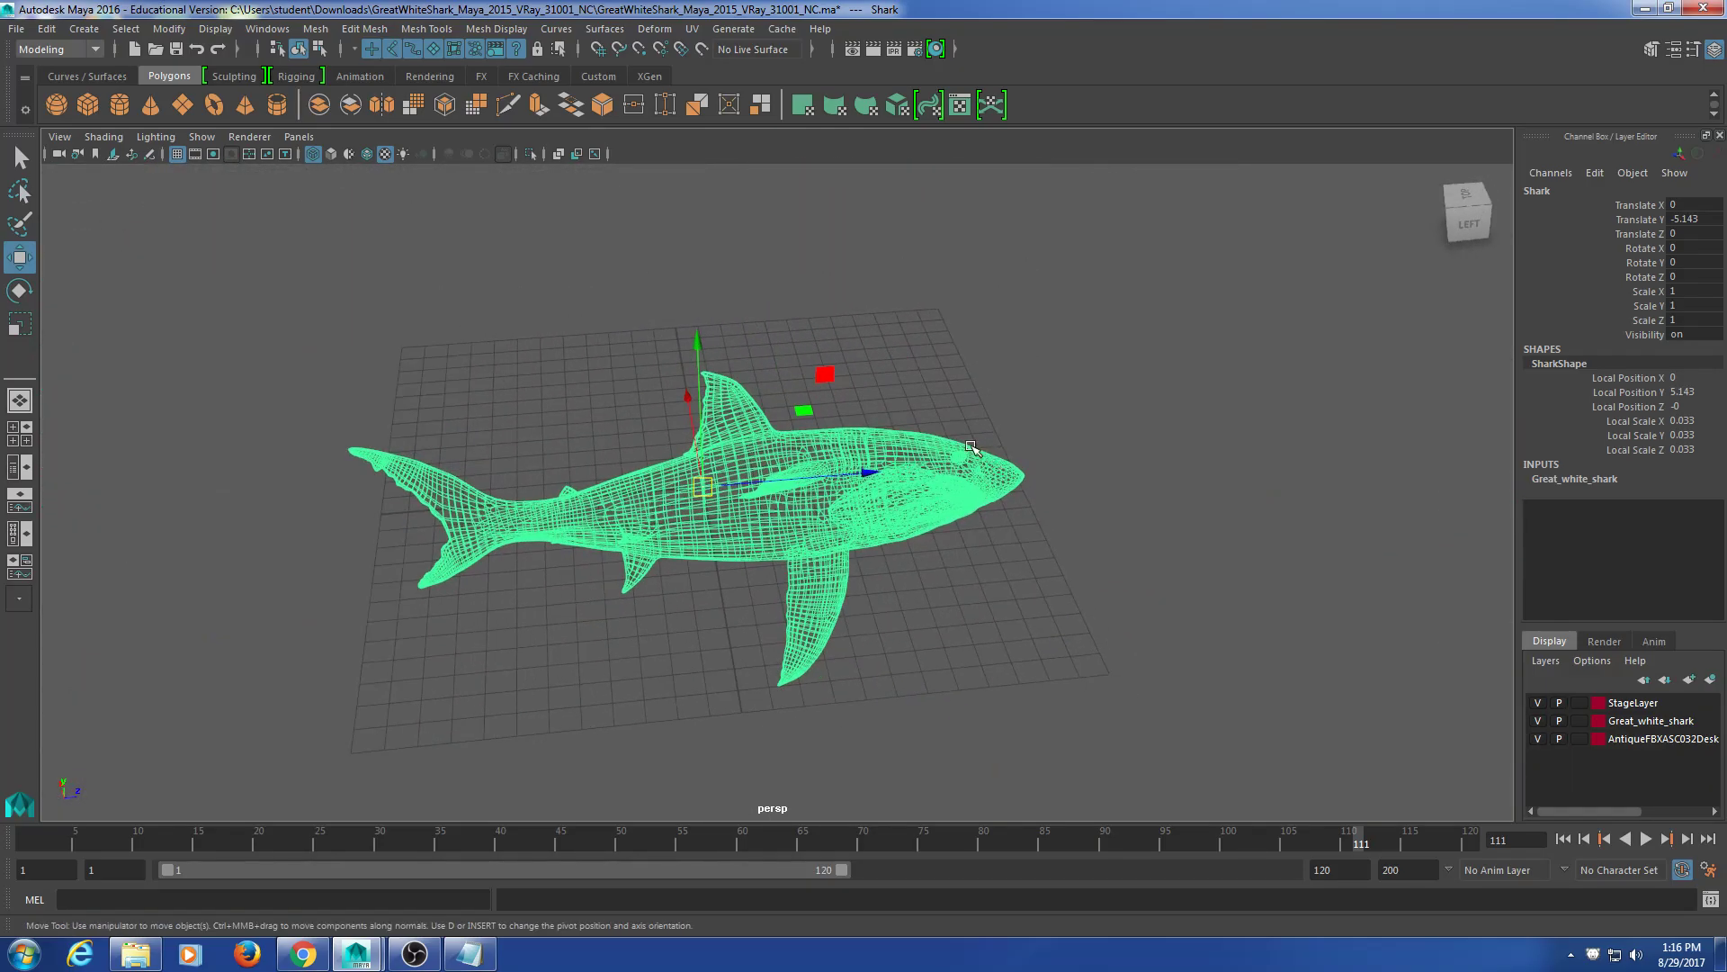
{"action": "middle_click_drag", "start_coordinate": [898, 496], "coordinate": [850, 459], "text": "alt"}
{"action": "scroll", "coordinate": [835, 459], "scroll_direction": "up", "scroll_amount": 6}
{"action": "middle_click_drag", "start_coordinate": [630, 504], "coordinate": [700, 530], "text": "alt"}
{"action": "left_click_drag", "start_coordinate": [612, 569], "coordinate": [550, 600], "text": "alt"}
{"action": "left_click", "coordinate": [551, 601]}
{"action": "scroll", "coordinate": [619, 586], "scroll_direction": "up", "scroll_amount": 8}
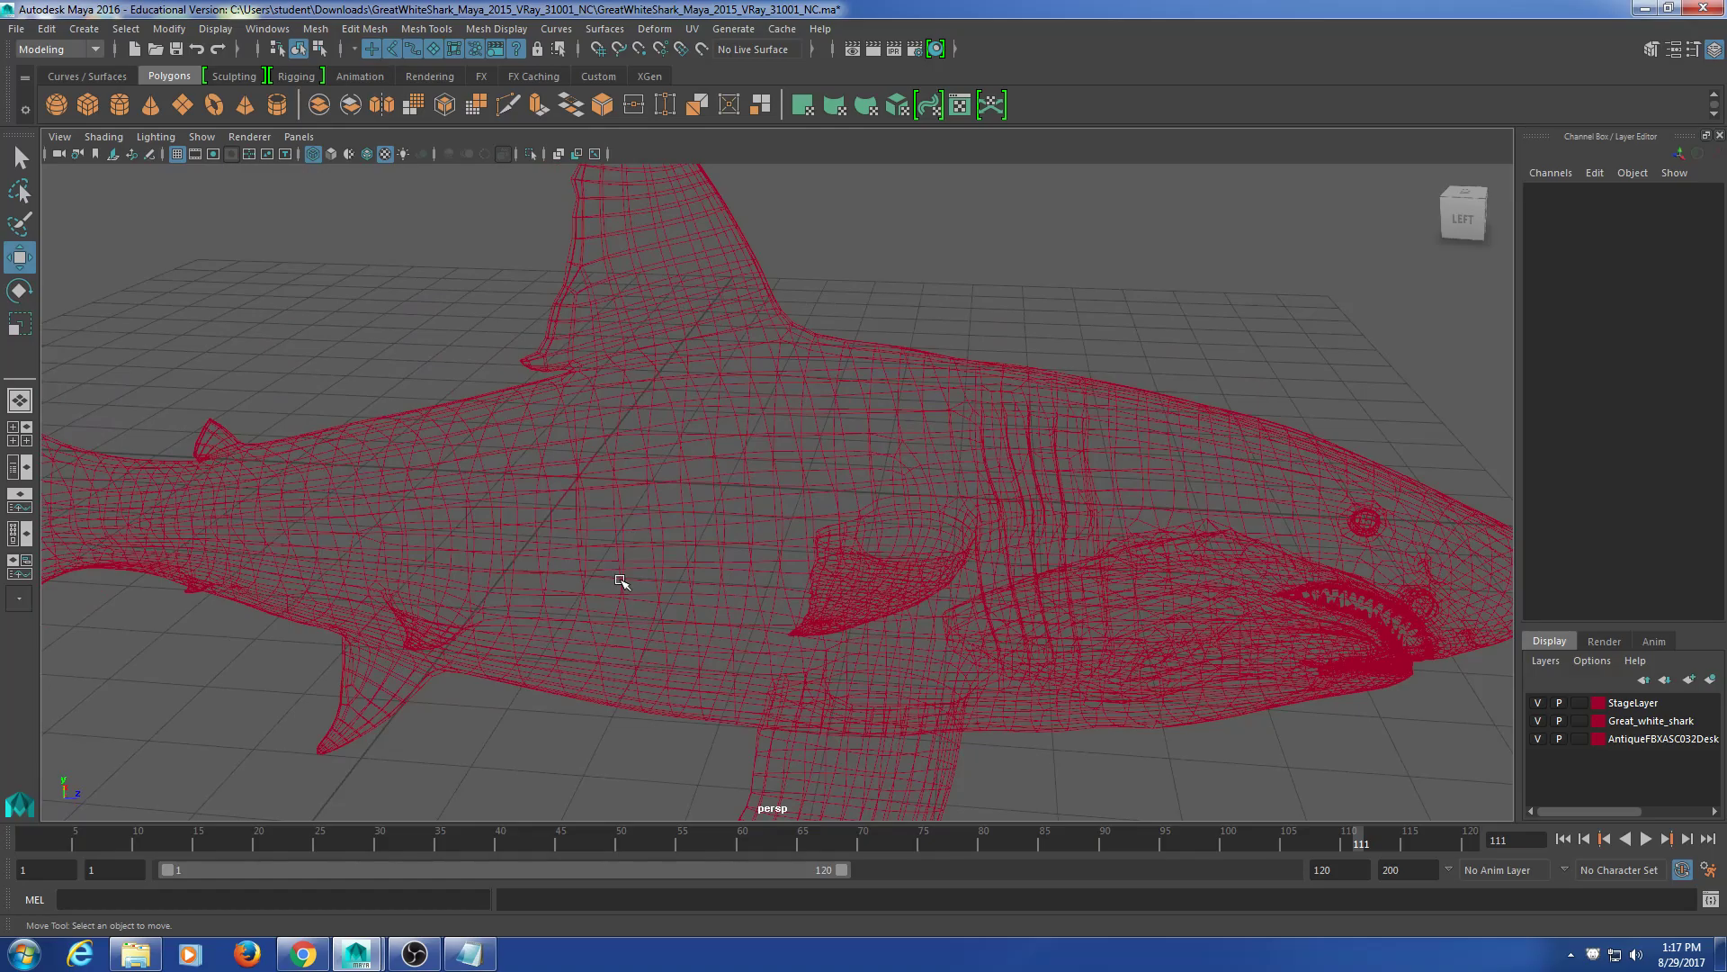
Step: Select the shark's Body1 mesh and frame the whole shark with F
{"action": "left_click", "coordinate": [614, 484]}
{"action": "key", "text": "f"}
{"action": "left_click_drag", "start_coordinate": [705, 549], "coordinate": [688, 586], "text": "alt"}
{"action": "scroll", "coordinate": [733, 556], "scroll_direction": "down", "scroll_amount": 6}
{"action": "middle_click_drag", "start_coordinate": [737, 554], "coordinate": [806, 558], "text": "alt"}
{"action": "left_click_drag", "start_coordinate": [807, 559], "coordinate": [791, 568], "text": "alt"}
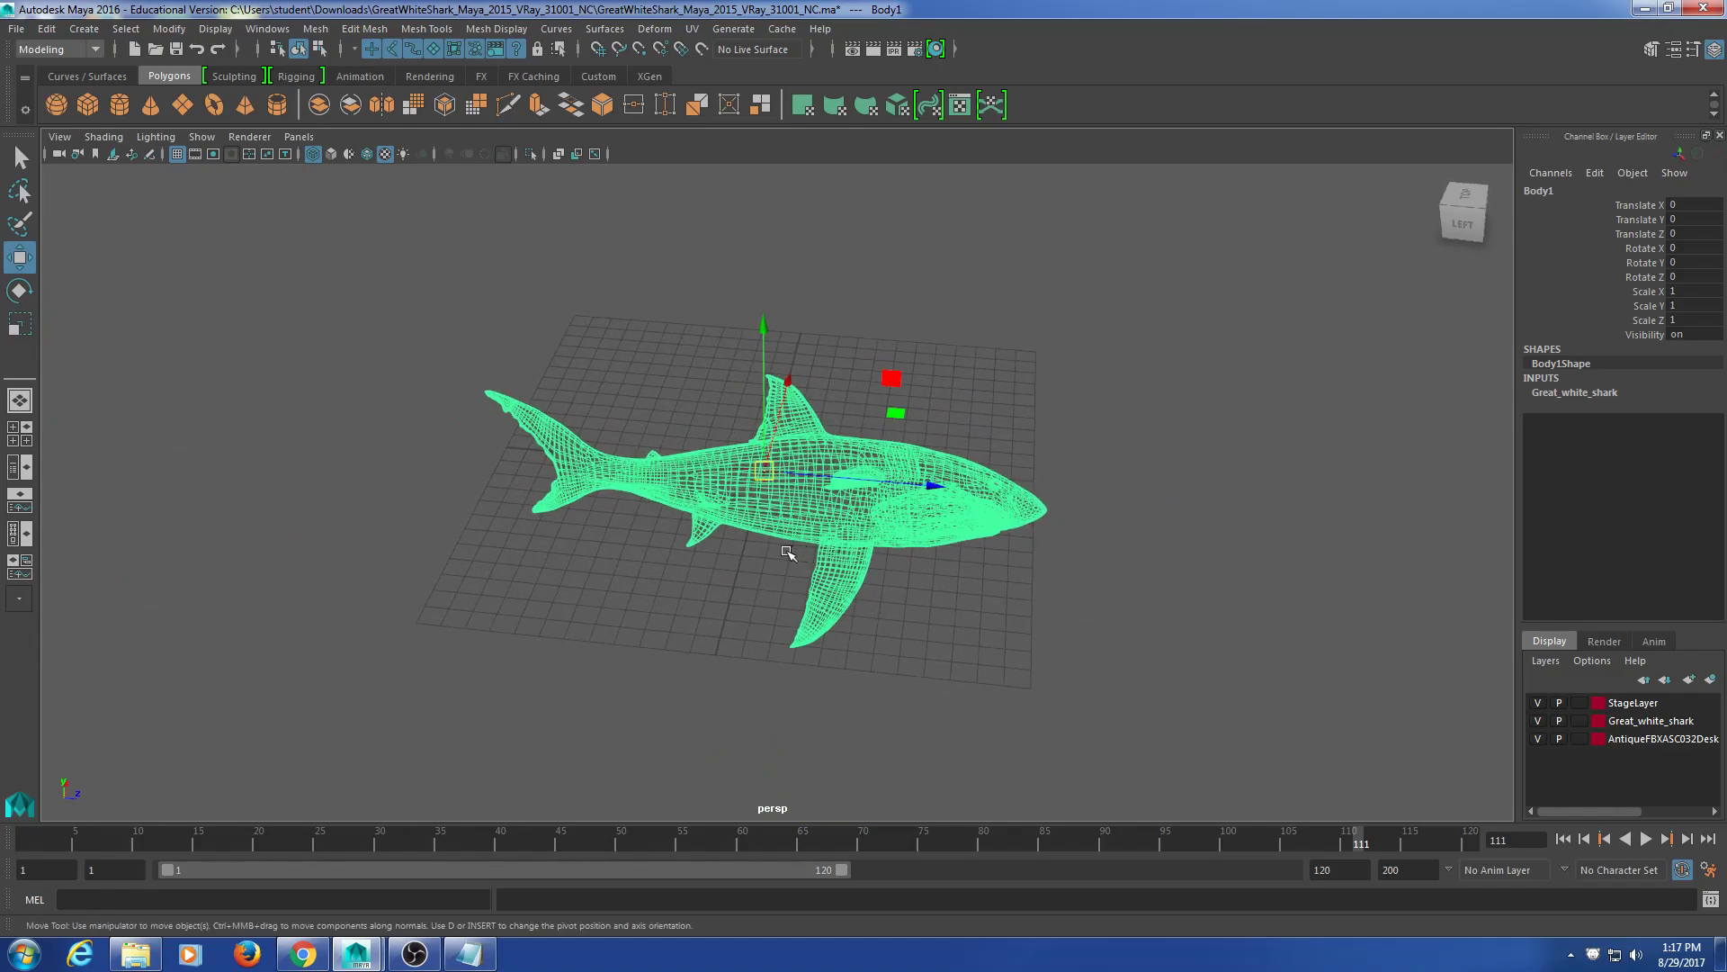
Step: Switch to the Rigging menu set and the Rigging shelf
{"action": "left_click", "coordinate": [91, 56]}
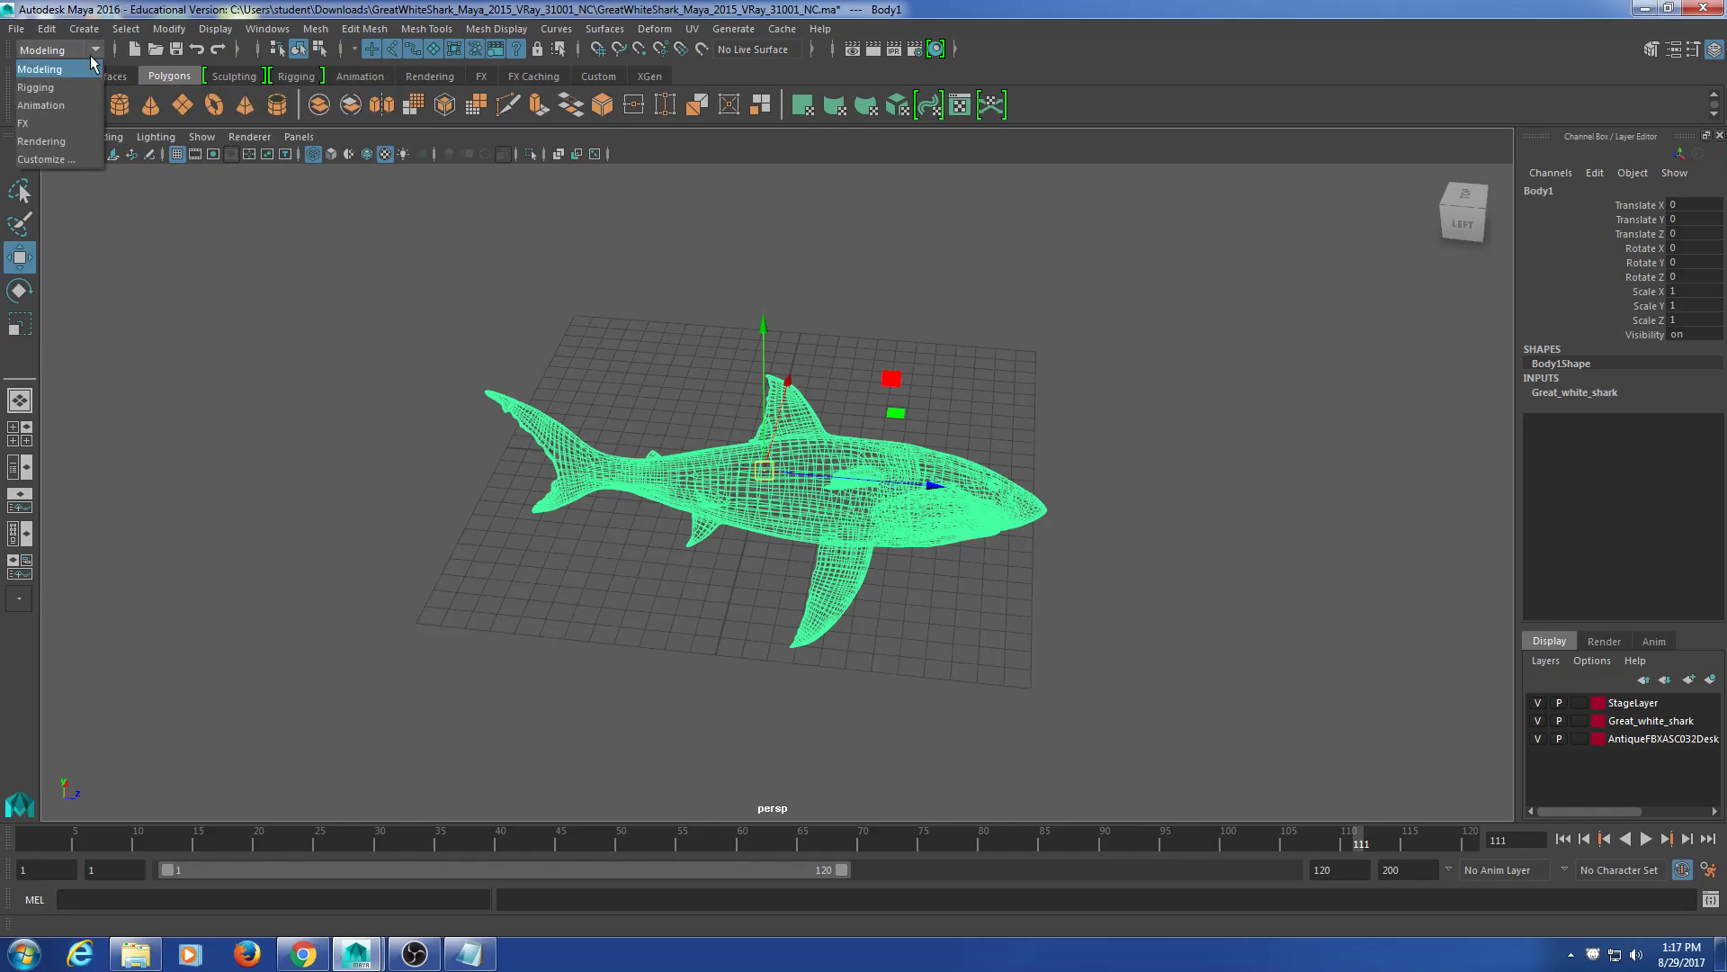
{"action": "left_click", "coordinate": [77, 85]}
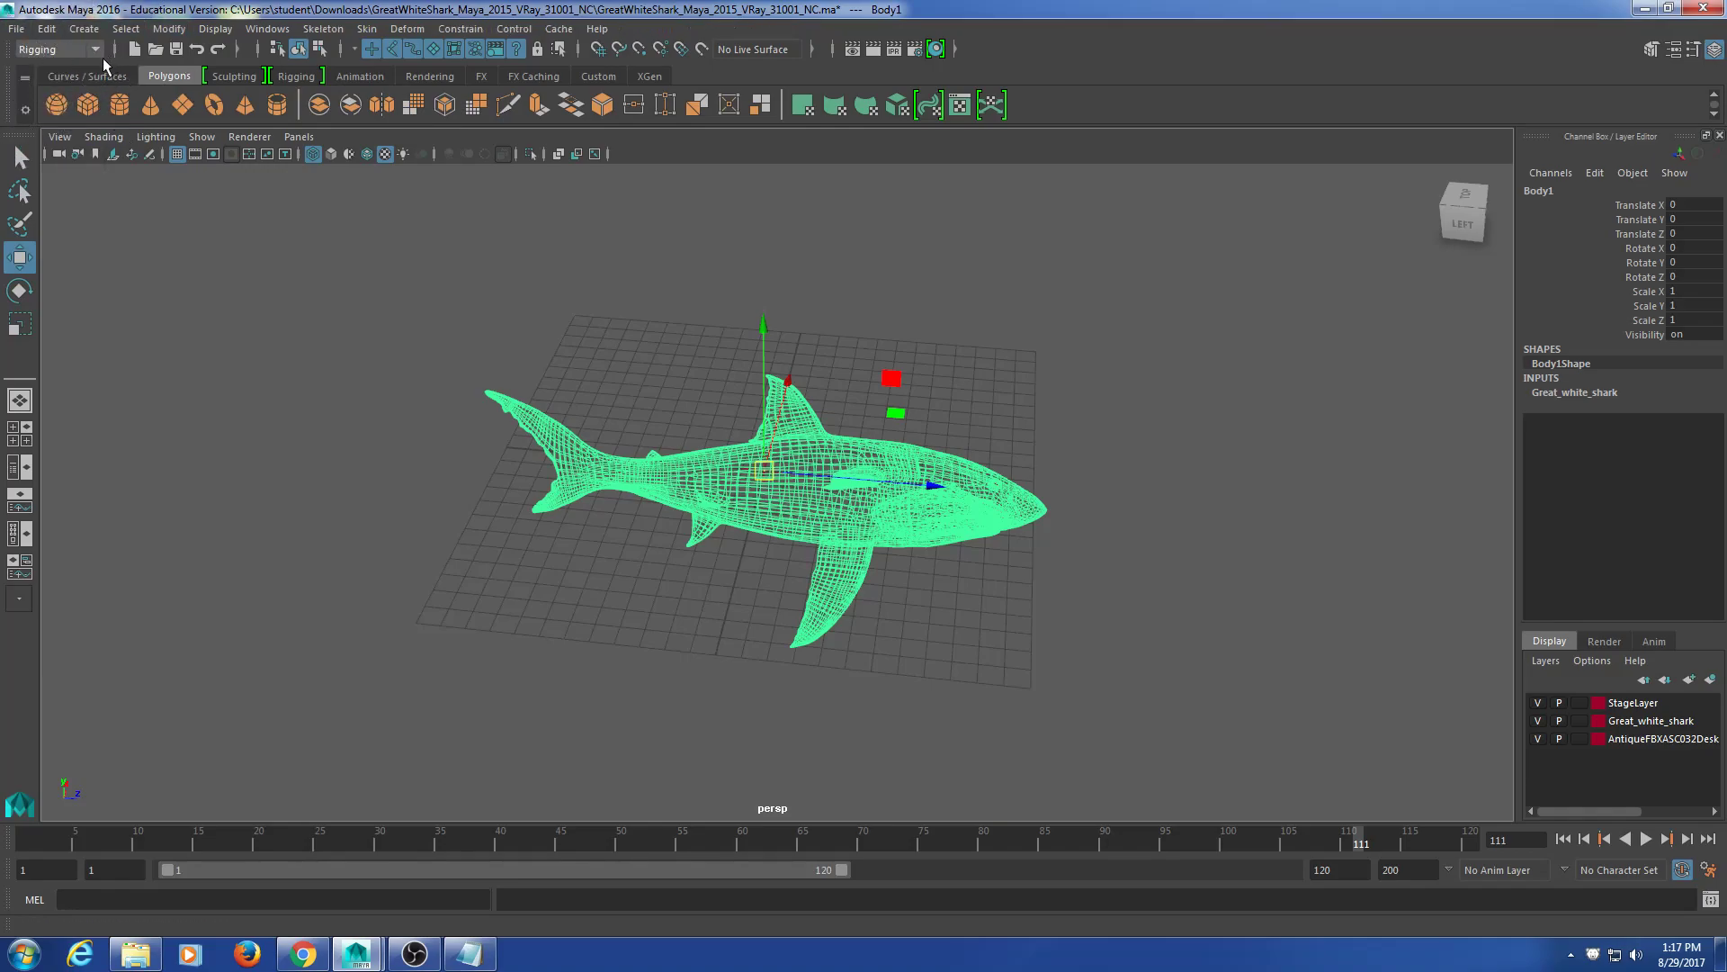
{"action": "left_click", "coordinate": [295, 77]}
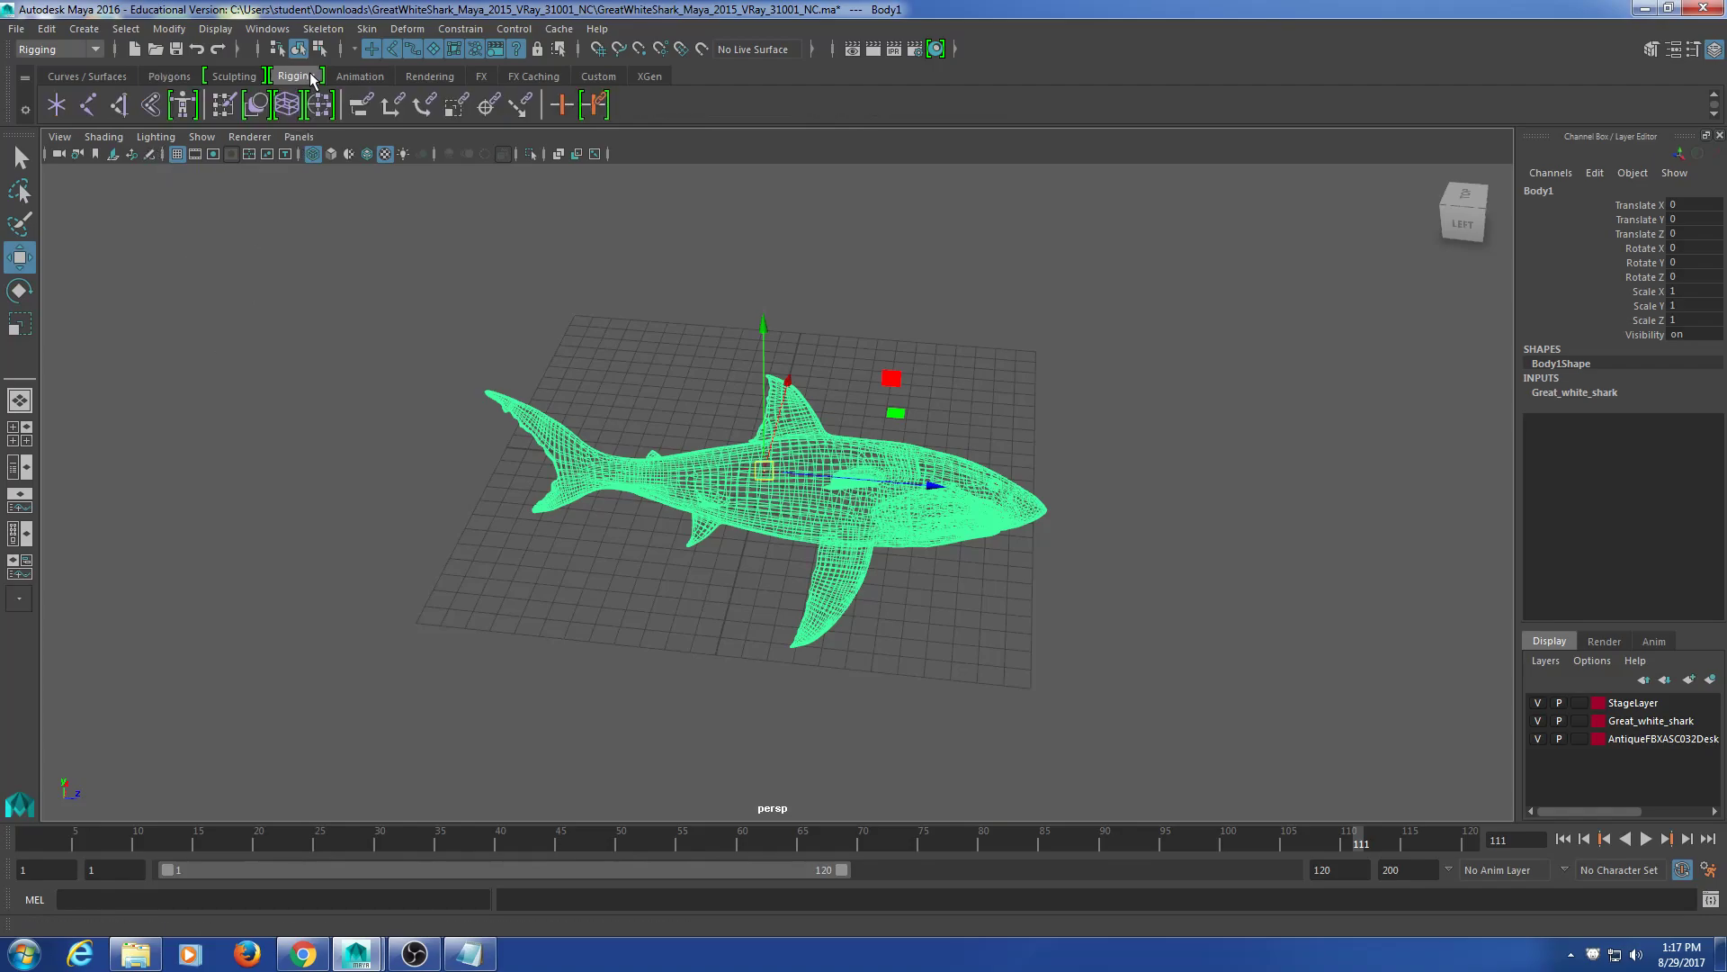
Step: Start the Joint Tool with Variable Bone Radius Settings turned off
{"action": "double_click", "coordinate": [90, 105]}
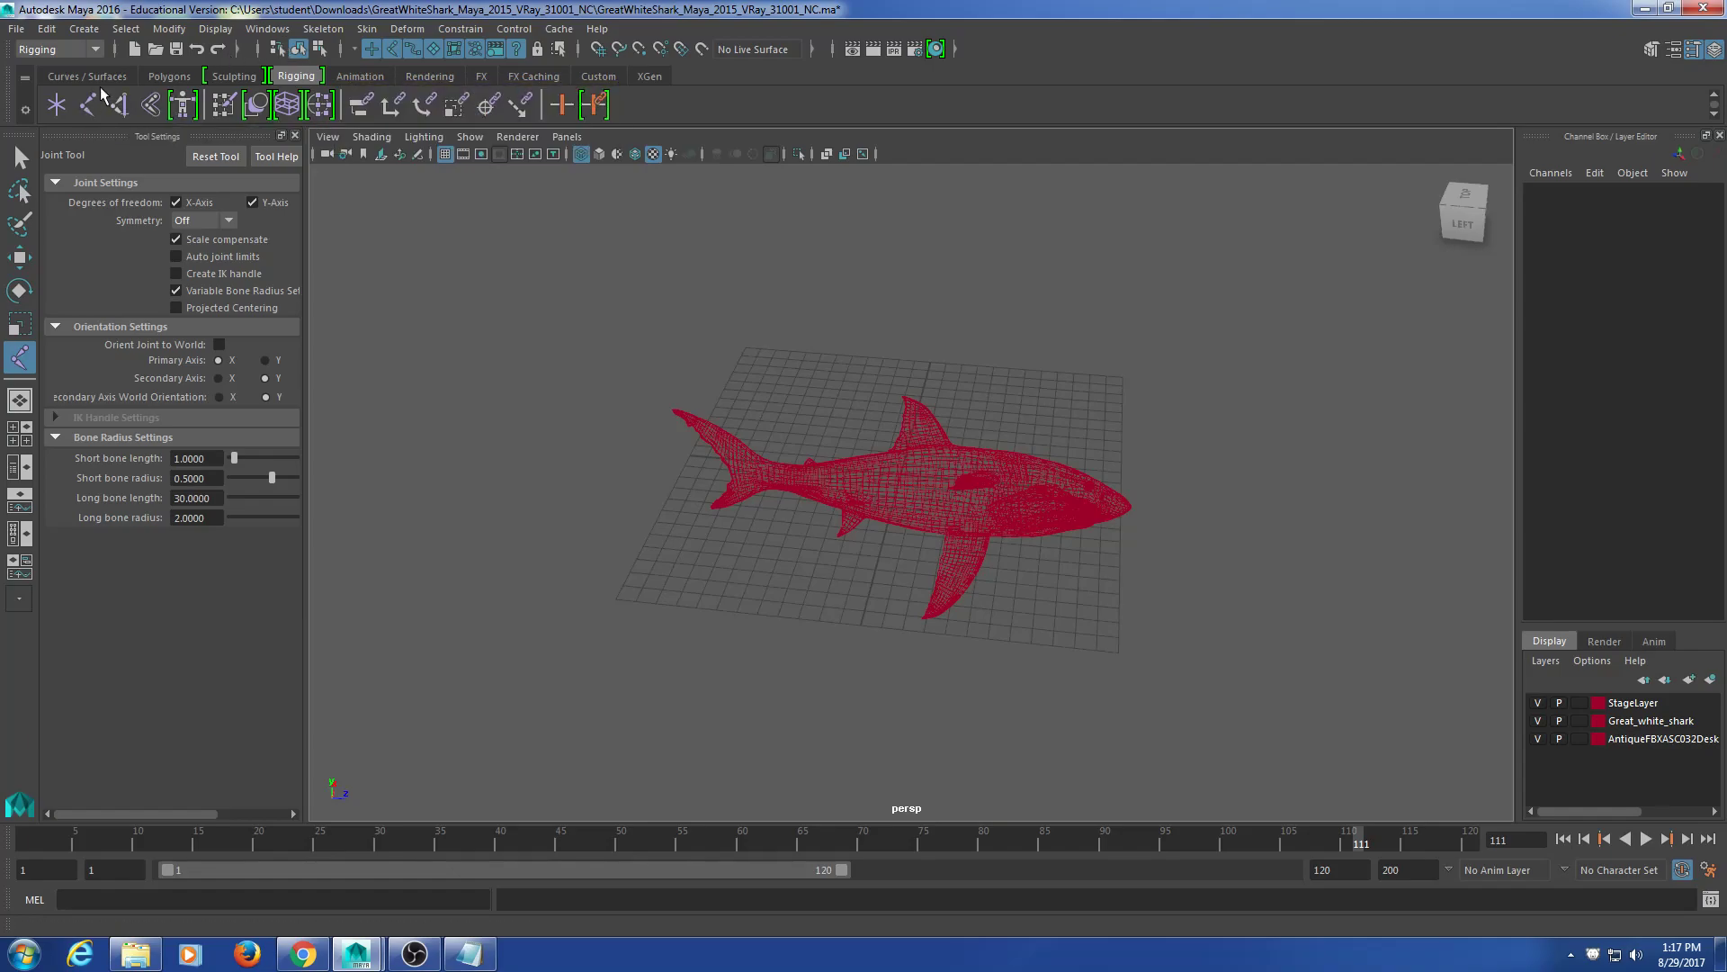
{"action": "left_click", "coordinate": [194, 293]}
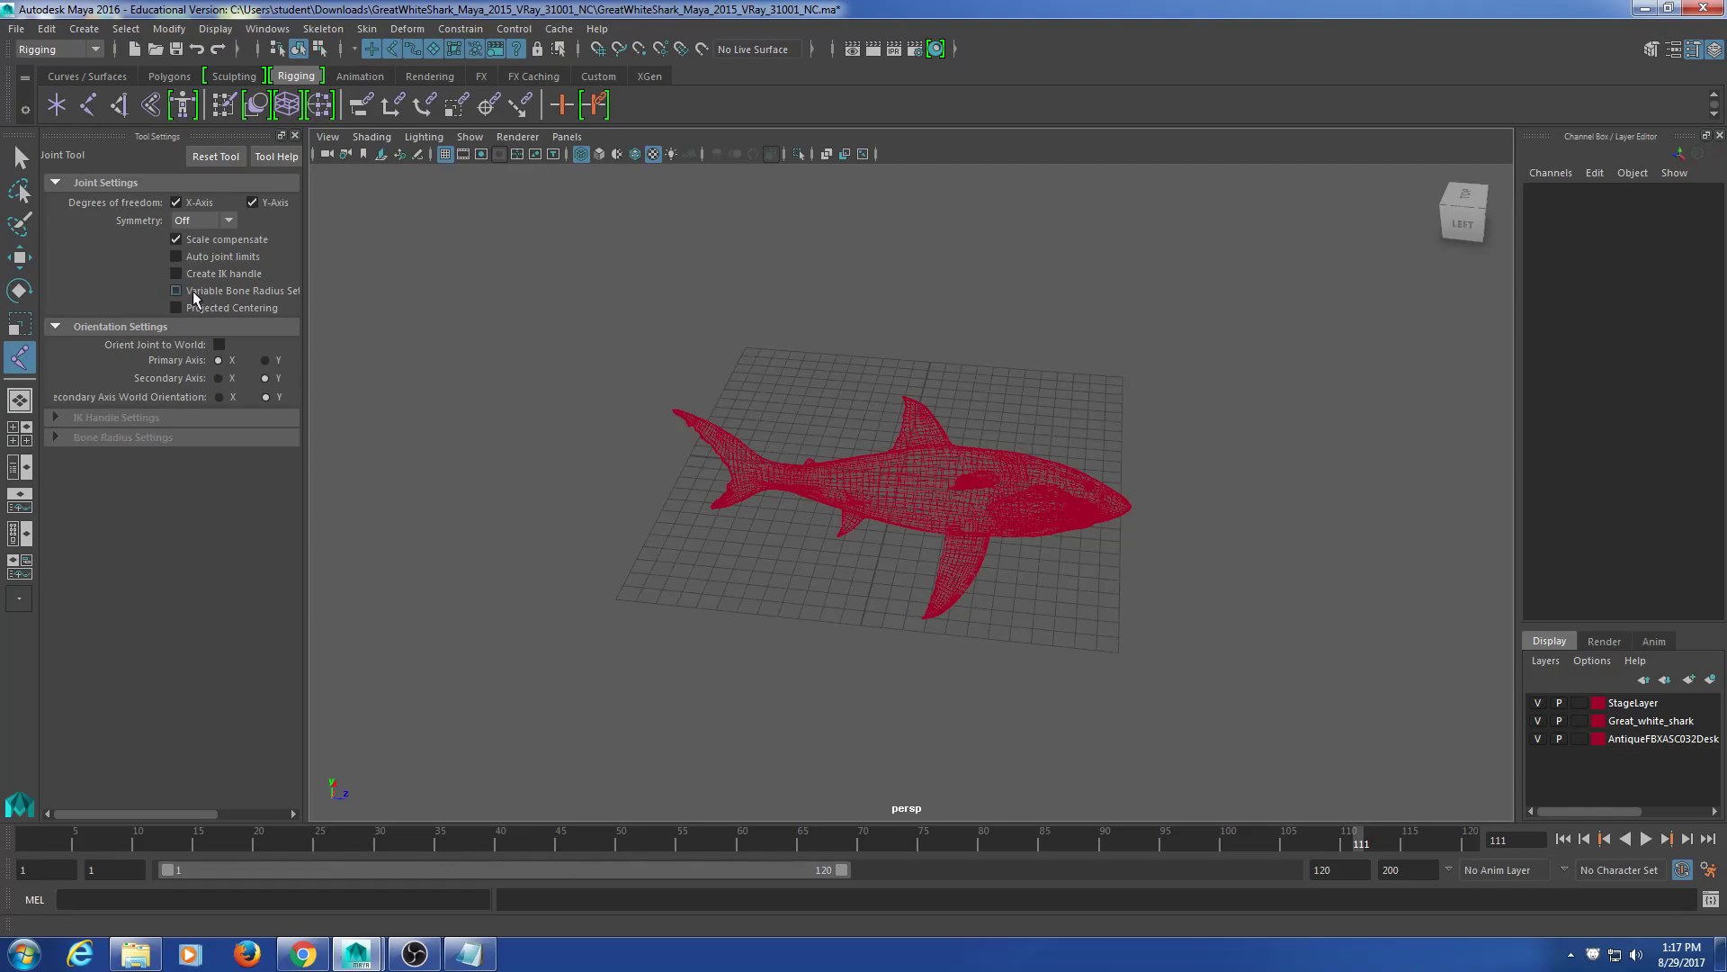
{"action": "left_click", "coordinate": [295, 136]}
Step: Place joint1 at the grid origin inside the shark's body and finish the chain
{"action": "scroll", "coordinate": [748, 591], "scroll_direction": "up", "scroll_amount": 6}
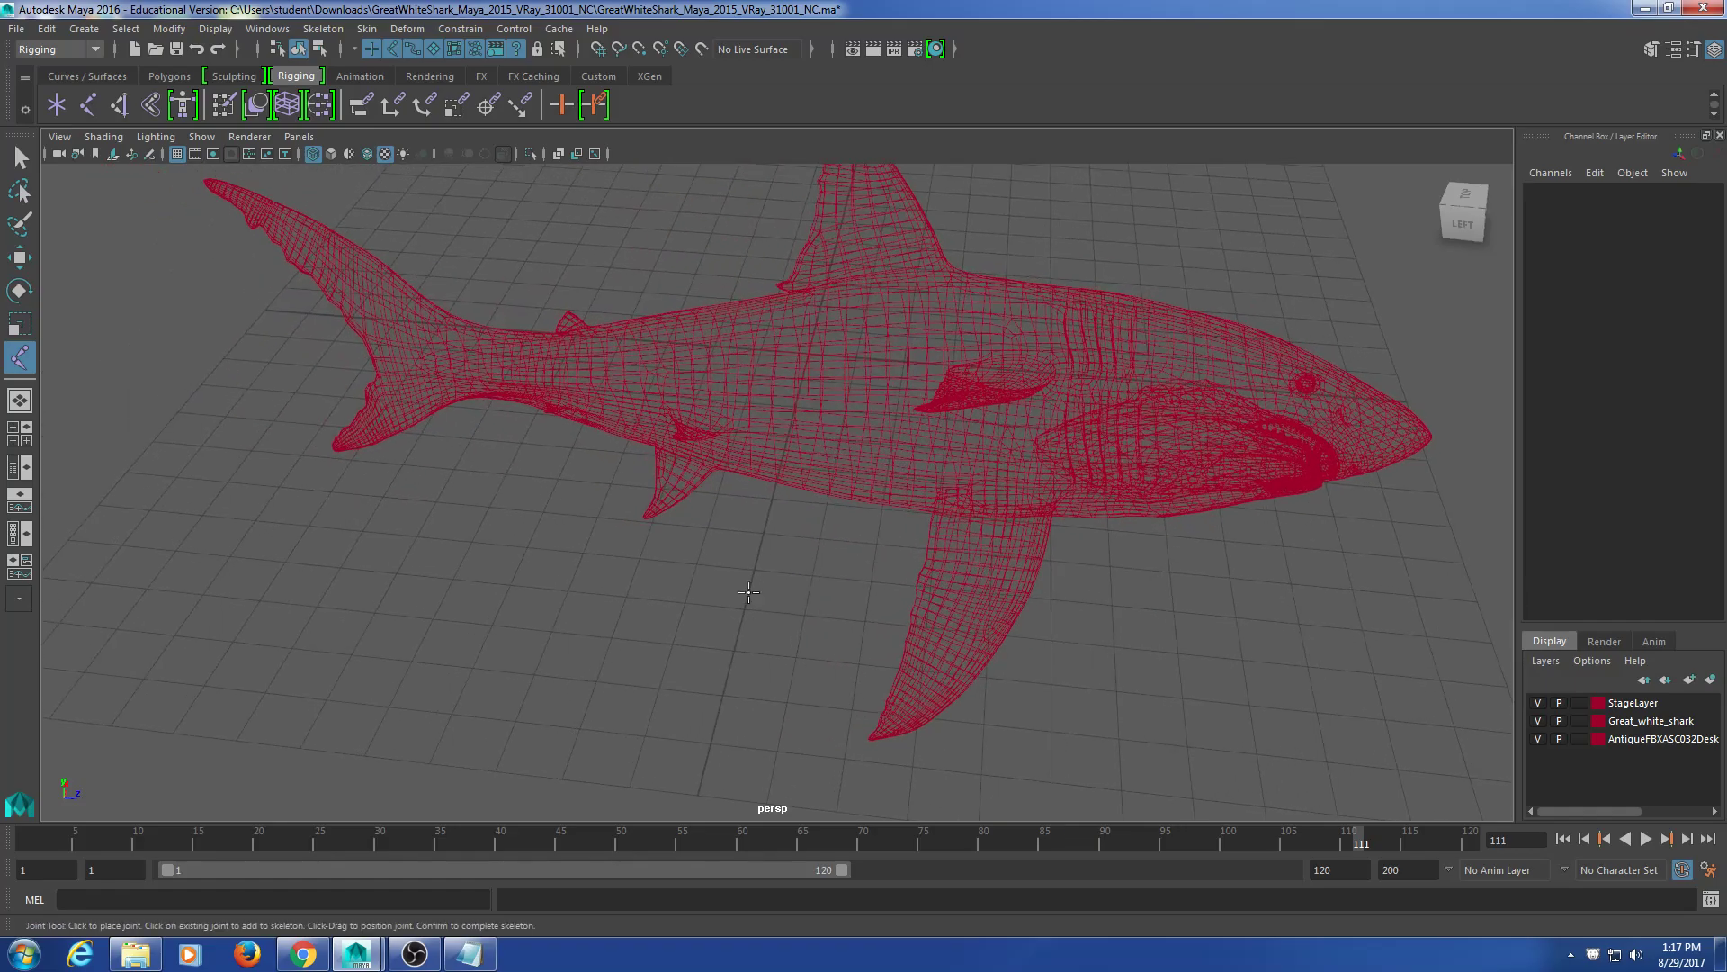
{"action": "middle_click_drag", "start_coordinate": [781, 481], "coordinate": [759, 582], "text": "alt"}
{"action": "left_click_drag", "start_coordinate": [801, 562], "coordinate": [684, 598], "text": "alt"}
{"action": "scroll", "coordinate": [713, 534], "scroll_direction": "up", "scroll_amount": 7}
{"action": "left_click_drag", "start_coordinate": [692, 505], "coordinate": [745, 549], "text": "alt"}
{"action": "left_click", "coordinate": [755, 549]}
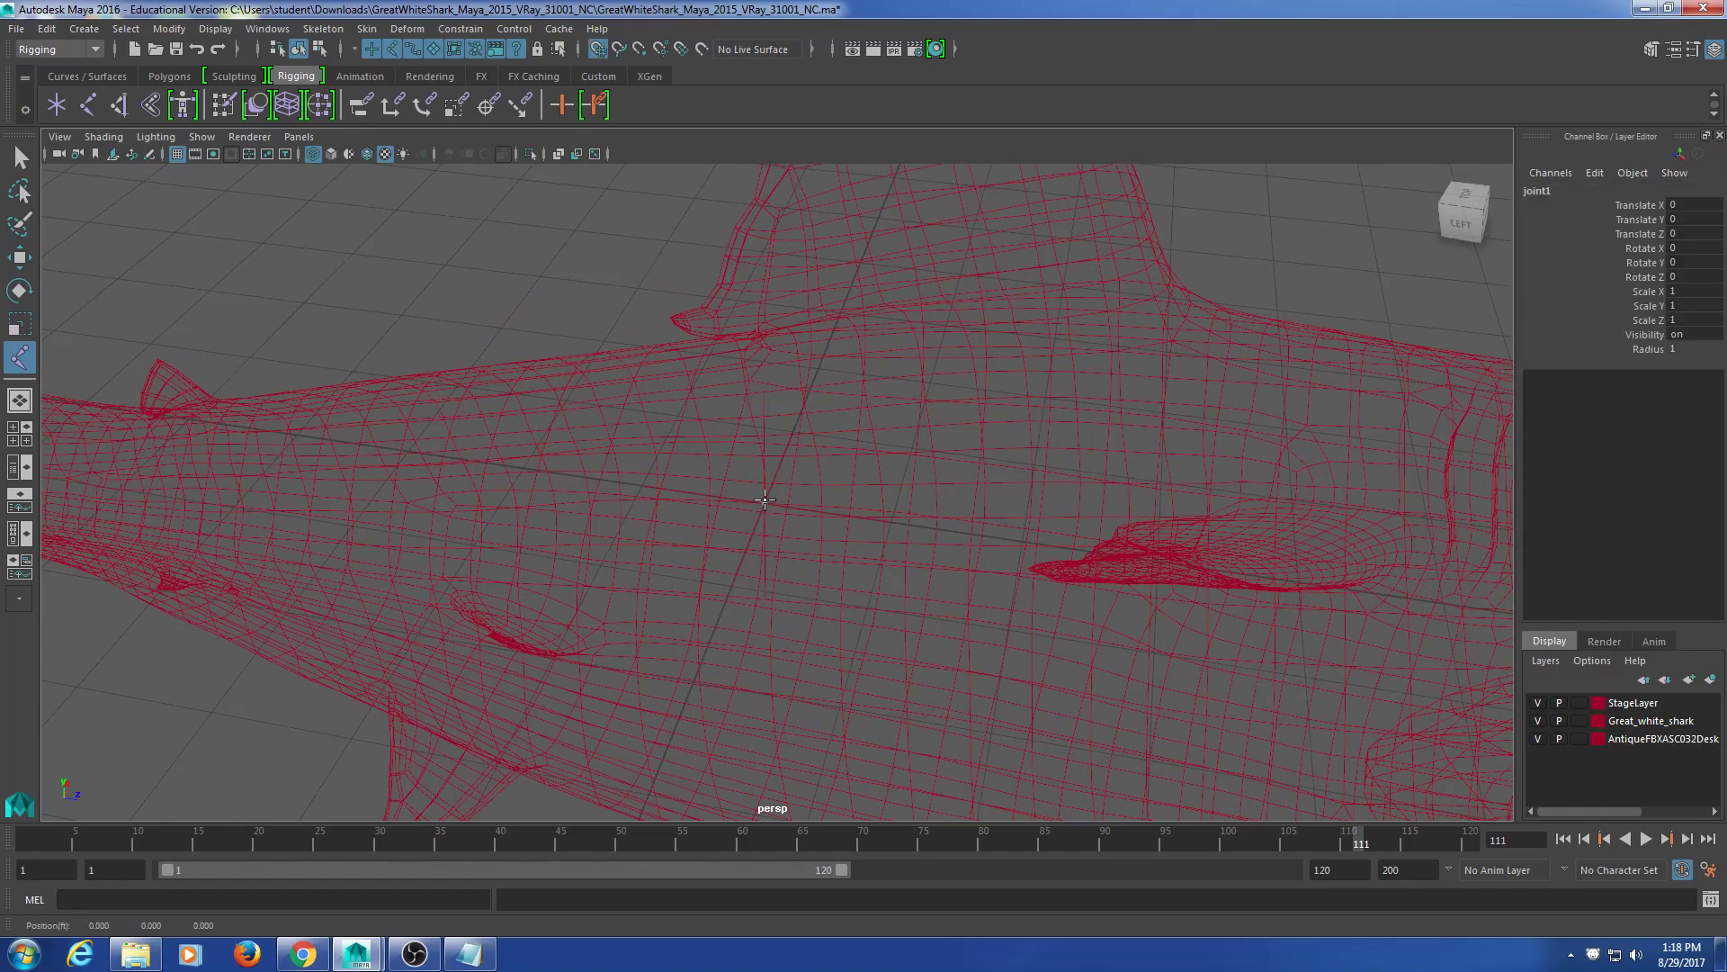
{"action": "key", "text": "Return"}
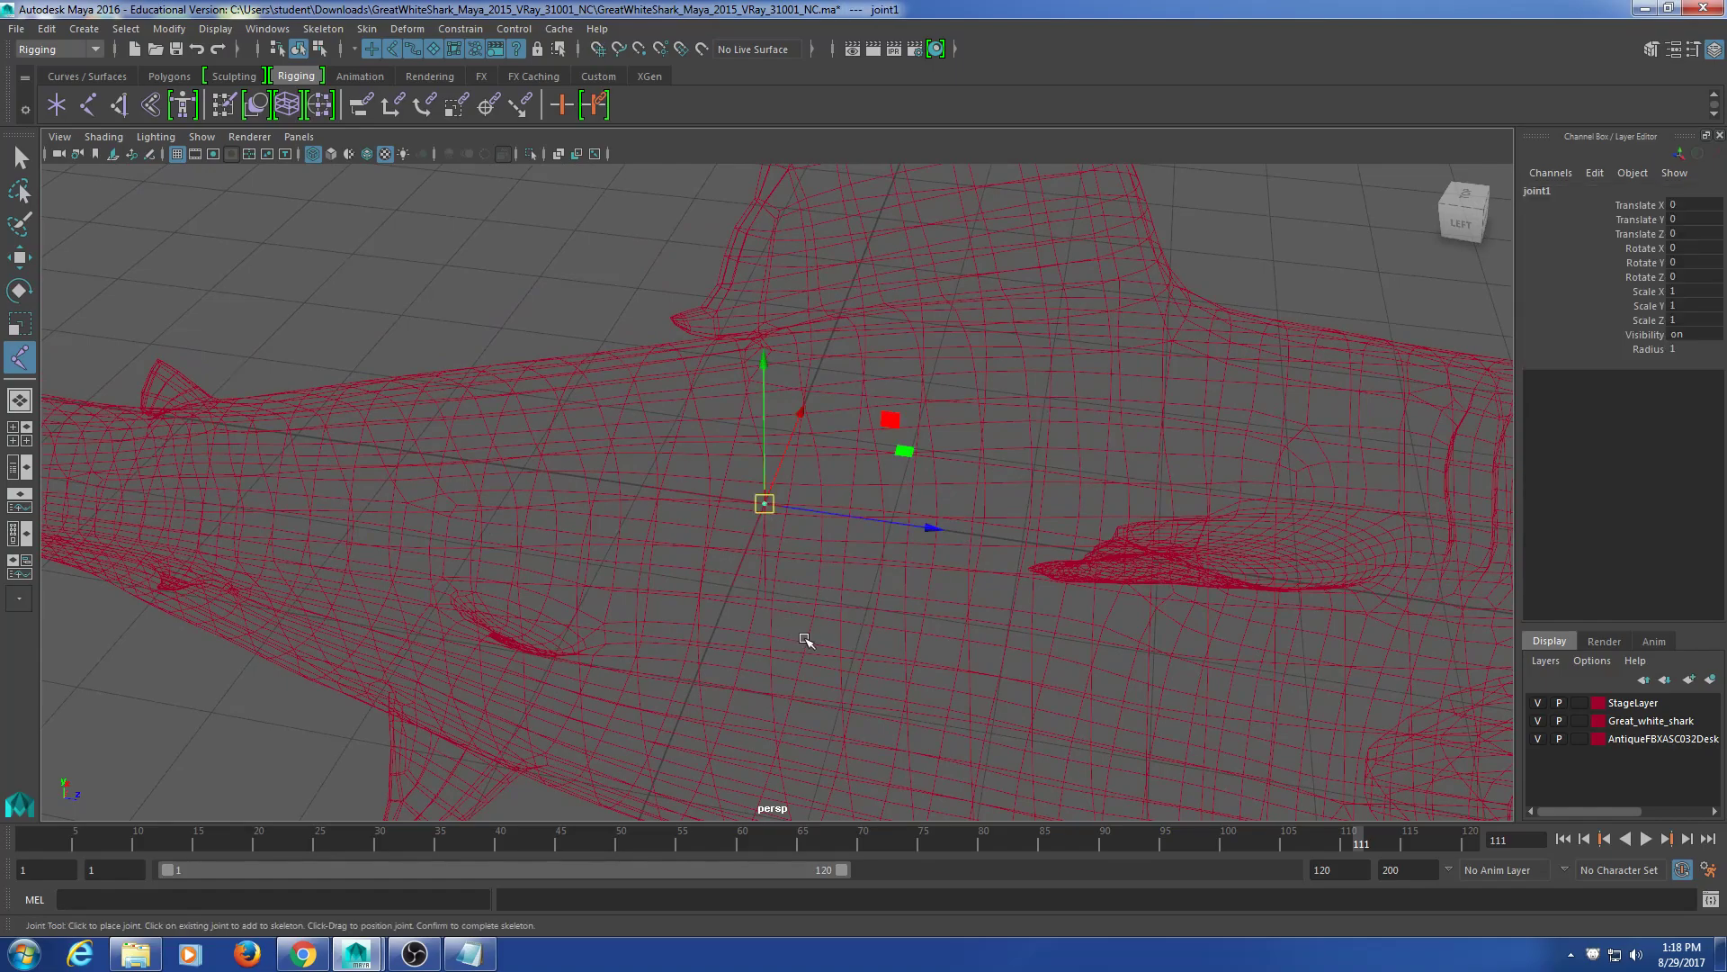
Step: Orbit and zoom to inspect joint1 inside the shark from side and oblique angles
{"action": "scroll", "coordinate": [806, 636], "scroll_direction": "up", "scroll_amount": 6}
{"action": "scroll", "coordinate": [920, 629], "scroll_direction": "down", "scroll_amount": 5}
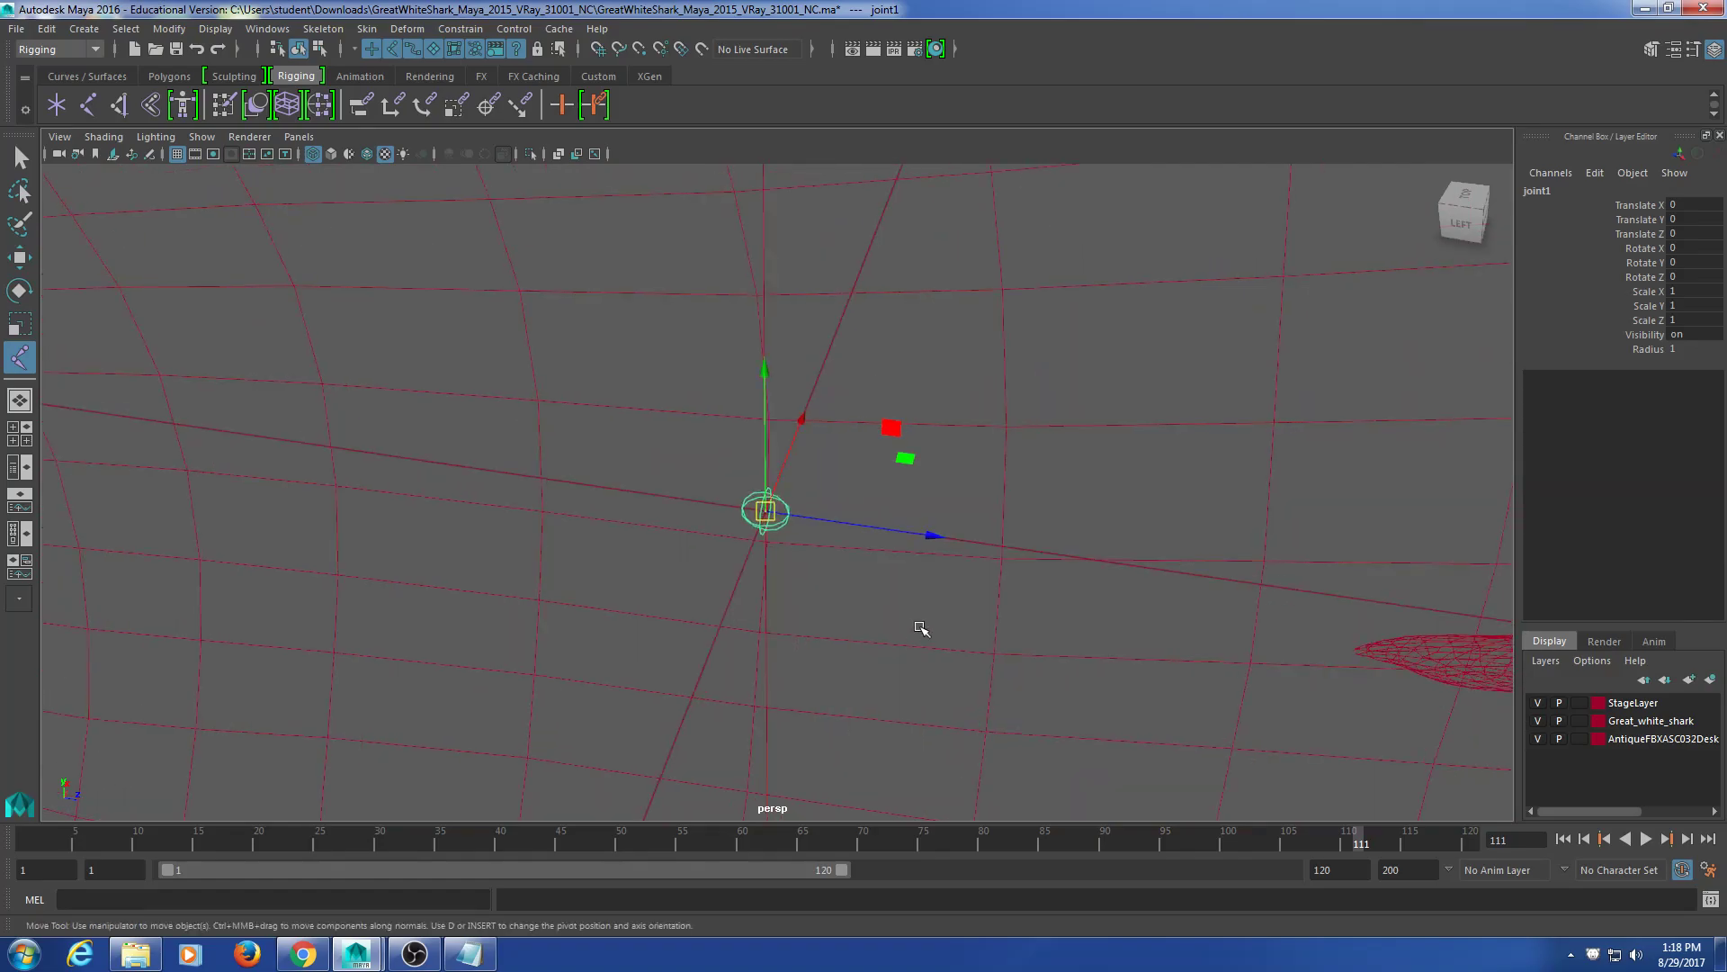
{"action": "left_click_drag", "start_coordinate": [917, 624], "coordinate": [873, 636], "text": "alt"}
{"action": "scroll", "coordinate": [828, 626], "scroll_direction": "down", "scroll_amount": 6}
{"action": "middle_click_drag", "start_coordinate": [906, 631], "coordinate": [789, 600], "text": "alt"}
{"action": "scroll", "coordinate": [840, 586], "scroll_direction": "down", "scroll_amount": 4}
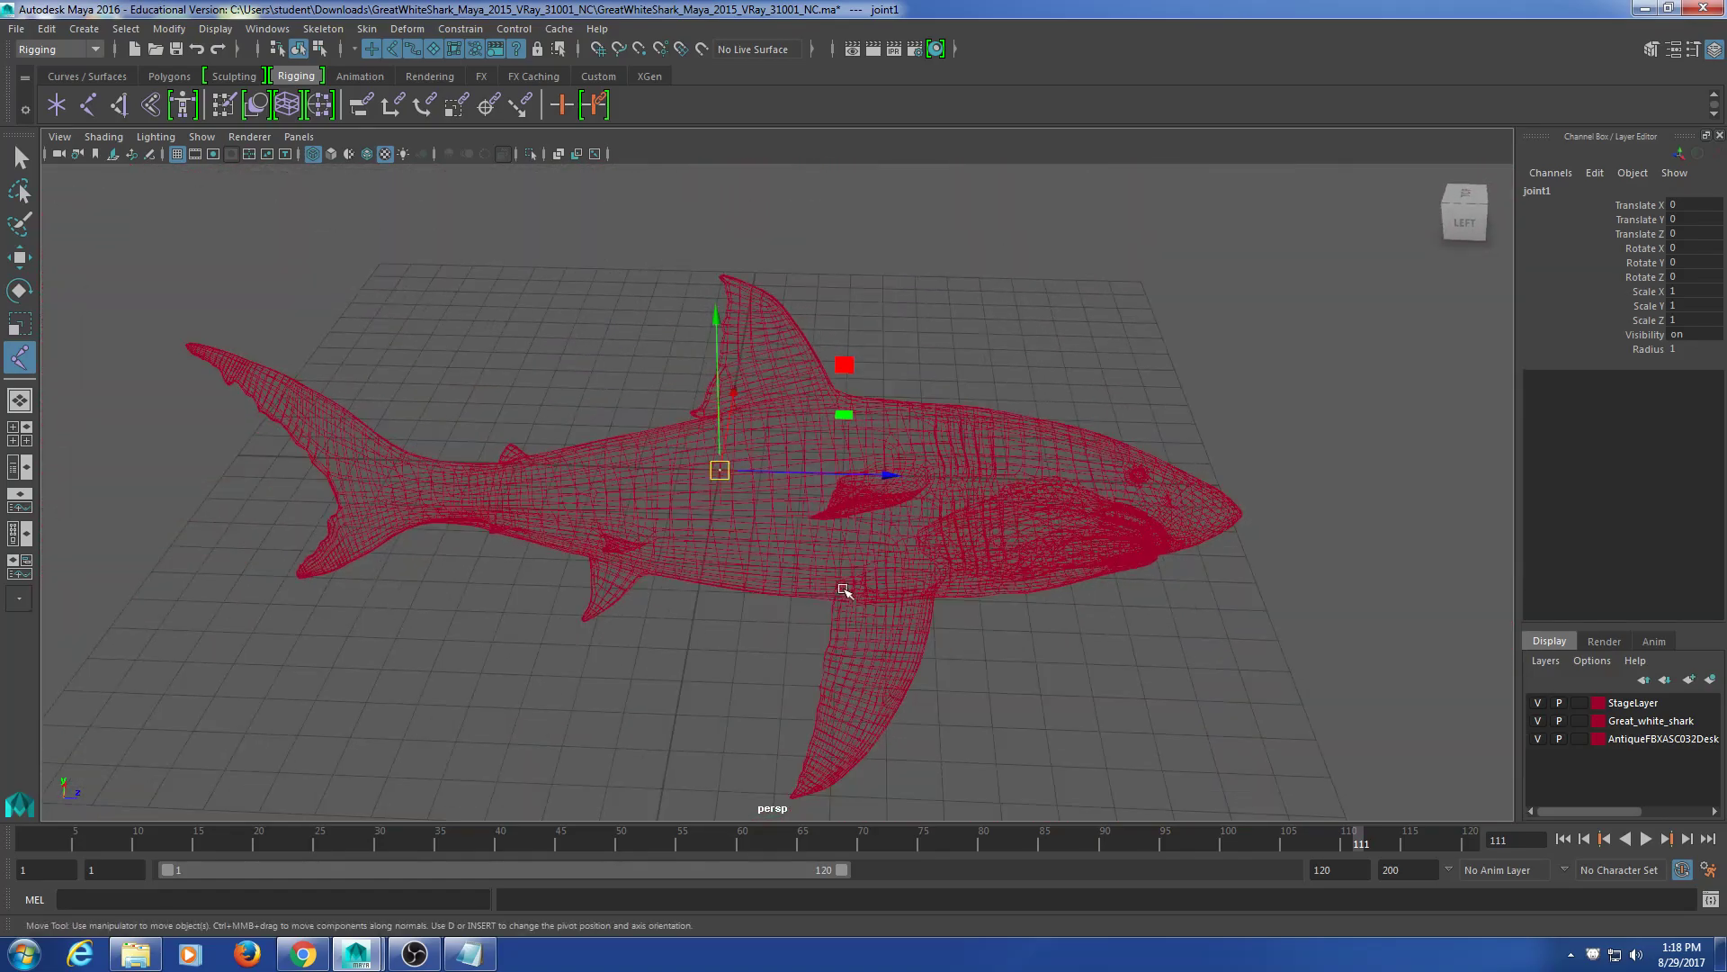
{"action": "left_click_drag", "start_coordinate": [841, 586], "coordinate": [829, 609], "text": "alt"}
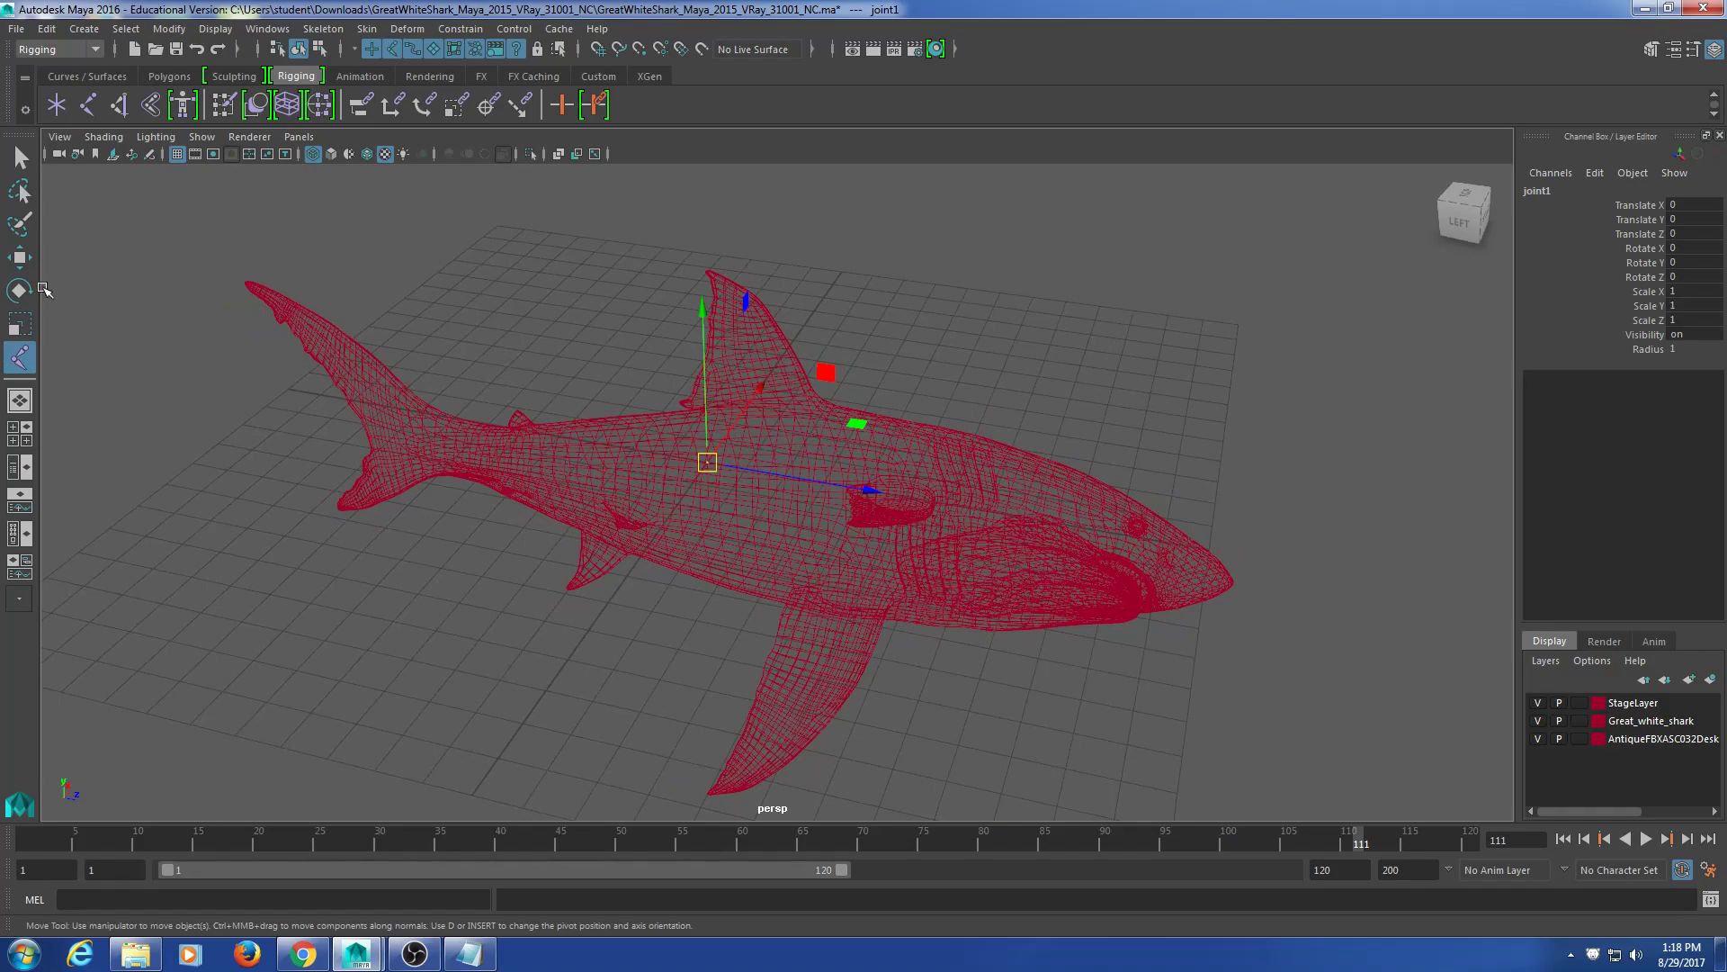
Step: Set Display > Animation > Joint Size to 10.00 and close the Joint Display Scale window
{"action": "left_click", "coordinate": [213, 28]}
{"action": "mouse_move", "coordinate": [315, 313]}
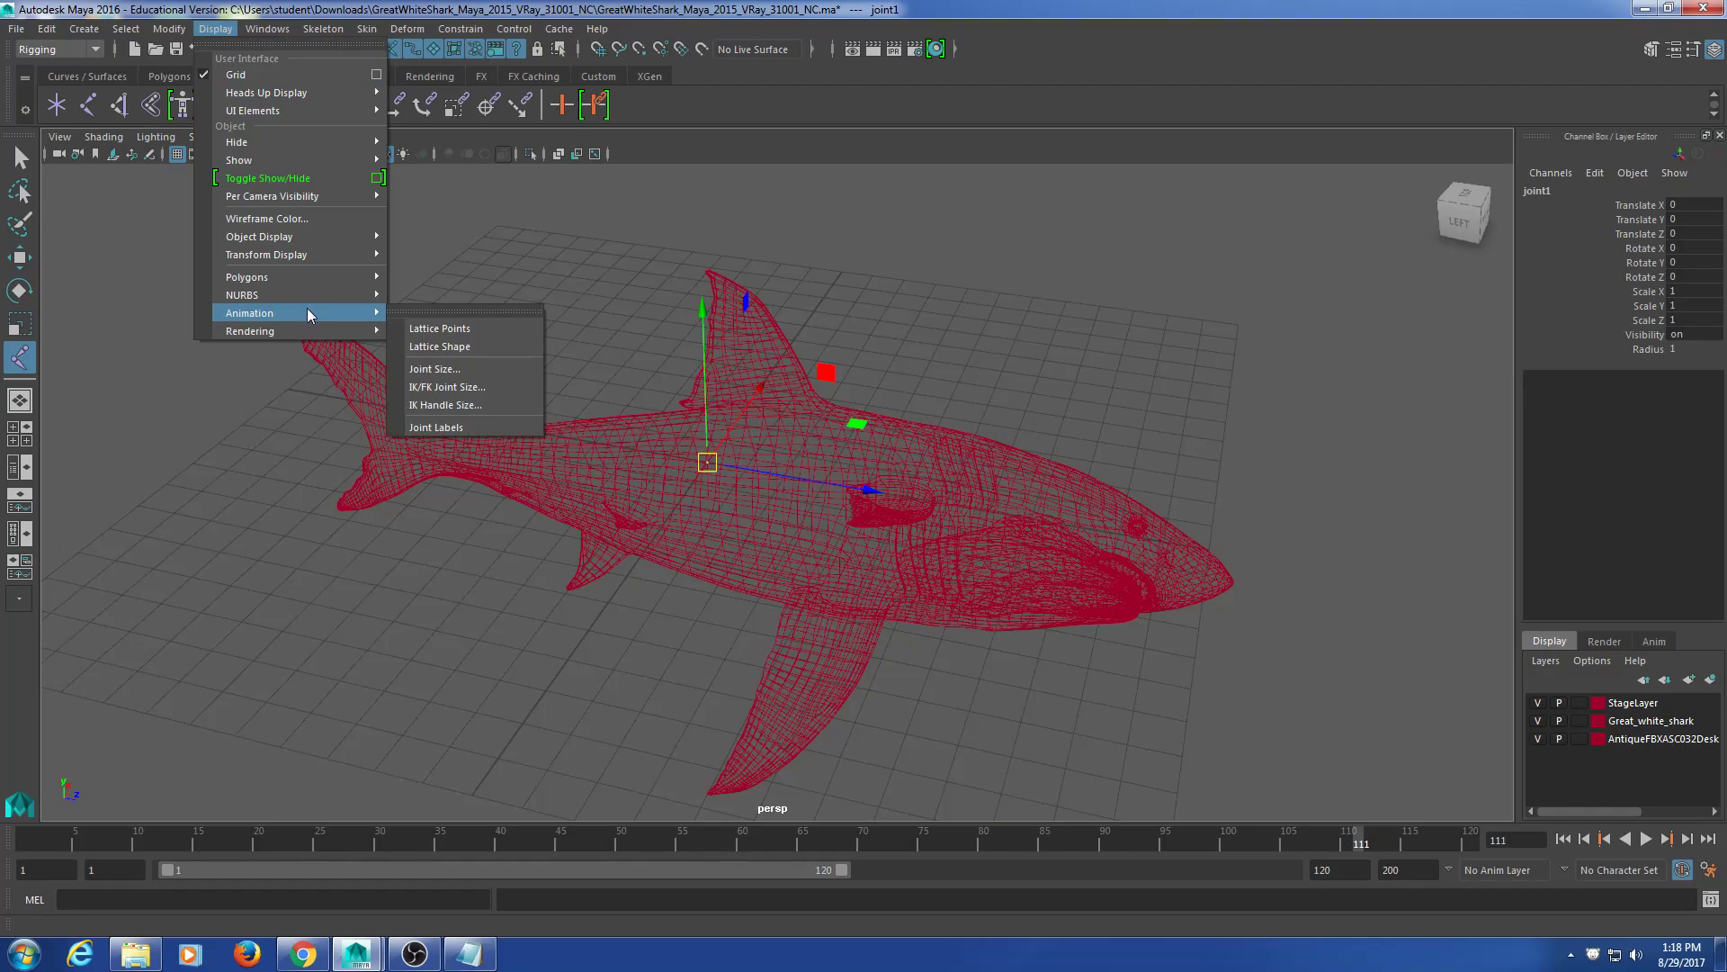
{"action": "left_click", "coordinate": [472, 369]}
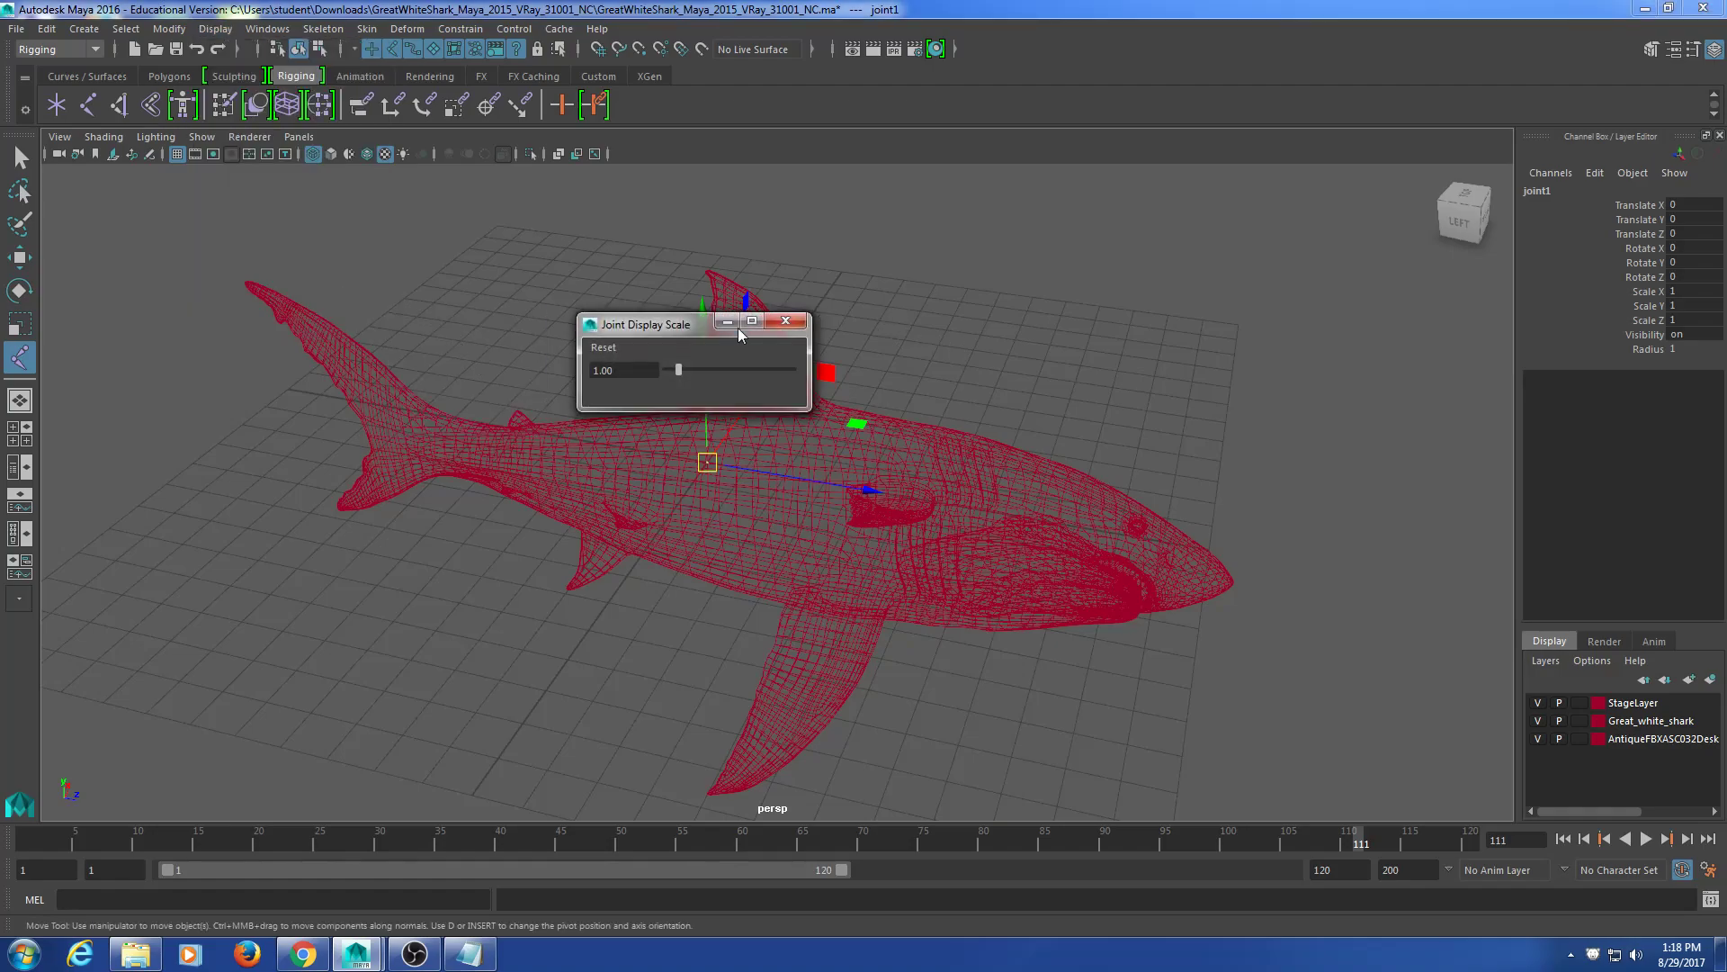
{"action": "left_click_drag", "start_coordinate": [624, 316], "coordinate": [552, 303]}
{"action": "left_click_drag", "start_coordinate": [753, 498], "coordinate": [644, 509], "text": "alt"}
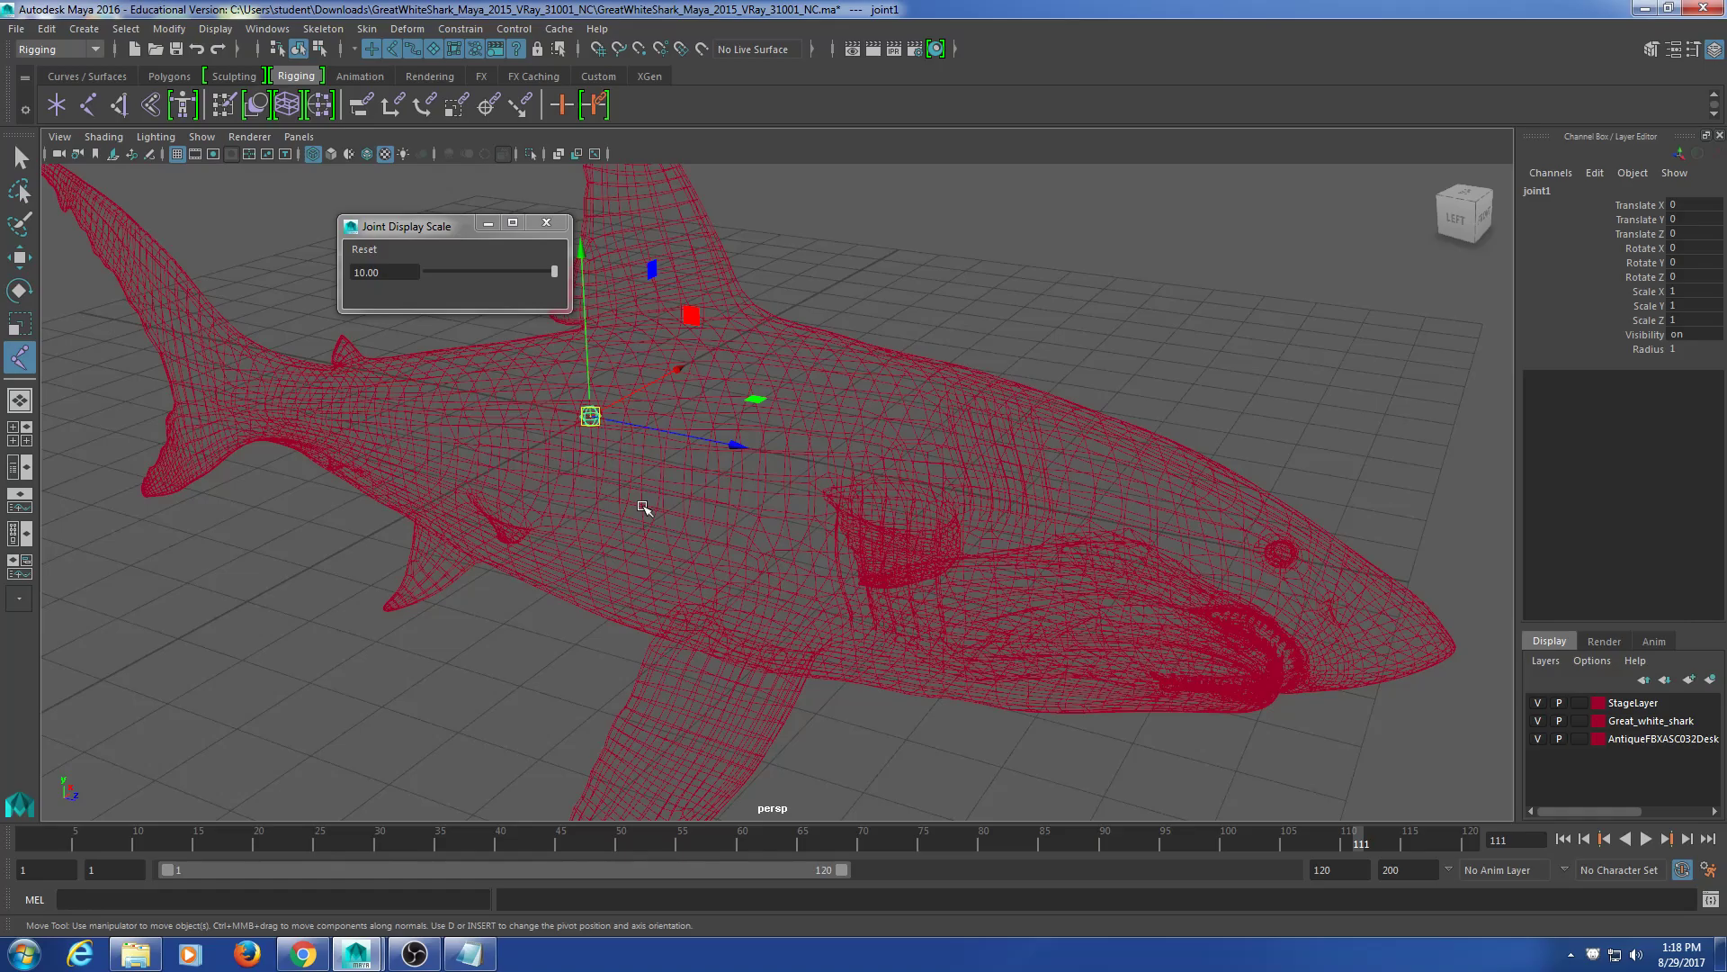
{"action": "left_click", "coordinate": [545, 223]}
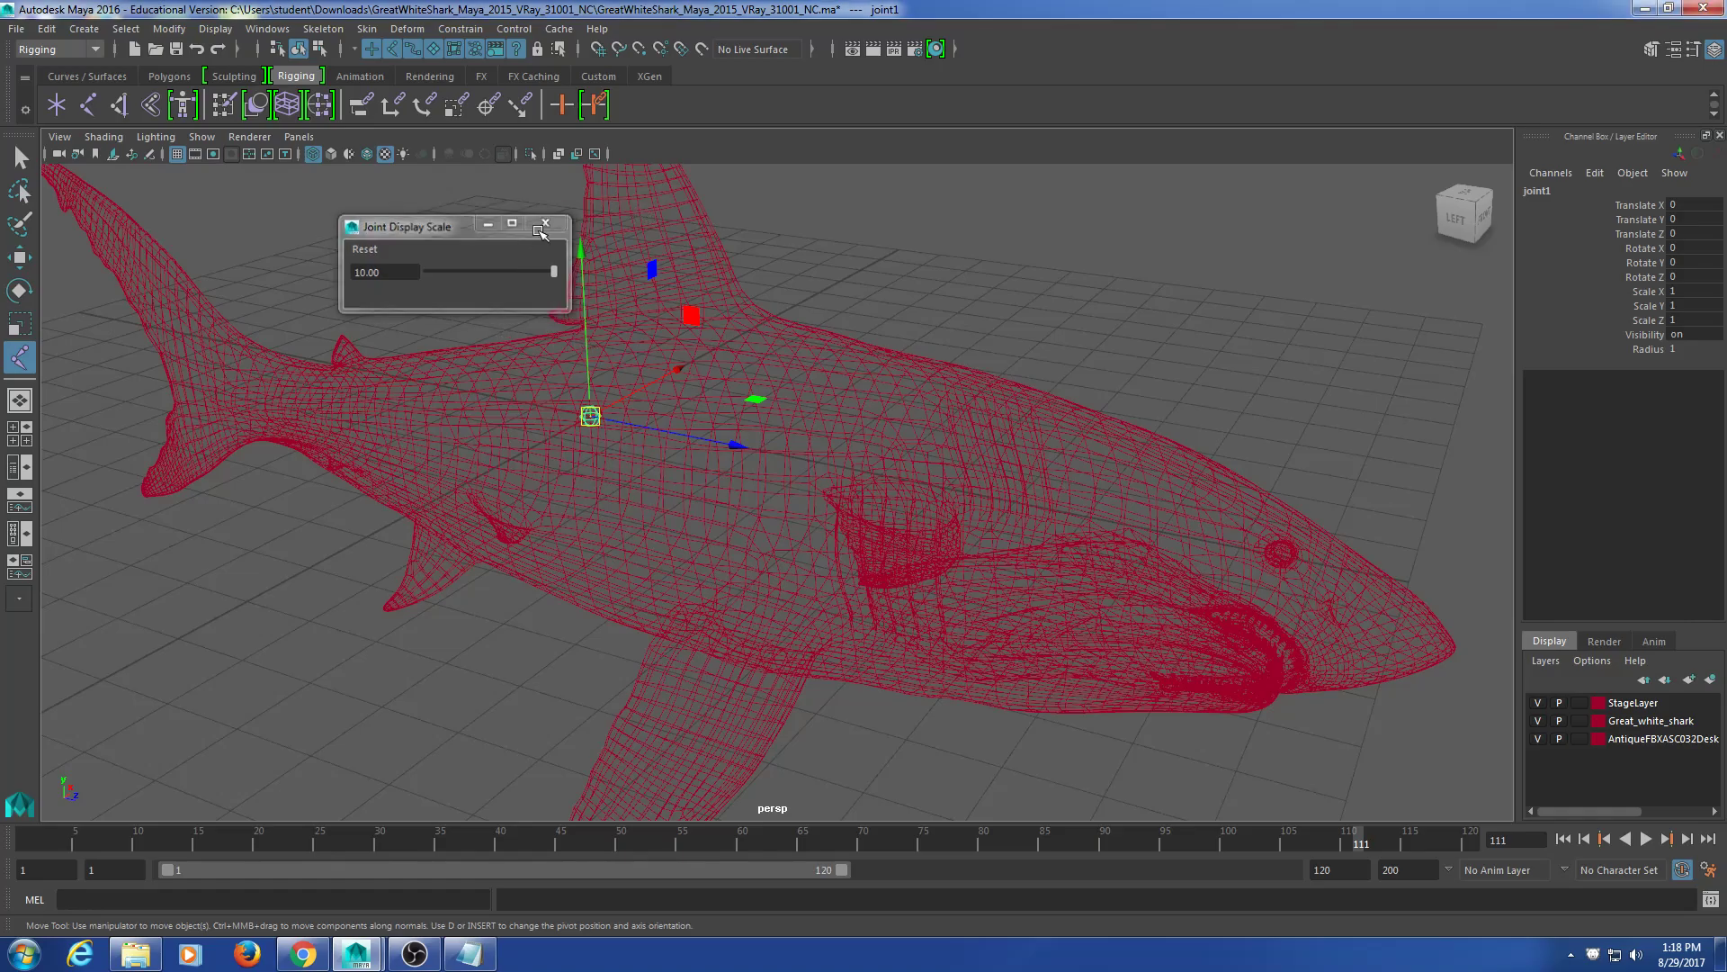
{"action": "left_click_drag", "start_coordinate": [594, 485], "coordinate": [645, 648], "text": "alt"}
Step: Orbit around the shark and place a joint on its body
{"action": "left_click", "coordinate": [639, 499]}
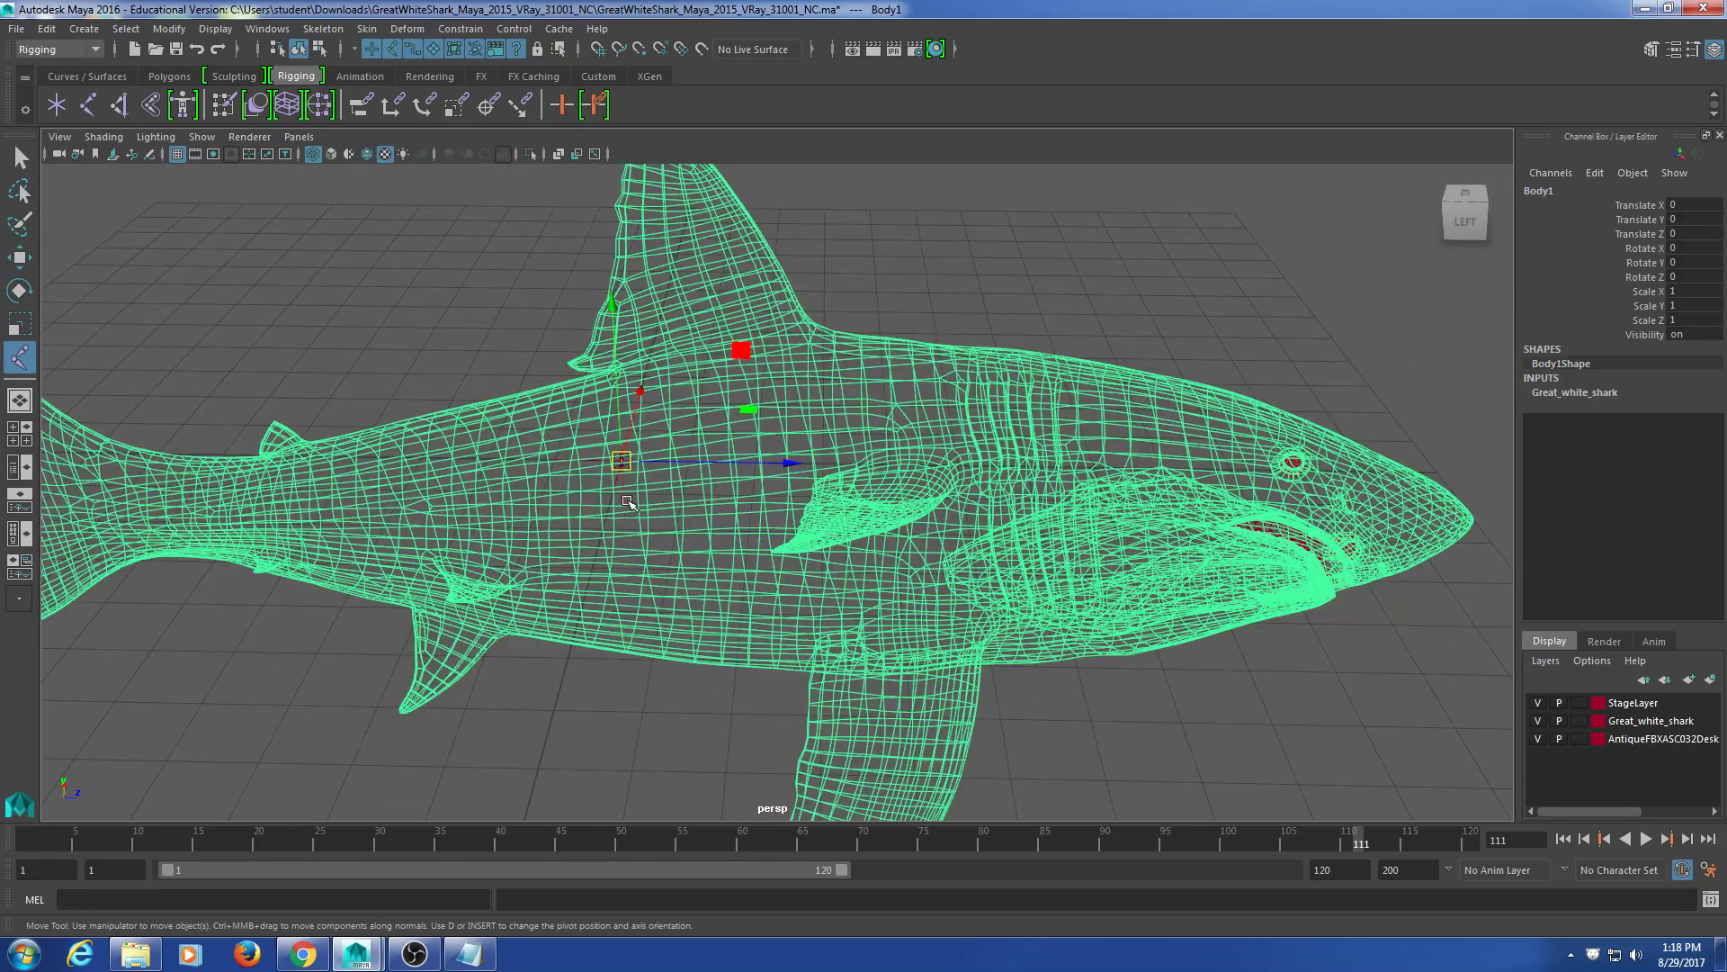
{"action": "scroll", "coordinate": [625, 553], "scroll_direction": "up", "scroll_amount": 5}
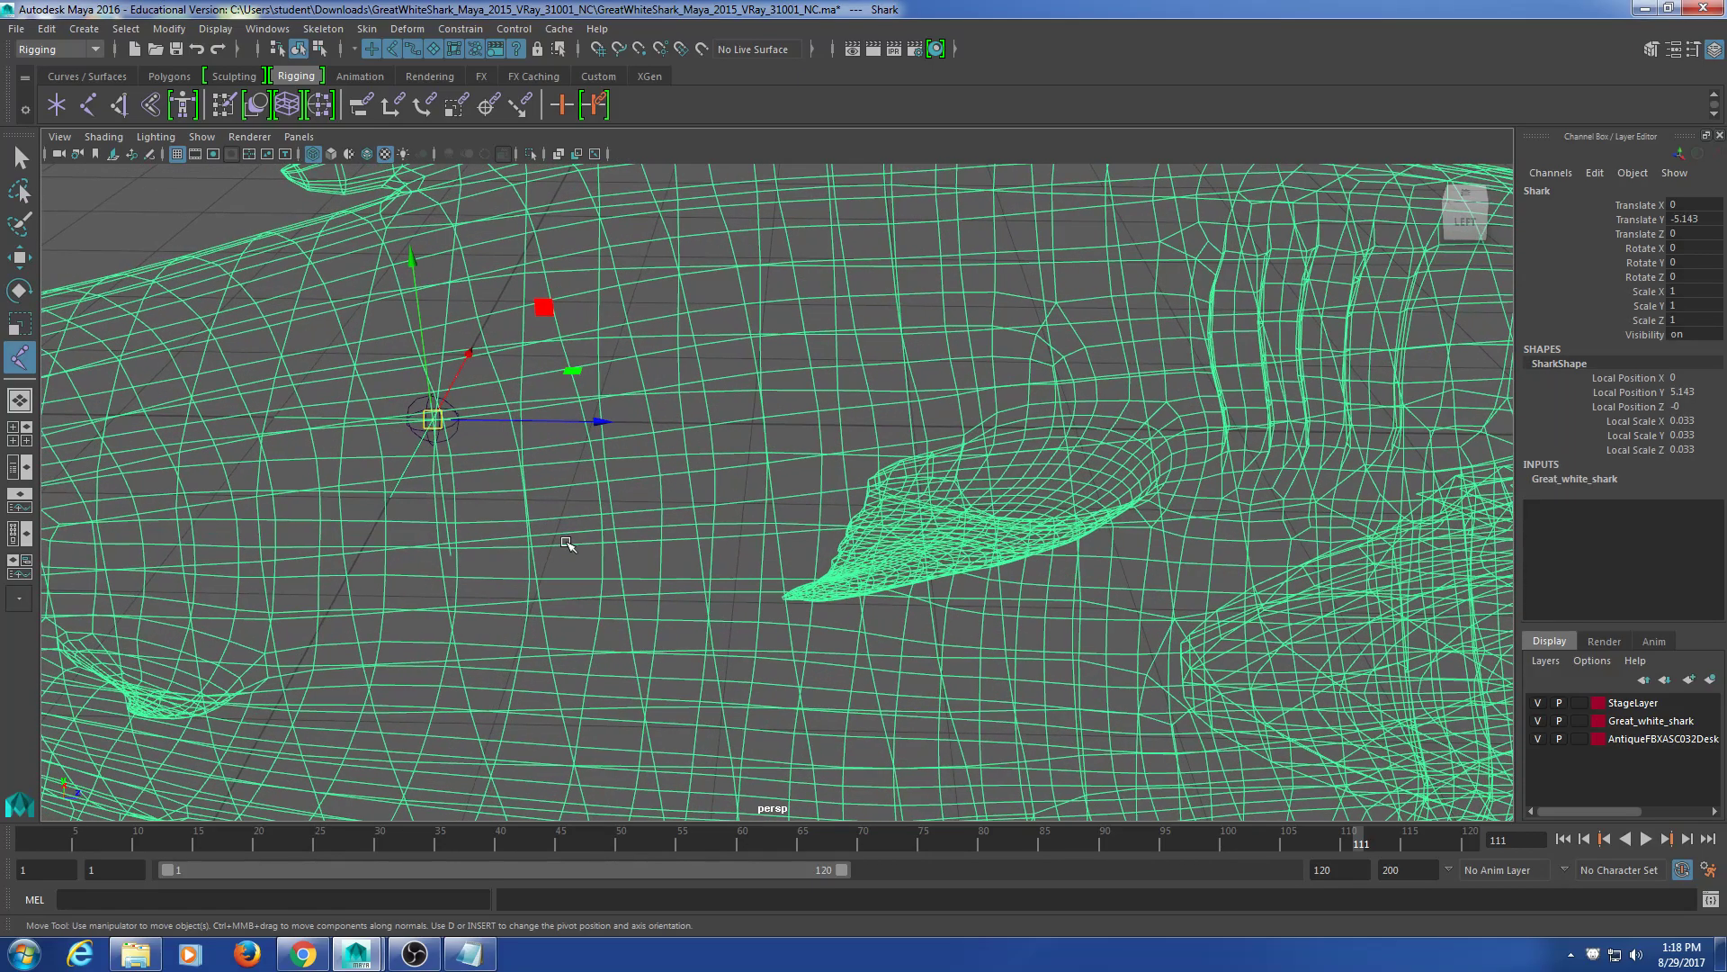
{"action": "scroll", "coordinate": [564, 540], "scroll_direction": "down", "scroll_amount": 5}
{"action": "left_click_drag", "start_coordinate": [548, 653], "coordinate": [528, 602], "text": "alt"}
{"action": "left_click", "coordinate": [554, 644]}
{"action": "left_click_drag", "start_coordinate": [556, 519], "coordinate": [625, 435], "text": "alt"}
{"action": "left_click", "coordinate": [611, 434]}
{"action": "key", "text": "Return"}
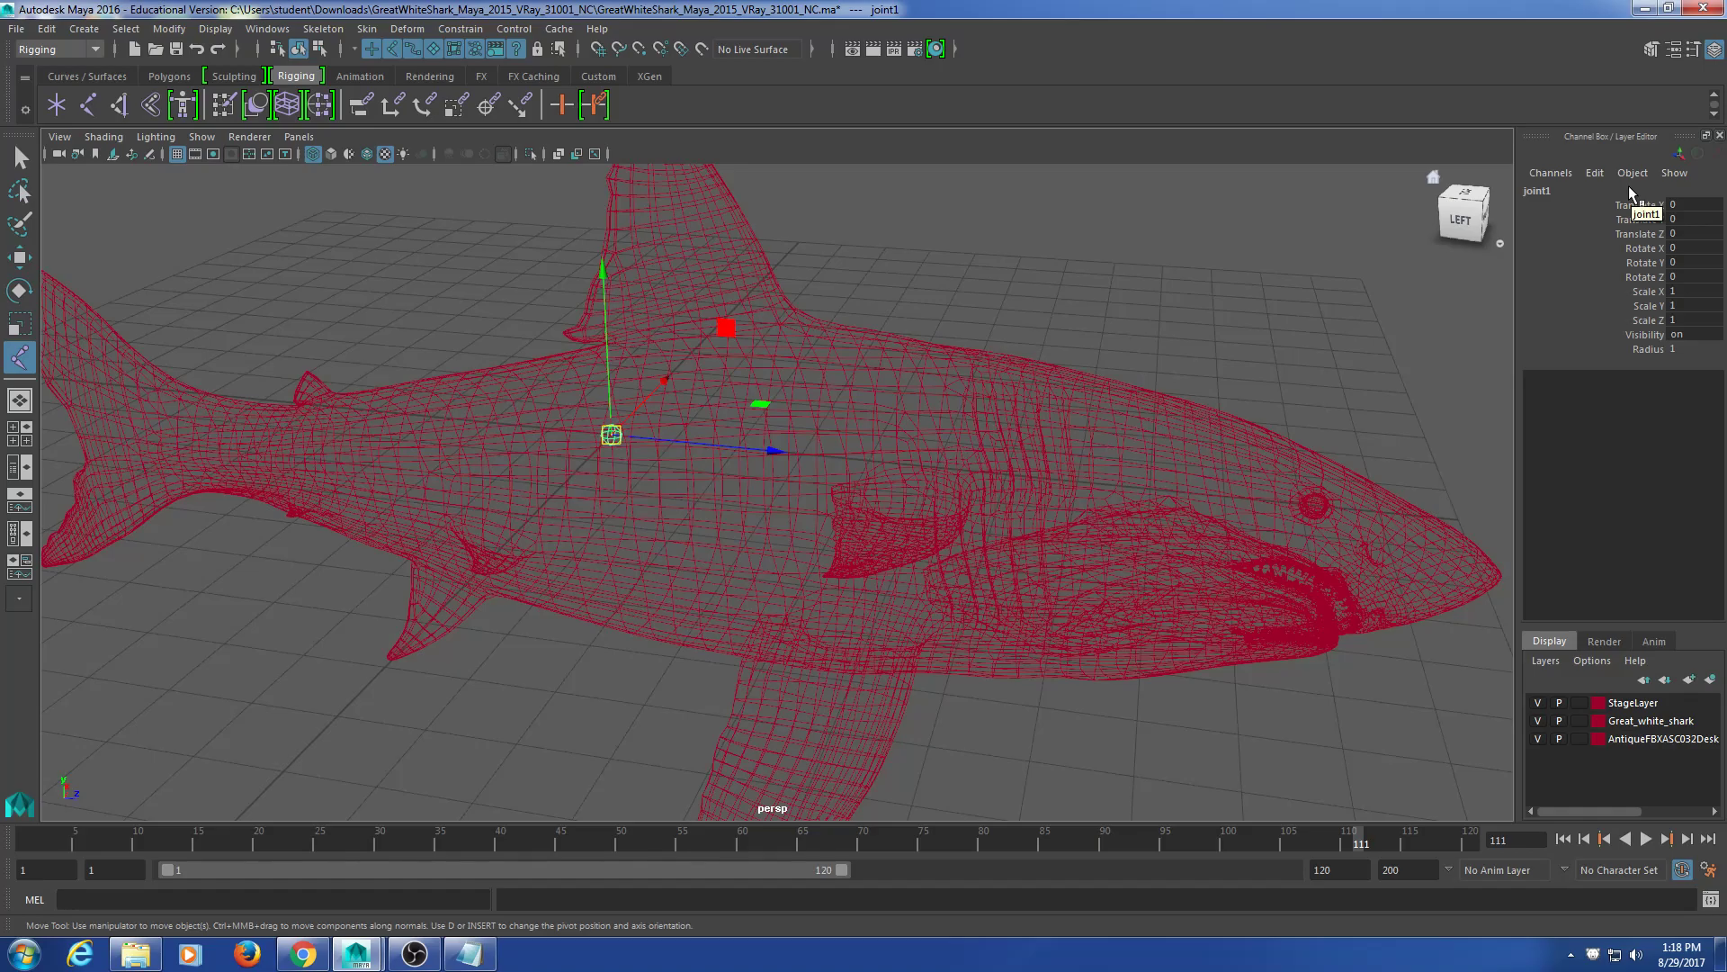
Step: Reposition the view over the shark and select the shark mesh
{"action": "scroll", "coordinate": [987, 301], "scroll_direction": "up", "scroll_amount": 5}
{"action": "middle_click_drag", "start_coordinate": [274, 359], "coordinate": [505, 463], "text": "alt"}
{"action": "scroll", "coordinate": [582, 378], "scroll_direction": "up", "scroll_amount": 5}
{"action": "middle_click_drag", "start_coordinate": [504, 279], "coordinate": [698, 413], "text": "alt"}
{"action": "left_click", "coordinate": [594, 347]}
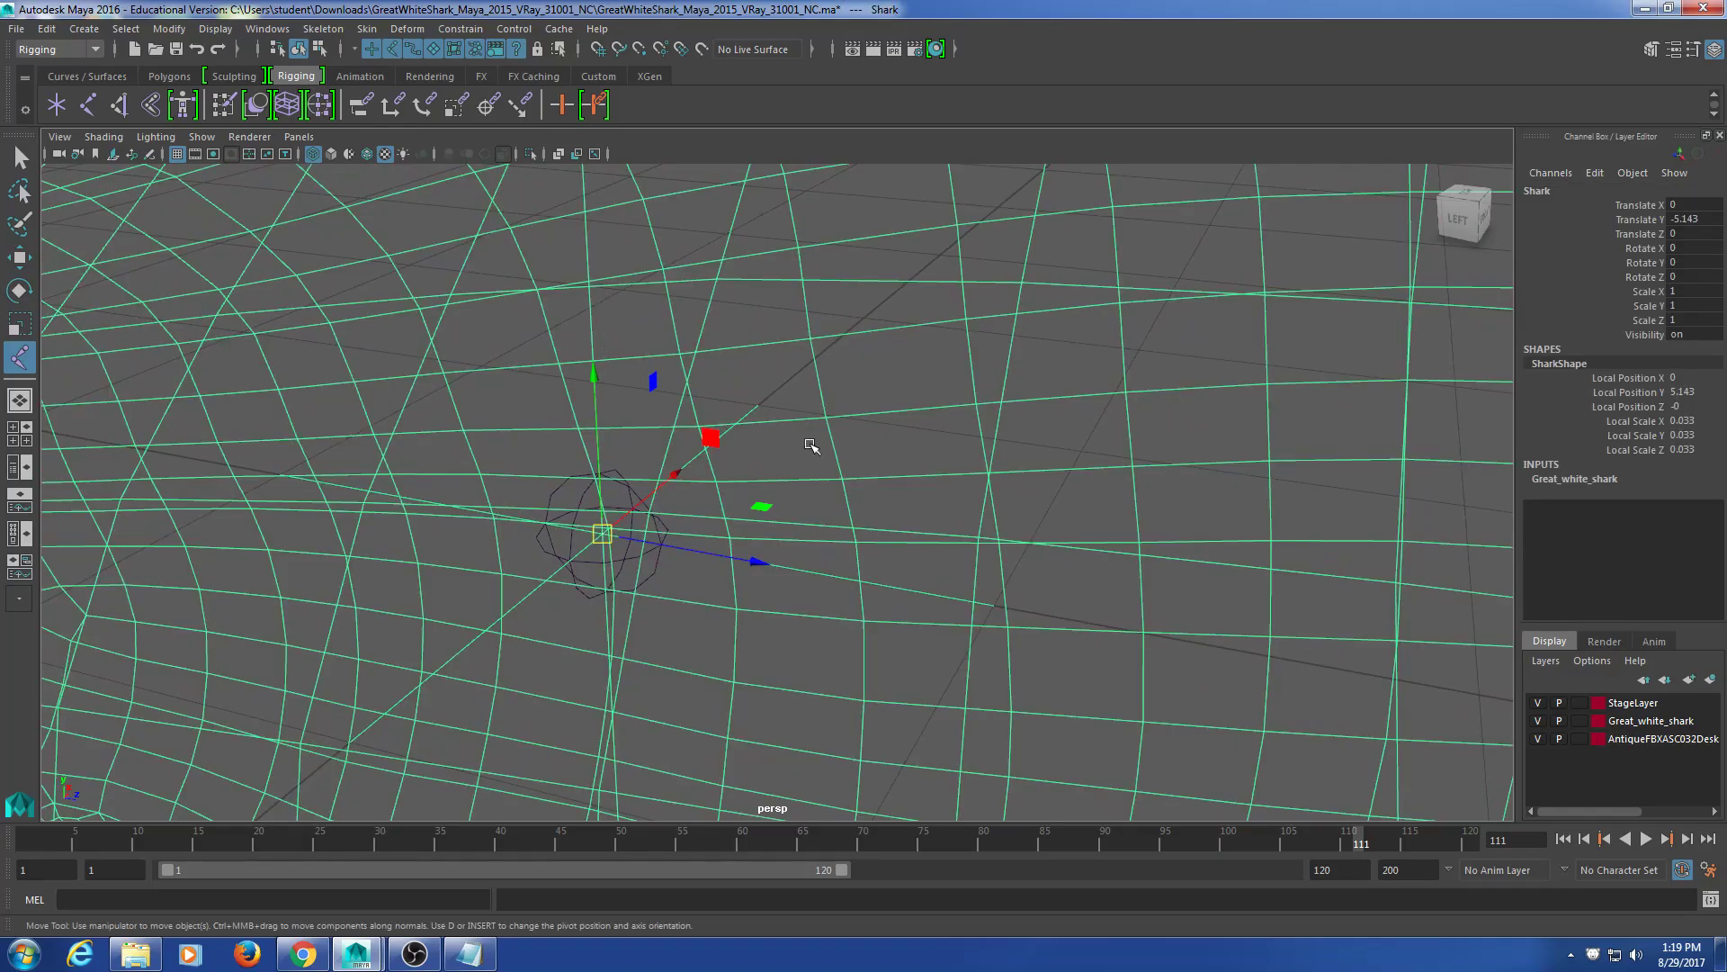
{"action": "scroll", "coordinate": [799, 441], "scroll_direction": "down", "scroll_amount": 8}
{"action": "left_click_drag", "start_coordinate": [854, 612], "coordinate": [619, 330], "text": "alt"}
Step: Tear off the viewport Show menu and hide Polygons to box-select the bare joint
{"action": "left_click", "coordinate": [202, 137]}
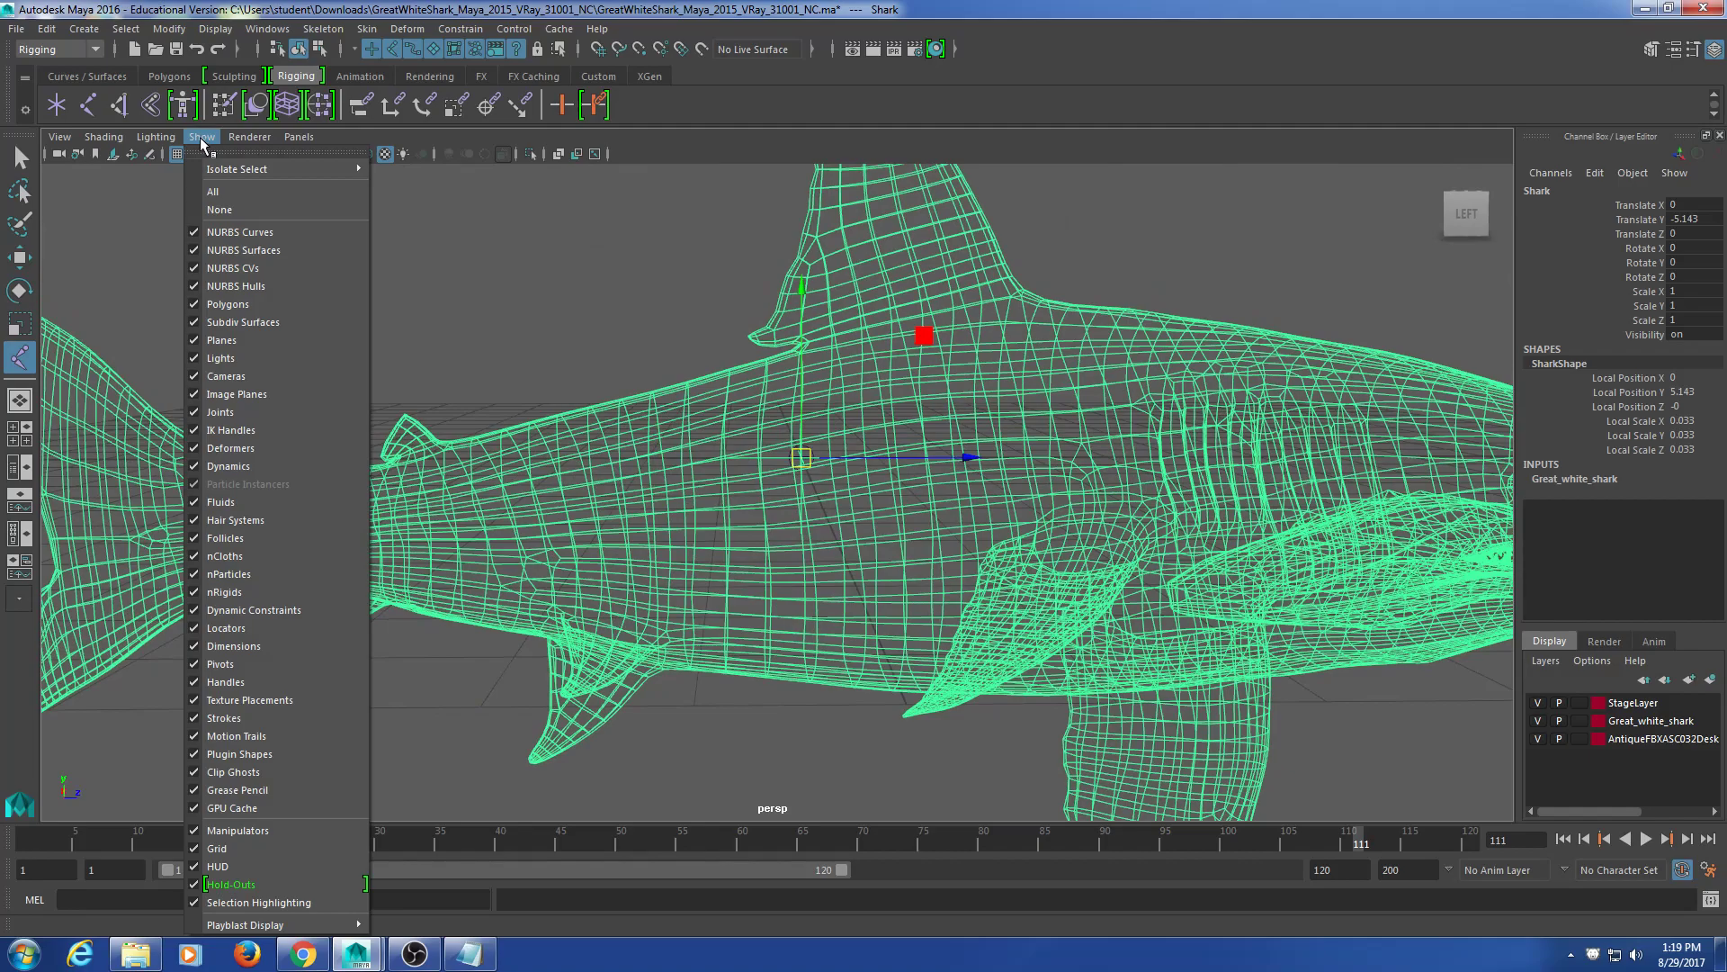
{"action": "left_click", "coordinate": [214, 154]}
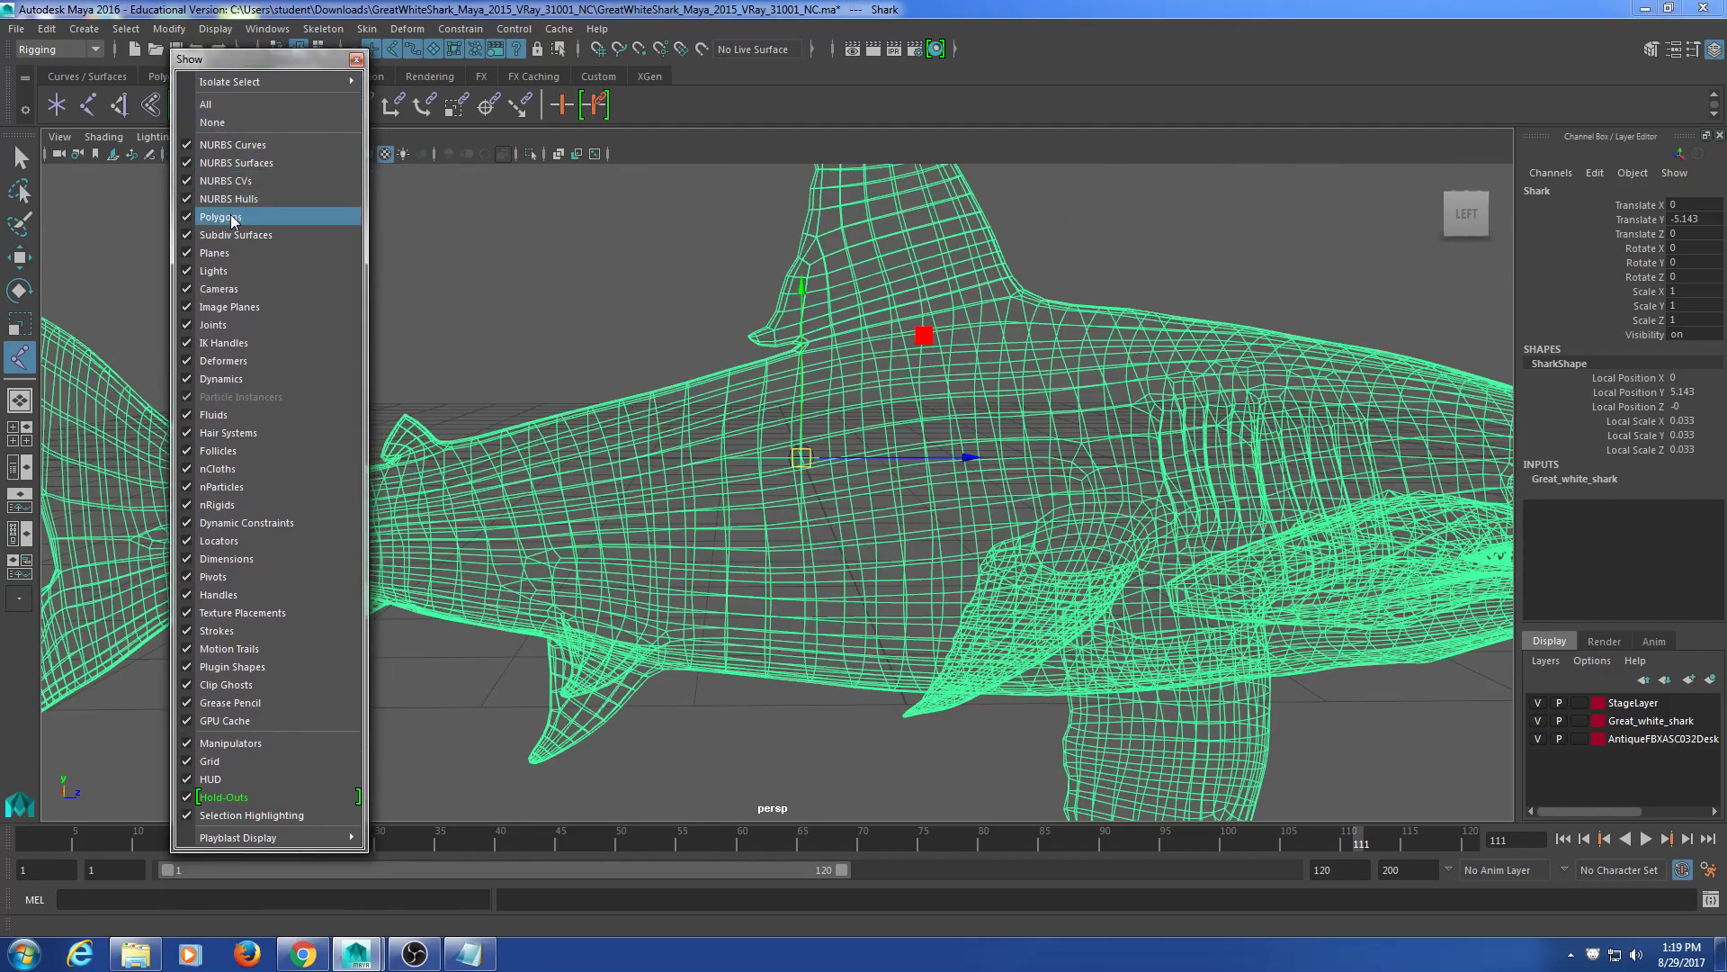
{"action": "left_click", "coordinate": [231, 219]}
{"action": "left_click_drag", "start_coordinate": [918, 412], "coordinate": [861, 439], "text": "alt"}
{"action": "left_click", "coordinate": [1022, 351]}
{"action": "left_click_drag", "start_coordinate": [1022, 350], "coordinate": [921, 462], "text": "alt"}
{"action": "left_click_drag", "start_coordinate": [801, 488], "coordinate": [785, 548]}
{"action": "left_click", "coordinate": [764, 516]}
Step: Show Polygons again for the Shark object and close the floating Show panel
{"action": "left_click", "coordinate": [760, 480]}
{"action": "left_click", "coordinate": [221, 217]}
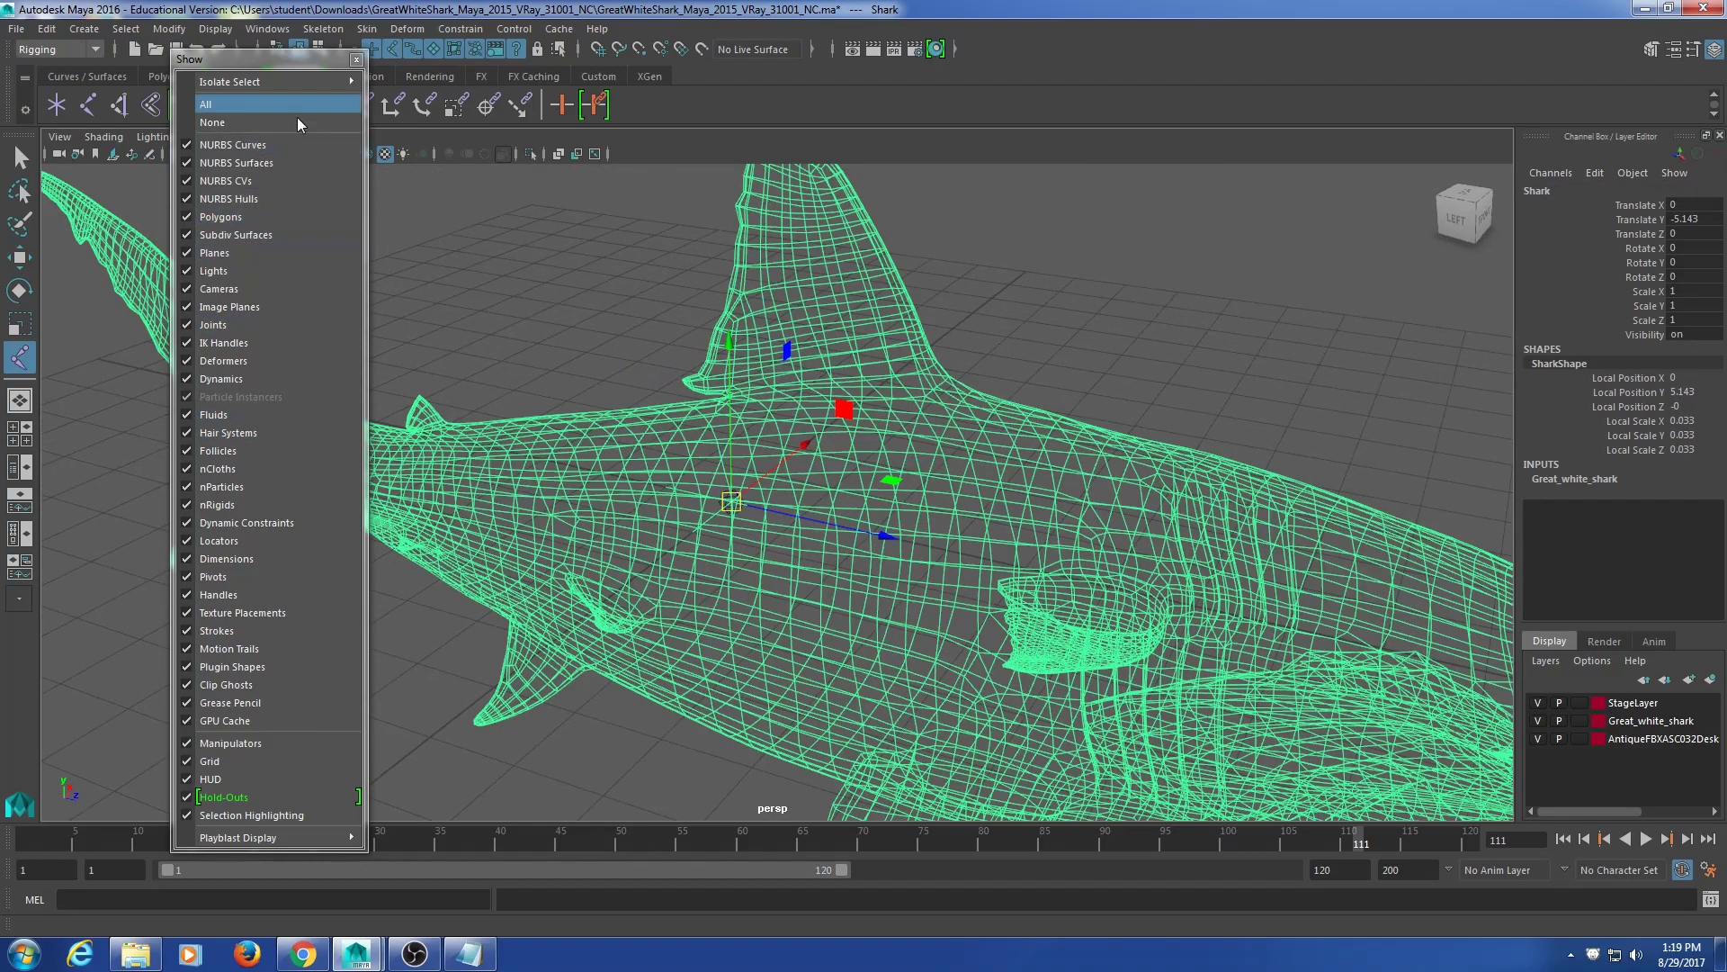
{"action": "left_click", "coordinate": [1354, 260]}
{"action": "left_click", "coordinate": [356, 60]}
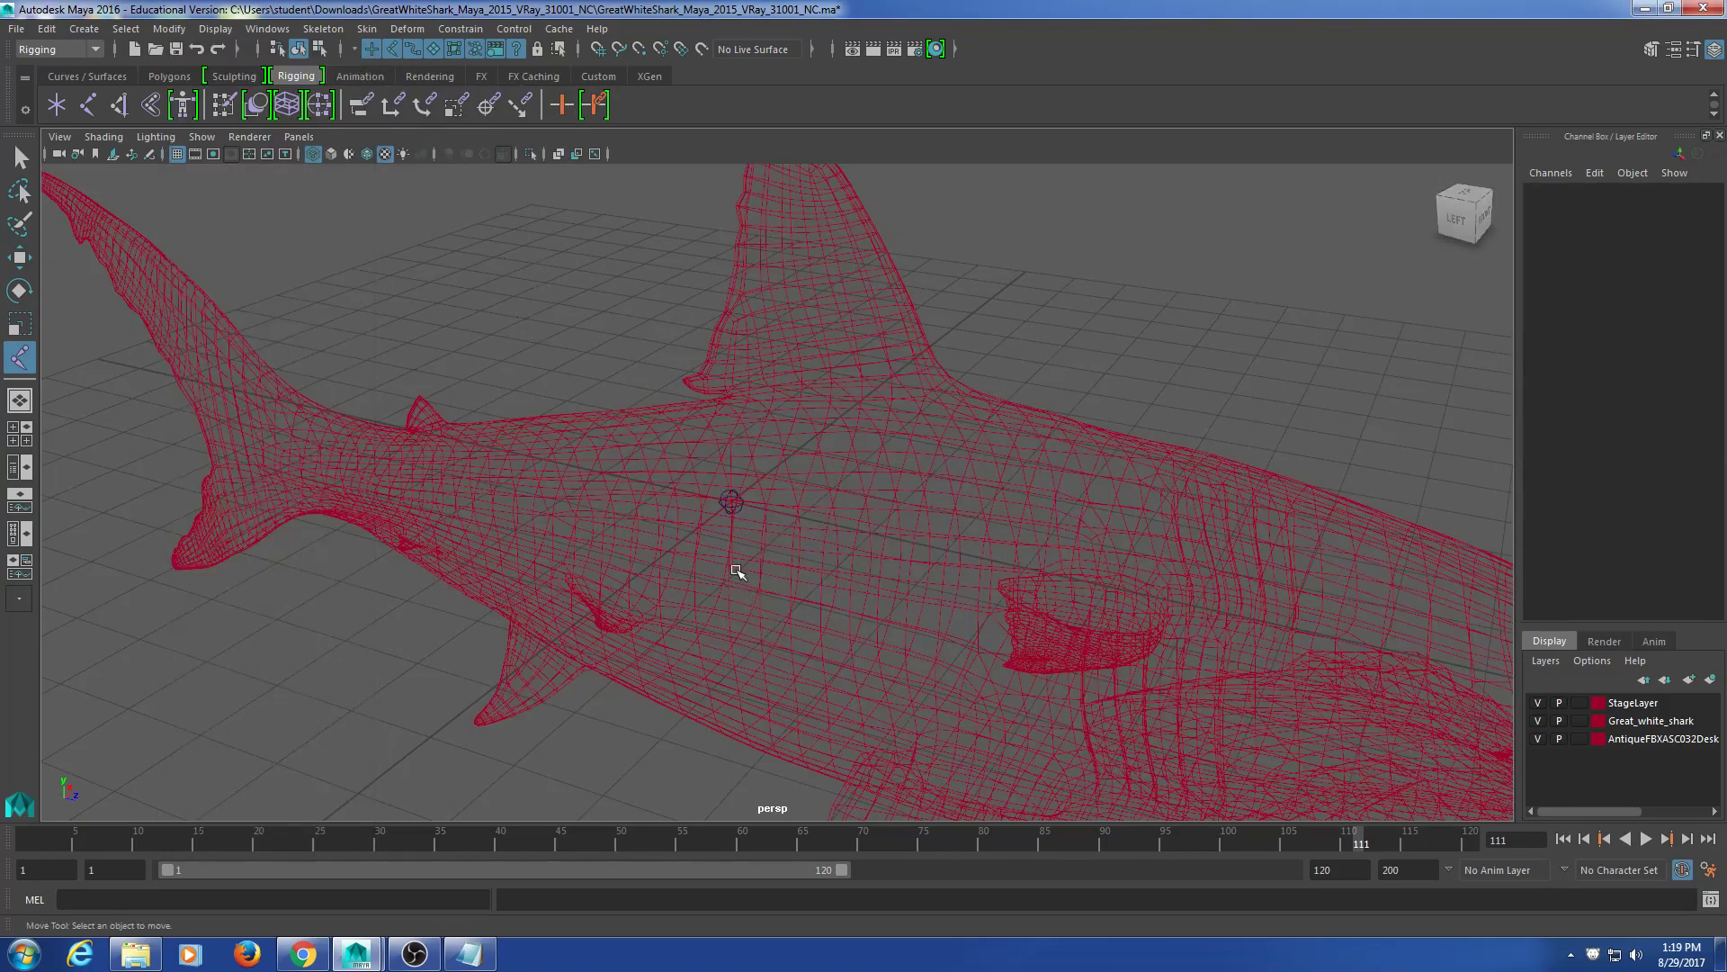
Step: Marquee-select joint1 and rename it 'root' in the Channel Box
{"action": "left_click", "coordinate": [730, 460]}
{"action": "left_click_drag", "start_coordinate": [739, 546], "coordinate": [794, 566], "text": "alt"}
{"action": "middle_click_drag", "start_coordinate": [785, 633], "coordinate": [757, 591], "text": "alt"}
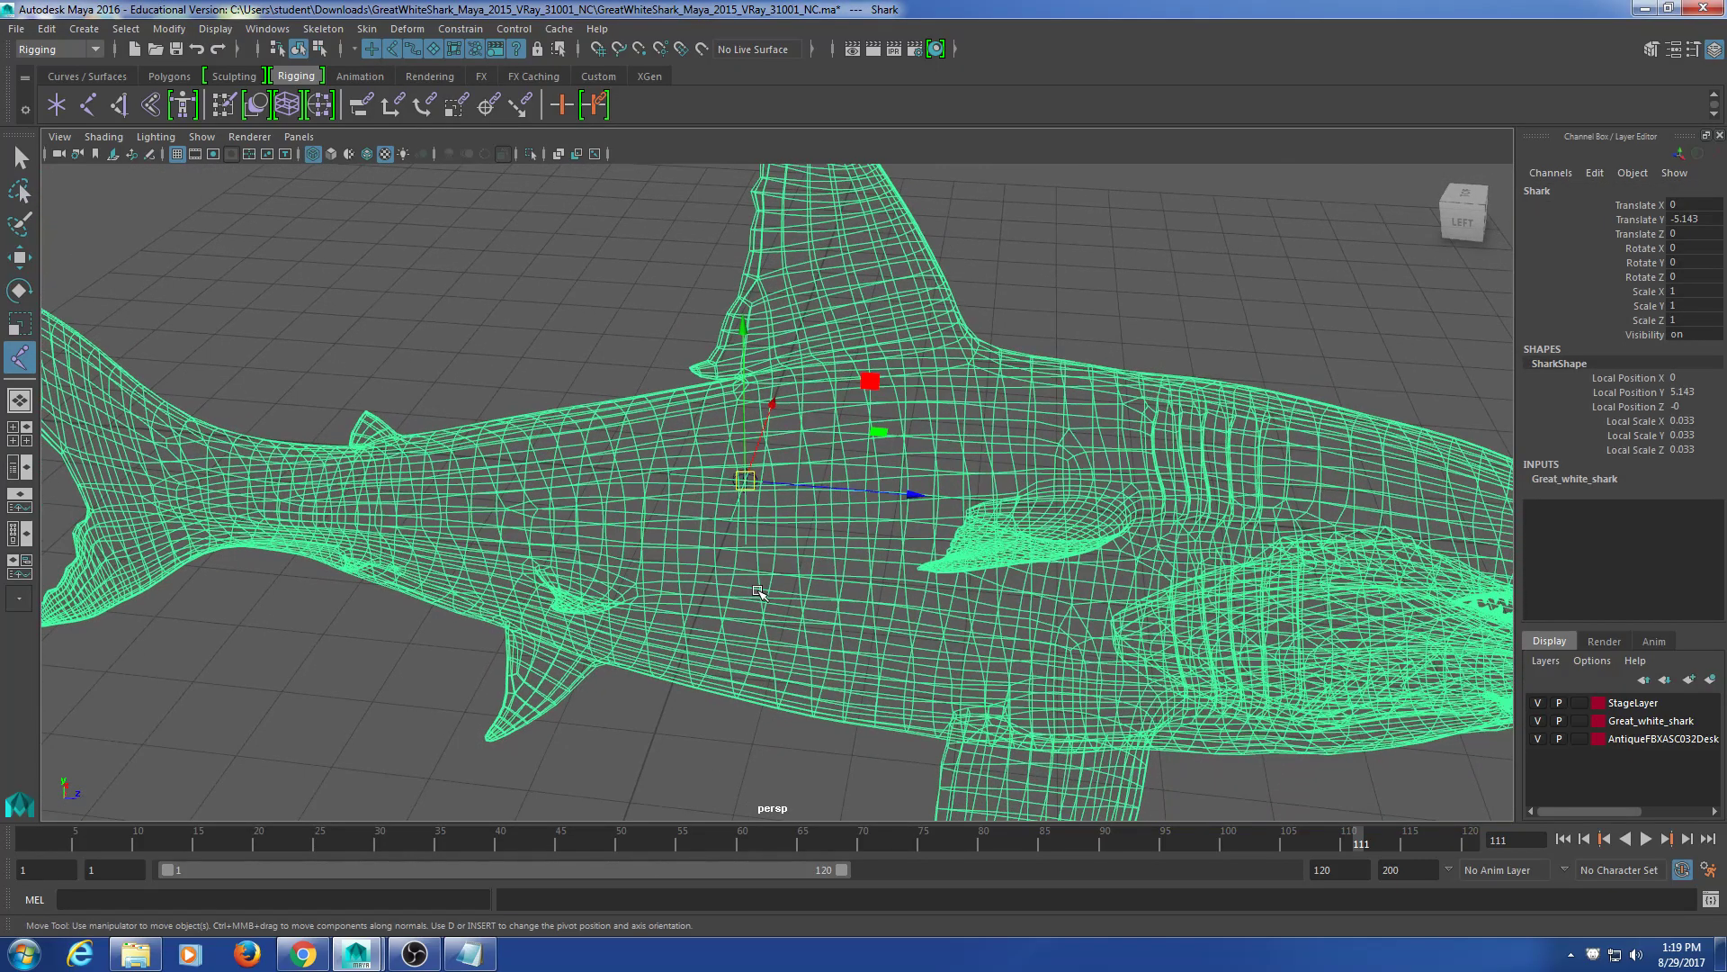
{"action": "scroll", "coordinate": [757, 591], "scroll_direction": "up", "scroll_amount": 5}
{"action": "left_click_drag", "start_coordinate": [922, 403], "coordinate": [651, 536]}
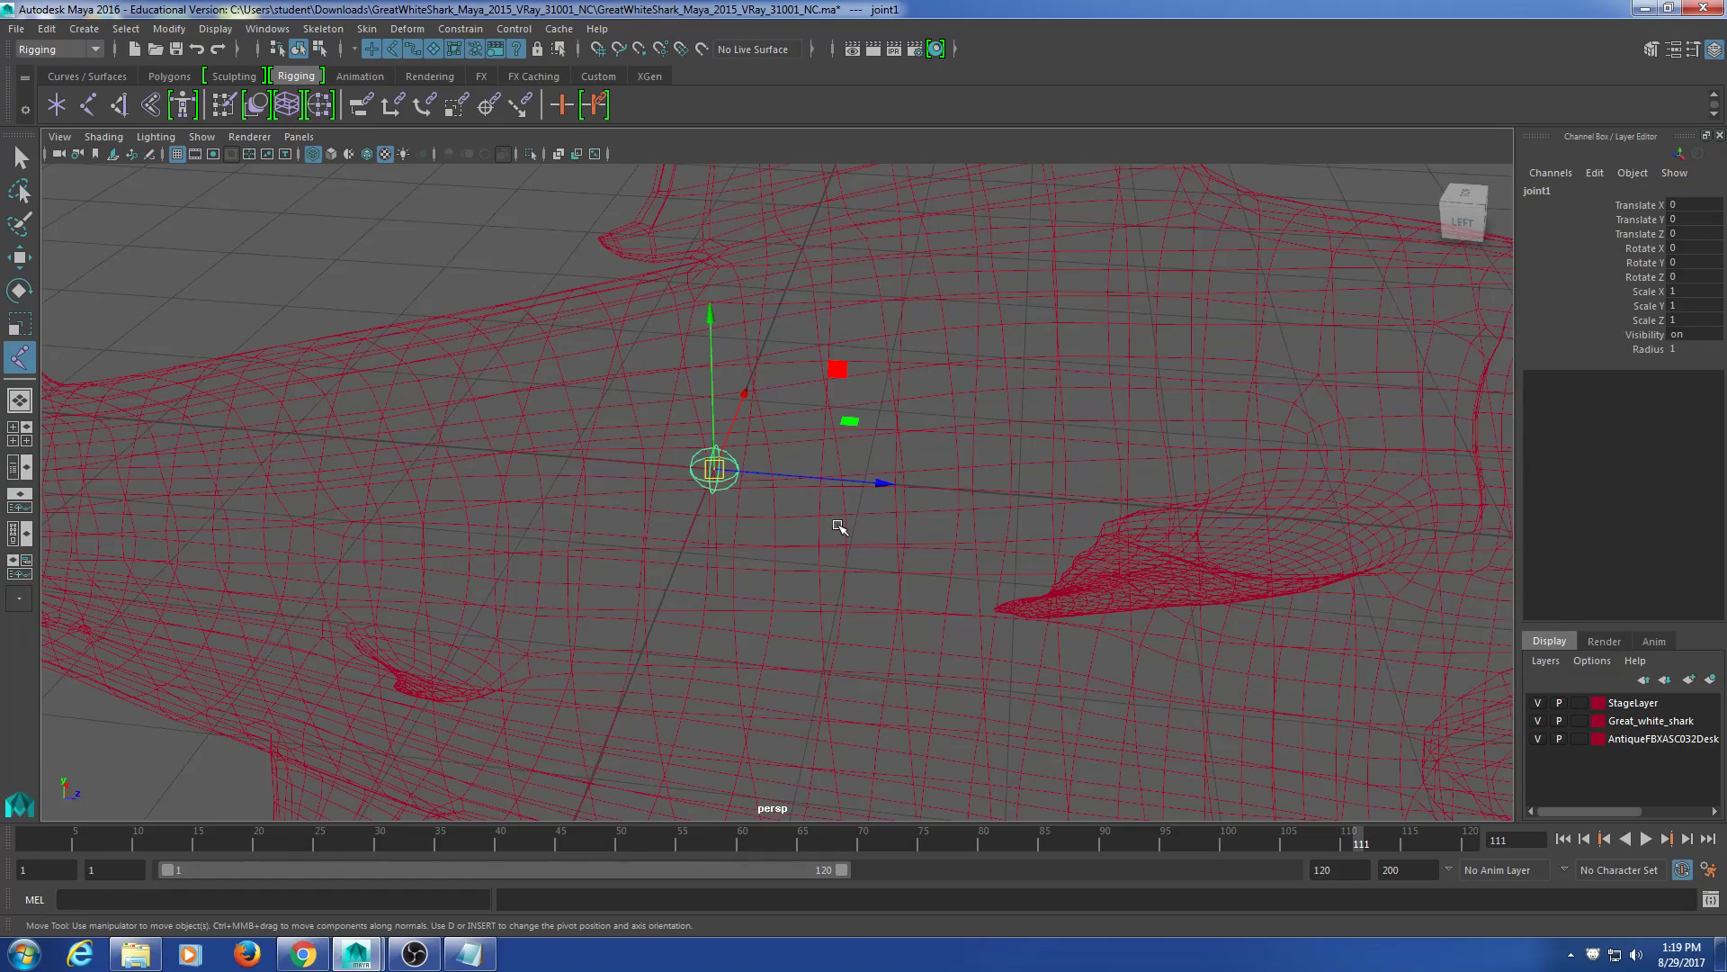
{"action": "double_click", "coordinate": [1569, 192]}
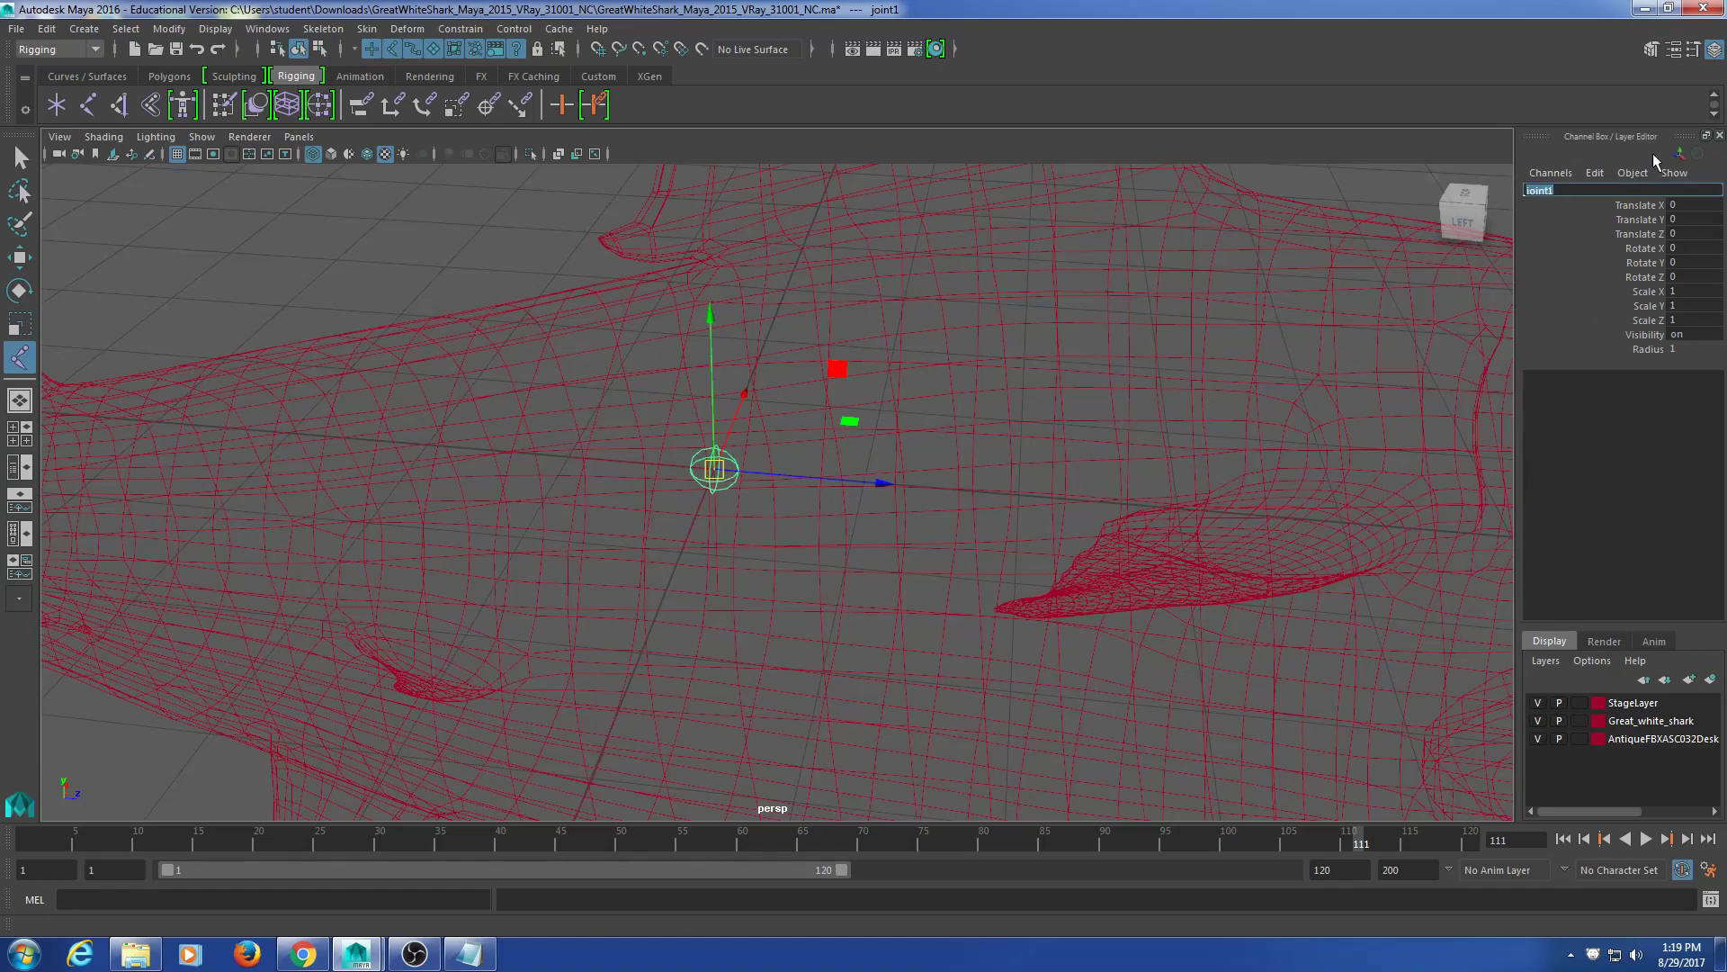
{"action": "type", "text": "root"}
{"action": "key", "text": "Return"}
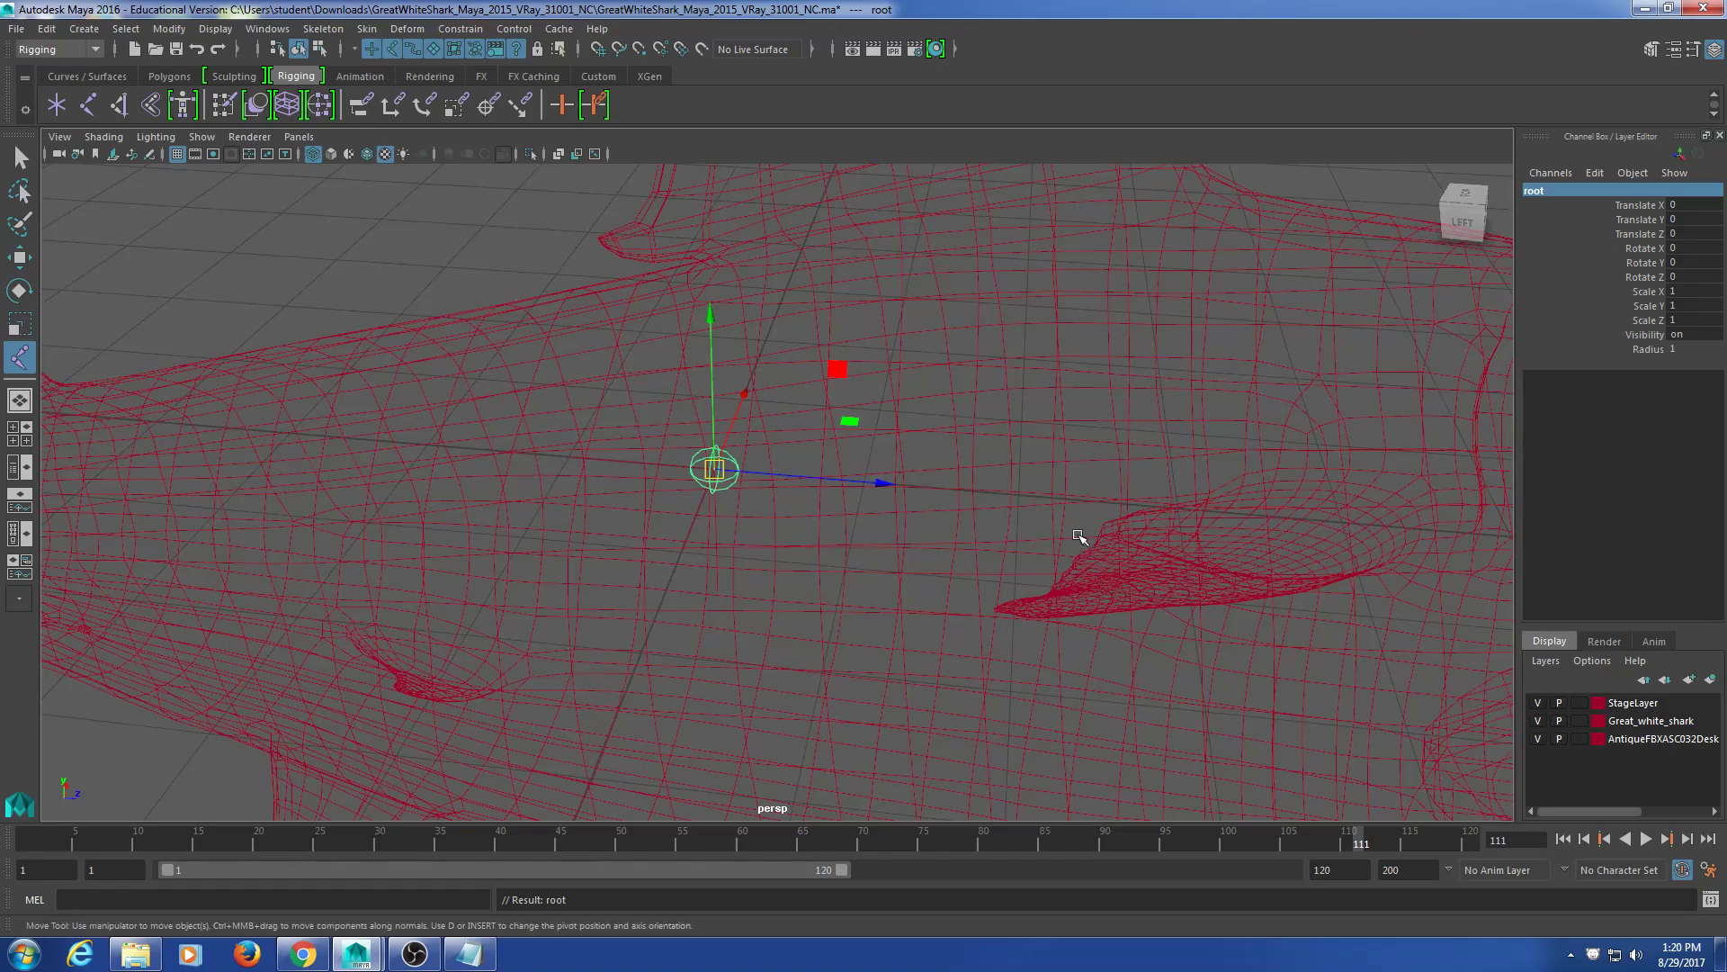
{"action": "scroll", "coordinate": [876, 594], "scroll_direction": "down", "scroll_amount": 4}
{"action": "scroll", "coordinate": [882, 558], "scroll_direction": "down", "scroll_amount": 8}
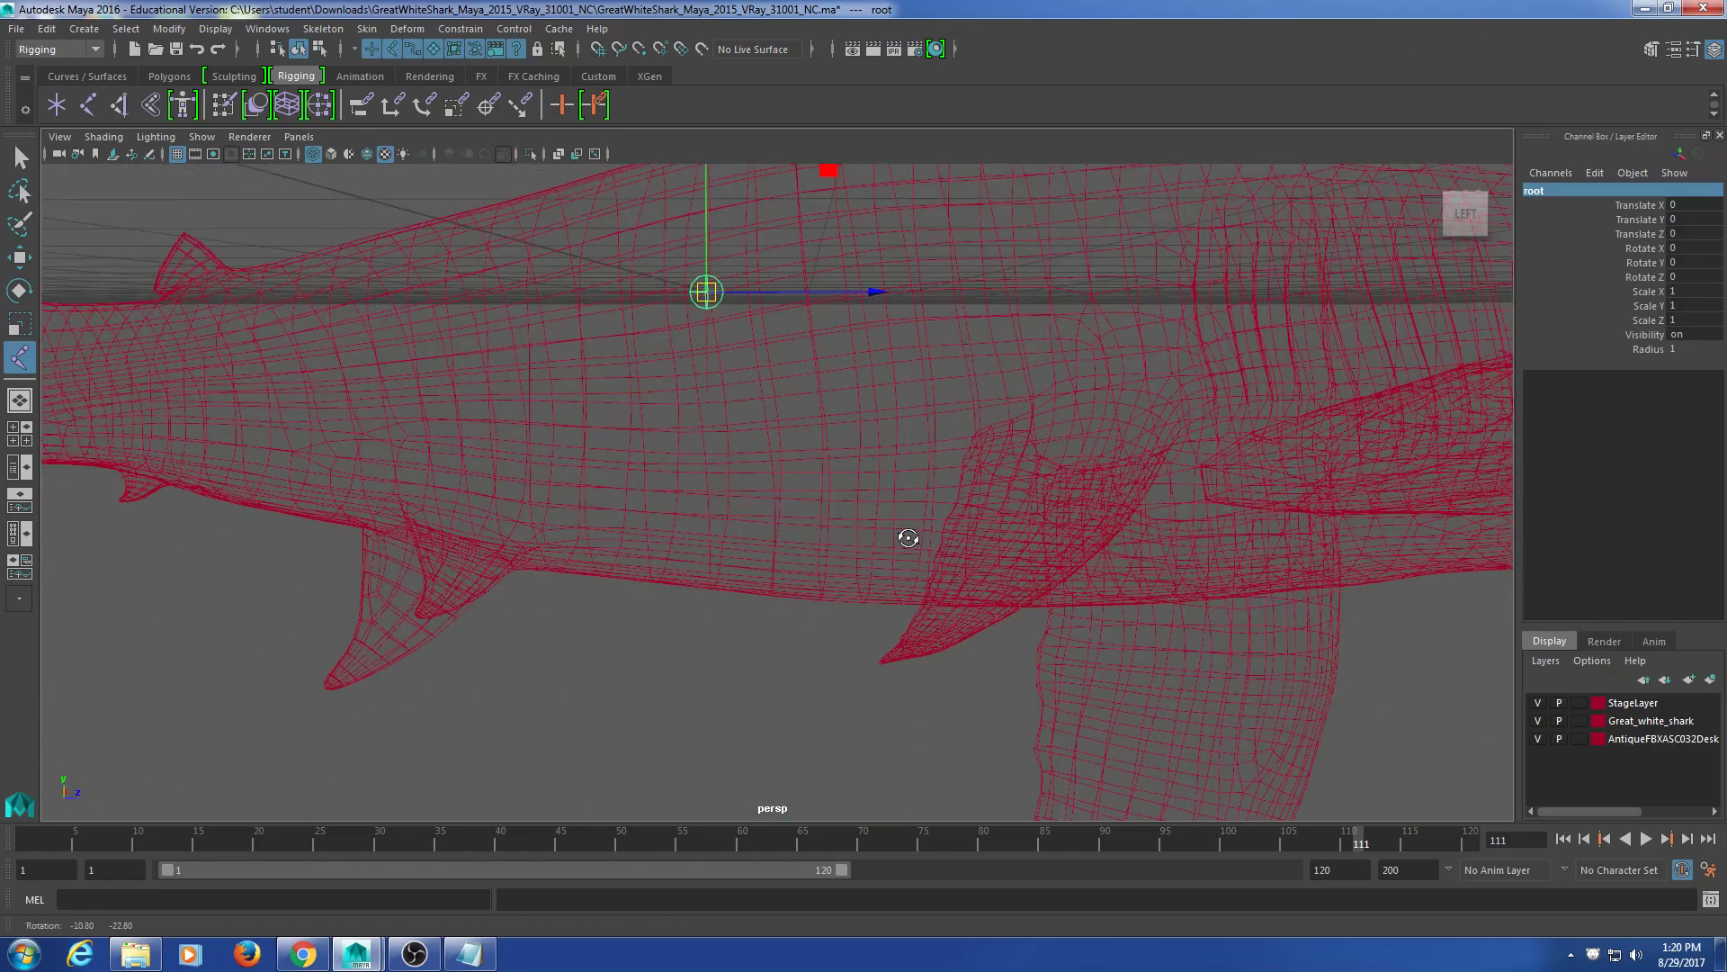
{"action": "left_click_drag", "start_coordinate": [941, 586], "coordinate": [802, 543], "text": "alt"}
{"action": "middle_click_drag", "start_coordinate": [683, 542], "coordinate": [879, 590], "text": "alt"}
{"action": "scroll", "coordinate": [871, 638], "scroll_direction": "up", "scroll_amount": 5}
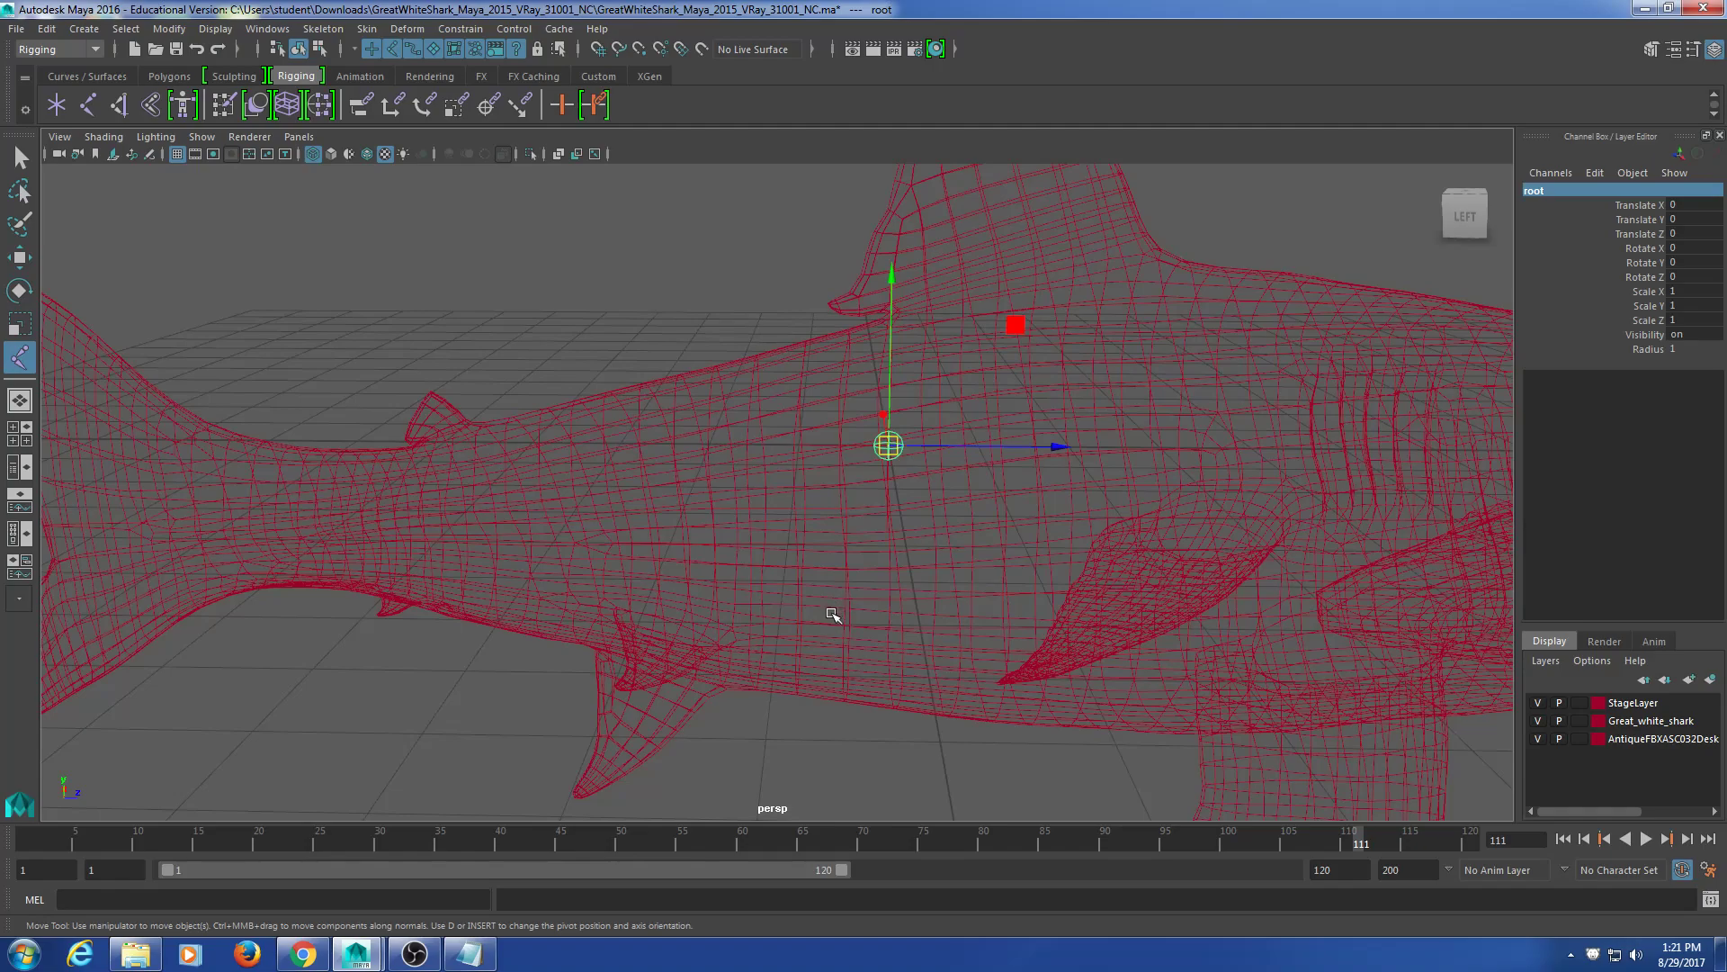
{"action": "right_click_drag", "start_coordinate": [758, 611], "coordinate": [960, 629], "text": "alt"}
{"action": "left_click_drag", "start_coordinate": [959, 628], "coordinate": [998, 598], "text": "alt"}
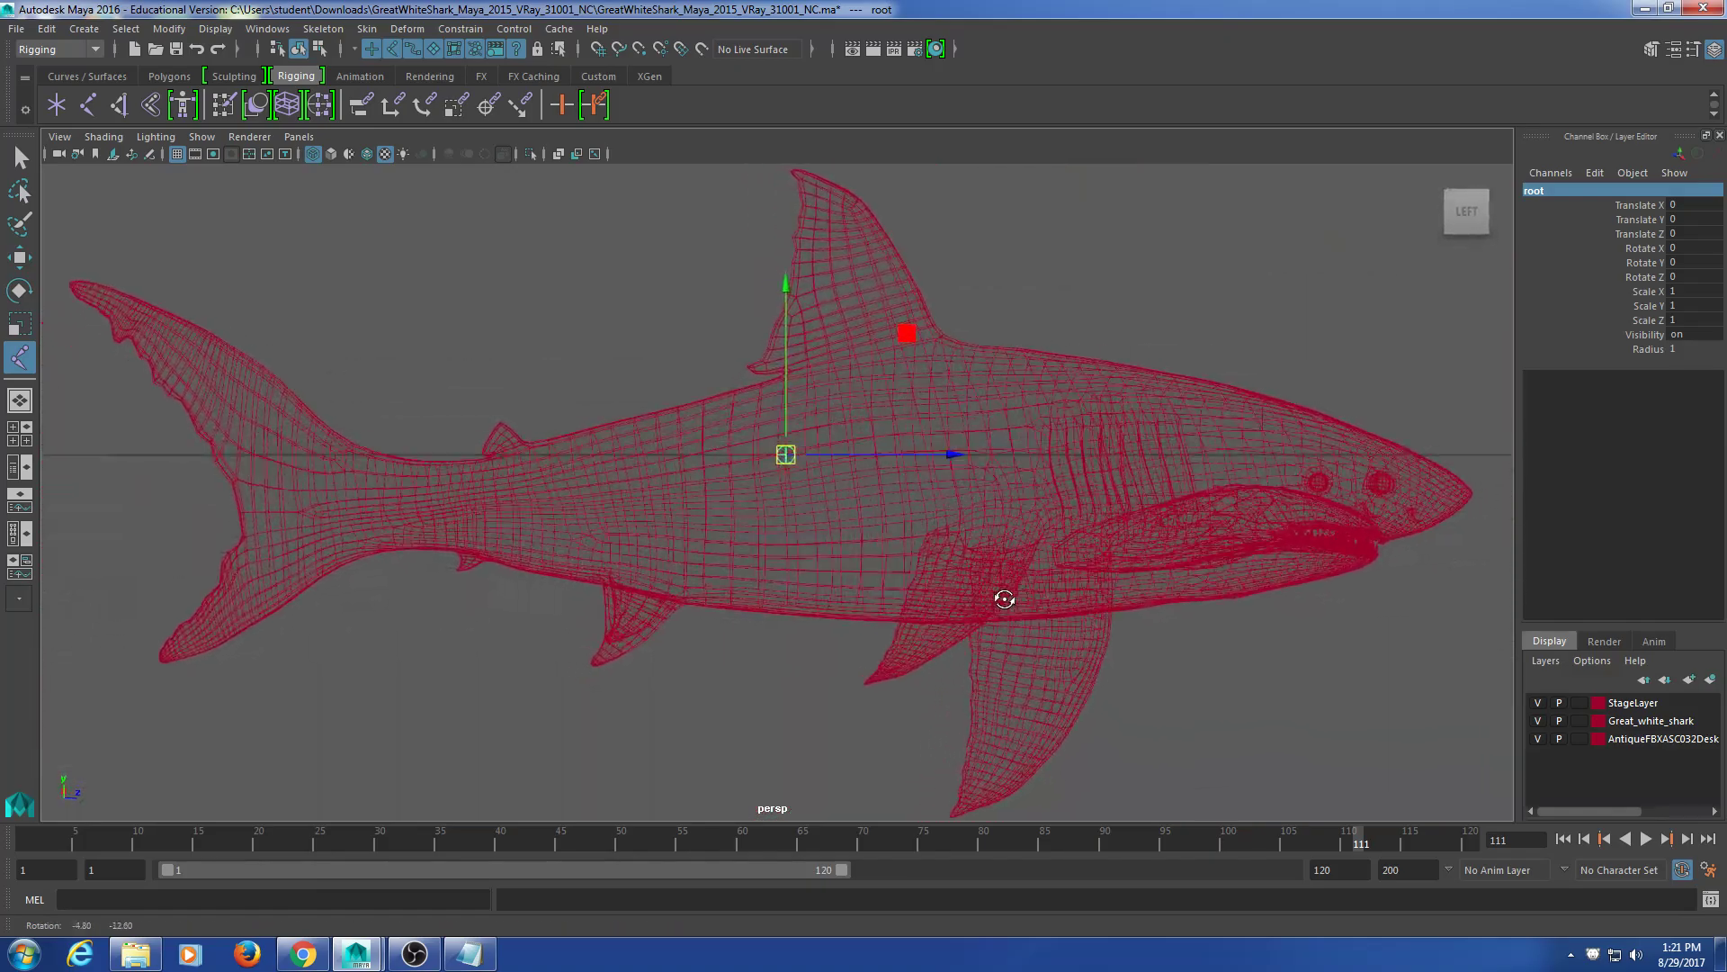
{"action": "left_click", "coordinate": [318, 956]}
Step: Return to the 'great white skeleton' search results in Chrome
{"action": "left_click", "coordinate": [583, 11]}
{"action": "left_click", "coordinate": [779, 12]}
{"action": "left_click", "coordinate": [15, 42]}
{"action": "left_click", "coordinate": [16, 42]}
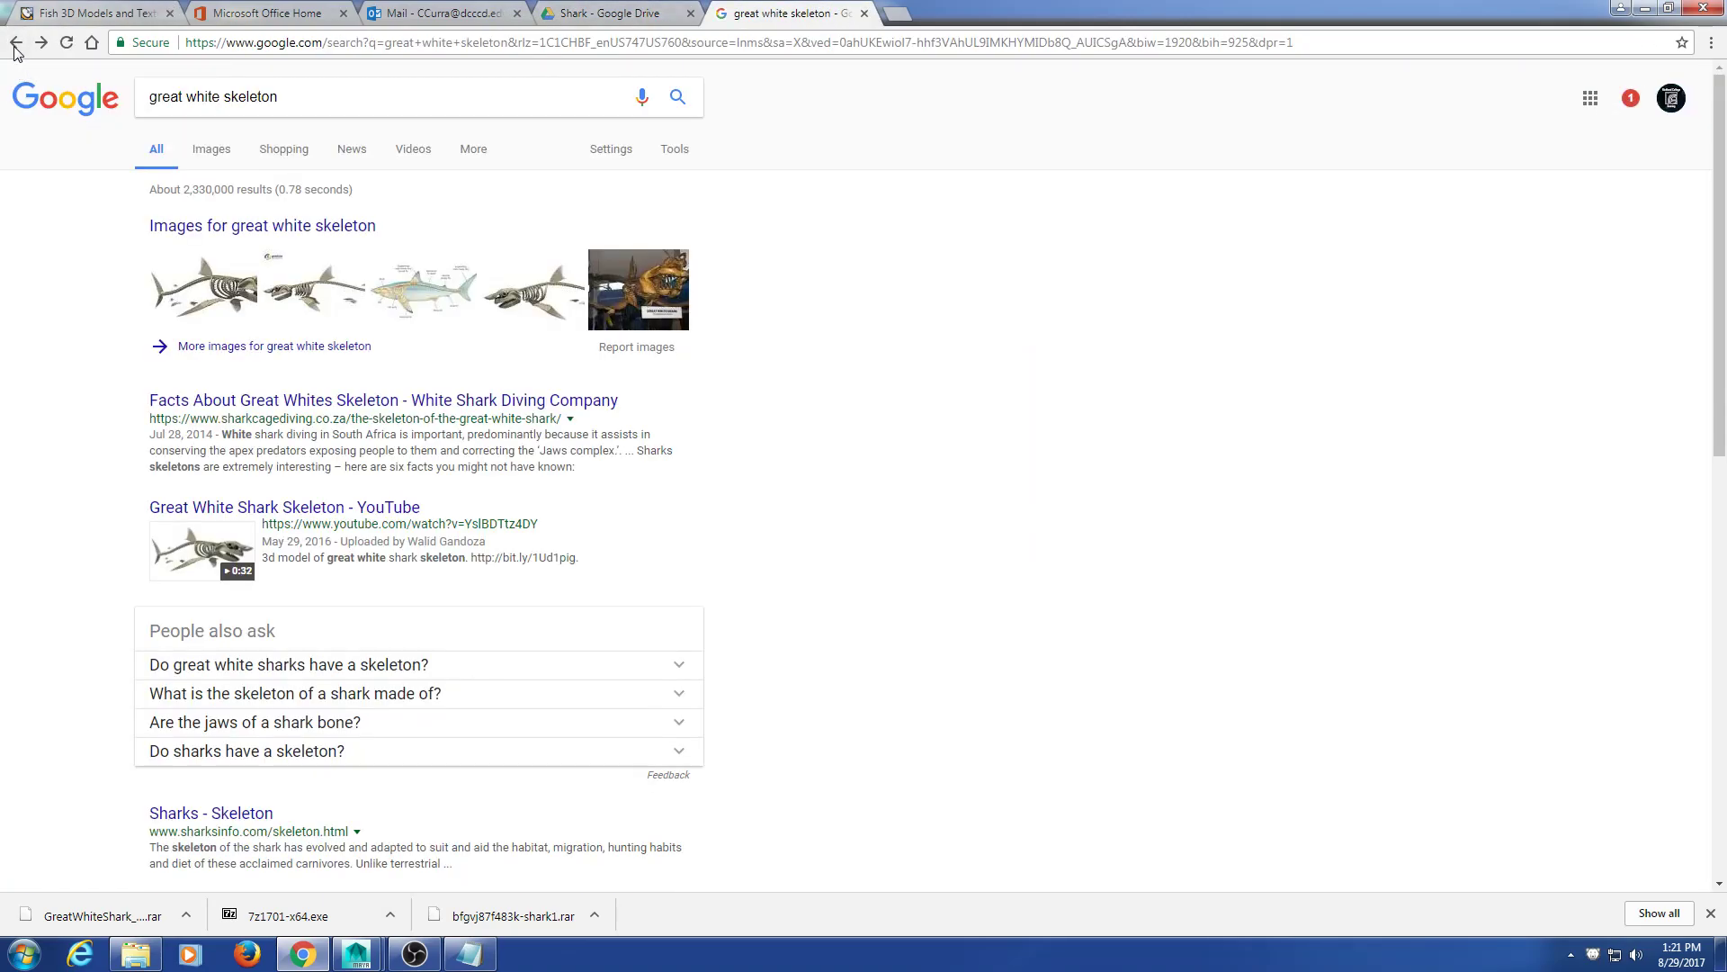
Step: Preview the first skeleton image from the Images results, then minimise Chrome
{"action": "left_click", "coordinate": [212, 150]}
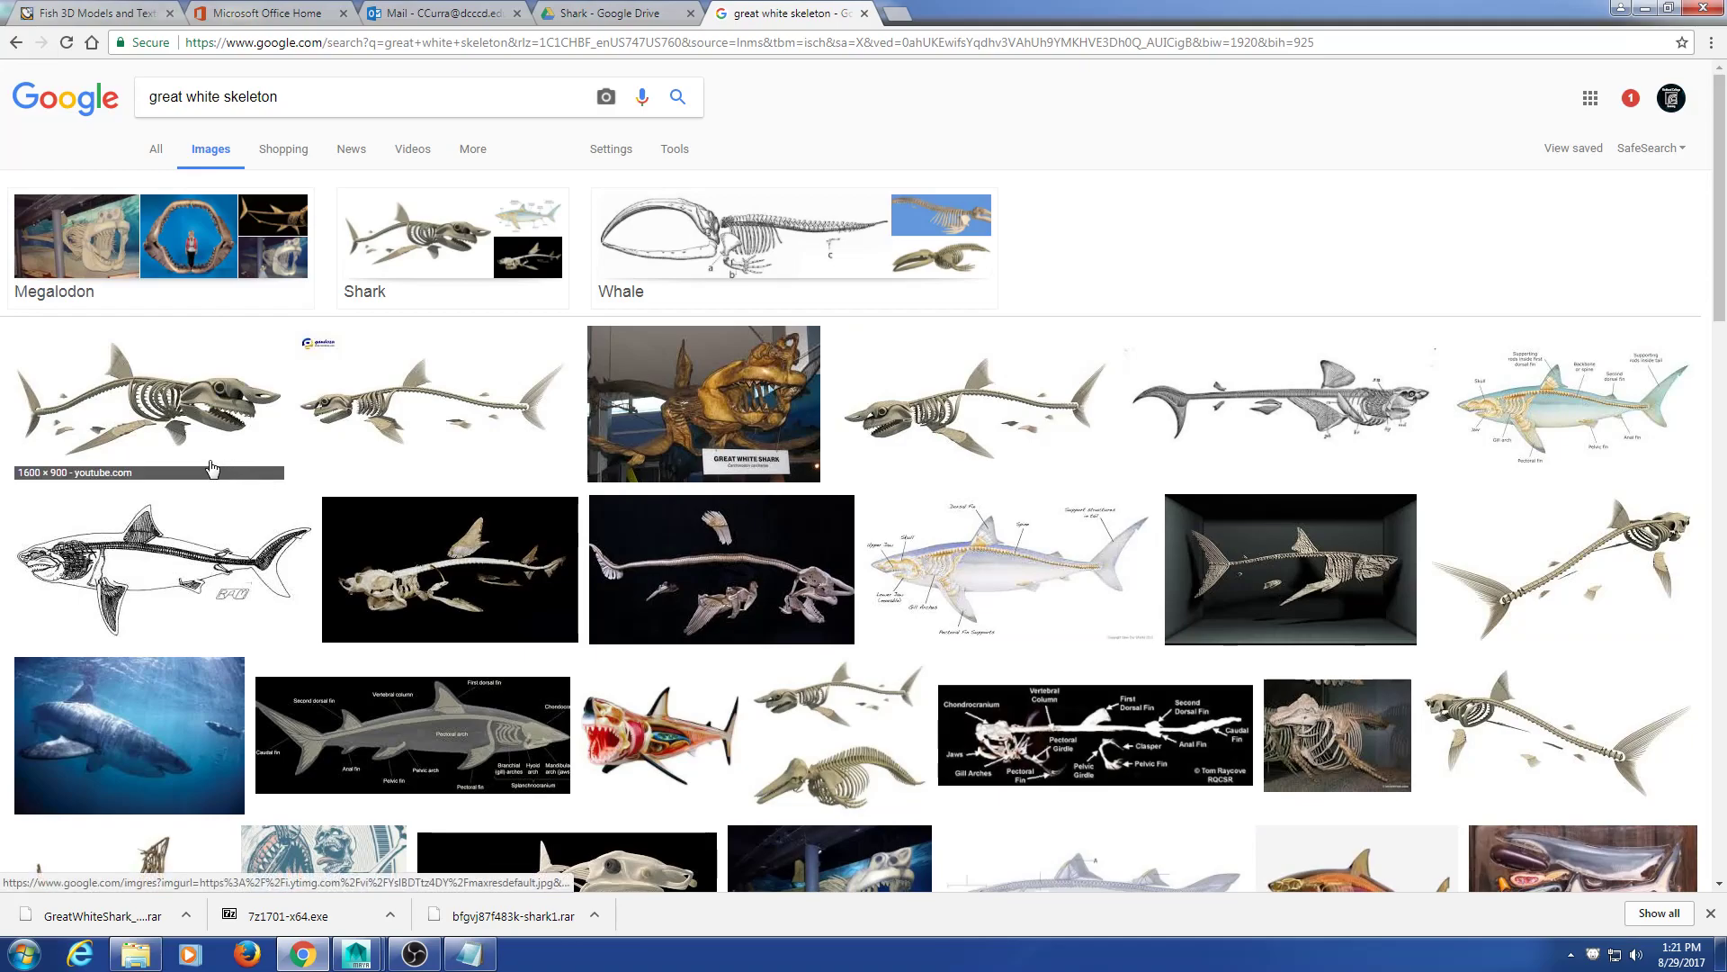
{"action": "left_click", "coordinate": [166, 419]}
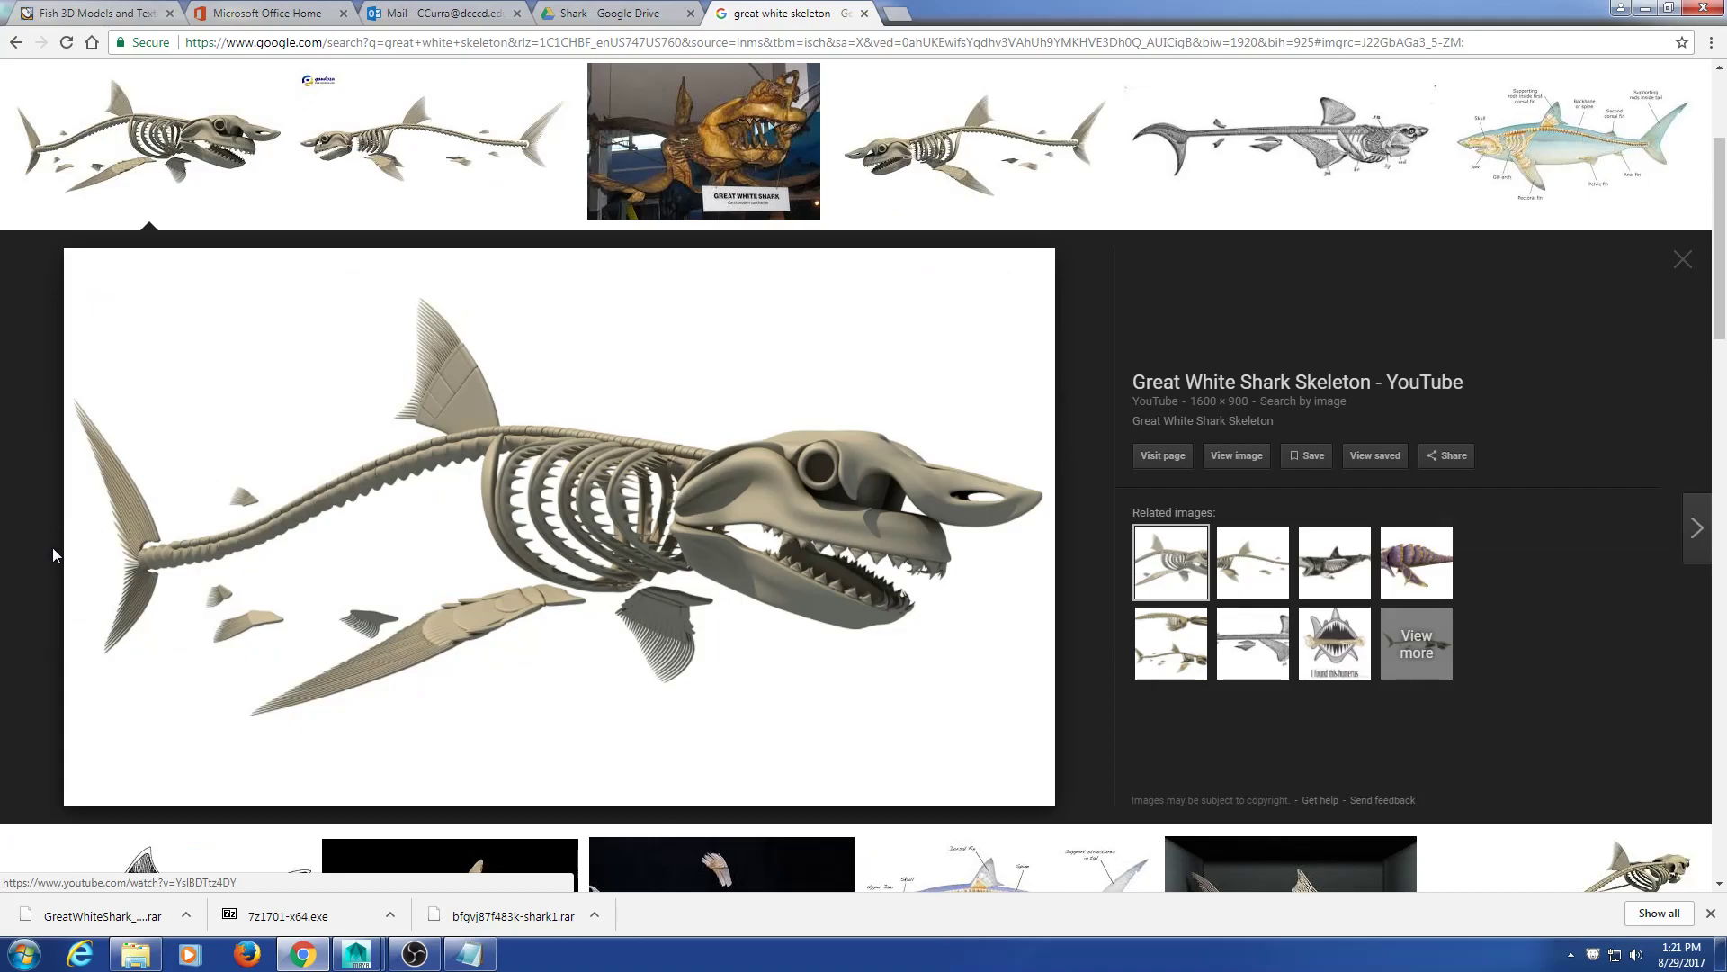
{"action": "left_click", "coordinate": [1647, 8]}
{"action": "left_click_drag", "start_coordinate": [843, 608], "coordinate": [956, 610], "text": "alt"}
Step: Check the skeleton reference in the browser and reframe the shark in Maya
{"action": "middle_click_drag", "start_coordinate": [714, 591], "coordinate": [747, 617], "text": "alt"}
{"action": "left_click_drag", "start_coordinate": [727, 617], "coordinate": [696, 615], "text": "alt"}
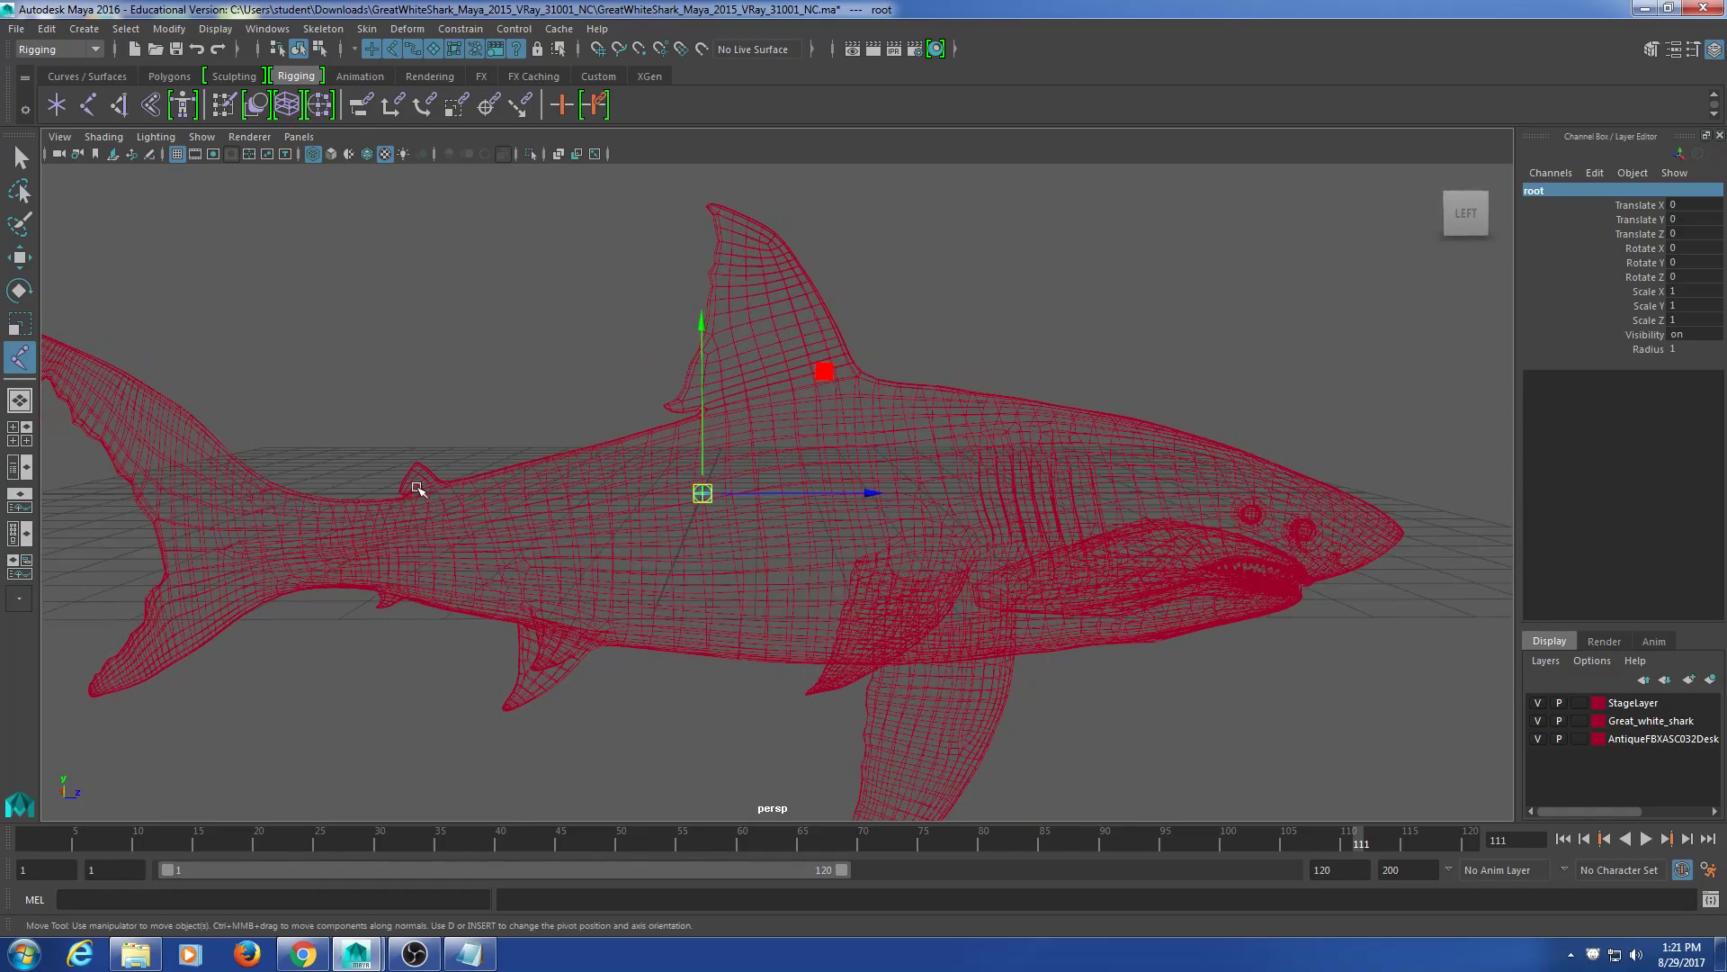
{"action": "middle_click_drag", "start_coordinate": [673, 614], "coordinate": [596, 581], "text": "alt"}
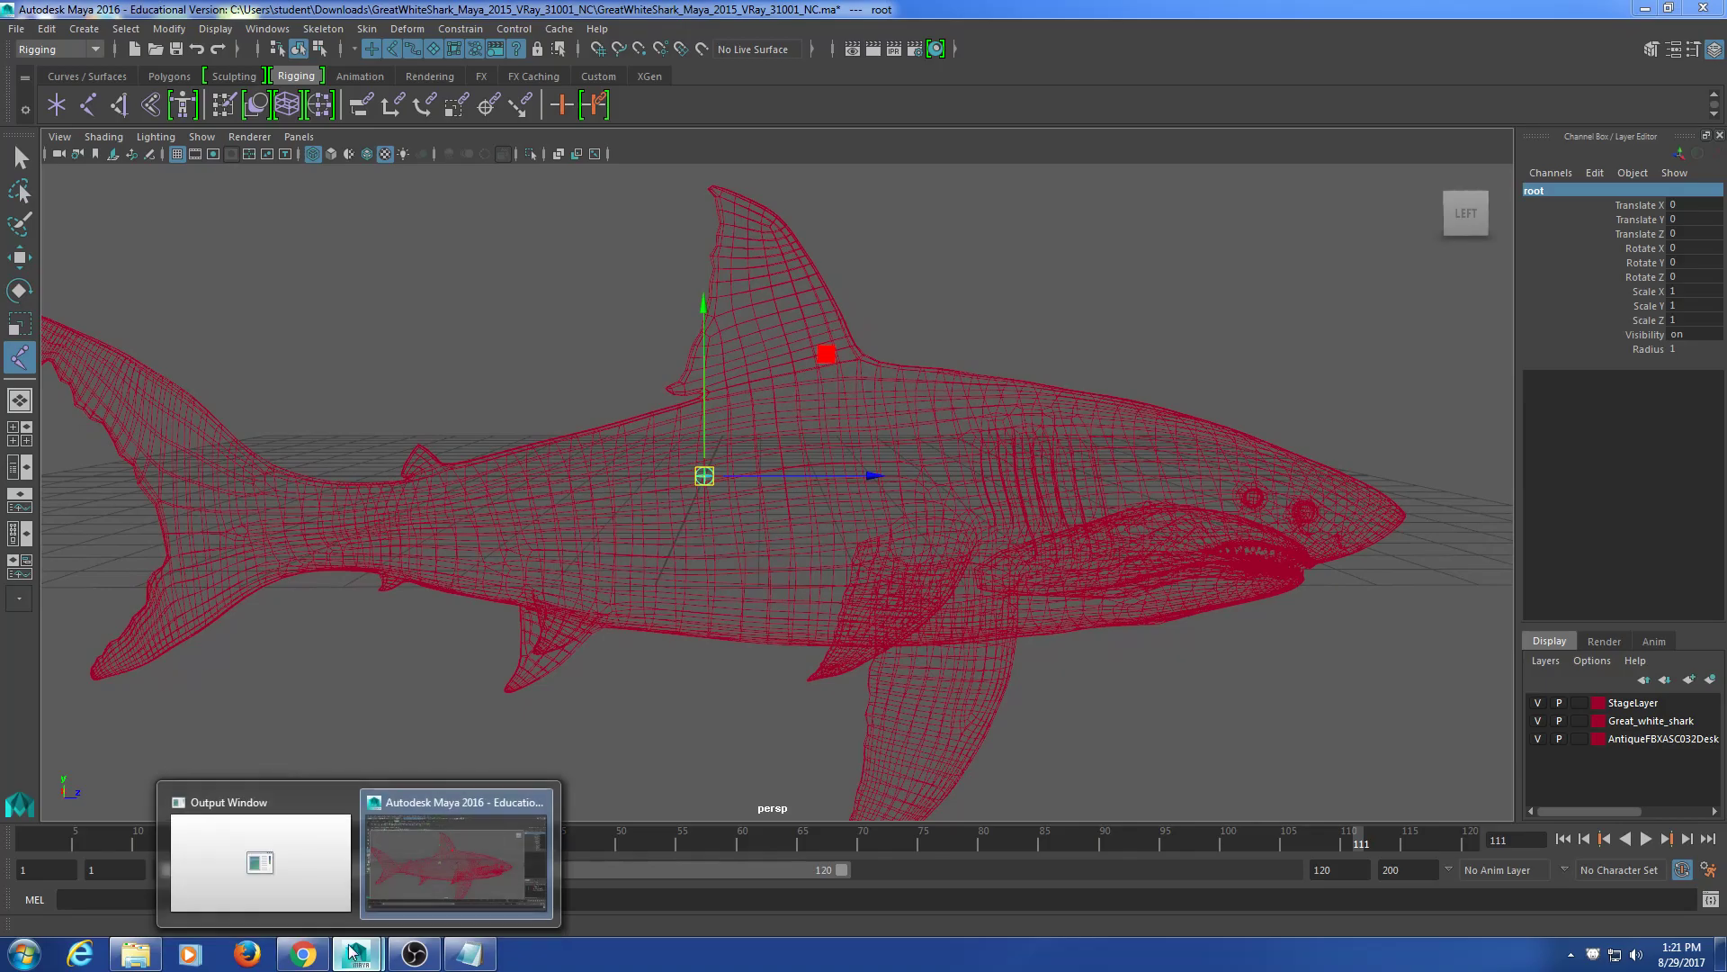
{"action": "left_click", "coordinate": [303, 953]}
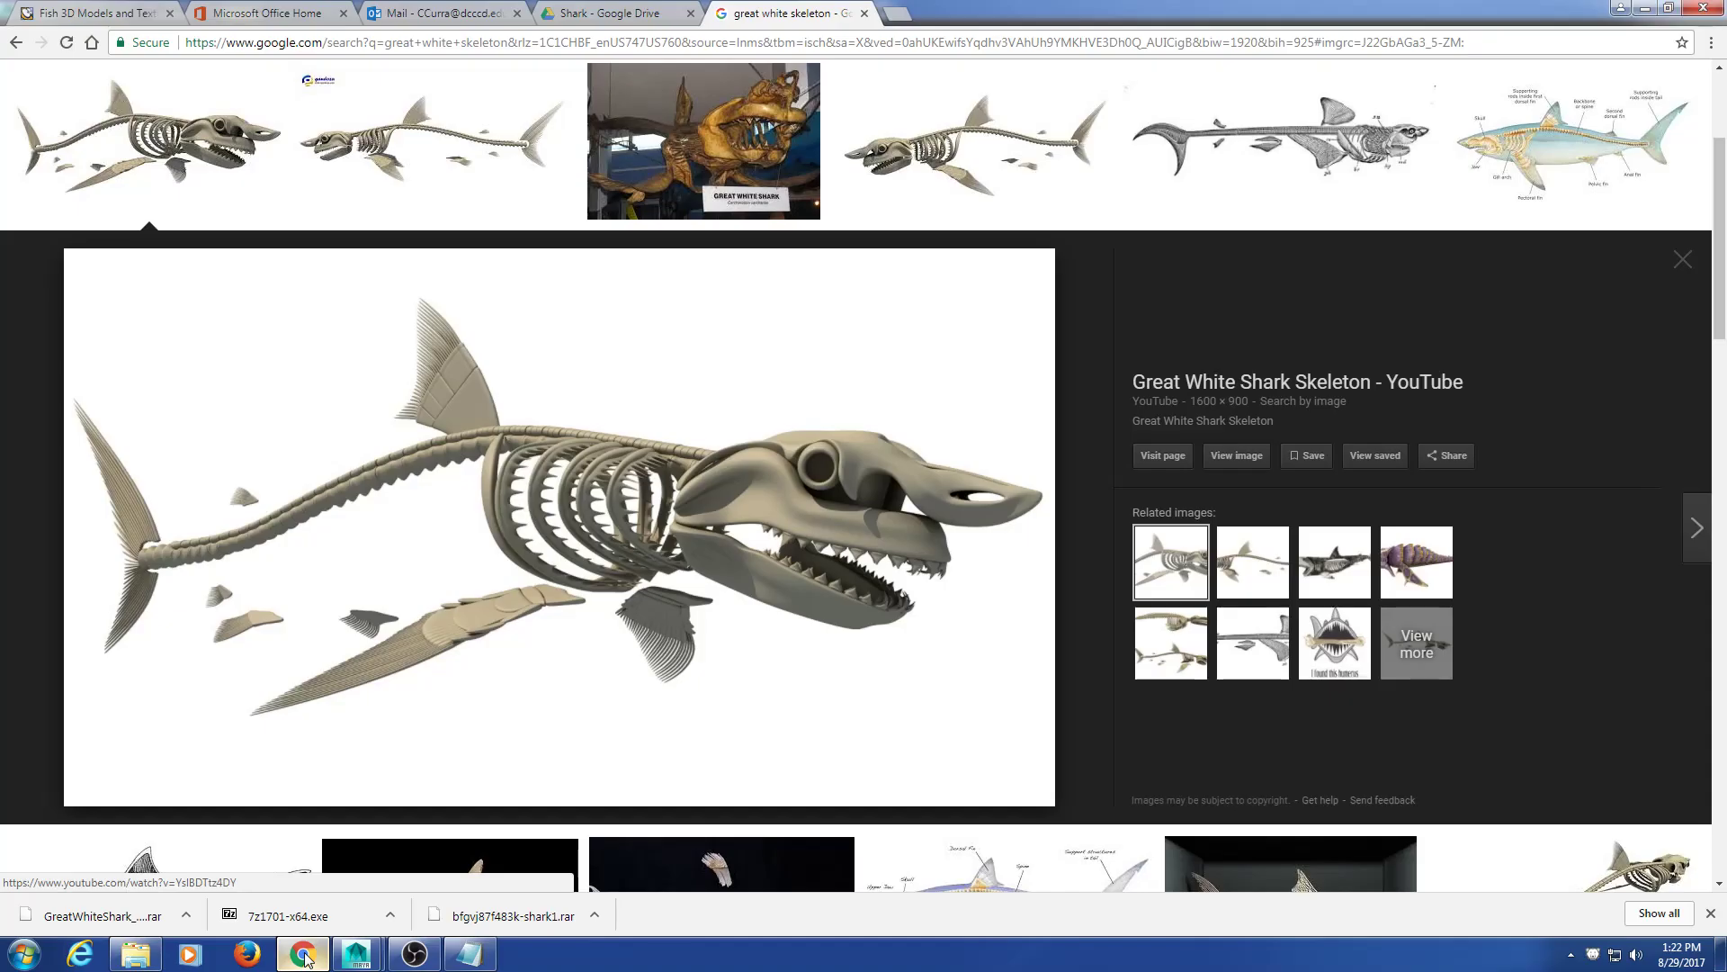
{"action": "left_click", "coordinate": [304, 953]}
{"action": "scroll", "coordinate": [753, 544], "scroll_direction": "up", "scroll_amount": 5}
{"action": "middle_click_drag", "start_coordinate": [753, 543], "coordinate": [766, 545], "text": "alt"}
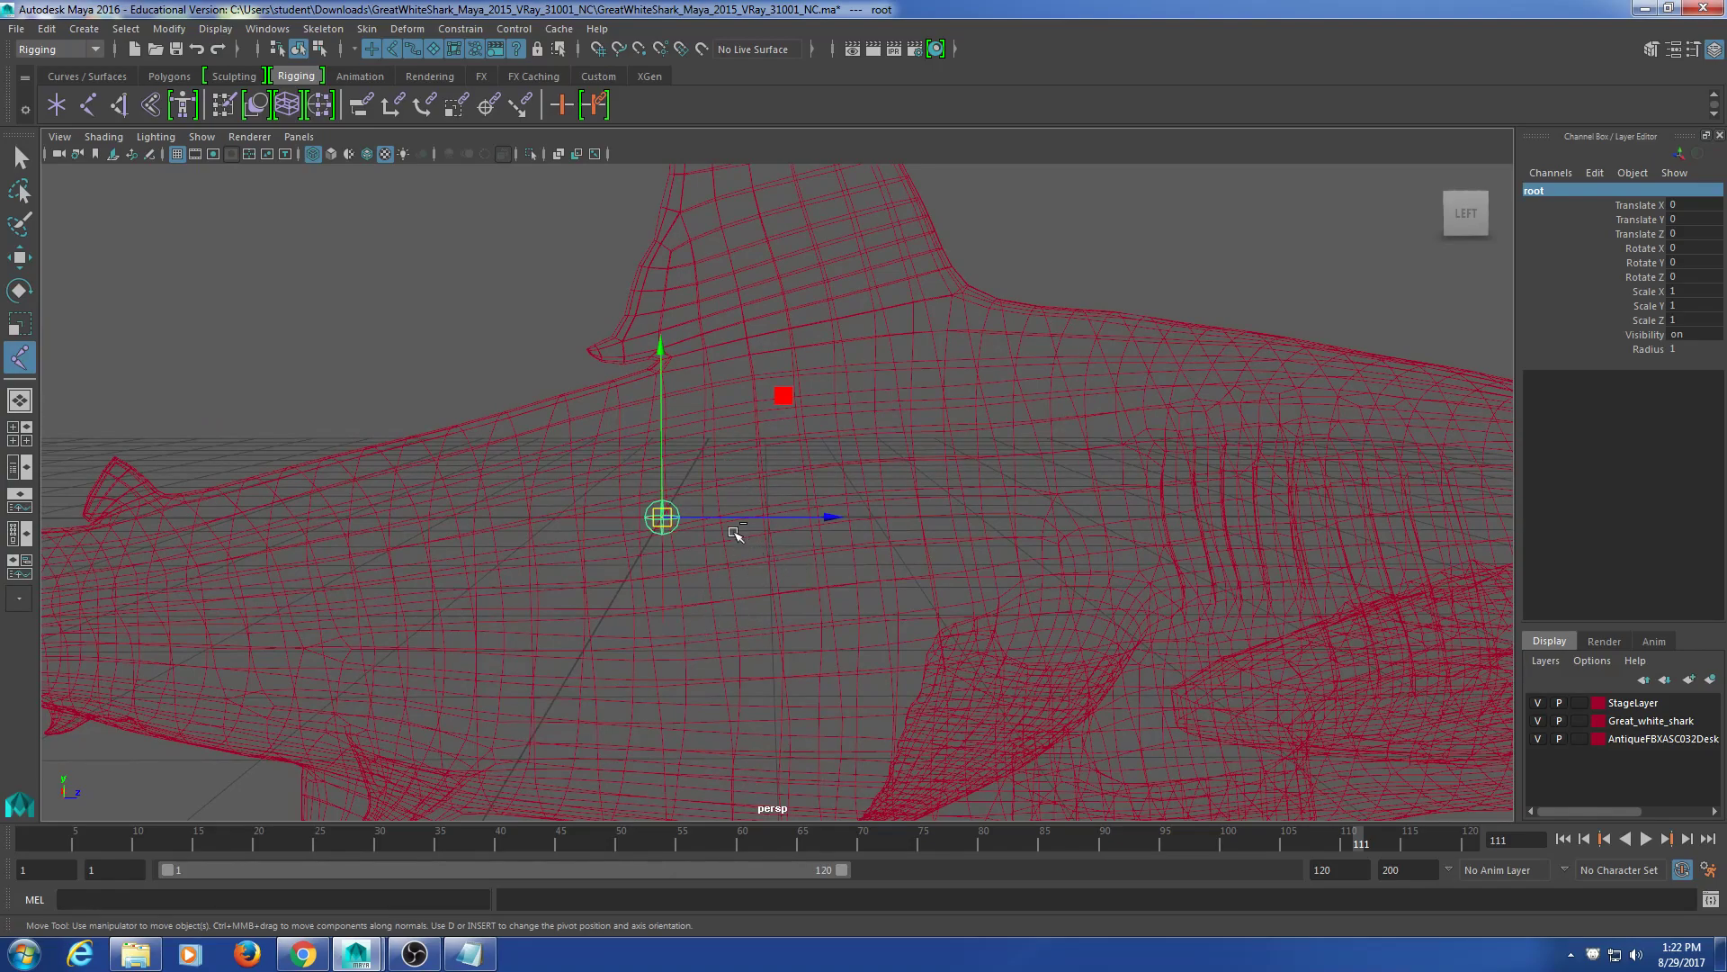
Step: Duplicate root with Ctrl+D and move root1 up and forward toward the dorsal fin
{"action": "key", "text": "ctrl+d"}
{"action": "left_click_drag", "start_coordinate": [727, 529], "coordinate": [798, 528]}
{"action": "left_click_drag", "start_coordinate": [767, 471], "coordinate": [872, 462]}
{"action": "left_click_drag", "start_coordinate": [831, 391], "coordinate": [820, 349]}
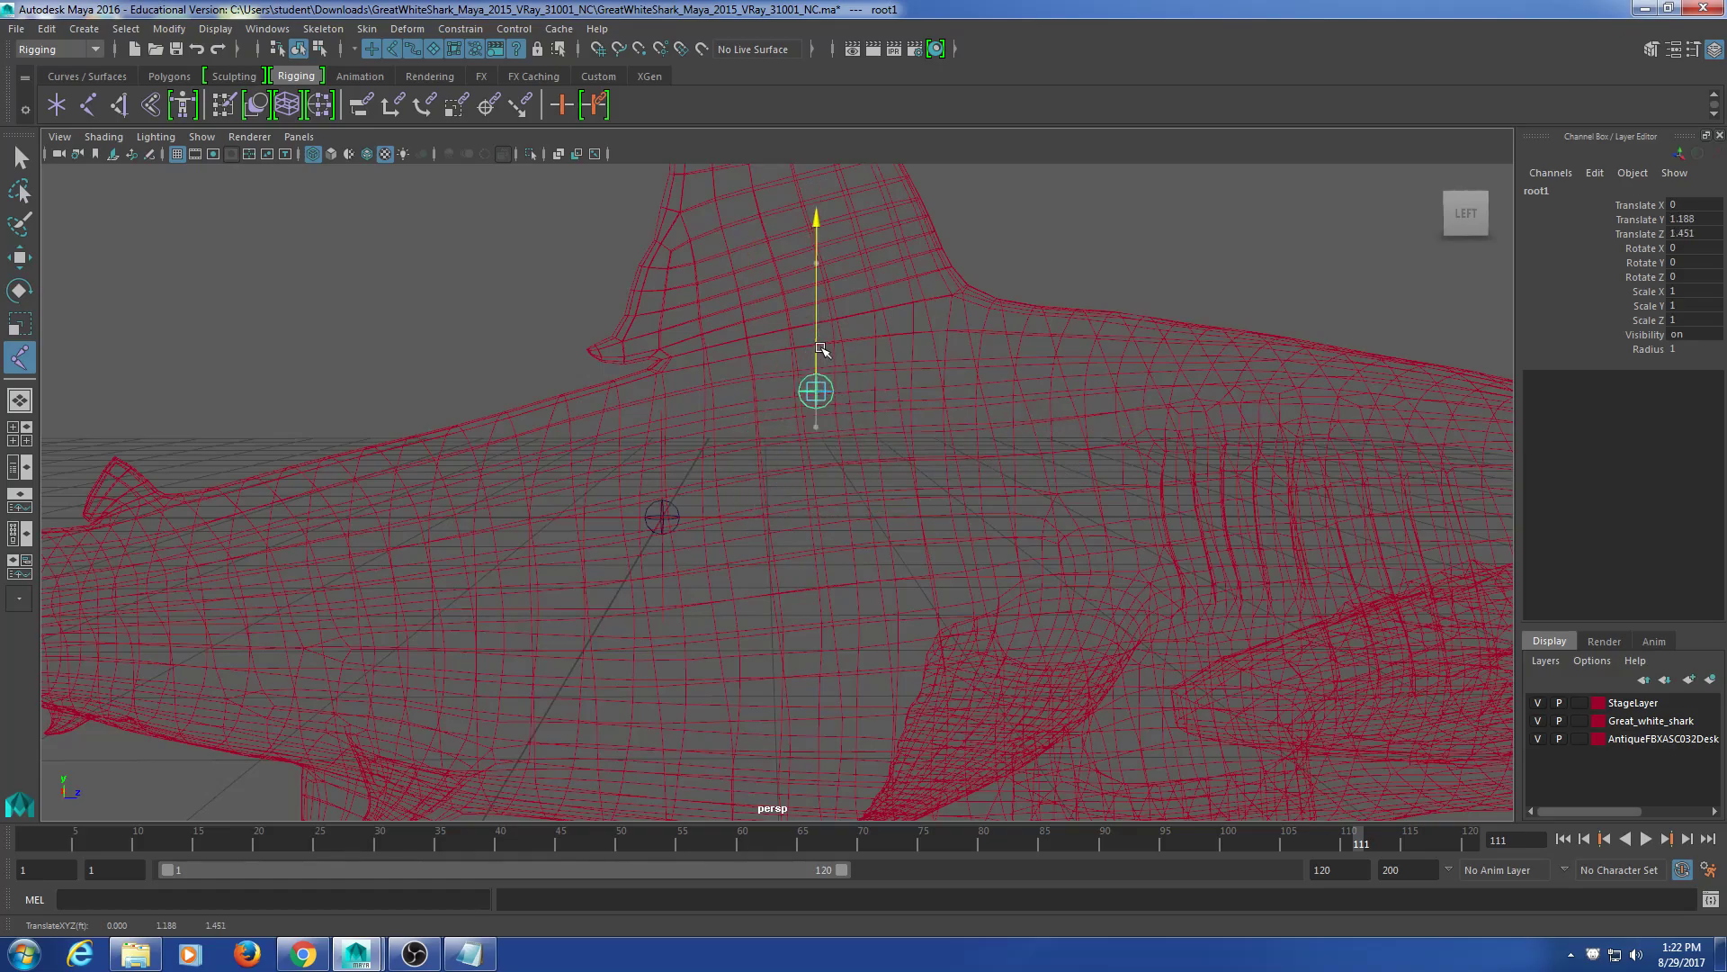
{"action": "scroll", "coordinate": [880, 513], "scroll_direction": "down", "scroll_amount": 5}
{"action": "left_click_drag", "start_coordinate": [879, 512], "coordinate": [845, 587], "text": "alt"}
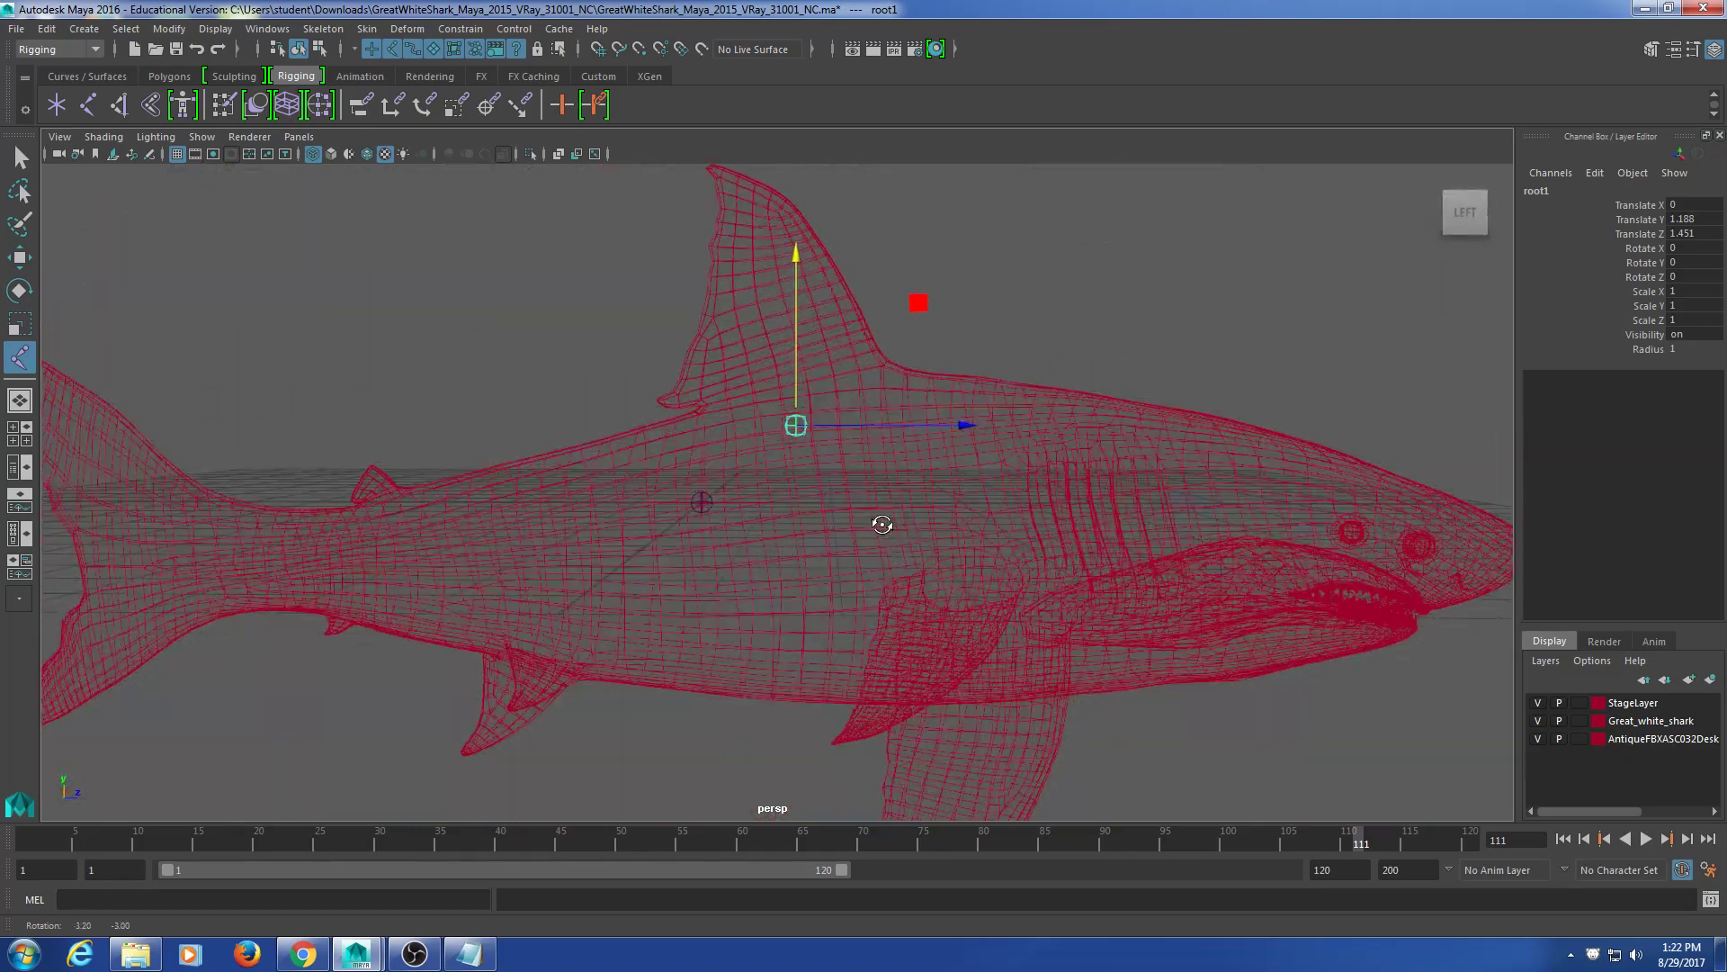
{"action": "scroll", "coordinate": [822, 567], "scroll_direction": "up", "scroll_amount": 5}
{"action": "scroll", "coordinate": [846, 591], "scroll_direction": "down", "scroll_amount": 5}
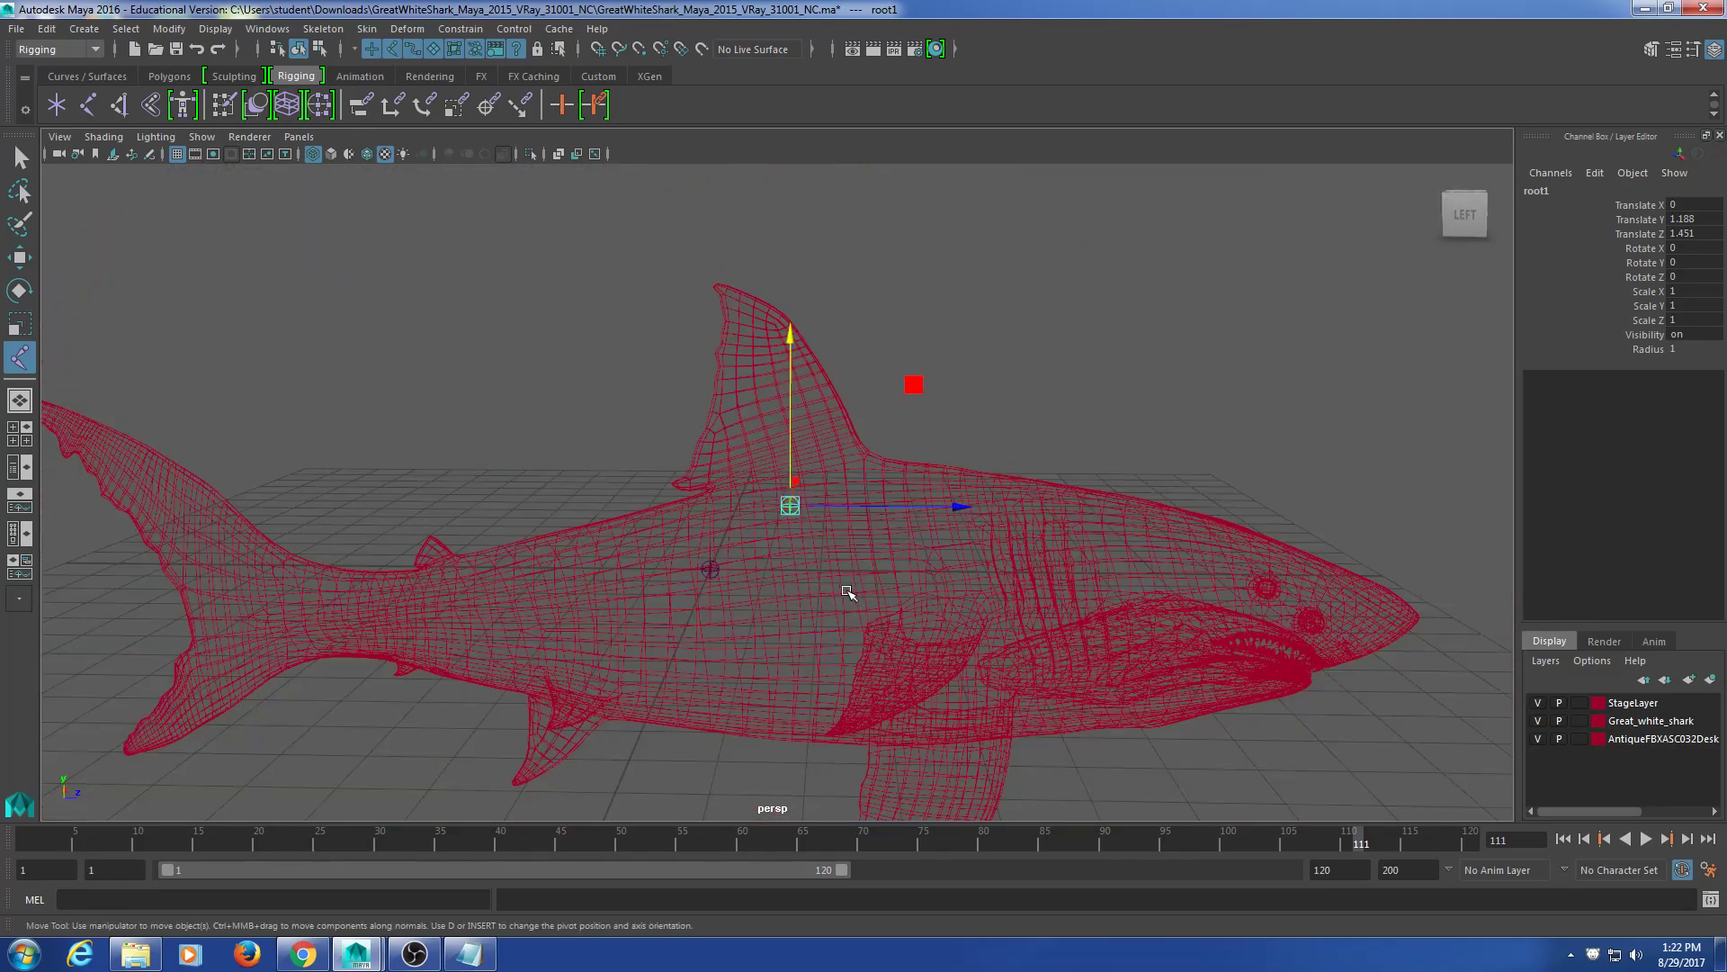
{"action": "scroll", "coordinate": [781, 601], "scroll_direction": "up", "scroll_amount": 3}
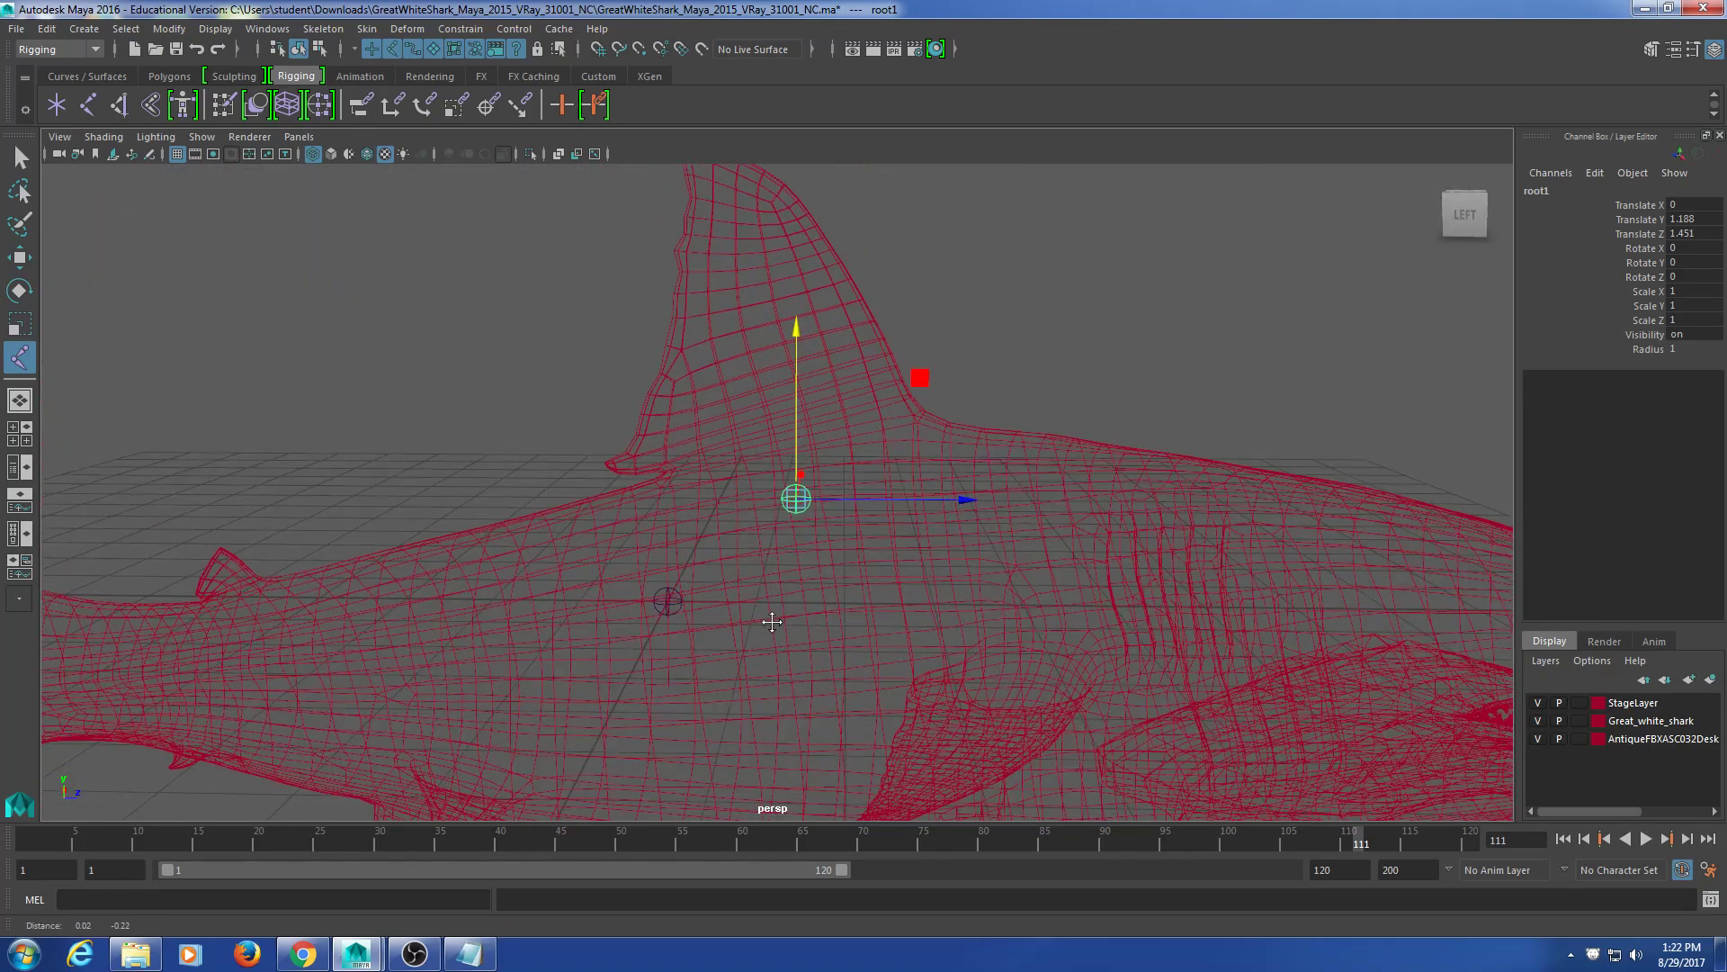
{"action": "middle_click_drag", "start_coordinate": [771, 621], "coordinate": [772, 604], "text": "alt"}
{"action": "left_click_drag", "start_coordinate": [772, 605], "coordinate": [777, 594], "text": "alt"}
Step: Slide root1 back toward the tail and lower it into the body
{"action": "left_click_drag", "start_coordinate": [800, 302], "coordinate": [798, 296]}
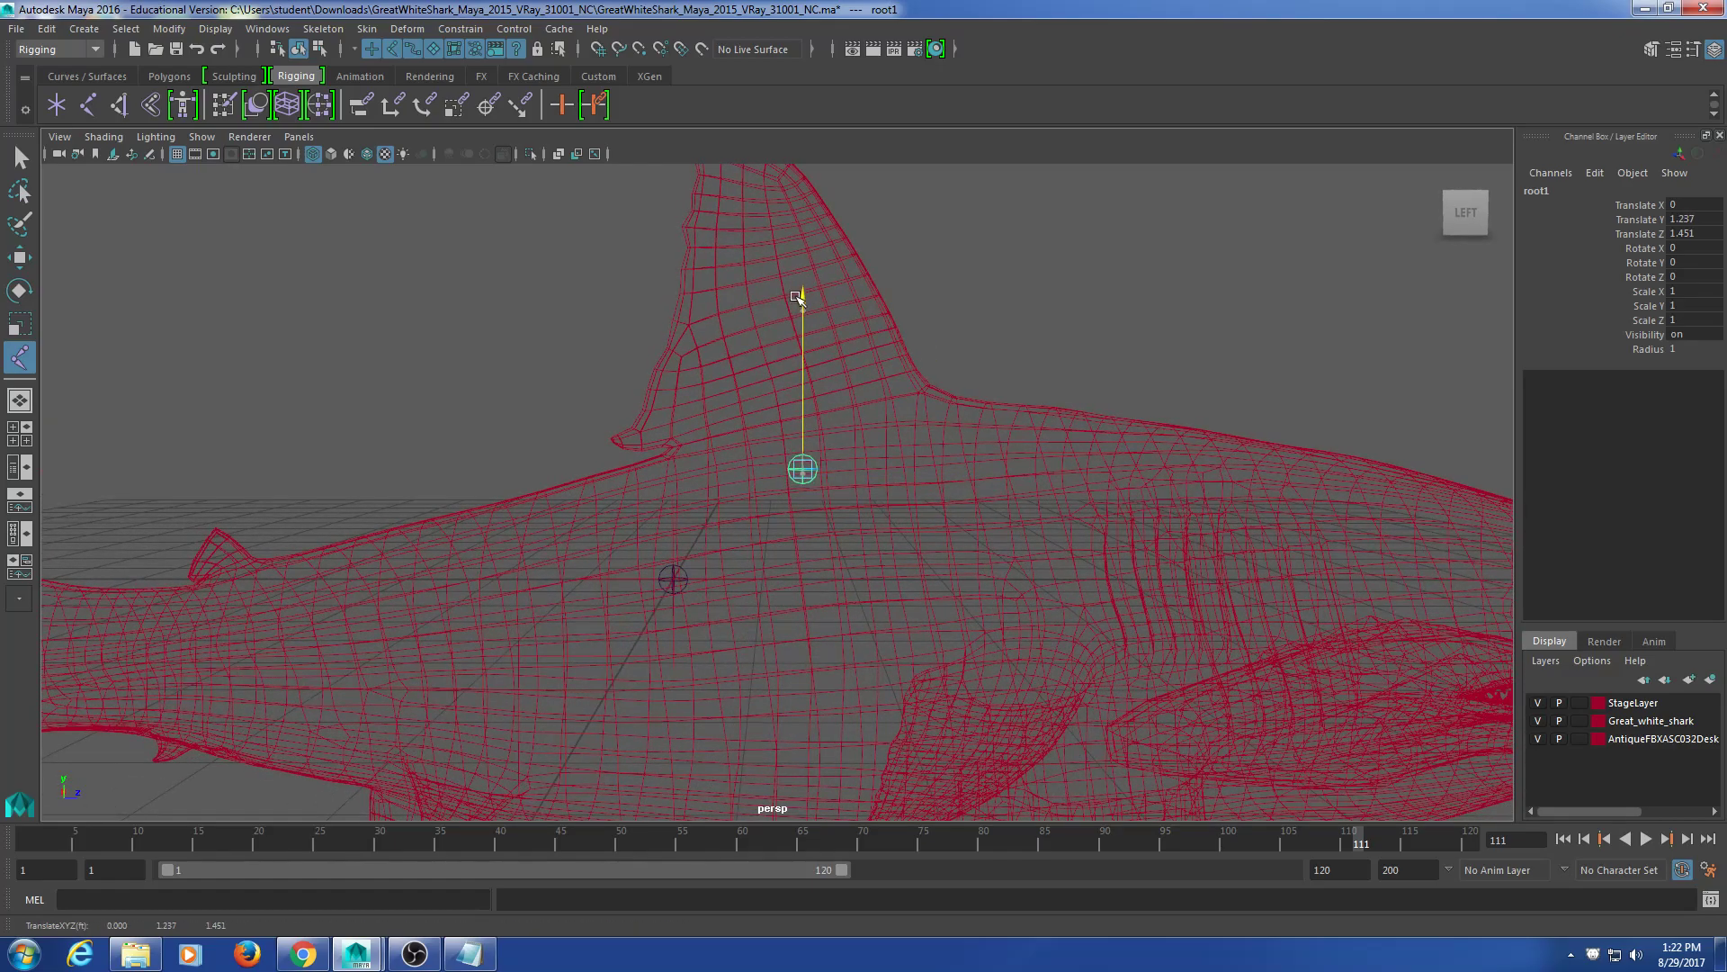
{"action": "scroll", "coordinate": [792, 553], "scroll_direction": "up", "scroll_amount": 3}
{"action": "left_click_drag", "start_coordinate": [978, 453], "coordinate": [795, 585]}
{"action": "scroll", "coordinate": [790, 589], "scroll_direction": "down", "scroll_amount": 5}
{"action": "left_click_drag", "start_coordinate": [769, 302], "coordinate": [785, 407]}
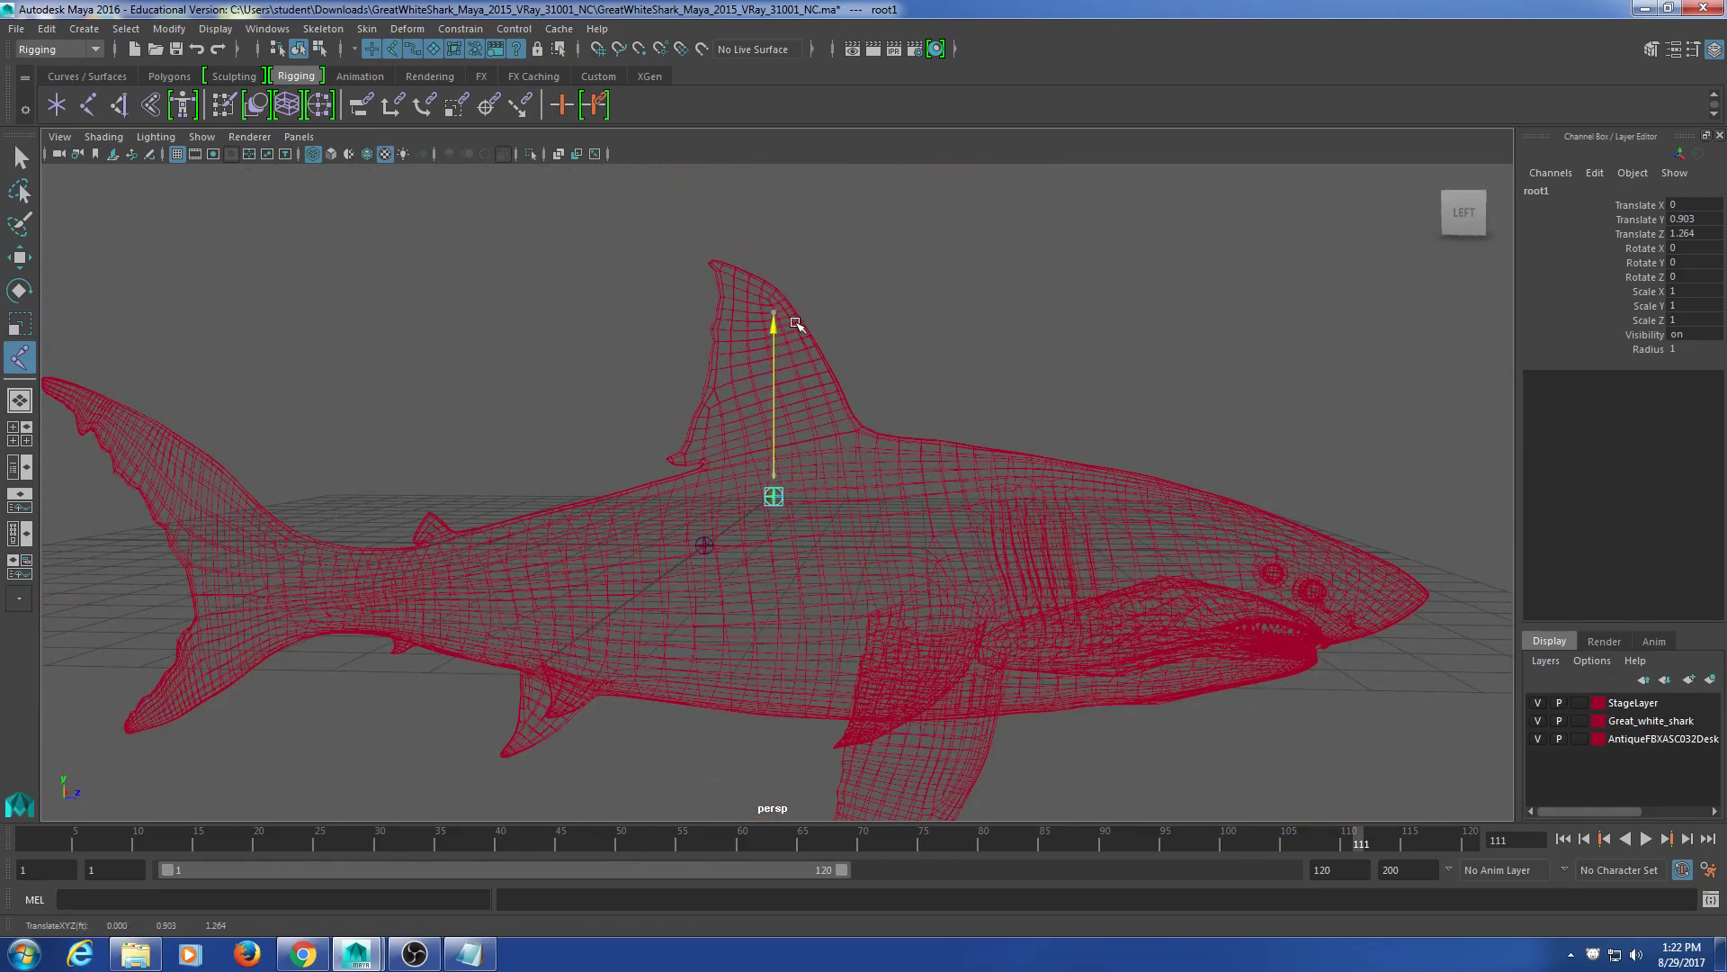
{"action": "left_click_drag", "start_coordinate": [796, 326], "coordinate": [821, 660], "text": "alt"}
{"action": "scroll", "coordinate": [782, 641], "scroll_direction": "up", "scroll_amount": 5}
{"action": "left_click_drag", "start_coordinate": [725, 613], "coordinate": [709, 570], "text": "alt"}
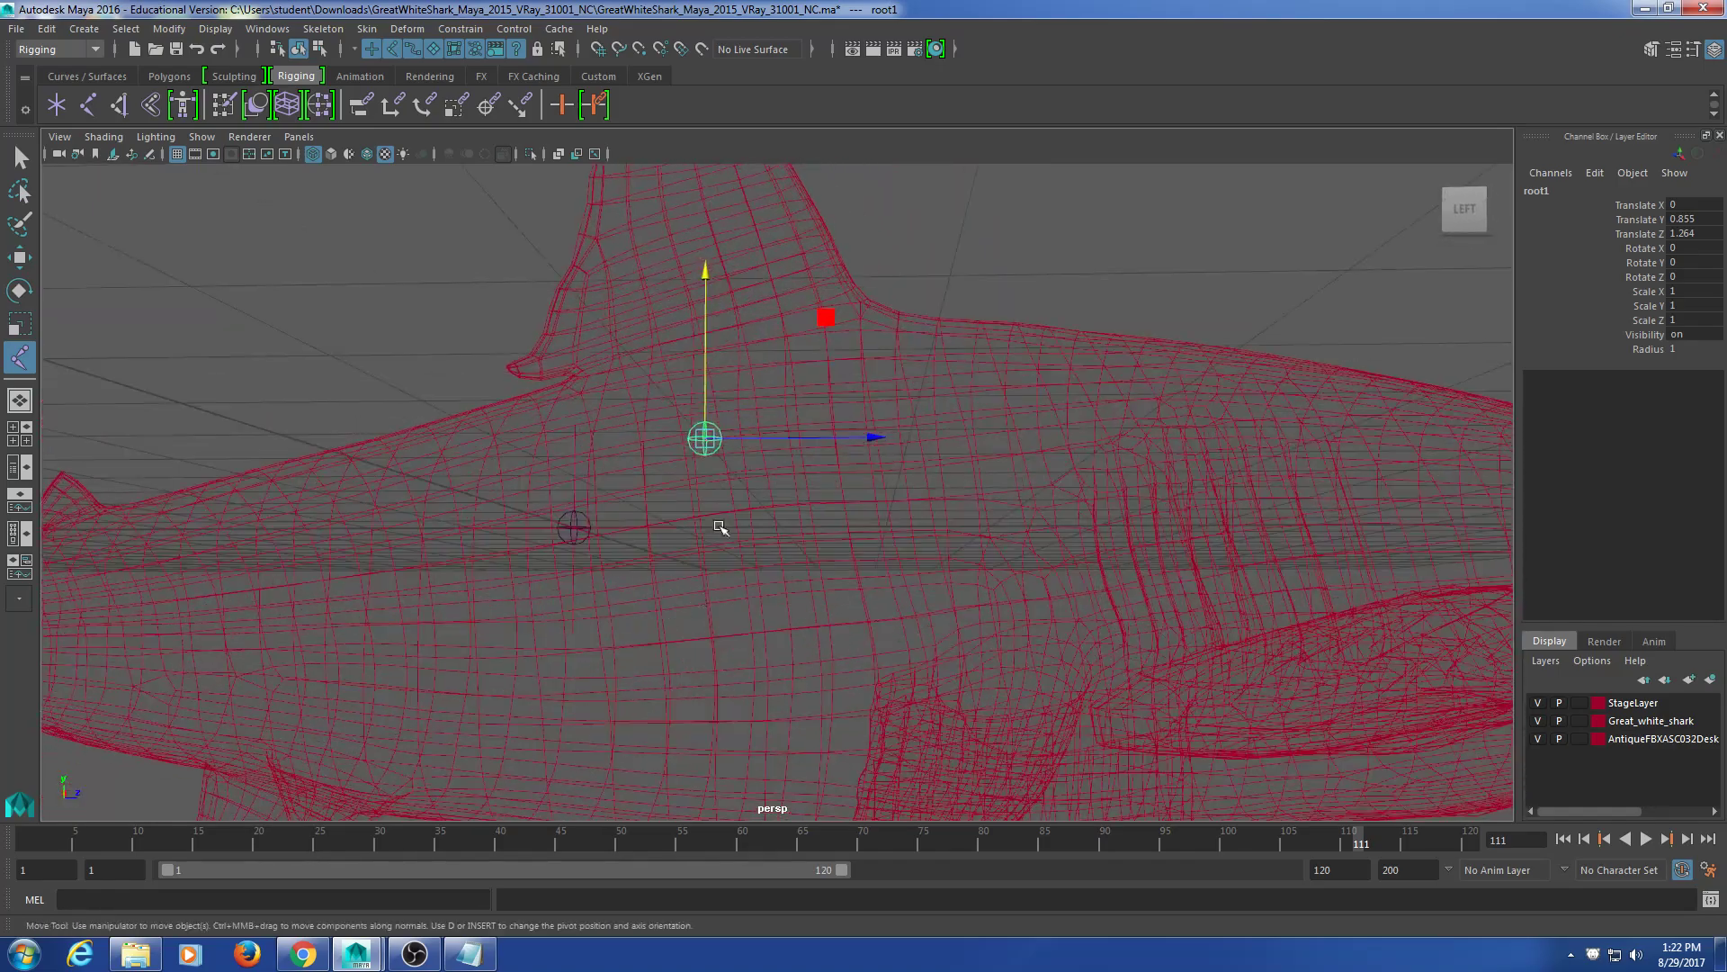
{"action": "left_click_drag", "start_coordinate": [744, 506], "coordinate": [737, 532], "text": "alt"}
Step: Fine-tune root1 to Translate Y 0.889 and Z 1.302 under the dorsal fin
{"action": "left_click_drag", "start_coordinate": [716, 328], "coordinate": [771, 420]}
{"action": "scroll", "coordinate": [772, 420], "scroll_direction": "down", "scroll_amount": 8}
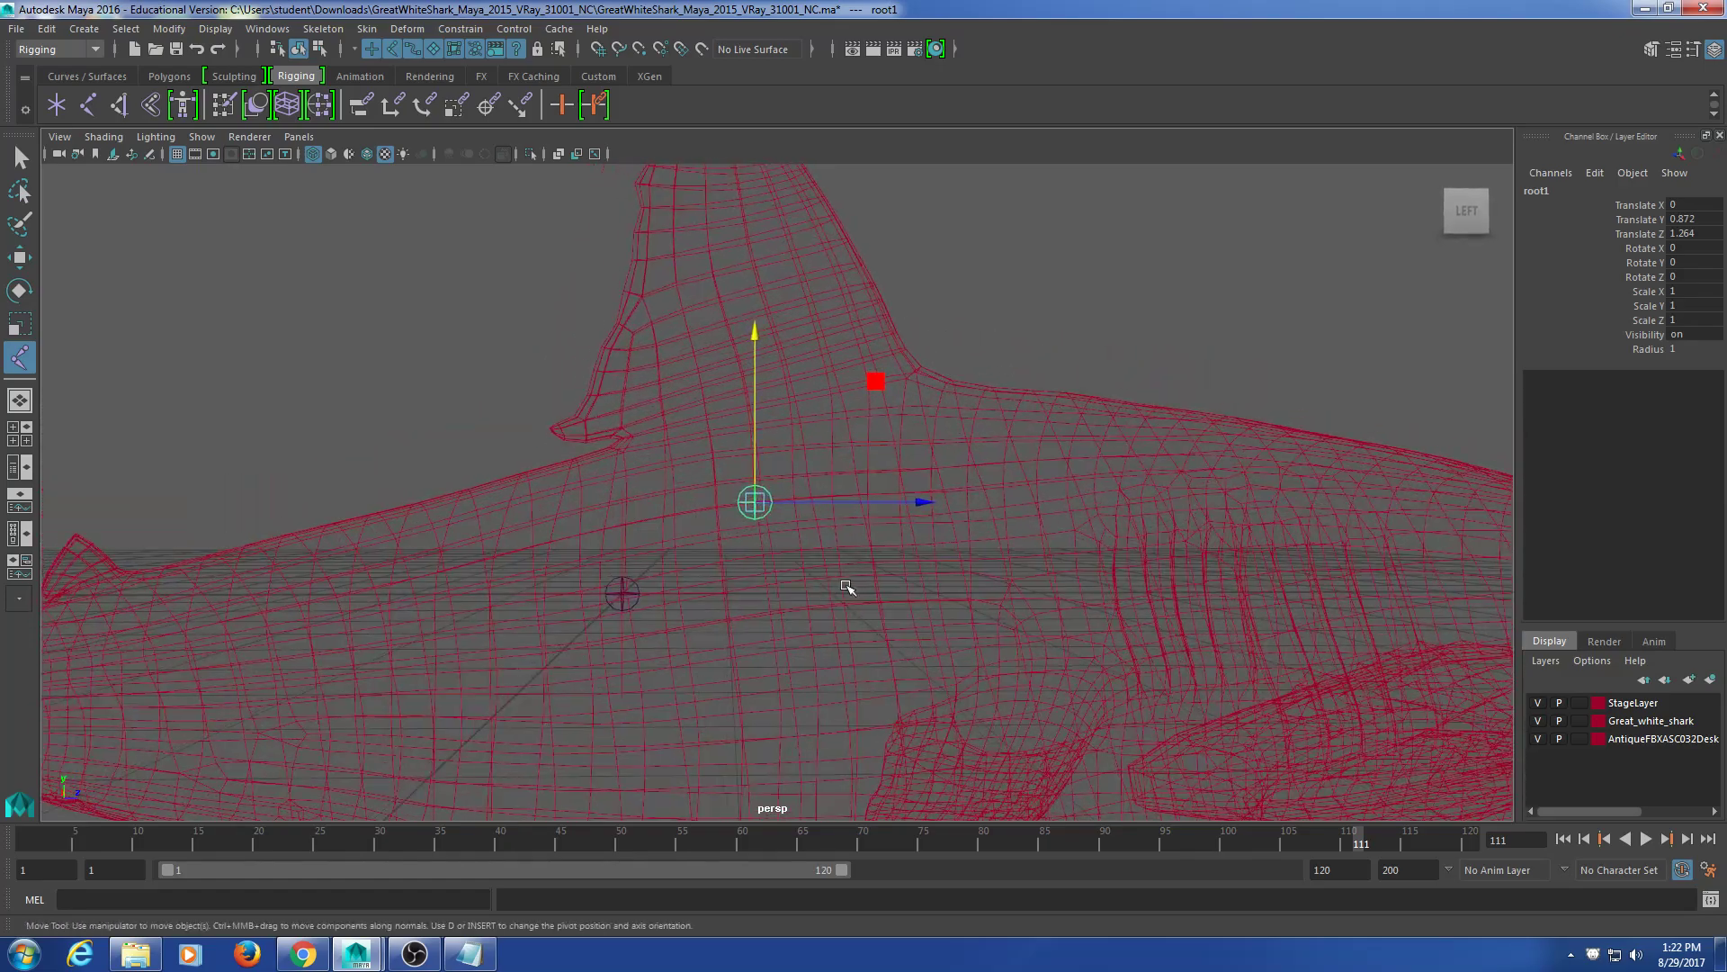
{"action": "middle_click_drag", "start_coordinate": [795, 610], "coordinate": [808, 609], "text": "alt"}
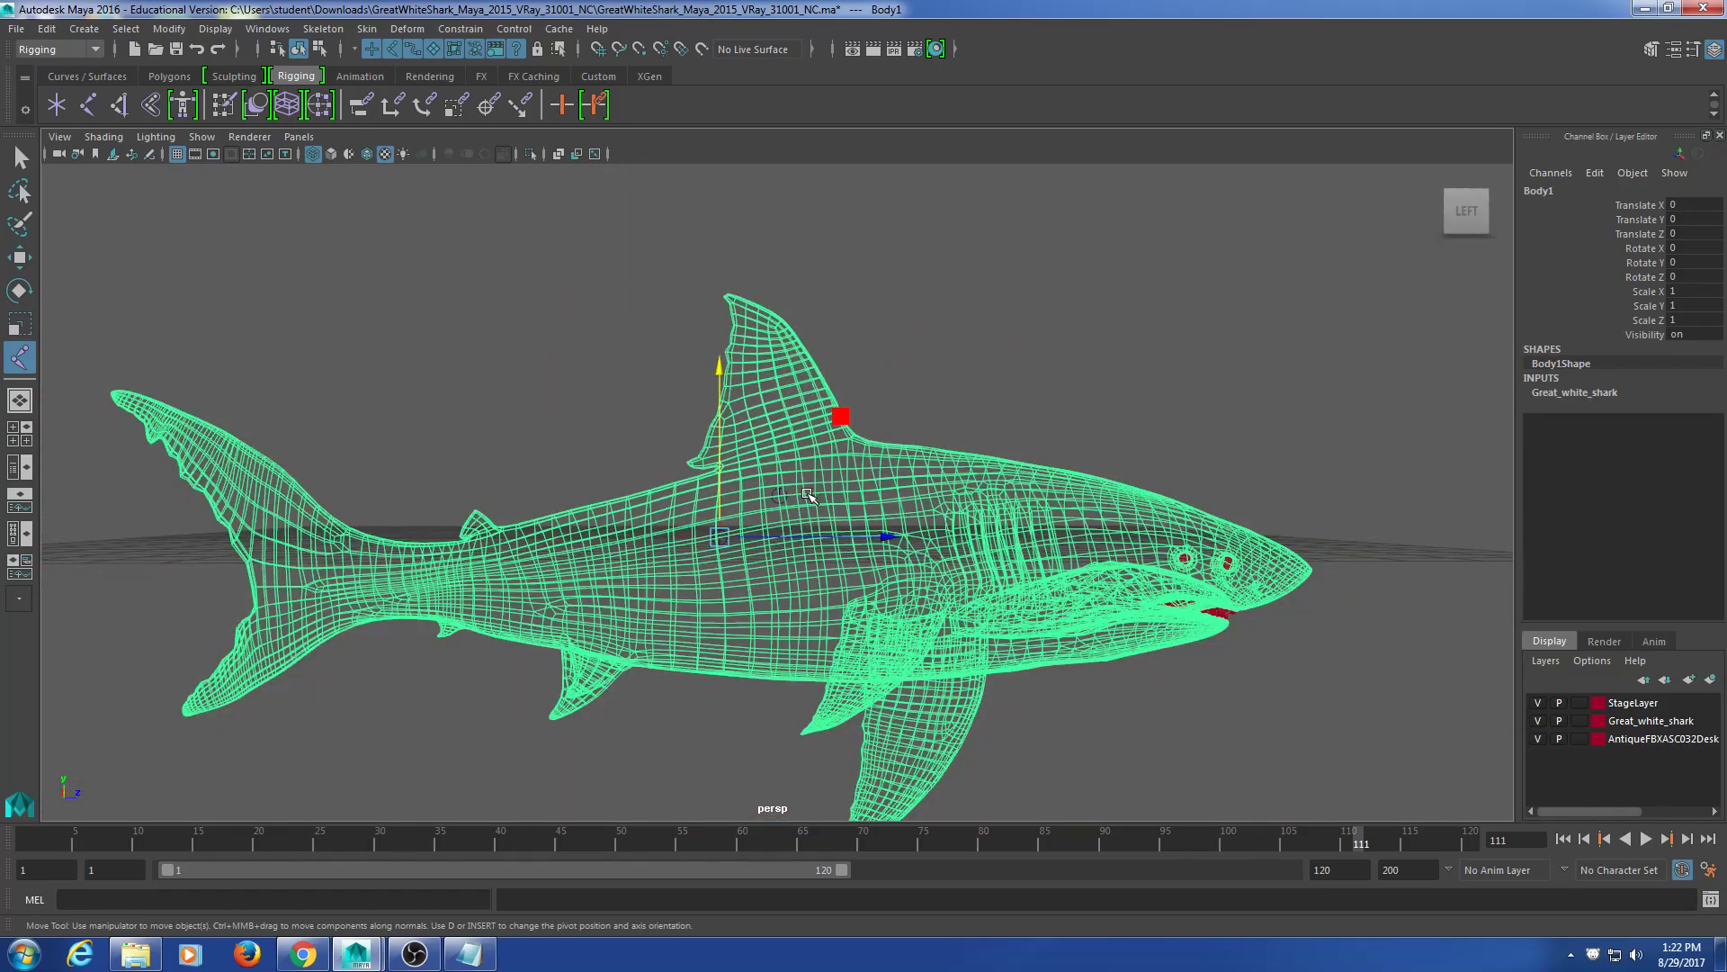
{"action": "left_click_drag", "start_coordinate": [803, 498], "coordinate": [772, 560]}
{"action": "scroll", "coordinate": [808, 542], "scroll_direction": "up", "scroll_amount": 4}
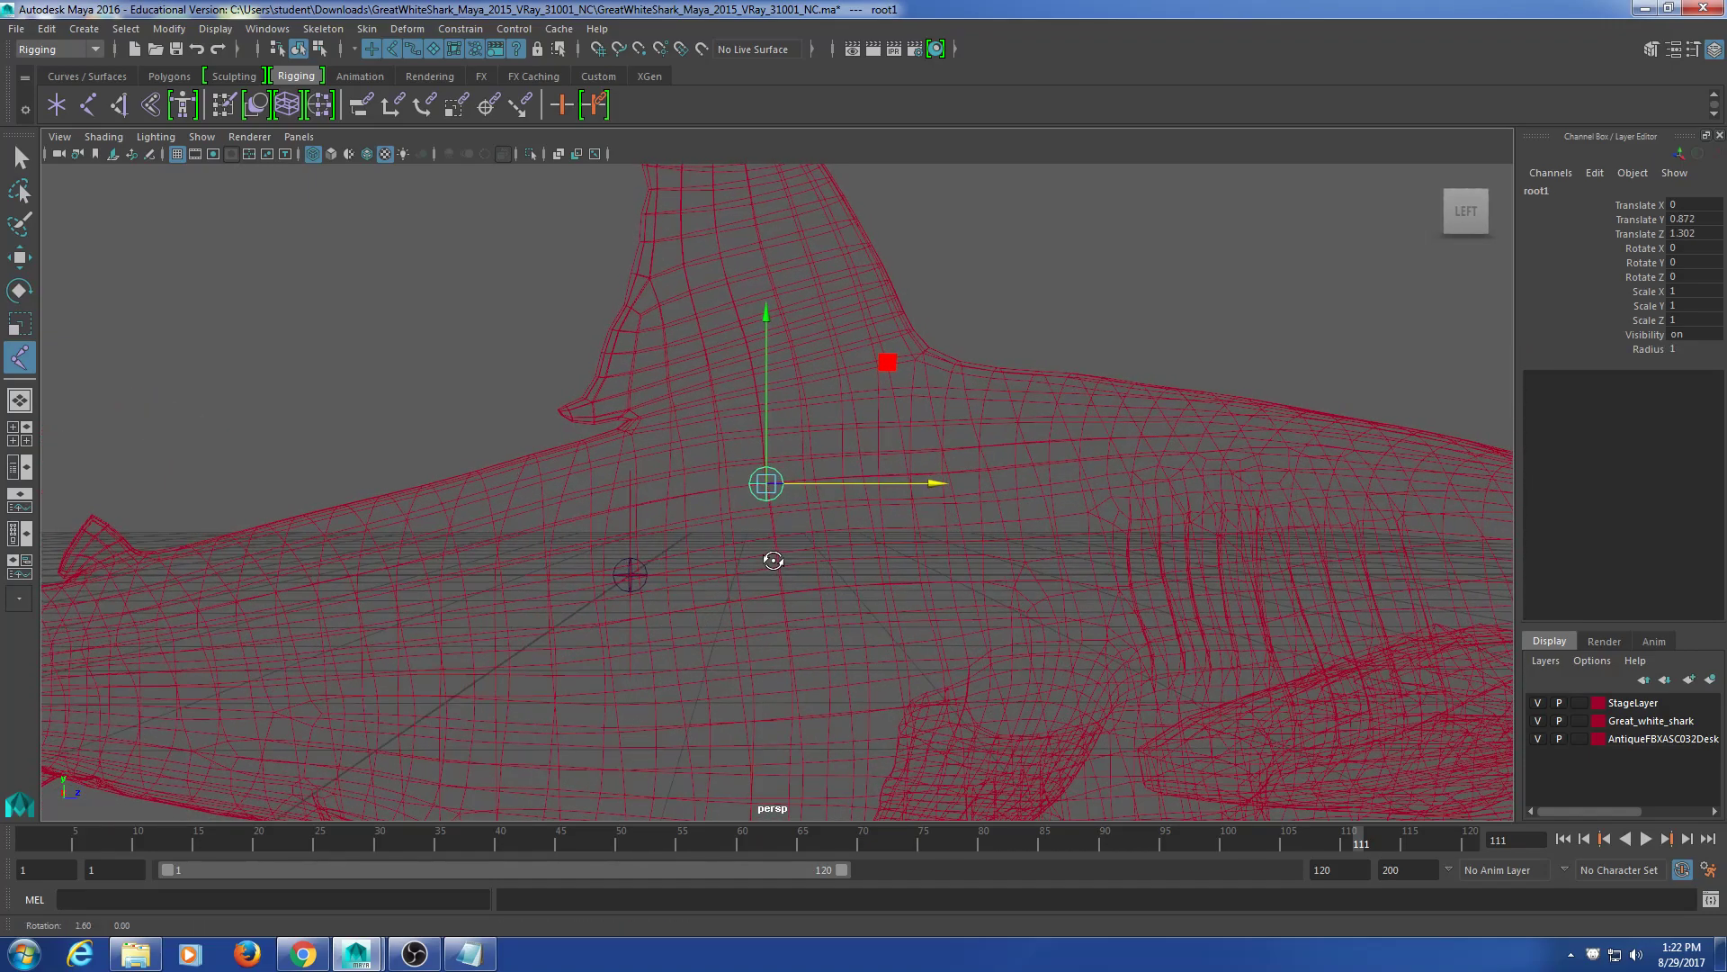
{"action": "left_click_drag", "start_coordinate": [763, 452], "coordinate": [769, 450]}
{"action": "scroll", "coordinate": [850, 597], "scroll_direction": "down", "scroll_amount": 4}
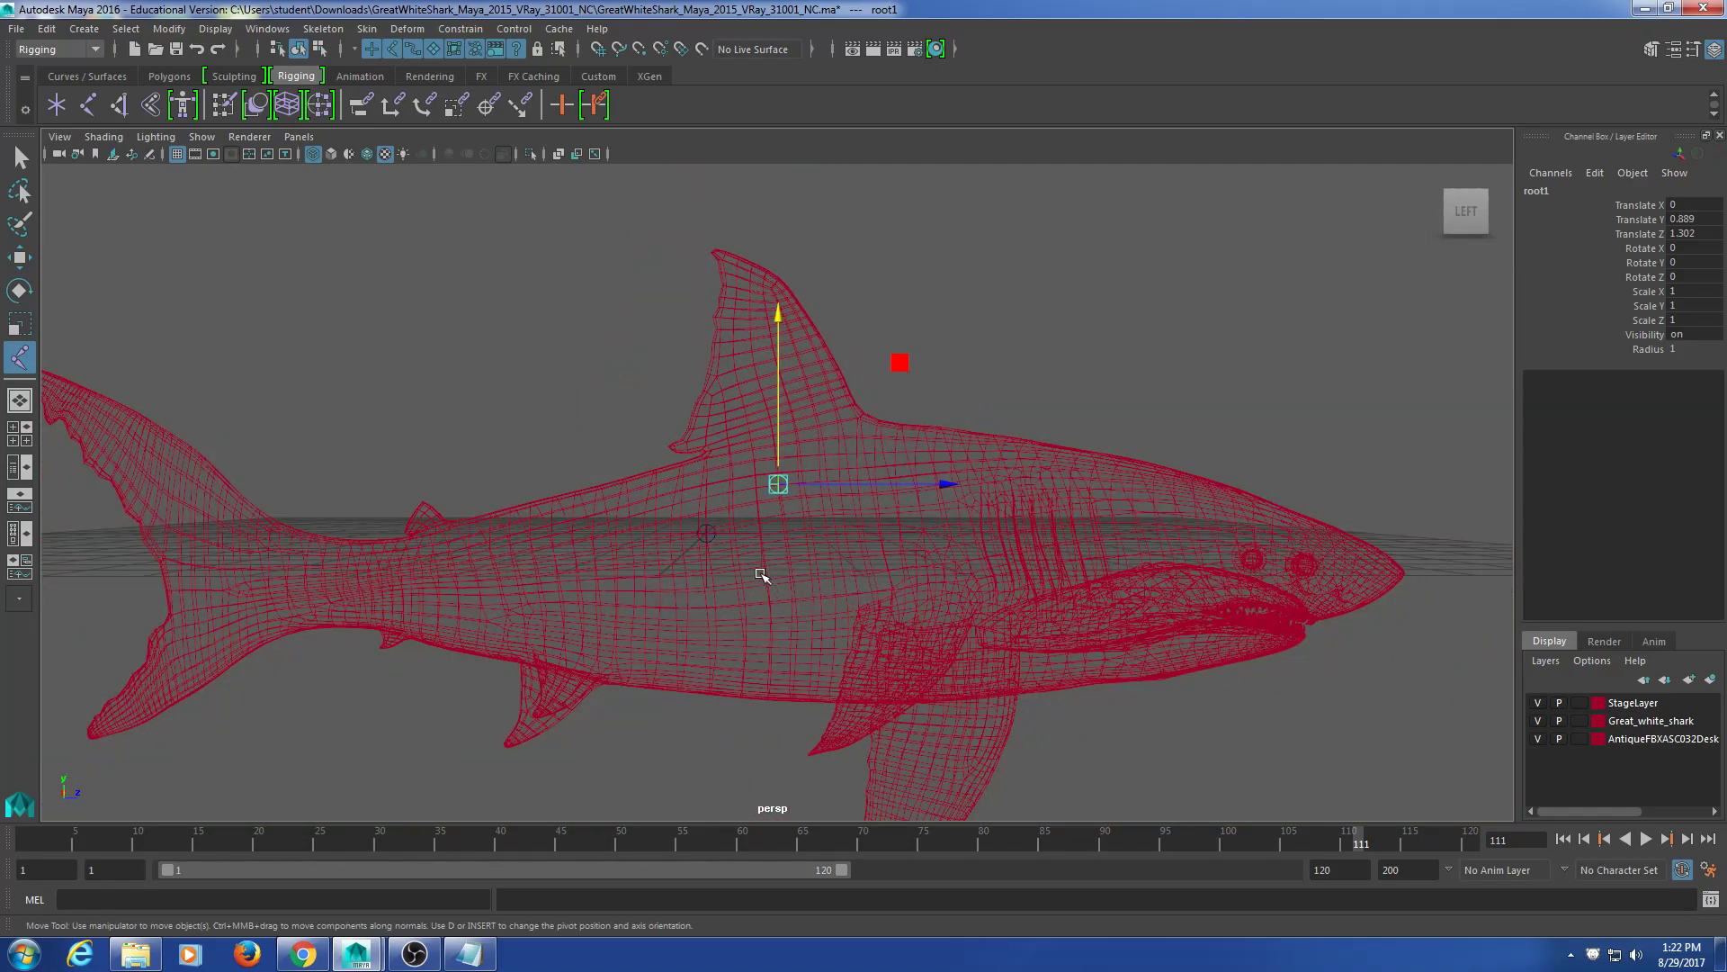
{"action": "middle_click_drag", "start_coordinate": [975, 634], "coordinate": [888, 597], "text": "alt"}
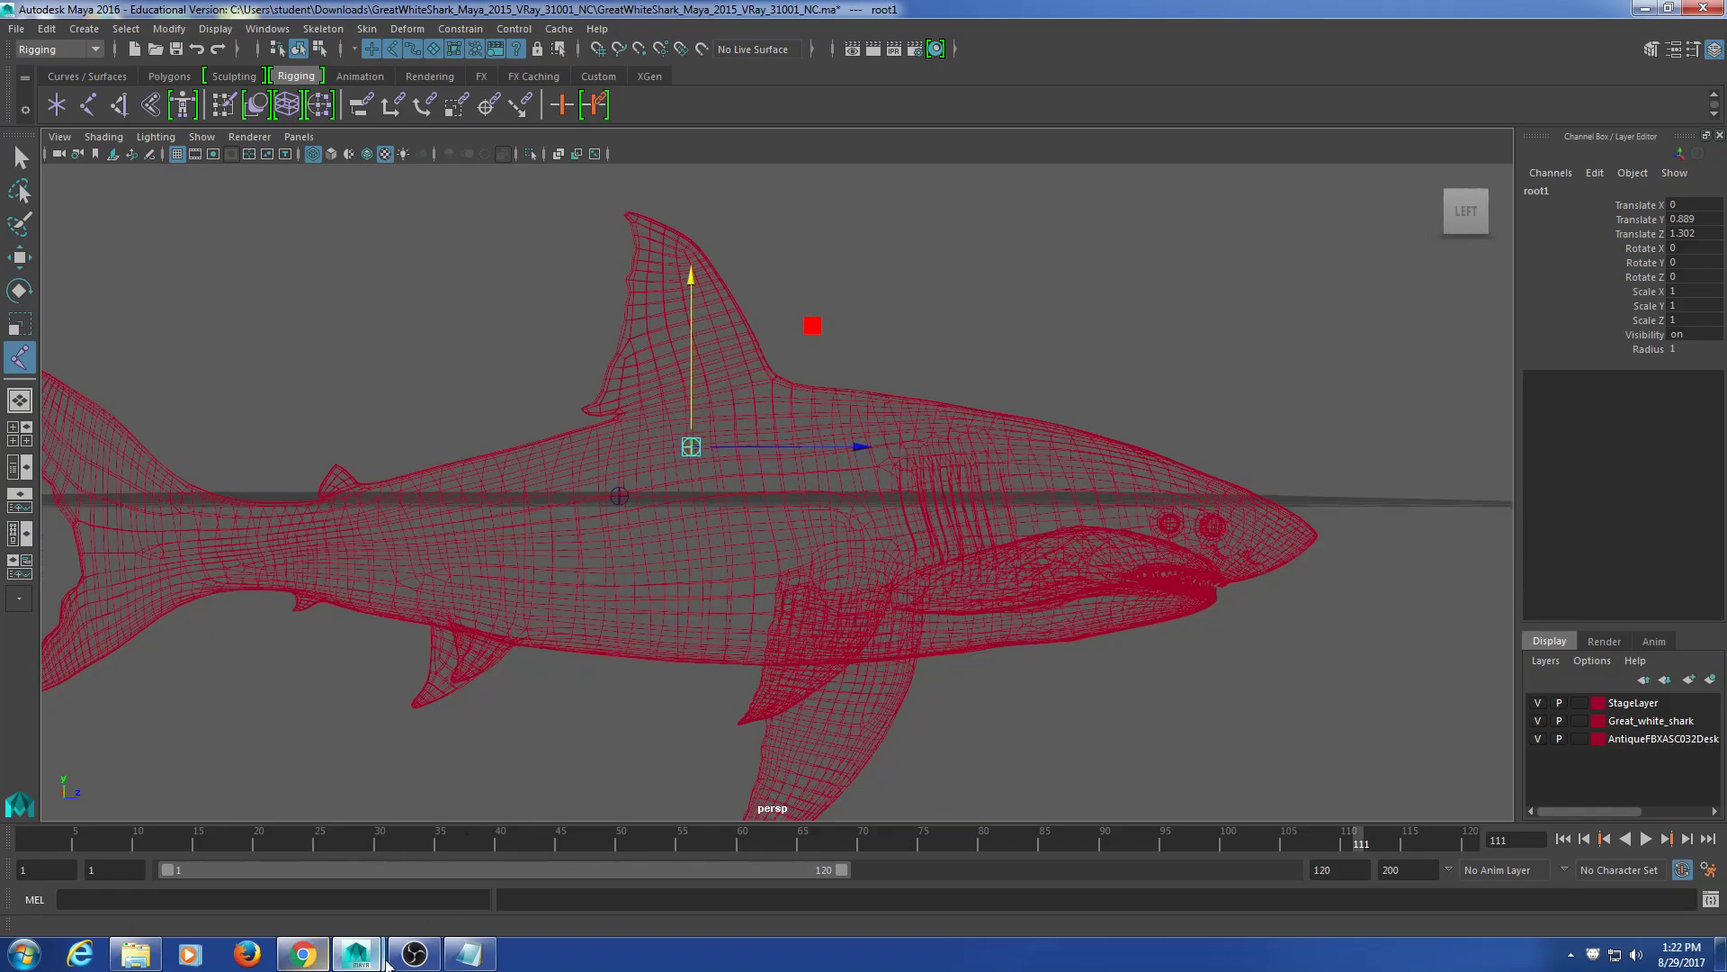
{"action": "mouse_move", "coordinate": [368, 955]}
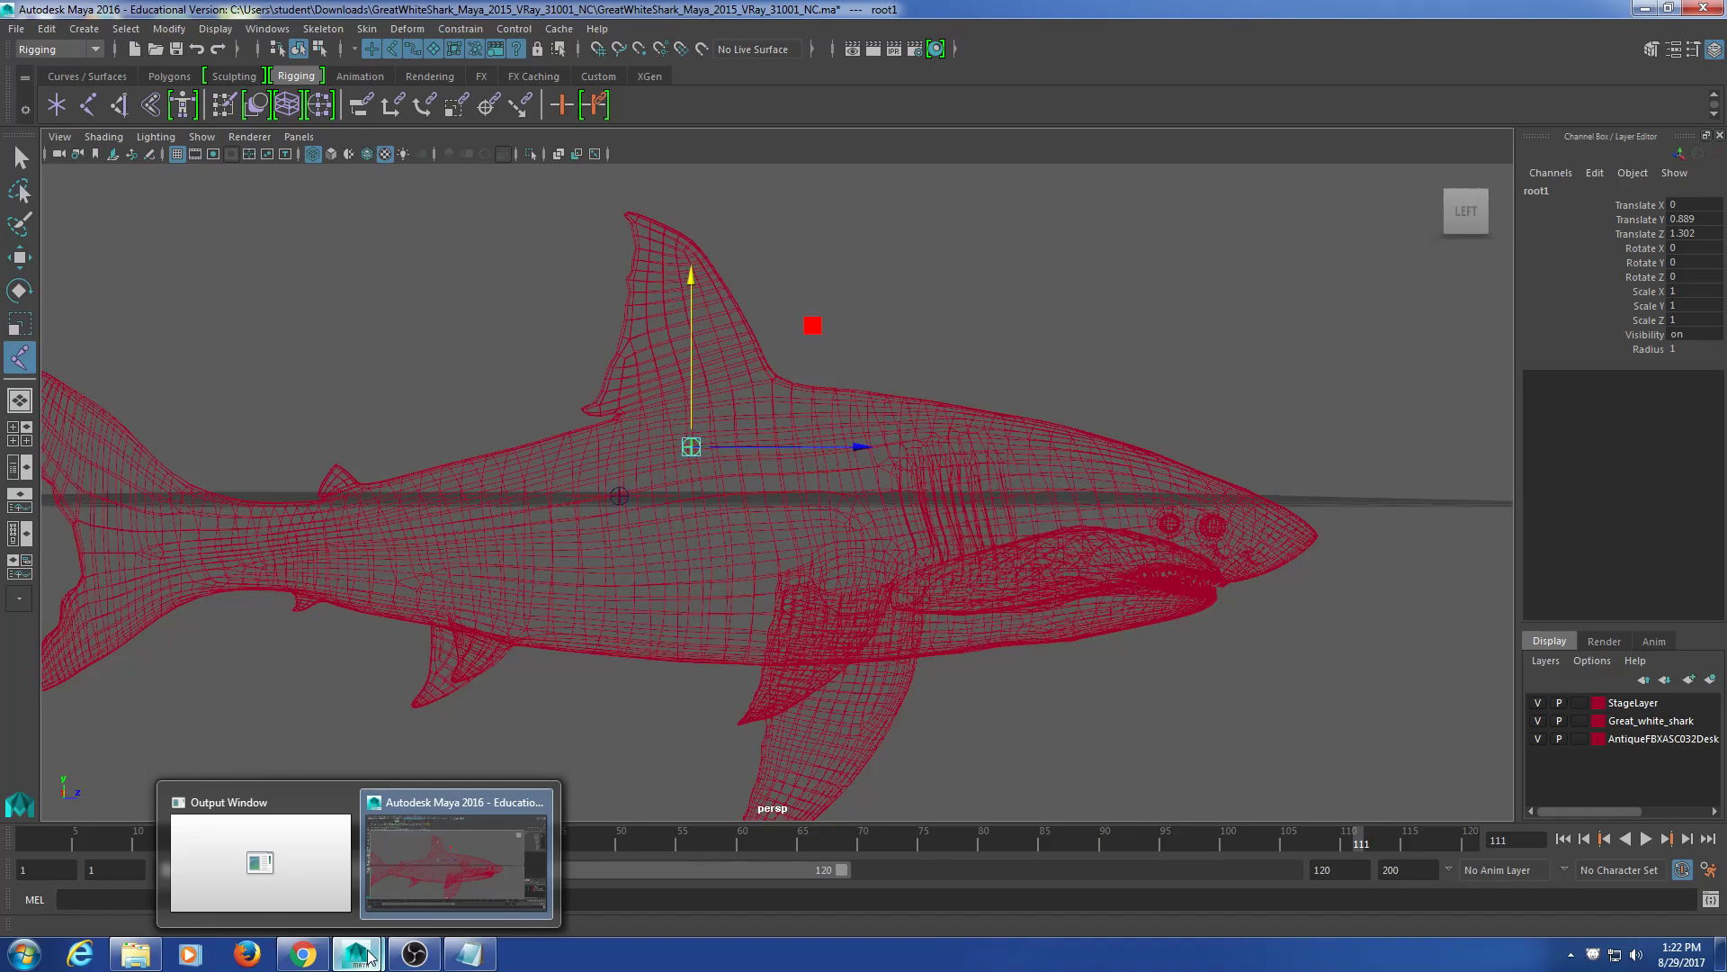
{"action": "middle_click_drag", "start_coordinate": [909, 519], "coordinate": [891, 511], "text": "alt"}
Step: Preview the side-view White Shark Skeleton 3D Model image in Chrome, then minimise it
{"action": "left_click", "coordinate": [300, 963]}
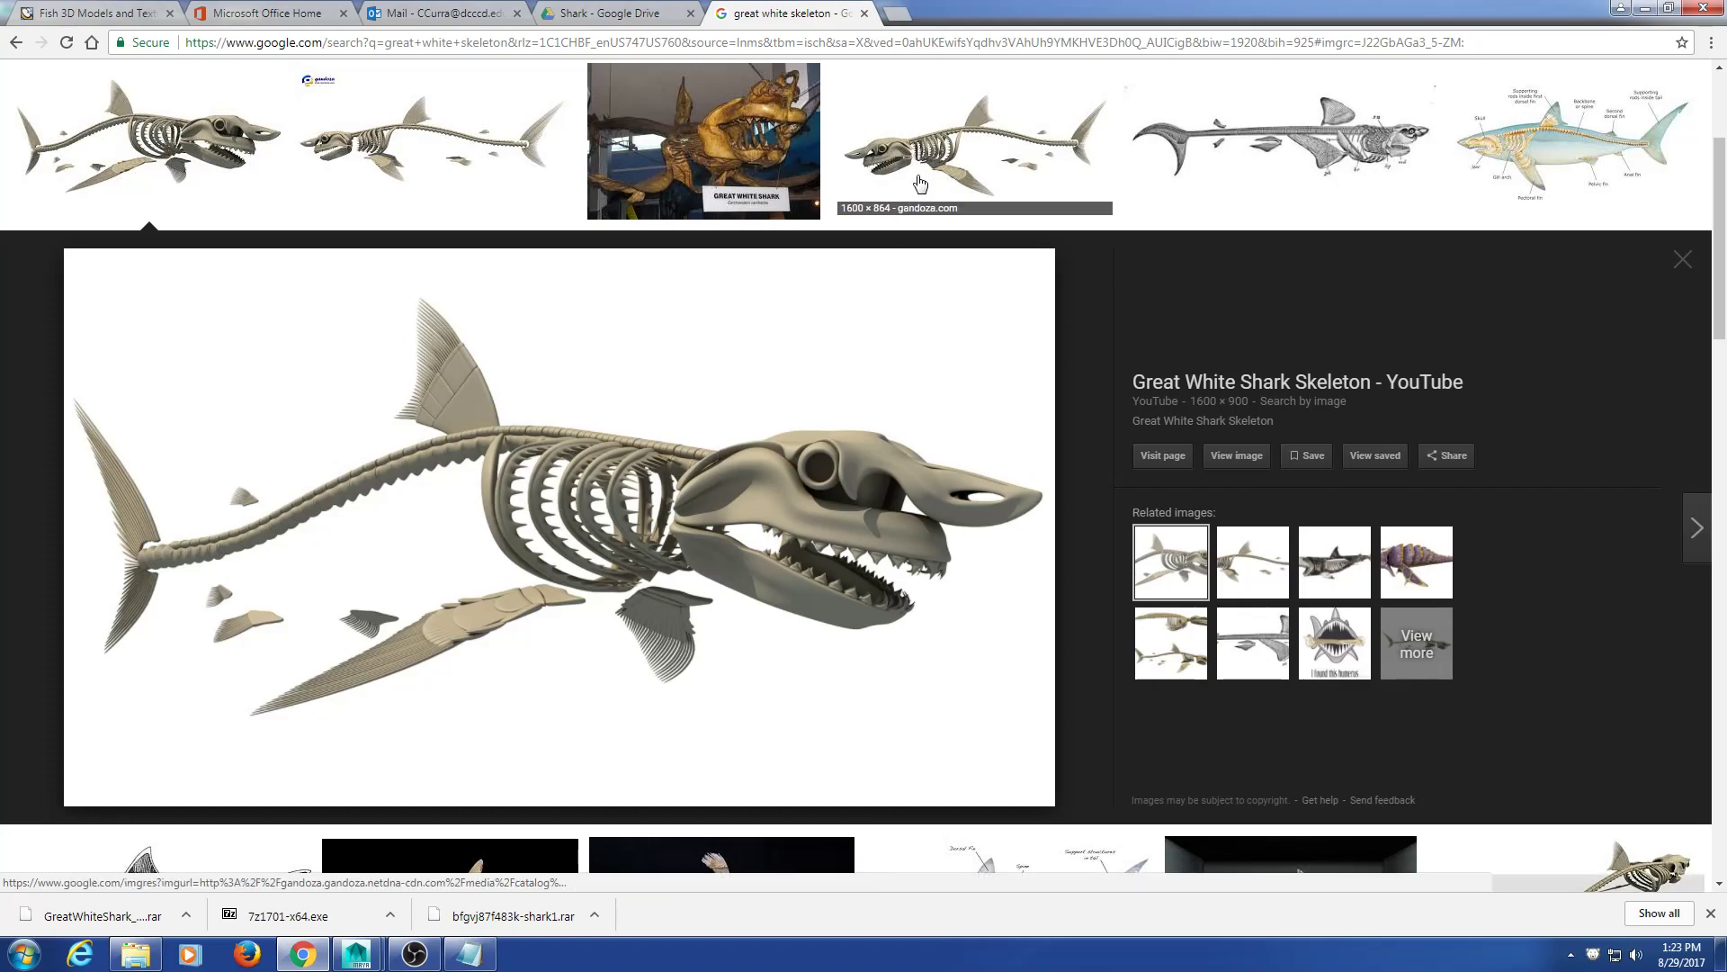
{"action": "left_click", "coordinate": [974, 144]}
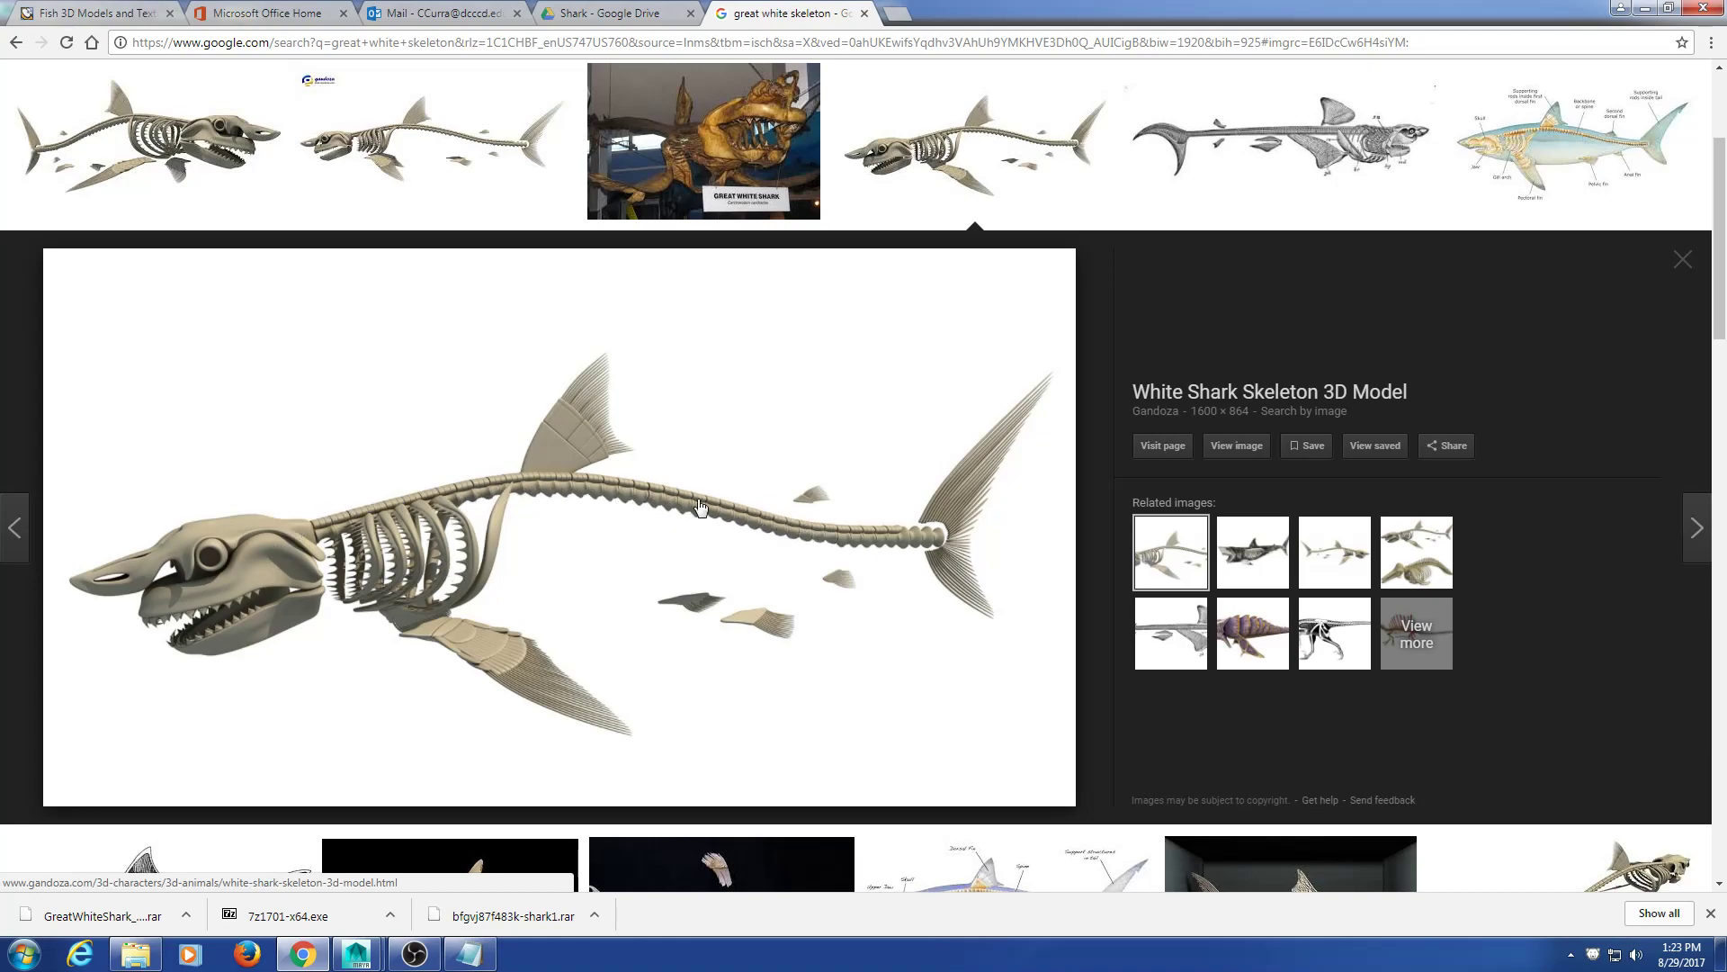
{"action": "left_click", "coordinate": [1645, 8]}
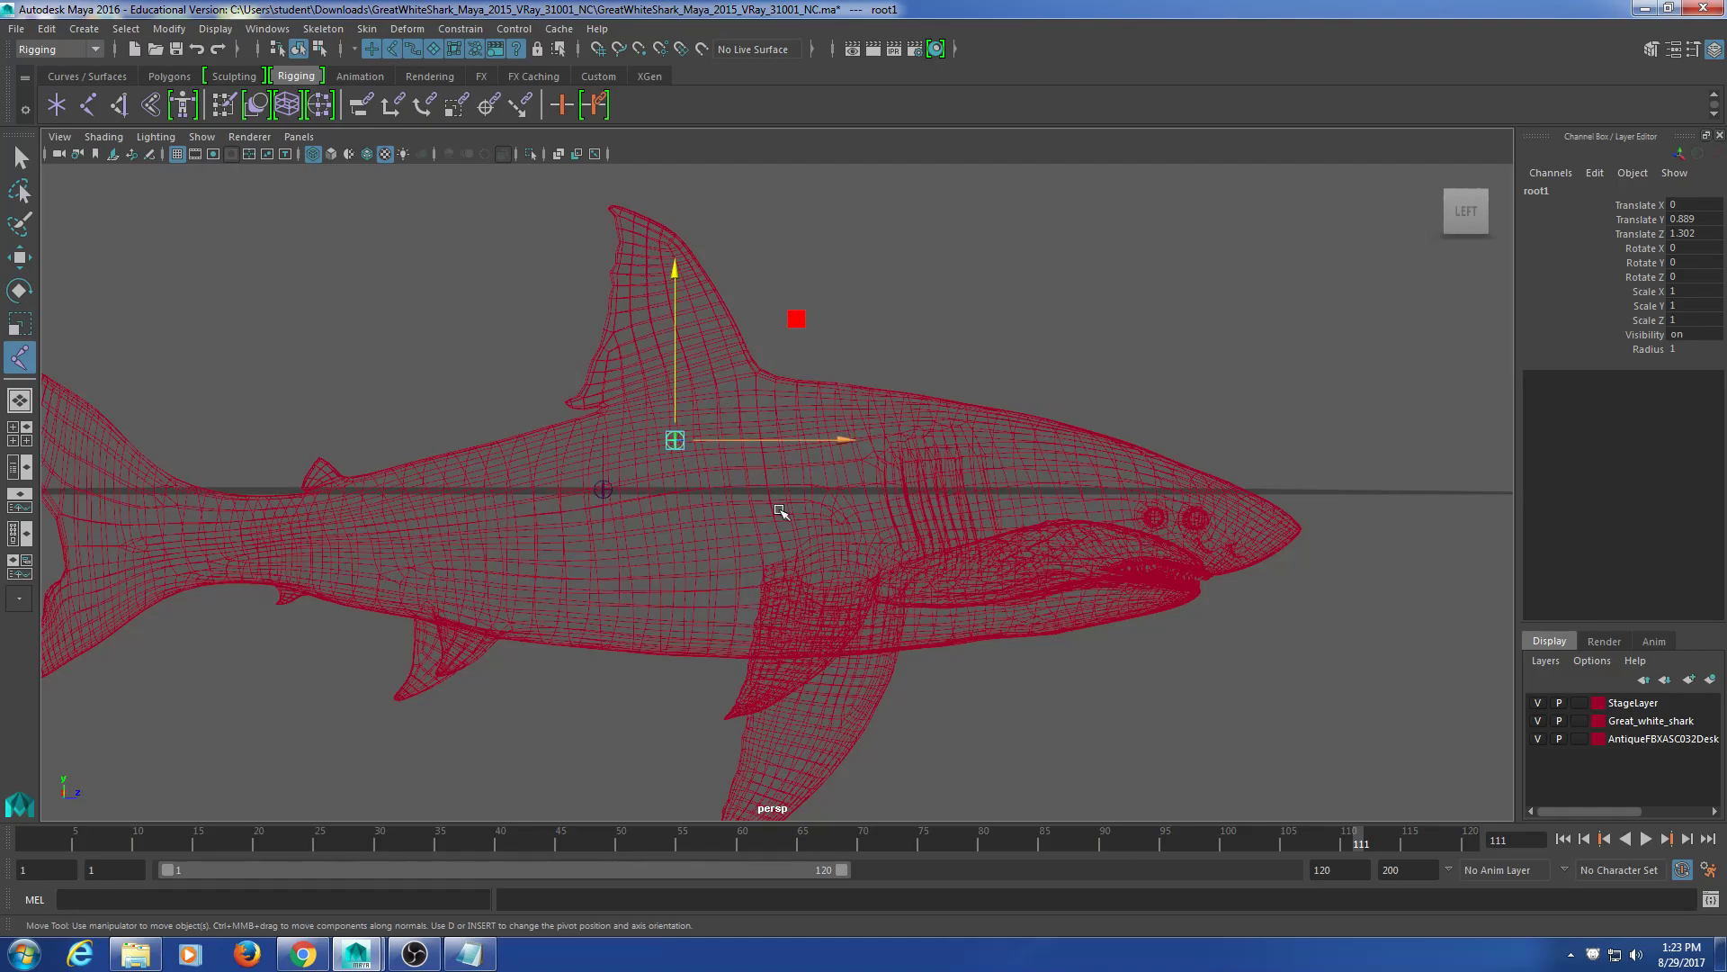
Step: Slide root1 forward toward the shark's head and lower it slightly
{"action": "middle_click_drag", "start_coordinate": [782, 505], "coordinate": [677, 510], "text": "alt"}
{"action": "left_click_drag", "start_coordinate": [759, 460], "coordinate": [931, 457]}
{"action": "left_click_drag", "start_coordinate": [899, 503], "coordinate": [895, 423], "text": "alt"}
{"action": "mouse_move", "coordinate": [724, 272]}
{"action": "left_mouse_down"}
{"action": "mouse_move", "coordinate": [726, 305]}
{"action": "mouse_move", "coordinate": [729, 282]}
{"action": "left_mouse_up"}
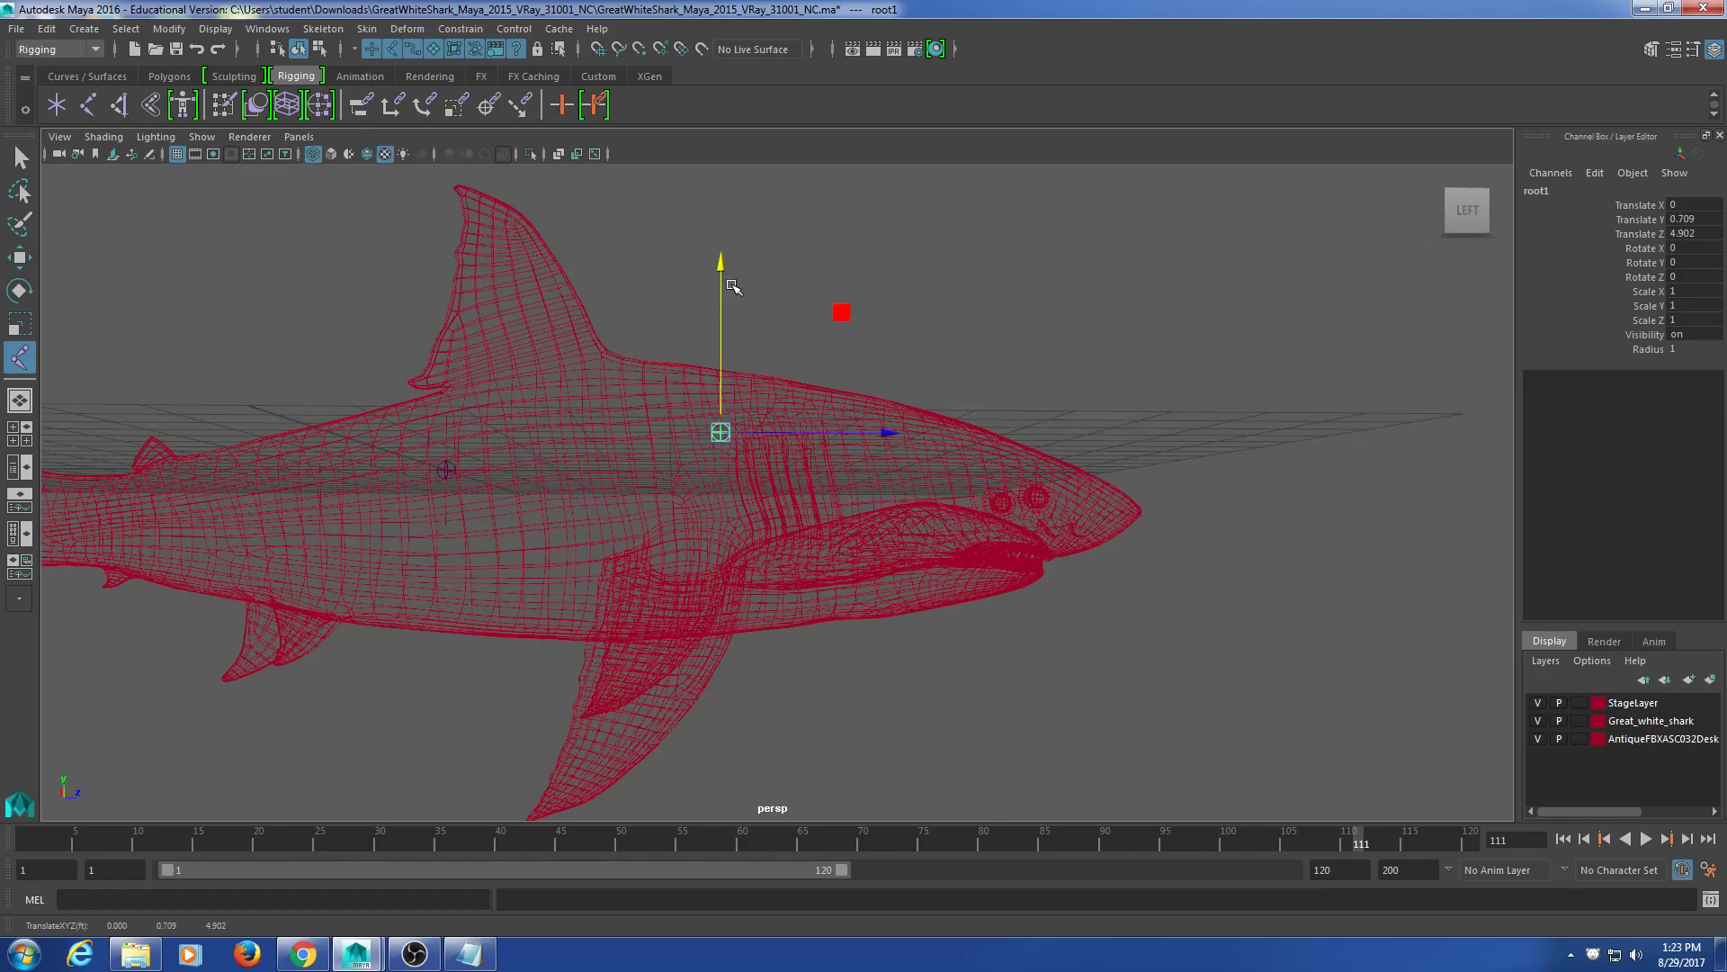
{"action": "middle_click_drag", "start_coordinate": [737, 490], "coordinate": [723, 525], "text": "alt"}
{"action": "scroll", "coordinate": [724, 527], "scroll_direction": "up", "scroll_amount": 5}
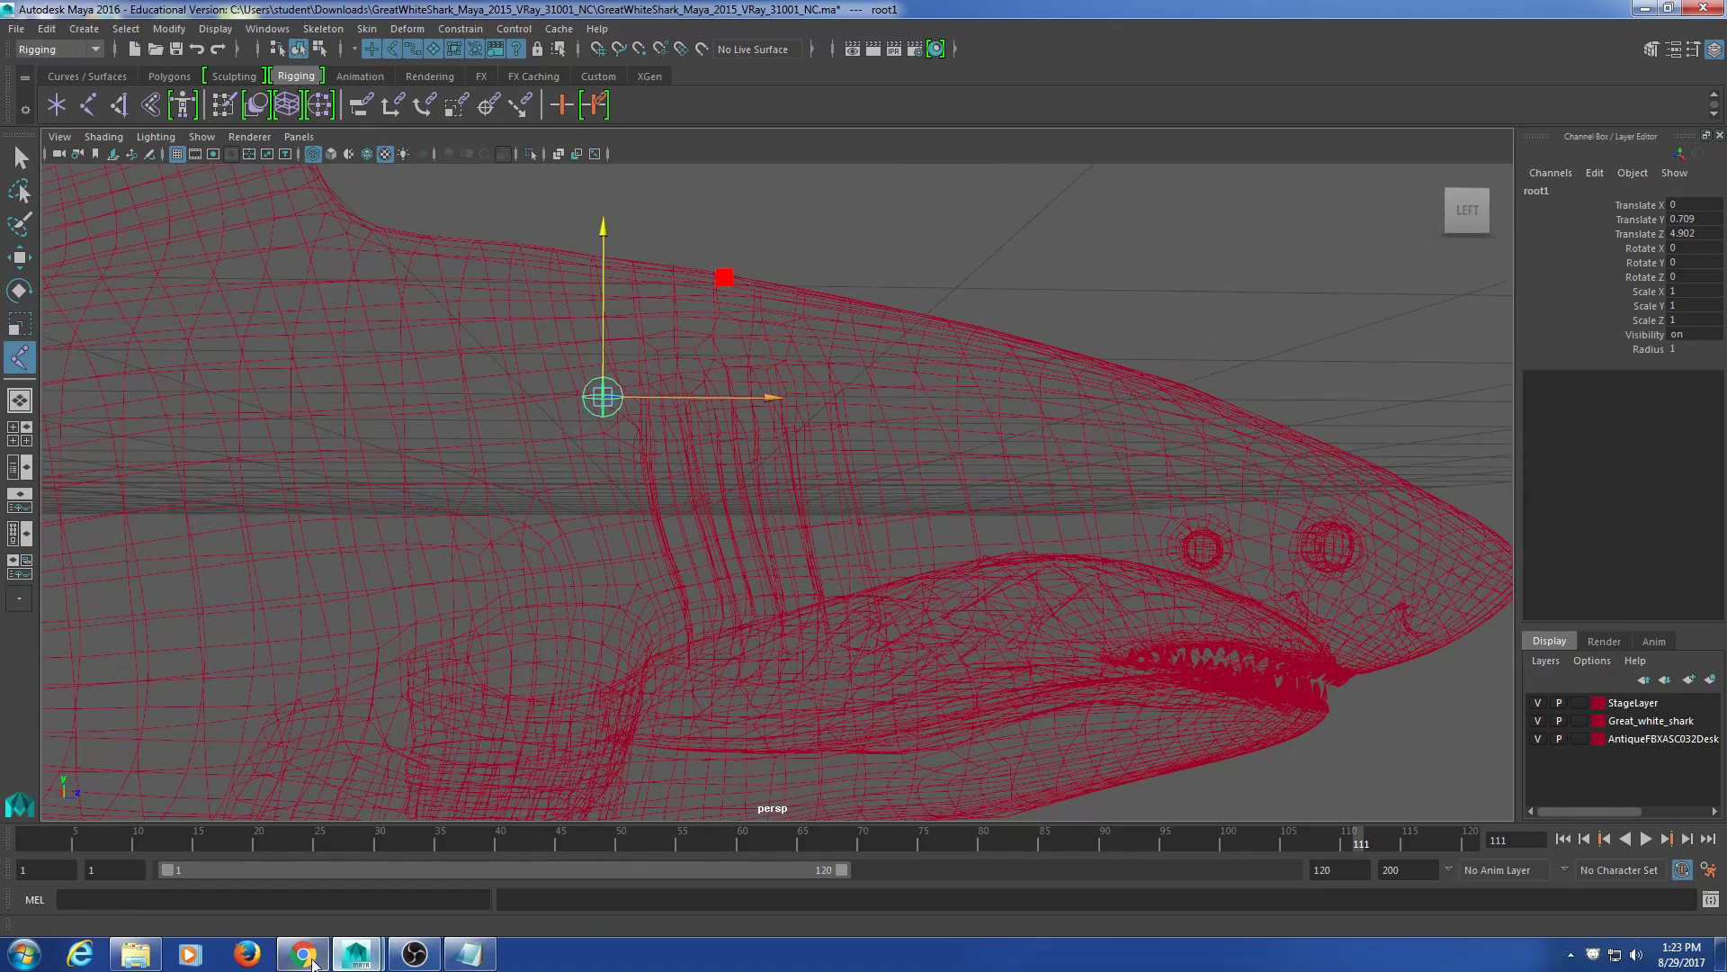
Step: Check the skeleton reference, then push root1 further forward to Translate Y 0.709, Z 6.98
{"action": "left_click", "coordinate": [301, 955]}
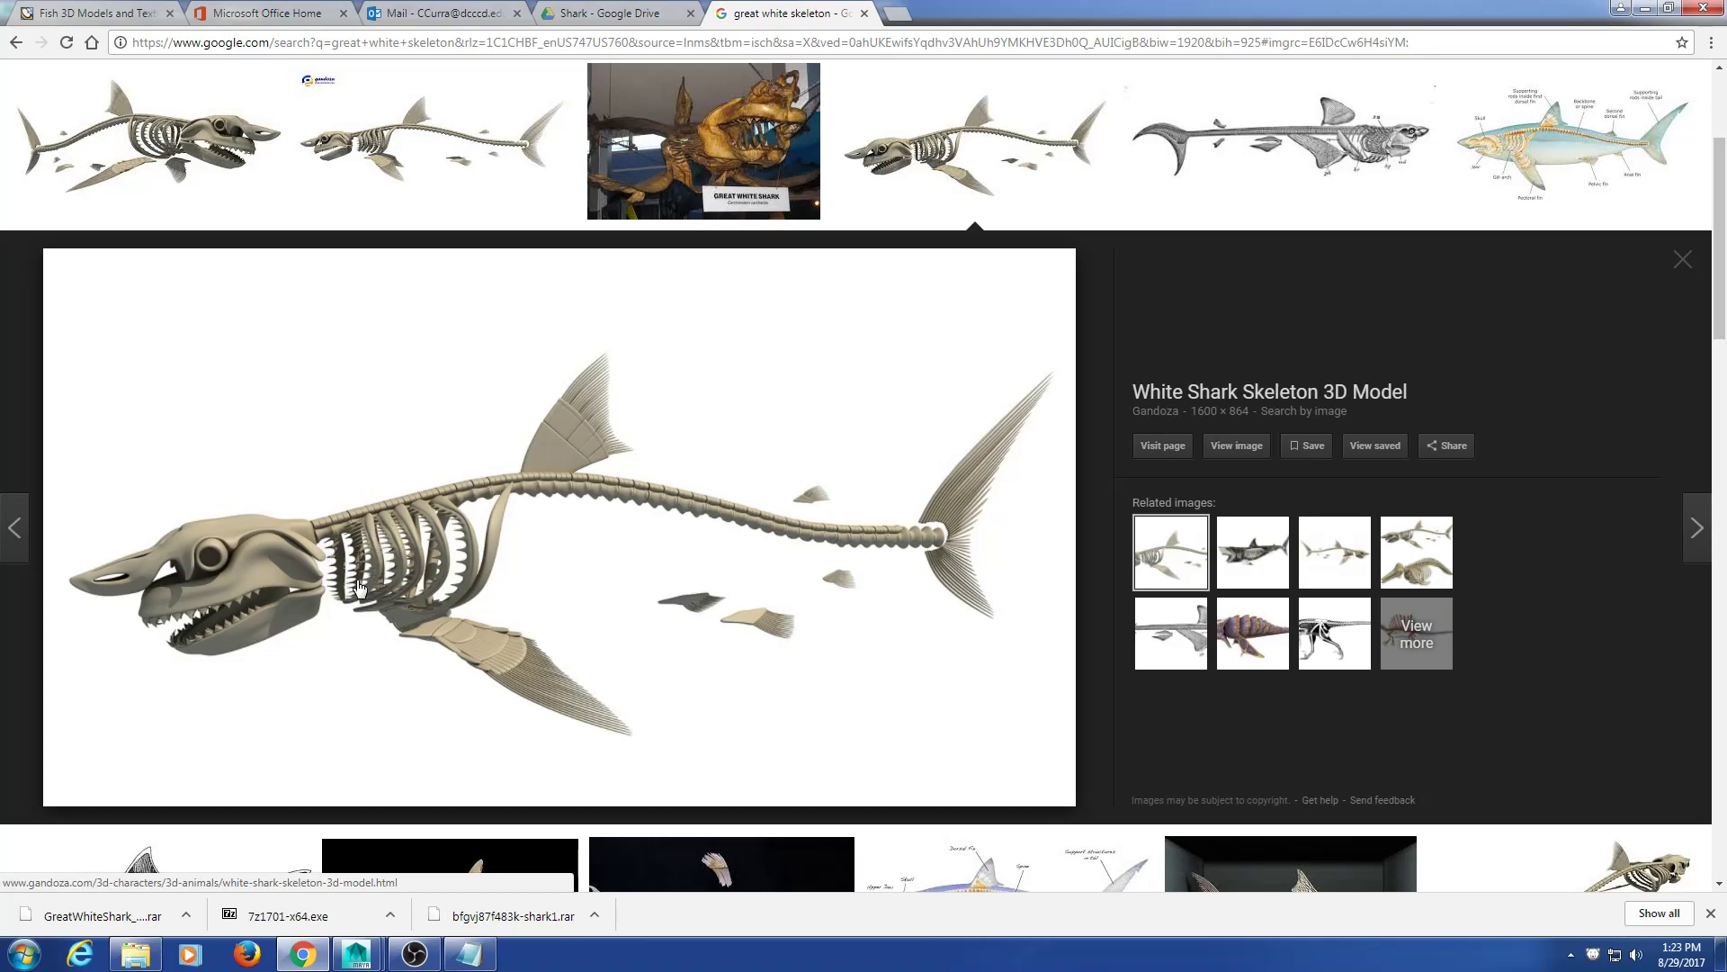
{"action": "left_click", "coordinate": [1644, 8]}
{"action": "left_click_drag", "start_coordinate": [917, 544], "coordinate": [812, 537], "text": "alt"}
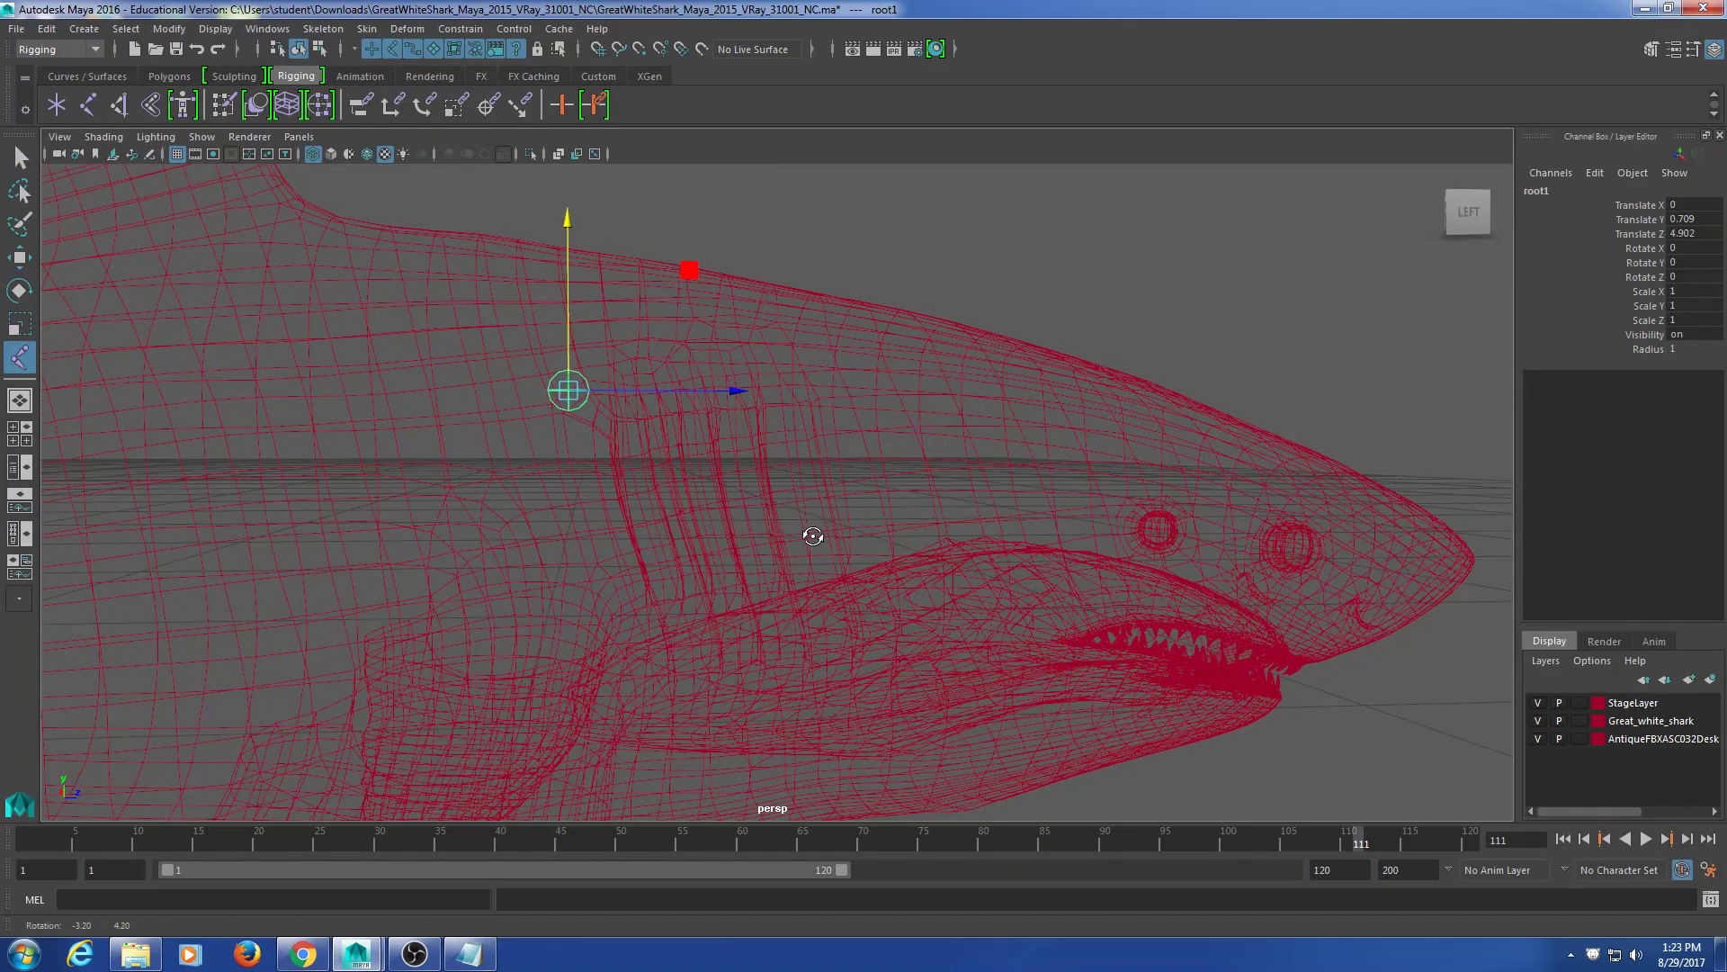
{"action": "middle_click_drag", "start_coordinate": [813, 536], "coordinate": [752, 546], "text": "alt"}
{"action": "scroll", "coordinate": [750, 558], "scroll_direction": "down", "scroll_amount": 5}
{"action": "left_click_drag", "start_coordinate": [746, 587], "coordinate": [743, 580], "text": "alt"}
{"action": "left_click_drag", "start_coordinate": [817, 446], "coordinate": [812, 531]}
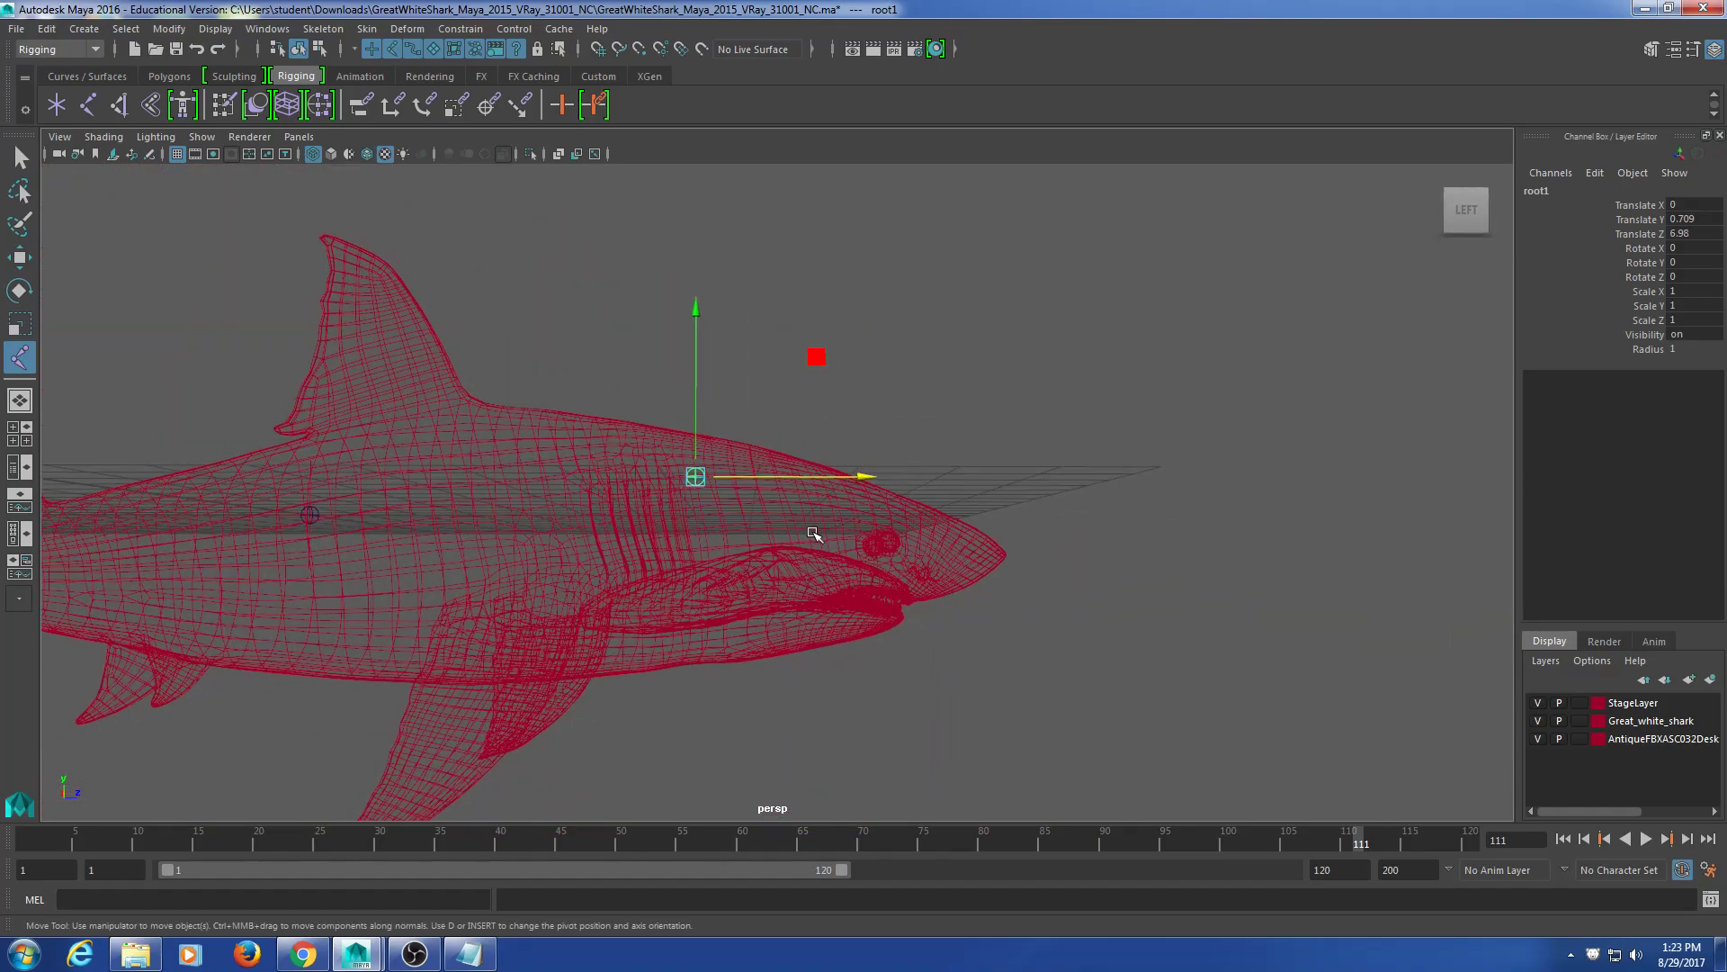
Step: Maximize the side view framed on the shark's head and switch to wireframe display
{"action": "key", "text": "space"}
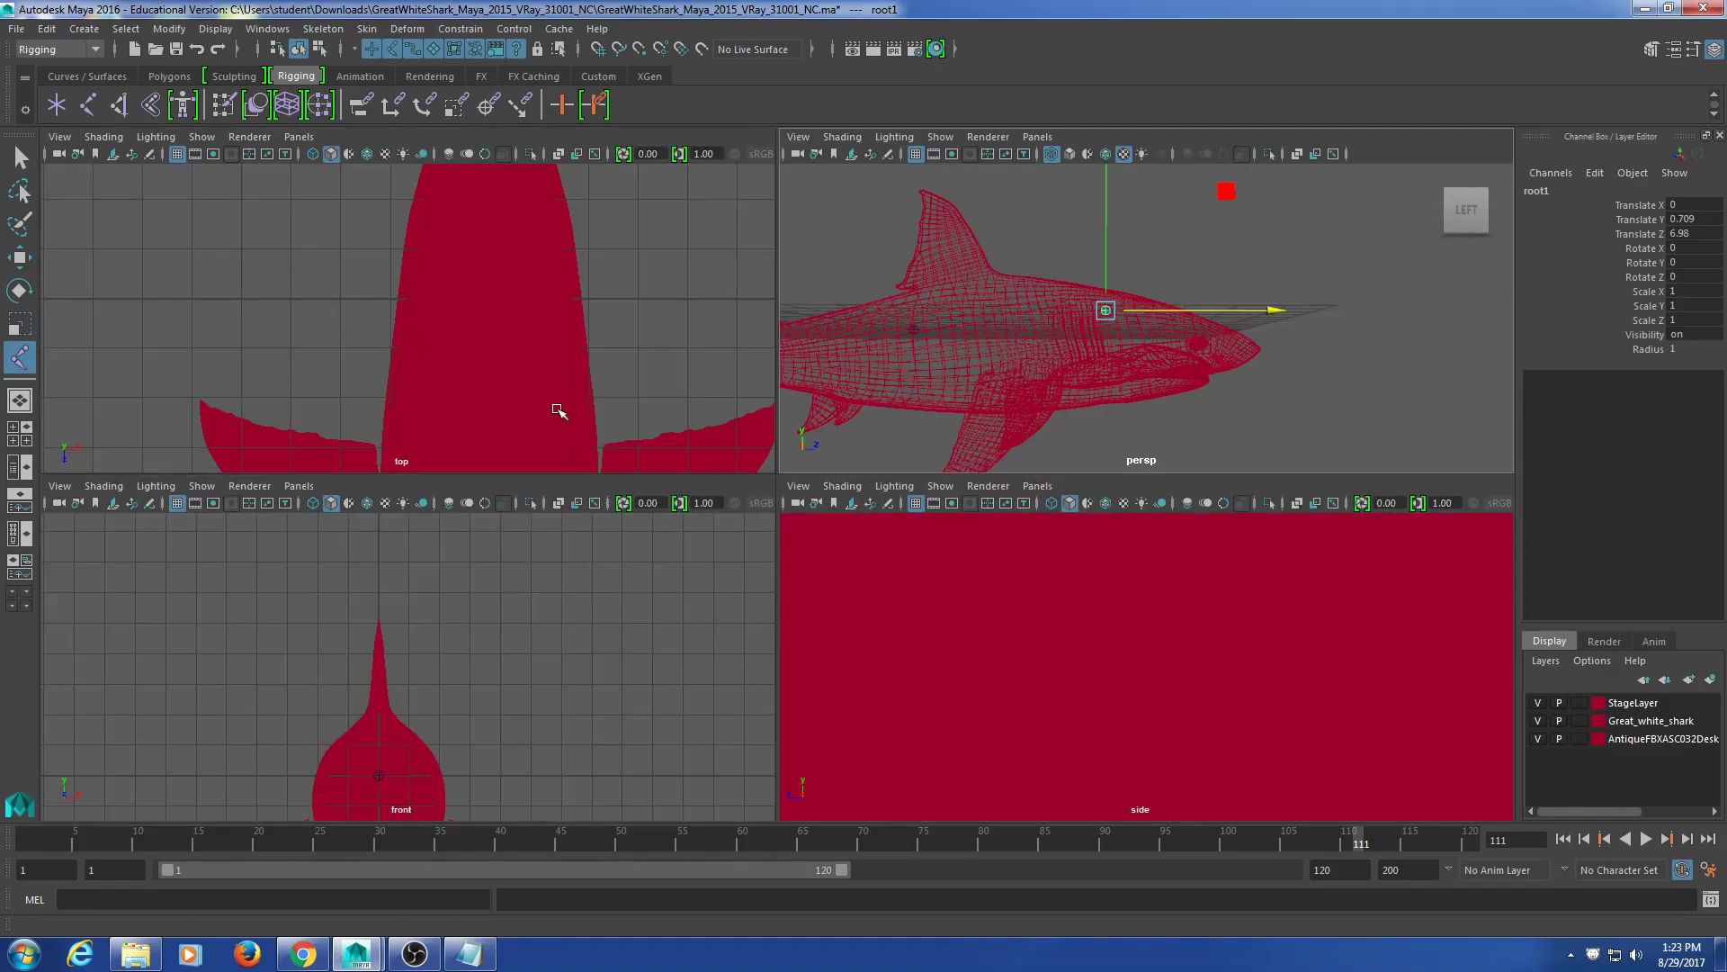
{"action": "scroll", "coordinate": [568, 400], "scroll_direction": "down", "scroll_amount": 5}
{"action": "scroll", "coordinate": [576, 652], "scroll_direction": "down", "scroll_amount": 5}
{"action": "scroll", "coordinate": [1049, 675], "scroll_direction": "down", "scroll_amount": 8}
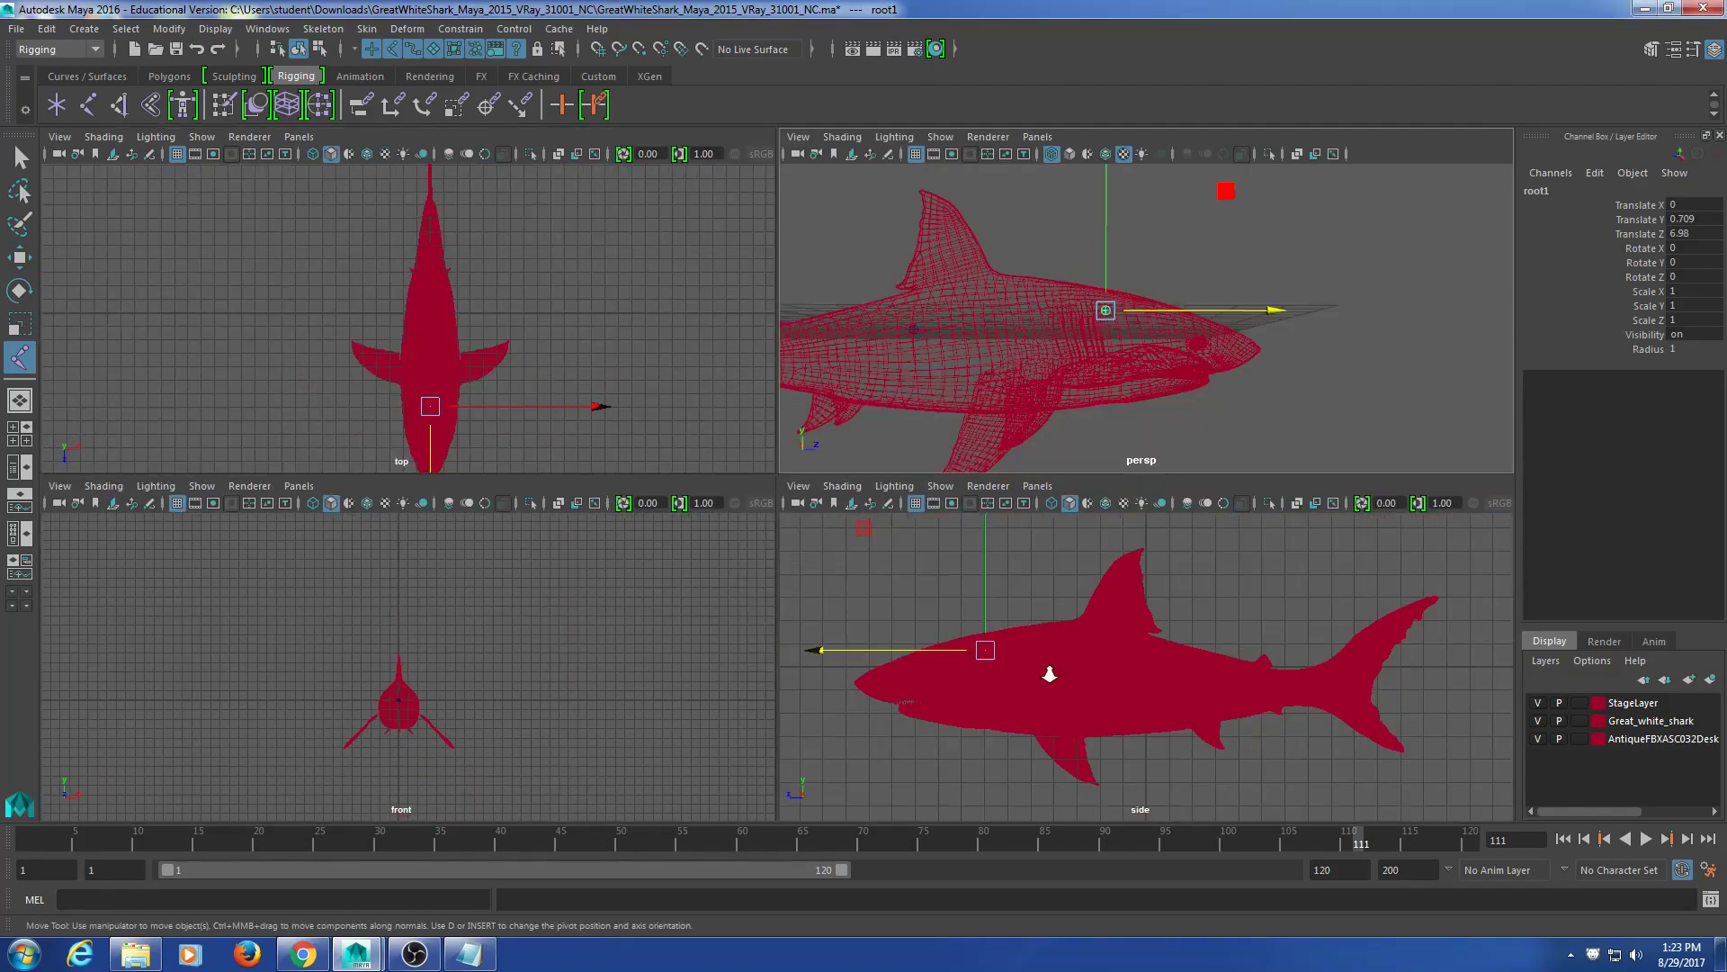
{"action": "middle_click_drag", "start_coordinate": [1068, 675], "coordinate": [1010, 707], "text": "alt"}
{"action": "key", "text": "space"}
{"action": "scroll", "coordinate": [813, 694], "scroll_direction": "up", "scroll_amount": 6}
{"action": "middle_click_drag", "start_coordinate": [467, 576], "coordinate": [963, 659], "text": "alt"}
{"action": "scroll", "coordinate": [706, 586], "scroll_direction": "up", "scroll_amount": 5}
{"action": "scroll", "coordinate": [902, 536], "scroll_direction": "down", "scroll_amount": 6}
{"action": "key", "text": "4"}
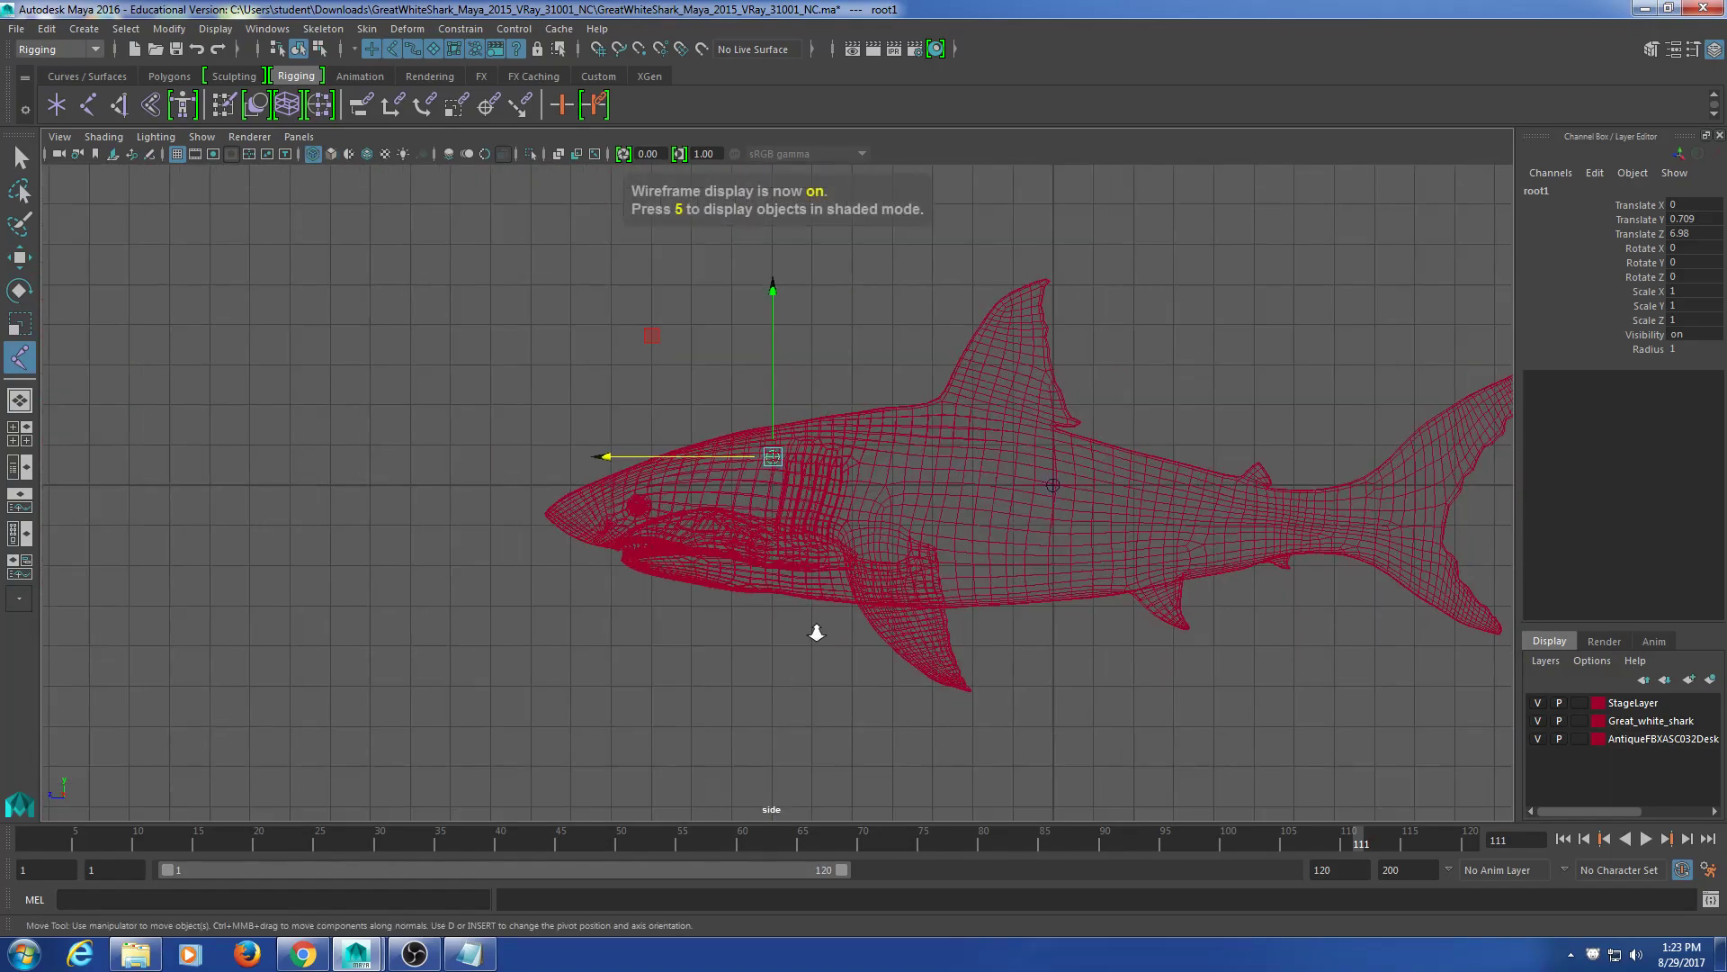
Step: Nudge root1 to sit just behind the gills at Translate Y 0.631, Z 6.931
{"action": "scroll", "coordinate": [819, 630], "scroll_direction": "up", "scroll_amount": 5}
{"action": "scroll", "coordinate": [852, 609], "scroll_direction": "up", "scroll_amount": 1}
{"action": "middle_click_drag", "start_coordinate": [850, 613], "coordinate": [788, 592], "text": "alt"}
{"action": "middle_click_drag", "start_coordinate": [795, 403], "coordinate": [738, 433], "text": "alt"}
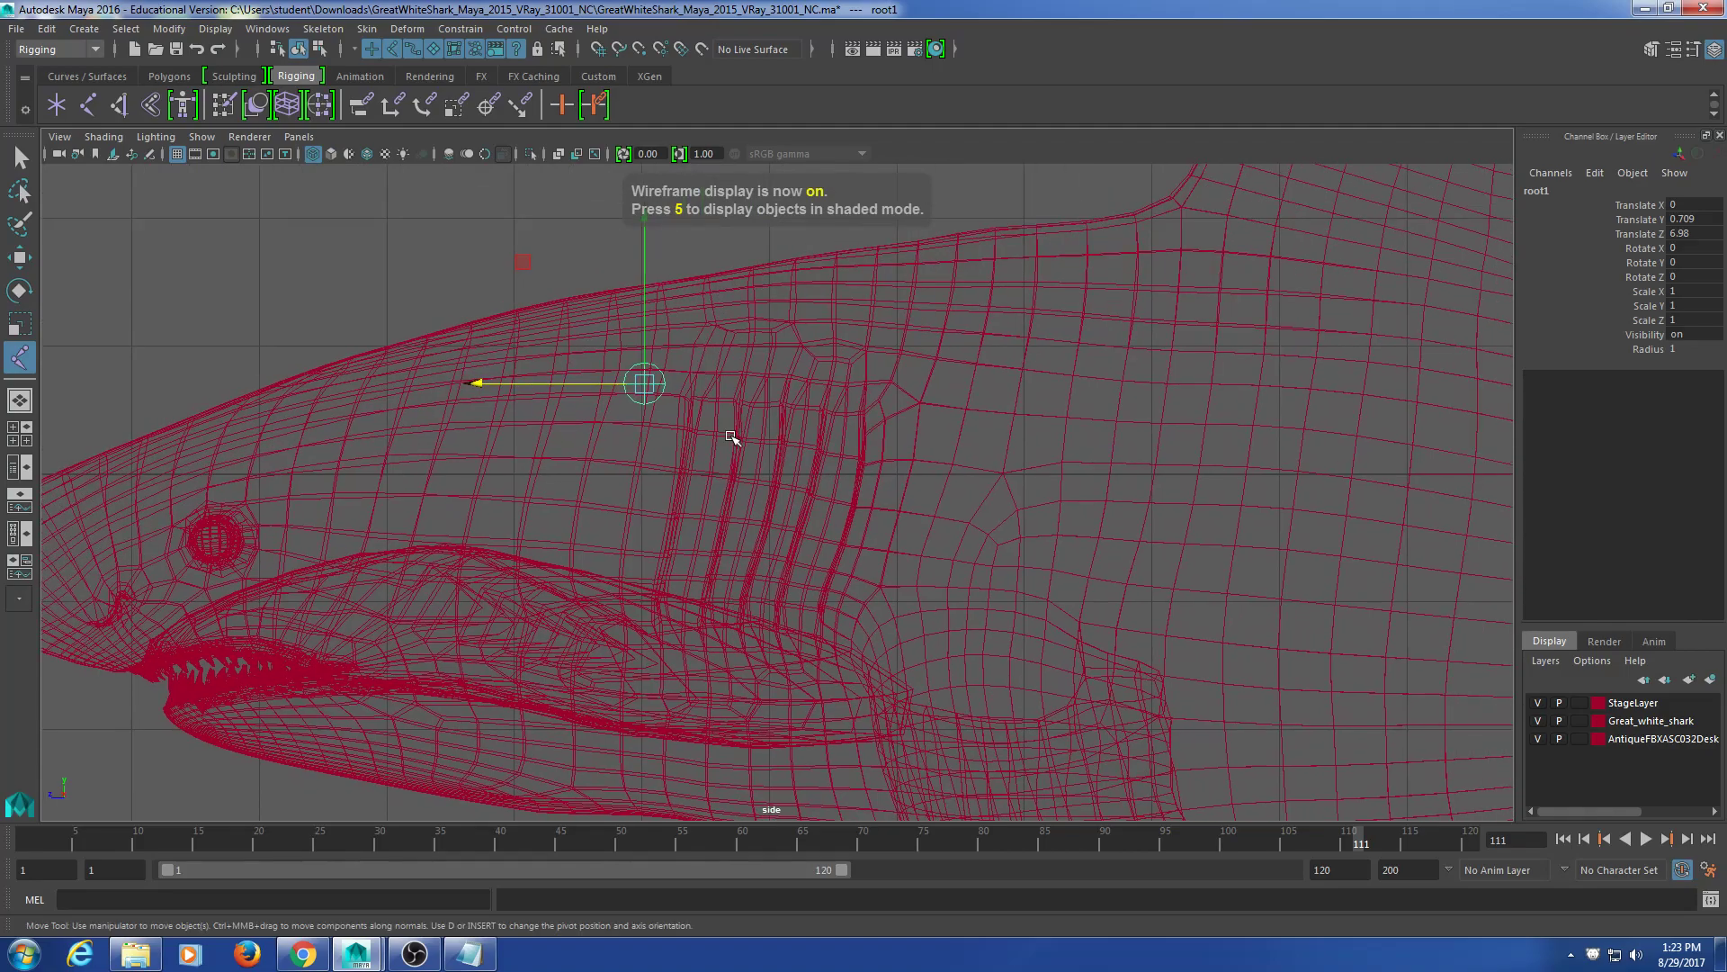
{"action": "left_click_drag", "start_coordinate": [645, 336], "coordinate": [646, 345]}
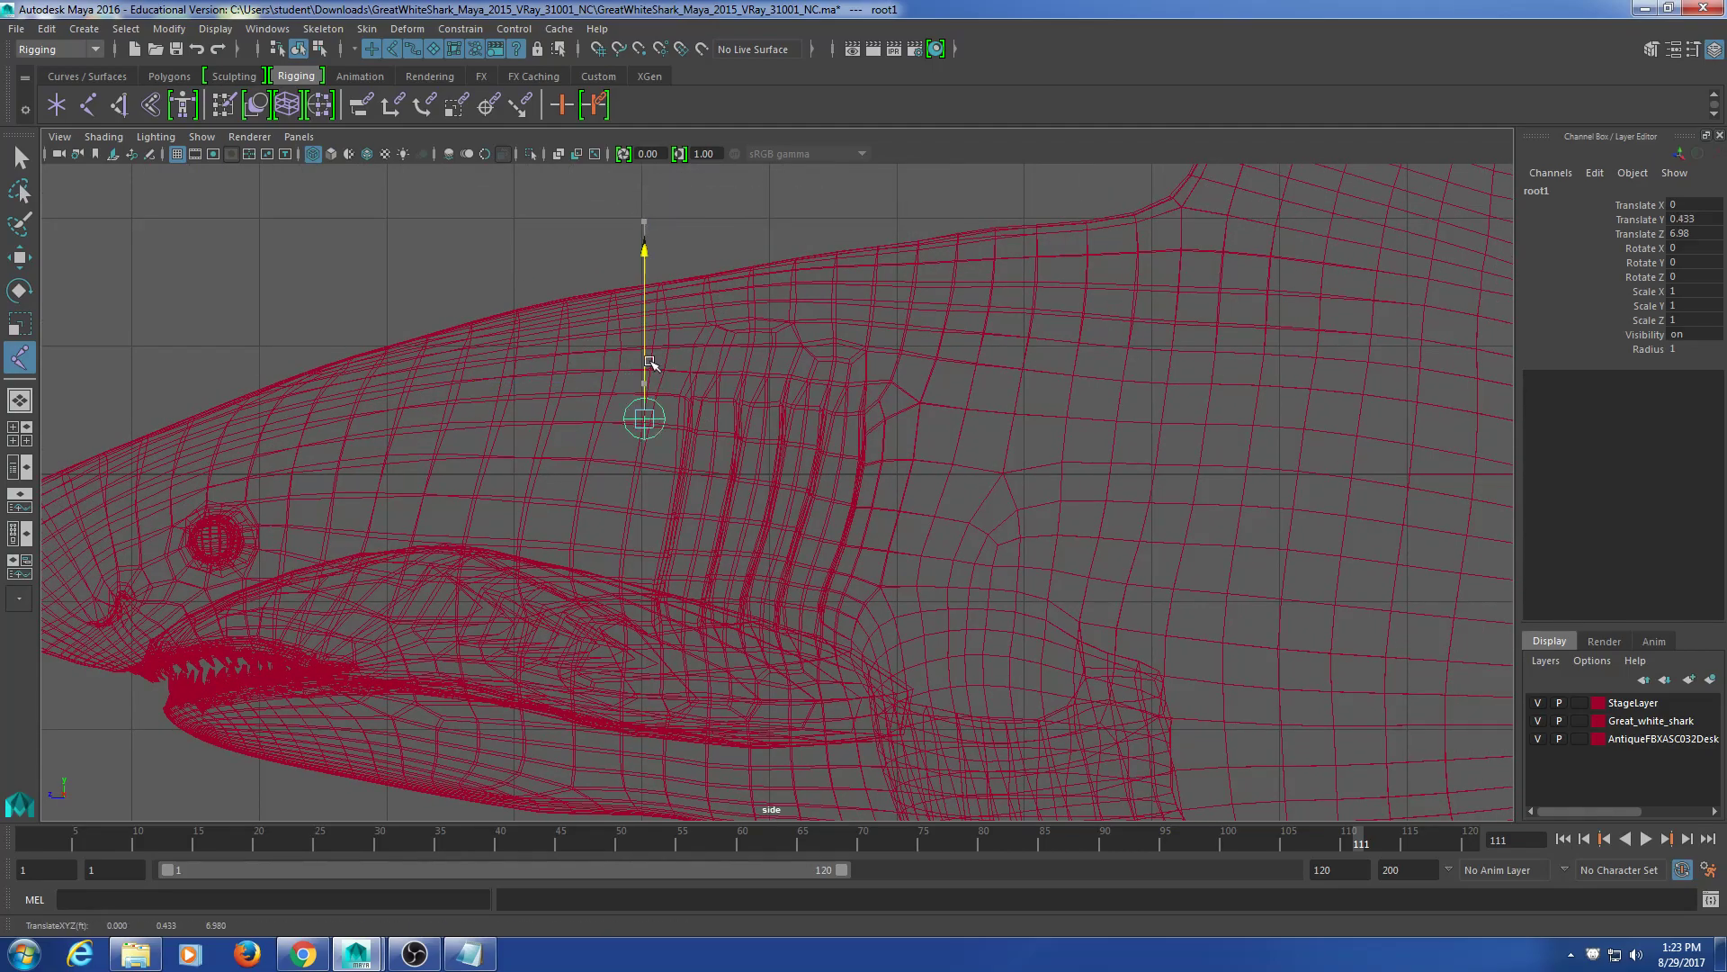
{"action": "left_click_drag", "start_coordinate": [529, 392], "coordinate": [533, 393]}
{"action": "left_click_drag", "start_coordinate": [644, 287], "coordinate": [639, 293]}
{"action": "left_click_drag", "start_coordinate": [608, 402], "coordinate": [614, 402]}
{"action": "middle_click_drag", "start_coordinate": [906, 543], "coordinate": [889, 525], "text": "alt"}
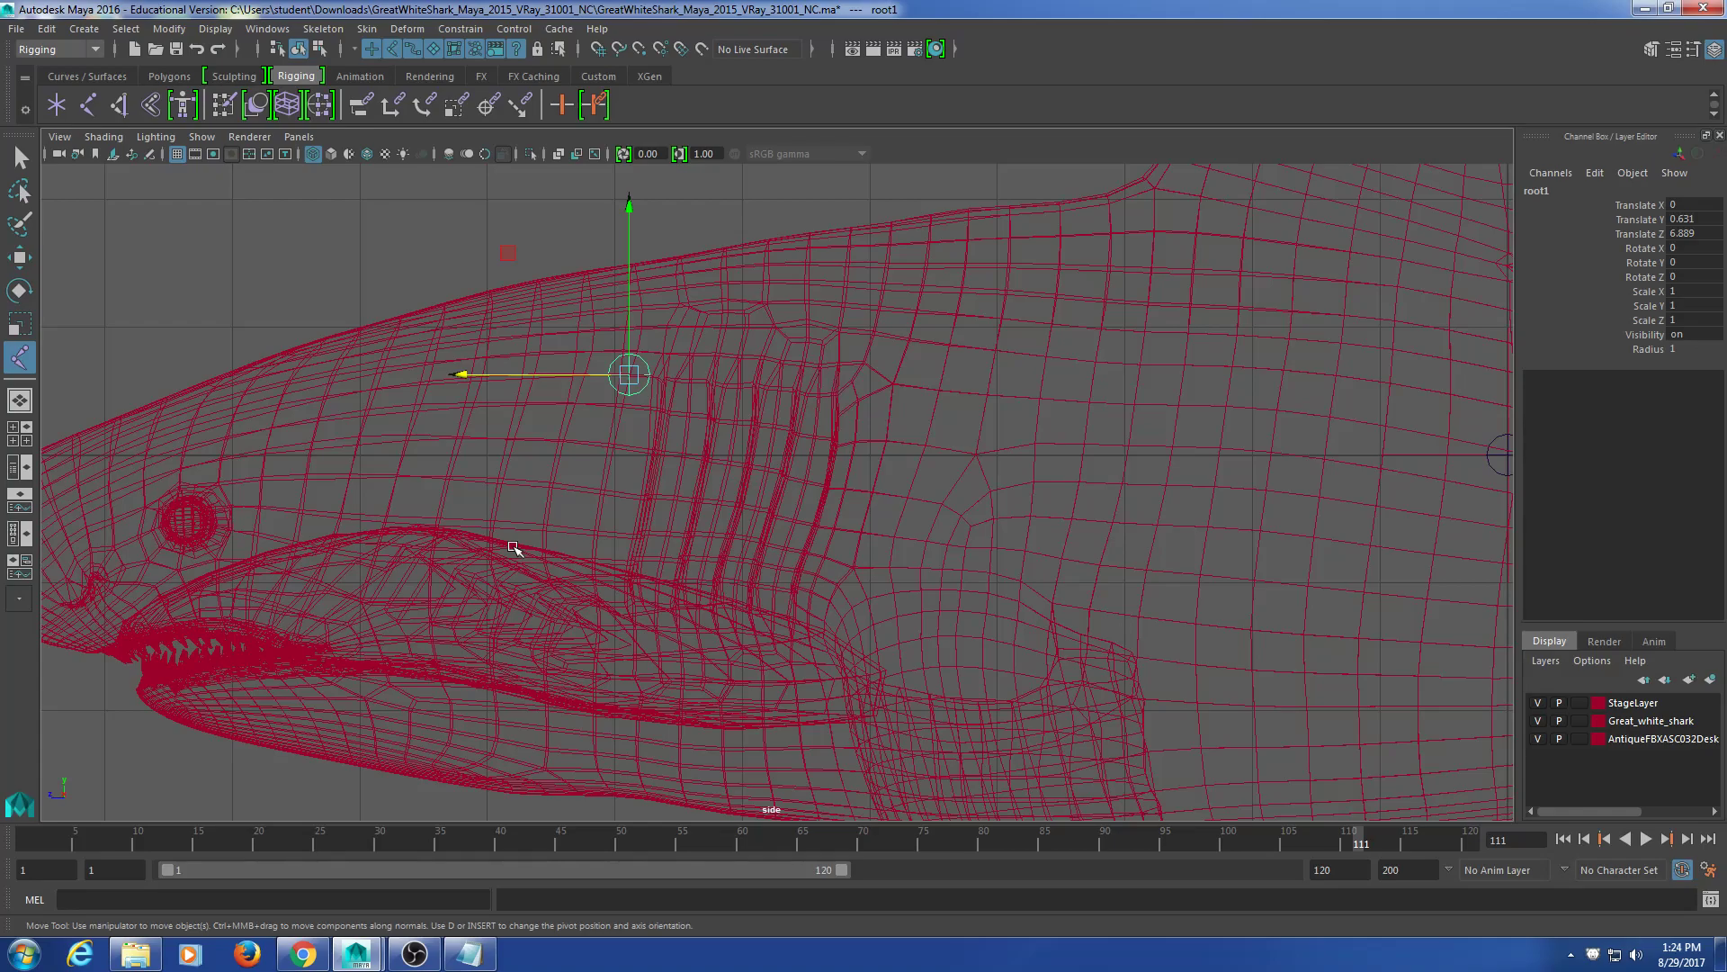
{"action": "mouse_move", "coordinate": [589, 369]}
{"action": "left_mouse_down"}
{"action": "mouse_move", "coordinate": [531, 372]}
{"action": "mouse_move", "coordinate": [583, 372]}
{"action": "left_mouse_up"}
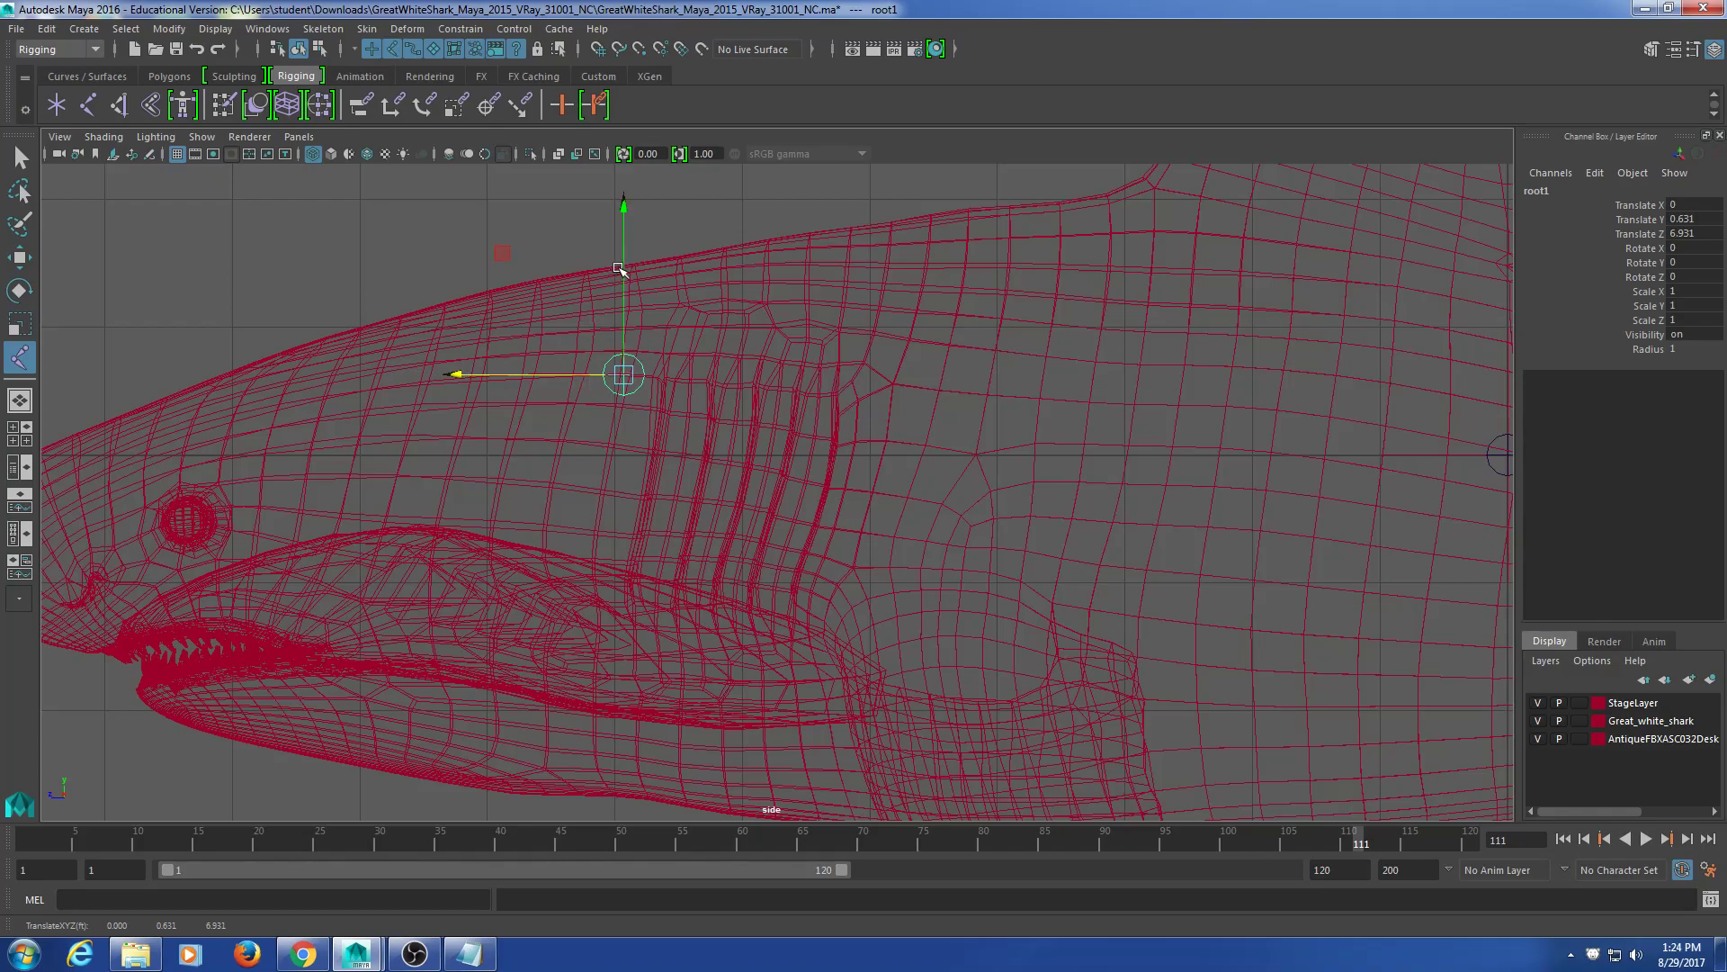
Step: Rename root1 to 'spine' in the Channel Box
{"action": "double_click", "coordinate": [1538, 191]}
{"action": "type", "text": "spine"}
{"action": "key", "text": "Return"}
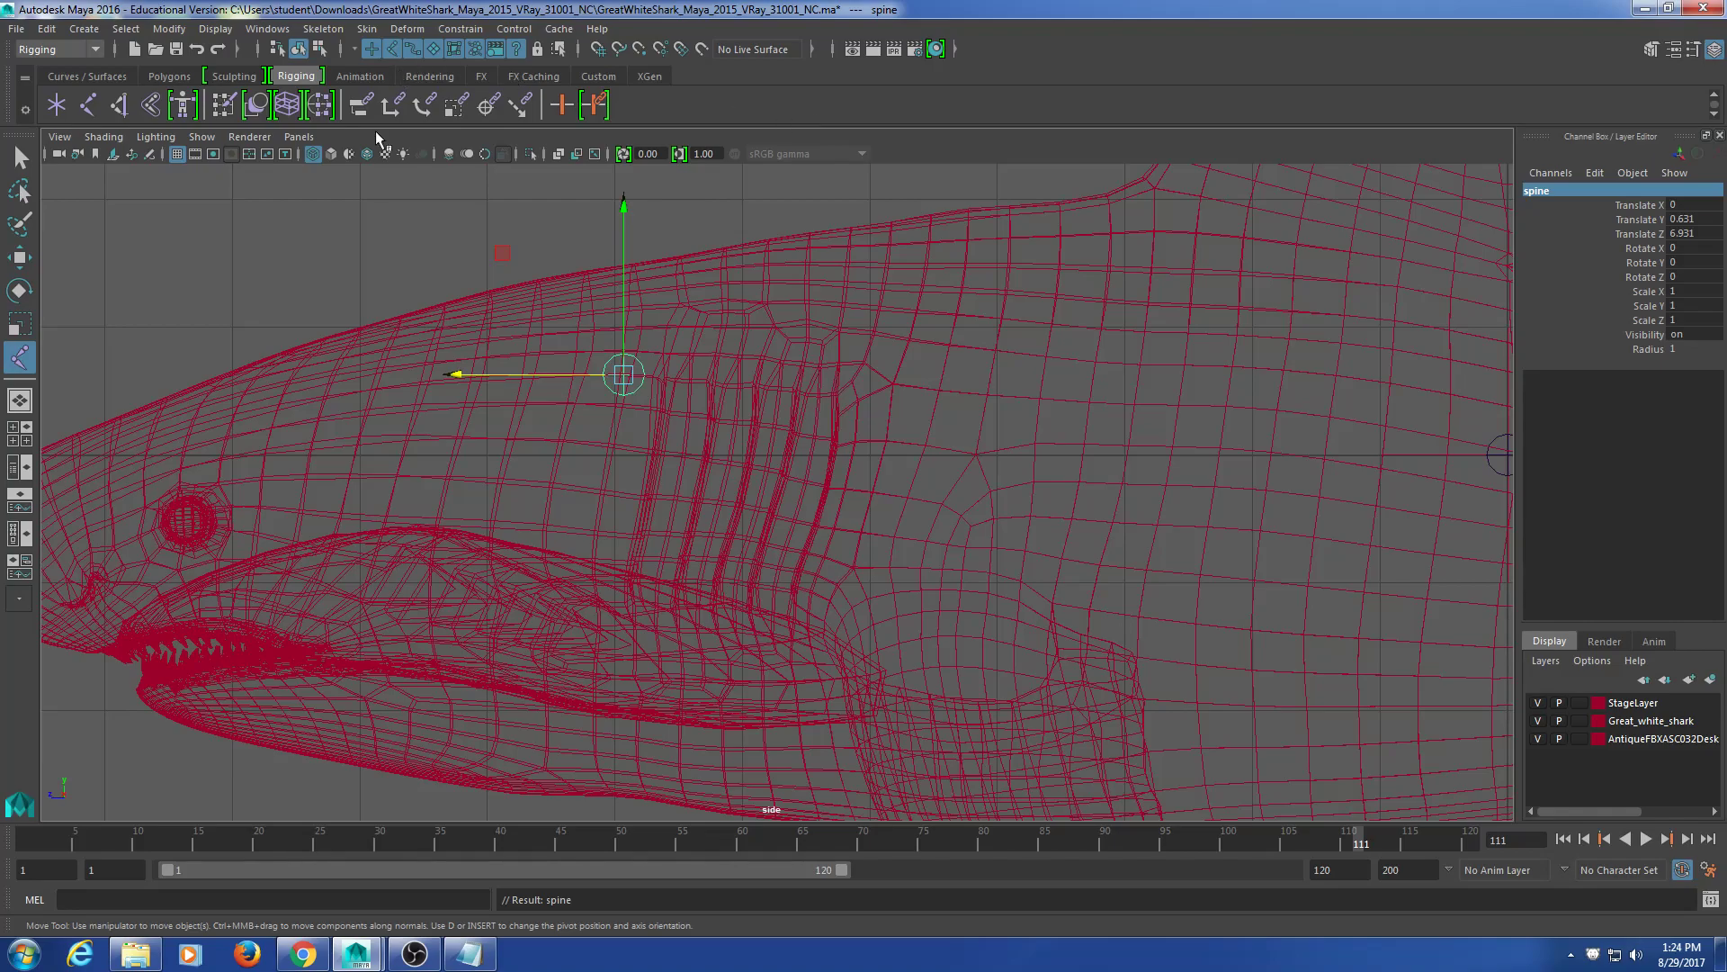
{"action": "scroll", "coordinate": [443, 282], "scroll_direction": "down", "scroll_amount": 5}
{"action": "scroll", "coordinate": [763, 347], "scroll_direction": "up", "scroll_amount": 3}
{"action": "key", "text": "space"}
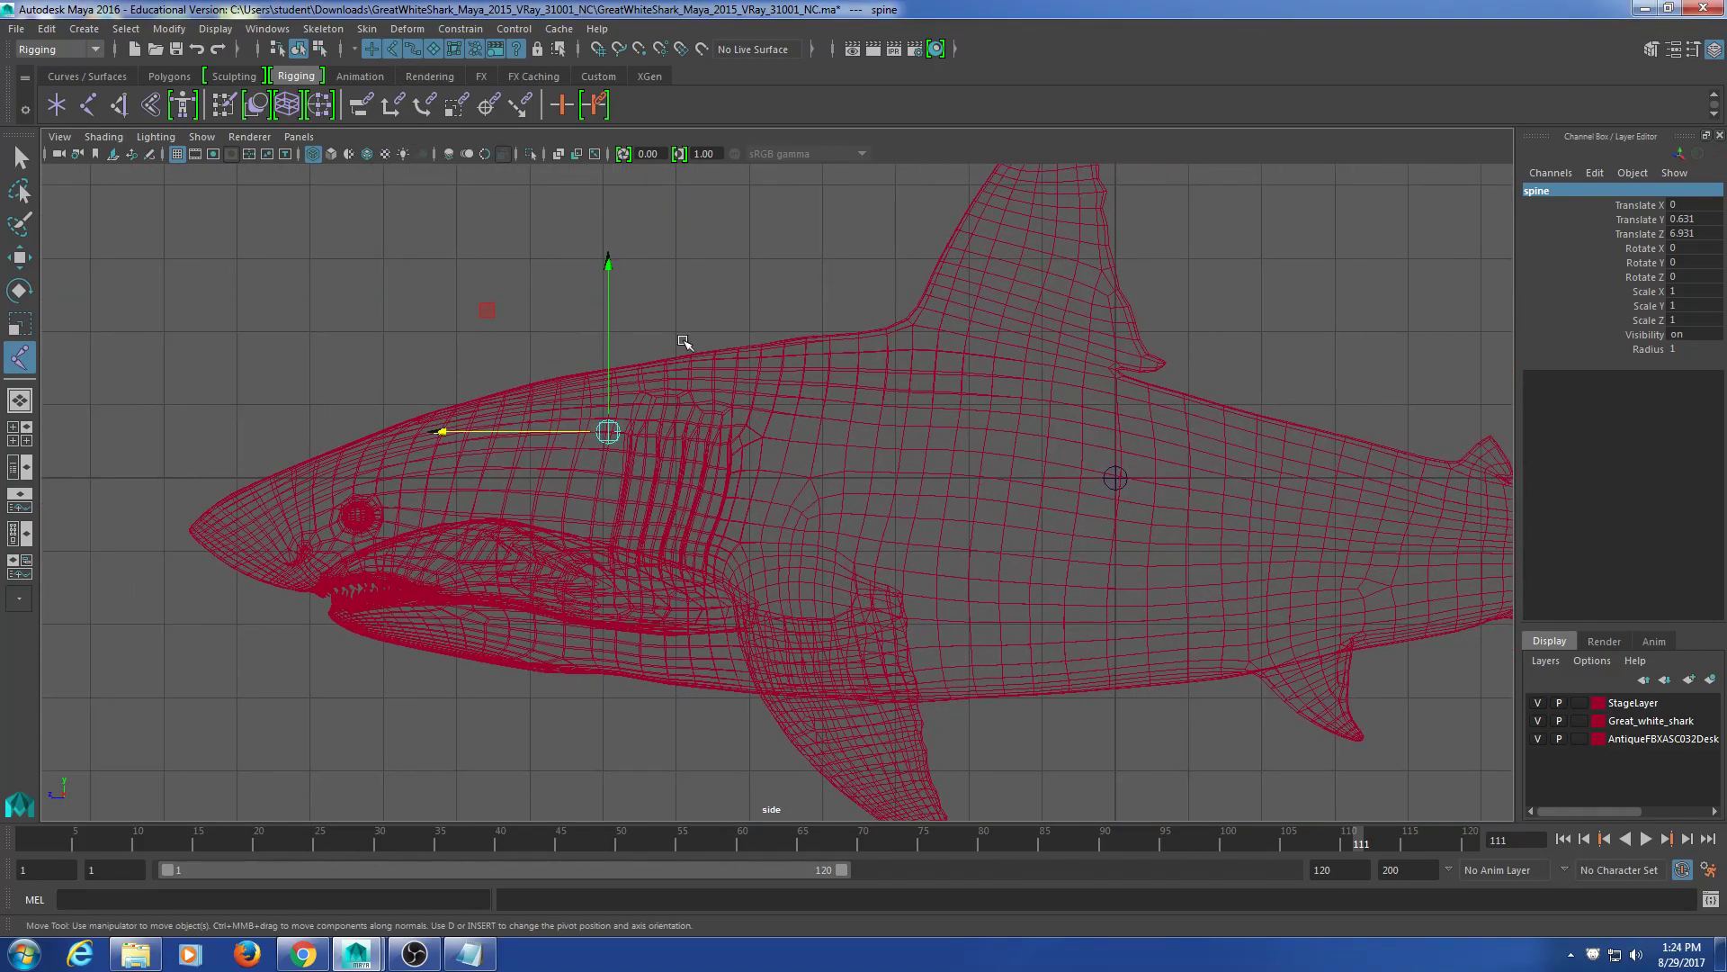
{"action": "left_click", "coordinate": [1377, 336]}
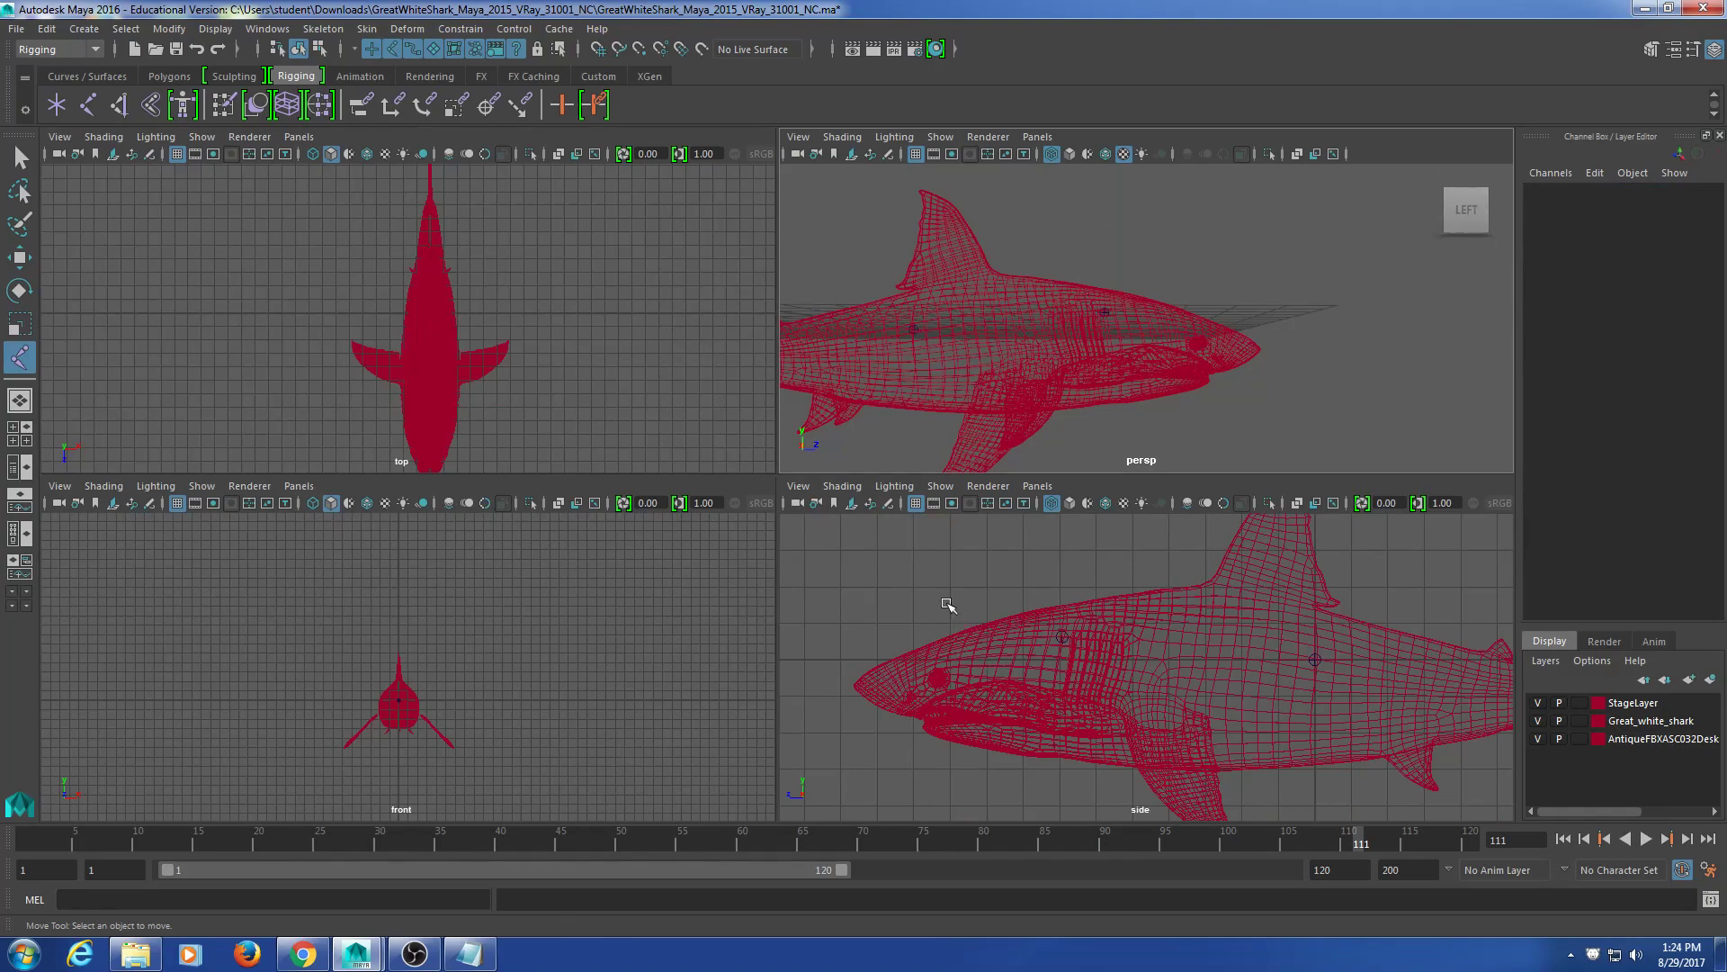
{"action": "key", "text": "space"}
{"action": "scroll", "coordinate": [1002, 572], "scroll_direction": "down", "scroll_amount": 4}
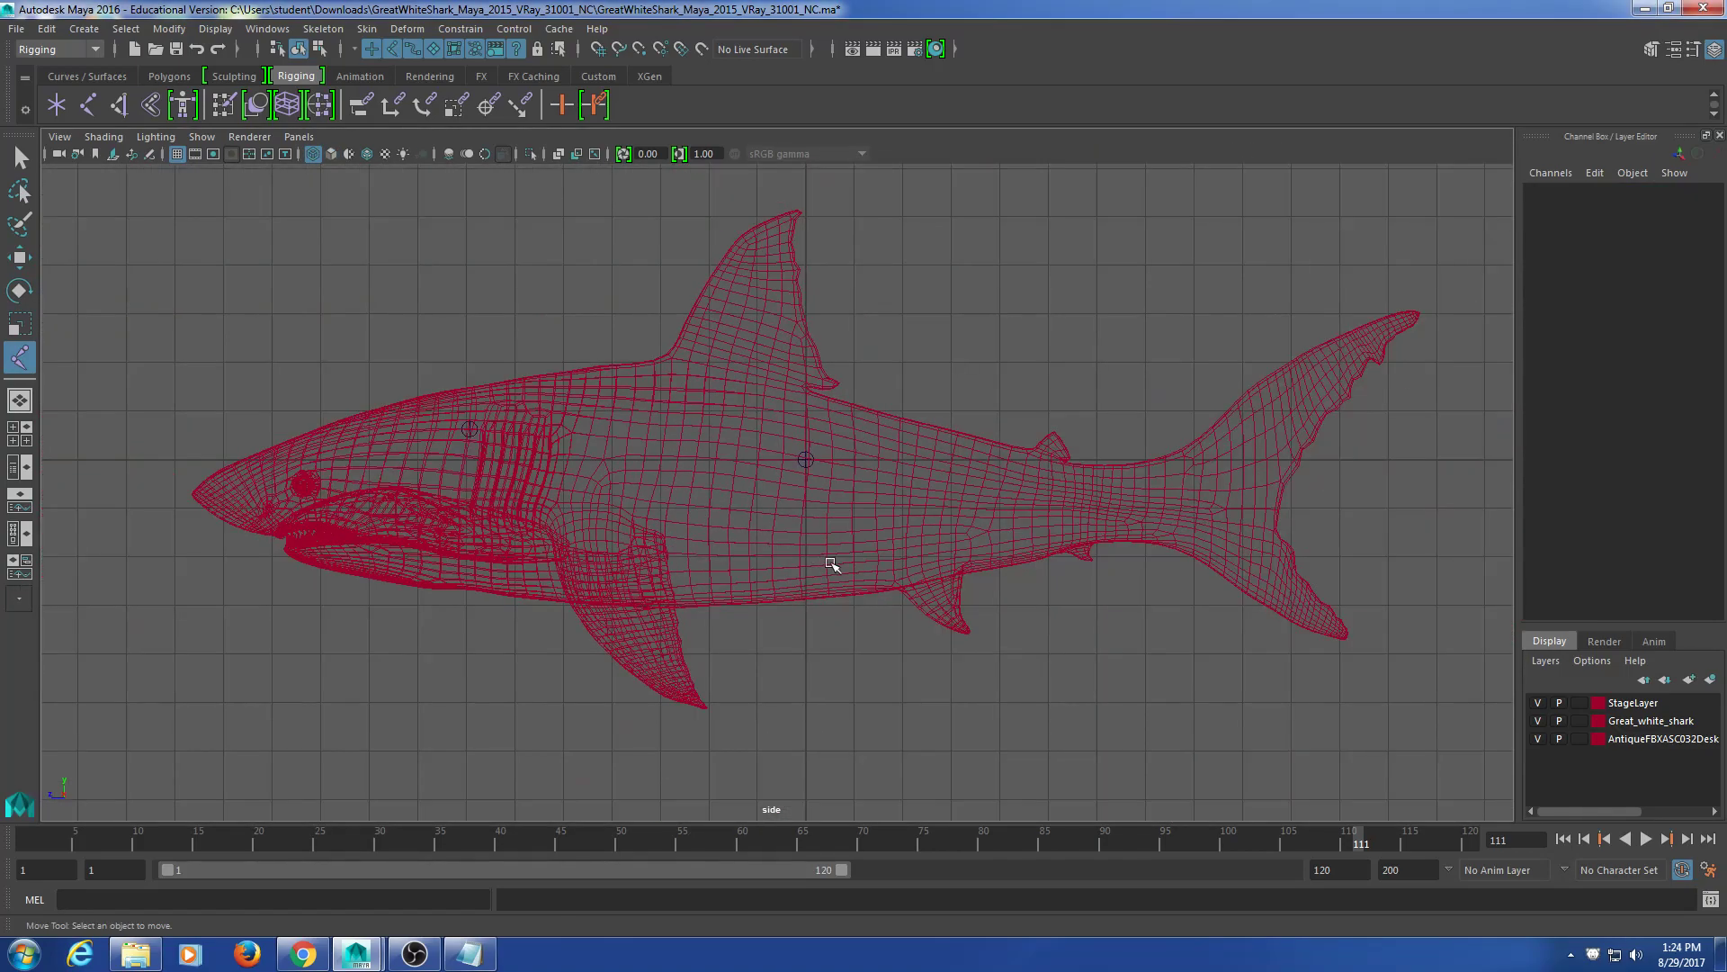
{"action": "scroll", "coordinate": [533, 530], "scroll_direction": "up", "scroll_amount": 4}
{"action": "middle_click_drag", "start_coordinate": [337, 460], "coordinate": [640, 426], "text": "alt"}
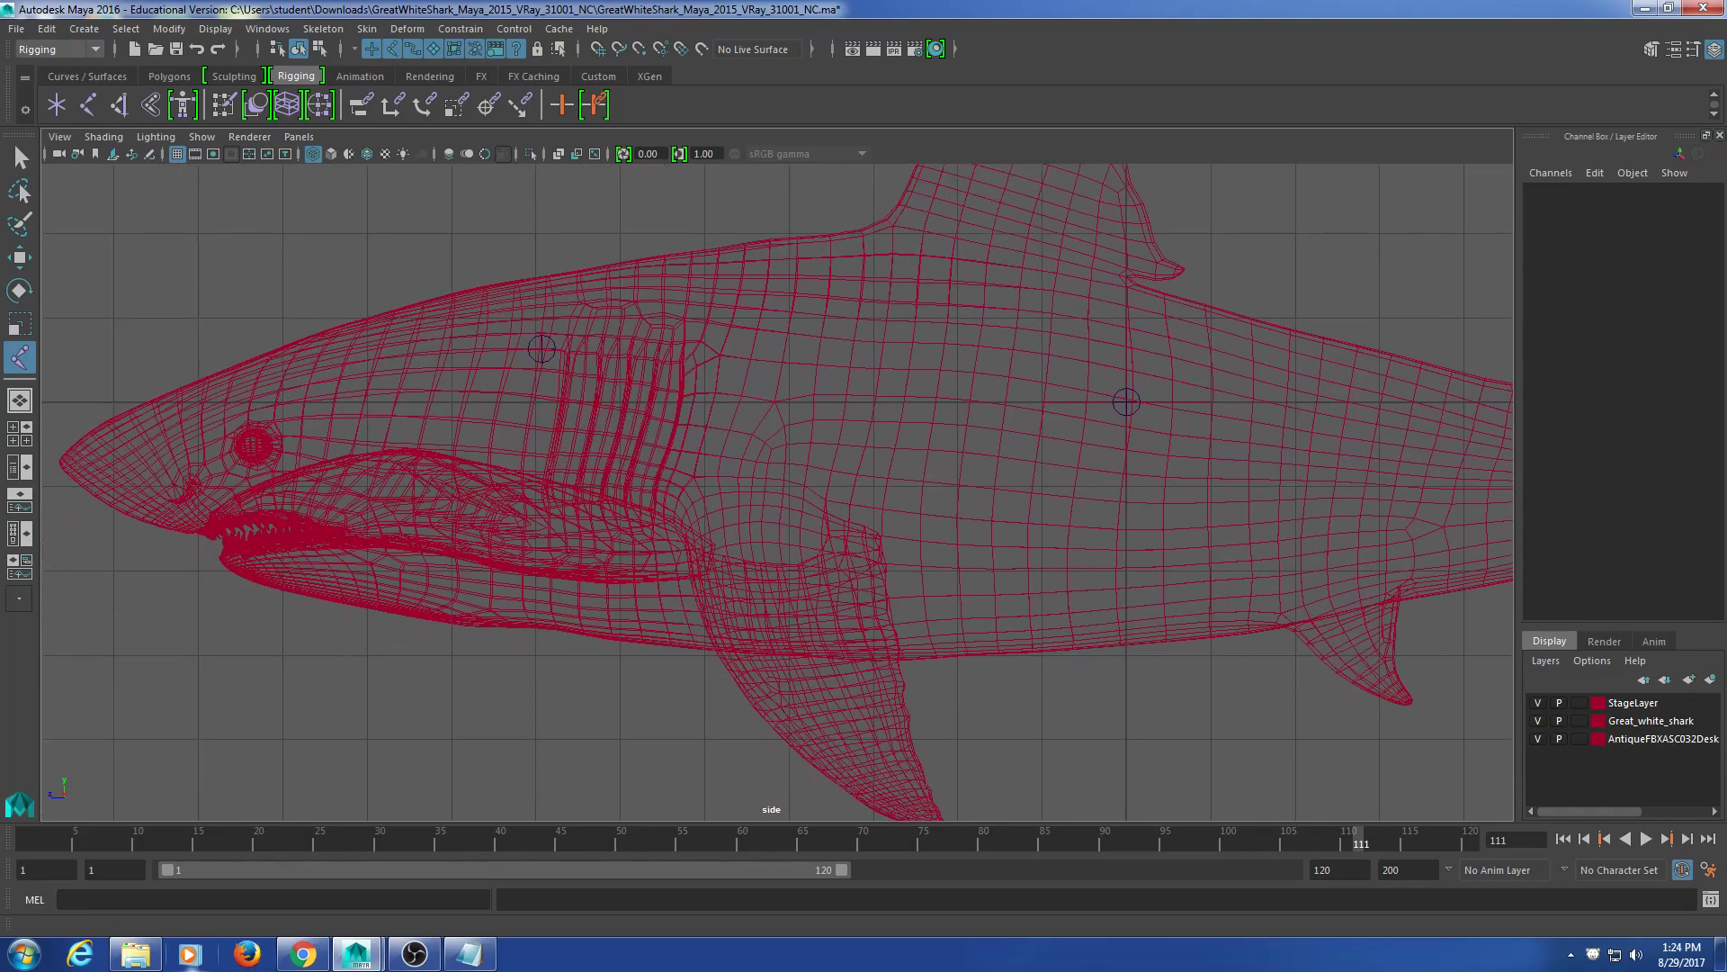
Step: Arrange the Chrome reference and Maya windows side by side
{"action": "left_click", "coordinate": [306, 952]}
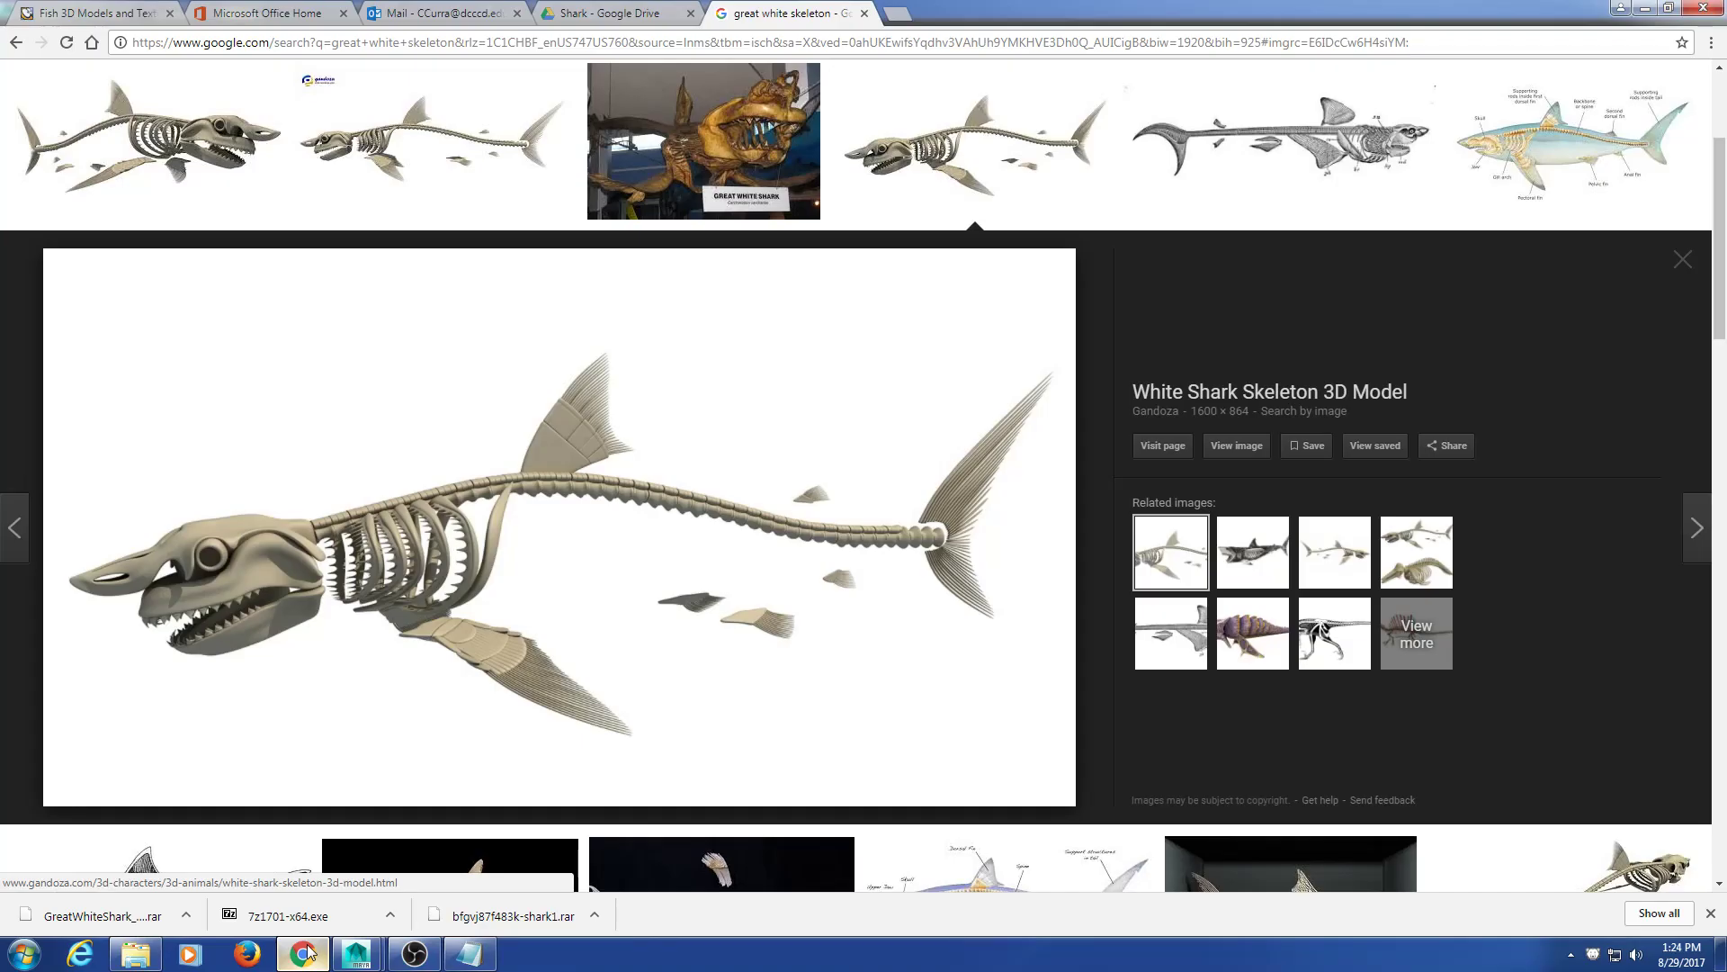
{"action": "double_click", "coordinate": [1213, 10]}
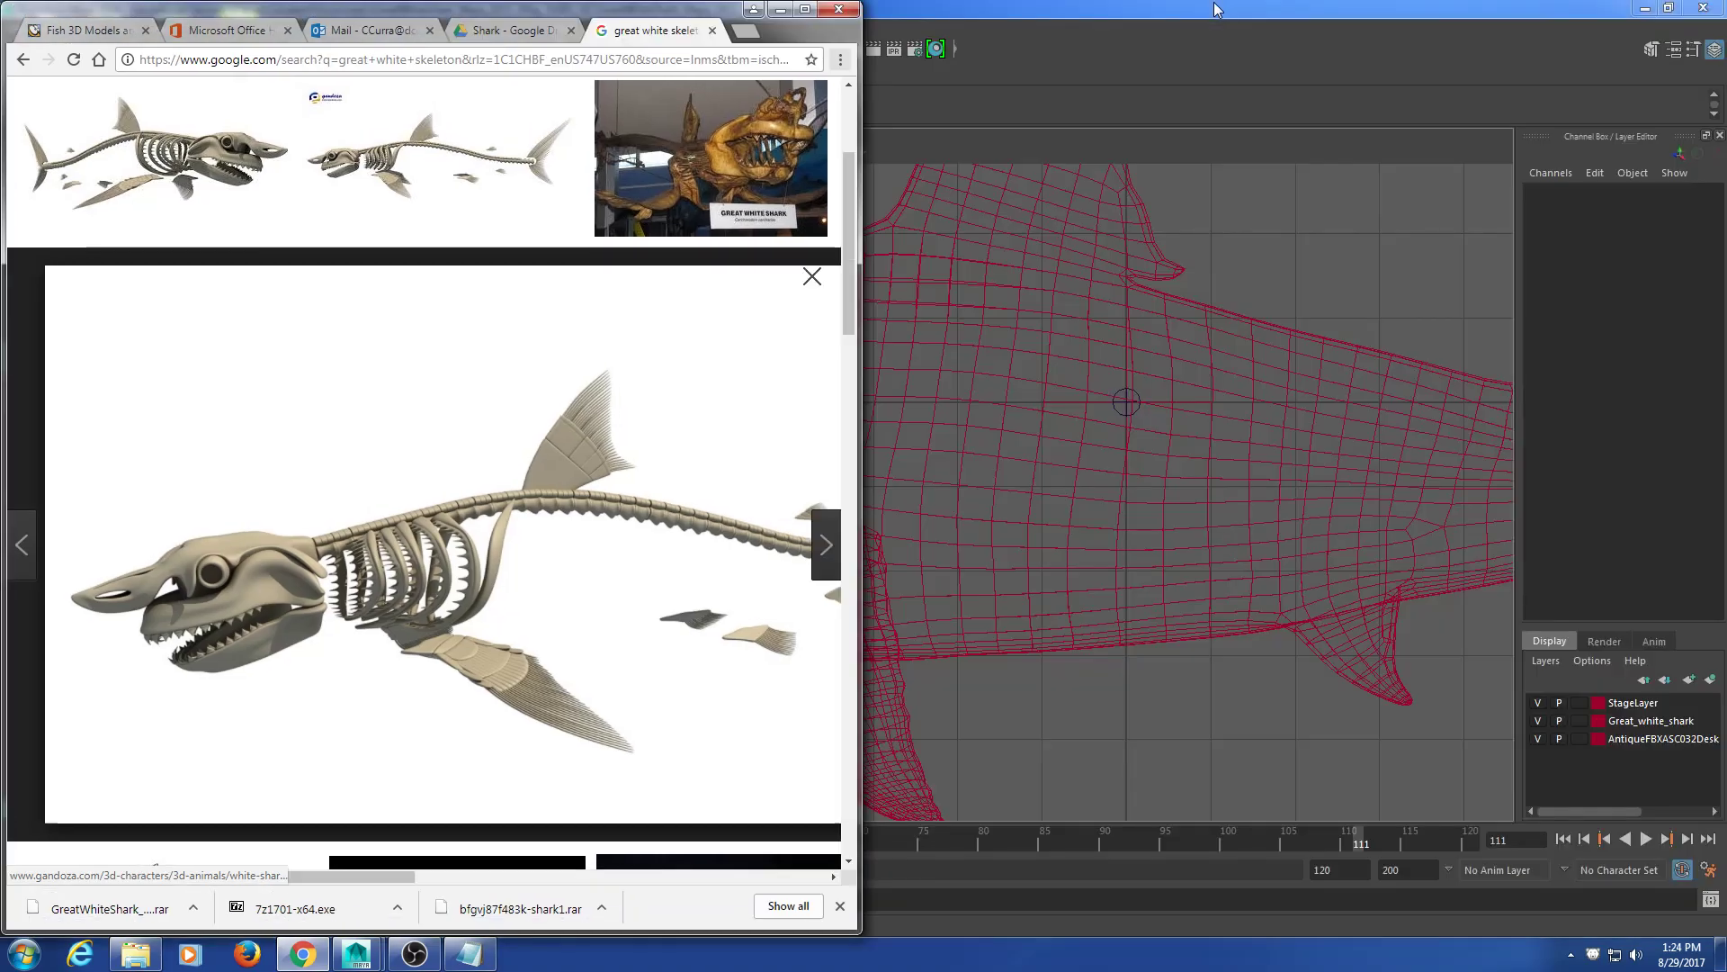
{"action": "left_click", "coordinate": [1056, 8]}
{"action": "double_click", "coordinate": [1051, 11]}
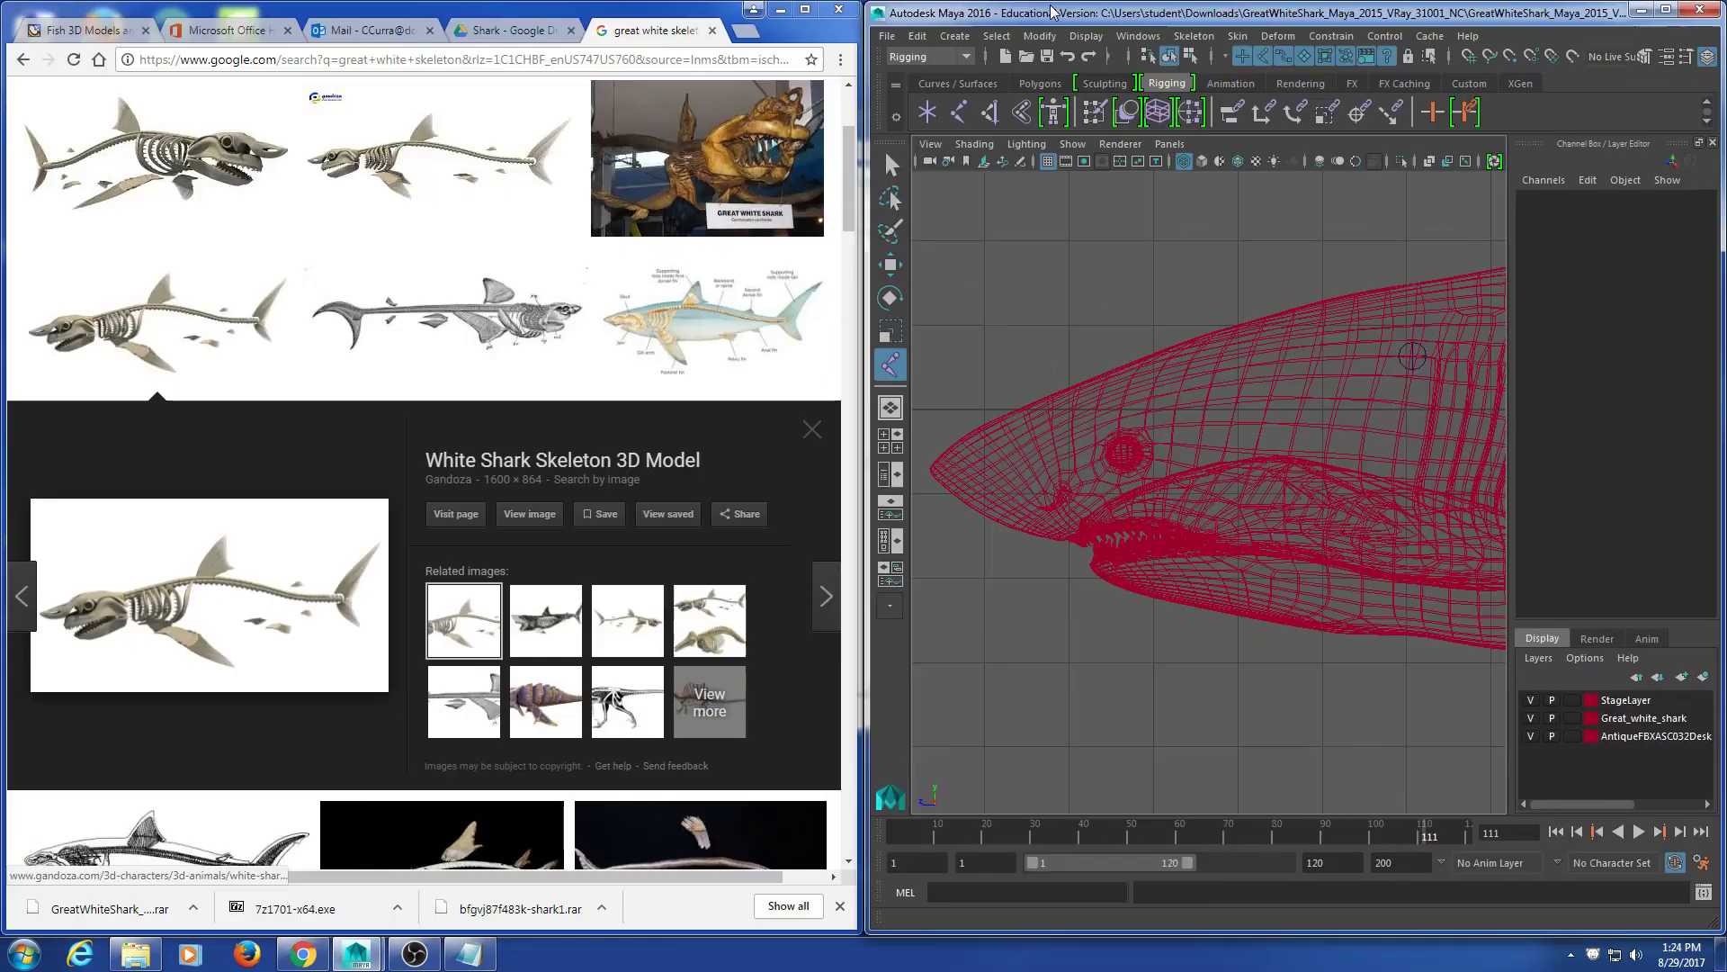
{"action": "left_click_drag", "start_coordinate": [863, 277], "coordinate": [354, 278]}
{"action": "left_click", "coordinate": [274, 12]}
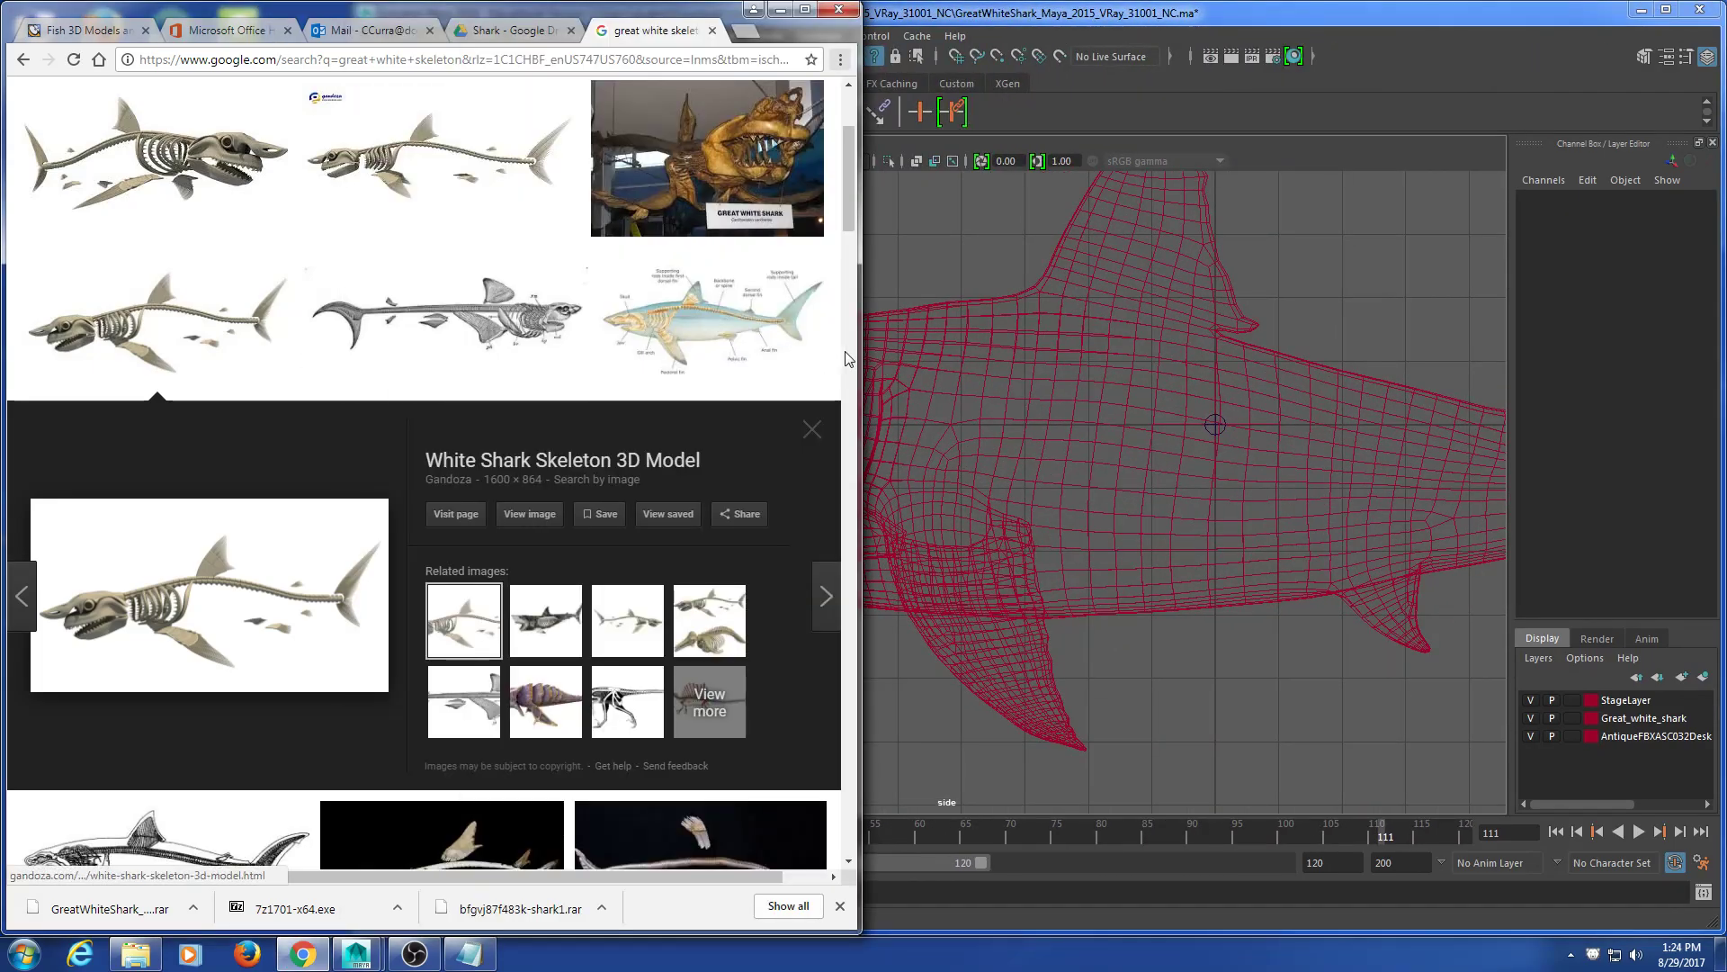
{"action": "left_click_drag", "start_coordinate": [857, 351], "coordinate": [351, 350]}
Step: Browse the skeleton image's source gallery, then close the Gandoza product page tab
{"action": "left_click", "coordinate": [236, 555]}
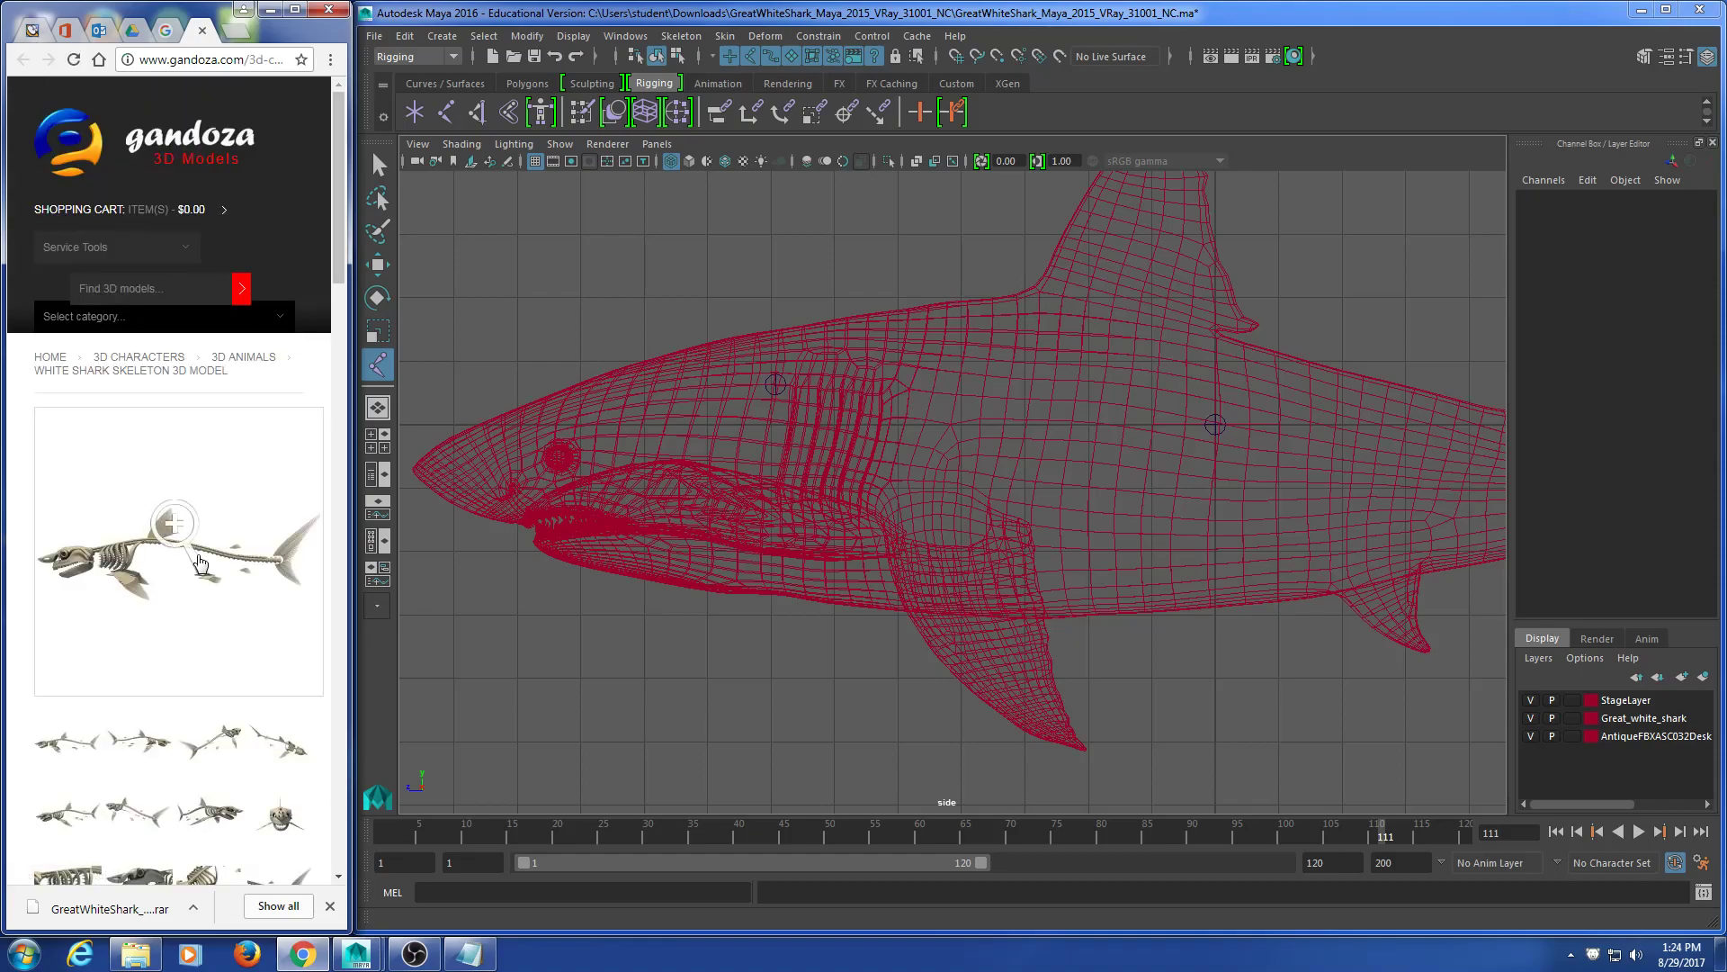
{"action": "left_click", "coordinate": [183, 529]}
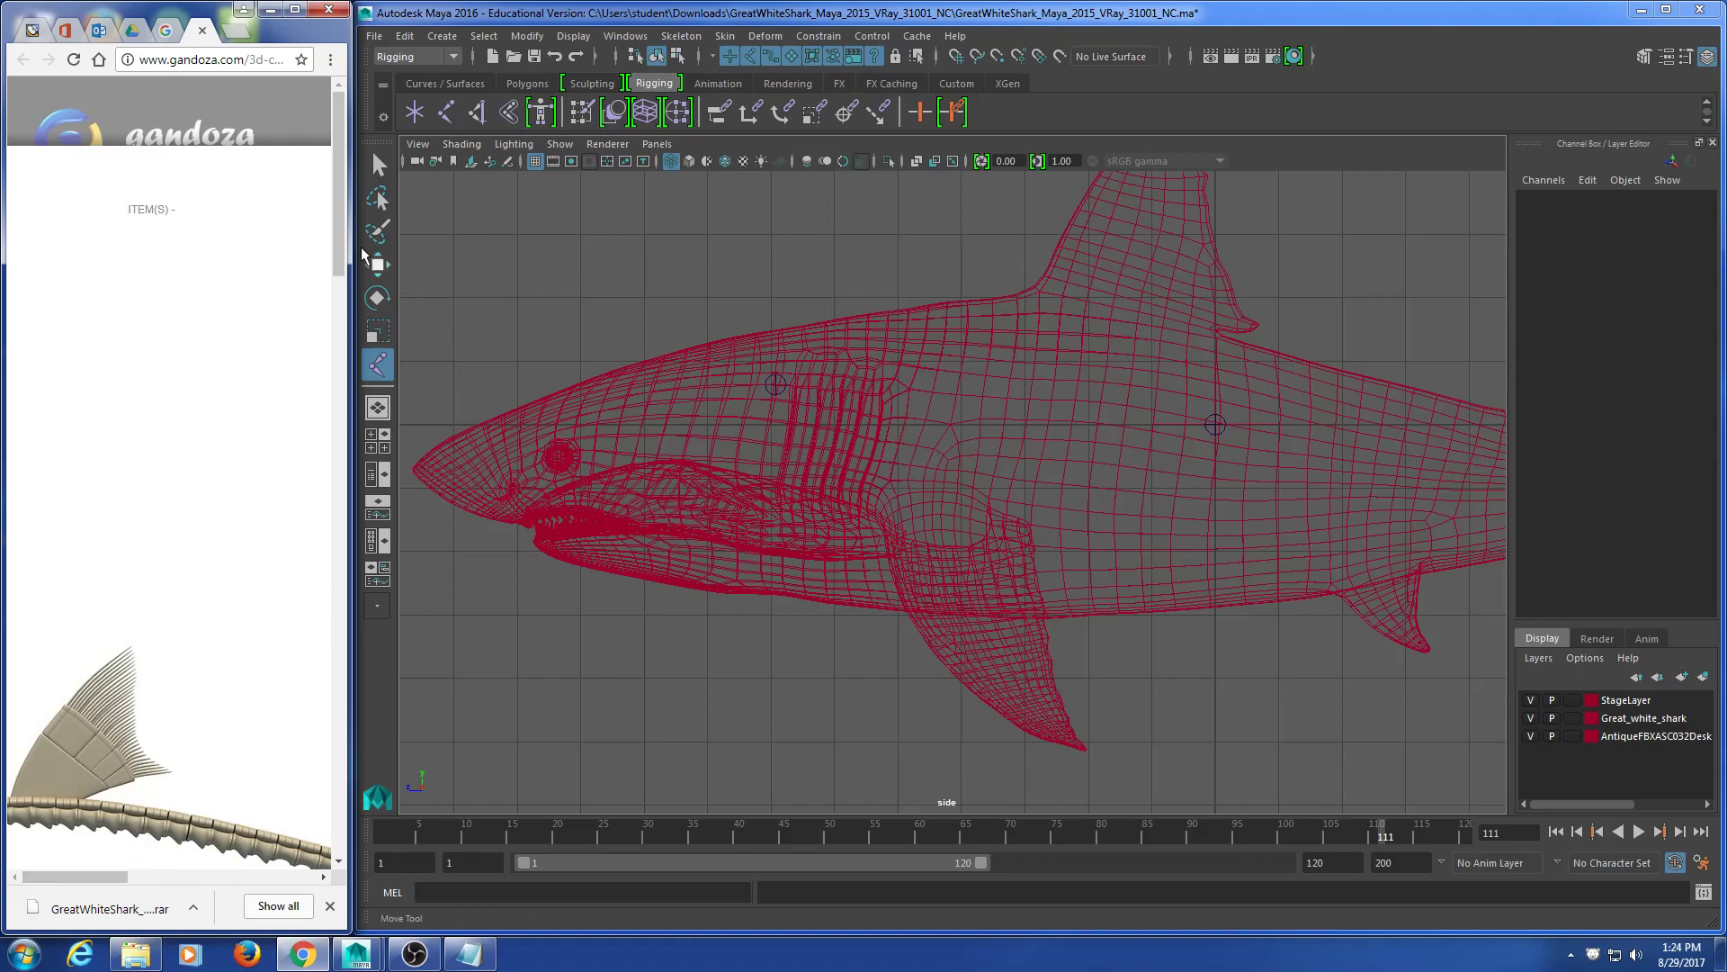
{"action": "left_click_drag", "start_coordinate": [340, 245], "coordinate": [331, 326]}
{"action": "left_click_drag", "start_coordinate": [355, 743], "coordinate": [1446, 697]}
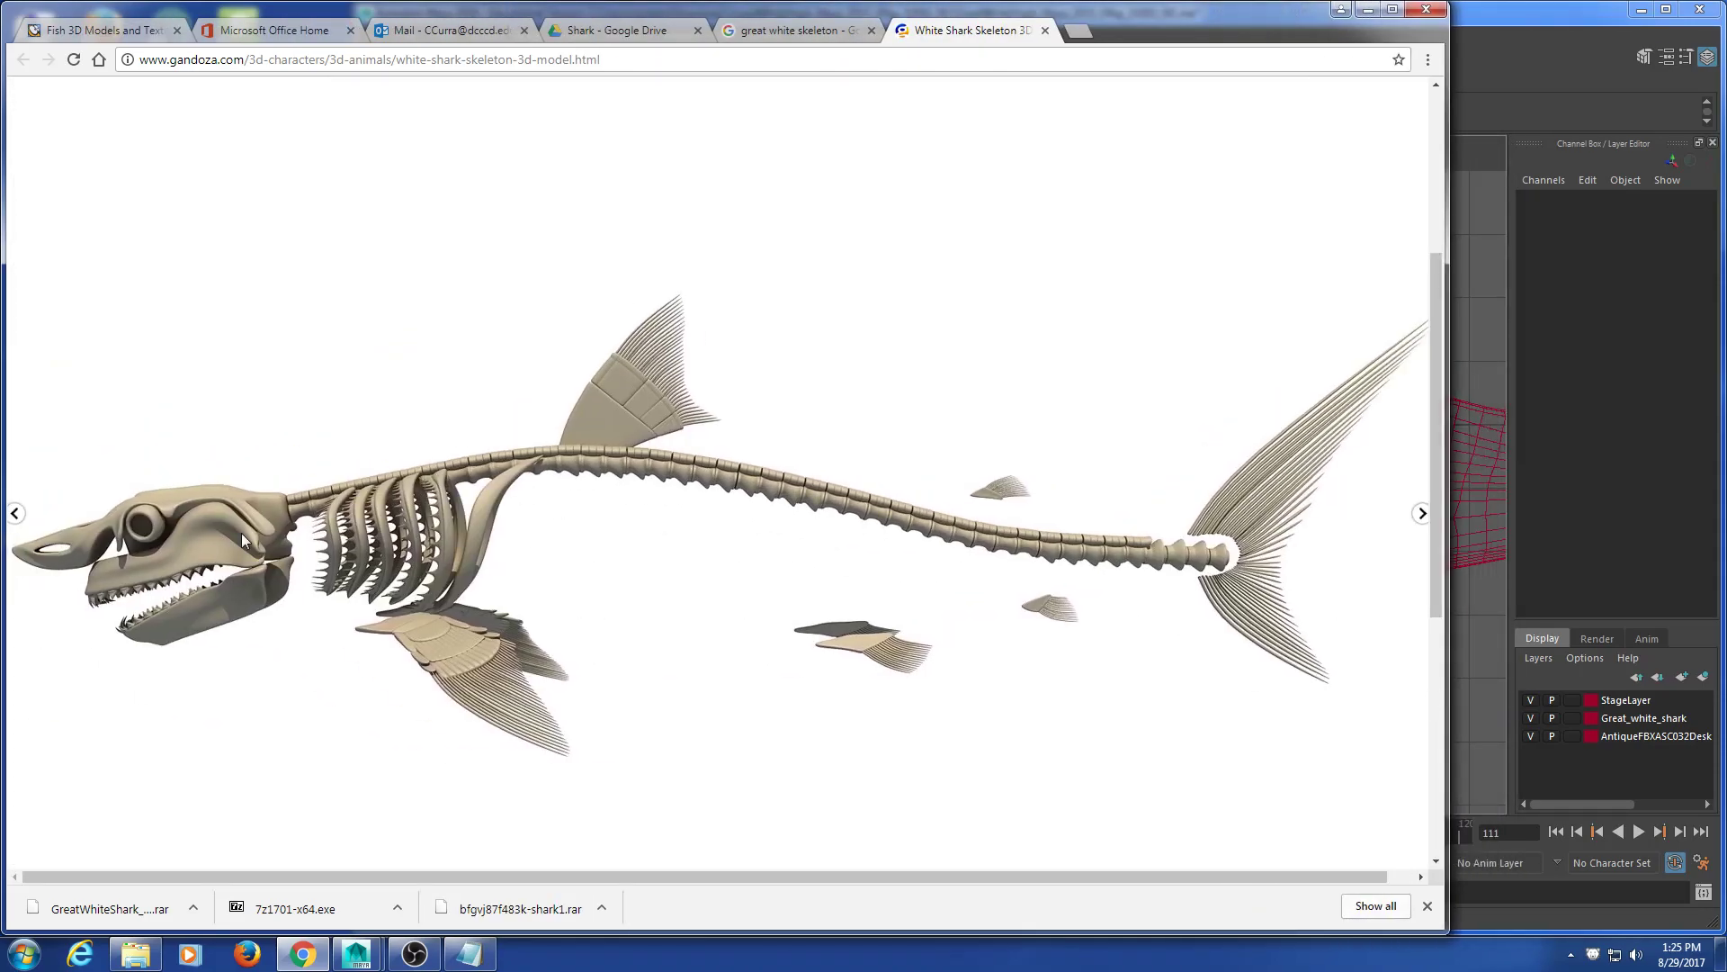
{"action": "left_click", "coordinate": [25, 528]}
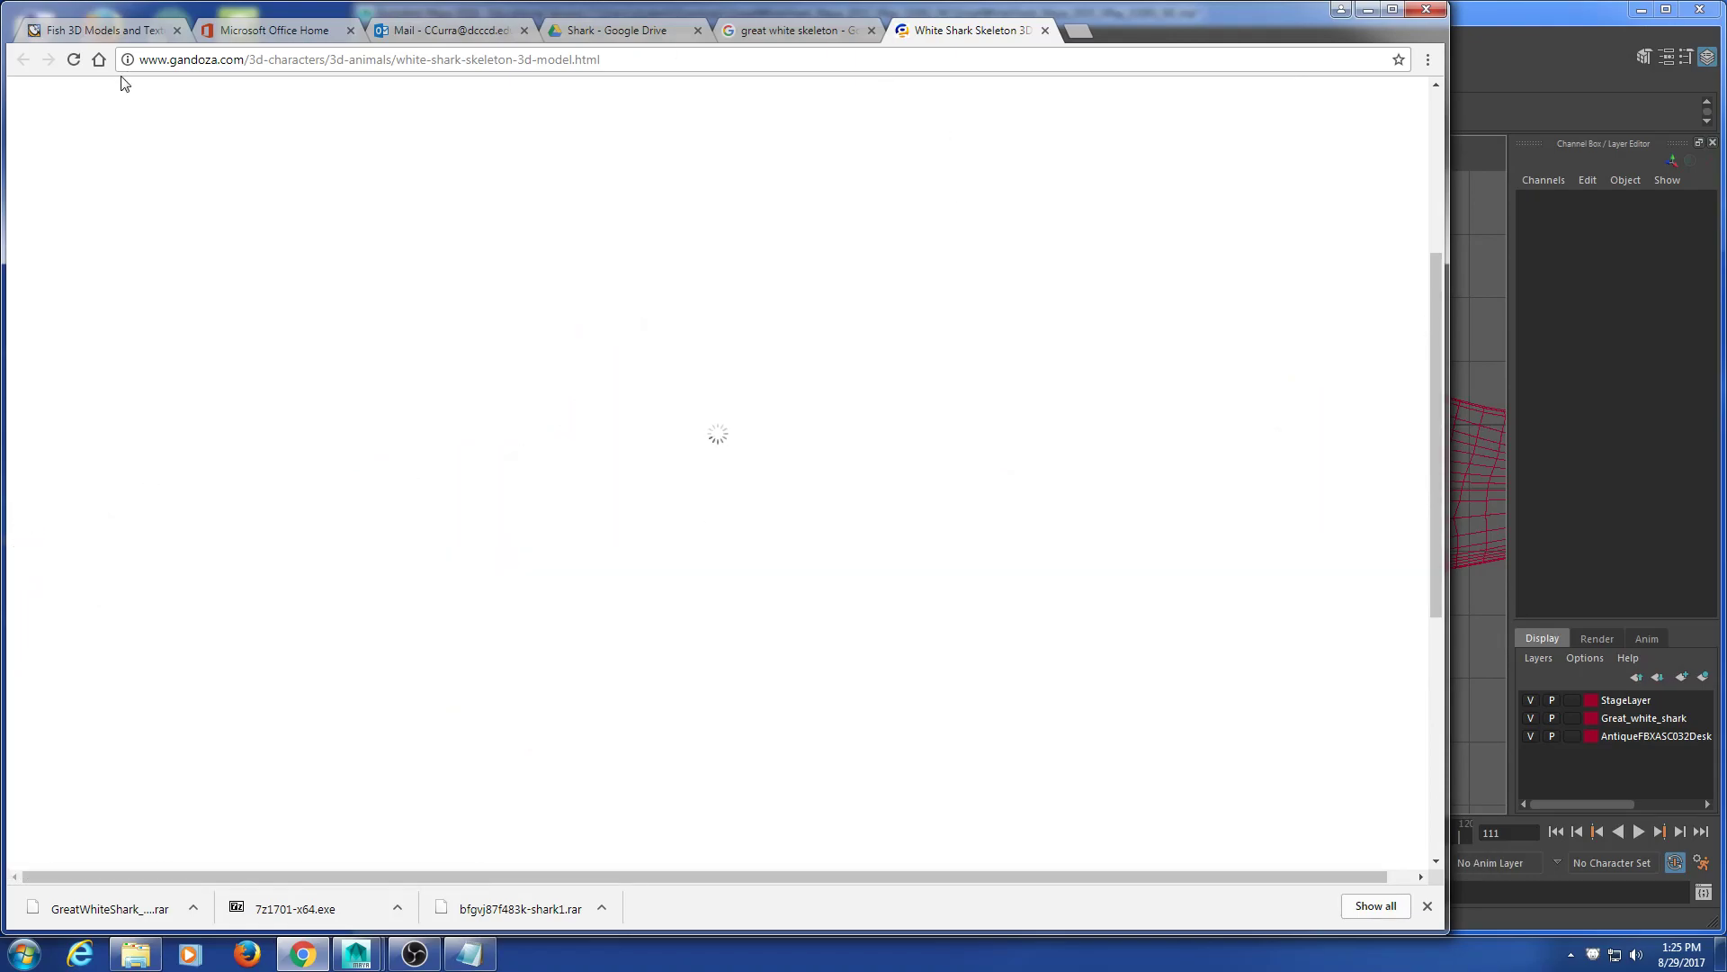
{"action": "left_click", "coordinate": [1046, 31]}
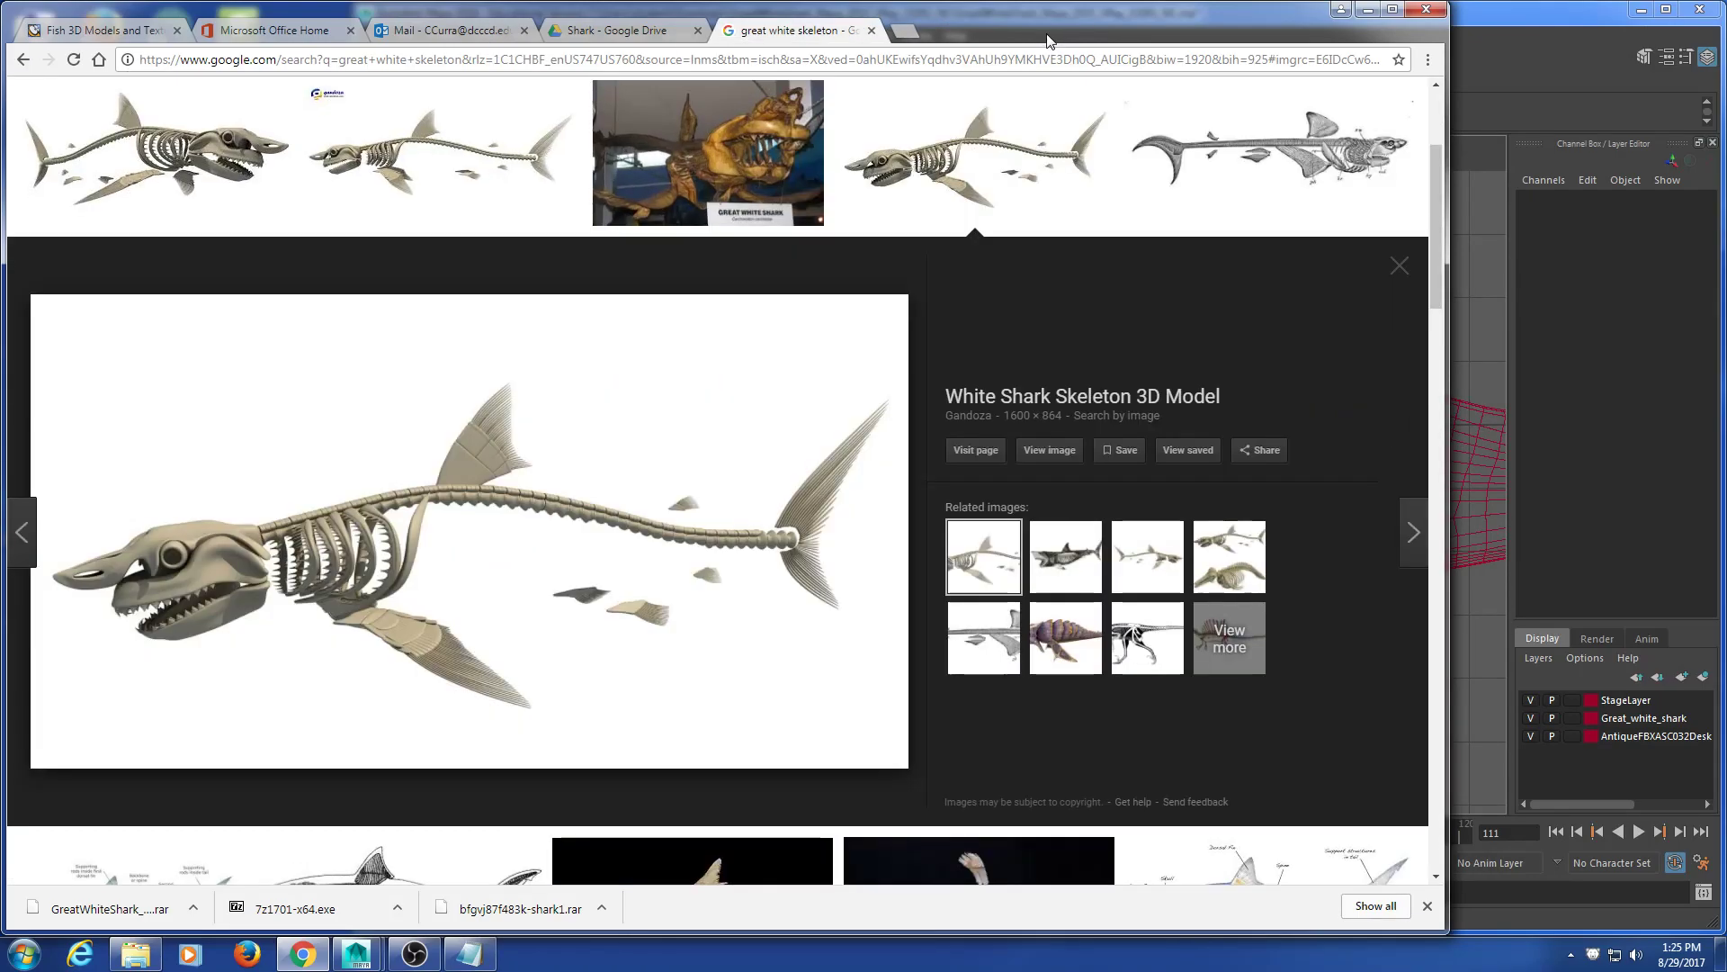
Step: Narrow Chrome to a thin column beside Maya and frame the spine joint in side view
{"action": "left_click_drag", "start_coordinate": [1447, 539], "coordinate": [340, 553]}
{"action": "left_click_drag", "start_coordinate": [819, 295], "coordinate": [761, 484]}
{"action": "middle_click_drag", "start_coordinate": [807, 546], "coordinate": [851, 519], "text": "alt"}
{"action": "scroll", "coordinate": [860, 547], "scroll_direction": "up", "scroll_amount": 4}
{"action": "middle_click_drag", "start_coordinate": [797, 457], "coordinate": [986, 528], "text": "alt"}
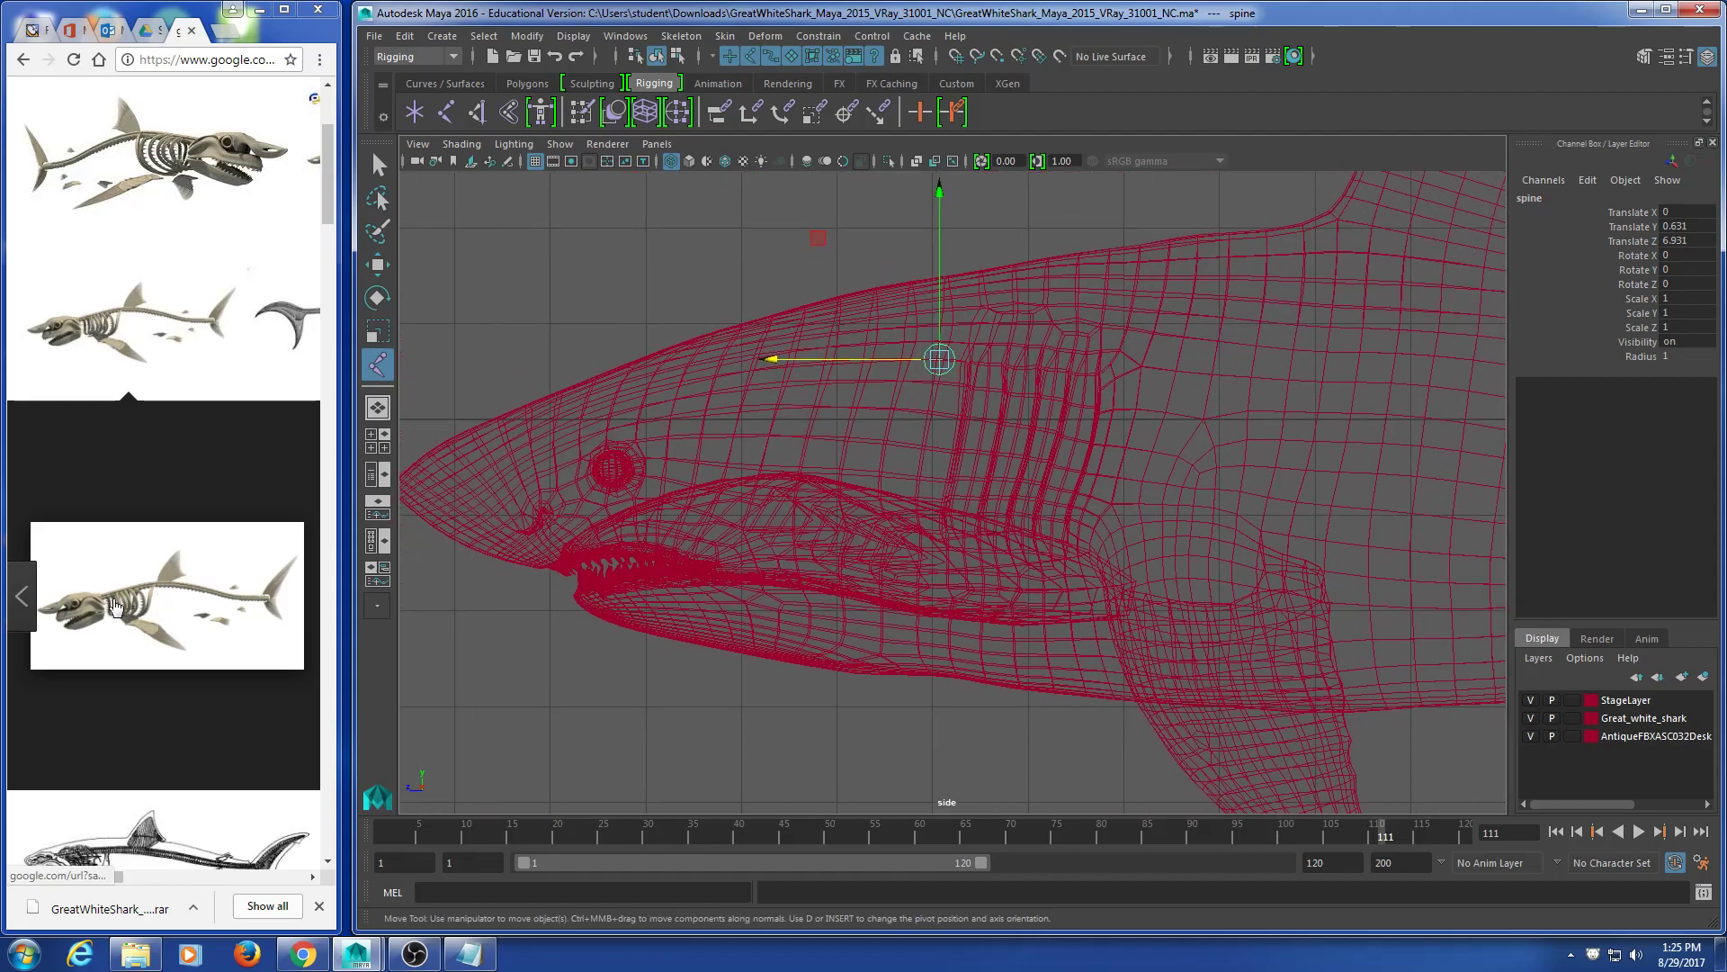
Step: Duplicate the spine joint as spine1 and move it back and up behind the head
{"action": "scroll", "coordinate": [678, 706], "scroll_direction": "down", "scroll_amount": 8}
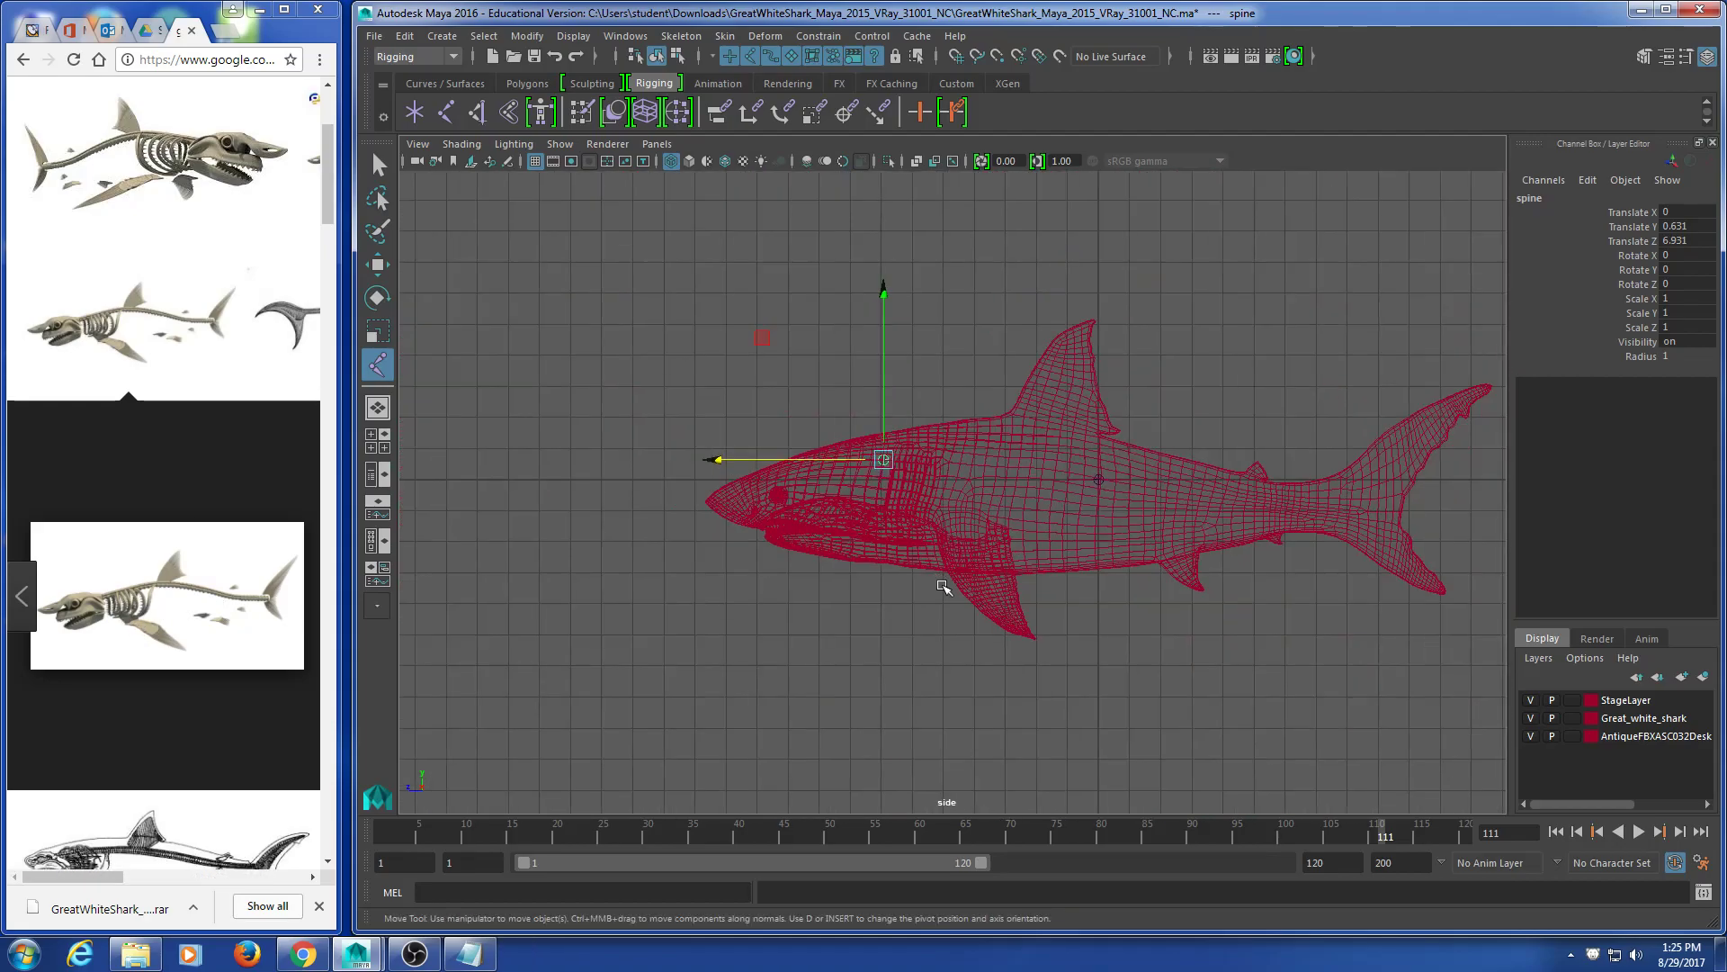
{"action": "scroll", "coordinate": [943, 586], "scroll_direction": "up", "scroll_amount": 8}
{"action": "middle_click_drag", "start_coordinate": [743, 567], "coordinate": [829, 581], "text": "alt"}
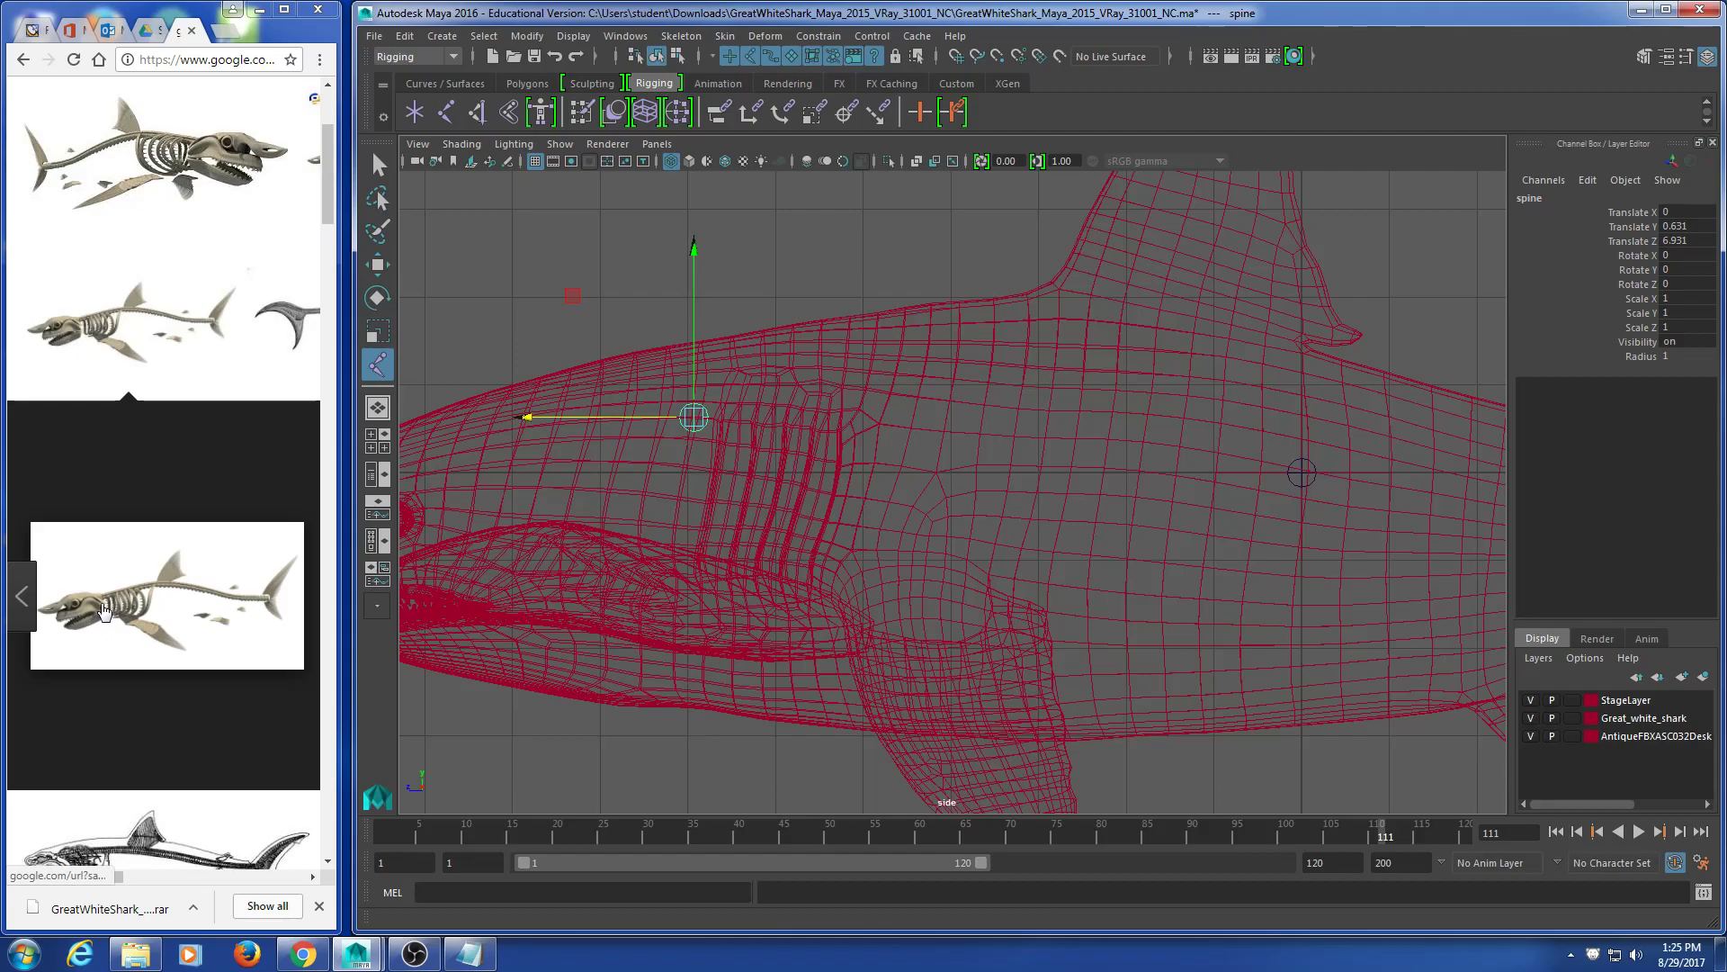
{"action": "middle_click_drag", "start_coordinate": [732, 615], "coordinate": [718, 617], "text": "alt"}
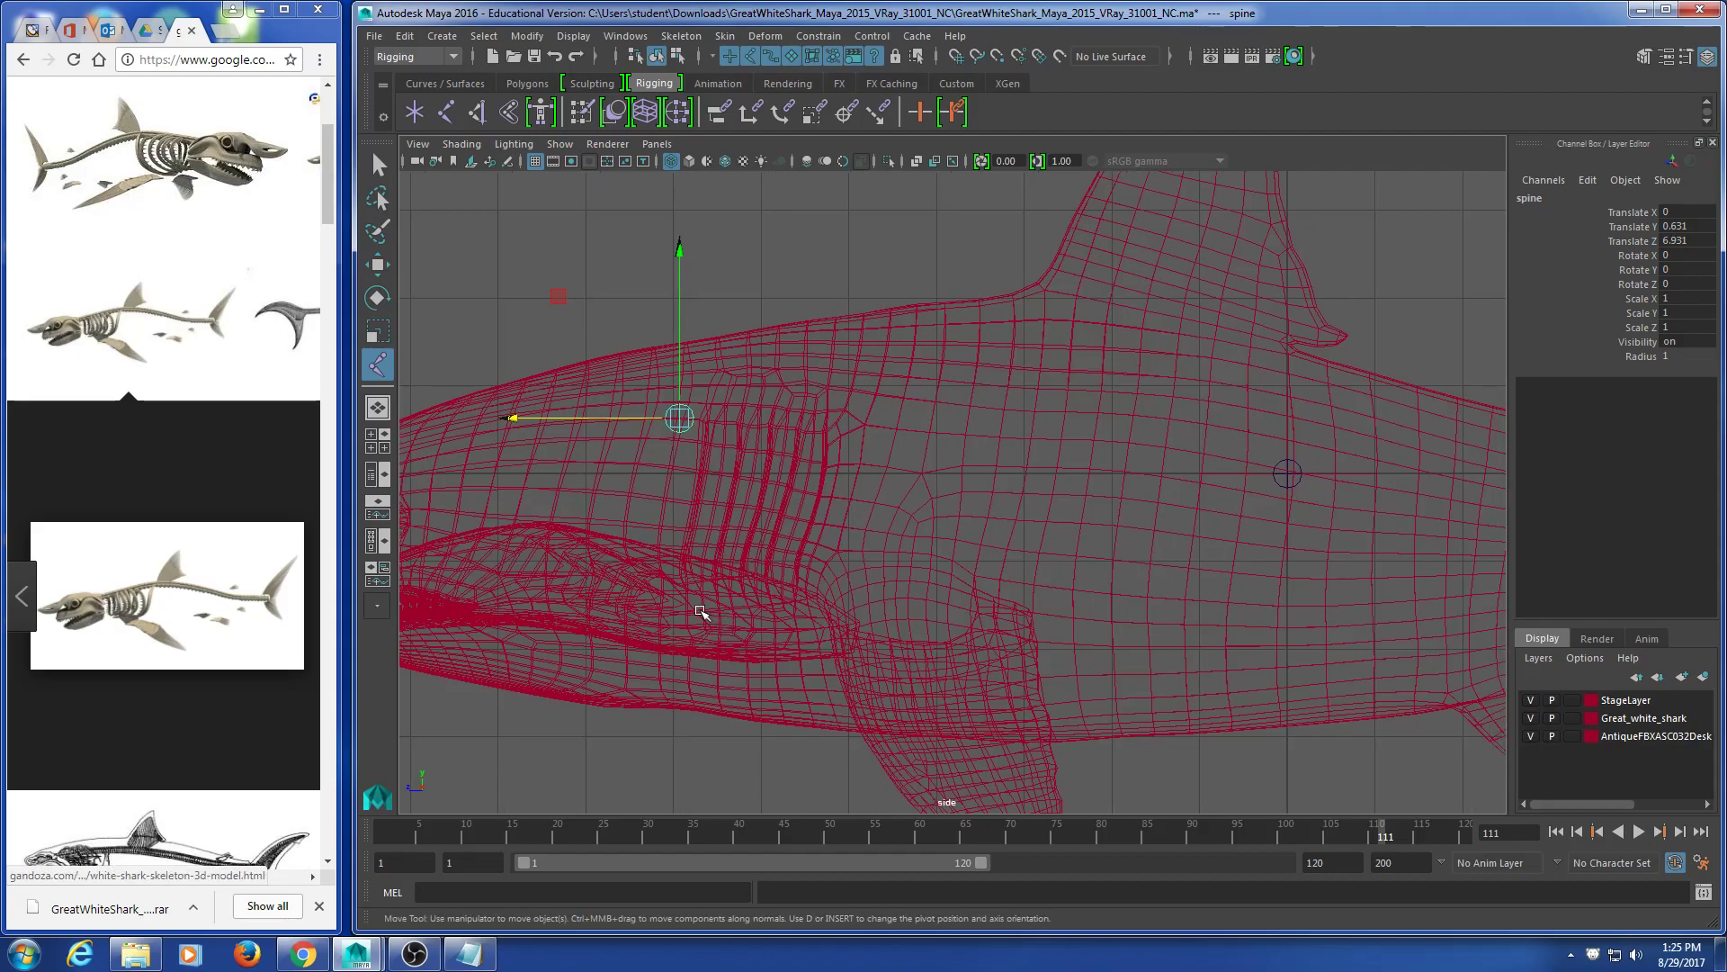
{"action": "key", "text": "ctrl+d"}
{"action": "left_click_drag", "start_coordinate": [617, 419], "coordinate": [908, 343]}
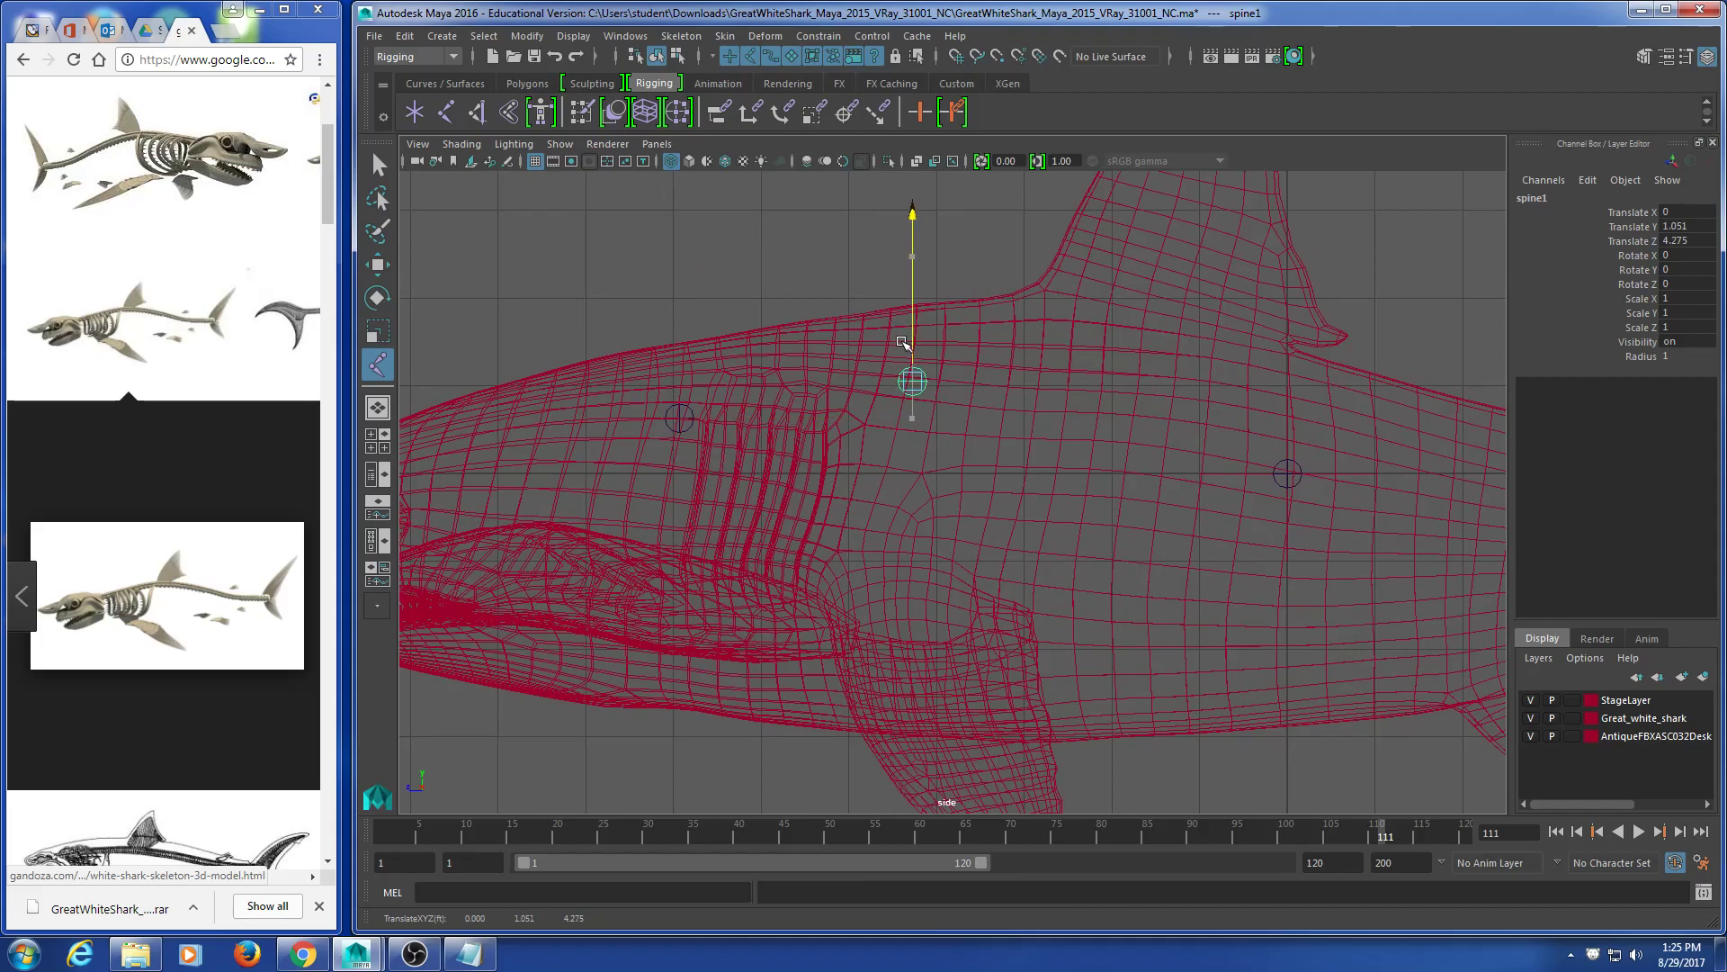
{"action": "right_click_drag", "start_coordinate": [1283, 517], "coordinate": [1133, 538], "text": "alt"}
{"action": "scroll", "coordinate": [1125, 567], "scroll_direction": "up", "scroll_amount": 8}
{"action": "middle_click_drag", "start_coordinate": [899, 496], "coordinate": [900, 533], "text": "alt"}
{"action": "left_click_drag", "start_coordinate": [907, 366], "coordinate": [907, 367]}
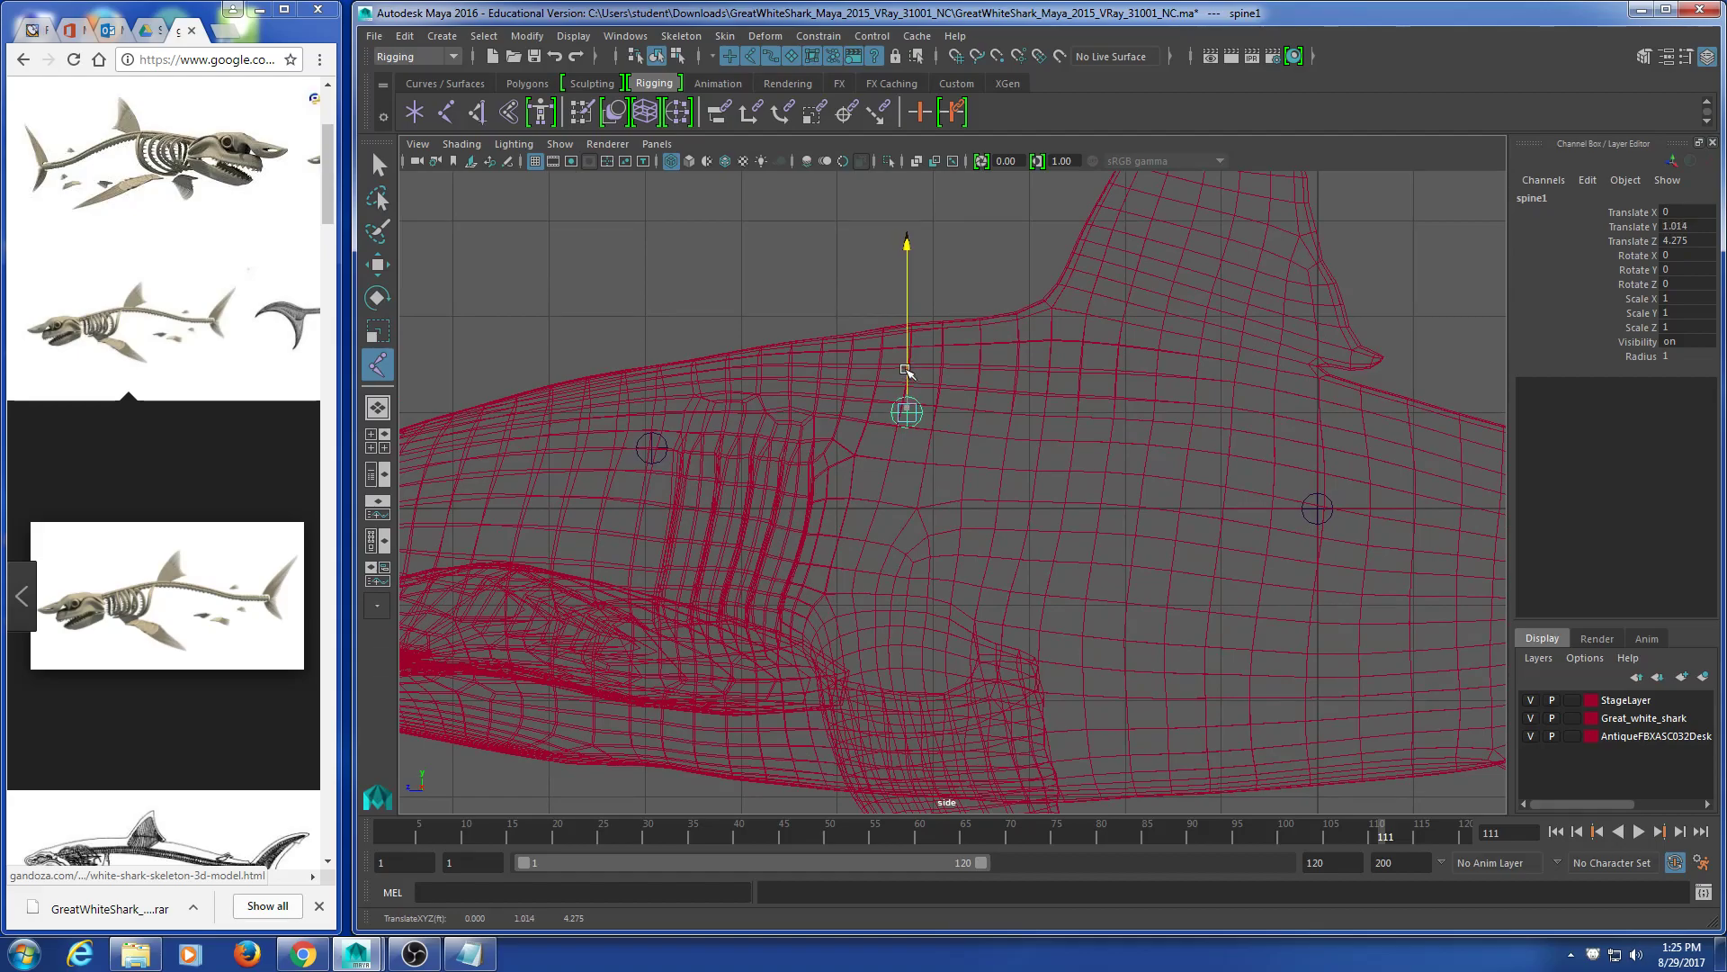
{"action": "left_click", "coordinate": [906, 410]}
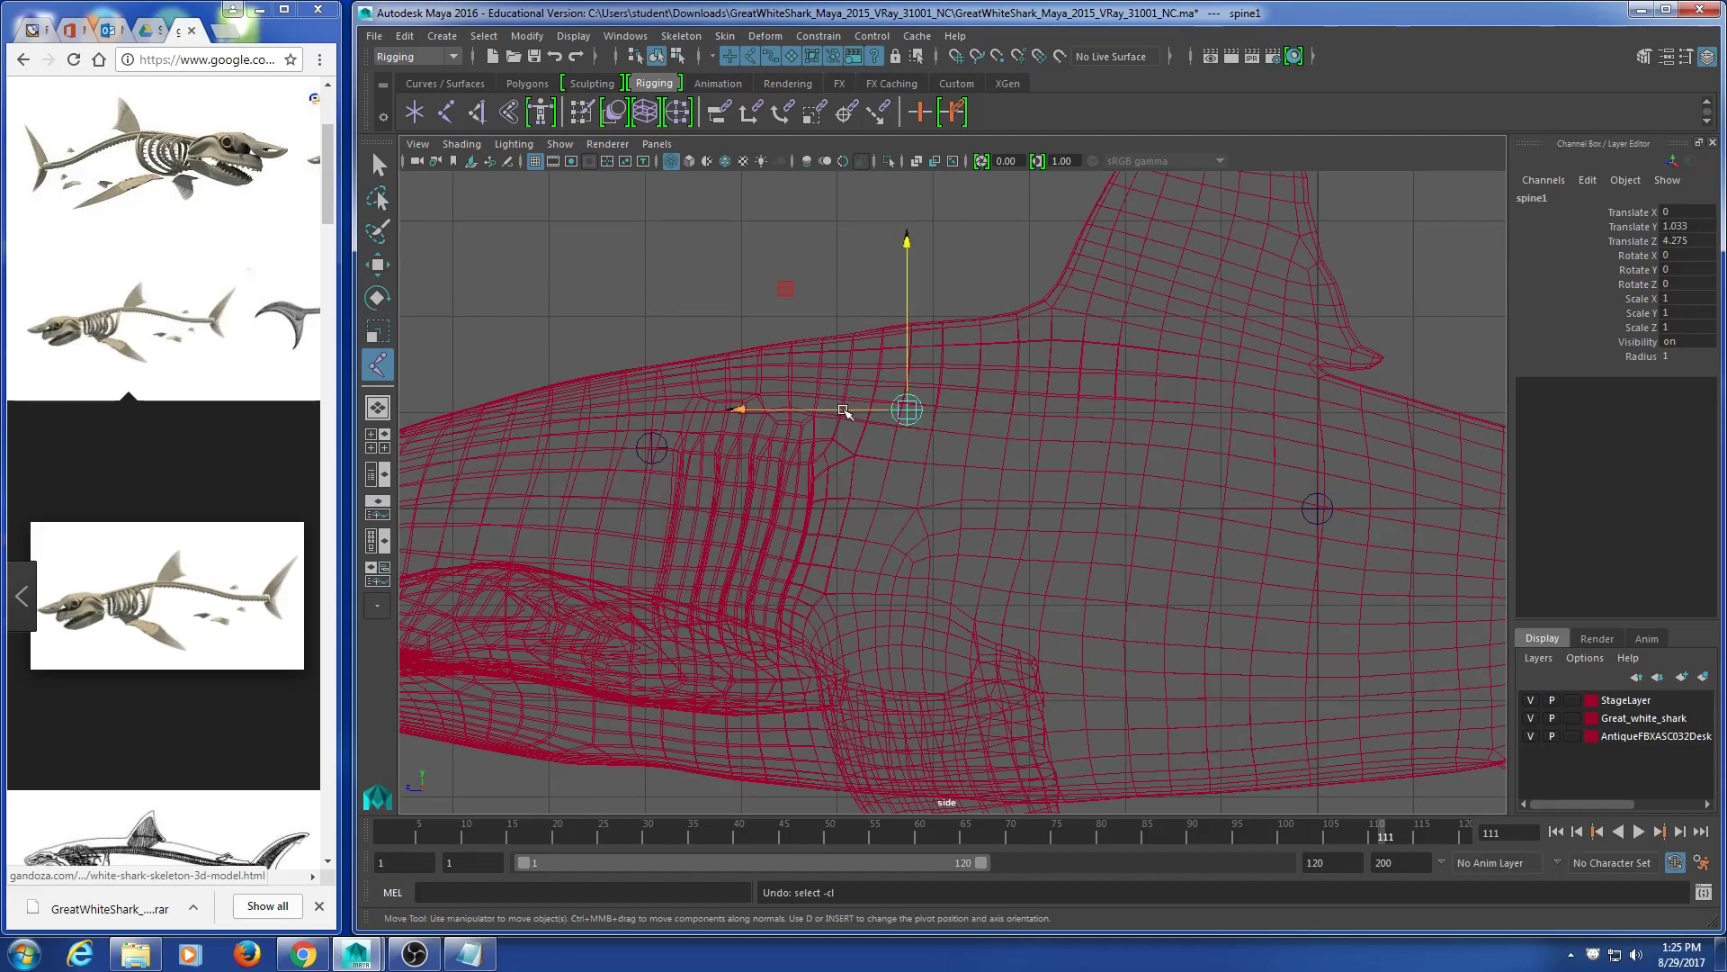
{"action": "left_click_drag", "start_coordinate": [904, 370], "coordinate": [904, 366]}
{"action": "middle_click_drag", "start_coordinate": [665, 474], "coordinate": [654, 472], "text": "alt"}
{"action": "middle_click_drag", "start_coordinate": [966, 590], "coordinate": [883, 589], "text": "alt"}
Step: Duplicate spine1 as spine2 and slide spine1 back toward the dorsal fin, Translate Z 4.659
{"action": "key", "text": "ctrl+d"}
{"action": "left_click_drag", "start_coordinate": [735, 396], "coordinate": [1039, 382]}
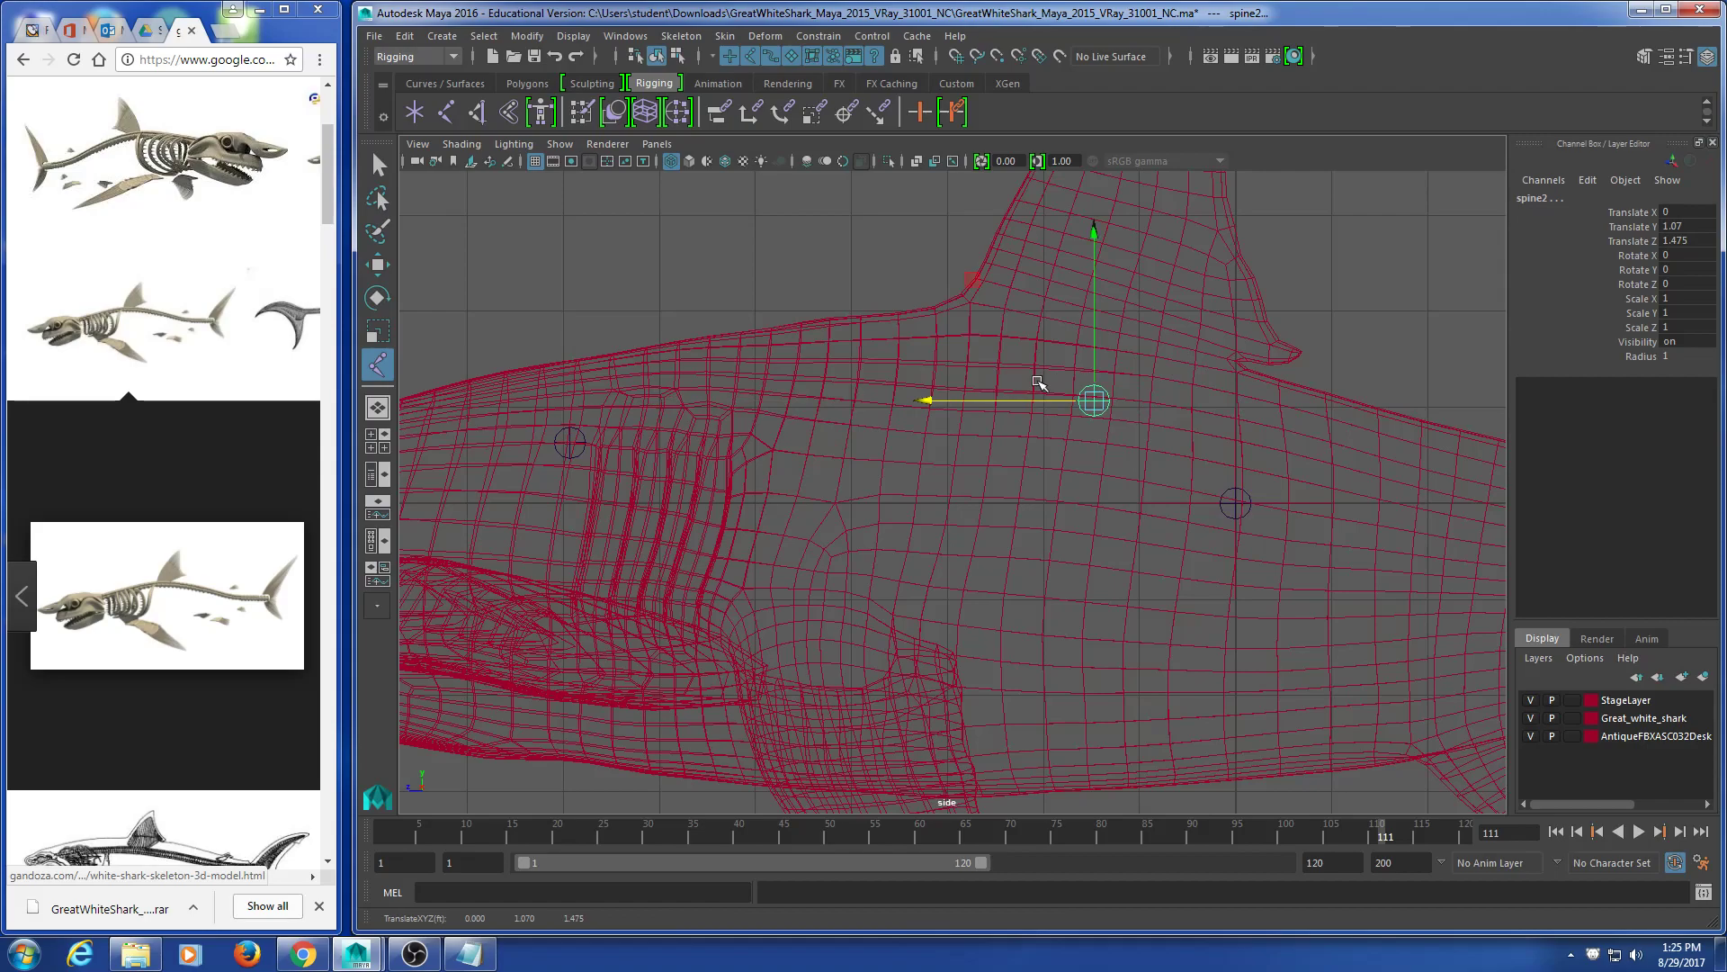
{"action": "key", "text": "ctrl+z"}
{"action": "left_click", "coordinate": [859, 417]}
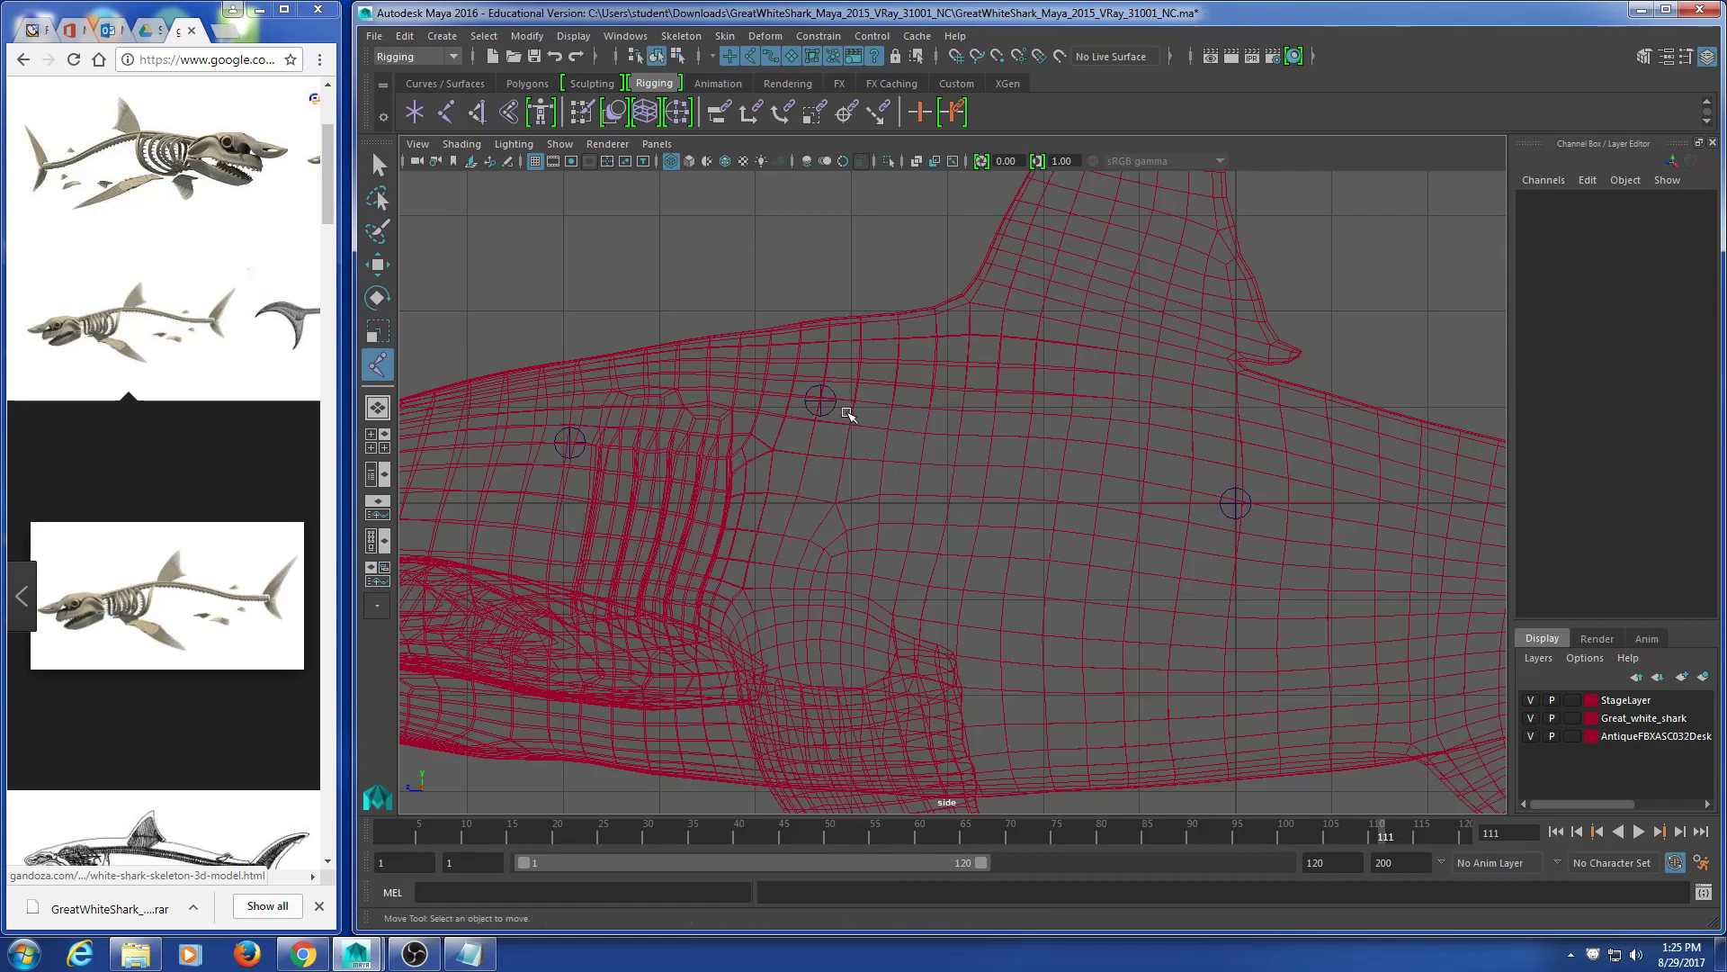
{"action": "left_click", "coordinate": [821, 414]}
{"action": "left_click_drag", "start_coordinate": [797, 401], "coordinate": [986, 401]}
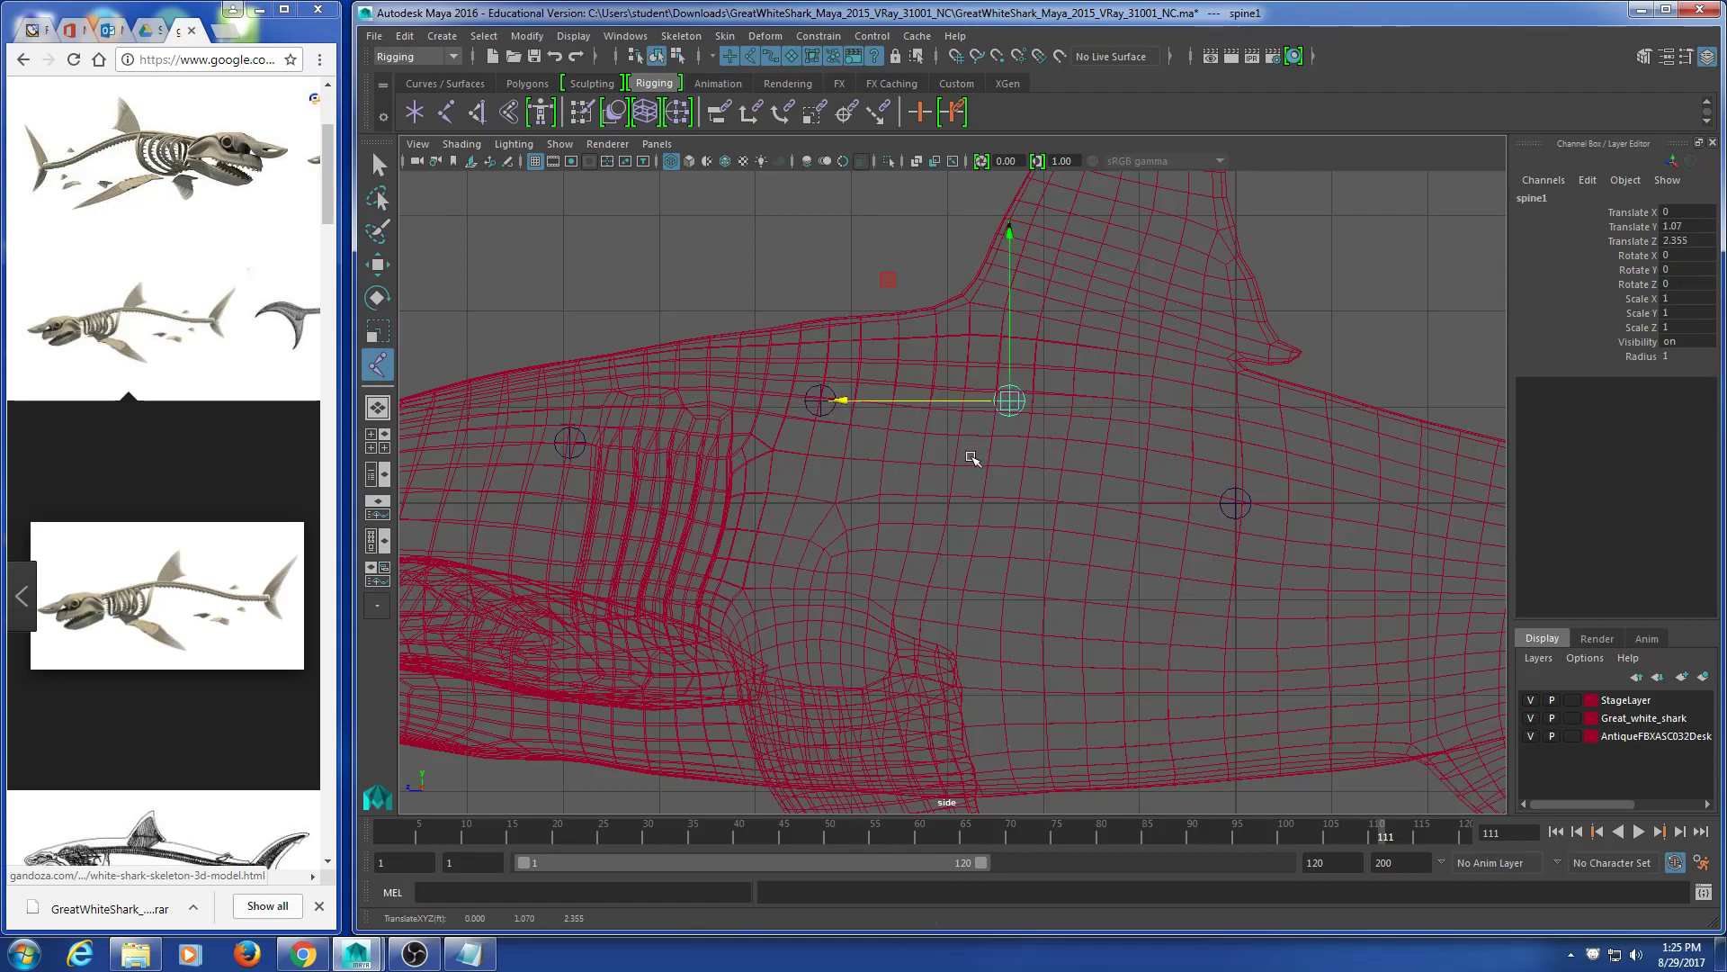
{"action": "left_click_drag", "start_coordinate": [839, 365], "coordinate": [804, 422]}
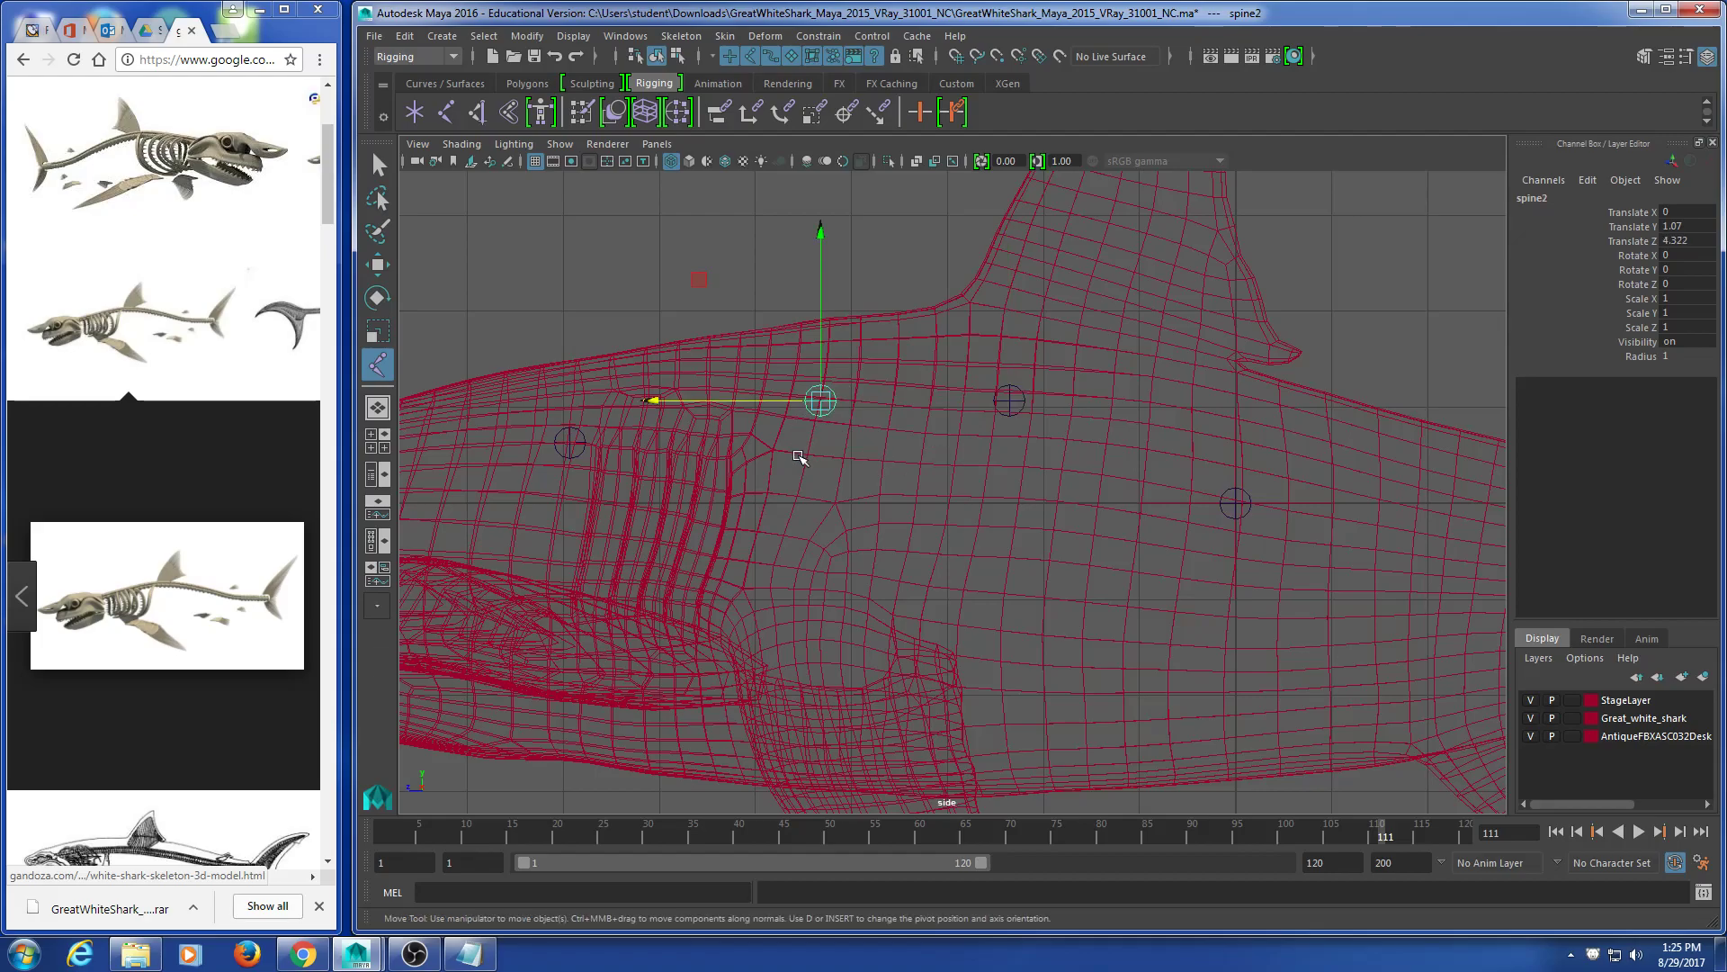
{"action": "left_click", "coordinate": [1014, 407]}
{"action": "key", "text": "ctrl+z"}
{"action": "key", "text": "ctrl+z"}
{"action": "left_click", "coordinate": [851, 448]}
{"action": "left_click", "coordinate": [820, 402]}
{"action": "left_click_drag", "start_coordinate": [784, 401], "coordinate": [937, 395]}
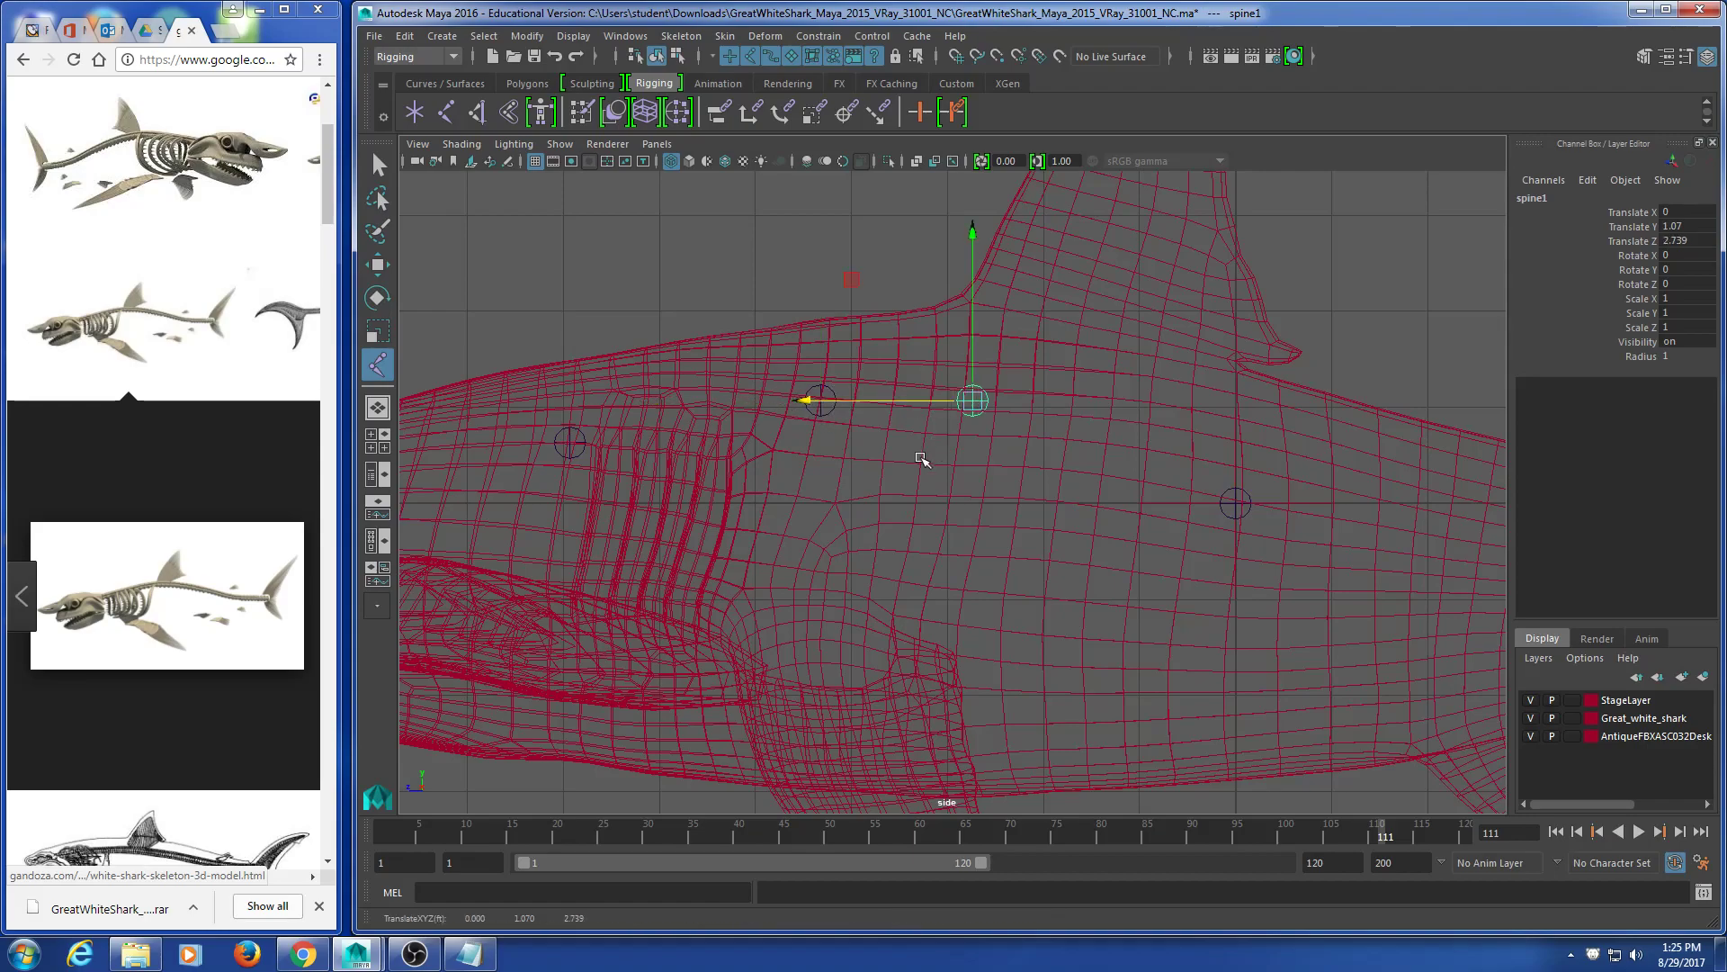
Step: Position spine2 behind spine1 on top of the back at Translate Y 1.332, Z 1.465
{"action": "left_click_drag", "start_coordinate": [797, 345], "coordinate": [874, 448]}
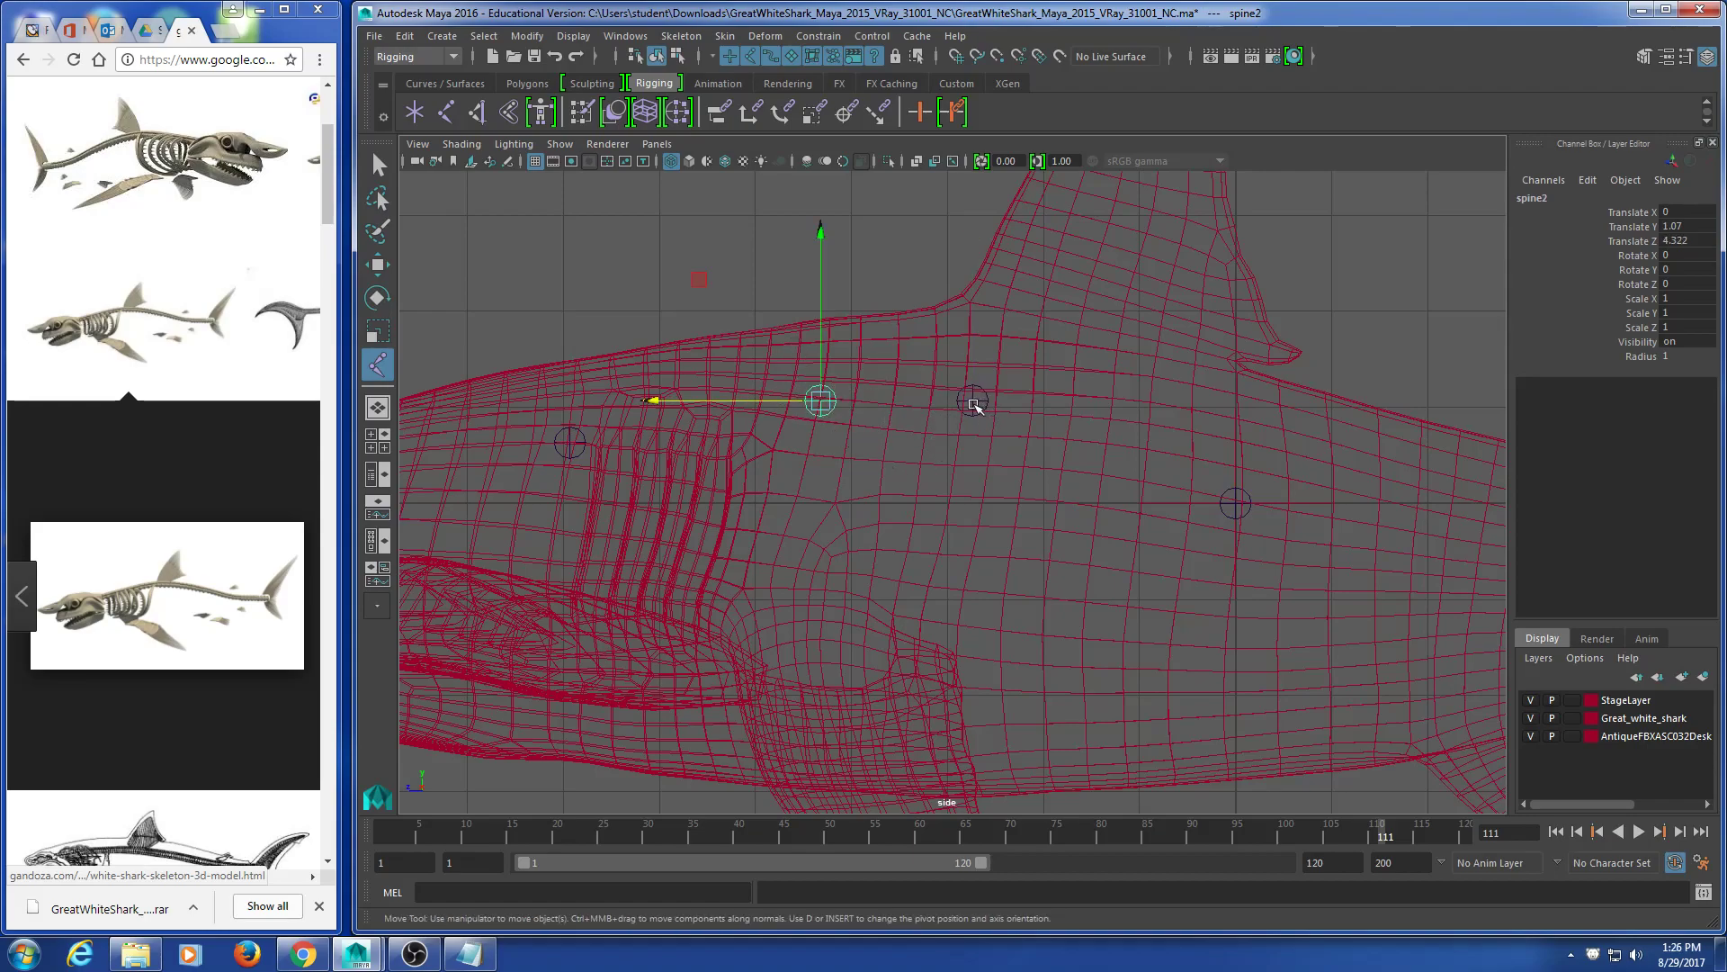
{"action": "left_click_drag", "start_coordinate": [661, 400], "coordinate": [707, 405]}
{"action": "left_click", "coordinate": [973, 416]}
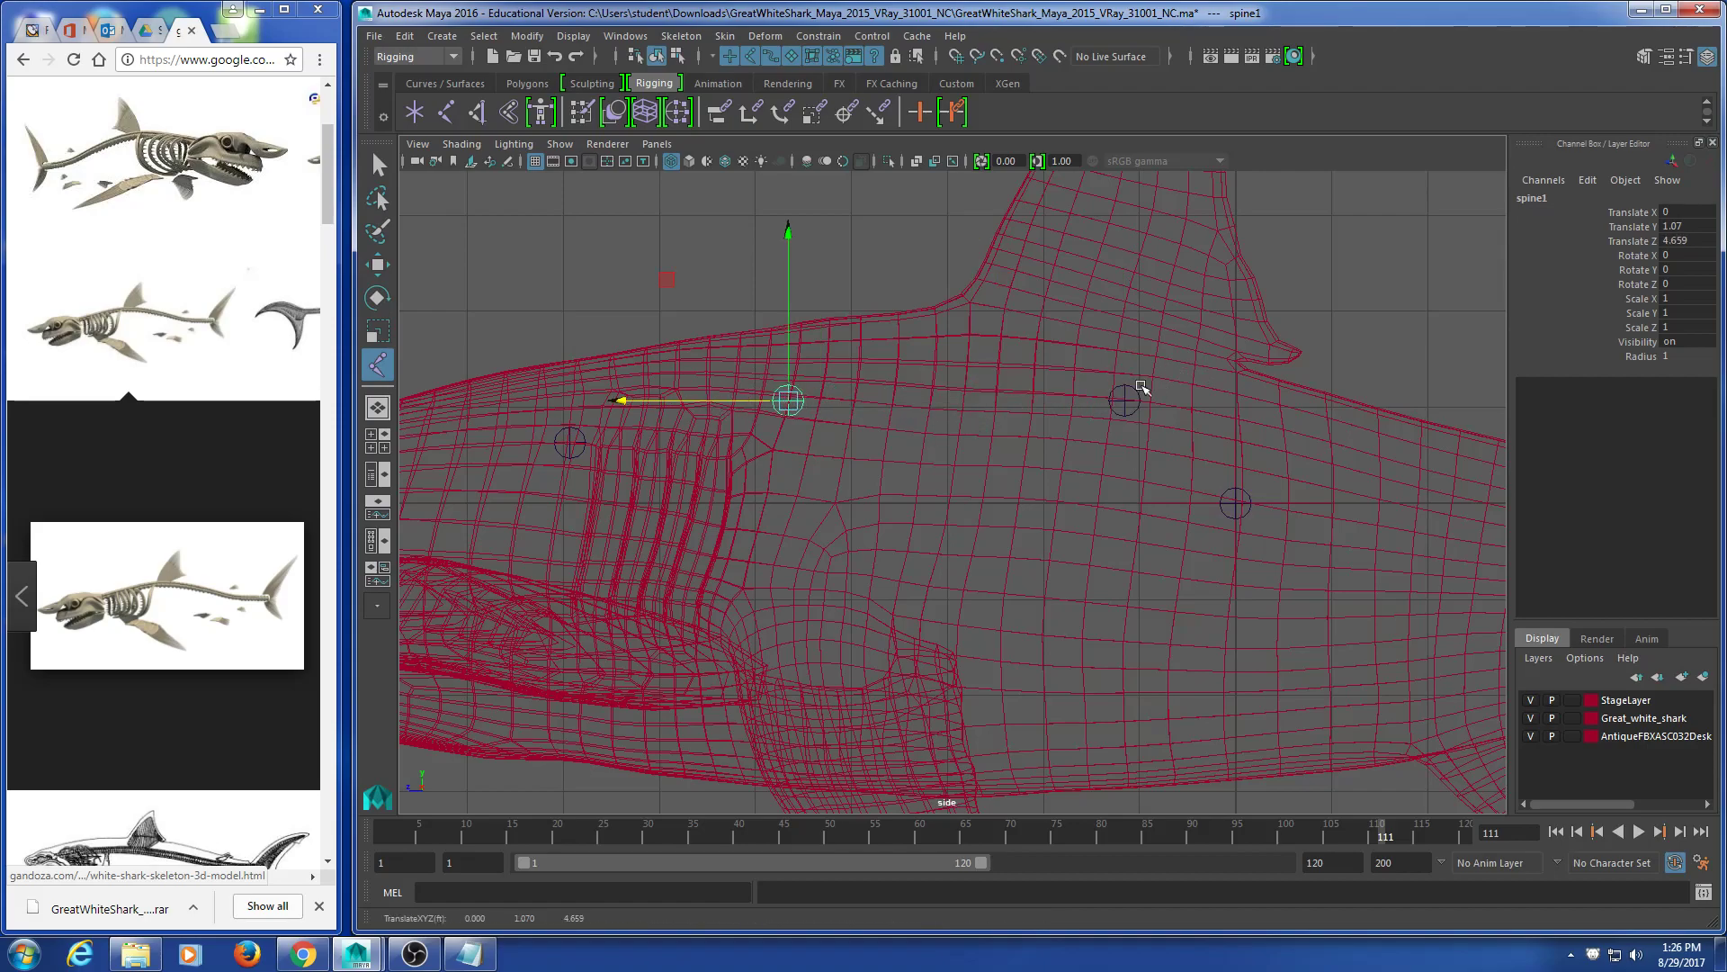
{"action": "left_click", "coordinate": [1126, 414]}
{"action": "mouse_move", "coordinate": [1044, 405]}
{"action": "left_mouse_down"}
{"action": "mouse_move", "coordinate": [995, 404]}
{"action": "mouse_move", "coordinate": [1043, 413]}
{"action": "left_mouse_up"}
{"action": "key", "text": "ctrl+z"}
{"action": "left_click_drag", "start_coordinate": [1092, 353], "coordinate": [1096, 340]}
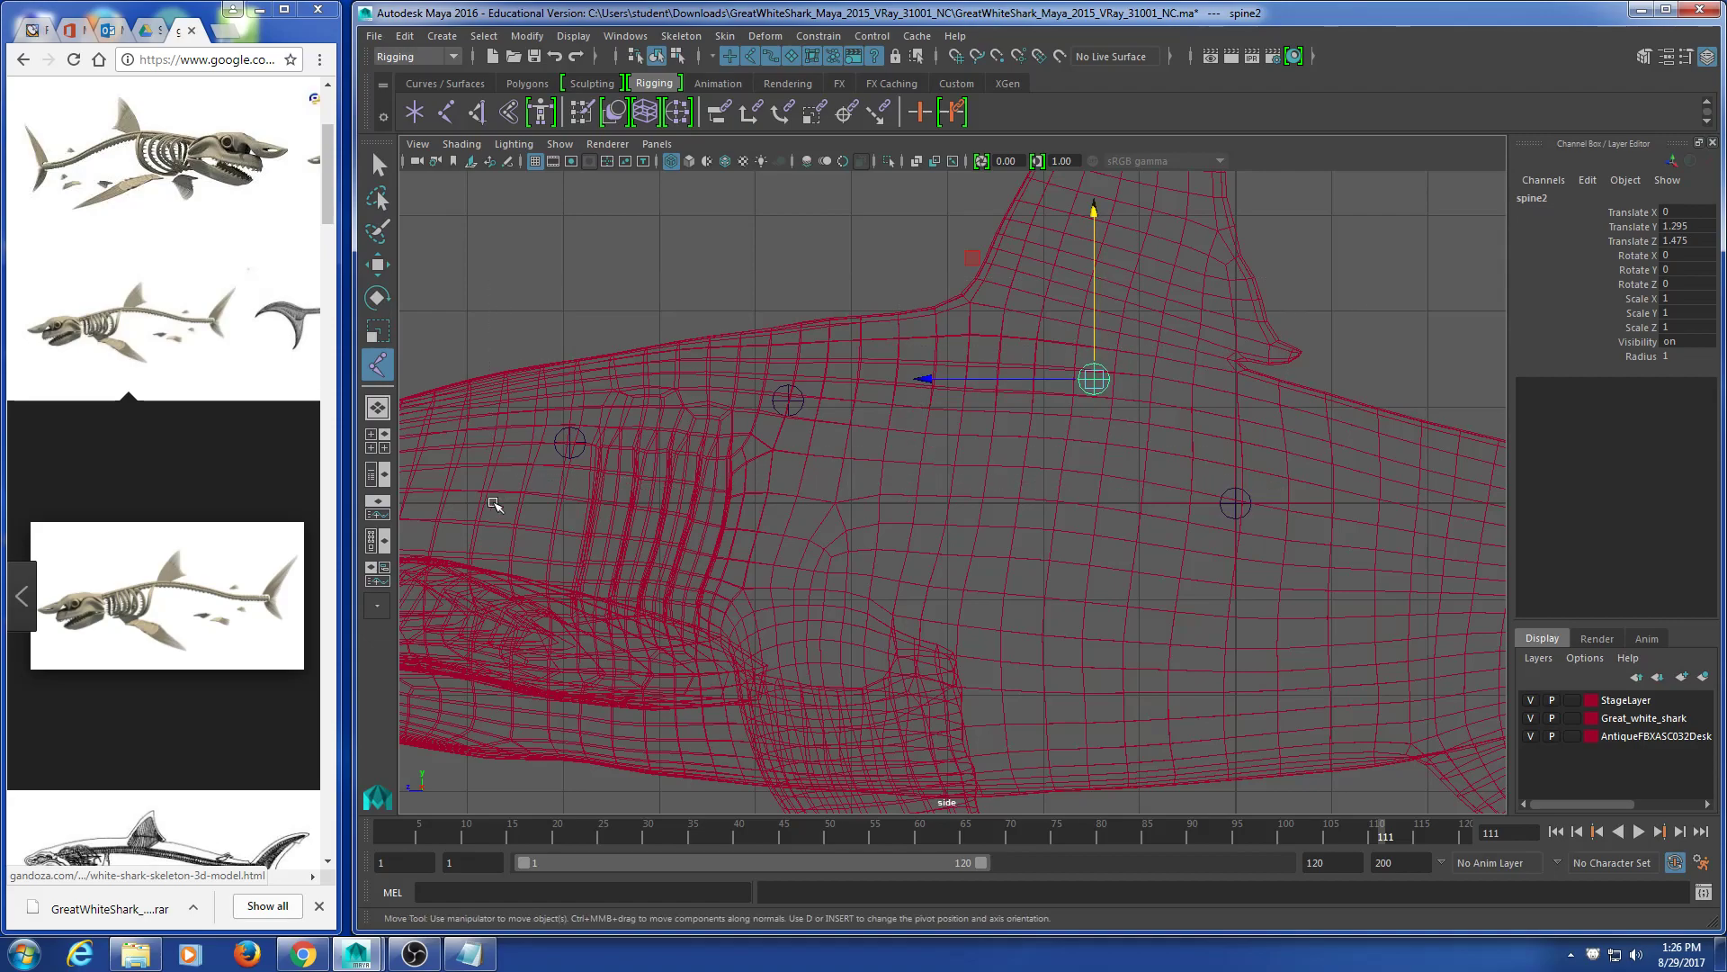
{"action": "left_click", "coordinate": [1366, 313]}
{"action": "middle_click_drag", "start_coordinate": [1202, 477], "coordinate": [1175, 474], "text": "alt"}
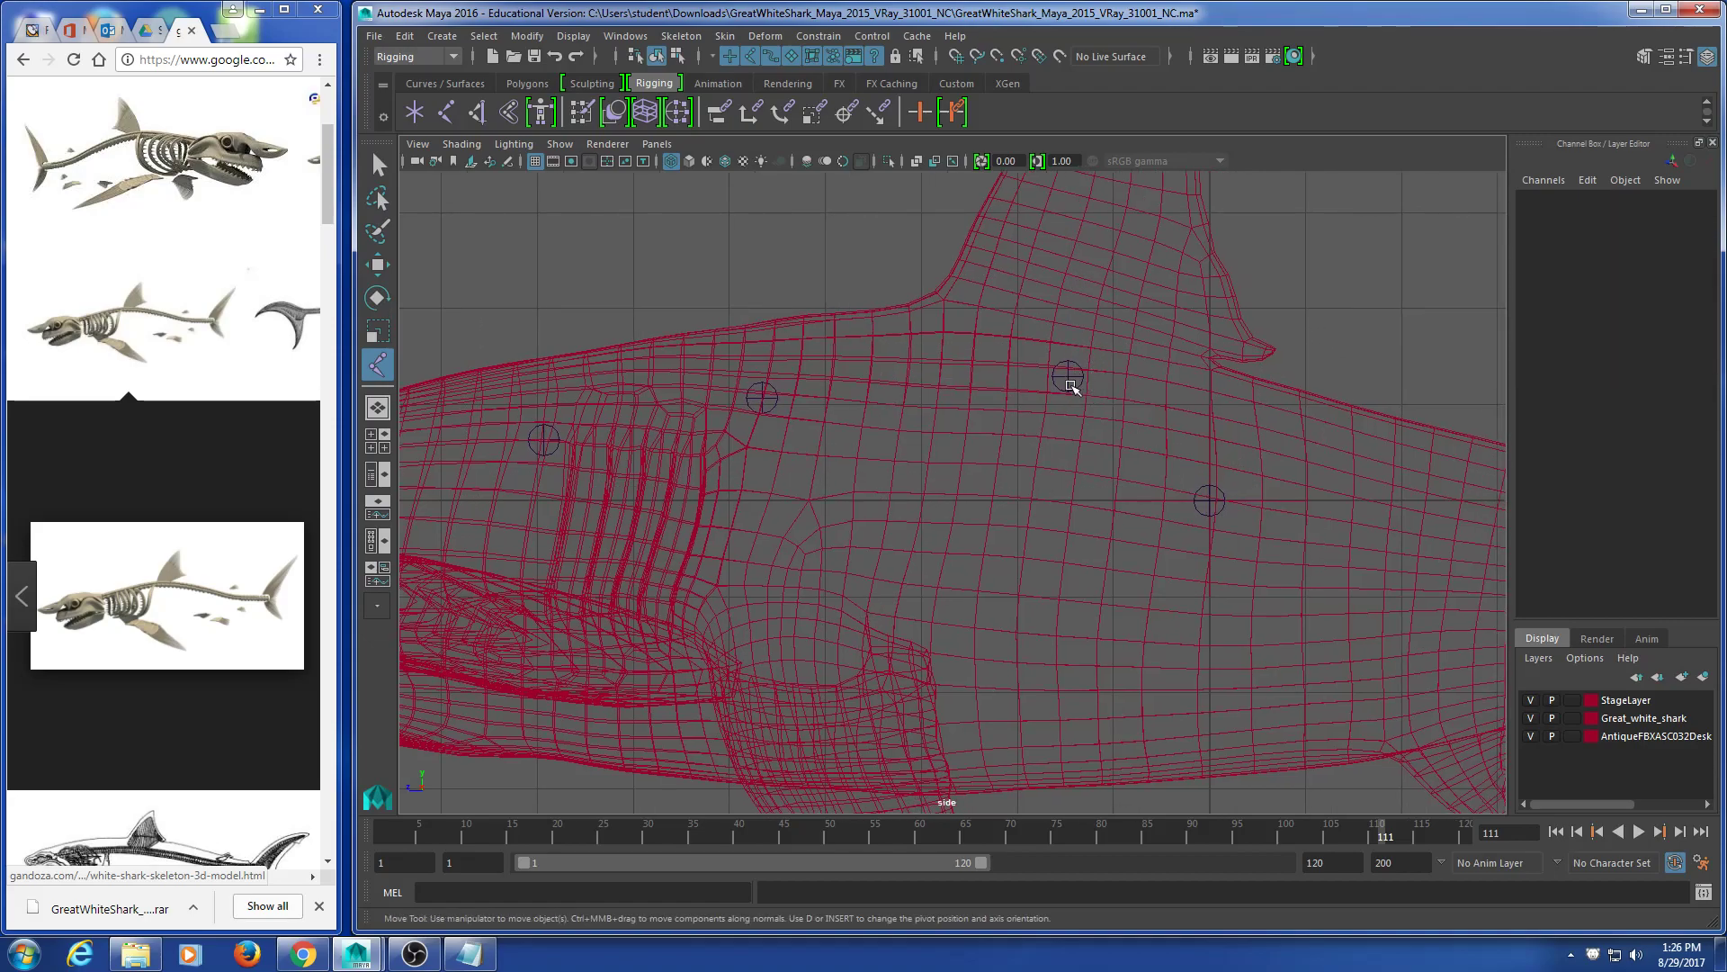
{"action": "left_click", "coordinate": [1068, 375]}
{"action": "left_click_drag", "start_coordinate": [1071, 335], "coordinate": [1033, 373]}
{"action": "scroll", "coordinate": [1062, 411], "scroll_direction": "down", "scroll_amount": 5}
{"action": "middle_click_drag", "start_coordinate": [1022, 497], "coordinate": [915, 486], "text": "alt"}
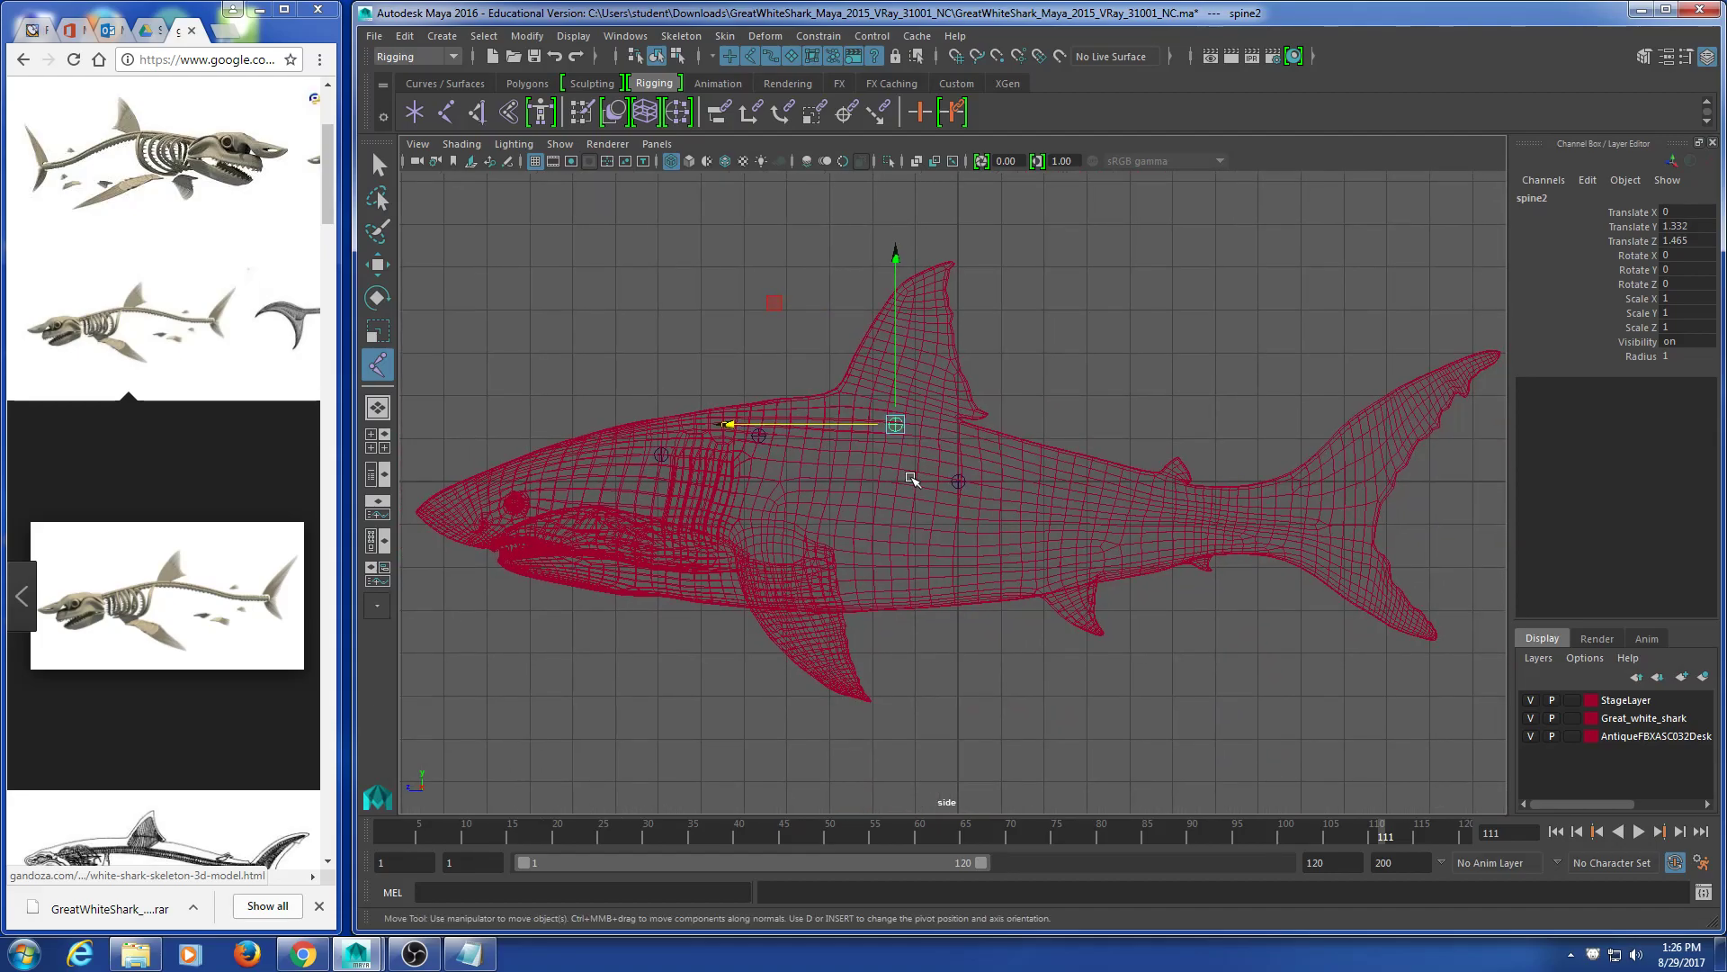
Step: Attempt a spine3 copy, undo it, and readjust spine2's position along the back
{"action": "scroll", "coordinate": [909, 475], "scroll_direction": "up", "scroll_amount": 2}
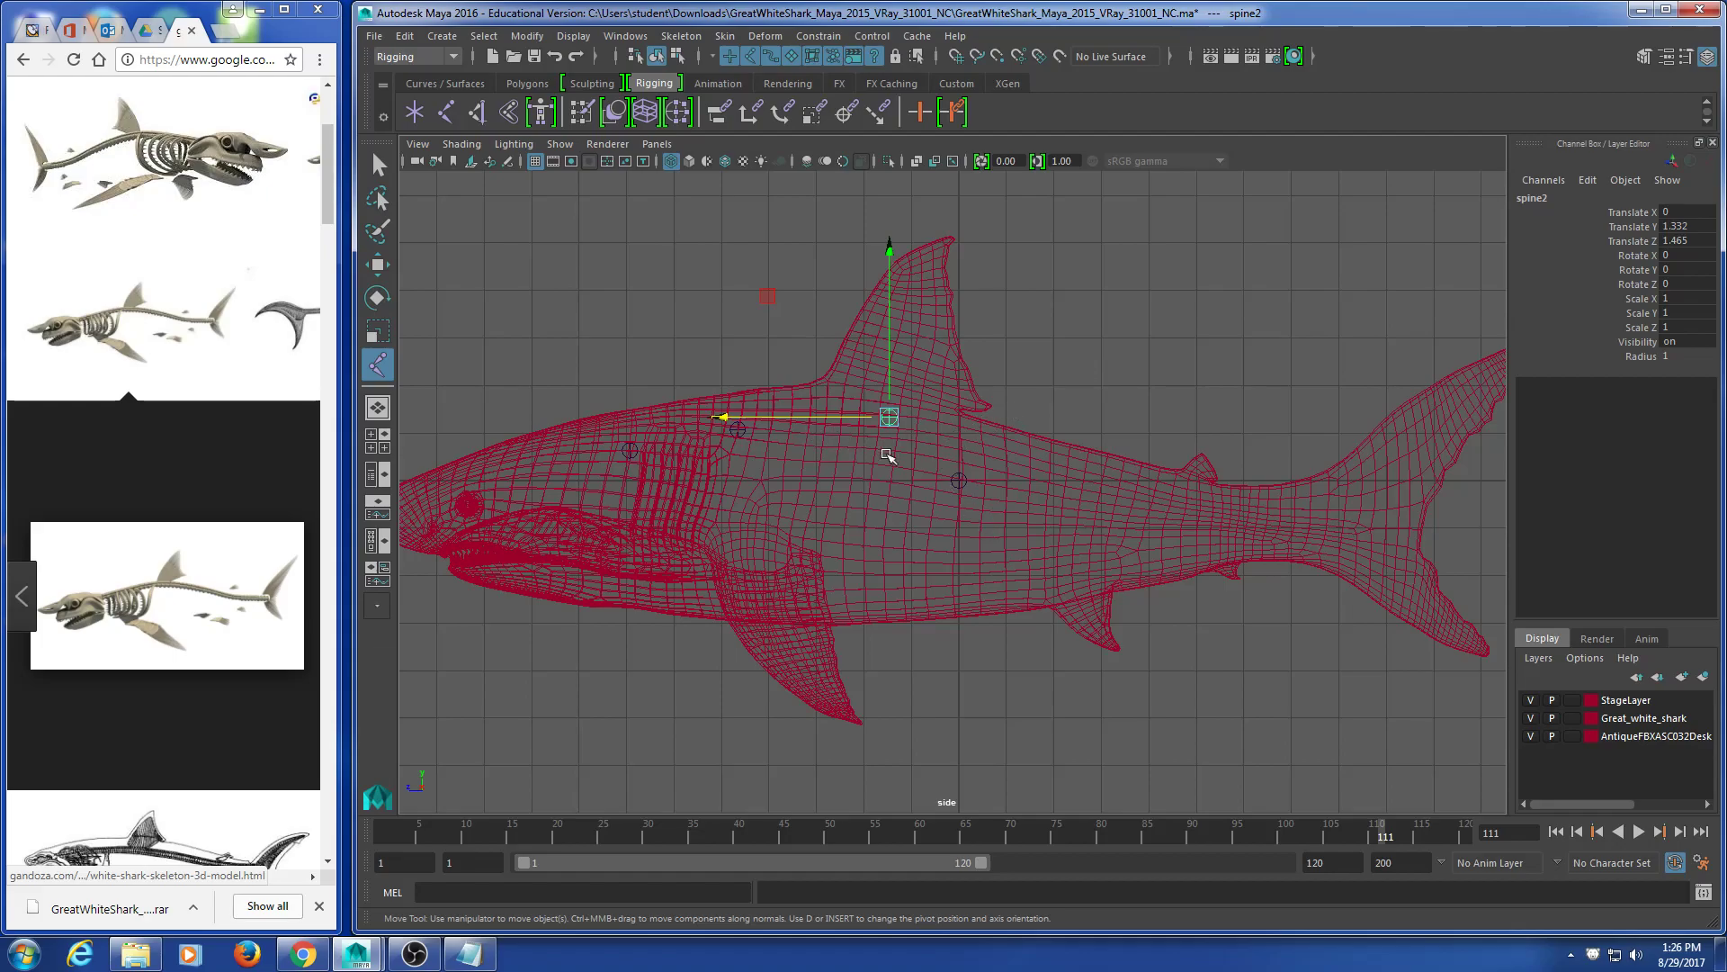
{"action": "left_click", "coordinate": [959, 481]}
{"action": "left_click_drag", "start_coordinate": [861, 420], "coordinate": [1191, 376]}
{"action": "key", "text": "ctrl+z"}
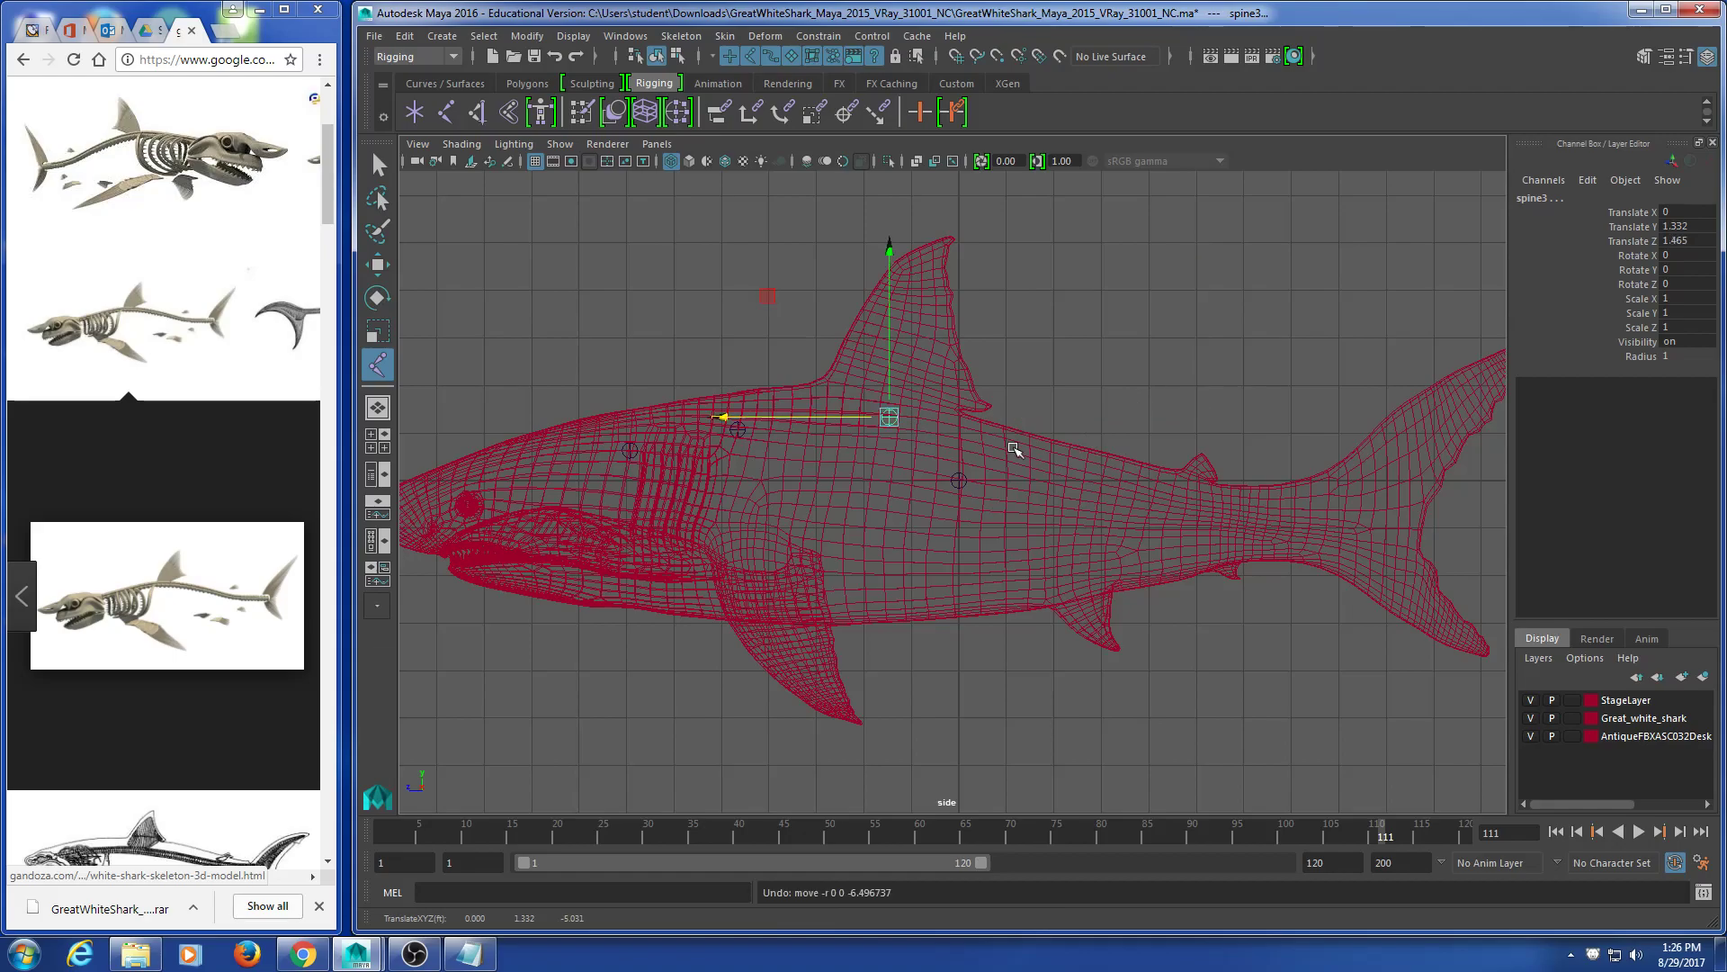
{"action": "left_click", "coordinate": [1087, 365]}
{"action": "left_click", "coordinate": [888, 419]}
{"action": "left_click_drag", "start_coordinate": [889, 418], "coordinate": [1021, 466]}
{"action": "left_click", "coordinate": [893, 426]}
{"action": "left_click", "coordinate": [890, 419]}
{"action": "key", "text": "ctrl+z"}
{"action": "key", "text": "ctrl+z"}
{"action": "key", "text": "ctrl+z"}
{"action": "key", "text": "ctrl+z"}
{"action": "key", "text": "ctrl+z"}
{"action": "key", "text": "ctrl+z"}
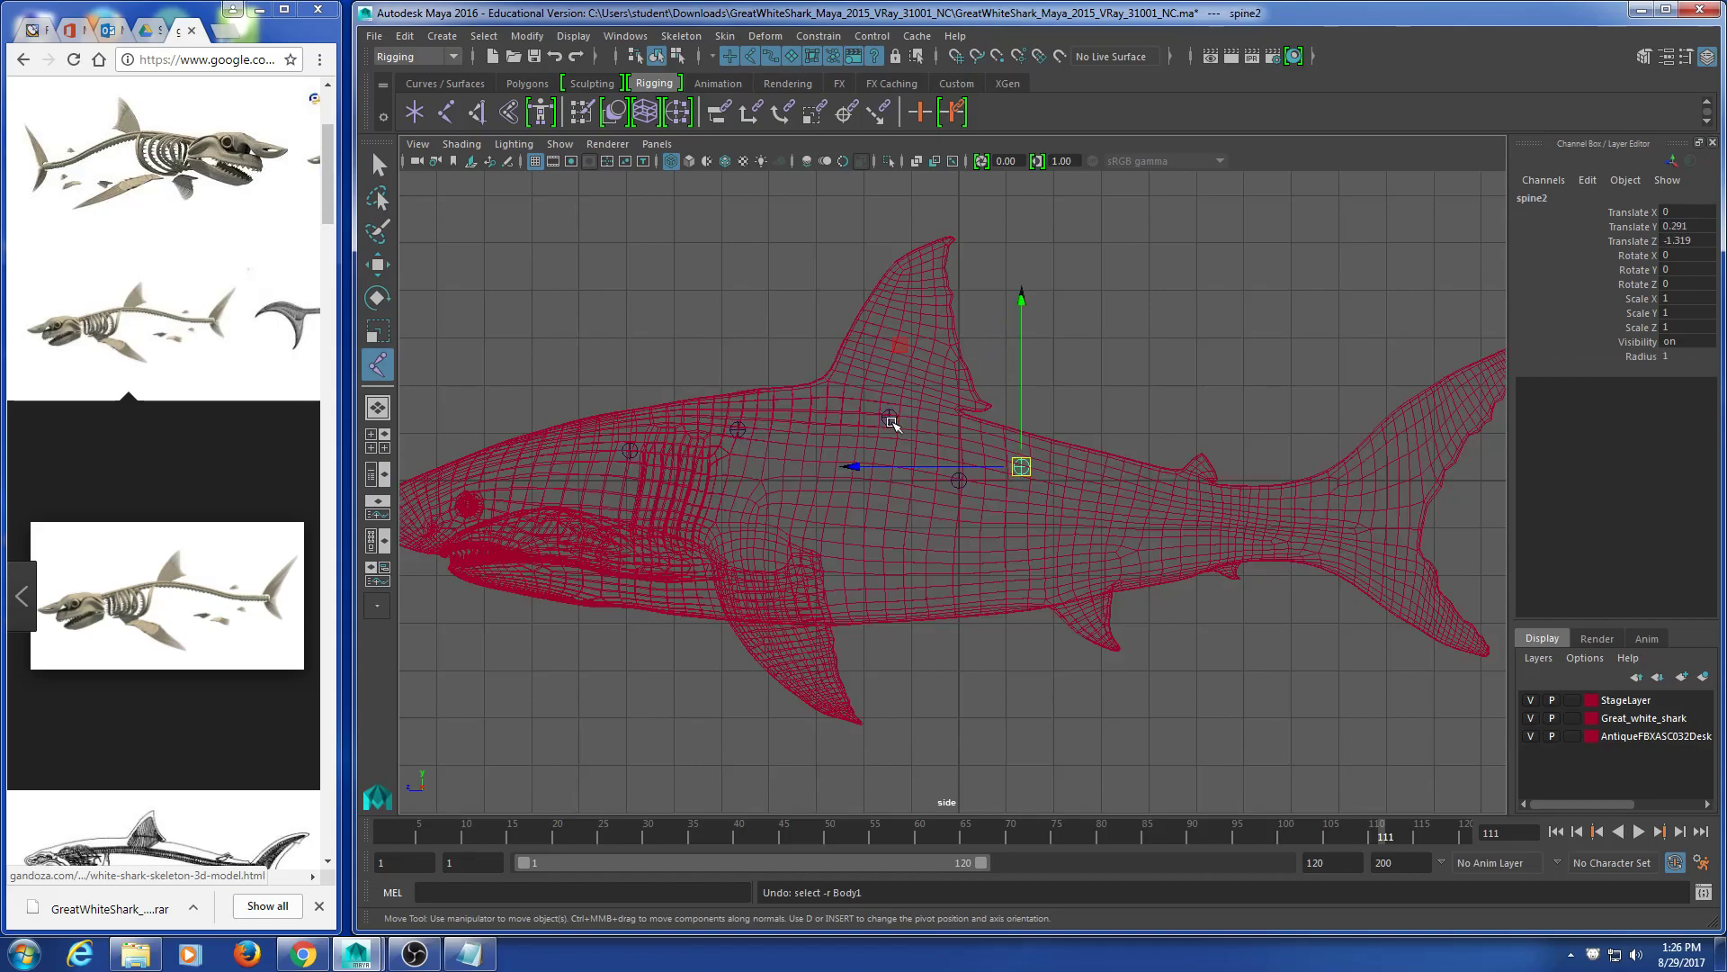
{"action": "key", "text": "ctrl+z"}
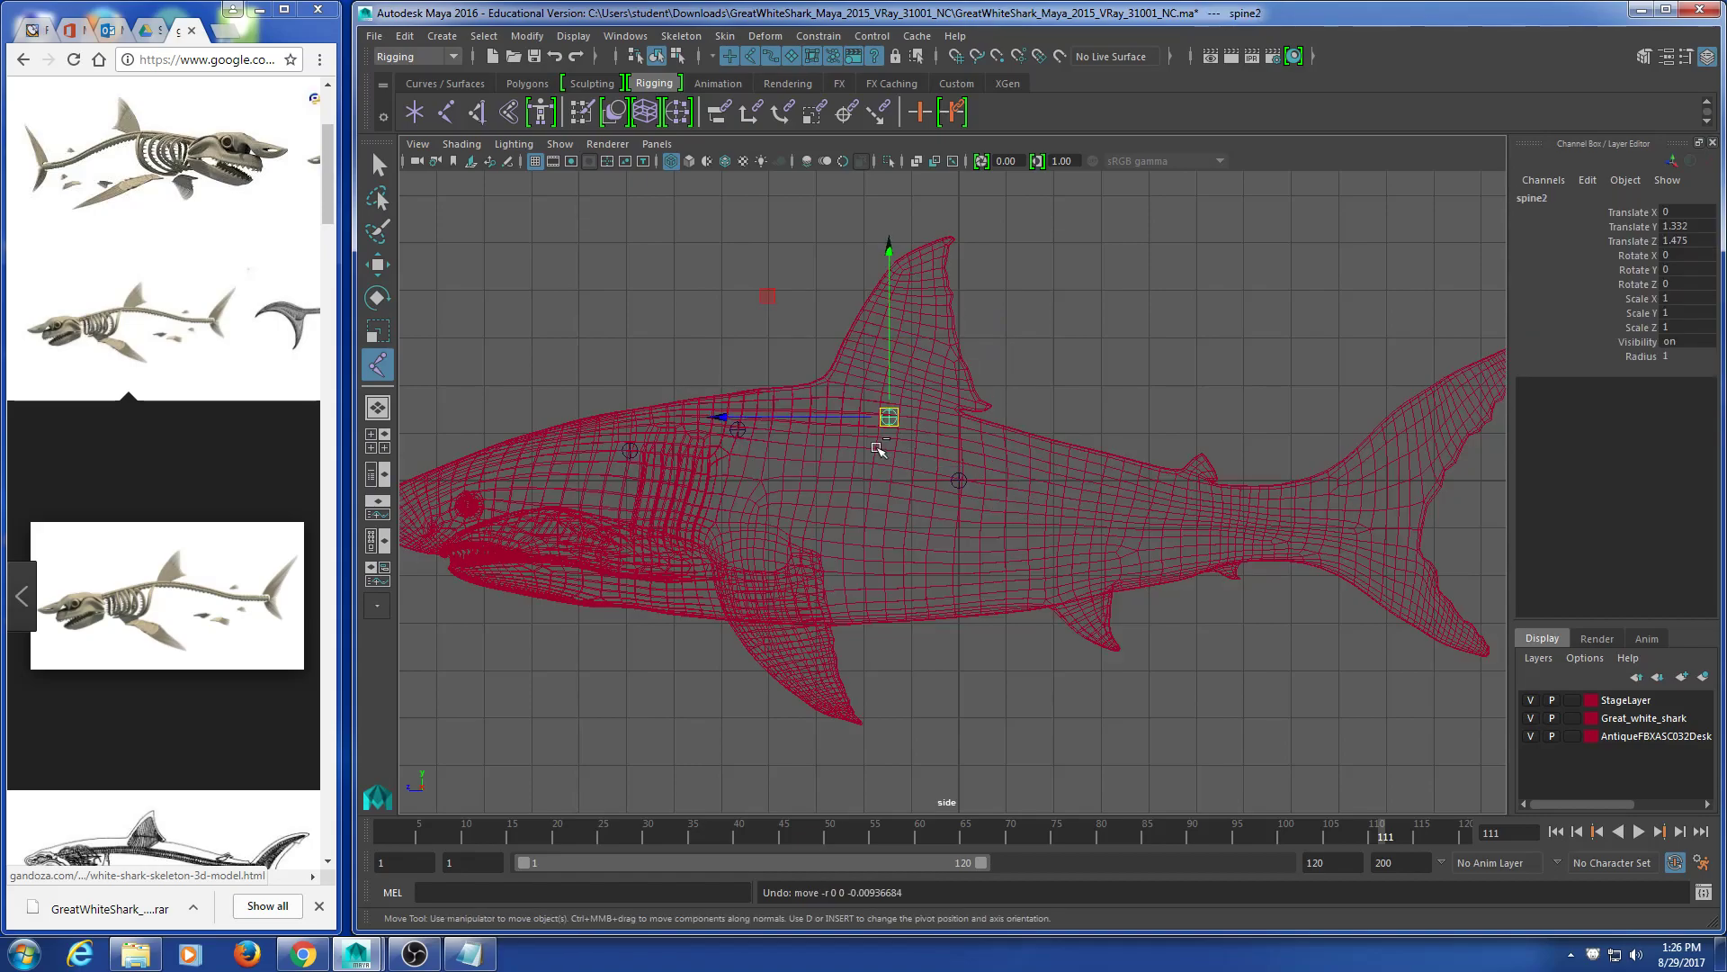
{"action": "left_click_drag", "start_coordinate": [889, 384], "coordinate": [1016, 419]}
{"action": "left_click", "coordinate": [1002, 397]}
{"action": "left_click", "coordinate": [882, 416]}
{"action": "key", "text": "ctrl+z"}
Step: Add spine3 at Y -0.467, Z -4.927 and spine4 at the tail-fin base (Y -1.016, Z -8.412)
{"action": "key", "text": "ctrl+d"}
{"action": "left_click_drag", "start_coordinate": [889, 416], "coordinate": [1193, 500]}
{"action": "middle_click_drag", "start_coordinate": [1199, 559], "coordinate": [1037, 569], "text": "alt"}
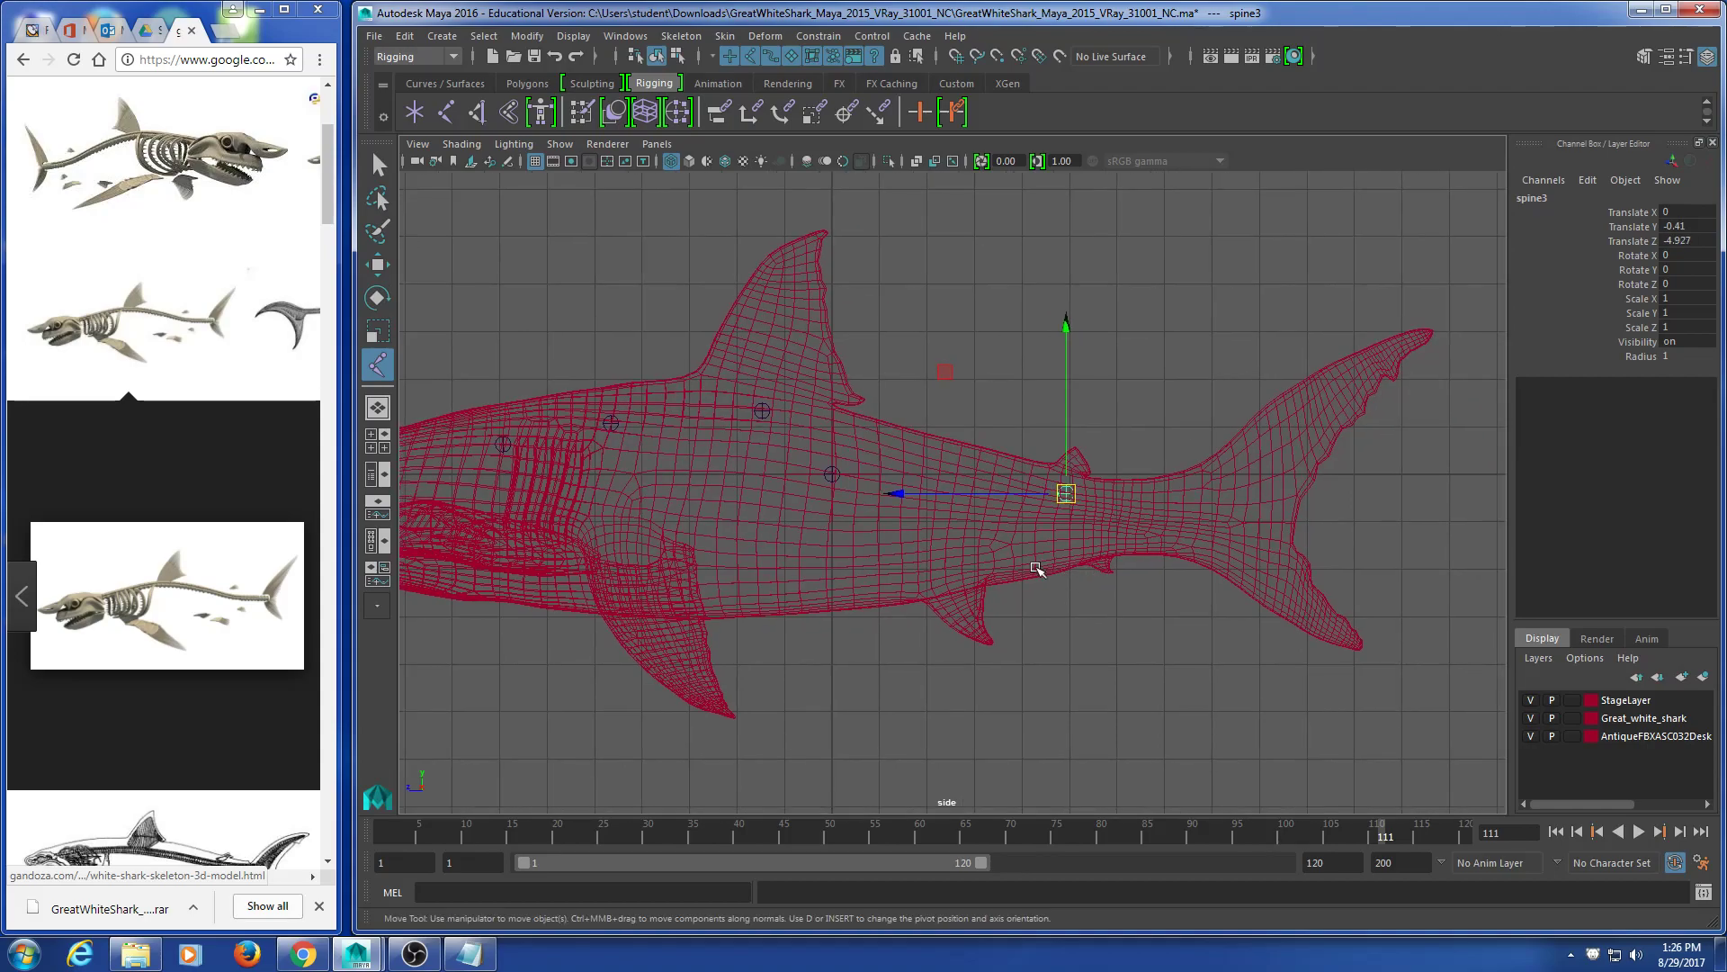
{"action": "mouse_move", "coordinate": [1217, 531]}
{"action": "left_mouse_down"}
{"action": "mouse_move", "coordinate": [1273, 529]}
{"action": "mouse_move", "coordinate": [1231, 522]}
{"action": "left_mouse_up"}
{"action": "key", "text": "Return"}
Step: Inspect the spine joints with manipulators shown, tweak spine3's height, then launch Paint
{"action": "middle_click_drag", "start_coordinate": [866, 483], "coordinate": [969, 475], "text": "alt"}
{"action": "left_click_drag", "start_coordinate": [559, 315], "coordinate": [899, 436]}
{"action": "left_click_drag", "start_coordinate": [1079, 360], "coordinate": [1457, 558]}
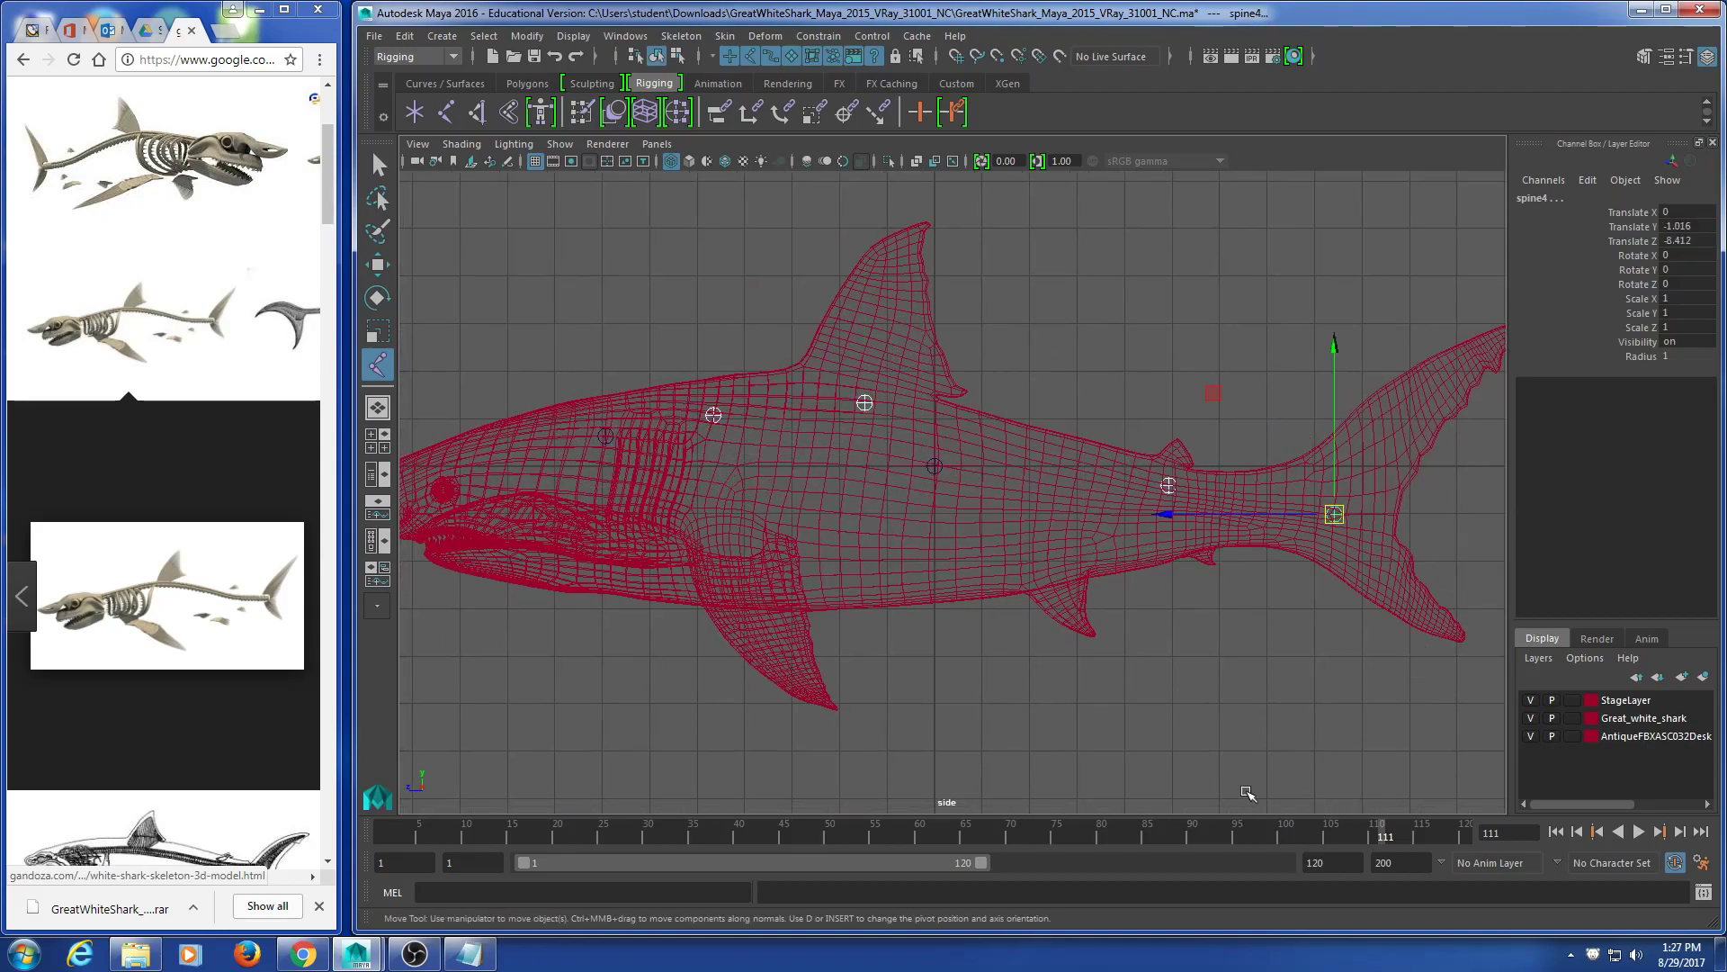
{"action": "key", "text": "t"}
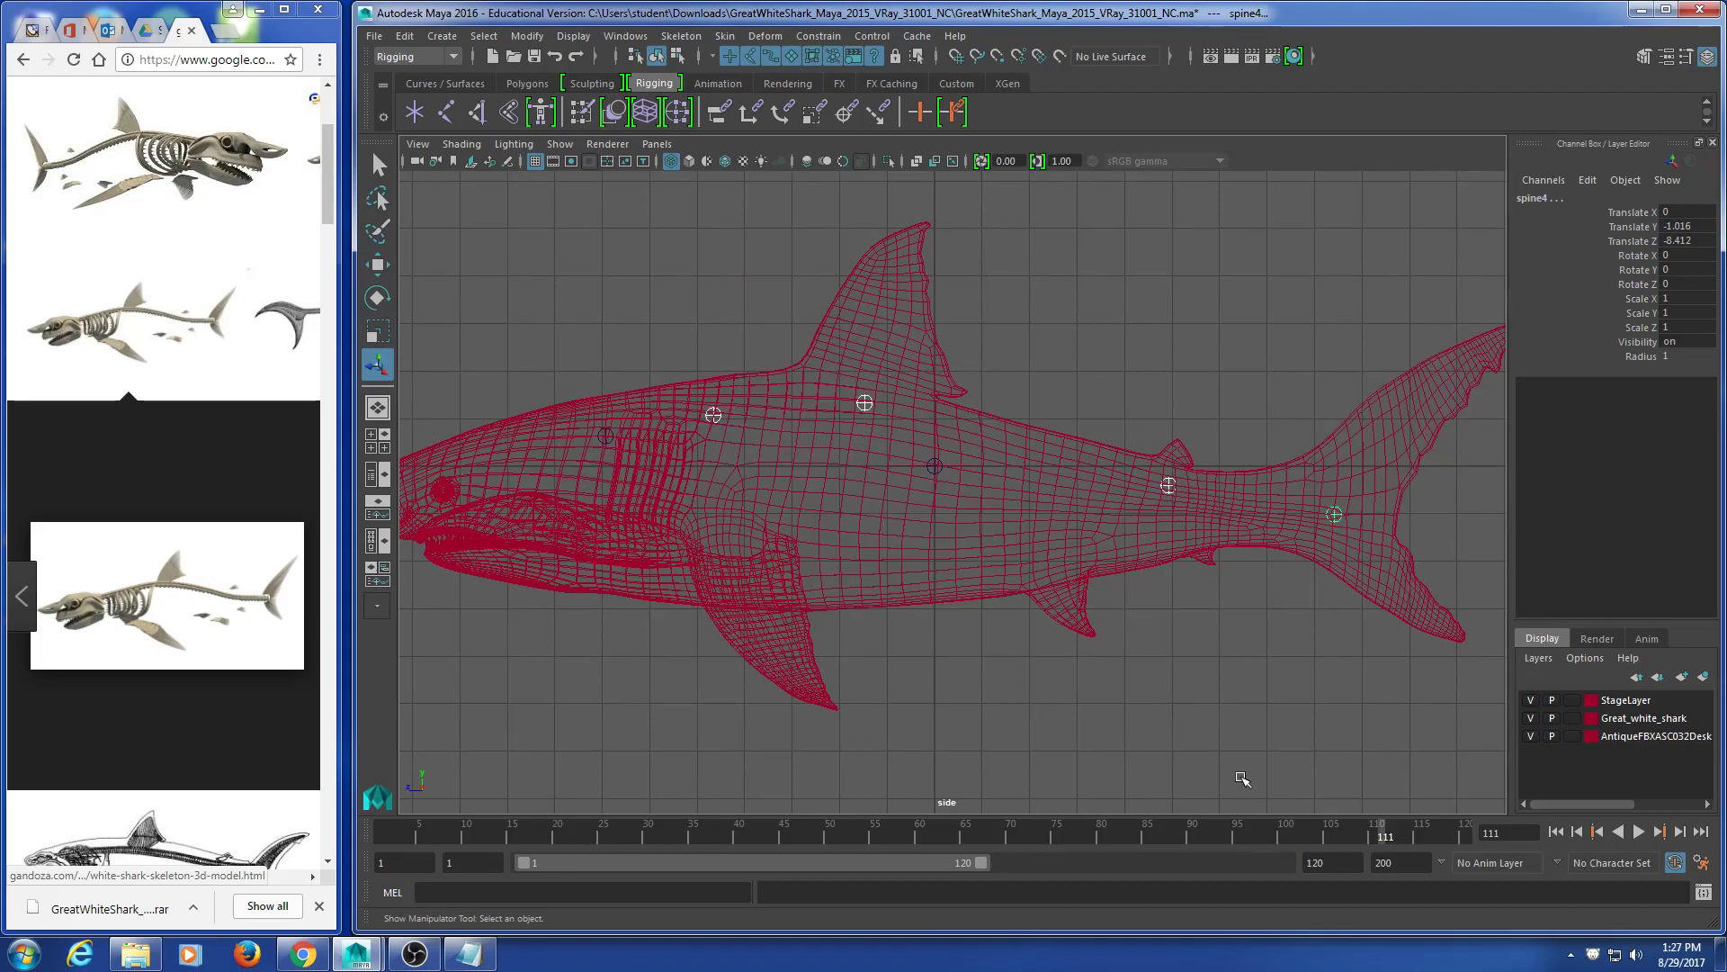
{"action": "left_click_drag", "start_coordinate": [650, 325], "coordinate": [467, 580]}
{"action": "left_click_drag", "start_coordinate": [1184, 650], "coordinate": [1152, 457]}
{"action": "key", "text": "w"}
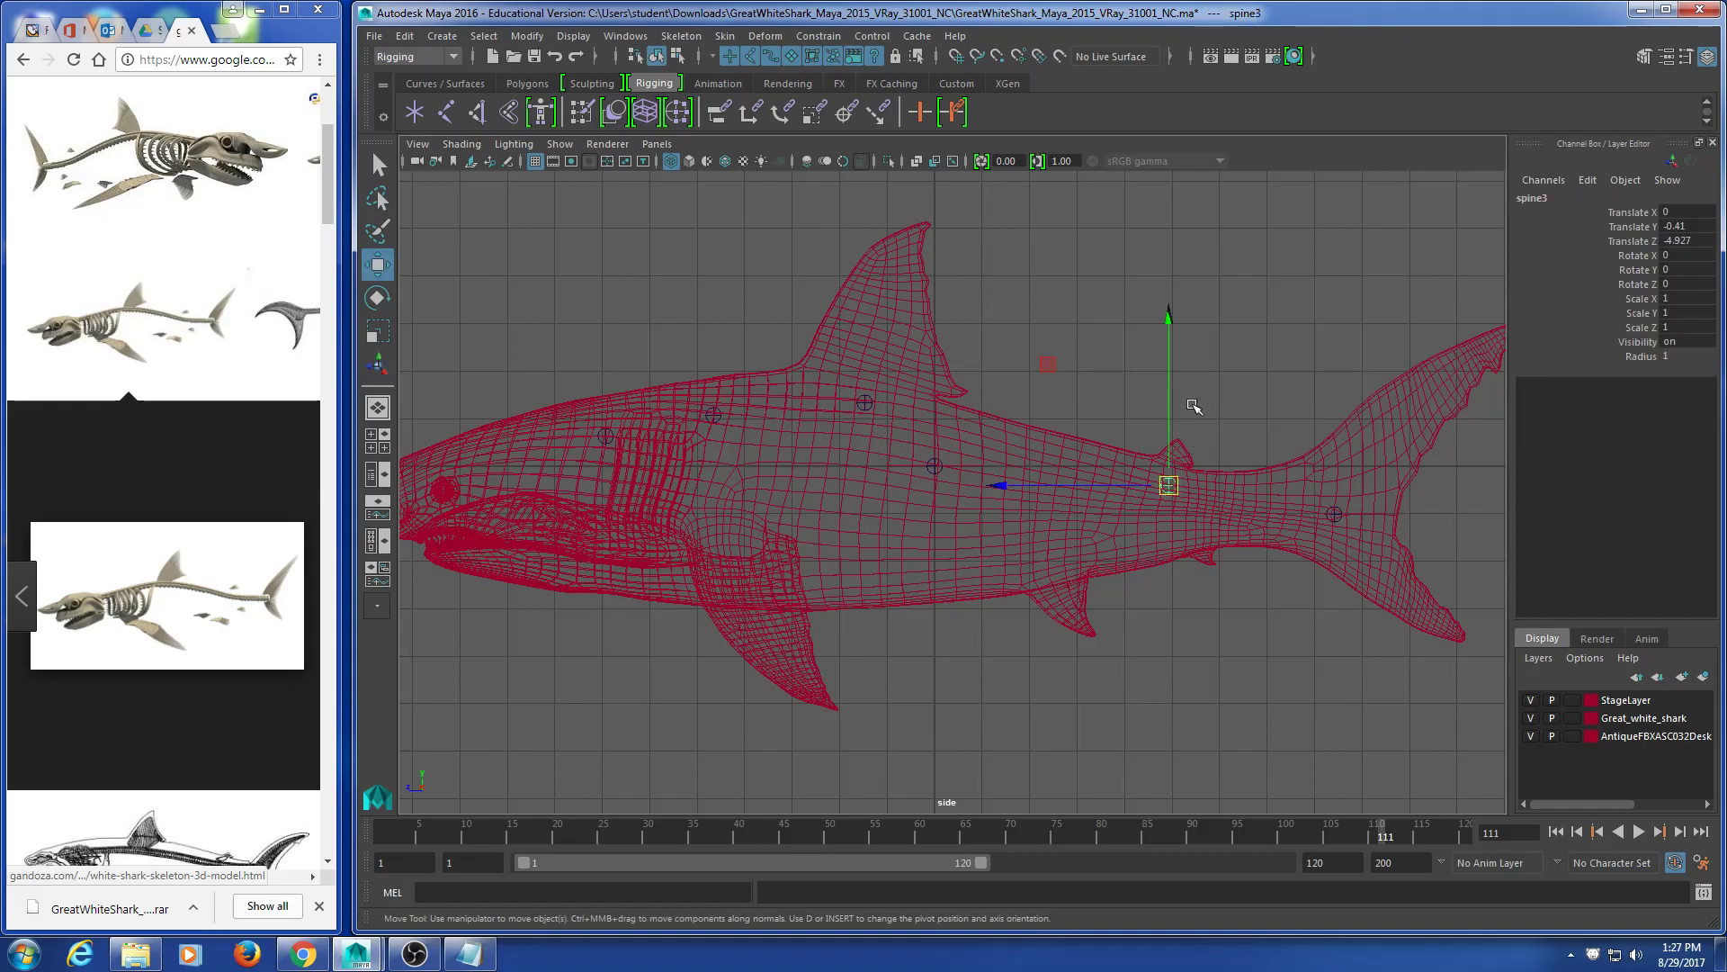
{"action": "left_click", "coordinate": [1168, 395]}
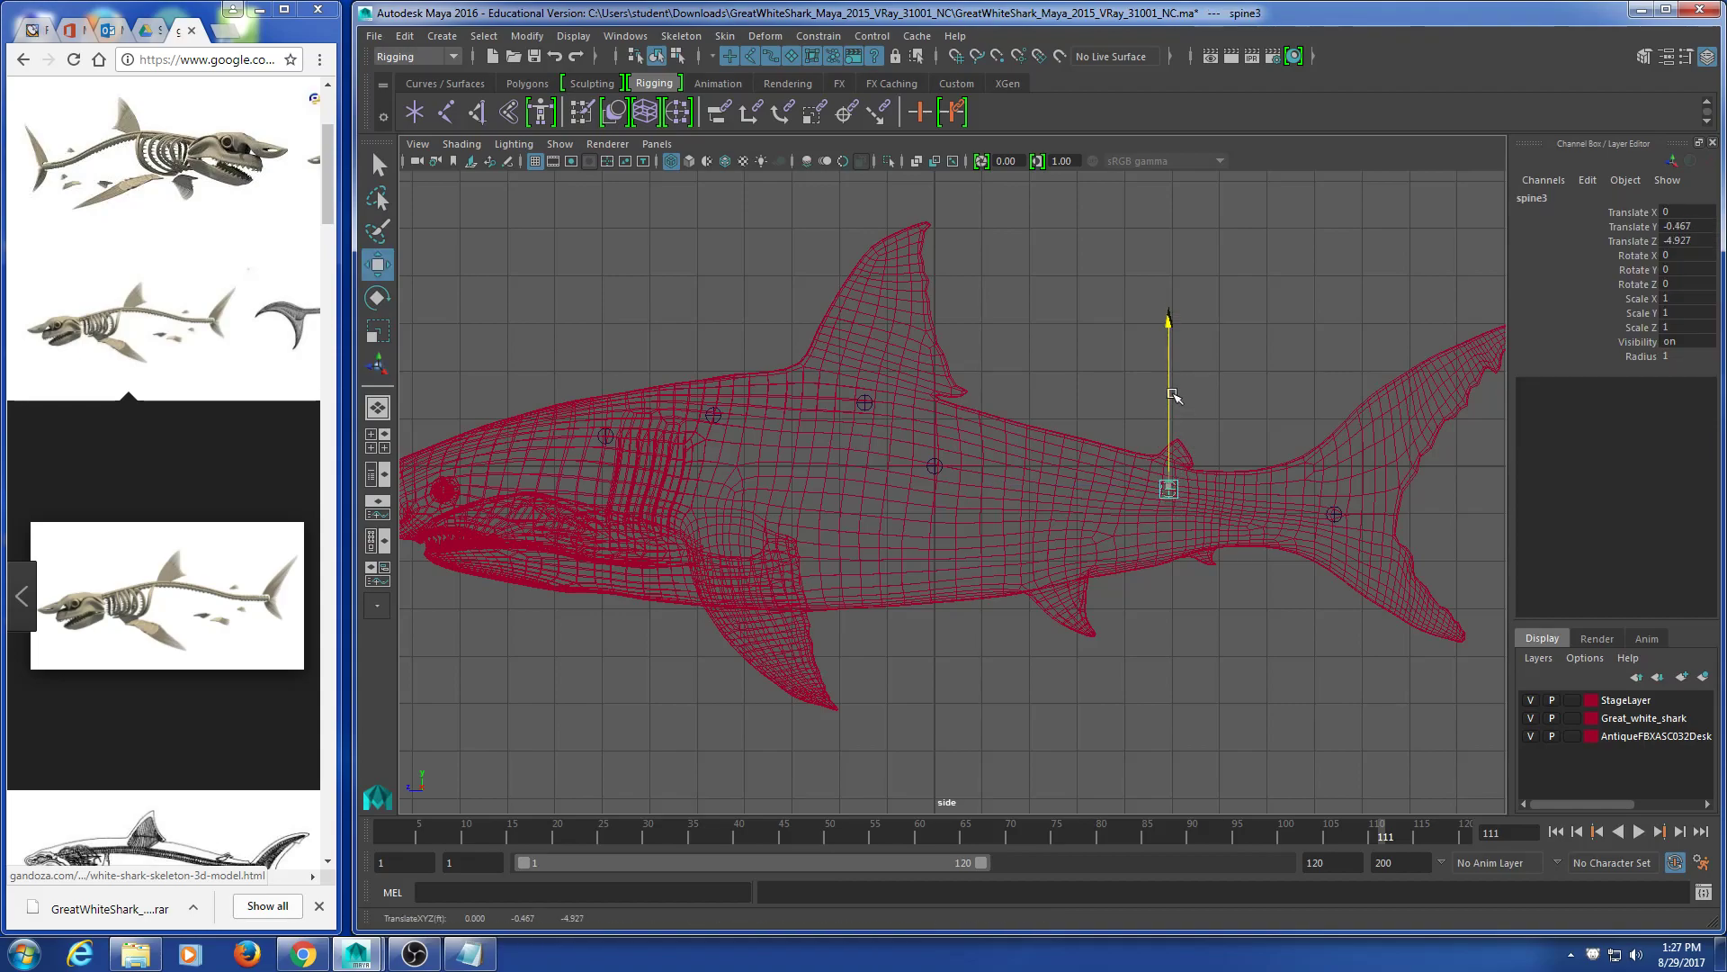
{"action": "key", "text": "Down"}
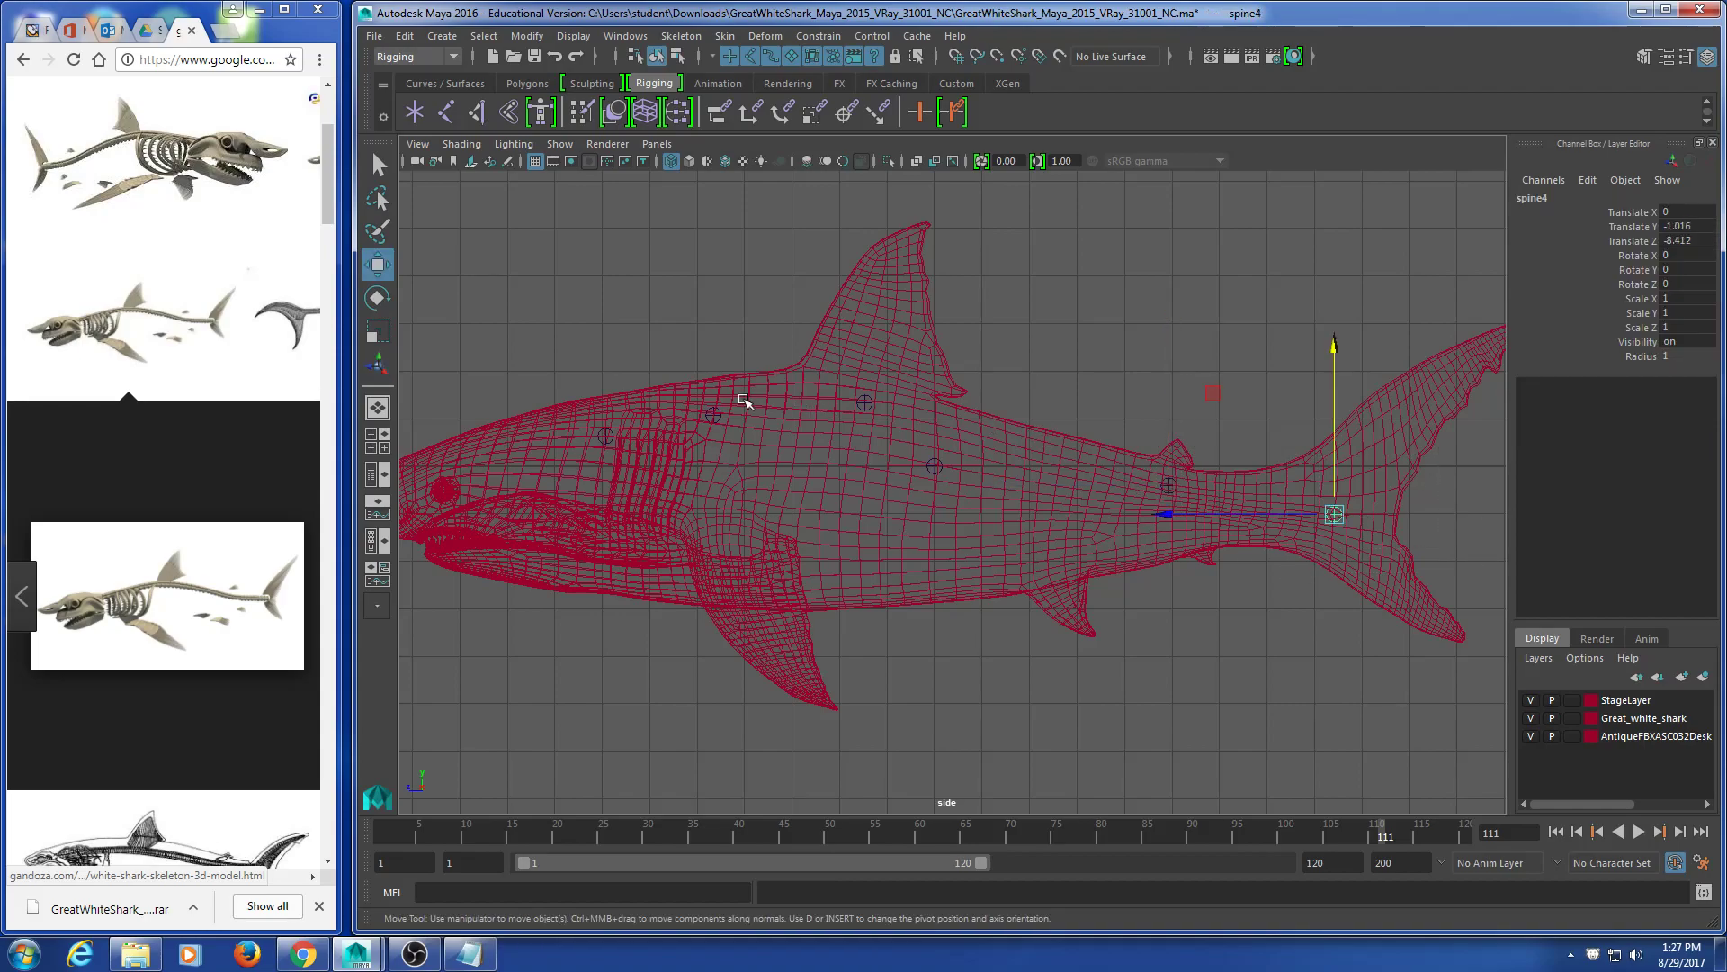
{"action": "left_click_drag", "start_coordinate": [540, 367], "coordinate": [878, 481]}
{"action": "left_click_drag", "start_coordinate": [1107, 337], "coordinate": [1449, 625]}
{"action": "key", "text": "t"}
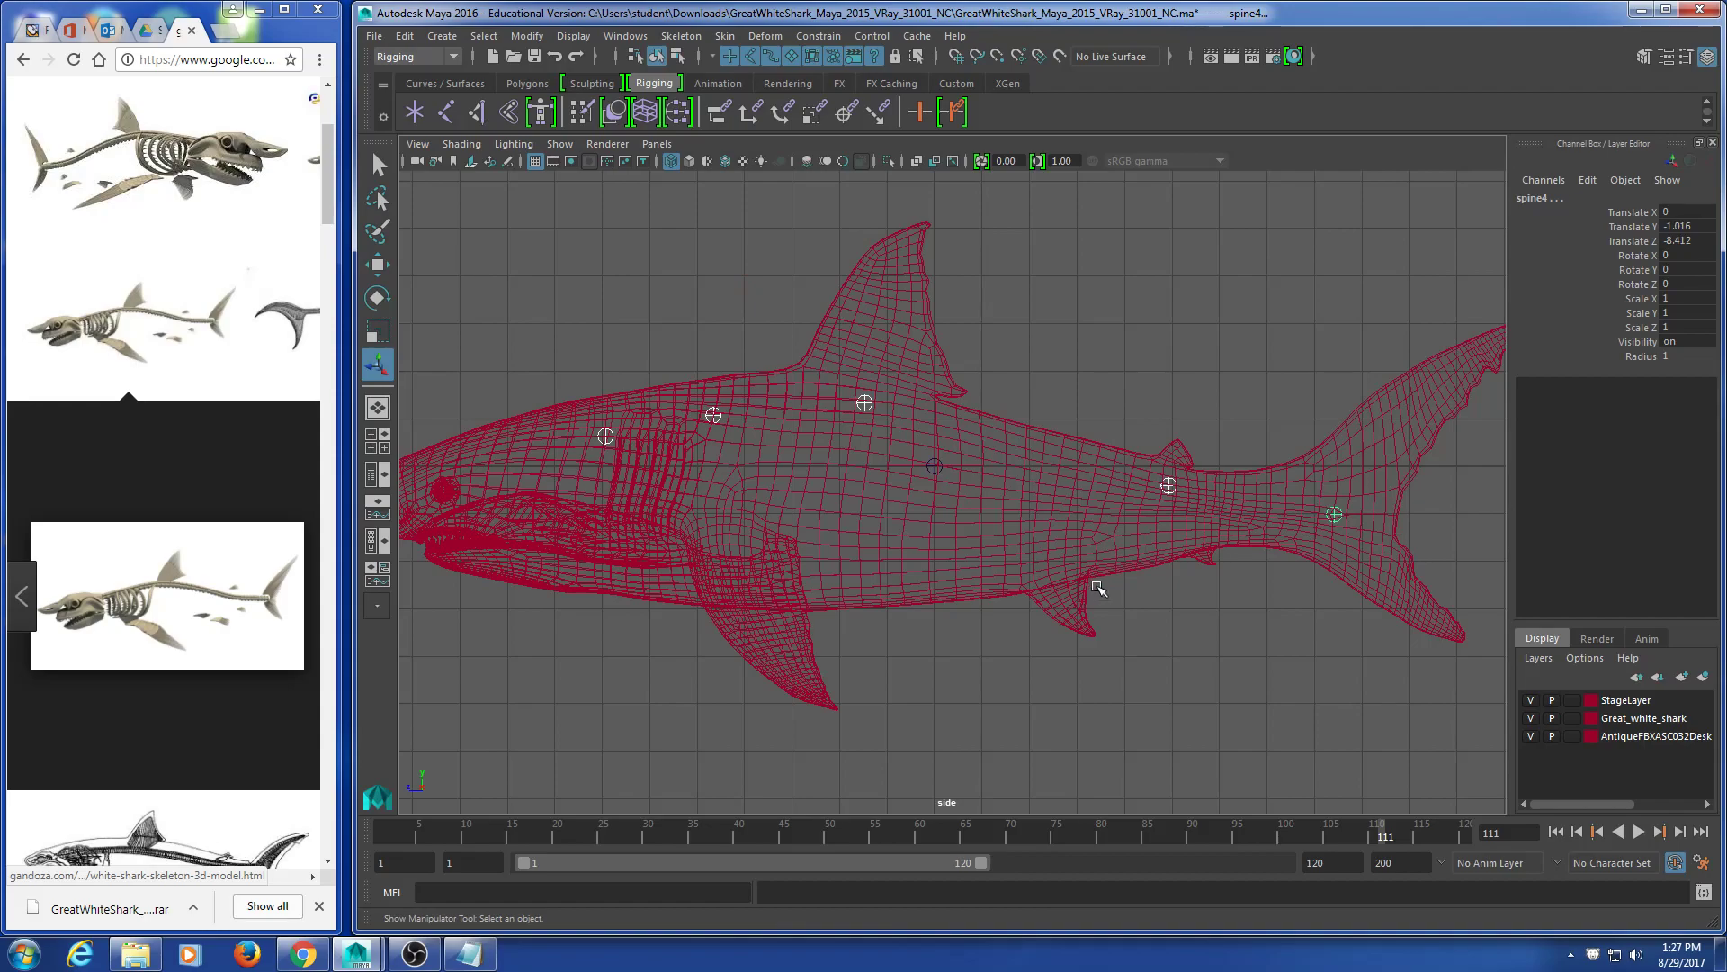
{"action": "left_click", "coordinate": [23, 951]}
{"action": "left_click", "coordinate": [82, 800]}
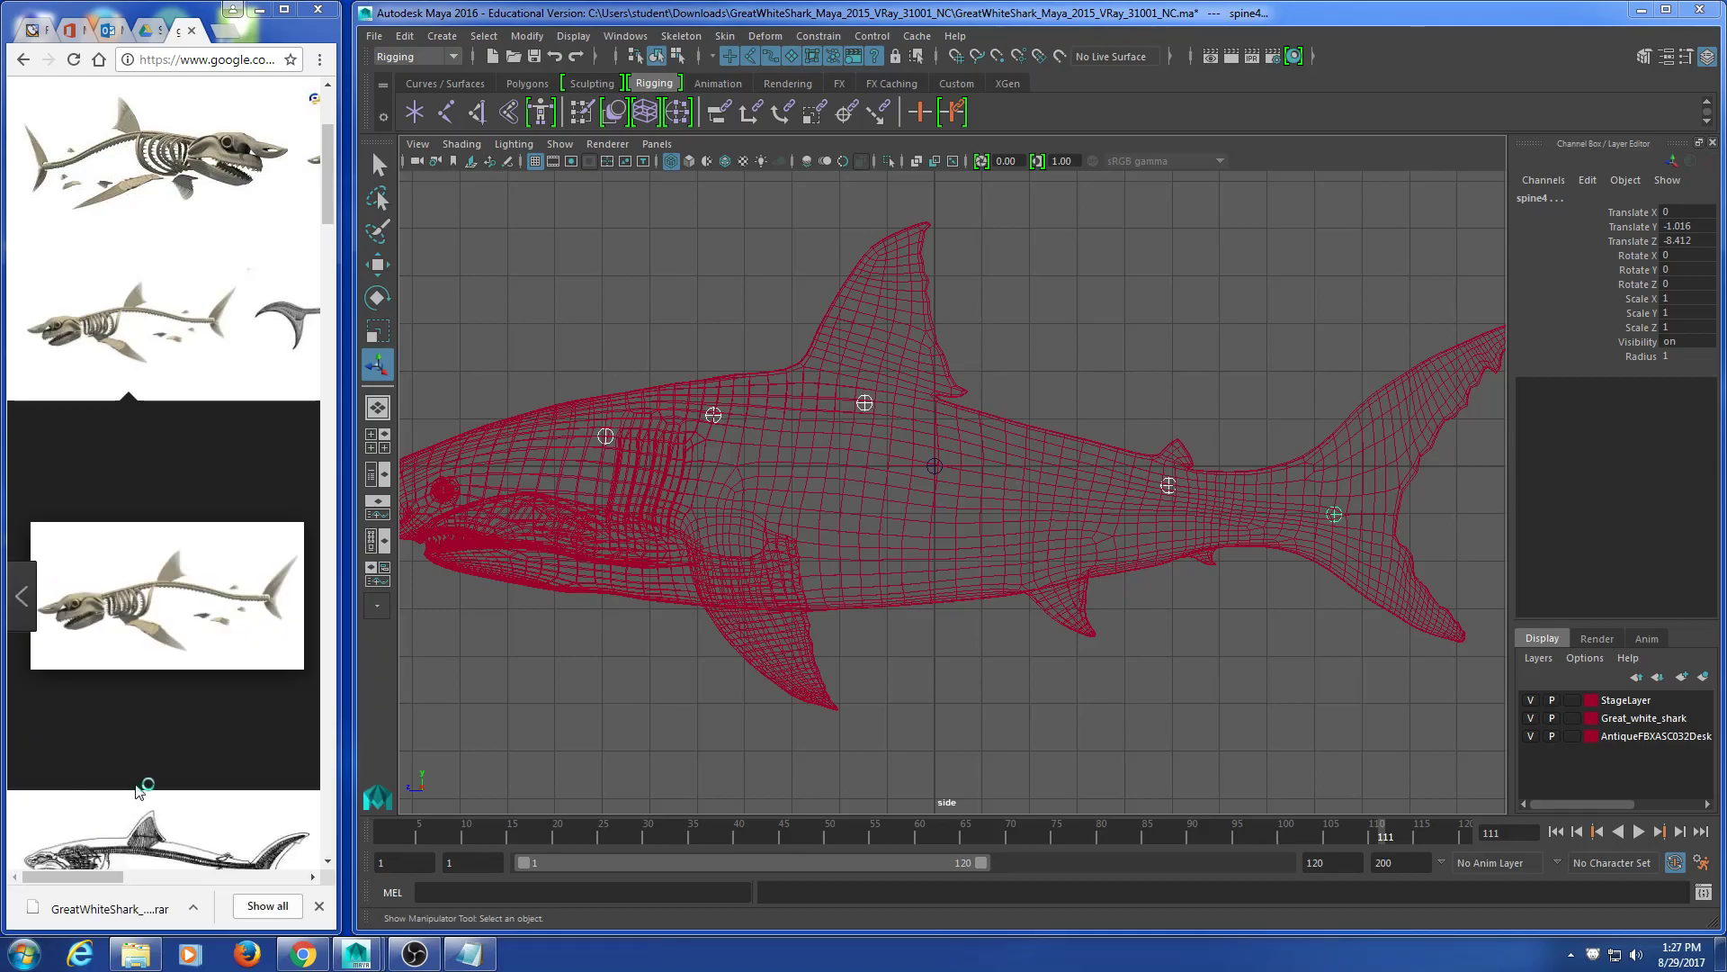
Step: Paste the Maya screenshot, brush an indigo spine line along the shark's back, and close without saving
{"action": "key", "text": "ctrl+v"}
{"action": "left_click_drag", "start_coordinate": [965, 568], "coordinate": [754, 334]}
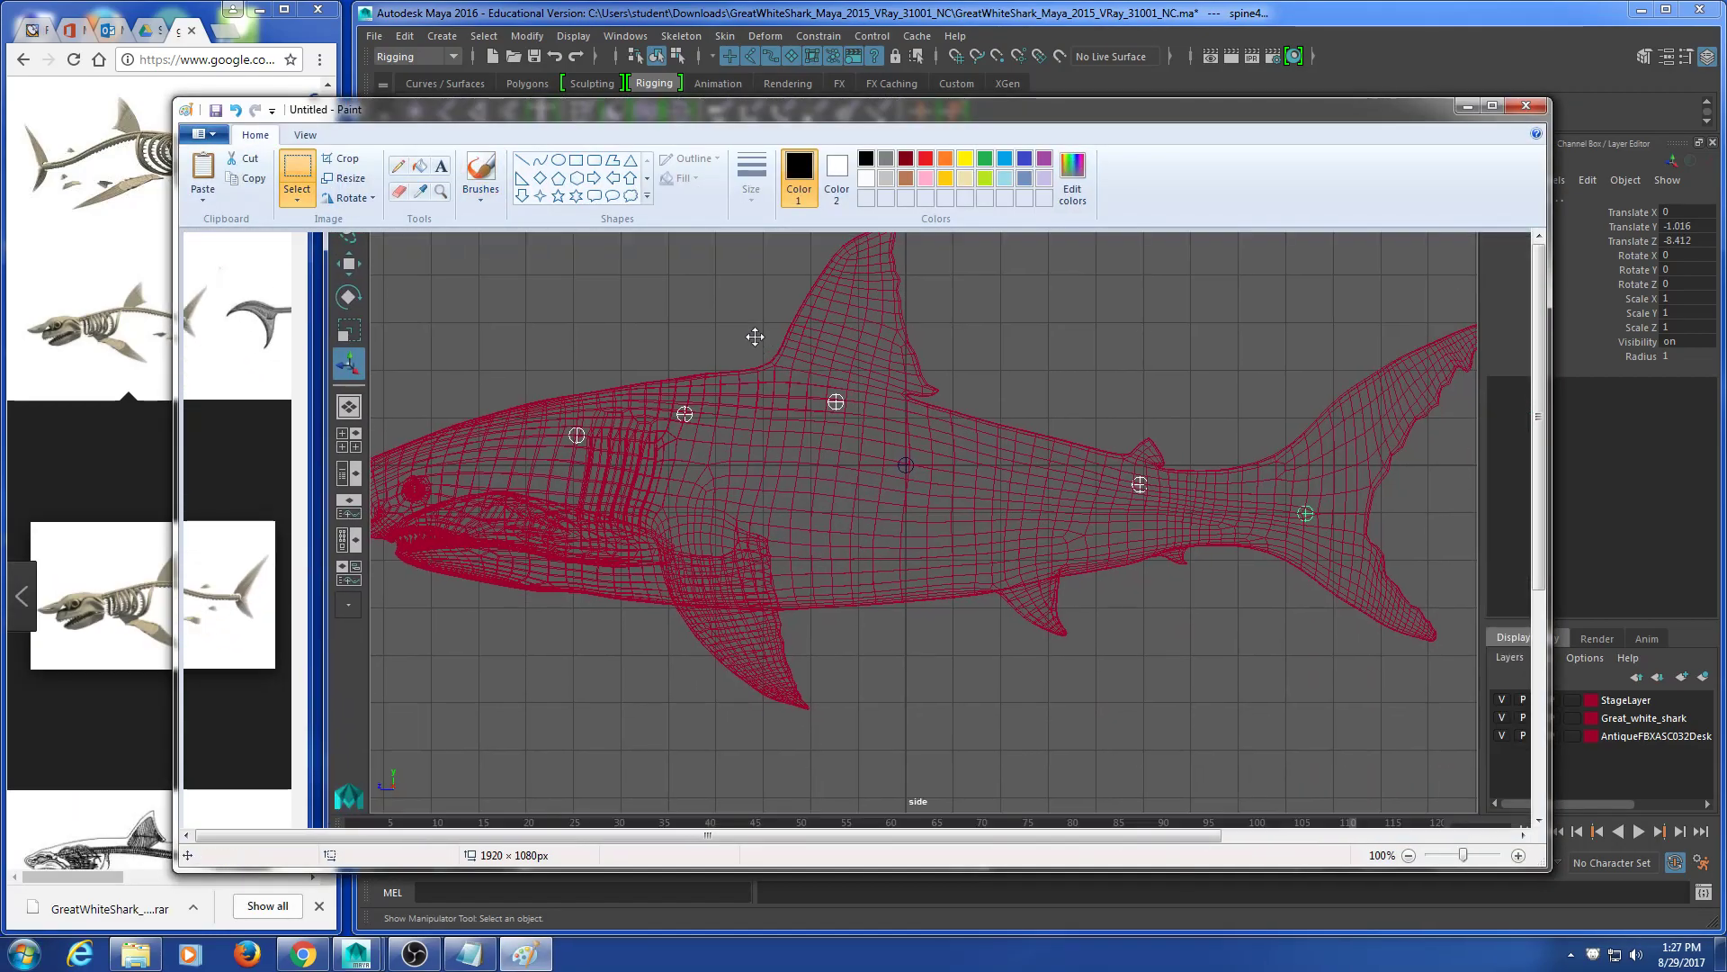
{"action": "left_click", "coordinate": [481, 175]}
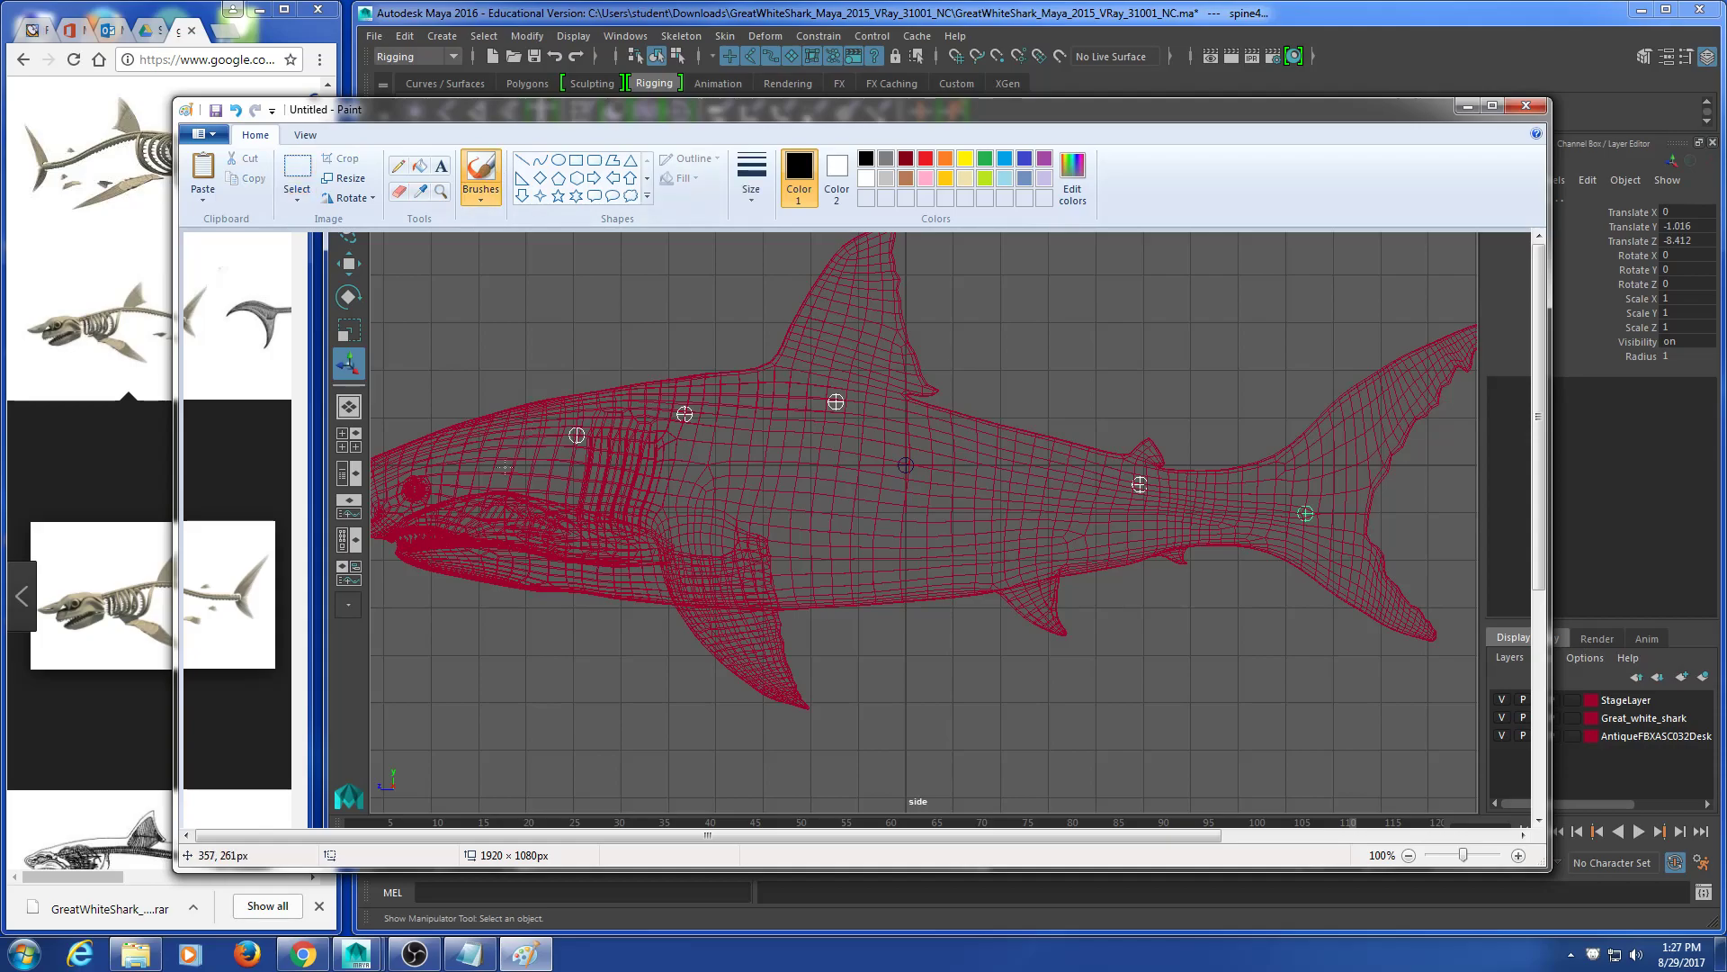
{"action": "left_click", "coordinate": [1022, 161]}
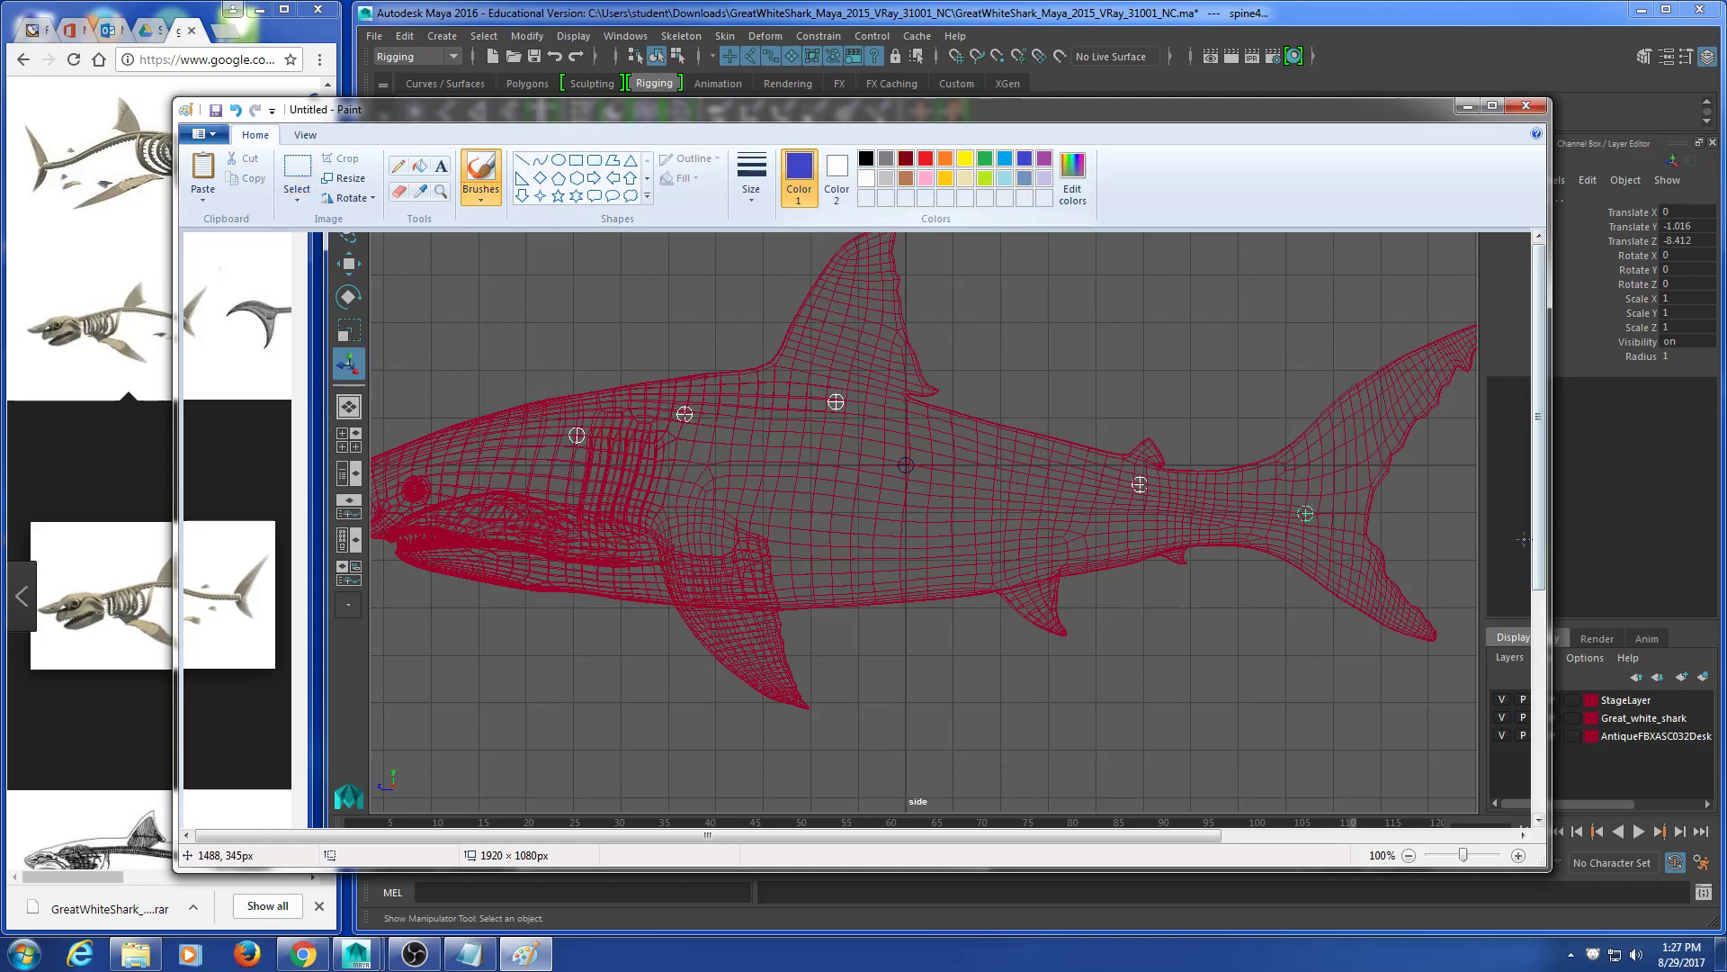
{"action": "left_click_drag", "start_coordinate": [1091, 469], "coordinate": [787, 394]}
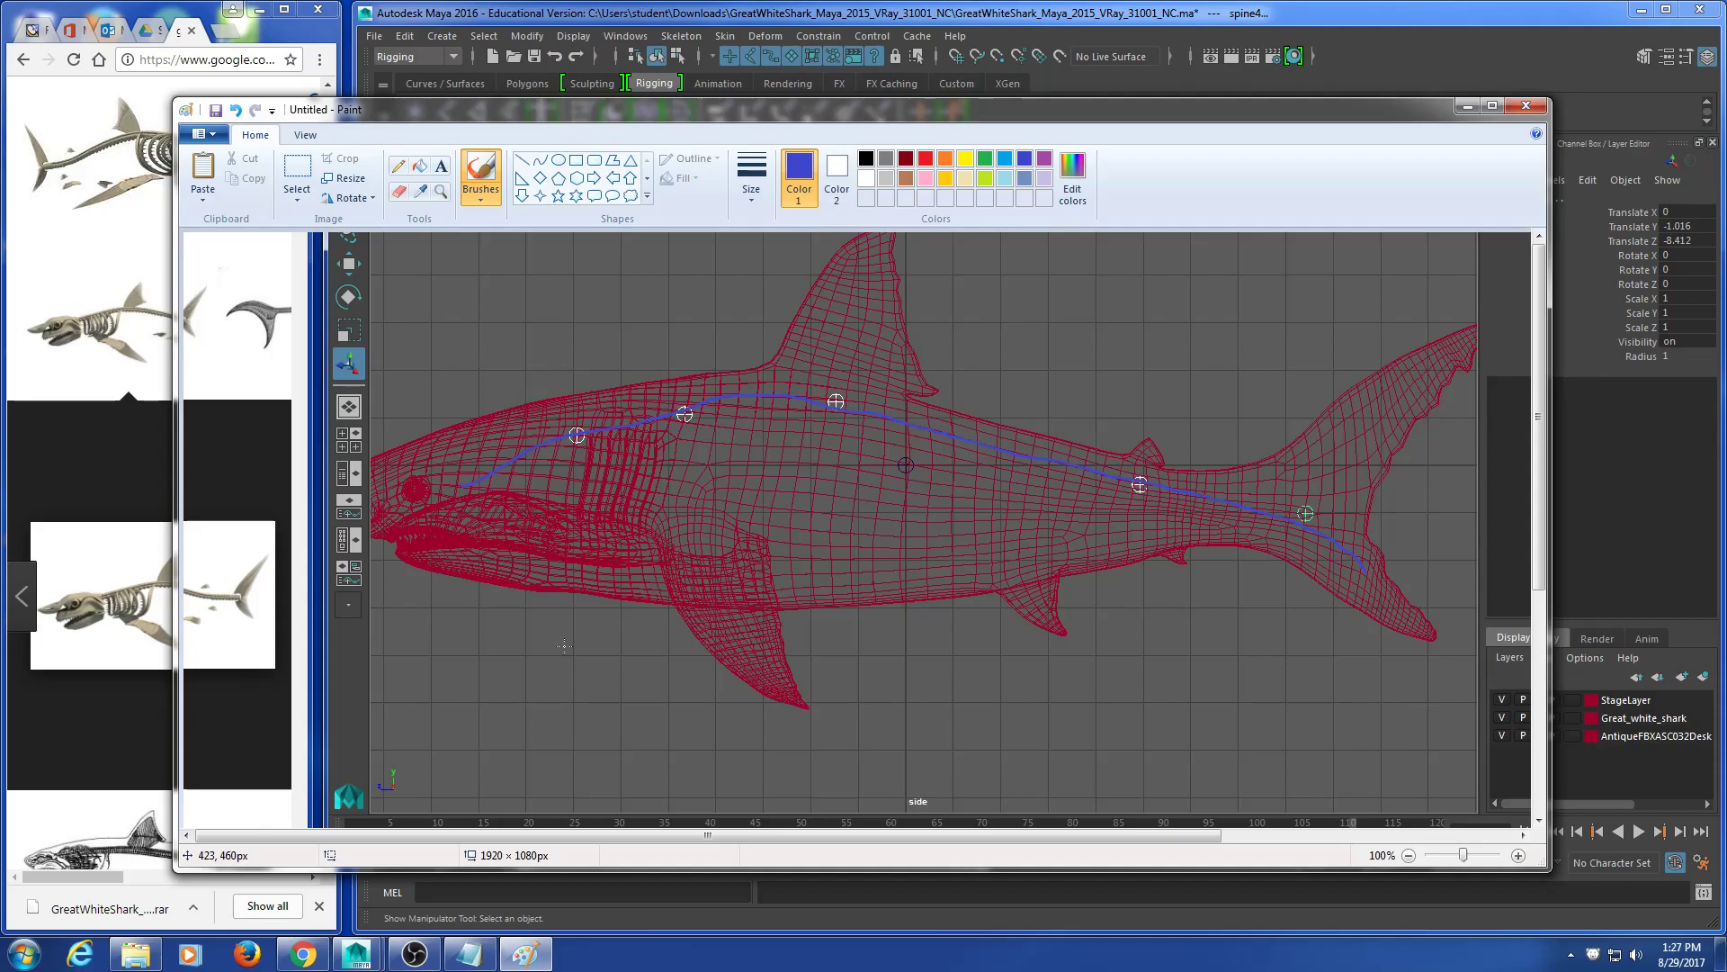
{"action": "left_click", "coordinate": [1525, 106]}
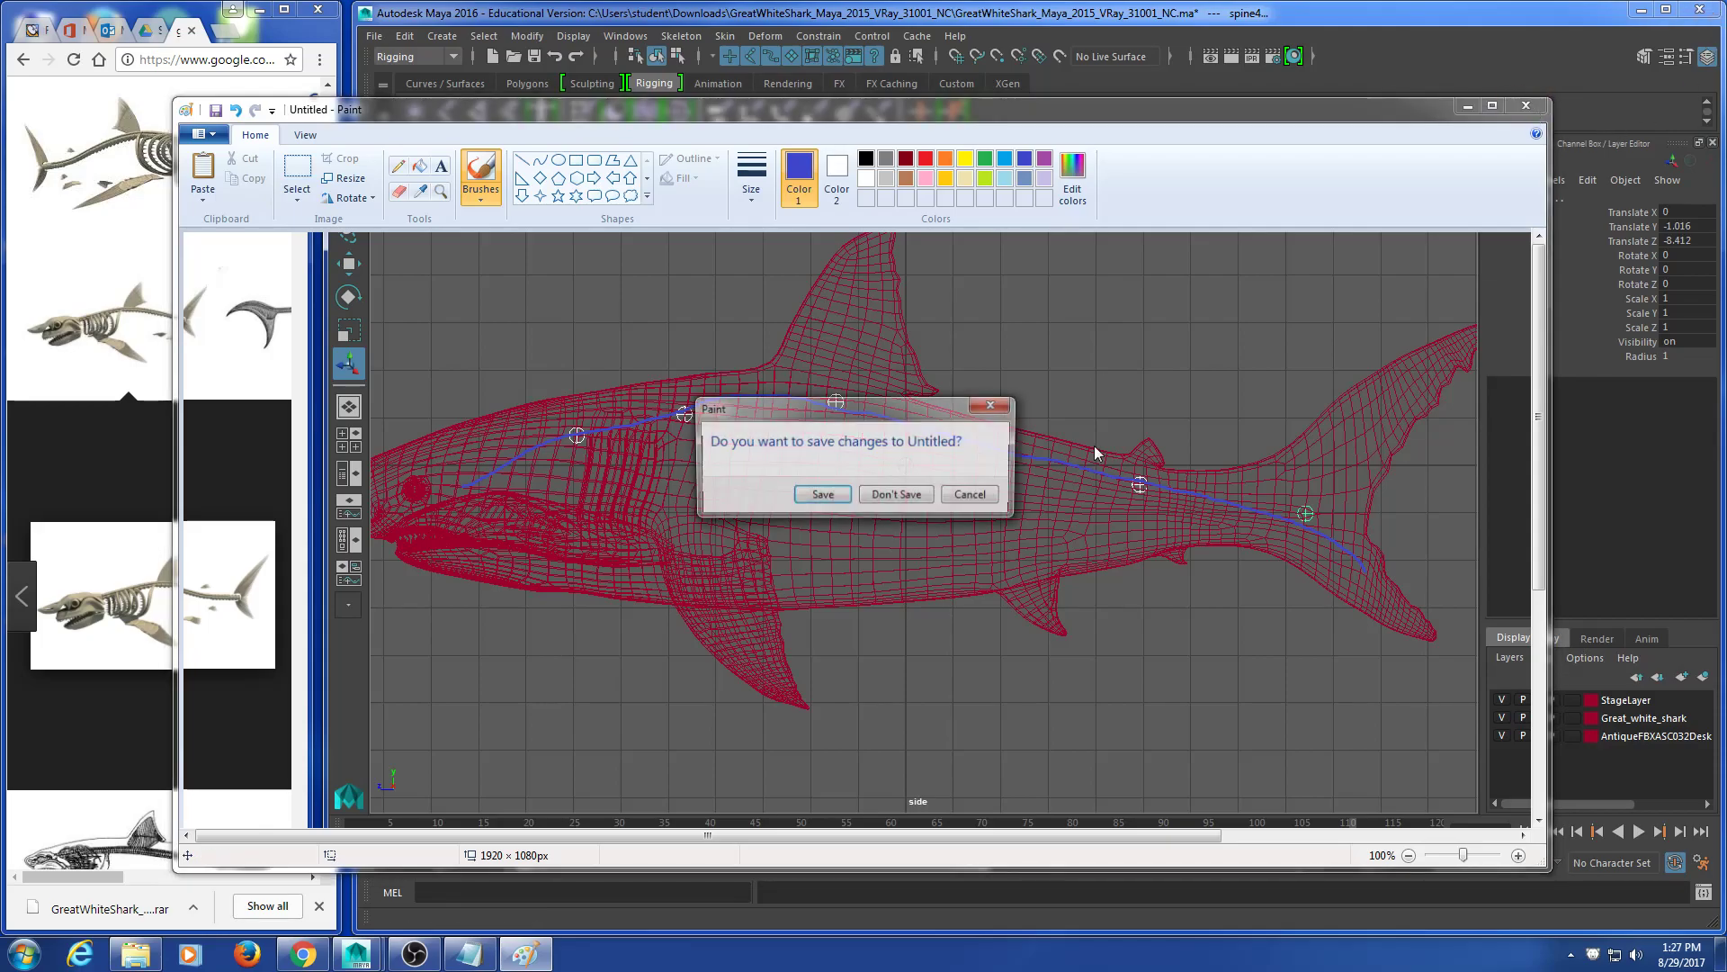
{"action": "left_click", "coordinate": [869, 496]}
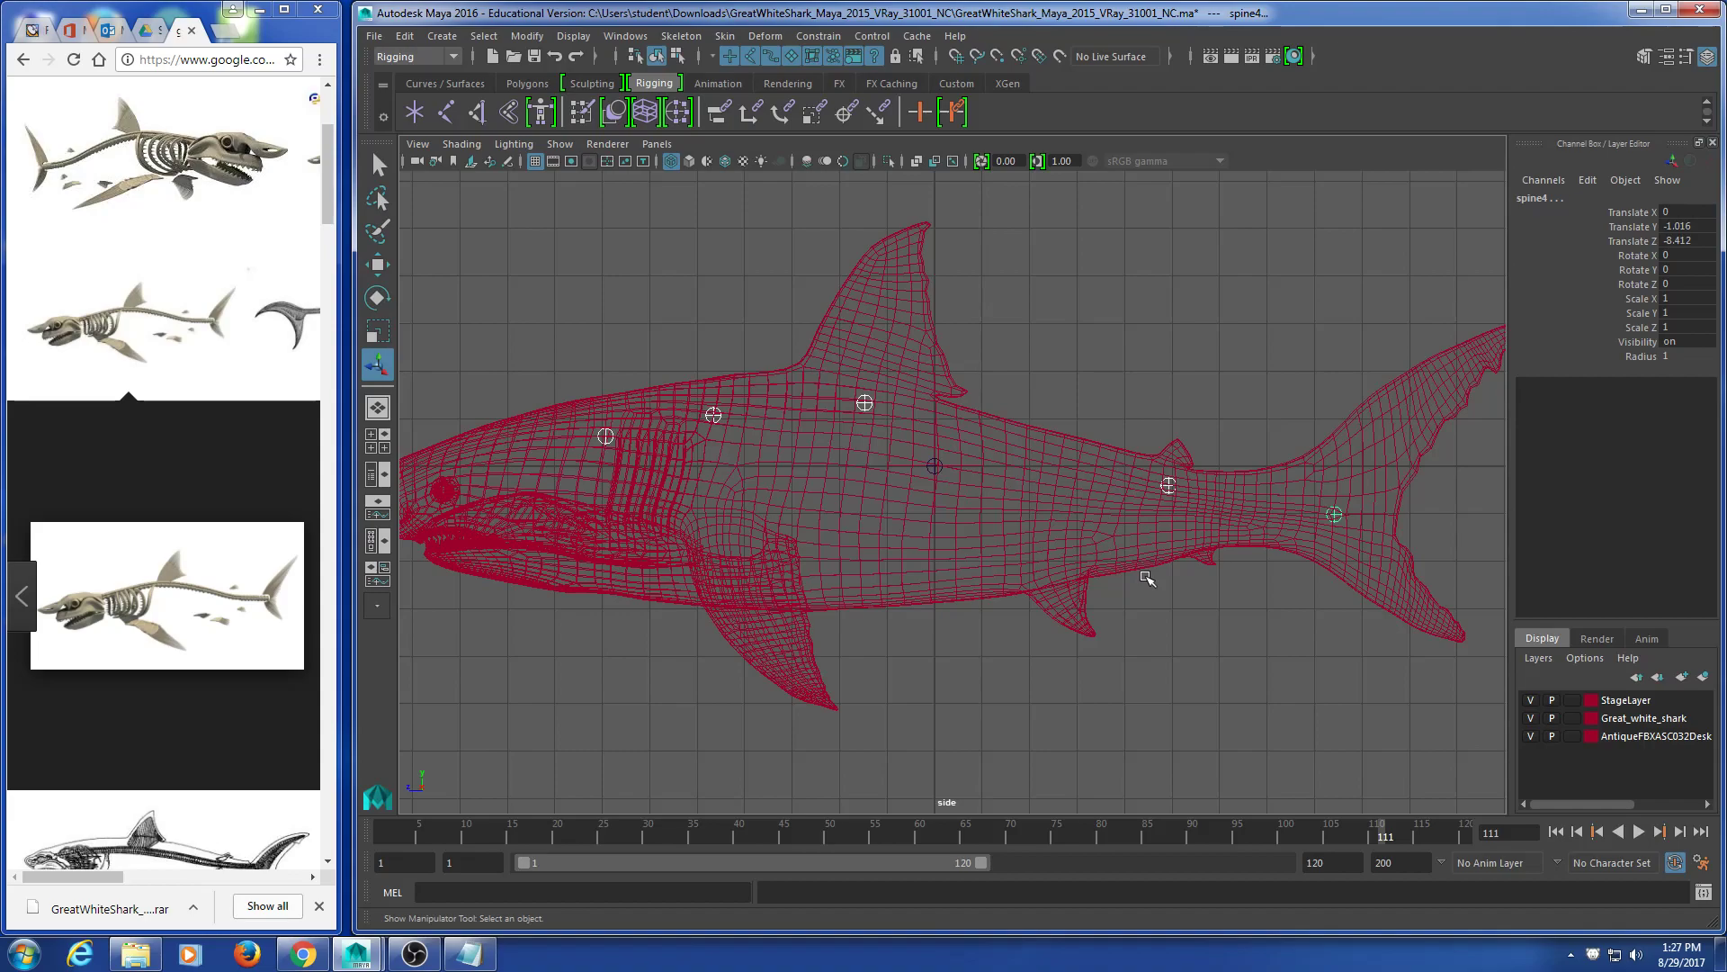
{"action": "left_click", "coordinate": [585, 308]}
{"action": "left_click_drag", "start_coordinate": [546, 332], "coordinate": [637, 486]}
{"action": "left_click_drag", "start_coordinate": [673, 311], "coordinate": [788, 571]}
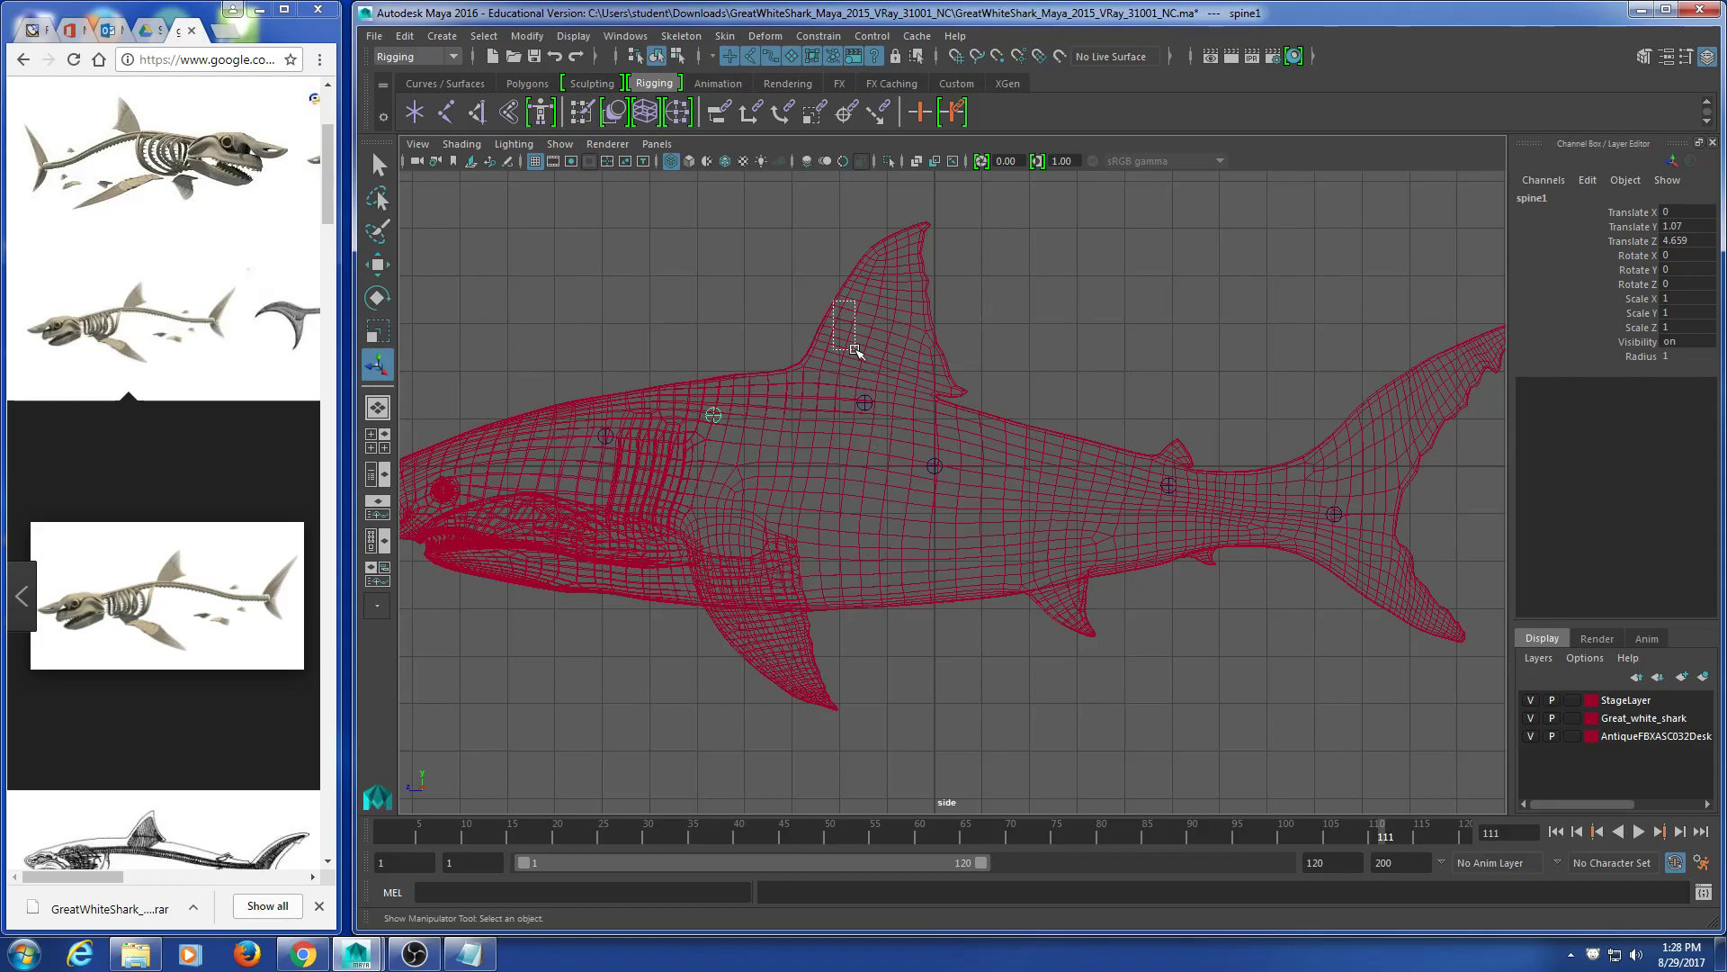
{"action": "left_click", "coordinate": [1170, 542]}
{"action": "left_click", "coordinate": [1318, 521]}
{"action": "left_click_drag", "start_coordinate": [1247, 300], "coordinate": [1465, 611]}
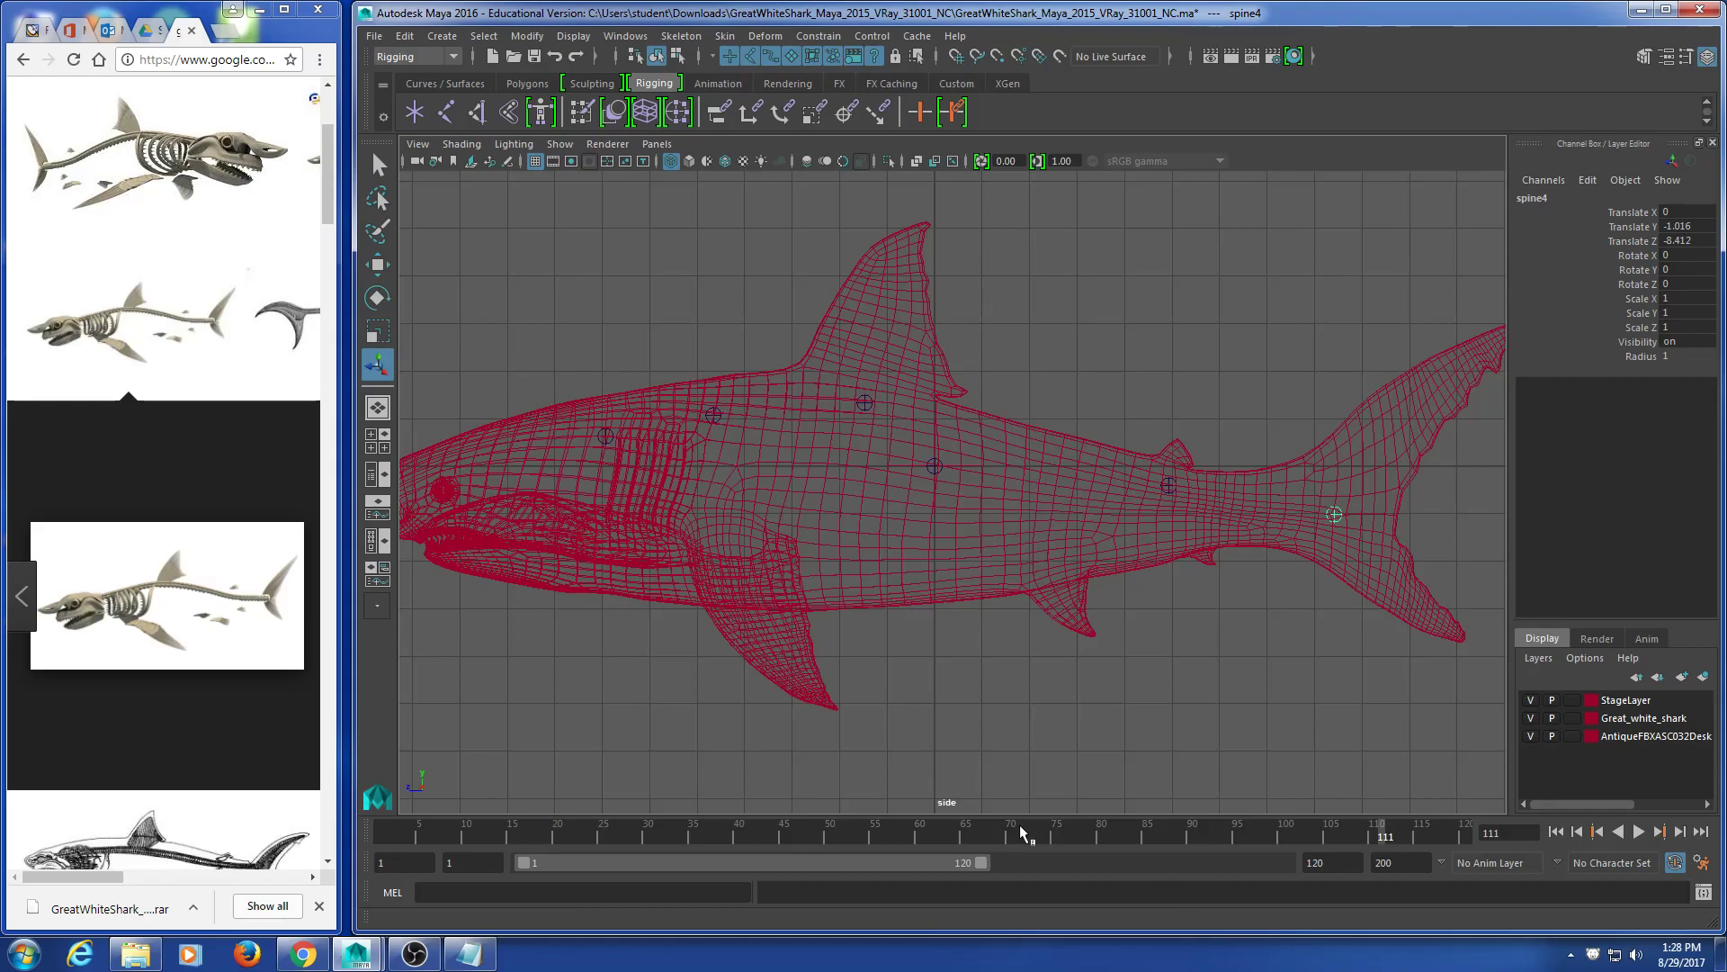
{"action": "middle_click_drag", "start_coordinate": [1360, 693], "coordinate": [1093, 611], "text": "alt"}
{"action": "scroll", "coordinate": [1093, 612], "scroll_direction": "up", "scroll_amount": 5}
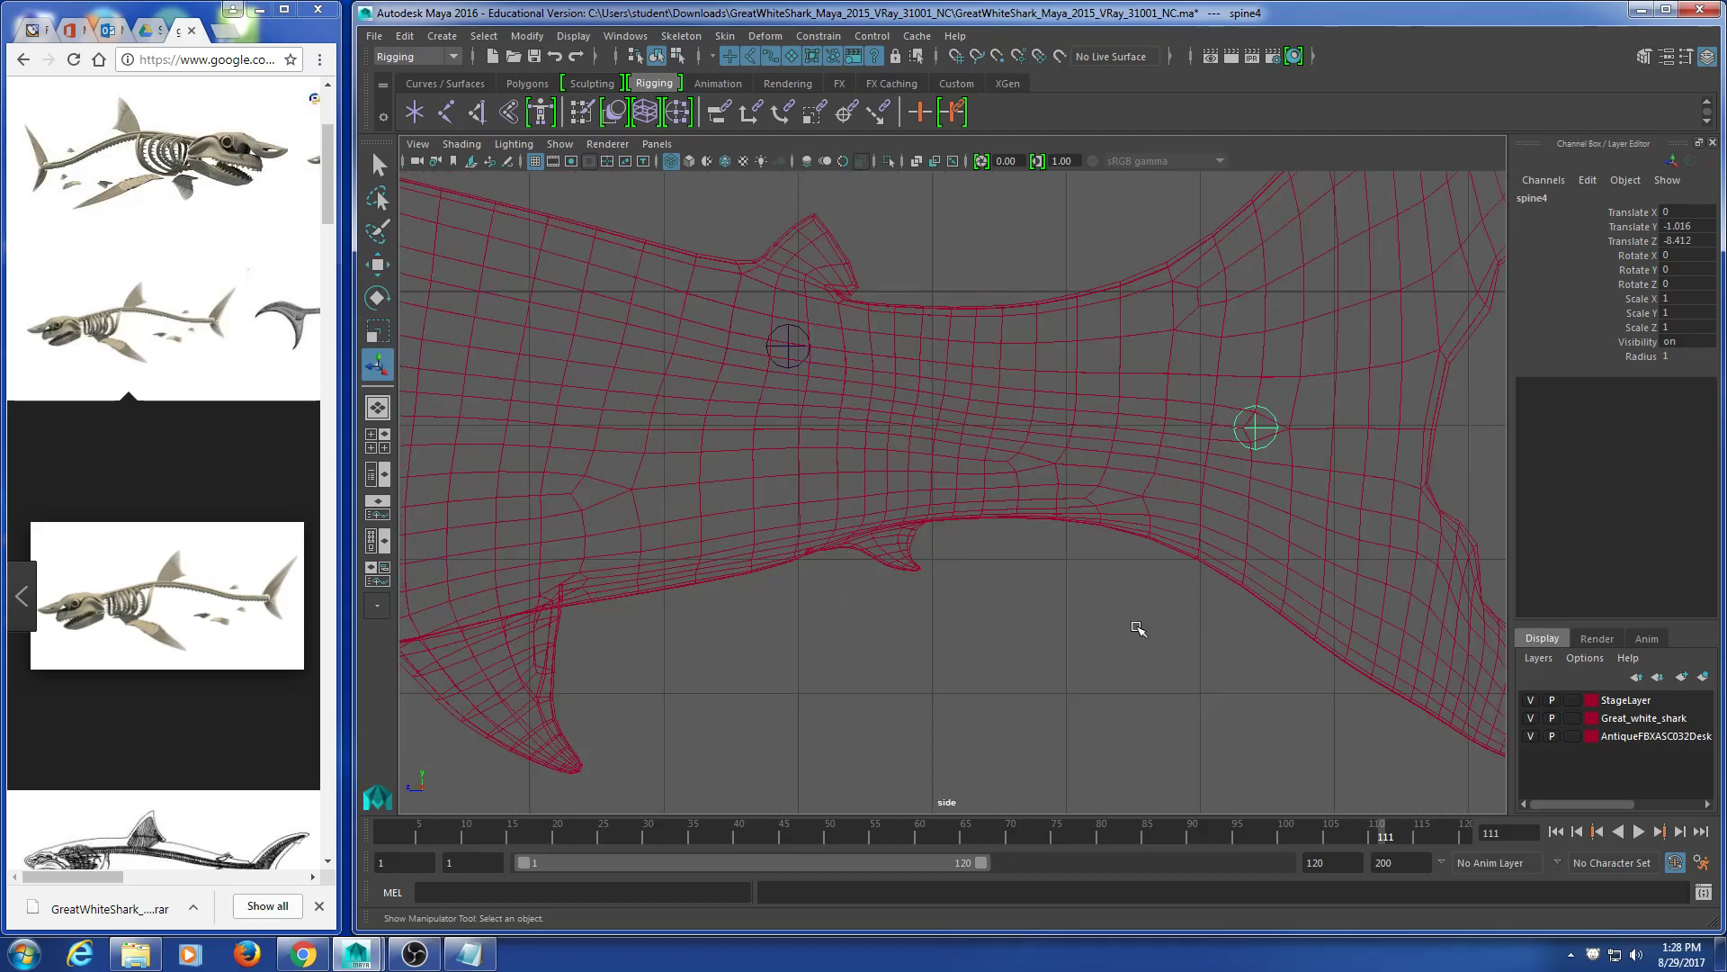
{"action": "scroll", "coordinate": [1148, 573], "scroll_direction": "down", "scroll_amount": 10}
{"action": "middle_click_drag", "start_coordinate": [946, 605], "coordinate": [1015, 574], "text": "alt"}
{"action": "scroll", "coordinate": [1079, 626], "scroll_direction": "up", "scroll_amount": 5}
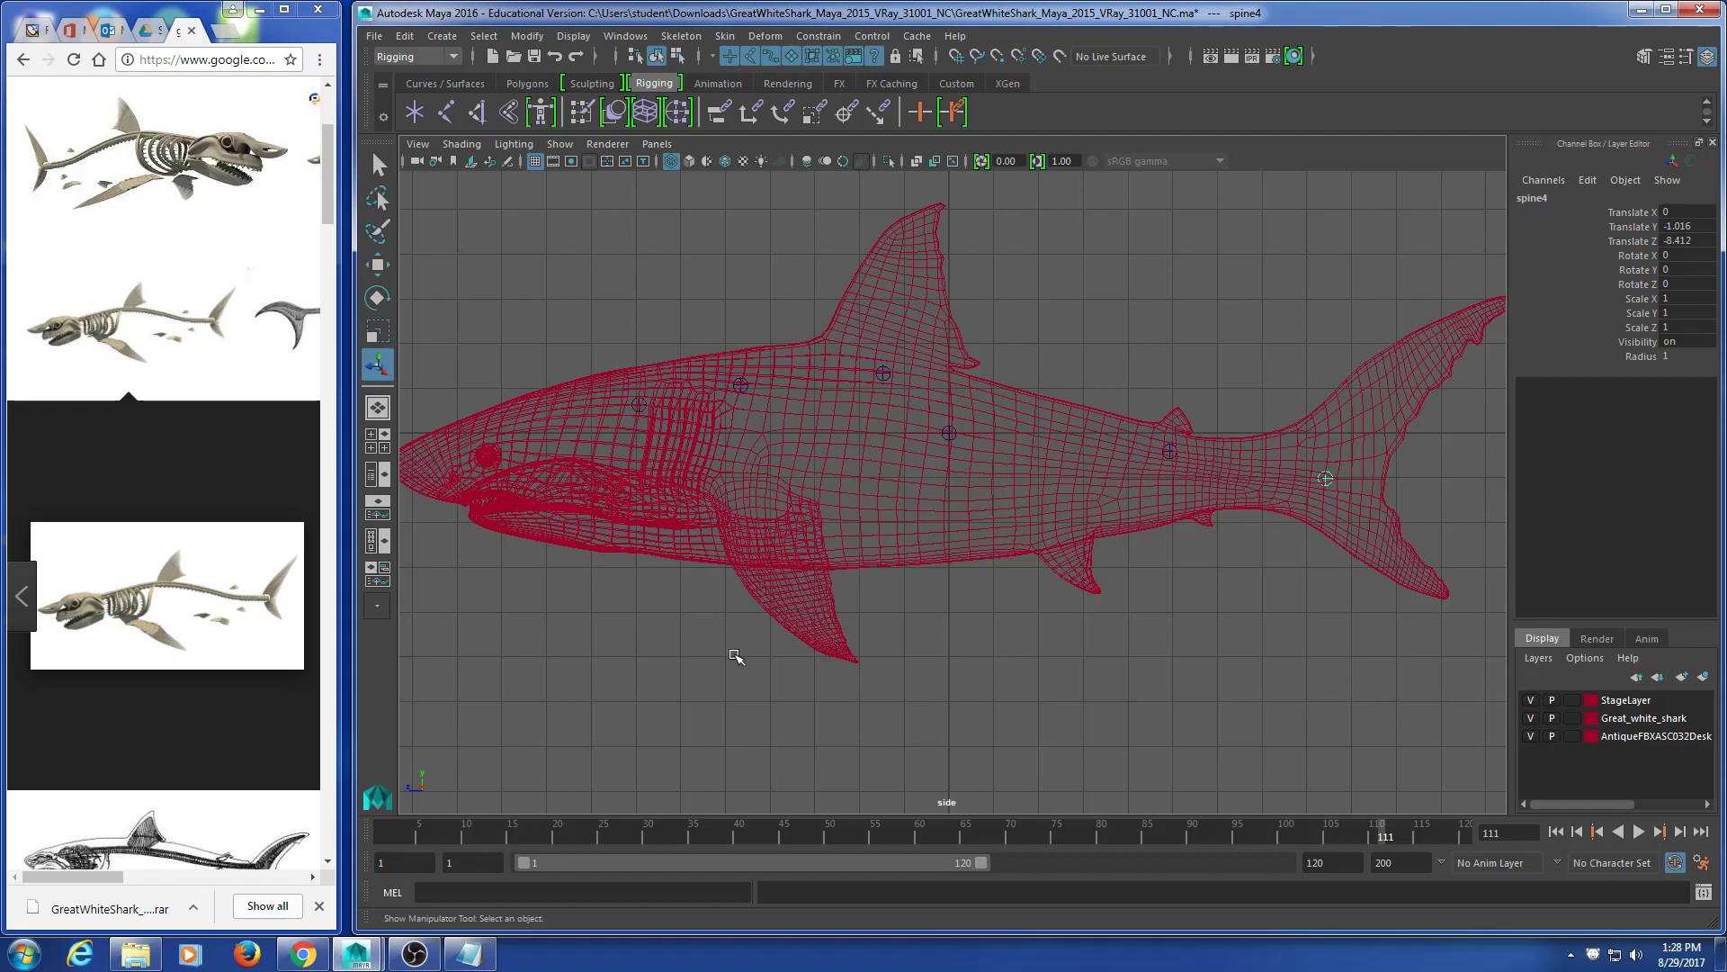
{"action": "middle_click_drag", "start_coordinate": [638, 658], "coordinate": [702, 591], "text": "alt"}
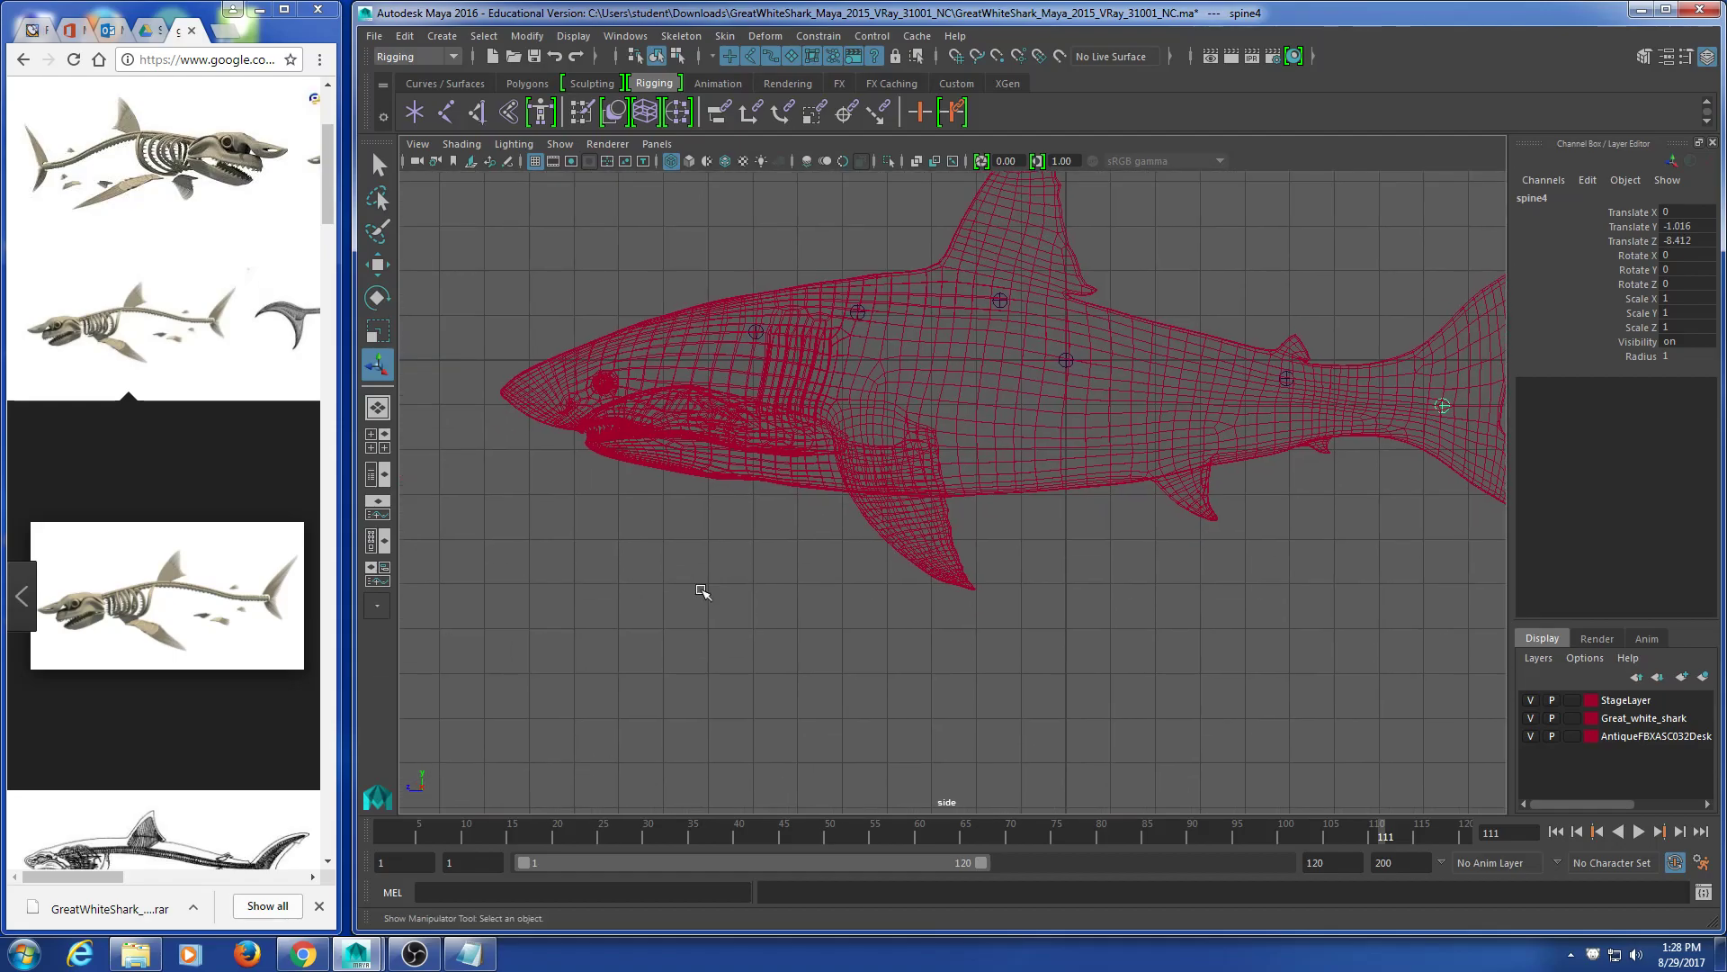
{"action": "left_click", "coordinate": [665, 469]}
{"action": "scroll", "coordinate": [636, 594], "scroll_direction": "up", "scroll_amount": 3}
{"action": "middle_click_drag", "start_coordinate": [618, 555], "coordinate": [781, 597], "text": "alt"}
{"action": "scroll", "coordinate": [779, 597], "scroll_direction": "down", "scroll_amount": 3}
{"action": "left_click", "coordinate": [776, 456]}
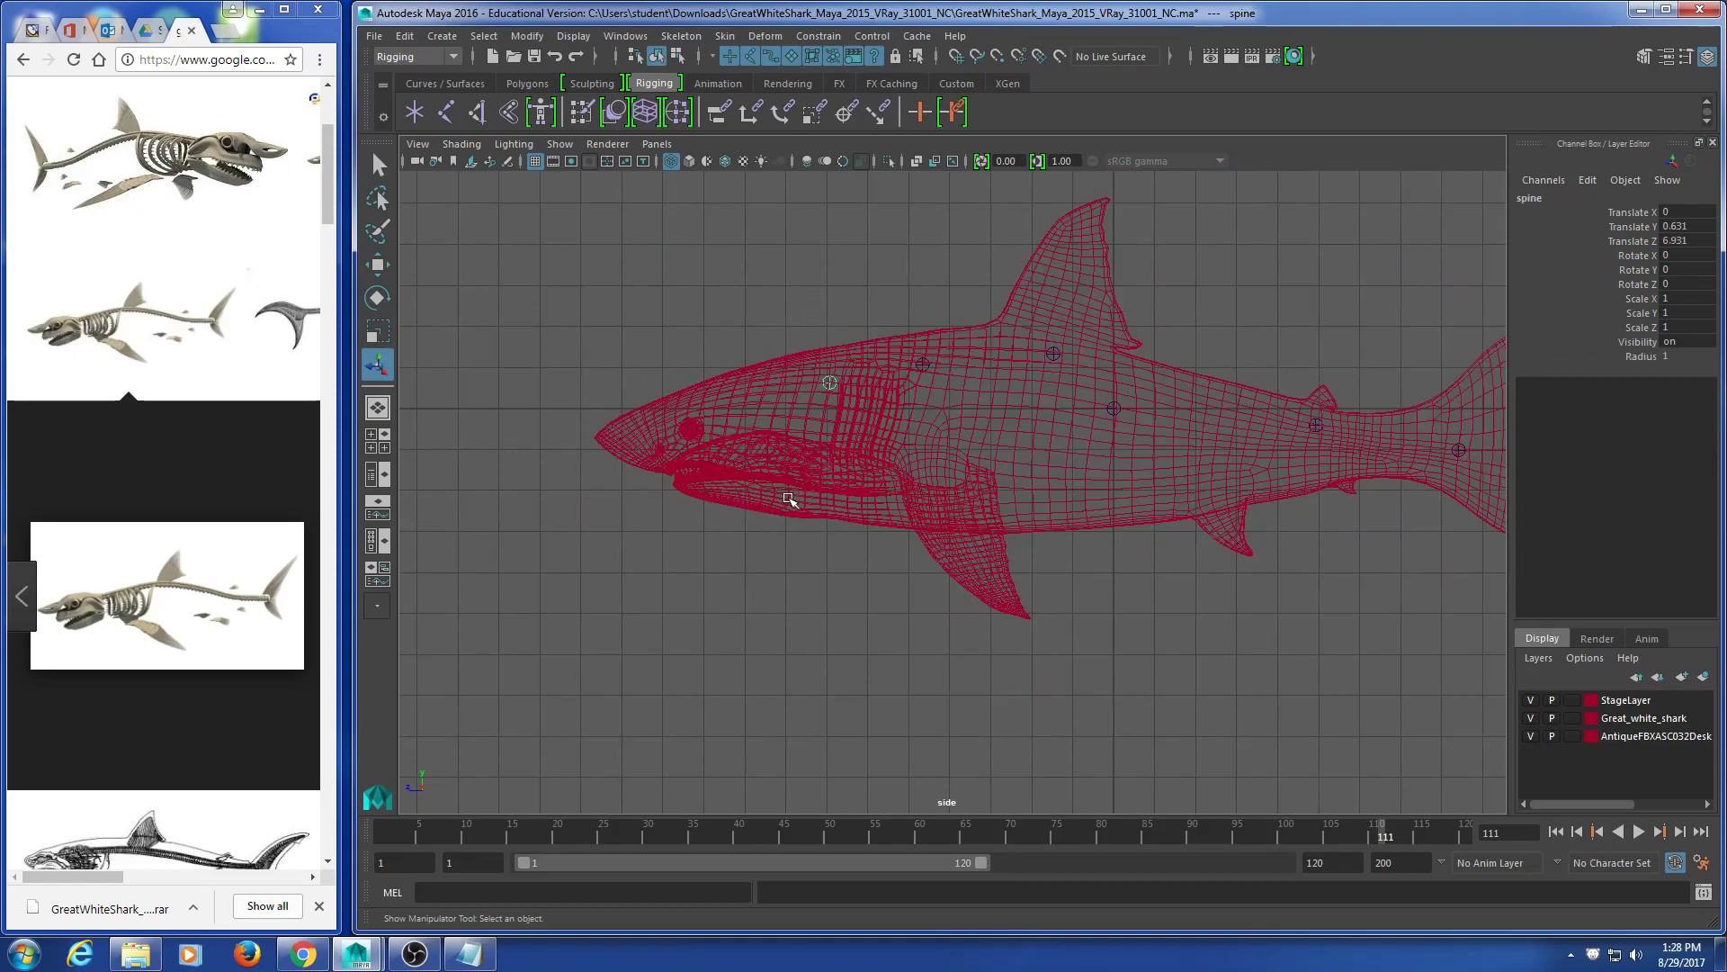
{"action": "scroll", "coordinate": [780, 539], "scroll_direction": "up", "scroll_amount": 3}
{"action": "middle_click_drag", "start_coordinate": [740, 540], "coordinate": [763, 562], "text": "alt"}
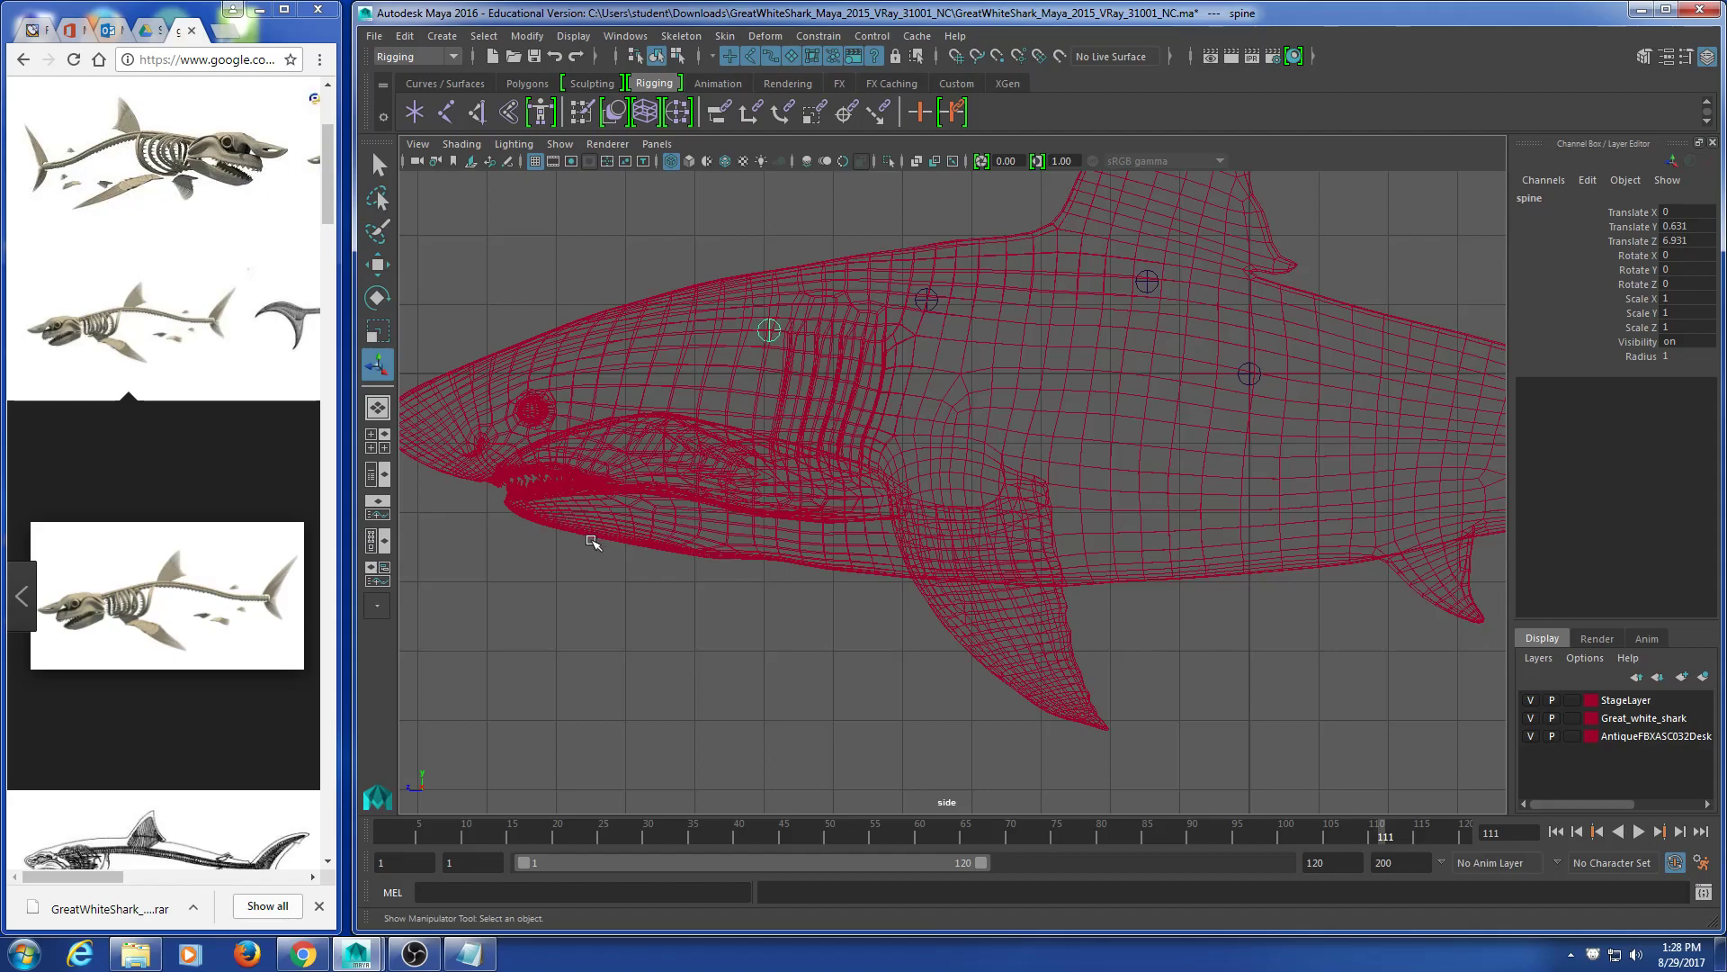
{"action": "left_click", "coordinate": [627, 553]}
{"action": "left_click_drag", "start_coordinate": [831, 221], "coordinate": [752, 356]}
{"action": "middle_click_drag", "start_coordinate": [706, 471], "coordinate": [770, 466], "text": "alt"}
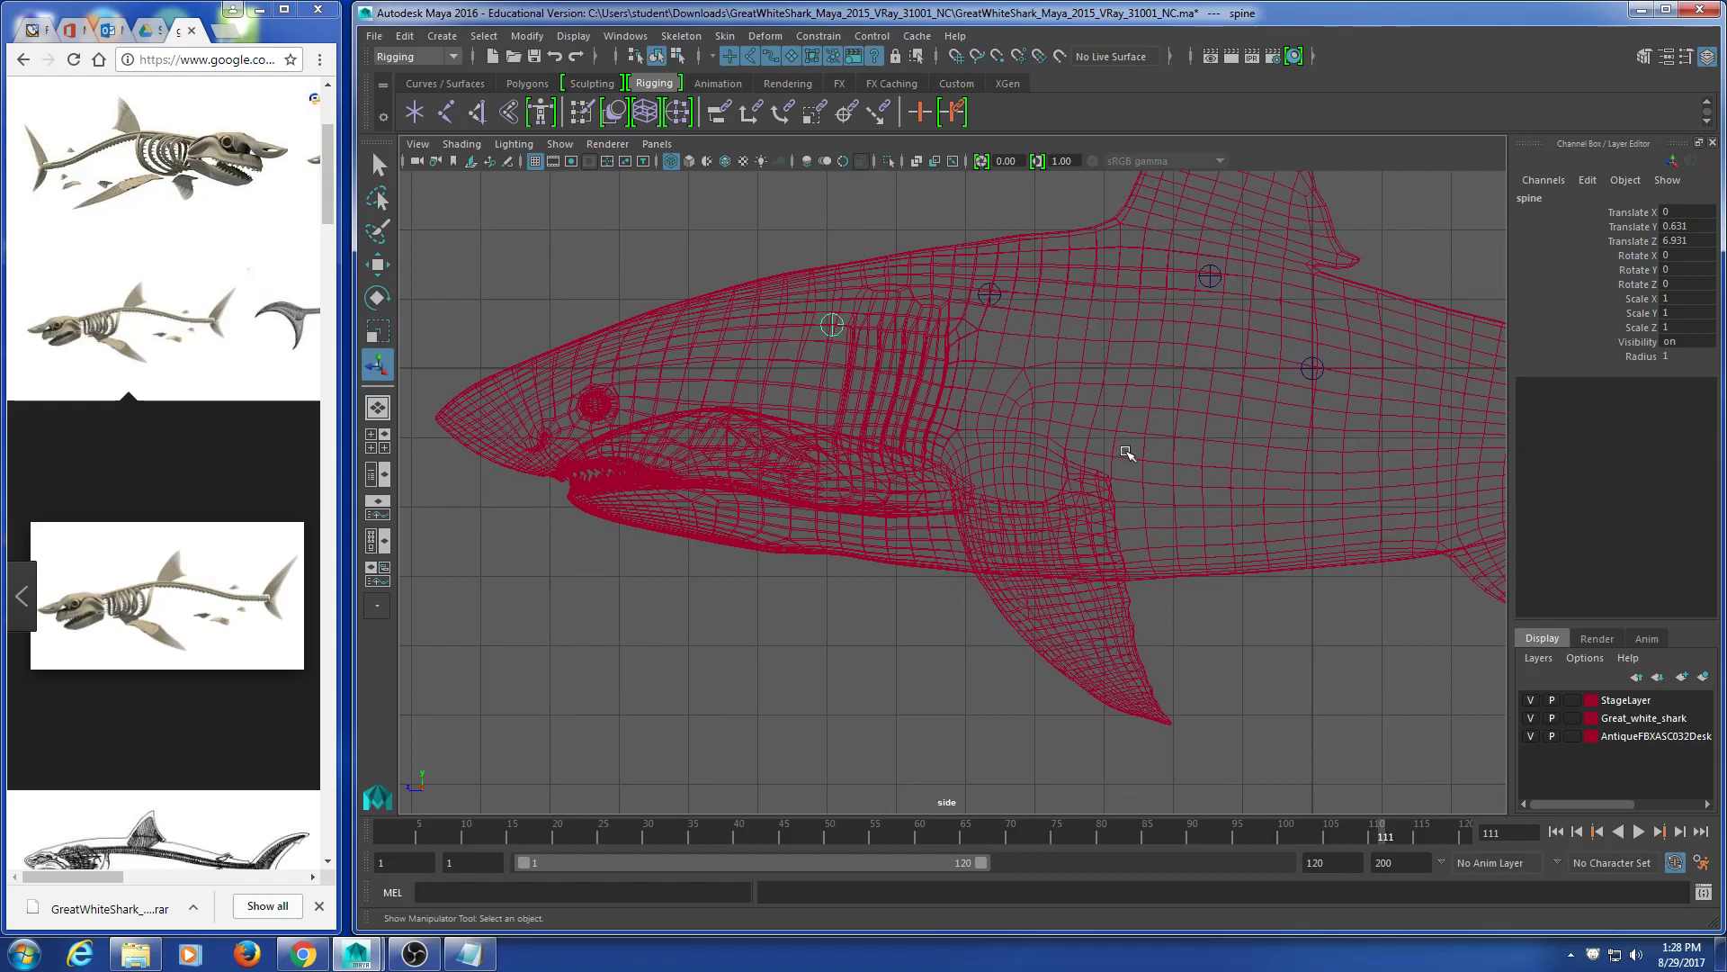
{"action": "key", "text": "w"}
{"action": "left_click_drag", "start_coordinate": [839, 249], "coordinate": [814, 454]}
{"action": "key", "text": "ctrl+z"}
{"action": "key", "text": "ctrl+z"}
{"action": "key", "text": "ctrl+z"}
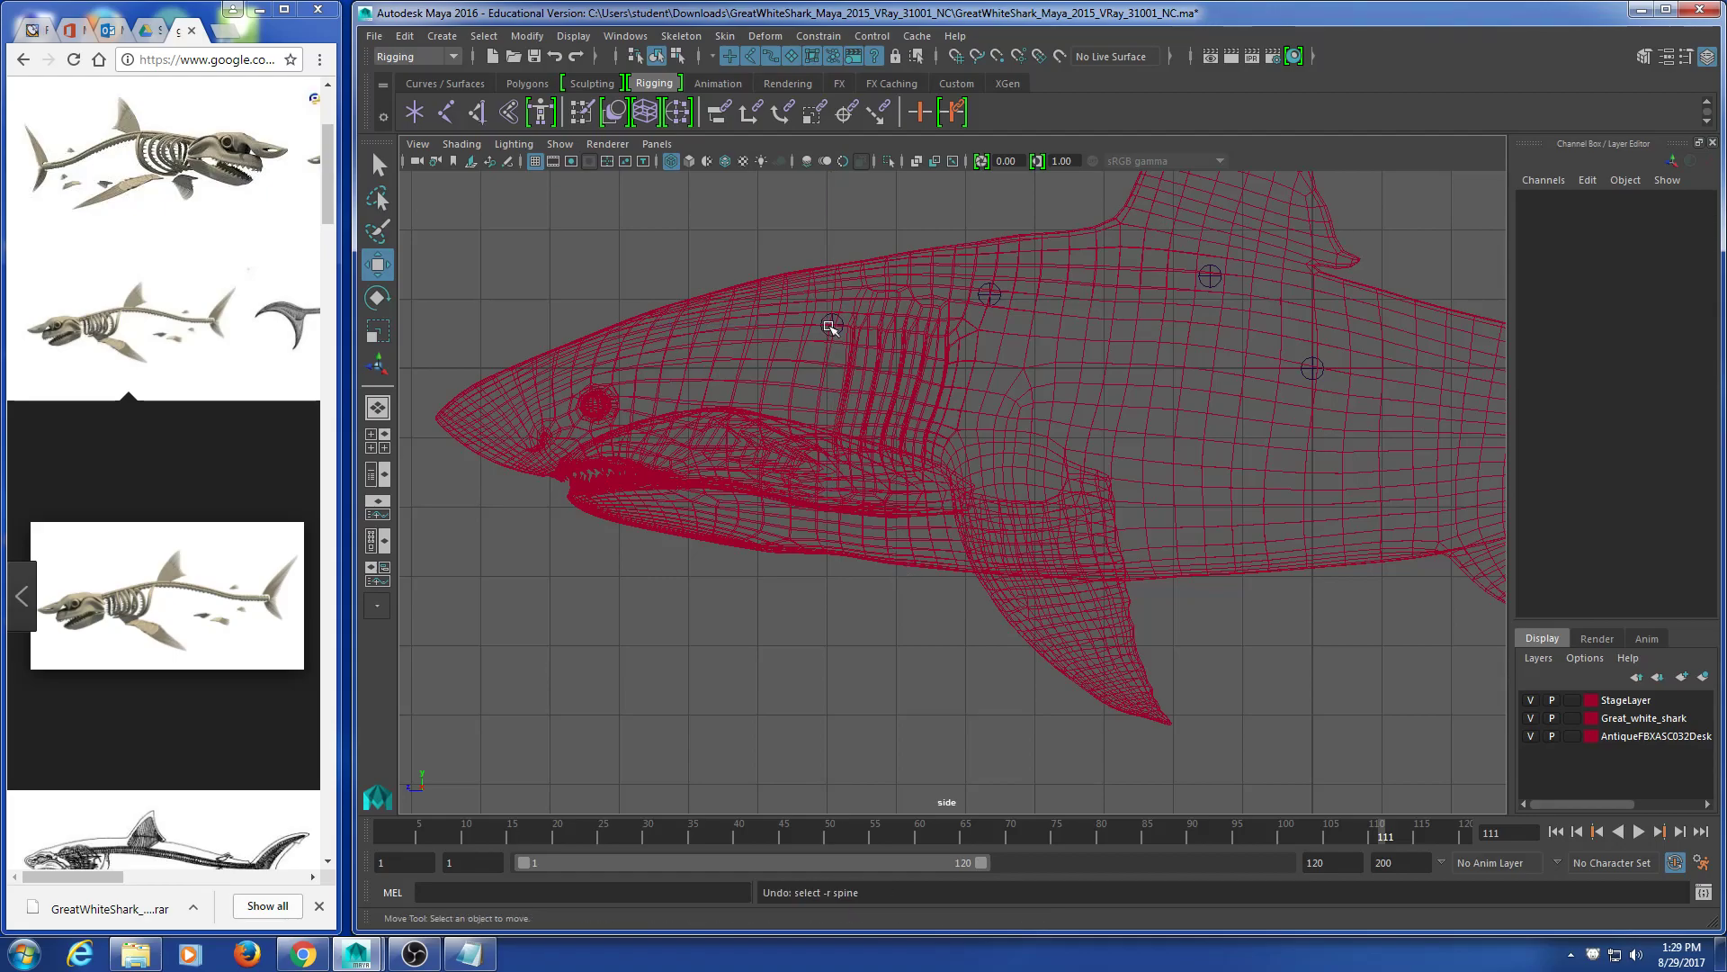
Step: Duplicate the front spine joint below the mouth as a lower-jaw joint, then maximize the skeleton reference
{"action": "left_click", "coordinate": [832, 325]}
{"action": "scroll", "coordinate": [990, 580], "scroll_direction": "down", "scroll_amount": 3}
{"action": "scroll", "coordinate": [995, 580], "scroll_direction": "up", "scroll_amount": 3}
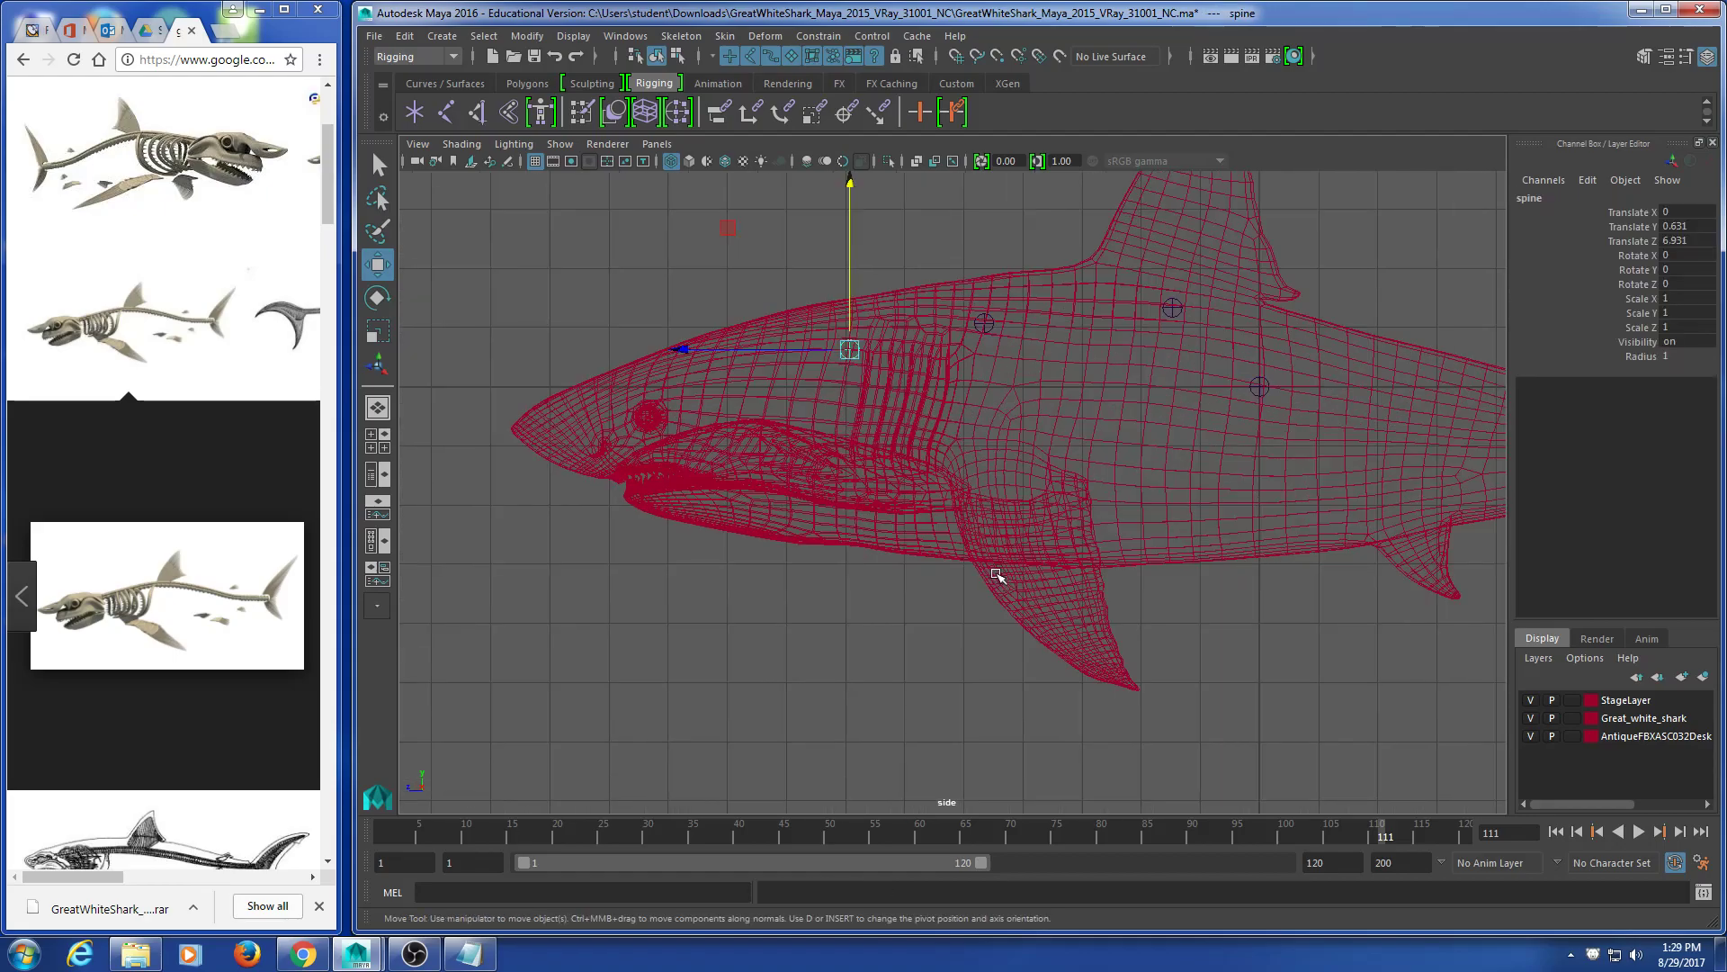
{"action": "key", "text": "ctrl+d"}
{"action": "left_click_drag", "start_coordinate": [848, 281], "coordinate": [849, 479]}
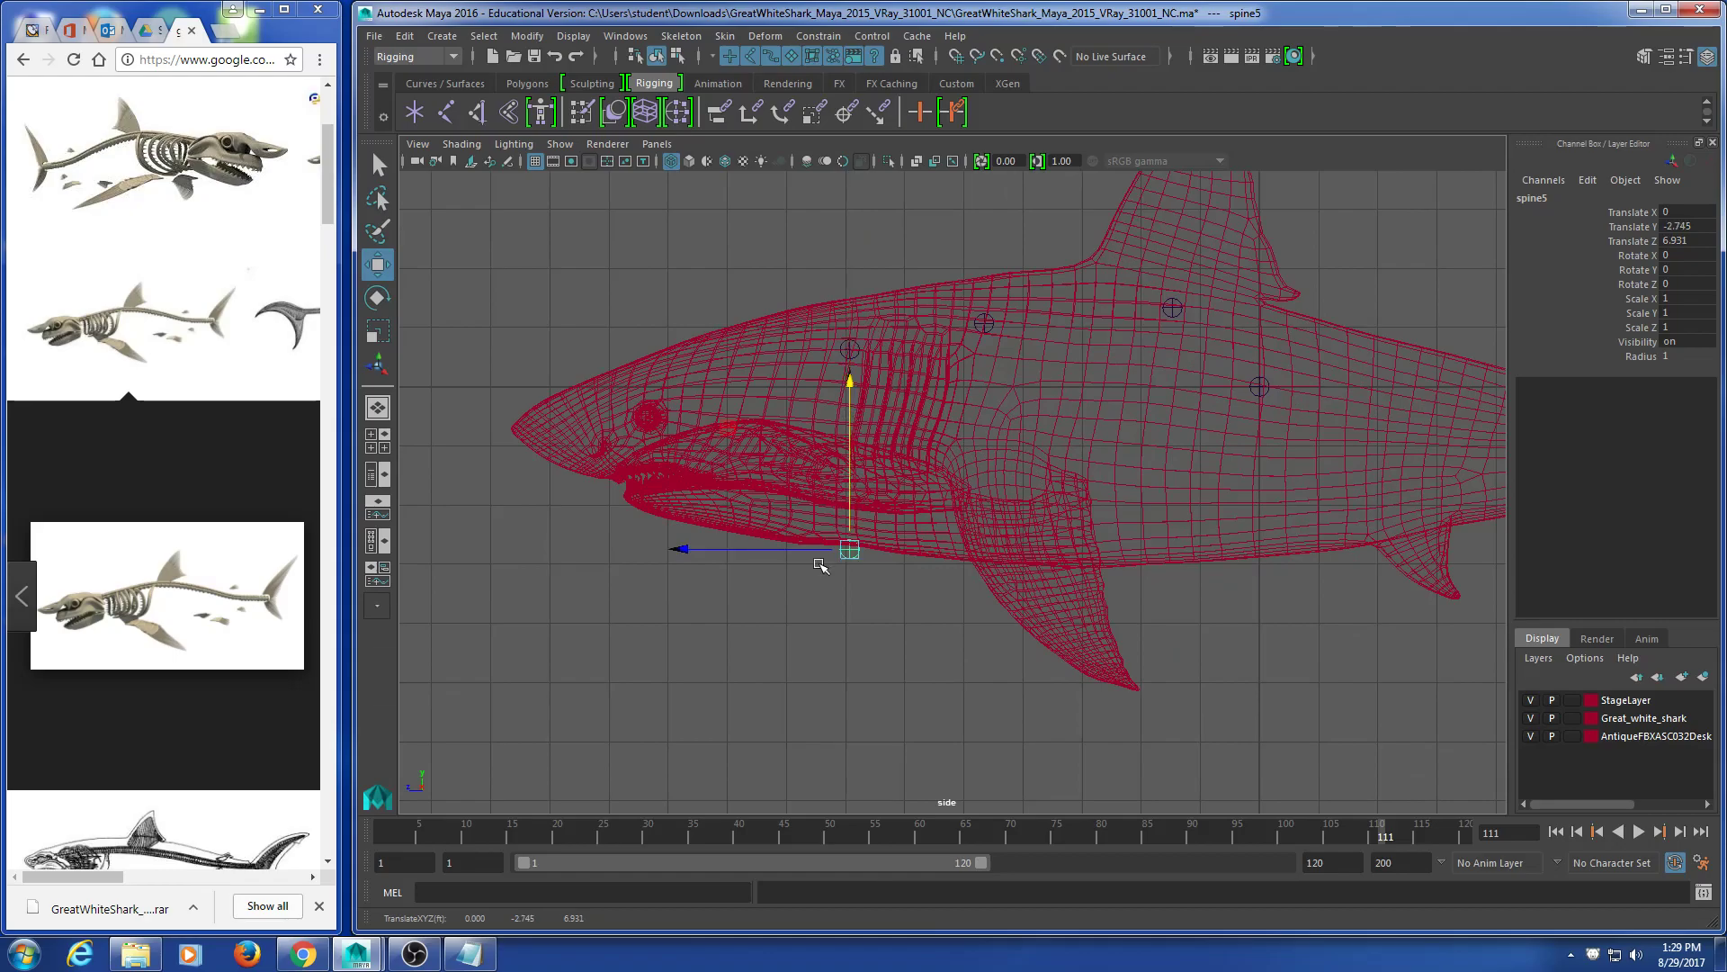
{"action": "left_click", "coordinate": [796, 545]}
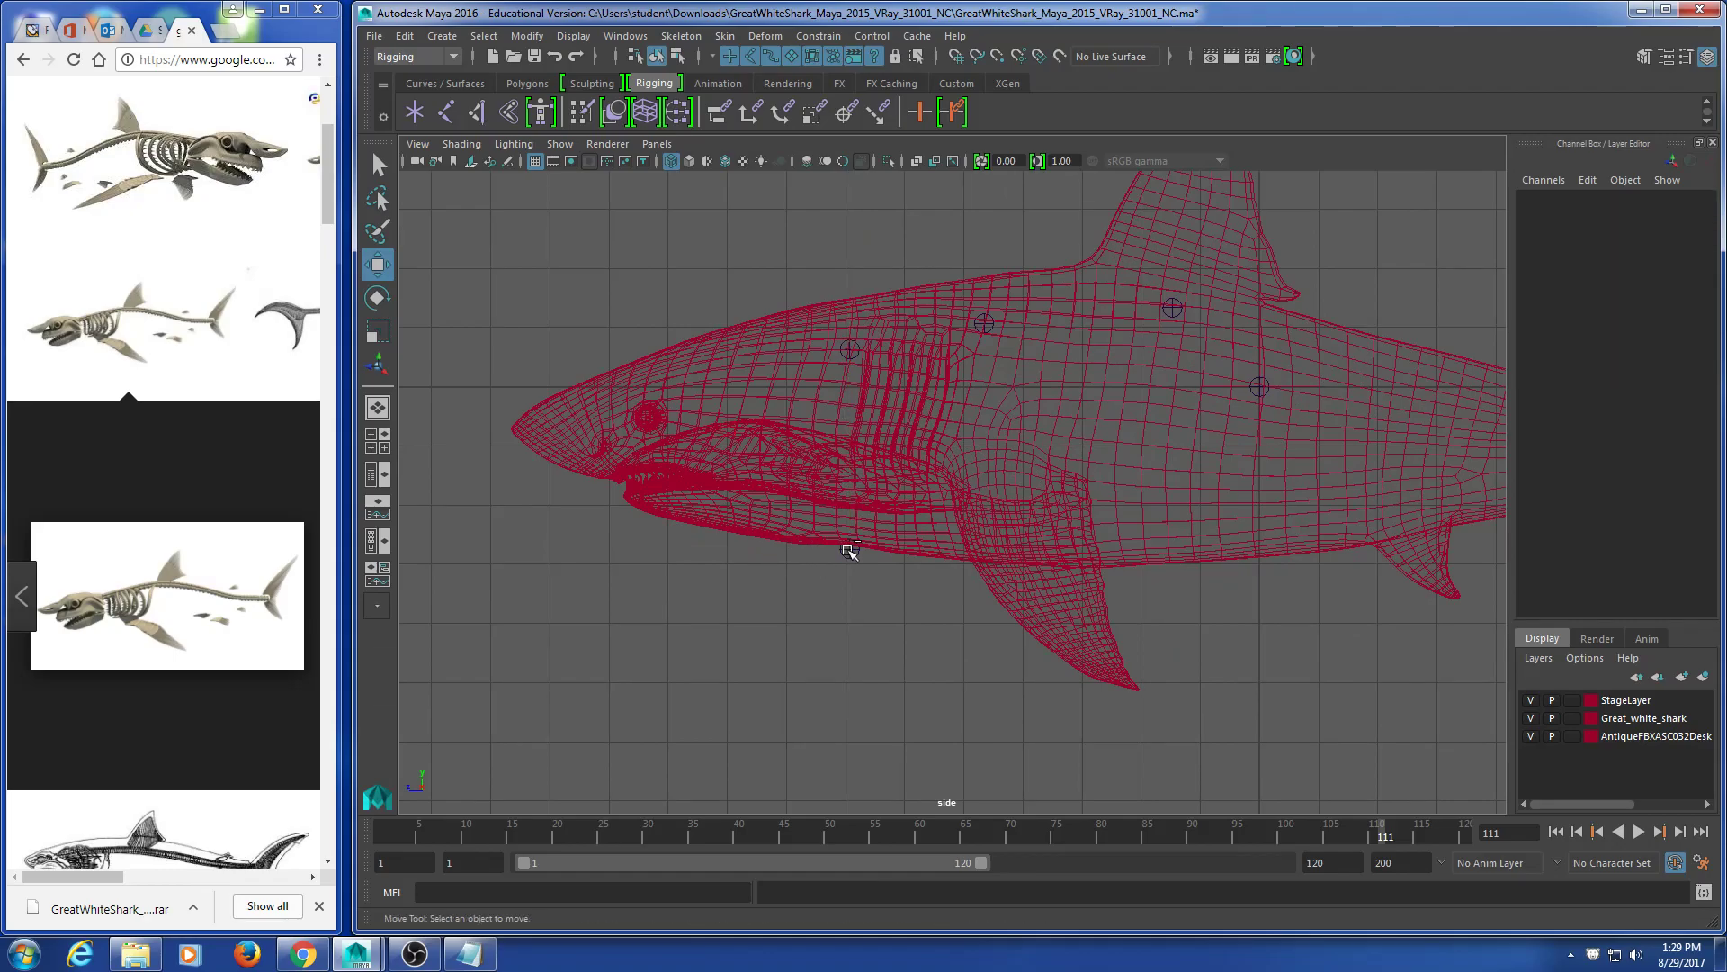
{"action": "left_click", "coordinate": [284, 9]}
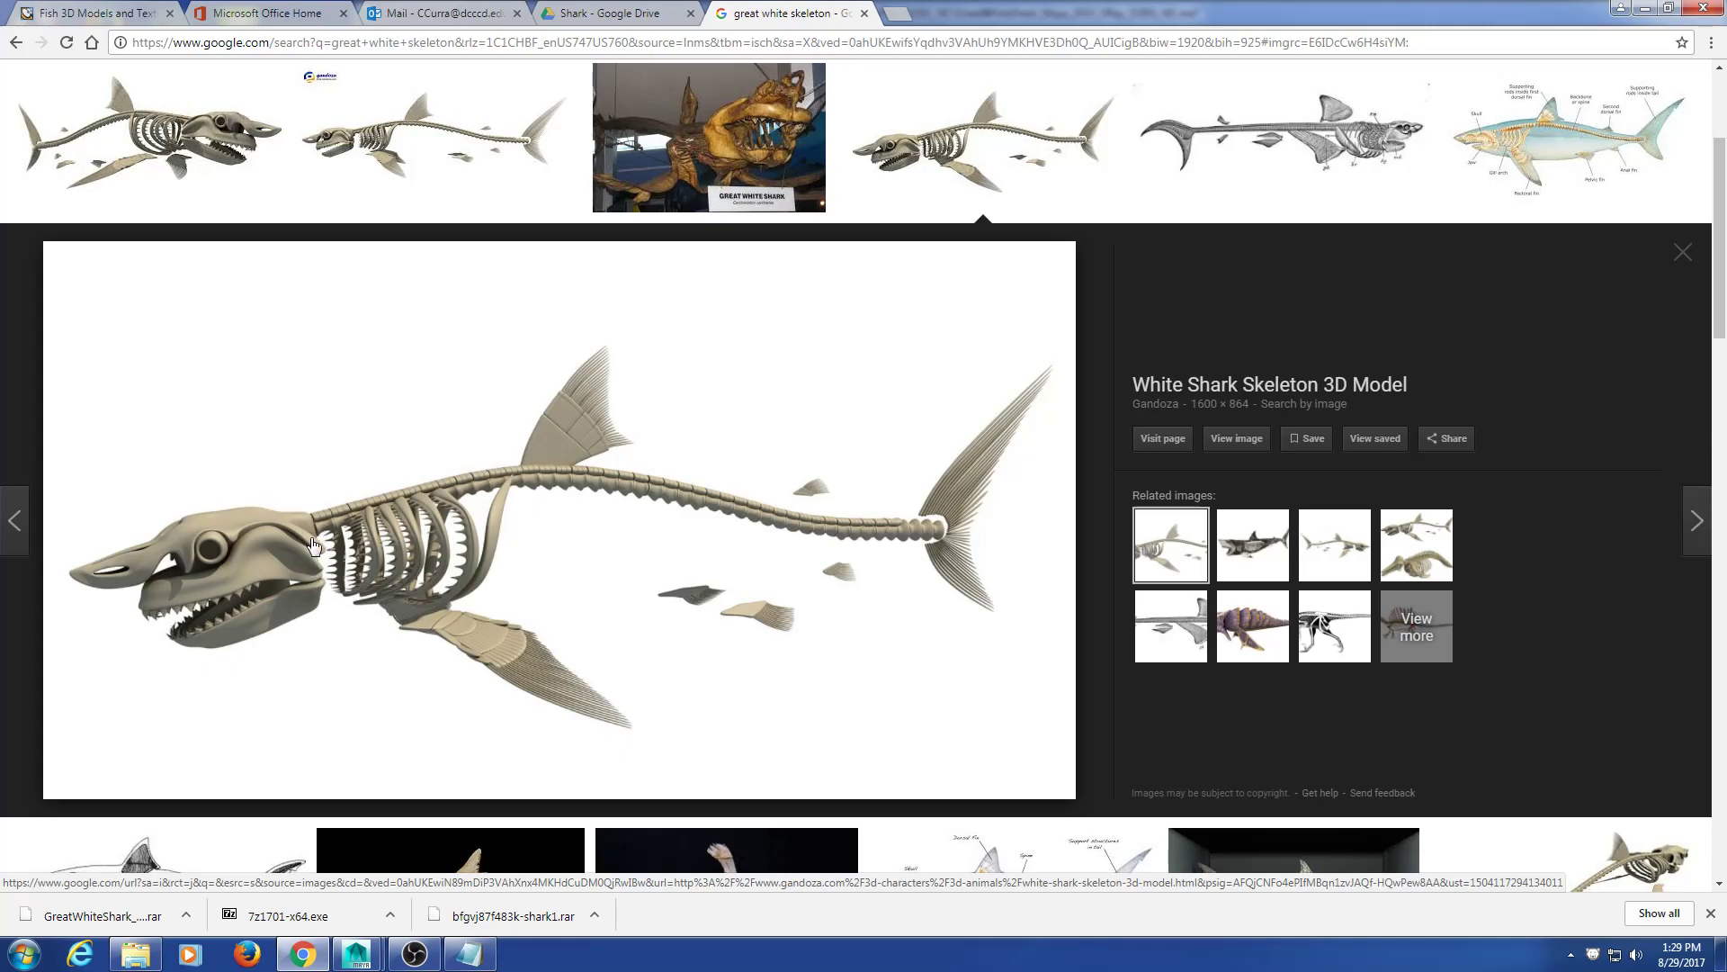
Step: Snap Chrome to the left half and raise the lower-jaw joint spine5 slightly toward the jaw
{"action": "left_click", "coordinate": [1668, 7]}
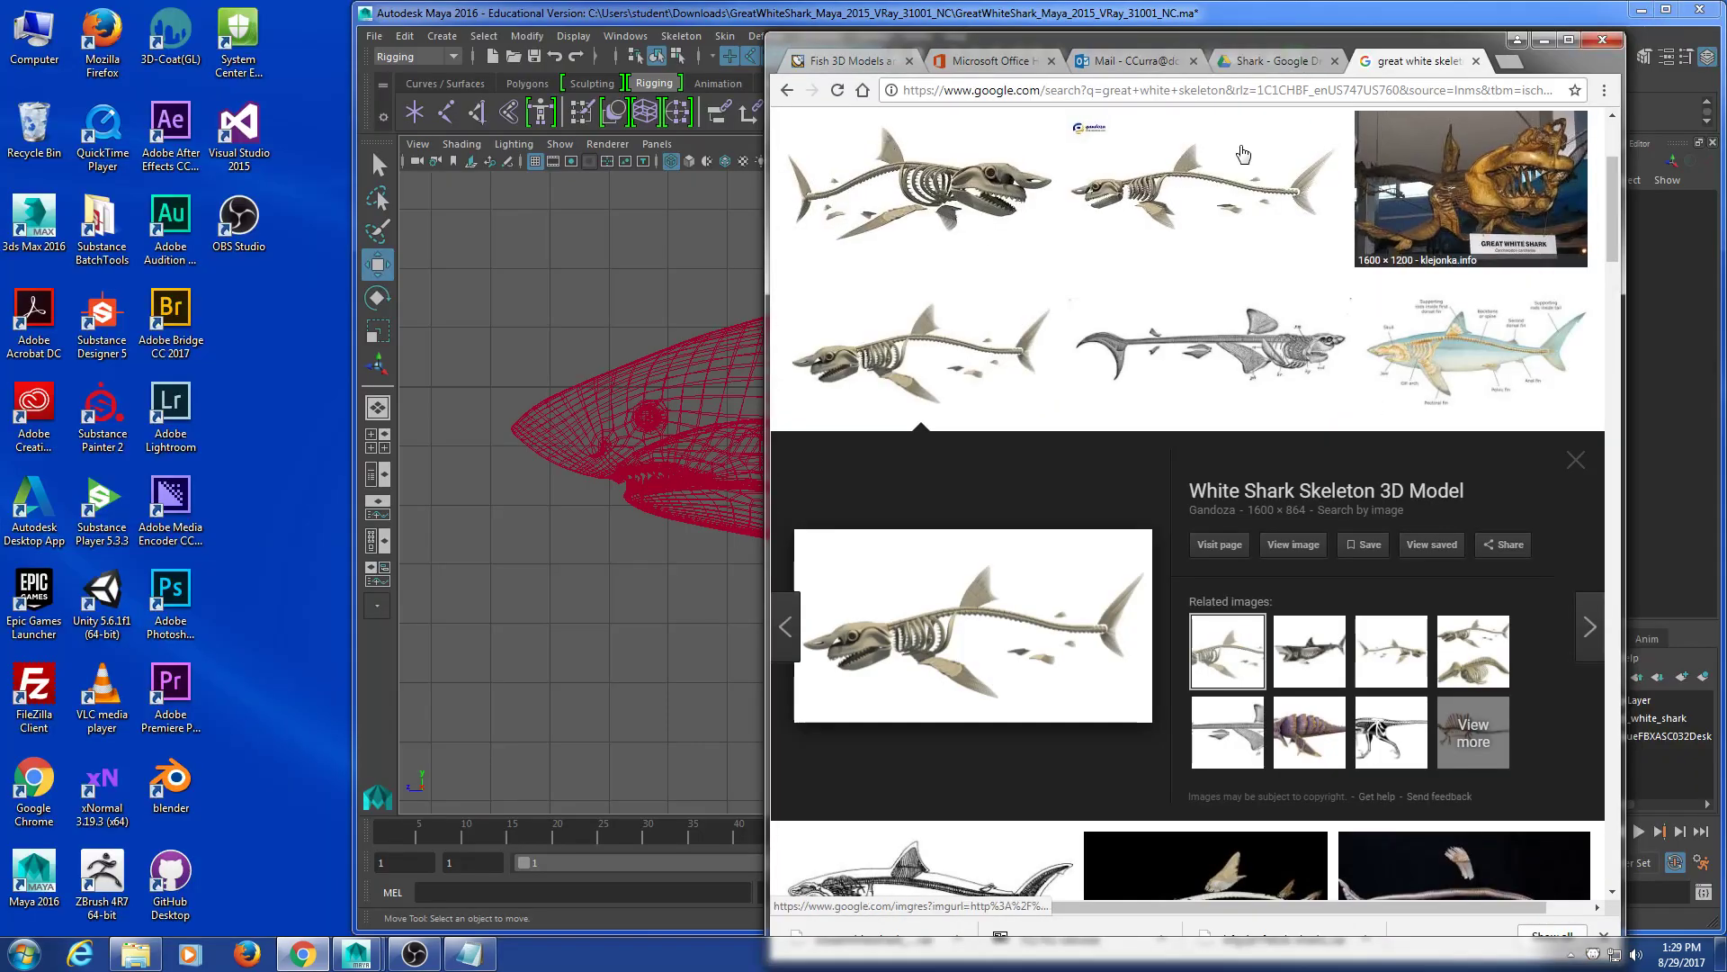
{"action": "key", "text": "super+Left"}
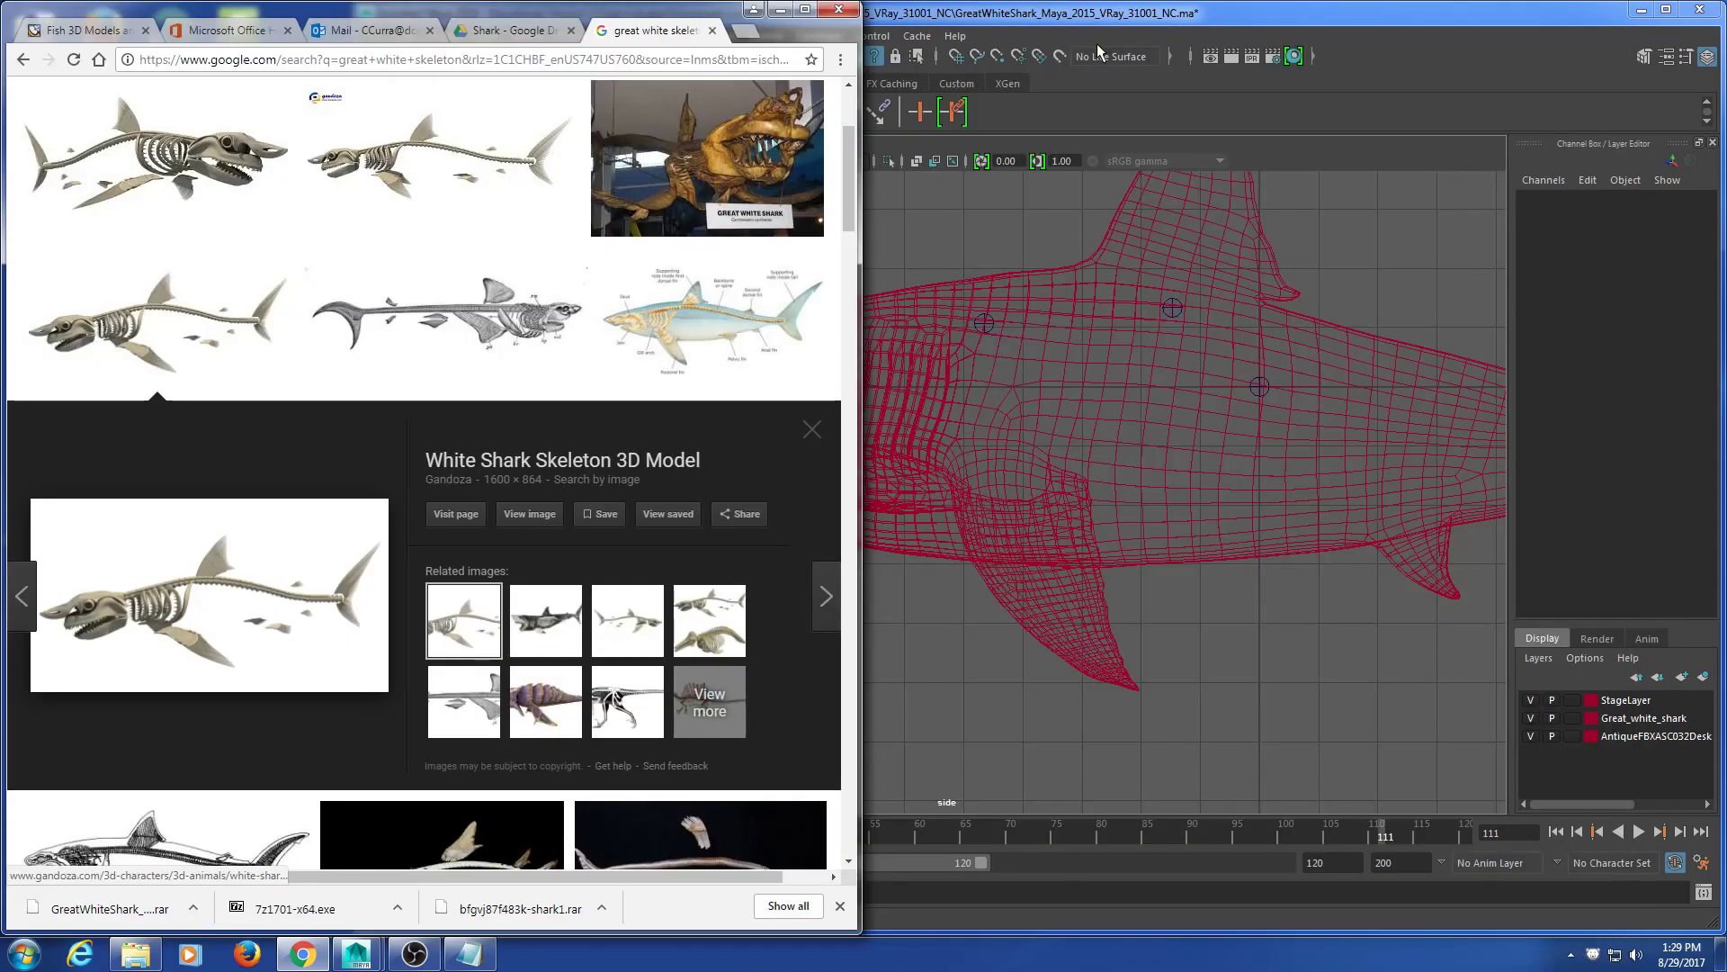
{"action": "left_click", "coordinate": [847, 230]}
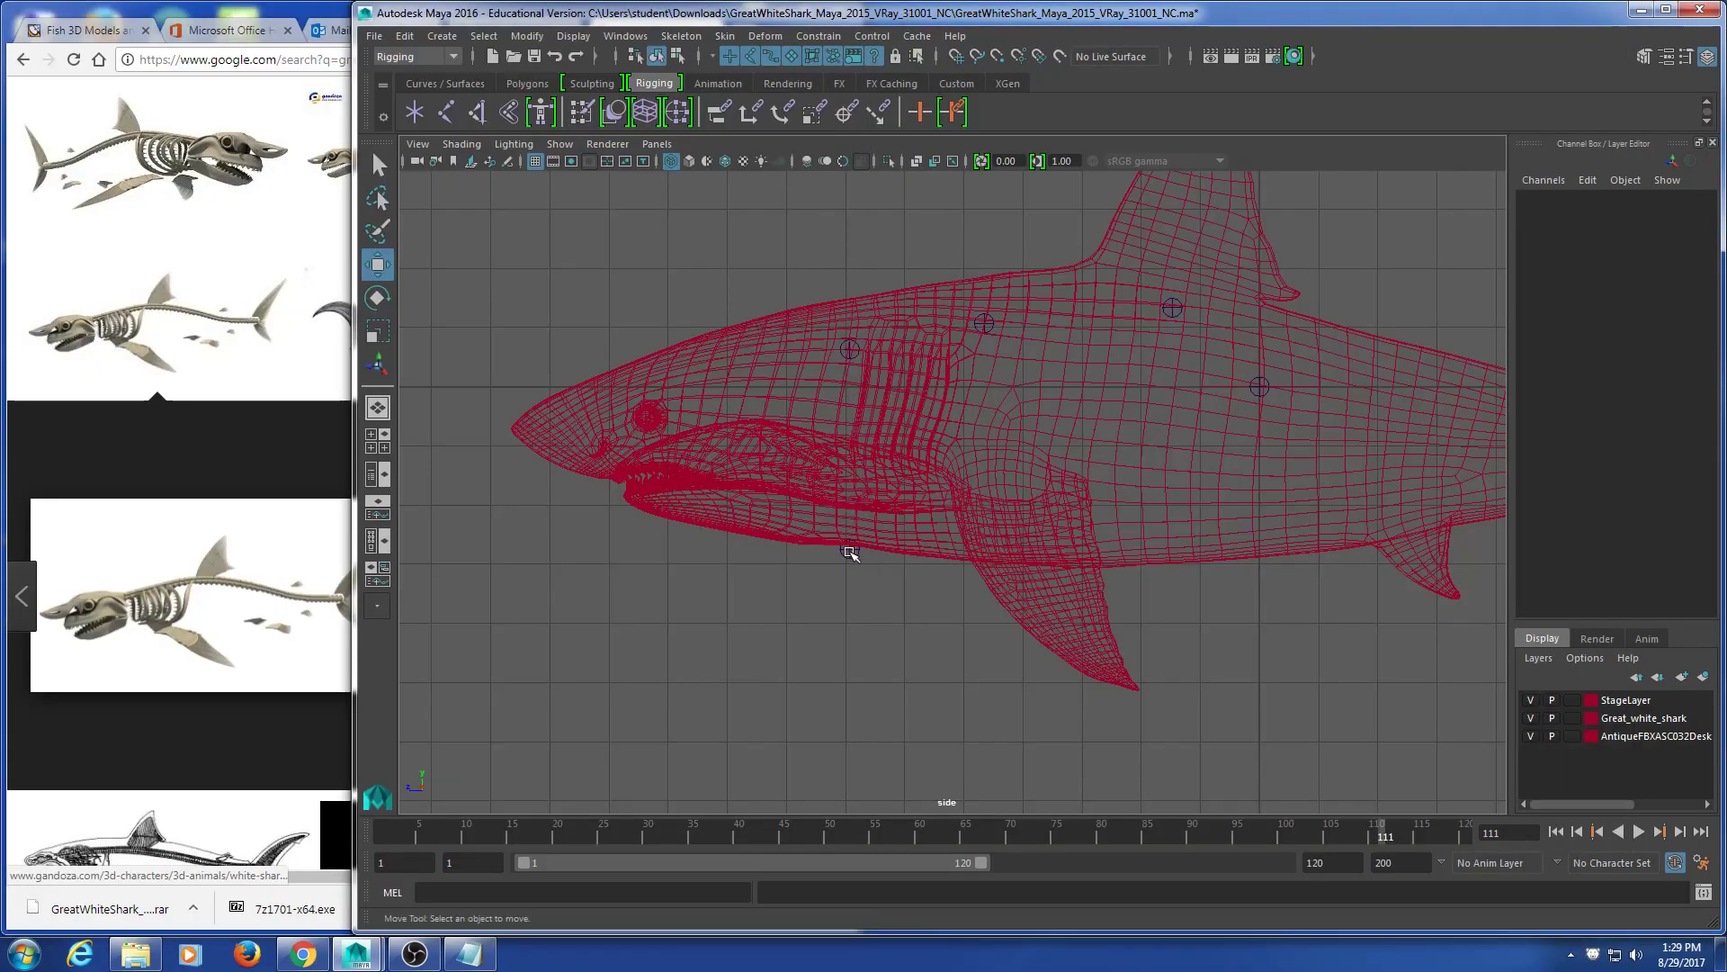
{"action": "left_click", "coordinate": [850, 548]}
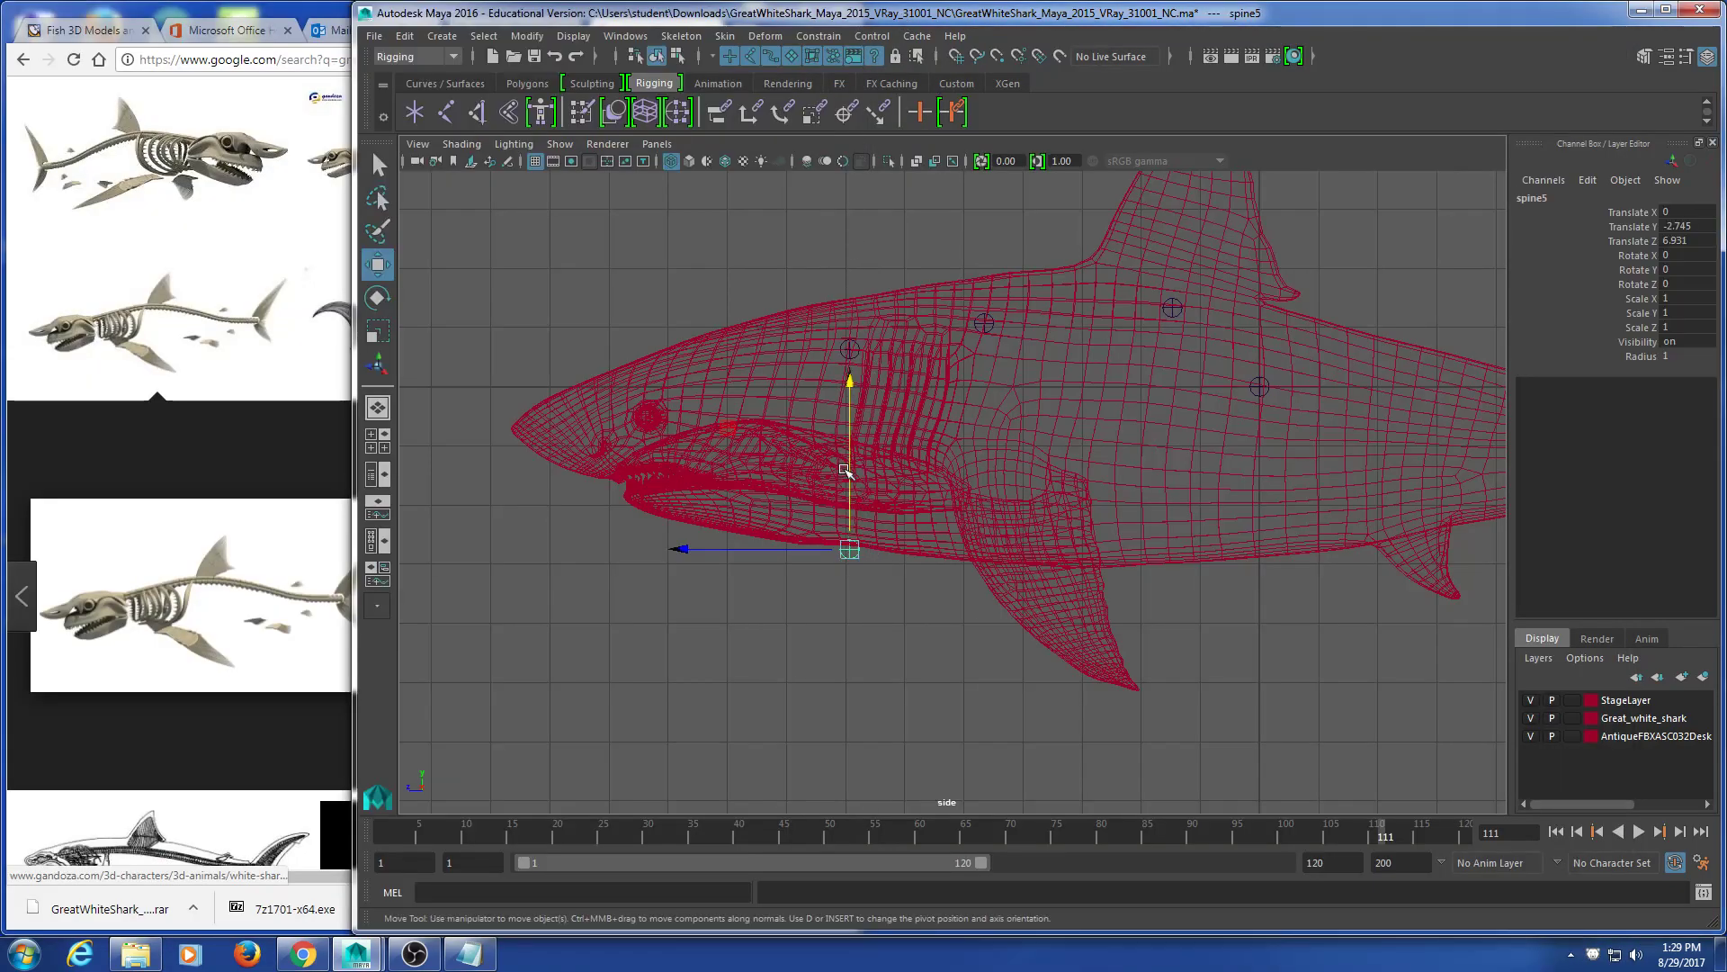
{"action": "left_click_drag", "start_coordinate": [839, 461], "coordinate": [843, 447]}
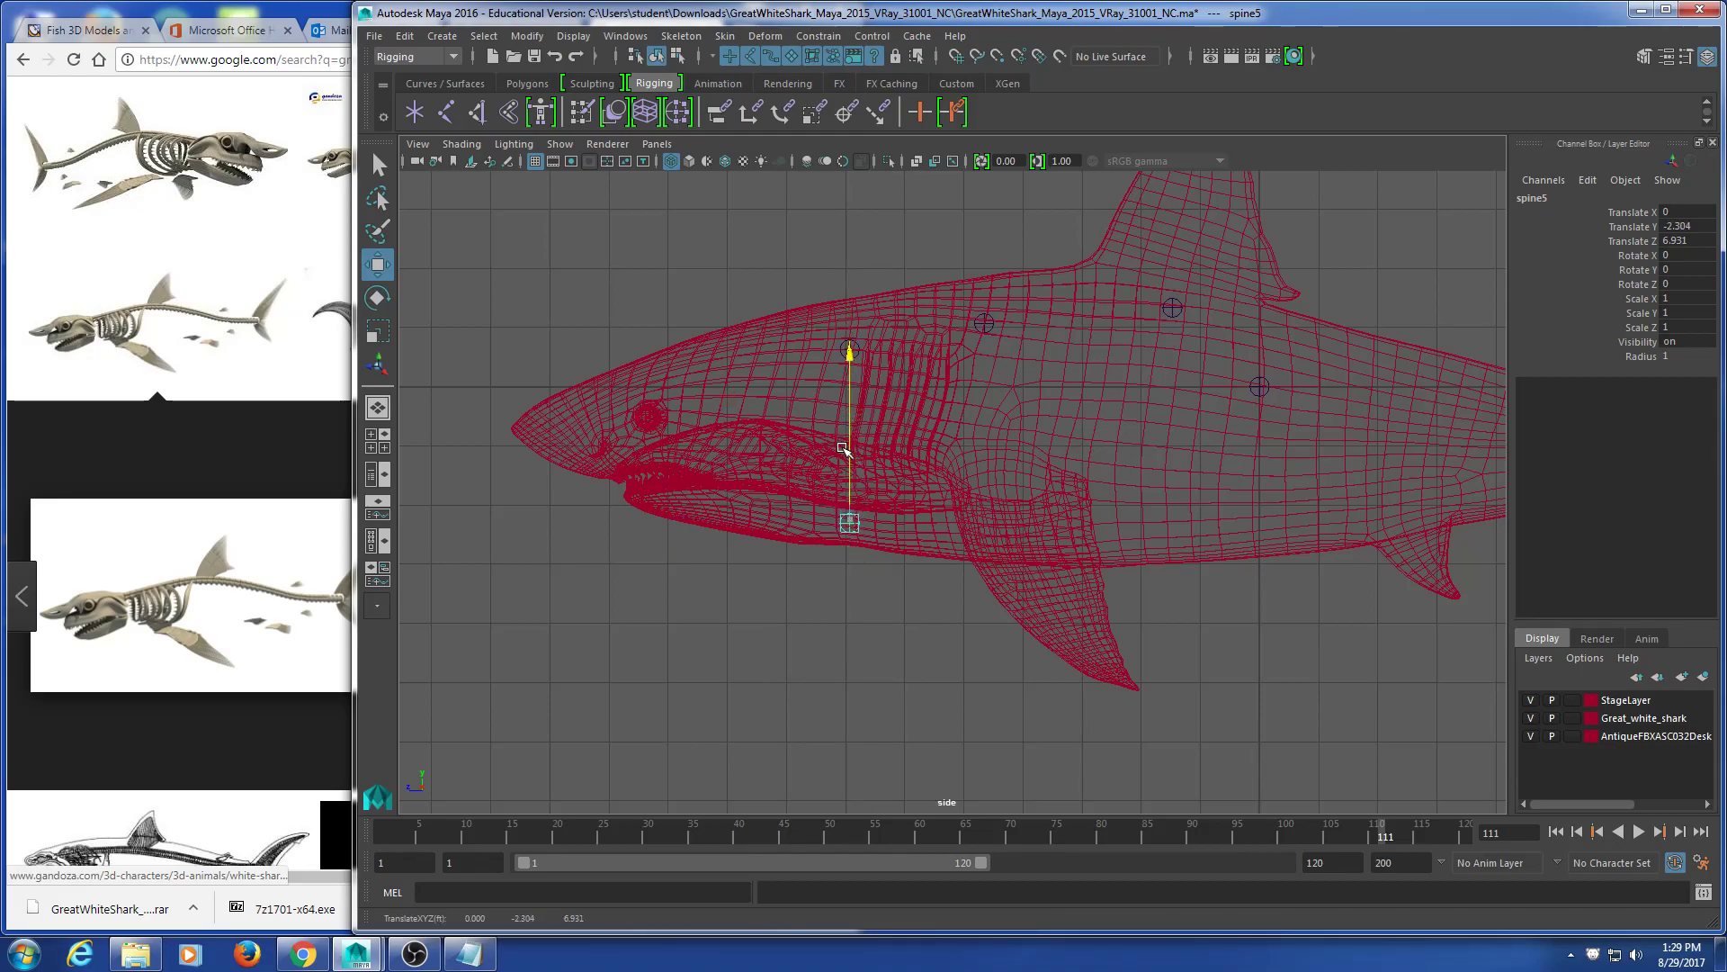
{"action": "left_click", "coordinate": [828, 713]}
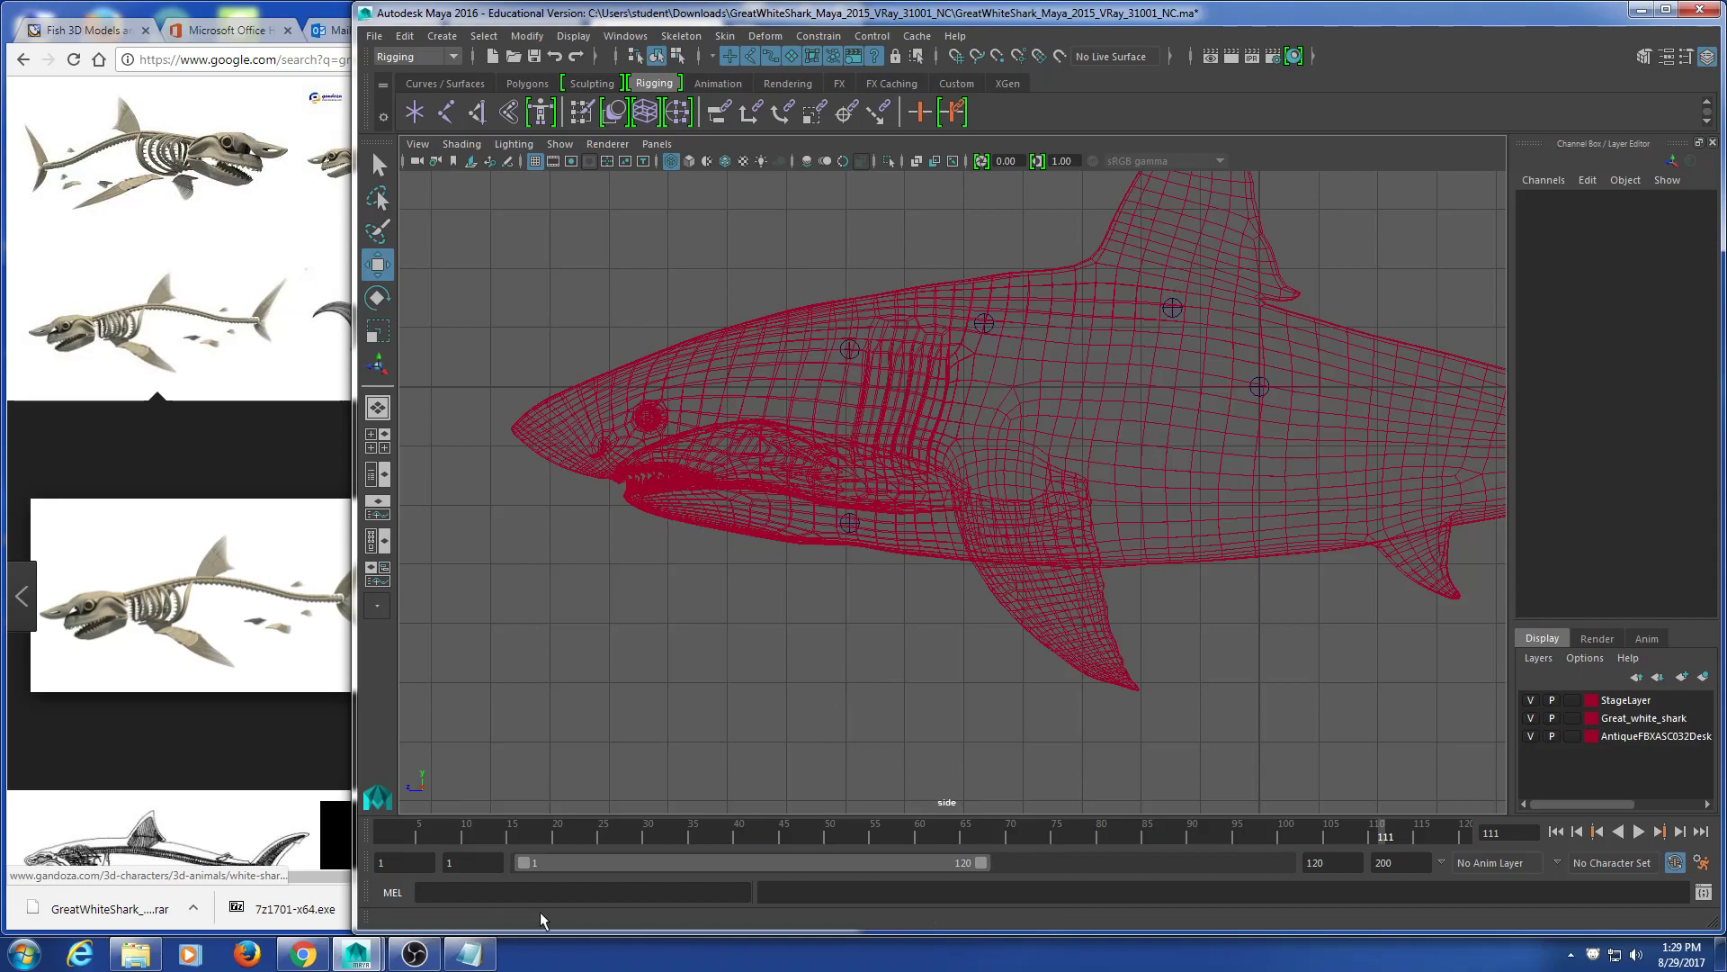
Step: Fine-tune spine5 inside the jaw to Translate Y -2.046, Z 6.931 using the manipulator
{"action": "left_click", "coordinate": [849, 522]}
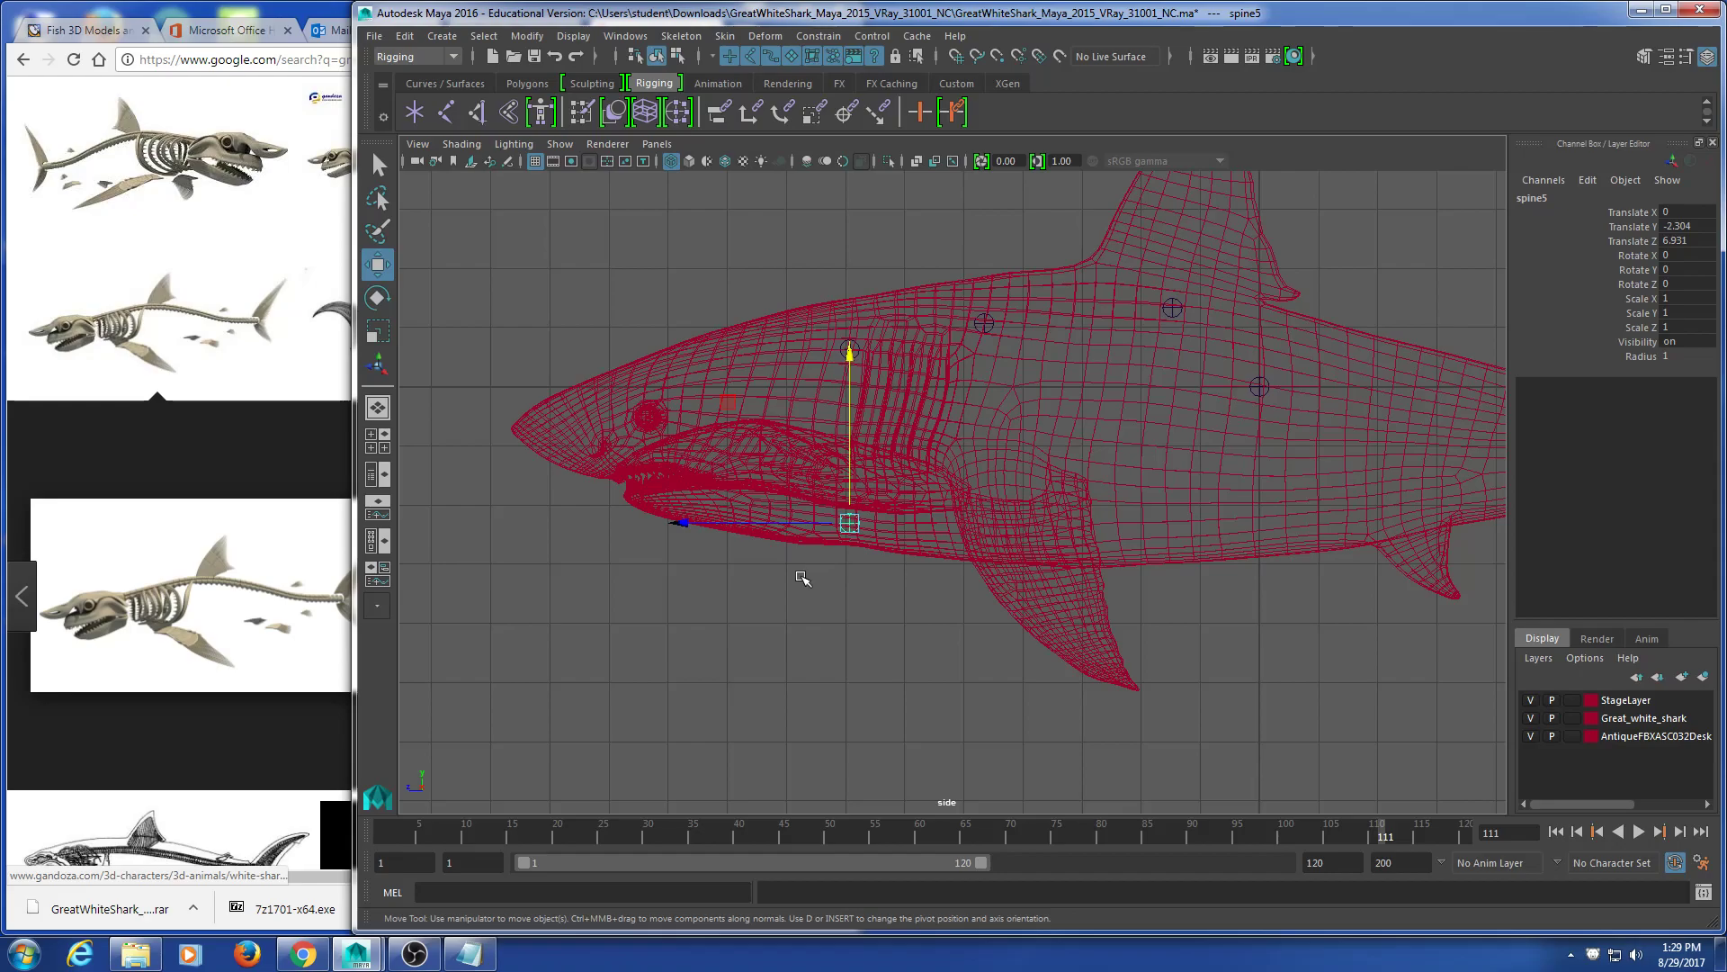
{"action": "mouse_move", "coordinate": [851, 489]}
{"action": "left_mouse_down"}
{"action": "mouse_move", "coordinate": [850, 444]}
{"action": "mouse_move", "coordinate": [849, 470]}
{"action": "left_mouse_up"}
{"action": "left_click", "coordinate": [862, 622]}
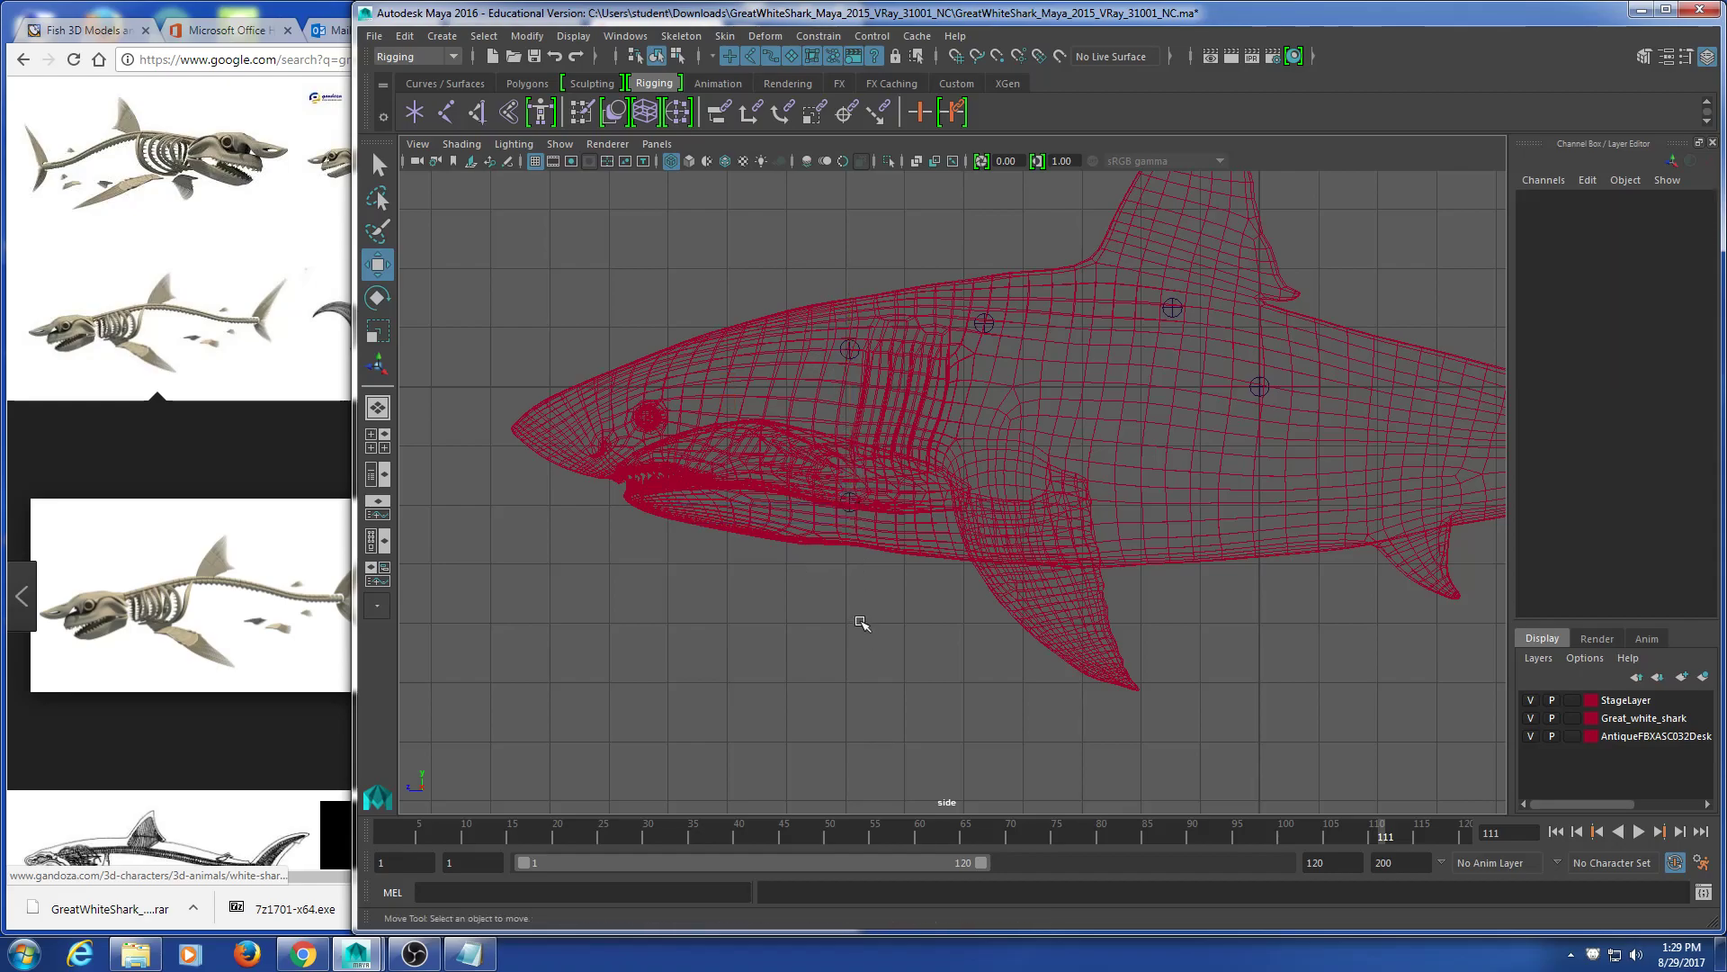
{"action": "left_click", "coordinate": [911, 542]}
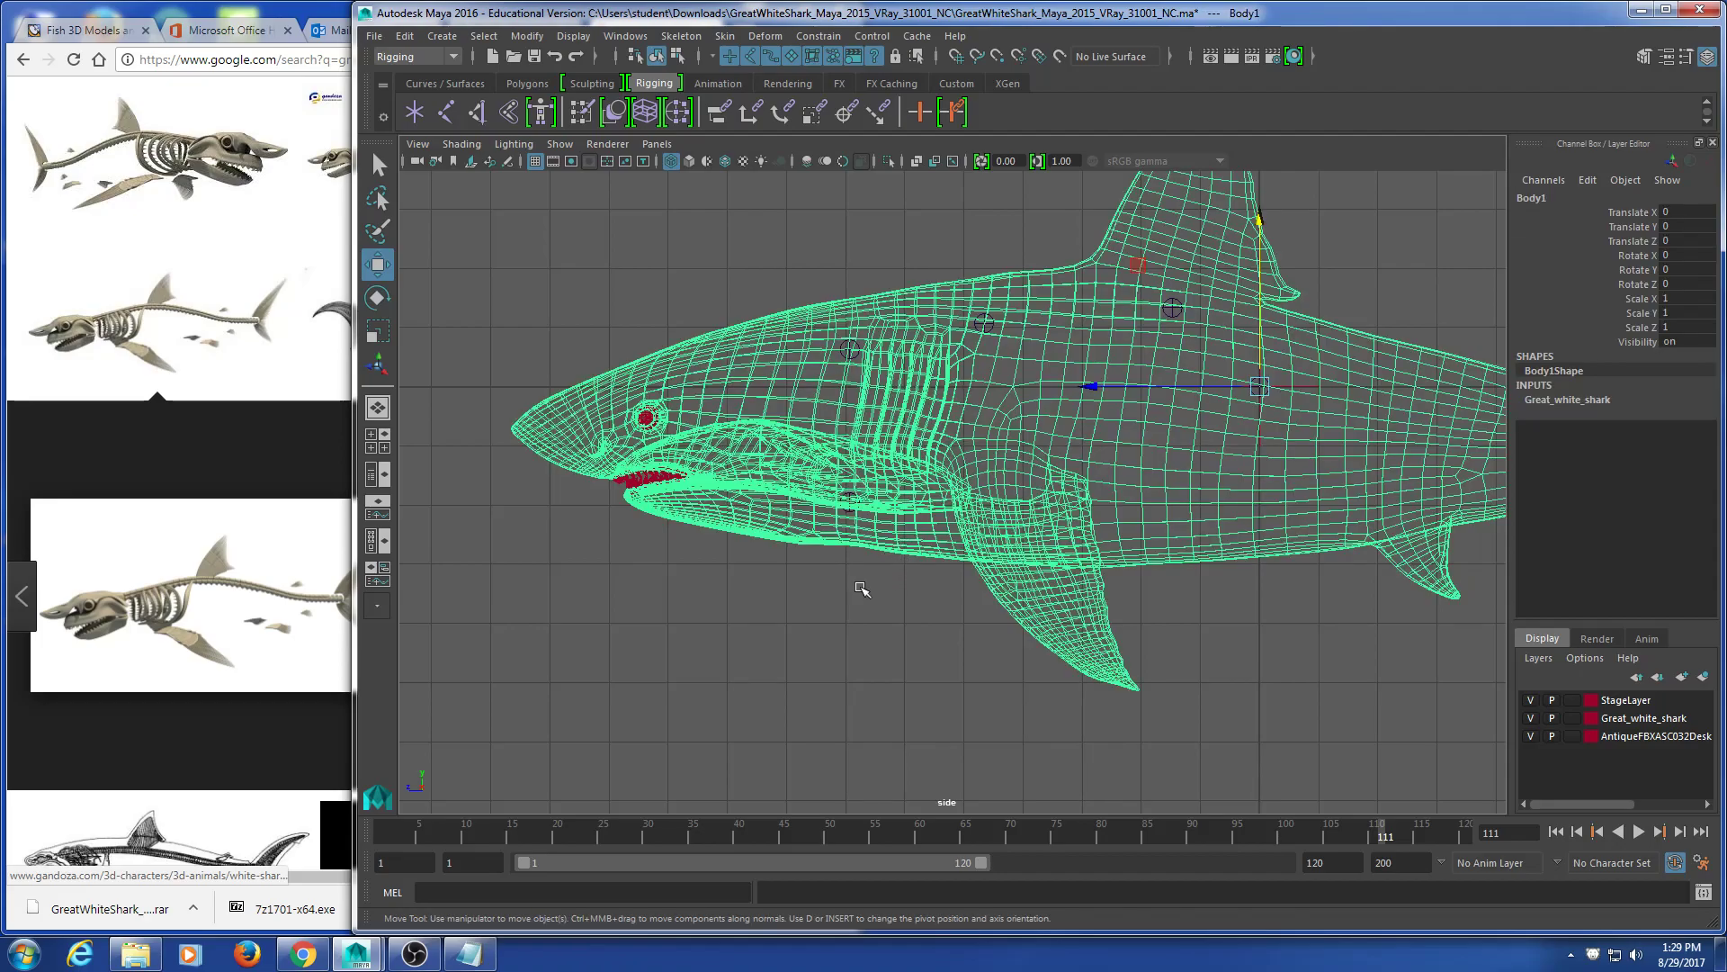
{"action": "left_click", "coordinate": [850, 506]}
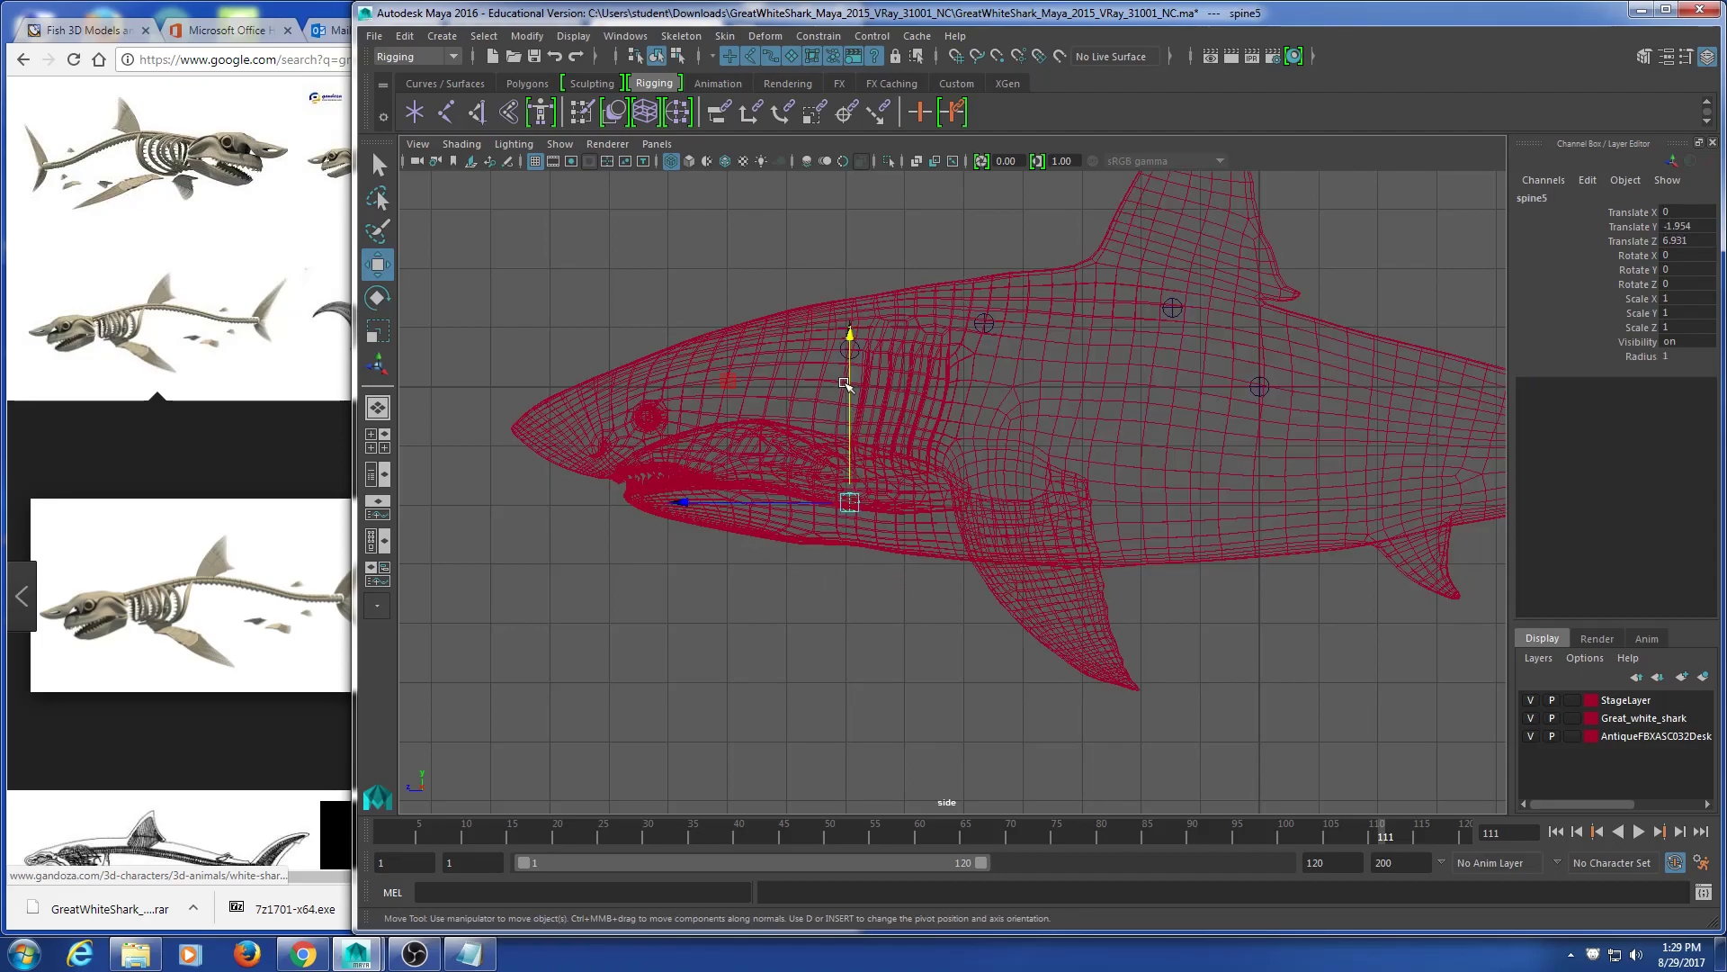
{"action": "left_click_drag", "start_coordinate": [849, 396], "coordinate": [850, 402]}
{"action": "scroll", "coordinate": [834, 644], "scroll_direction": "up", "scroll_amount": 5}
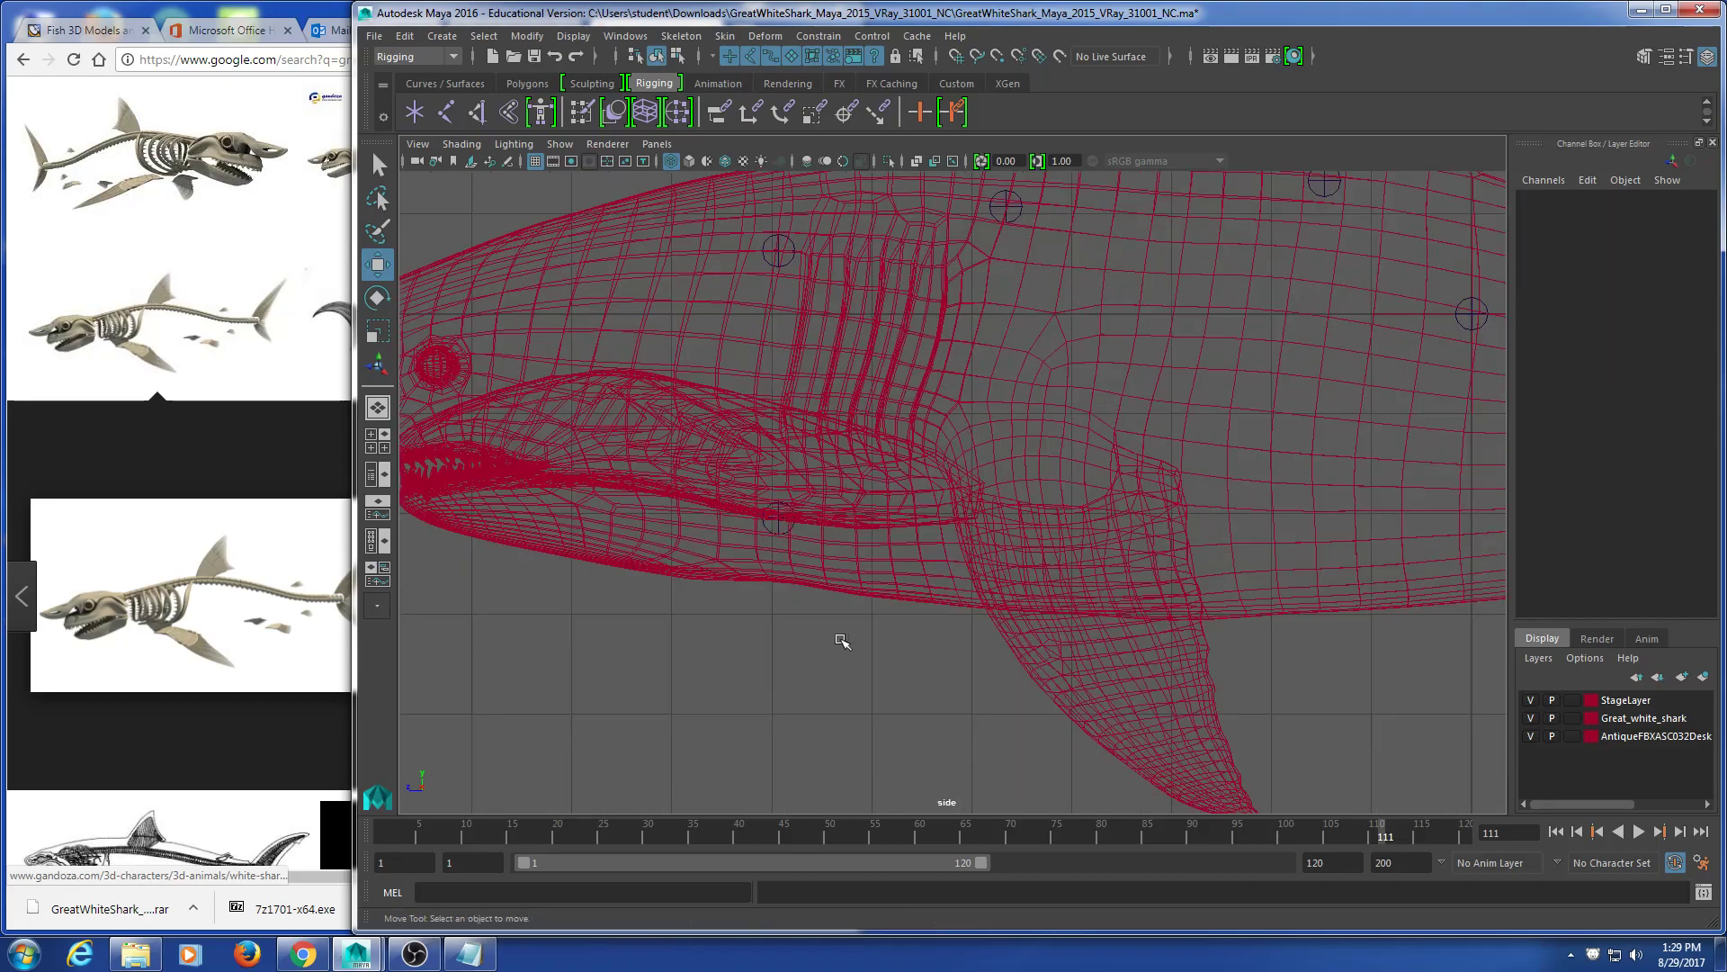
{"action": "scroll", "coordinate": [895, 499], "scroll_direction": "down", "scroll_amount": 6}
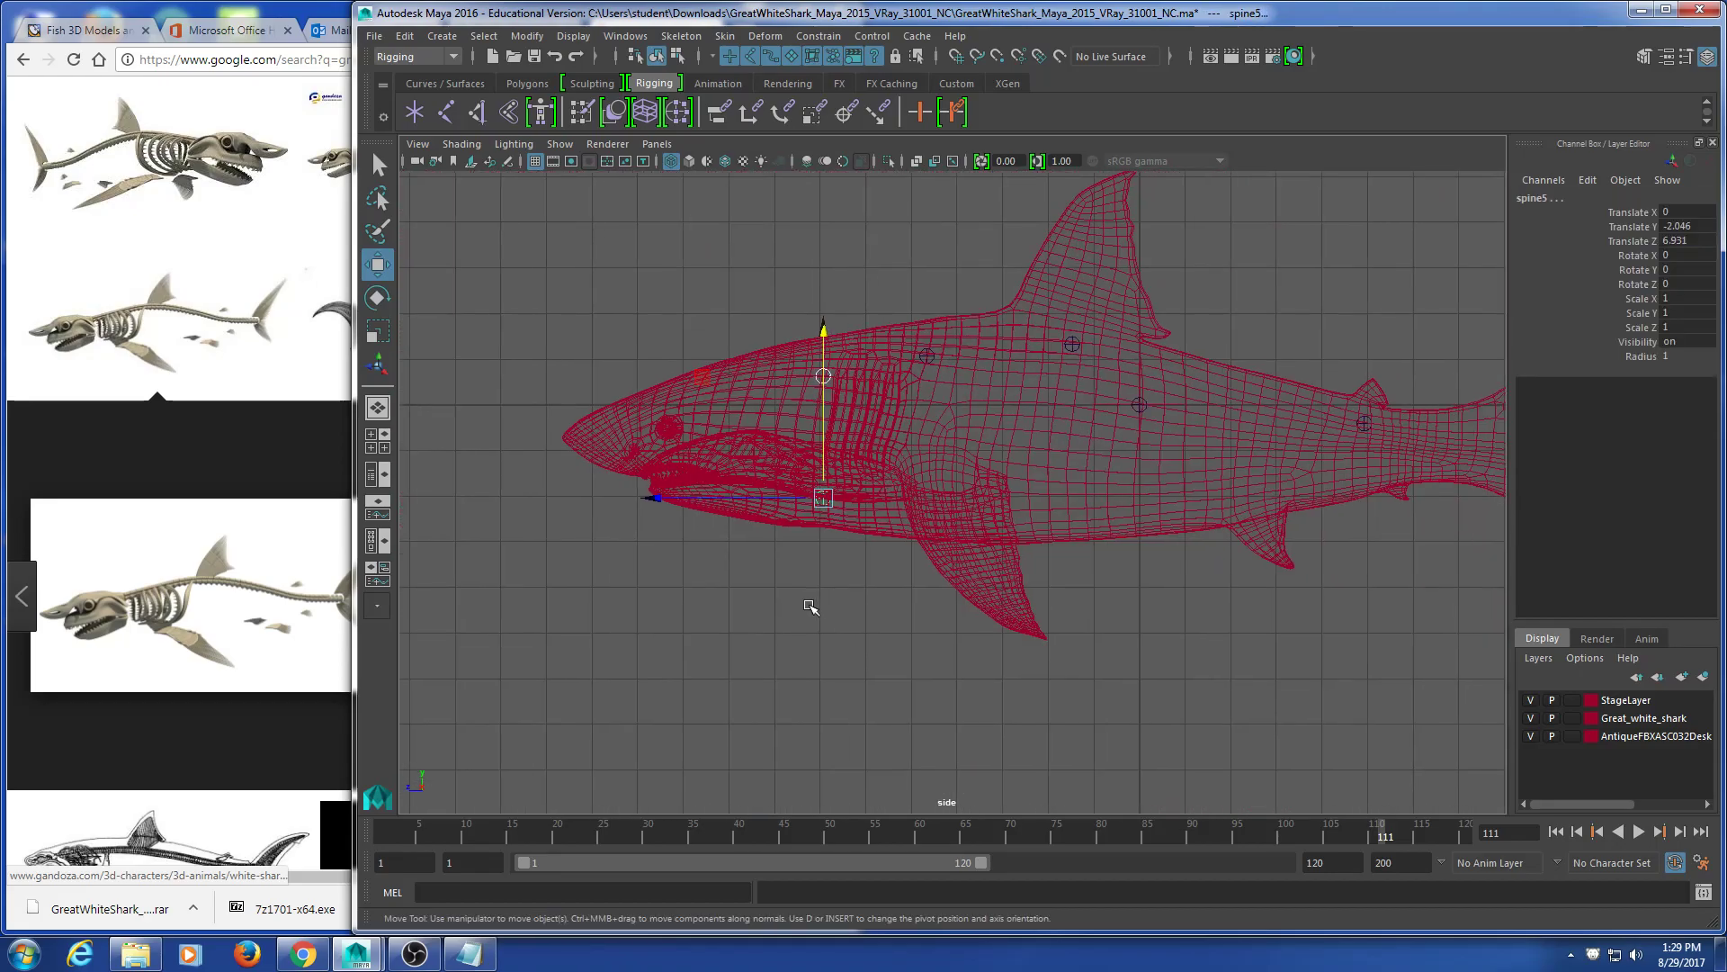
{"action": "key", "text": "t"}
{"action": "scroll", "coordinate": [808, 609], "scroll_direction": "up", "scroll_amount": 5}
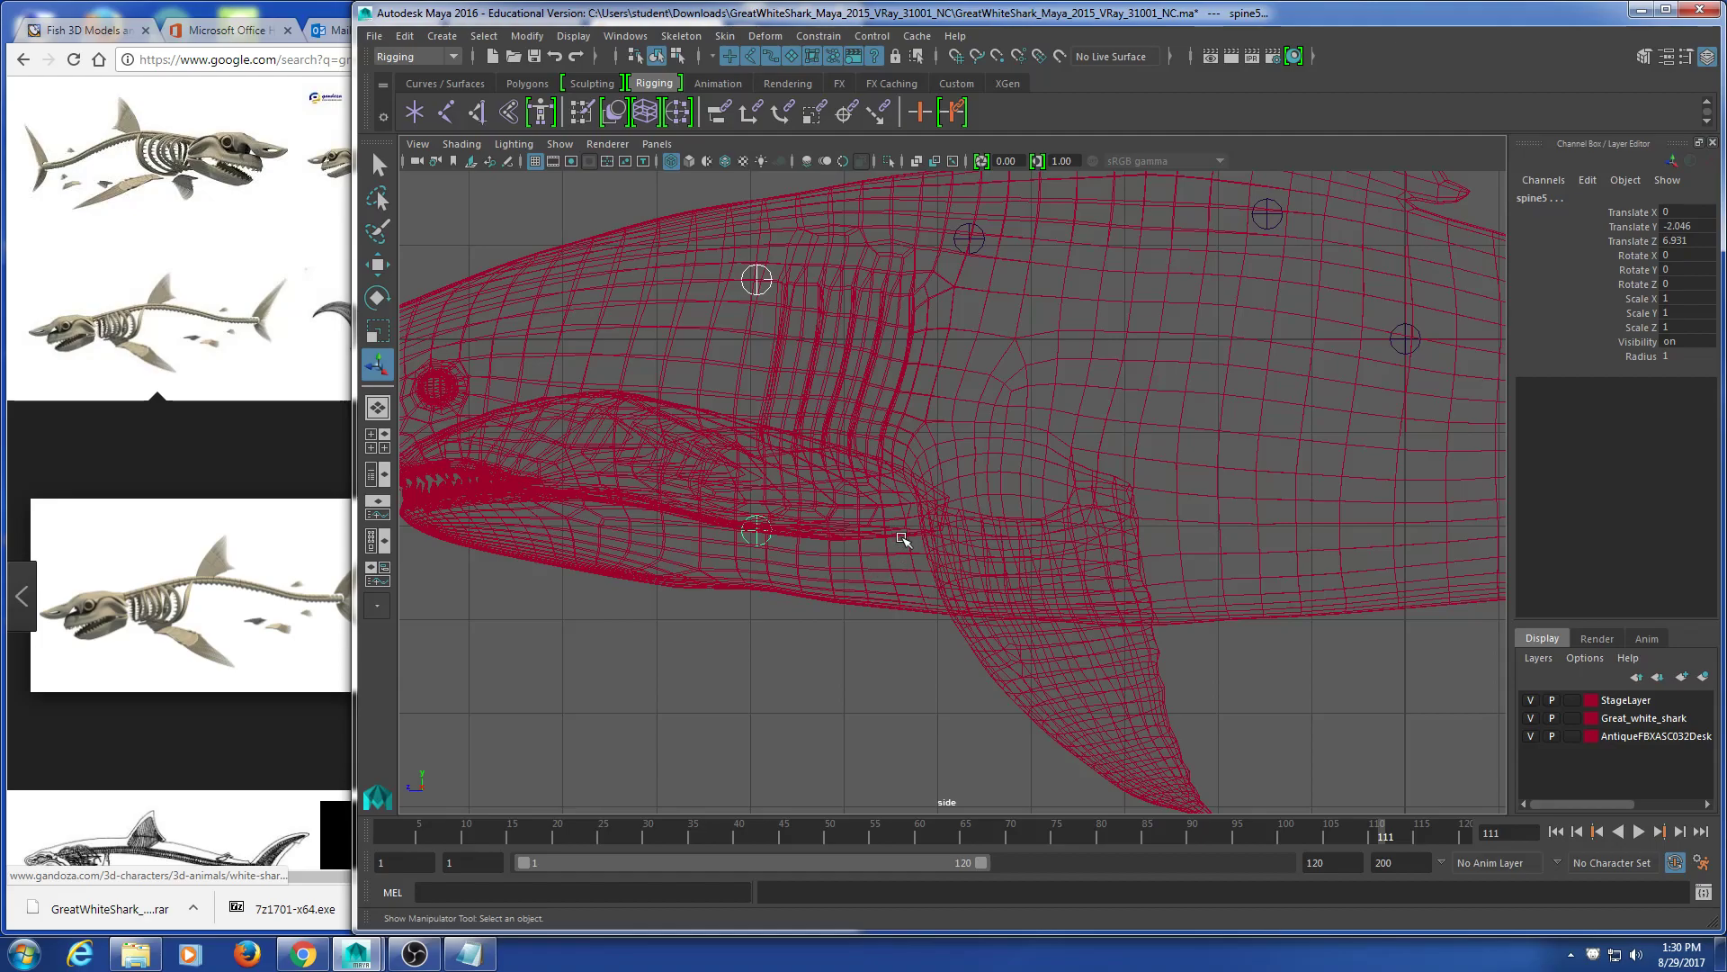
Step: Pan and zoom the side view to center the shark's head and jaw joints
{"action": "scroll", "coordinate": [903, 538], "scroll_direction": "down", "scroll_amount": 4}
{"action": "left_click_drag", "start_coordinate": [1016, 559], "coordinate": [817, 566], "text": "alt"}
{"action": "scroll", "coordinate": [842, 582], "scroll_direction": "down", "scroll_amount": 1}
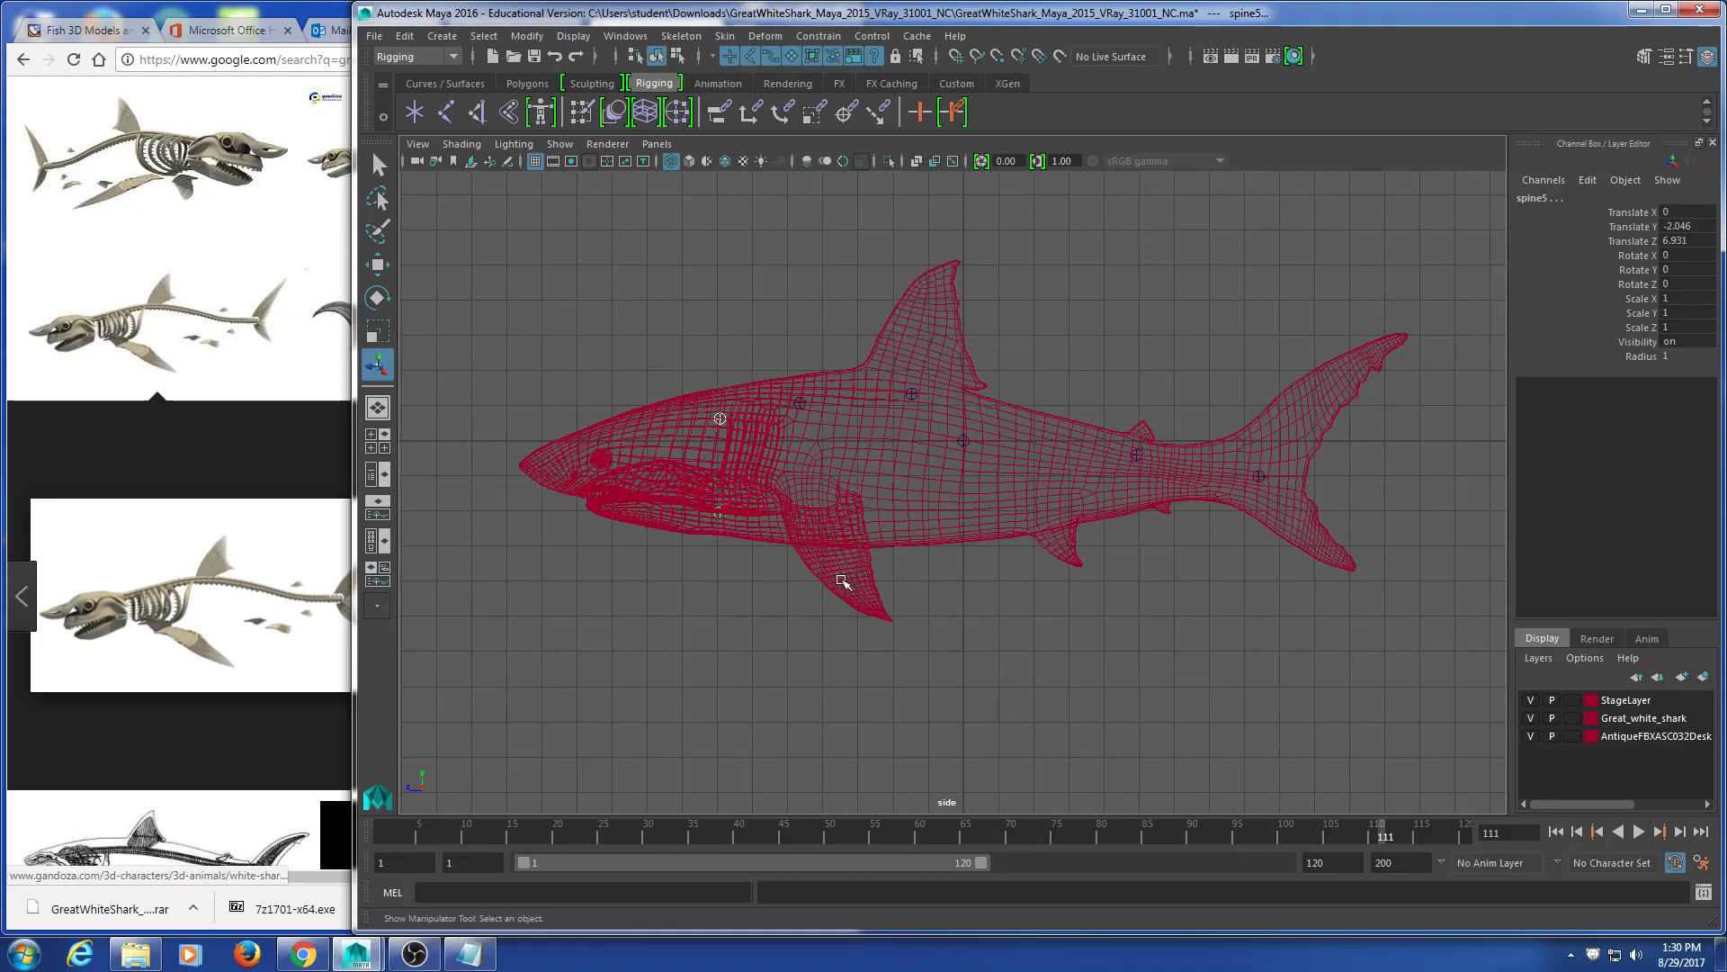
{"action": "scroll", "coordinate": [847, 569], "scroll_direction": "up", "scroll_amount": 3}
{"action": "middle_click_drag", "start_coordinate": [828, 567], "coordinate": [871, 582], "text": "alt"}
{"action": "scroll", "coordinate": [651, 574], "scroll_direction": "up", "scroll_amount": 2}
{"action": "middle_click_drag", "start_coordinate": [652, 574], "coordinate": [818, 583], "text": "alt"}
{"action": "scroll", "coordinate": [755, 606], "scroll_direction": "up", "scroll_amount": 1}
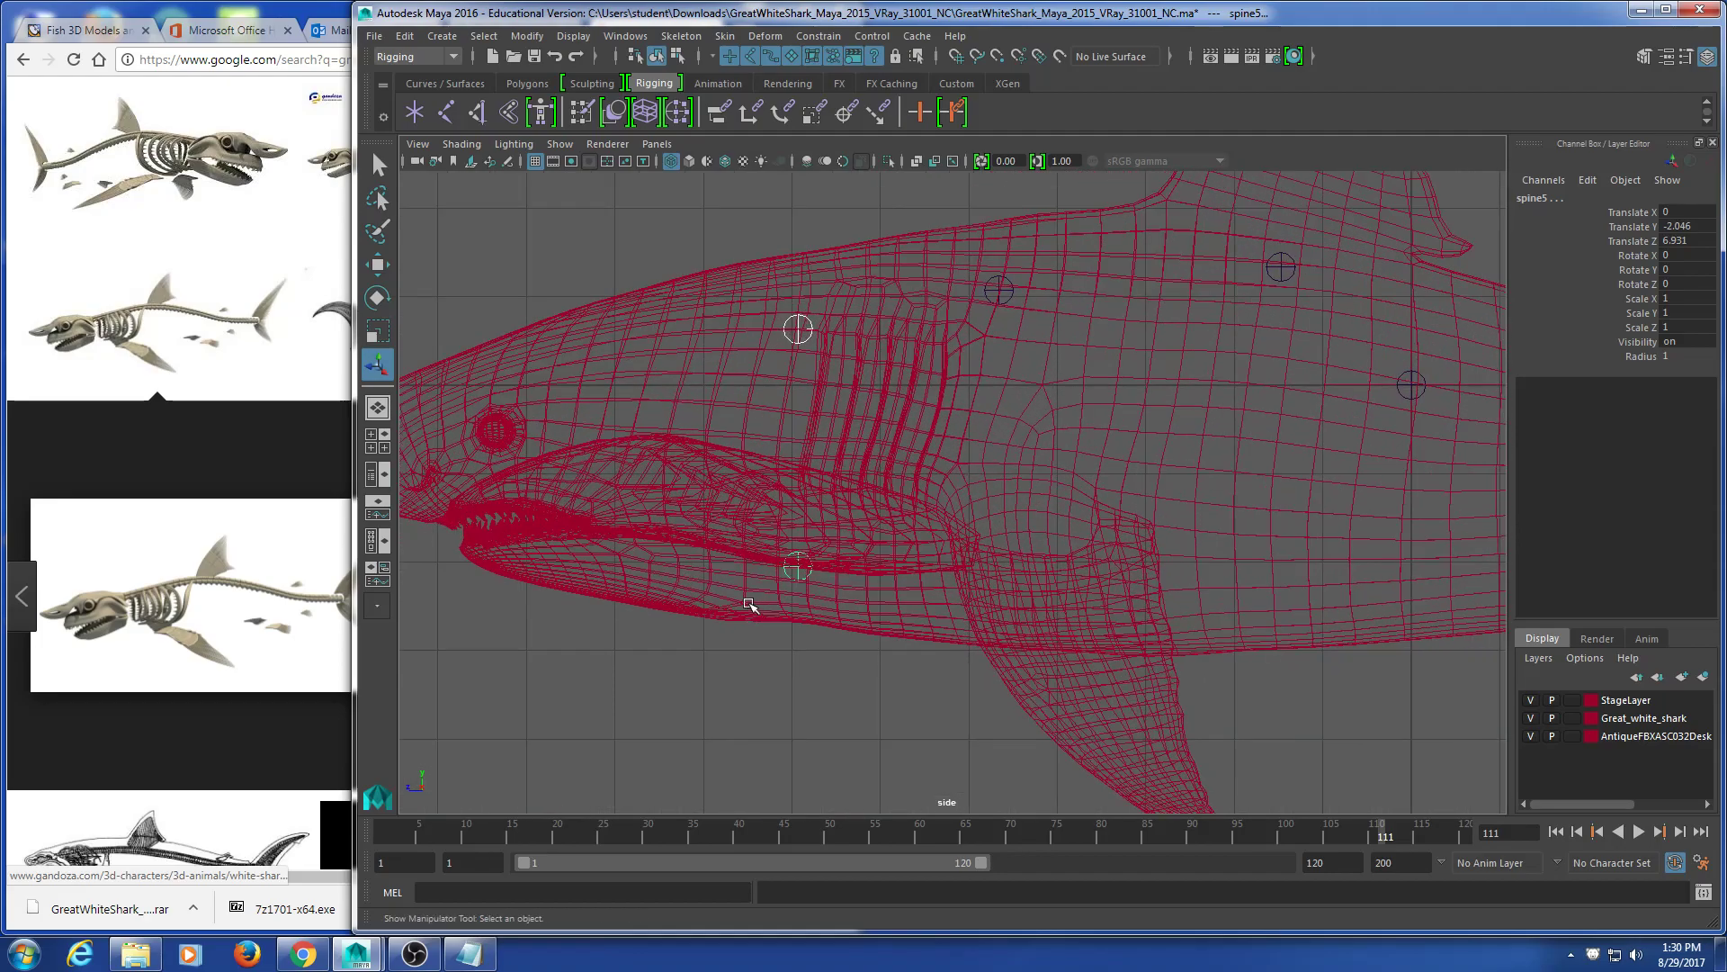
{"action": "middle_click_drag", "start_coordinate": [717, 600], "coordinate": [815, 583], "text": "alt"}
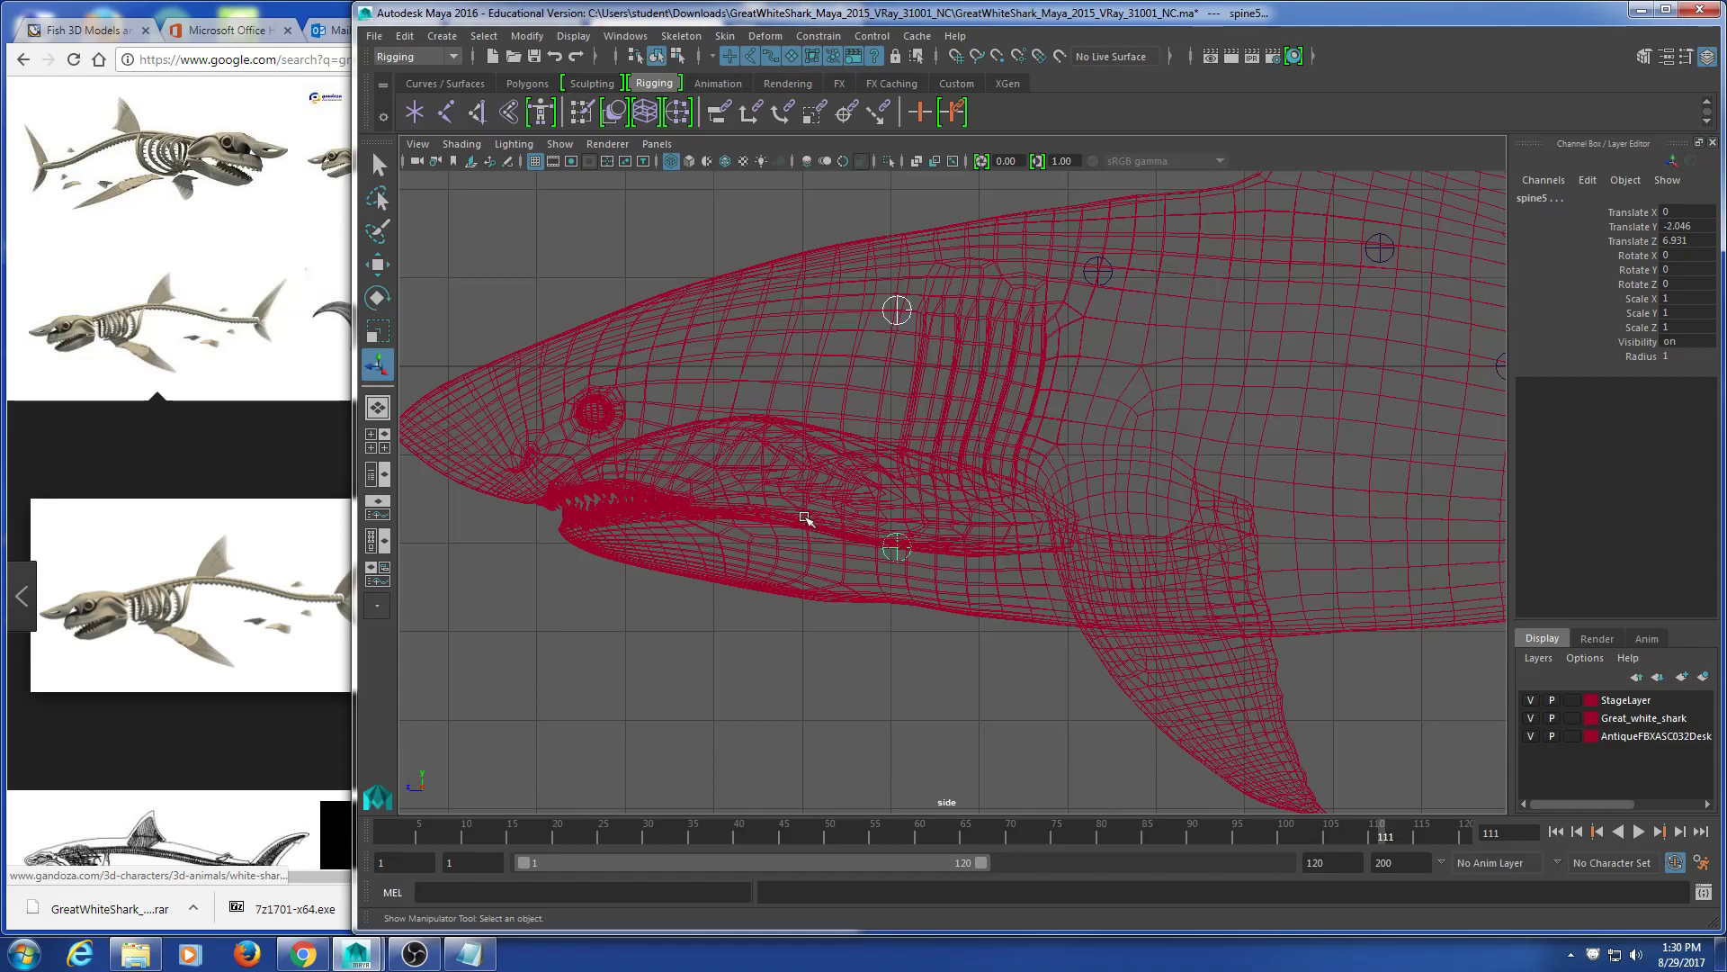
Step: Toggle the skeleton reference between full screen and half screen to compare it with the model
{"action": "left_click", "coordinate": [183, 20]}
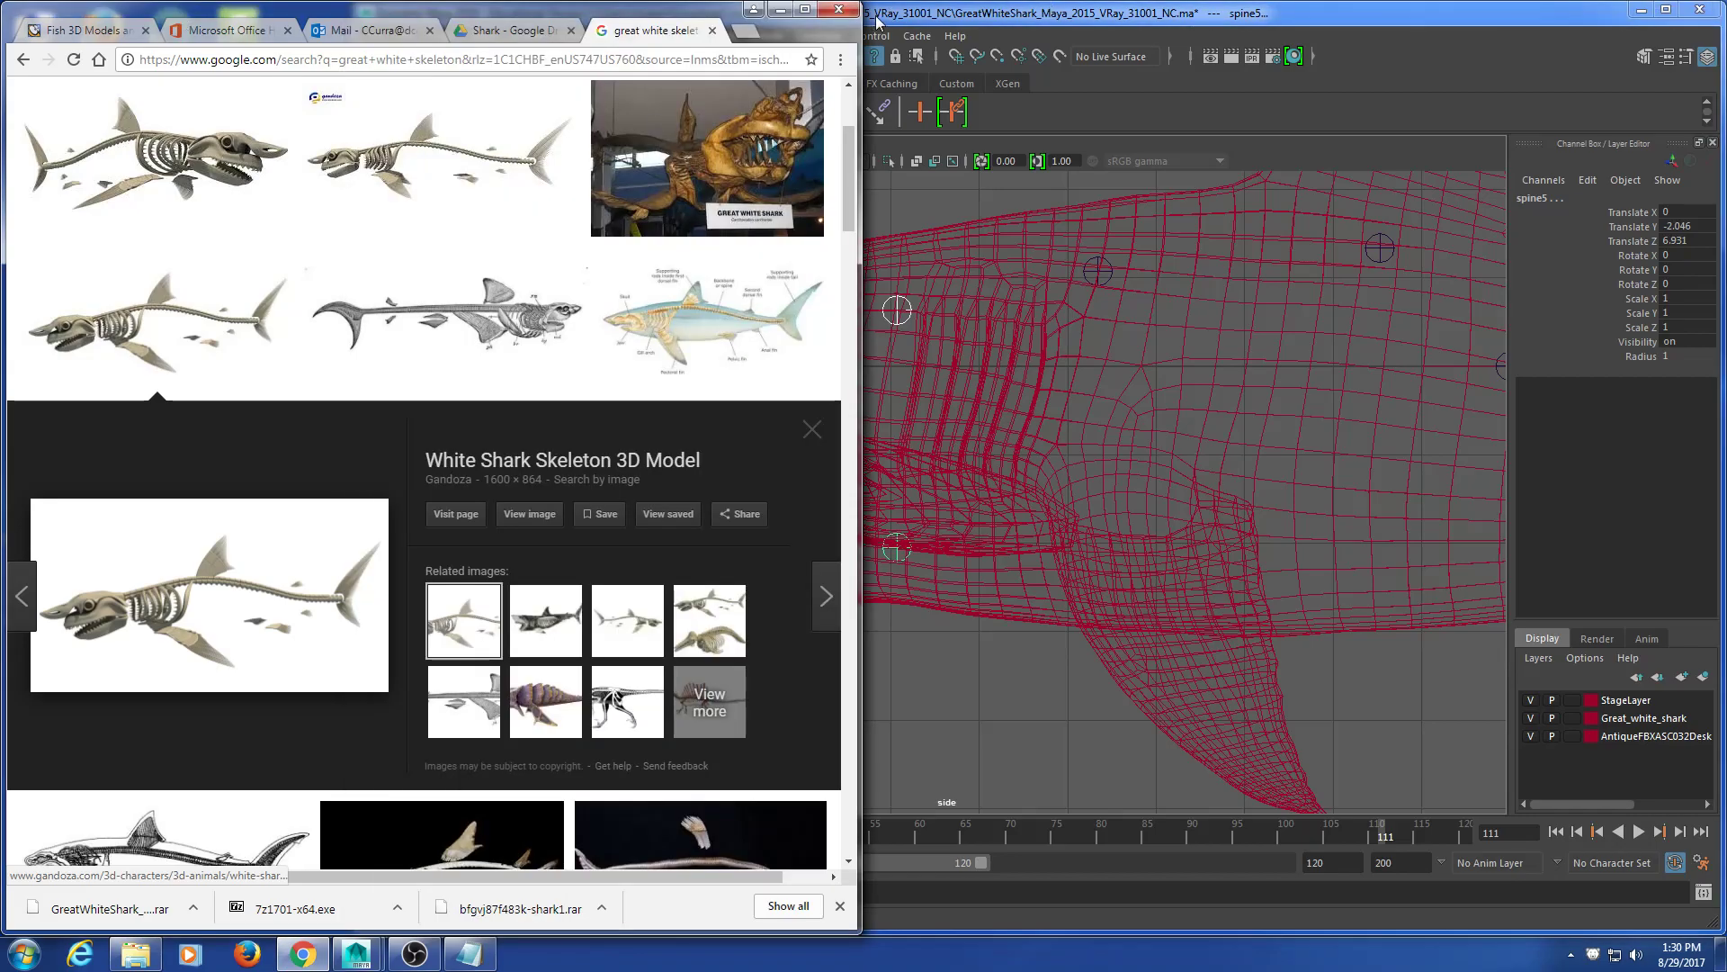
{"action": "left_click", "coordinate": [805, 9]}
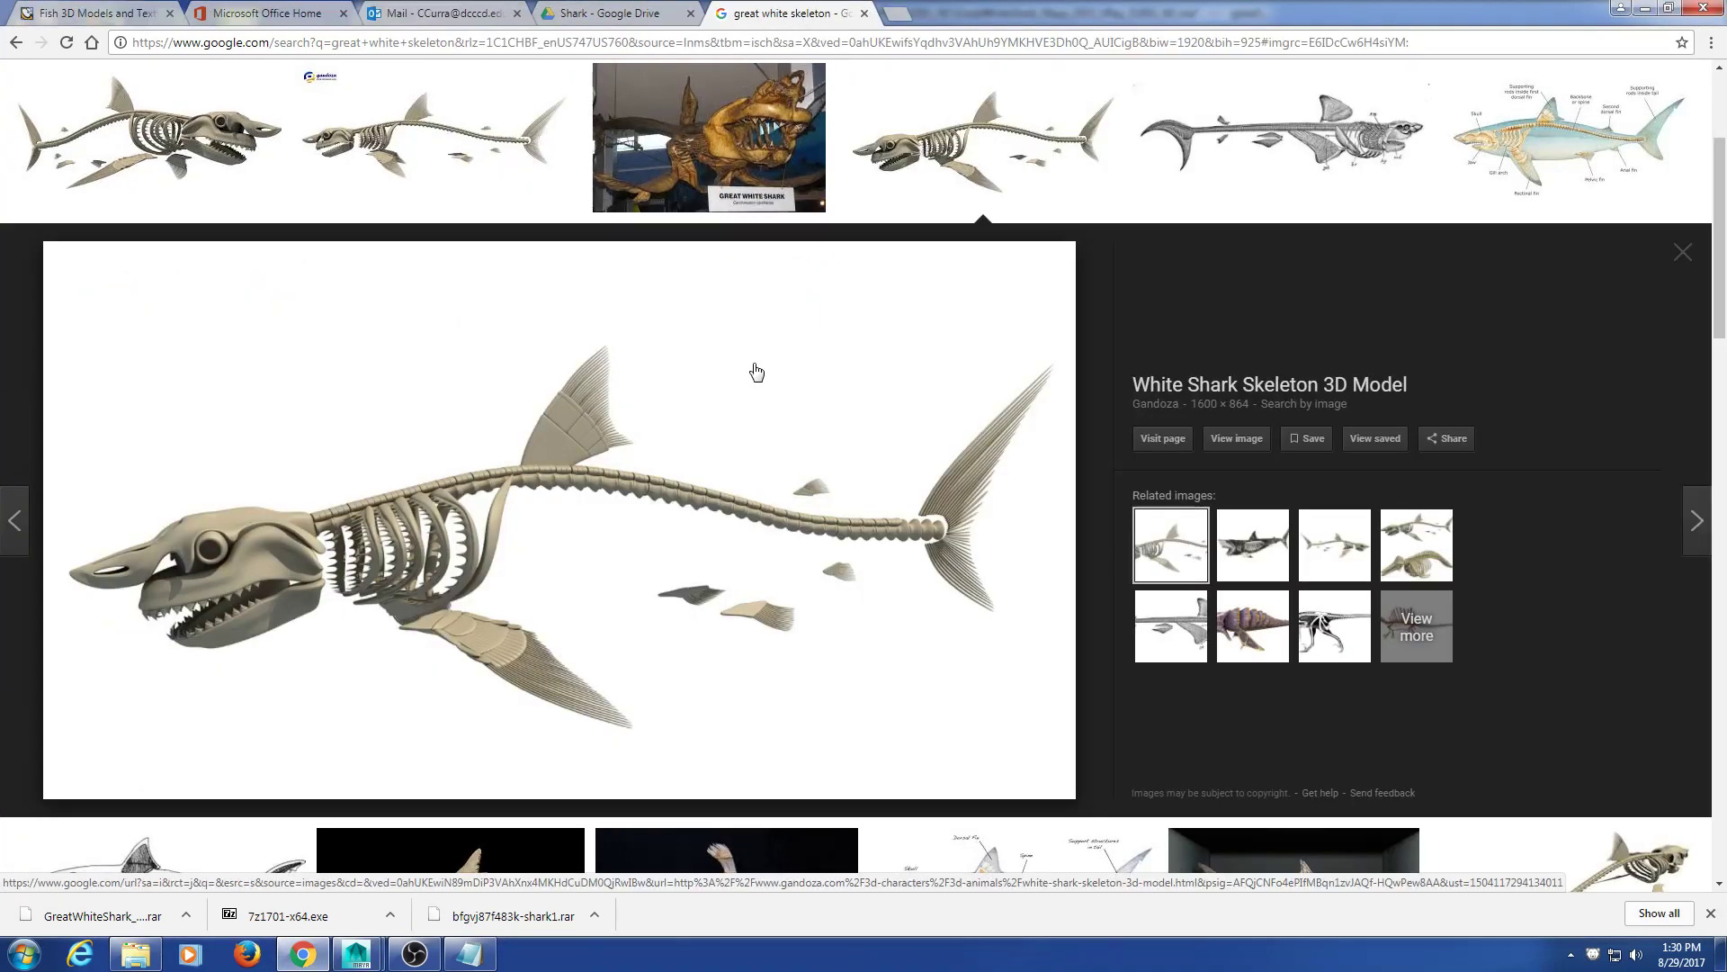
{"action": "left_click", "coordinate": [1668, 8]}
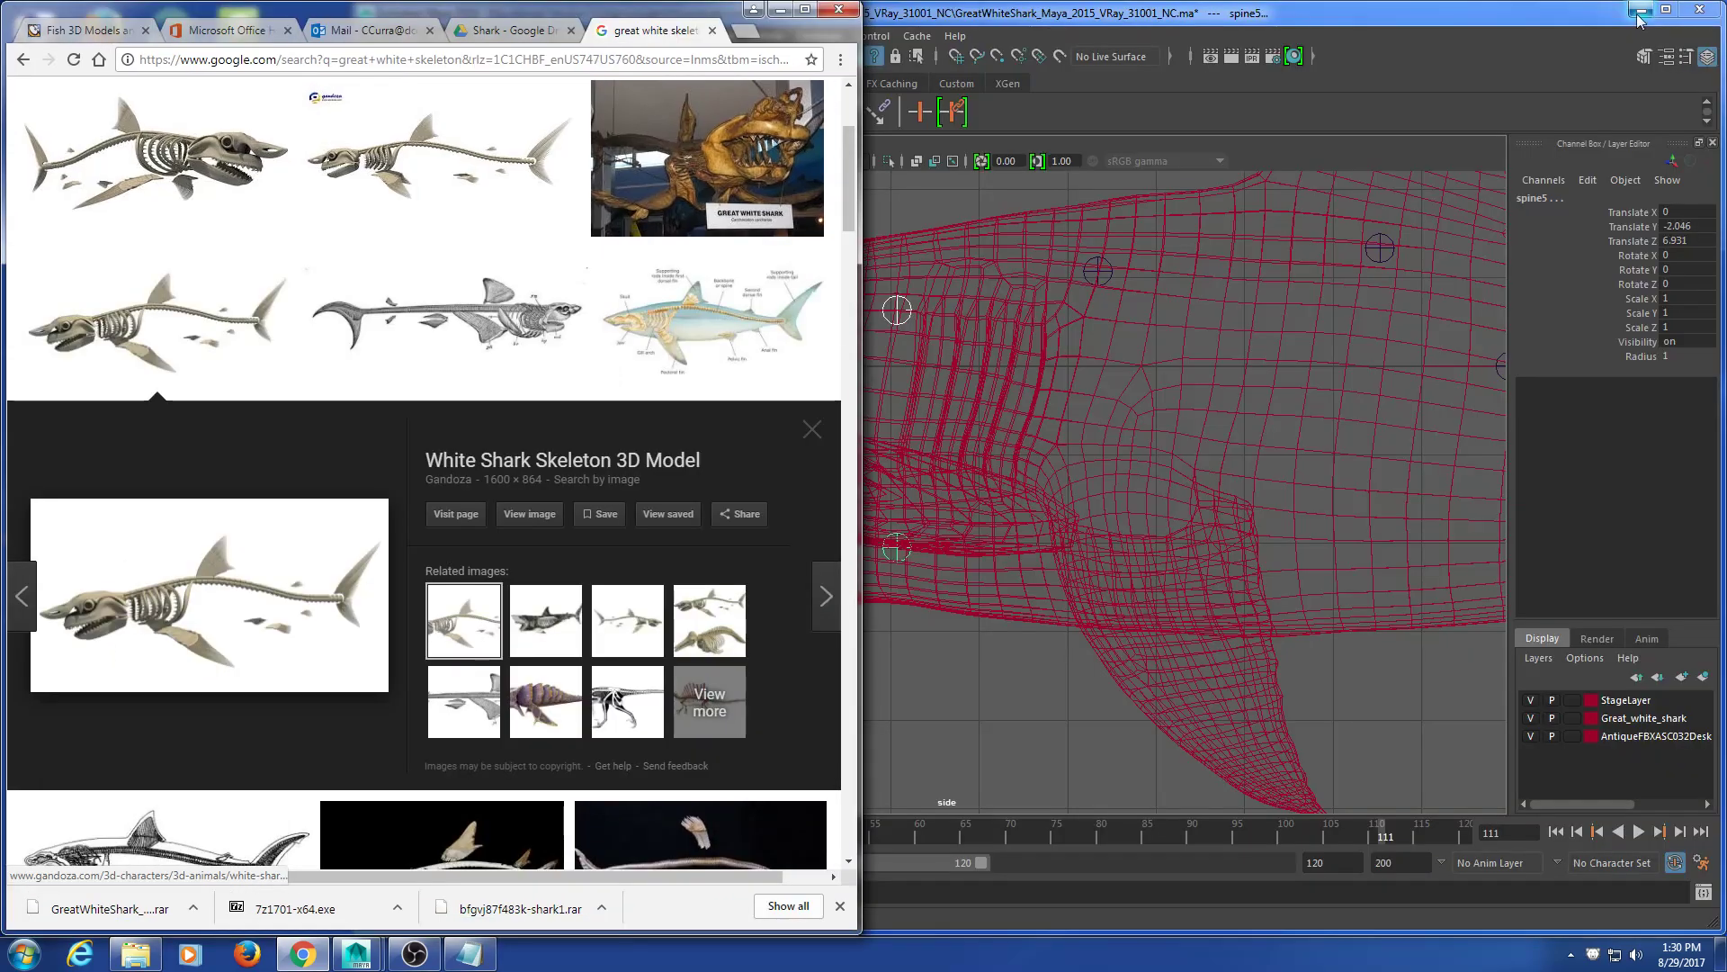
{"action": "key", "text": "super+Up"}
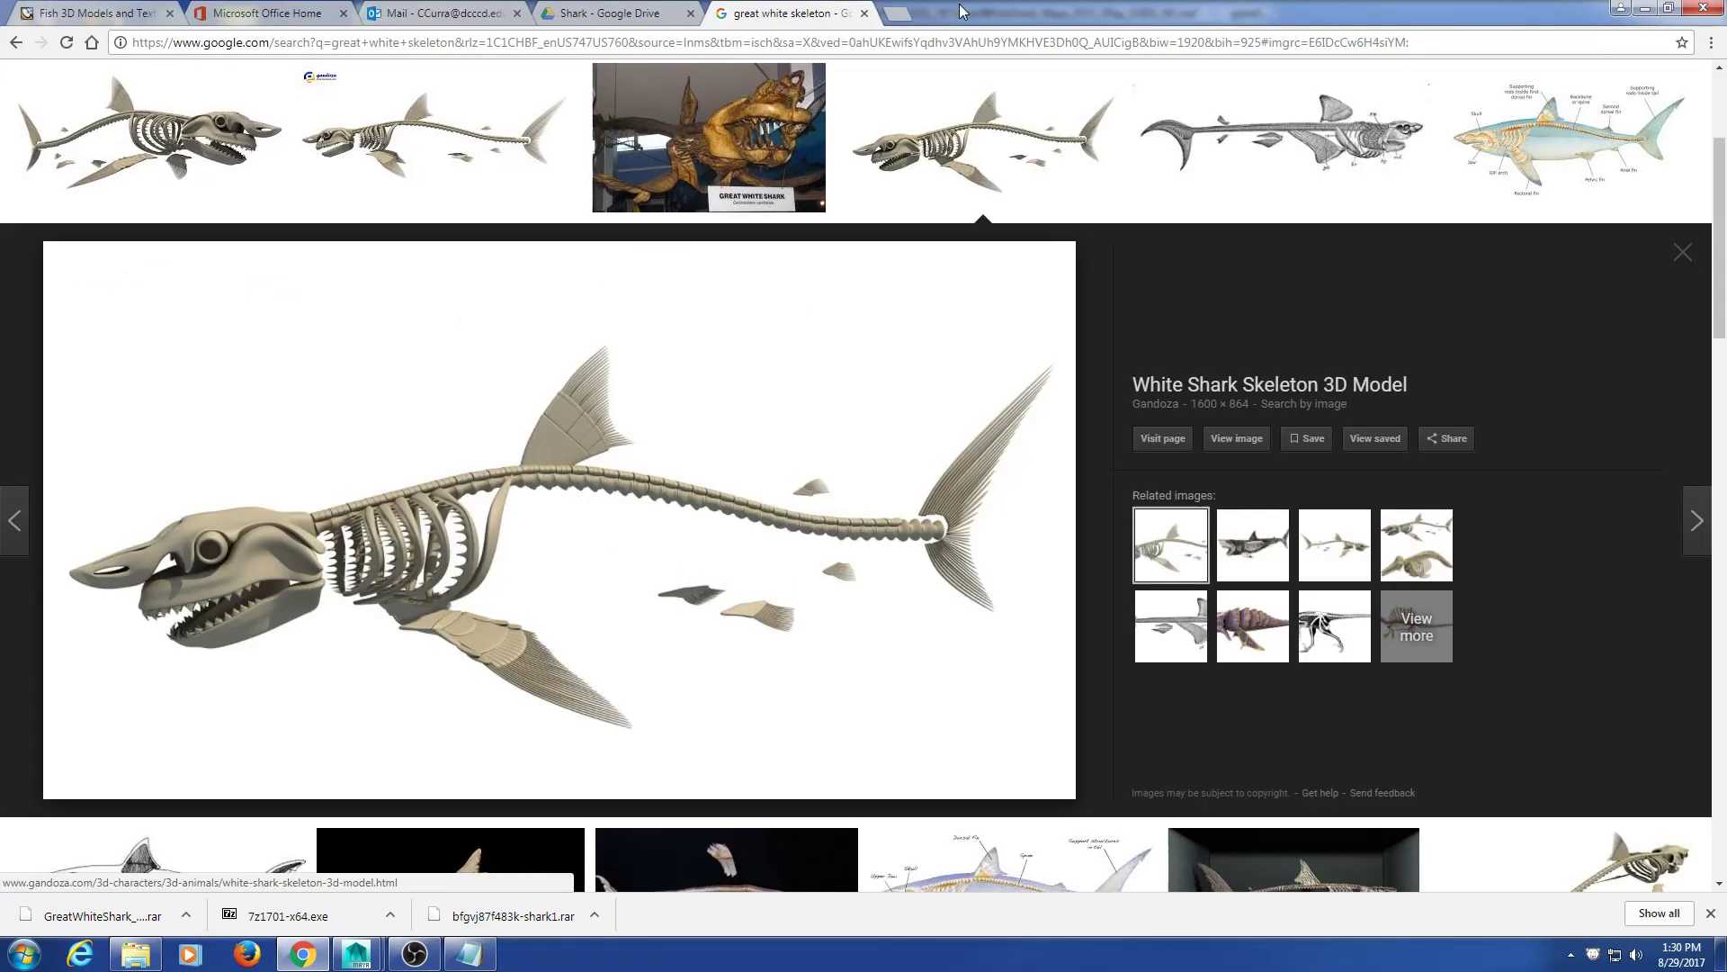
{"action": "double_click", "coordinate": [886, 9]}
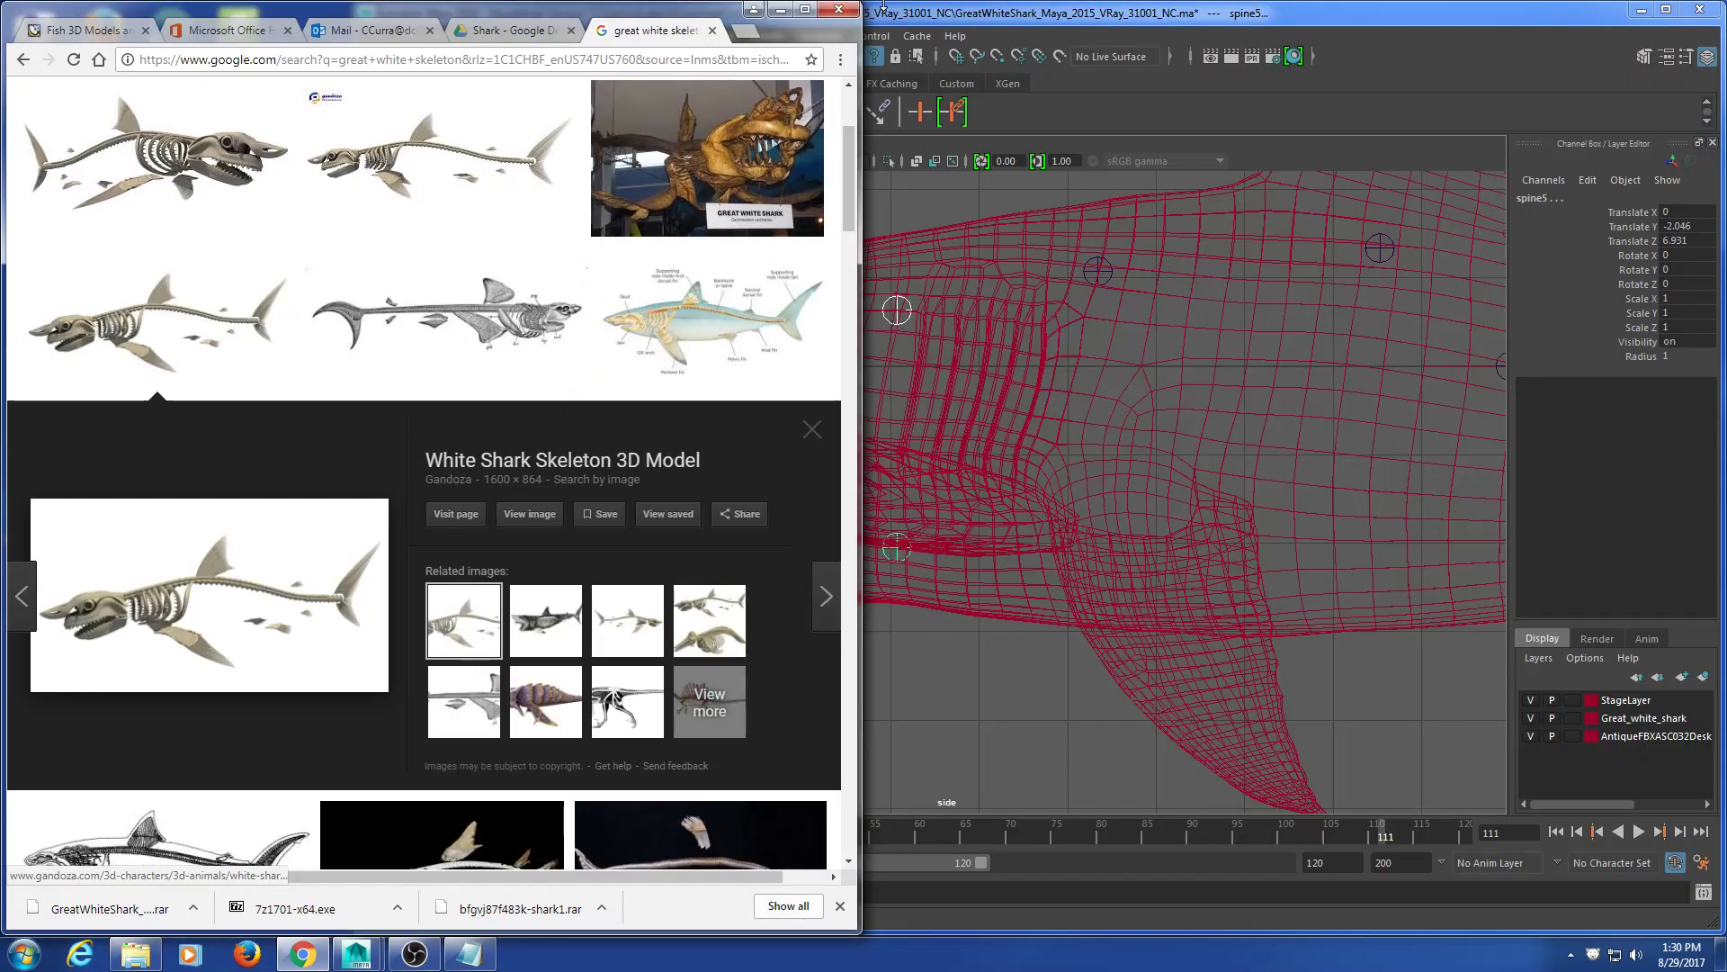
{"action": "left_click", "coordinate": [962, 13]}
Step: Reframe the whole shark in the side view and maximize the Maya window
{"action": "middle_click_drag", "start_coordinate": [738, 462], "coordinate": [854, 473], "text": "alt"}
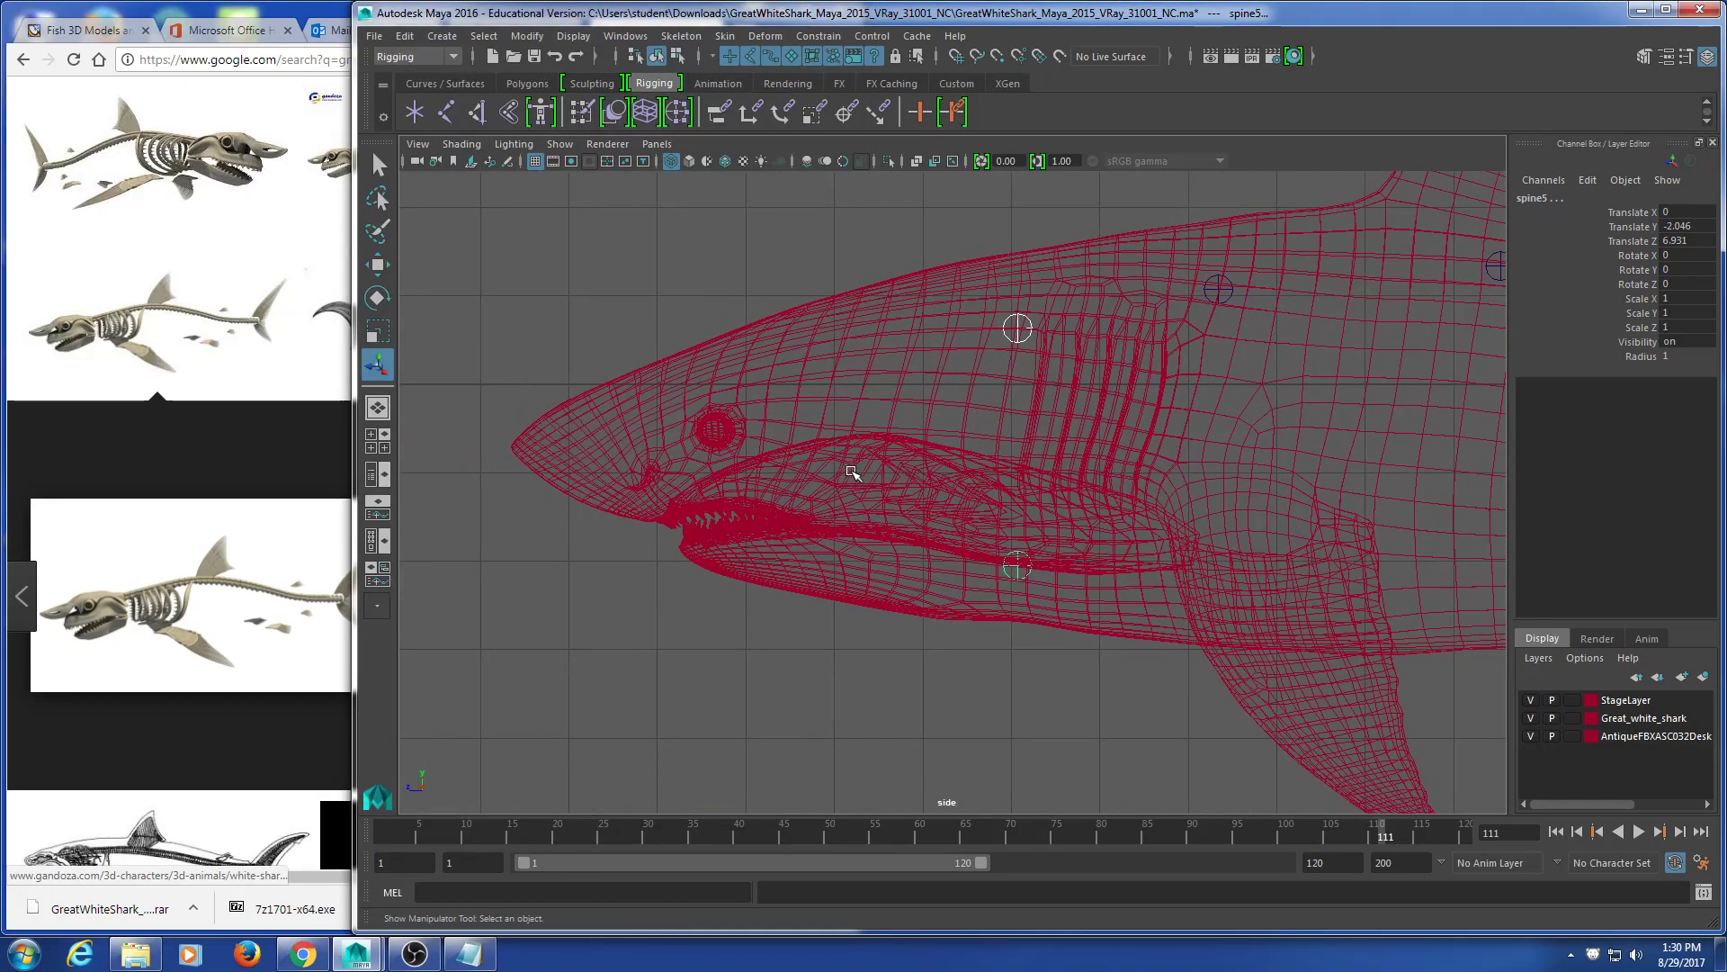
{"action": "scroll", "coordinate": [851, 471], "scroll_direction": "down", "scroll_amount": 7}
{"action": "middle_click_drag", "start_coordinate": [1247, 582], "coordinate": [1075, 553], "text": "alt"}
{"action": "scroll", "coordinate": [787, 621], "scroll_direction": "up", "scroll_amount": 4}
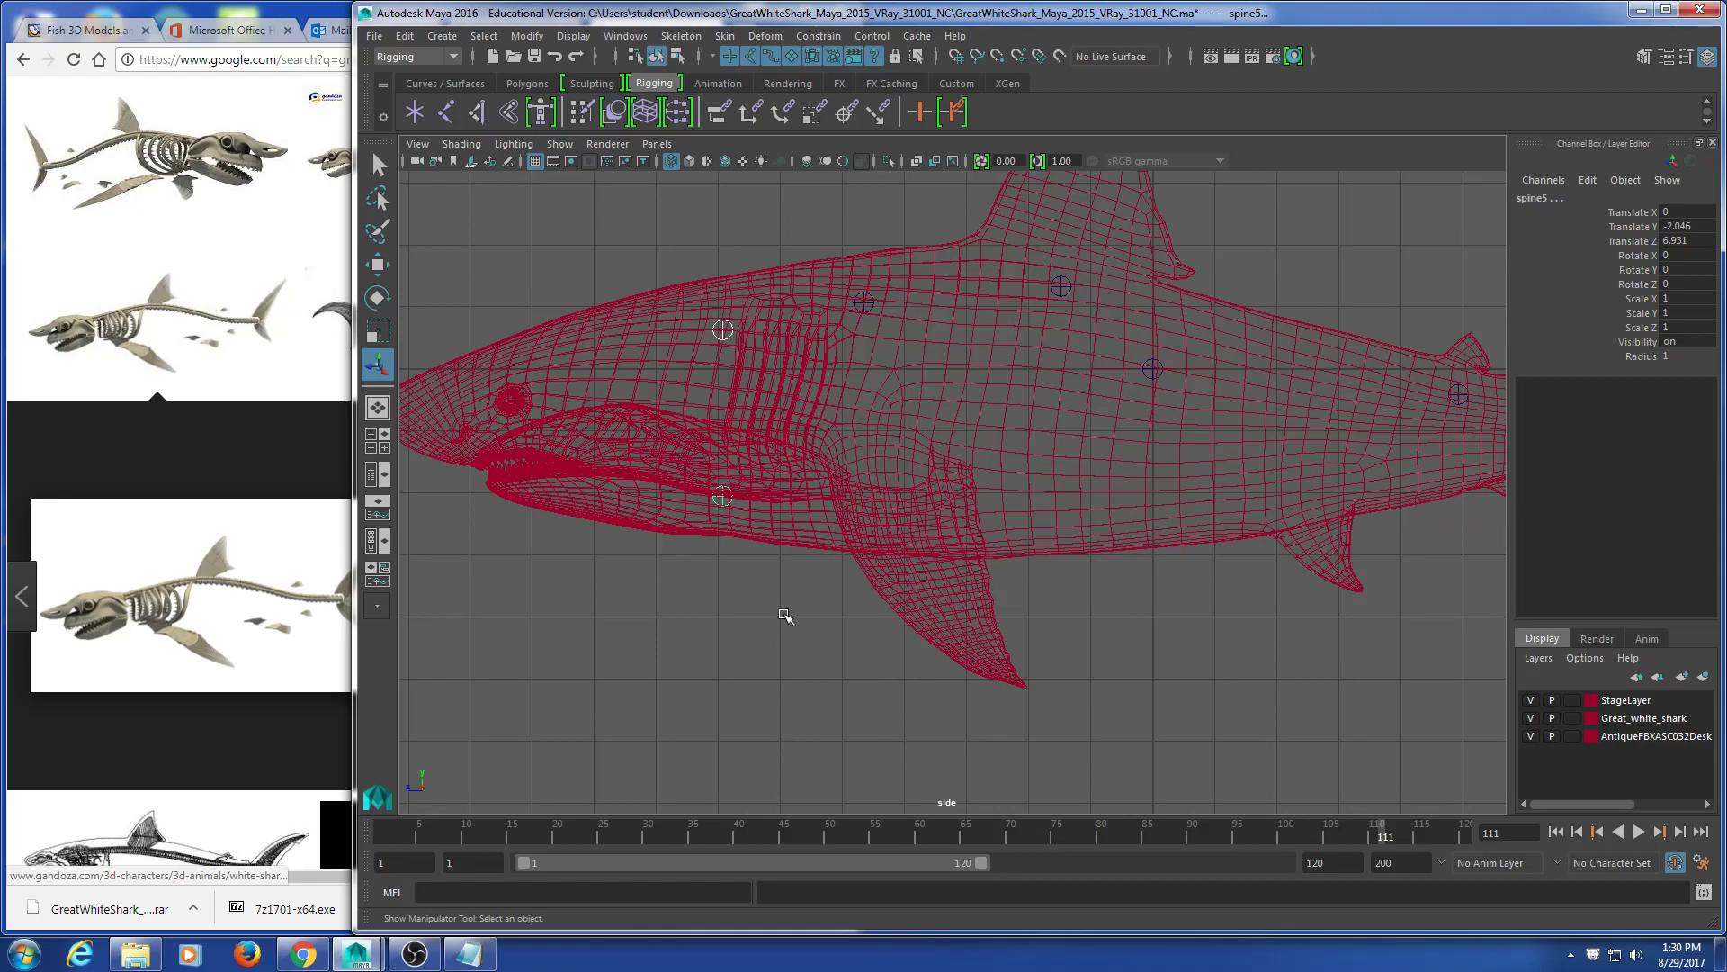
{"action": "middle_click_drag", "start_coordinate": [770, 609], "coordinate": [1001, 619], "text": "alt"}
{"action": "scroll", "coordinate": [941, 671], "scroll_direction": "up", "scroll_amount": 4}
{"action": "middle_click_drag", "start_coordinate": [818, 637], "coordinate": [877, 641], "text": "alt"}
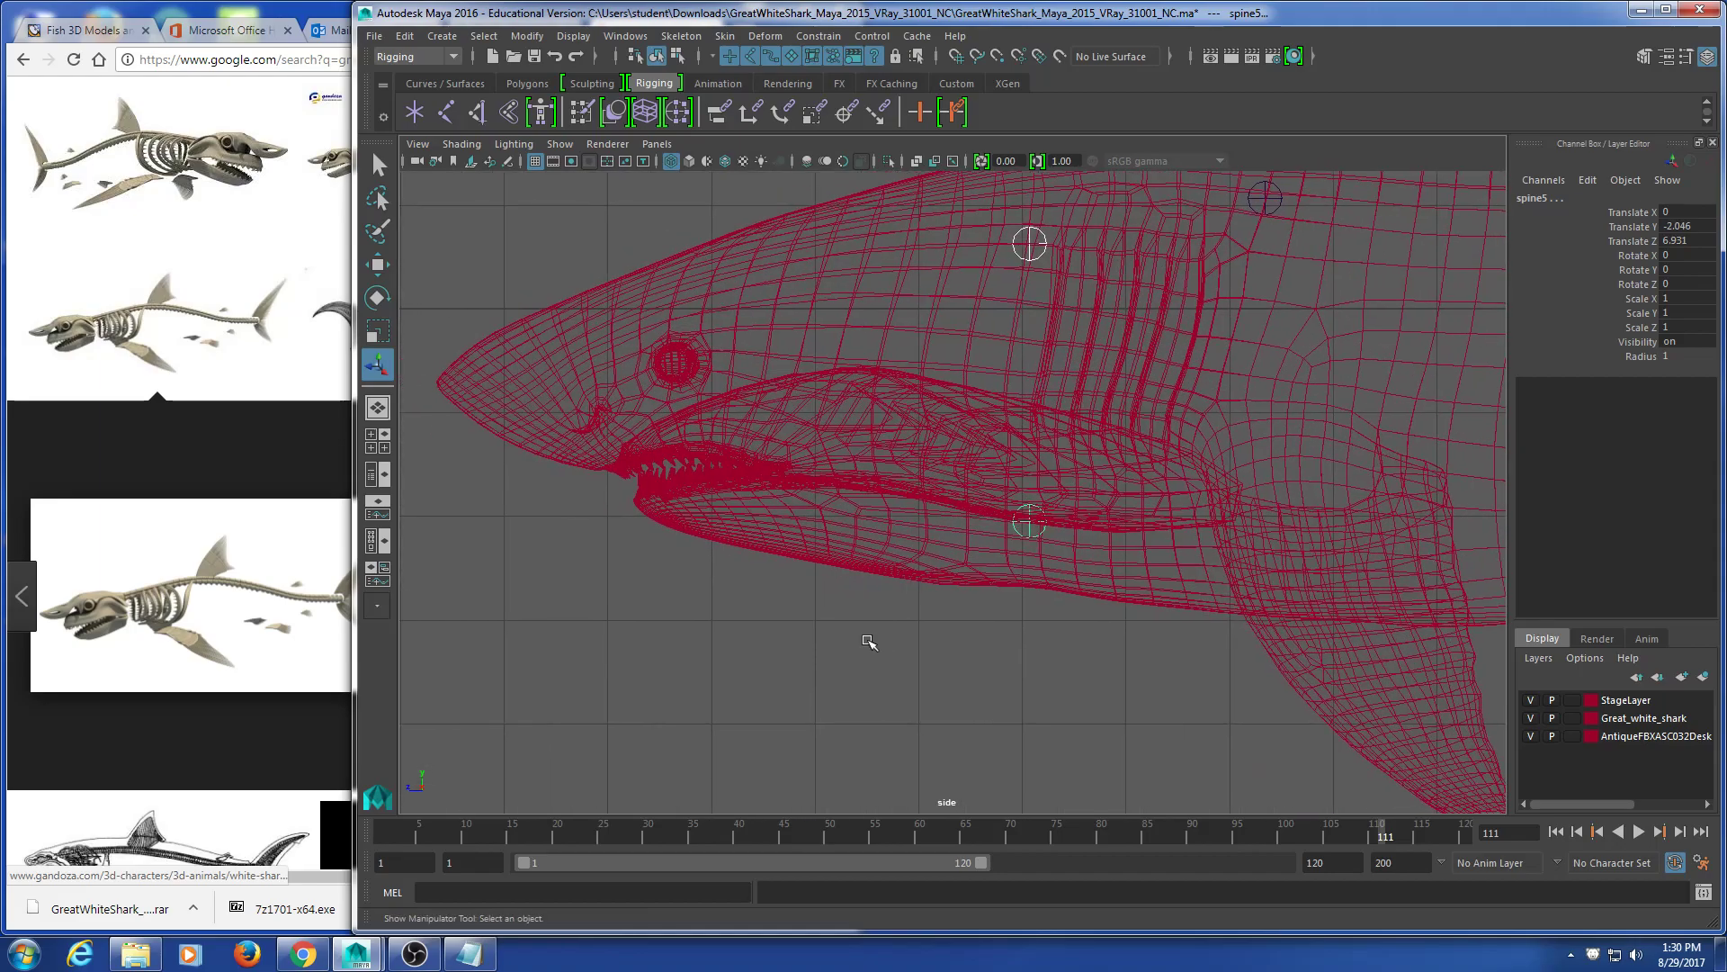
{"action": "scroll", "coordinate": [868, 642], "scroll_direction": "down", "scroll_amount": 5}
{"action": "middle_click_drag", "start_coordinate": [868, 644], "coordinate": [798, 617], "text": "alt"}
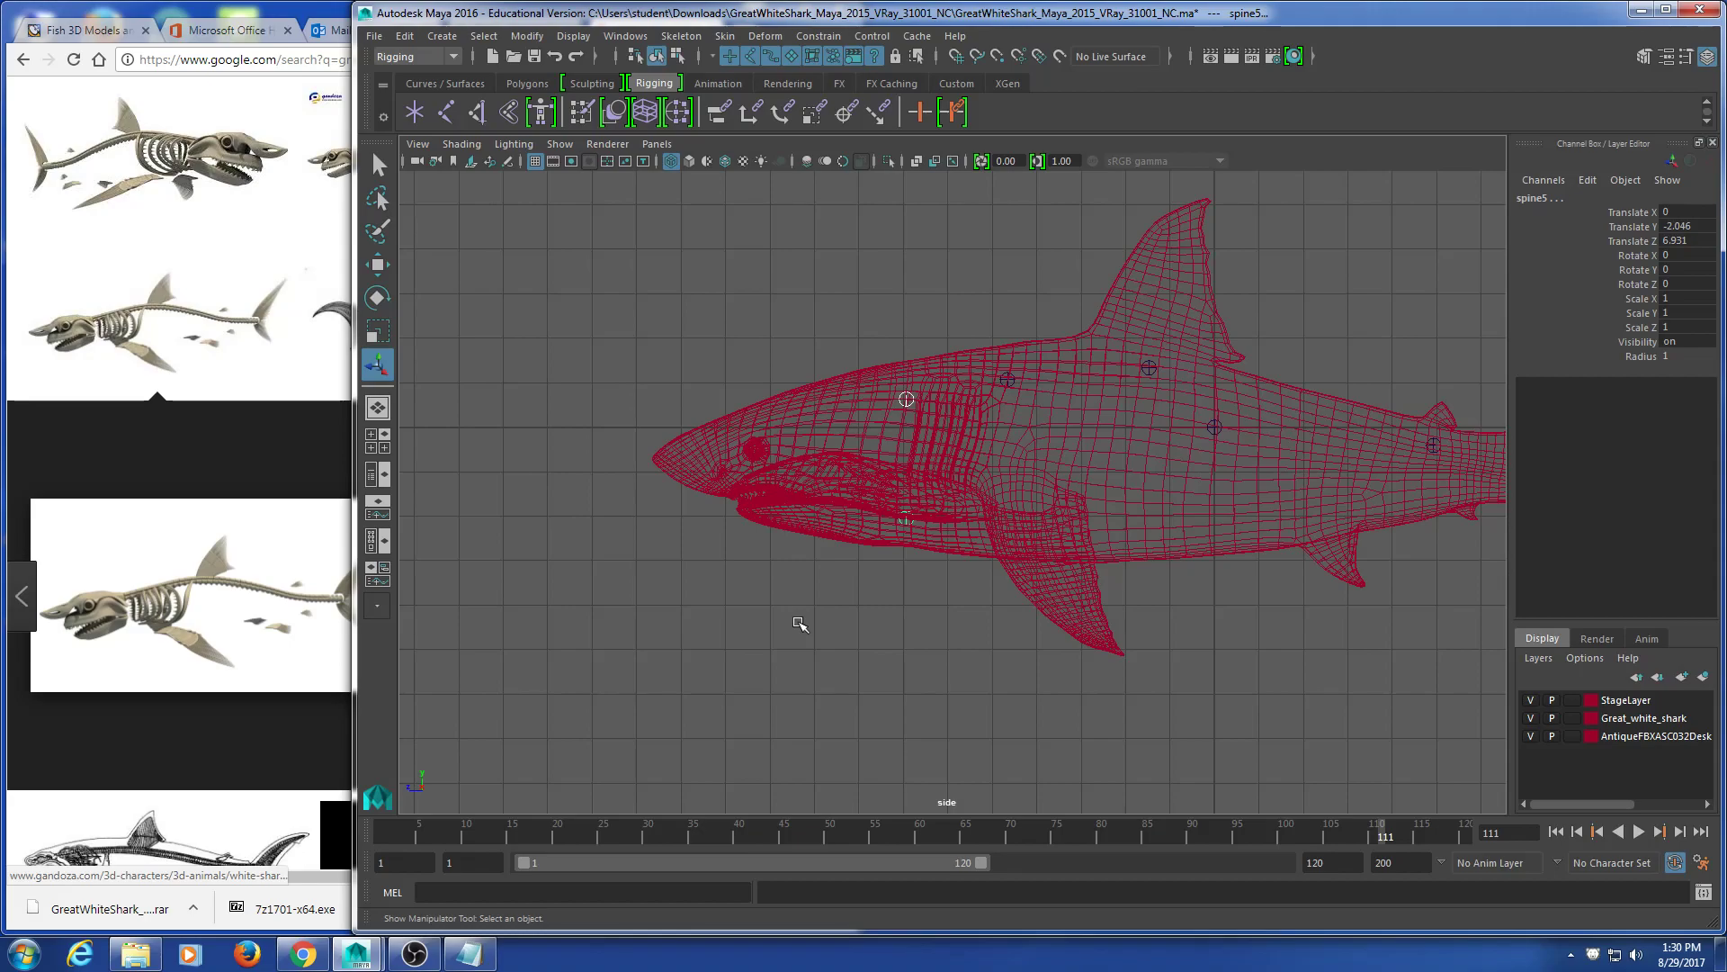
{"action": "left_click", "coordinate": [1666, 10]}
{"action": "middle_click_drag", "start_coordinate": [1078, 448], "coordinate": [1032, 505], "text": "alt"}
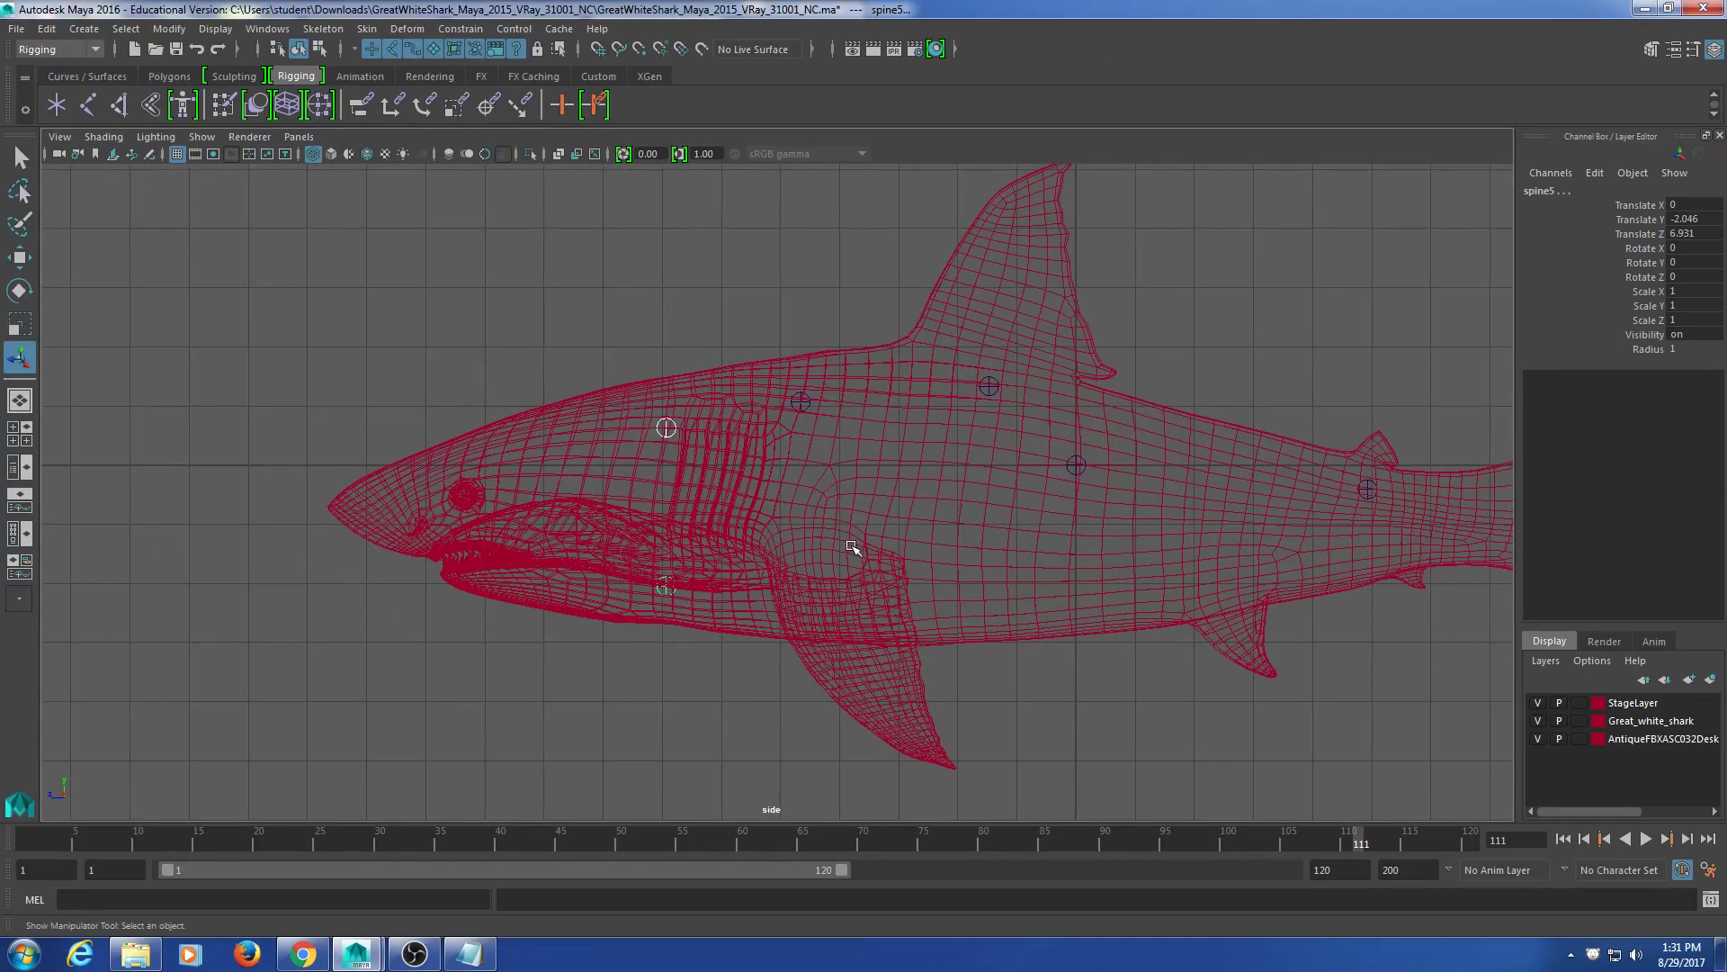
Step: Maximize Chrome and go to youtube.com in a new tab
{"action": "left_click", "coordinate": [303, 954]}
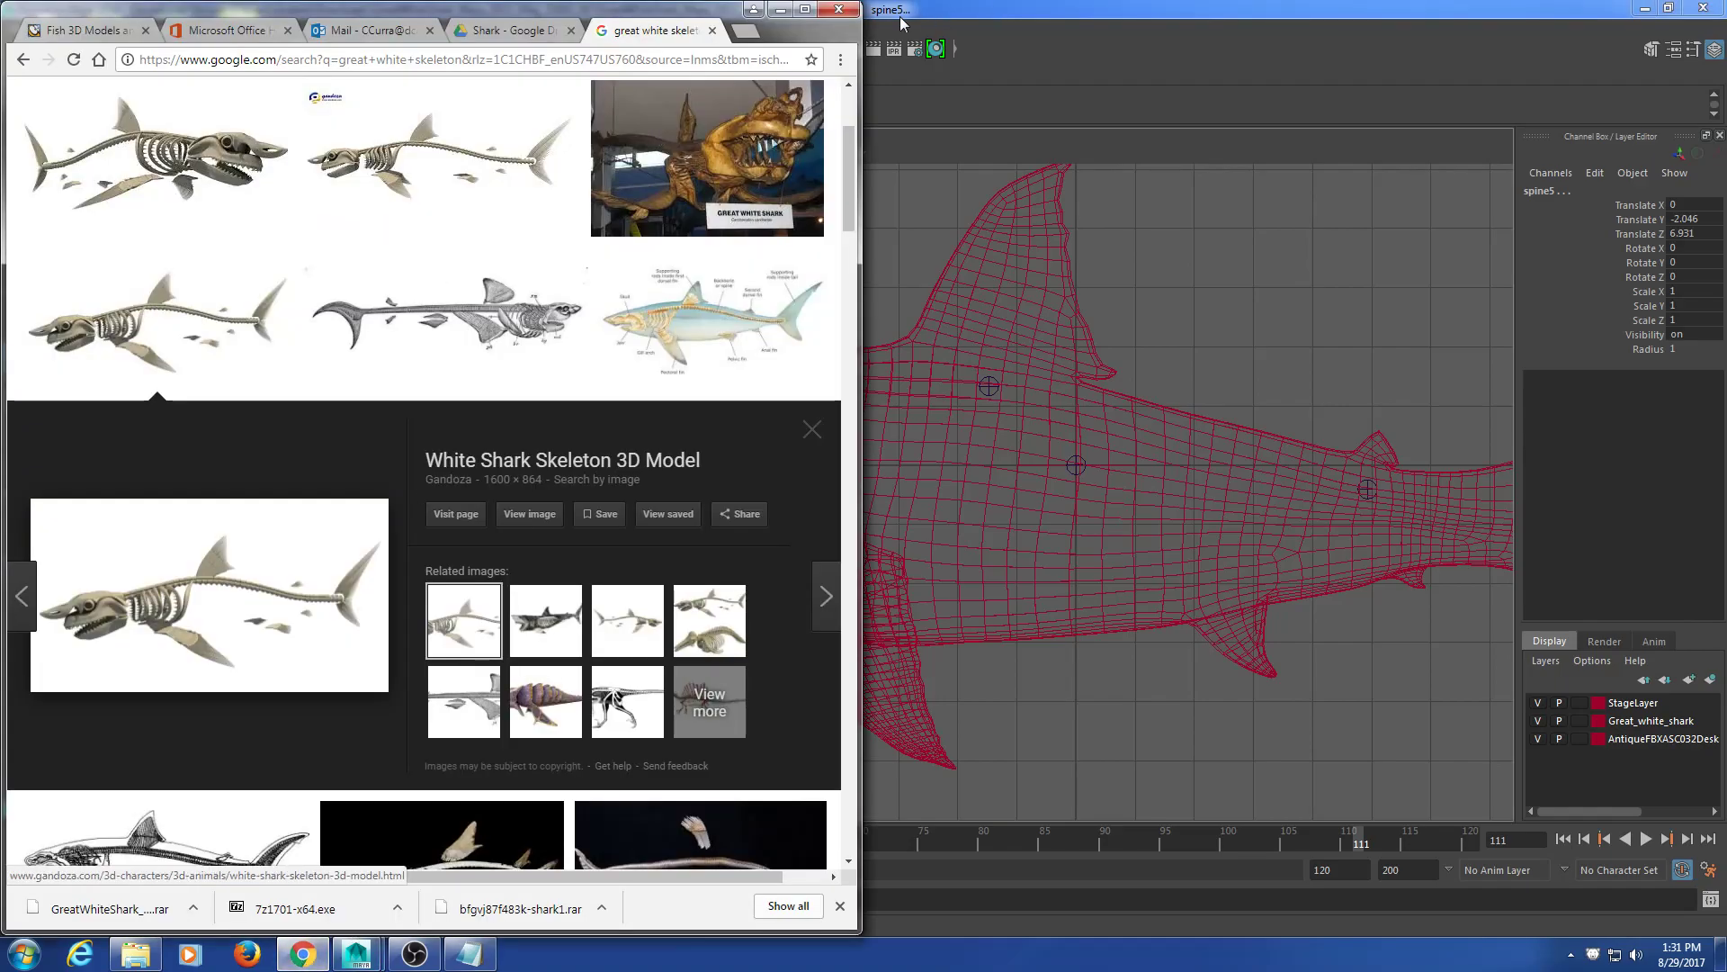
{"action": "left_click", "coordinate": [805, 9]}
{"action": "left_click", "coordinate": [891, 15]}
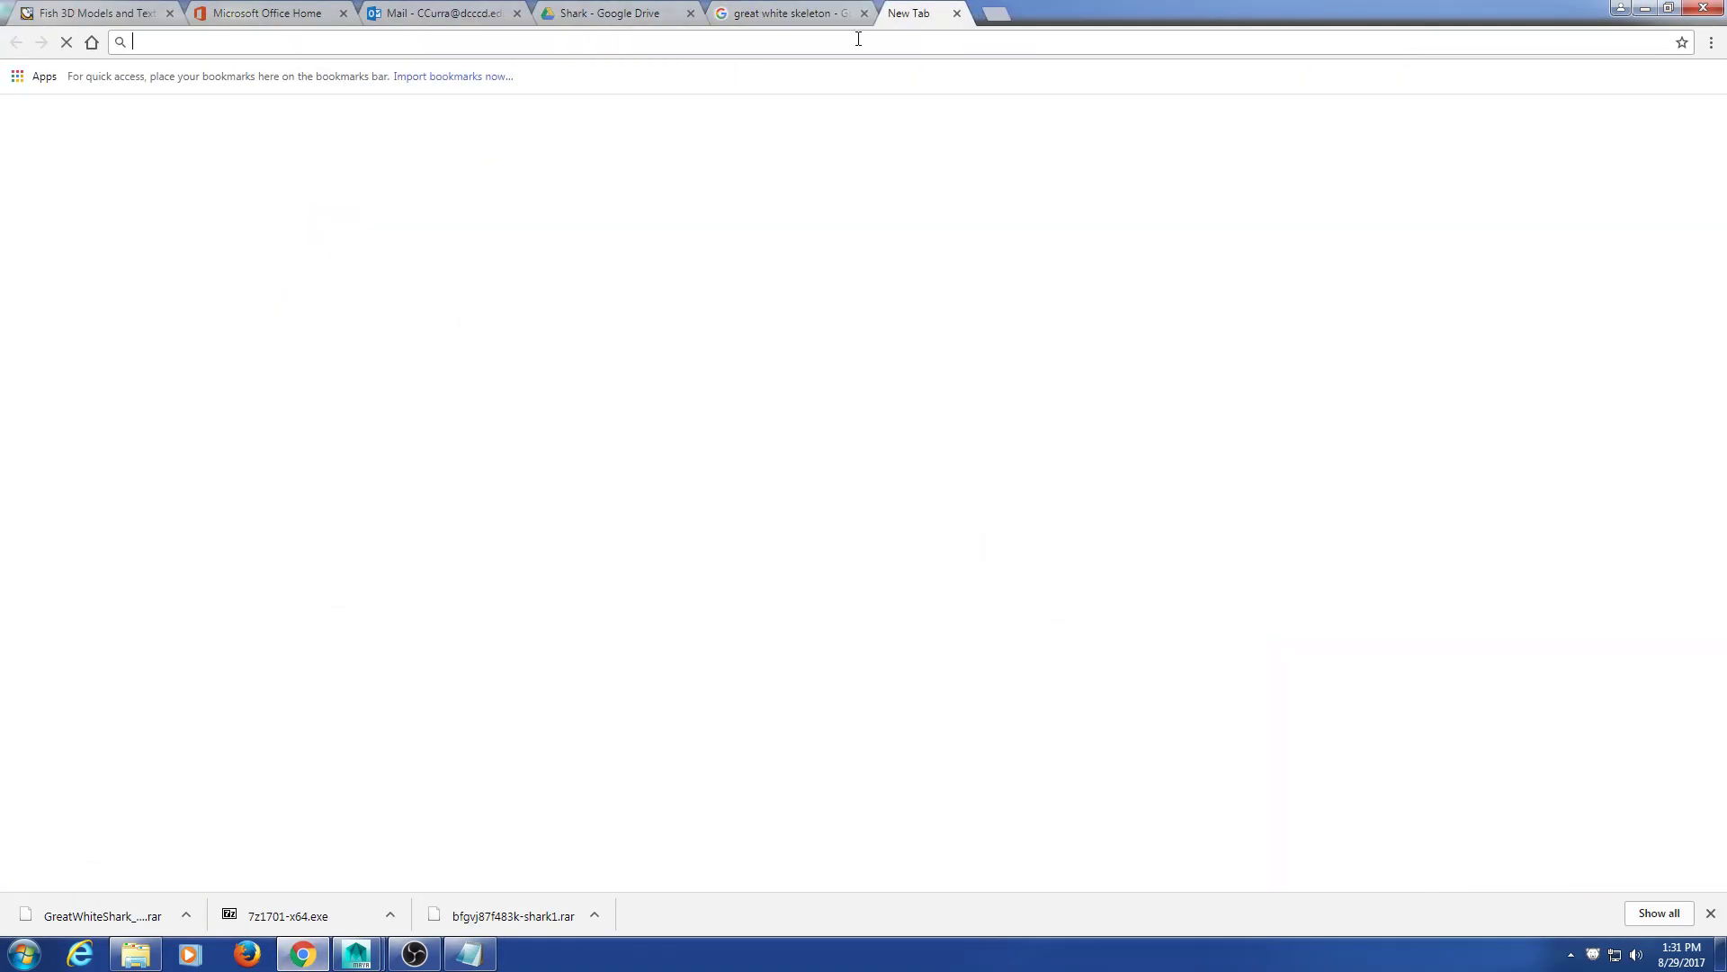
{"action": "type", "text": "youtube.com"}
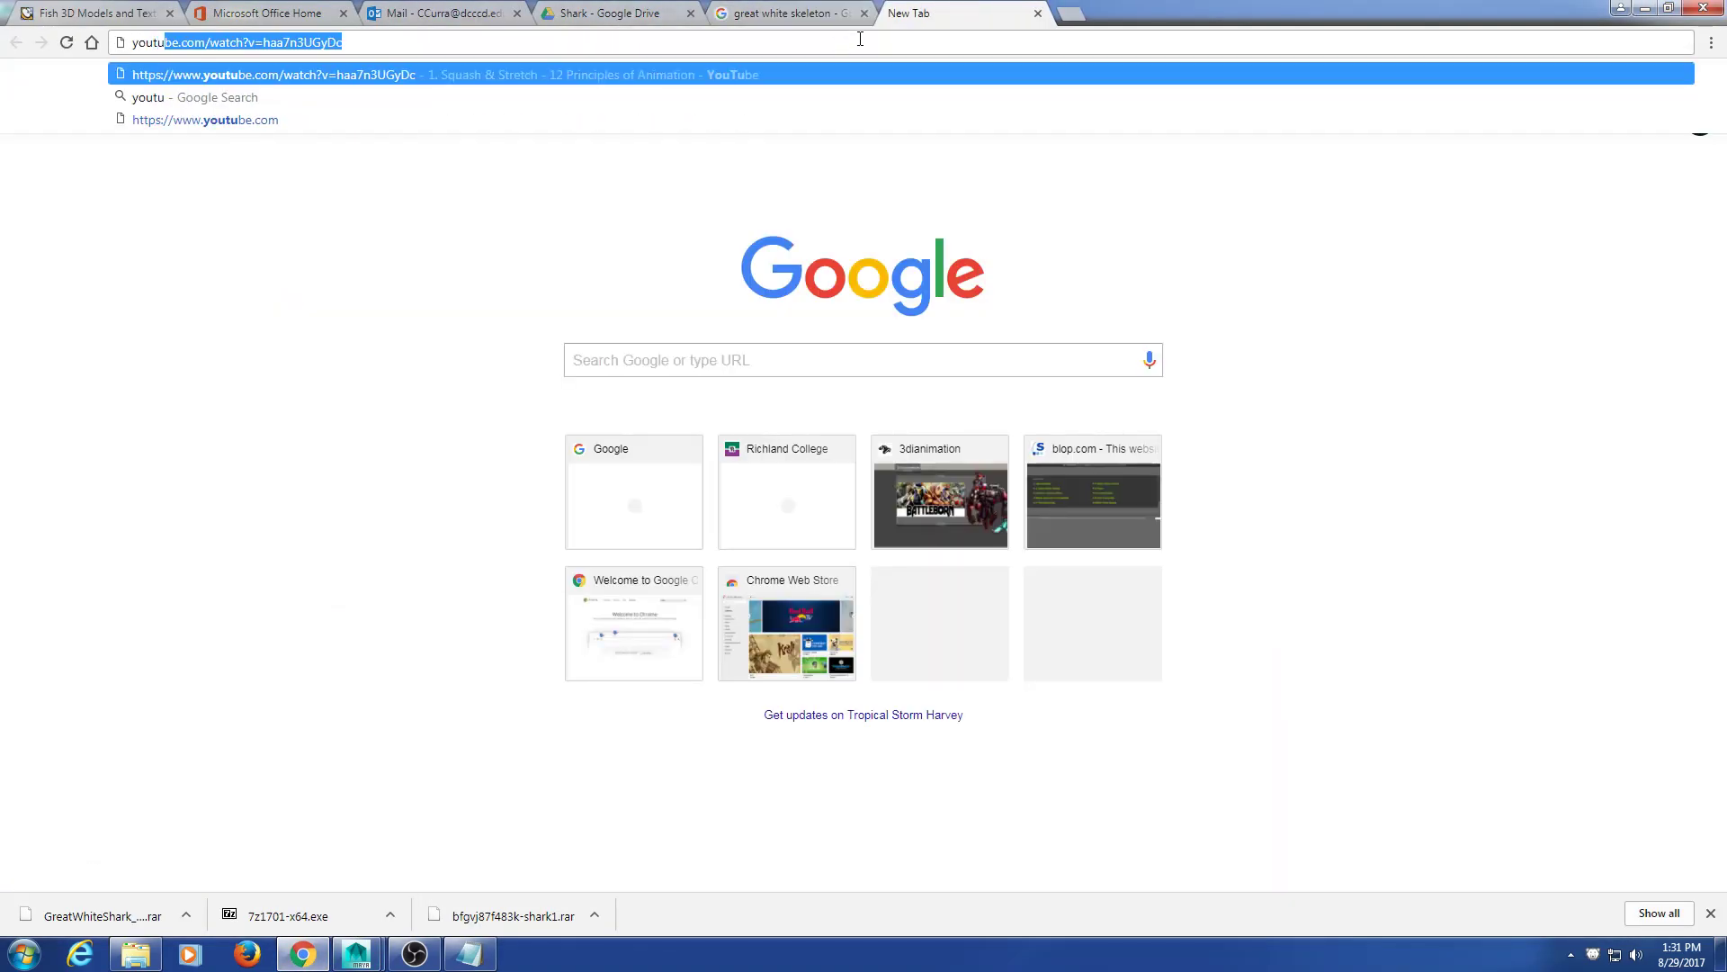
{"action": "key", "text": "Return"}
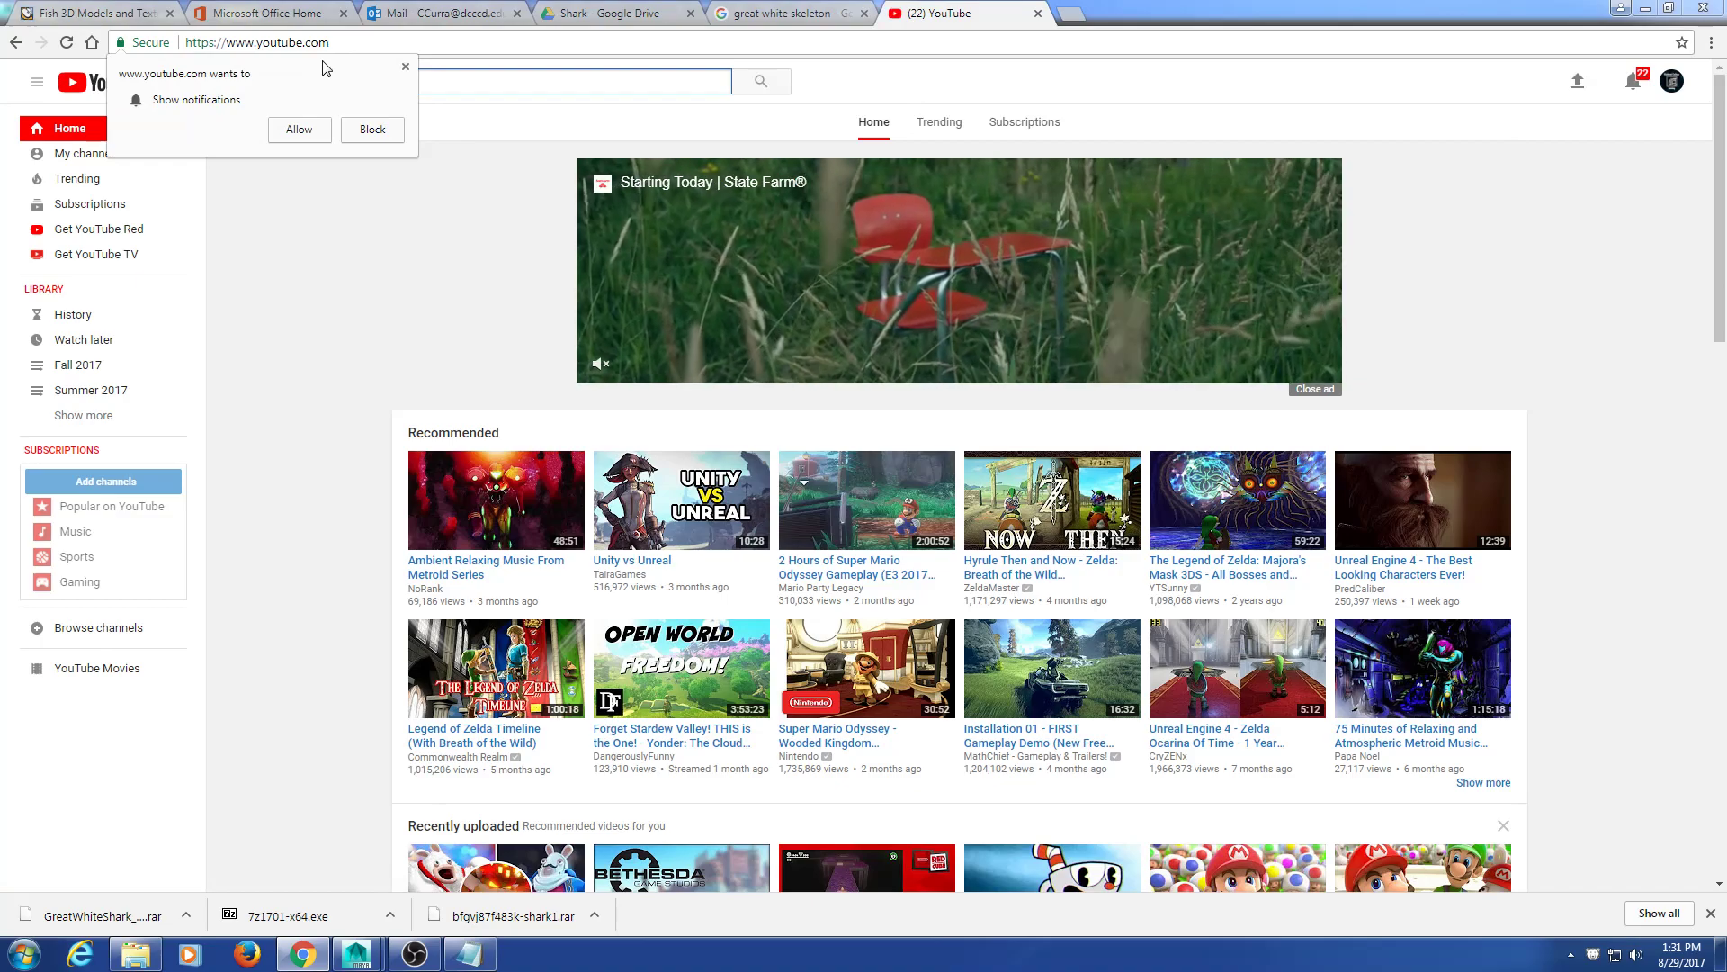
Step: Search 'shark swim' and play Swimming with Sharks HD full screen from 0:14
{"action": "left_click", "coordinate": [404, 67]}
{"action": "type", "text": "shark swim"}
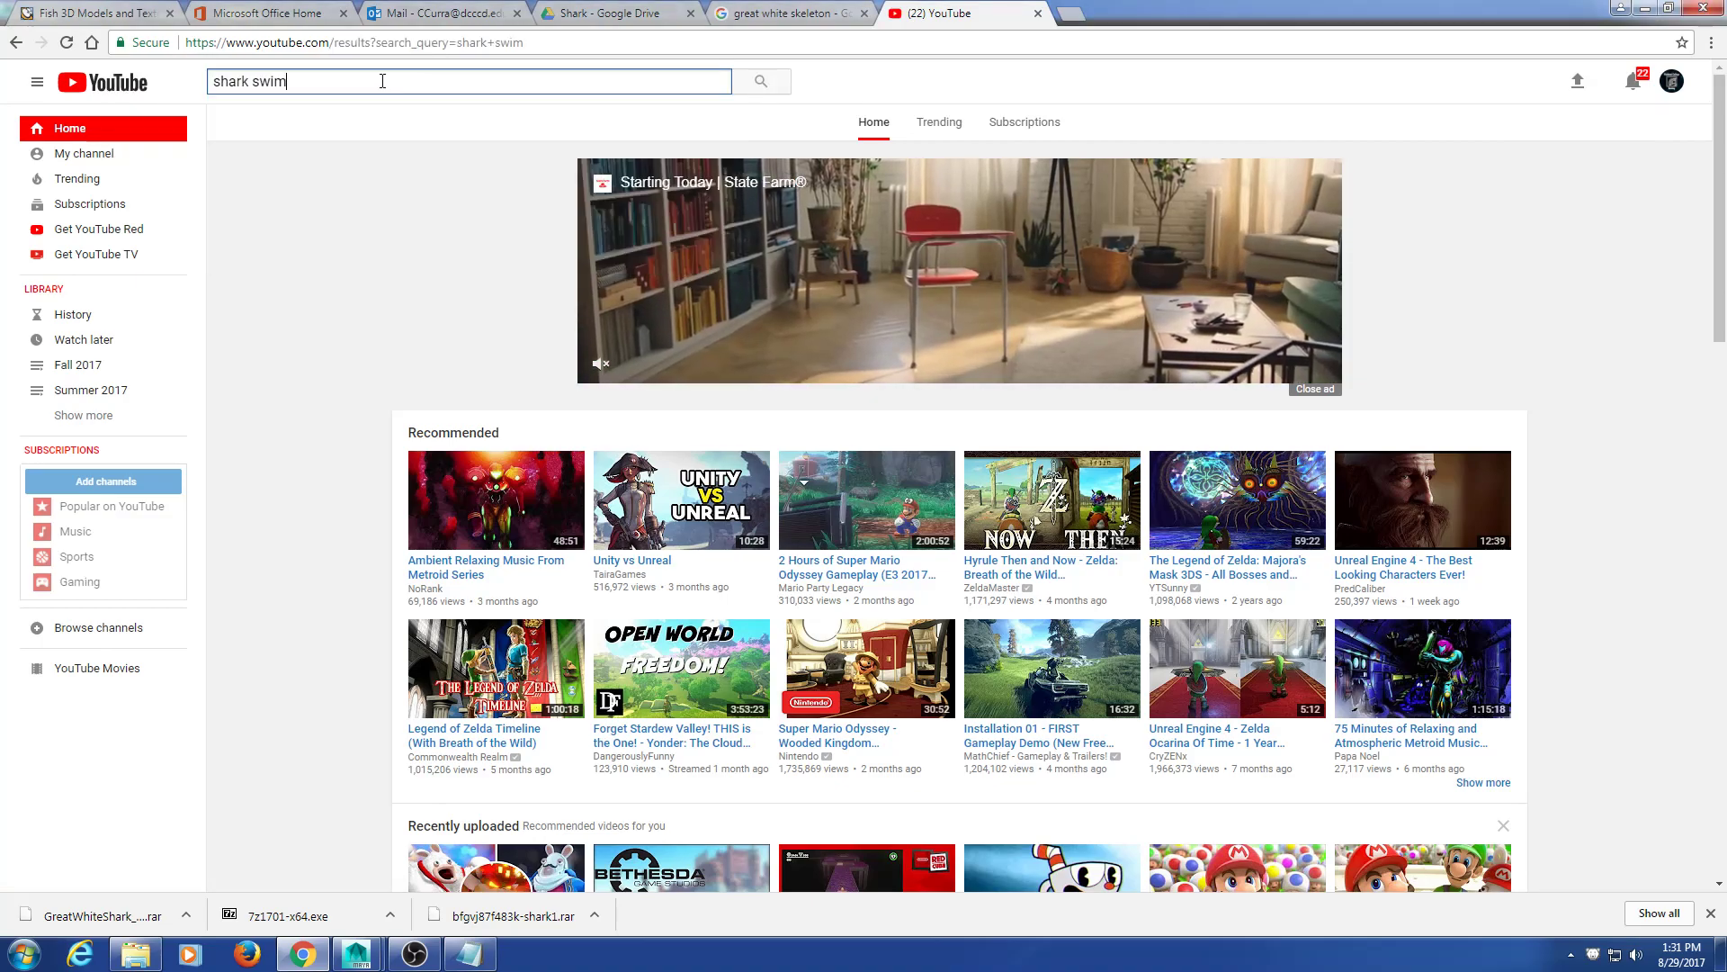
{"action": "key", "text": "Return"}
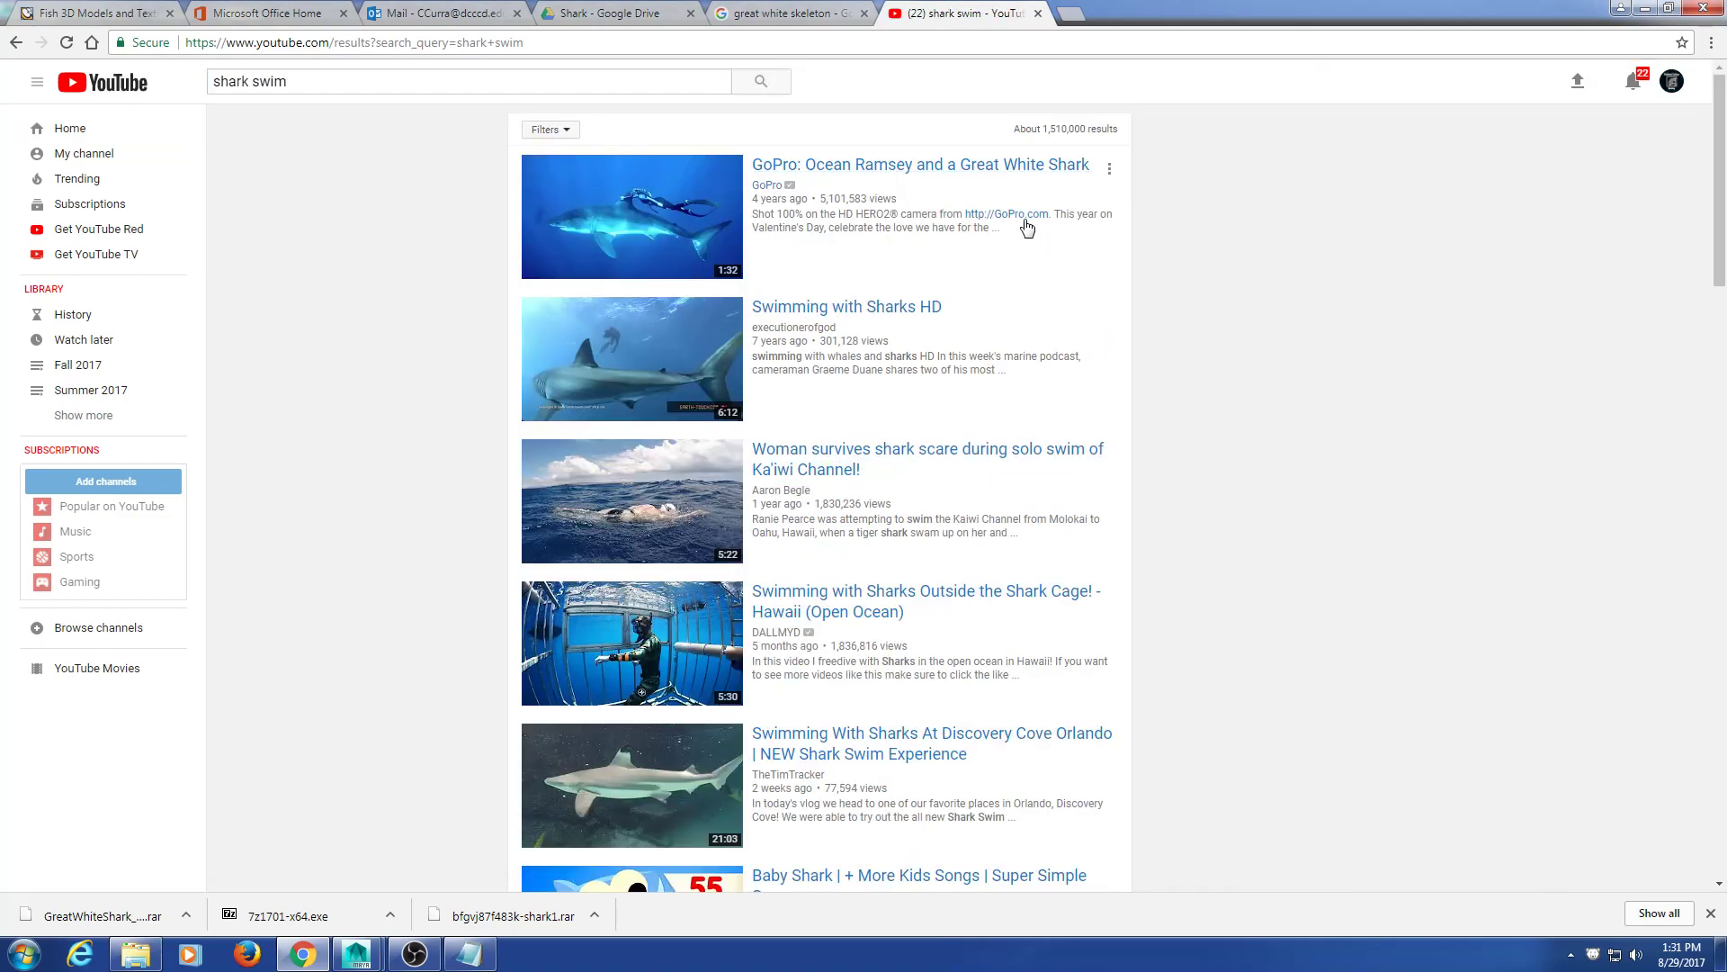
{"action": "left_click", "coordinate": [626, 363]}
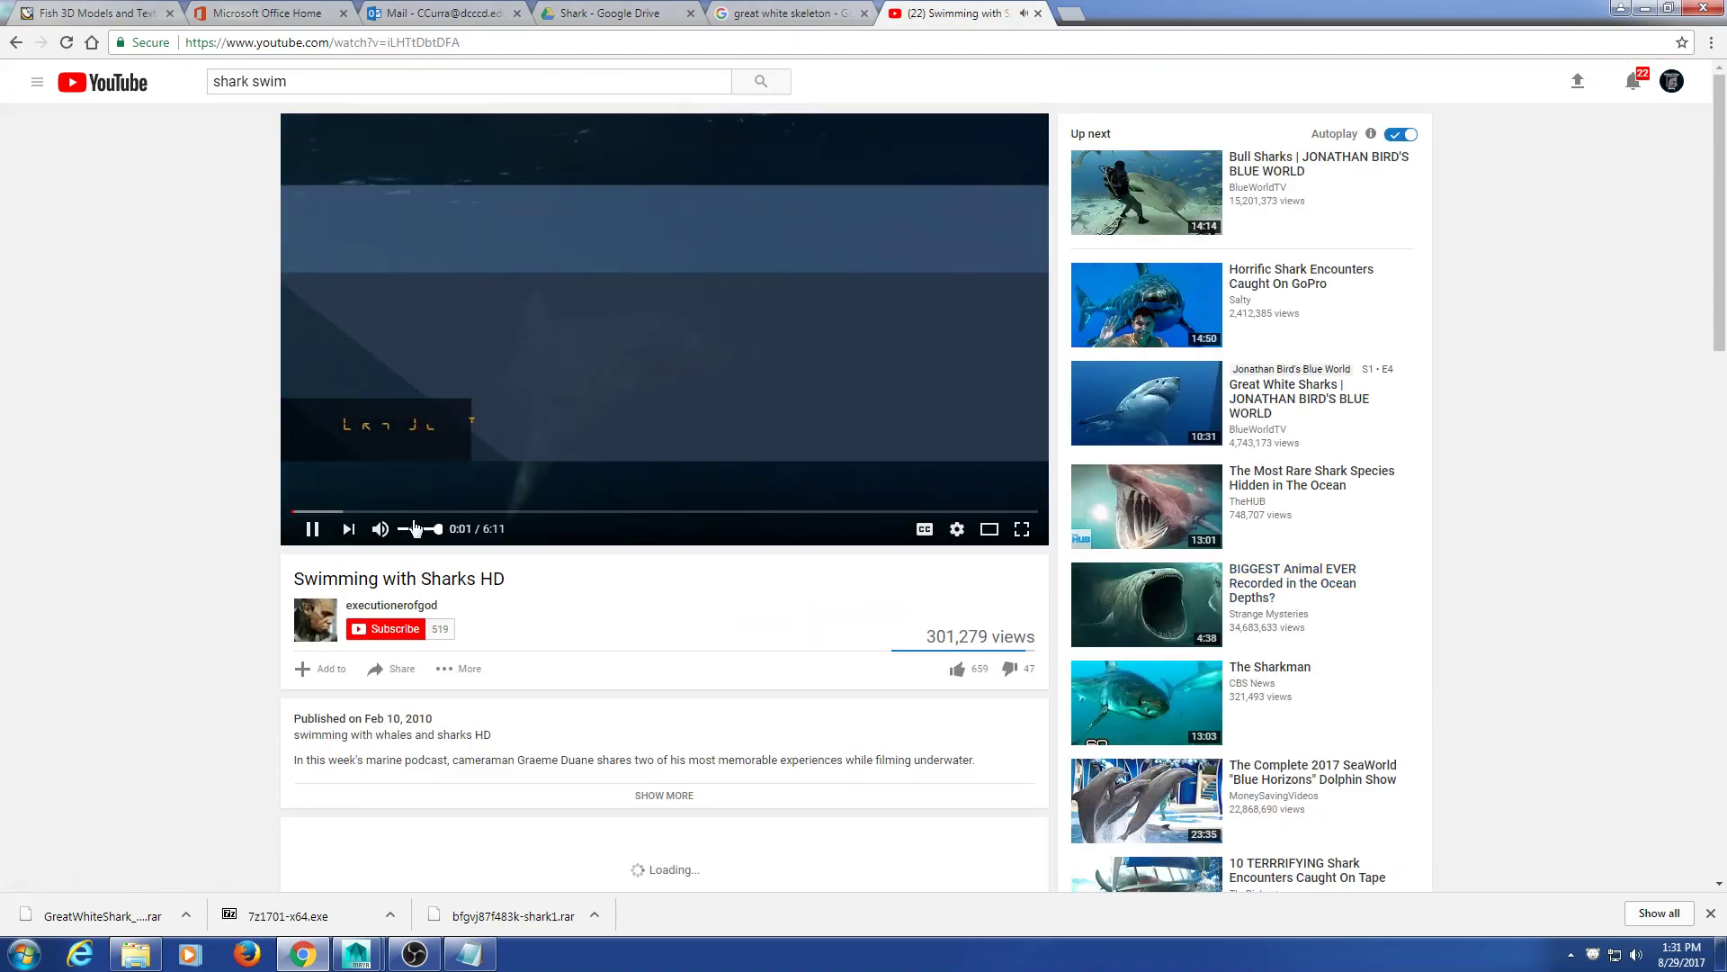
{"action": "left_click", "coordinate": [1022, 528]}
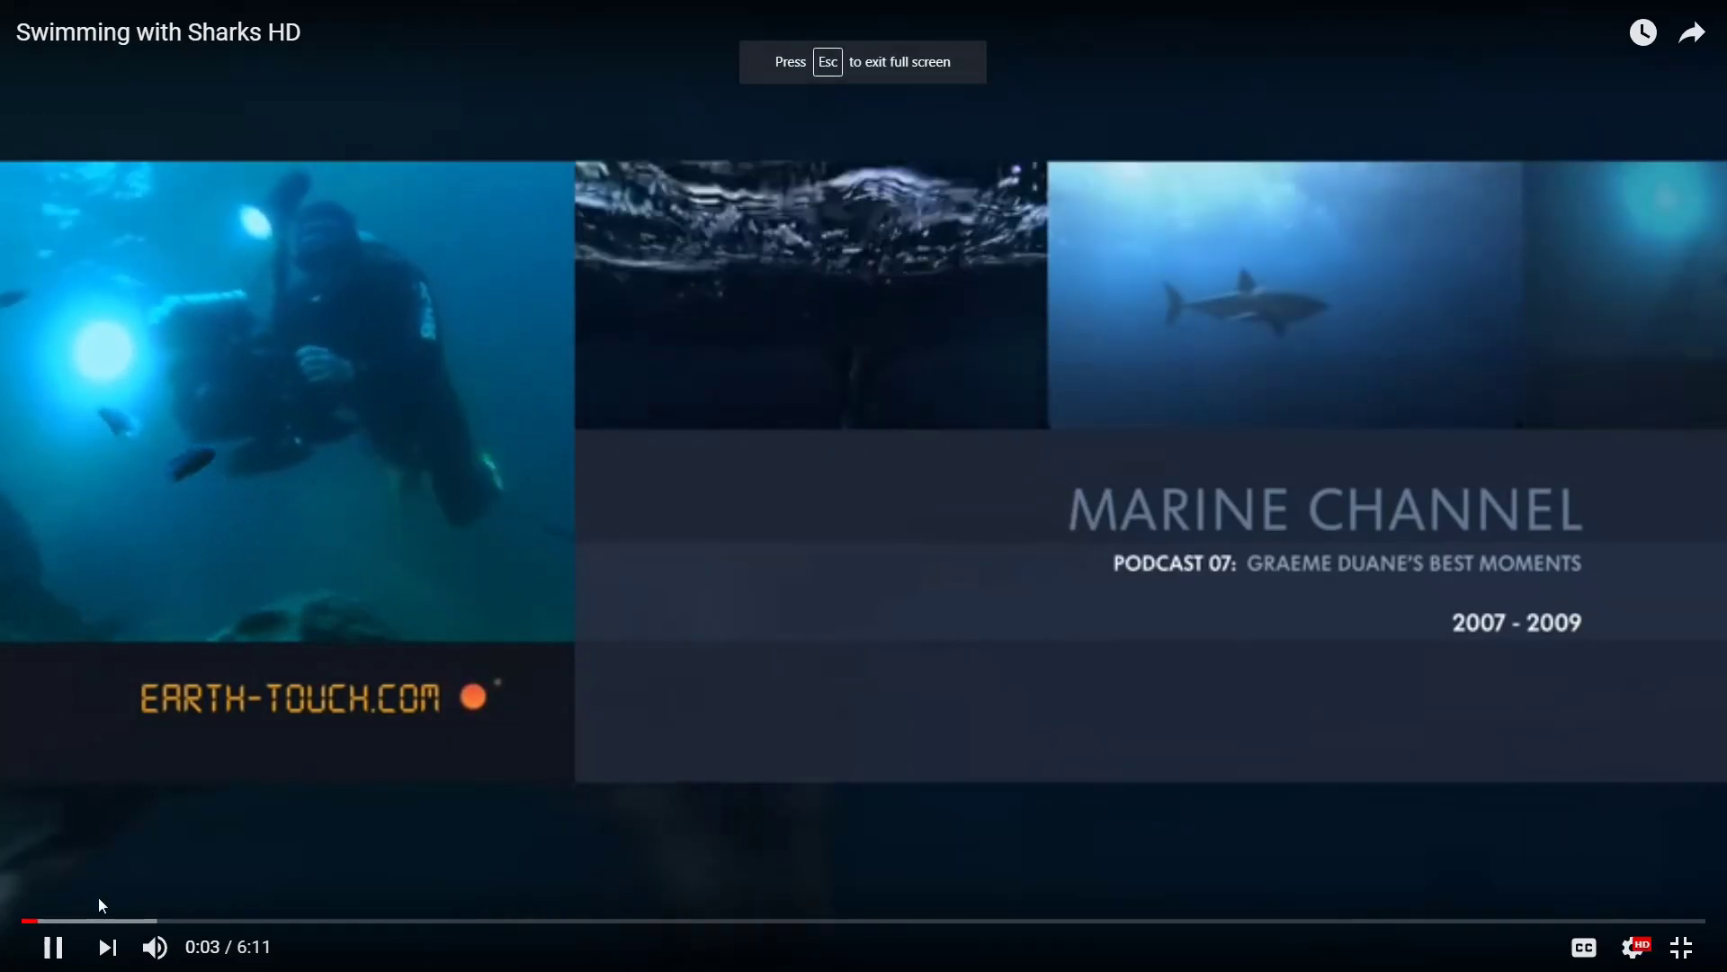
{"action": "left_click", "coordinate": [84, 922]}
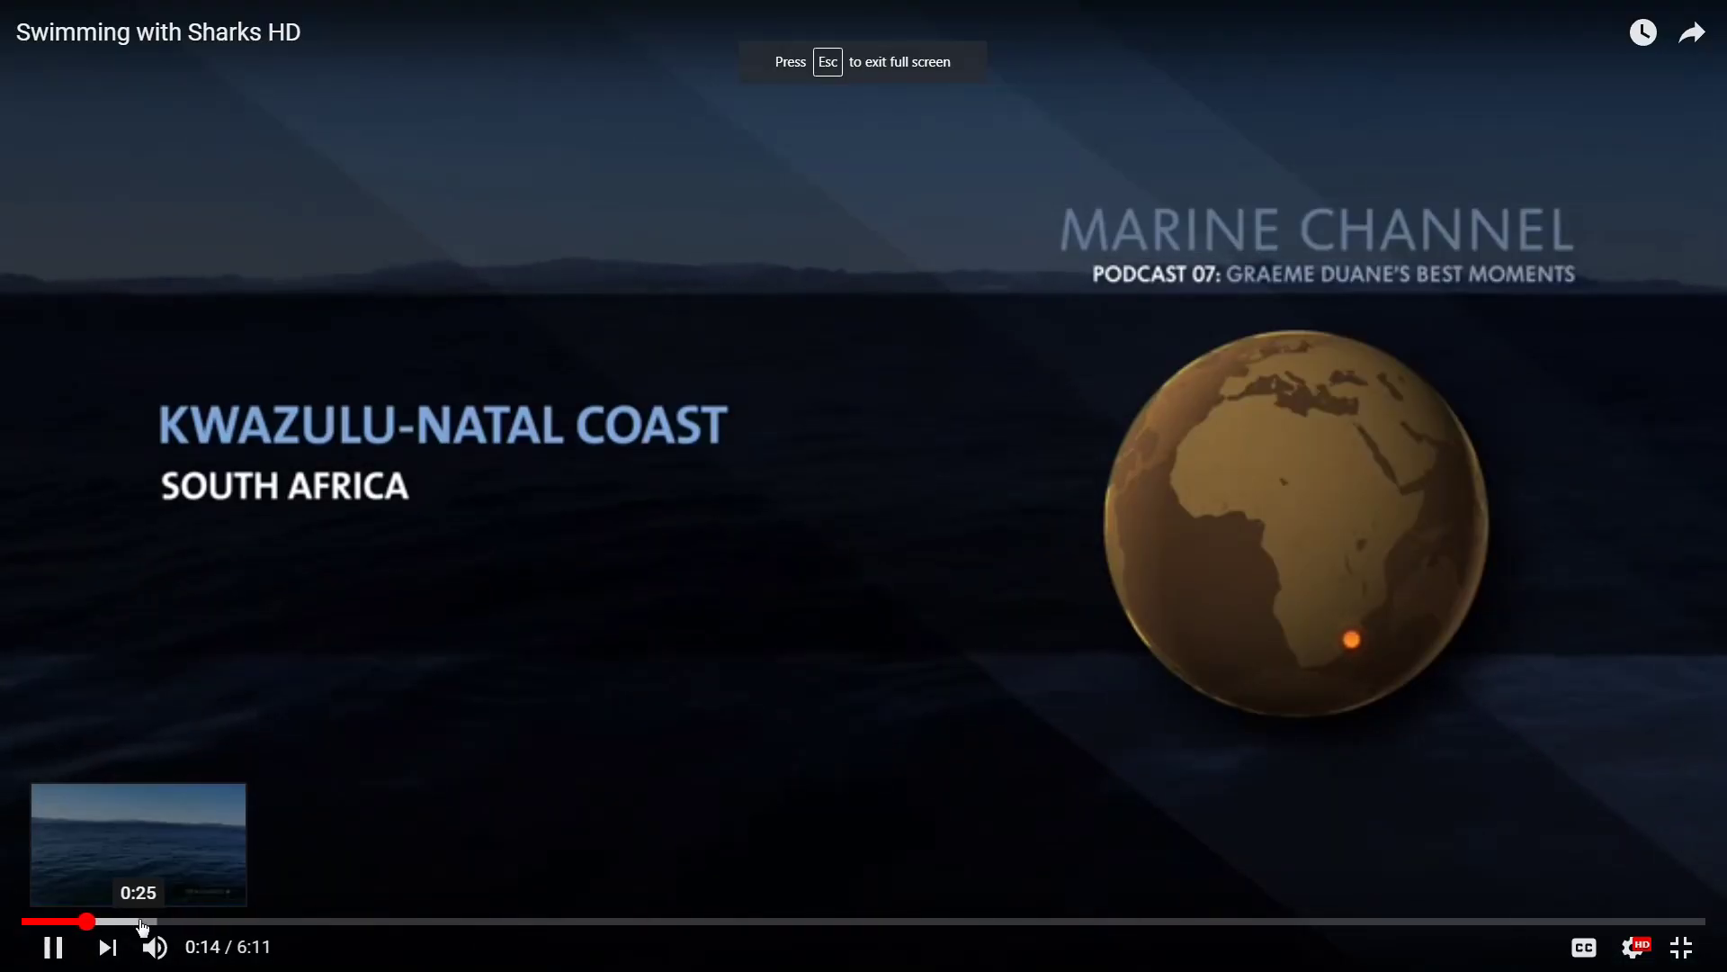
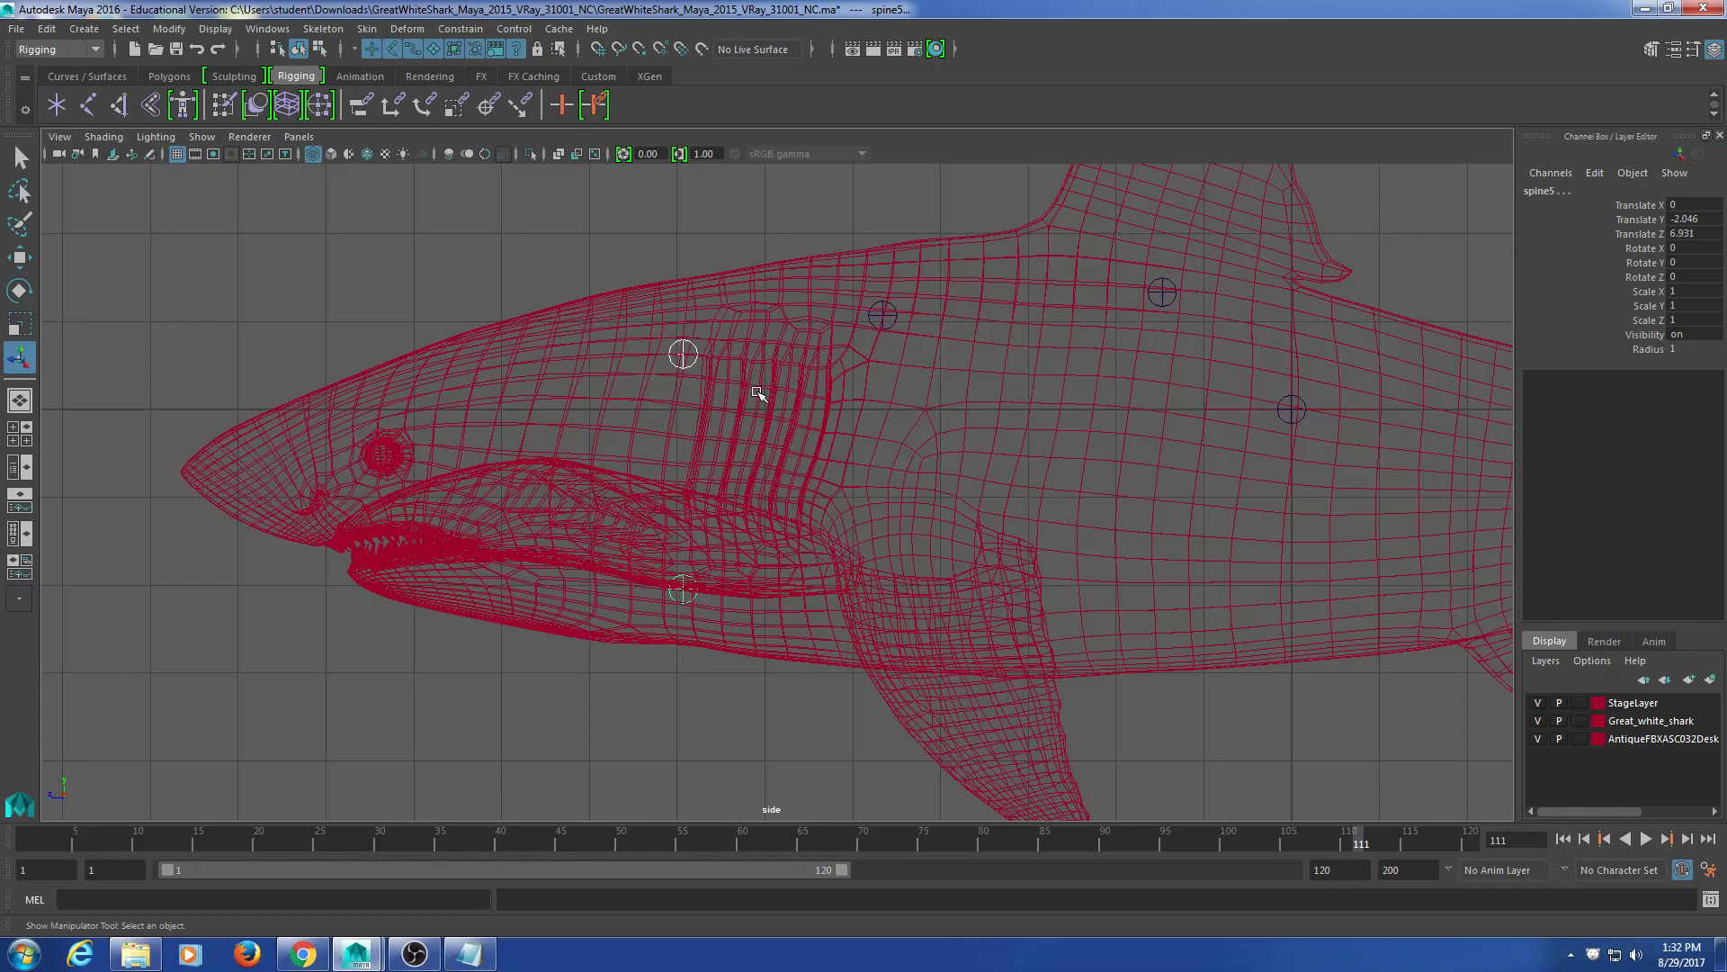
Step: Check the shark skeleton reference image in Chrome, then return to the Maya scene
{"action": "left_click", "coordinate": [702, 241]}
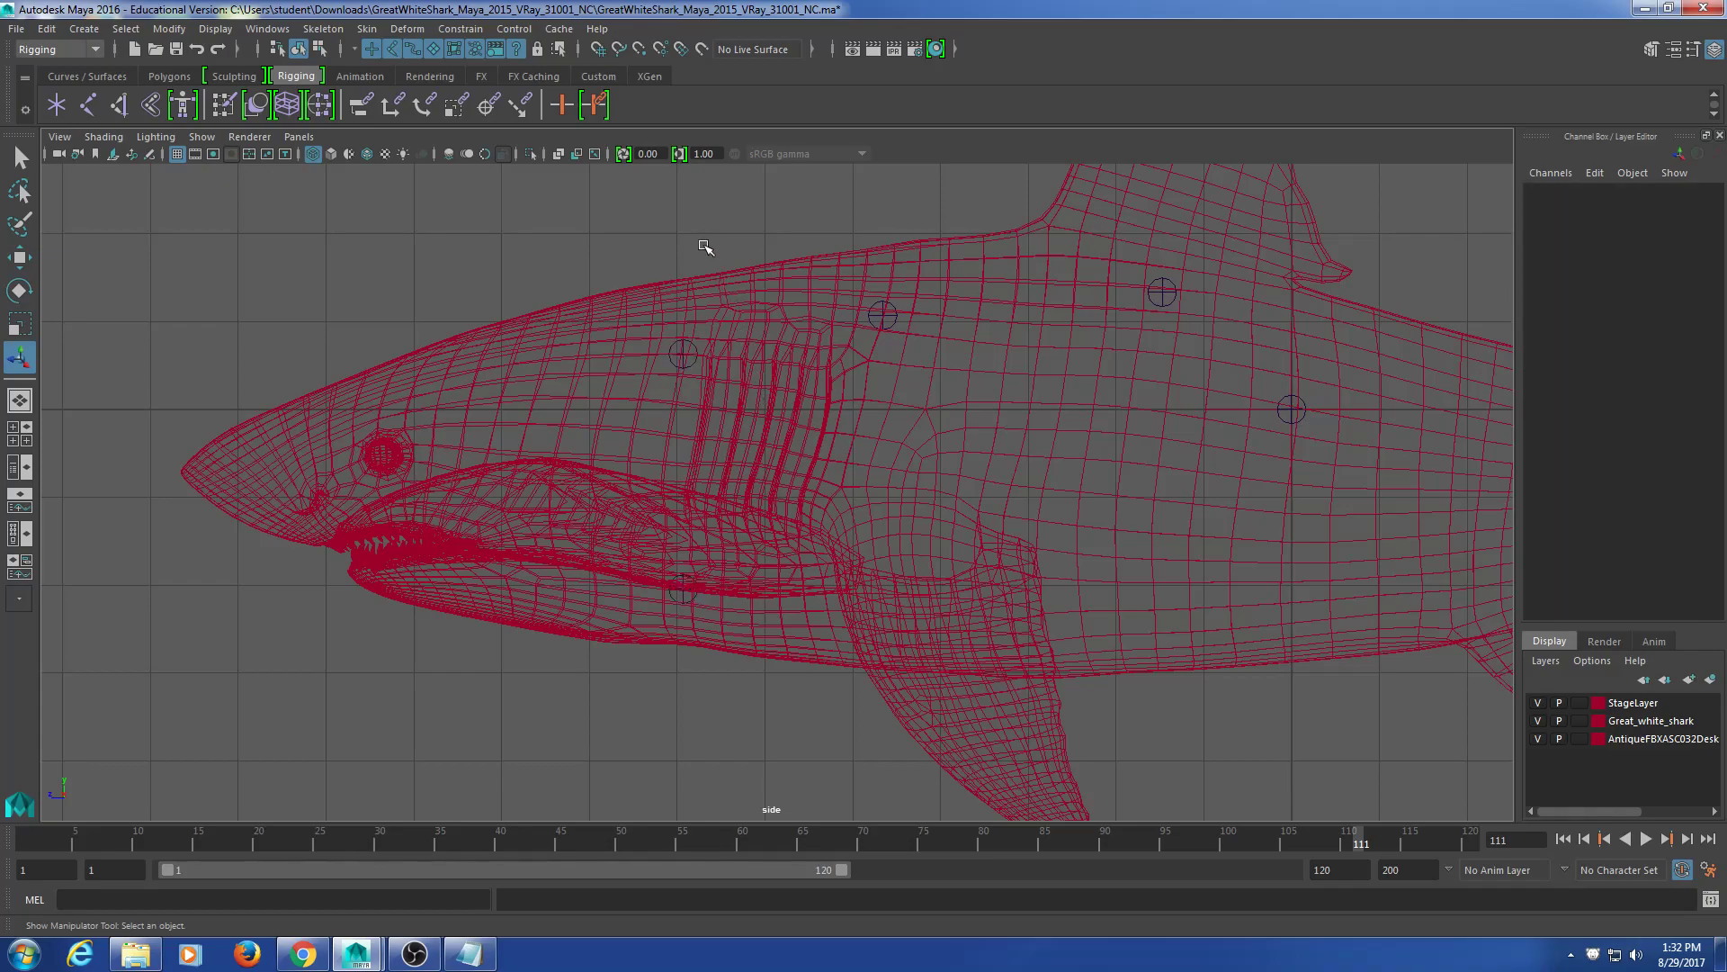
{"action": "left_click", "coordinate": [306, 952]}
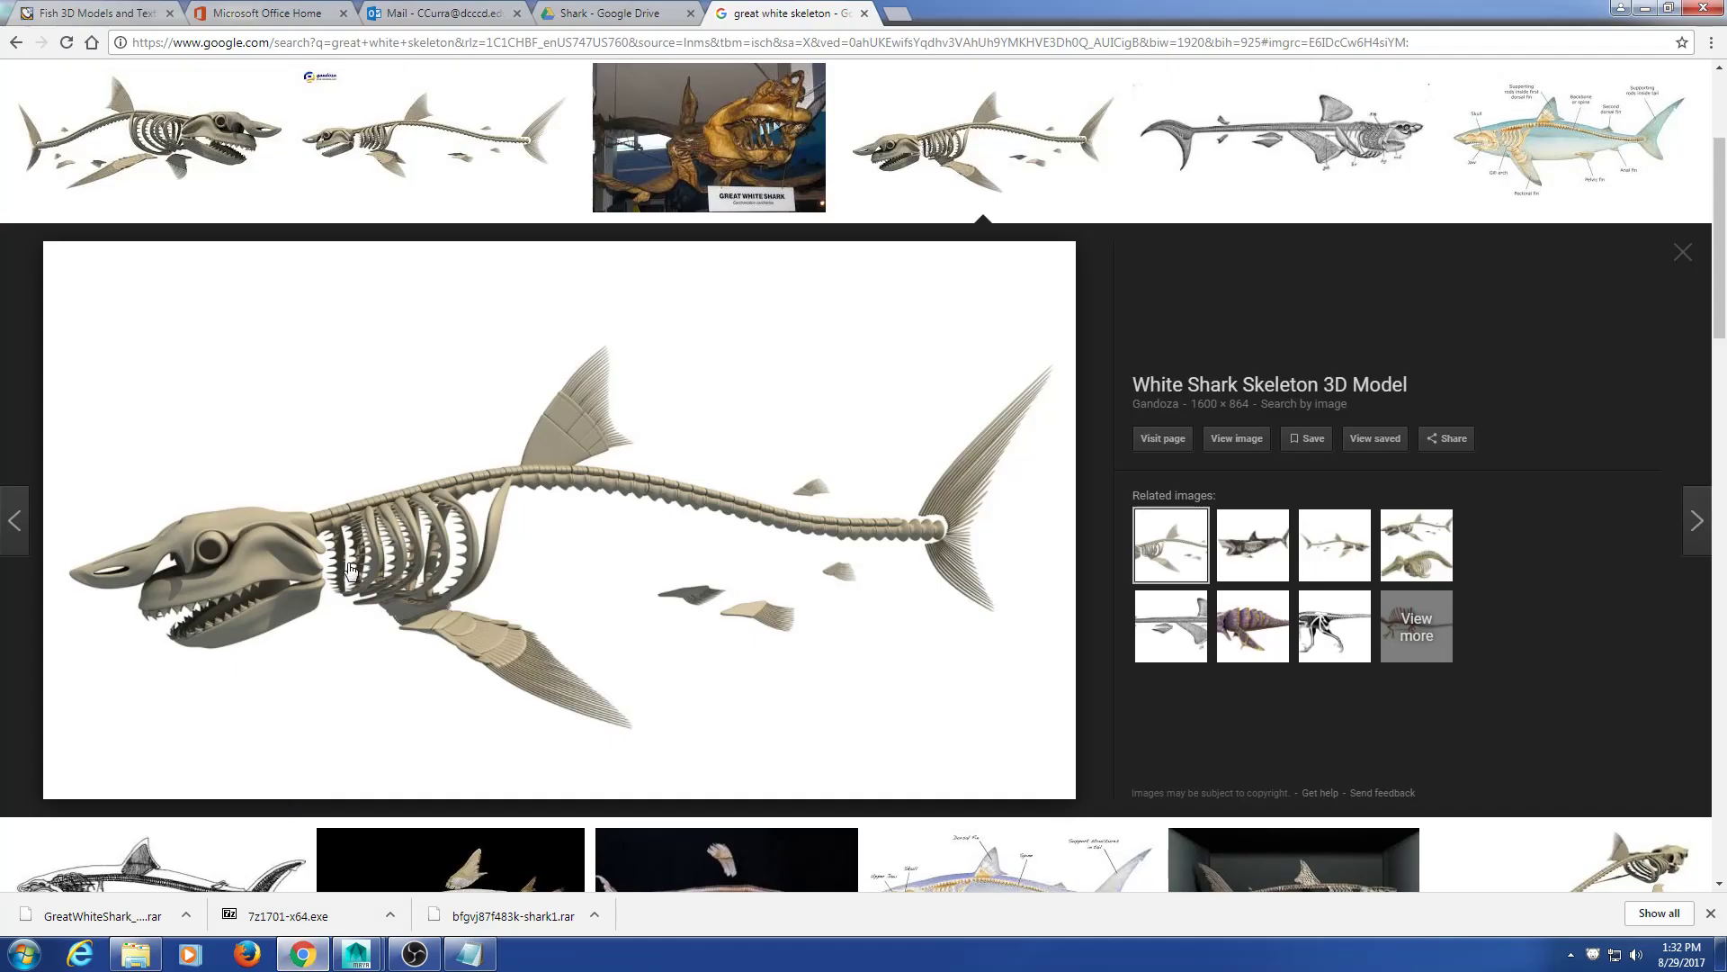
{"action": "left_click", "coordinate": [1645, 8]}
Step: Select the lower-jaw joint spine5 and rename it 'mouth' in the Channel Box
{"action": "left_click", "coordinate": [681, 358]}
{"action": "scroll", "coordinate": [683, 556], "scroll_direction": "up", "scroll_amount": 4}
{"action": "middle_click_drag", "start_coordinate": [624, 528], "coordinate": [698, 528], "text": "alt"}
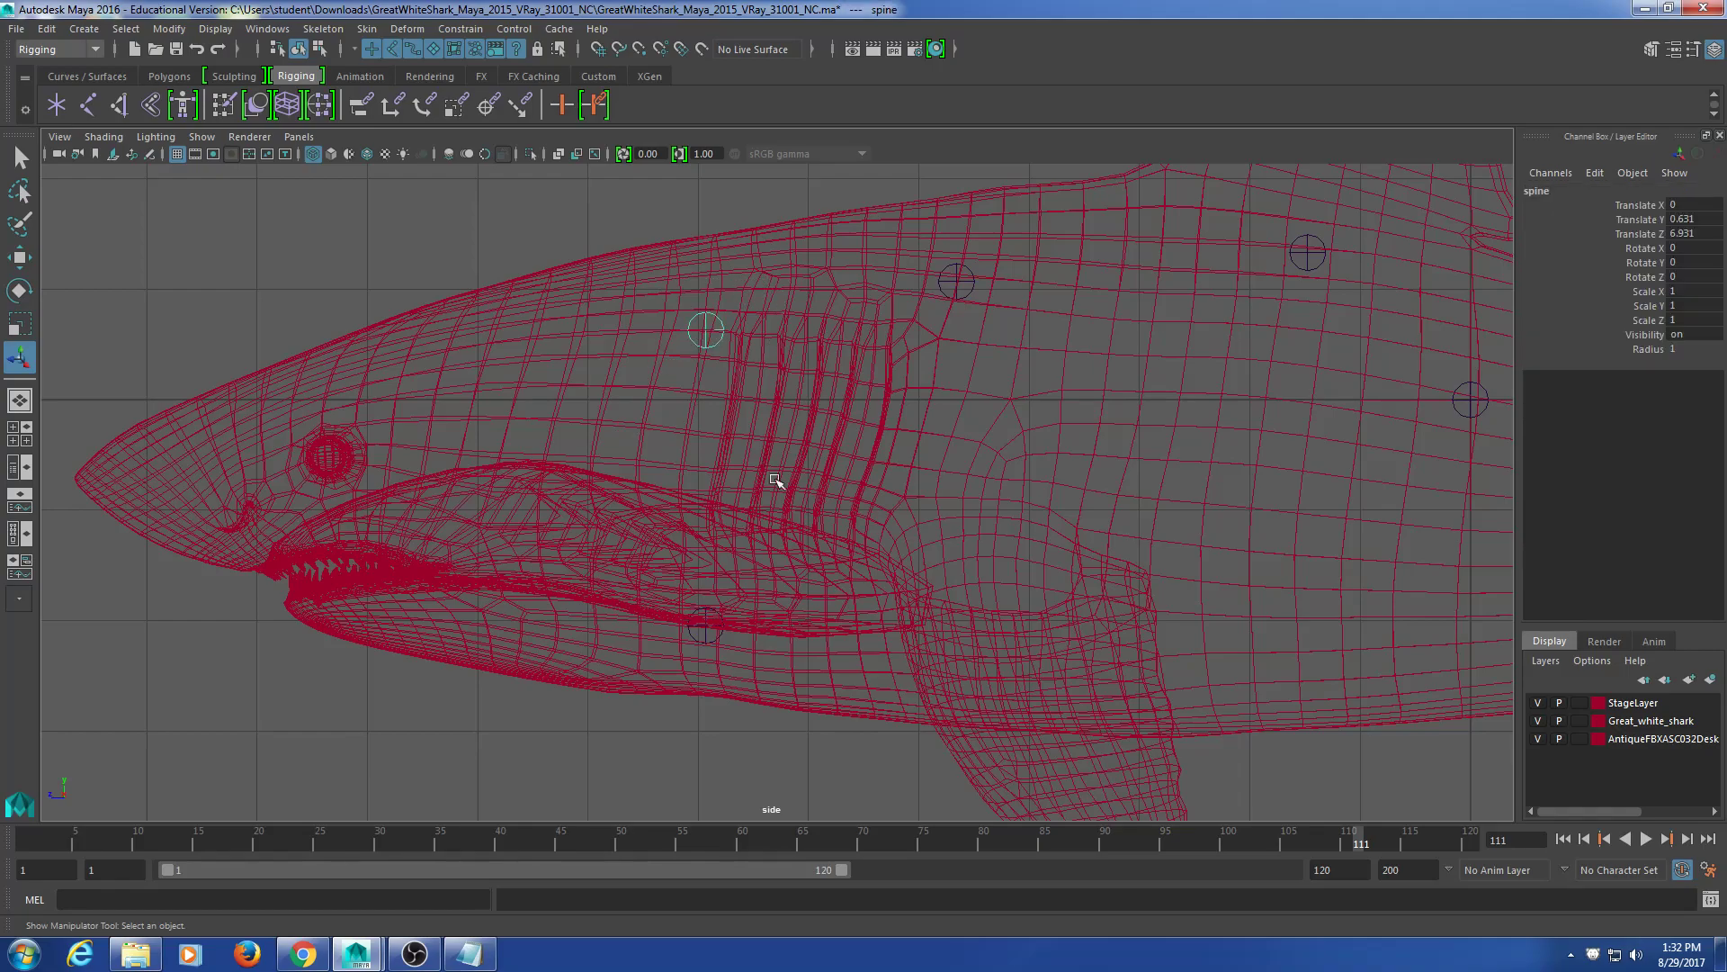
{"action": "left_click", "coordinate": [705, 627]}
{"action": "left_click", "coordinate": [665, 650]}
{"action": "left_click", "coordinate": [706, 627]}
{"action": "left_click", "coordinate": [1564, 187]}
{"action": "type", "text": "mo"}
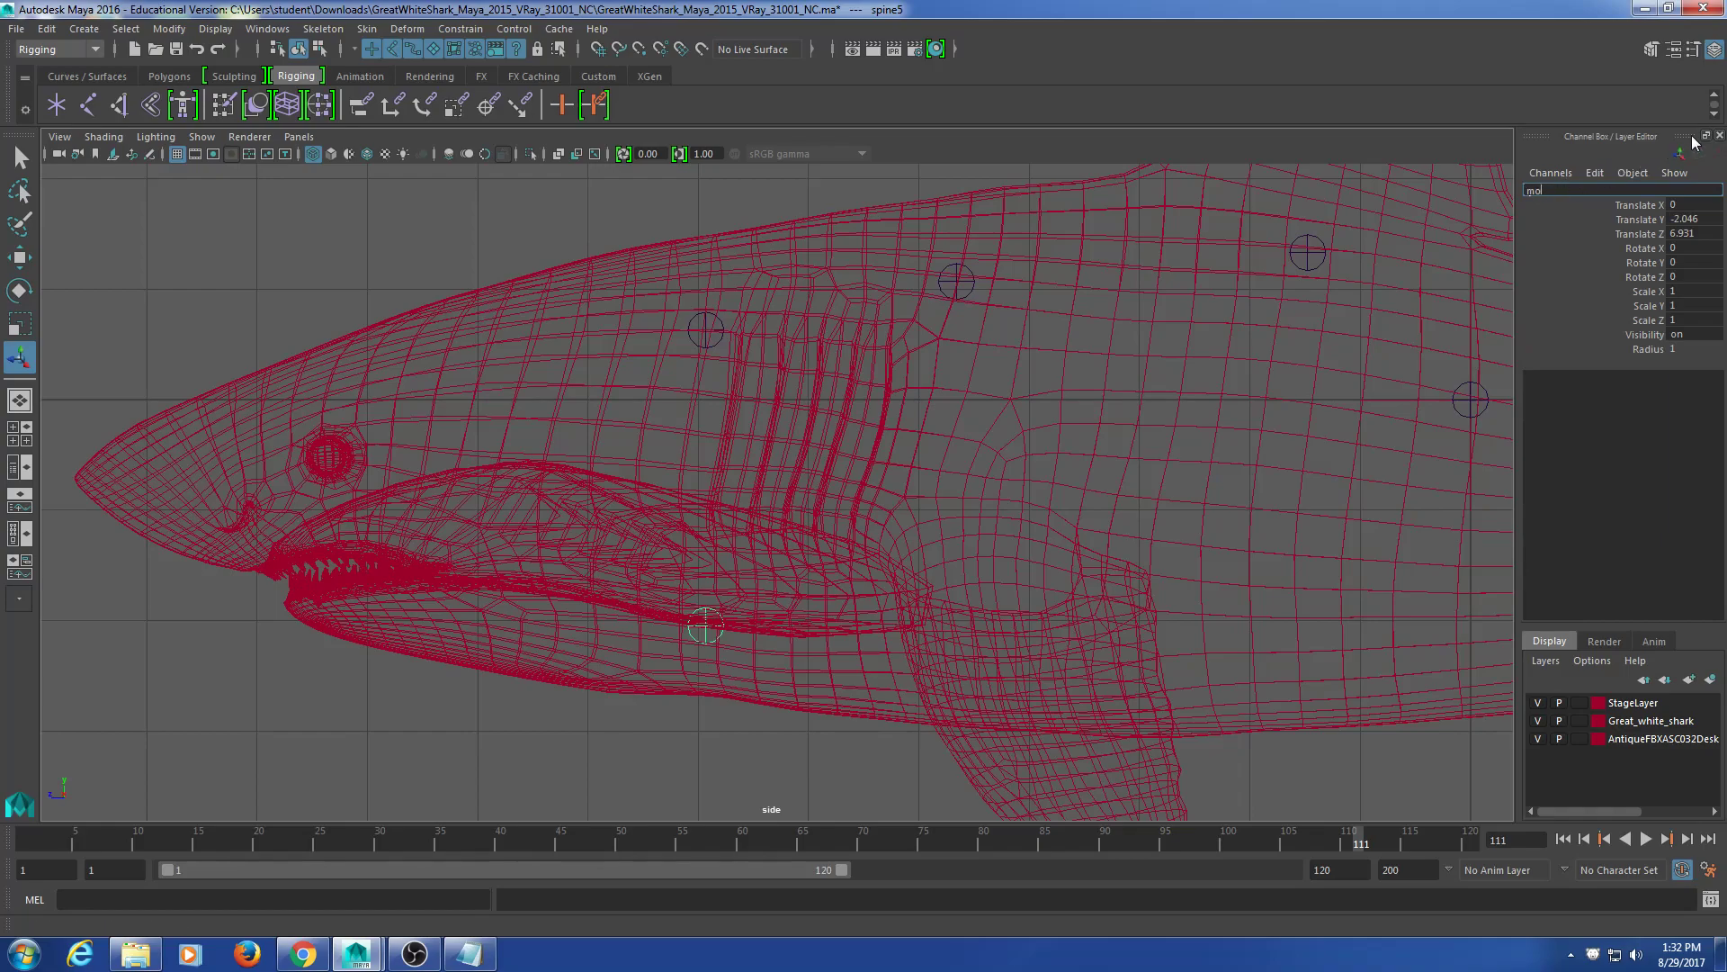
{"action": "type", "text": "uth"}
{"action": "key", "text": "Return"}
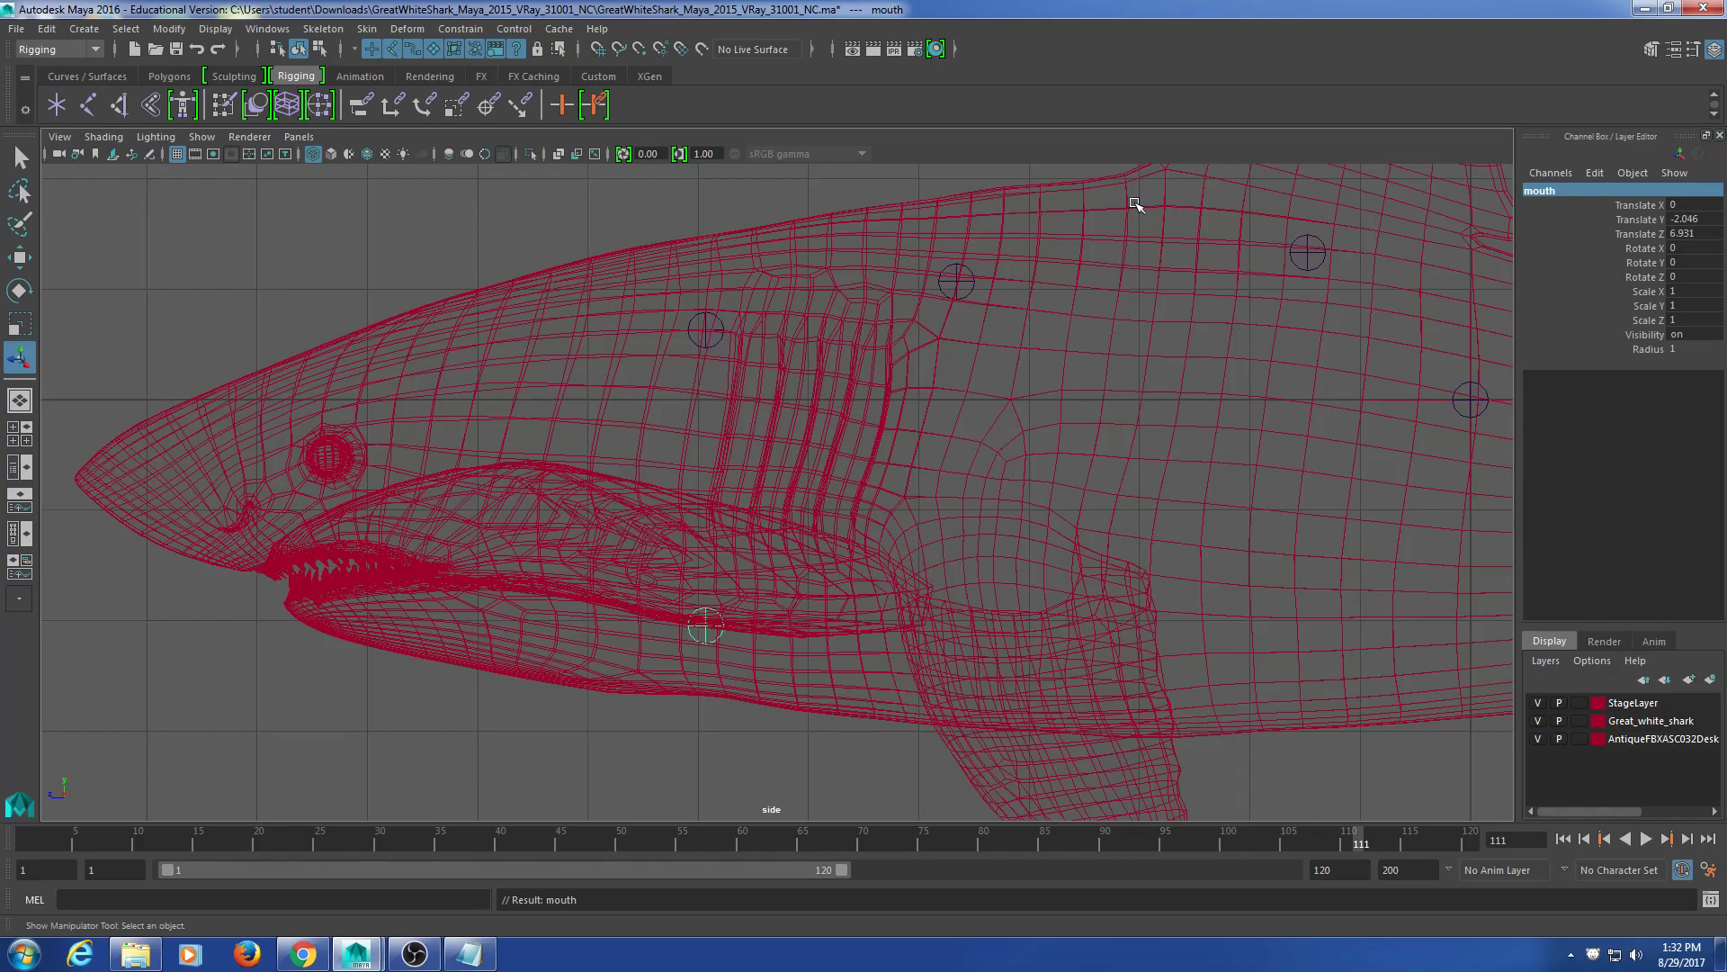
Step: Test rotating and moving the mouth joint toward the snout, then undo the move
{"action": "left_click", "coordinate": [703, 630]}
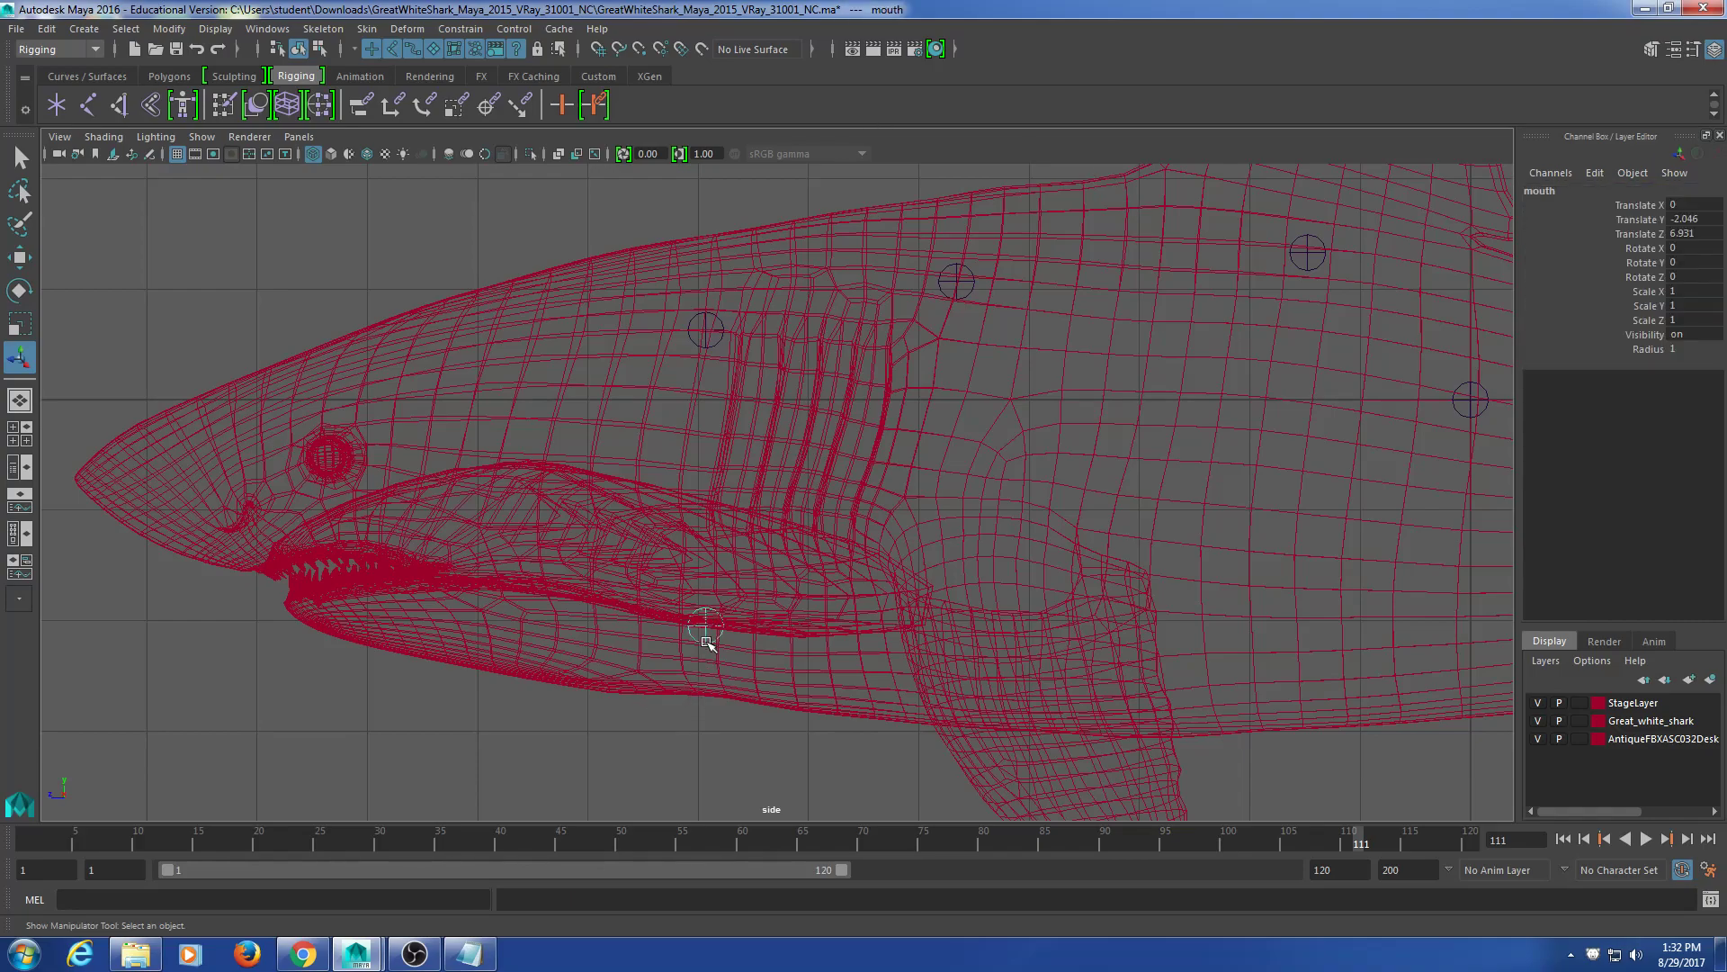
{"action": "key", "text": "w"}
{"action": "key", "text": "e"}
{"action": "left_click_drag", "start_coordinate": [654, 475], "coordinate": [659, 481]}
{"action": "left_click", "coordinate": [463, 750]}
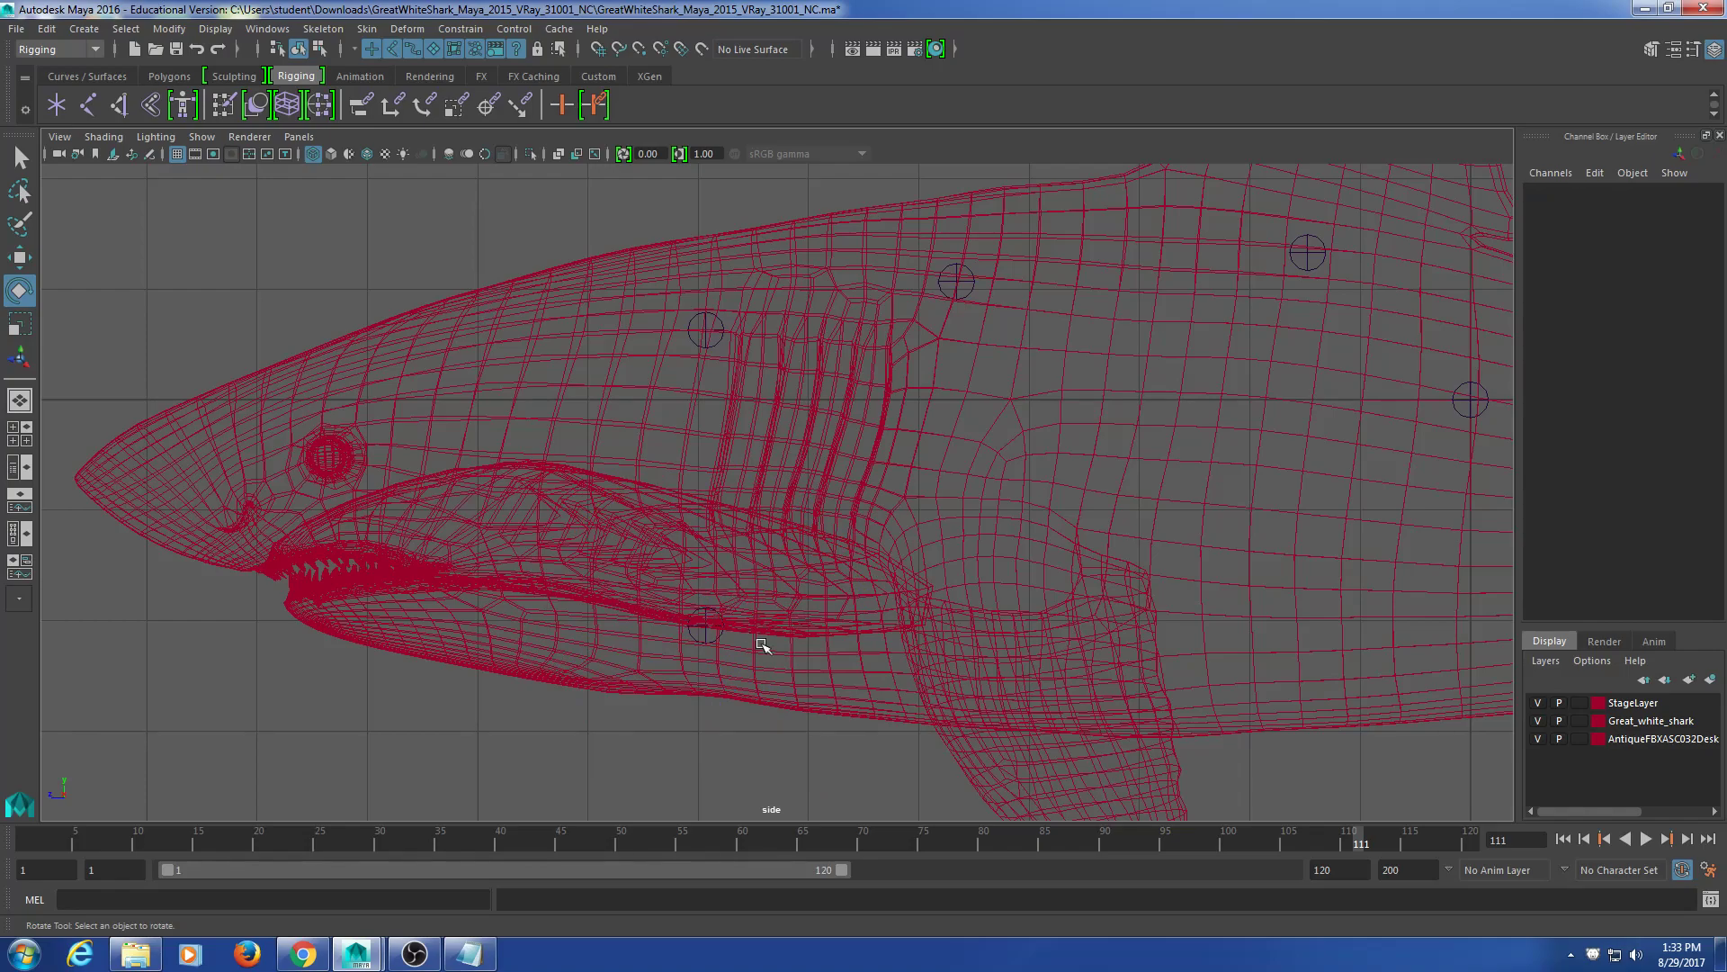
{"action": "left_click", "coordinate": [704, 630]}
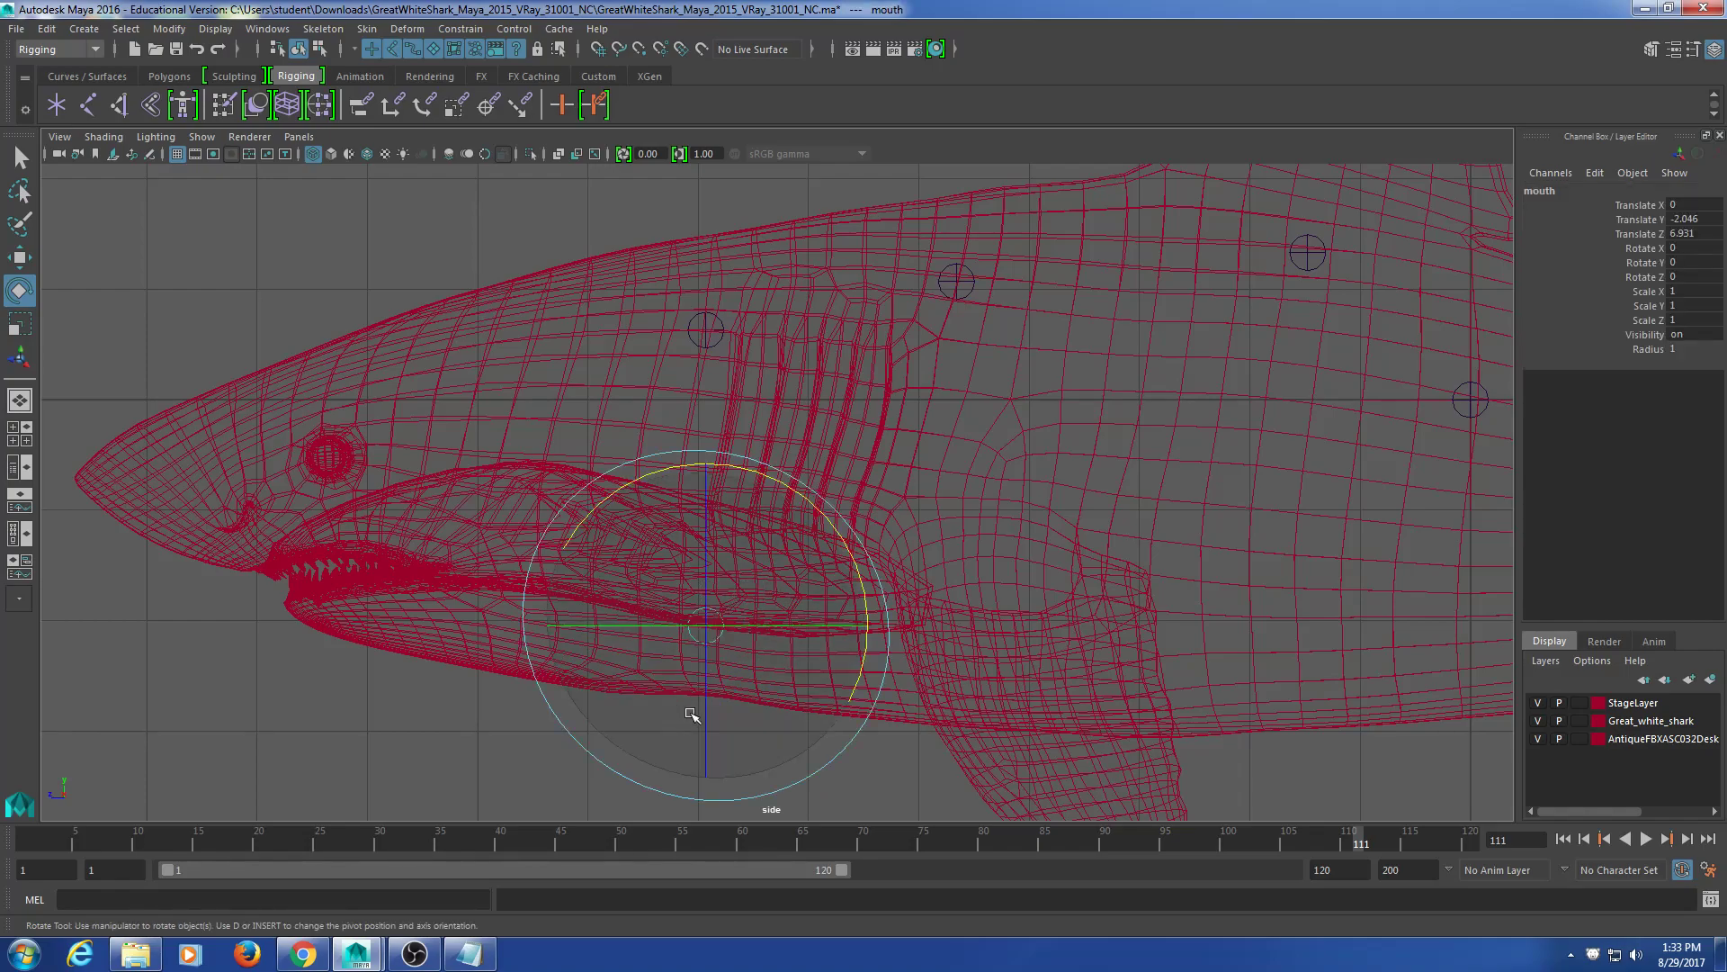
{"action": "key", "text": "w"}
{"action": "left_click_drag", "start_coordinate": [641, 622], "coordinate": [257, 607]}
{"action": "key", "text": "ctrl+z"}
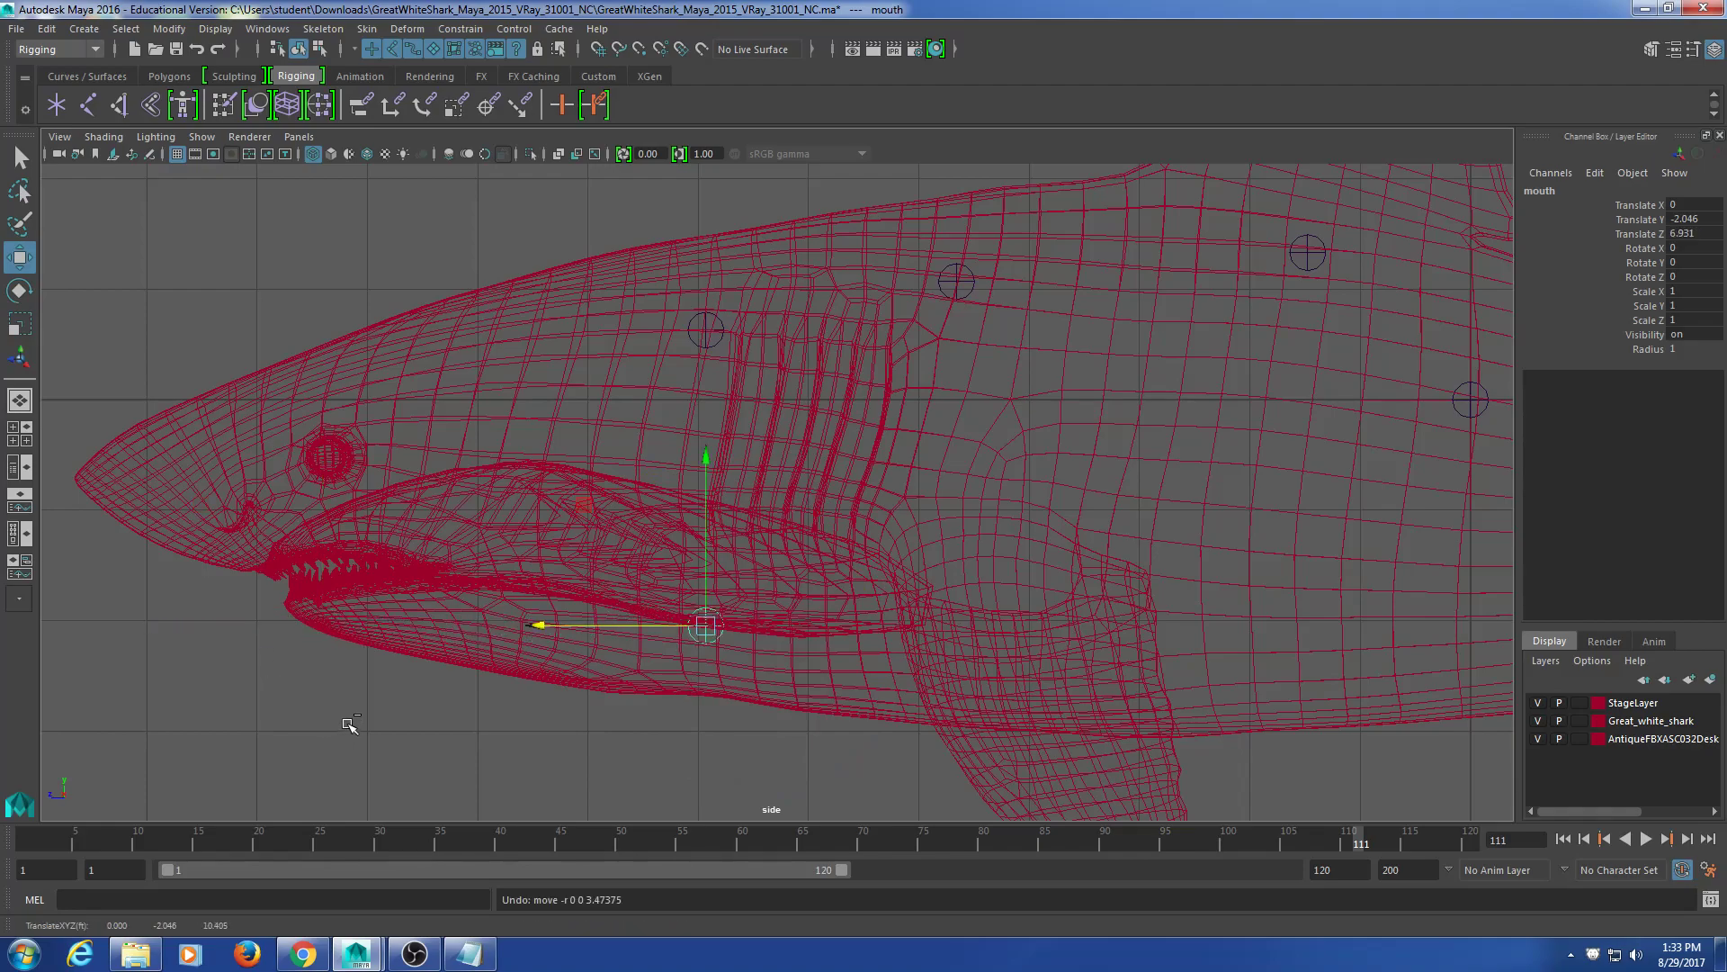
{"action": "left_click", "coordinate": [598, 733]}
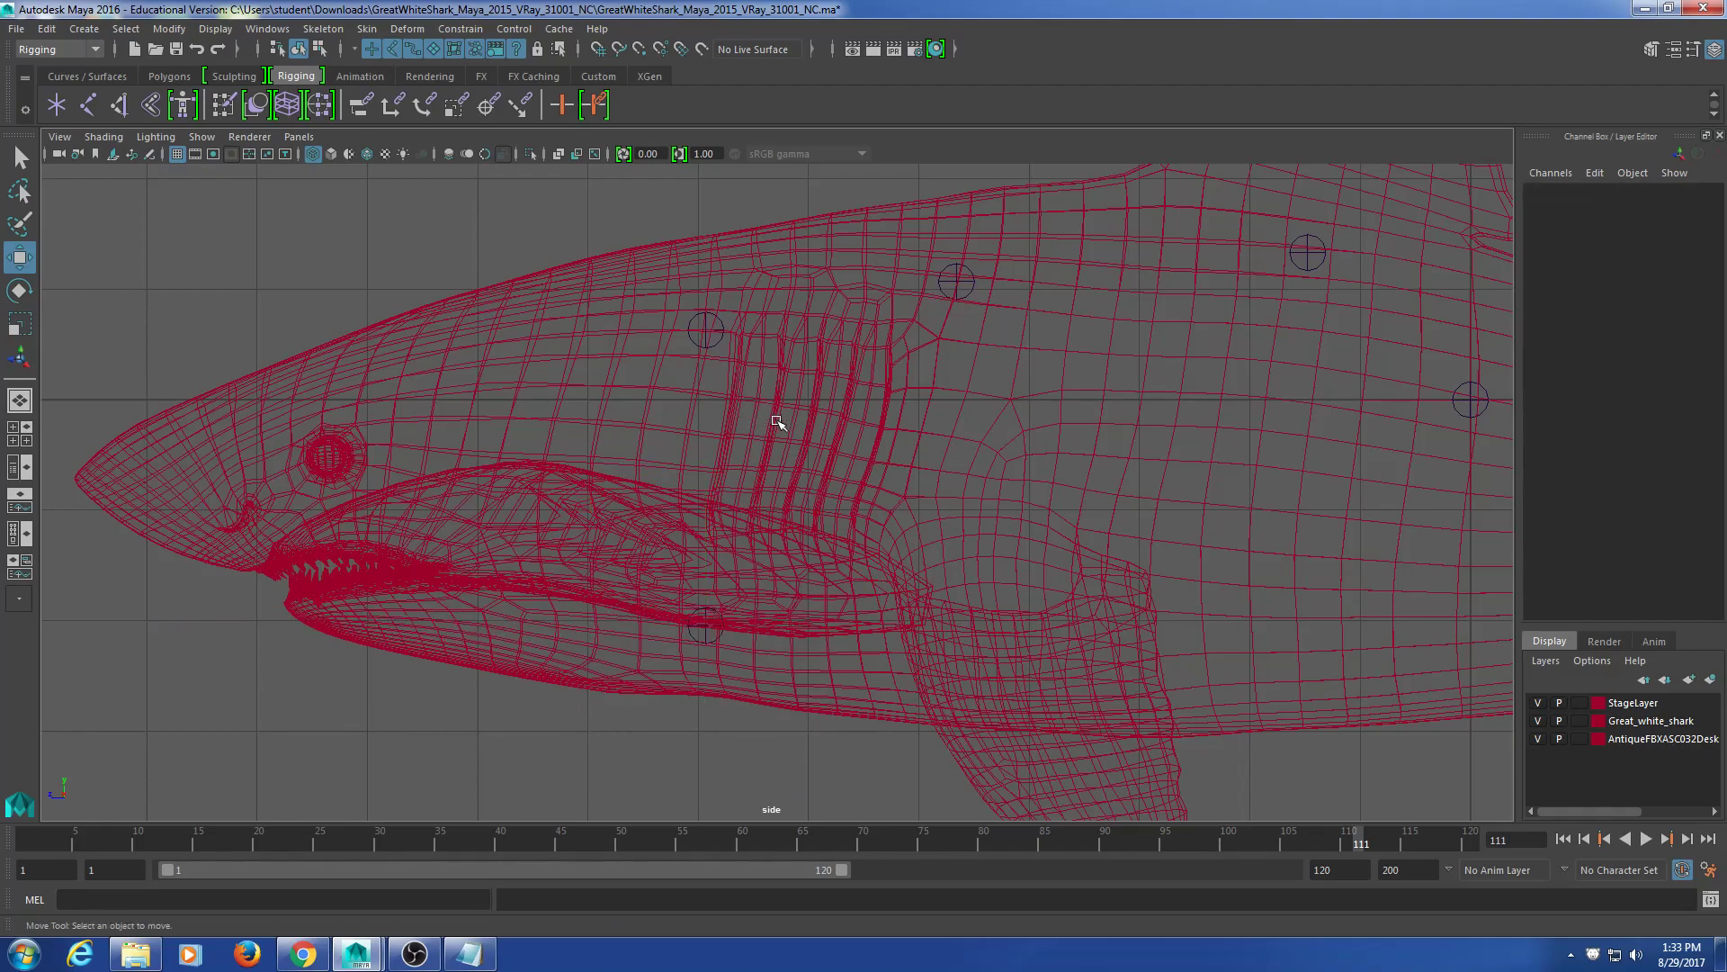
Step: Select the spine joint above the gills, test a move, undo it, and duplicate it in place
{"action": "left_click", "coordinate": [711, 324]}
{"action": "left_click", "coordinate": [758, 446]}
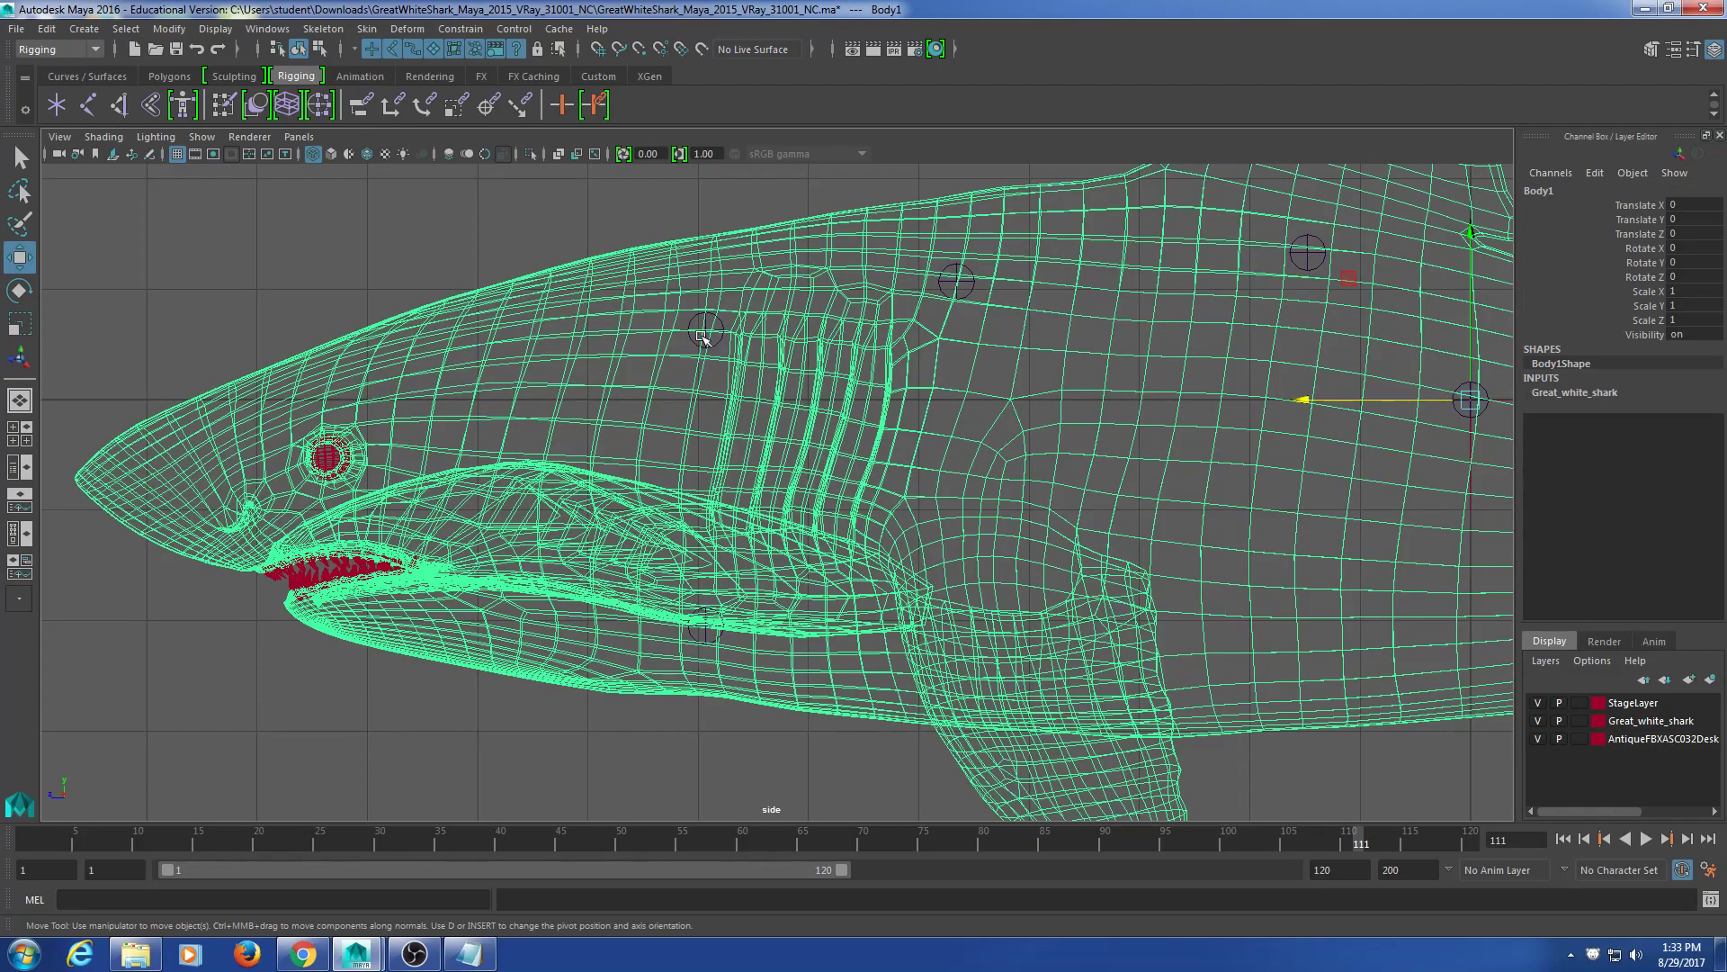
{"action": "left_click", "coordinate": [707, 345]}
{"action": "left_click_drag", "start_coordinate": [663, 332], "coordinate": [567, 346]}
{"action": "key", "text": "ctrl+z"}
{"action": "key", "text": "ctrl+d"}
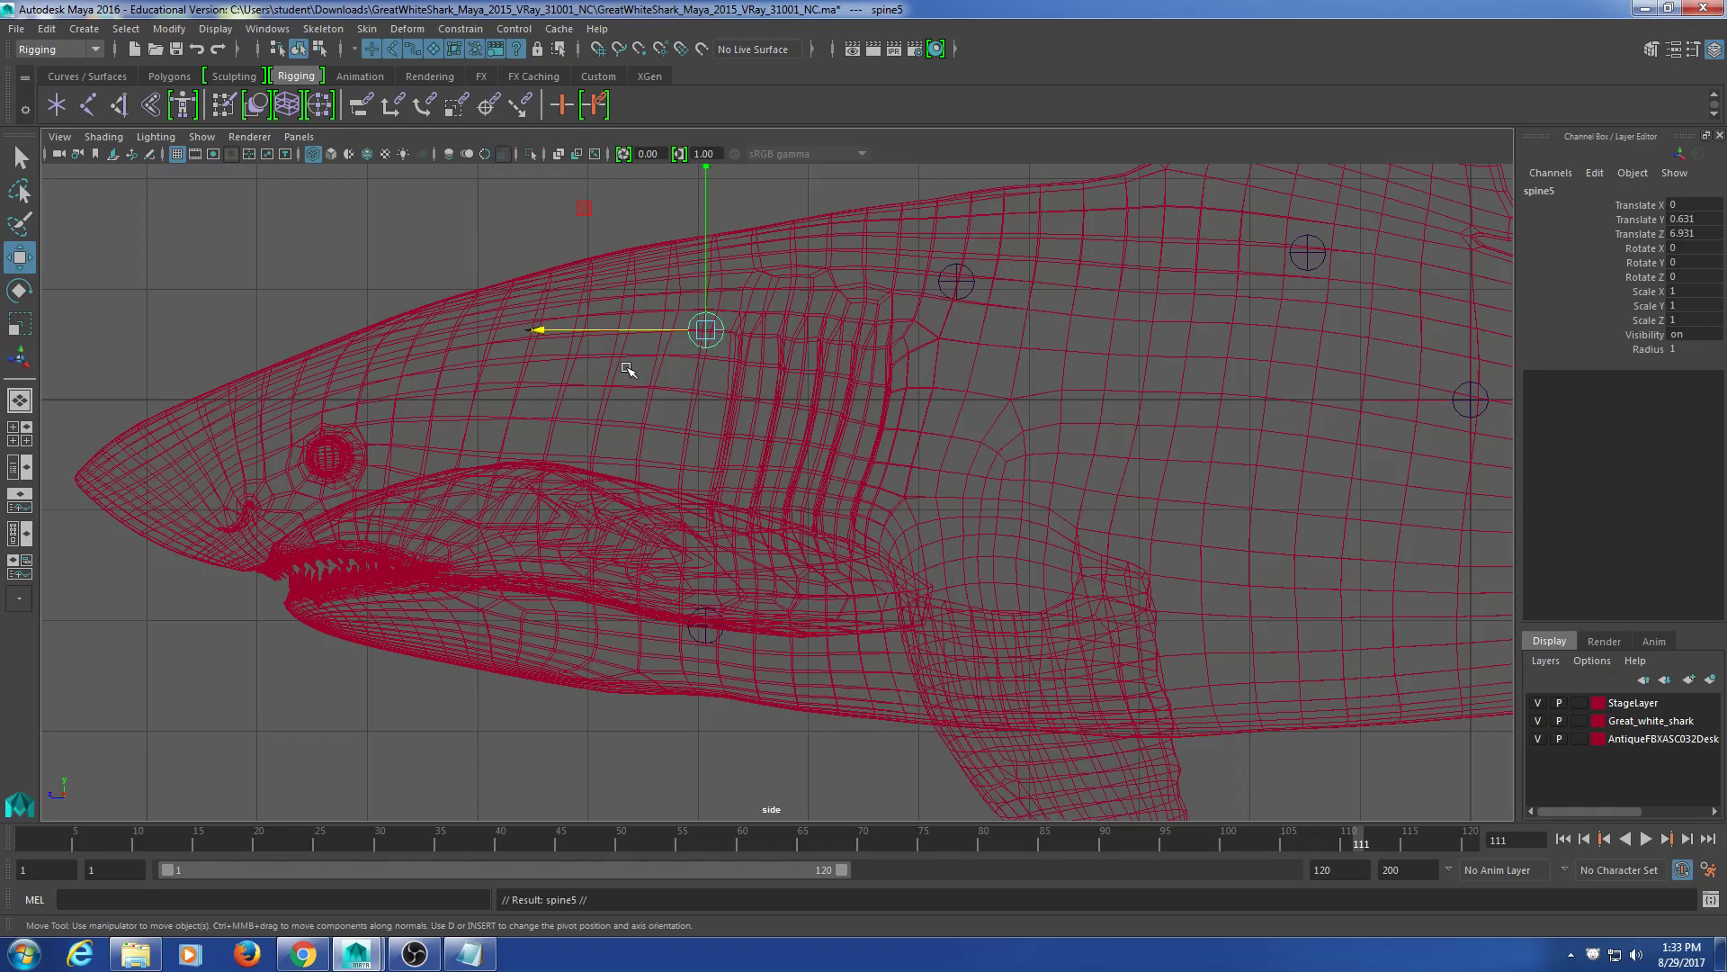
Step: Move the copied joint slightly toward the snout and rename it 'head'
{"action": "left_click_drag", "start_coordinate": [632, 335], "coordinate": [664, 365]}
{"action": "left_click", "coordinate": [624, 501]}
{"action": "left_click", "coordinate": [1587, 191]}
{"action": "type", "text": "head"}
{"action": "key", "text": "Return"}
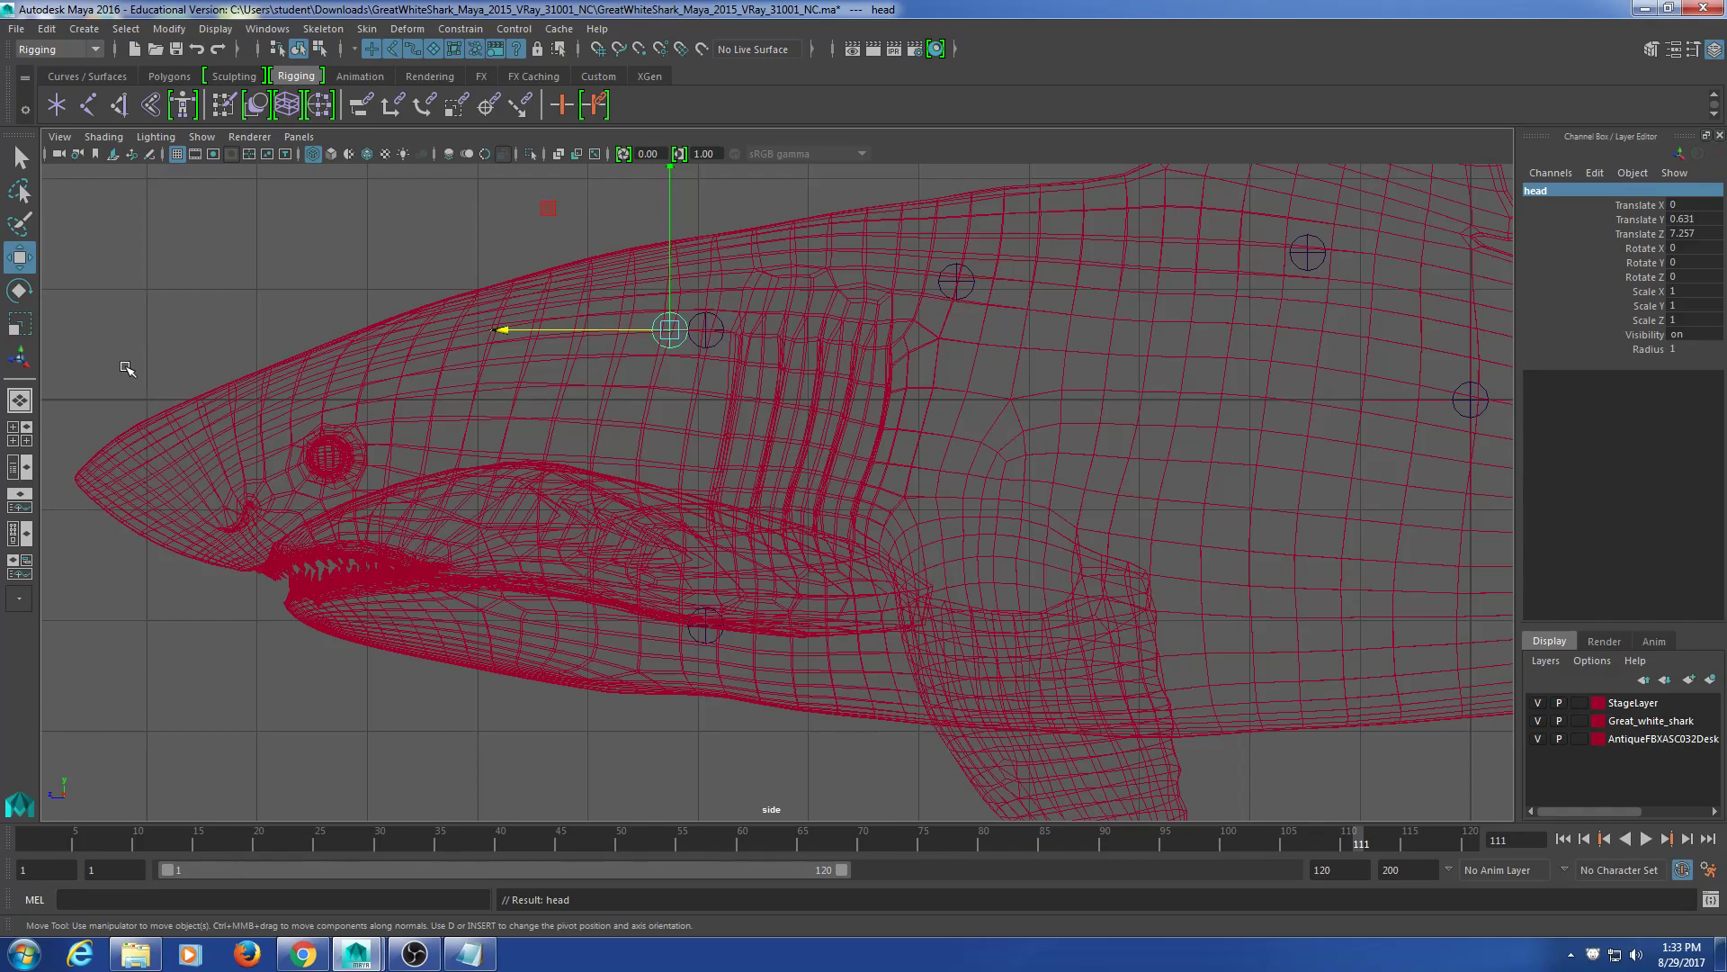
Step: Make extra copies of the head joint, then delete the extra copy
{"action": "key", "text": "ctrl+d"}
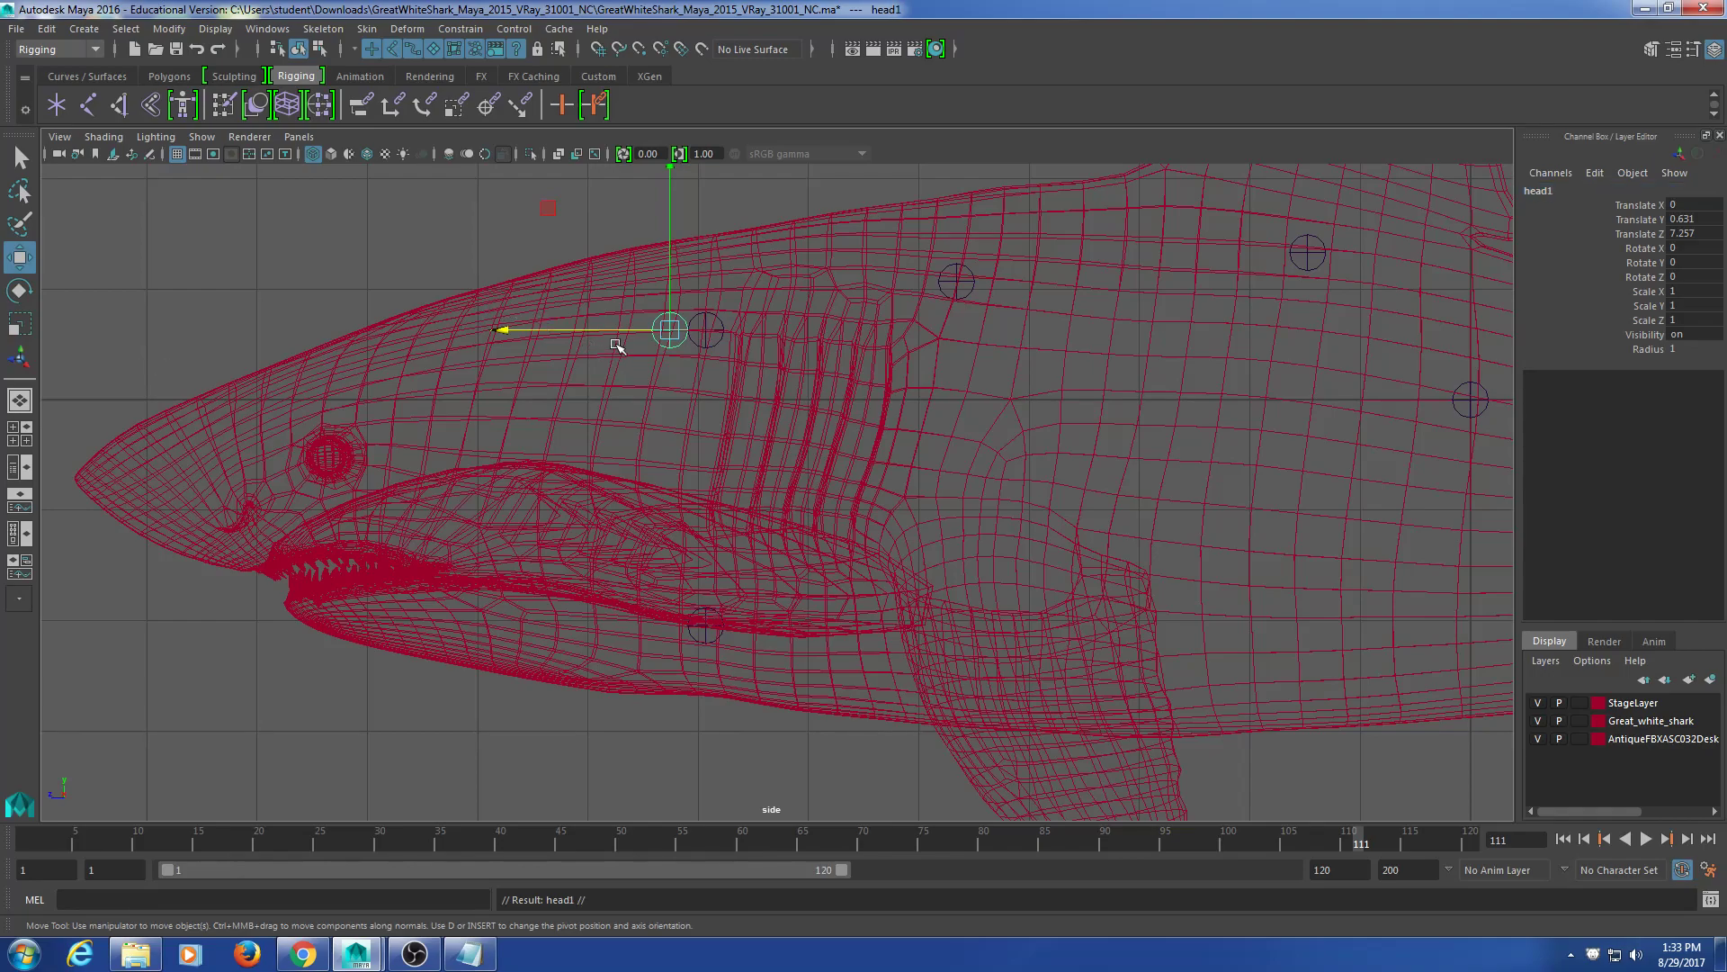
{"action": "key", "text": "ctrl+d"}
{"action": "left_click_drag", "start_coordinate": [630, 330], "coordinate": [577, 330]}
{"action": "key", "text": "Delete"}
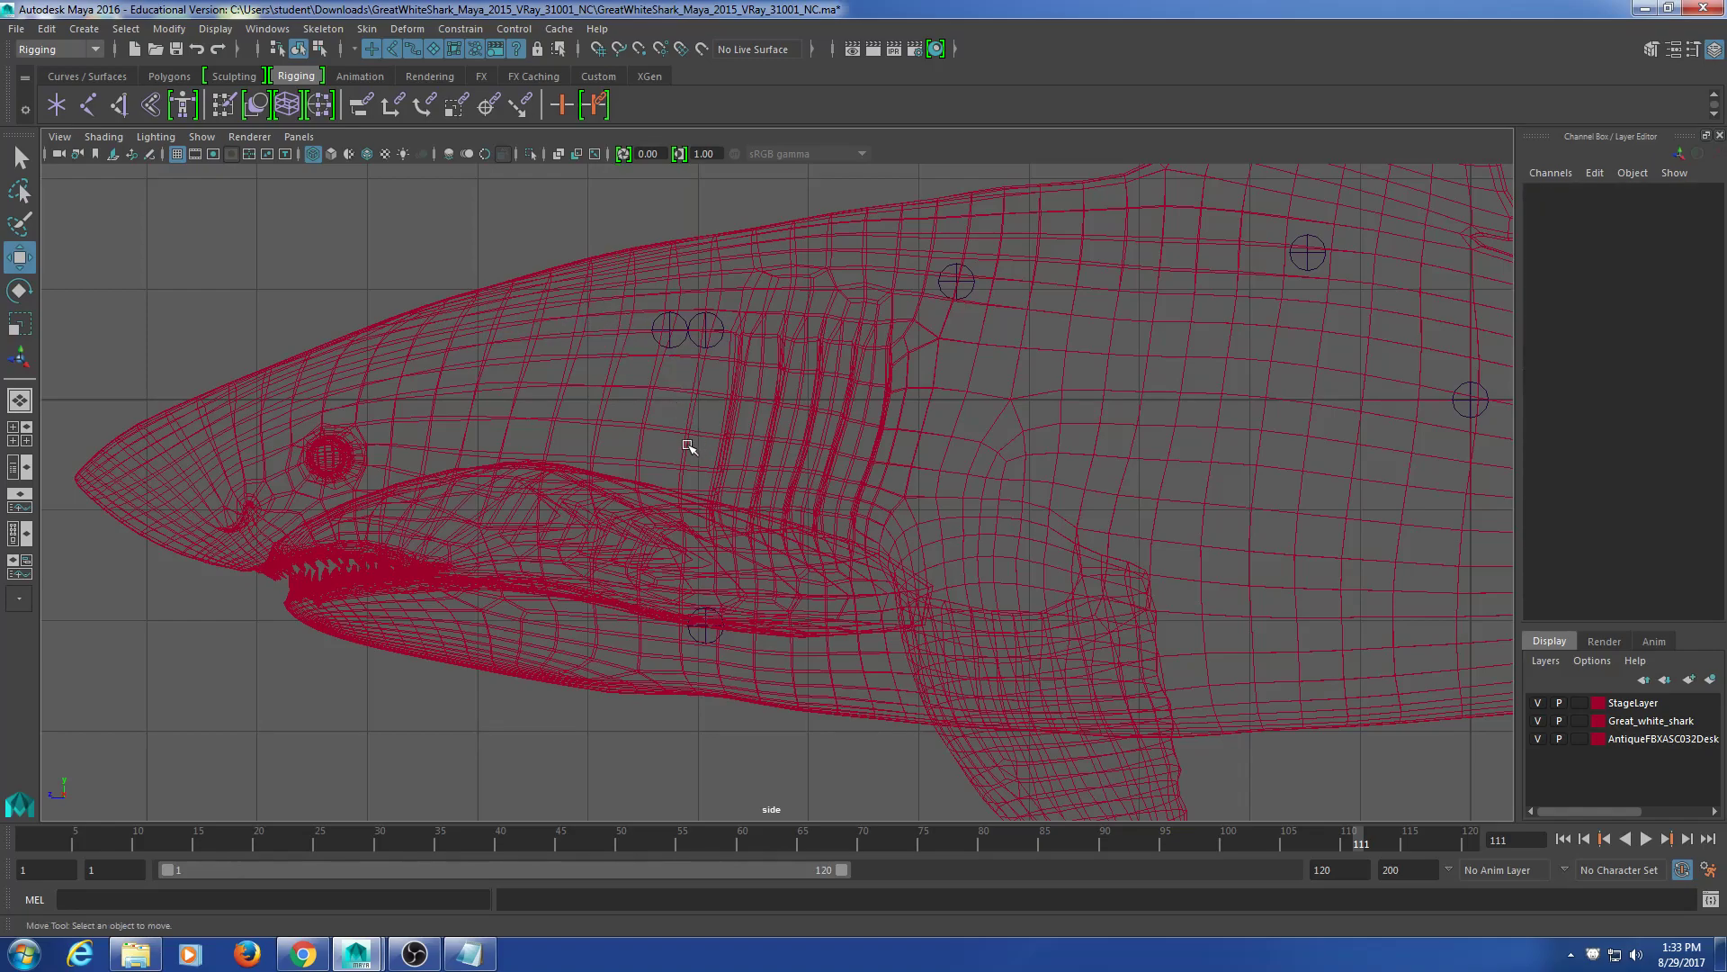
Step: Select each spine joint from the tail to the front to check the chain
{"action": "scroll", "coordinate": [729, 456], "scroll_direction": "up", "scroll_amount": 1}
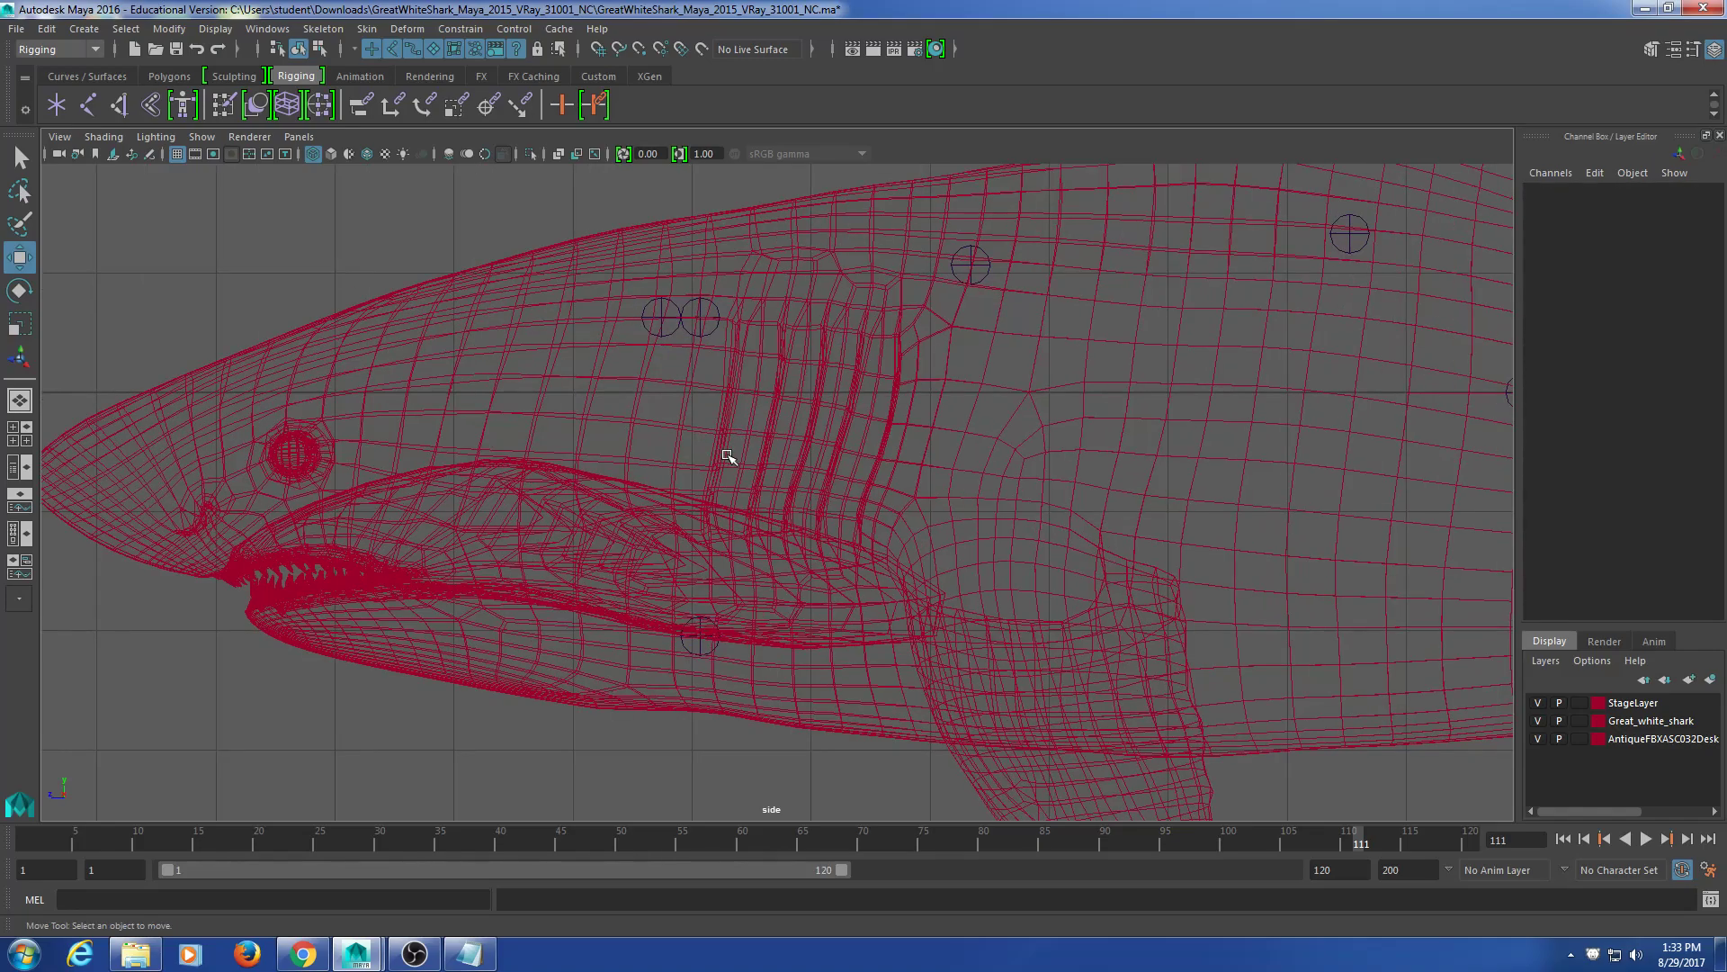
{"action": "scroll", "coordinate": [728, 456], "scroll_direction": "down", "scroll_amount": 3}
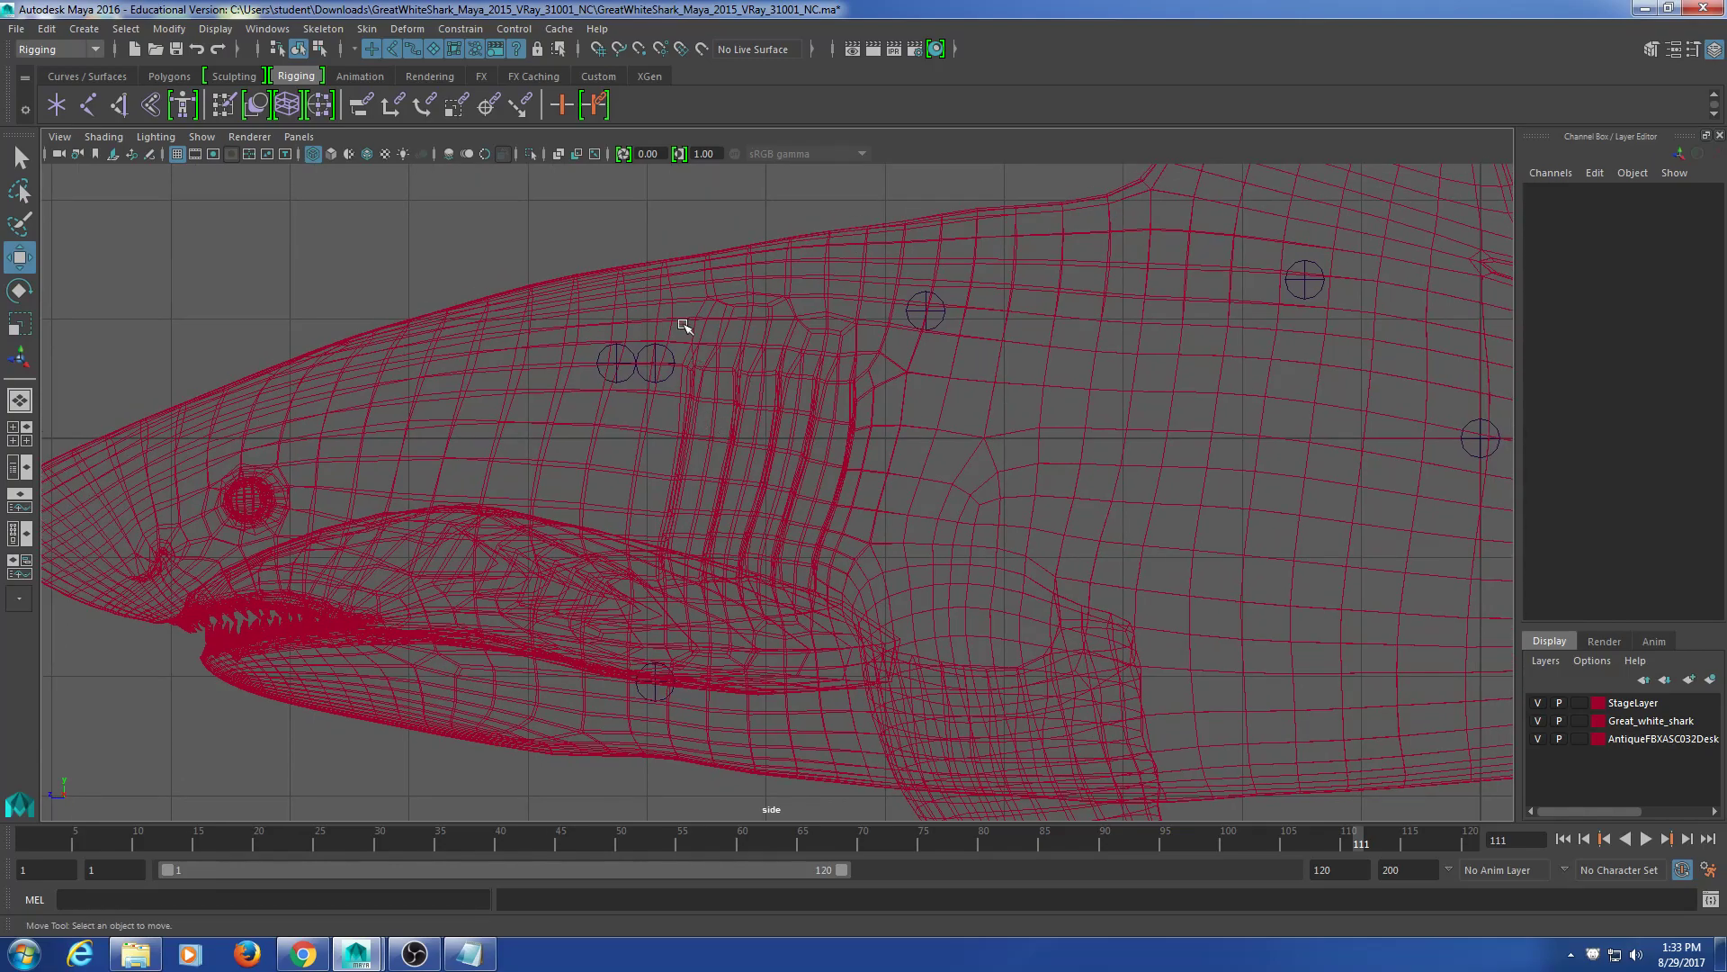
{"action": "left_click", "coordinate": [674, 377]}
{"action": "scroll", "coordinate": [921, 461], "scroll_direction": "down", "scroll_amount": 2}
{"action": "scroll", "coordinate": [922, 462], "scroll_direction": "up", "scroll_amount": 4}
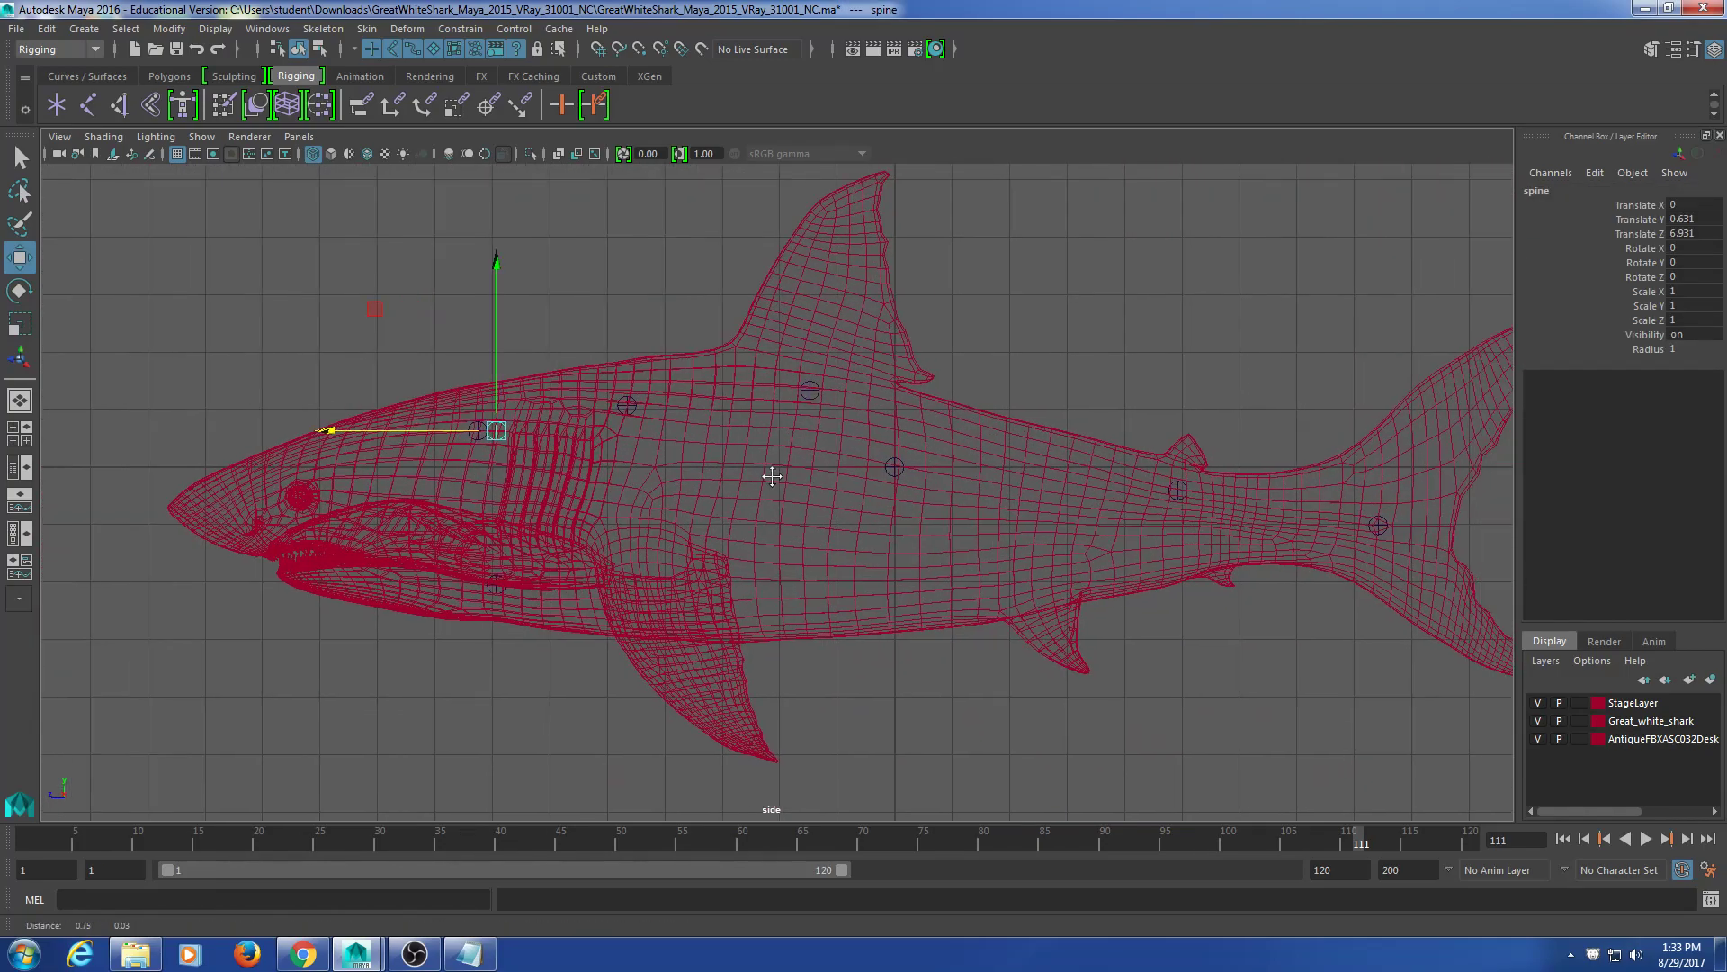
{"action": "left_click", "coordinate": [1386, 659]}
{"action": "left_click_drag", "start_coordinate": [1385, 493], "coordinate": [1326, 603]}
{"action": "left_click_drag", "start_coordinate": [1209, 456], "coordinate": [1115, 520]}
{"action": "left_click_drag", "start_coordinate": [851, 348], "coordinate": [763, 404]}
{"action": "left_click", "coordinate": [598, 407]}
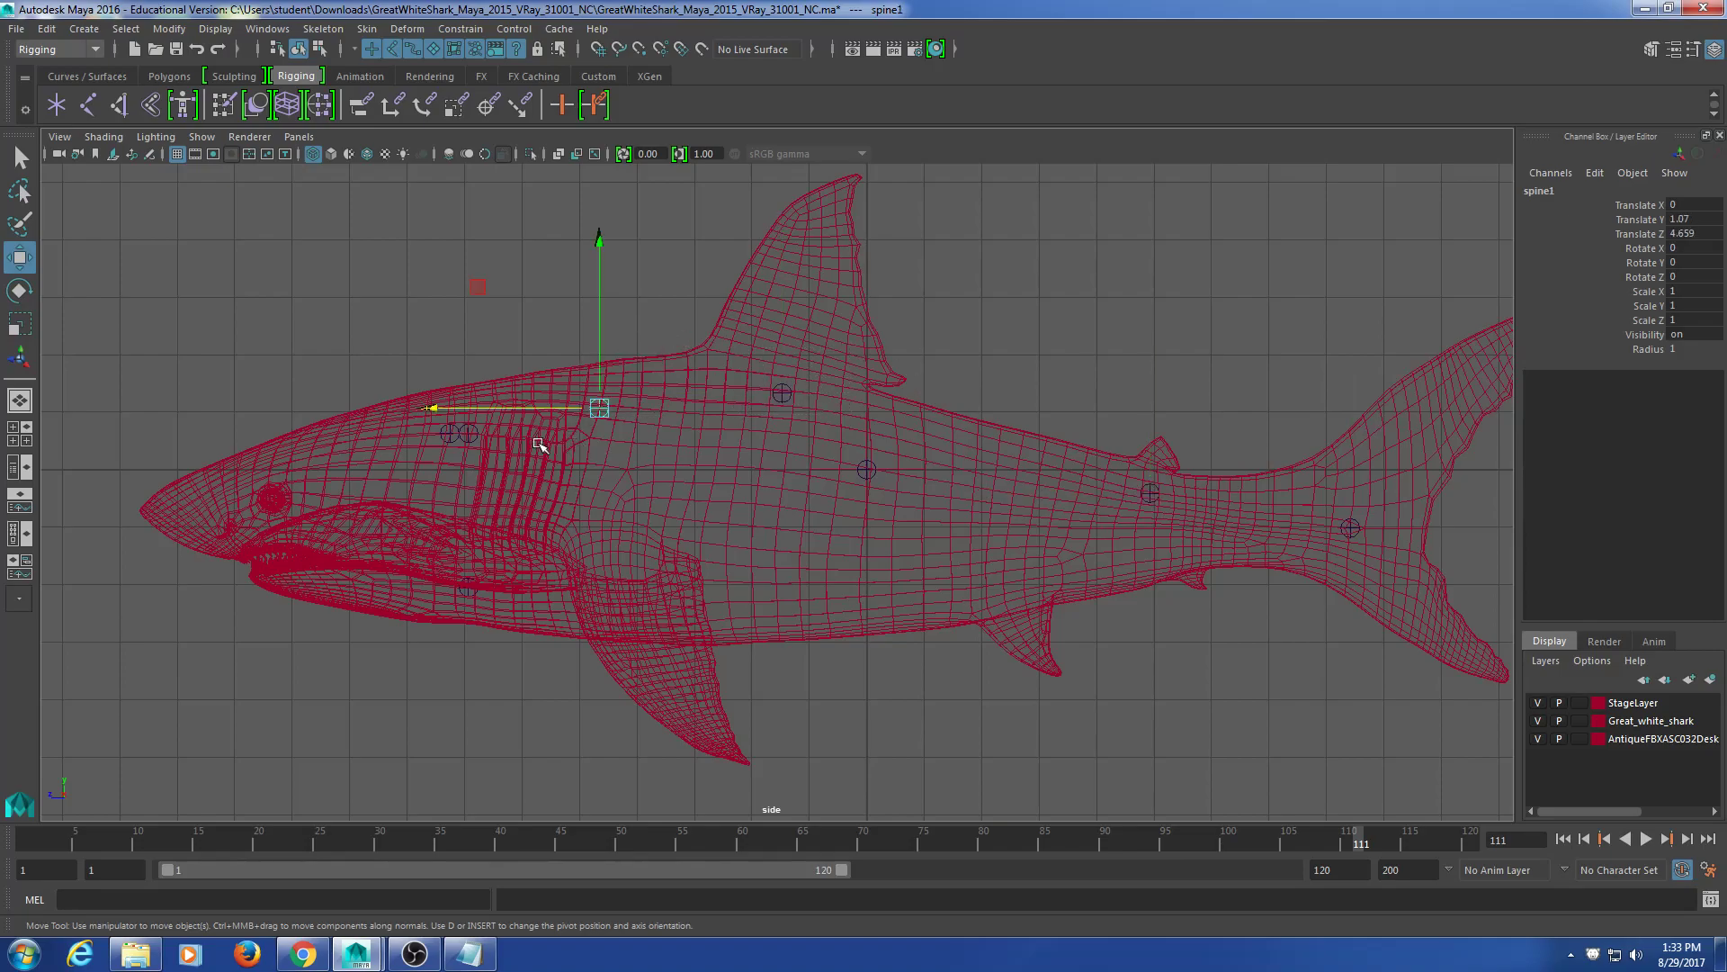
{"action": "left_click", "coordinate": [475, 436]}
{"action": "left_click", "coordinate": [1413, 659]}
Step: Parent the tail joint spine4 under spine3
{"action": "left_click_drag", "start_coordinate": [1389, 491], "coordinate": [1303, 593]}
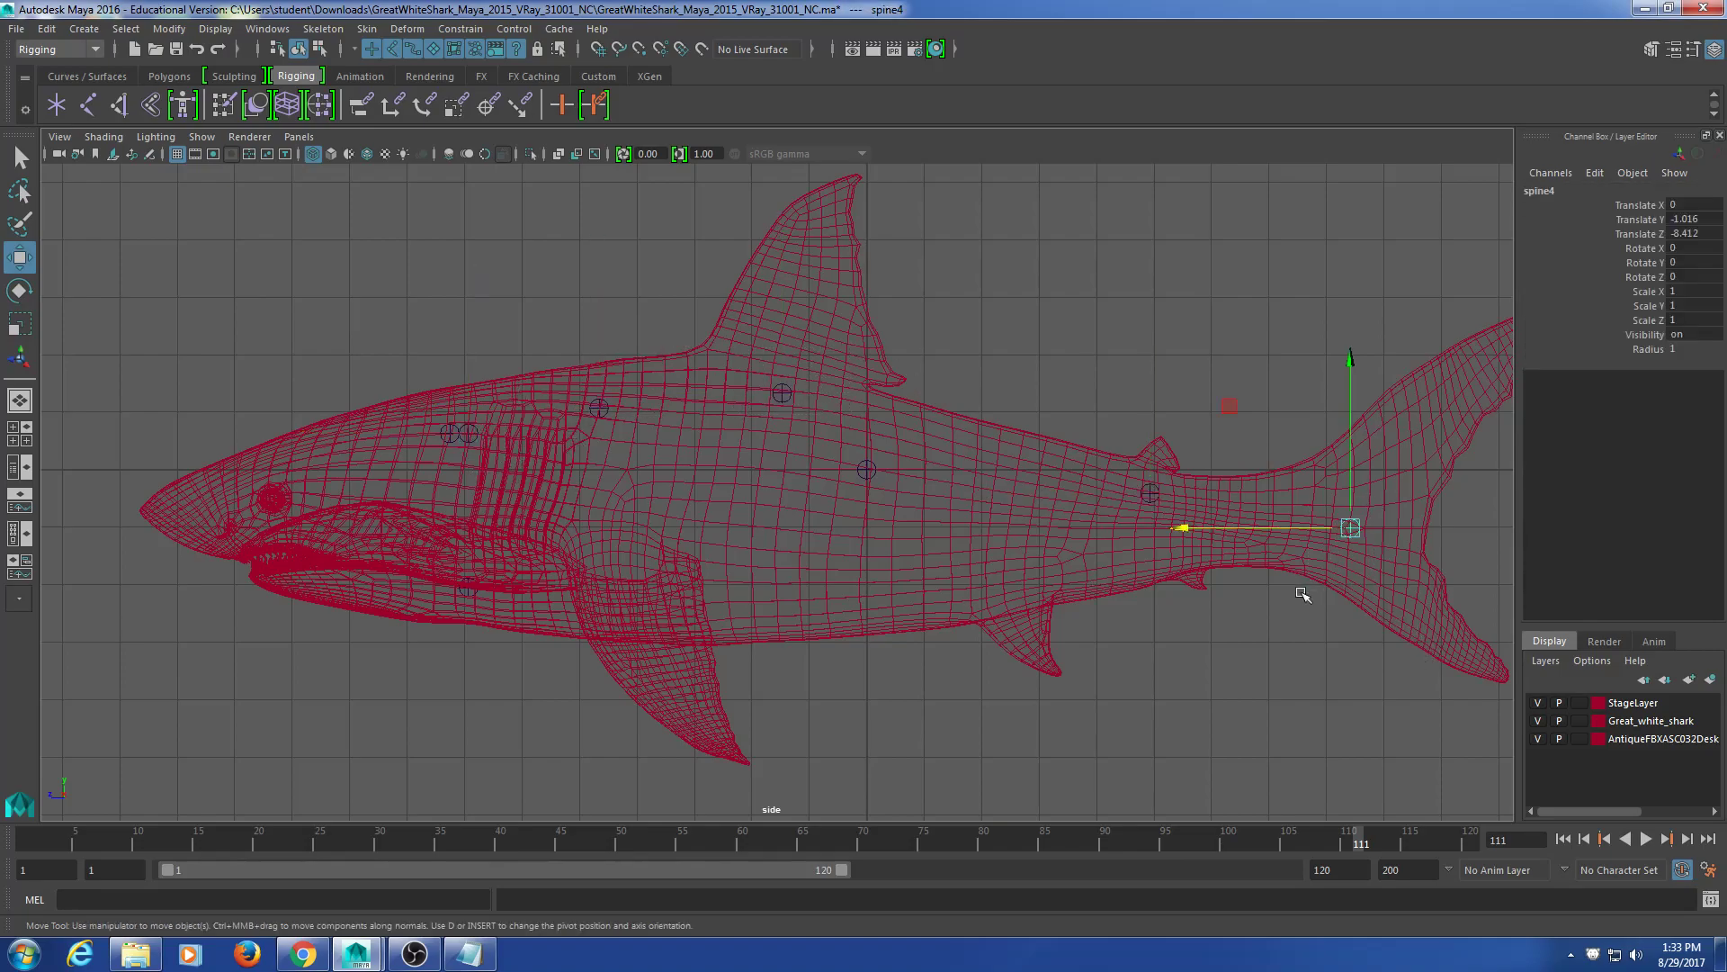
{"action": "left_click_drag", "start_coordinate": [1187, 409], "coordinate": [1102, 540], "text": "shift"}
{"action": "left_click", "coordinate": [1377, 663]}
{"action": "left_click_drag", "start_coordinate": [1388, 490], "coordinate": [1323, 594]}
{"action": "left_click_drag", "start_coordinate": [1200, 420], "coordinate": [1131, 533]}
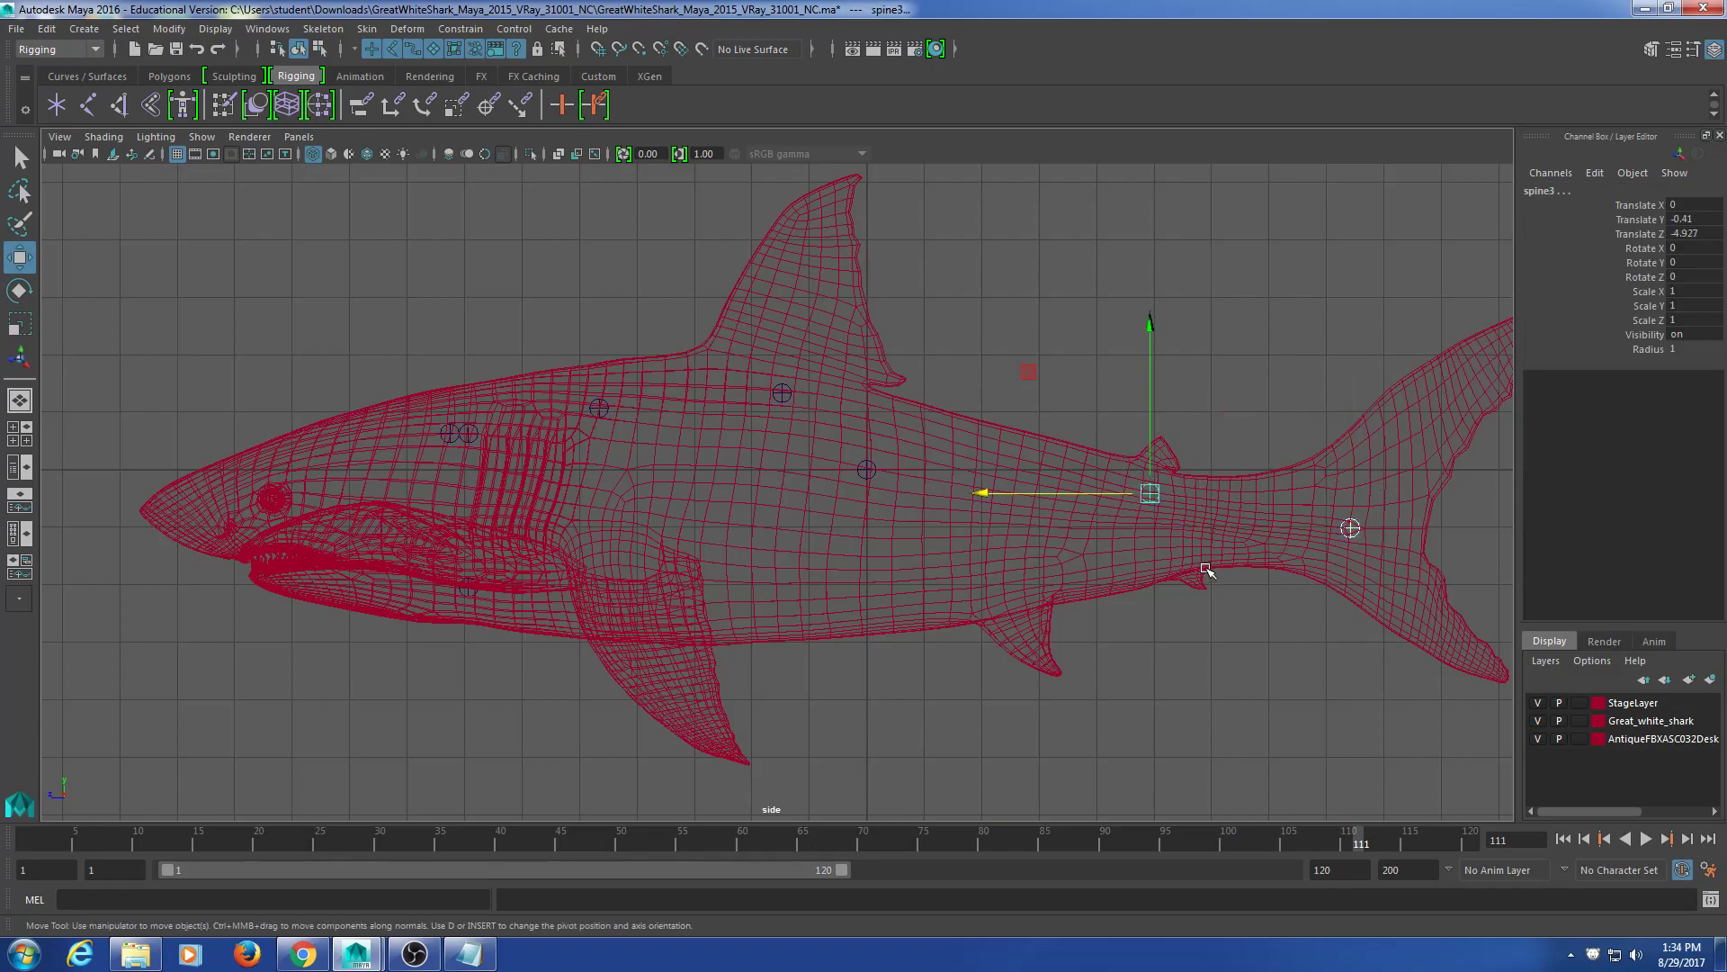
{"action": "key", "text": "p"}
Step: Parent spine3 under spine2, spine2 under spine1, and spine1 under the small front joint
{"action": "left_click_drag", "start_coordinate": [1181, 399], "coordinate": [1105, 523]}
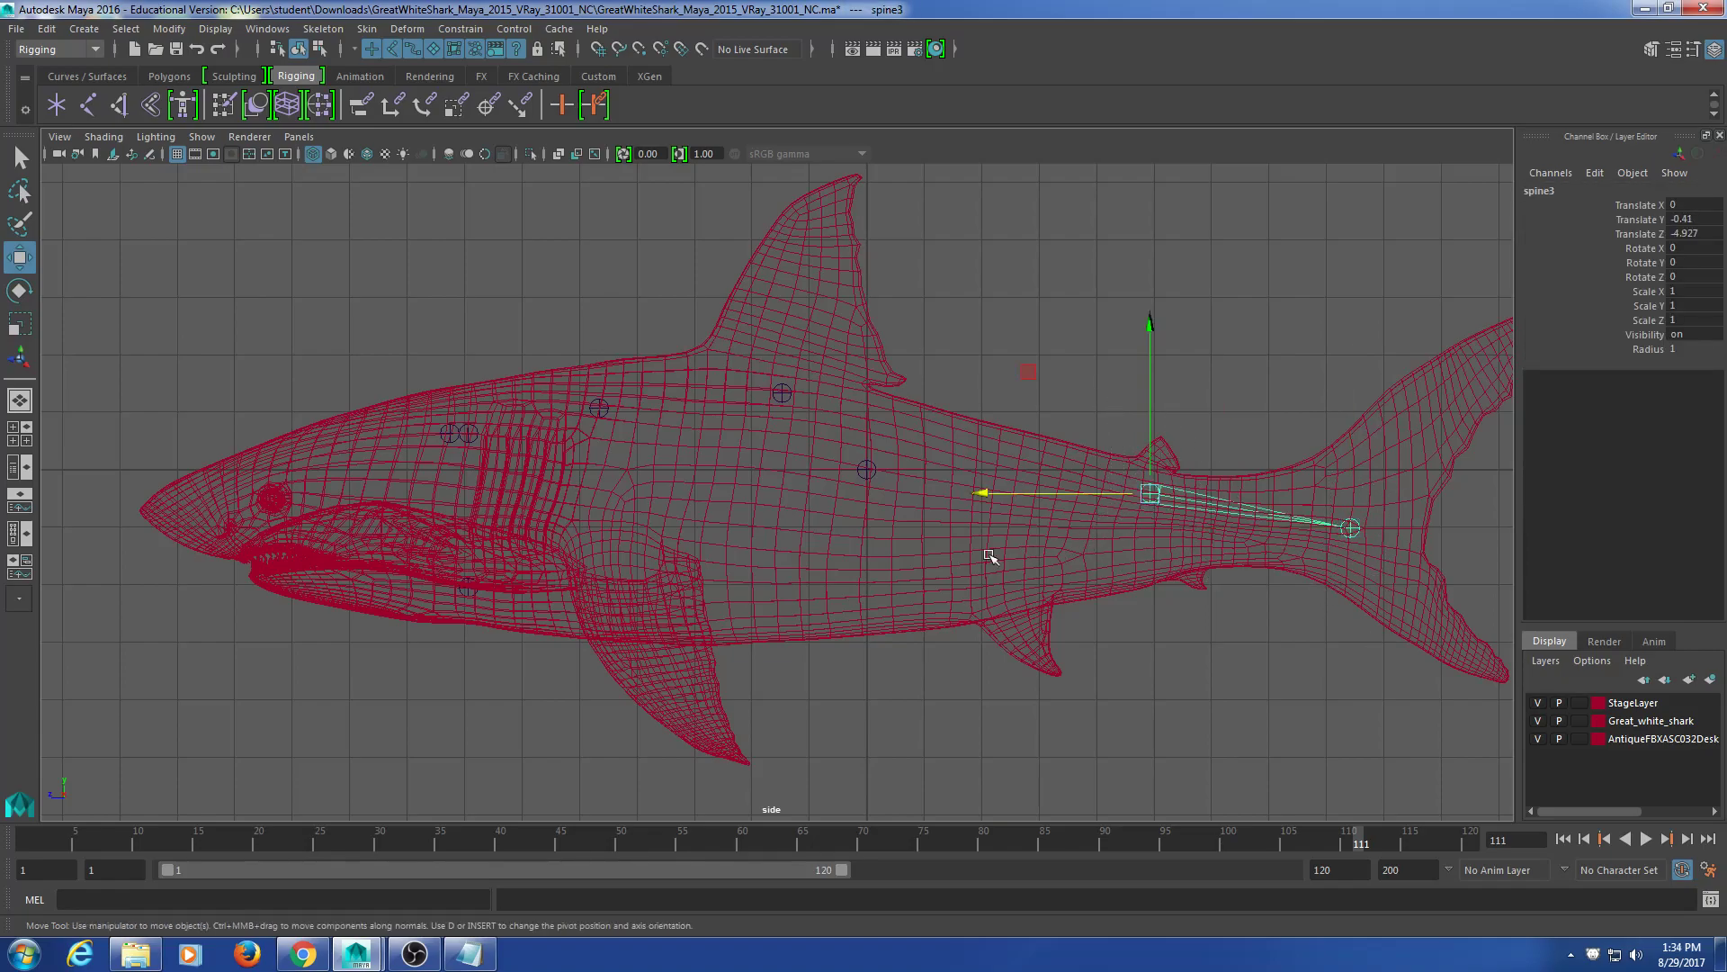
{"action": "left_click_drag", "start_coordinate": [791, 373], "coordinate": [760, 414]}
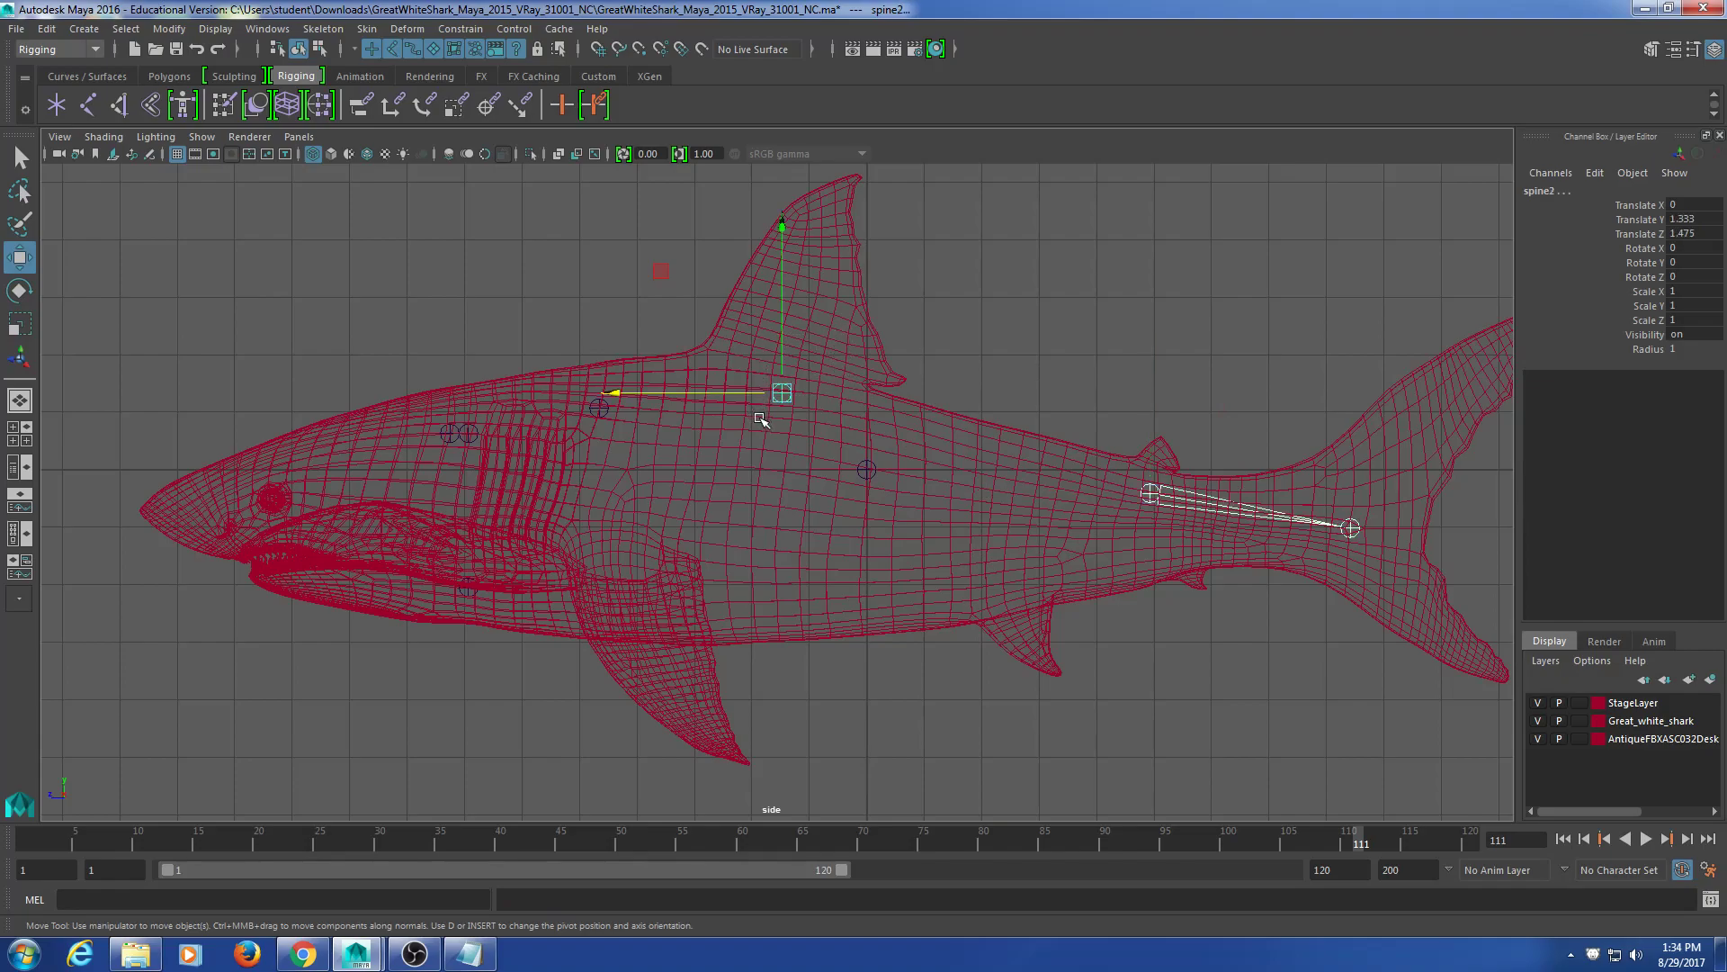
{"action": "key", "text": "p"}
{"action": "left_click_drag", "start_coordinate": [611, 330], "coordinate": [585, 437]}
{"action": "key", "text": "p"}
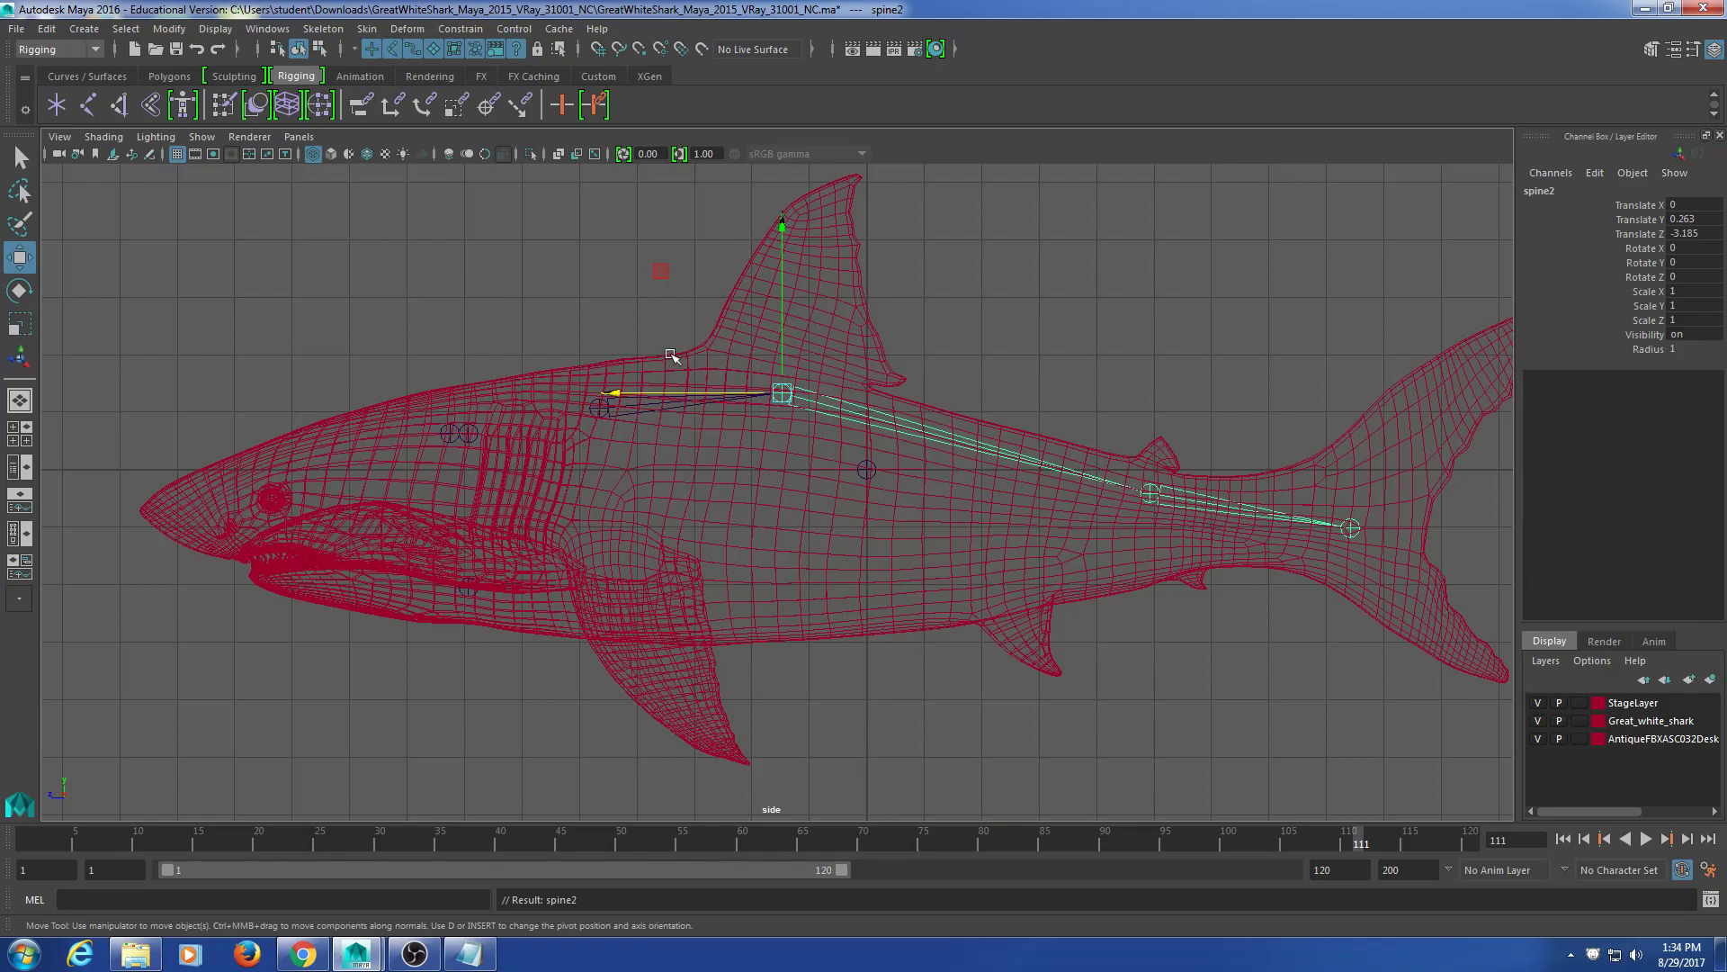
{"action": "left_click_drag", "start_coordinate": [673, 356], "coordinate": [534, 450]}
{"action": "left_click", "coordinate": [470, 432]}
{"action": "key", "text": "p"}
Step: Test rotating the spine chain and head joint, then undo both rotations
{"action": "scroll", "coordinate": [493, 551], "scroll_direction": "up", "scroll_amount": 5}
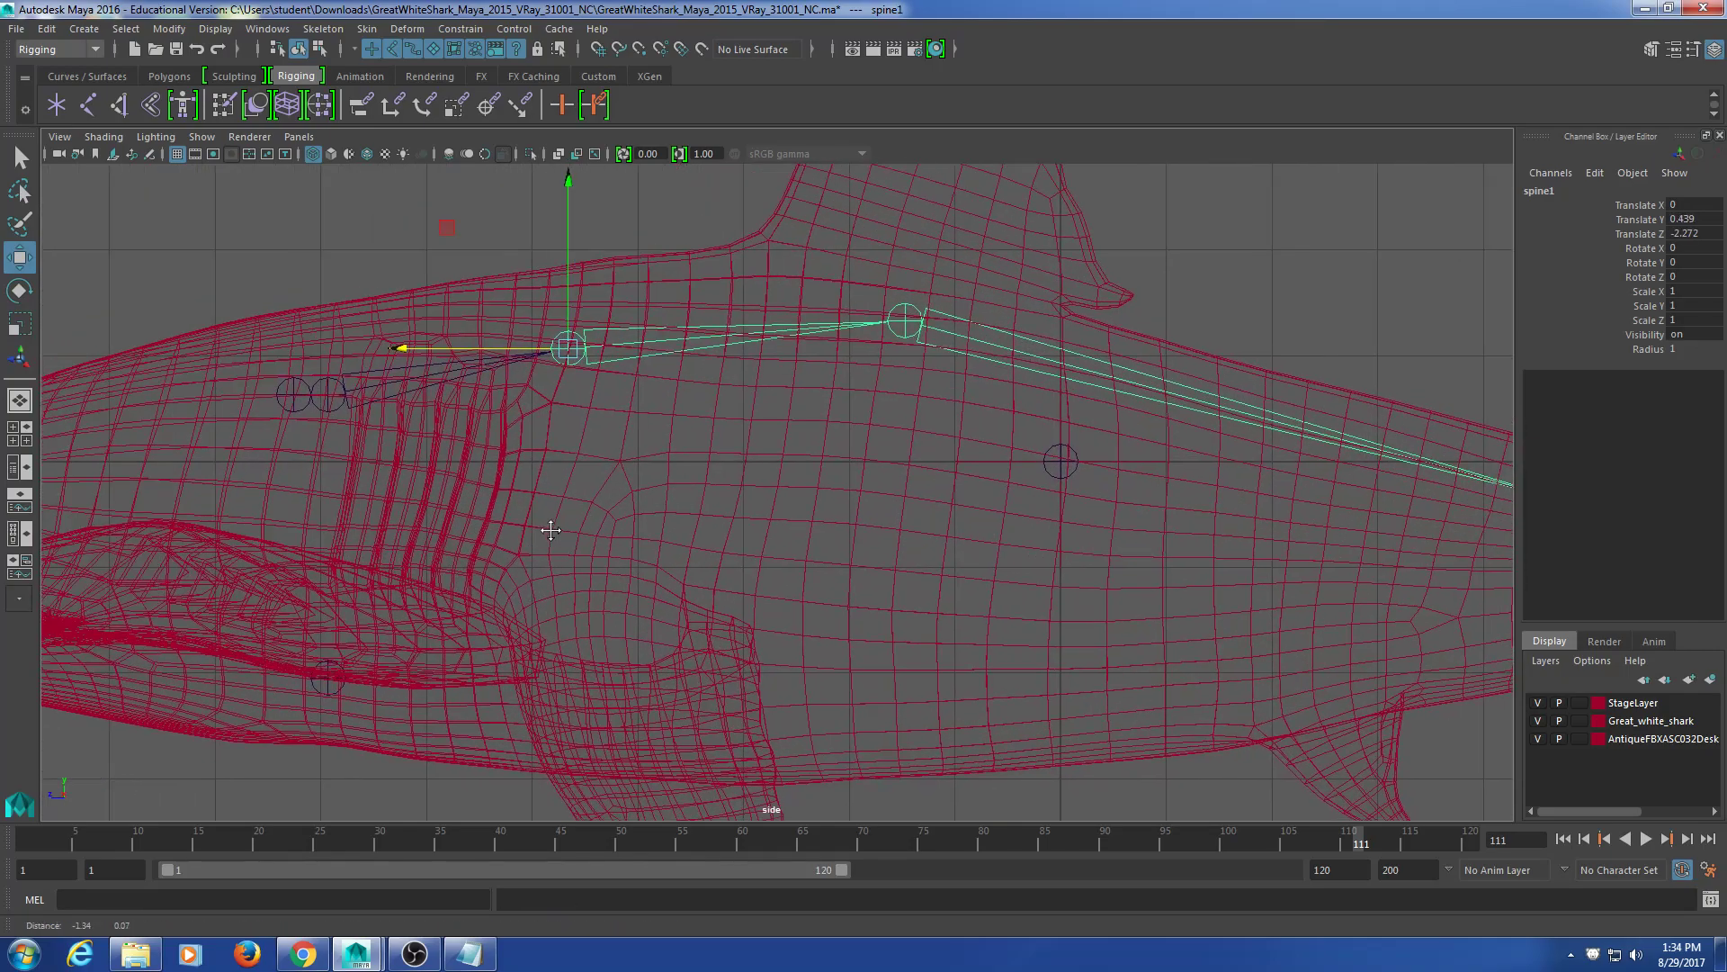
{"action": "middle_click_drag", "start_coordinate": [521, 535], "coordinate": [631, 520], "text": "alt"}
{"action": "left_click_drag", "start_coordinate": [376, 270], "coordinate": [328, 397]}
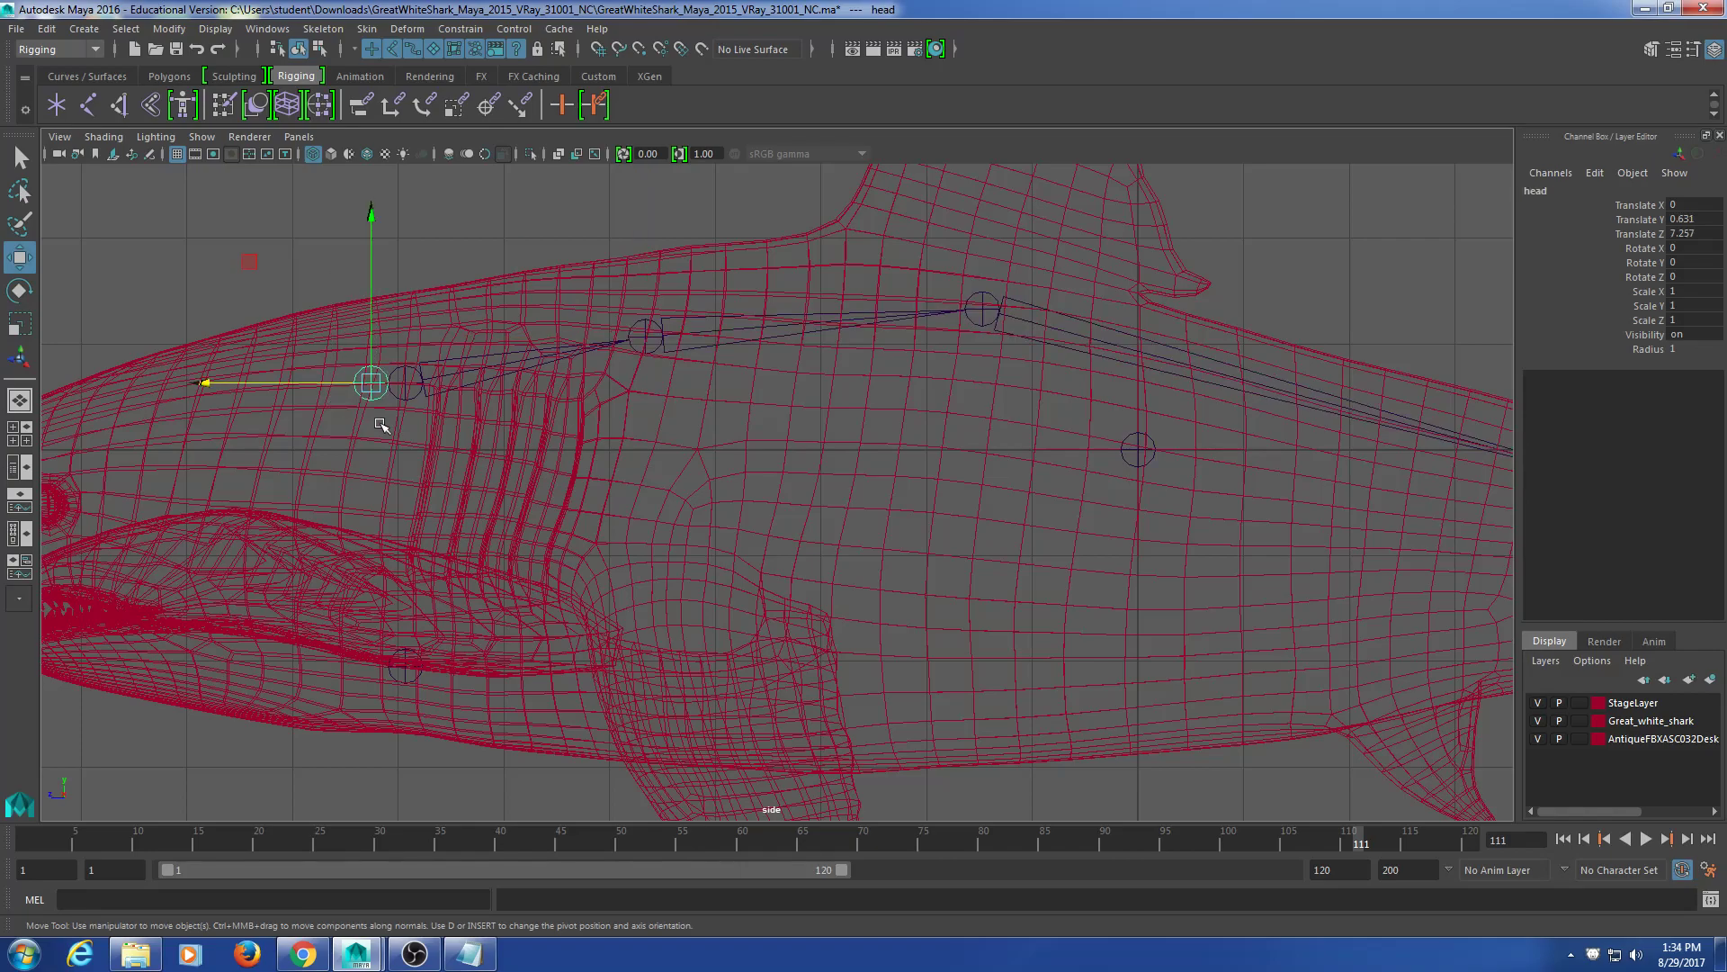
{"action": "left_click", "coordinate": [405, 396]}
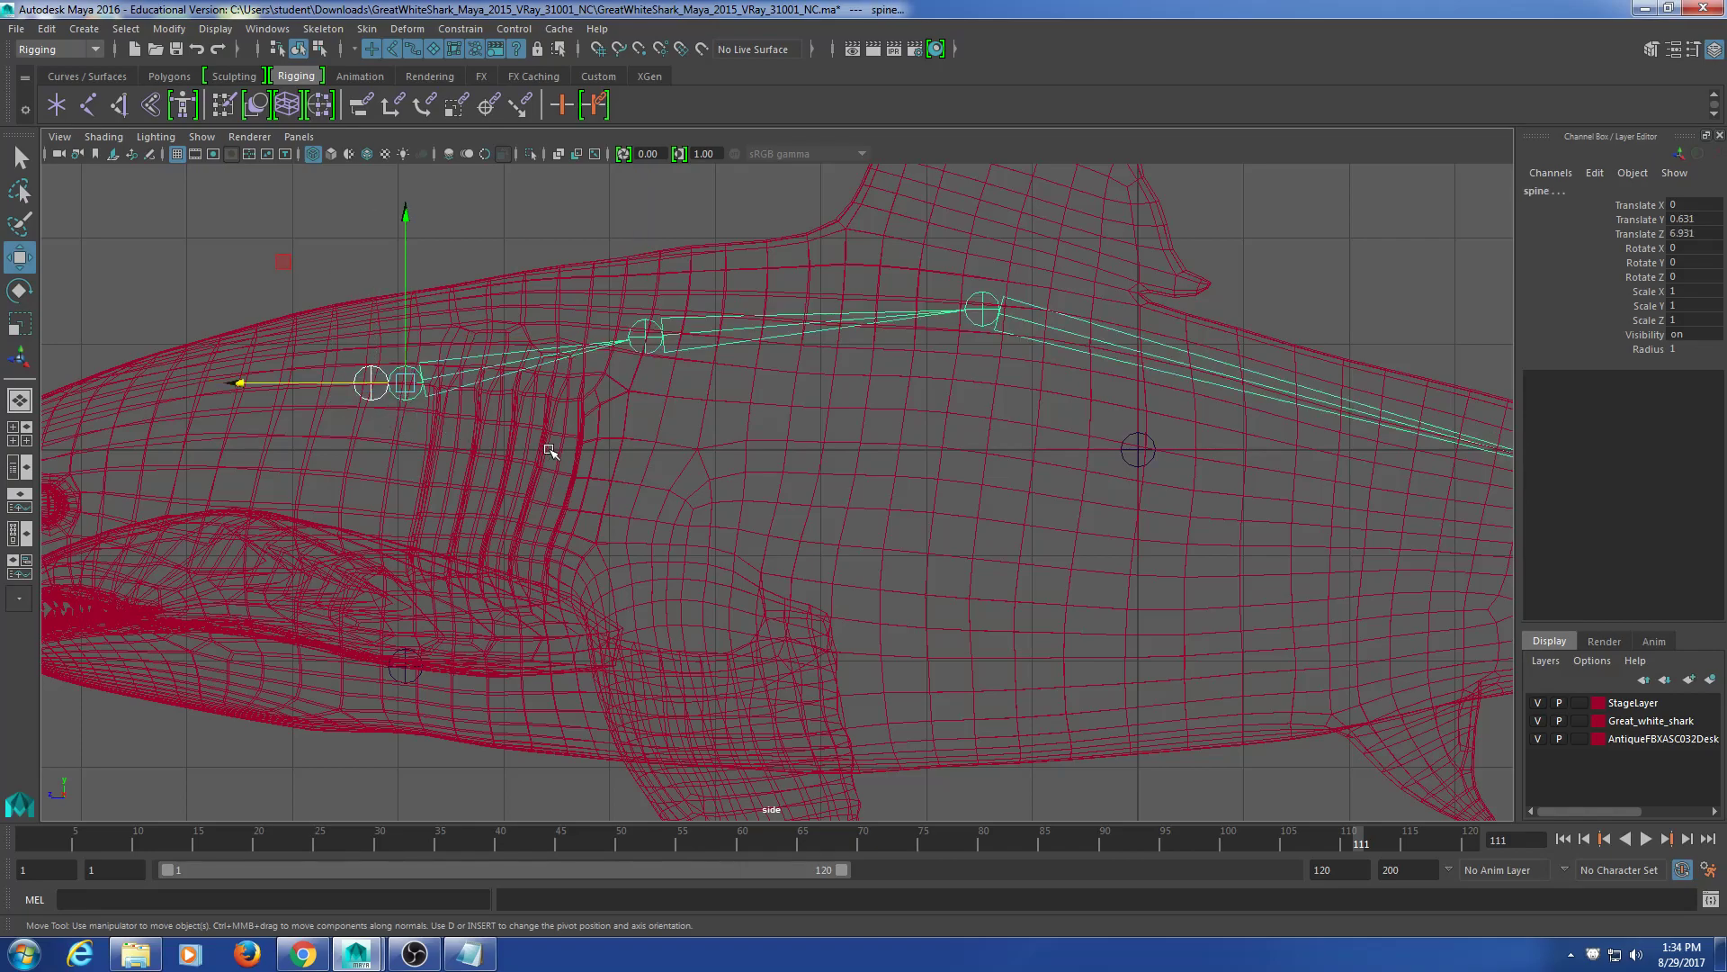
{"action": "key", "text": "Up"}
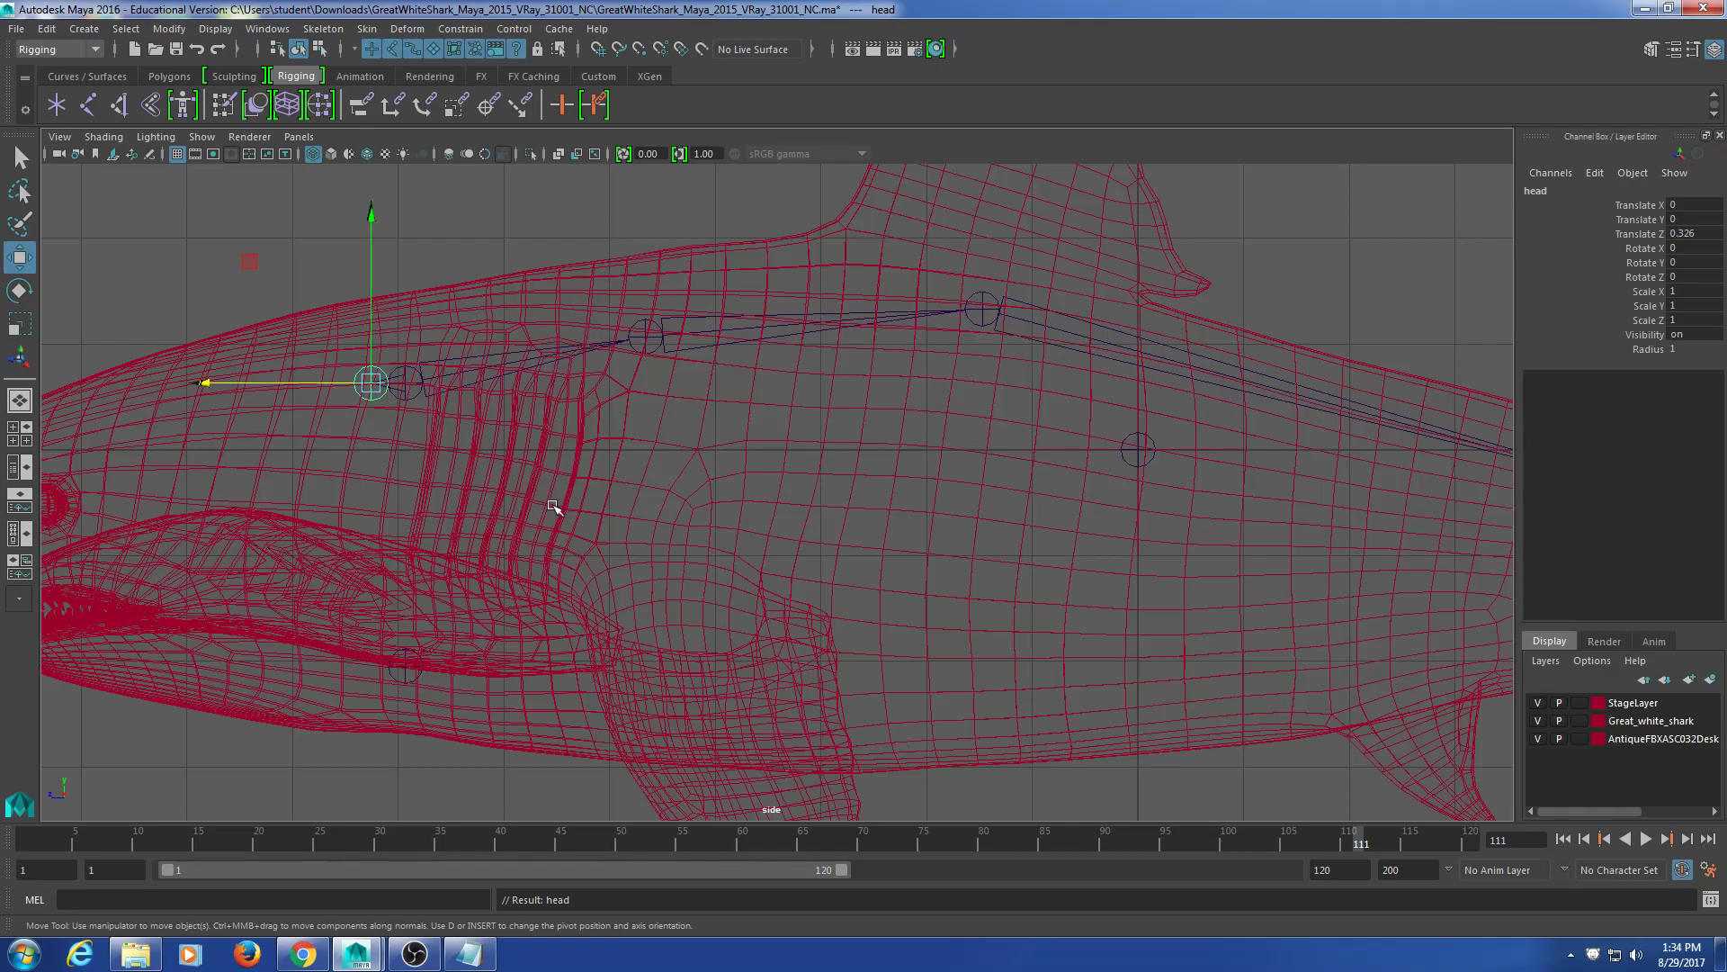
{"action": "left_click", "coordinate": [504, 267]}
{"action": "left_click", "coordinate": [409, 390]}
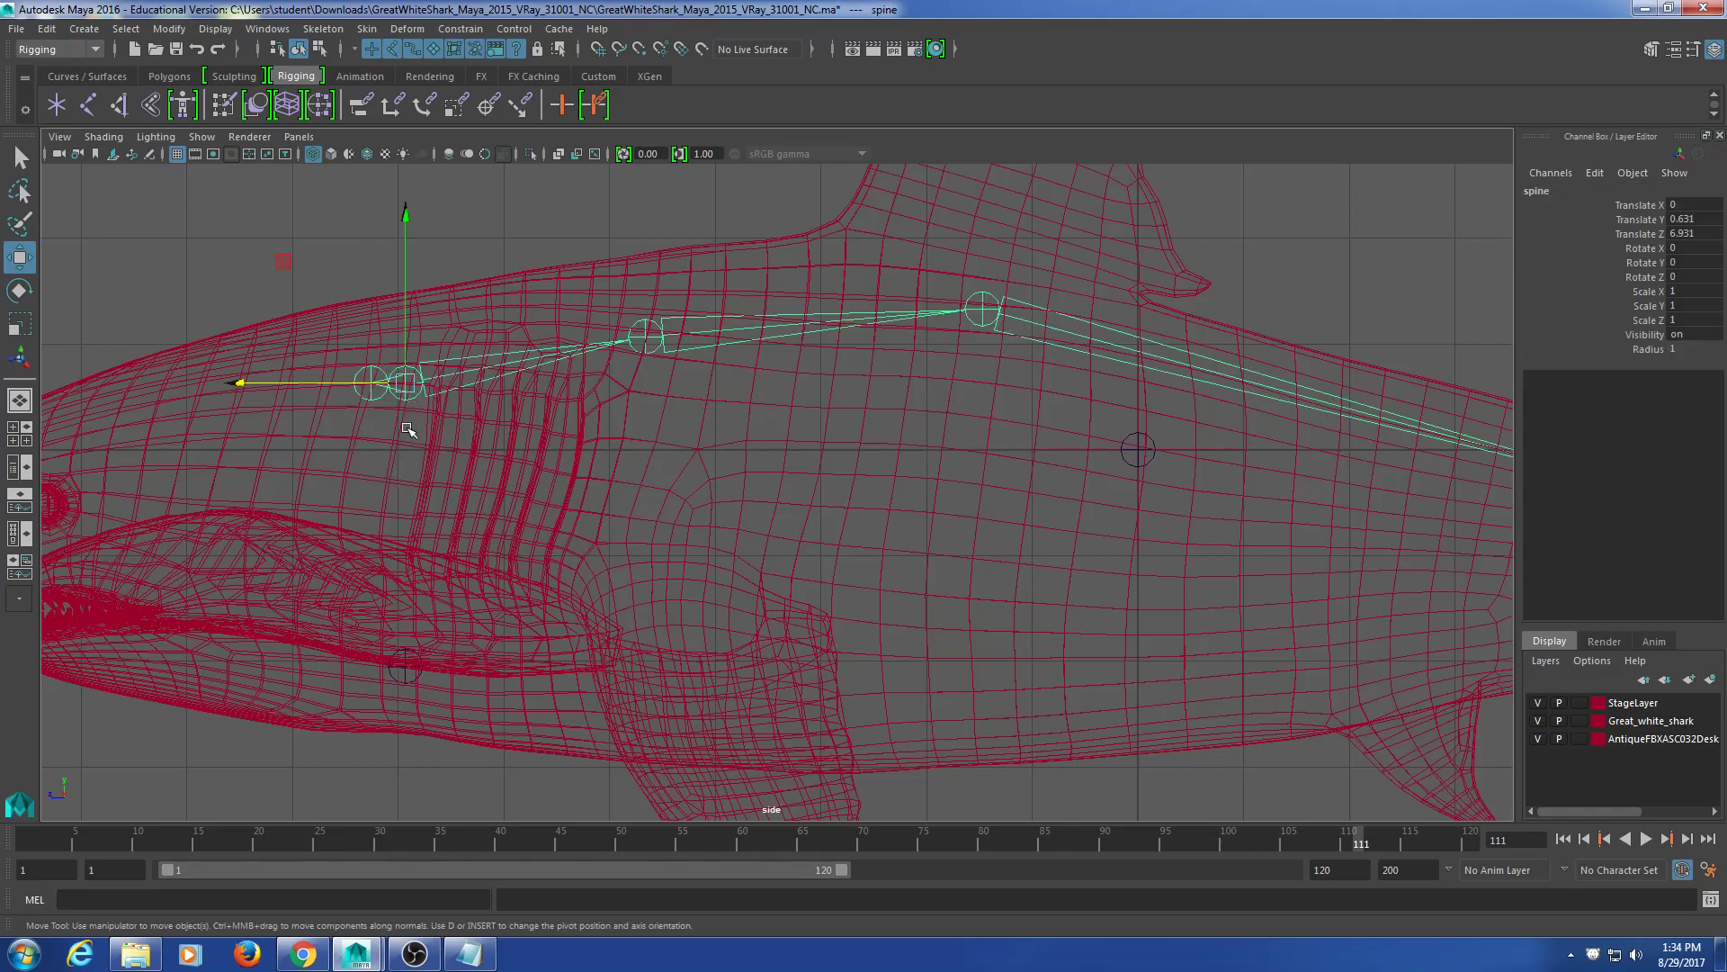
{"action": "key", "text": "e"}
{"action": "mouse_move", "coordinate": [436, 387]}
{"action": "left_mouse_down"}
{"action": "mouse_move", "coordinate": [405, 390]}
{"action": "mouse_move", "coordinate": [513, 390]}
{"action": "mouse_move", "coordinate": [390, 382]}
{"action": "mouse_move", "coordinate": [439, 383]}
{"action": "left_mouse_up"}
{"action": "key", "text": "ctrl+z"}
{"action": "left_click", "coordinate": [209, 274]}
{"action": "left_click", "coordinate": [360, 384]}
{"action": "key", "text": "ctrl+z"}
{"action": "left_click", "coordinate": [242, 269]}
Step: Move the head joint up and forward toward the snout
{"action": "scroll", "coordinate": [410, 454], "scroll_direction": "down", "scroll_amount": 8}
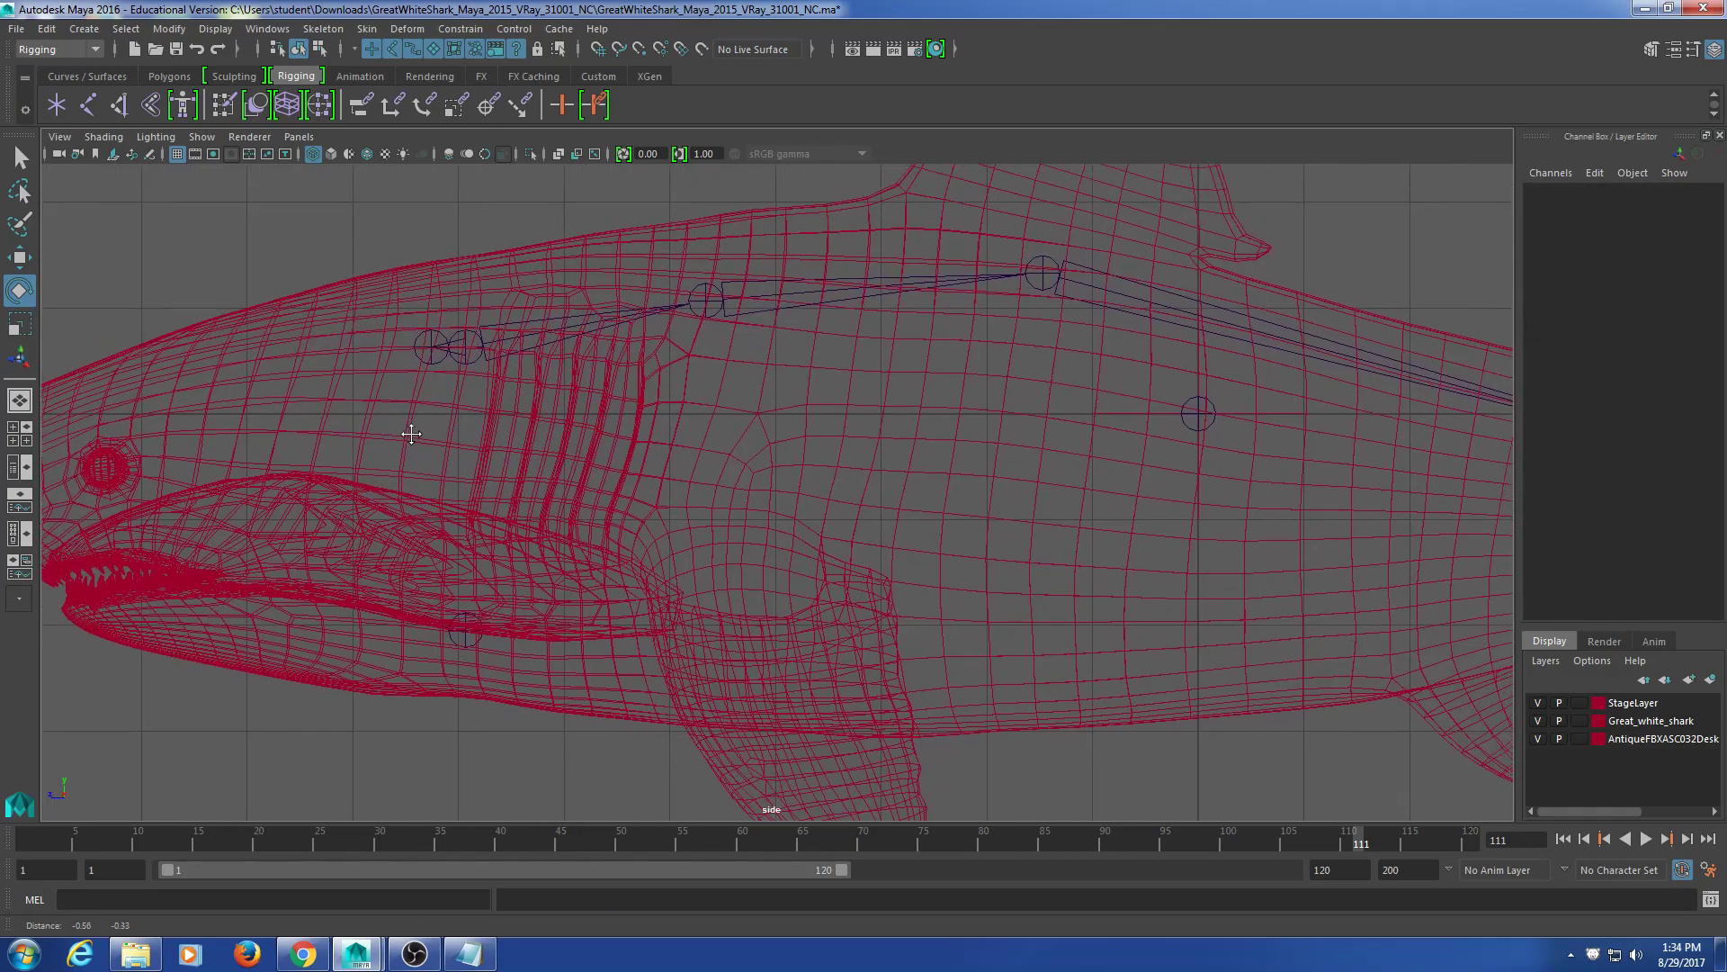
{"action": "scroll", "coordinate": [419, 468], "scroll_direction": "up", "scroll_amount": 5}
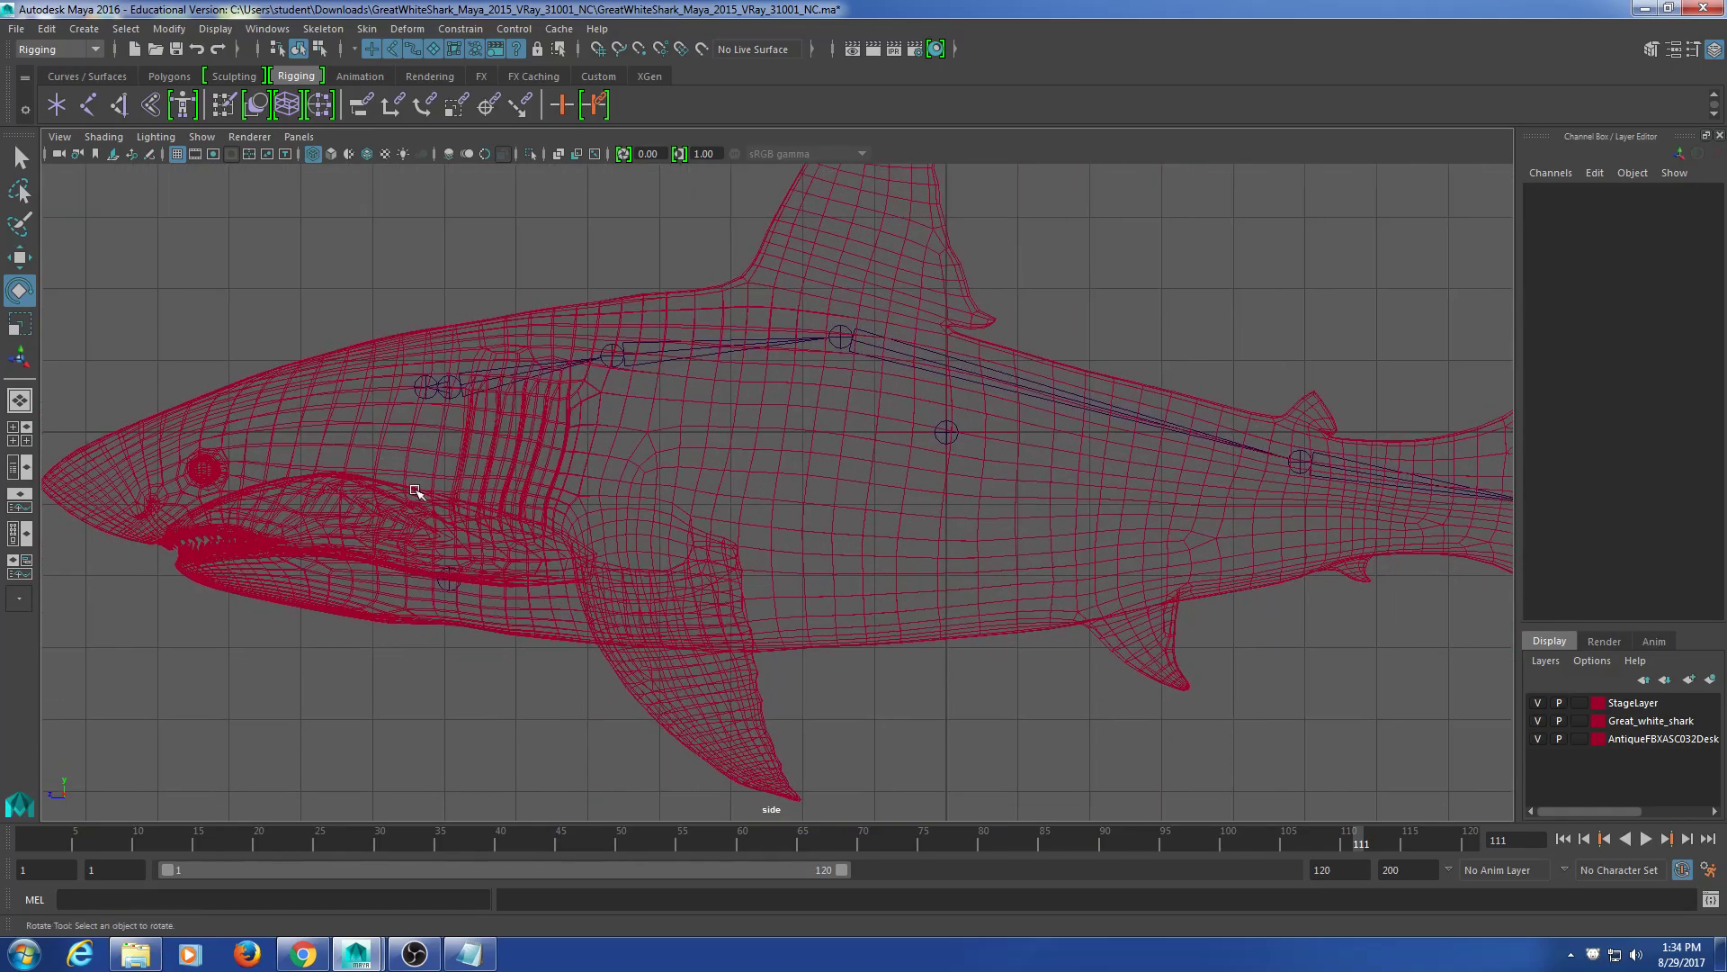
{"action": "left_click", "coordinate": [423, 378]}
{"action": "left_click", "coordinate": [426, 389]}
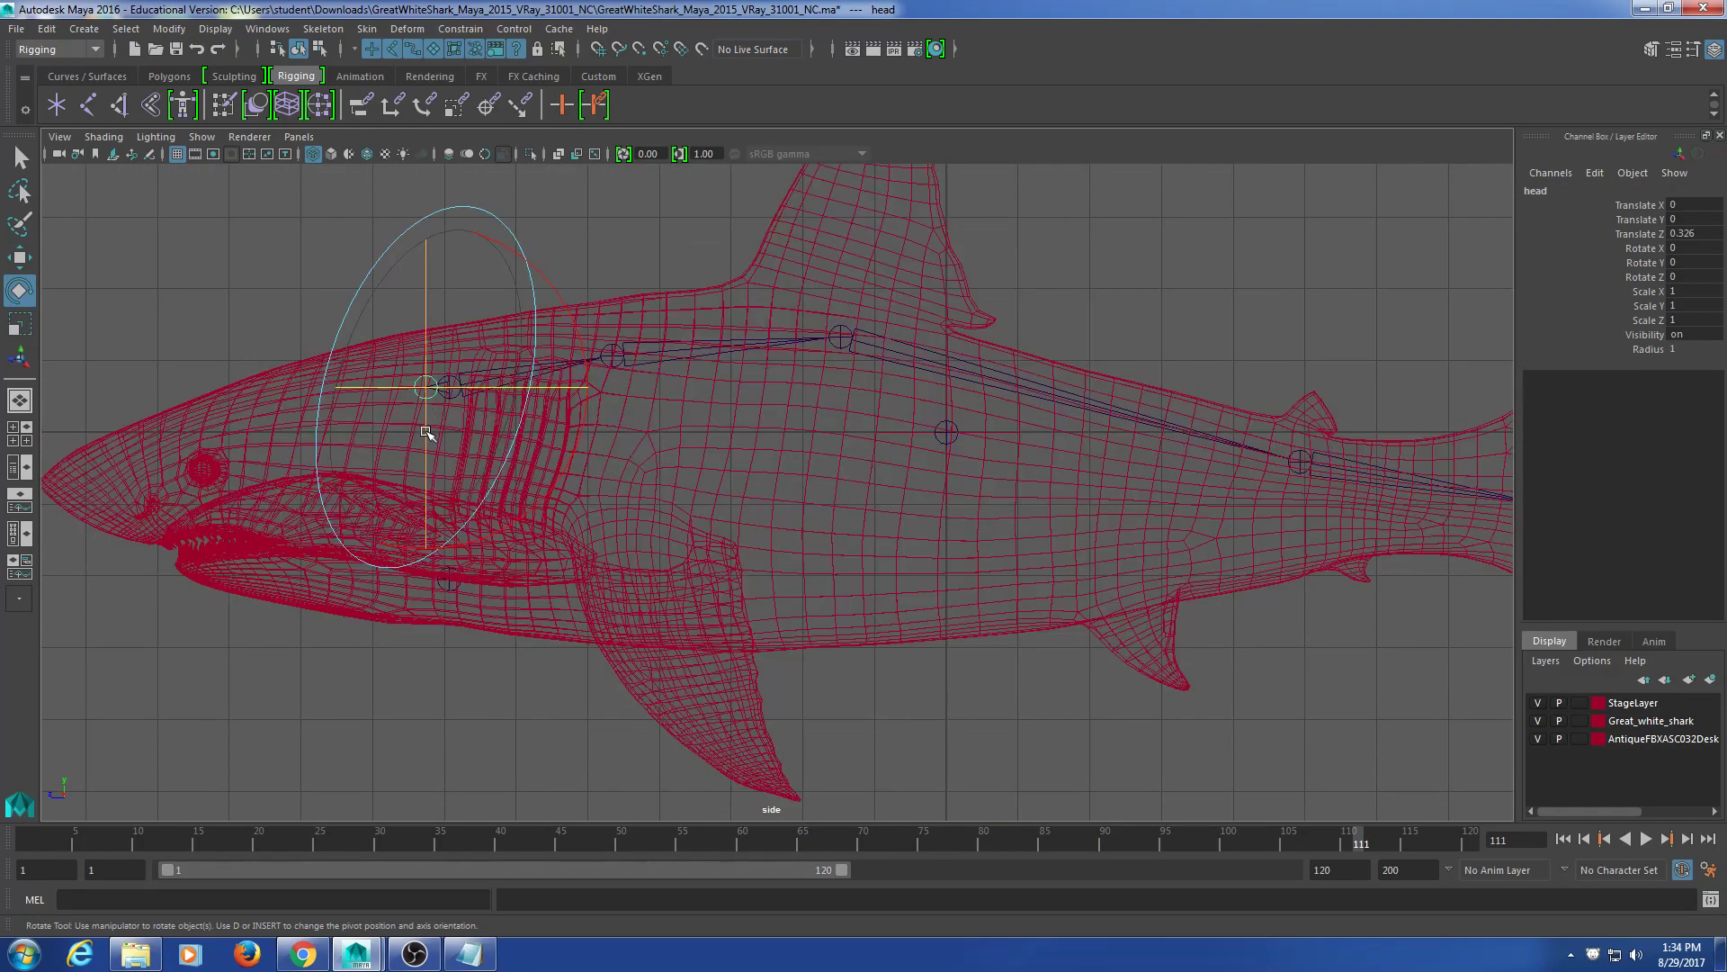
{"action": "key", "text": "w"}
{"action": "left_click_drag", "start_coordinate": [425, 387], "coordinate": [253, 283]}
Step: Undo the head joint move and parent the mouth joint under the head joint
{"action": "key", "text": "ctrl+z"}
{"action": "left_click", "coordinate": [483, 727]}
{"action": "middle_click_drag", "start_coordinate": [437, 680], "coordinate": [517, 677], "text": "alt"}
{"action": "scroll", "coordinate": [518, 677], "scroll_direction": "up", "scroll_amount": 4}
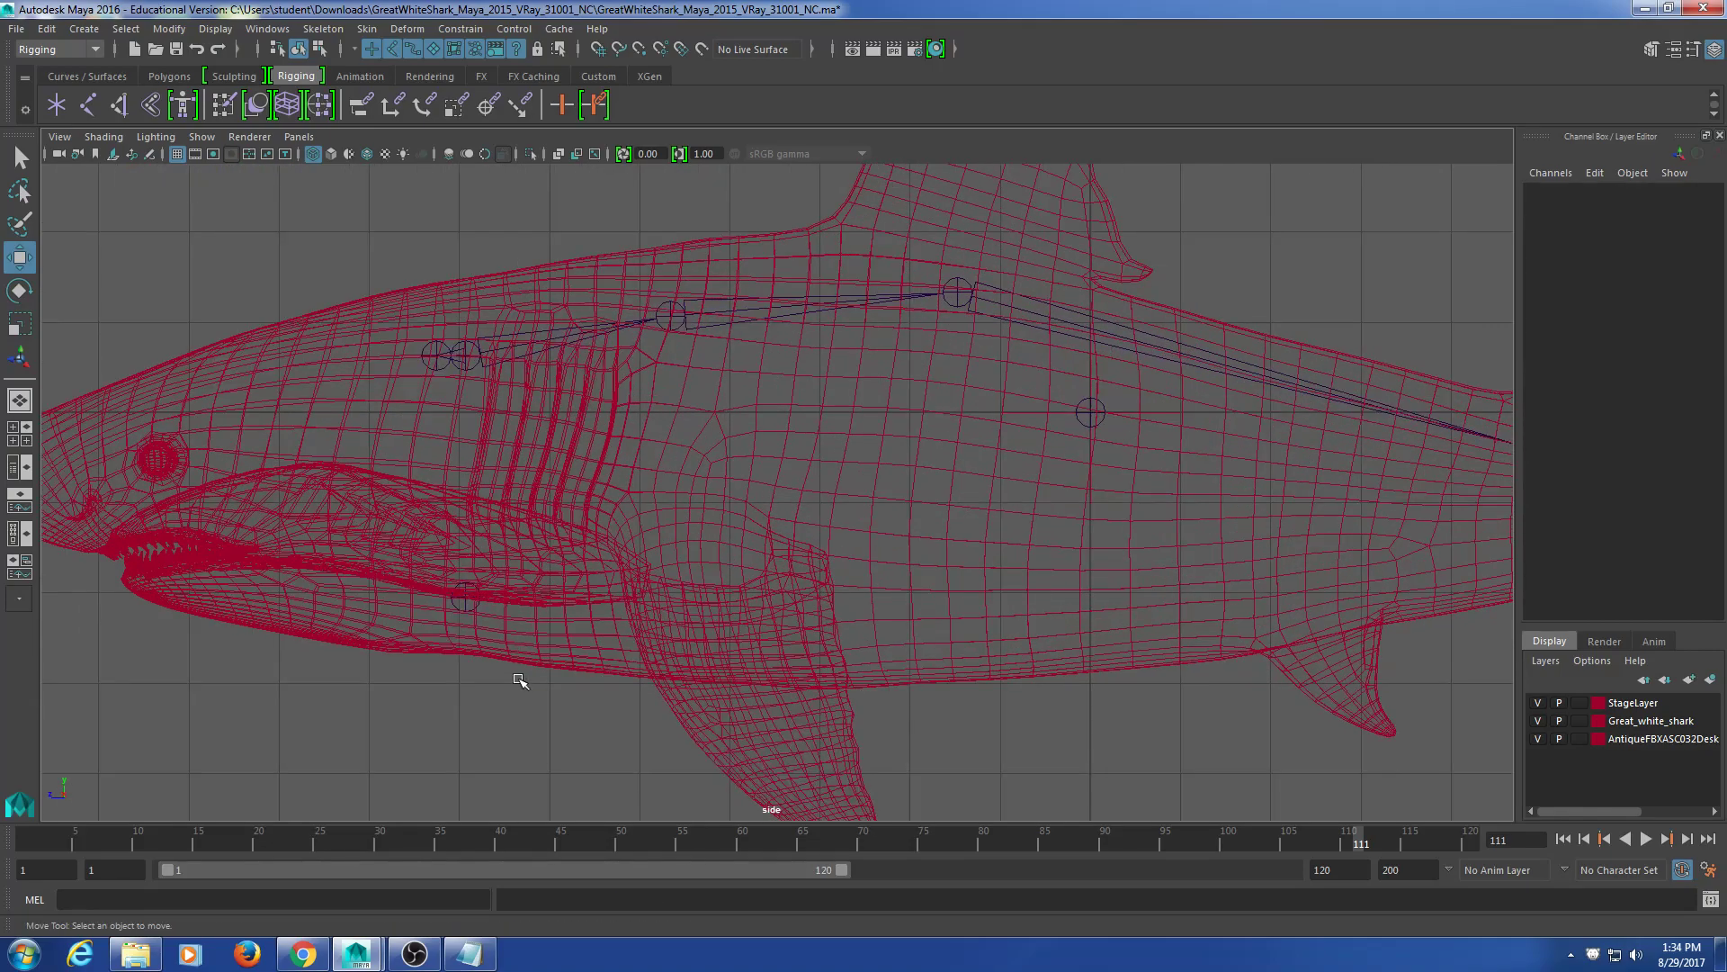
{"action": "middle_click_drag", "start_coordinate": [459, 611], "coordinate": [545, 627], "text": "alt"}
{"action": "left_click", "coordinate": [538, 639]}
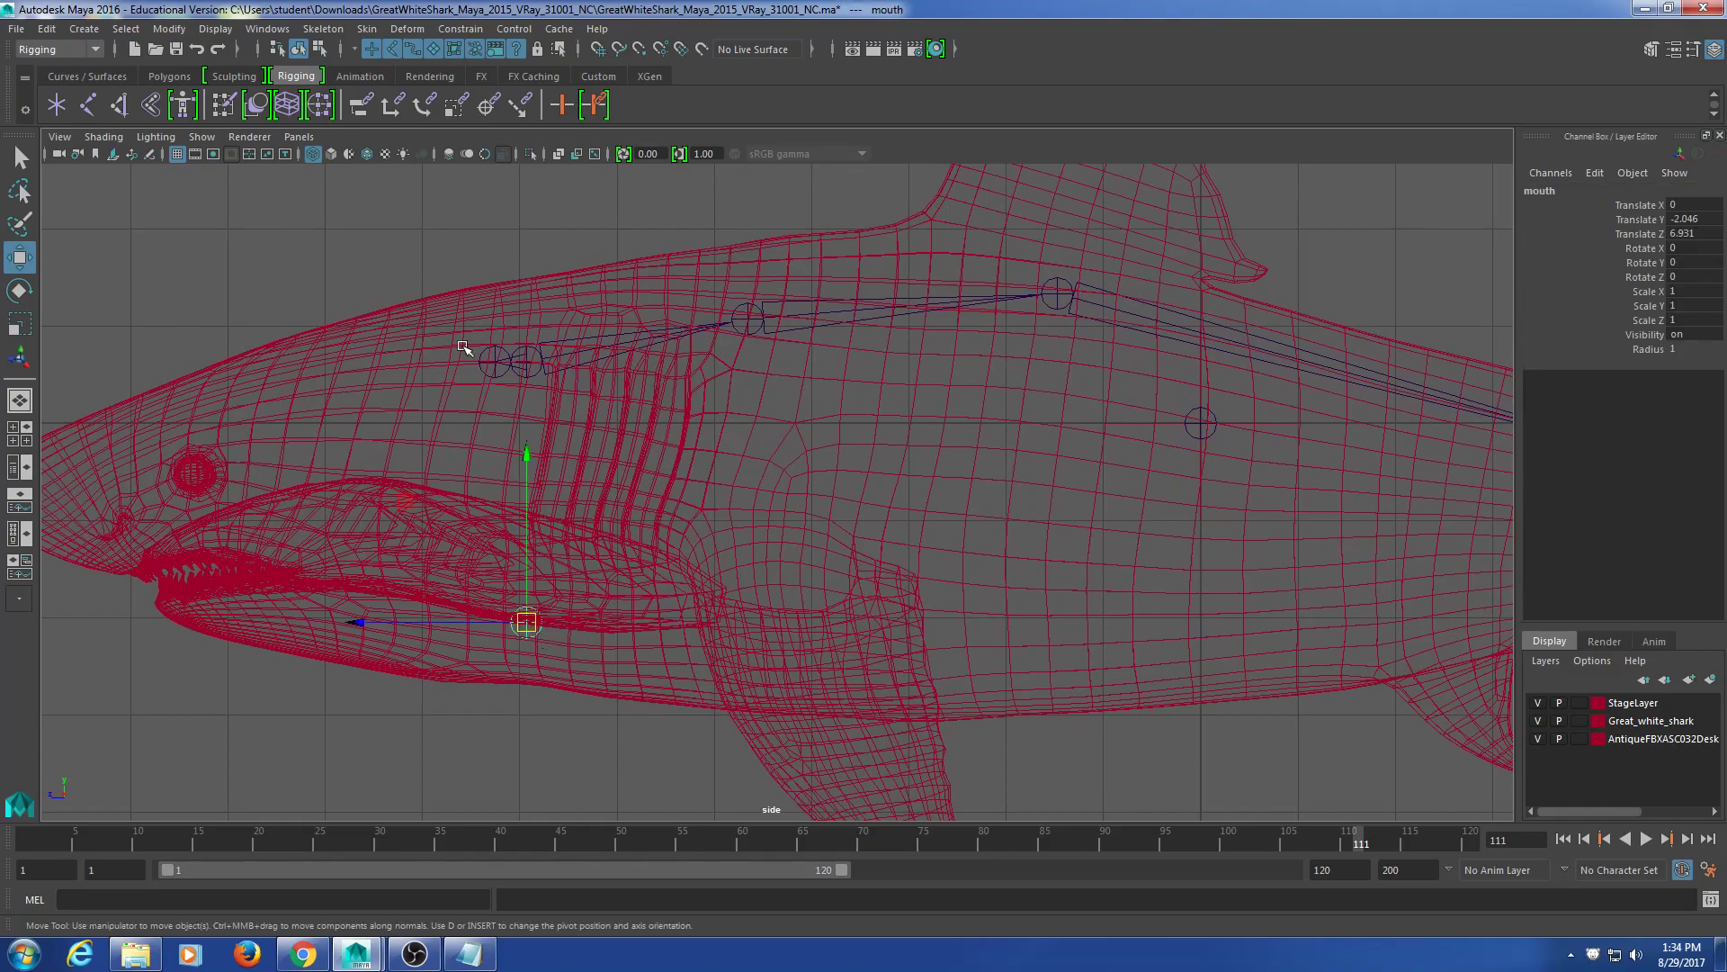
{"action": "left_click", "coordinate": [494, 364]}
{"action": "key", "text": "p"}
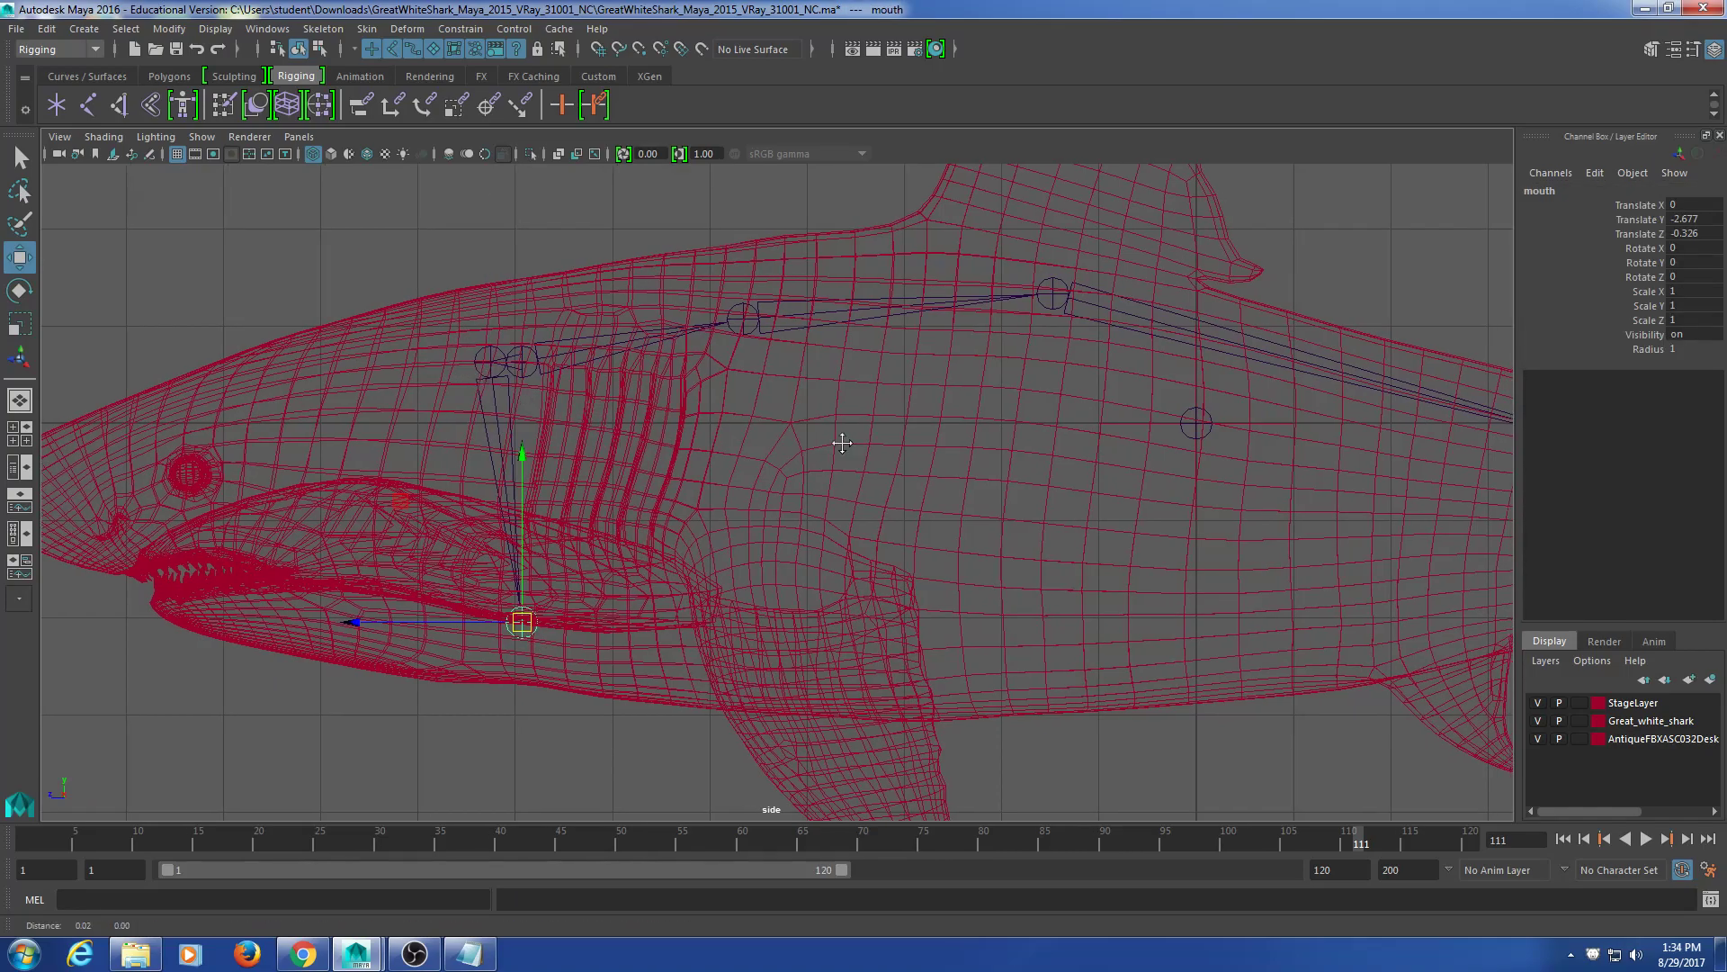
Step: Parent the spine chain under the mid-body root joint and frame the body and tail
{"action": "middle_click_drag", "start_coordinate": [848, 443], "coordinate": [752, 470], "text": "alt"}
{"action": "left_click", "coordinate": [652, 353]}
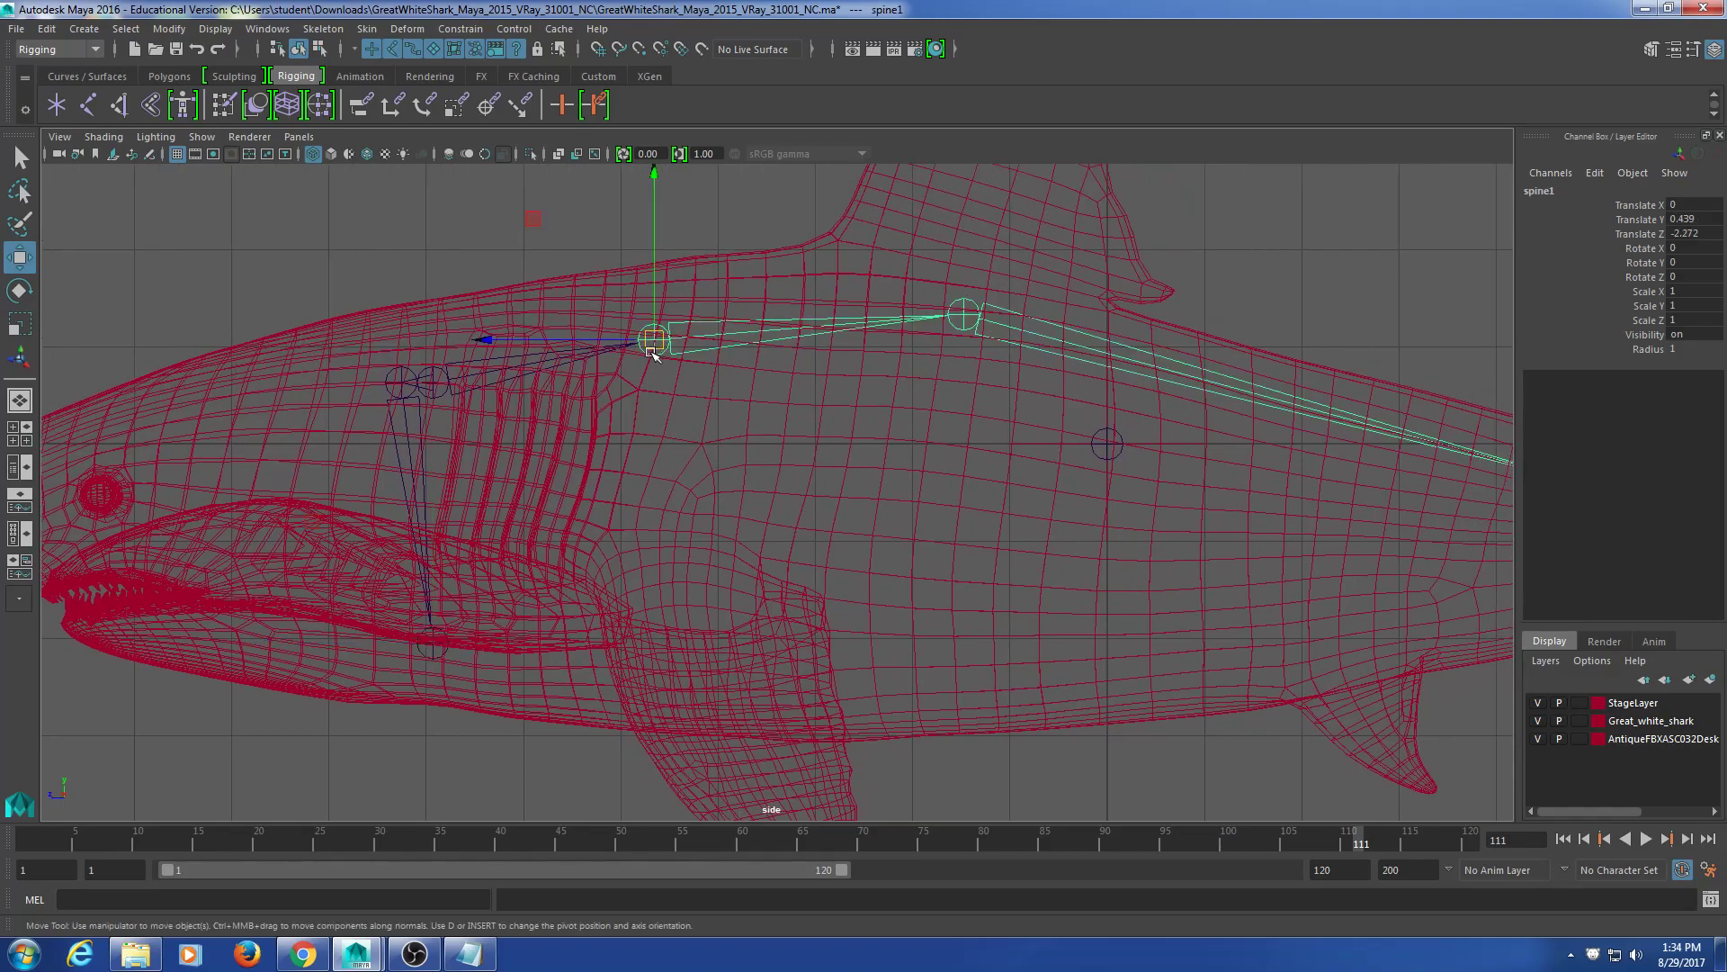
{"action": "left_click", "coordinate": [435, 380]}
{"action": "left_click", "coordinate": [1117, 451], "text": "shift"}
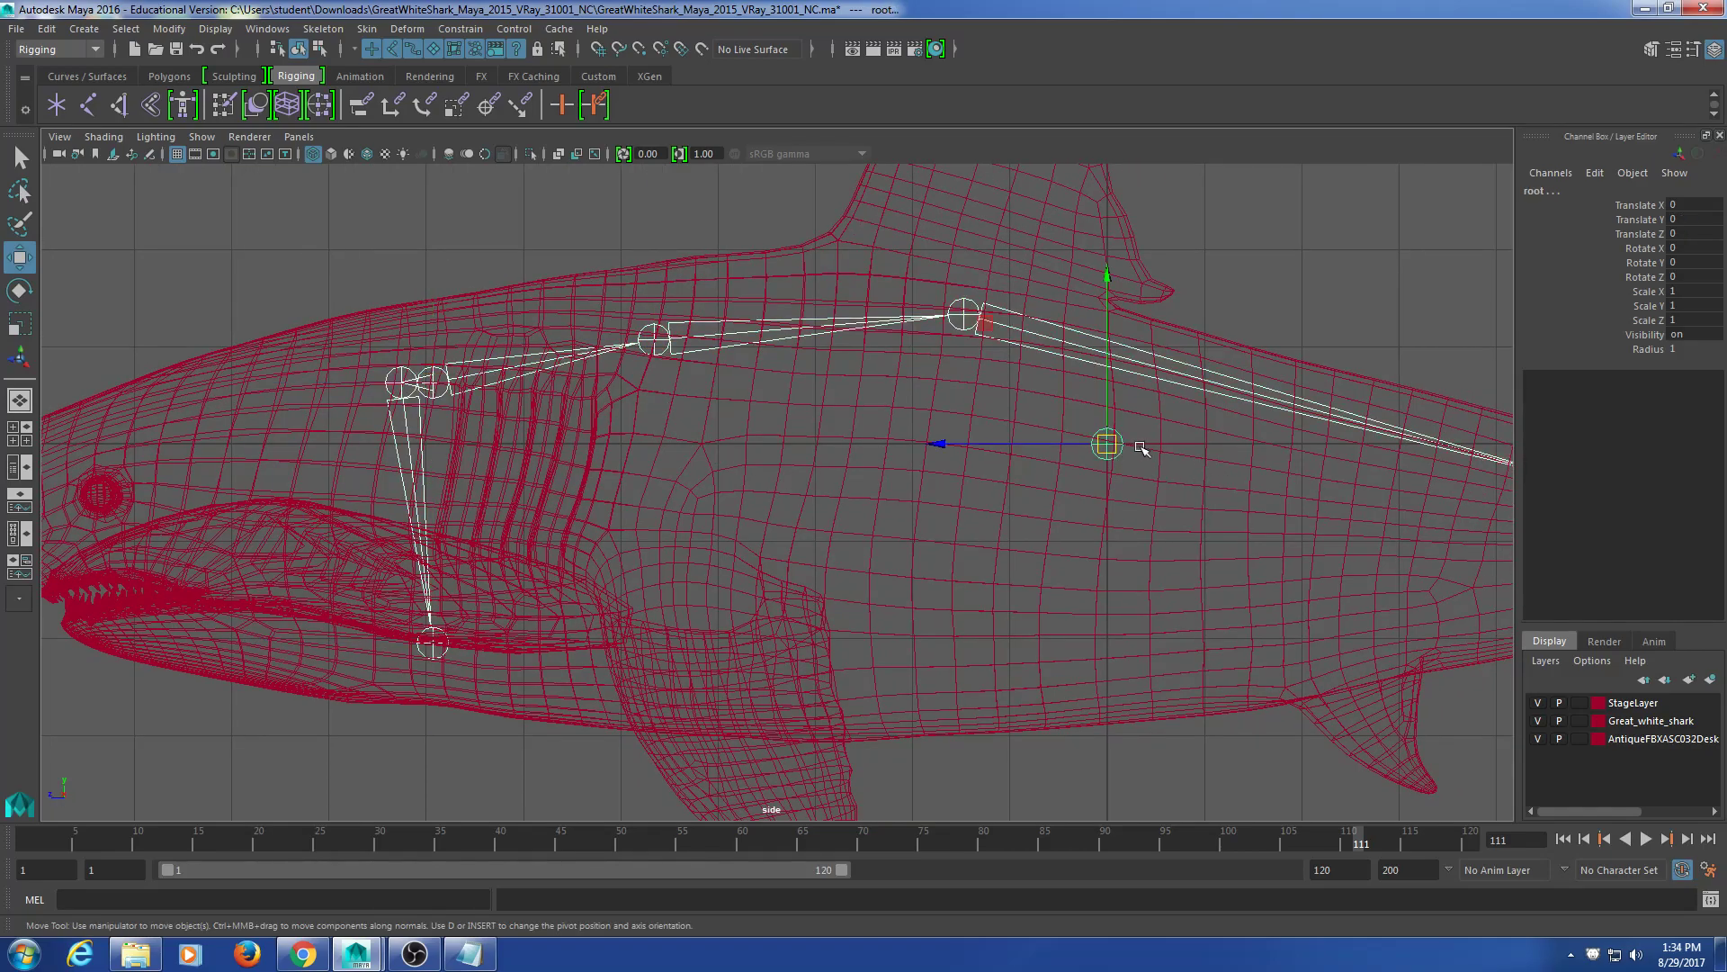
{"action": "key", "text": "p"}
{"action": "left_click", "coordinate": [1125, 450]}
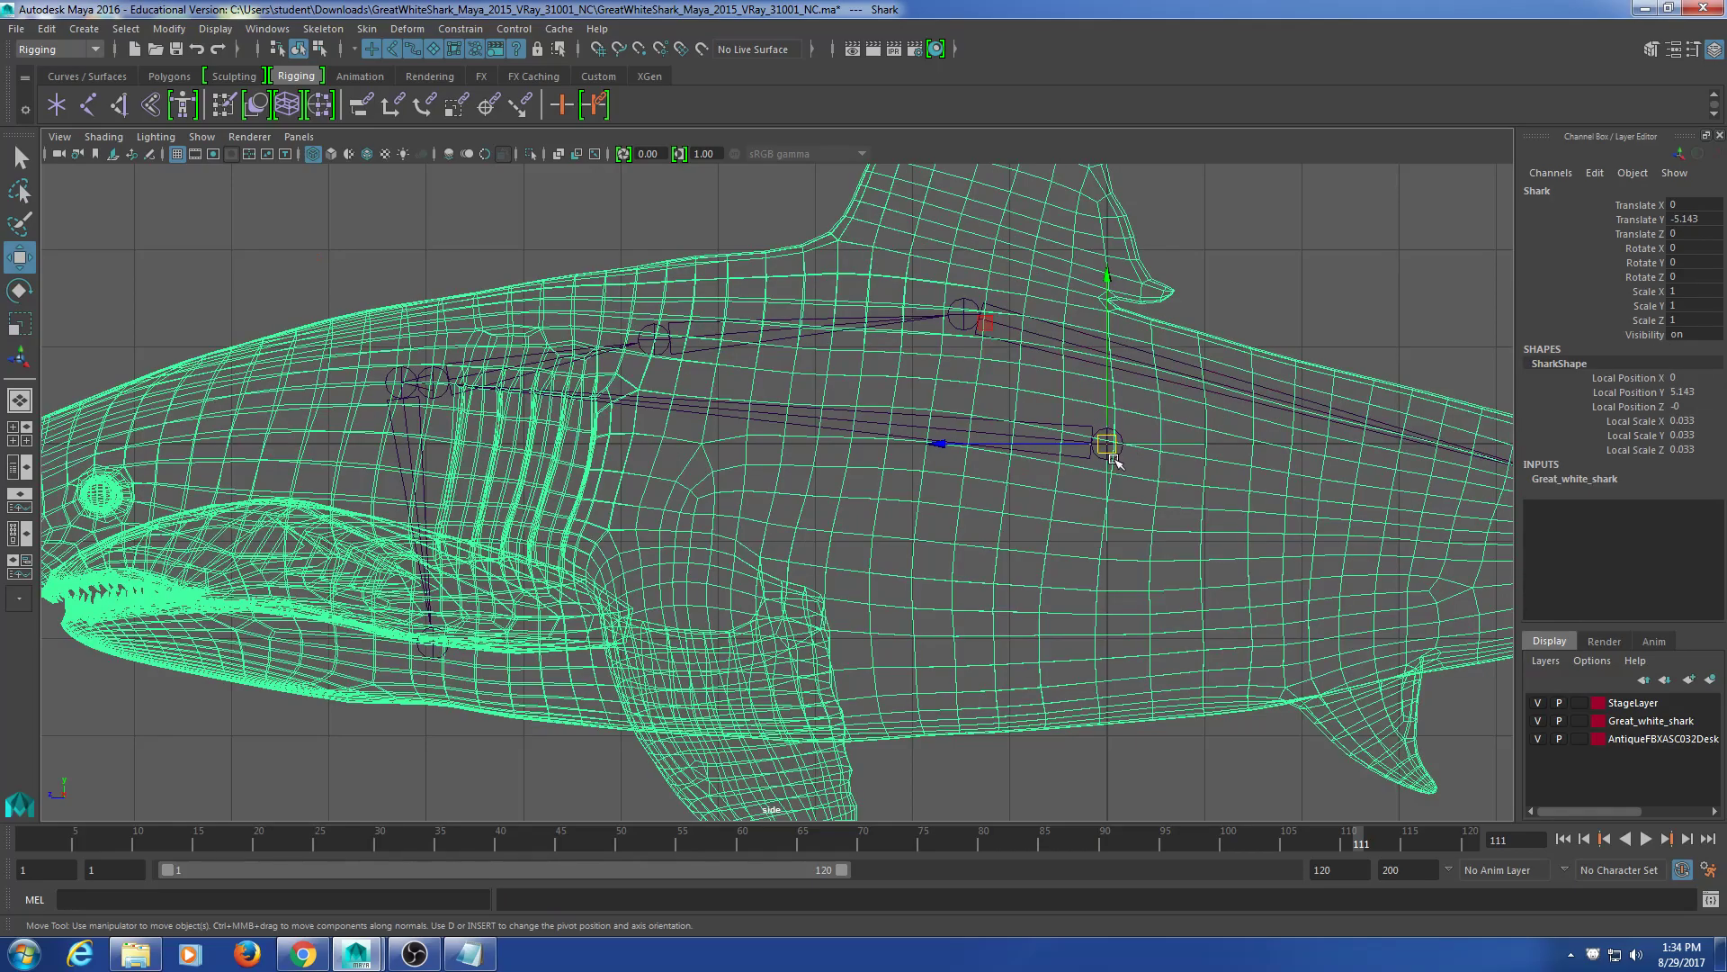
{"action": "left_click", "coordinate": [1112, 453]}
{"action": "middle_click_drag", "start_coordinate": [987, 608], "coordinate": [739, 600], "text": "alt"}
{"action": "scroll", "coordinate": [932, 613], "scroll_direction": "down", "scroll_amount": 3}
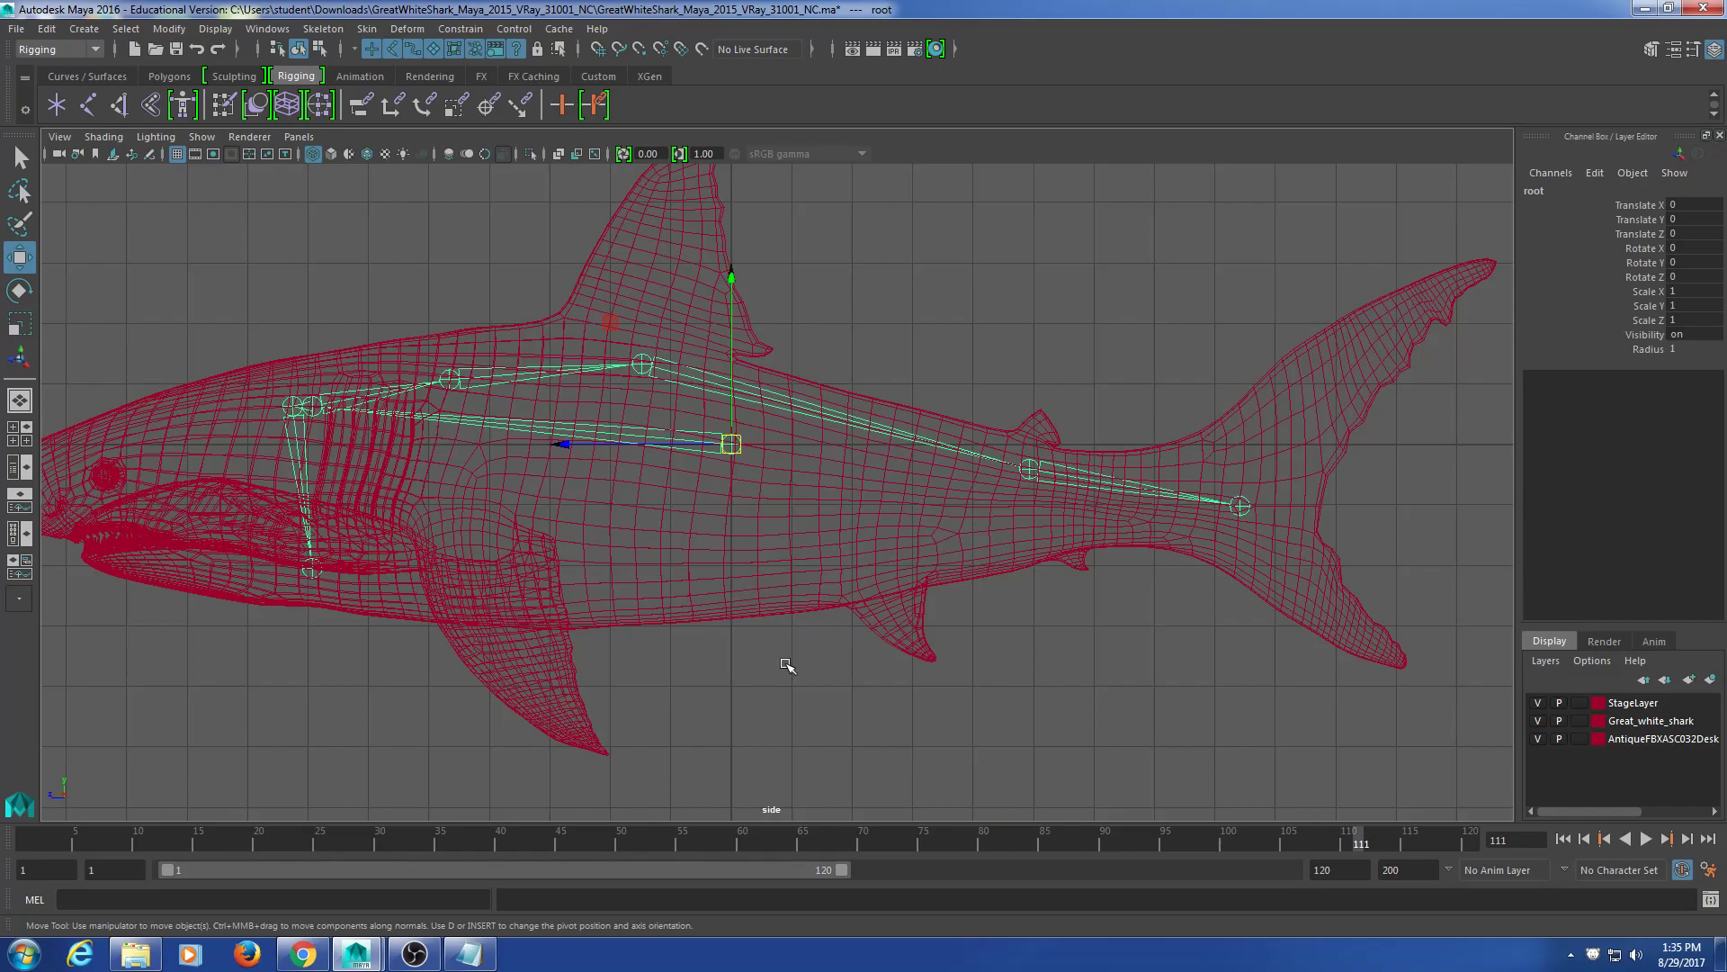
{"action": "left_click", "coordinate": [477, 960]}
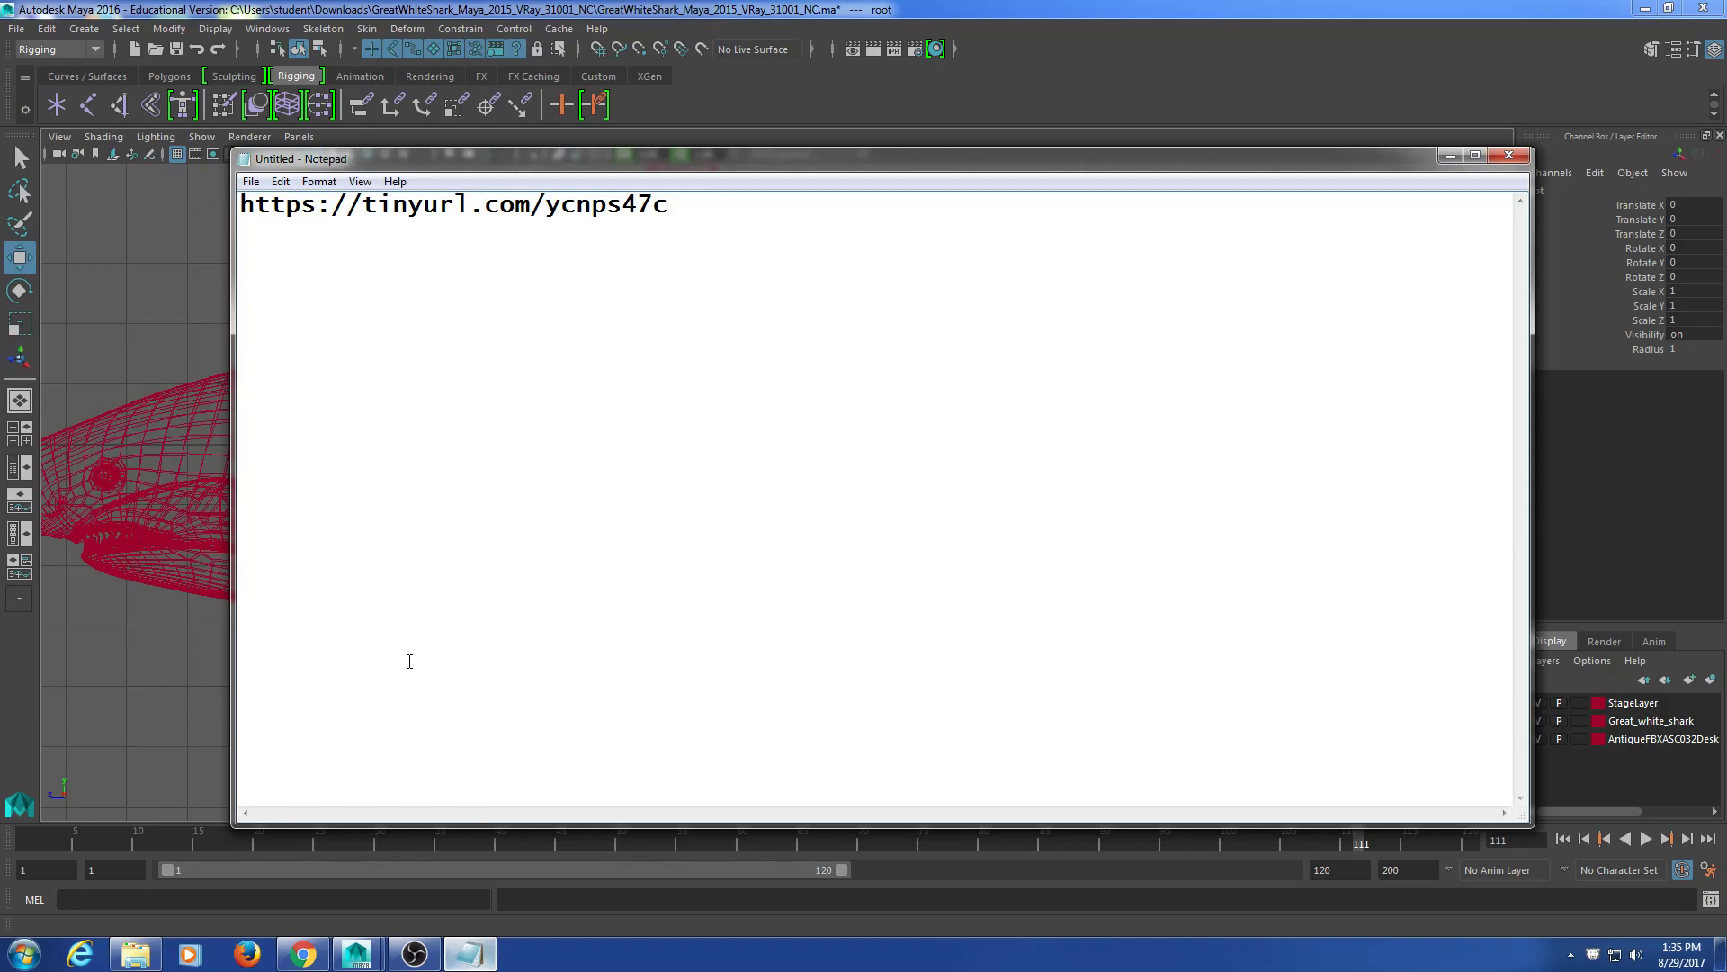
Step: Minimize Notepad and re-centre the shark in Maya's side view
{"action": "left_click", "coordinate": [1452, 153]}
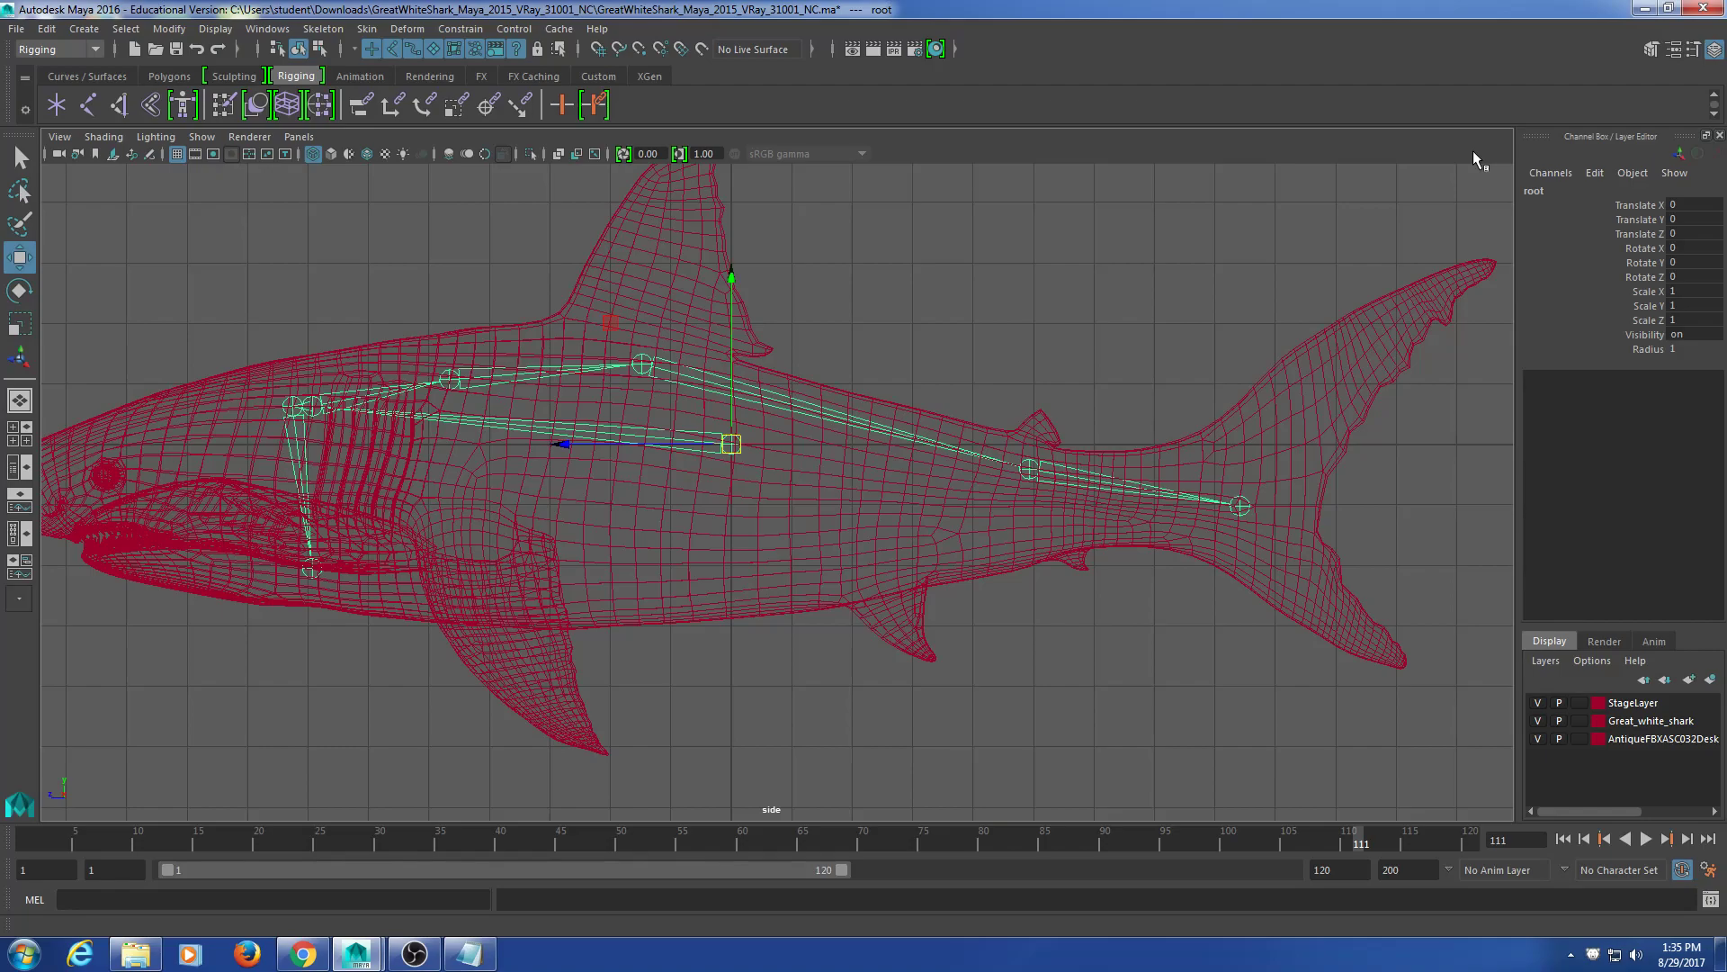
{"action": "mouse_move", "coordinate": [644, 609]}
{"action": "middle_mouse_down", "text": "alt"}
{"action": "mouse_move", "coordinate": [699, 573]}
{"action": "mouse_move", "coordinate": [634, 581]}
{"action": "middle_mouse_up", "text": "alt"}
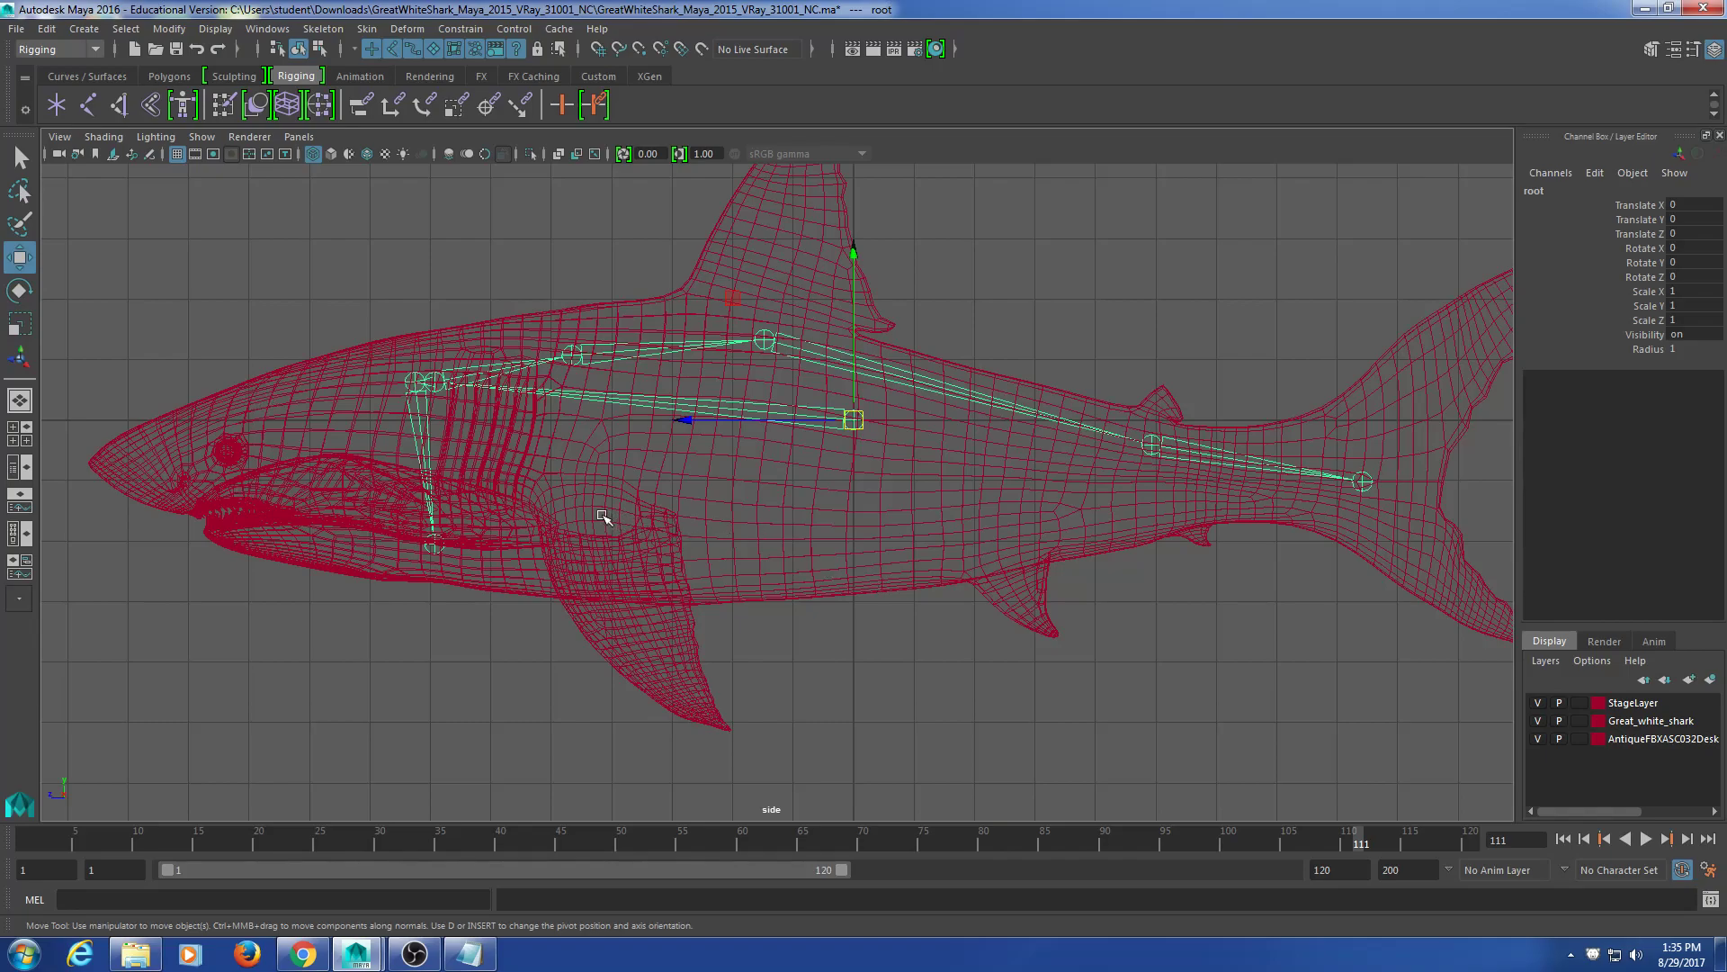
{"action": "middle_click_drag", "start_coordinate": [627, 485], "coordinate": [628, 519], "text": "alt"}
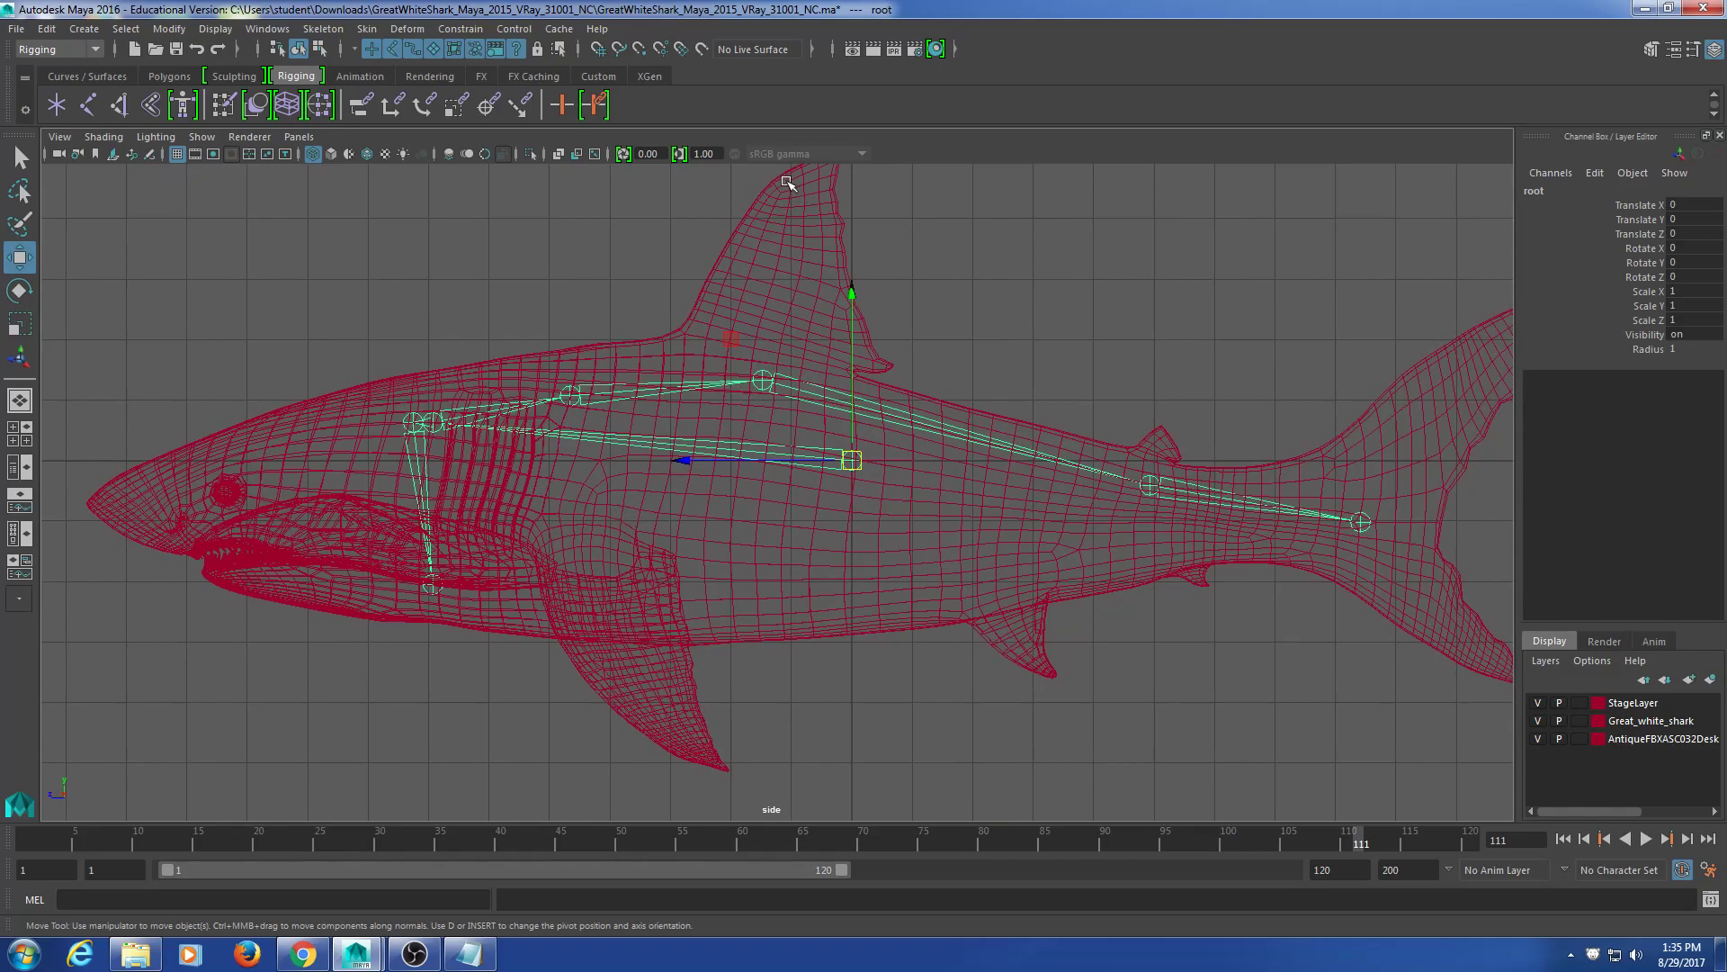
{"action": "middle_click_drag", "start_coordinate": [795, 192], "coordinate": [740, 261], "text": "alt"}
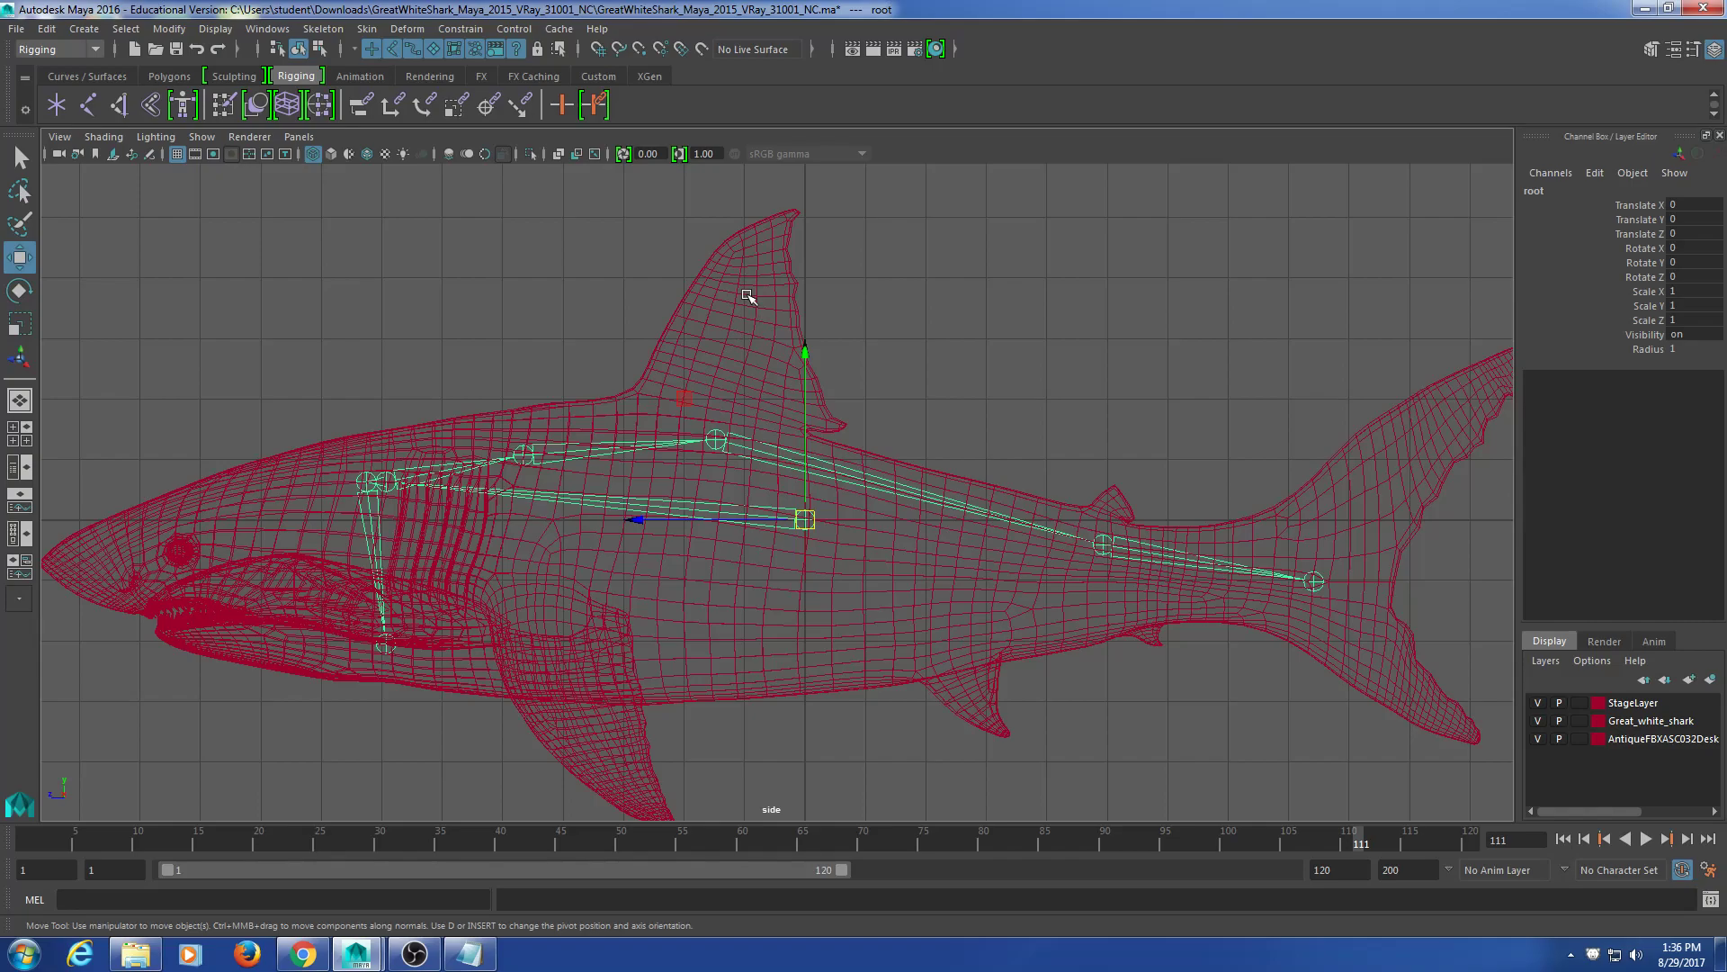
{"action": "middle_click_drag", "start_coordinate": [506, 654], "coordinate": [574, 589], "text": "alt"}
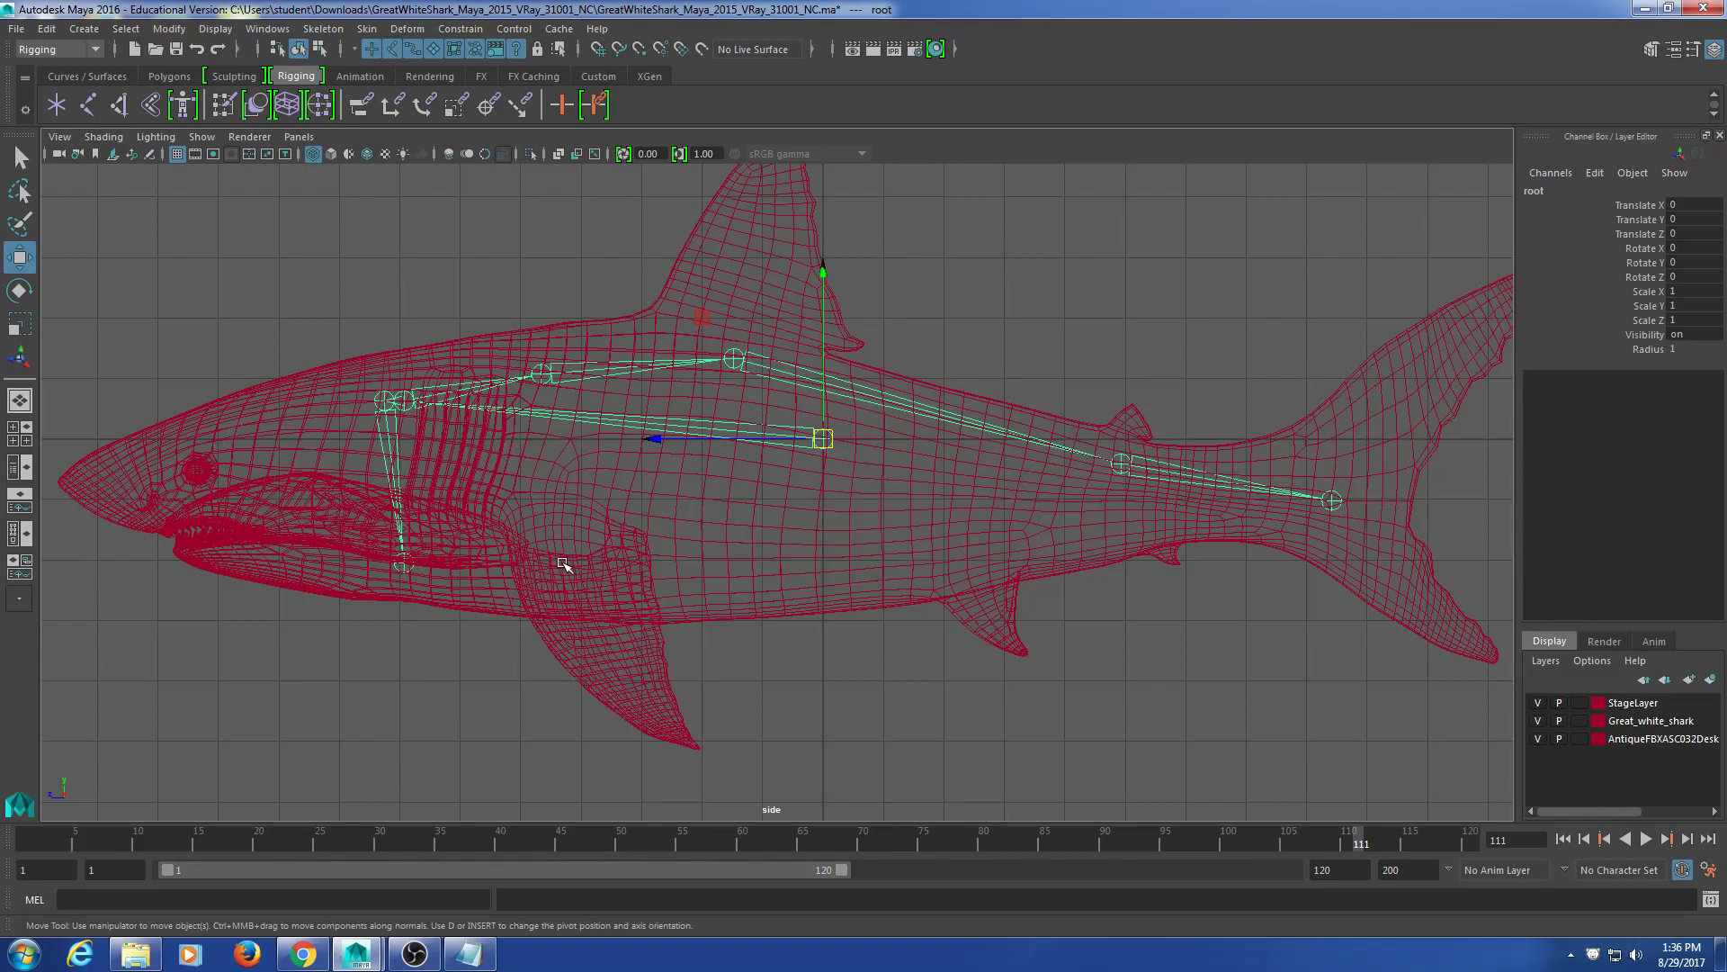
{"action": "left_click", "coordinate": [443, 650]}
{"action": "left_click", "coordinate": [402, 565]}
{"action": "left_click", "coordinate": [384, 401]}
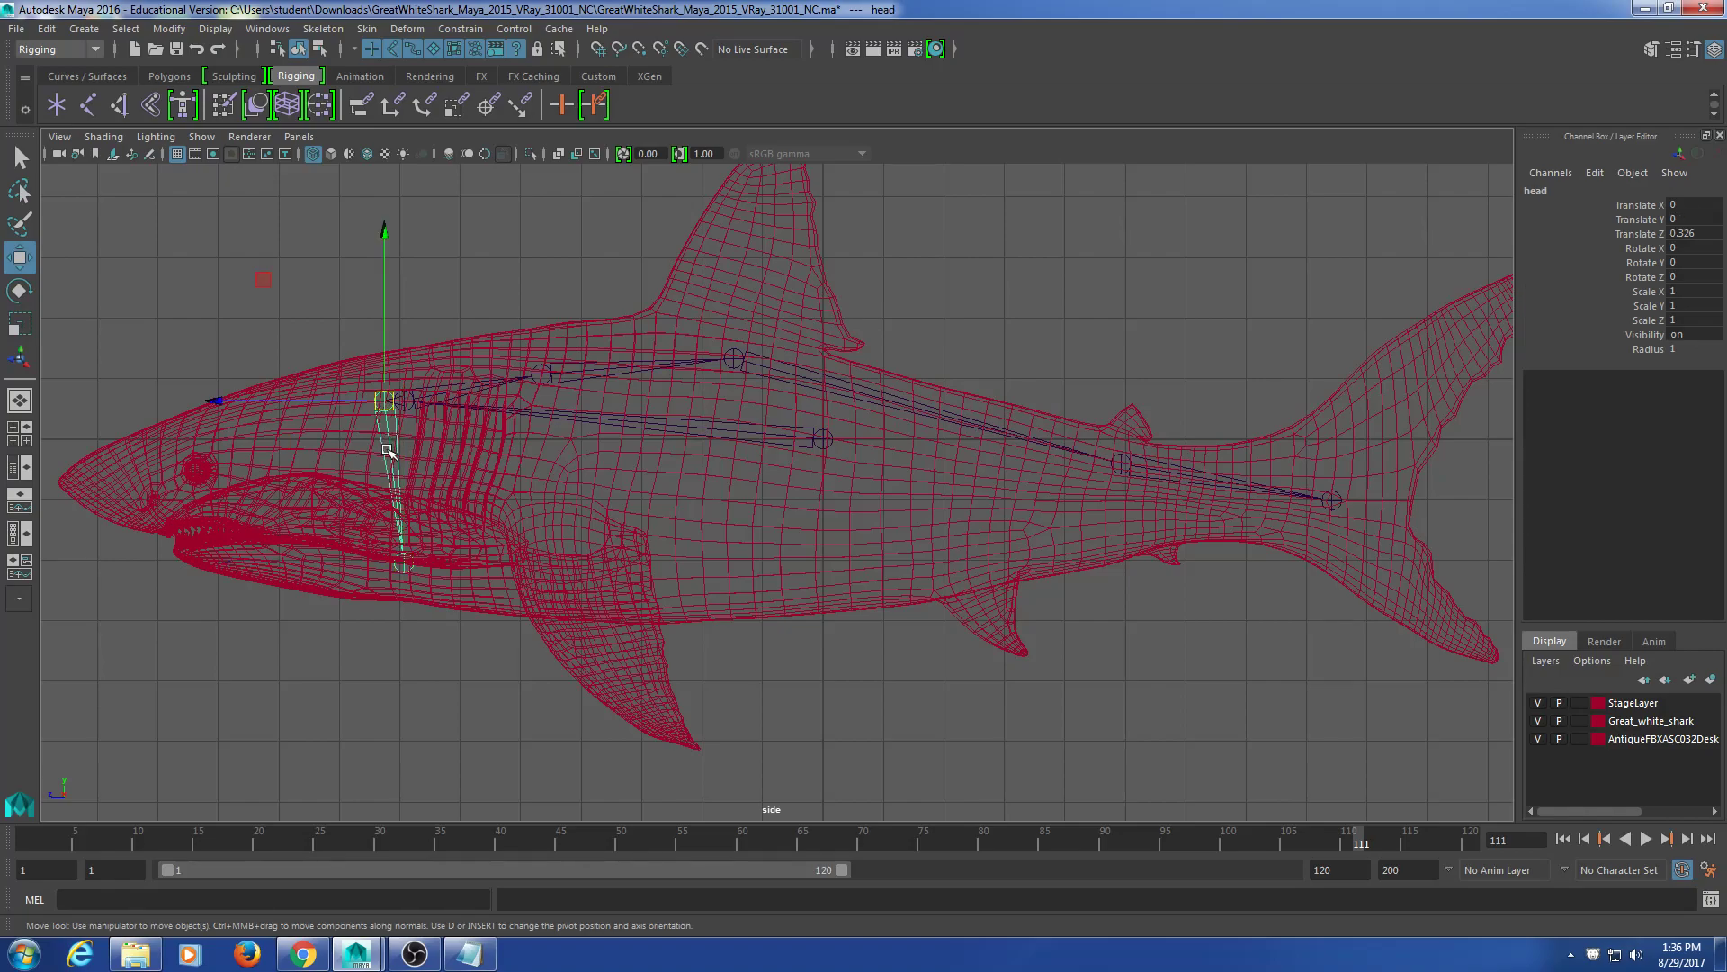
Step: Test moving the head joint, undo it, and frame the head and jaw
{"action": "left_click_drag", "start_coordinate": [385, 398], "coordinate": [337, 418]}
{"action": "key", "text": "ctrl+z"}
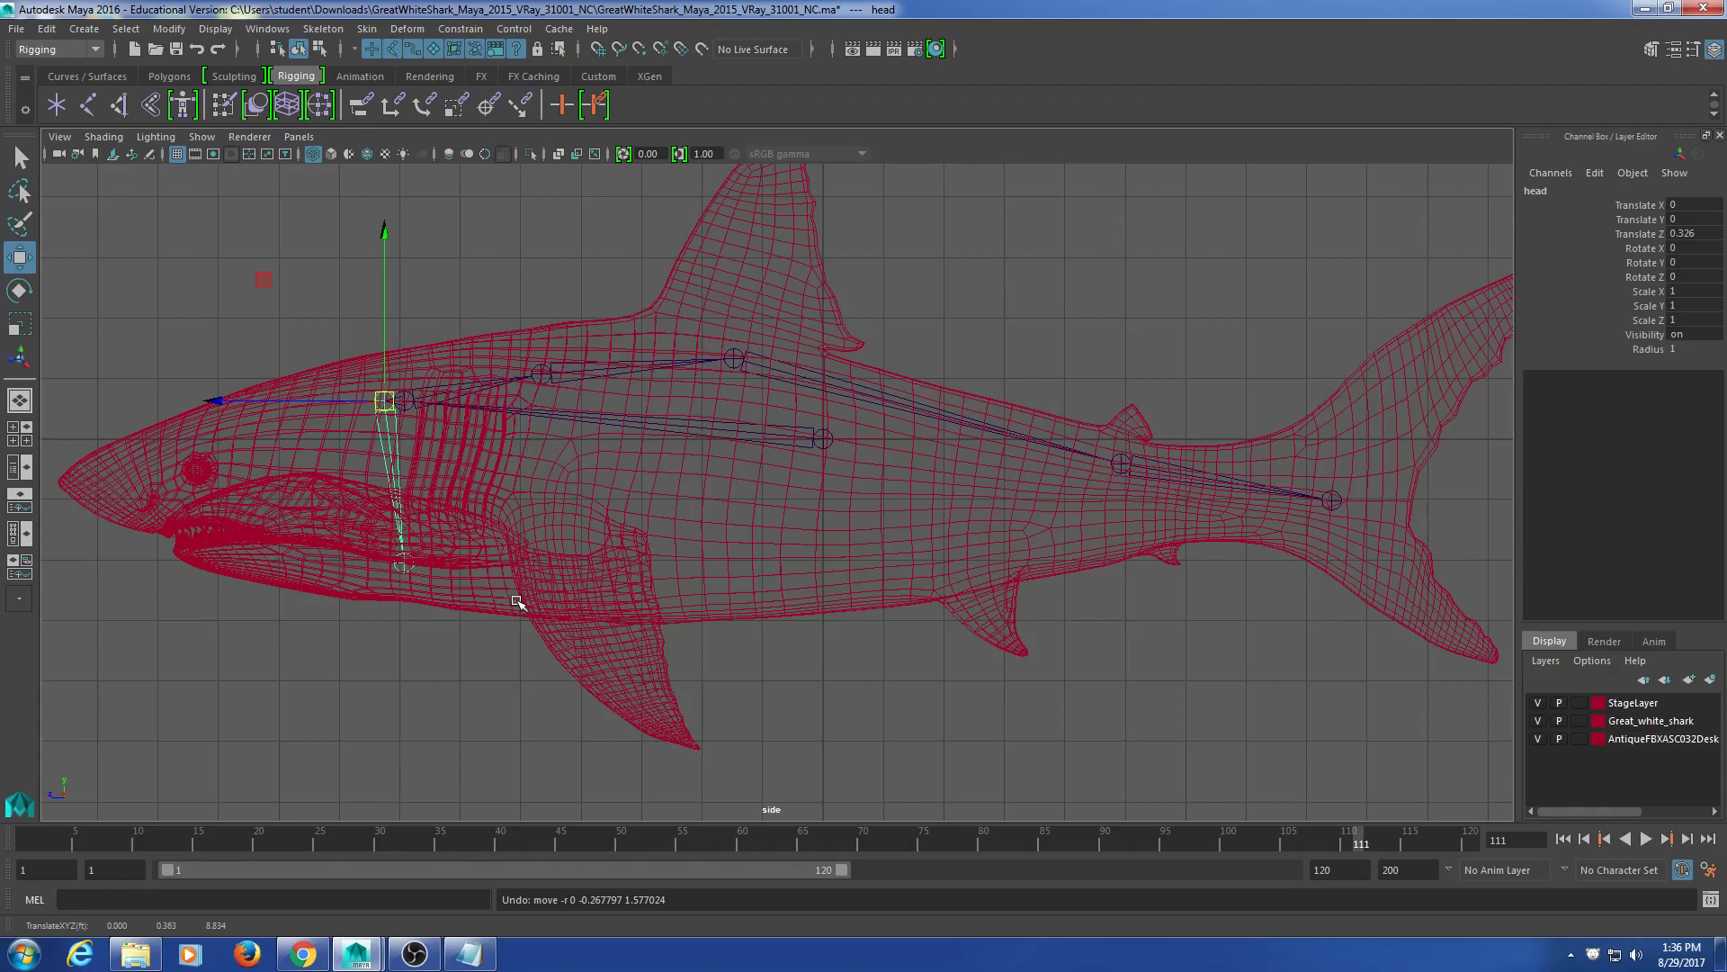
{"action": "left_click", "coordinate": [691, 663]}
{"action": "middle_click_drag", "start_coordinate": [267, 633], "coordinate": [744, 671], "text": "alt"}
{"action": "scroll", "coordinate": [571, 619], "scroll_direction": "up", "scroll_amount": 5}
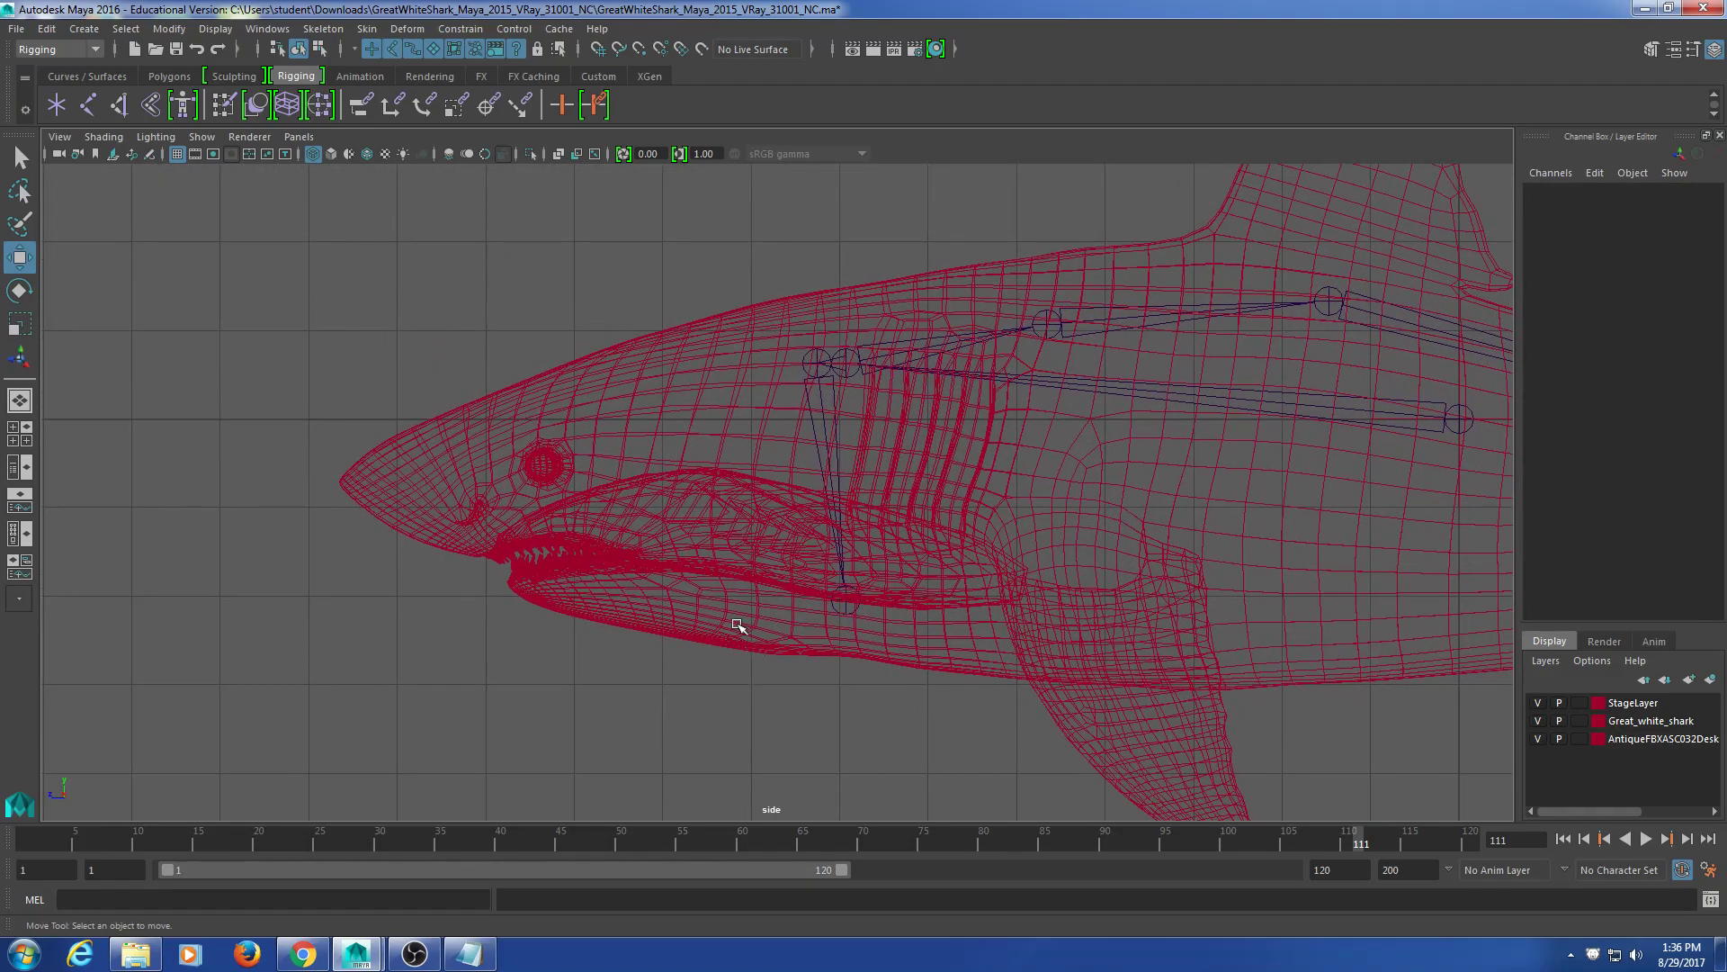
{"action": "middle_click_drag", "start_coordinate": [565, 526], "coordinate": [489, 474], "text": "alt"}
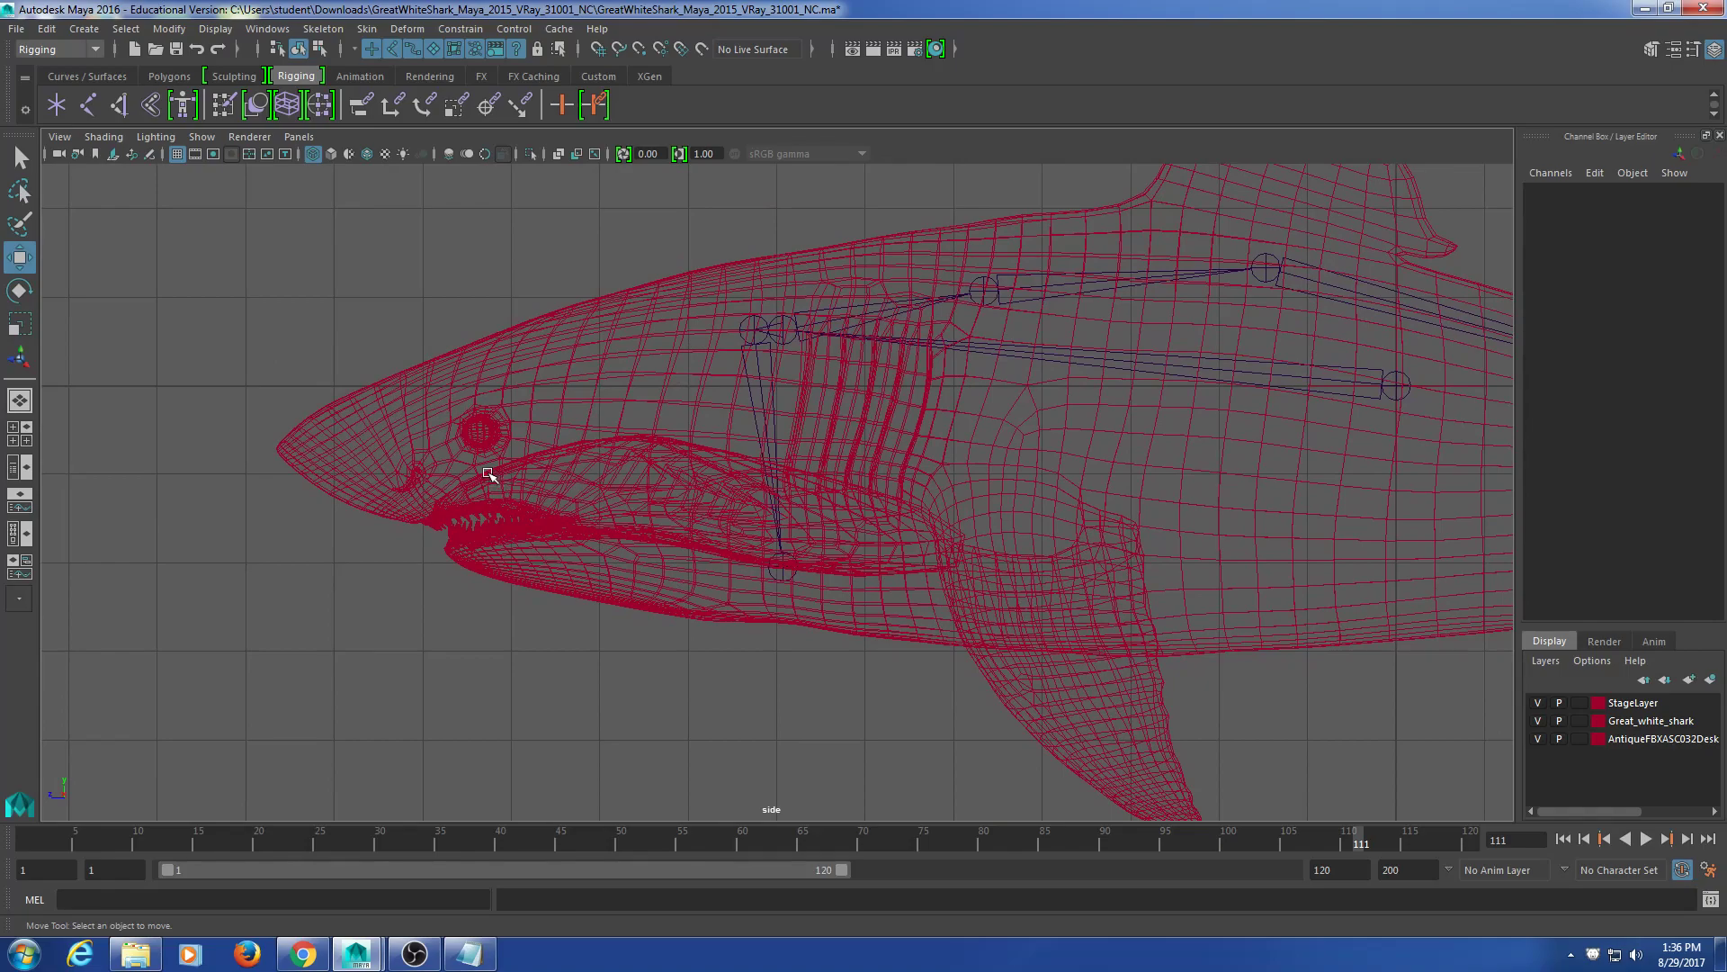
Step: Unparent the mouth joint and duplicate it onto the eye, pectoral fin base and fin tip
{"action": "left_click", "coordinate": [779, 575]}
{"action": "key", "text": "shift+p"}
{"action": "key", "text": "ctrl+d"}
{"action": "left_click_drag", "start_coordinate": [782, 570], "coordinate": [1027, 529]}
{"action": "key", "text": "ctrl+d"}
{"action": "middle_click_drag", "start_coordinate": [1077, 647], "coordinate": [987, 596], "text": "alt"}
{"action": "key", "text": "ctrl+d"}
{"action": "left_click_drag", "start_coordinate": [936, 501], "coordinate": [1038, 753]}
{"action": "middle_click_drag", "start_coordinate": [618, 590], "coordinate": [674, 606], "text": "alt"}
Step: Rename the mouth1 joint at the eye to leye in the Channel Box
{"action": "left_click", "coordinate": [433, 416]}
{"action": "left_click", "coordinate": [449, 407]}
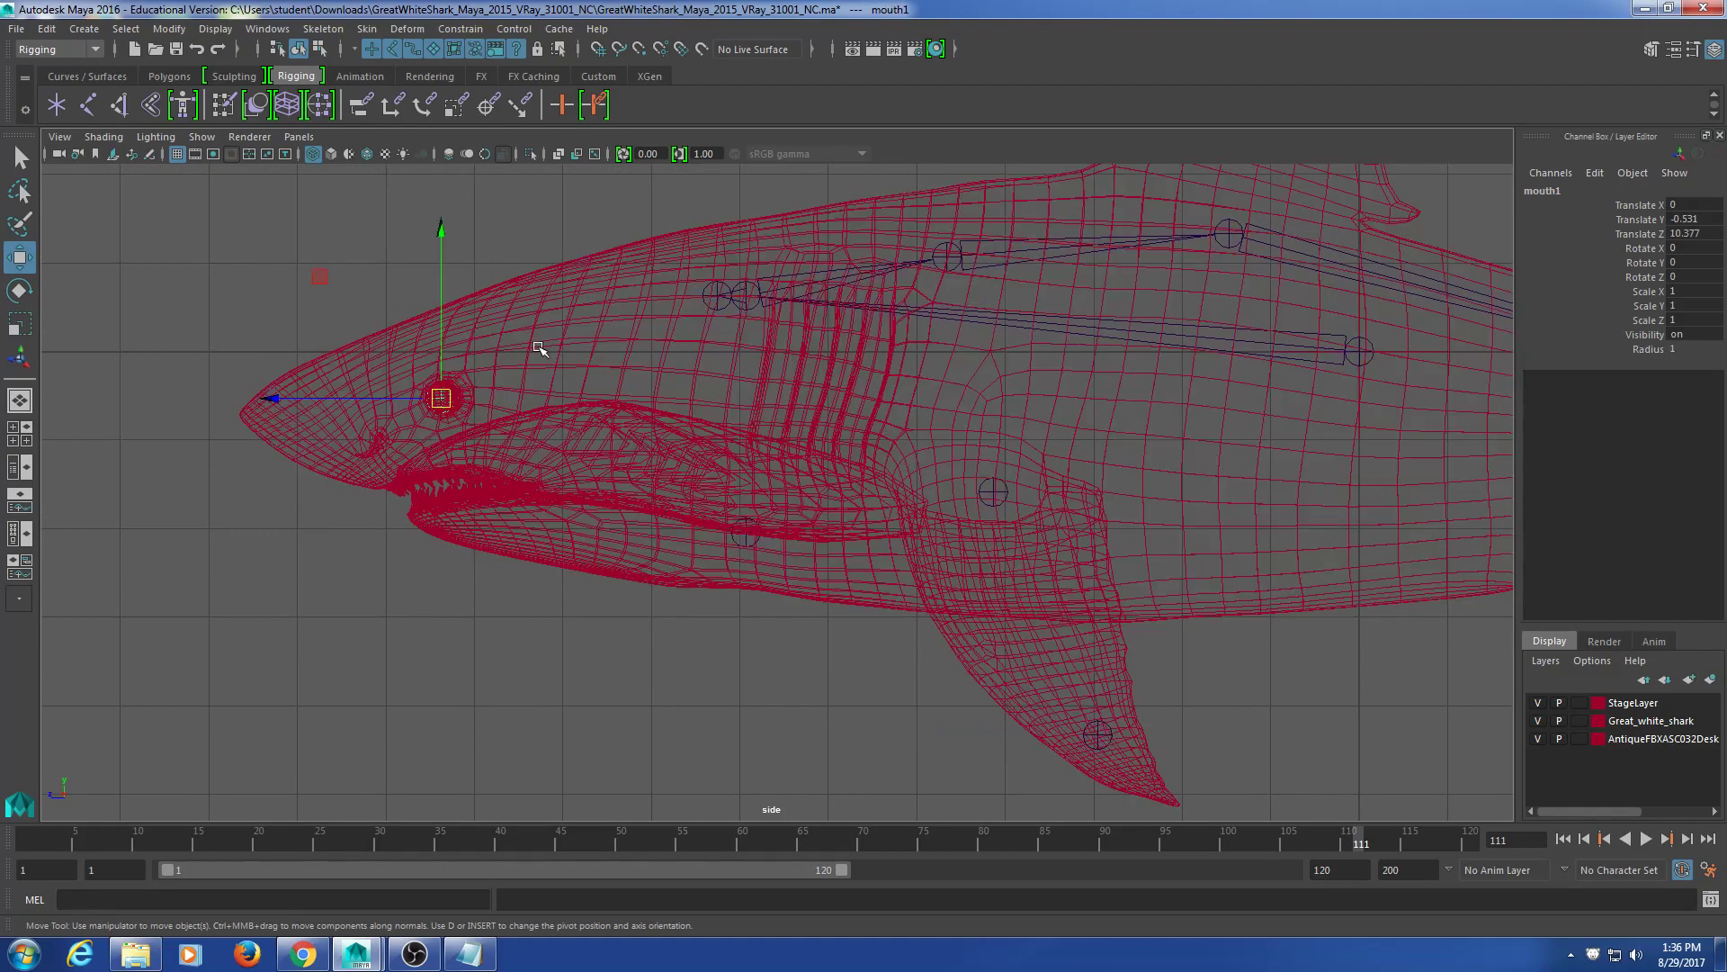
{"action": "double_click", "coordinate": [1598, 186]}
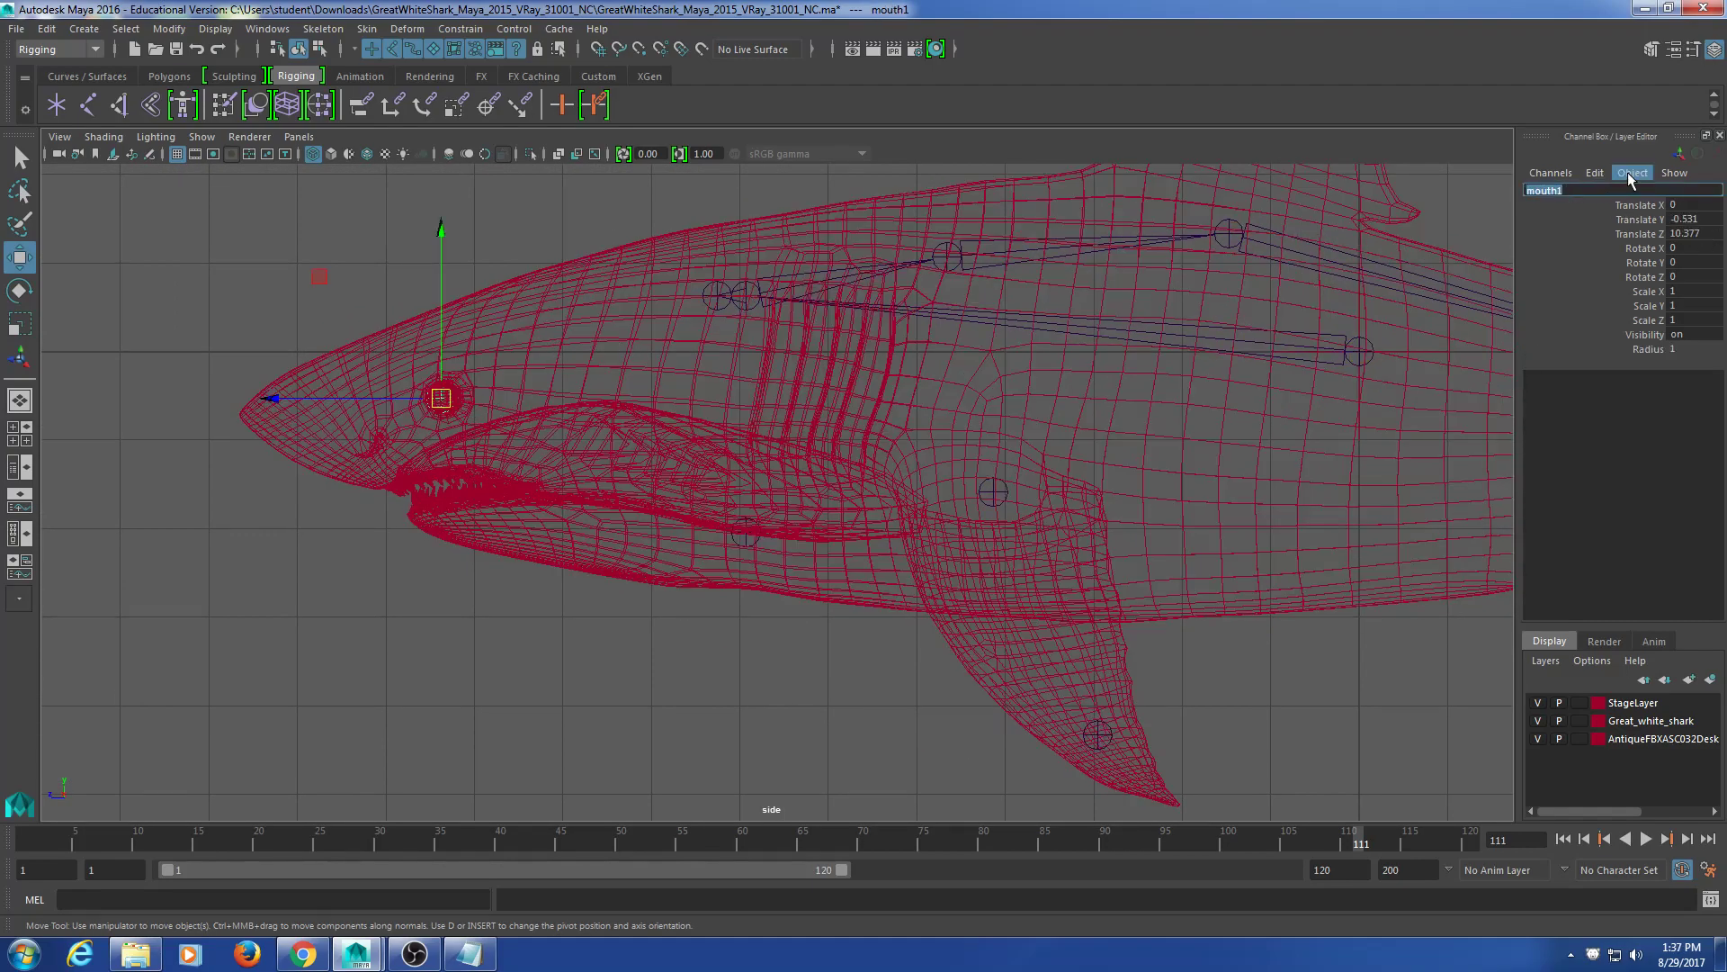
{"action": "key", "text": "BackSpace"}
{"action": "type", "text": "leye"}
{"action": "key", "text": "Return"}
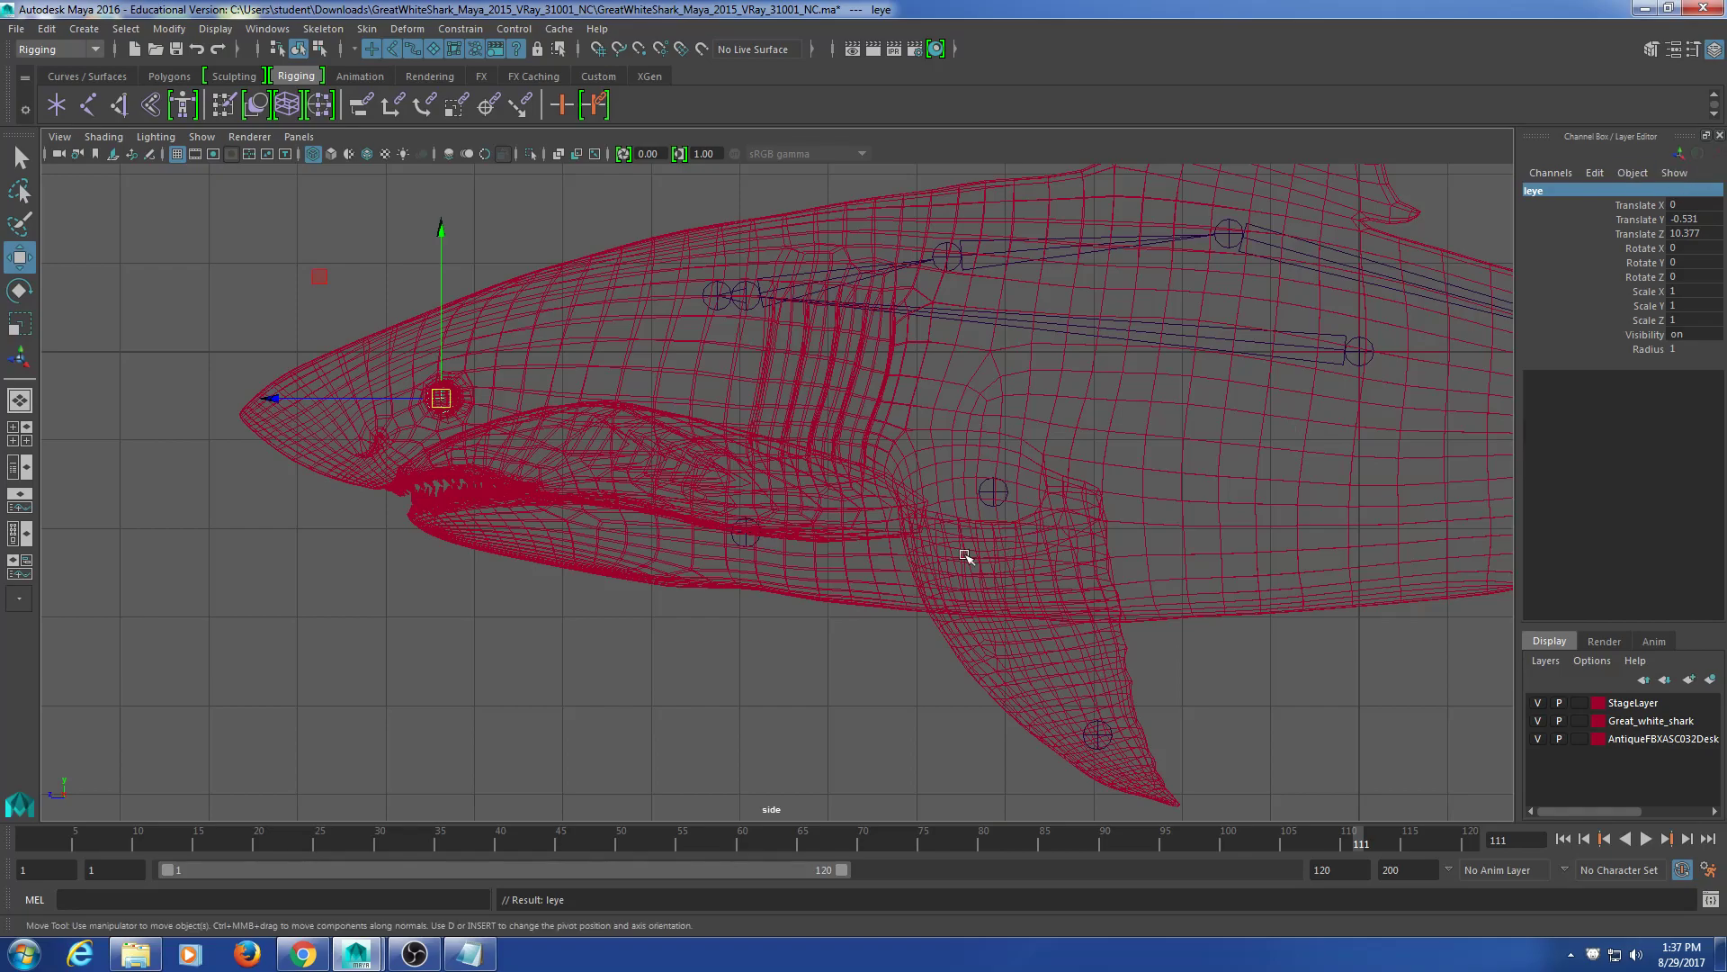
Step: Parent the mouth joint under the head joint
{"action": "middle_click_drag", "start_coordinate": [773, 654], "coordinate": [771, 642], "text": "alt"}
{"action": "left_click", "coordinate": [724, 536]}
{"action": "left_click", "coordinate": [714, 286], "text": "shift"}
{"action": "key", "text": "p"}
Step: Rename the mouth2 joint at the fin base to lfin
{"action": "left_click", "coordinate": [997, 474]}
{"action": "middle_click_drag", "start_coordinate": [1066, 582], "coordinate": [1030, 544], "text": "alt"}
{"action": "left_click", "coordinate": [1549, 191]}
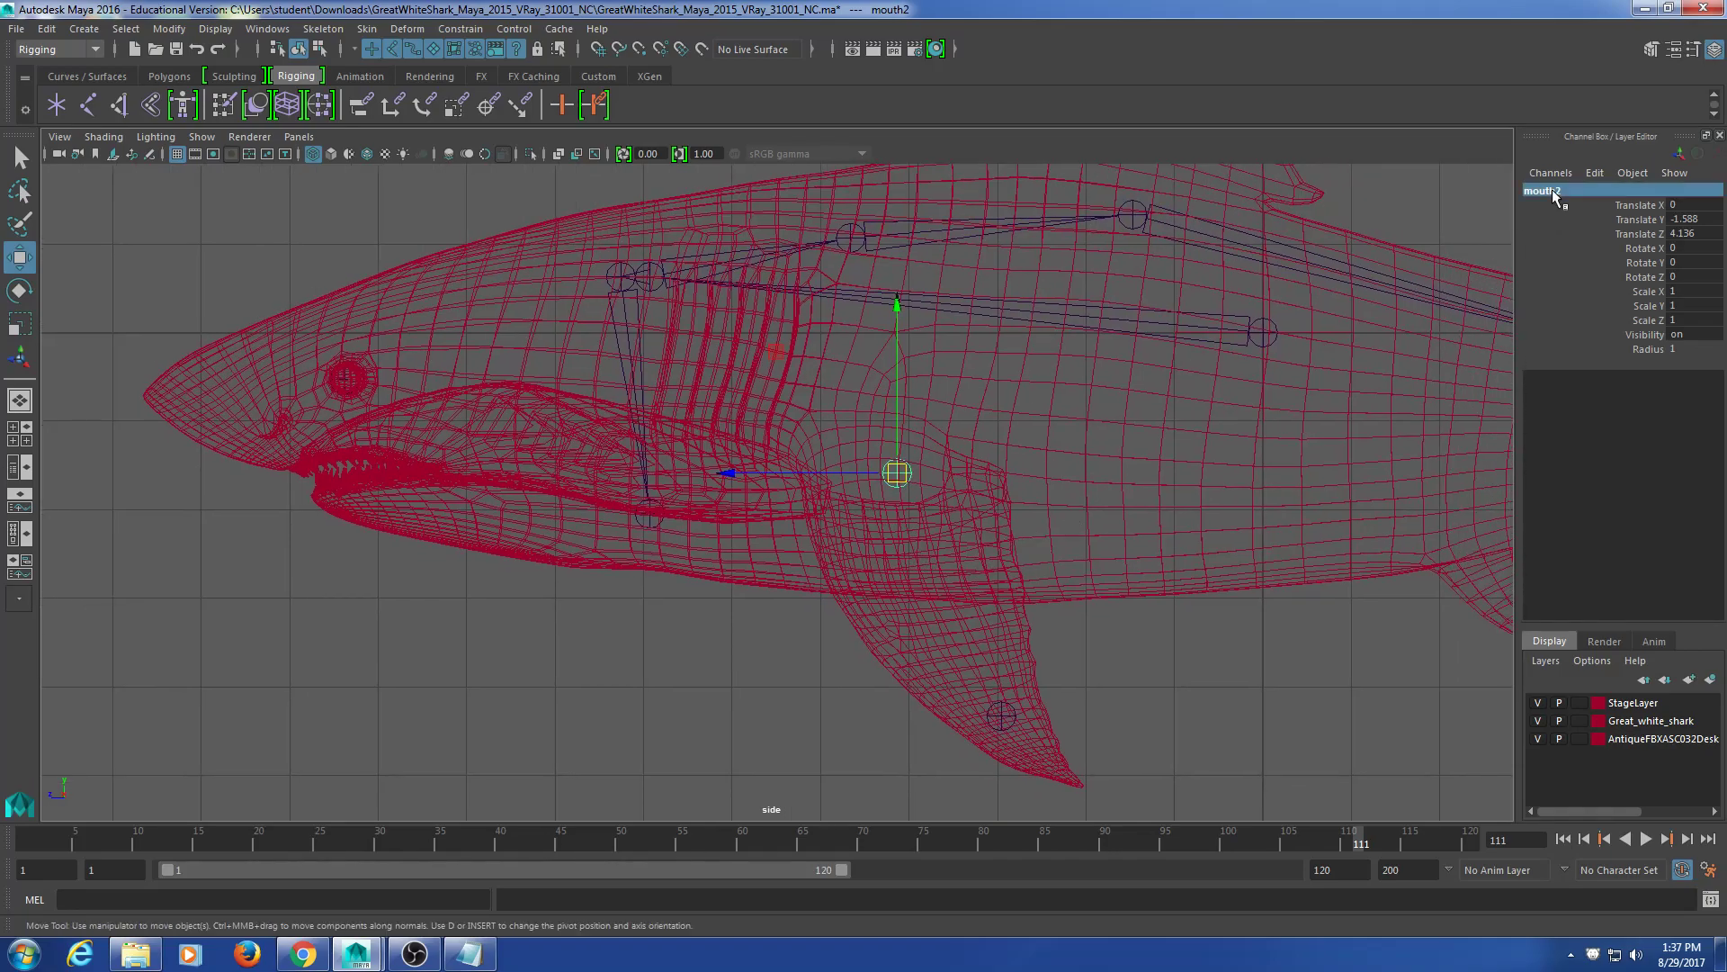
{"action": "key", "text": "BackSpace"}
{"action": "type", "text": "lfin1"}
{"action": "key", "text": "Return"}
Step: Duplicate the lfin joint with Ctrl+D, creating lfin1
{"action": "left_click", "coordinate": [1001, 716]}
{"action": "left_click", "coordinate": [1135, 601]}
{"action": "left_click_drag", "start_coordinate": [1057, 709], "coordinate": [976, 740]}
{"action": "left_click", "coordinate": [978, 729]}
{"action": "left_click_drag", "start_coordinate": [947, 448], "coordinate": [1008, 711]}
{"action": "key", "text": "ctrl+d"}
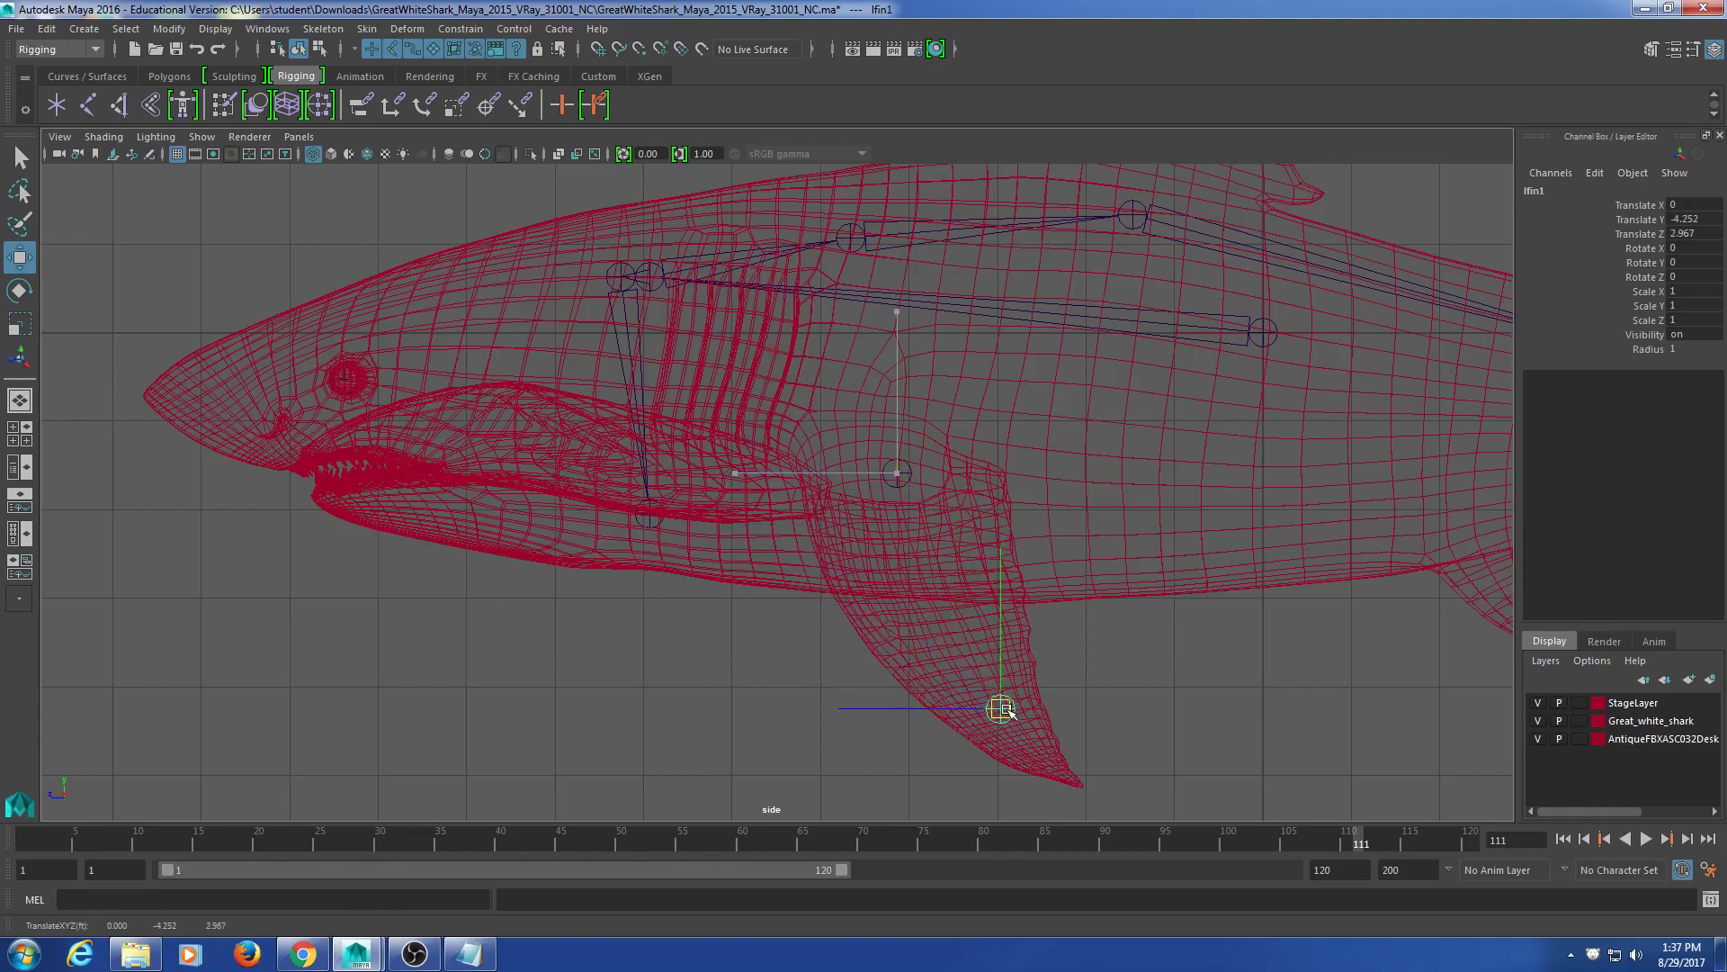
Step: Select the leye joint and switch to the four-view layout
{"action": "scroll", "coordinate": [1061, 656], "scroll_direction": "down", "scroll_amount": 4}
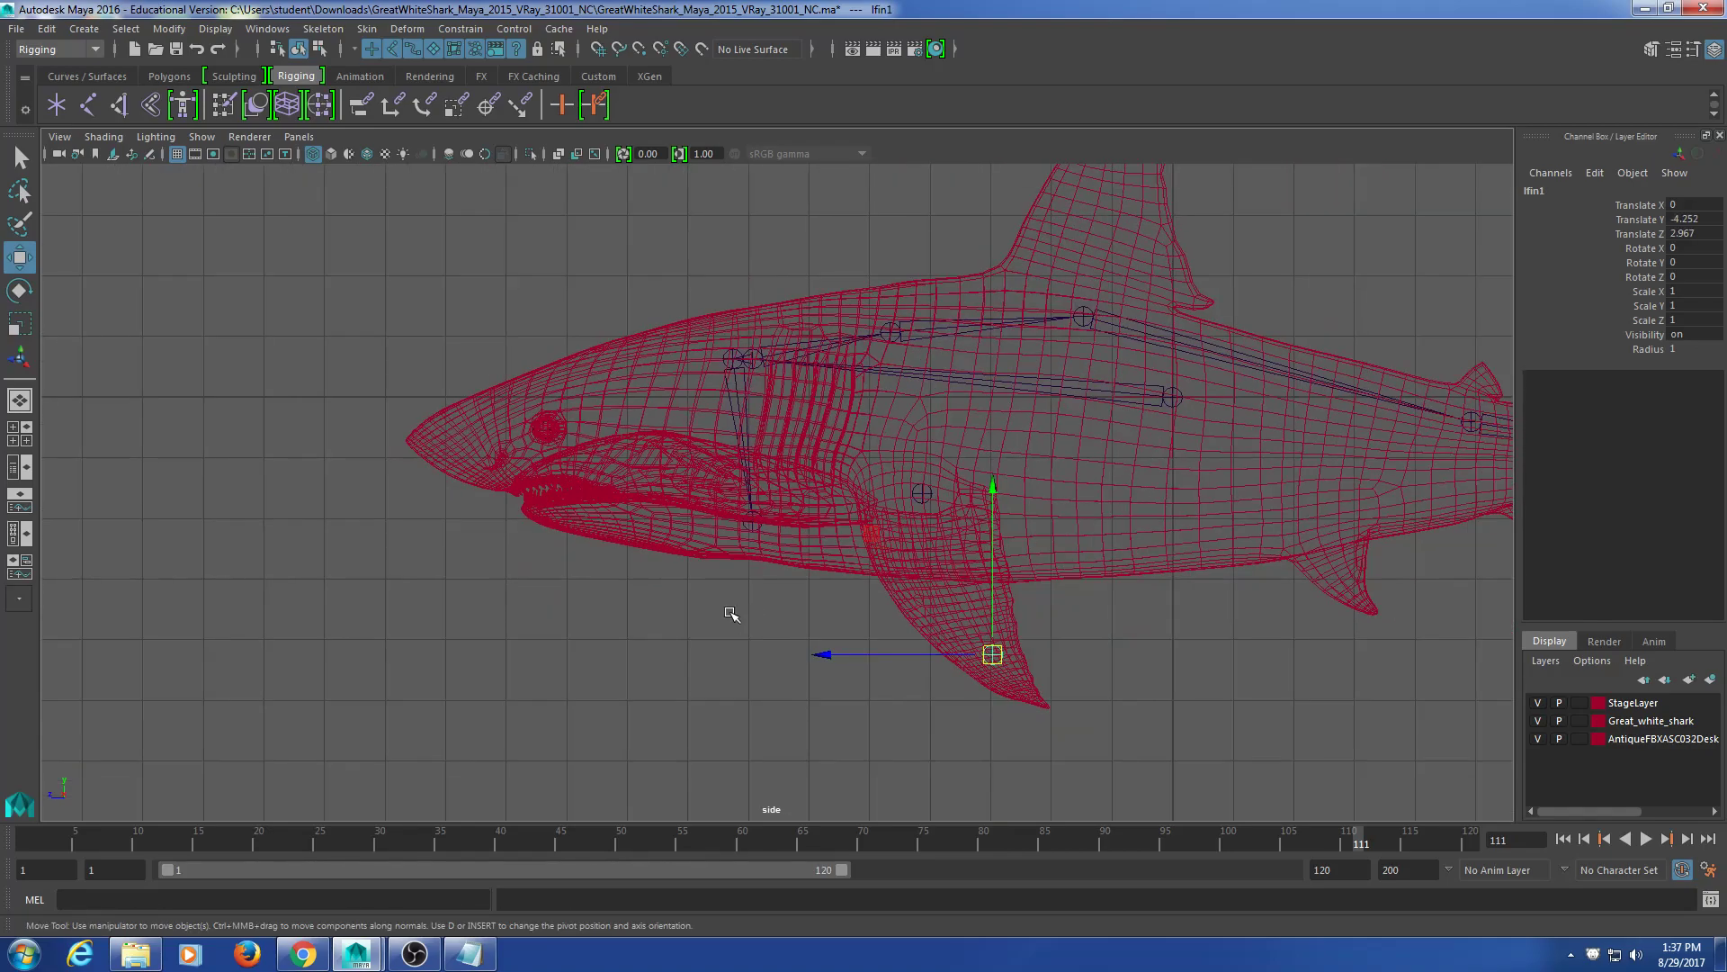
{"action": "middle_click_drag", "start_coordinate": [748, 619], "coordinate": [724, 613], "text": "alt"}
{"action": "left_click_drag", "start_coordinate": [529, 369], "coordinate": [480, 466]}
{"action": "middle_click_drag", "start_coordinate": [555, 620], "coordinate": [477, 585], "text": "alt"}
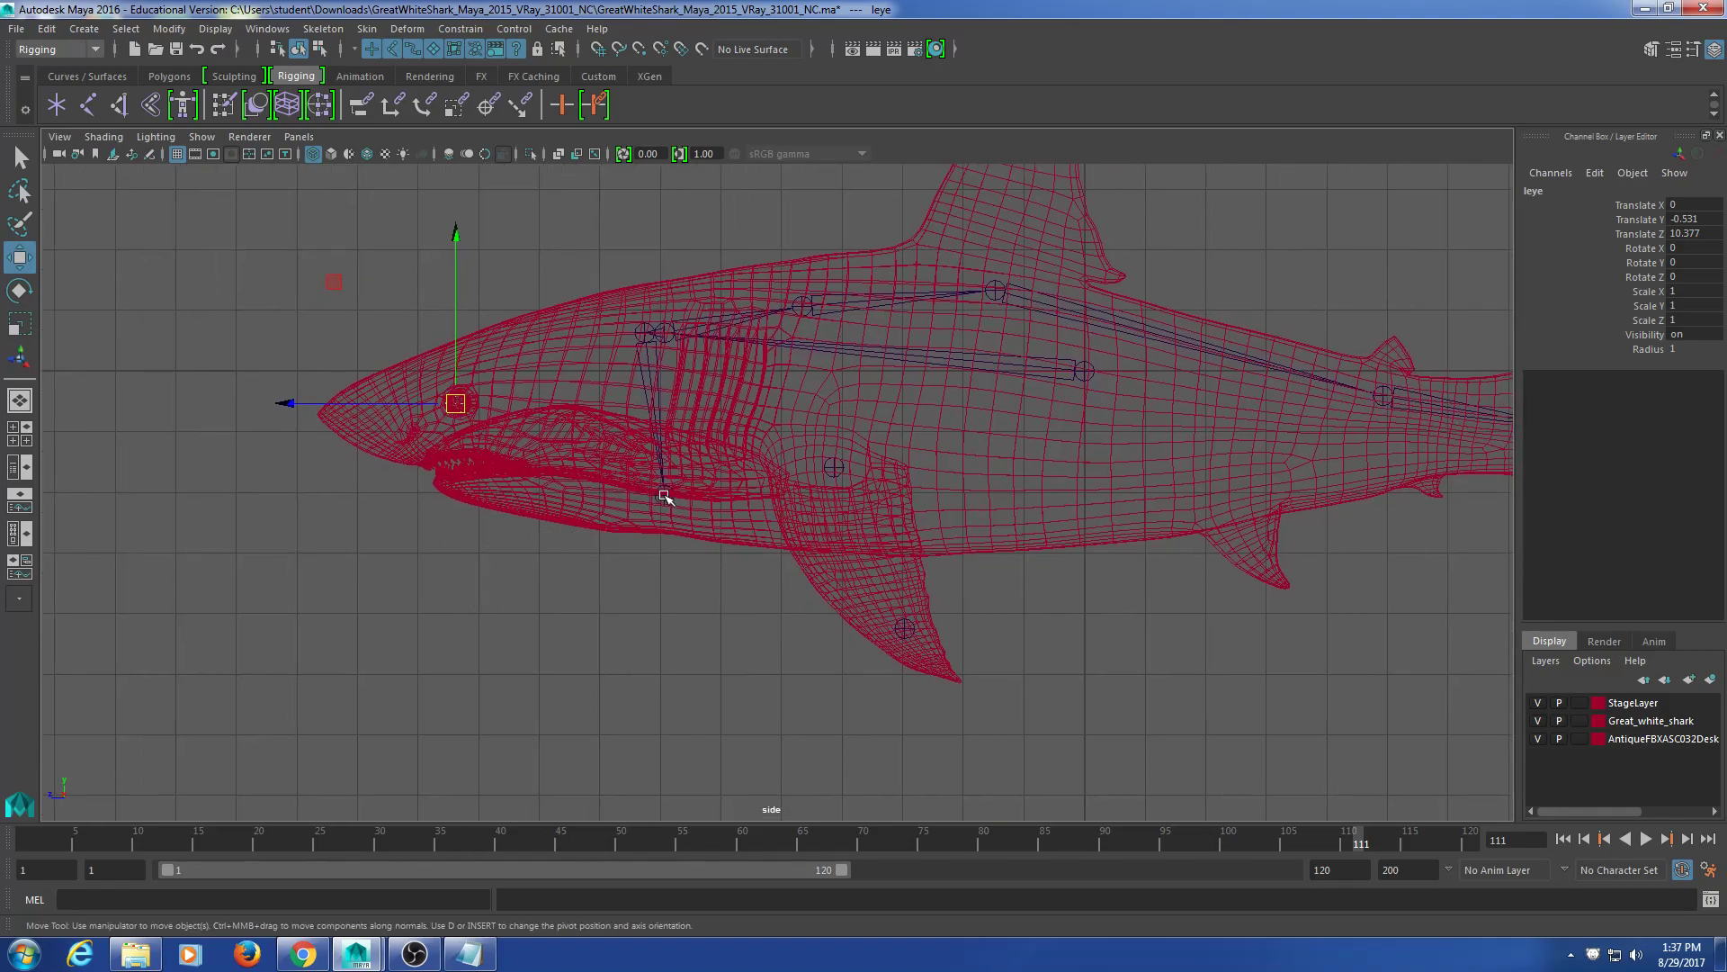
{"action": "key", "text": "space"}
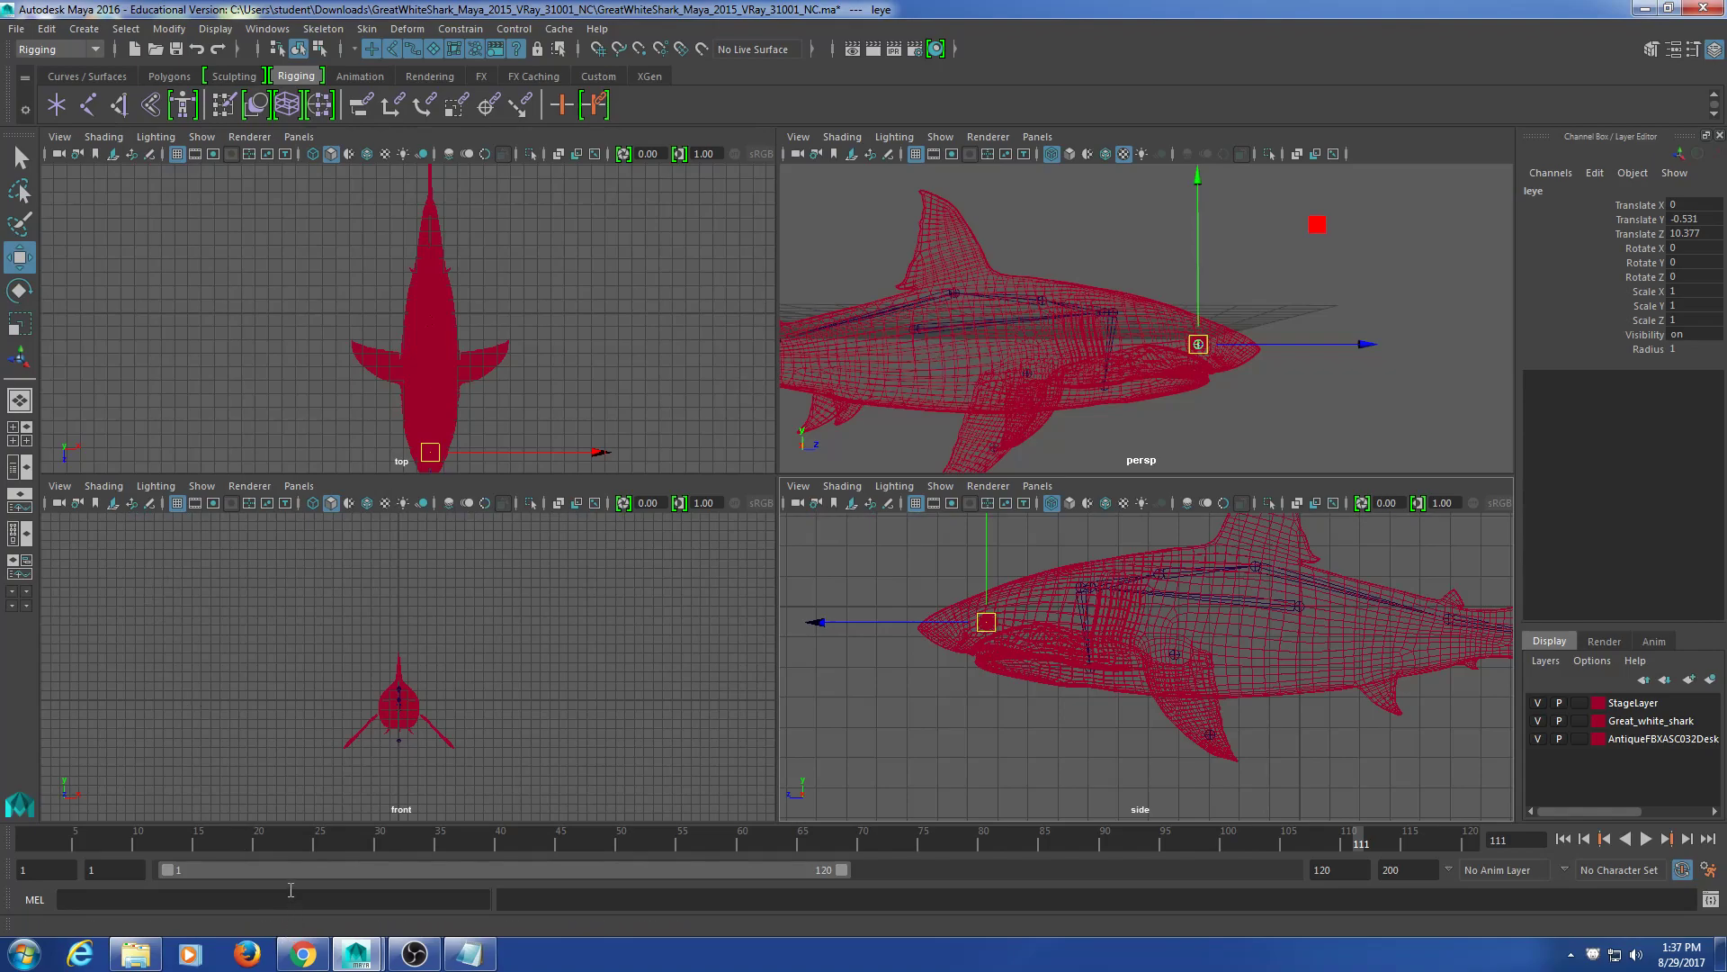
{"action": "mouse_move", "coordinate": [303, 953]}
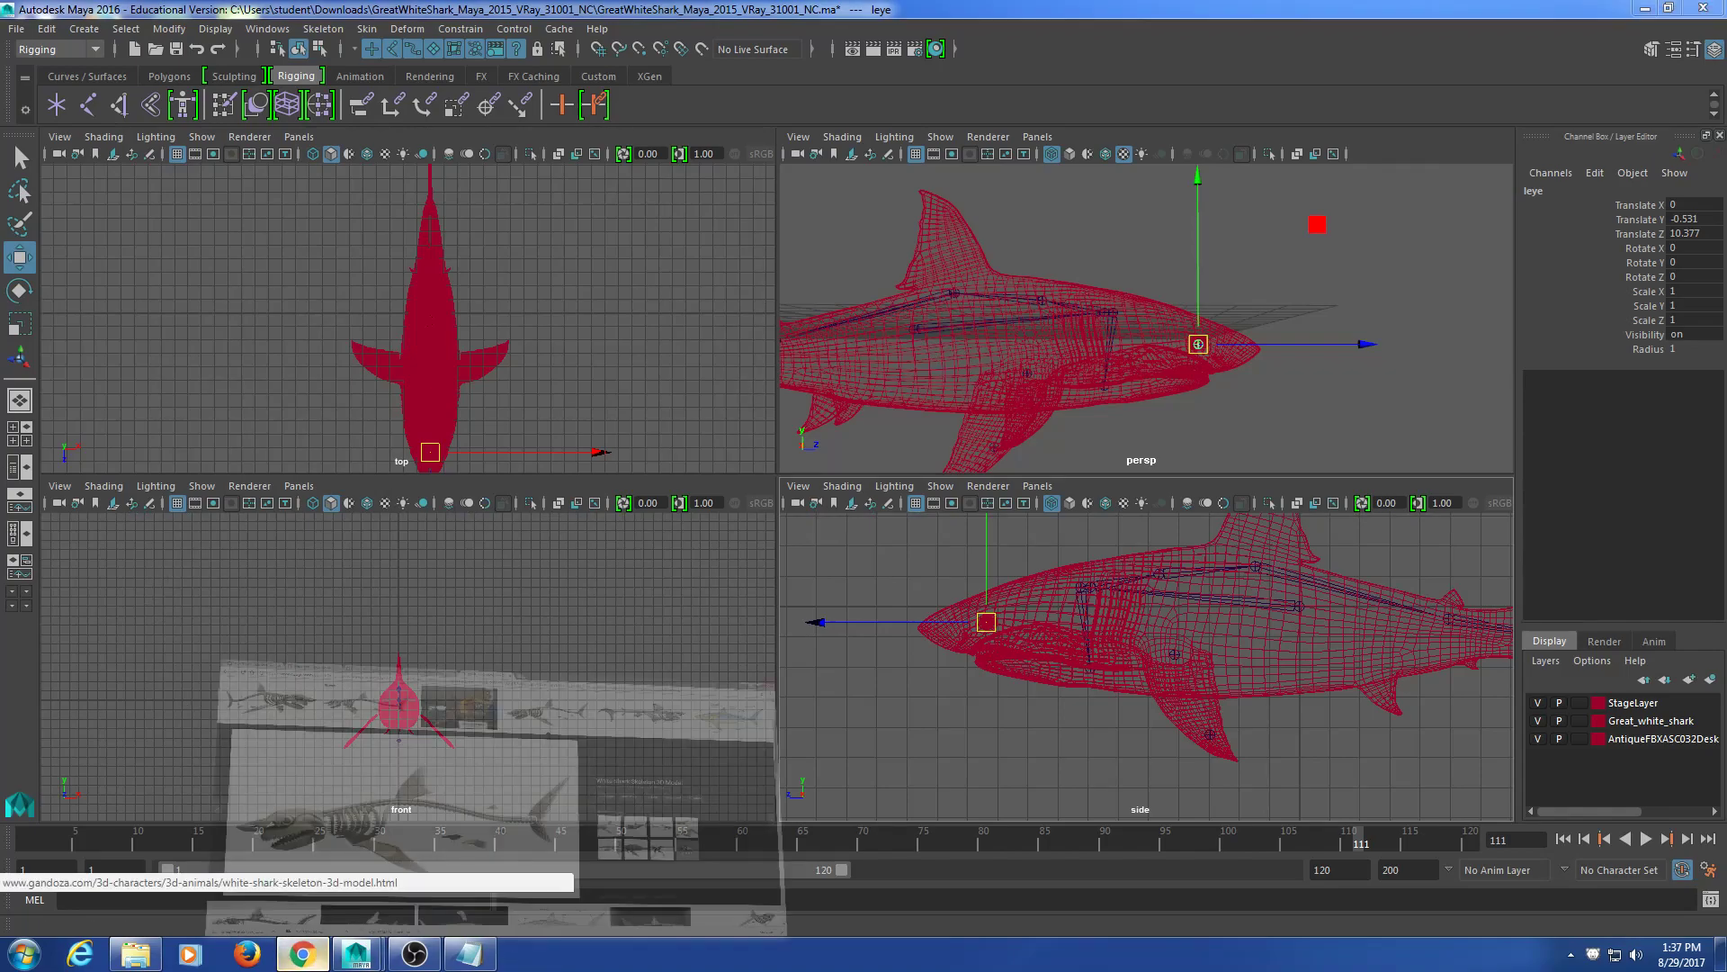
{"action": "left_click", "coordinate": [357, 817]}
{"action": "left_click", "coordinate": [895, 13]}
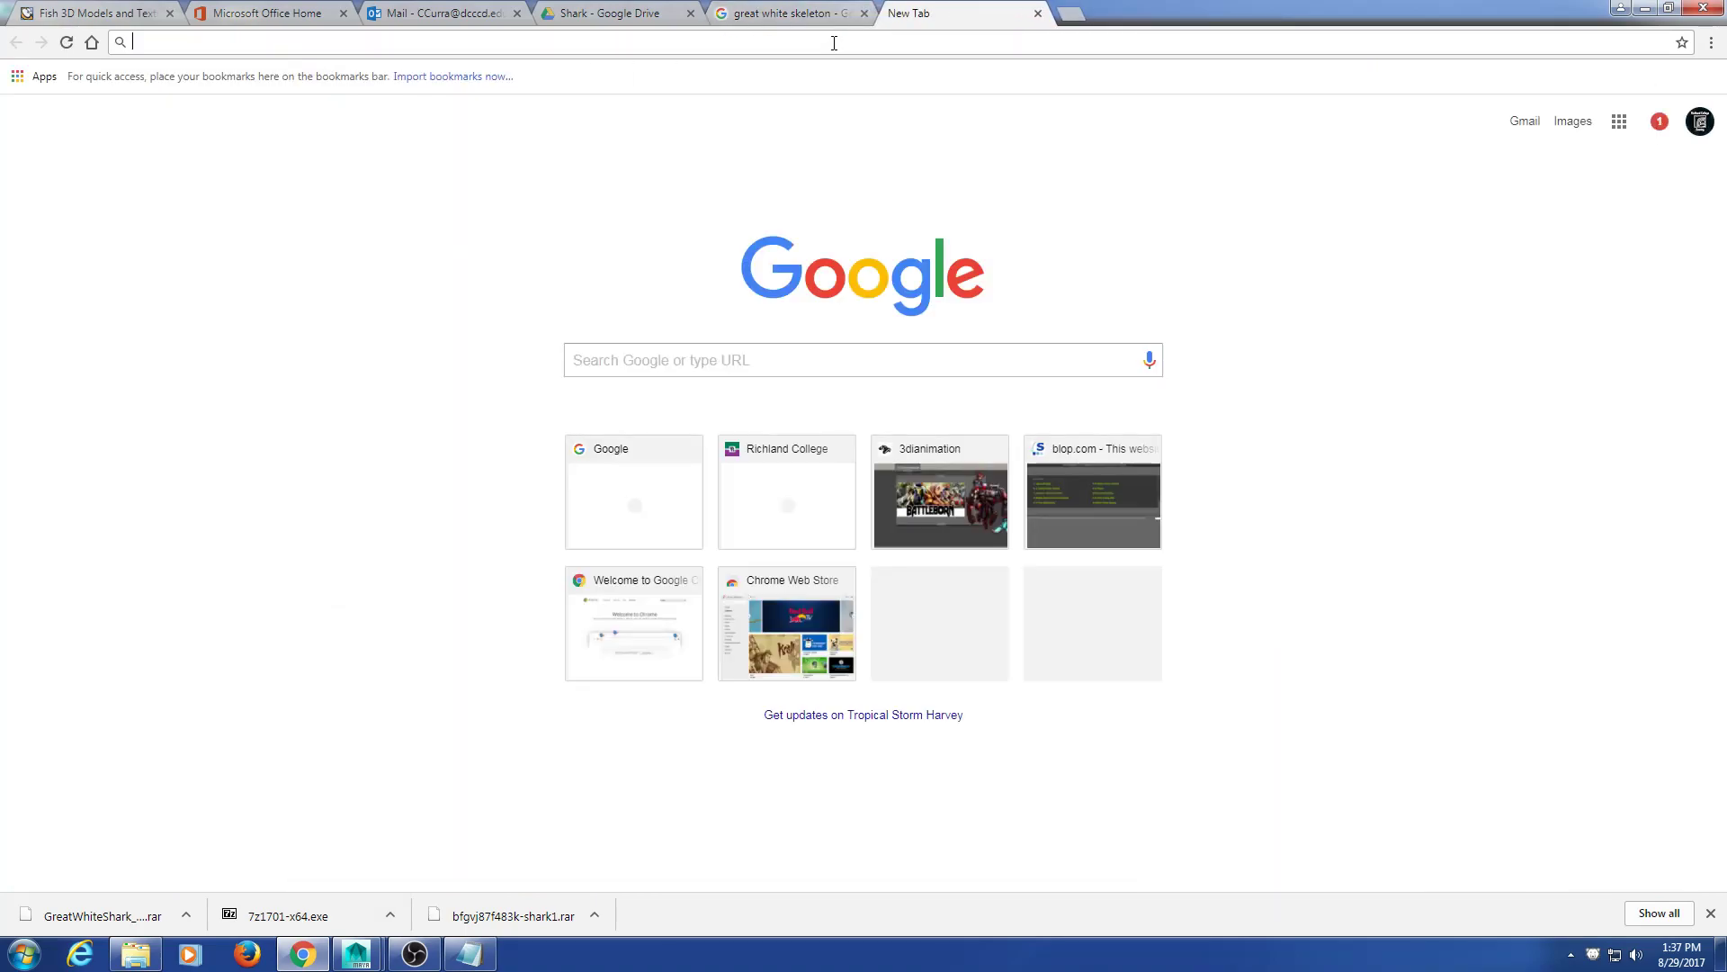
{"action": "type", "text": "youtube"}
{"action": "key", "text": "Return"}
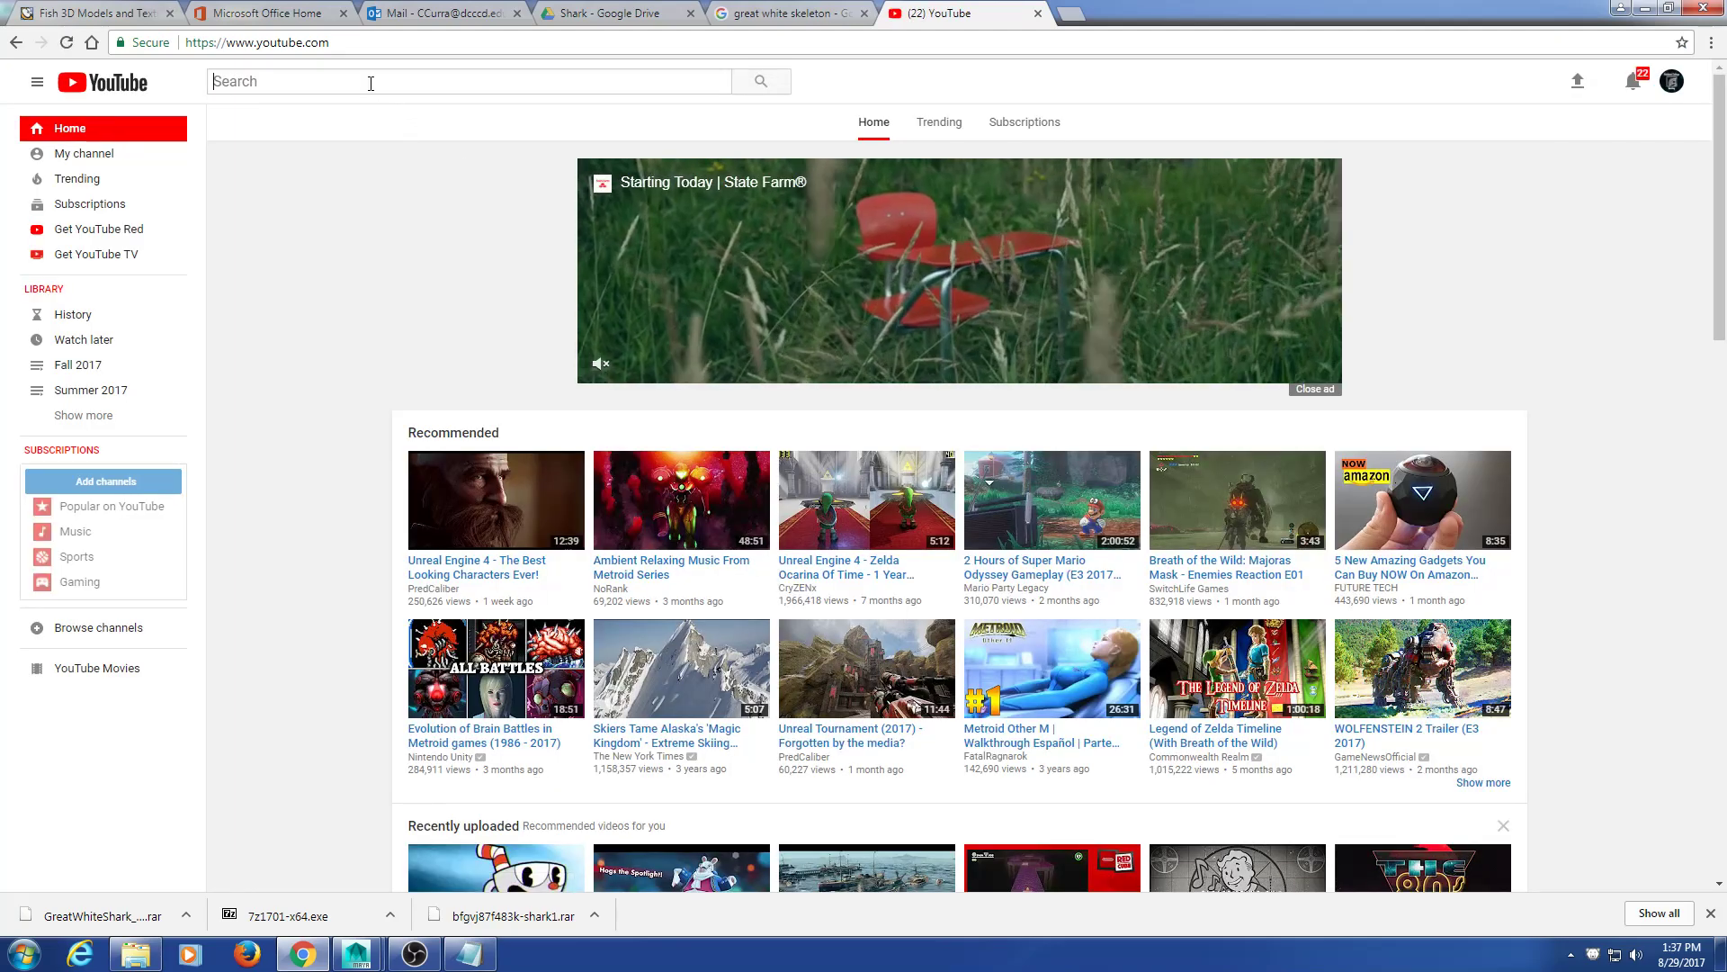
{"action": "left_click", "coordinate": [371, 82]}
{"action": "type", "text": "shark eyes"}
{"action": "key", "text": "Return"}
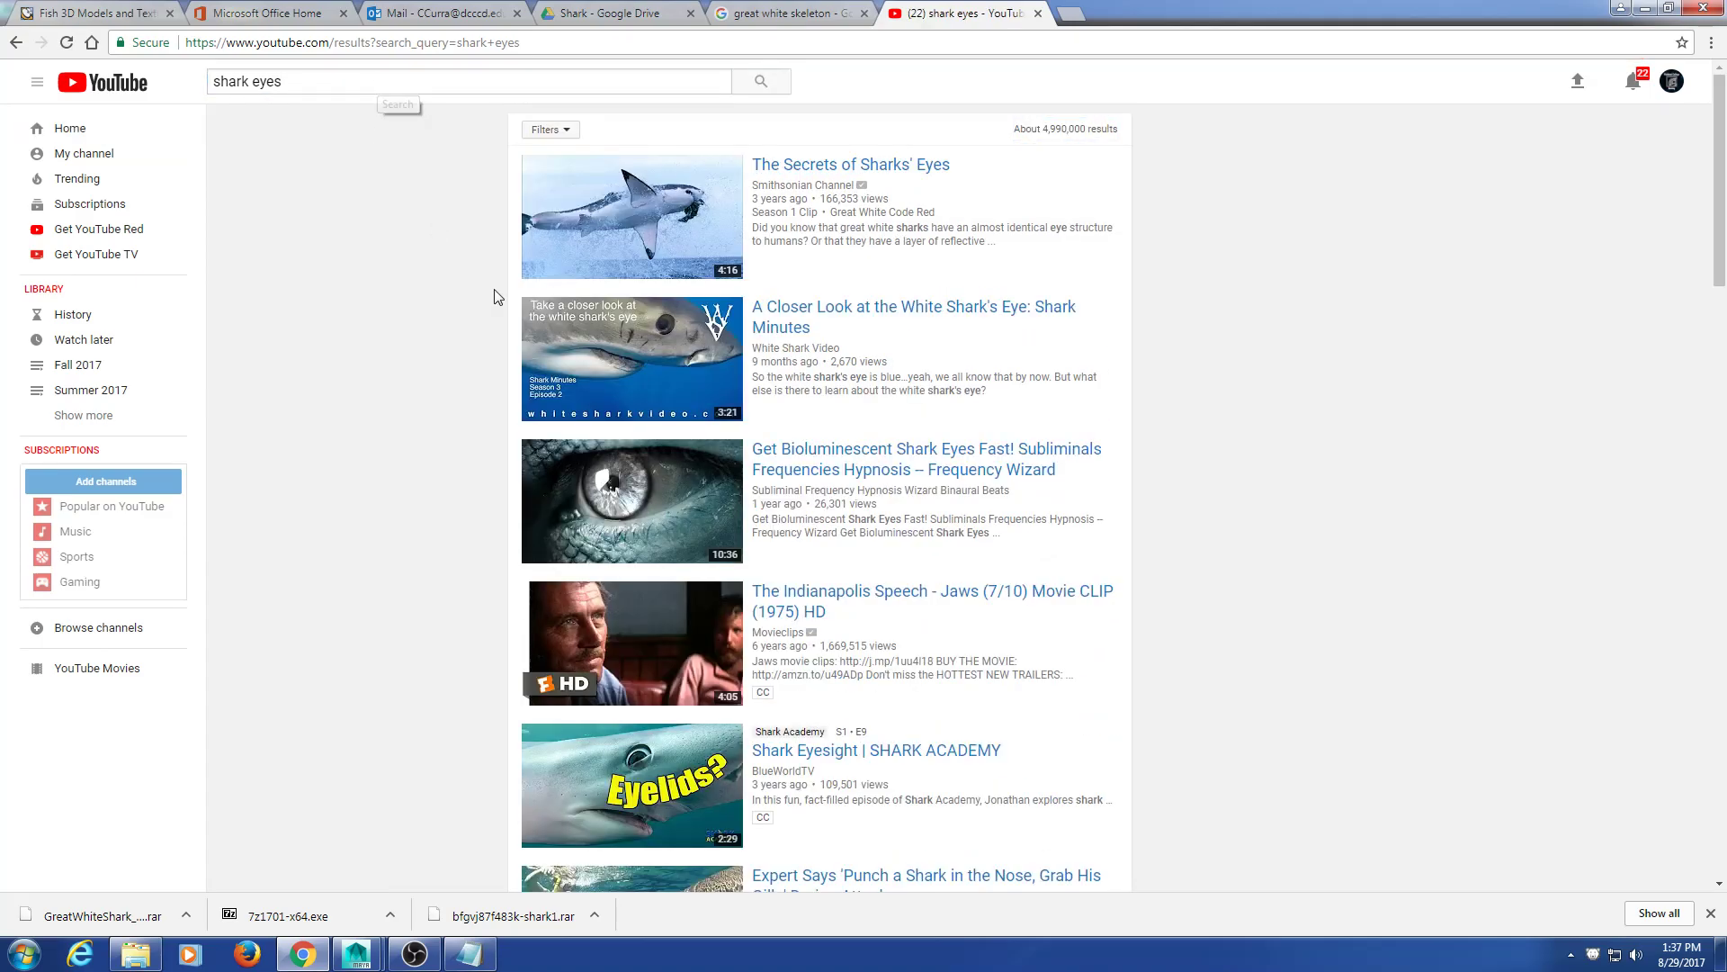
{"action": "left_click", "coordinate": [657, 341]}
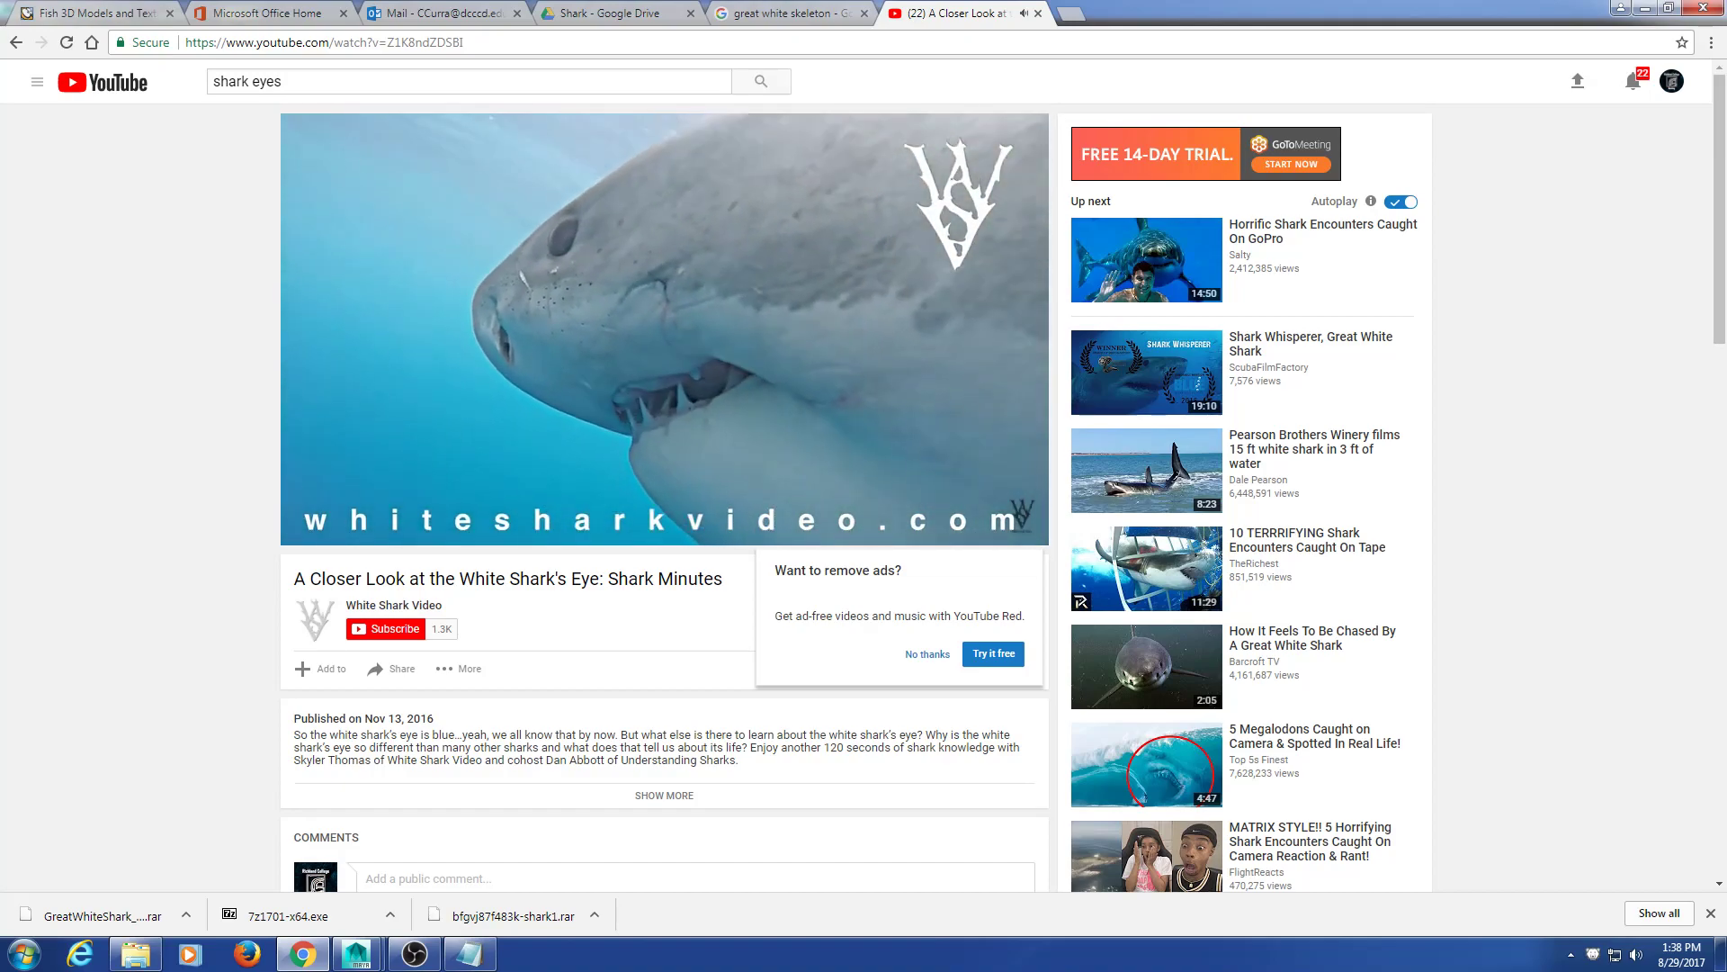
{"action": "left_click", "coordinate": [449, 254]}
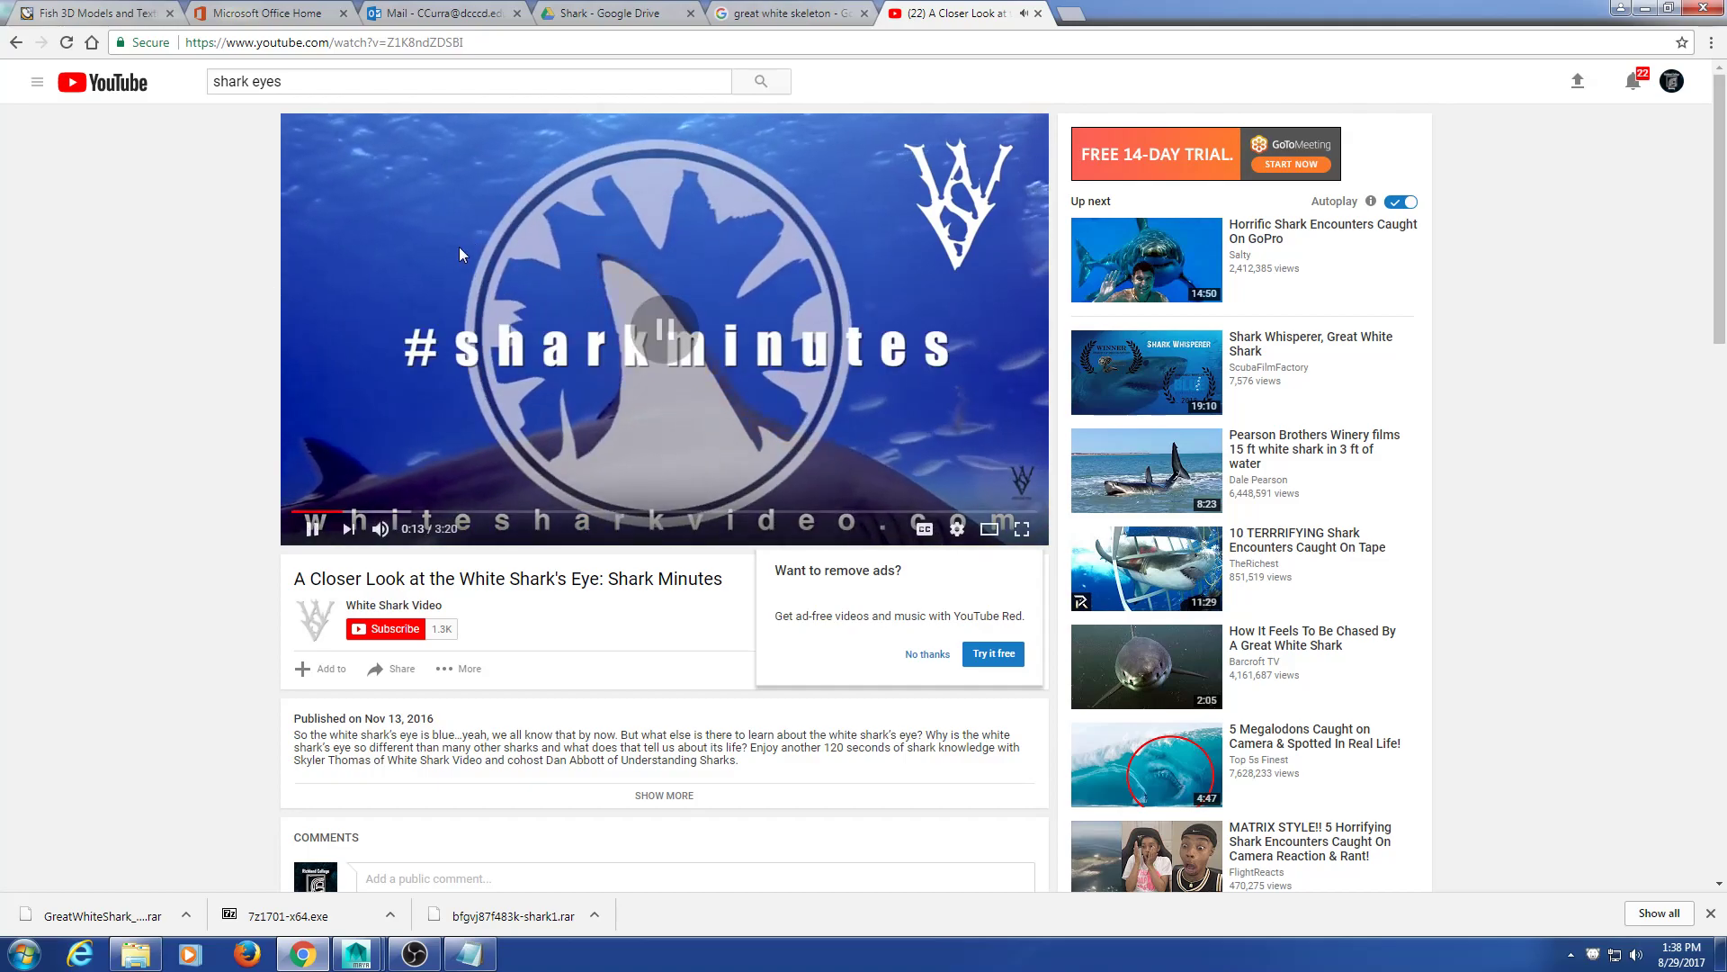
{"action": "left_click", "coordinate": [1037, 12]}
{"action": "left_click", "coordinate": [1644, 7]}
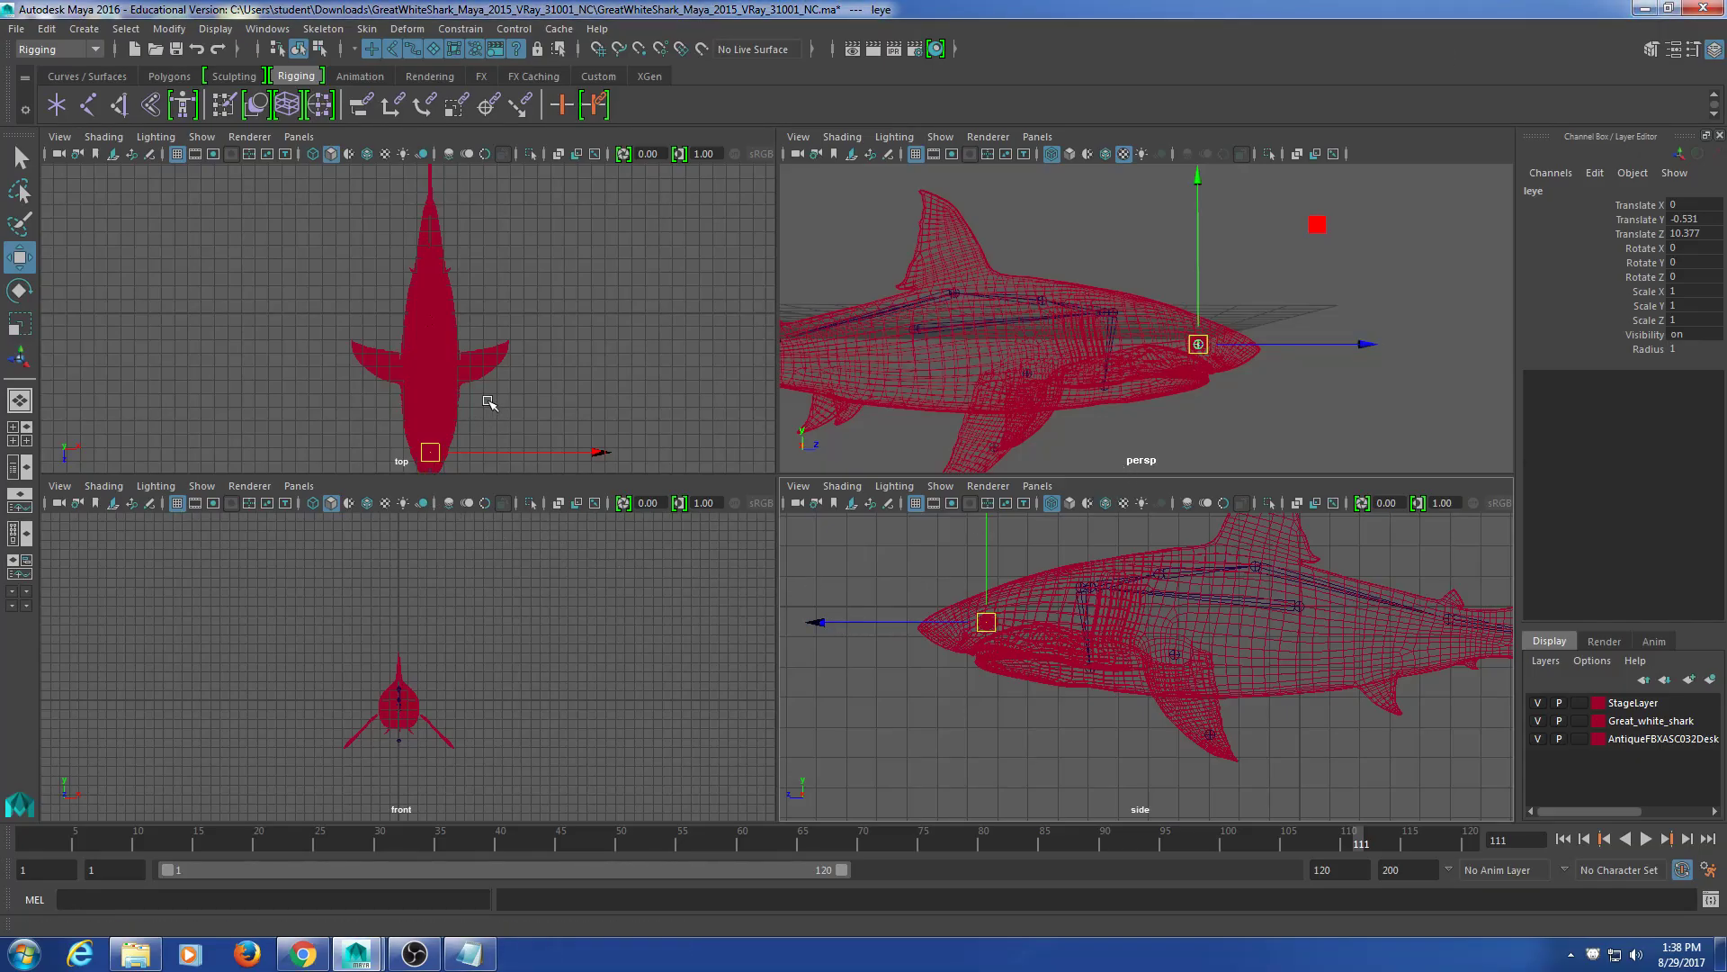
Step: In a maximized wireframe top view, slide leye sideways into the eye (Translate X 1.197)
{"action": "key", "text": "space"}
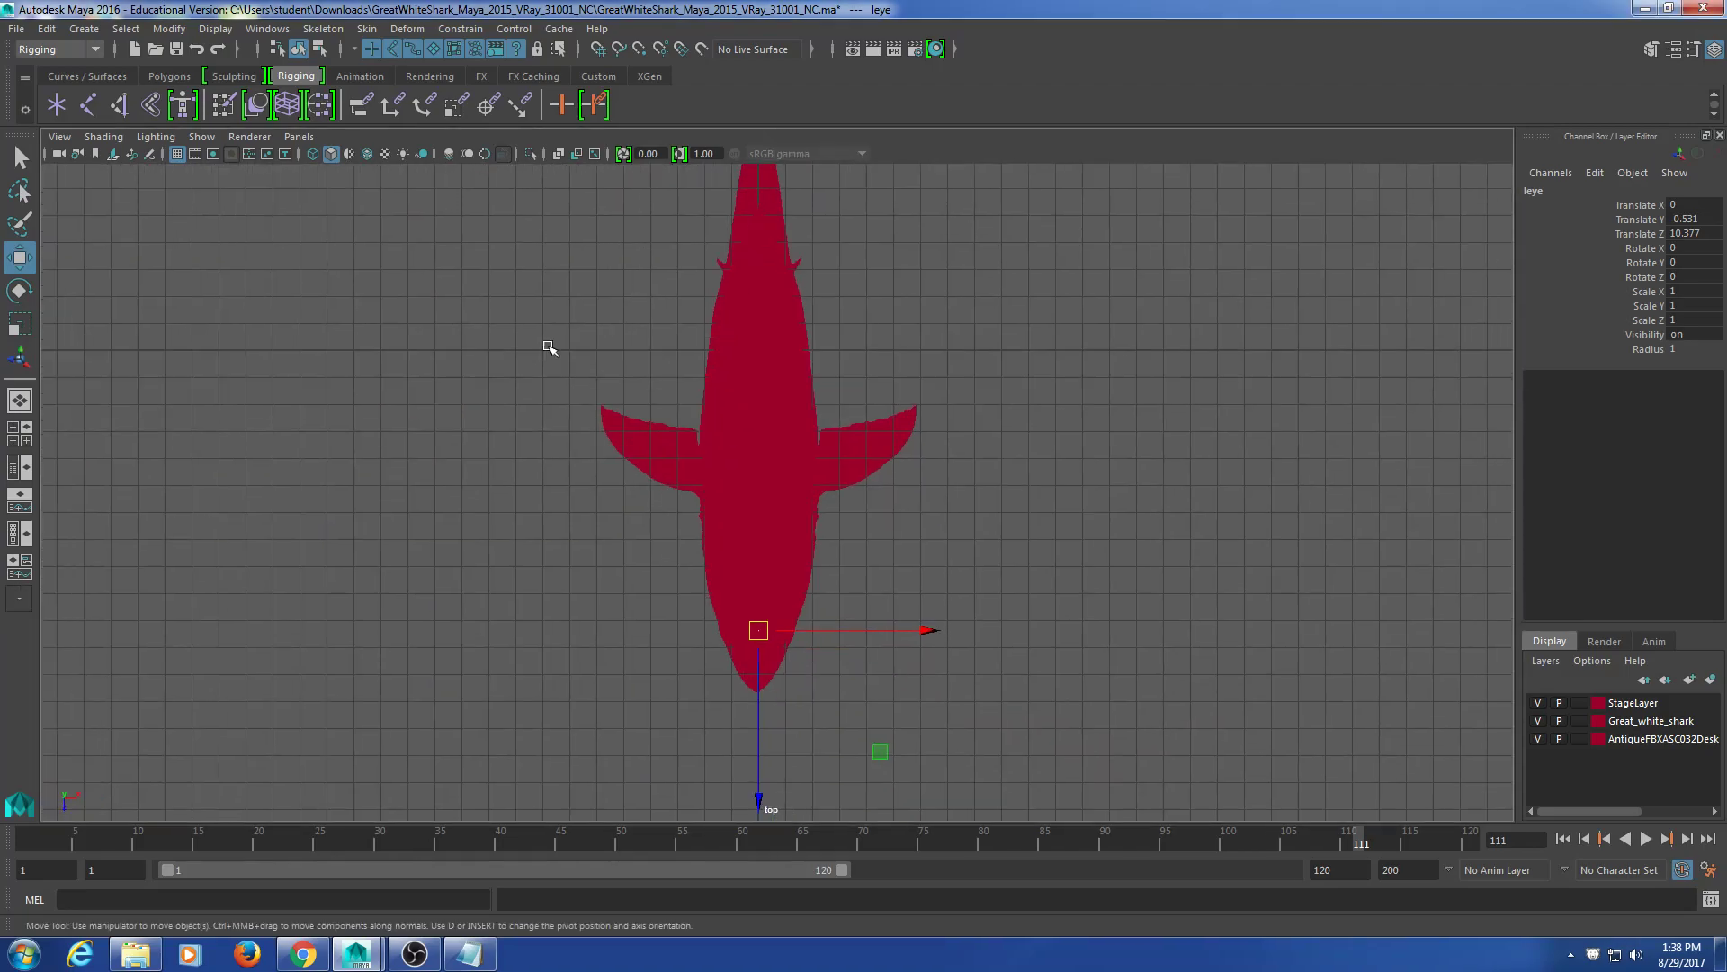
{"action": "scroll", "coordinate": [880, 662], "scroll_direction": "up", "scroll_amount": 10}
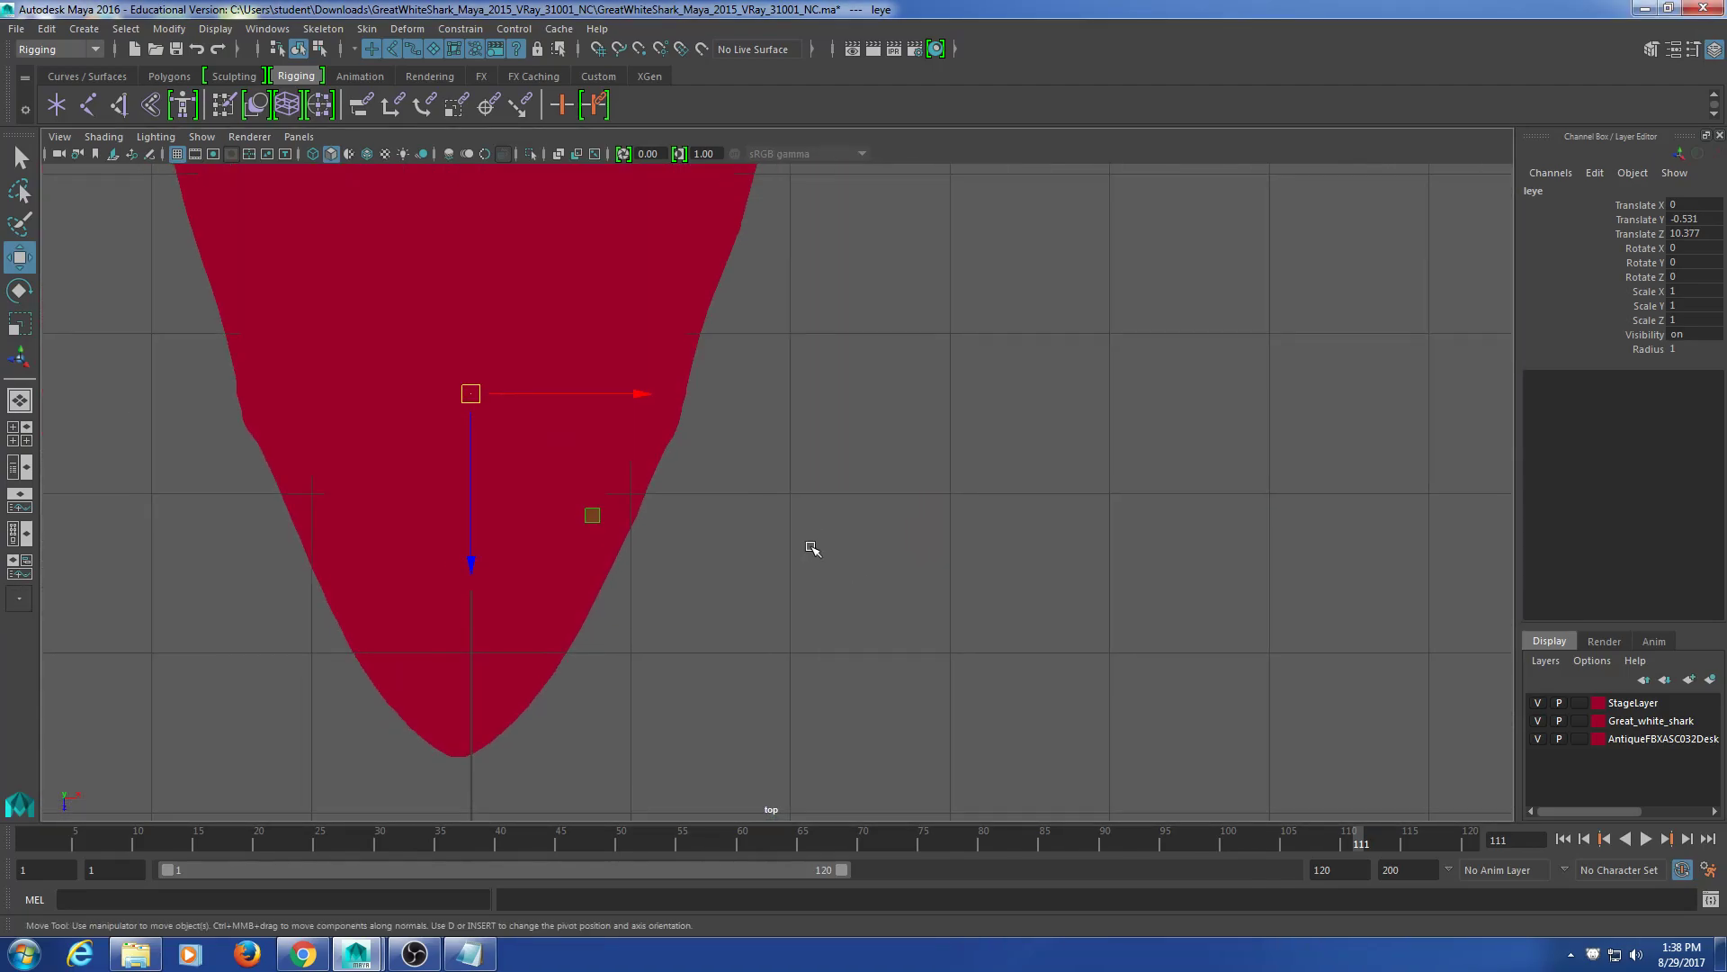
{"action": "key", "text": "4"}
{"action": "mouse_move", "coordinate": [645, 471]}
{"action": "middle_mouse_down", "text": "alt"}
{"action": "mouse_move", "coordinate": [787, 578]}
{"action": "mouse_move", "coordinate": [802, 523]}
{"action": "middle_mouse_up", "text": "alt"}
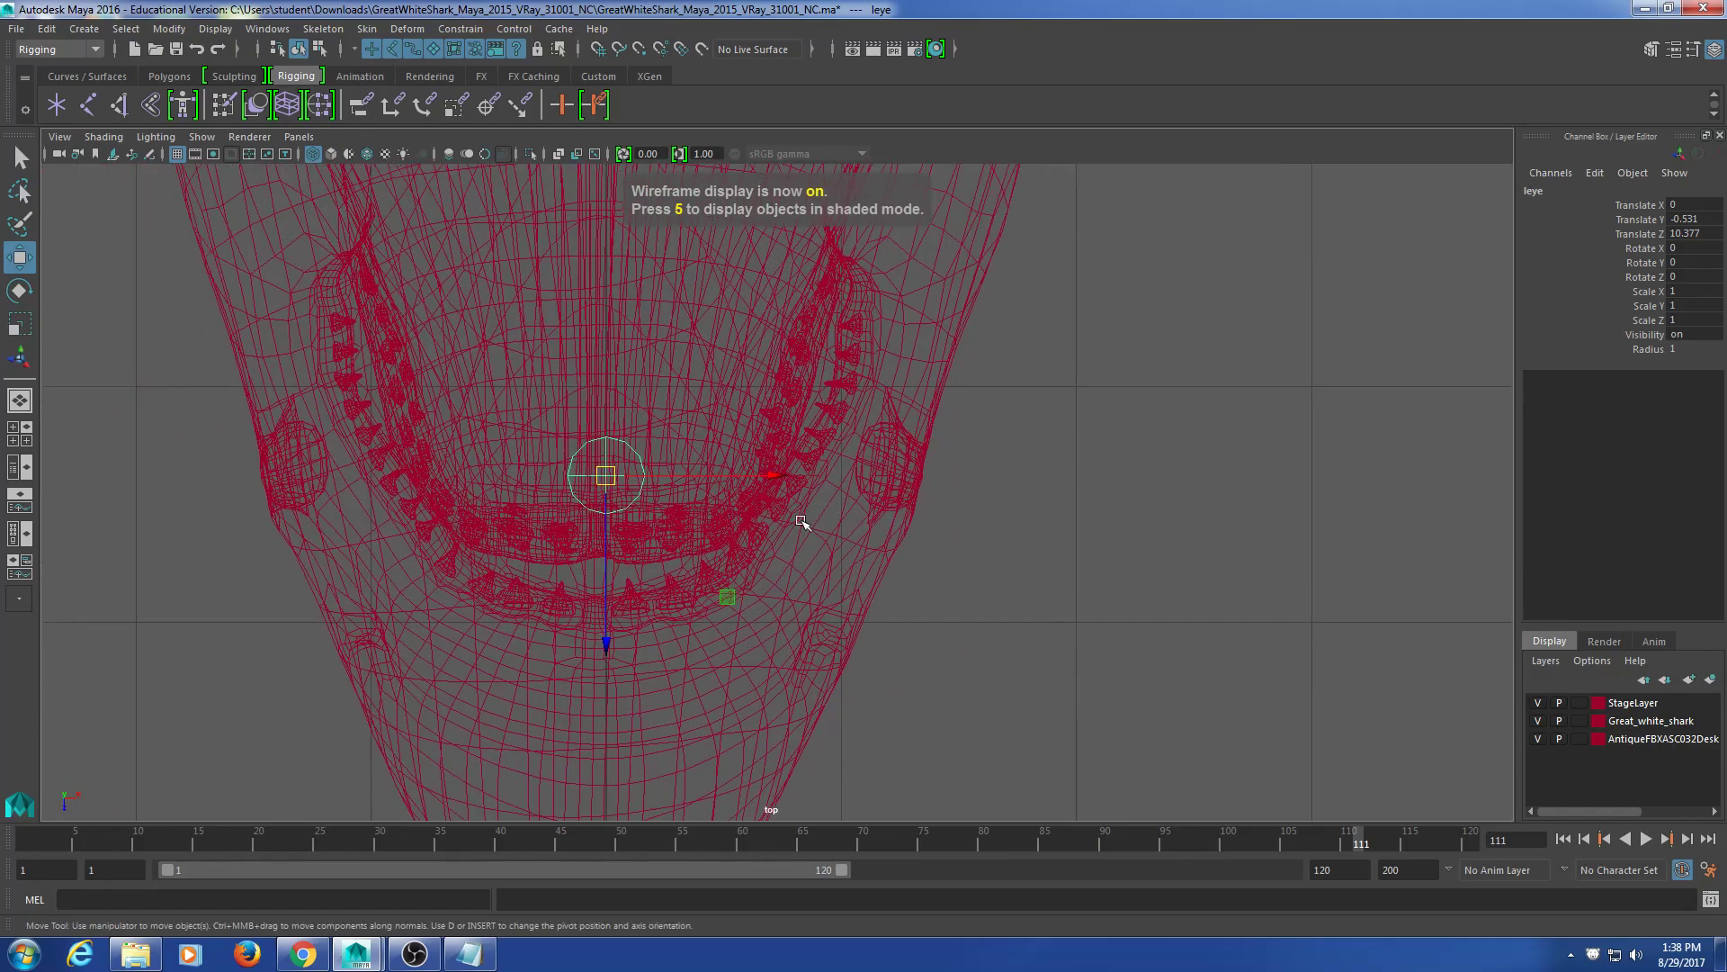
{"action": "left_click_drag", "start_coordinate": [763, 474], "coordinate": [1049, 474]}
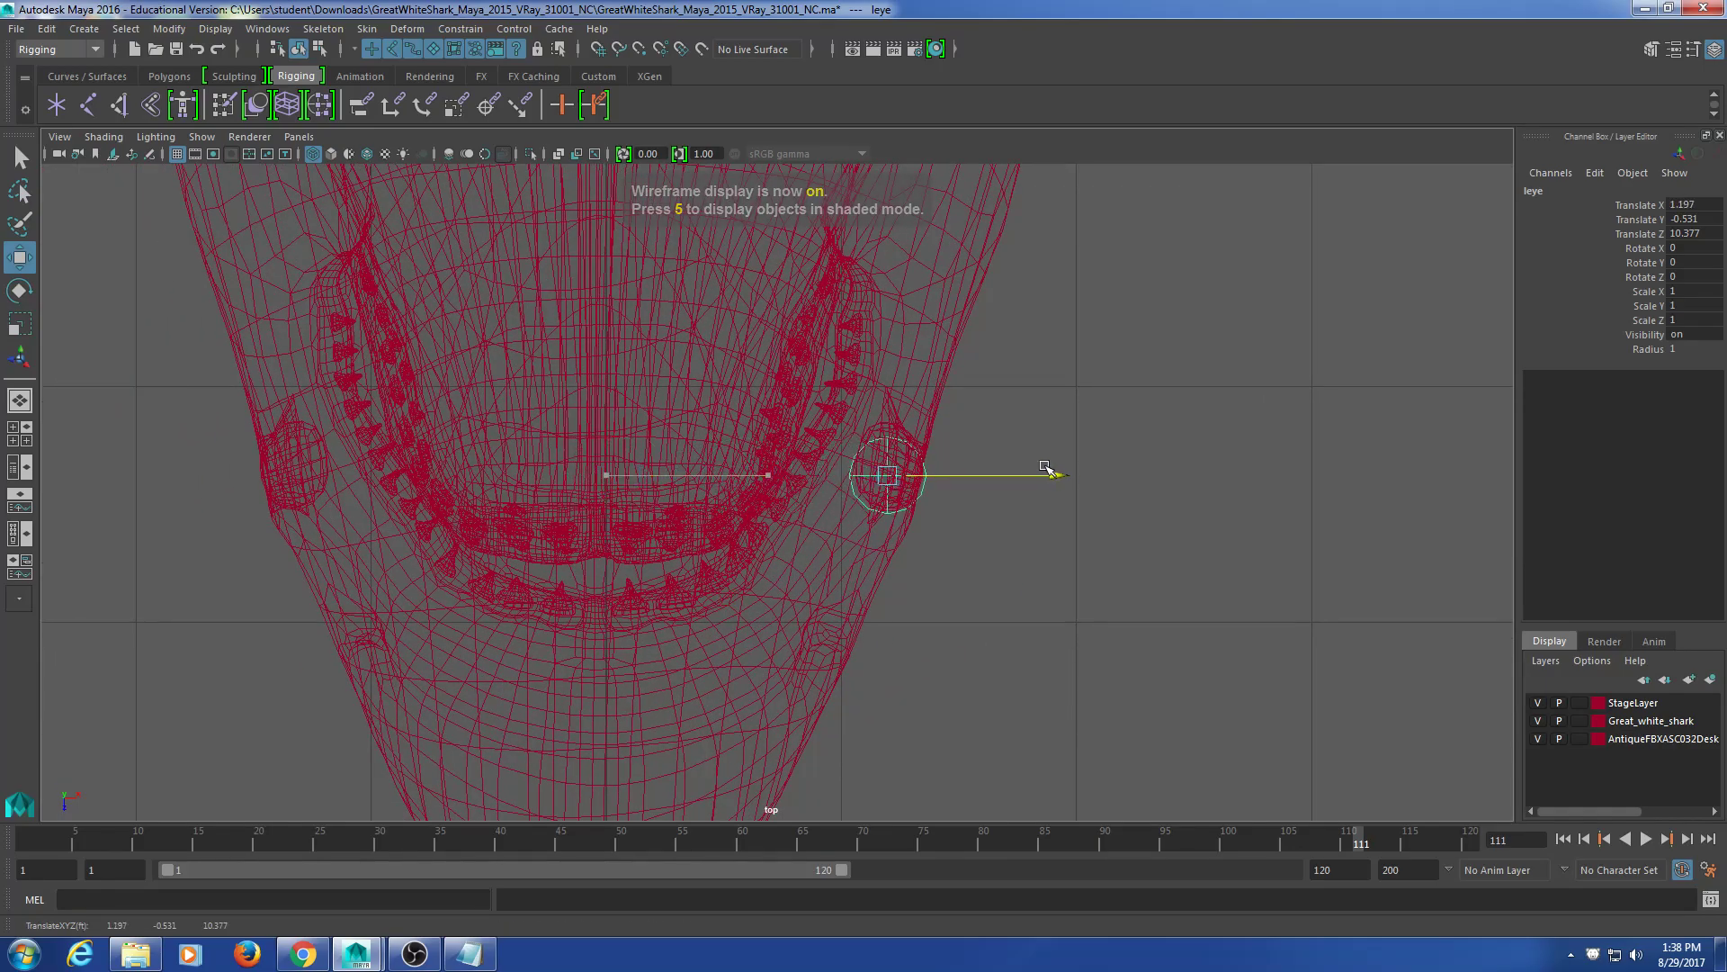
{"action": "middle_click_drag", "start_coordinate": [923, 618], "coordinate": [875, 659], "text": "alt"}
{"action": "scroll", "coordinate": [886, 652], "scroll_direction": "down", "scroll_amount": 8}
{"action": "middle_click_drag", "start_coordinate": [801, 339], "coordinate": [774, 483], "text": "alt"}
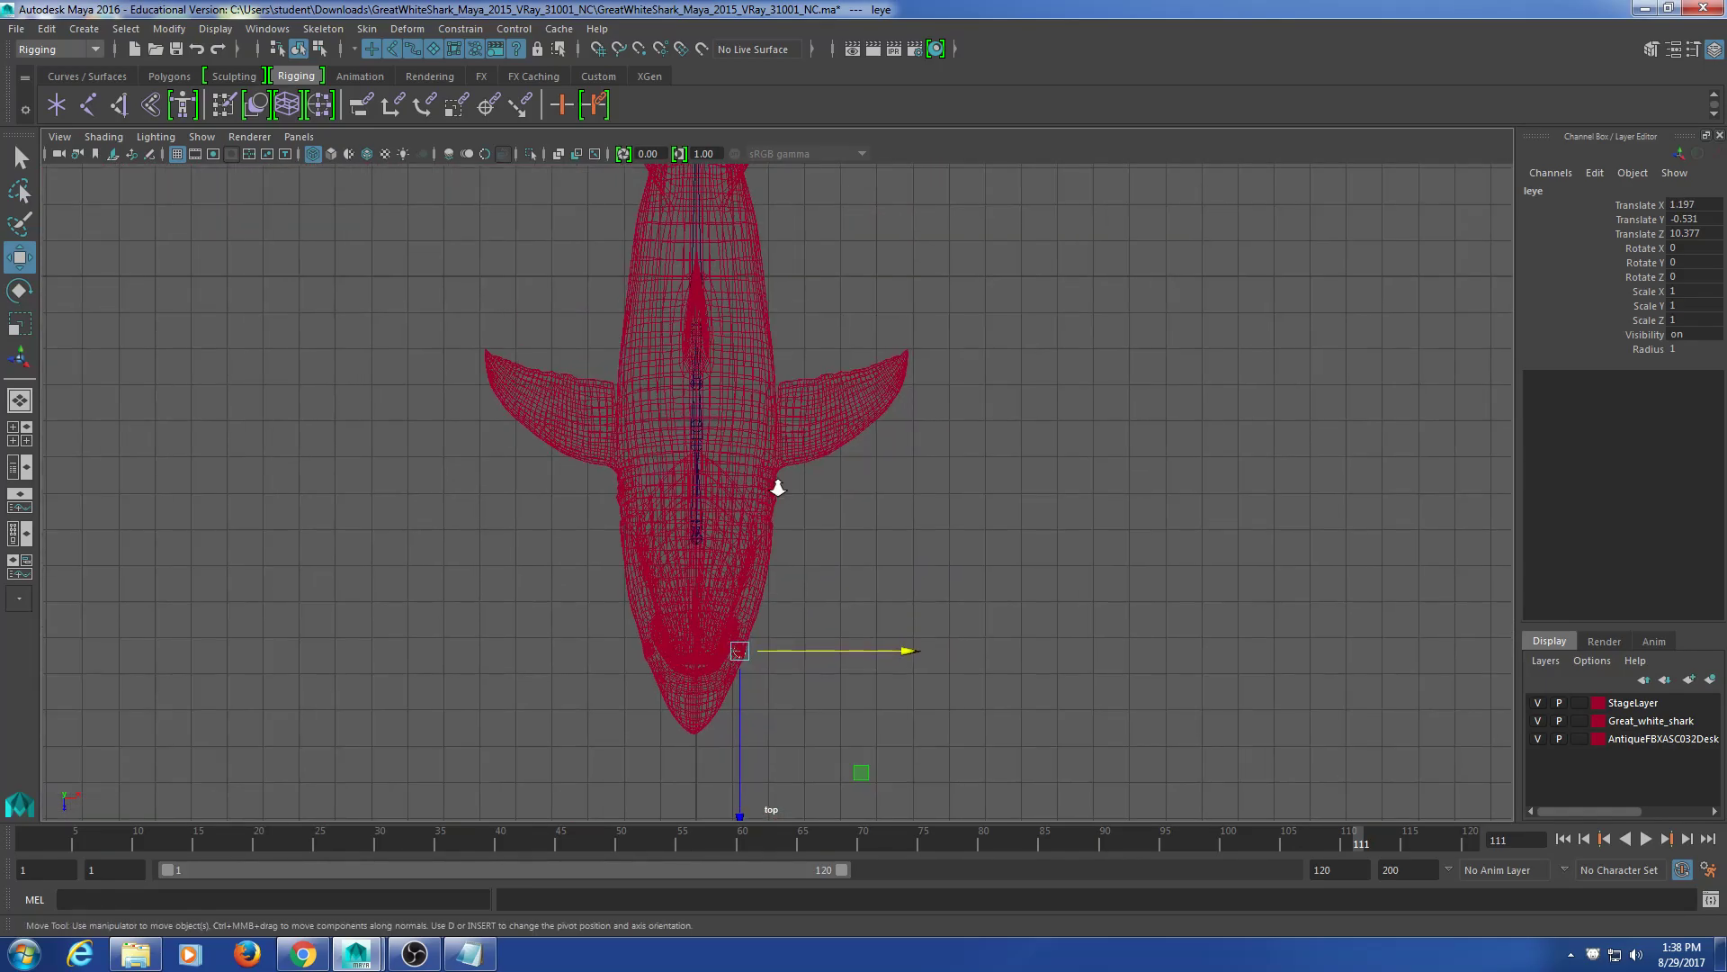
{"action": "scroll", "coordinate": [769, 507], "scroll_direction": "up", "scroll_amount": 10}
{"action": "scroll", "coordinate": [770, 507], "scroll_direction": "up", "scroll_amount": 3}
{"action": "scroll", "coordinate": [714, 412], "scroll_direction": "down", "scroll_amount": 8}
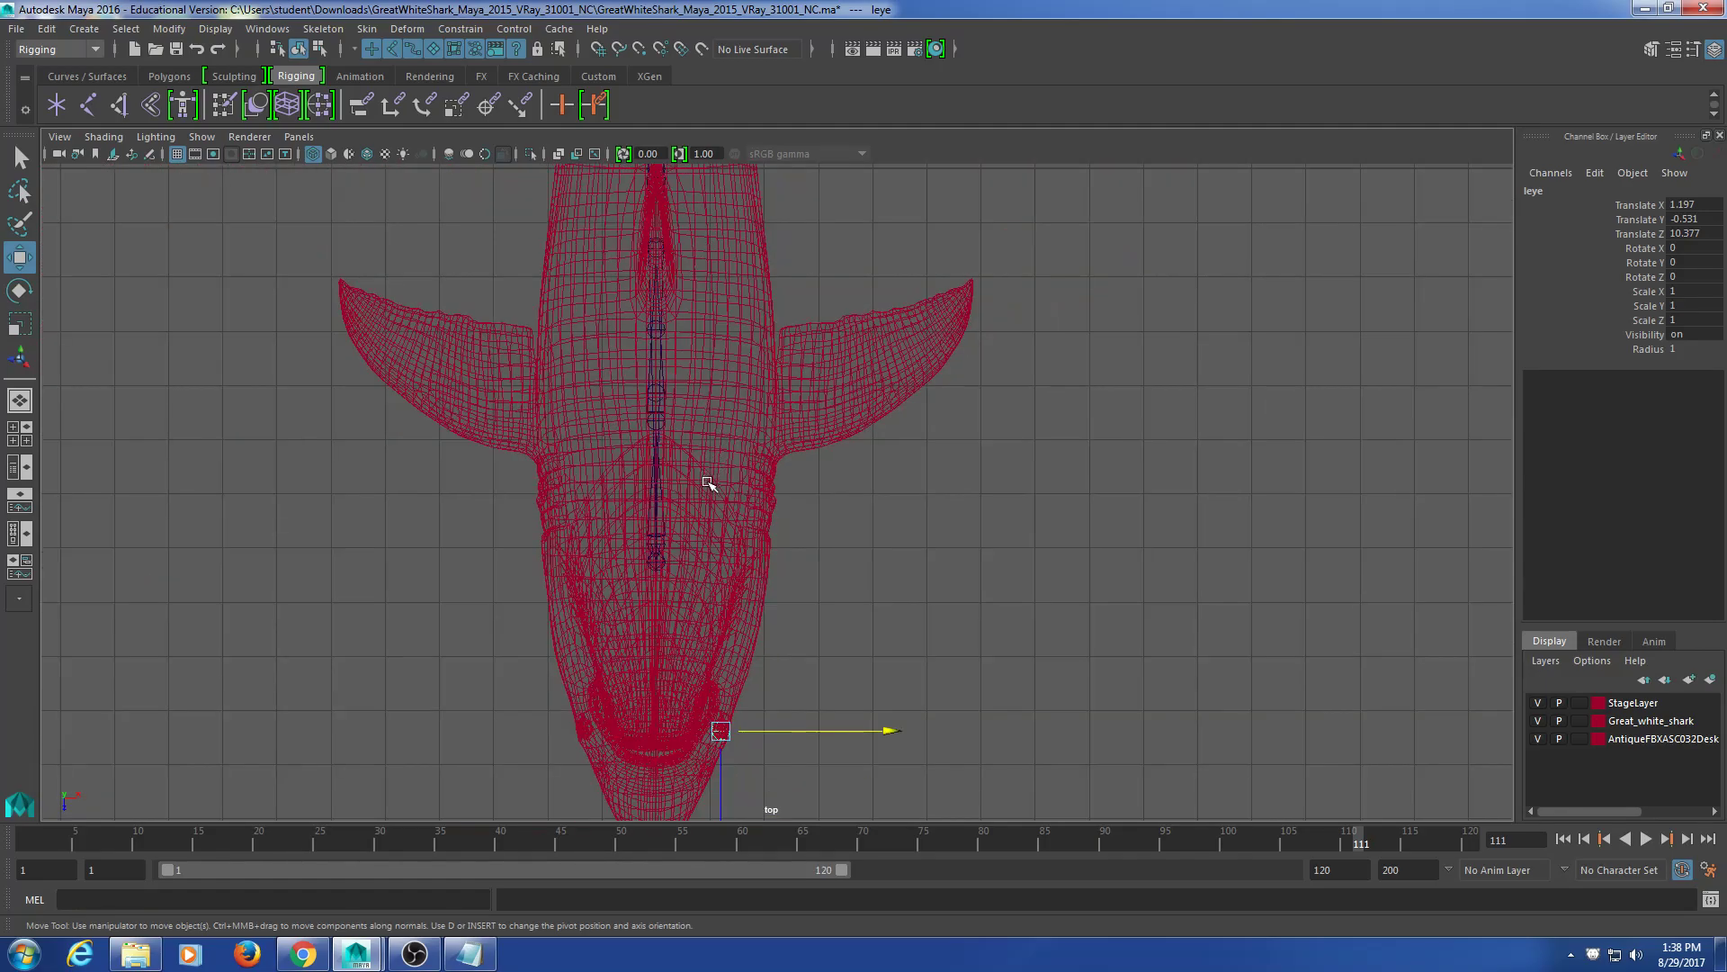
{"action": "middle_click_drag", "start_coordinate": [706, 661], "coordinate": [720, 462], "text": "alt"}
{"action": "scroll", "coordinate": [720, 487], "scroll_direction": "up", "scroll_amount": 4}
Step: In the perspective view, set leye's depth to Translate Z 10.342, then select the lfin joints
{"action": "key", "text": "space"}
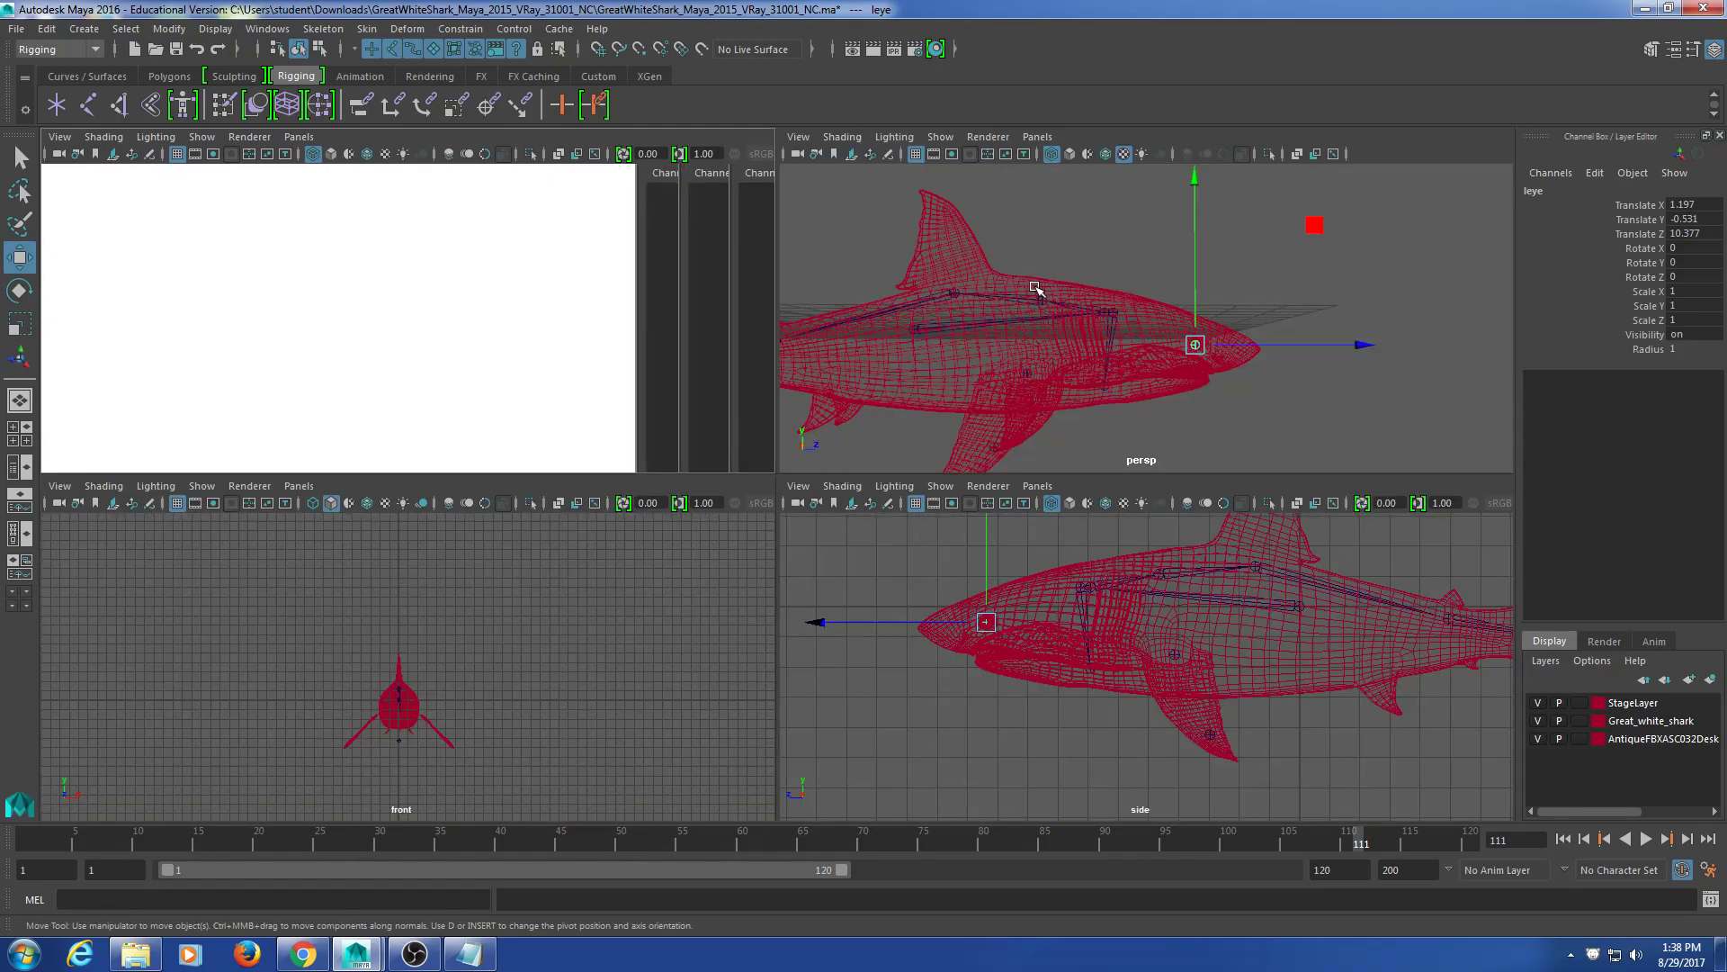
{"action": "key", "text": "space"}
{"action": "left_click_drag", "start_coordinate": [936, 501], "coordinate": [955, 605], "text": "alt"}
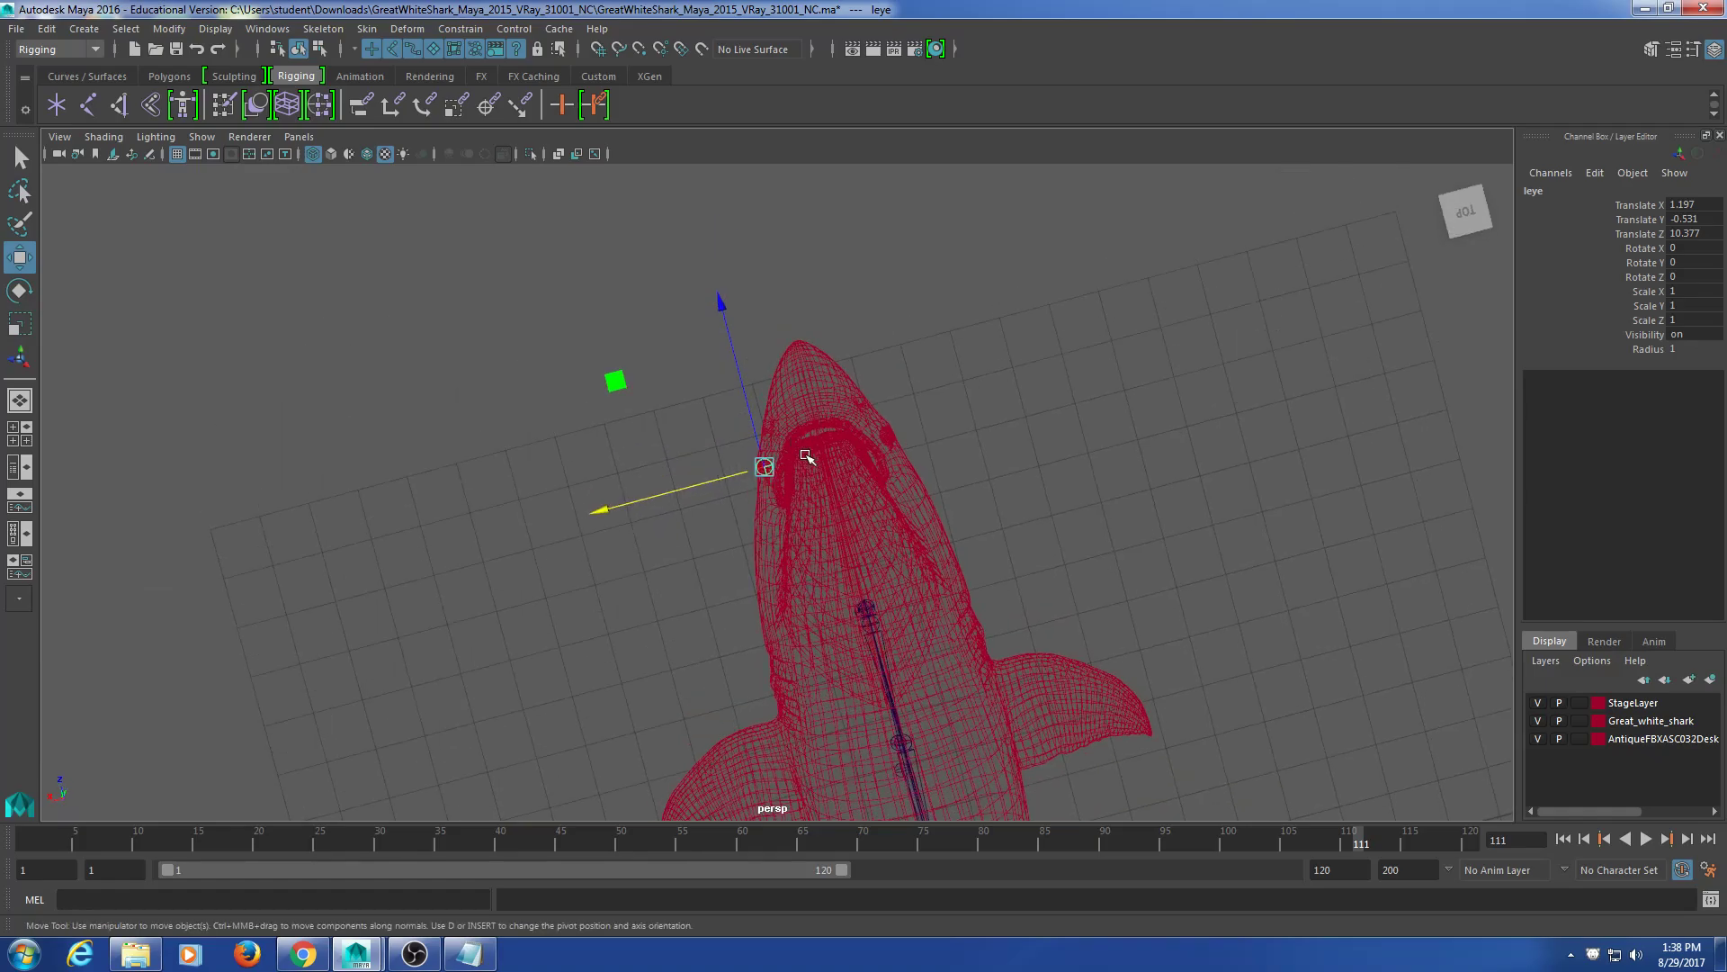
{"action": "scroll", "coordinate": [887, 463], "scroll_direction": "up", "scroll_amount": 4}
{"action": "middle_click_drag", "start_coordinate": [822, 324], "coordinate": [681, 350], "text": "alt"}
{"action": "scroll", "coordinate": [870, 399], "scroll_direction": "up", "scroll_amount": 3}
{"action": "left_click_drag", "start_coordinate": [675, 299], "coordinate": [824, 480]}
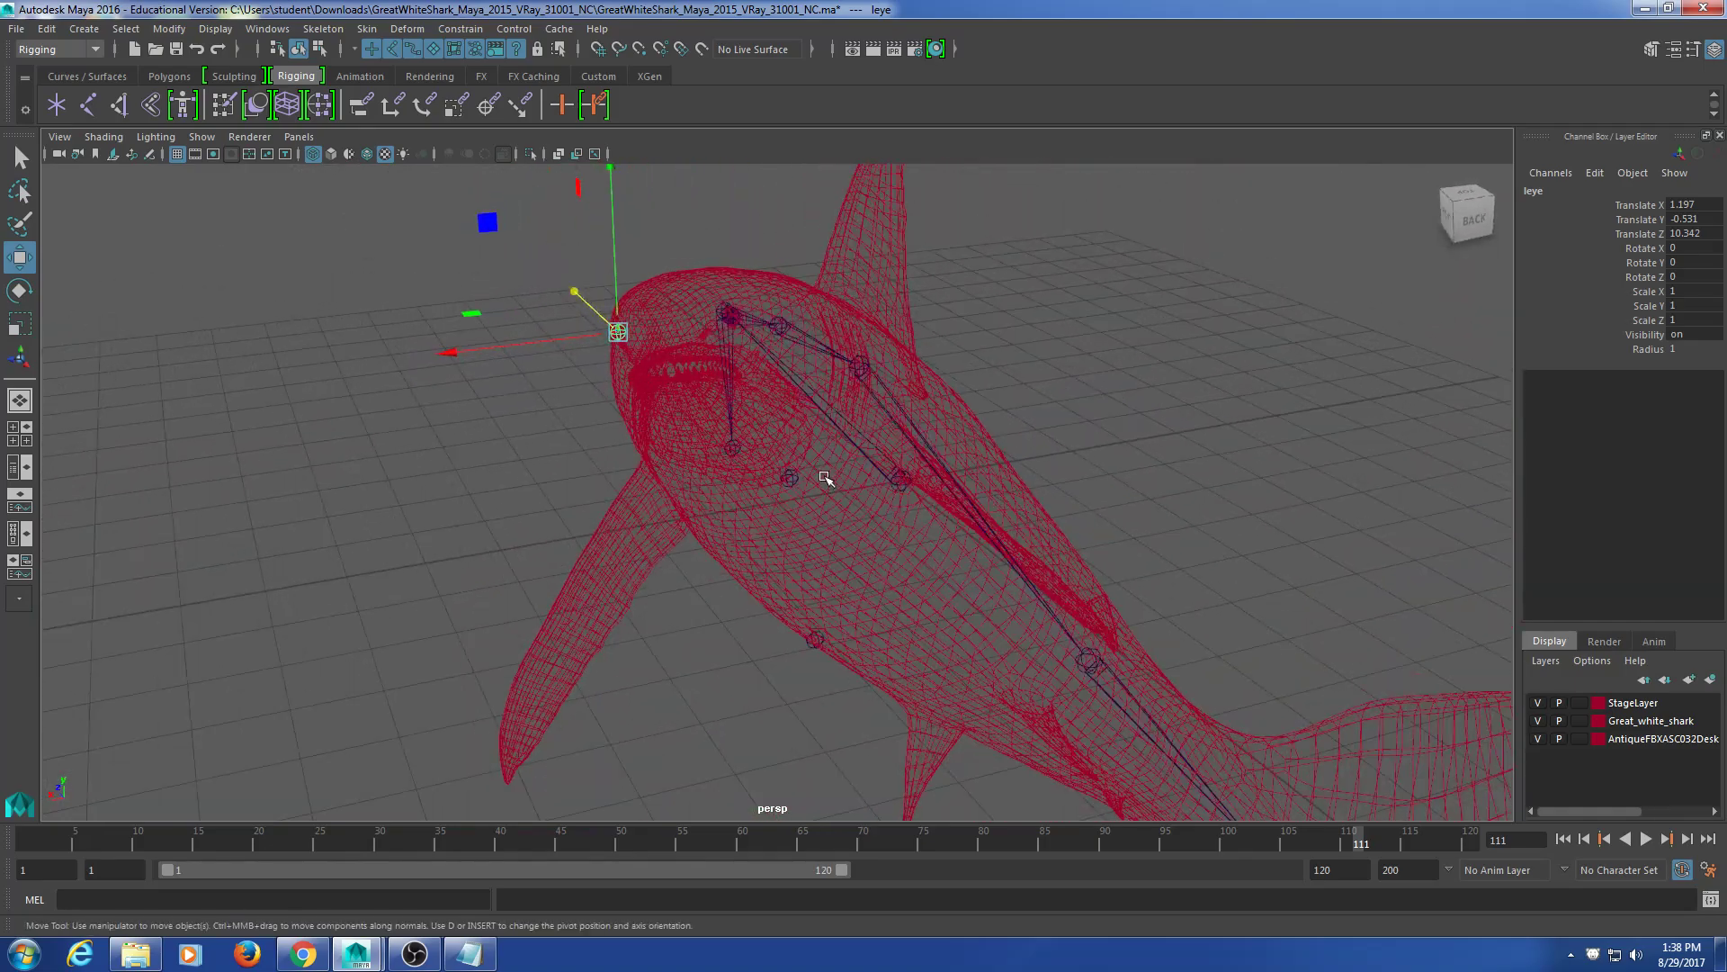
{"action": "mouse_move", "coordinate": [771, 689]}
{"action": "left_mouse_down"}
{"action": "mouse_move", "coordinate": [683, 666]}
{"action": "mouse_move", "coordinate": [732, 690]}
{"action": "mouse_move", "coordinate": [813, 663]}
{"action": "mouse_move", "coordinate": [964, 386]}
{"action": "mouse_move", "coordinate": [877, 446]}
{"action": "mouse_move", "coordinate": [856, 578]}
{"action": "mouse_move", "coordinate": [859, 528]}
{"action": "left_mouse_up"}
Step: Drag the fin joint along X onto the pectoral fin and orbit to check its placement
{"action": "left_click", "coordinate": [850, 450]}
{"action": "left_click_drag", "start_coordinate": [665, 661], "coordinate": [664, 662]}
{"action": "left_click_drag", "start_coordinate": [741, 686], "coordinate": [875, 690], "text": "alt"}
{"action": "scroll", "coordinate": [875, 690], "scroll_direction": "up", "scroll_amount": 5}
{"action": "middle_click_drag", "start_coordinate": [709, 615], "coordinate": [753, 590], "text": "alt"}
{"action": "left_click_drag", "start_coordinate": [753, 590], "coordinate": [648, 517], "text": "alt"}
{"action": "left_click", "coordinate": [659, 506]}
{"action": "left_click", "coordinate": [605, 563]}
{"action": "left_click_drag", "start_coordinate": [562, 571], "coordinate": [233, 632]}
{"action": "left_click_drag", "start_coordinate": [461, 541], "coordinate": [621, 452], "text": "alt"}
{"action": "right_click_drag", "start_coordinate": [621, 451], "coordinate": [720, 565], "text": "alt"}
{"action": "middle_click_drag", "start_coordinate": [474, 420], "coordinate": [646, 481], "text": "alt"}
{"action": "mouse_move", "coordinate": [648, 483]}
{"action": "left_mouse_down", "text": "alt"}
{"action": "mouse_move", "coordinate": [621, 435]}
{"action": "mouse_move", "coordinate": [638, 470]}
{"action": "left_mouse_up", "text": "alt"}
{"action": "left_click_drag", "start_coordinate": [651, 494], "coordinate": [381, 430], "text": "alt"}
{"action": "middle_click_drag", "start_coordinate": [382, 430], "coordinate": [548, 482], "text": "alt"}
Step: Inspect the leye joint, Body1 mesh and Eyes mesh around the shark's head
{"action": "left_click", "coordinate": [602, 538]}
{"action": "left_click_drag", "start_coordinate": [516, 617], "coordinate": [543, 648], "text": "alt"}
{"action": "scroll", "coordinate": [507, 559], "scroll_direction": "up", "scroll_amount": 5}
{"action": "middle_click_drag", "start_coordinate": [506, 559], "coordinate": [670, 612], "text": "alt"}
{"action": "left_click", "coordinate": [515, 685]}
{"action": "left_click", "coordinate": [483, 416]}
{"action": "scroll", "coordinate": [437, 555], "scroll_direction": "up", "scroll_amount": 5}
{"action": "middle_click_drag", "start_coordinate": [437, 555], "coordinate": [538, 472], "text": "alt"}
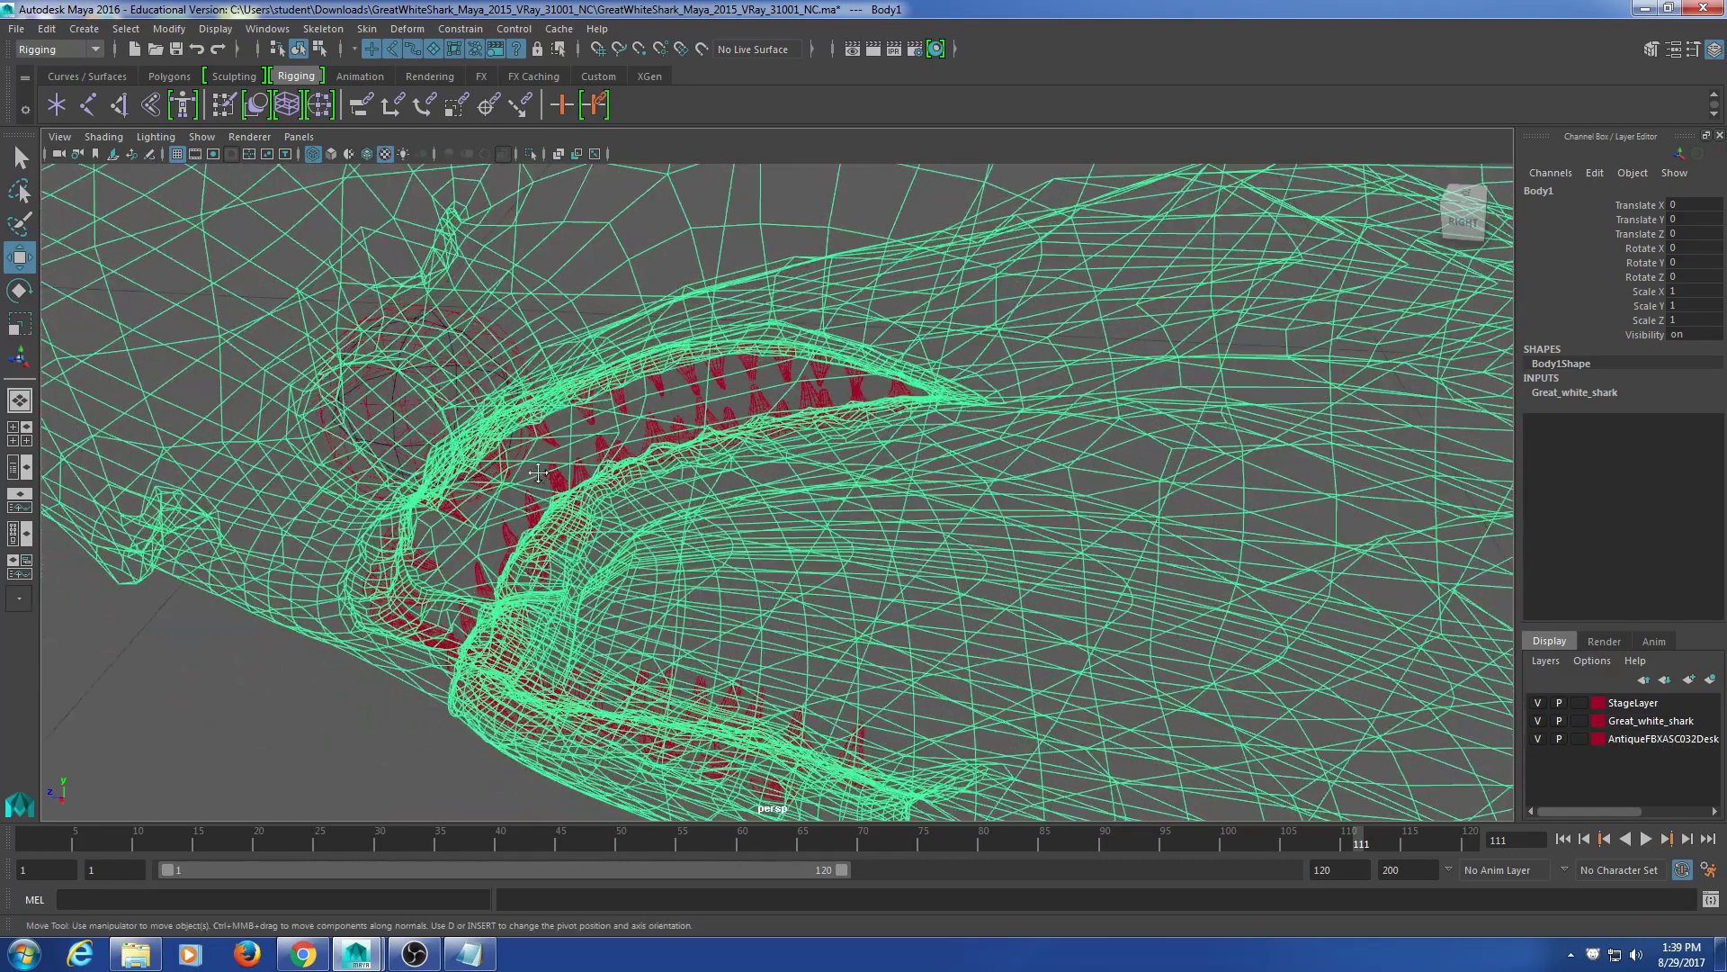
{"action": "left_click", "coordinate": [446, 310]}
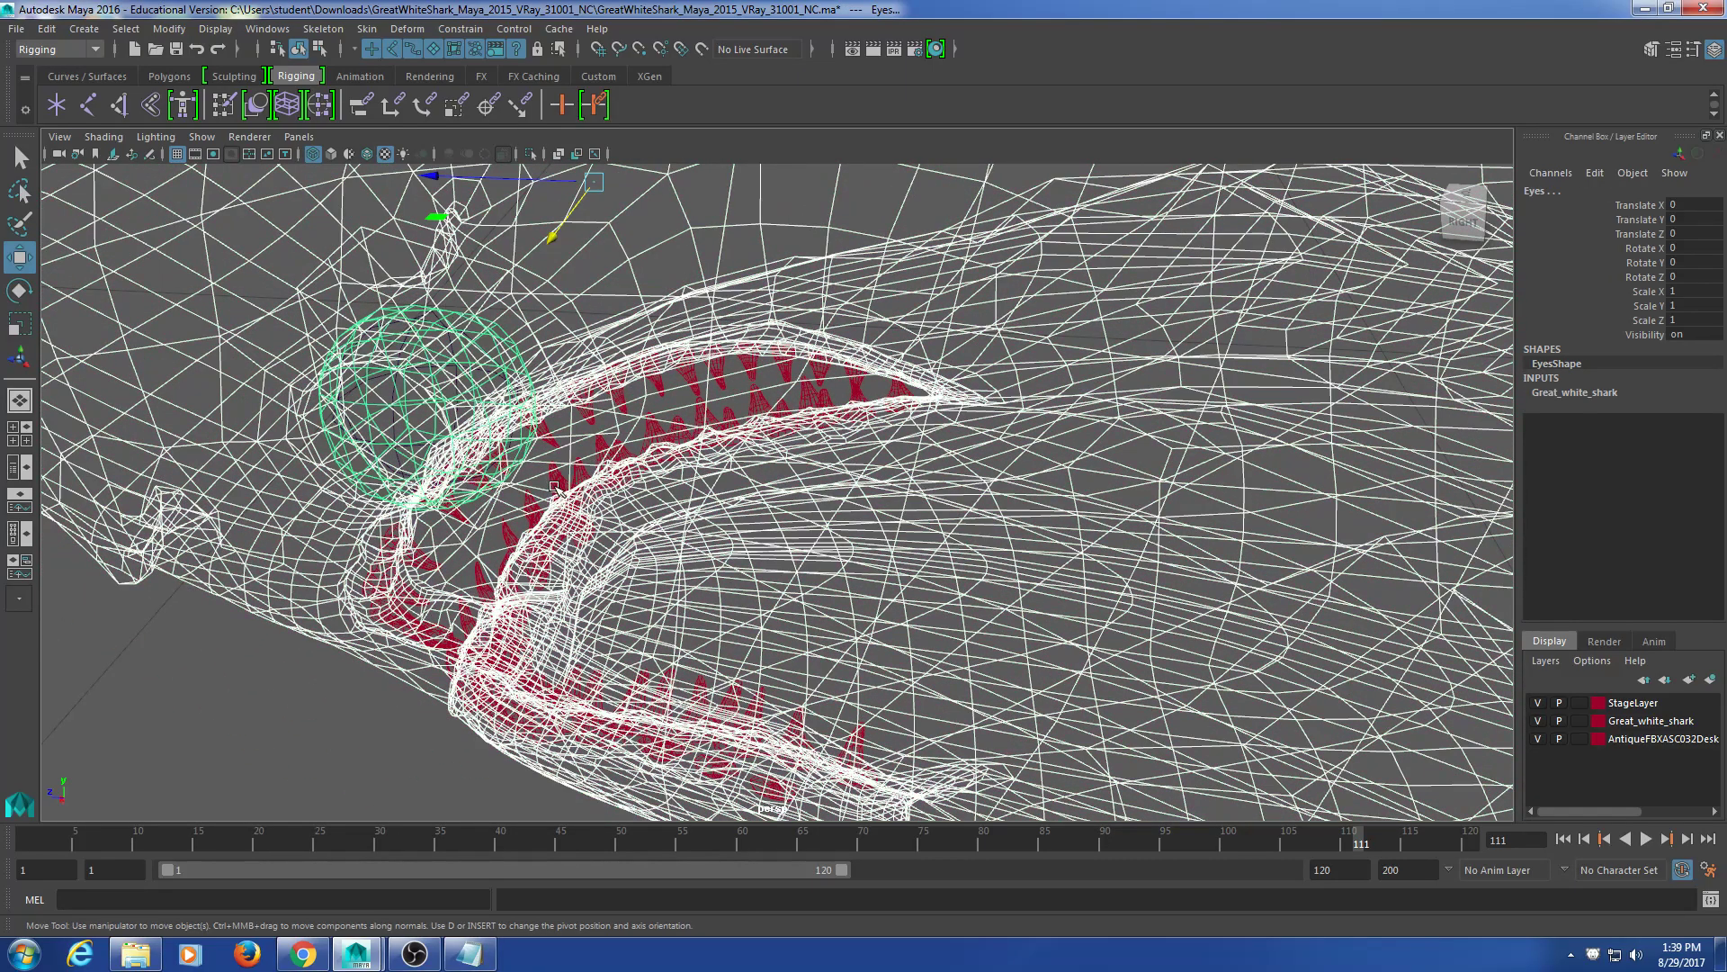
{"action": "scroll", "coordinate": [554, 487], "scroll_direction": "down", "scroll_amount": 4}
Step: Reselect Body1, leye and Eyes, confirming Eyes has zero translation and rotation, scale 1
{"action": "left_click", "coordinate": [417, 629]}
{"action": "left_click", "coordinate": [659, 449]}
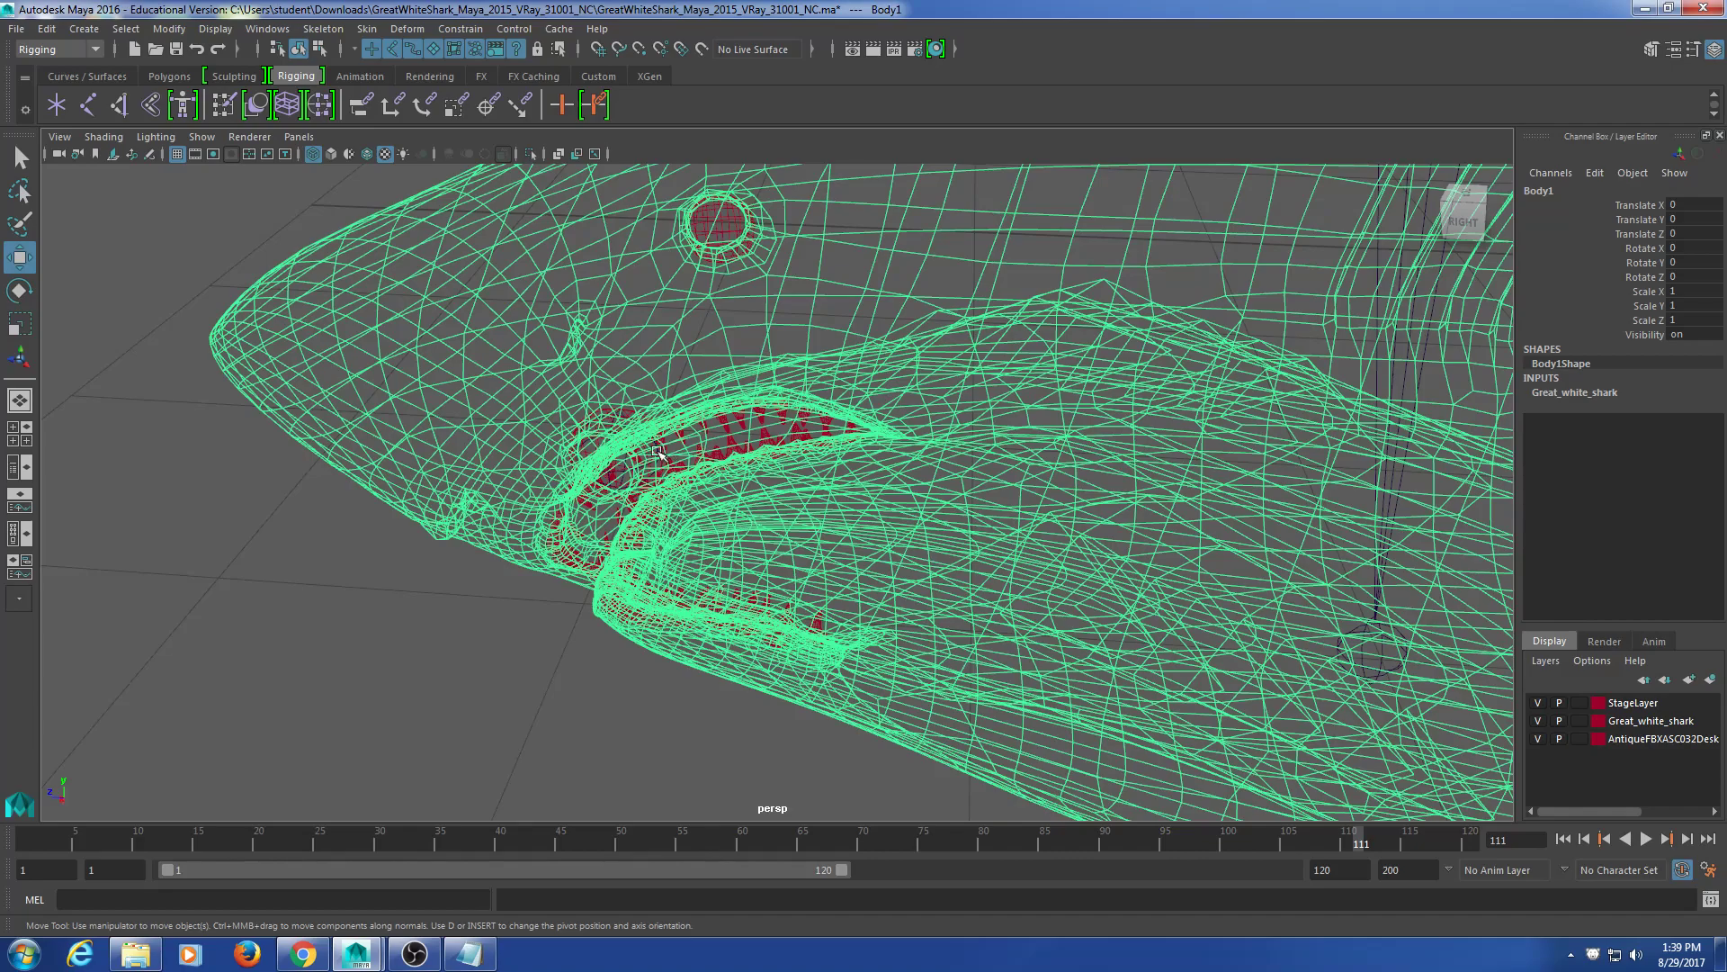
{"action": "left_click", "coordinate": [609, 415]}
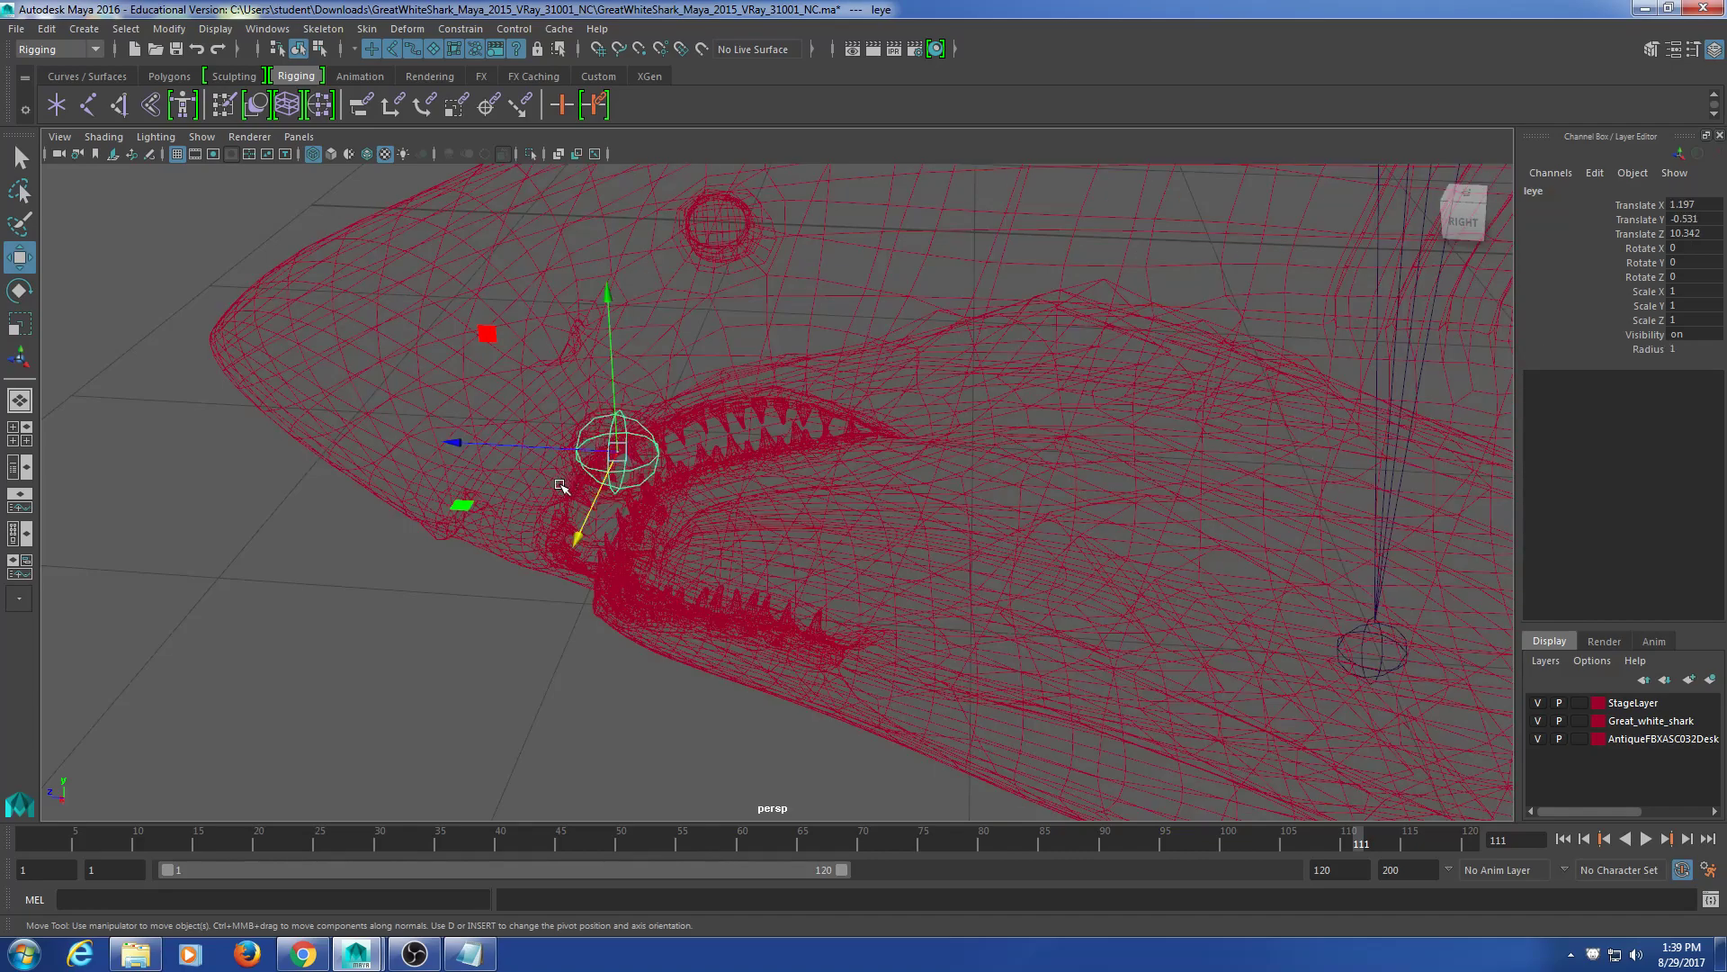
{"action": "left_click", "coordinate": [596, 609]}
{"action": "scroll", "coordinate": [598, 501], "scroll_direction": "up", "scroll_amount": 5}
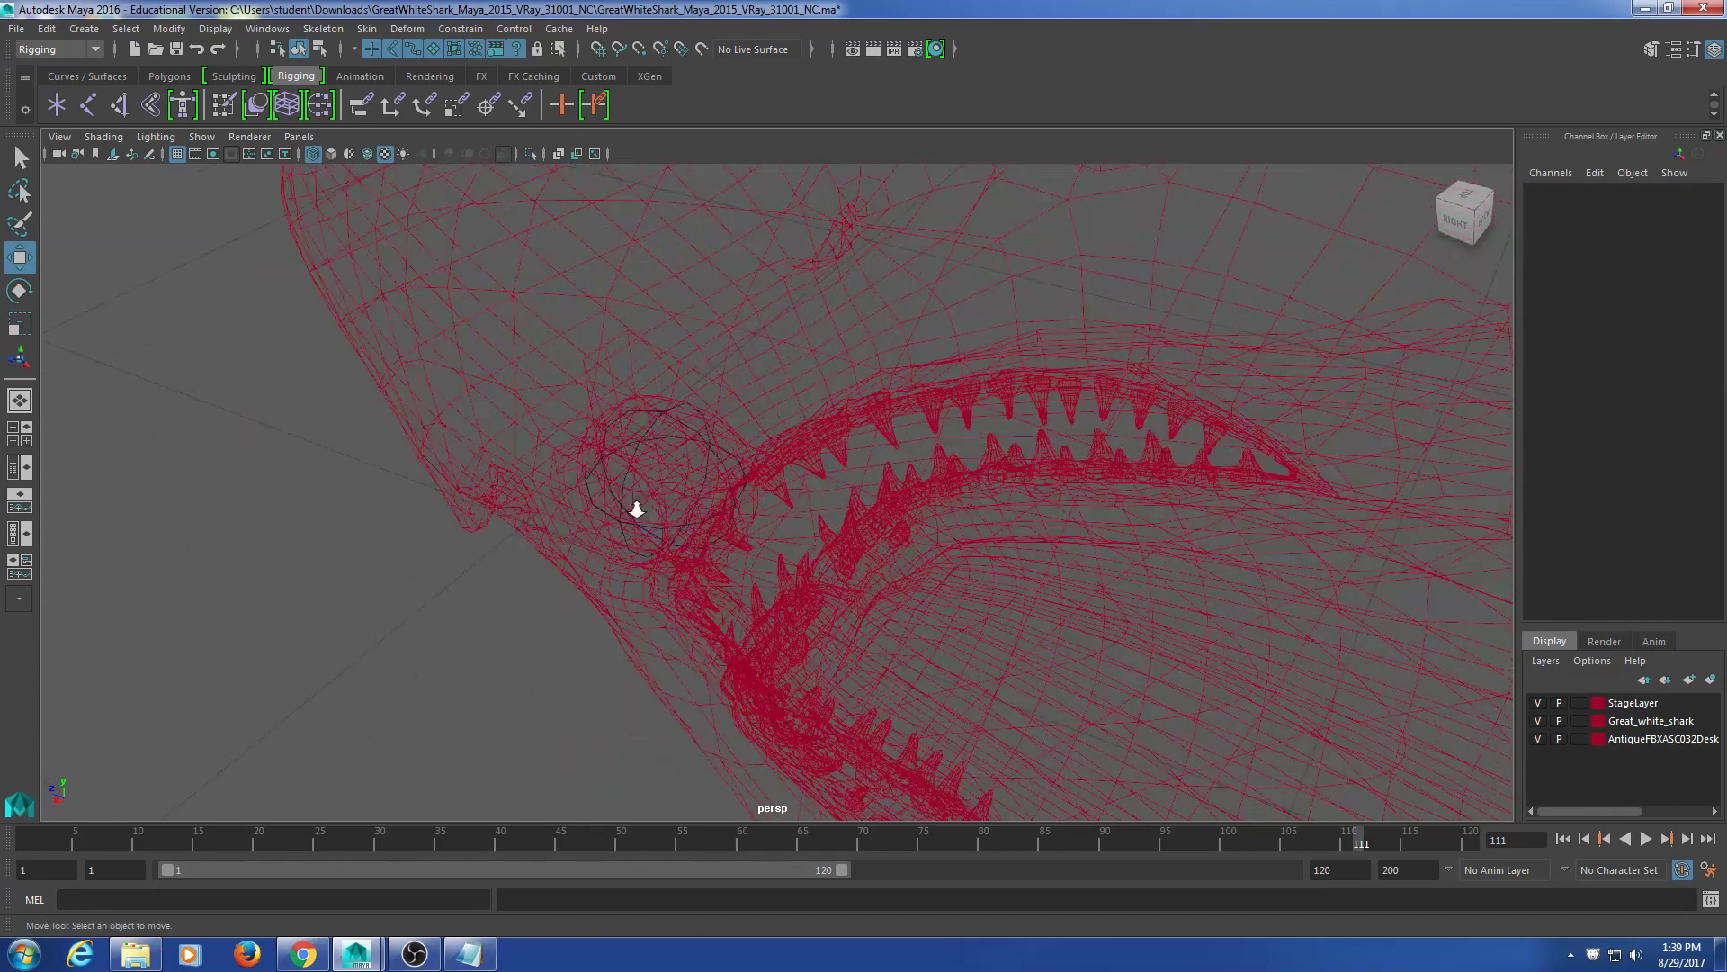
{"action": "left_click", "coordinate": [589, 400]}
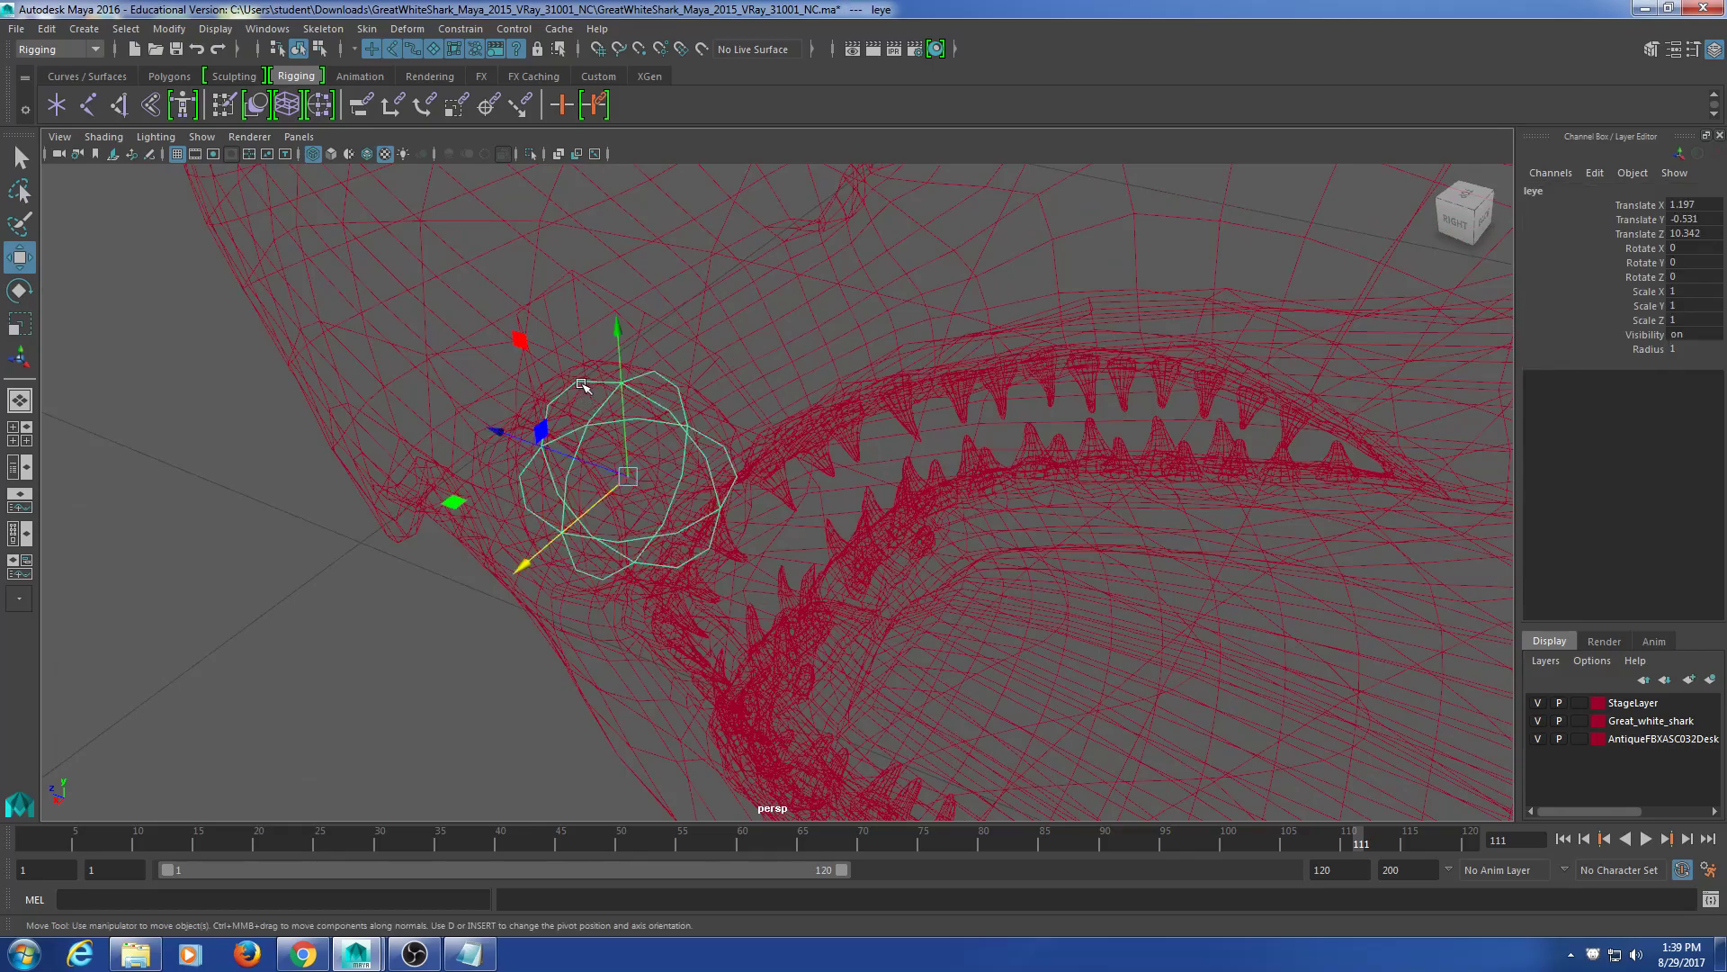
{"action": "key", "text": "t"}
{"action": "left_click", "coordinate": [585, 375]}
{"action": "left_click", "coordinate": [621, 362]}
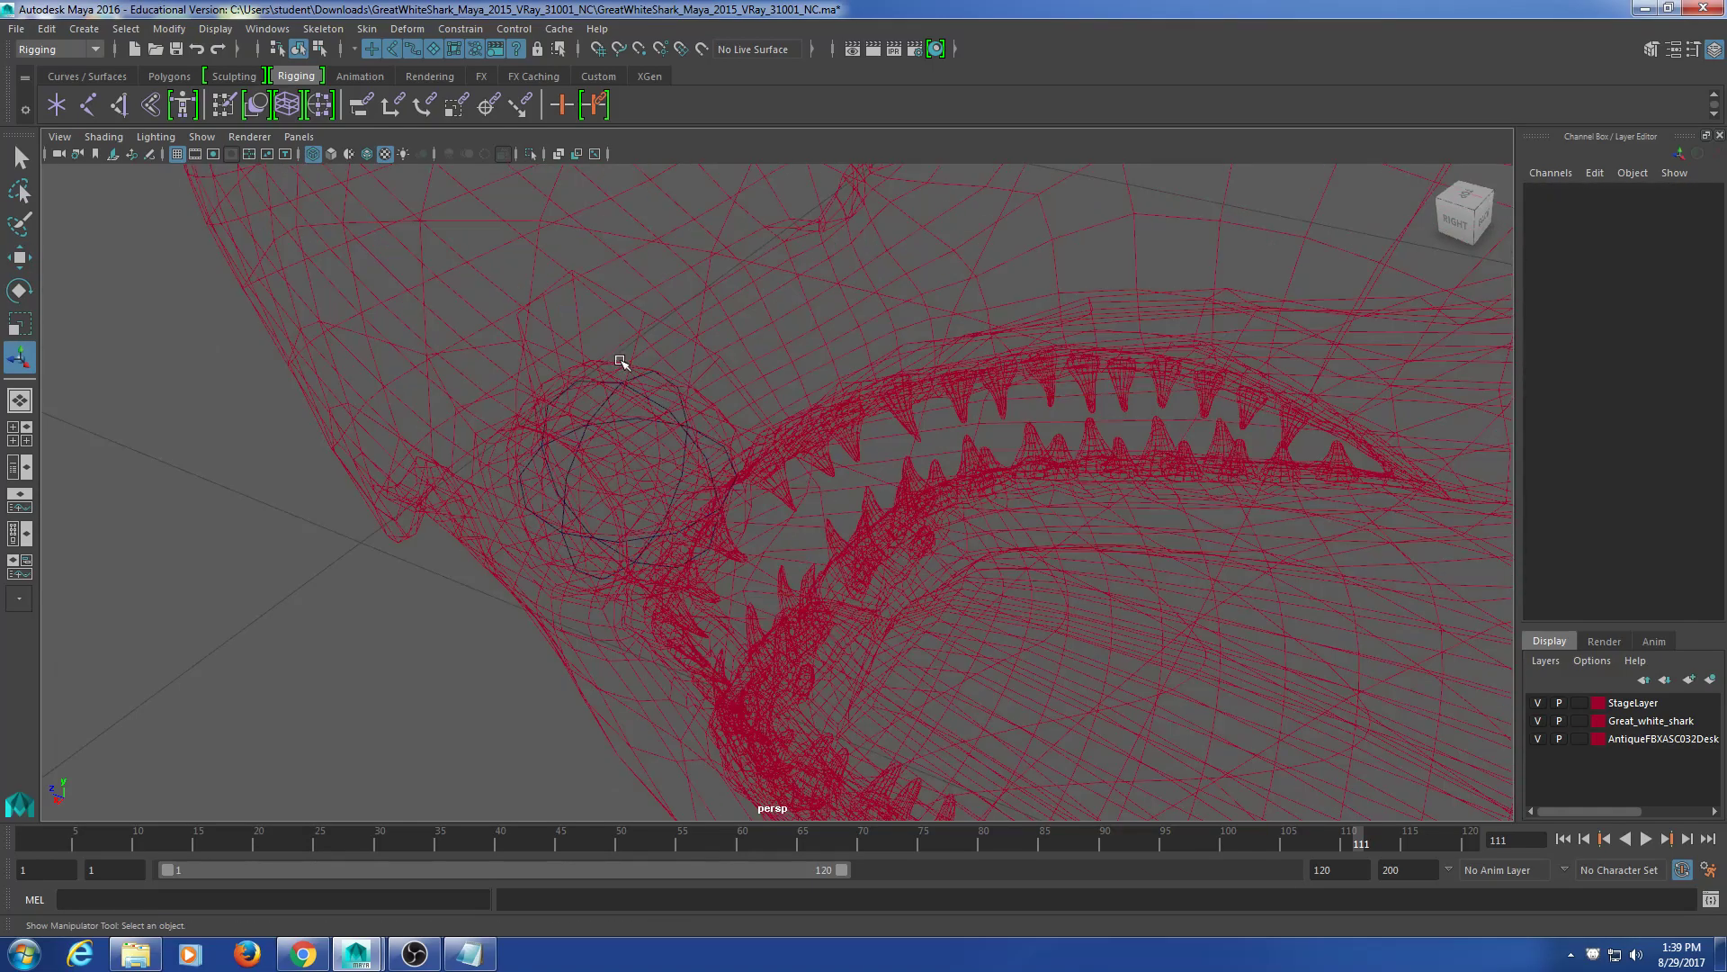
{"action": "left_click", "coordinate": [626, 363]}
Step: Extract the Eyes mesh into separate eyeballs from the Polygons shelf
{"action": "left_click_drag", "start_coordinate": [718, 490], "coordinate": [745, 378], "text": "alt"}
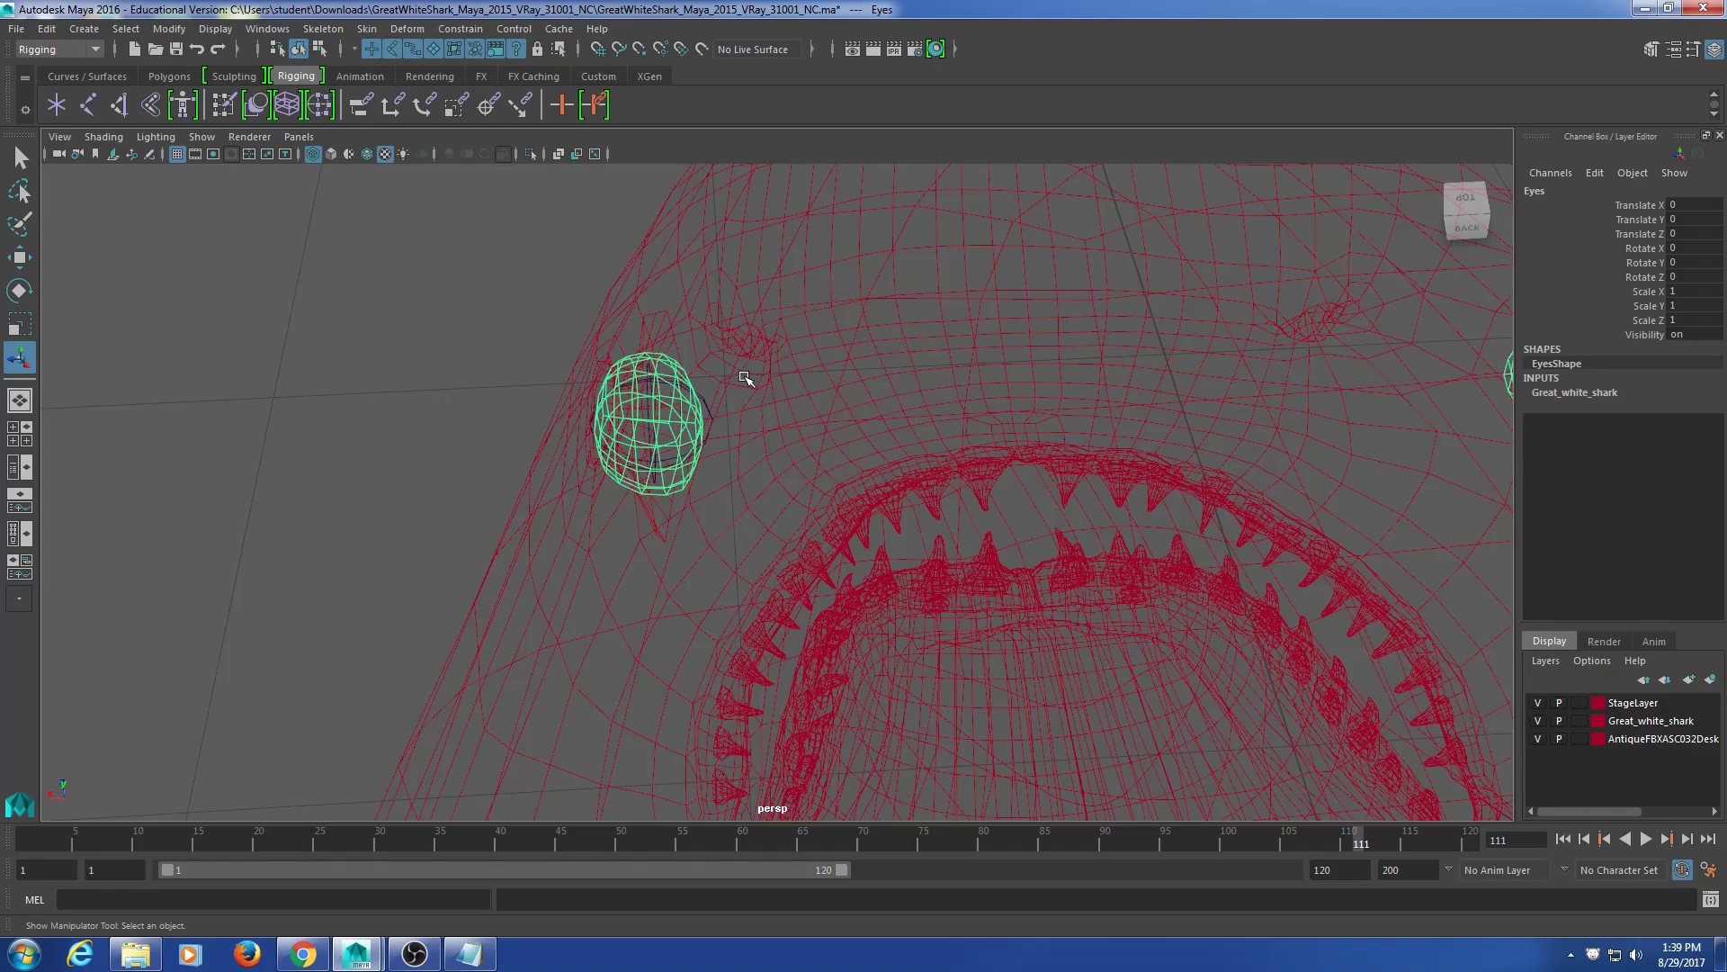
{"action": "left_click_drag", "start_coordinate": [744, 375], "coordinate": [853, 548], "text": "alt"}
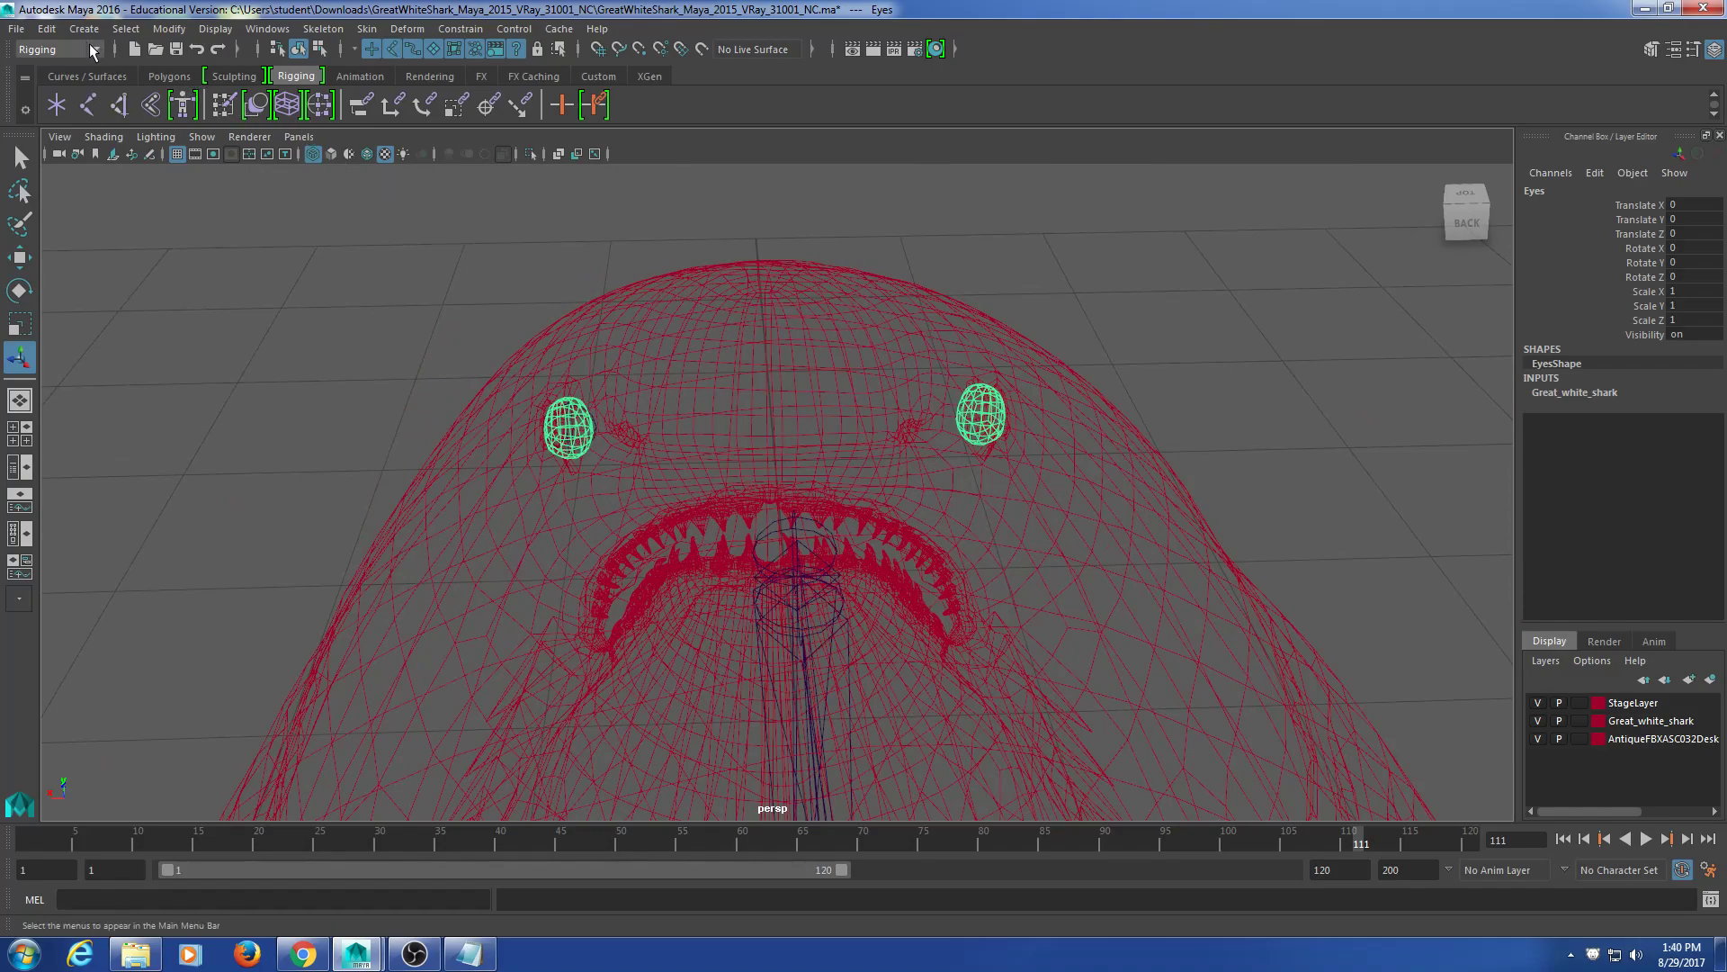
{"action": "left_click", "coordinate": [168, 76]}
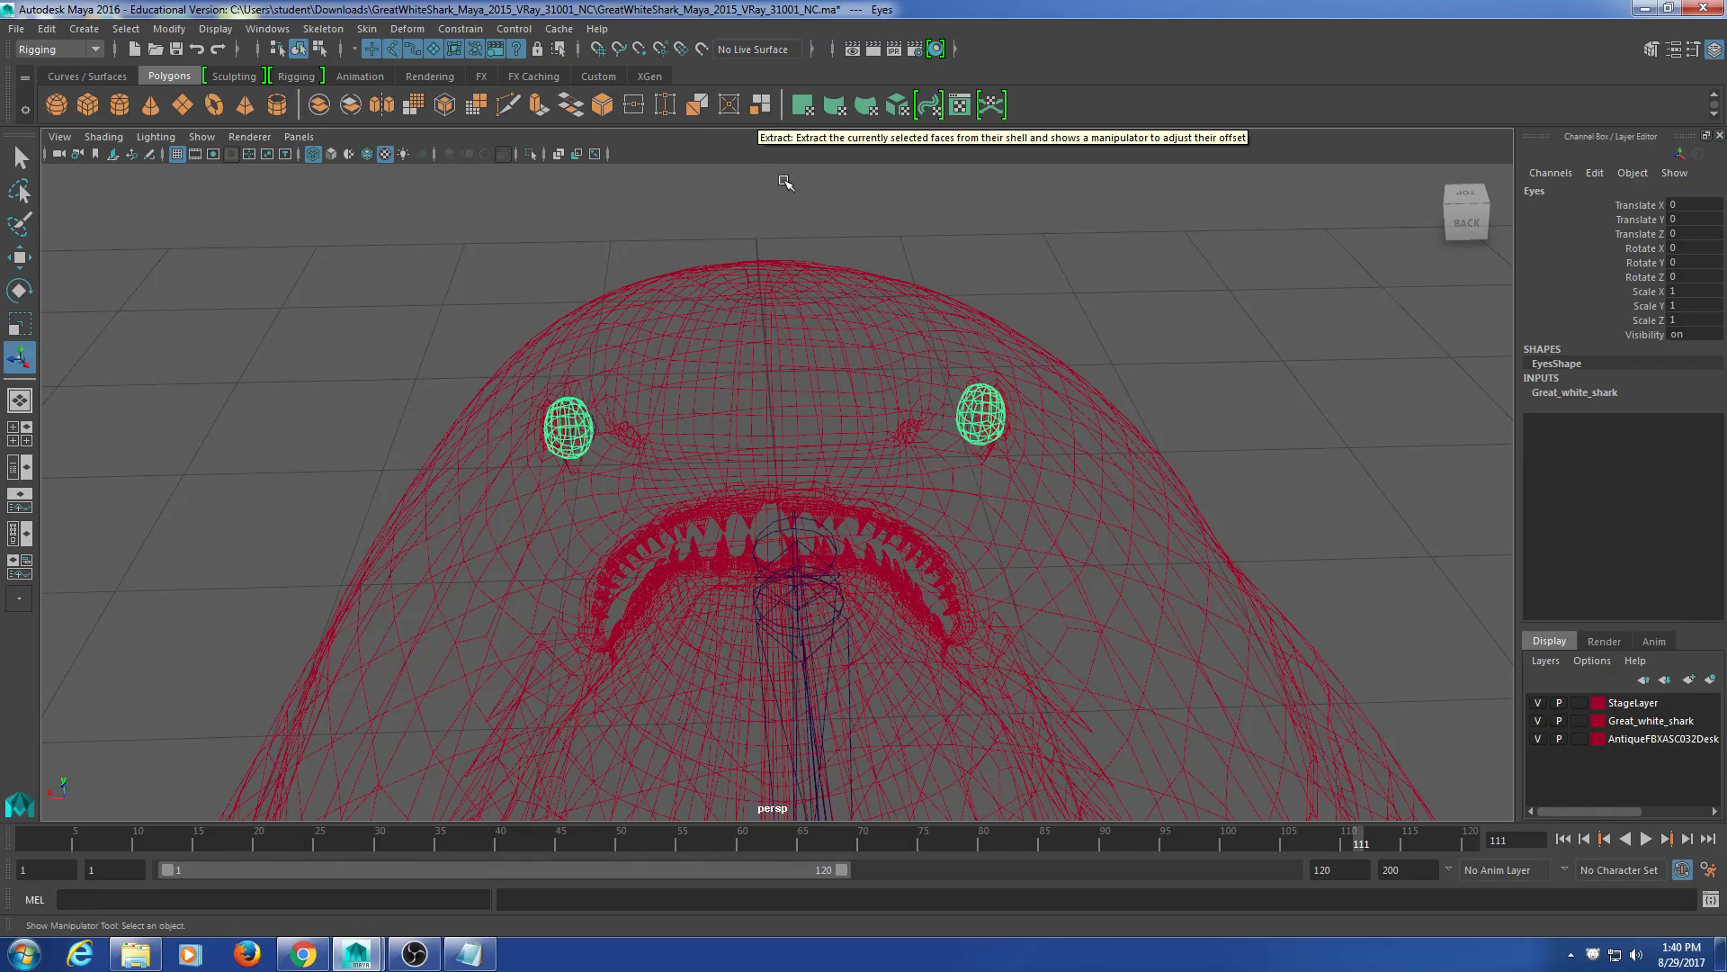
{"action": "left_click", "coordinate": [758, 108]}
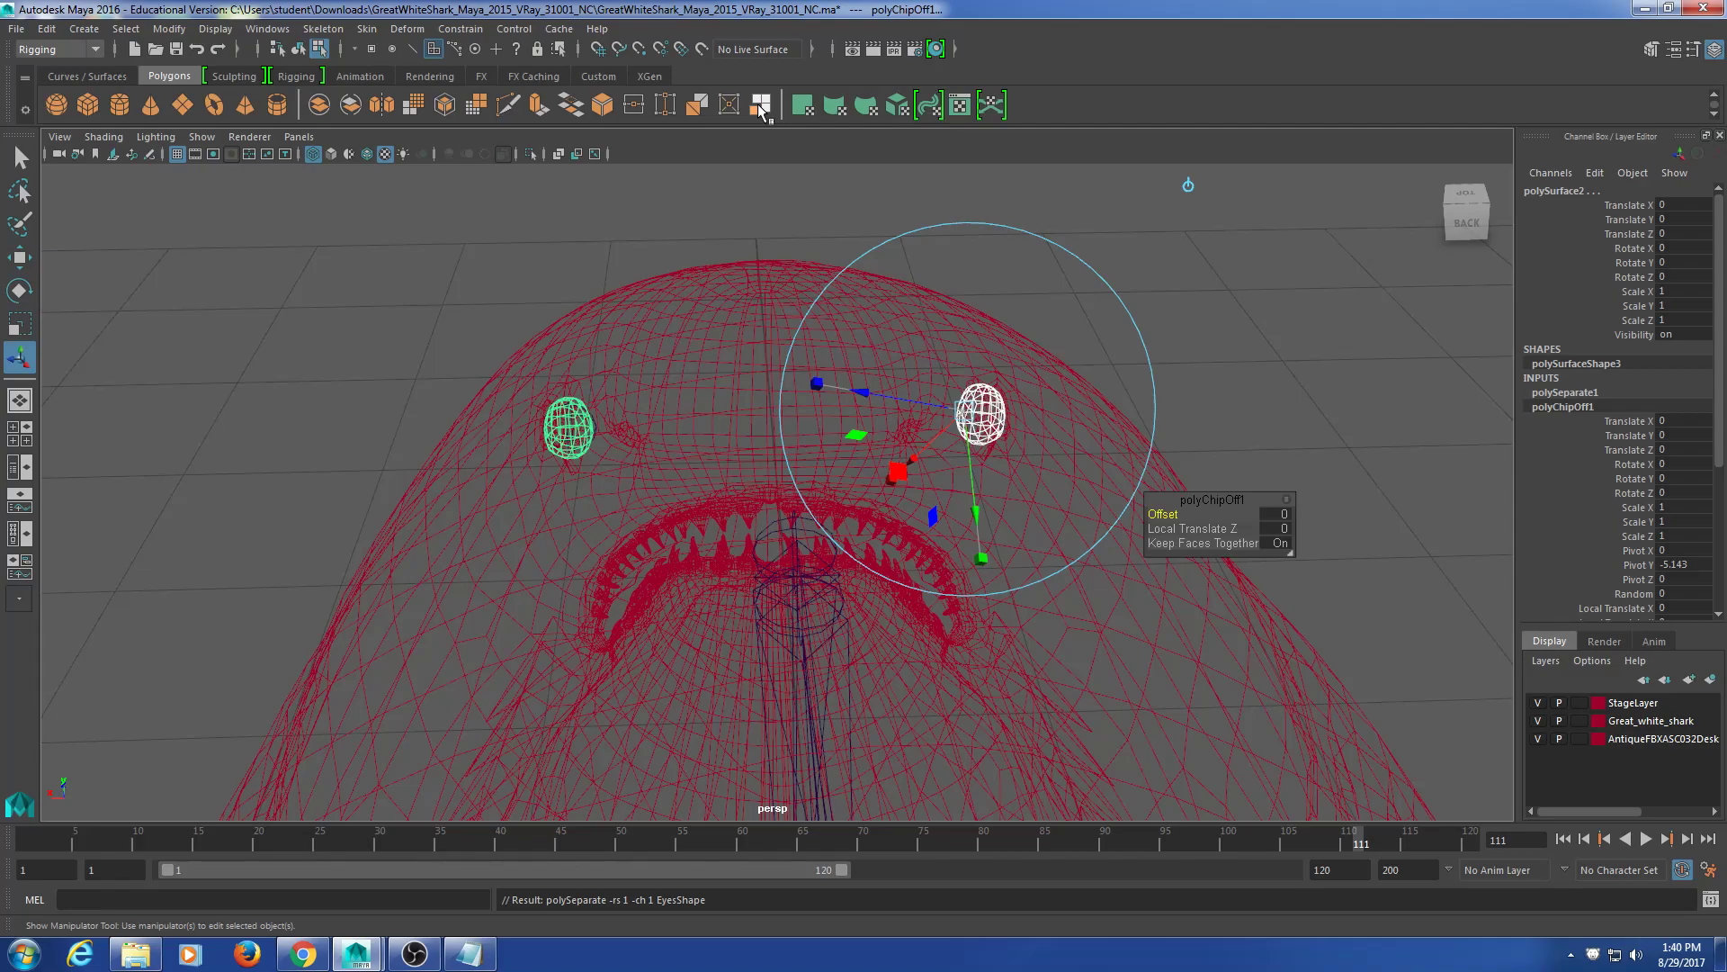
Step: Select one separated eyeball, polySurface2, as a whole object in object mode
{"action": "left_click", "coordinate": [424, 300]}
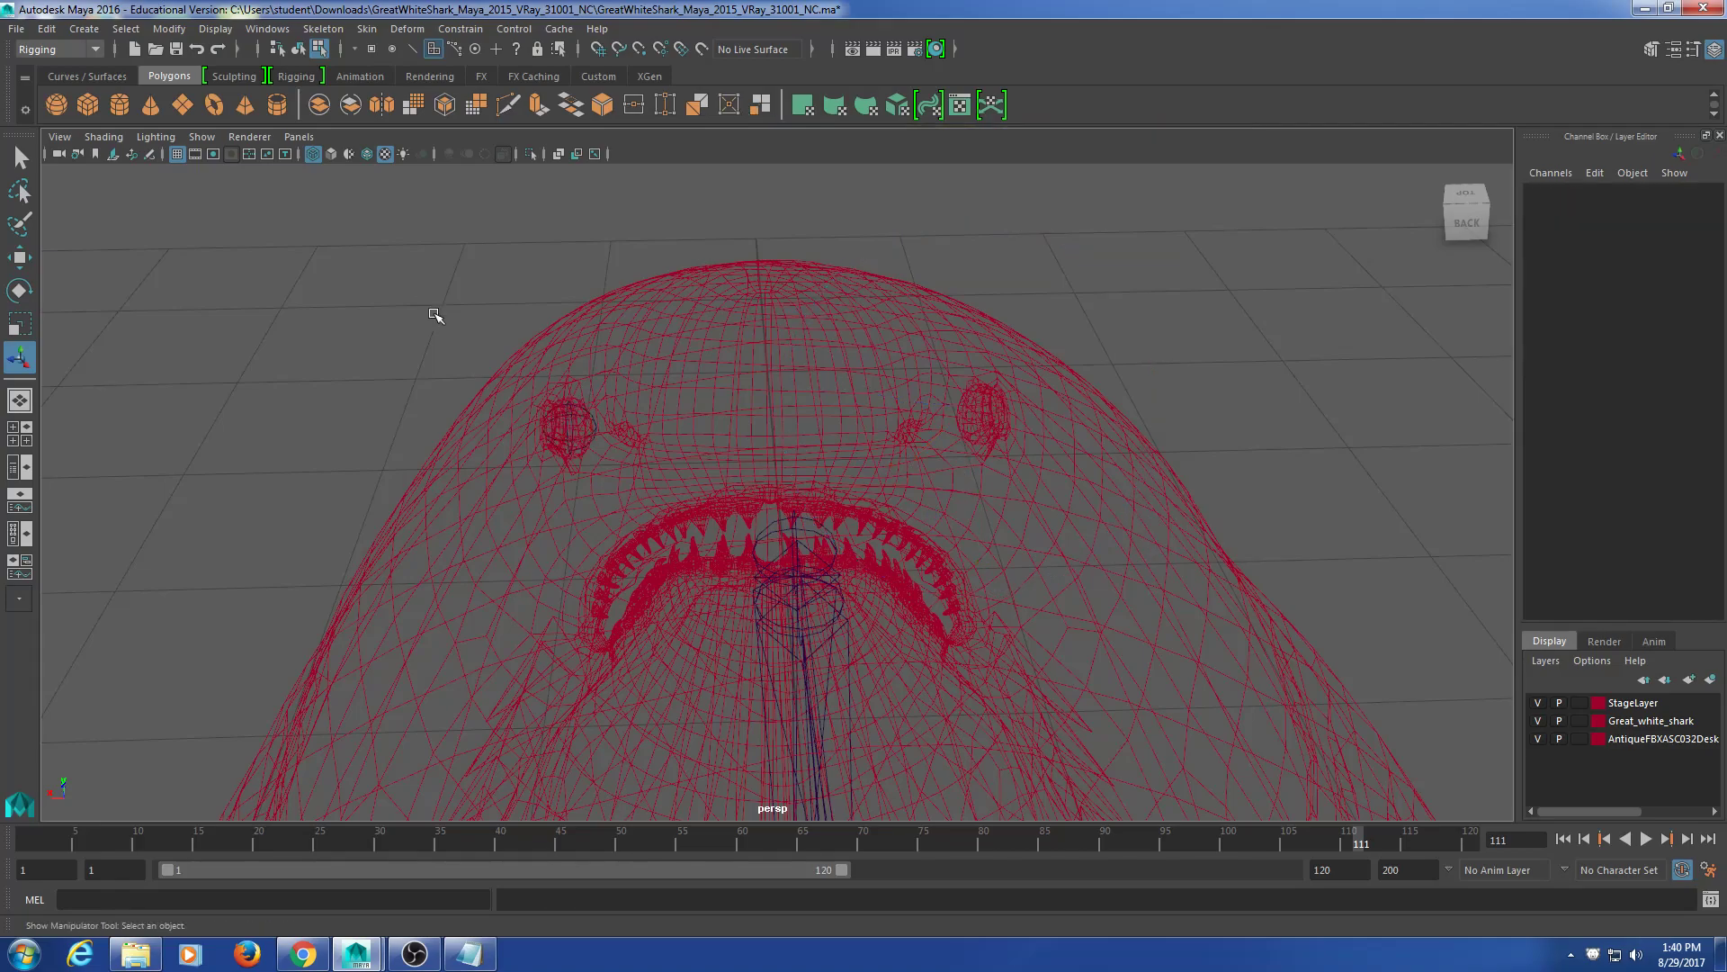
{"action": "scroll", "coordinate": [587, 537], "scroll_direction": "up", "scroll_amount": 3}
{"action": "scroll", "coordinate": [587, 536], "scroll_direction": "up", "scroll_amount": 3}
{"action": "middle_click_drag", "start_coordinate": [336, 384], "coordinate": [393, 411], "text": "alt"}
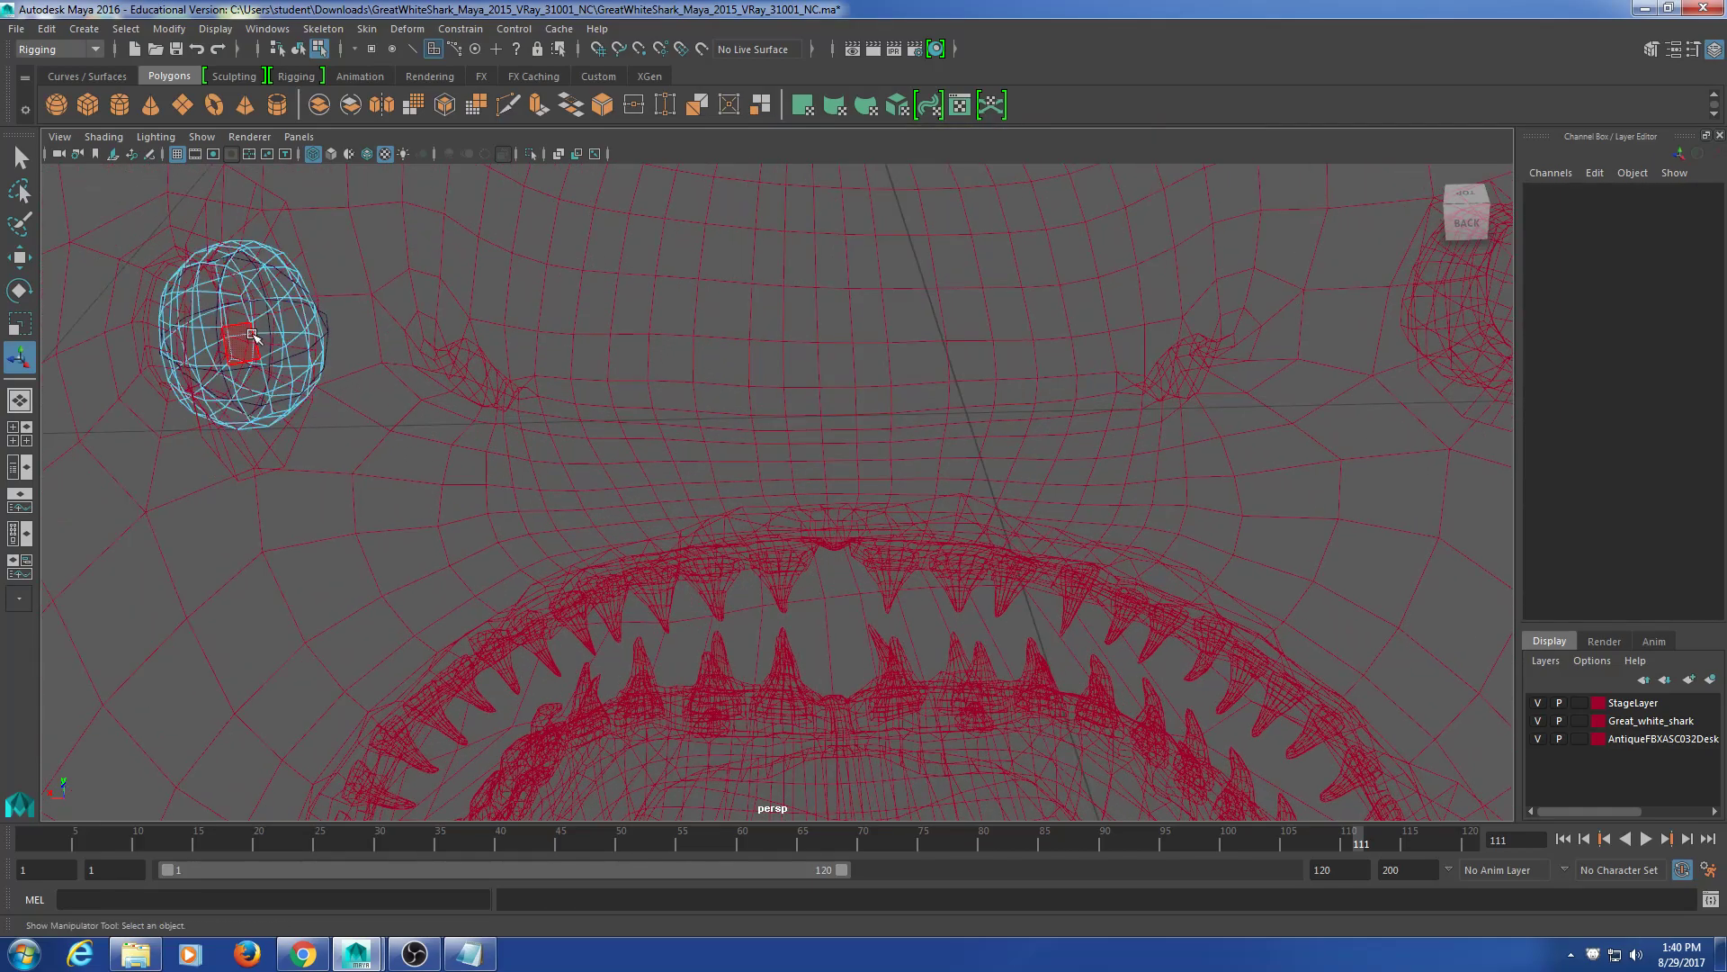
{"action": "left_click", "coordinate": [298, 48]}
{"action": "scroll", "coordinate": [358, 432], "scroll_direction": "down", "scroll_amount": 6}
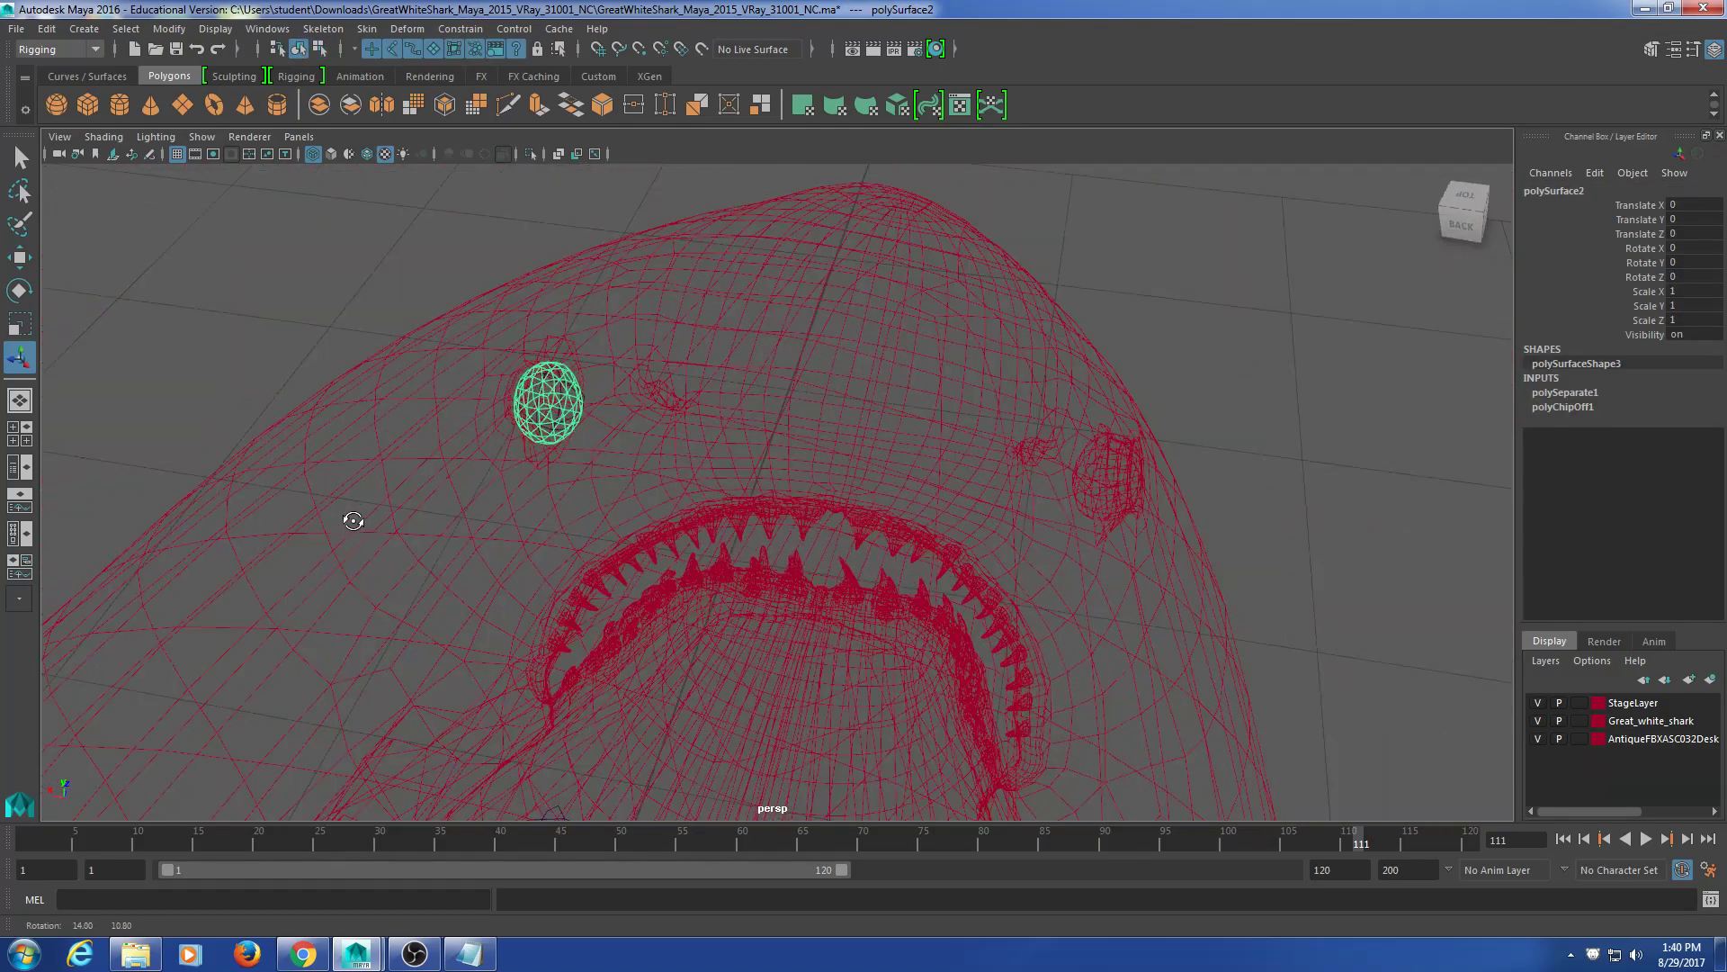
{"action": "key", "text": "w"}
{"action": "scroll", "coordinate": [435, 494], "scroll_direction": "down", "scroll_amount": 8}
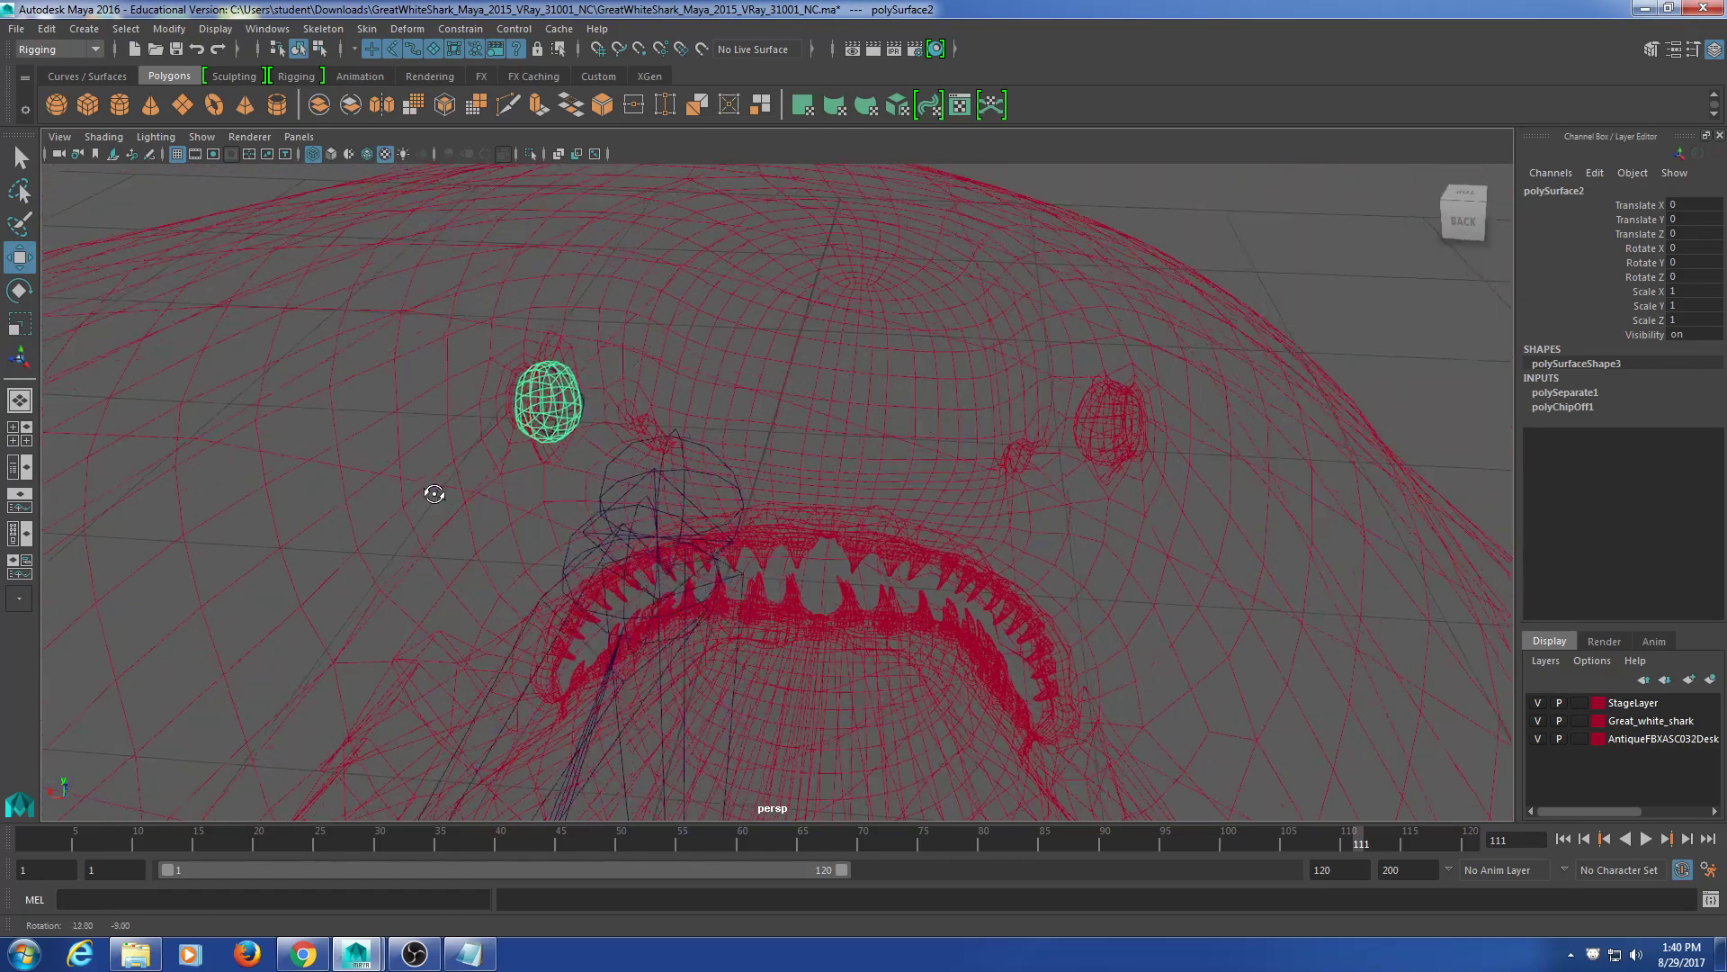
{"action": "left_click_drag", "start_coordinate": [455, 498], "coordinate": [491, 522], "text": "alt"}
{"action": "scroll", "coordinate": [485, 535], "scroll_direction": "up", "scroll_amount": 10}
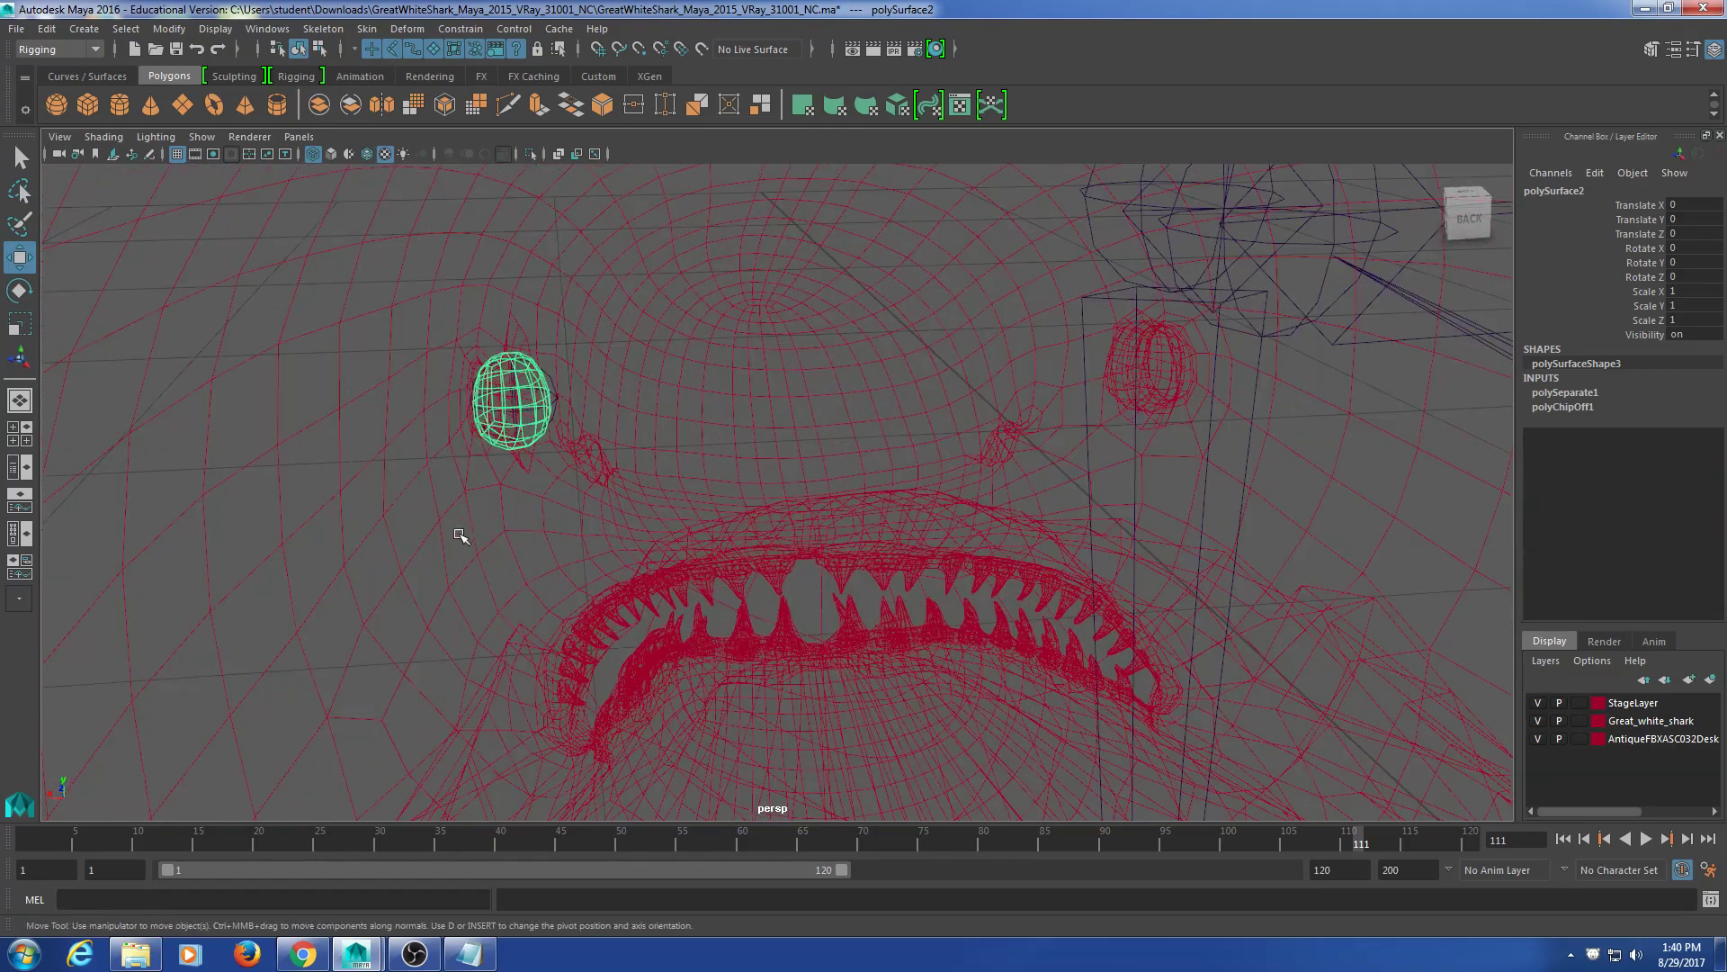
{"action": "middle_click_drag", "start_coordinate": [576, 470], "coordinate": [663, 501]}
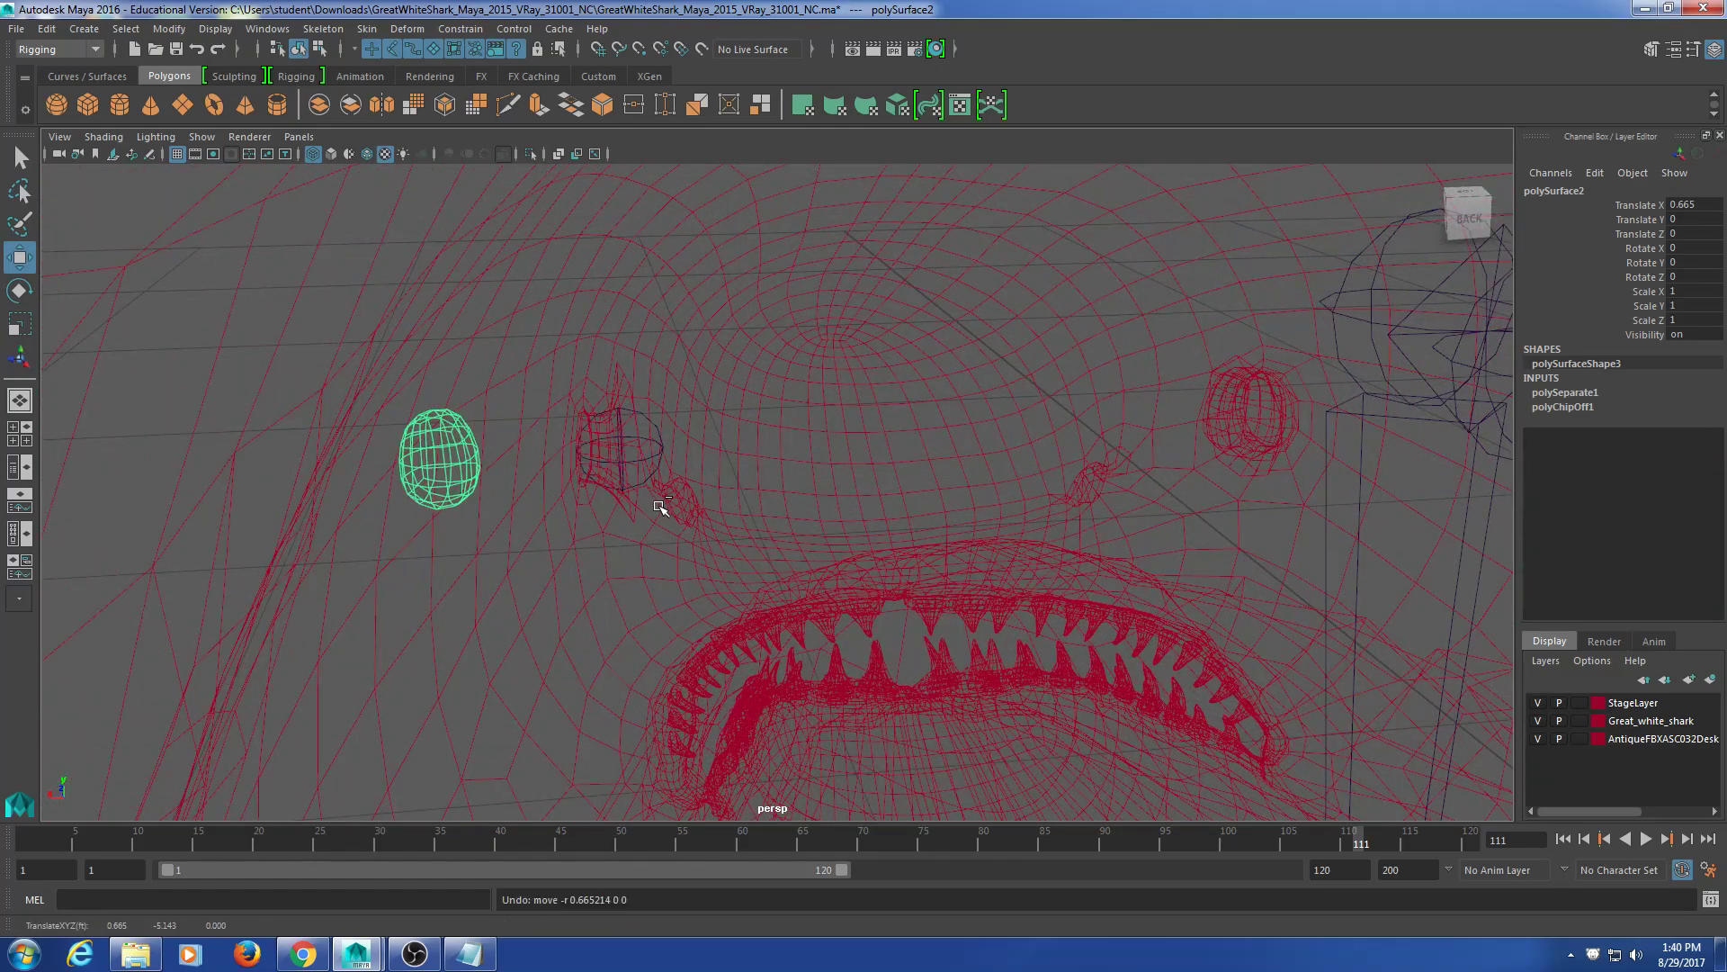
{"action": "key", "text": "ctrl+z"}
Step: Centre polySurface2's pivot with Modify > Center Pivot and view its attributes
{"action": "left_click", "coordinate": [158, 32]}
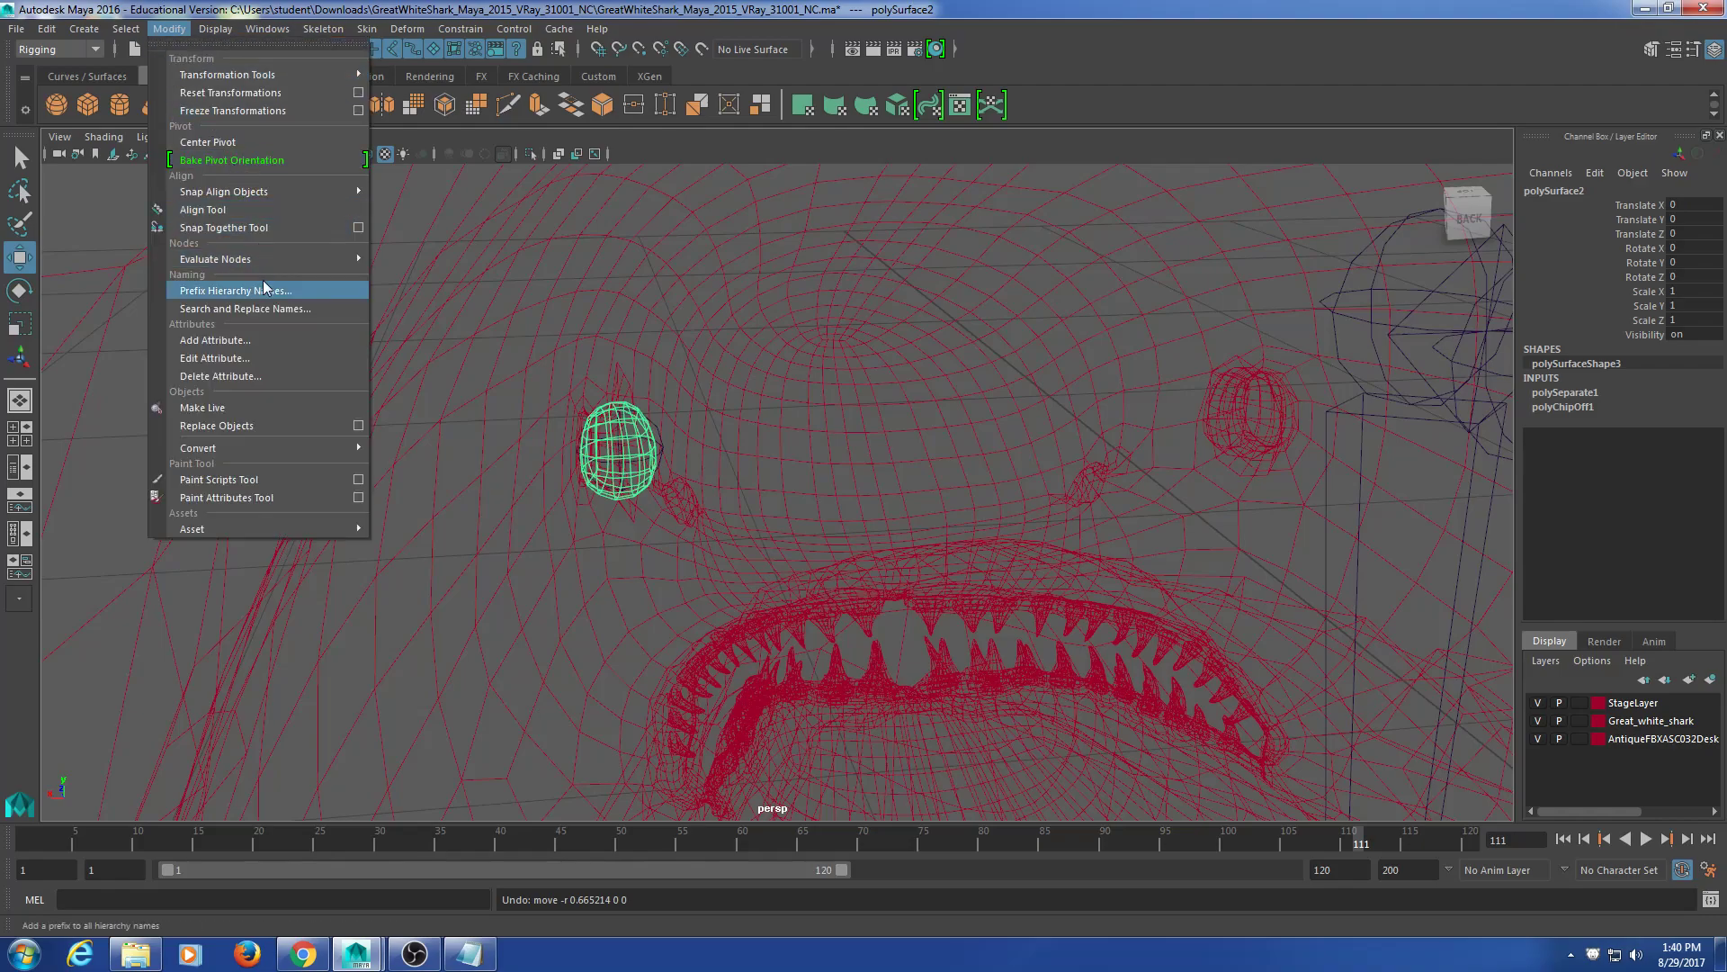
{"action": "left_click", "coordinate": [268, 143]}
{"action": "left_click_drag", "start_coordinate": [649, 551], "coordinate": [647, 599], "text": "alt"}
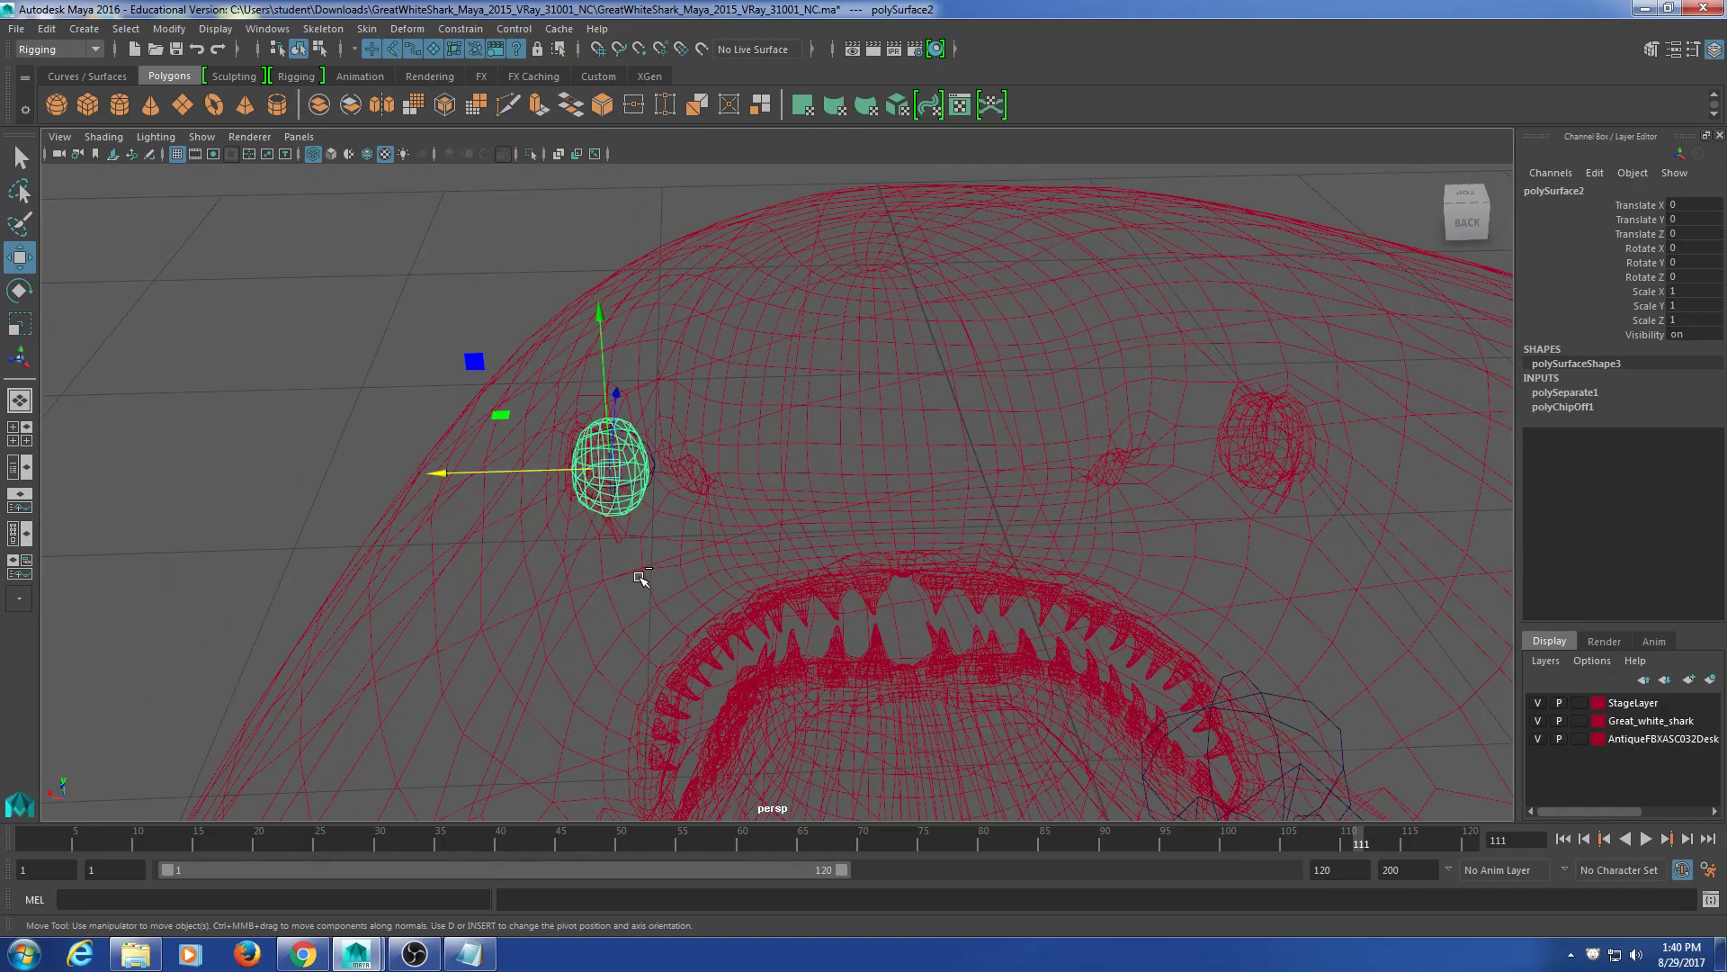
{"action": "key", "text": "ctrl+a"}
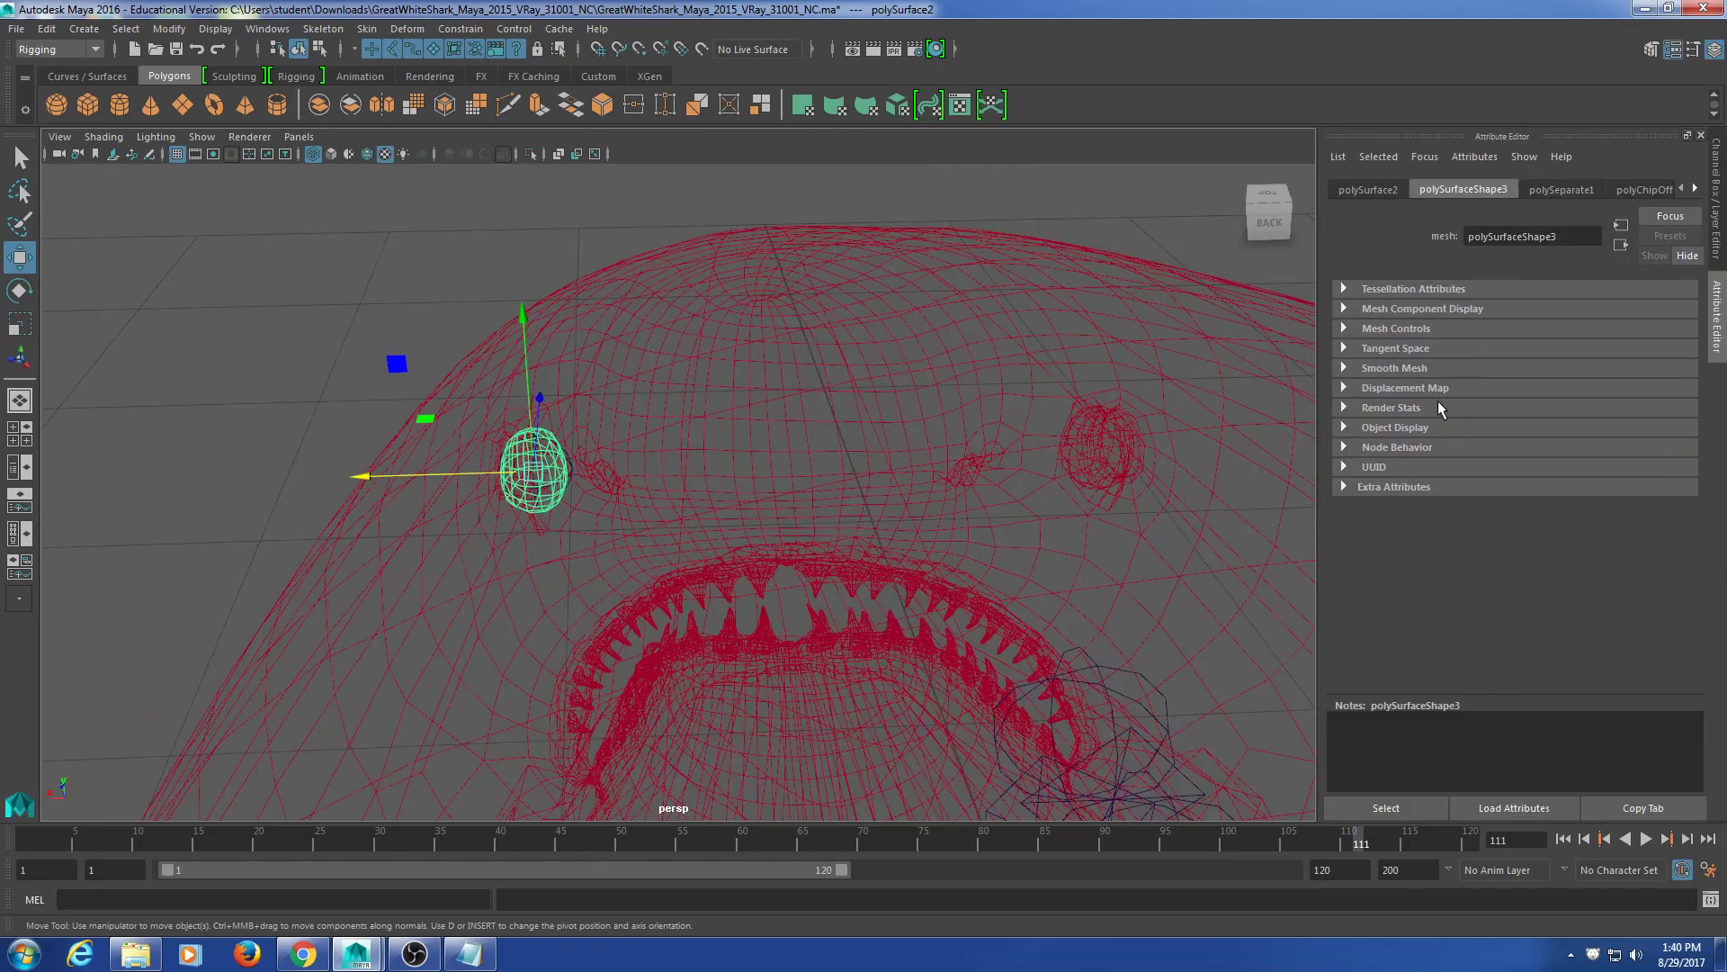
Step: Try point-snapping the leye joint into the left eye, then reselect the eye mesh
{"action": "left_click", "coordinate": [1364, 189]}
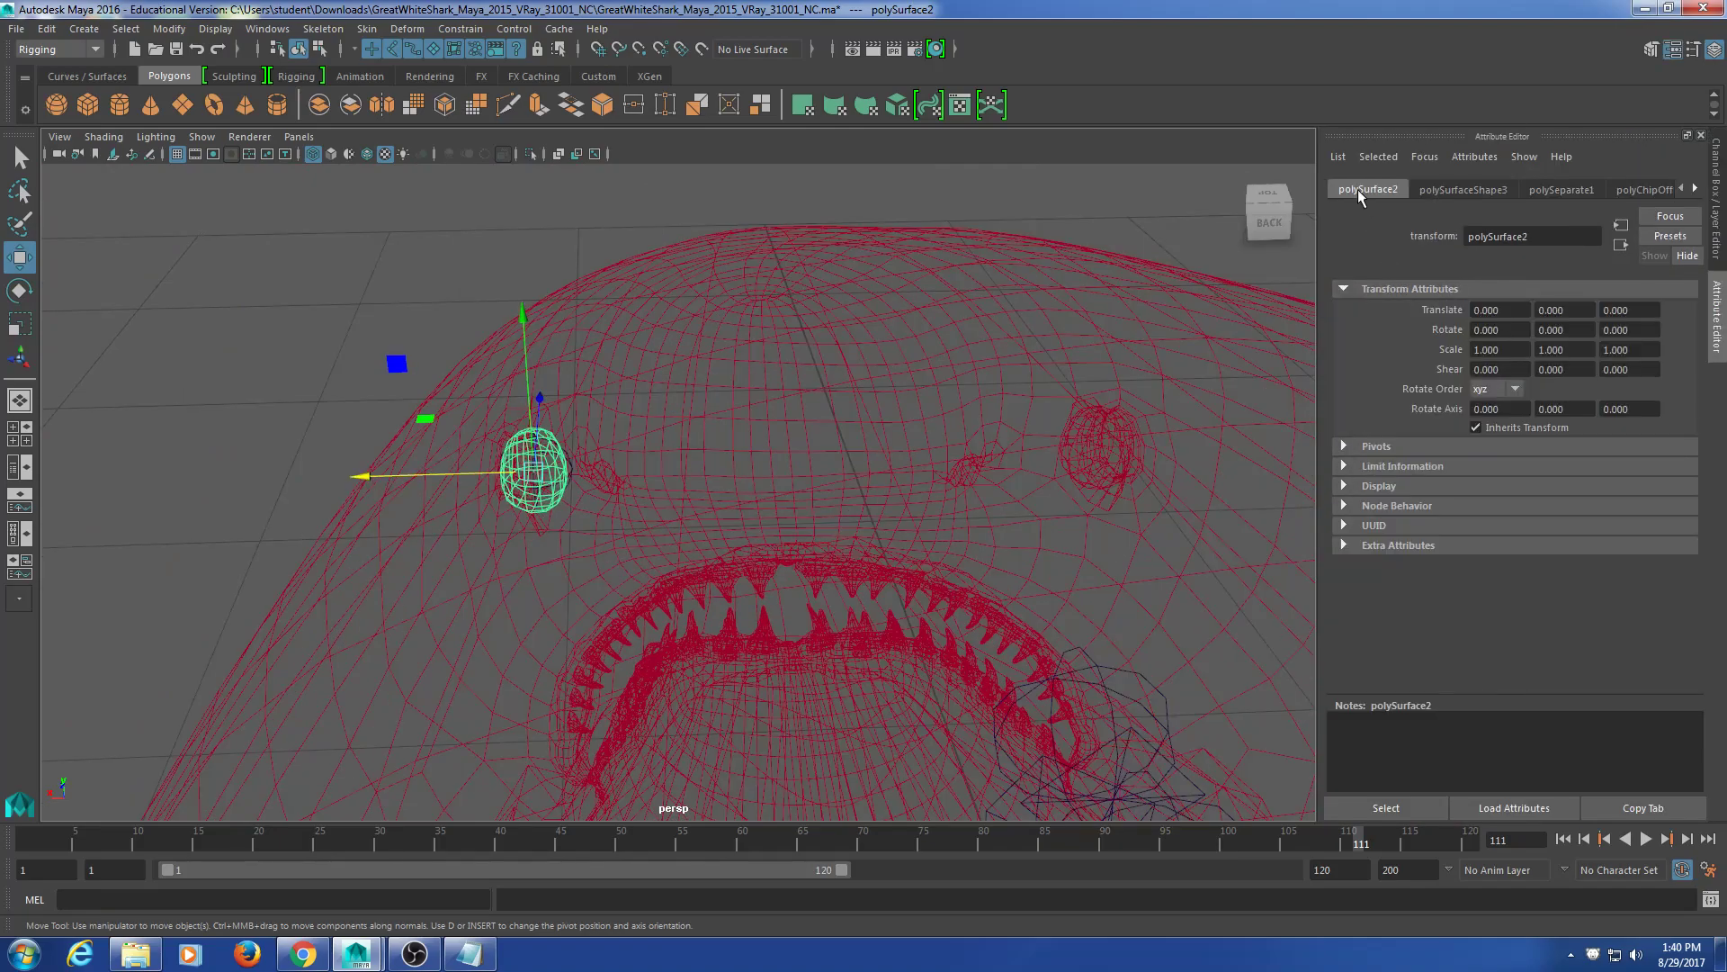
{"action": "left_click", "coordinate": [1409, 447]}
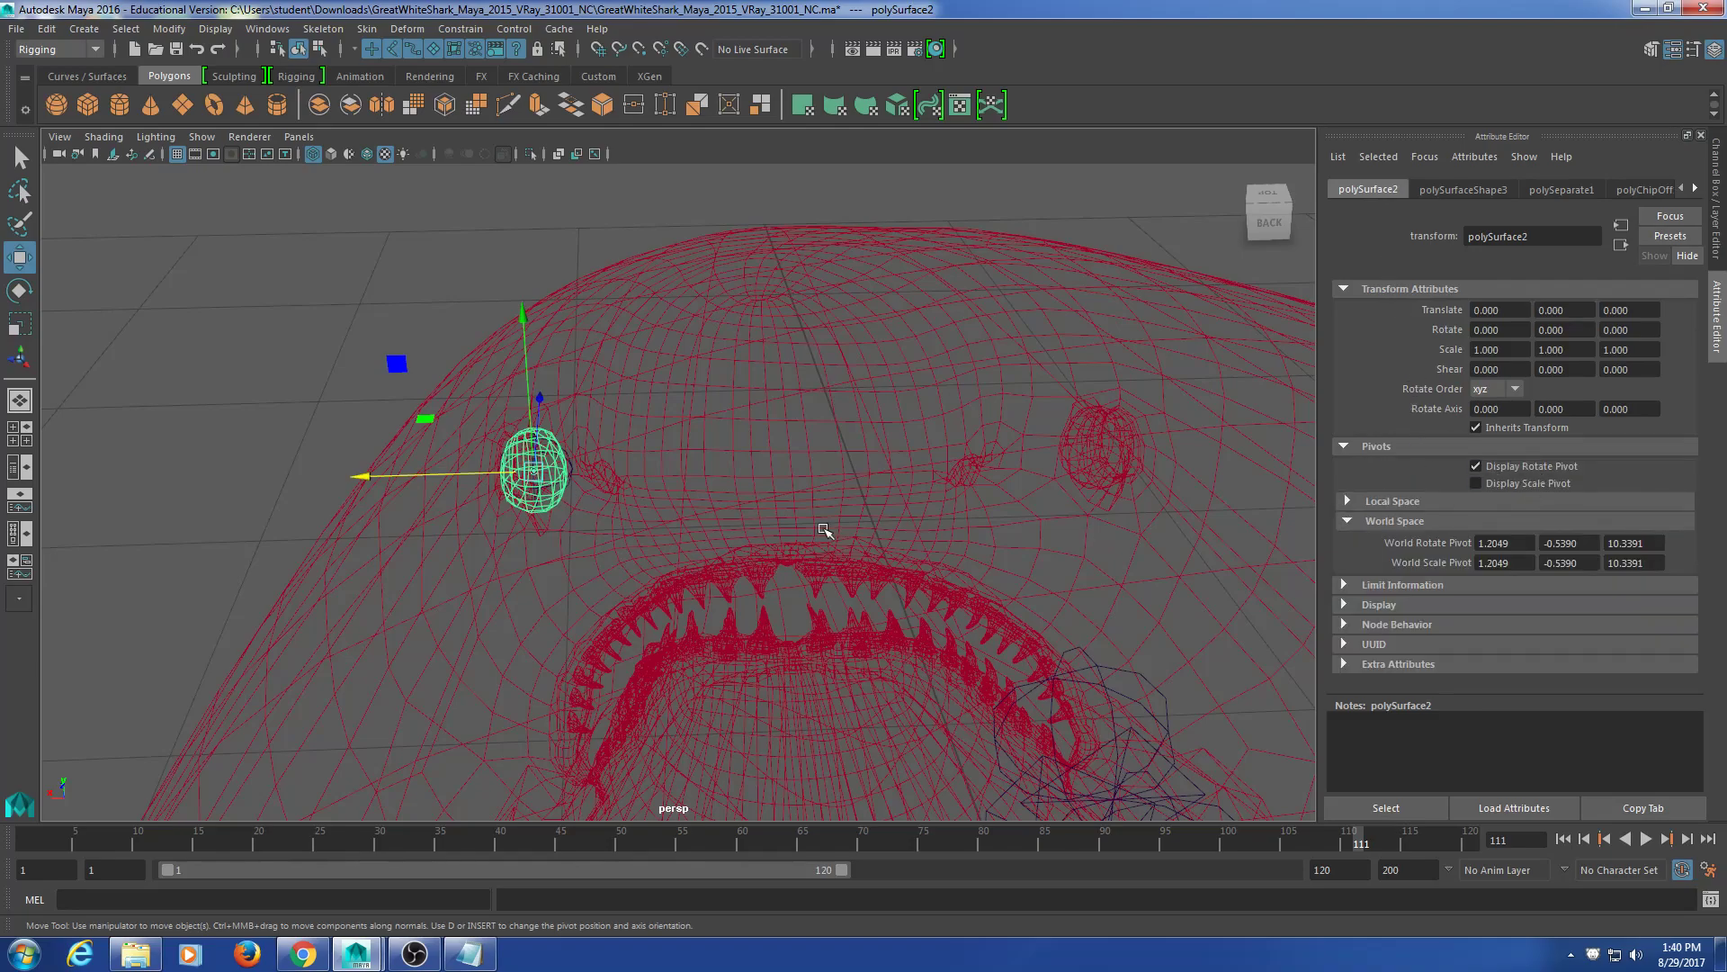
{"action": "scroll", "coordinate": [675, 532], "scroll_direction": "up", "scroll_amount": 6}
{"action": "middle_click_drag", "start_coordinate": [434, 498], "coordinate": [687, 493], "text": "alt"}
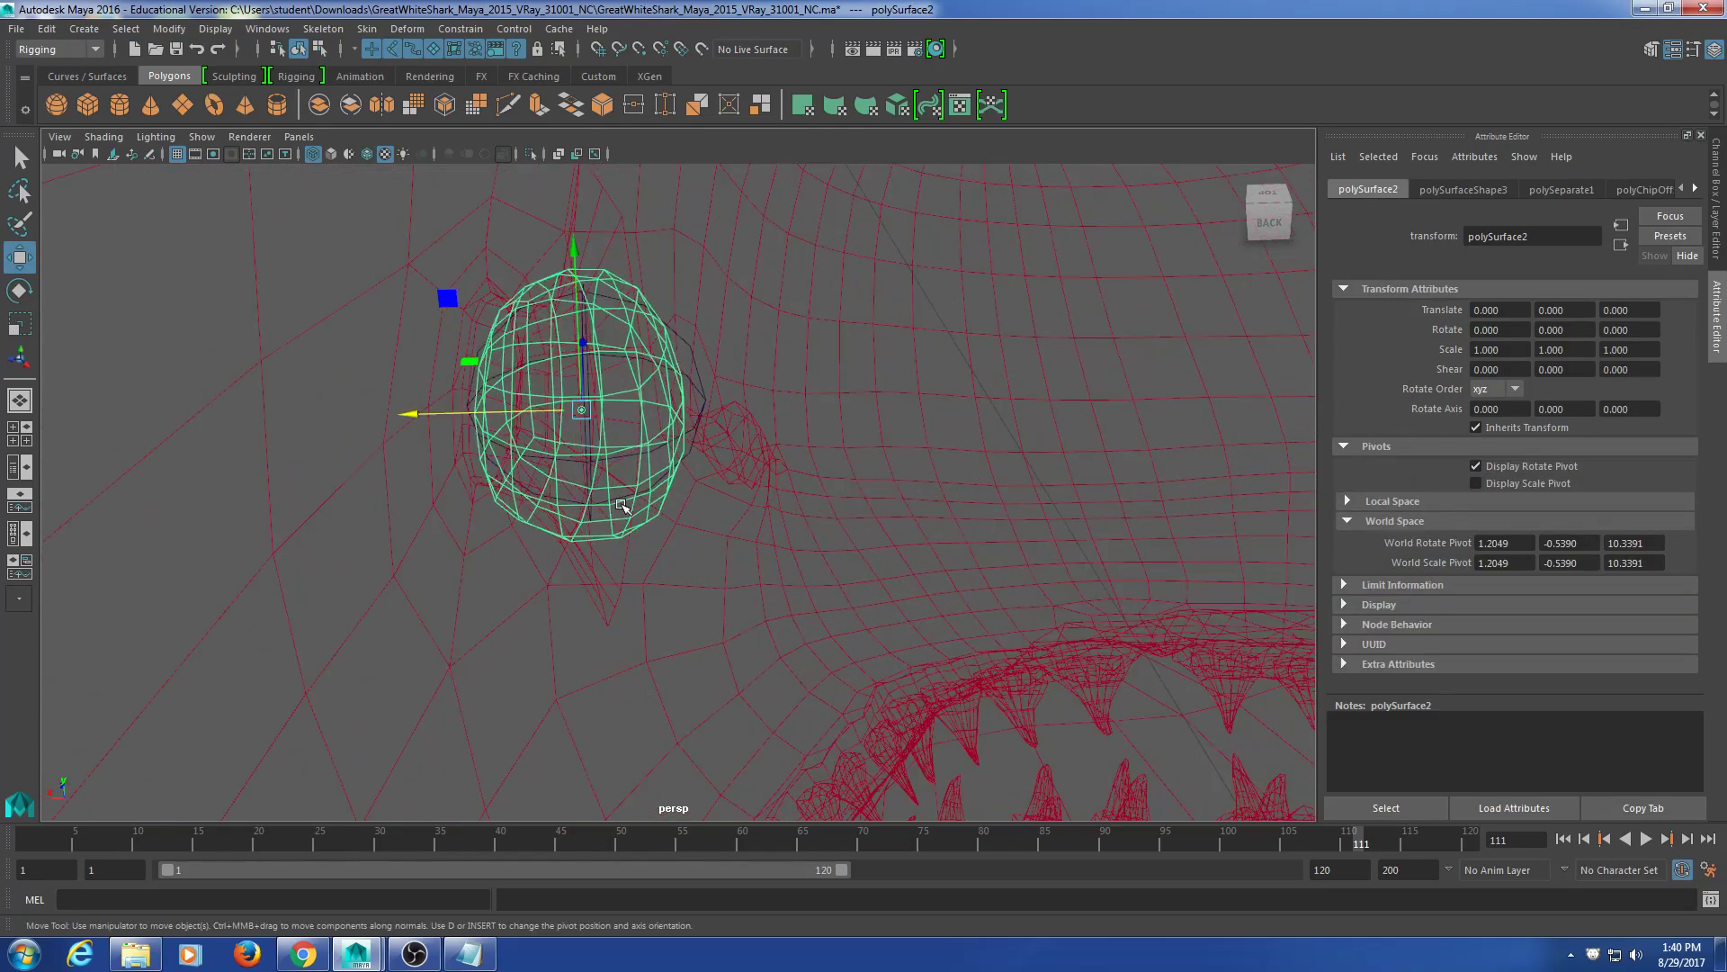
{"action": "left_click", "coordinate": [707, 377]}
{"action": "left_click_drag", "start_coordinate": [592, 406], "coordinate": [521, 405], "text": "alt"}
{"action": "key", "text": "v"}
{"action": "left_click_drag", "start_coordinate": [617, 528], "coordinate": [558, 537], "text": "alt"}
{"action": "left_click", "coordinate": [535, 266]}
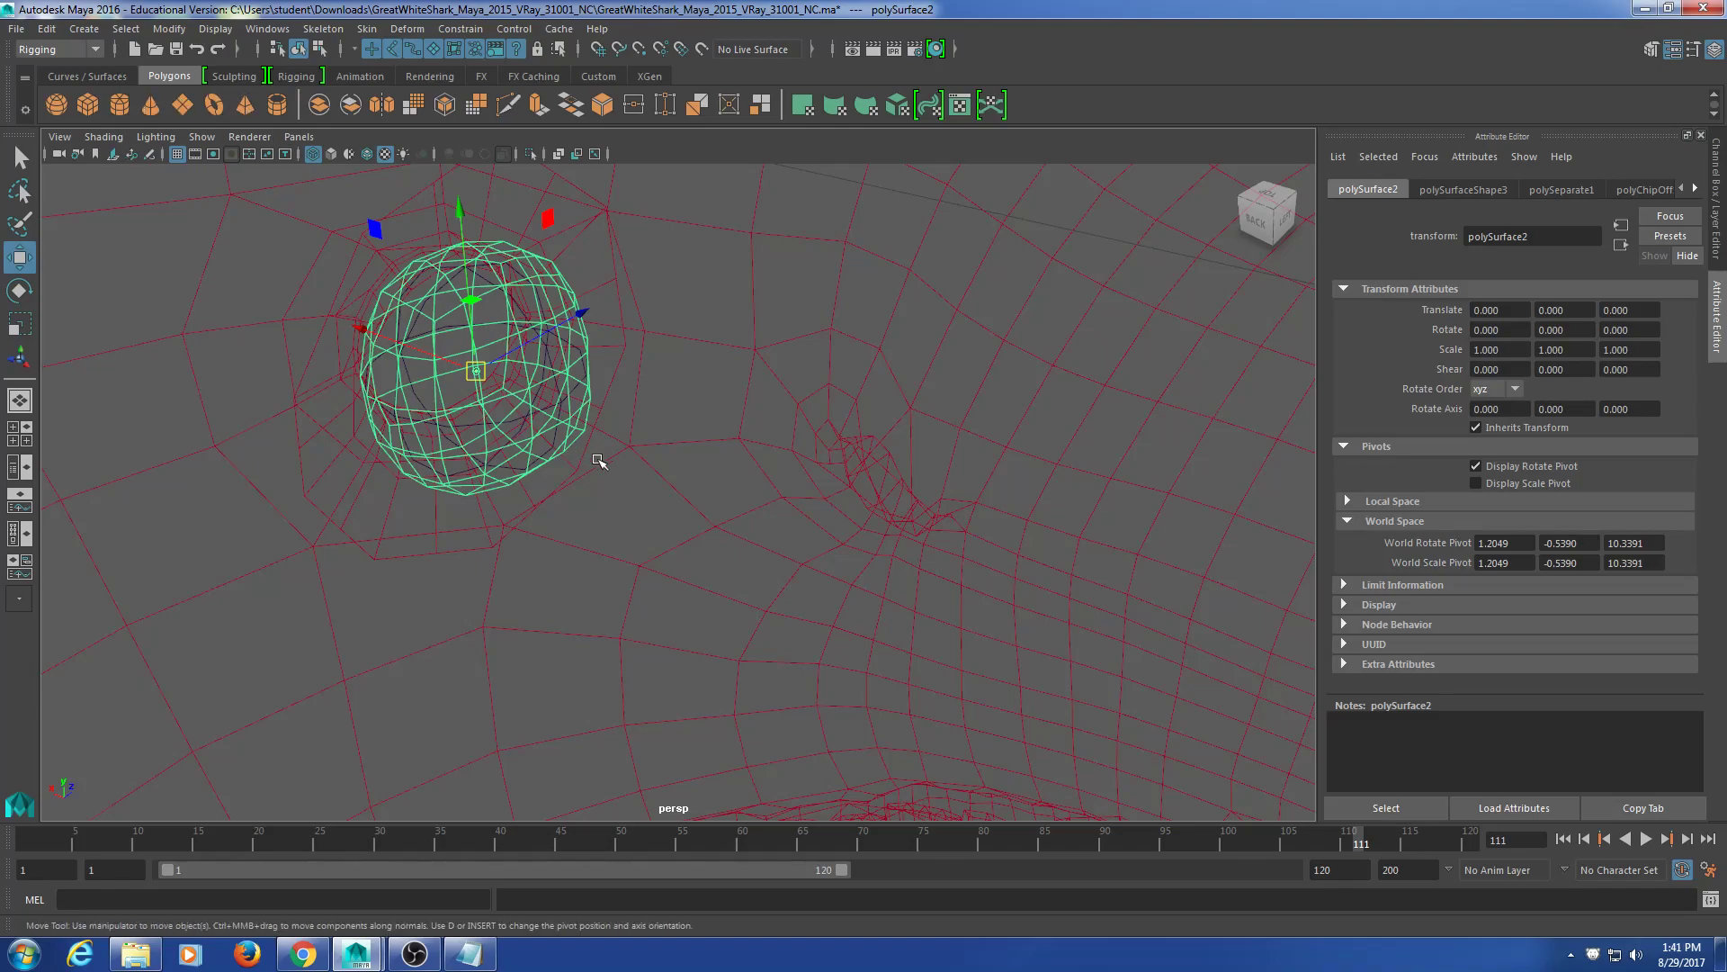
Step: Frame both eyes and select the left eye mesh polySurface2
{"action": "scroll", "coordinate": [597, 462], "scroll_direction": "down", "scroll_amount": 6}
{"action": "left_click_drag", "start_coordinate": [601, 460], "coordinate": [1242, 430], "text": "alt"}
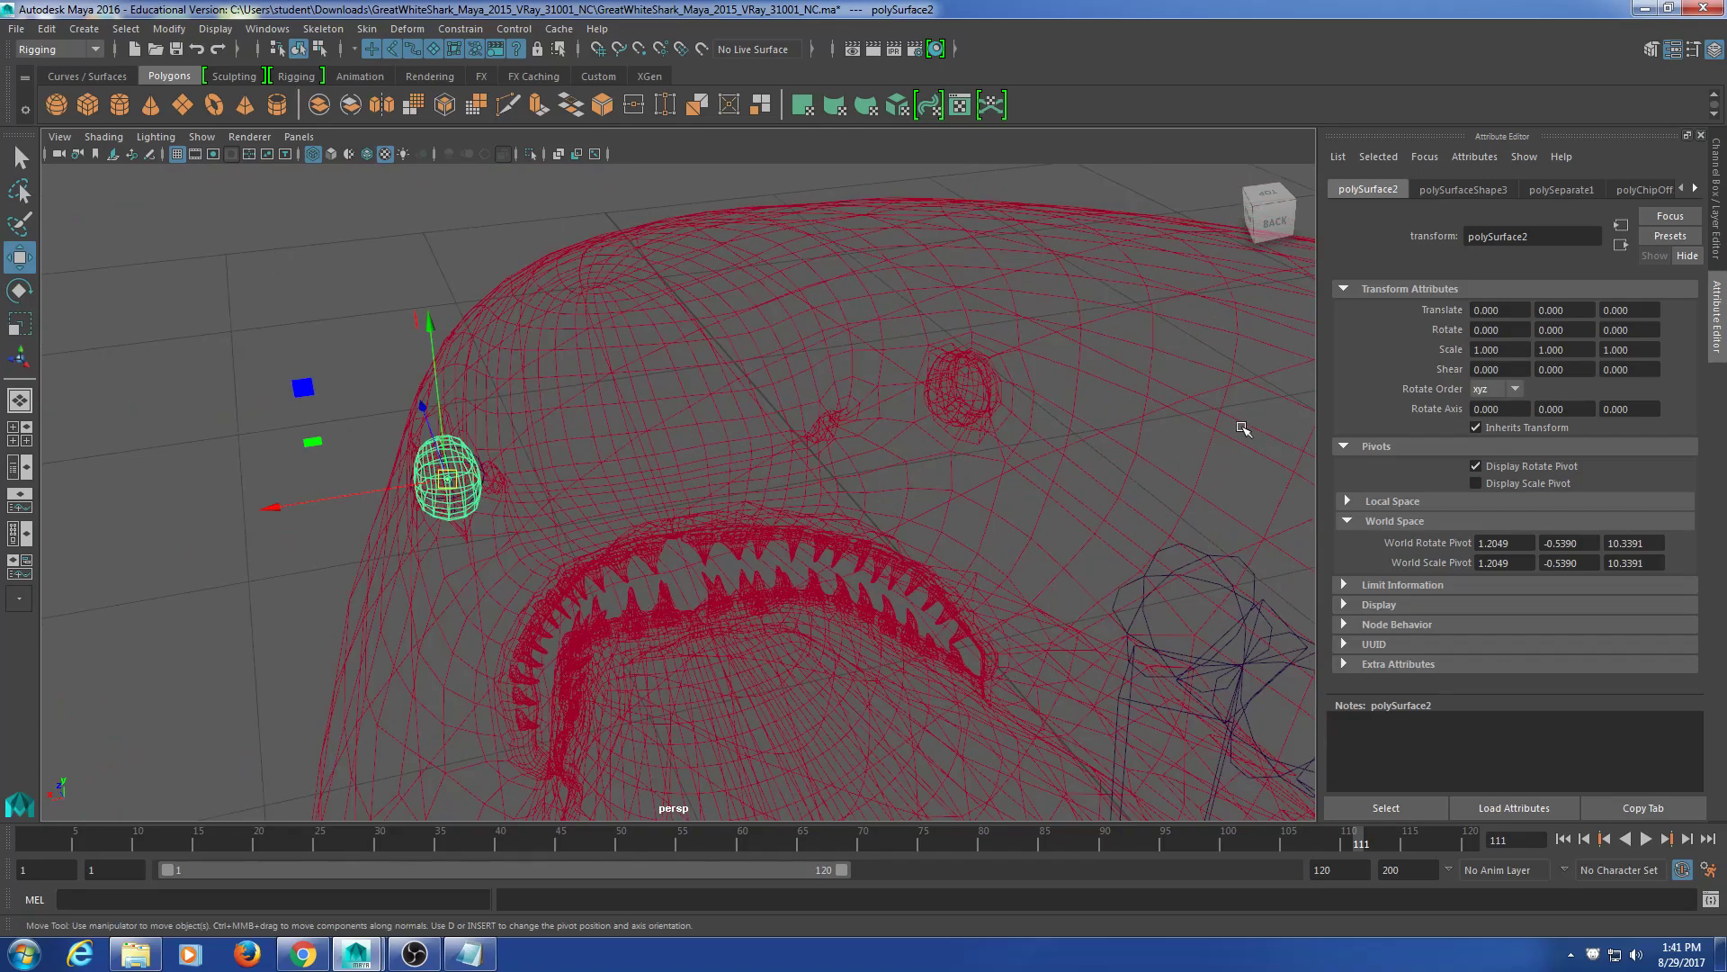
{"action": "left_click", "coordinate": [961, 398]}
{"action": "key", "text": "f"}
{"action": "left_click", "coordinate": [965, 413]}
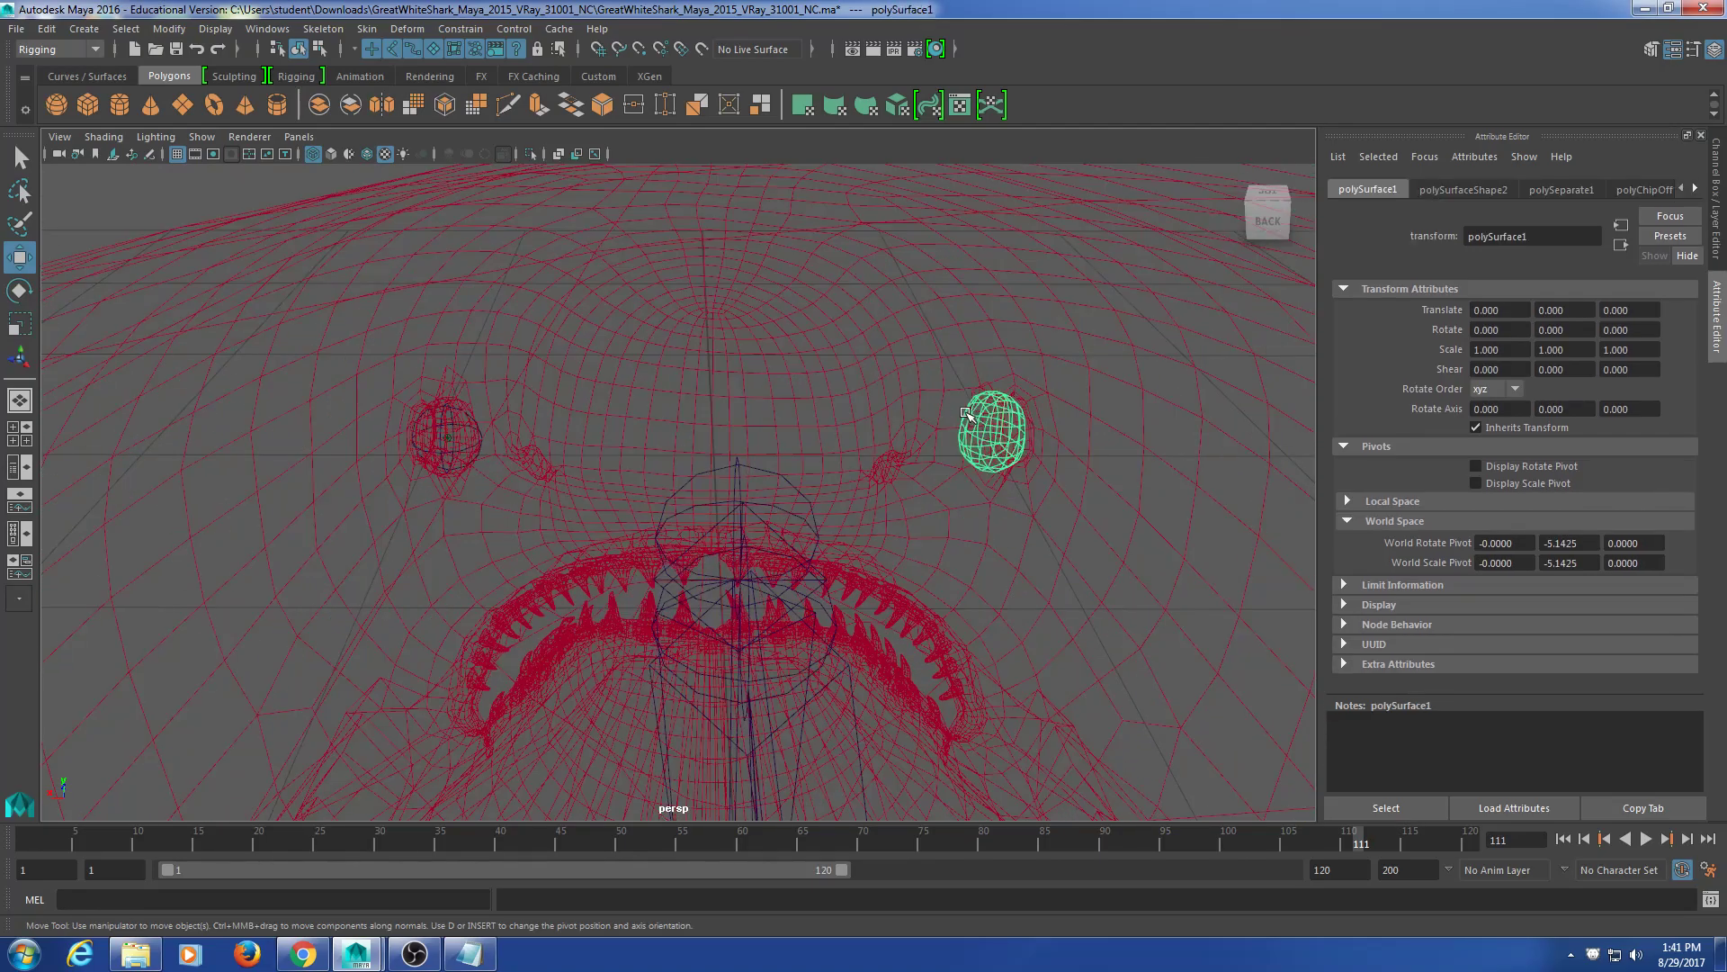
{"action": "mouse_move", "coordinate": [744, 471]}
{"action": "left_mouse_down", "text": "alt"}
{"action": "mouse_move", "coordinate": [744, 489]}
{"action": "mouse_move", "coordinate": [821, 485]}
{"action": "mouse_move", "coordinate": [717, 483]}
{"action": "mouse_move", "coordinate": [771, 462]}
{"action": "mouse_move", "coordinate": [725, 470]}
{"action": "left_mouse_up", "text": "alt"}
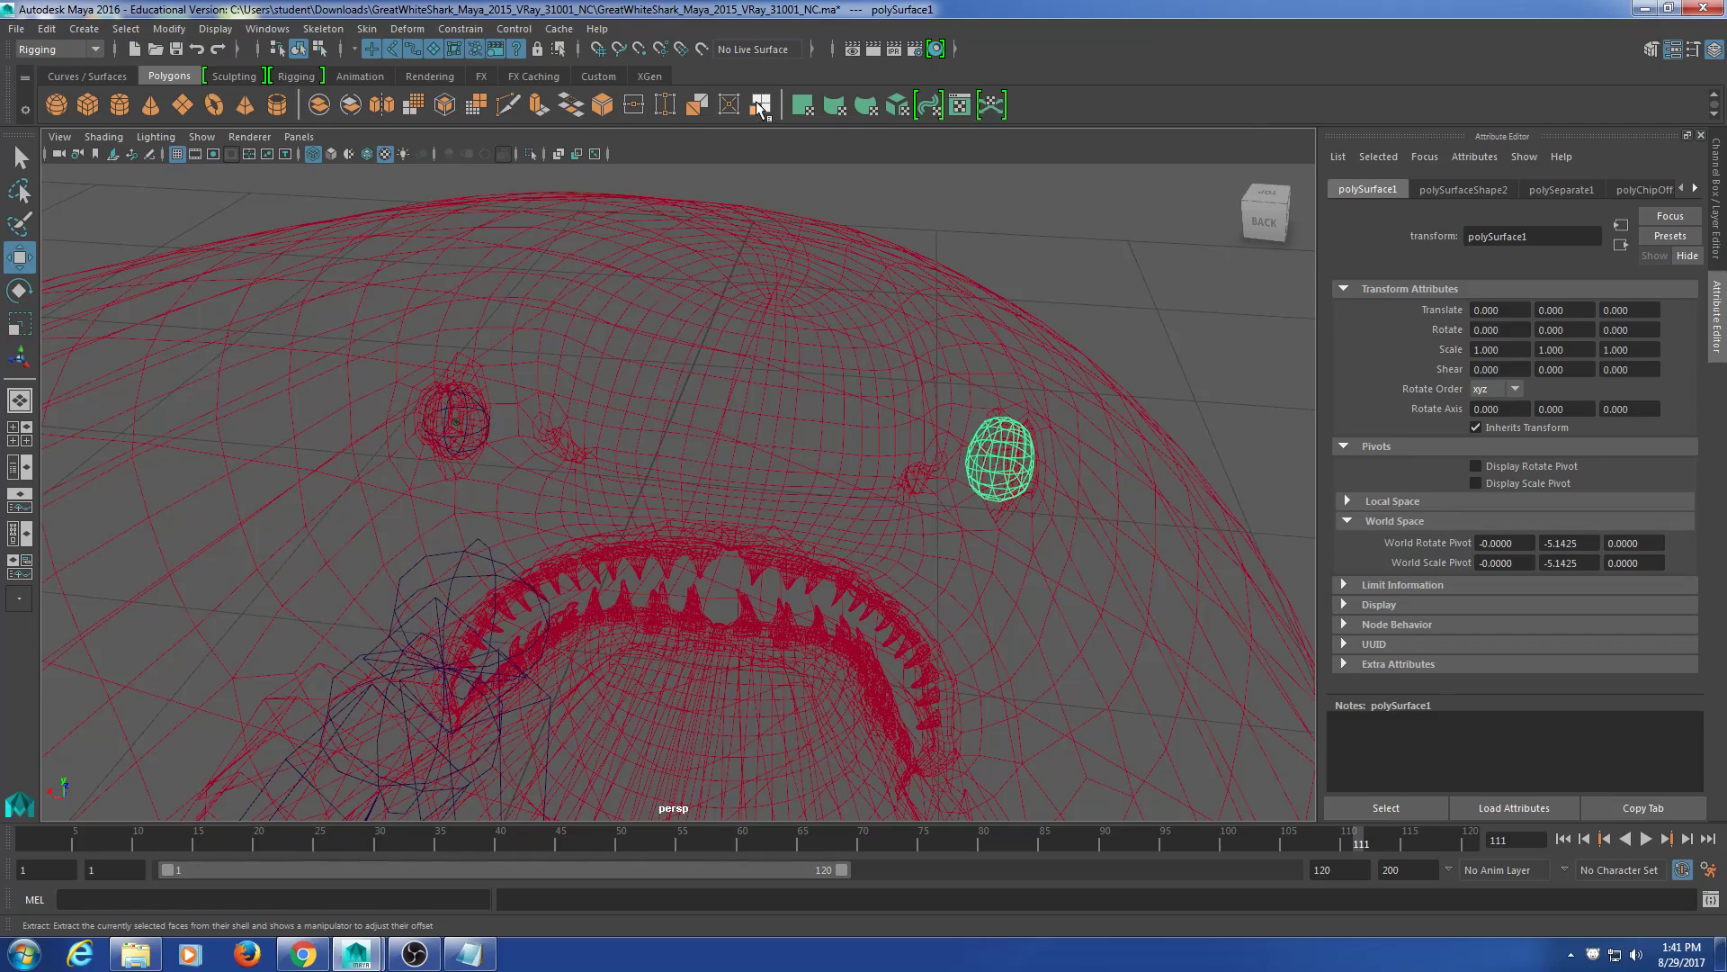
{"action": "middle_click_drag", "start_coordinate": [416, 477], "coordinate": [572, 501], "text": "alt"}
{"action": "scroll", "coordinate": [572, 501], "scroll_direction": "up", "scroll_amount": 5}
{"action": "scroll", "coordinate": [675, 528], "scroll_direction": "up", "scroll_amount": 5}
{"action": "left_click", "coordinate": [670, 295]}
{"action": "scroll", "coordinate": [804, 570], "scroll_direction": "down", "scroll_amount": 9}
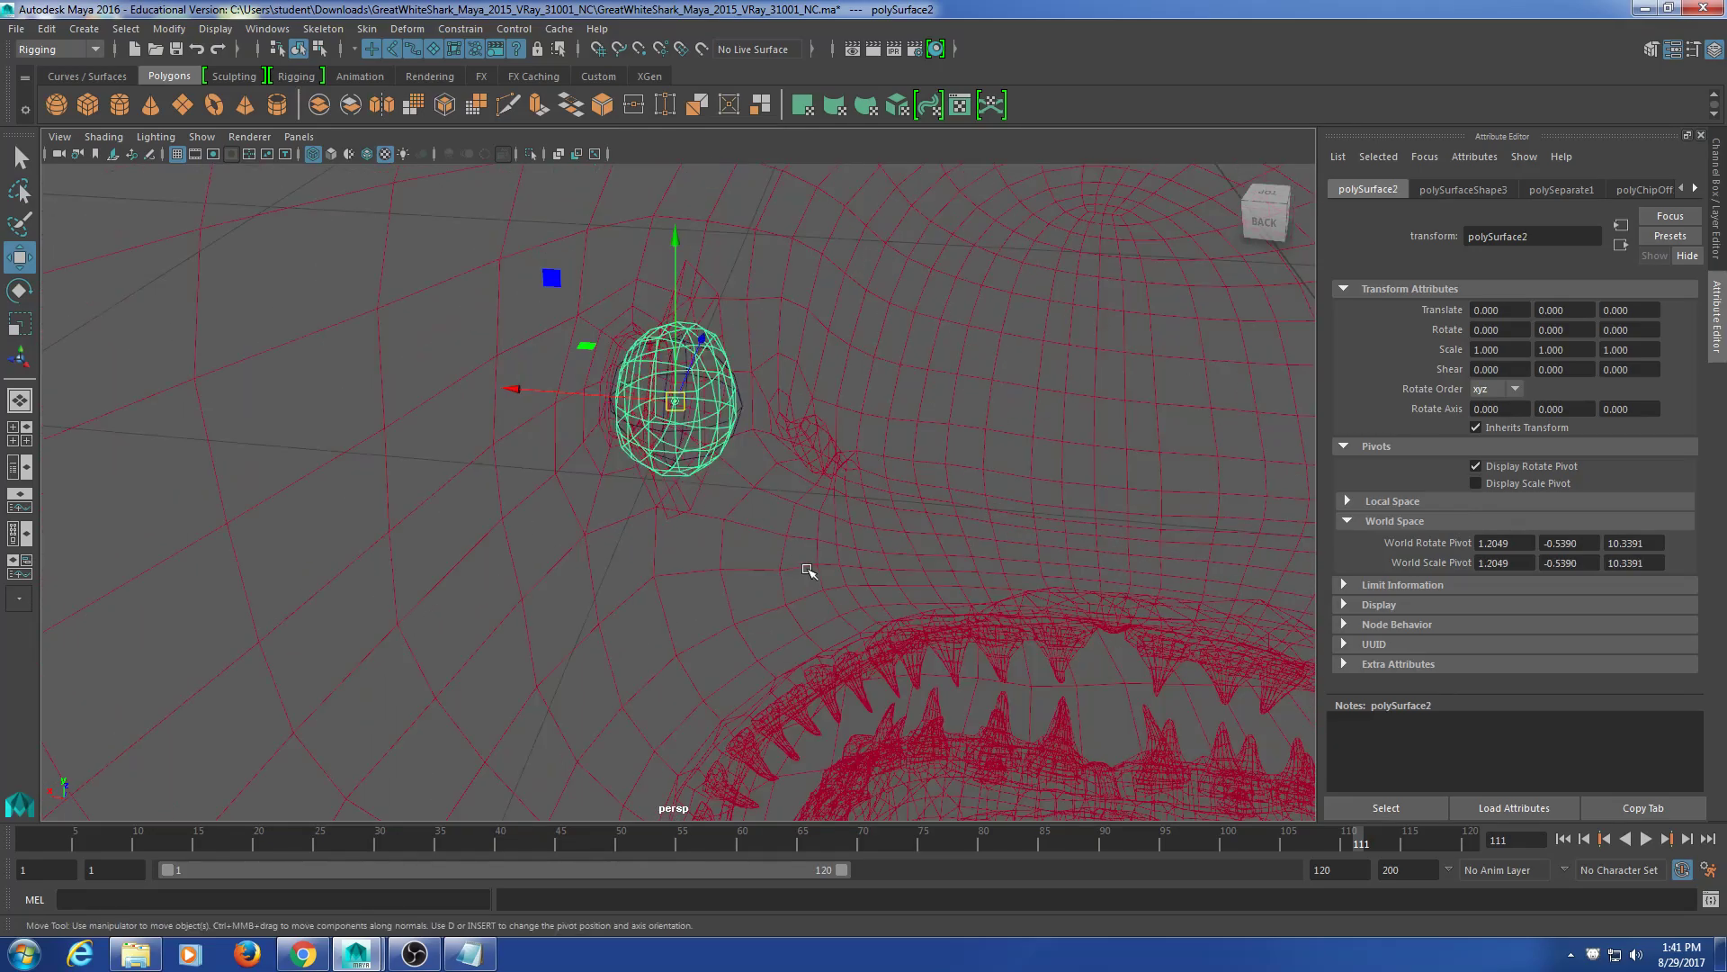
{"action": "middle_click_drag", "start_coordinate": [867, 542], "coordinate": [827, 558], "text": "alt"}
{"action": "left_click_drag", "start_coordinate": [717, 628], "coordinate": [814, 618], "text": "alt"}
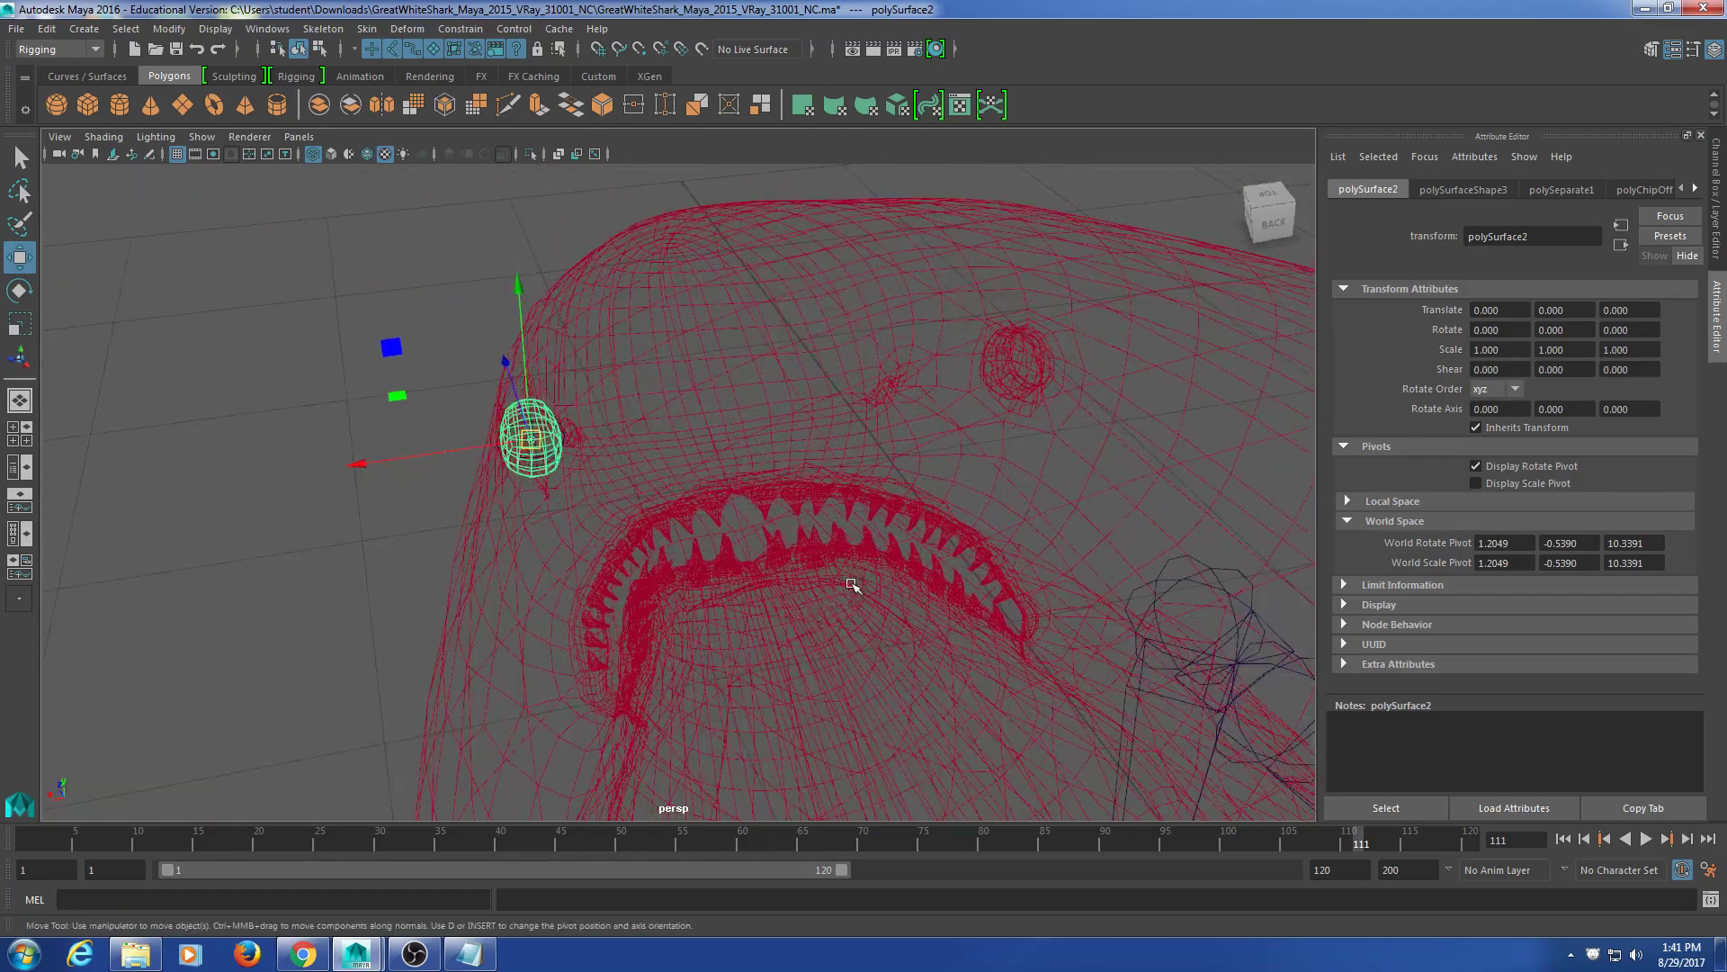
Step: Centre the left eye mesh's pivot with Modify > Center Pivot and check its values
{"action": "left_click", "coordinate": [169, 29]}
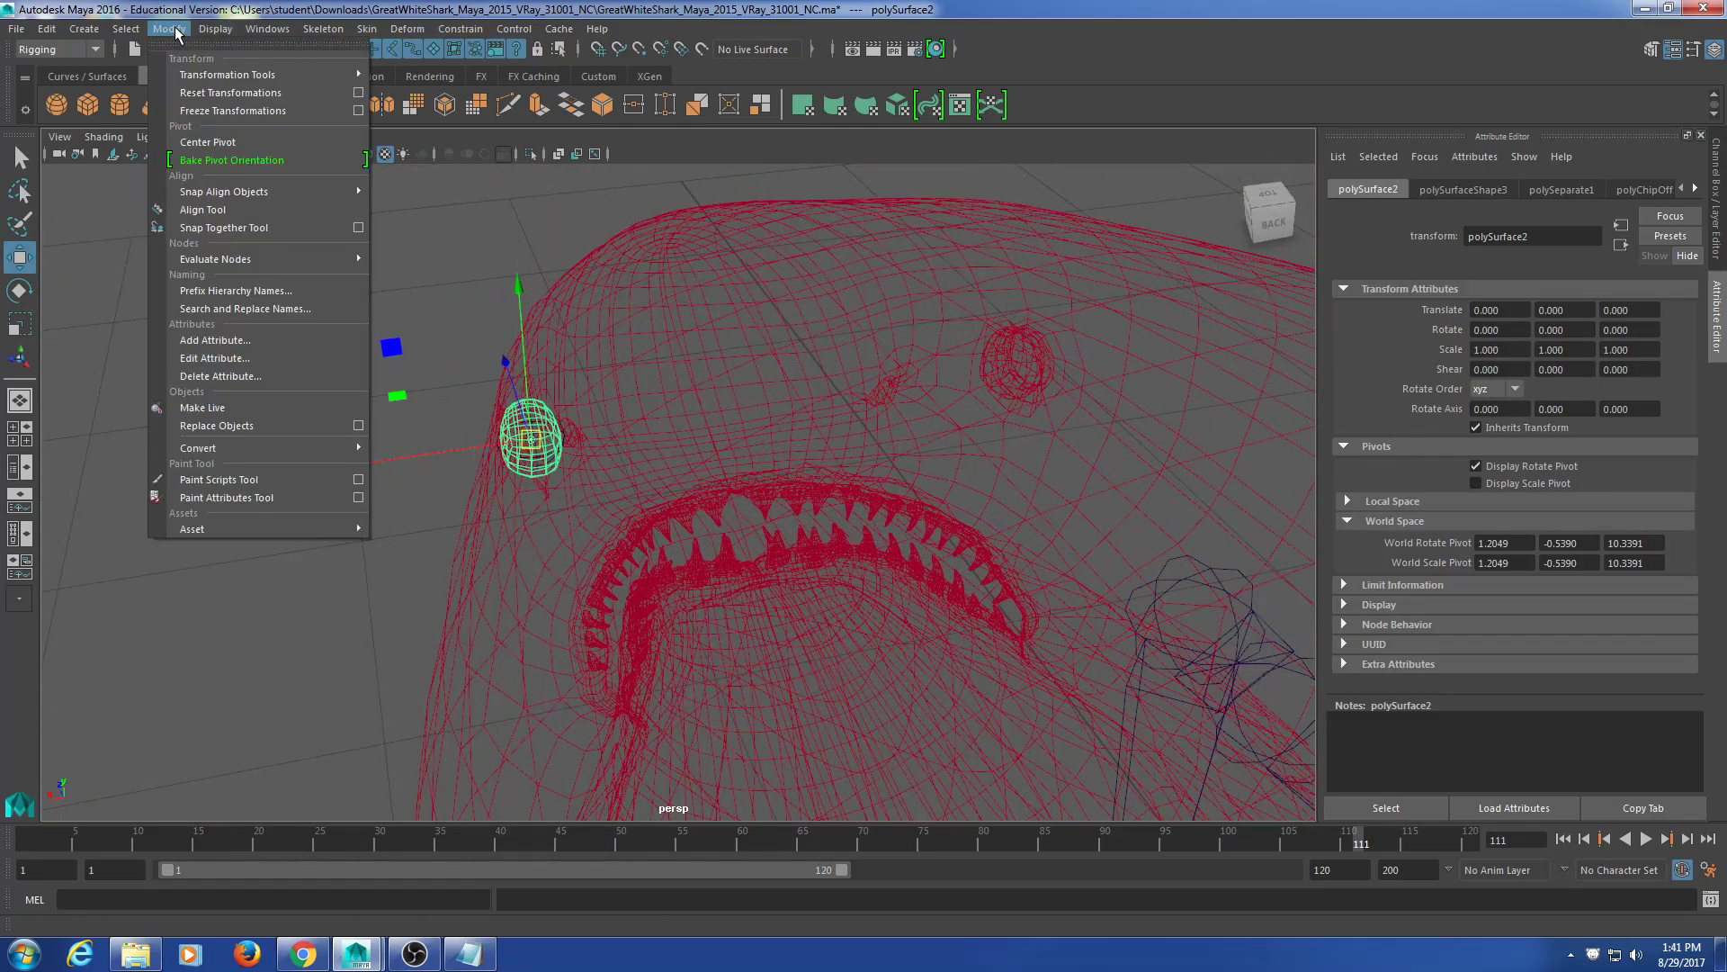
{"action": "left_click", "coordinate": [243, 142]}
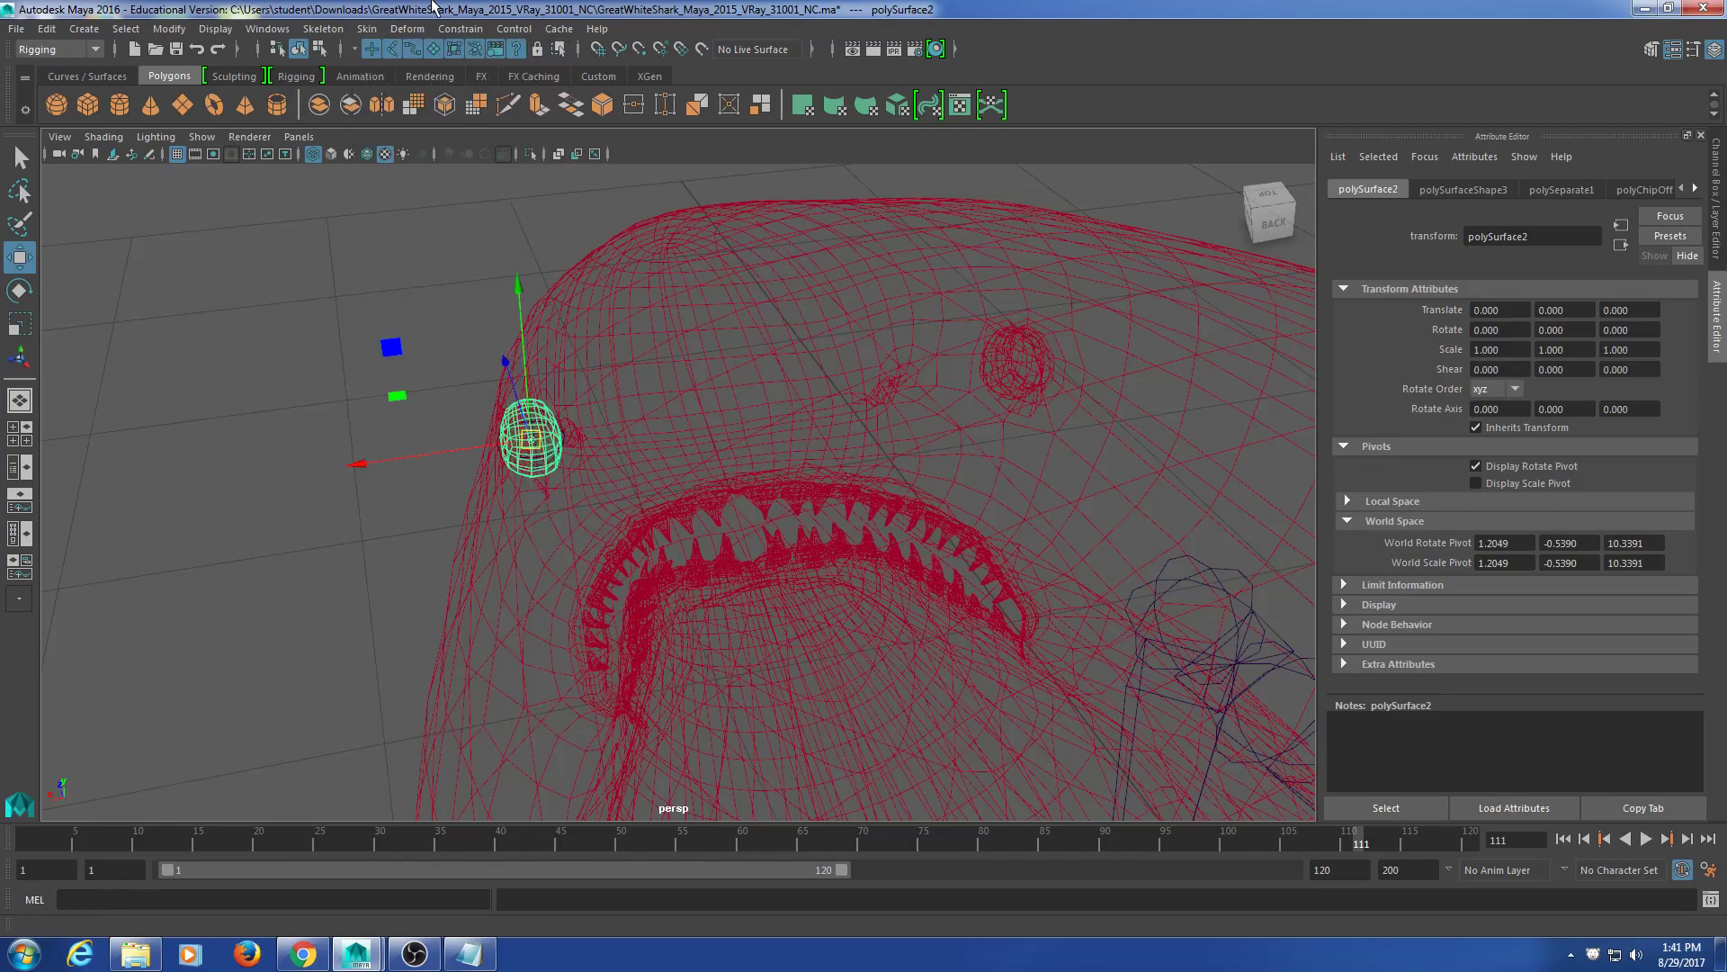
{"action": "key", "text": "ctrl+a"}
{"action": "key", "text": "ctrl+a"}
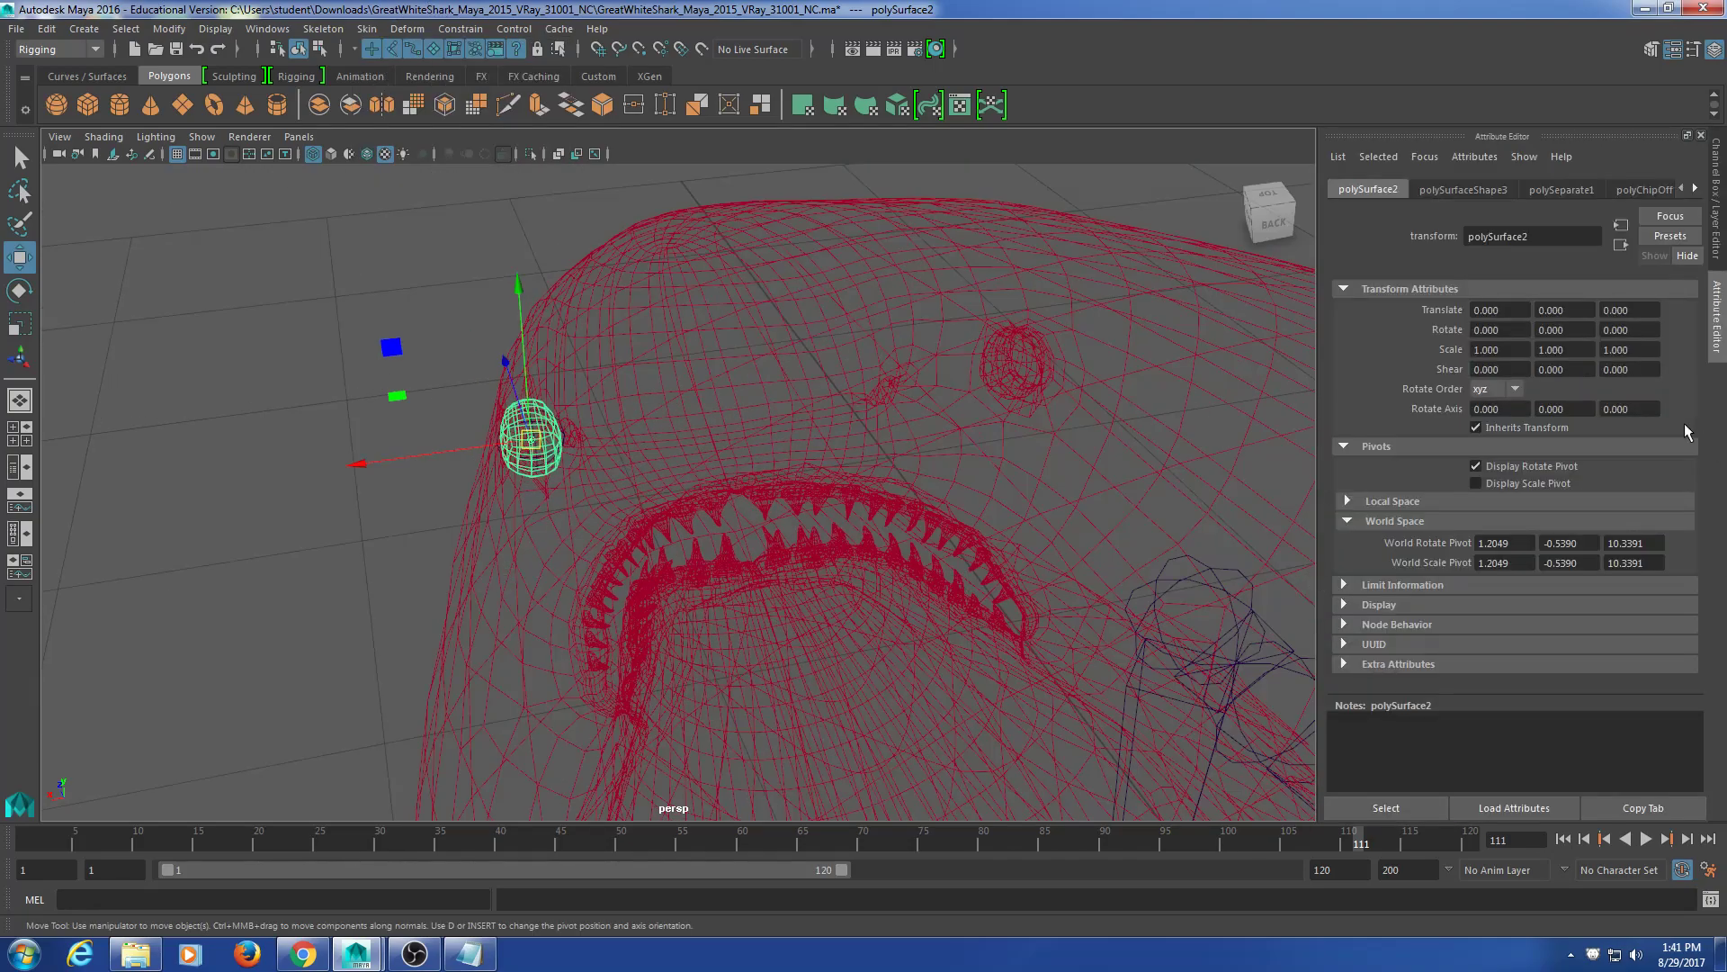
{"action": "left_click", "coordinate": [1718, 311]}
{"action": "left_click", "coordinate": [1720, 299]}
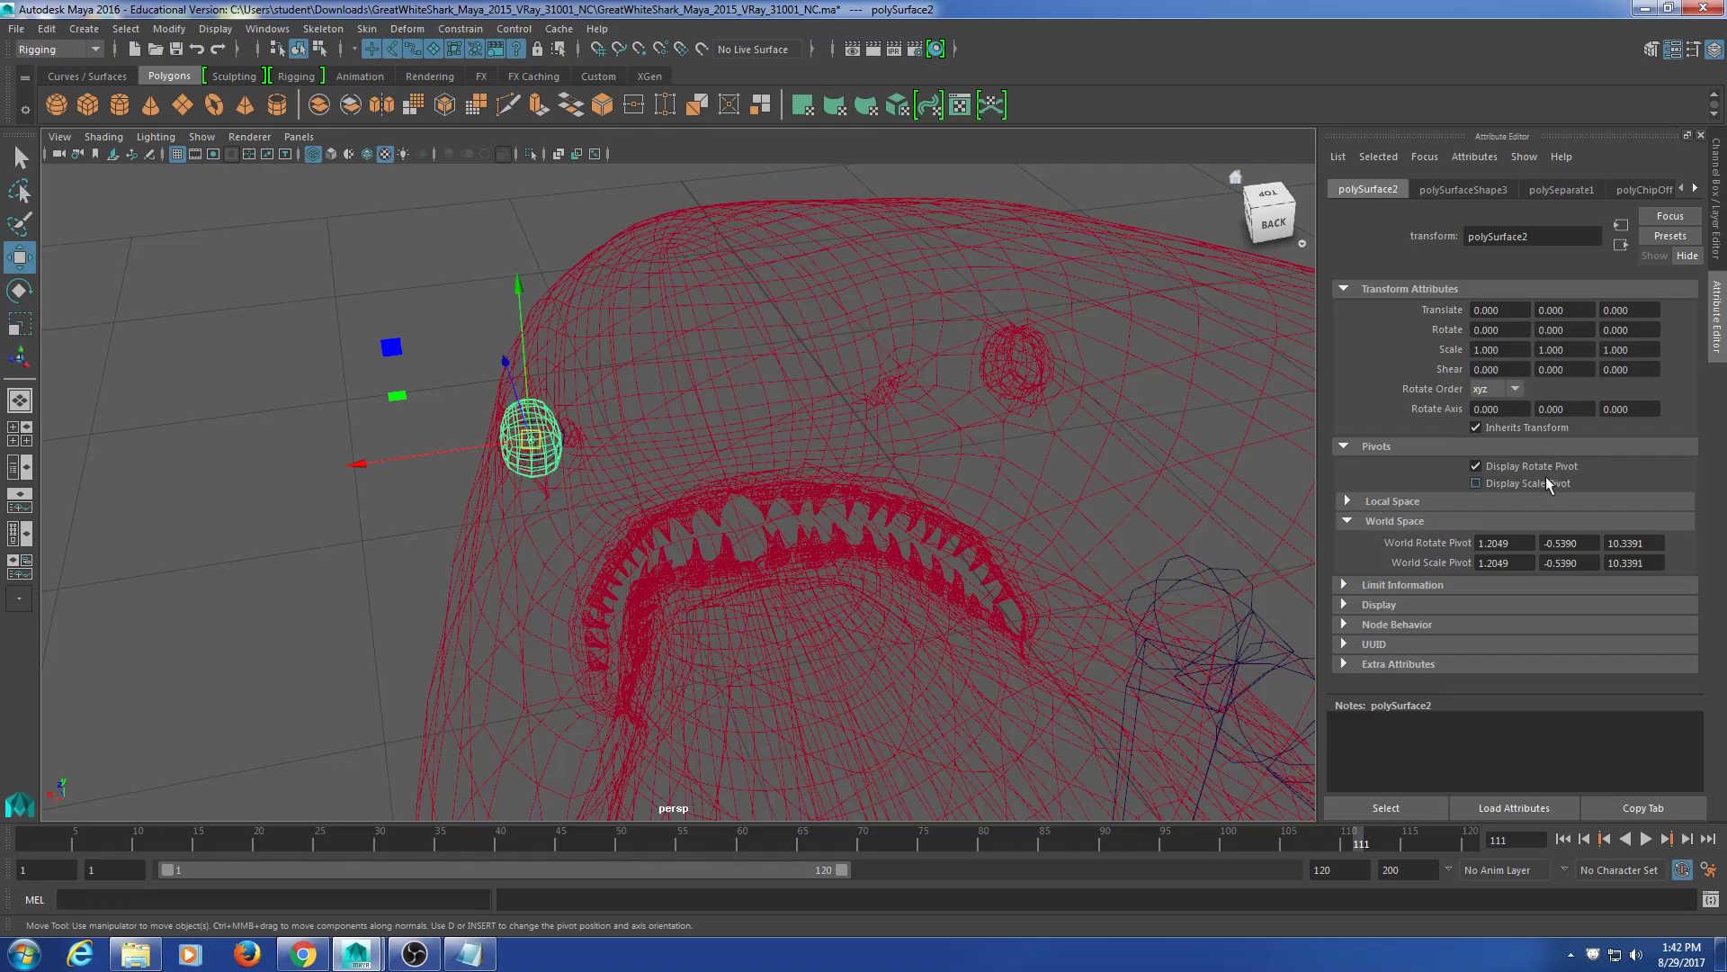
Step: Frame the view closely on the left eye mesh
{"action": "scroll", "coordinate": [405, 518], "scroll_direction": "up", "scroll_amount": 6}
{"action": "key", "text": "f"}
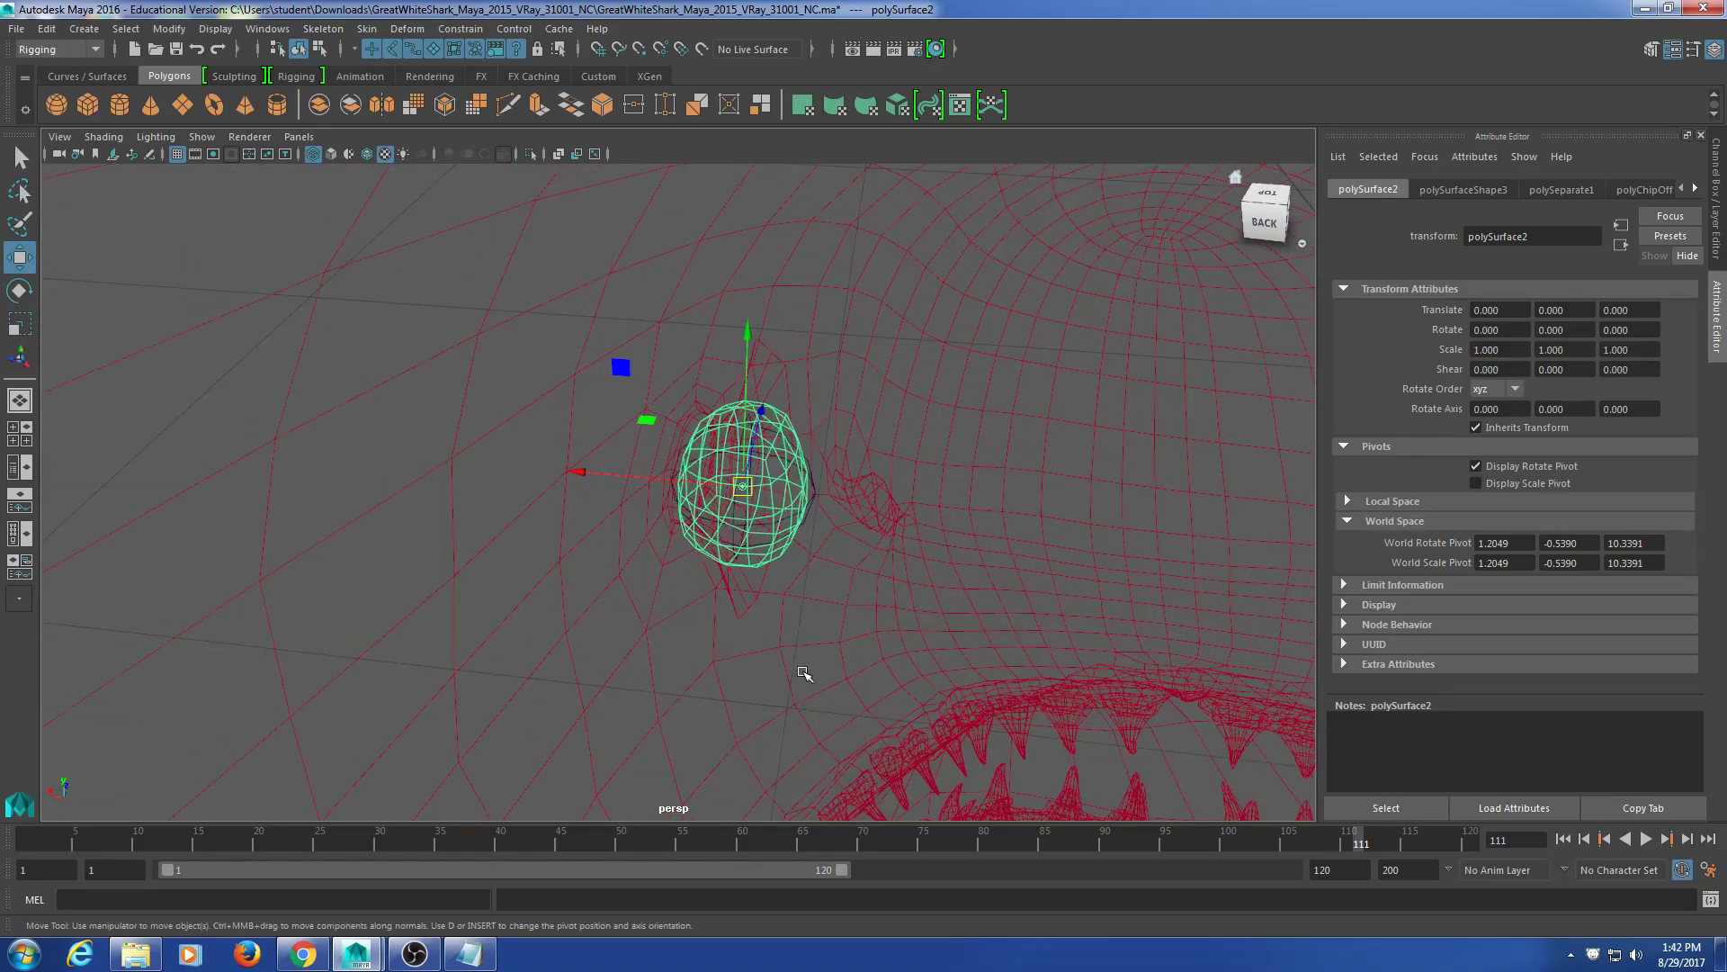
{"action": "left_click", "coordinate": [645, 489]}
{"action": "scroll", "coordinate": [921, 513], "scroll_direction": "up", "scroll_amount": 5}
{"action": "middle_click_drag", "start_coordinate": [921, 512], "coordinate": [775, 517], "text": "alt"}
{"action": "left_click", "coordinate": [612, 479]}
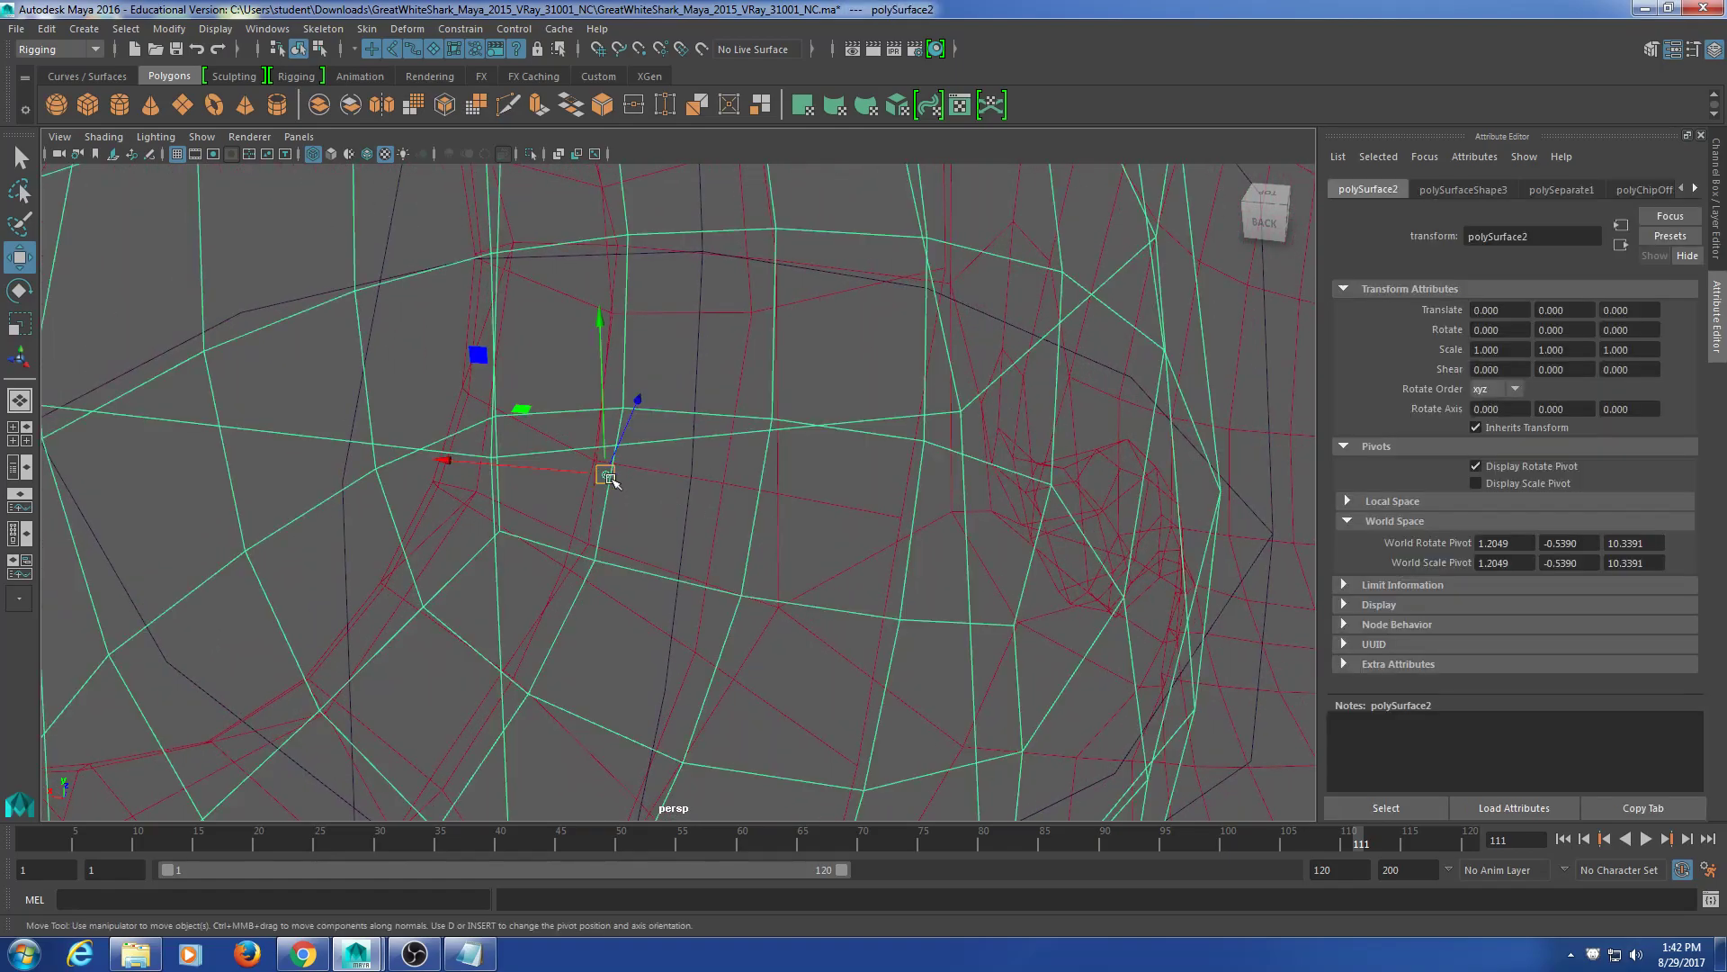
{"action": "key", "text": "f"}
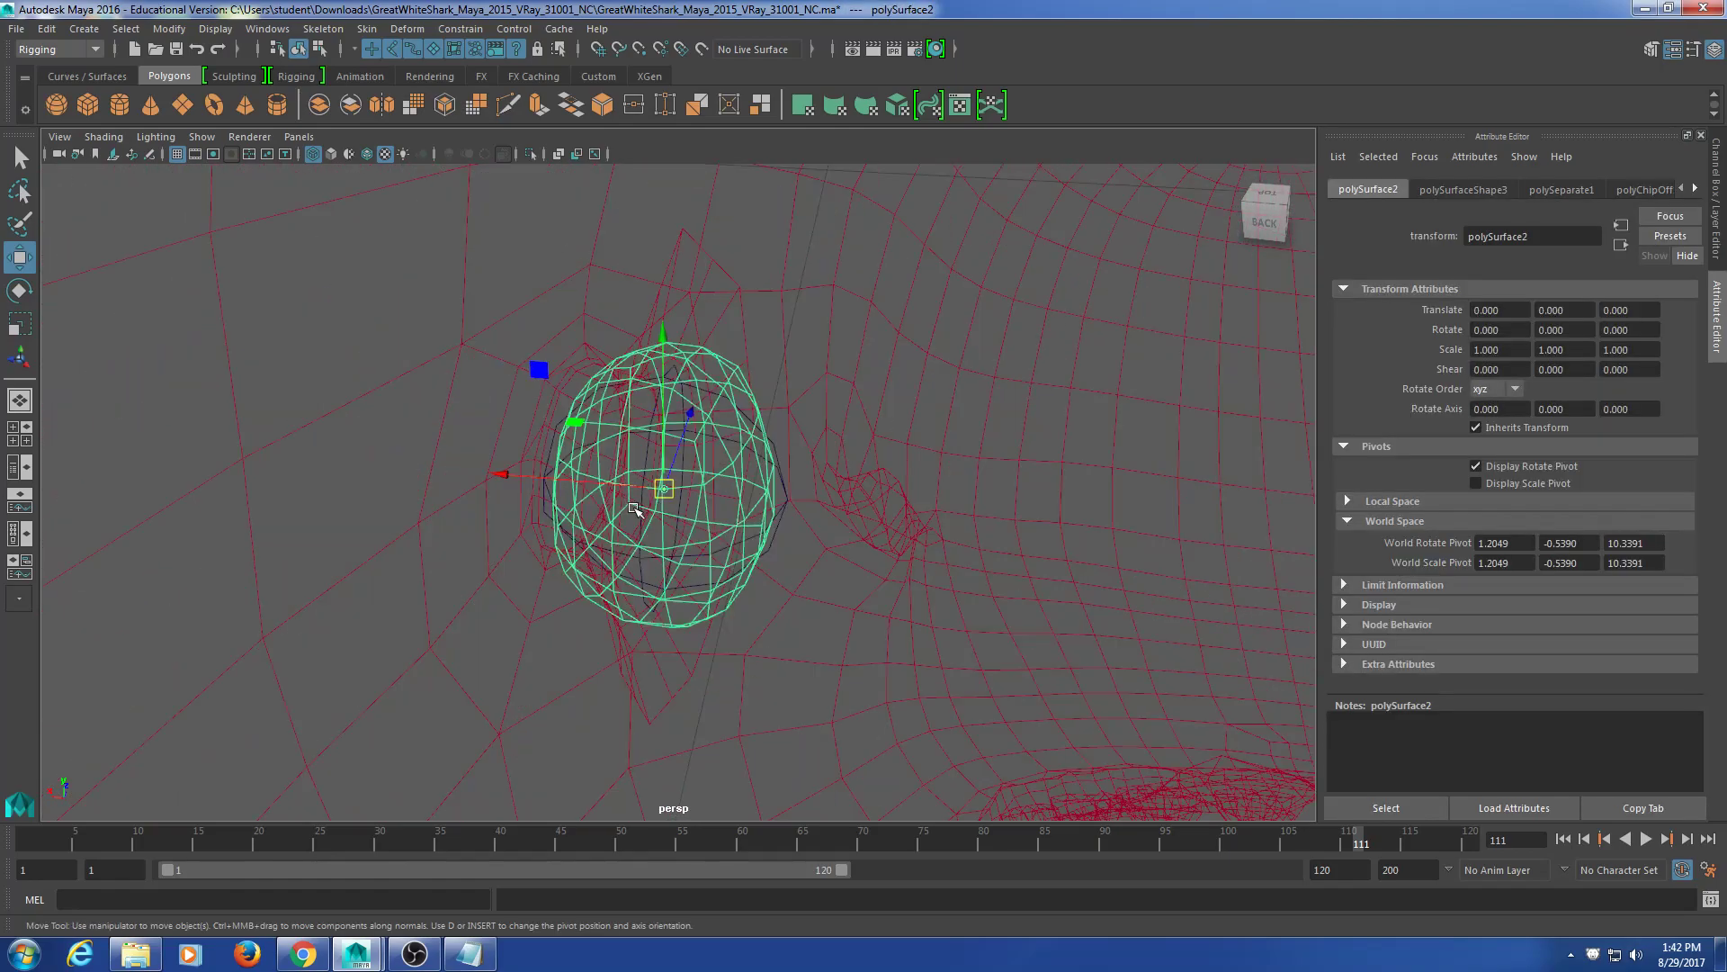
Step: Snap the leye joint to the eye pivot at 1.205, -0.539, 10.339 and show its channels
{"action": "left_click", "coordinate": [780, 490]}
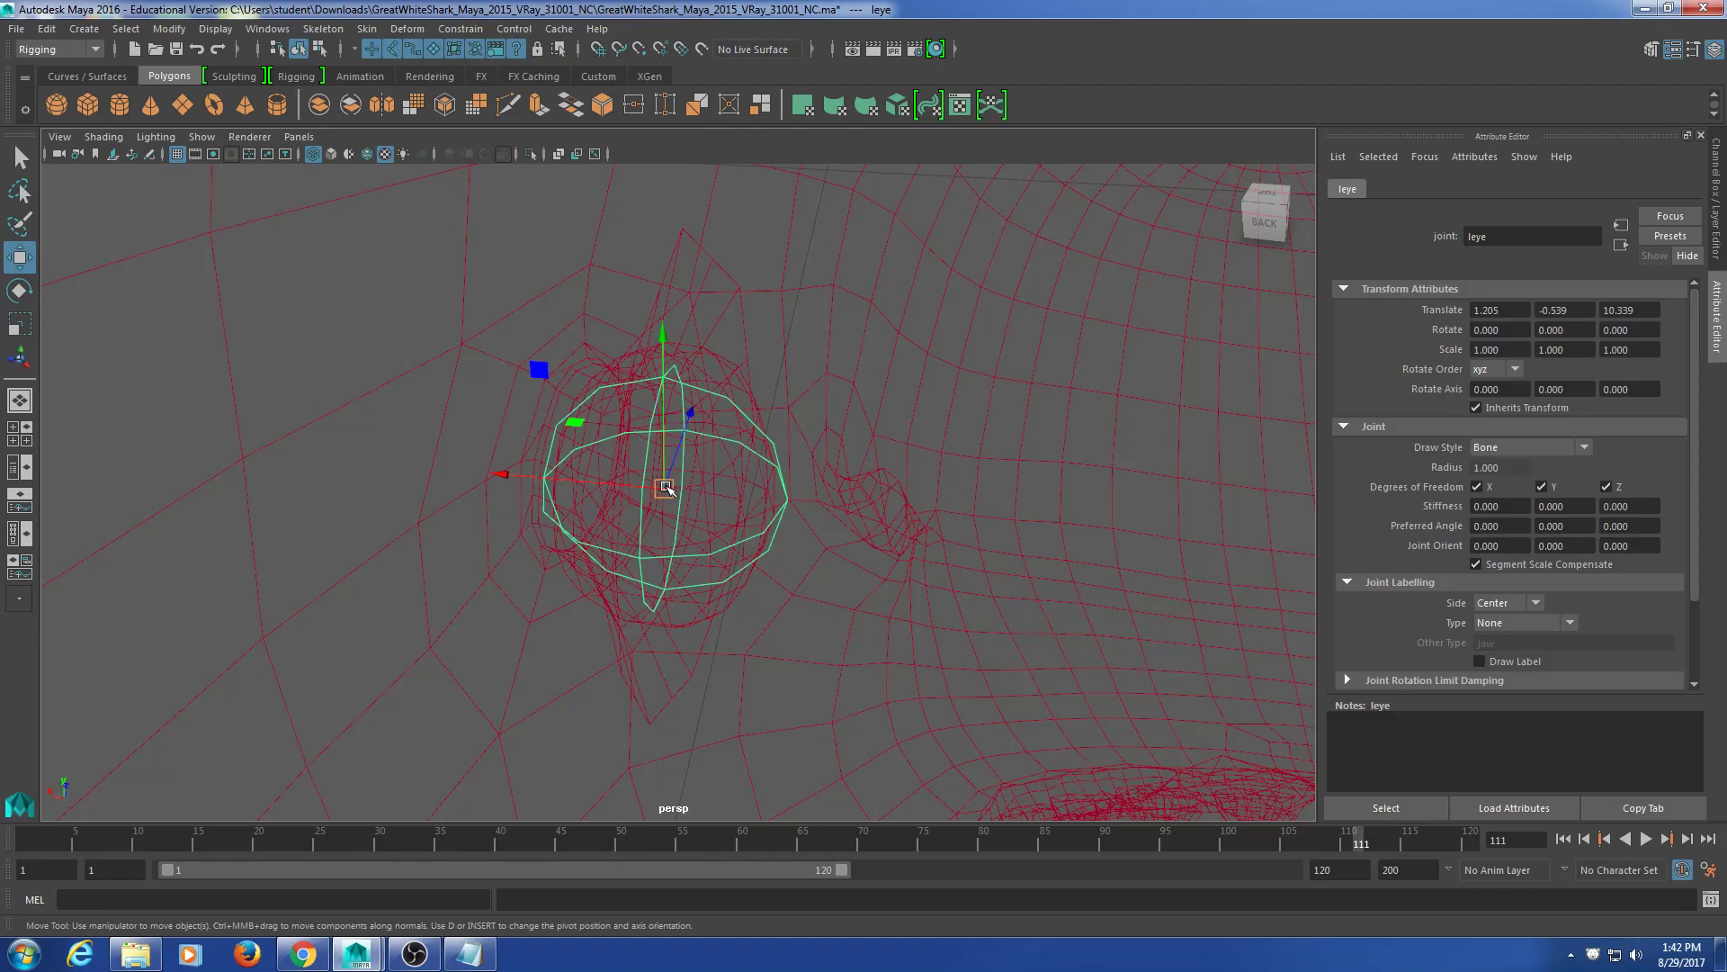
{"action": "left_click_drag", "start_coordinate": [670, 487], "coordinate": [649, 538]}
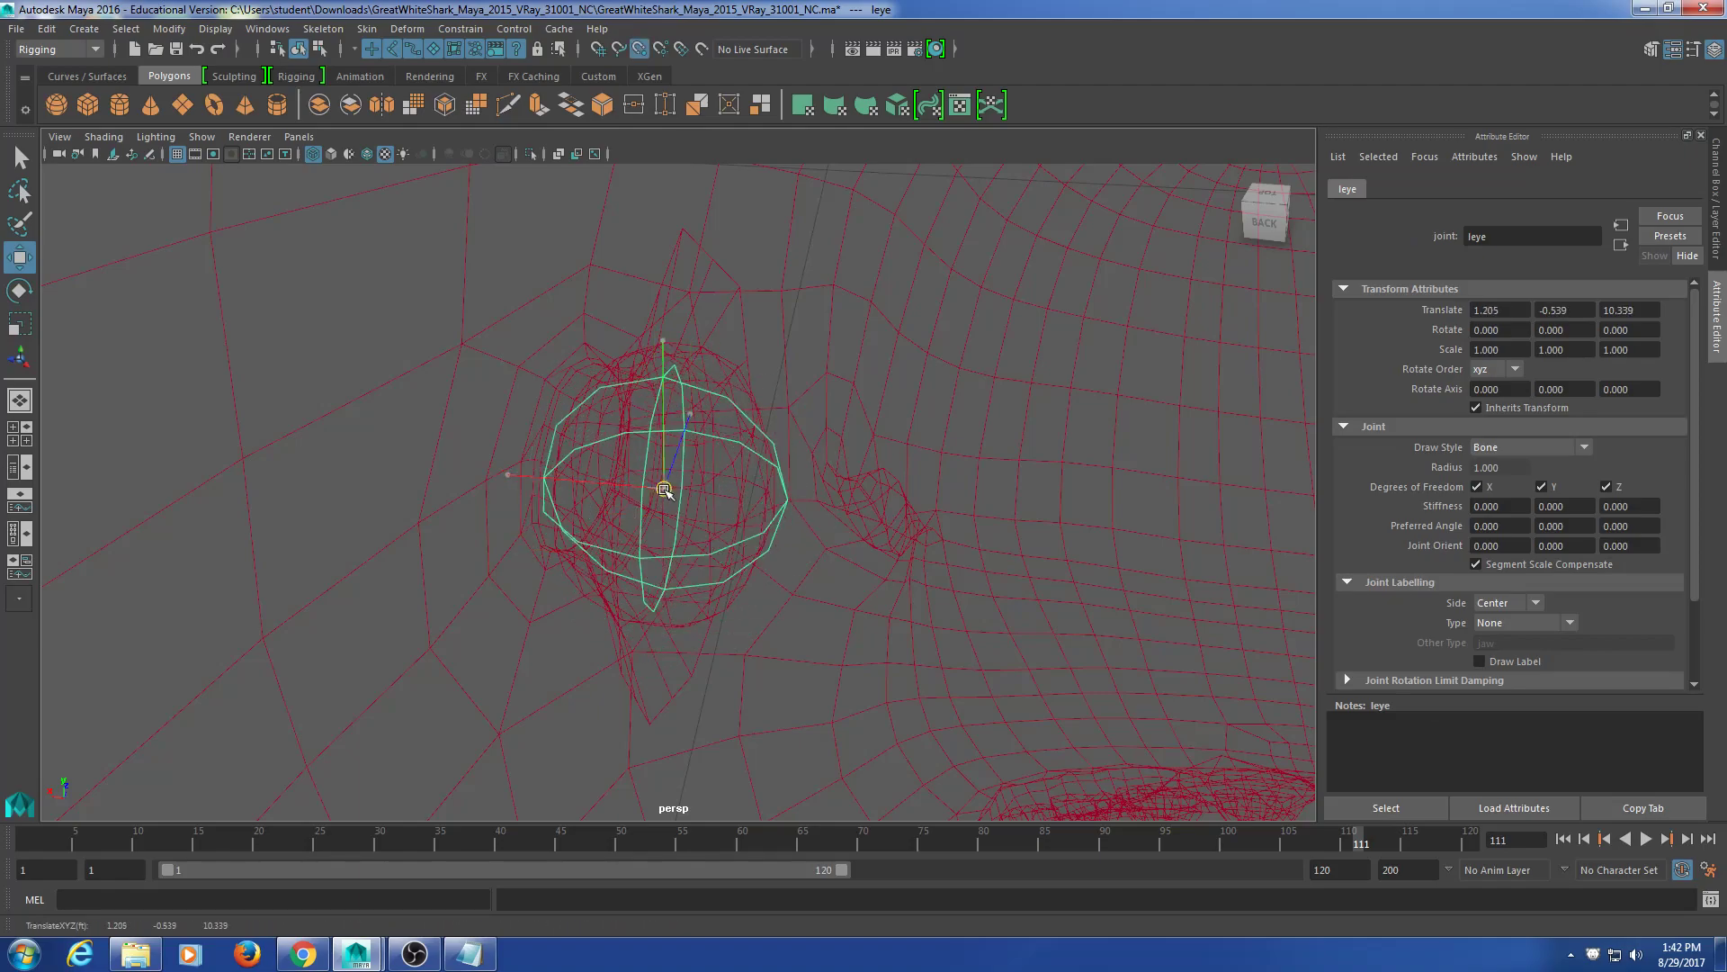
{"action": "scroll", "coordinate": [663, 534], "scroll_direction": "up", "scroll_amount": 6}
{"action": "mouse_move", "coordinate": [654, 555]}
{"action": "left_mouse_down", "text": "alt"}
{"action": "mouse_move", "coordinate": [634, 526]}
{"action": "mouse_move", "coordinate": [641, 547]}
{"action": "left_mouse_up", "text": "alt"}
{"action": "scroll", "coordinate": [918, 586], "scroll_direction": "up", "scroll_amount": 3}
{"action": "scroll", "coordinate": [916, 585], "scroll_direction": "down", "scroll_amount": 8}
{"action": "left_click_drag", "start_coordinate": [768, 560], "coordinate": [839, 584], "text": "alt"}
{"action": "key", "text": "ctrl+a"}
Step: Select the right eyeball mesh polySurface1 and centre its pivot
{"action": "middle_click_drag", "start_coordinate": [873, 431], "coordinate": [782, 594], "text": "alt"}
{"action": "scroll", "coordinate": [856, 668], "scroll_direction": "up", "scroll_amount": 5}
{"action": "scroll", "coordinate": [604, 576], "scroll_direction": "up", "scroll_amount": 1}
{"action": "scroll", "coordinate": [604, 576], "scroll_direction": "up", "scroll_amount": 4}
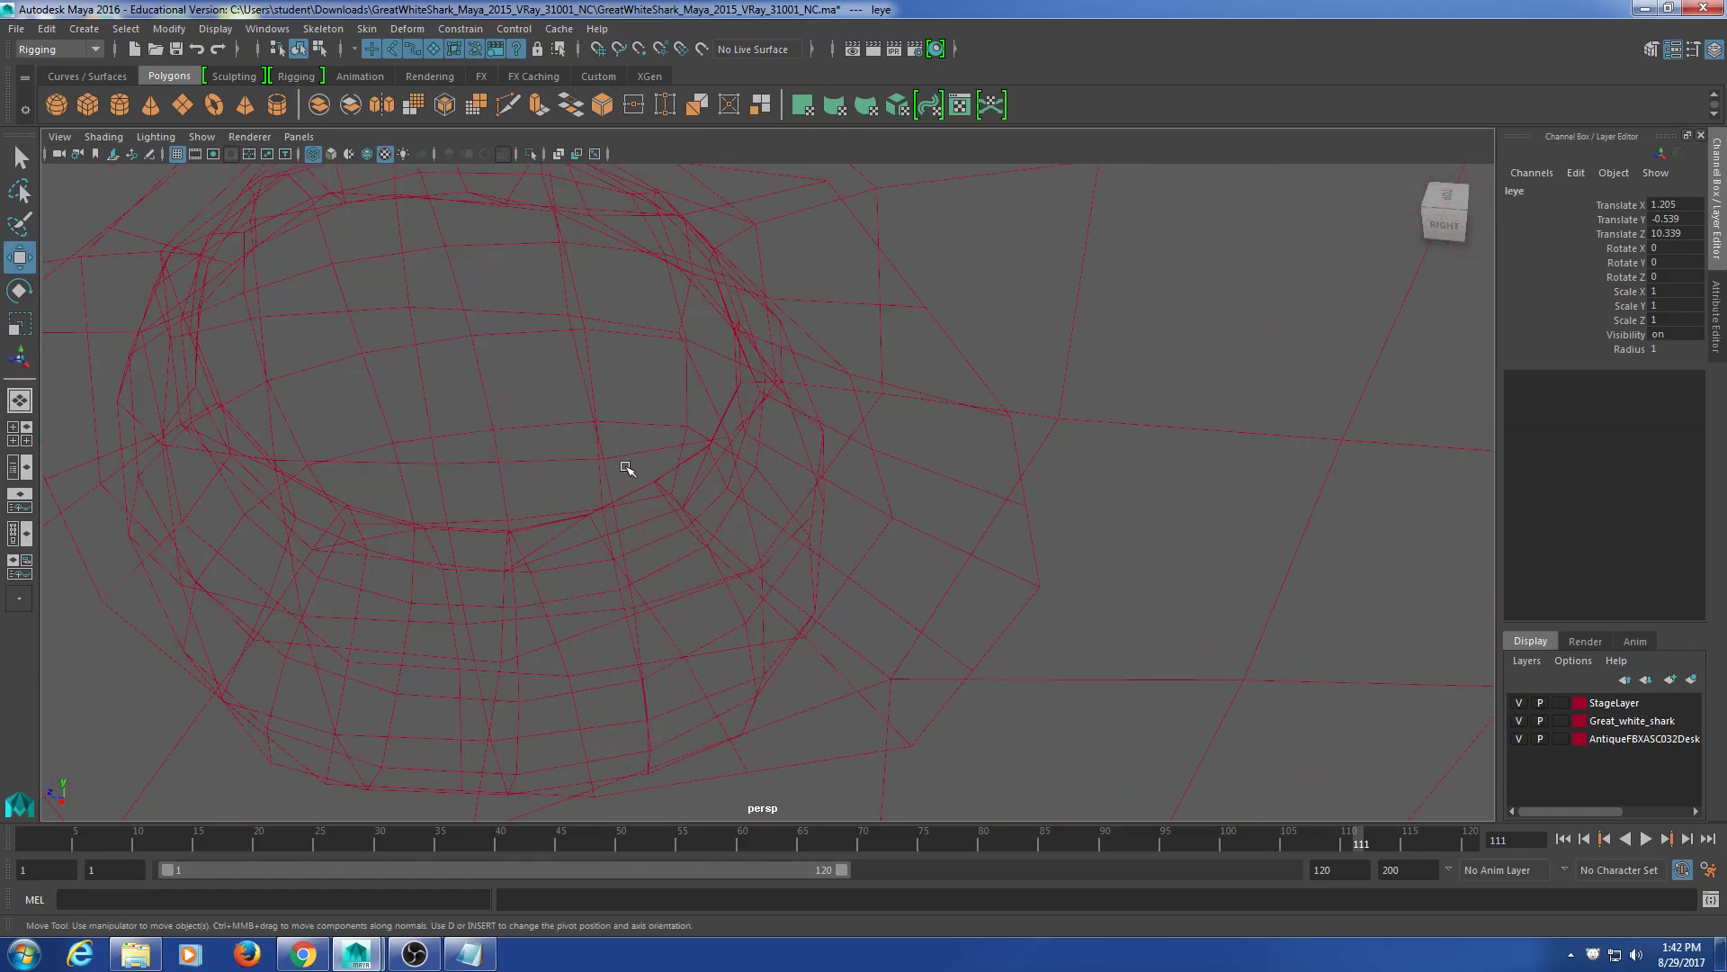
{"action": "left_click", "coordinate": [598, 333]}
{"action": "left_click", "coordinate": [617, 455]}
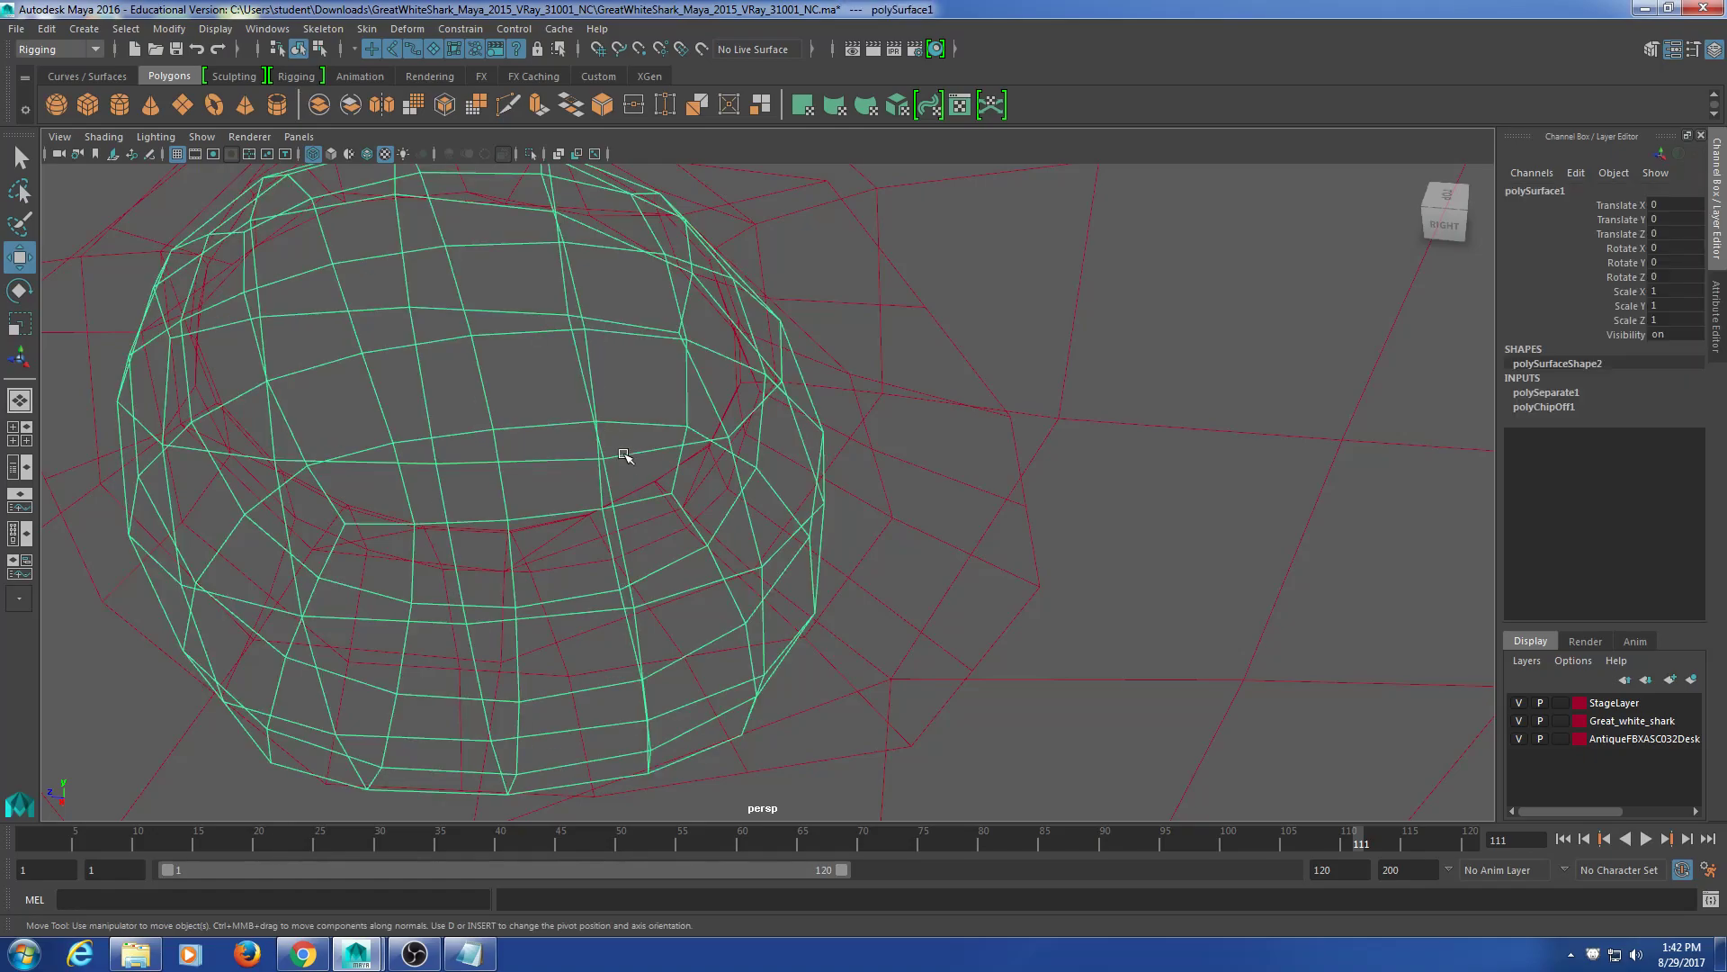
{"action": "scroll", "coordinate": [629, 470], "scroll_direction": "down", "scroll_amount": 8}
{"action": "left_click_drag", "start_coordinate": [628, 471], "coordinate": [729, 620], "text": "alt"}
{"action": "middle_click_drag", "start_coordinate": [763, 645], "coordinate": [578, 594], "text": "alt"}
{"action": "left_click_drag", "start_coordinate": [578, 593], "coordinate": [796, 489], "text": "alt"}
{"action": "middle_click_drag", "start_coordinate": [796, 490], "coordinate": [700, 348], "text": "alt"}
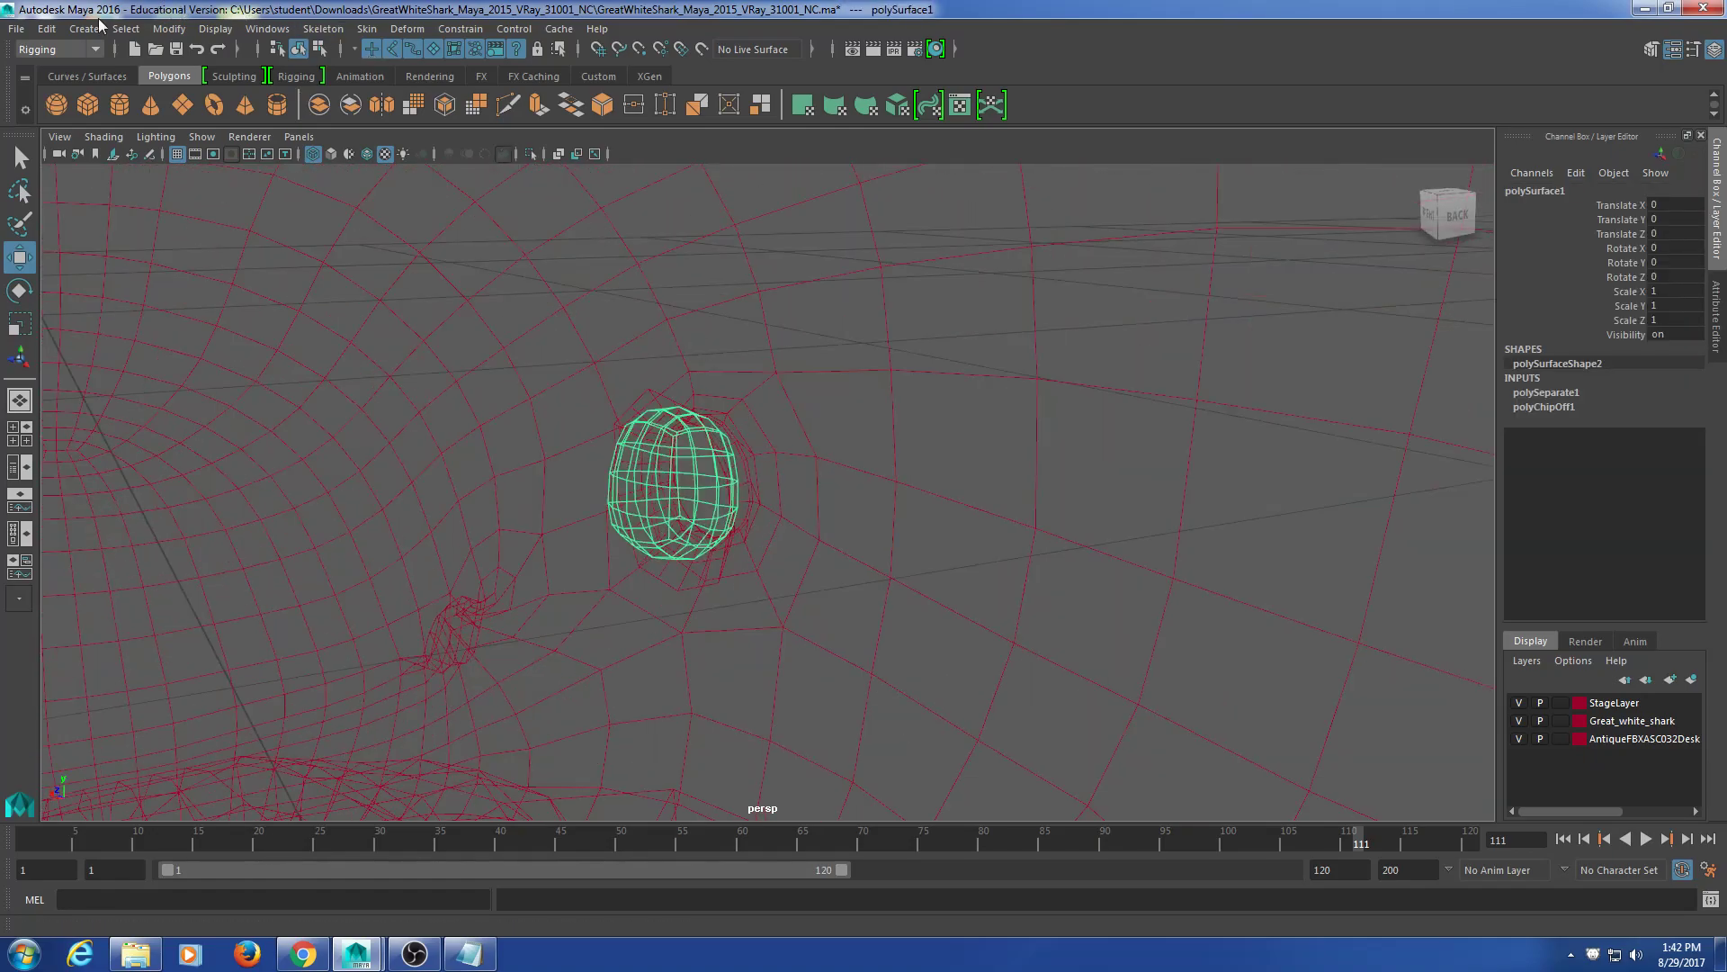
{"action": "left_click", "coordinate": [169, 28]}
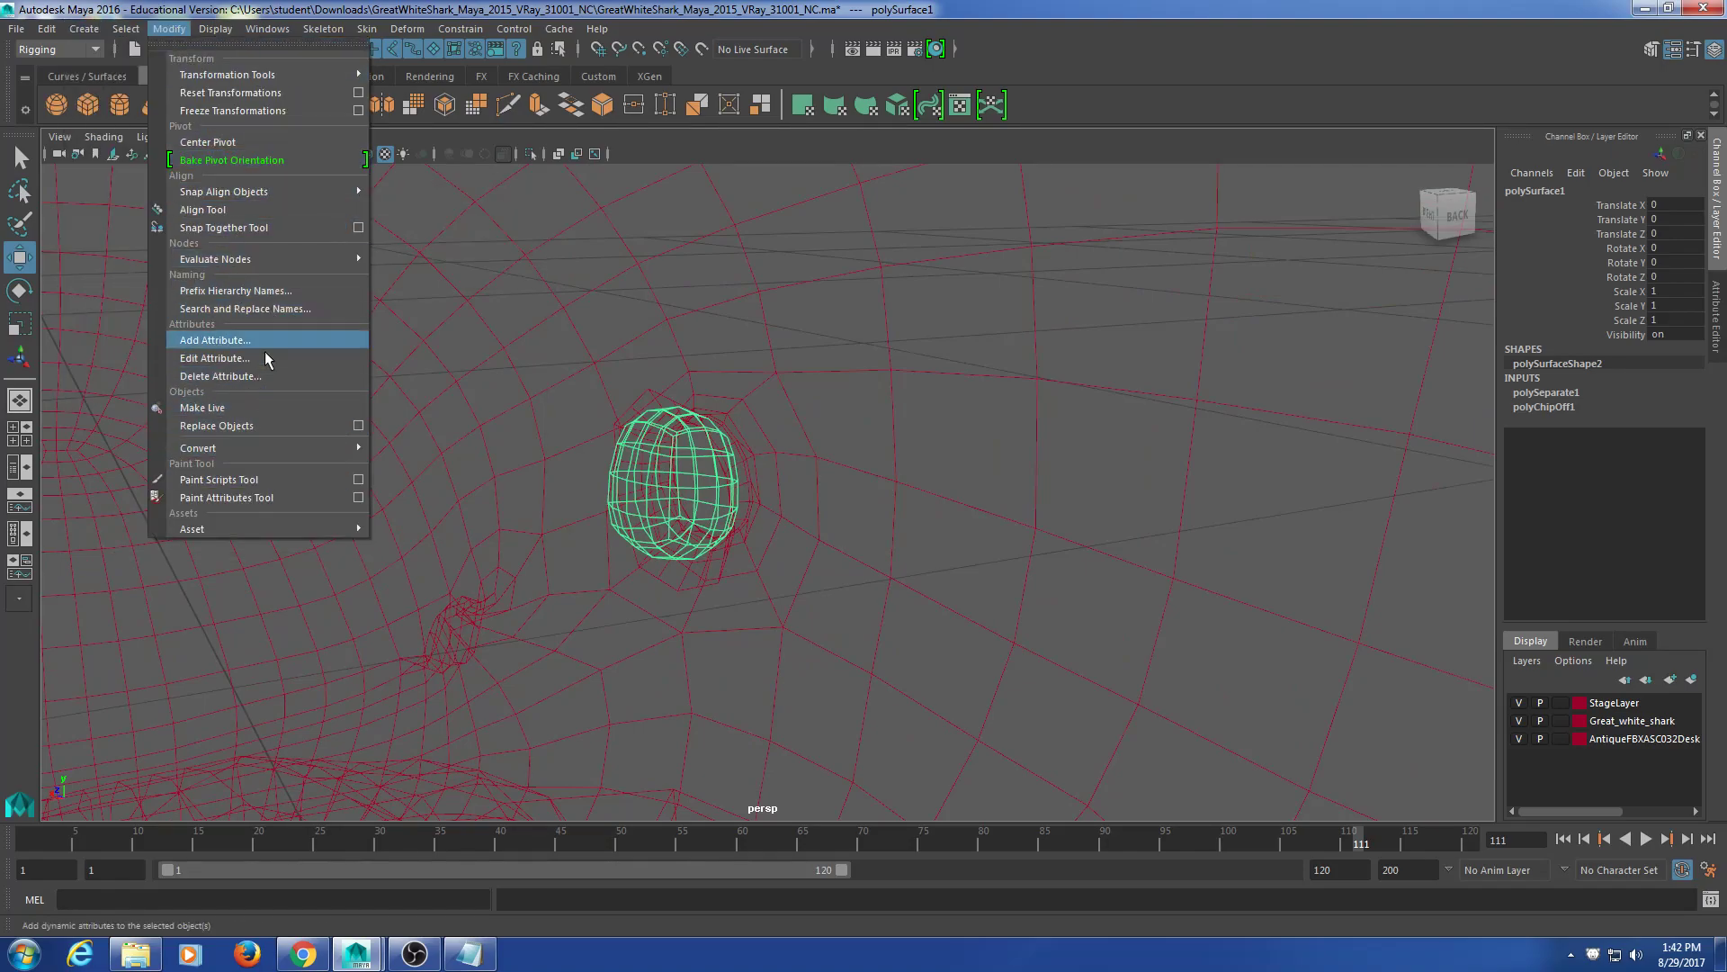
{"action": "left_click", "coordinate": [262, 144]}
Step: Look around the head, selecting the leye joint and then the head joint
{"action": "scroll", "coordinate": [711, 477], "scroll_direction": "down", "scroll_amount": 8}
{"action": "left_click_drag", "start_coordinate": [711, 477], "coordinate": [663, 466], "text": "alt"}
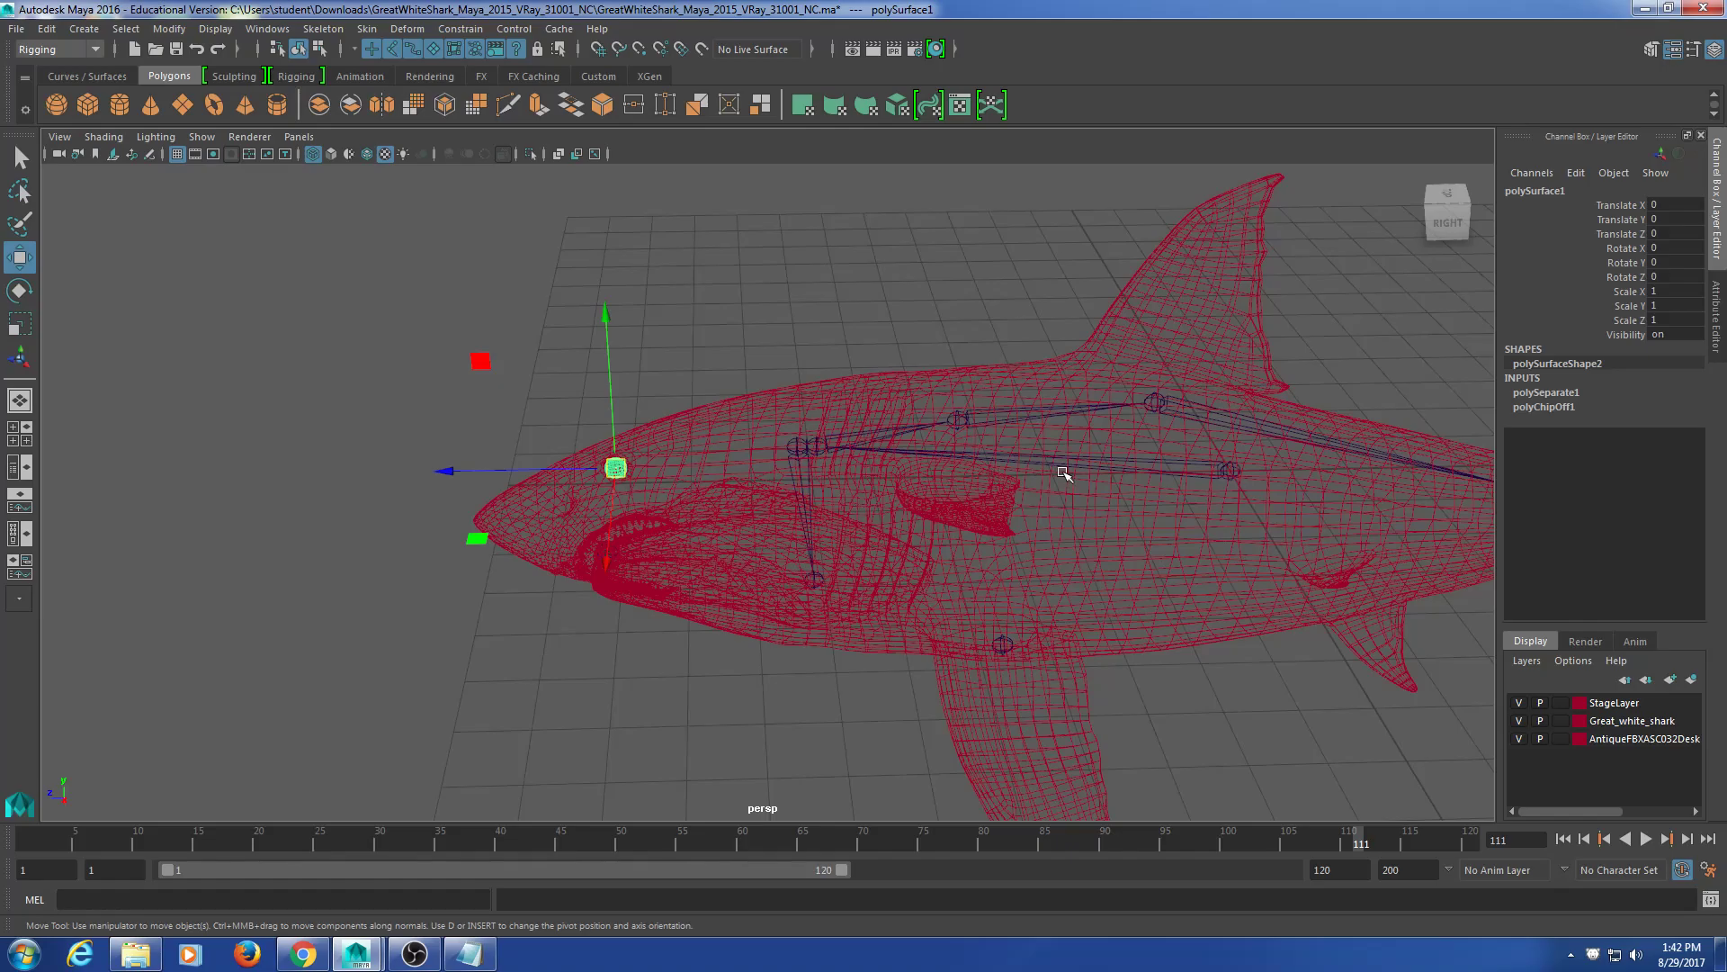
{"action": "middle_click_drag", "start_coordinate": [910, 558], "coordinate": [879, 499], "text": "alt"}
{"action": "left_click", "coordinate": [764, 637]}
{"action": "left_click_drag", "start_coordinate": [937, 670], "coordinate": [660, 609], "text": "alt"}
{"action": "middle_click_drag", "start_coordinate": [576, 576], "coordinate": [798, 545], "text": "alt"}
{"action": "scroll", "coordinate": [819, 560], "scroll_direction": "up", "scroll_amount": 3}
{"action": "left_click_drag", "start_coordinate": [924, 569], "coordinate": [813, 571], "text": "alt"}
{"action": "left_click", "coordinate": [617, 505]}
{"action": "left_click_drag", "start_coordinate": [617, 505], "coordinate": [743, 519], "text": "alt"}
{"action": "left_click", "coordinate": [625, 451]}
{"action": "left_click", "coordinate": [612, 435]}
{"action": "middle_click_drag", "start_coordinate": [789, 470], "coordinate": [725, 550], "text": "alt"}
{"action": "left_click", "coordinate": [861, 490]}
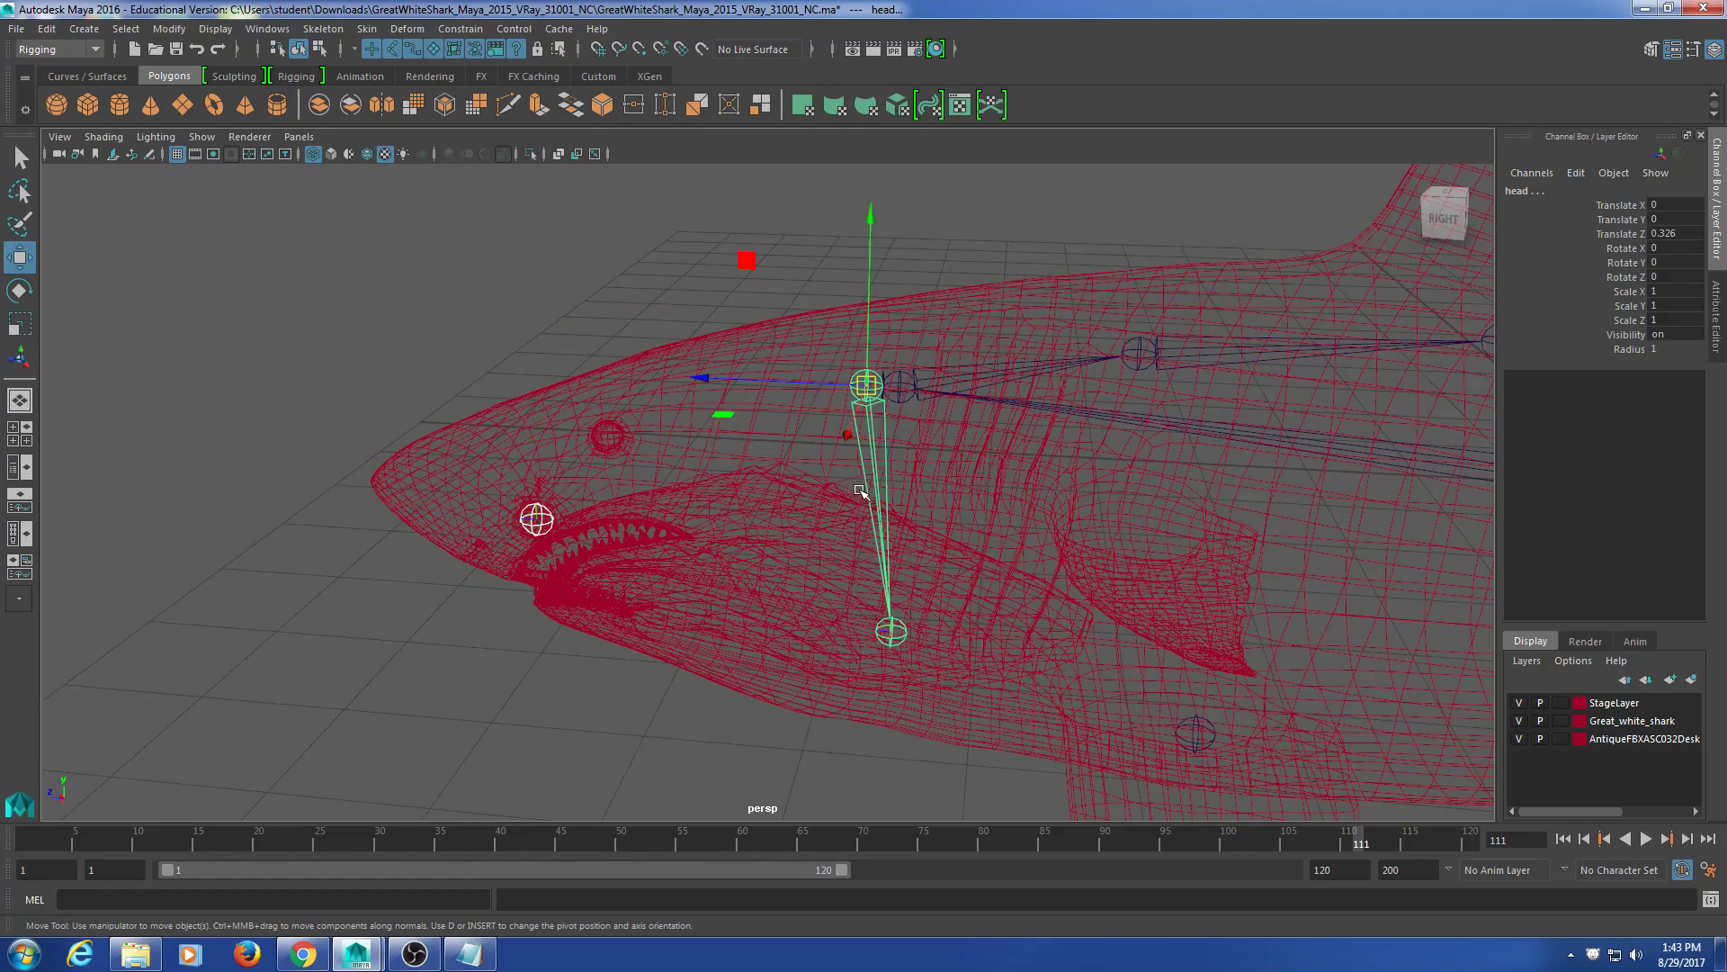
{"action": "key", "text": "Down"}
Step: Select the lfin joint at 2.276, -1.642, 4.136 and frame it
{"action": "key", "text": "space"}
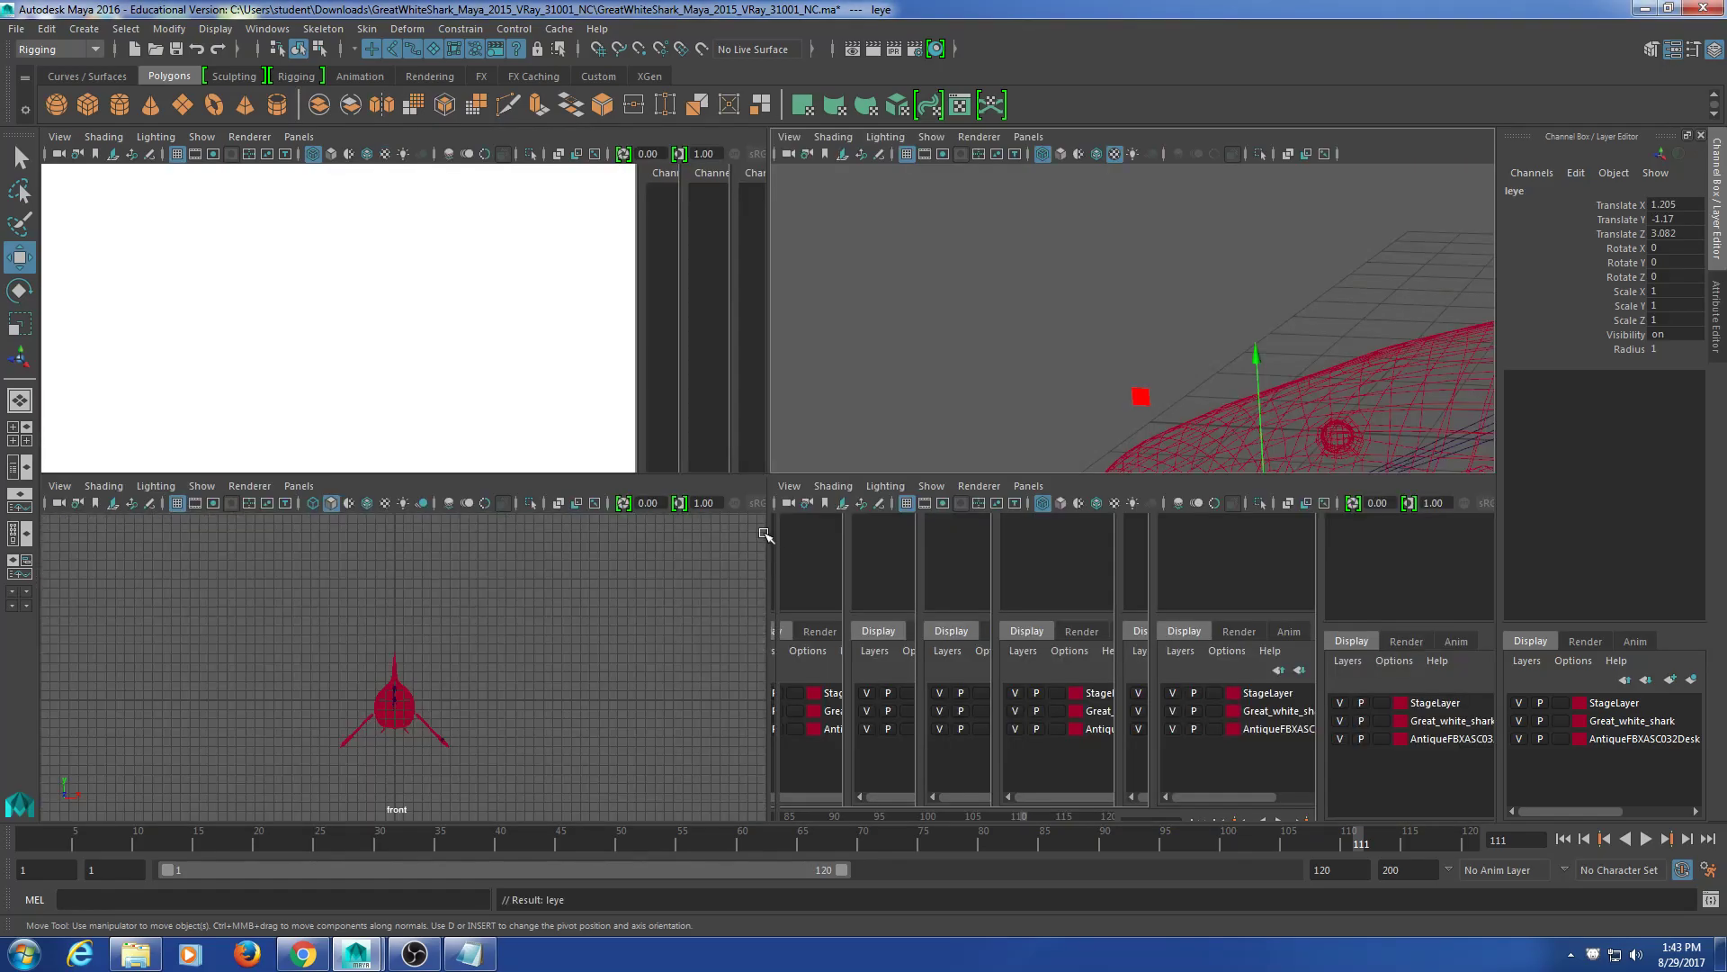
{"action": "key", "text": "space"}
{"action": "mouse_move", "coordinate": [801, 582]}
{"action": "left_mouse_down", "text": "alt"}
{"action": "mouse_move", "coordinate": [951, 525]}
{"action": "mouse_move", "coordinate": [960, 582]}
{"action": "mouse_move", "coordinate": [822, 583]}
{"action": "left_mouse_up", "text": "alt"}
{"action": "middle_click_drag", "start_coordinate": [1173, 569], "coordinate": [762, 360], "text": "alt"}
{"action": "left_click_drag", "start_coordinate": [837, 417], "coordinate": [949, 390], "text": "alt"}
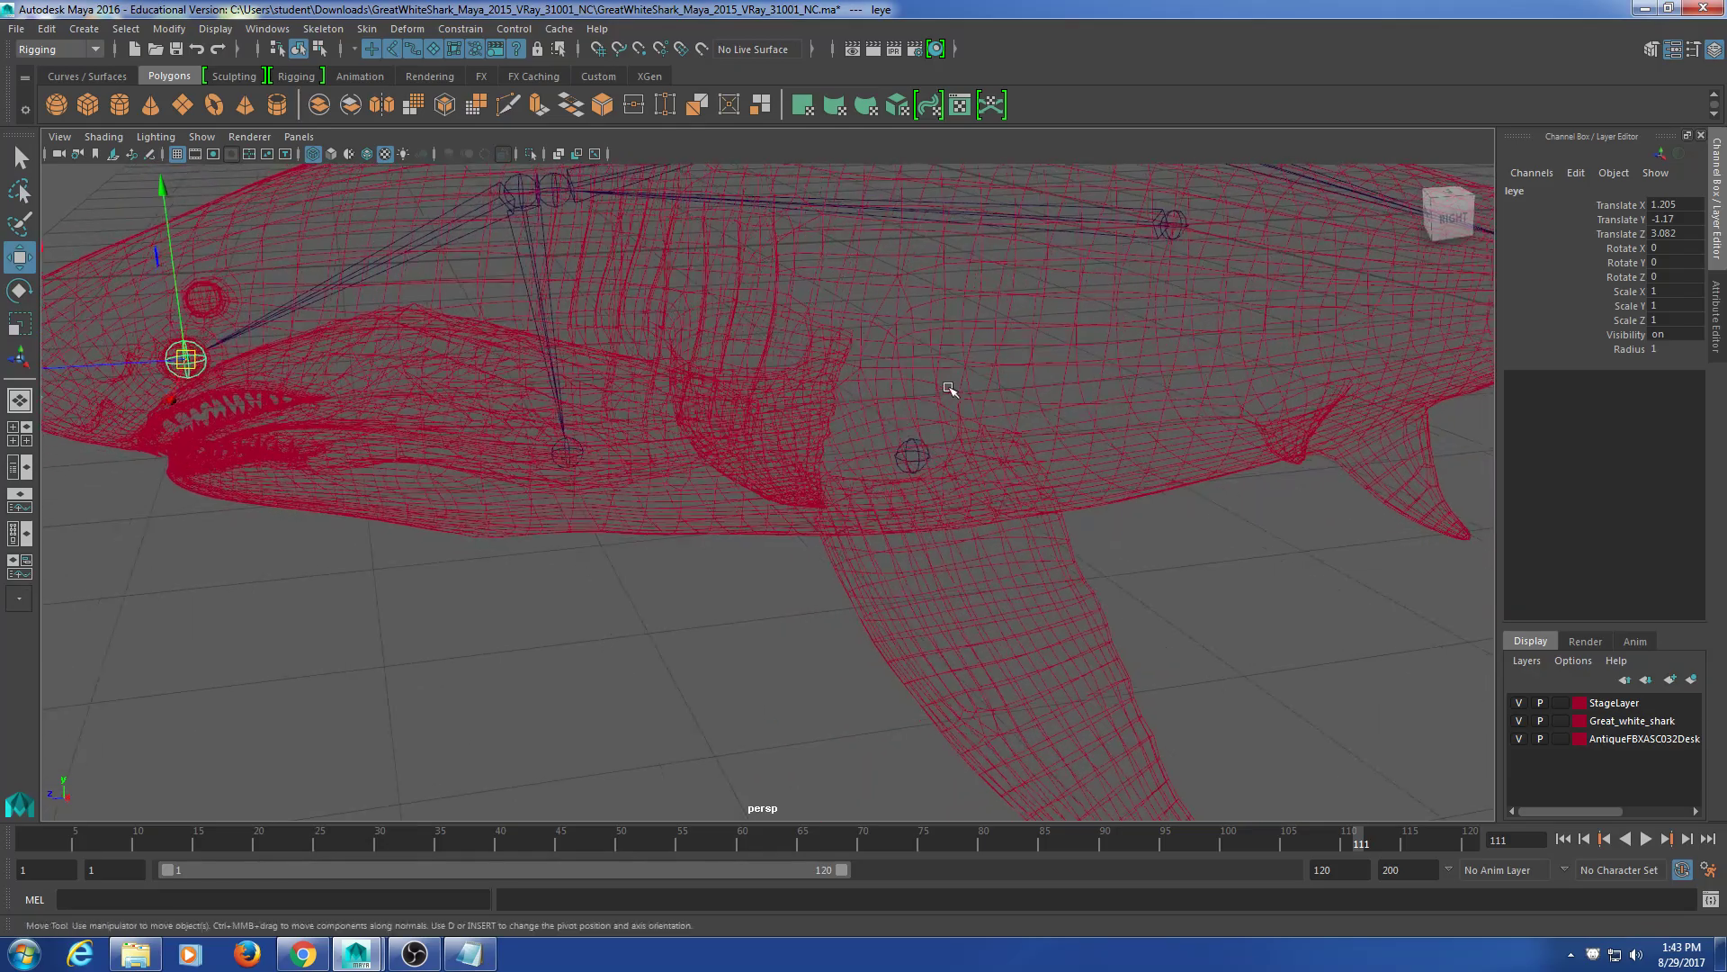
{"action": "left_click", "coordinate": [914, 451]}
{"action": "left_click_drag", "start_coordinate": [911, 537], "coordinate": [985, 526], "text": "alt"}
{"action": "key", "text": "f"}
{"action": "left_click_drag", "start_coordinate": [751, 565], "coordinate": [926, 512], "text": "alt"}
{"action": "scroll", "coordinate": [1015, 586], "scroll_direction": "down", "scroll_amount": 10}
Step: Lower the lfin joint along Y to the pectoral fin root
{"action": "left_click_drag", "start_coordinate": [767, 386], "coordinate": [767, 396]}
{"action": "left_click_drag", "start_coordinate": [812, 498], "coordinate": [727, 425], "text": "alt"}
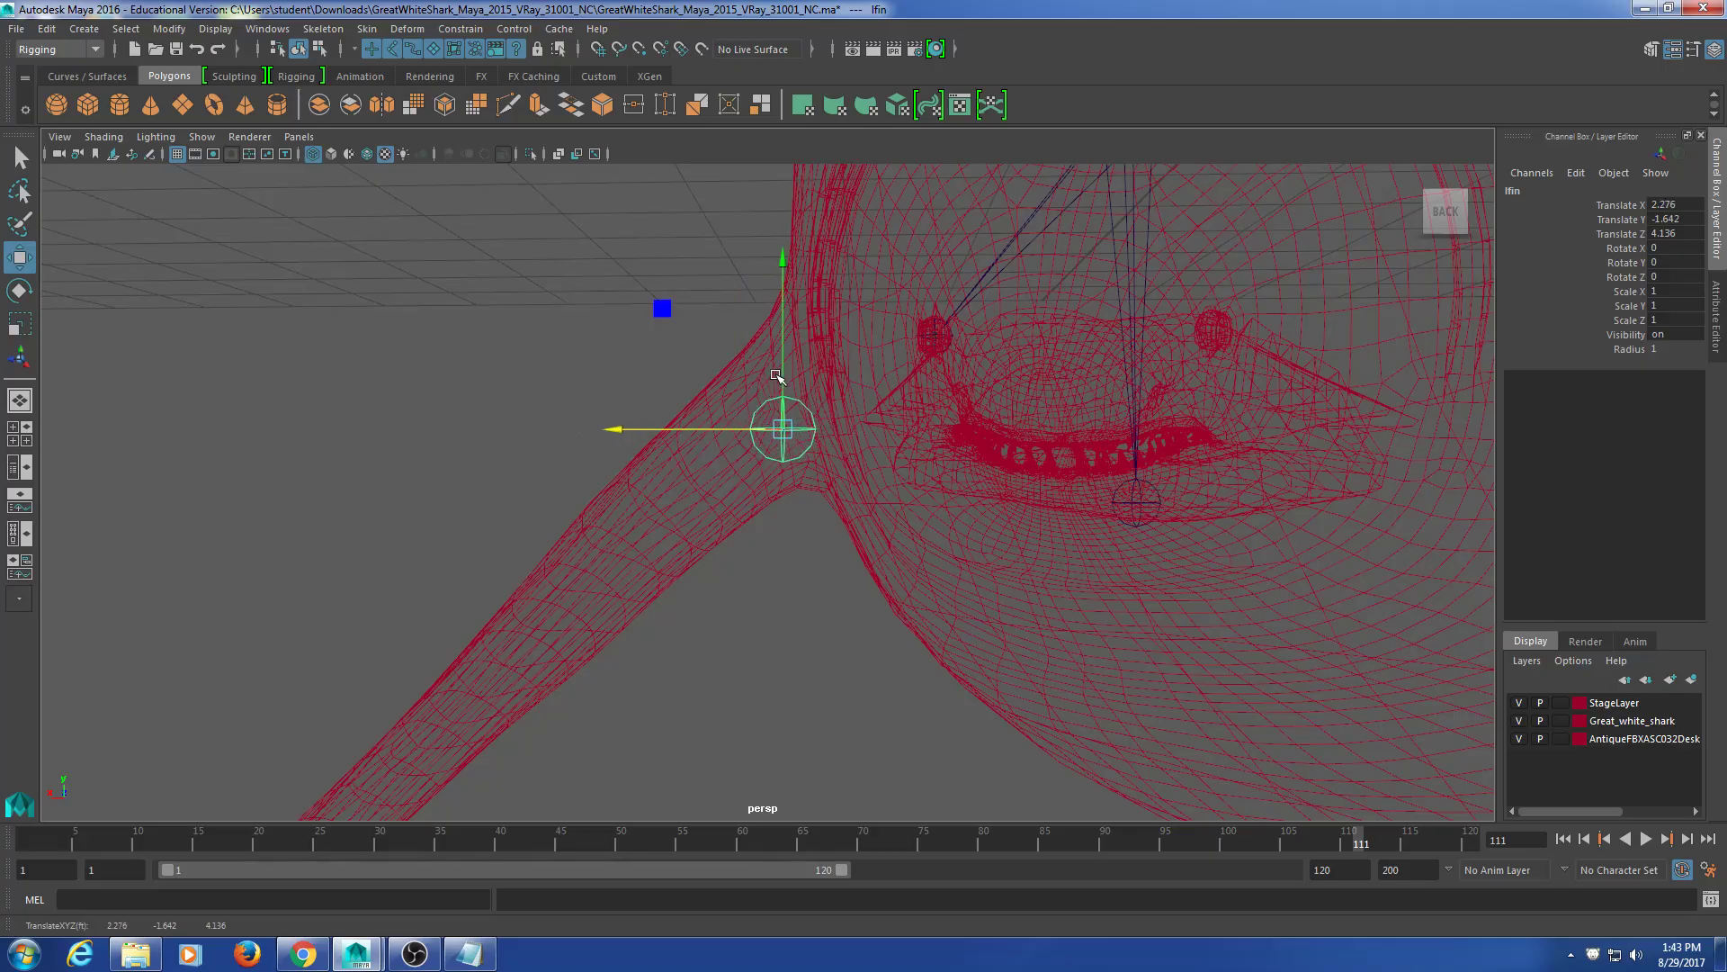
{"action": "left_click_drag", "start_coordinate": [773, 347], "coordinate": [711, 570], "text": "alt"}
Step: Move the lfin1 joint into the pectoral fin tip
{"action": "left_click", "coordinate": [693, 528]}
{"action": "middle_click_drag", "start_coordinate": [750, 626], "coordinate": [690, 489], "text": "alt"}
{"action": "scroll", "coordinate": [527, 428], "scroll_direction": "up", "scroll_amount": 5}
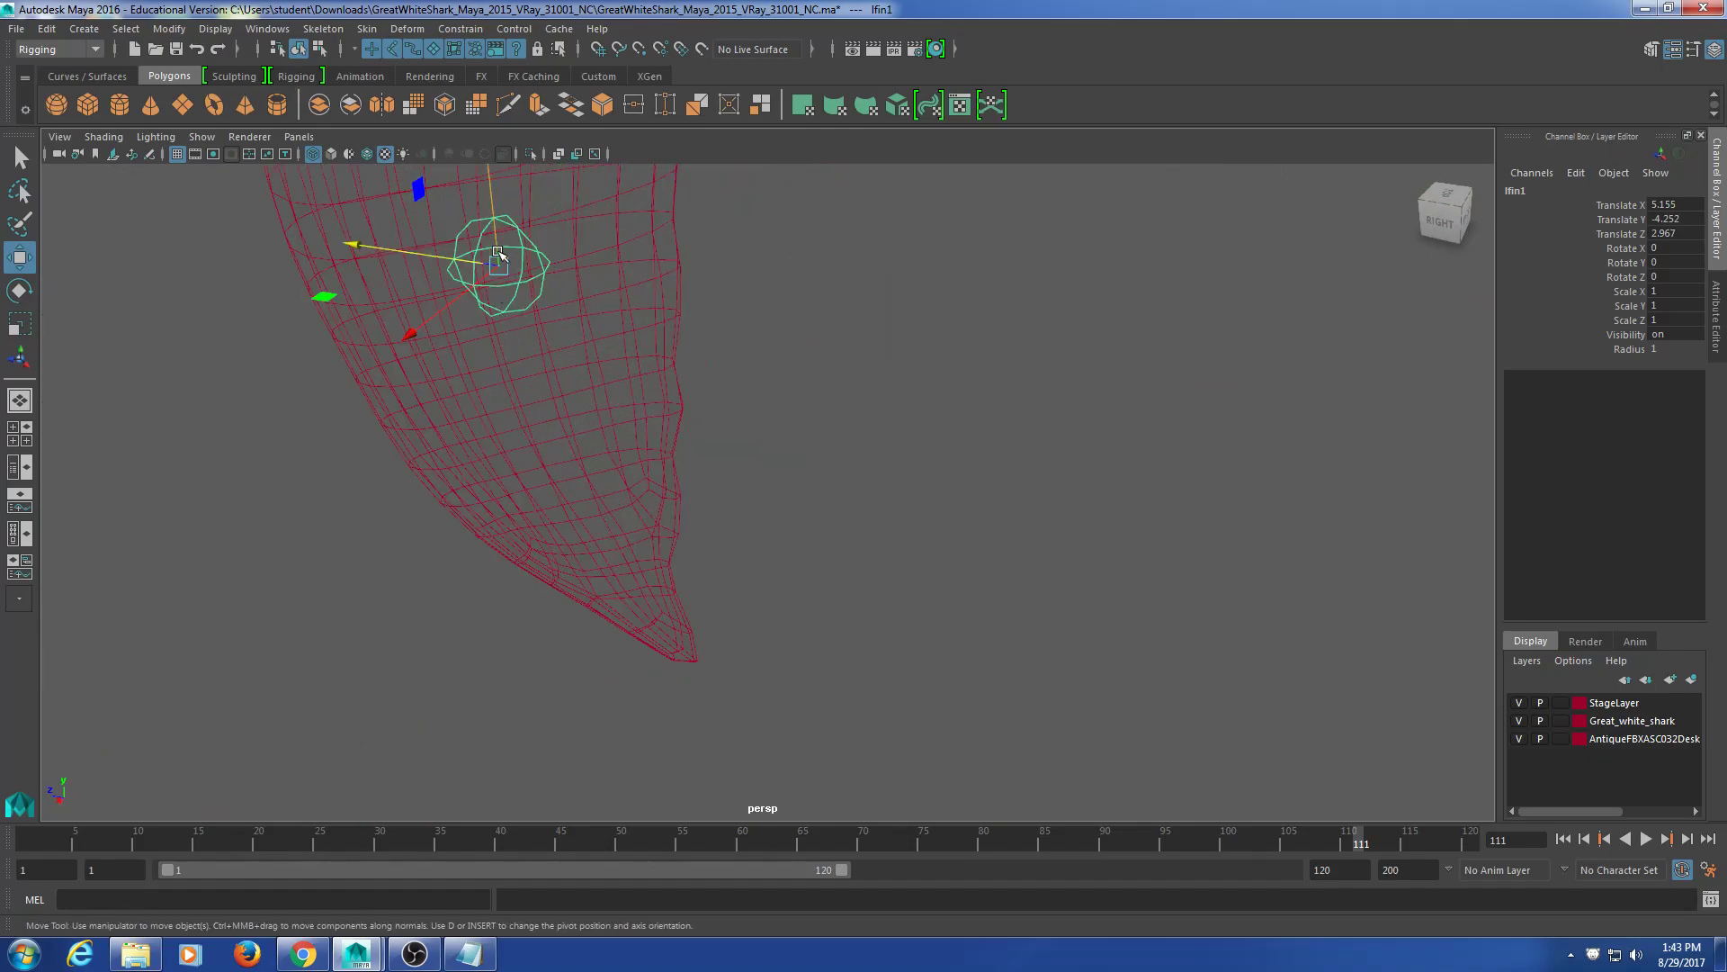
{"action": "left_click_drag", "start_coordinate": [499, 244], "coordinate": [601, 524]}
{"action": "left_click_drag", "start_coordinate": [738, 716], "coordinate": [929, 677], "text": "alt"}
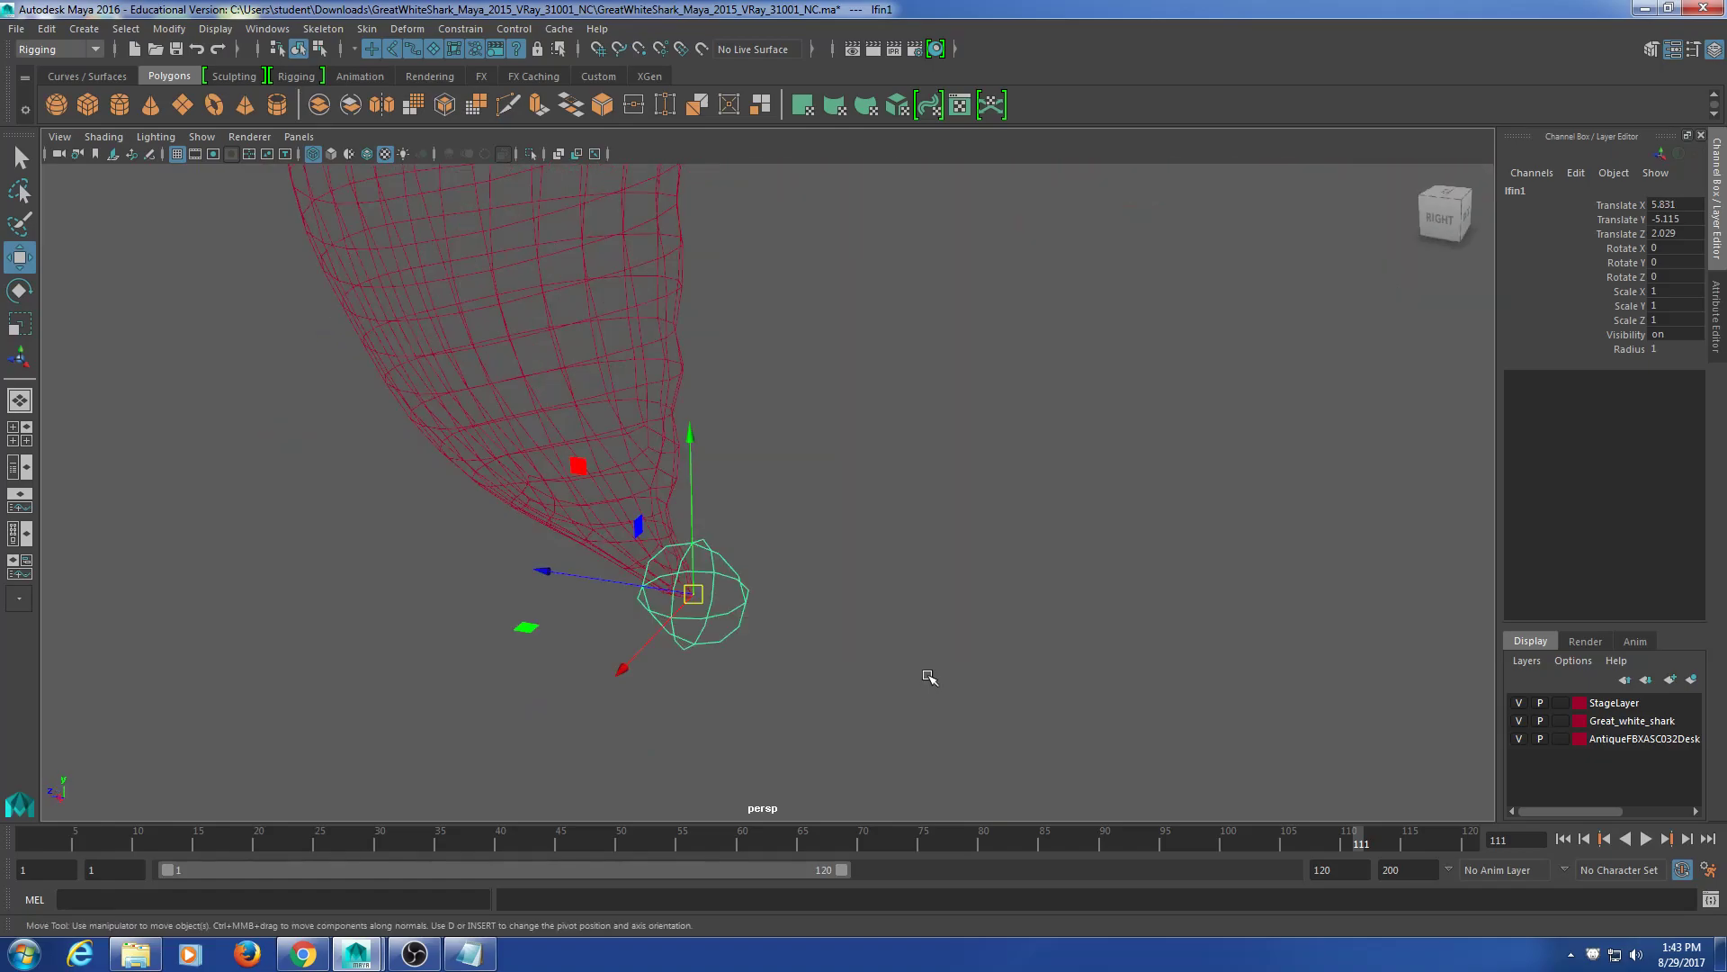
{"action": "scroll", "coordinate": [928, 676], "scroll_direction": "down", "scroll_amount": 10}
{"action": "middle_click_drag", "start_coordinate": [863, 513], "coordinate": [875, 590], "text": "alt"}
{"action": "scroll", "coordinate": [877, 590], "scroll_direction": "up", "scroll_amount": 5}
{"action": "left_click_drag", "start_coordinate": [877, 590], "coordinate": [962, 661], "text": "alt"}
Step: Parent lfin1 under lfin with P so a bone spans the fin
{"action": "left_click", "coordinate": [605, 401]}
{"action": "key", "text": "p"}
{"action": "mouse_move", "coordinate": [993, 446]}
{"action": "left_mouse_down", "text": "alt"}
{"action": "mouse_move", "coordinate": [786, 435]}
{"action": "mouse_move", "coordinate": [810, 347]}
{"action": "mouse_move", "coordinate": [918, 335]}
{"action": "mouse_move", "coordinate": [1006, 444]}
{"action": "left_mouse_up", "text": "alt"}
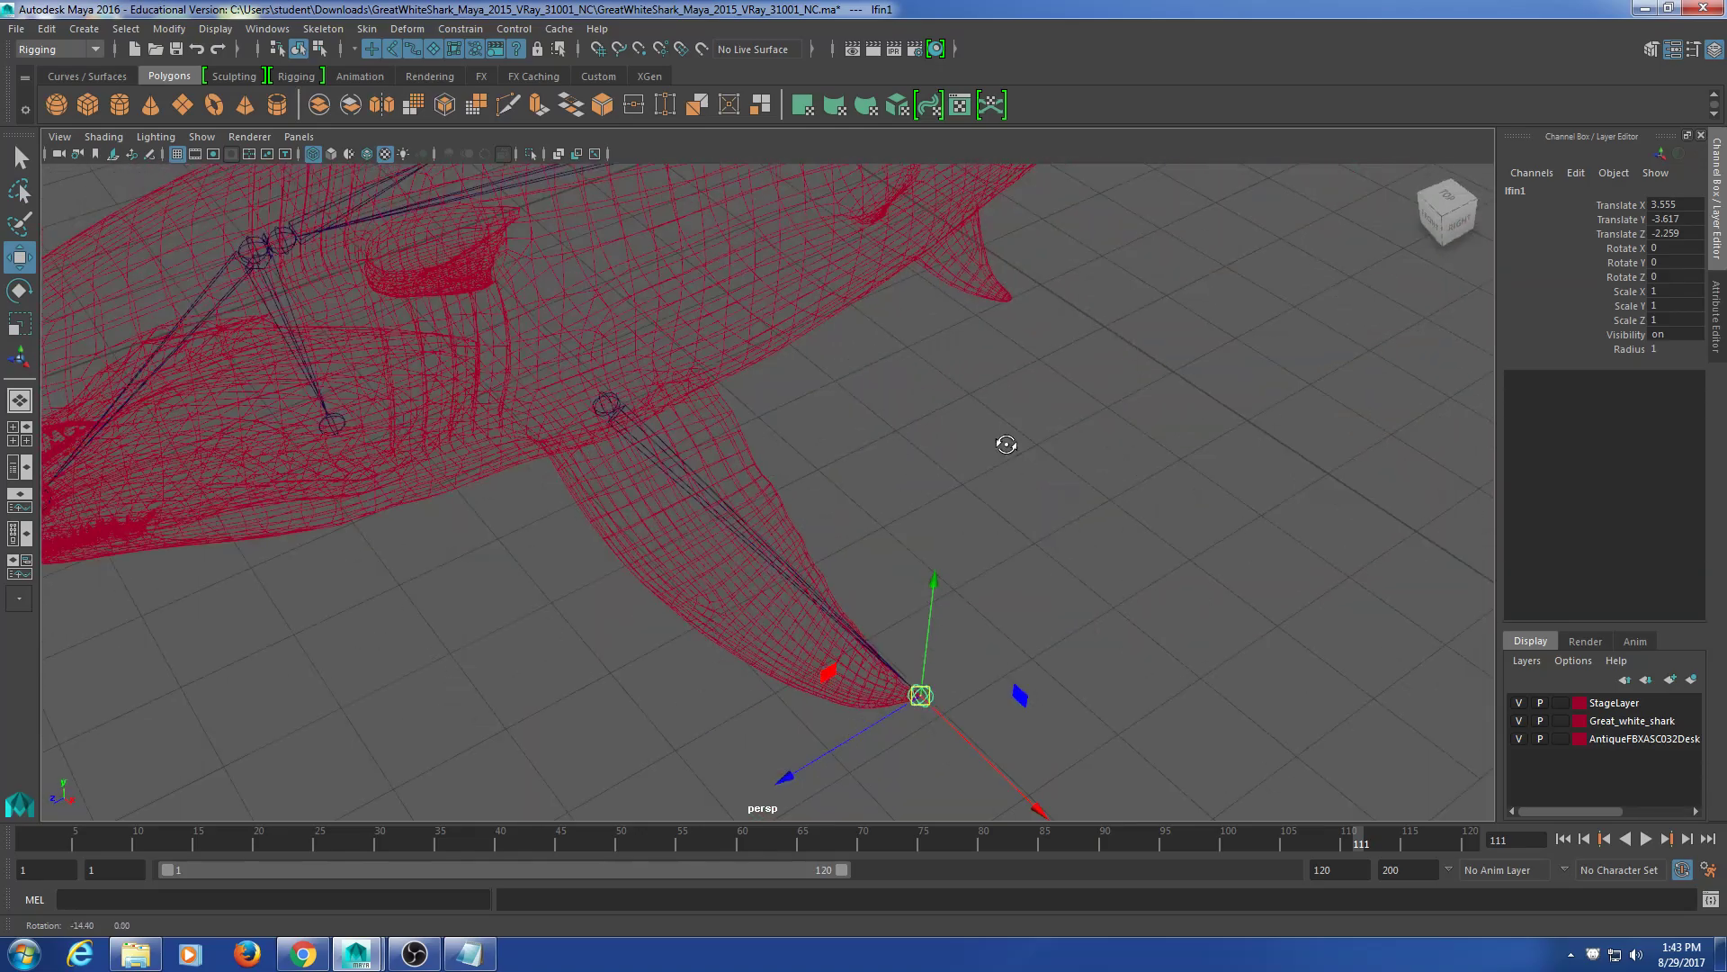
{"action": "left_click", "coordinate": [844, 493]}
{"action": "left_click_drag", "start_coordinate": [845, 494], "coordinate": [705, 573], "text": "alt"}
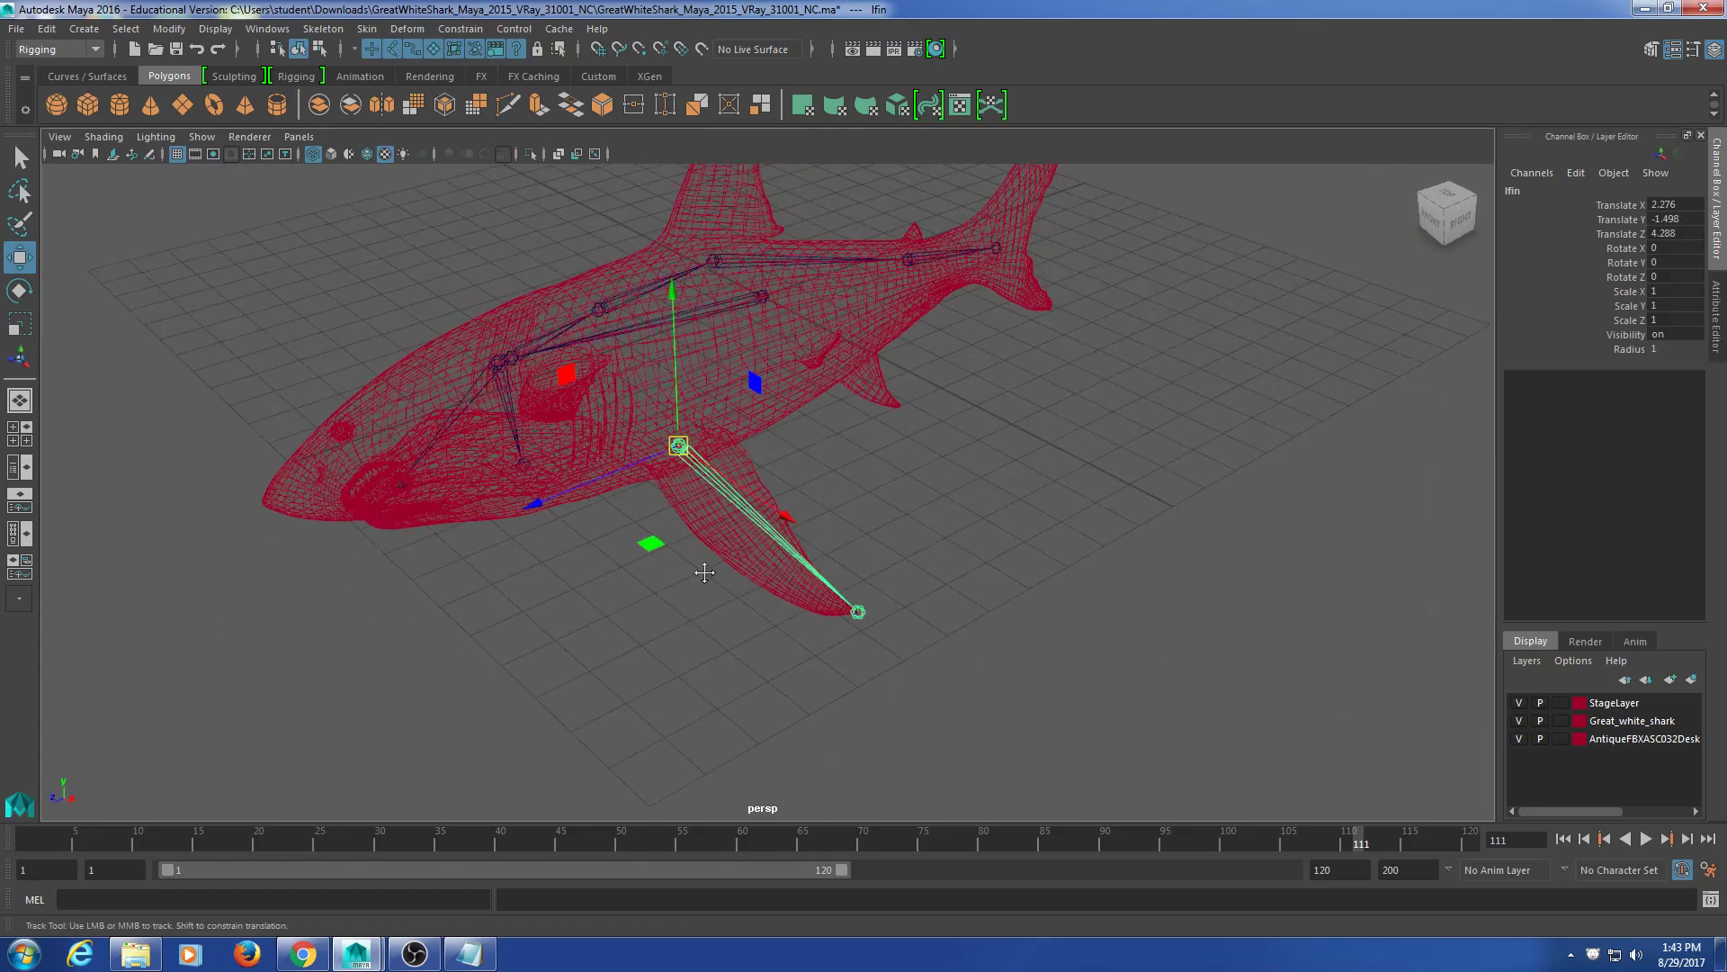
{"action": "middle_click_drag", "start_coordinate": [704, 573], "coordinate": [748, 609], "text": "alt"}
{"action": "scroll", "coordinate": [747, 609], "scroll_direction": "up", "scroll_amount": 4}
{"action": "middle_click_drag", "start_coordinate": [558, 547], "coordinate": [759, 651], "text": "alt"}
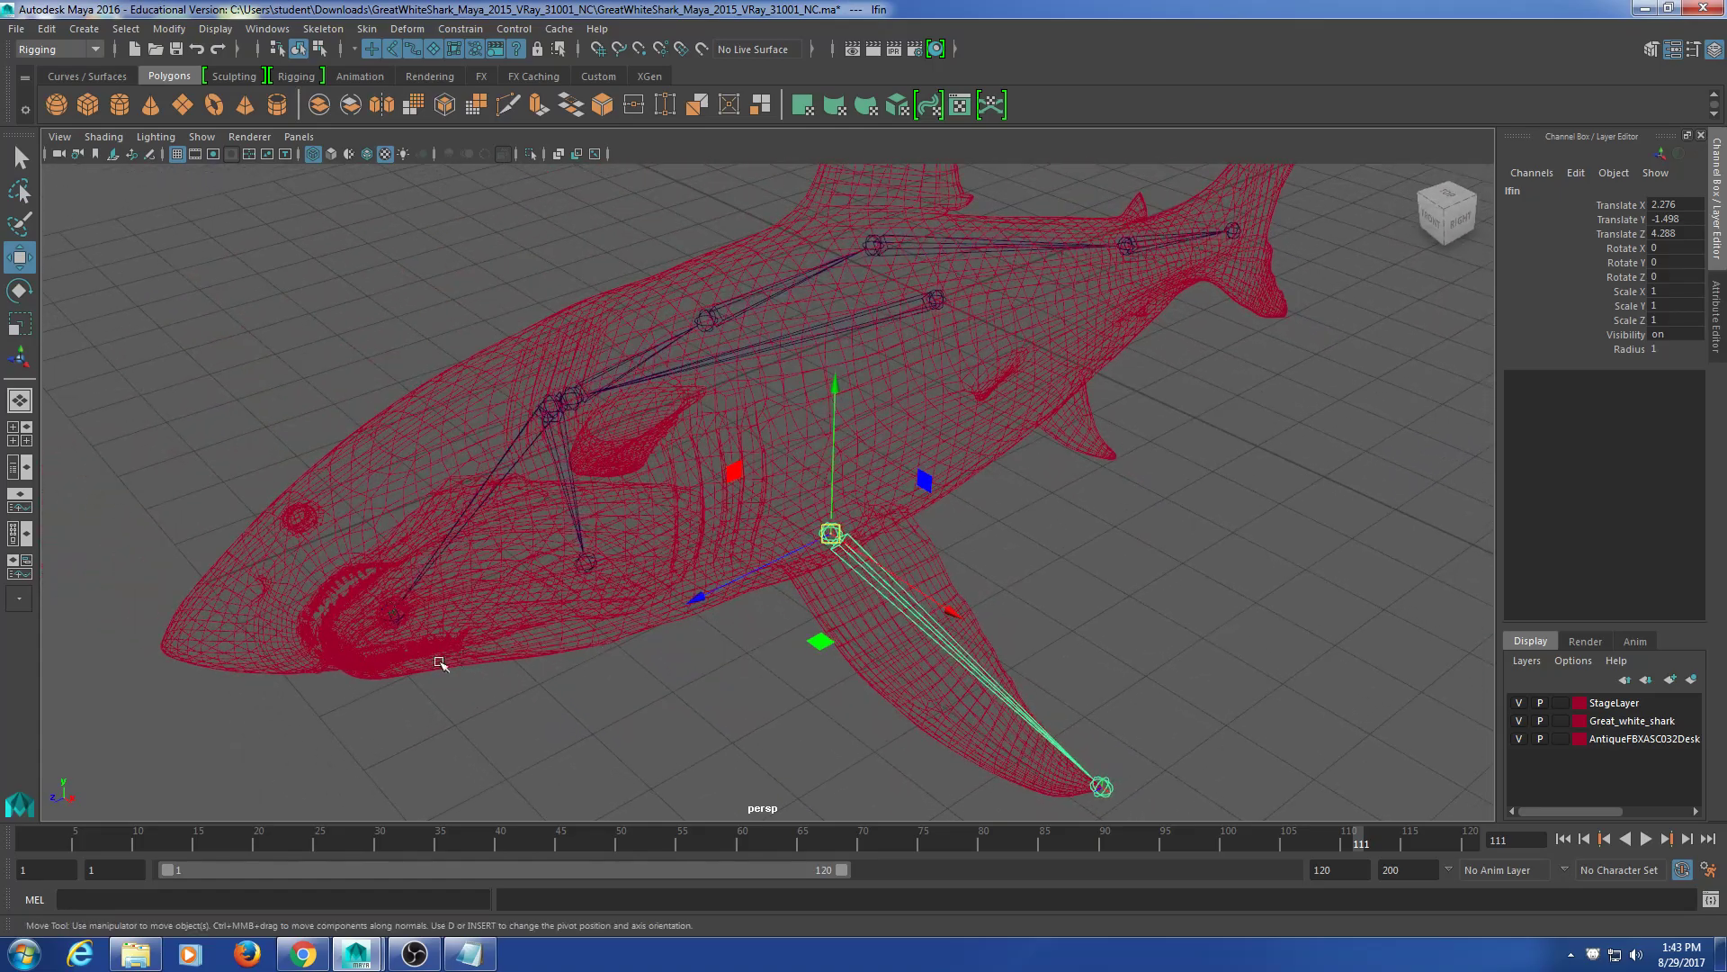
{"action": "middle_click_drag", "start_coordinate": [459, 656], "coordinate": [876, 644], "text": "alt"}
{"action": "left_click_drag", "start_coordinate": [875, 644], "coordinate": [632, 675], "text": "alt"}
Step: Centre polySurface2's pivot at 1.2049, -0.5390, 10.3391 and open the Attribute Editor
{"action": "middle_click_drag", "start_coordinate": [585, 638], "coordinate": [806, 678], "text": "alt"}
{"action": "scroll", "coordinate": [804, 665], "scroll_direction": "up", "scroll_amount": 6}
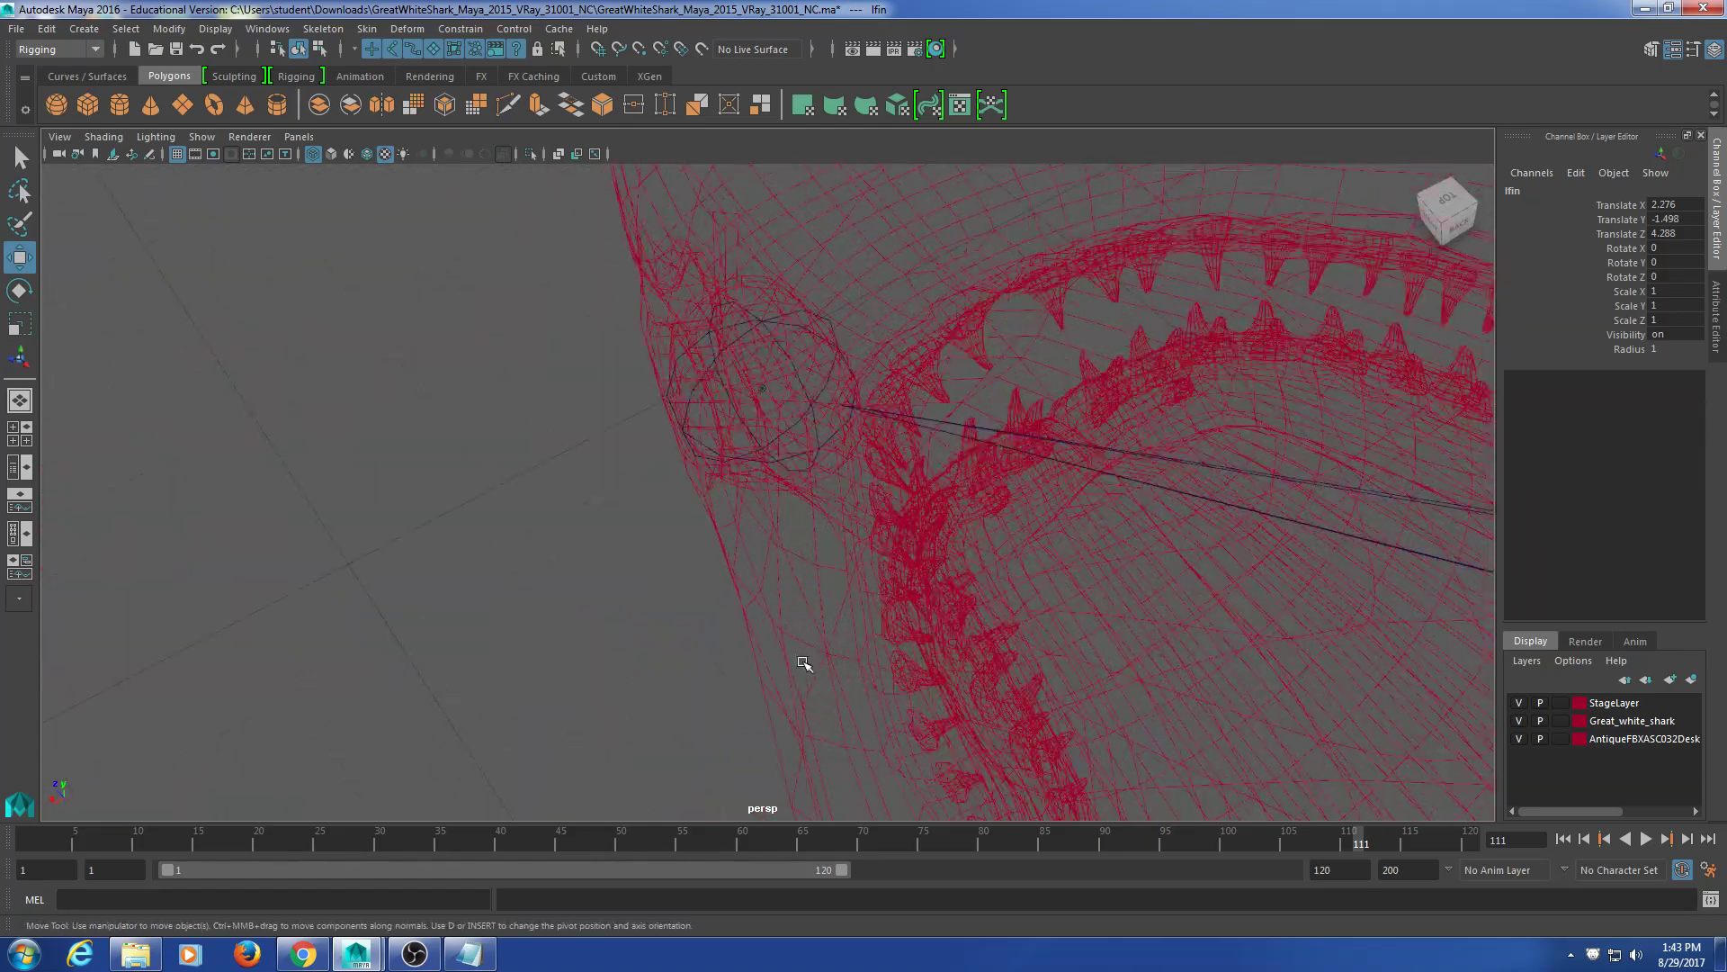
{"action": "scroll", "coordinate": [802, 664], "scroll_direction": "up", "scroll_amount": 5}
{"action": "middle_click_drag", "start_coordinate": [763, 394], "coordinate": [749, 665], "text": "alt"}
{"action": "left_click_drag", "start_coordinate": [842, 578], "coordinate": [763, 543], "text": "alt"}
{"action": "left_click", "coordinate": [430, 220]}
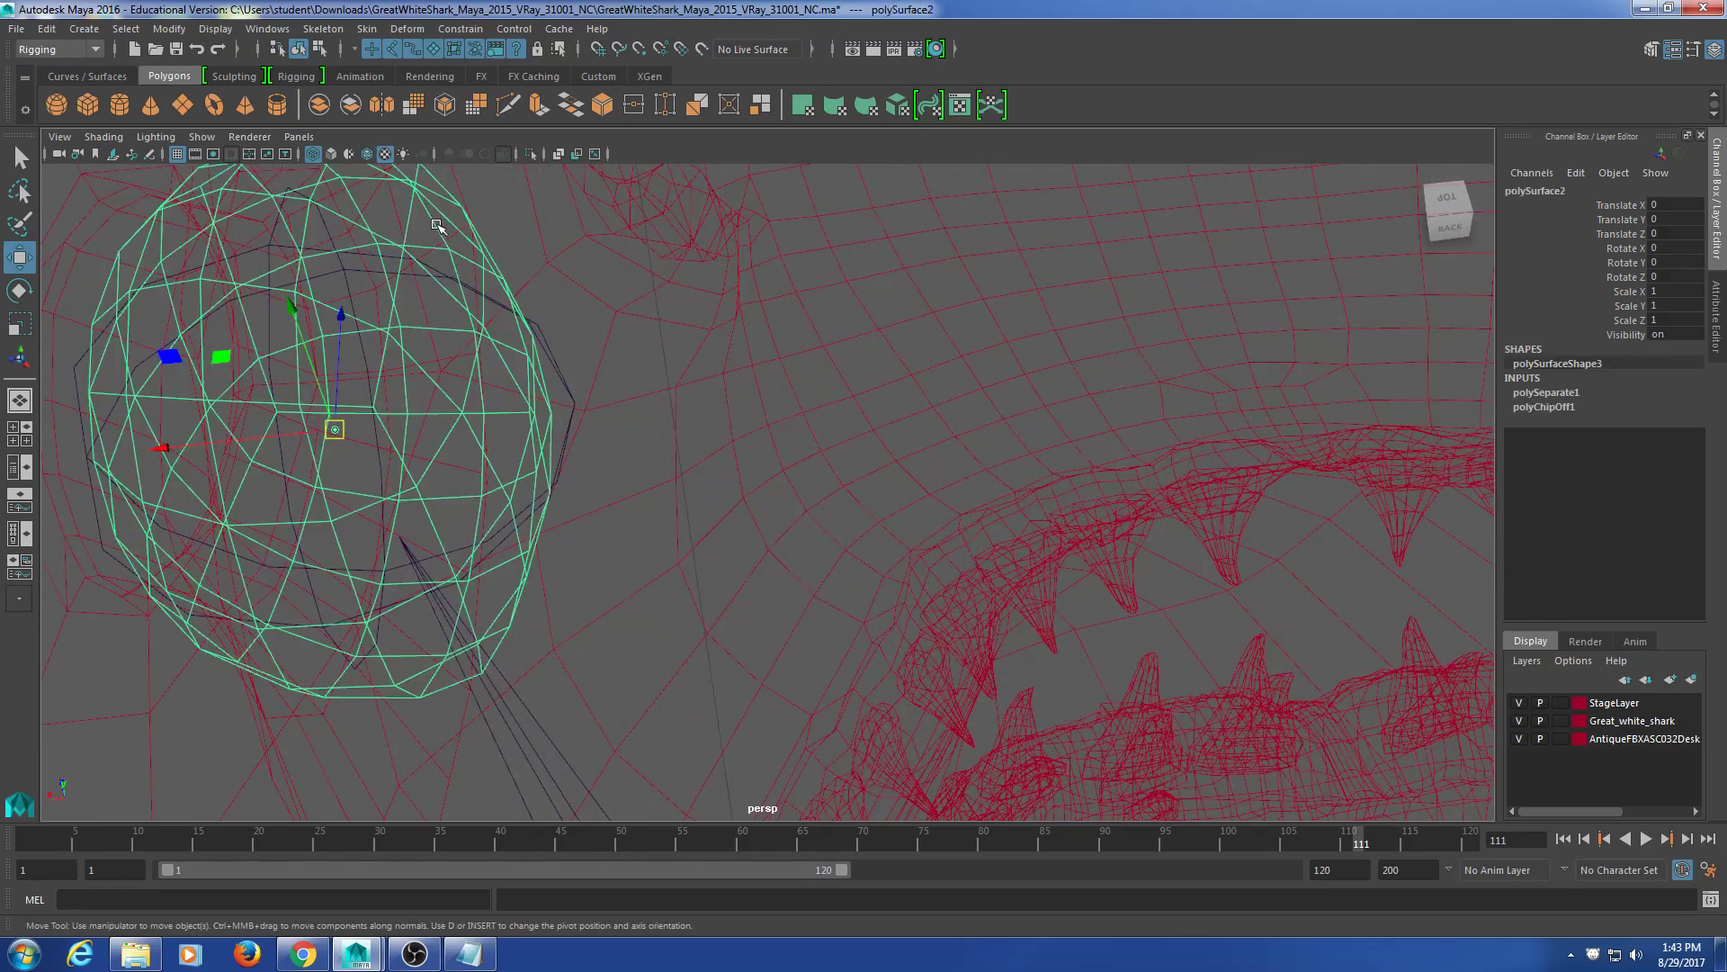
{"action": "left_click_drag", "start_coordinate": [463, 411], "coordinate": [491, 332], "text": "alt"}
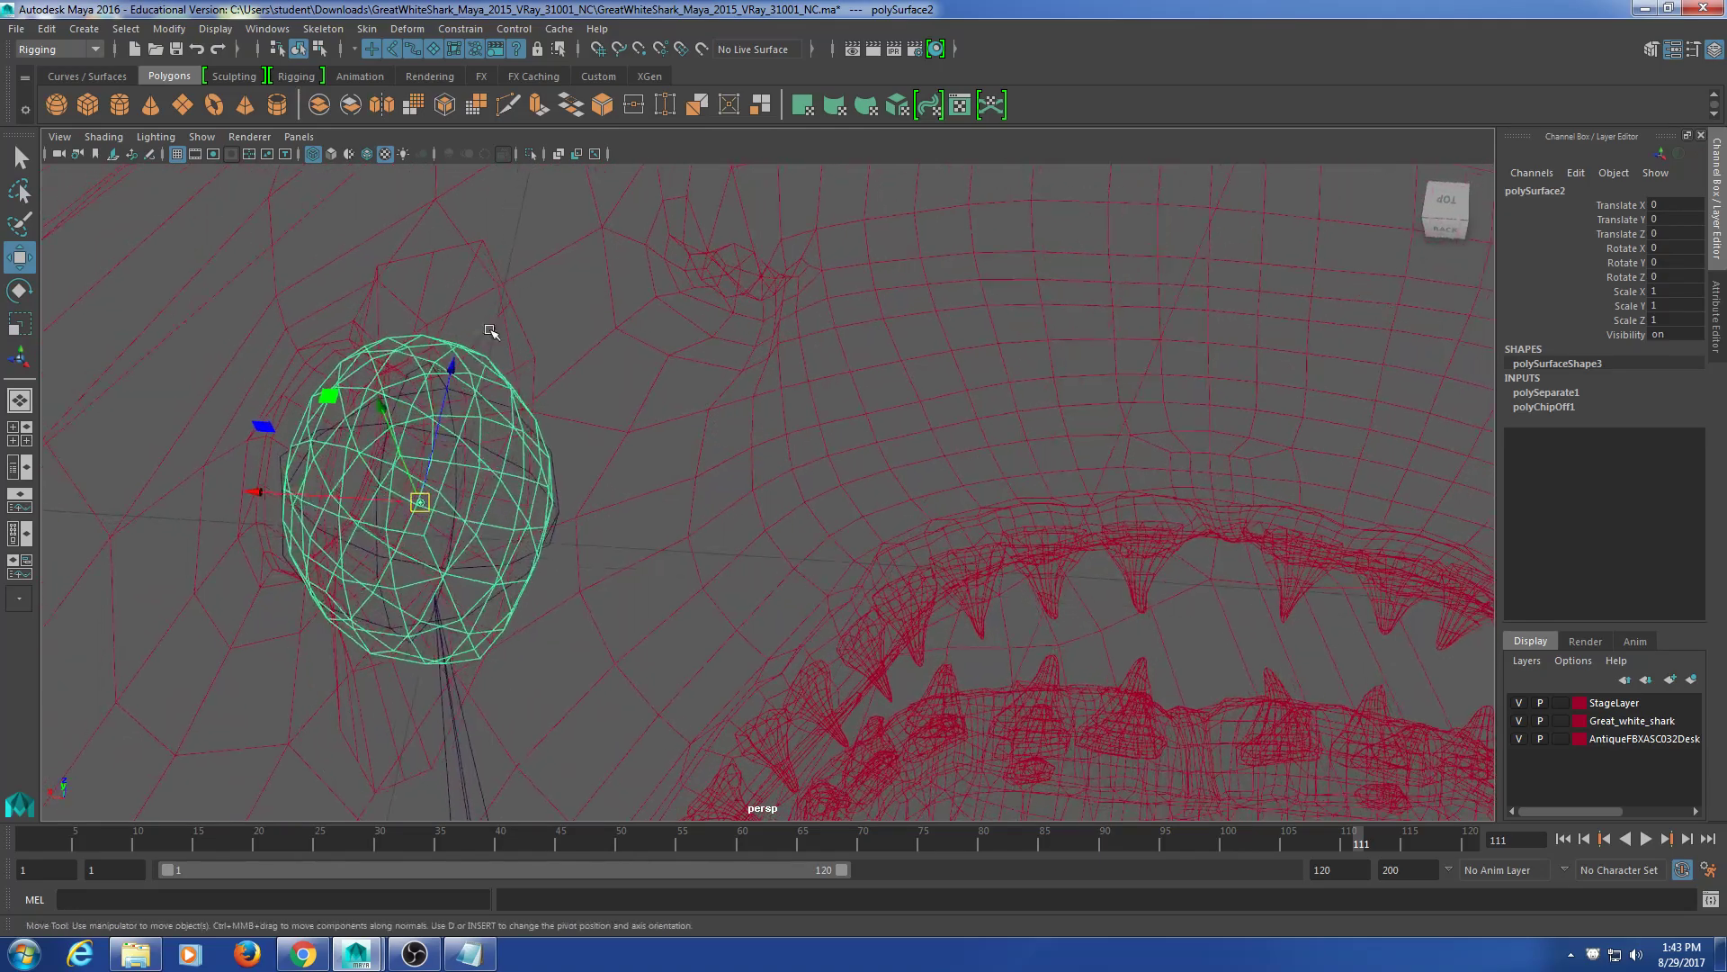
{"action": "left_click", "coordinate": [169, 28]}
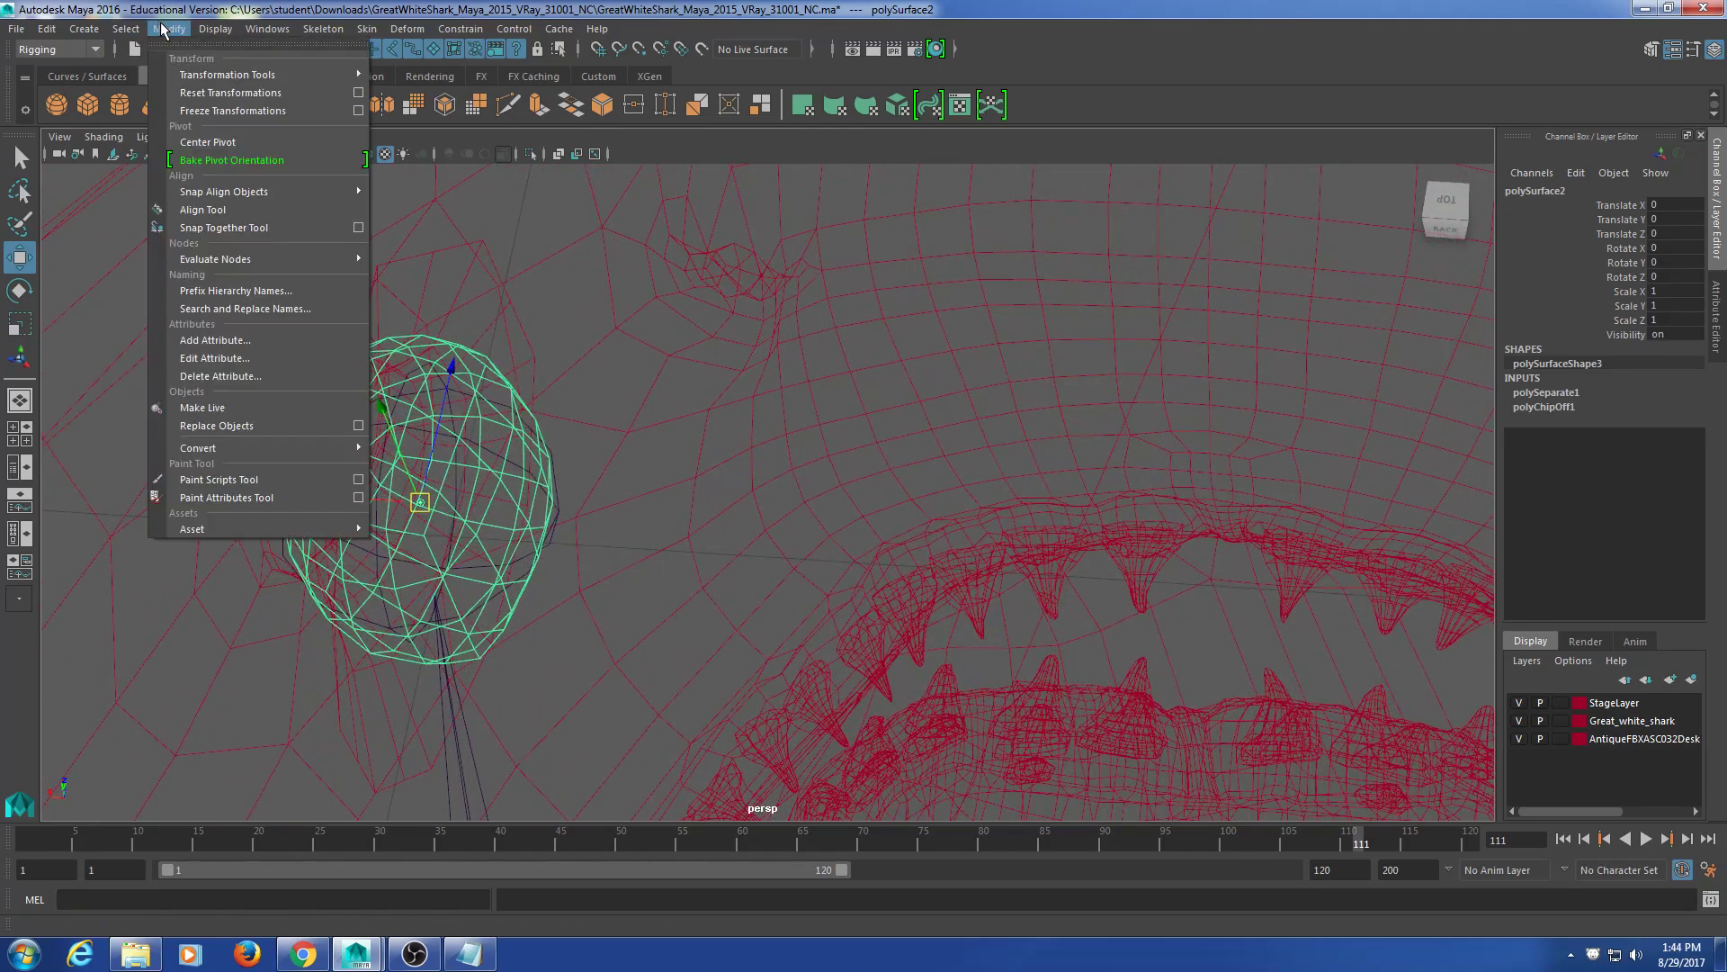
{"action": "left_click", "coordinate": [256, 142]}
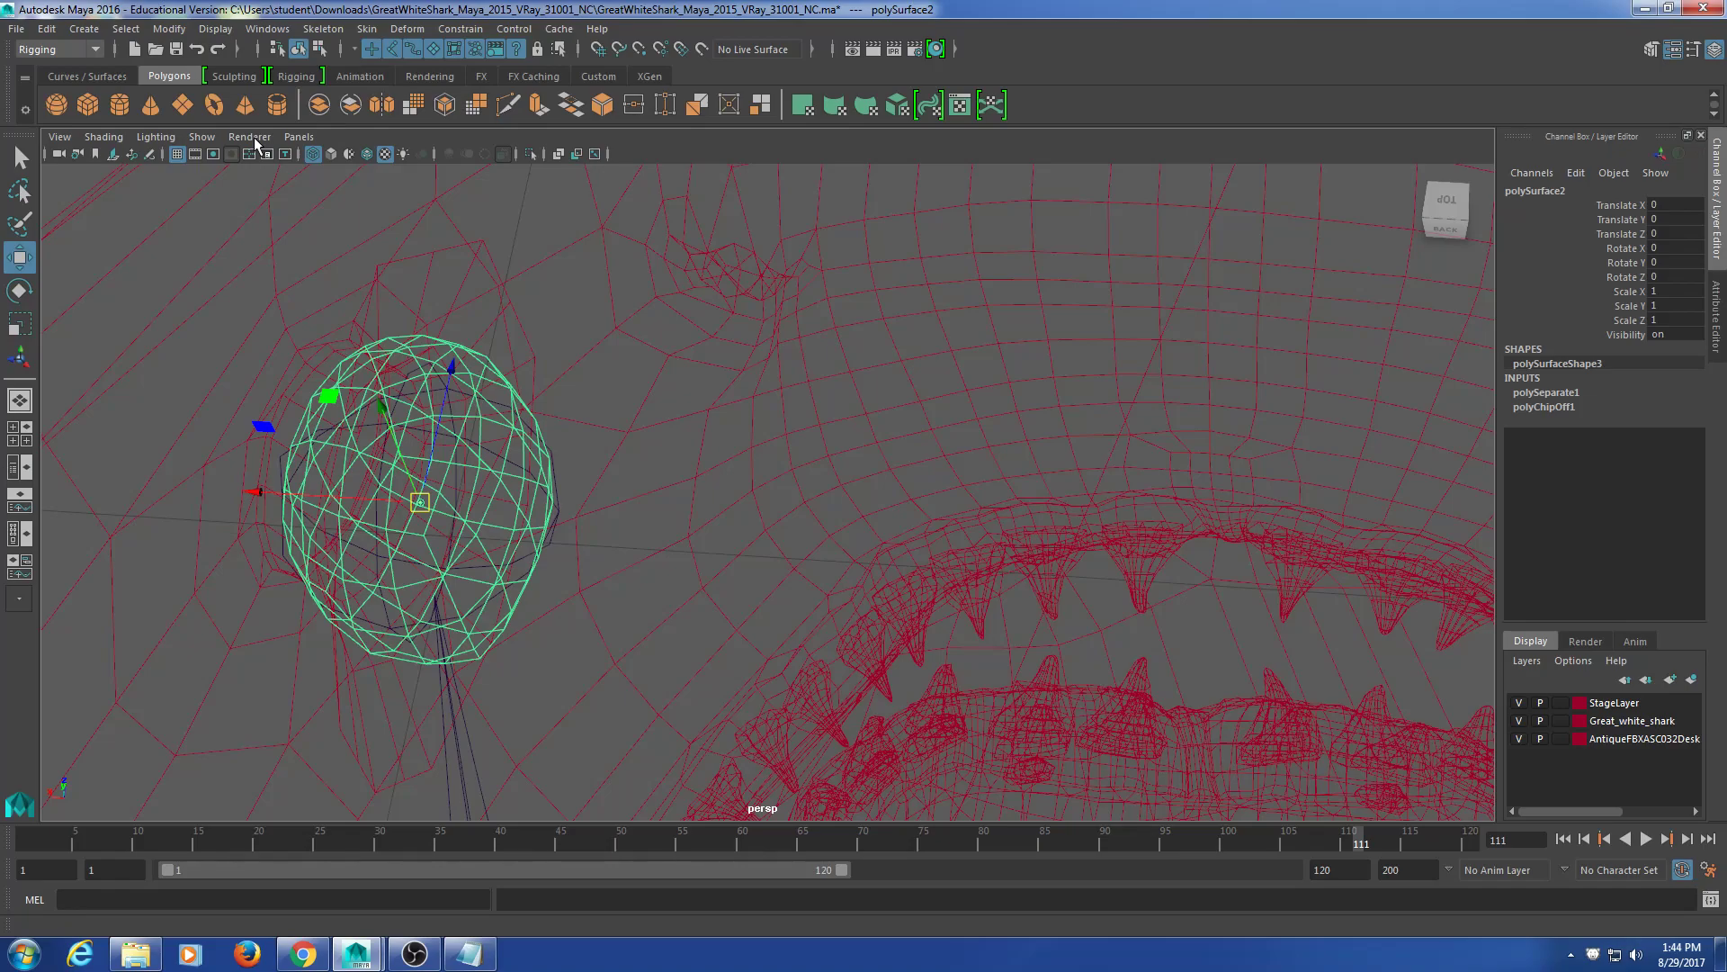
{"action": "scroll", "coordinate": [629, 299], "scroll_direction": "down", "scroll_amount": 10}
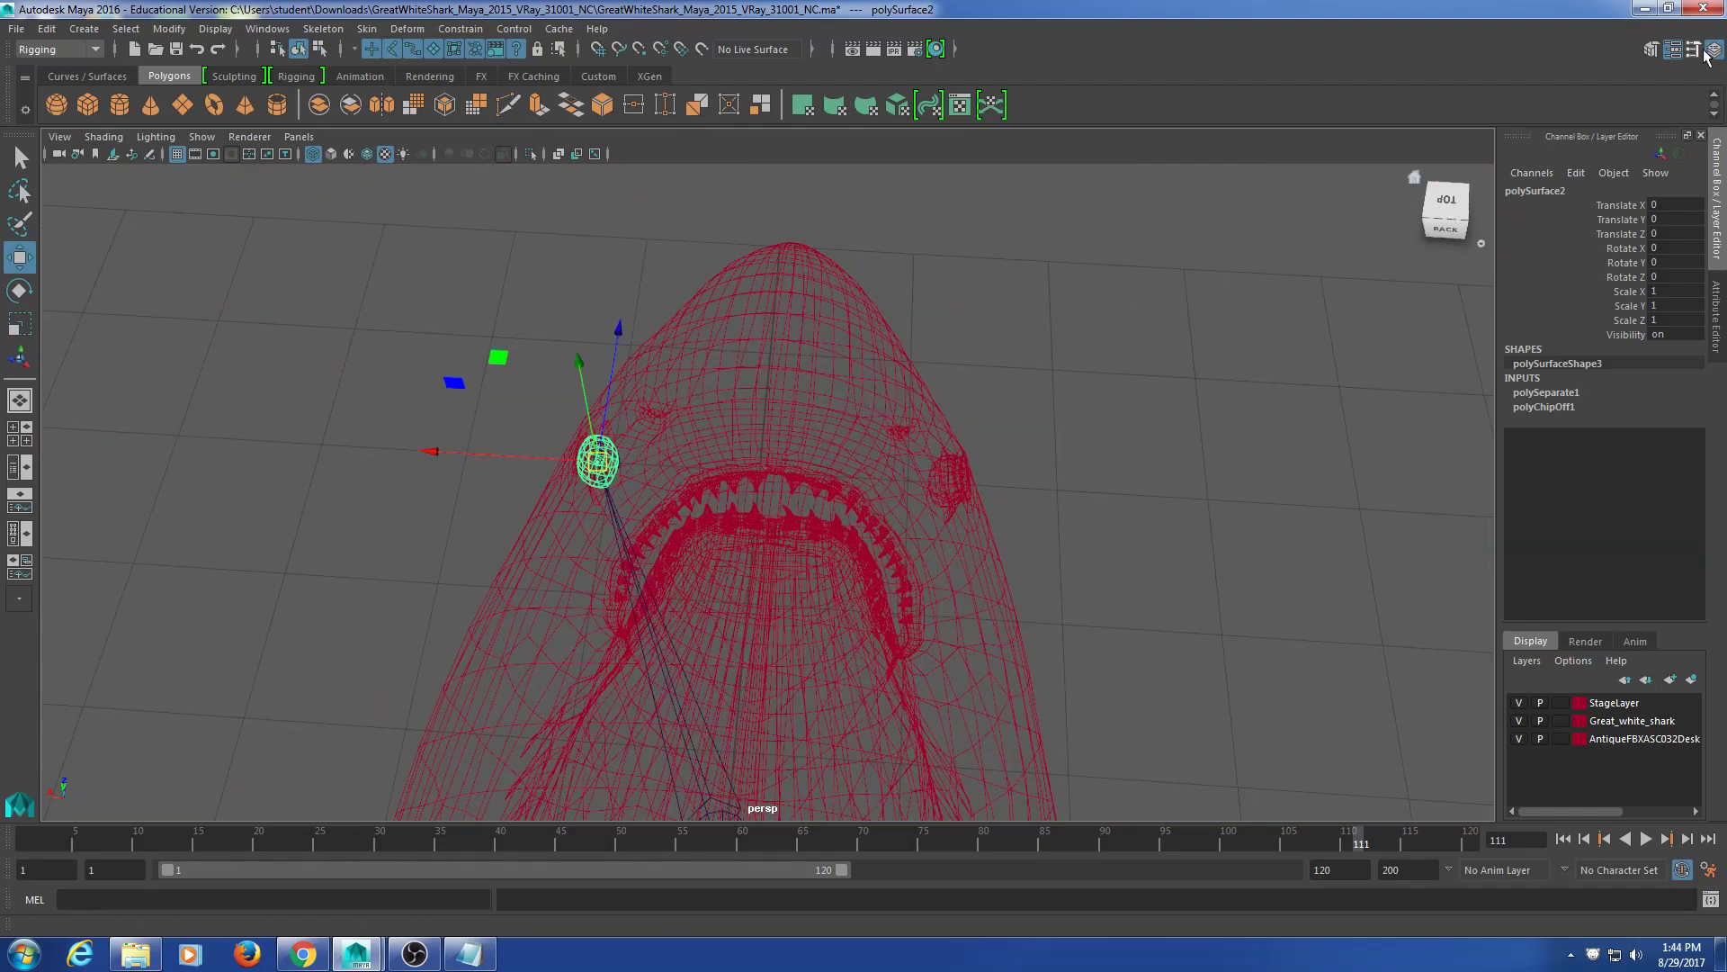
{"action": "left_click", "coordinate": [1720, 333]}
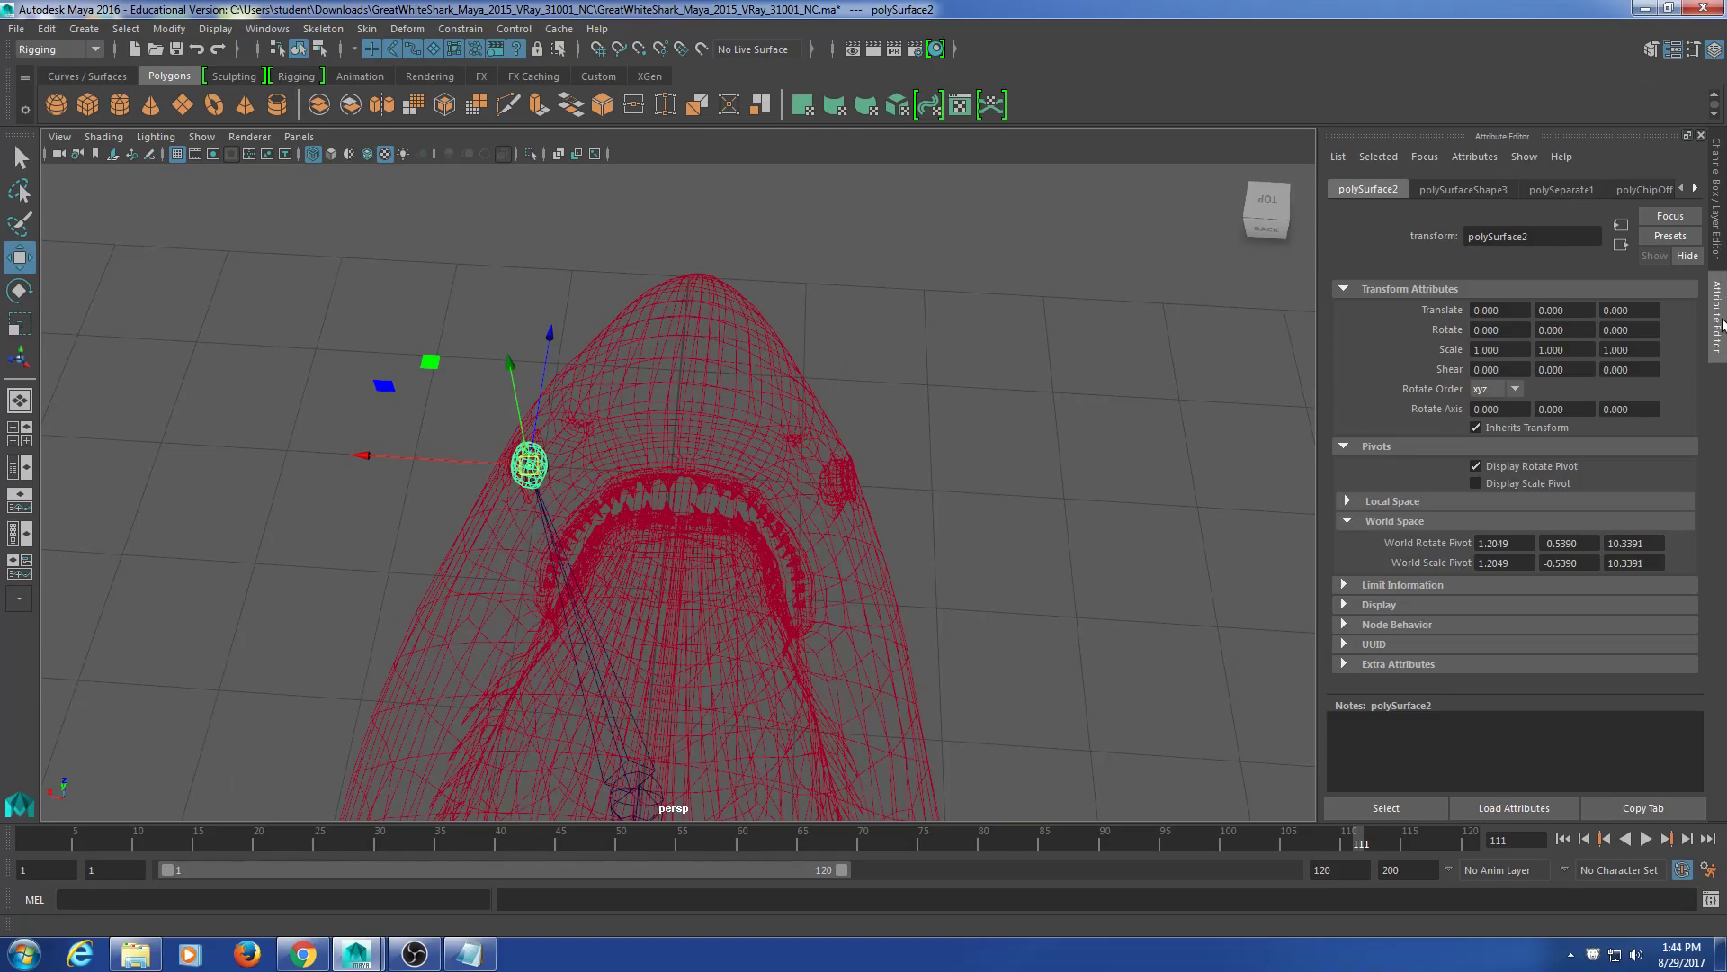
Step: Reopen the Attribute Editor, zoom to the left eye, and select the leye joint
{"action": "left_click", "coordinate": [1719, 338]}
{"action": "left_click", "coordinate": [1719, 340]}
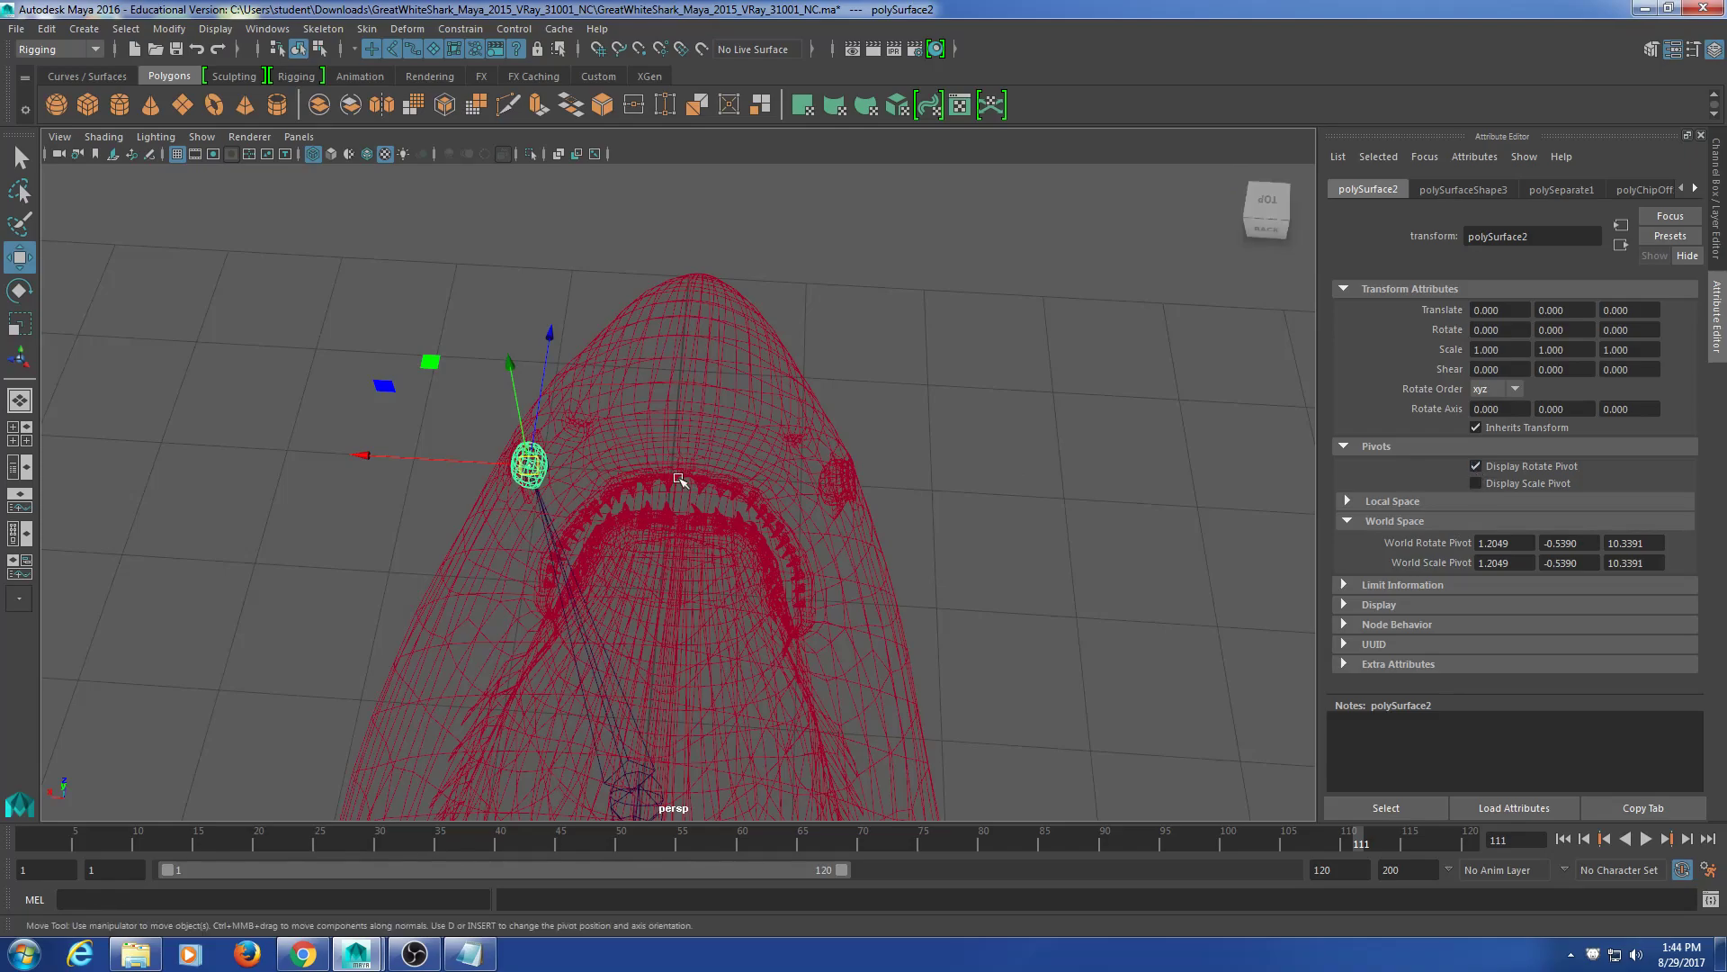
{"action": "scroll", "coordinate": [509, 519], "scroll_direction": "up", "scroll_amount": 10}
{"action": "middle_click_drag", "start_coordinate": [291, 376], "coordinate": [914, 436], "text": "alt"}
{"action": "left_click_drag", "start_coordinate": [914, 436], "coordinate": [829, 429], "text": "alt"}
{"action": "left_click", "coordinate": [874, 421]}
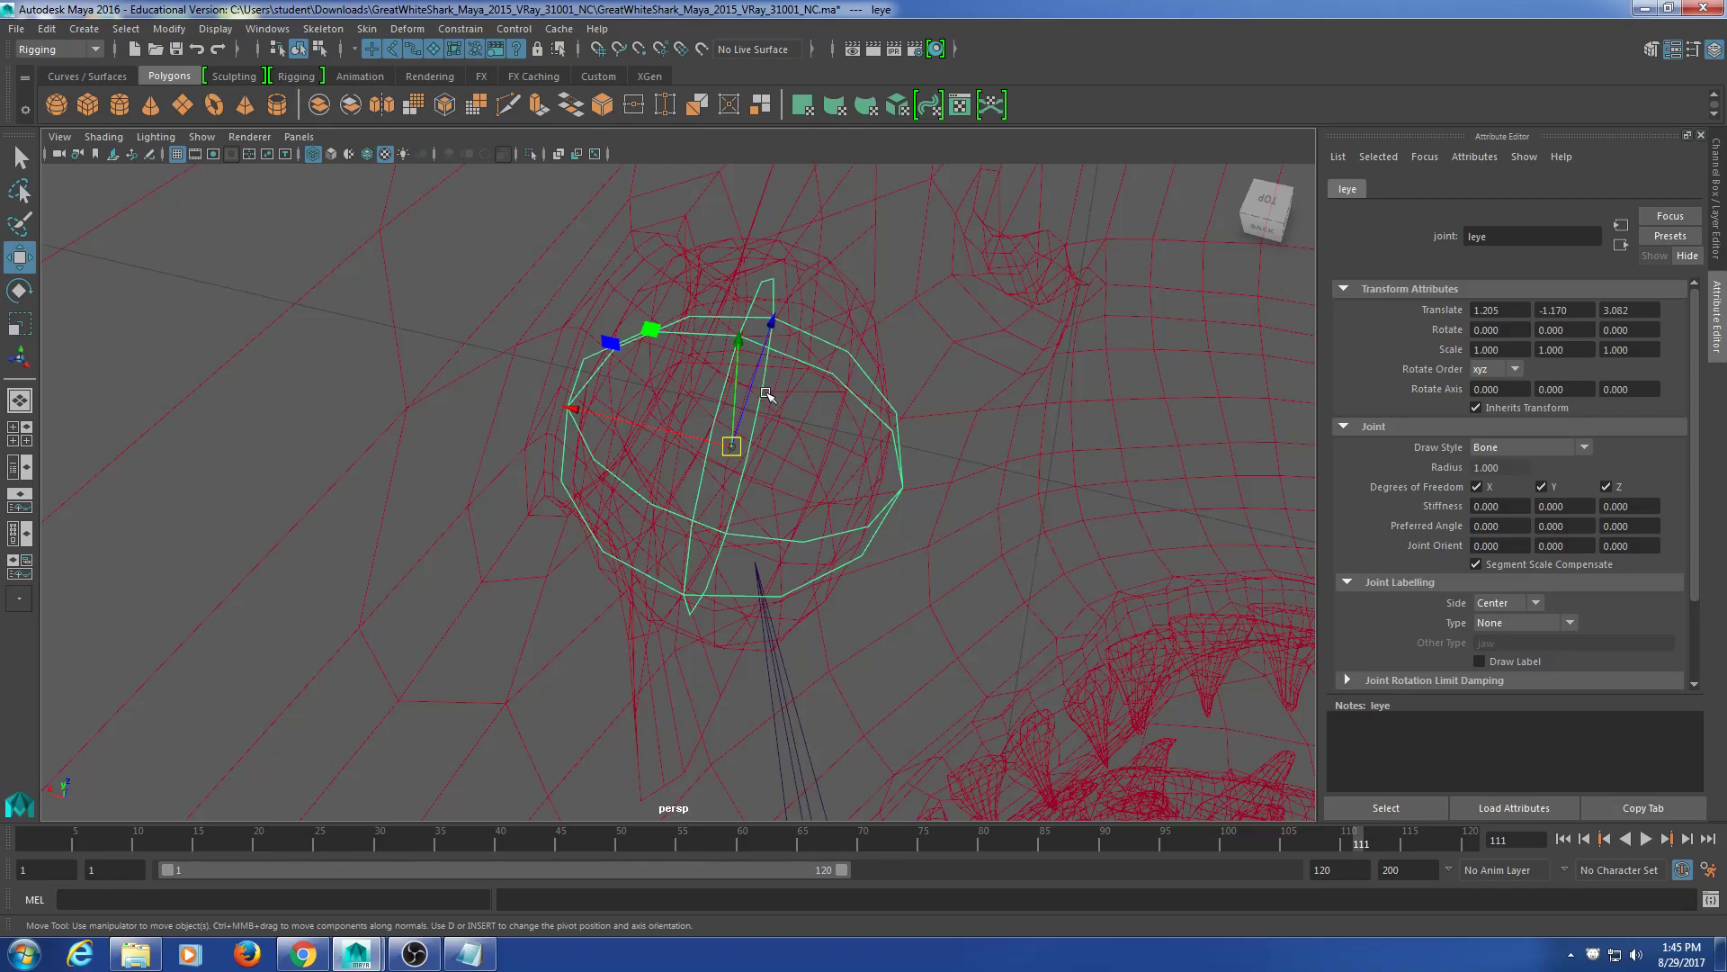
Step: Orbit to a top-down view and select the lfin pectoral fin joint
{"action": "scroll", "coordinate": [800, 403], "scroll_direction": "down", "scroll_amount": 10}
{"action": "left_click_drag", "start_coordinate": [621, 566], "coordinate": [914, 595], "text": "alt"}
{"action": "middle_click_drag", "start_coordinate": [914, 595], "coordinate": [709, 605], "text": "alt"}
{"action": "scroll", "coordinate": [709, 605], "scroll_direction": "down", "scroll_amount": 5}
{"action": "middle_click_drag", "start_coordinate": [909, 557], "coordinate": [771, 581], "text": "alt"}
{"action": "scroll", "coordinate": [706, 605], "scroll_direction": "up", "scroll_amount": 4}
{"action": "left_click_drag", "start_coordinate": [694, 605], "coordinate": [714, 528], "text": "alt"}
{"action": "middle_click_drag", "start_coordinate": [713, 528], "coordinate": [686, 509], "text": "alt"}
{"action": "left_click_drag", "start_coordinate": [909, 464], "coordinate": [835, 556]}
Step: Add the spine joint to the selection and parent lfin under it with P
{"action": "mouse_move", "coordinate": [834, 564]}
{"action": "left_mouse_down", "text": "alt"}
{"action": "mouse_move", "coordinate": [848, 596]}
{"action": "mouse_move", "coordinate": [879, 572]}
{"action": "mouse_move", "coordinate": [848, 581]}
{"action": "left_mouse_up", "text": "alt"}
{"action": "mouse_move", "coordinate": [848, 580]}
{"action": "middle_mouse_down", "text": "alt"}
{"action": "mouse_move", "coordinate": [835, 596]}
{"action": "mouse_move", "coordinate": [818, 582]}
{"action": "middle_mouse_up", "text": "alt"}
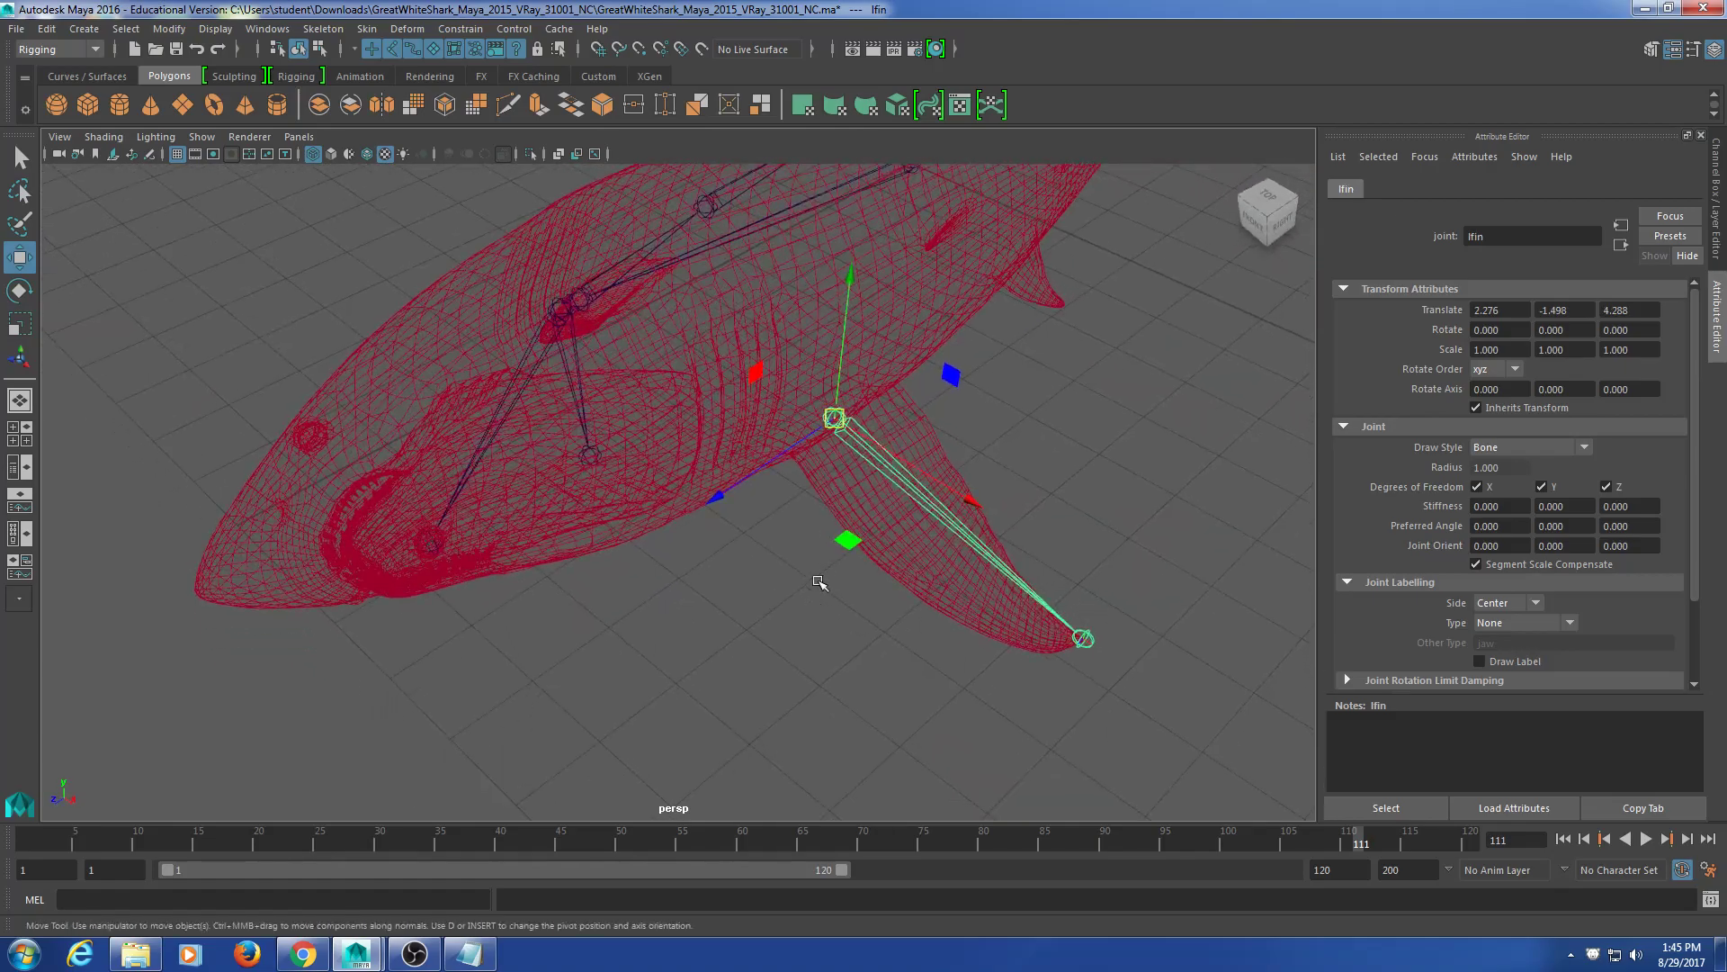
{"action": "mouse_move", "coordinate": [597, 457]}
{"action": "left_mouse_down", "text": "alt"}
{"action": "mouse_move", "coordinate": [617, 494]}
{"action": "mouse_move", "coordinate": [540, 451]}
{"action": "mouse_move", "coordinate": [568, 466]}
{"action": "left_mouse_up", "text": "alt"}
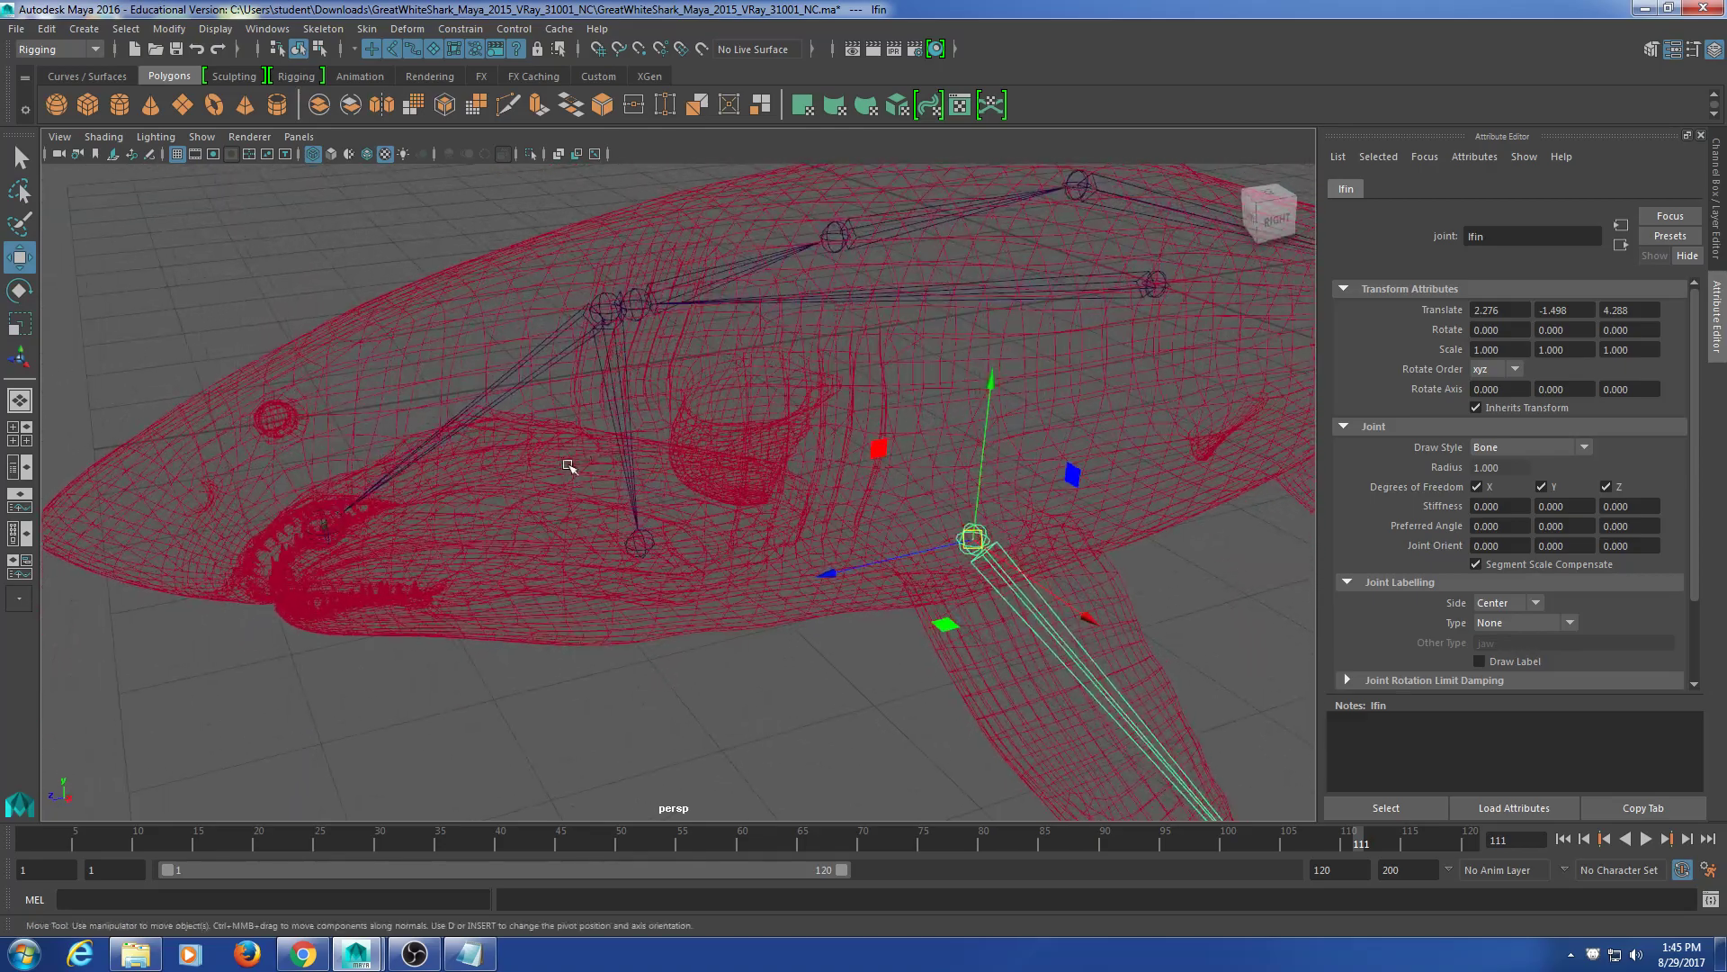
{"action": "left_click", "coordinate": [646, 311]}
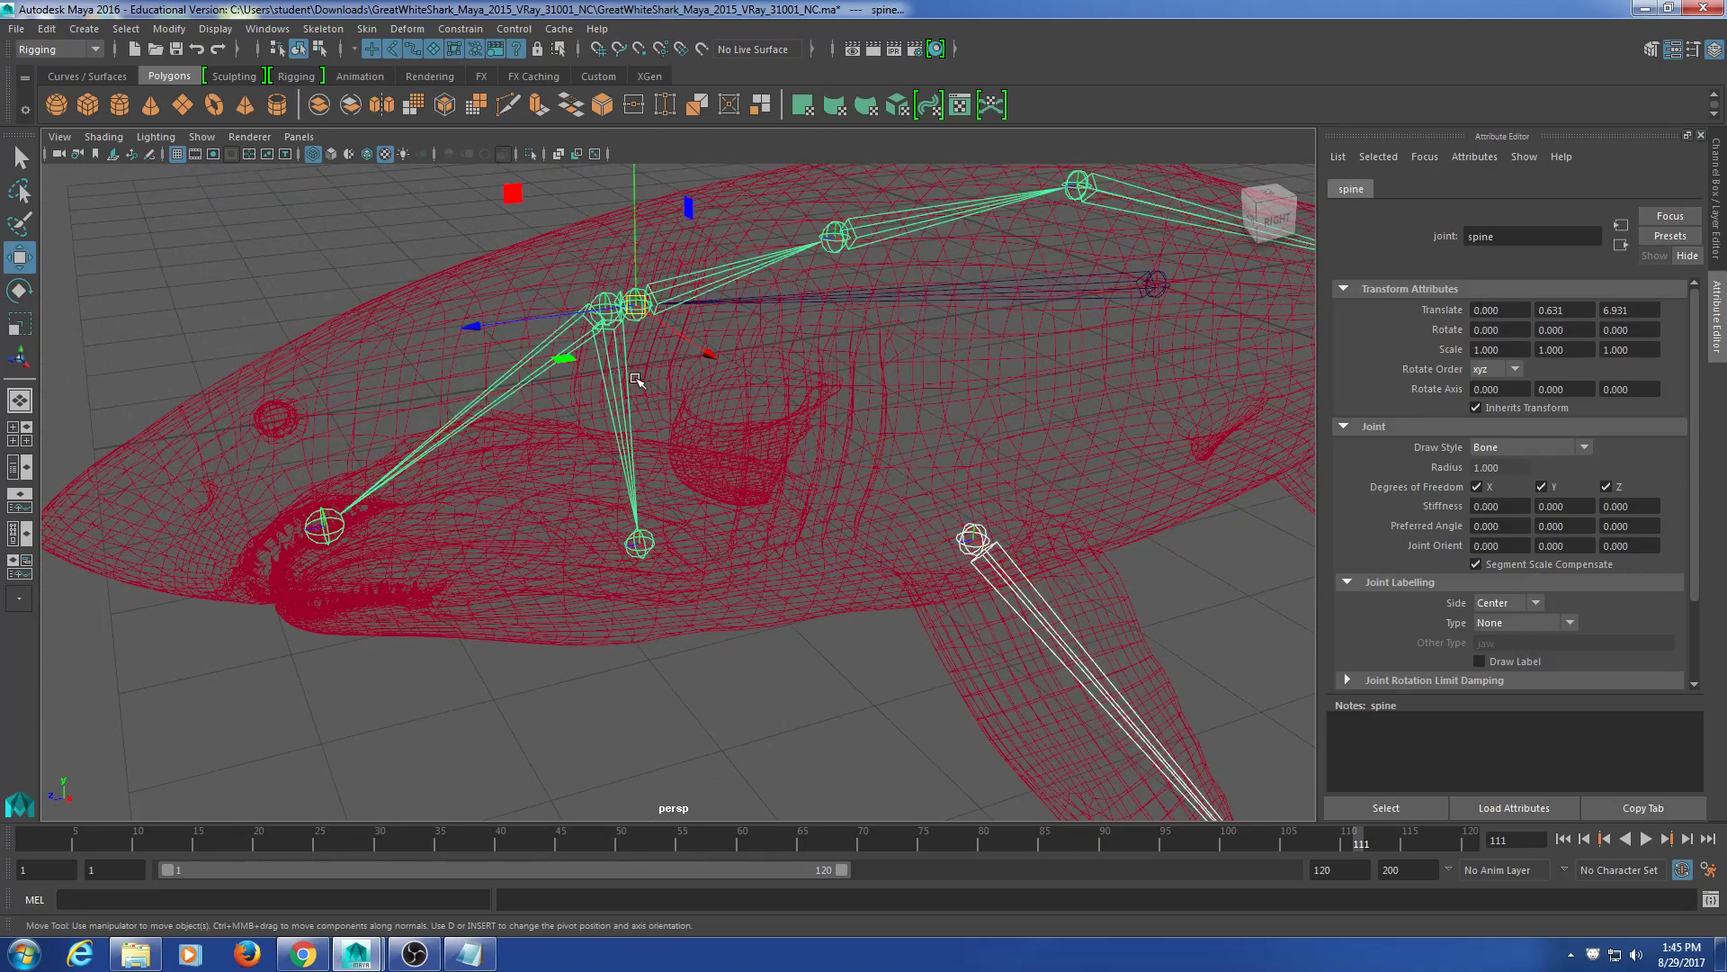
{"action": "key", "text": "p"}
{"action": "scroll", "coordinate": [656, 701], "scroll_direction": "down", "scroll_amount": 10}
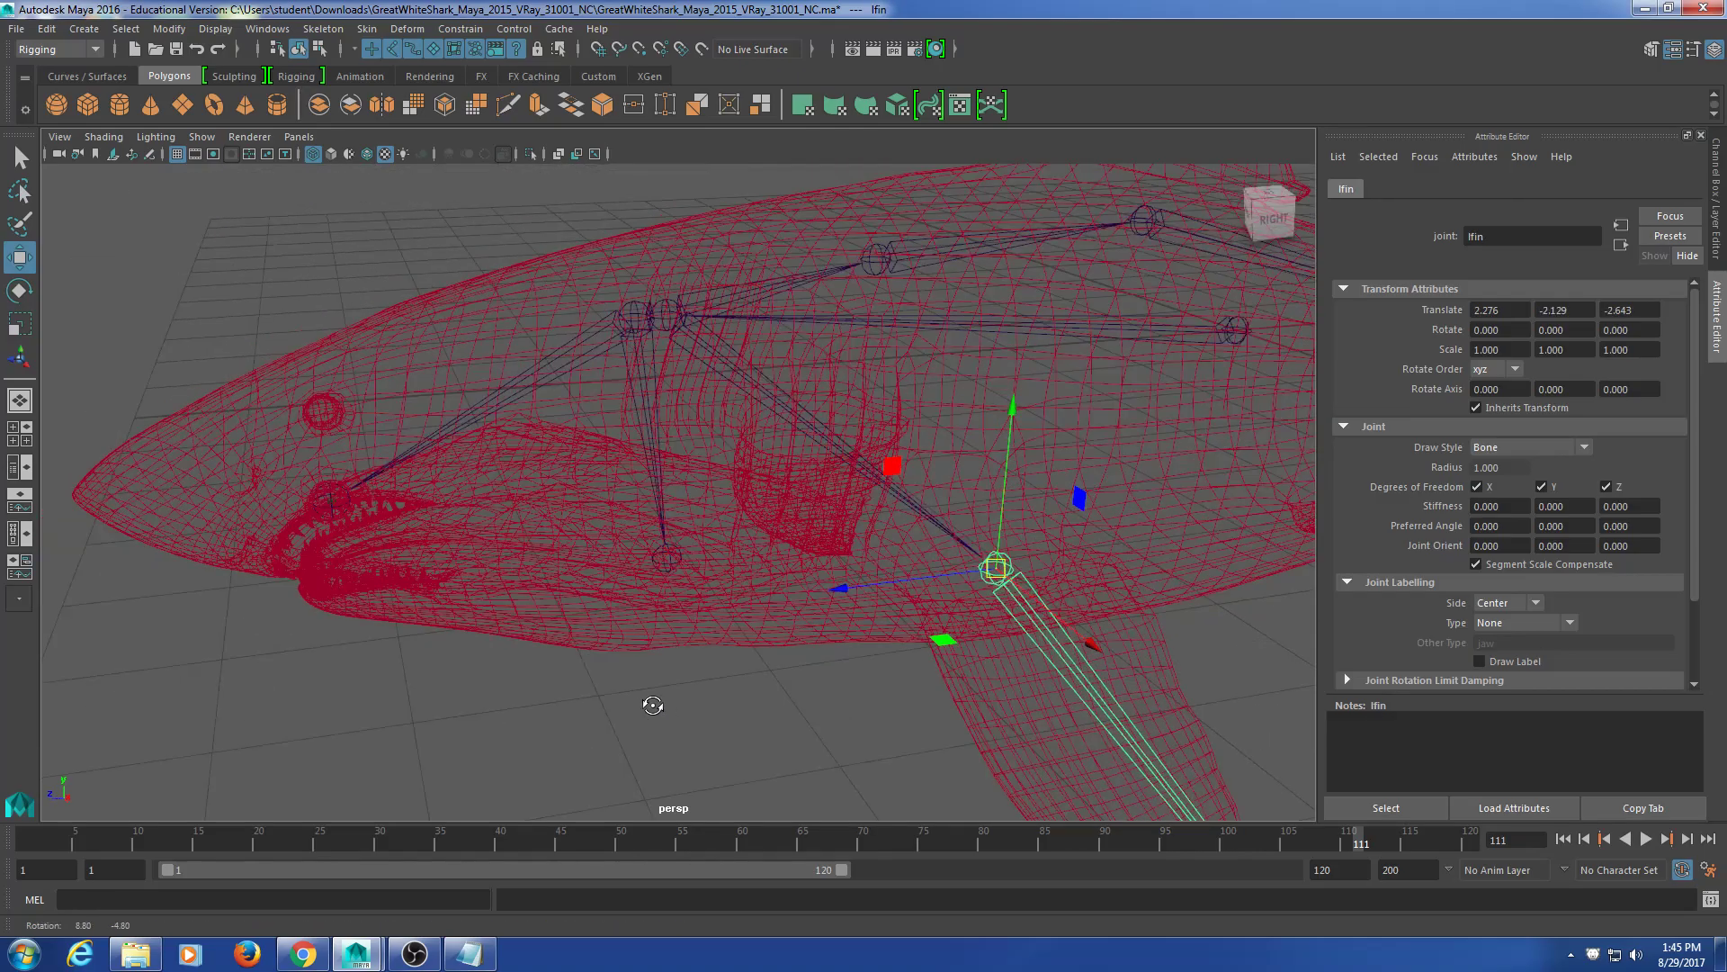
{"action": "scroll", "coordinate": [711, 700], "scroll_direction": "down", "scroll_amount": 2}
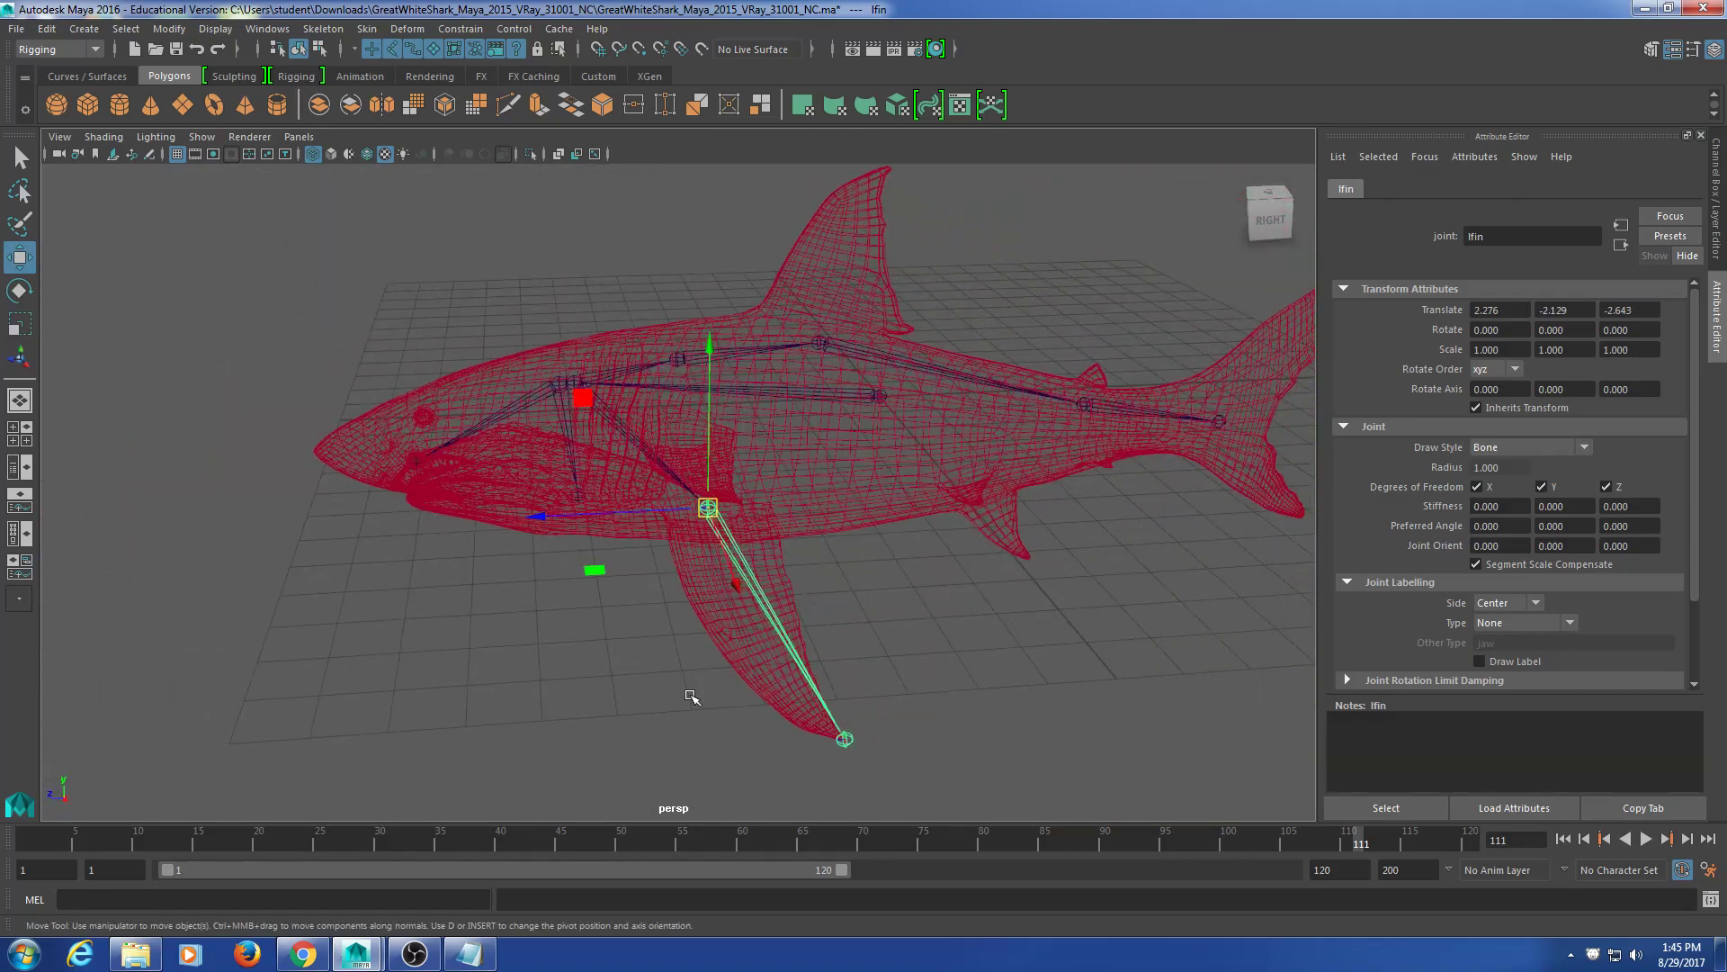
Step: Consult the shark skeleton reference, then undo parenting lfin under spine
{"action": "left_click", "coordinate": [317, 956]}
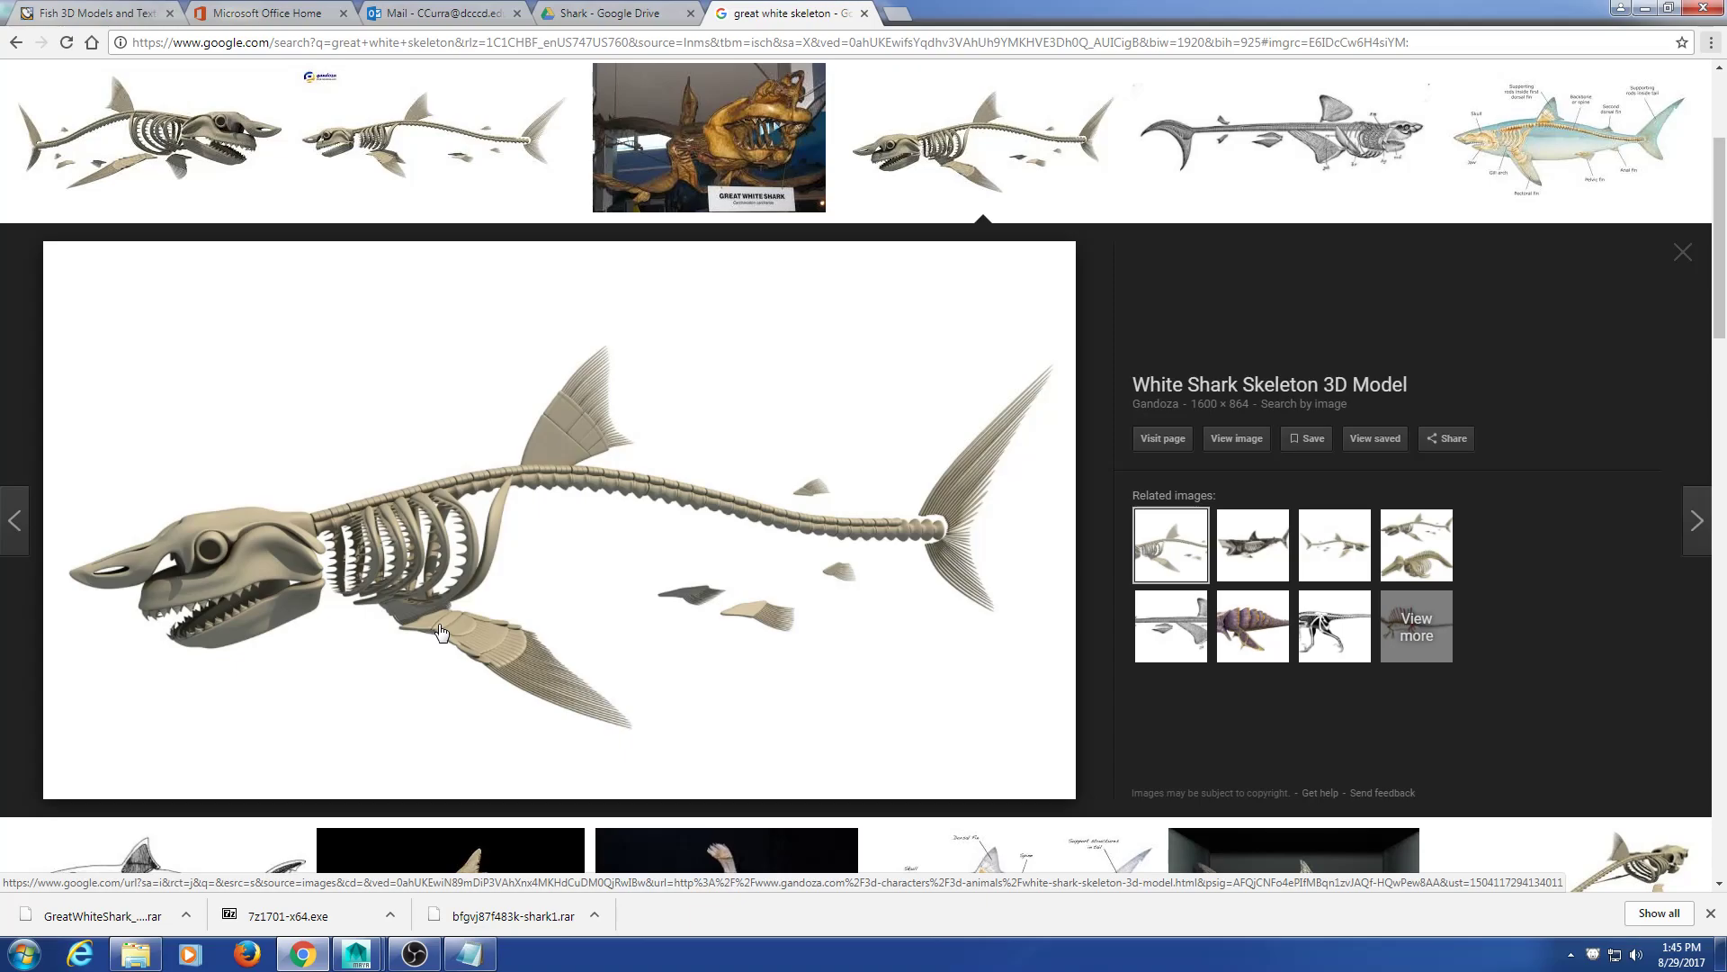
{"action": "left_click", "coordinate": [1644, 8]}
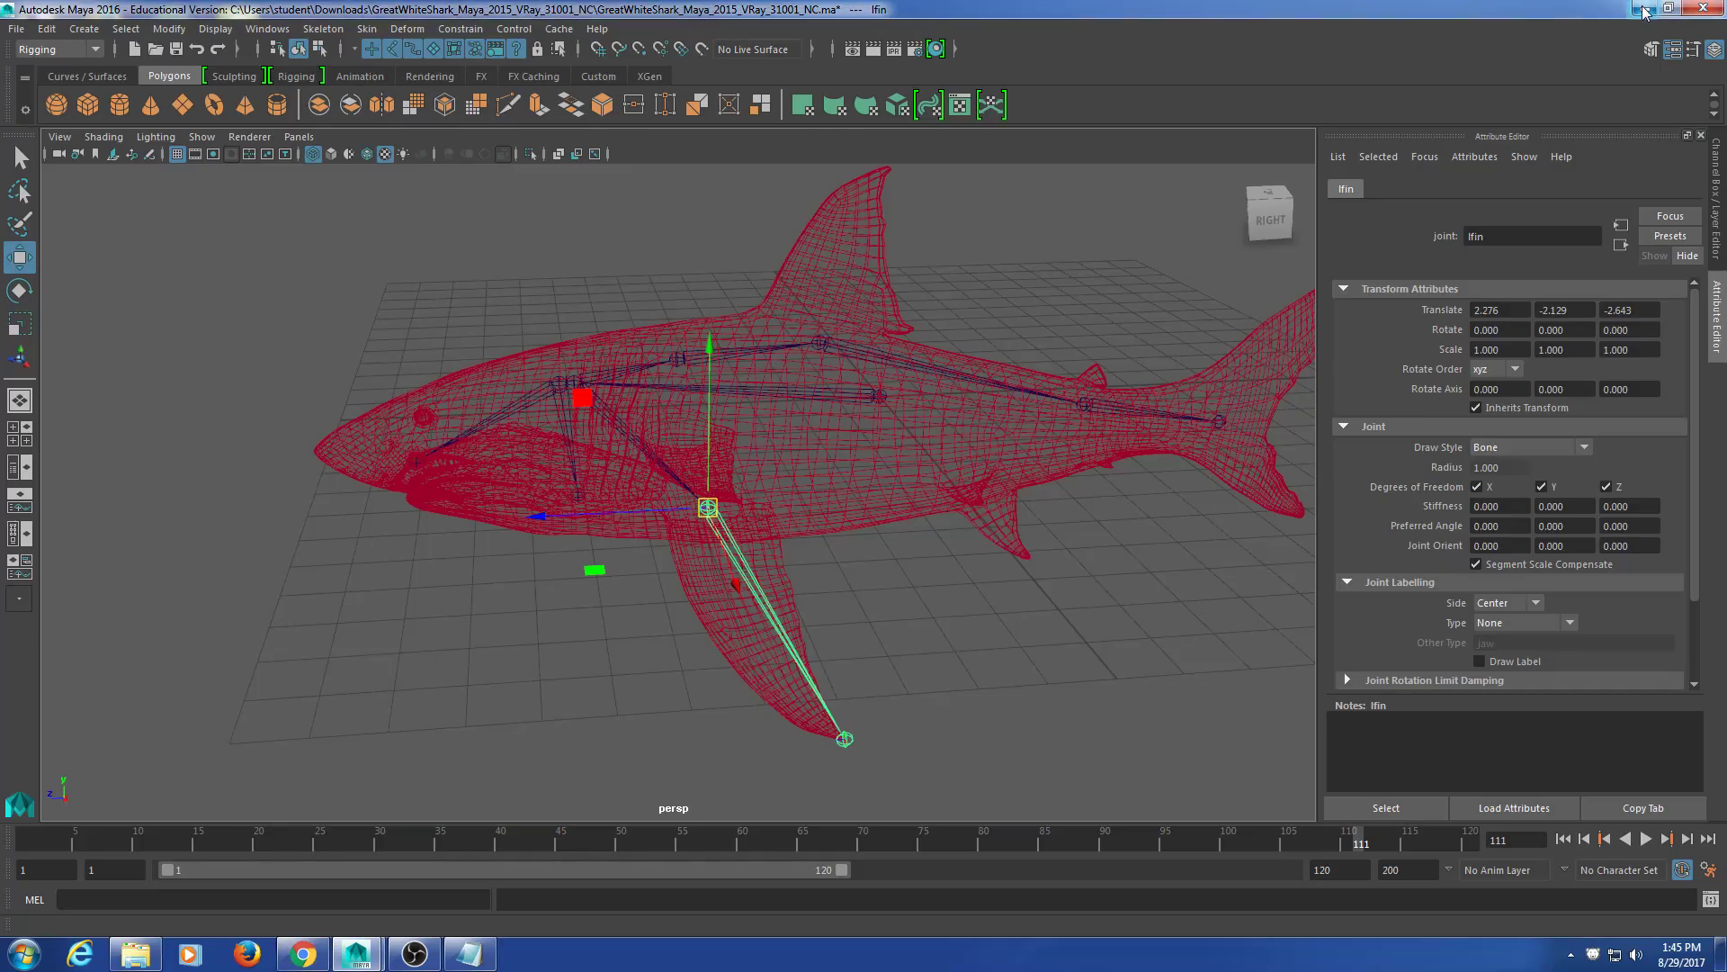
{"action": "key", "text": "ctrl+z"}
{"action": "key", "text": "ctrl+z"}
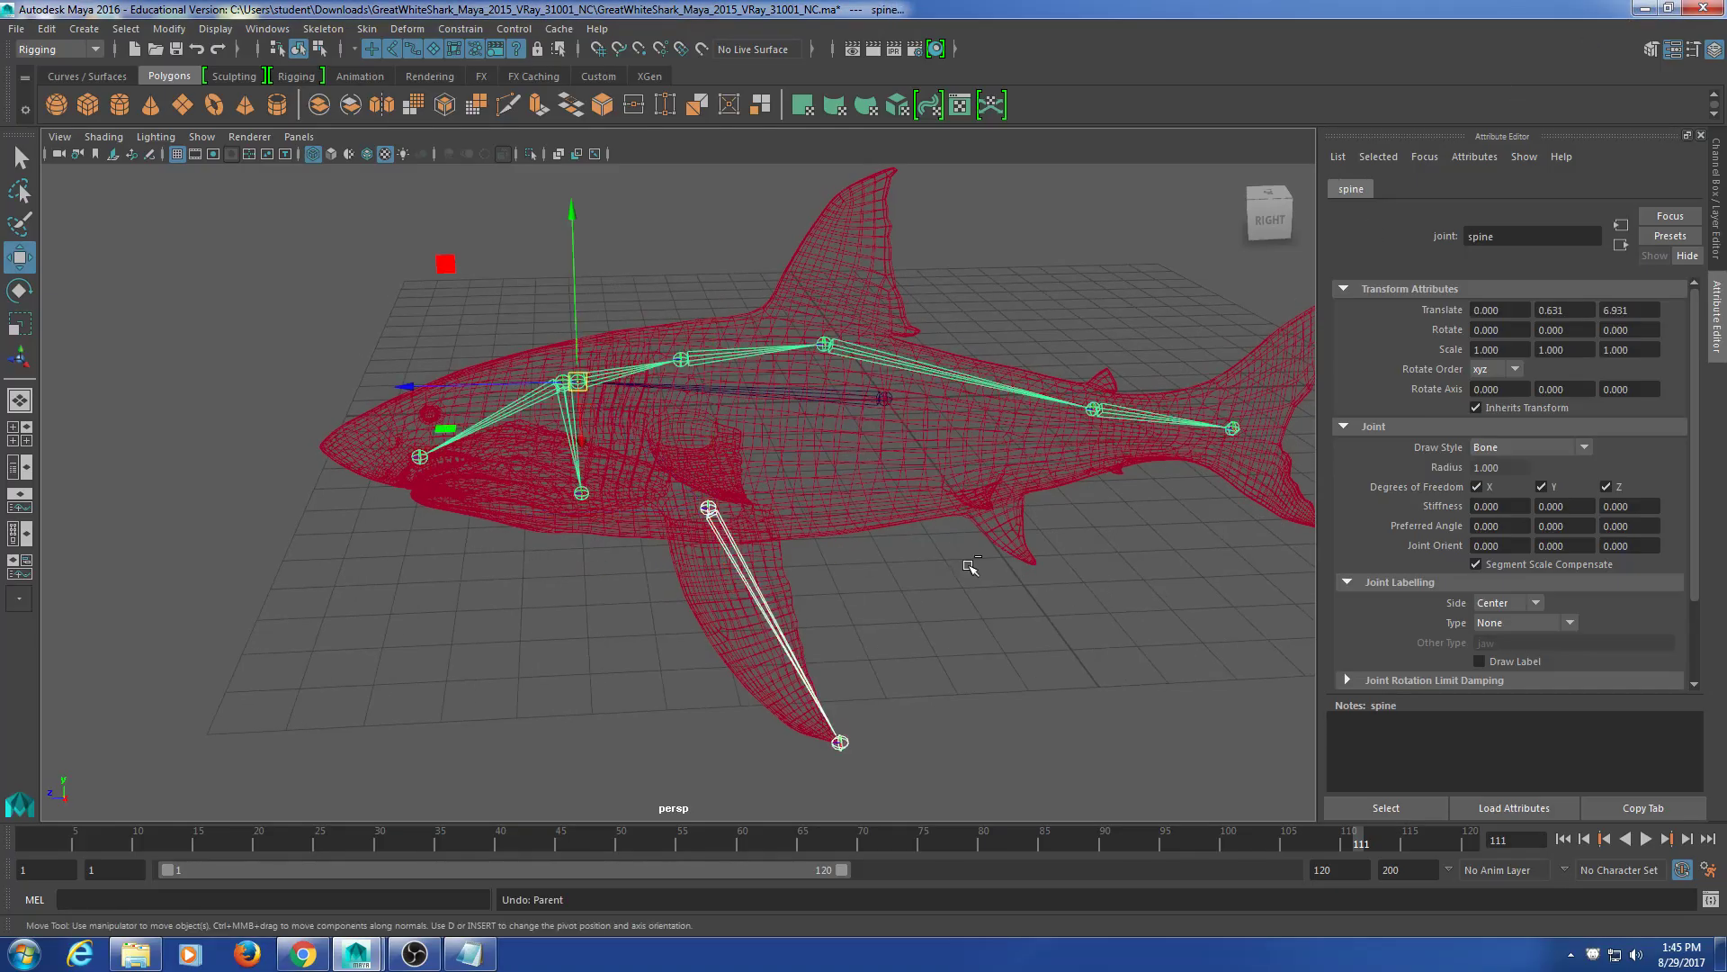
{"action": "scroll", "coordinate": [878, 601], "scroll_direction": "up", "scroll_amount": 5}
{"action": "left_click_drag", "start_coordinate": [855, 613], "coordinate": [805, 573], "text": "alt"}
{"action": "left_click_drag", "start_coordinate": [803, 570], "coordinate": [804, 621], "text": "alt"}
Step: Parent the lfin joint under spine1 and check the reconnected fin
{"action": "left_click", "coordinate": [762, 322]}
{"action": "left_click", "coordinate": [756, 312]}
{"action": "left_click", "coordinate": [826, 613]}
{"action": "left_click", "coordinate": [791, 610]}
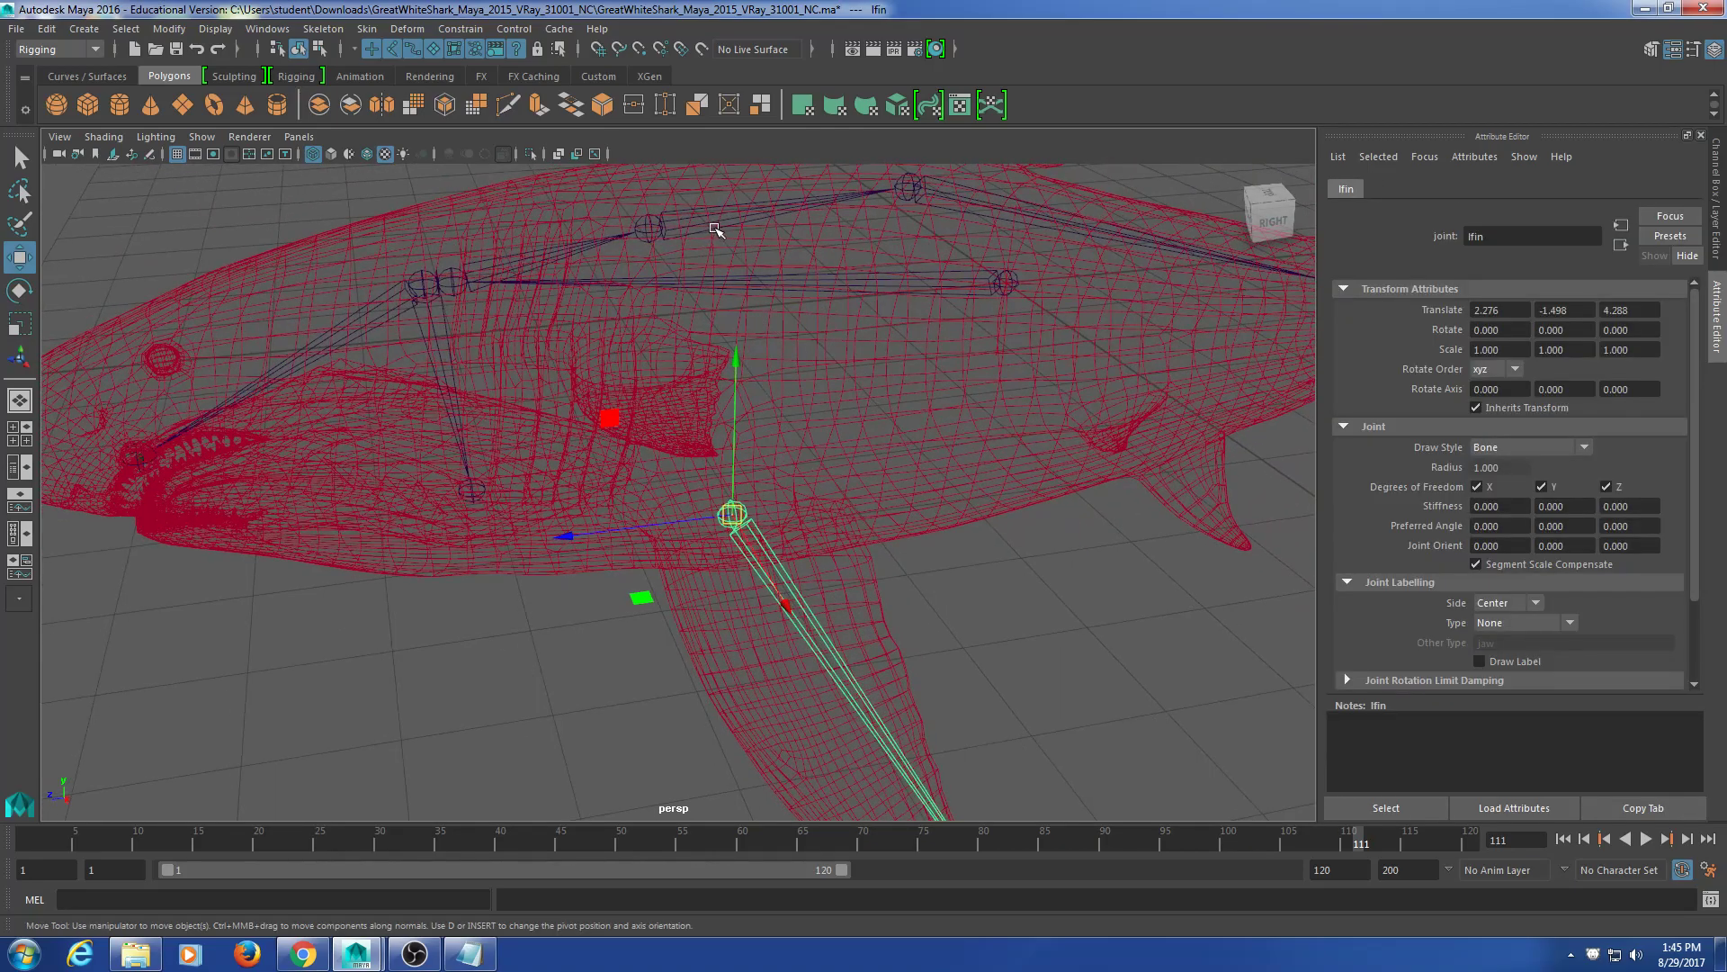
{"action": "left_click", "coordinate": [720, 231]}
{"action": "left_click_drag", "start_coordinate": [1017, 569], "coordinate": [1010, 560], "text": "alt"}
{"action": "key", "text": "p"}
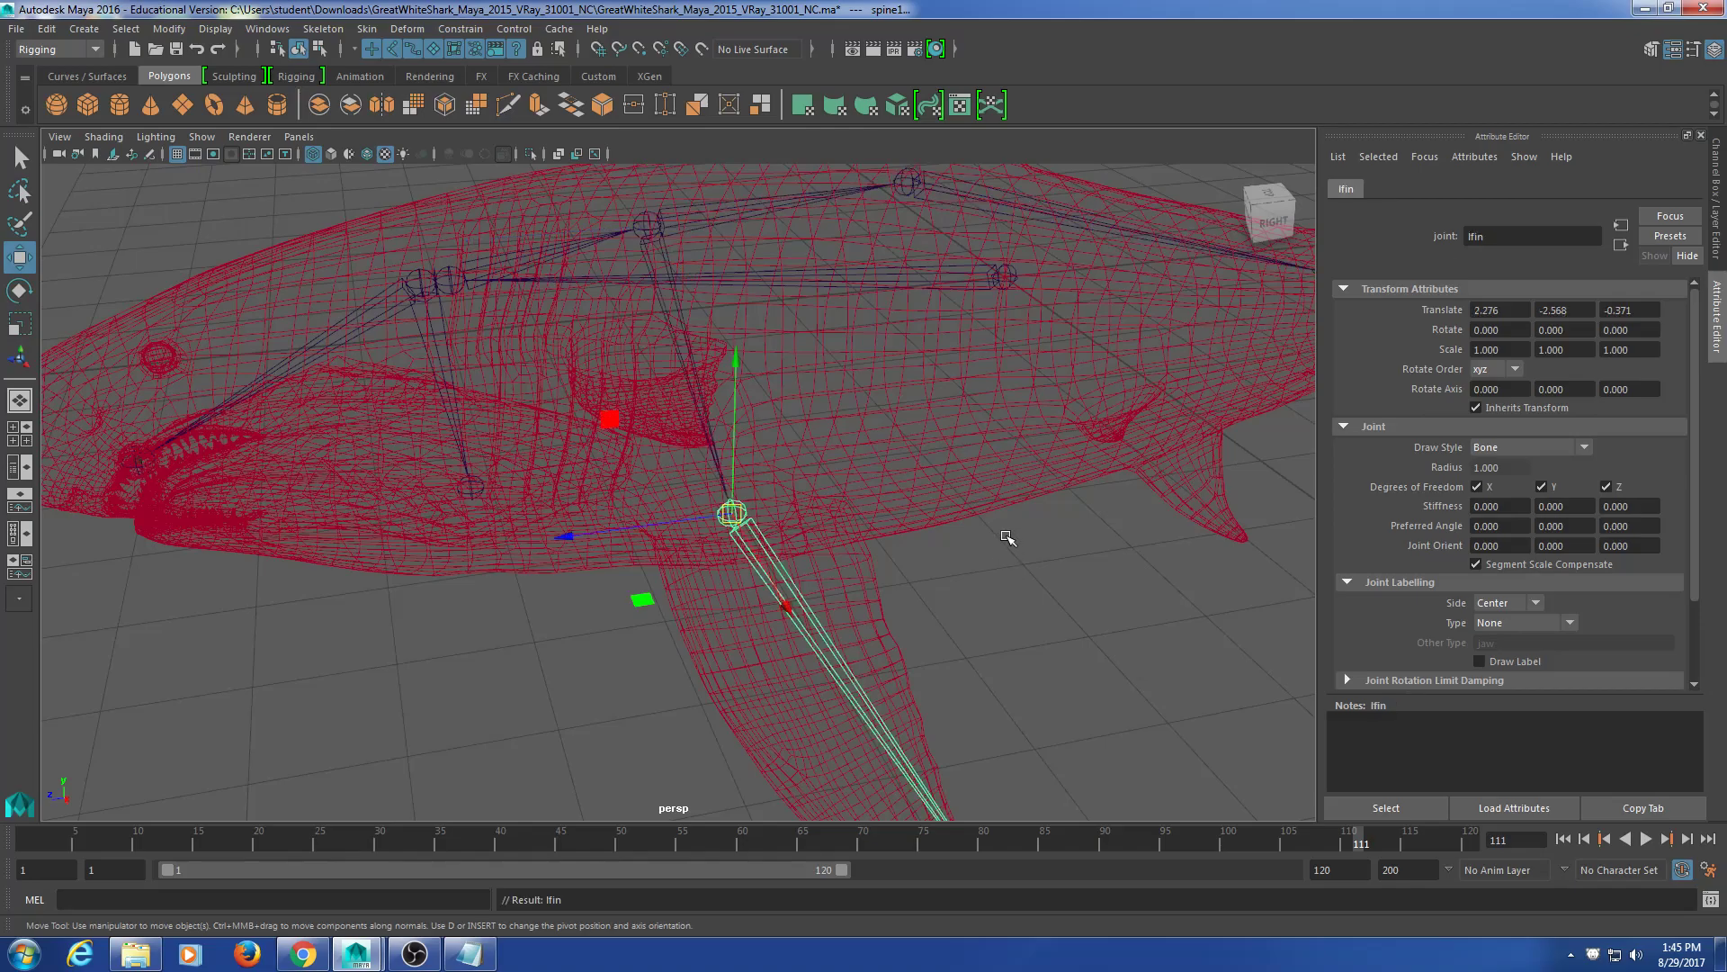
{"action": "scroll", "coordinate": [986, 625], "scroll_direction": "down", "scroll_amount": 3}
{"action": "left_click_drag", "start_coordinate": [984, 624], "coordinate": [975, 552], "text": "alt"}
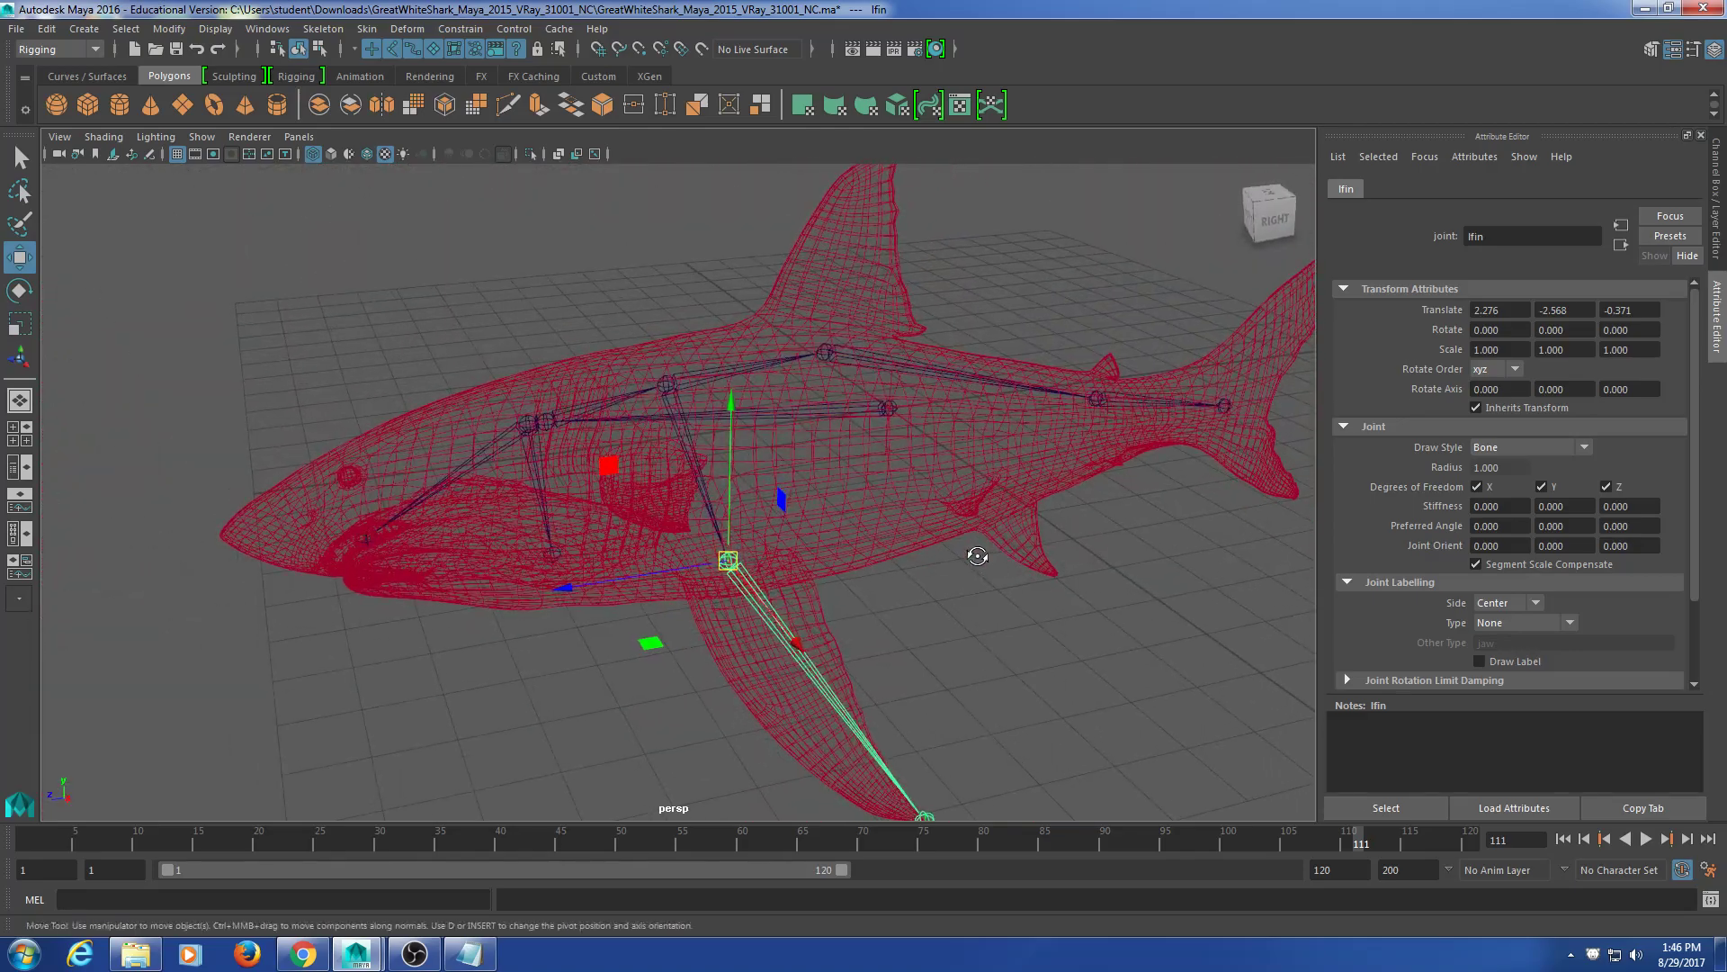
{"action": "left_click", "coordinate": [318, 956]}
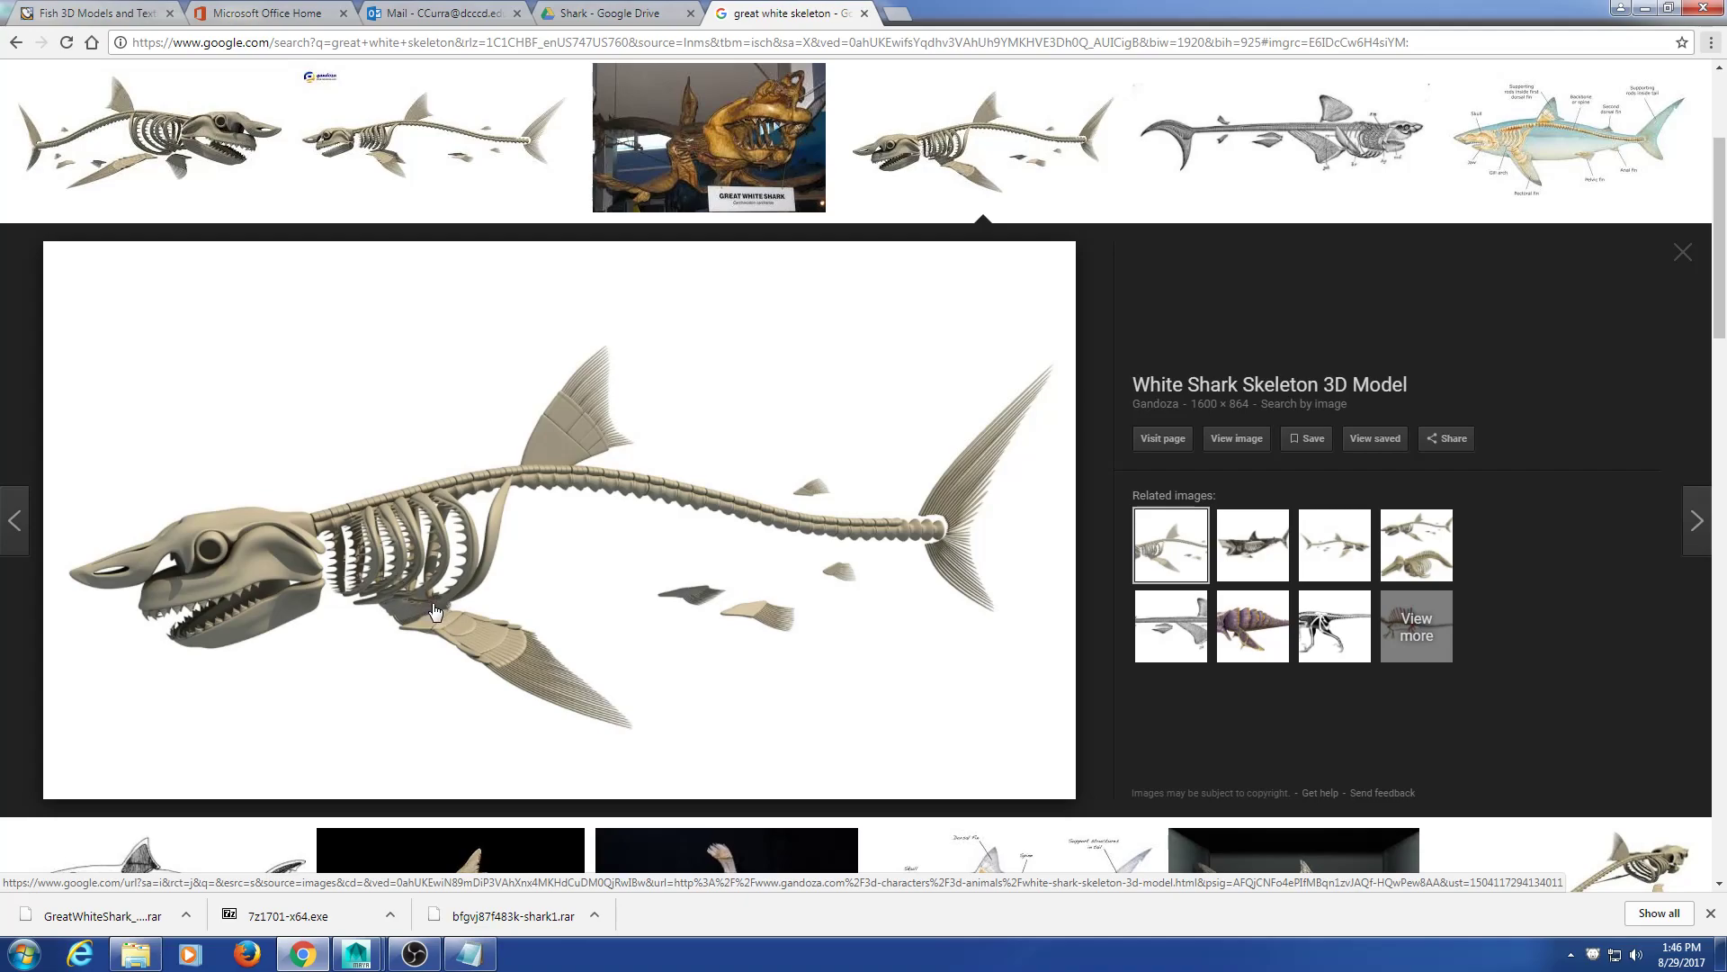
Step: Minimize Chrome after viewing the White Shark Skeleton image to return to Maya
{"action": "left_click", "coordinate": [1645, 8]}
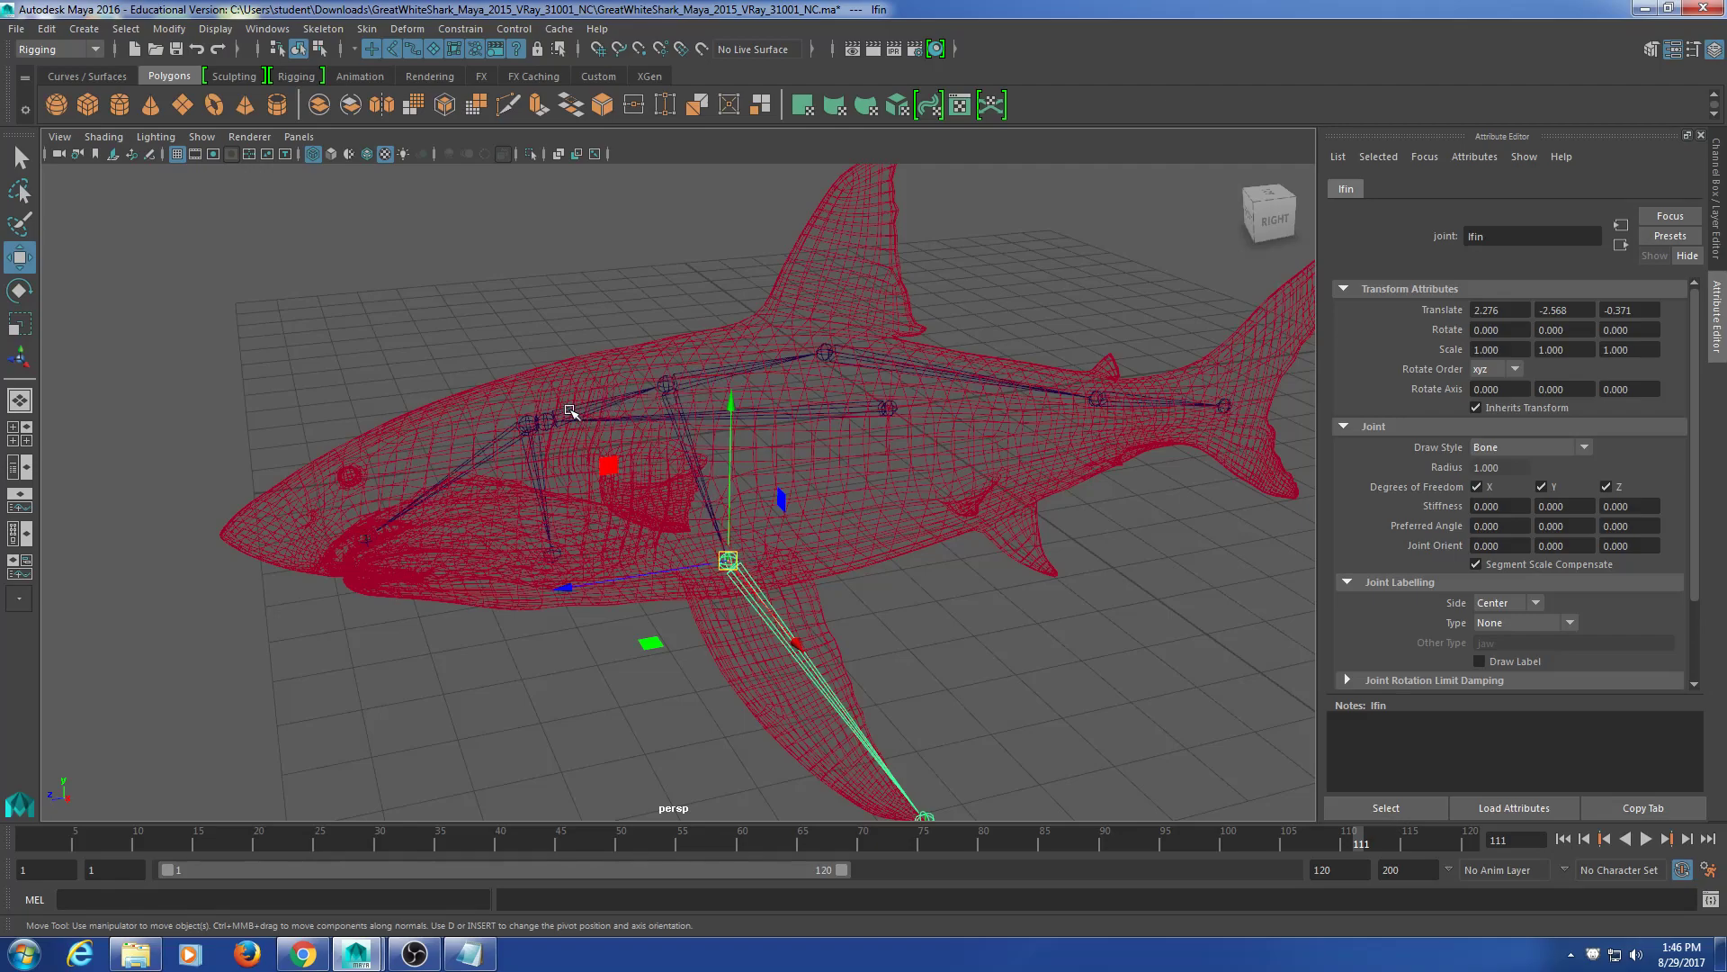
Step: Select the spine, spine1 and root joints in turn to inspect their attributes, then recall the Chrome reference
{"action": "left_click", "coordinate": [570, 411]}
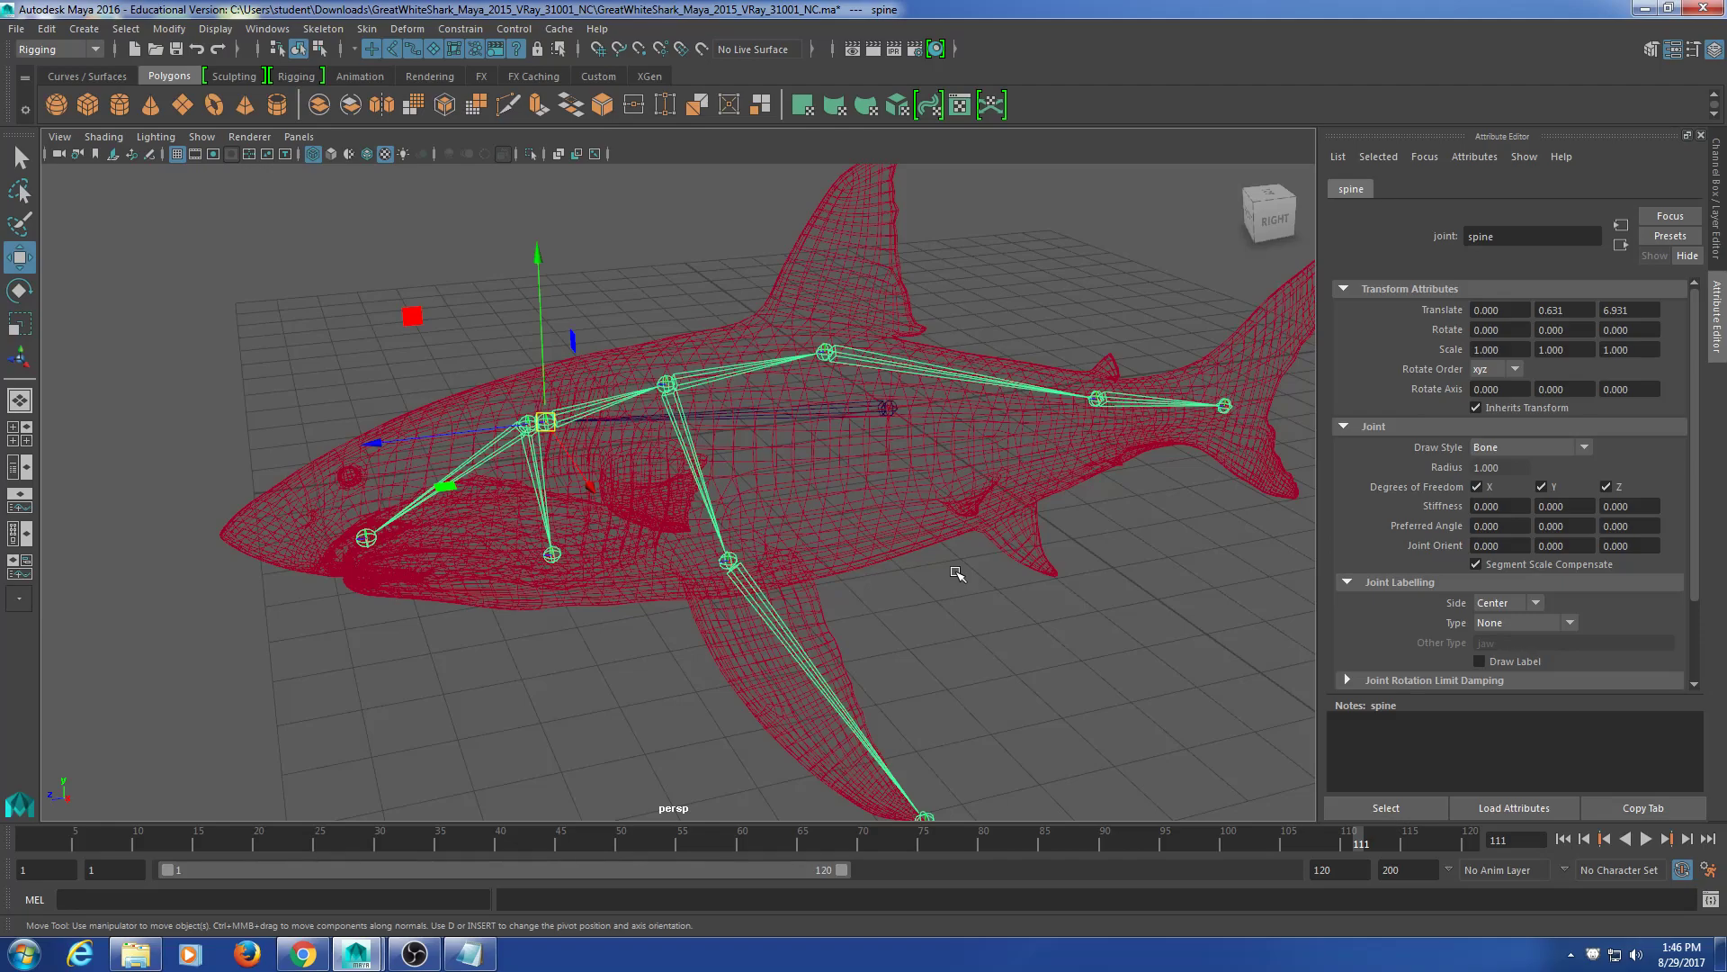
{"action": "left_click", "coordinate": [694, 366]}
{"action": "left_click", "coordinate": [696, 376]}
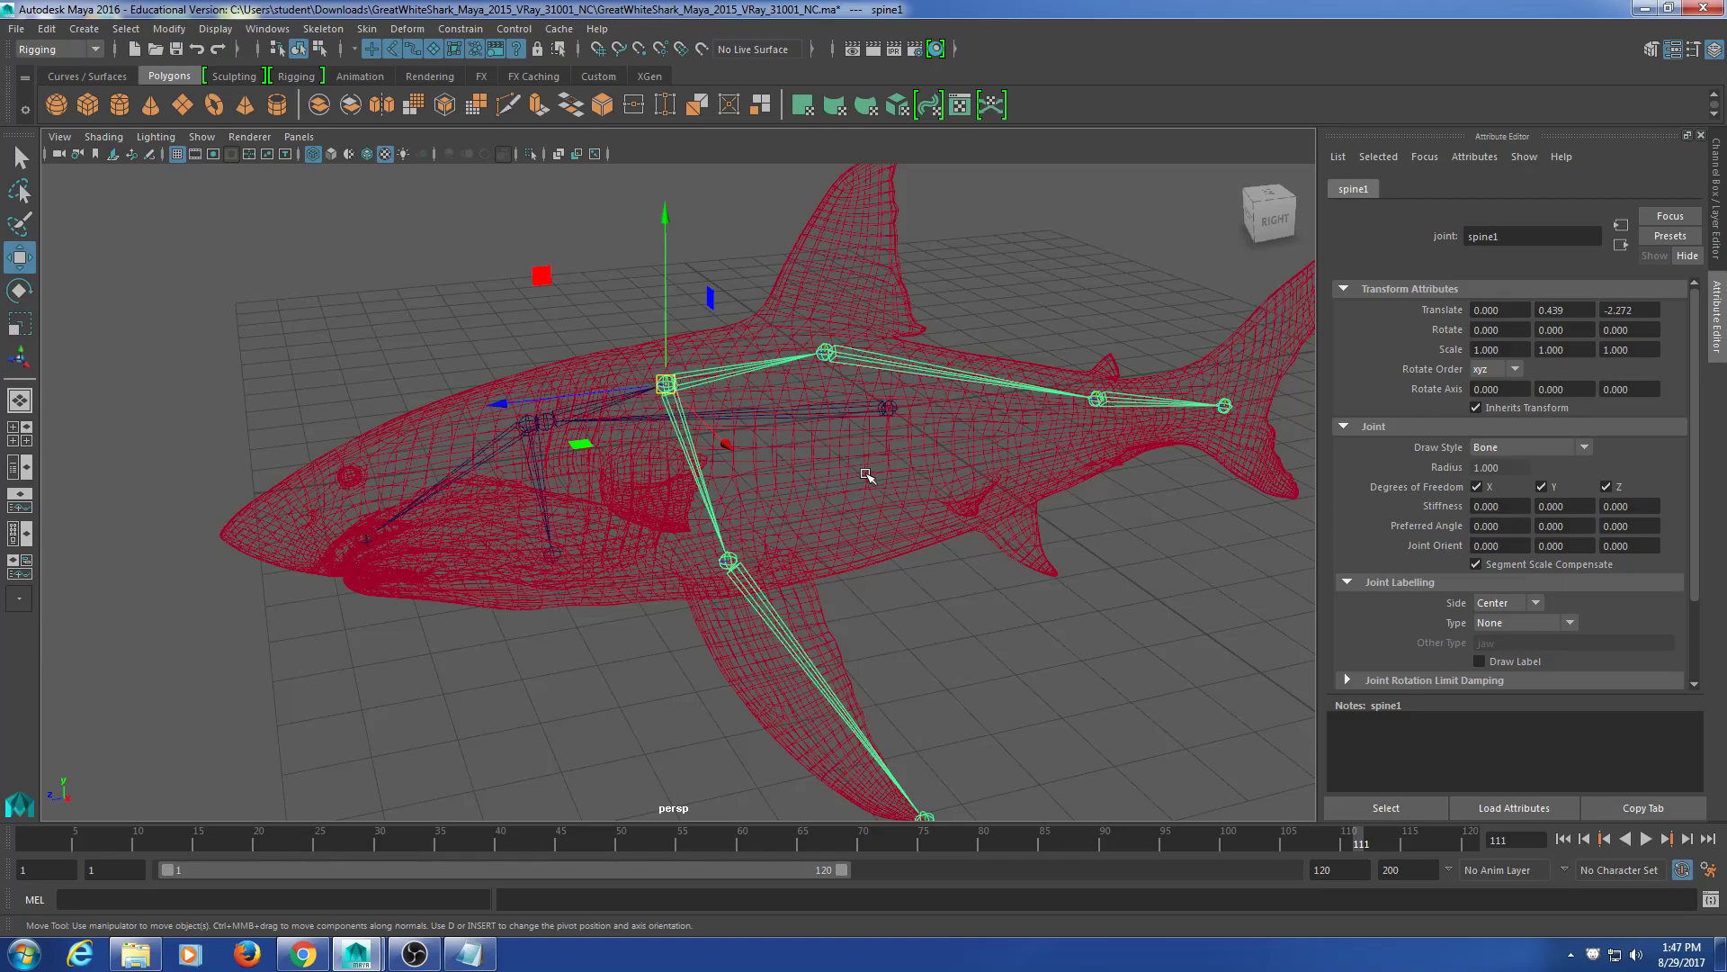
{"action": "left_click", "coordinate": [888, 407]}
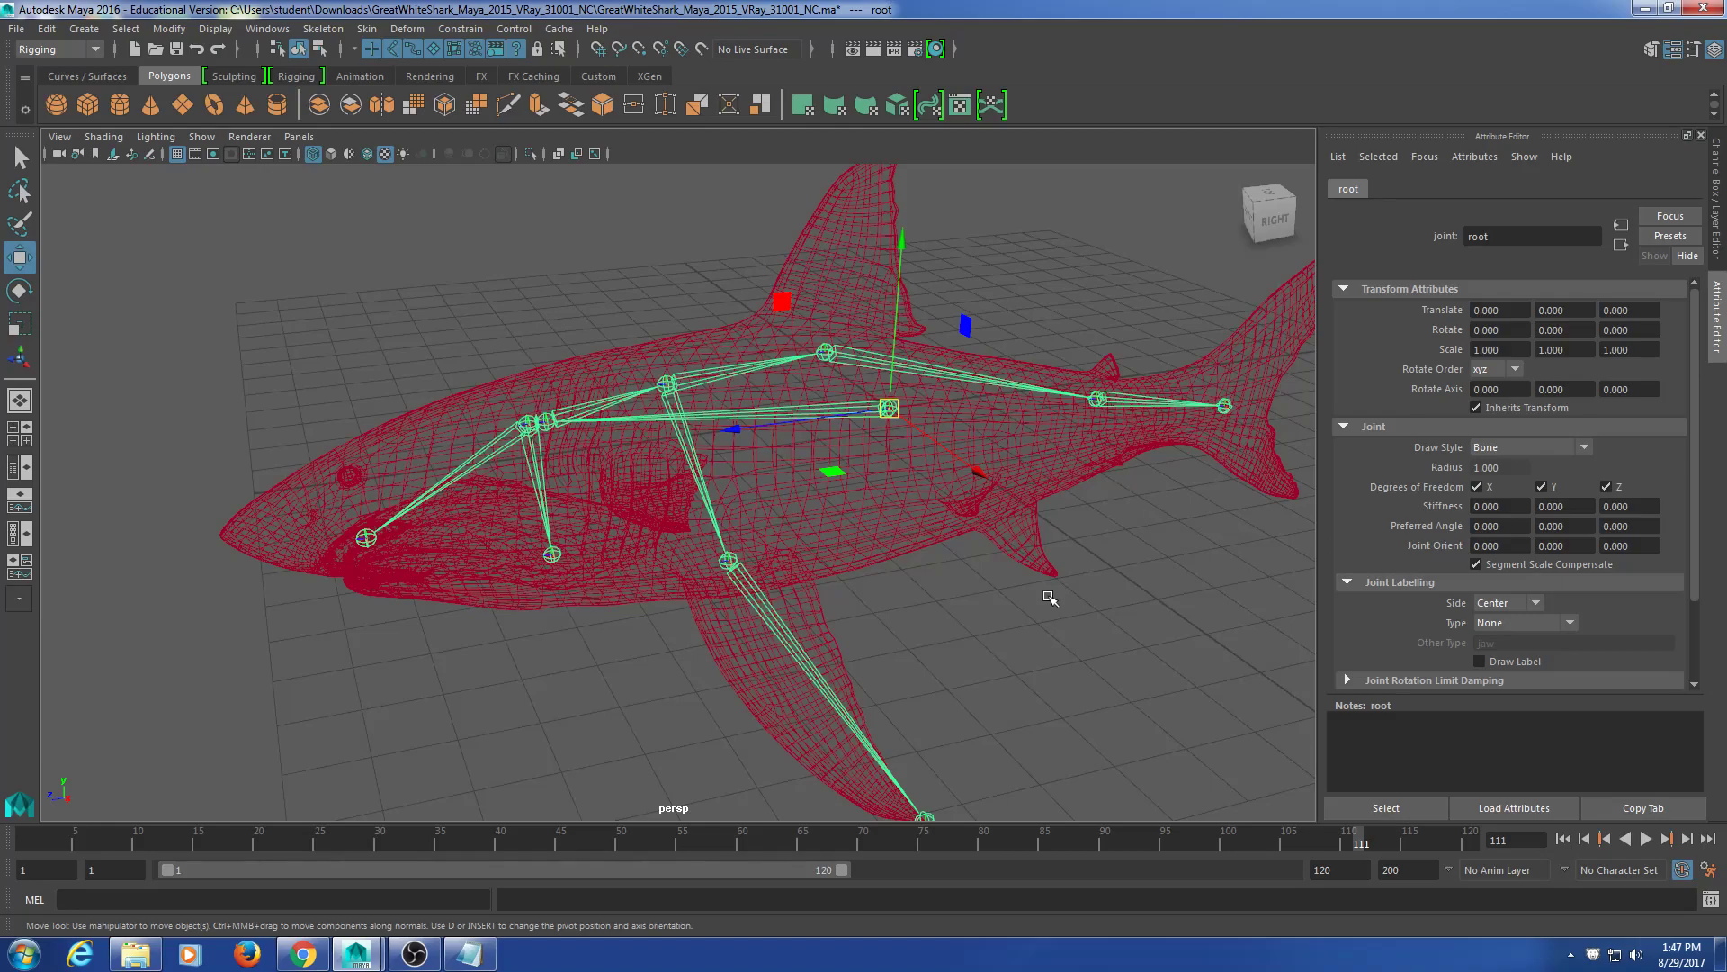
{"action": "left_click", "coordinate": [316, 963]}
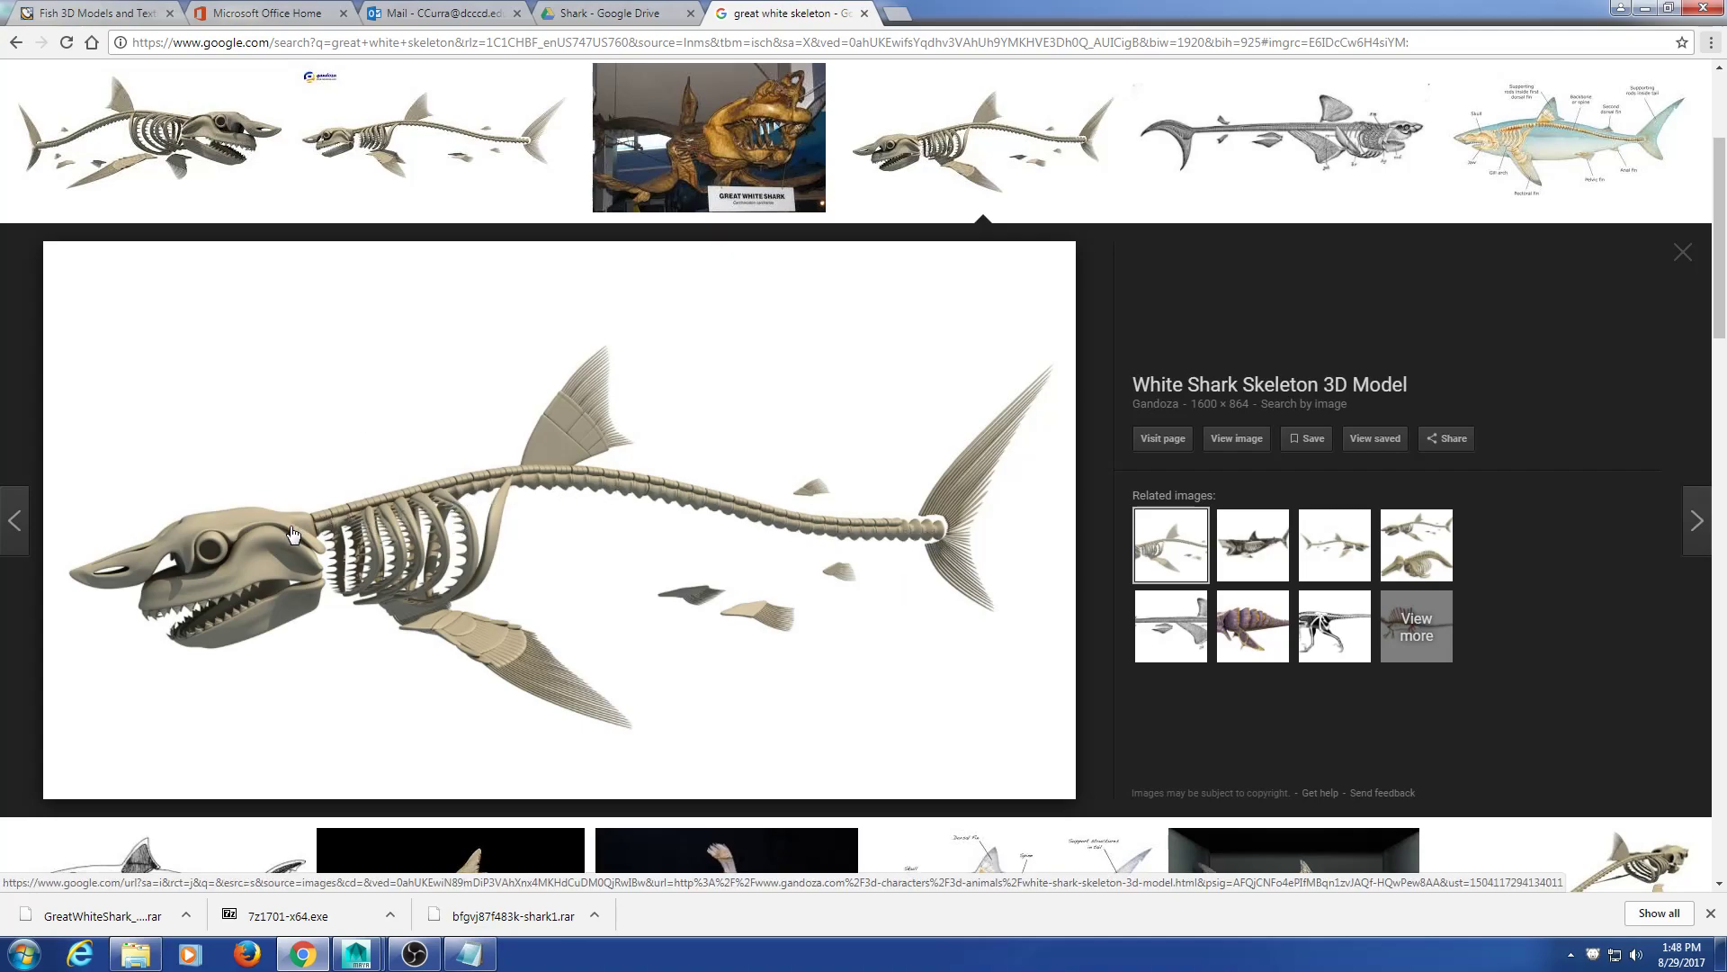
Step: Minimize Chrome's shark skeleton reference to bring the Maya rig back
{"action": "left_click", "coordinate": [1645, 11]}
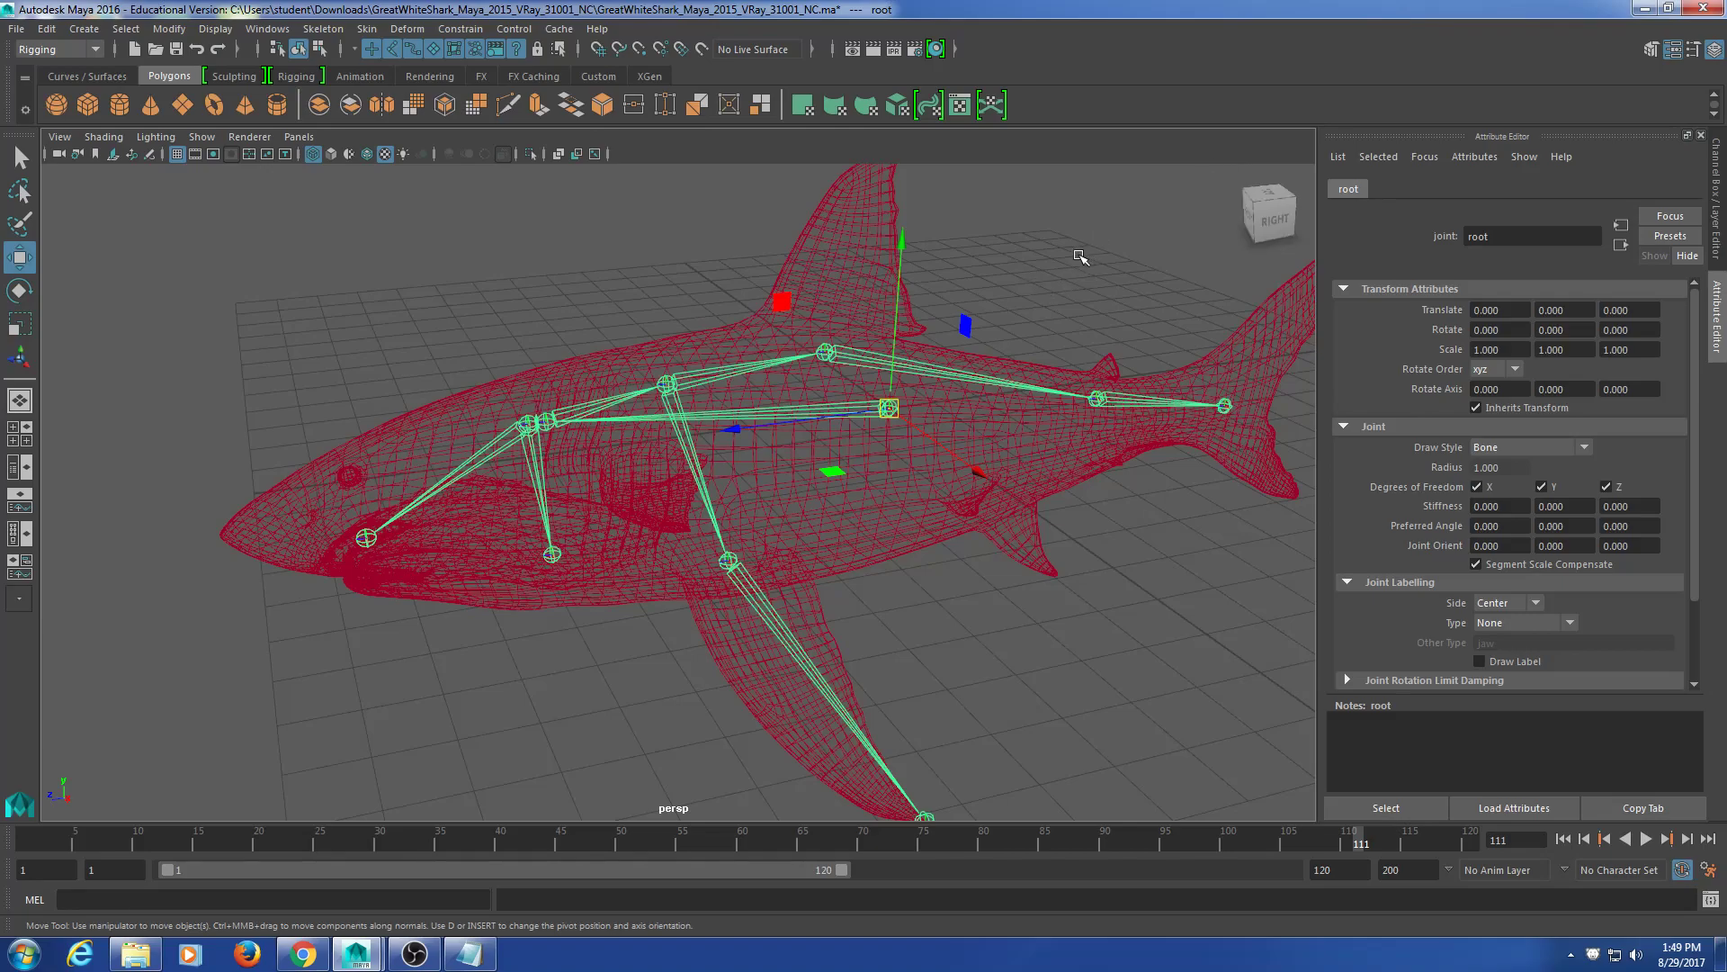
{"action": "left_click_drag", "start_coordinate": [809, 556], "coordinate": [937, 570], "text": "alt"}
{"action": "left_click", "coordinate": [784, 565]}
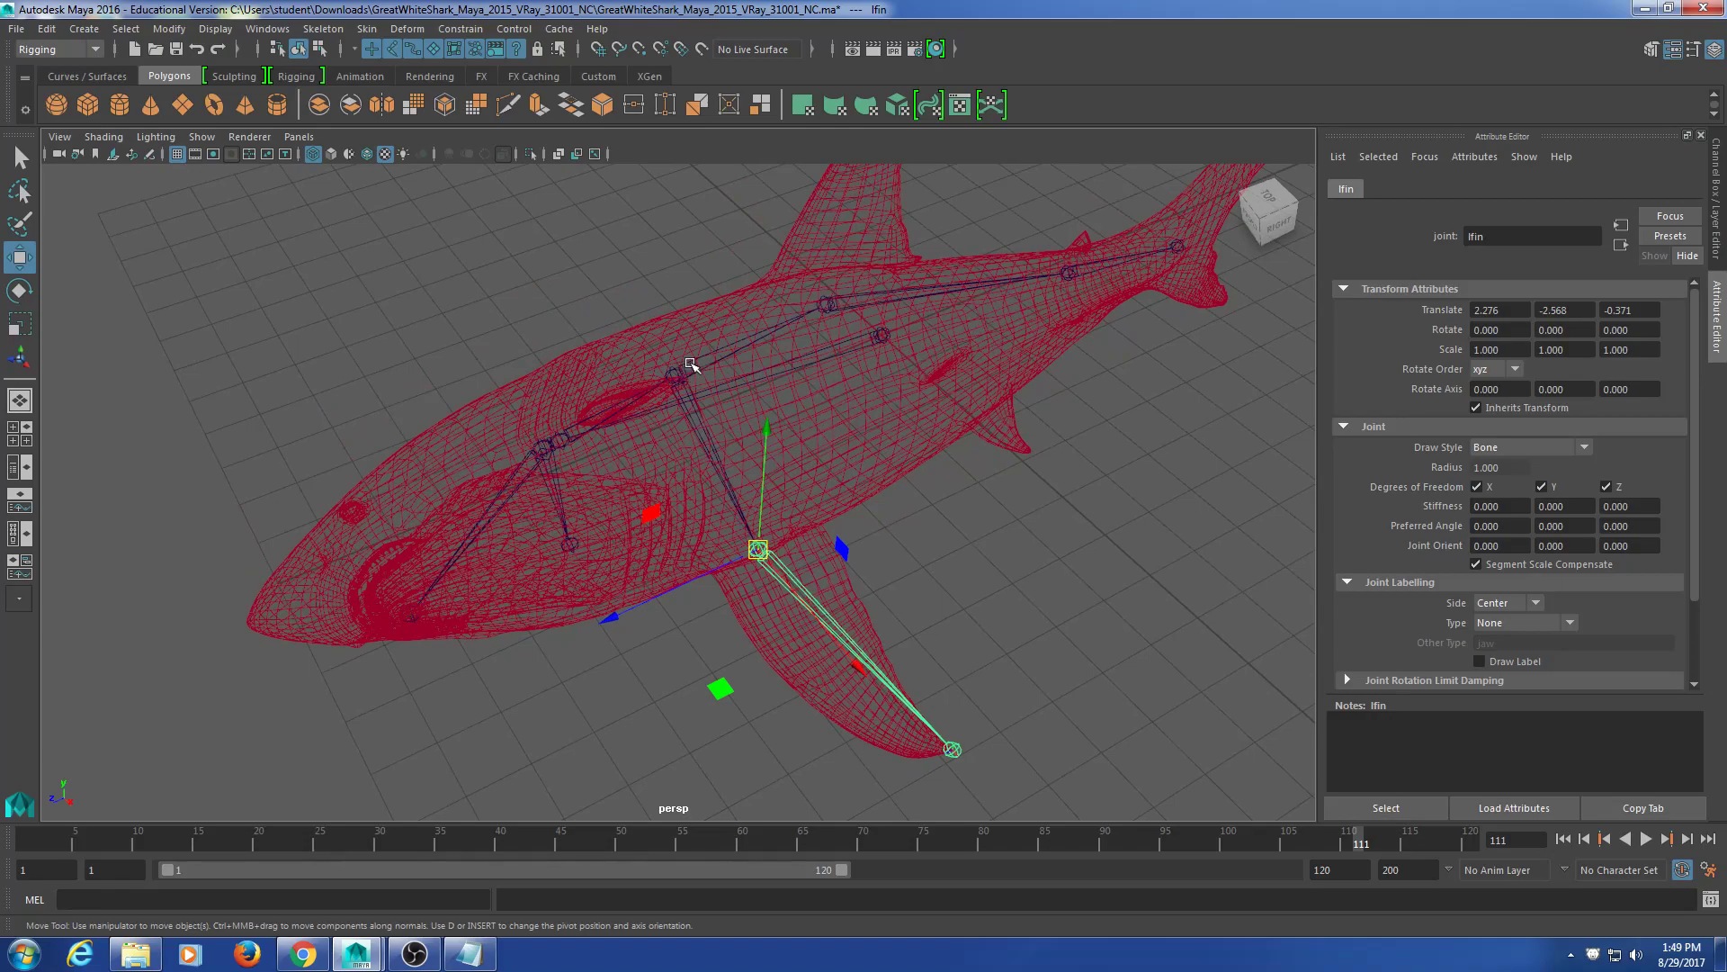
{"action": "left_click", "coordinate": [695, 415]}
{"action": "left_click_drag", "start_coordinate": [694, 416], "coordinate": [598, 414], "text": "alt"}
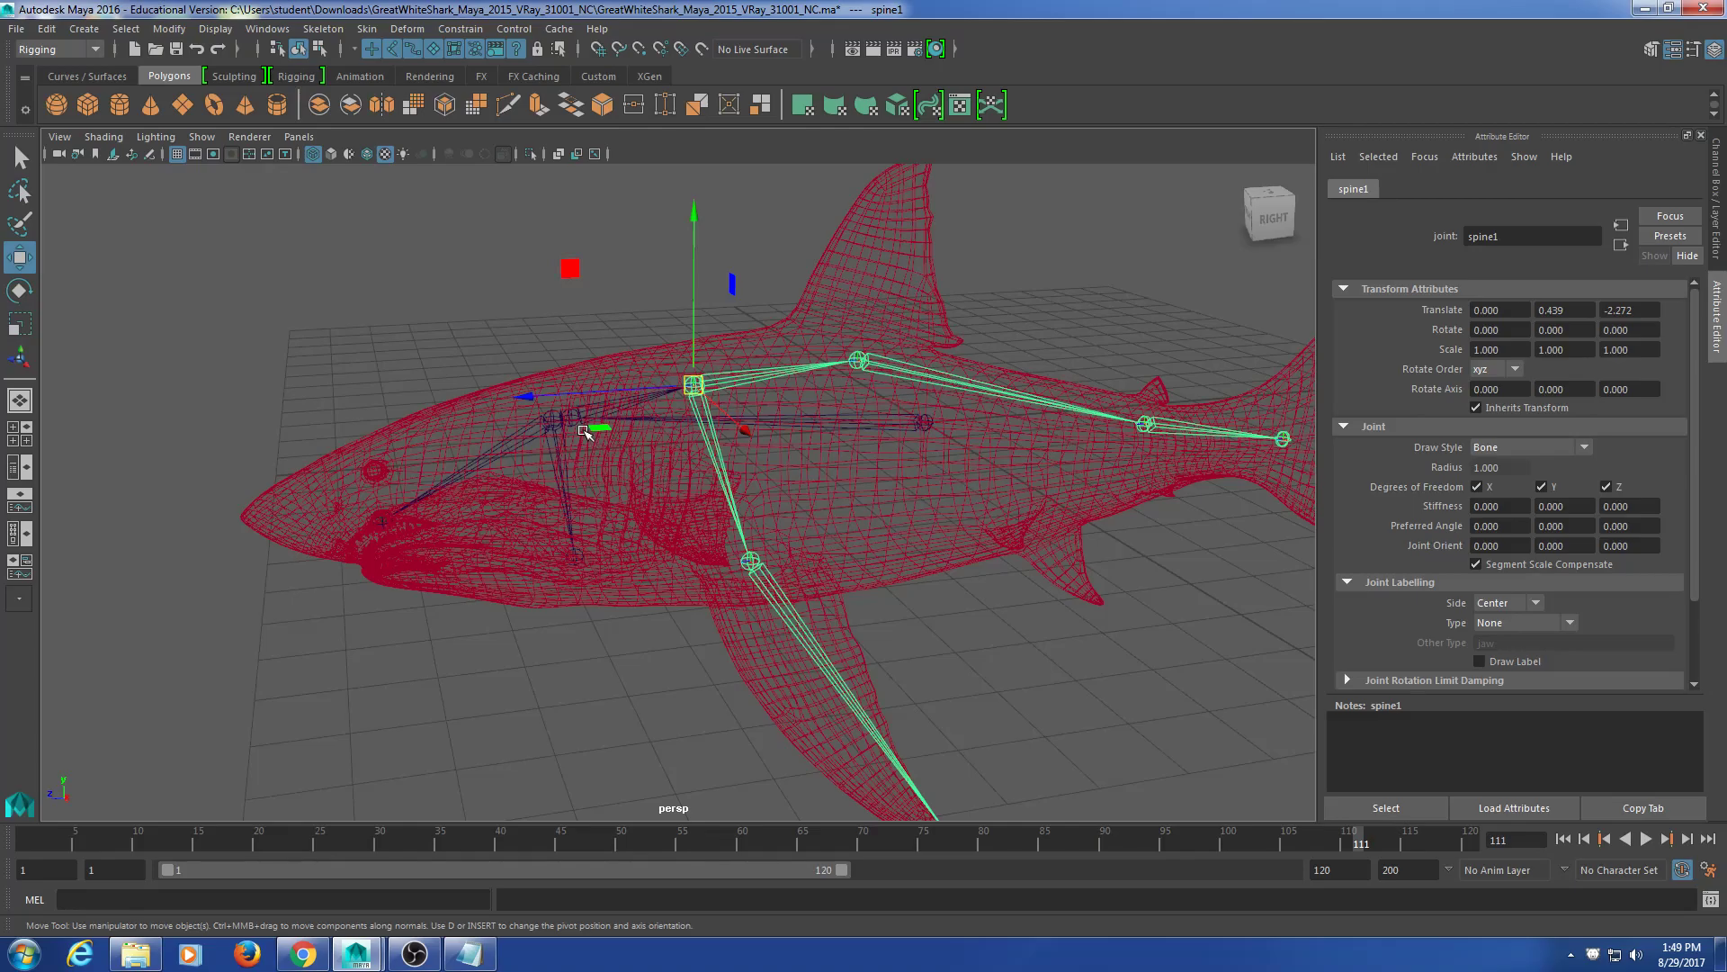
{"action": "left_click", "coordinate": [877, 426]}
{"action": "left_click_drag", "start_coordinate": [955, 548], "coordinate": [847, 578], "text": "alt"}
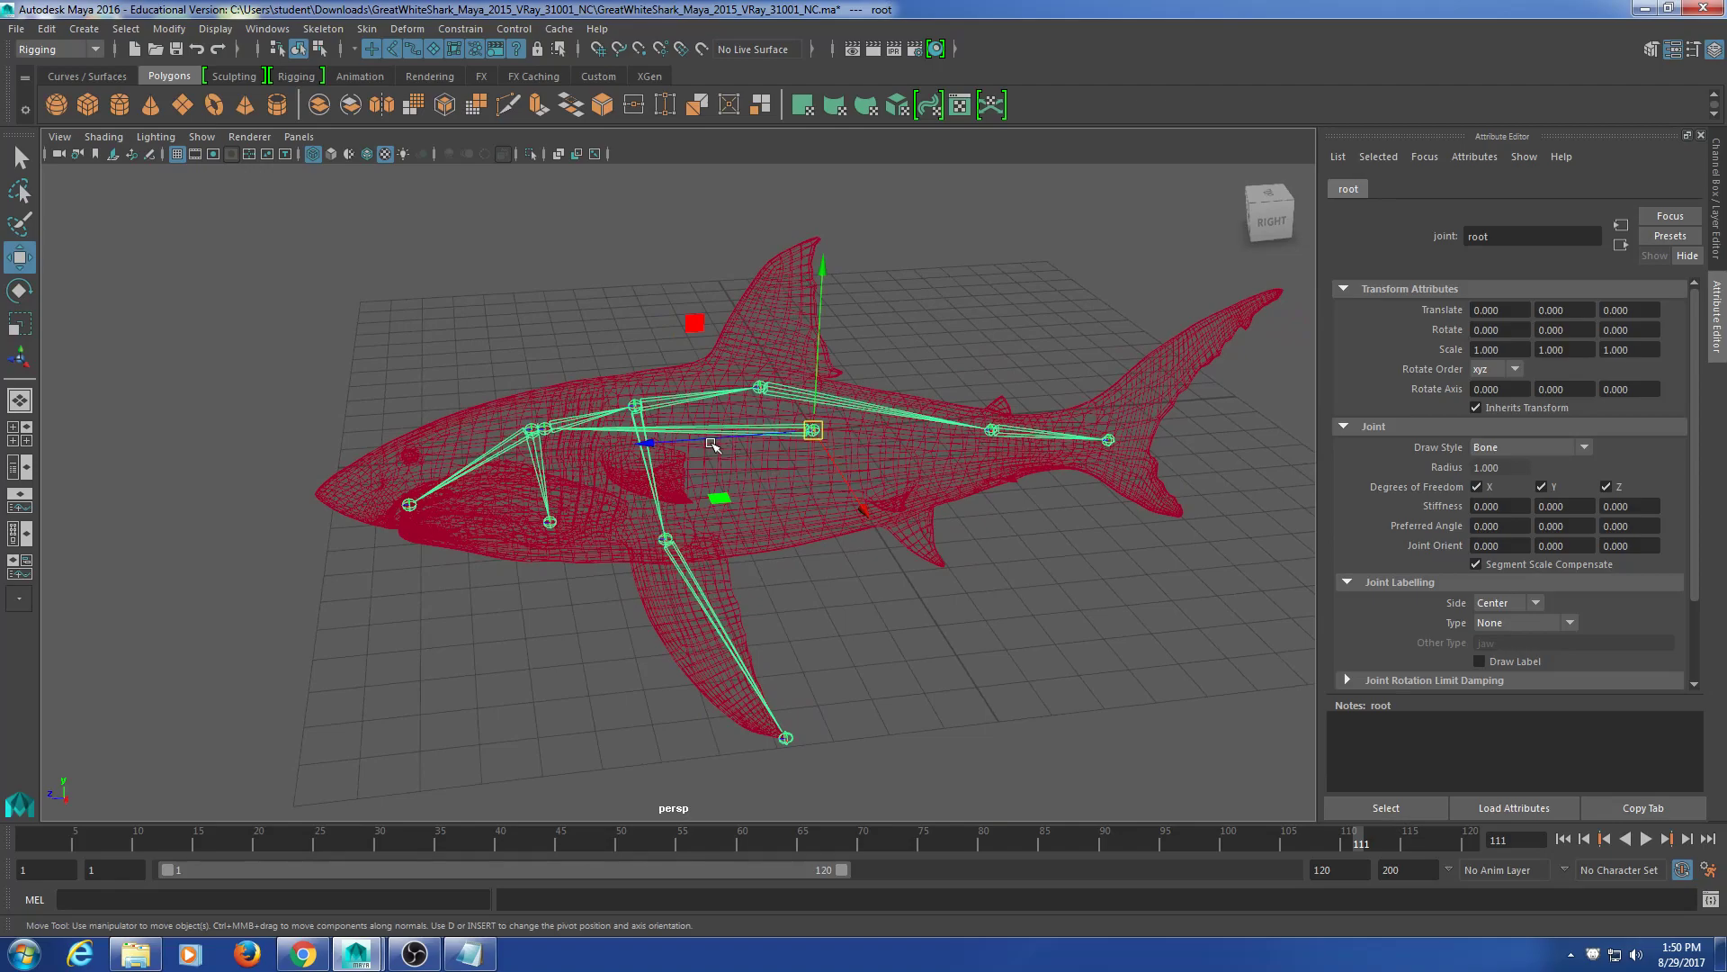
{"action": "mouse_move", "coordinate": [771, 613]}
{"action": "left_mouse_down", "text": "alt"}
{"action": "mouse_move", "coordinate": [814, 615]}
{"action": "mouse_move", "coordinate": [802, 609]}
{"action": "left_mouse_up", "text": "alt"}
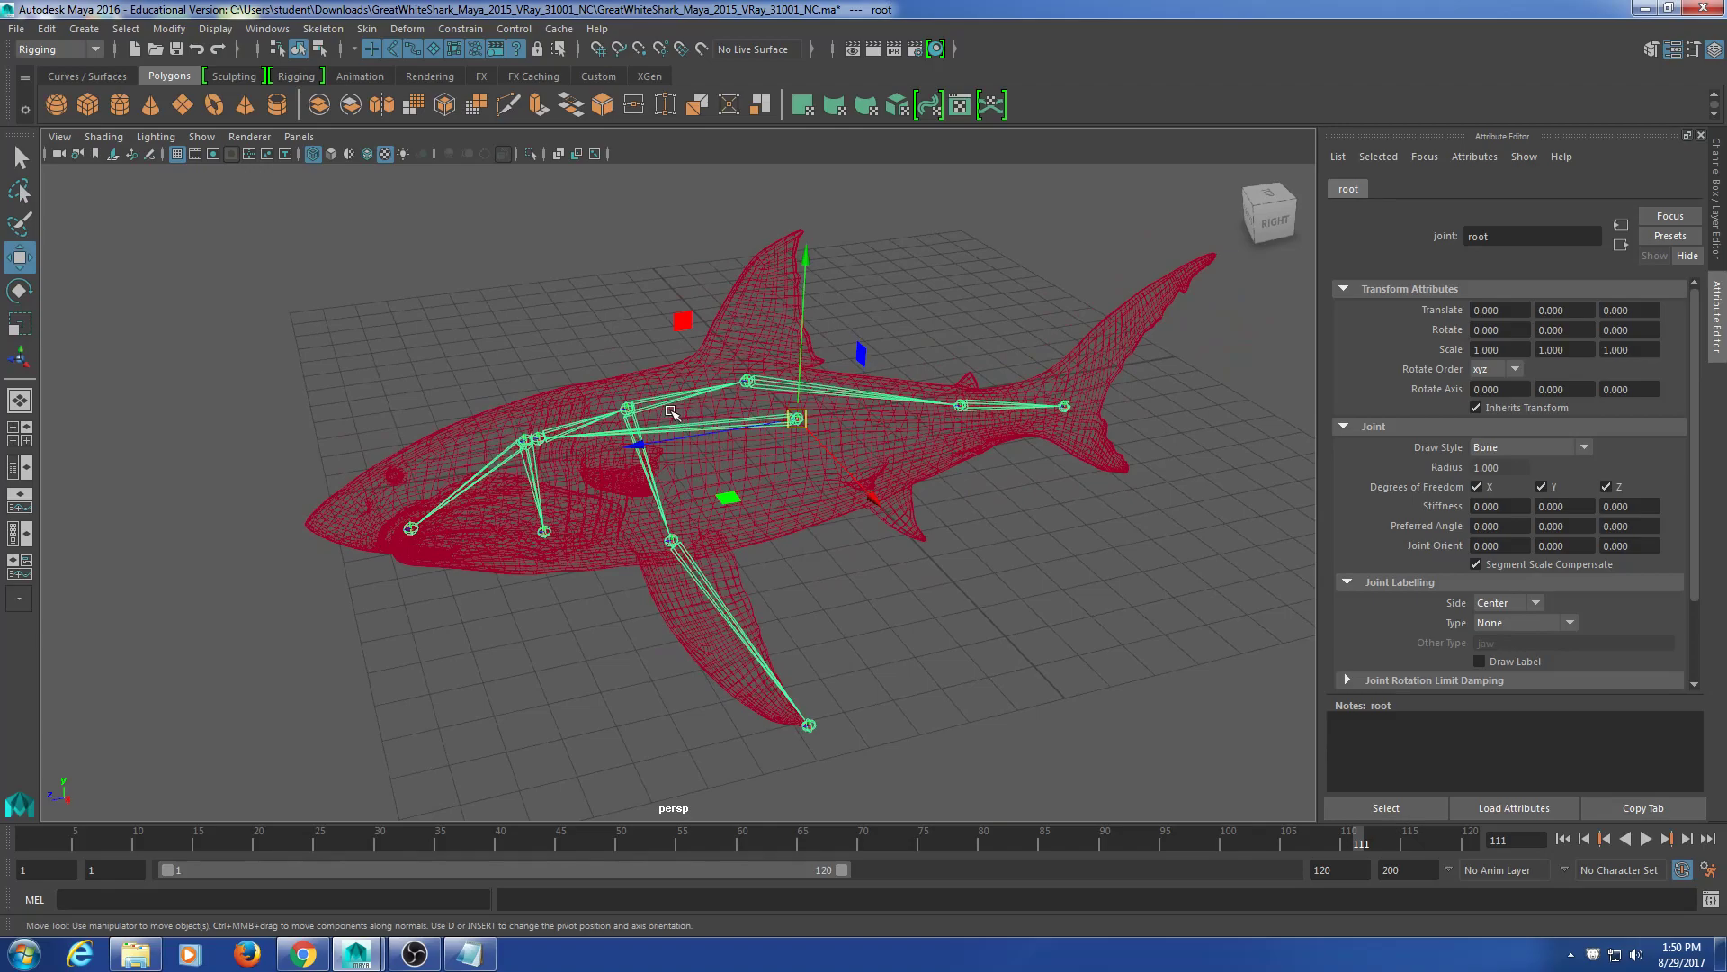
{"action": "left_click", "coordinate": [698, 590]}
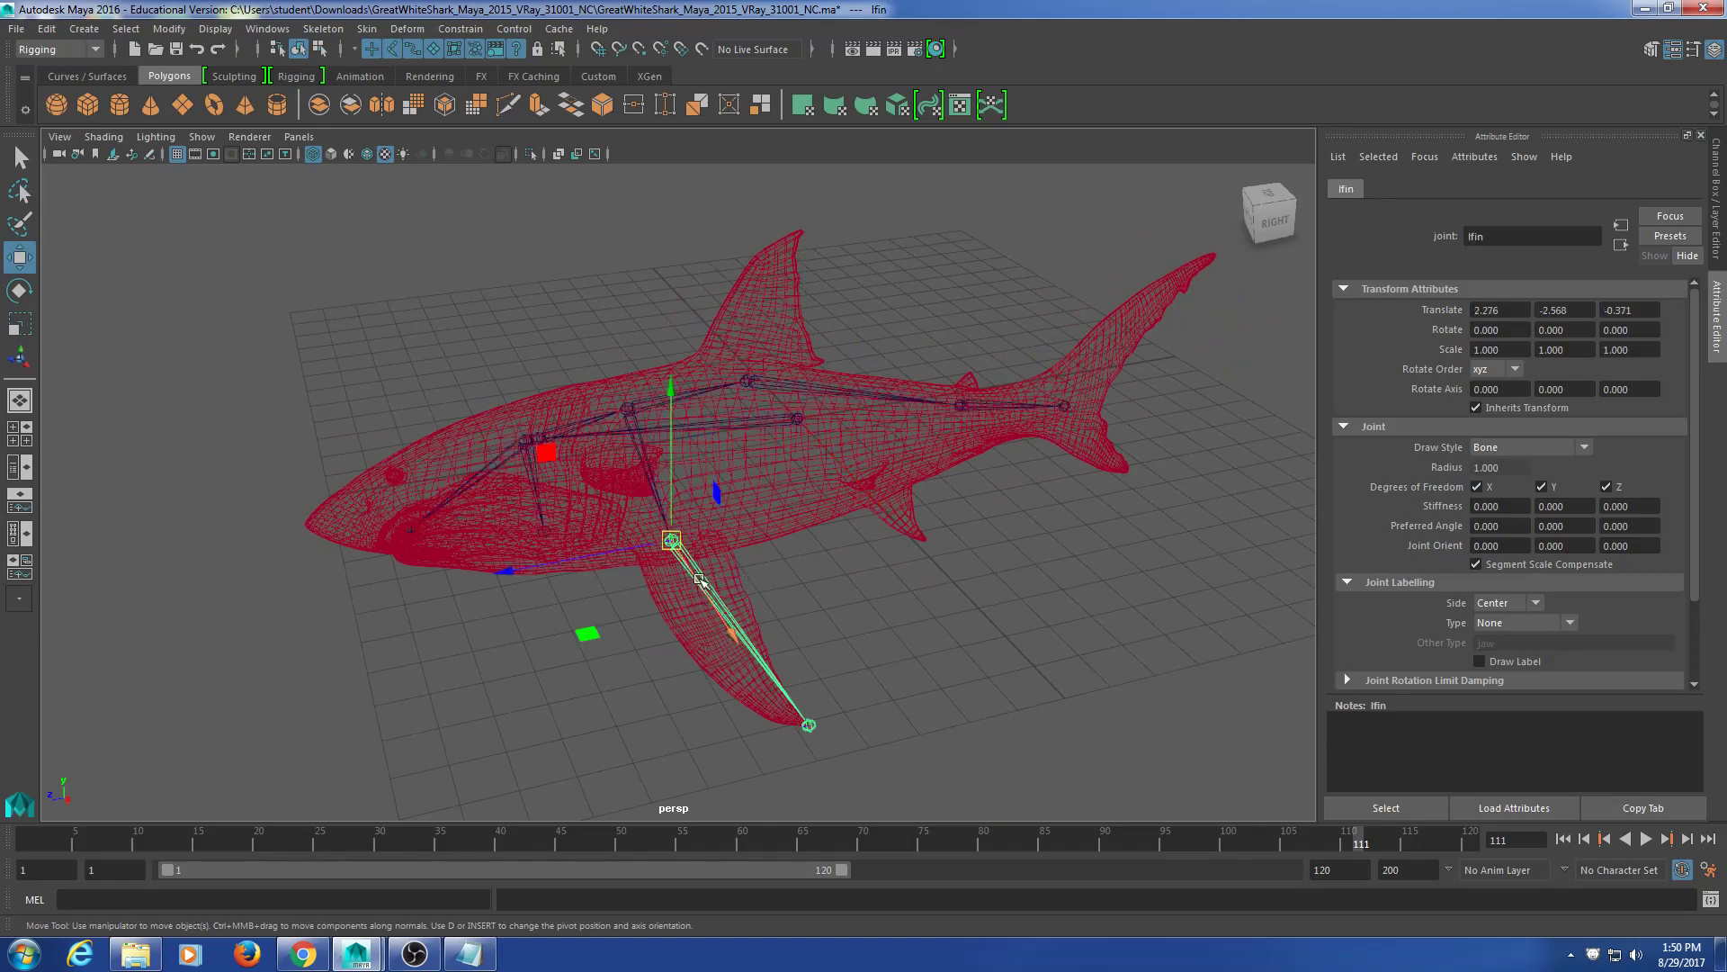
{"action": "left_click", "coordinate": [589, 421]}
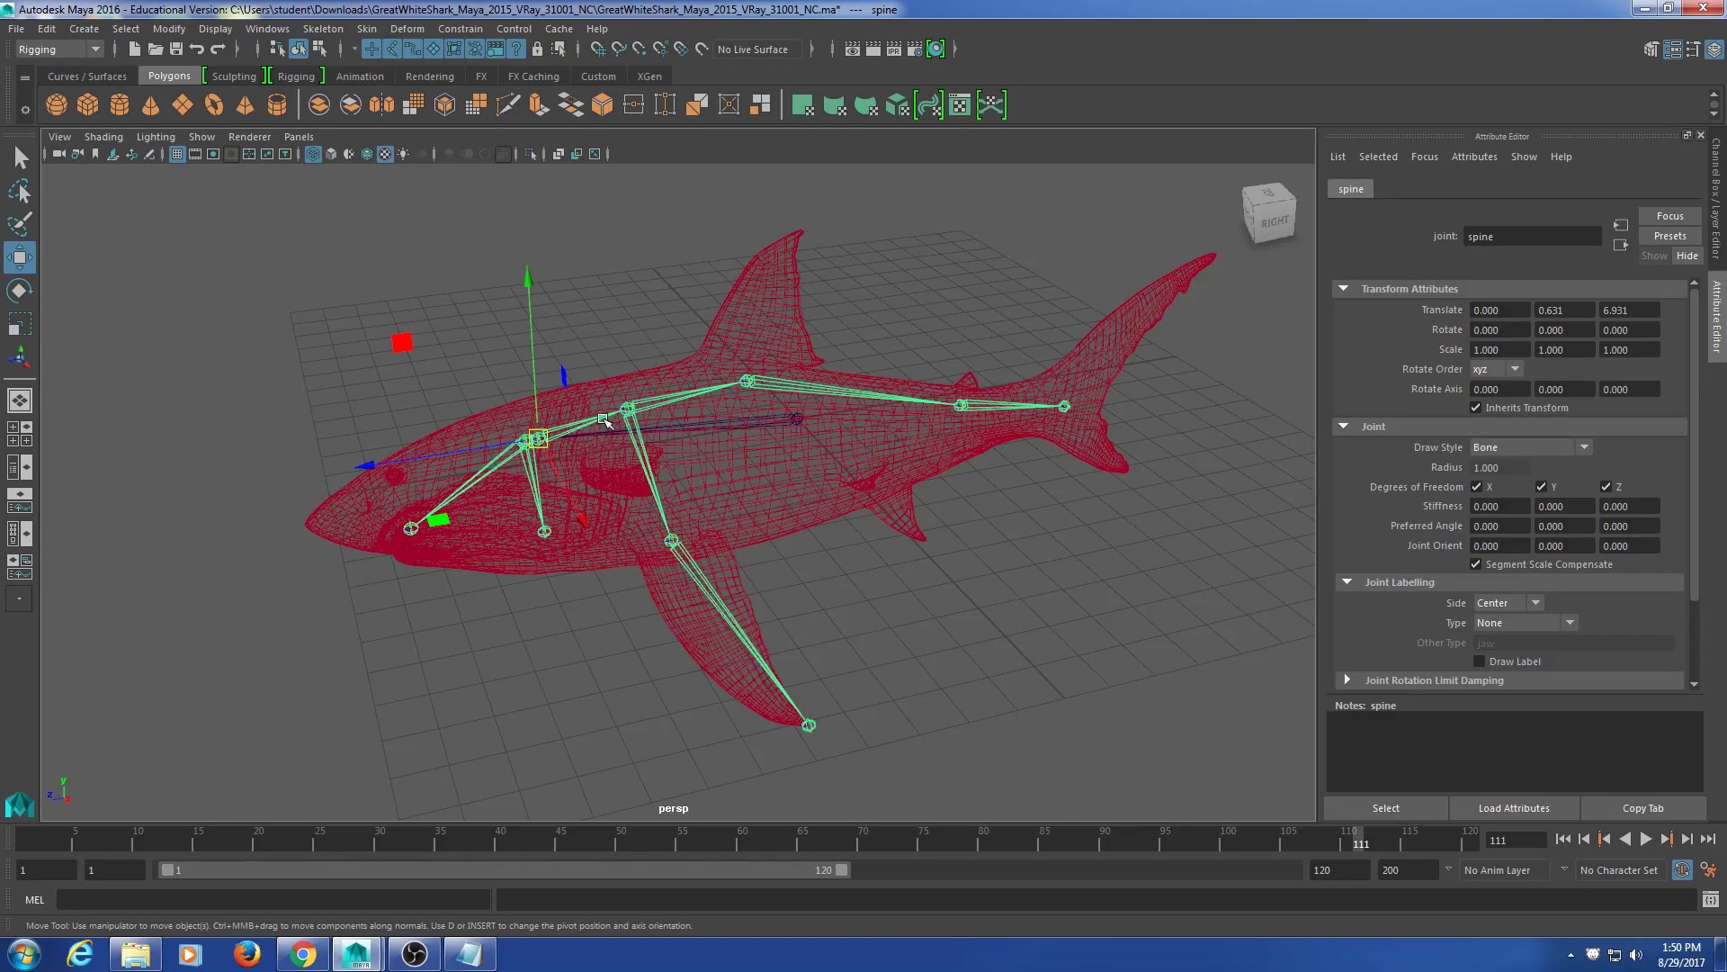
{"action": "left_click", "coordinate": [661, 398]}
{"action": "left_click", "coordinate": [791, 390]}
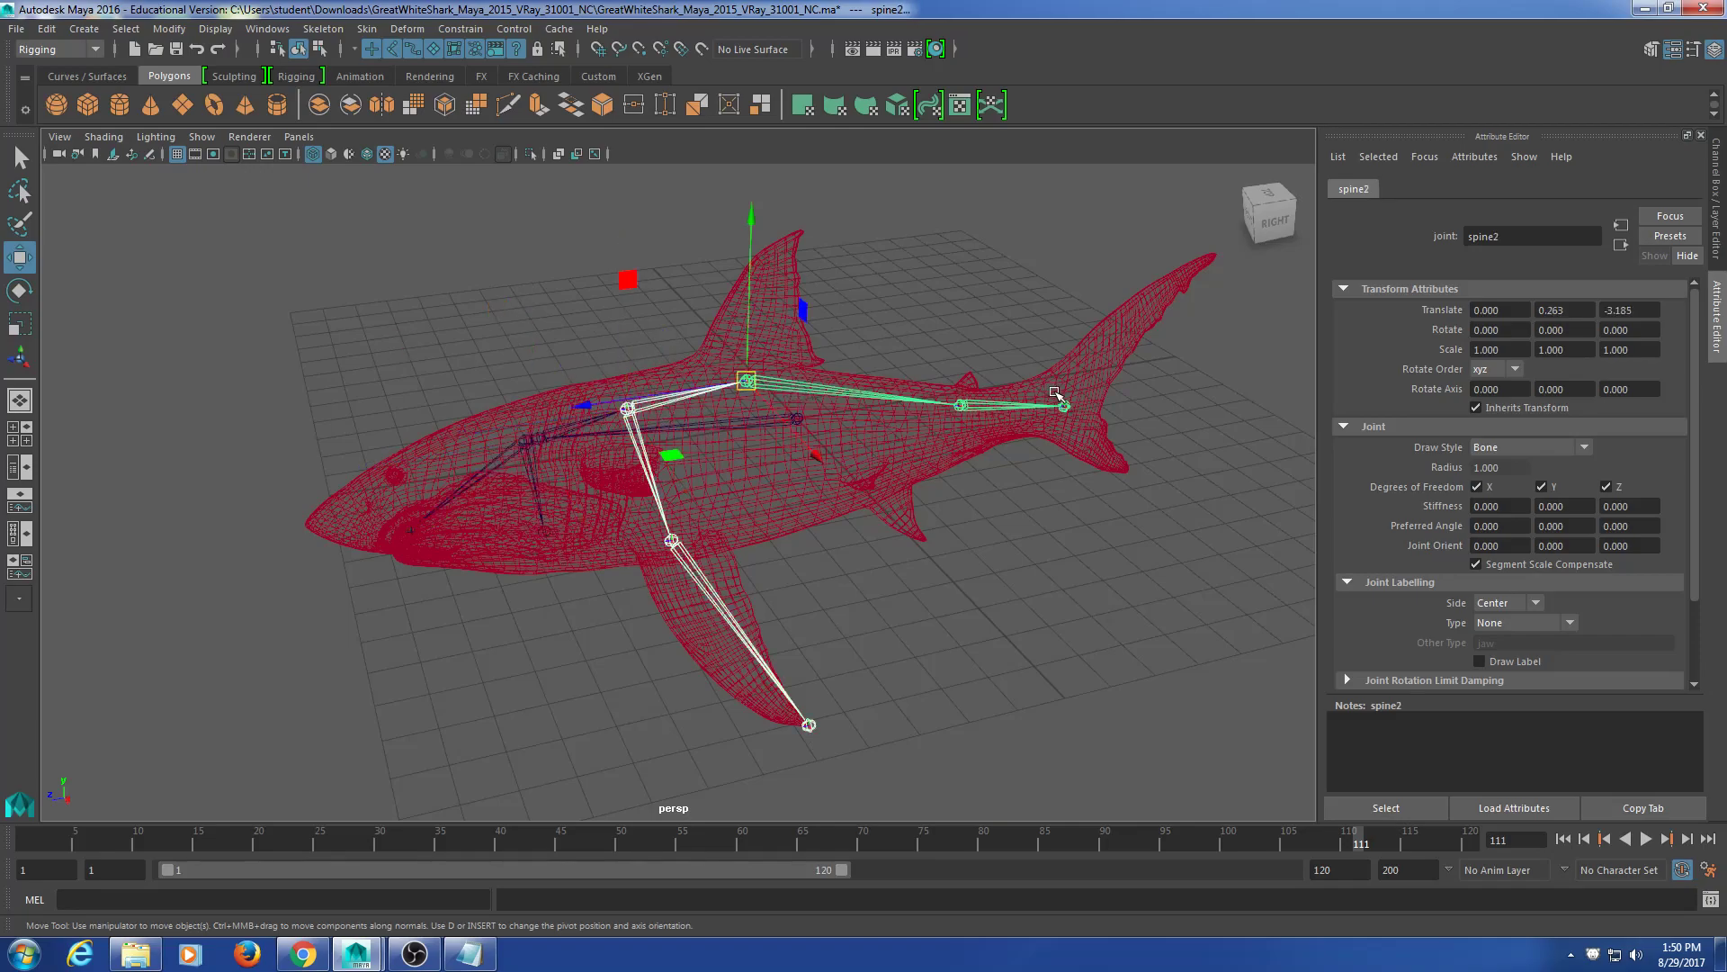
{"action": "left_click", "coordinate": [1012, 407]}
{"action": "left_click", "coordinate": [1067, 407]}
{"action": "key", "text": "e"}
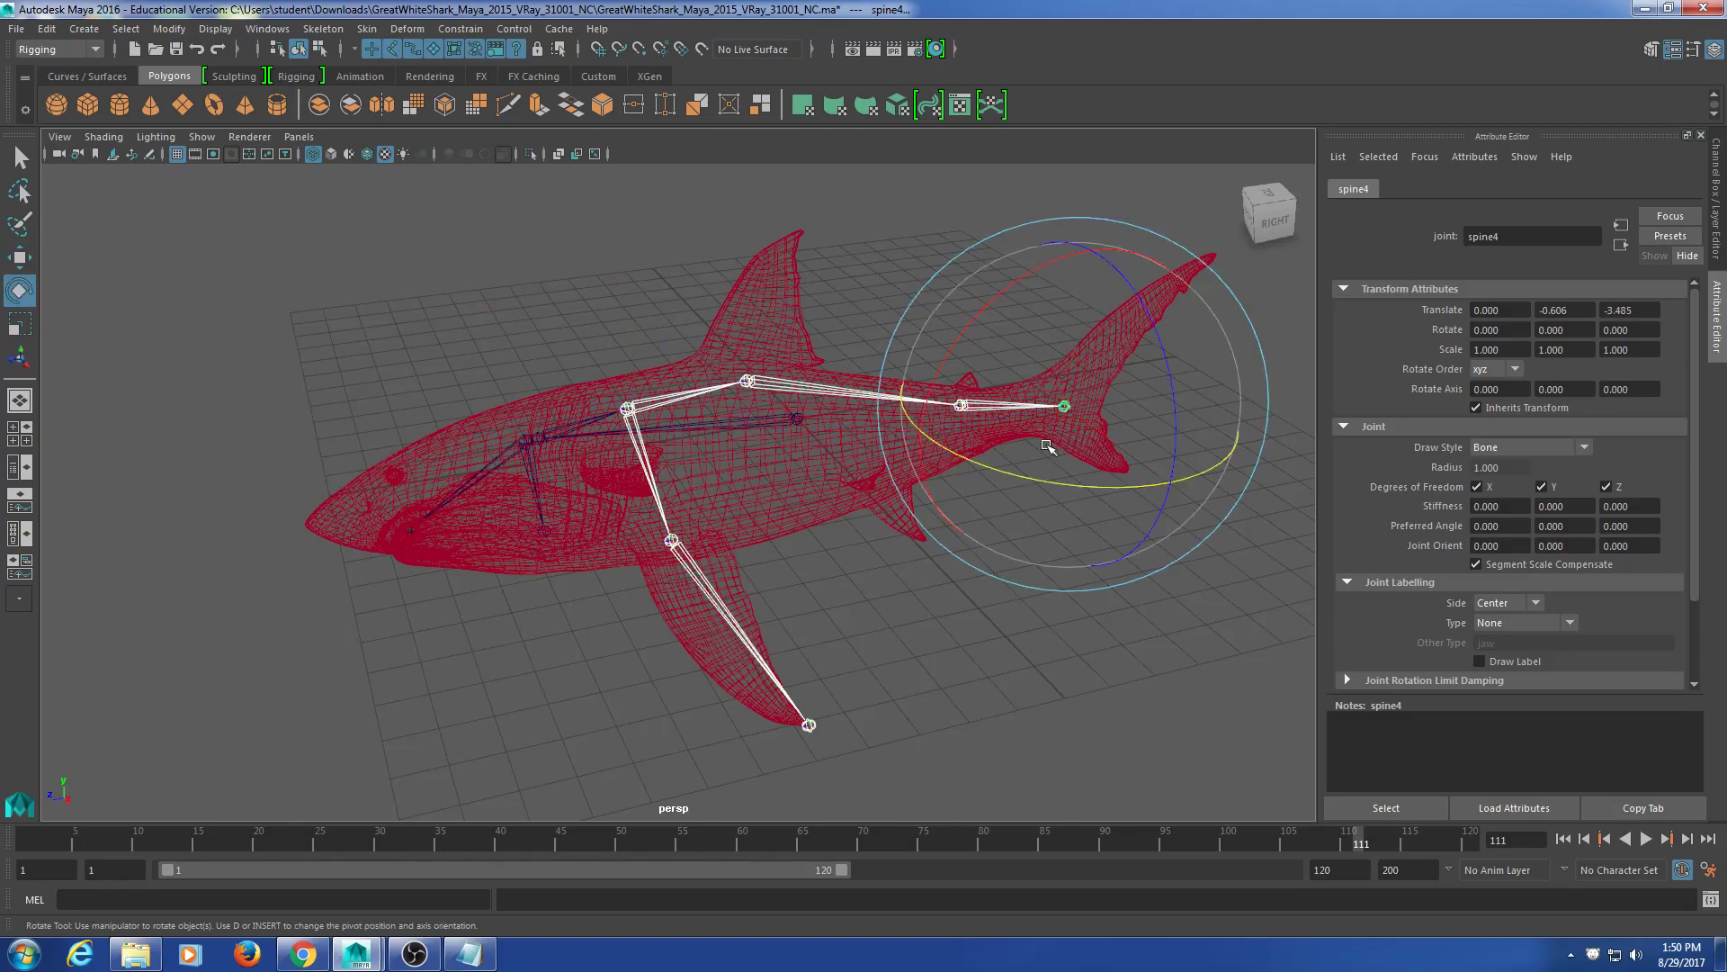
{"action": "left_click_drag", "start_coordinate": [1034, 477], "coordinate": [1049, 566]}
{"action": "key", "text": "ctrl+z"}
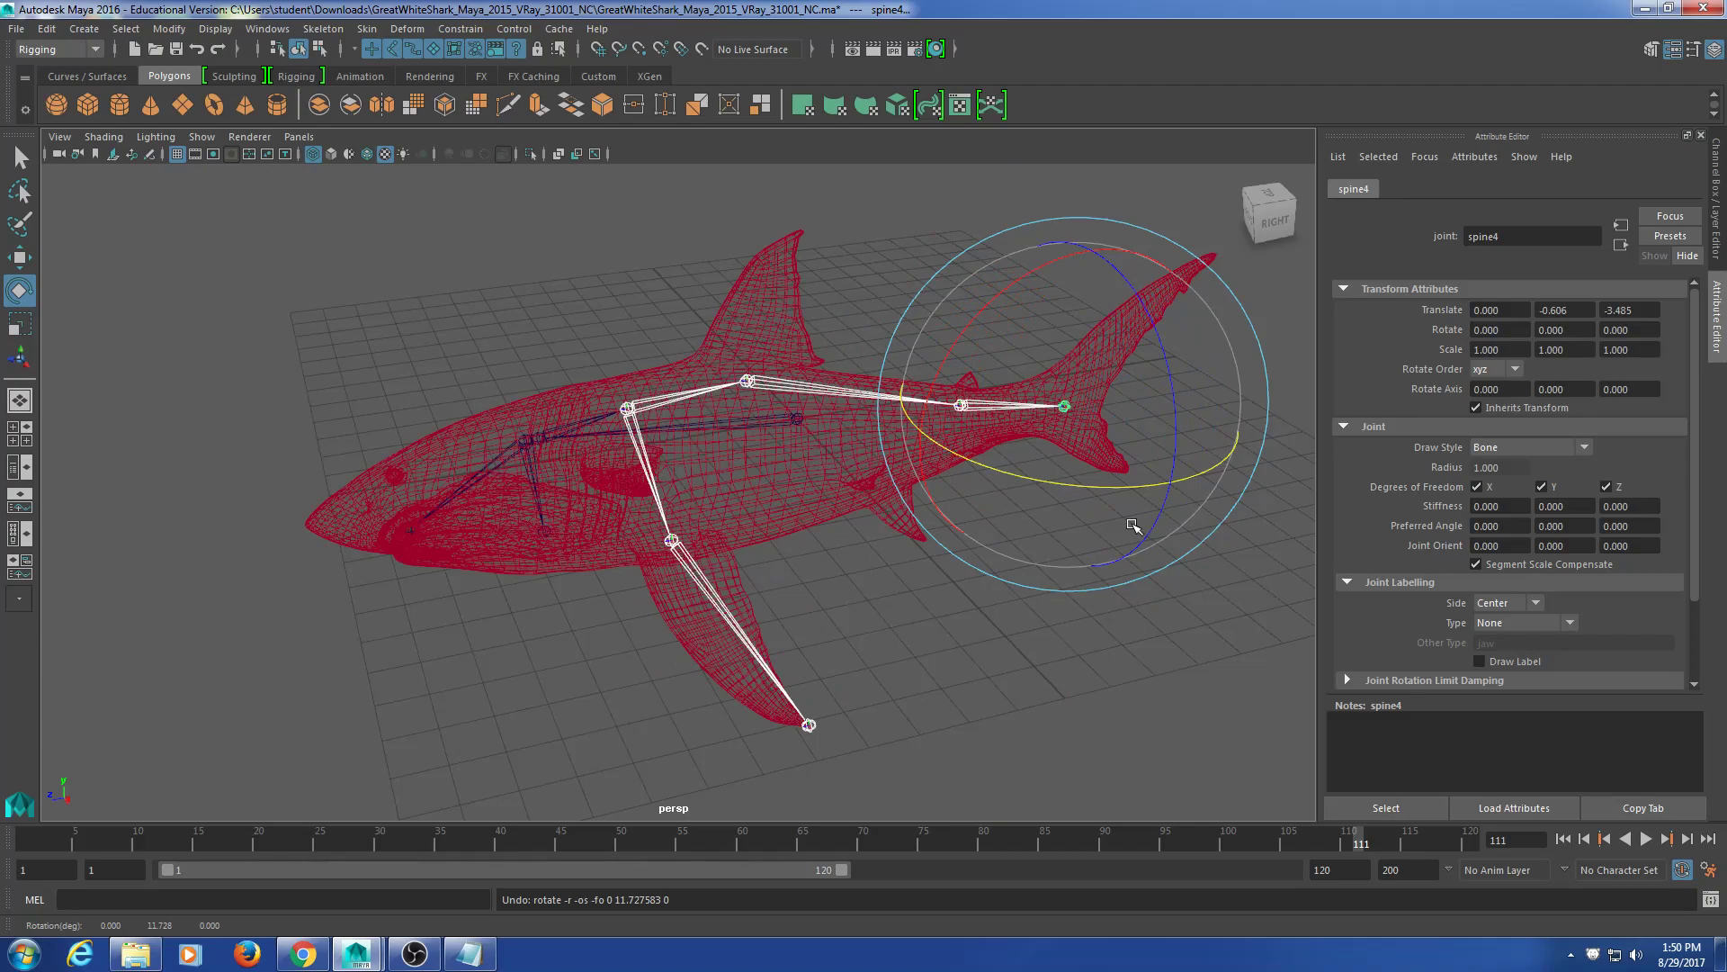
{"action": "key", "text": "Up"}
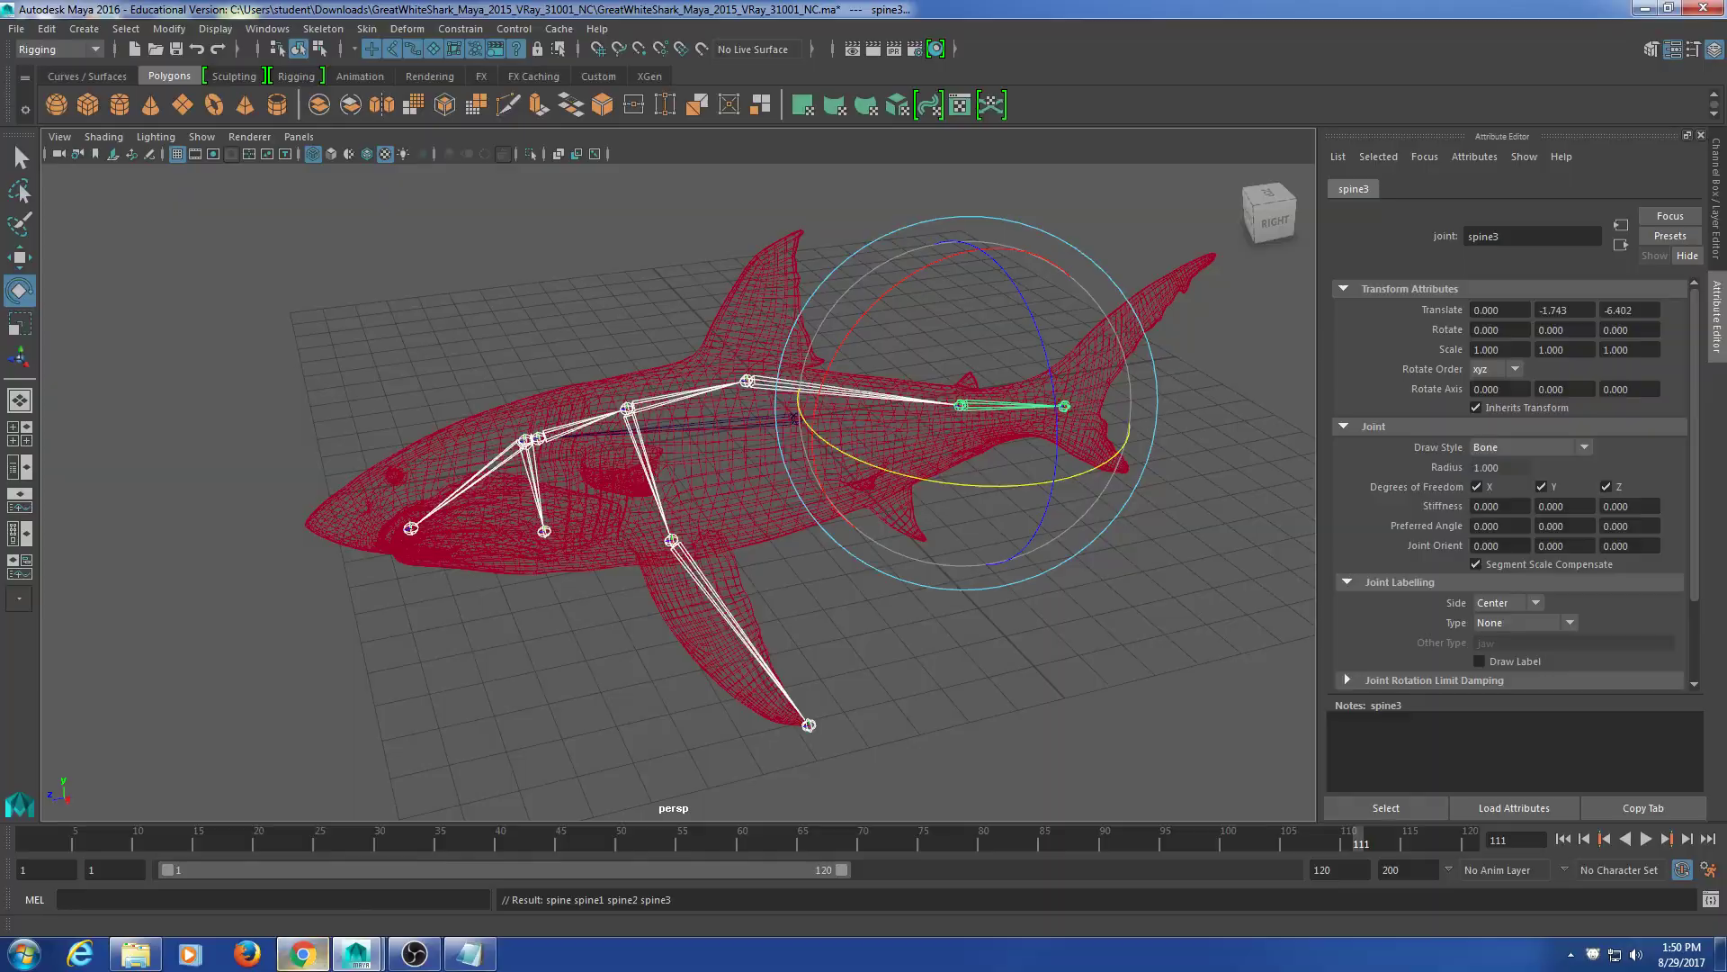
{"action": "left_click", "coordinate": [303, 953]}
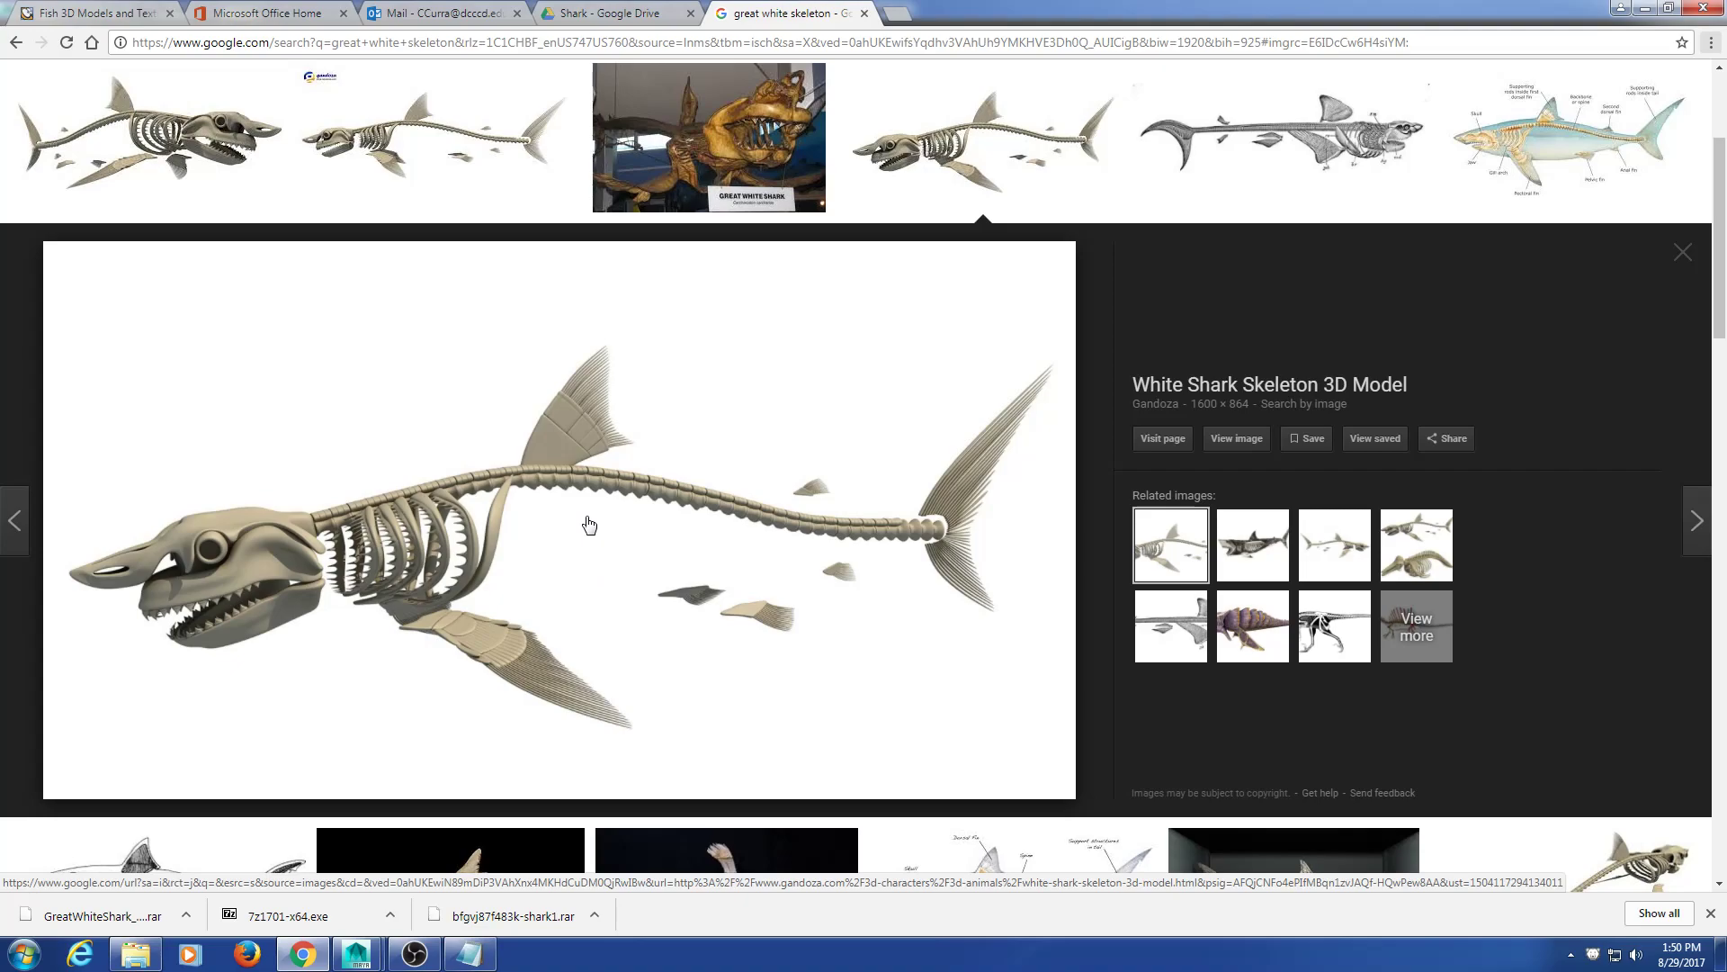
{"action": "left_click", "coordinate": [1642, 13]}
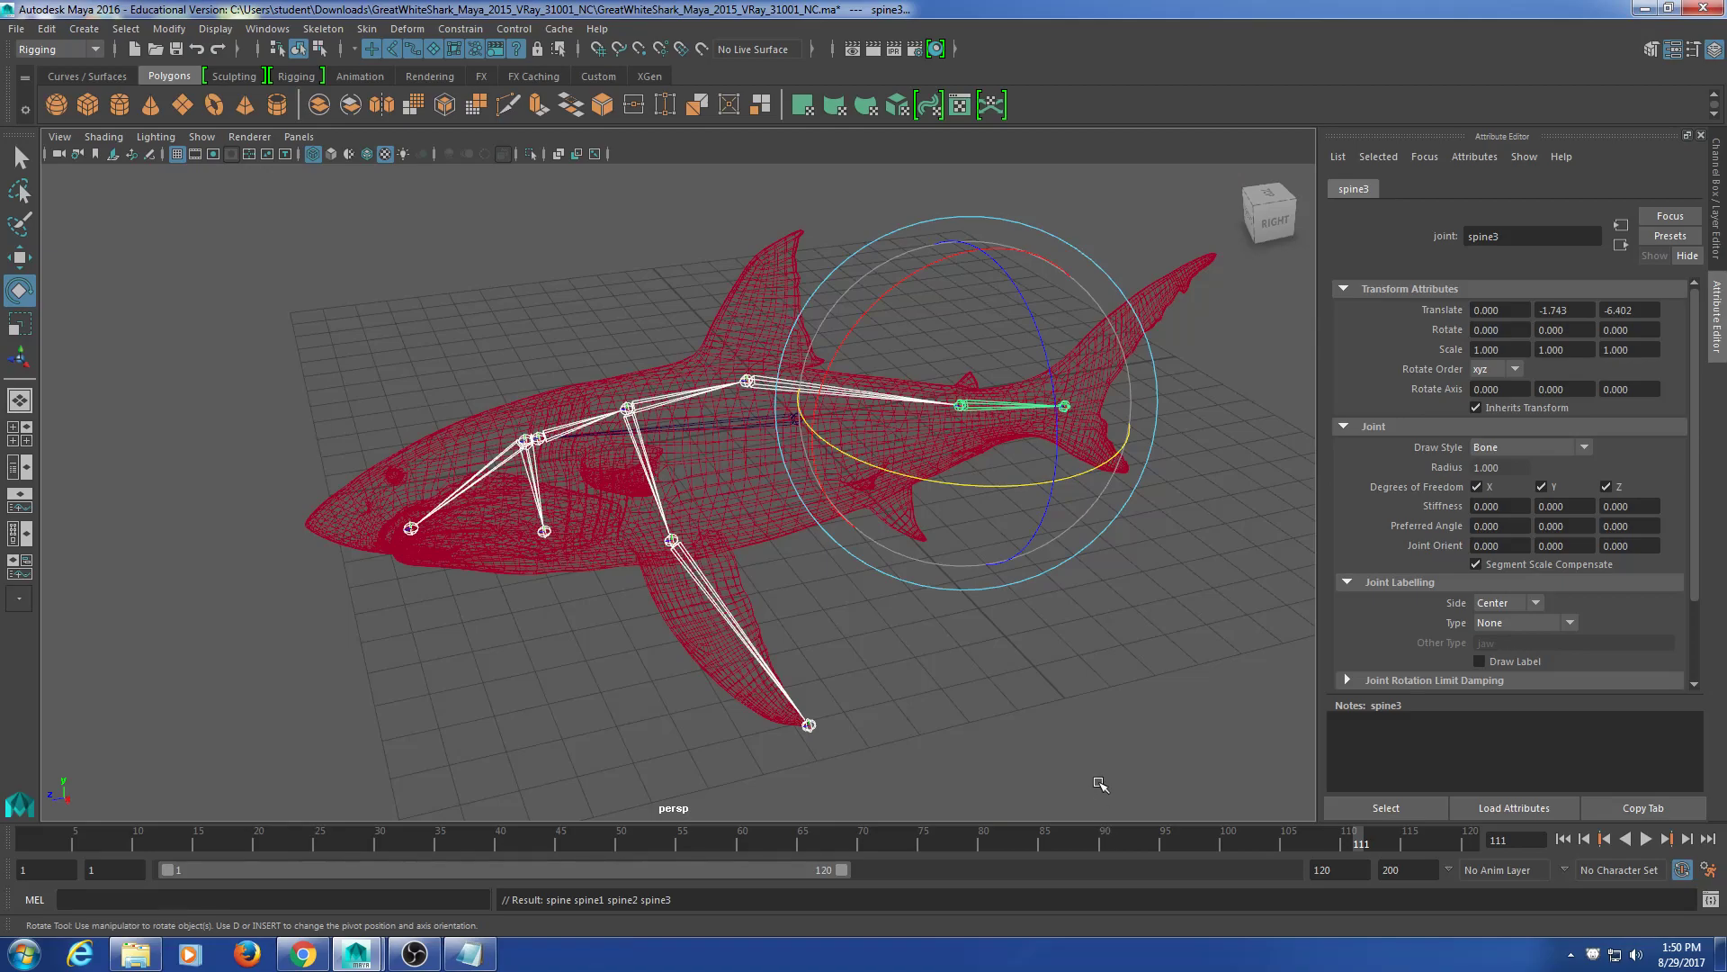
{"action": "left_click", "coordinate": [910, 707]}
{"action": "left_click_drag", "start_coordinate": [798, 698], "coordinate": [960, 563], "text": "alt"}
{"action": "left_click", "coordinate": [901, 632]}
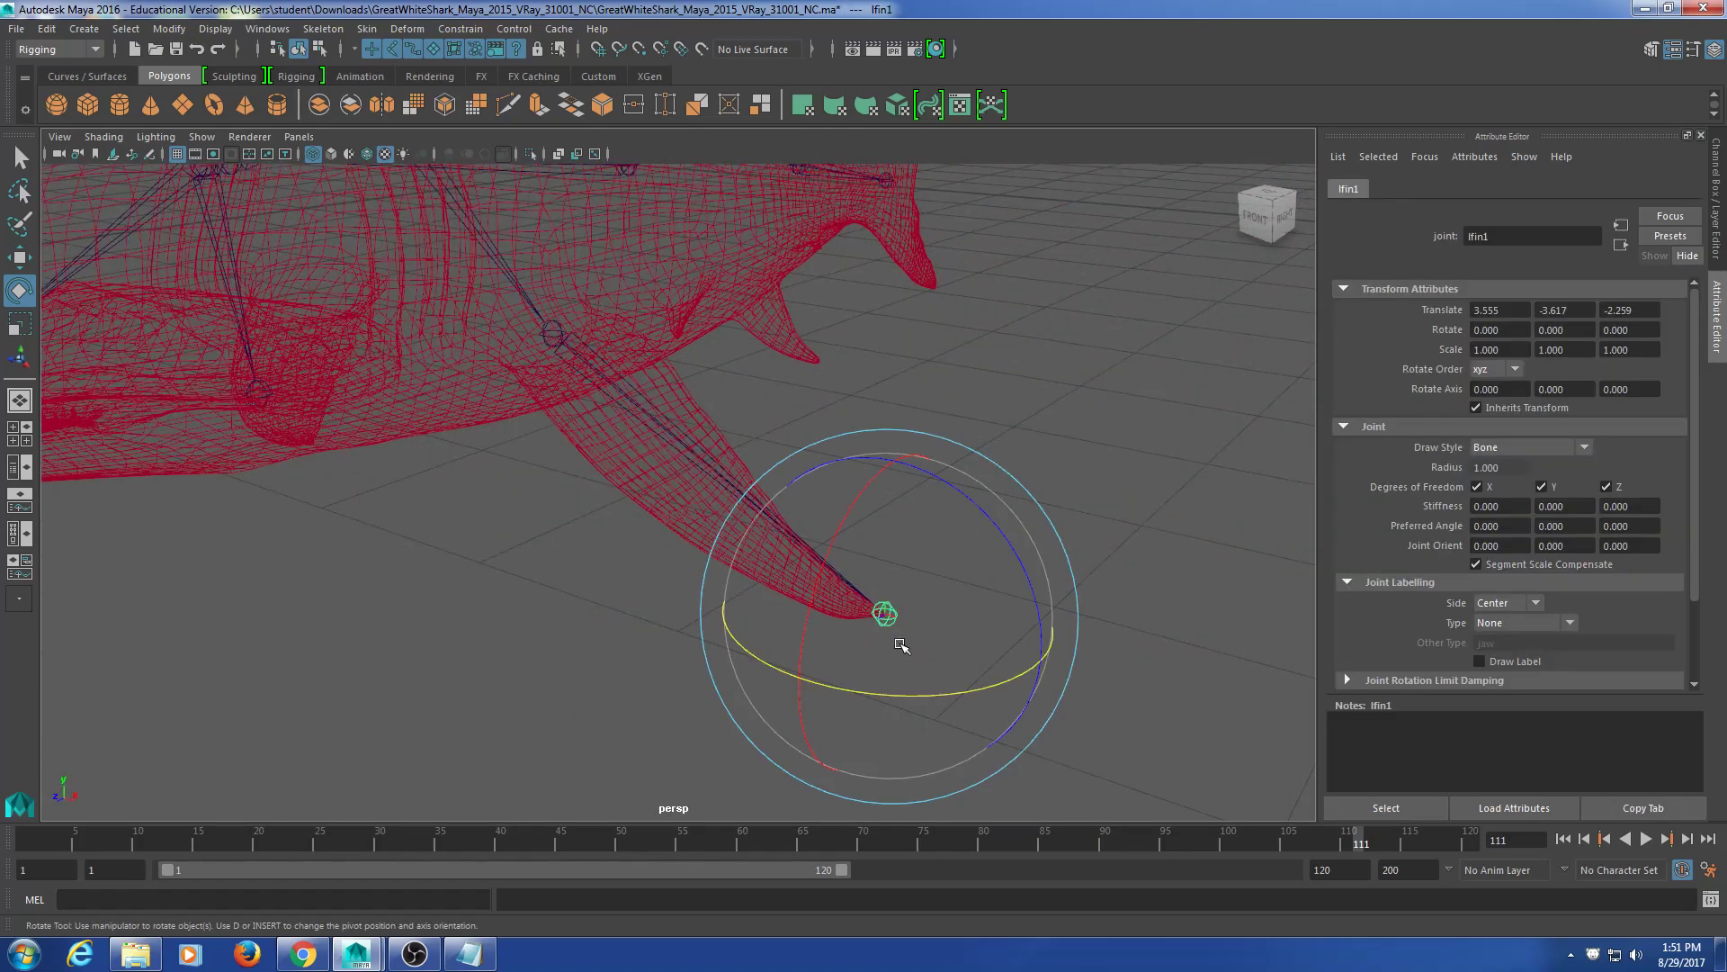
{"action": "left_click", "coordinate": [1022, 394]}
{"action": "left_click_drag", "start_coordinate": [1022, 394], "coordinate": [771, 540], "text": "alt"}
{"action": "left_click", "coordinate": [771, 540]}
{"action": "left_click_drag", "start_coordinate": [536, 640], "coordinate": [775, 648], "text": "alt"}
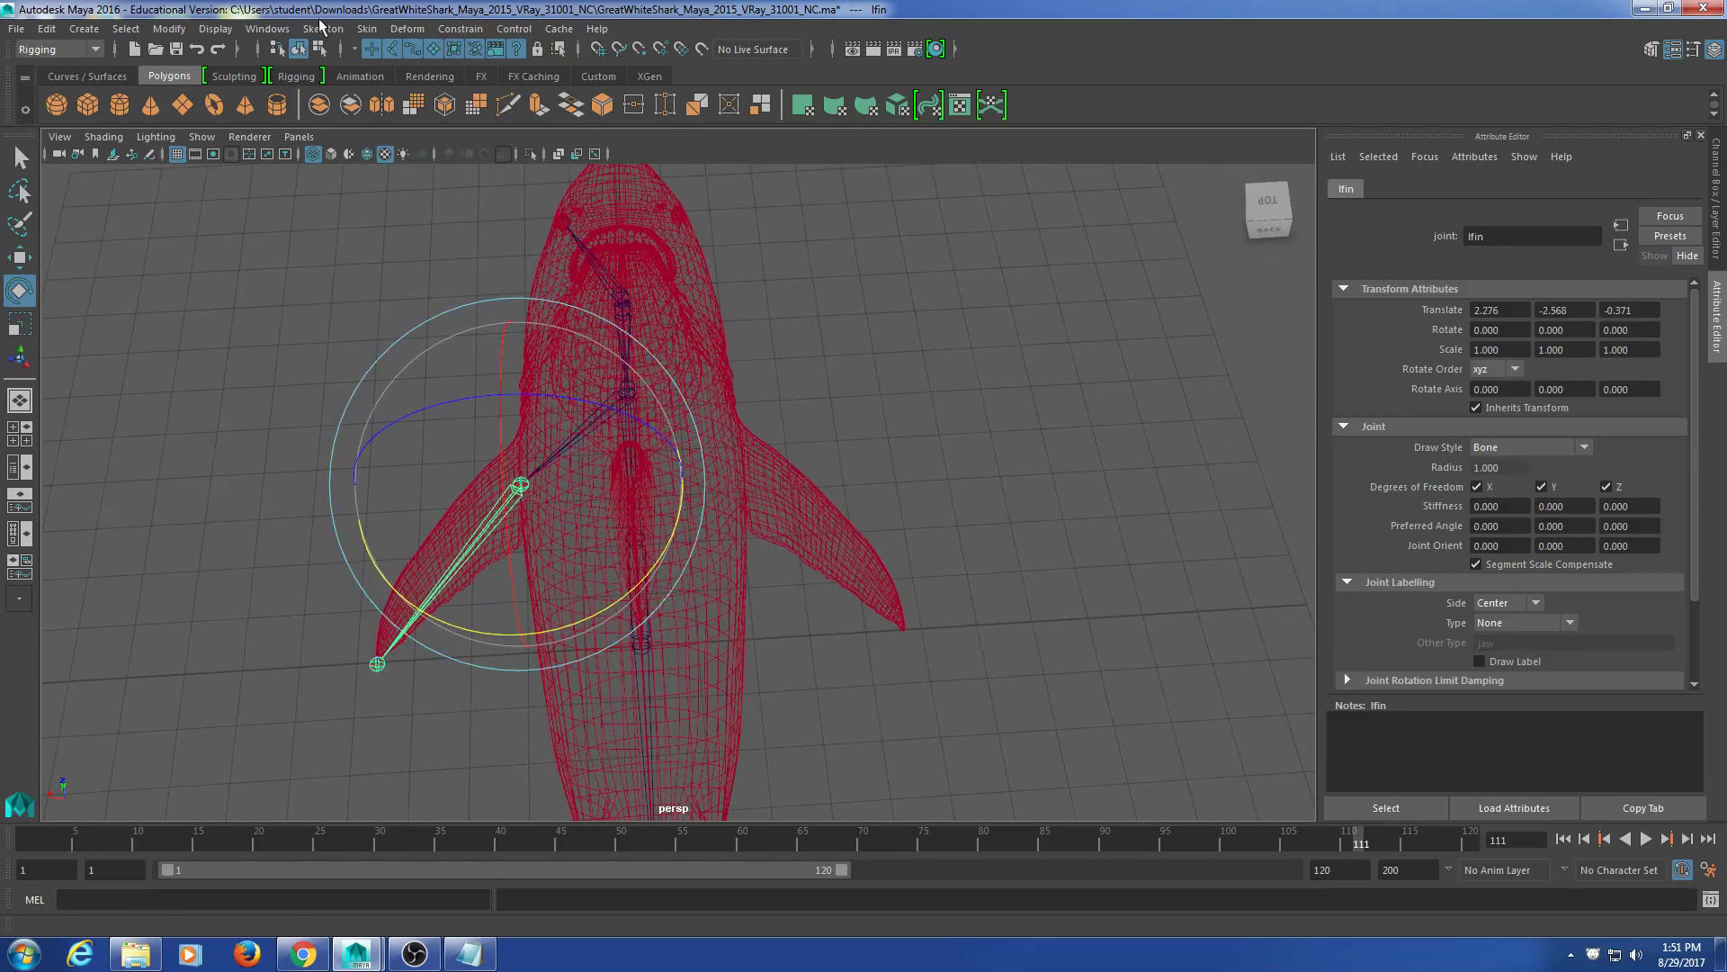
Step: Open Mirror Joint options (Search l, Replace r), mirror lfin, then undo the misplaced mirror
{"action": "left_click", "coordinate": [323, 29]}
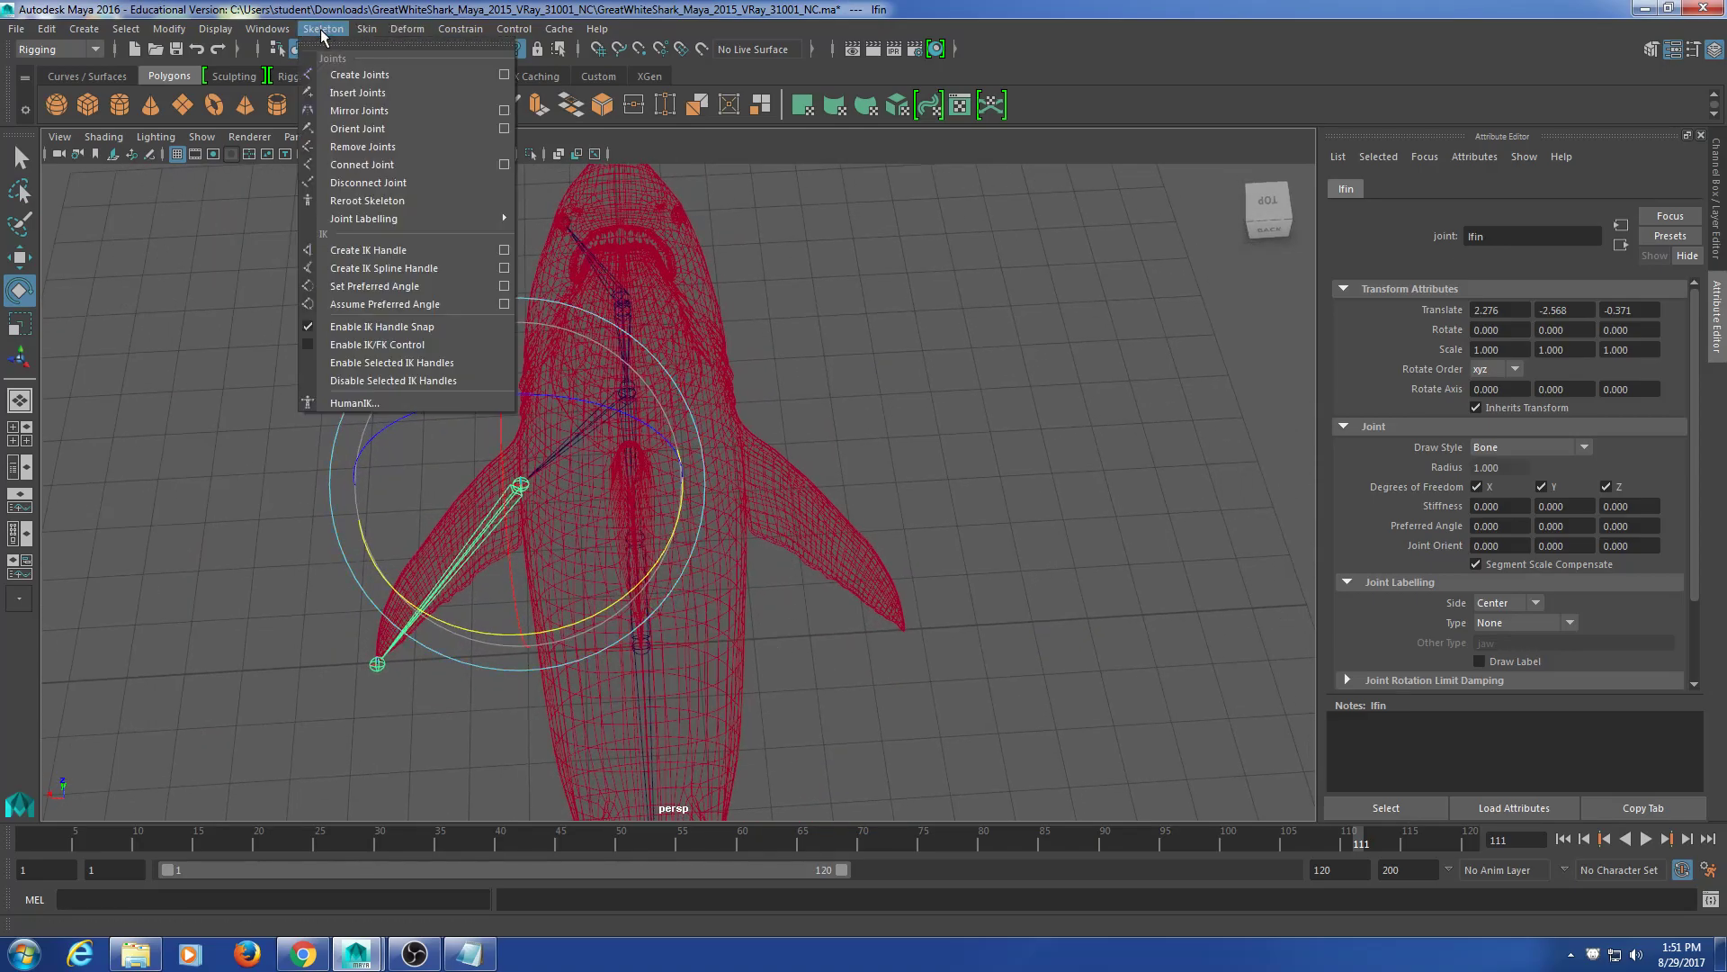
{"action": "left_click", "coordinate": [503, 110]}
{"action": "left_click_drag", "start_coordinate": [769, 330], "coordinate": [1046, 150]}
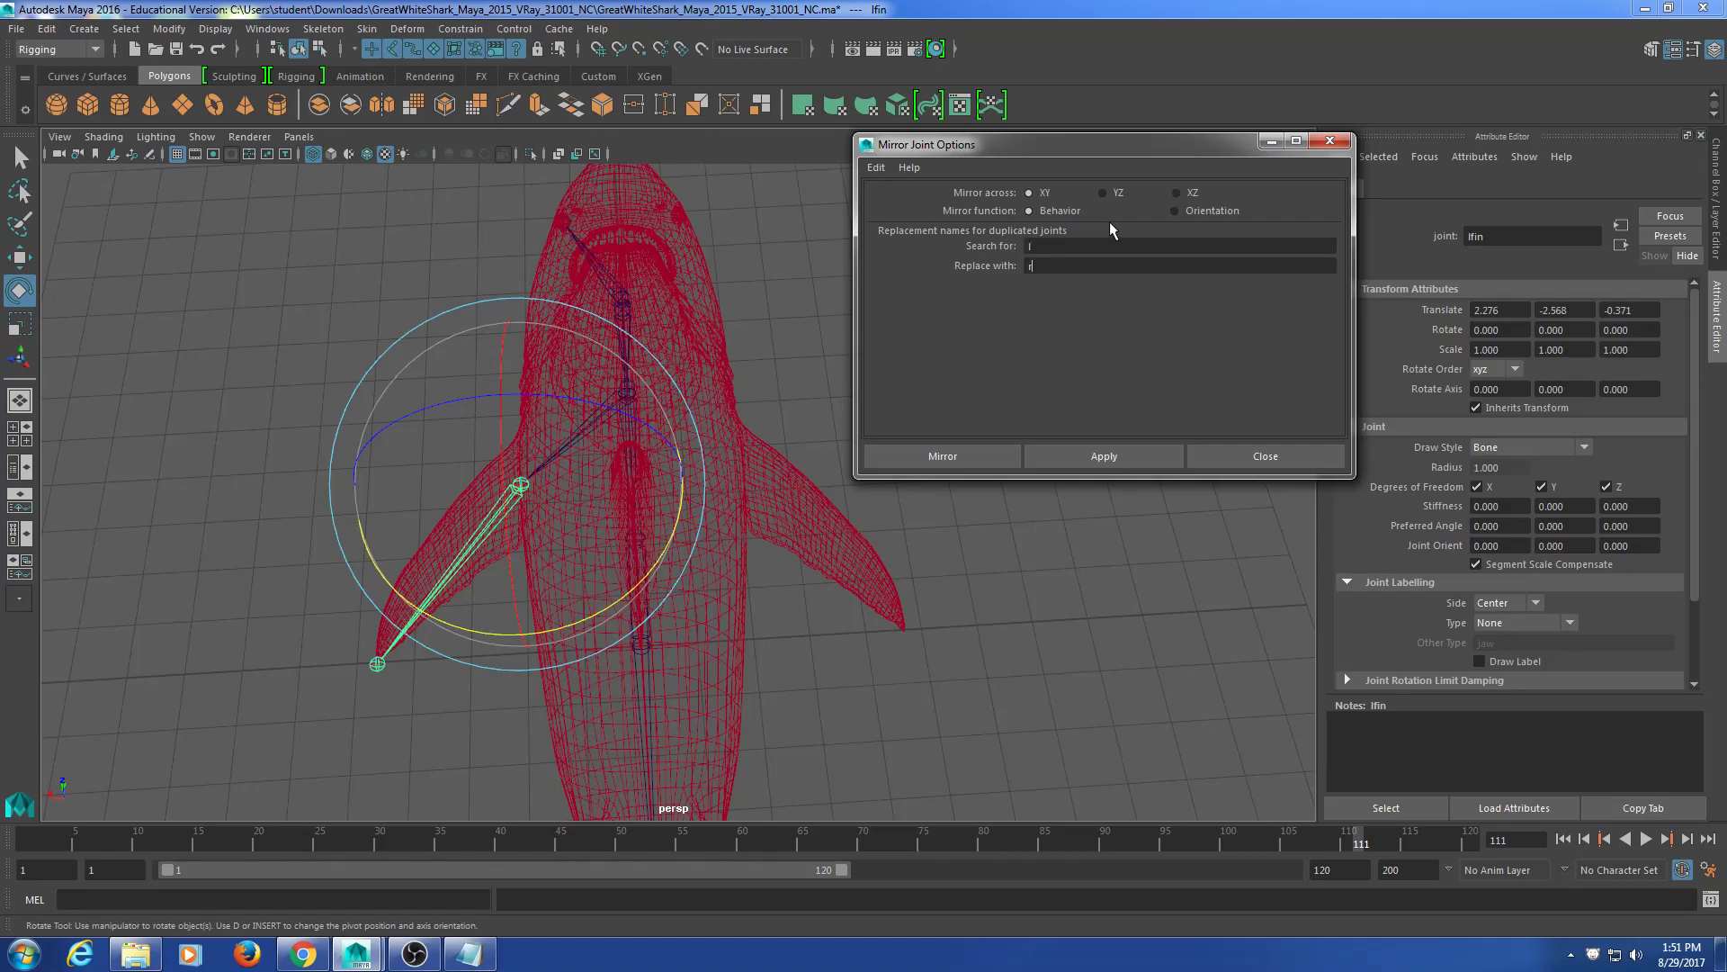
{"action": "left_click", "coordinate": [1075, 463]}
{"action": "middle_click_drag", "start_coordinate": [886, 551], "coordinate": [800, 540], "text": "alt"}
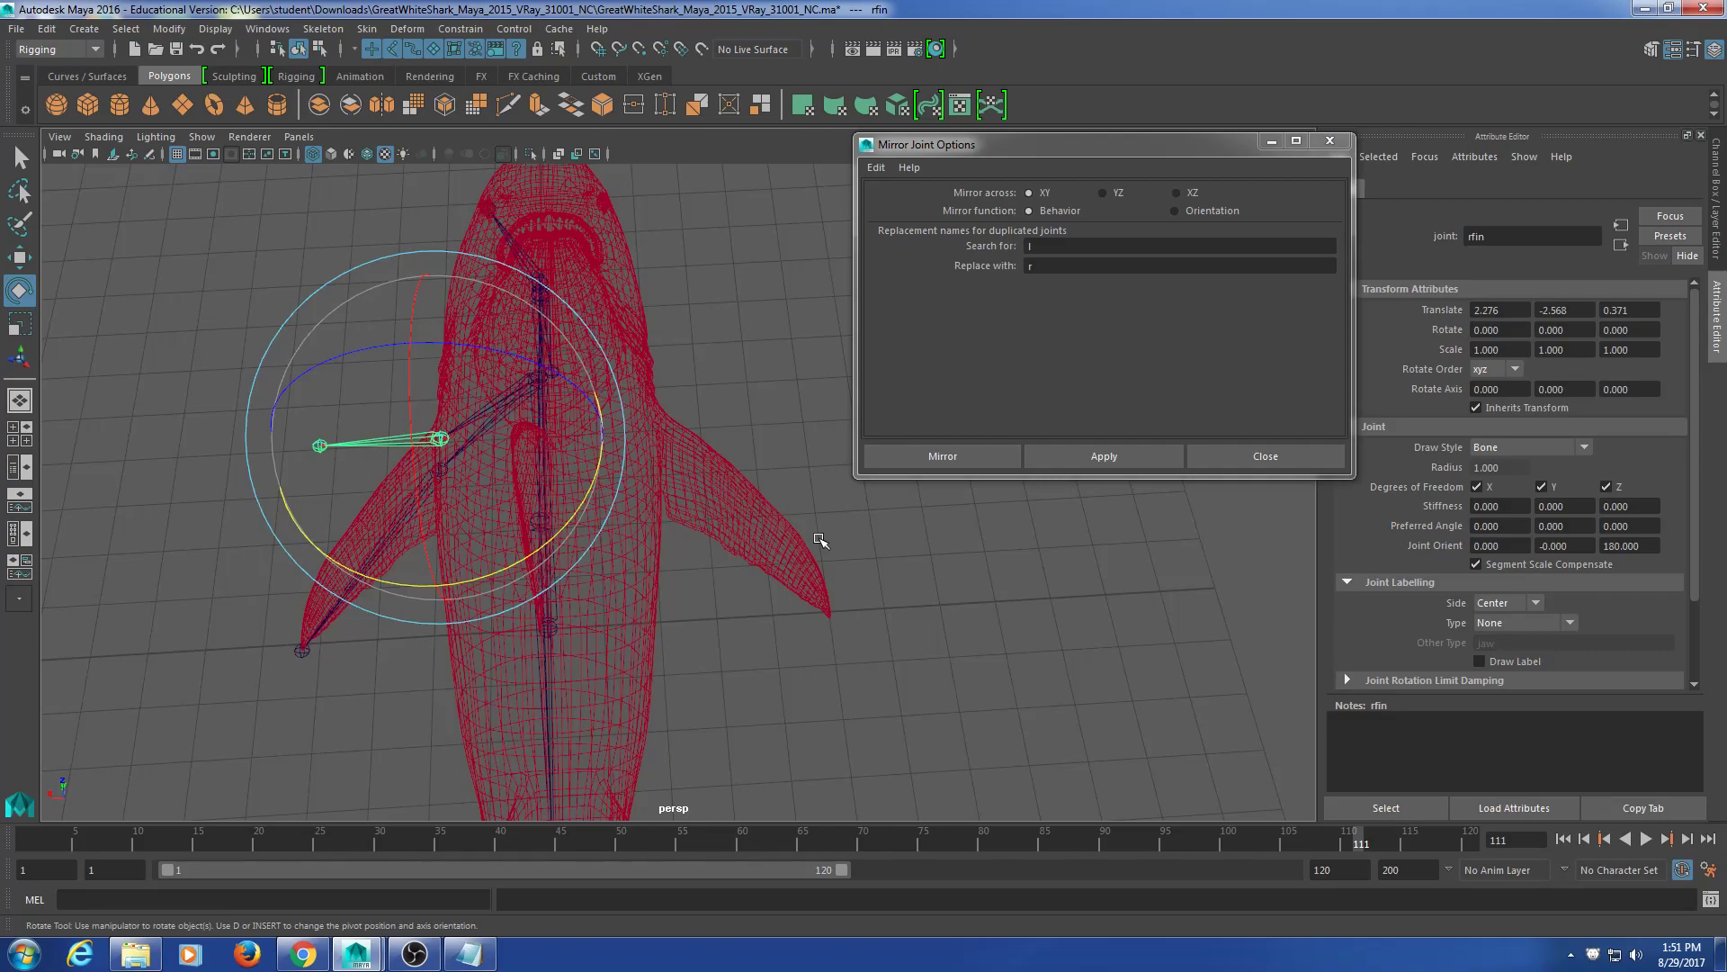
{"action": "key", "text": "ctrl+z"}
{"action": "key", "text": "ctrl+z"}
{"action": "key", "text": "ctrl+z"}
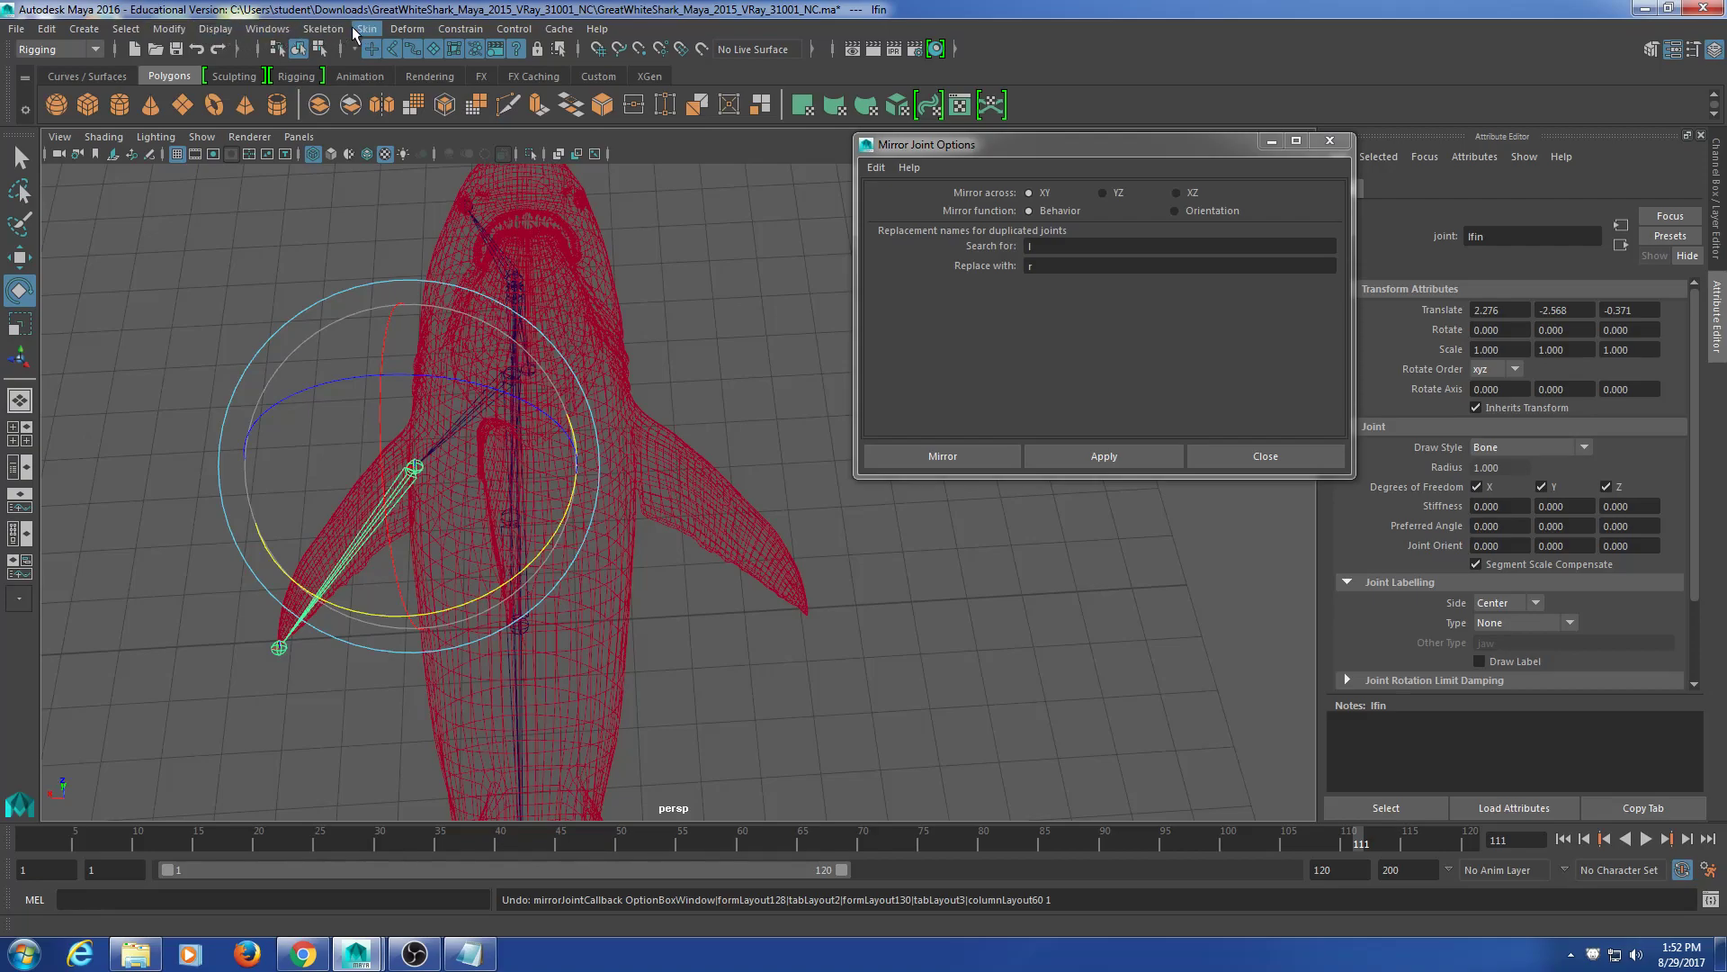
Step: Set Mirror across to YZ and mirror lfin, creating rfin at Translate X -2.276
{"action": "left_click", "coordinate": [66, 50]}
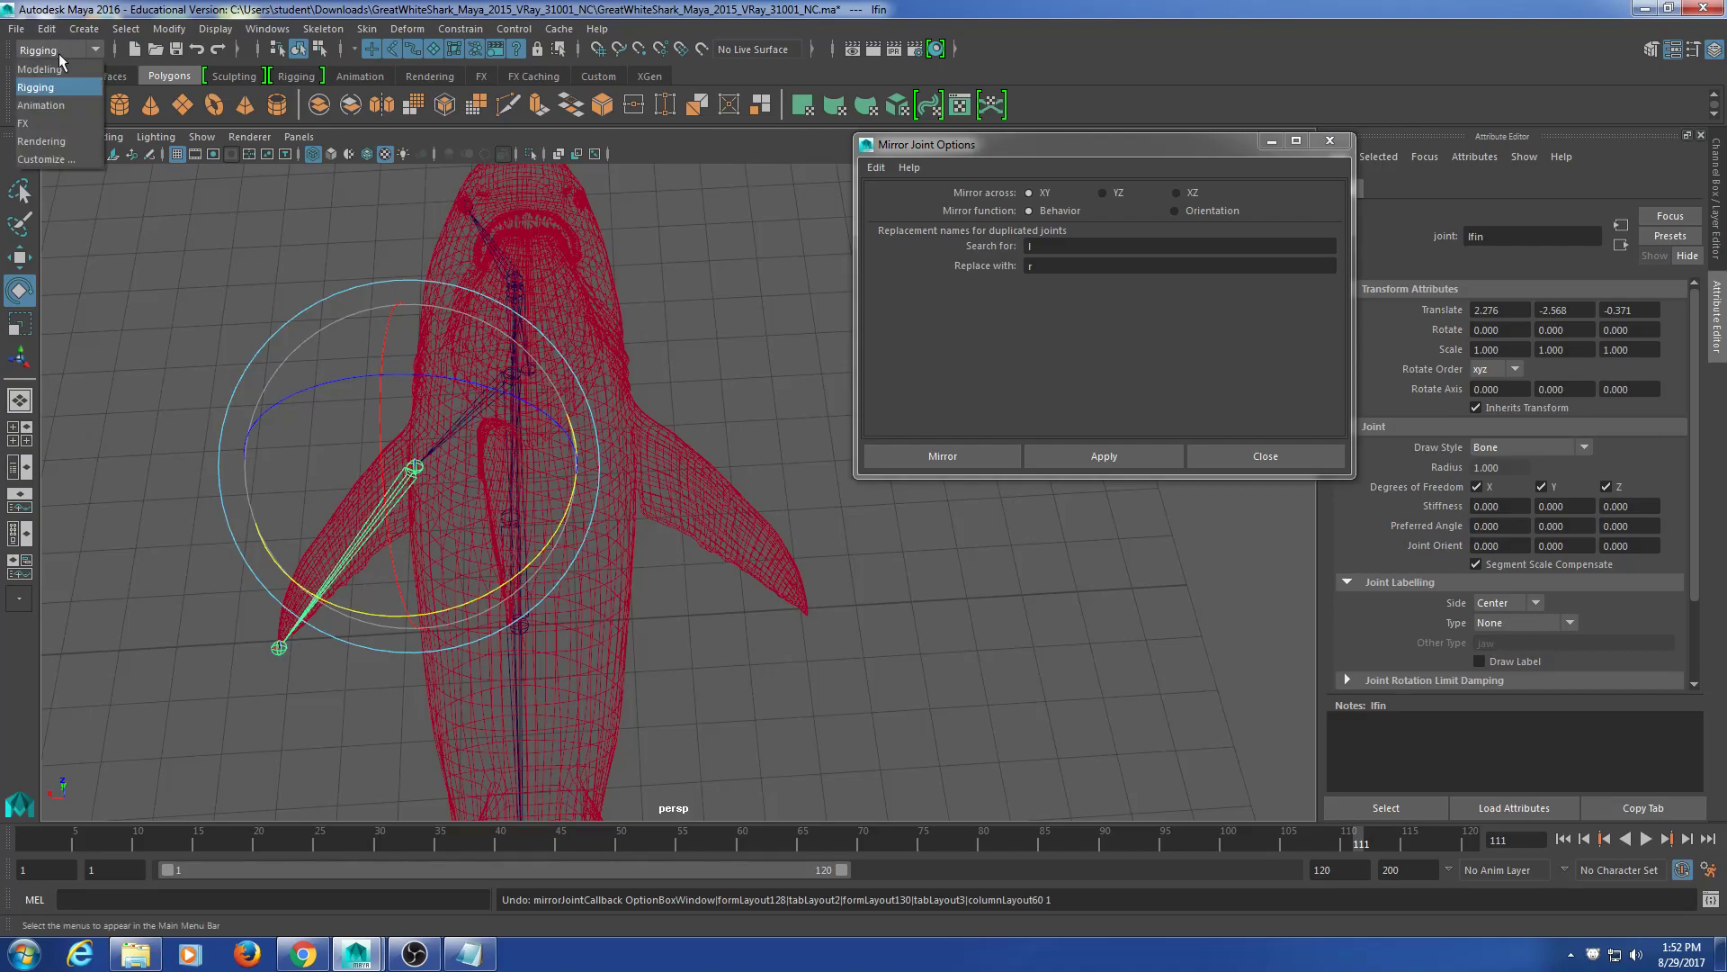
{"action": "left_click", "coordinate": [34, 88]}
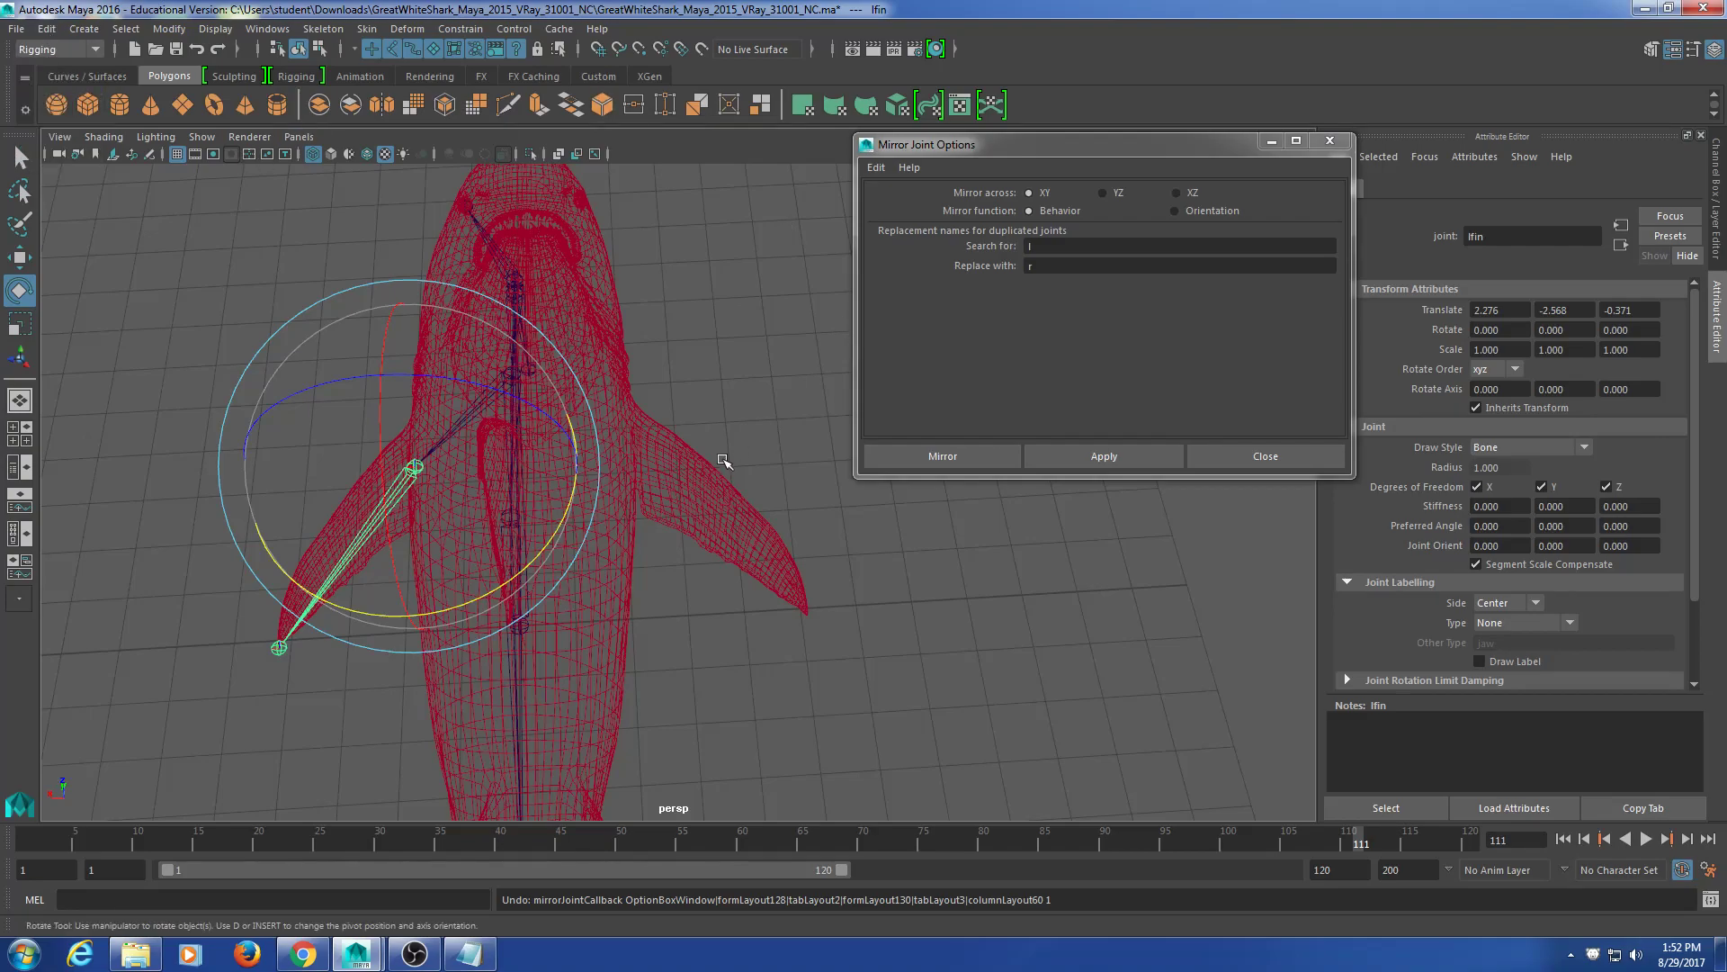
{"action": "left_click_drag", "start_coordinate": [718, 475], "coordinate": [671, 442], "text": "alt"}
{"action": "left_click", "coordinate": [1046, 452]}
{"action": "key", "text": "ctrl+z"}
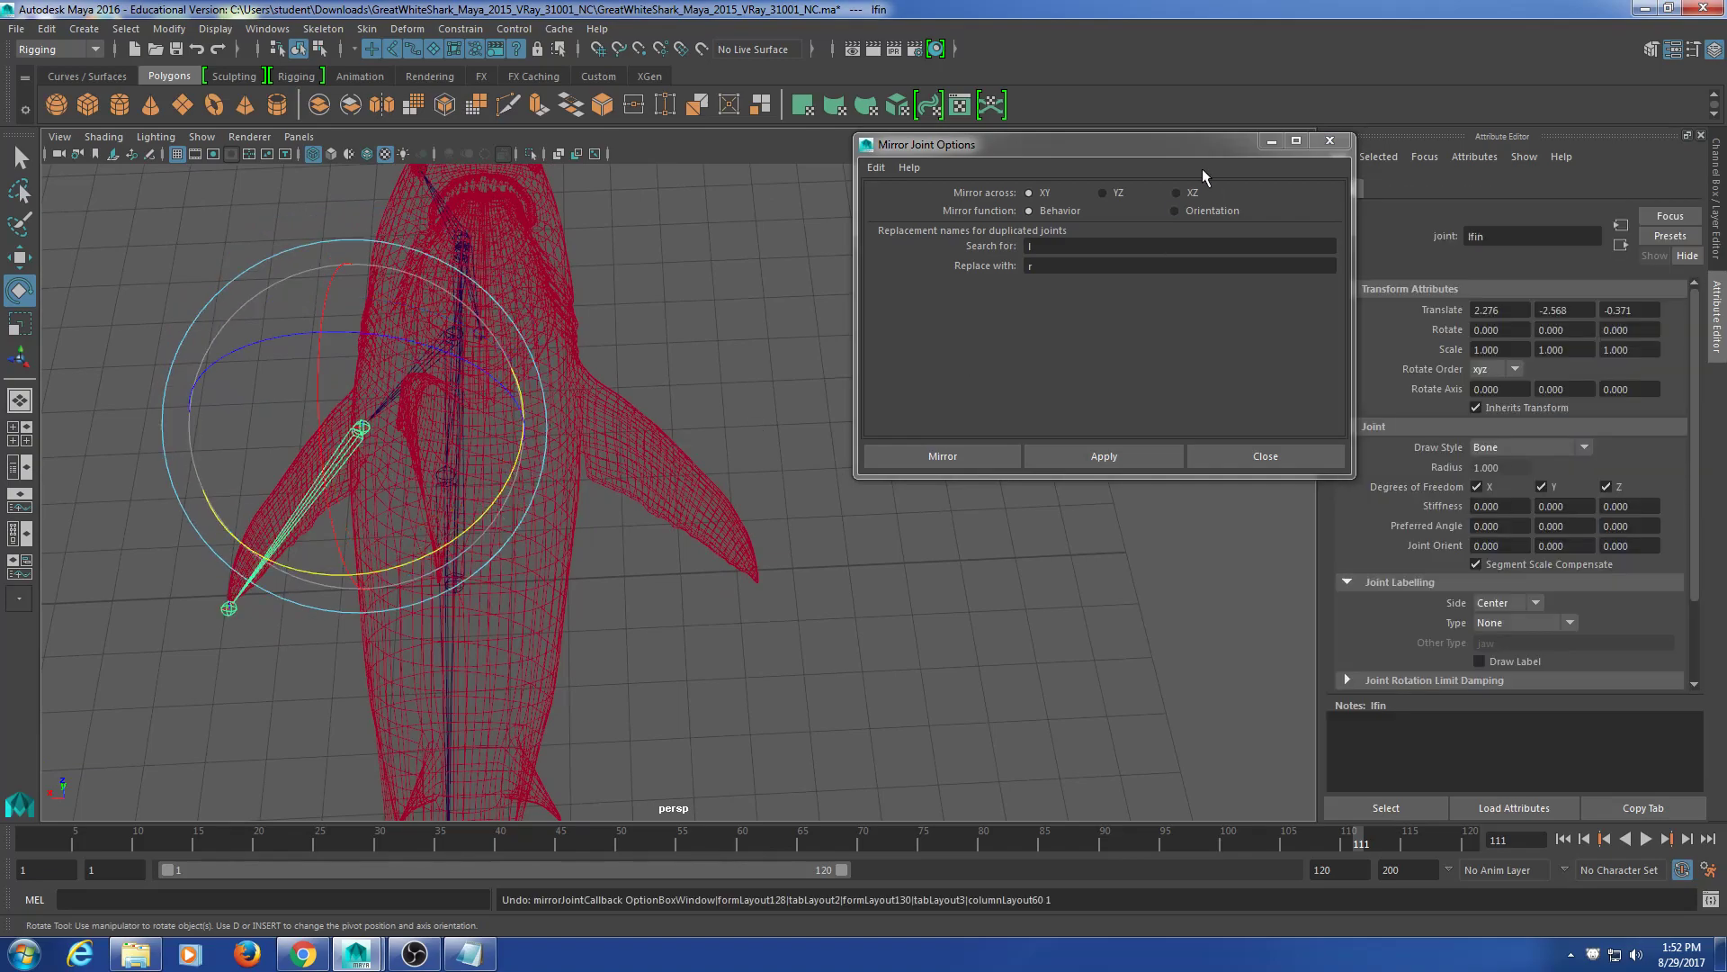
{"action": "left_click", "coordinate": [1115, 193]}
{"action": "left_click", "coordinate": [1120, 457]}
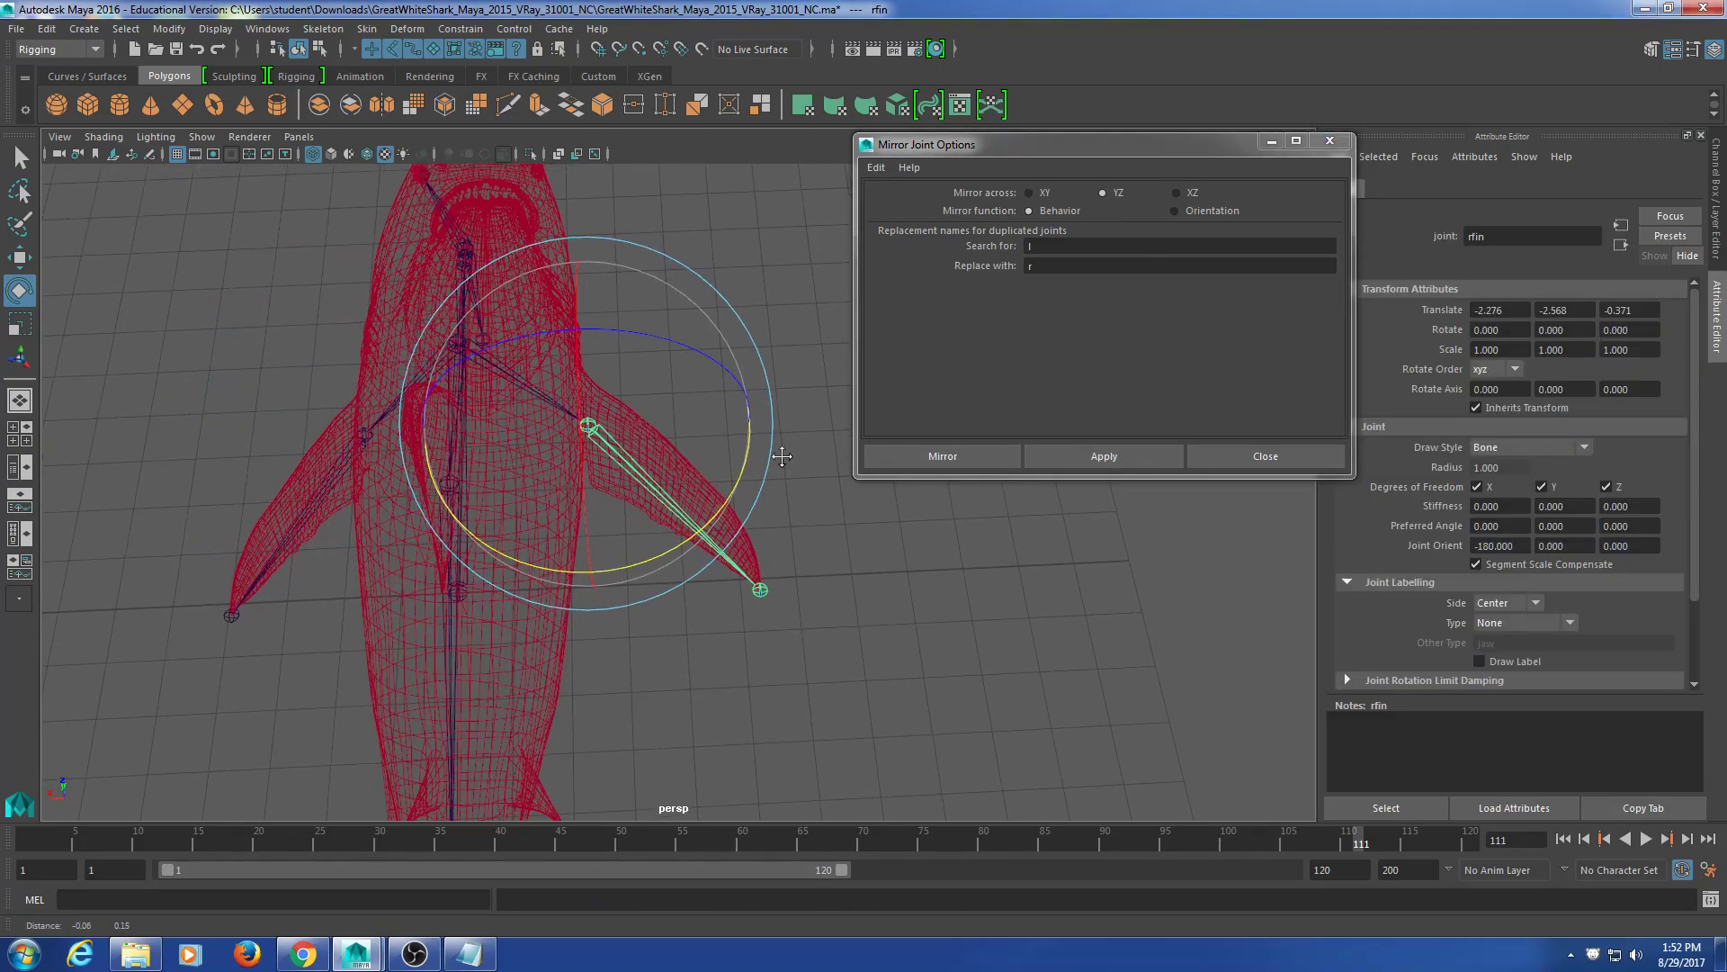
{"action": "left_click_drag", "start_coordinate": [921, 533], "coordinate": [907, 528], "text": "alt"}
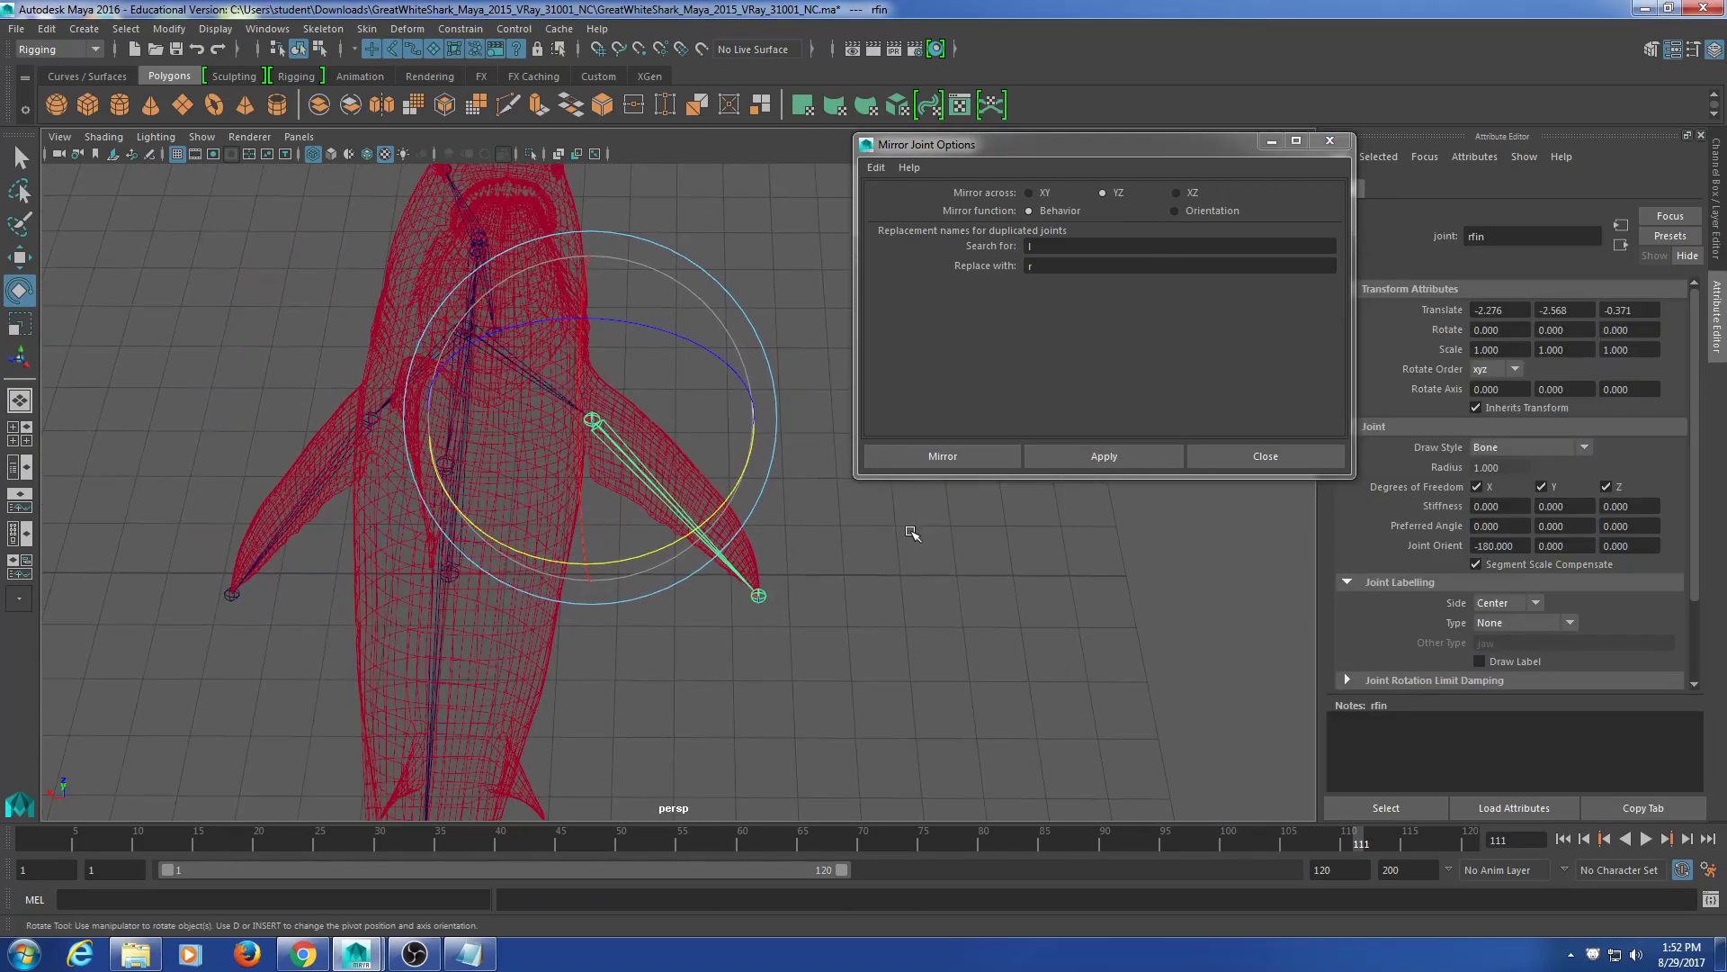
{"action": "left_click_drag", "start_coordinate": [870, 525], "coordinate": [617, 551], "text": "alt"}
Step: Mirror the leye joint to create reye at Translate -1.205, -1.170, 3.082
{"action": "left_click", "coordinate": [476, 393]}
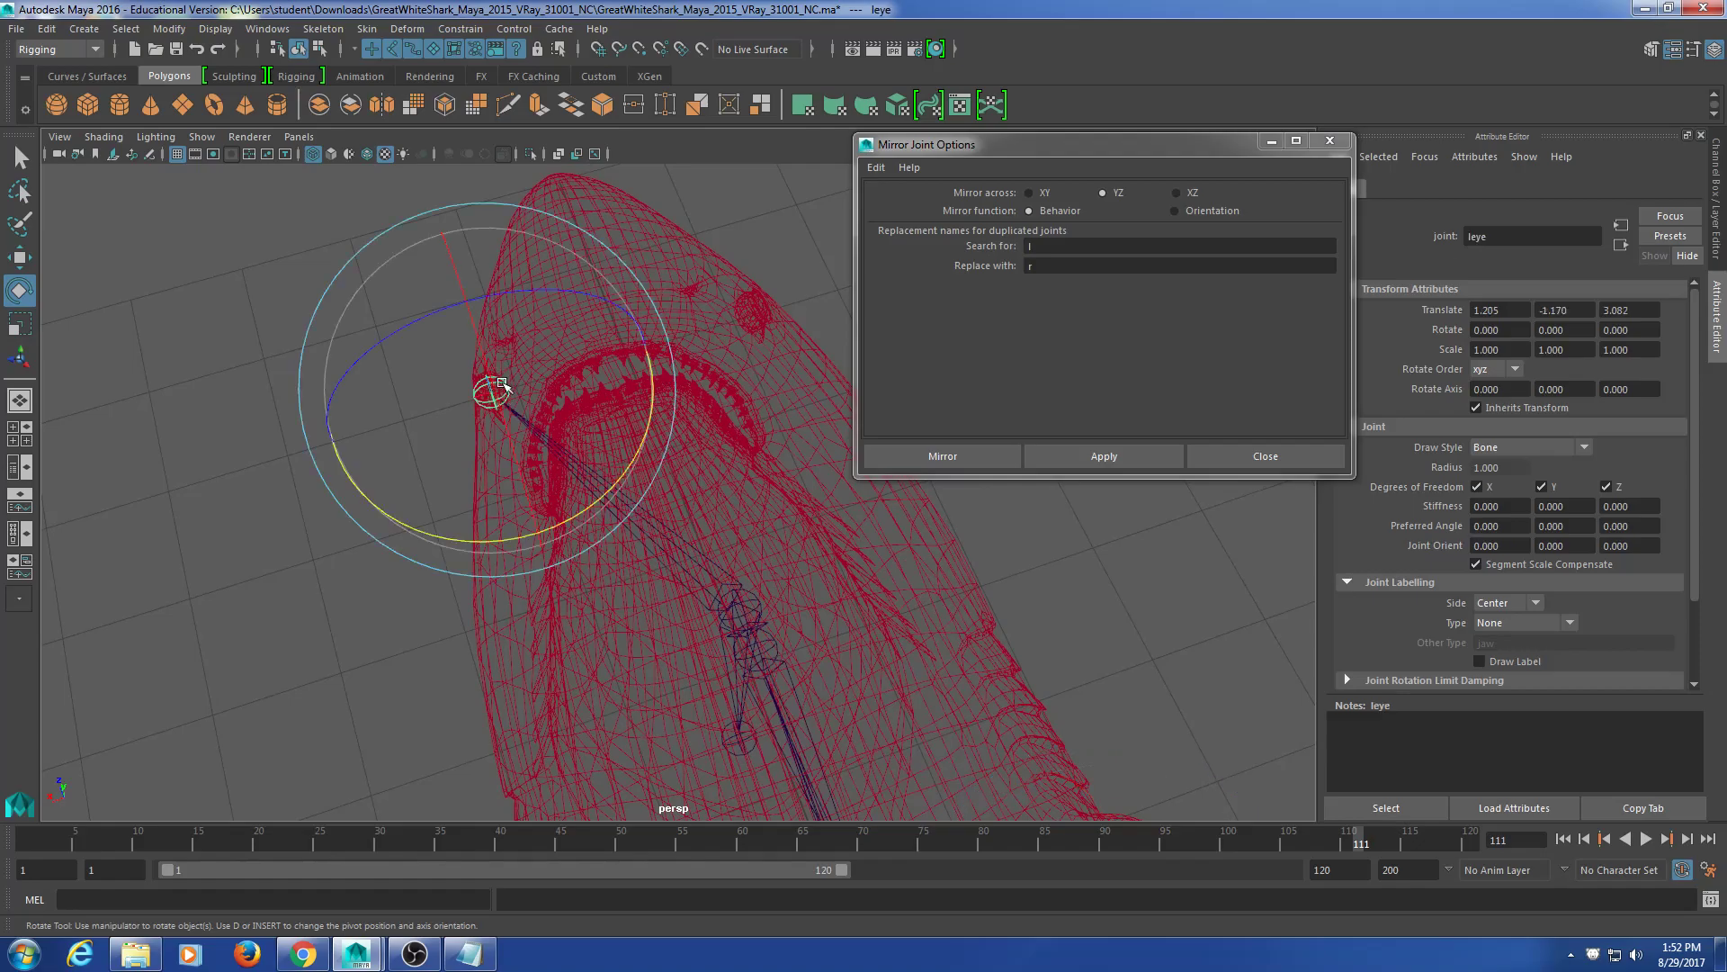
{"action": "middle_click_drag", "start_coordinate": [751, 582], "coordinate": [593, 540], "text": "alt"}
{"action": "scroll", "coordinate": [597, 531], "scroll_direction": "down", "scroll_amount": 4}
{"action": "left_click_drag", "start_coordinate": [599, 534], "coordinate": [867, 621], "text": "alt"}
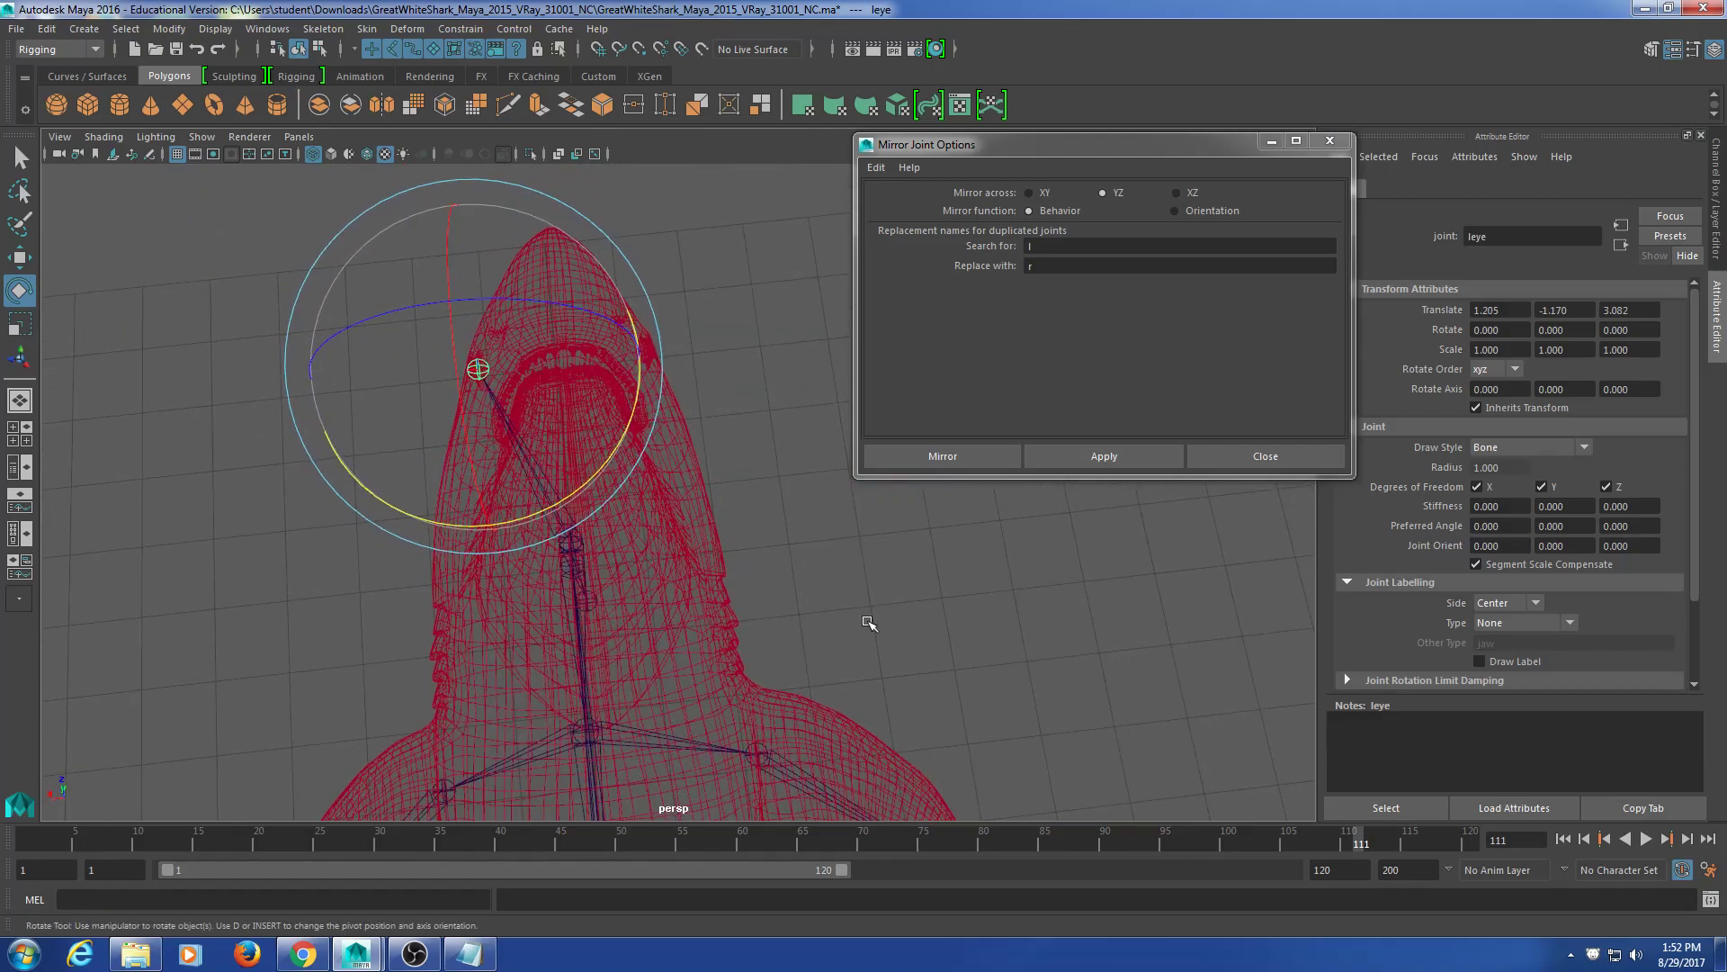
{"action": "left_click", "coordinate": [1034, 456]}
{"action": "left_click_drag", "start_coordinate": [746, 576], "coordinate": [610, 570], "text": "alt"}
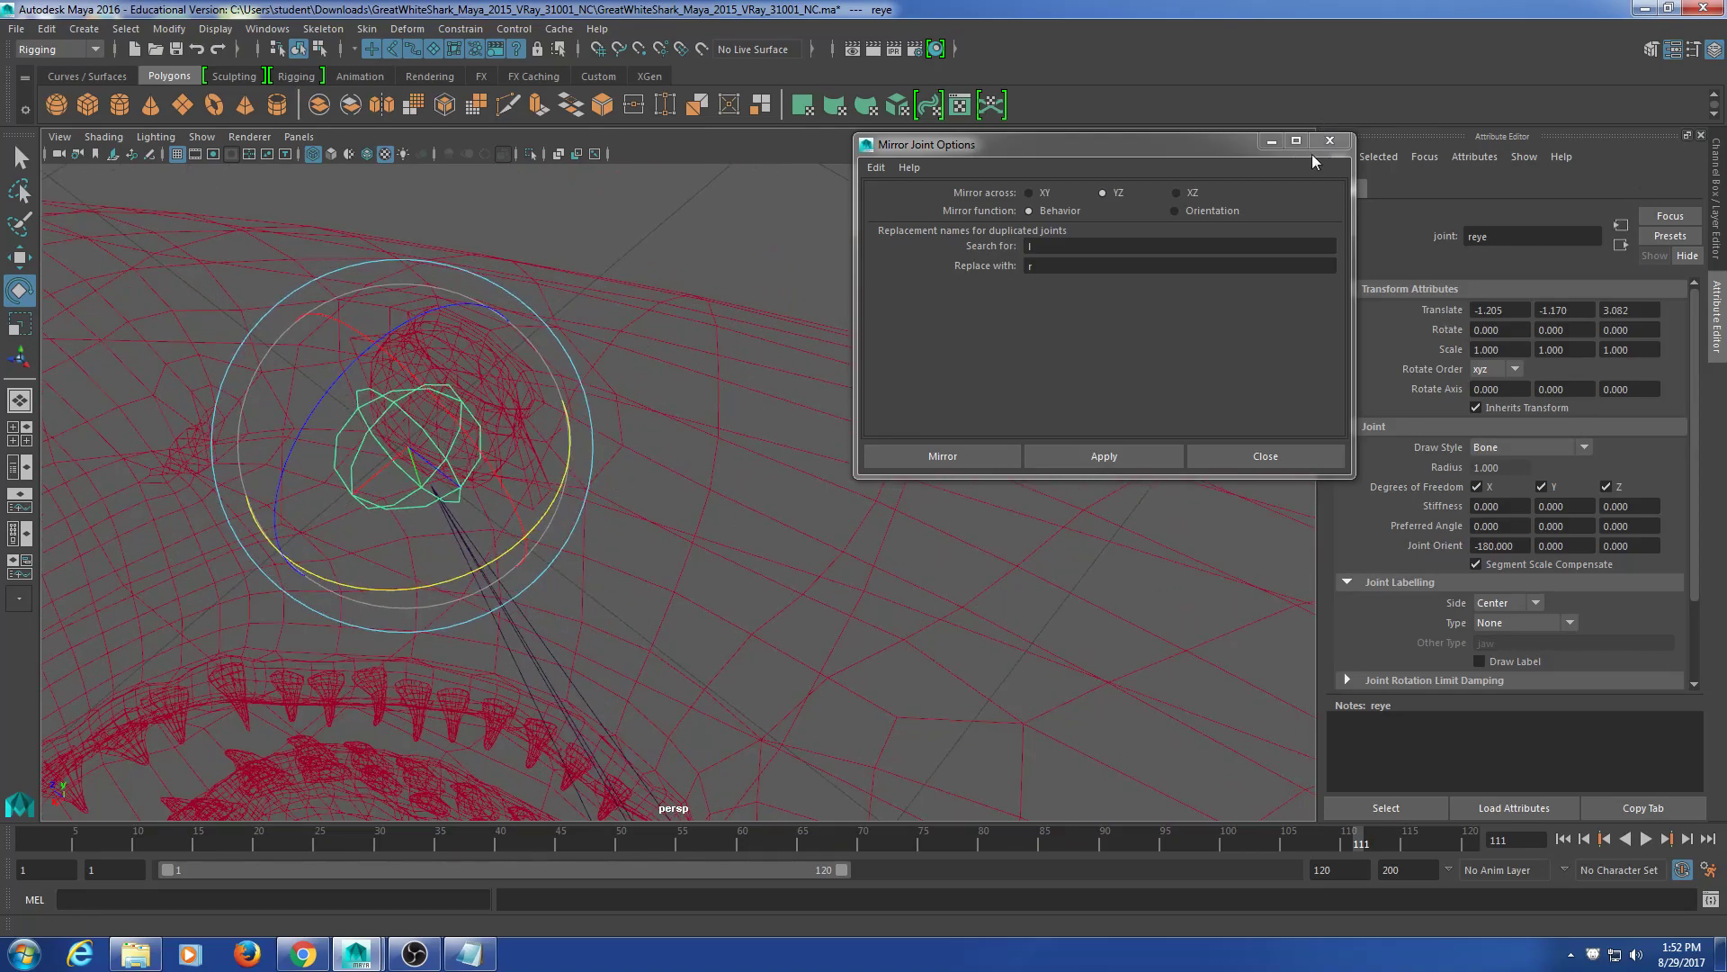
Step: Close the Mirror Joint Options dialog and frame the view on reye
{"action": "left_click", "coordinate": [1330, 141]}
{"action": "key", "text": "f"}
{"action": "left_click_drag", "start_coordinate": [817, 396], "coordinate": [926, 465], "text": "alt"}
{"action": "scroll", "coordinate": [926, 465], "scroll_direction": "up", "scroll_amount": 2}
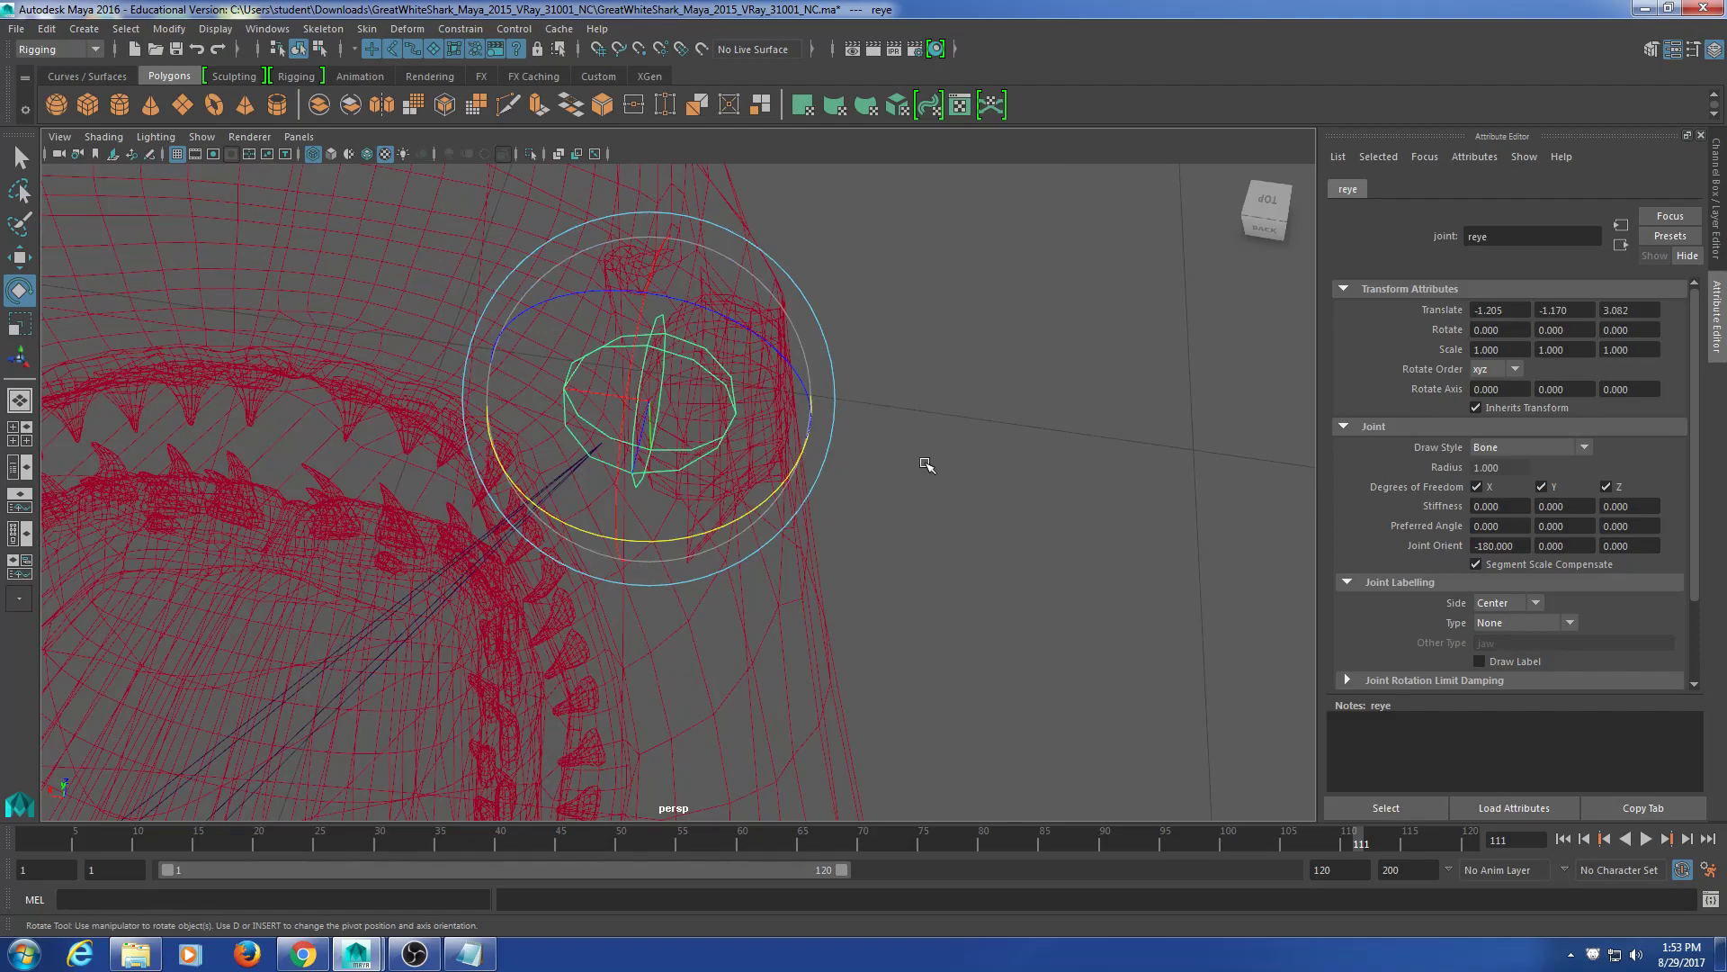
Step: Select the right eye mesh to expose its centre pivot for snapping
{"action": "left_click_drag", "start_coordinate": [827, 585], "coordinate": [781, 535], "text": "alt"}
{"action": "key", "text": "t"}
{"action": "left_click", "coordinate": [688, 340]}
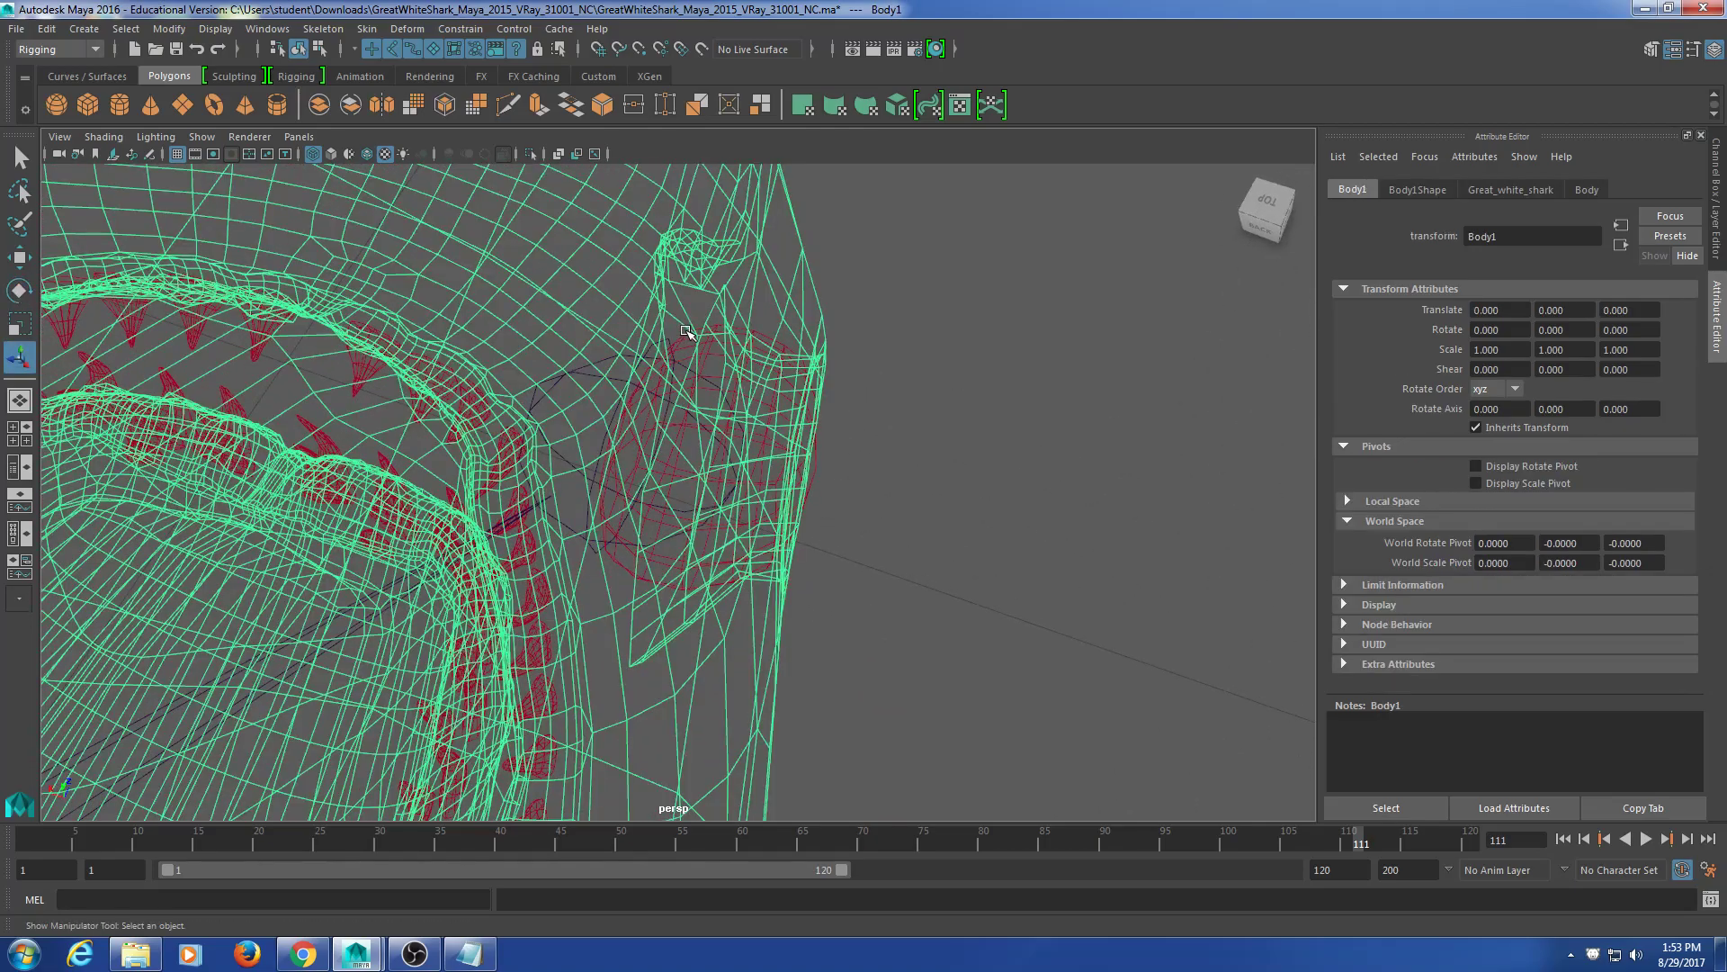
{"action": "left_click", "coordinate": [684, 341]}
{"action": "left_click", "coordinate": [610, 358]}
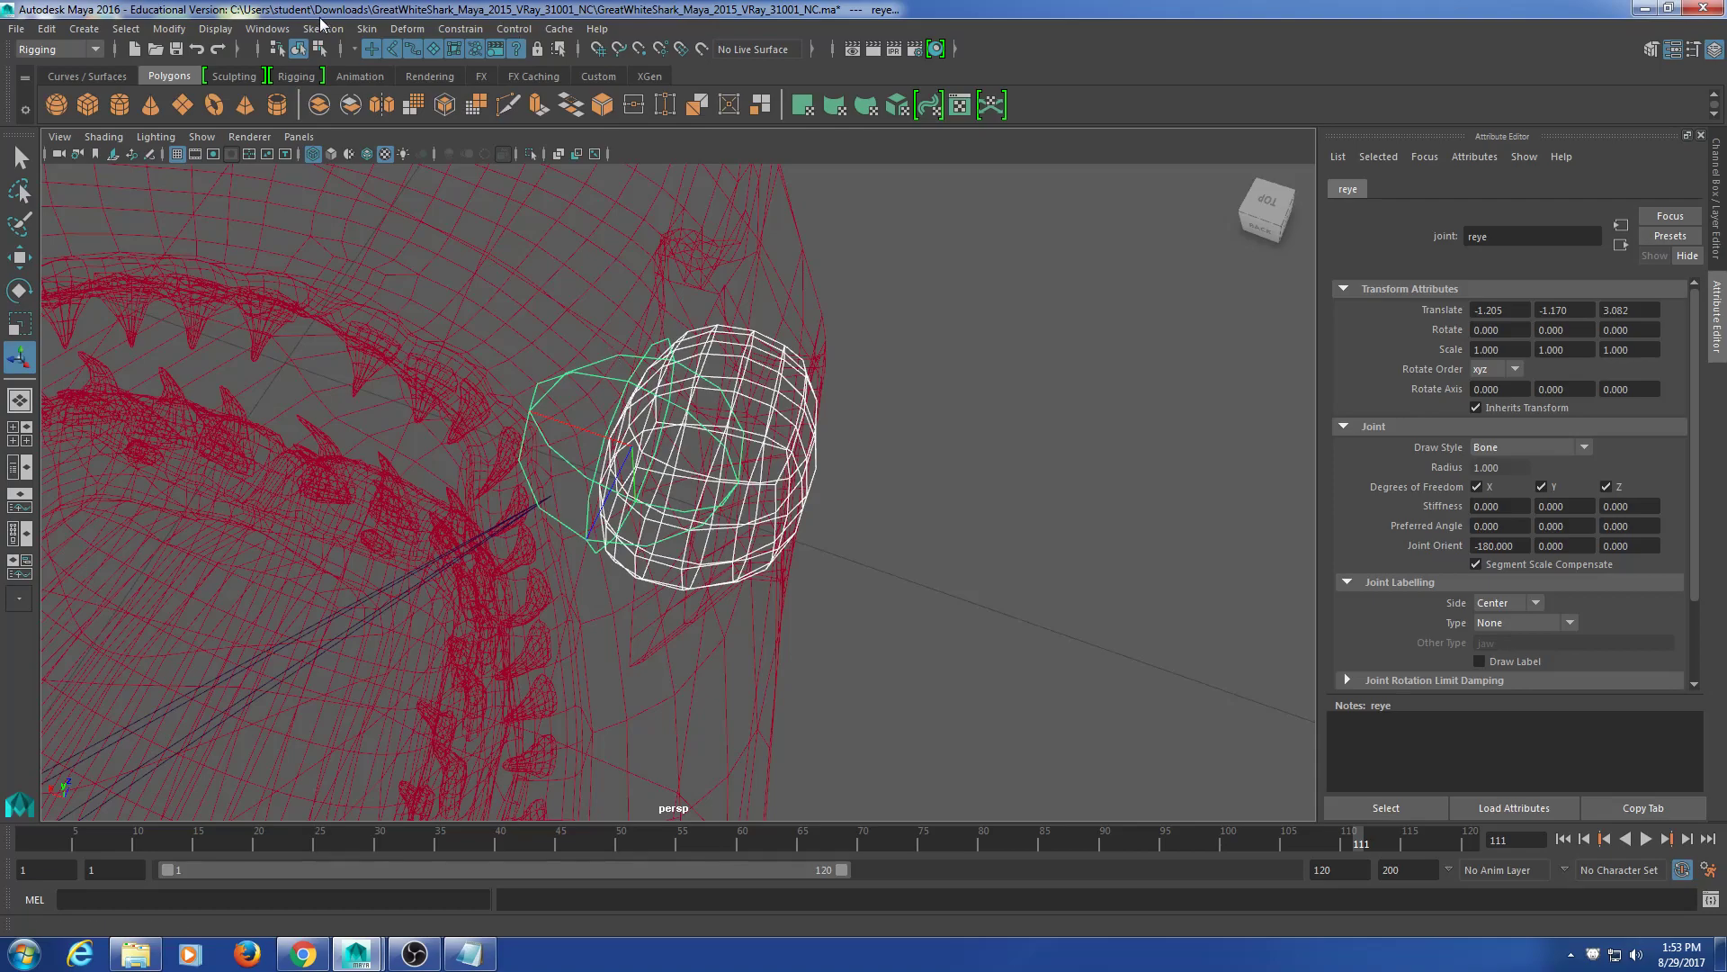
{"action": "left_click", "coordinate": [903, 388]}
{"action": "left_click", "coordinate": [735, 328]}
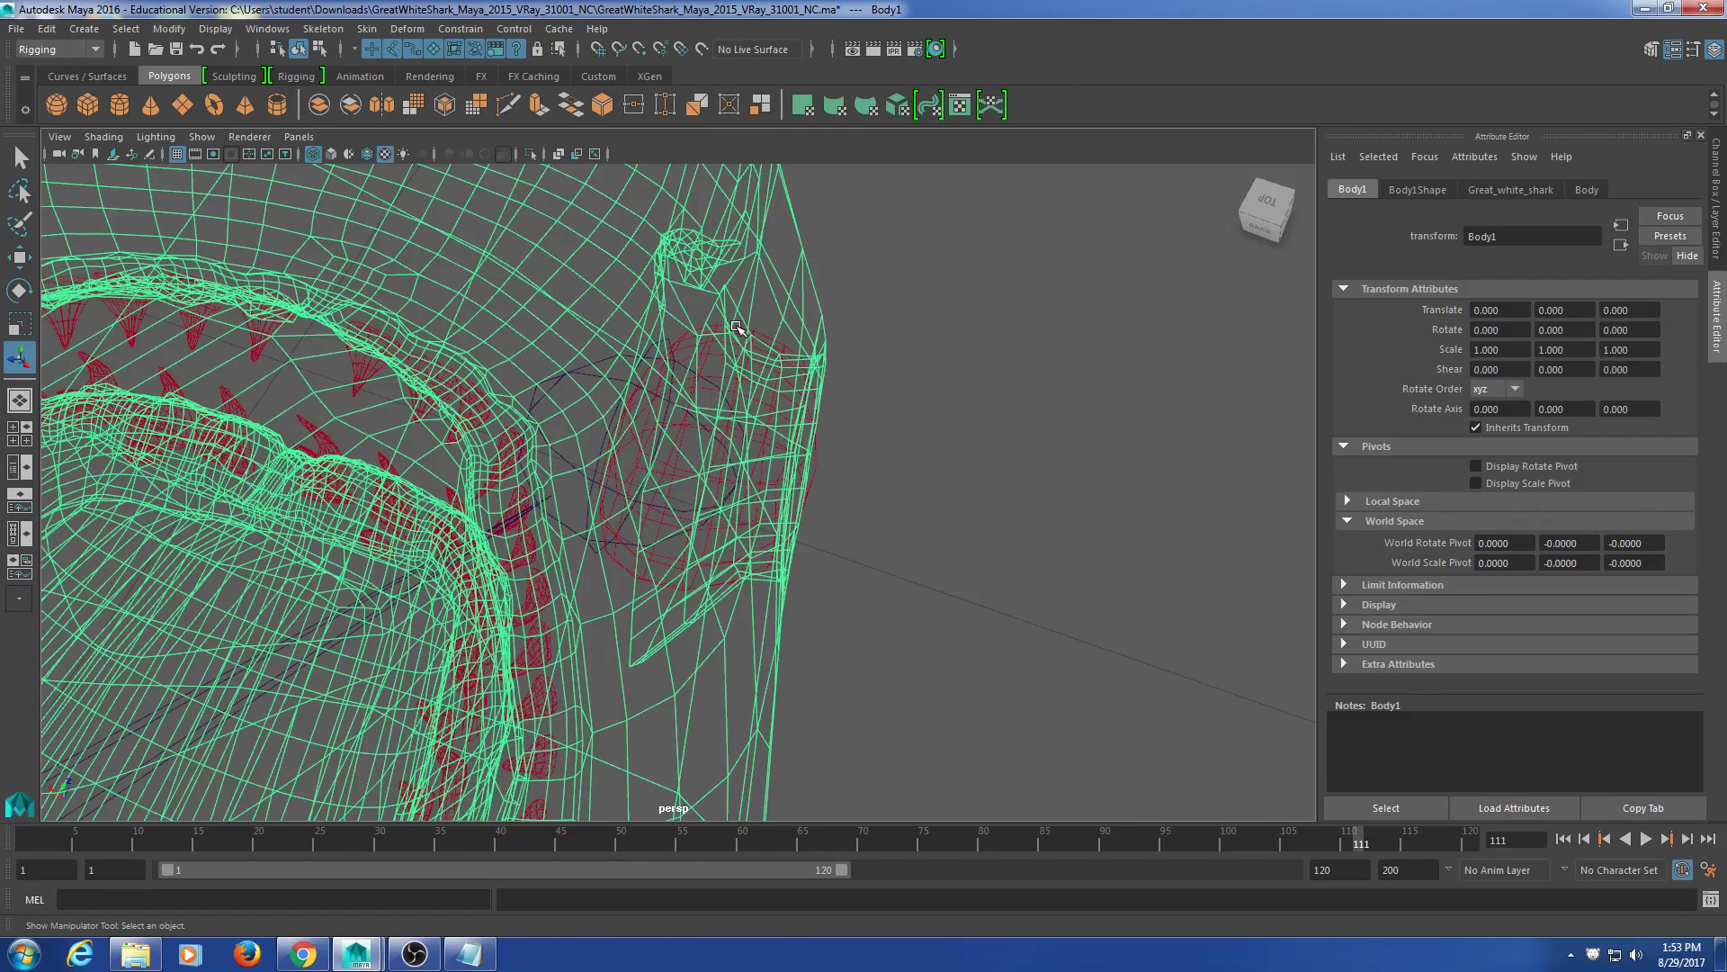
{"action": "left_click", "coordinate": [763, 338]}
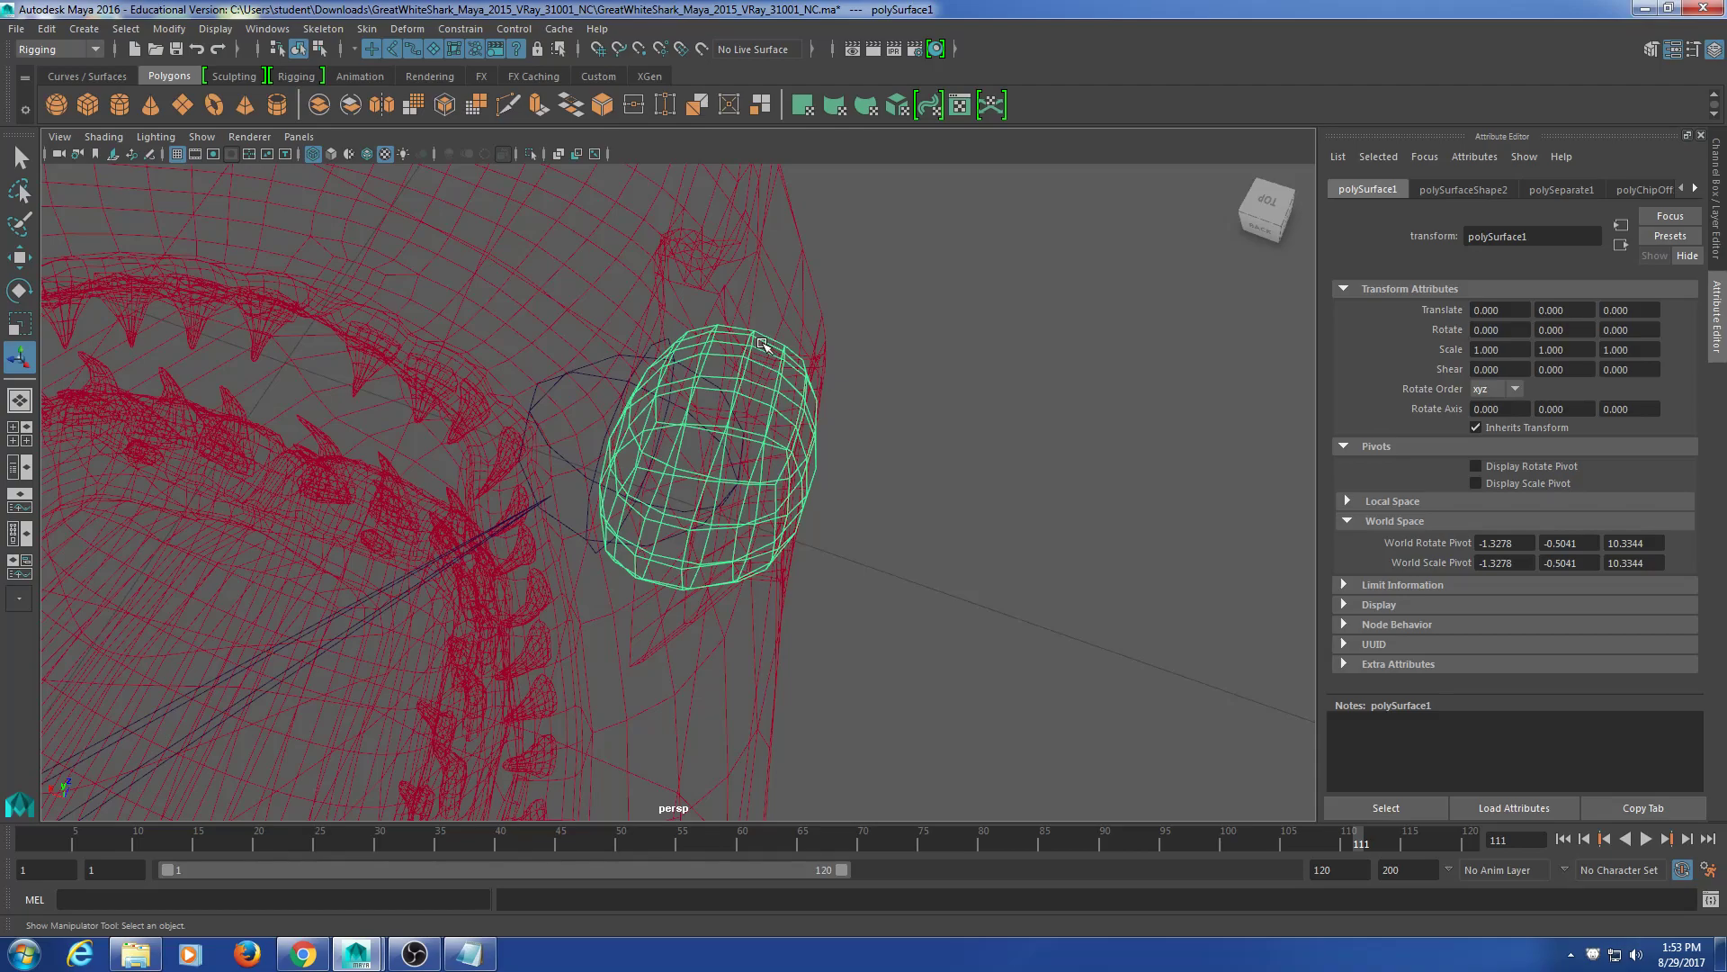
{"action": "left_click", "coordinate": [894, 351]}
{"action": "left_click", "coordinate": [764, 383]}
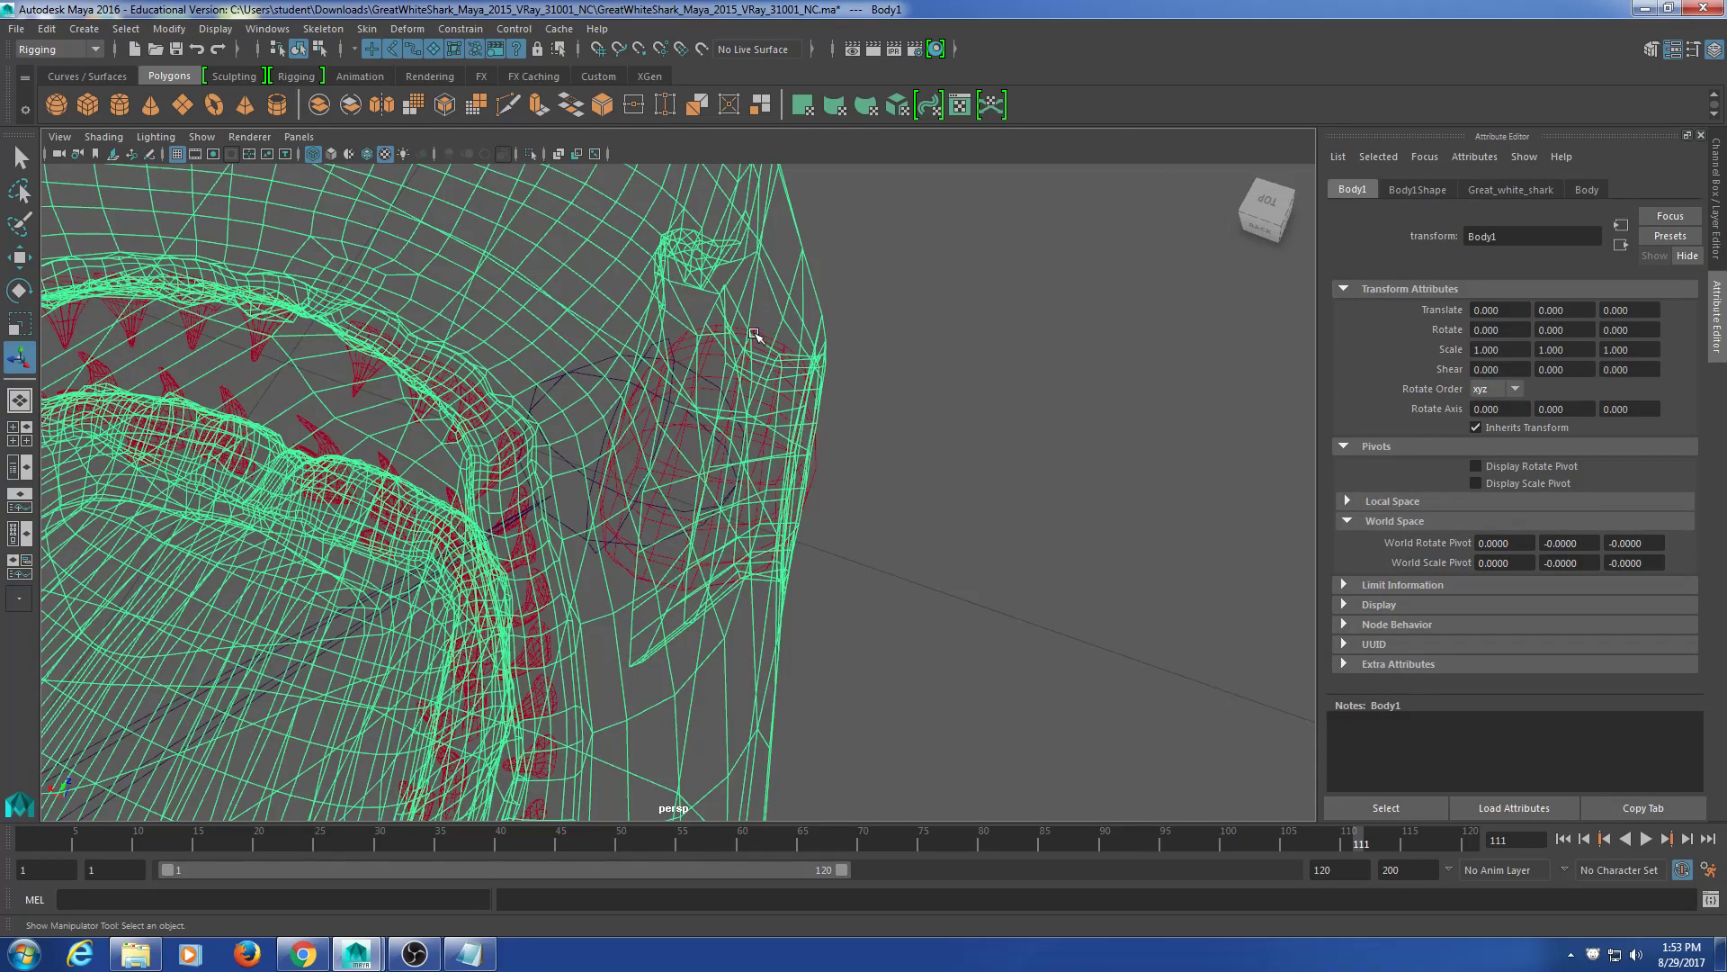
{"action": "left_click", "coordinate": [754, 334]}
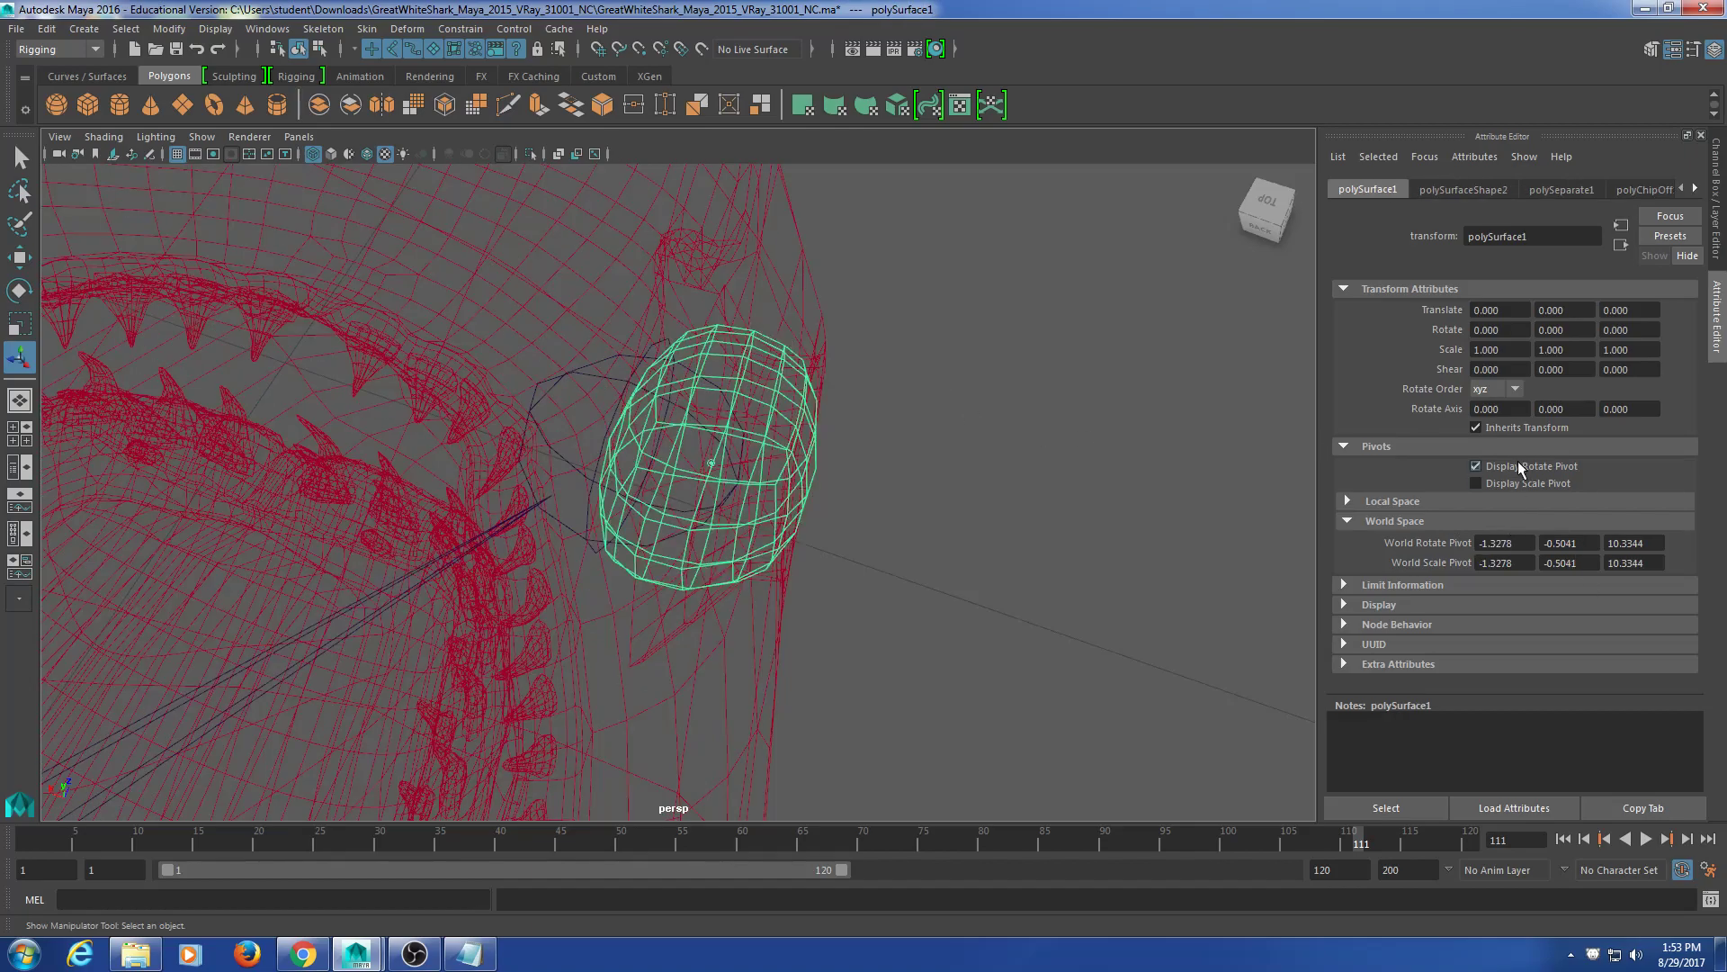
Step: Point-snap reye onto the eye pivot, placing it at Translate -1.328, -1.135, 3.077
{"action": "left_click", "coordinate": [583, 384]}
{"action": "scroll", "coordinate": [648, 508], "scroll_direction": "up", "scroll_amount": 5}
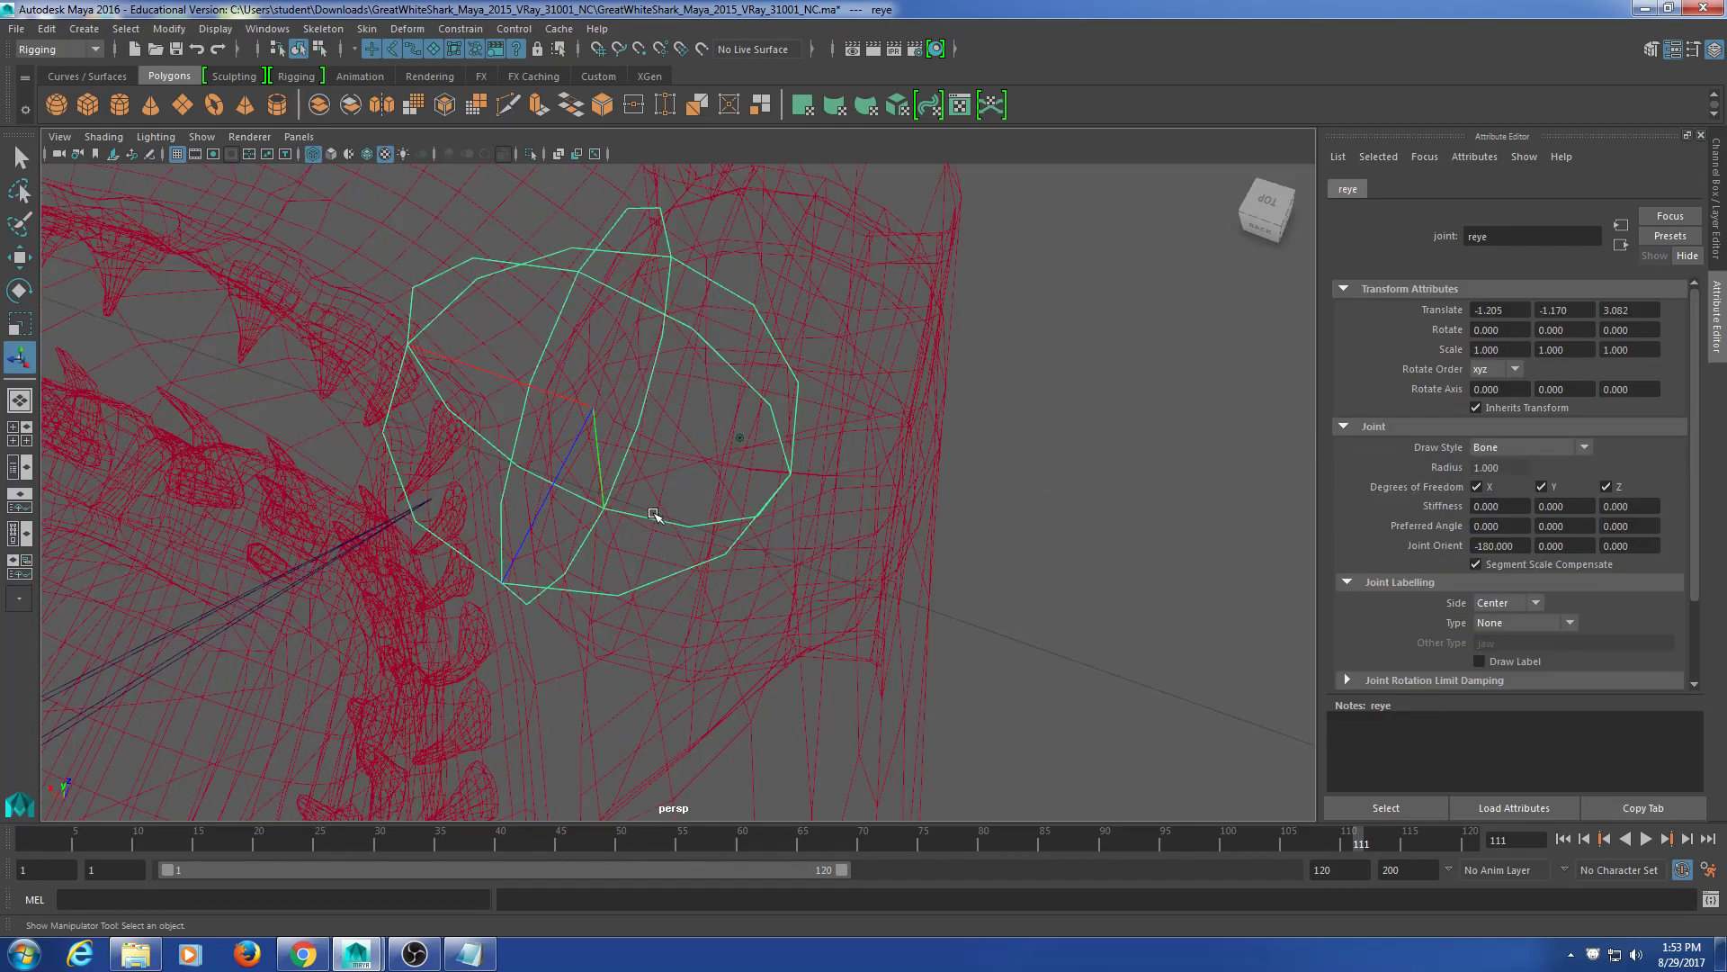
{"action": "scroll", "coordinate": [645, 509], "scroll_direction": "down", "scroll_amount": 3}
{"action": "key", "text": "w"}
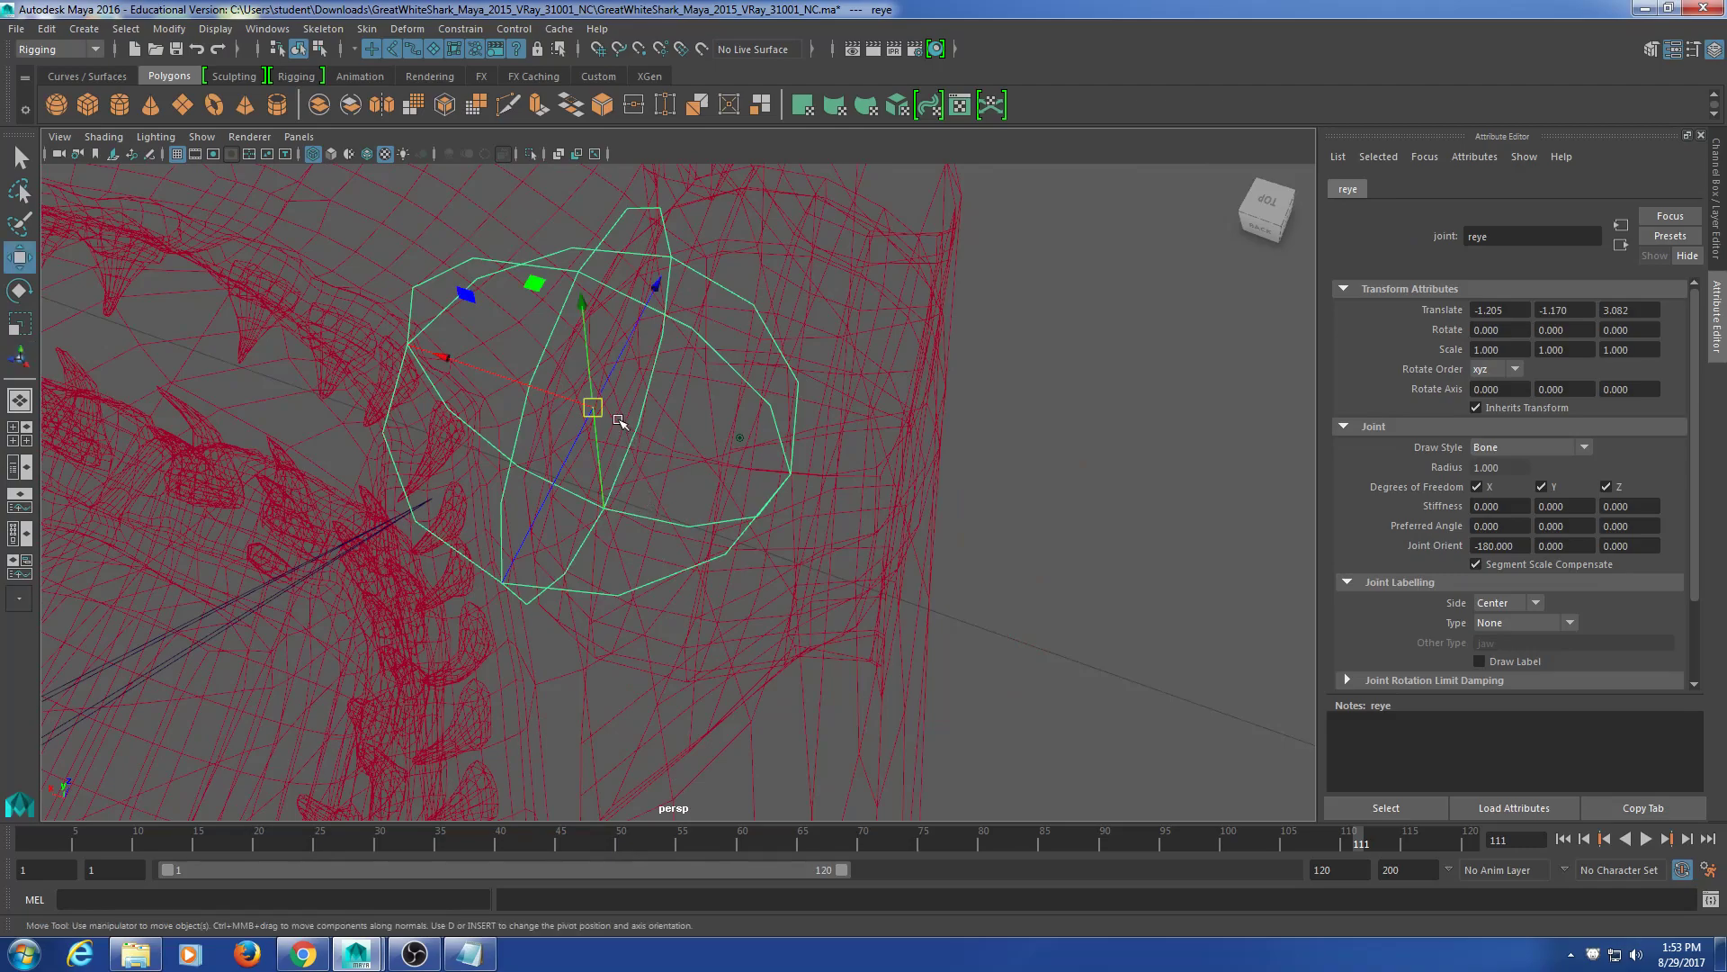
{"action": "left_click_drag", "start_coordinate": [596, 411], "coordinate": [735, 439]}
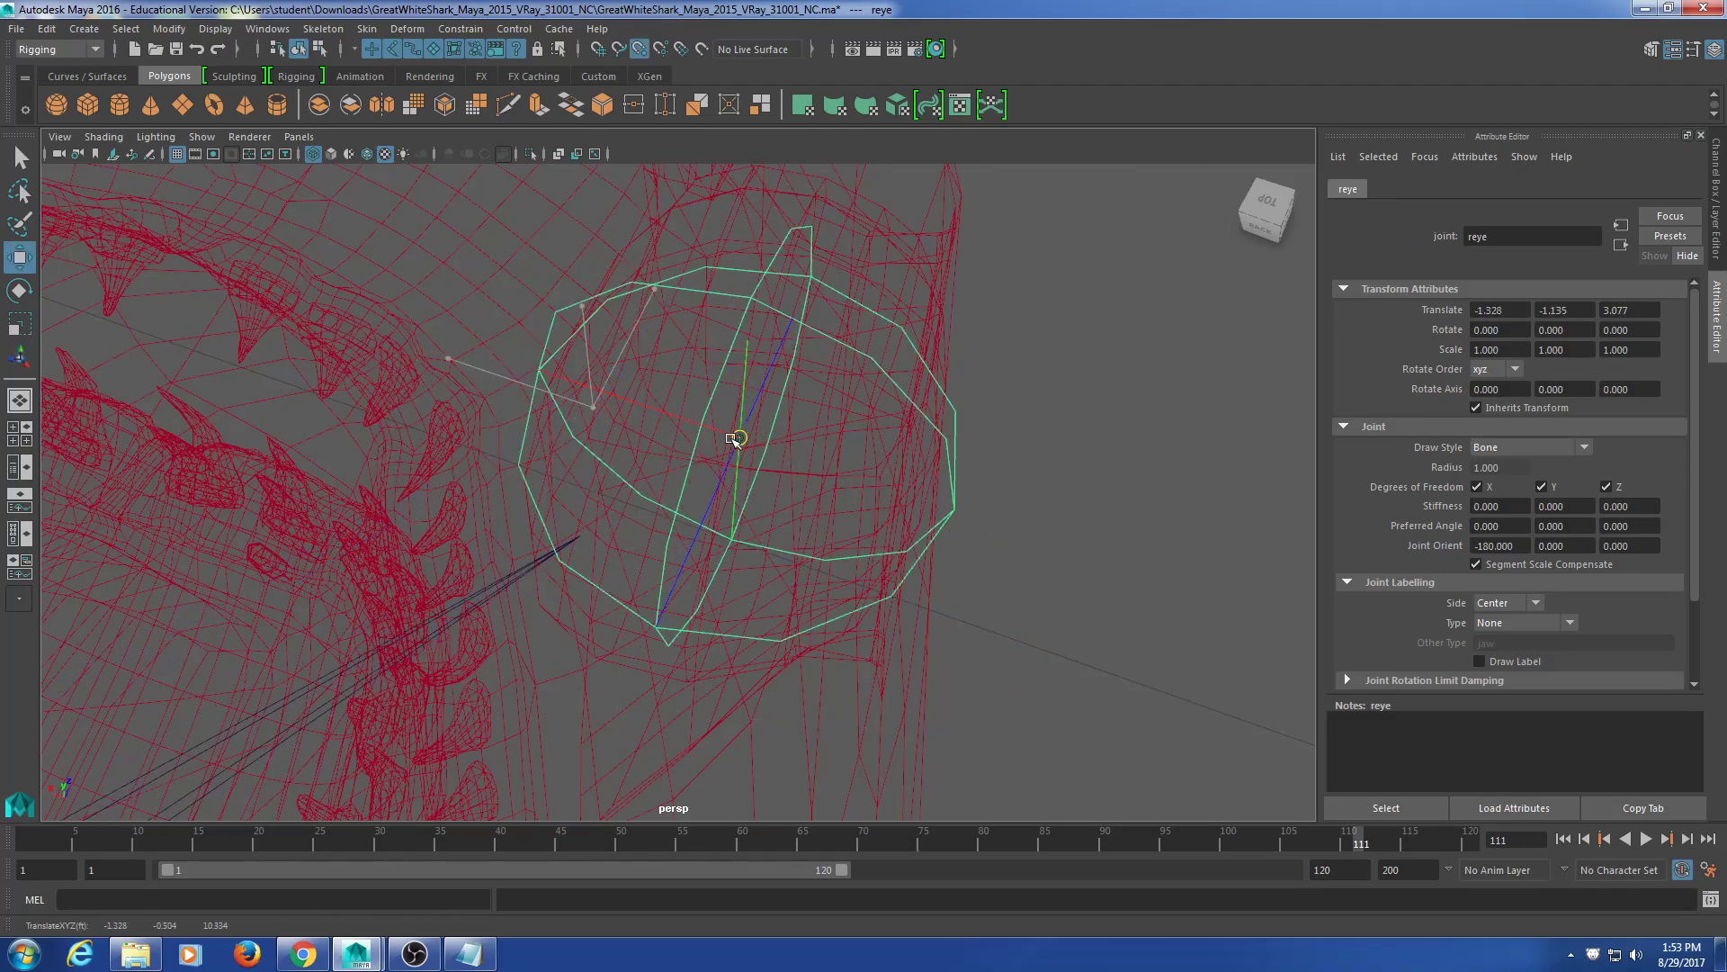
{"action": "left_click_drag", "start_coordinate": [879, 656], "coordinate": [890, 570], "text": "alt"}
{"action": "scroll", "coordinate": [891, 570], "scroll_direction": "down", "scroll_amount": 5}
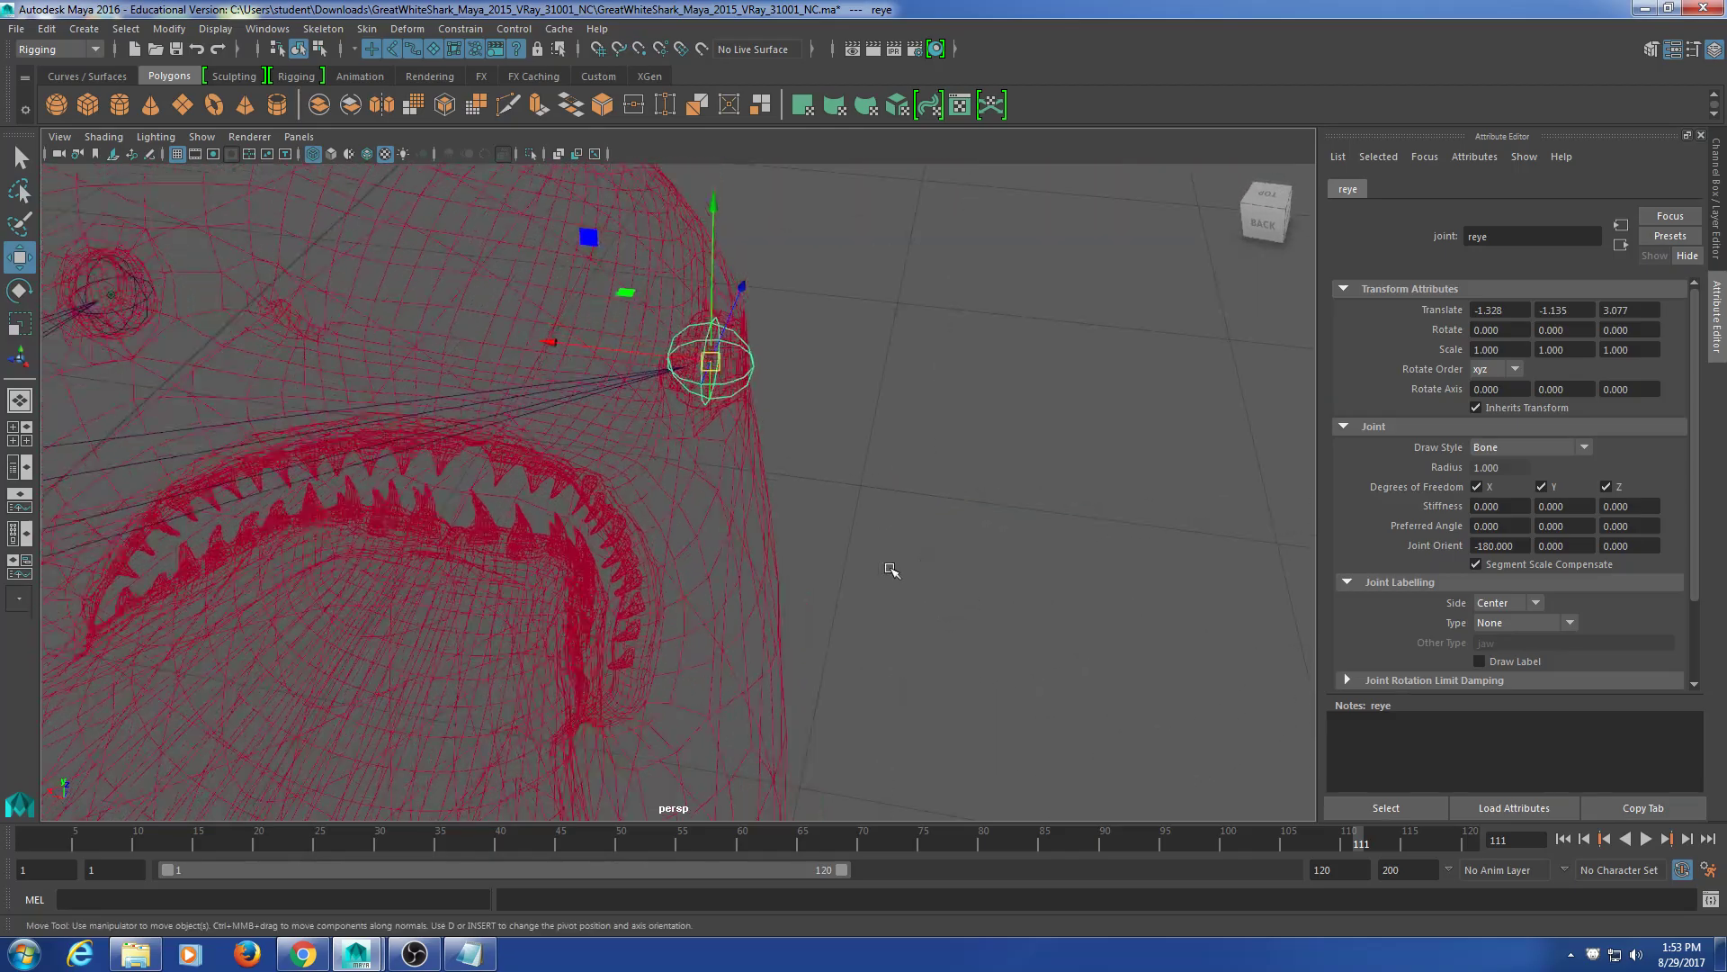
{"action": "middle_click_drag", "start_coordinate": [677, 607], "coordinate": [878, 610], "text": "alt"}
{"action": "left_click_drag", "start_coordinate": [878, 609], "coordinate": [812, 582], "text": "alt"}
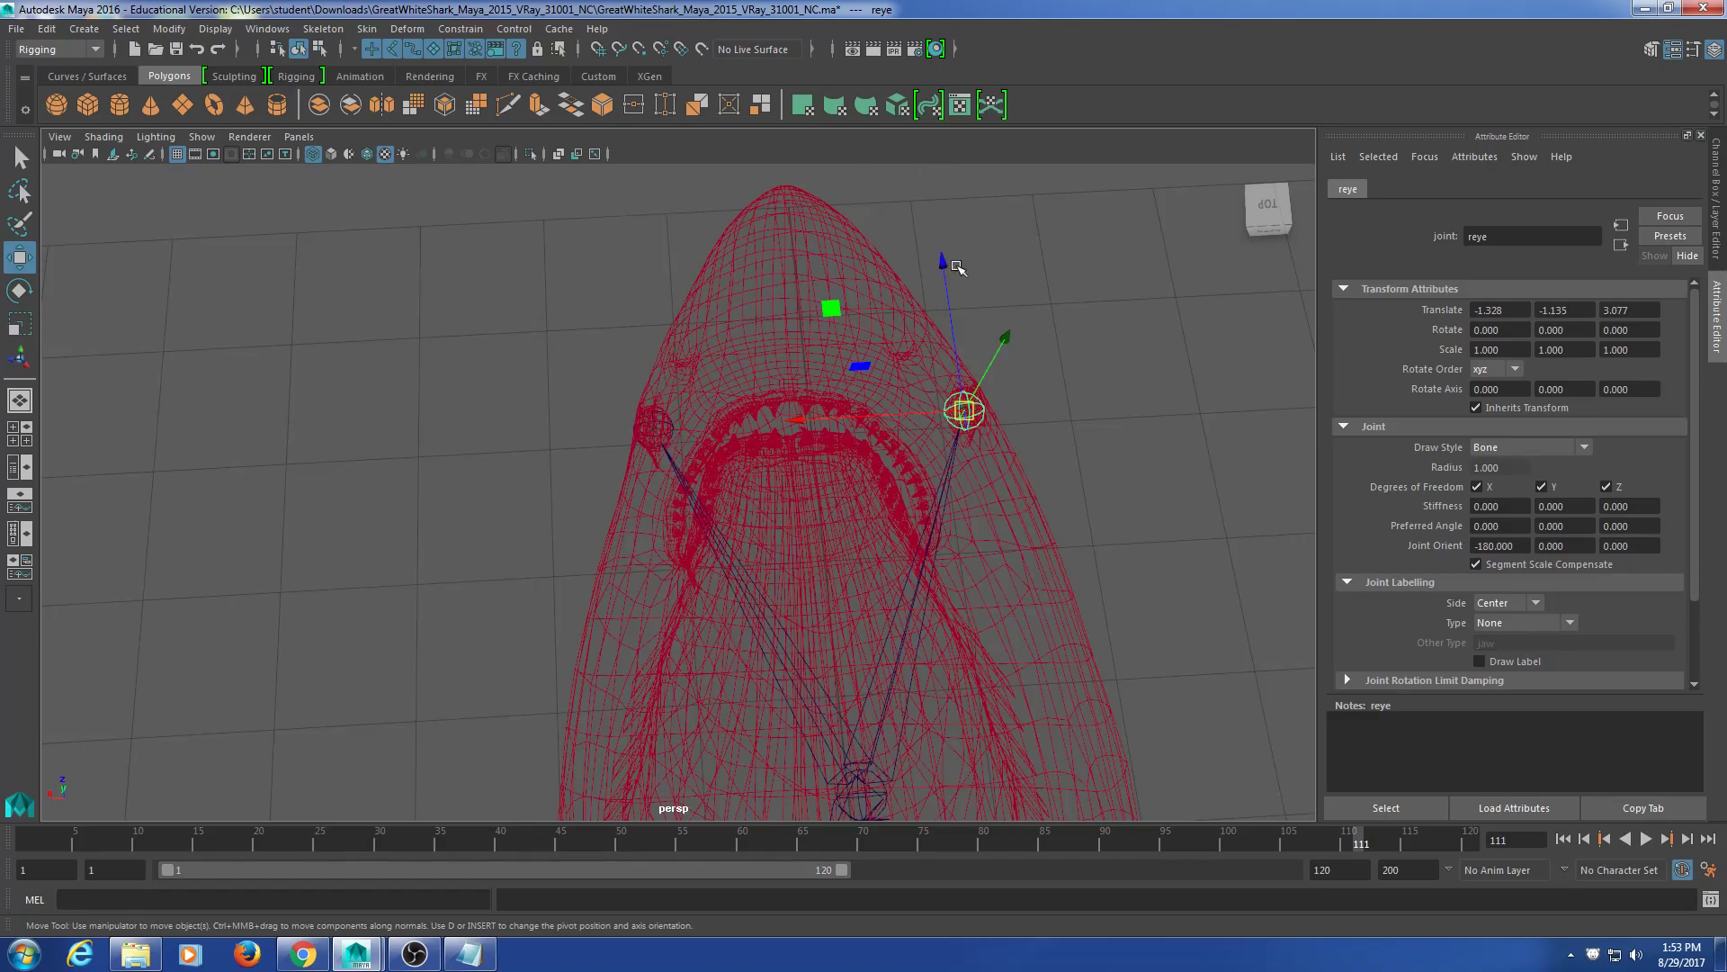
{"action": "scroll", "coordinate": [996, 391], "scroll_direction": "down", "scroll_amount": 5}
{"action": "left_click_drag", "start_coordinate": [1048, 501], "coordinate": [782, 393], "text": "alt"}
{"action": "middle_click_drag", "start_coordinate": [782, 393], "coordinate": [977, 474], "text": "alt"}
{"action": "left_click_drag", "start_coordinate": [976, 474], "coordinate": [873, 565], "text": "alt"}
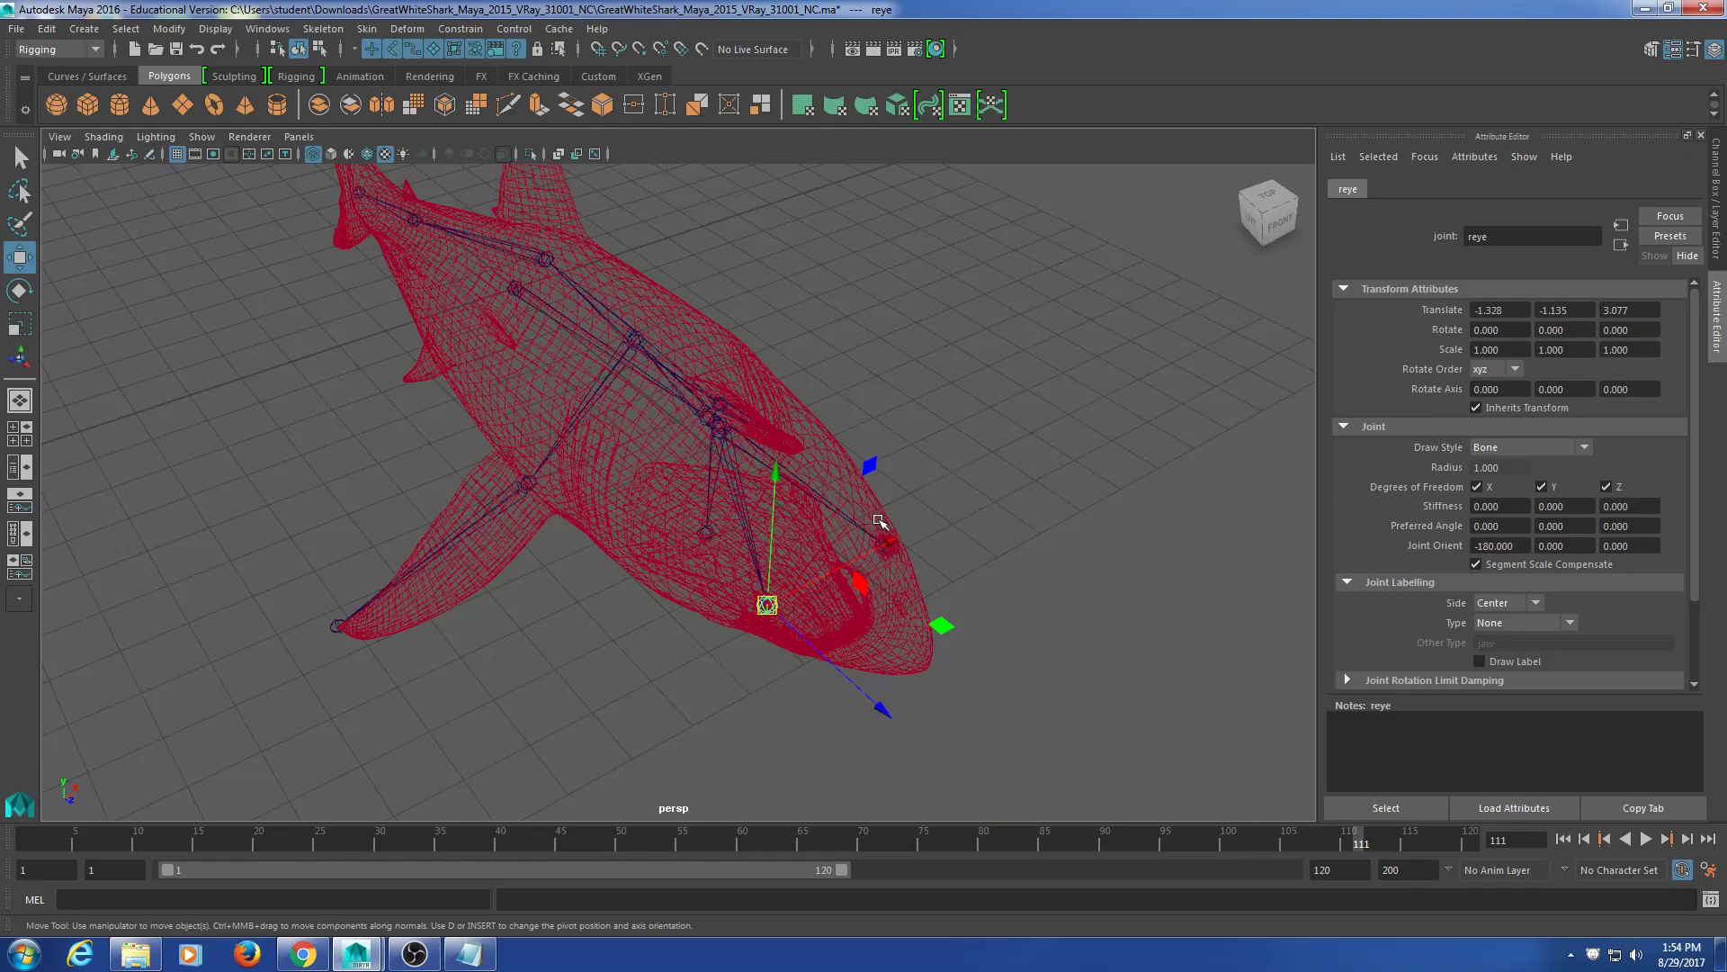
{"action": "left_click_drag", "start_coordinate": [879, 520], "coordinate": [715, 349], "text": "alt"}
{"action": "left_click_drag", "start_coordinate": [871, 258], "coordinate": [676, 308]}
{"action": "left_click_drag", "start_coordinate": [1071, 383], "coordinate": [810, 450], "text": "alt"}
{"action": "left_click", "coordinate": [838, 412]}
{"action": "left_click", "coordinate": [847, 412]}
{"action": "left_click_drag", "start_coordinate": [847, 506], "coordinate": [770, 540], "text": "alt"}
{"action": "scroll", "coordinate": [543, 496], "scroll_direction": "up", "scroll_amount": 5}
{"action": "left_click", "coordinate": [448, 400]}
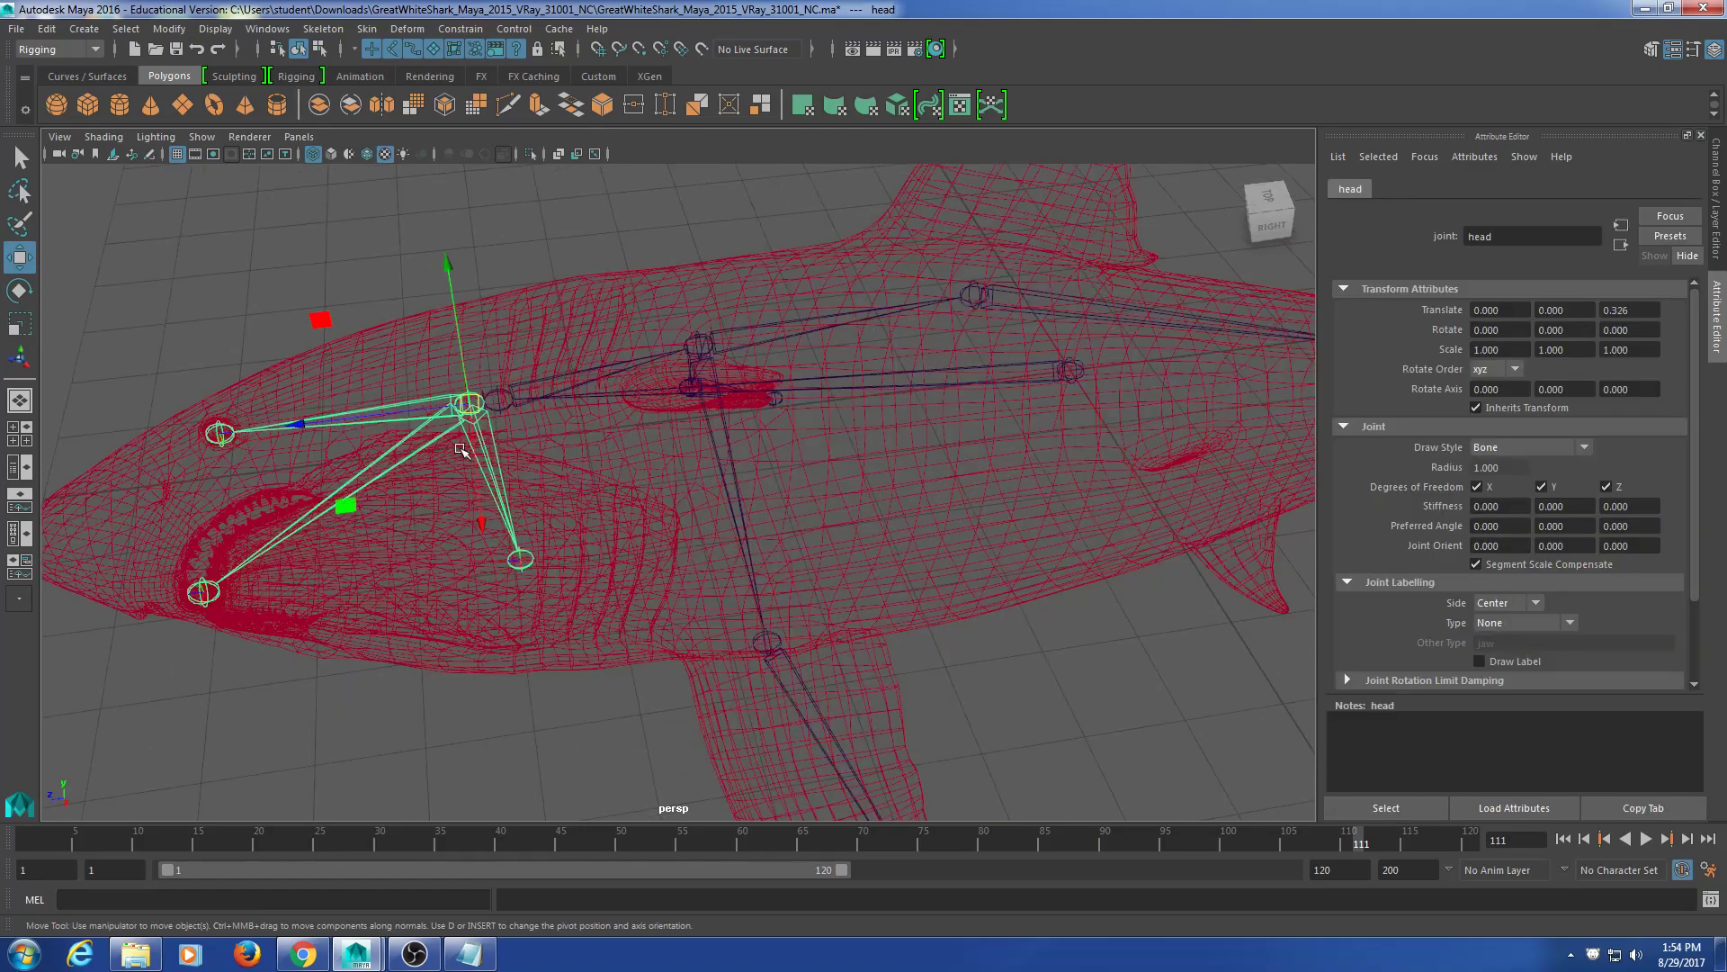
{"action": "key", "text": "e"}
{"action": "left_click_drag", "start_coordinate": [517, 518], "coordinate": [481, 509]}
{"action": "key", "text": "ctrl+z"}
{"action": "left_click", "coordinate": [1071, 370]}
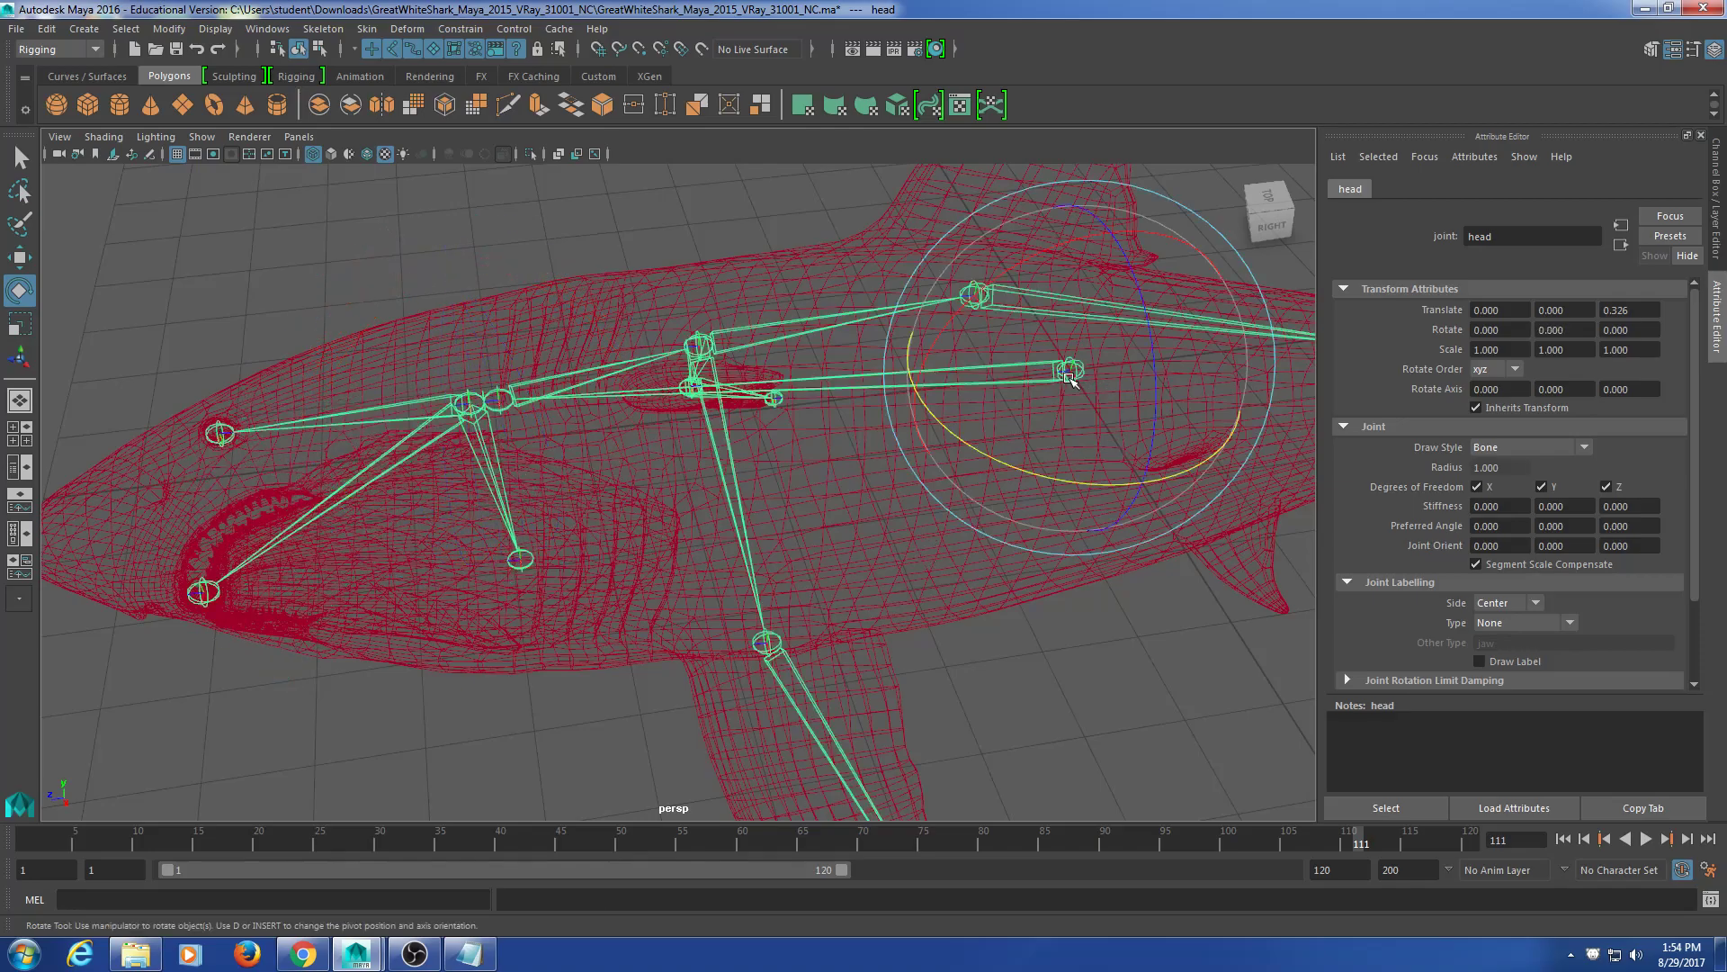
{"action": "scroll", "coordinate": [1062, 629], "scroll_direction": "down", "scroll_amount": 4}
{"action": "left_click_drag", "start_coordinate": [1052, 634], "coordinate": [972, 659], "text": "alt"}
{"action": "key", "text": "t"}
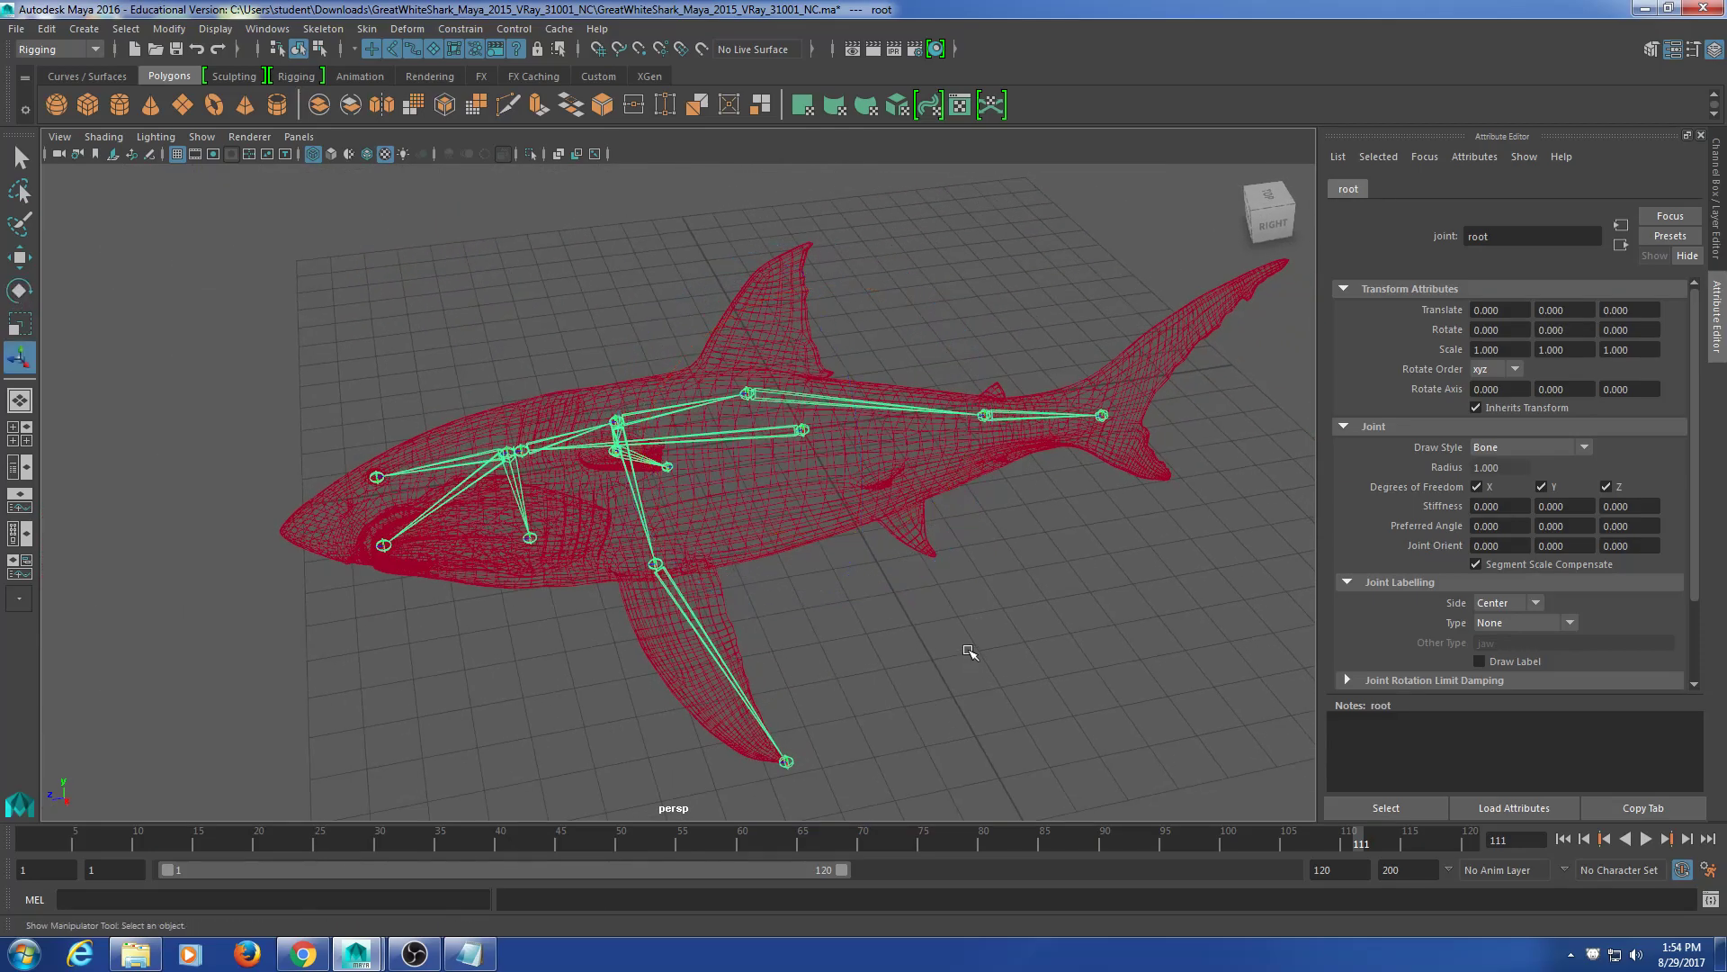
{"action": "left_click_drag", "start_coordinate": [790, 609], "coordinate": [817, 590], "text": "alt"}
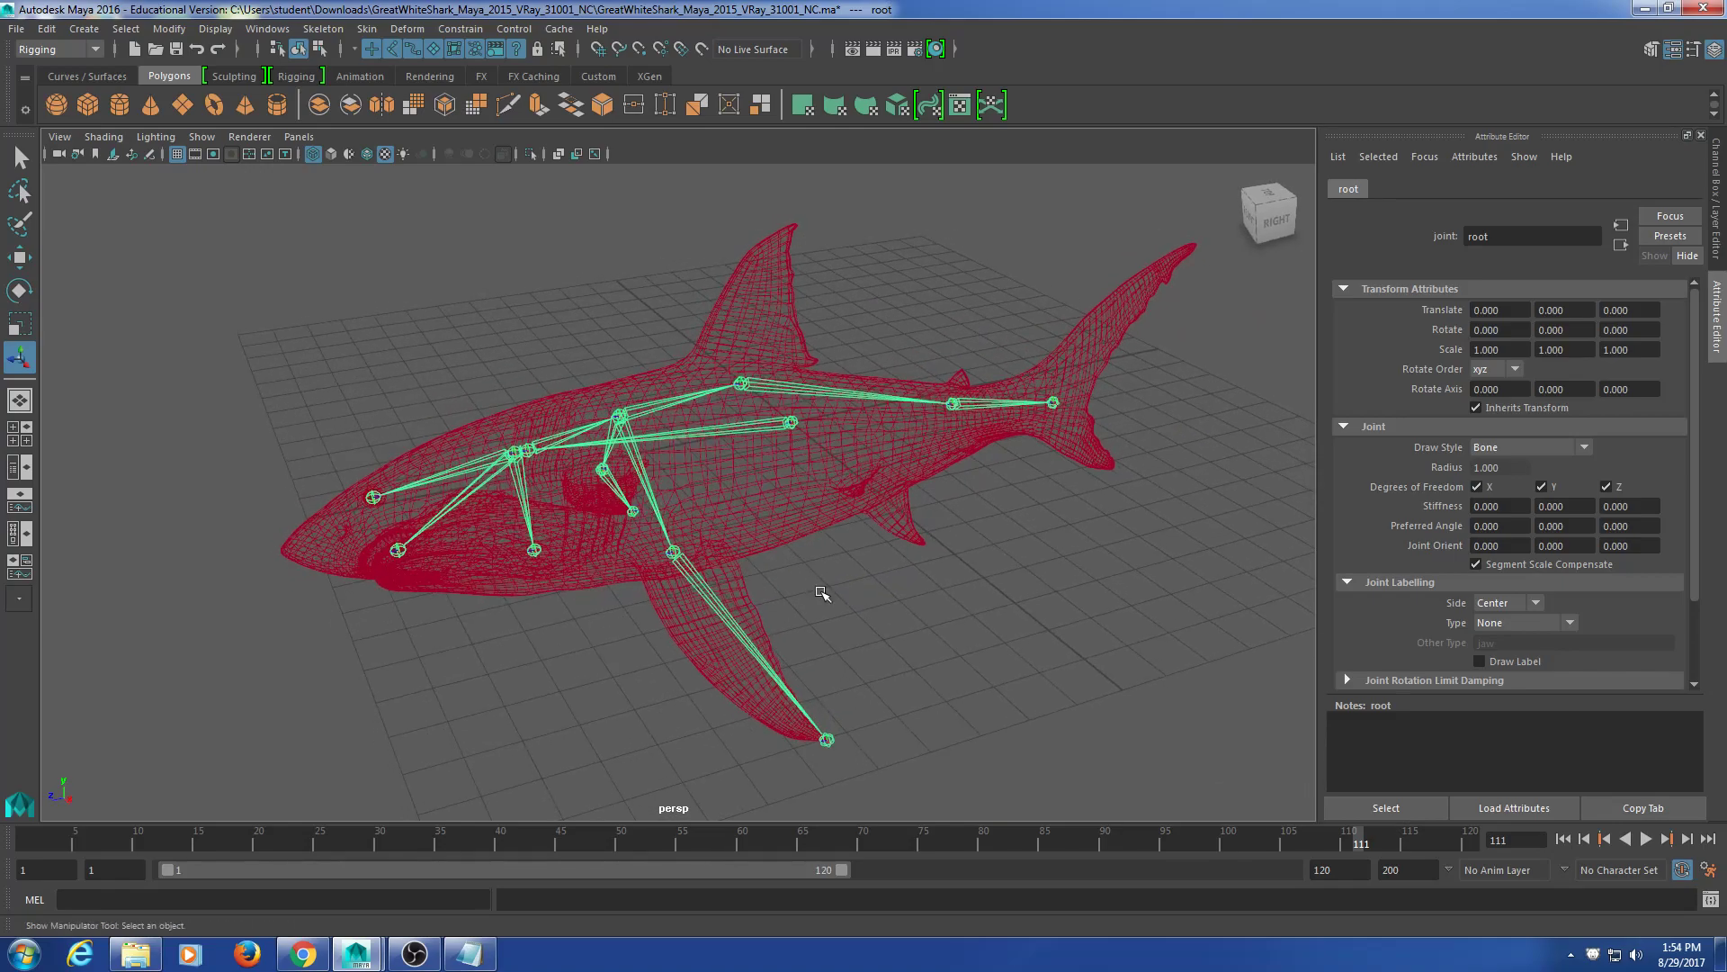
{"action": "middle_click_drag", "start_coordinate": [808, 565], "coordinate": [821, 579], "text": "alt"}
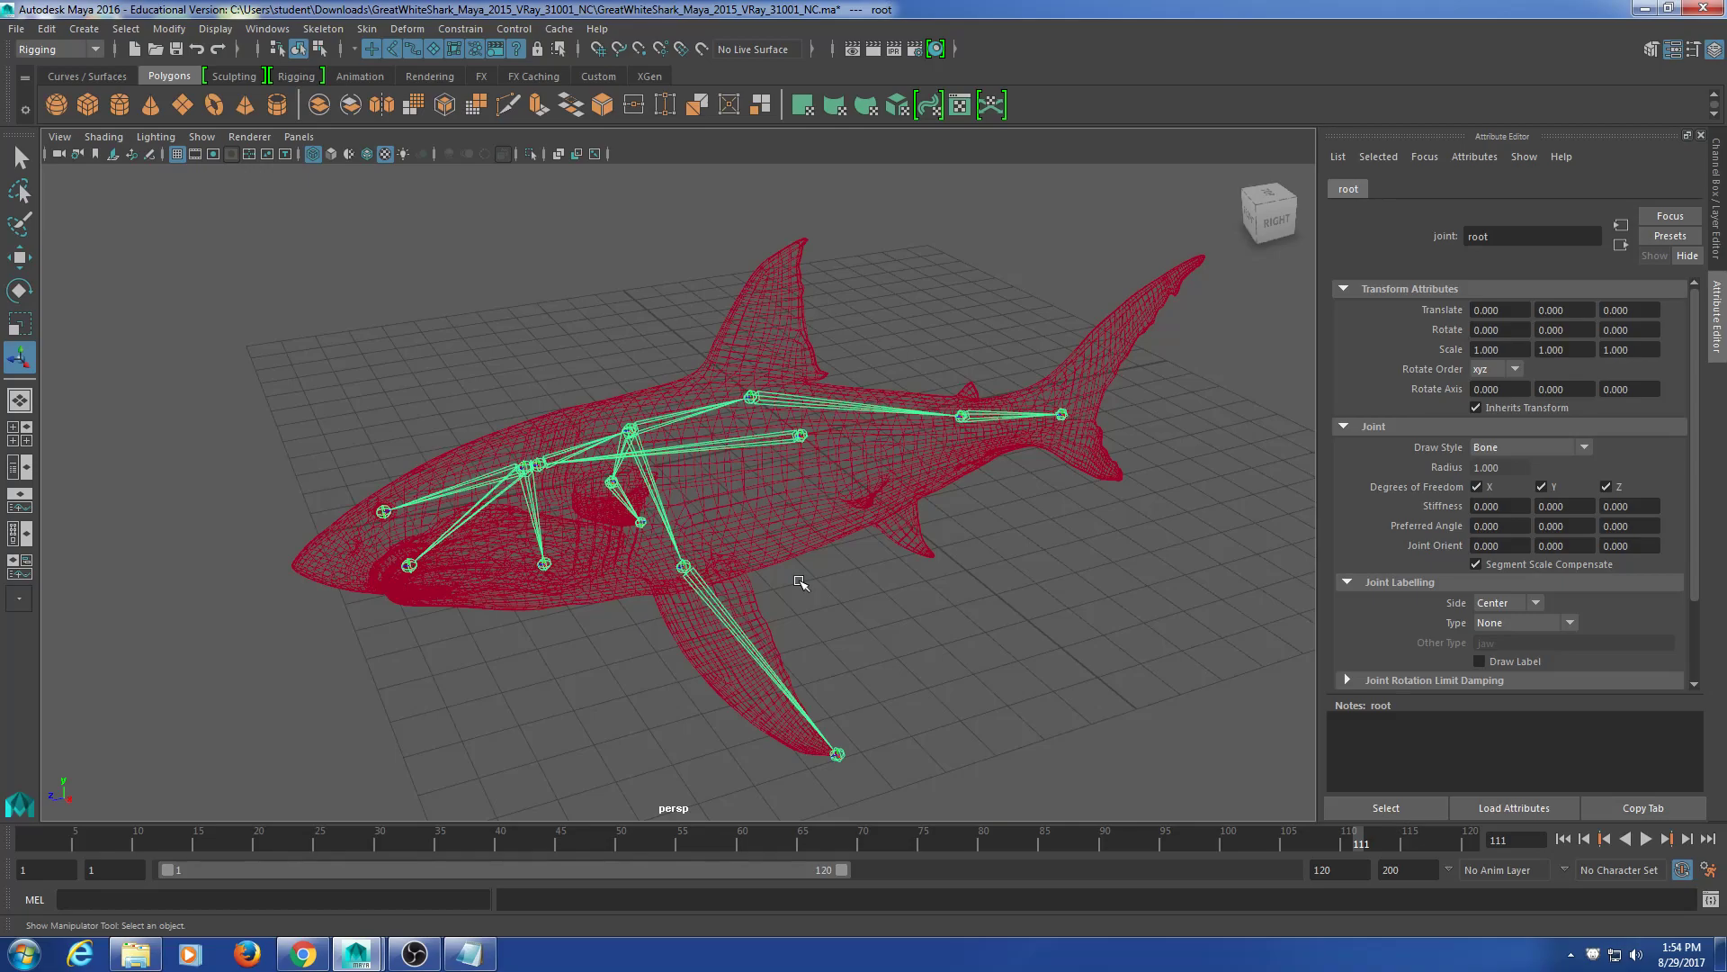
{"action": "left_click_drag", "start_coordinate": [1126, 557], "coordinate": [1065, 529], "text": "alt"}
{"action": "middle_click_drag", "start_coordinate": [1064, 528], "coordinate": [860, 551], "text": "alt"}
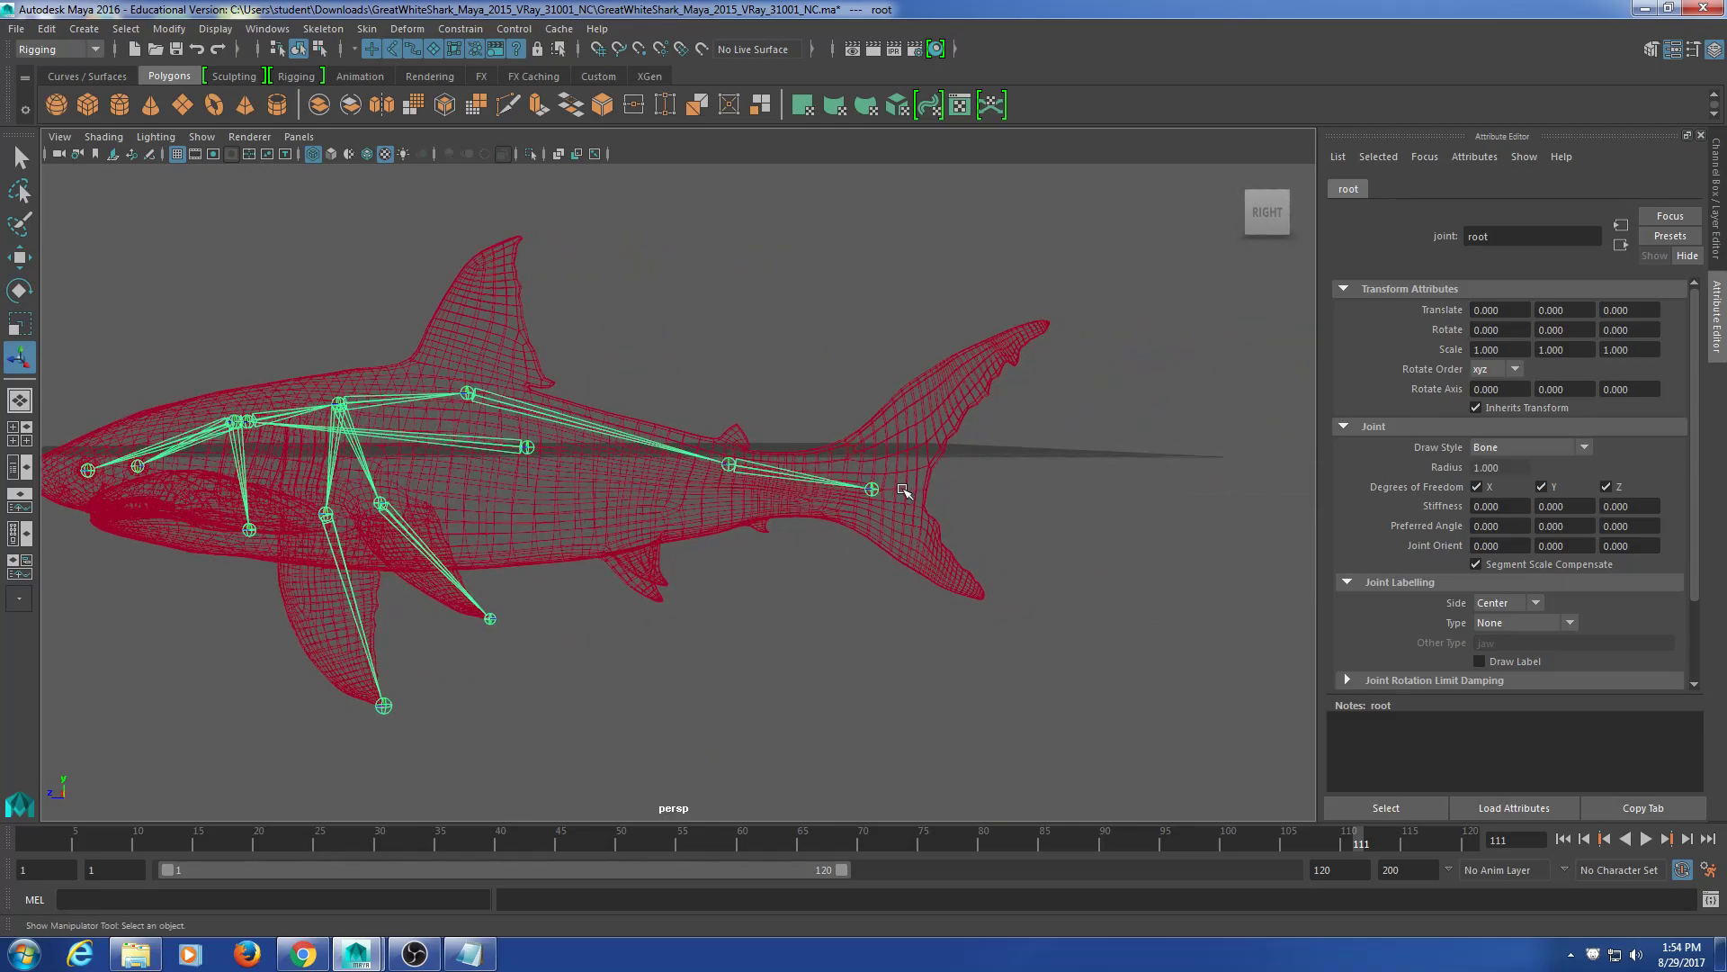
{"action": "middle_click_drag", "start_coordinate": [902, 495], "coordinate": [839, 498], "text": "alt"}
{"action": "left_click_drag", "start_coordinate": [839, 497], "coordinate": [879, 516], "text": "alt"}
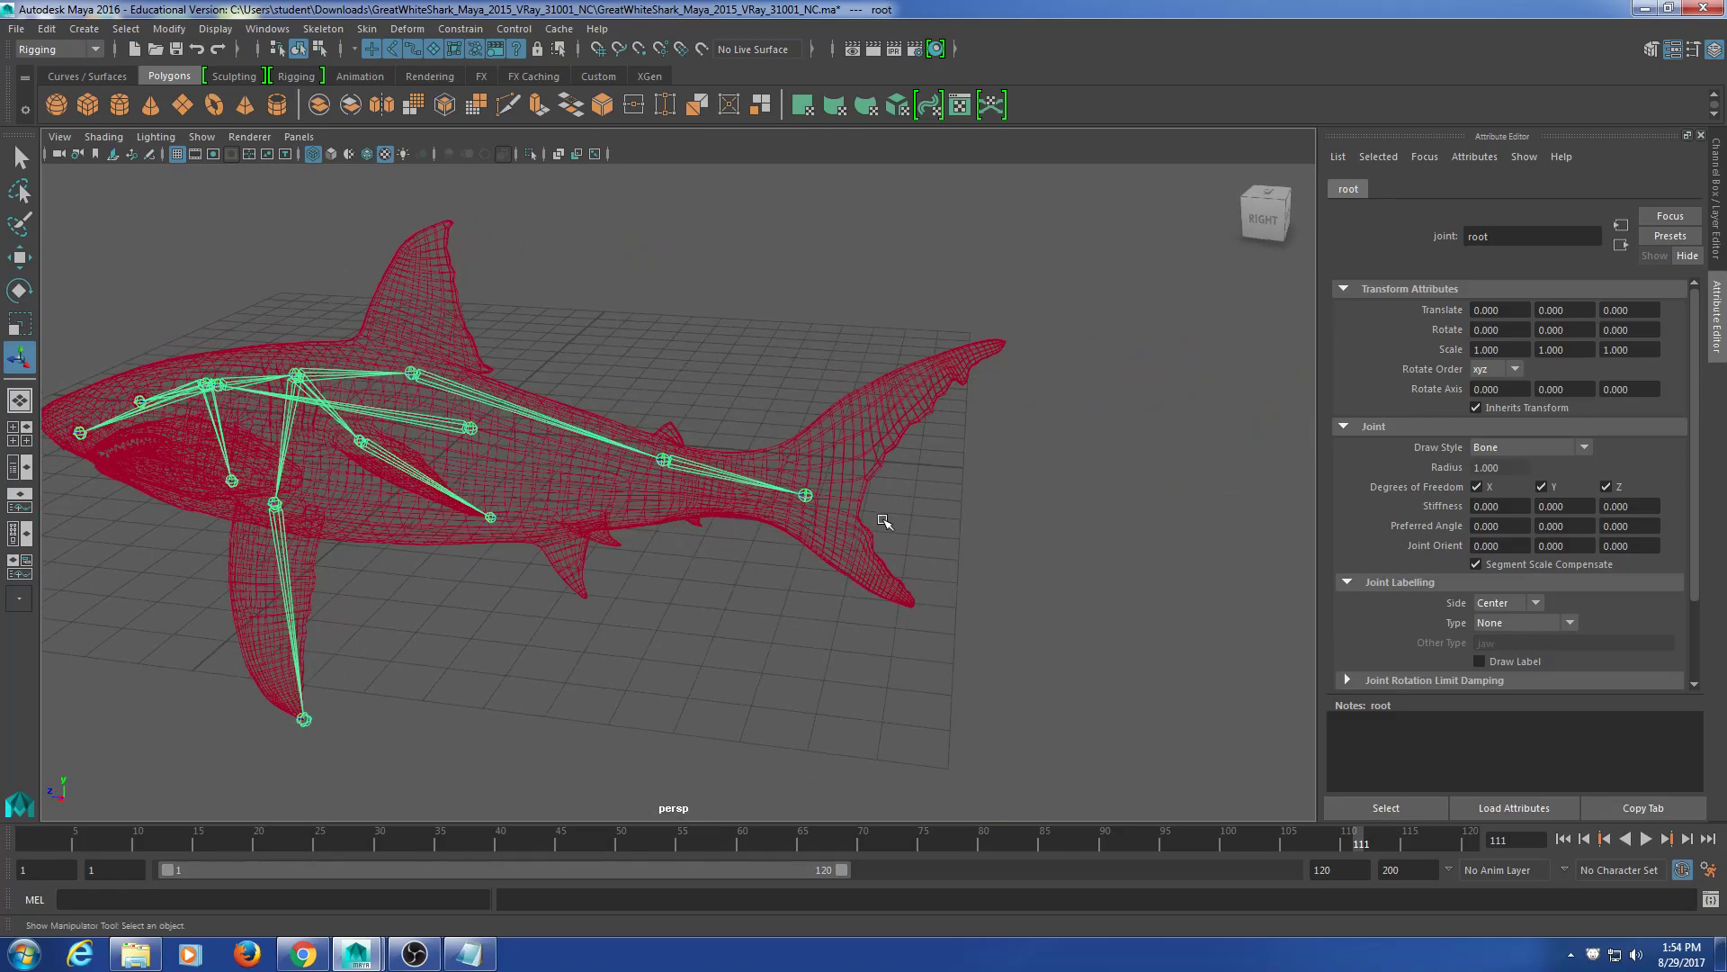
{"action": "middle_click_drag", "start_coordinate": [879, 517], "coordinate": [869, 539], "text": "alt"}
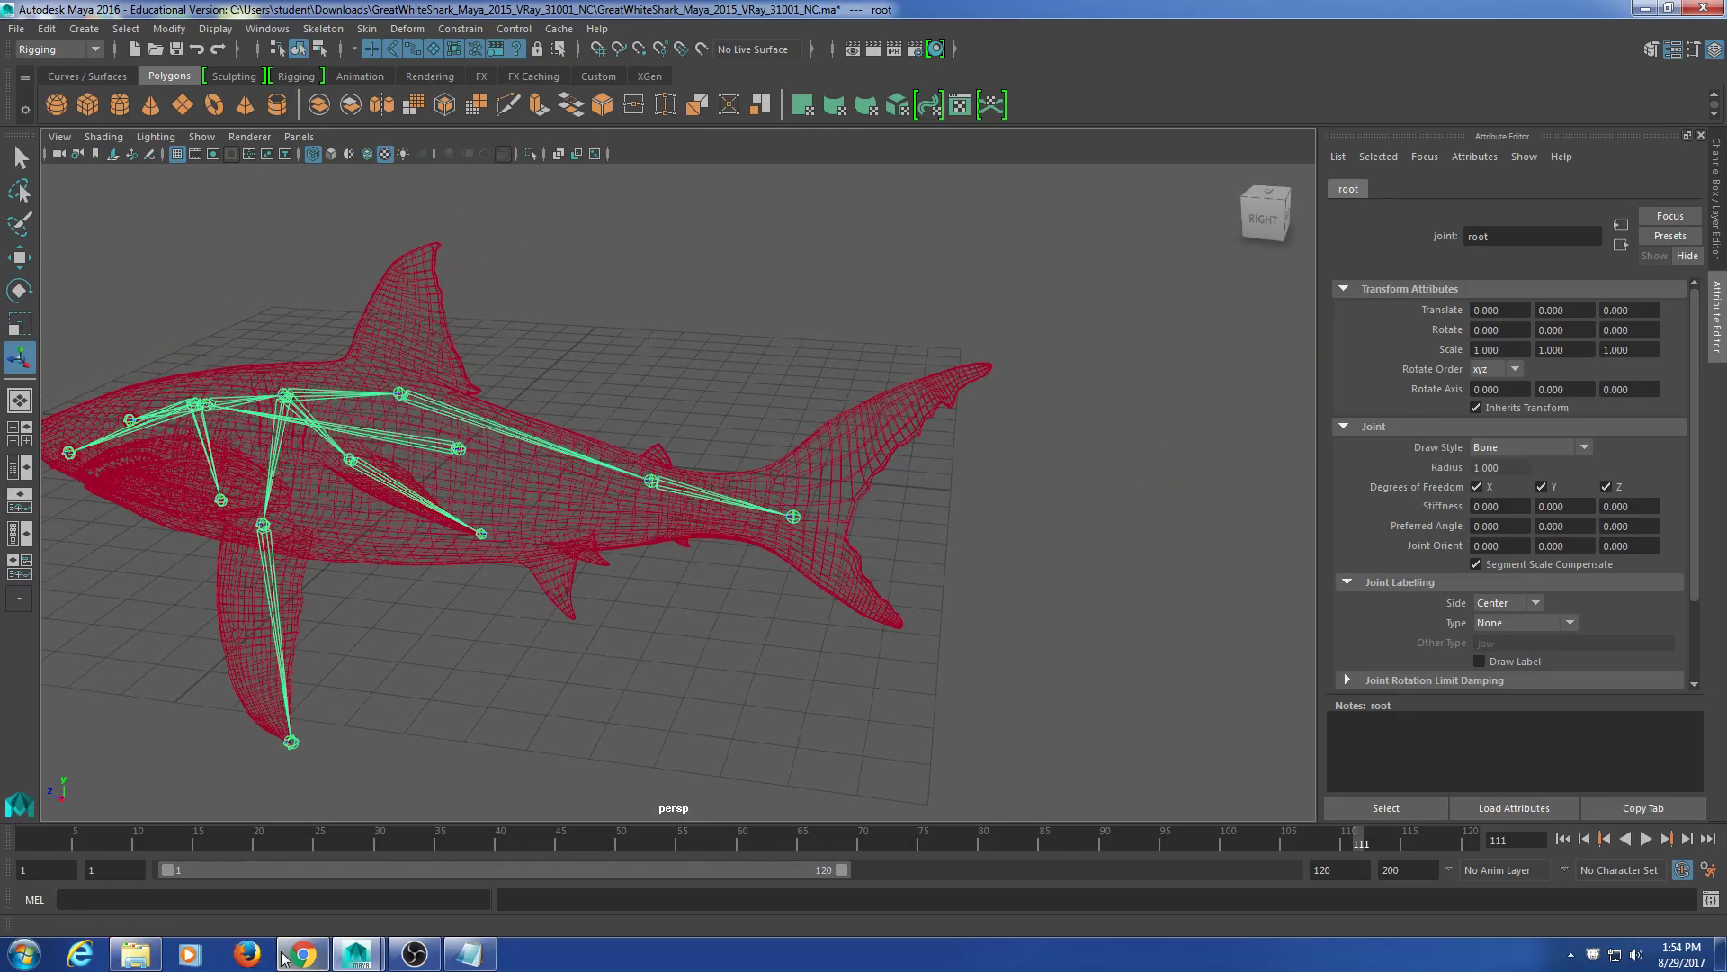
{"action": "left_click_drag", "start_coordinate": [459, 606], "coordinate": [823, 511], "text": "alt"}
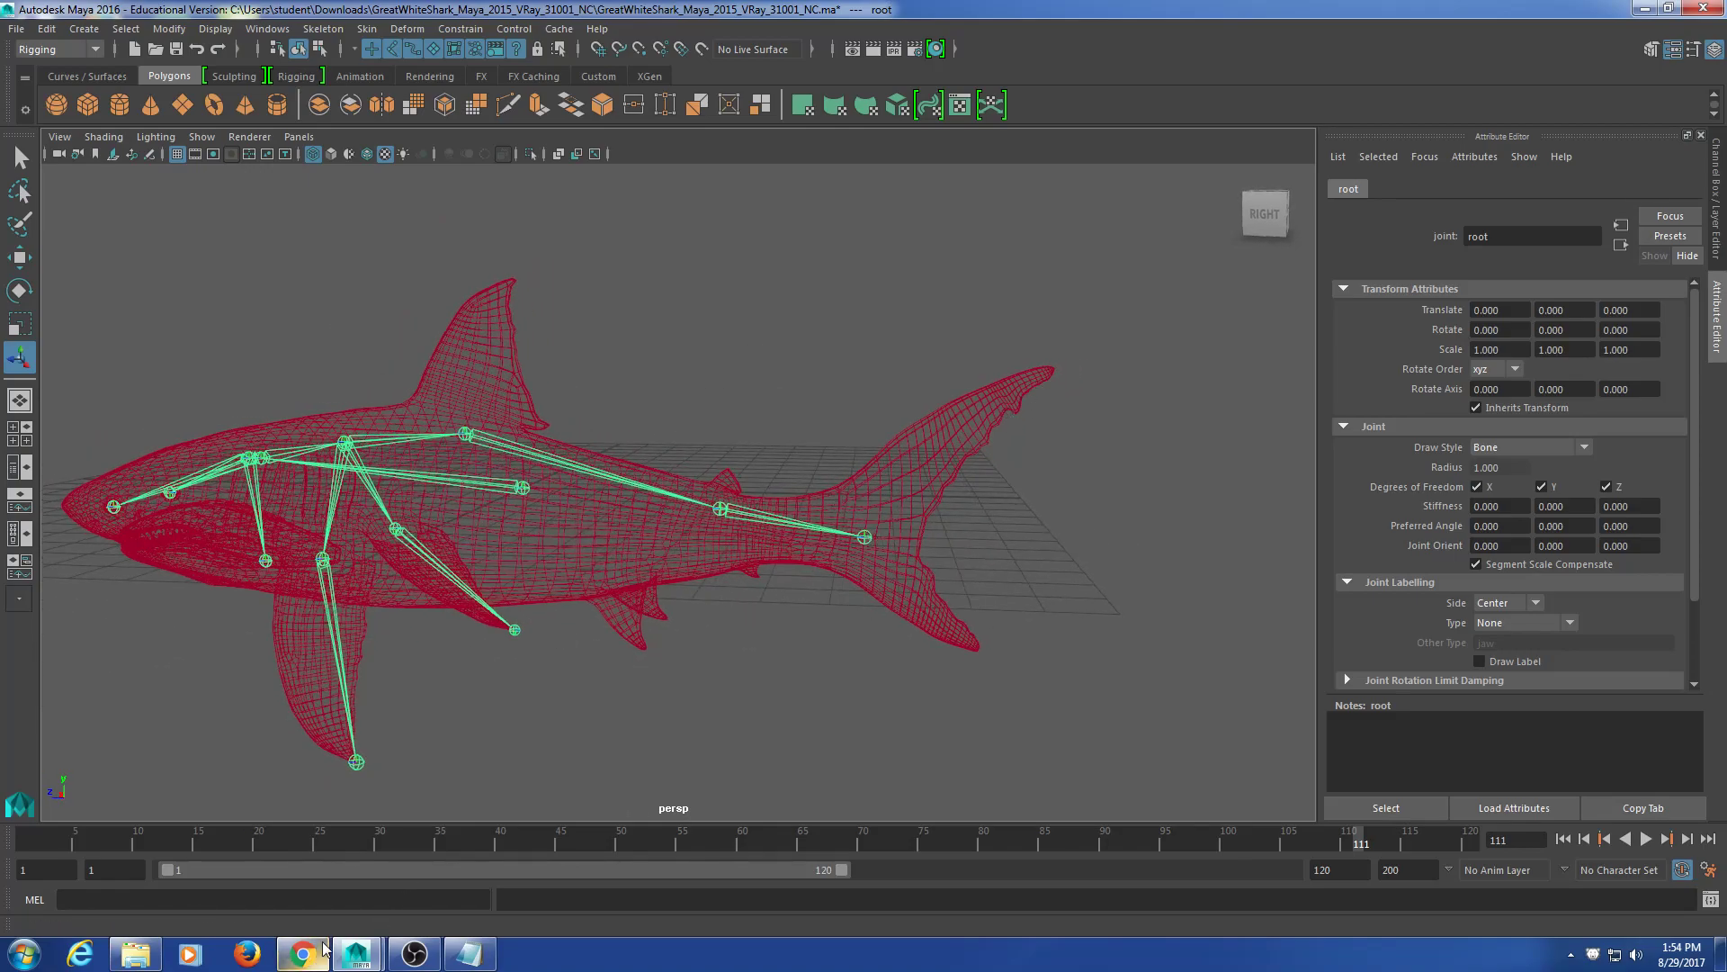
{"action": "mouse_move", "coordinate": [324, 946]}
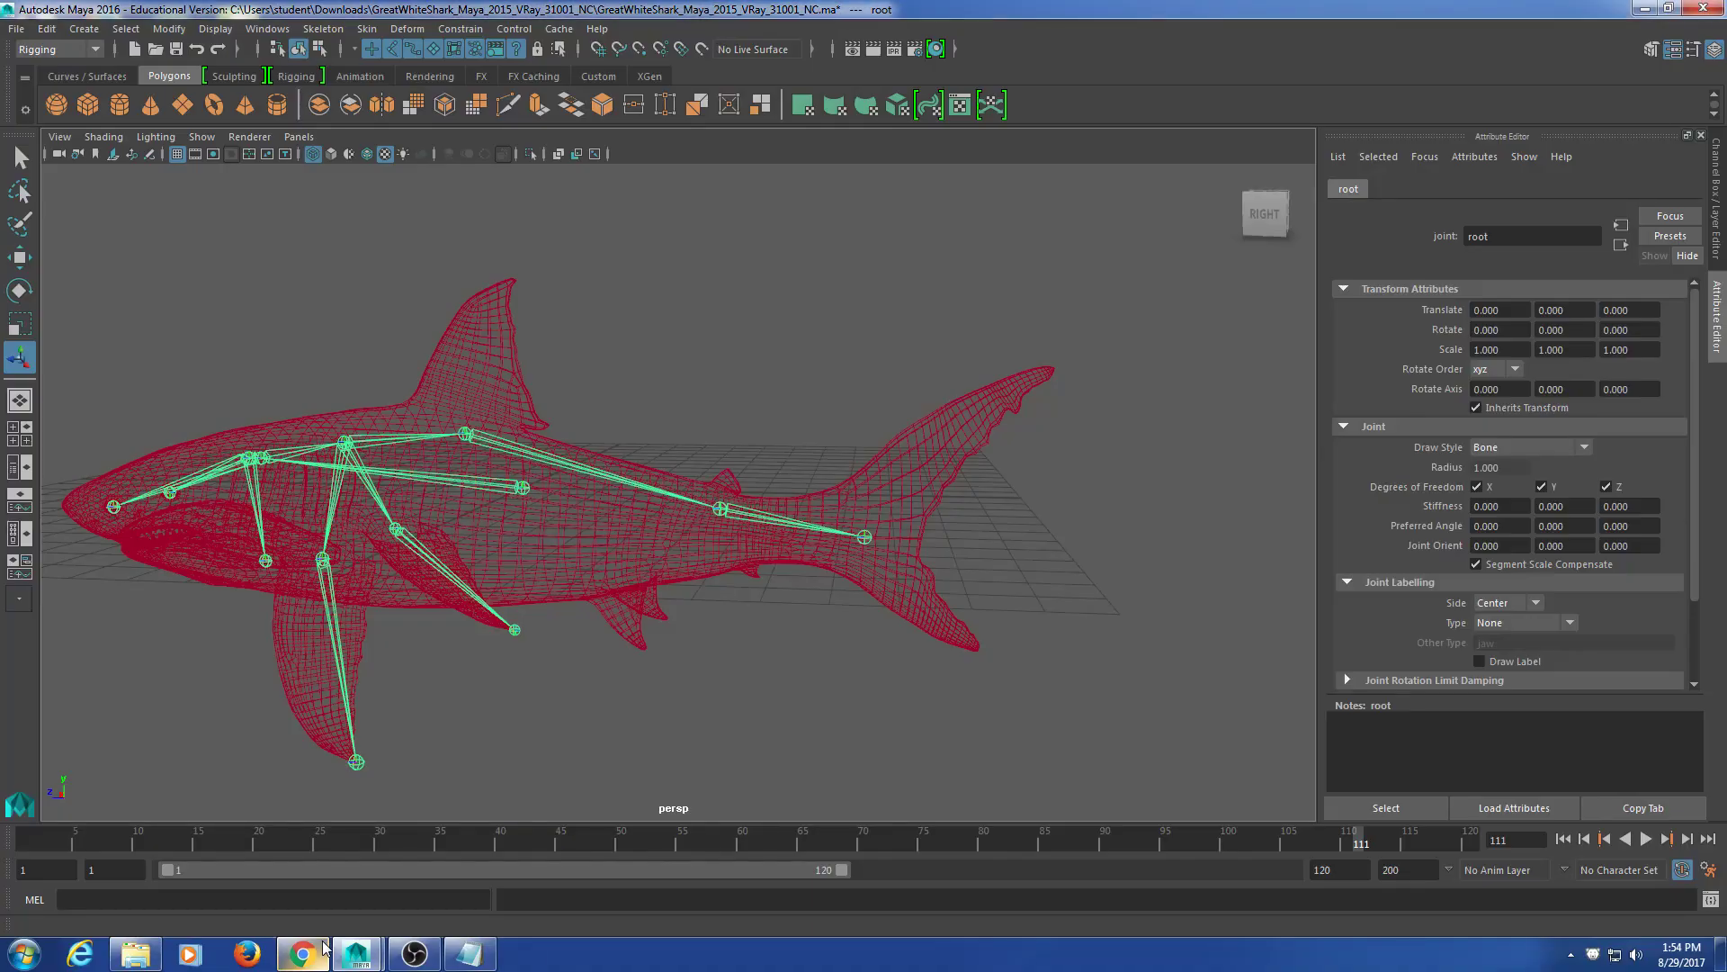
{"action": "left_click_drag", "start_coordinate": [459, 603], "coordinate": [679, 643], "text": "alt"}
{"action": "middle_click_drag", "start_coordinate": [680, 643], "coordinate": [706, 478], "text": "alt"}
{"action": "left_click_drag", "start_coordinate": [589, 408], "coordinate": [734, 597], "text": "alt"}
{"action": "left_click", "coordinate": [841, 596]}
{"action": "left_click_drag", "start_coordinate": [922, 605], "coordinate": [455, 635], "text": "alt"}
{"action": "left_click", "coordinate": [461, 623]}
{"action": "left_click_drag", "start_coordinate": [566, 493], "coordinate": [504, 576], "text": "alt"}
{"action": "left_click", "coordinate": [373, 607]}
{"action": "left_click", "coordinate": [688, 571]}
{"action": "left_click_drag", "start_coordinate": [617, 484], "coordinate": [646, 515], "text": "alt"}
{"action": "left_click", "coordinate": [381, 756]}
{"action": "left_click_drag", "start_coordinate": [692, 720], "coordinate": [567, 644], "text": "alt"}
{"action": "left_click_drag", "start_coordinate": [416, 572], "coordinate": [497, 551], "text": "alt"}
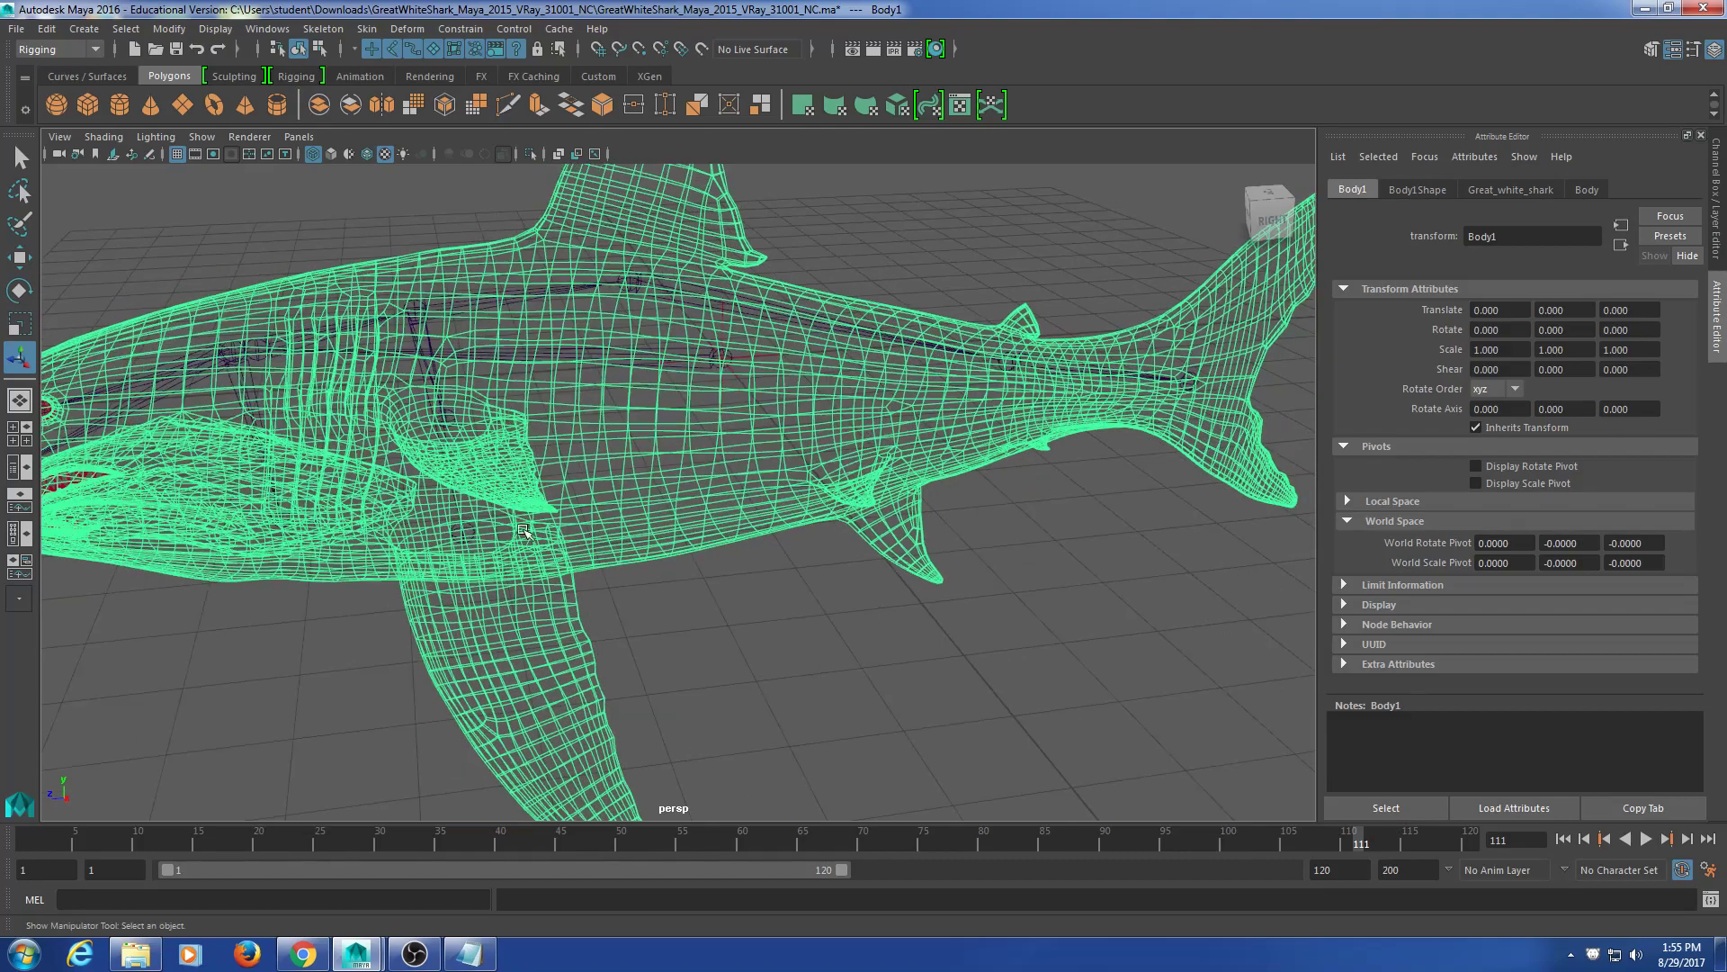
{"action": "left_click", "coordinate": [459, 532]}
{"action": "middle_click_drag", "start_coordinate": [216, 550], "coordinate": [490, 566], "text": "alt"}
{"action": "mouse_move", "coordinate": [443, 555]}
{"action": "left_mouse_down", "text": "alt"}
{"action": "mouse_move", "coordinate": [482, 575]}
{"action": "mouse_move", "coordinate": [467, 572]}
{"action": "left_mouse_up", "text": "alt"}
{"action": "left_click_drag", "start_coordinate": [633, 547], "coordinate": [629, 509], "text": "alt"}
{"action": "left_click", "coordinate": [639, 525]}
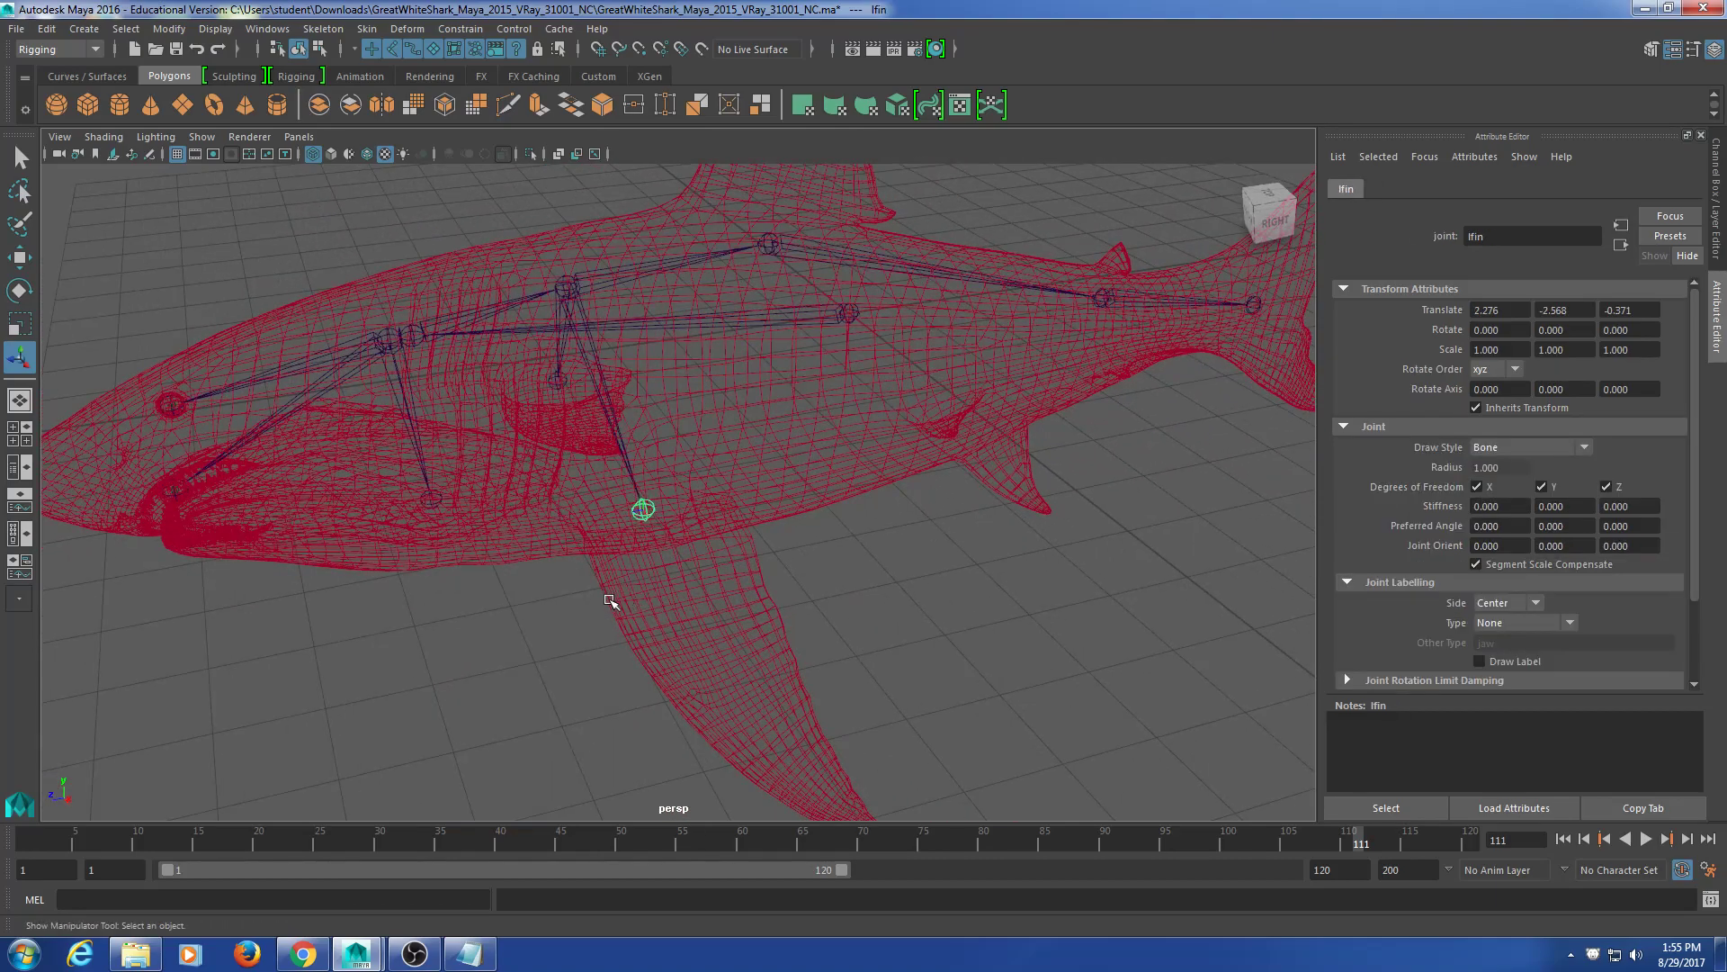
{"action": "key", "text": "e"}
{"action": "left_click_drag", "start_coordinate": [603, 601], "coordinate": [733, 600], "text": "alt"}
{"action": "key", "text": "w"}
{"action": "scroll", "coordinate": [579, 643], "scroll_direction": "up", "scroll_amount": 5}
{"action": "middle_click_drag", "start_coordinate": [732, 601], "coordinate": [628, 574], "text": "alt"}
{"action": "left_click_drag", "start_coordinate": [628, 574], "coordinate": [561, 588], "text": "alt"}
{"action": "key", "text": "ctrl+z"}
{"action": "key", "text": "ctrl+z"}
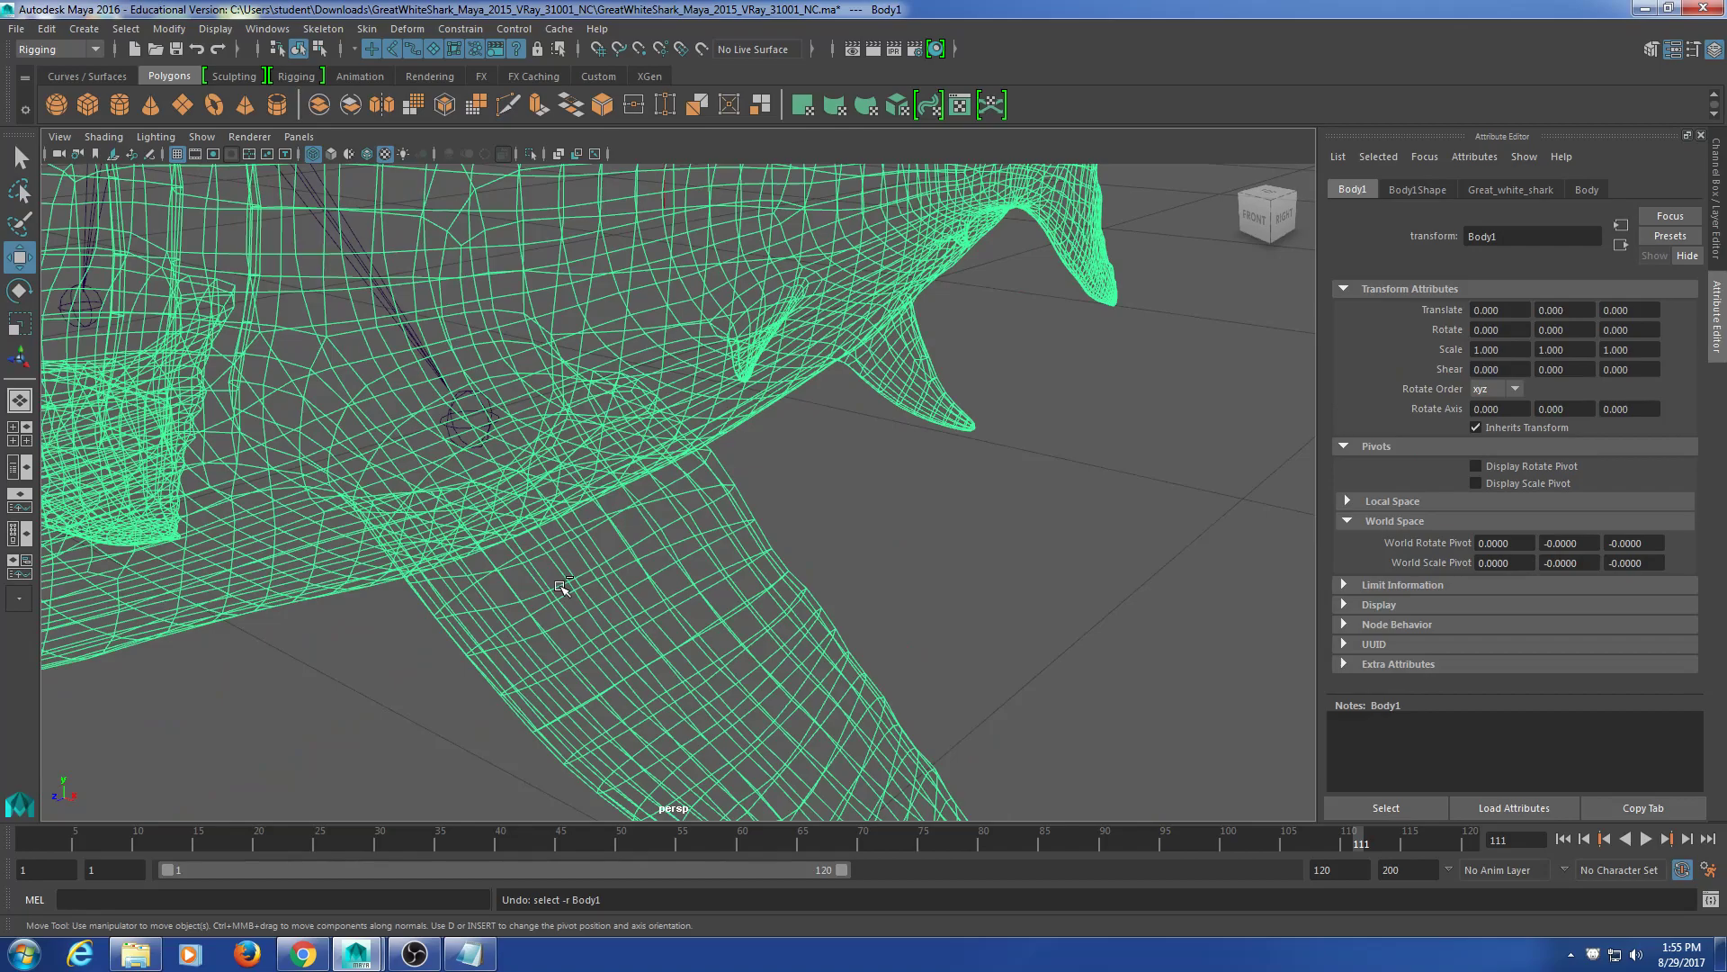
{"action": "key", "text": "ctrl+z"}
{"action": "key", "text": "ctrl+z"}
{"action": "scroll", "coordinate": [599, 586], "scroll_direction": "down", "scroll_amount": 5}
{"action": "left_click_drag", "start_coordinate": [599, 586], "coordinate": [670, 675], "text": "alt"}
{"action": "left_click", "coordinate": [644, 517]}
{"action": "left_click", "coordinate": [634, 543]}
{"action": "middle_click_drag", "start_coordinate": [544, 675], "coordinate": [649, 627], "text": "alt"}
{"action": "left_click", "coordinate": [493, 515]}
{"action": "left_click_drag", "start_coordinate": [493, 514], "coordinate": [482, 671], "text": "alt"}
{"action": "middle_click_drag", "start_coordinate": [483, 672], "coordinate": [352, 609], "text": "alt"}
{"action": "left_click_drag", "start_coordinate": [352, 609], "coordinate": [362, 602], "text": "alt"}
{"action": "middle_click_drag", "start_coordinate": [362, 602], "coordinate": [379, 577], "text": "alt"}
{"action": "left_click", "coordinate": [294, 583]}
{"action": "left_click_drag", "start_coordinate": [296, 407], "coordinate": [342, 552]}
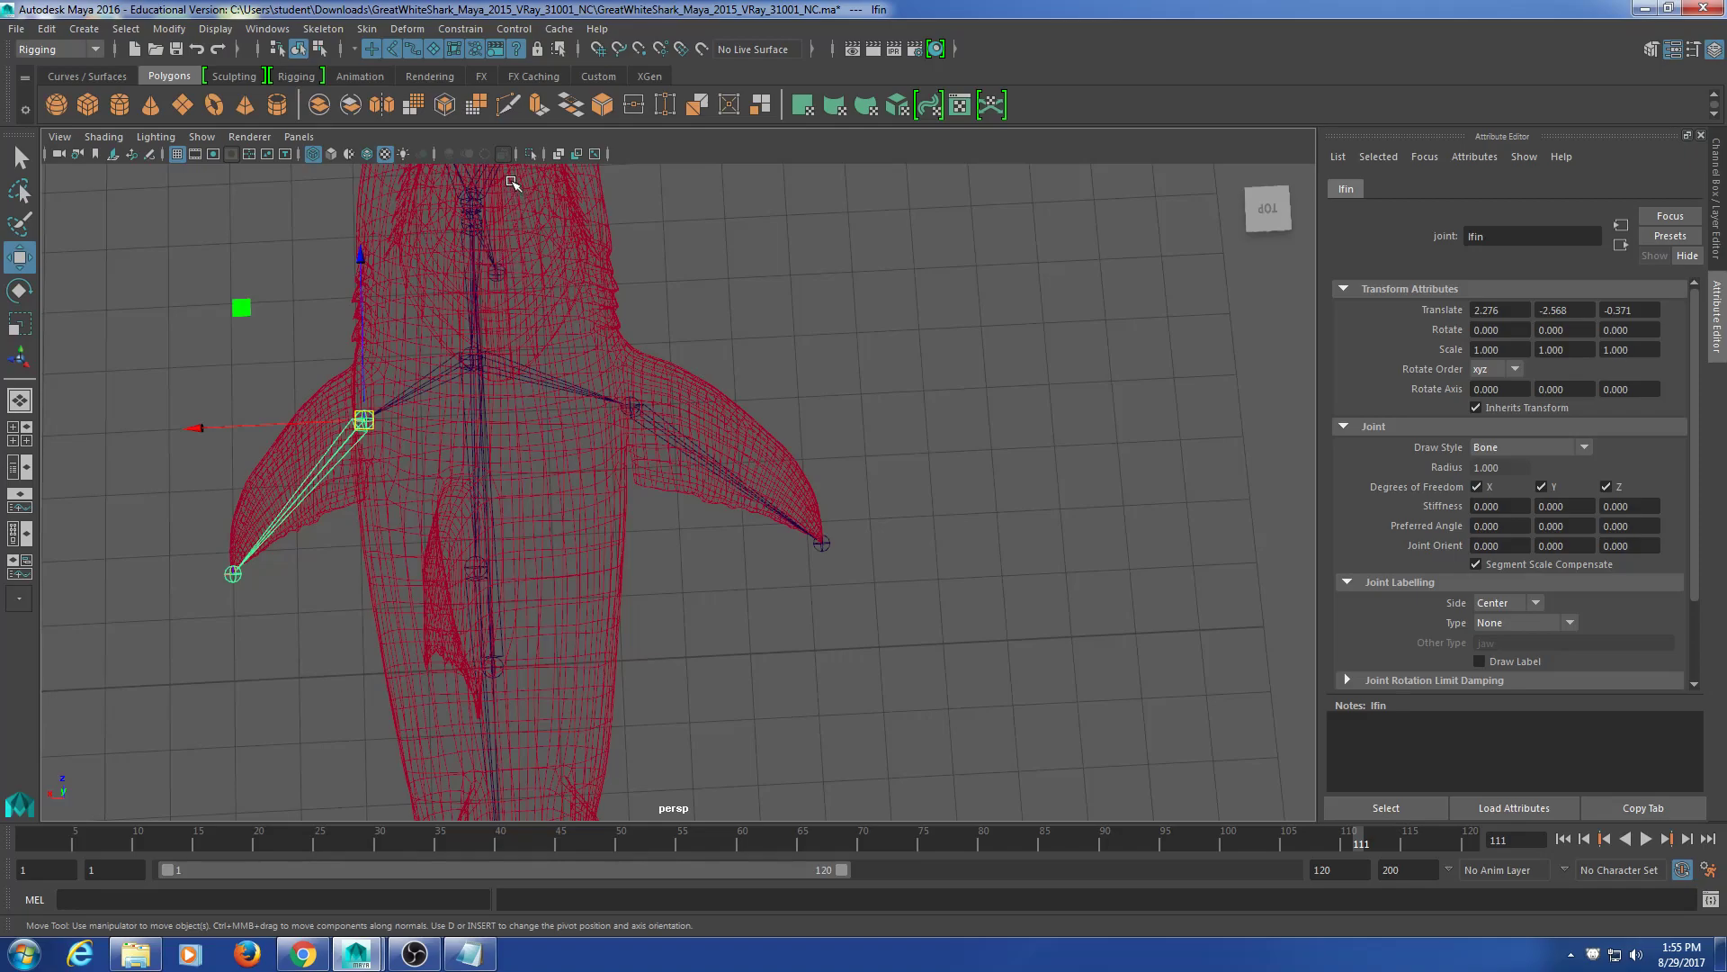
Step: Orient lfin and its child with X primary and Y secondary axis
{"action": "left_click", "coordinate": [337, 30]}
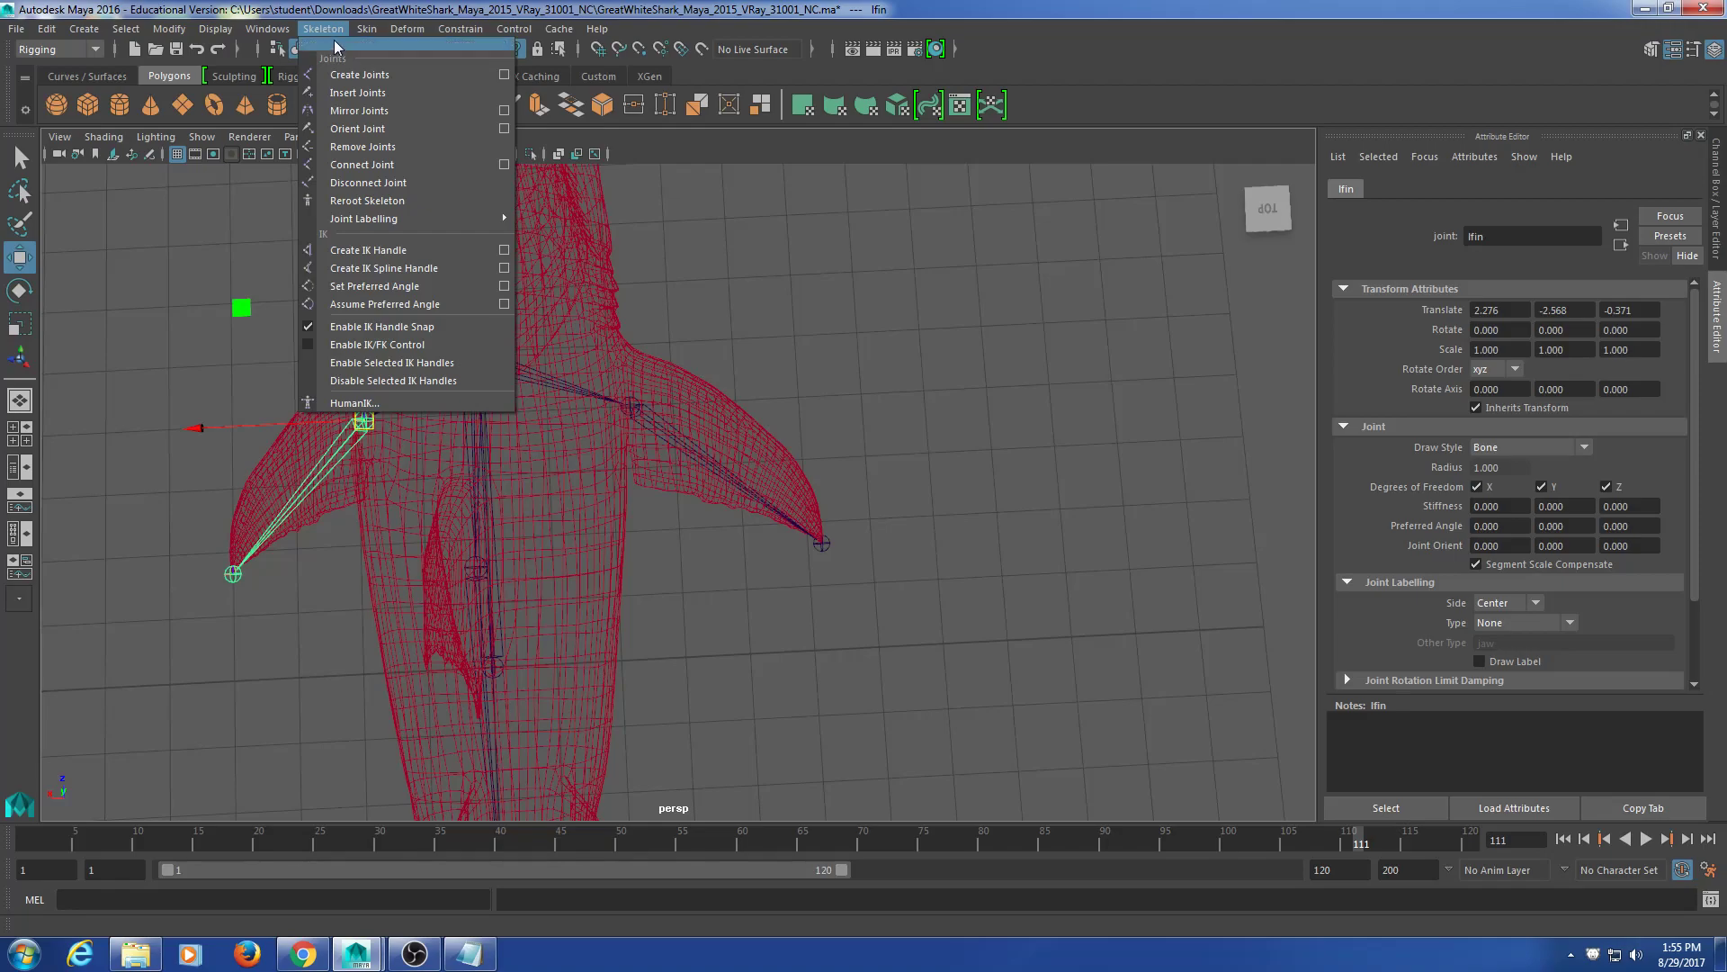
{"action": "left_click", "coordinate": [506, 129]}
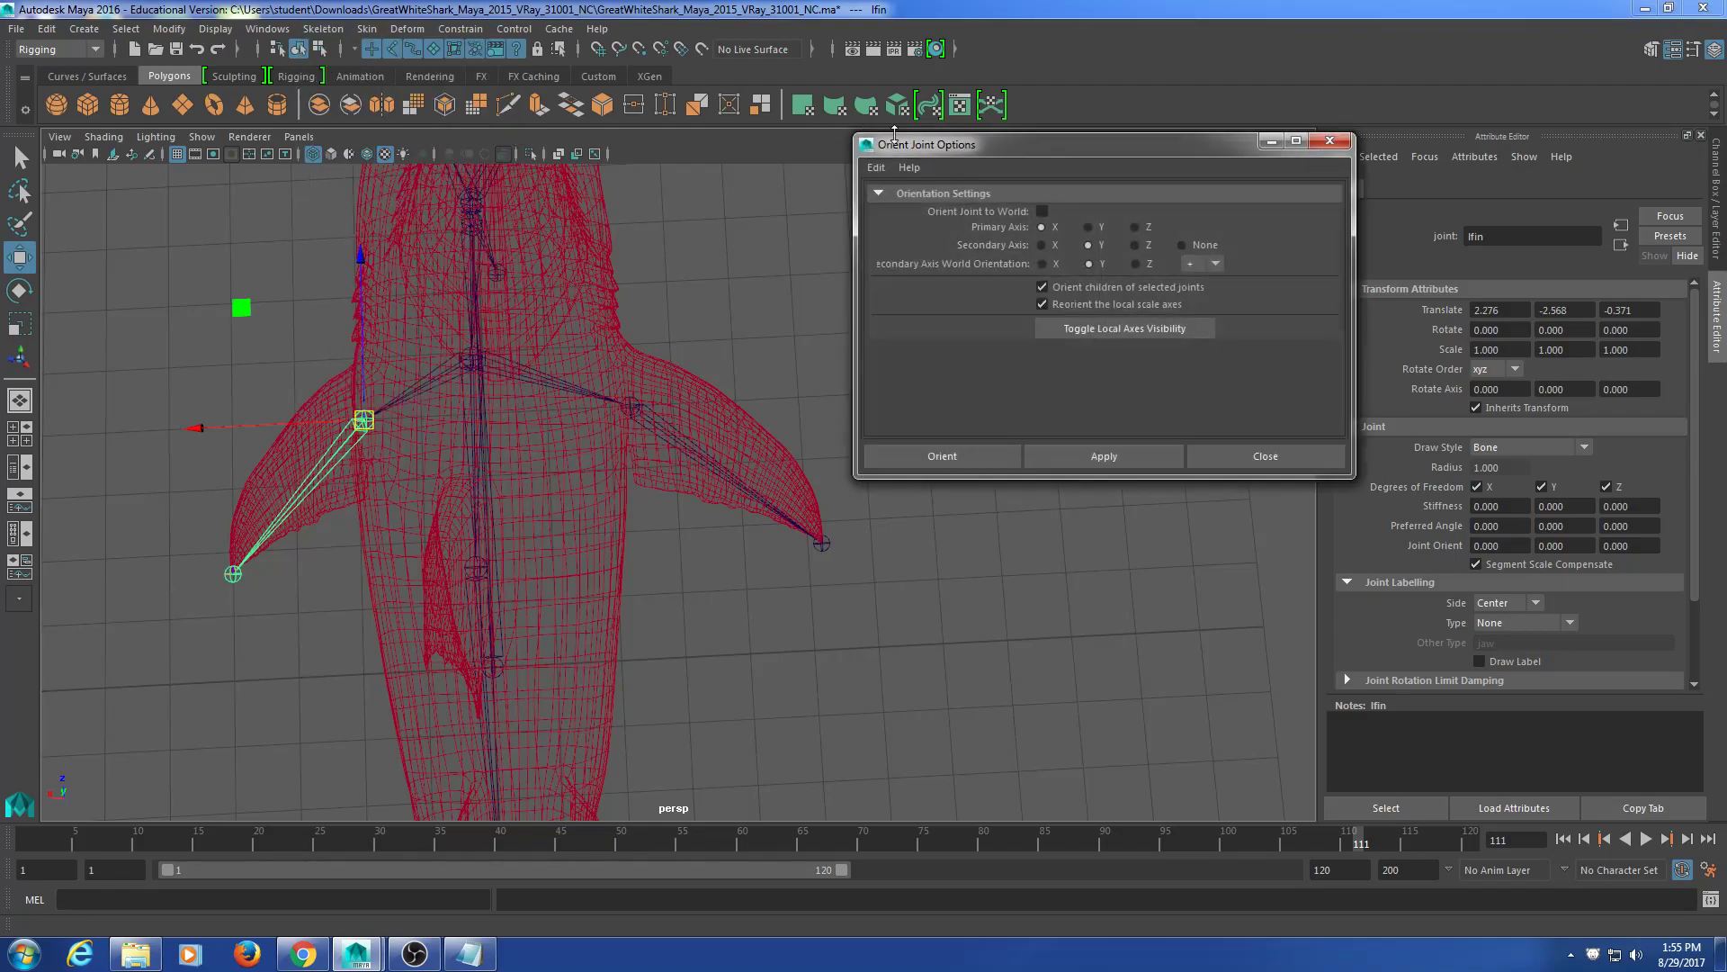
{"action": "left_click_drag", "start_coordinate": [927, 152], "coordinate": [955, 149]}
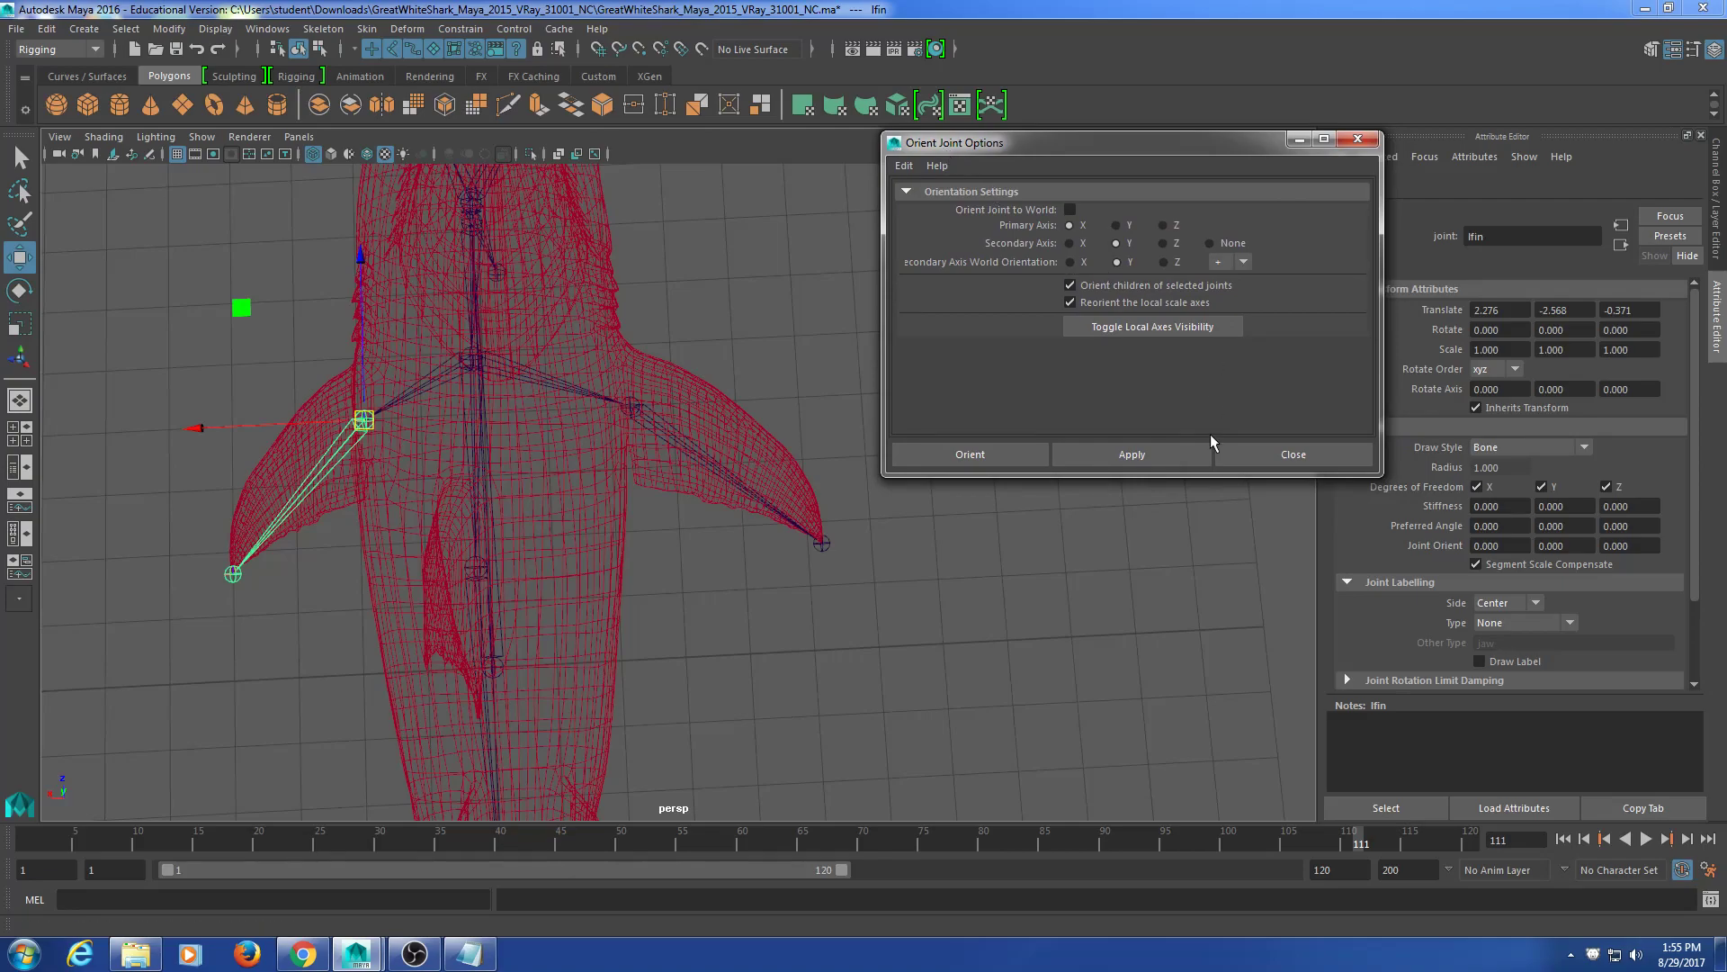
{"action": "left_click", "coordinate": [1163, 446]}
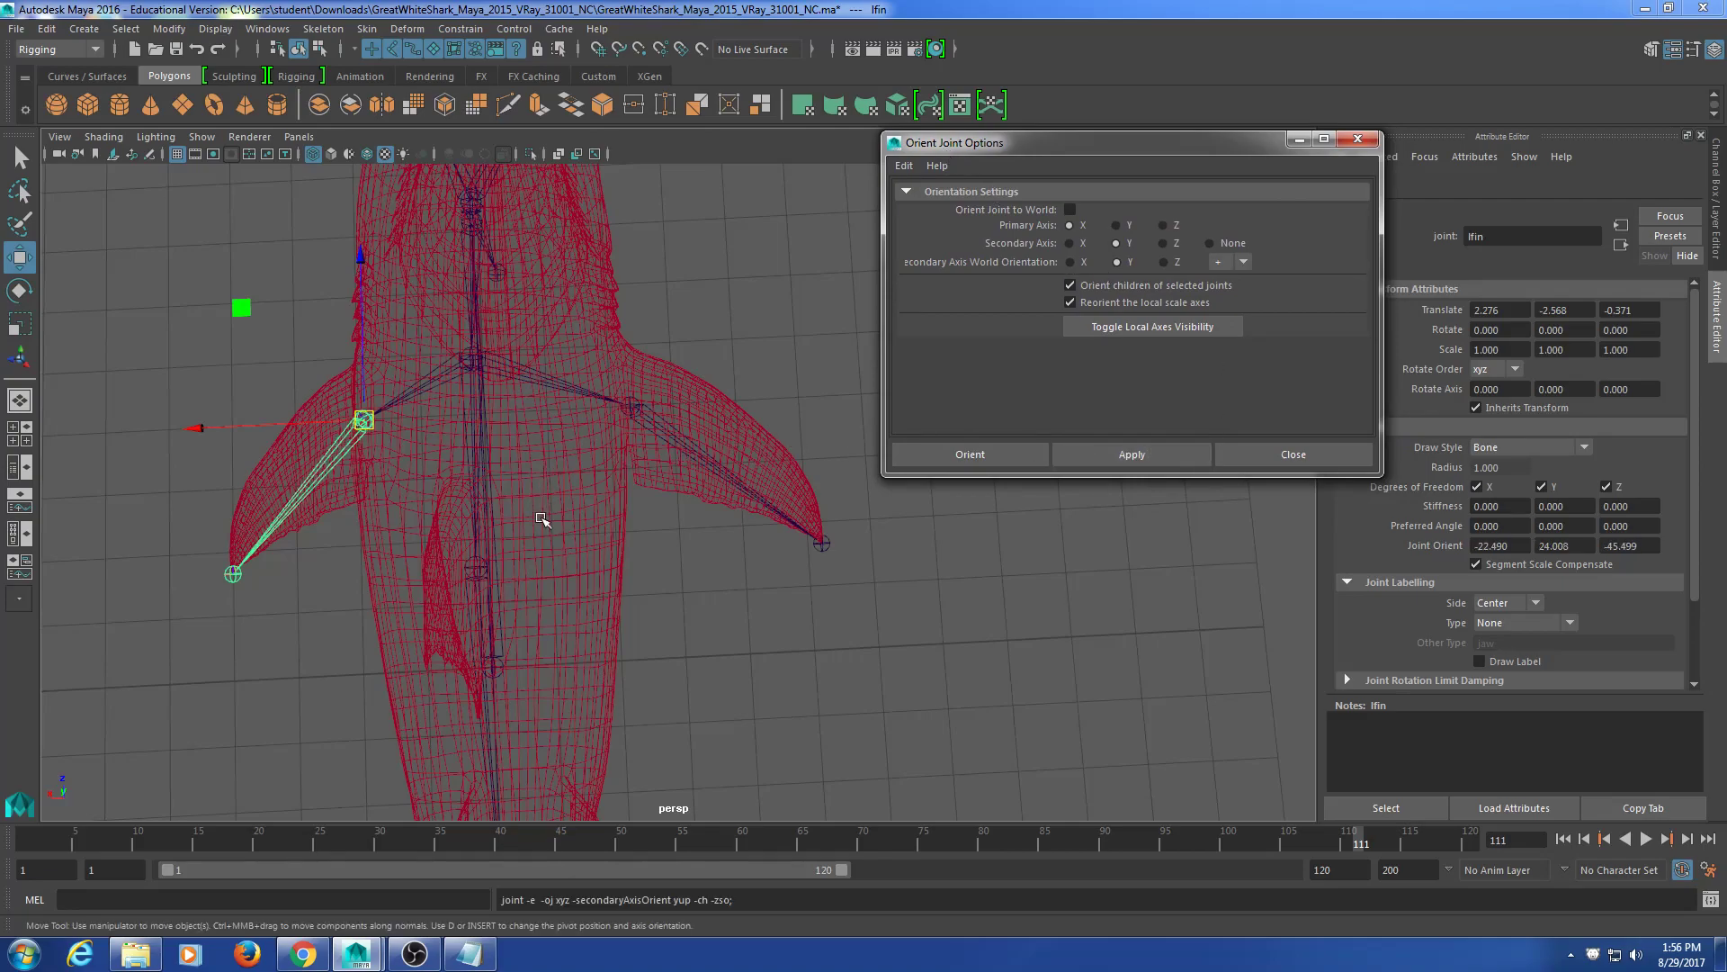
Step: Test-rotate lfin to check the new orientation, undo it, then select rfin
{"action": "left_click_drag", "start_coordinate": [450, 542], "coordinate": [432, 456], "text": "alt"}
{"action": "key", "text": "e"}
{"action": "left_click_drag", "start_coordinate": [358, 406], "coordinate": [127, 536]}
{"action": "key", "text": "ctrl+z"}
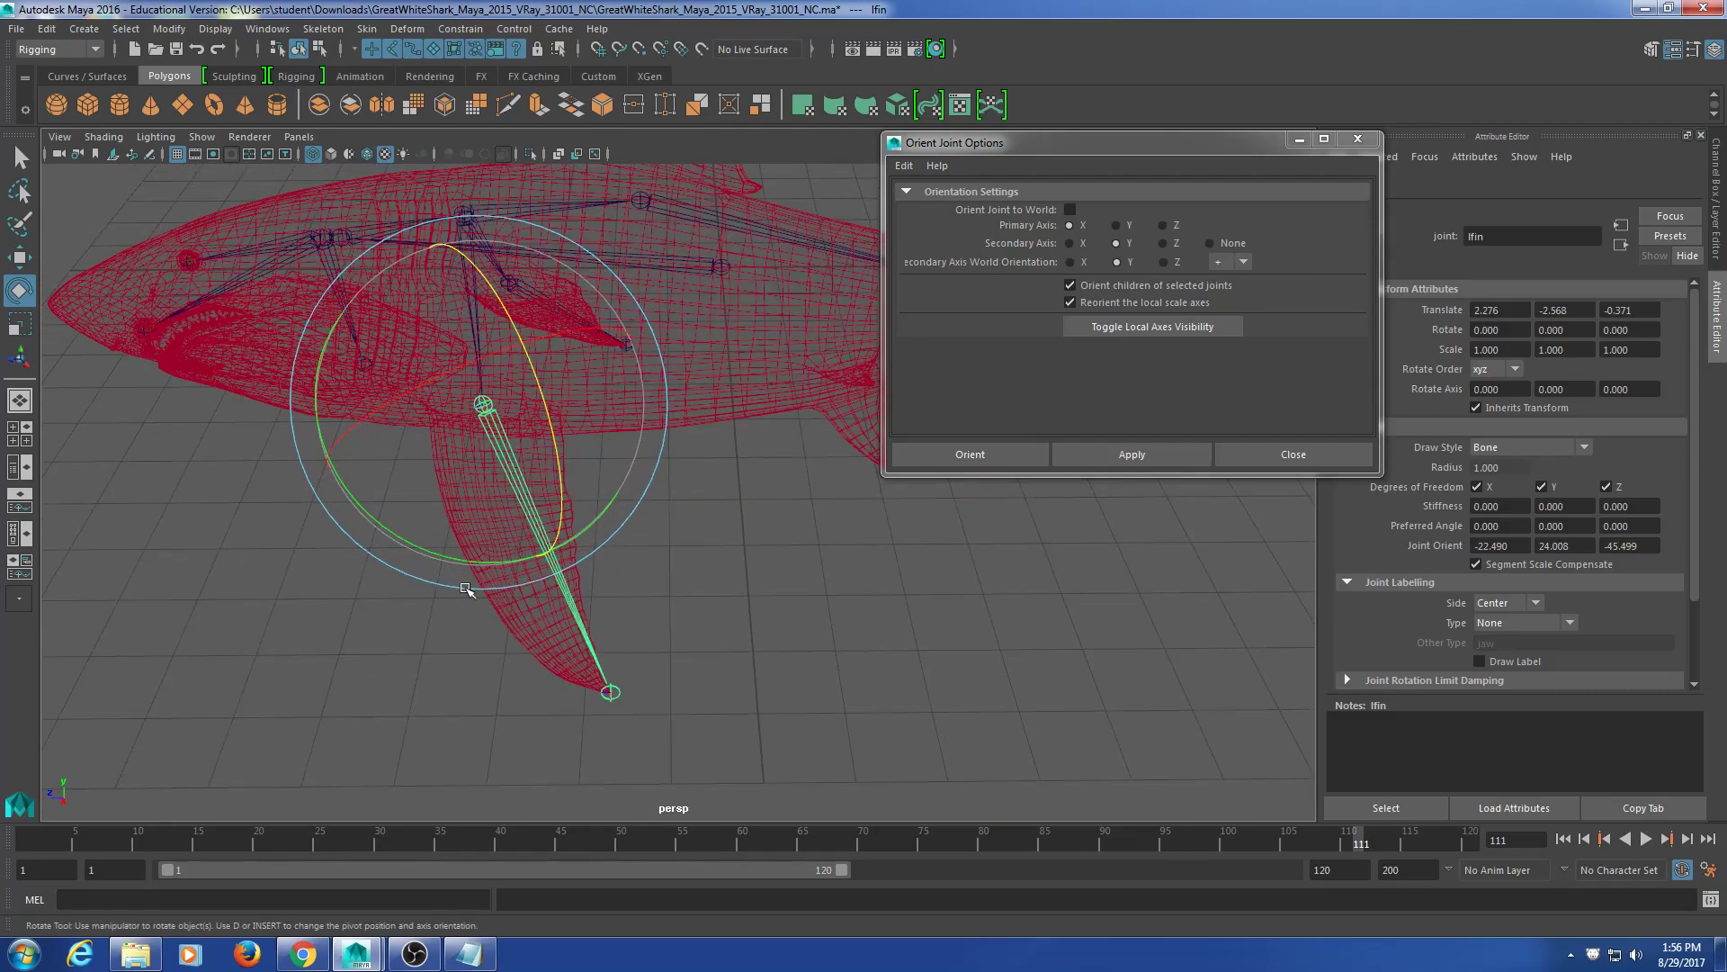
{"action": "left_click_drag", "start_coordinate": [791, 540], "coordinate": [505, 540], "text": "alt"}
{"action": "left_click", "coordinate": [598, 432]}
{"action": "left_click", "coordinate": [596, 487]}
{"action": "left_click_drag", "start_coordinate": [602, 578], "coordinate": [633, 663], "text": "alt"}
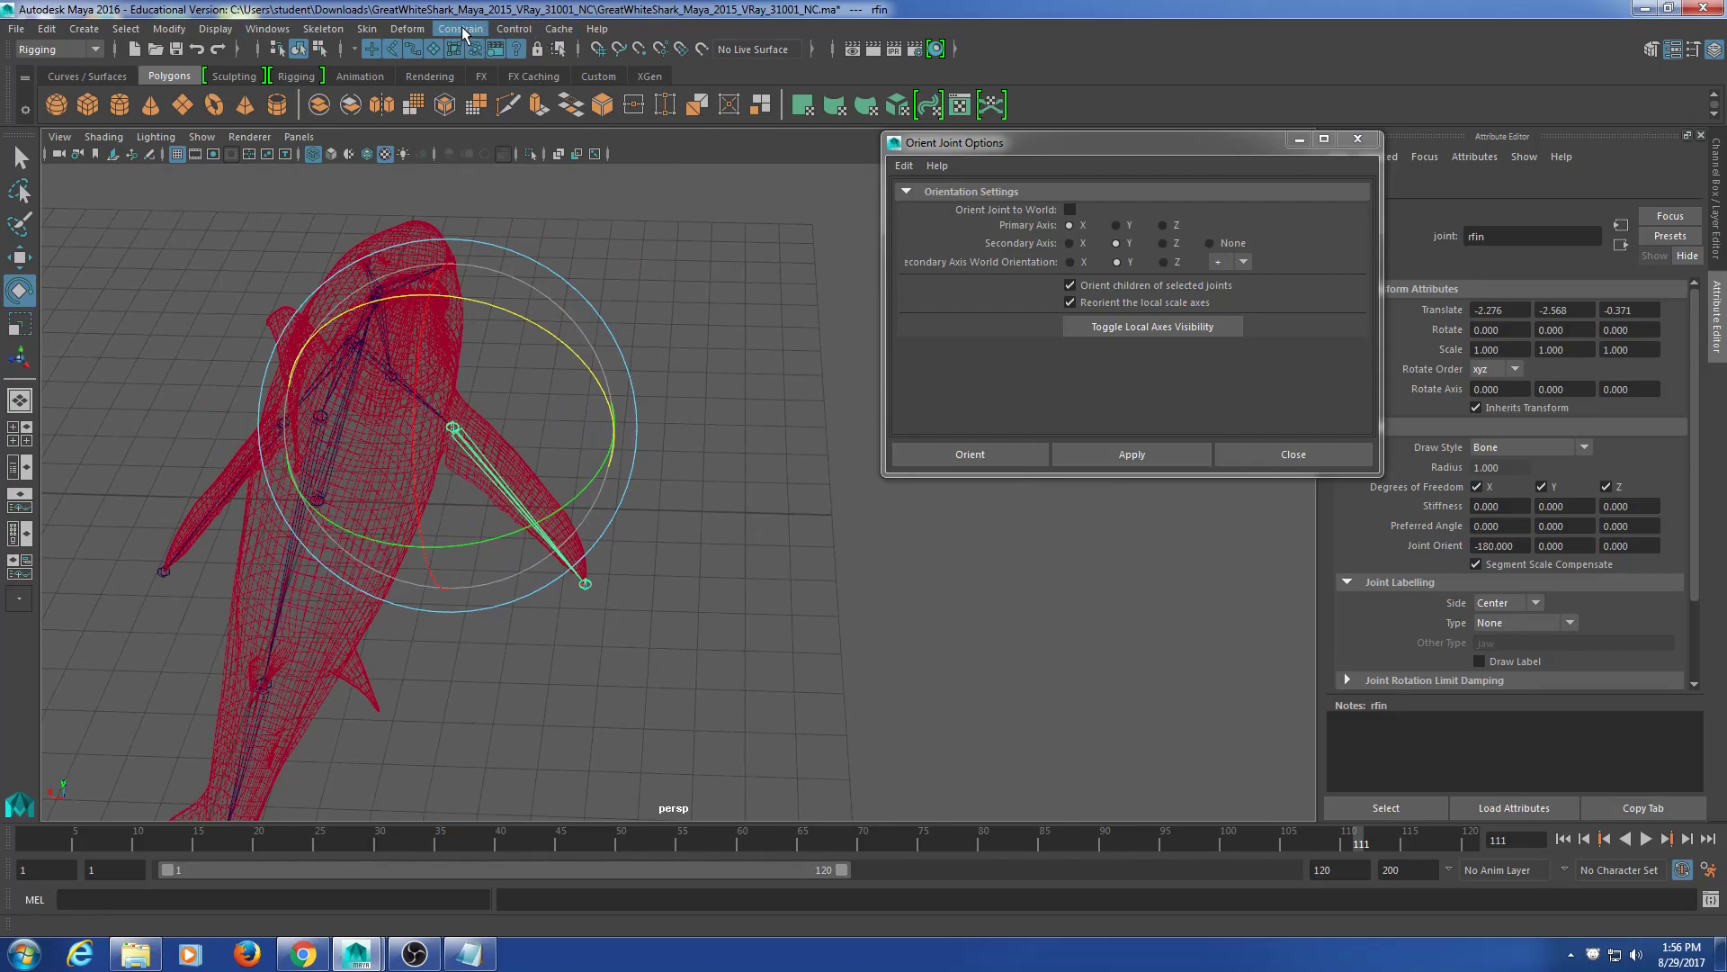
Step: Apply Orient Joint with X primary and Y secondary to rfin and its child
{"action": "left_click", "coordinate": [336, 29]}
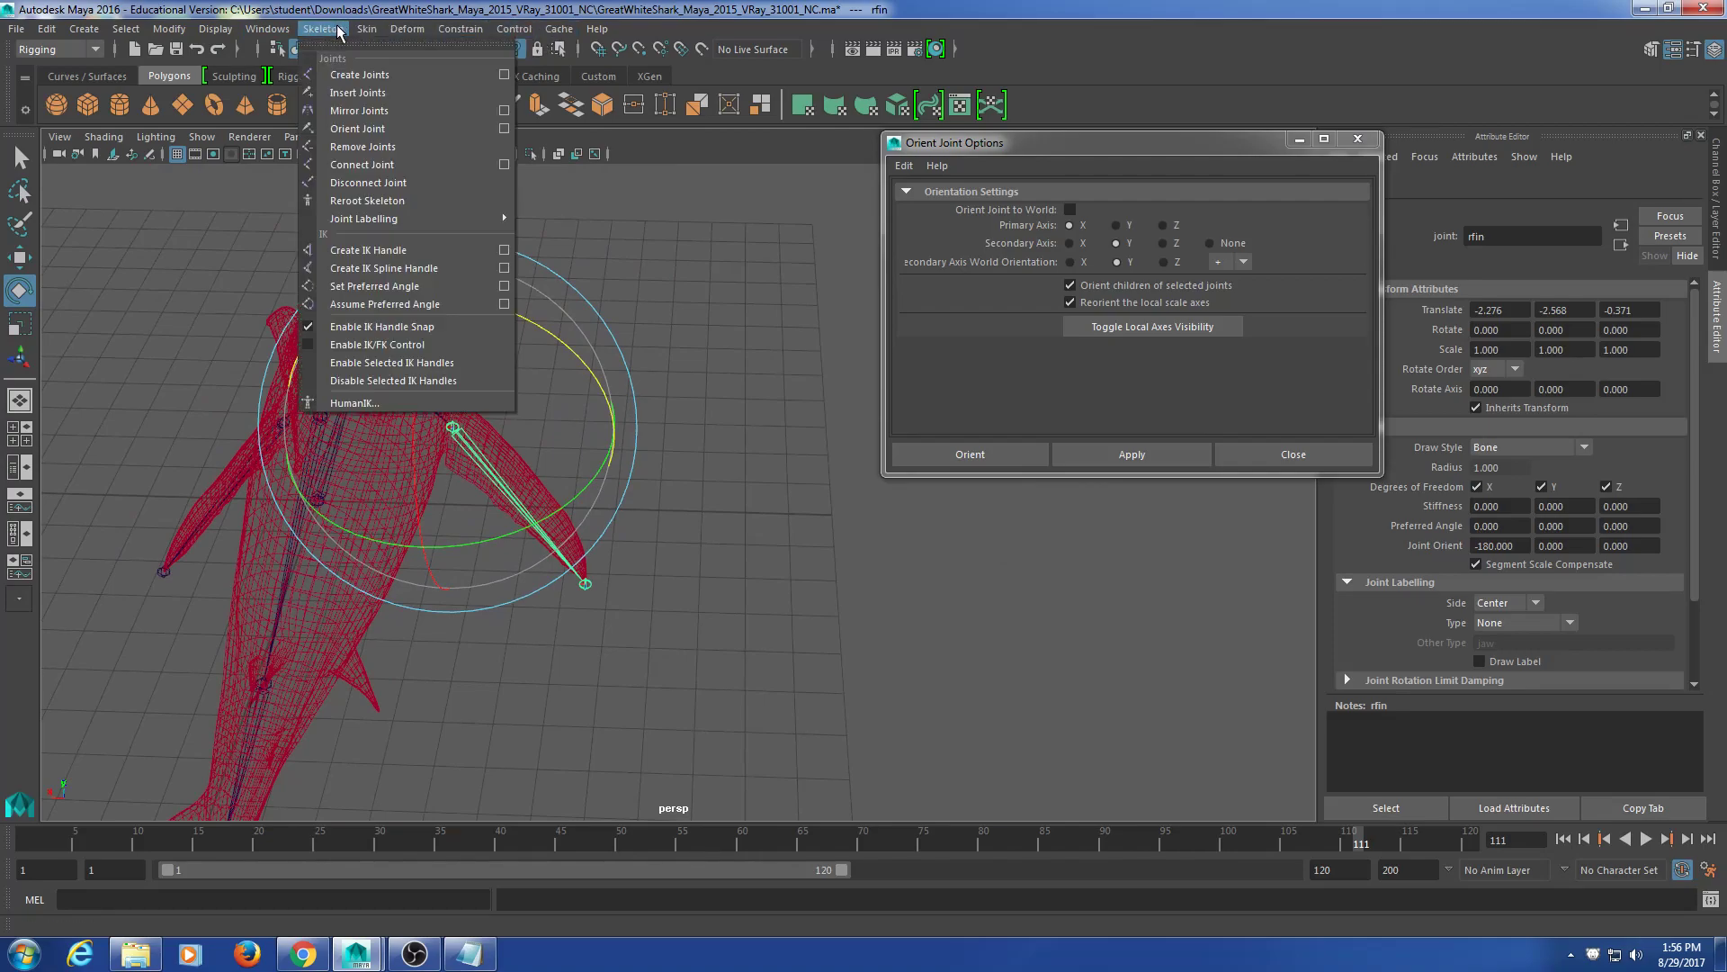
{"action": "left_click", "coordinate": [504, 129]}
{"action": "left_click_drag", "start_coordinate": [1108, 146], "coordinate": [1007, 193]}
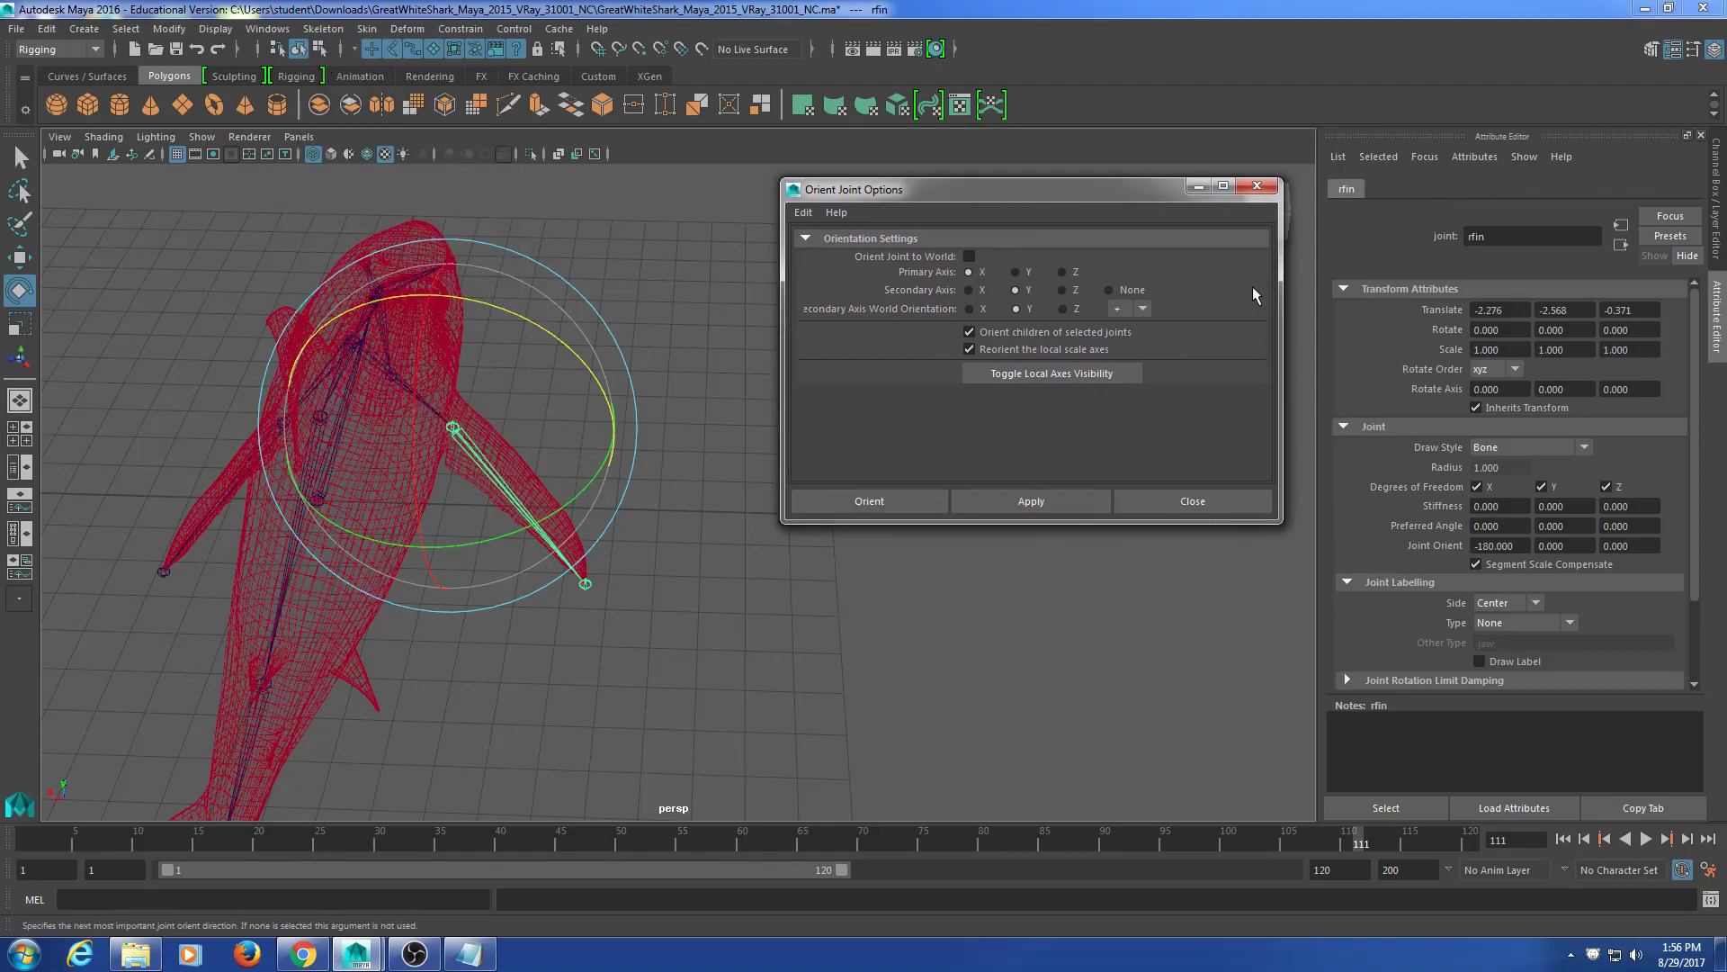
{"action": "left_click", "coordinate": [1050, 493]}
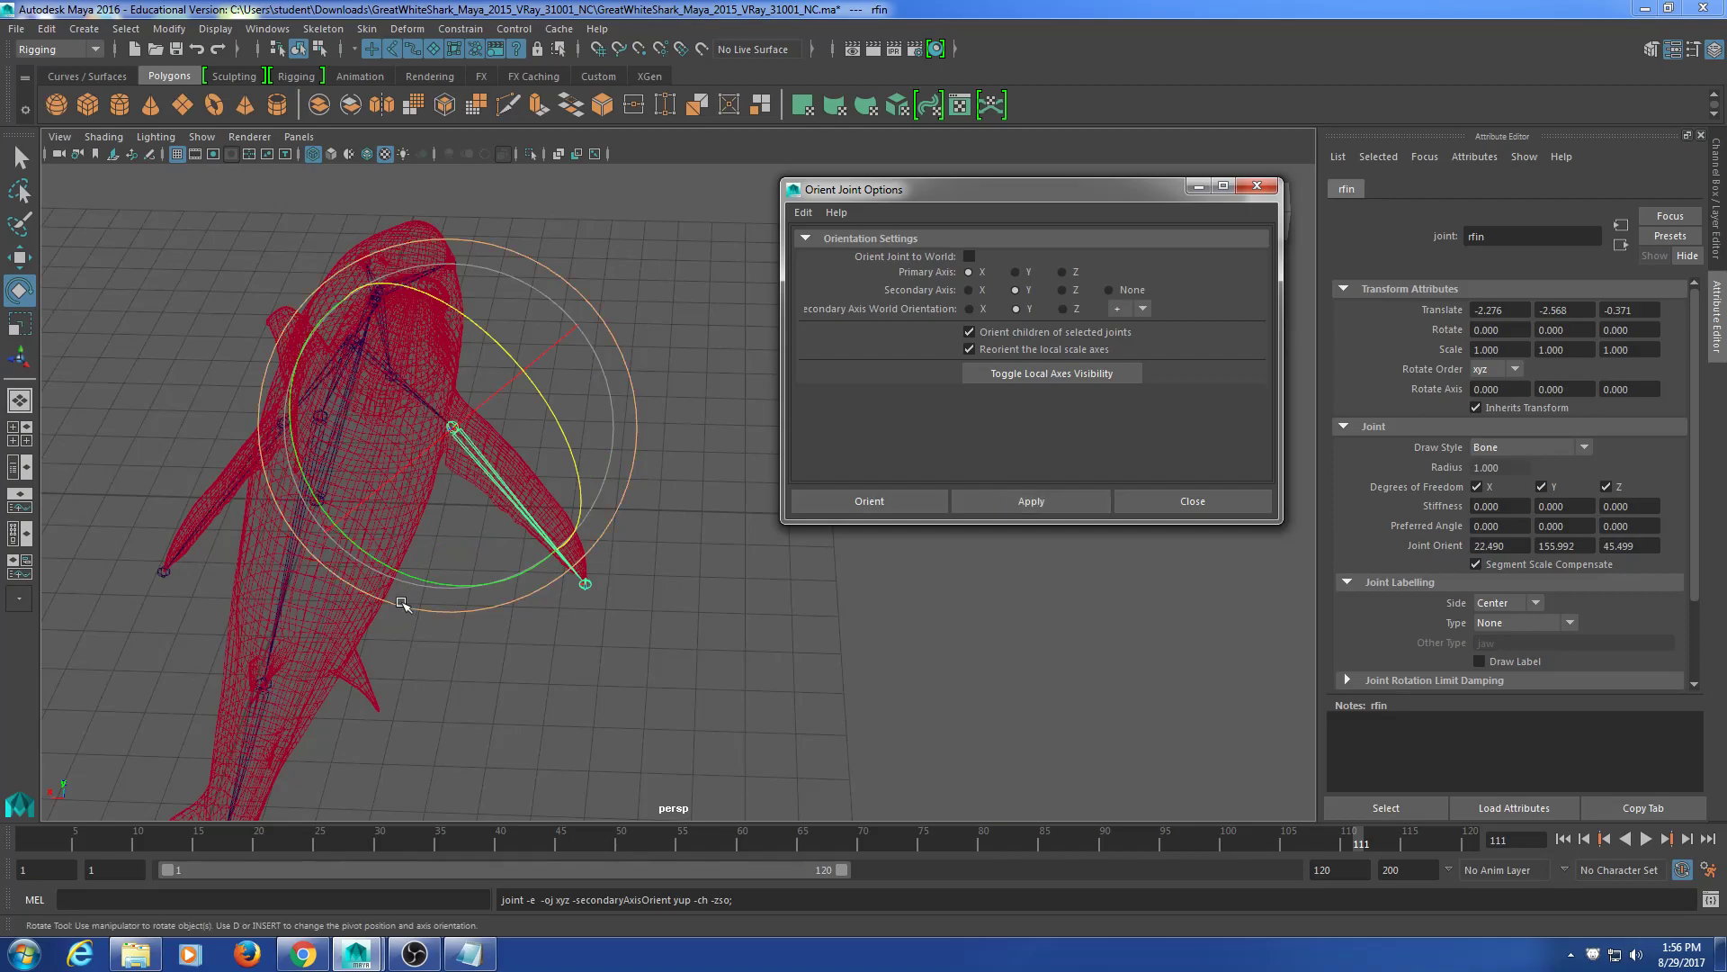
Step: Test-rotate rfin to verify its orientation, then undo the rotation
{"action": "left_click", "coordinate": [217, 496]}
{"action": "left_click", "coordinate": [726, 512]}
{"action": "left_click_drag", "start_coordinate": [534, 555], "coordinate": [252, 550], "text": "alt"}
{"action": "left_click_drag", "start_coordinate": [521, 457], "coordinate": [491, 572], "text": "shift"}
{"action": "left_click_drag", "start_coordinate": [429, 370], "coordinate": [321, 318]}
{"action": "key", "text": "ctrl+z"}
Step: Move around the skeleton, selecting the spine1 and spine joints to inspect them
{"action": "left_click_drag", "start_coordinate": [606, 656], "coordinate": [777, 667], "text": "alt"}
{"action": "middle_click_drag", "start_coordinate": [778, 667], "coordinate": [654, 594], "text": "alt"}
{"action": "left_click_drag", "start_coordinate": [654, 595], "coordinate": [640, 670], "text": "alt"}
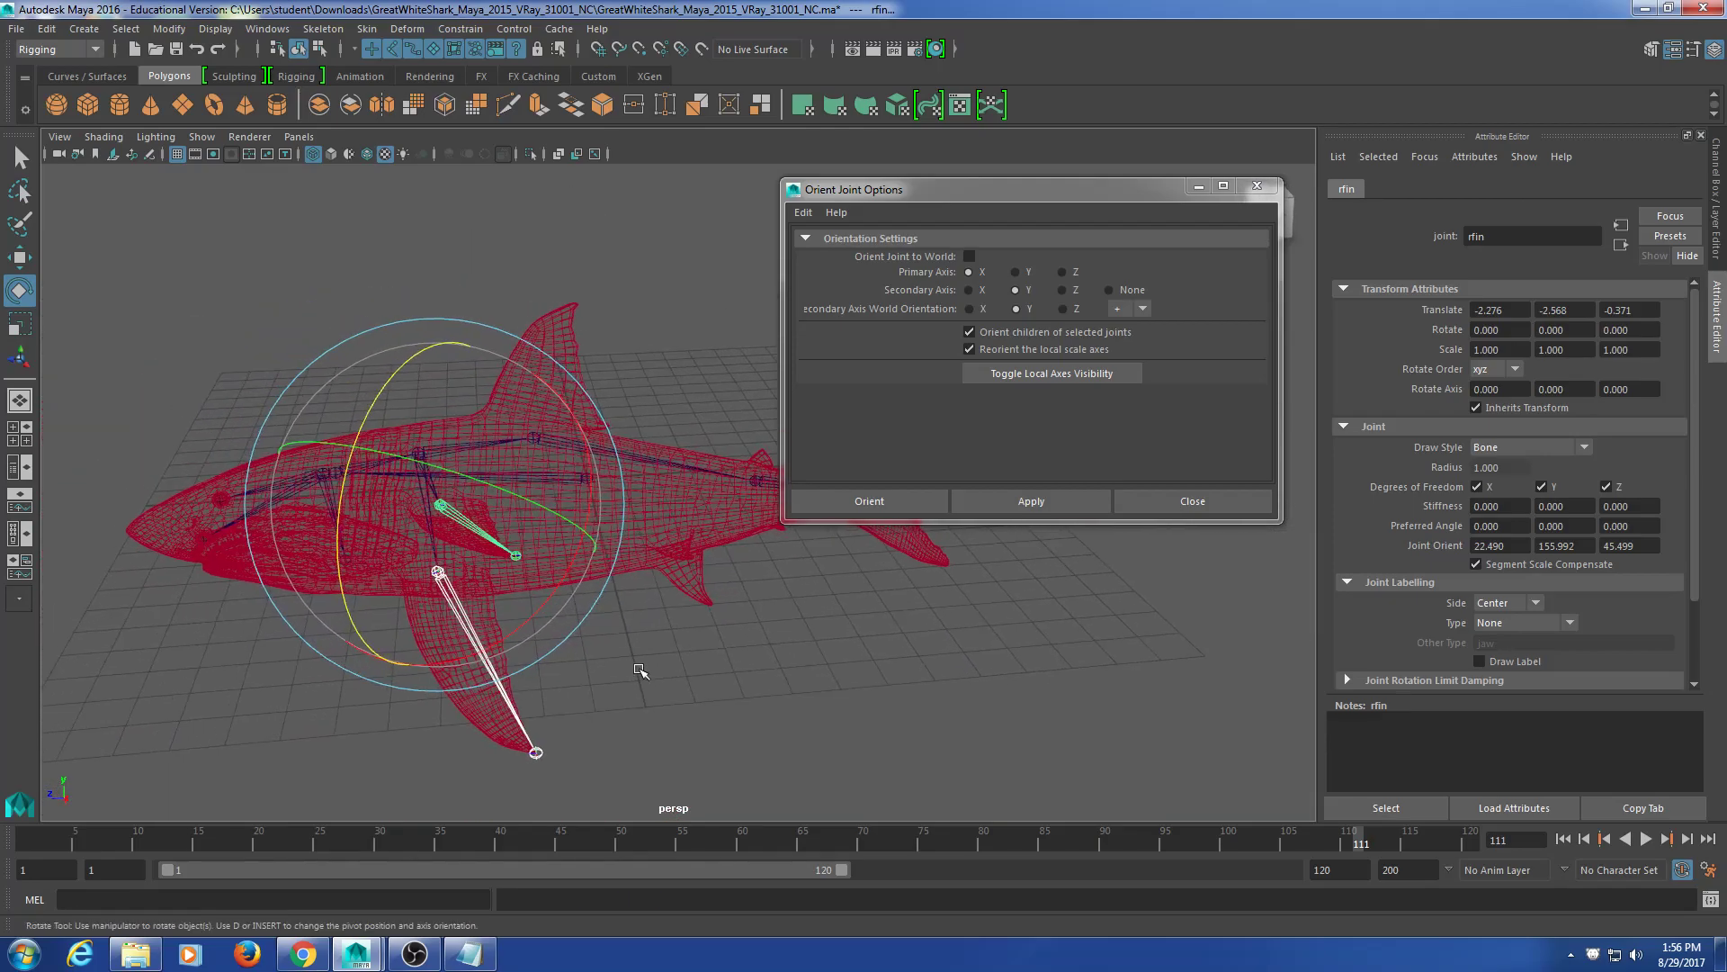
{"action": "left_click", "coordinate": [646, 670]}
{"action": "scroll", "coordinate": [311, 551], "scroll_direction": "up", "scroll_amount": 5}
{"action": "middle_click_drag", "start_coordinate": [290, 541], "coordinate": [466, 534], "text": "alt"}
{"action": "left_click", "coordinate": [334, 433]}
{"action": "middle_click_drag", "start_coordinate": [511, 657], "coordinate": [373, 674], "text": "alt"}
{"action": "left_click_drag", "start_coordinate": [450, 674], "coordinate": [464, 612], "text": "alt"}
{"action": "middle_click_drag", "start_coordinate": [571, 613], "coordinate": [403, 612], "text": "alt"}
{"action": "left_click", "coordinate": [570, 433]}
{"action": "left_click", "coordinate": [356, 594]}
{"action": "middle_click_drag", "start_coordinate": [180, 506], "coordinate": [473, 555], "text": "alt"}
{"action": "left_click", "coordinate": [306, 457]}
{"action": "middle_click_drag", "start_coordinate": [609, 573], "coordinate": [514, 535], "text": "alt"}
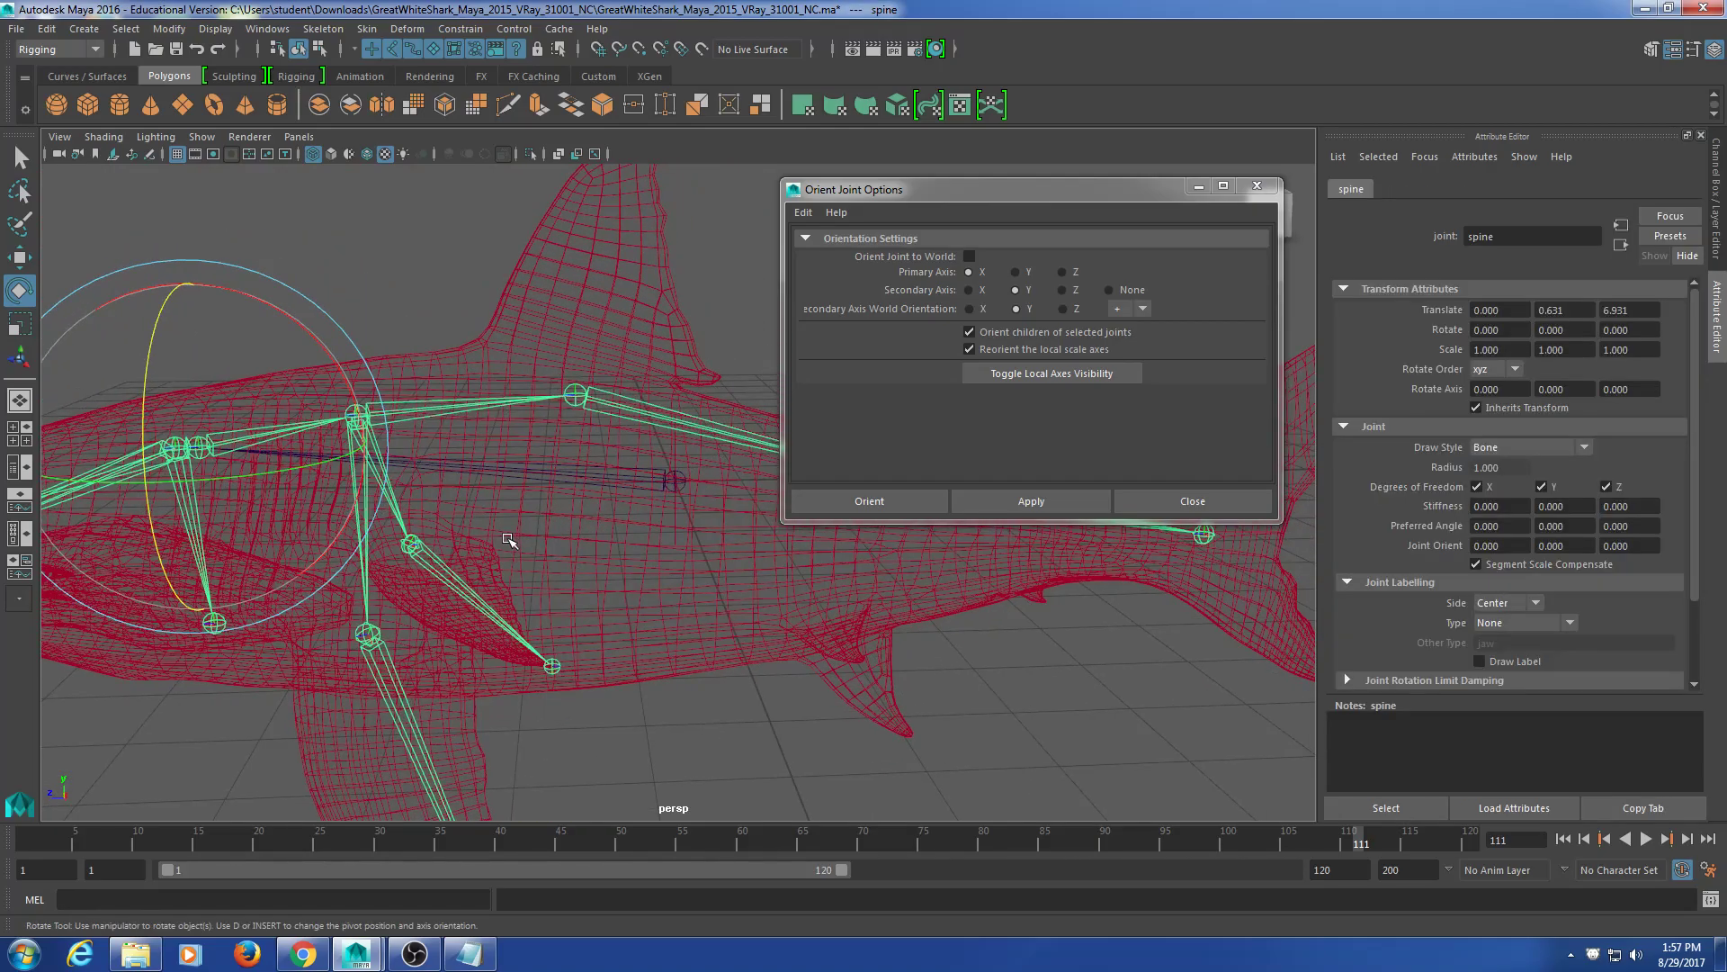
{"action": "left_click_drag", "start_coordinate": [471, 608], "coordinate": [343, 585], "text": "alt"}
{"action": "left_click", "coordinate": [343, 585]}
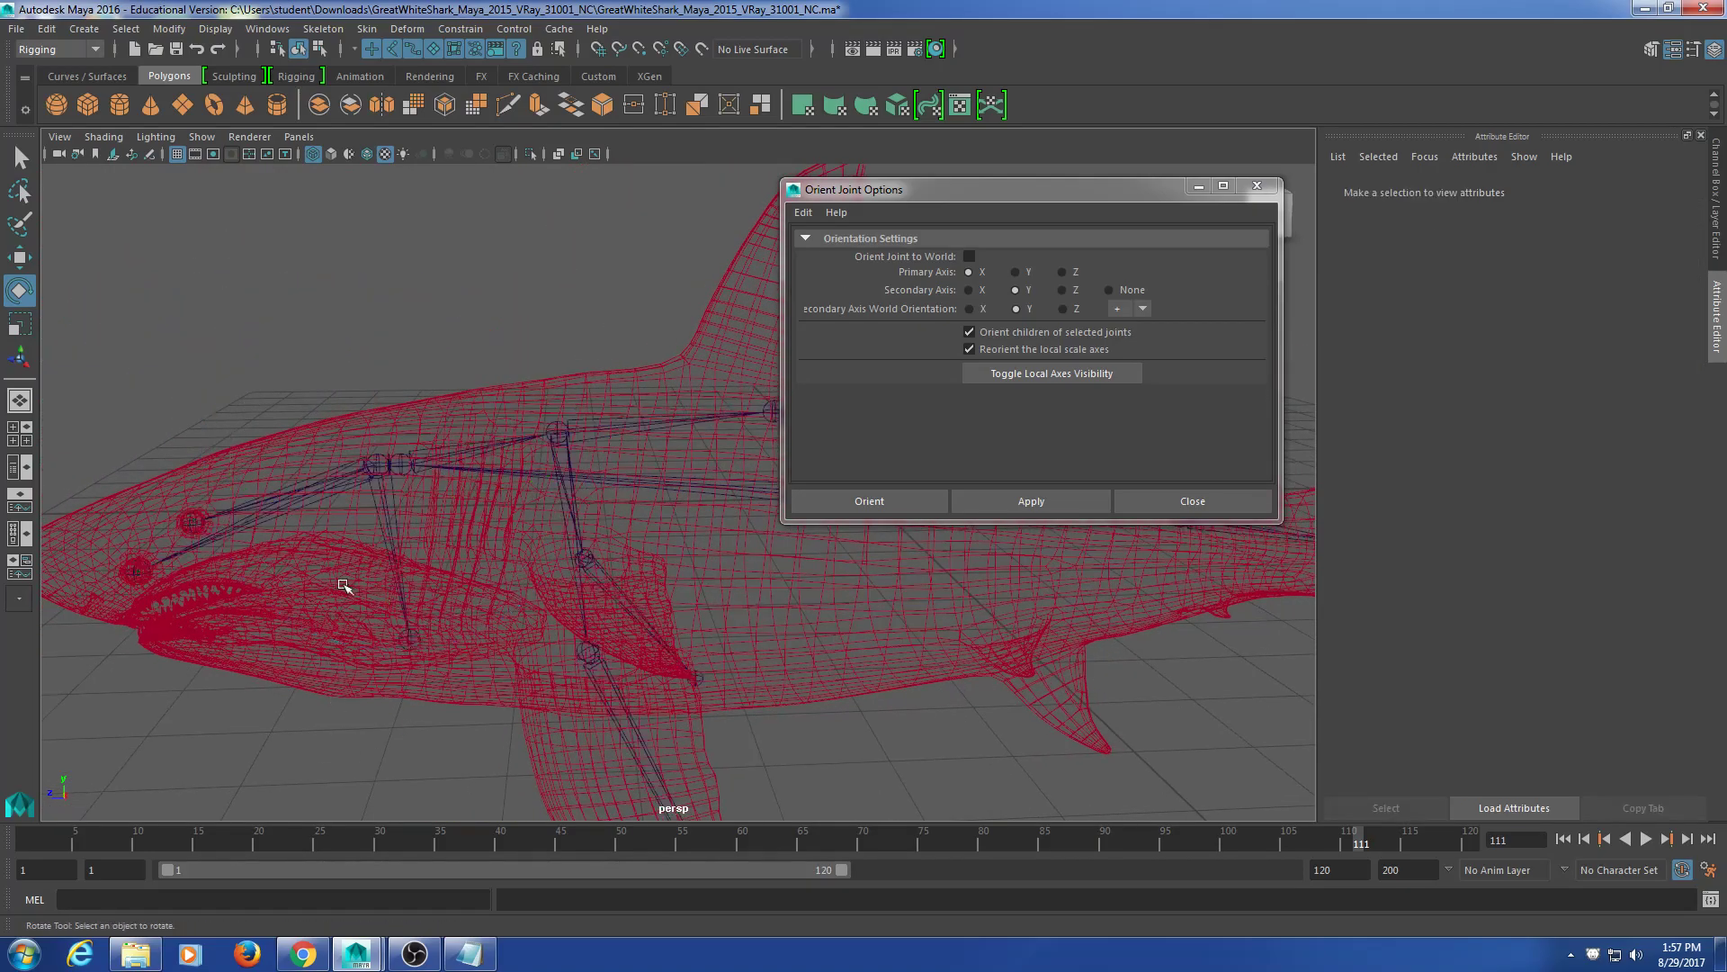
{"action": "left_click", "coordinate": [400, 463]}
{"action": "key", "text": "Down"}
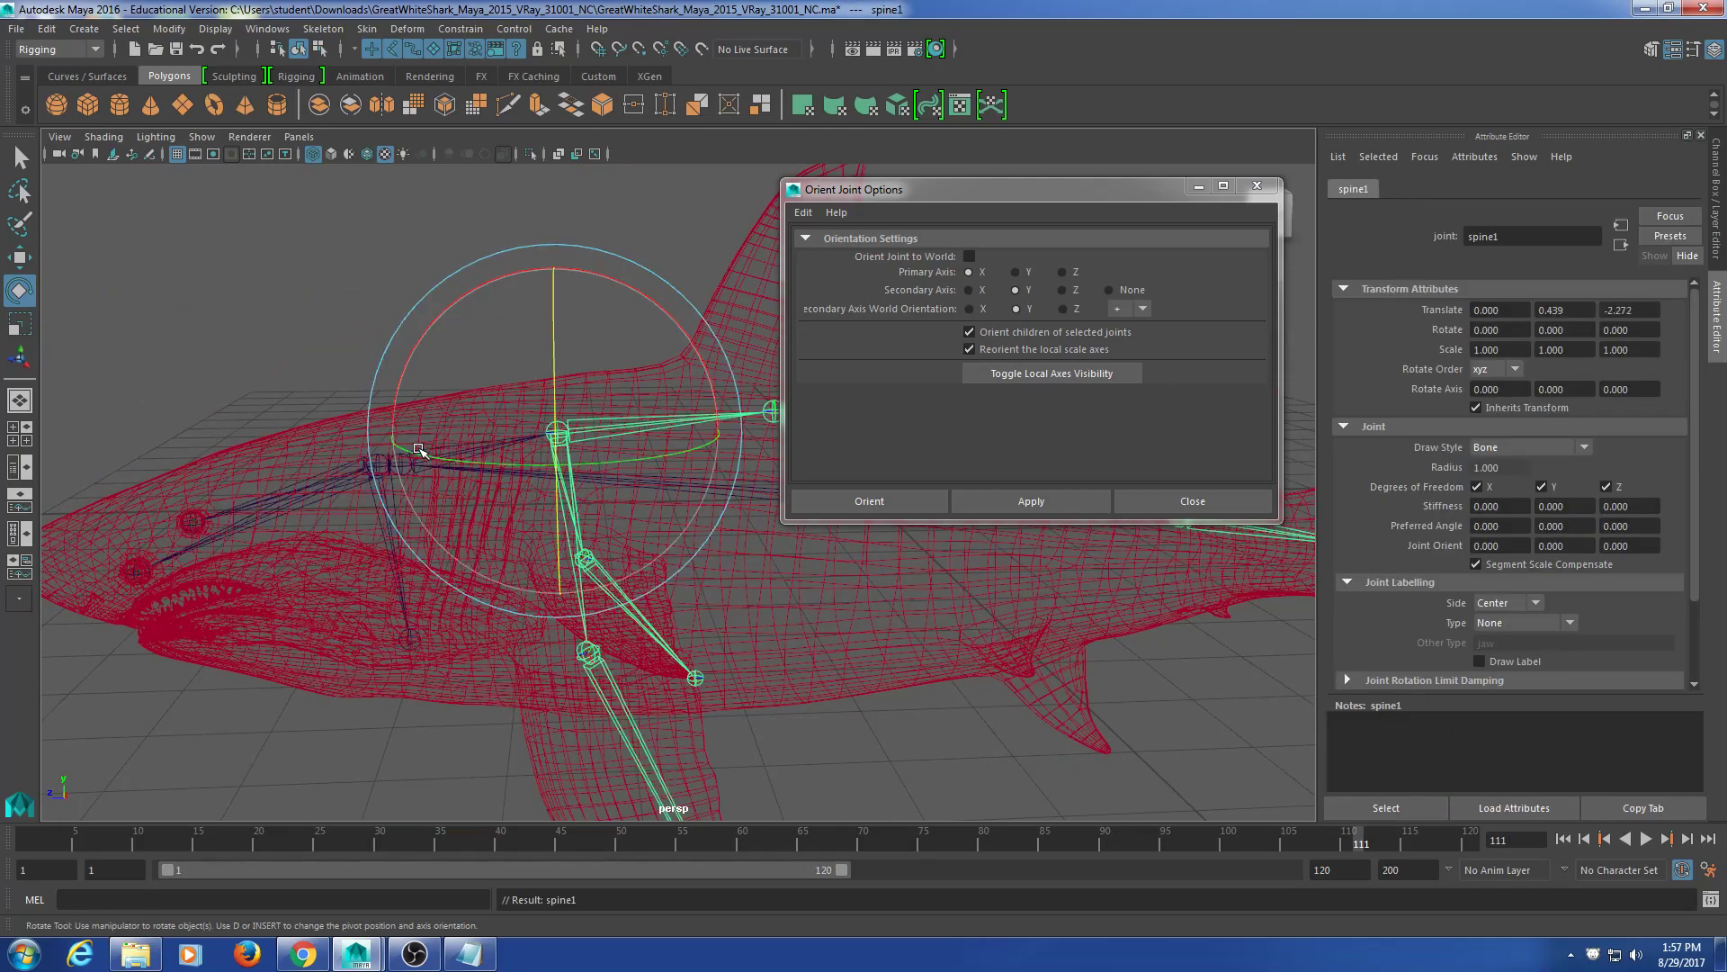
{"action": "key", "text": "Up"}
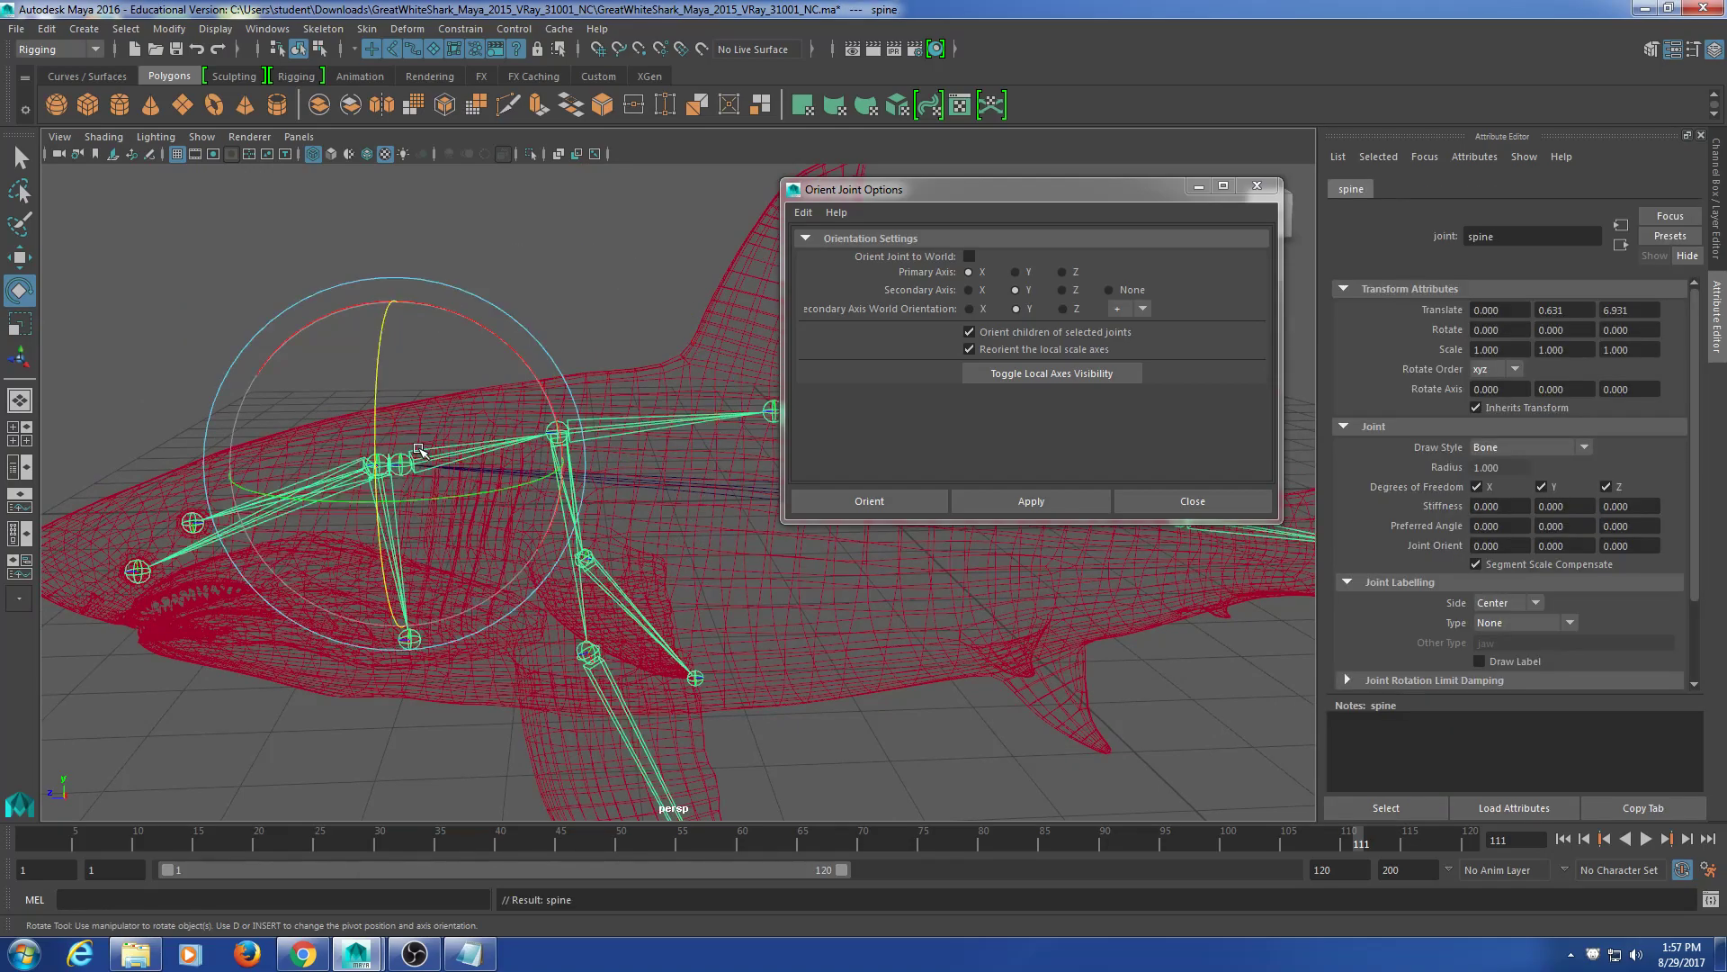
{"action": "left_click", "coordinate": [981, 494]}
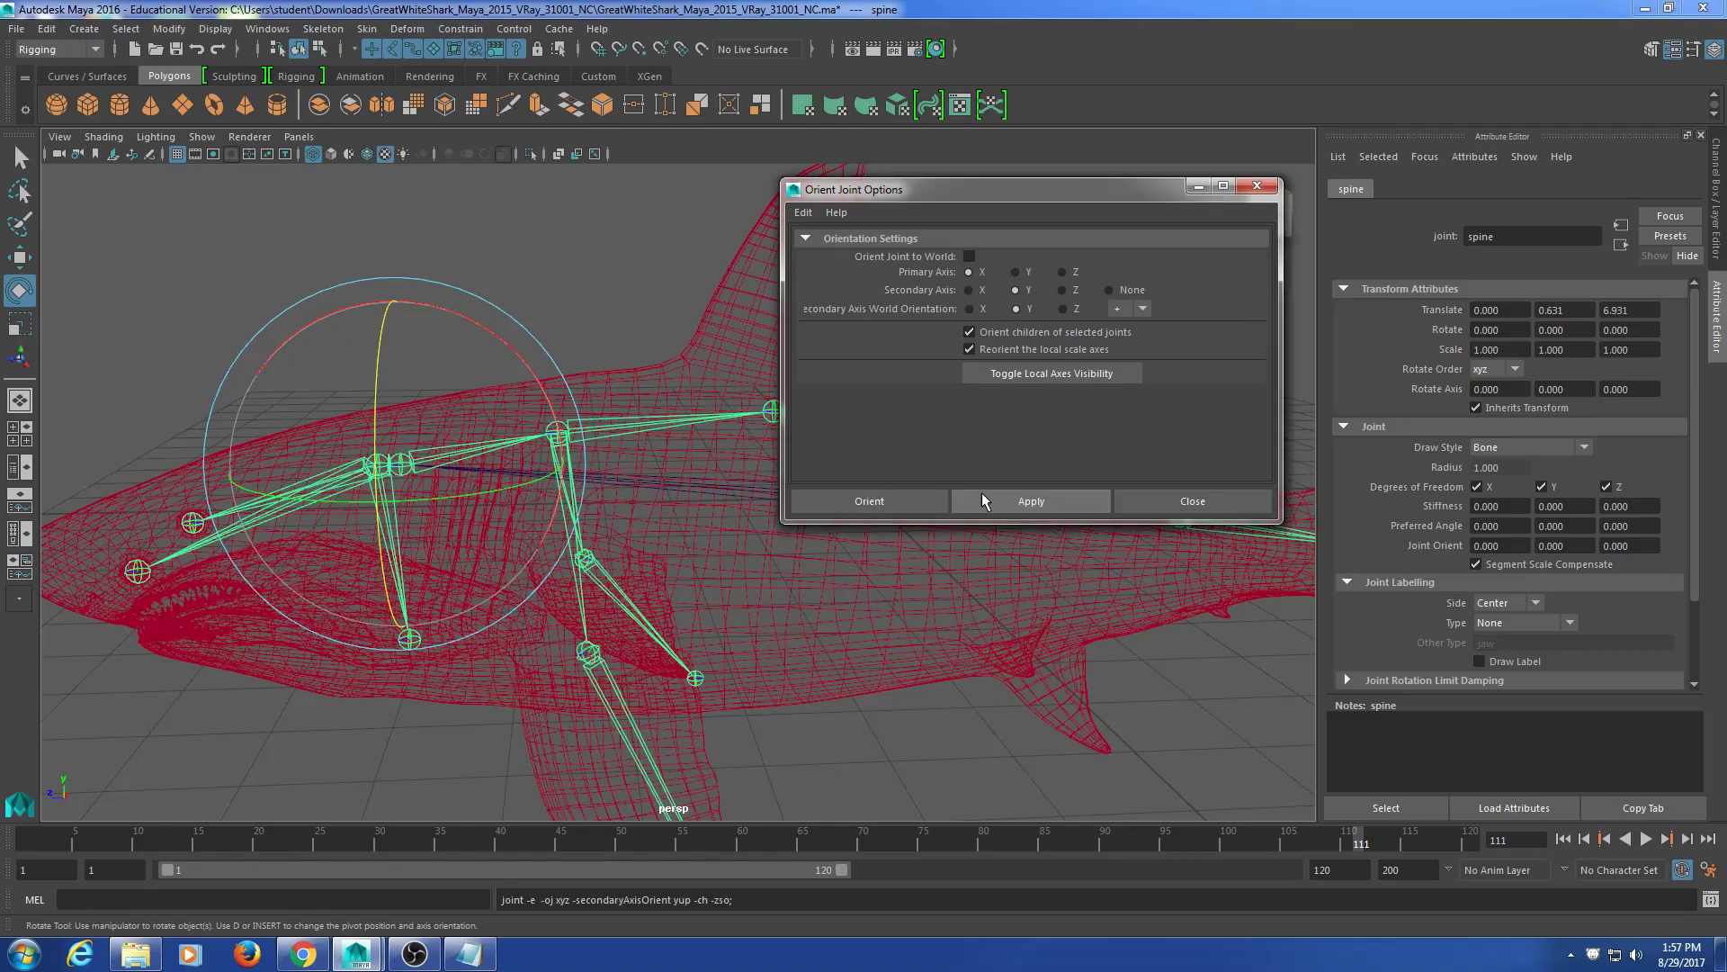
{"action": "middle_click_drag", "start_coordinate": [656, 549], "coordinate": [524, 526], "text": "alt"}
{"action": "left_click", "coordinate": [720, 754]}
{"action": "left_click_drag", "start_coordinate": [170, 484], "coordinate": [292, 491], "text": "alt"}
{"action": "left_click", "coordinate": [365, 530]}
{"action": "mouse_move", "coordinate": [420, 360]}
{"action": "left_mouse_down"}
{"action": "mouse_move", "coordinate": [365, 361]}
{"action": "mouse_move", "coordinate": [392, 377]}
{"action": "left_mouse_up"}
{"action": "key", "text": "ctrl+z"}
{"action": "left_click", "coordinate": [340, 748]}
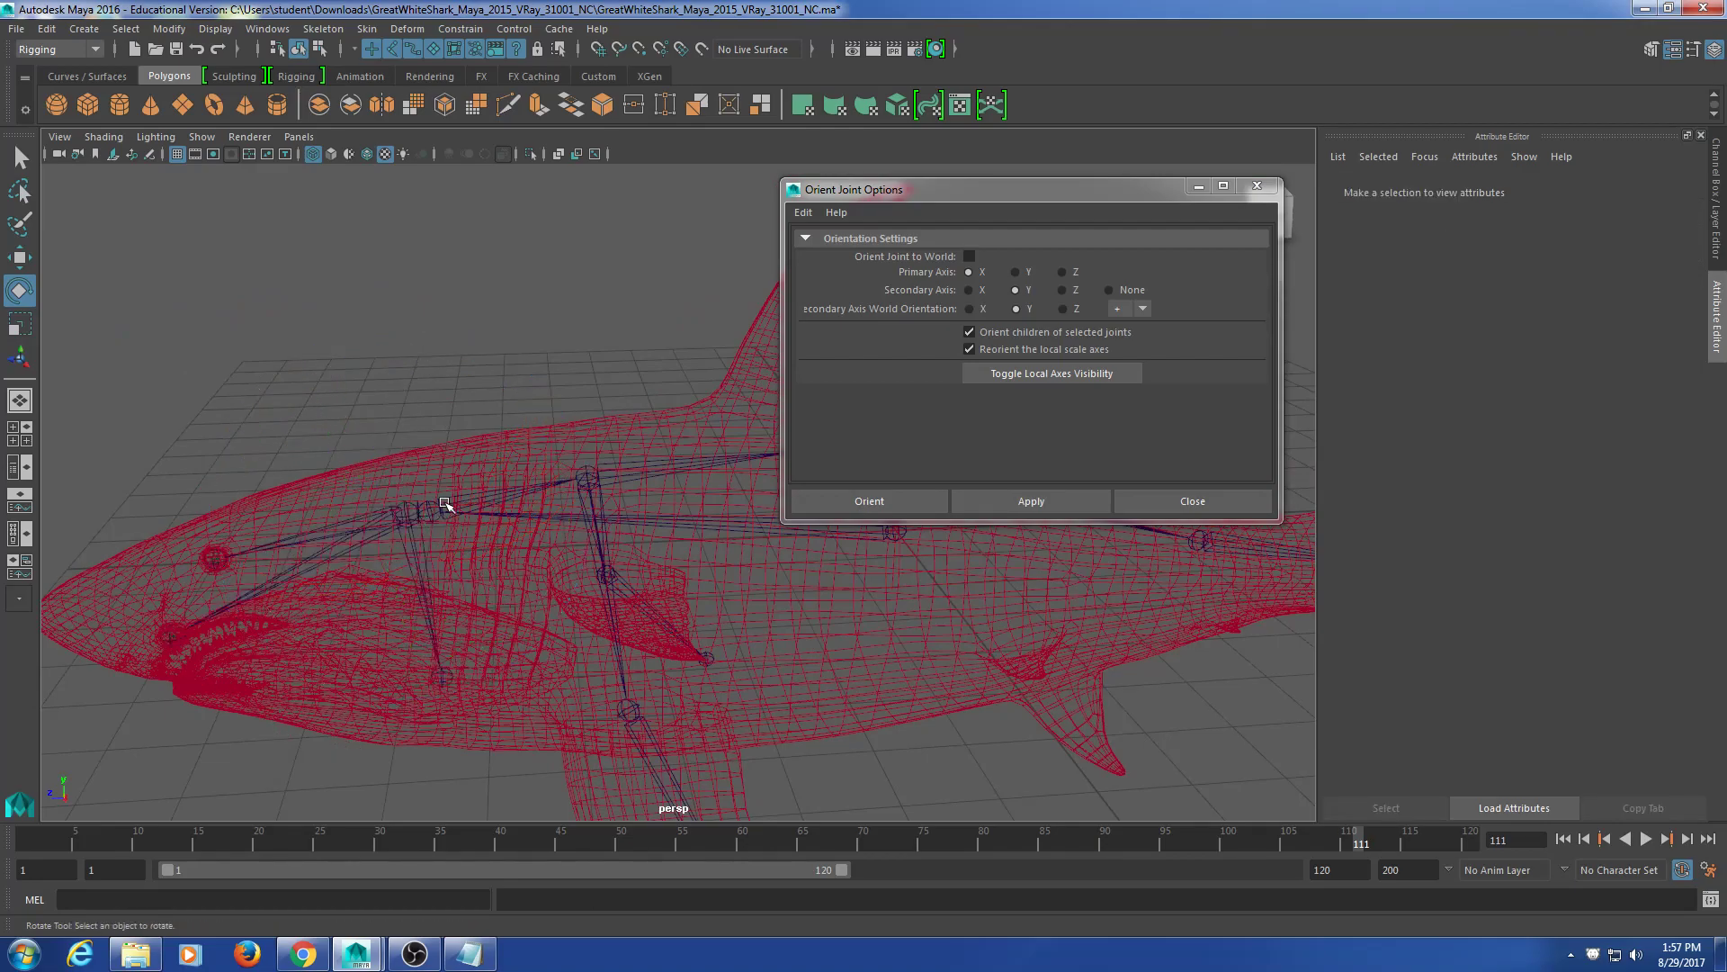
{"action": "left_click", "coordinate": [438, 501]}
{"action": "left_click_drag", "start_coordinate": [430, 562], "coordinate": [469, 529], "text": "alt"}
{"action": "middle_click_drag", "start_coordinate": [649, 629], "coordinate": [538, 529], "text": "alt"}
{"action": "left_click", "coordinate": [457, 621]}
{"action": "left_click_drag", "start_coordinate": [633, 609], "coordinate": [489, 636], "text": "alt"}
{"action": "middle_click_drag", "start_coordinate": [288, 488], "coordinate": [470, 506], "text": "alt"}
{"action": "left_click_drag", "start_coordinate": [651, 538], "coordinate": [752, 521], "text": "alt"}
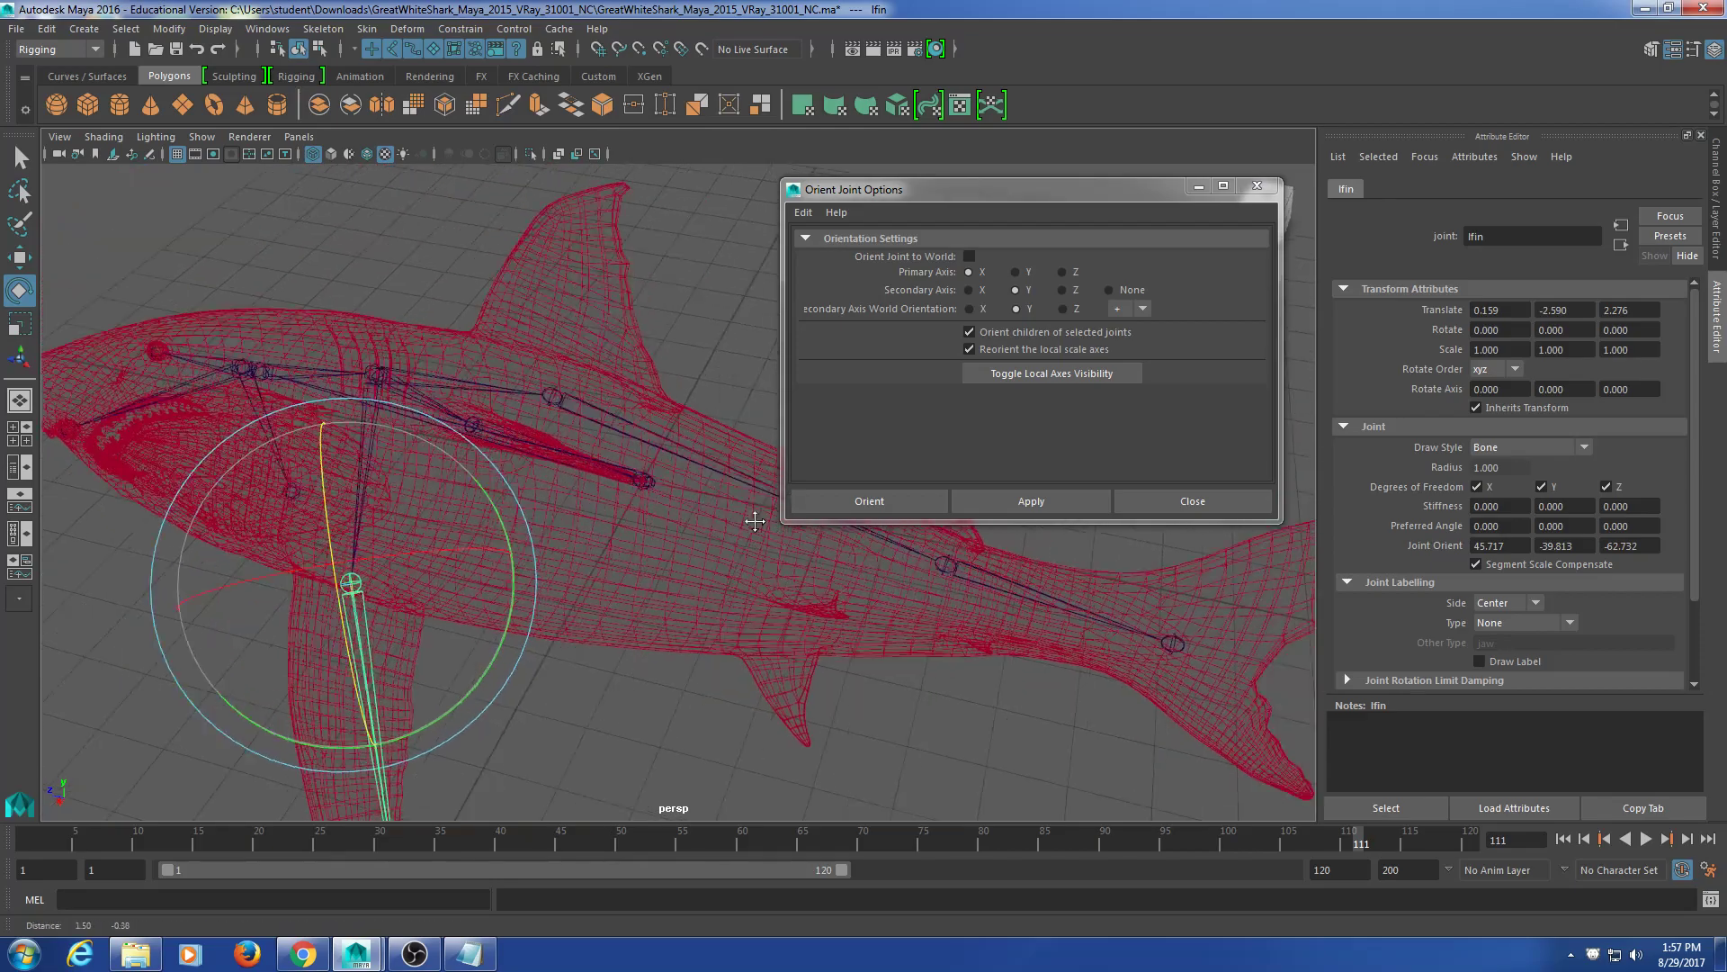
{"action": "middle_click_drag", "start_coordinate": [752, 521], "coordinate": [610, 490], "text": "alt"}
{"action": "left_click_drag", "start_coordinate": [557, 521], "coordinate": [577, 493], "text": "alt"}
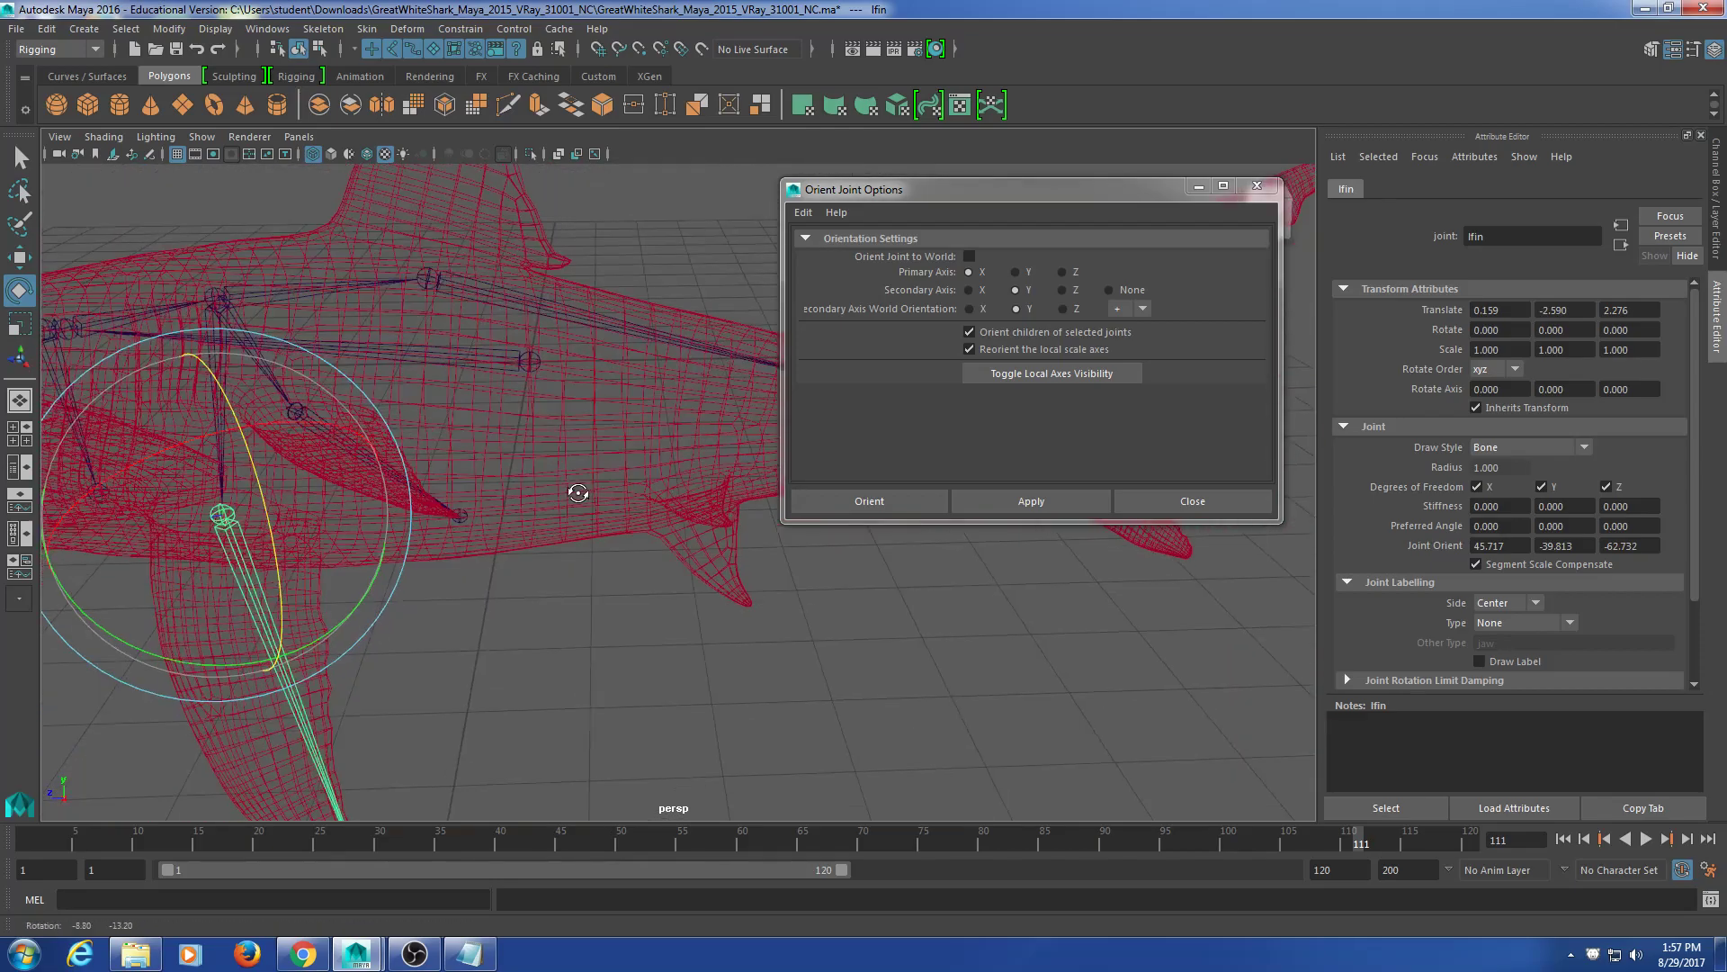
{"action": "left_click", "coordinate": [528, 360]}
{"action": "middle_click_drag", "start_coordinate": [453, 664], "coordinate": [660, 681], "text": "alt"}
{"action": "middle_click_drag", "start_coordinate": [189, 560], "coordinate": [524, 628], "text": "alt"}
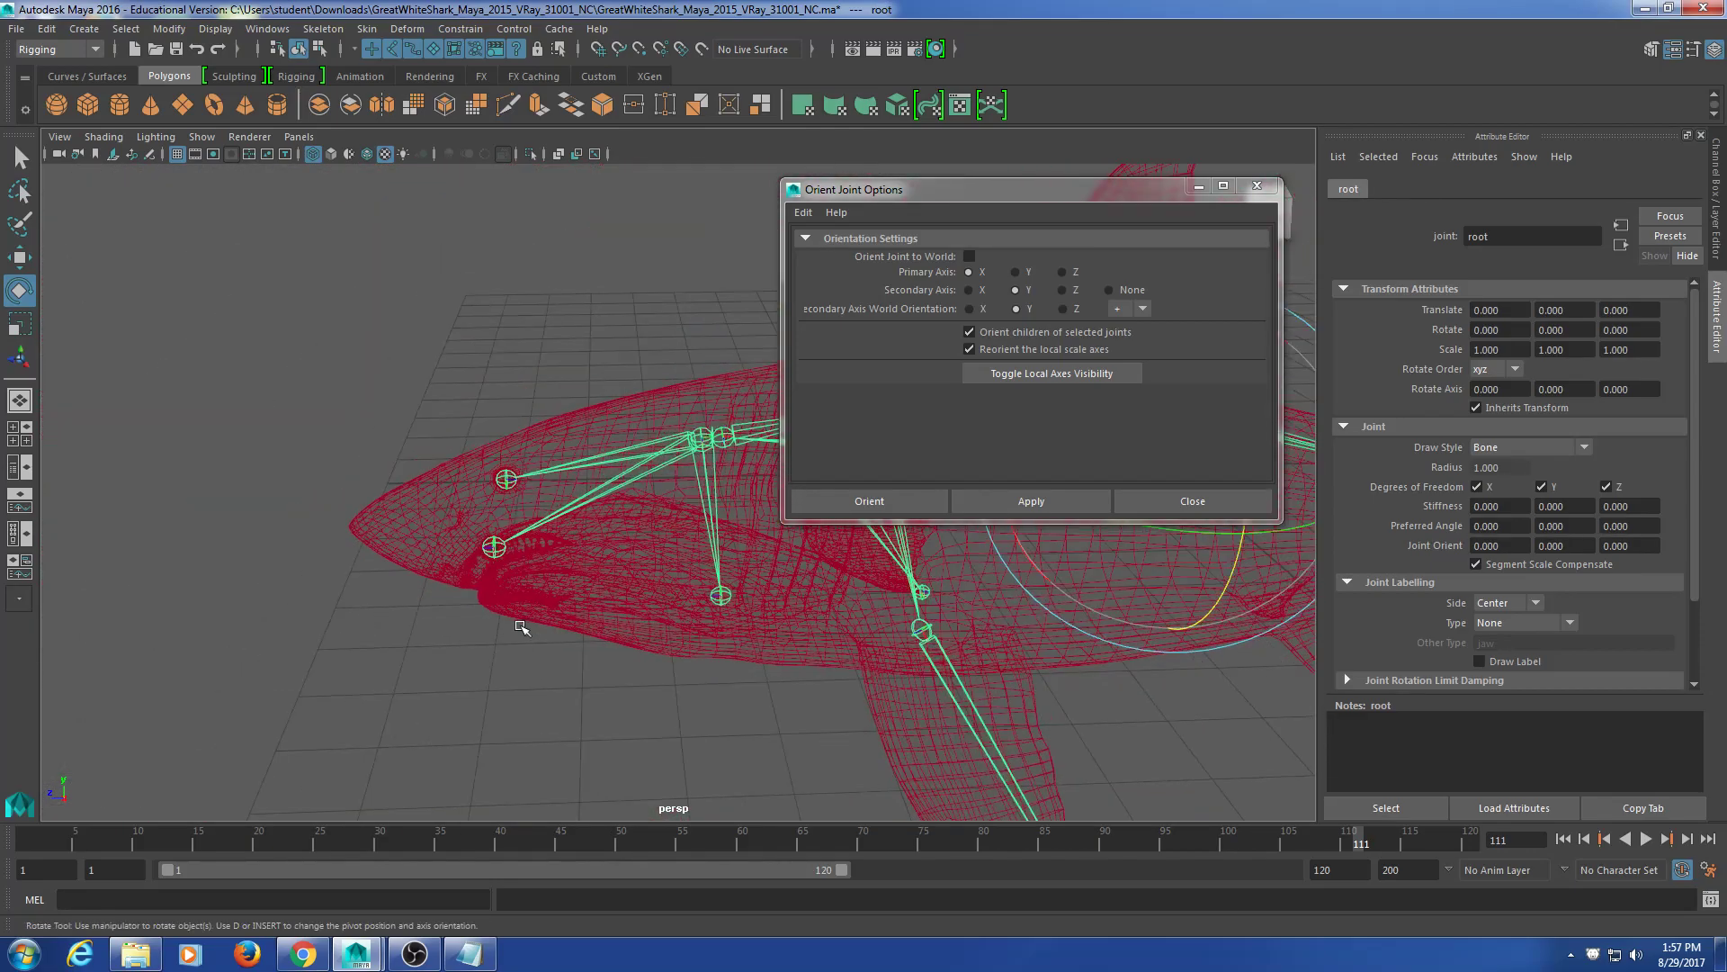
{"action": "scroll", "coordinate": [504, 626], "scroll_direction": "up", "scroll_amount": 4}
{"action": "left_click_drag", "start_coordinate": [429, 619], "coordinate": [434, 593], "text": "alt"}
{"action": "left_click", "coordinate": [385, 494]}
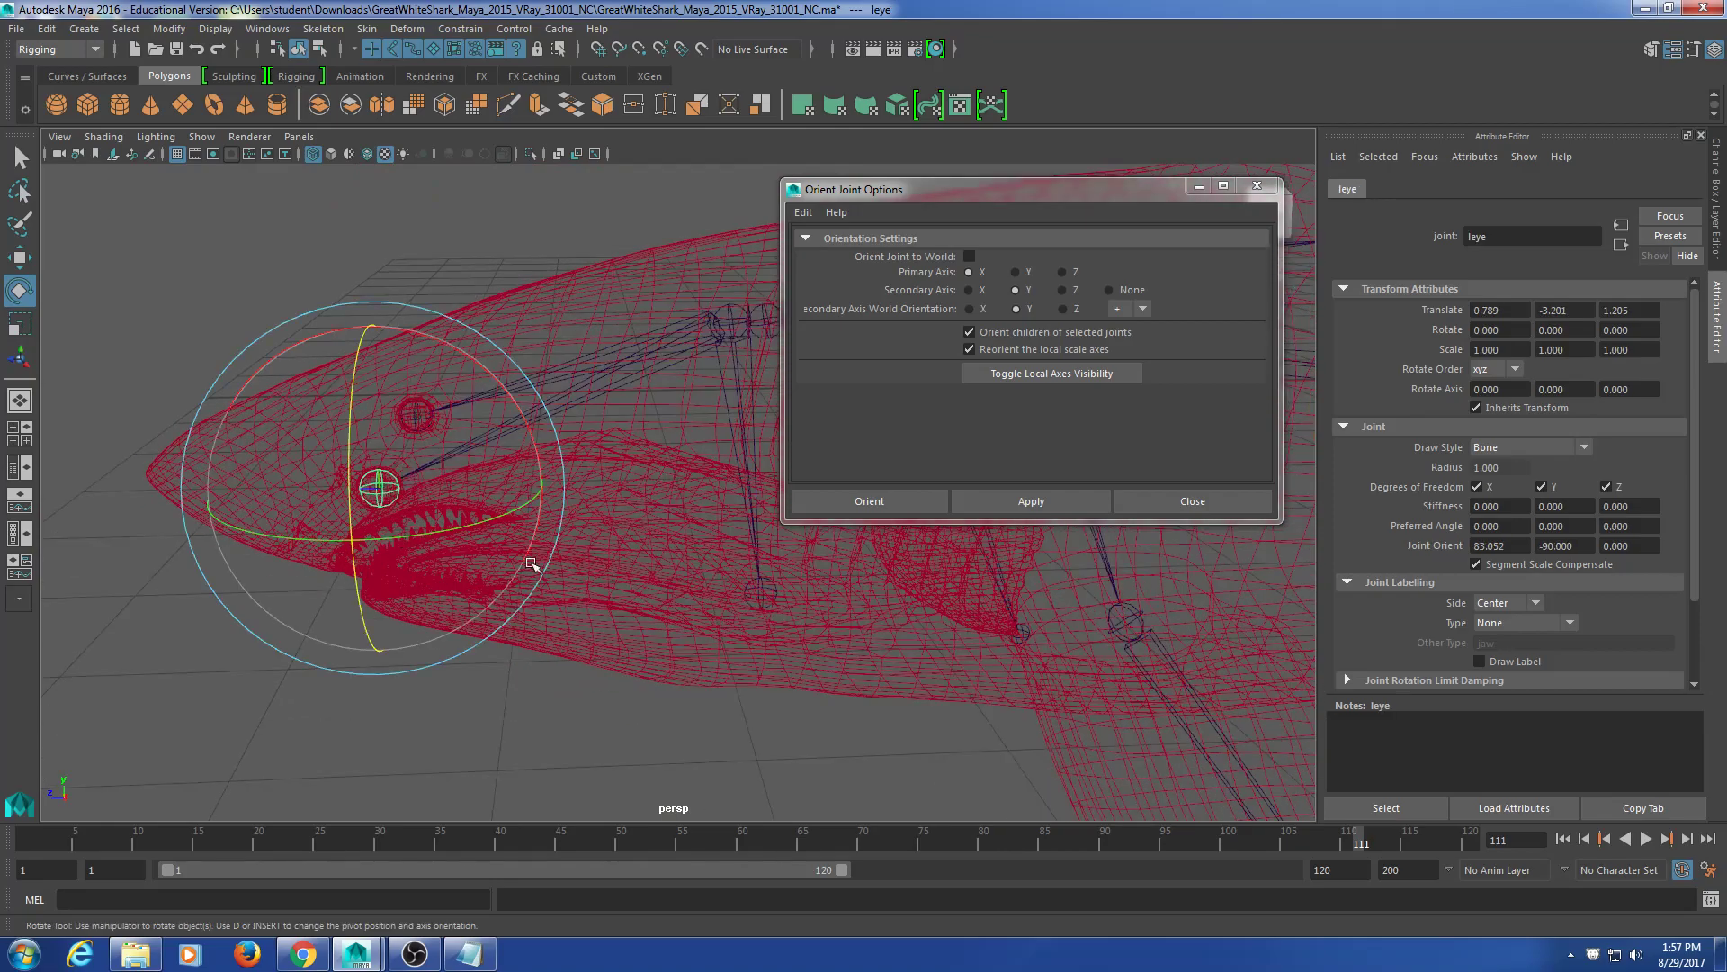
{"action": "left_click_drag", "start_coordinate": [425, 530], "coordinate": [339, 531], "text": "alt"}
{"action": "scroll", "coordinate": [501, 509], "scroll_direction": "down", "scroll_amount": 5}
{"action": "middle_click_drag", "start_coordinate": [650, 371], "coordinate": [509, 397], "text": "alt"}
{"action": "left_click_drag", "start_coordinate": [519, 270], "coordinate": [666, 502]}
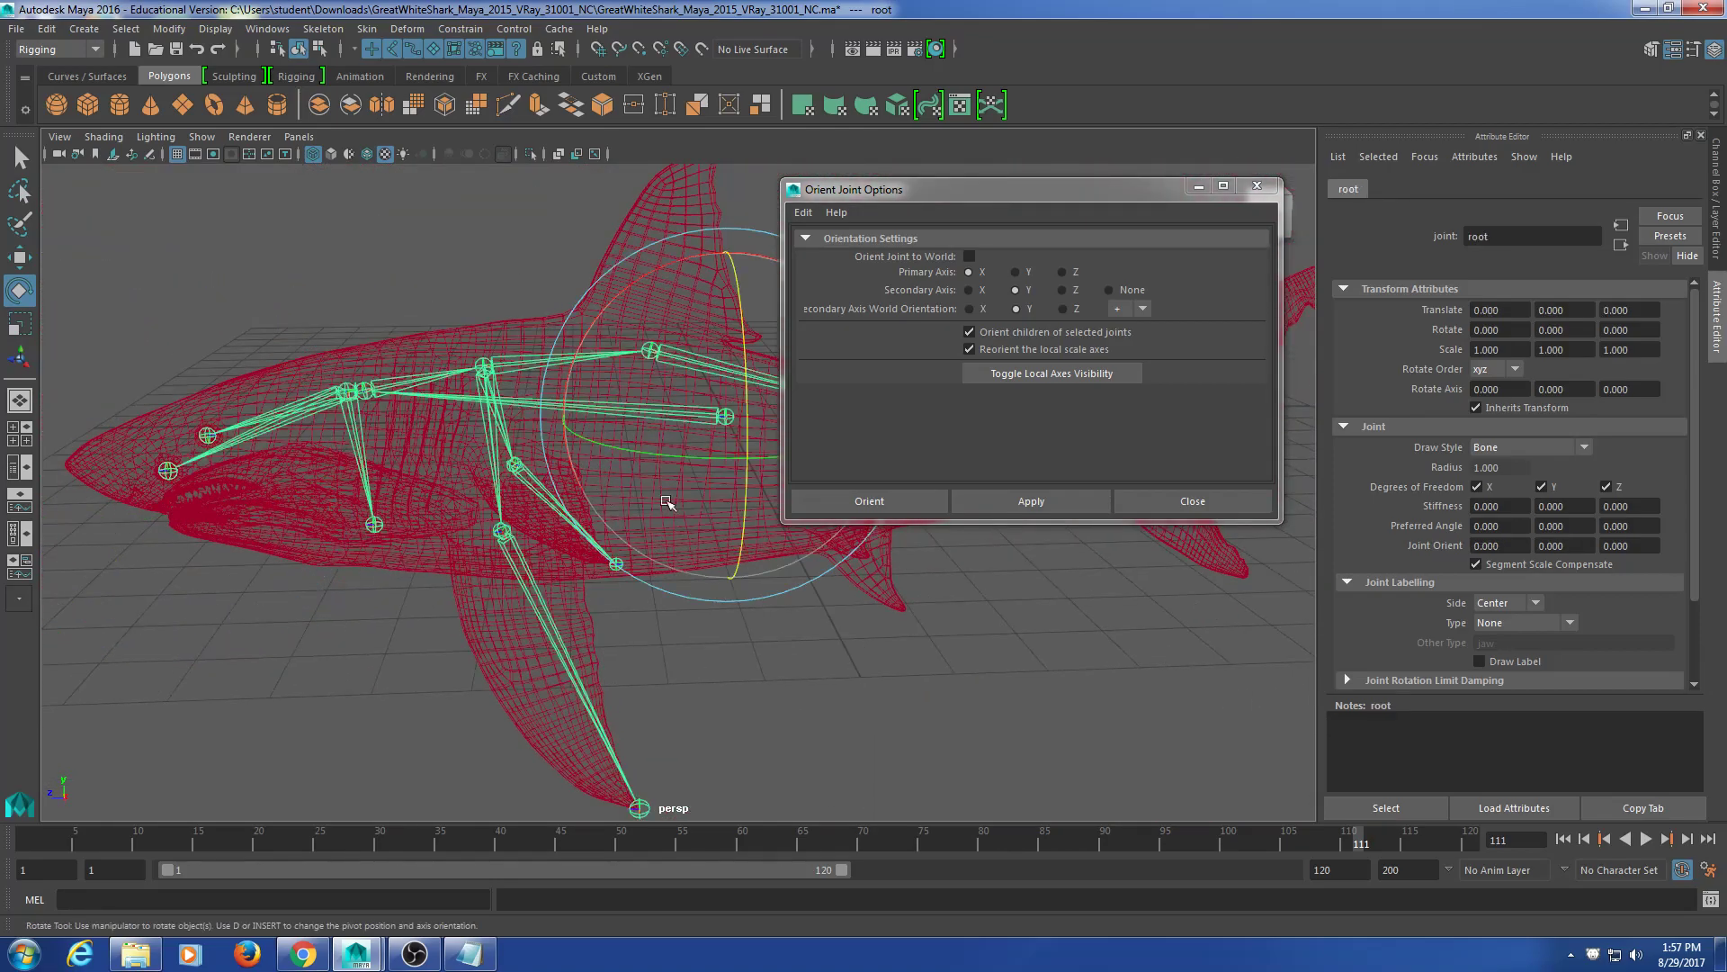
{"action": "middle_click_drag", "start_coordinate": [827, 589], "coordinate": [518, 583], "text": "alt"}
{"action": "middle_click_drag", "start_coordinate": [656, 594], "coordinate": [535, 612], "text": "alt"}
{"action": "left_click_drag", "start_coordinate": [534, 614], "coordinate": [573, 618], "text": "alt"}
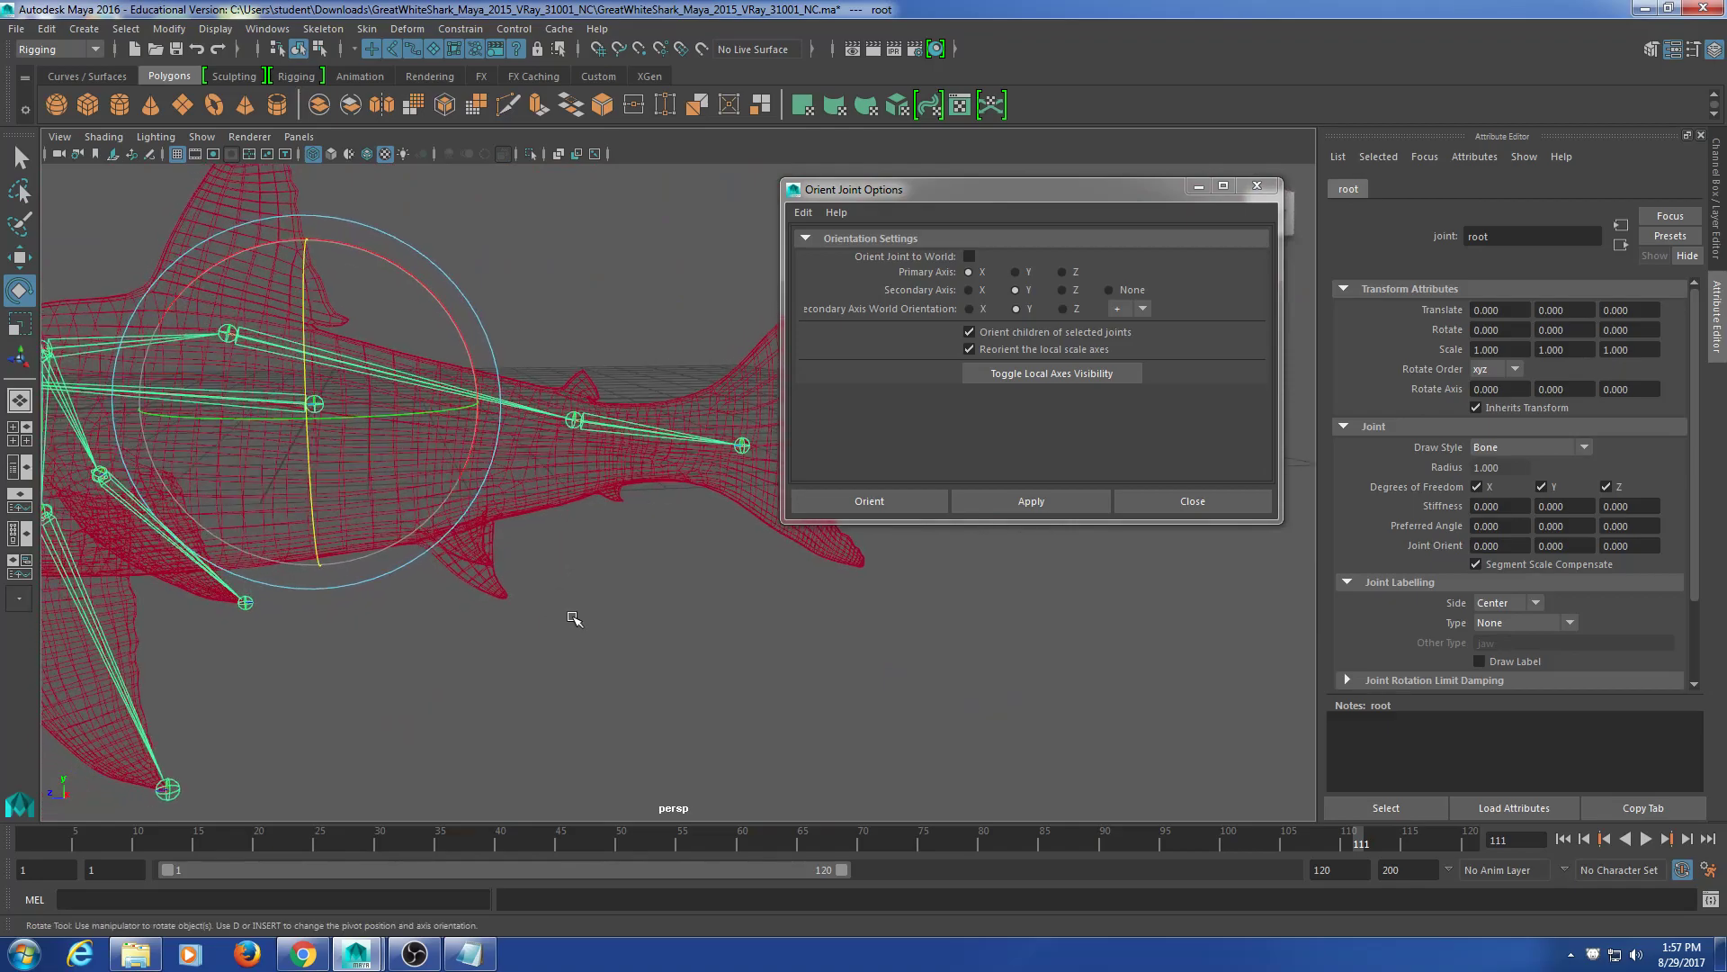
{"action": "left_click", "coordinate": [573, 618]}
{"action": "left_click", "coordinate": [431, 384]}
{"action": "left_click_drag", "start_coordinate": [382, 301], "coordinate": [363, 243]}
{"action": "key", "text": "ctrl+z"}
{"action": "left_click", "coordinate": [650, 429]}
{"action": "left_click_drag", "start_coordinate": [551, 258], "coordinate": [567, 276]}
{"action": "key", "text": "ctrl+z"}
{"action": "left_click", "coordinate": [674, 745]}
{"action": "middle_click_drag", "start_coordinate": [315, 545], "coordinate": [631, 595], "text": "alt"}
{"action": "left_click_drag", "start_coordinate": [444, 326], "coordinate": [232, 557]}
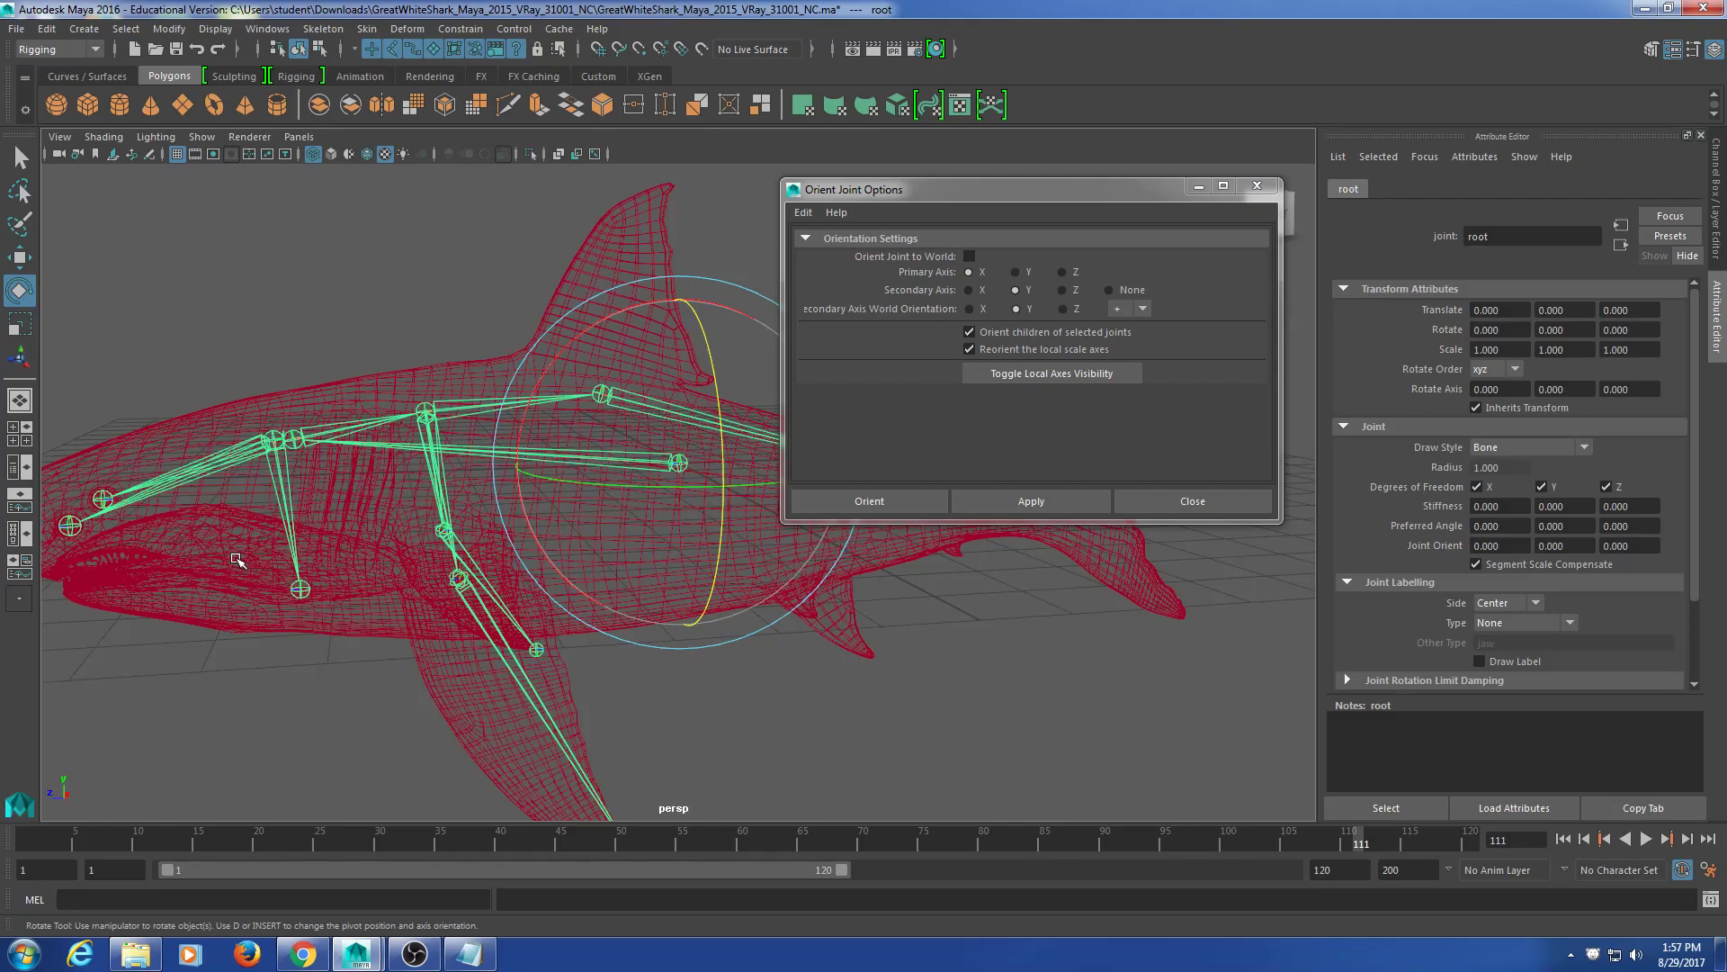
{"action": "middle_click_drag", "start_coordinate": [654, 607], "coordinate": [441, 574], "text": "alt"}
{"action": "left_click", "coordinate": [806, 671]}
{"action": "middle_click_drag", "start_coordinate": [719, 626], "coordinate": [482, 651], "text": "alt"}
{"action": "left_click", "coordinate": [477, 449]}
{"action": "left_click_drag", "start_coordinate": [482, 651], "coordinate": [543, 644], "text": "alt"}
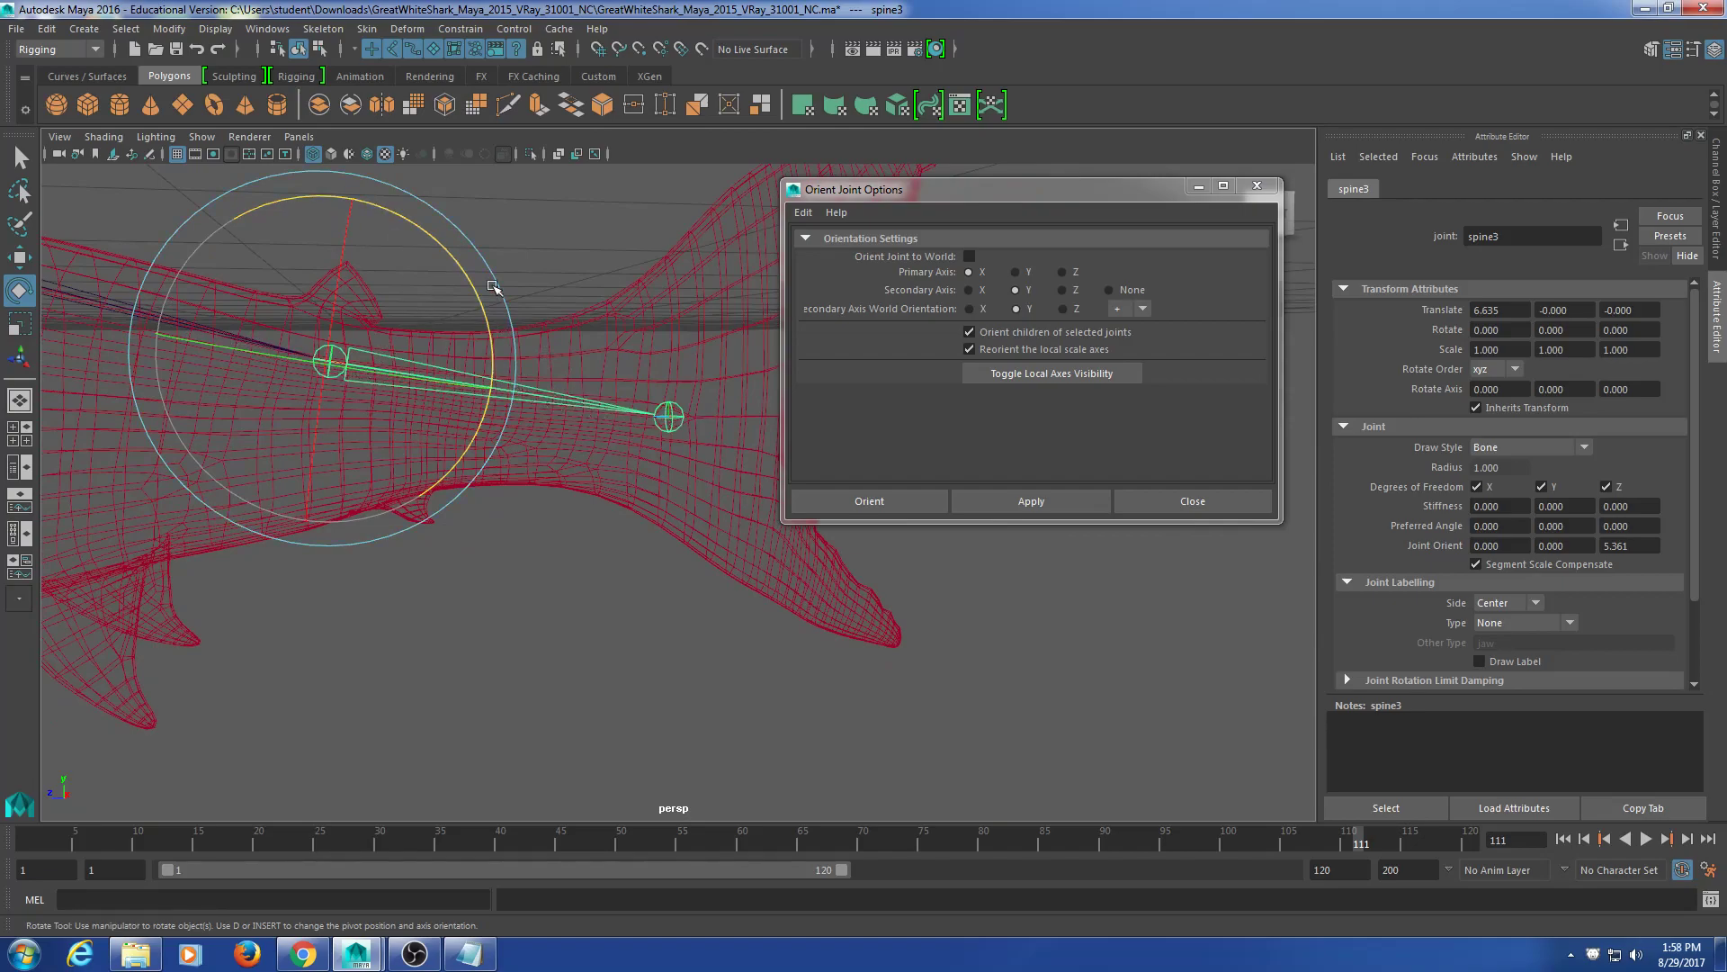
{"action": "mouse_move", "coordinate": [457, 253]}
{"action": "left_mouse_down"}
{"action": "mouse_move", "coordinate": [480, 287]}
{"action": "mouse_move", "coordinate": [416, 222]}
{"action": "mouse_move", "coordinate": [437, 234]}
{"action": "left_mouse_up"}
{"action": "key", "text": "ctrl+z"}
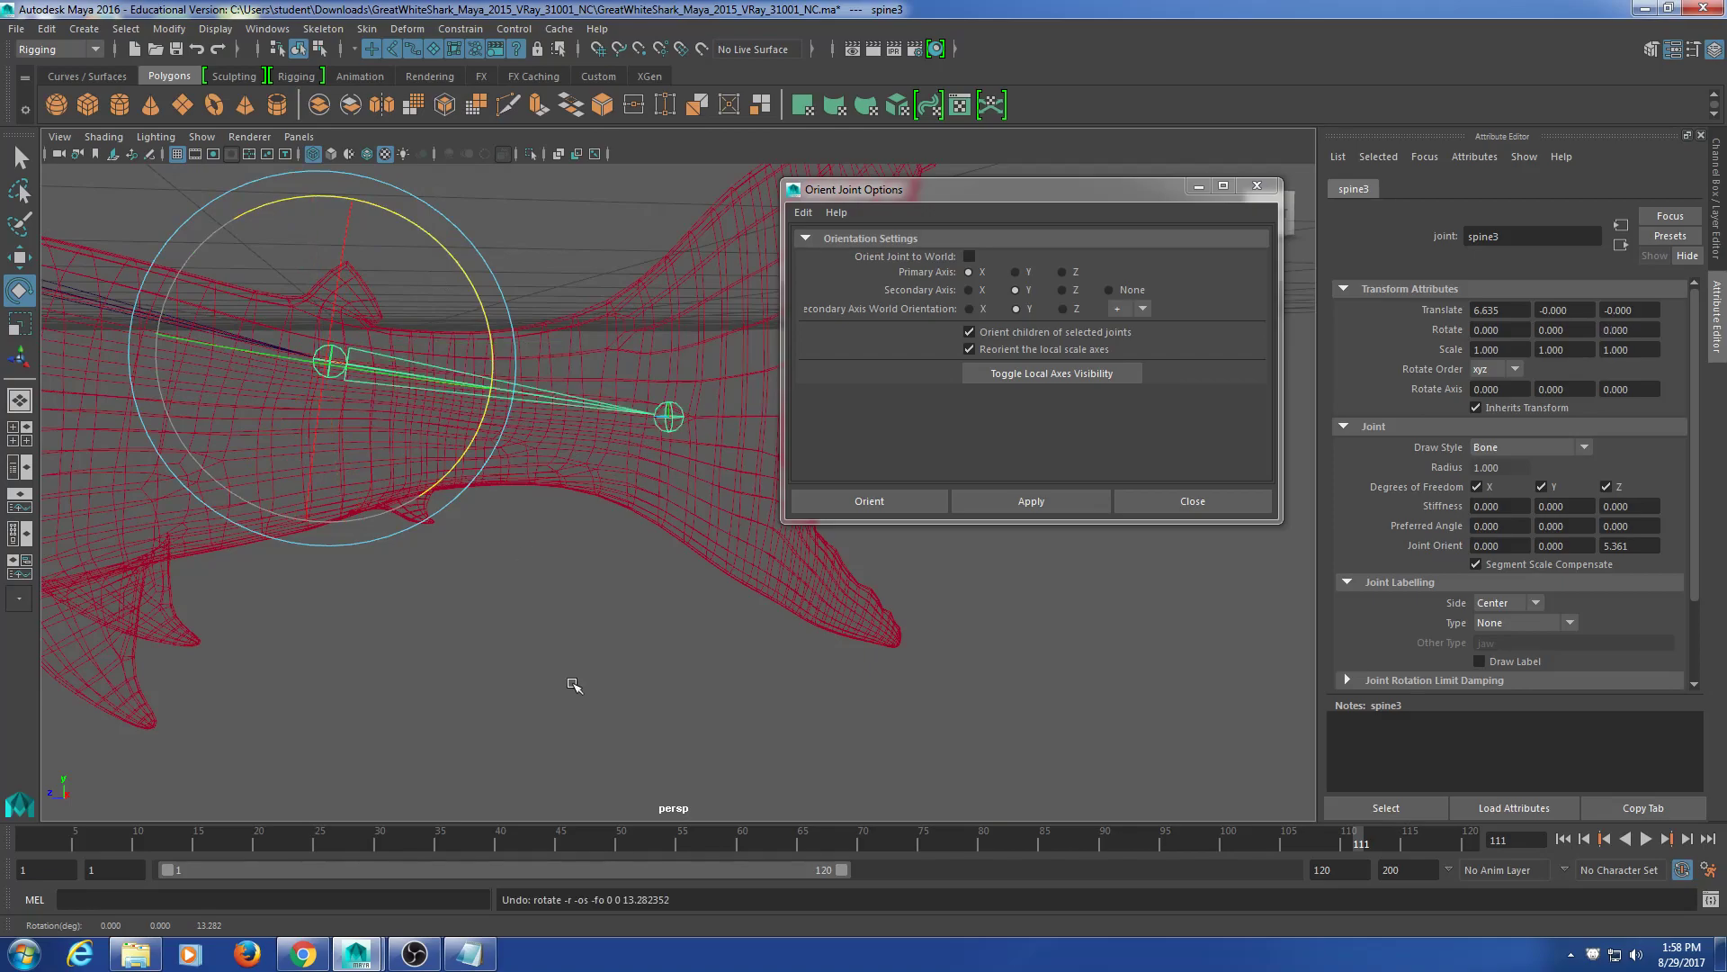
{"action": "left_click", "coordinate": [573, 681]}
{"action": "scroll", "coordinate": [442, 596], "scroll_direction": "down", "scroll_amount": 3}
{"action": "scroll", "coordinate": [447, 601], "scroll_direction": "down", "scroll_amount": 3}
{"action": "scroll", "coordinate": [416, 586], "scroll_direction": "up", "scroll_amount": 2}
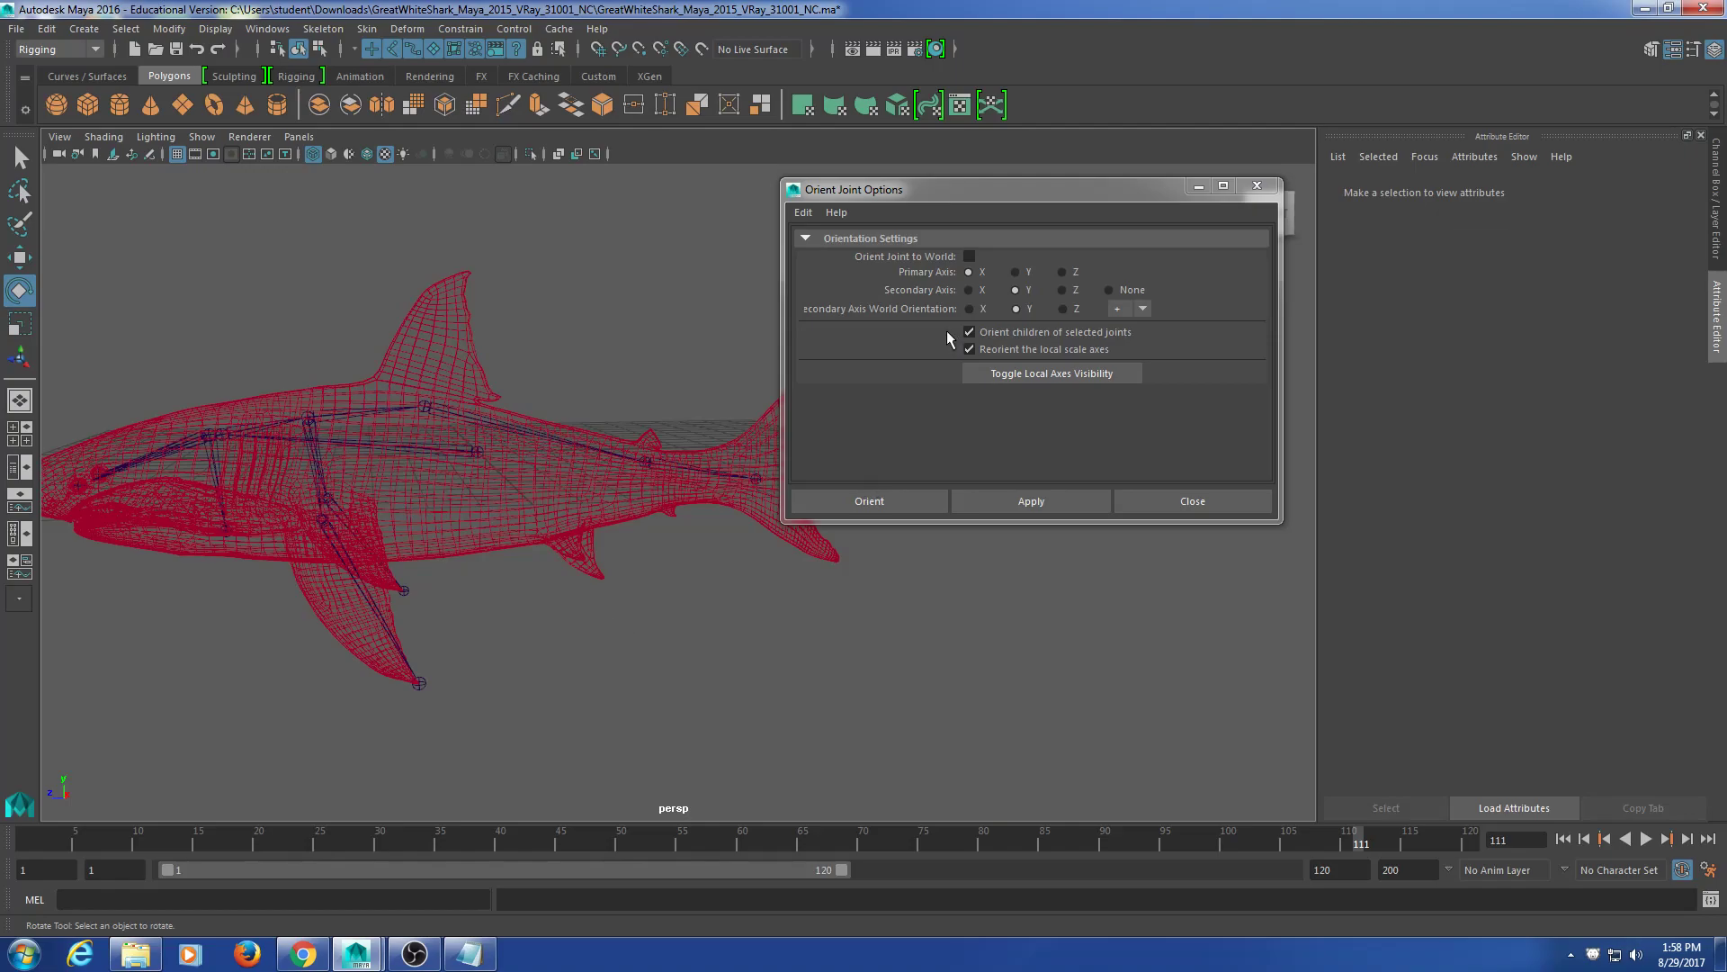
Step: Narrow the Orient Joint Options window, then close it
{"action": "left_click_drag", "start_coordinate": [784, 328], "coordinate": [874, 328]}
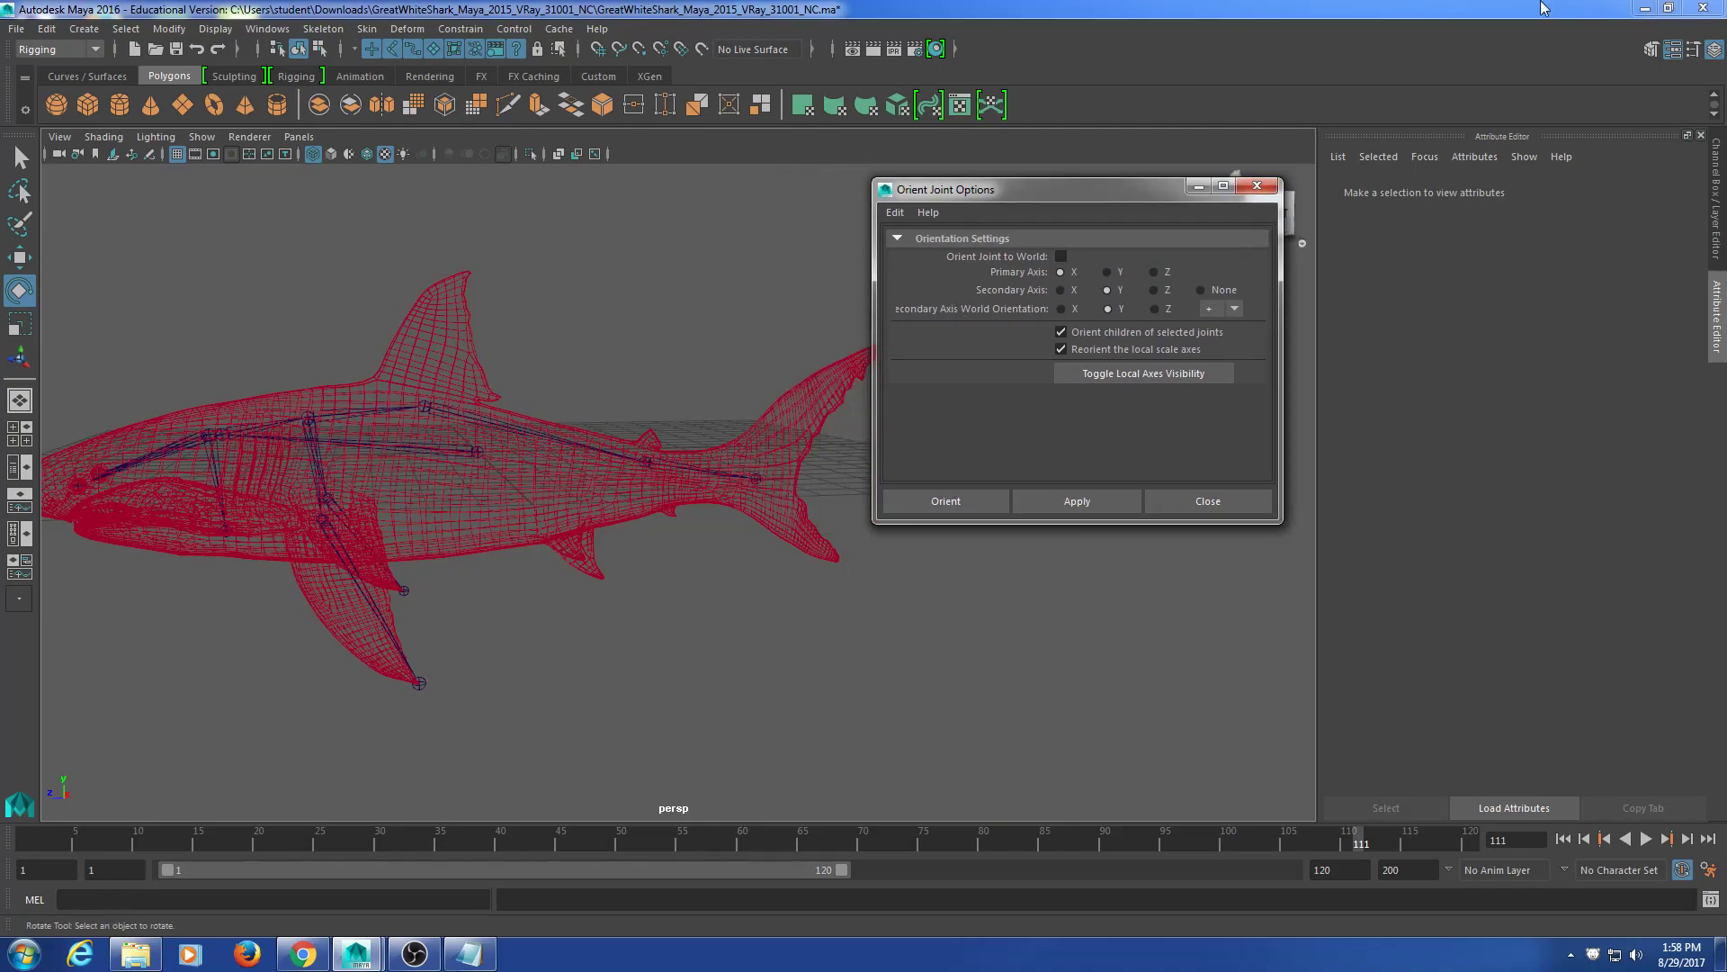
{"action": "left_click", "coordinate": [1257, 185]}
{"action": "scroll", "coordinate": [744, 570], "scroll_direction": "up", "scroll_amount": 8}
{"action": "left_click_drag", "start_coordinate": [695, 519], "coordinate": [640, 537], "text": "alt"}
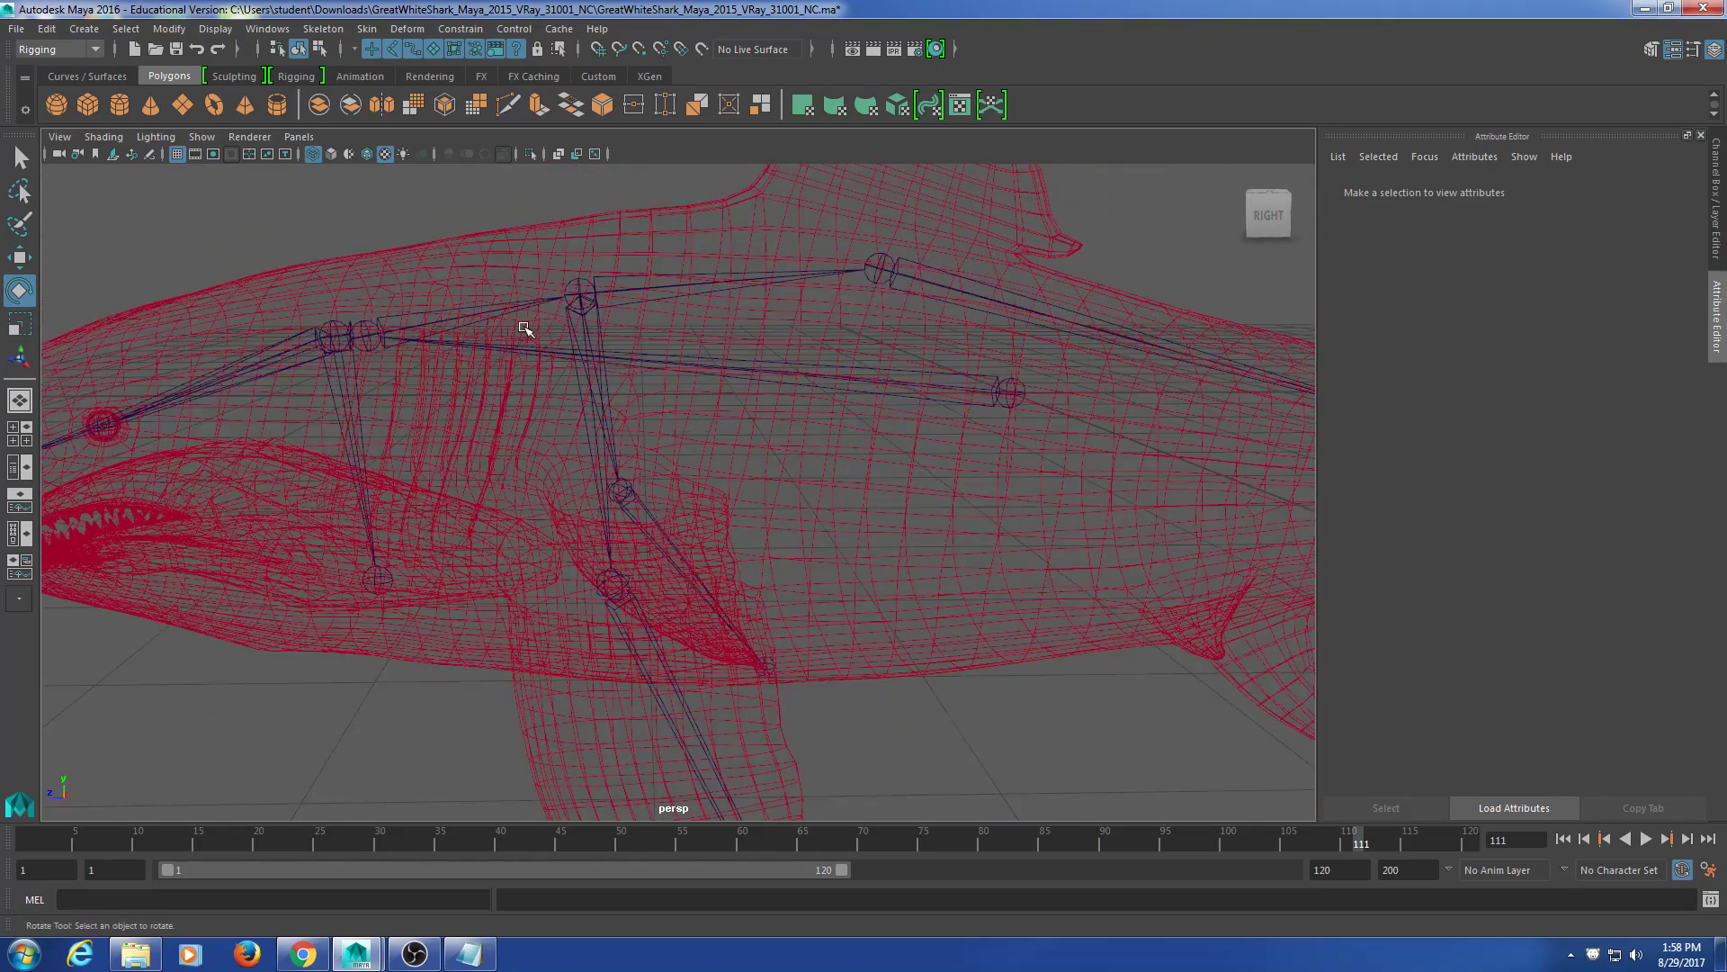
Step: Select the skeleton's root joint, drop the rotate manipulator, and show the Channel Box/Layer Editor
{"action": "left_click_drag", "start_coordinate": [499, 232], "coordinate": [396, 551]}
{"action": "scroll", "coordinate": [551, 504], "scroll_direction": "down", "scroll_amount": 6}
{"action": "key", "text": "t"}
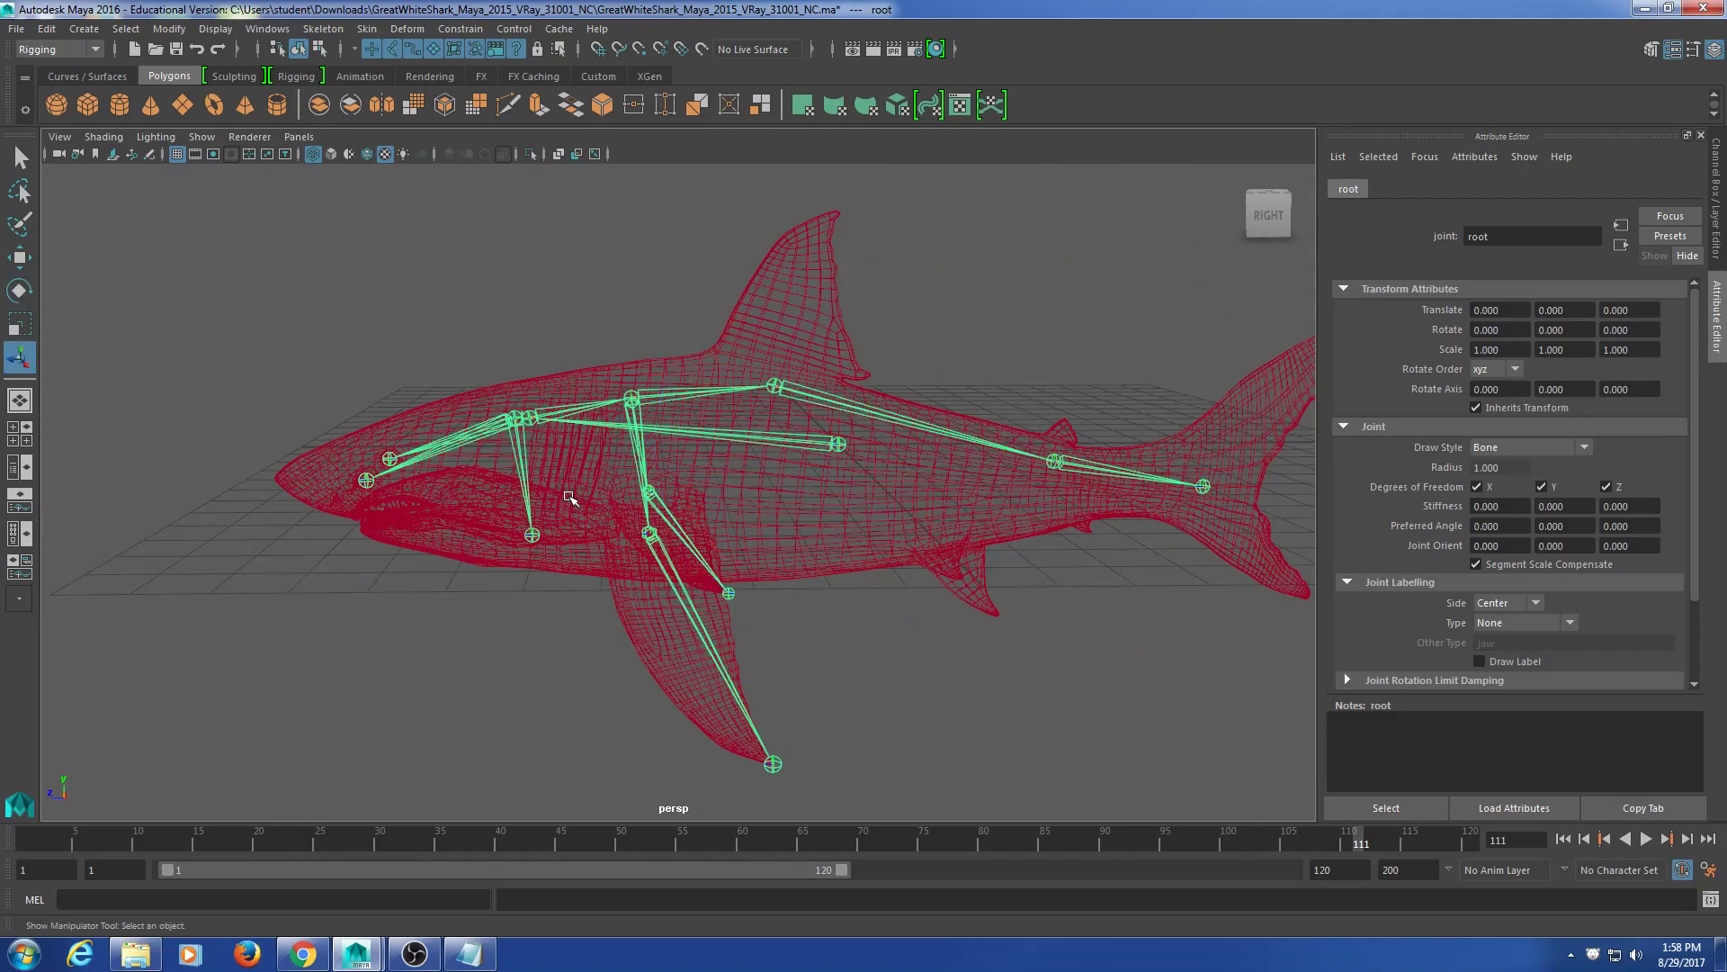
{"action": "middle_click_drag", "start_coordinate": [746, 624], "coordinate": [684, 558], "text": "alt"}
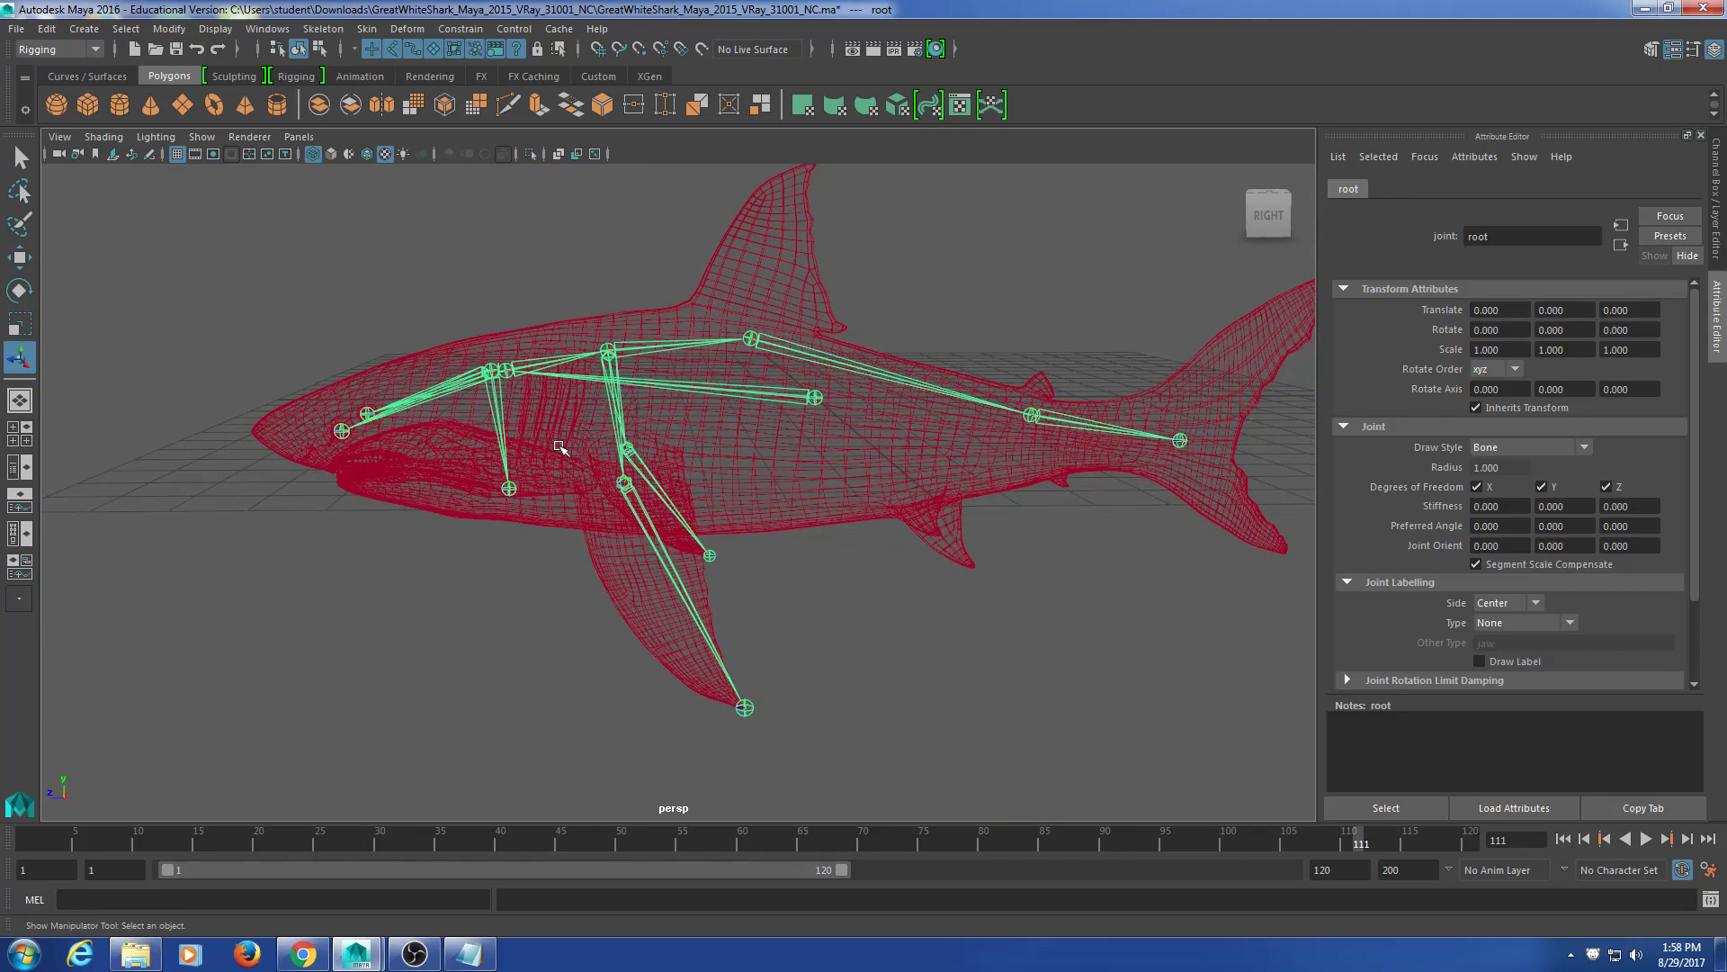
{"action": "key", "text": "ctrl+a"}
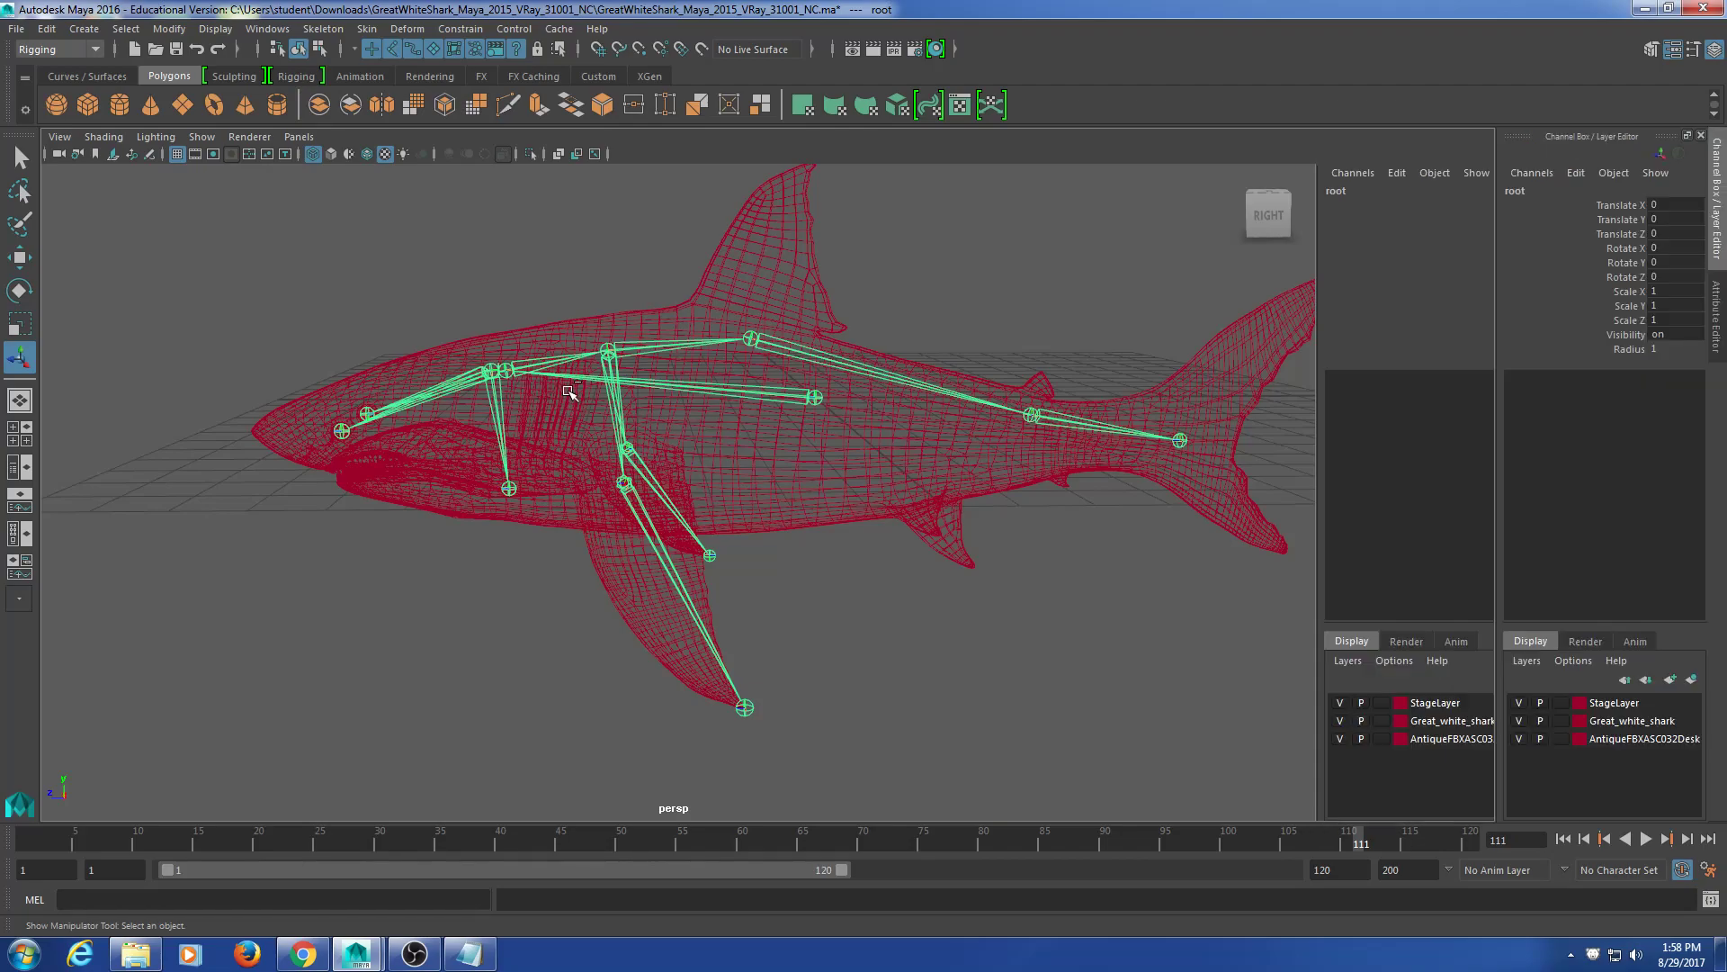
{"action": "middle_click_drag", "start_coordinate": [797, 331], "coordinate": [703, 363], "text": "alt"}
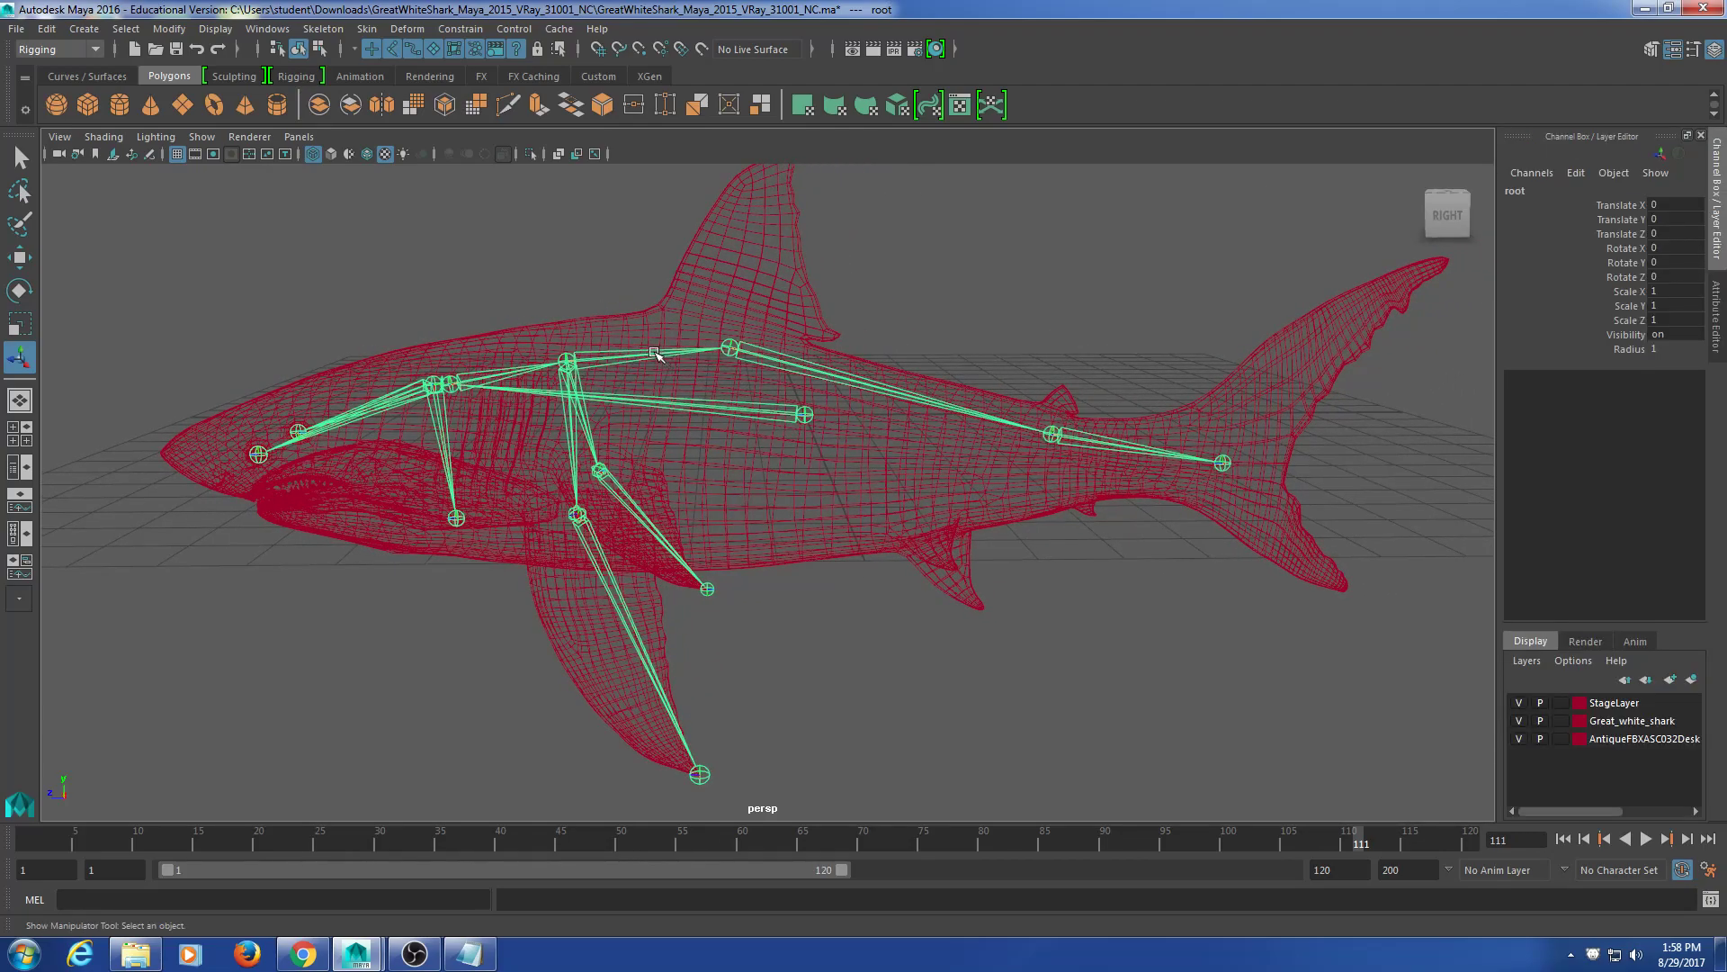
Step: In component mode, enable the Miscellaneous (?) selection mask so every joint shows its local rotation axis
{"action": "left_click", "coordinate": [319, 49]}
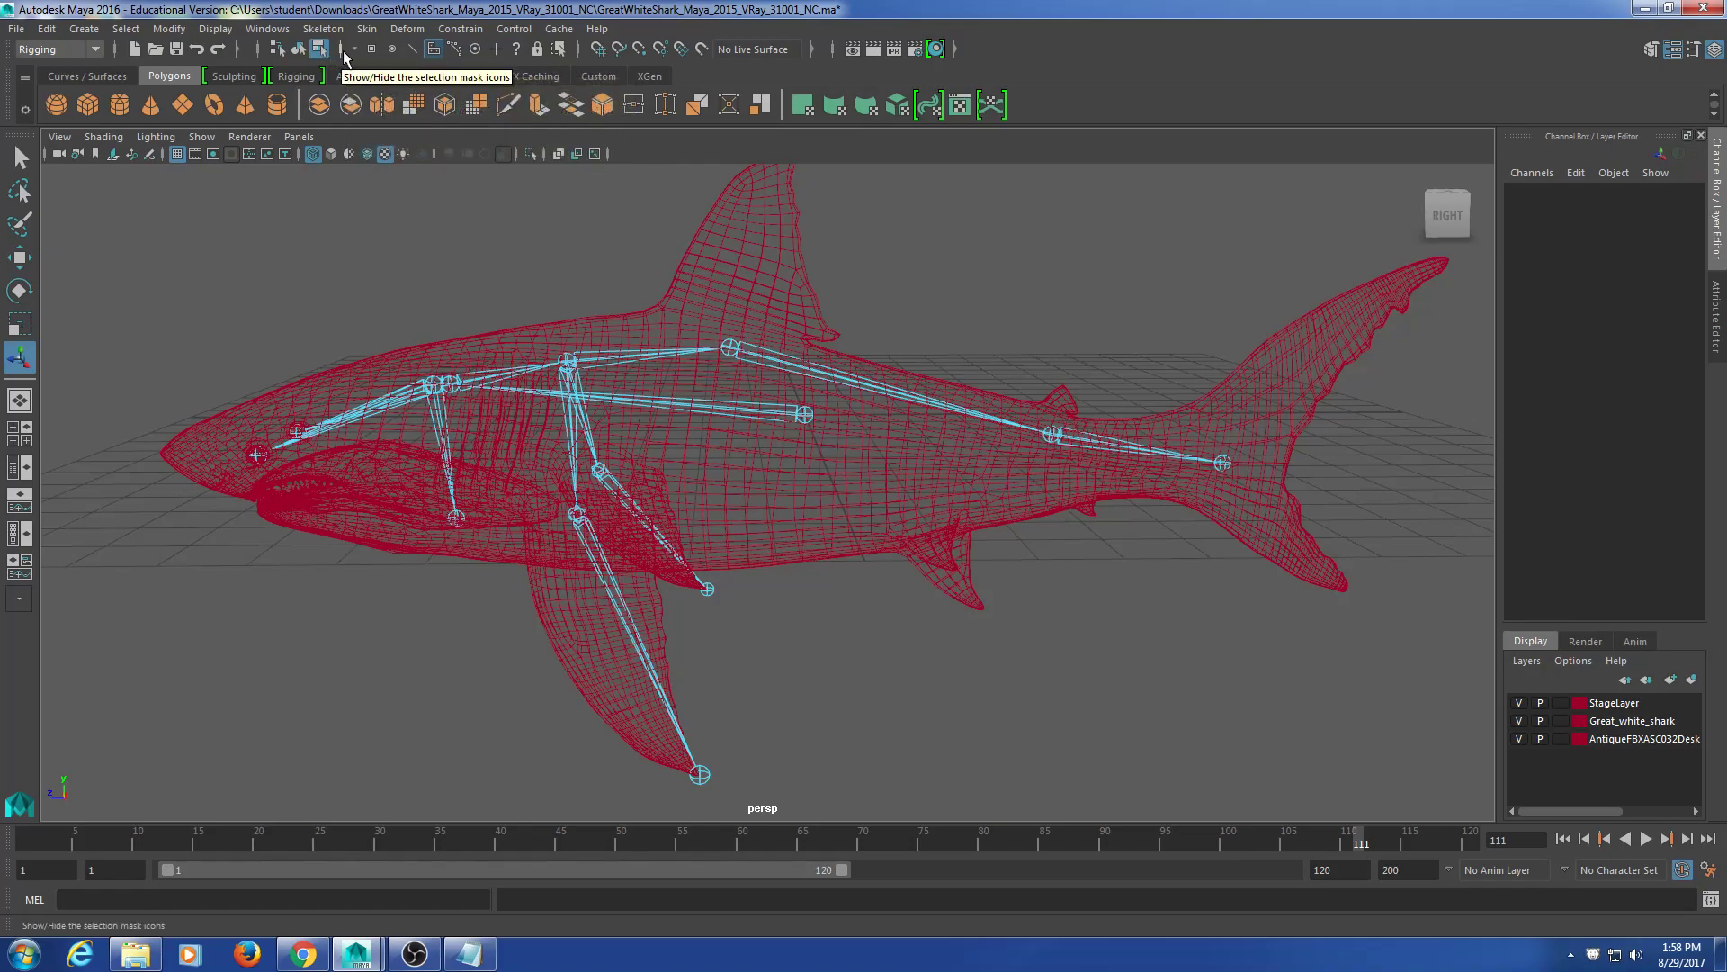
{"action": "left_click", "coordinate": [342, 51]}
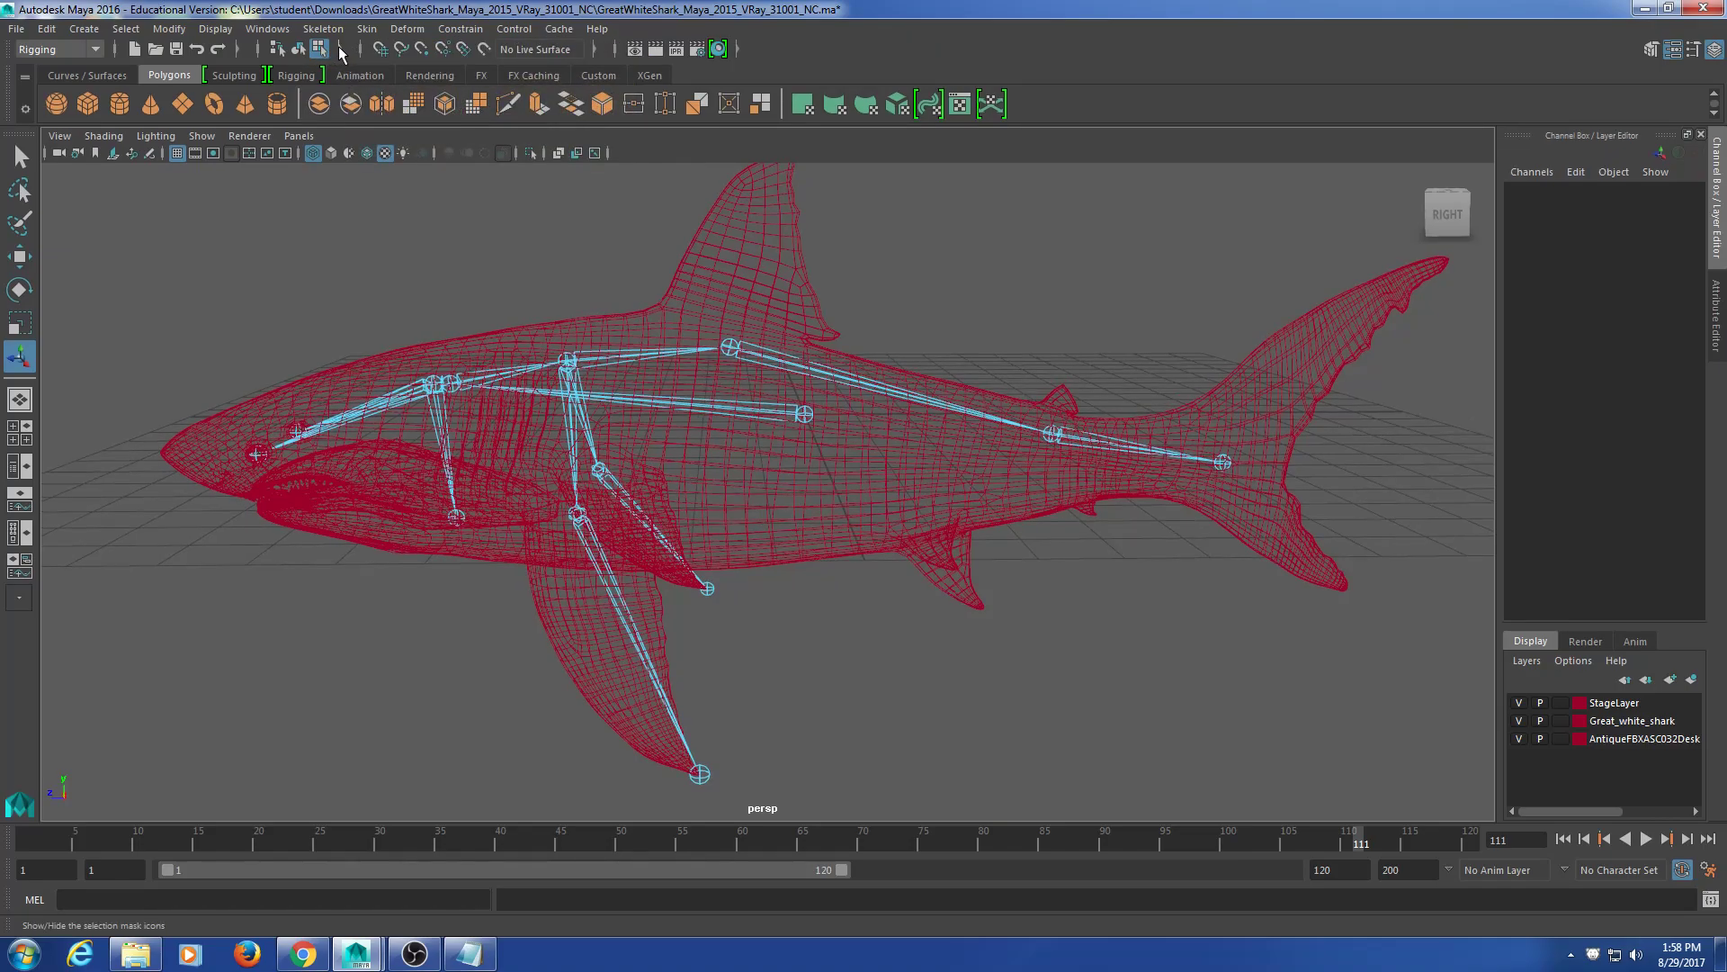
{"action": "left_click", "coordinate": [341, 52]}
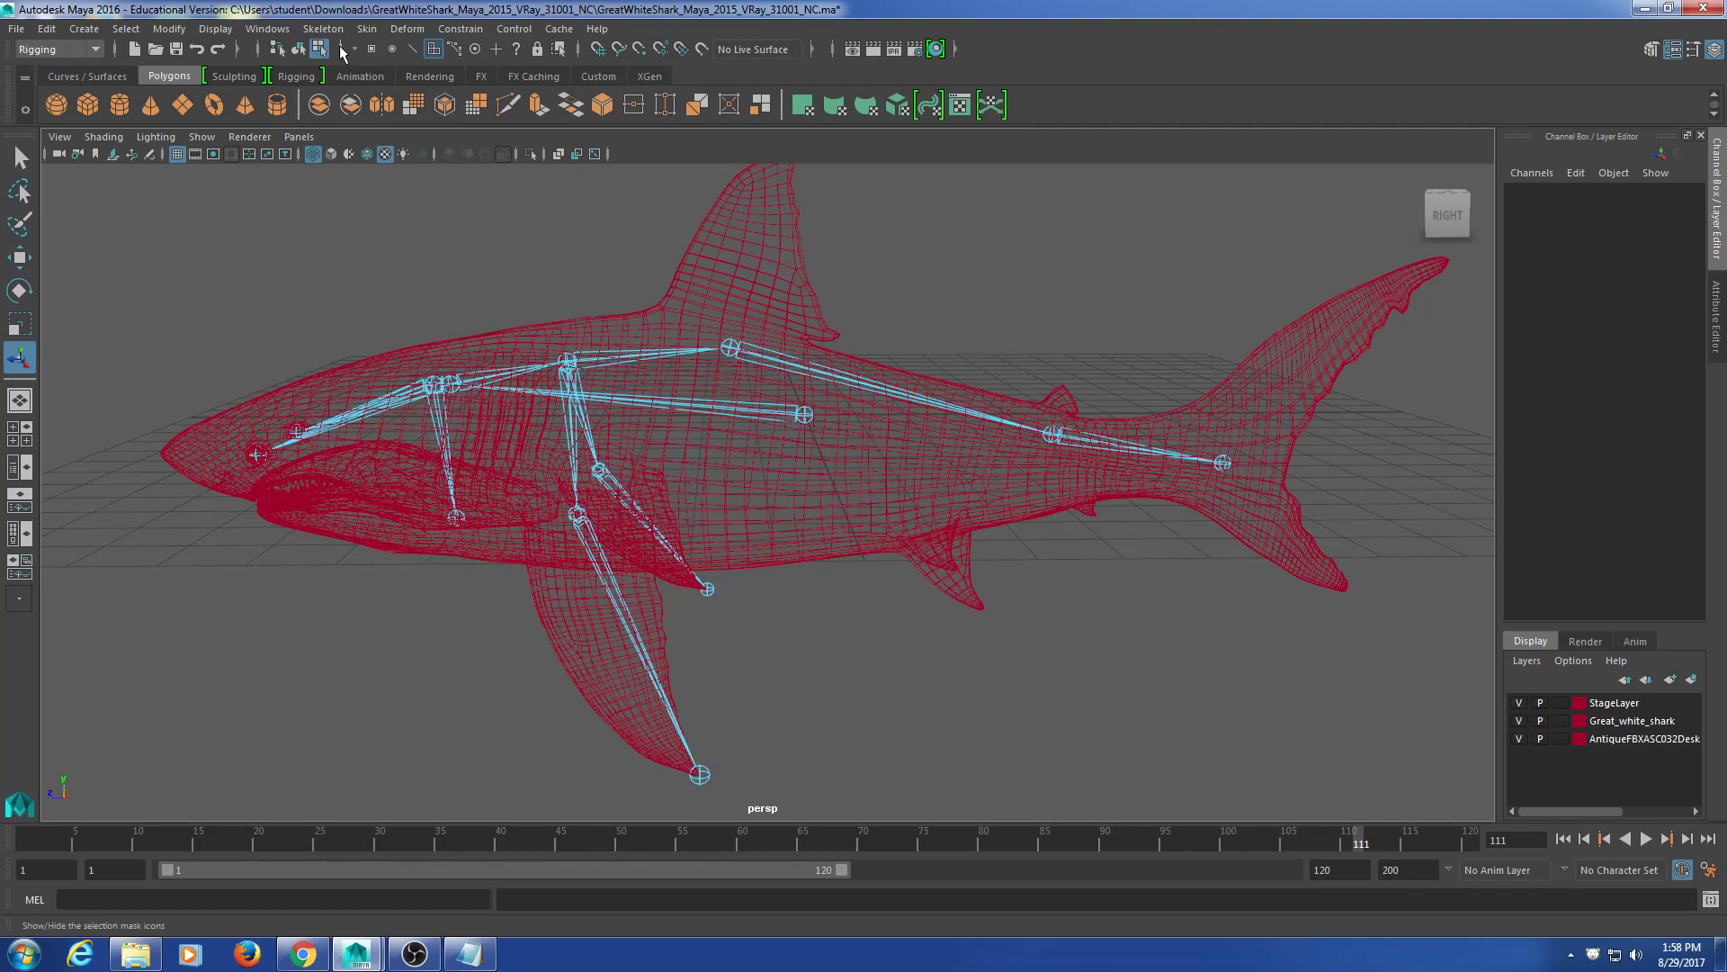
{"action": "left_click", "coordinate": [342, 54]}
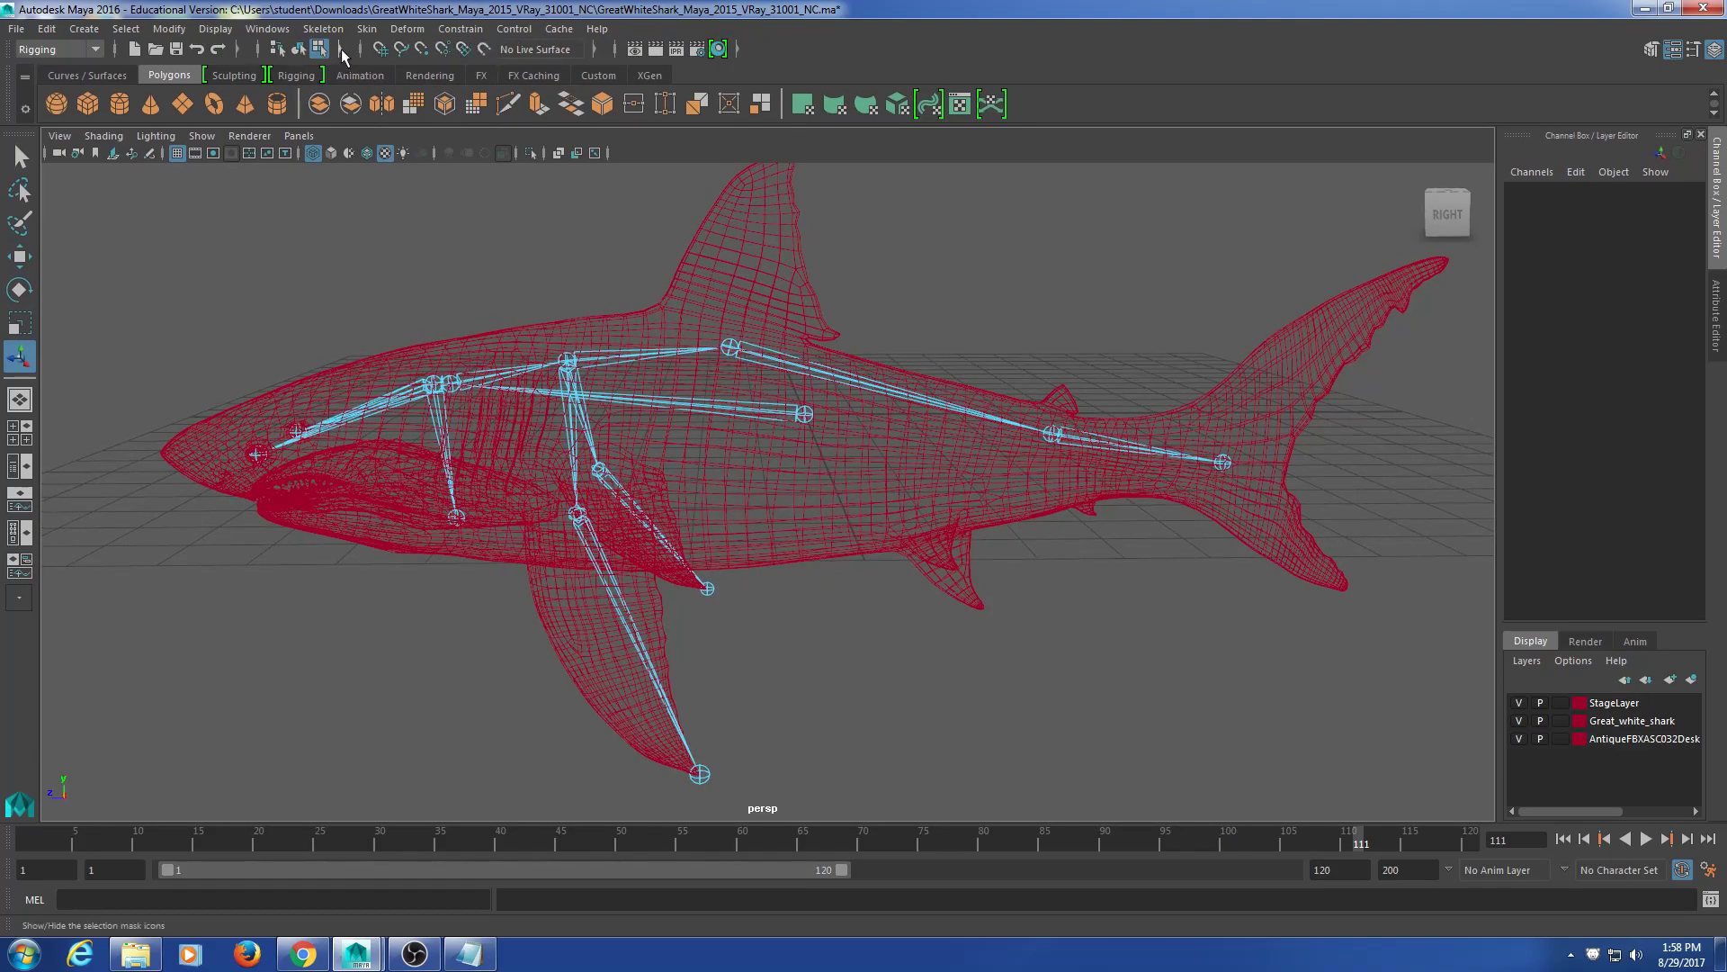
{"action": "left_click", "coordinate": [341, 54]}
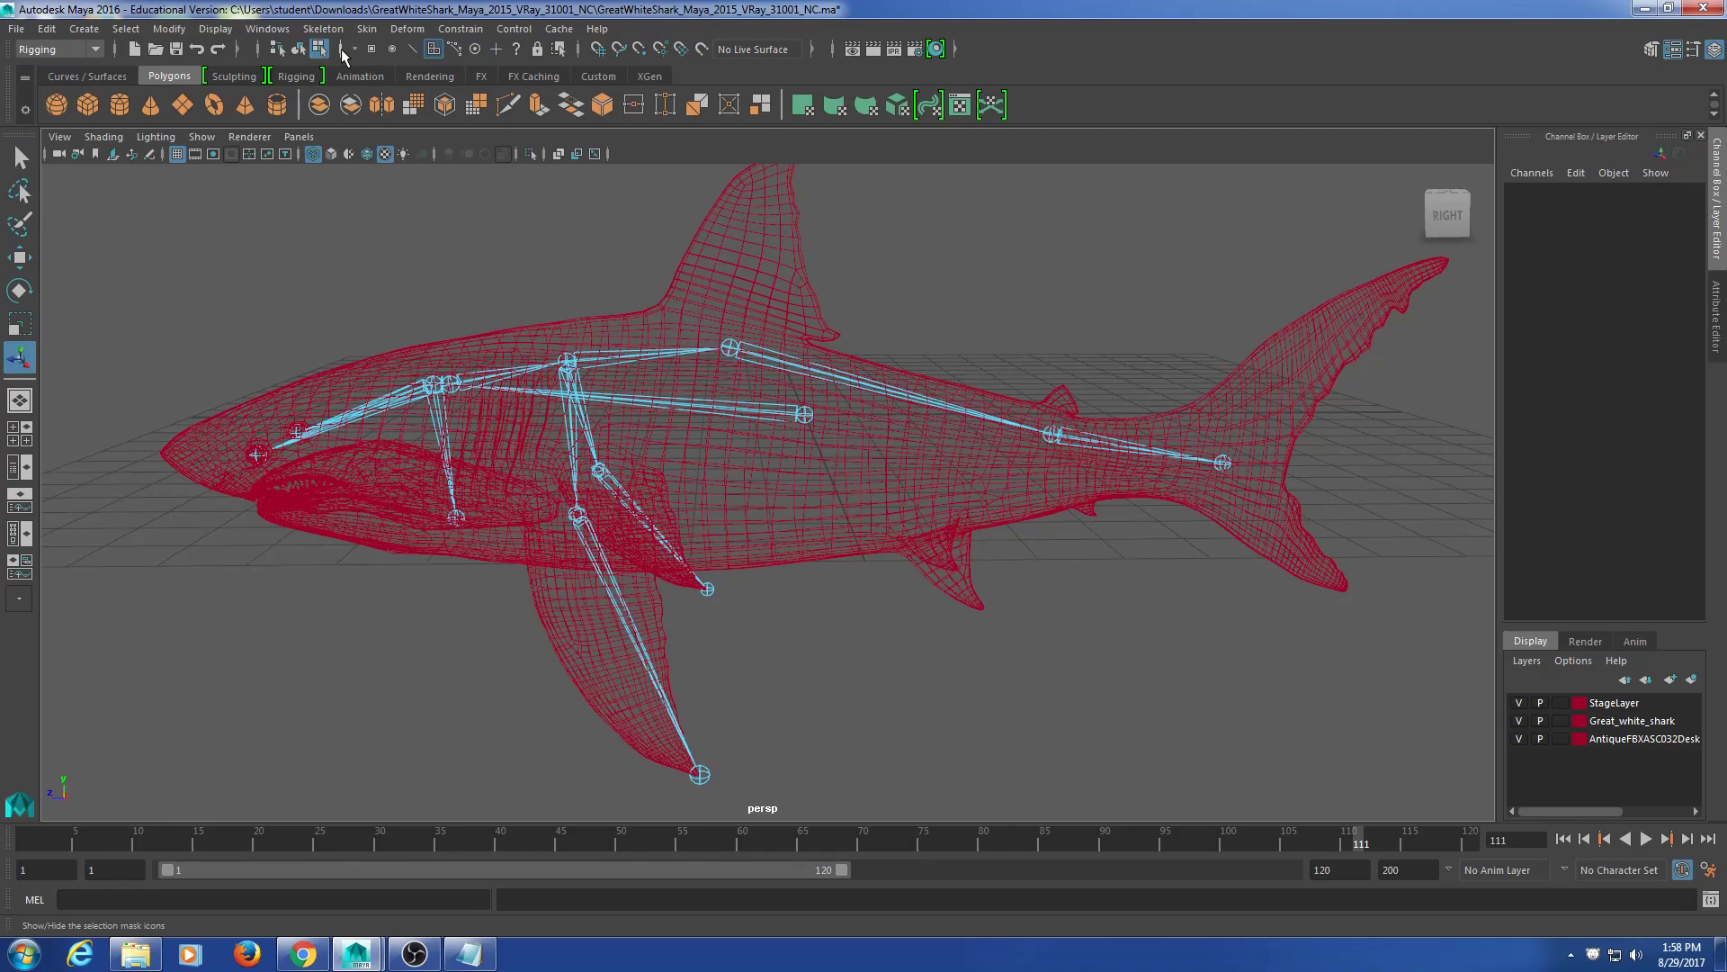
{"action": "left_click", "coordinate": [516, 49]}
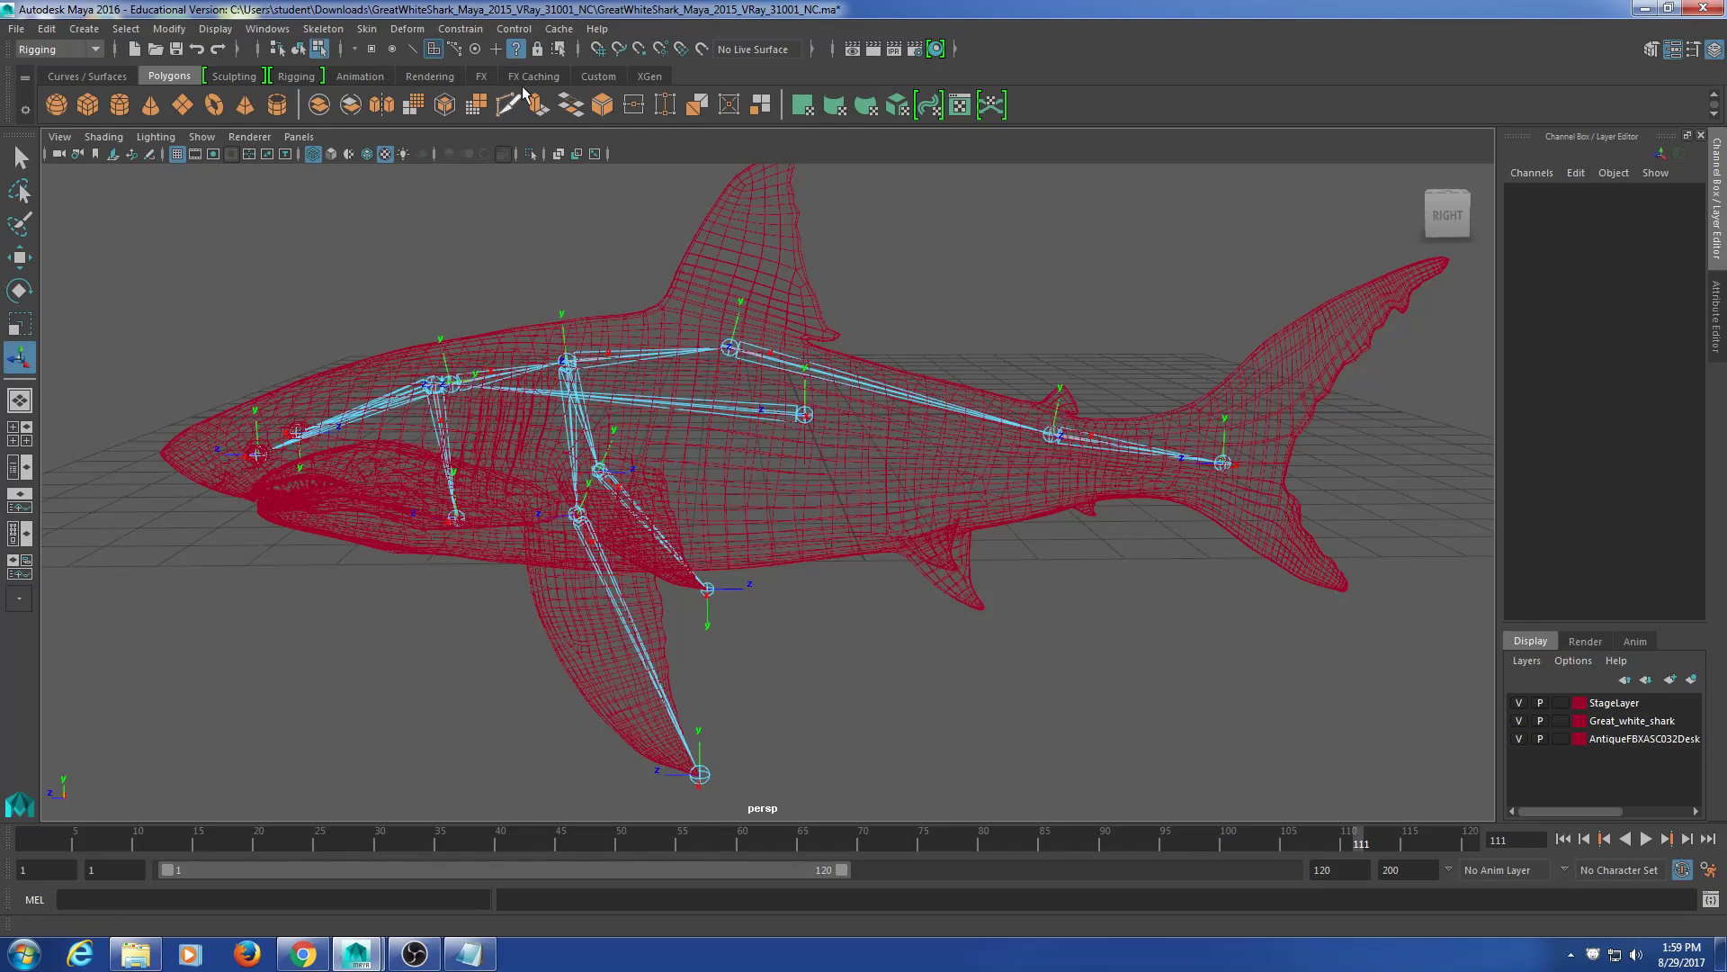
Step: Zoom in on the rear body, select spine3's local rotation axis, and switch to the Rotate tool
{"action": "scroll", "coordinate": [783, 536], "scroll_direction": "up", "scroll_amount": 3}
{"action": "left_click_drag", "start_coordinate": [880, 530], "coordinate": [772, 540], "text": "alt"}
{"action": "middle_click_drag", "start_coordinate": [648, 552], "coordinate": [628, 492], "text": "alt"}
{"action": "scroll", "coordinate": [755, 531], "scroll_direction": "up", "scroll_amount": 3}
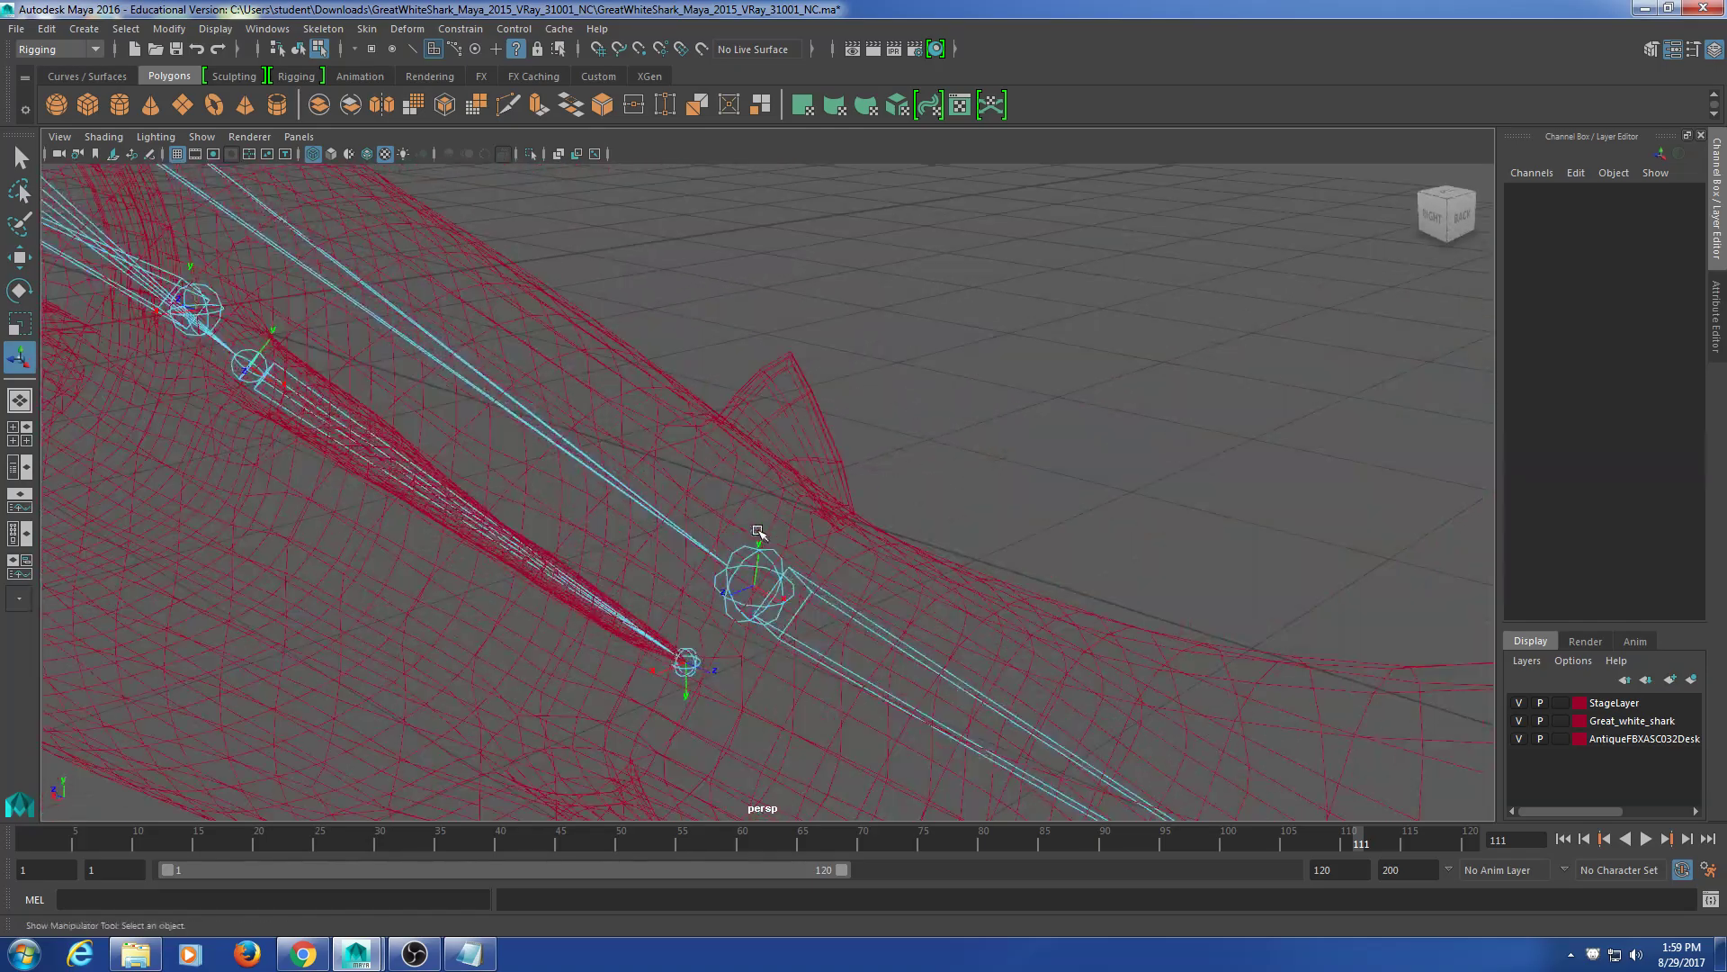
{"action": "middle_click_drag", "start_coordinate": [841, 639], "coordinate": [838, 477], "text": "alt"}
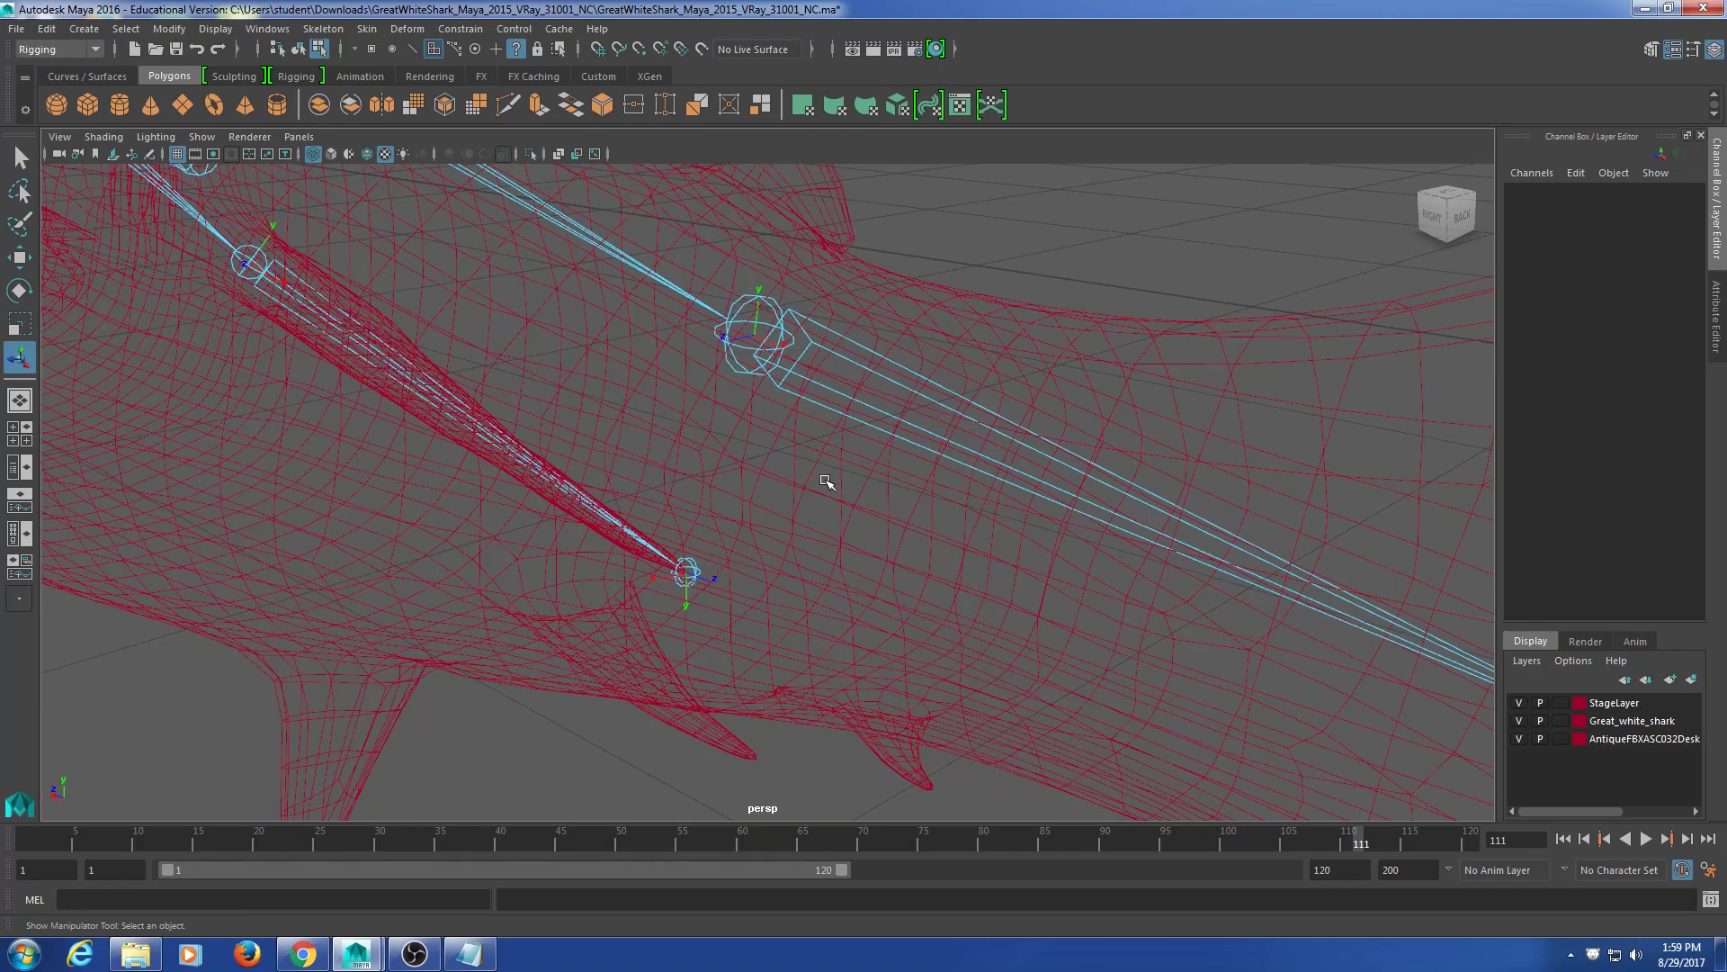
{"action": "left_click", "coordinate": [756, 324]}
{"action": "key", "text": "w"}
{"action": "key", "text": "e"}
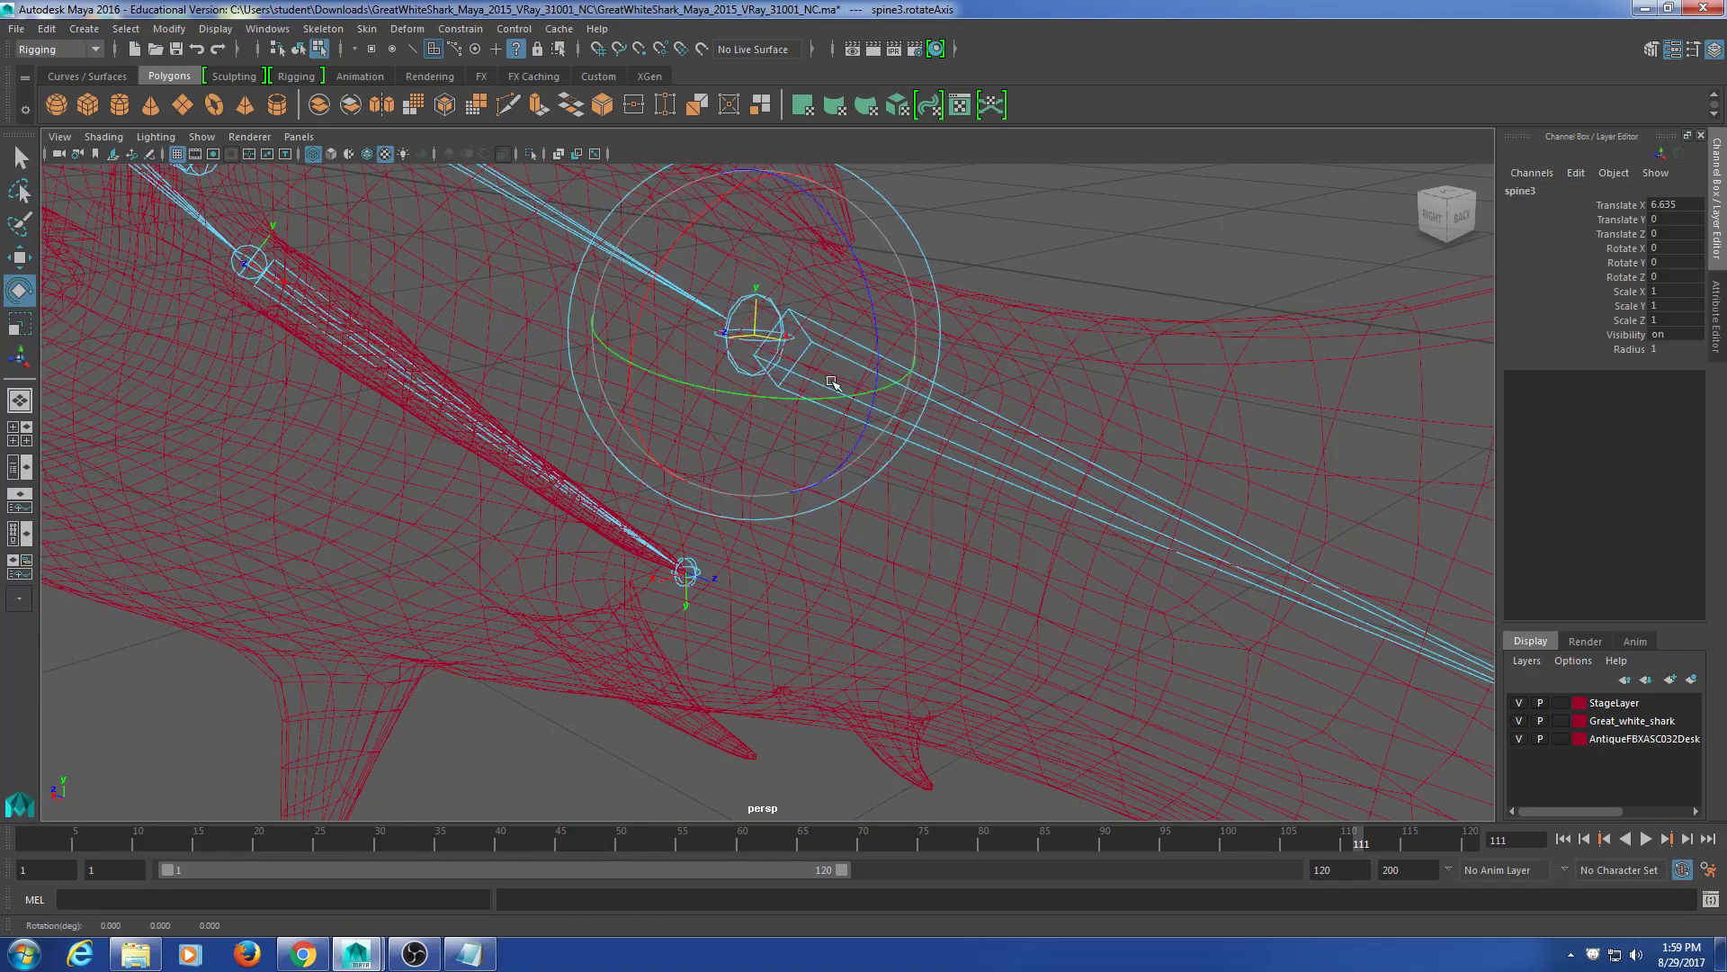
Step: Orbit to a side view of the whole shark and return to Select By Object Type
{"action": "scroll", "coordinate": [561, 635], "scroll_direction": "down", "scroll_amount": 5}
{"action": "left_click_drag", "start_coordinate": [561, 634], "coordinate": [583, 582], "text": "alt"}
{"action": "scroll", "coordinate": [583, 572], "scroll_direction": "up", "scroll_amount": 3}
{"action": "scroll", "coordinate": [583, 572], "scroll_direction": "up", "scroll_amount": 3}
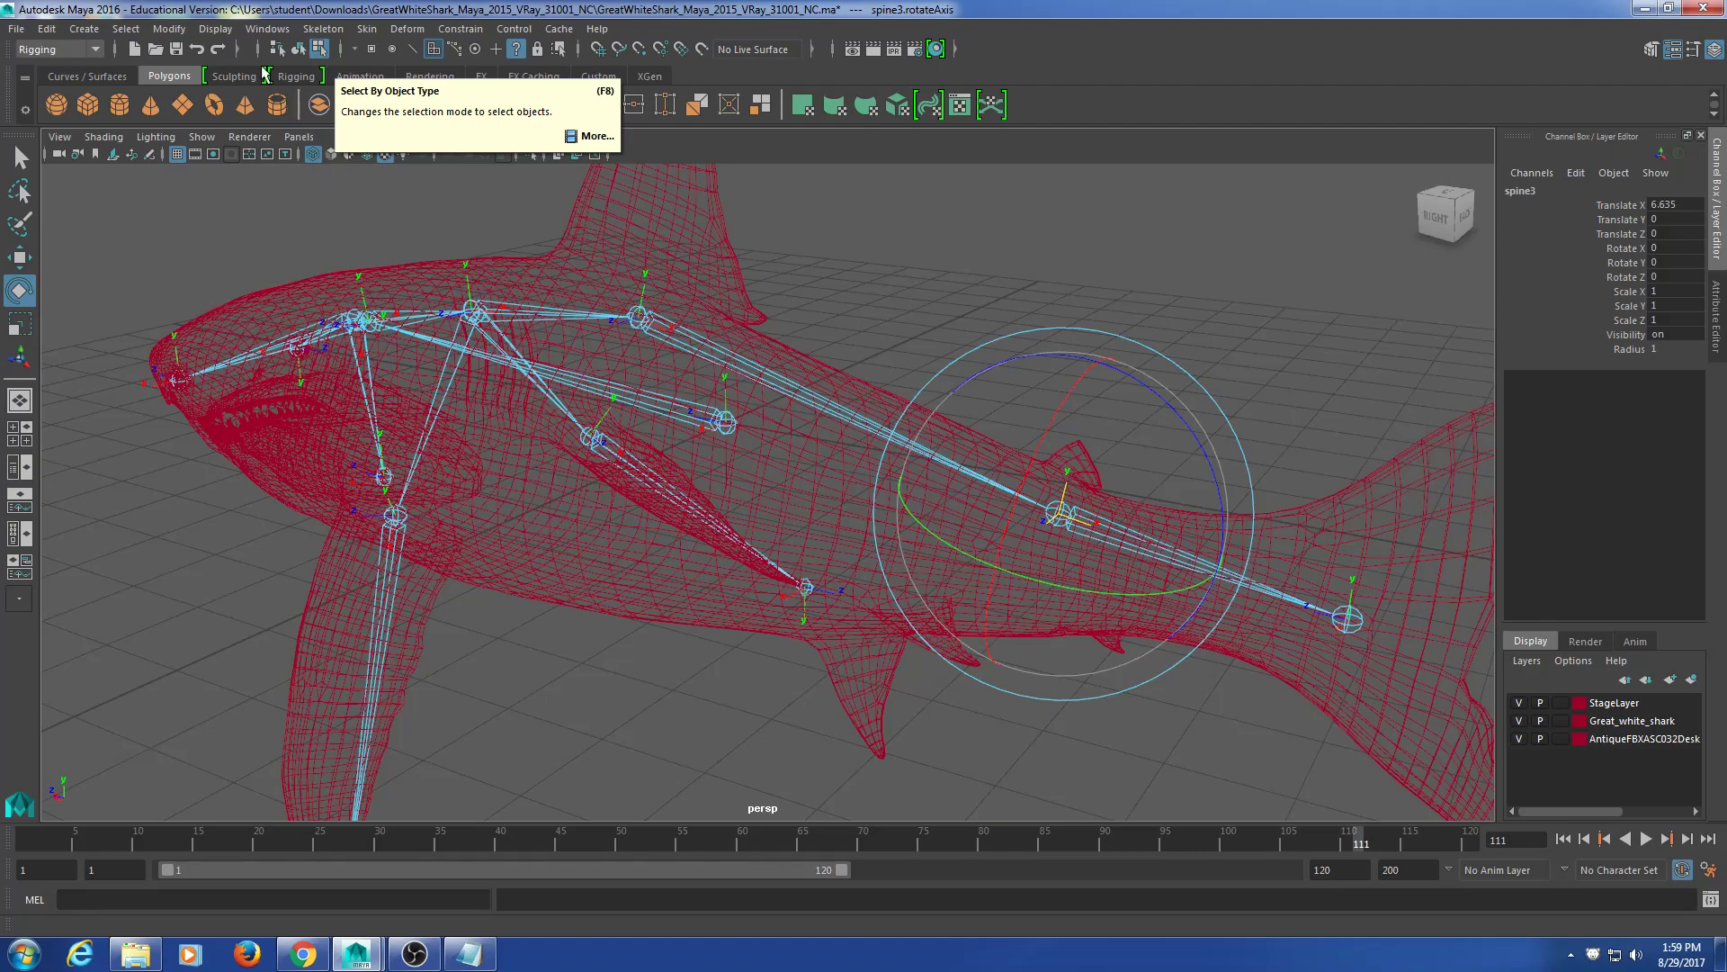
{"action": "left_click", "coordinate": [298, 51]}
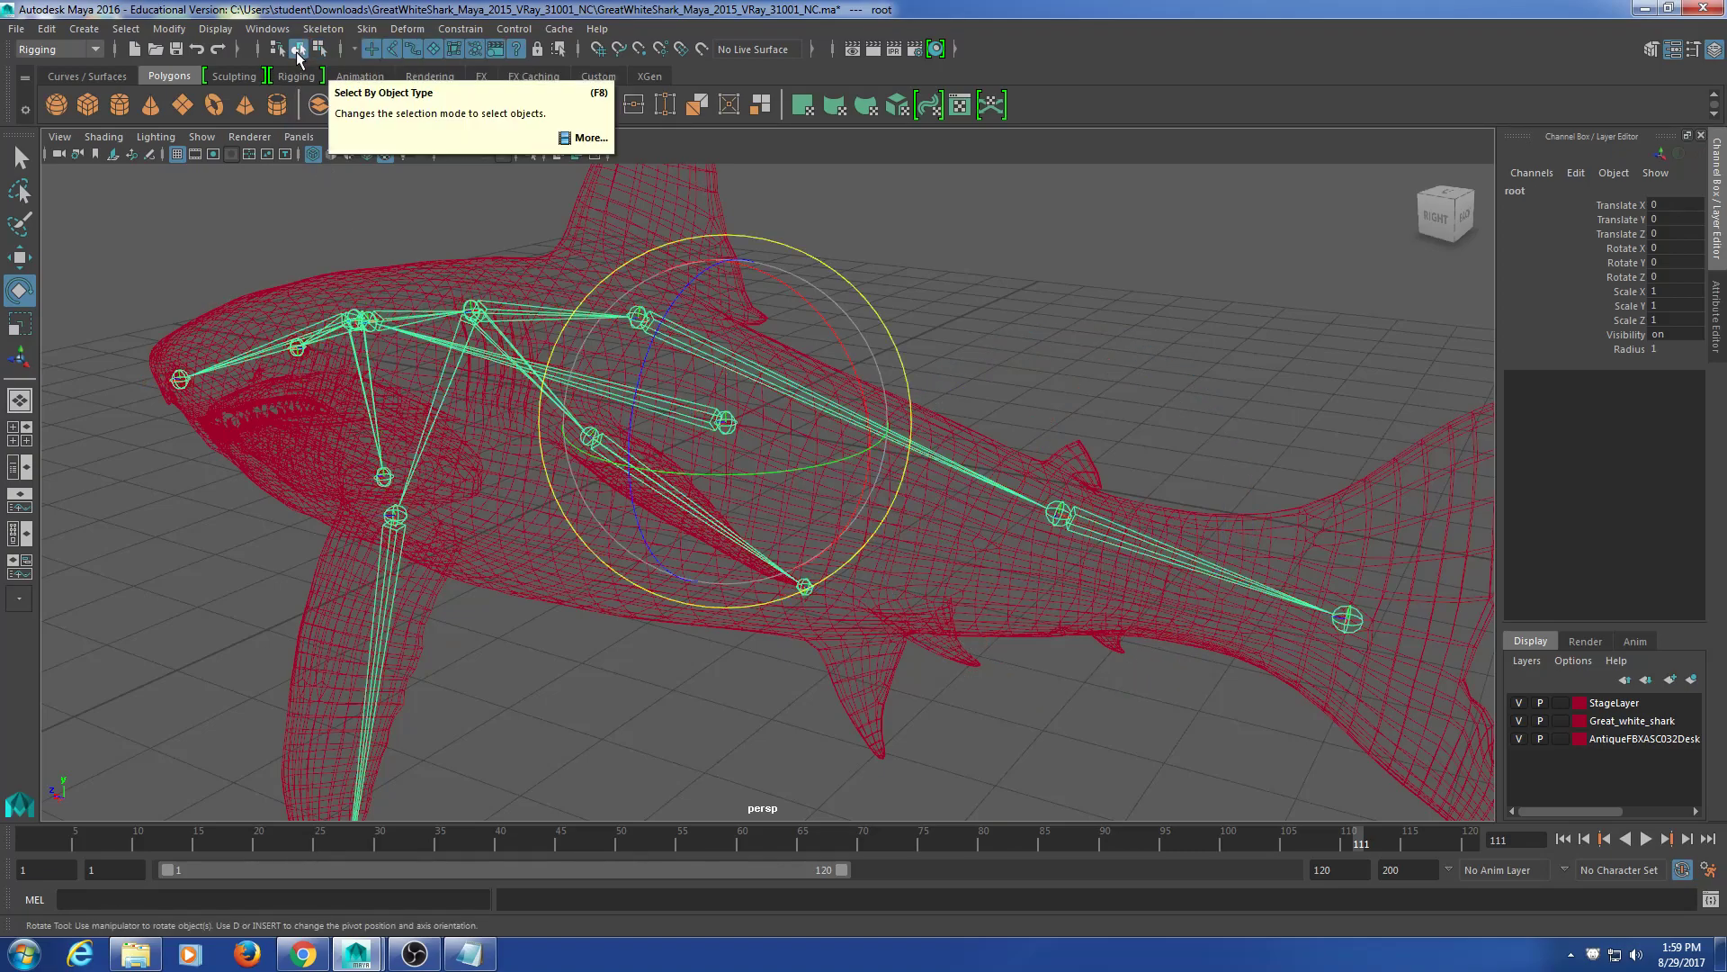
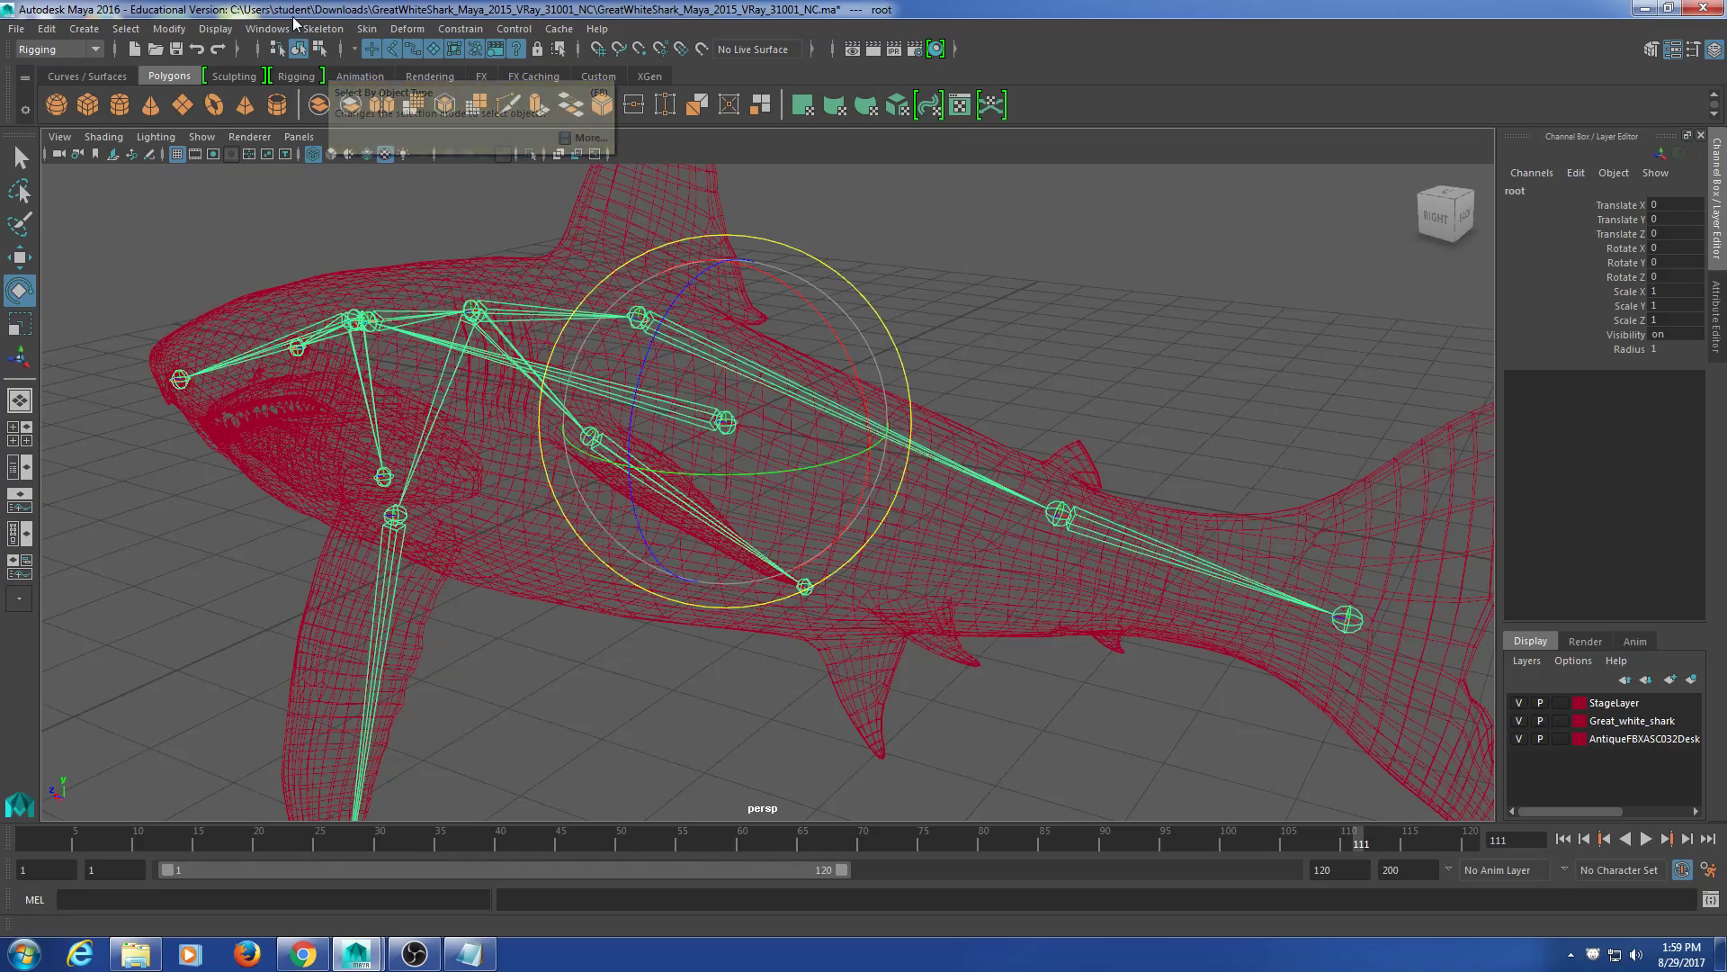
Step: Clear the root selection, frame the entire shark, and bring up the Chrome shark skeleton reference
{"action": "left_click", "coordinate": [1123, 255]}
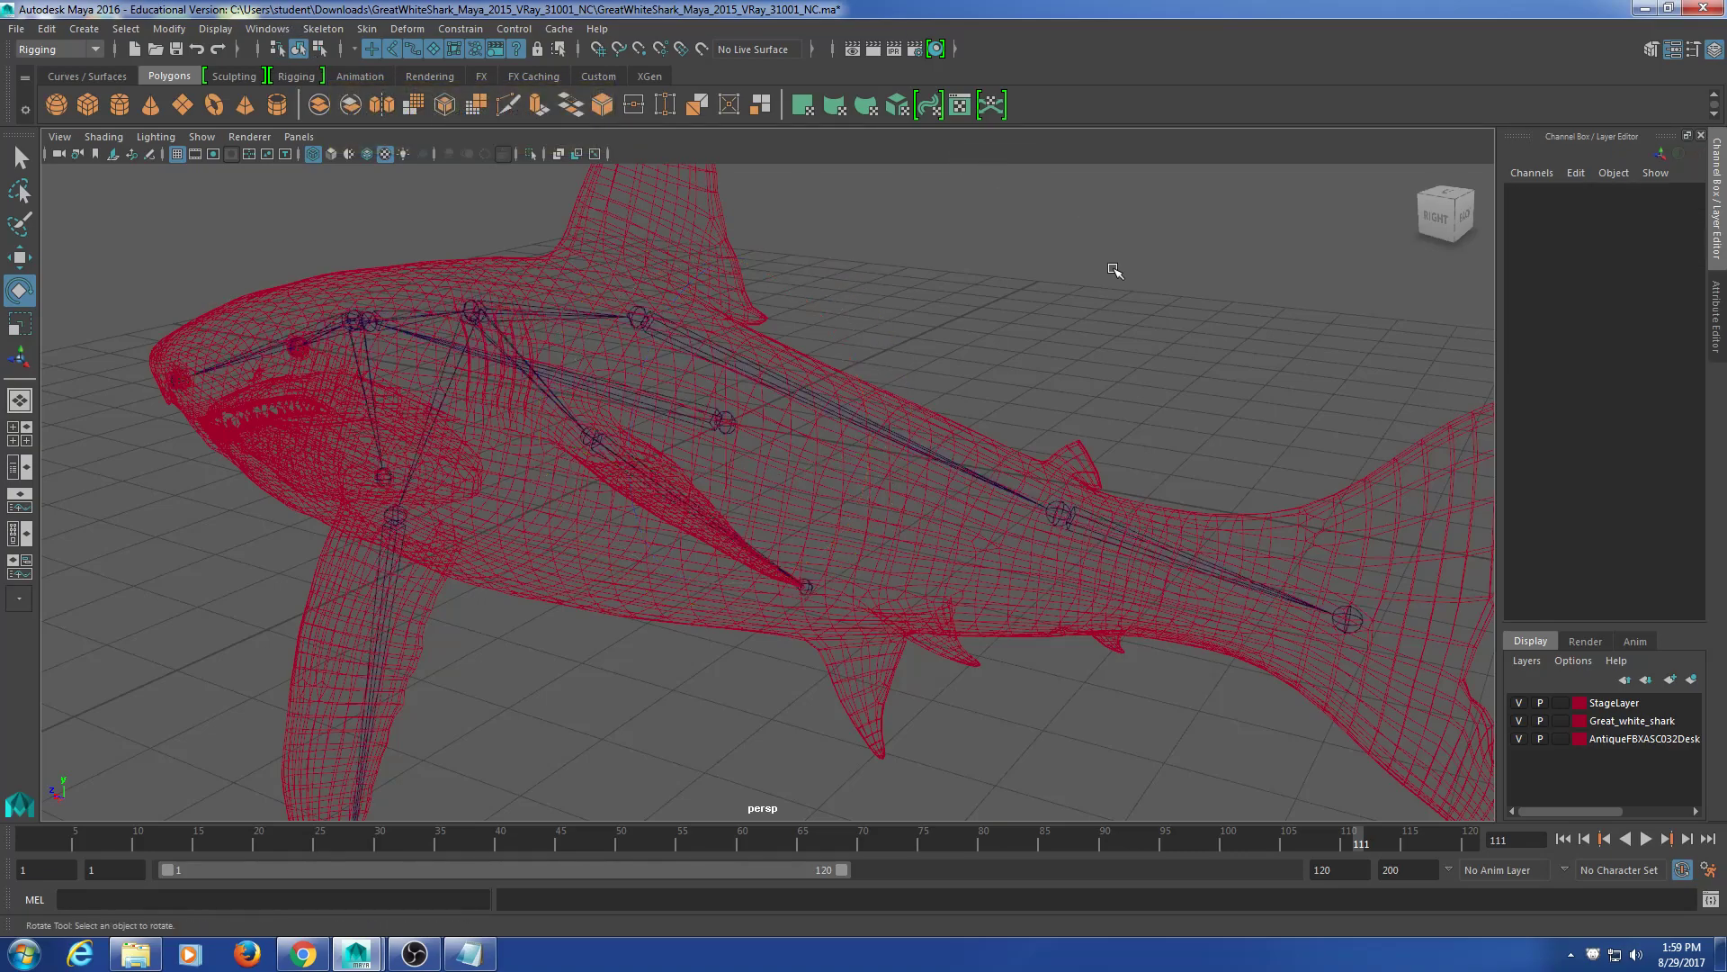
{"action": "key", "text": "a"}
{"action": "left_click", "coordinate": [306, 954]}
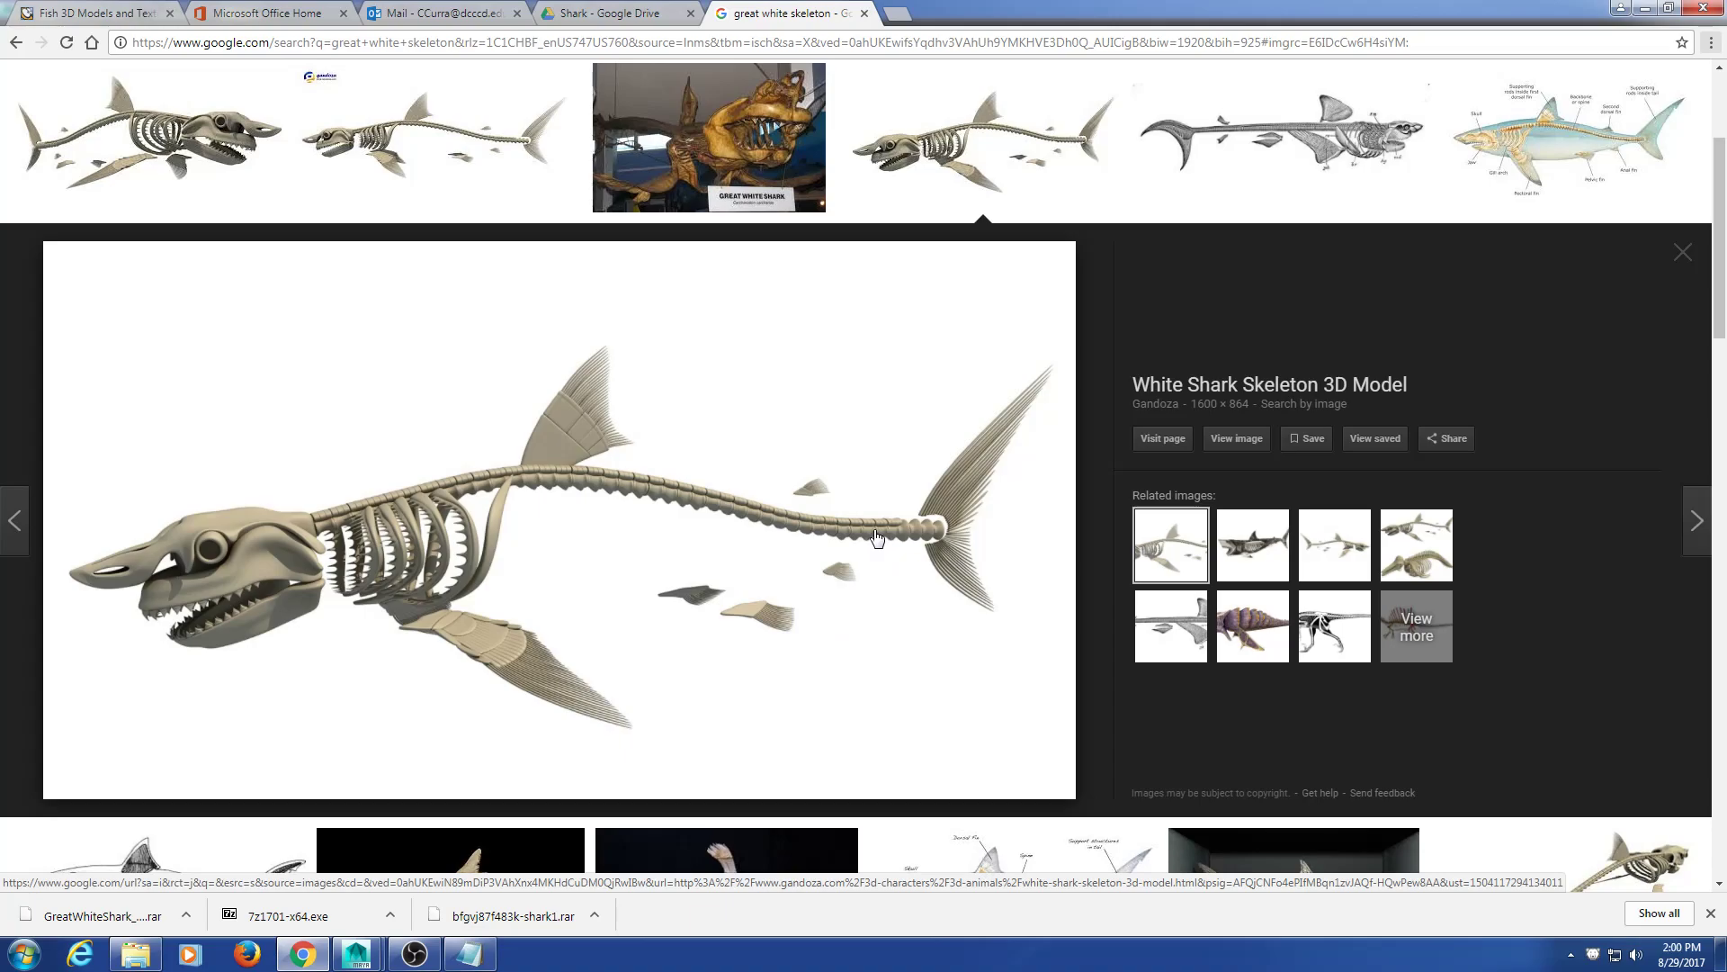
Step: Return to Maya, select the tail joint spine4, and orbit toward the tail
{"action": "left_click", "coordinate": [1642, 9]}
{"action": "left_click_drag", "start_coordinate": [1282, 484], "coordinate": [597, 514], "text": "alt"}
{"action": "left_click", "coordinate": [1064, 562]}
{"action": "middle_click_drag", "start_coordinate": [598, 513], "coordinate": [518, 516], "text": "alt"}
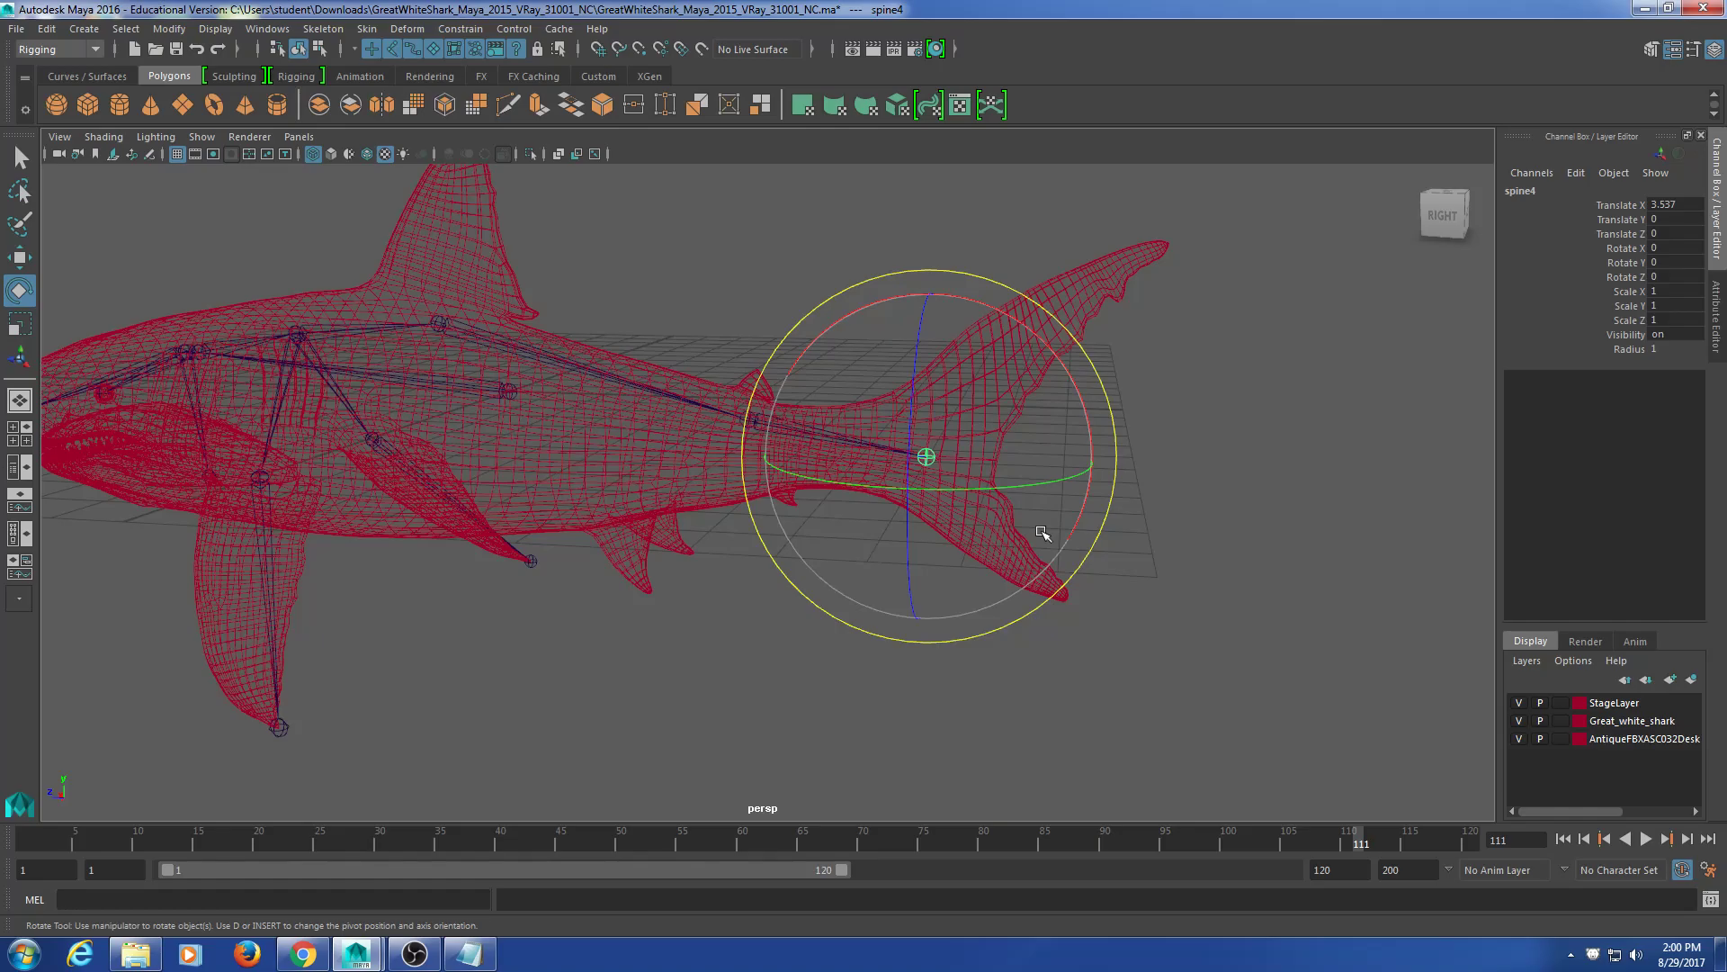
Step: Compare the tail with the skeleton reference, then return to Maya and deselect spine4
{"action": "left_click", "coordinate": [303, 953]}
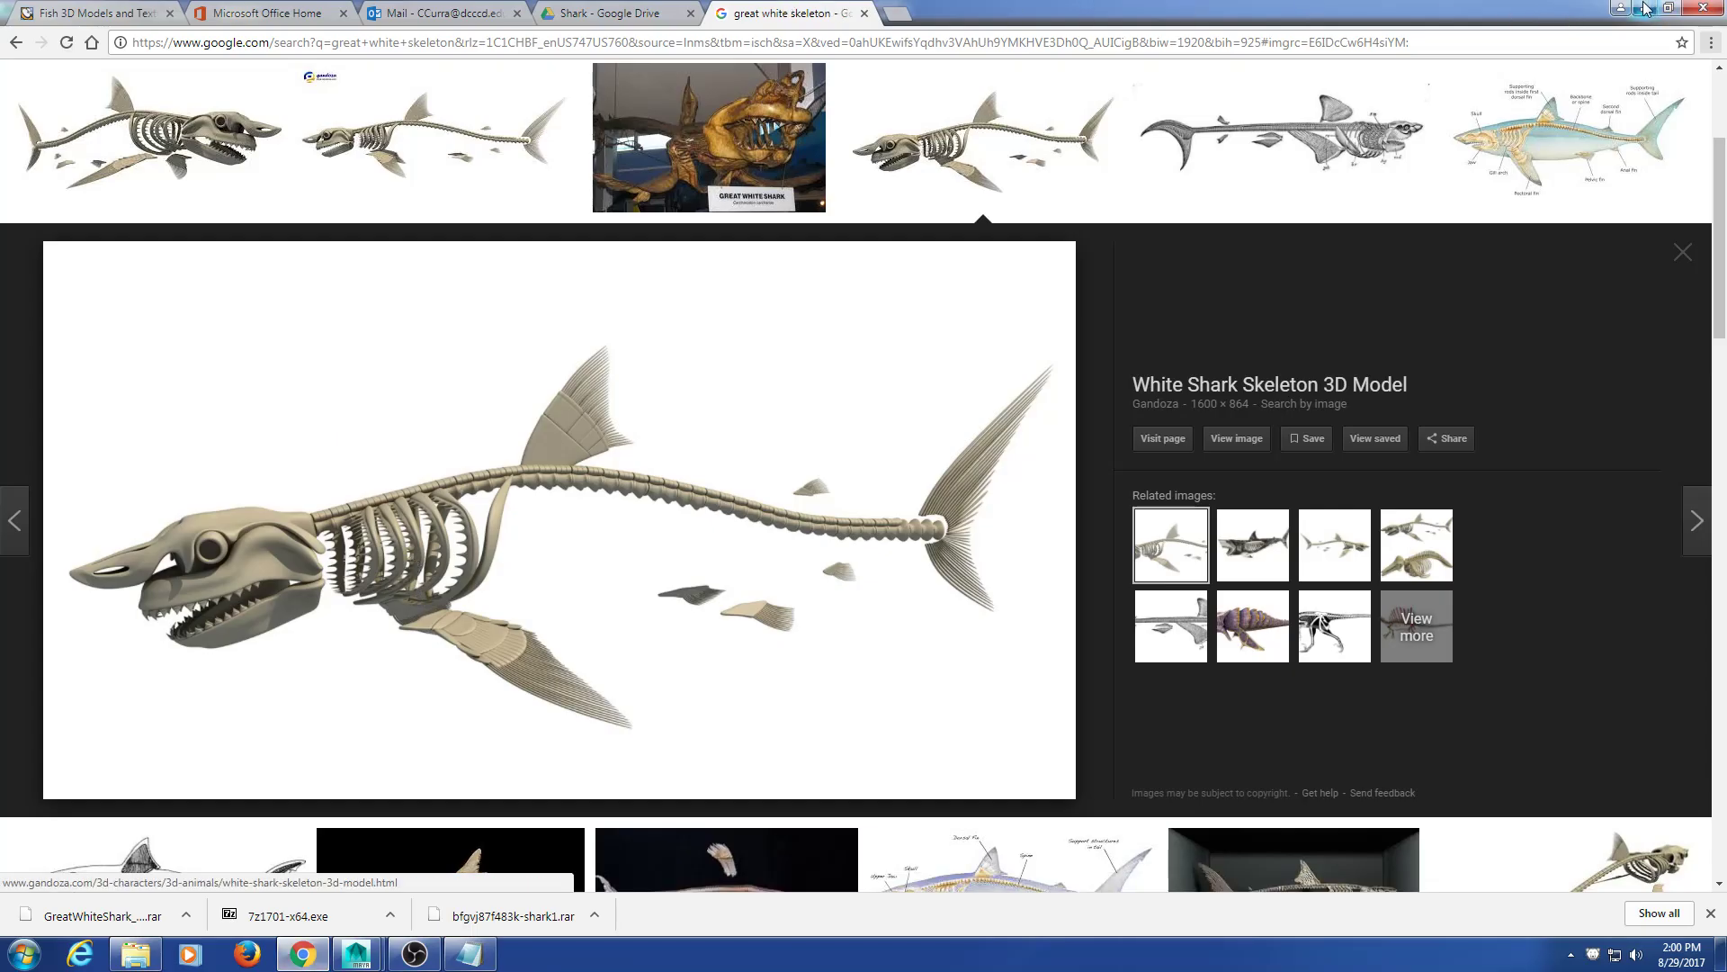
{"action": "left_click", "coordinate": [1643, 11]}
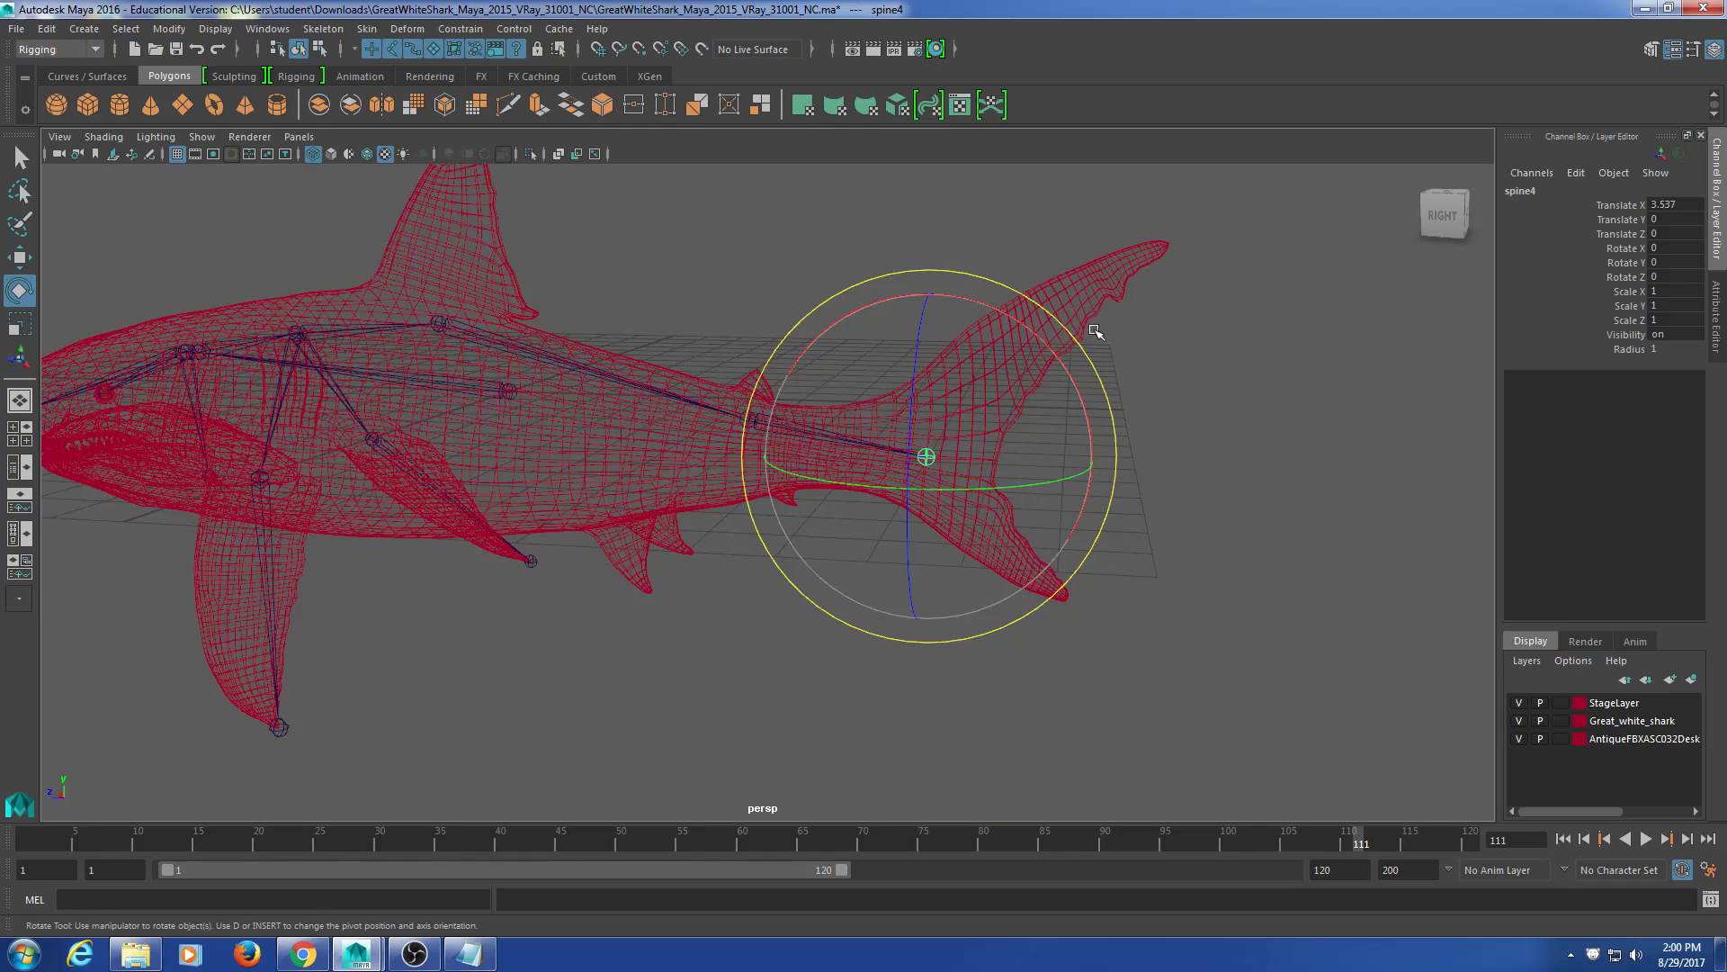
{"action": "left_click", "coordinate": [1196, 532]}
{"action": "left_click_drag", "start_coordinate": [1196, 531], "coordinate": [848, 489], "text": "alt"}
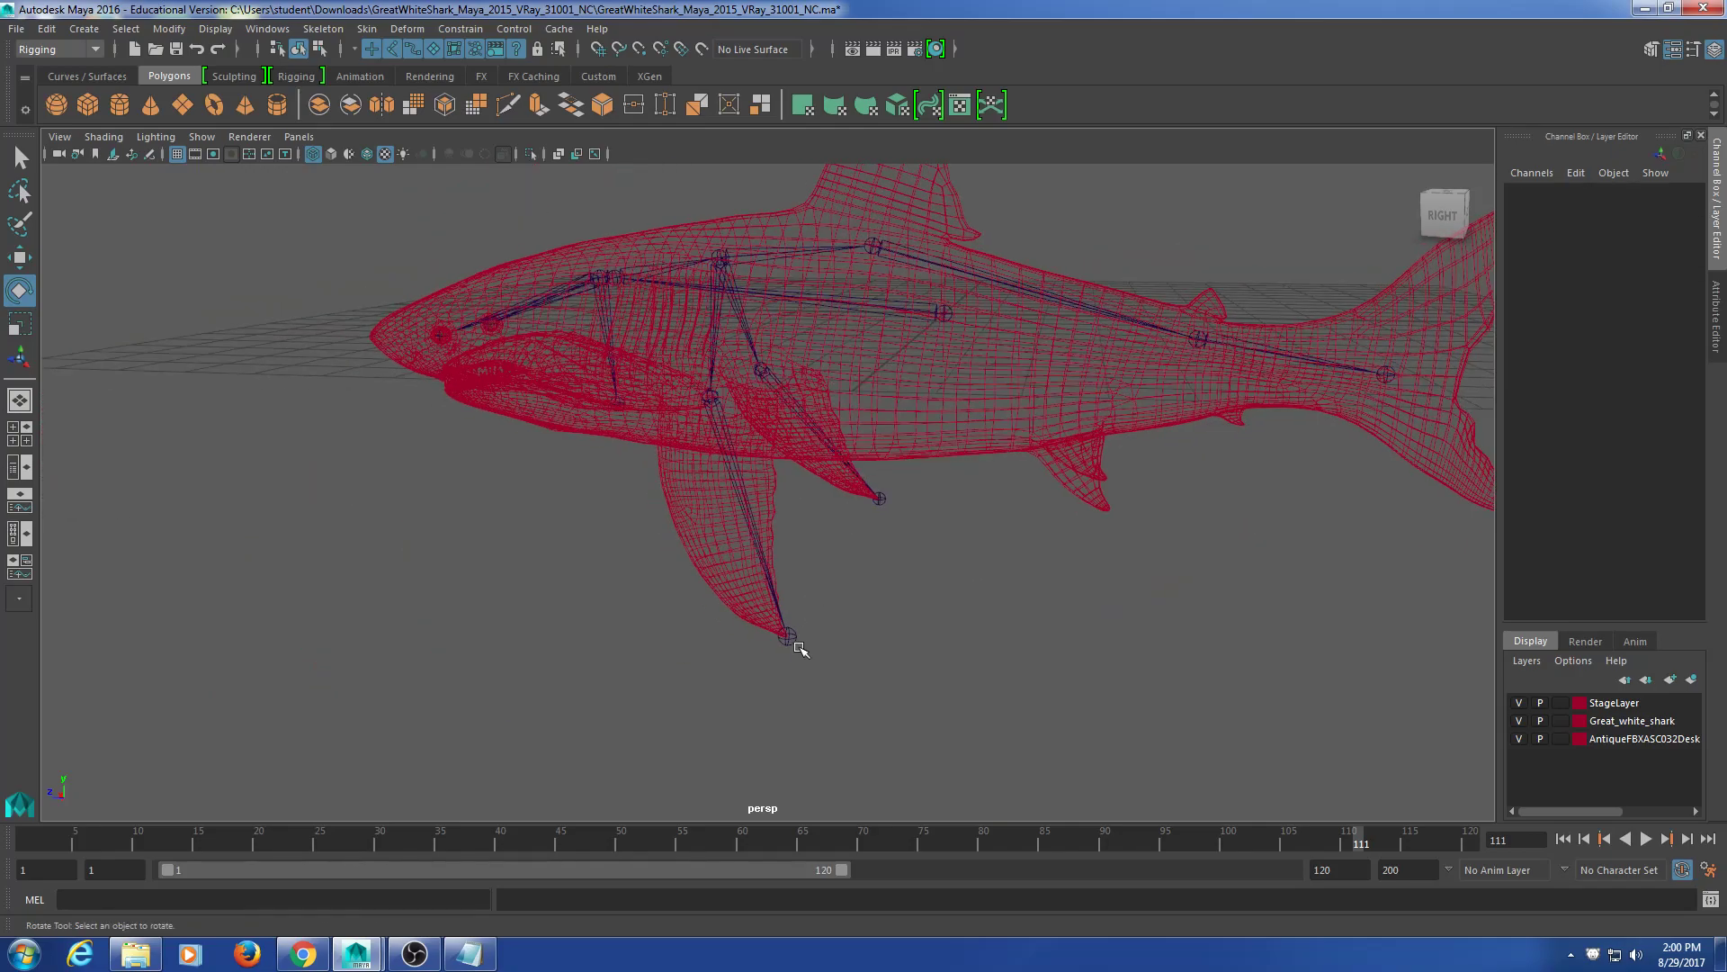
{"action": "left_click", "coordinate": [798, 645]}
{"action": "key", "text": "t"}
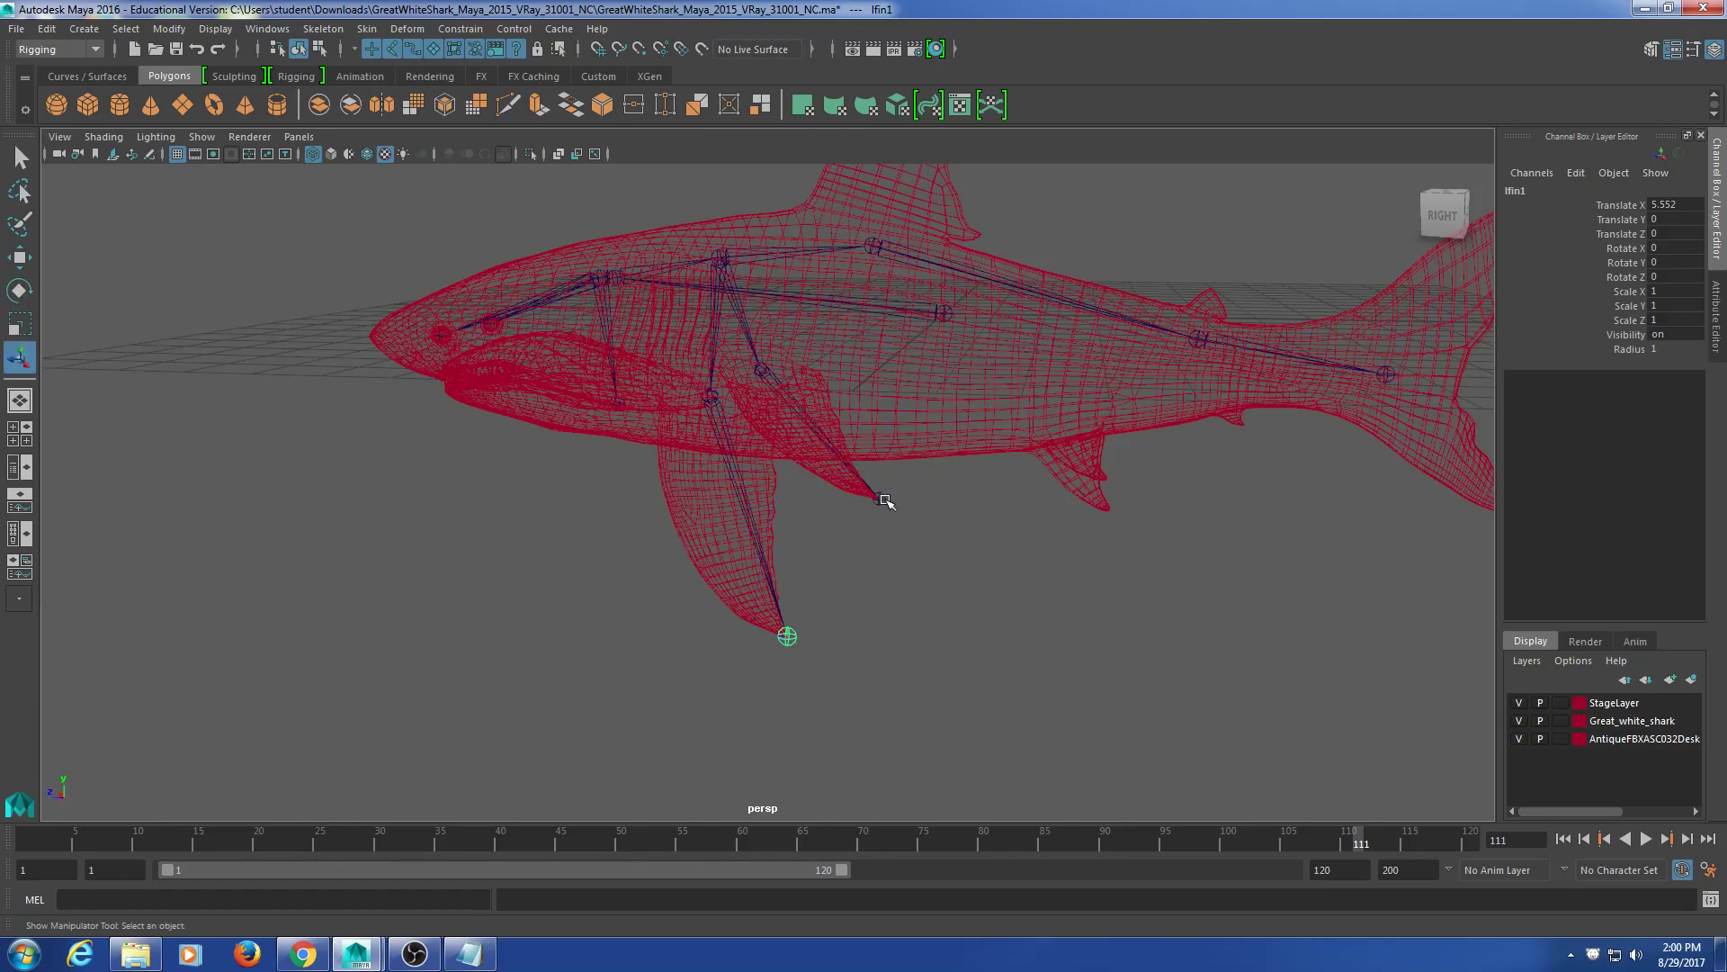
{"action": "left_click_drag", "start_coordinate": [885, 501], "coordinate": [921, 544], "text": "alt"}
{"action": "left_click", "coordinate": [933, 543]}
{"action": "left_click_drag", "start_coordinate": [1122, 392], "coordinate": [791, 494], "text": "alt"}
{"action": "left_click", "coordinate": [844, 524]}
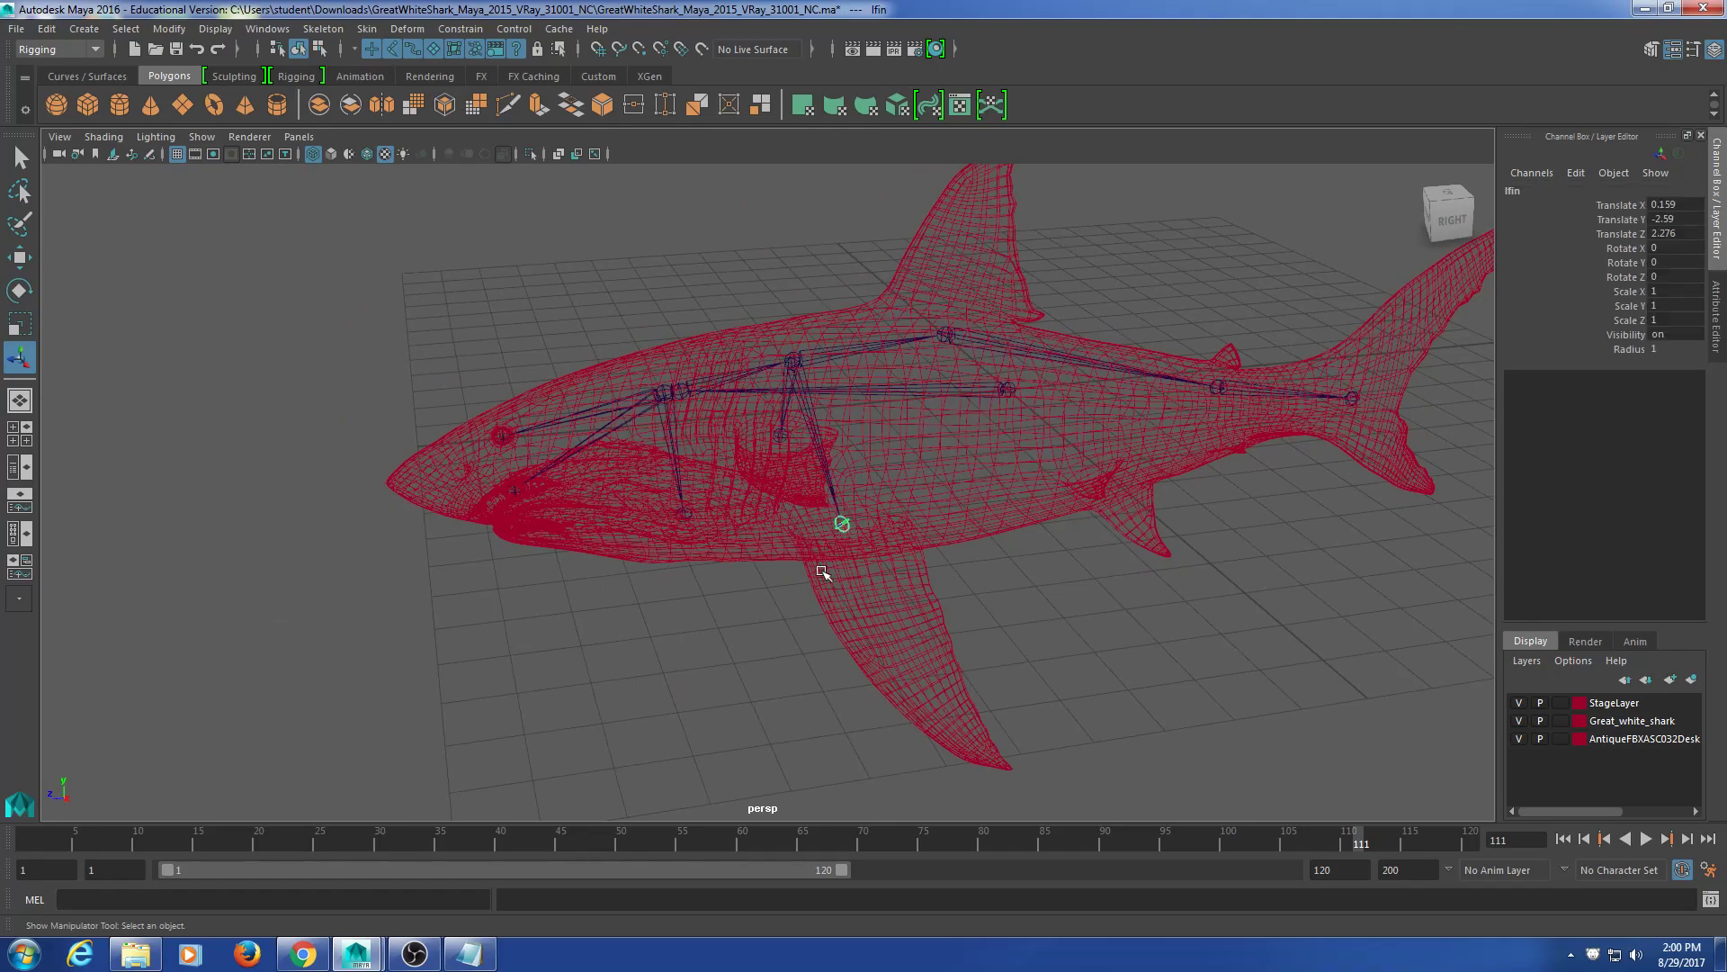
{"action": "left_click", "coordinate": [781, 437]}
{"action": "key", "text": "w"}
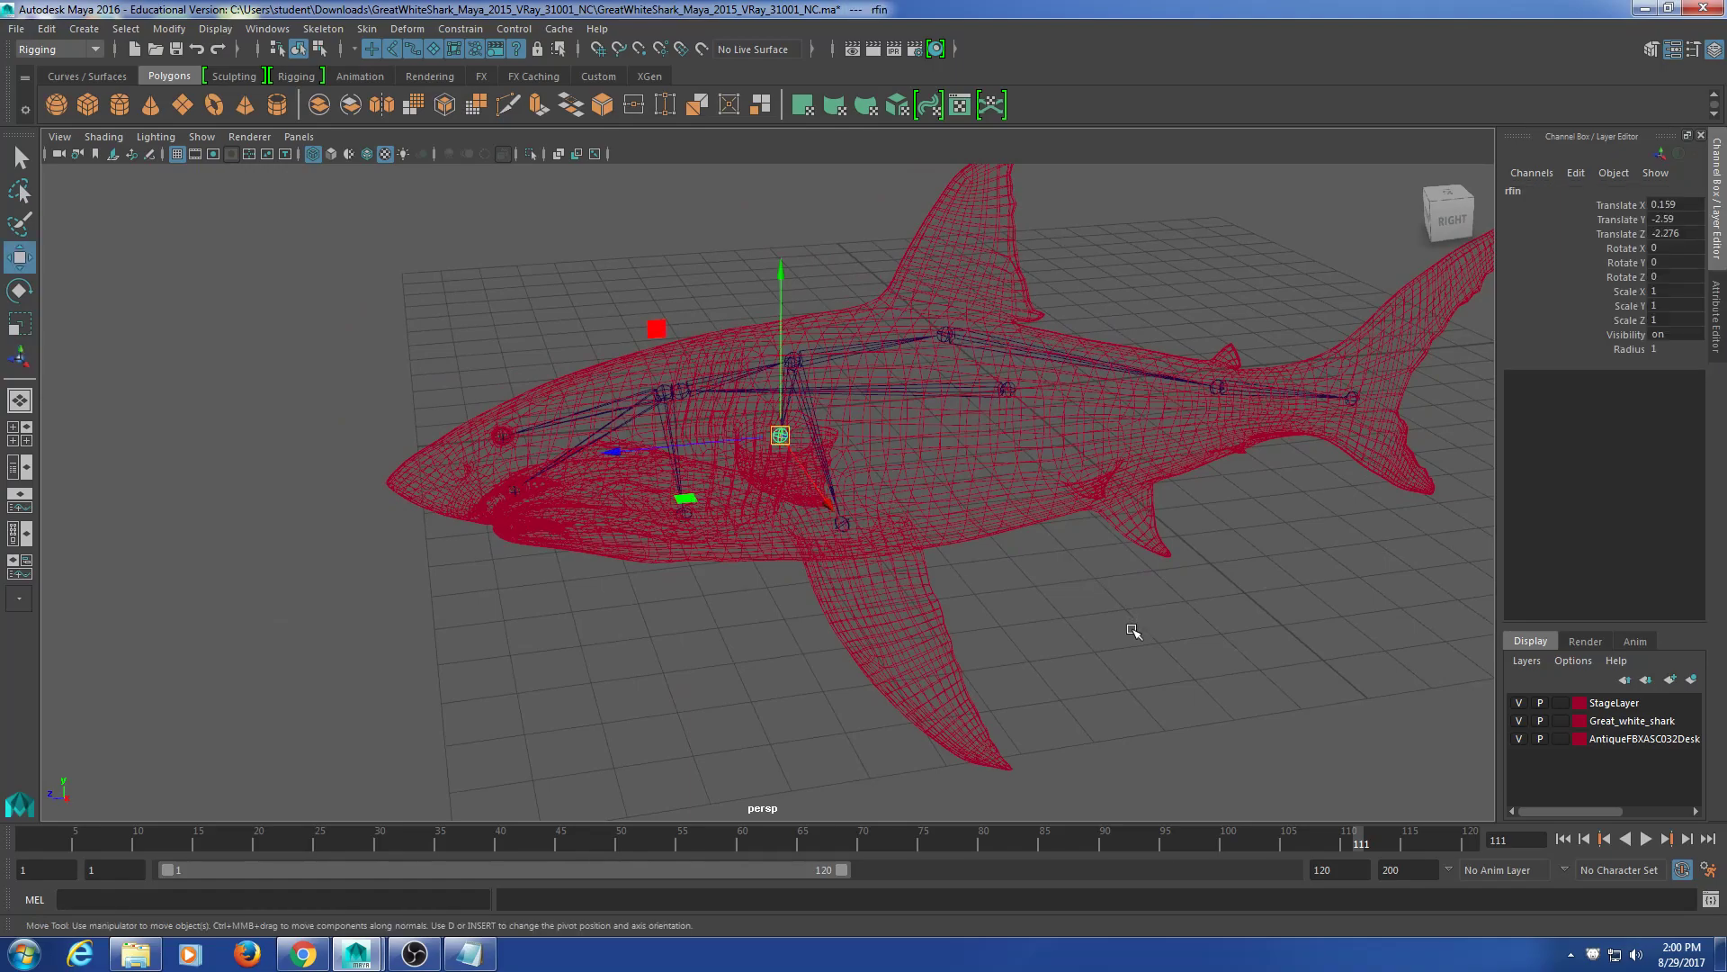
{"action": "left_click", "coordinate": [942, 614]}
{"action": "left_click", "coordinate": [1013, 587]}
{"action": "left_click_drag", "start_coordinate": [960, 646], "coordinate": [973, 588], "text": "alt"}
{"action": "left_click", "coordinate": [1090, 687]}
{"action": "left_click_drag", "start_coordinate": [1174, 616], "coordinate": [925, 538], "text": "alt"}
{"action": "left_click", "coordinate": [1092, 571]}
{"action": "left_click_drag", "start_coordinate": [817, 310], "coordinate": [867, 607]}
{"action": "middle_click_drag", "start_coordinate": [856, 595], "coordinate": [839, 644], "text": "alt"}
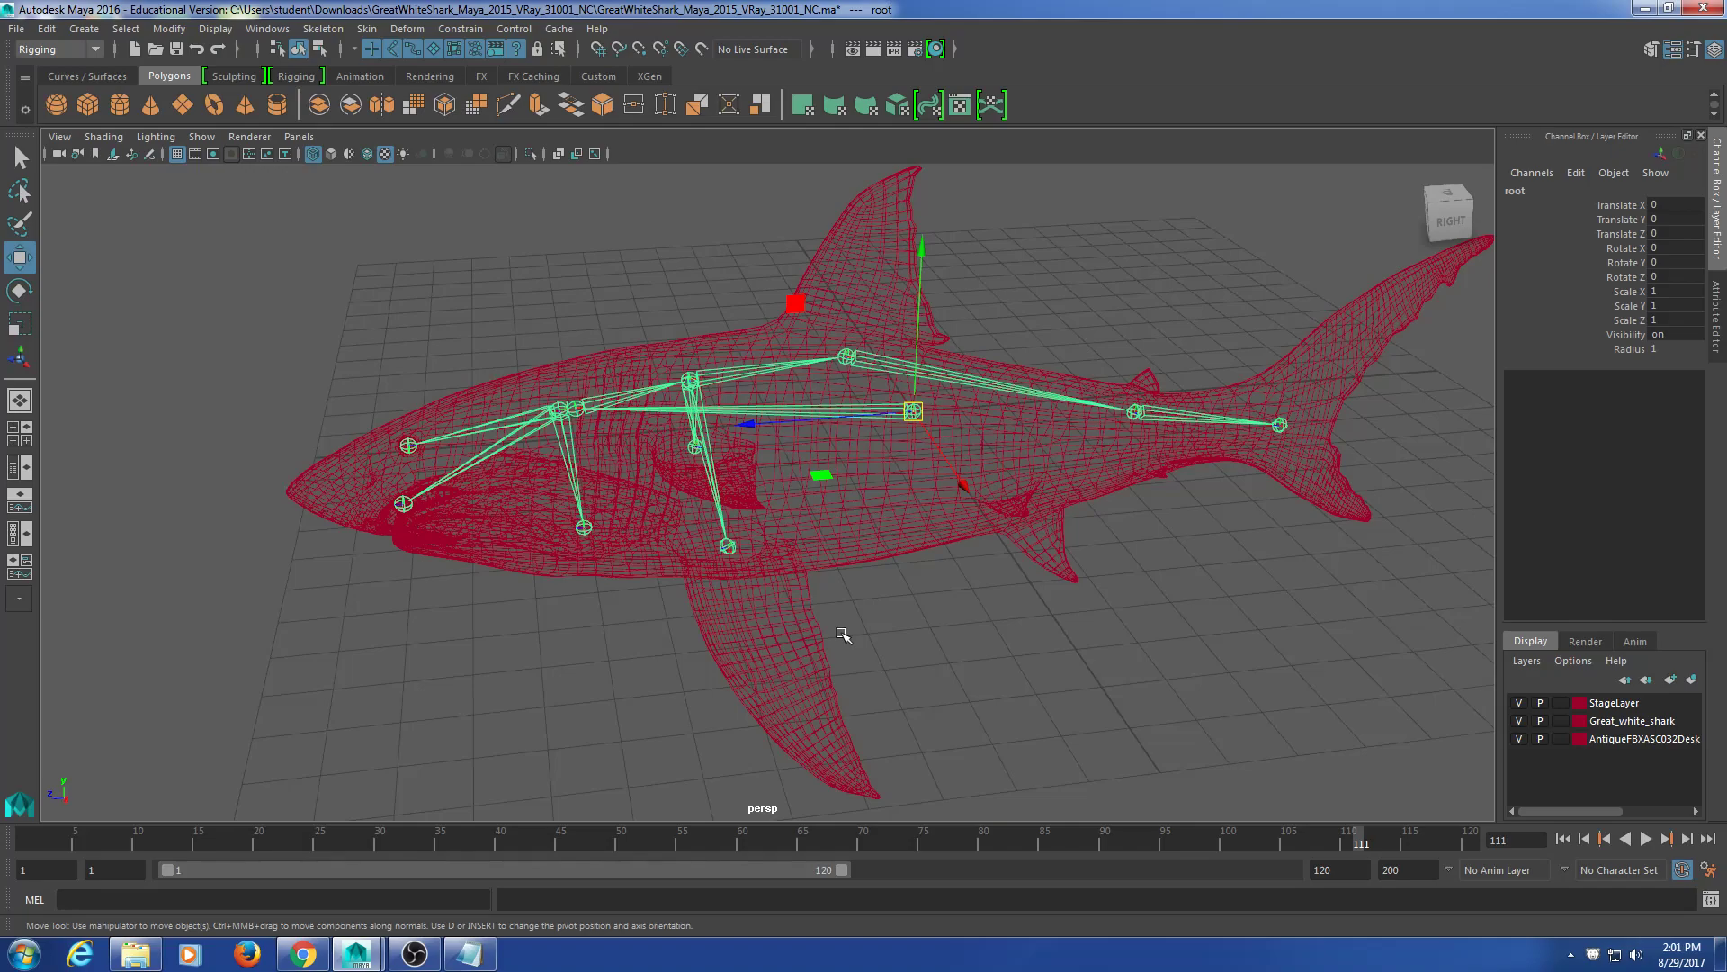
Step: Rotate the mouth joint to open the shark's jaw, then undo the rotation
{"action": "scroll", "coordinate": [517, 540], "scroll_direction": "up", "scroll_amount": 5}
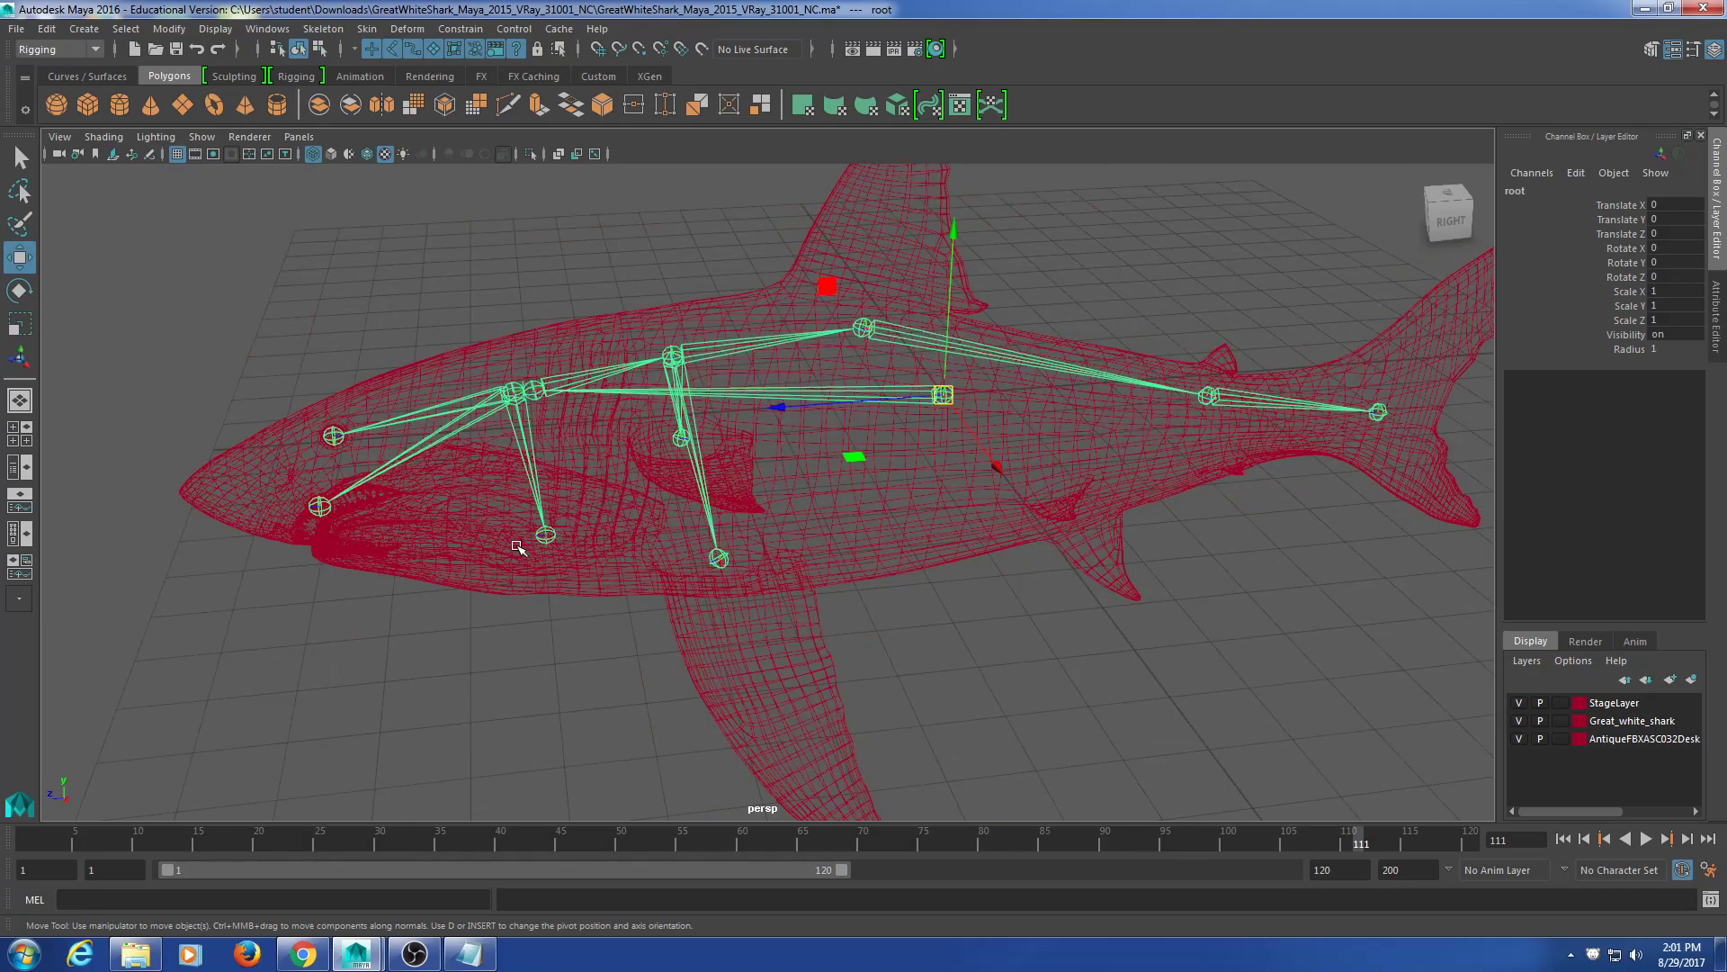
{"action": "middle_click_drag", "start_coordinate": [522, 603], "coordinate": [703, 531], "text": "alt"}
{"action": "left_click_drag", "start_coordinate": [703, 531], "coordinate": [712, 454], "text": "alt"}
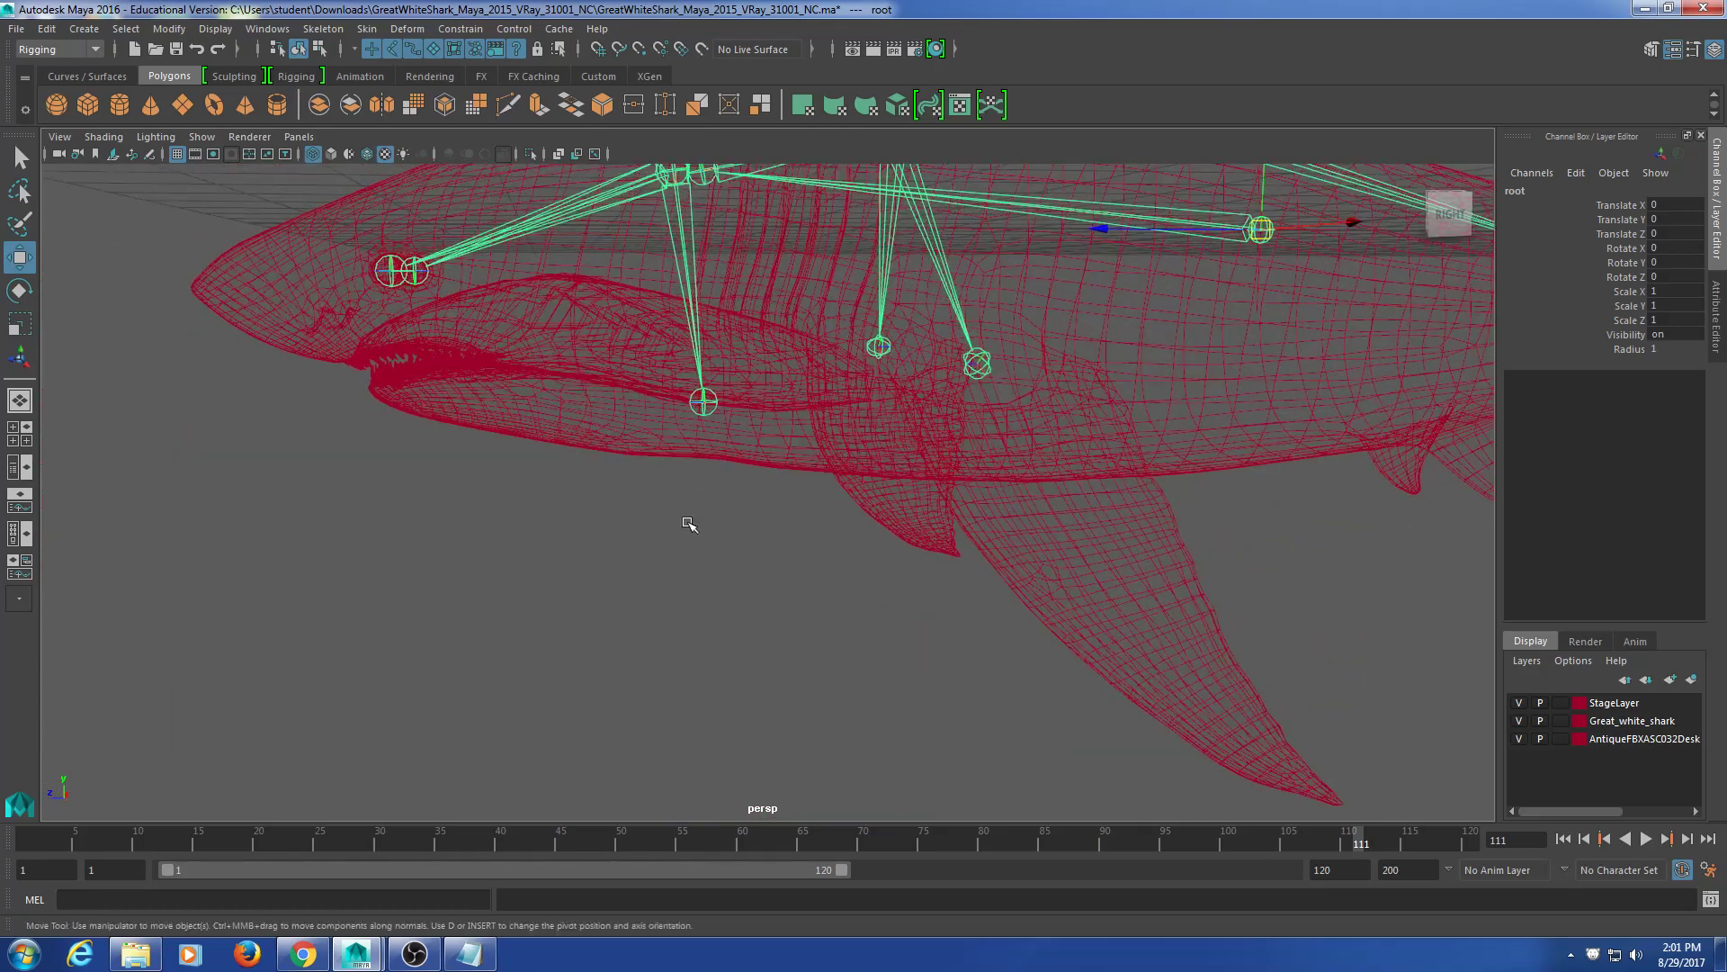
{"action": "left_click", "coordinate": [704, 402]}
{"action": "key", "text": "e"}
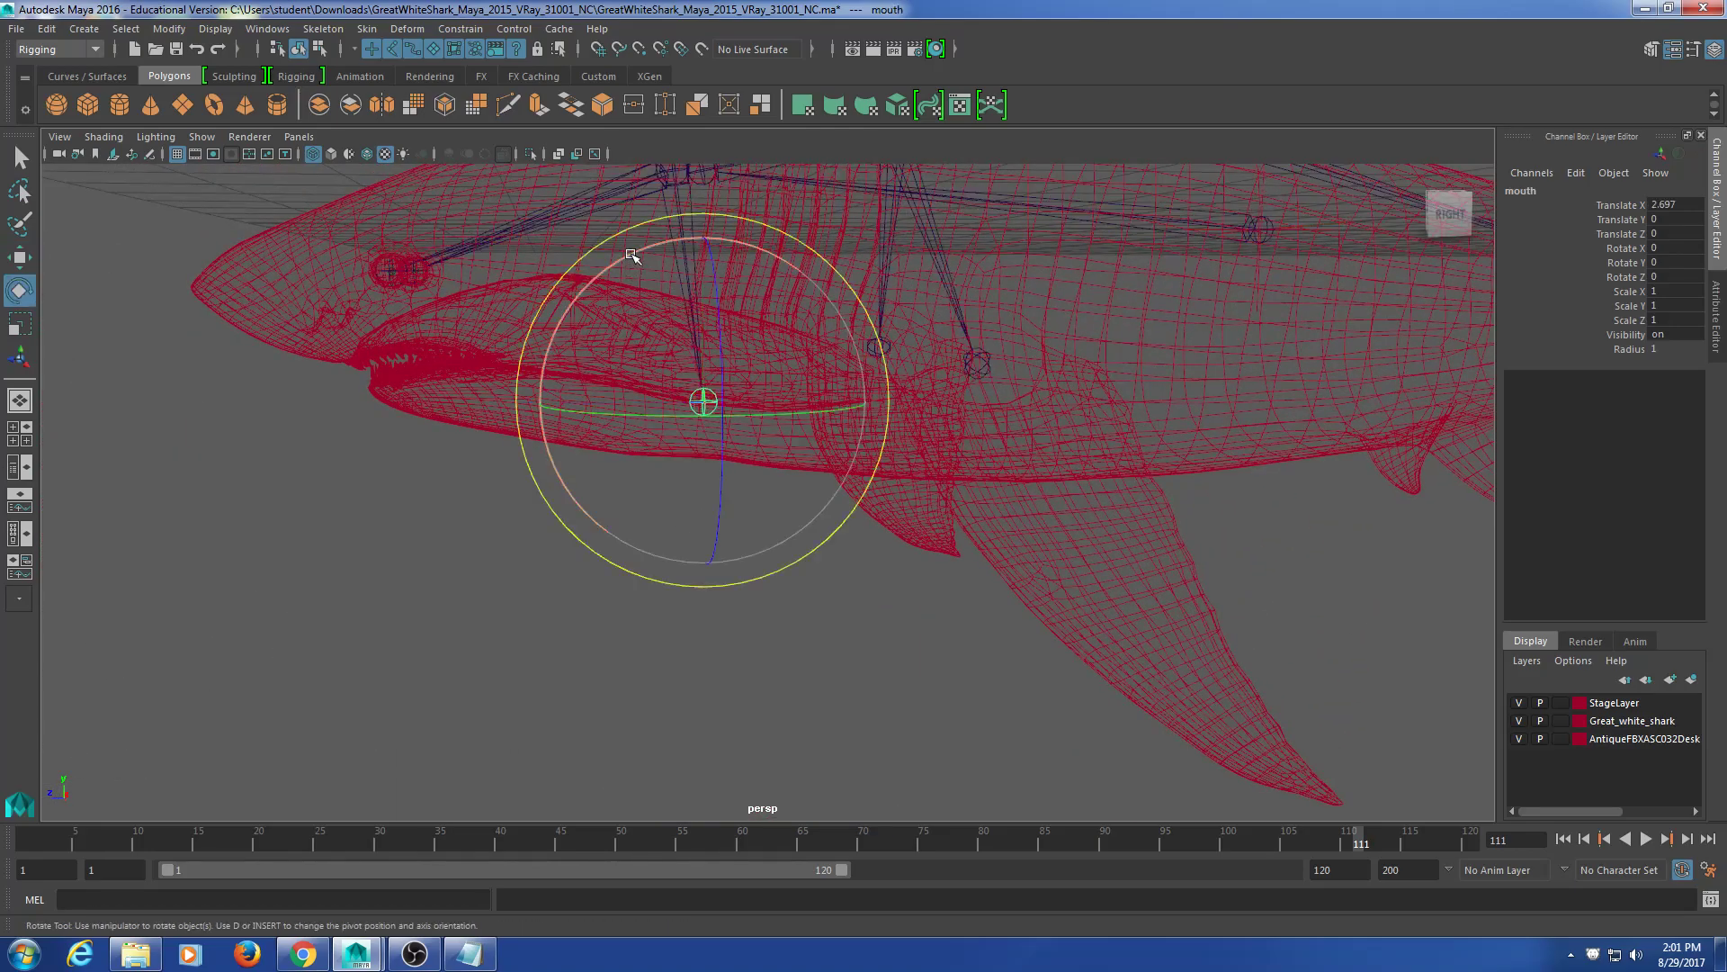
{"action": "left_click_drag", "start_coordinate": [632, 257], "coordinate": [539, 378]}
{"action": "key", "text": "ctrl+z"}
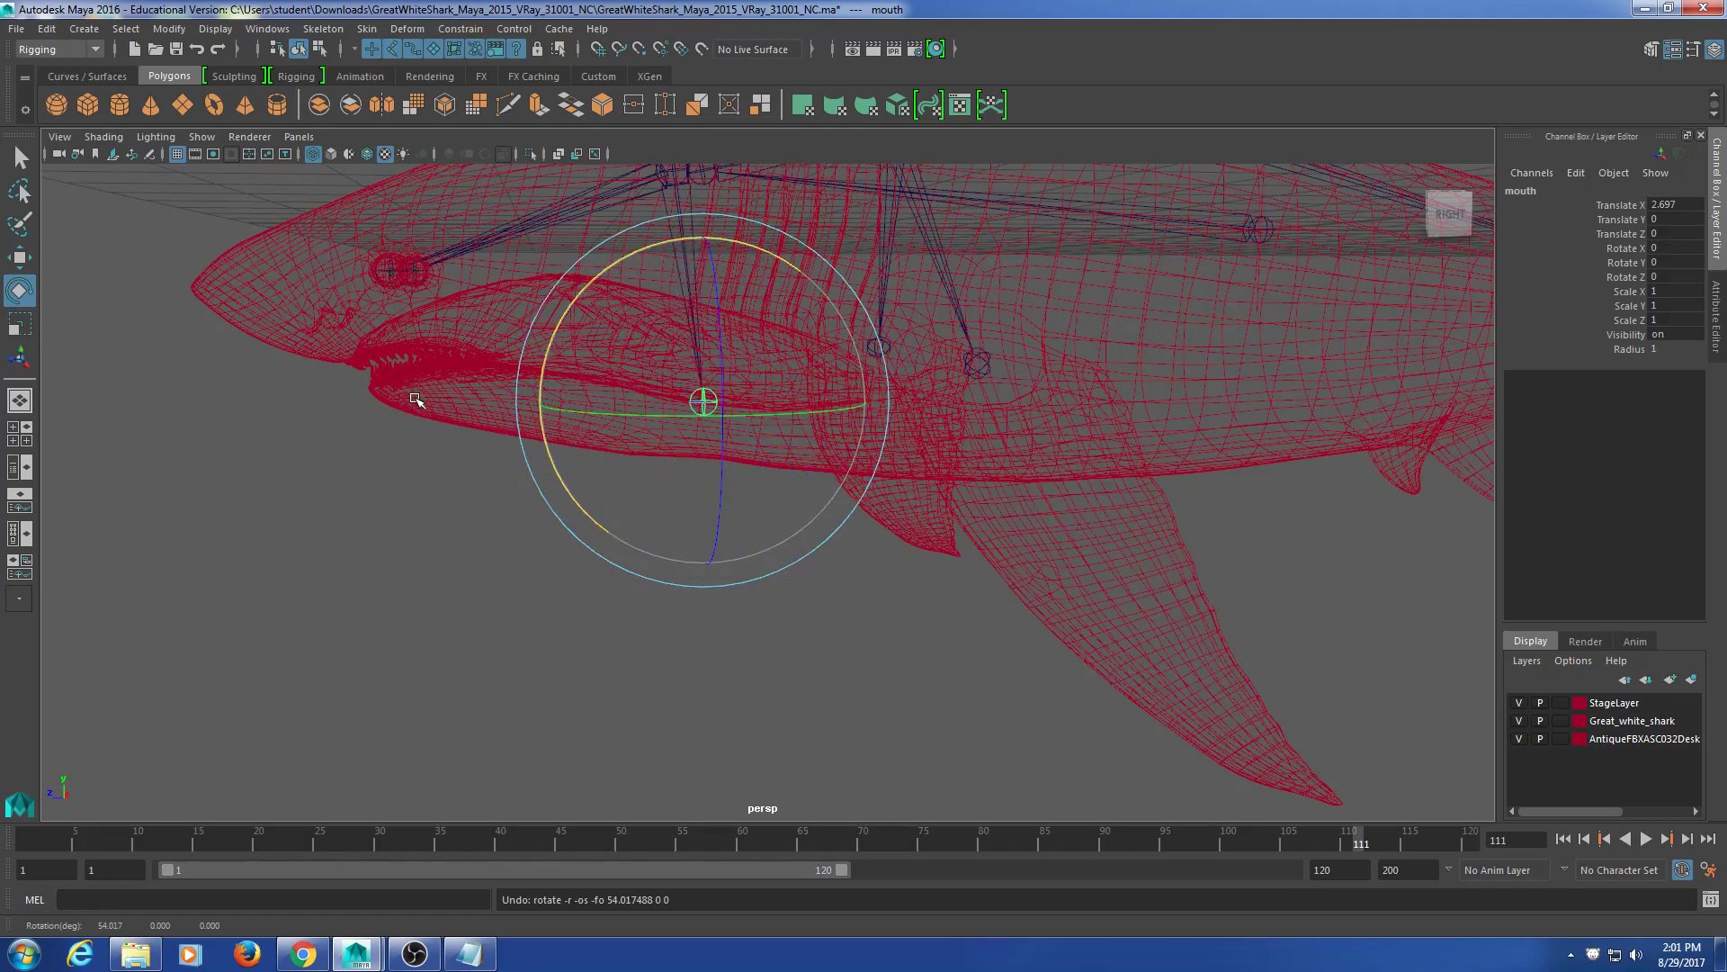
Step: Deselect the mouth joint and orbit around the shark's head
{"action": "middle_click_drag", "start_coordinate": [423, 412], "coordinate": [441, 470], "text": "alt"}
{"action": "left_click", "coordinate": [429, 523]}
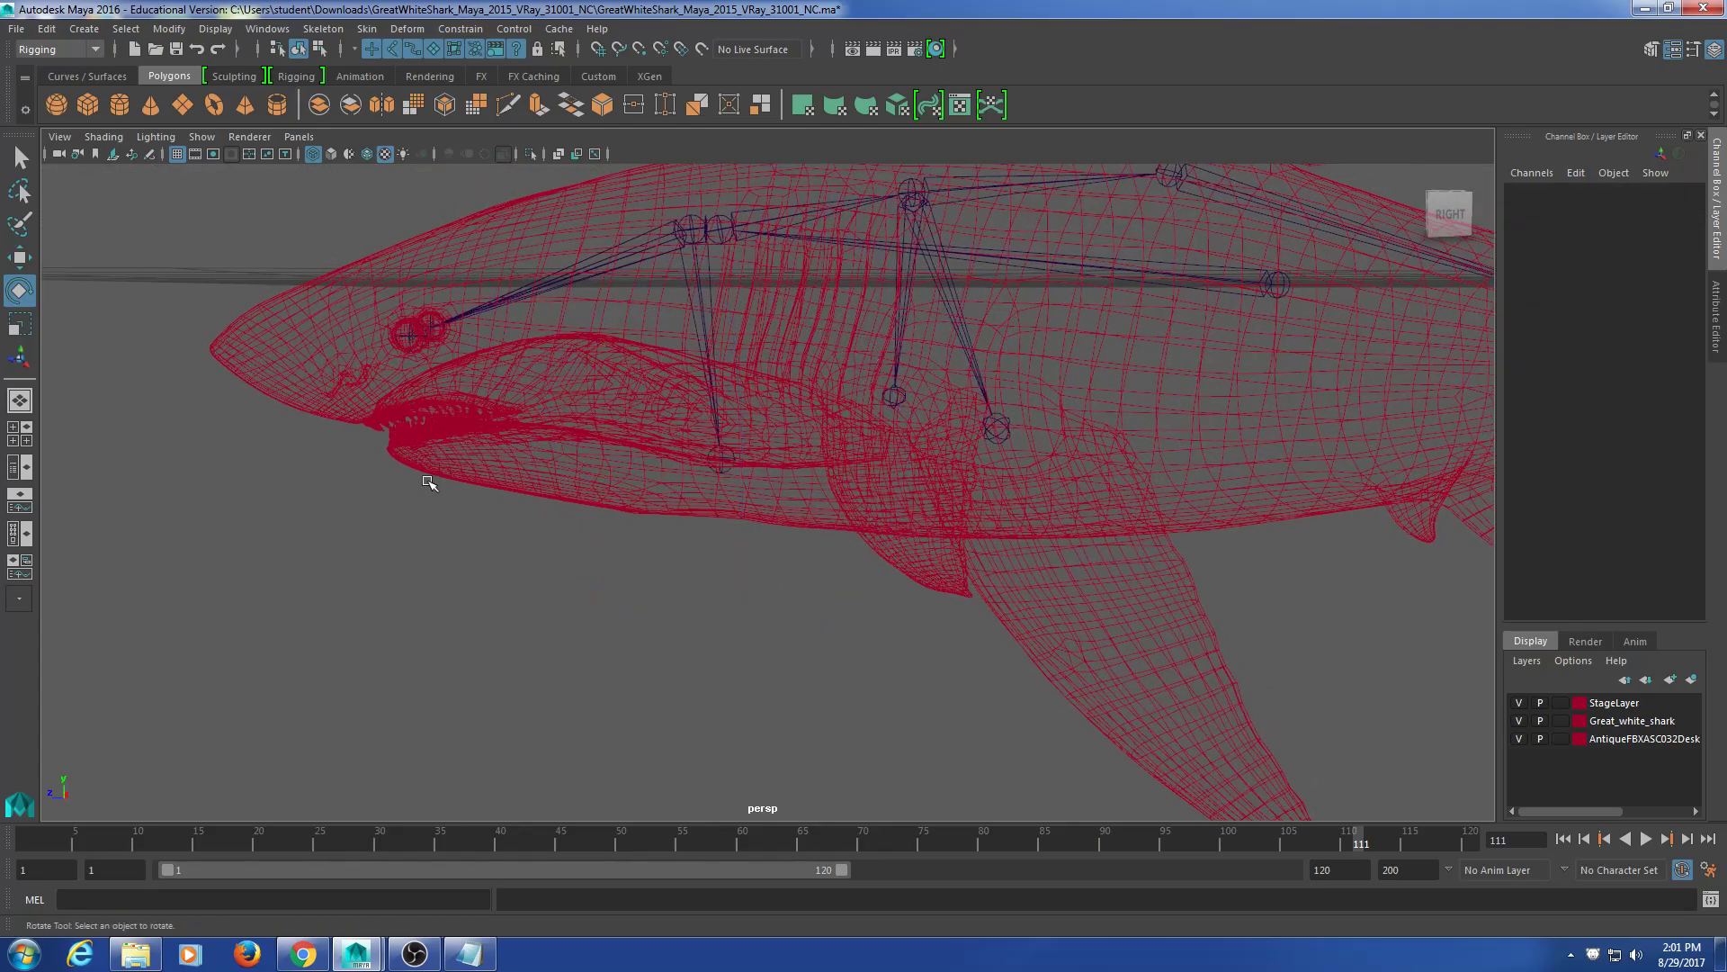
{"action": "scroll", "coordinate": [429, 482], "scroll_direction": "up", "scroll_amount": 3}
{"action": "left_click_drag", "start_coordinate": [336, 413], "coordinate": [438, 419], "text": "alt"}
Step: Inspect the shark in shaded mode, framing the body and viewing it from front-below
{"action": "key", "text": "5"}
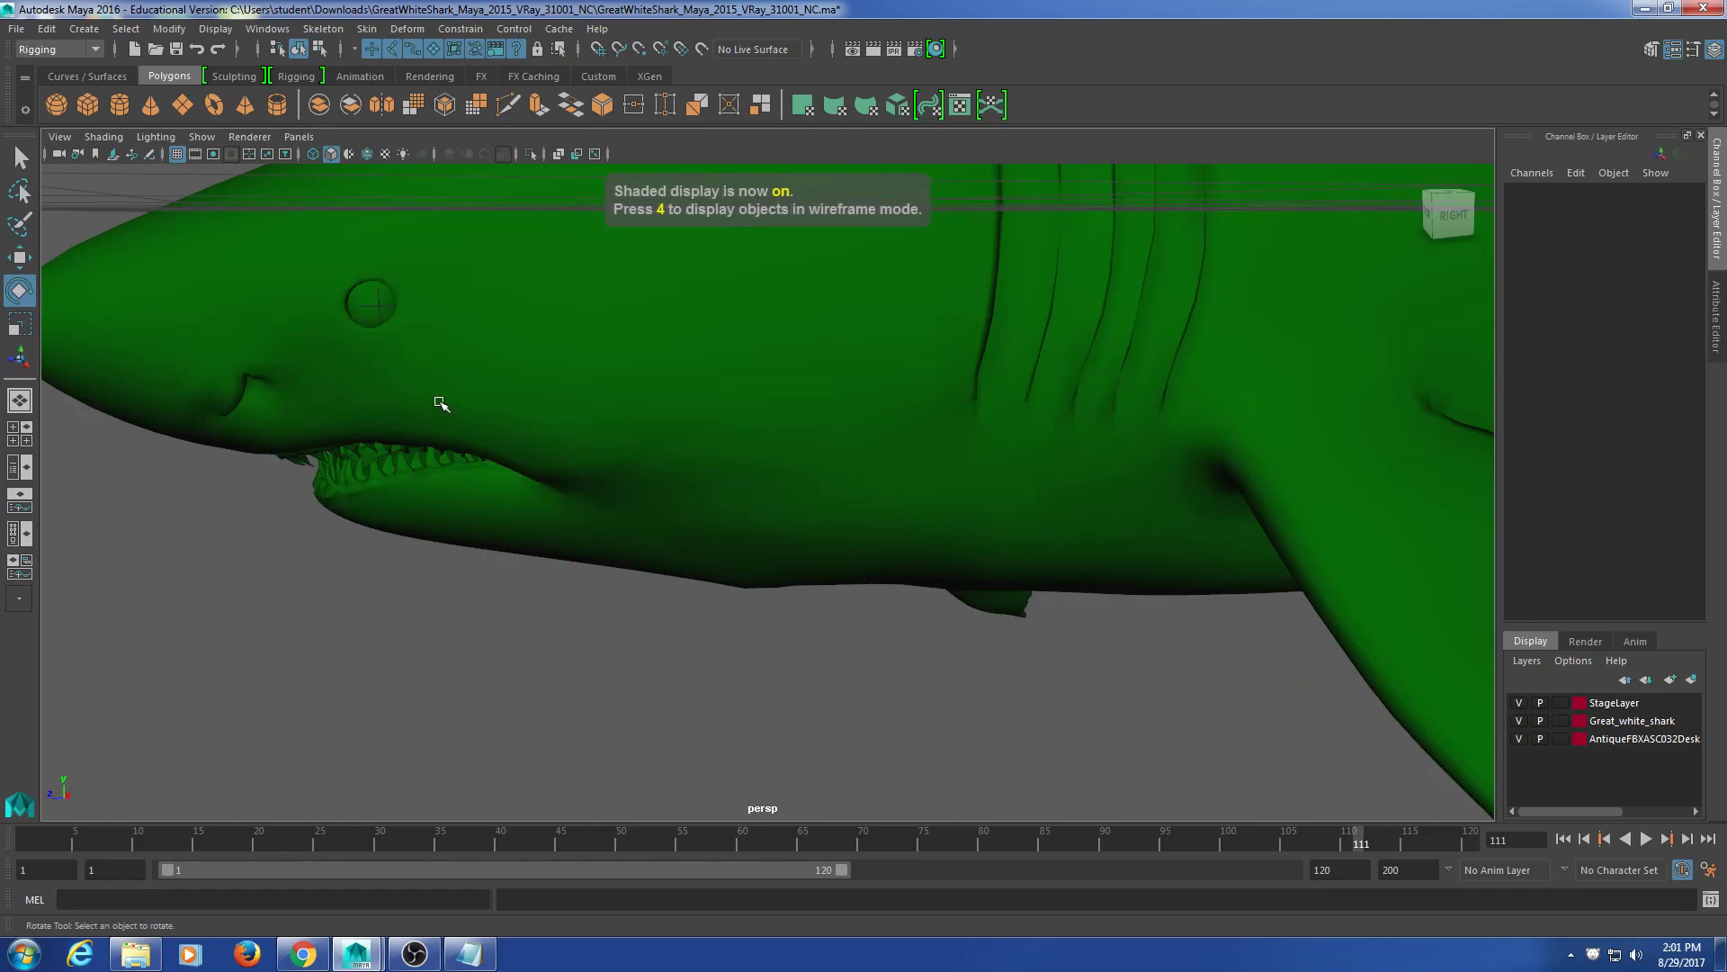
{"action": "key", "text": "4"}
{"action": "key", "text": "5"}
{"action": "scroll", "coordinate": [509, 463], "scroll_direction": "down", "scroll_amount": 5}
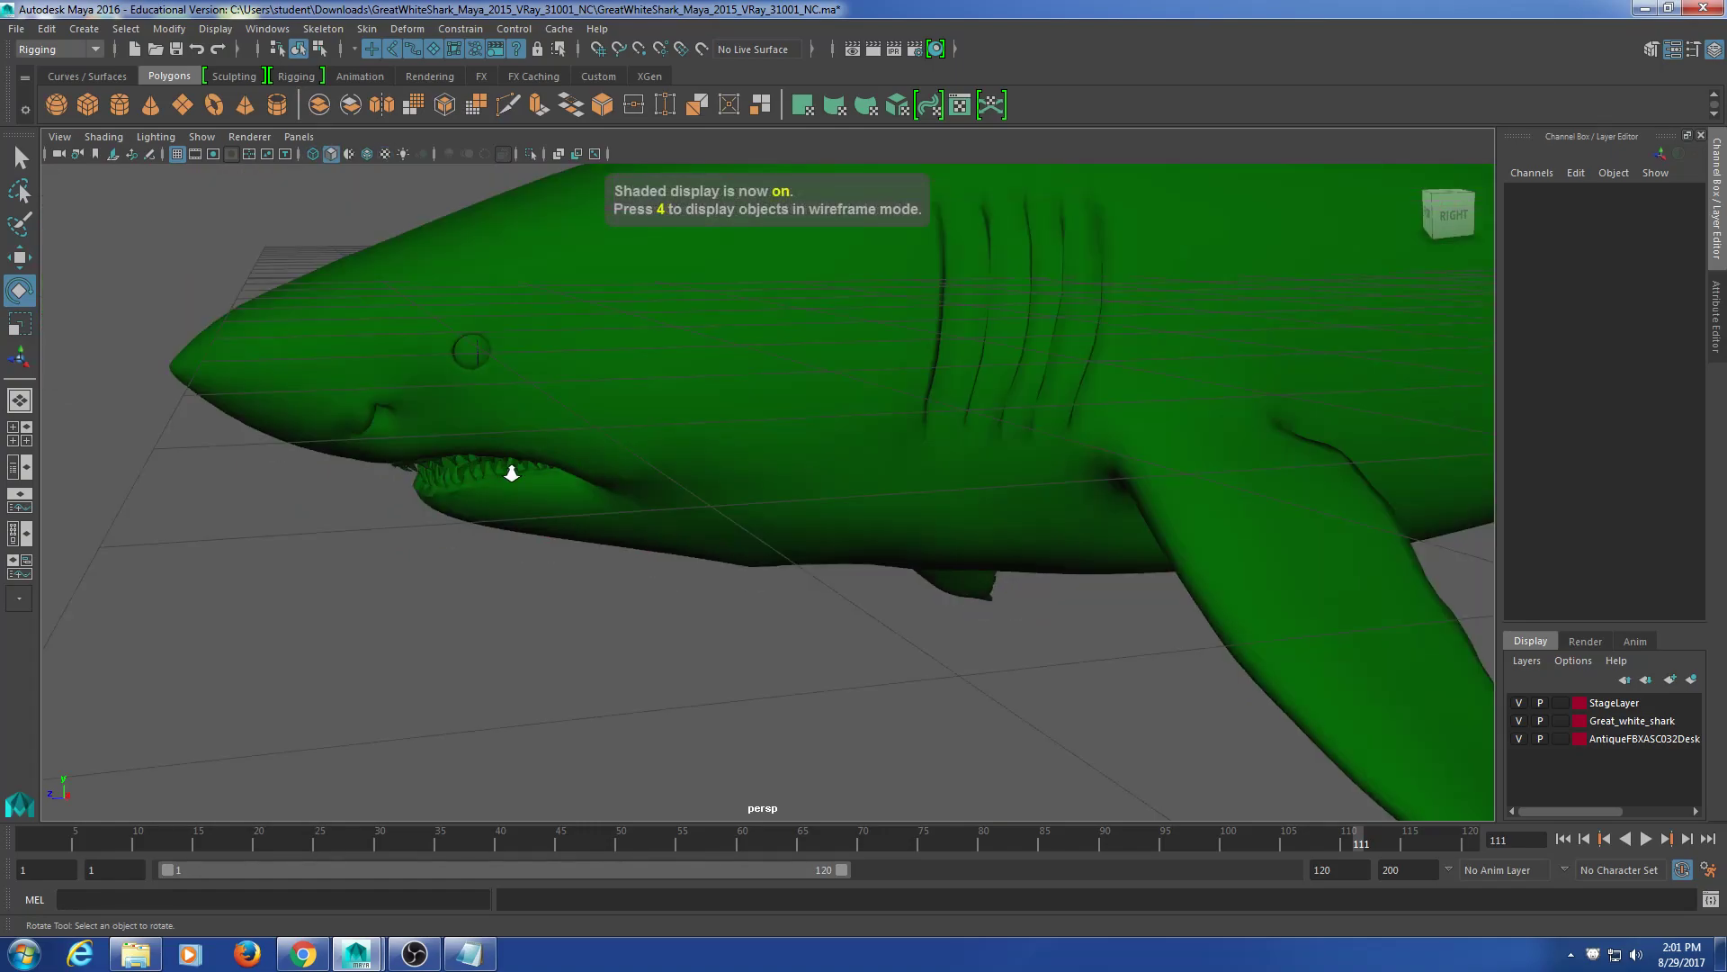
{"action": "left_click", "coordinate": [505, 445]}
{"action": "key", "text": "f"}
{"action": "left_click_drag", "start_coordinate": [572, 476], "coordinate": [1065, 481], "text": "alt"}
{"action": "left_click", "coordinate": [1060, 385]}
{"action": "scroll", "coordinate": [1041, 428], "scroll_direction": "down", "scroll_amount": 3}
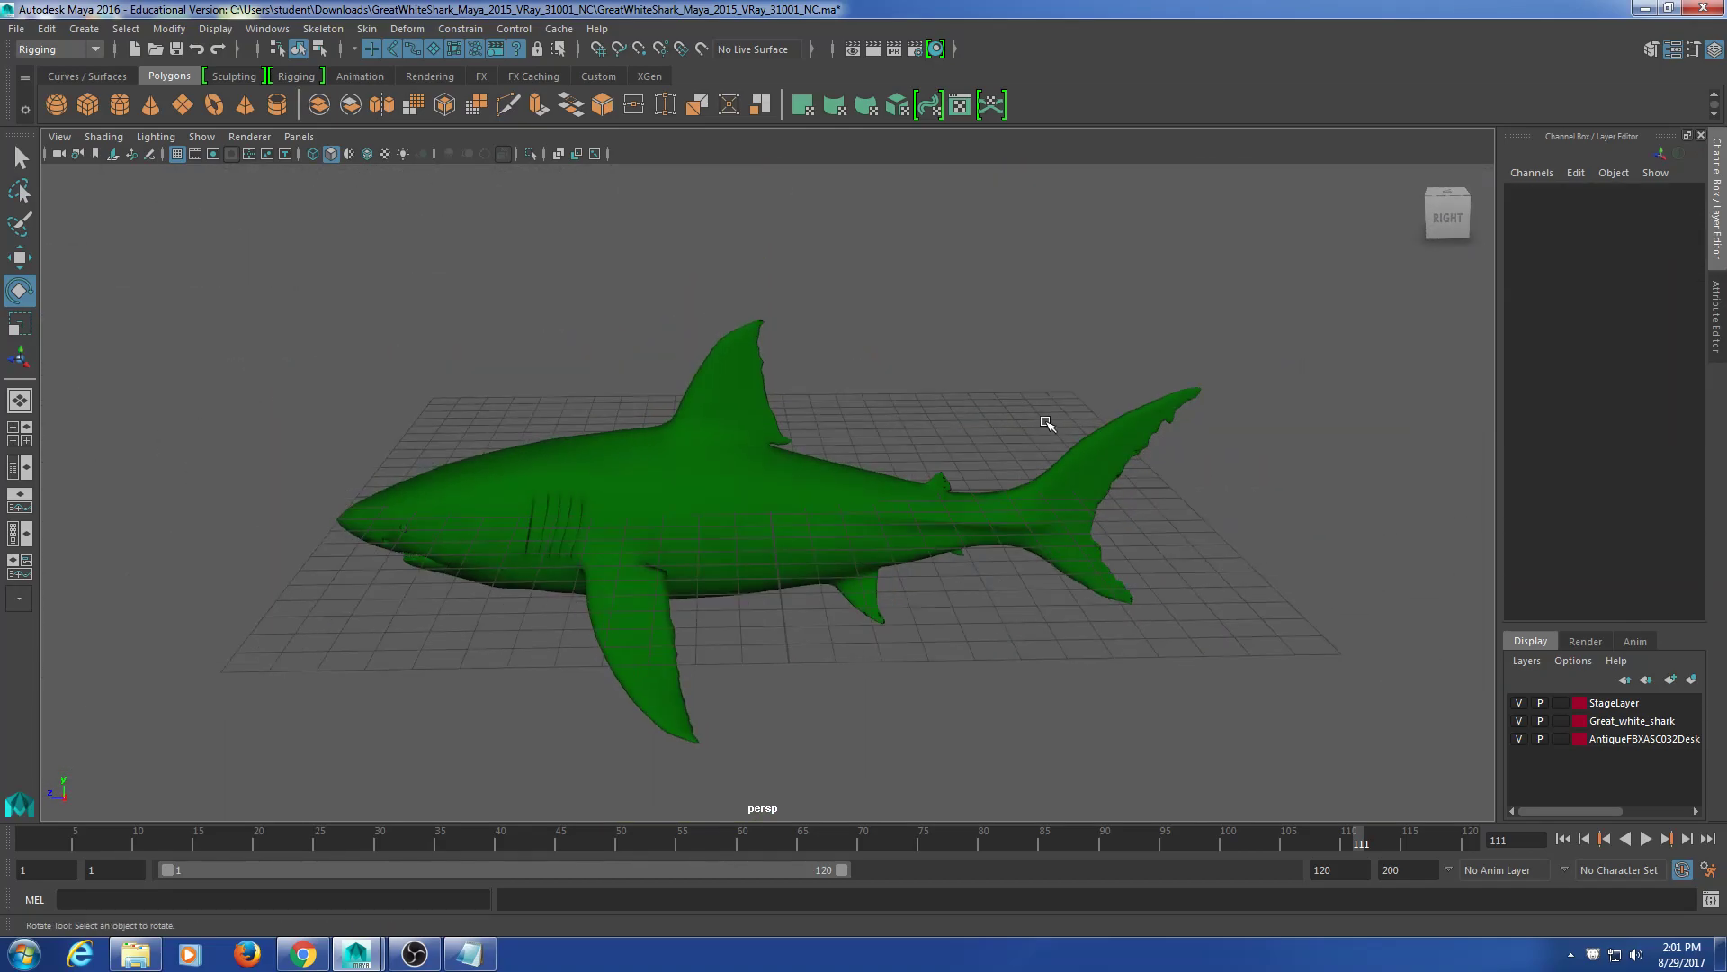
Step: Switch back to wireframe and orbit to view the whole skeleton rig from above
{"action": "key", "text": "4"}
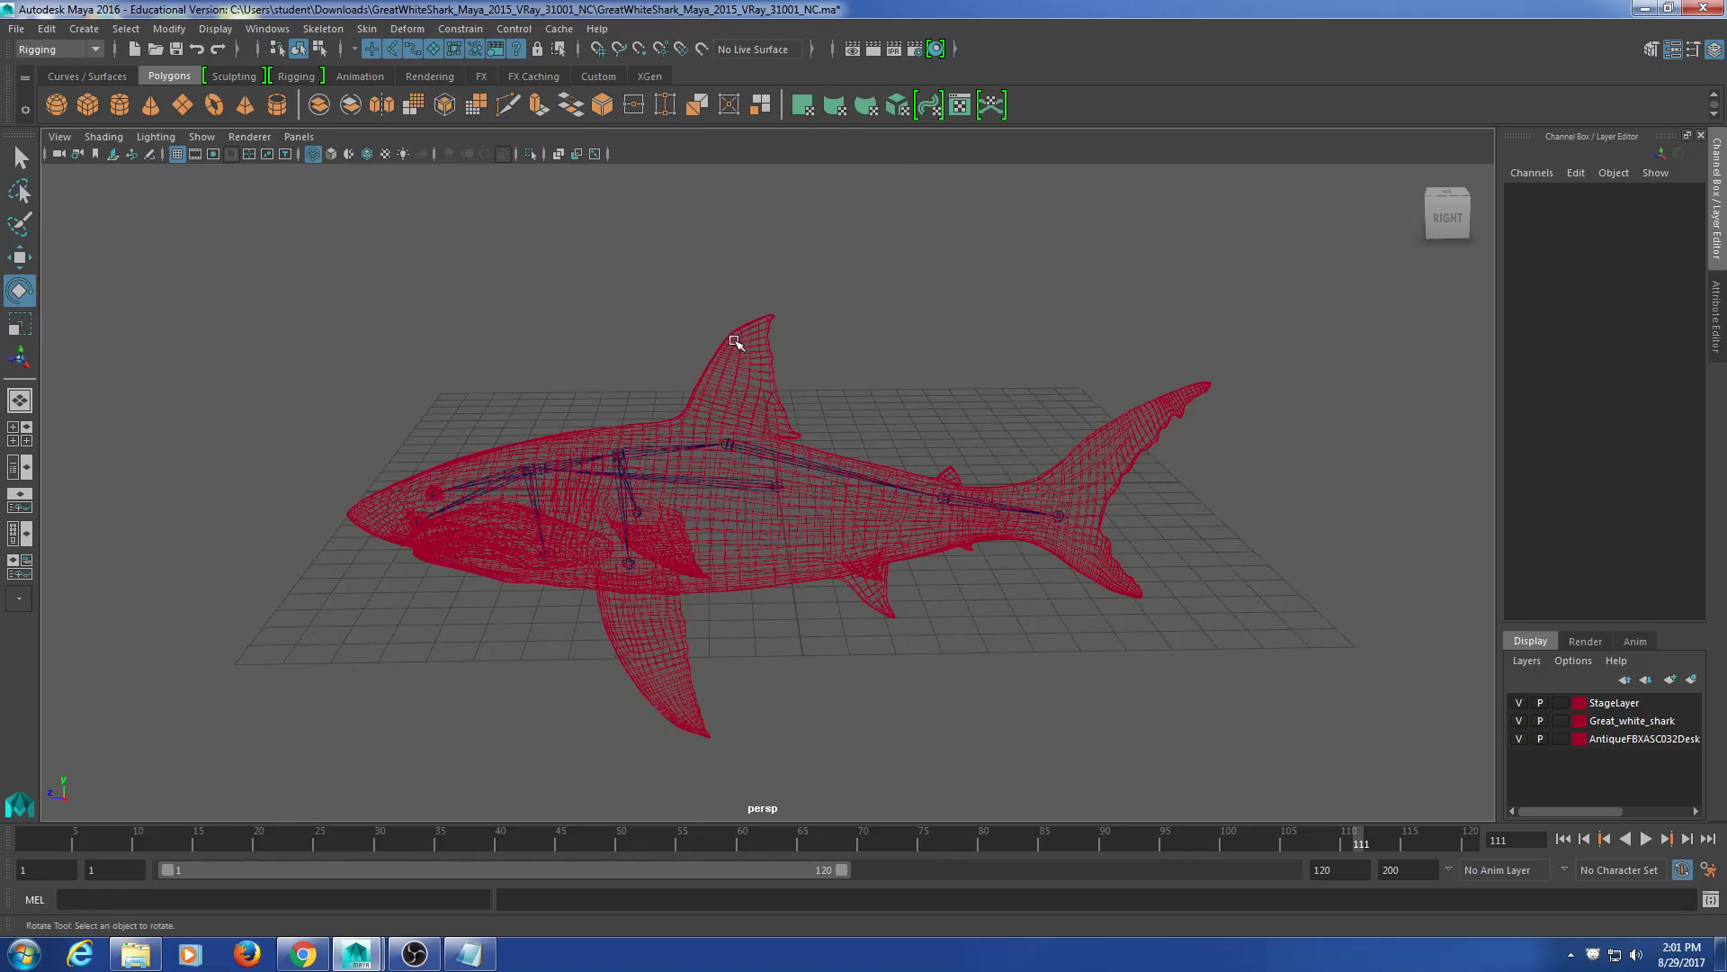
{"action": "left_click_drag", "start_coordinate": [732, 462], "coordinate": [890, 554], "text": "alt"}
{"action": "left_click", "coordinate": [861, 522]}
{"action": "key", "text": "t"}
{"action": "left_click", "coordinate": [1000, 473]}
{"action": "middle_click_drag", "start_coordinate": [956, 484], "coordinate": [954, 483], "text": "alt"}
{"action": "left_click_drag", "start_coordinate": [953, 483], "coordinate": [811, 489], "text": "alt"}
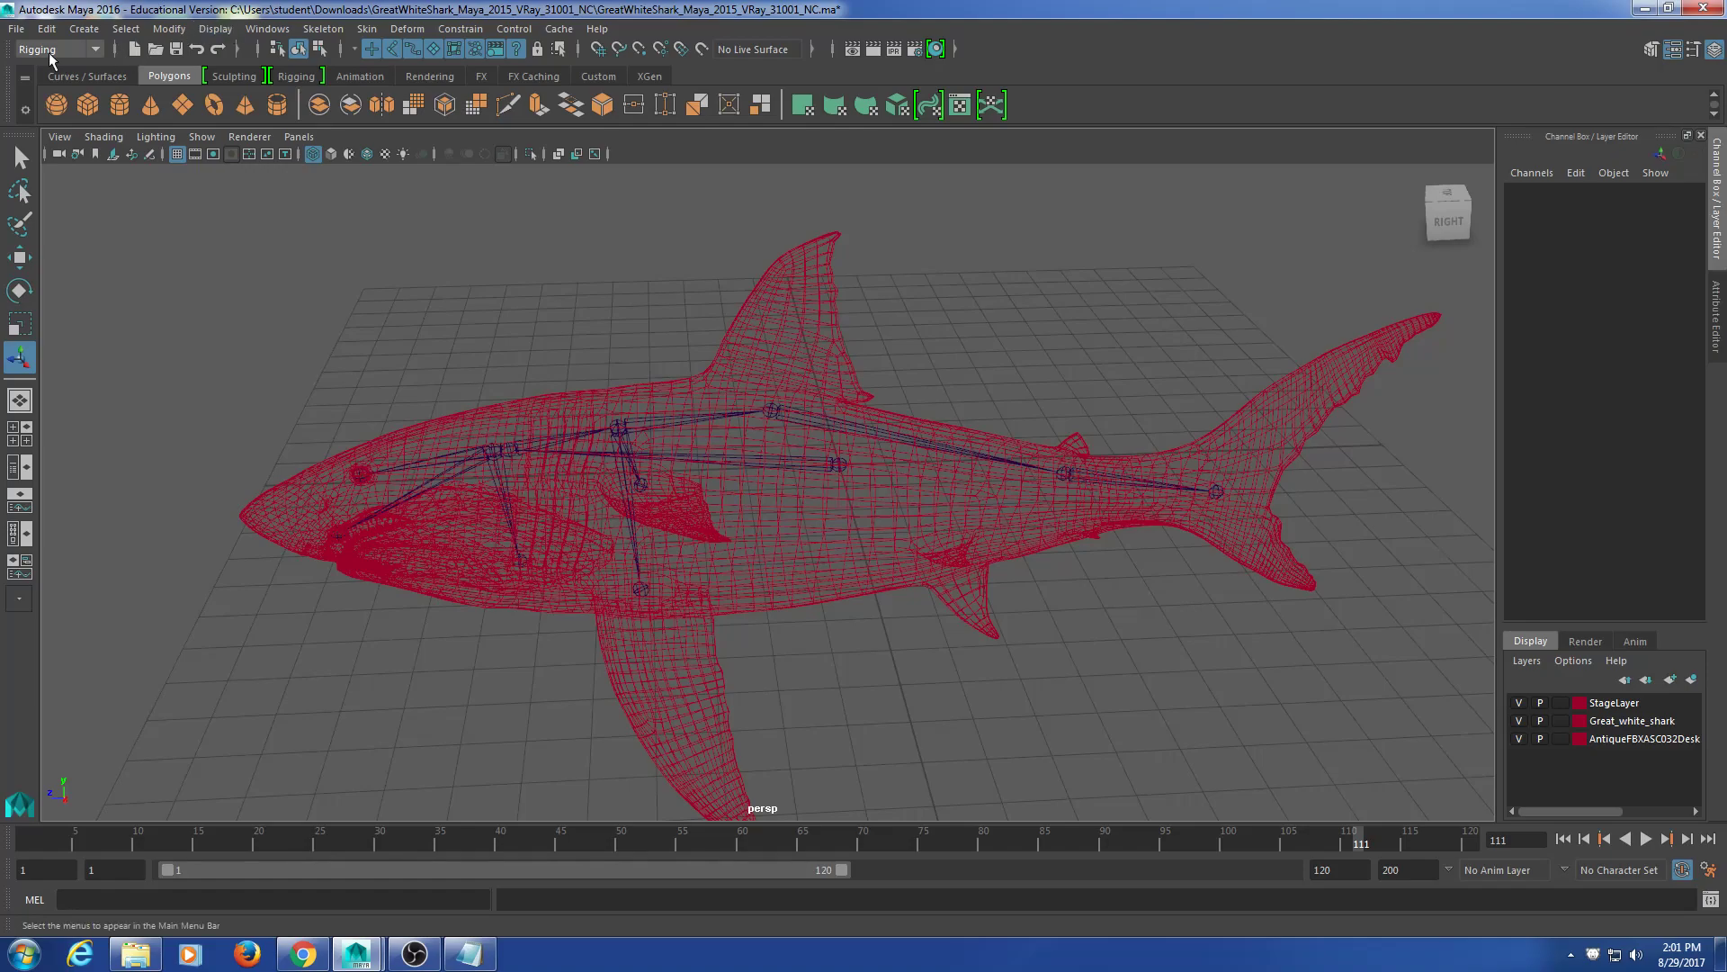
{"action": "left_click", "coordinate": [18, 30]}
Step: Start Save Scene As and browse to the user's folder on Storage (D:)
{"action": "left_click", "coordinate": [71, 120]}
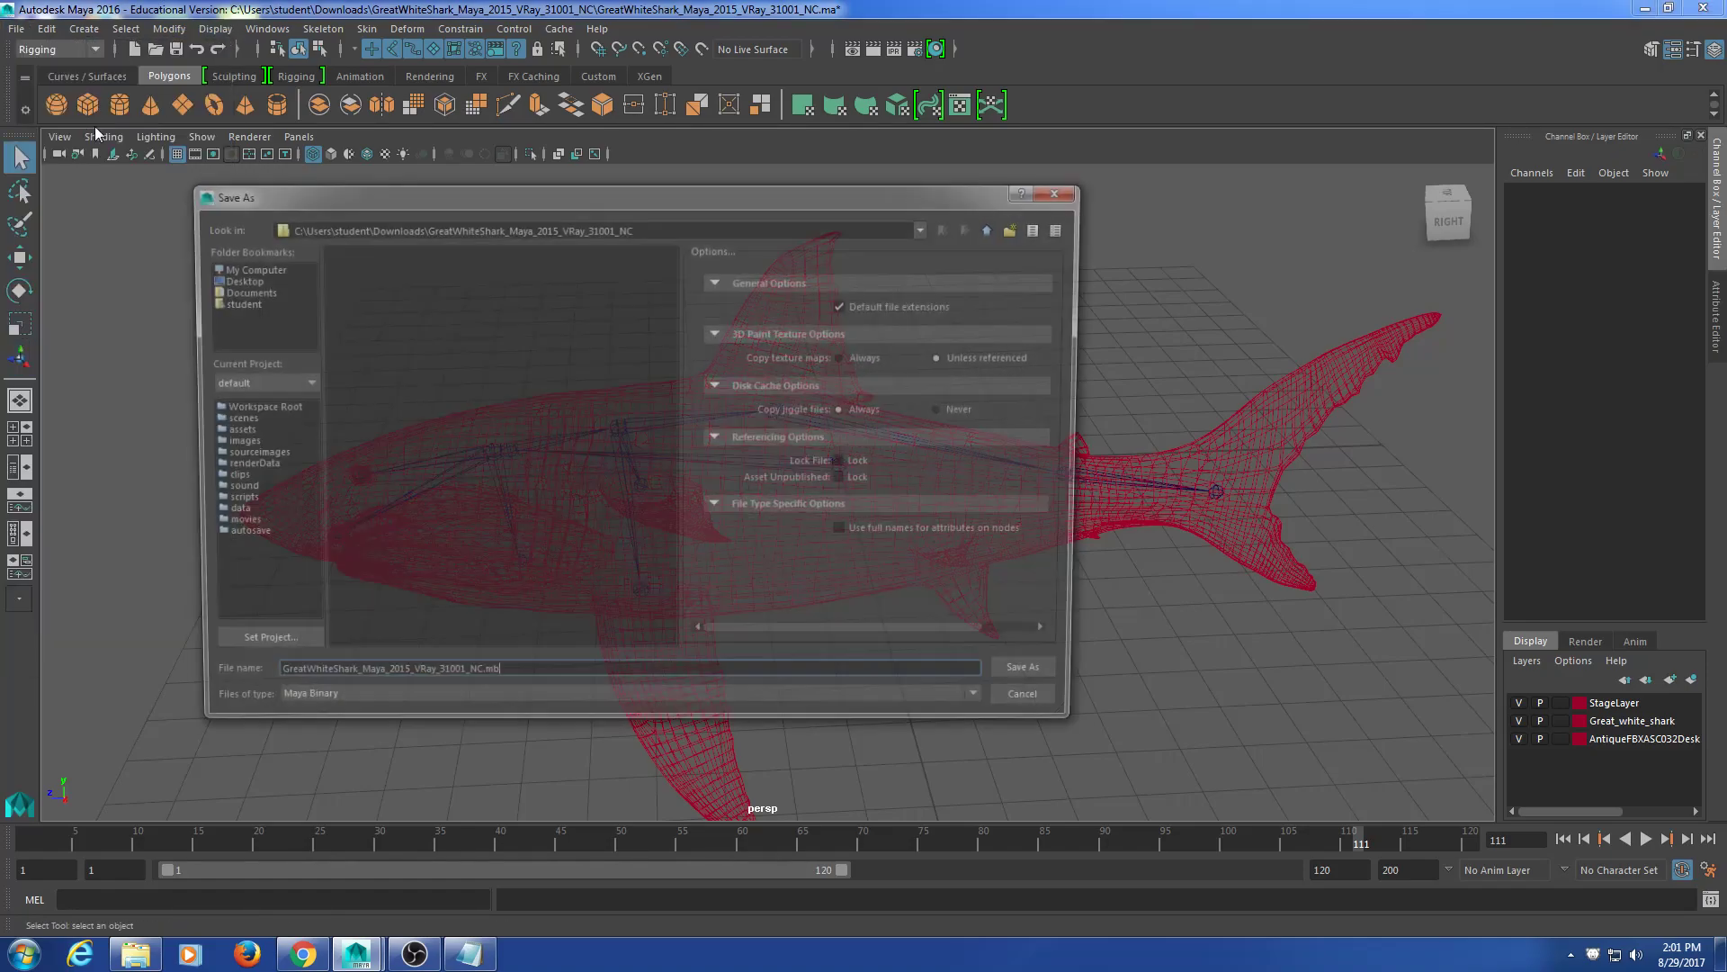
{"action": "left_click", "coordinate": [285, 262]}
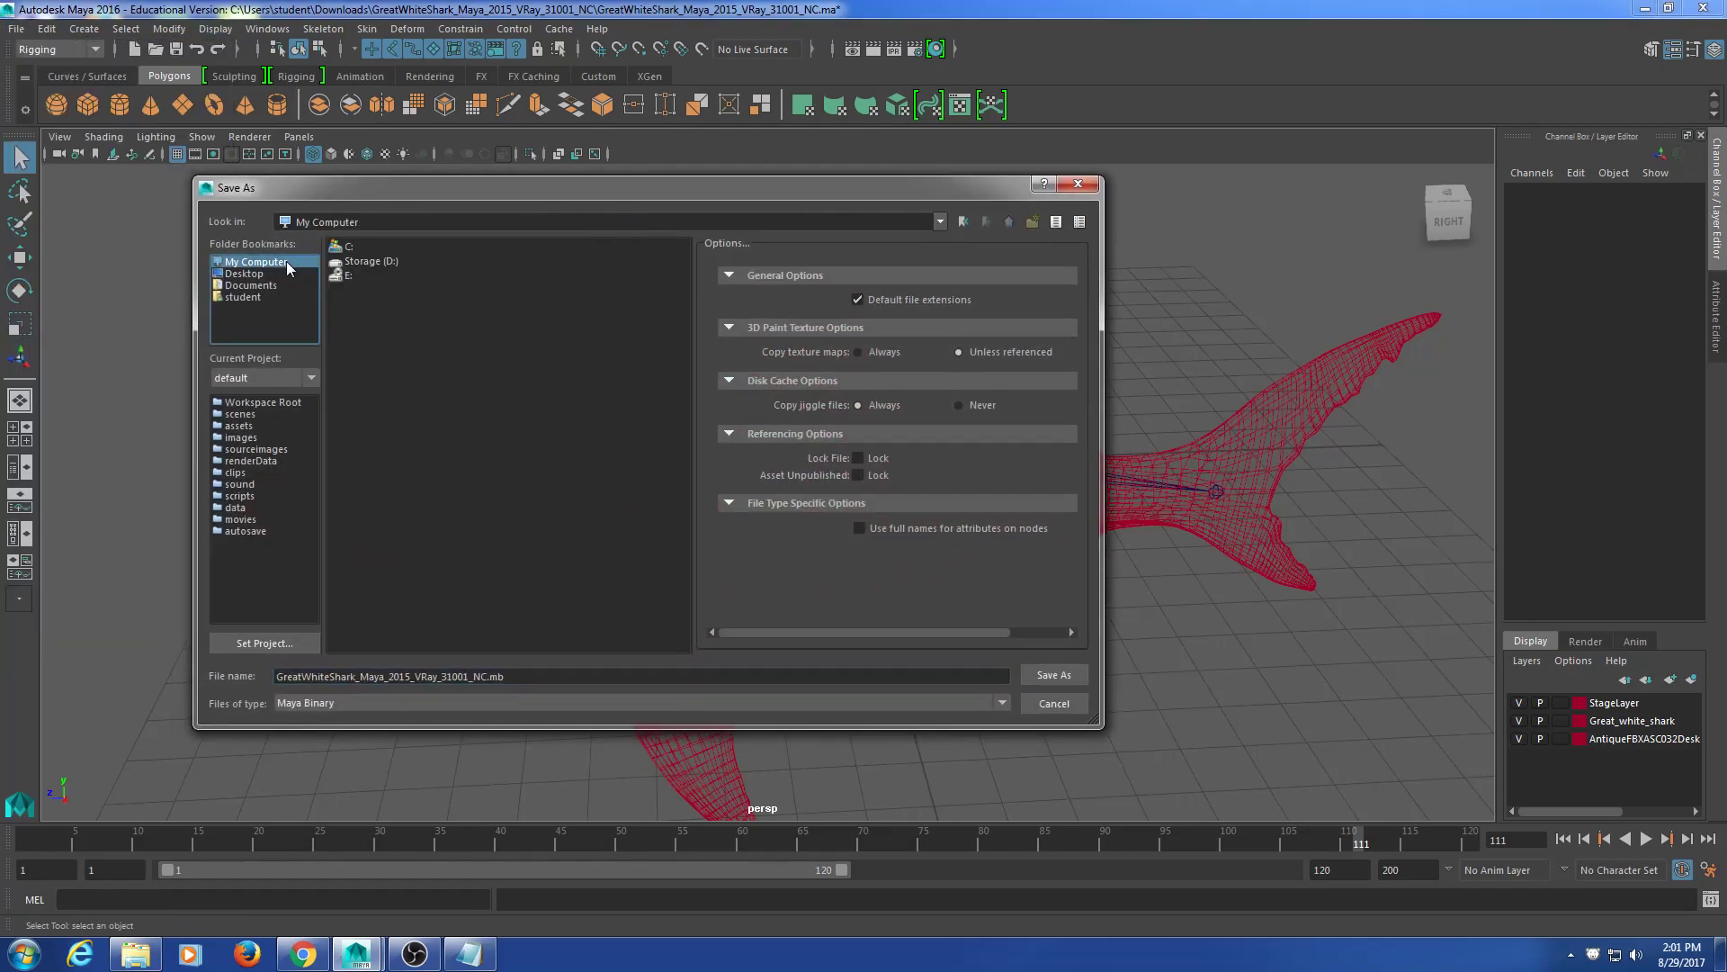
{"action": "left_click", "coordinate": [394, 262]}
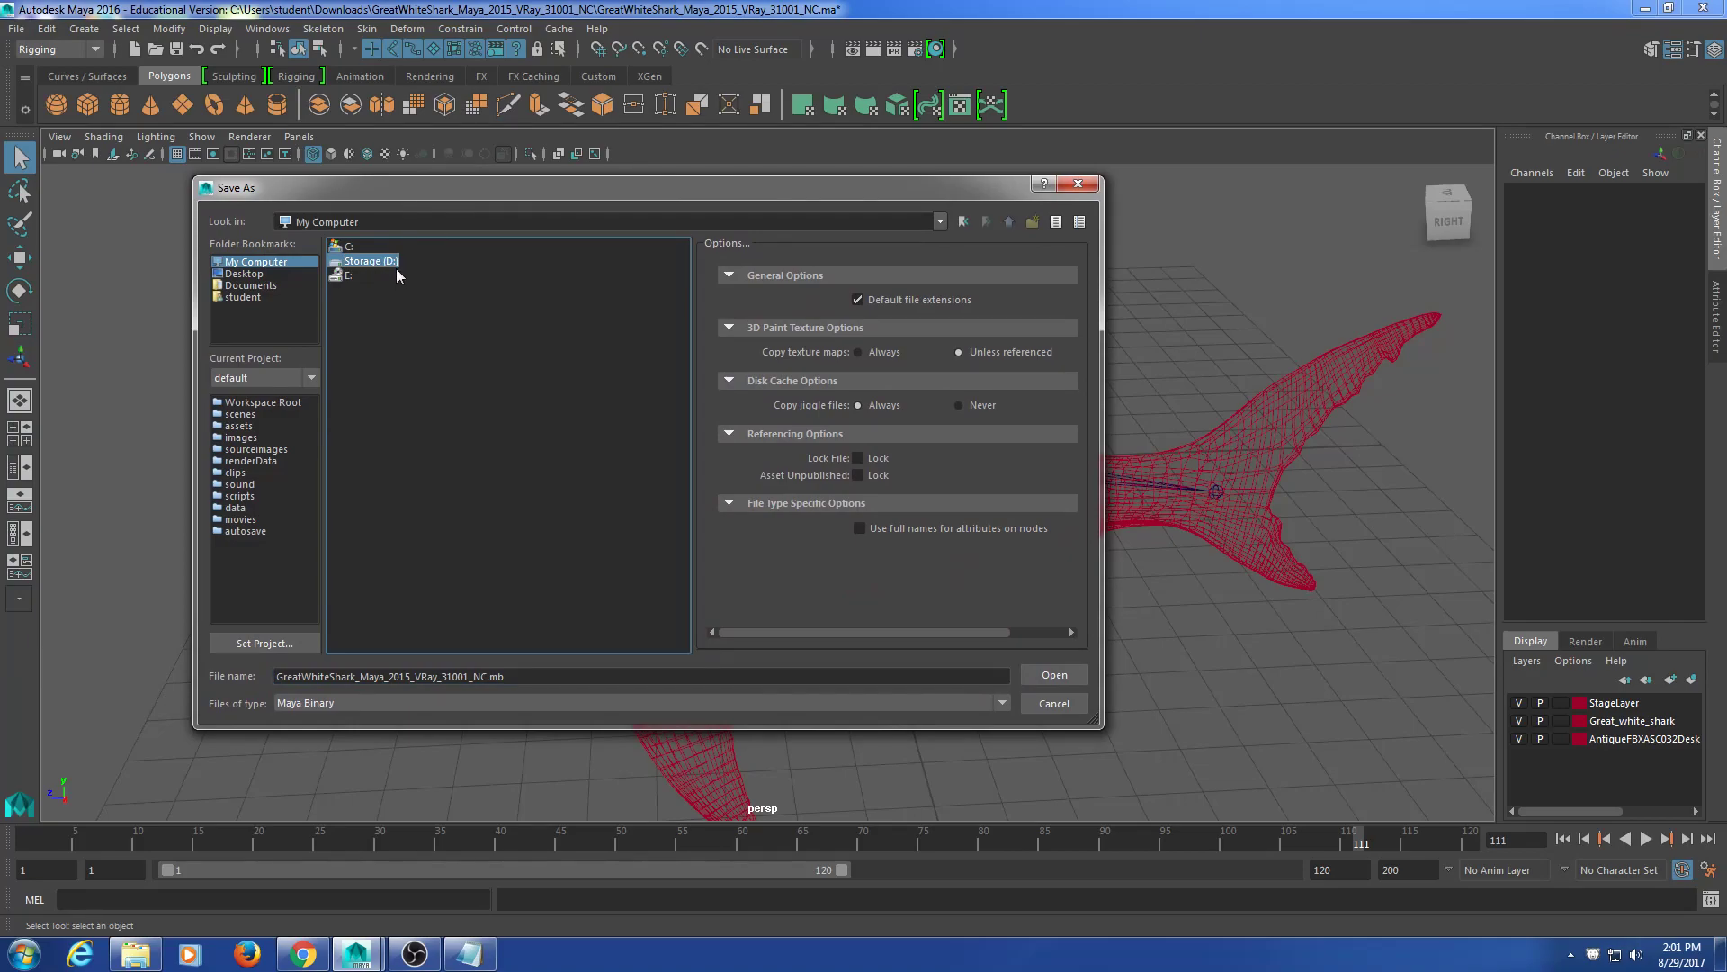
{"action": "double_click", "coordinate": [396, 262]}
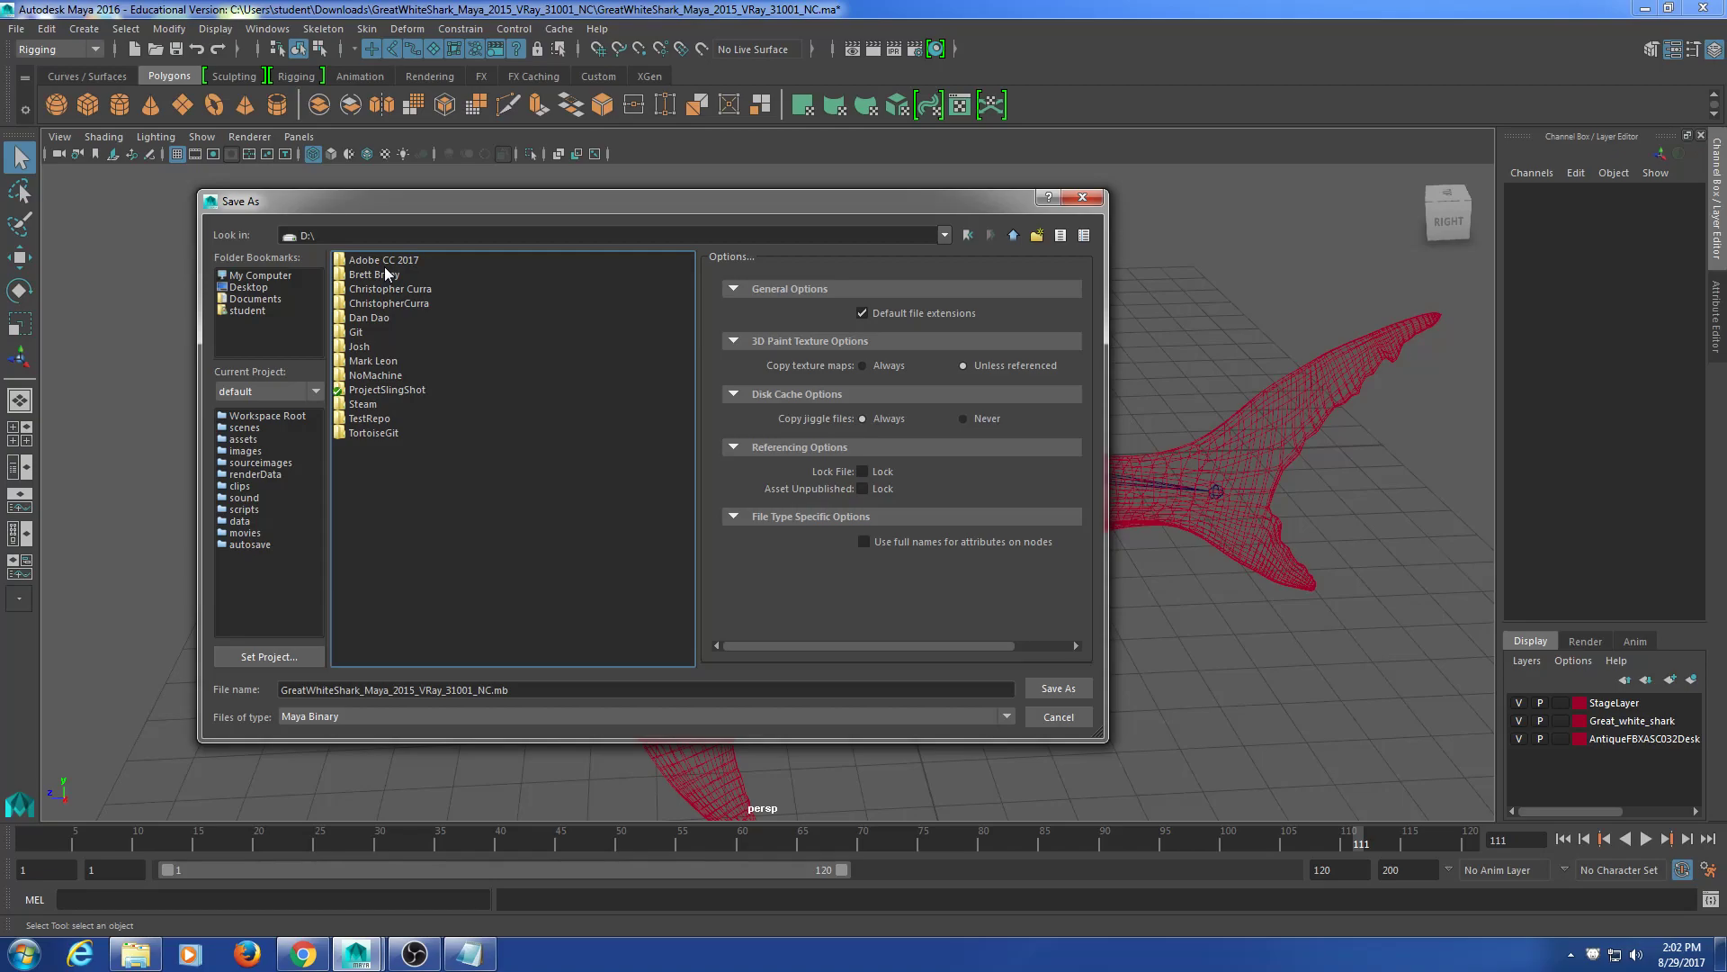
{"action": "double_click", "coordinate": [426, 306]}
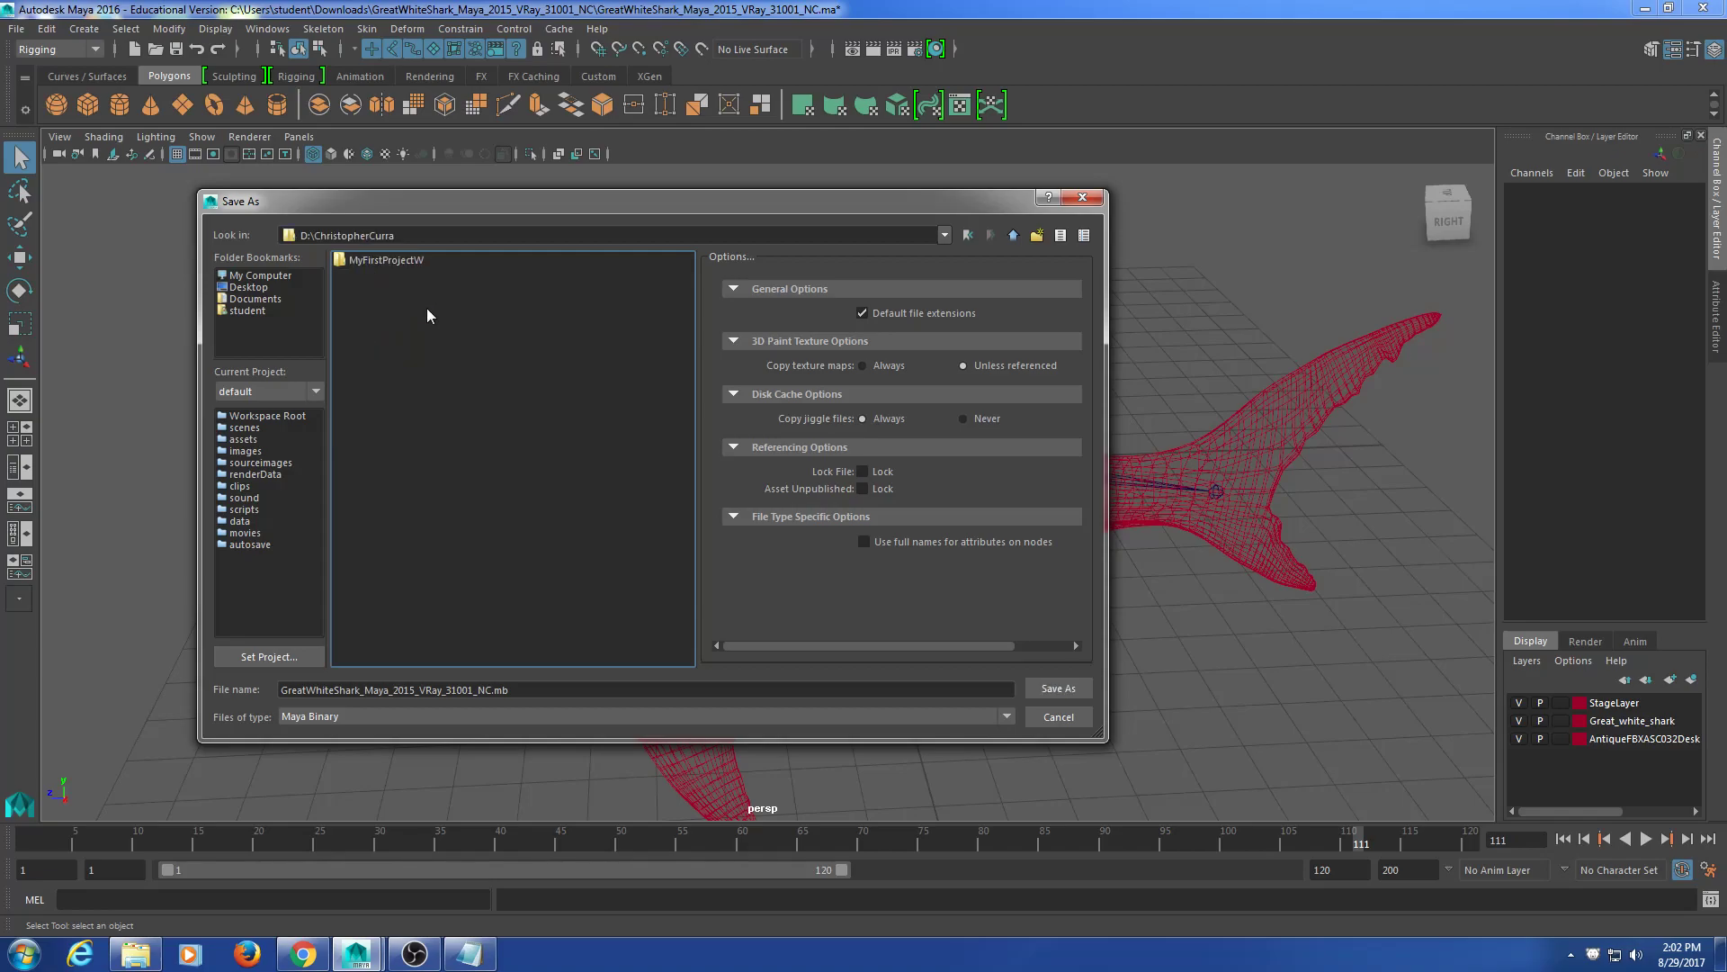
Step: Replace the file name, attempt the save, and dismiss the unknown-nodes warning
{"action": "left_click", "coordinate": [537, 689]}
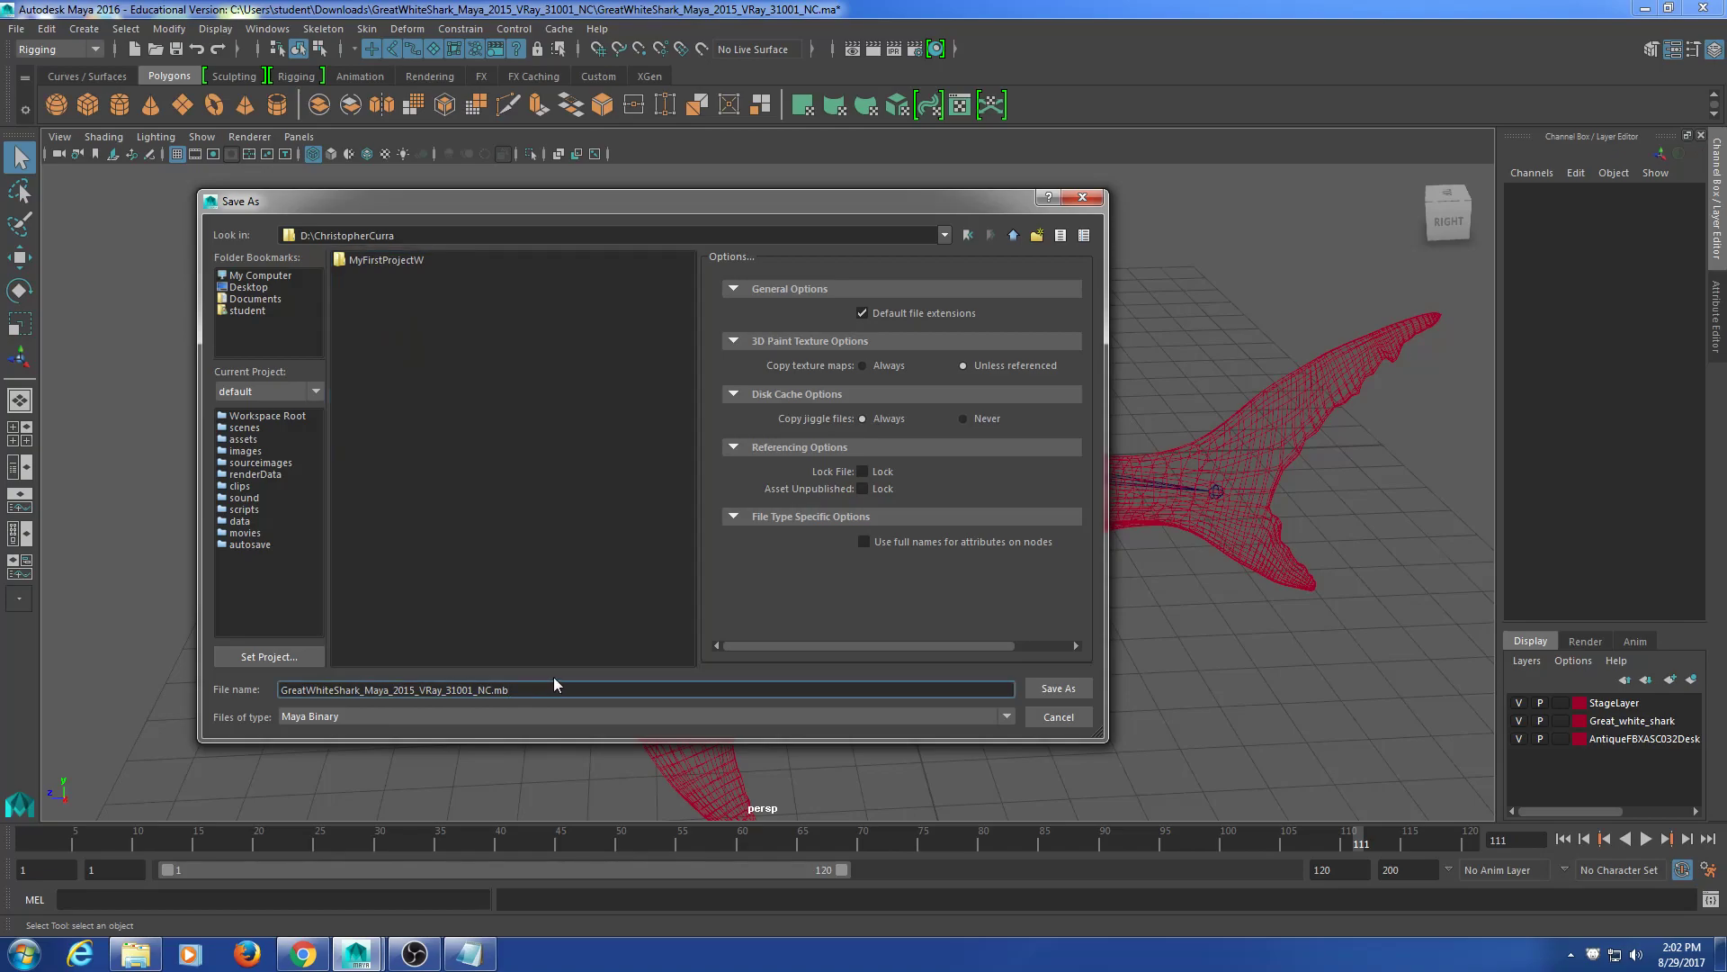
{"action": "key", "text": "ctrl+a"}
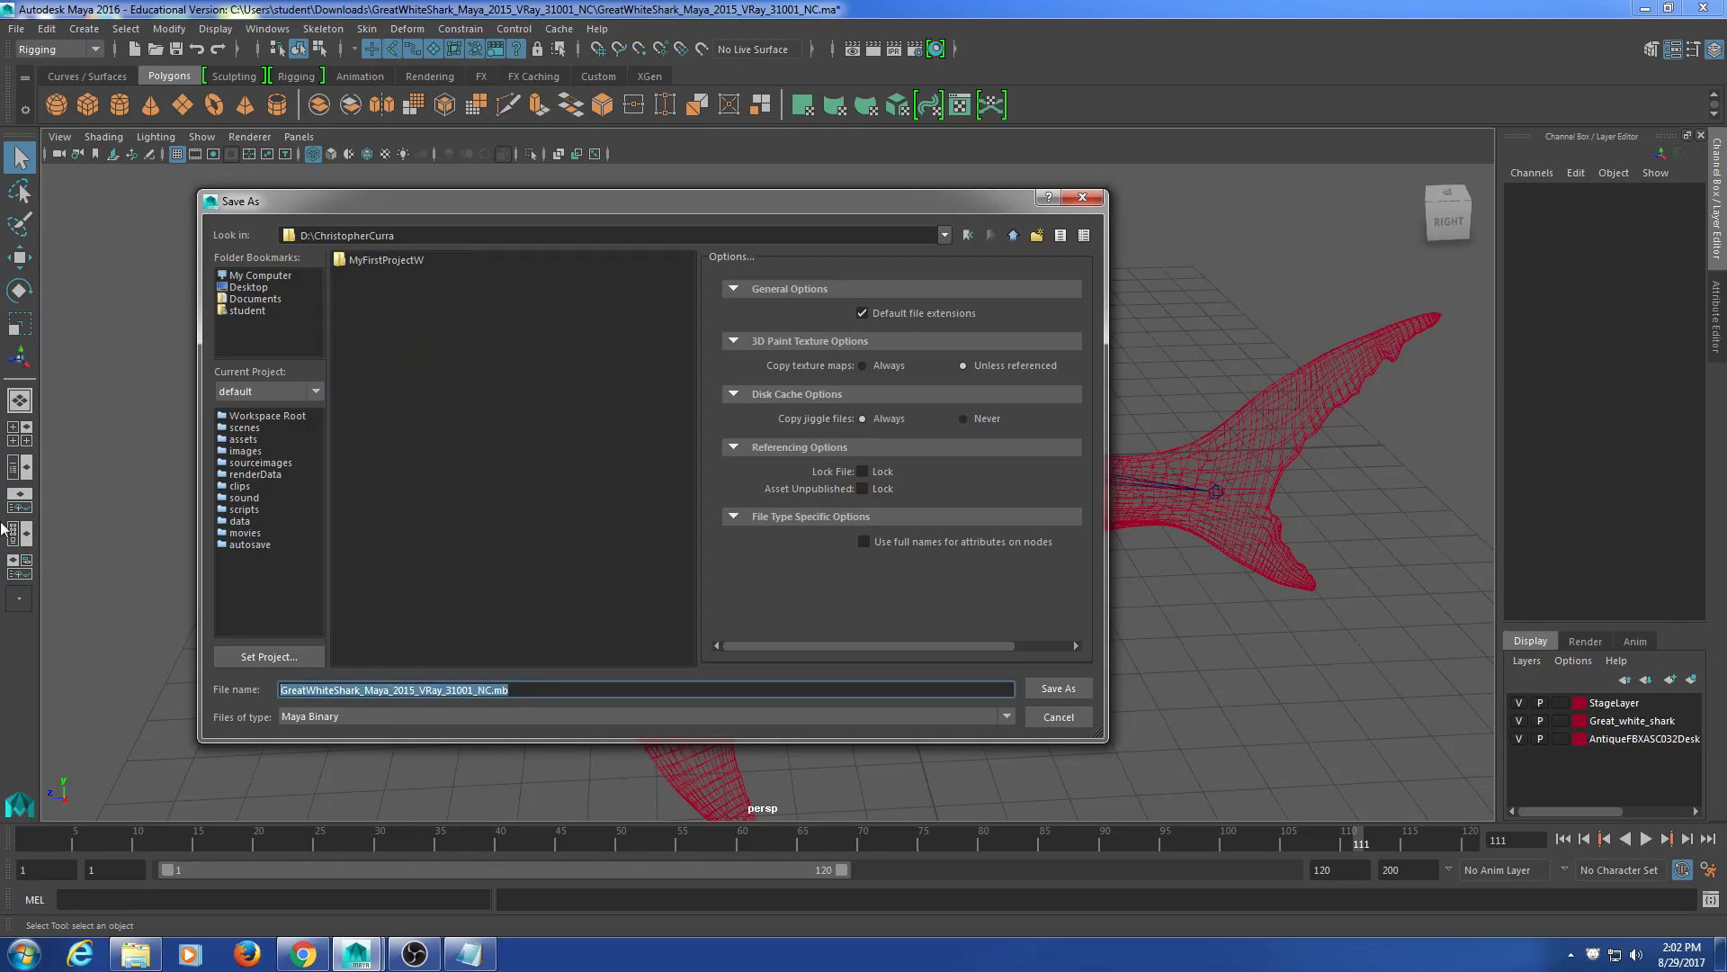
{"action": "type", "text": "Great"}
{"action": "key", "text": "BackSpace"}
{"action": "key", "text": "BackSpace"}
{"action": "key", "text": "BackSpace"}
{"action": "key", "text": "BackSpace"}
{"action": "key", "text": "BackSpace"}
{"action": "type", "text": "Sh"}
{"action": "key", "text": "Return"}
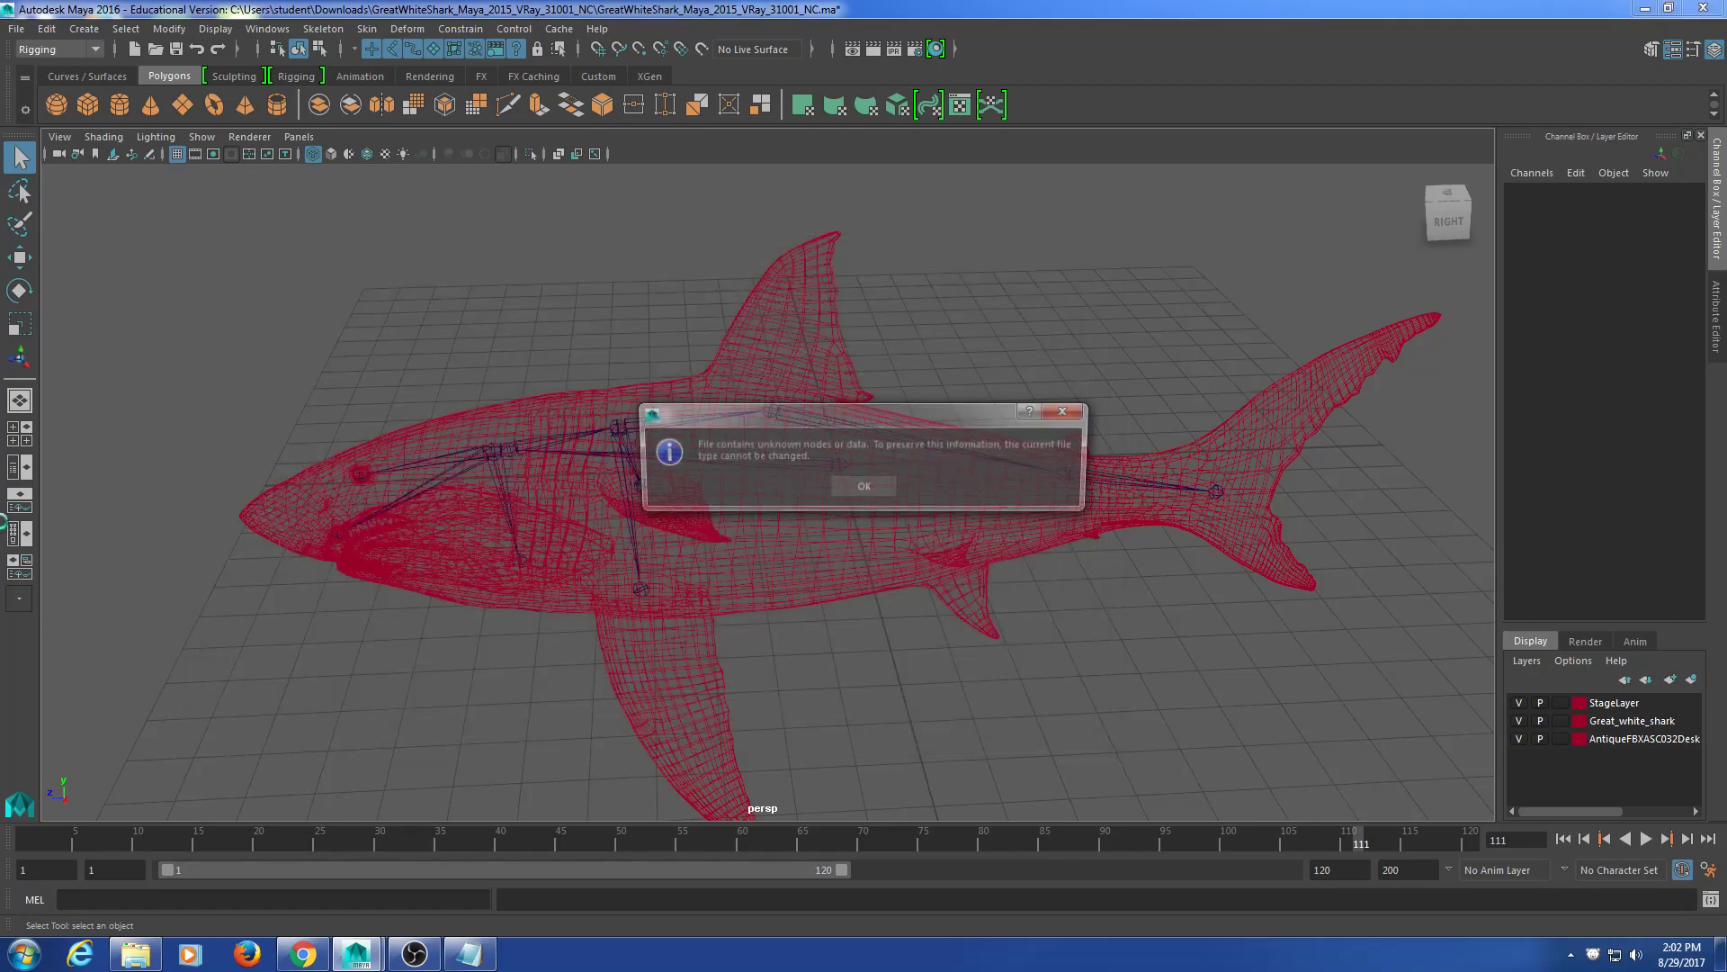
{"action": "left_click", "coordinate": [861, 488]}
Step: Marquee-select the whole shark skeleton from its root
{"action": "key", "text": "t"}
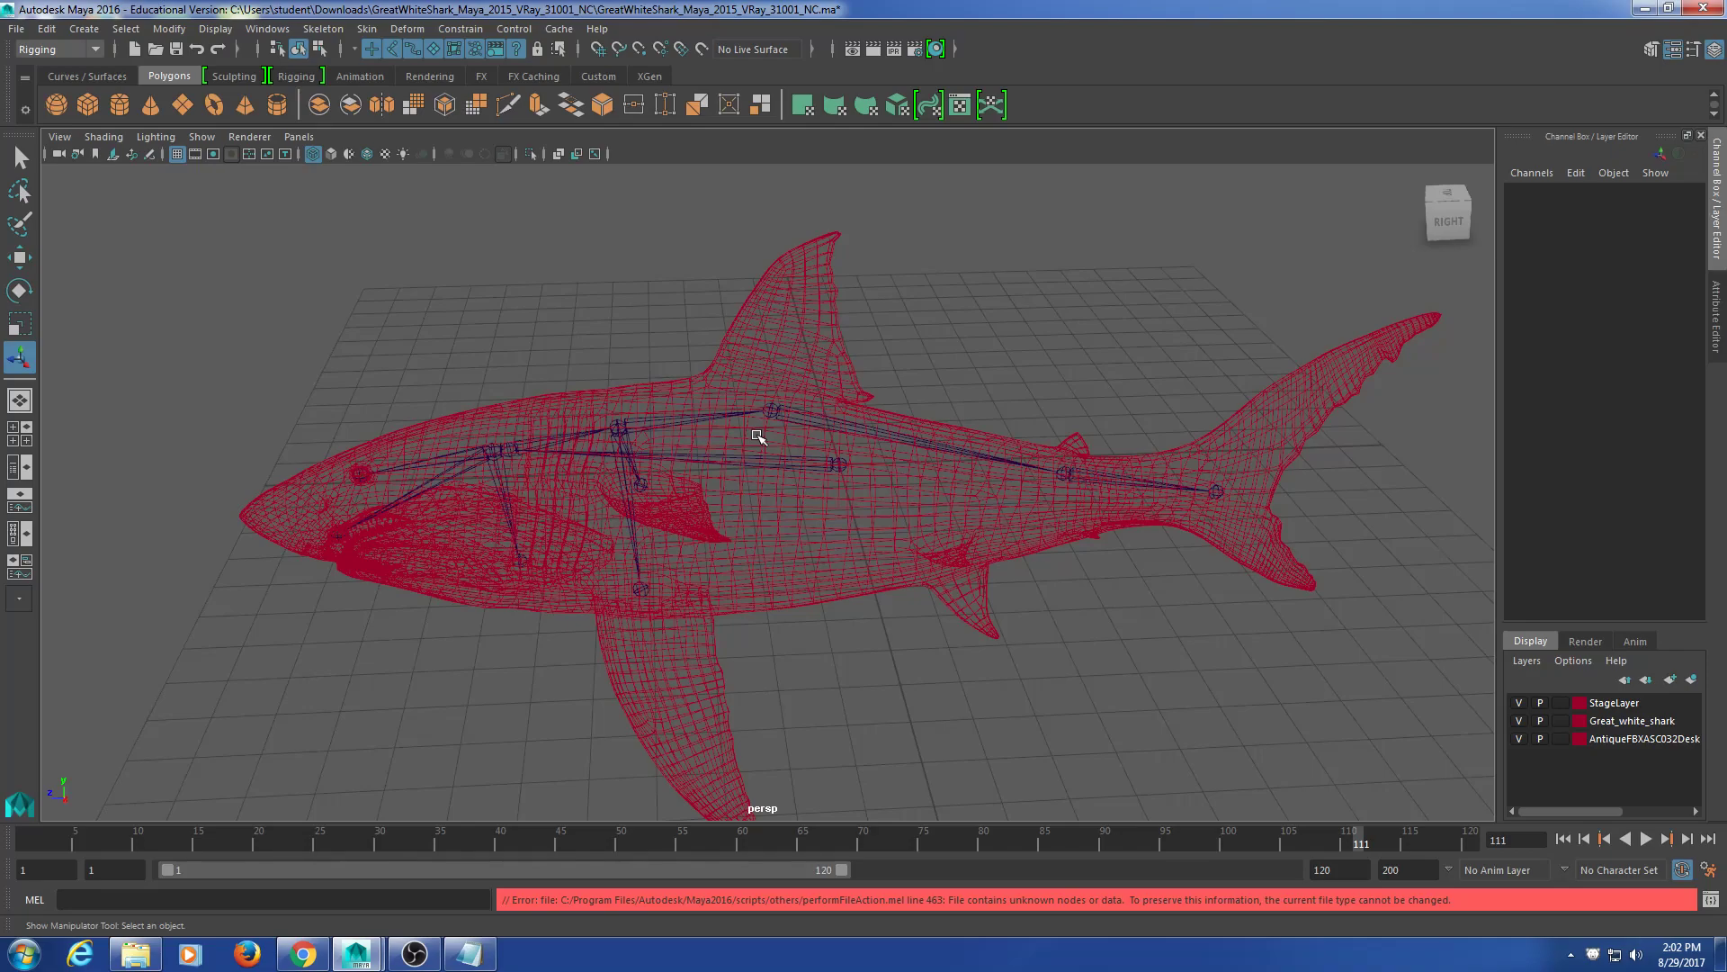
{"action": "left_click_drag", "start_coordinate": [967, 316], "coordinate": [513, 585]}
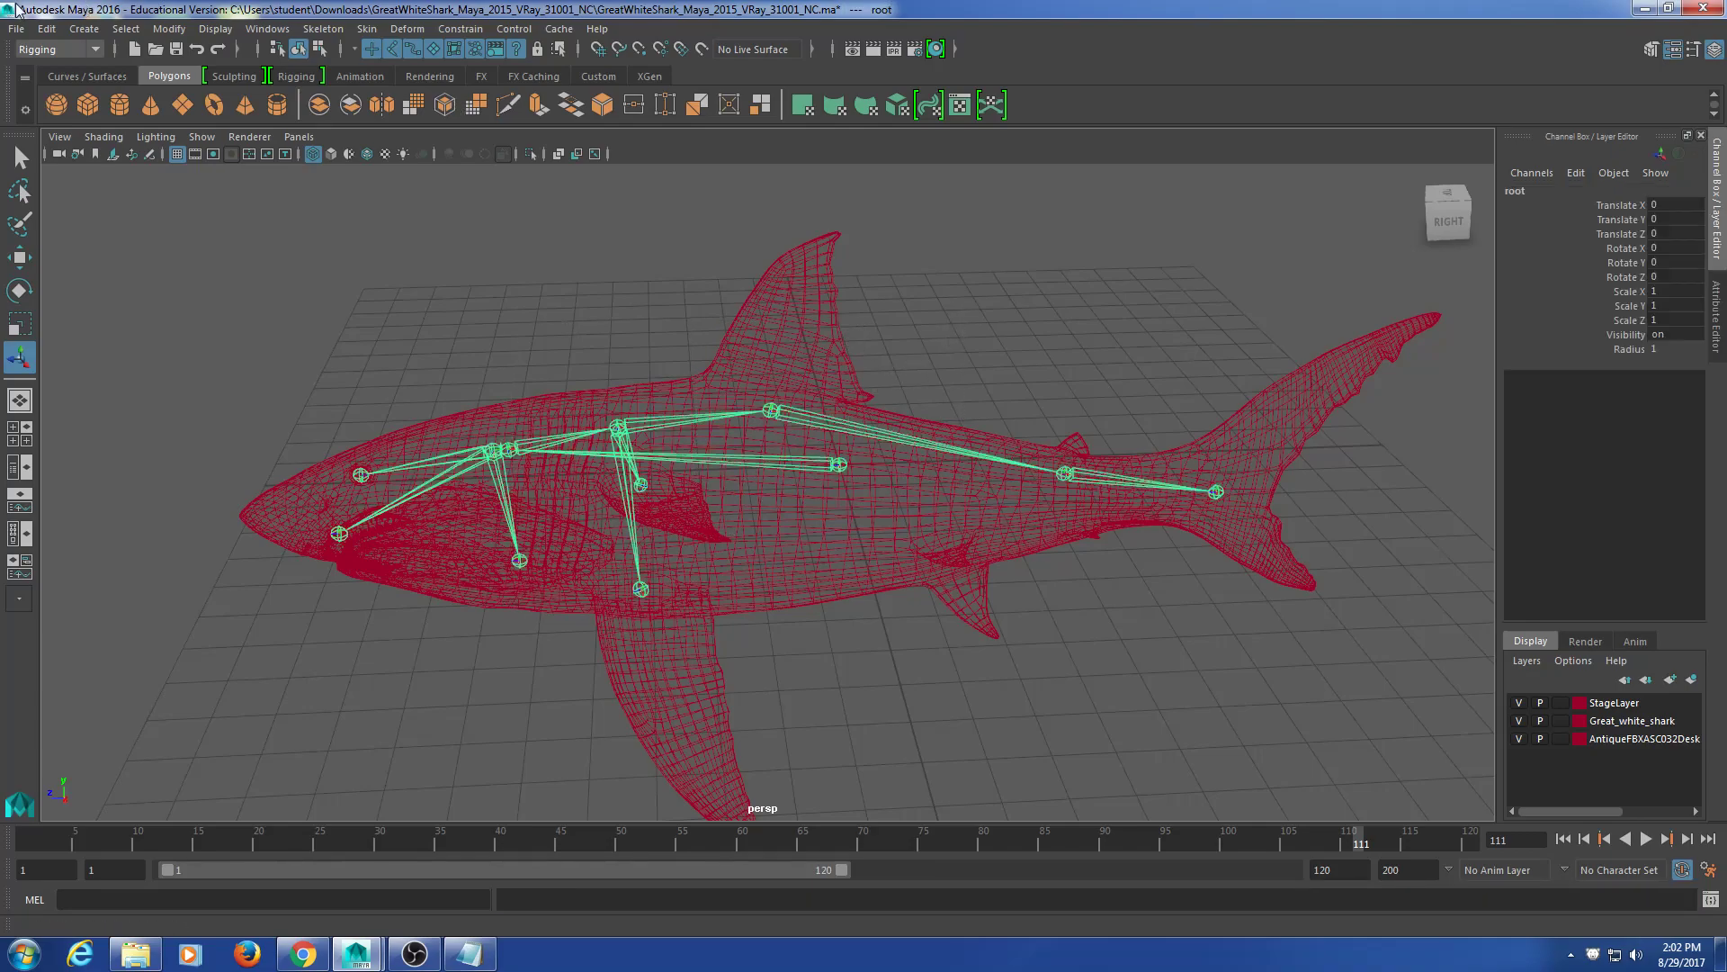
{"action": "left_click", "coordinate": [17, 33]}
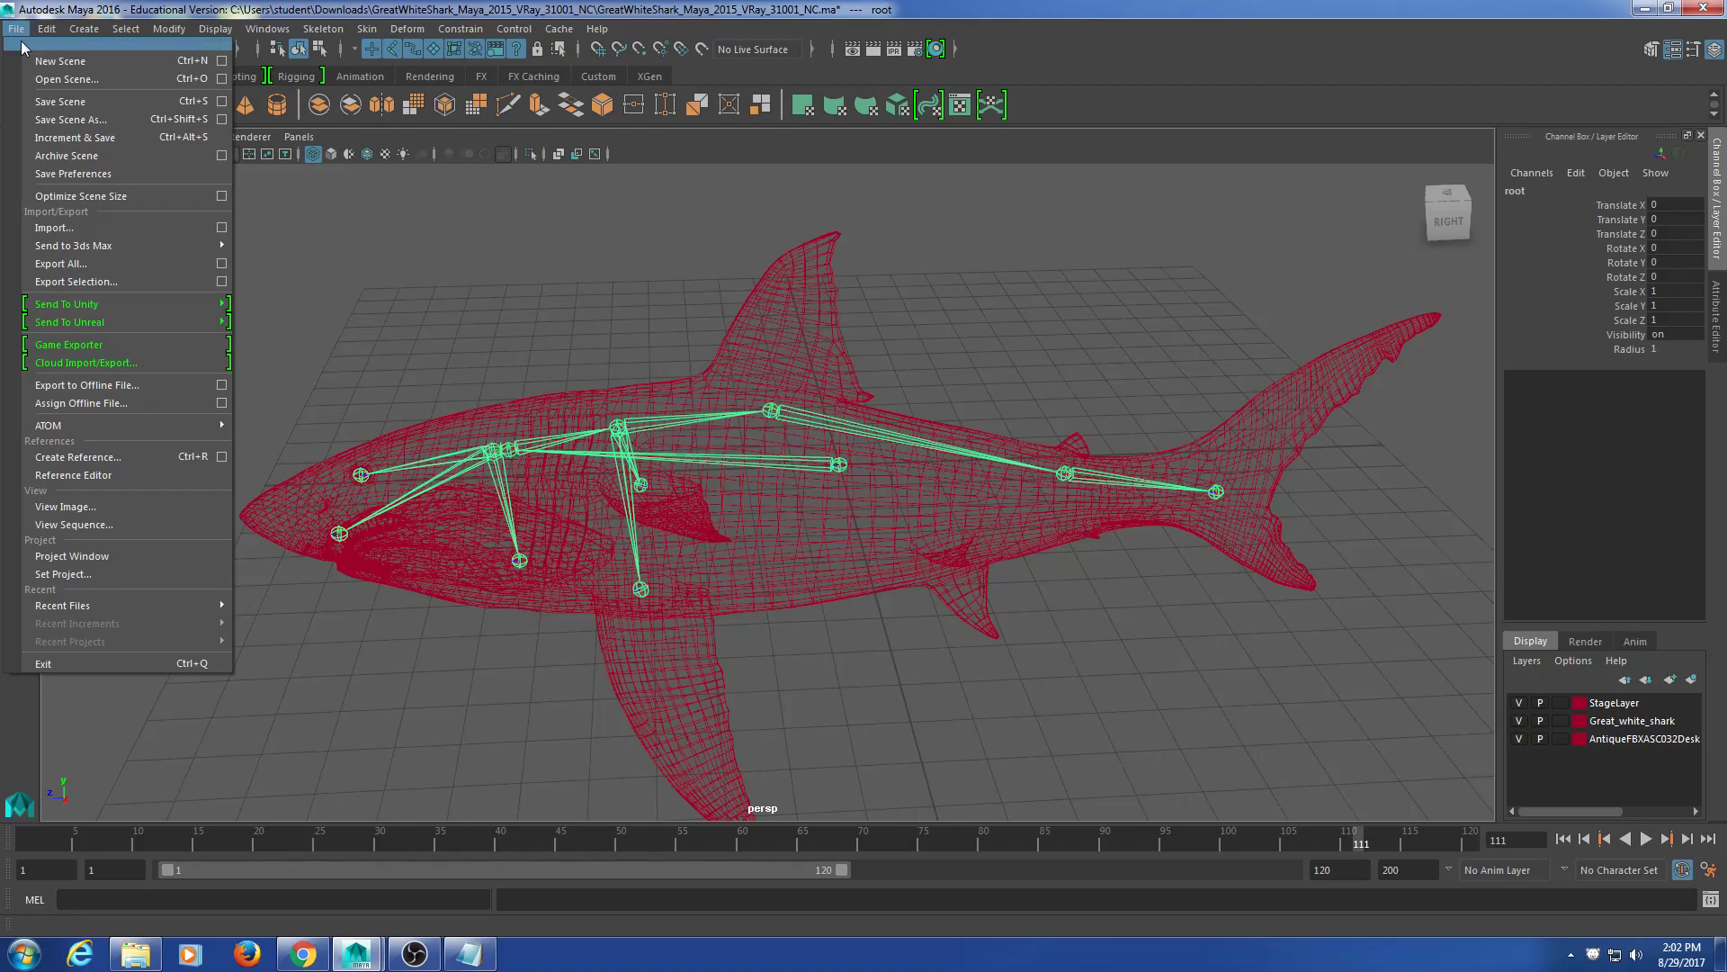
Step: Run Optimize Scene Size with only Unknown nodes checked and confirm the optimization
{"action": "left_click", "coordinate": [225, 190]}
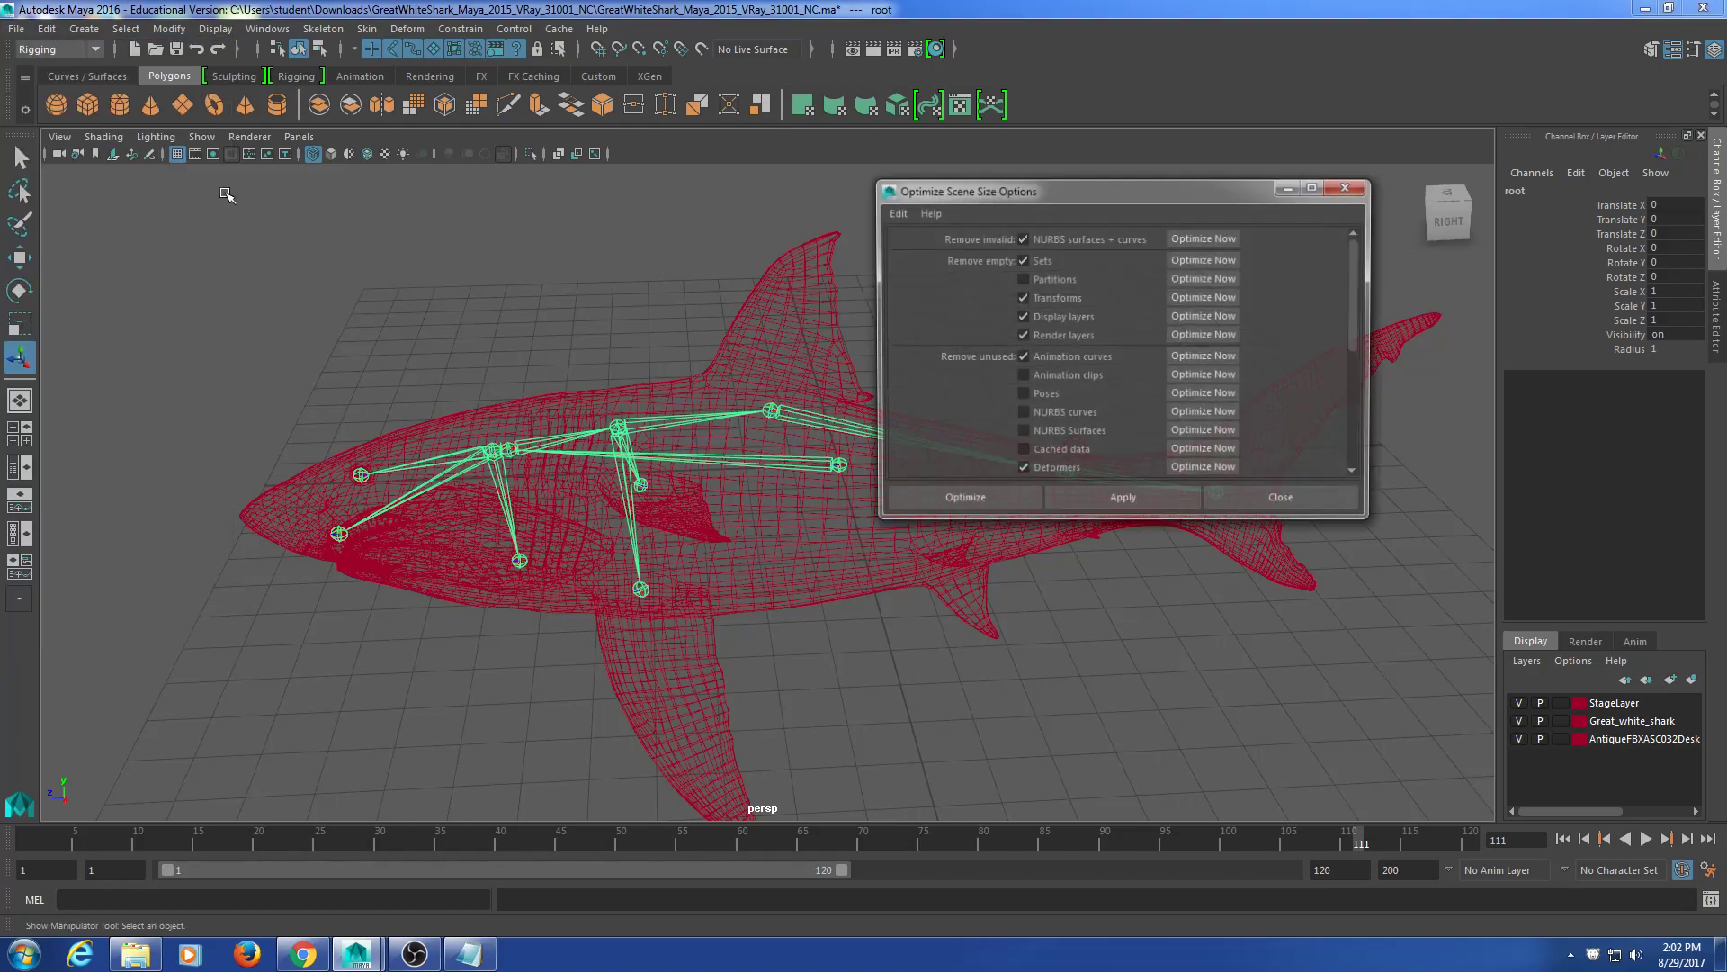
{"action": "left_click_drag", "start_coordinate": [1032, 176], "coordinate": [344, 122]}
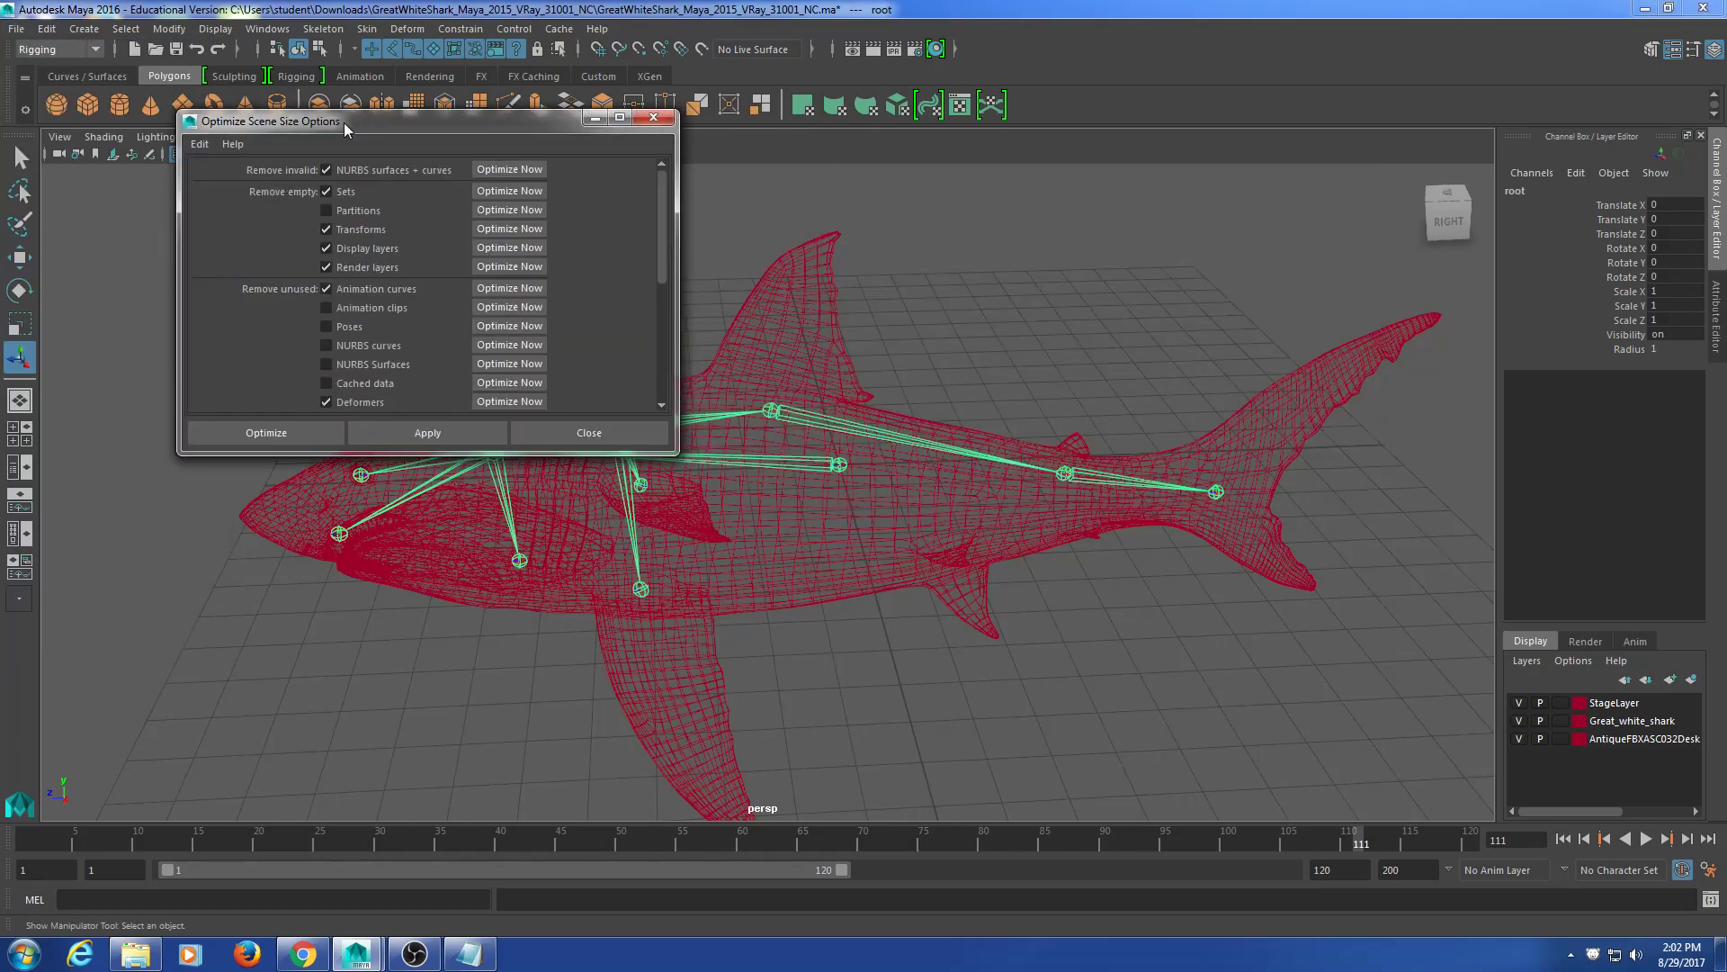
{"action": "left_click", "coordinate": [654, 119]}
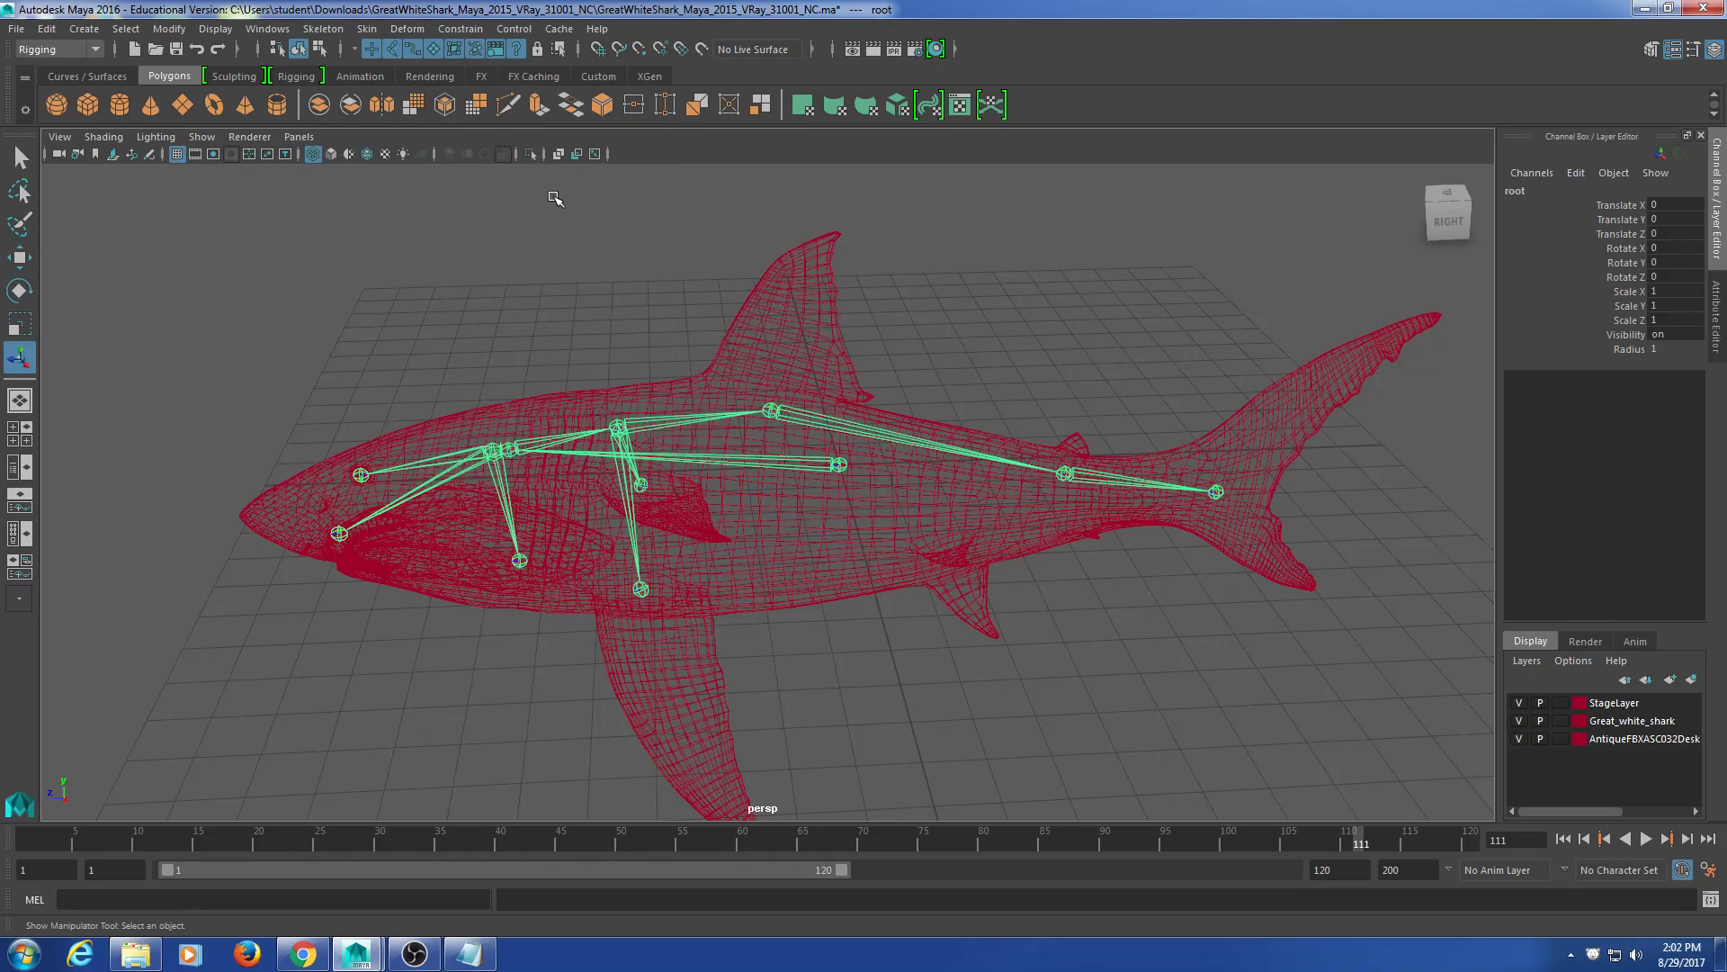
{"action": "left_click", "coordinate": [16, 30]}
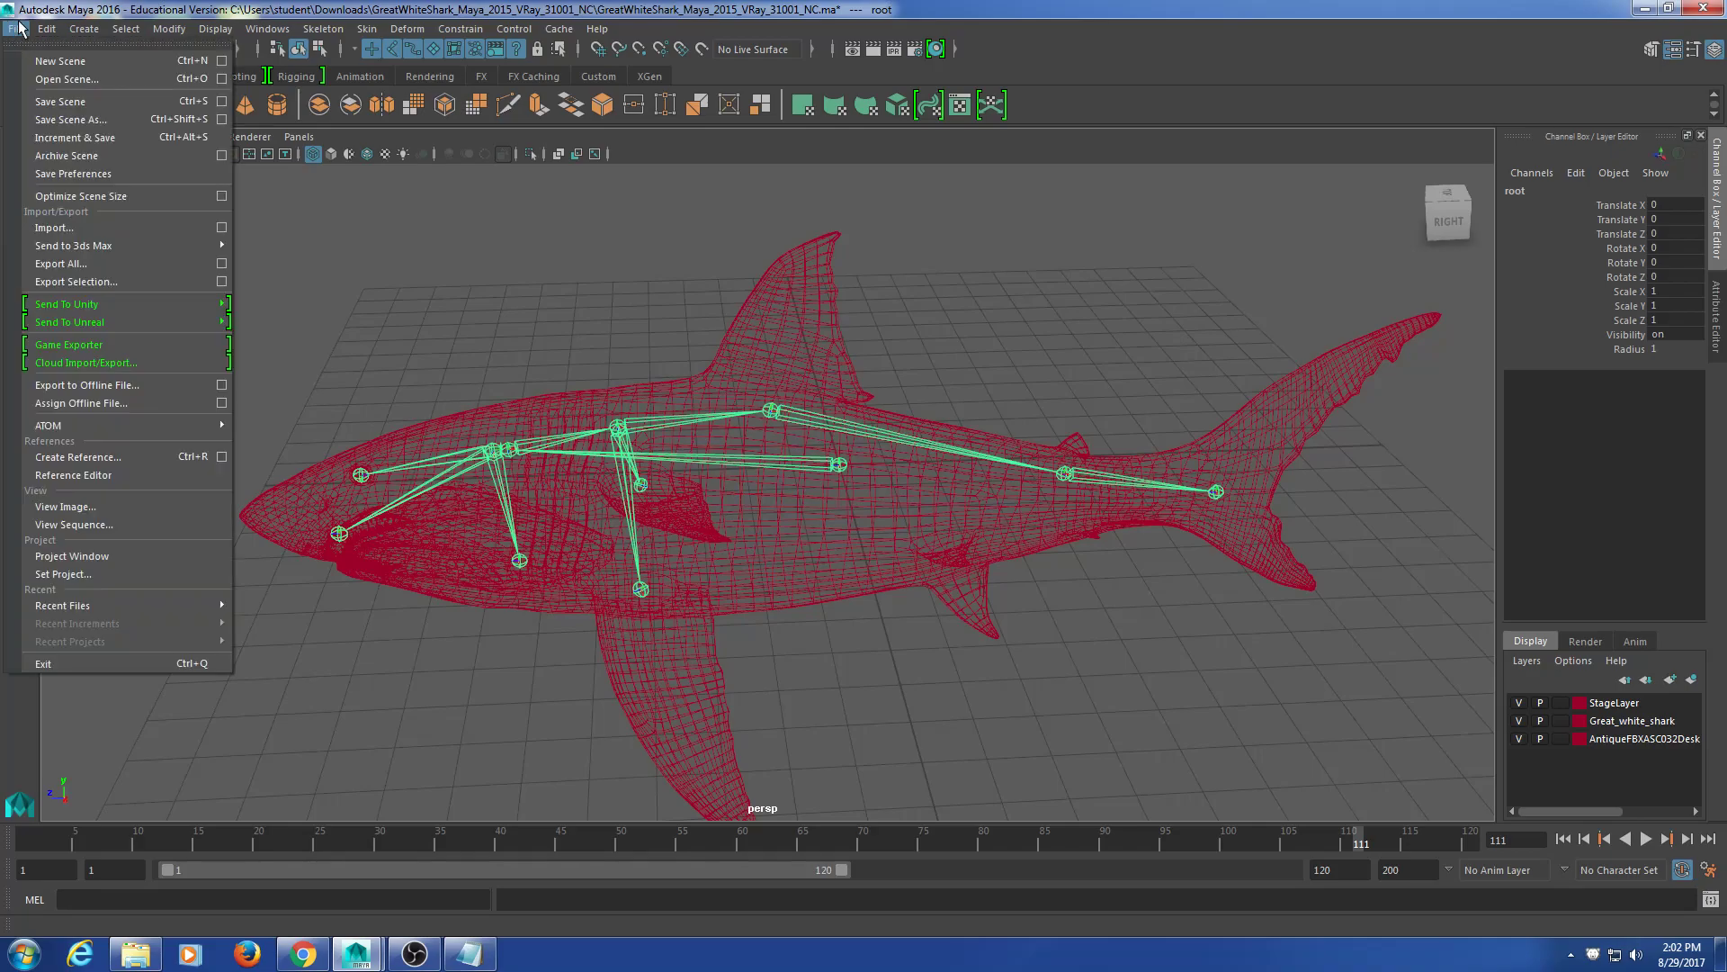
{"action": "left_click", "coordinate": [221, 195]}
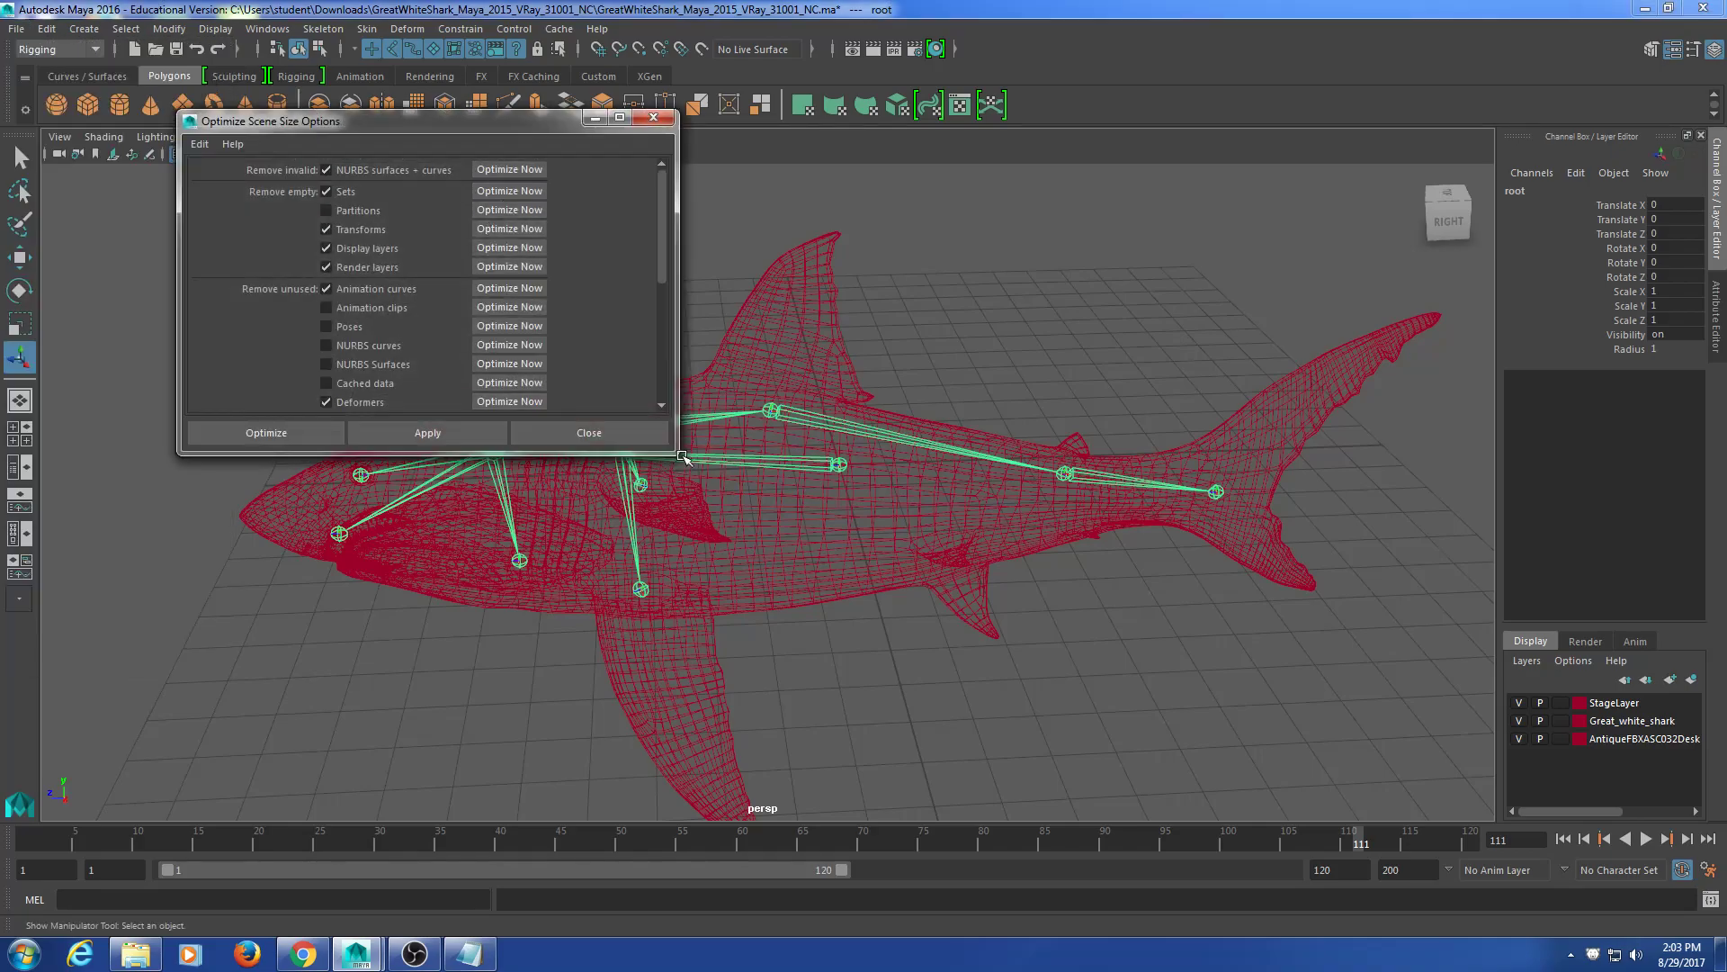
{"action": "left_click_drag", "start_coordinate": [676, 454], "coordinate": [771, 775]}
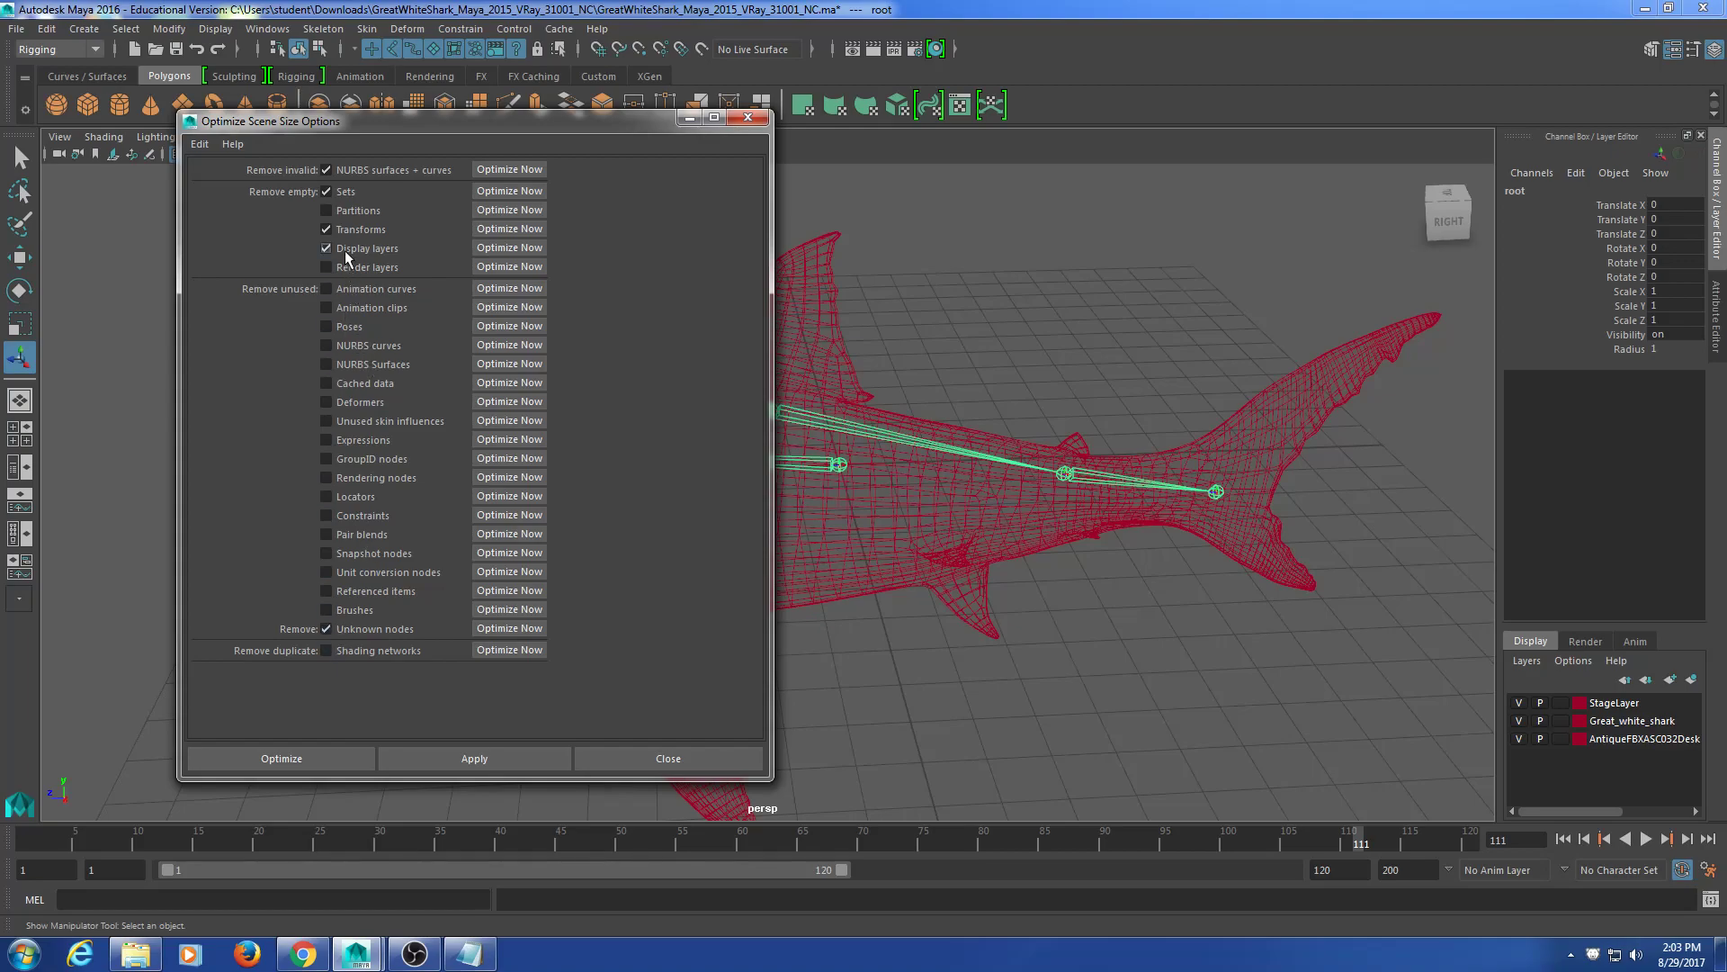
{"action": "left_click", "coordinate": [462, 757]}
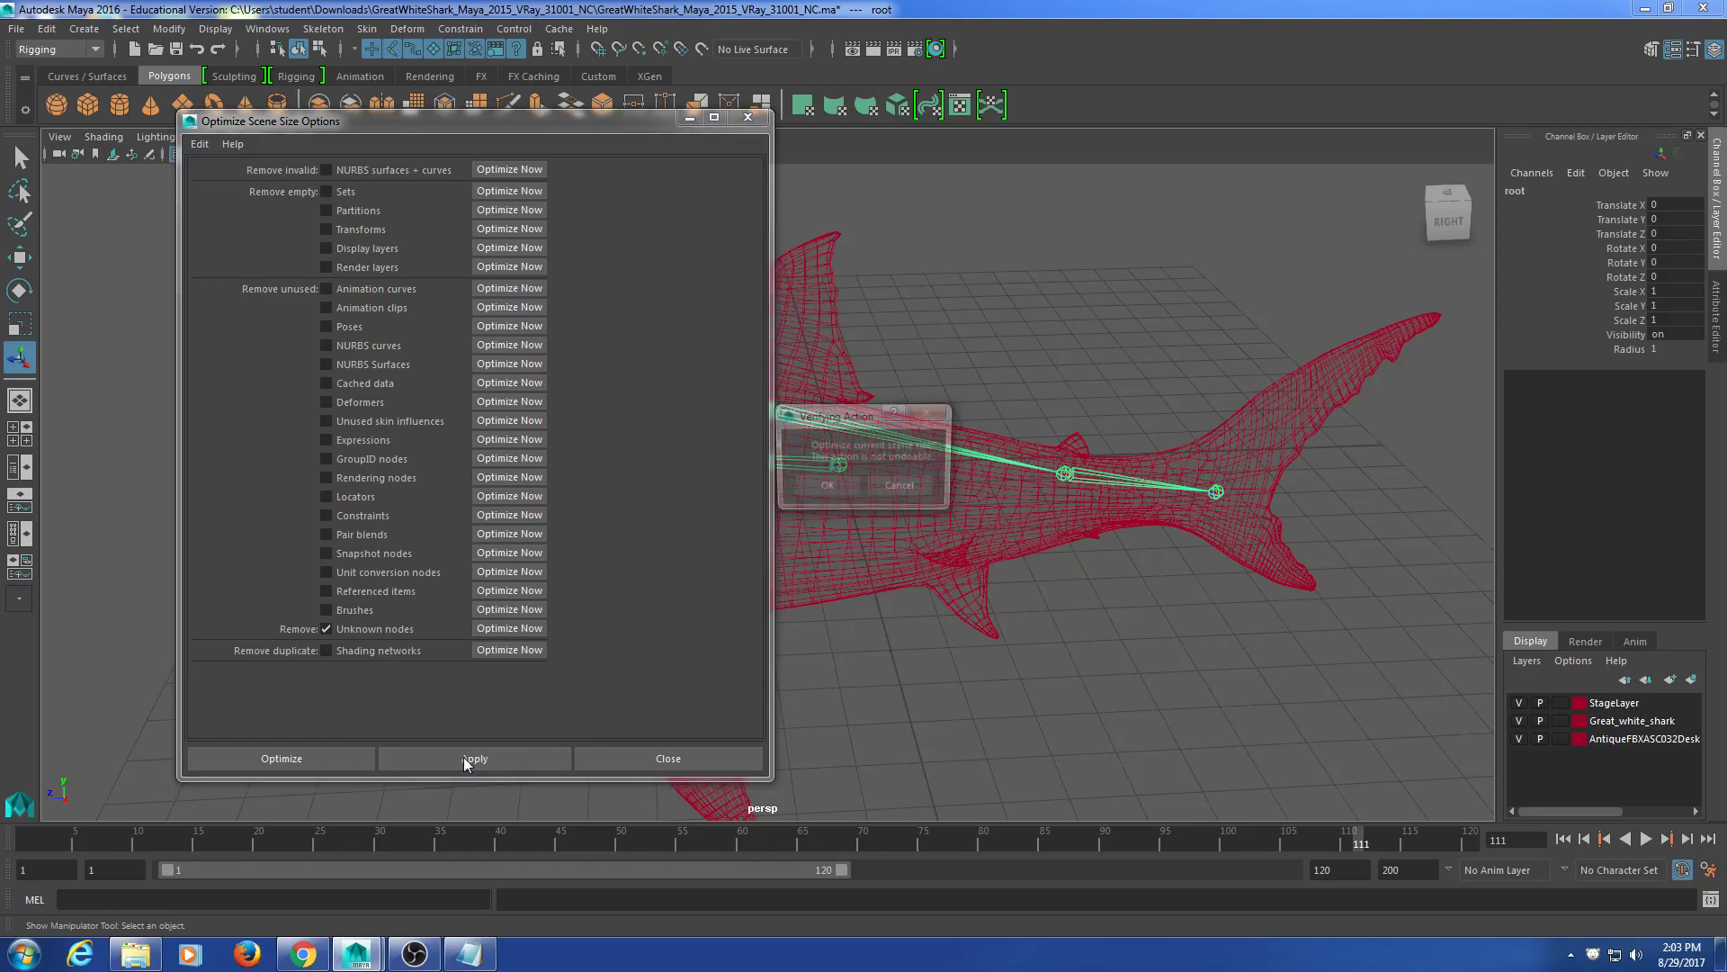
{"action": "left_click", "coordinate": [827, 488]}
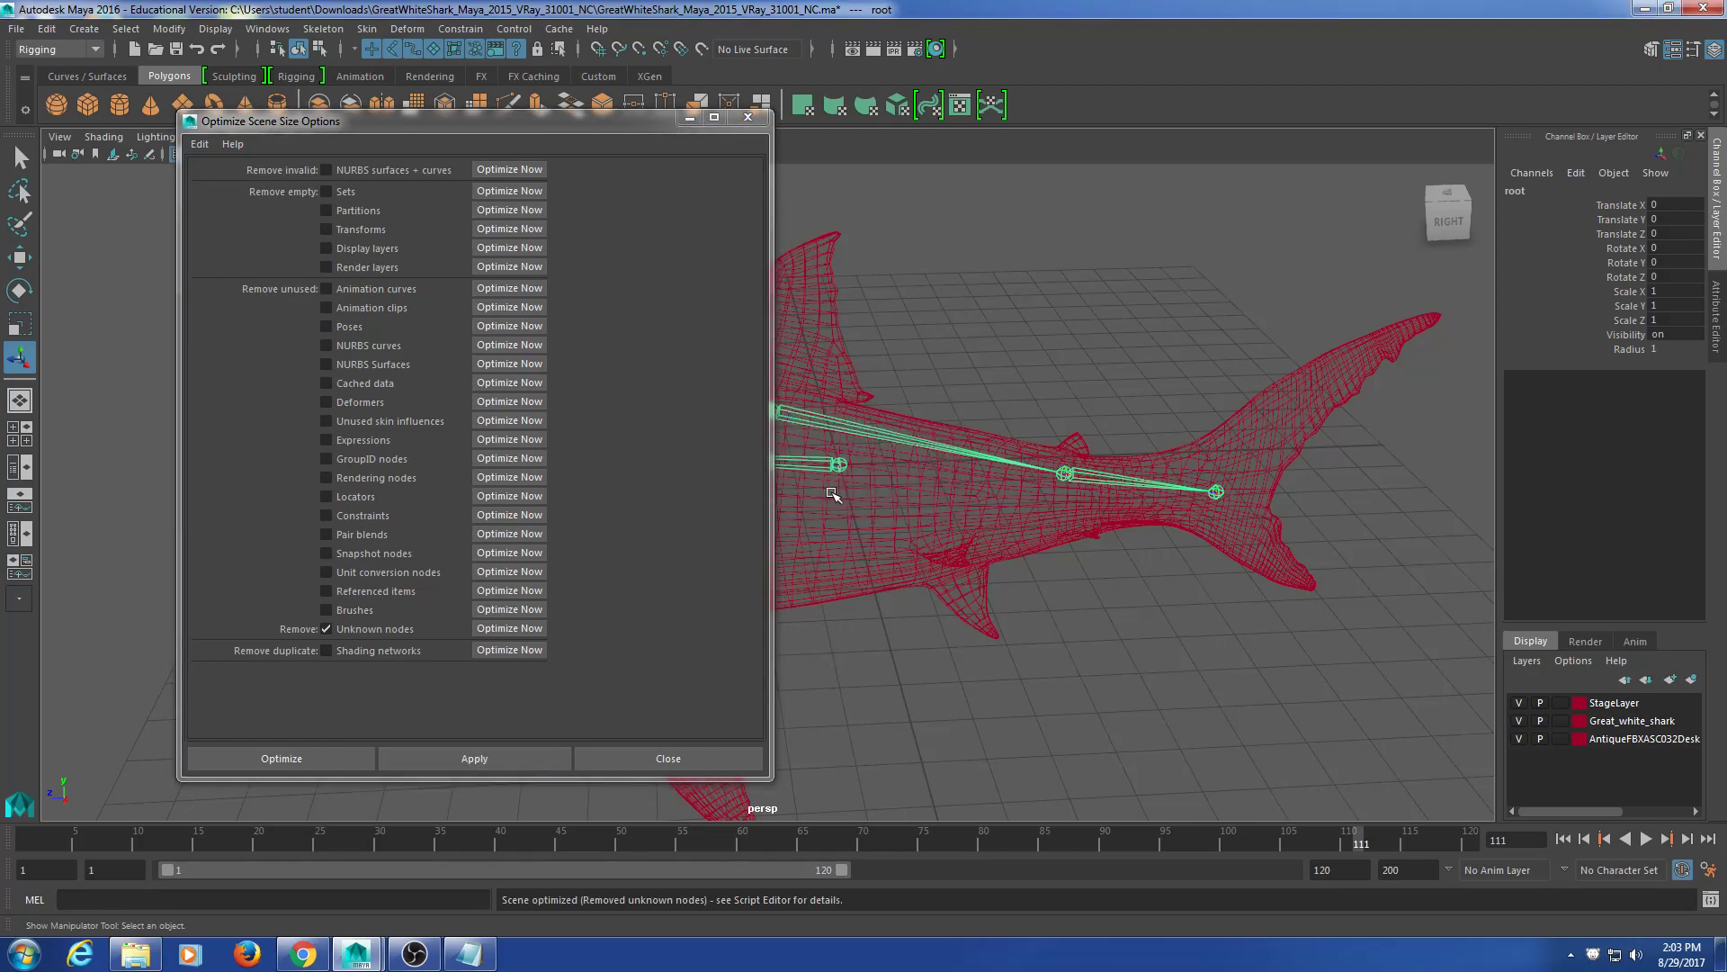
{"action": "left_click", "coordinate": [691, 761]}
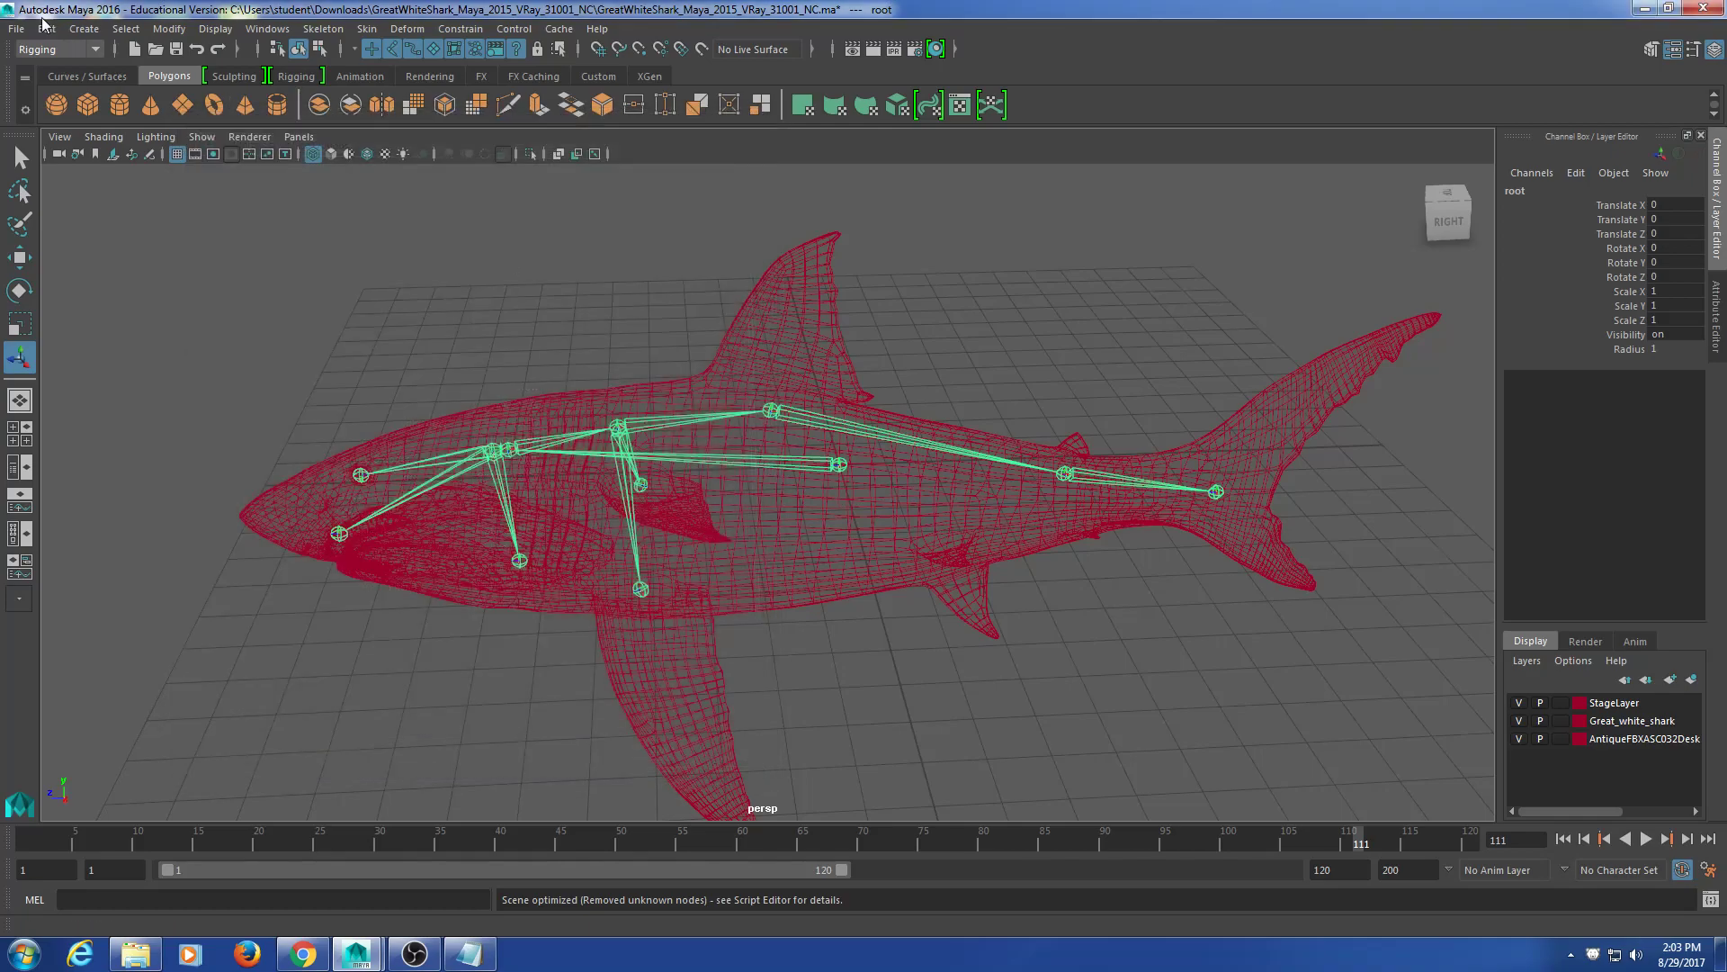
{"action": "left_click", "coordinate": [16, 28]}
Step: Save the scene as 'Shark' in the user's folder on drive D
{"action": "left_click", "coordinate": [68, 113]}
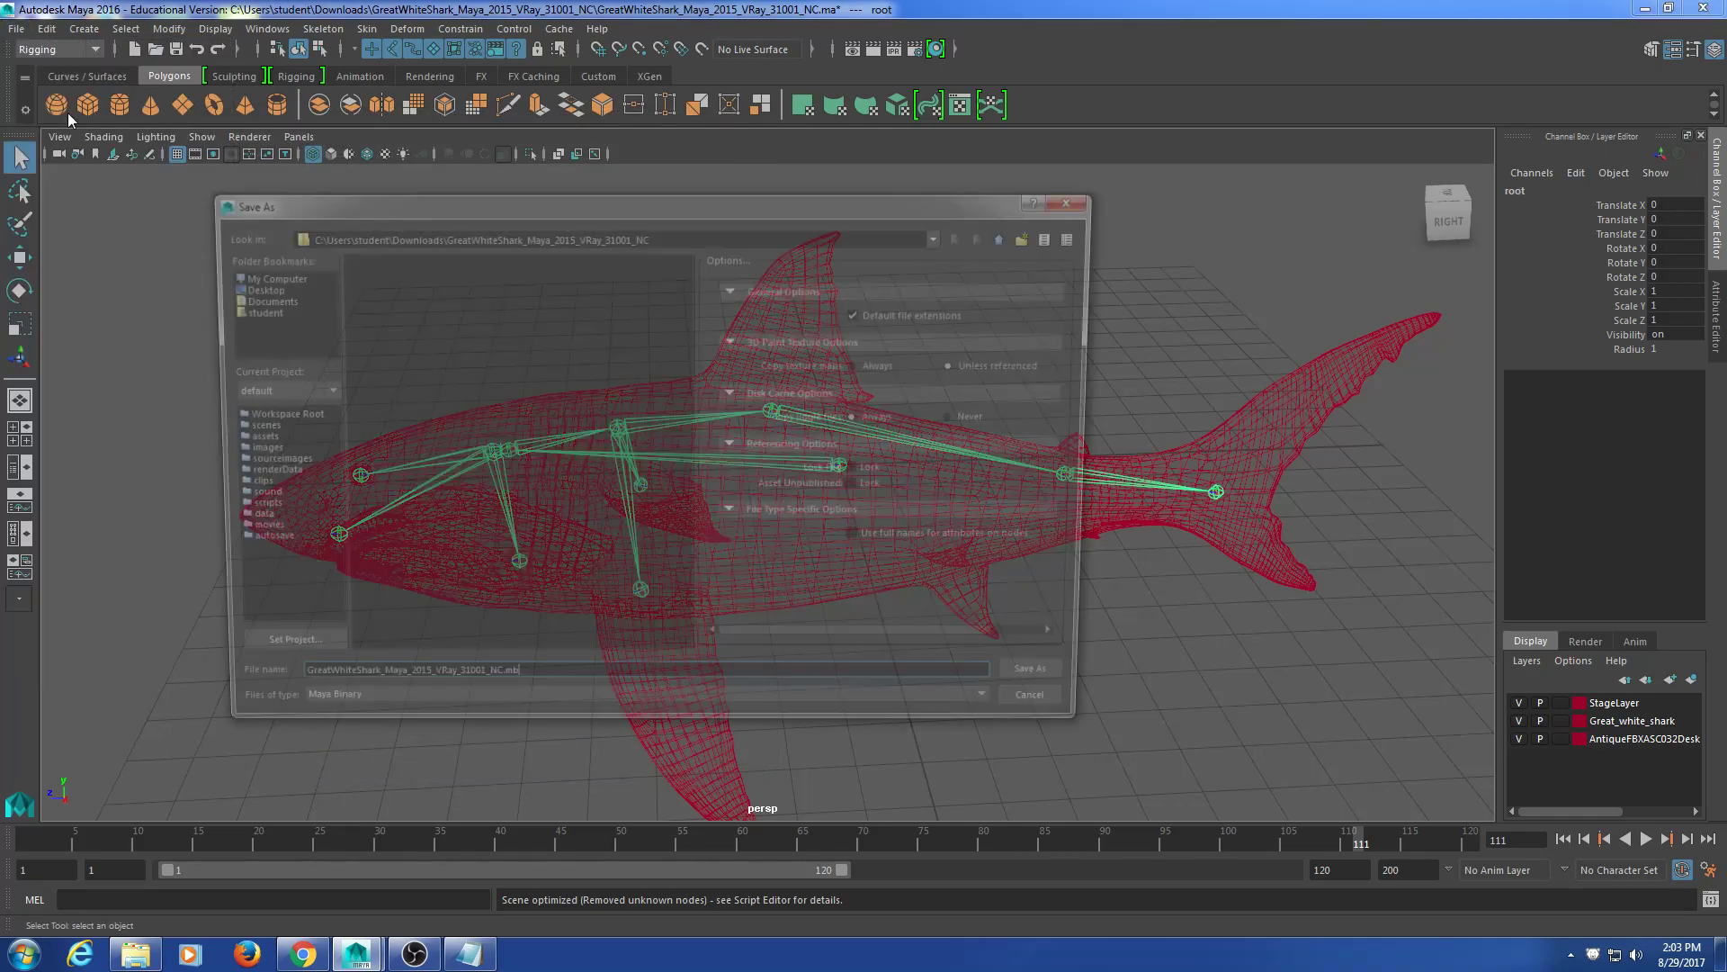
{"action": "left_click_drag", "start_coordinate": [576, 691], "coordinate": [1, 699]}
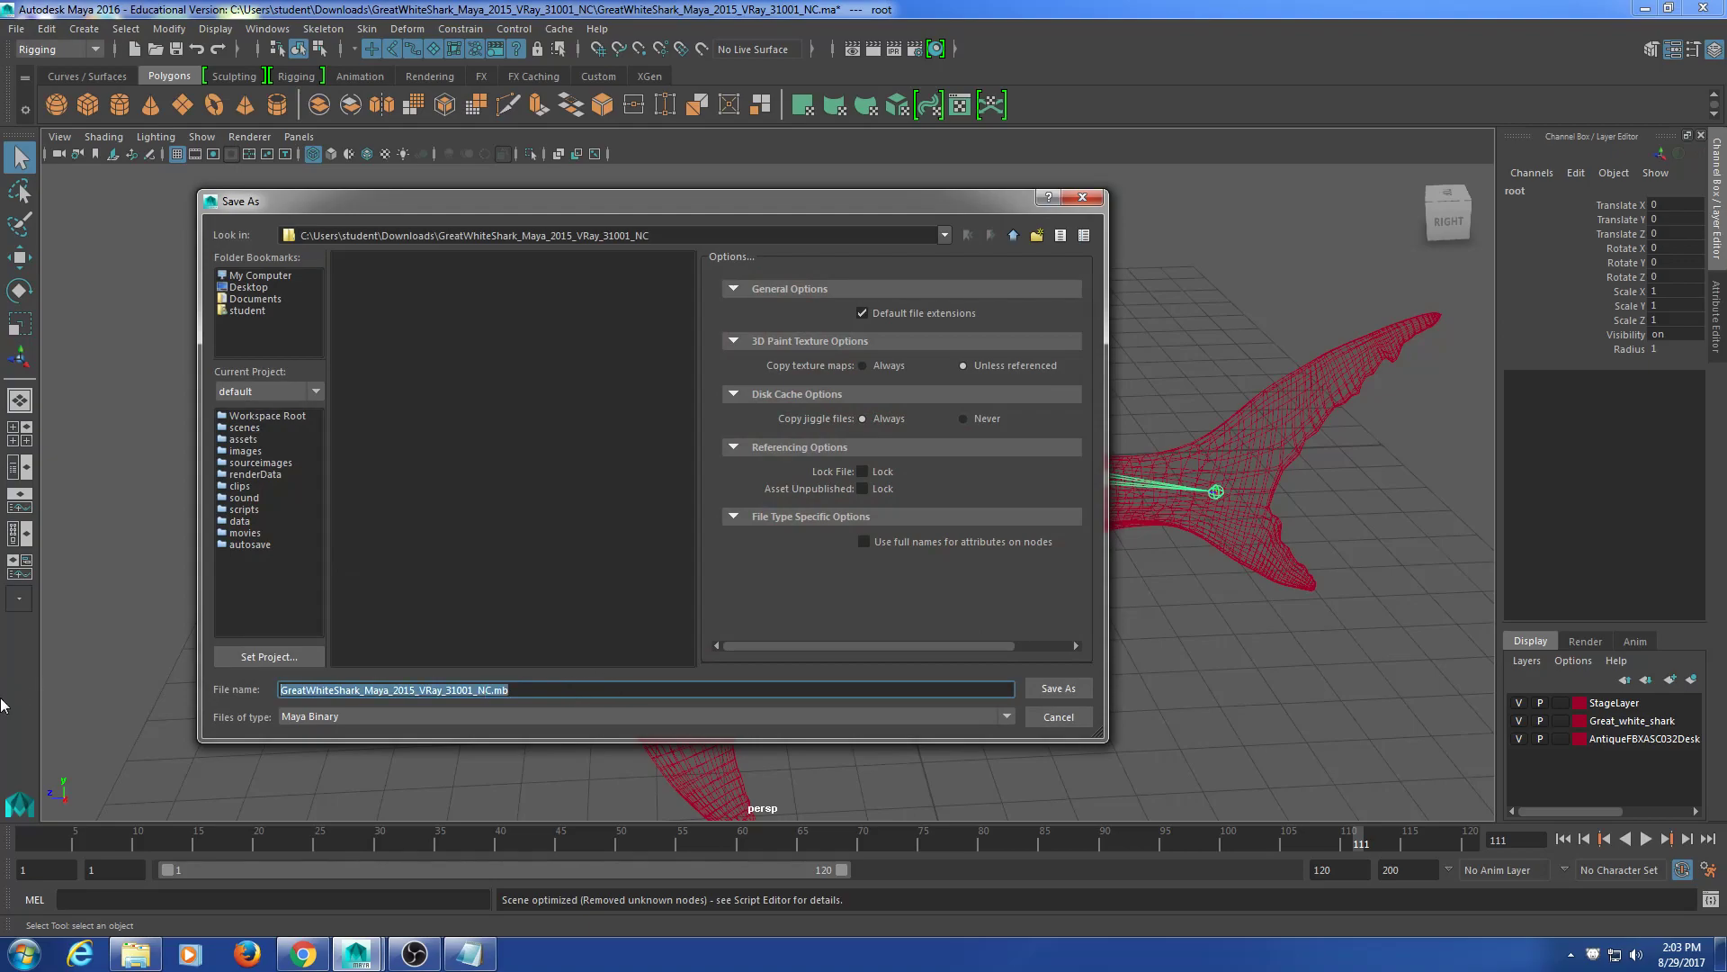
{"action": "type", "text": "Shark"}
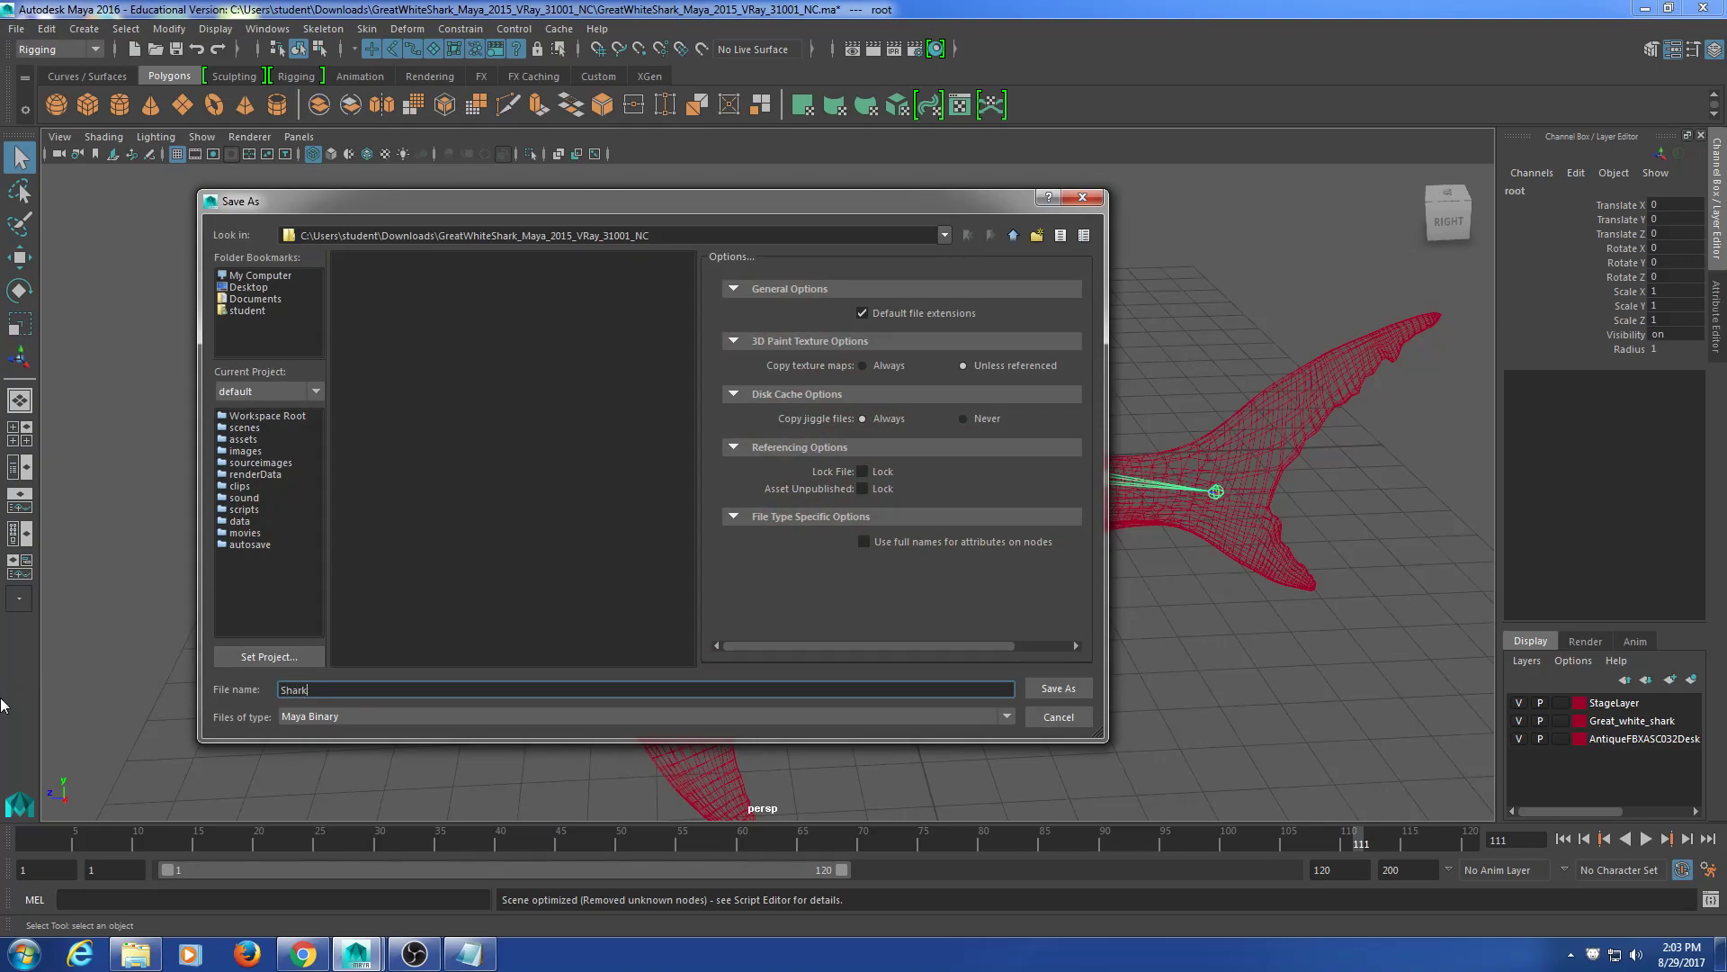
{"action": "left_click", "coordinate": [262, 276]}
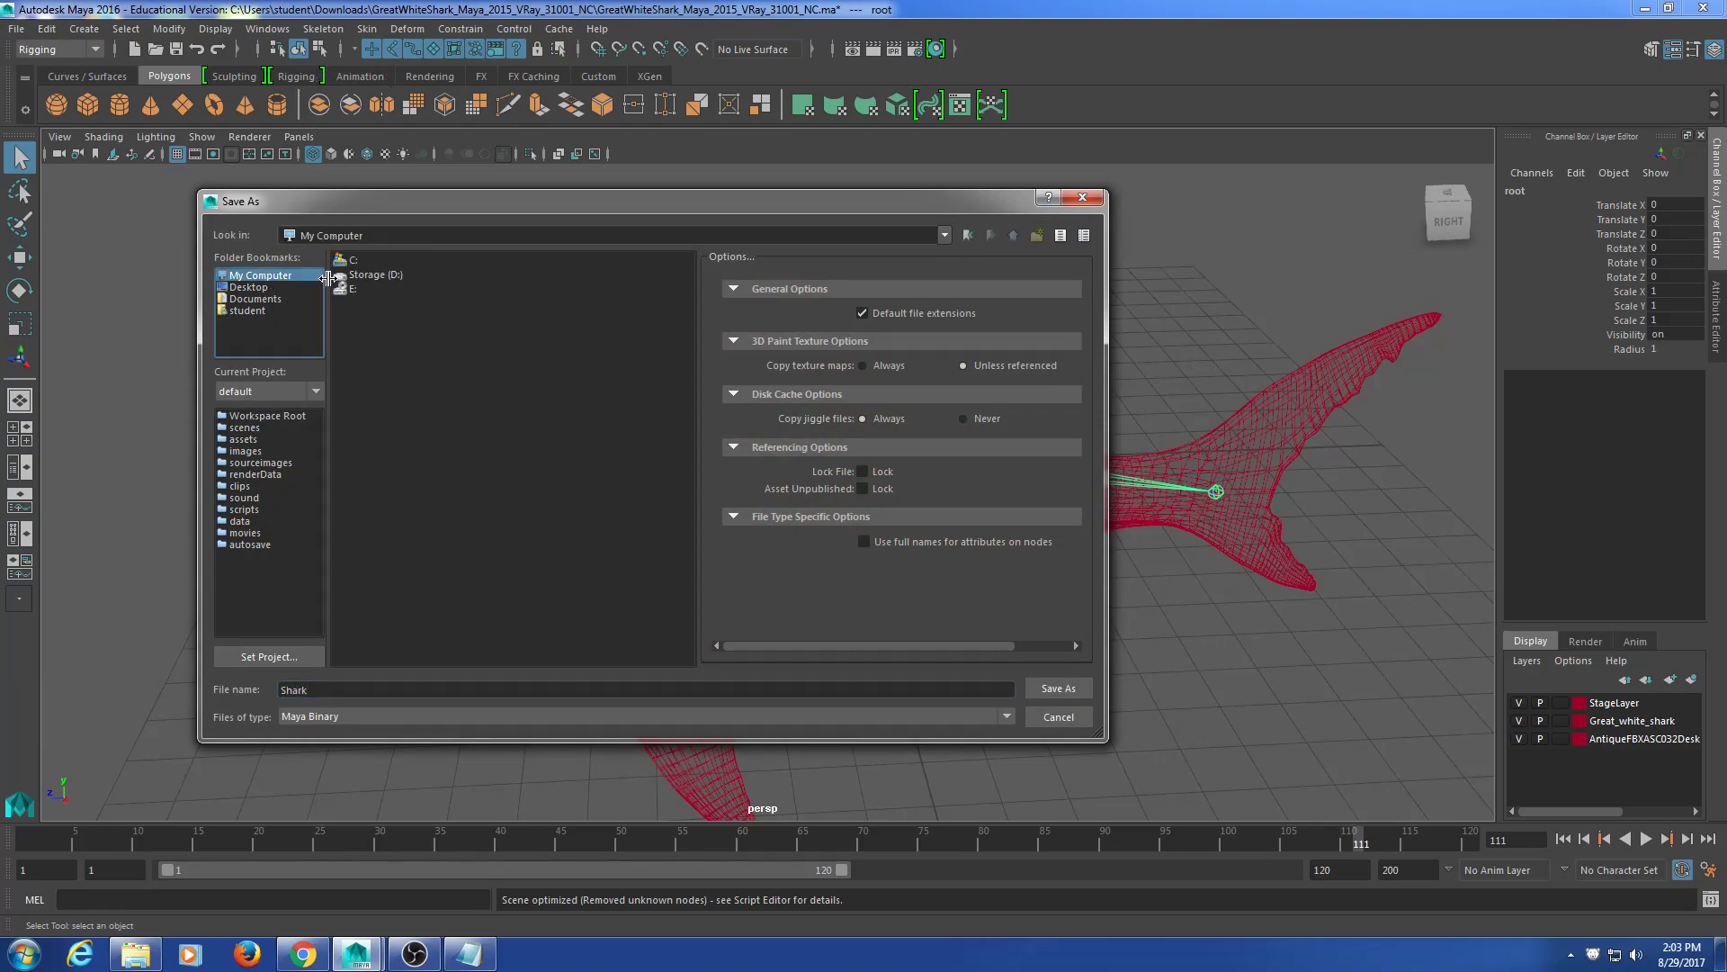
{"action": "double_click", "coordinate": [381, 272]}
{"action": "double_click", "coordinate": [403, 302]}
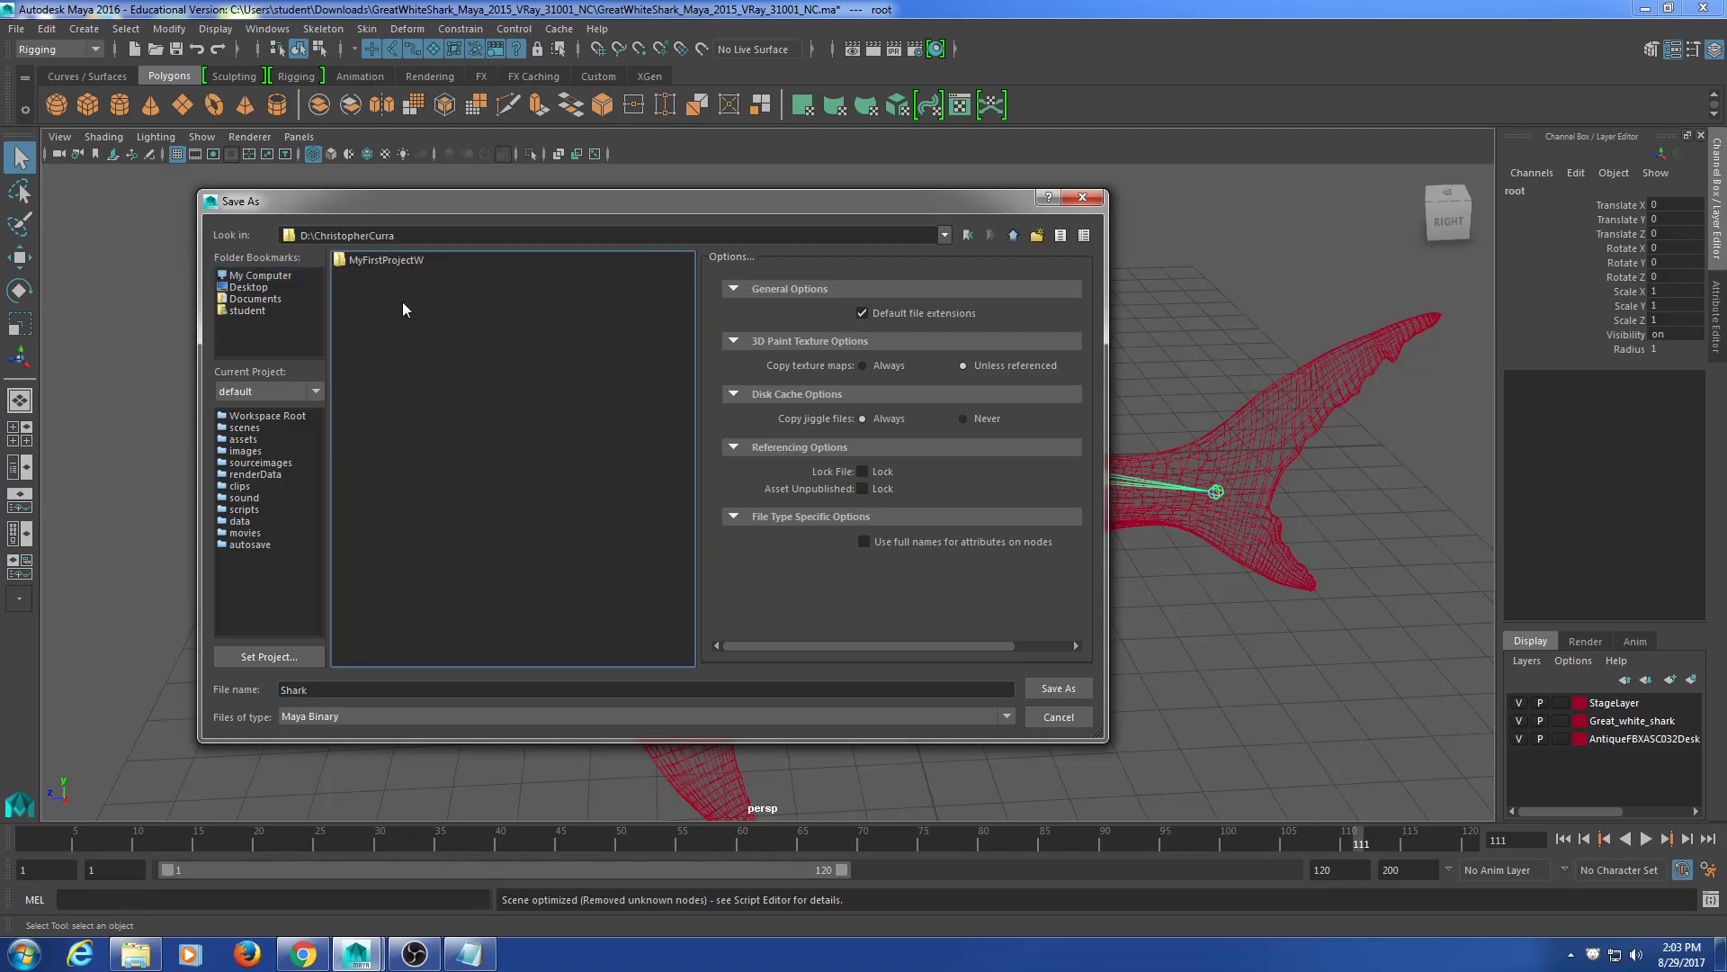
{"action": "left_click", "coordinate": [1057, 689]}
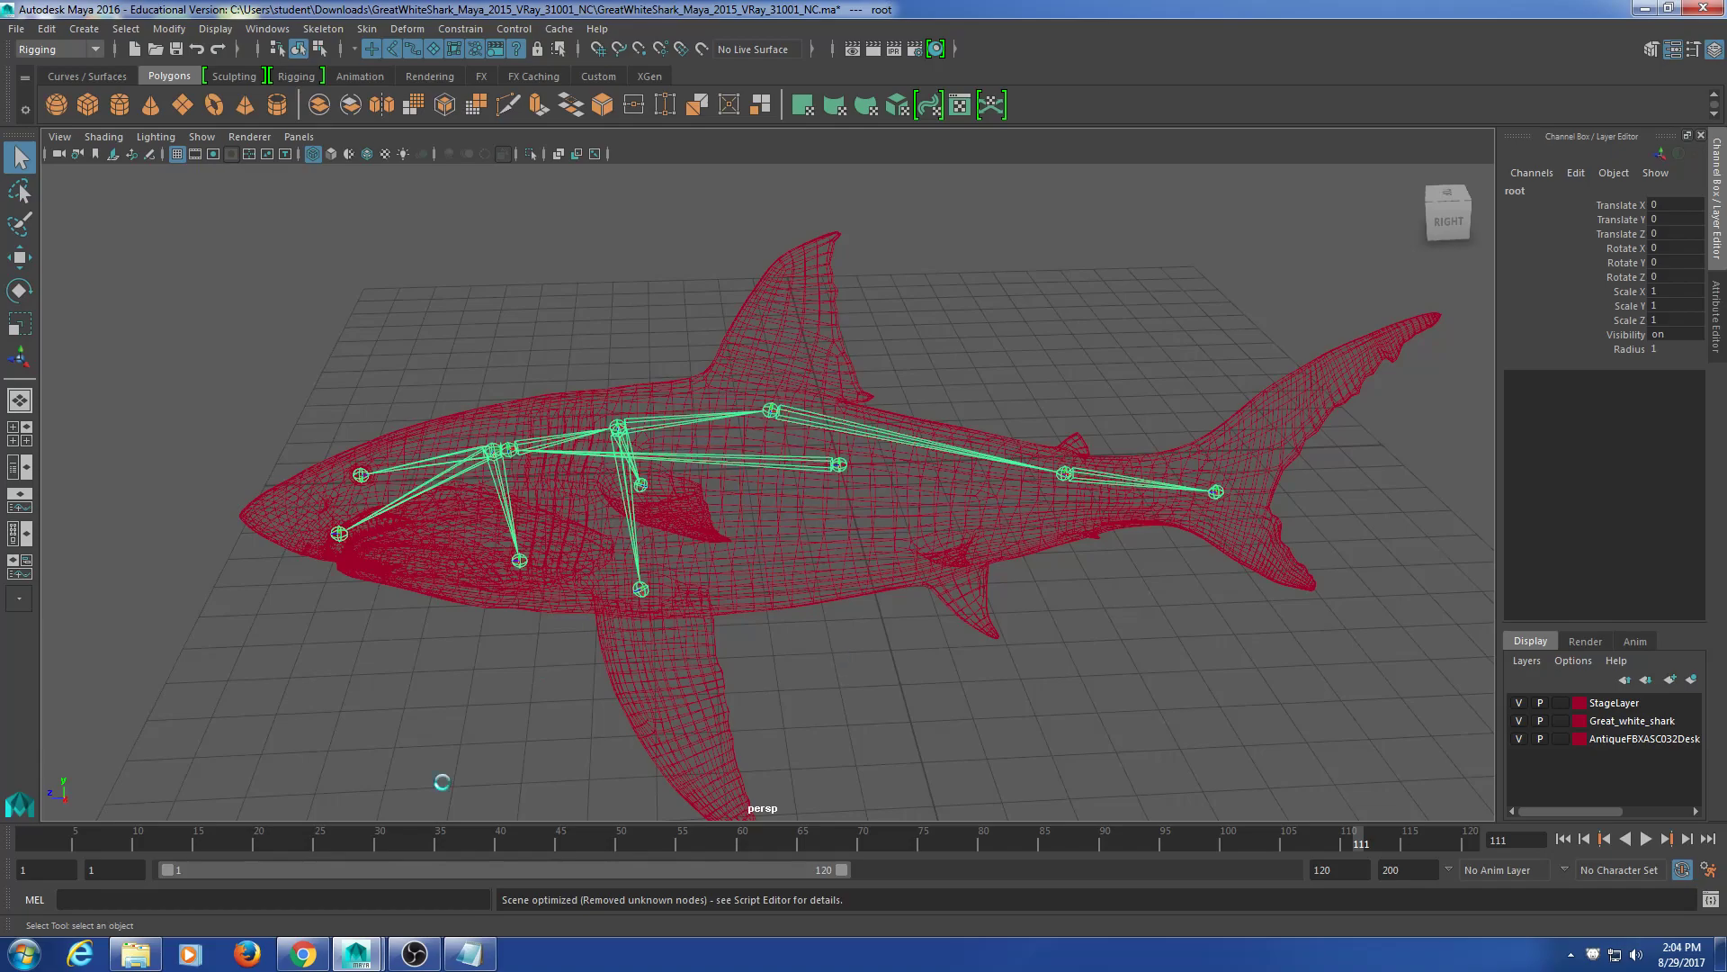
{"action": "left_click", "coordinate": [414, 954]}
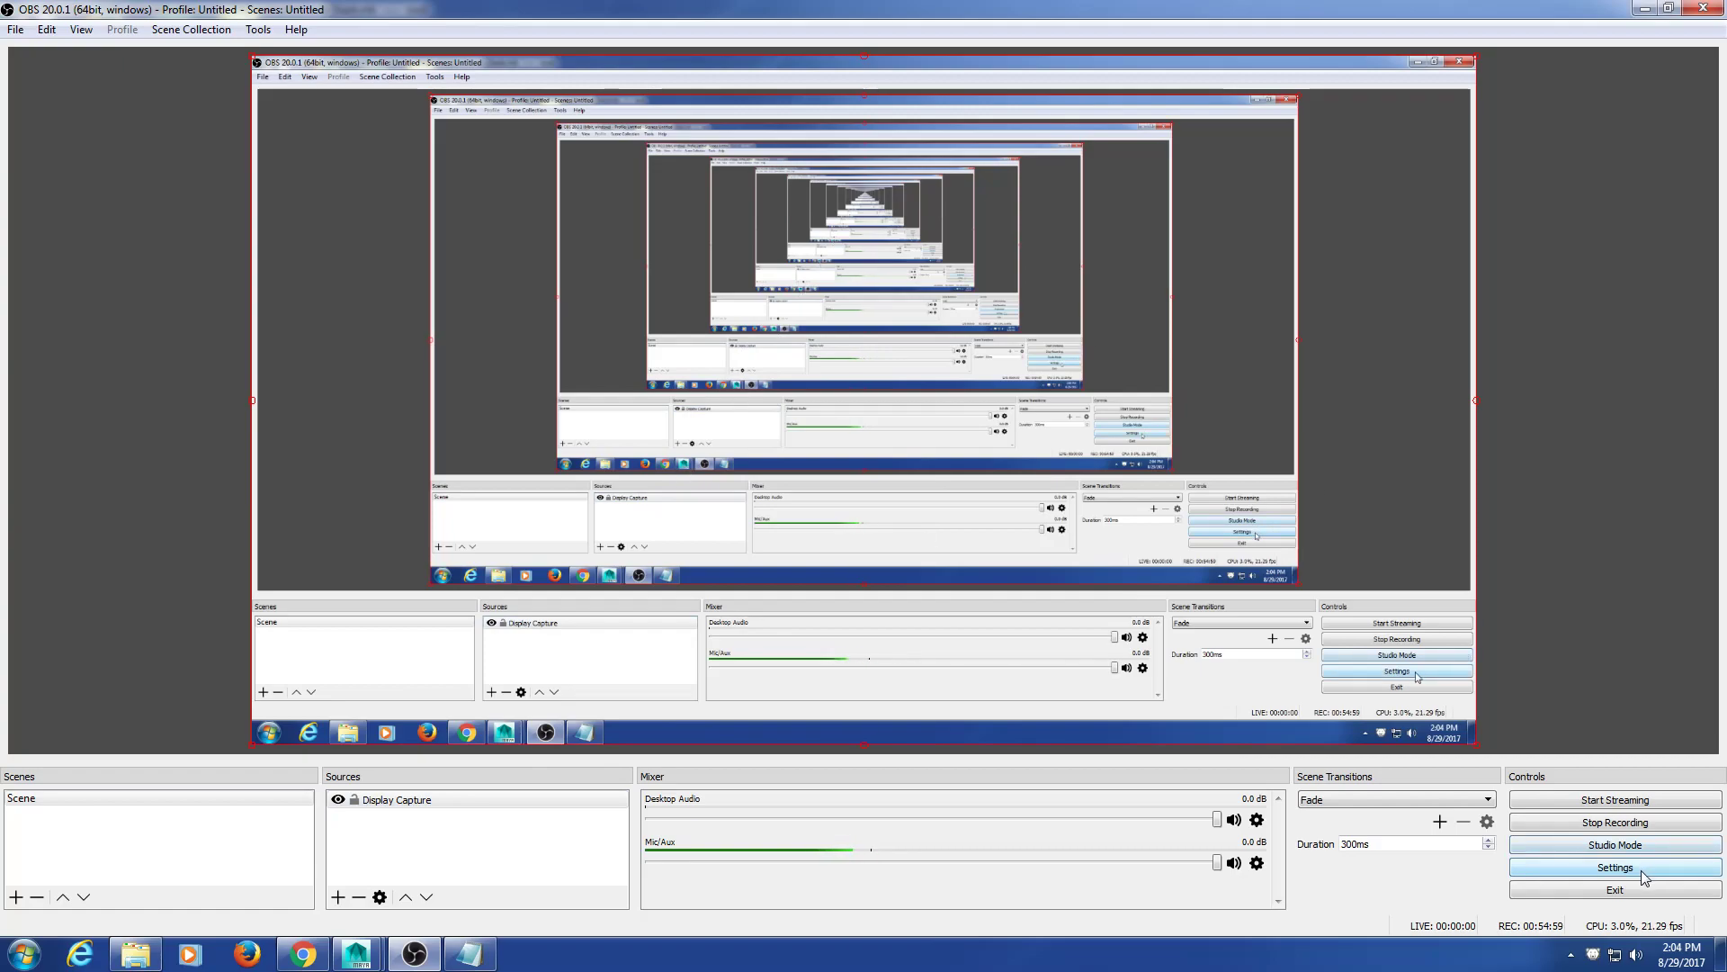
{"action": "left_click", "coordinate": [1646, 9]}
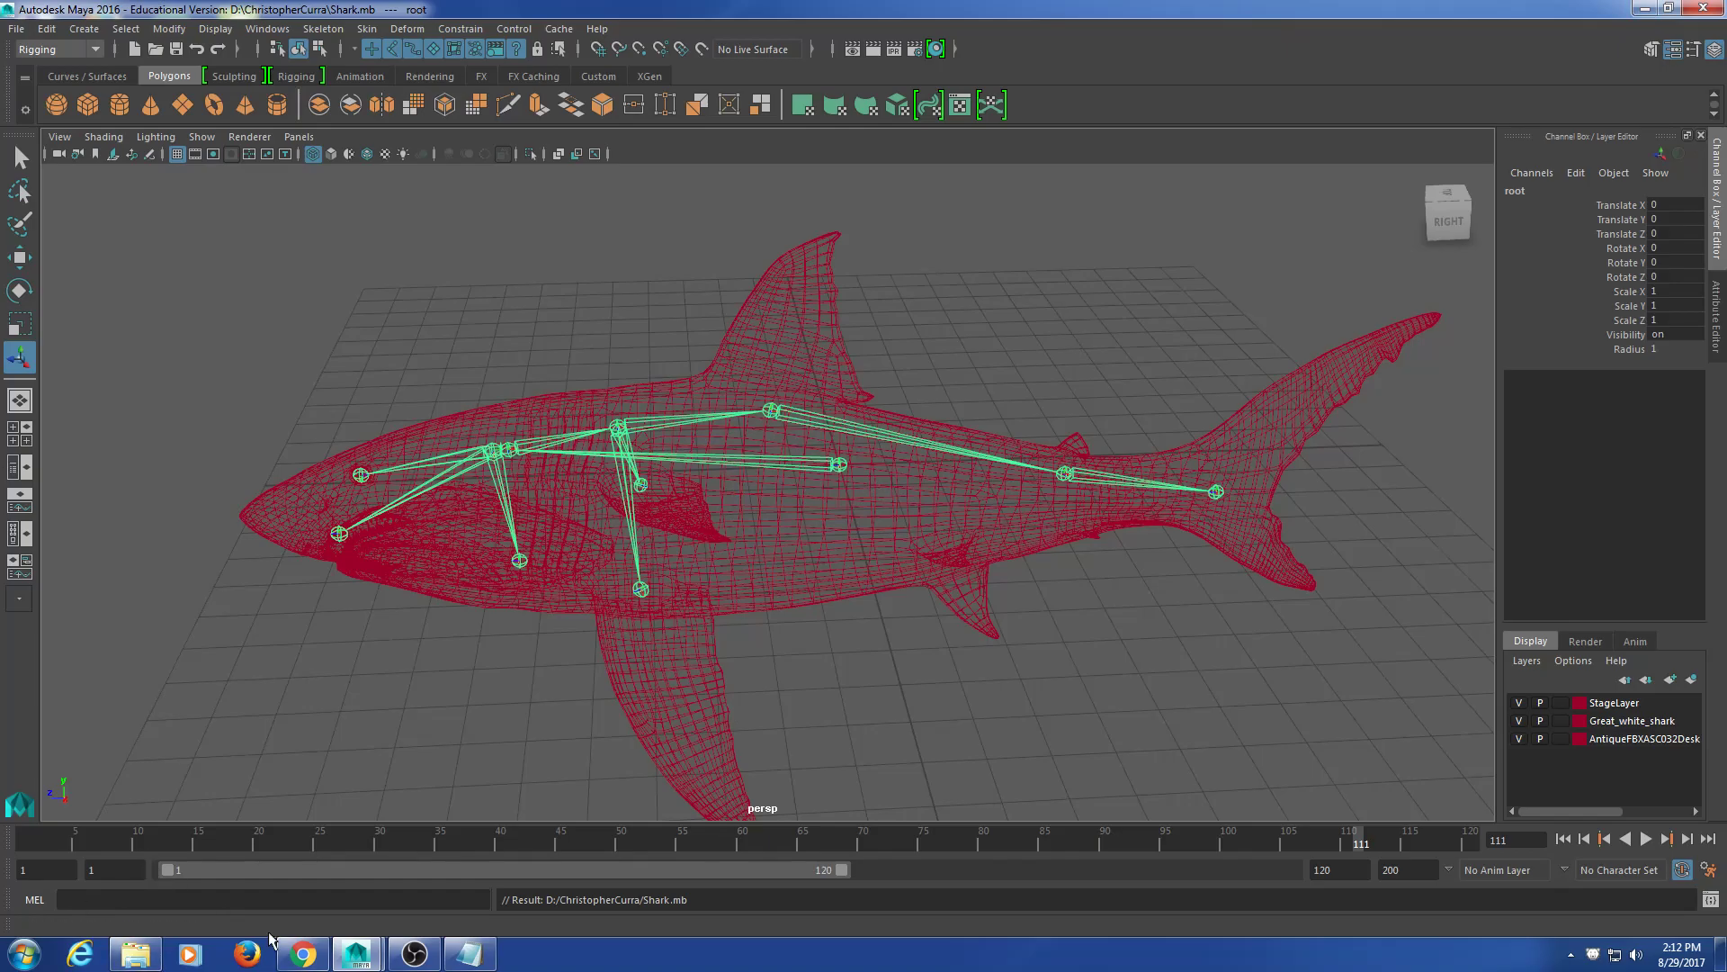
Step: Switch from Maya to the Chrome browser showing the great white shark skeleton images
{"action": "left_click", "coordinate": [301, 953]}
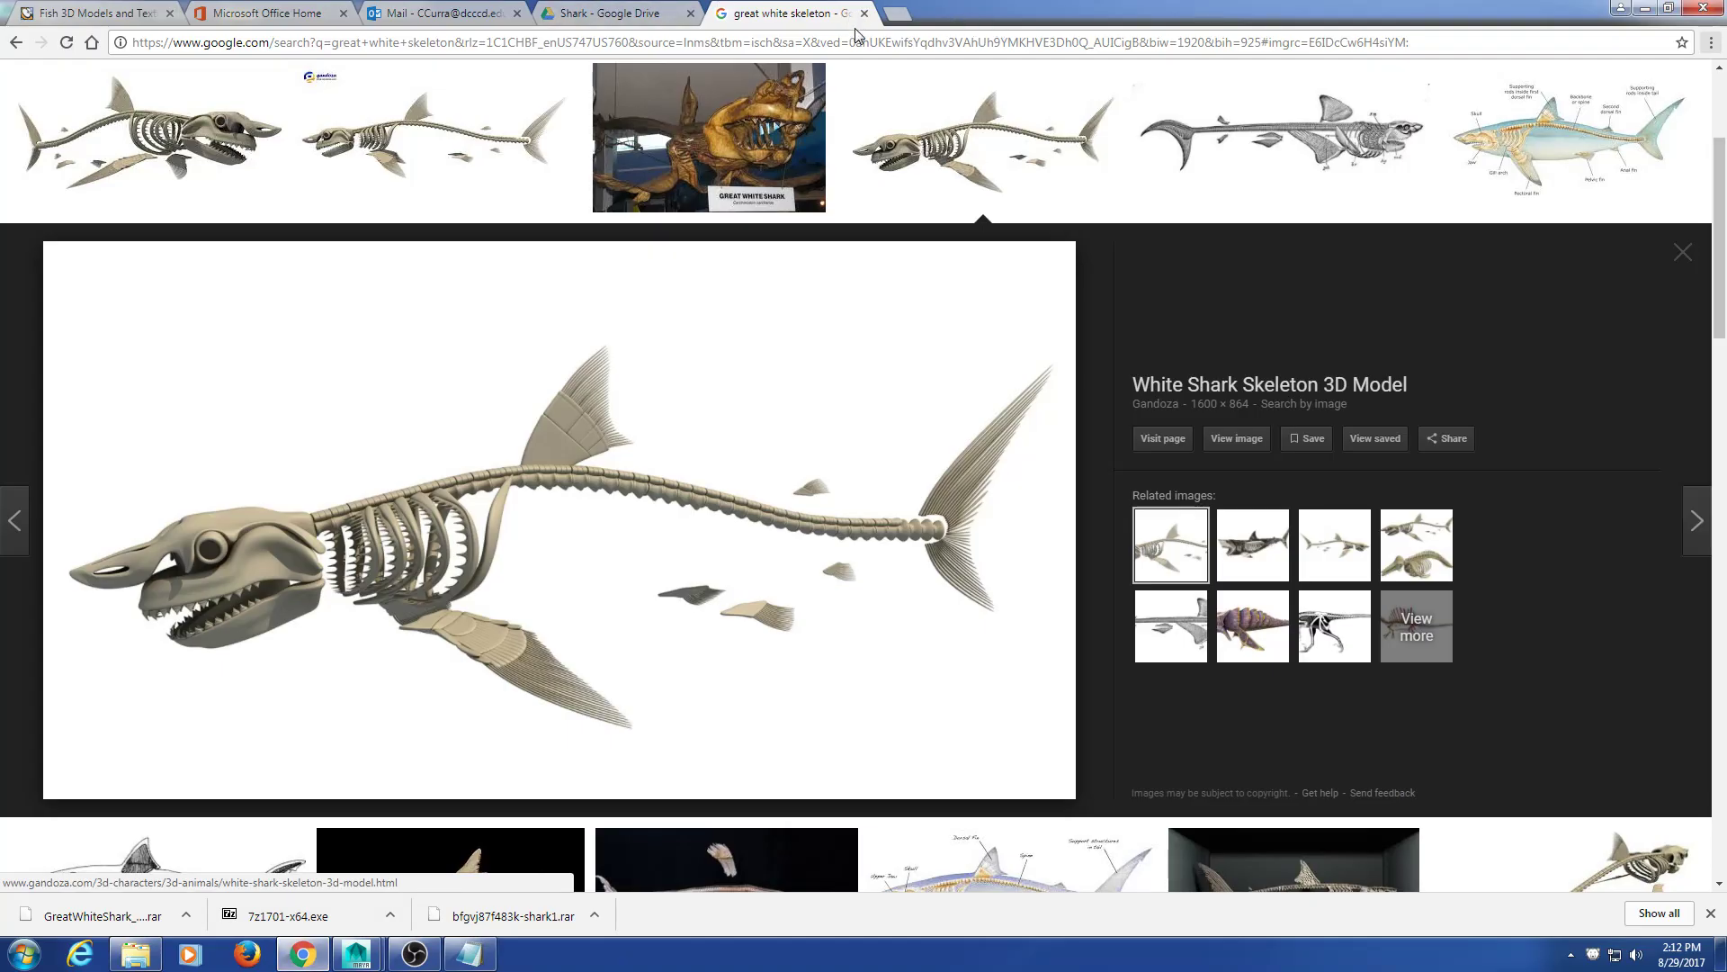
Step: In a new tab, load trello.com and go to its login page
{"action": "left_click", "coordinate": [896, 14]}
{"action": "type", "text": "trello."}
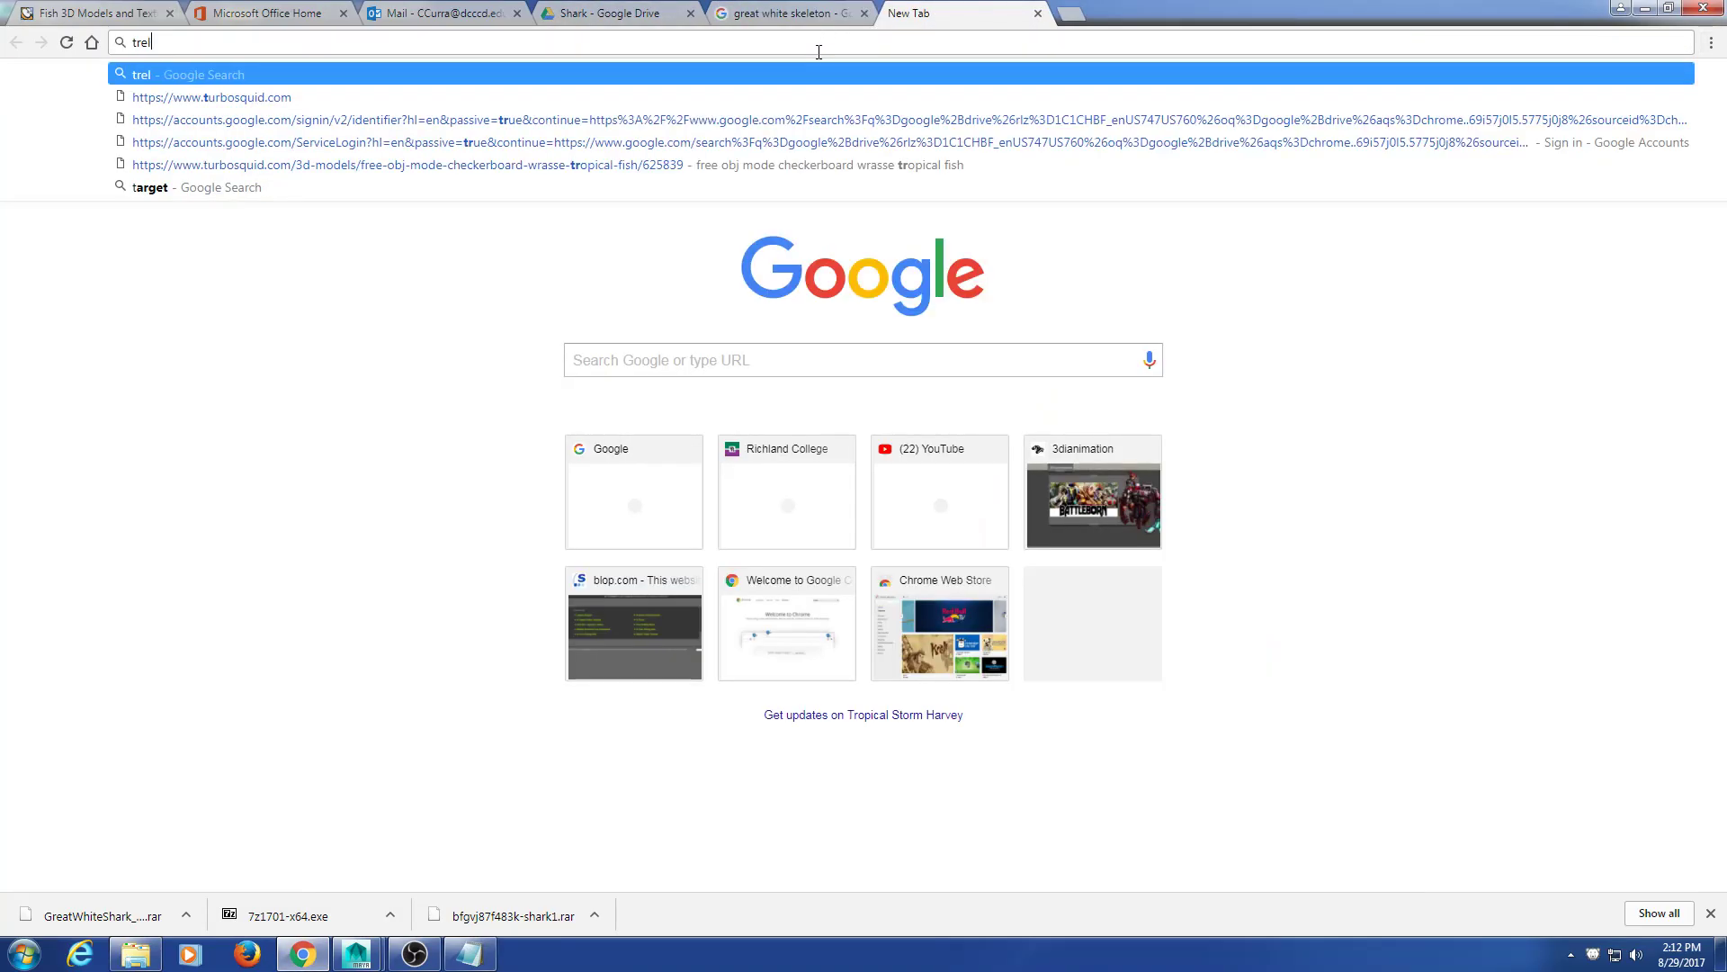
{"action": "type", "text": "com"}
{"action": "key", "text": "Return"}
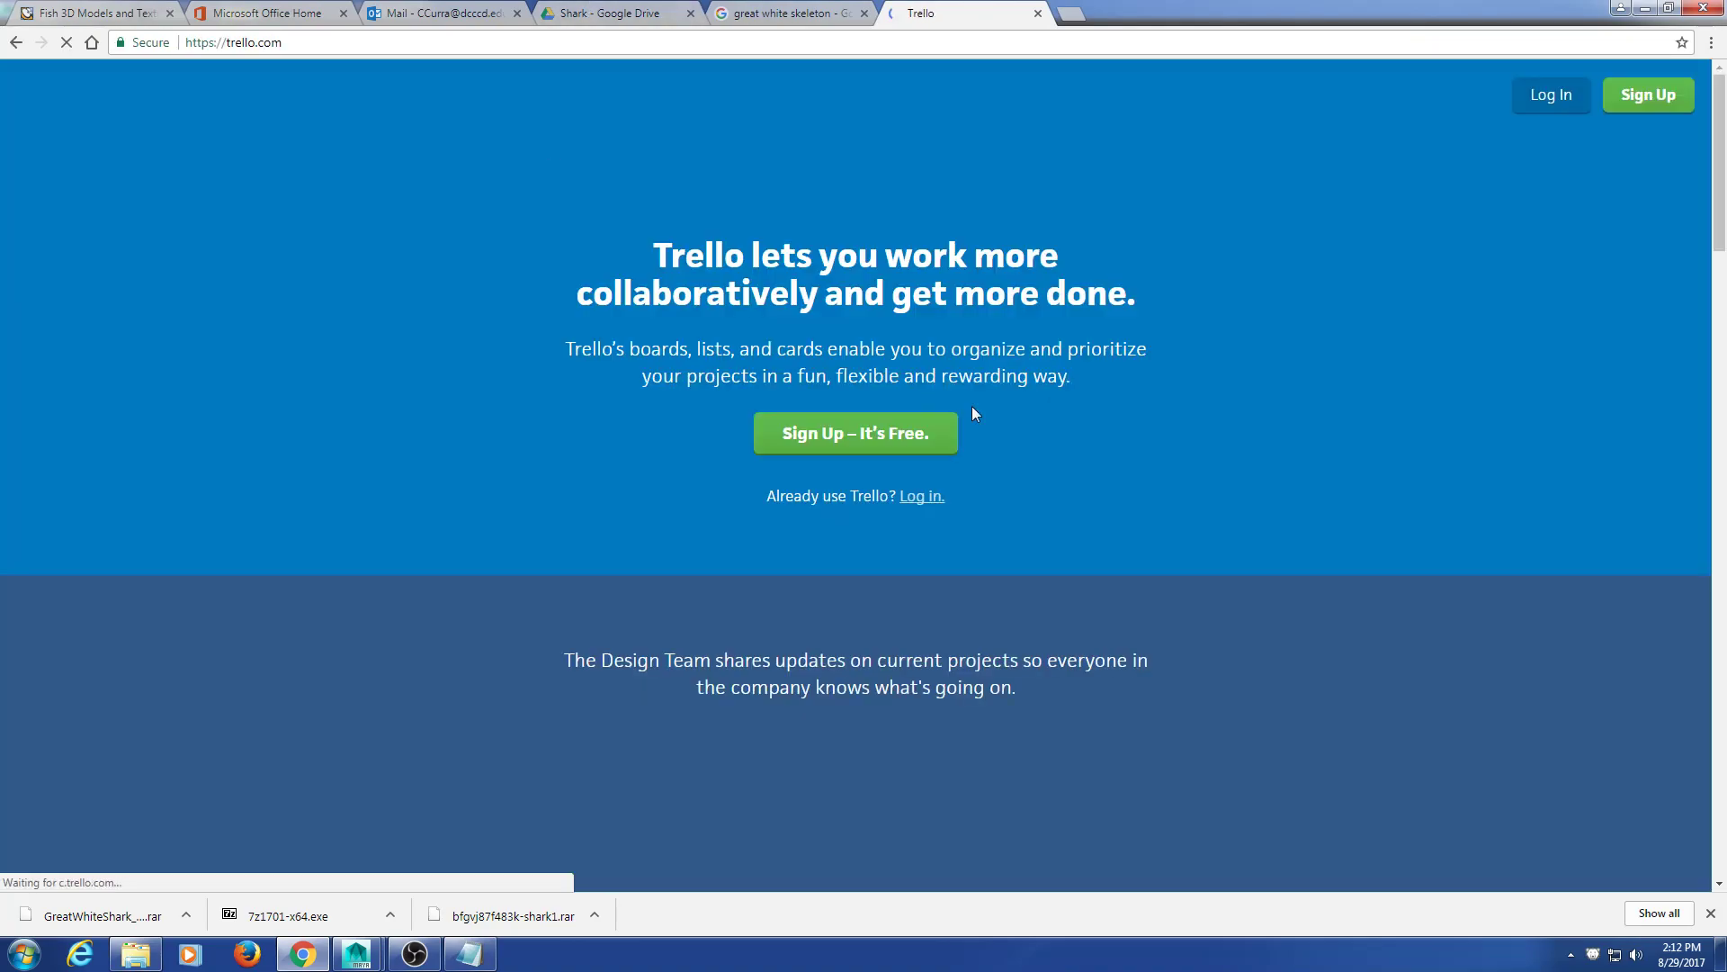
{"action": "left_click", "coordinate": [1551, 96]}
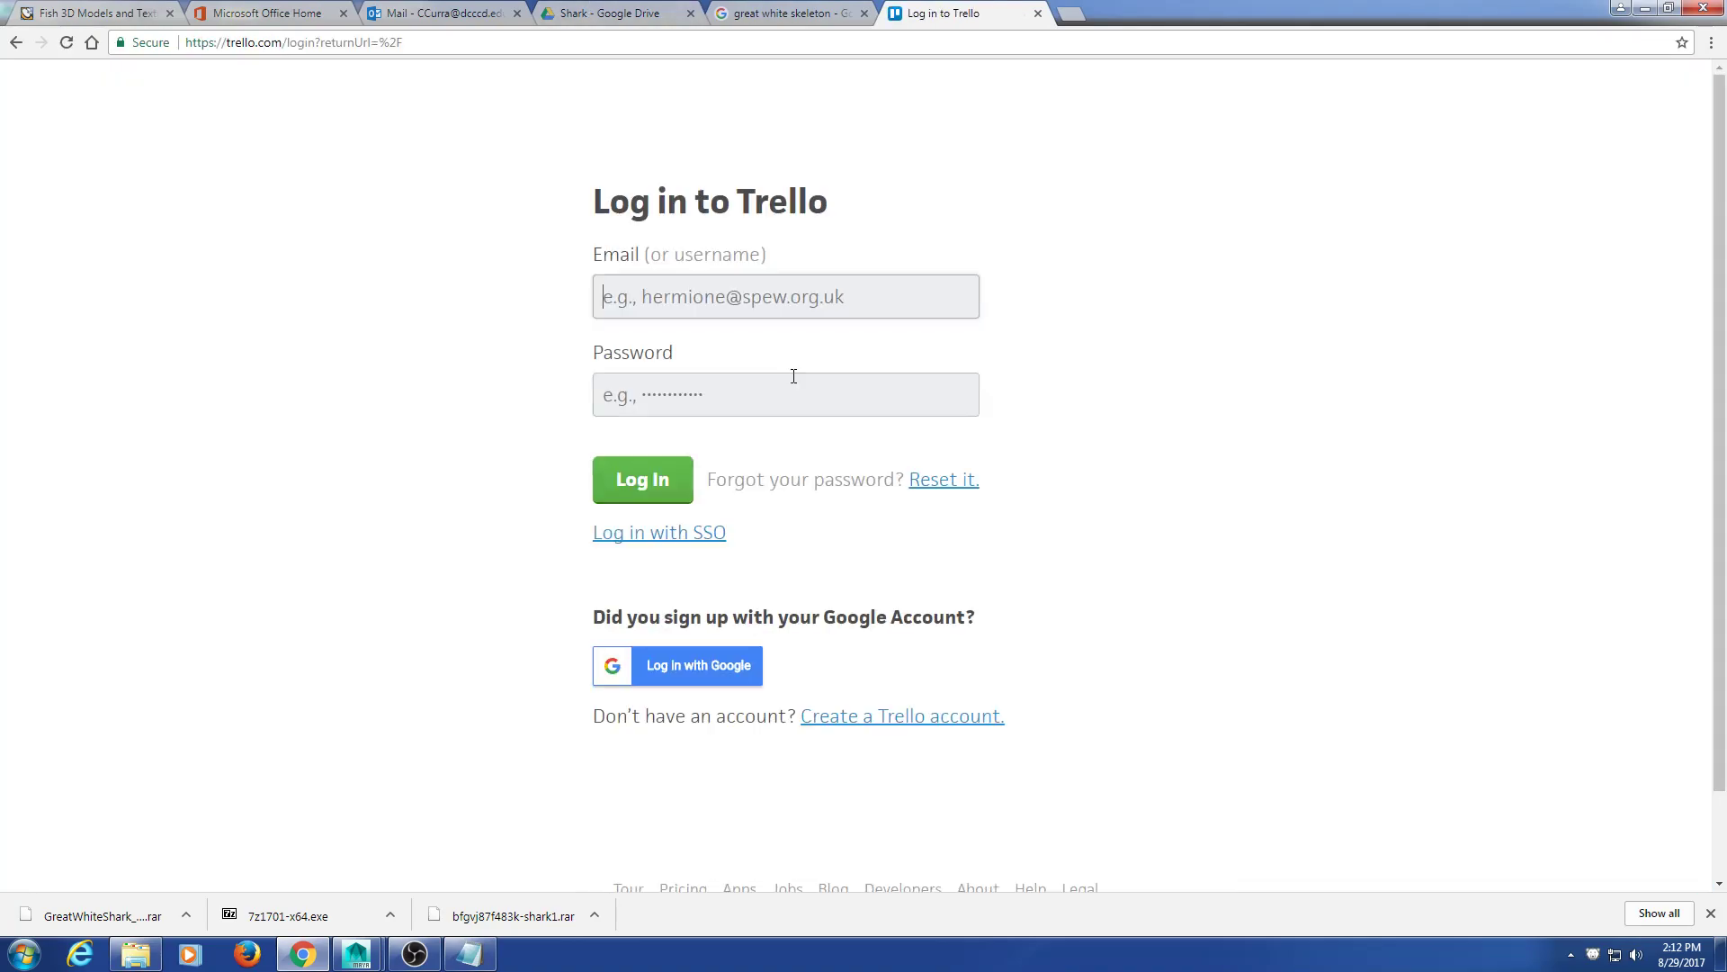
Step: Sign in to Trello with the account e-mail and password
{"action": "left_click", "coordinate": [666, 318]}
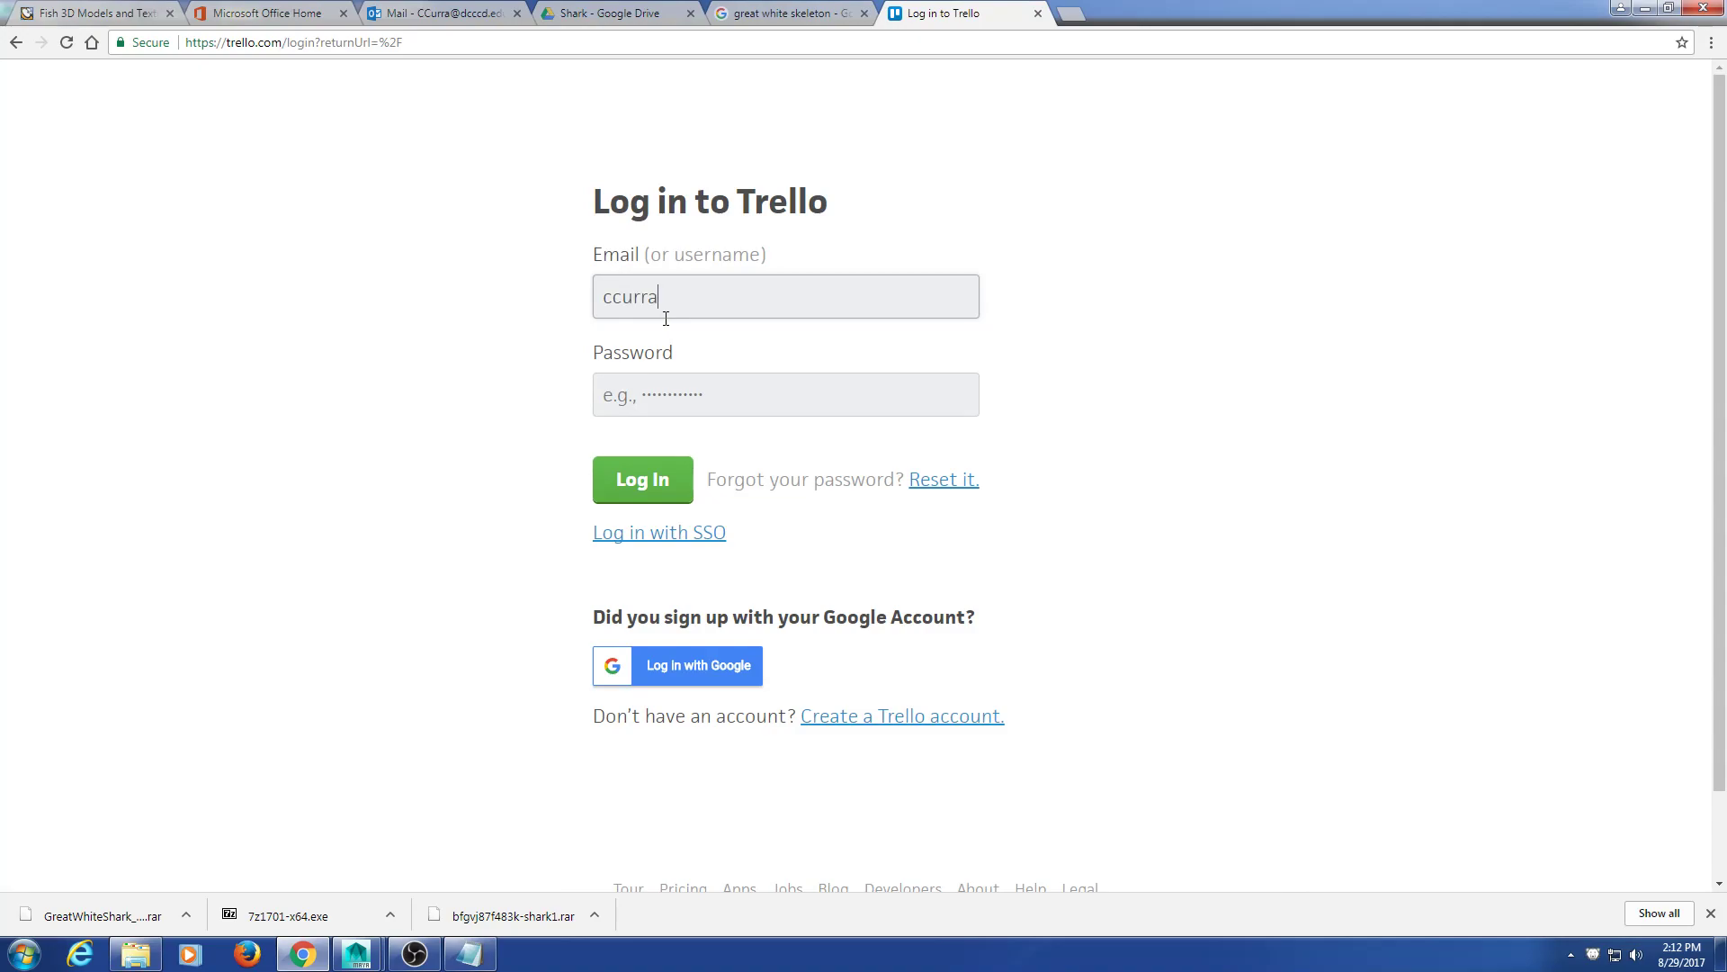
{"action": "key", "text": "BackSpace"}
{"action": "key", "text": "BackSpace"}
{"action": "key", "text": "BackSpace"}
{"action": "key", "text": "BackSpace"}
{"action": "key", "text": "BackSpace"}
{"action": "key", "text": "BackSpace"}
{"action": "key", "text": "BackSpace"}
{"action": "key", "text": "BackSpace"}
{"action": "key", "text": "BackSpace"}
{"action": "key", "text": "BackSpace"}
{"action": "key", "text": "BackSpace"}
{"action": "key", "text": "Tab"}
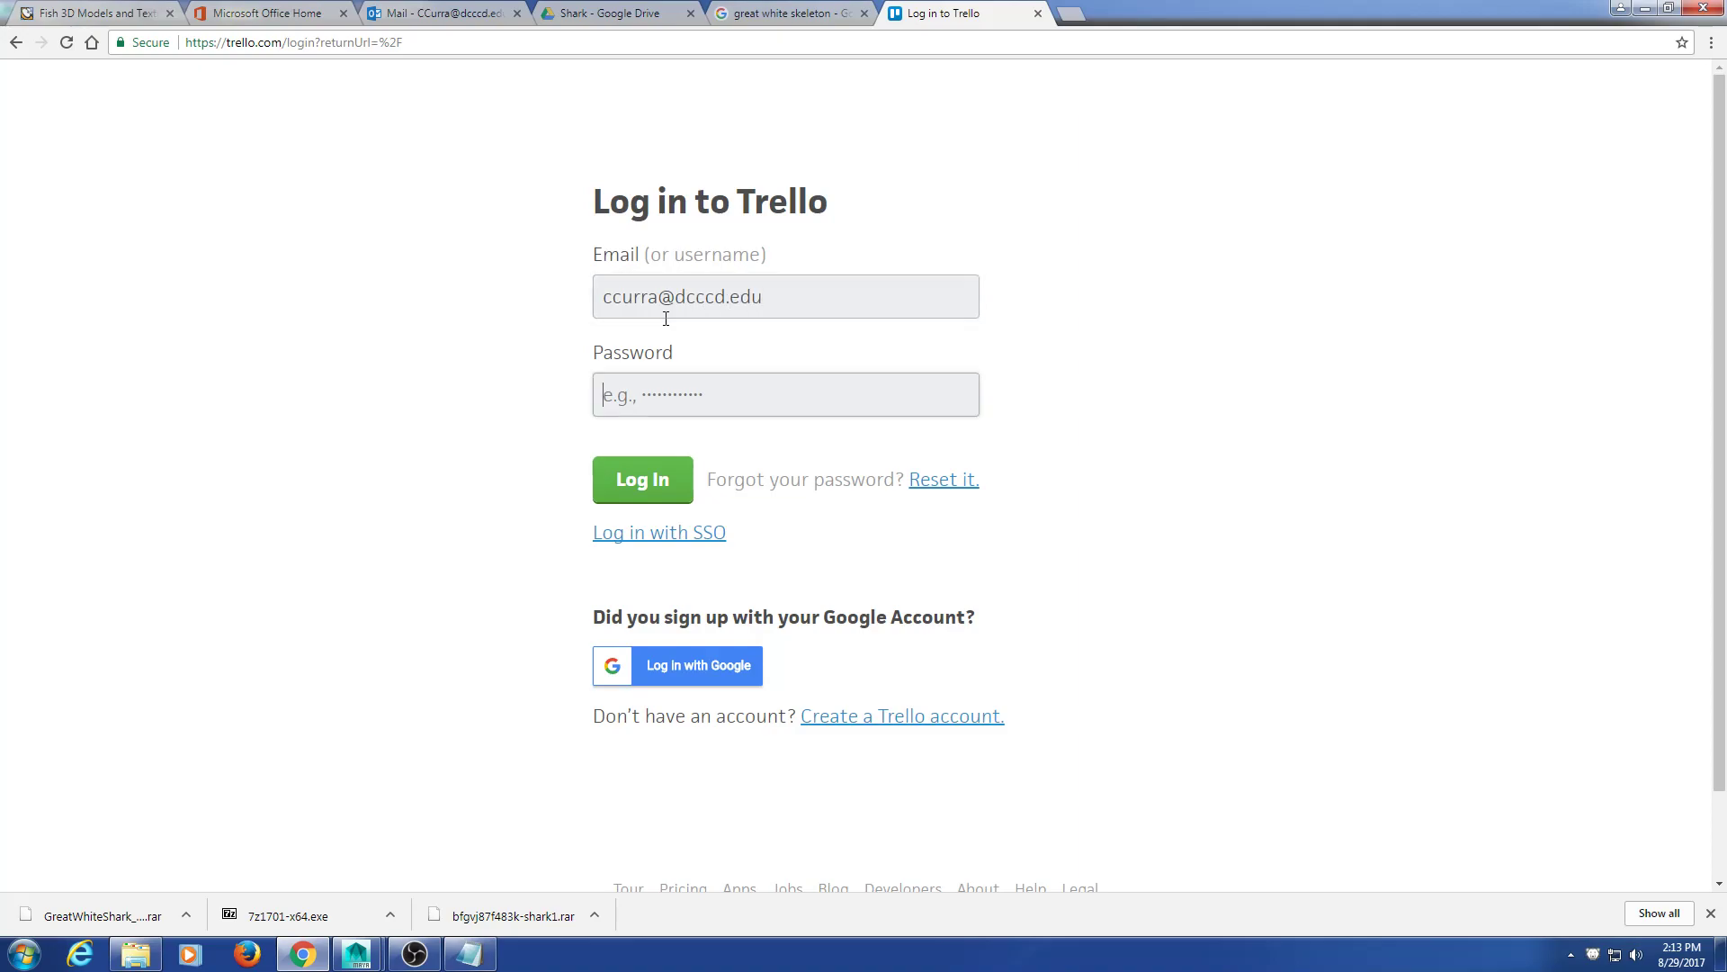
{"action": "key", "text": "Return"}
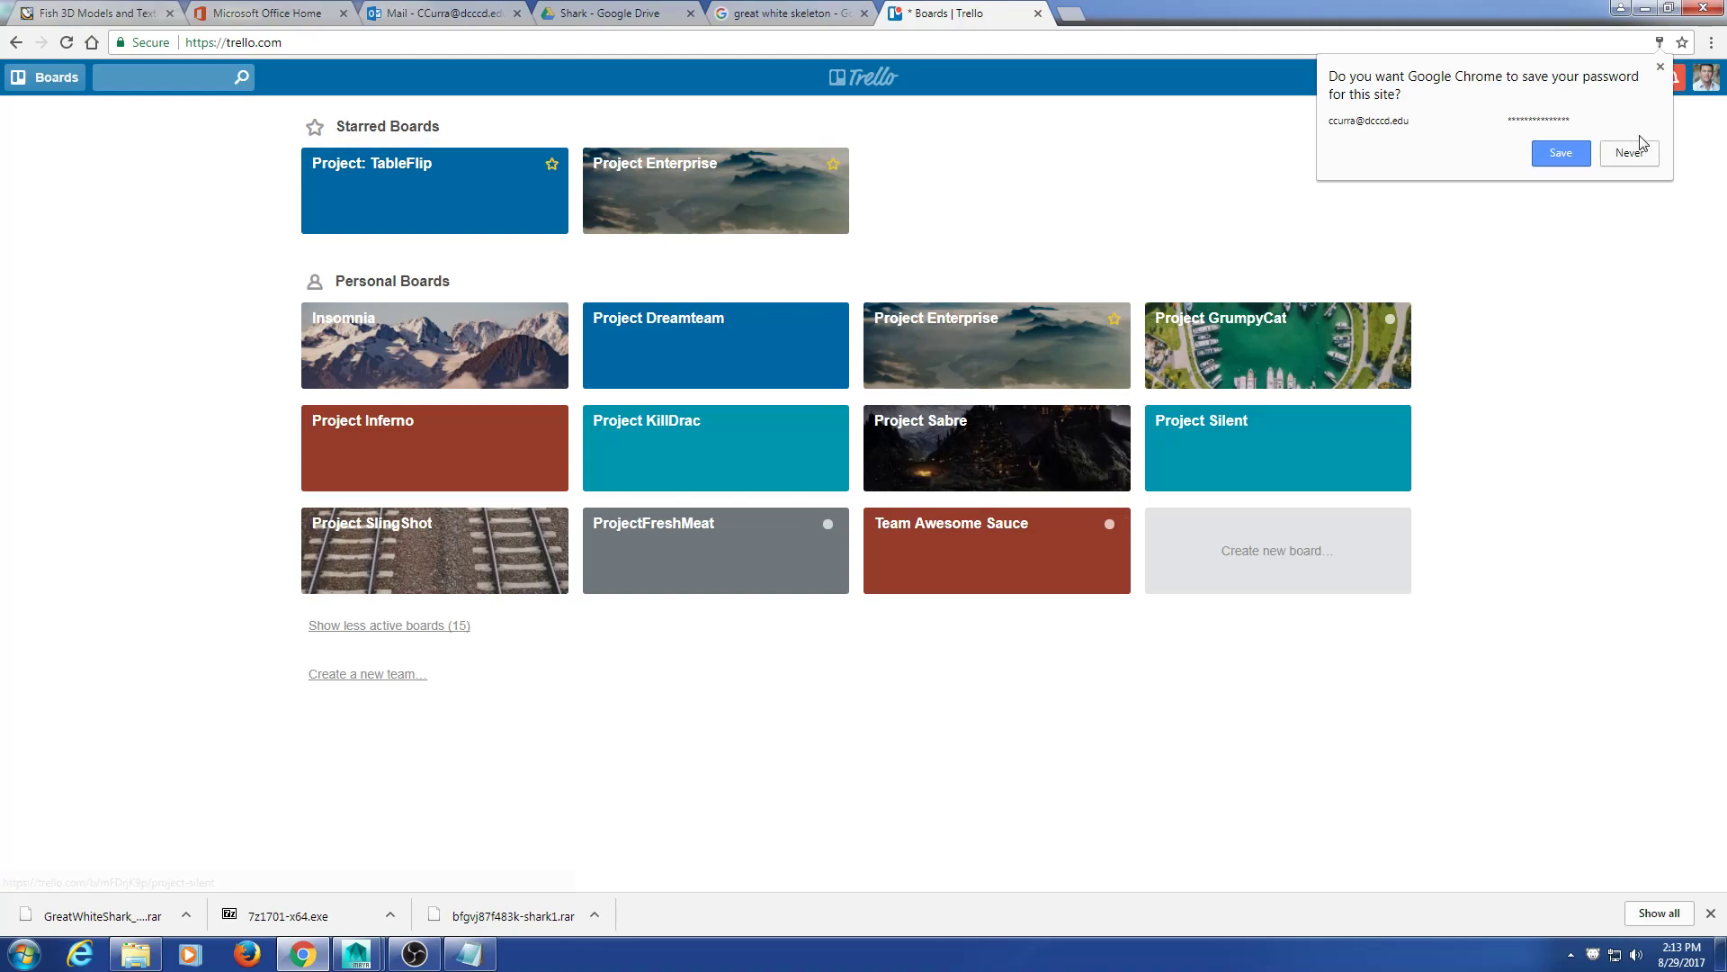
Step: Dismiss the save-password prompt and review Project GrumpyCat's Game Design card and its tower sketch
{"action": "left_click", "coordinate": [1661, 67]}
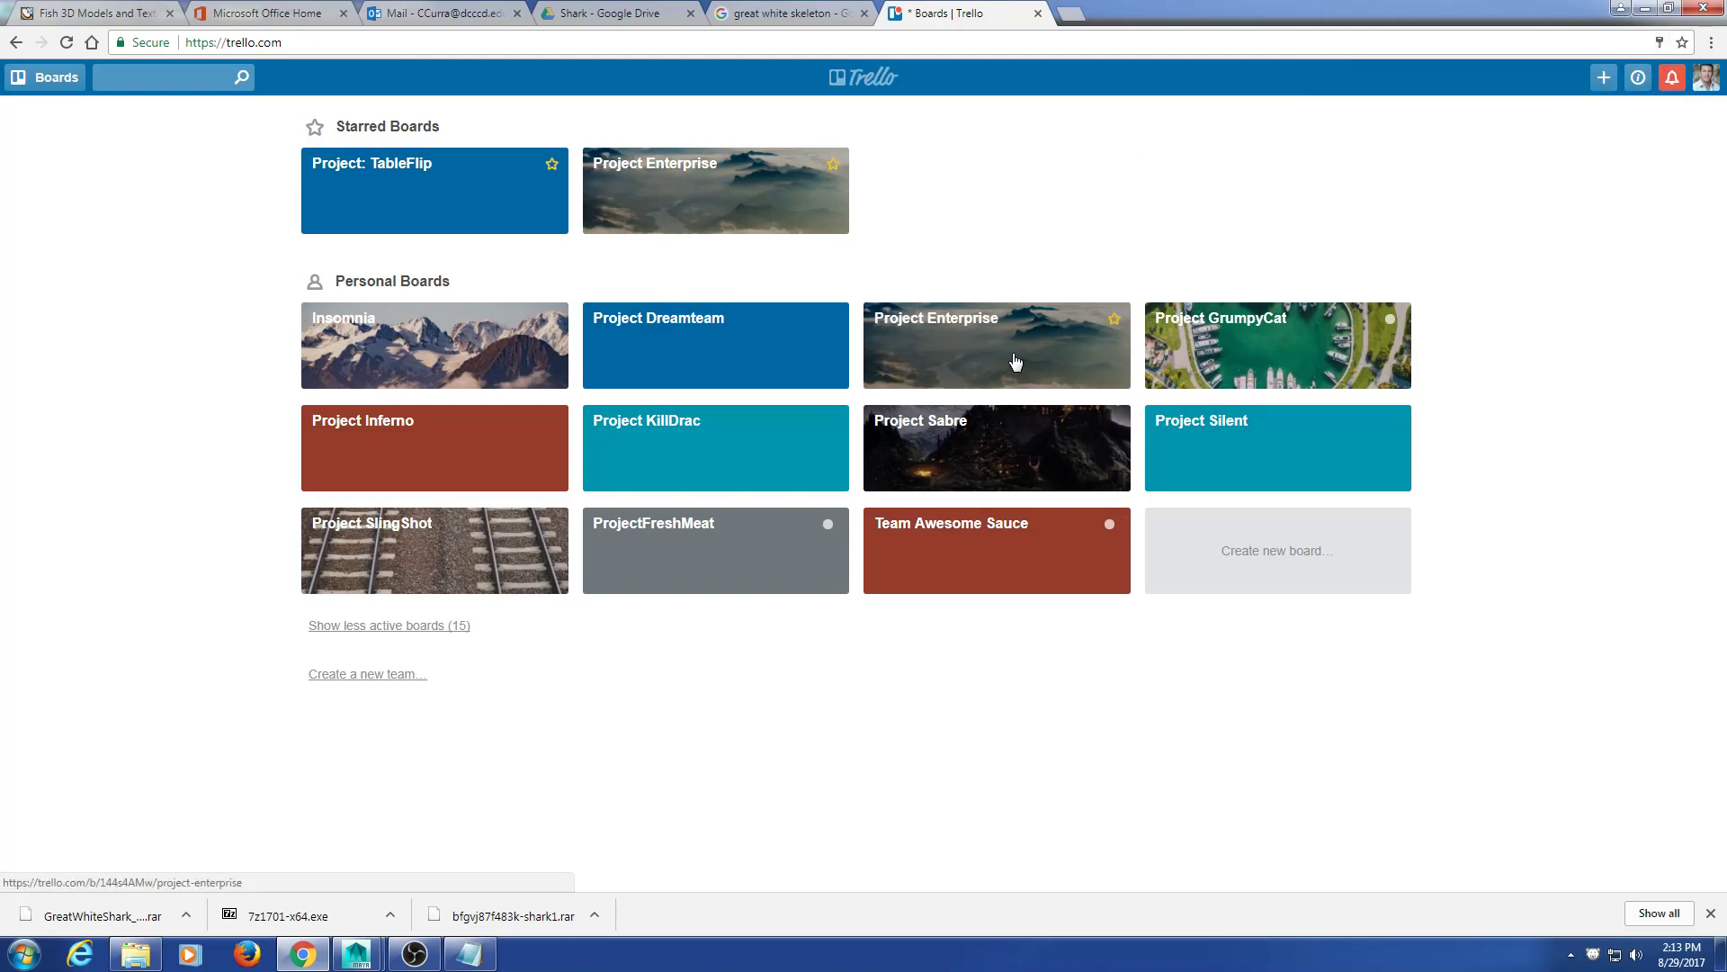
{"action": "left_click", "coordinate": [1264, 346]}
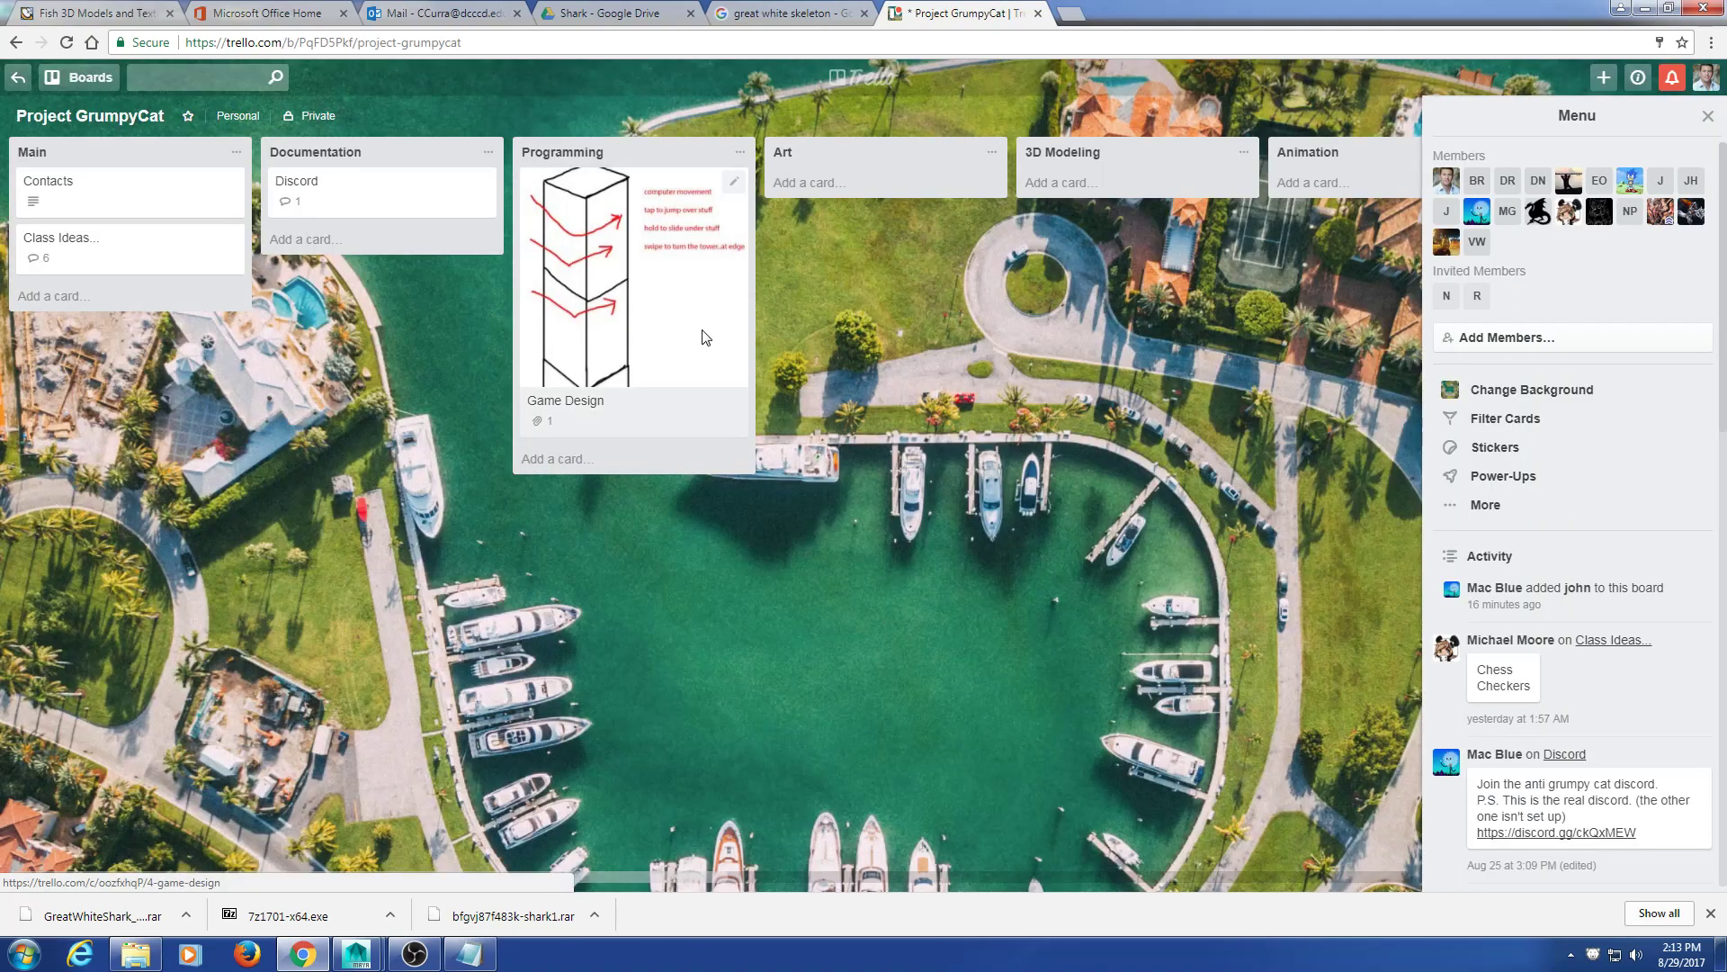
{"action": "left_click", "coordinate": [630, 405]}
{"action": "scroll", "coordinate": [981, 470], "scroll_direction": "down", "scroll_amount": 5}
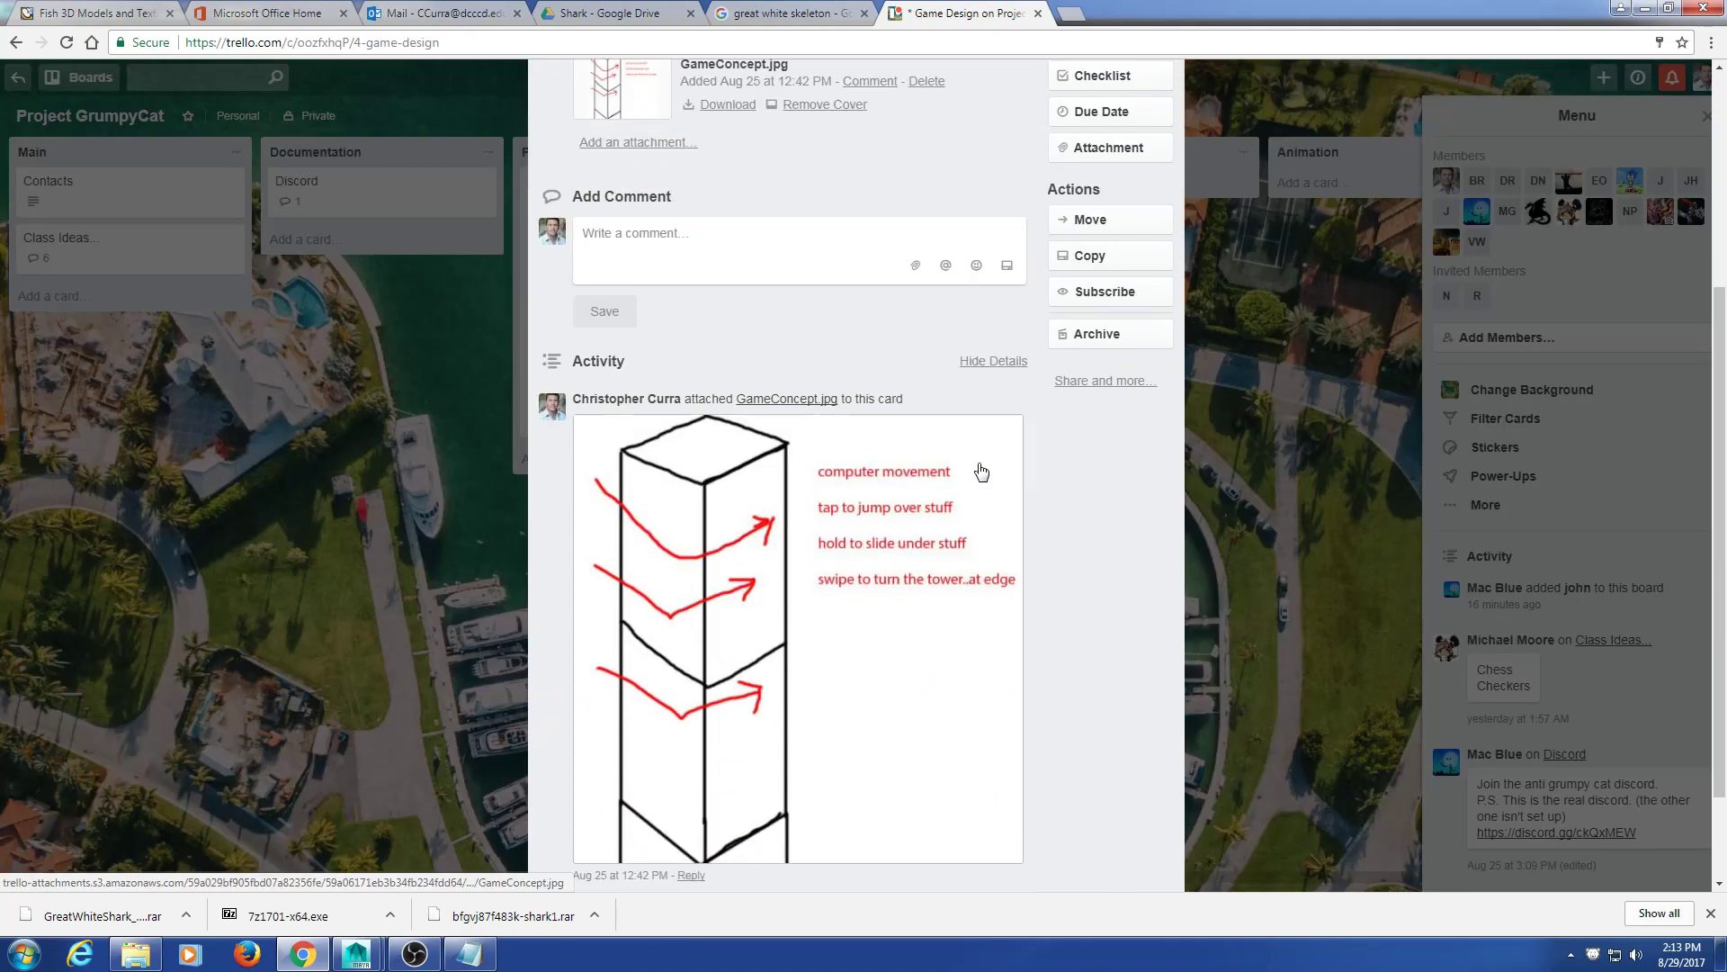
{"action": "scroll", "coordinate": [981, 470], "scroll_direction": "down", "scroll_amount": 1}
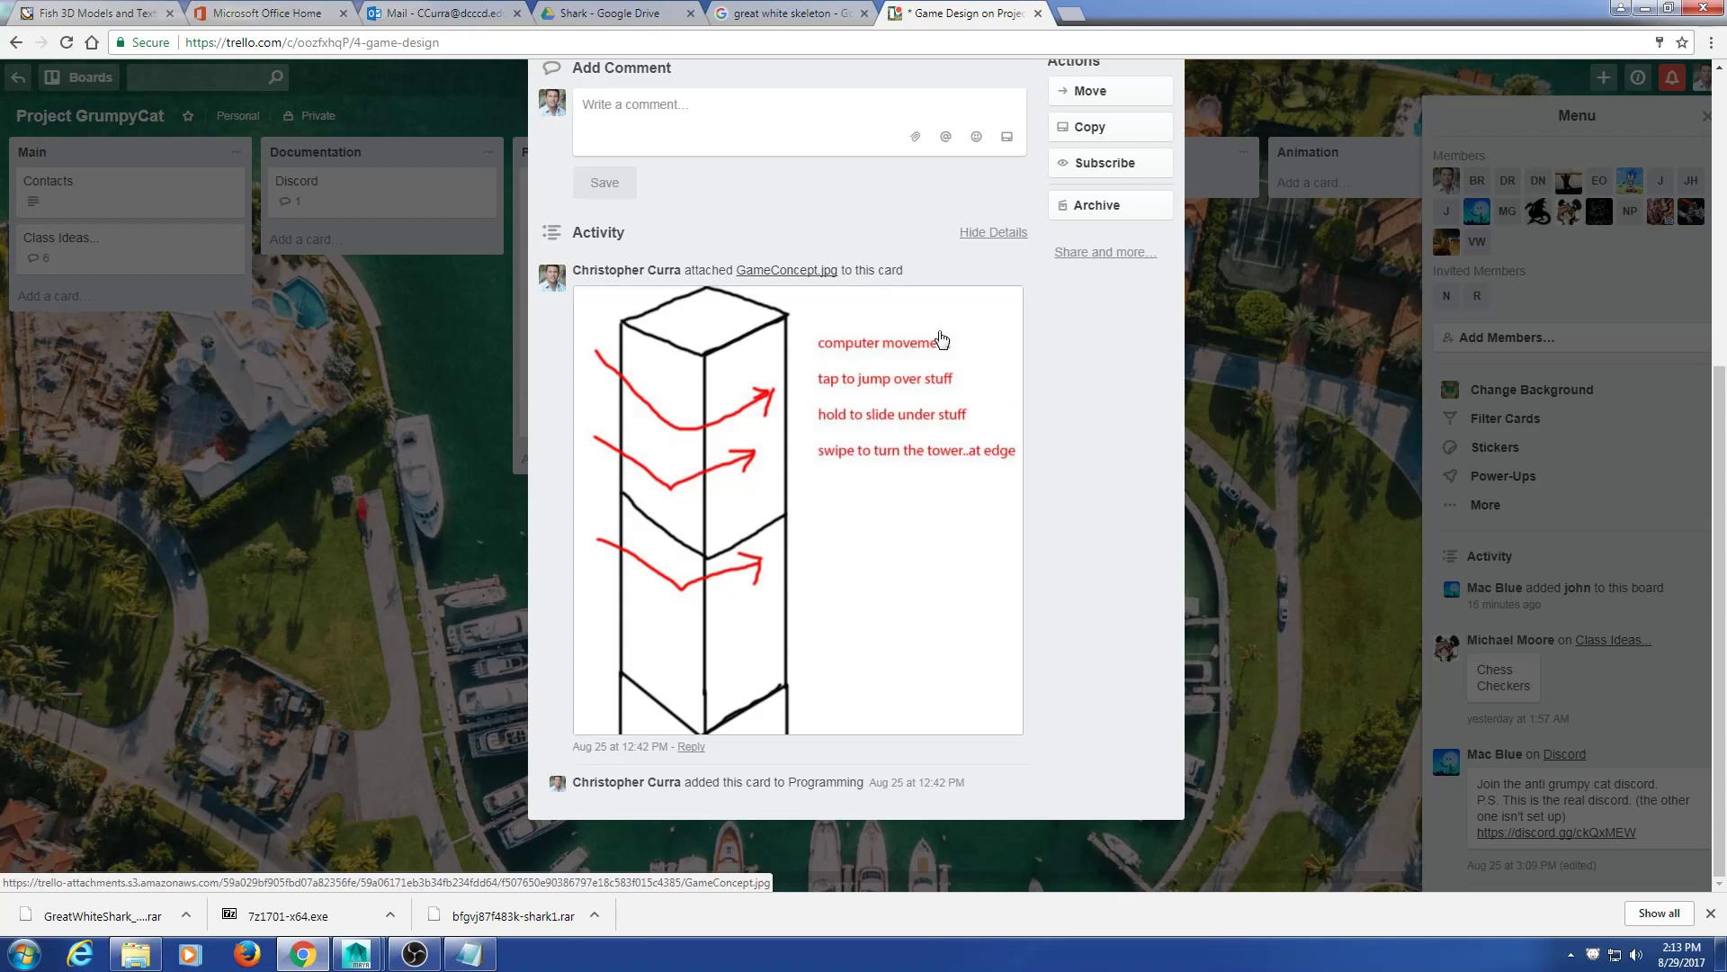
{"action": "left_click", "coordinate": [1257, 387]}
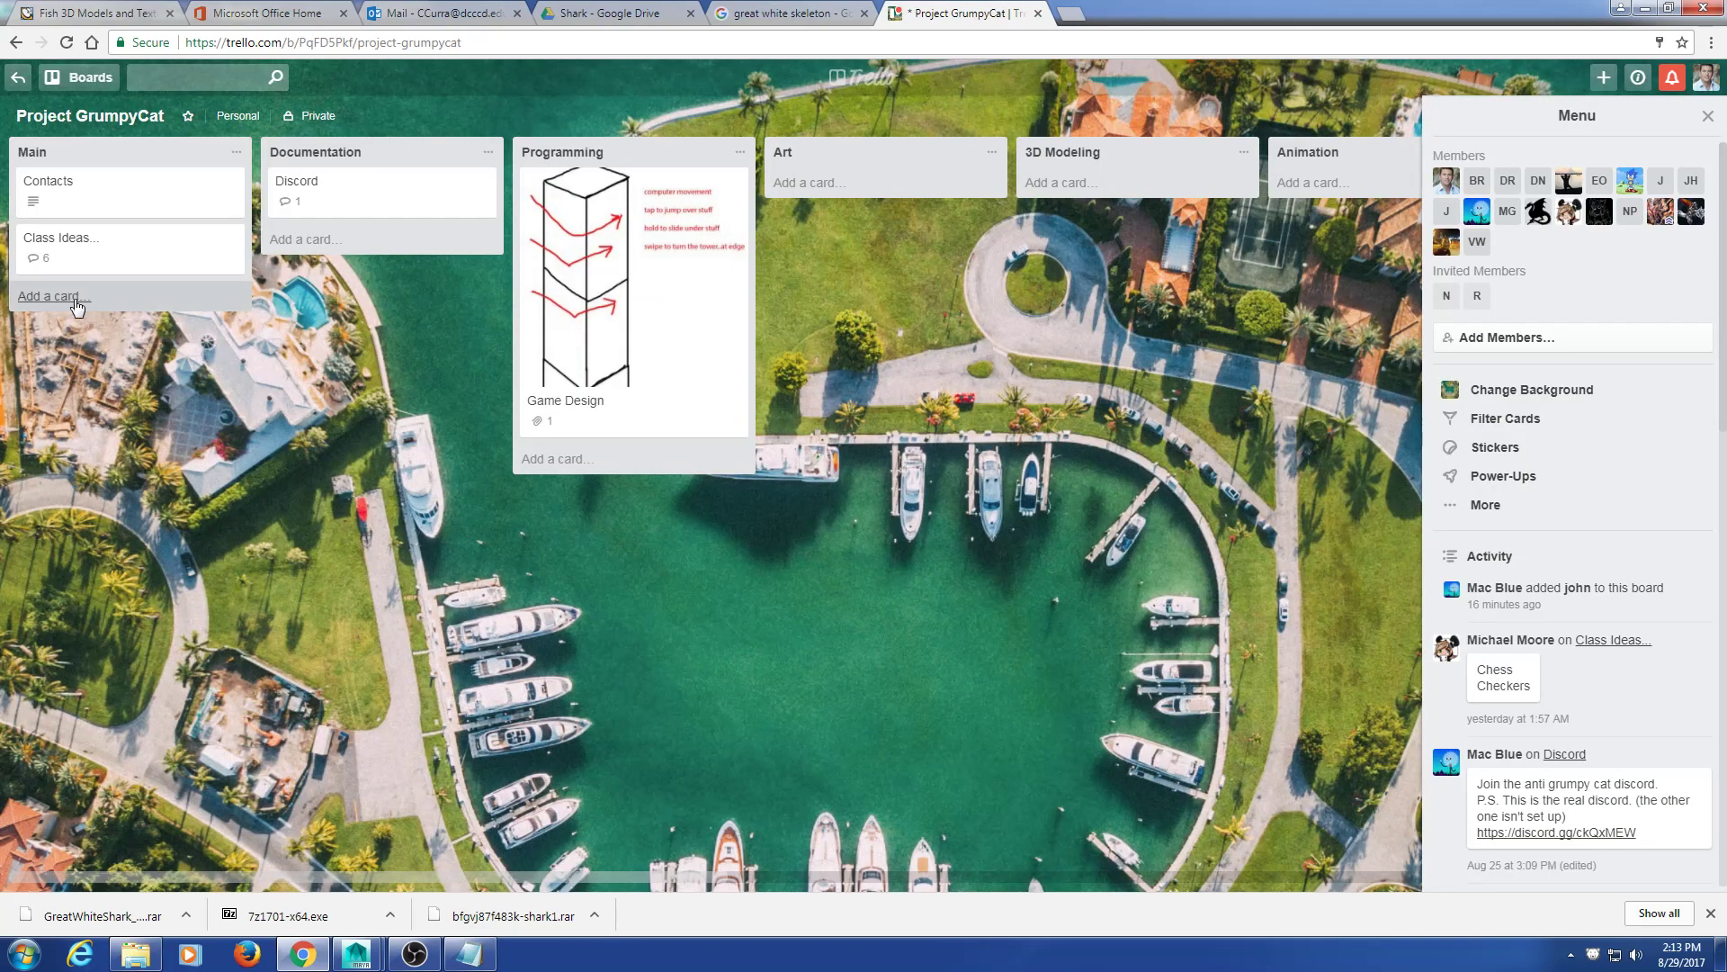
{"action": "left_click", "coordinate": [129, 256]}
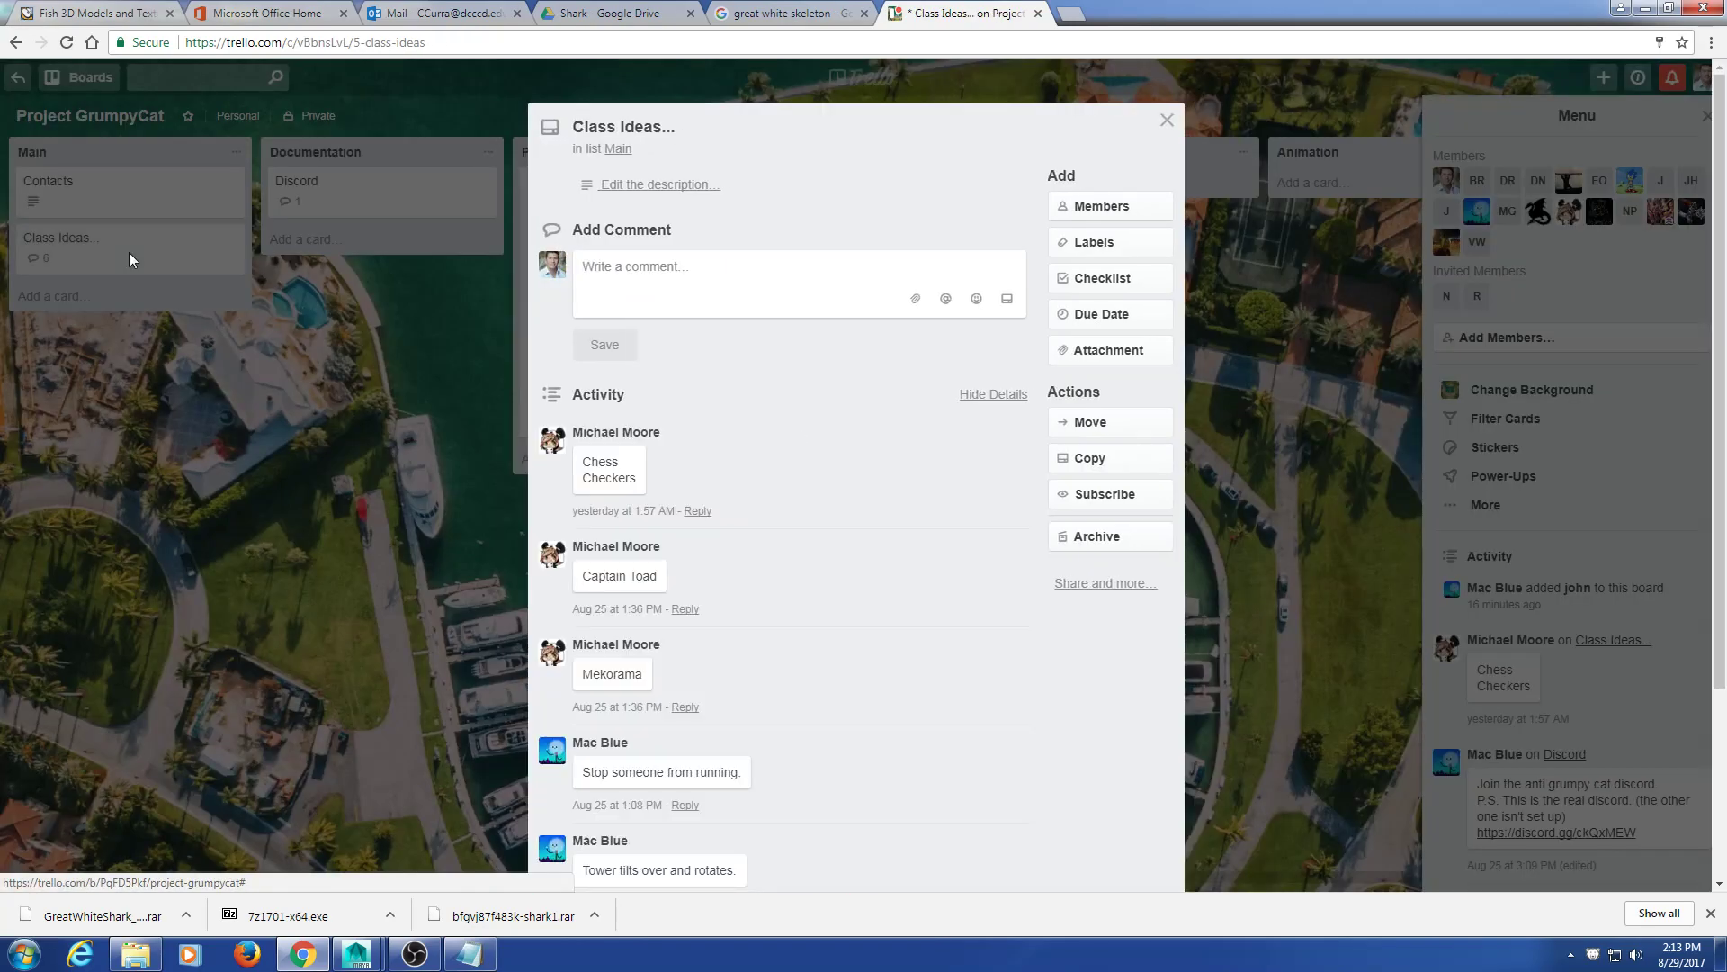
{"action": "scroll", "coordinate": [922, 618], "scroll_direction": "down", "scroll_amount": 3}
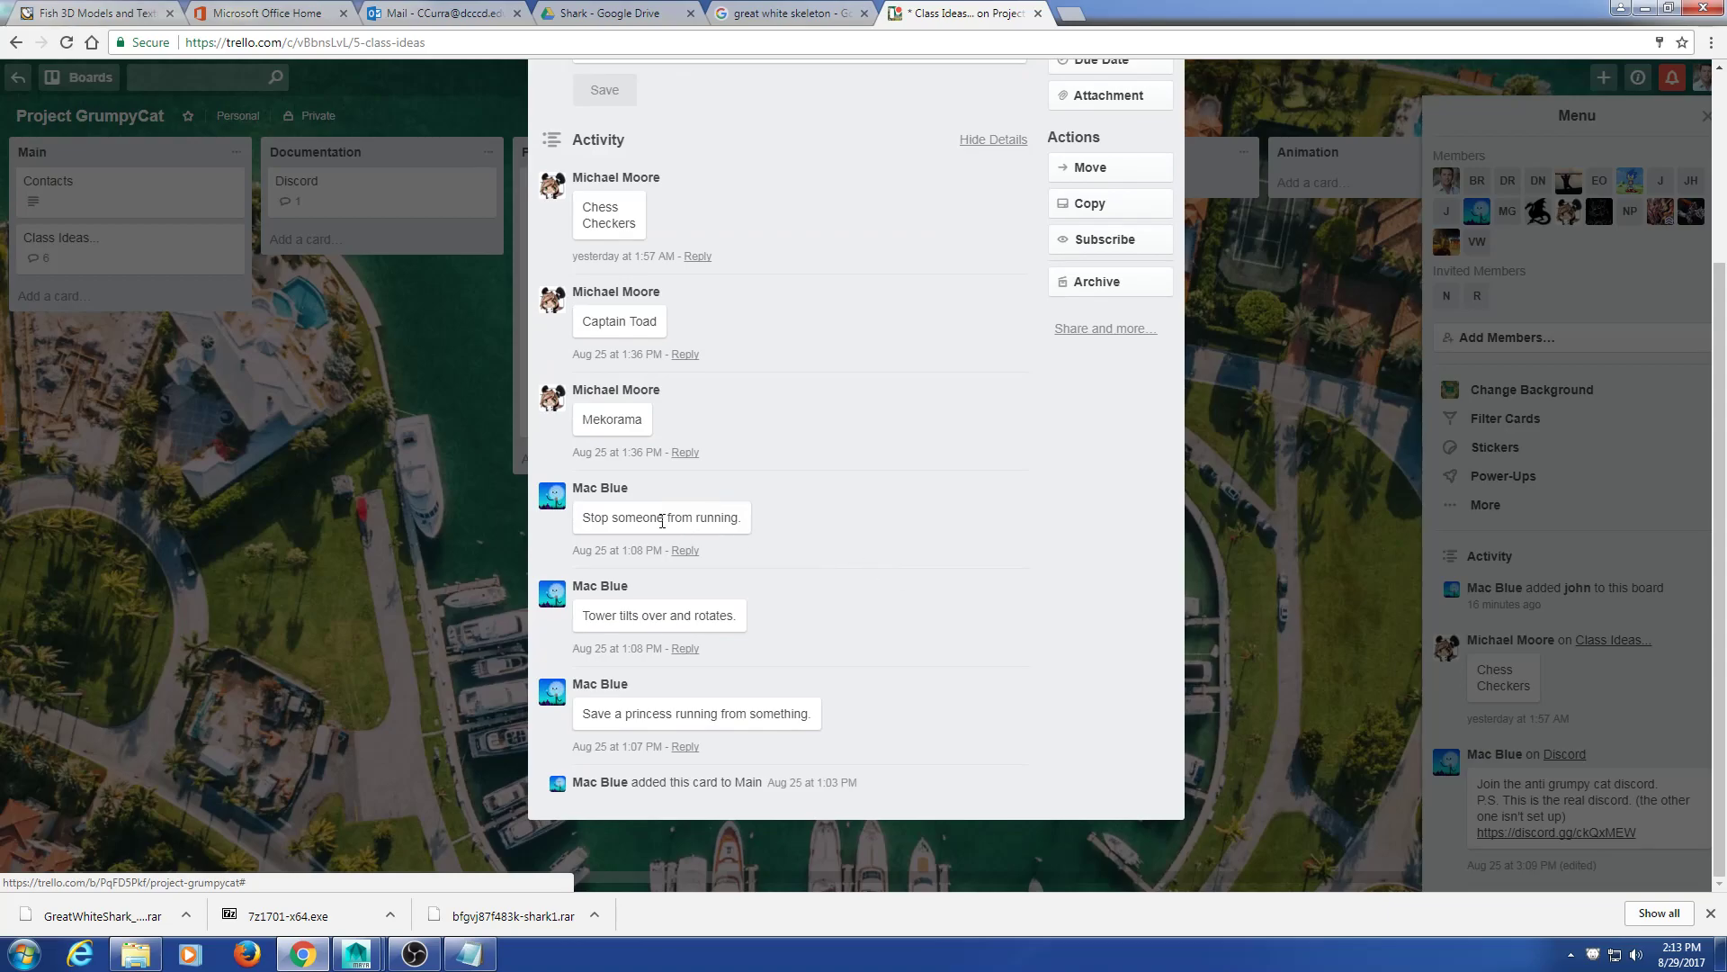
{"action": "left_click_drag", "start_coordinate": [580, 520], "coordinate": [742, 518]}
{"action": "left_click", "coordinate": [603, 614]}
{"action": "mouse_move", "coordinate": [588, 615]}
{"action": "left_mouse_down"}
{"action": "mouse_move", "coordinate": [741, 621]}
{"action": "mouse_move", "coordinate": [595, 615]}
{"action": "left_mouse_up"}
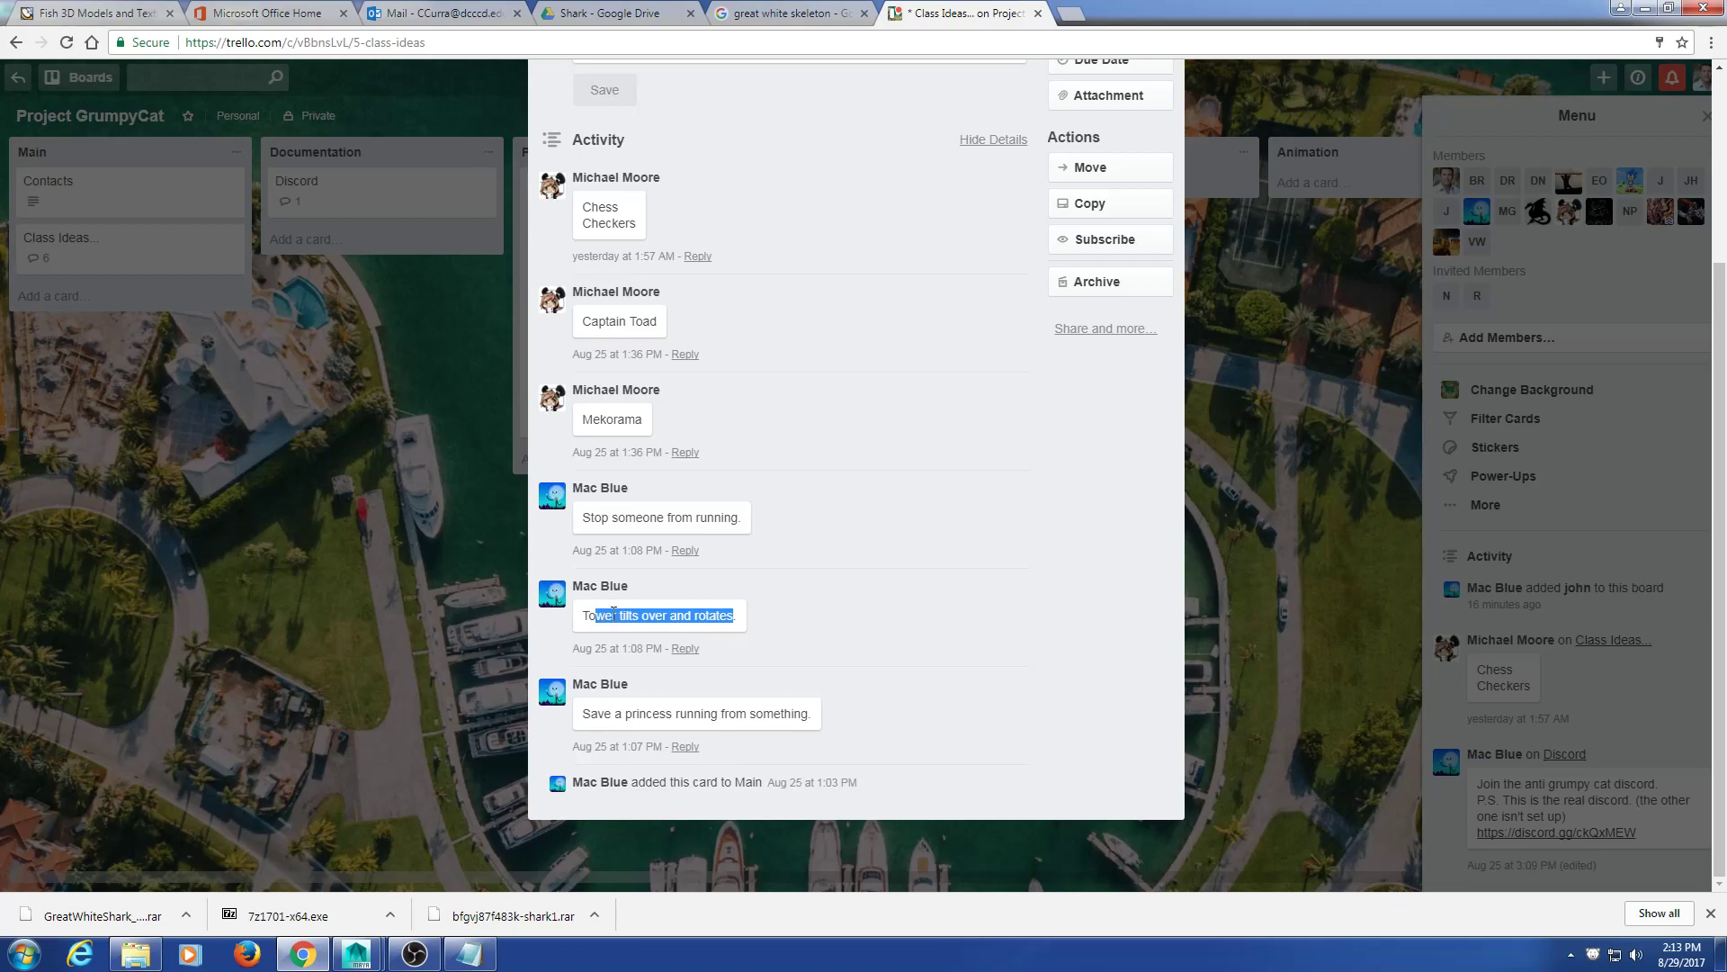
{"action": "left_click", "coordinate": [823, 645]}
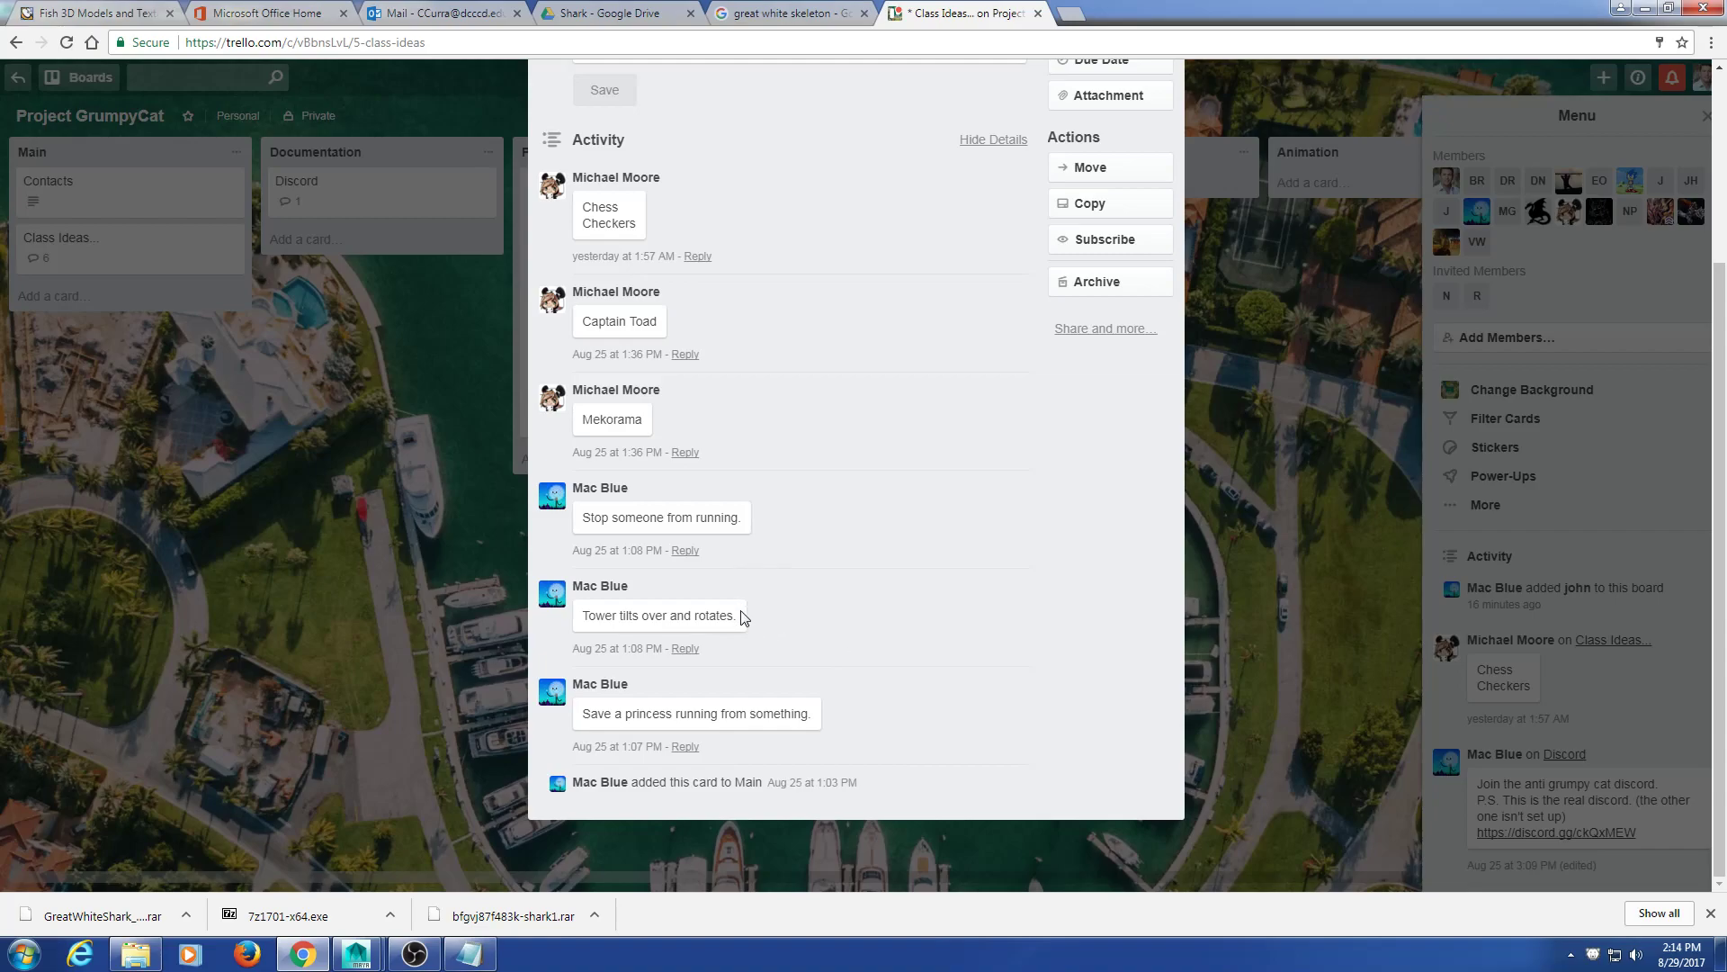
{"action": "left_click_drag", "start_coordinate": [742, 618], "coordinate": [580, 617]}
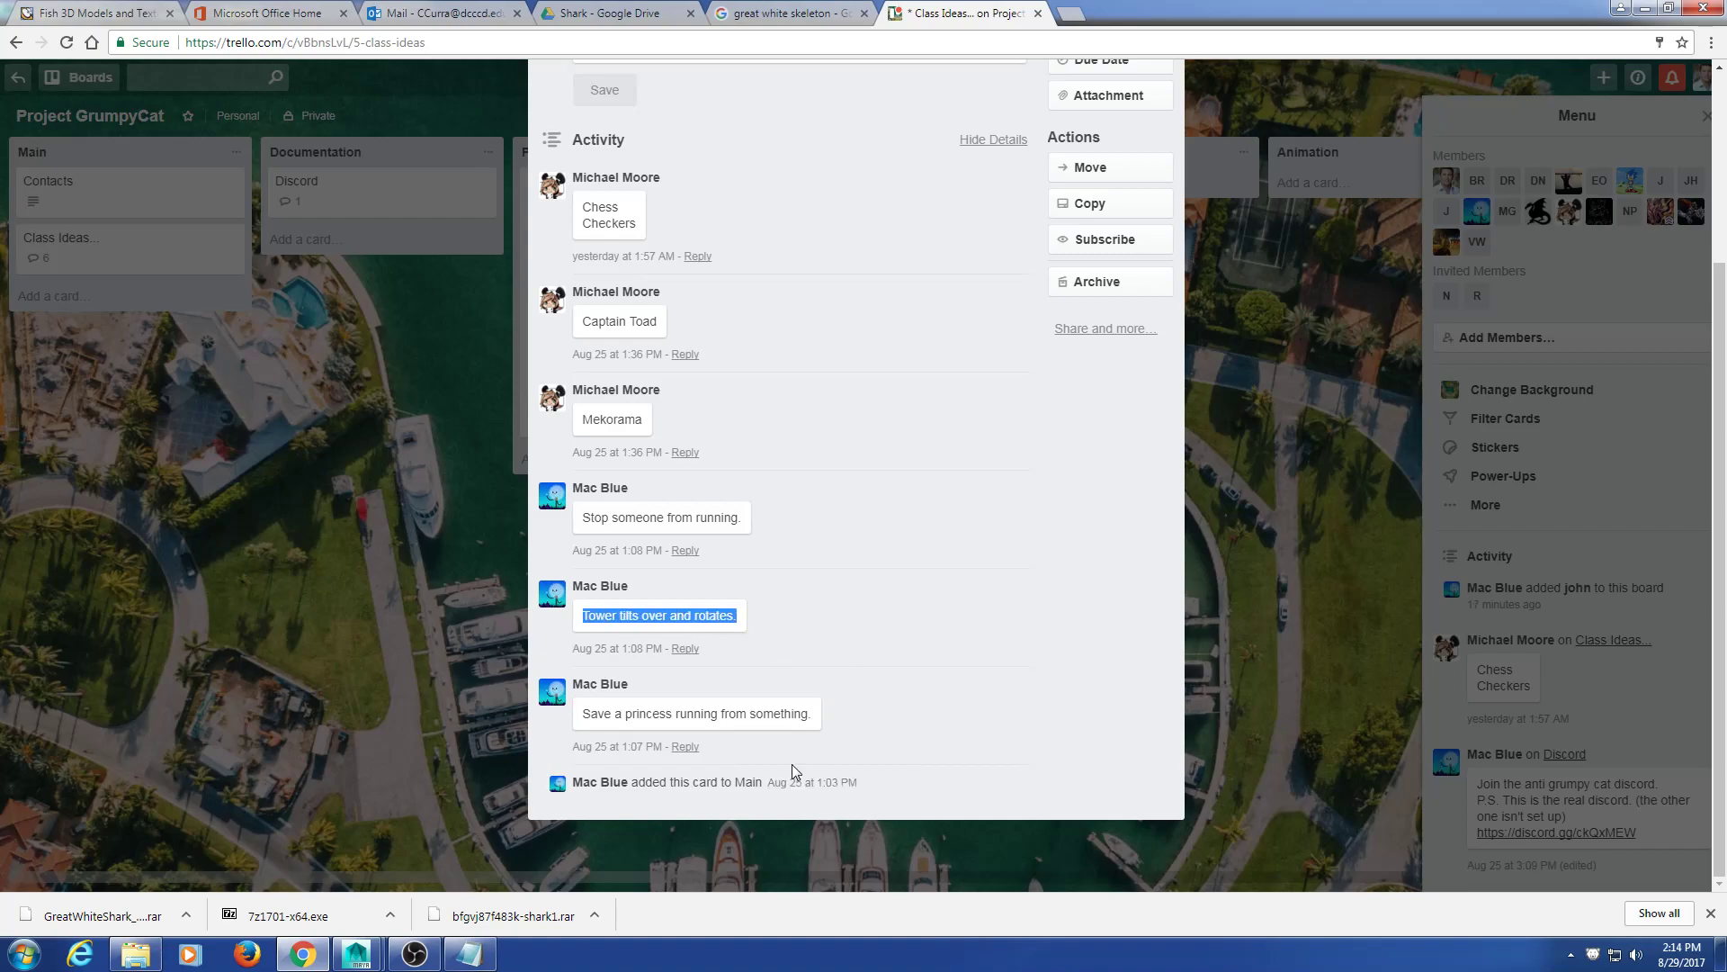
{"action": "left_click_drag", "start_coordinate": [813, 717], "coordinate": [651, 717]}
{"action": "left_click", "coordinate": [919, 663]}
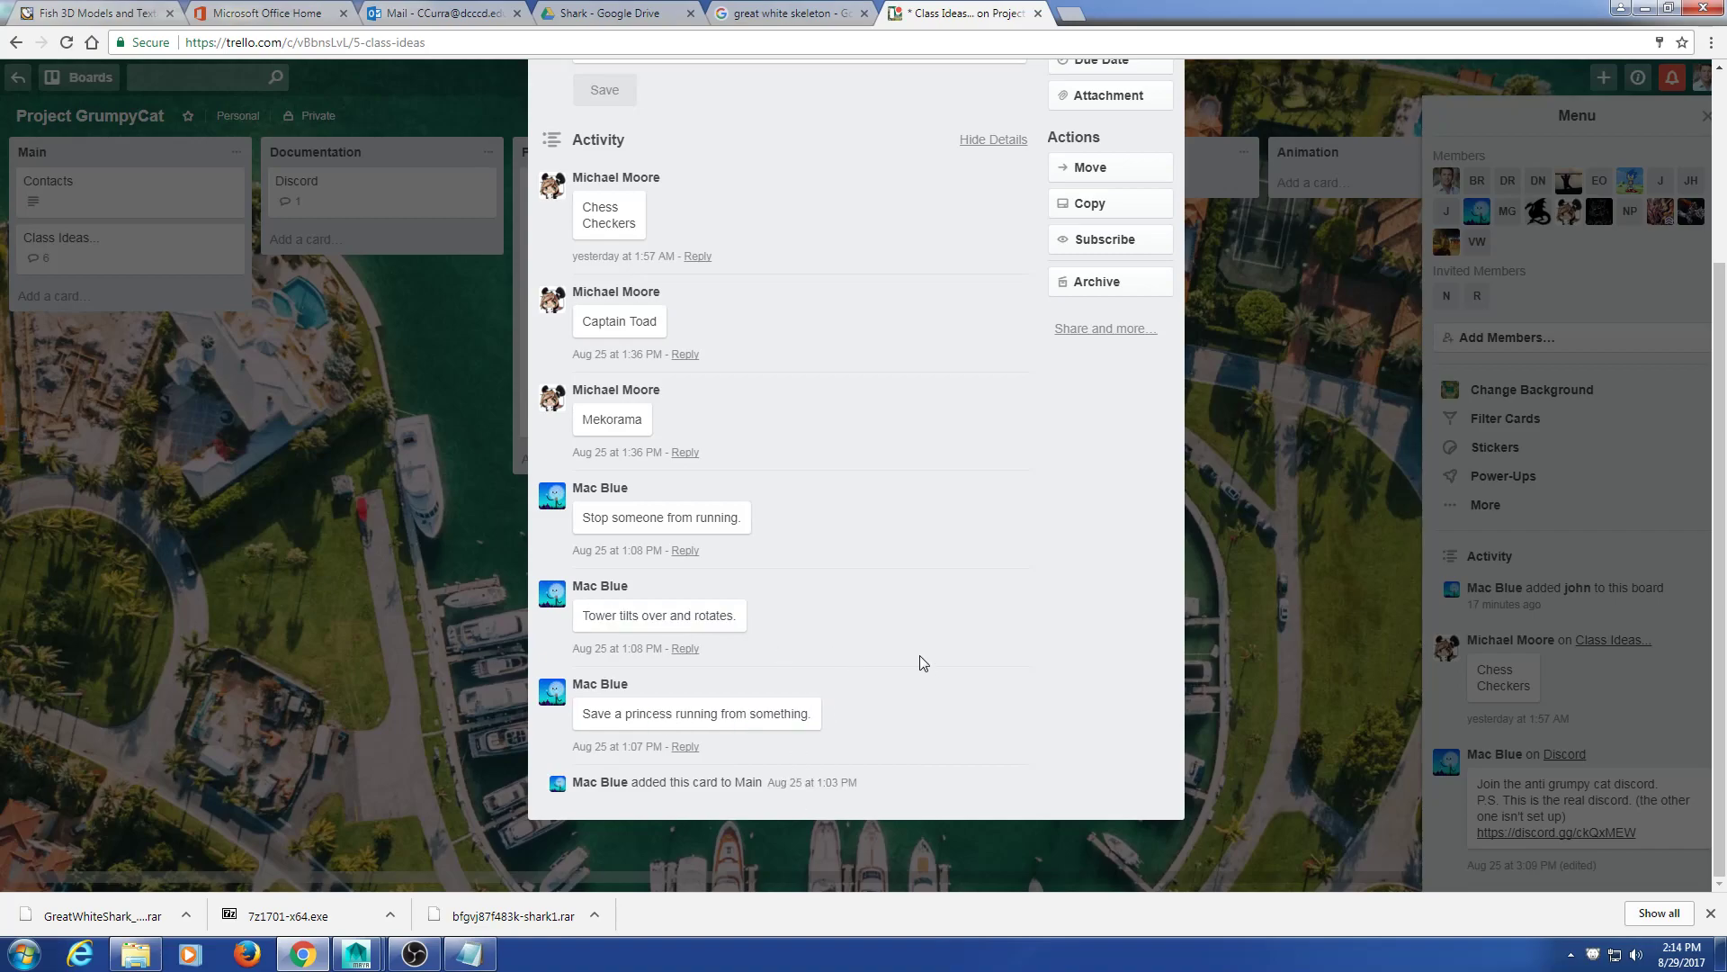
{"action": "scroll", "coordinate": [896, 639], "scroll_direction": "up", "scroll_amount": 2}
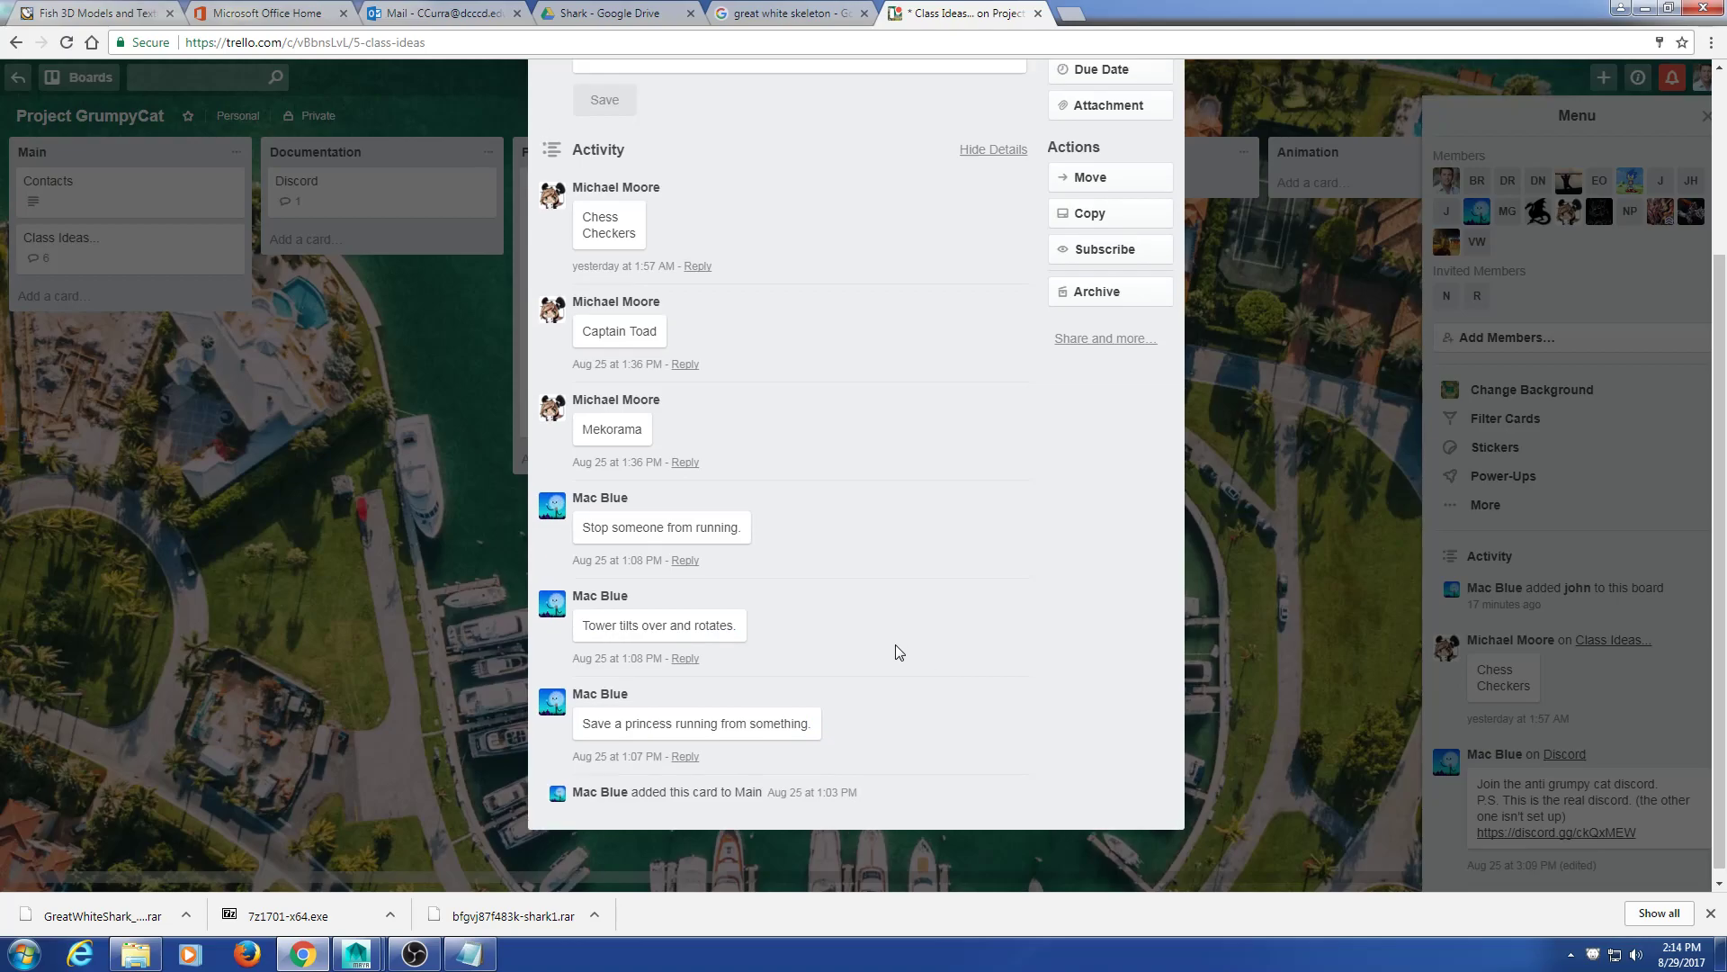
{"action": "scroll", "coordinate": [894, 644], "scroll_direction": "down", "scroll_amount": 1}
{"action": "scroll", "coordinate": [891, 646], "scroll_direction": "down", "scroll_amount": 1}
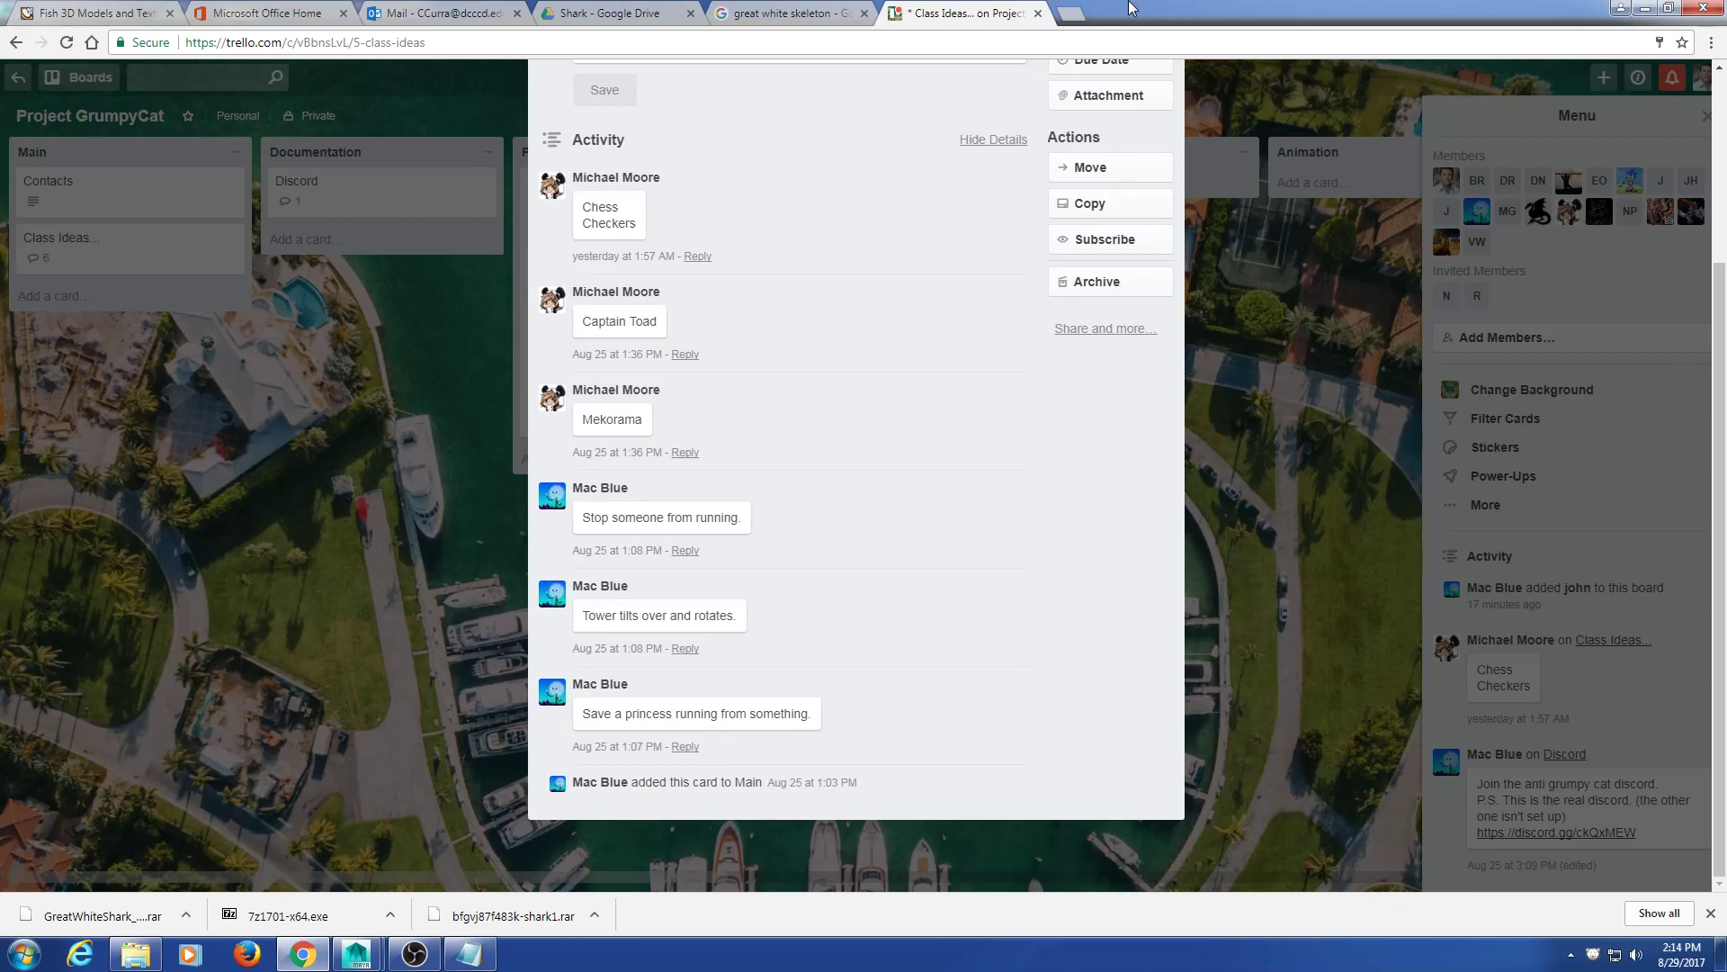
{"action": "left_click", "coordinate": [1242, 263]}
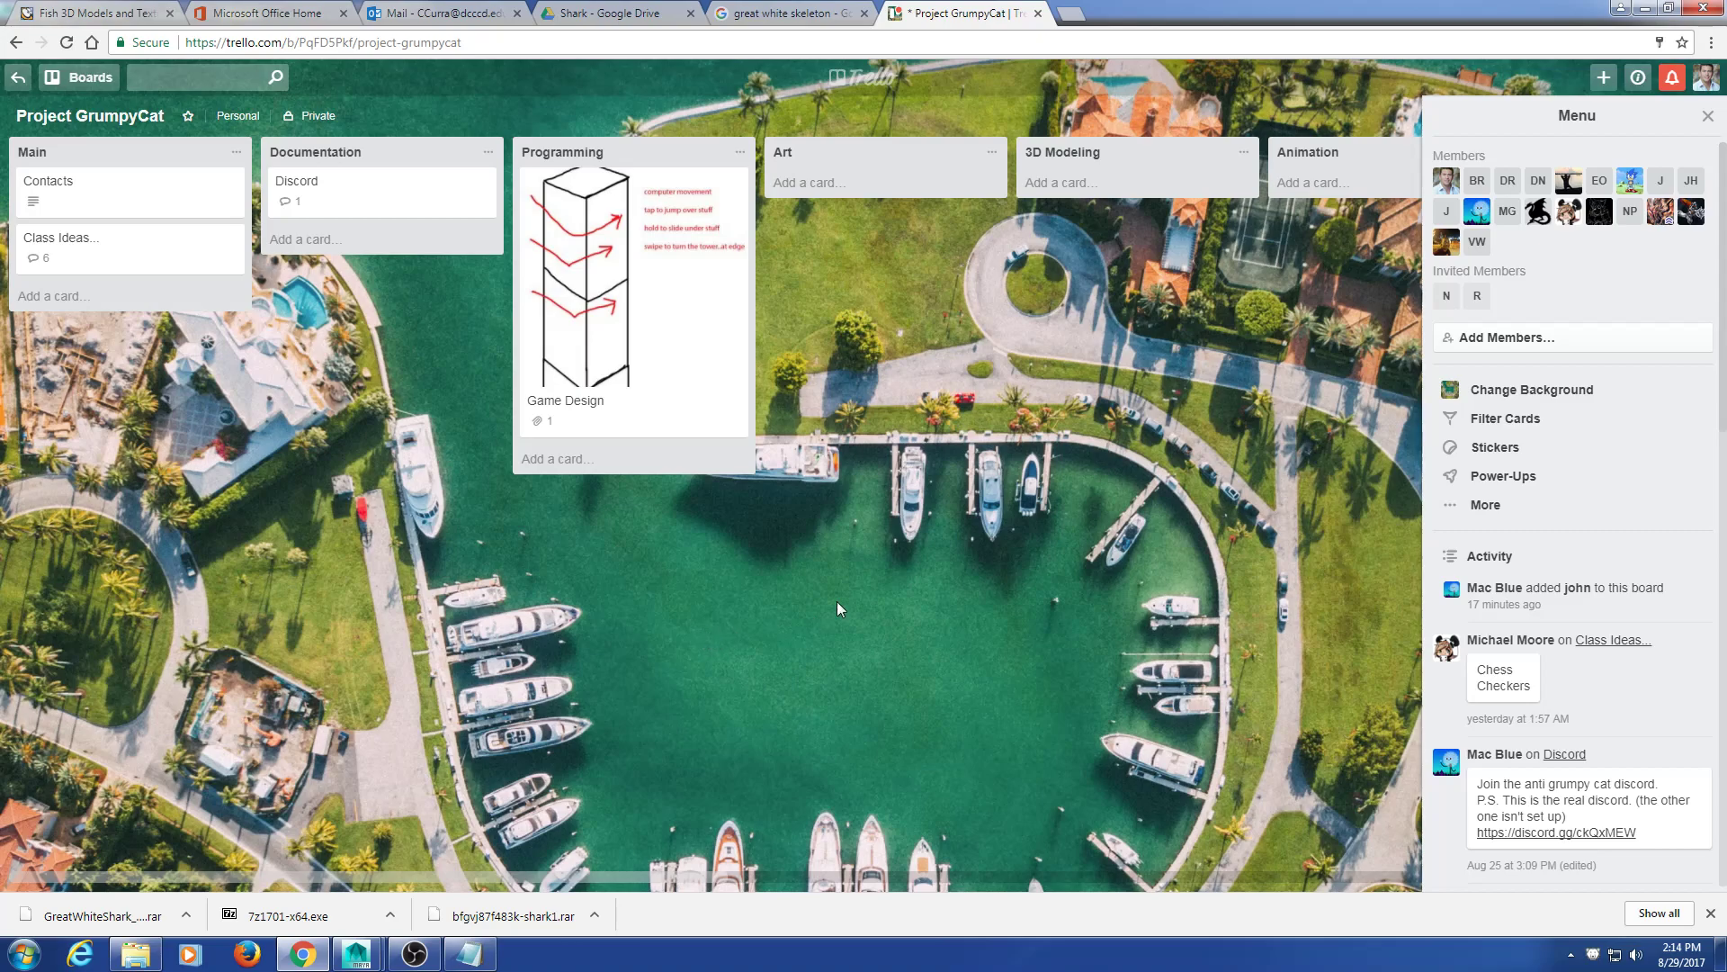
Step: In a new tab, search Google for 'carribean neighborhood'
{"action": "left_click", "coordinate": [1069, 14]}
{"action": "left_click", "coordinate": [759, 369]}
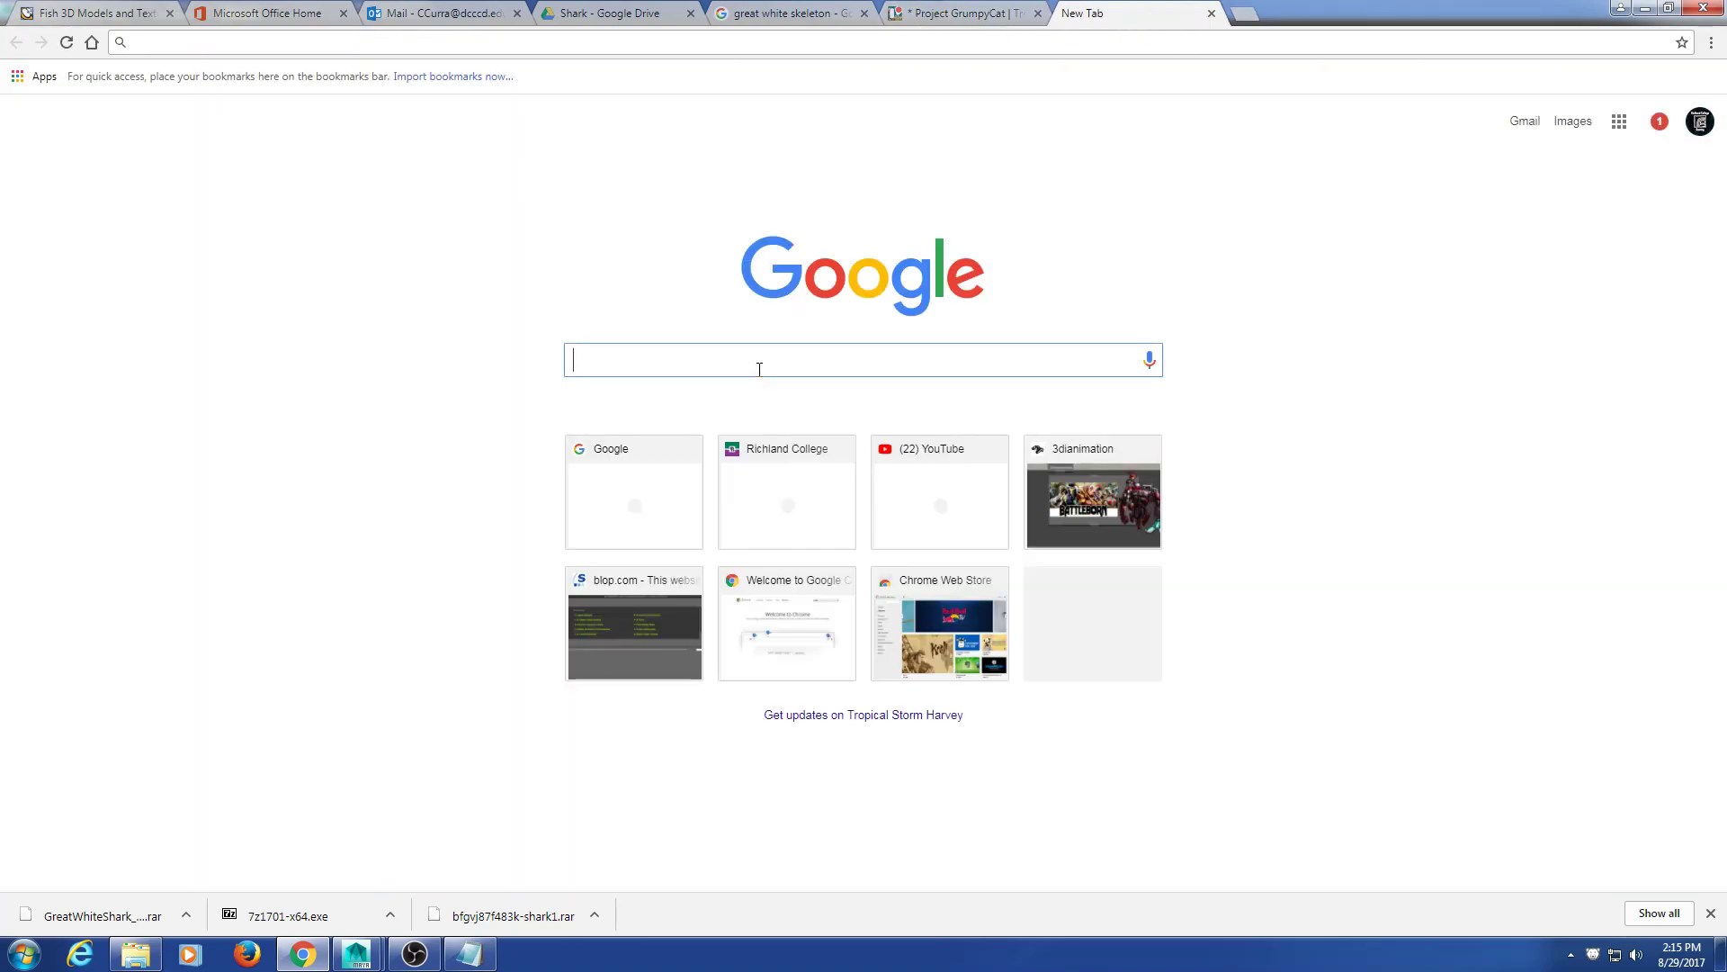
{"action": "type", "text": "x"}
{"action": "key", "text": "BackSpace"}
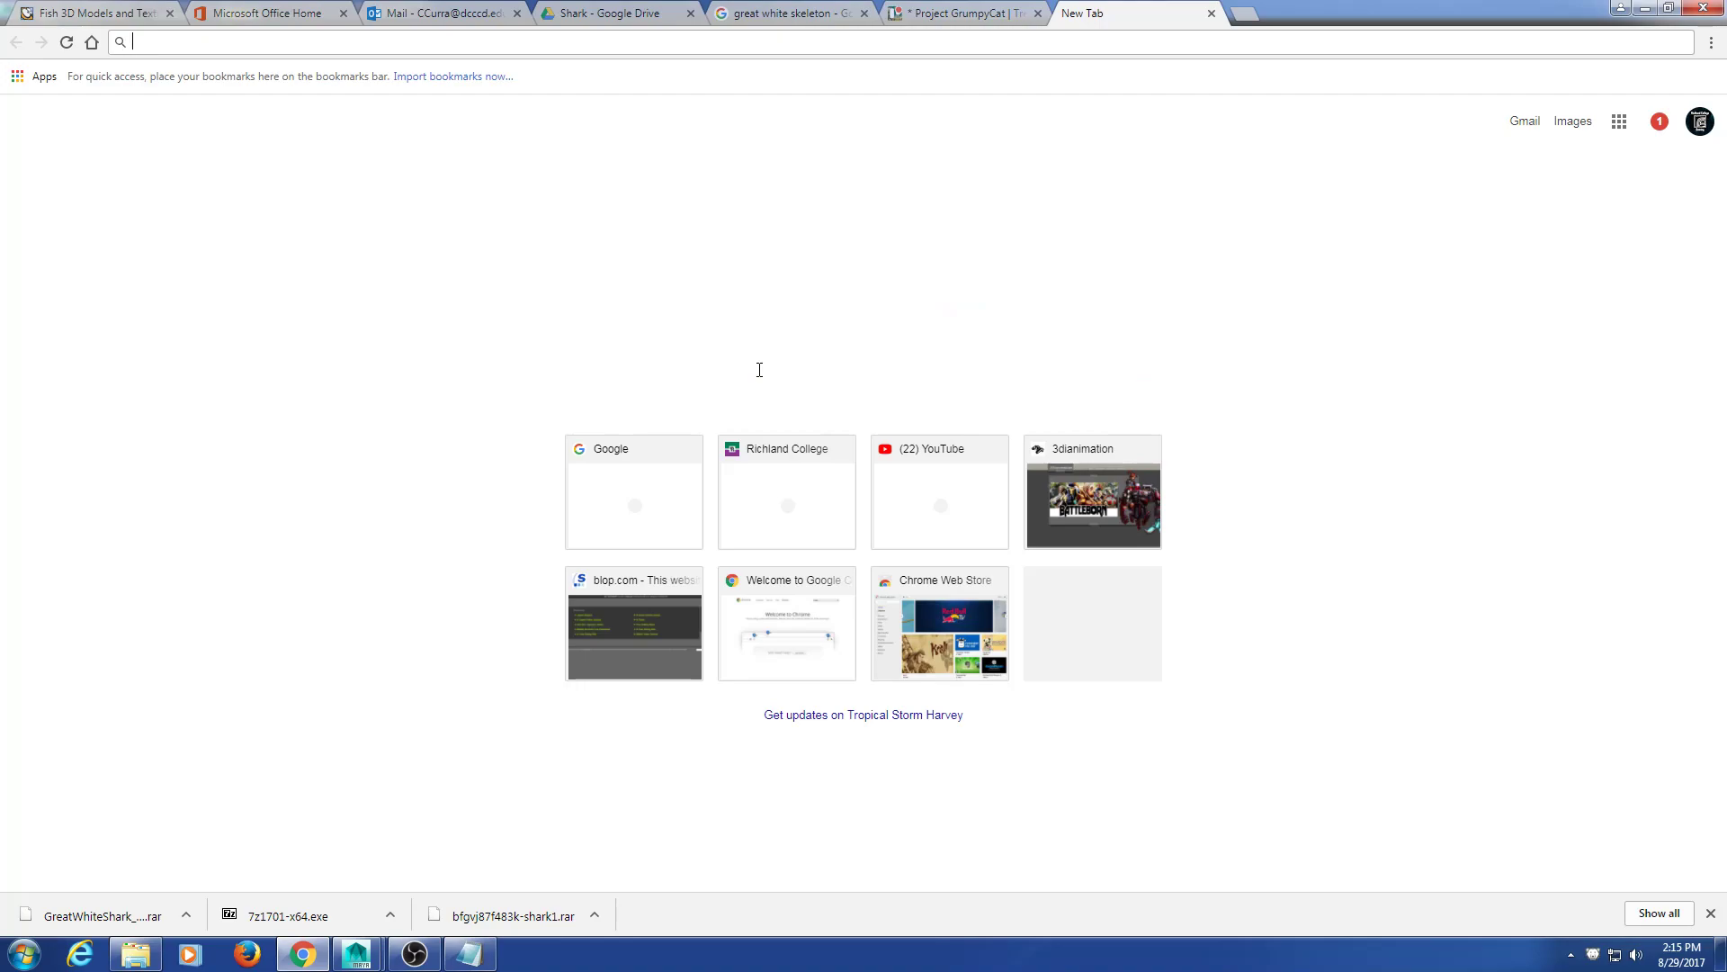
{"action": "type", "text": "carribean neighb orhio"}
{"action": "key", "text": "BackSpace"}
{"action": "key", "text": "BackSpace"}
{"action": "key", "text": "BackSpace"}
{"action": "key", "text": "BackSpace"}
{"action": "key", "text": "BackSpace"}
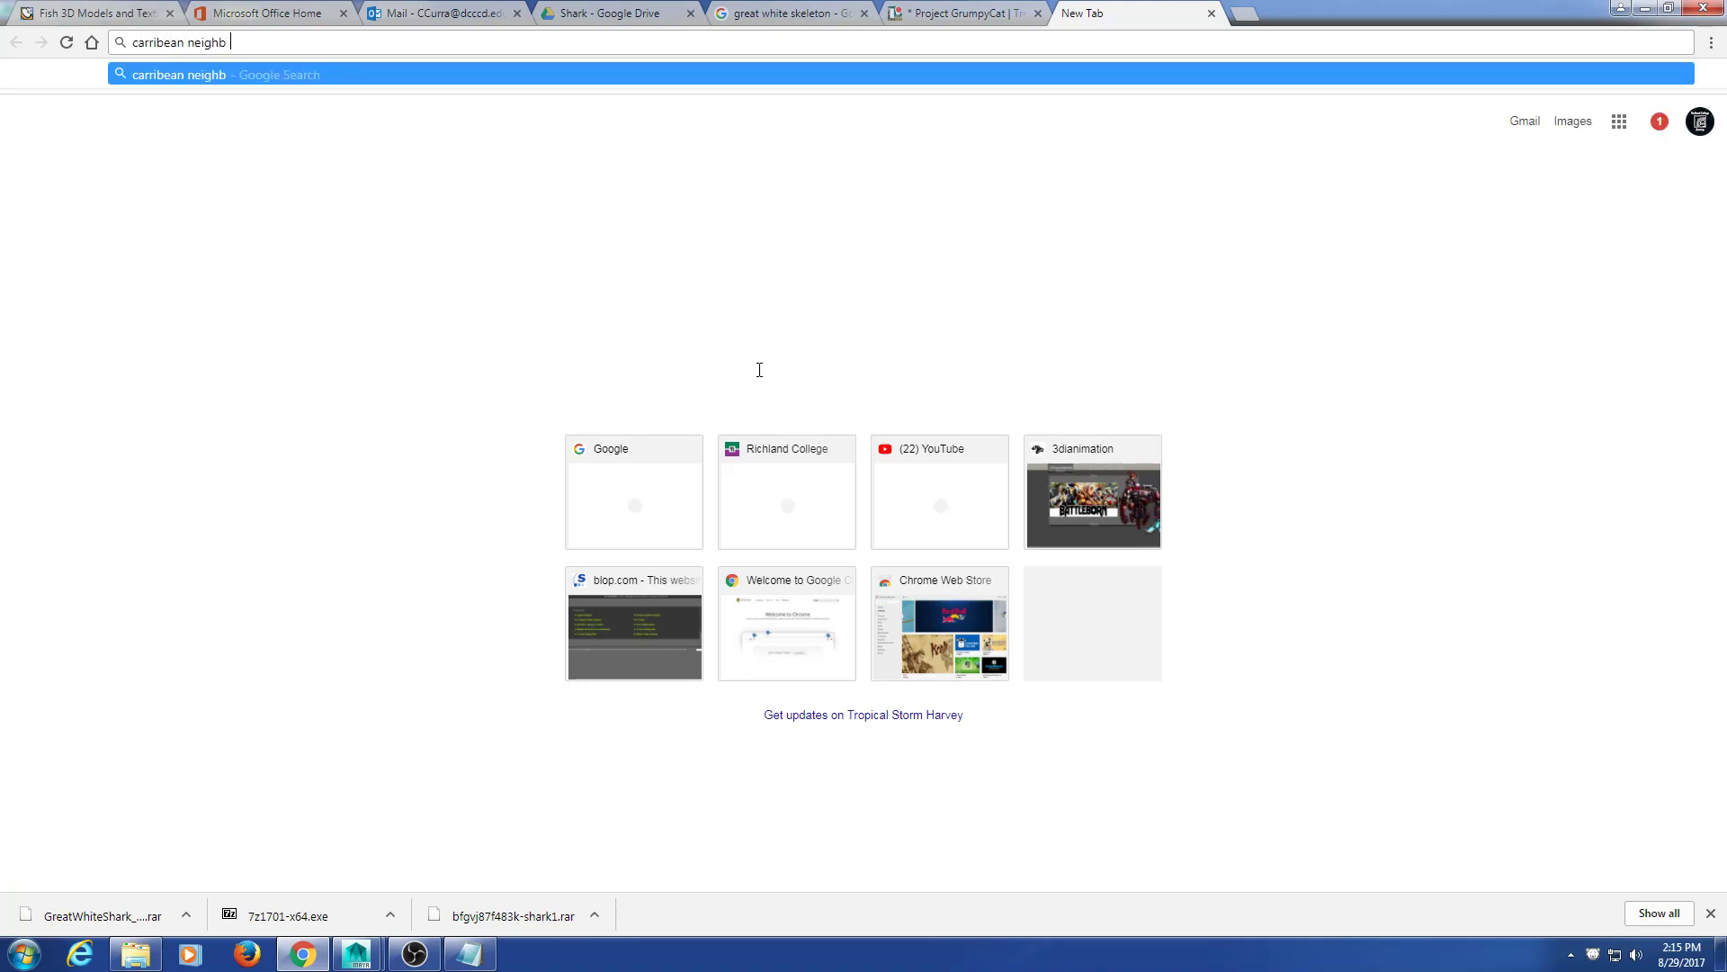
{"action": "key", "text": "BackSpace"}
{"action": "type", "text": "orhood"}
{"action": "key", "text": "Return"}
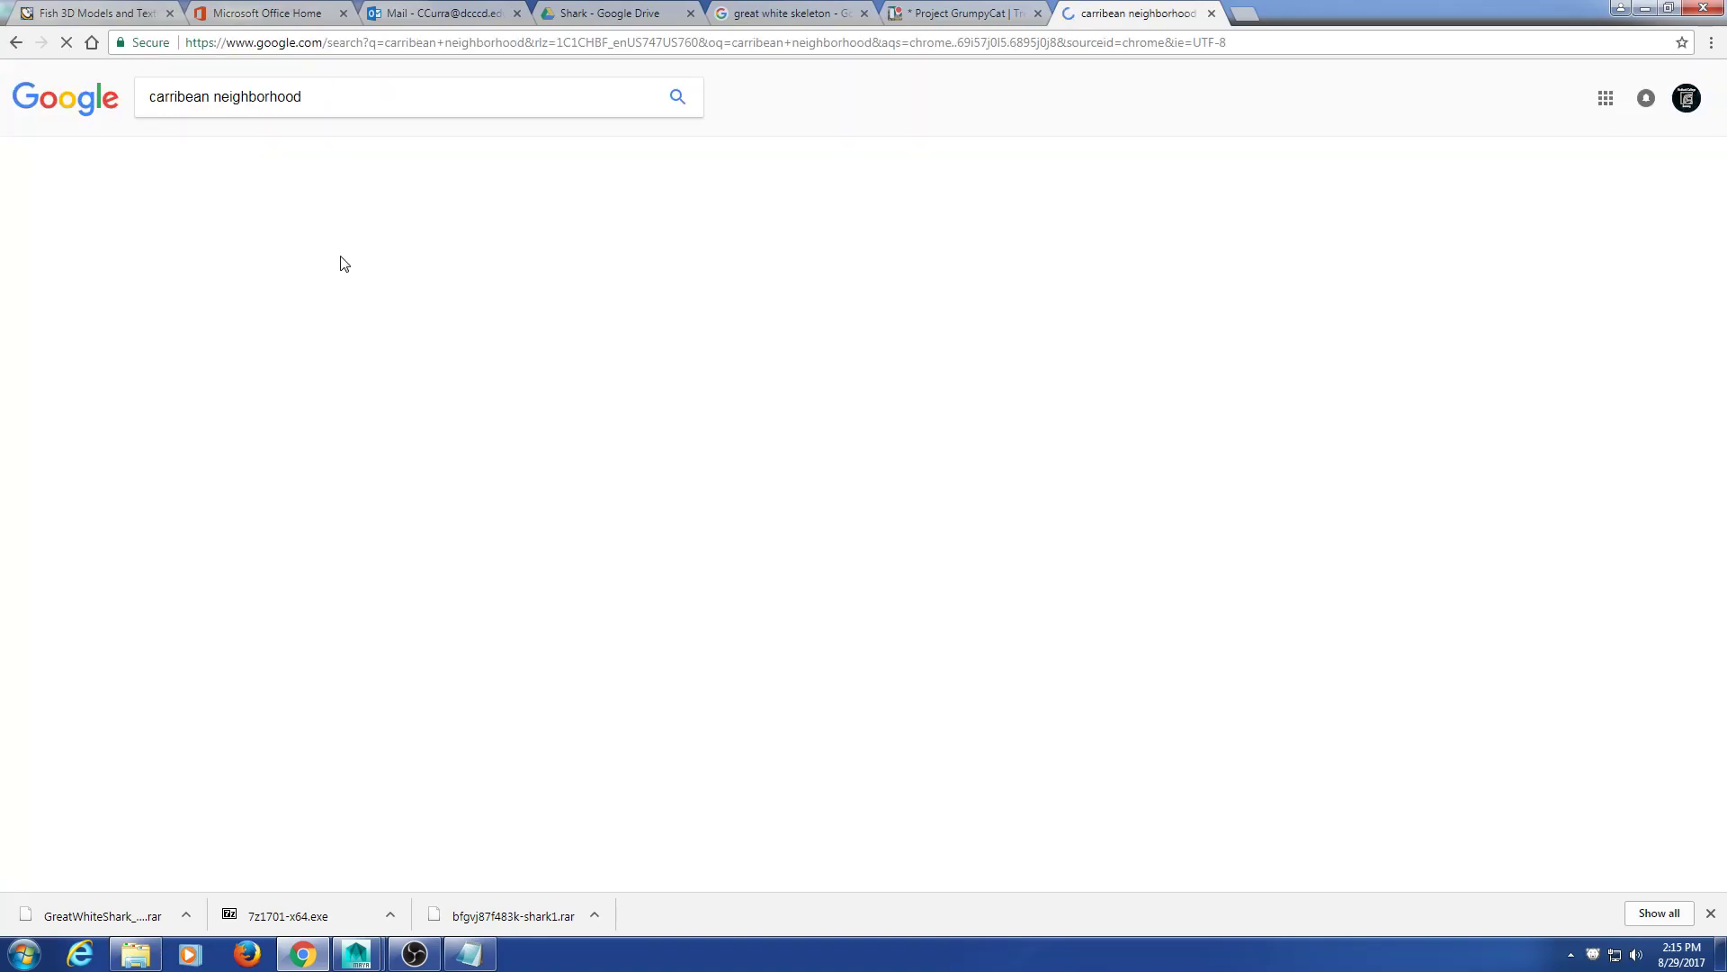
Step: Show image results and refine the query to 'carribean neighborhood boat cul de sac'
{"action": "left_click", "coordinate": [209, 151]}
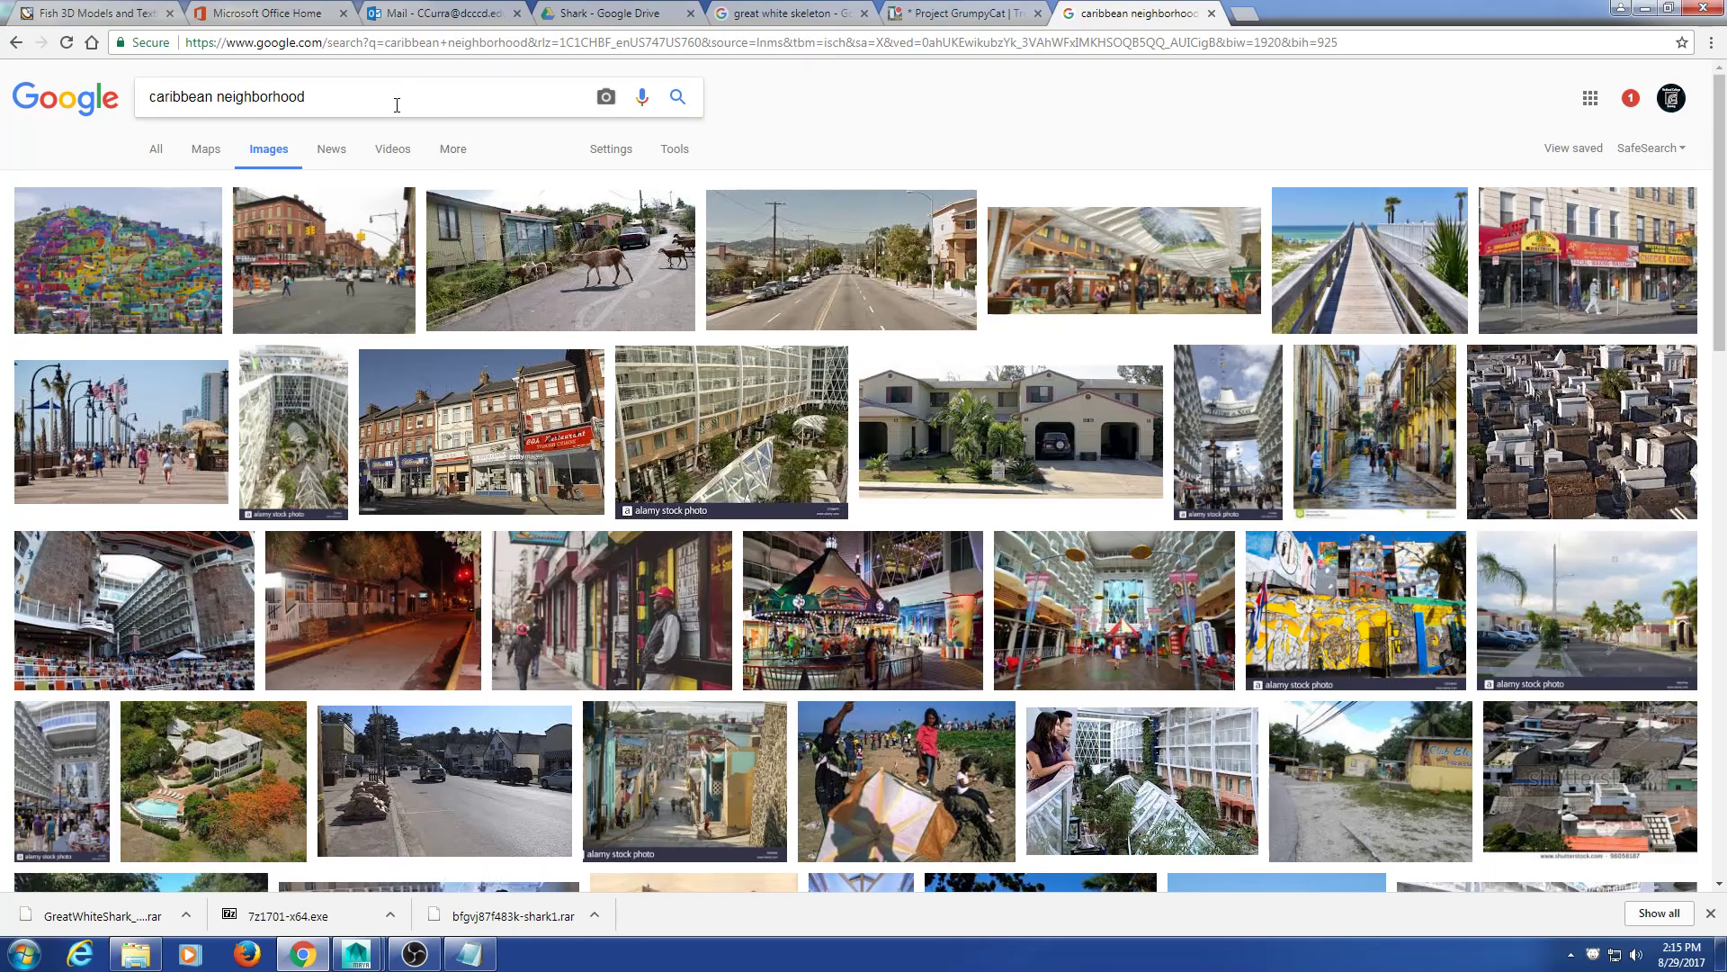
{"action": "left_click", "coordinate": [396, 105]}
{"action": "type", "text": "boat"}
{"action": "key", "text": "Return"}
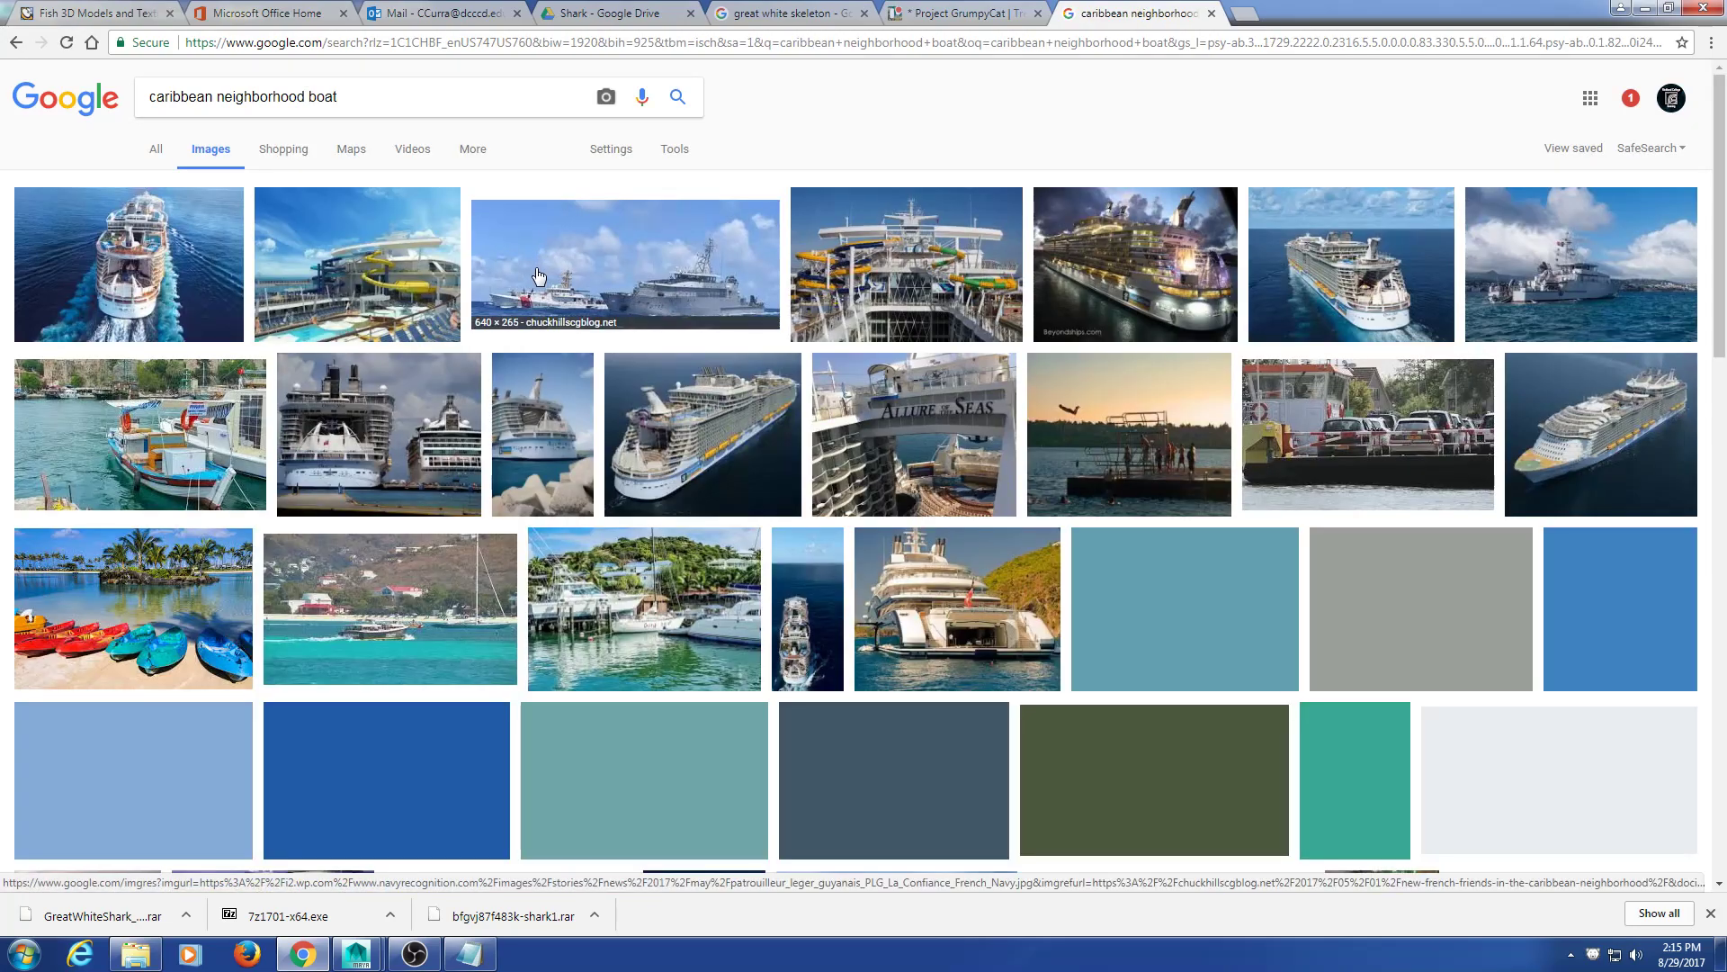
{"action": "scroll", "coordinate": [538, 276], "scroll_direction": "down", "scroll_amount": 4}
{"action": "scroll", "coordinate": [538, 276], "scroll_direction": "down", "scroll_amount": 5}
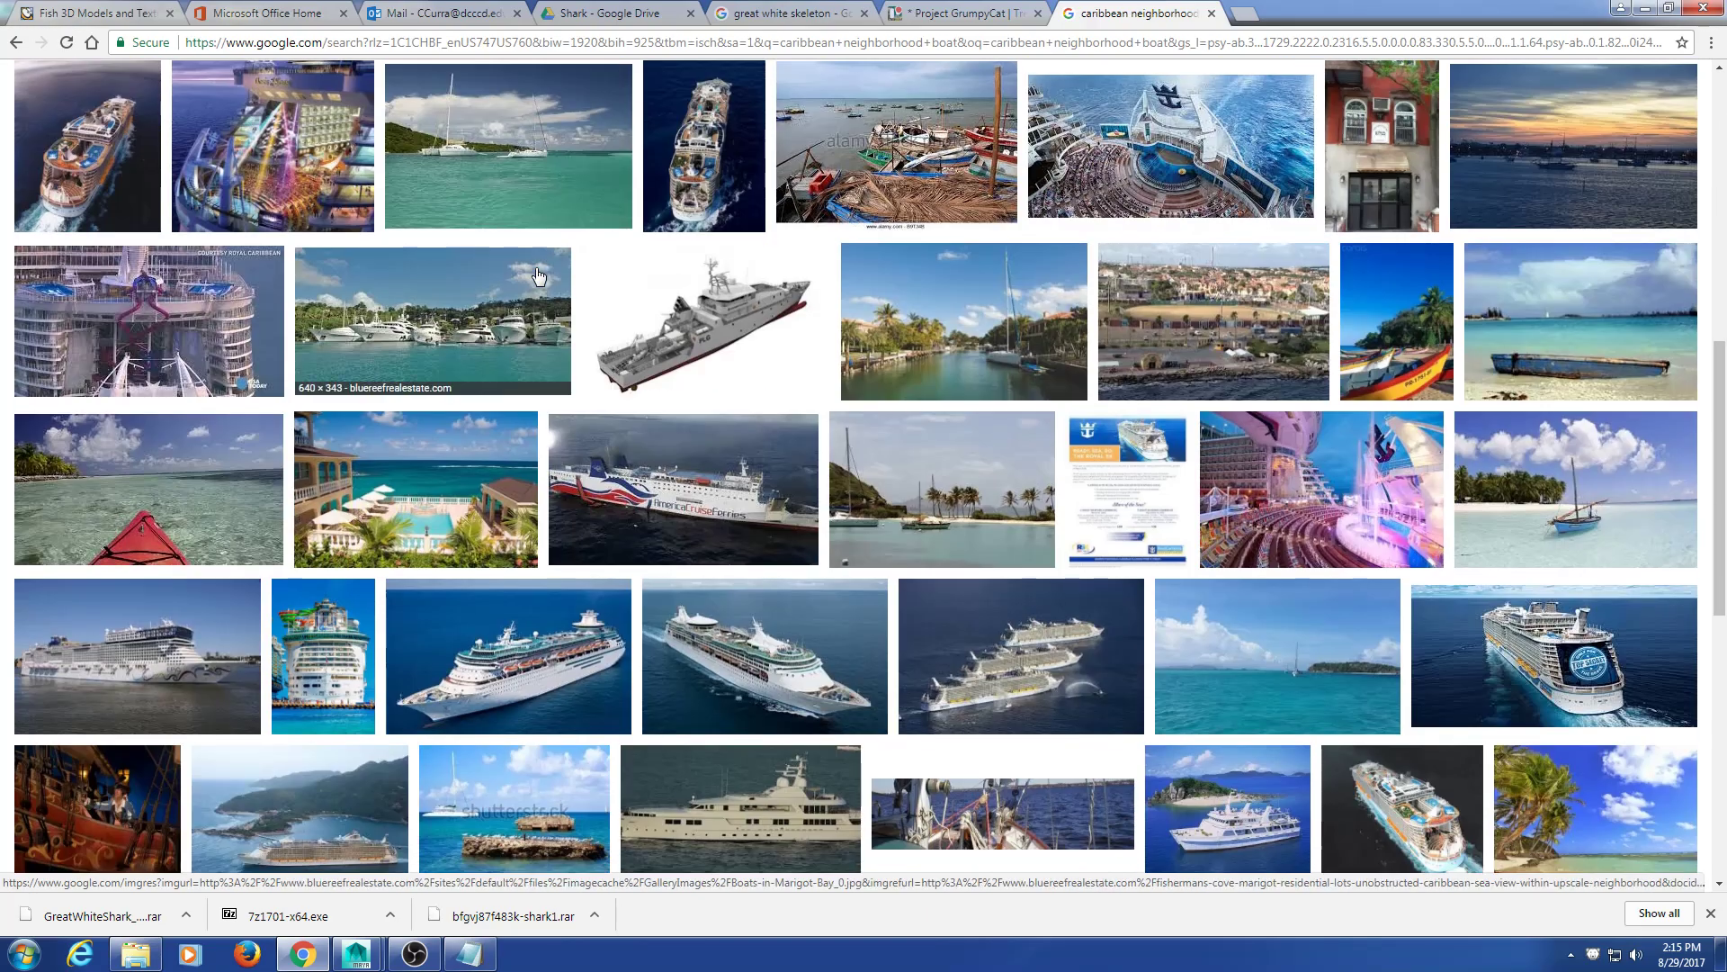
{"action": "scroll", "coordinate": [545, 279], "scroll_direction": "up", "scroll_amount": 10}
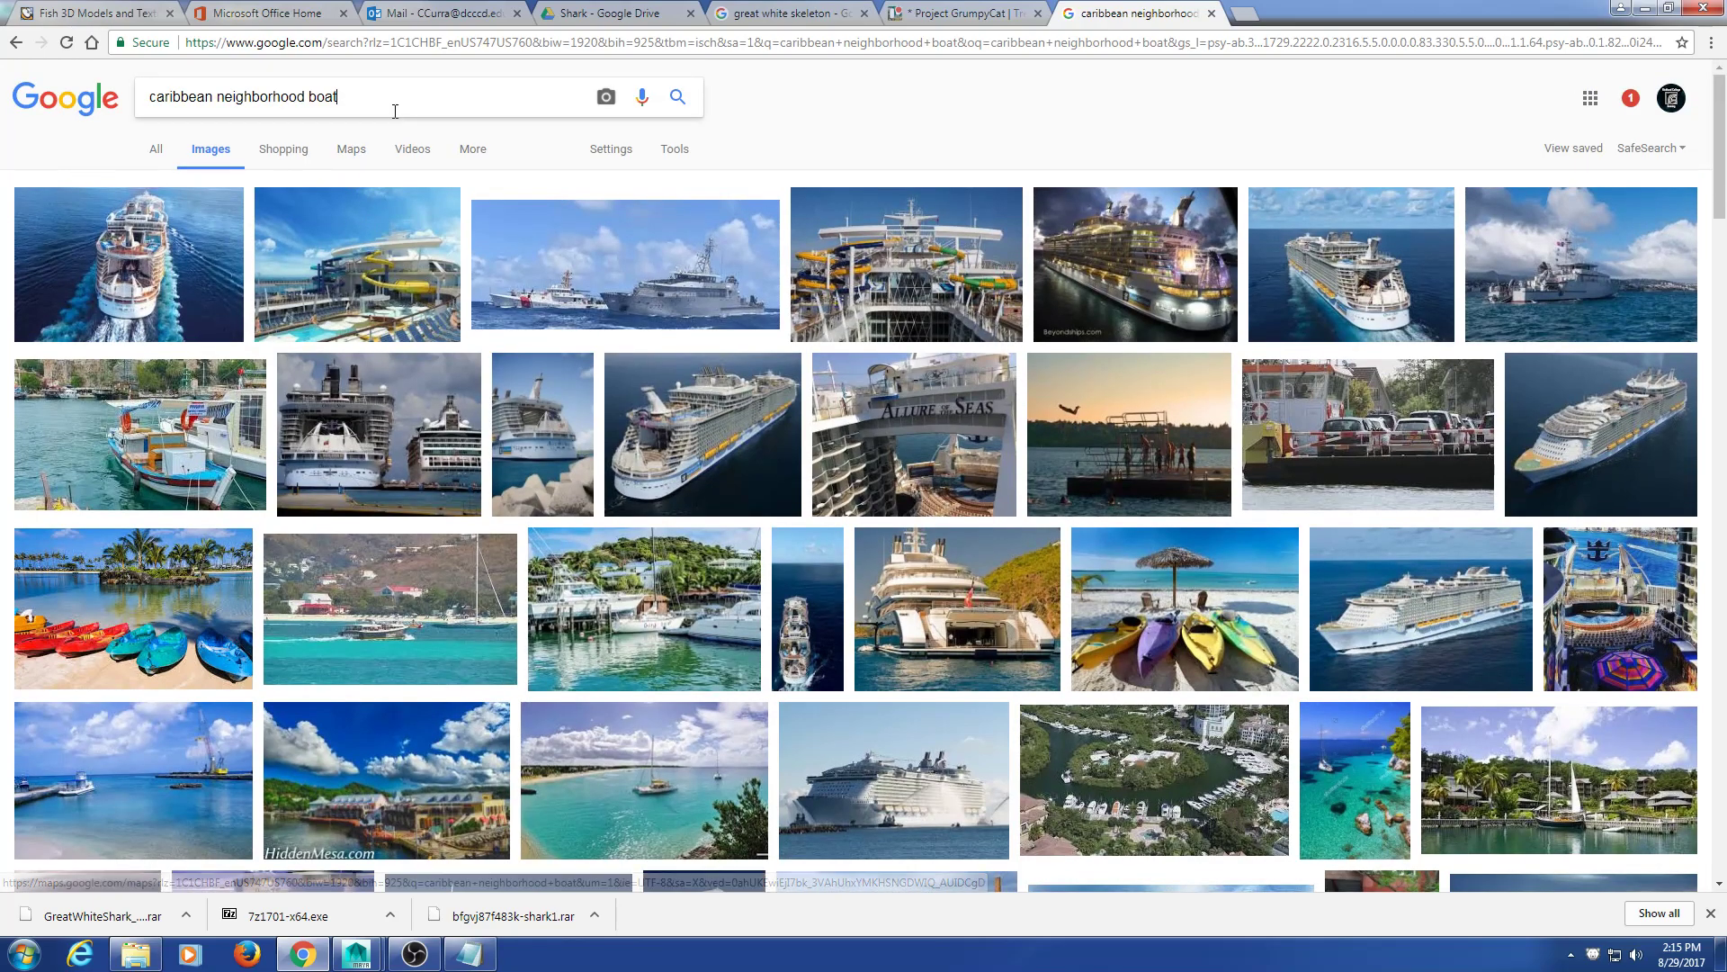
{"action": "type", "text": "culdasac"}
{"action": "key", "text": "Return"}
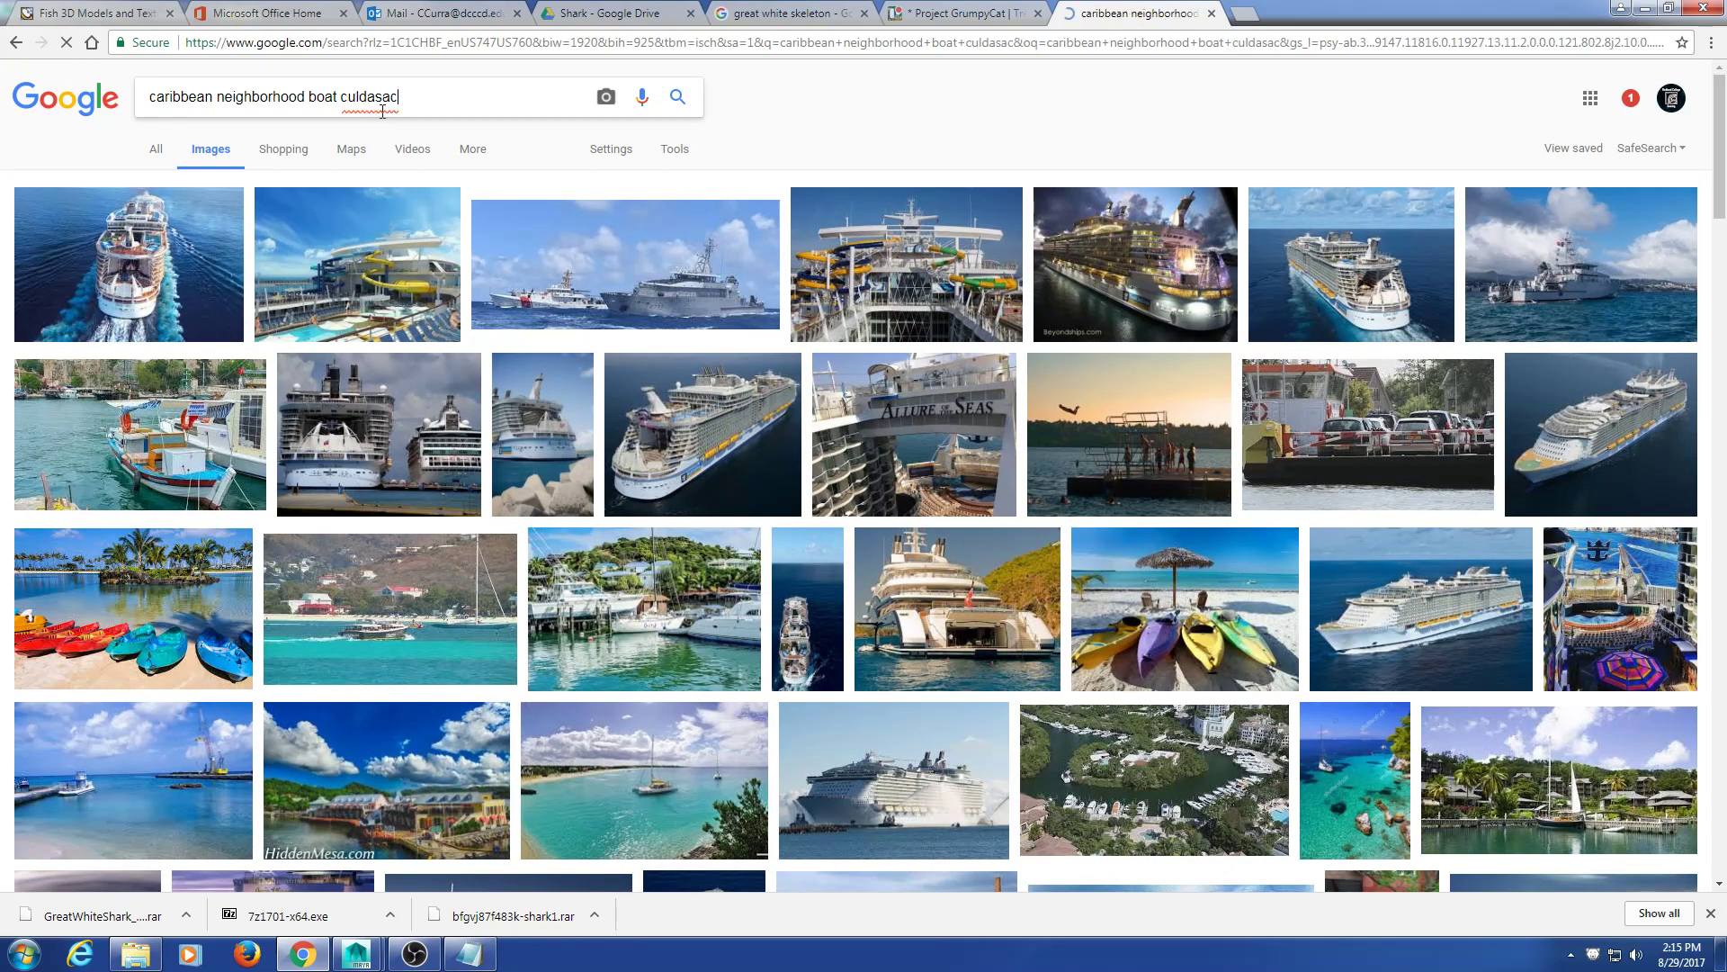
{"action": "left_click", "coordinate": [385, 203]}
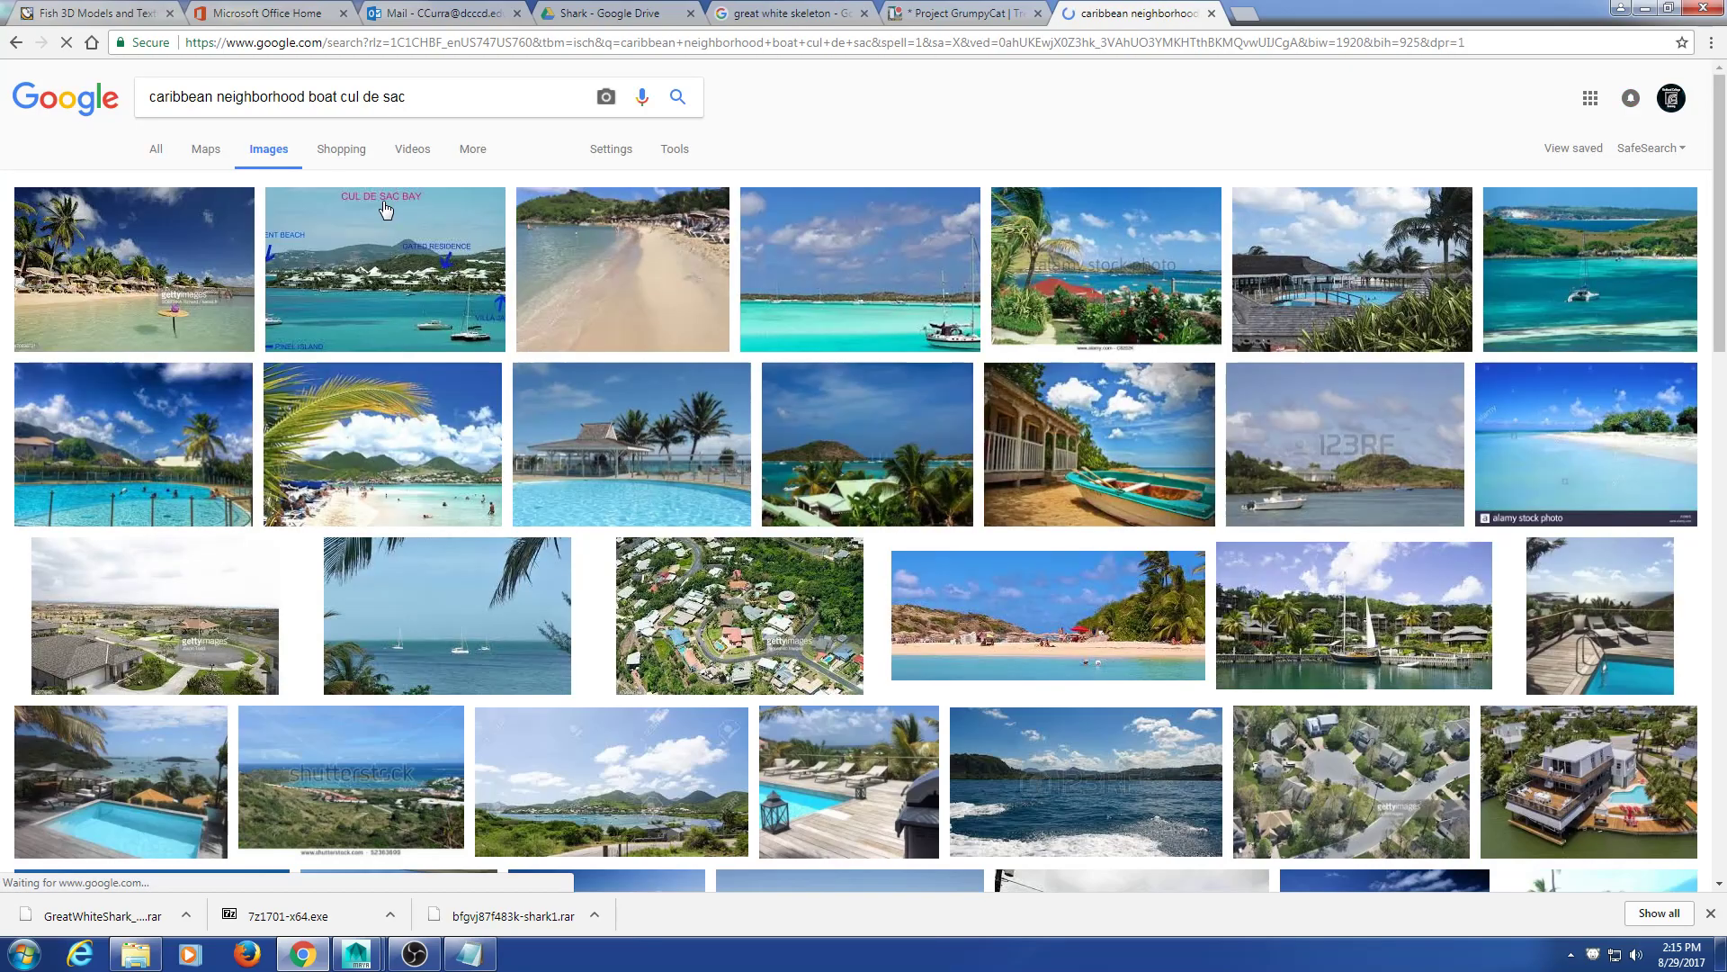
Step: Preview the waterfront house, beach, yacht and Sarasota waterfront house images
{"action": "scroll", "coordinate": [853, 428], "scroll_direction": "down", "scroll_amount": 4}
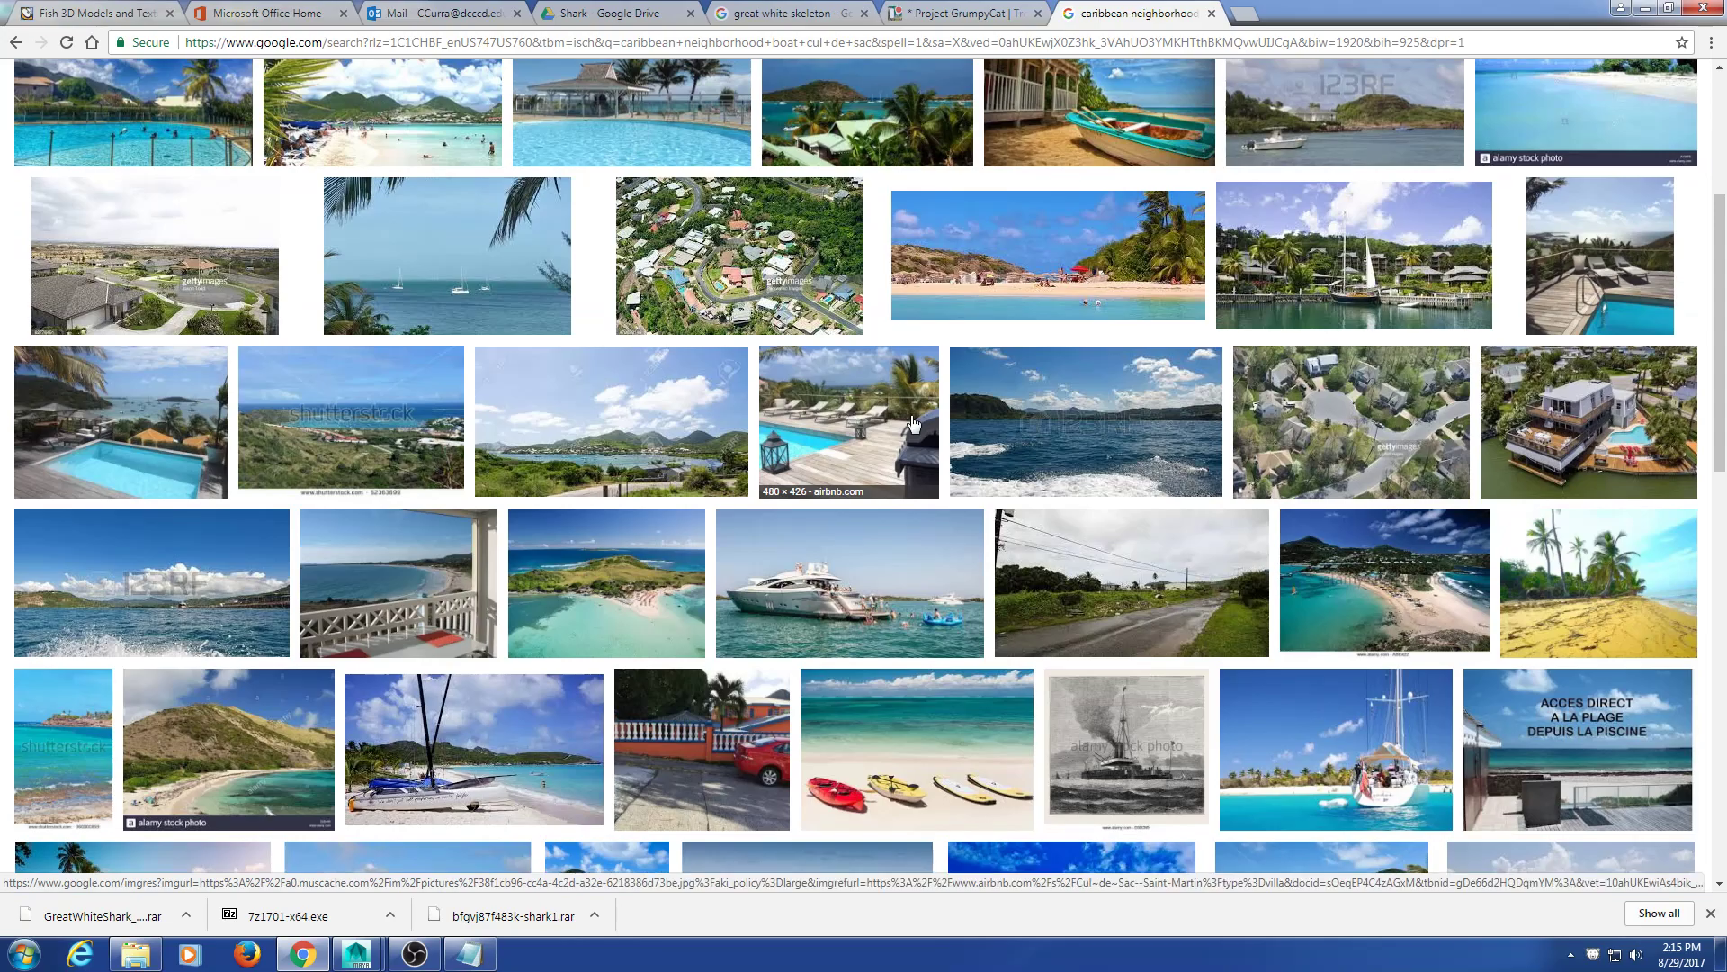
{"action": "left_click", "coordinate": [1585, 423]}
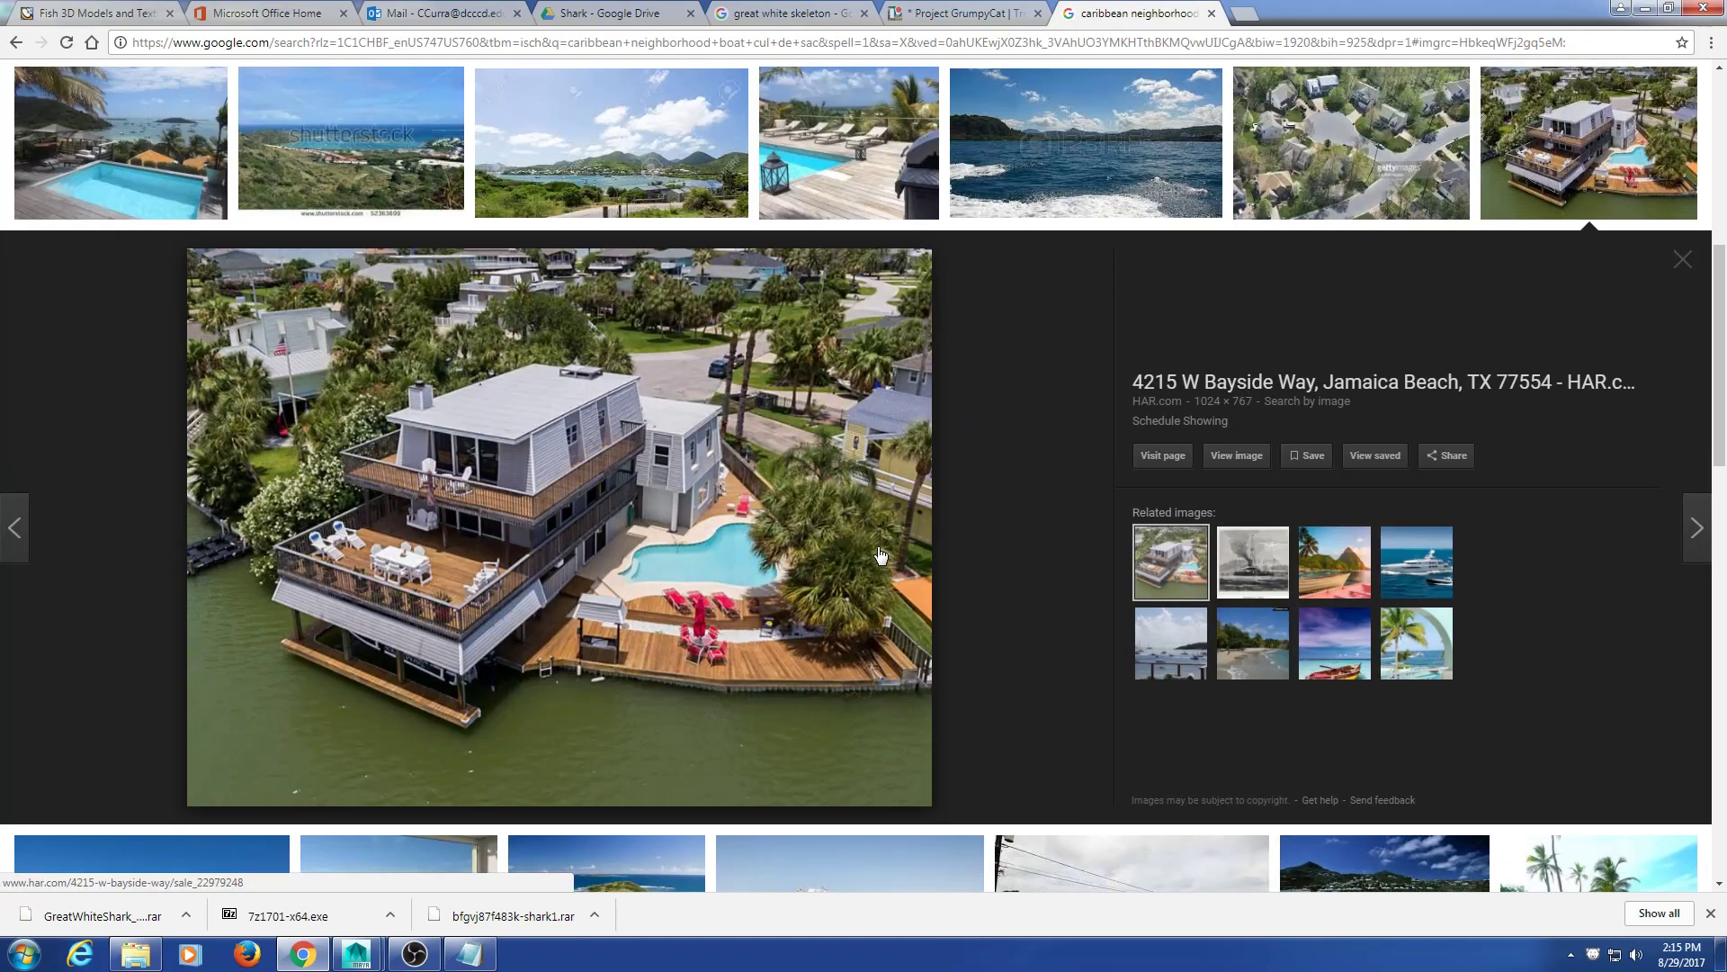
{"action": "left_click", "coordinate": [1324, 577]}
{"action": "left_click", "coordinate": [1430, 549]}
{"action": "left_click", "coordinate": [1681, 262]}
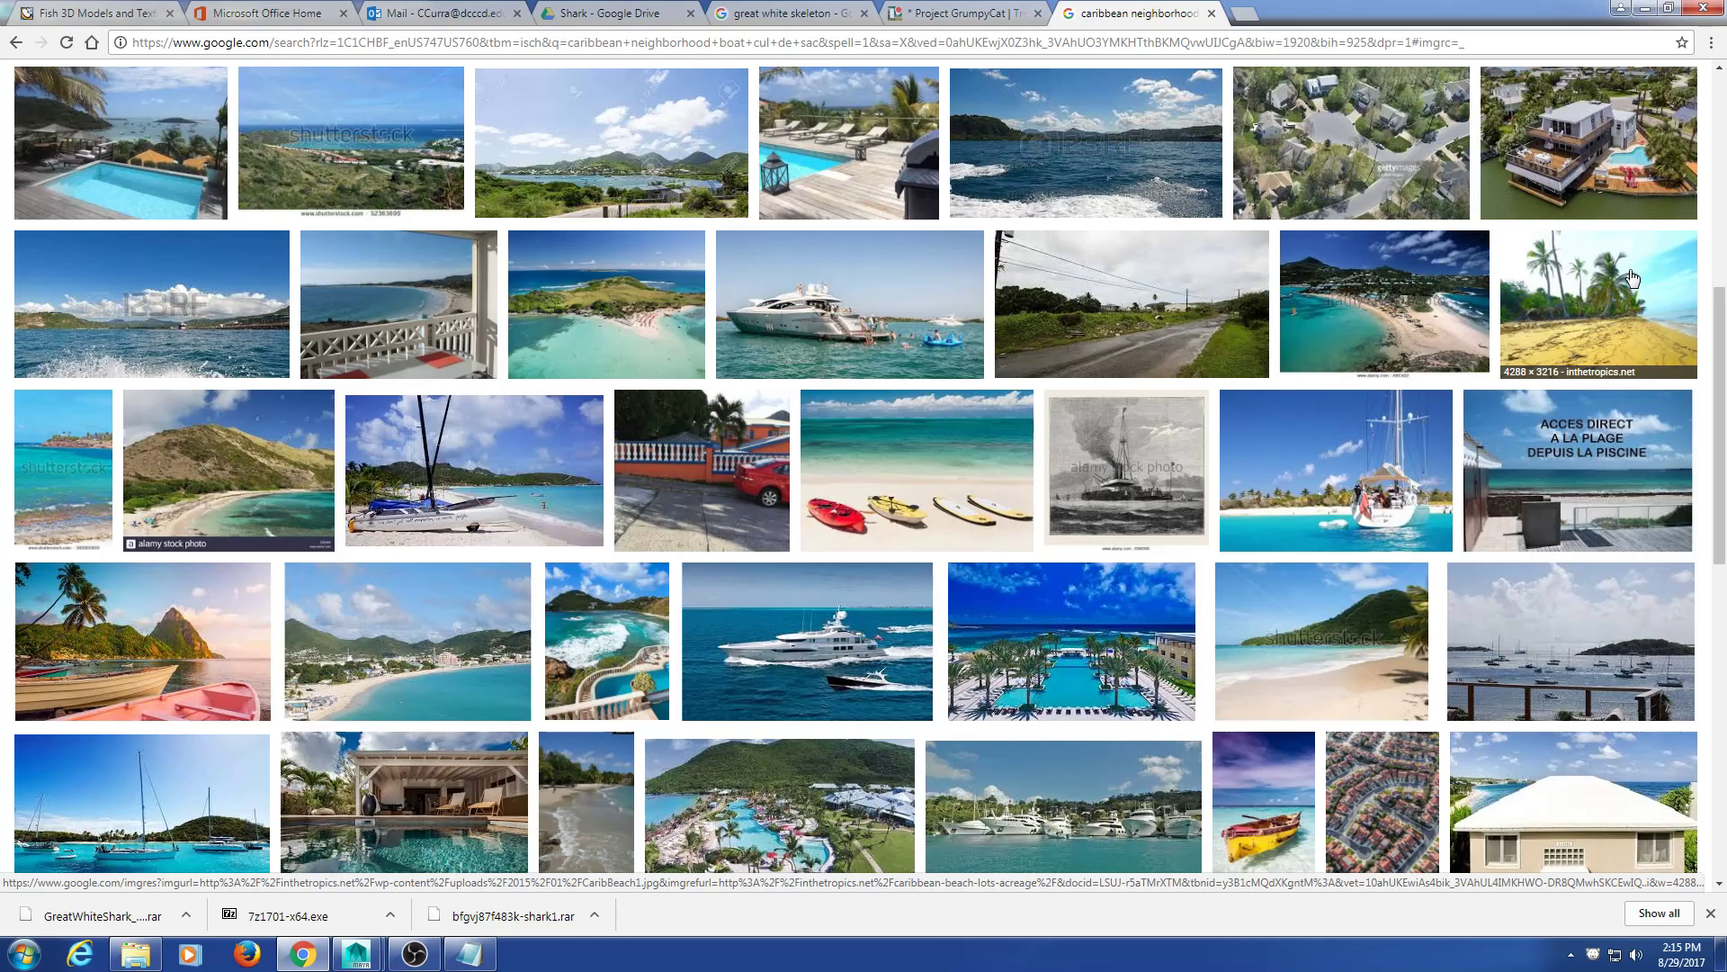
{"action": "scroll", "coordinate": [1313, 333], "scroll_direction": "down", "scroll_amount": 5}
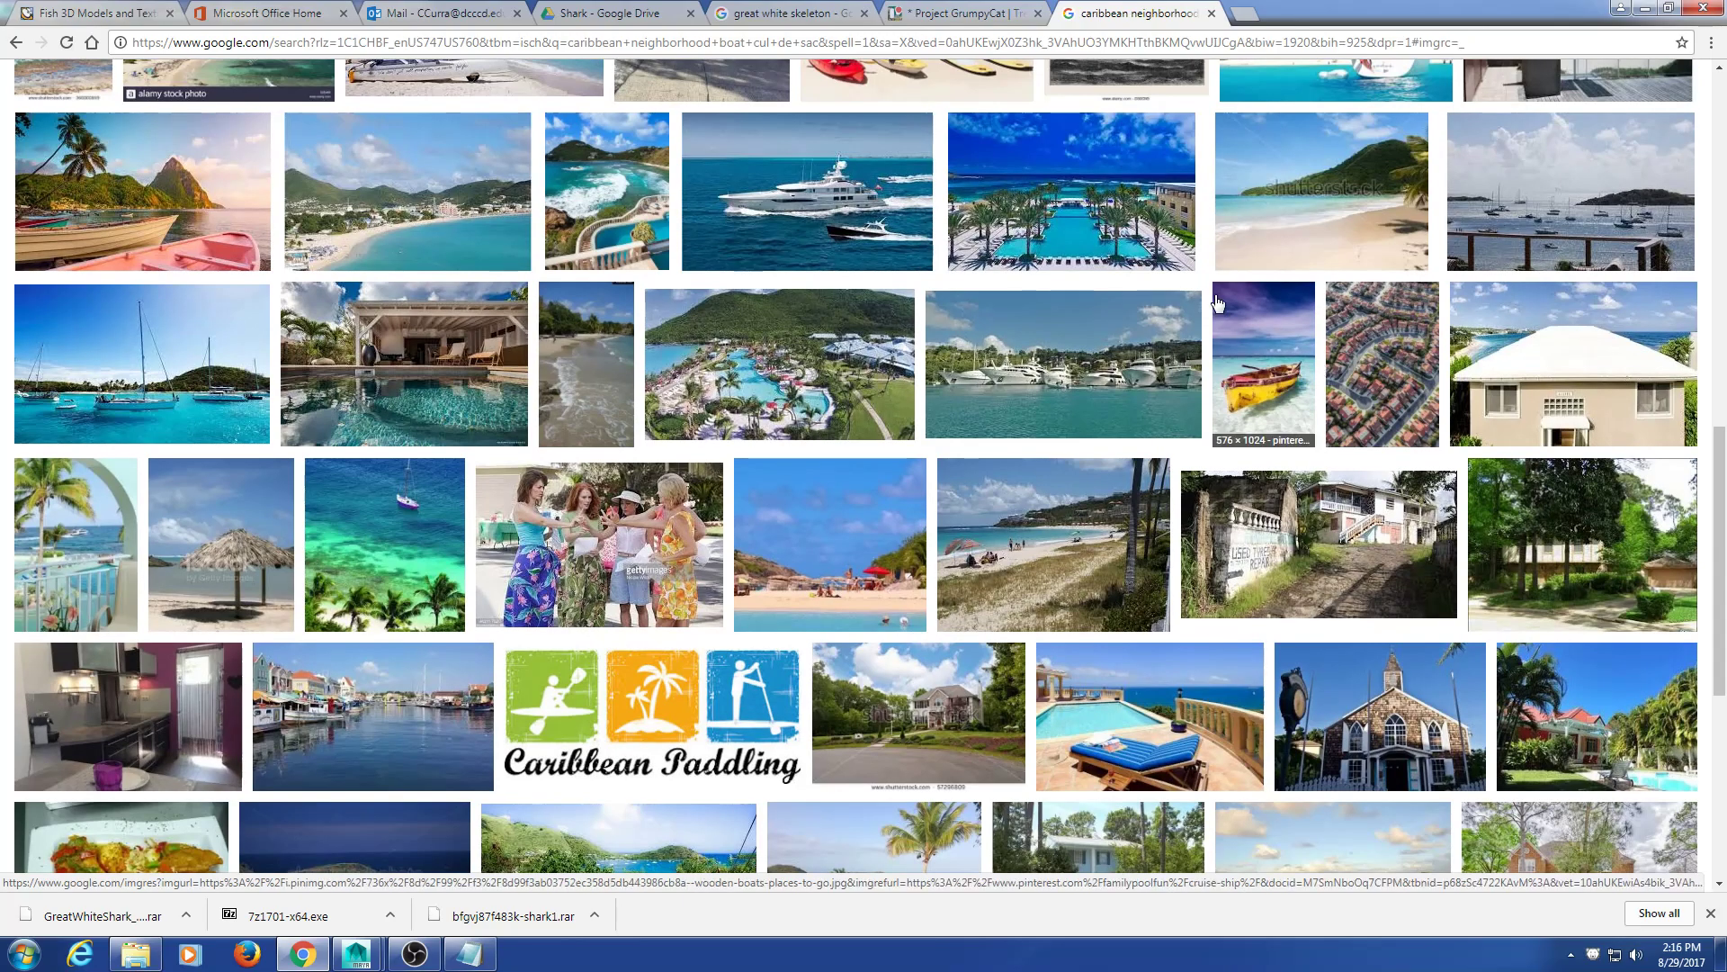
{"action": "scroll", "coordinate": [1210, 311], "scroll_direction": "down", "scroll_amount": 6}
{"action": "scroll", "coordinate": [1158, 360], "scroll_direction": "down", "scroll_amount": 8}
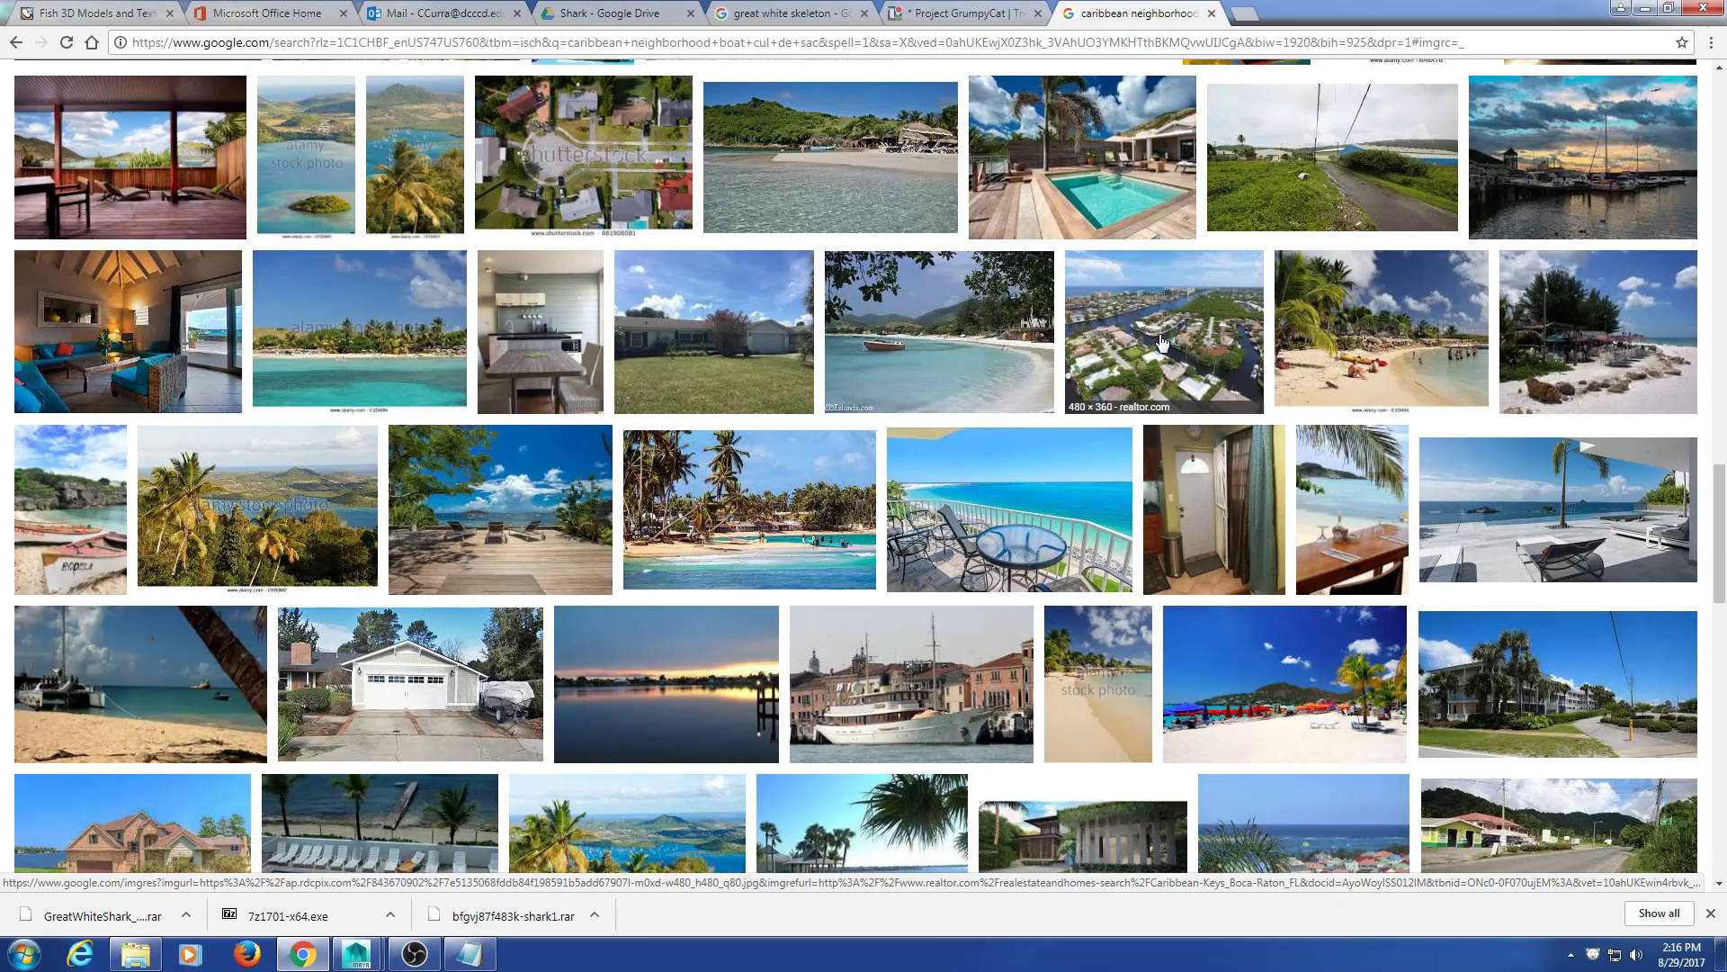
{"action": "scroll", "coordinate": [990, 486], "scroll_direction": "down", "scroll_amount": 5}
{"action": "scroll", "coordinate": [993, 504], "scroll_direction": "down", "scroll_amount": 6}
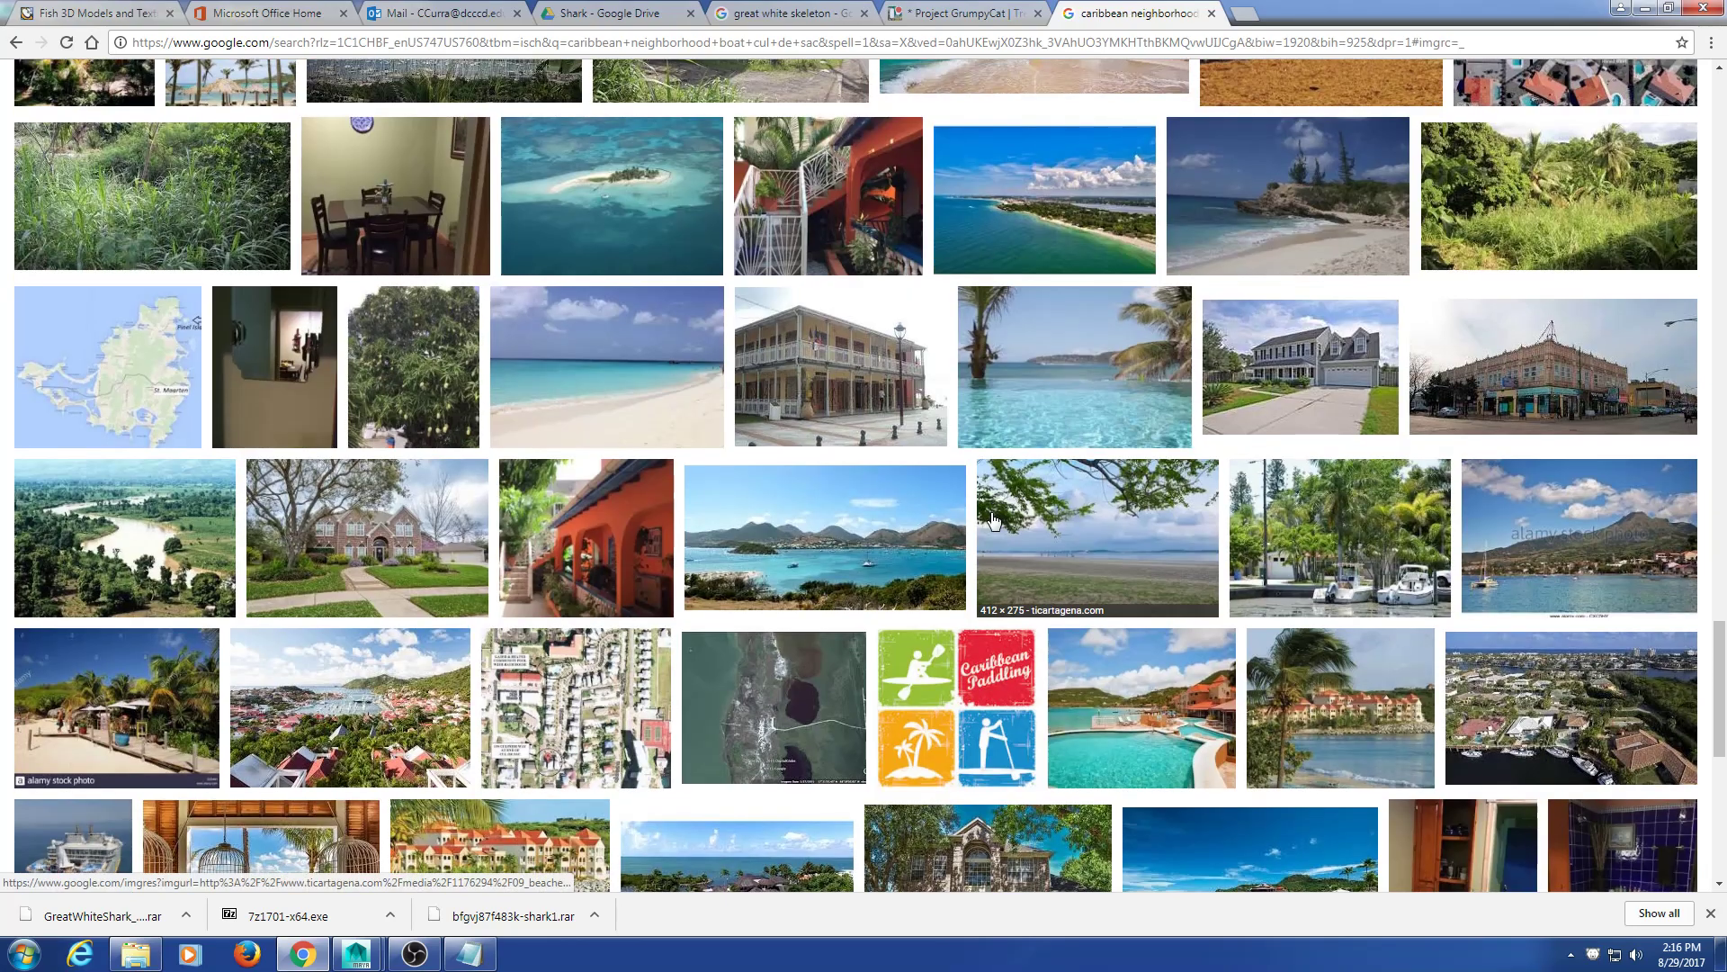
{"action": "scroll", "coordinate": [993, 522], "scroll_direction": "down", "scroll_amount": 6}
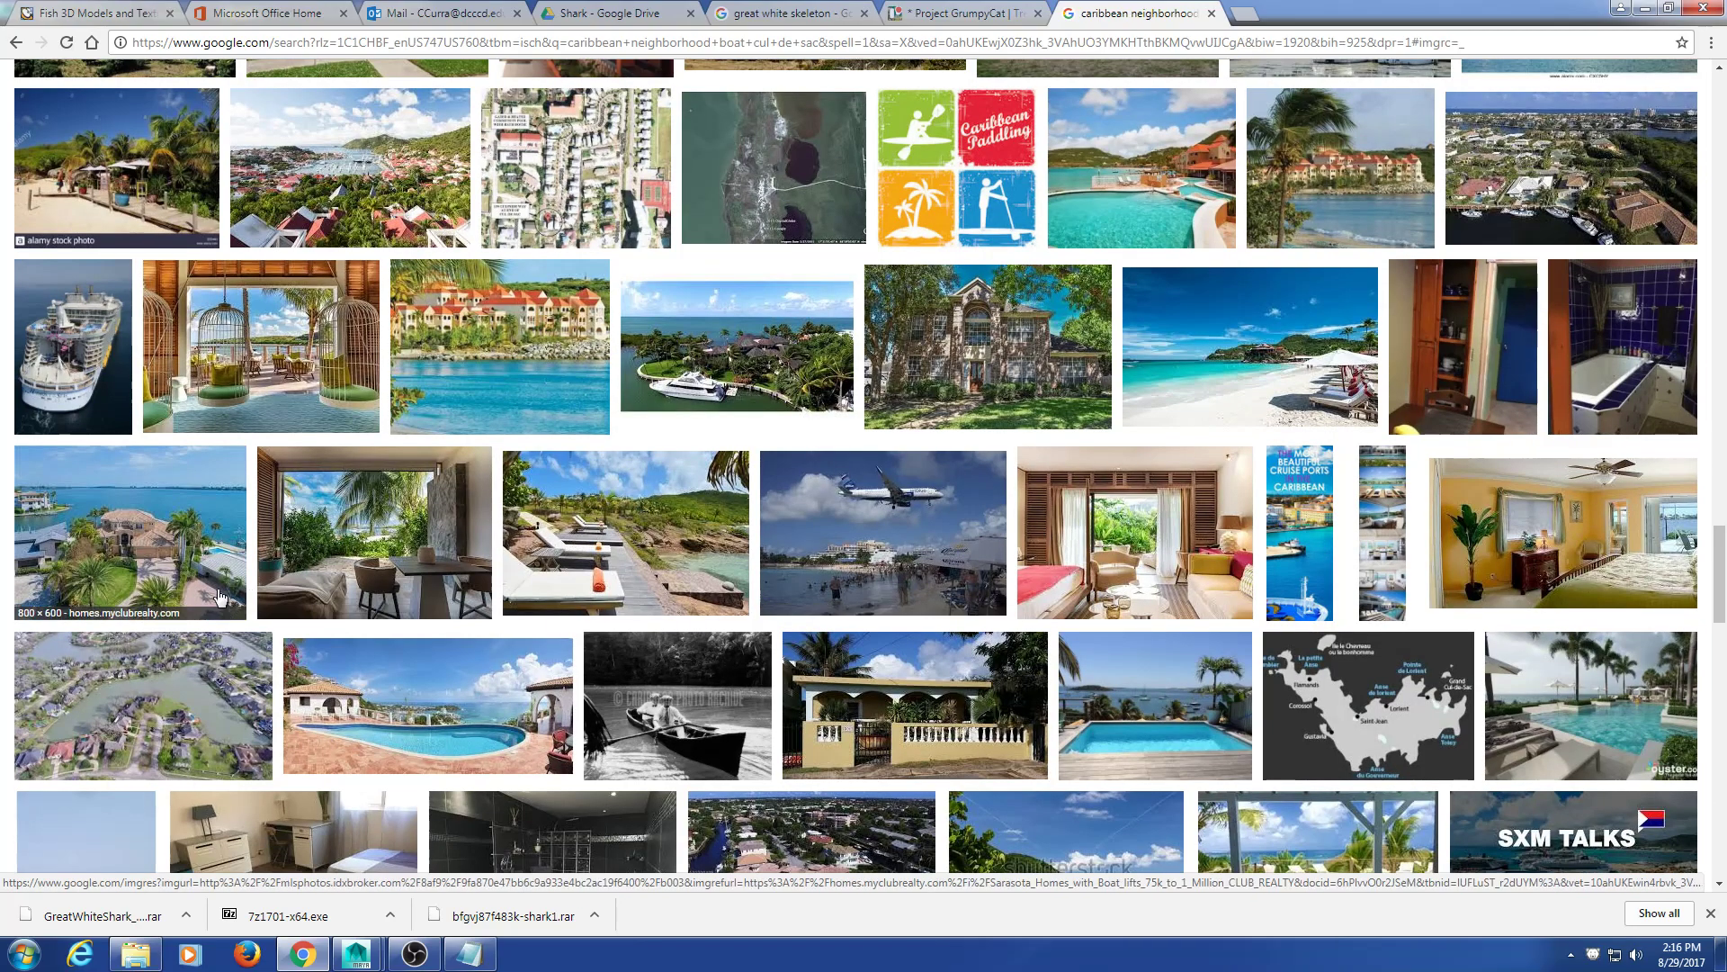
{"action": "left_click", "coordinate": [209, 558]}
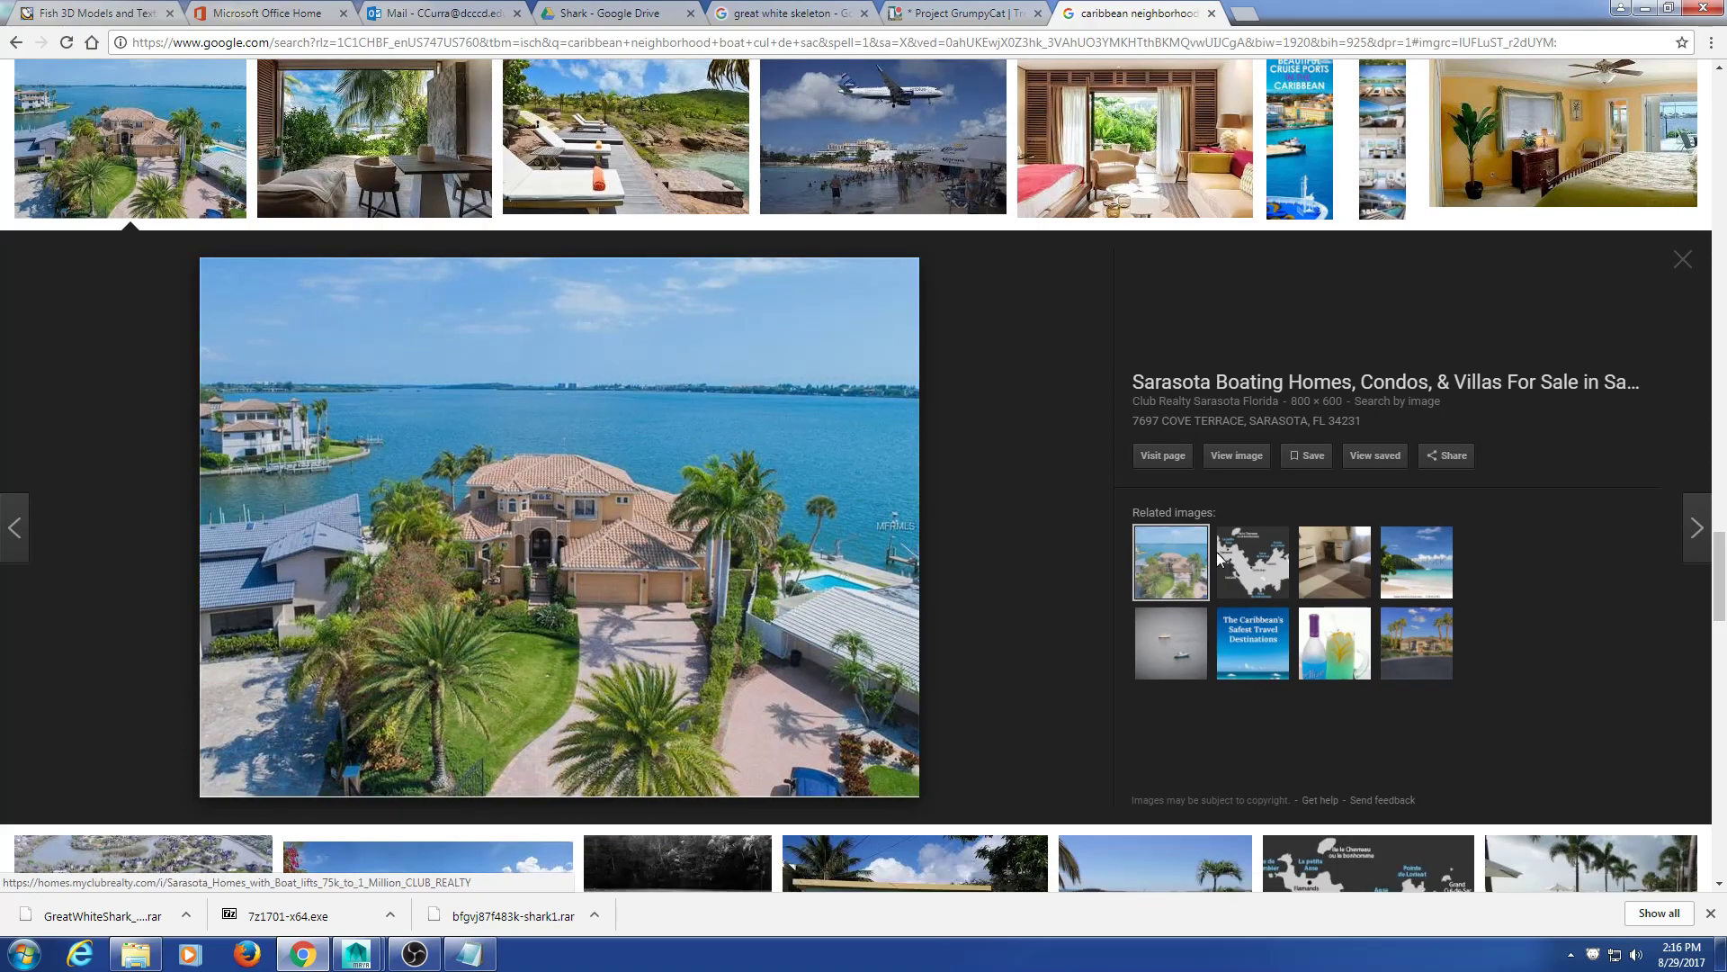
{"action": "left_click", "coordinate": [1685, 262]}
Step: Browse further and preview the St Martin and Pinel Island beach images
{"action": "scroll", "coordinate": [1160, 558], "scroll_direction": "down", "scroll_amount": 5}
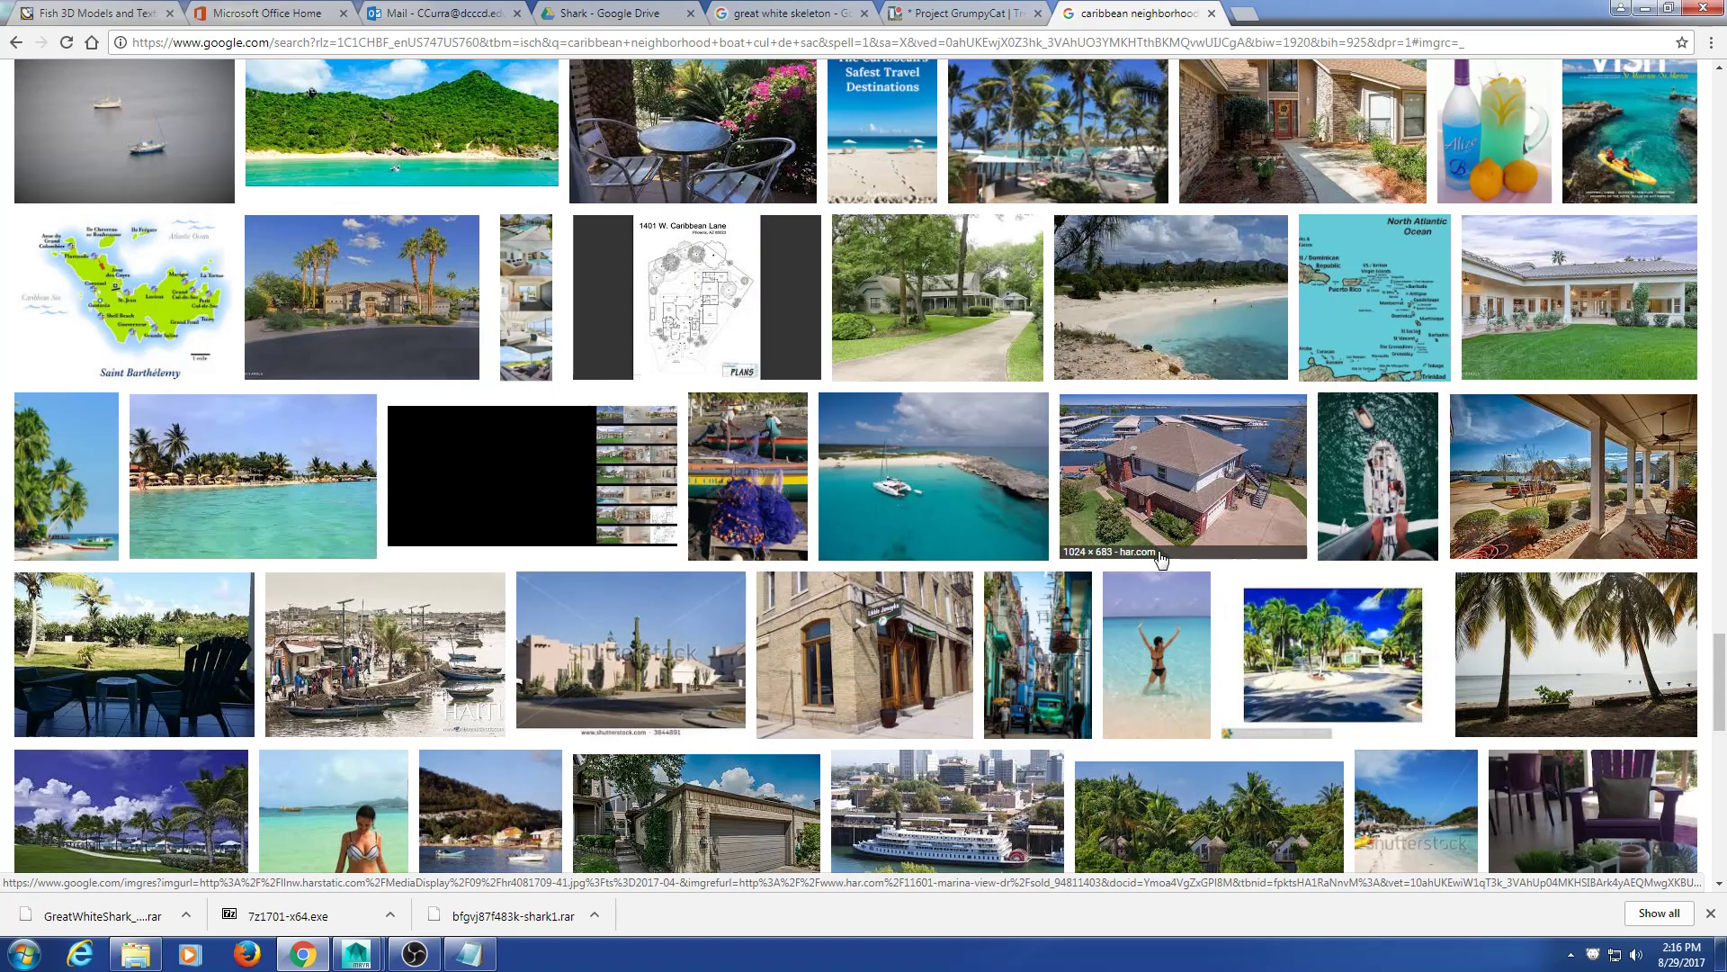
{"action": "left_click", "coordinate": [1135, 626]}
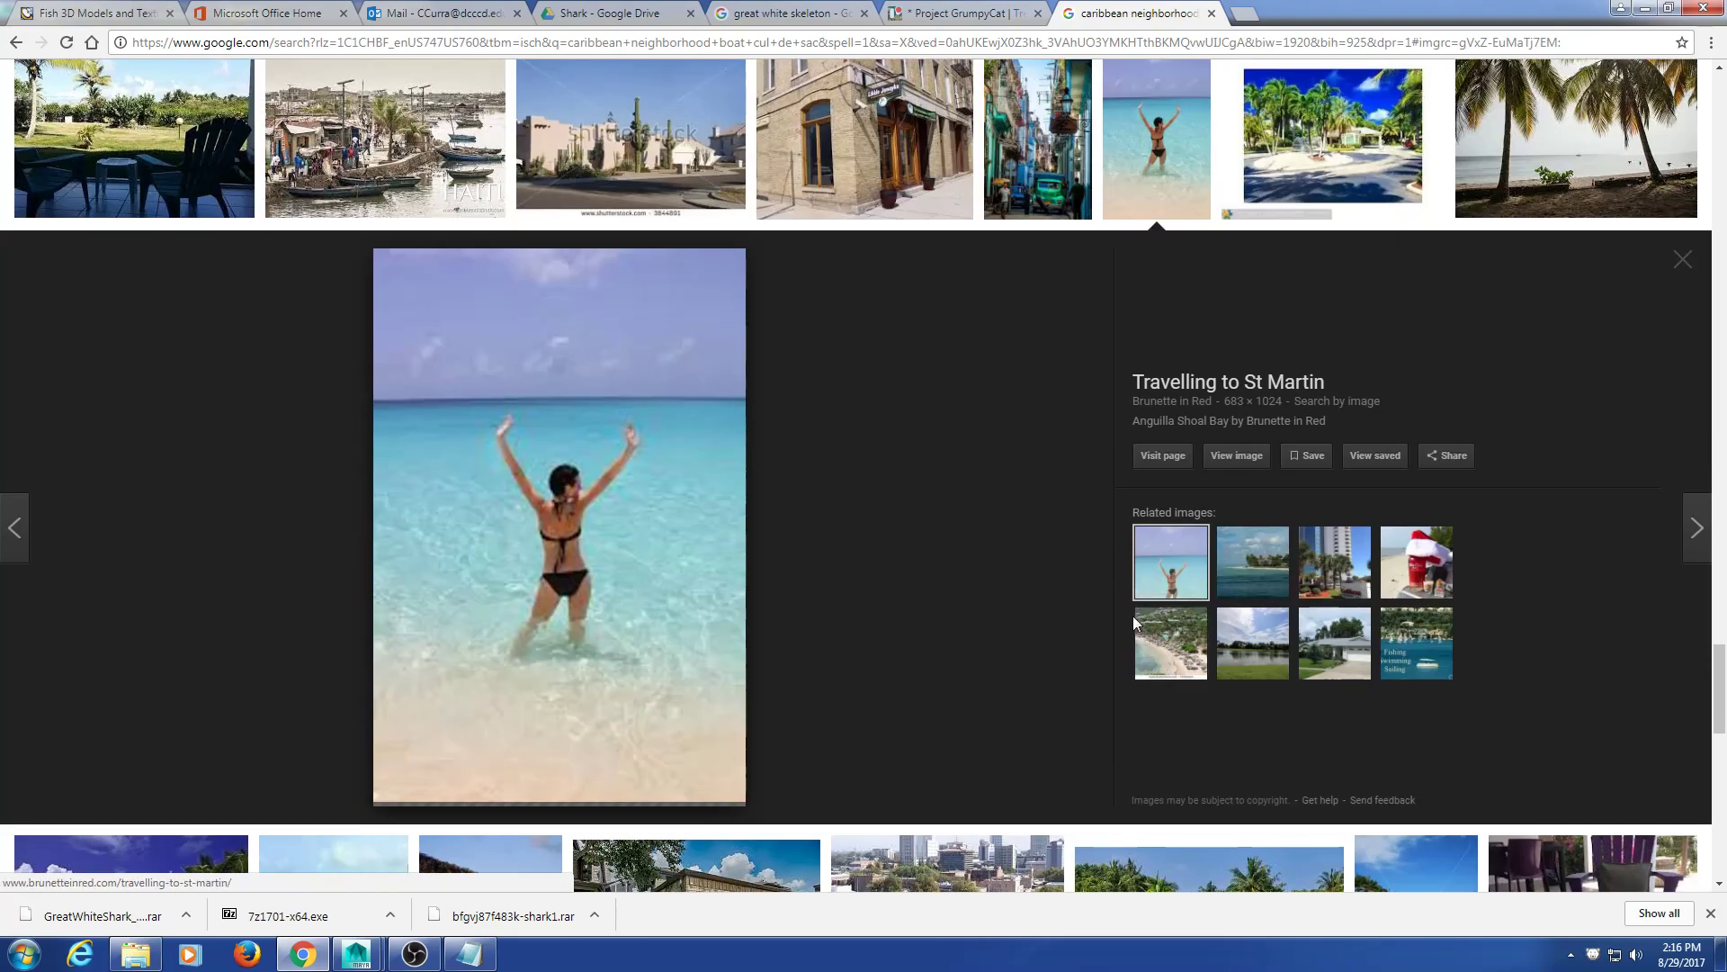
{"action": "left_click", "coordinate": [1683, 260]}
{"action": "scroll", "coordinate": [1147, 356], "scroll_direction": "down", "scroll_amount": 5}
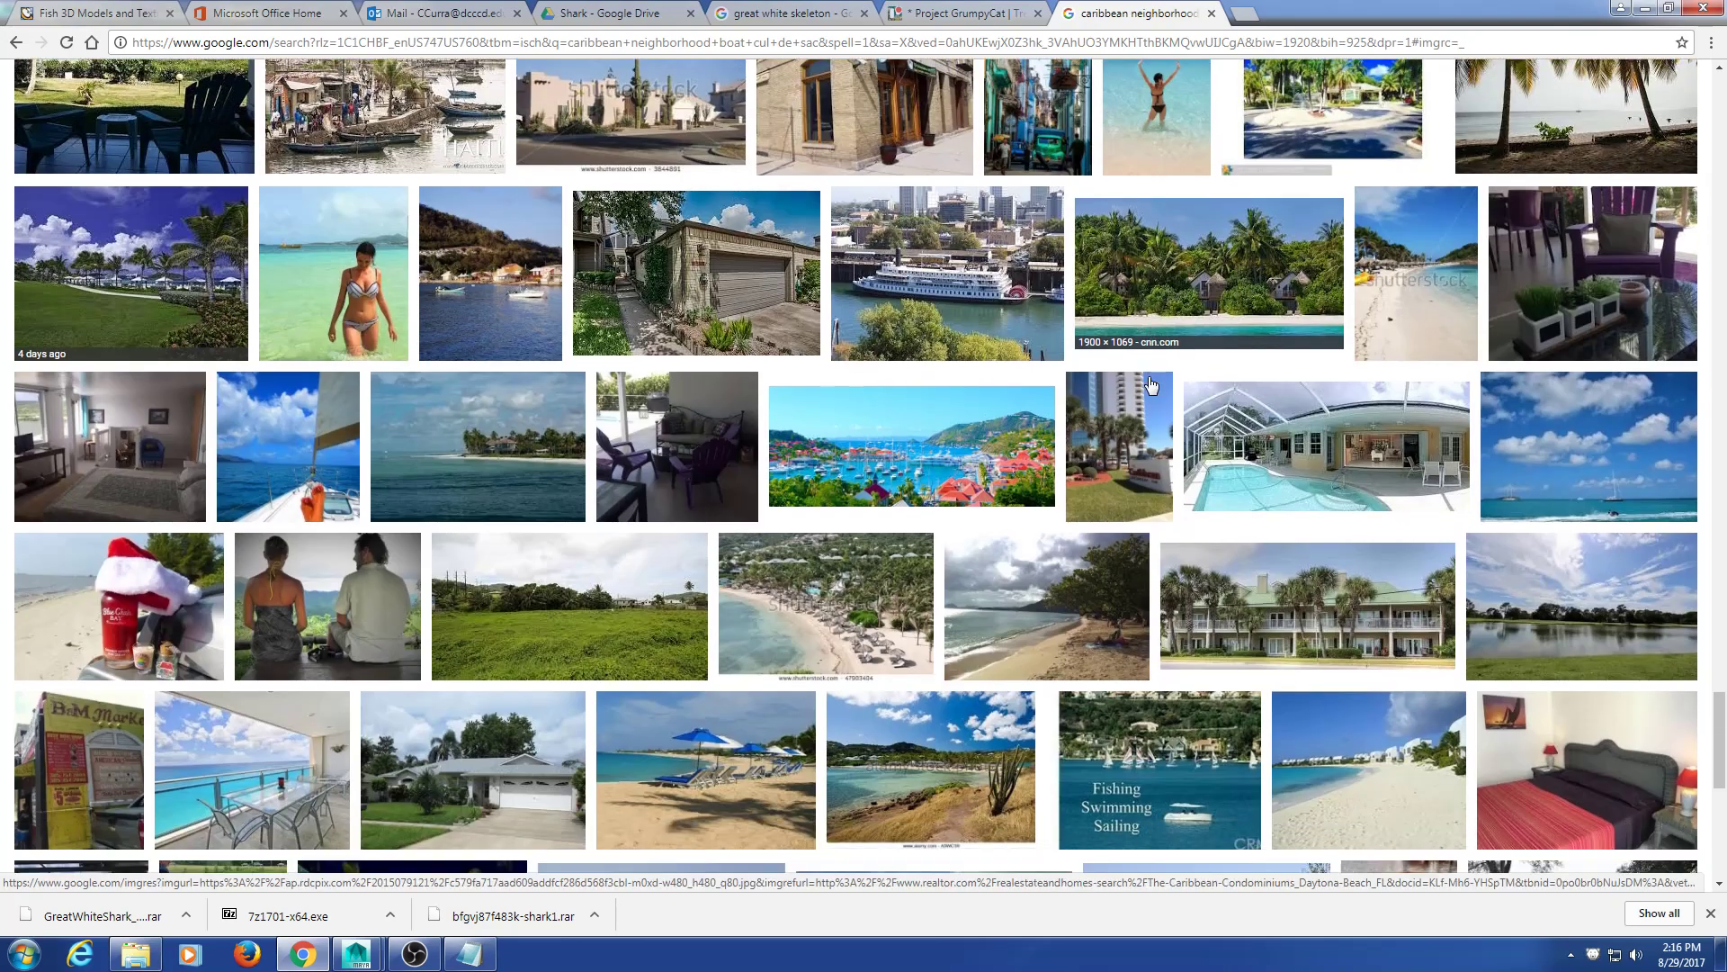
{"action": "scroll", "coordinate": [1134, 367], "scroll_direction": "up", "scroll_amount": 3}
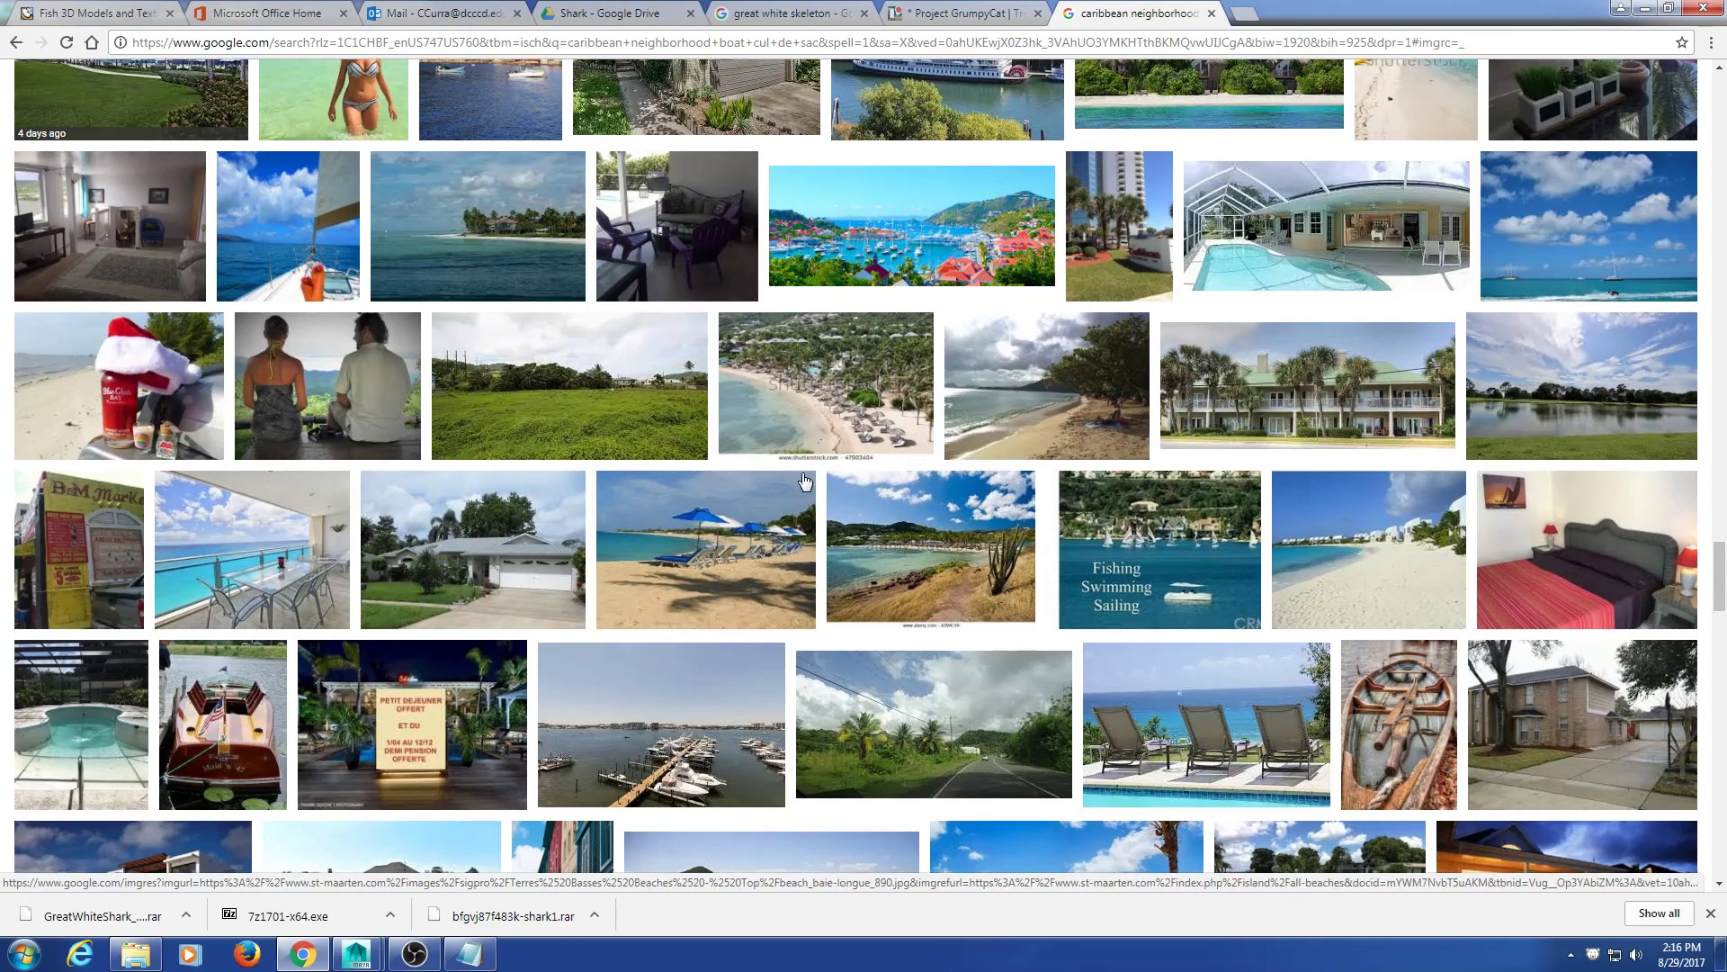
{"action": "scroll", "coordinate": [802, 484], "scroll_direction": "down", "scroll_amount": 7}
{"action": "scroll", "coordinate": [802, 484], "scroll_direction": "down", "scroll_amount": 5}
{"action": "scroll", "coordinate": [802, 484], "scroll_direction": "down", "scroll_amount": 5}
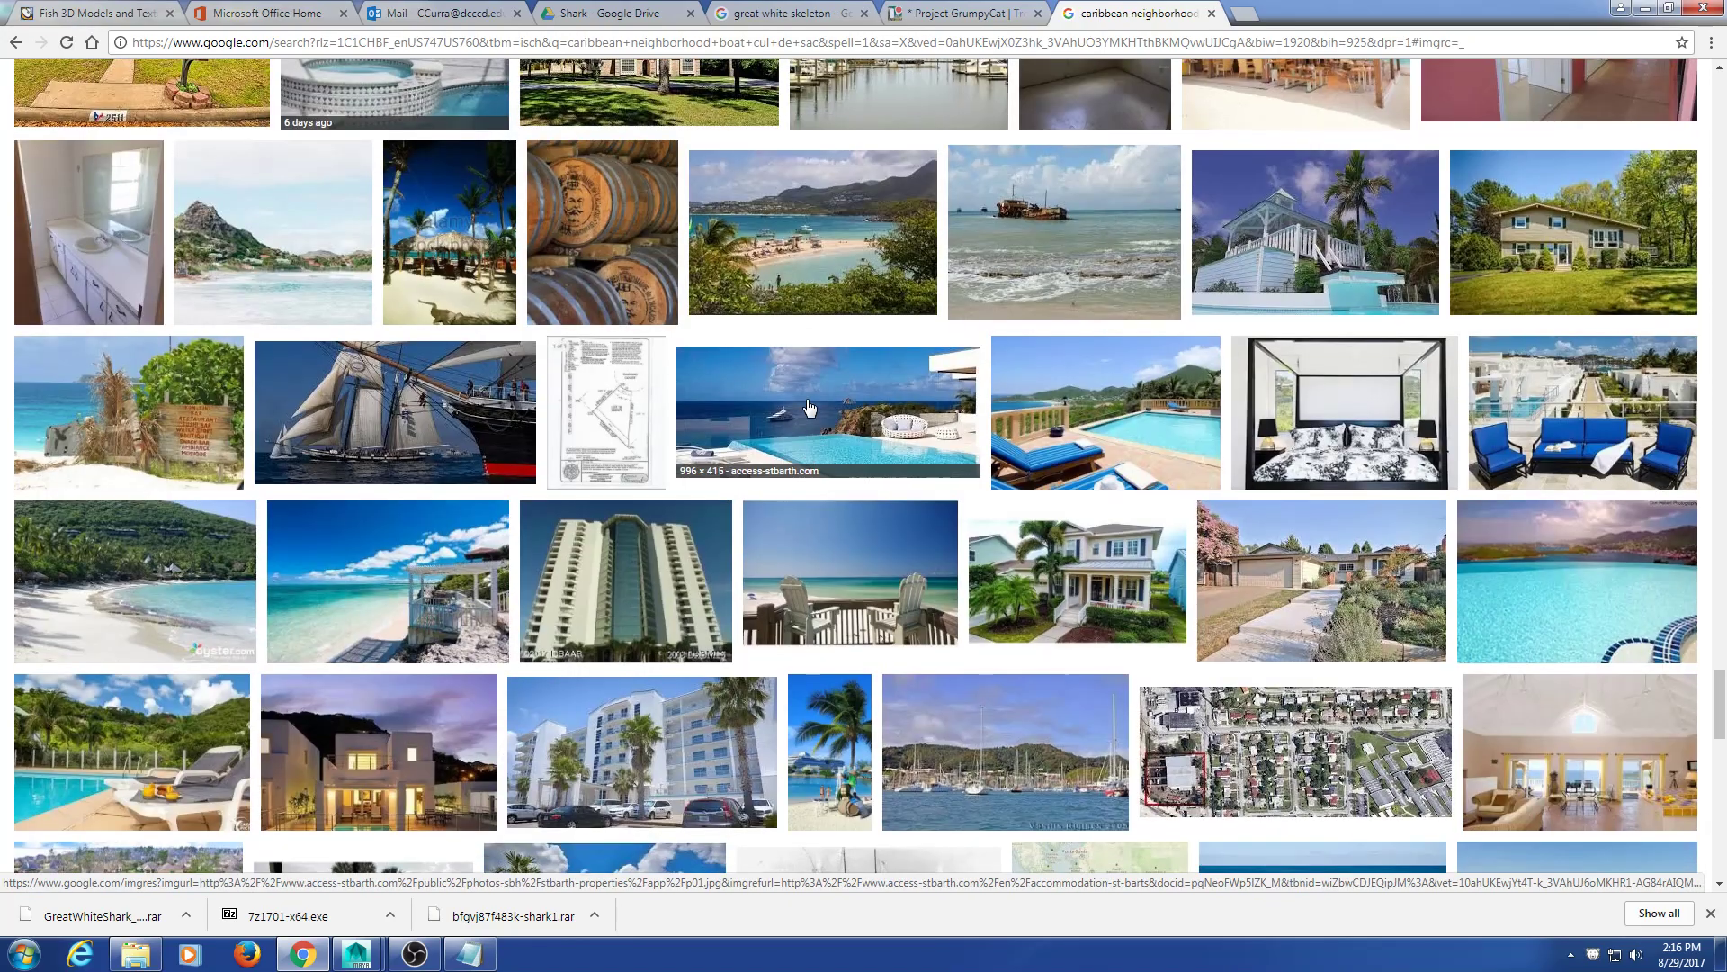
{"action": "left_click", "coordinate": [817, 263]}
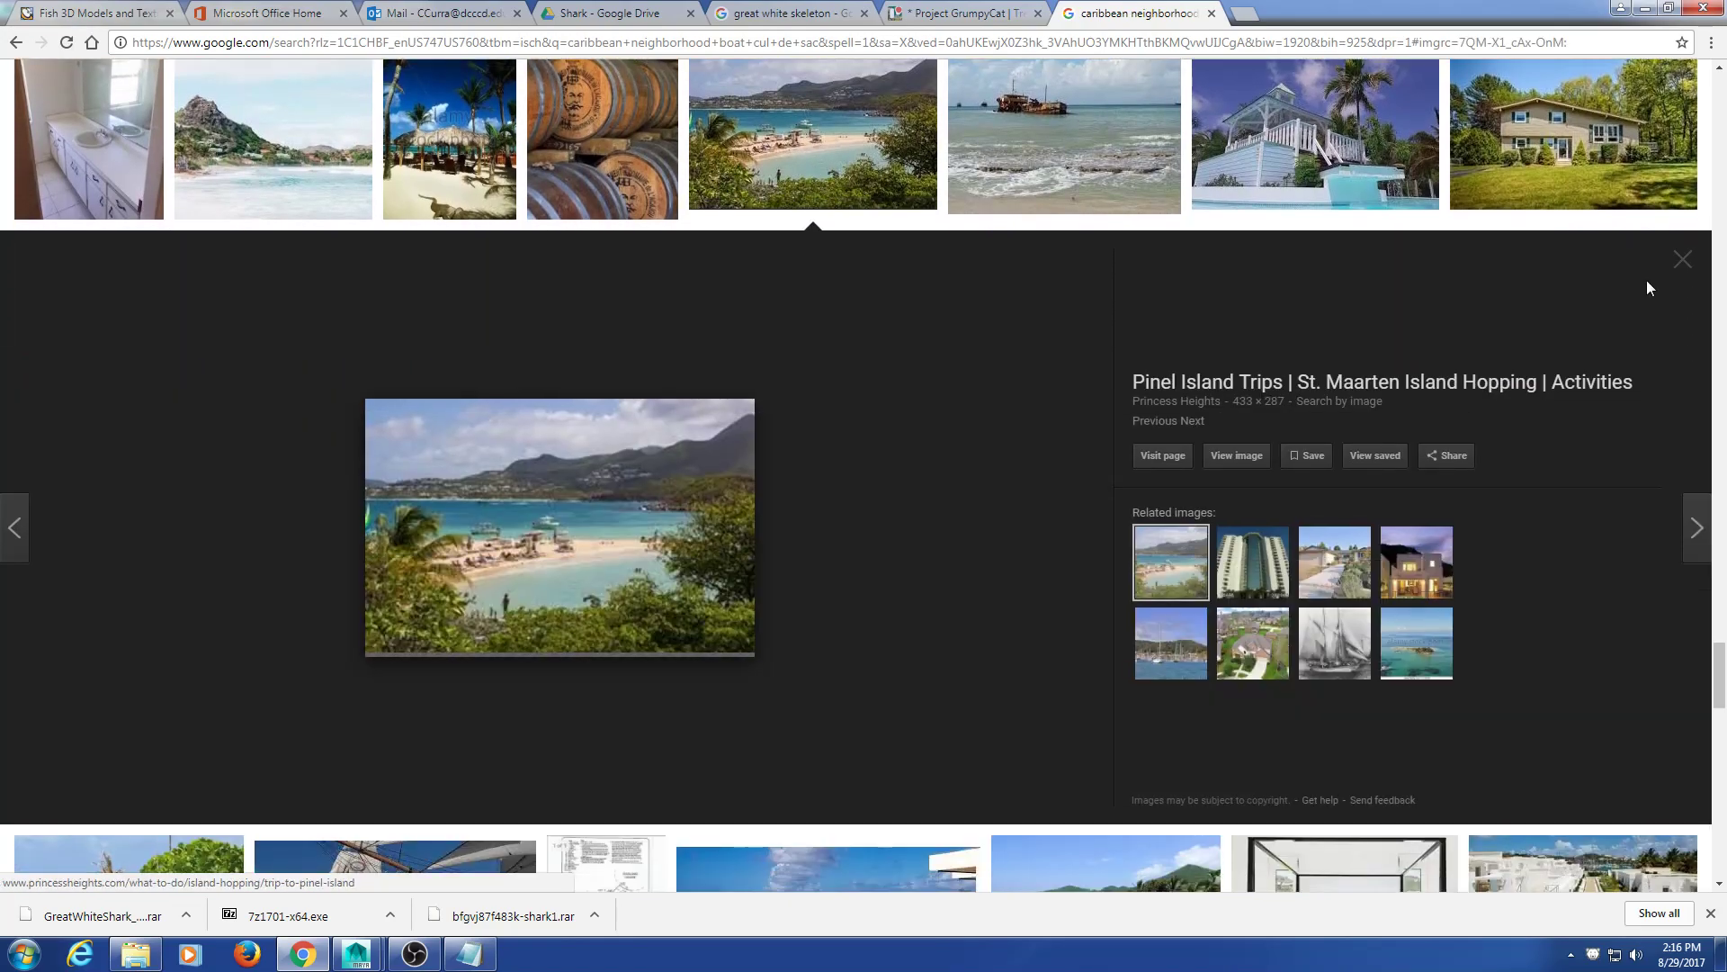
{"action": "left_click", "coordinate": [1682, 259]}
{"action": "scroll", "coordinate": [710, 518], "scroll_direction": "down", "scroll_amount": 7}
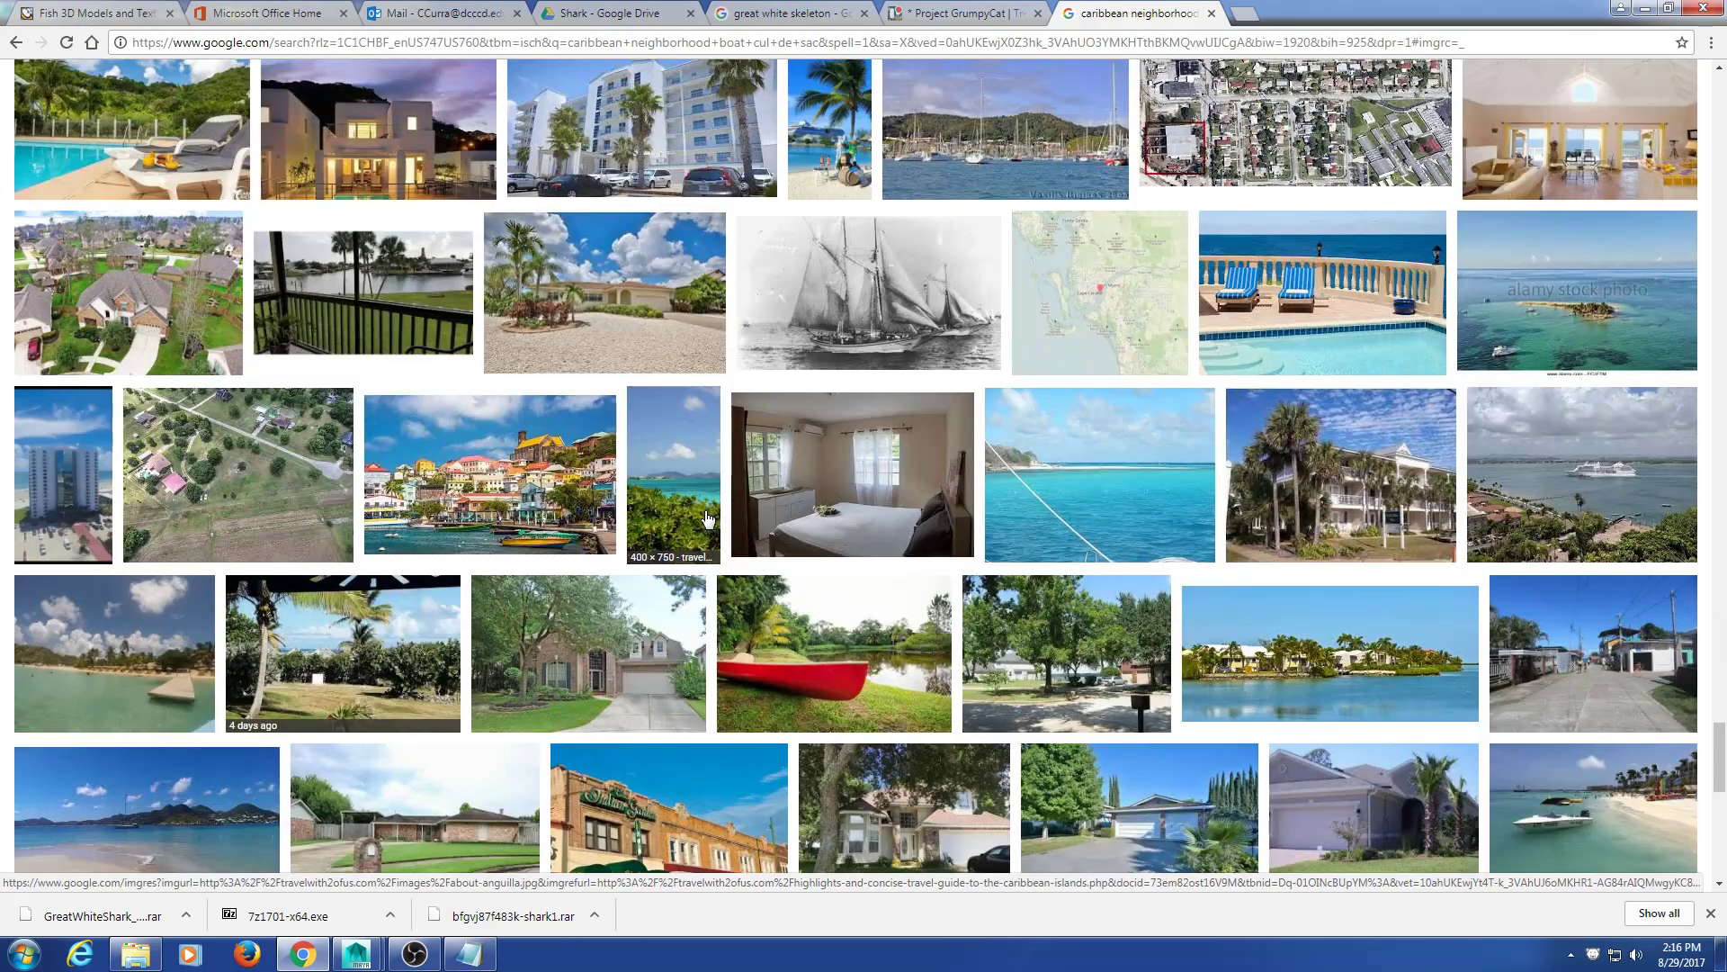
{"action": "scroll", "coordinate": [683, 511], "scroll_direction": "down", "scroll_amount": 5}
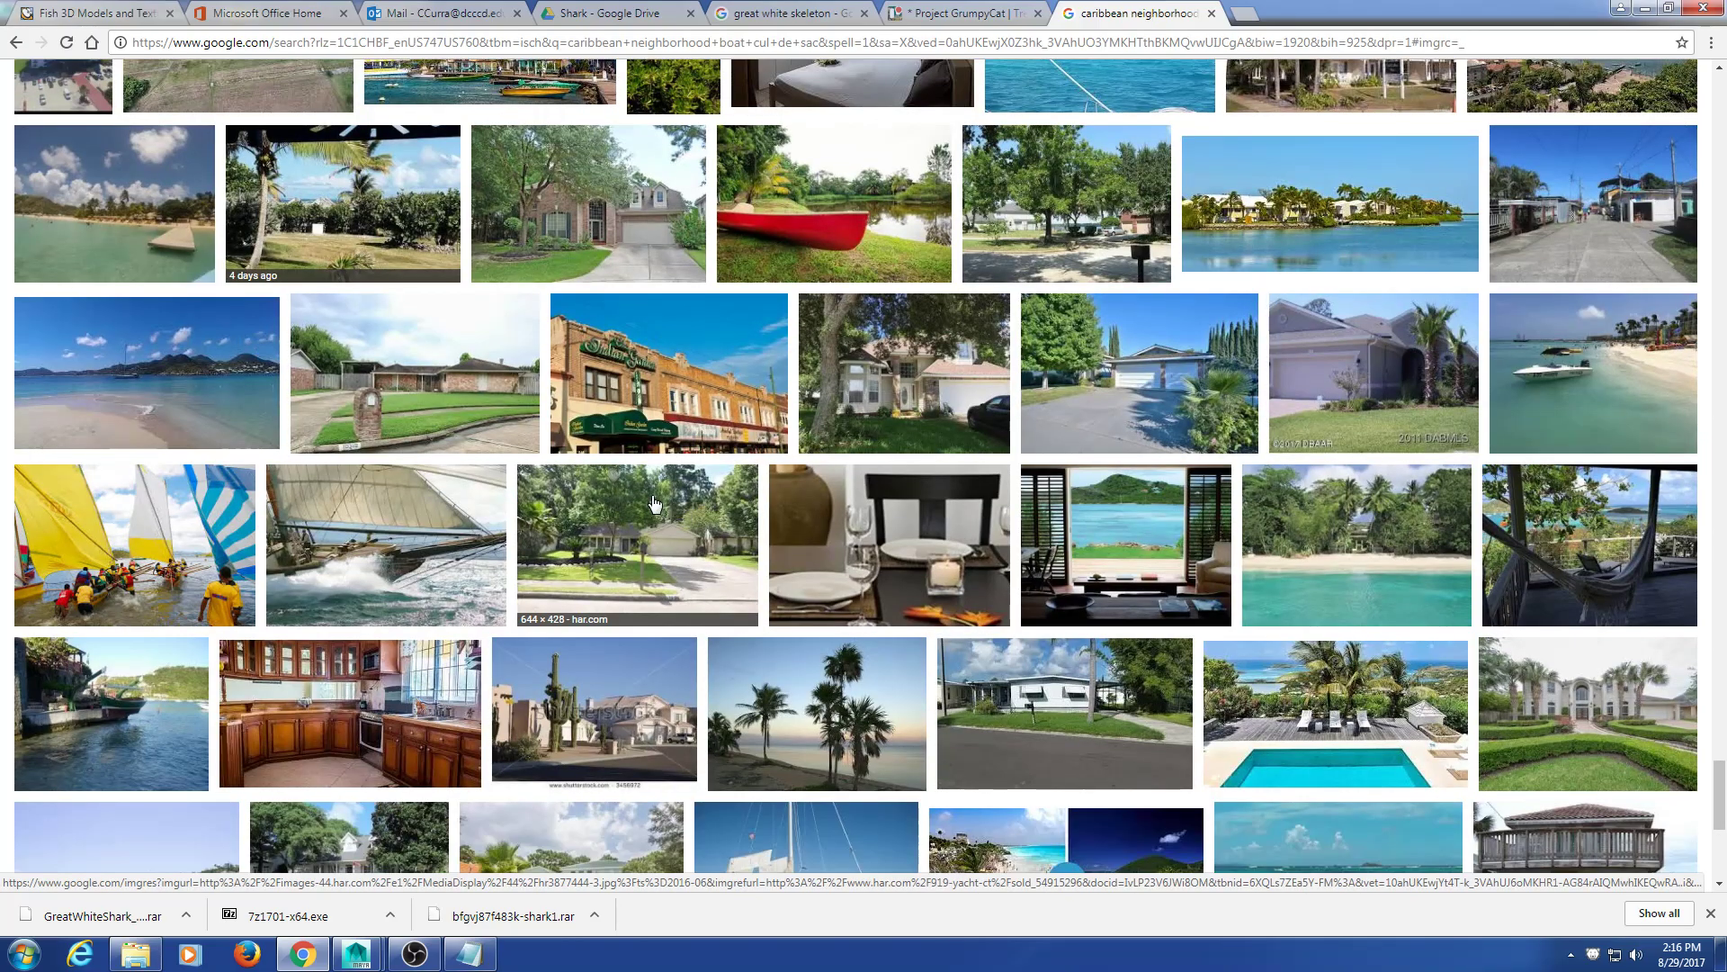
{"action": "scroll", "coordinate": [666, 507], "scroll_direction": "down", "scroll_amount": 2}
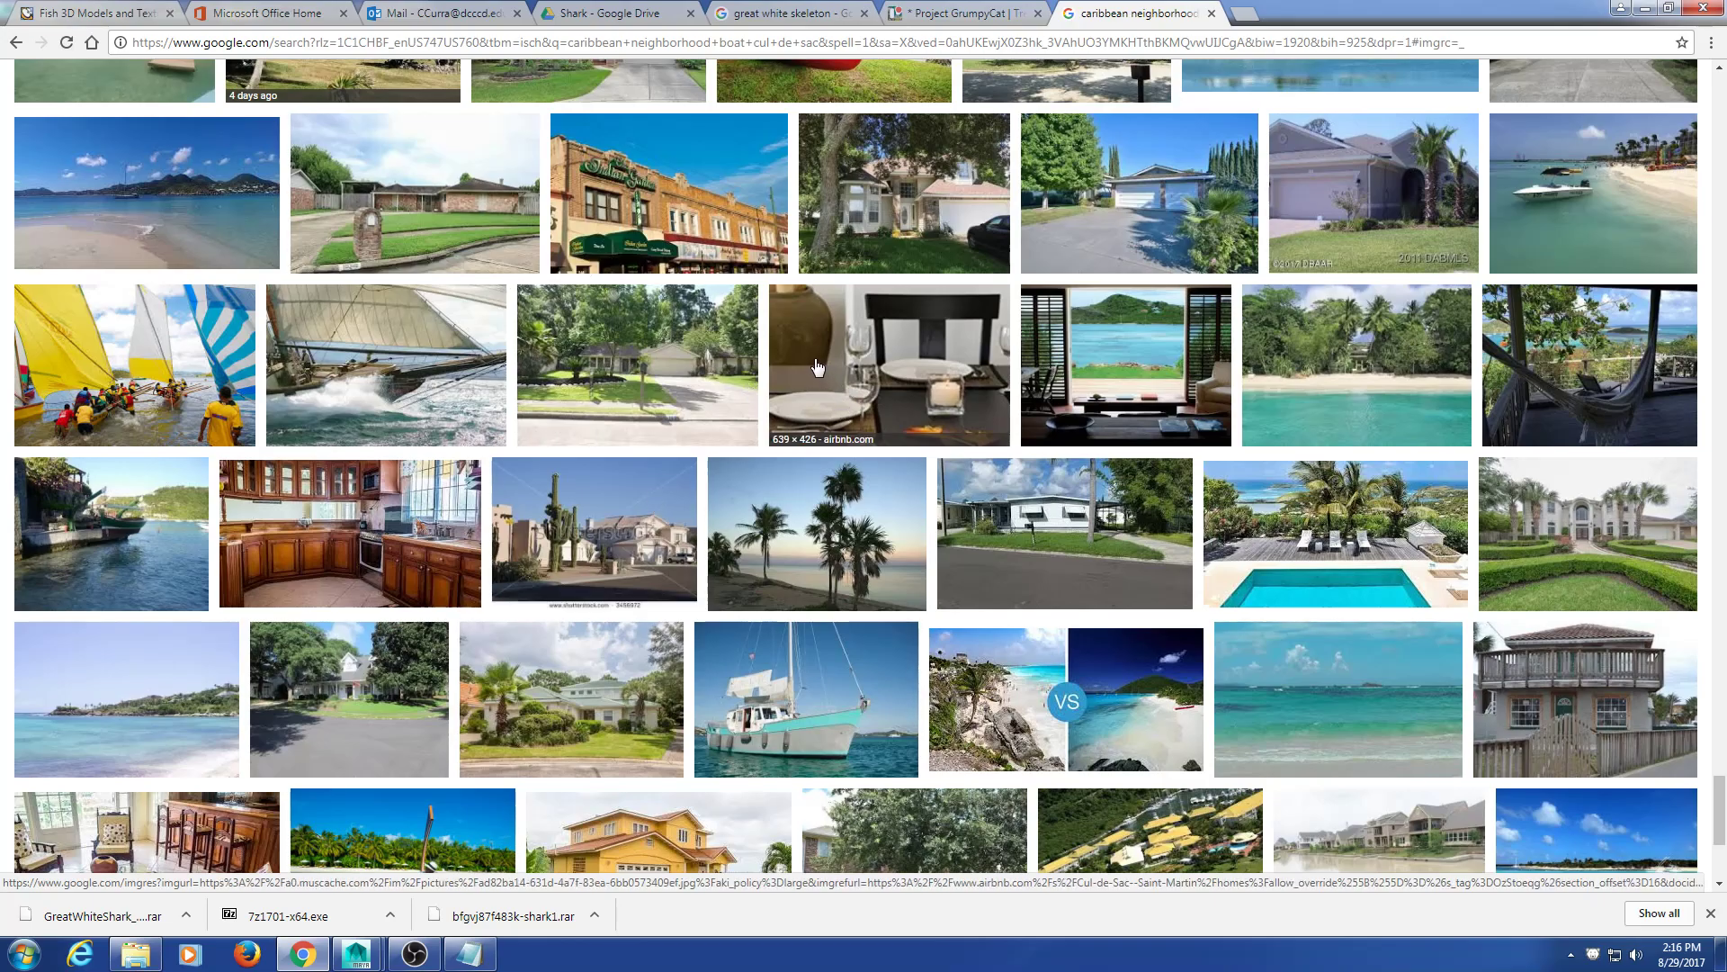
{"action": "scroll", "coordinate": [819, 369], "scroll_direction": "down", "scroll_amount": 4}
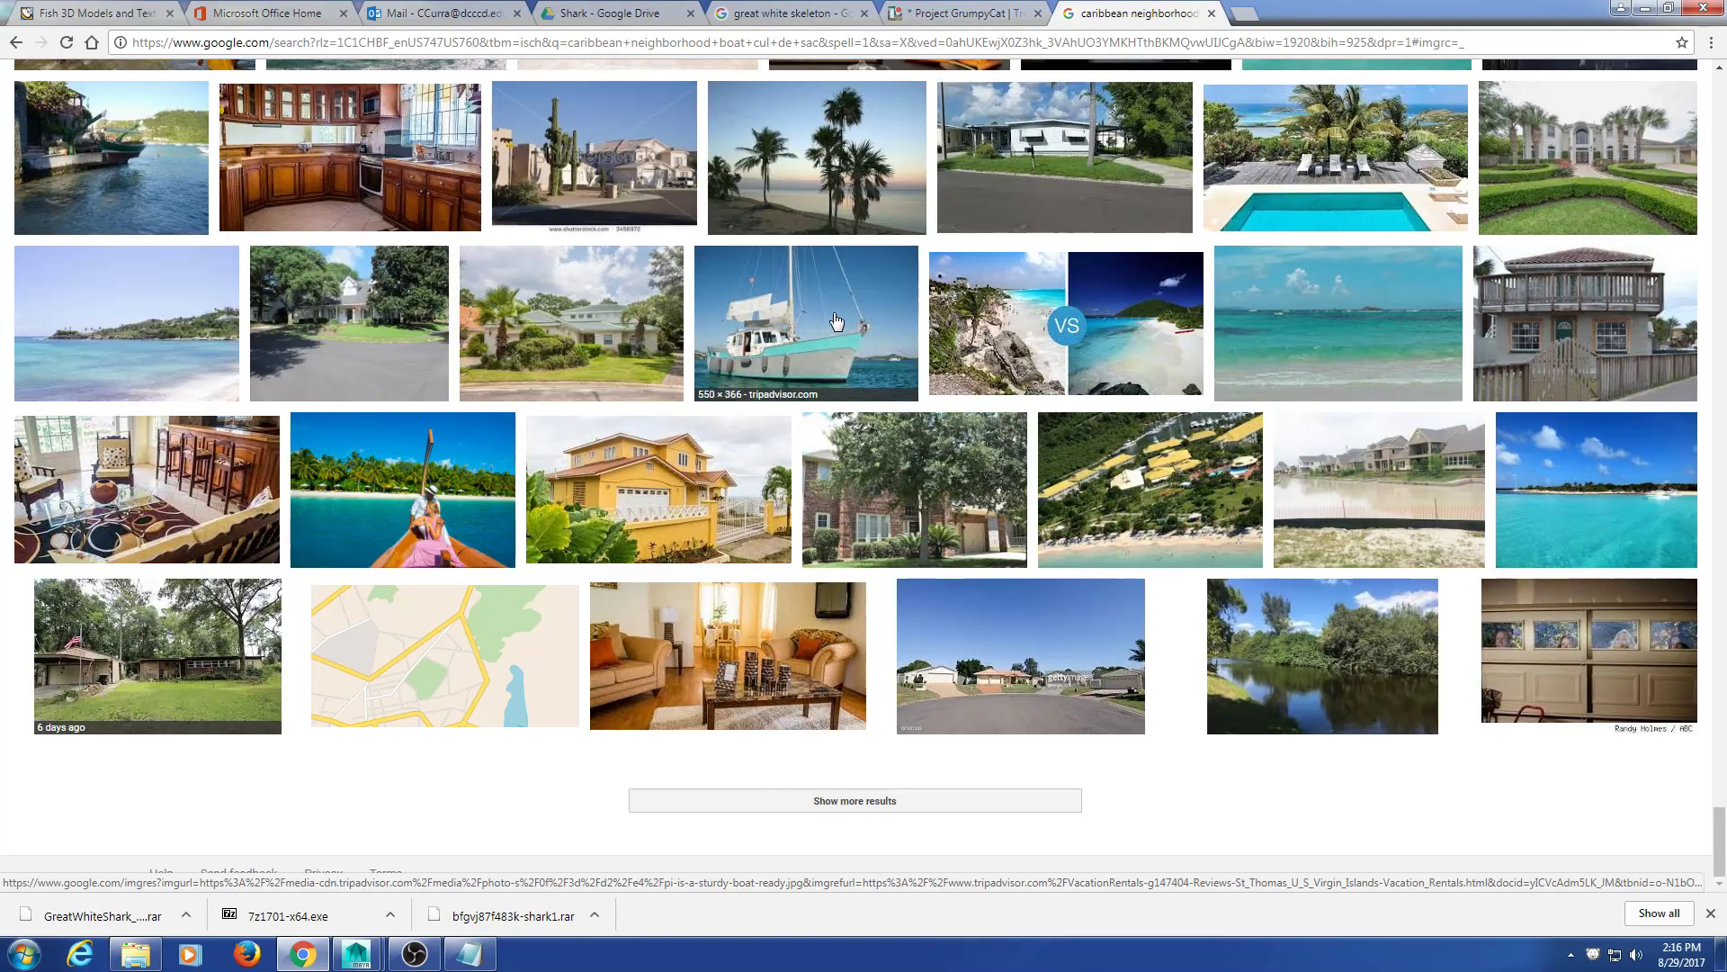
{"action": "scroll", "coordinate": [1099, 268], "scroll_direction": "down", "scroll_amount": 8}
{"action": "scroll", "coordinate": [1098, 269], "scroll_direction": "up", "scroll_amount": 10}
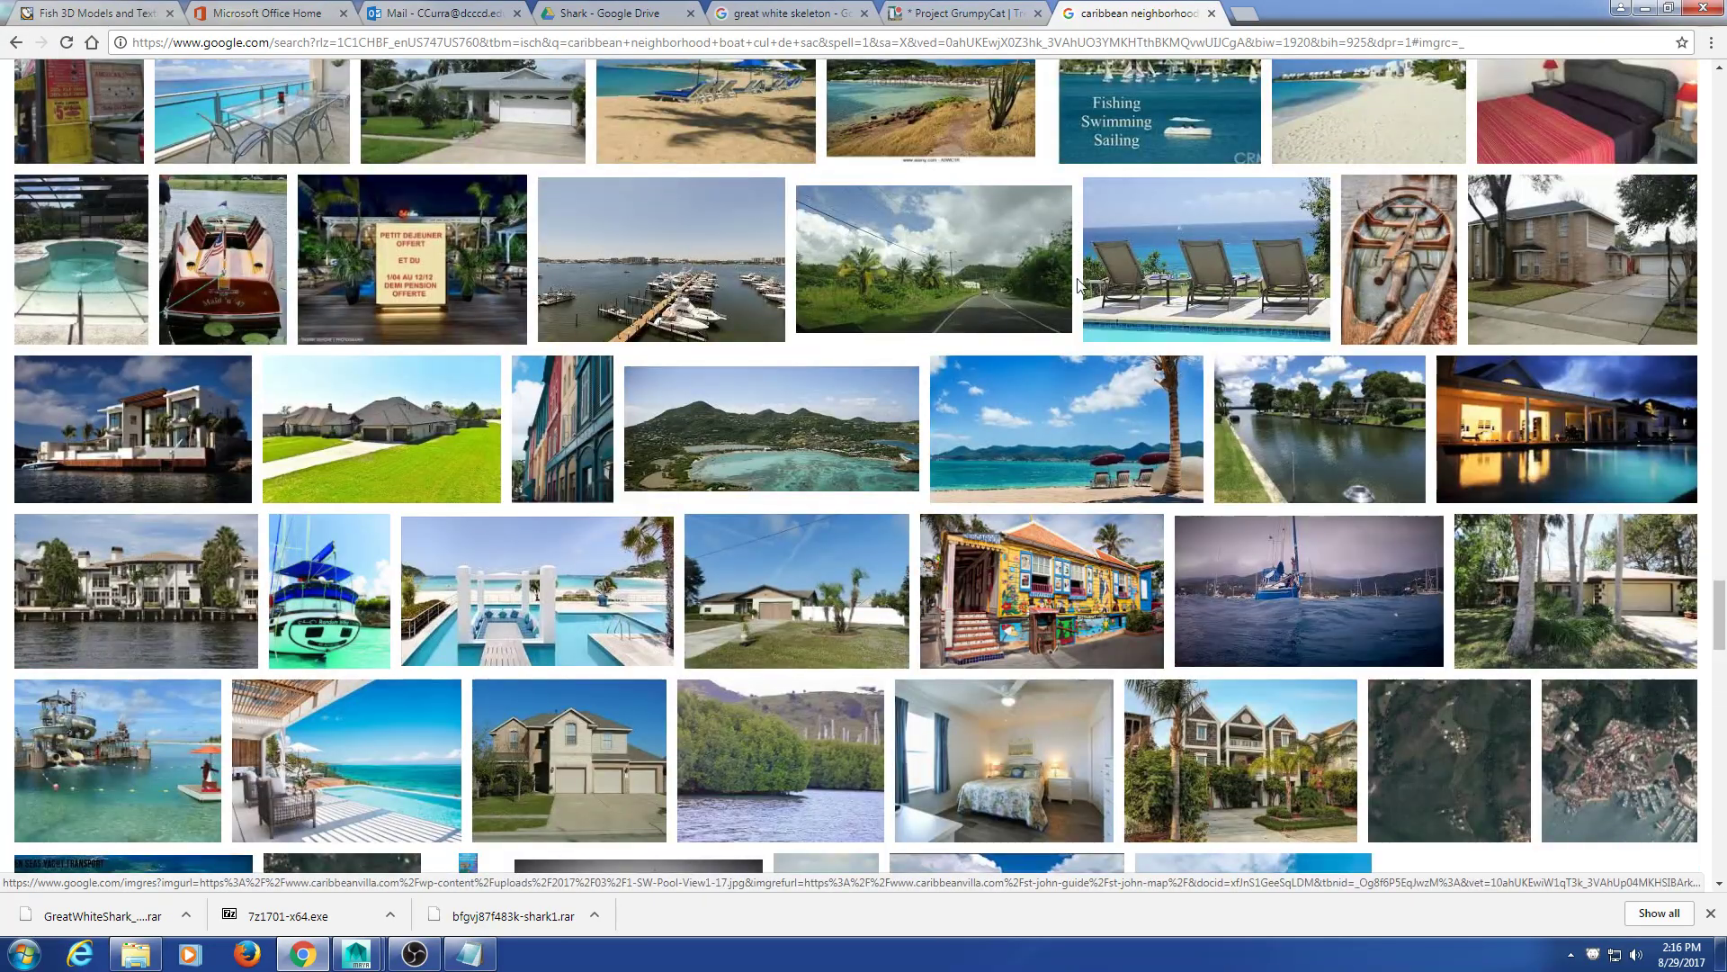
{"action": "scroll", "coordinate": [1095, 270], "scroll_direction": "up", "scroll_amount": 7}
{"action": "scroll", "coordinate": [1490, 387], "scroll_direction": "up", "scroll_amount": 5}
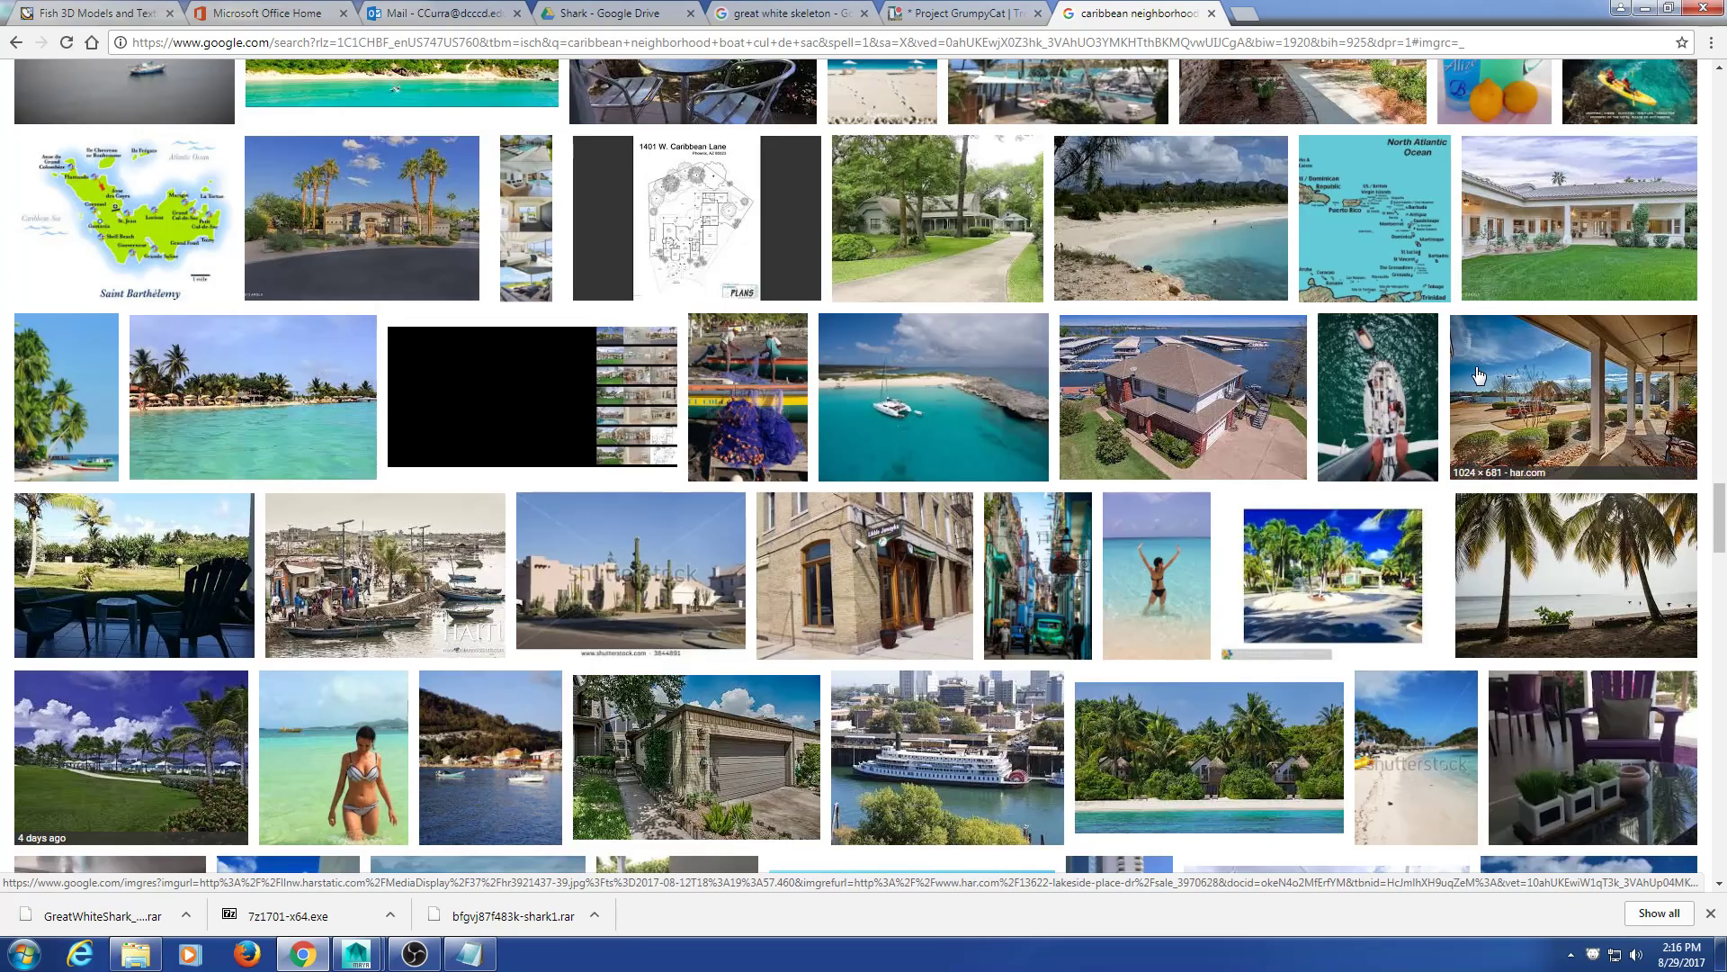
Step: Preview the sailing-yacht photo, then return to the top and show All web results
{"action": "left_click", "coordinate": [1426, 376]}
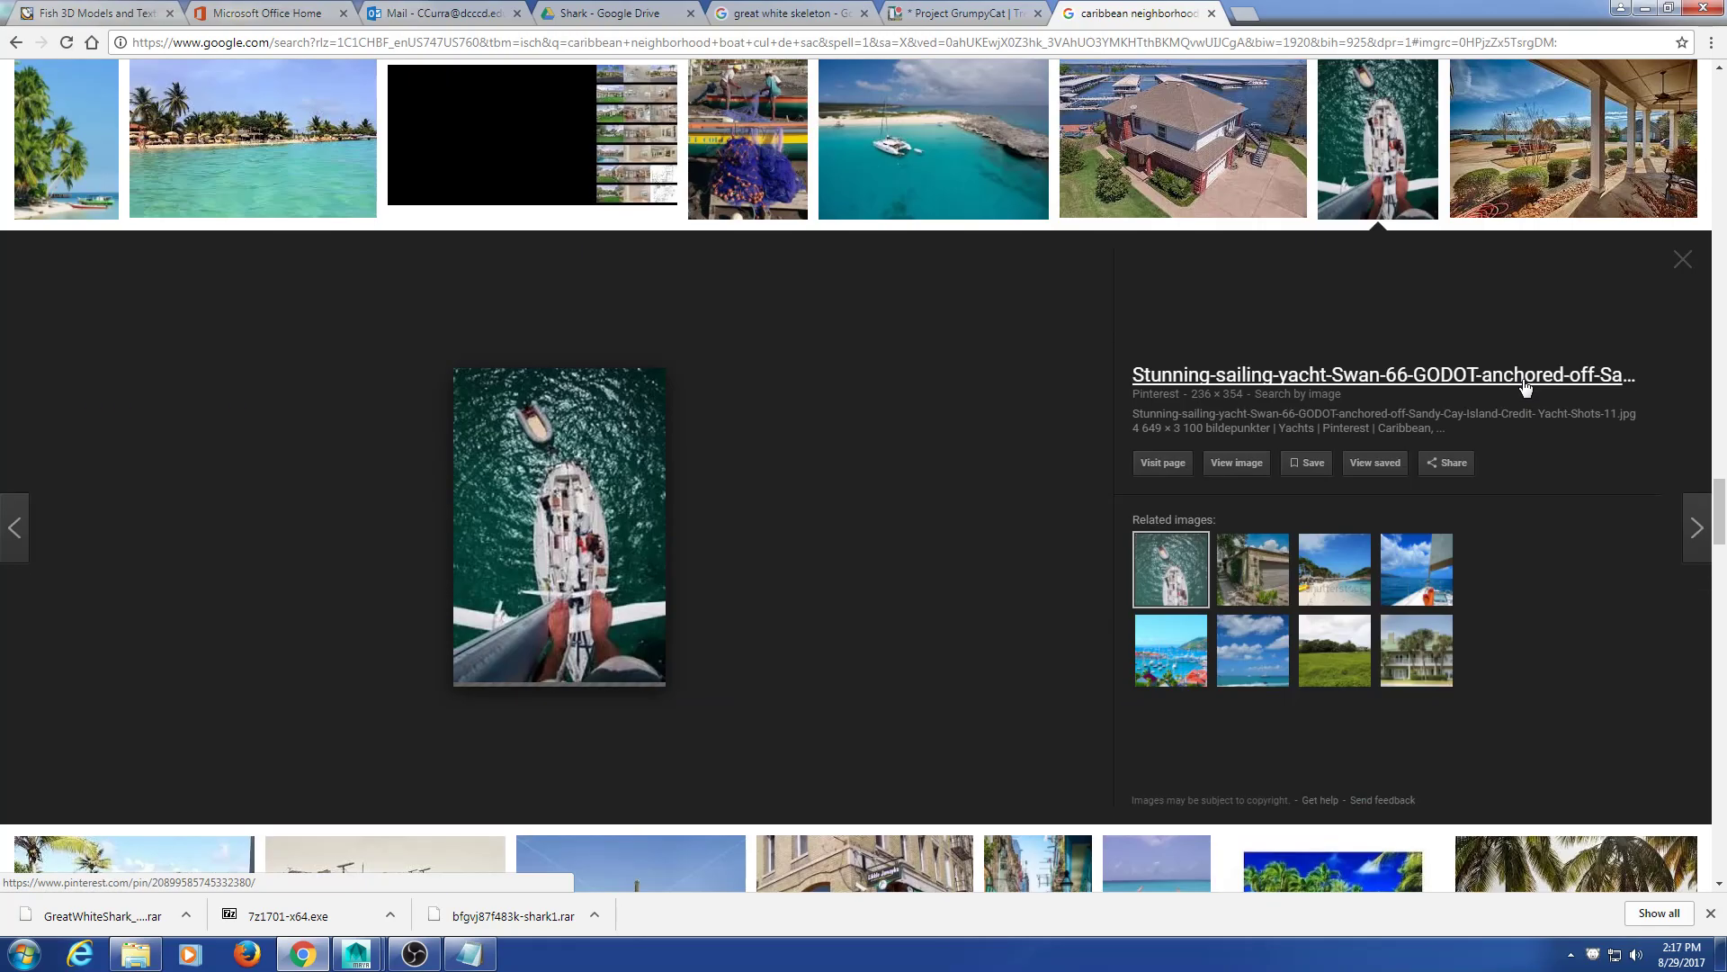
{"action": "left_click", "coordinate": [1675, 270]}
{"action": "scroll", "coordinate": [1556, 358], "scroll_direction": "up", "scroll_amount": 3}
{"action": "scroll", "coordinate": [1529, 358], "scroll_direction": "up", "scroll_amount": 12}
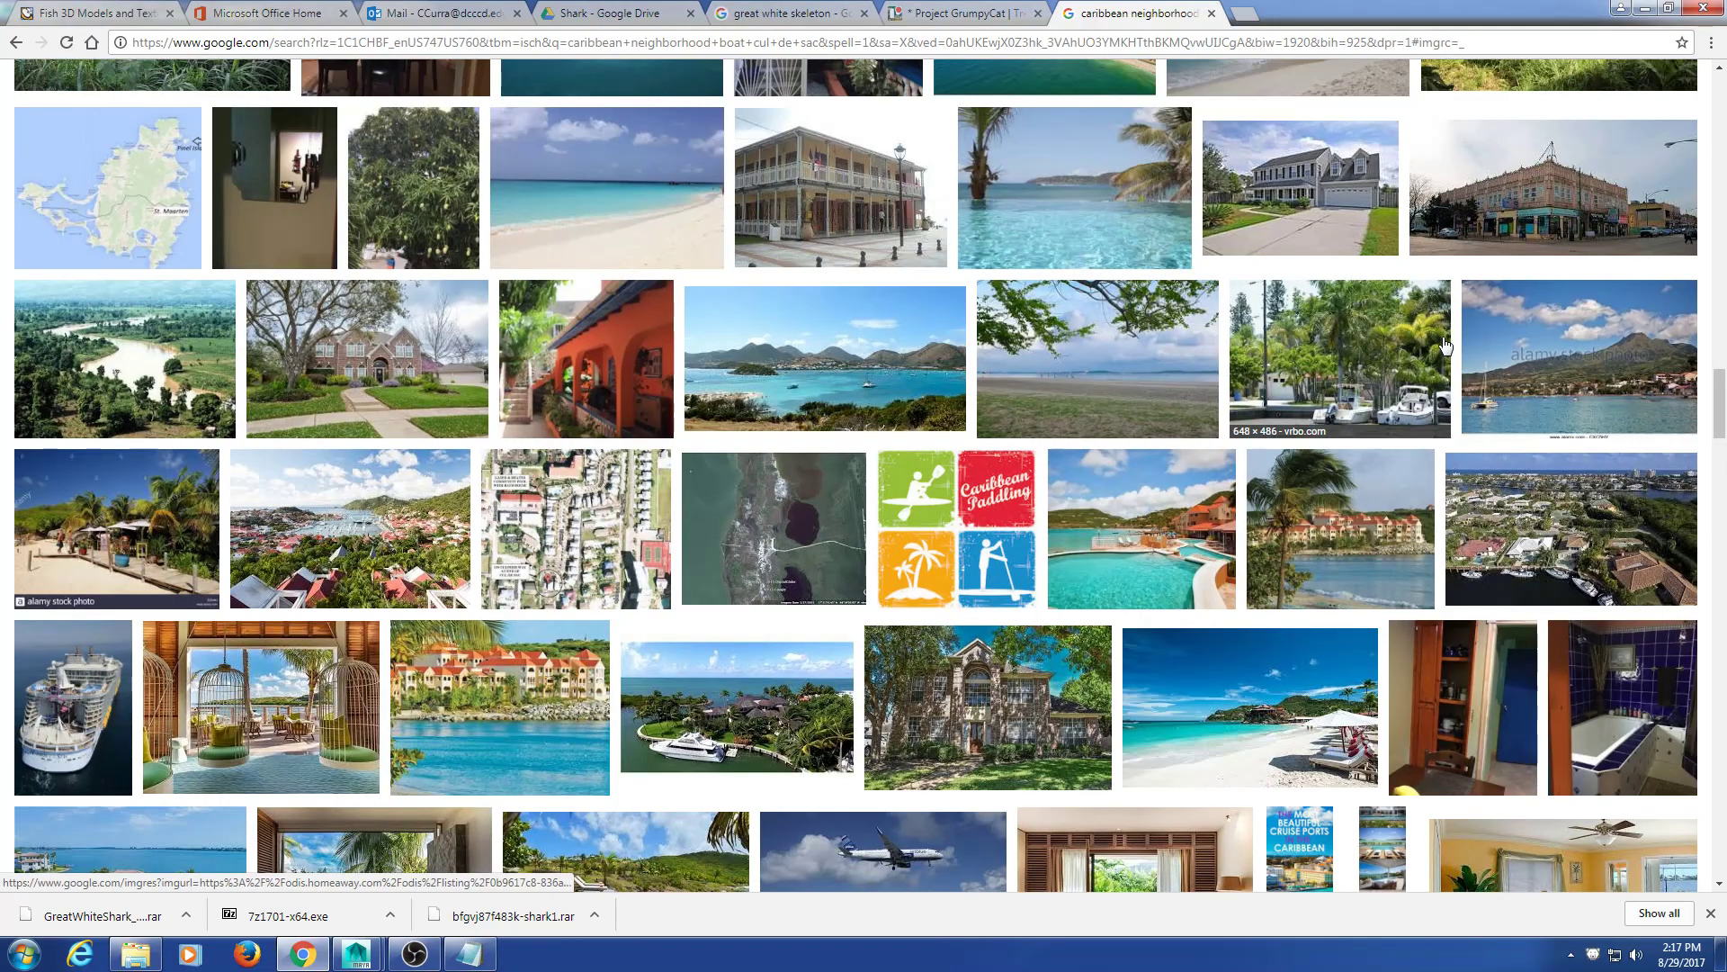
{"action": "scroll", "coordinate": [1445, 346], "scroll_direction": "up", "scroll_amount": 15}
{"action": "scroll", "coordinate": [1391, 330], "scroll_direction": "up", "scroll_amount": 7}
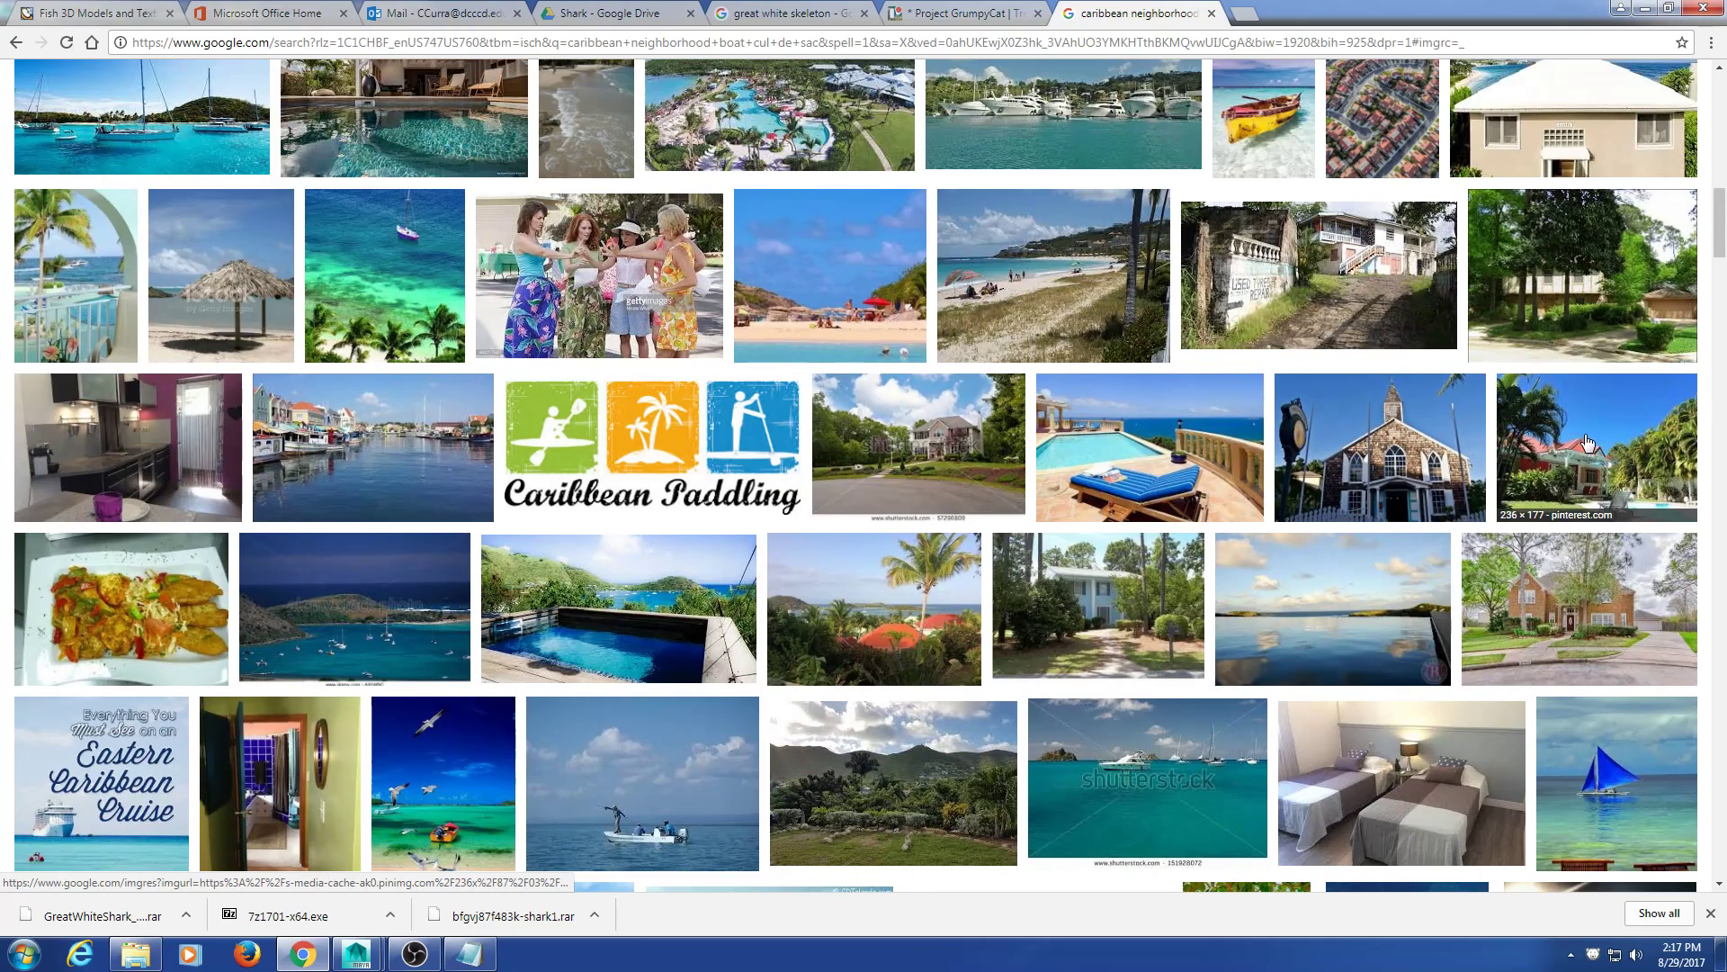
{"action": "scroll", "coordinate": [1601, 431], "scroll_direction": "up", "scroll_amount": 4}
{"action": "scroll", "coordinate": [1603, 436], "scroll_direction": "up", "scroll_amount": 8}
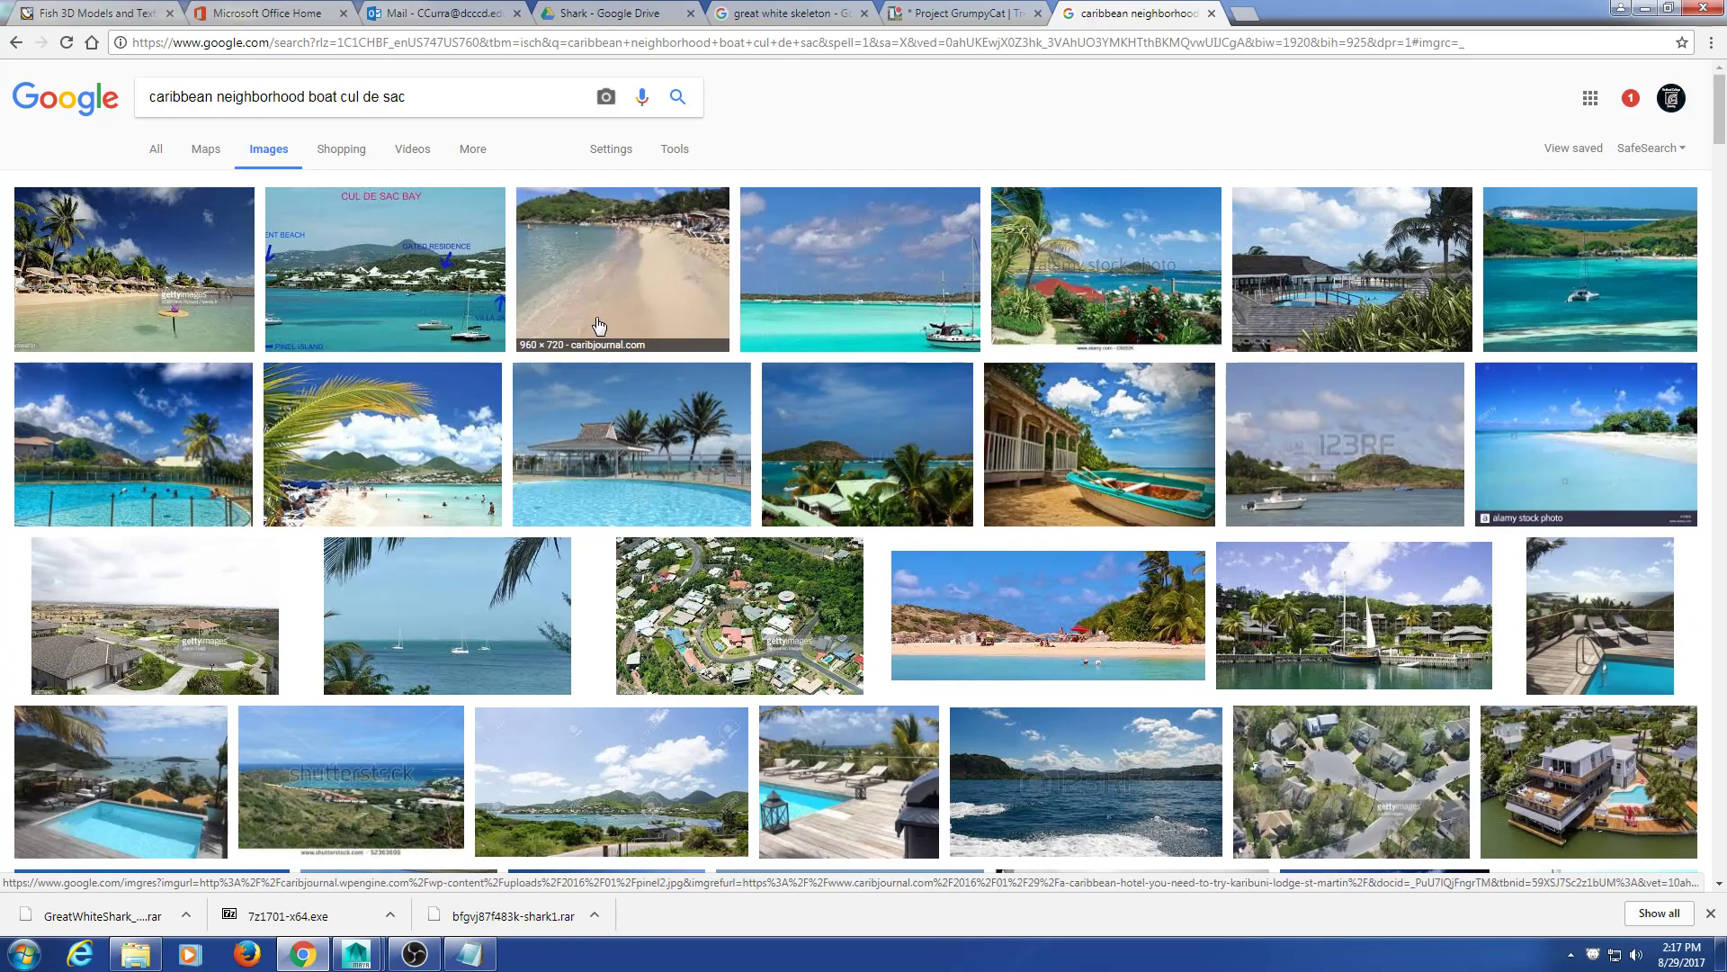
{"action": "left_click", "coordinate": [157, 151]}
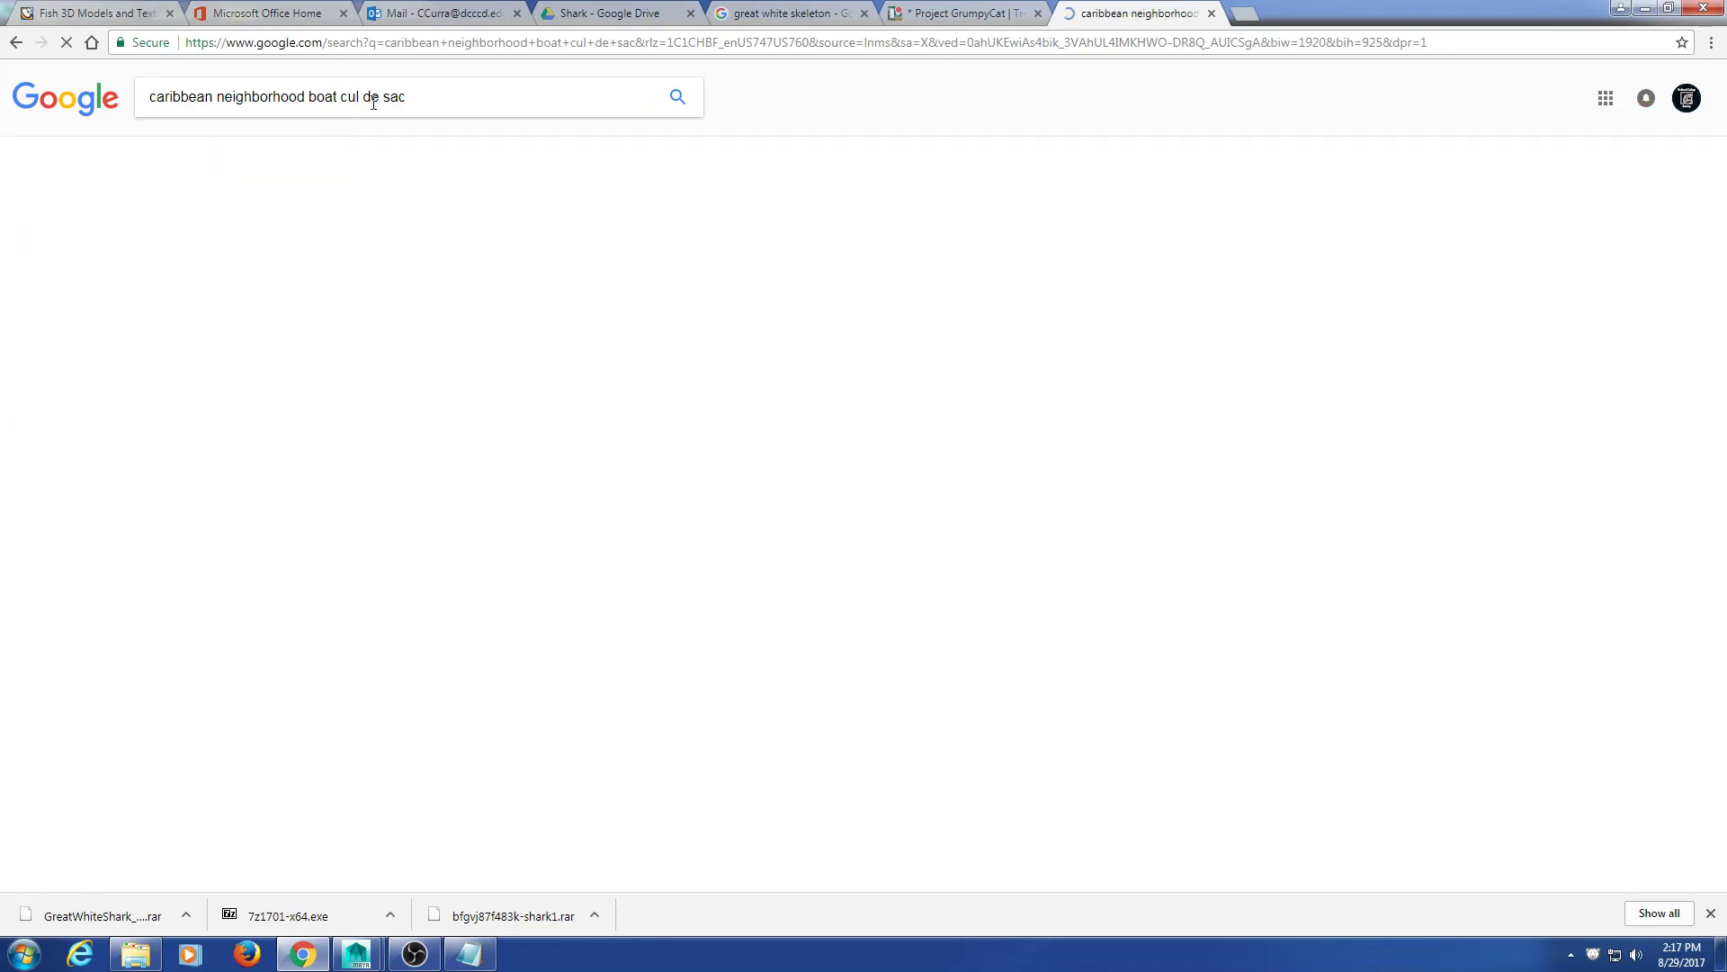
Step: Search for 'vain glory', accept the 'vainglory' correction and show its image results
{"action": "left_click_drag", "start_coordinate": [478, 103], "coordinate": [33, 93]}
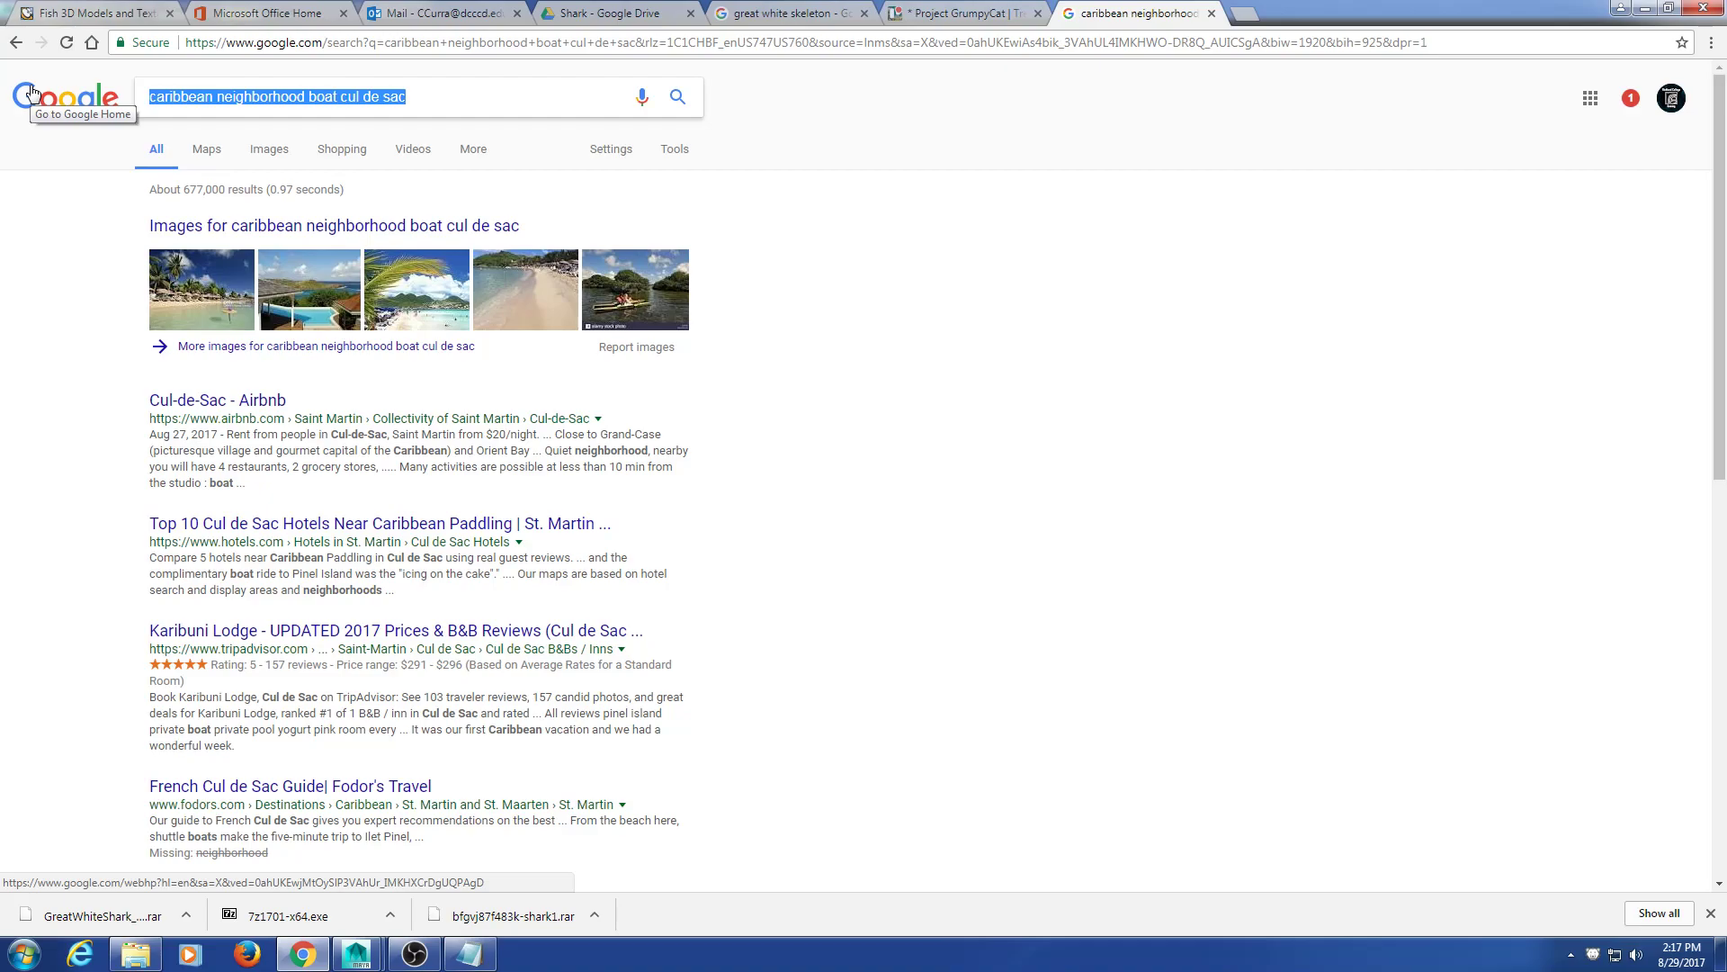
{"action": "left_click", "coordinate": [31, 94]}
{"action": "type", "text": "vain glory"}
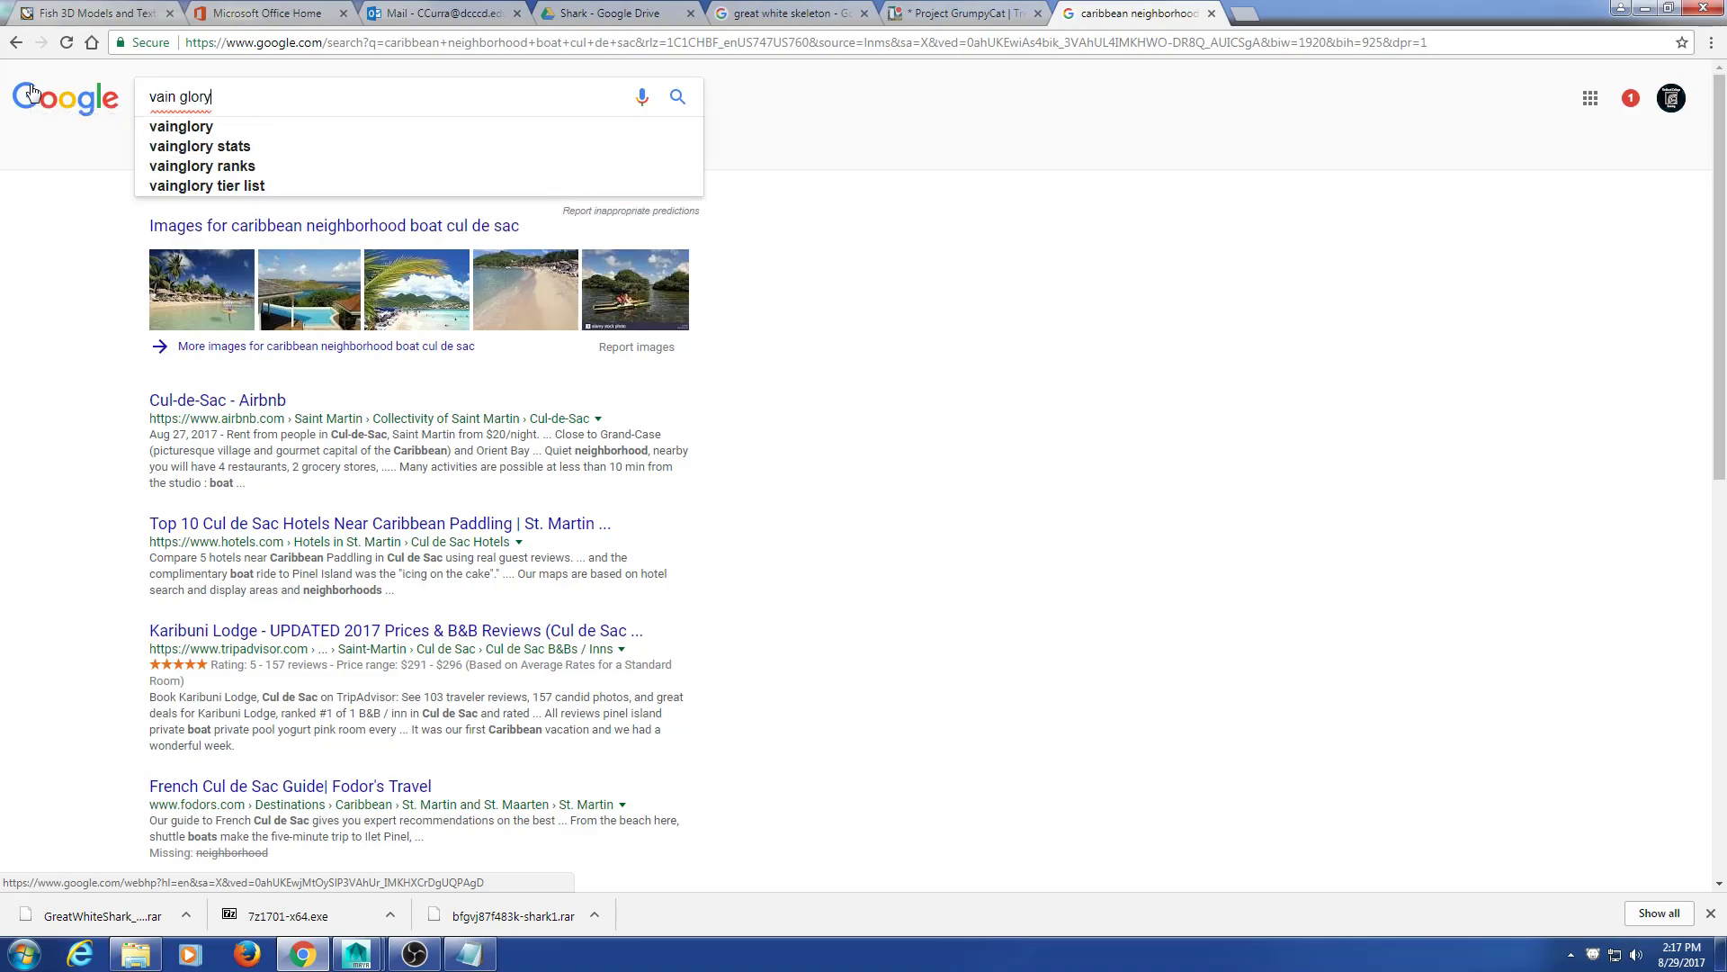
{"action": "key", "text": "Return"}
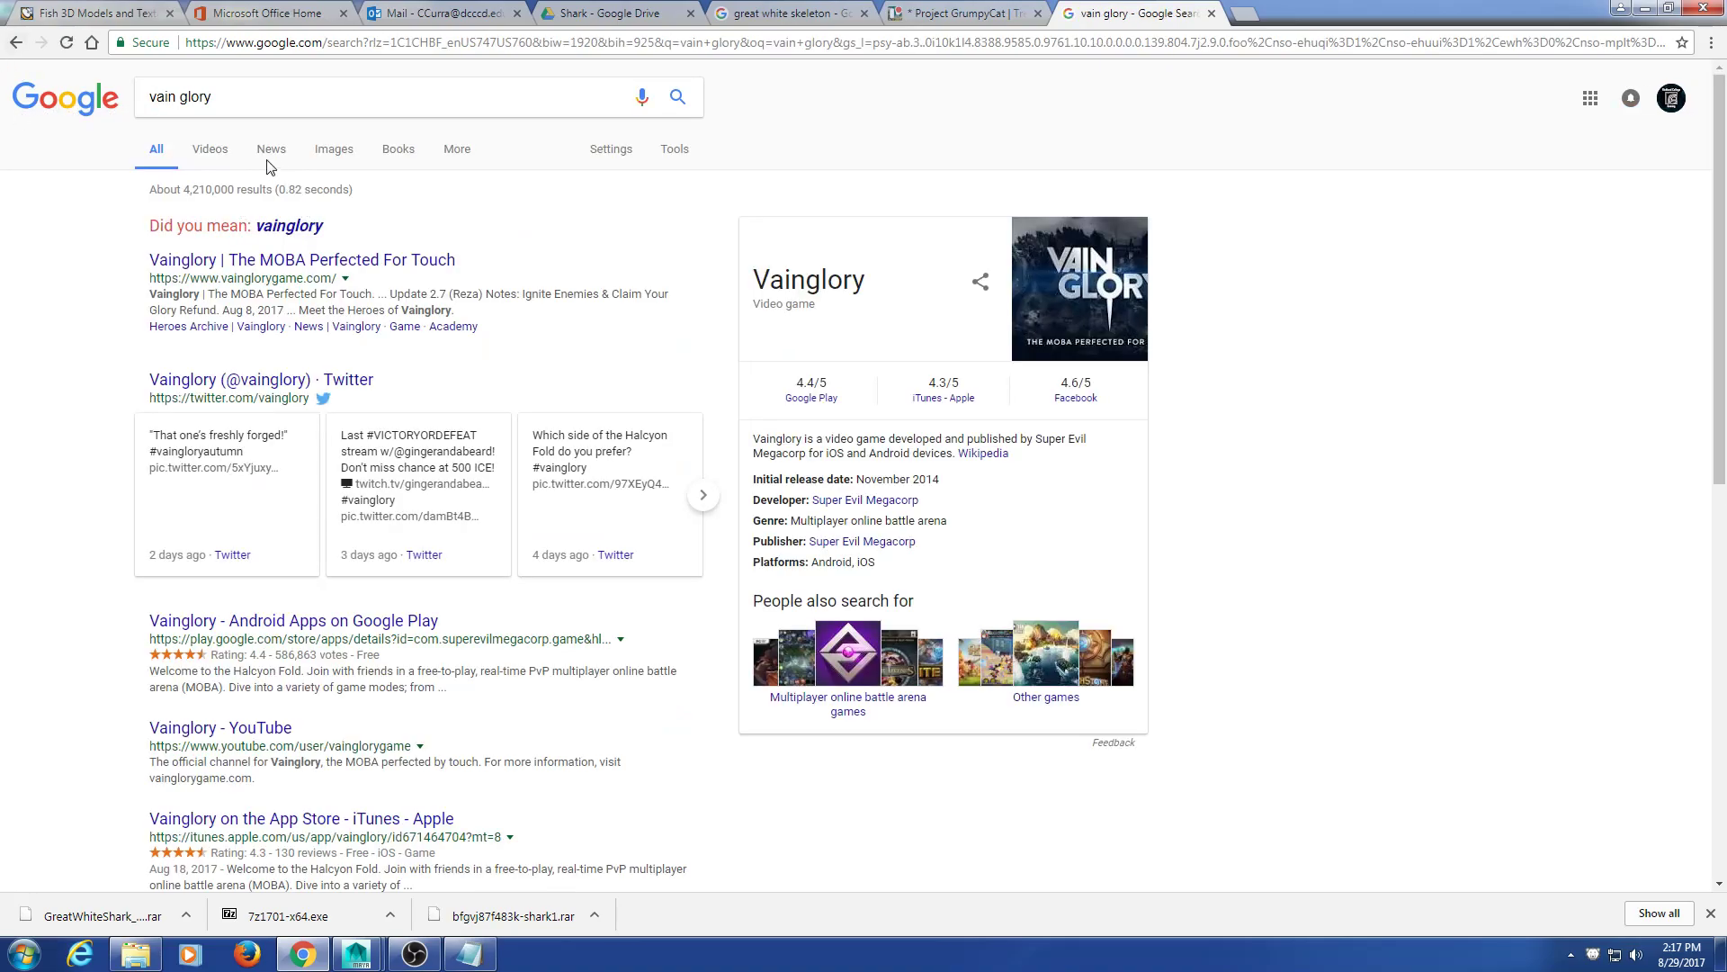
{"action": "left_click", "coordinate": [290, 227]}
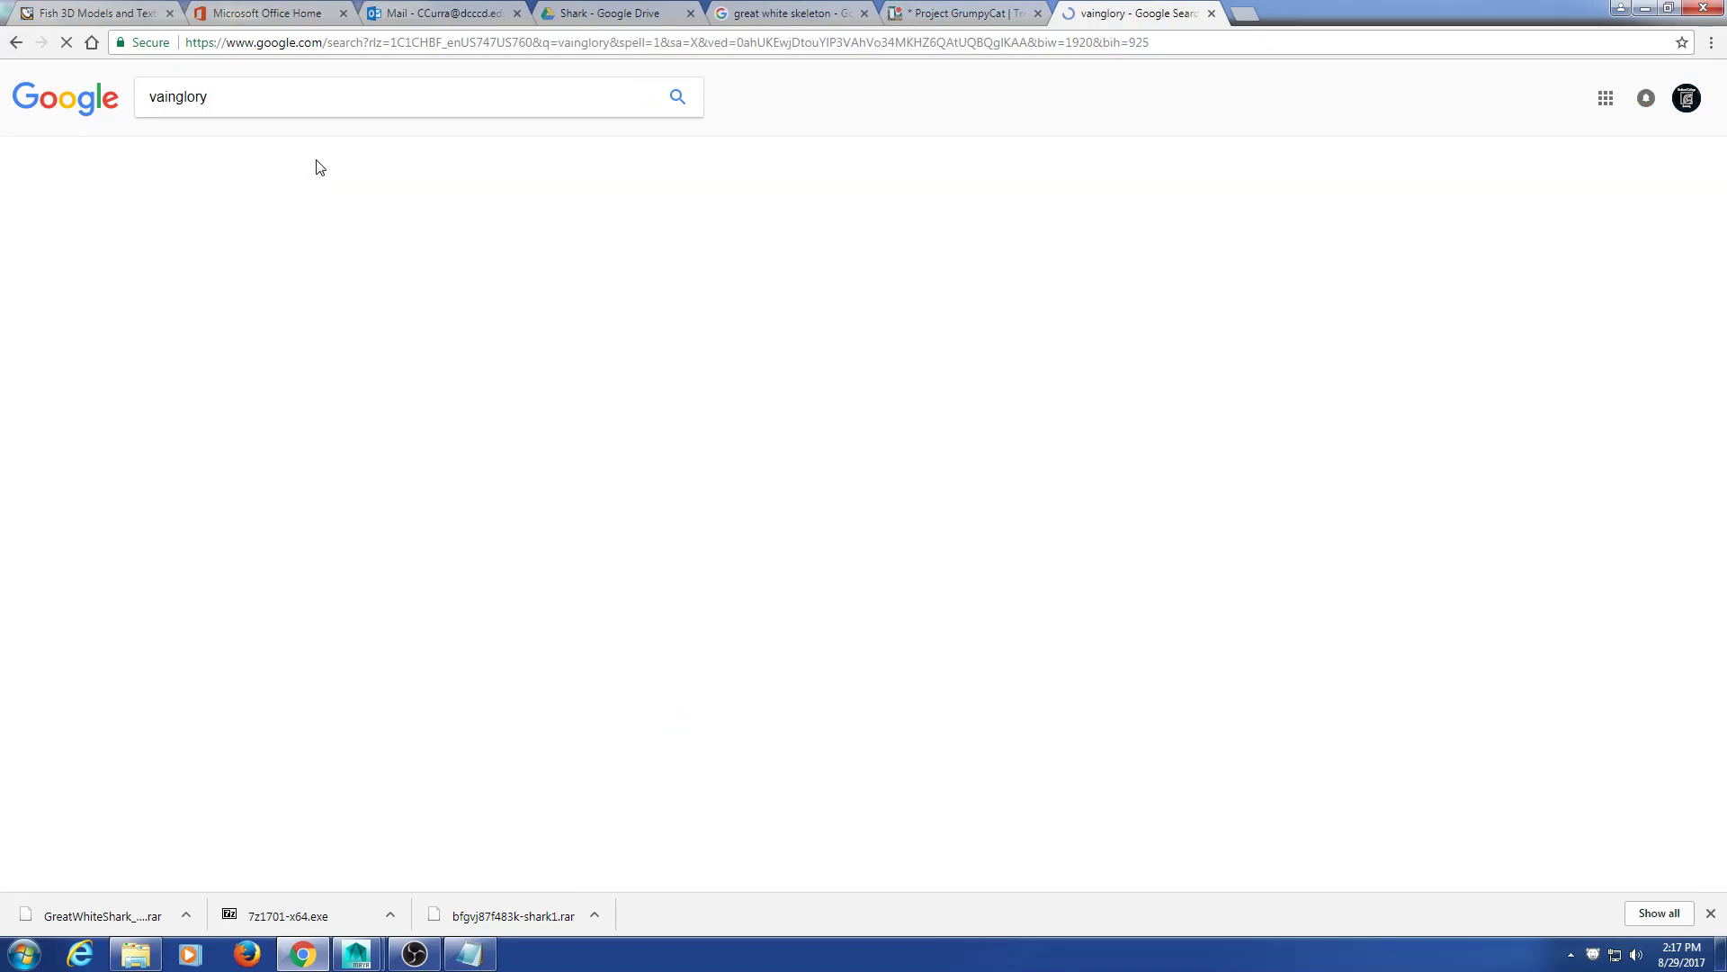
{"action": "left_click", "coordinate": [322, 155]}
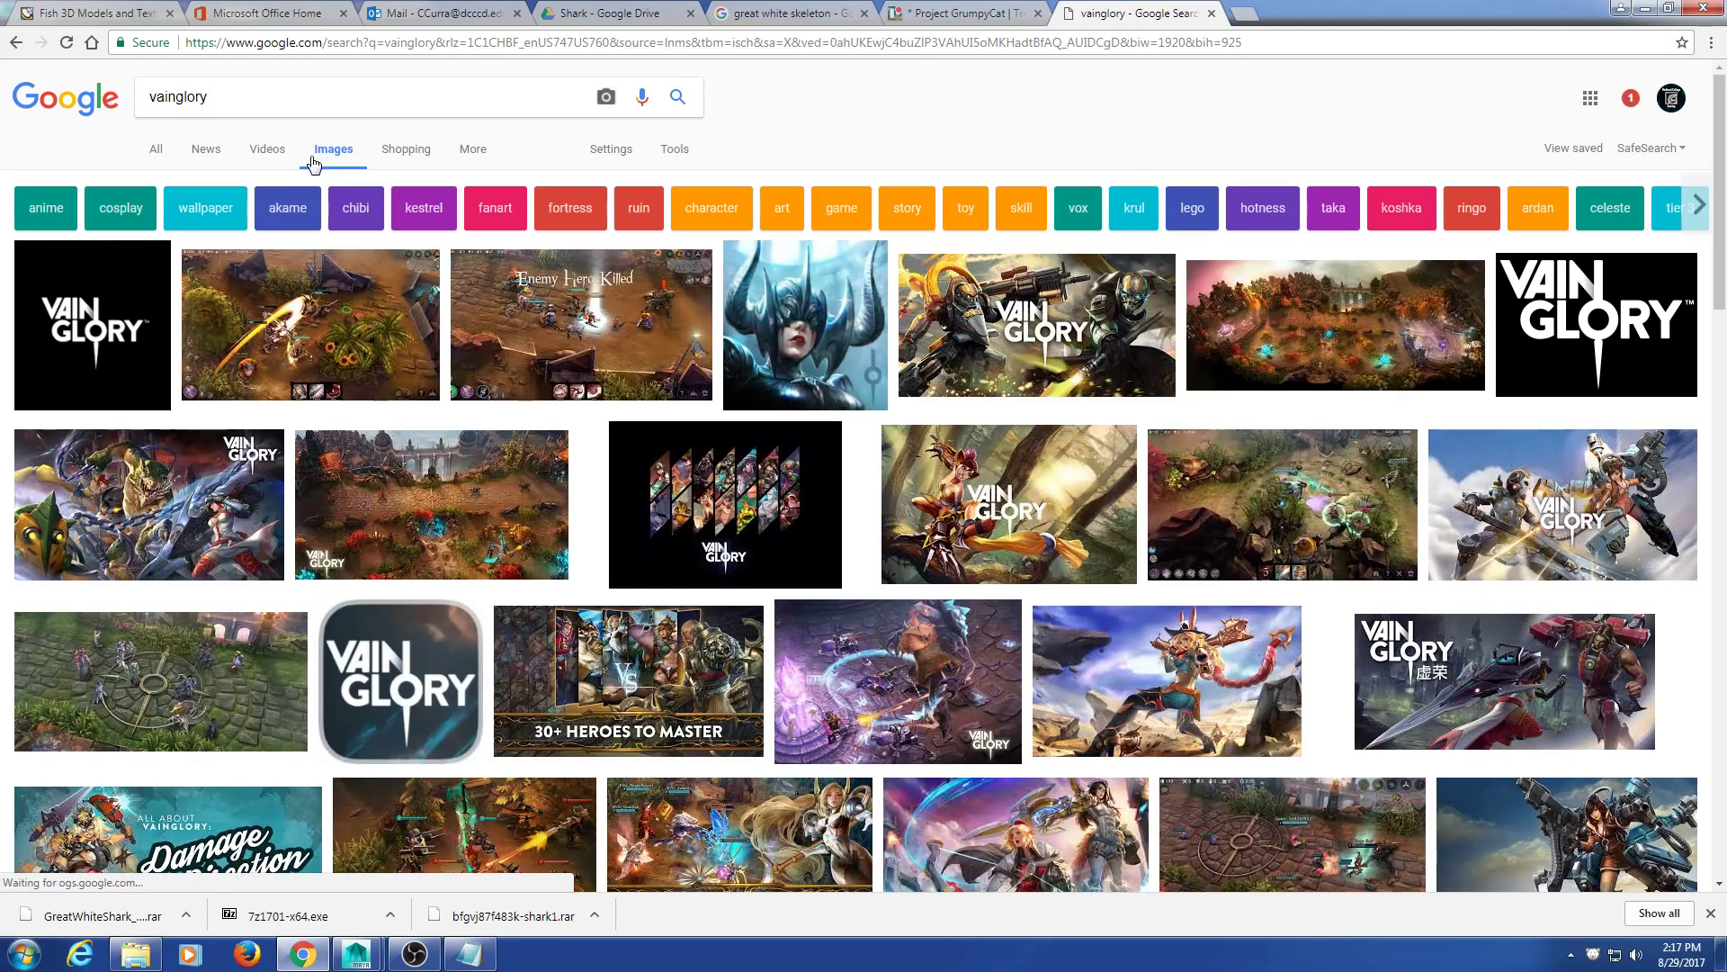
Step: Preview Vainglory gameplay screenshots, including the circular-arena one, then close the preview
{"action": "left_click", "coordinate": [363, 322]}
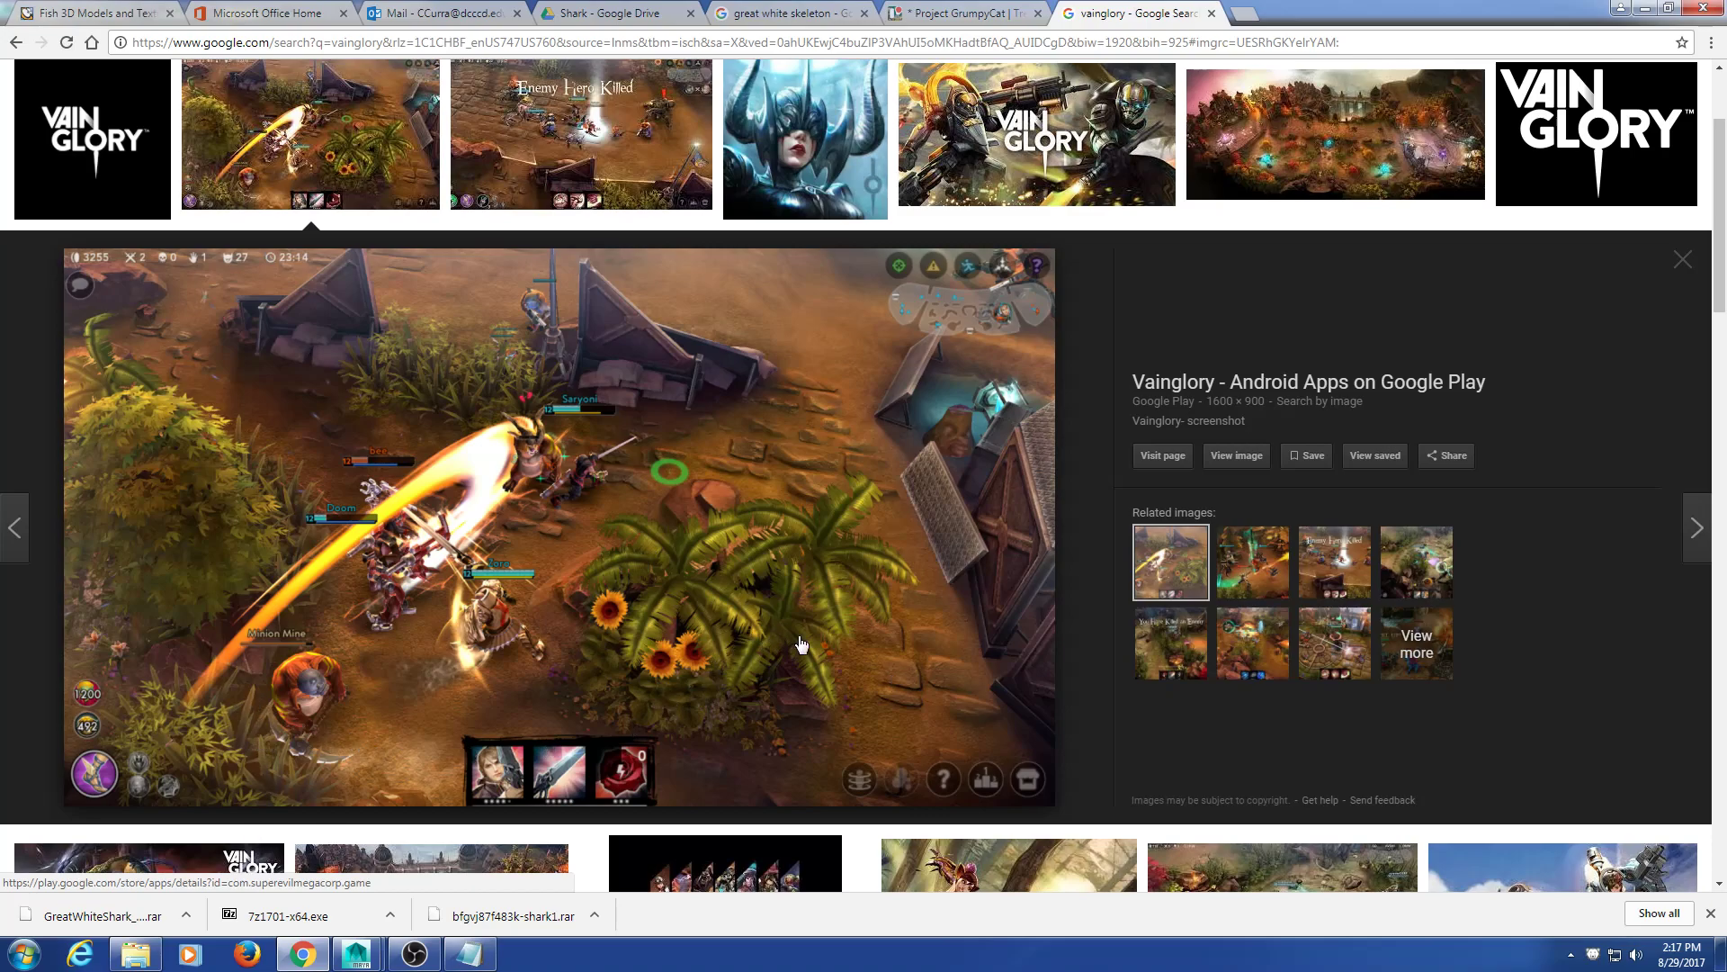
{"action": "scroll", "coordinate": [1541, 358], "scroll_direction": "up", "scroll_amount": 2}
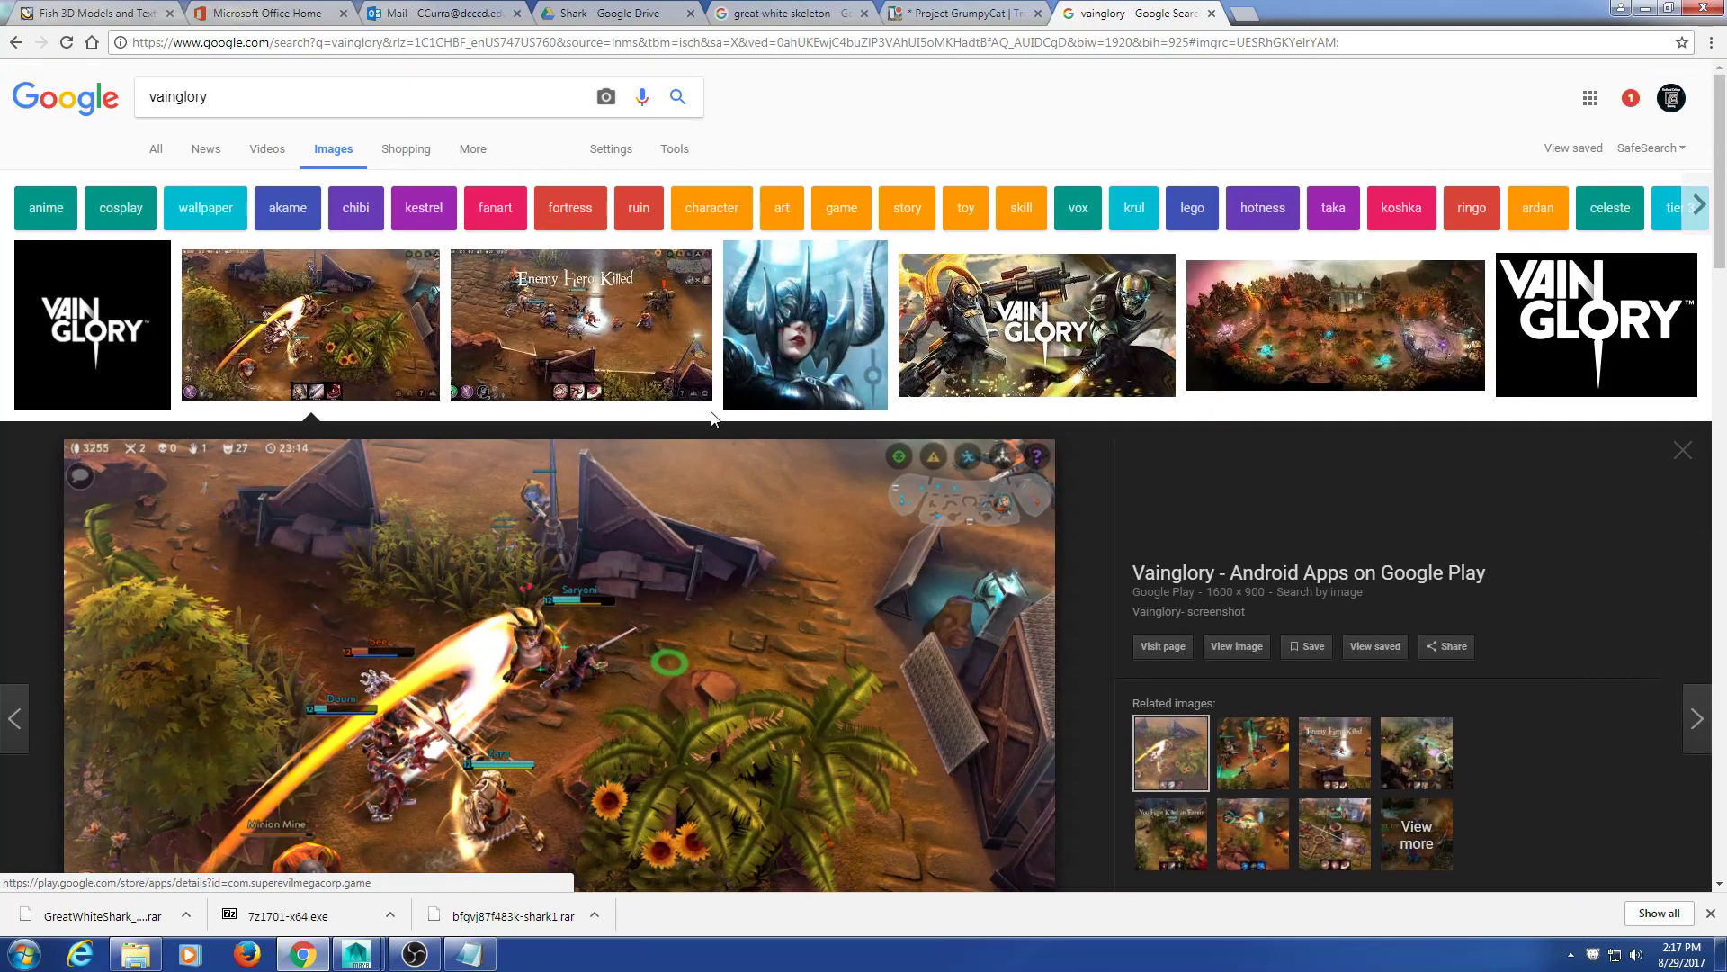
{"action": "double_click", "coordinate": [180, 96]}
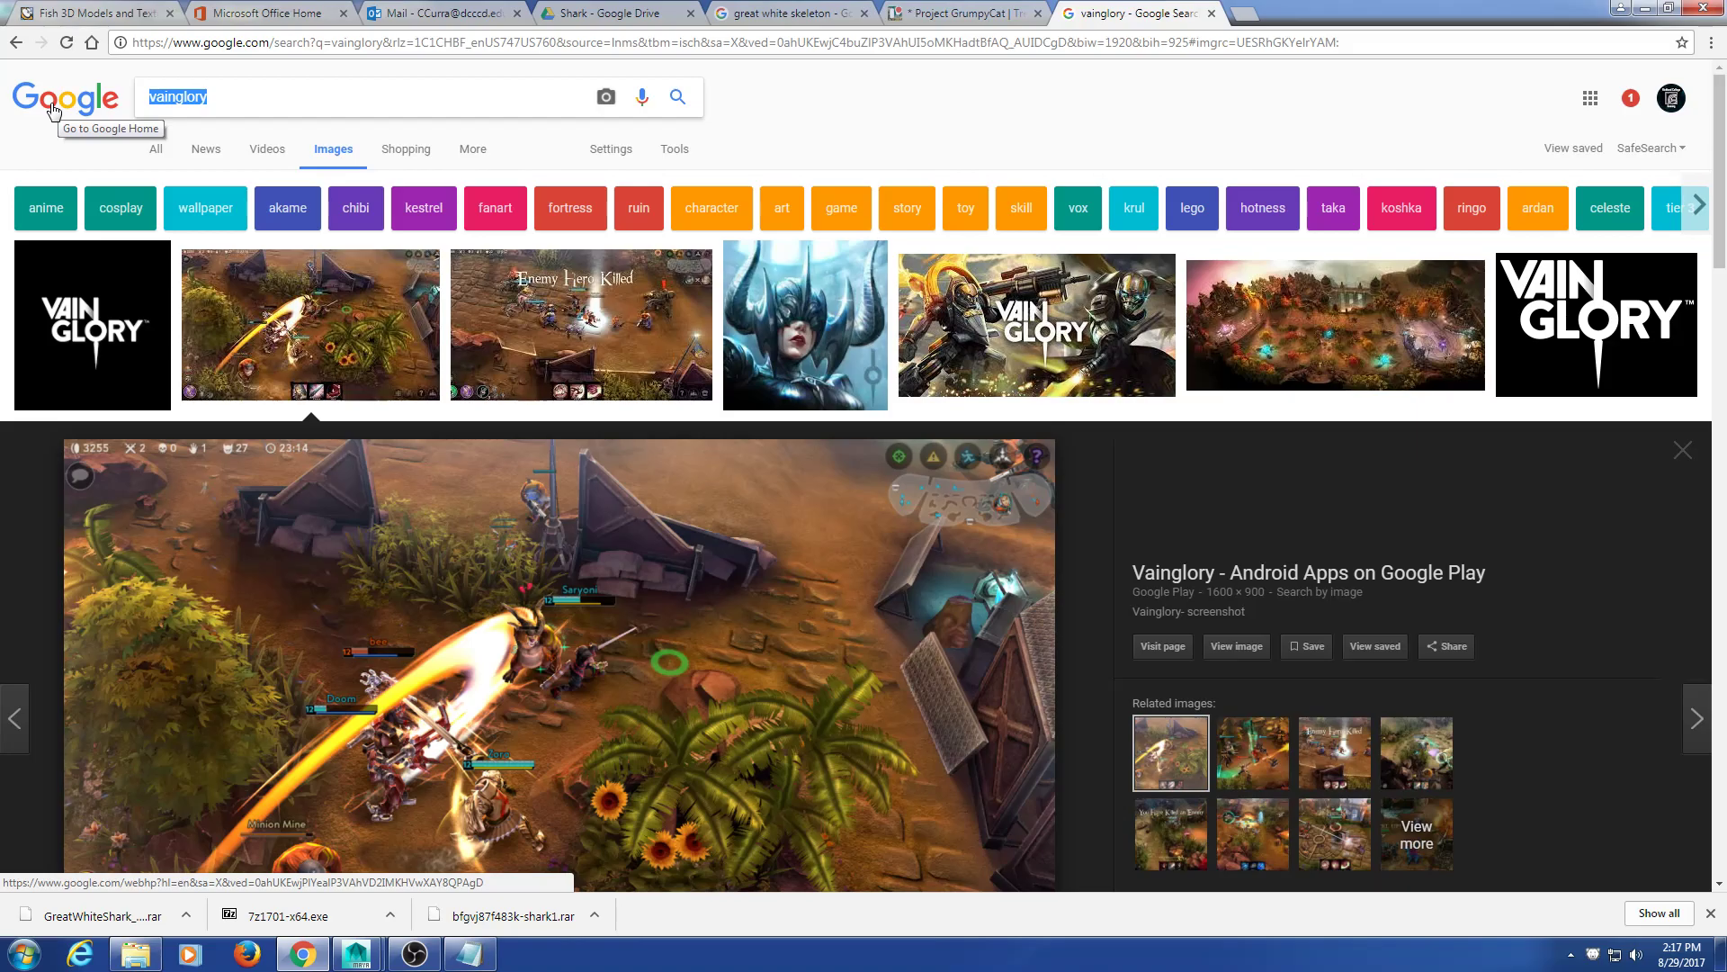
{"action": "scroll", "coordinate": [1168, 434], "scroll_direction": "down", "scroll_amount": 6}
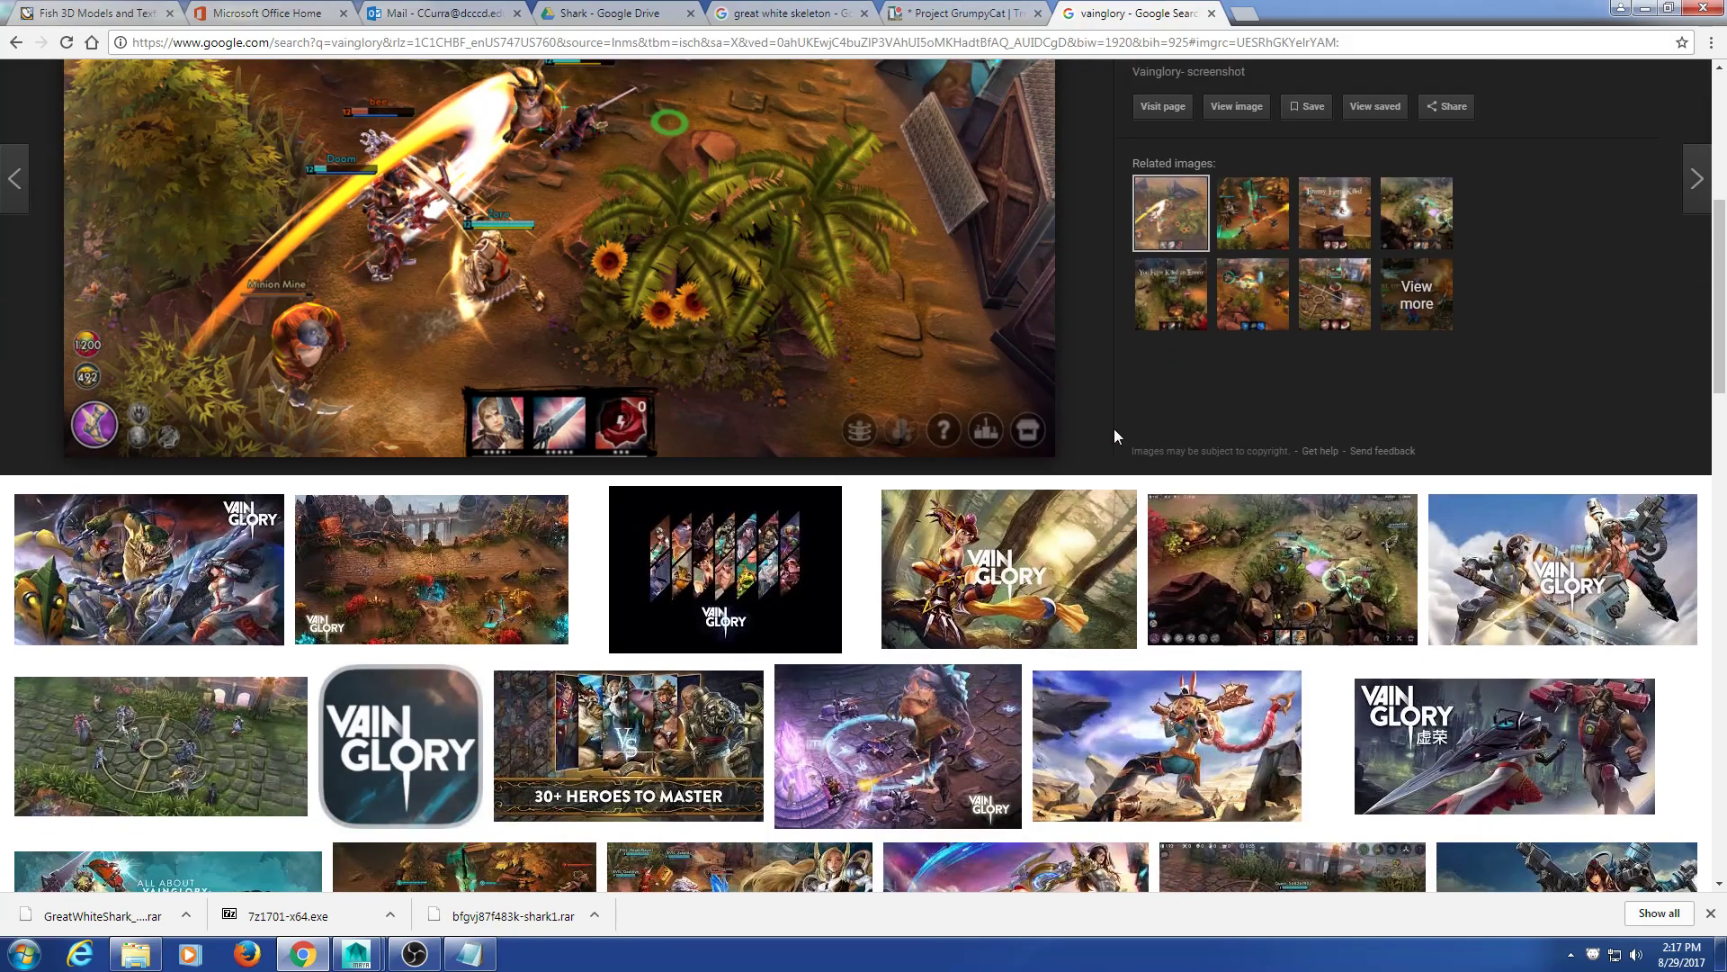
{"action": "scroll", "coordinate": [957, 477], "scroll_direction": "down", "scroll_amount": 4}
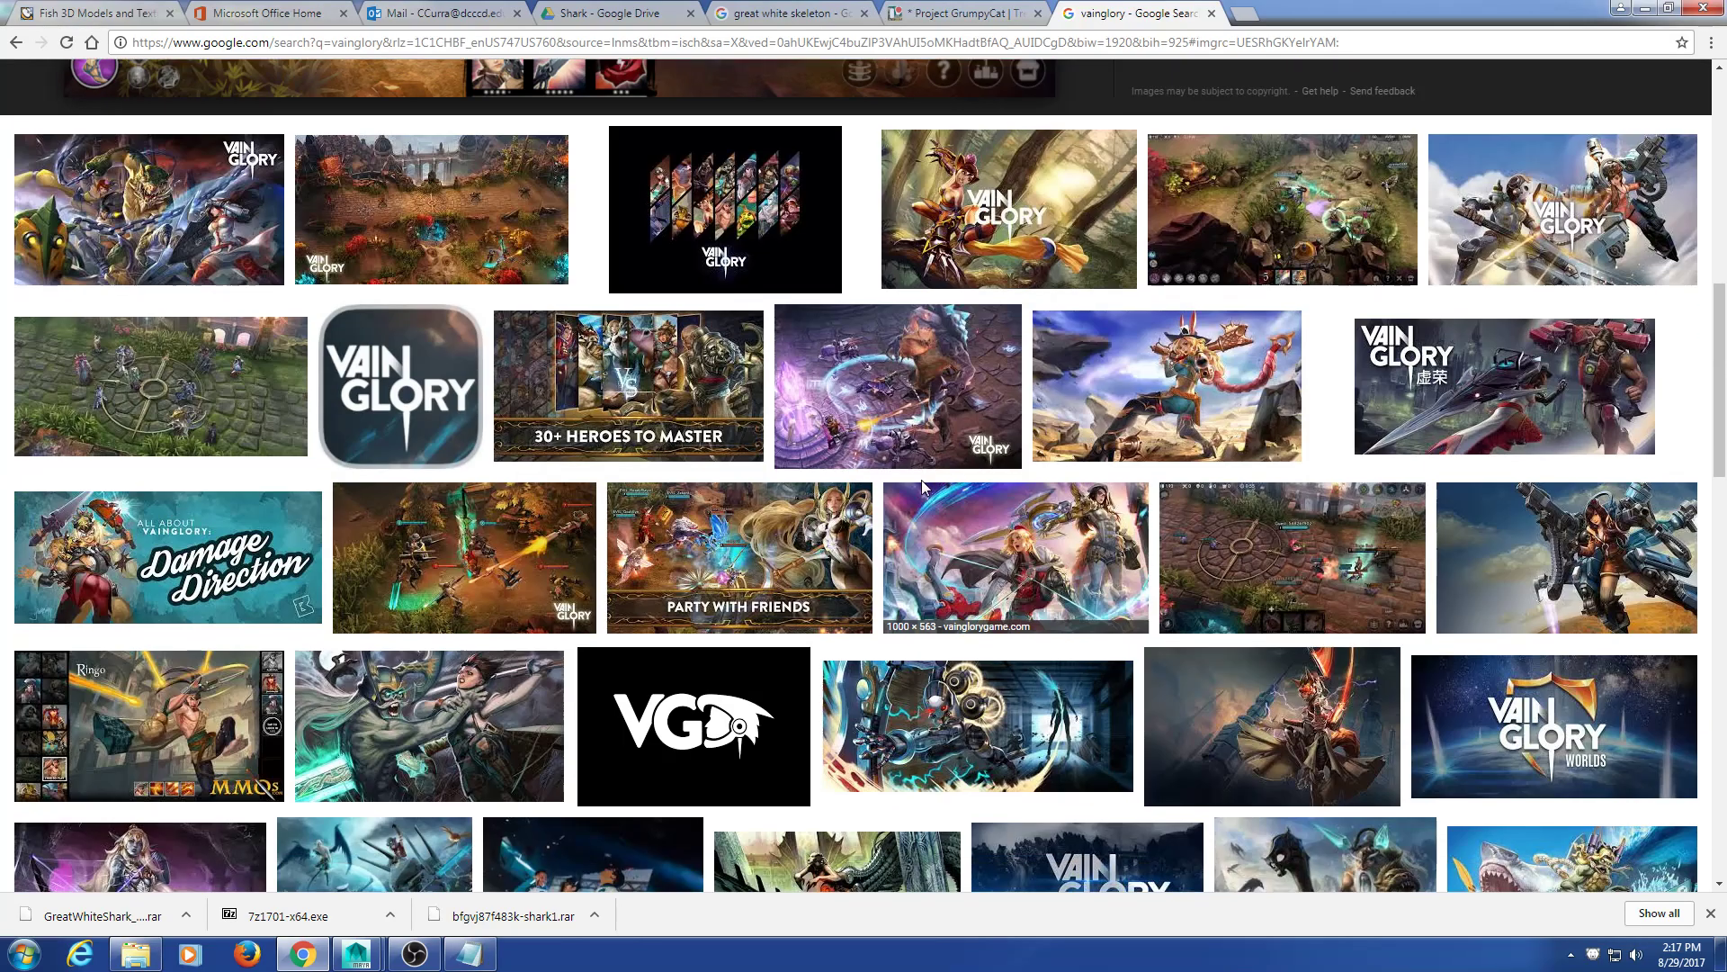
{"action": "scroll", "coordinate": [913, 499], "scroll_direction": "down", "scroll_amount": 4}
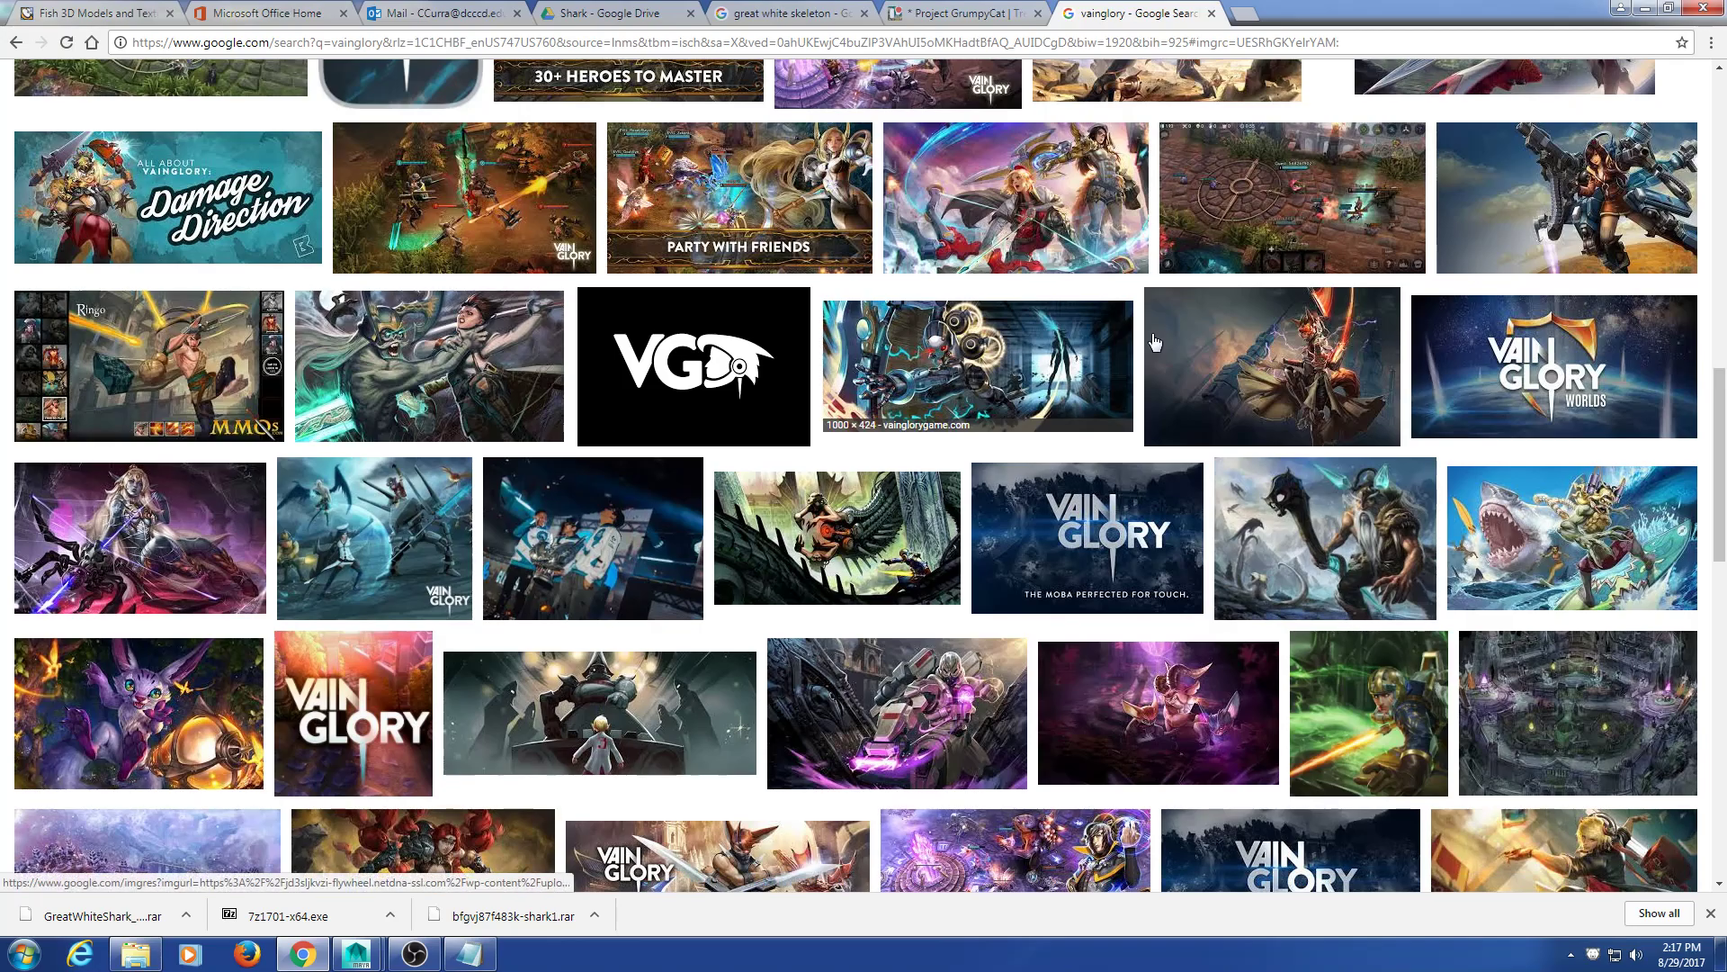
{"action": "left_click", "coordinate": [1224, 160]}
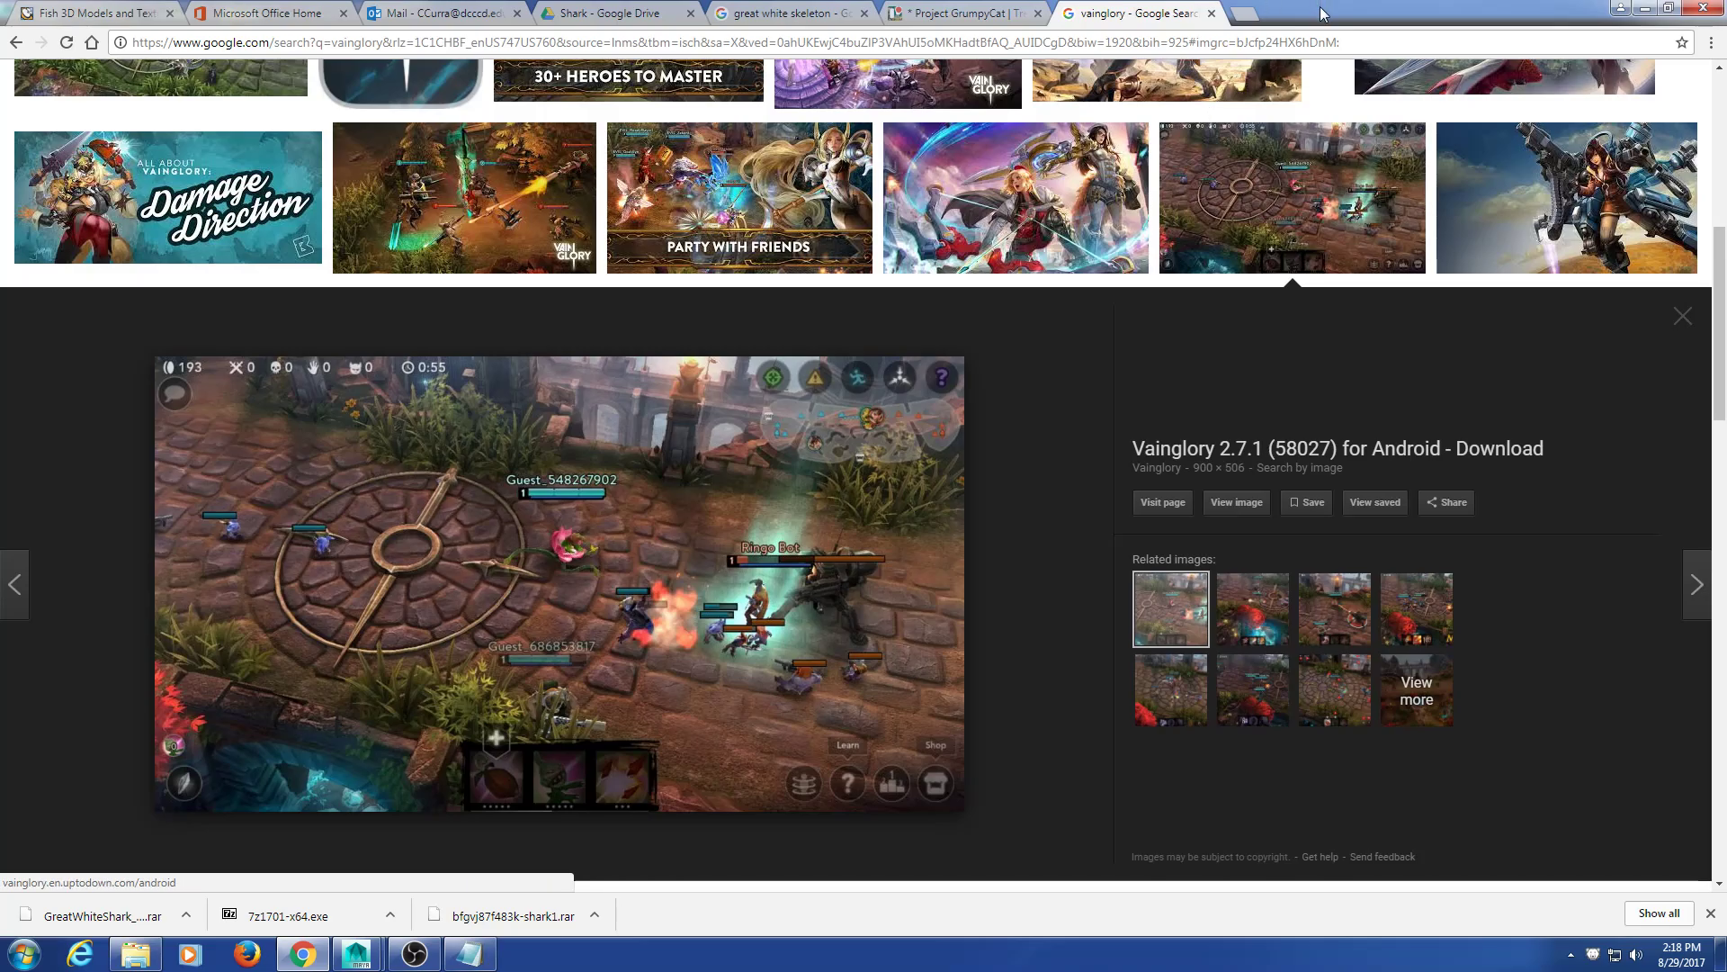
{"action": "left_click", "coordinate": [1680, 316]}
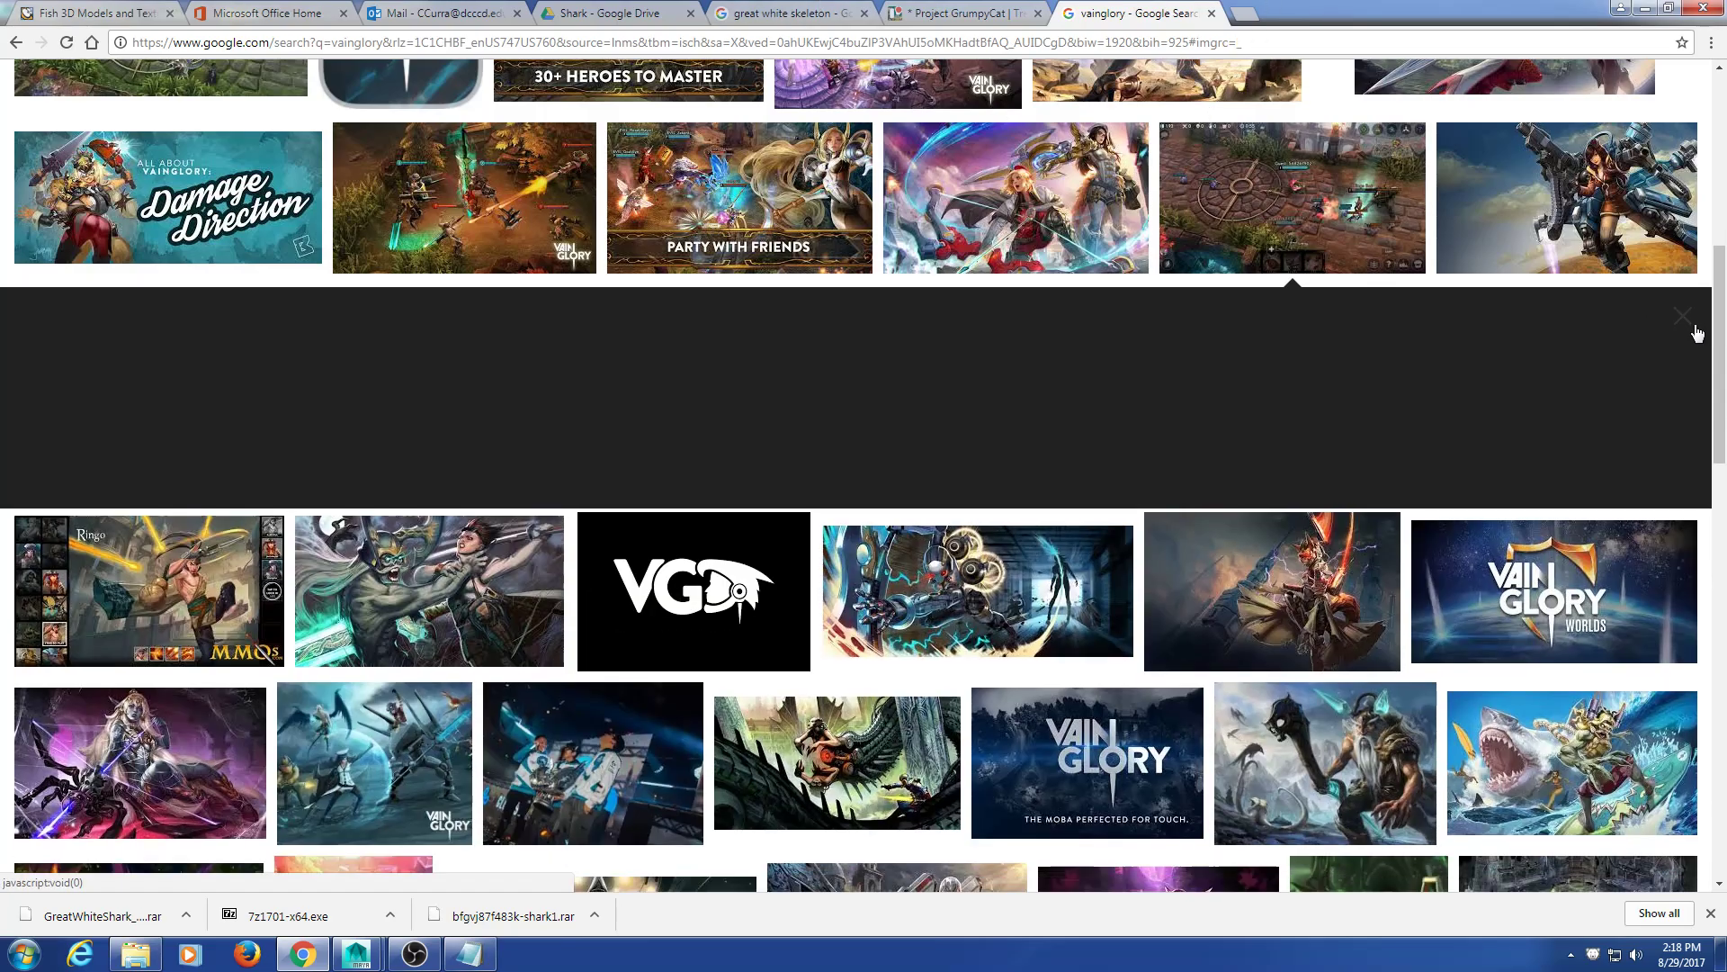
{"action": "scroll", "coordinate": [979, 324], "scroll_direction": "down", "scroll_amount": 5}
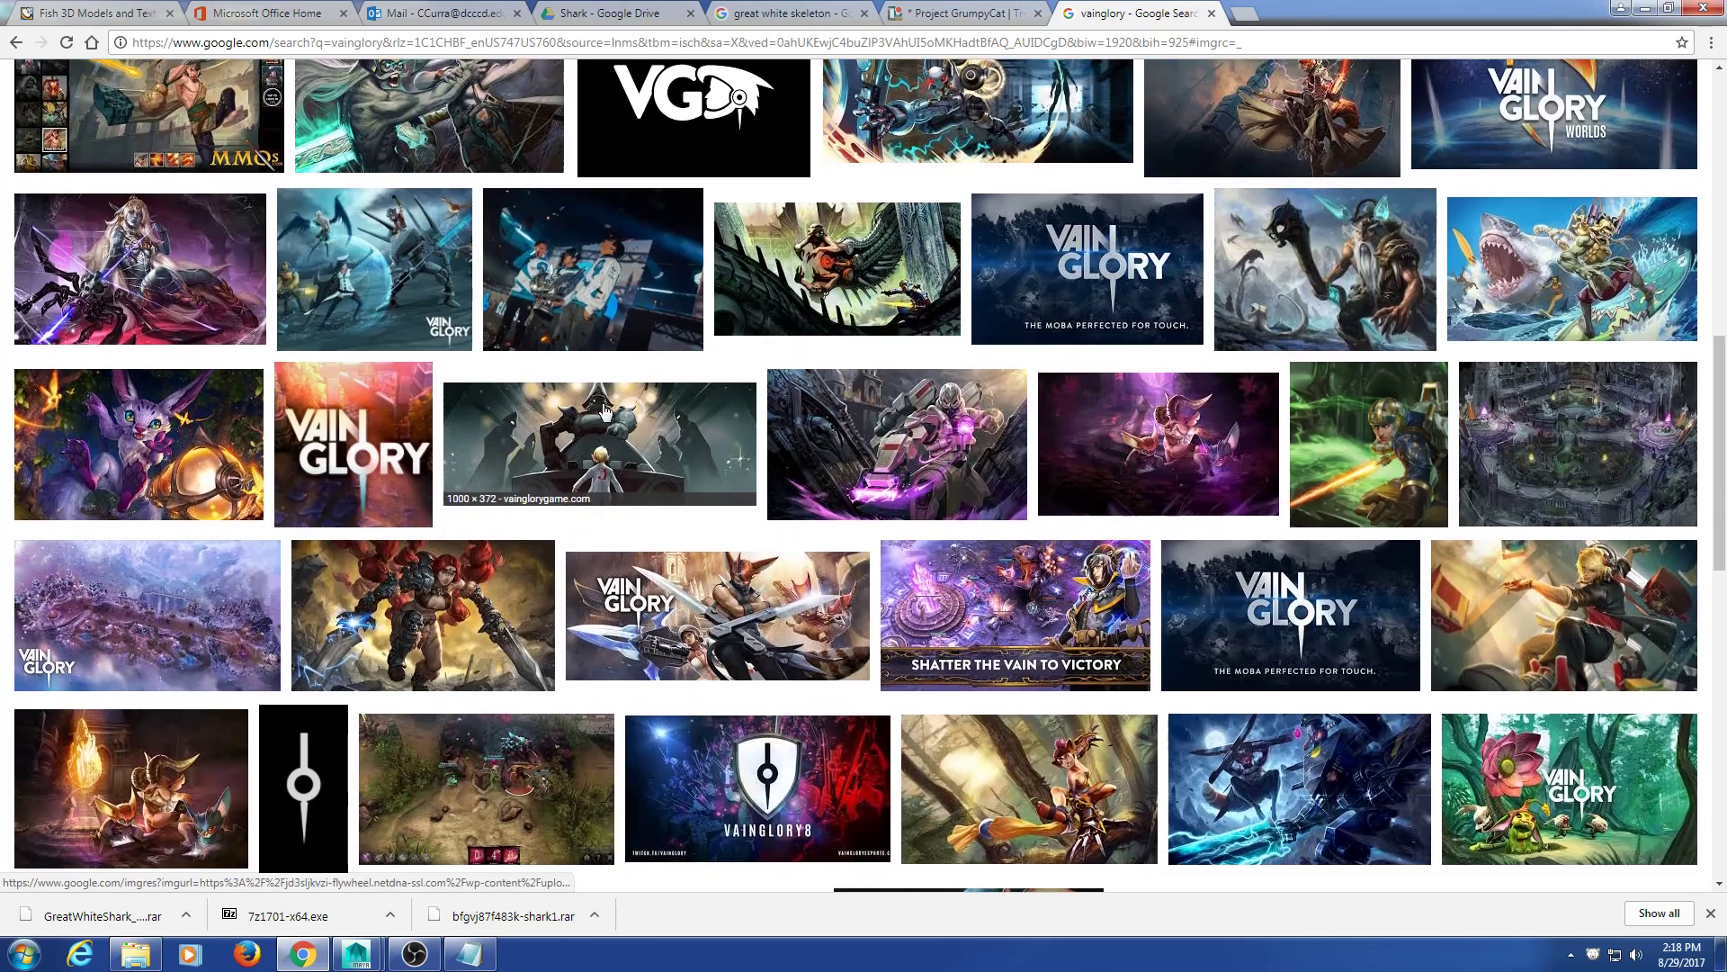
{"action": "scroll", "coordinate": [605, 405], "scroll_direction": "up", "scroll_amount": 3}
{"action": "scroll", "coordinate": [604, 405], "scroll_direction": "up", "scroll_amount": 7}
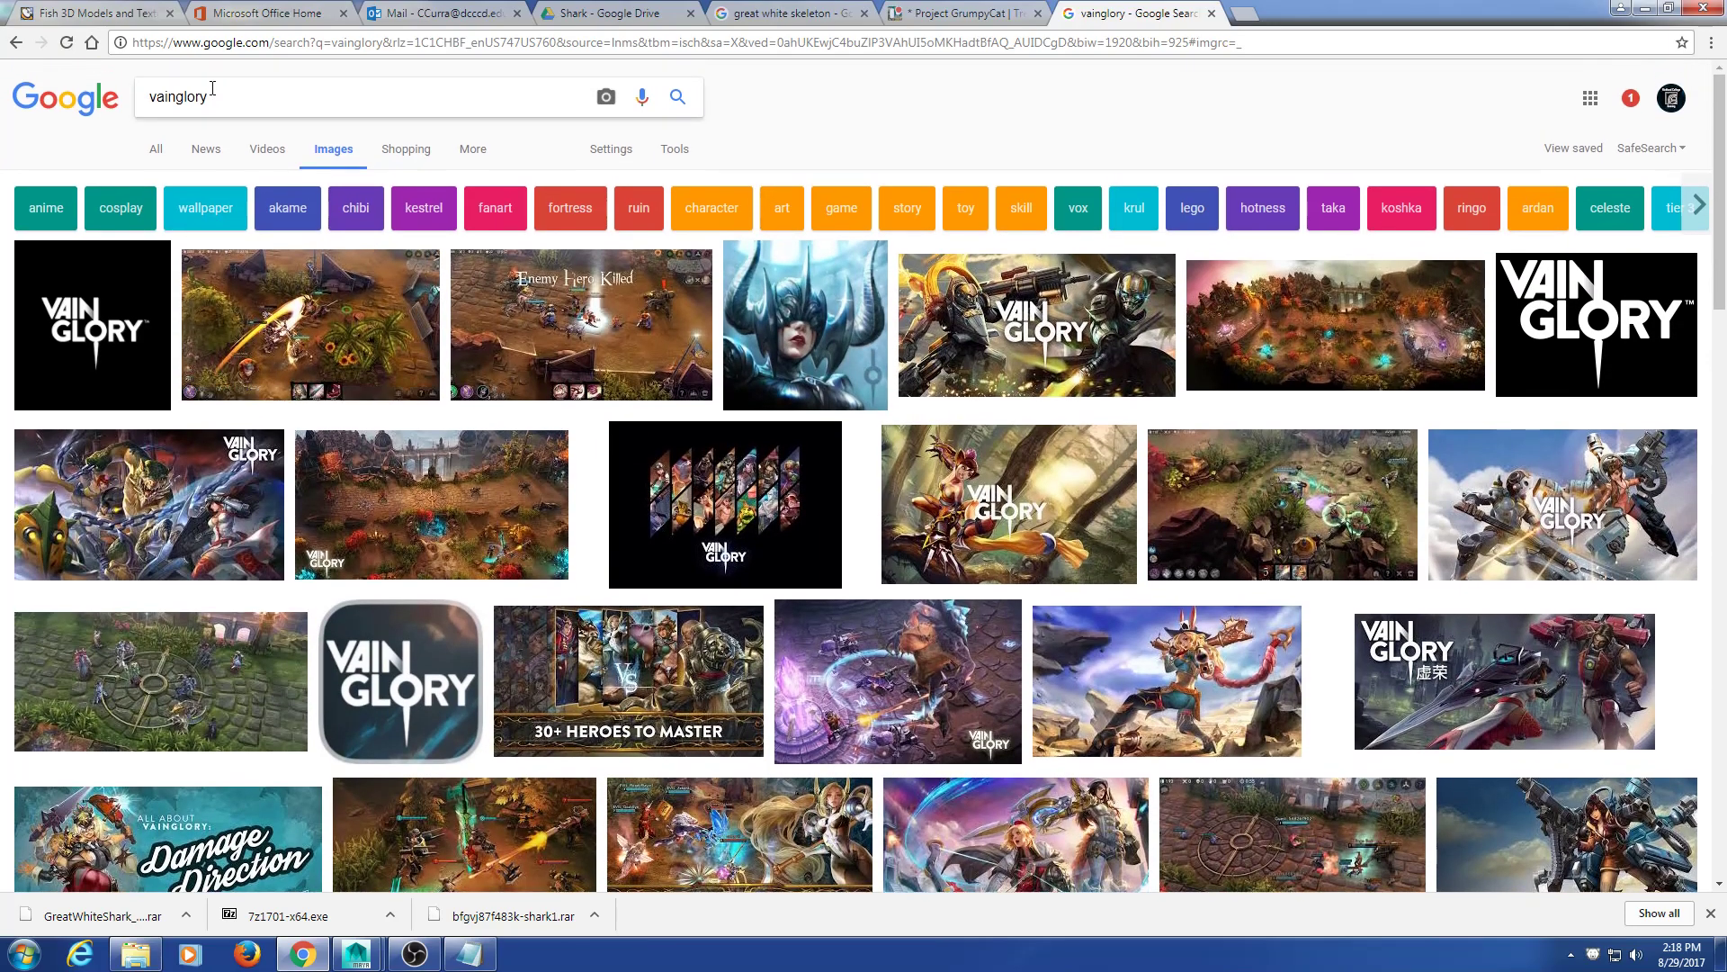
{"action": "double_click", "coordinate": [212, 88]}
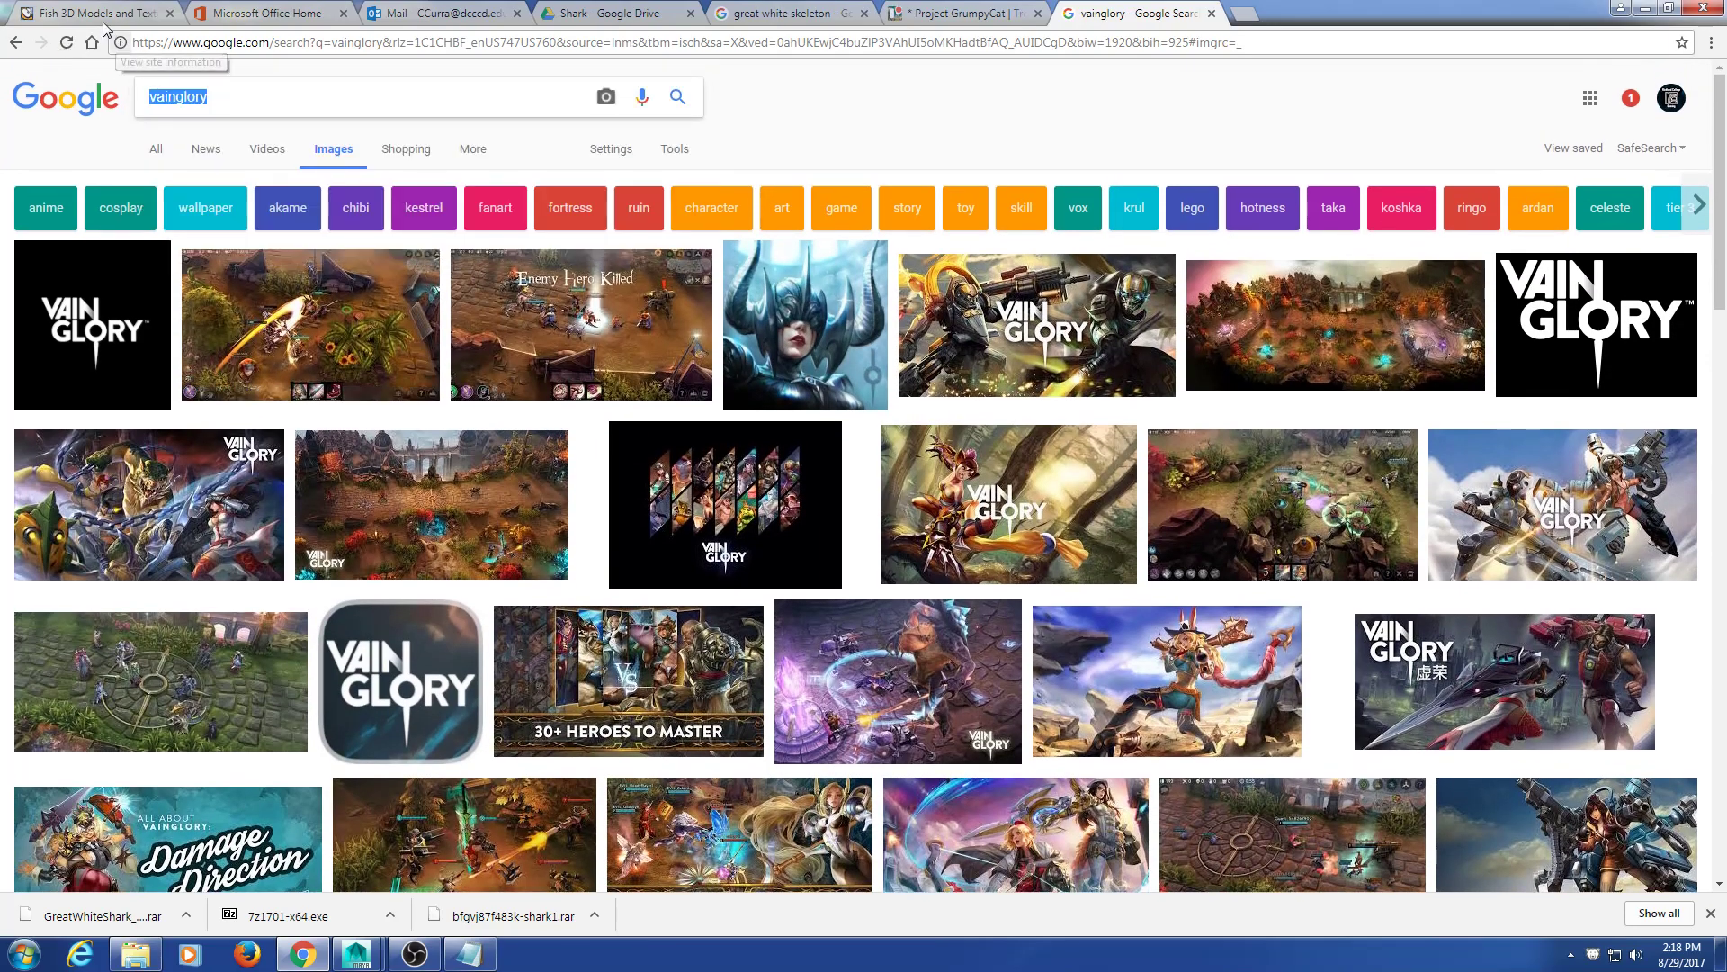
{"action": "type", "text": "fexz"}
{"action": "key", "text": "BackSpace"}
{"action": "key", "text": "BackSpace"}
{"action": "type", "text": "z game"}
{"action": "key", "text": "Return"}
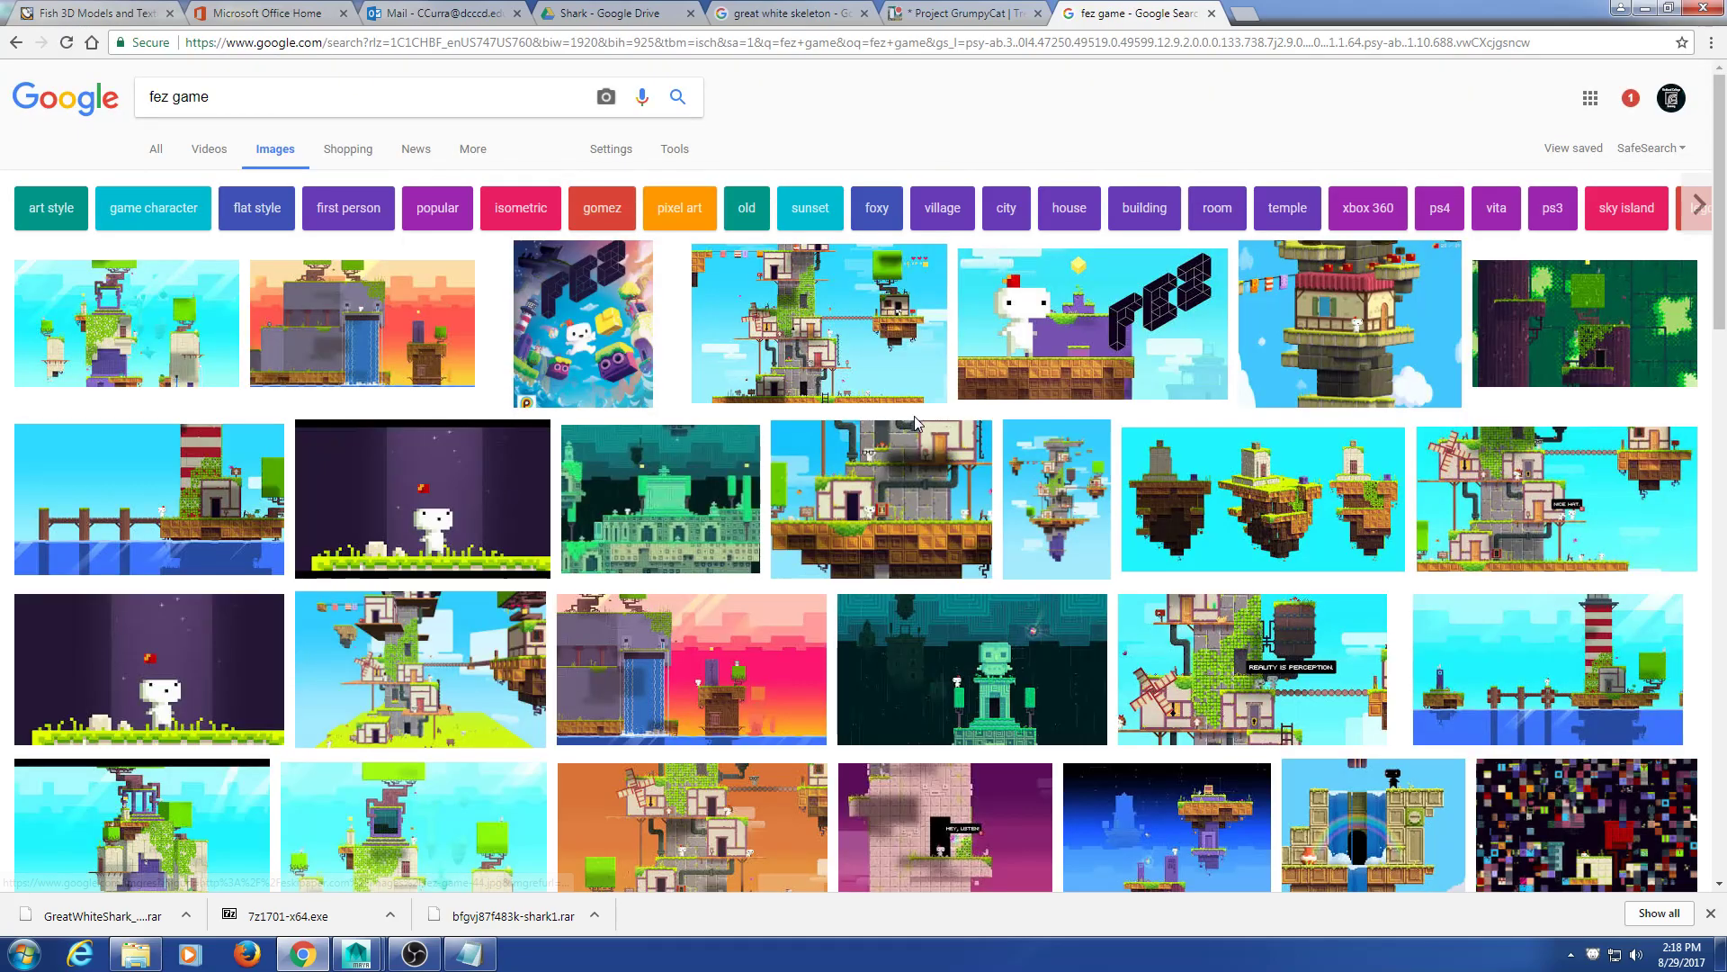
{"action": "left_click", "coordinate": [940, 344]}
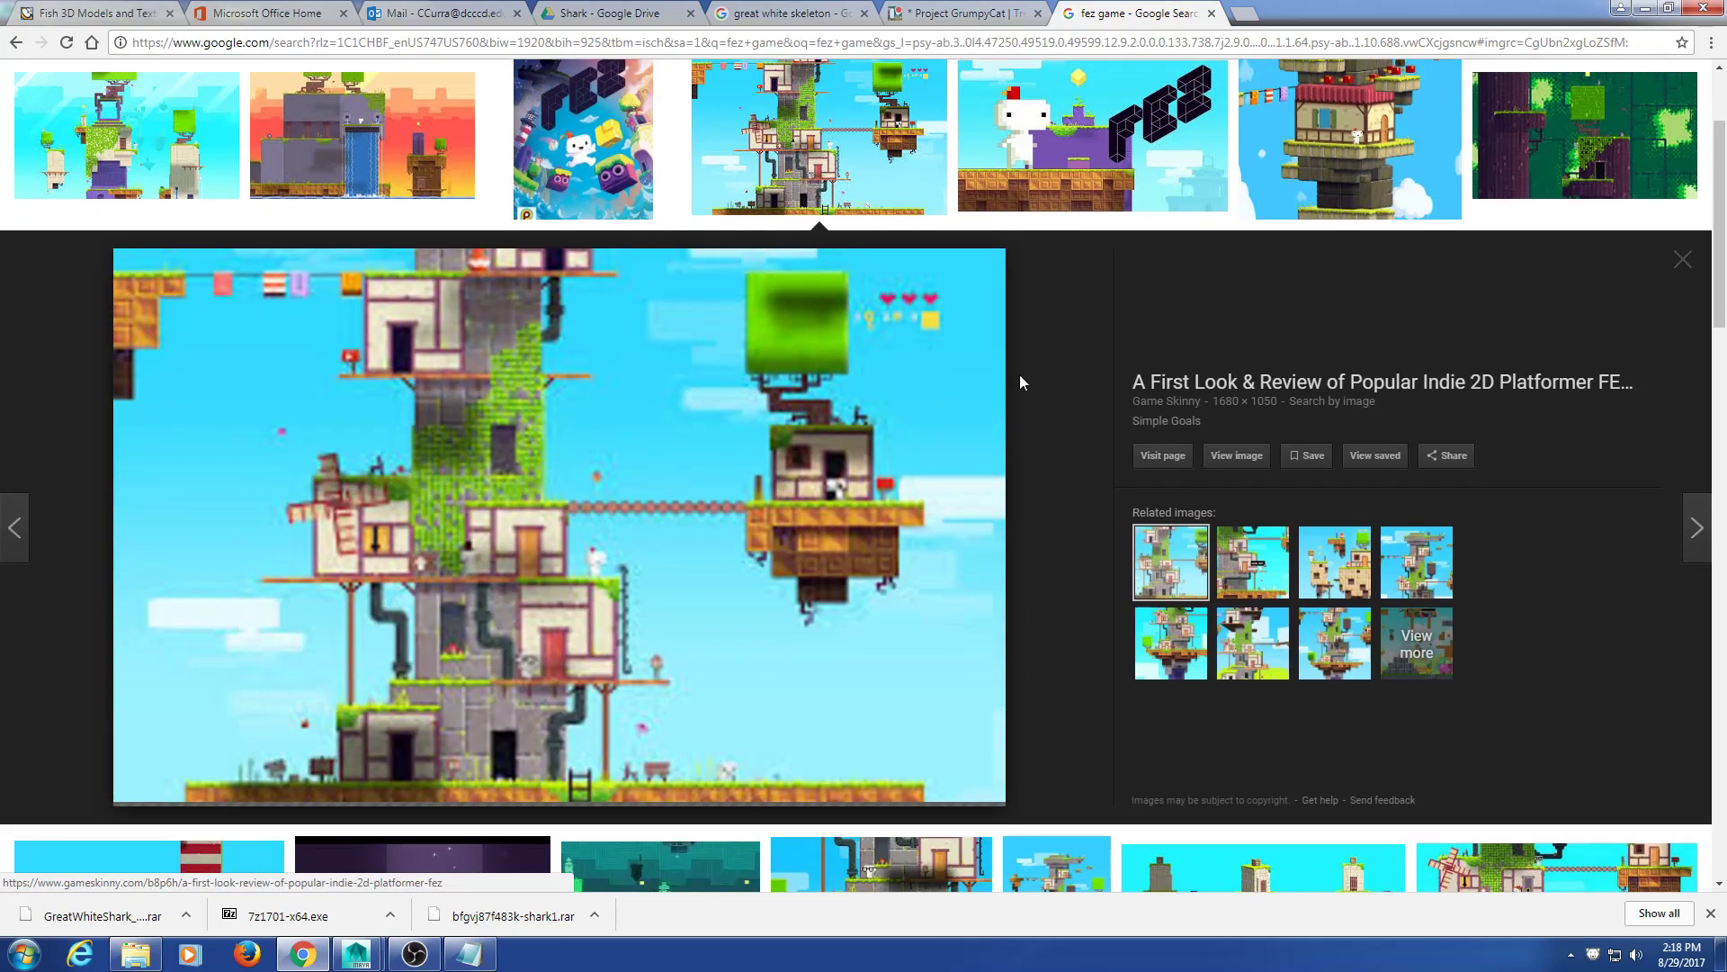
{"action": "left_click", "coordinate": [1682, 263]}
{"action": "scroll", "coordinate": [896, 429], "scroll_direction": "down", "scroll_amount": 4}
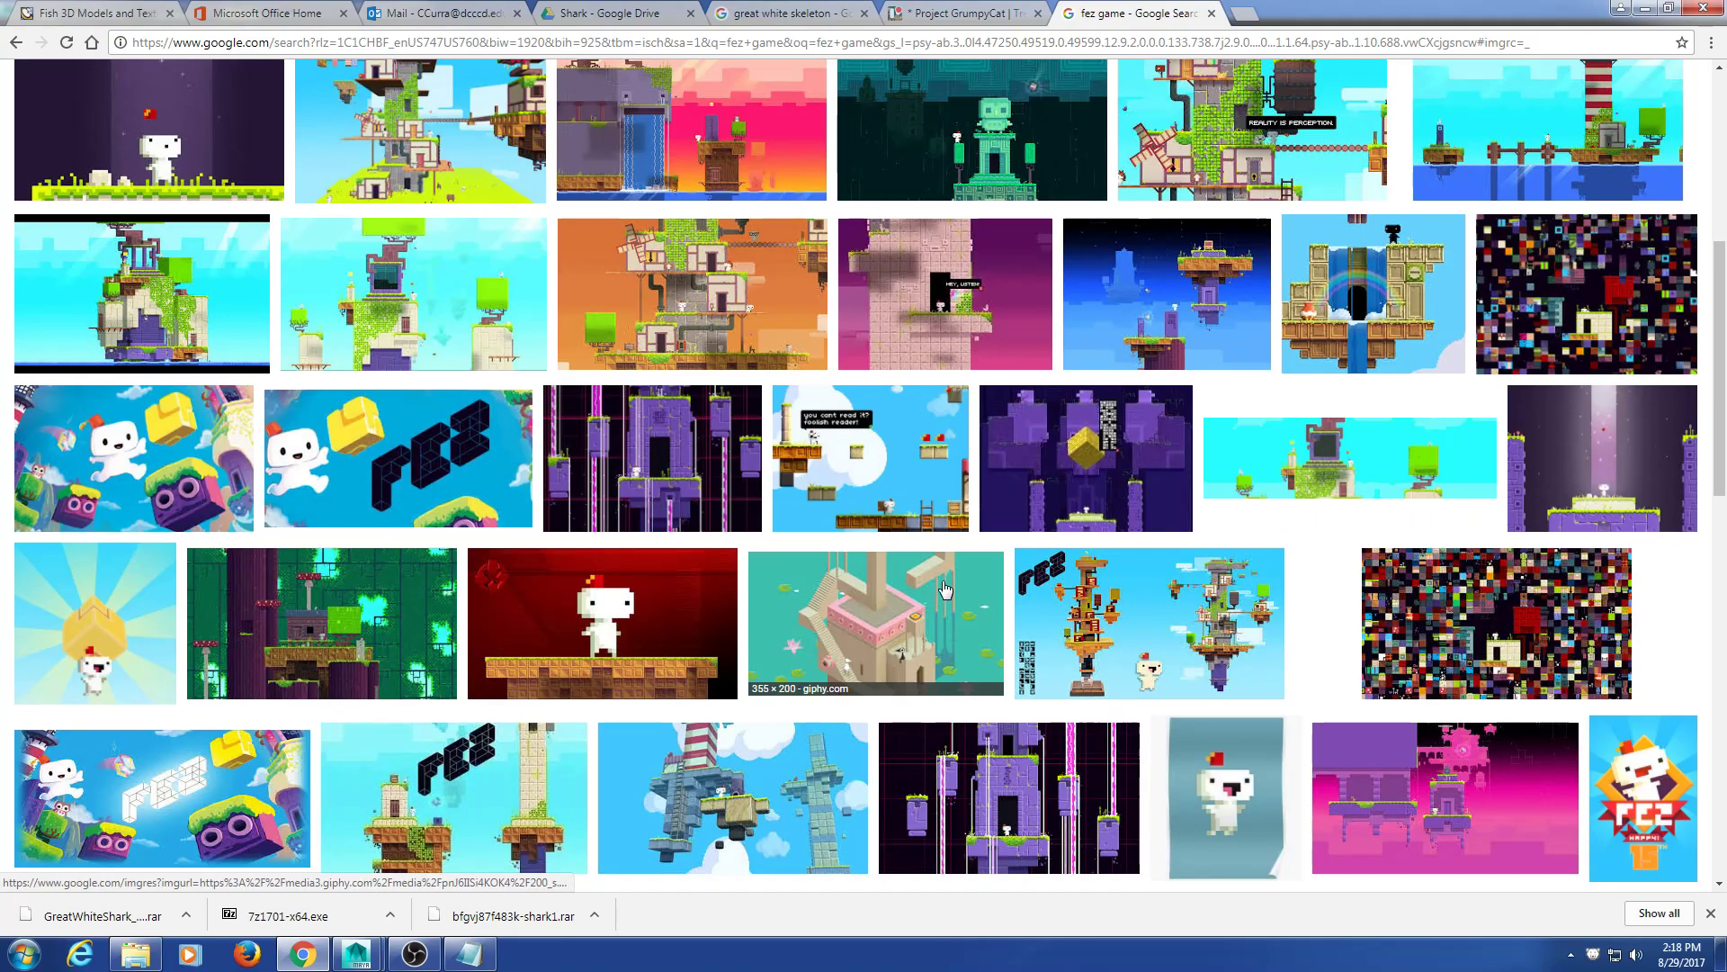
{"action": "scroll", "coordinate": [942, 585], "scroll_direction": "up", "scroll_amount": 6}
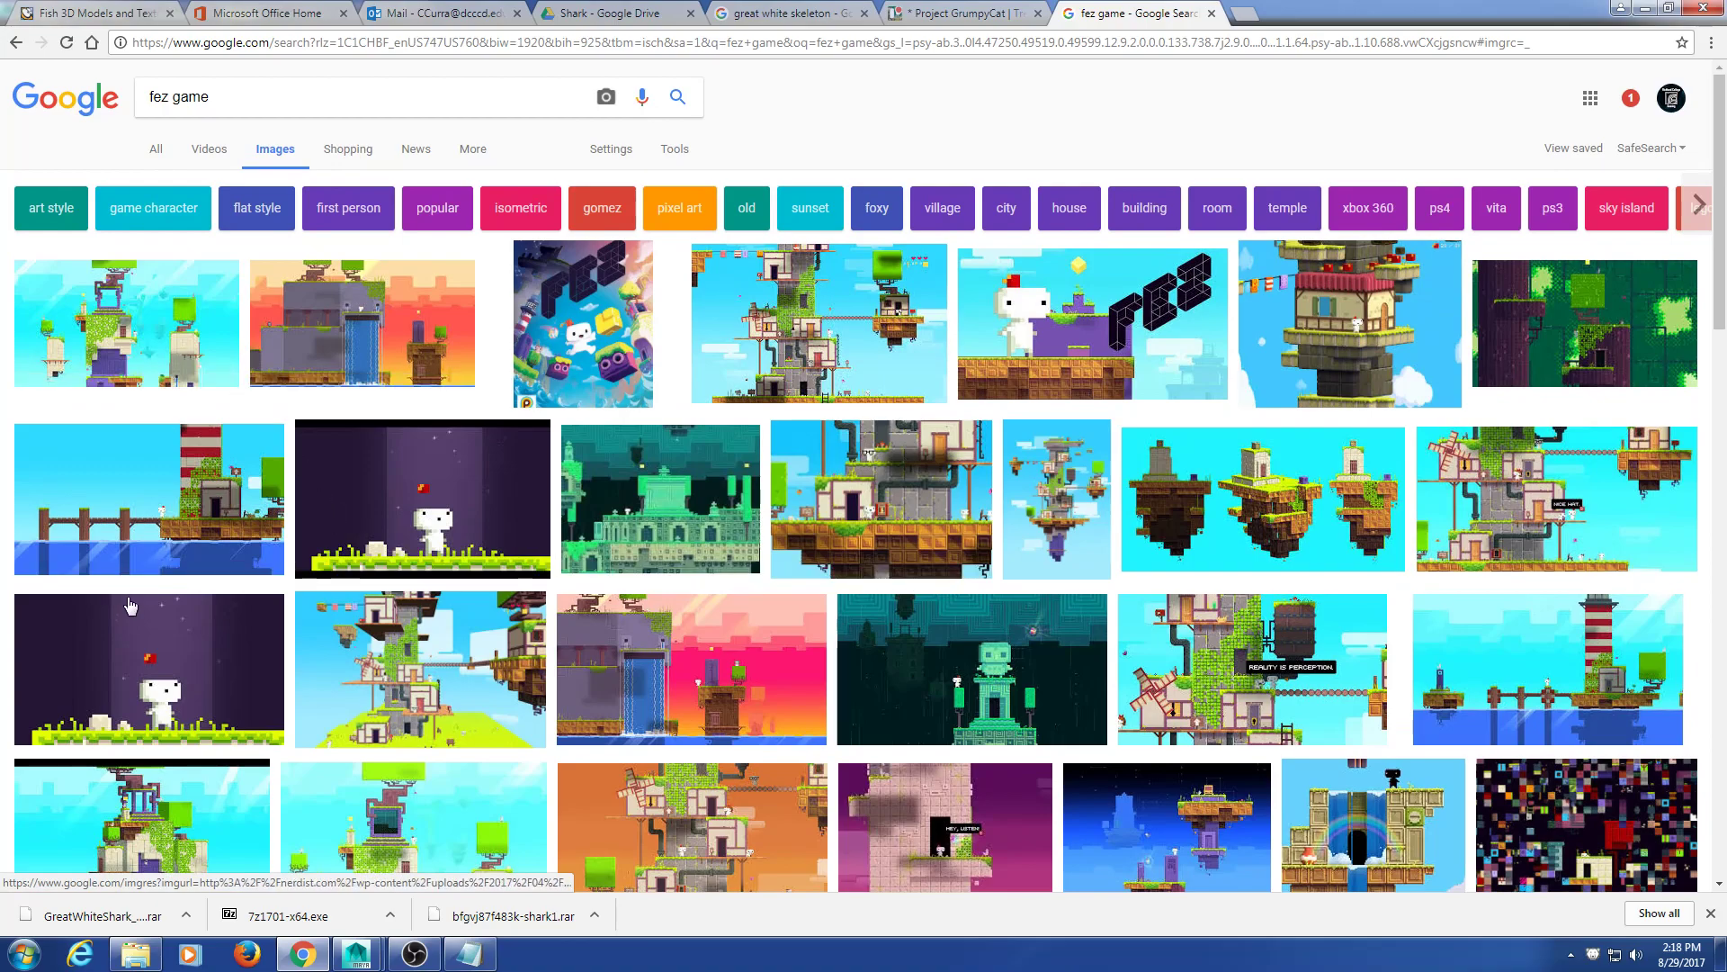
{"action": "left_click", "coordinate": [861, 351]}
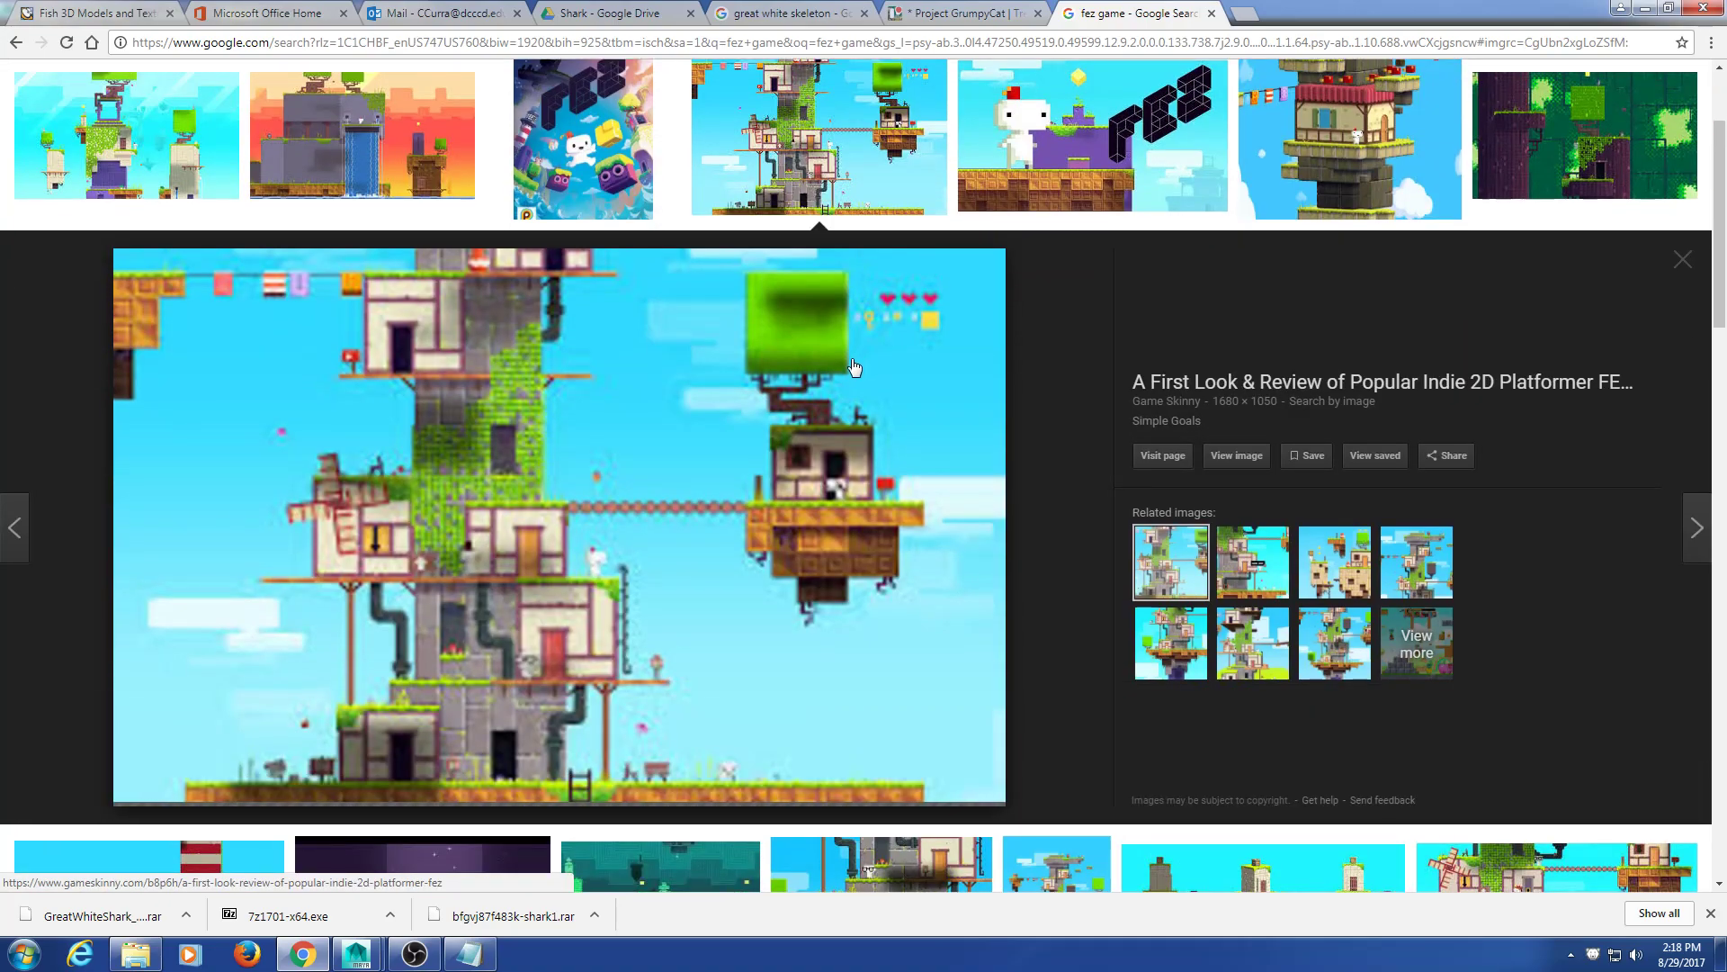
{"action": "left_click", "coordinate": [1356, 585]}
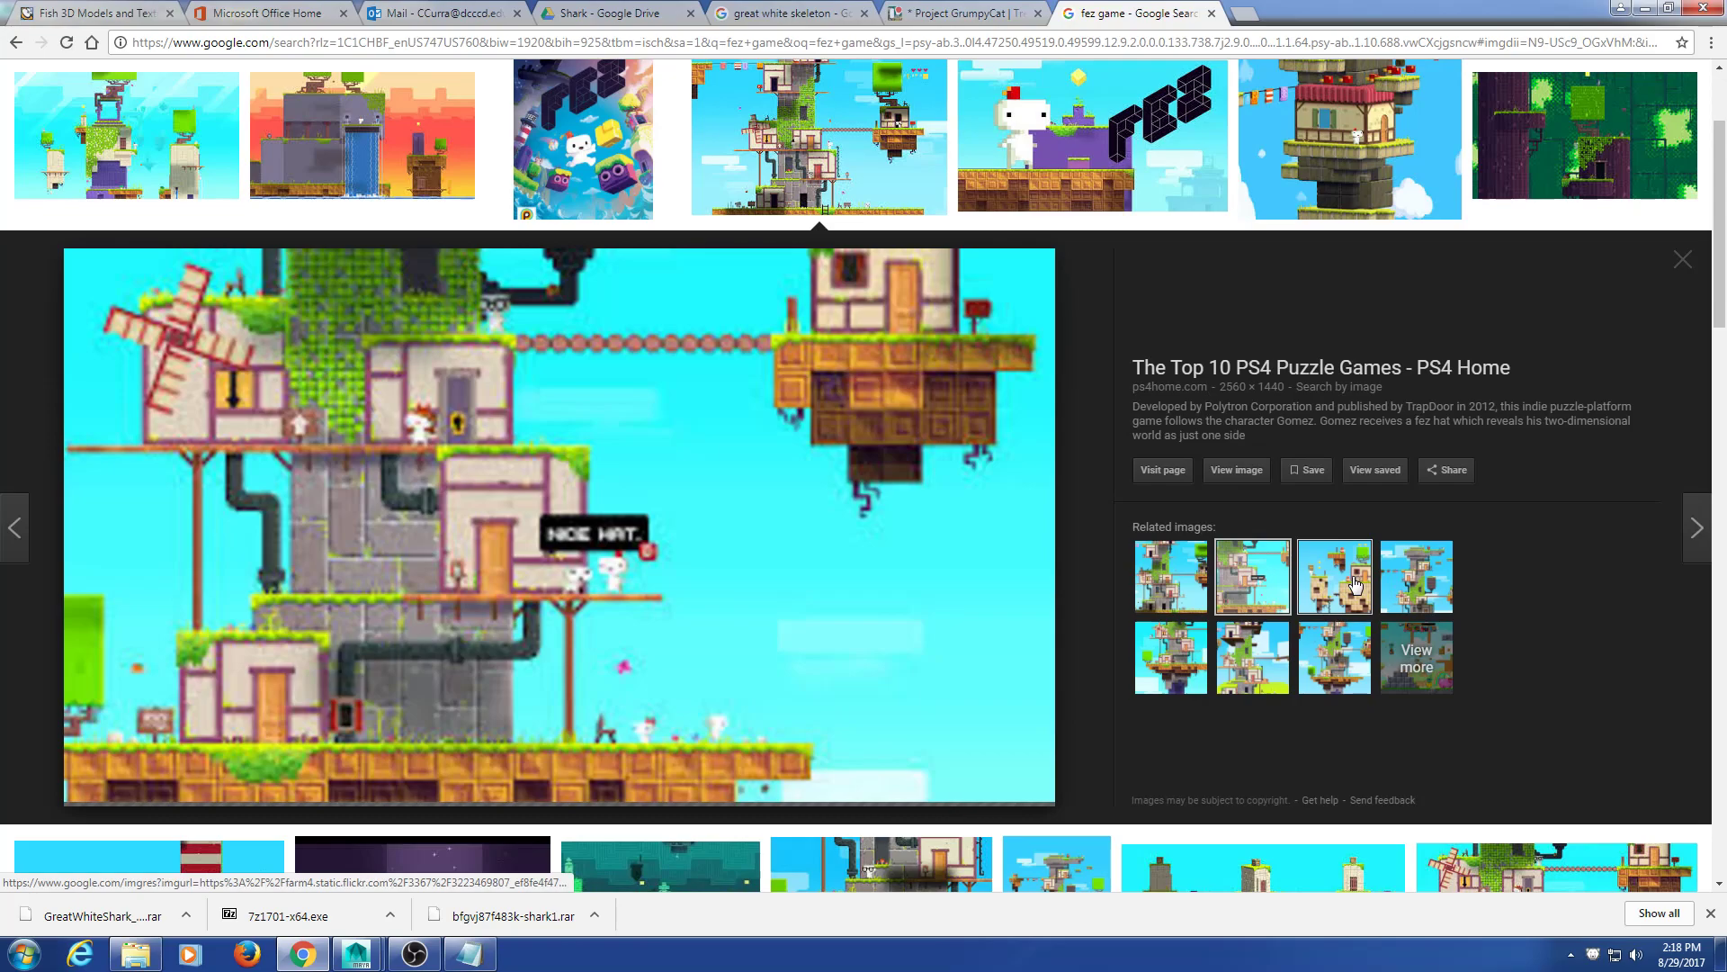
{"action": "left_click", "coordinate": [1356, 585]}
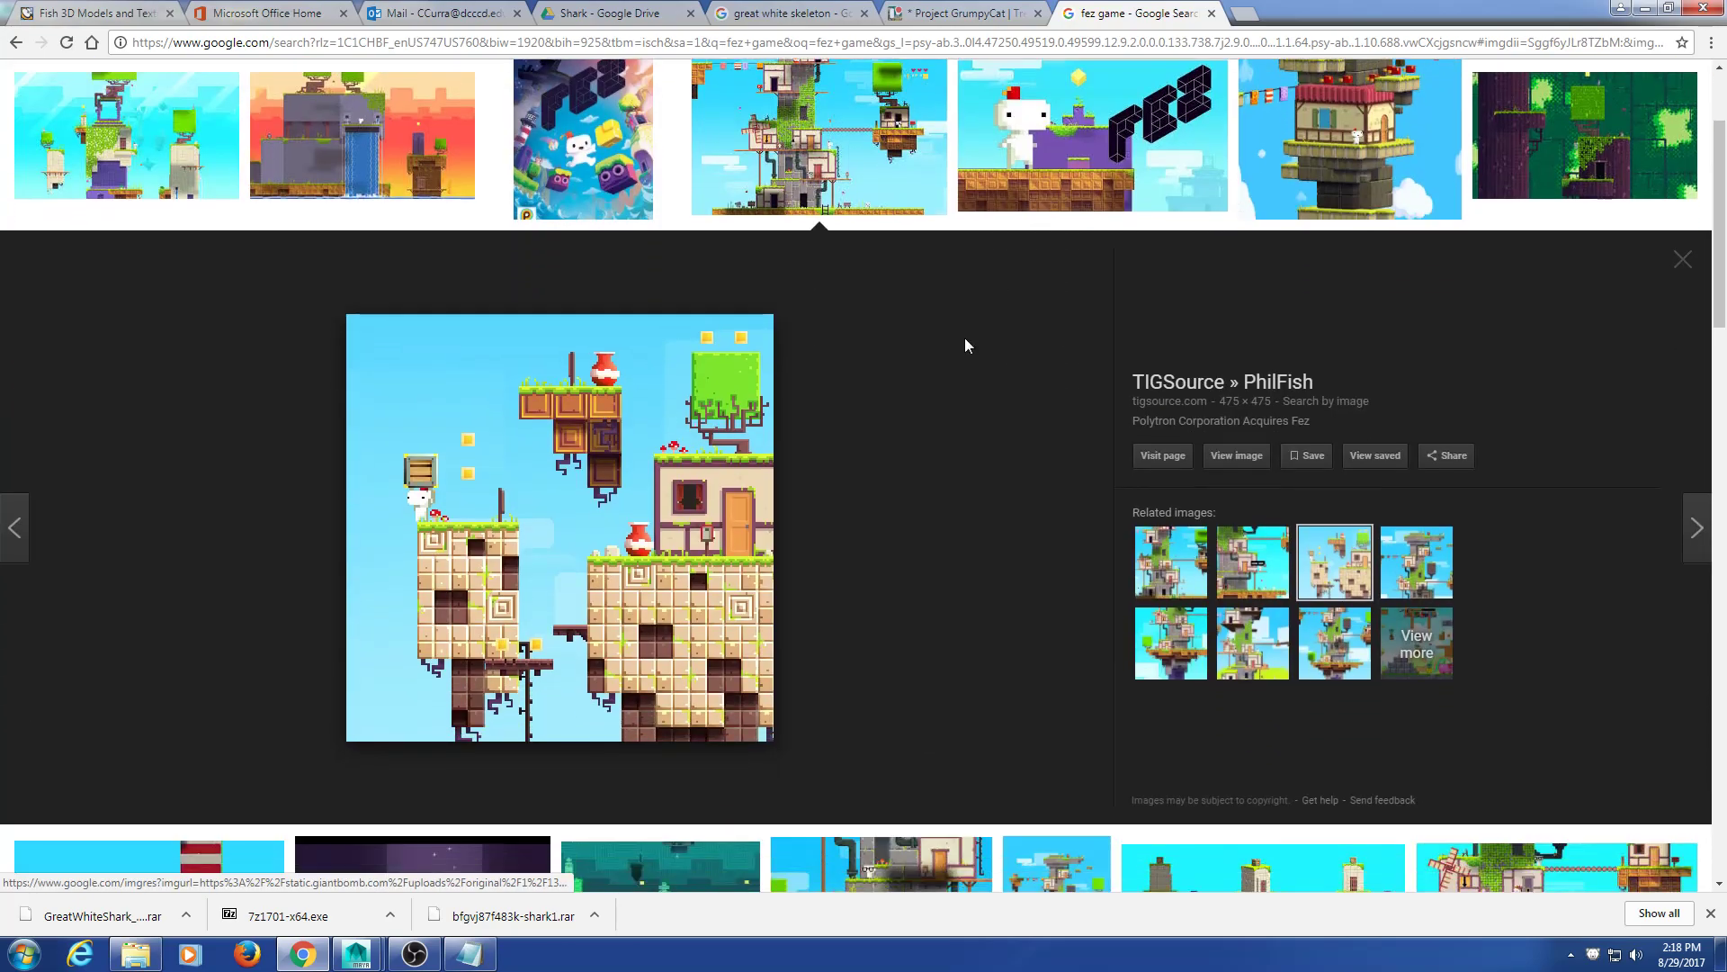
{"action": "scroll", "coordinate": [968, 345], "scroll_direction": "down", "scroll_amount": 4}
{"action": "scroll", "coordinate": [1159, 356], "scroll_direction": "up", "scroll_amount": 5}
{"action": "left_click", "coordinate": [1682, 351]}
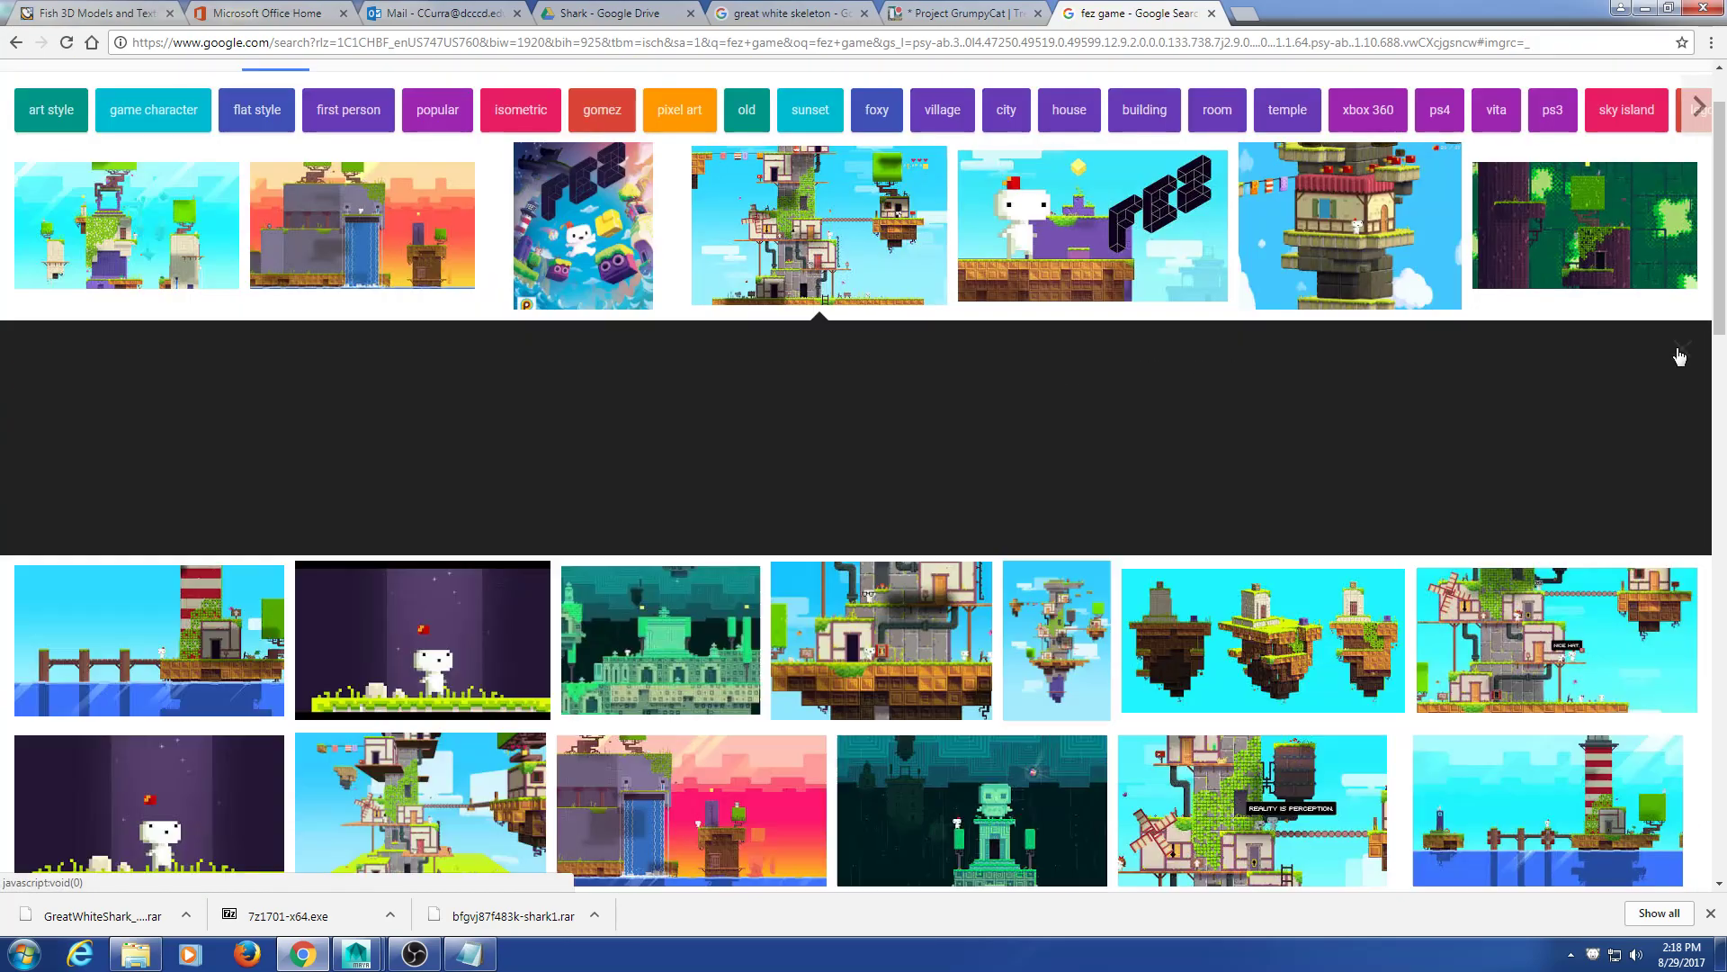
{"action": "scroll", "coordinate": [987, 337], "scroll_direction": "up", "scroll_amount": 1}
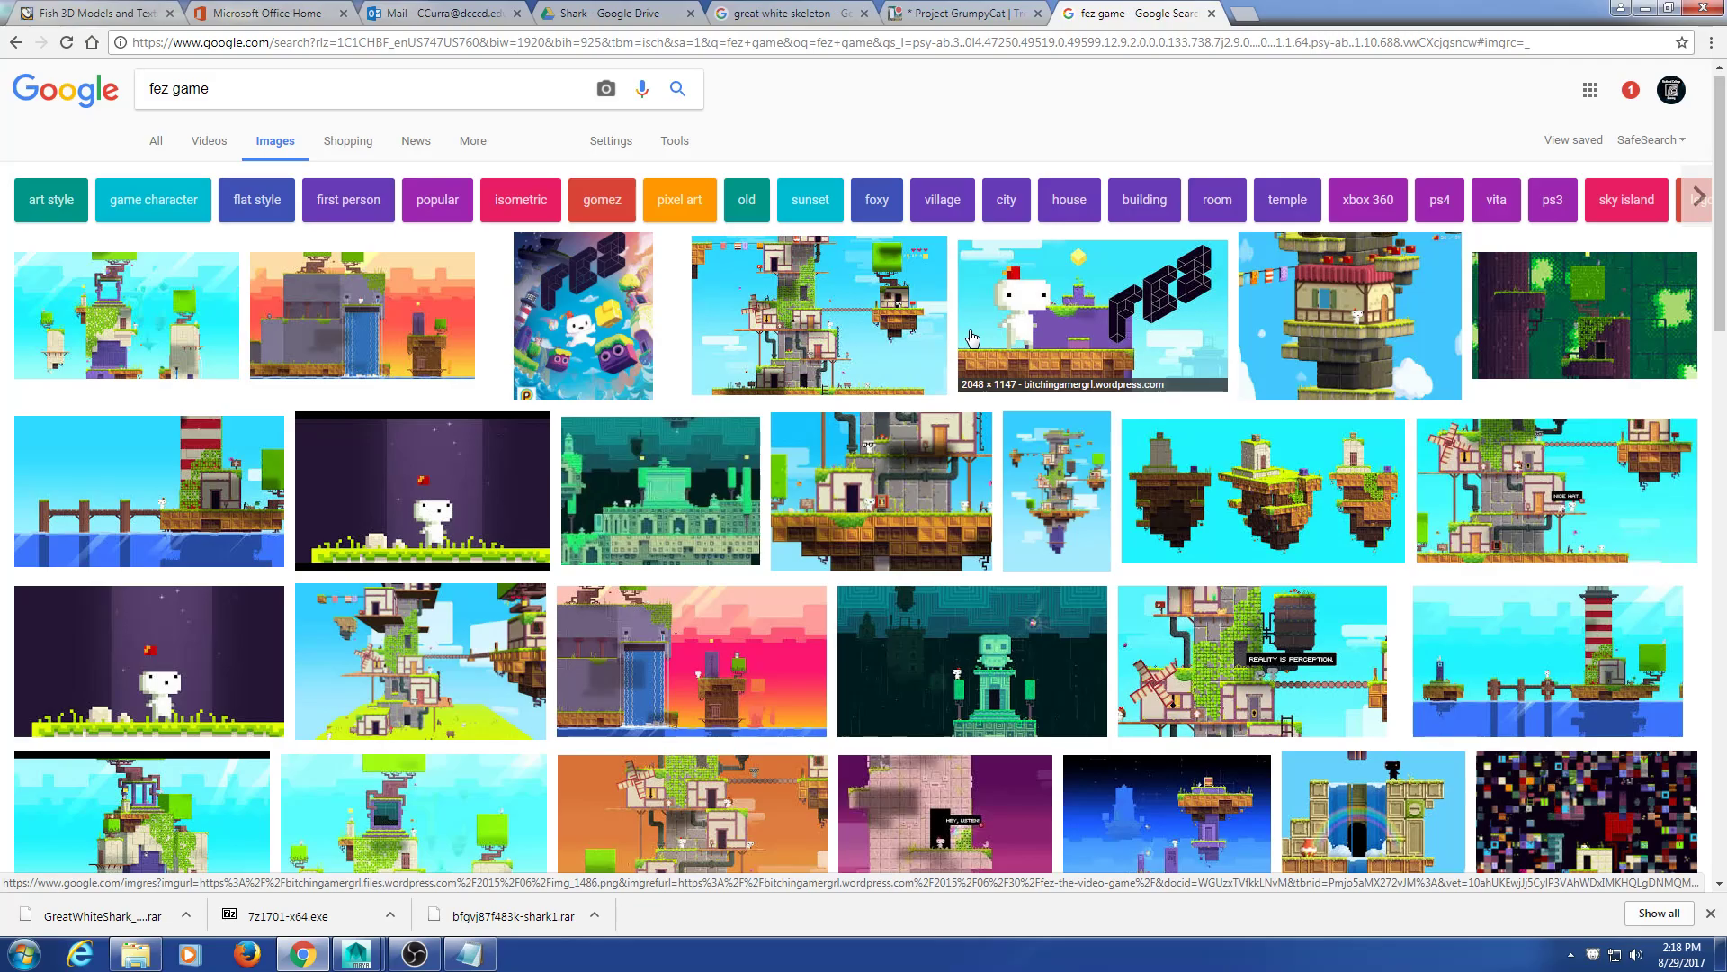
{"action": "scroll", "coordinate": [971, 339], "scroll_direction": "down", "scroll_amount": 5}
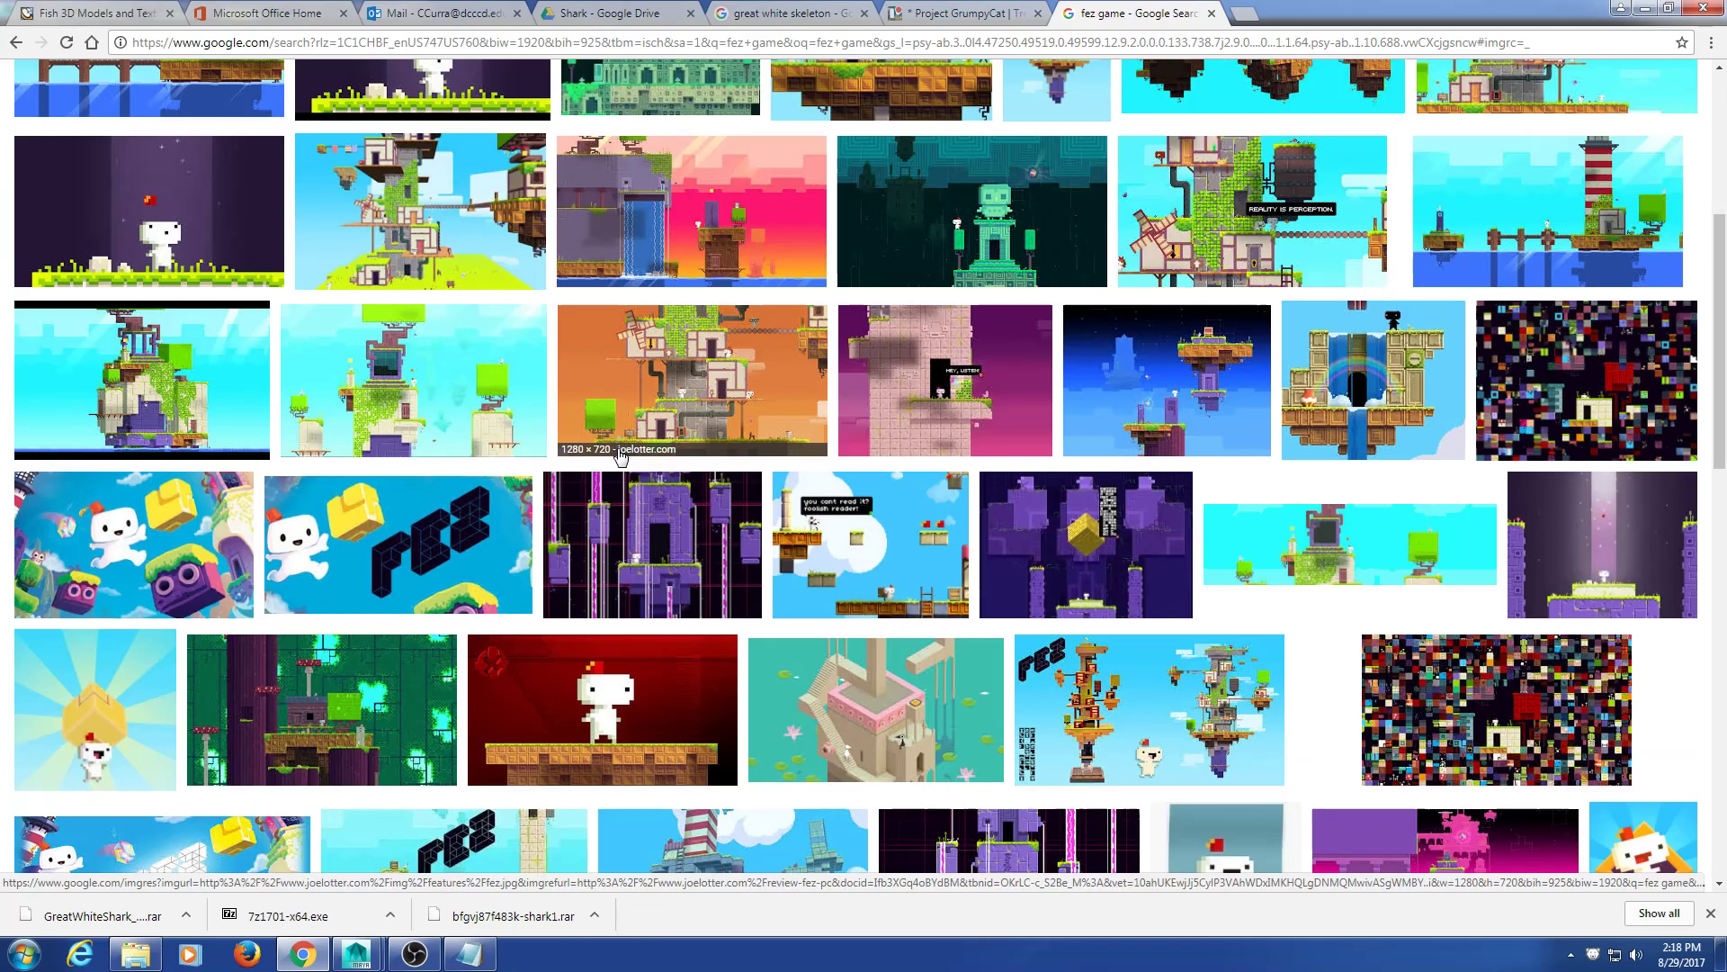
{"action": "left_click", "coordinate": [169, 385]}
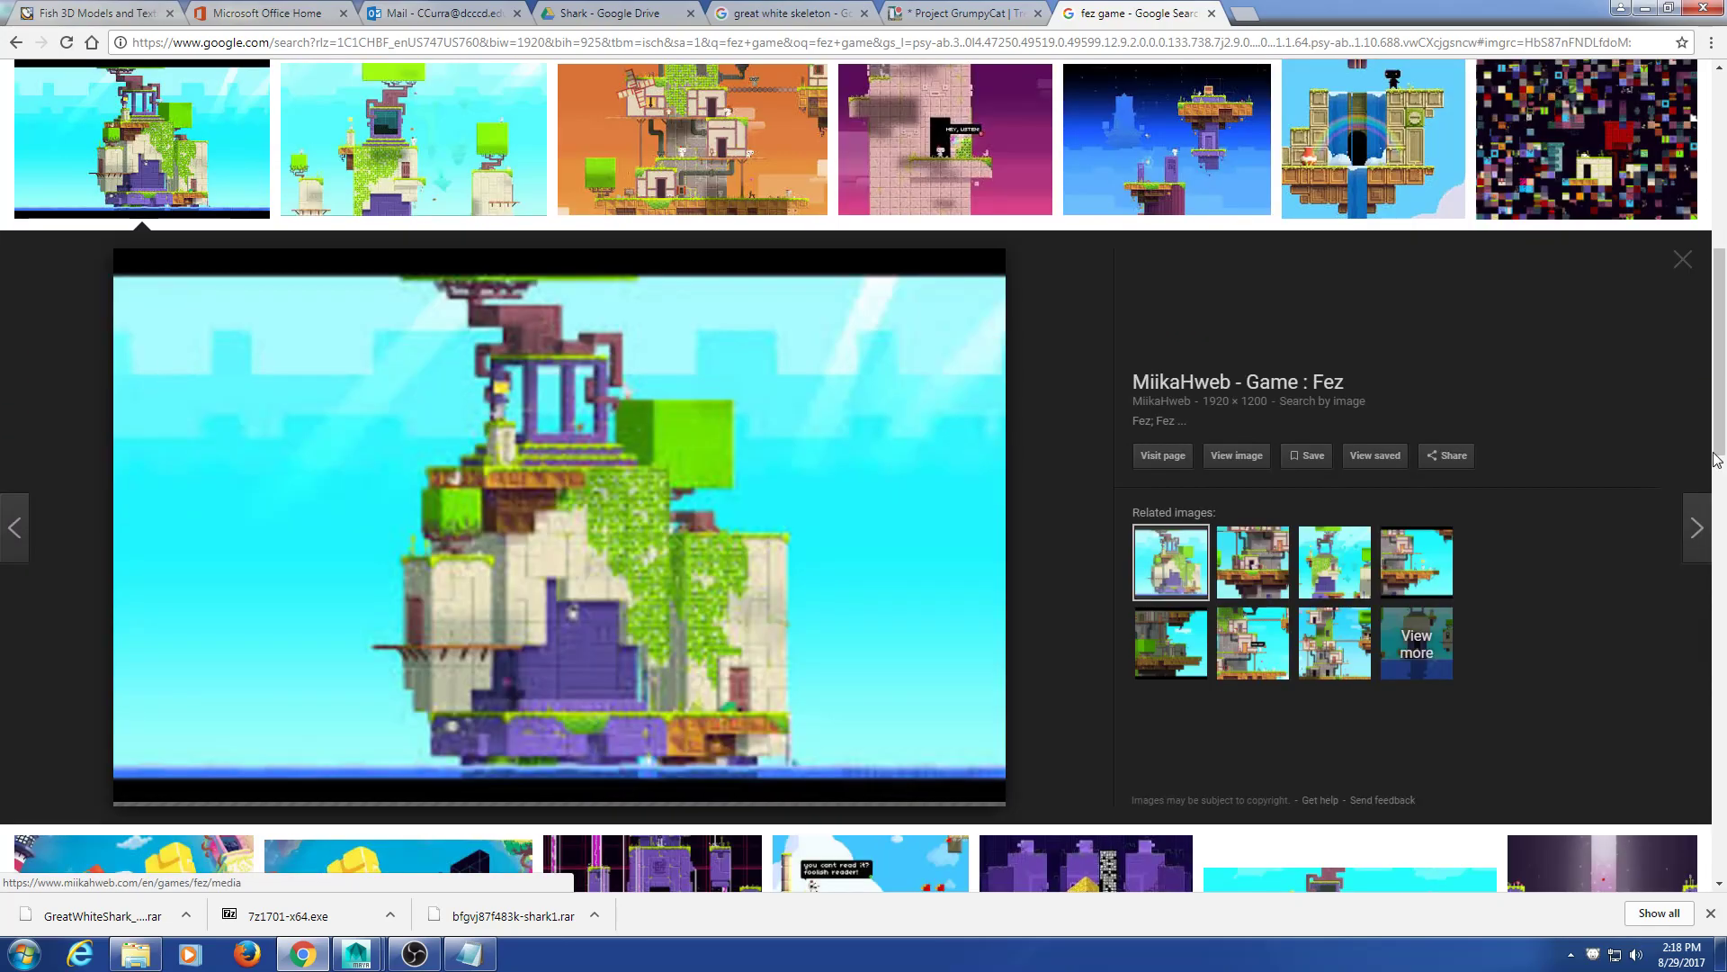
{"action": "left_click", "coordinate": [1684, 261]}
{"action": "left_click", "coordinate": [1583, 184]}
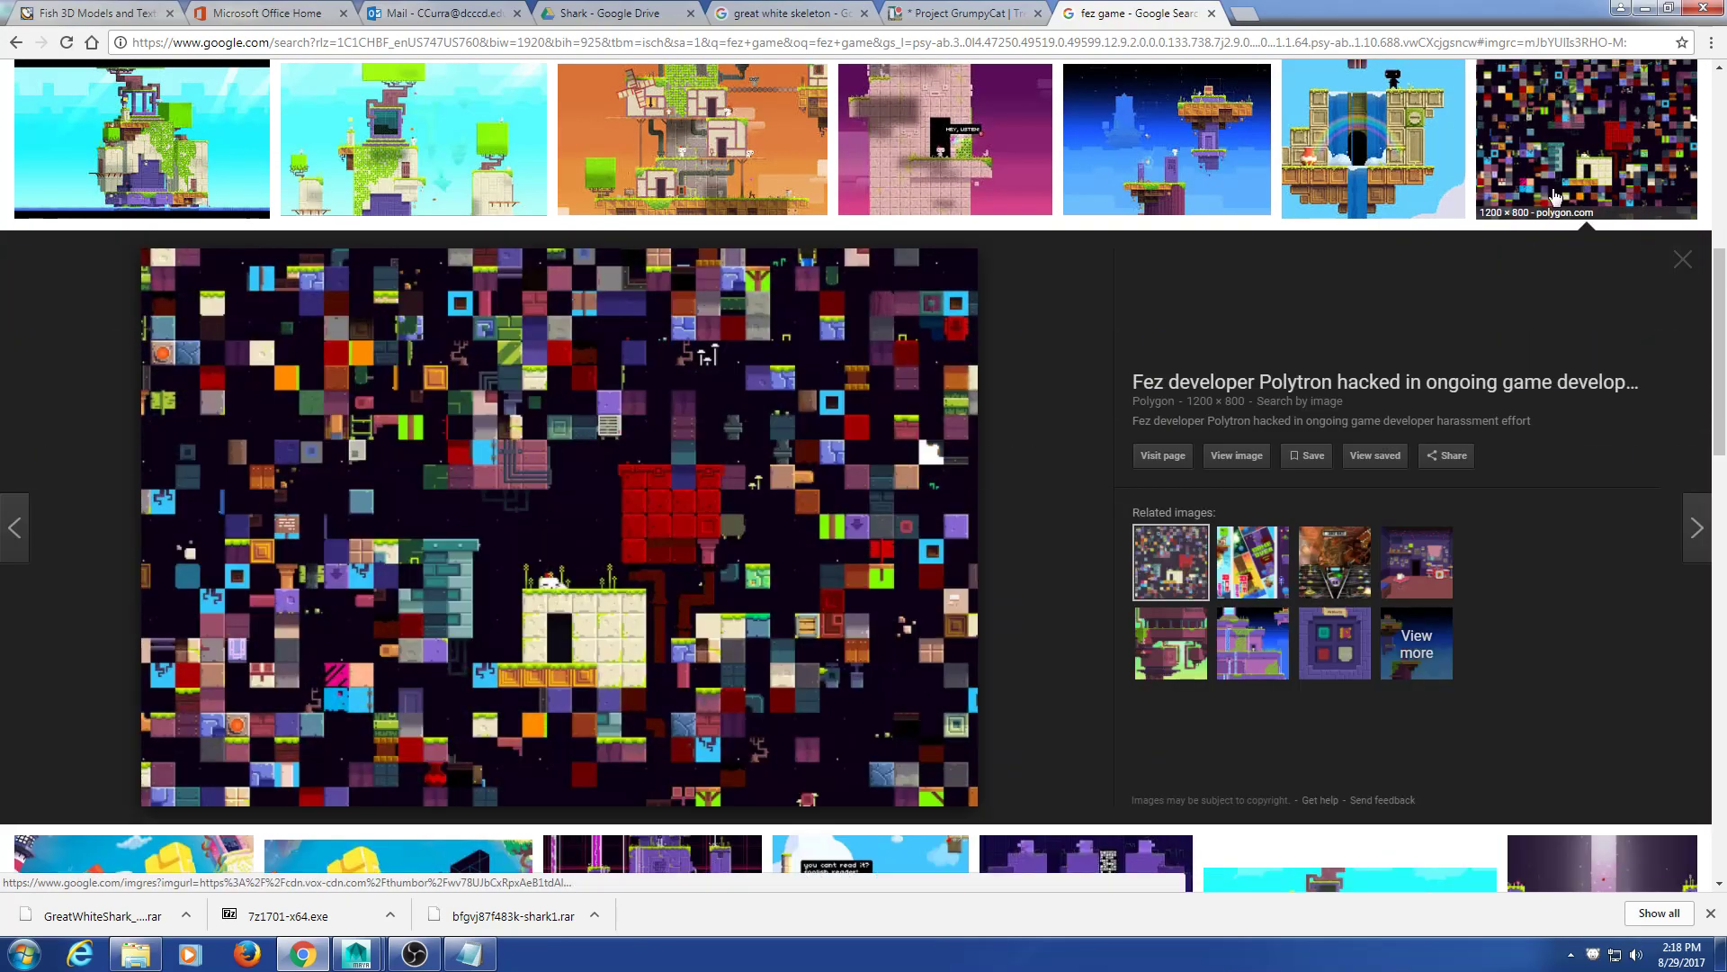
{"action": "scroll", "coordinate": [1259, 567], "scroll_direction": "up", "scroll_amount": 8}
{"action": "scroll", "coordinate": [1260, 567], "scroll_direction": "down", "scroll_amount": 8}
{"action": "left_click", "coordinate": [1283, 558]}
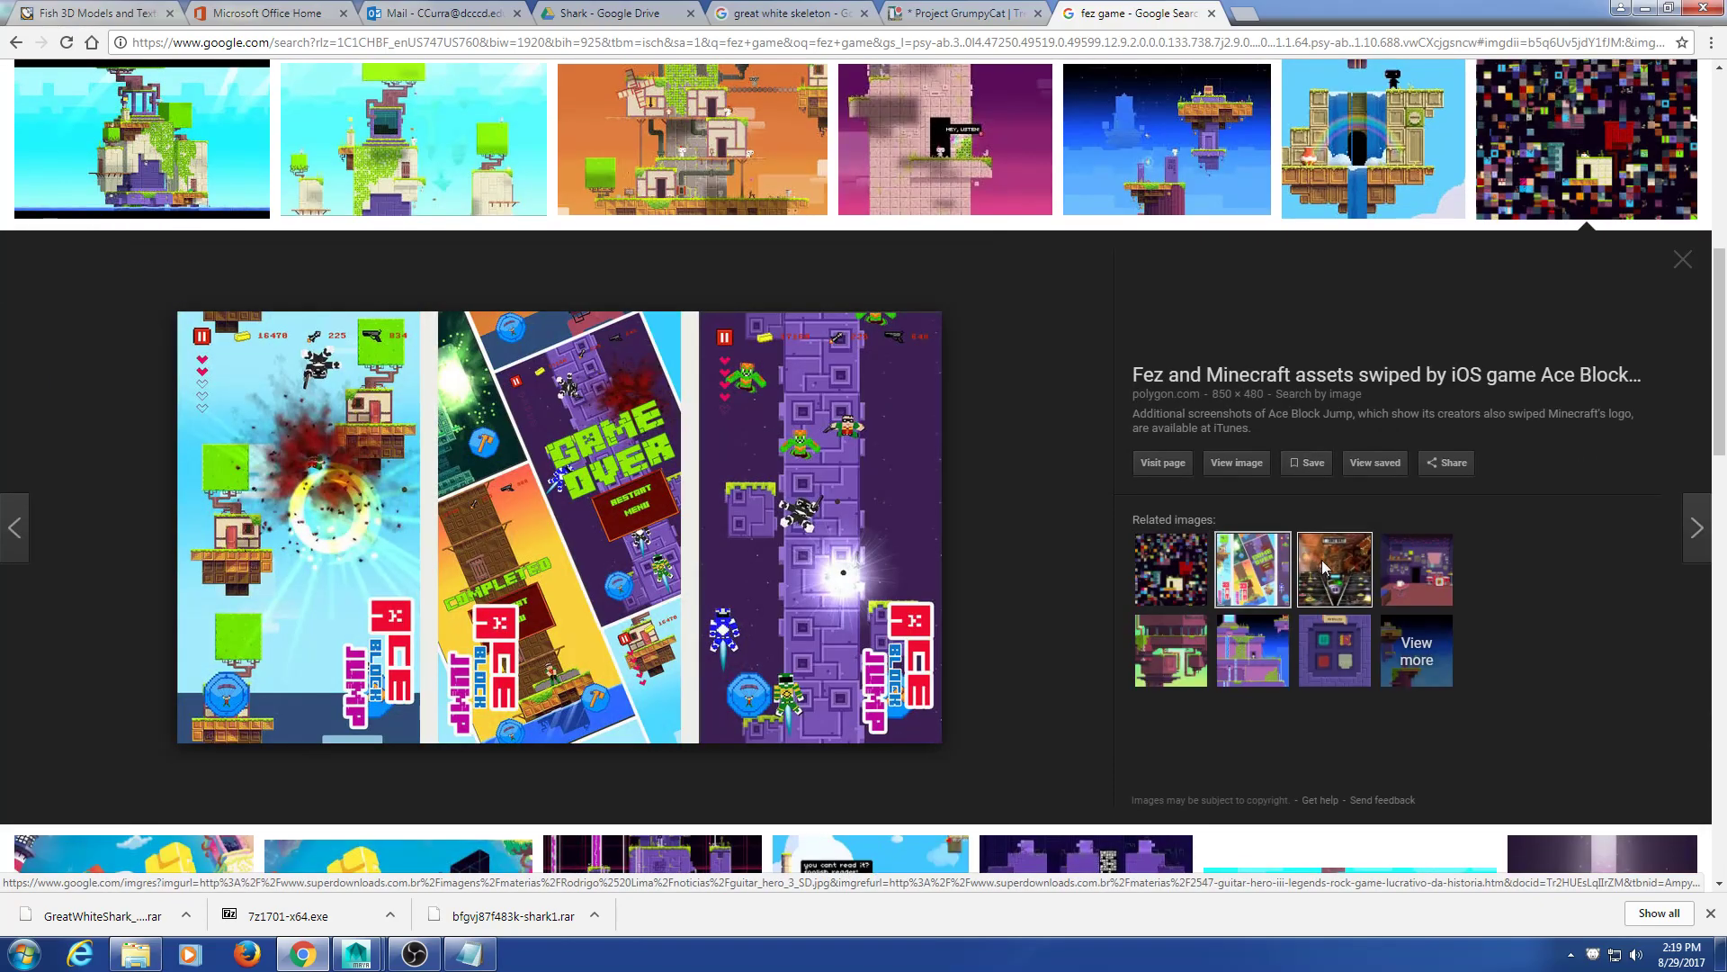
{"action": "left_click", "coordinate": [1335, 558]}
{"action": "left_click", "coordinate": [1417, 553]}
{"action": "left_click", "coordinate": [1682, 261]}
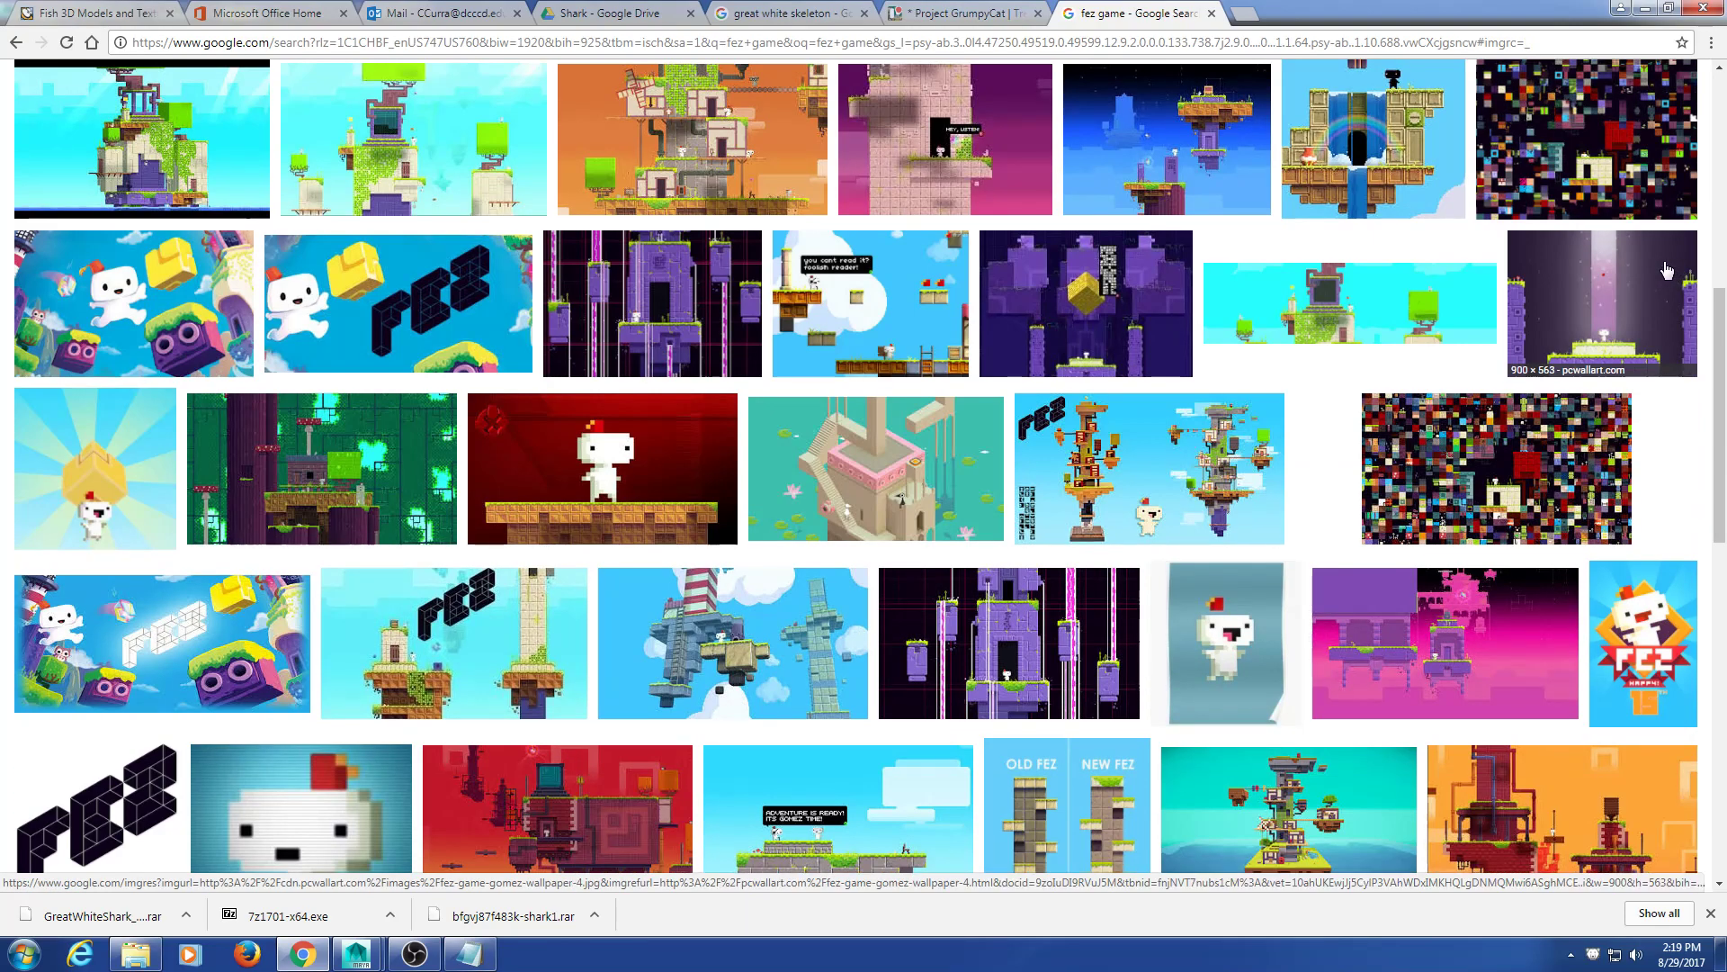
{"action": "scroll", "coordinate": [1522, 370], "scroll_direction": "down", "scroll_amount": 4}
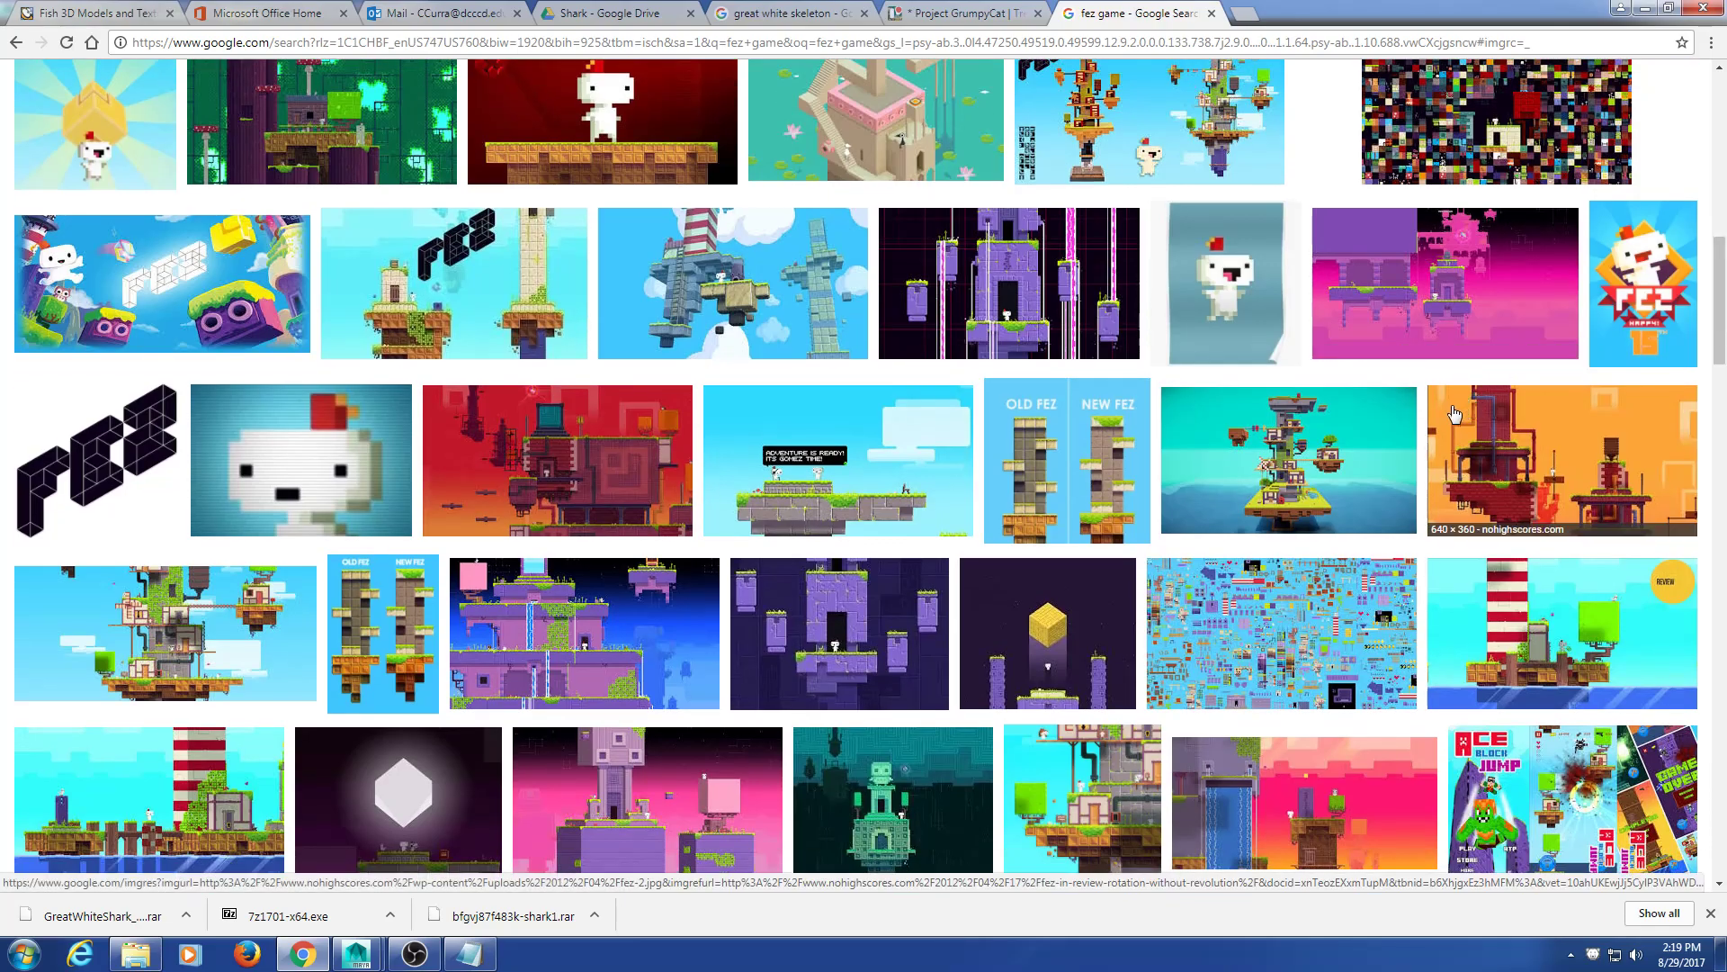
{"action": "scroll", "coordinate": [1392, 452], "scroll_direction": "down", "scroll_amount": 5}
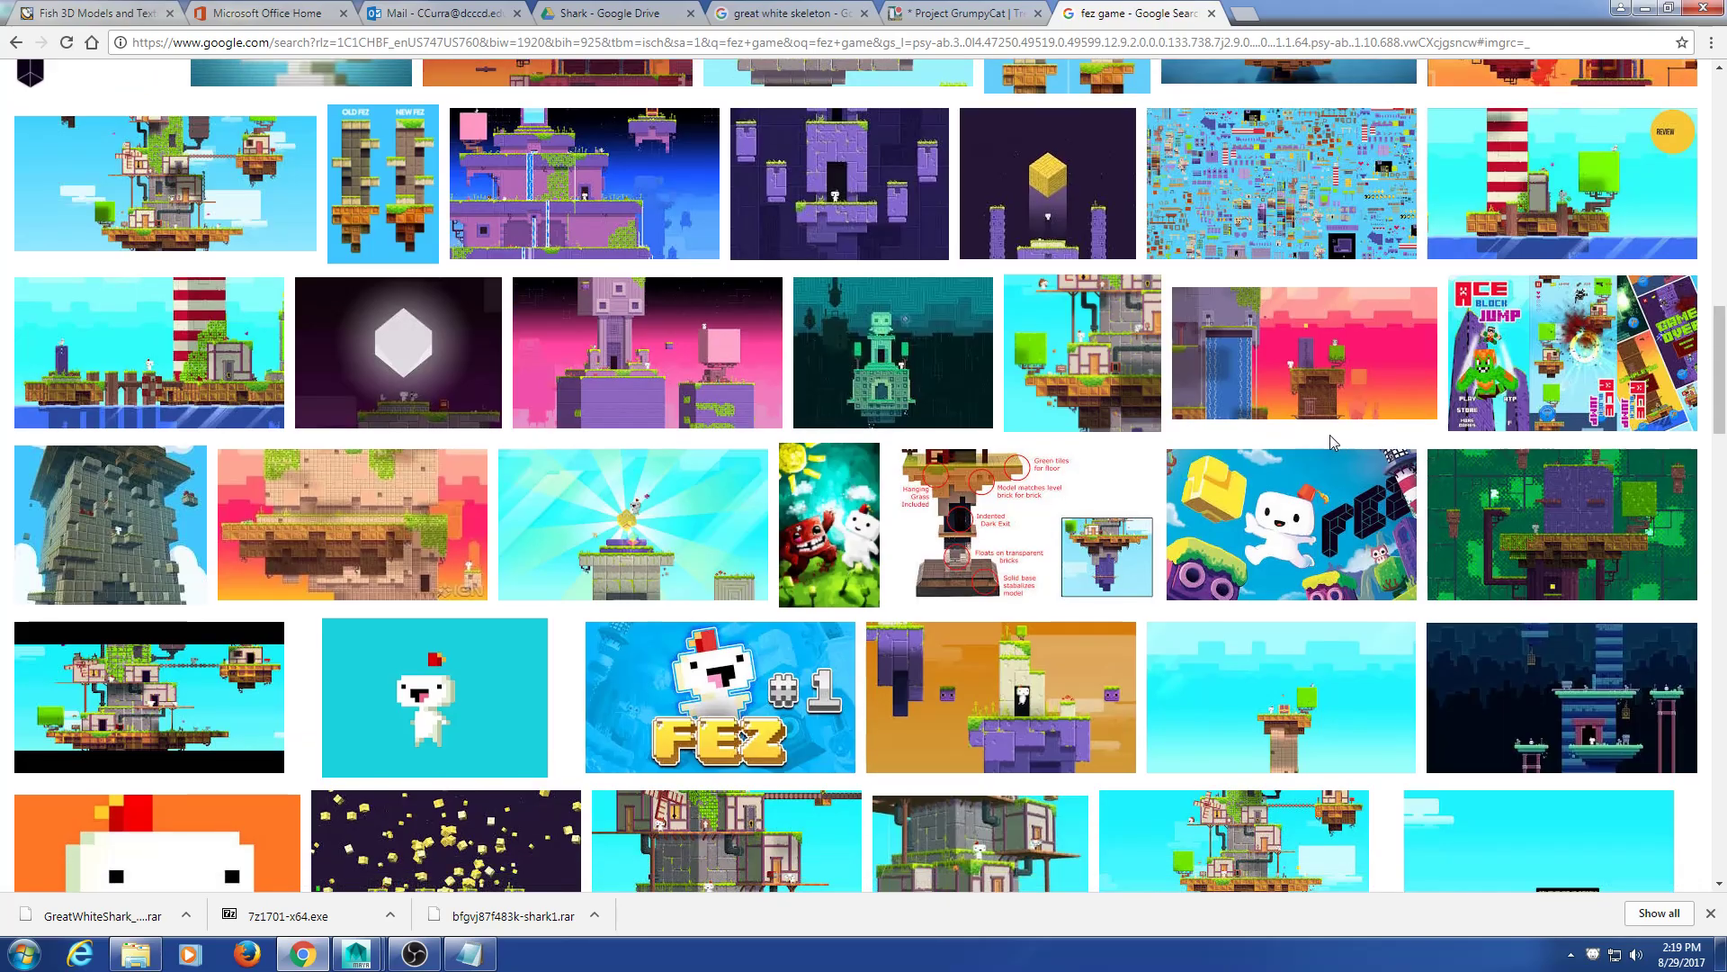
{"action": "scroll", "coordinate": [817, 488], "scroll_direction": "down", "scroll_amount": 4}
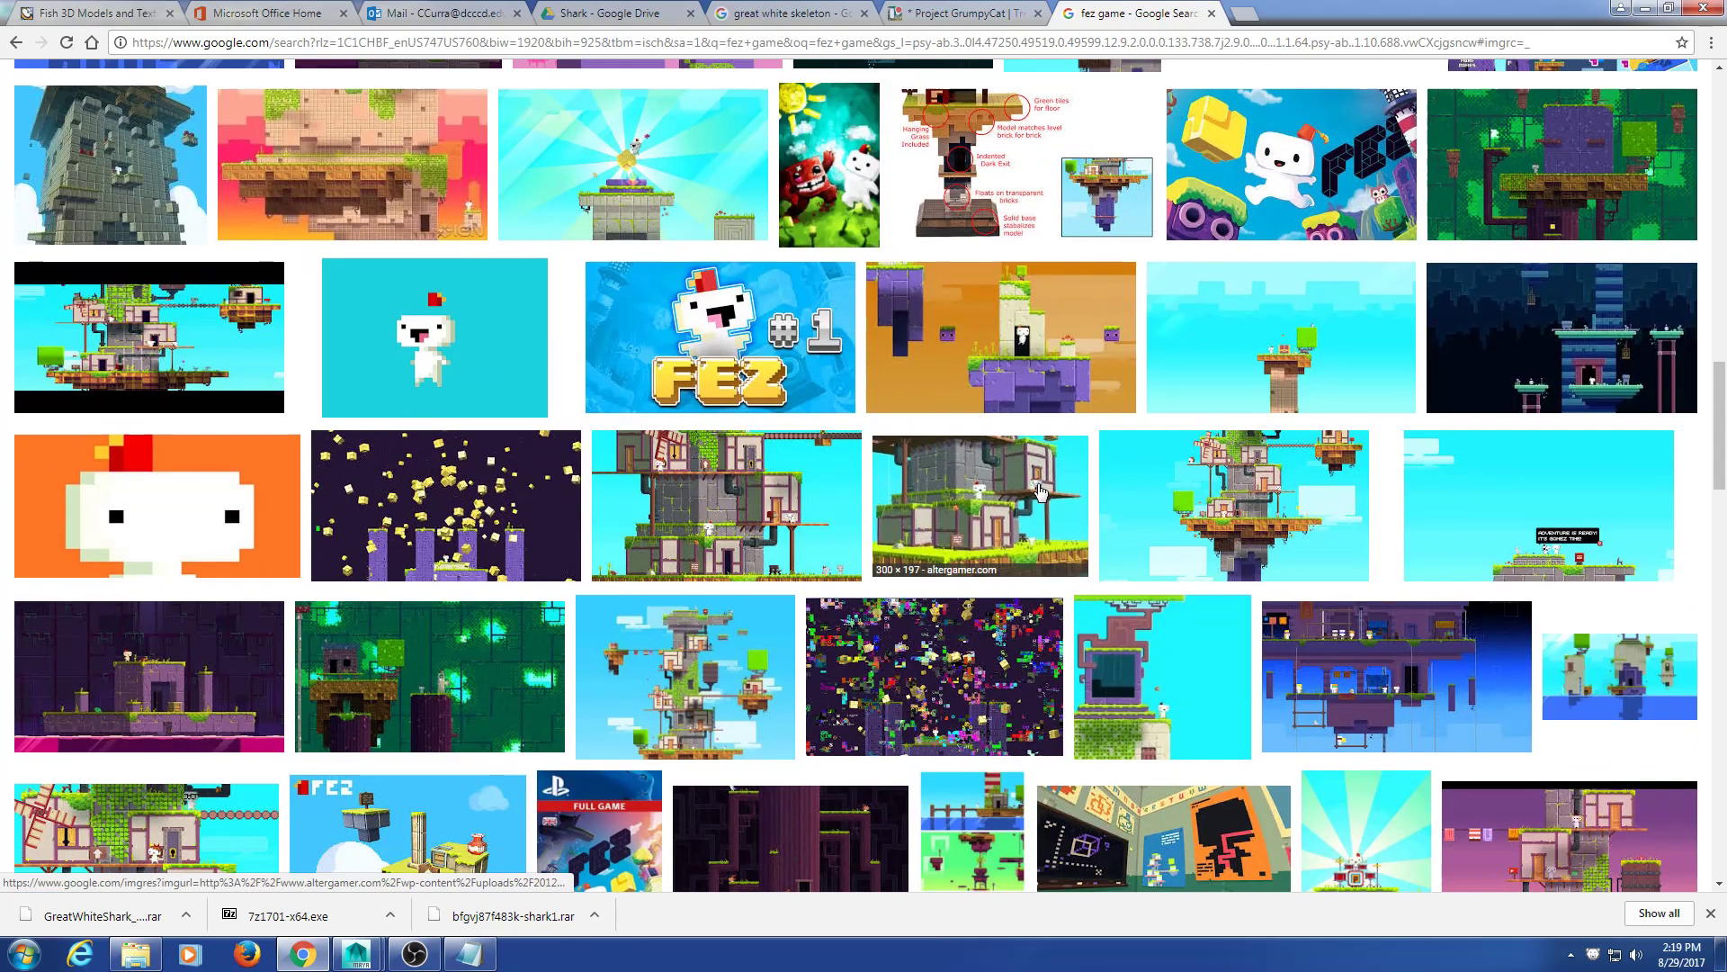
{"action": "left_click", "coordinate": [804, 526]}
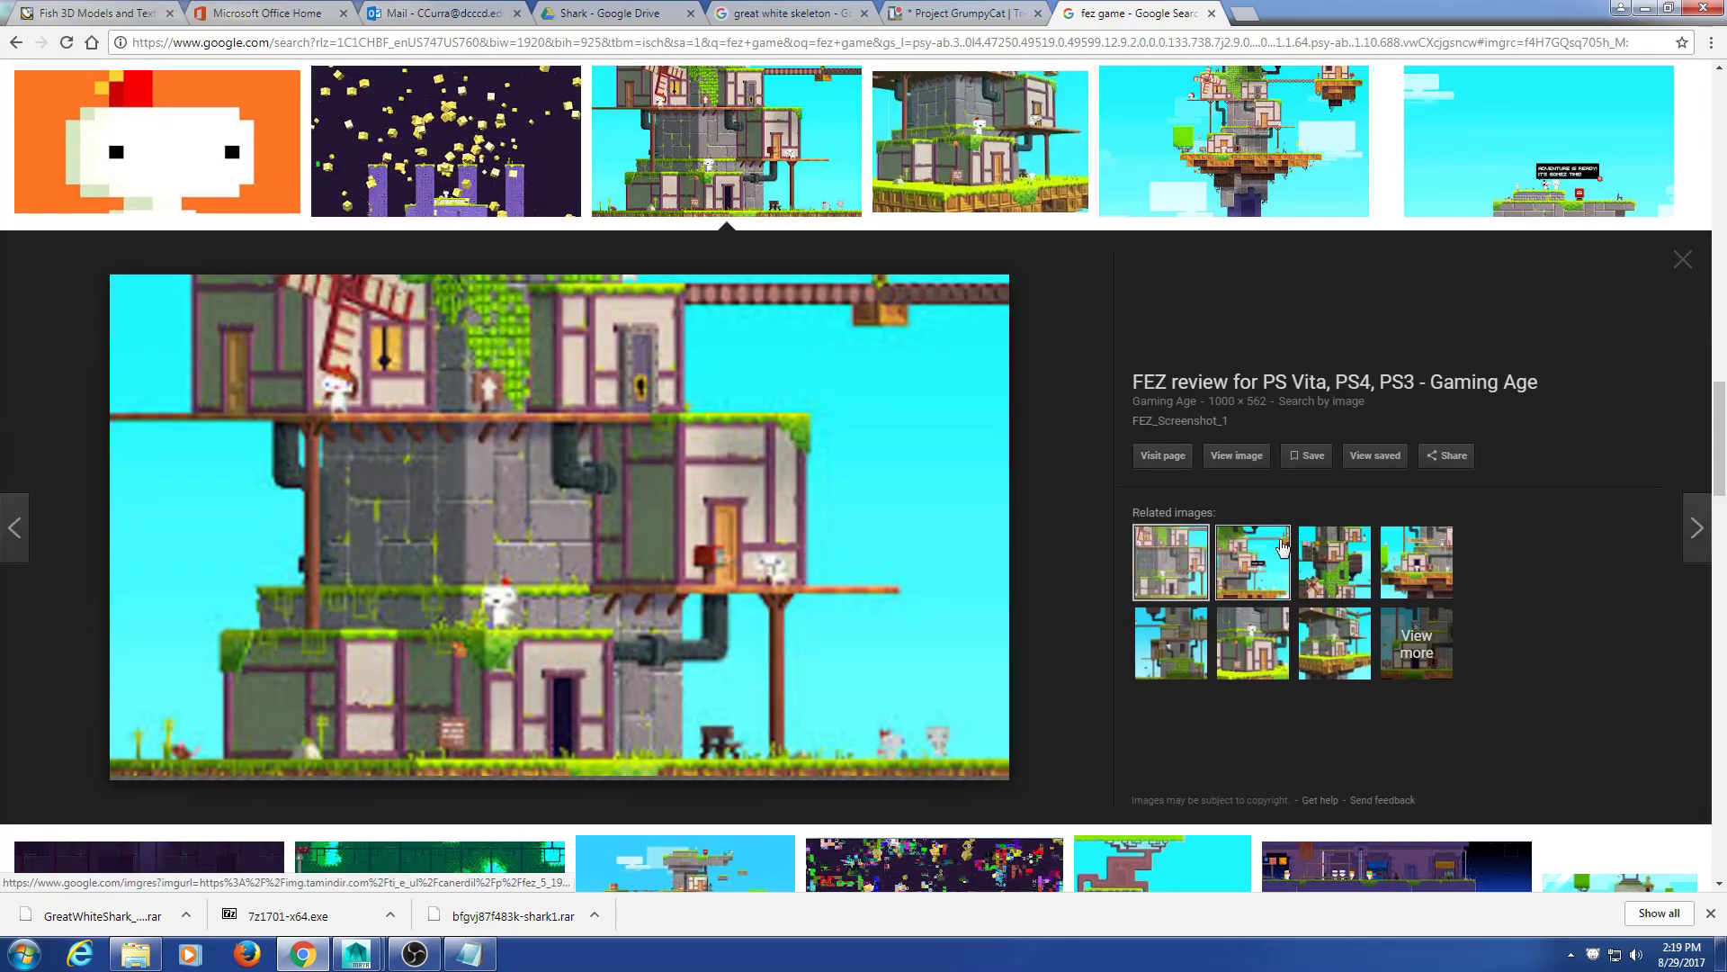
{"action": "left_click", "coordinate": [1252, 562]}
{"action": "left_click", "coordinate": [1682, 260]}
{"action": "scroll", "coordinate": [1019, 413], "scroll_direction": "down", "scroll_amount": 7}
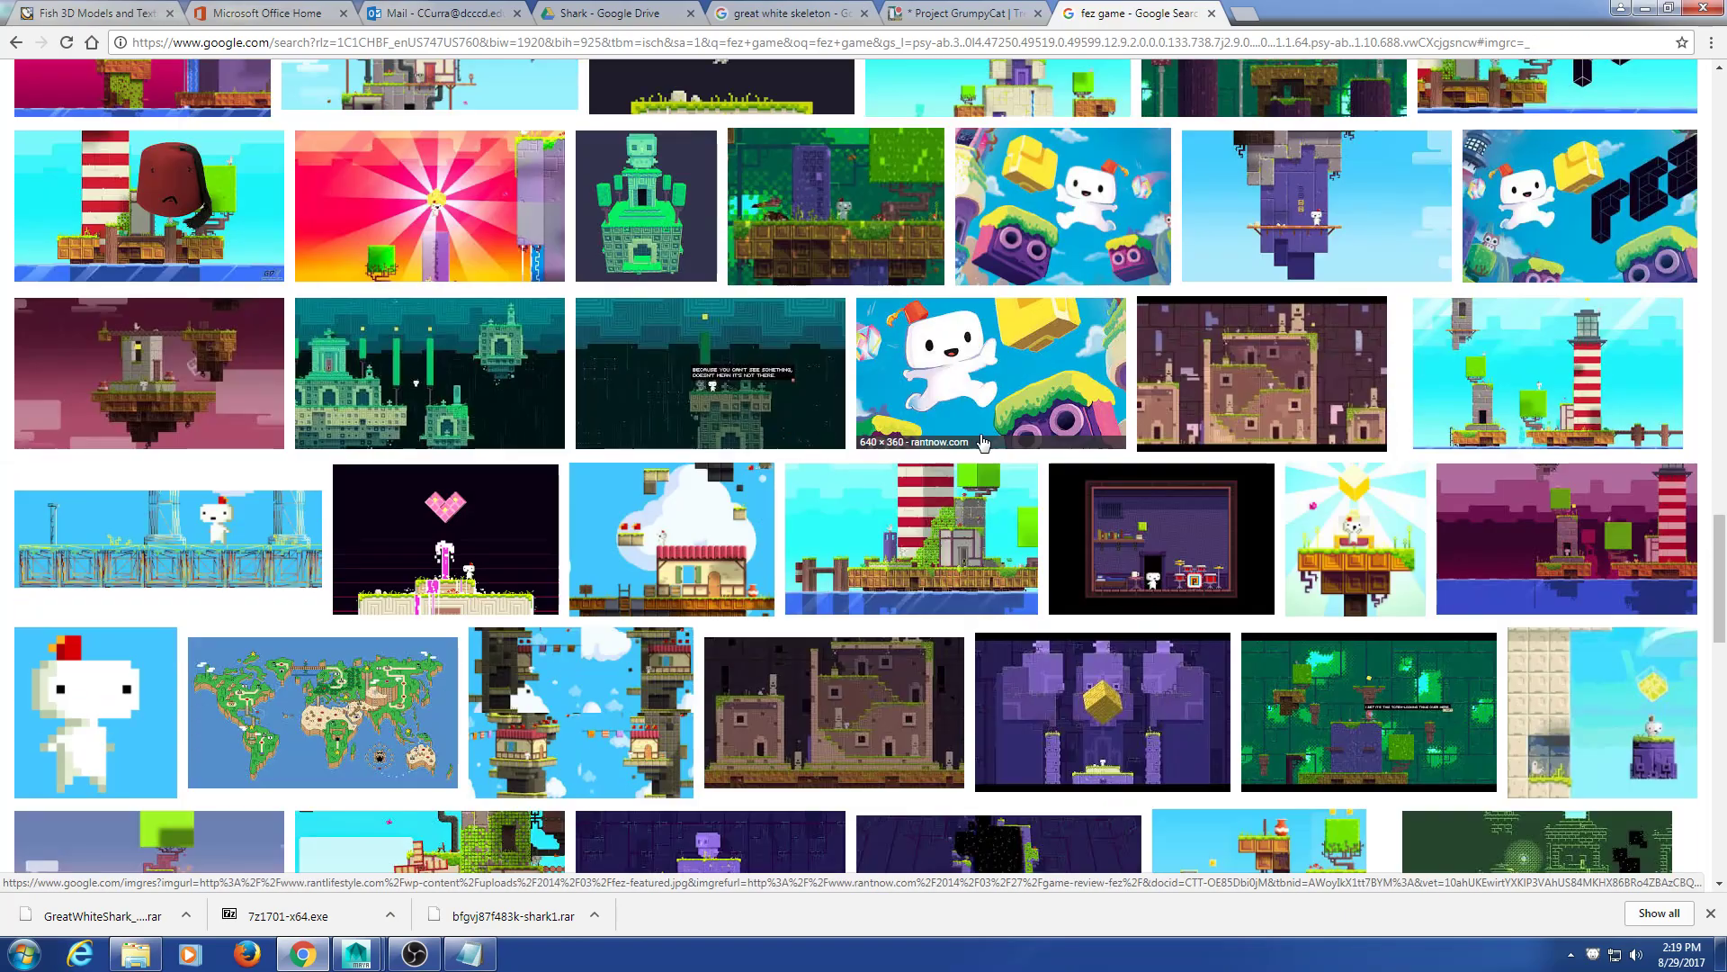
{"action": "scroll", "coordinate": [960, 441], "scroll_direction": "down", "scroll_amount": 4}
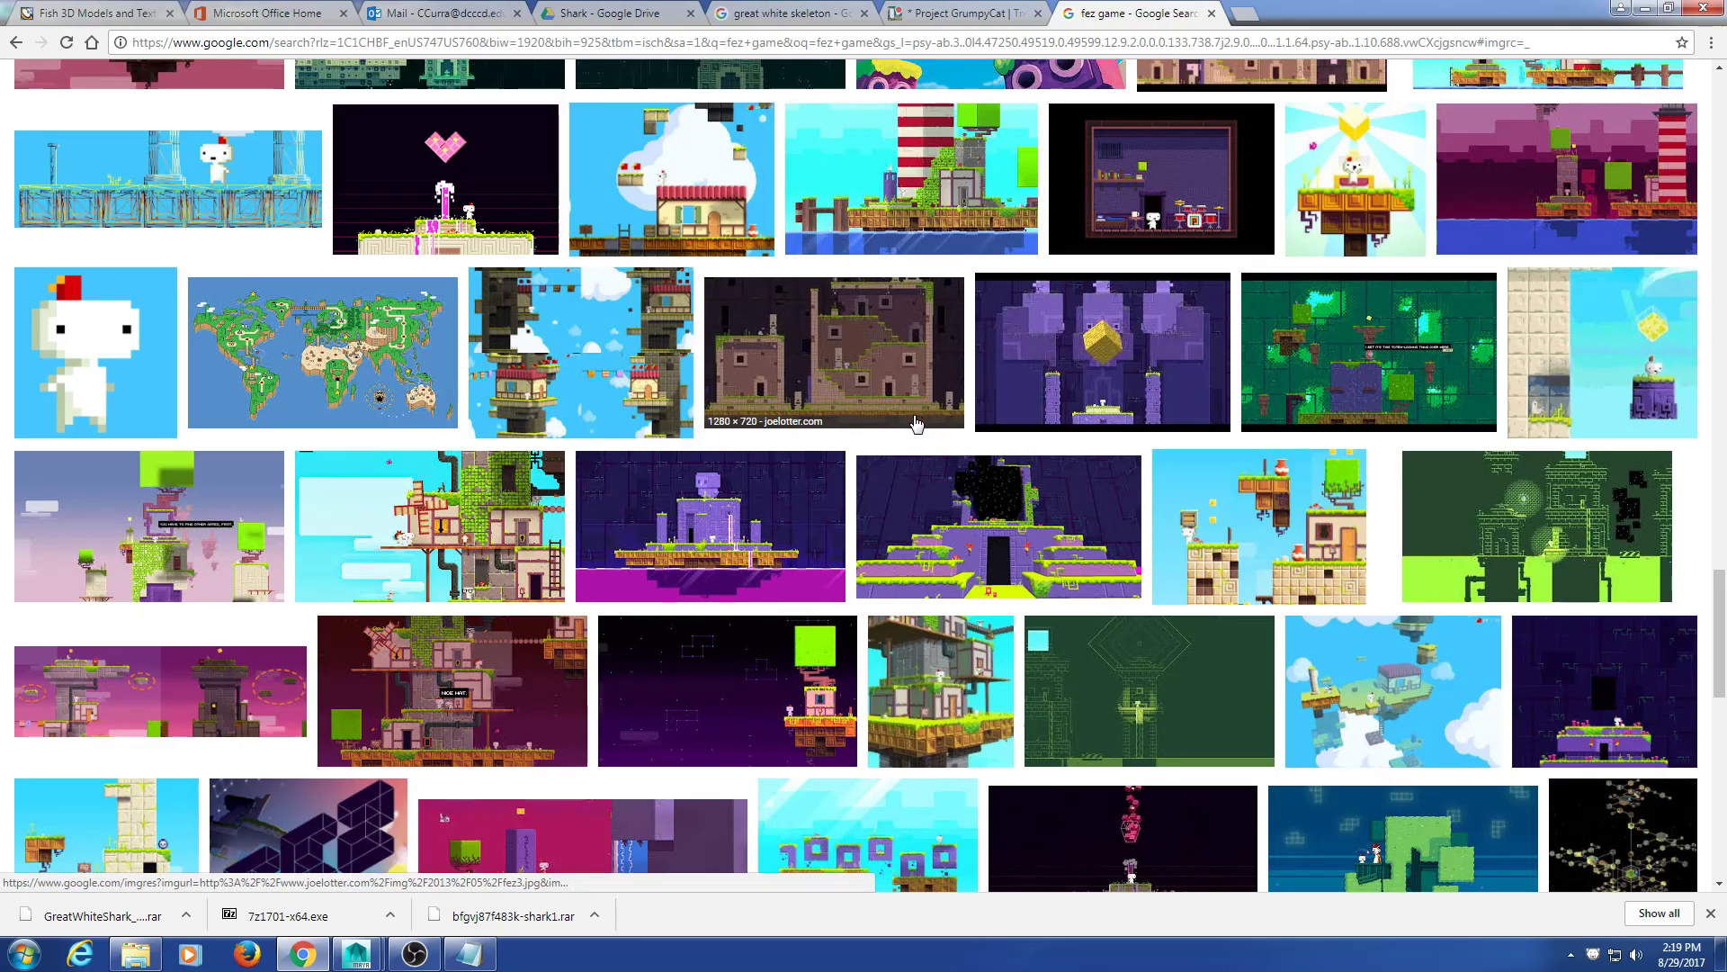
{"action": "scroll", "coordinate": [909, 421], "scroll_direction": "down", "scroll_amount": 4}
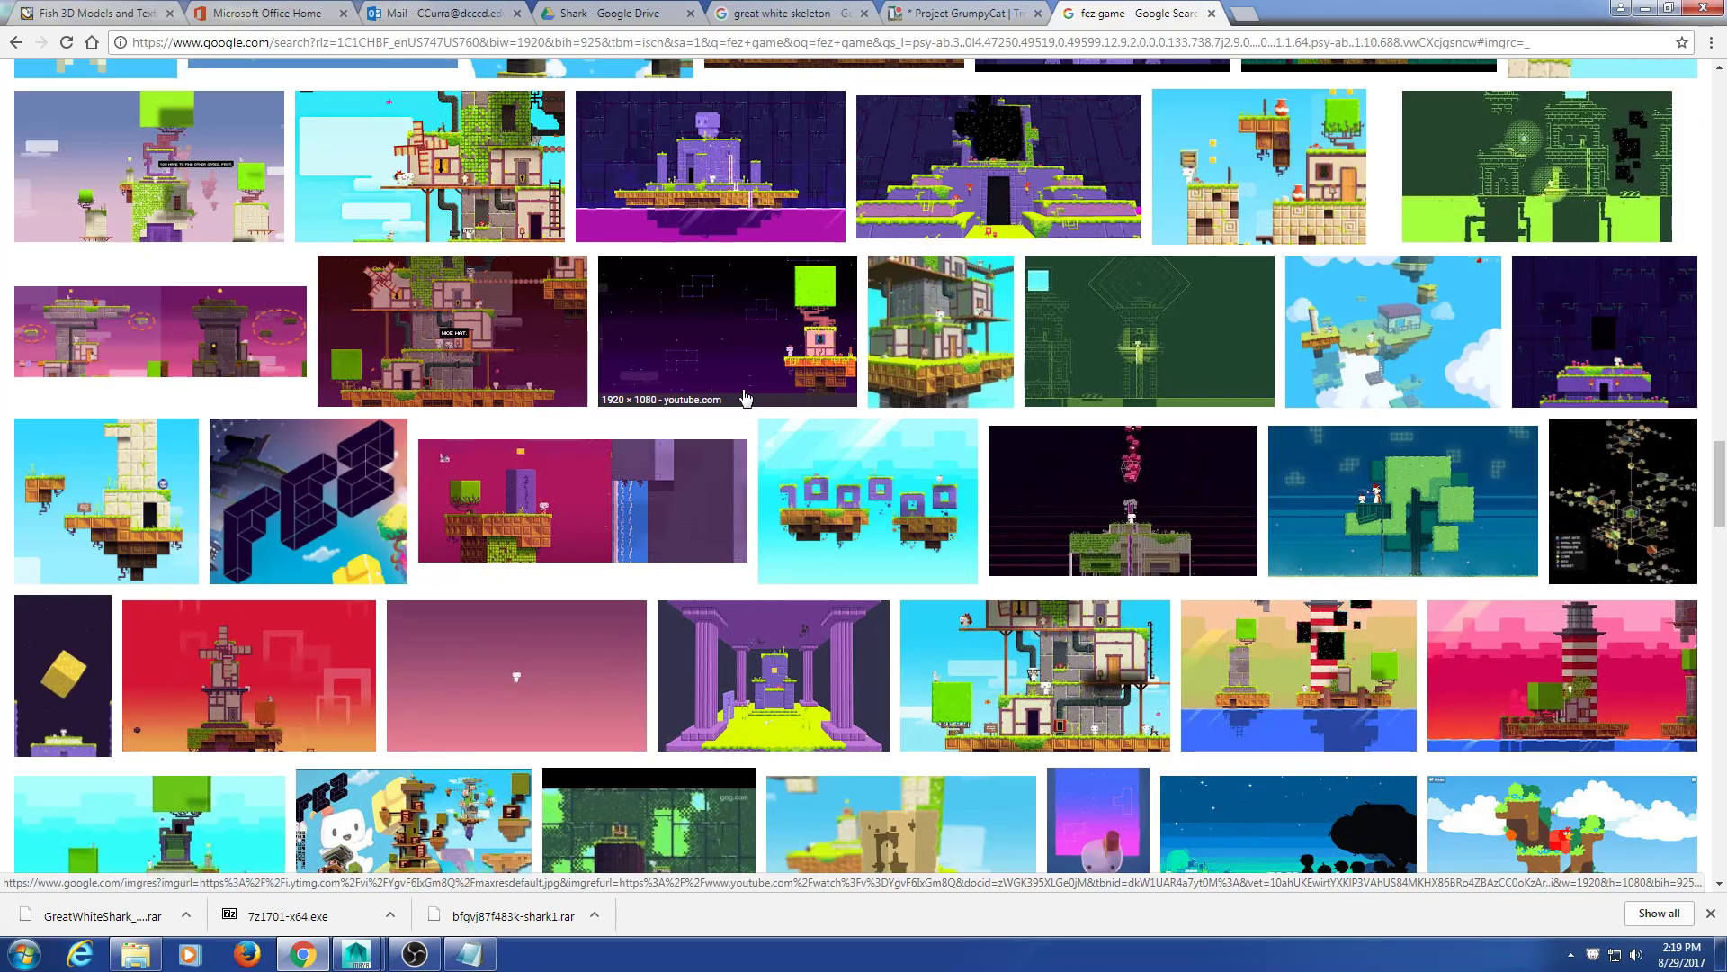
{"action": "scroll", "coordinate": [738, 432], "scroll_direction": "down", "scroll_amount": 10}
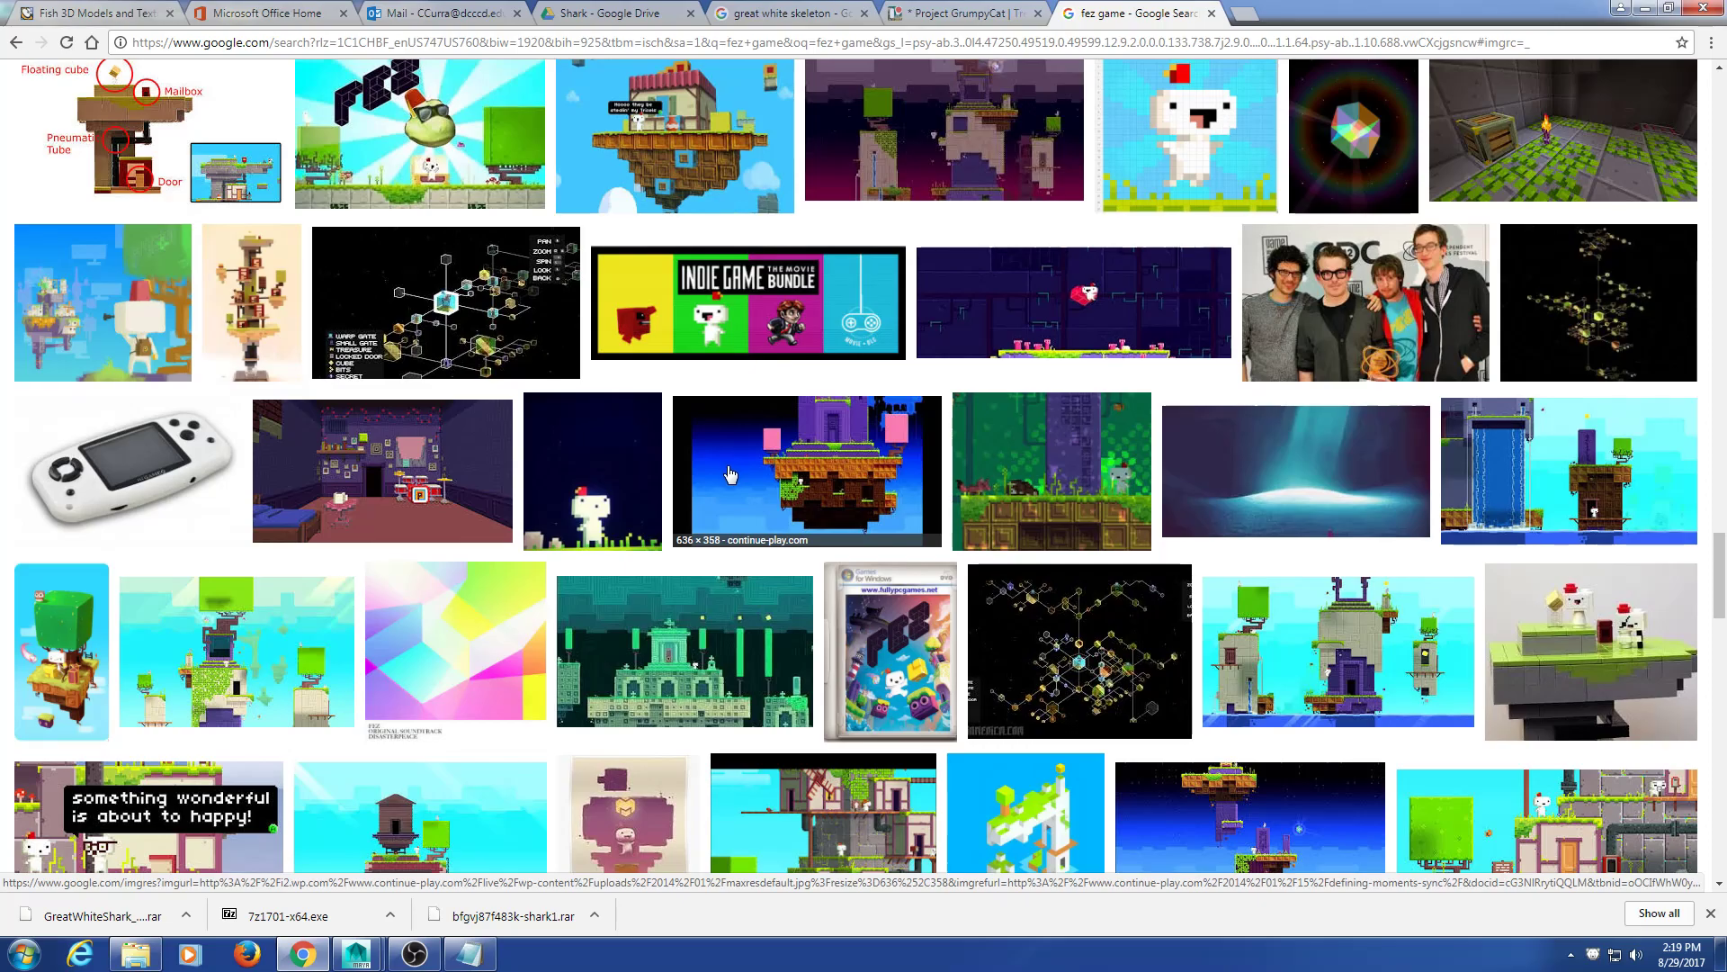
{"action": "scroll", "coordinate": [733, 467], "scroll_direction": "down", "scroll_amount": 10}
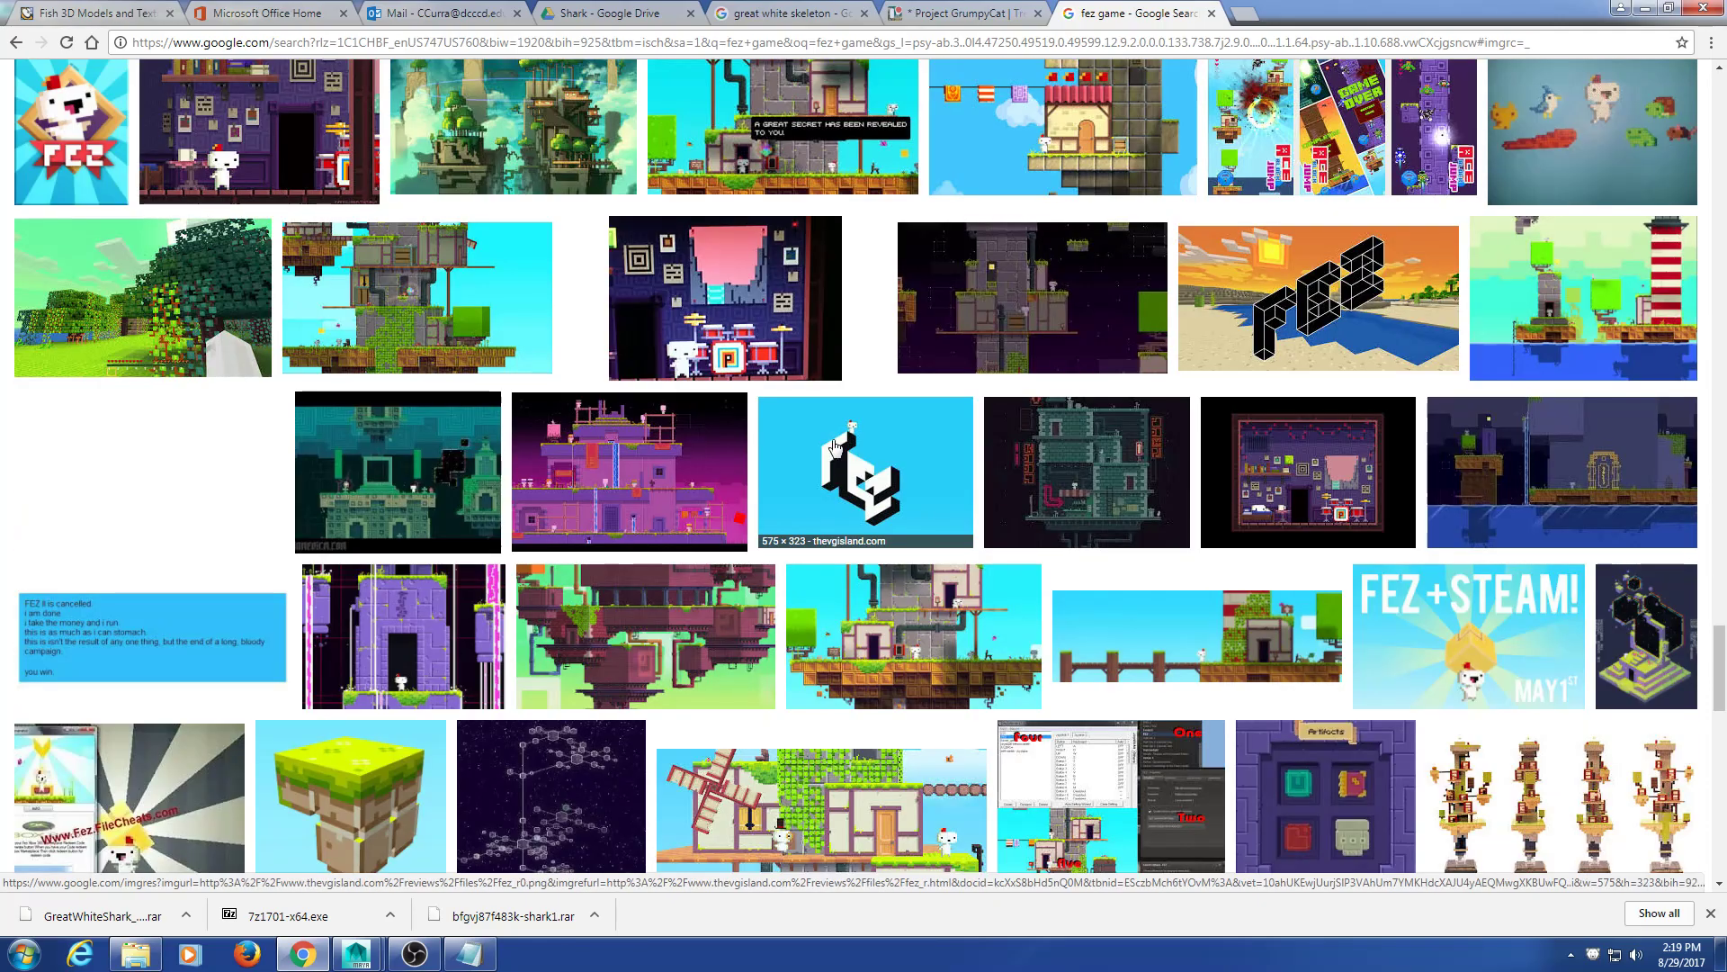
{"action": "scroll", "coordinate": [822, 440], "scroll_direction": "up", "scroll_amount": 2}
Step: Preview the Resogun floating-islands image, then reopen the GrumpyCat Game Design card's GameConcept.jpg sketch
{"action": "scroll", "coordinate": [822, 439], "scroll_direction": "up", "scroll_amount": 2}
{"action": "left_click", "coordinate": [576, 416]}
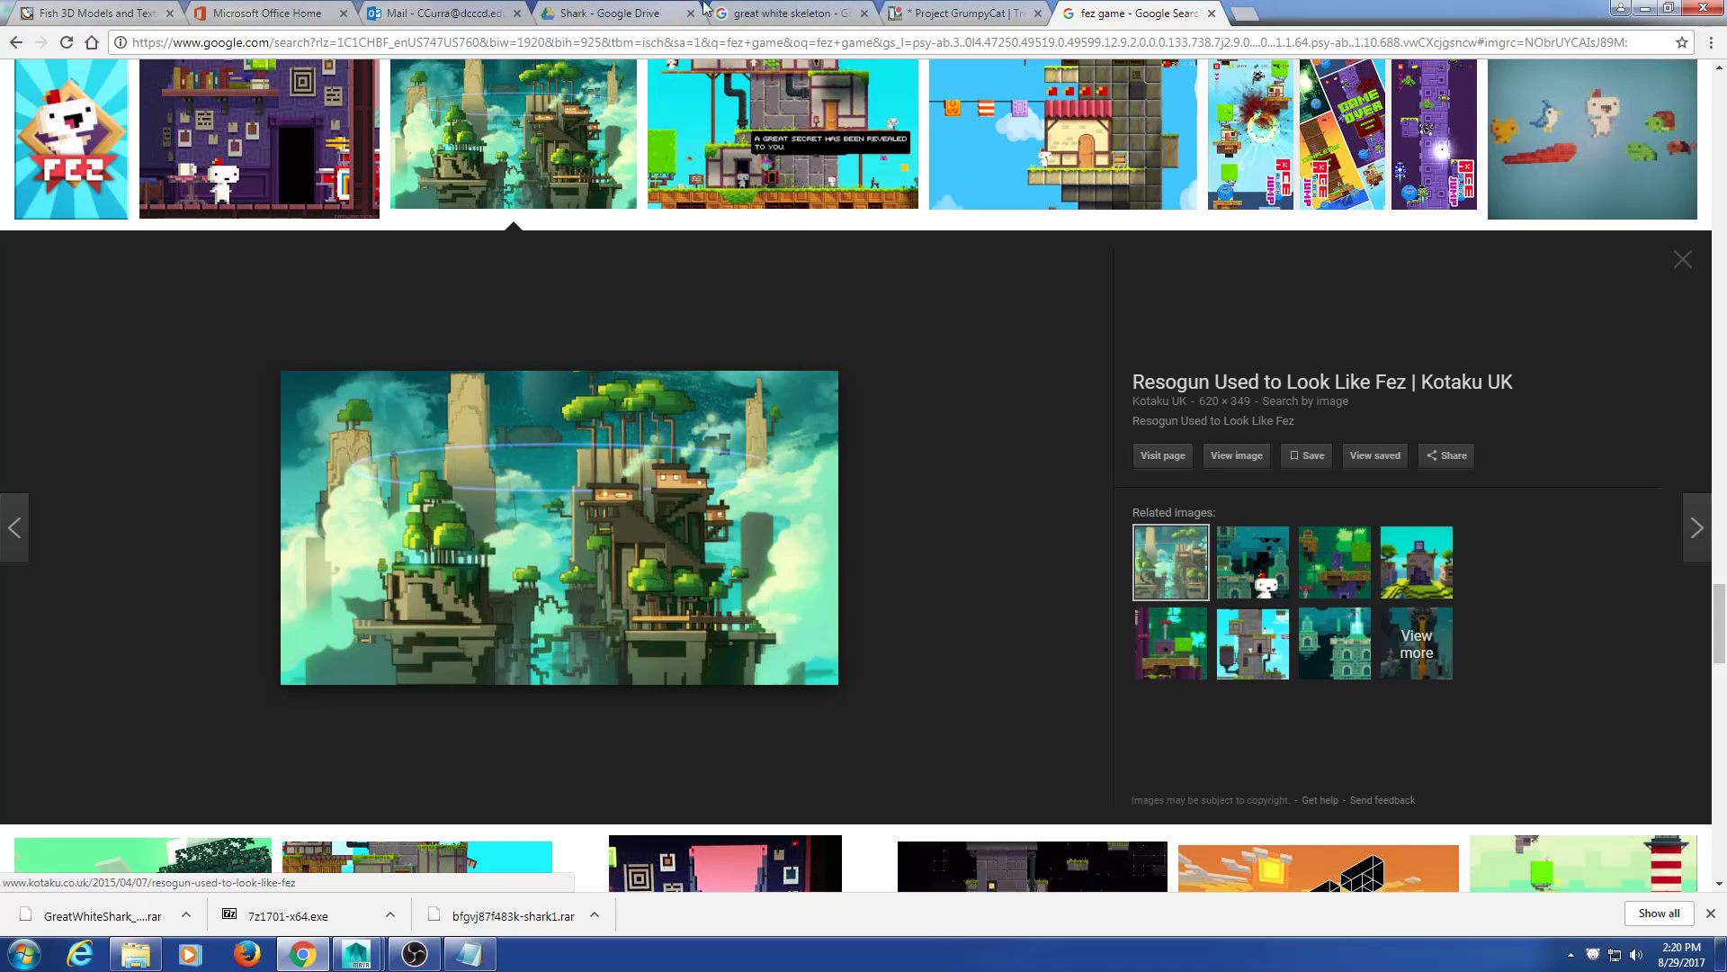
{"action": "left_click", "coordinate": [765, 13]}
{"action": "left_click", "coordinate": [945, 12]}
{"action": "left_click", "coordinate": [541, 252]}
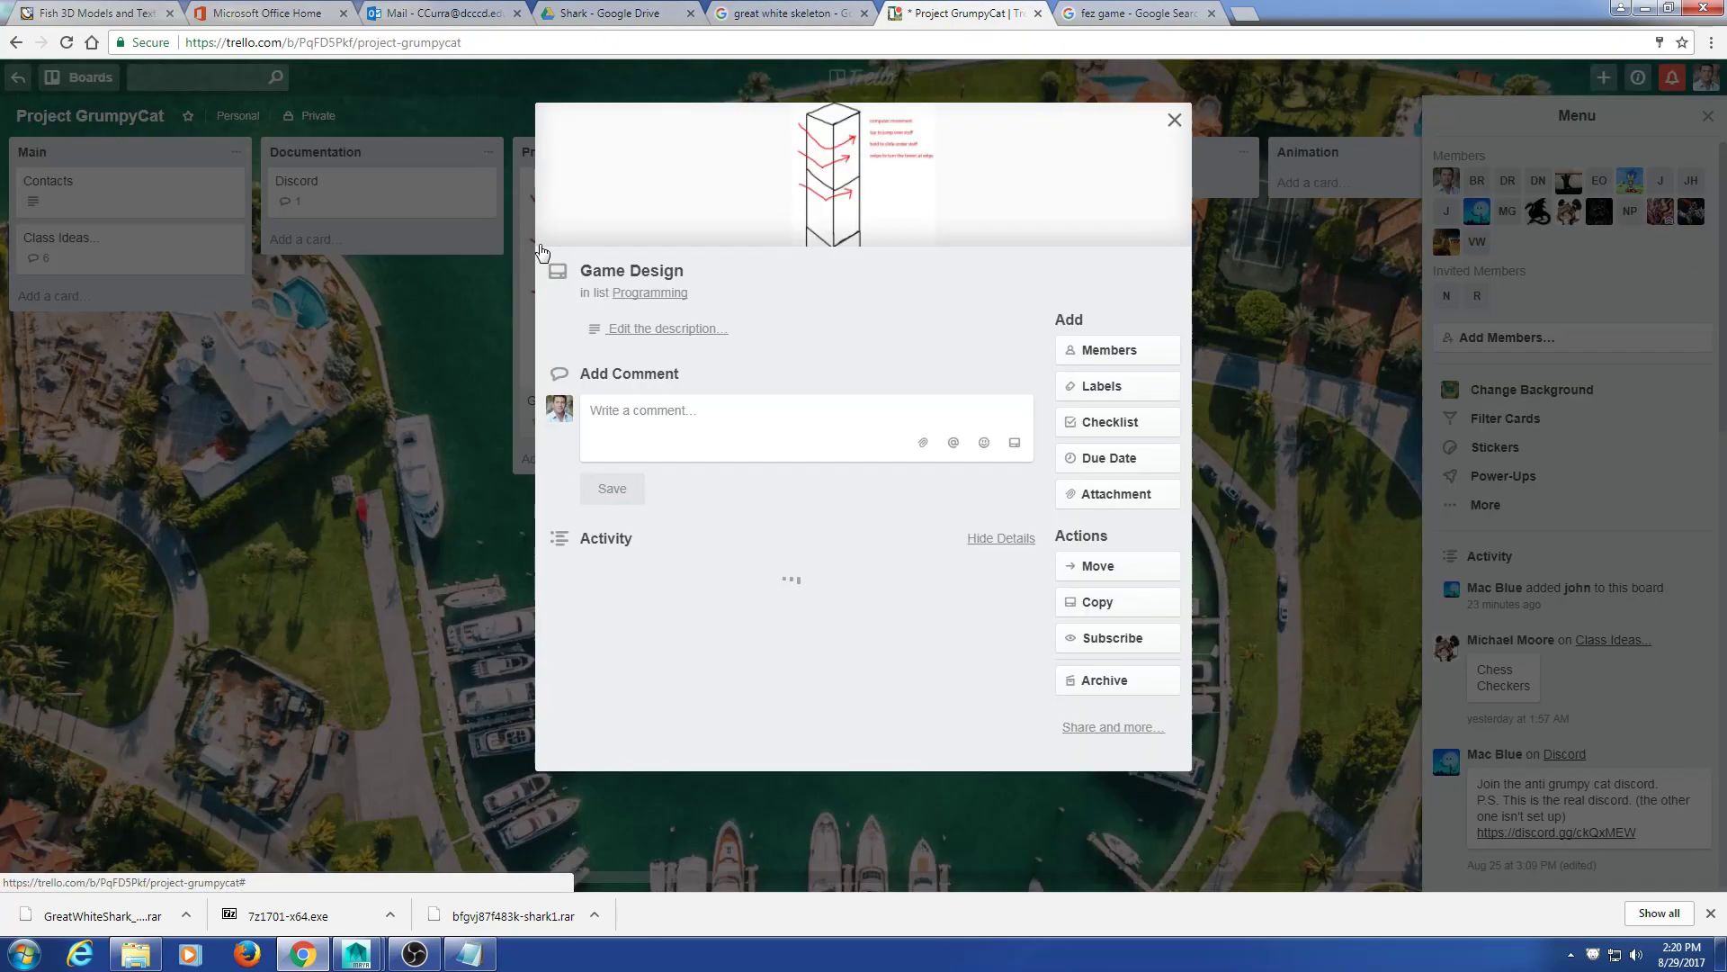
{"action": "scroll", "coordinate": [774, 567], "scroll_direction": "down", "scroll_amount": 5}
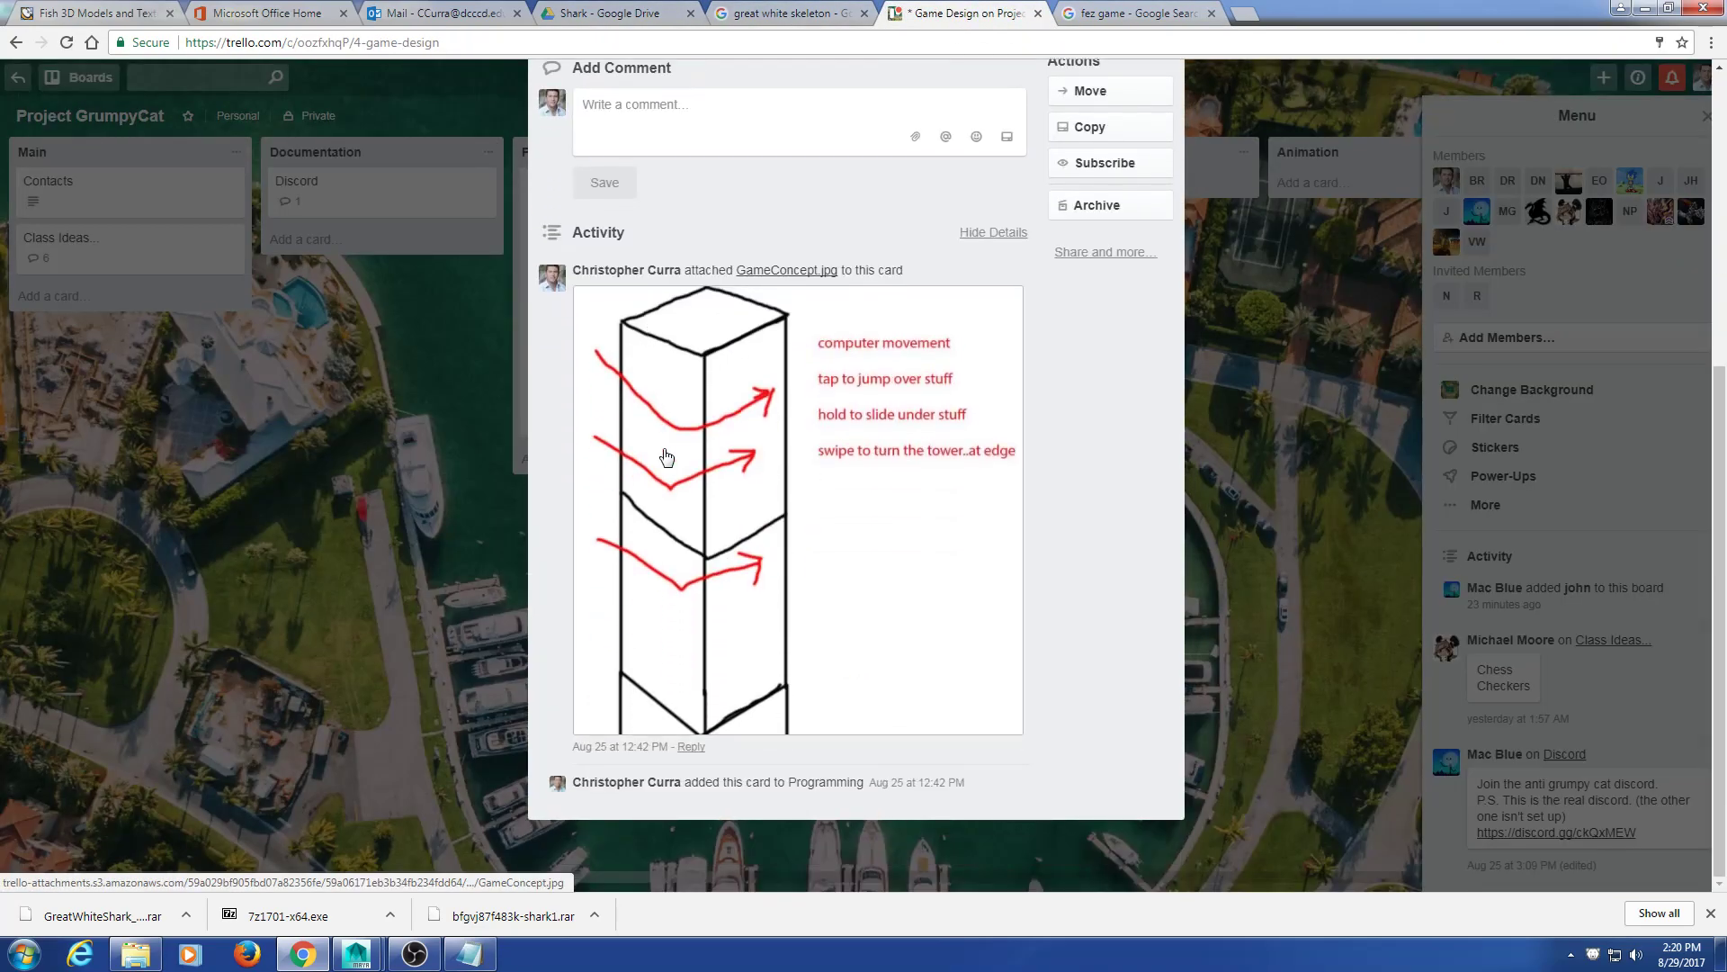
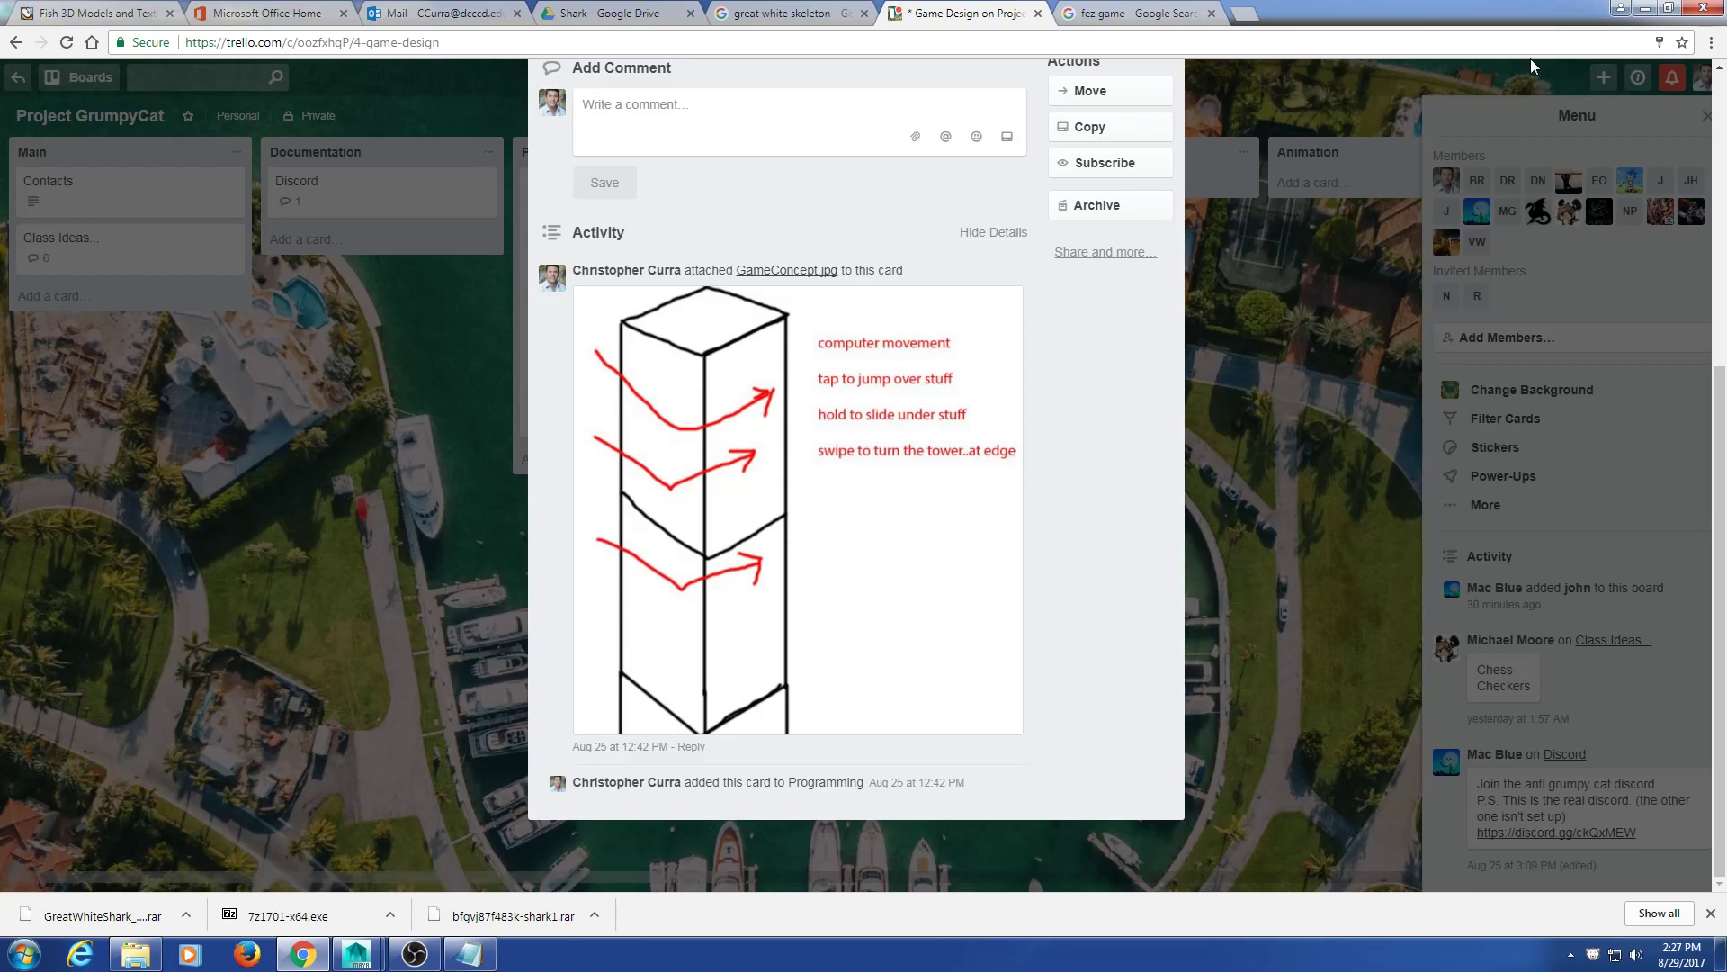
Step: Close the Trello game design card and fez image search tabs, then minimize Chrome
{"action": "left_click", "coordinate": [1037, 14]}
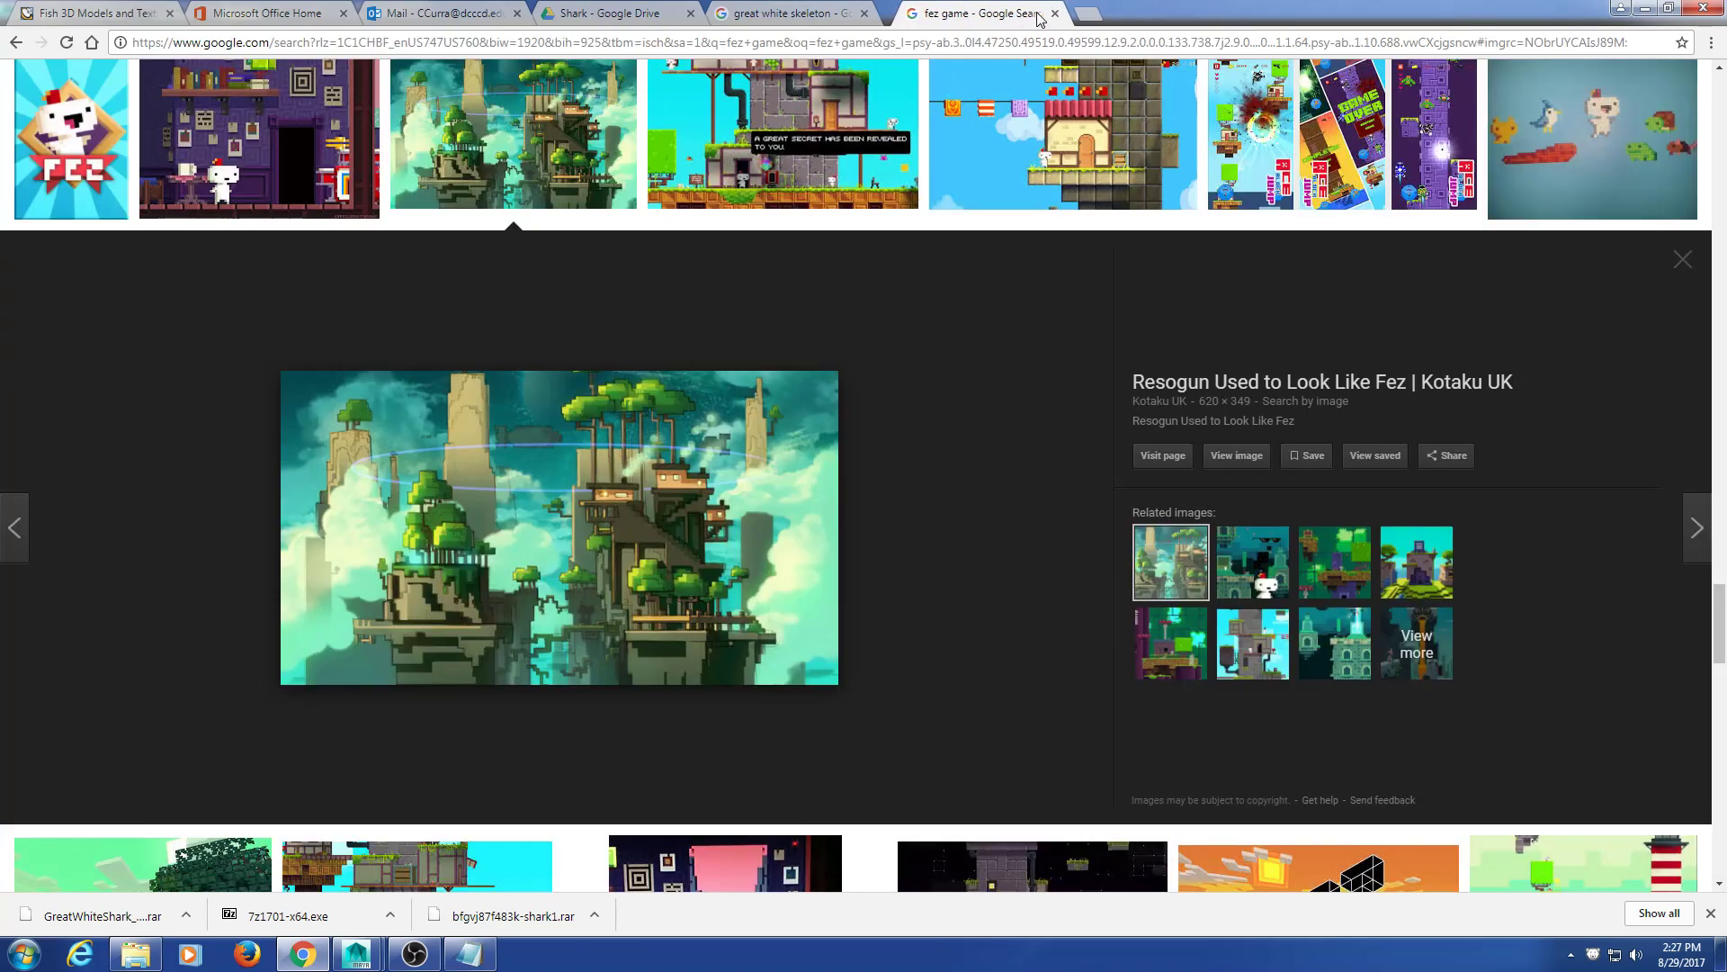
{"action": "left_click", "coordinate": [1038, 14]}
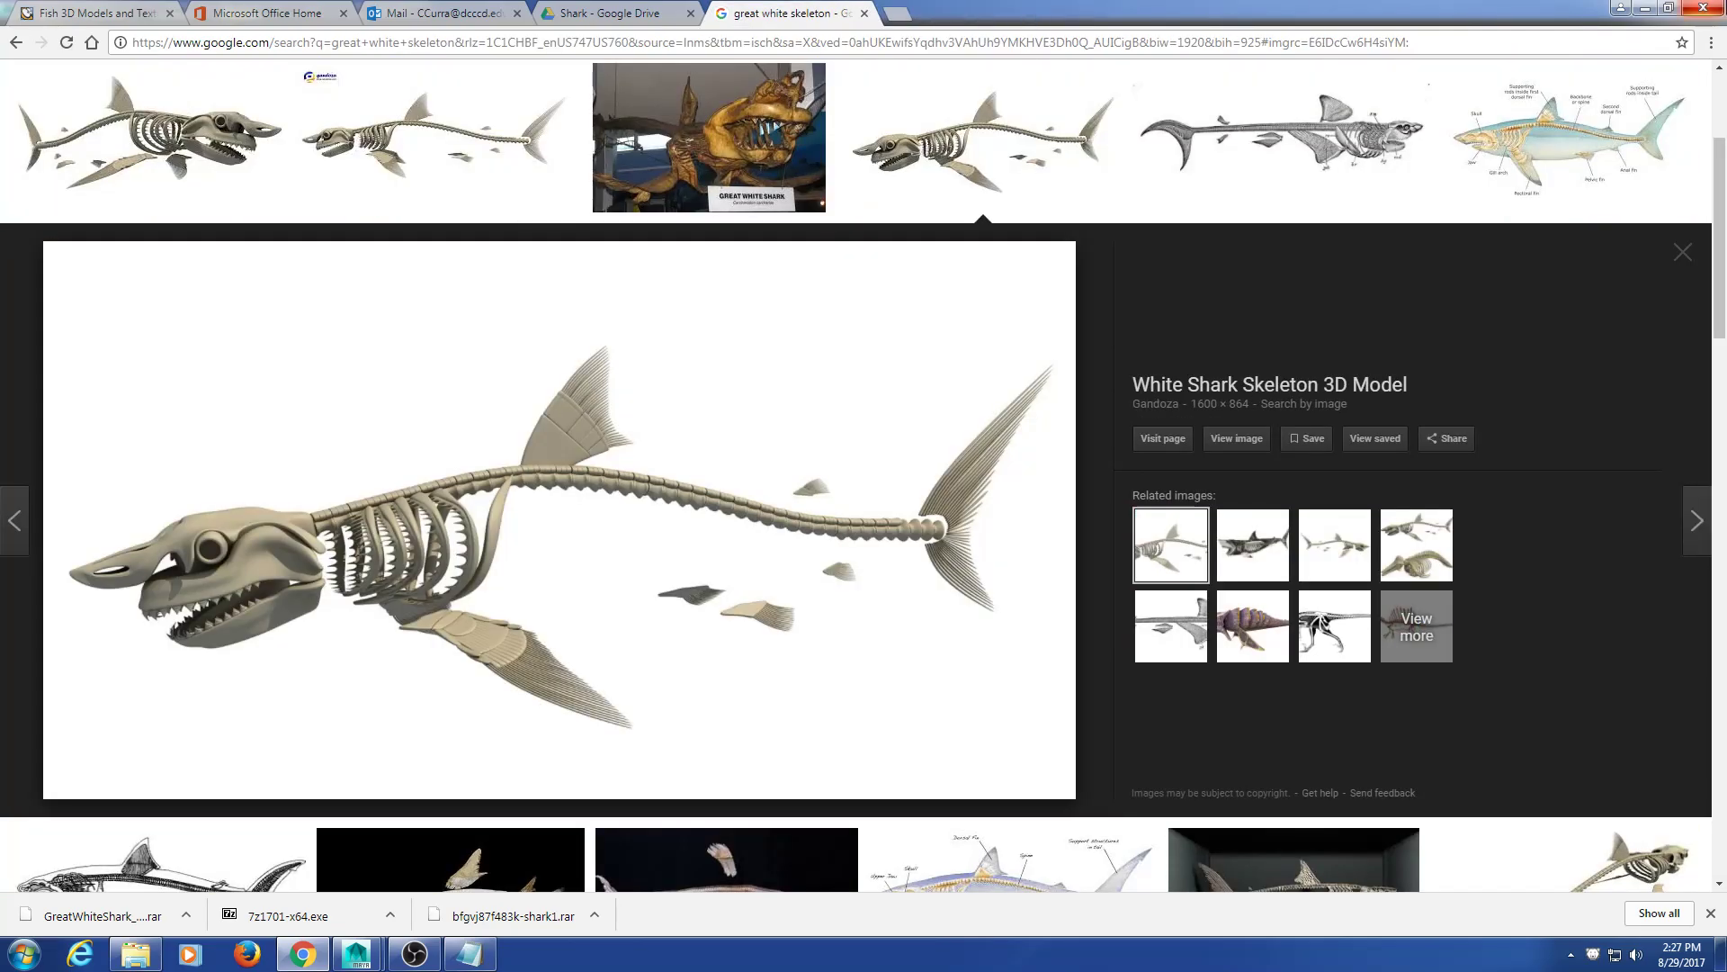
{"action": "left_click", "coordinate": [1652, 7]}
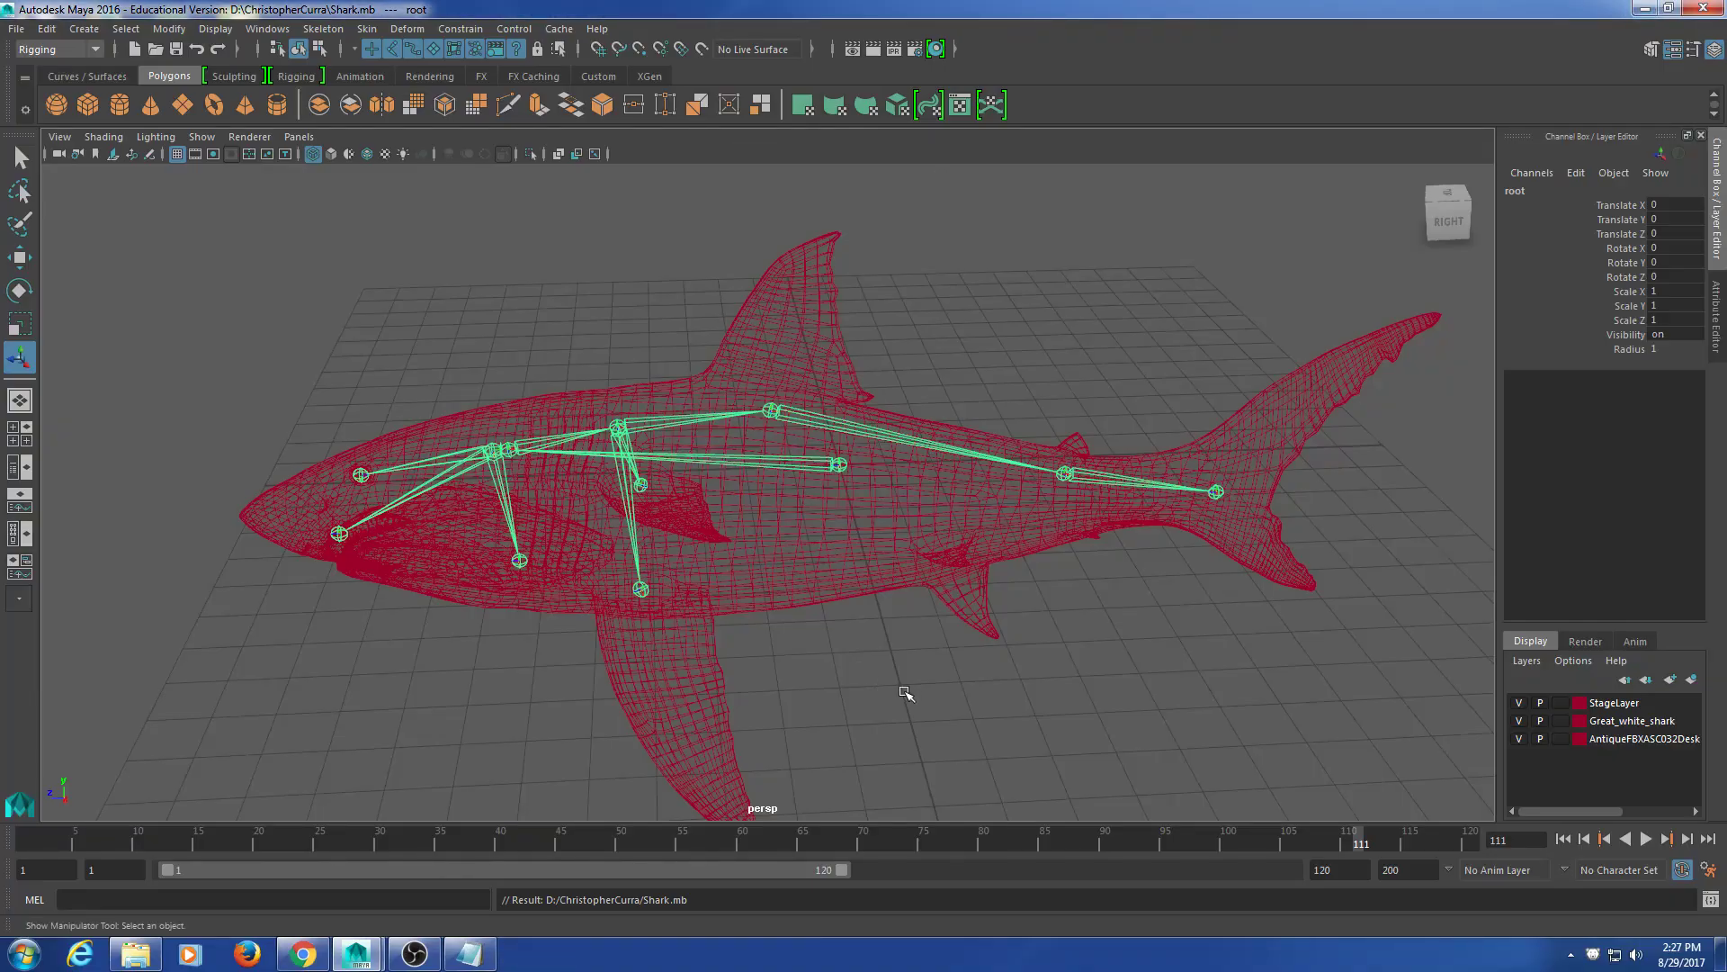
Step: Orbit around the shark and select its joint skeleton to check it
{"action": "left_click_drag", "start_coordinate": [909, 707], "coordinate": [887, 625], "text": "alt"}
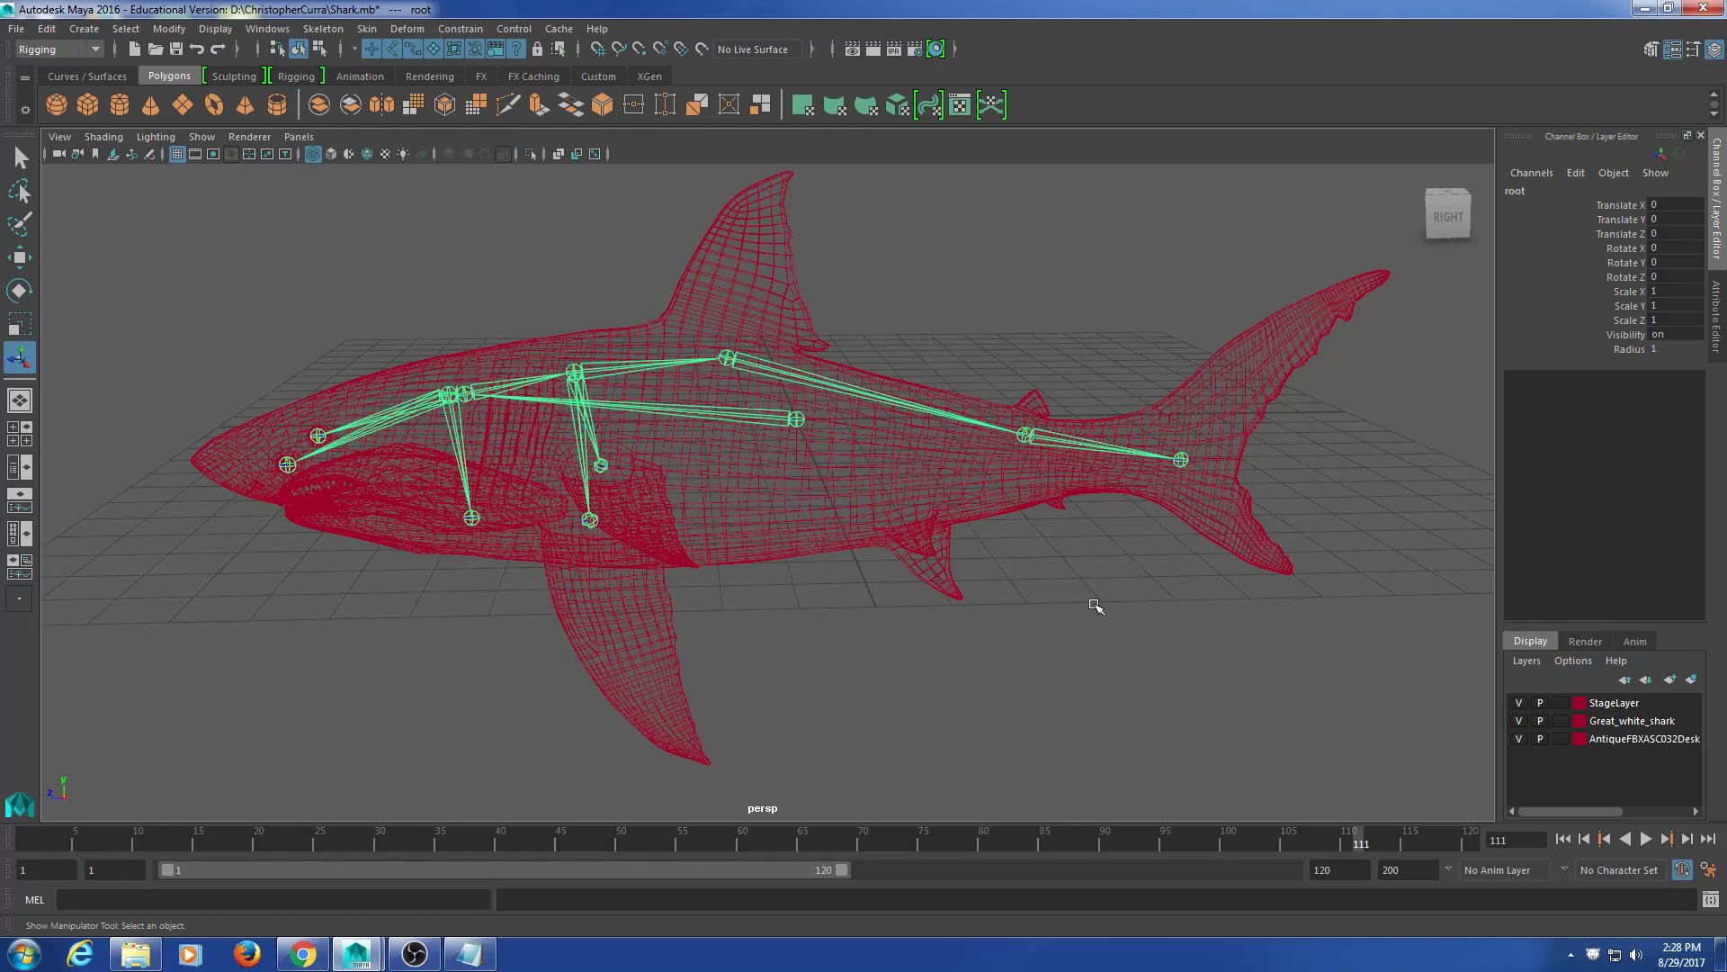
{"action": "left_click", "coordinate": [1262, 658]}
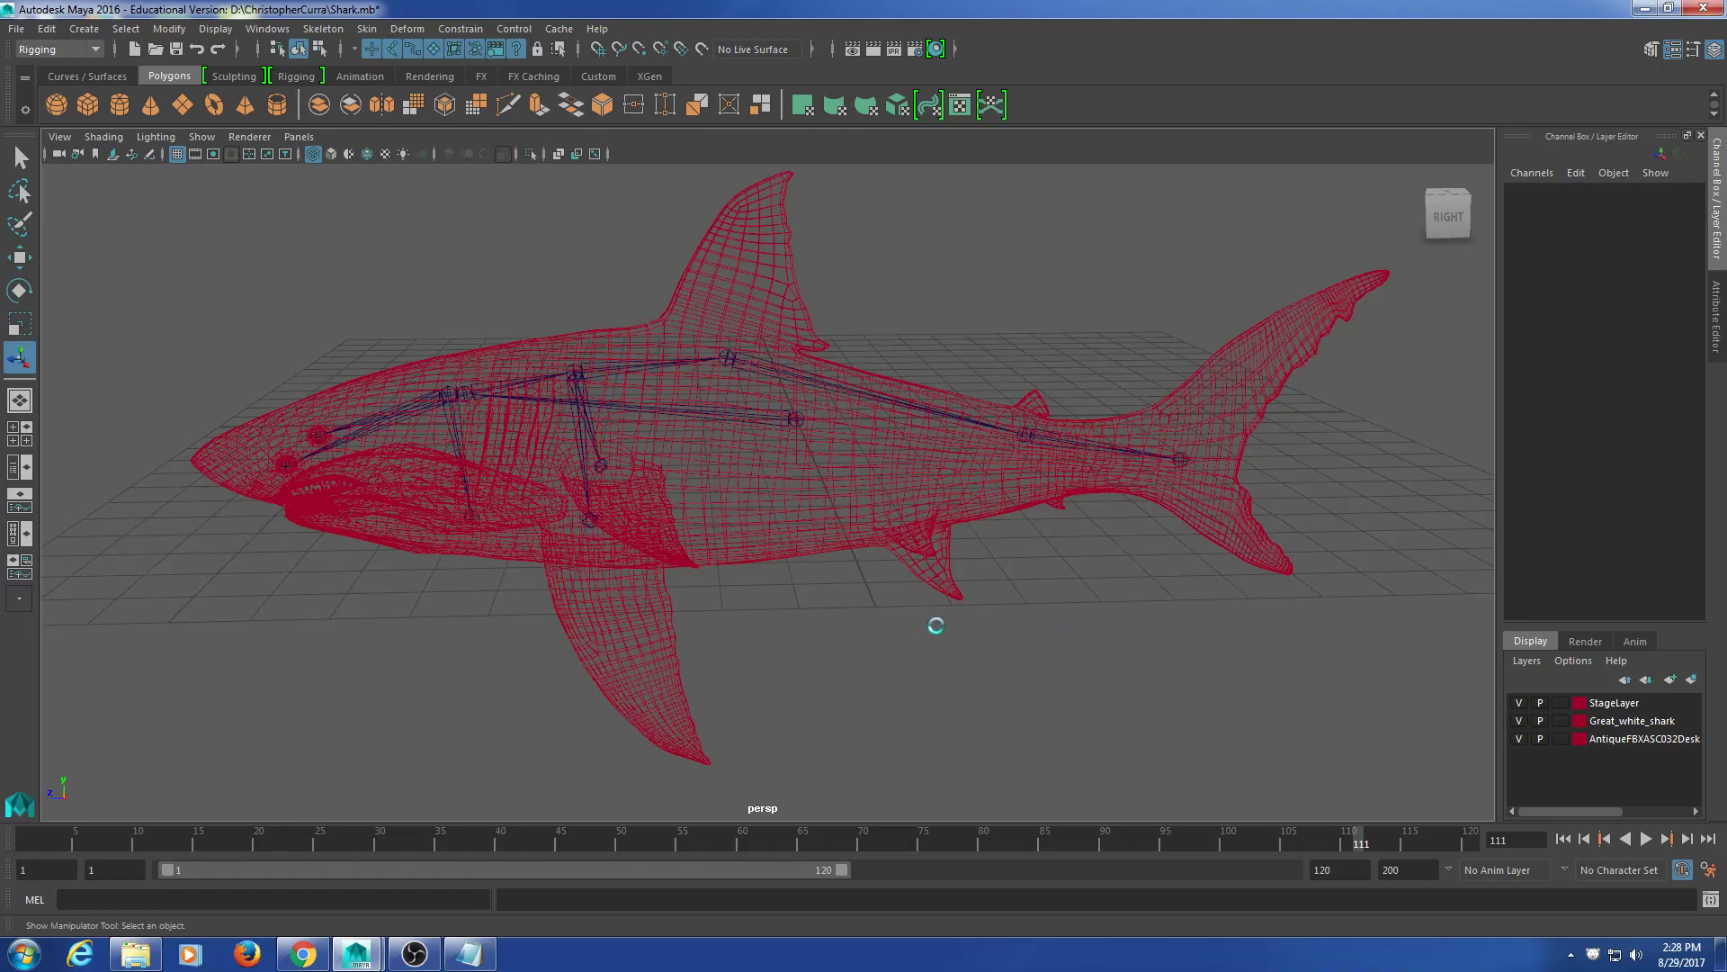
{"action": "mouse_move", "coordinate": [937, 605]}
{"action": "left_mouse_down", "text": "alt"}
{"action": "mouse_move", "coordinate": [921, 597]}
{"action": "mouse_move", "coordinate": [937, 616]}
{"action": "left_mouse_up", "text": "alt"}
{"action": "middle_click_drag", "start_coordinate": [938, 615], "coordinate": [926, 607], "text": "alt"}
{"action": "left_click", "coordinate": [863, 424]}
{"action": "left_click_drag", "start_coordinate": [829, 533], "coordinate": [856, 548], "text": "alt"}
Step: Select the Body1 mesh, reframe the shark in view, and bring up the Windows menu
{"action": "left_click", "coordinate": [837, 502]}
{"action": "middle_click_drag", "start_coordinate": [837, 501], "coordinate": [793, 521], "text": "alt"}
{"action": "mouse_move", "coordinate": [758, 515]}
{"action": "left_mouse_down", "text": "alt"}
{"action": "mouse_move", "coordinate": [781, 532]}
{"action": "mouse_move", "coordinate": [765, 523]}
{"action": "left_mouse_up", "text": "alt"}
{"action": "scroll", "coordinate": [769, 528], "scroll_direction": "down", "scroll_amount": 2}
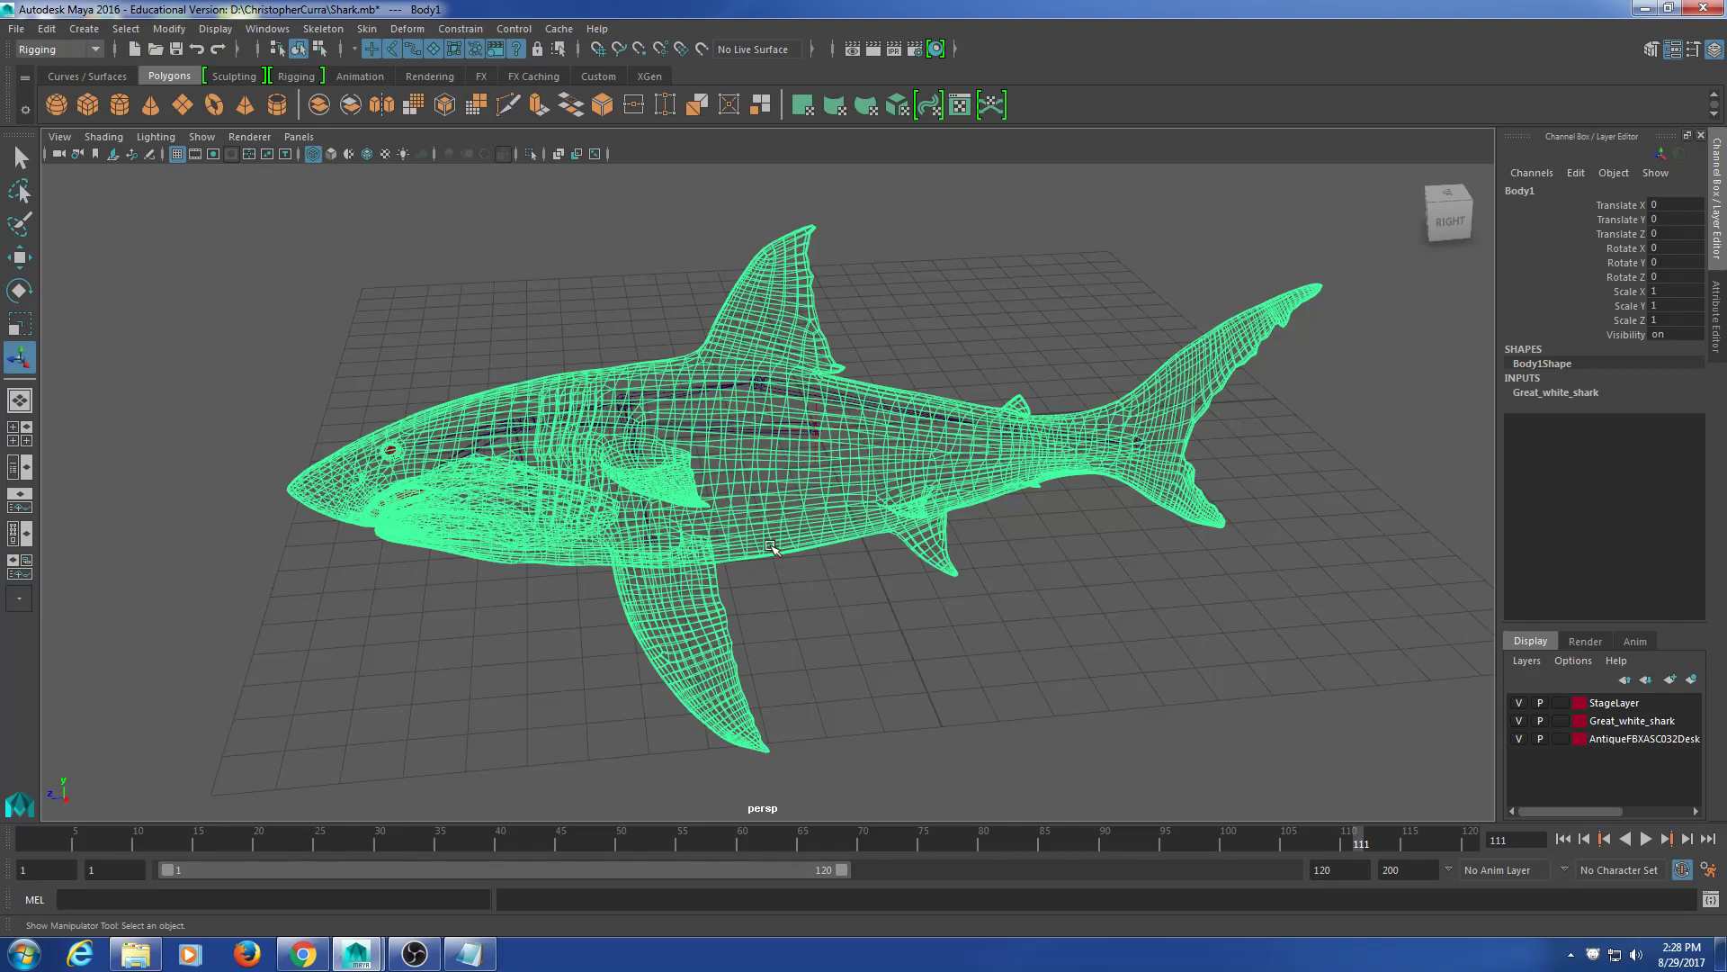
{"action": "left_click", "coordinate": [950, 616]}
{"action": "middle_click_drag", "start_coordinate": [995, 573], "coordinate": [951, 559], "text": "alt"}
{"action": "middle_click_drag", "start_coordinate": [663, 542], "coordinate": [679, 519], "text": "alt"}
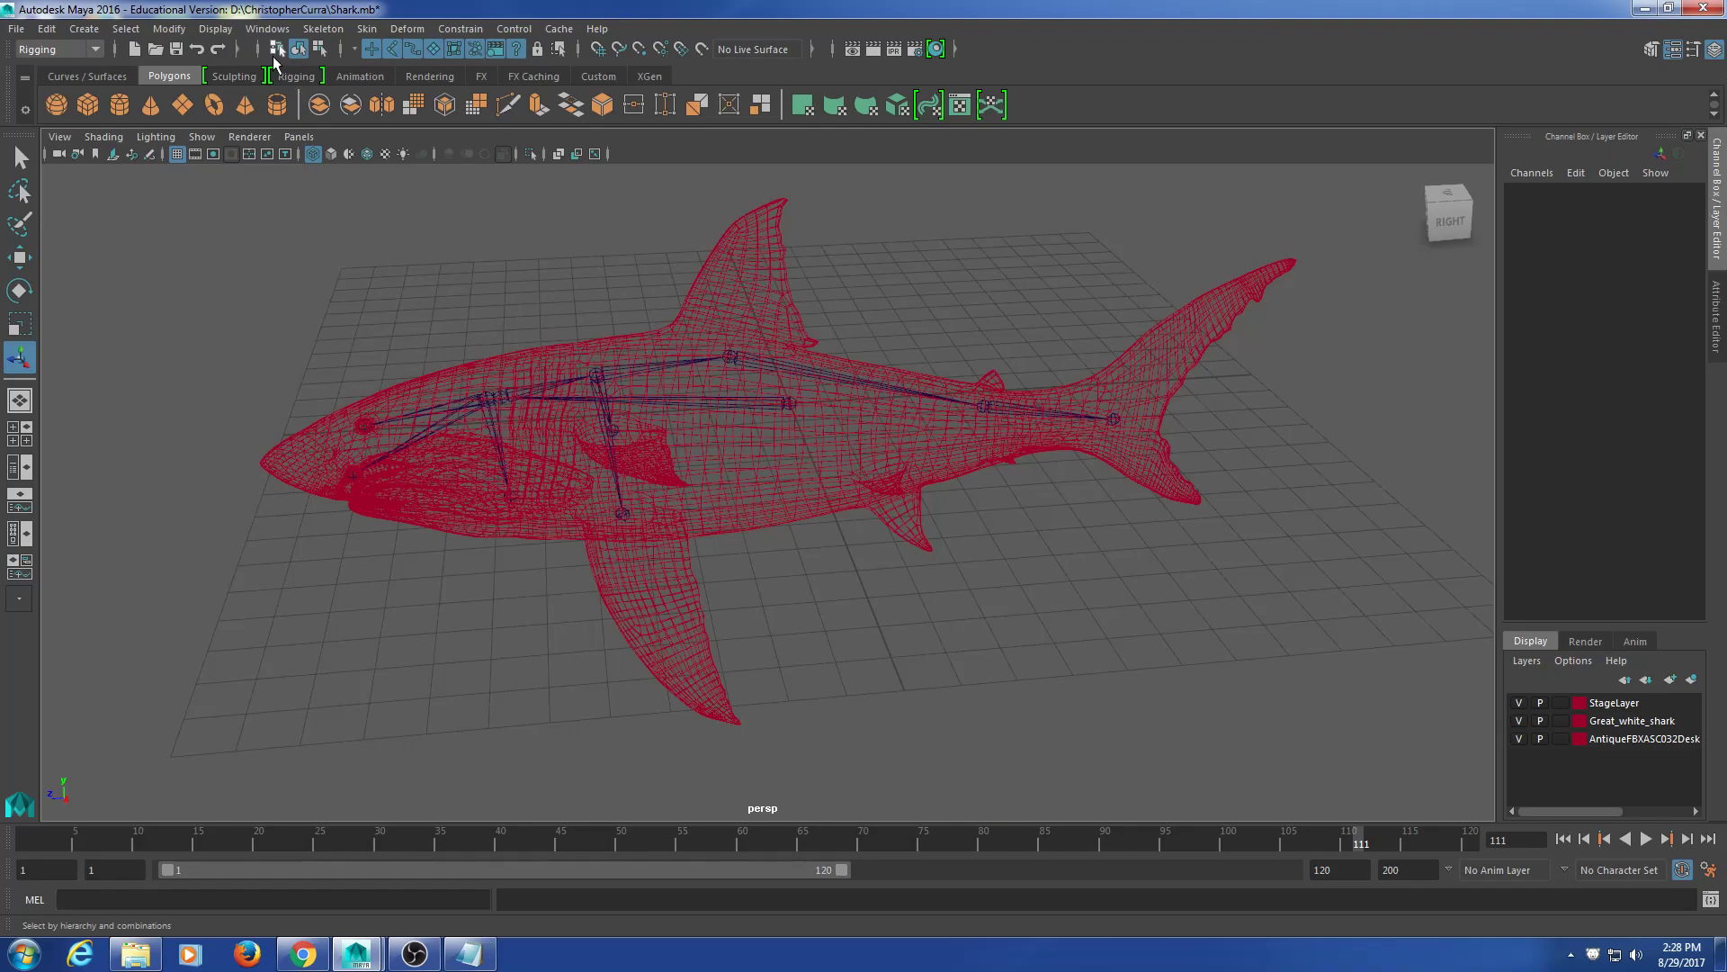
{"action": "left_click", "coordinate": [268, 30]}
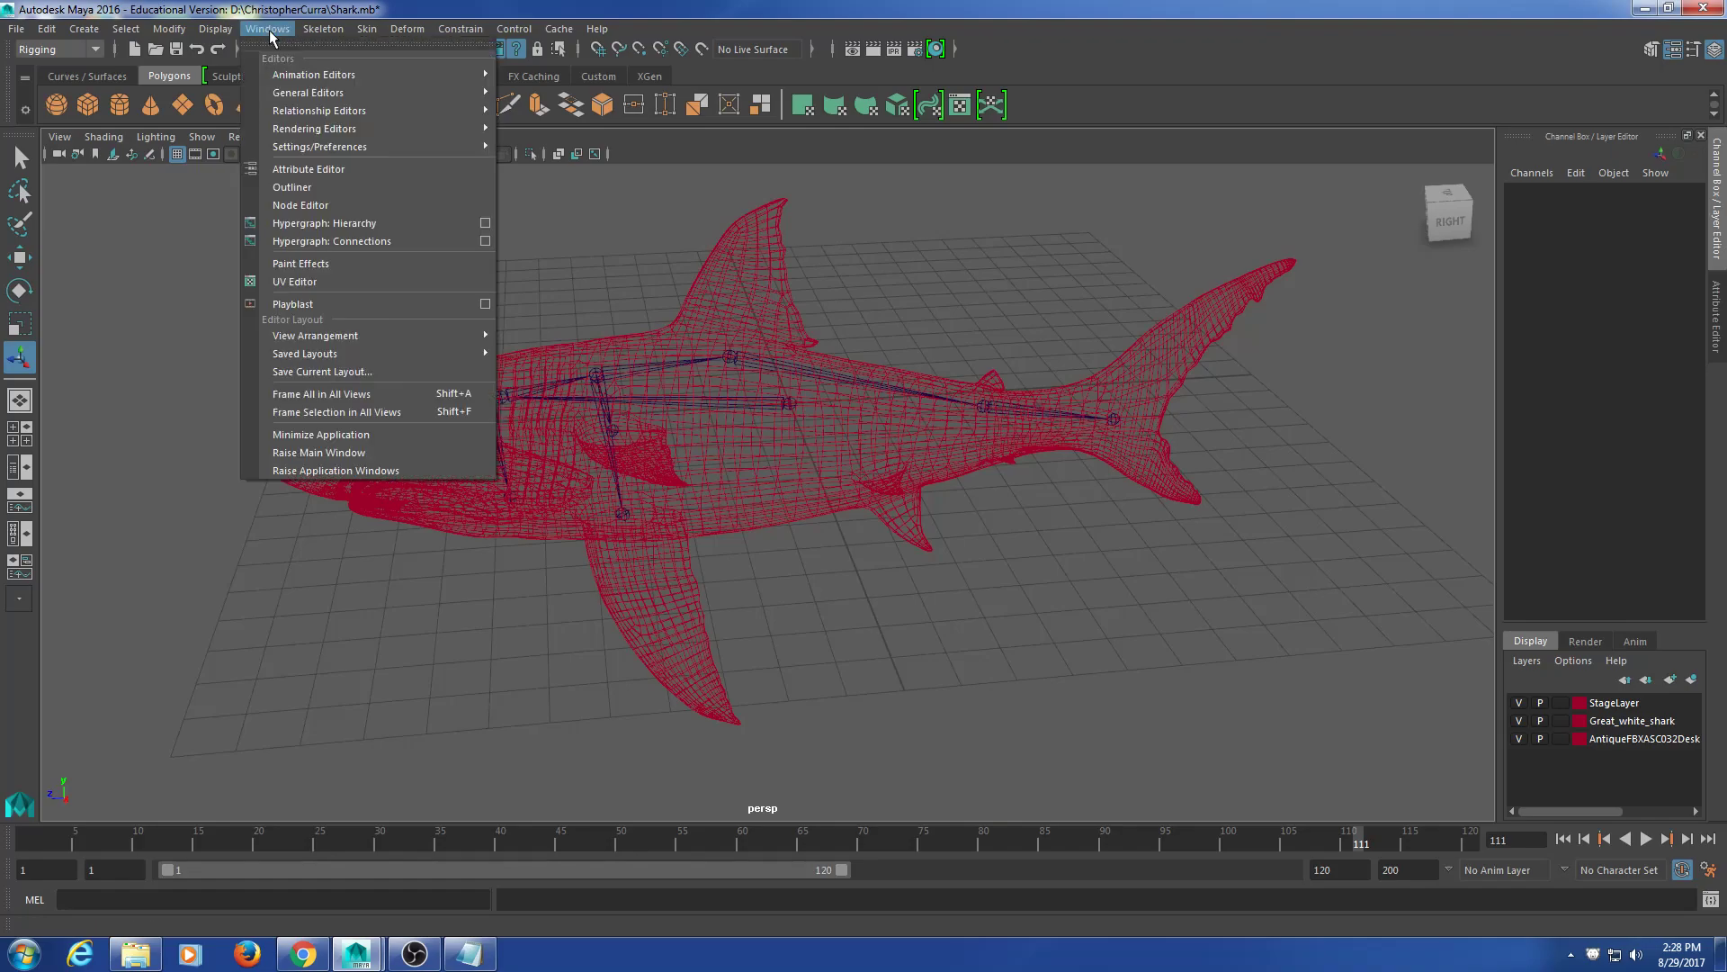
Step: Open Hypergraph: Hierarchy, enlarge it and fit all the scene nodes in view
{"action": "left_click", "coordinate": [316, 224]}
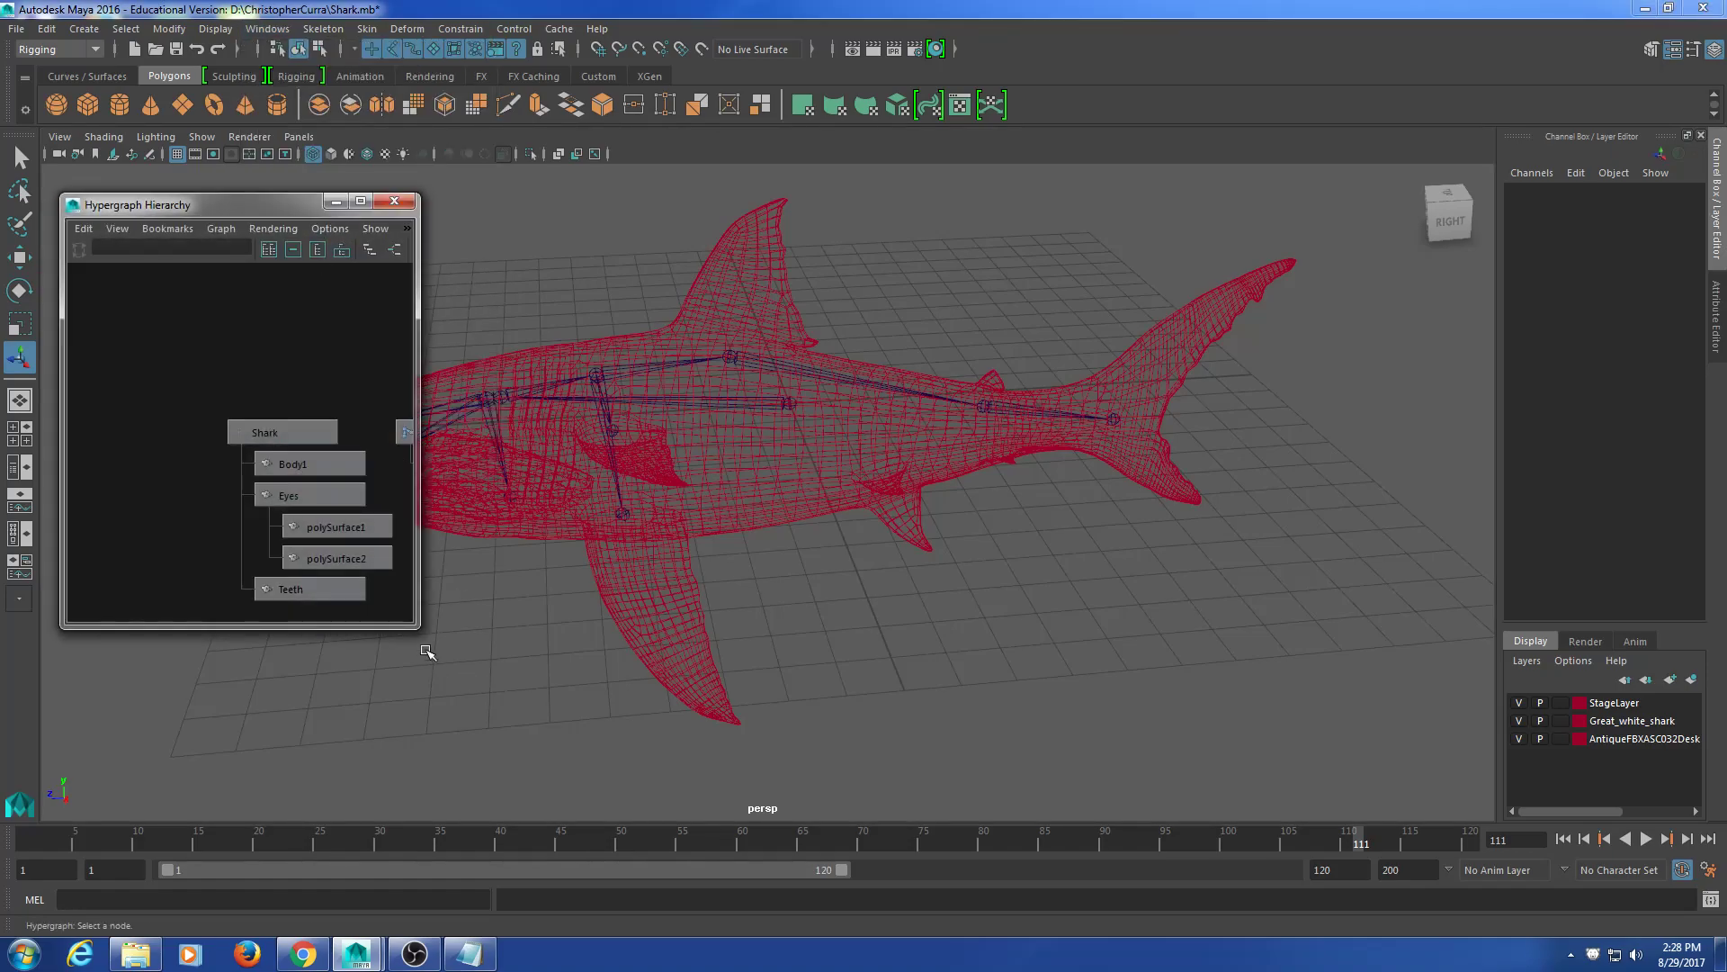
{"action": "left_click_drag", "start_coordinate": [415, 629], "coordinate": [580, 736]}
{"action": "middle_click_drag", "start_coordinate": [817, 570], "coordinate": [1014, 505], "text": "alt"}
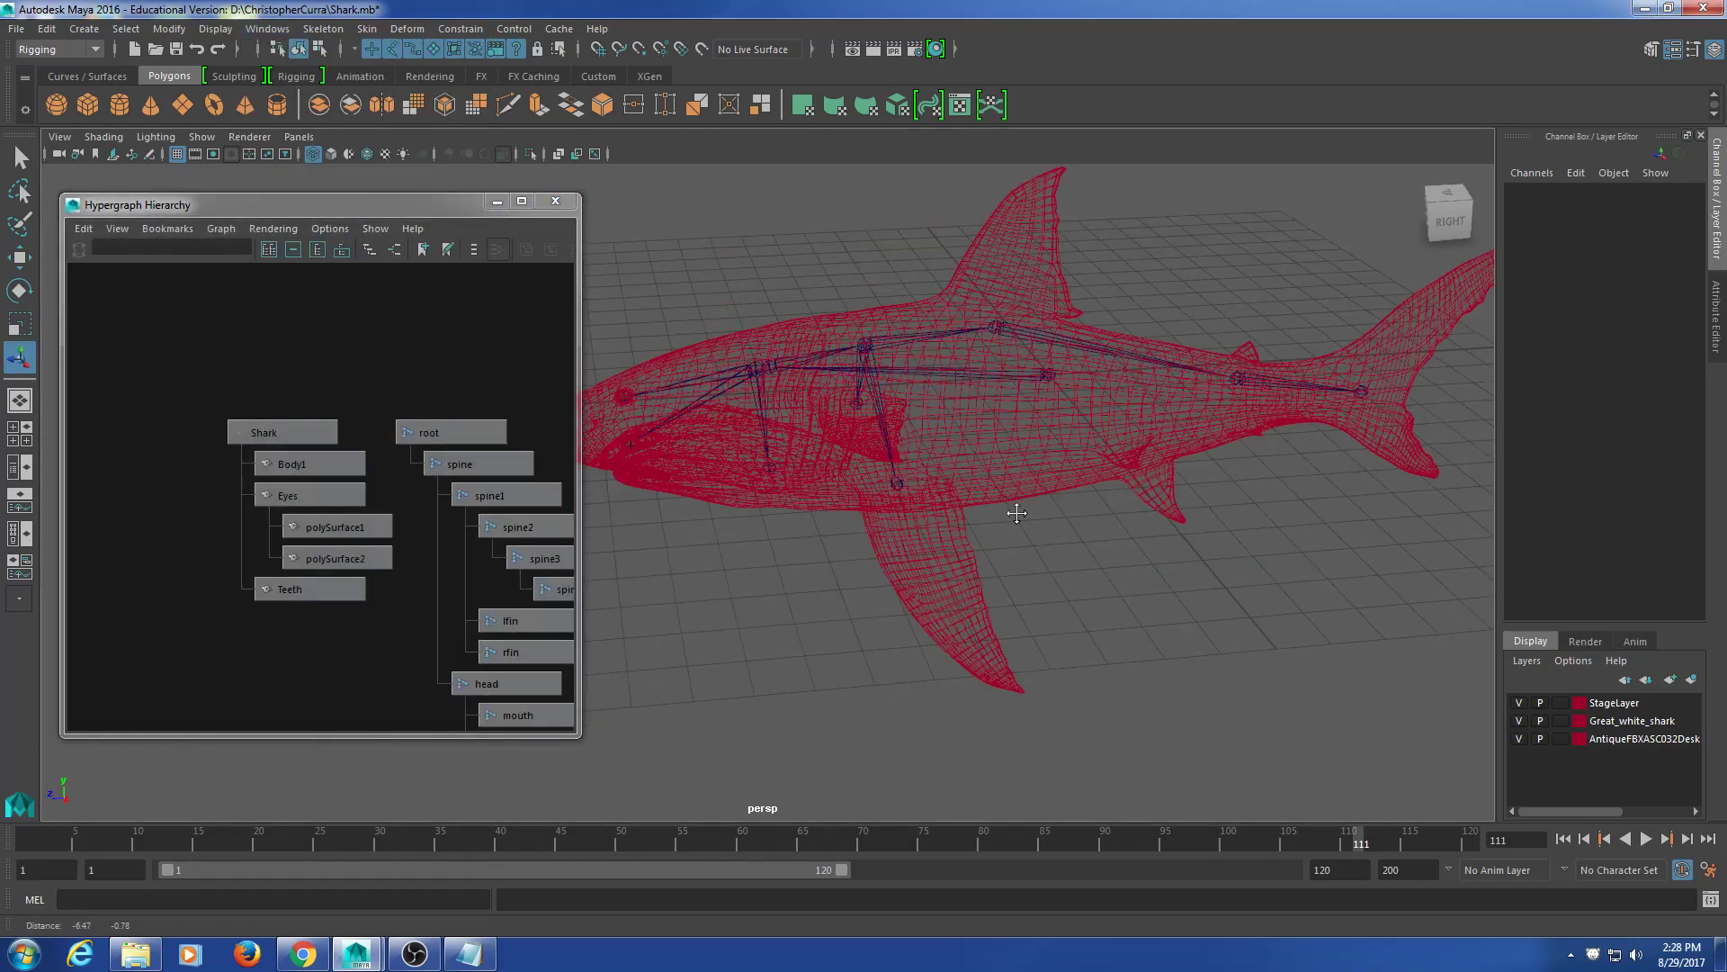
{"action": "scroll", "coordinate": [495, 533], "scroll_direction": "down", "scroll_amount": 2}
{"action": "middle_click_drag", "start_coordinate": [703, 548], "coordinate": [806, 477], "text": "alt"}
{"action": "scroll", "coordinate": [332, 504], "scroll_direction": "down", "scroll_amount": 1}
{"action": "middle_click_drag", "start_coordinate": [350, 533], "coordinate": [262, 482], "text": "alt"}
Step: Check the root joint chain and Shark group nodes, then select Shark with all its child meshes
{"action": "left_click_drag", "start_coordinate": [297, 326], "coordinate": [504, 705]}
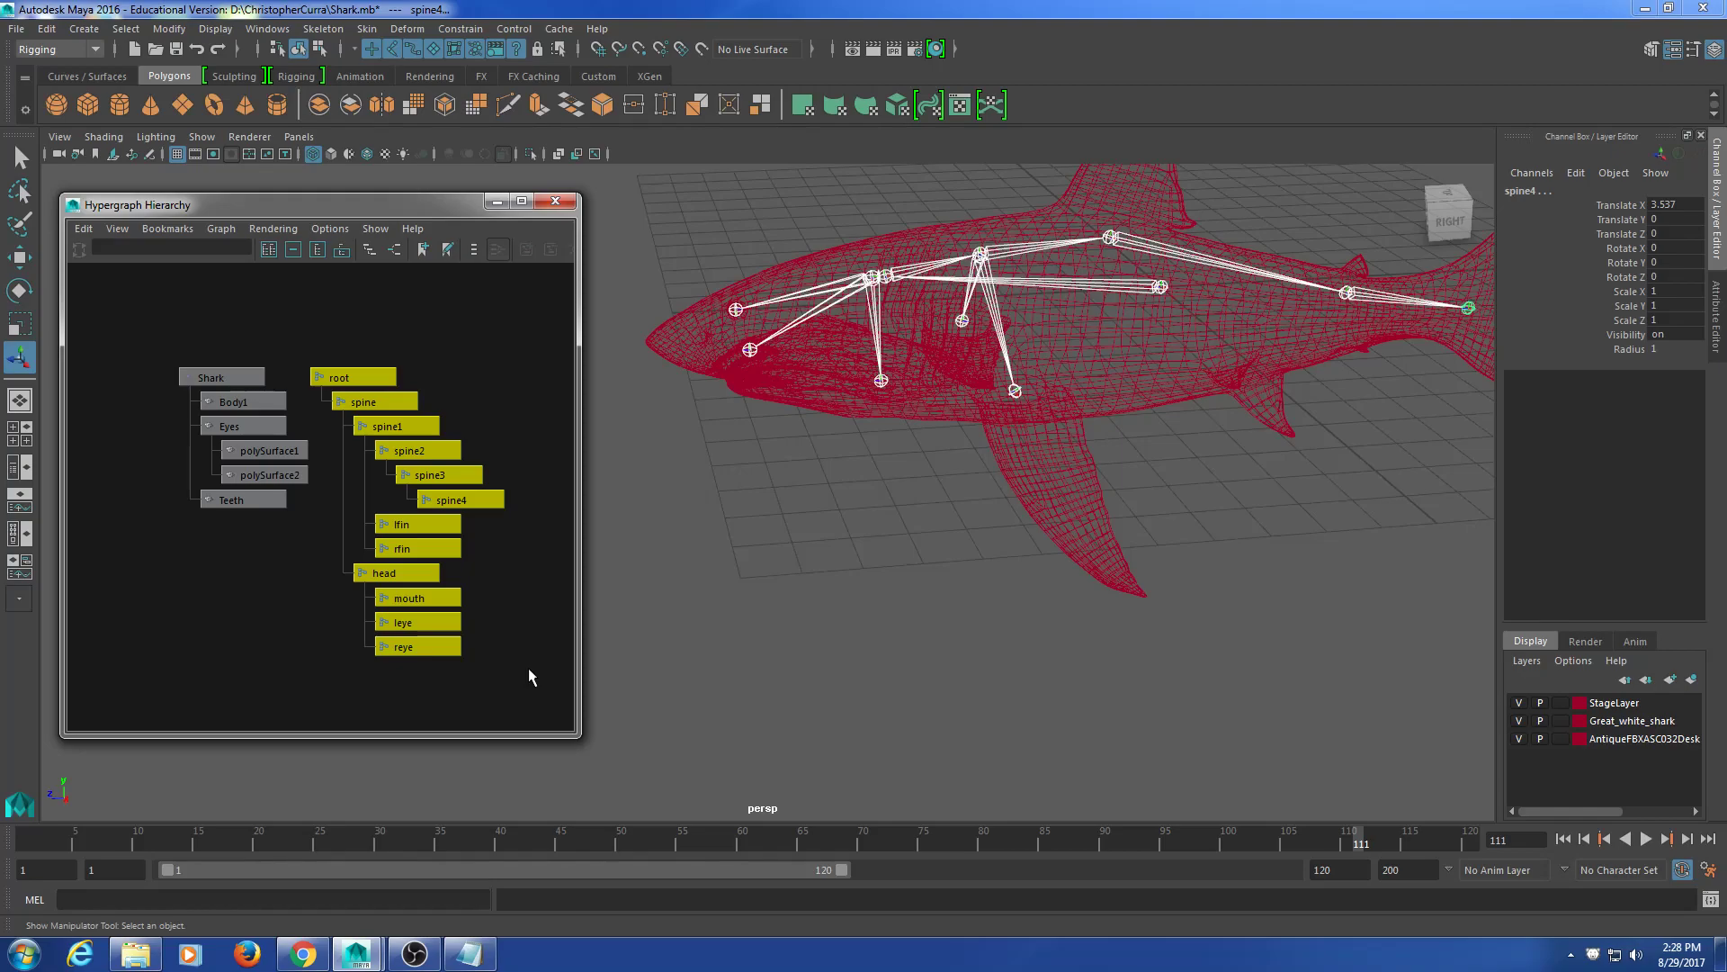
{"action": "left_click", "coordinate": [274, 475]}
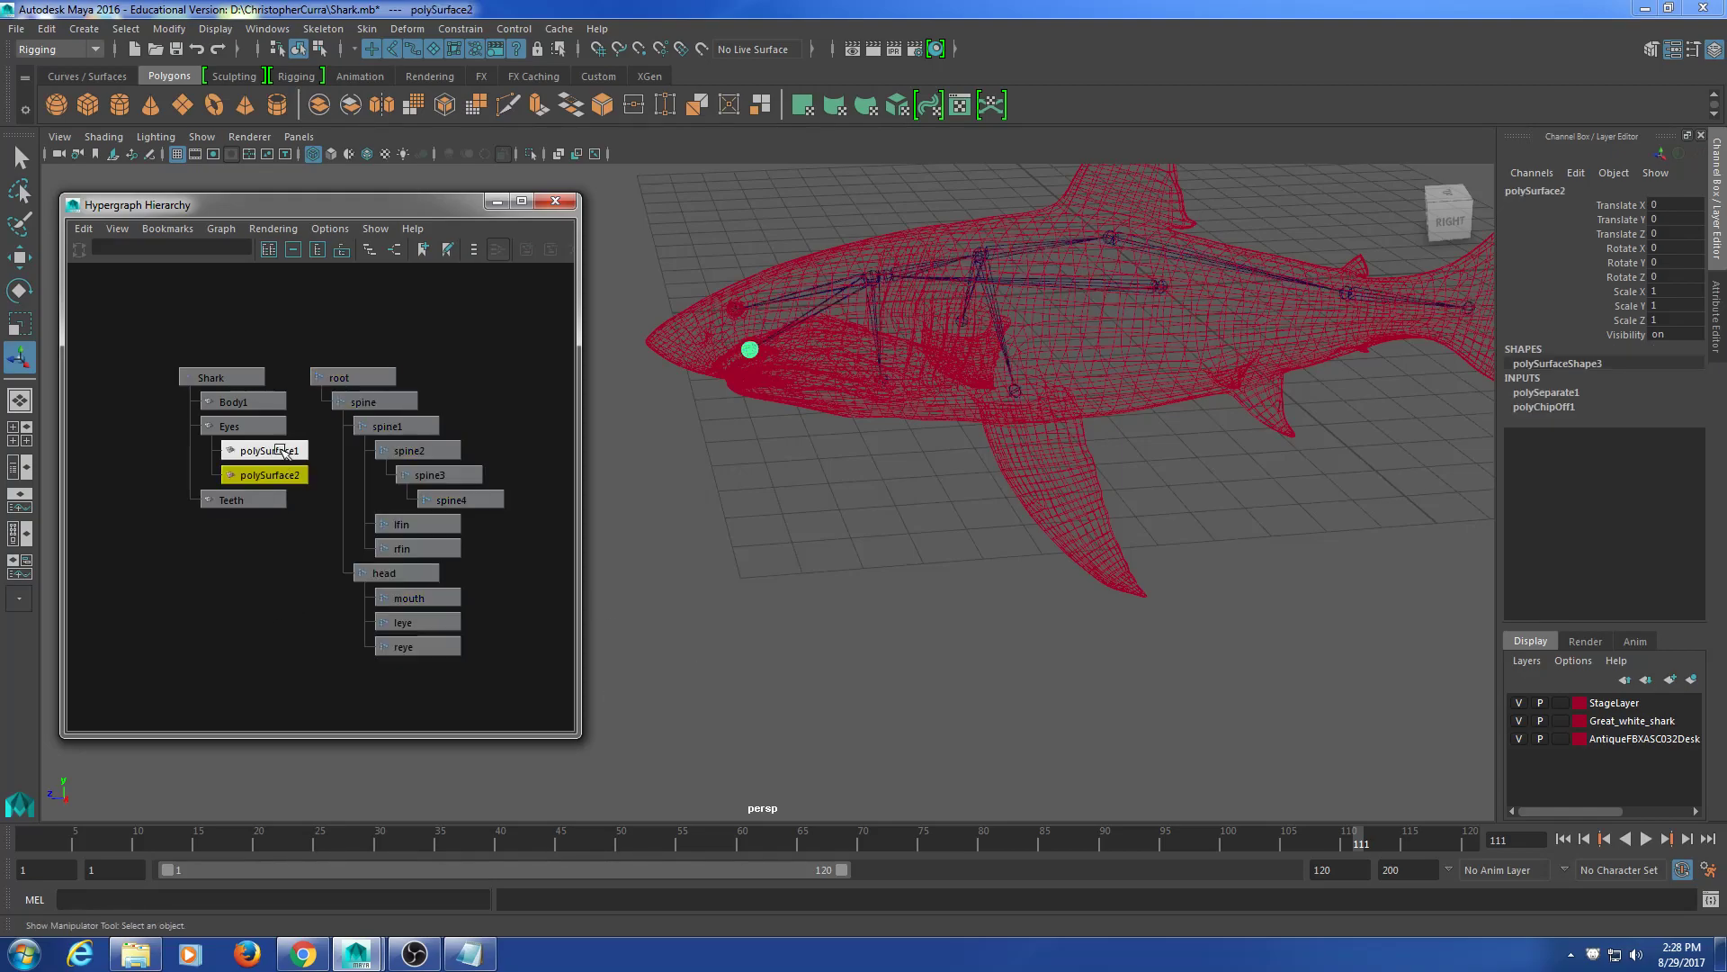
{"action": "left_click", "coordinate": [262, 477]}
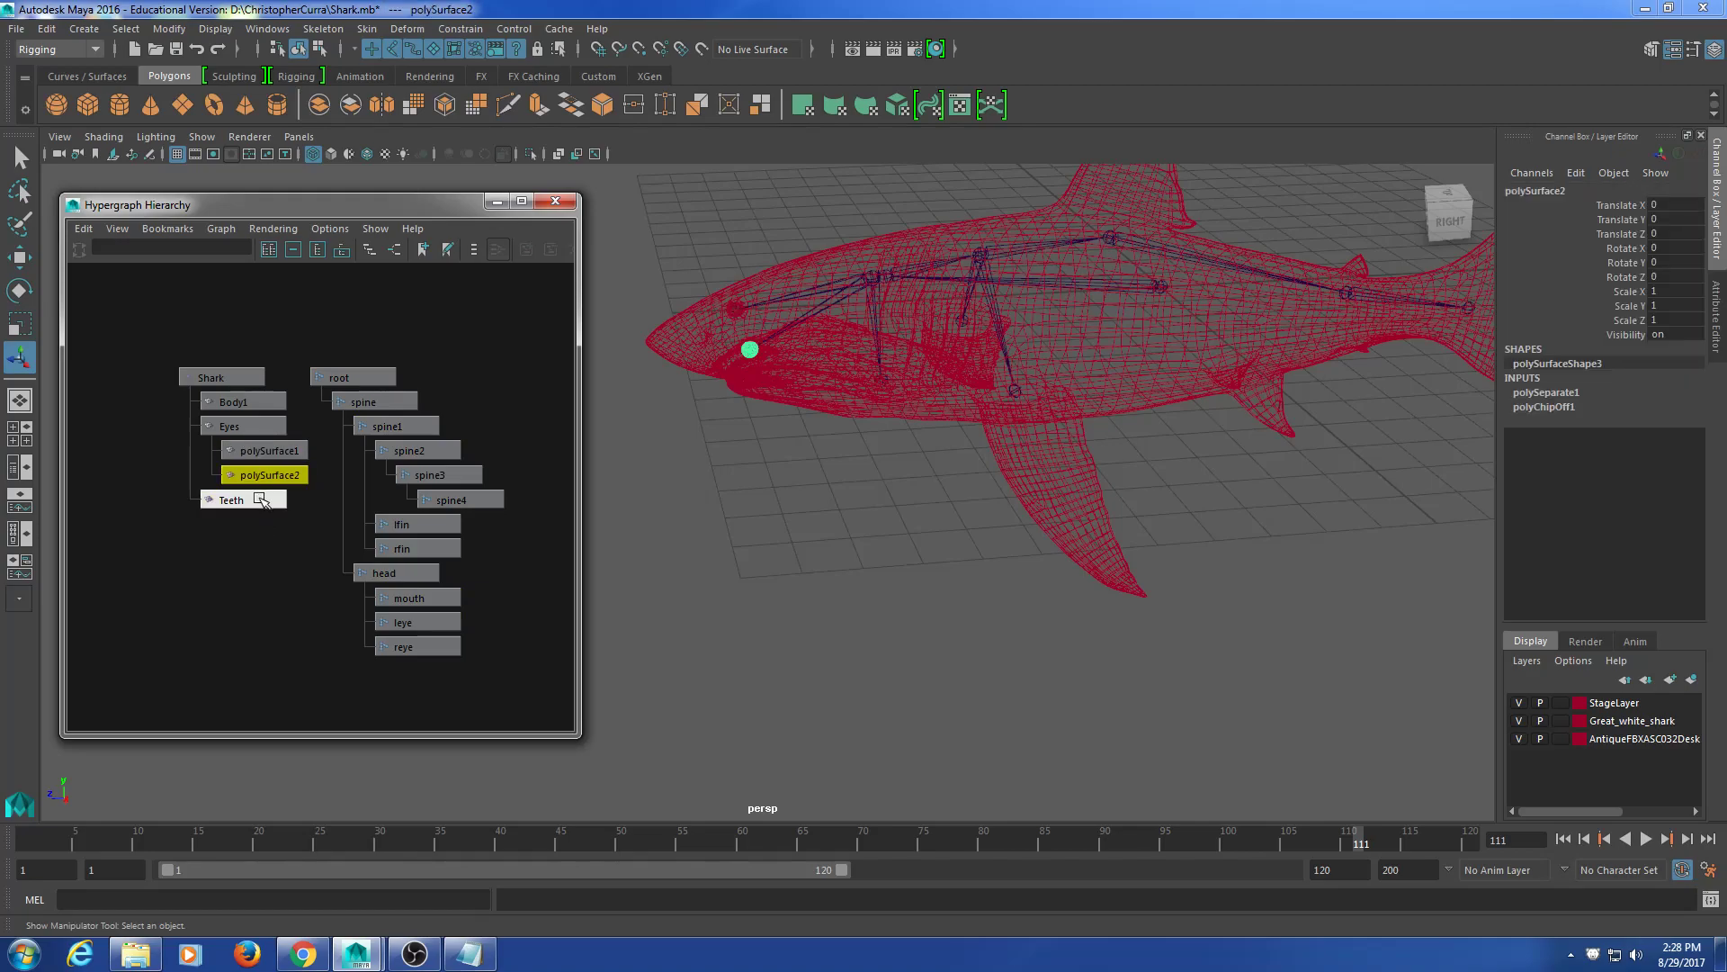
{"action": "left_click", "coordinate": [259, 450]}
{"action": "left_click", "coordinate": [258, 426]}
{"action": "left_click", "coordinate": [250, 399]}
{"action": "left_click", "coordinate": [235, 373]}
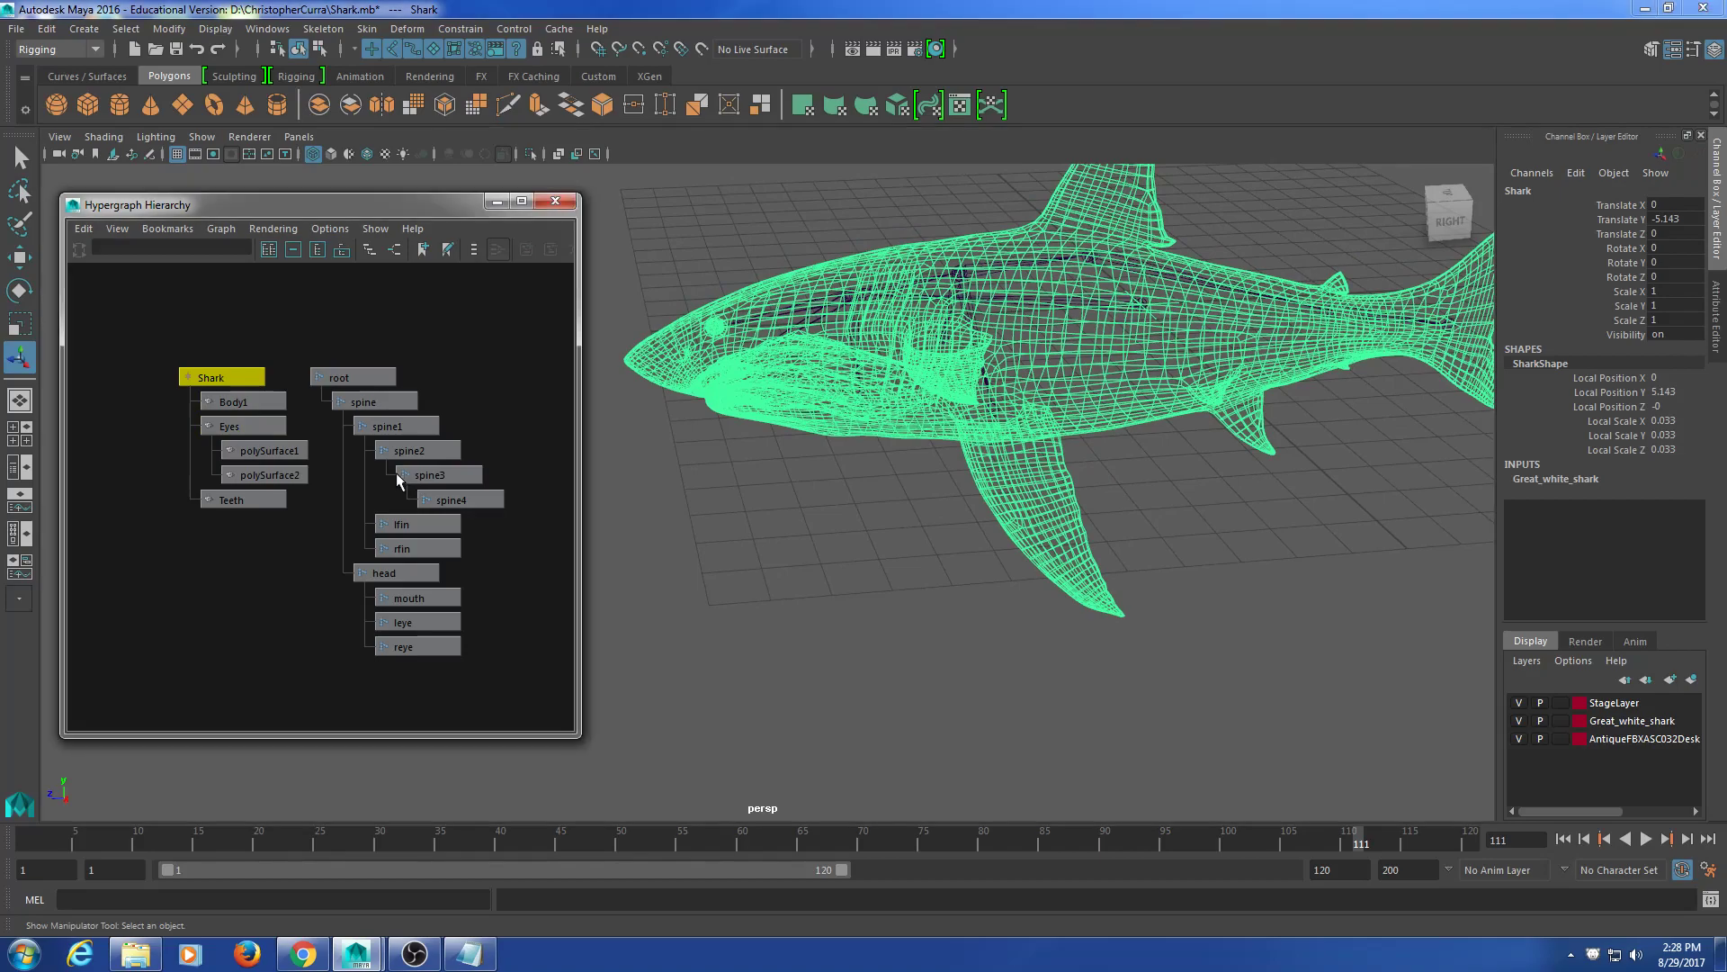
{"action": "left_click", "coordinate": [324, 509]}
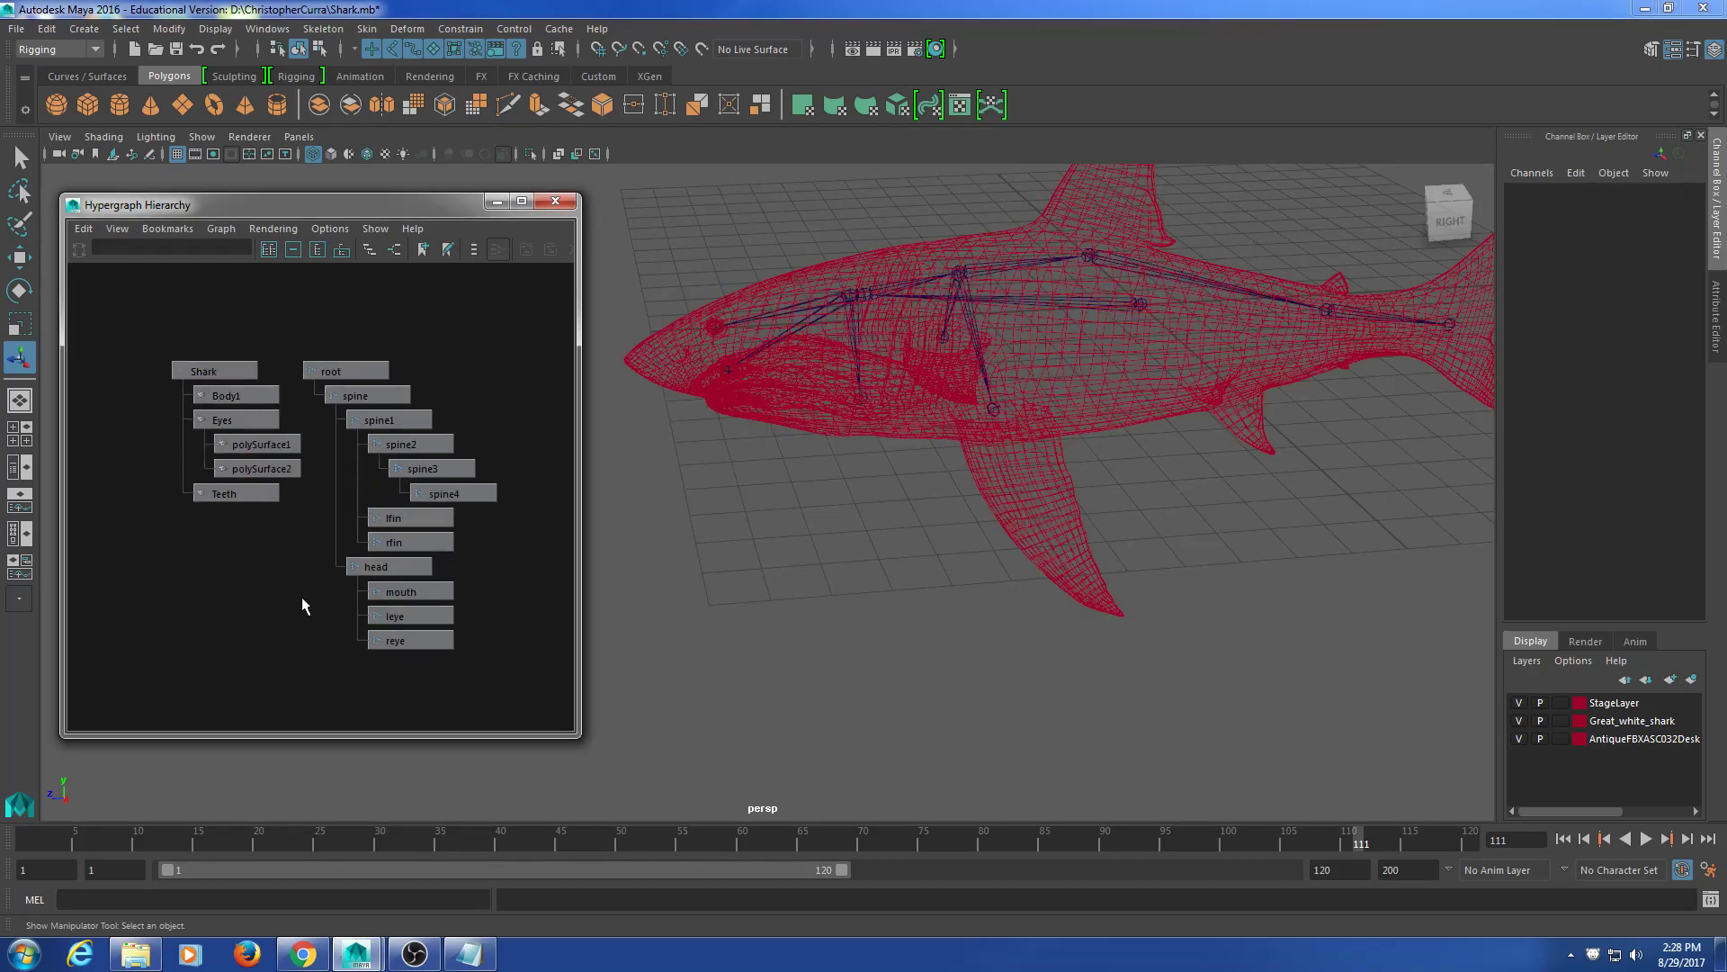
{"action": "left_click_drag", "start_coordinate": [226, 301], "coordinate": [214, 622]}
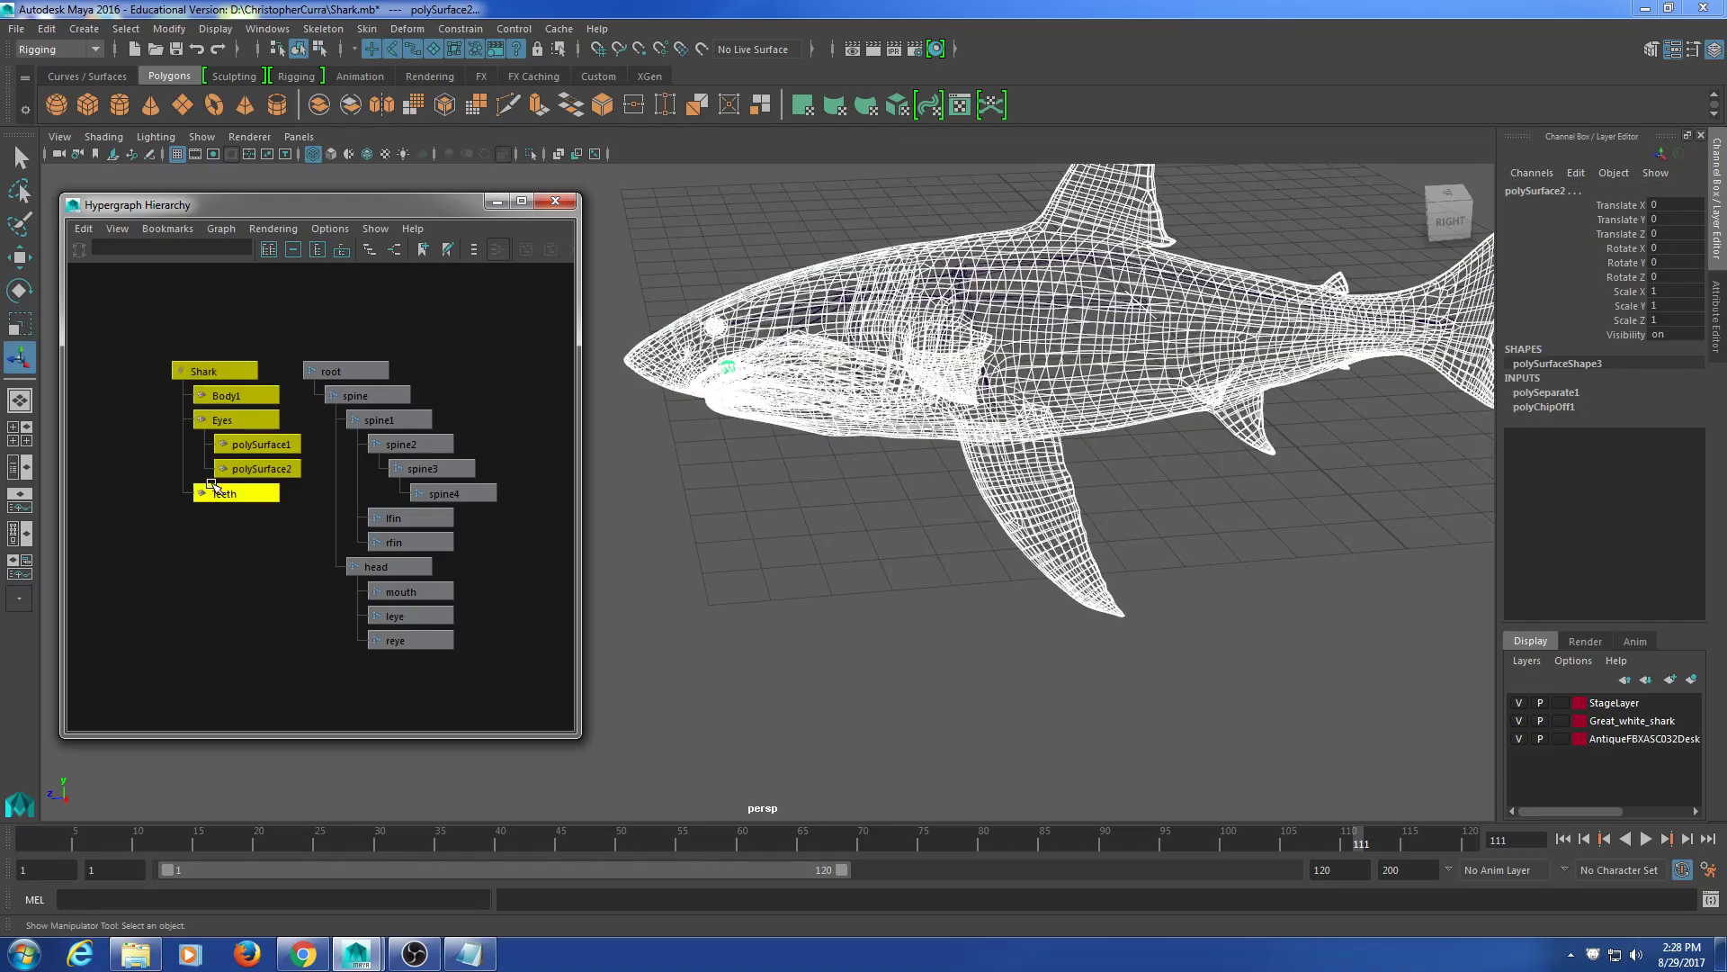
{"action": "left_click", "coordinate": [295, 601]}
{"action": "left_click_drag", "start_coordinate": [242, 302], "coordinate": [205, 554]}
Step: Unparent Body1, Teeth and the eye meshes from the Shark group with Shift+P
{"action": "key", "text": "shift+p"}
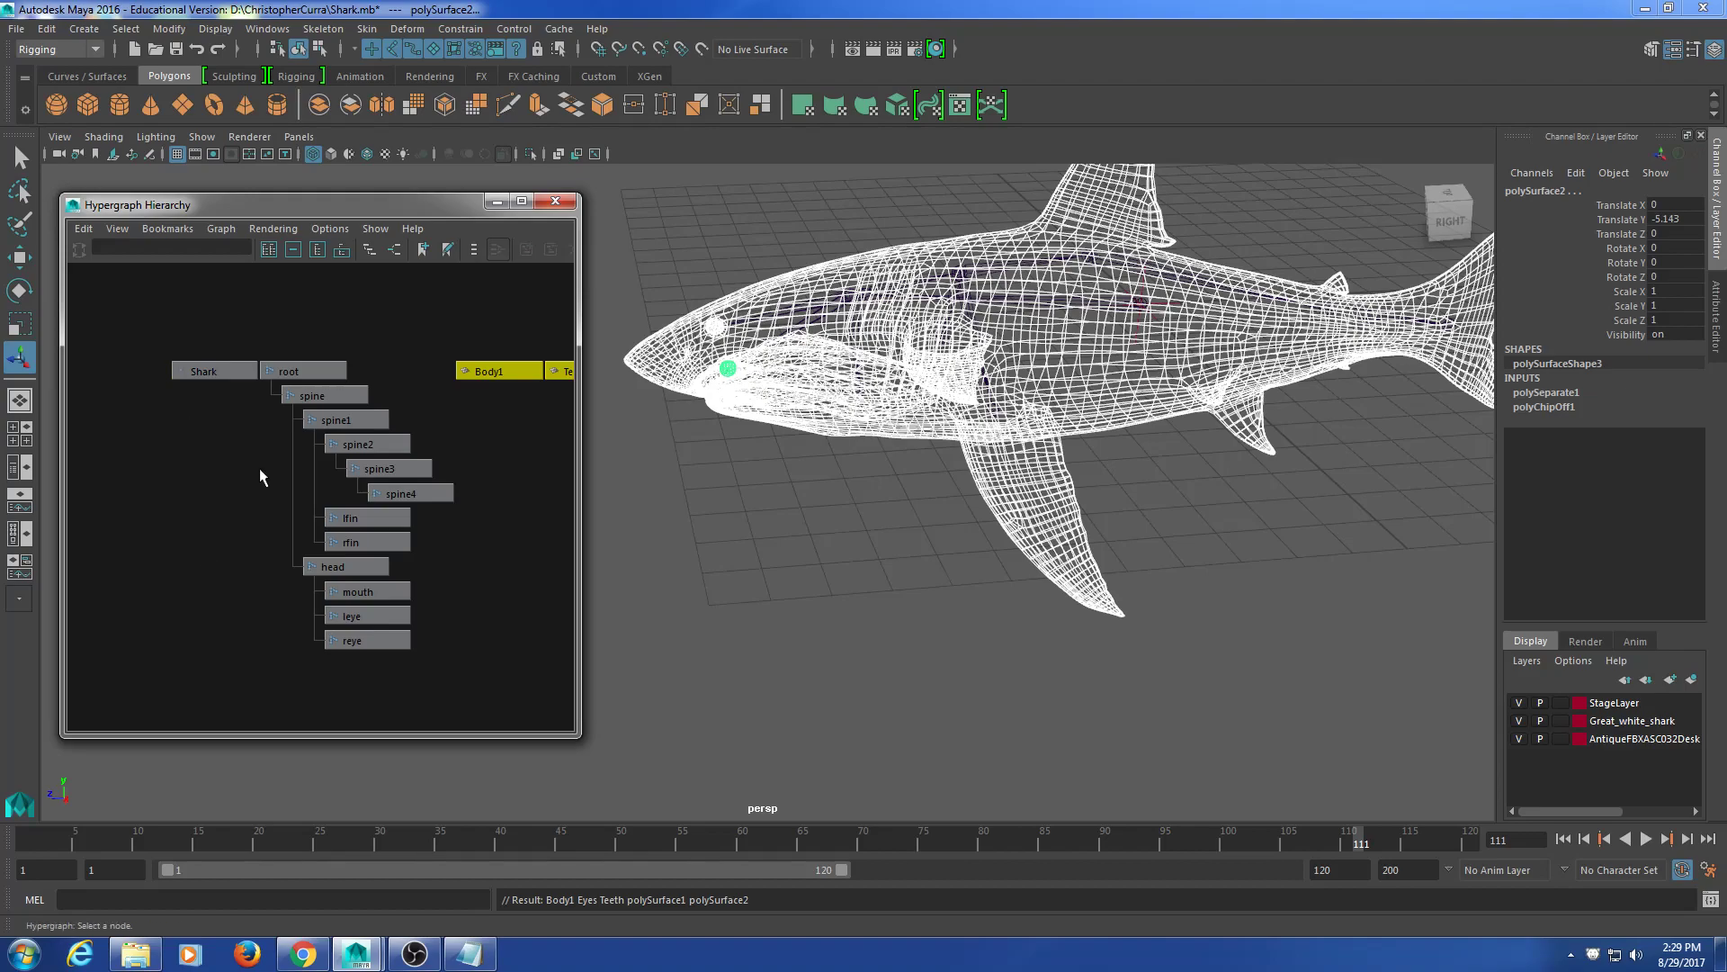
{"action": "left_click_drag", "start_coordinate": [208, 346], "coordinate": [202, 468]}
{"action": "middle_click_drag", "start_coordinate": [297, 497], "coordinate": [263, 499], "text": "alt"}
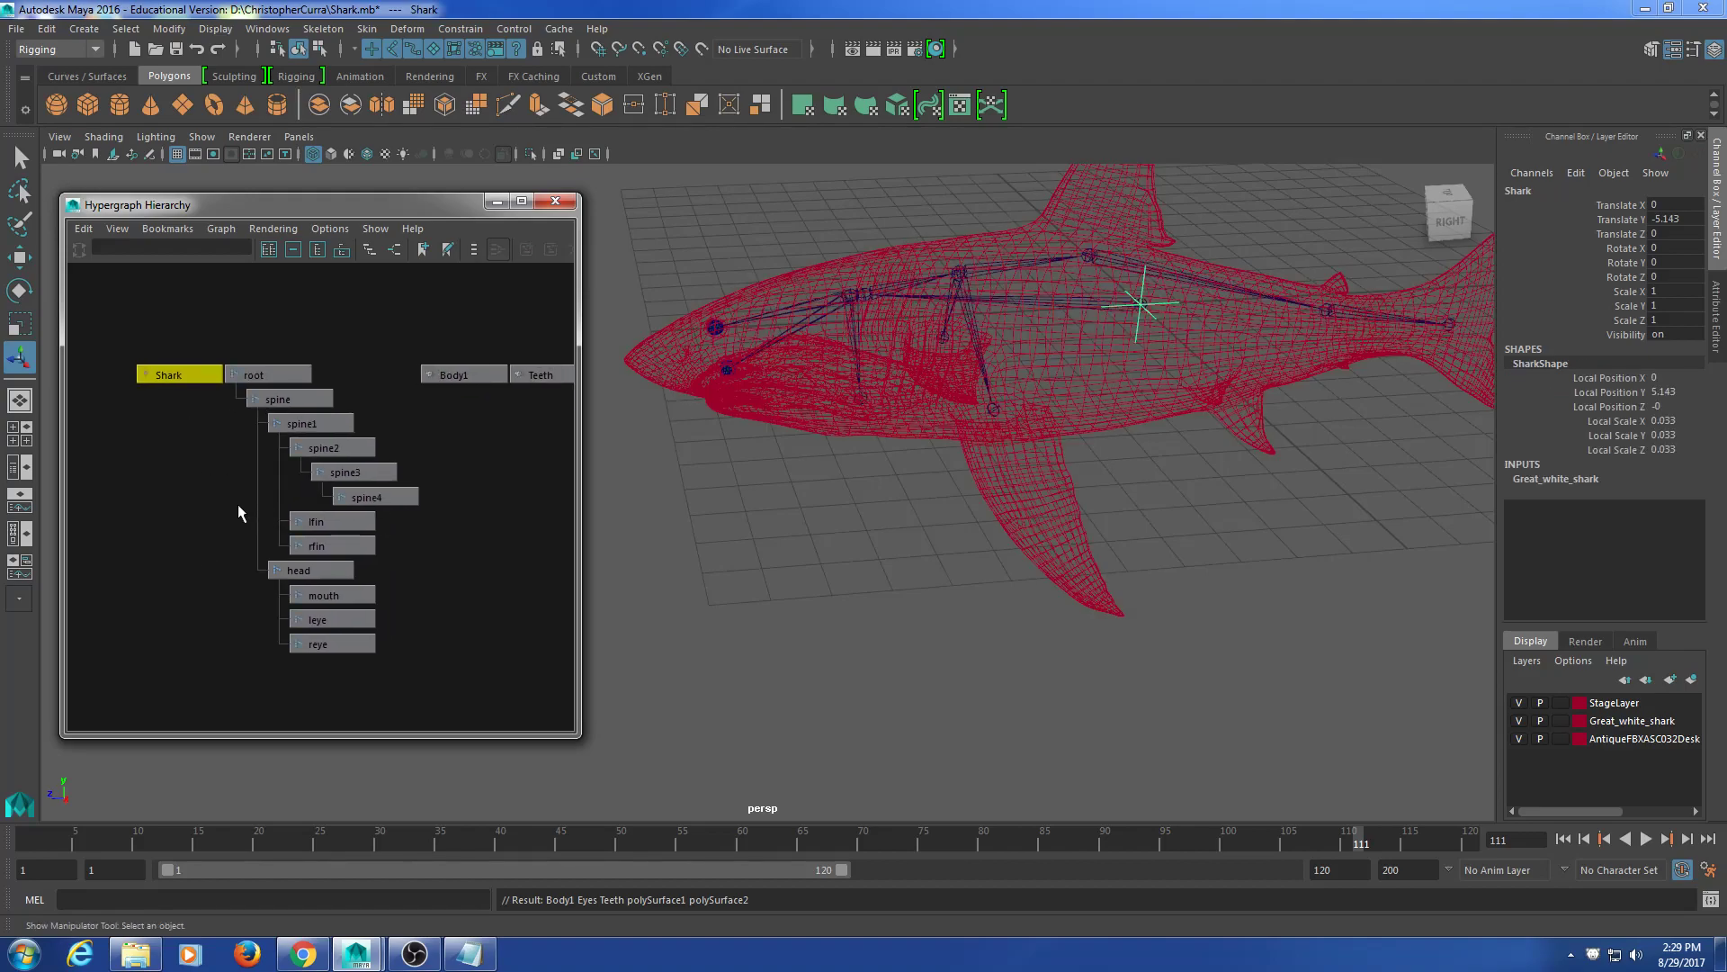
{"action": "left_click", "coordinate": [164, 451]}
{"action": "left_click", "coordinate": [141, 371]}
{"action": "left_click", "coordinate": [157, 423]}
{"action": "middle_click_drag", "start_coordinate": [431, 418], "coordinate": [263, 413], "text": "alt"}
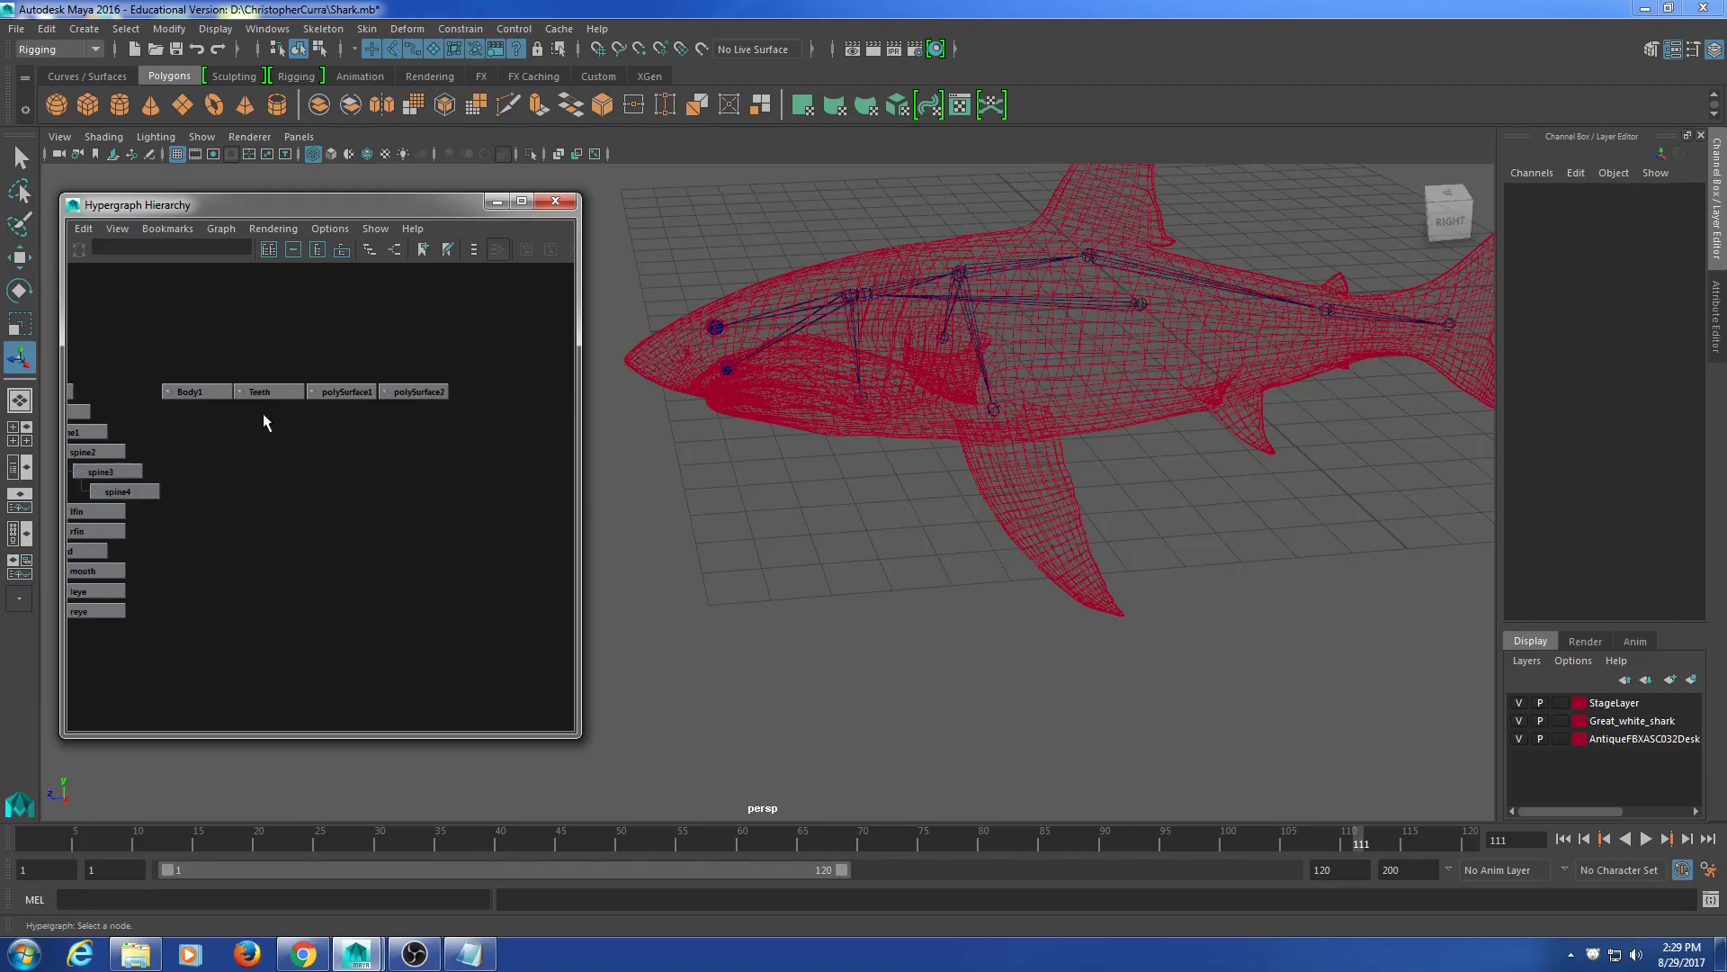
Step: Rename the Body1 mesh to Body in the Channel Box
{"action": "left_click", "coordinate": [337, 392]}
{"action": "left_click", "coordinate": [265, 392]}
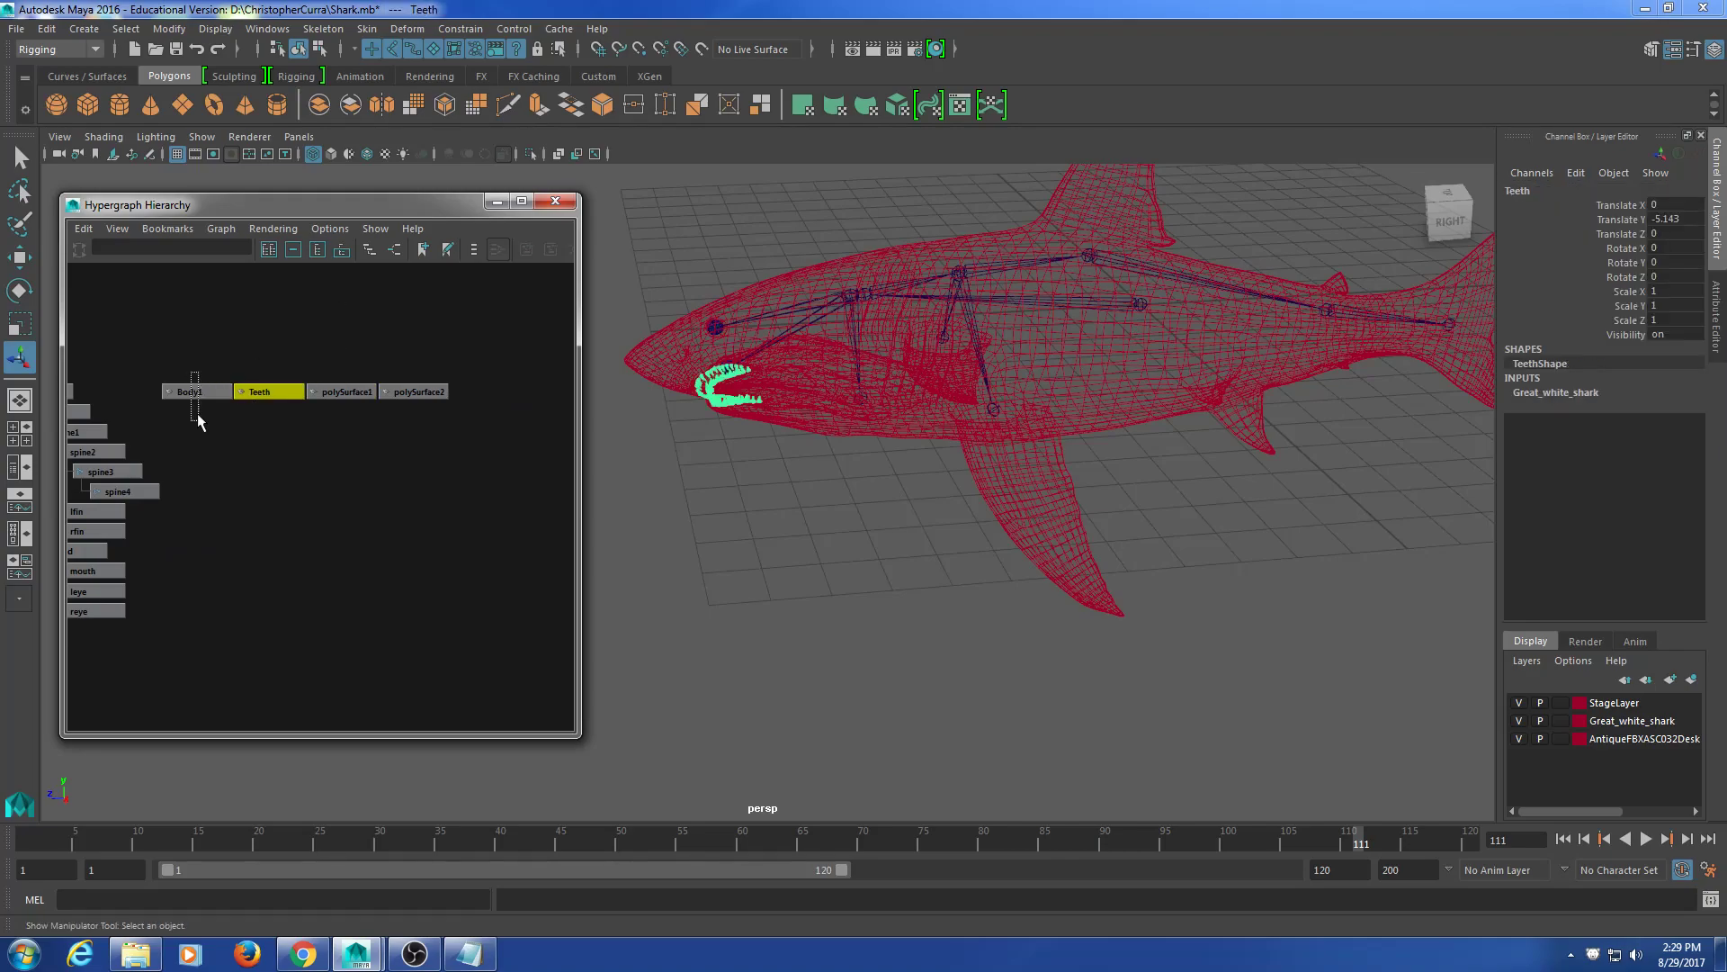
{"action": "left_click", "coordinate": [192, 391]}
{"action": "left_click", "coordinate": [1531, 192]}
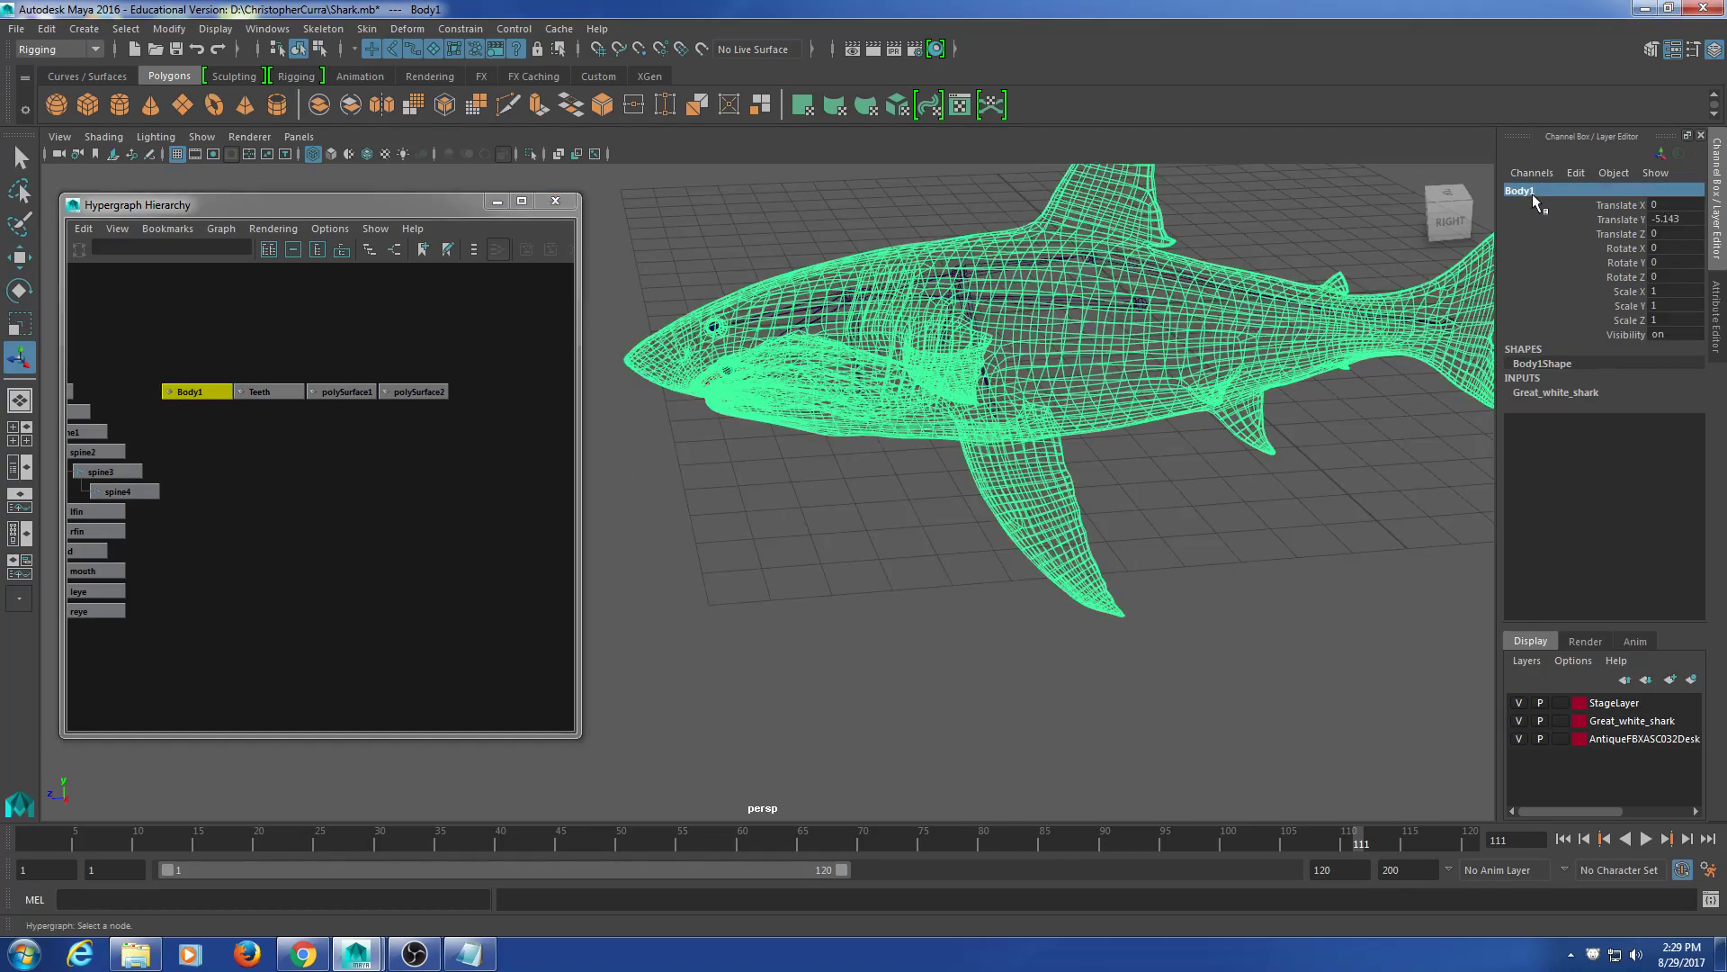
{"action": "key", "text": "BackSpace"}
{"action": "key", "text": "Return"}
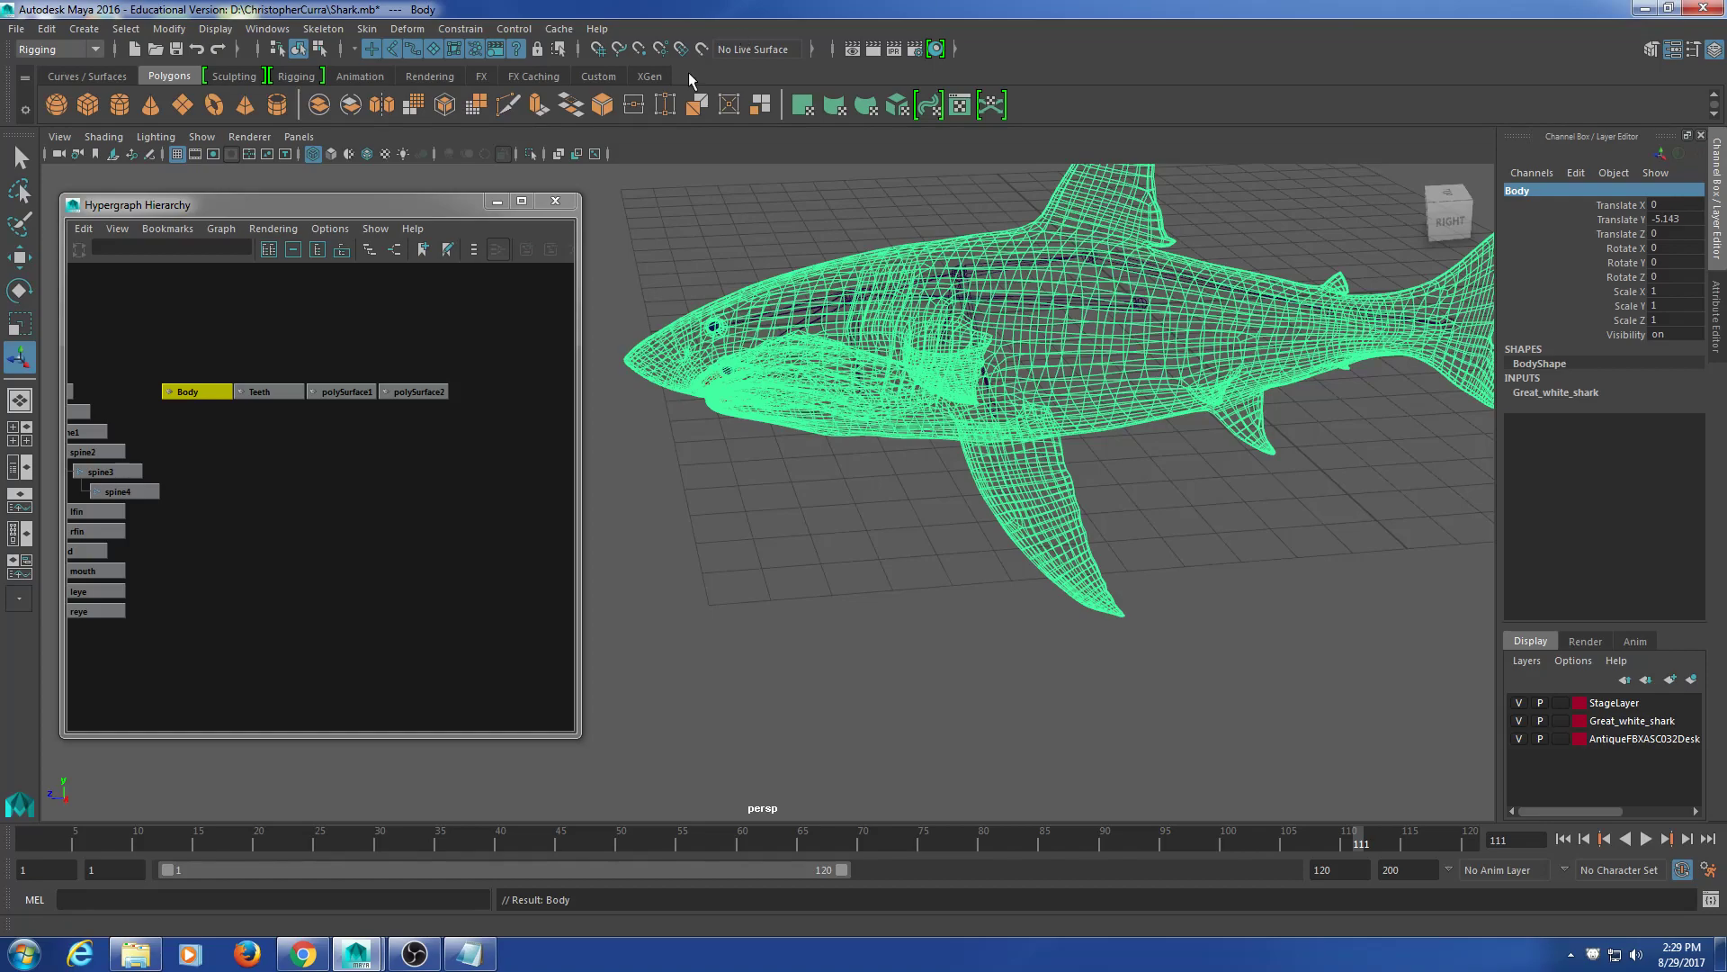
Step: Select Teeth and the polySurface1 and polySurface2 eye meshes to identify each eye, ending on polySurface2
{"action": "left_click", "coordinate": [286, 470]}
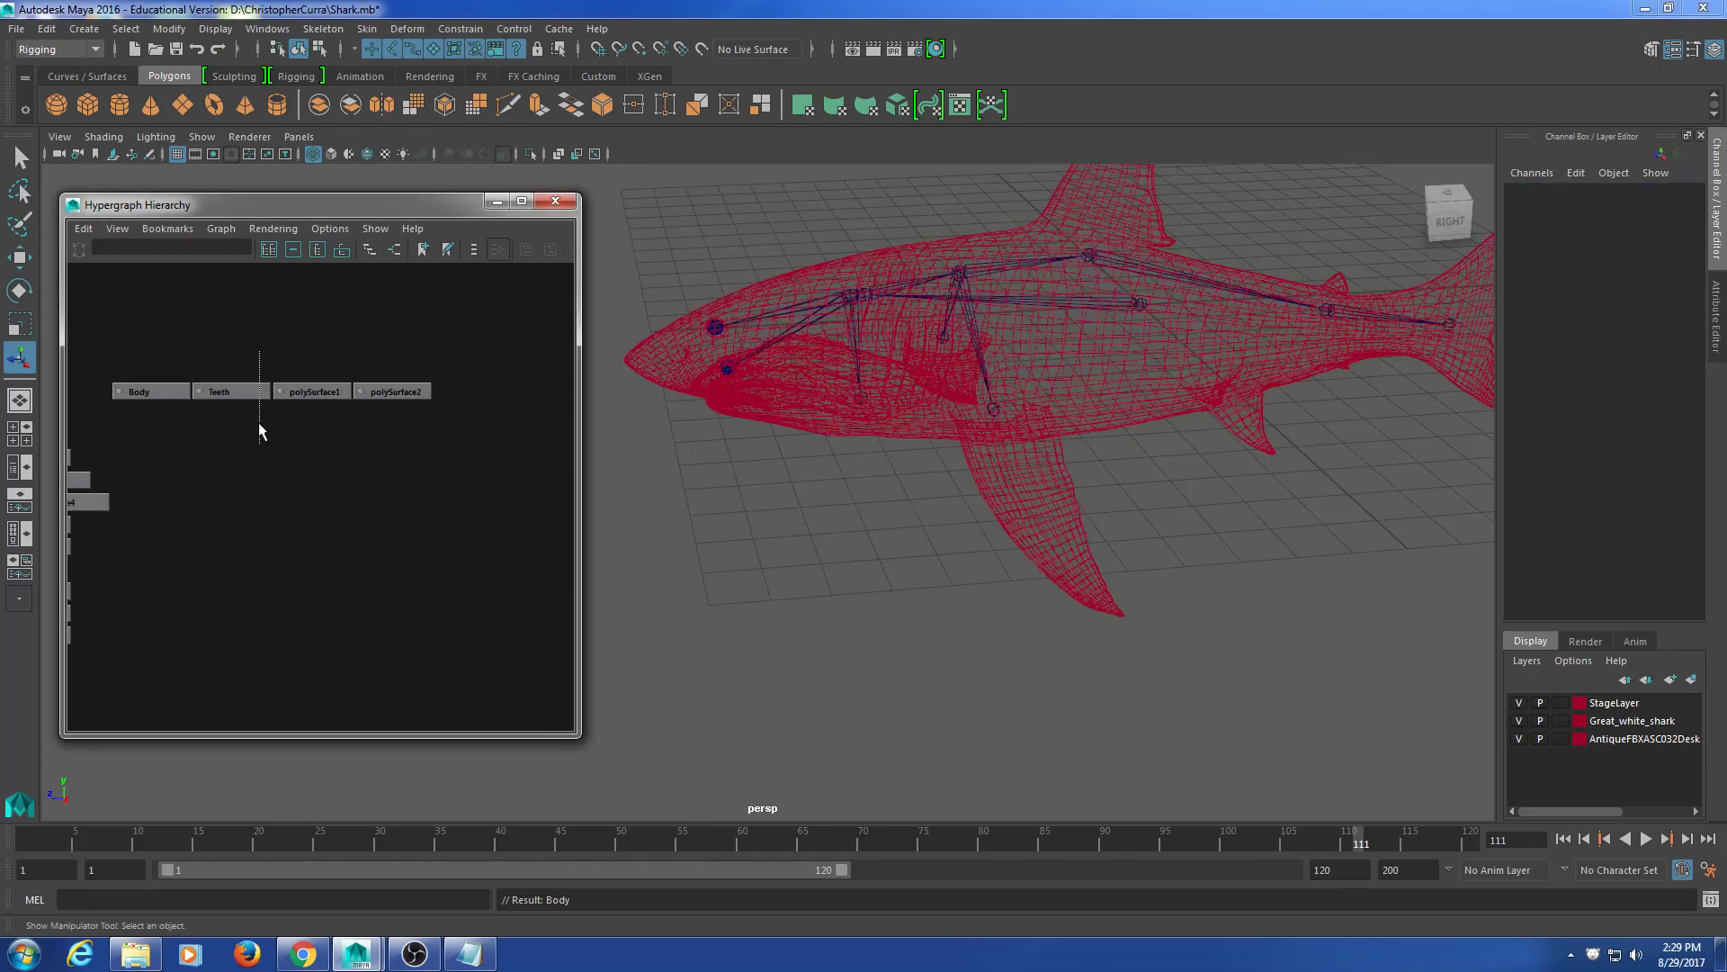
{"action": "left_click", "coordinate": [232, 387]}
{"action": "left_click", "coordinate": [252, 371]}
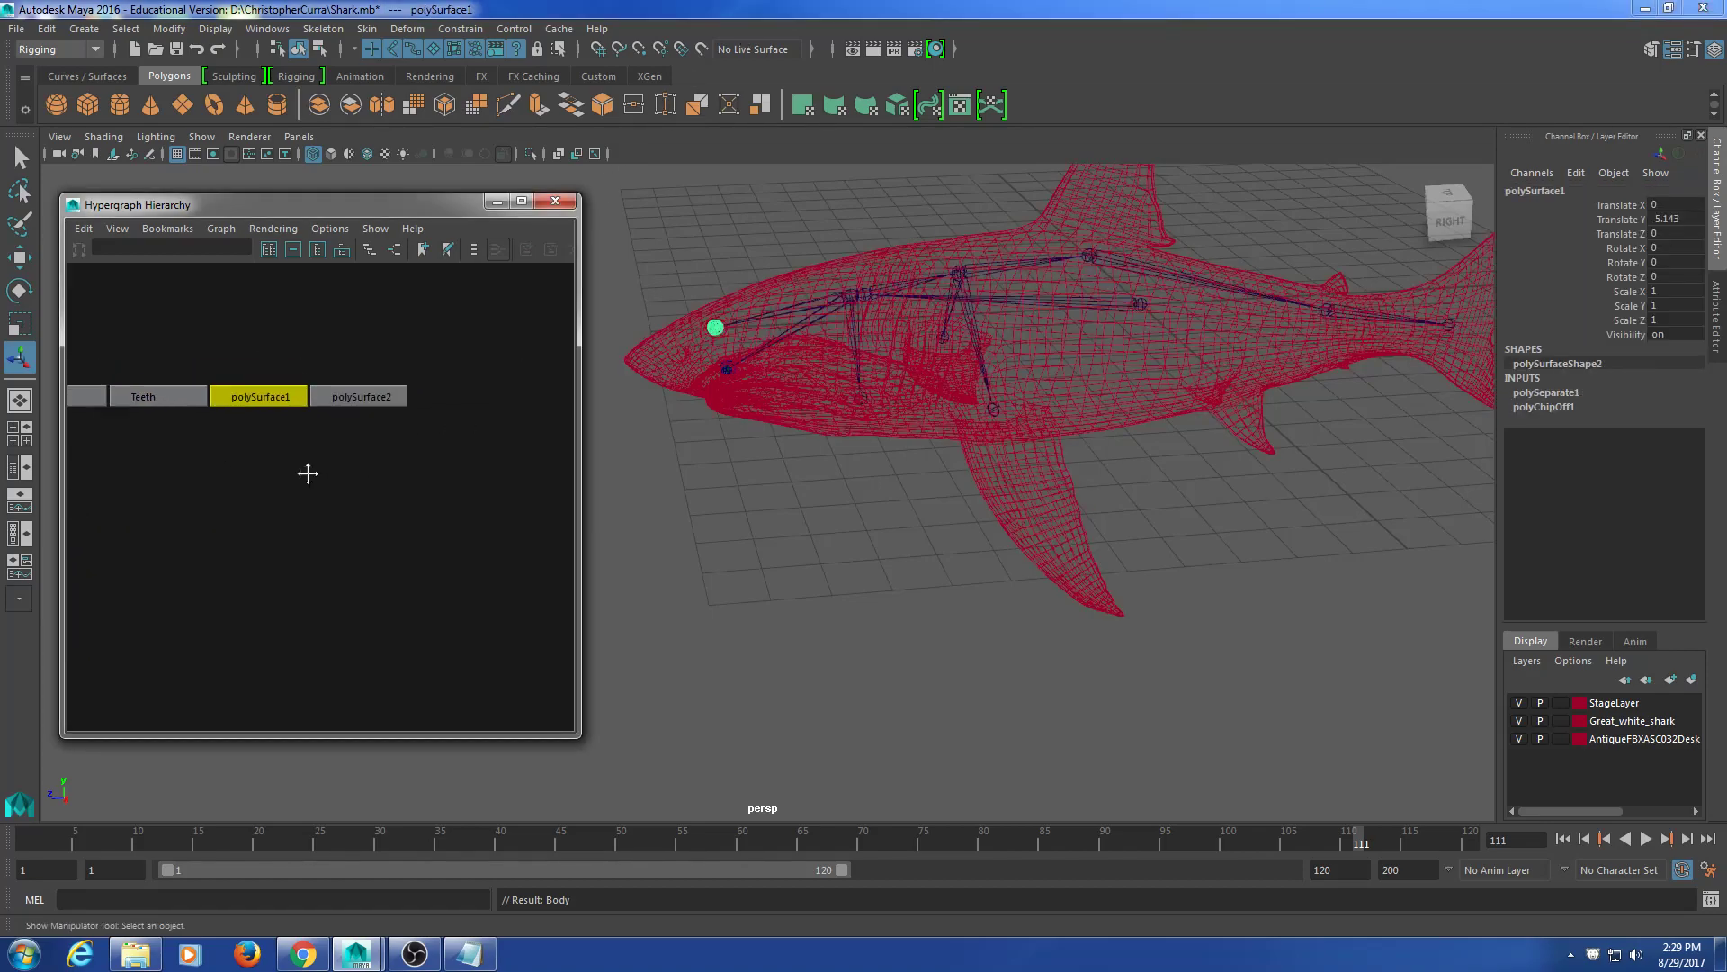
{"action": "left_click", "coordinate": [364, 390]}
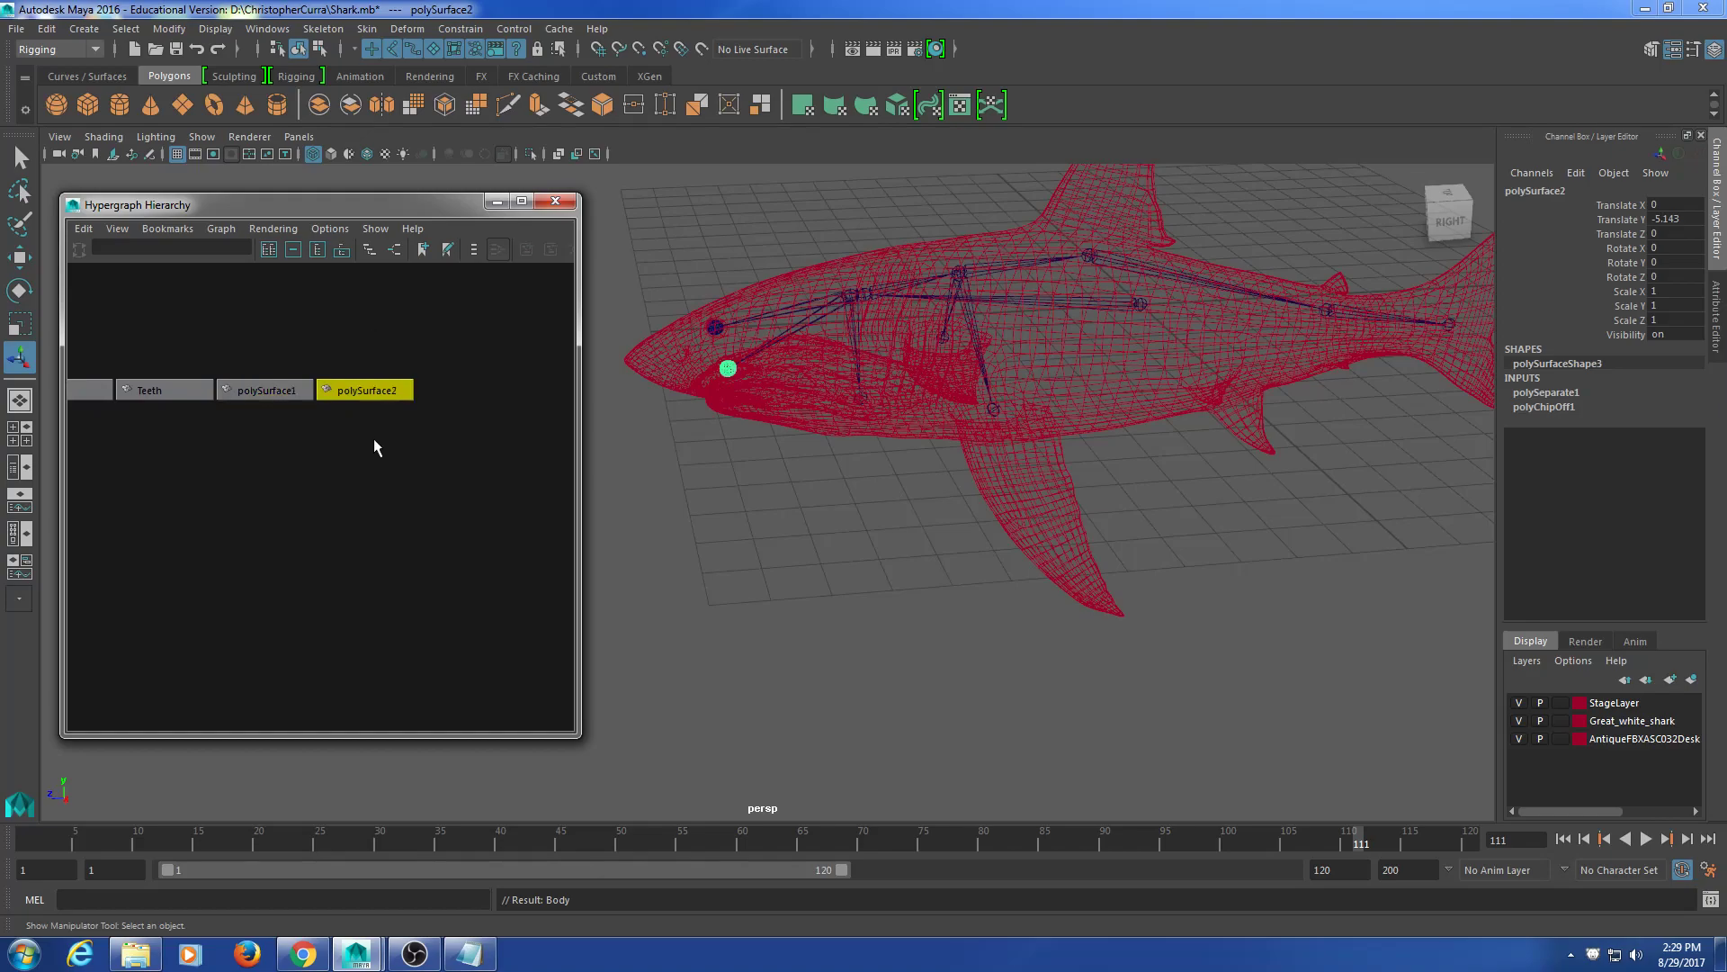
{"action": "key", "text": "Left"}
{"action": "key", "text": "Right"}
{"action": "key", "text": "Left"}
{"action": "mouse_move", "coordinate": [829, 382]}
{"action": "left_mouse_down", "text": "alt"}
{"action": "mouse_move", "coordinate": [783, 398]}
{"action": "mouse_move", "coordinate": [832, 405]}
{"action": "left_mouse_up", "text": "alt"}
{"action": "left_click", "coordinate": [384, 442]}
{"action": "left_click", "coordinate": [365, 391]}
{"action": "left_click", "coordinate": [264, 390]}
{"action": "left_click", "coordinate": [373, 390]}
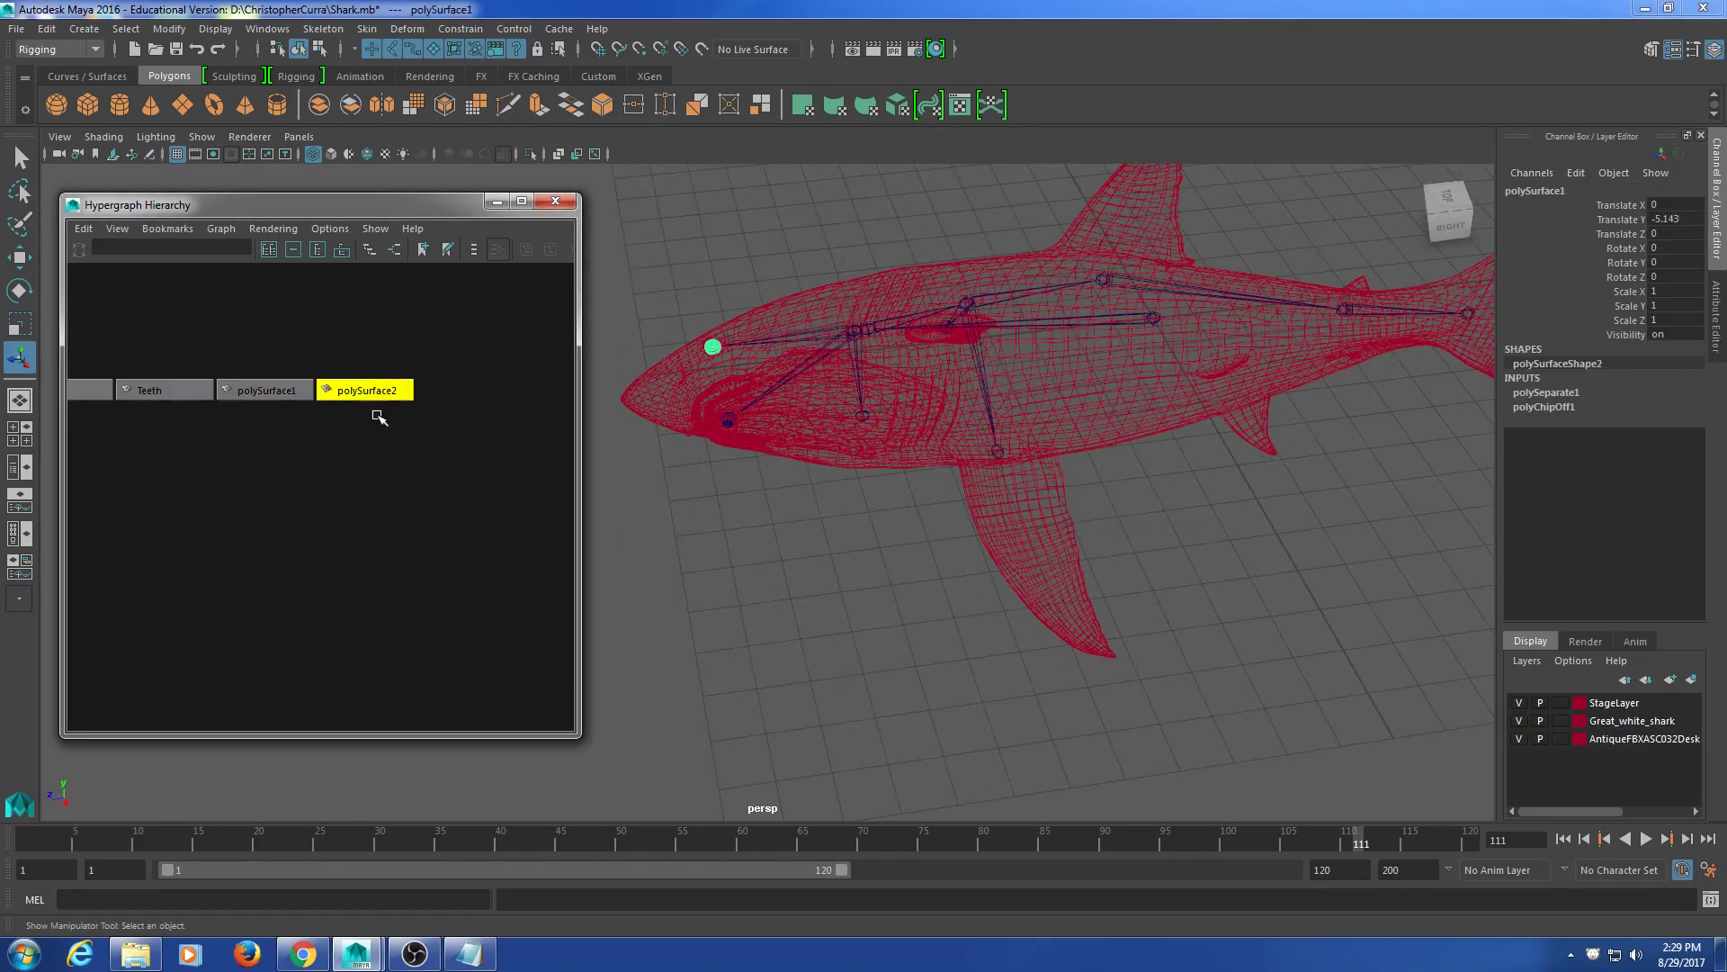
Step: Name polySurface2 'reye' and polySurface1 'leye'
{"action": "left_click", "coordinate": [1536, 191]}
{"action": "type", "text": "reye"}
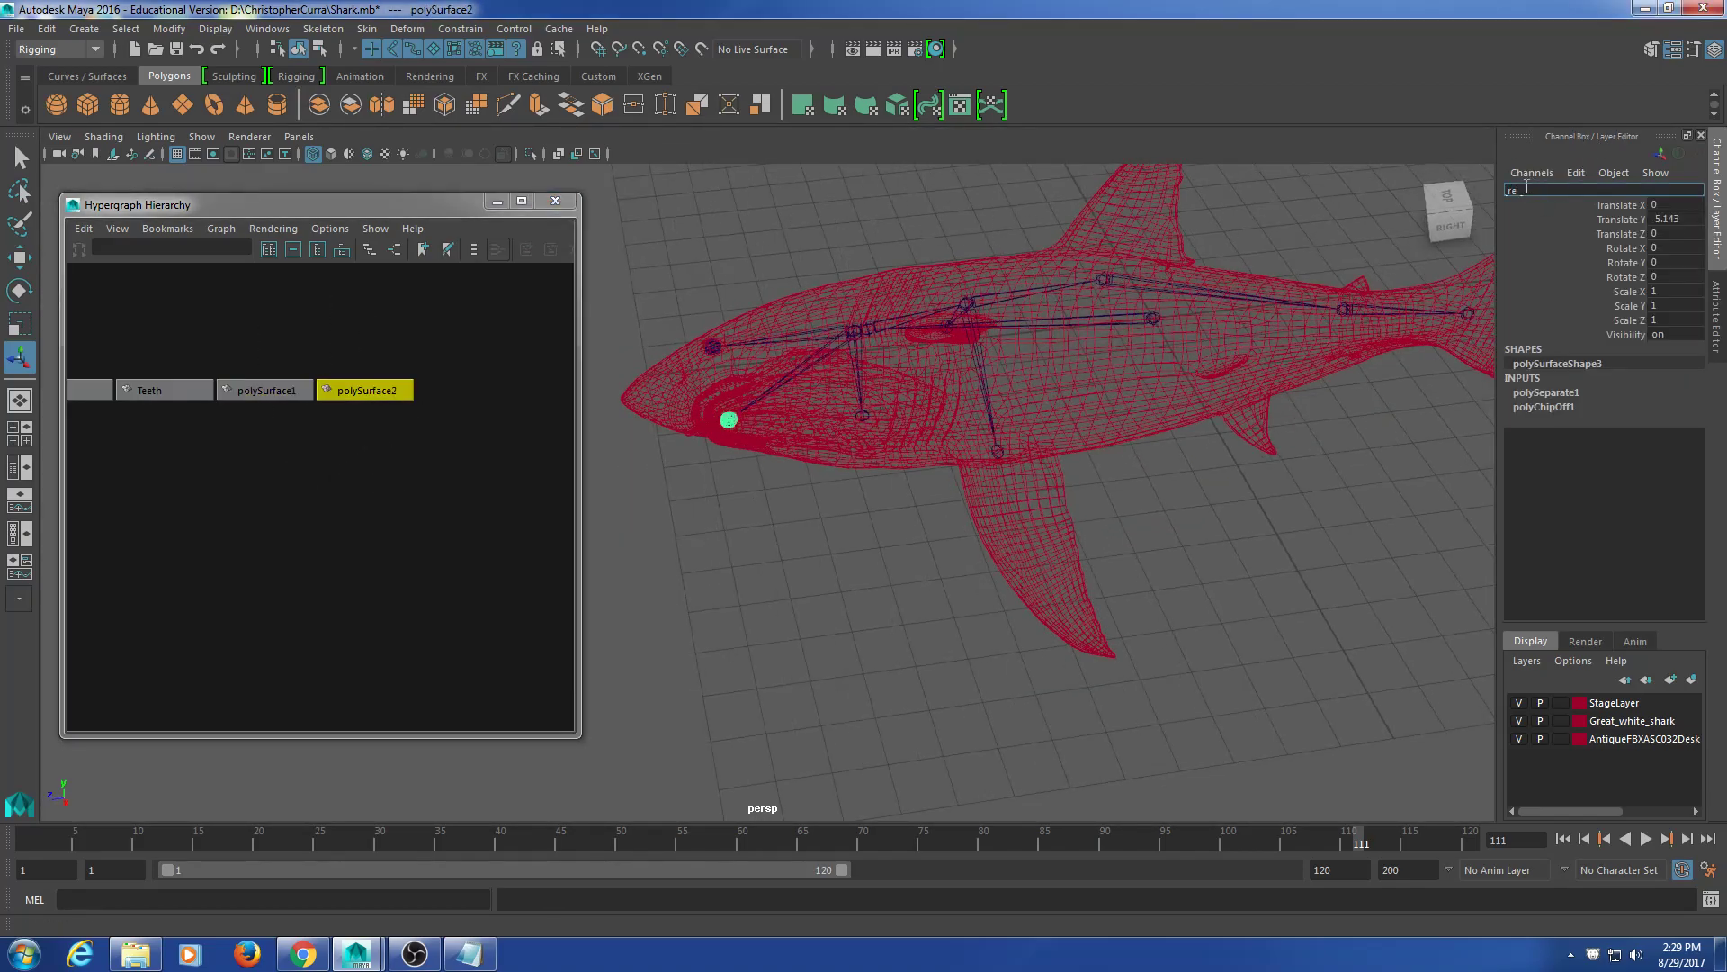
{"action": "key", "text": "Return"}
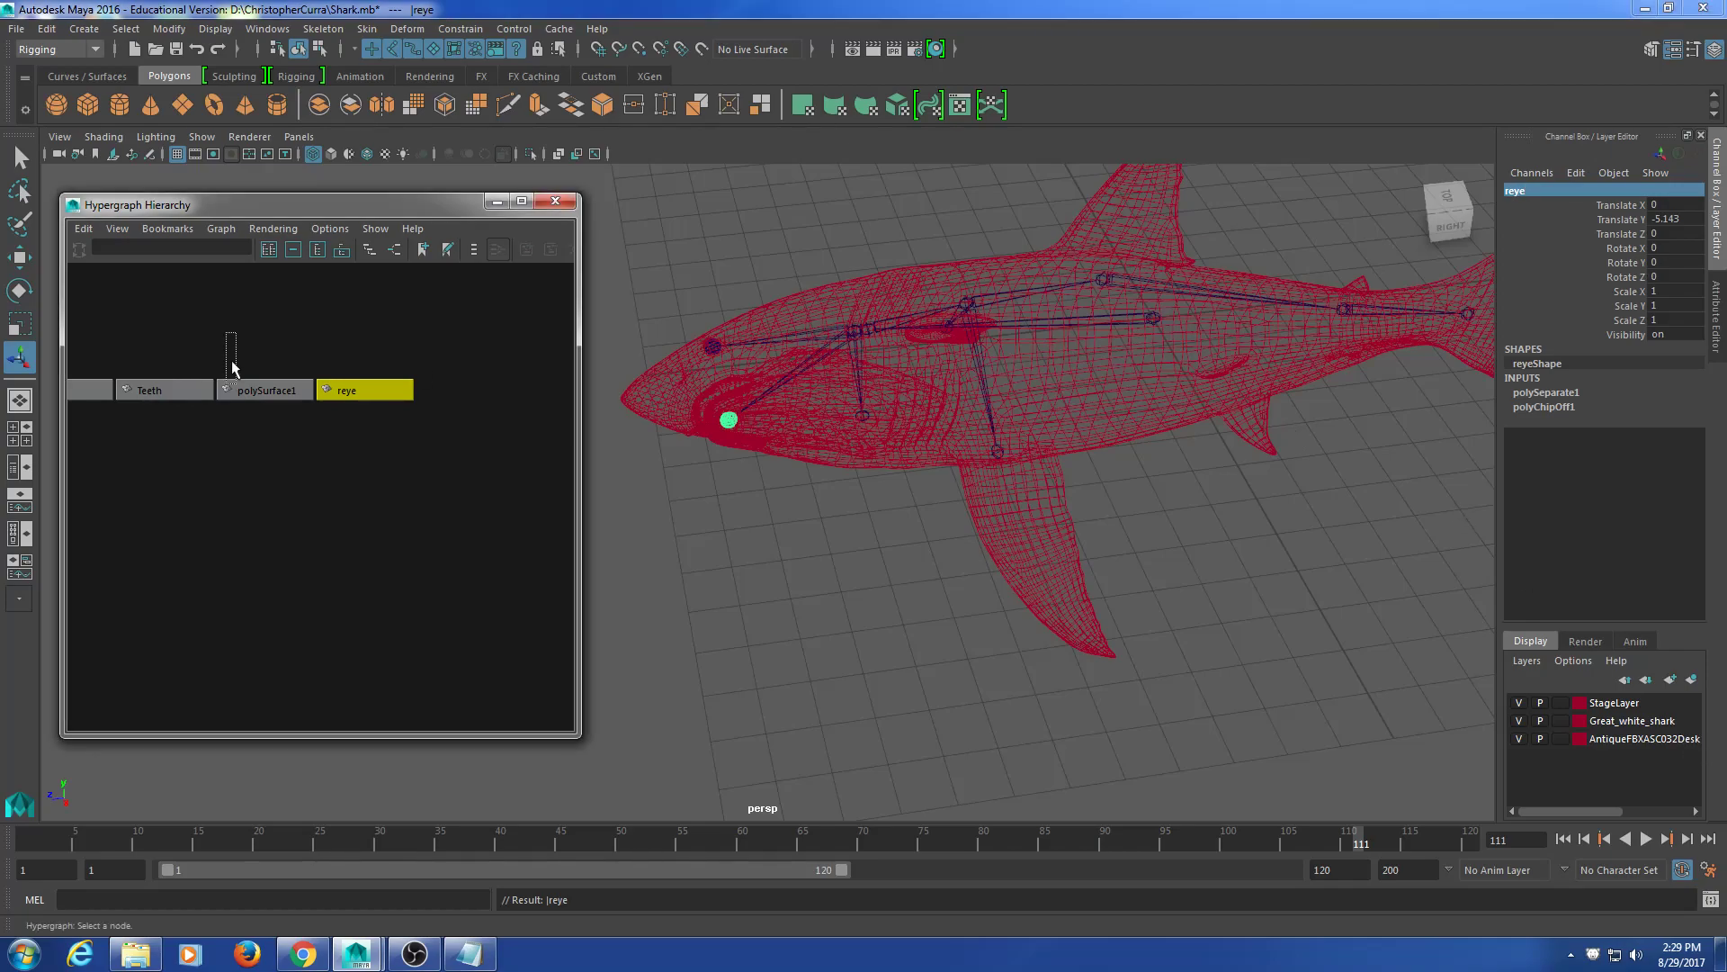
{"action": "left_click", "coordinate": [264, 390]}
{"action": "left_click", "coordinate": [1565, 192]}
{"action": "type", "text": "leye"}
{"action": "key", "text": "Return"}
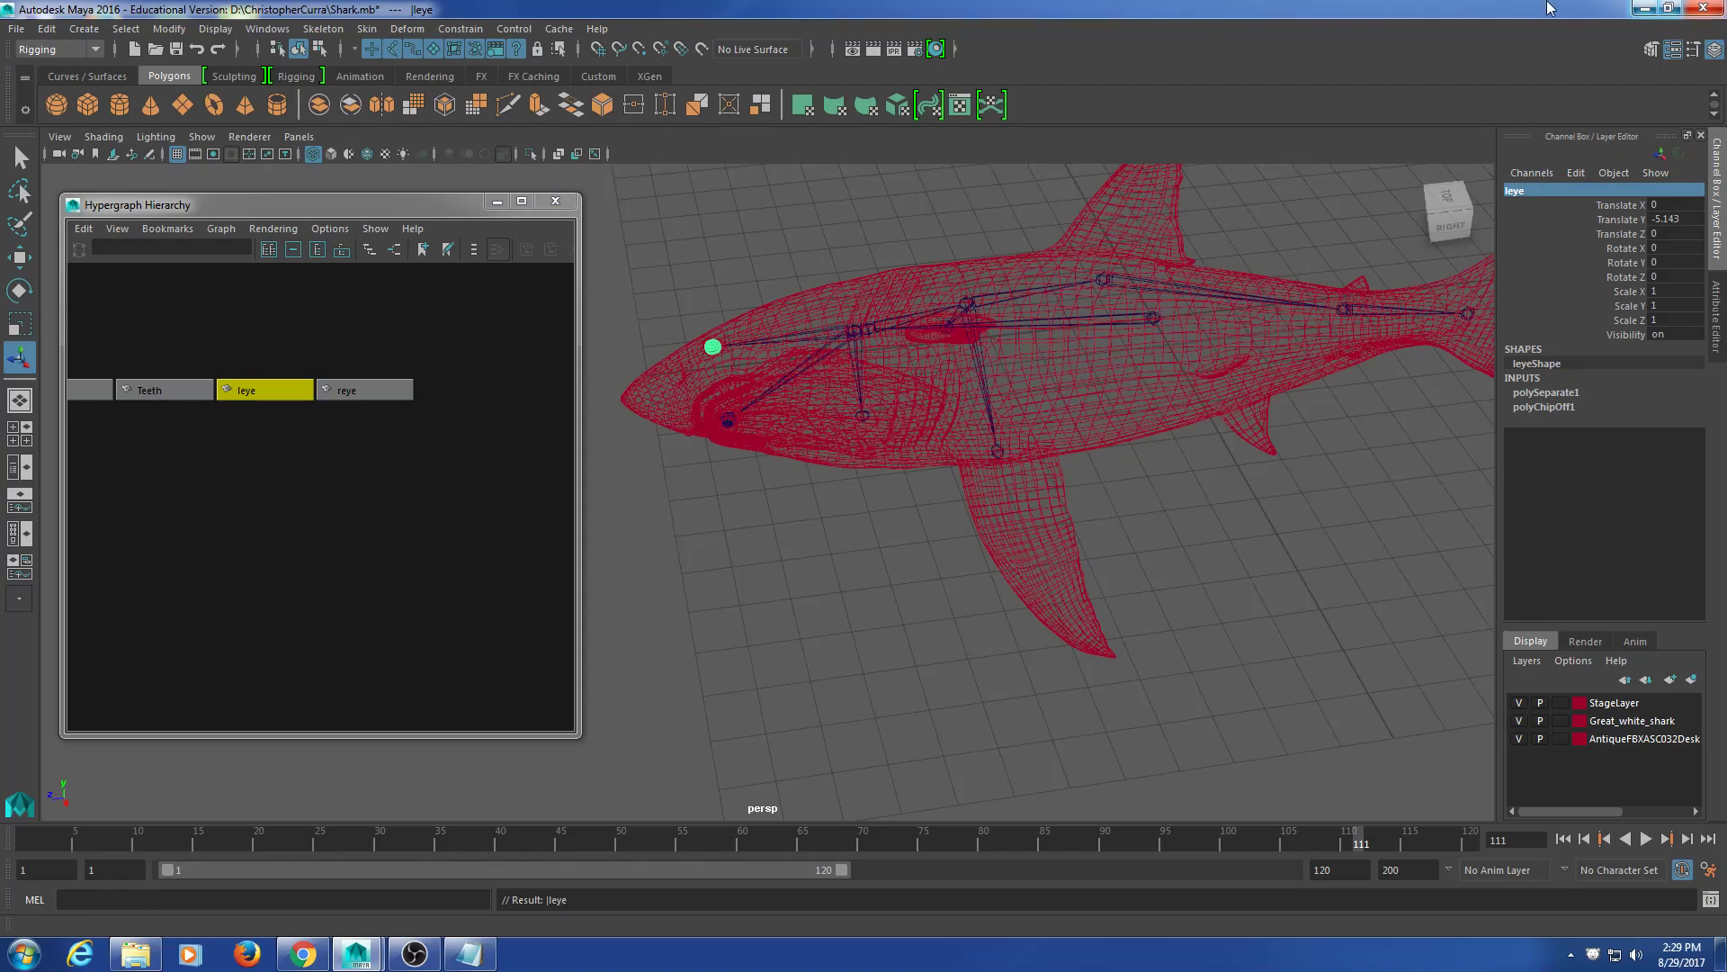
Step: View the head from above and rename reye temporarily to 'reyed'
{"action": "left_click_drag", "start_coordinate": [837, 216], "coordinate": [871, 223], "text": "alt"}
{"action": "left_click_drag", "start_coordinate": [929, 320], "coordinate": [832, 369], "text": "alt"}
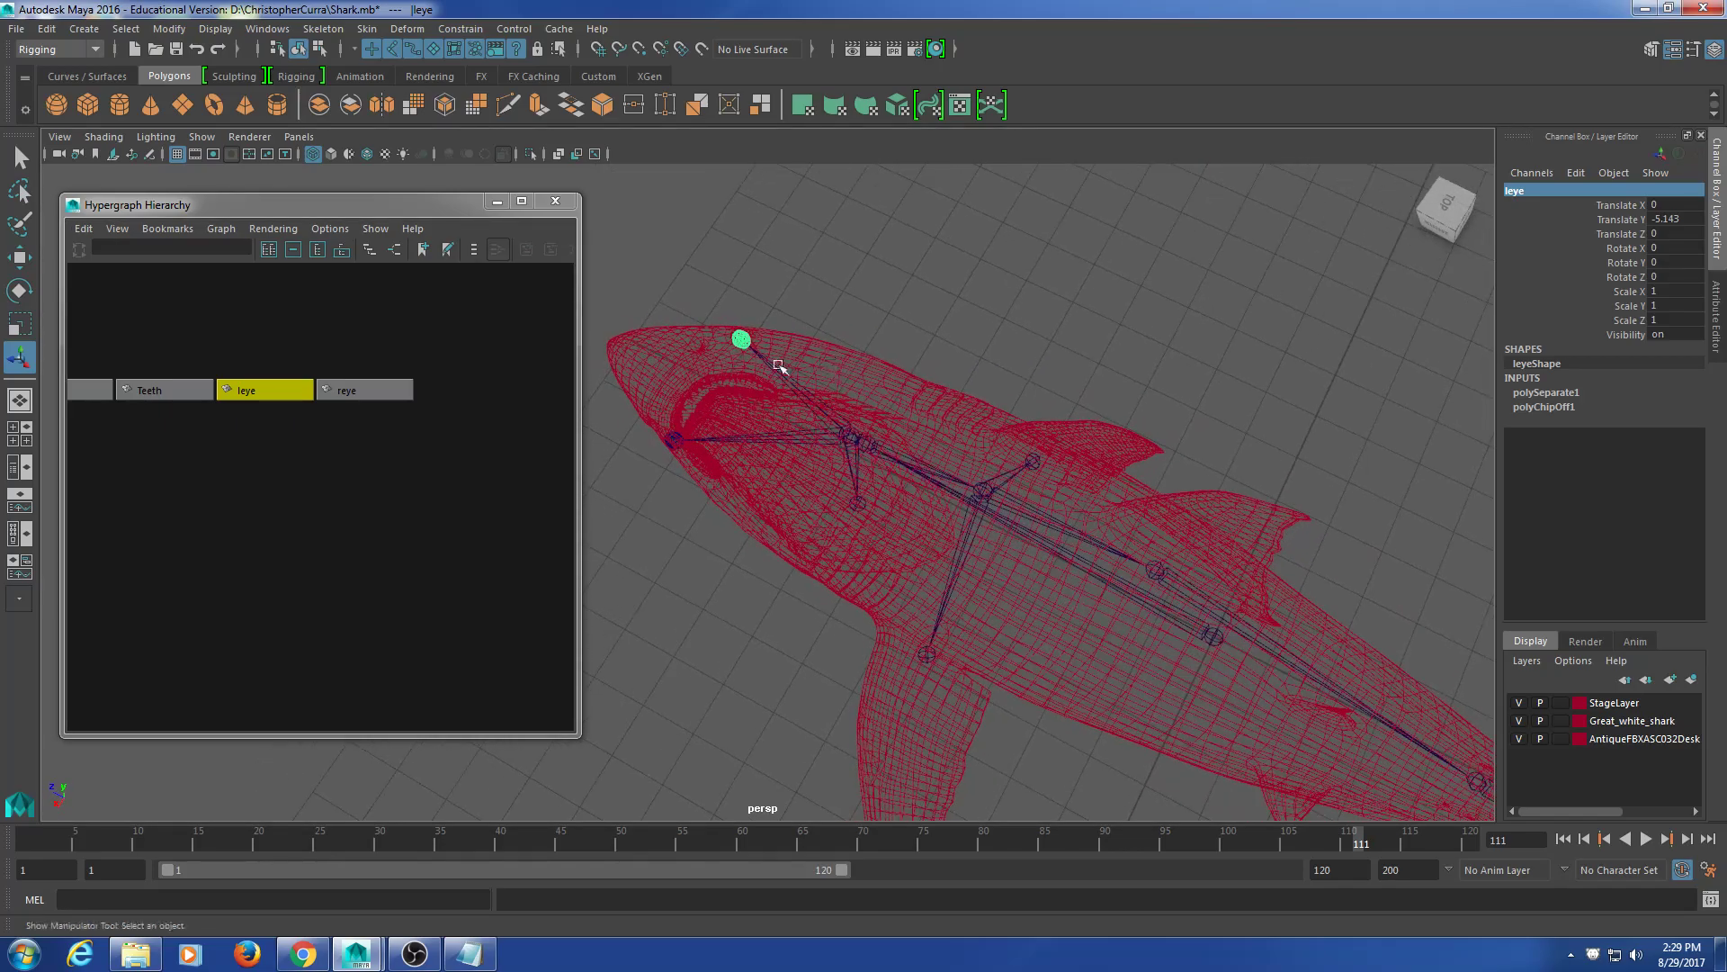
{"action": "left_click", "coordinate": [407, 419]}
{"action": "left_click", "coordinate": [360, 389]}
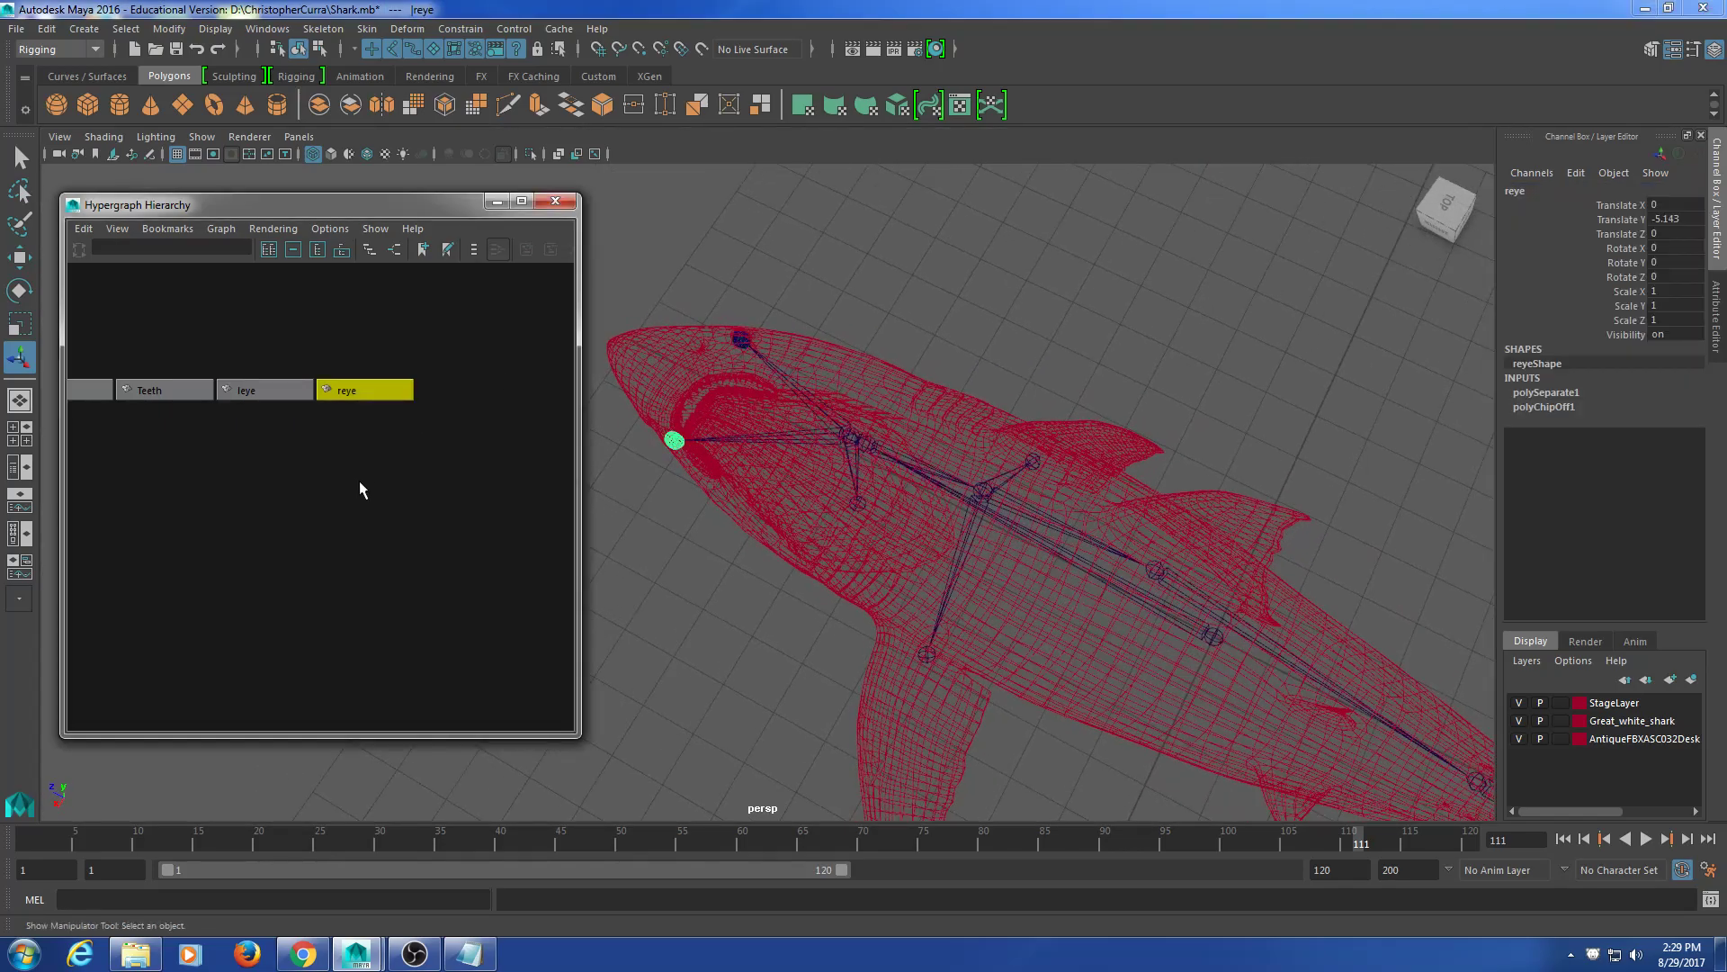
{"action": "left_click", "coordinate": [1554, 190]}
{"action": "left_click", "coordinate": [1554, 190]}
{"action": "type", "text": "d"}
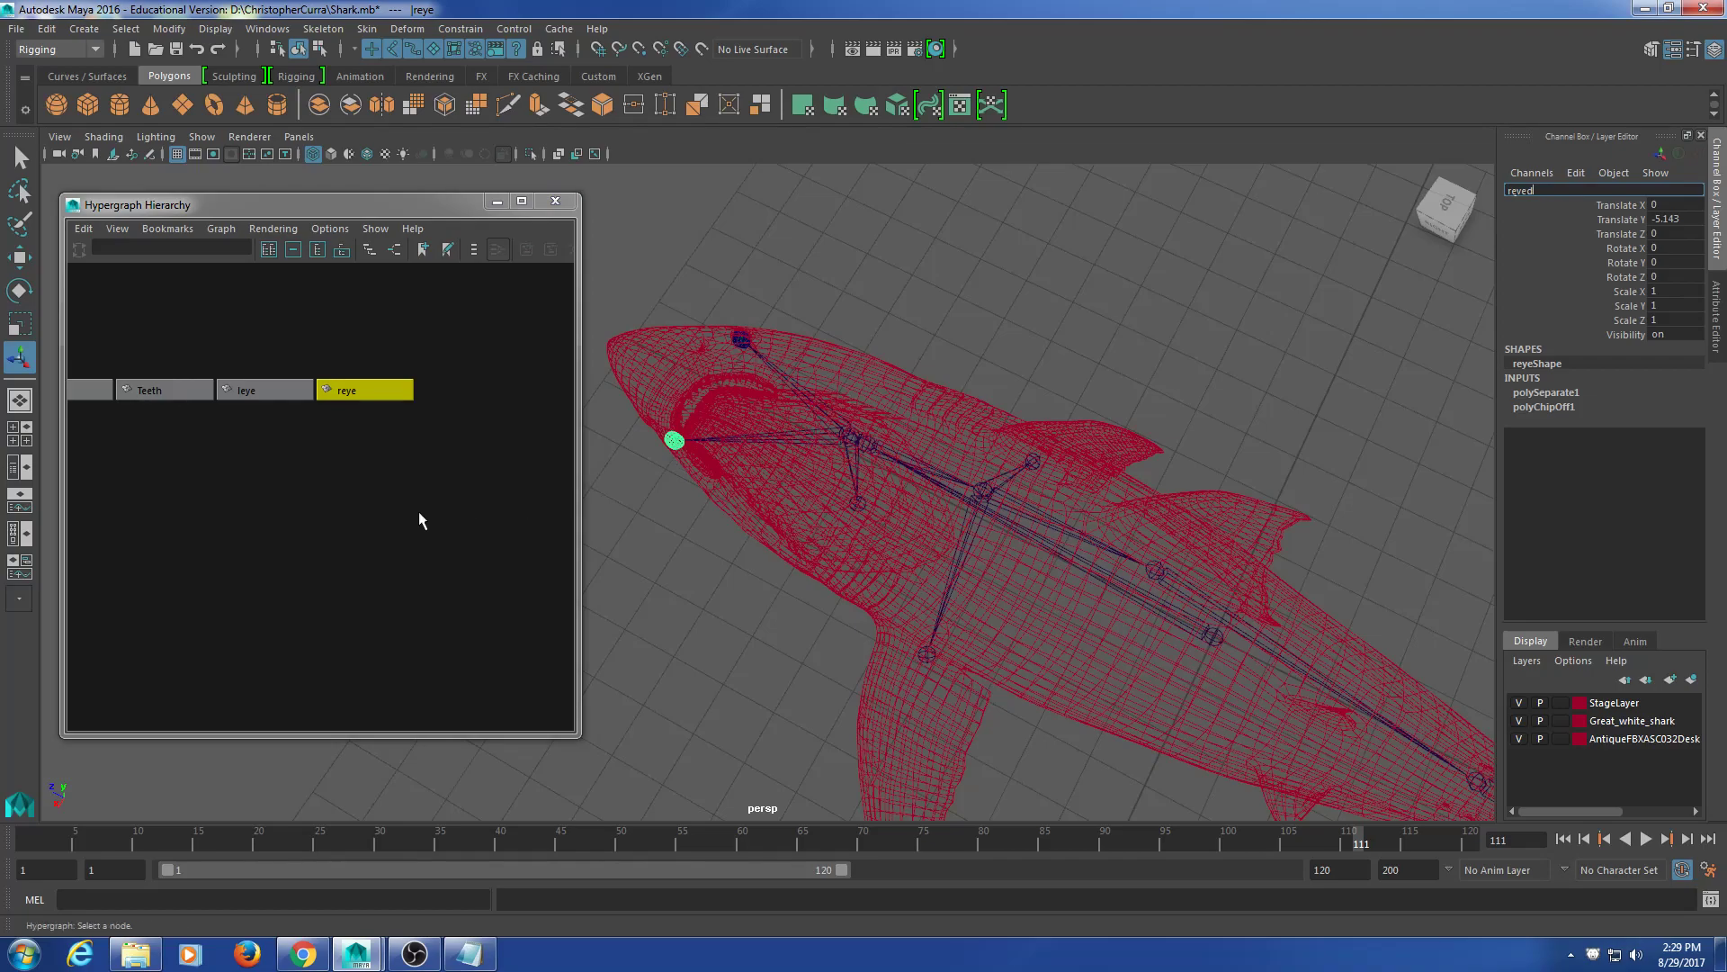
{"action": "left_click", "coordinate": [466, 513]}
Step: Swap the eye names: rename leye to 'reye' and reyed to 'leye'
{"action": "left_click", "coordinate": [265, 389]}
{"action": "left_click", "coordinate": [1518, 189]}
{"action": "type", "text": "reye"}
{"action": "key", "text": "Return"}
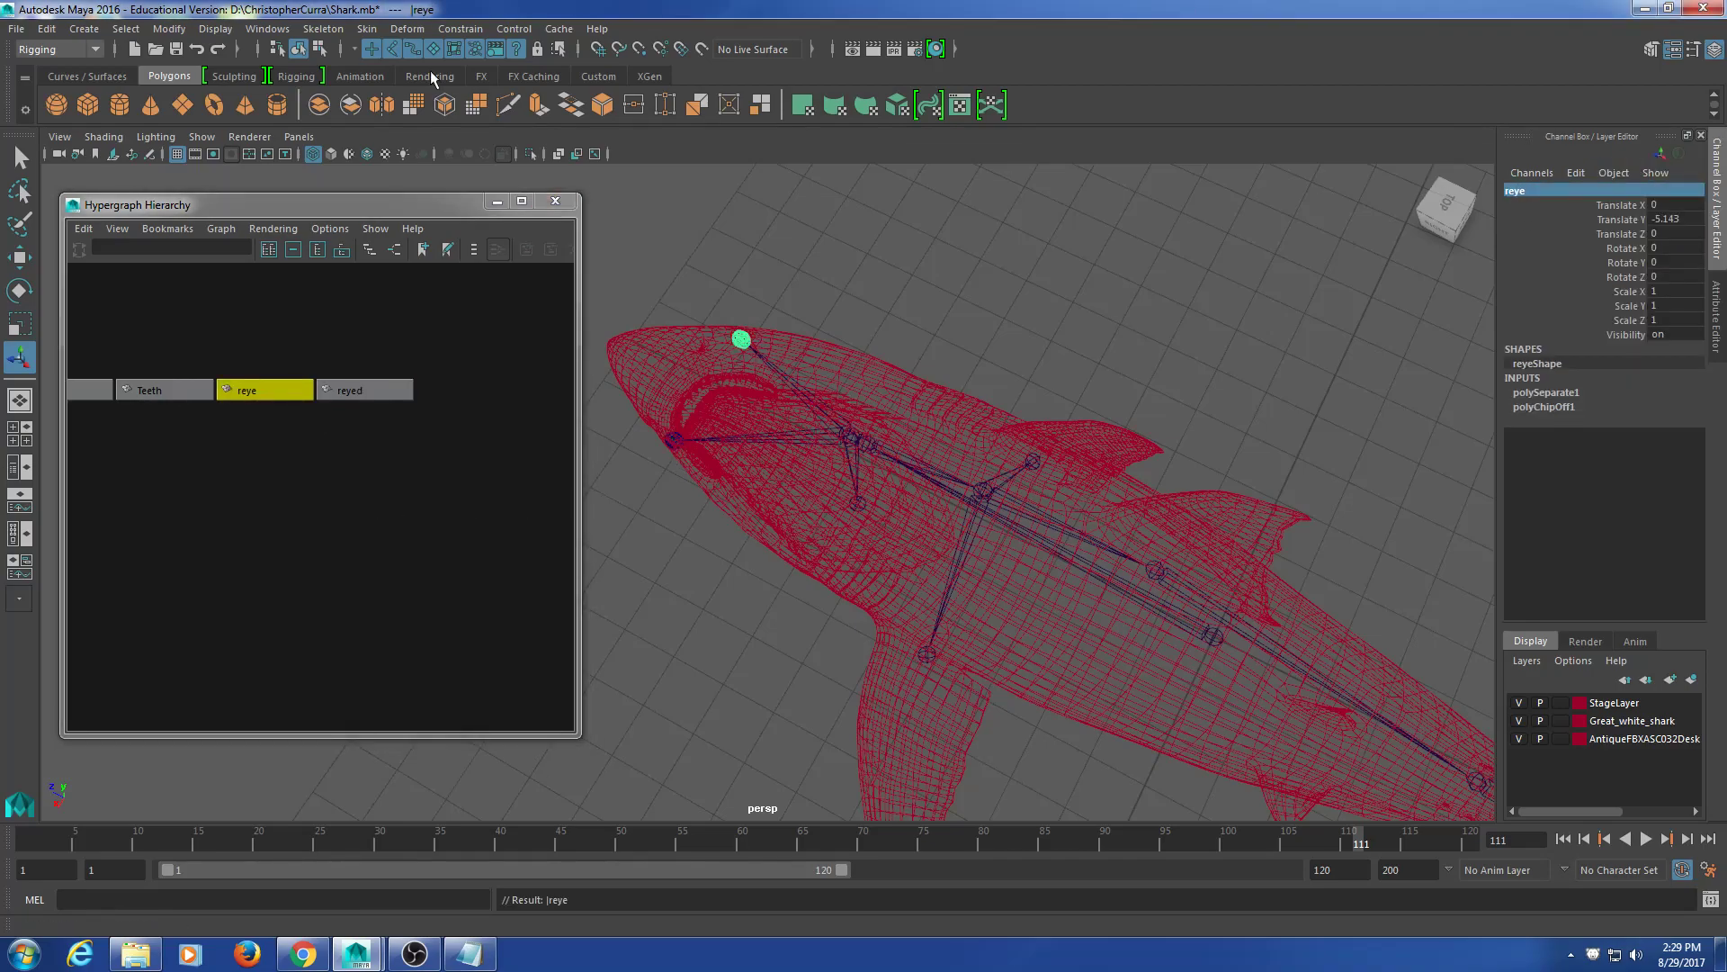
{"action": "left_click", "coordinate": [364, 390]}
{"action": "left_click", "coordinate": [1510, 191]}
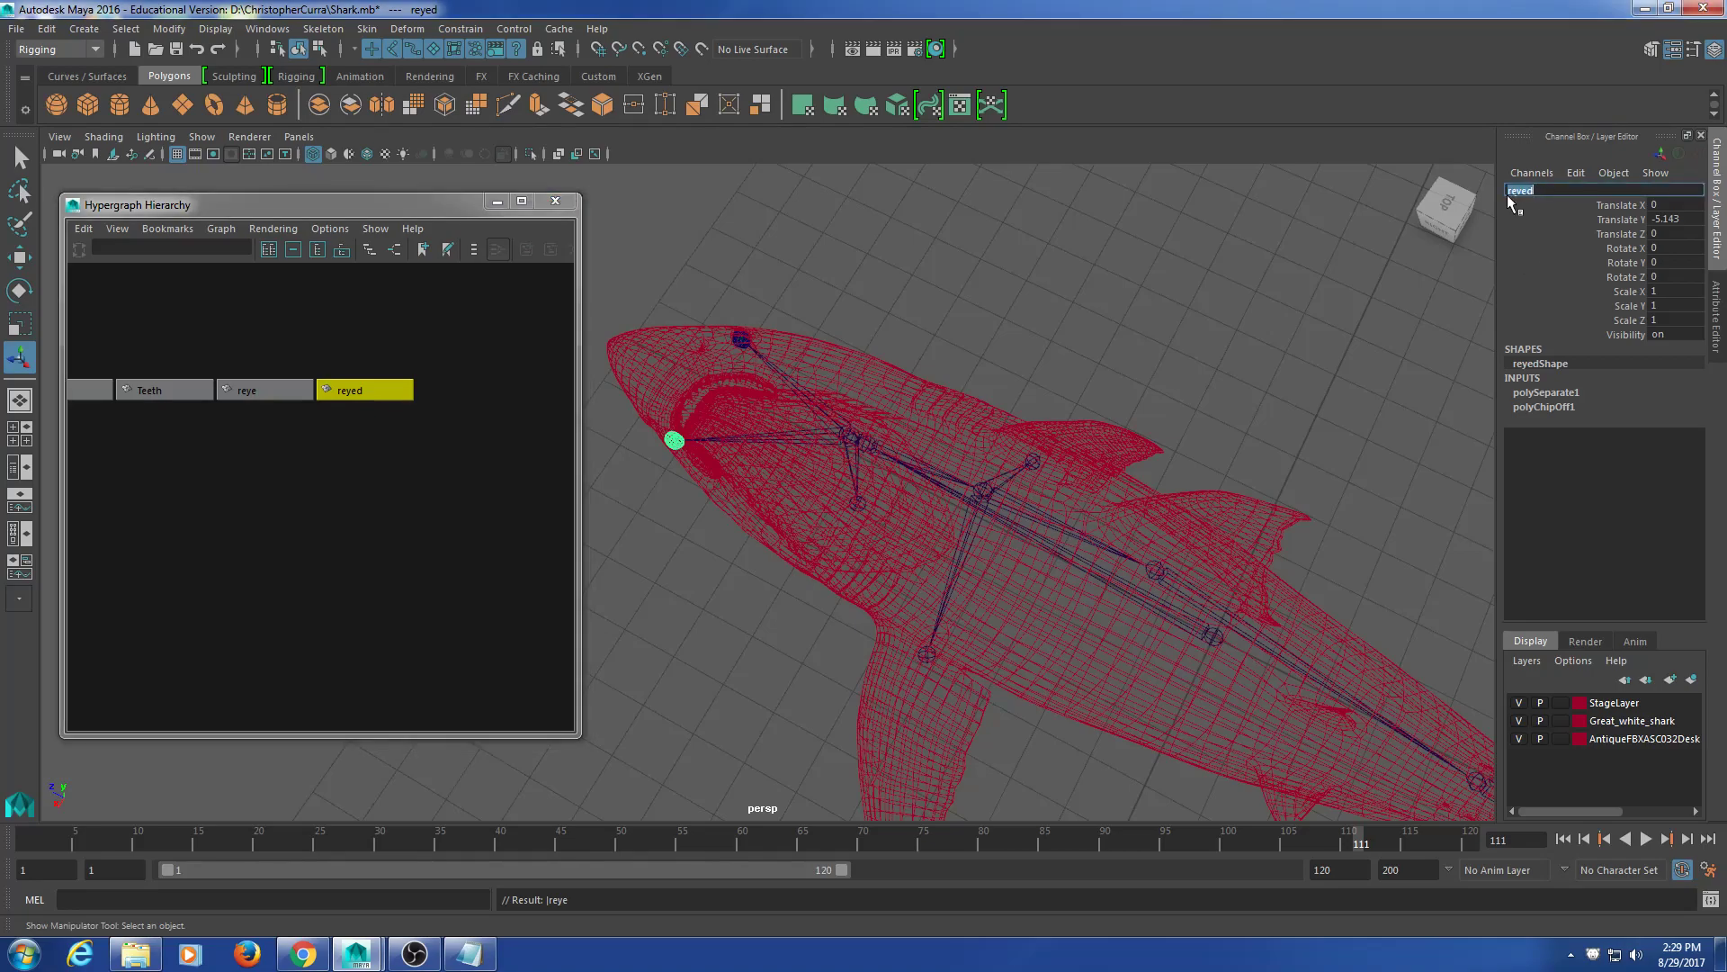
{"action": "key", "text": "BackSpace"}
{"action": "type", "text": "le"}
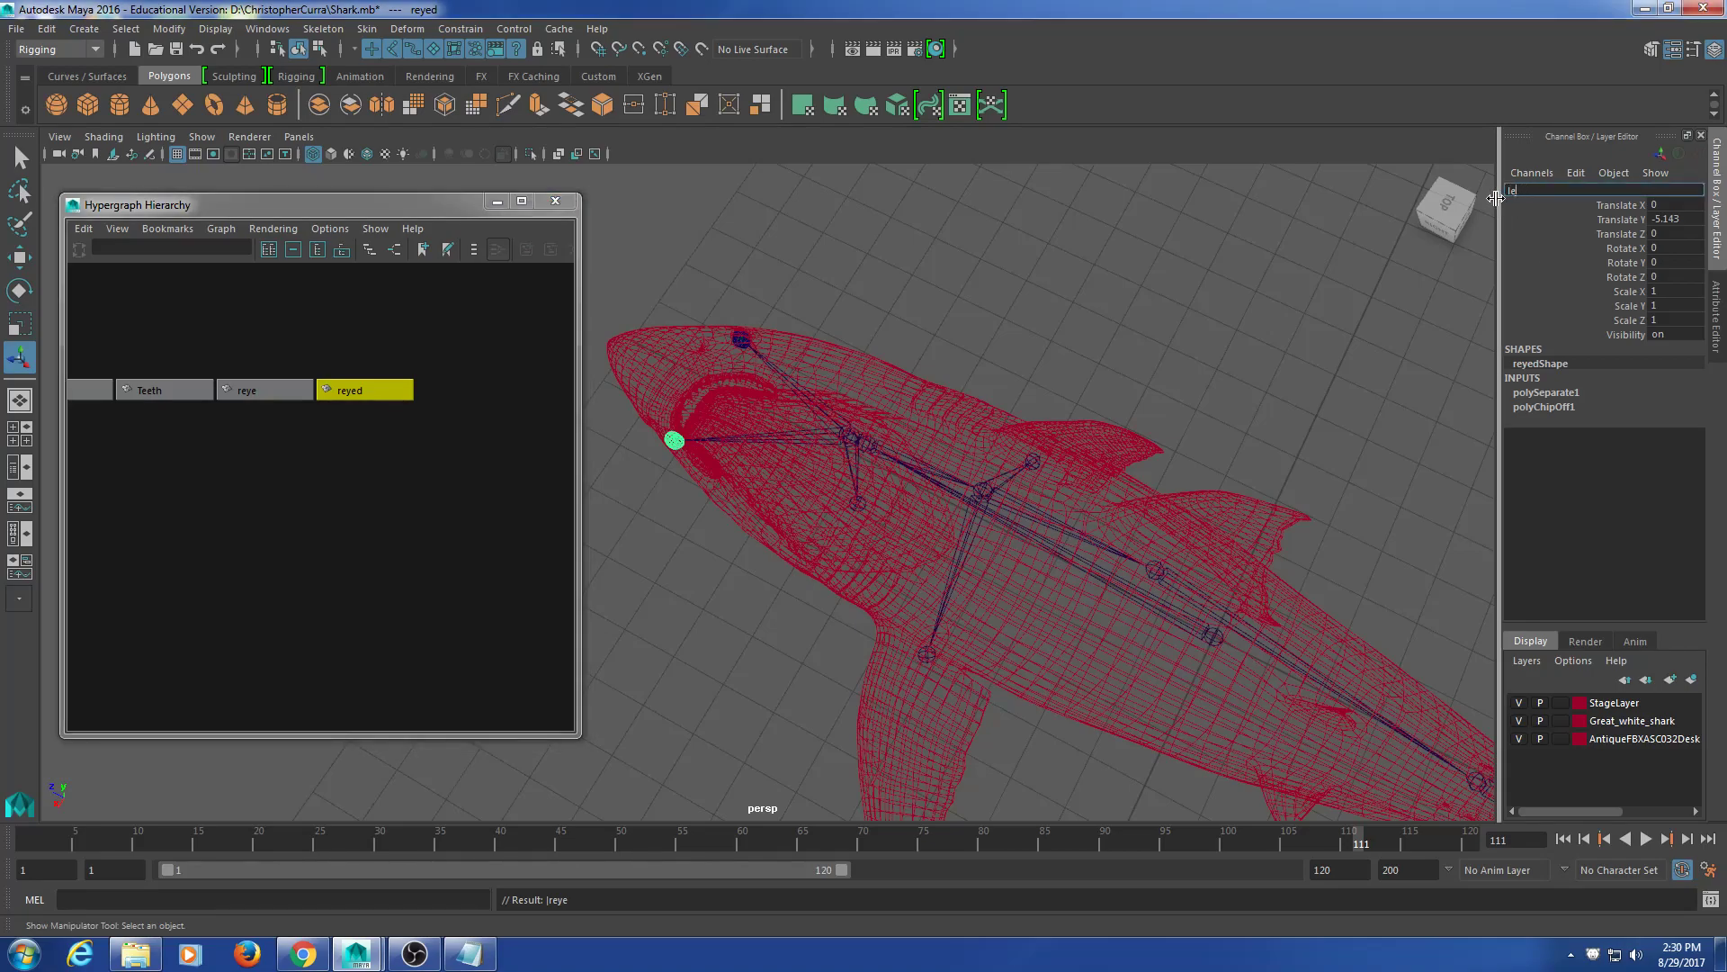
{"action": "type", "text": "ye"}
{"action": "key", "text": "Return"}
Step: Select the Body, Teeth, reye and leye meshes together
{"action": "left_click", "coordinate": [372, 488]}
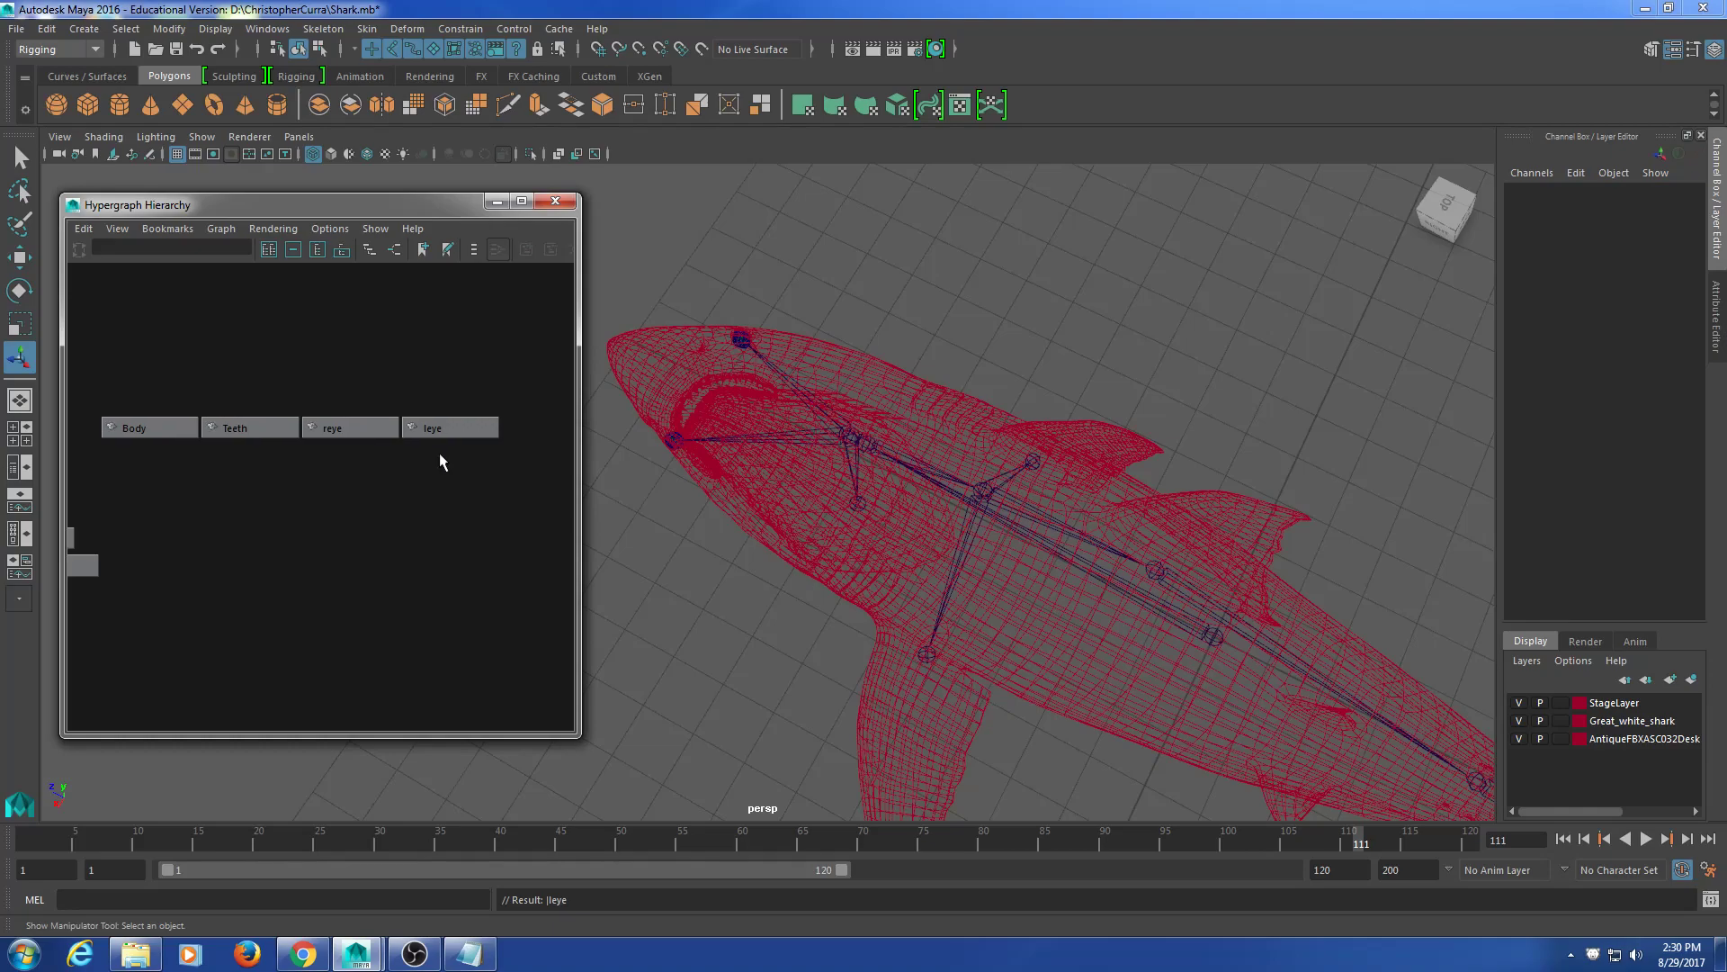
{"action": "left_click_drag", "start_coordinate": [480, 369], "coordinate": [211, 466]}
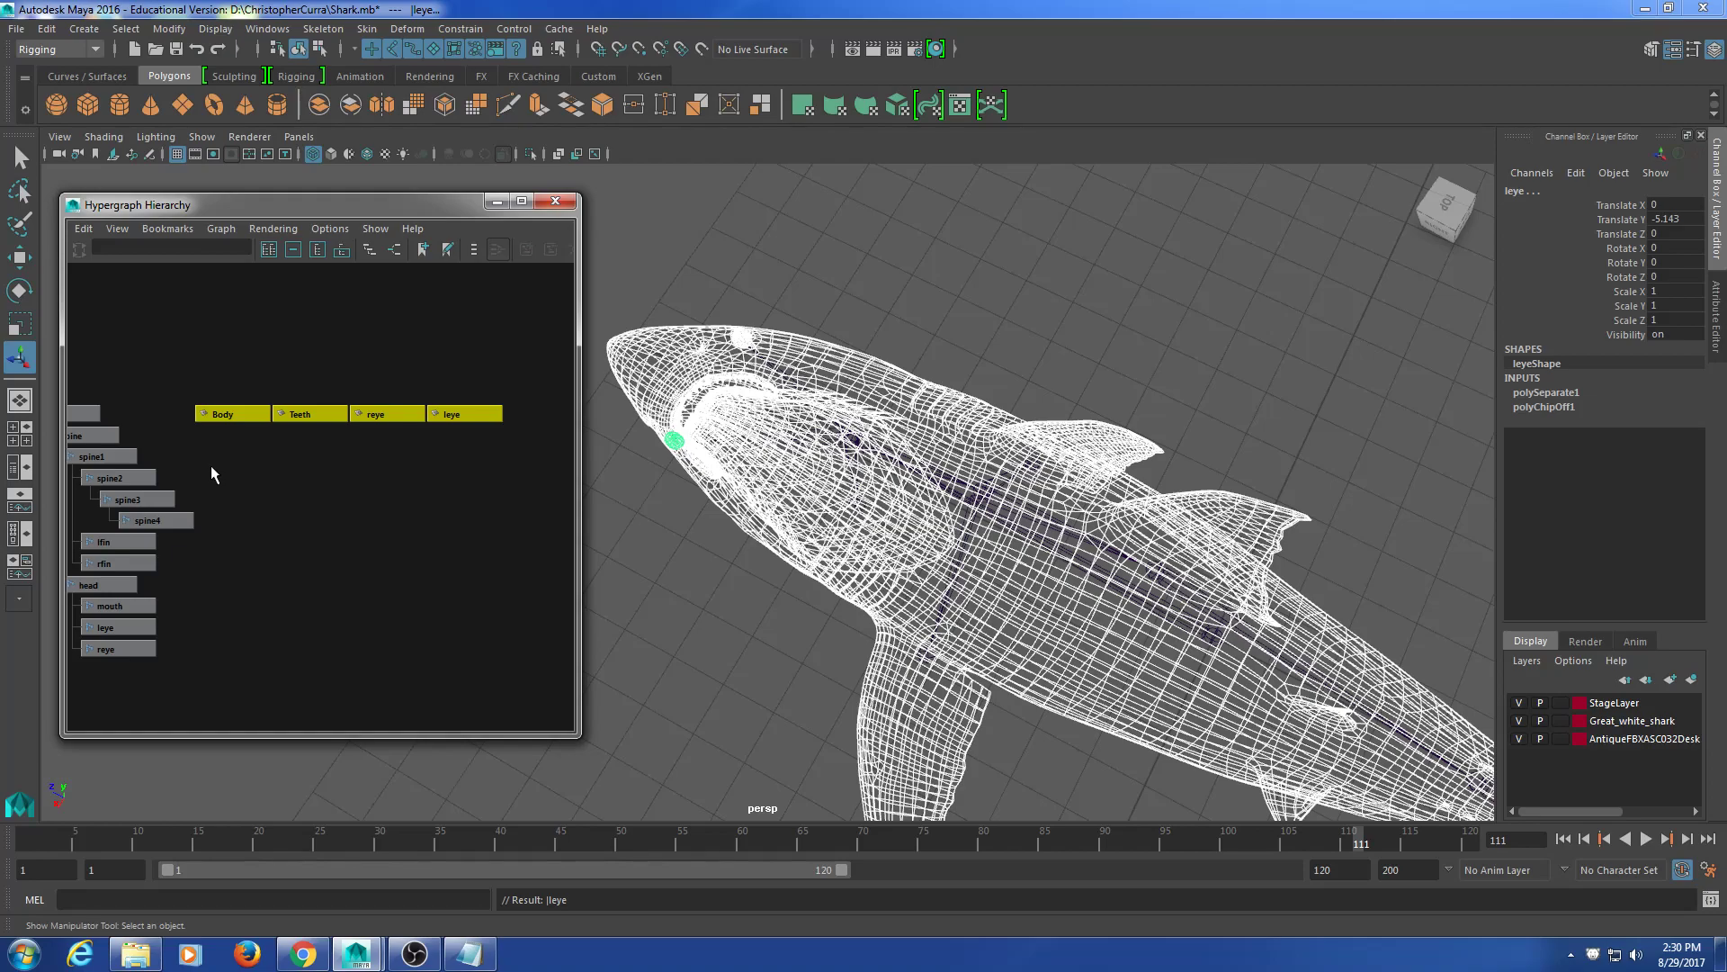
{"action": "middle_click_drag", "start_coordinate": [971, 654], "coordinate": [900, 595], "text": "alt"}
{"action": "left_click_drag", "start_coordinate": [224, 351], "coordinate": [495, 482]}
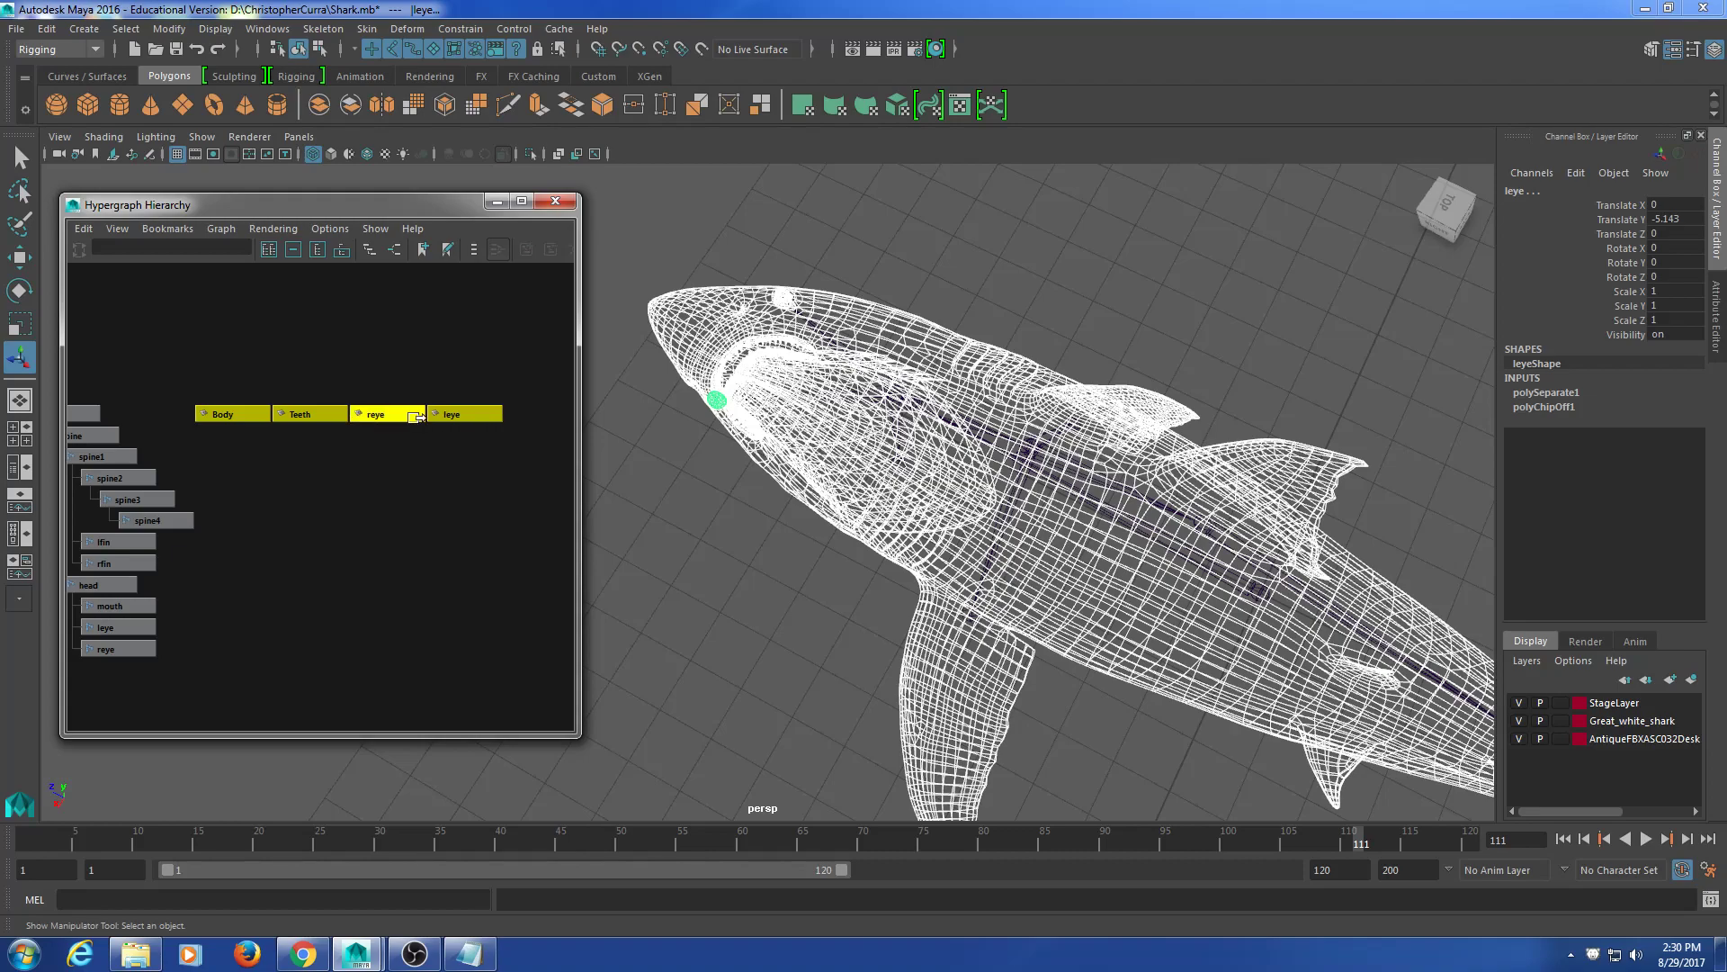
Step: Delete construction history on the four selected meshes via Edit > Delete by Type > History
{"action": "left_click", "coordinate": [44, 28]}
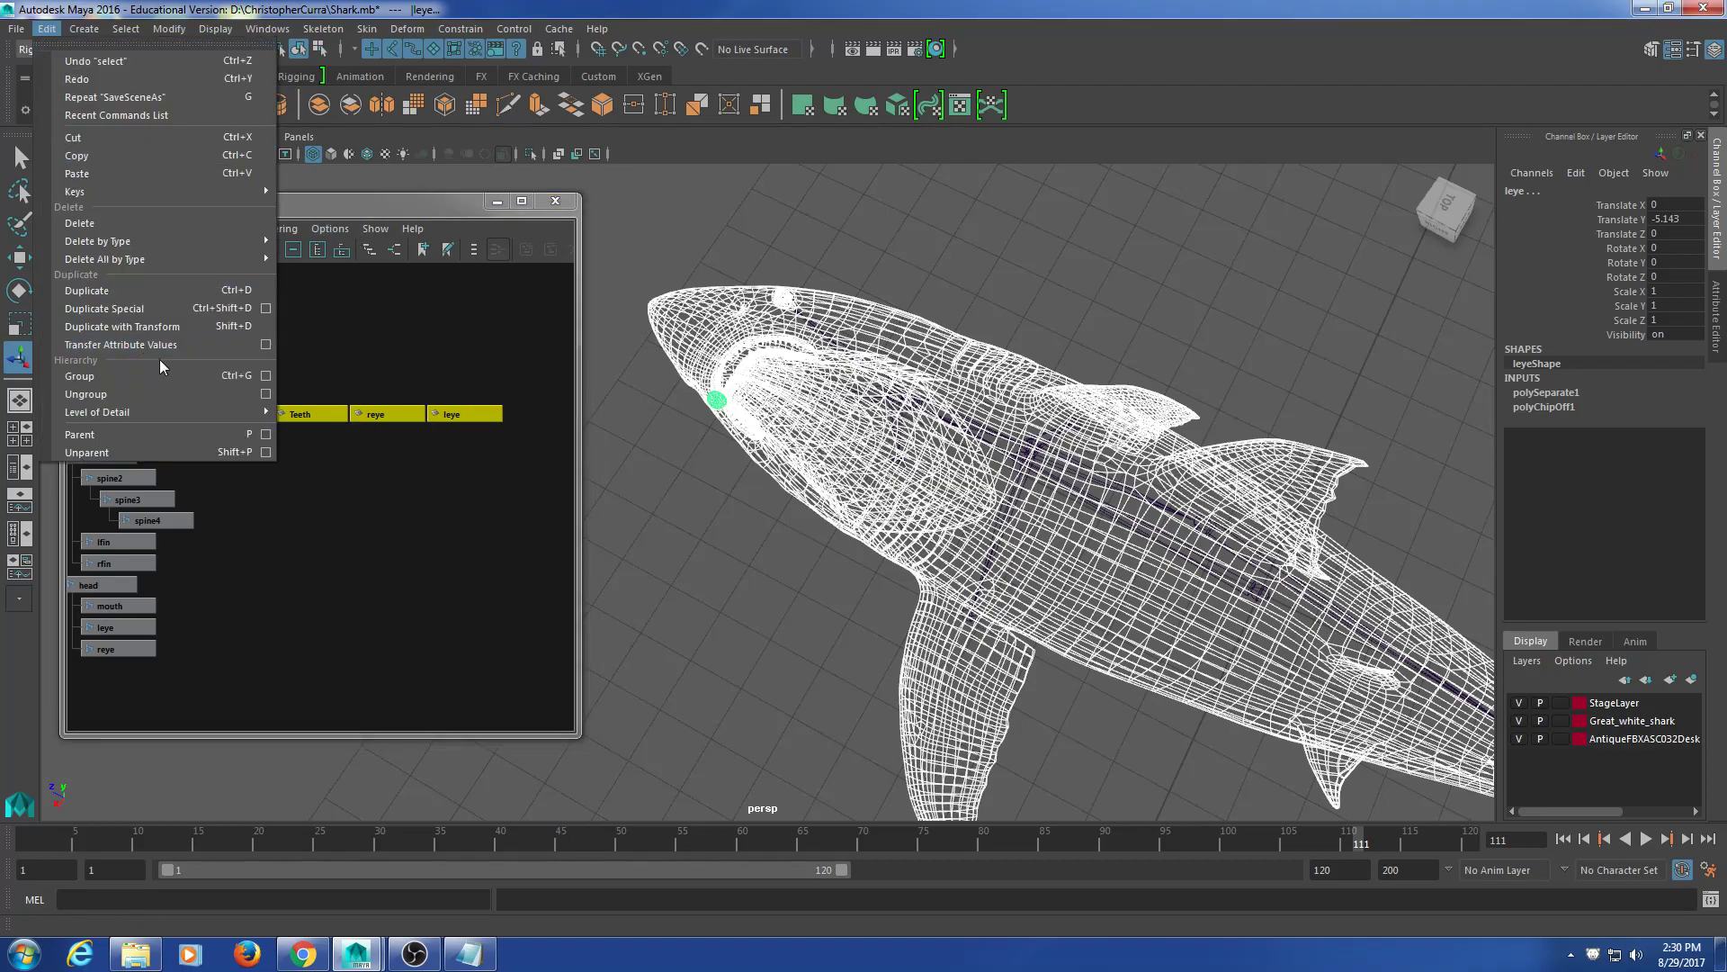
{"action": "mouse_move", "coordinate": [156, 250]}
{"action": "left_click", "coordinate": [313, 254]}
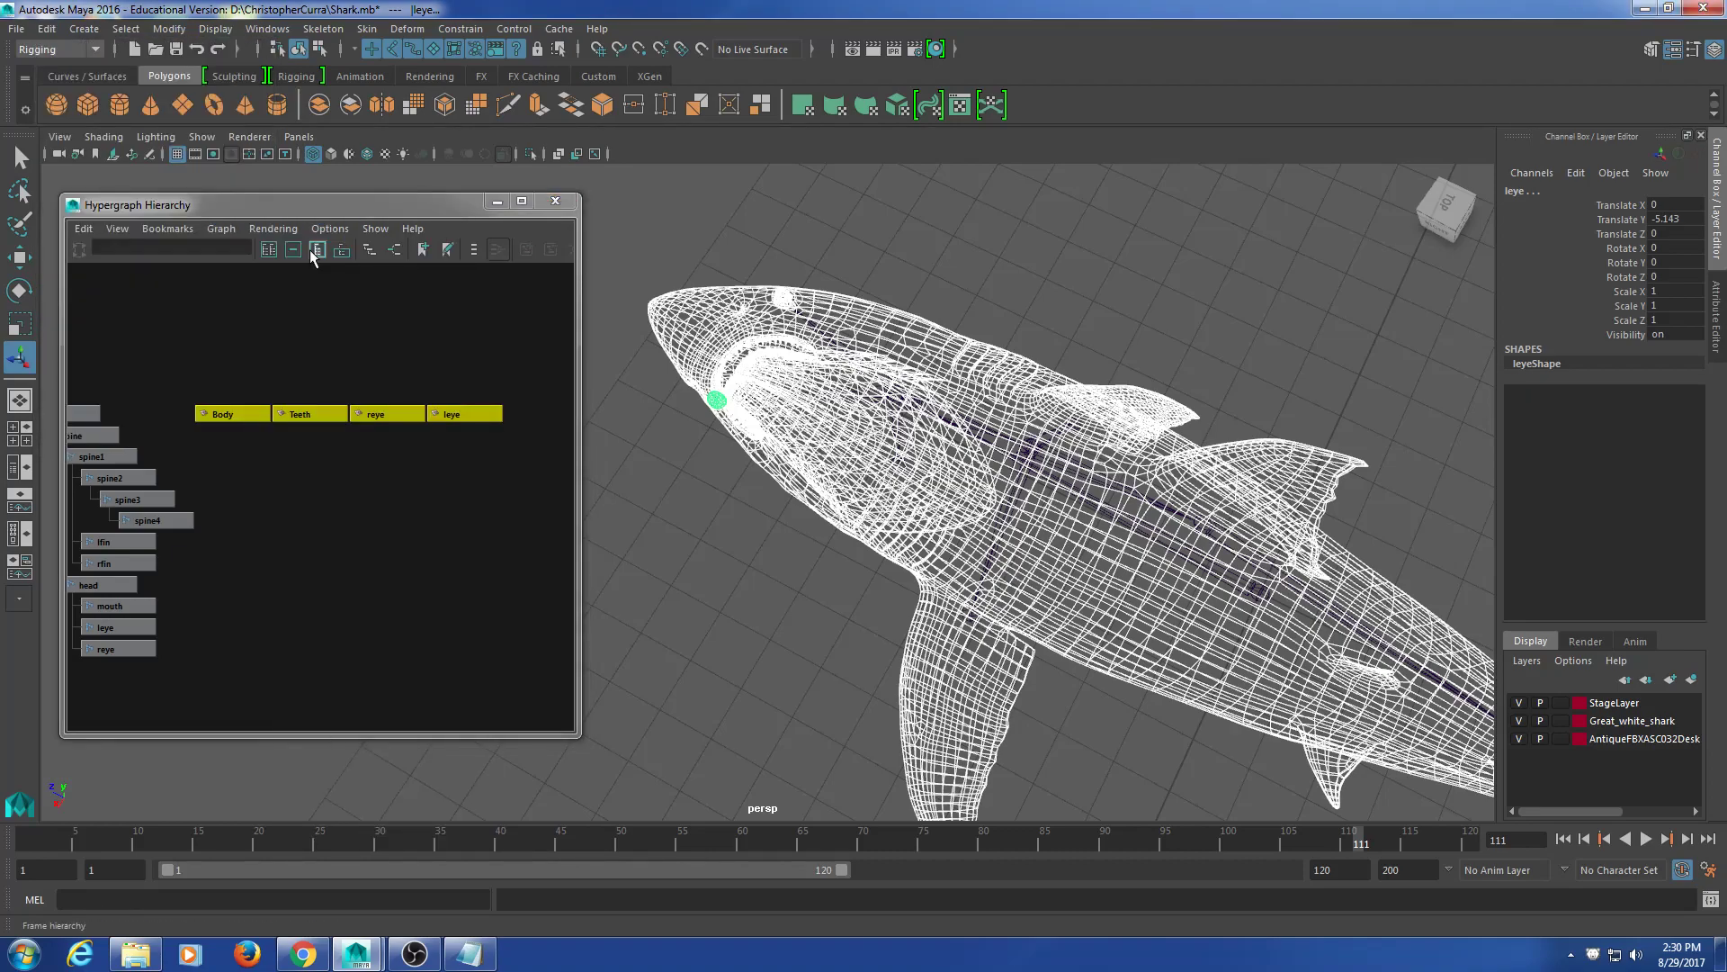
Step: Freeze transformations on the four meshes and check the resulting error in the Script Editor
{"action": "left_click", "coordinate": [168, 29]}
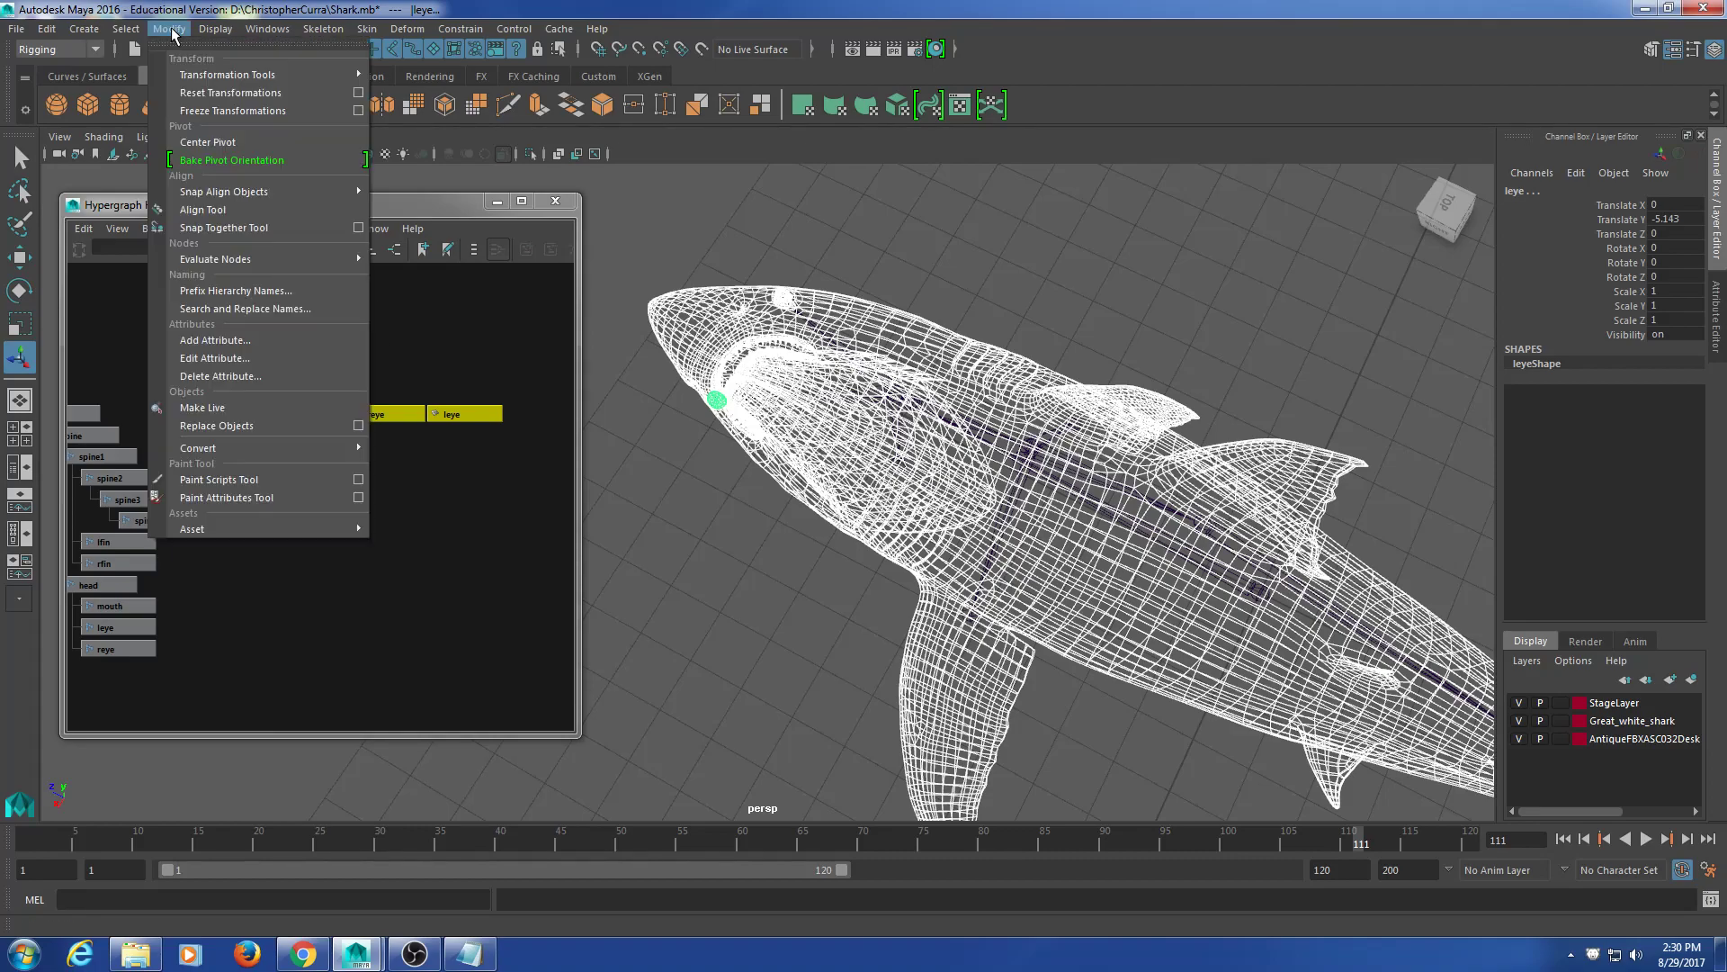
{"action": "left_click", "coordinate": [223, 116]}
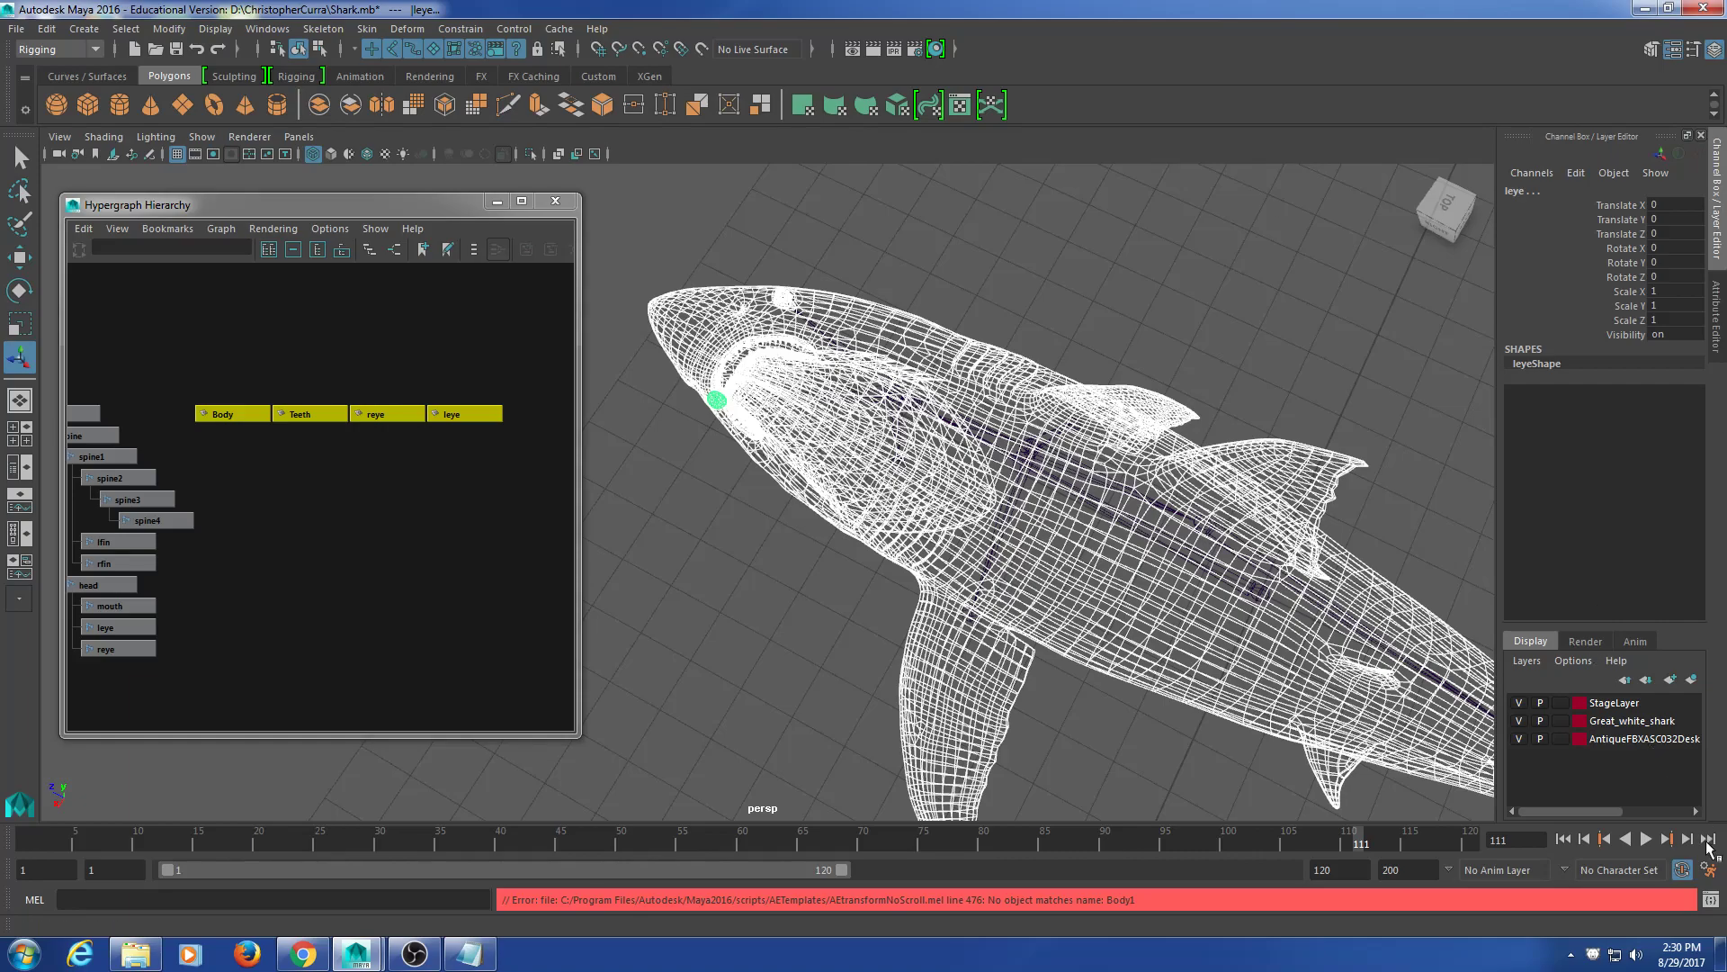
{"action": "left_click", "coordinate": [1710, 899]}
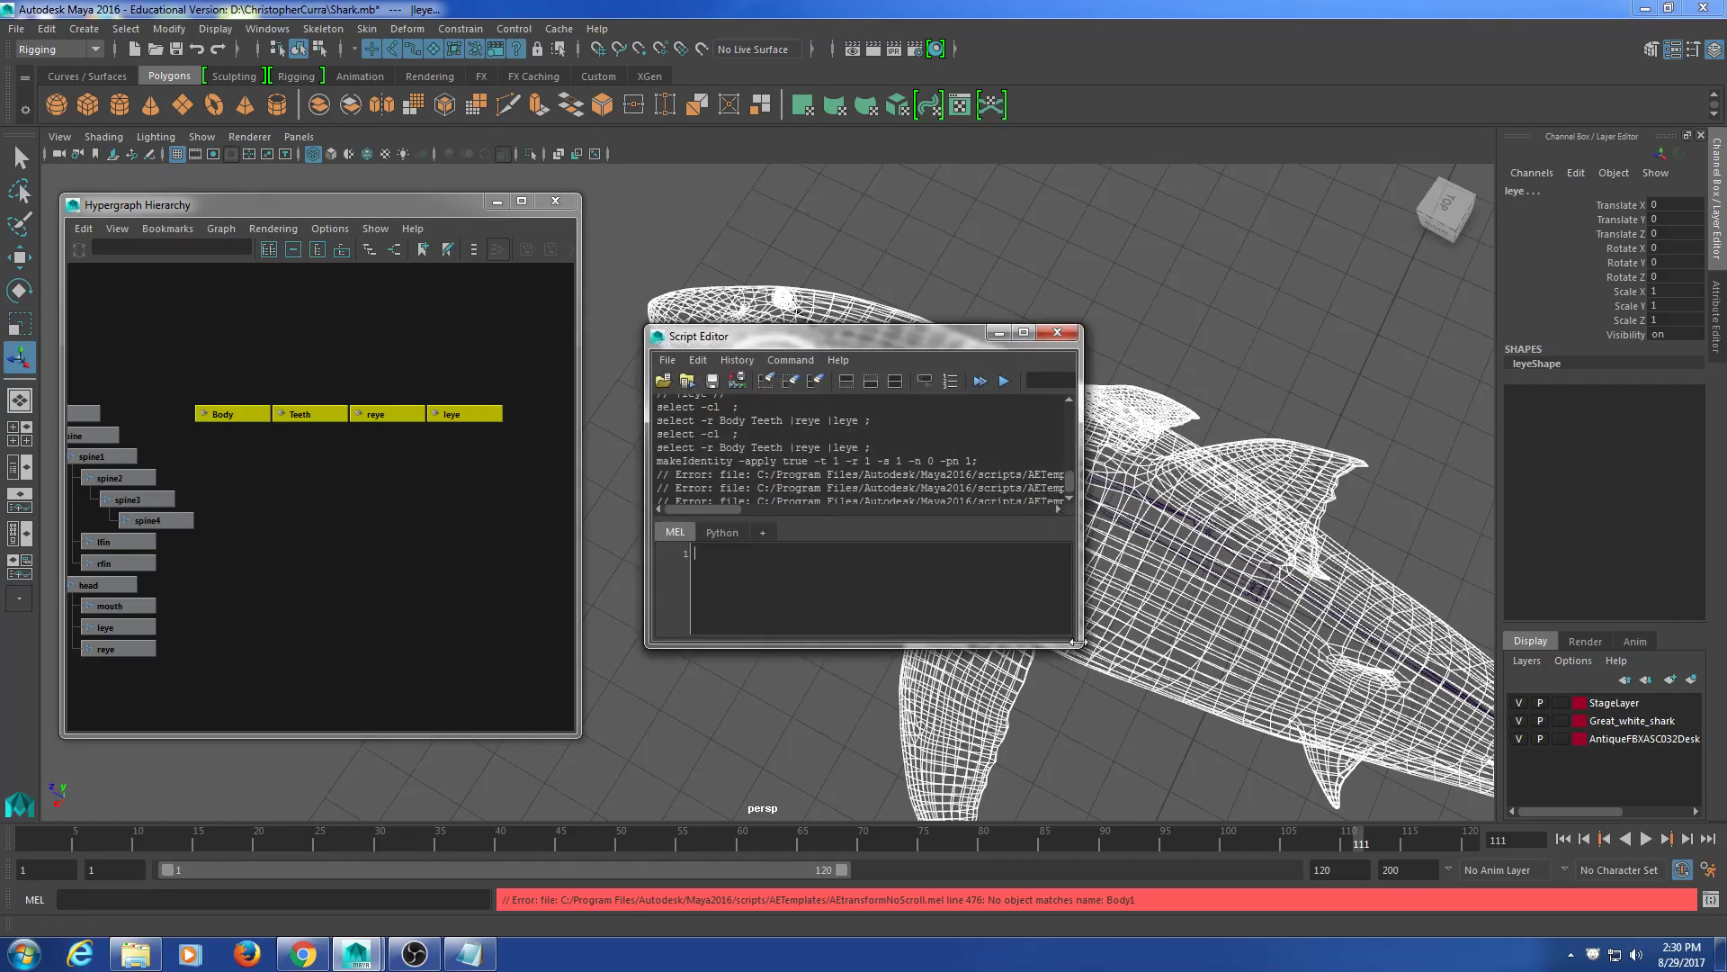
Step: Enlarge the Script Editor to read the error log, then close it
{"action": "left_click_drag", "start_coordinate": [1075, 644], "coordinate": [1497, 822]}
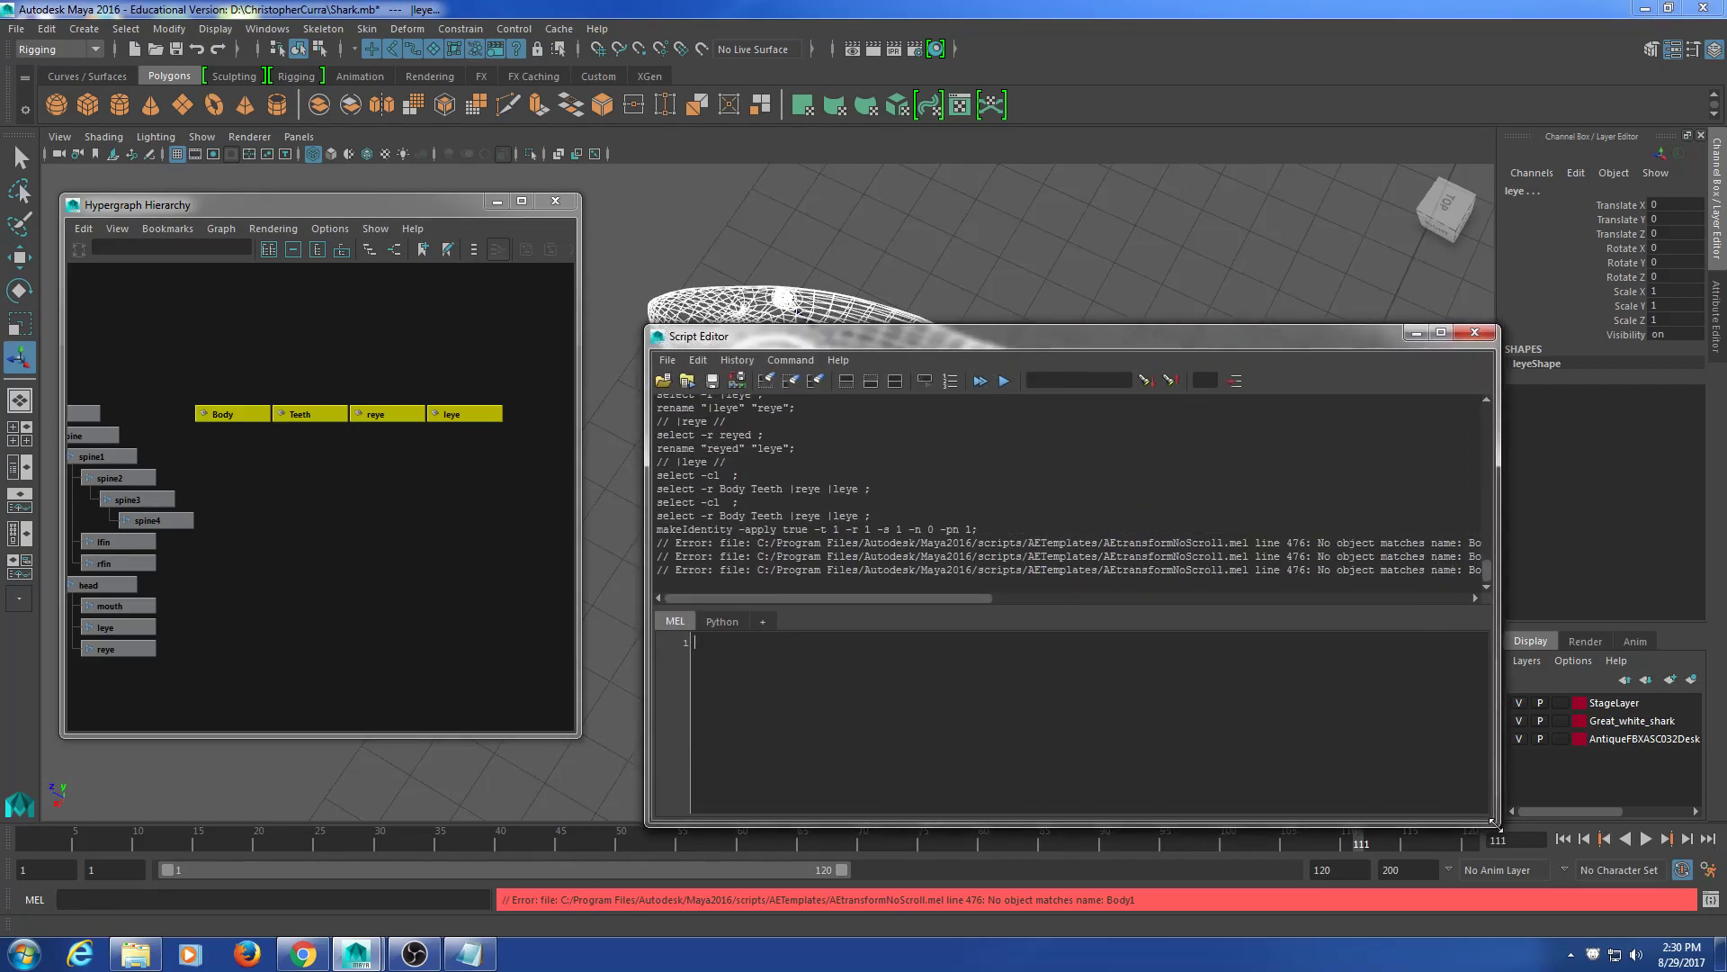
{"action": "mouse_move", "coordinate": [899, 595]}
{"action": "left_mouse_down"}
{"action": "mouse_move", "coordinate": [985, 594]}
{"action": "mouse_move", "coordinate": [893, 594]}
{"action": "left_mouse_up"}
{"action": "left_click", "coordinate": [1475, 333]}
Step: Rename Body back to Body1, then select Body1, Teeth, reye and leye
{"action": "left_click", "coordinate": [310, 492]}
{"action": "left_click", "coordinate": [227, 414]}
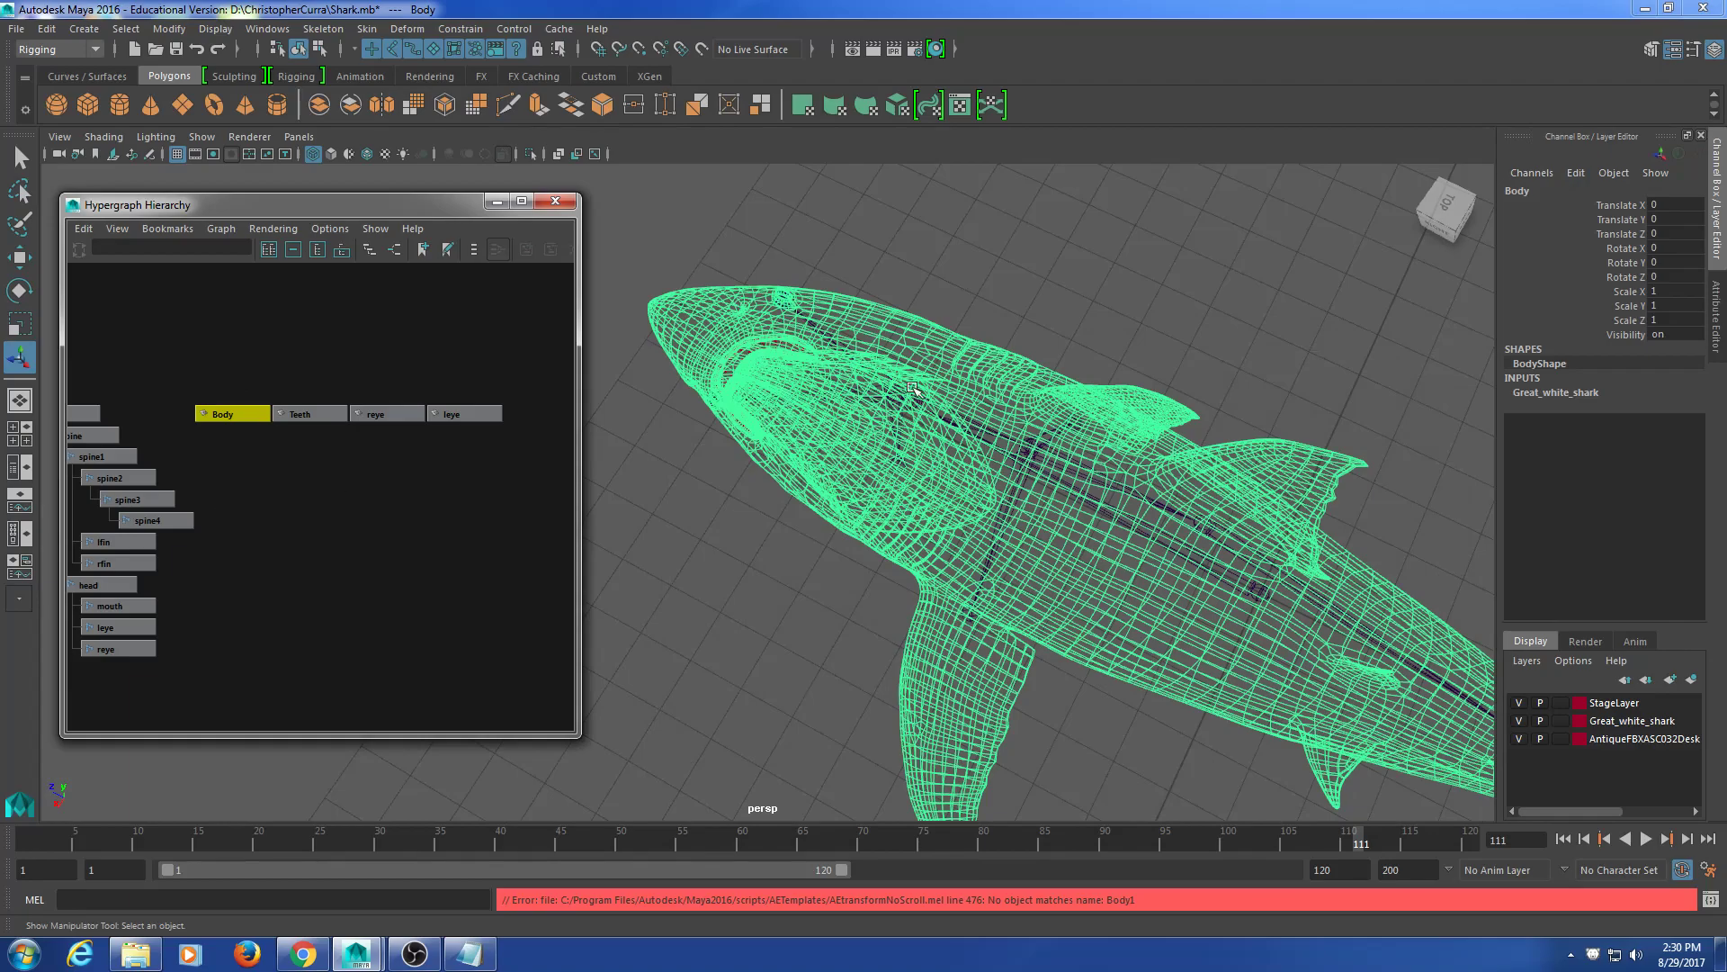
{"action": "left_click", "coordinate": [1542, 191]}
{"action": "left_click", "coordinate": [1544, 190]}
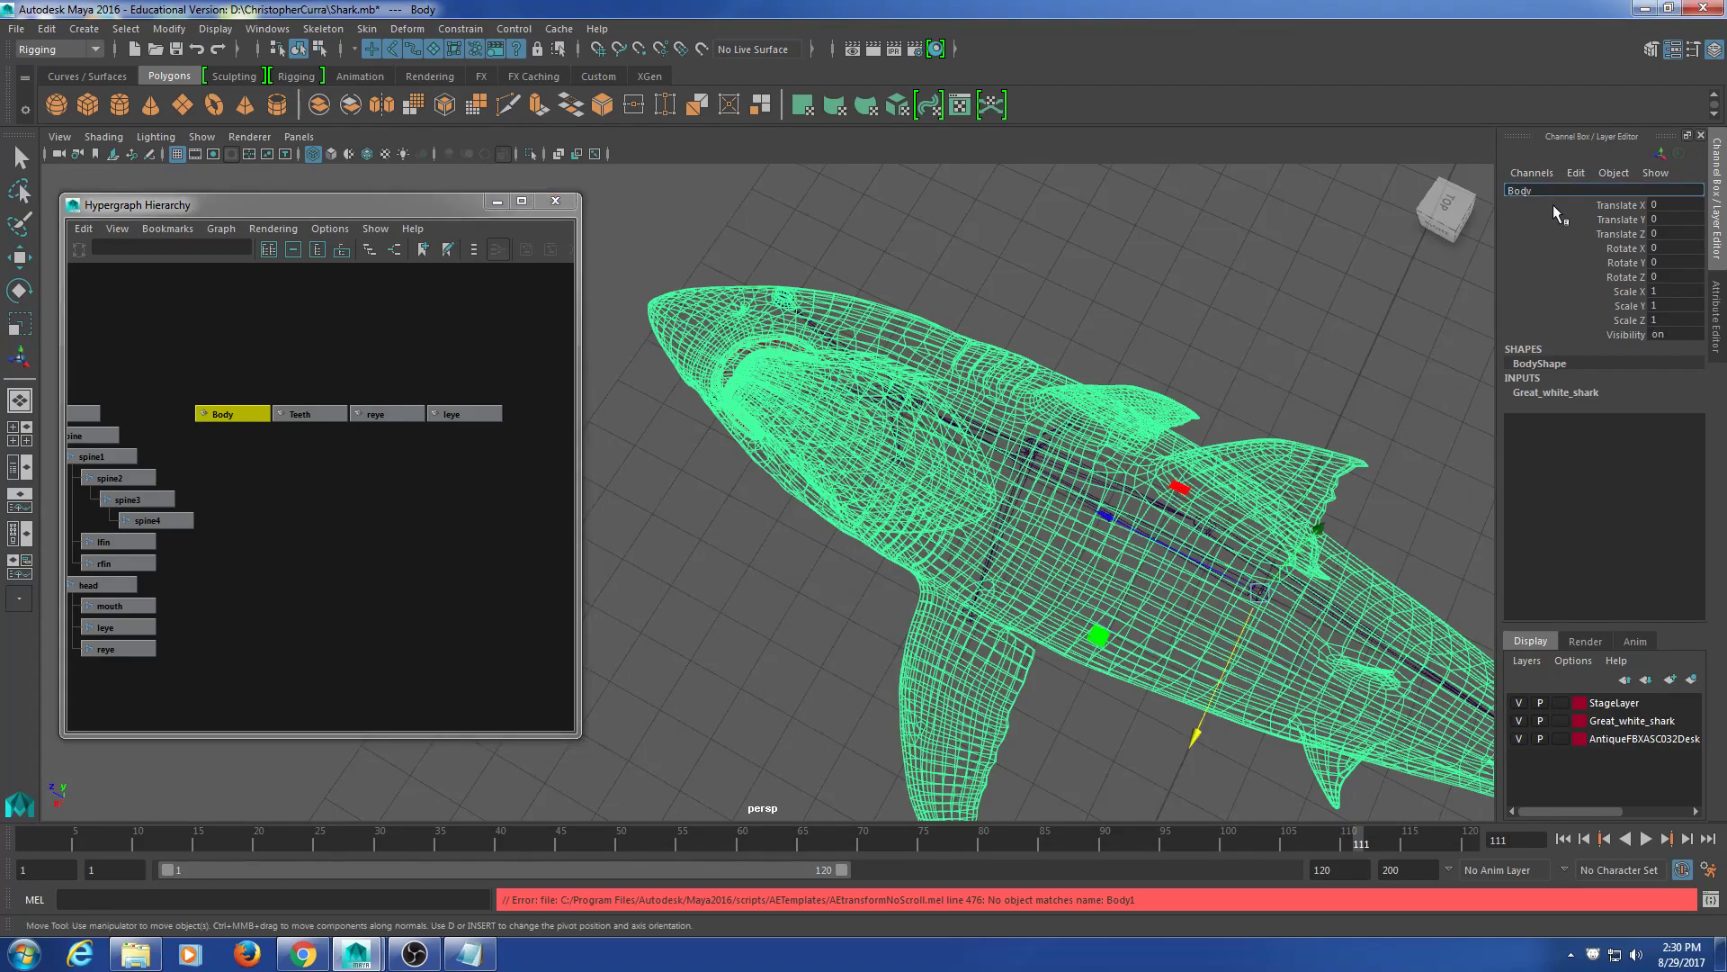
{"action": "left_click", "coordinate": [241, 349]}
{"action": "left_click", "coordinate": [227, 415]}
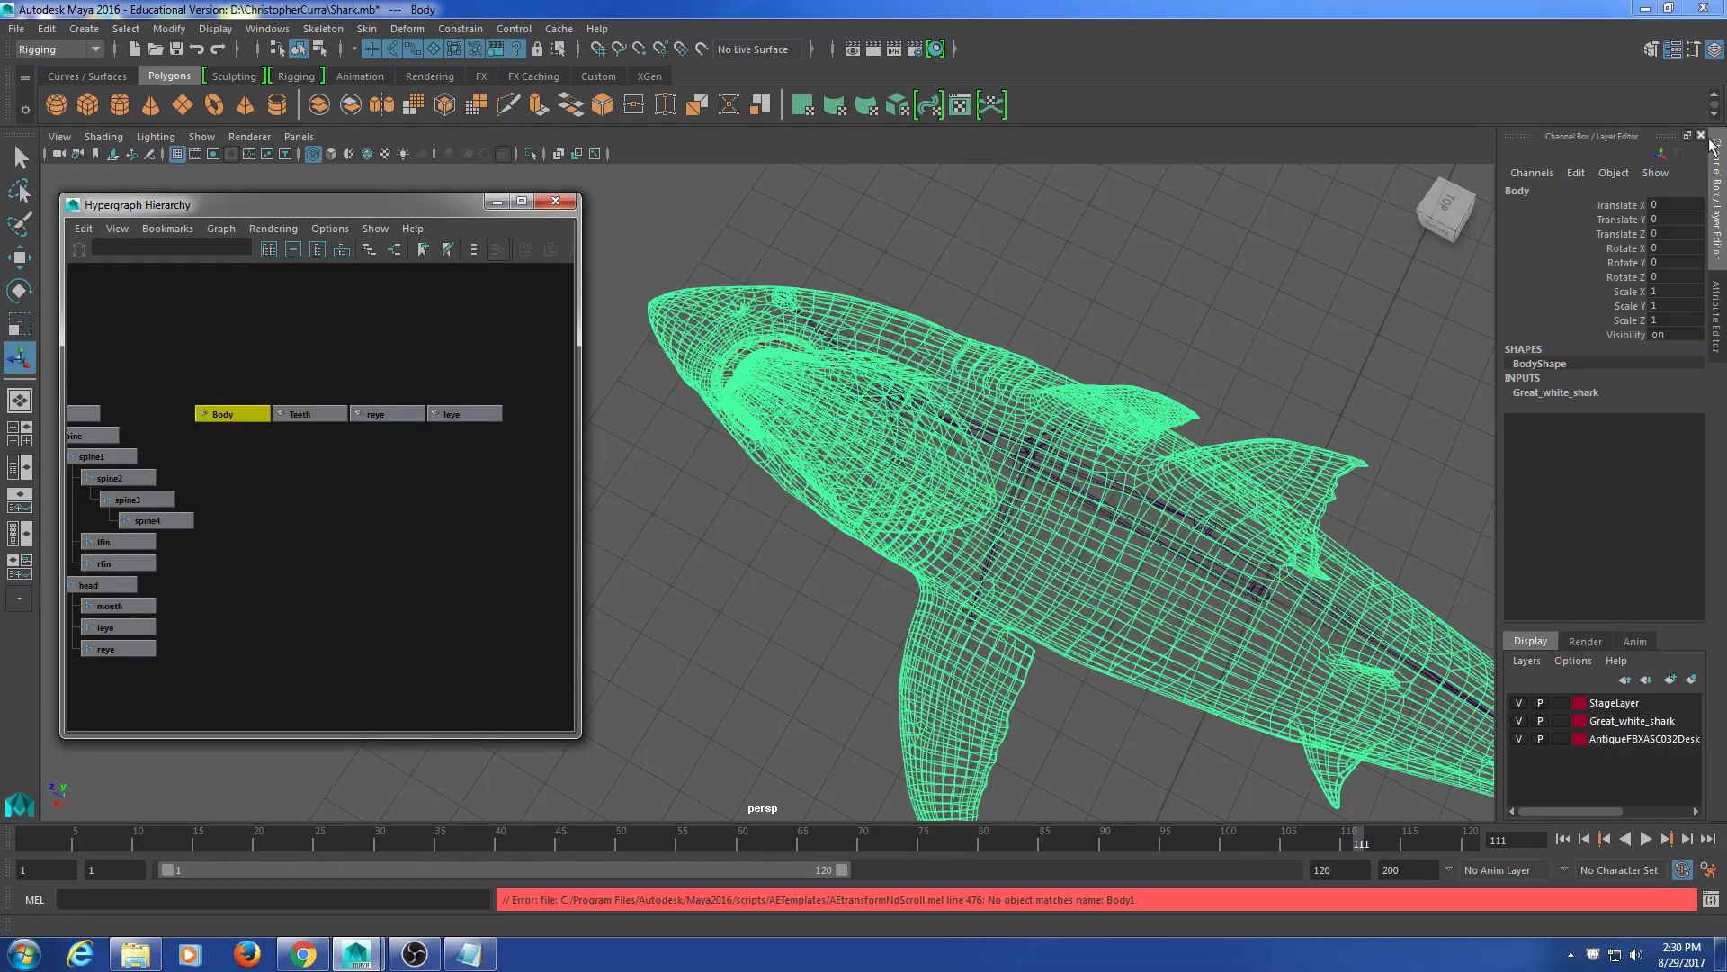
{"action": "double_click", "coordinate": [1544, 191]}
{"action": "type", "text": "1"}
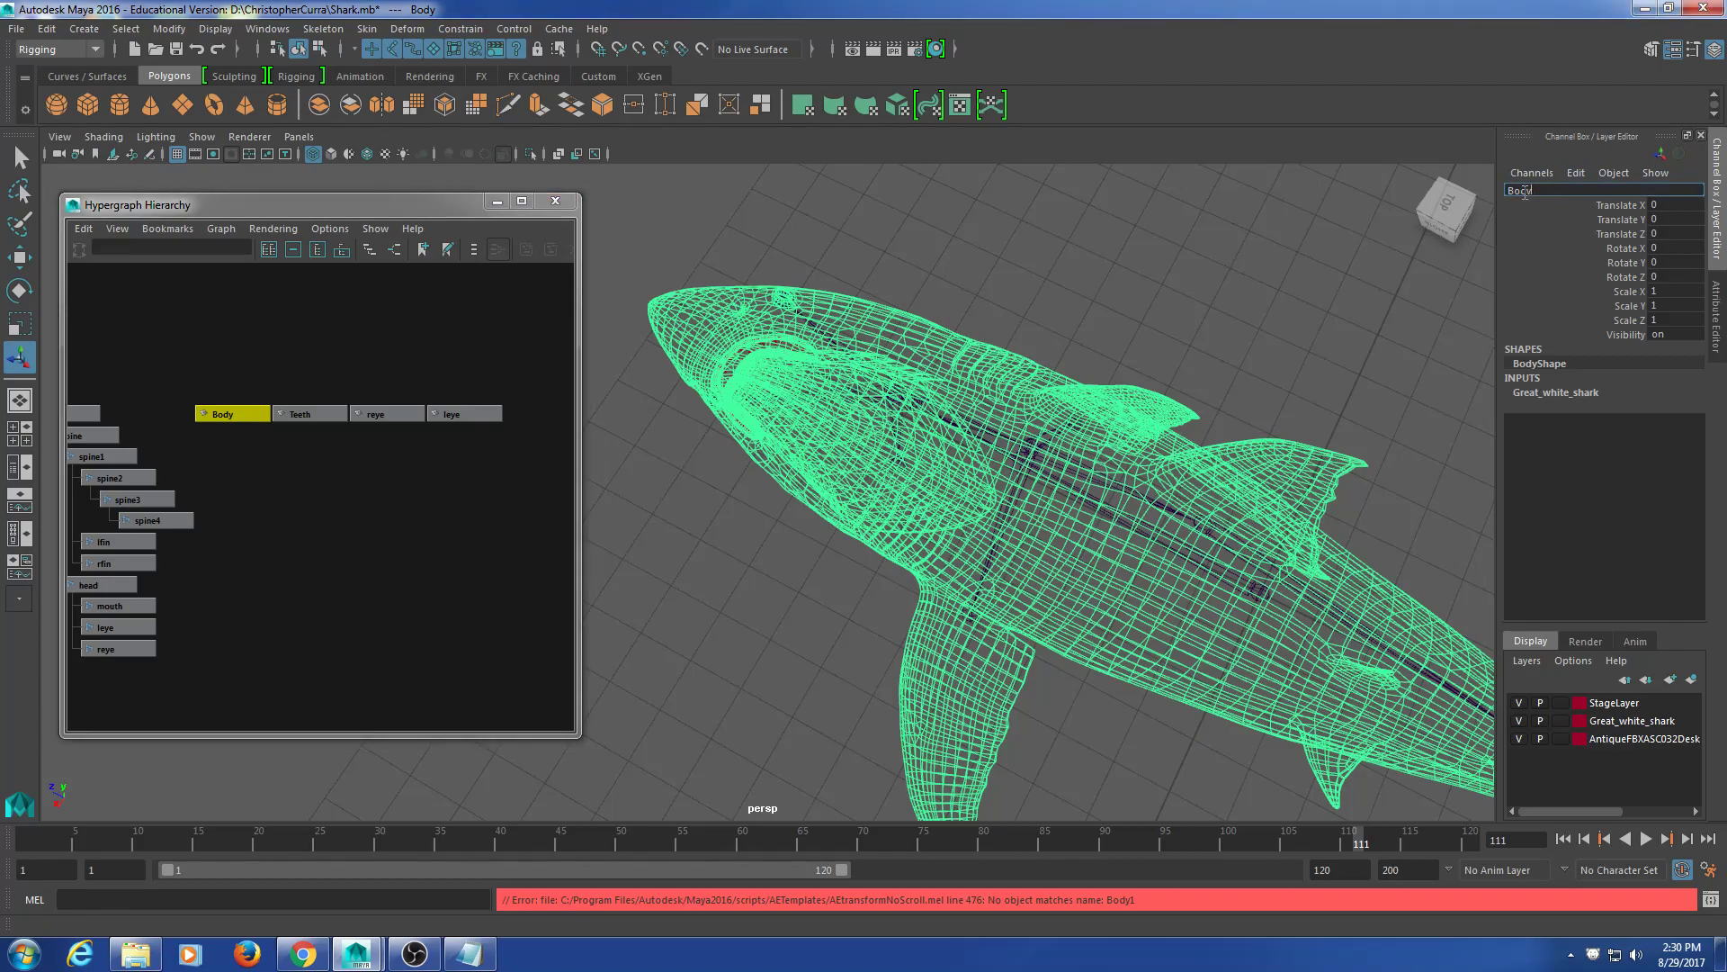
{"action": "key", "text": "Return"}
{"action": "left_click", "coordinate": [344, 436]}
{"action": "left_click_drag", "start_coordinate": [183, 378], "coordinate": [587, 556]}
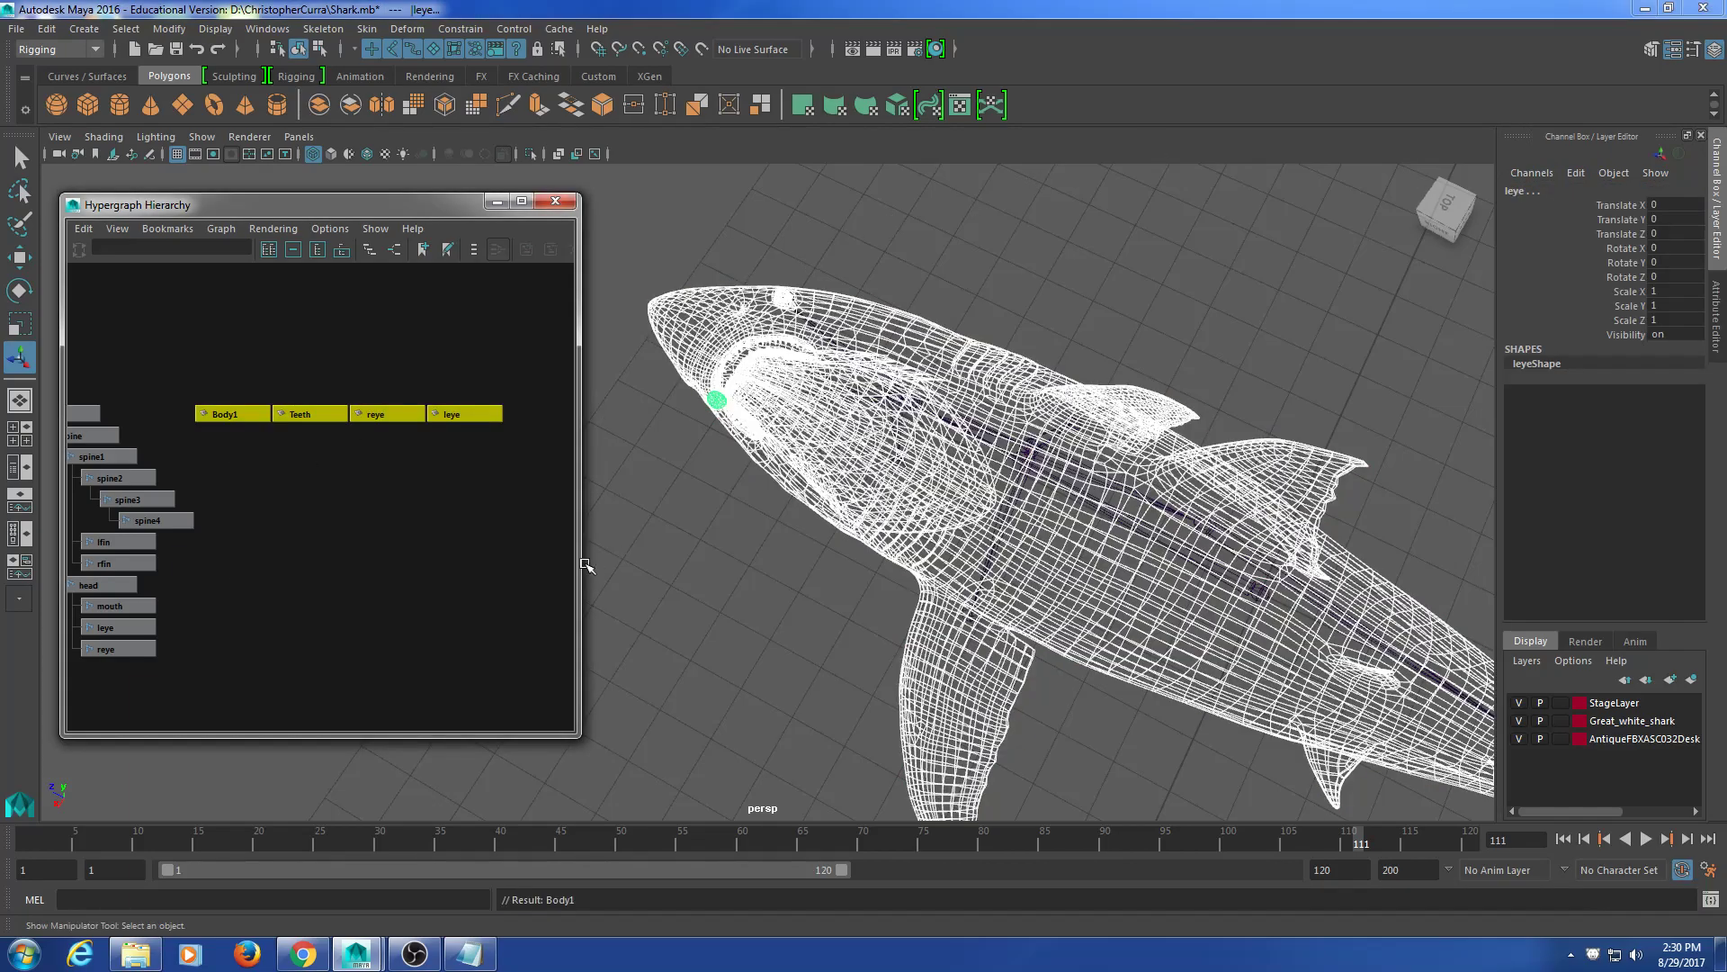
{"action": "left_click", "coordinate": [171, 31]}
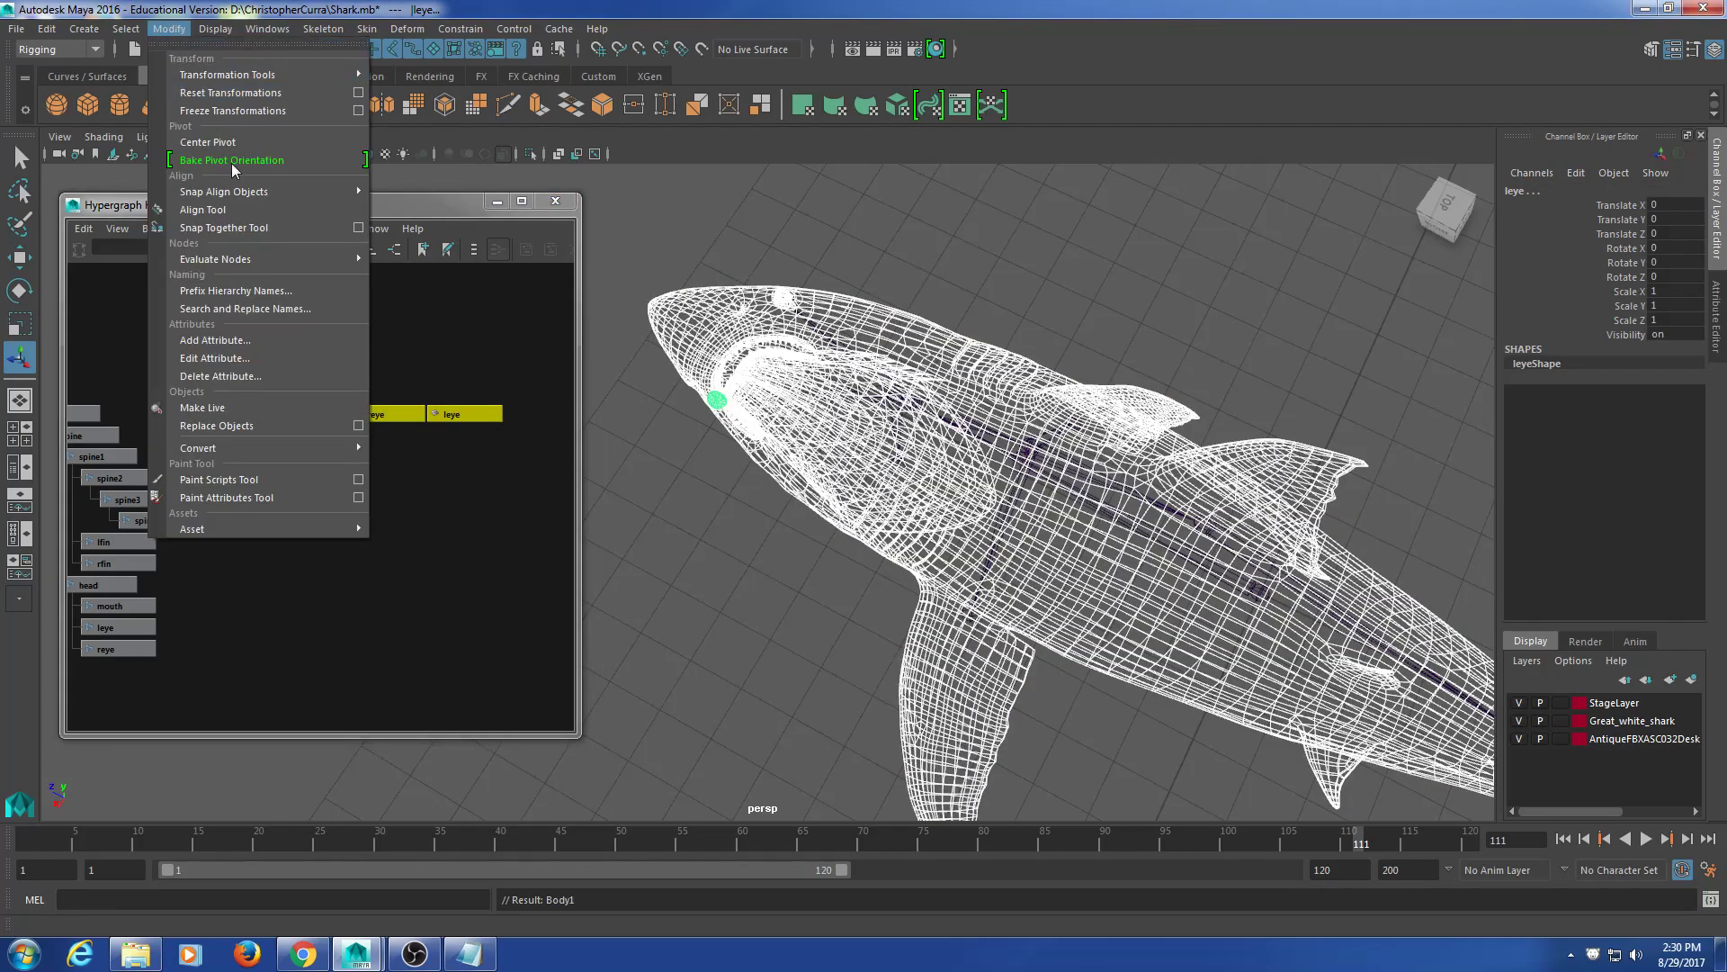
{"action": "left_click", "coordinate": [253, 109]}
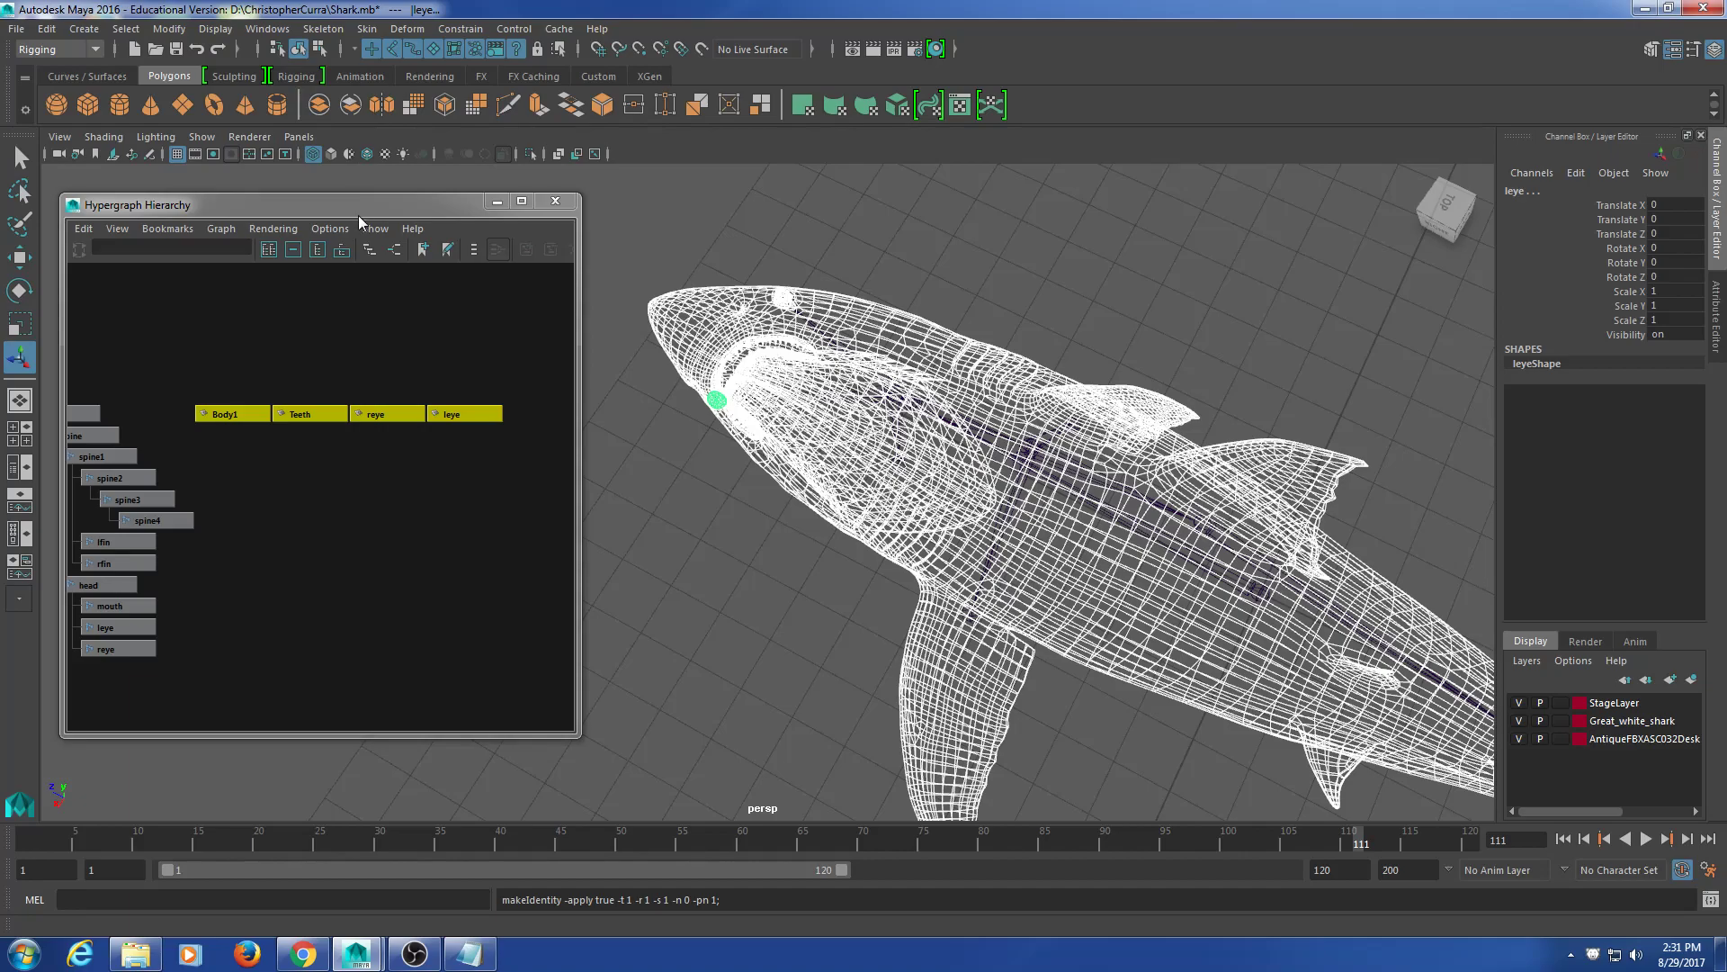
{"action": "left_click", "coordinate": [239, 704]}
{"action": "left_click", "coordinate": [252, 414]}
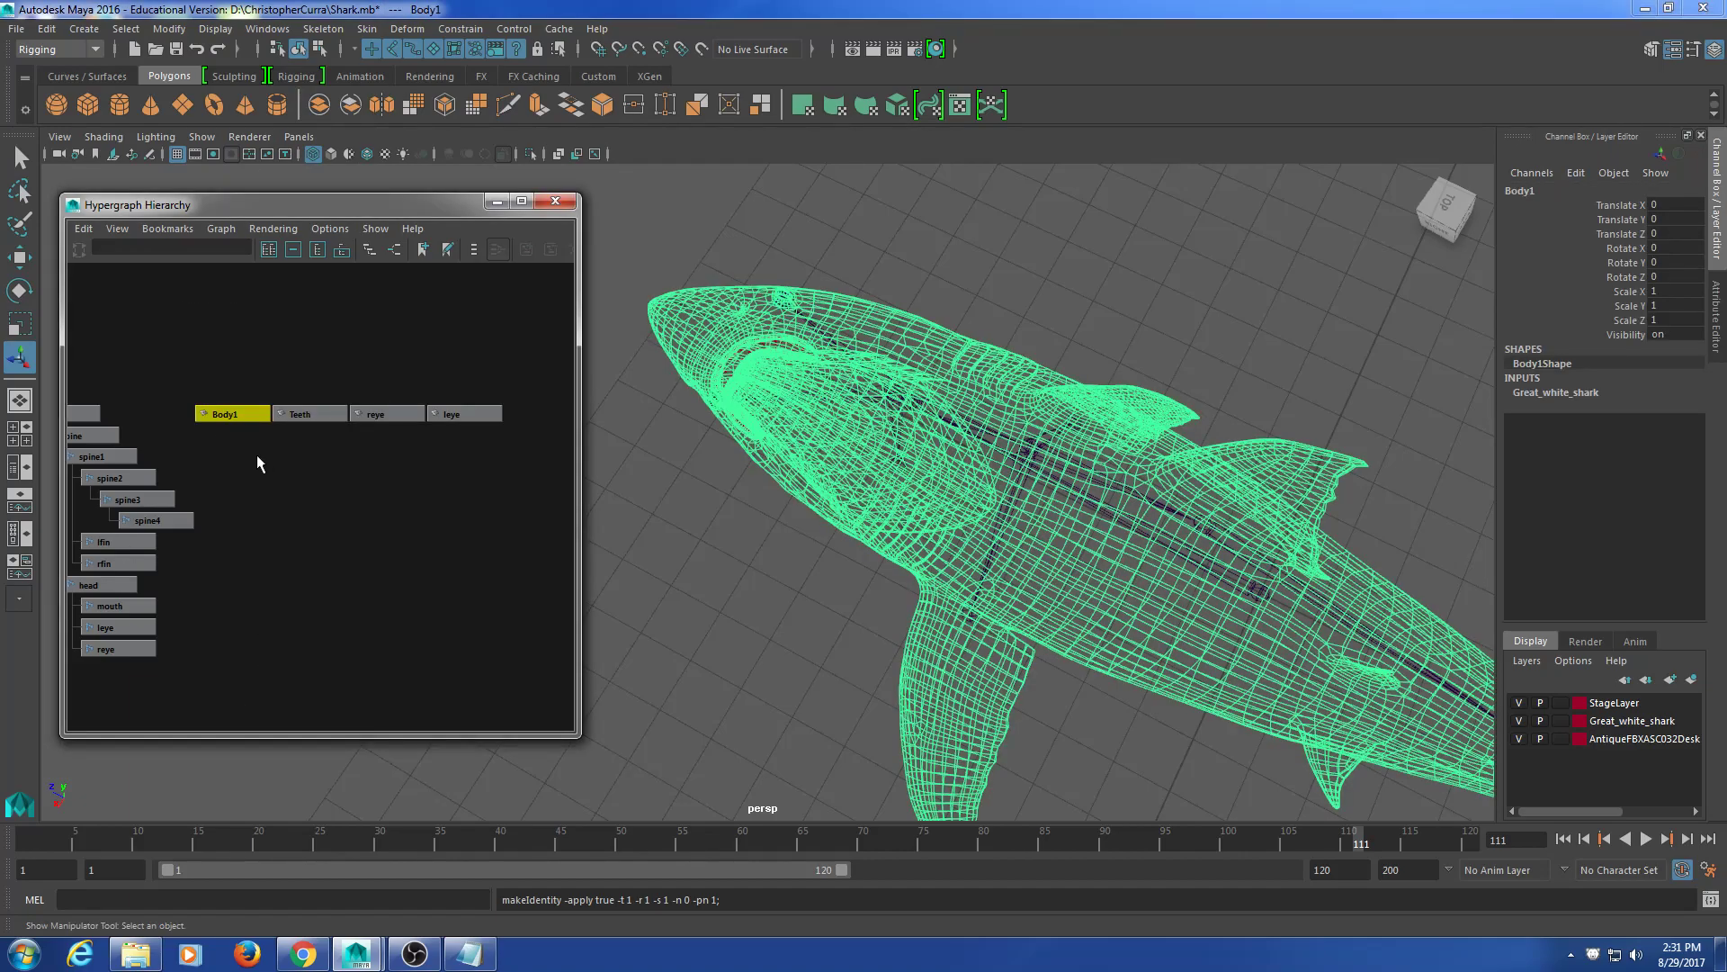
{"action": "left_click", "coordinate": [230, 385]}
{"action": "left_click", "coordinate": [231, 414]}
{"action": "left_click", "coordinate": [213, 28]}
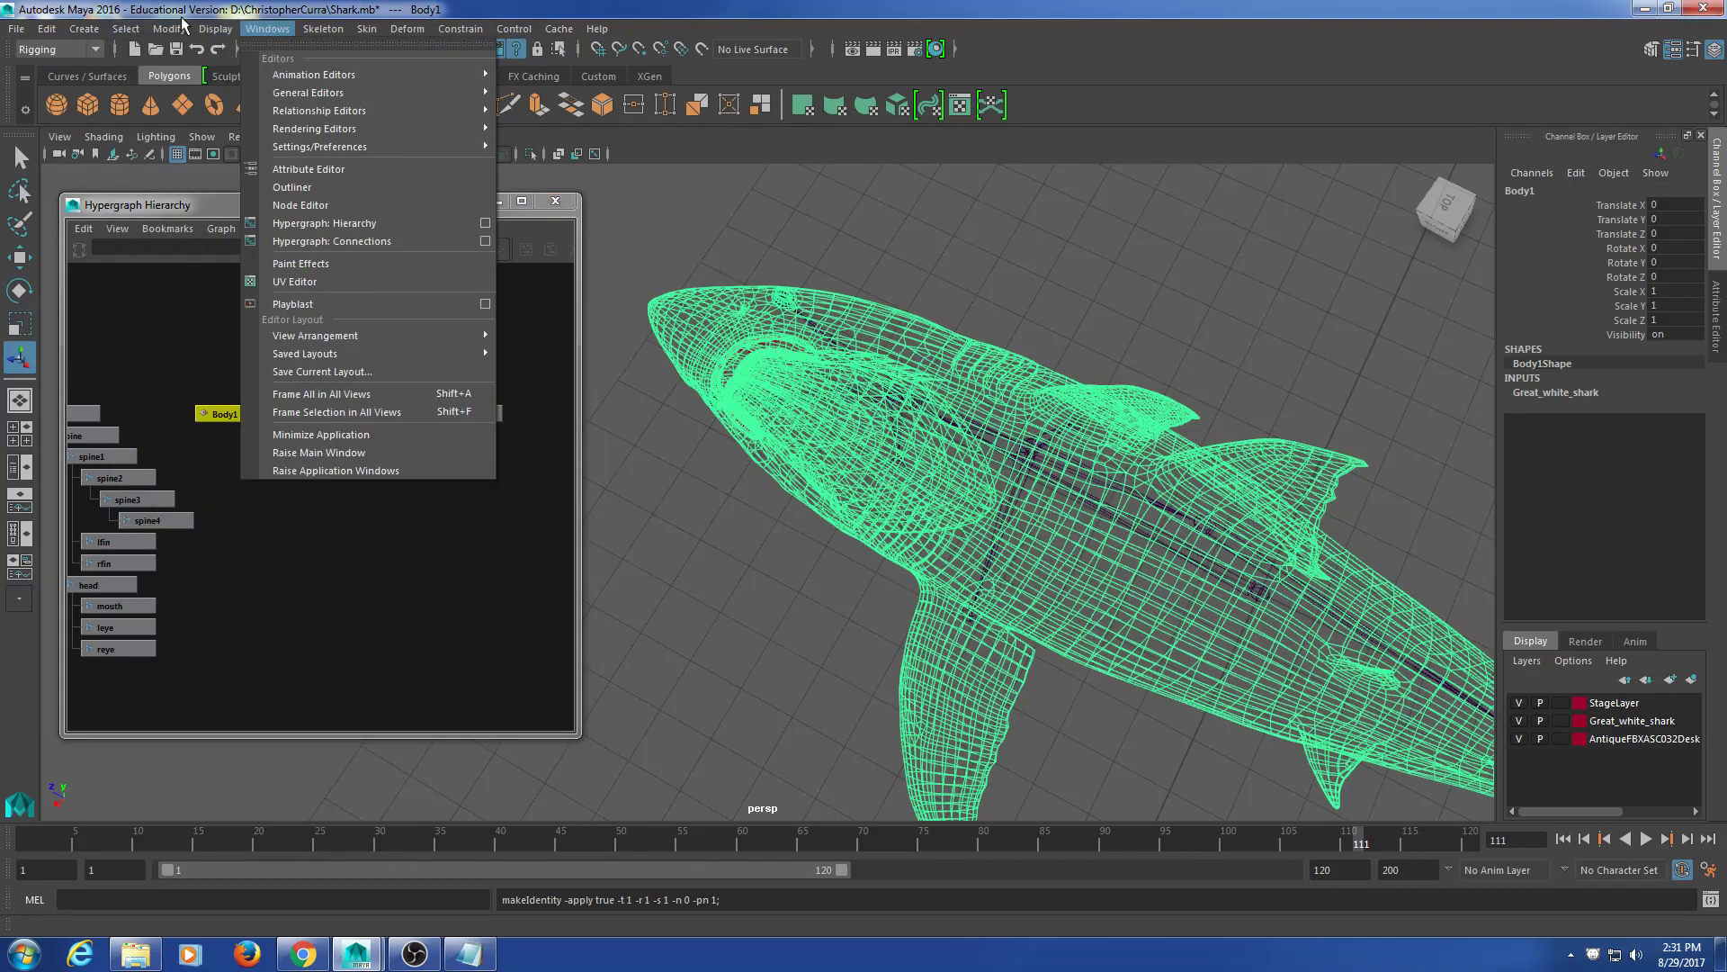
{"action": "mouse_move", "coordinate": [169, 28]}
{"action": "left_click", "coordinate": [212, 120]}
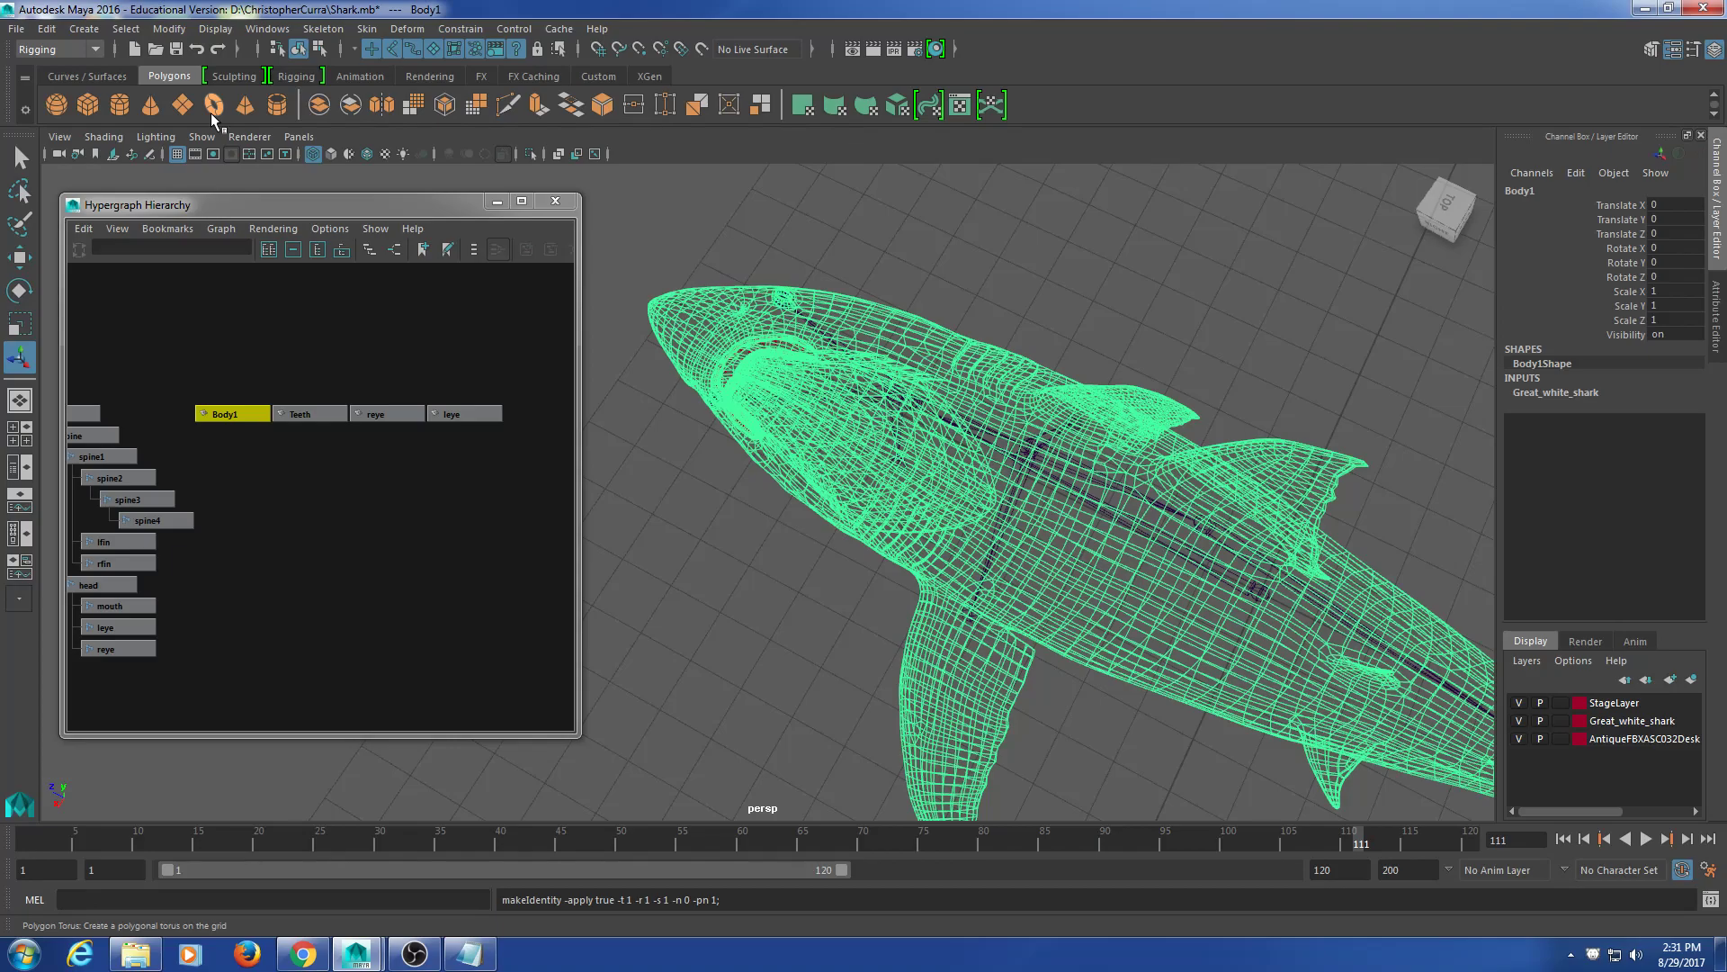
{"action": "left_click", "coordinate": [210, 112]}
{"action": "key", "text": "ctrl+z"}
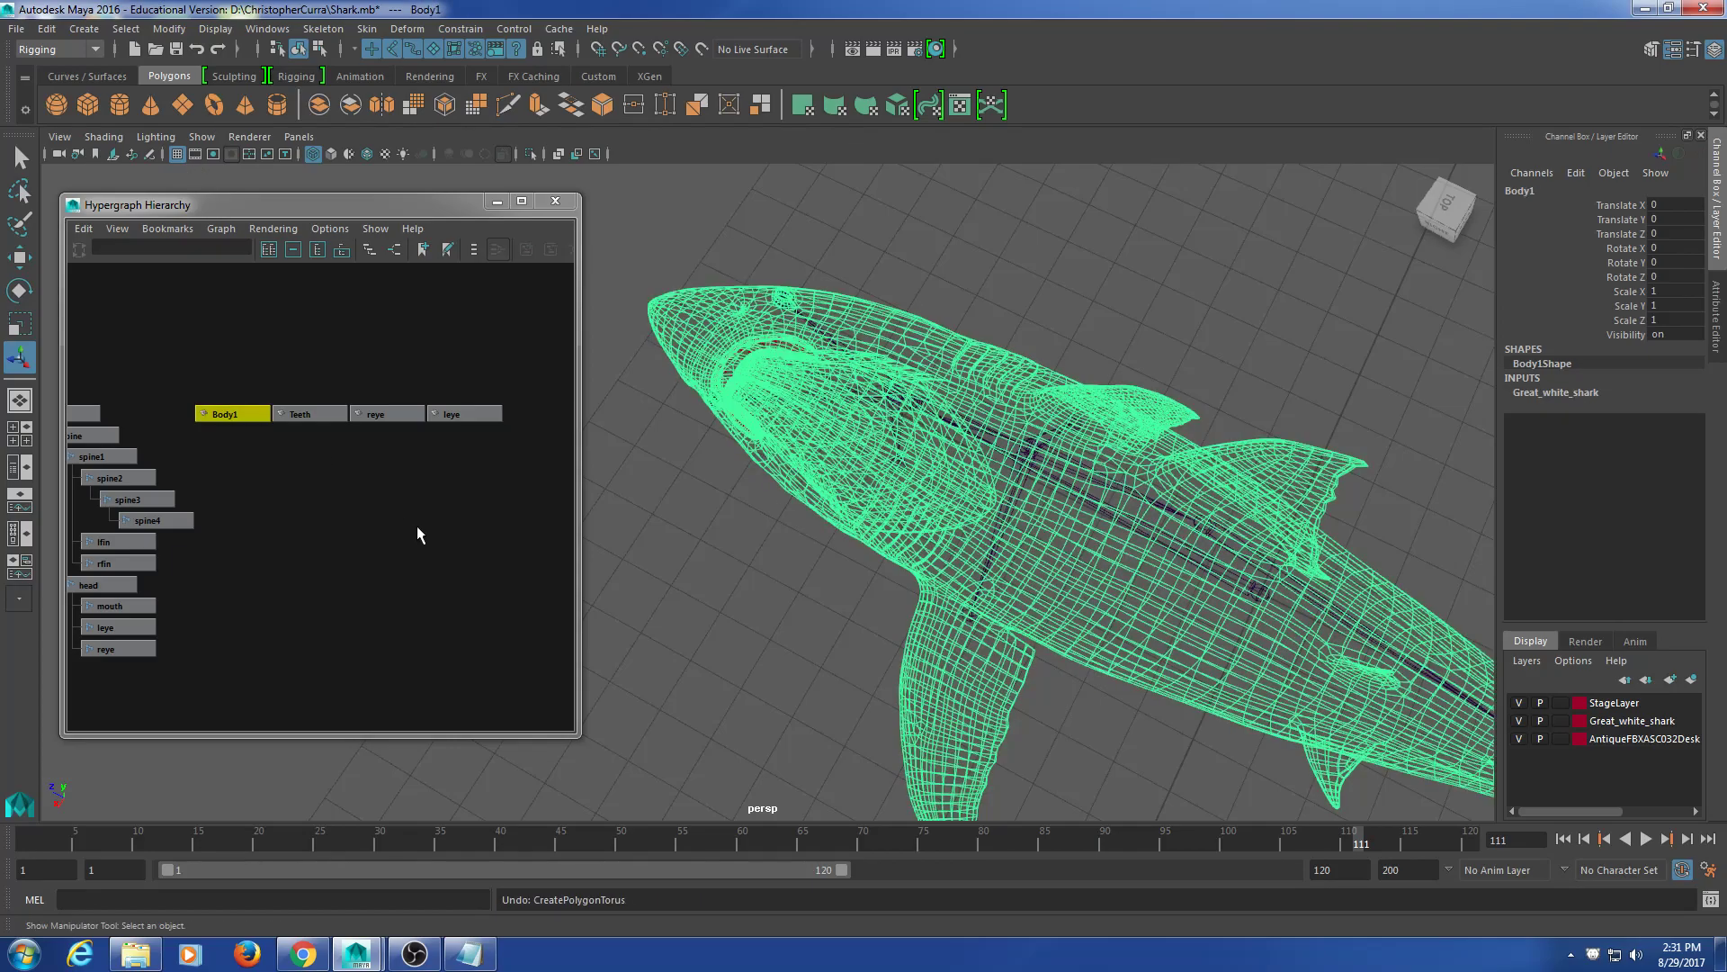
{"action": "left_click", "coordinate": [1710, 903]}
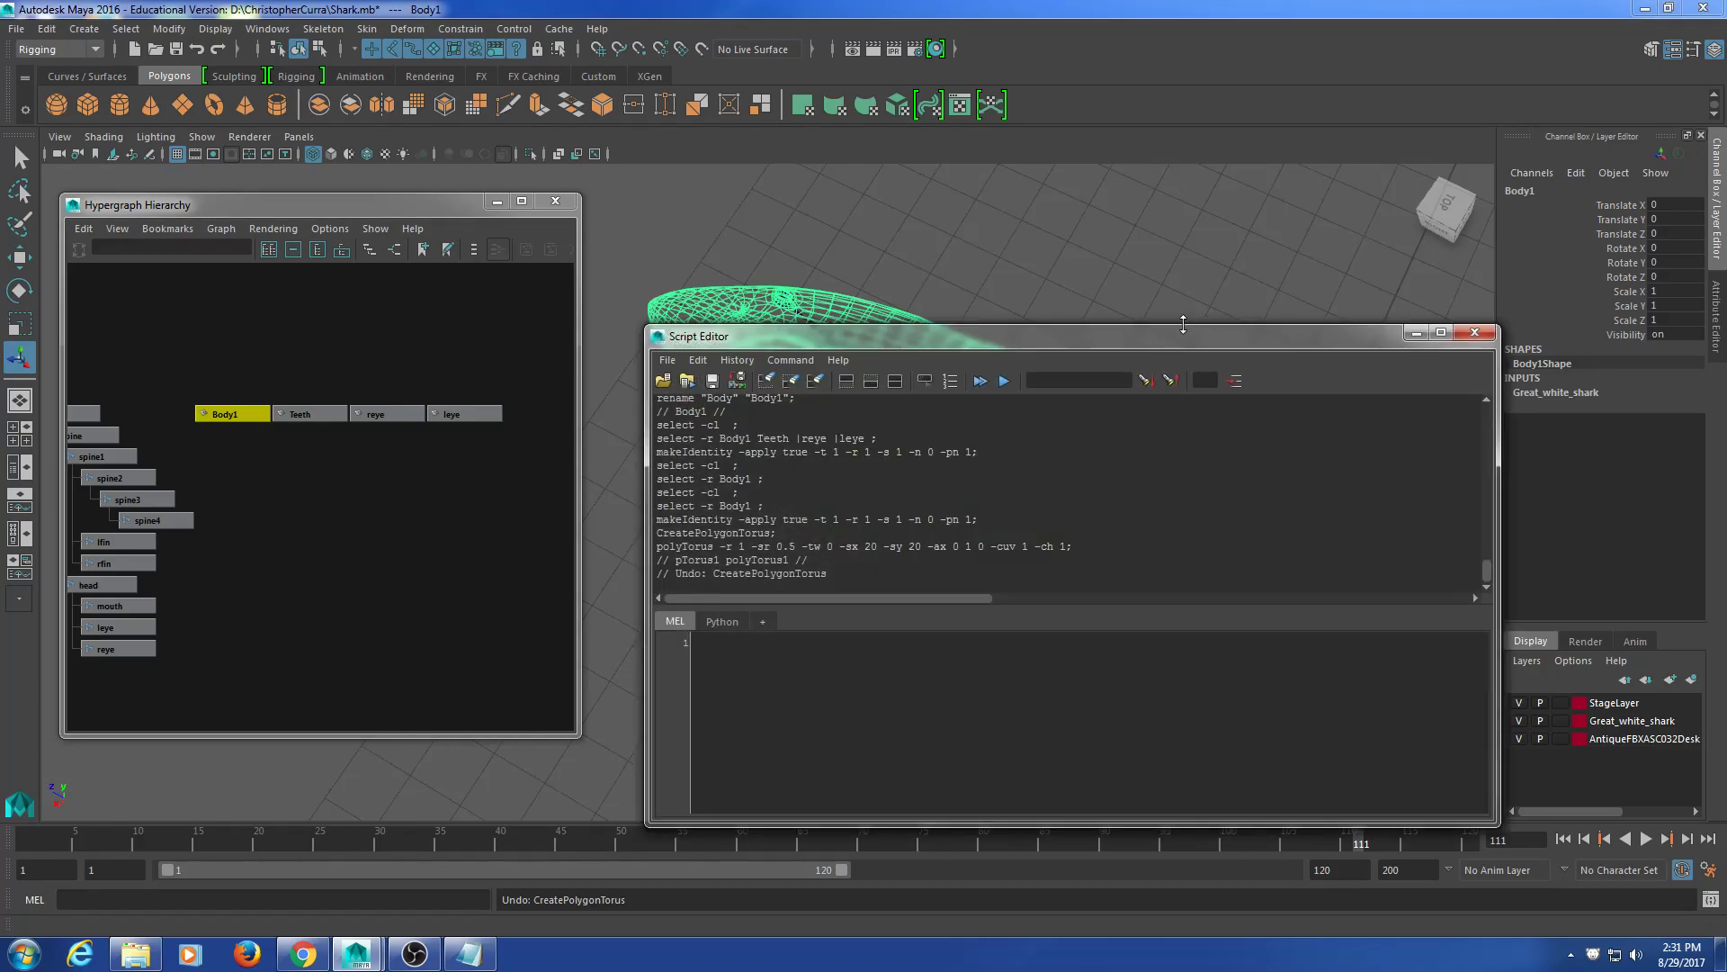
{"action": "left_click_drag", "start_coordinate": [1180, 335], "coordinate": [1130, 216]}
{"action": "scroll", "coordinate": [844, 460], "scroll_direction": "up", "scroll_amount": 6}
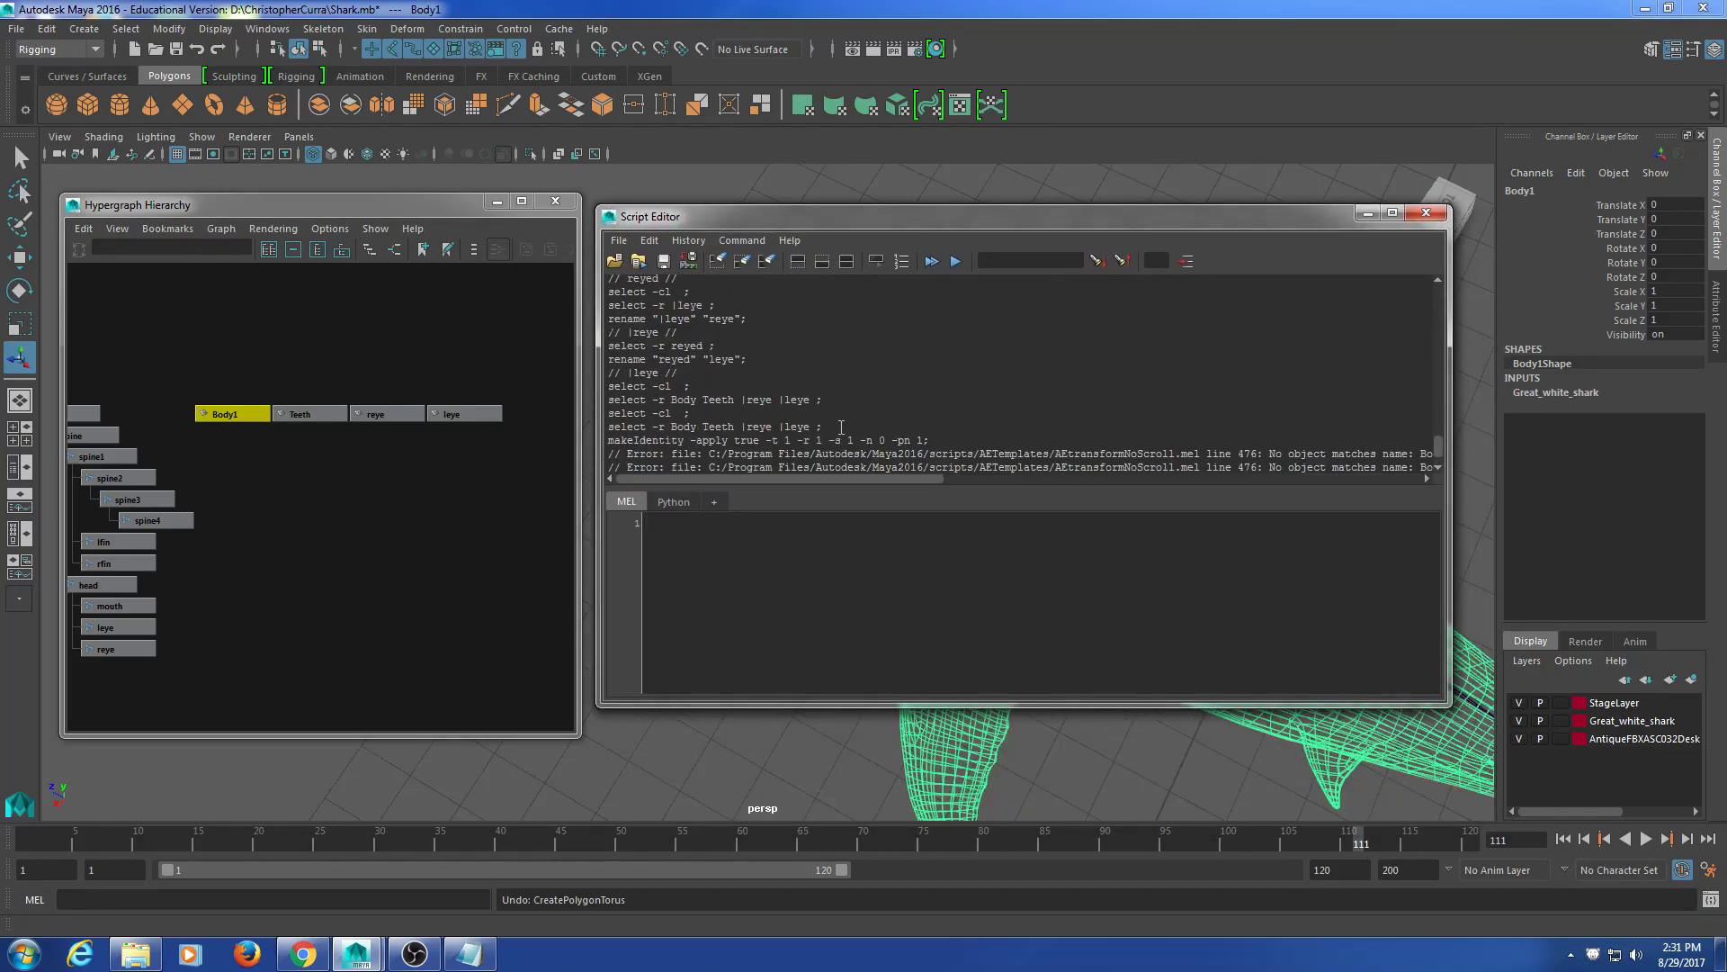
{"action": "scroll", "coordinate": [832, 472], "scroll_direction": "down", "scroll_amount": 1}
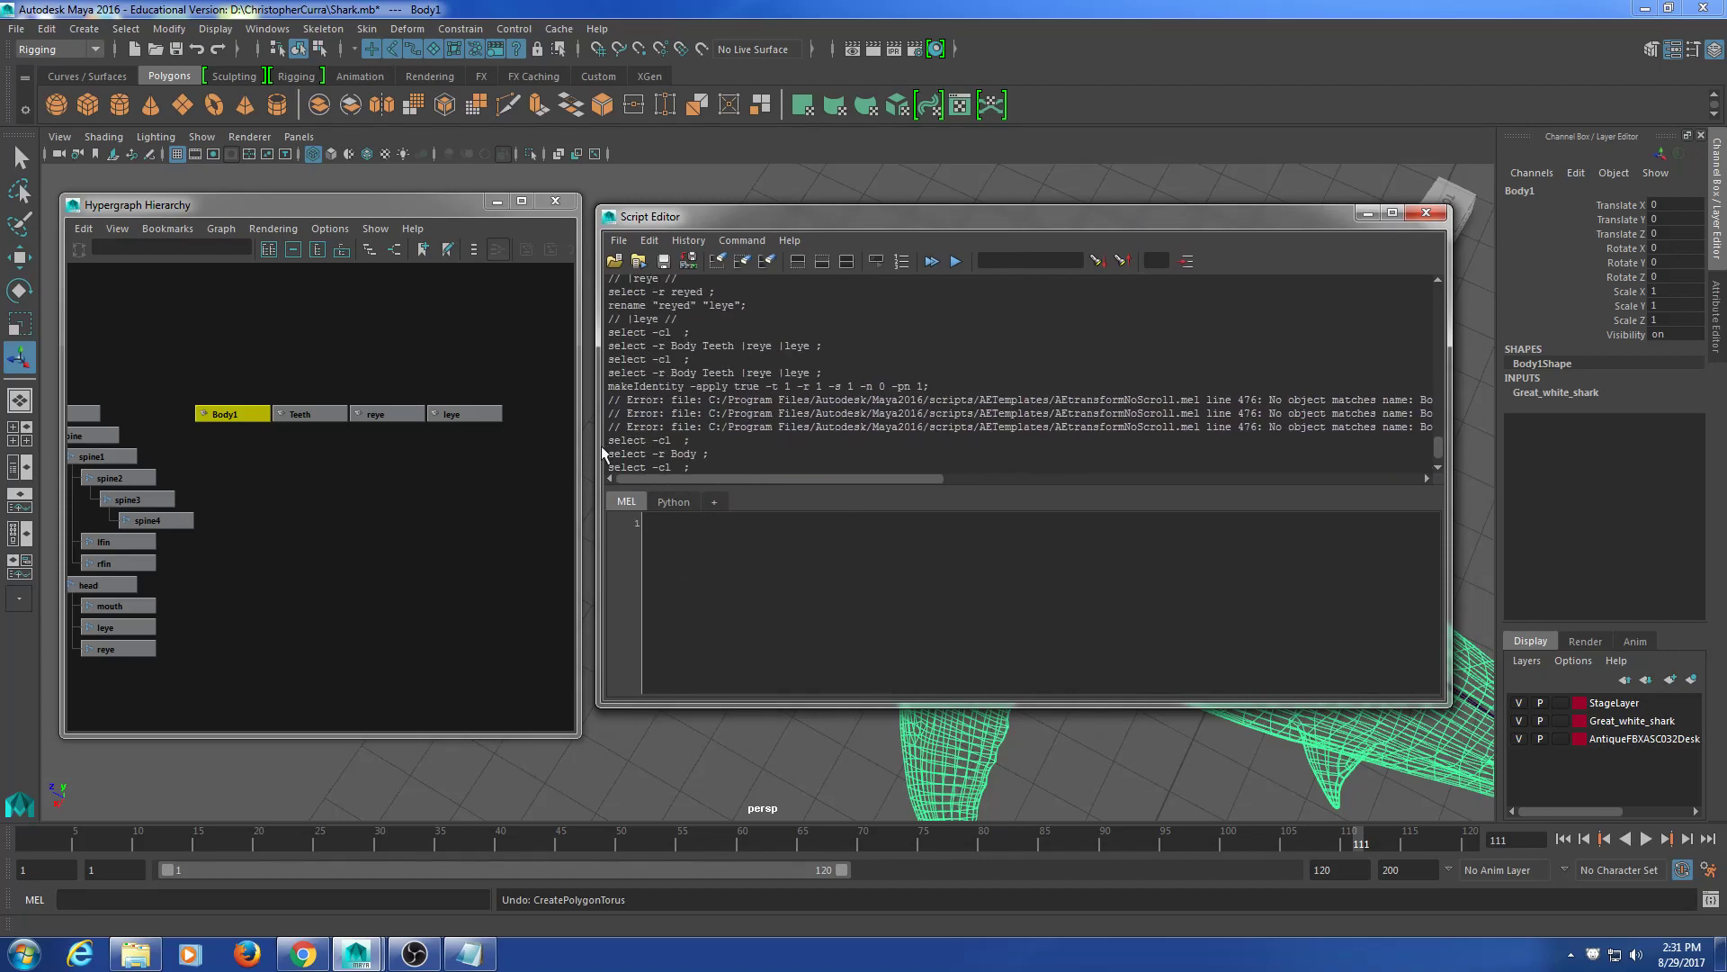
{"action": "left_click_drag", "start_coordinate": [600, 446], "coordinate": [566, 446]}
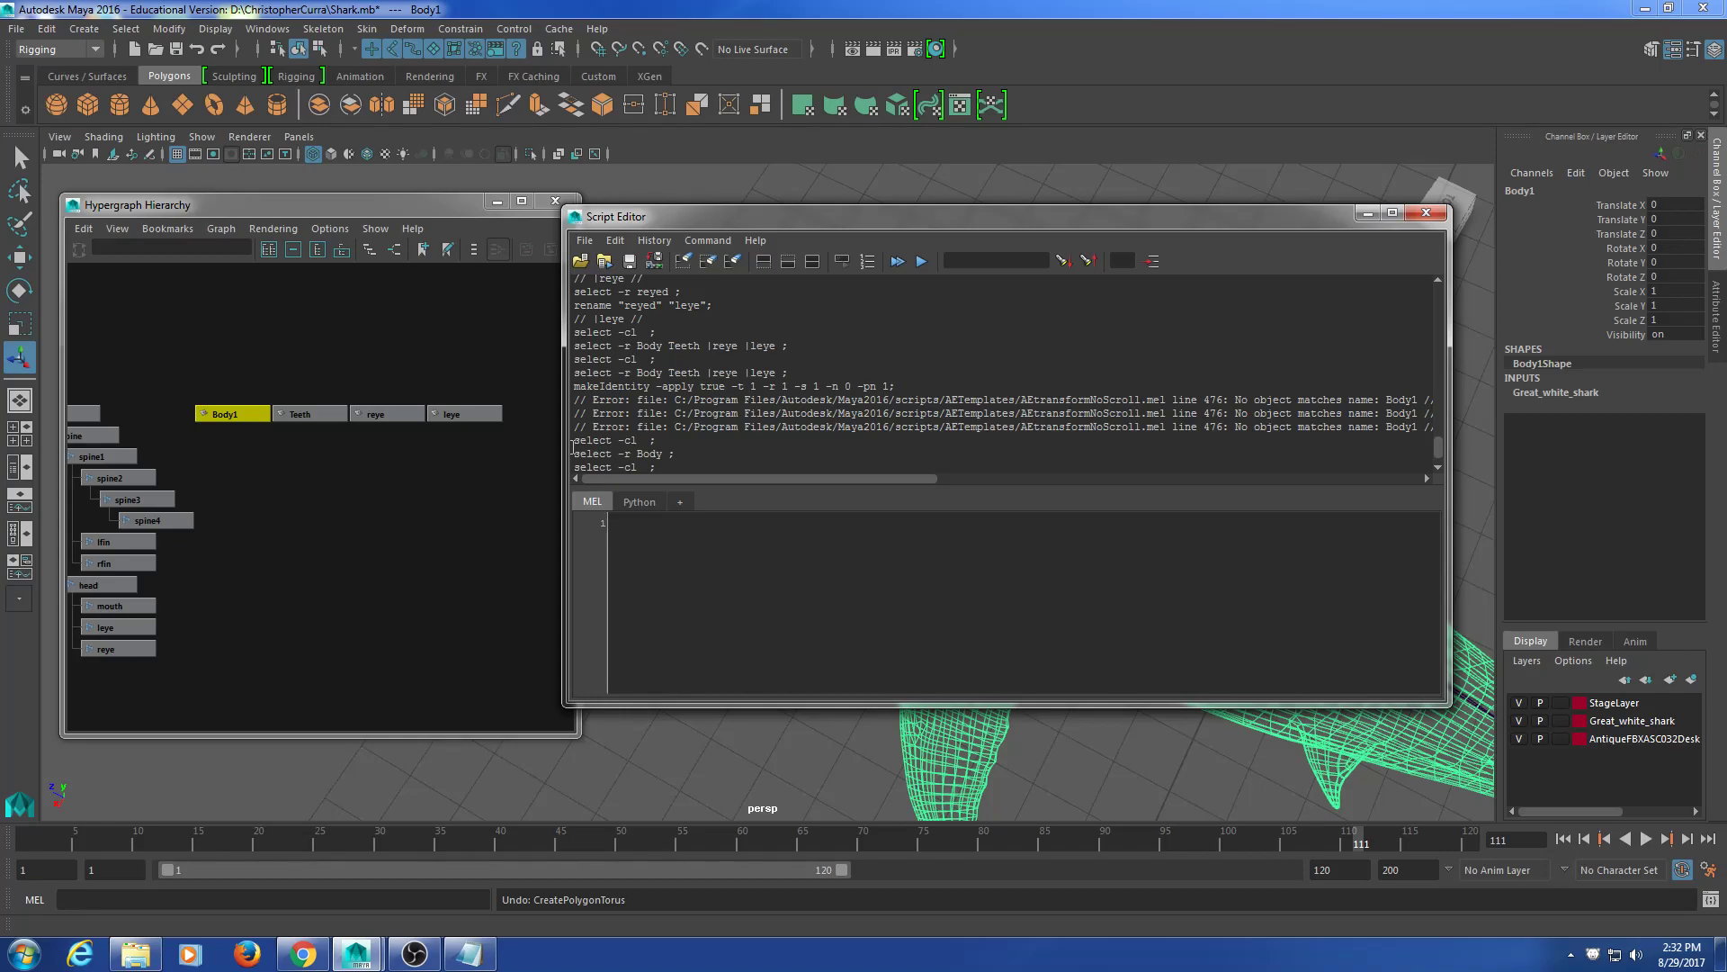
{"action": "left_click", "coordinate": [1426, 212]}
{"action": "middle_click_drag", "start_coordinate": [349, 482], "coordinate": [399, 484], "text": "alt"}
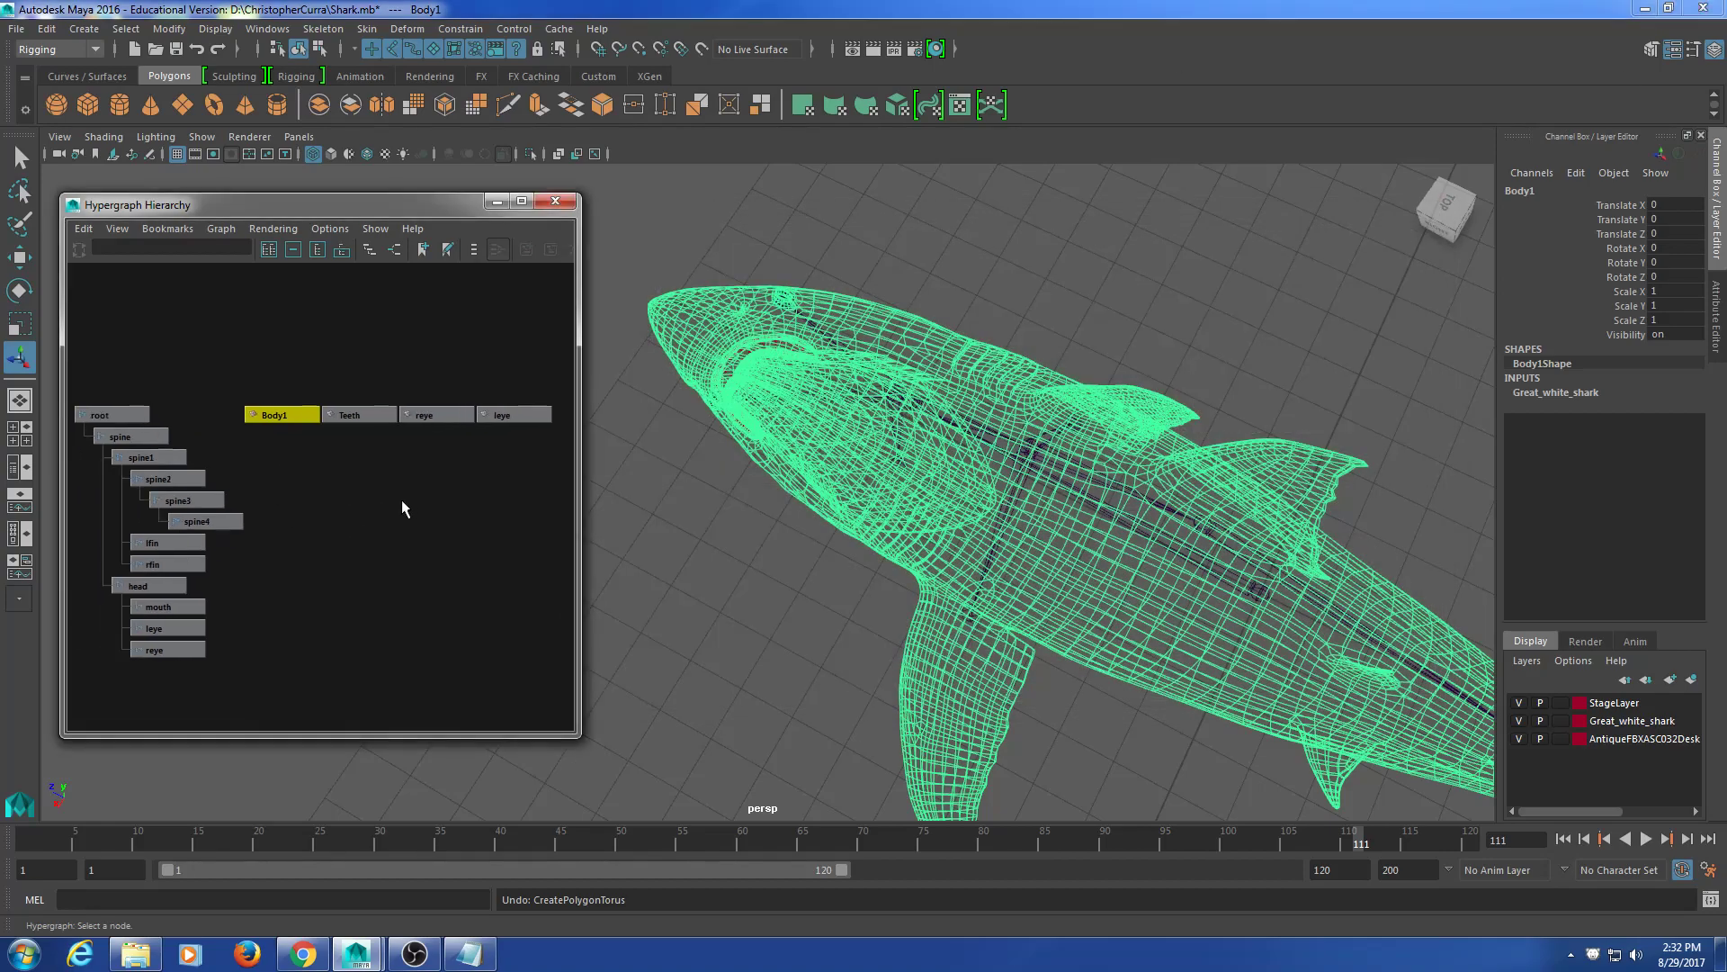
Step: Clear the selection and tumble the viewport to a straight side view of the shark
{"action": "left_click_drag", "start_coordinate": [332, 470], "coordinate": [540, 452]}
{"action": "middle_click_drag", "start_coordinate": [996, 541], "coordinate": [964, 511], "text": "alt"}
{"action": "left_click_drag", "start_coordinate": [964, 511], "coordinate": [1045, 387], "text": "alt"}
{"action": "middle_click_drag", "start_coordinate": [1045, 387], "coordinate": [1031, 542], "text": "alt"}
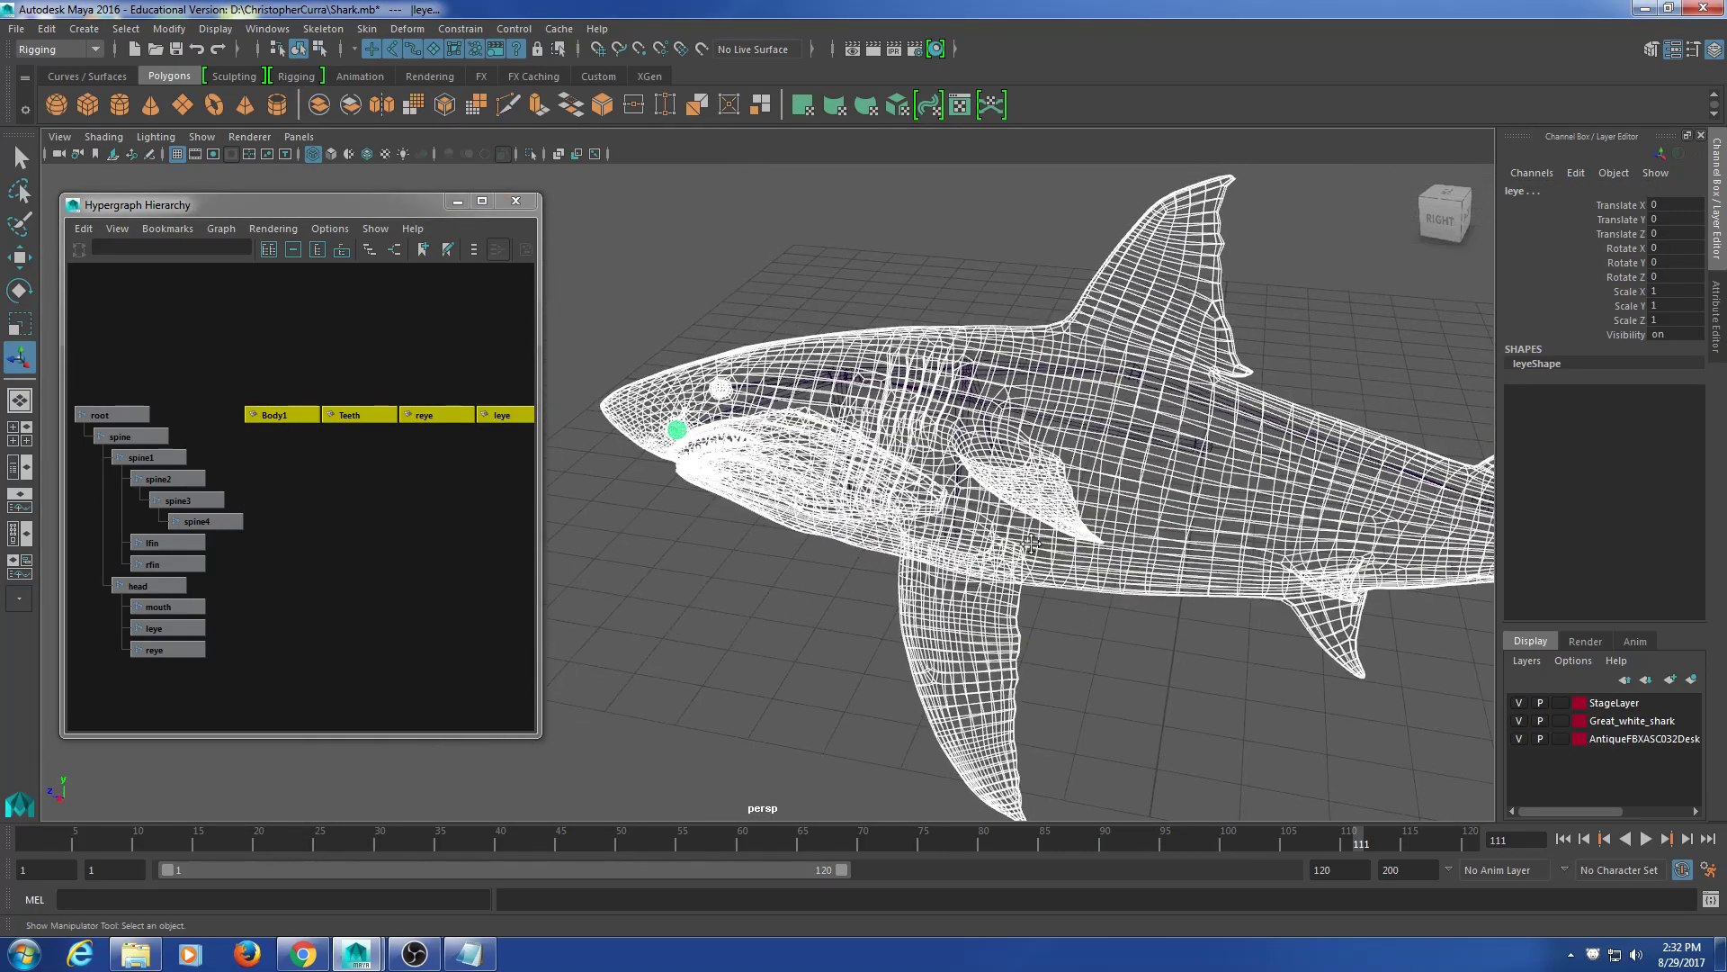
{"action": "left_click_drag", "start_coordinate": [1278, 655], "coordinate": [865, 290], "text": "shift"}
{"action": "scroll", "coordinate": [1147, 523], "scroll_direction": "down", "scroll_amount": 4}
{"action": "left_click_drag", "start_coordinate": [1010, 649], "coordinate": [1090, 530], "text": "alt"}
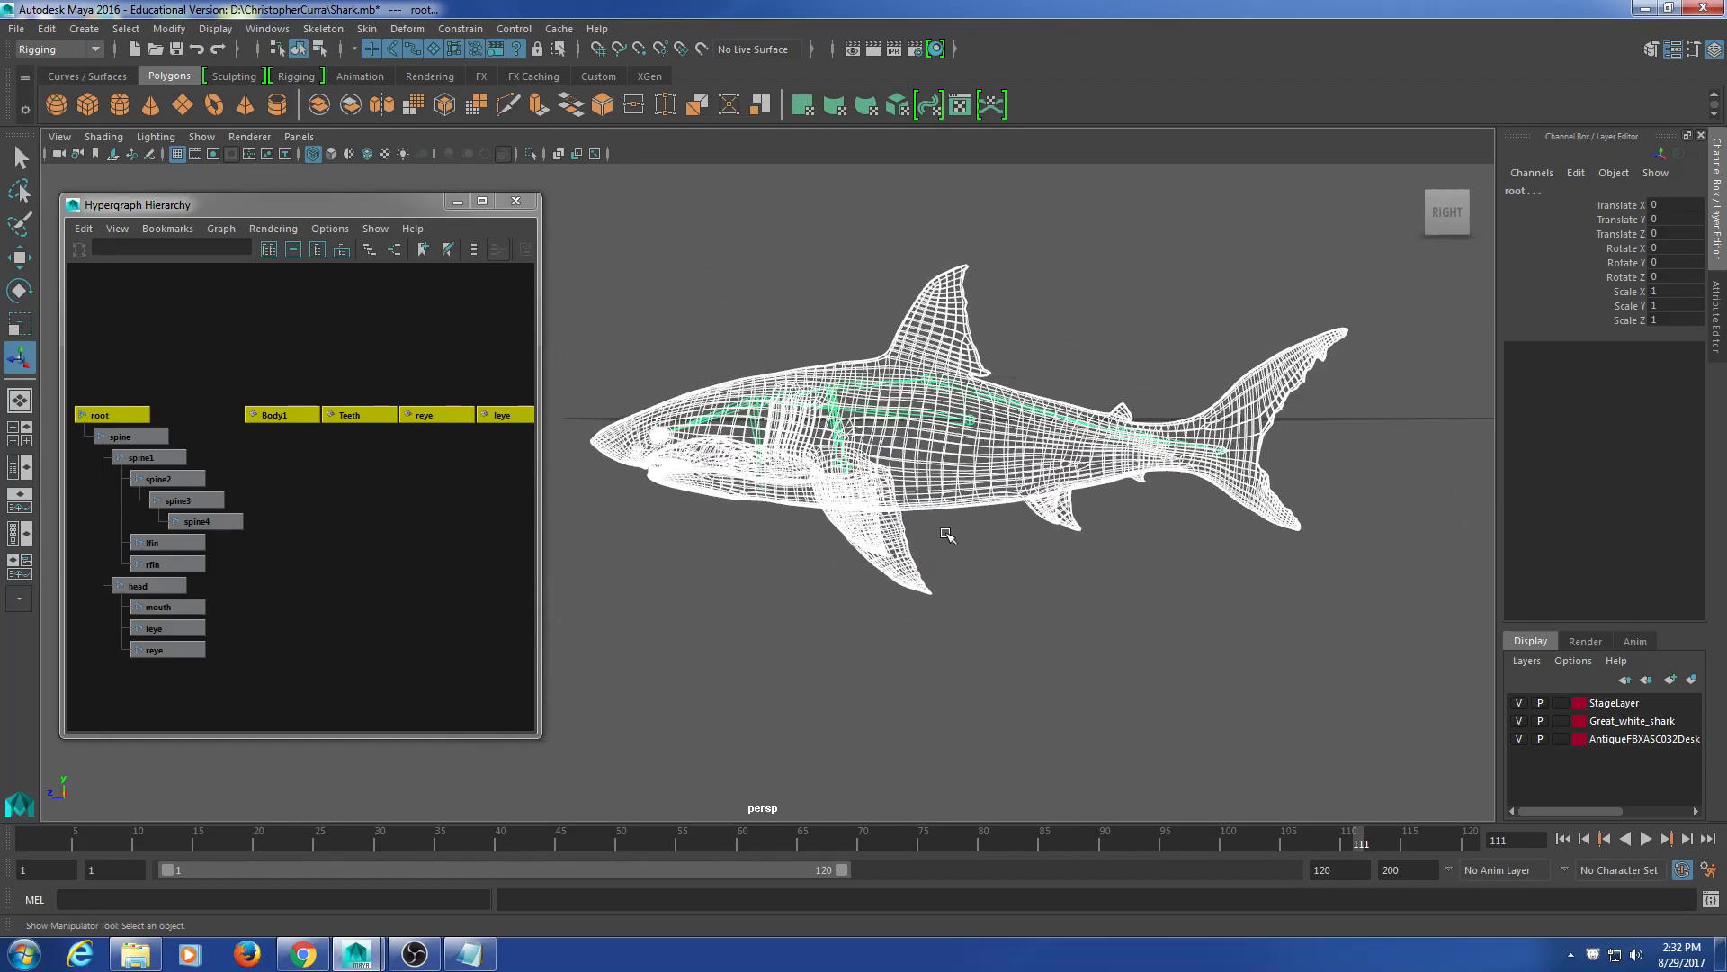
Step: Marquee Body1, Teeth, reye and leye in the Hypergraph and Shift-add the root joint
{"action": "left_click", "coordinate": [397, 540]}
{"action": "middle_click_drag", "start_coordinate": [399, 502], "coordinate": [386, 501], "text": "alt"}
{"action": "scroll", "coordinate": [385, 500], "scroll_direction": "down", "scroll_amount": 2}
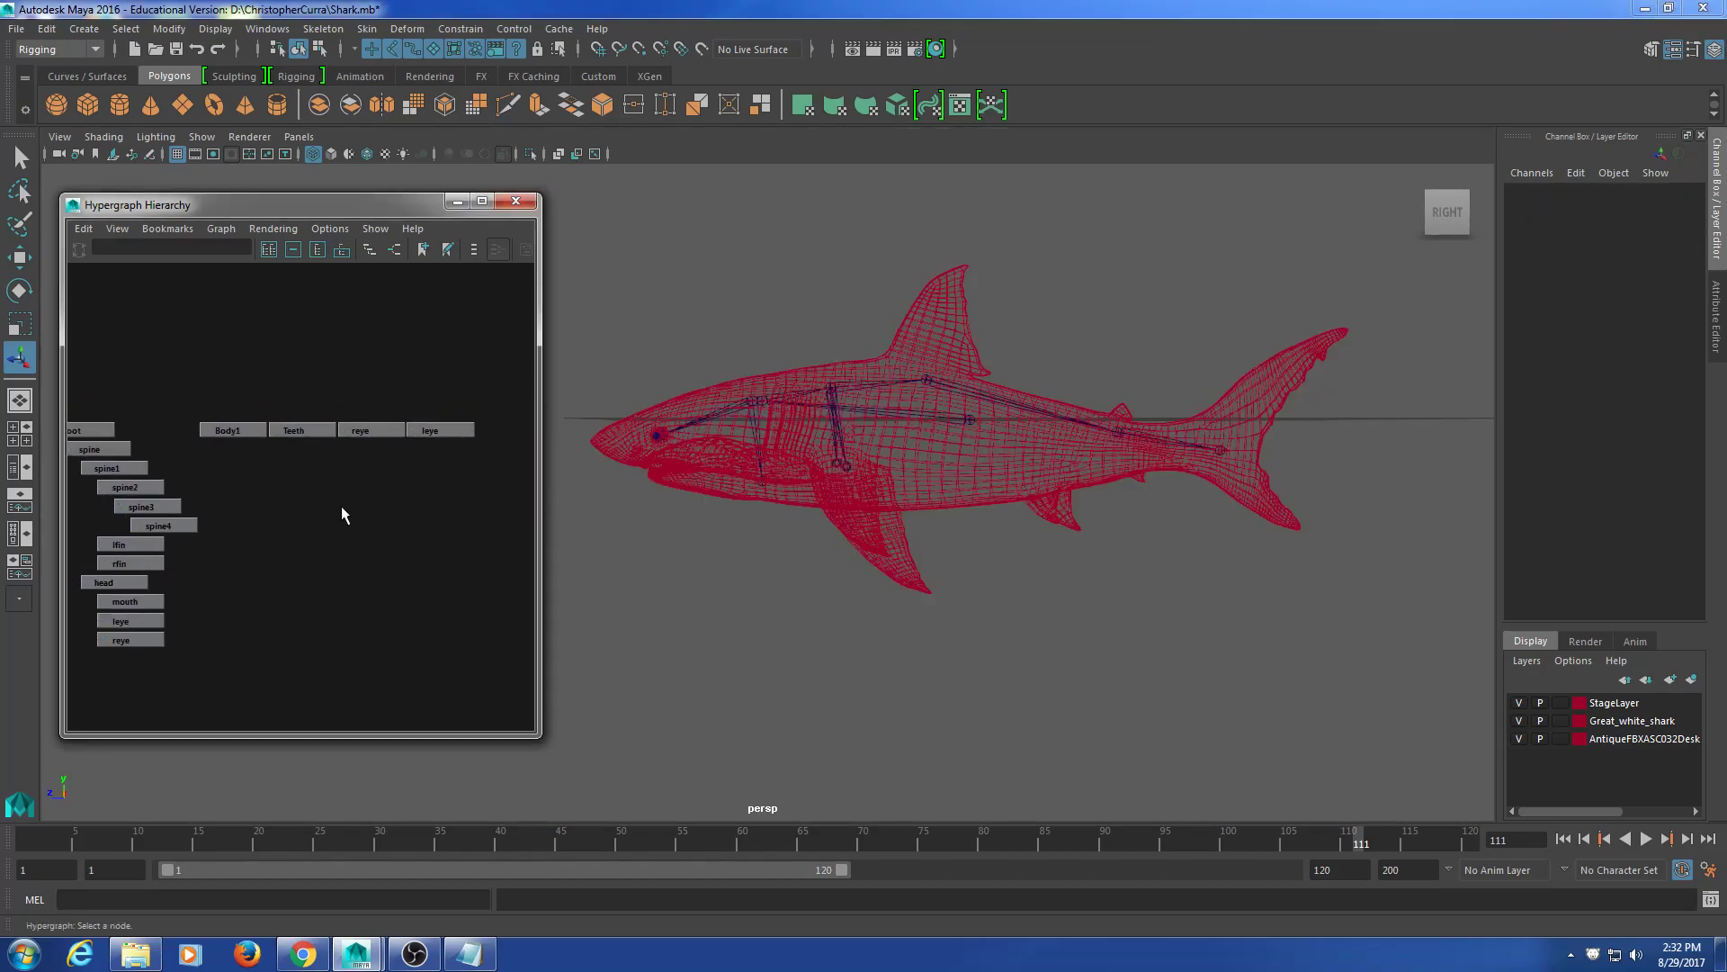
{"action": "left_click_drag", "start_coordinate": [257, 380], "coordinate": [463, 473]}
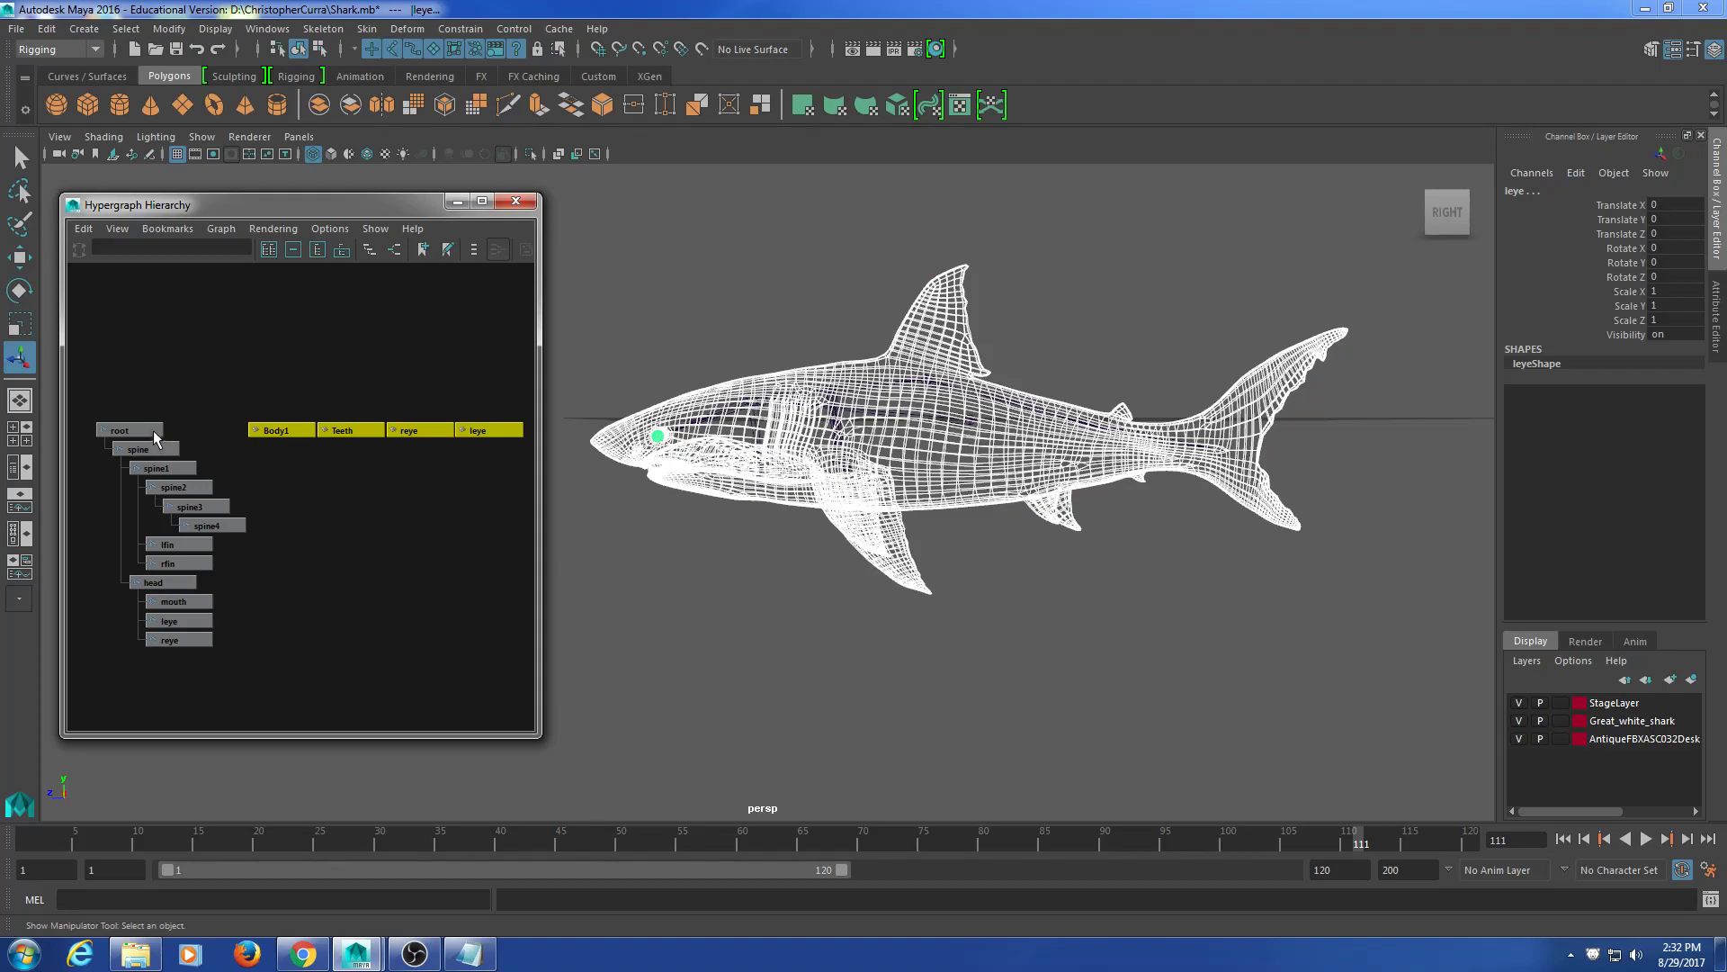
{"action": "left_click", "coordinate": [154, 430], "text": "shift"}
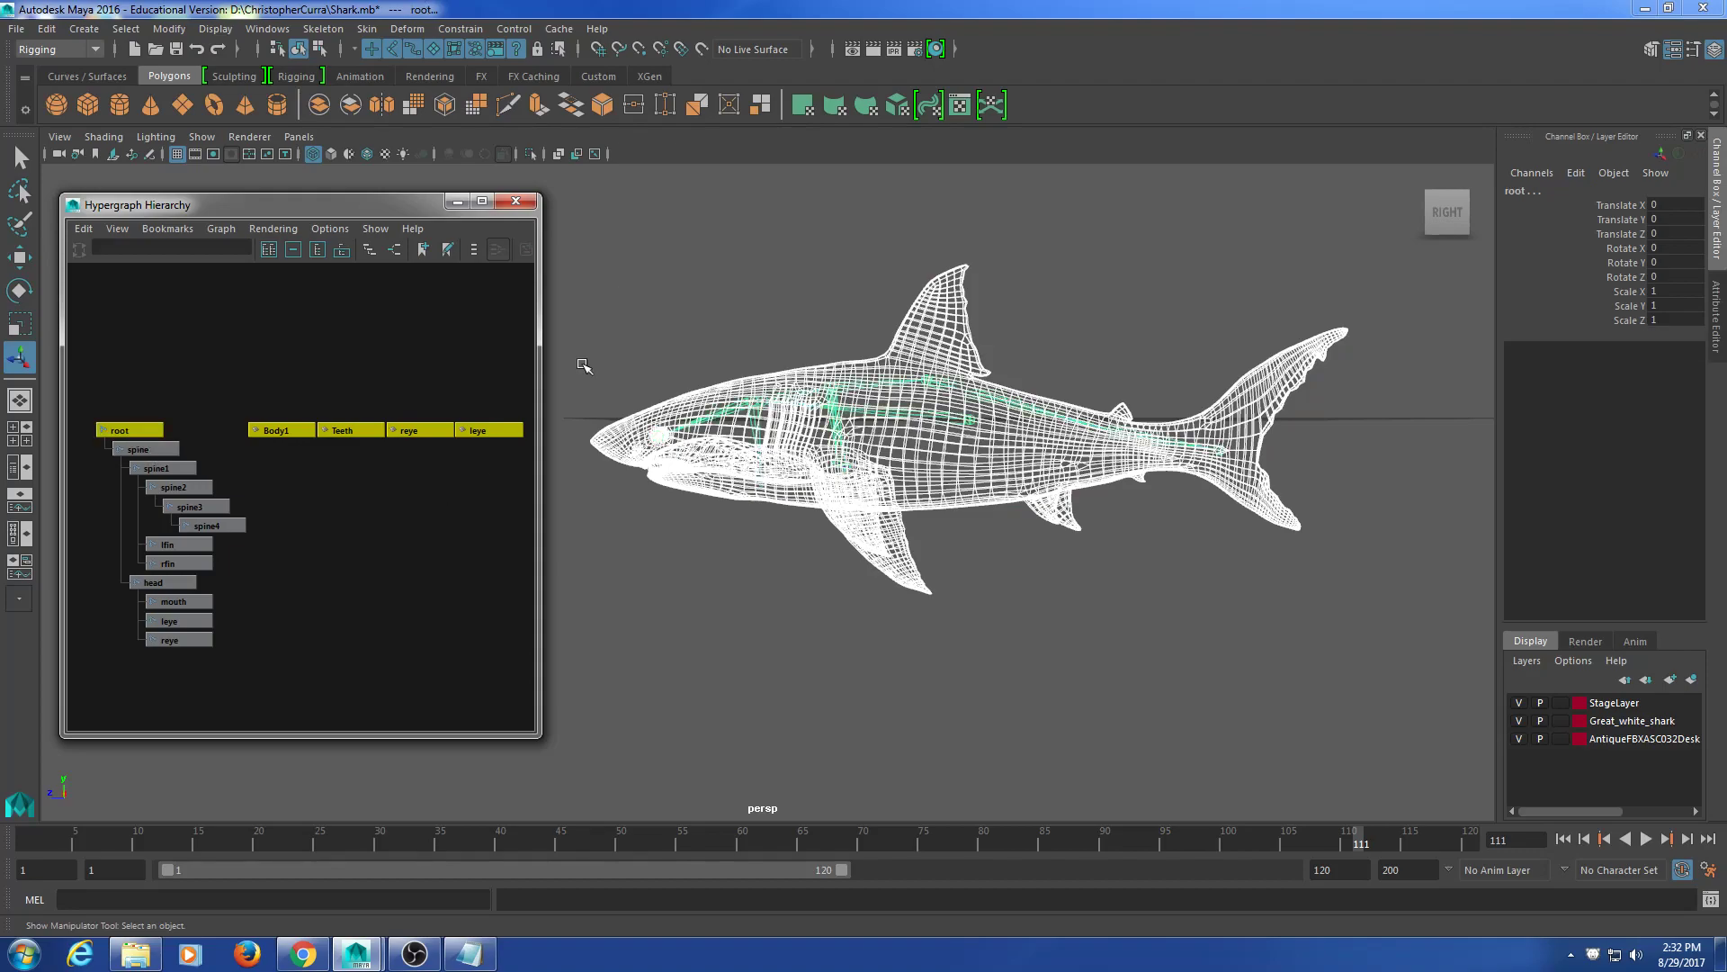
Step: Open the Skin > Bind Skin option box and move it to the centre of the screen
{"action": "left_click", "coordinate": [369, 28]}
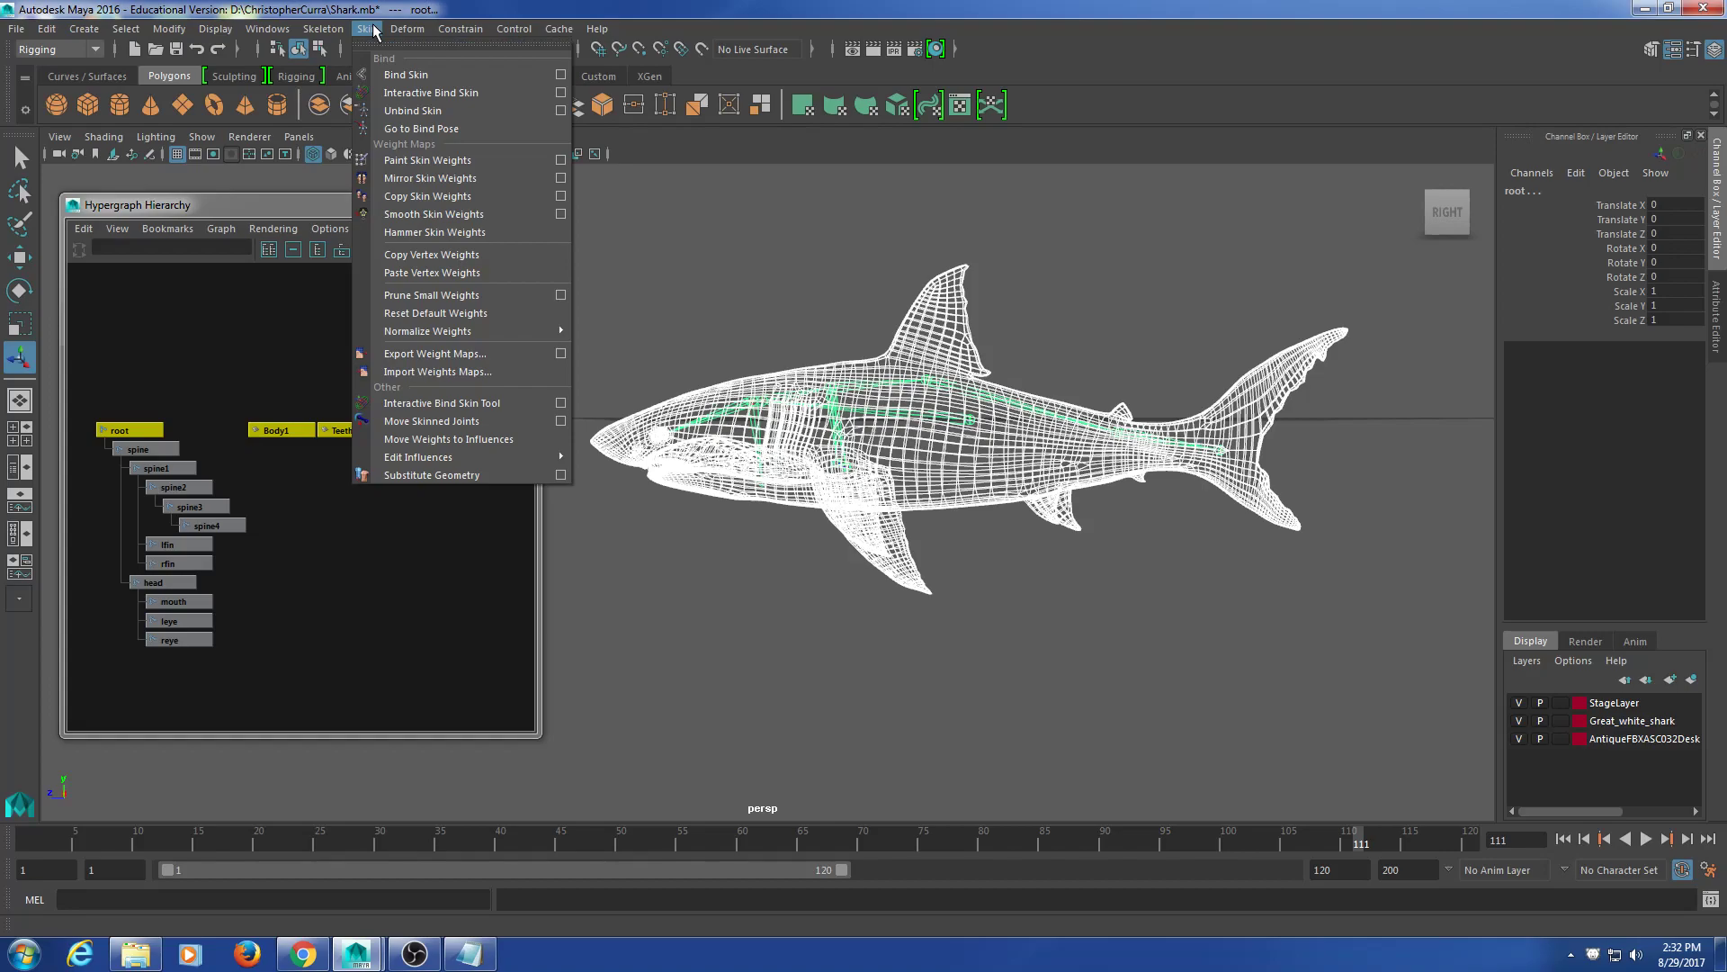
{"action": "left_click", "coordinate": [561, 75]}
{"action": "left_click_drag", "start_coordinate": [548, 110], "coordinate": [1019, 104]}
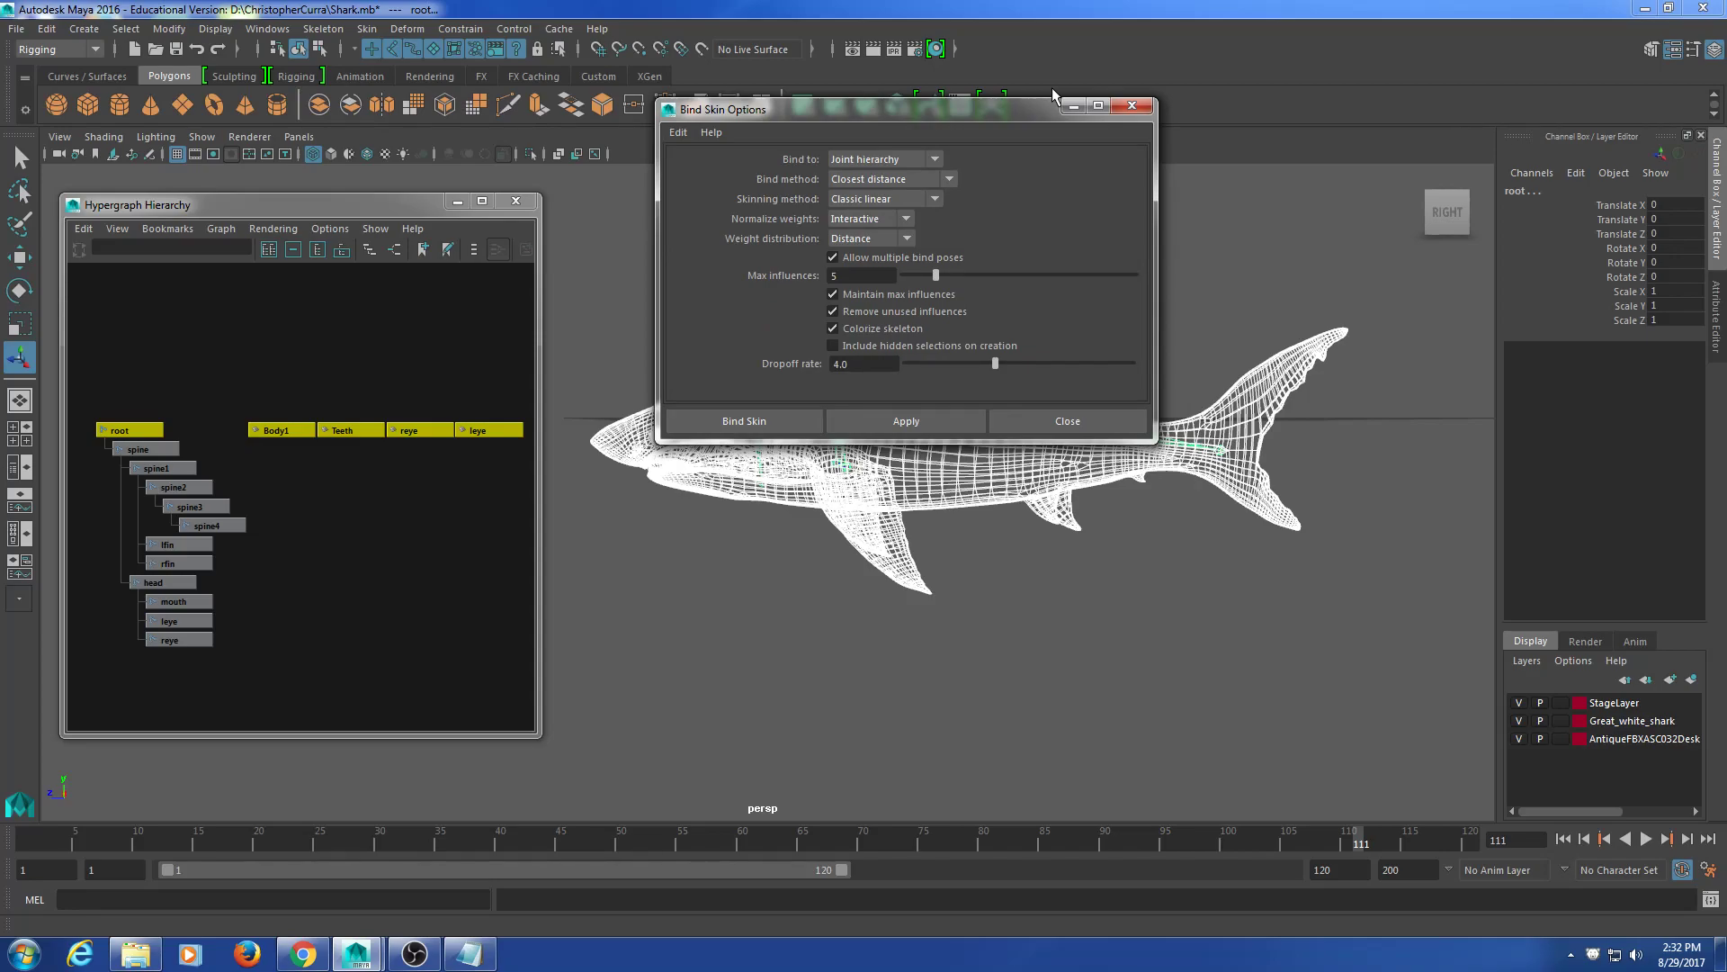
Step: Select the shark body mesh, briefly open and close the Graph Editor, and move the options window aside
{"action": "left_click", "coordinate": [246, 353]}
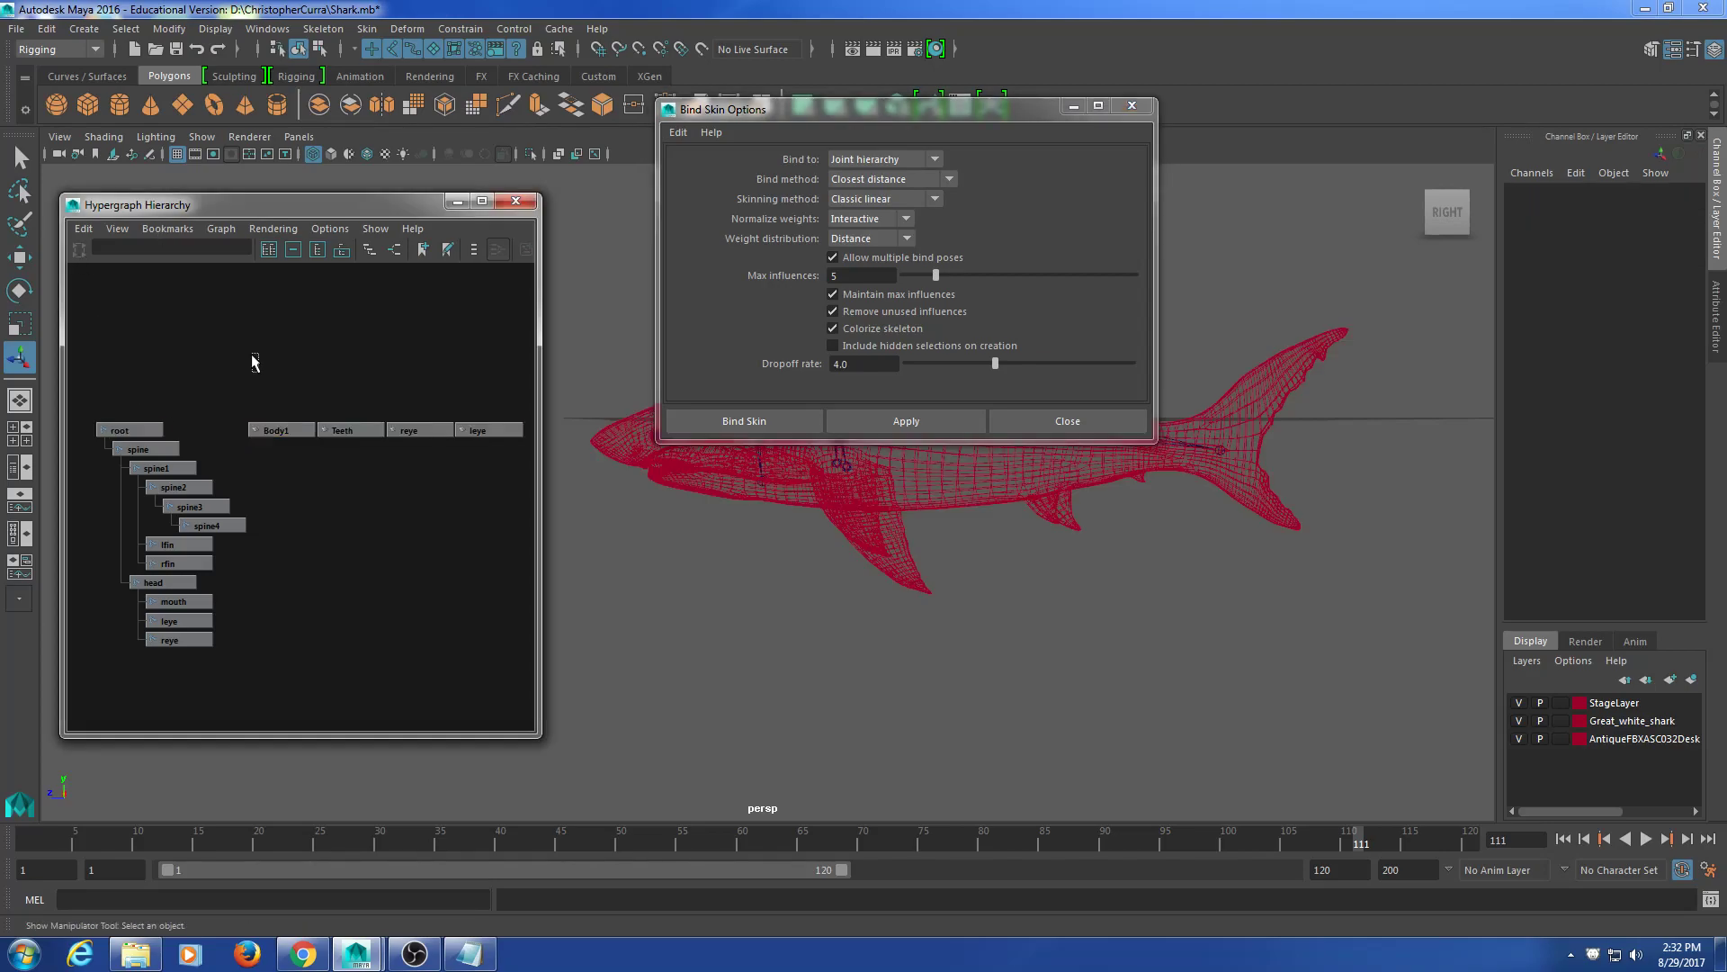
{"action": "left_click", "coordinate": [276, 432]}
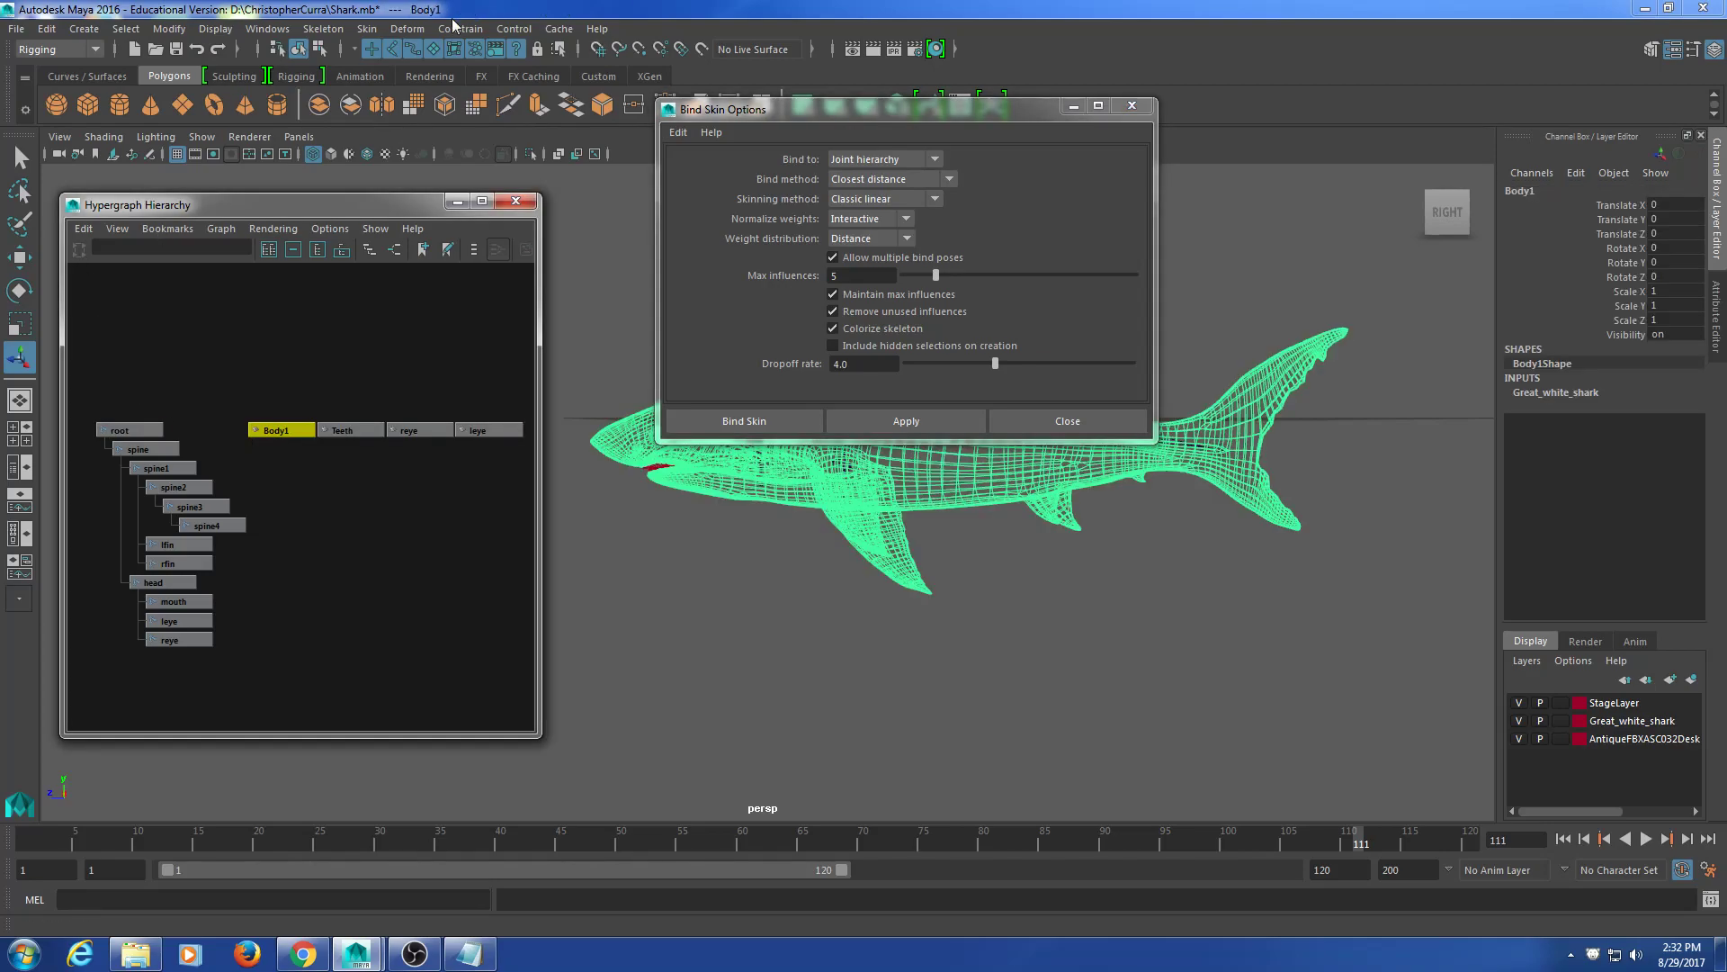
{"action": "left_click", "coordinate": [310, 31]}
{"action": "mouse_move", "coordinate": [263, 30]}
{"action": "mouse_move", "coordinate": [307, 153]}
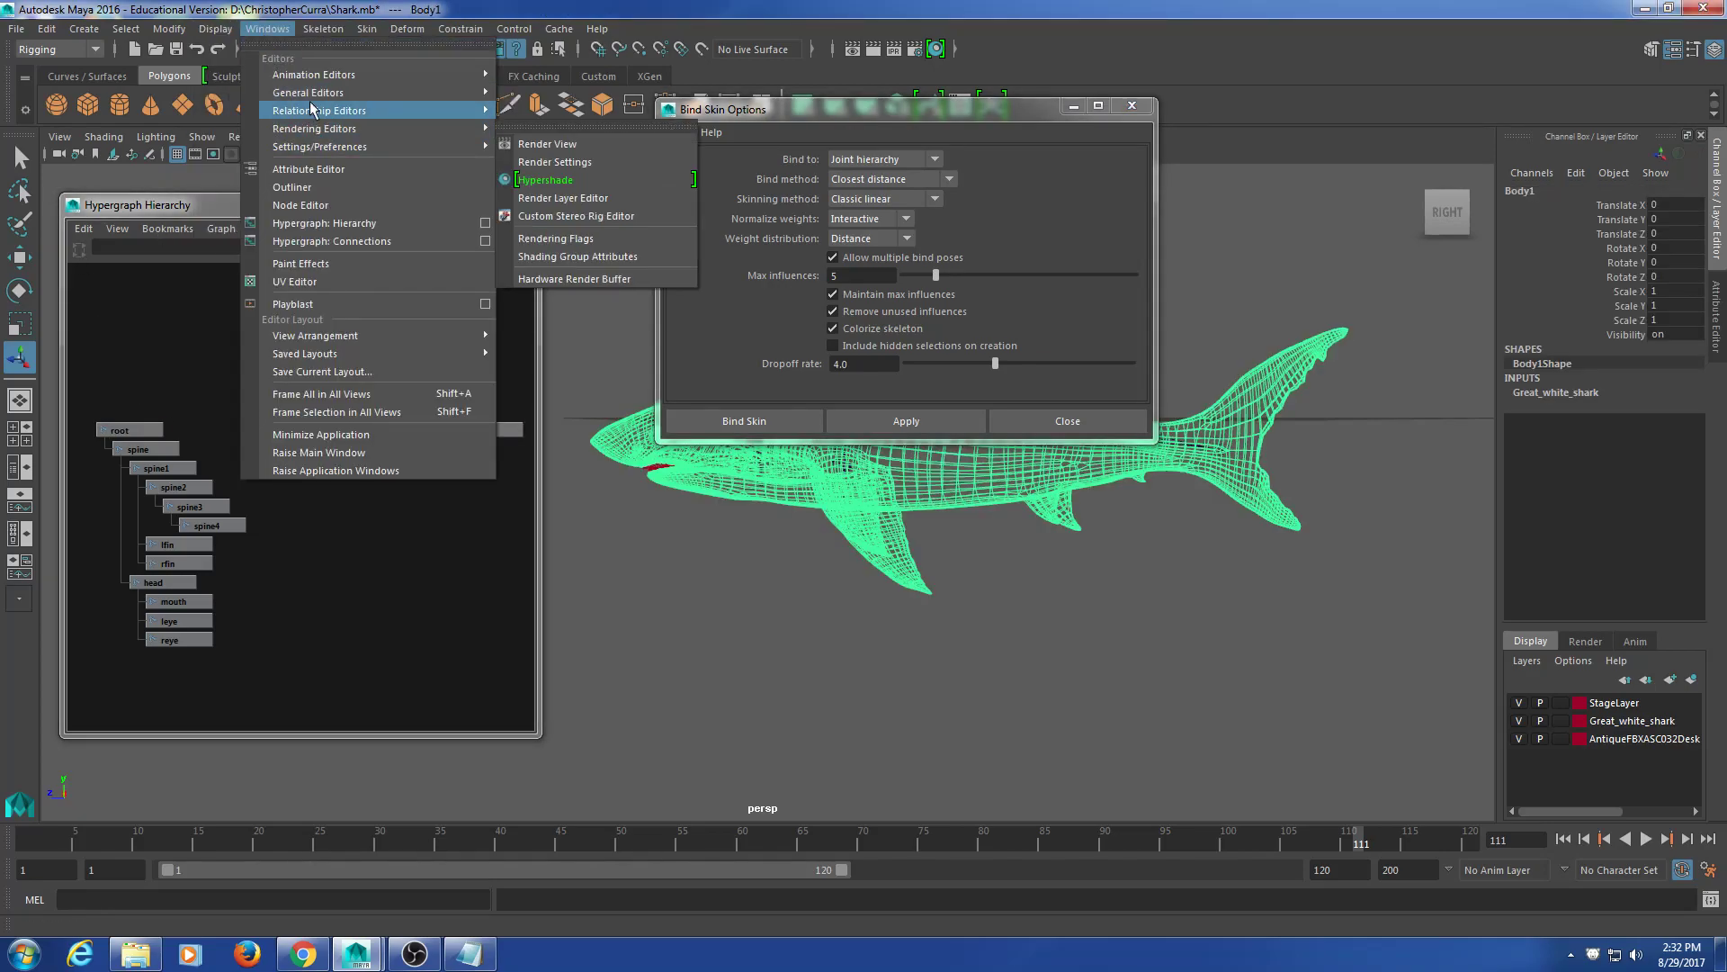
{"action": "mouse_move", "coordinate": [360, 75]}
{"action": "left_click", "coordinate": [548, 90]}
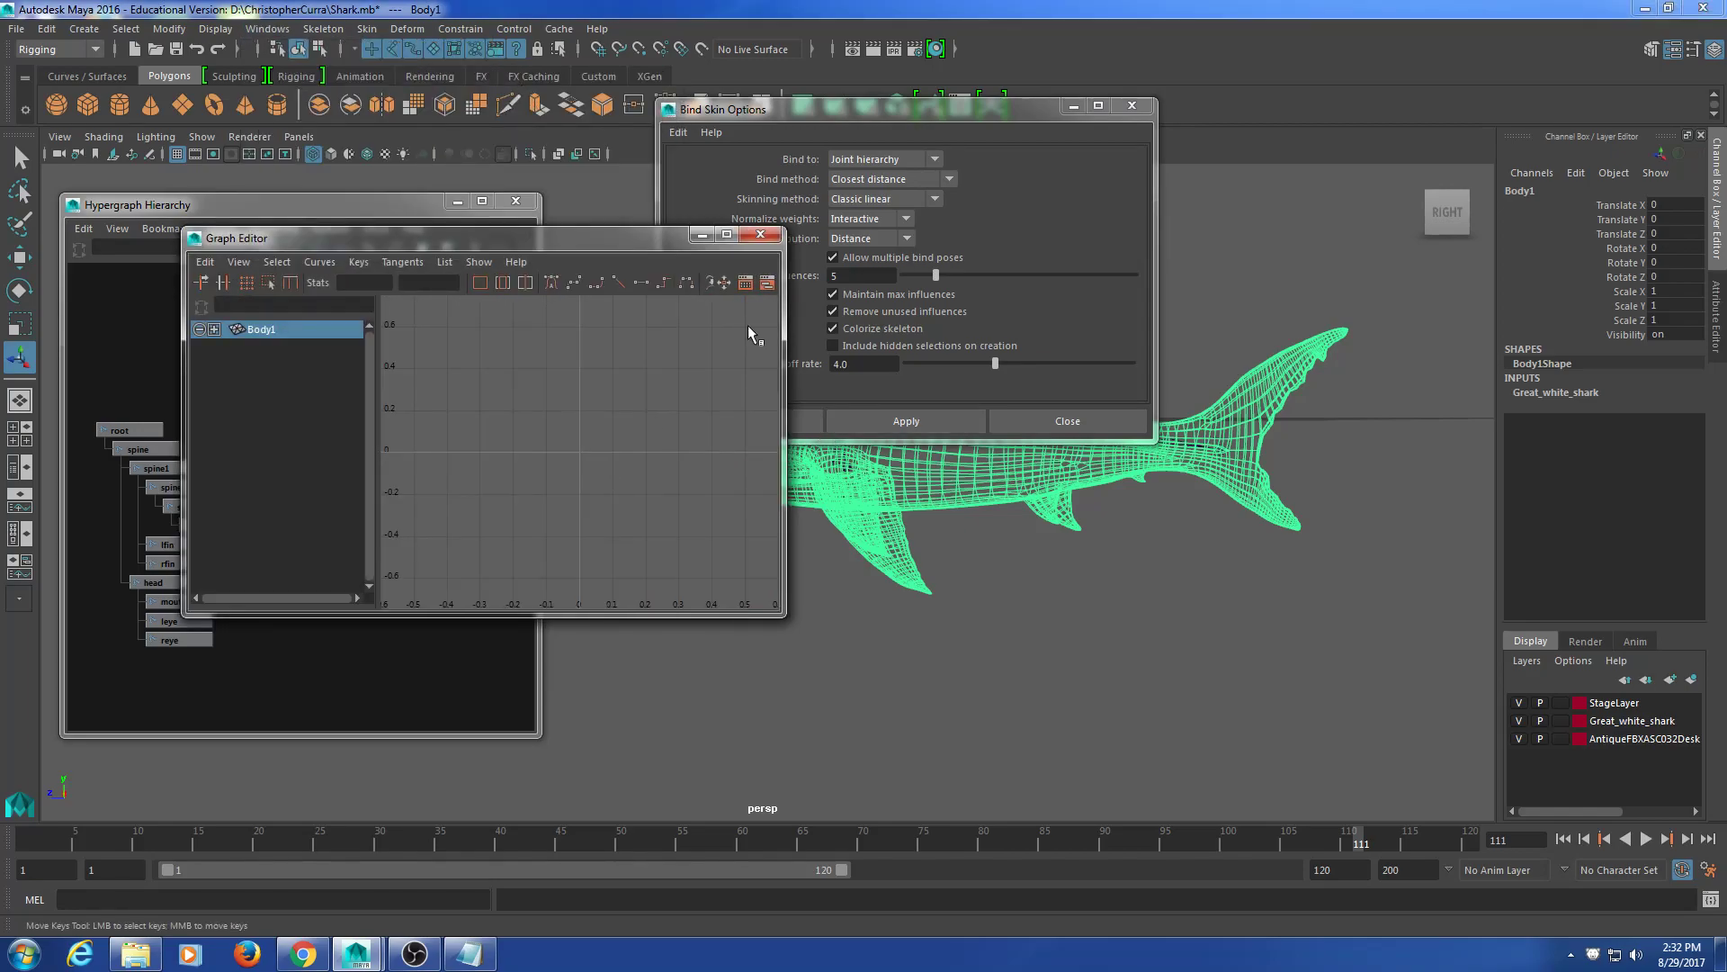
{"action": "left_click", "coordinate": [761, 234]}
{"action": "left_click_drag", "start_coordinate": [851, 109], "coordinate": [1031, 504]}
Step: Select the body, teeth and both eye meshes together with the root joint
{"action": "left_click", "coordinate": [302, 456]}
{"action": "left_click_drag", "start_coordinate": [261, 355], "coordinate": [508, 509]}
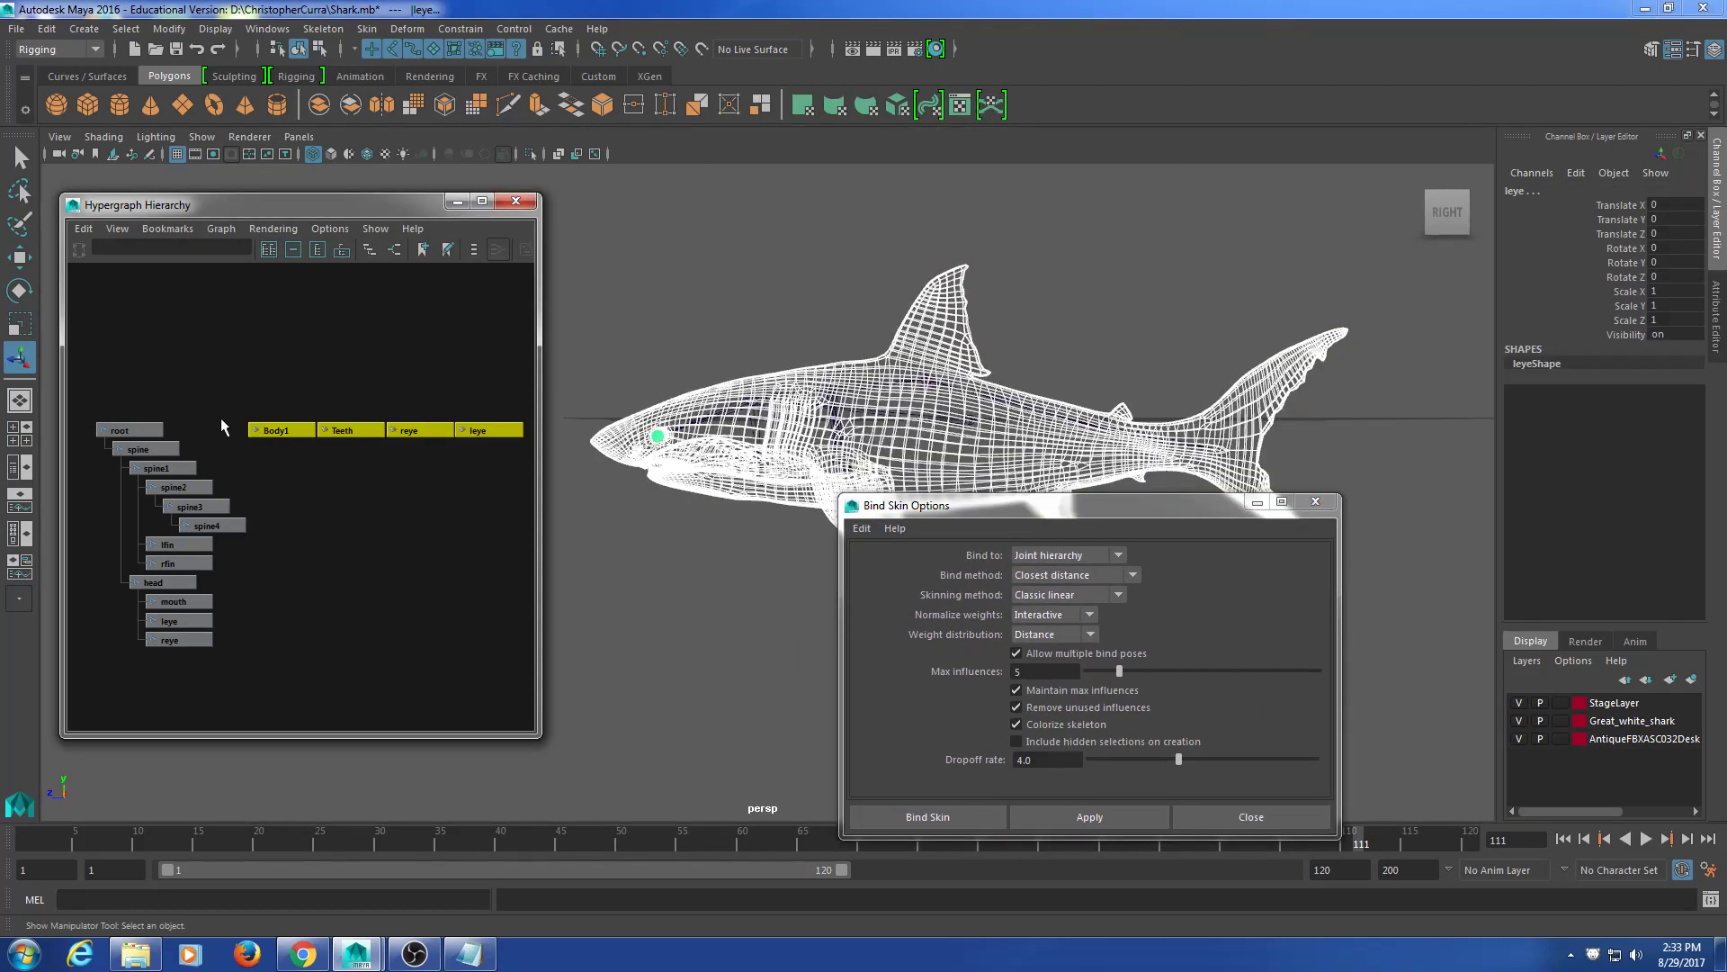
{"action": "left_click_drag", "start_coordinate": [282, 347], "coordinate": [468, 502]}
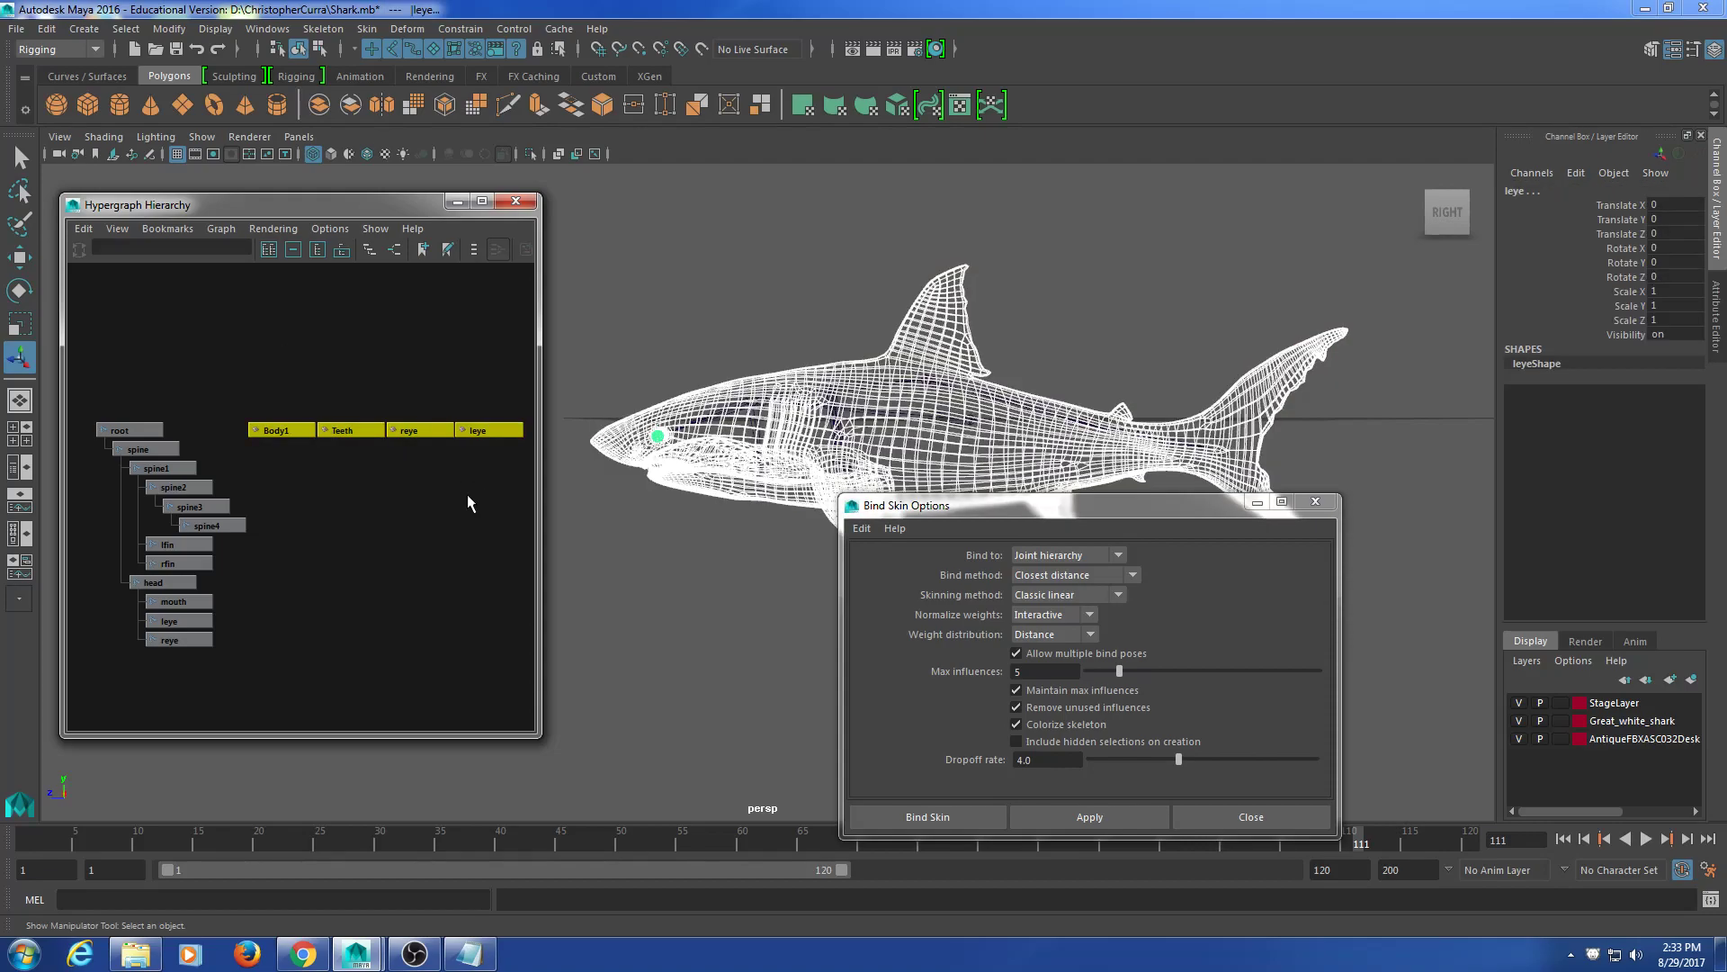
{"action": "left_click", "coordinate": [151, 431], "text": "shift"}
Step: Uncheck Remove unused influences and bind with closest distance and 5 max influences
{"action": "left_click_drag", "start_coordinate": [1022, 506], "coordinate": [946, 381]}
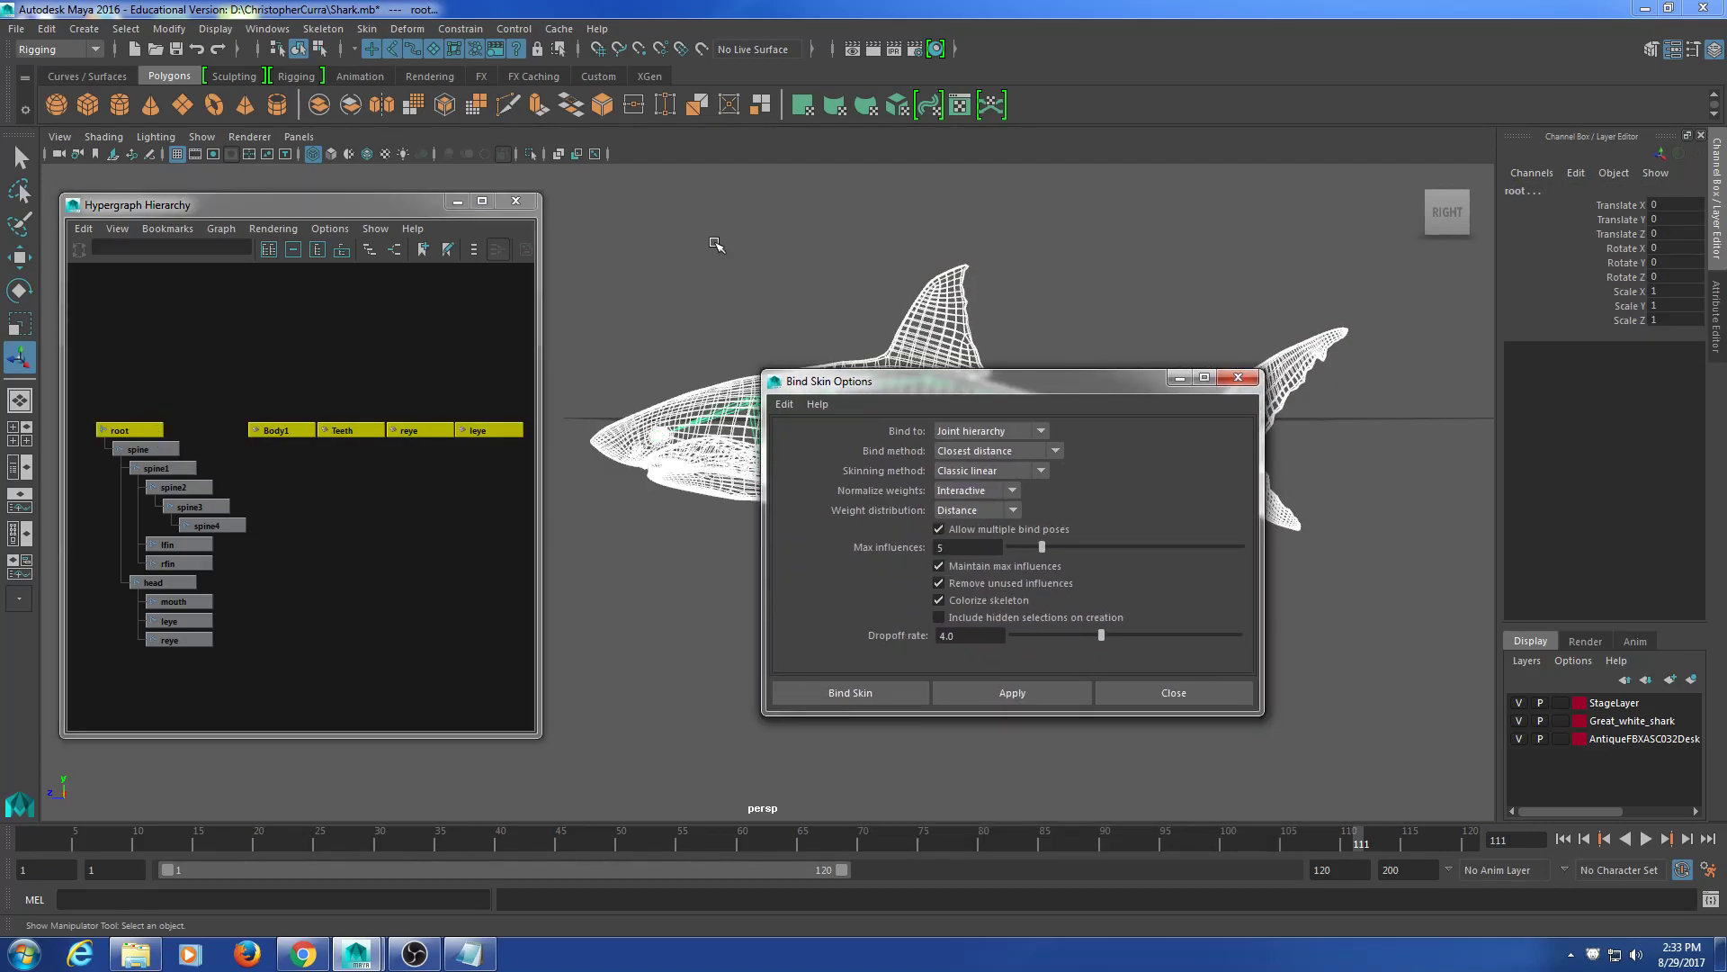
{"action": "left_click", "coordinate": [366, 28]}
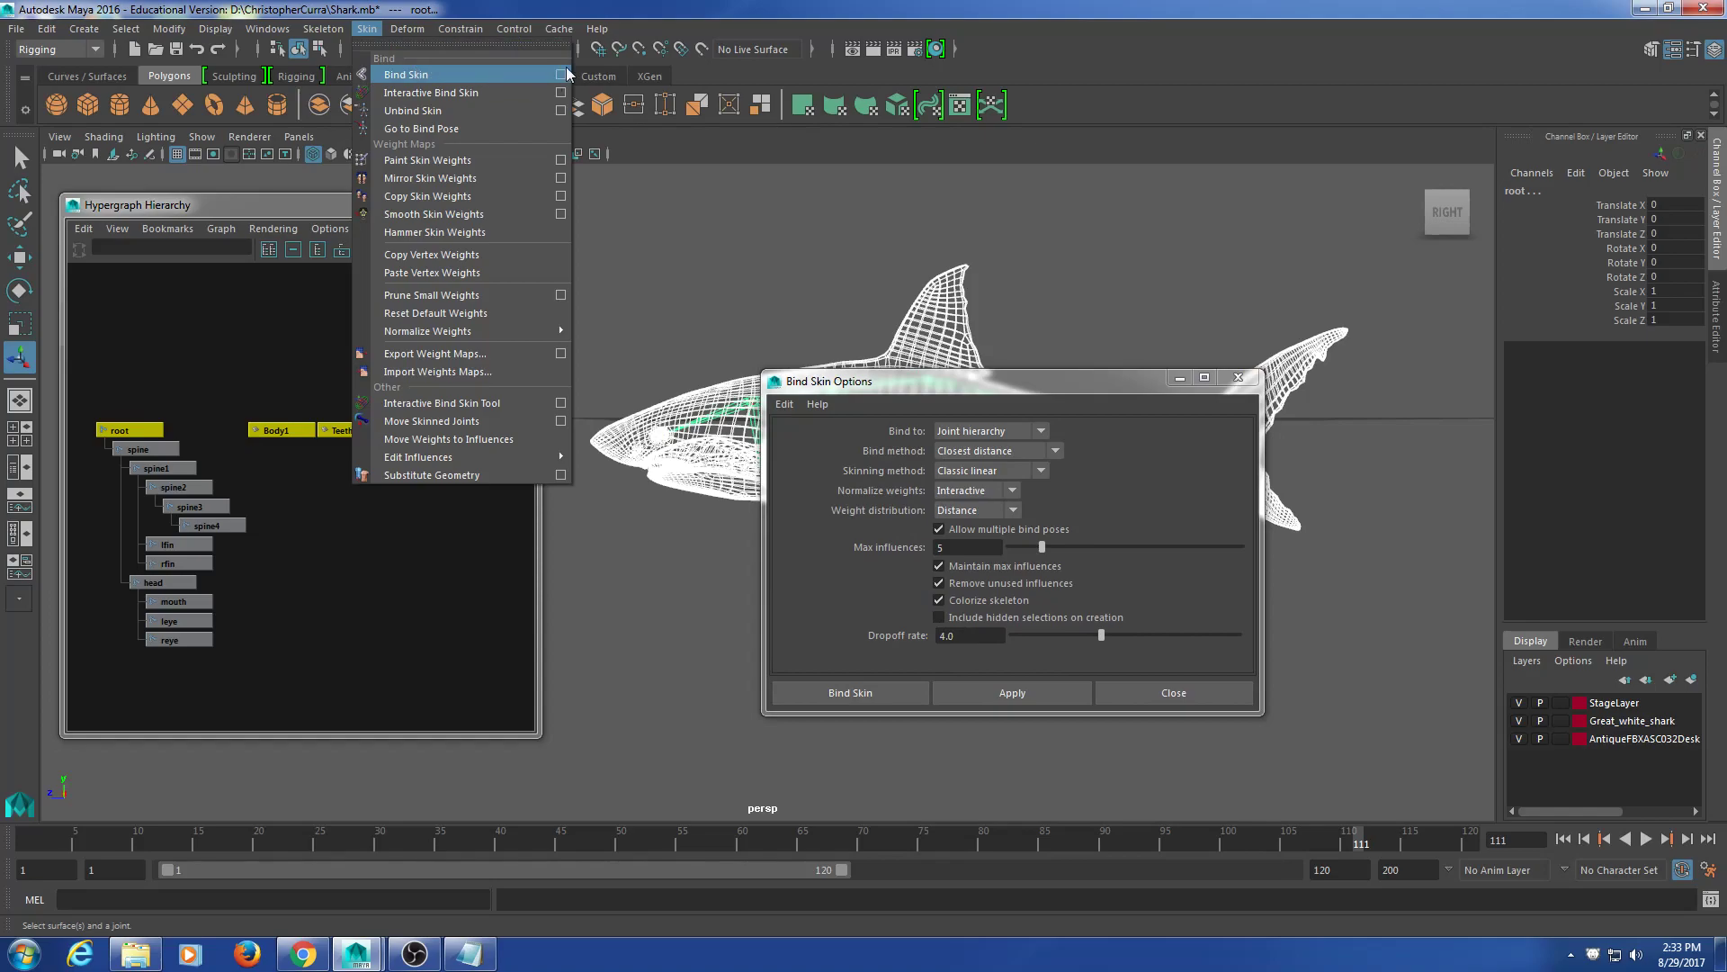
{"action": "left_click", "coordinate": [453, 73]}
{"action": "left_click_drag", "start_coordinate": [878, 385], "coordinate": [847, 245]}
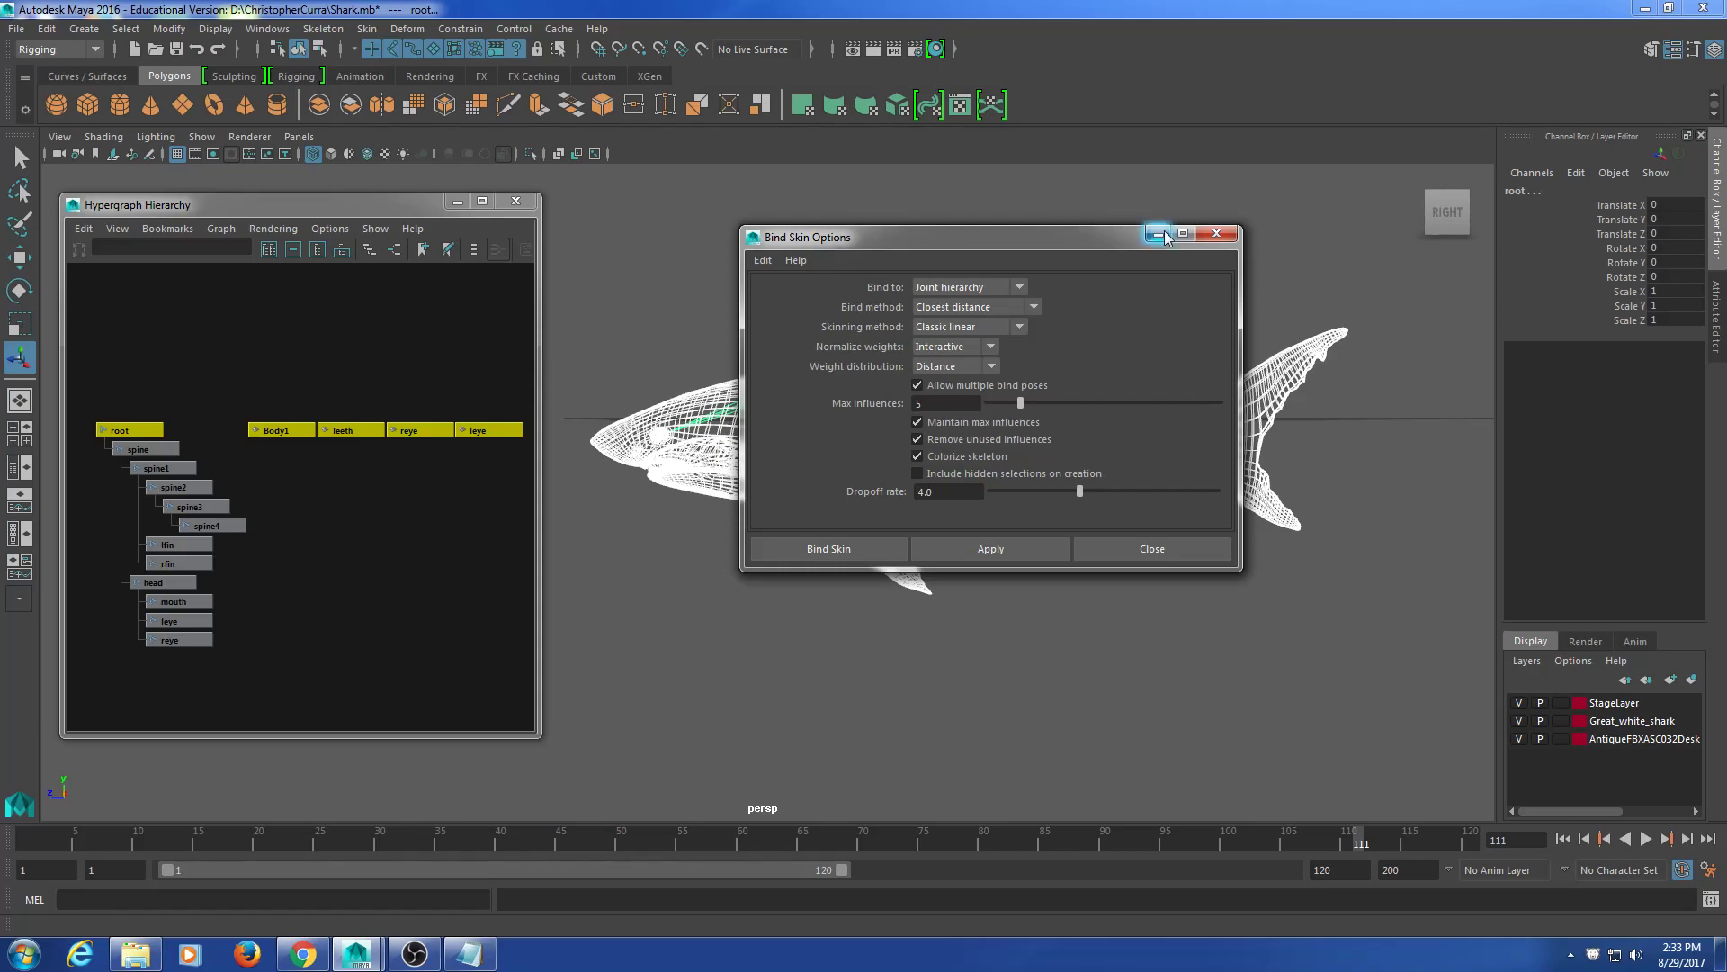
{"action": "left_click_drag", "start_coordinate": [1035, 571], "coordinate": [1036, 643]}
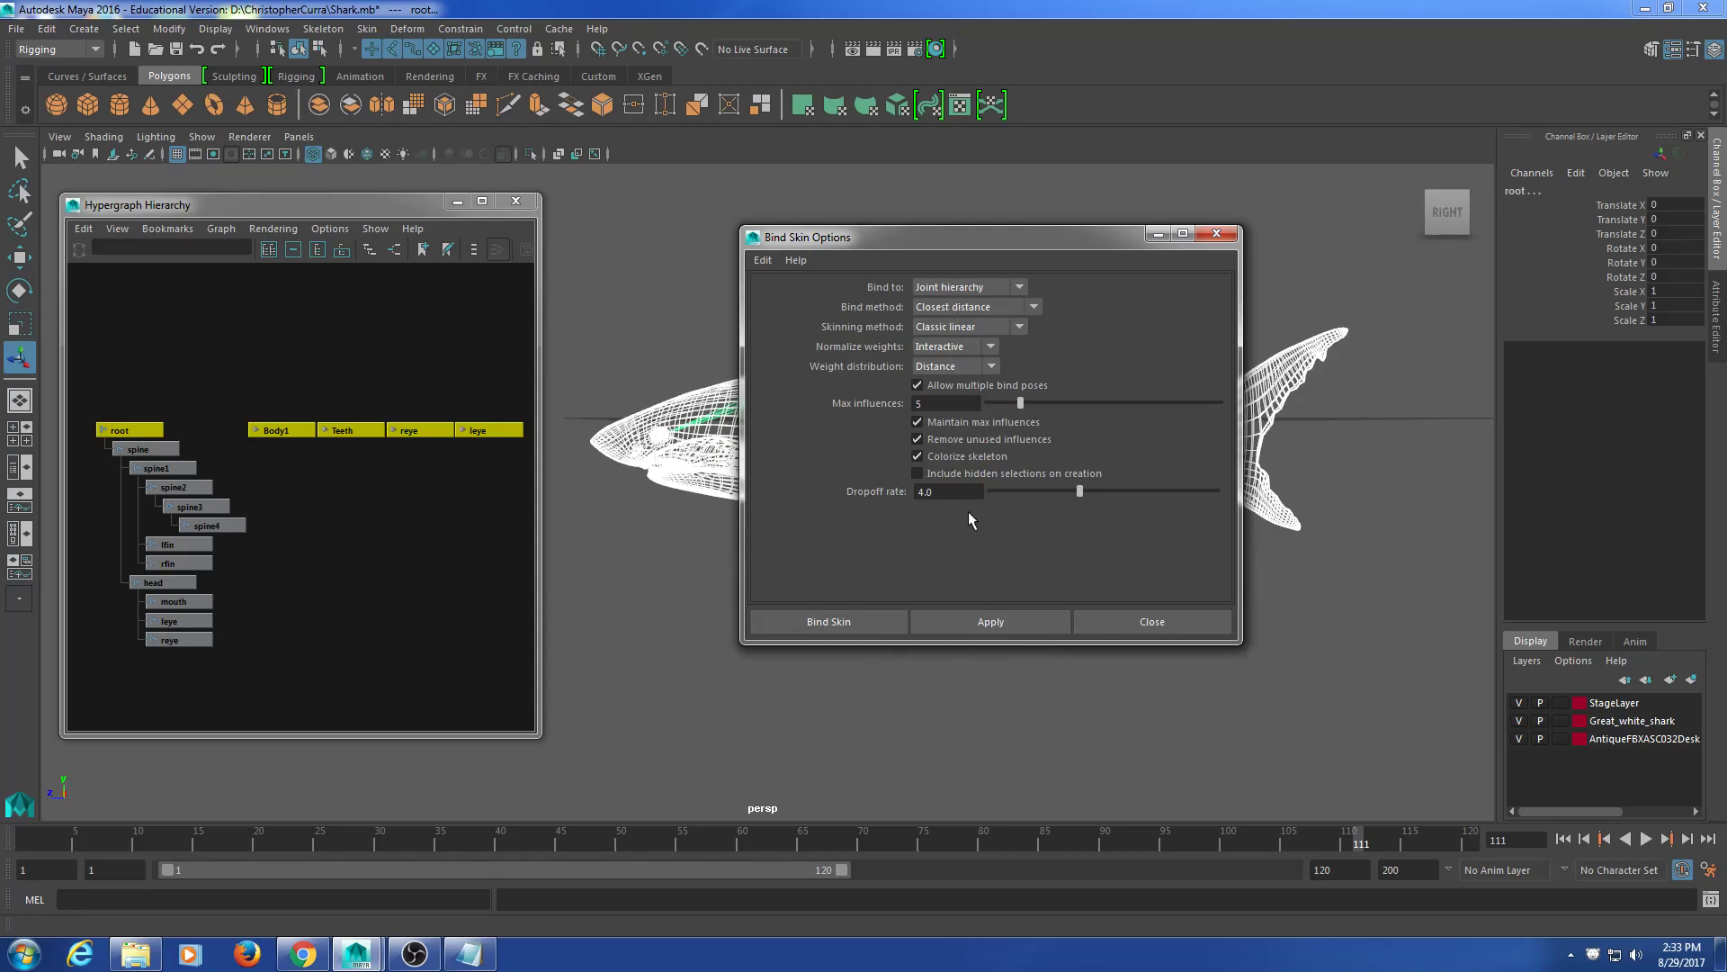
{"action": "left_click", "coordinate": [996, 438]}
{"action": "left_click", "coordinate": [816, 628]}
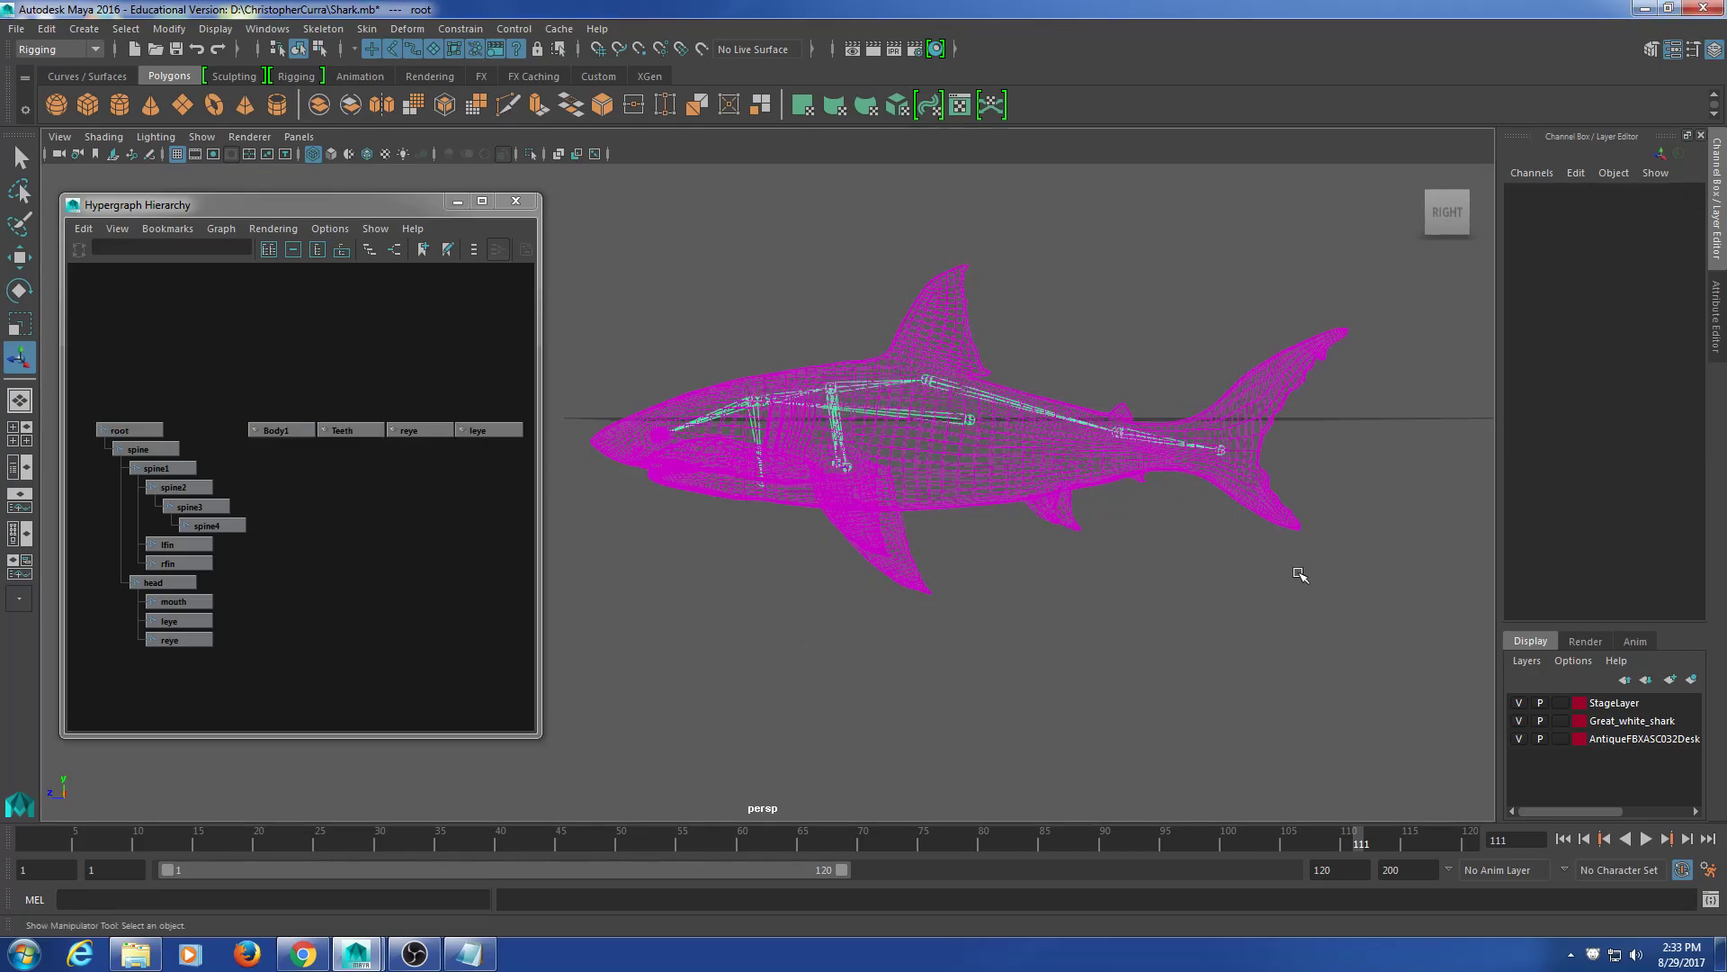
Step: Close the Hypergraph joint hierarchy window and frame the shark in the viewport
{"action": "left_click", "coordinate": [999, 500]}
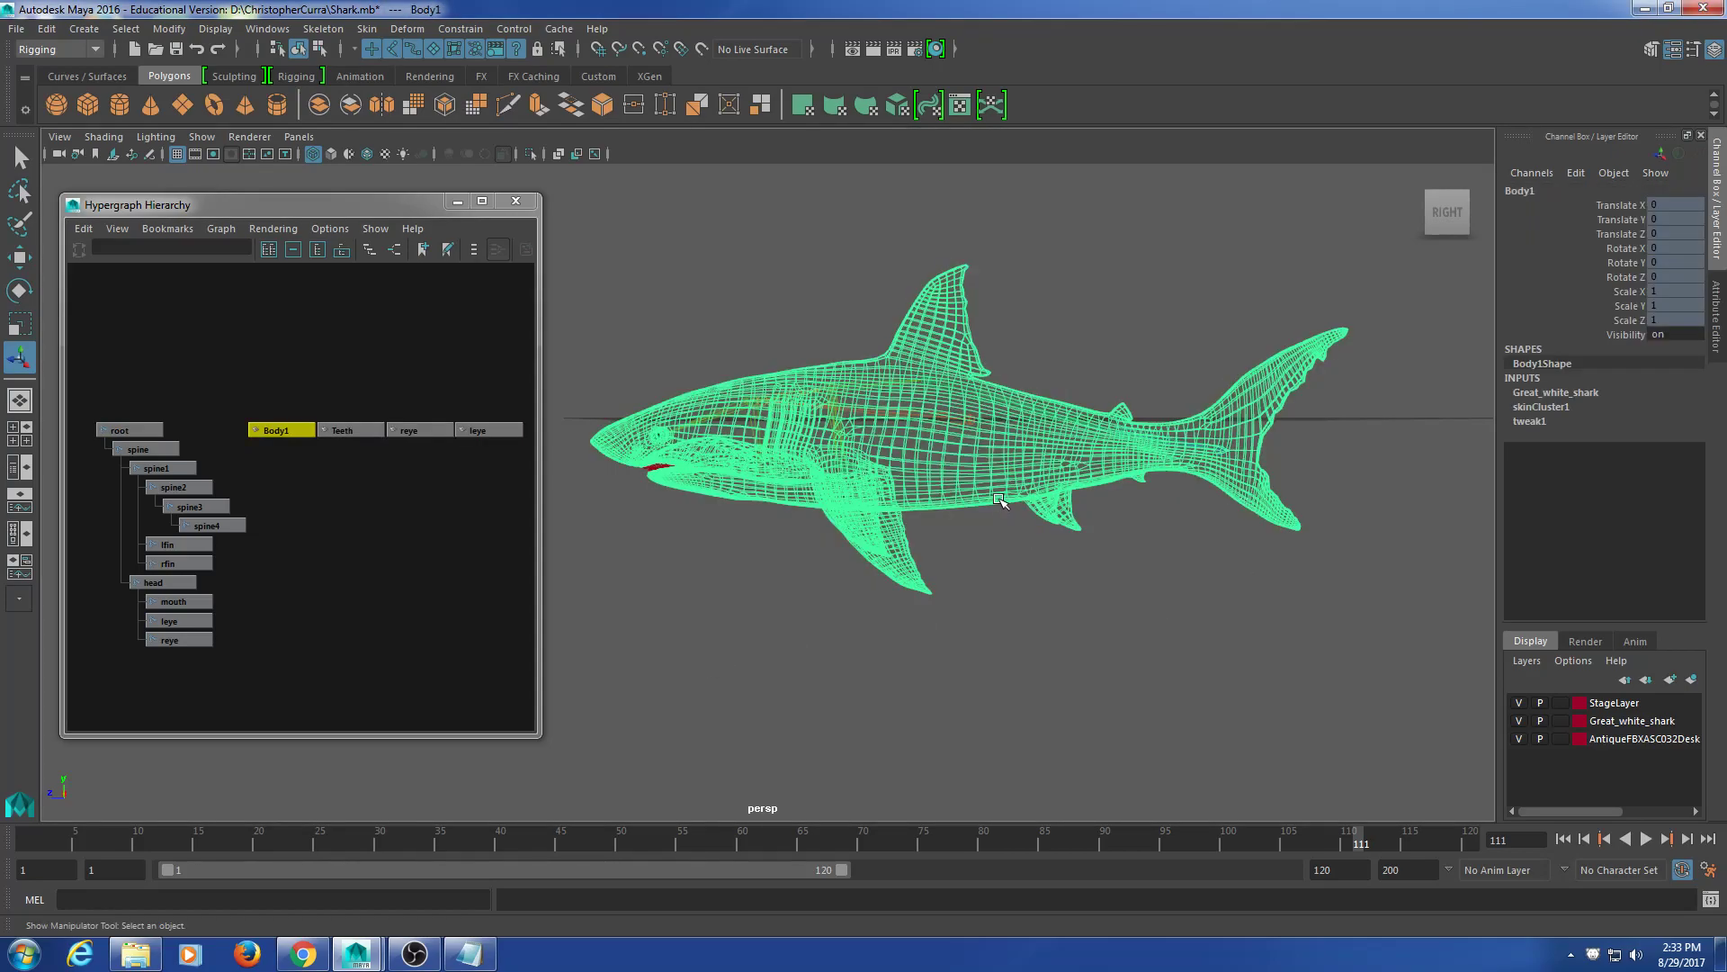
{"action": "left_click", "coordinate": [528, 209]}
{"action": "left_click_drag", "start_coordinate": [875, 462], "coordinate": [810, 432]}
{"action": "left_click_drag", "start_coordinate": [707, 585], "coordinate": [833, 643], "text": "alt"}
{"action": "left_click", "coordinate": [1002, 604]}
{"action": "scroll", "coordinate": [957, 579], "scroll_direction": "up", "scroll_amount": 4}
{"action": "middle_click_drag", "start_coordinate": [956, 578], "coordinate": [844, 632], "text": "alt"}
Step: Rotate the spine4 tail joint to test the skin bend, then undo it
{"action": "left_click", "coordinate": [832, 499]}
{"action": "left_click_drag", "start_coordinate": [859, 503], "coordinate": [813, 469], "text": "alt"}
{"action": "middle_click_drag", "start_coordinate": [1090, 409], "coordinate": [1030, 407], "text": "alt"}
{"action": "left_click_drag", "start_coordinate": [1070, 331], "coordinate": [1111, 405]}
{"action": "middle_click_drag", "start_coordinate": [1067, 519], "coordinate": [976, 525], "text": "alt"}
{"action": "left_click", "coordinate": [1087, 440]}
{"action": "key", "text": "w"}
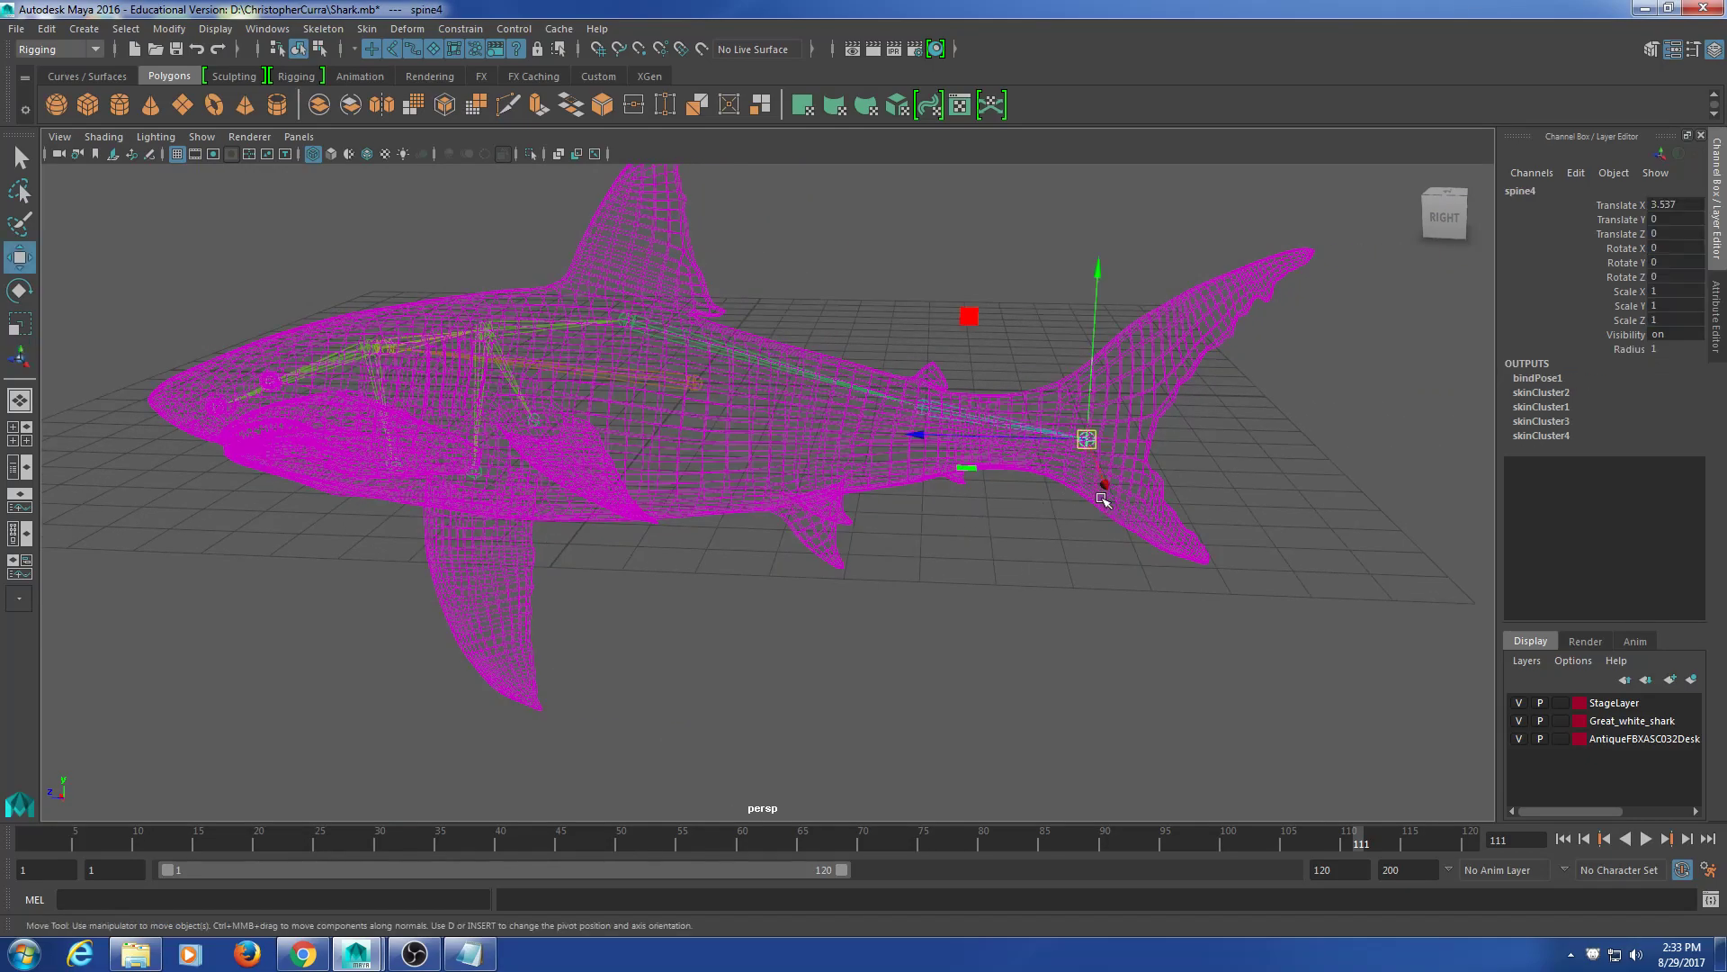
{"action": "key", "text": "e"}
{"action": "left_click_drag", "start_coordinate": [972, 440], "coordinate": [1105, 448]}
{"action": "key", "text": "ctrl+z"}
{"action": "key", "text": "ctrl+z"}
Step: Test-bend the spine3 and spine2 joints, undoing each rotation
{"action": "left_click_drag", "start_coordinate": [968, 371], "coordinate": [992, 420]}
{"action": "middle_click_drag", "start_coordinate": [988, 530], "coordinate": [961, 597], "text": "alt"}
{"action": "left_click_drag", "start_coordinate": [960, 596], "coordinate": [1006, 619]}
{"action": "key", "text": "ctrl+z"}
{"action": "key", "text": "ctrl+z"}
{"action": "left_click_drag", "start_coordinate": [783, 417], "coordinate": [785, 465]}
{"action": "left_click_drag", "start_coordinate": [733, 387], "coordinate": [753, 659]}
{"action": "key", "text": "ctrl+z"}
Step: Bend the whole shark around a spine joint, then undo the bend
{"action": "key", "text": "ctrl+z"}
{"action": "middle_click_drag", "start_coordinate": [451, 319], "coordinate": [627, 374], "text": "alt"}
{"action": "left_click_drag", "start_coordinate": [735, 457], "coordinate": [736, 465]}
{"action": "left_click_drag", "start_coordinate": [662, 431], "coordinate": [979, 339]}
{"action": "key", "text": "ctrl+z"}
Step: Rotate the head joint, including about its X axis, to test the head, then undo
{"action": "key", "text": "ctrl+z"}
{"action": "left_click", "coordinate": [612, 437]}
{"action": "left_click", "coordinate": [588, 453]}
{"action": "left_click_drag", "start_coordinate": [587, 455], "coordinate": [941, 381]}
{"action": "key", "text": "ctrl+z"}
{"action": "key", "text": "ctrl+z"}
{"action": "middle_click_drag", "start_coordinate": [529, 403], "coordinate": [705, 391], "text": "alt"}
{"action": "left_click", "coordinate": [643, 455]}
{"action": "left_click_drag", "start_coordinate": [643, 455], "coordinate": [775, 533], "text": "alt"}
{"action": "left_click_drag", "start_coordinate": [580, 509], "coordinate": [666, 482]}
{"action": "key", "text": "ctrl+z"}
{"action": "left_click_drag", "start_coordinate": [873, 531], "coordinate": [970, 537], "text": "alt"}
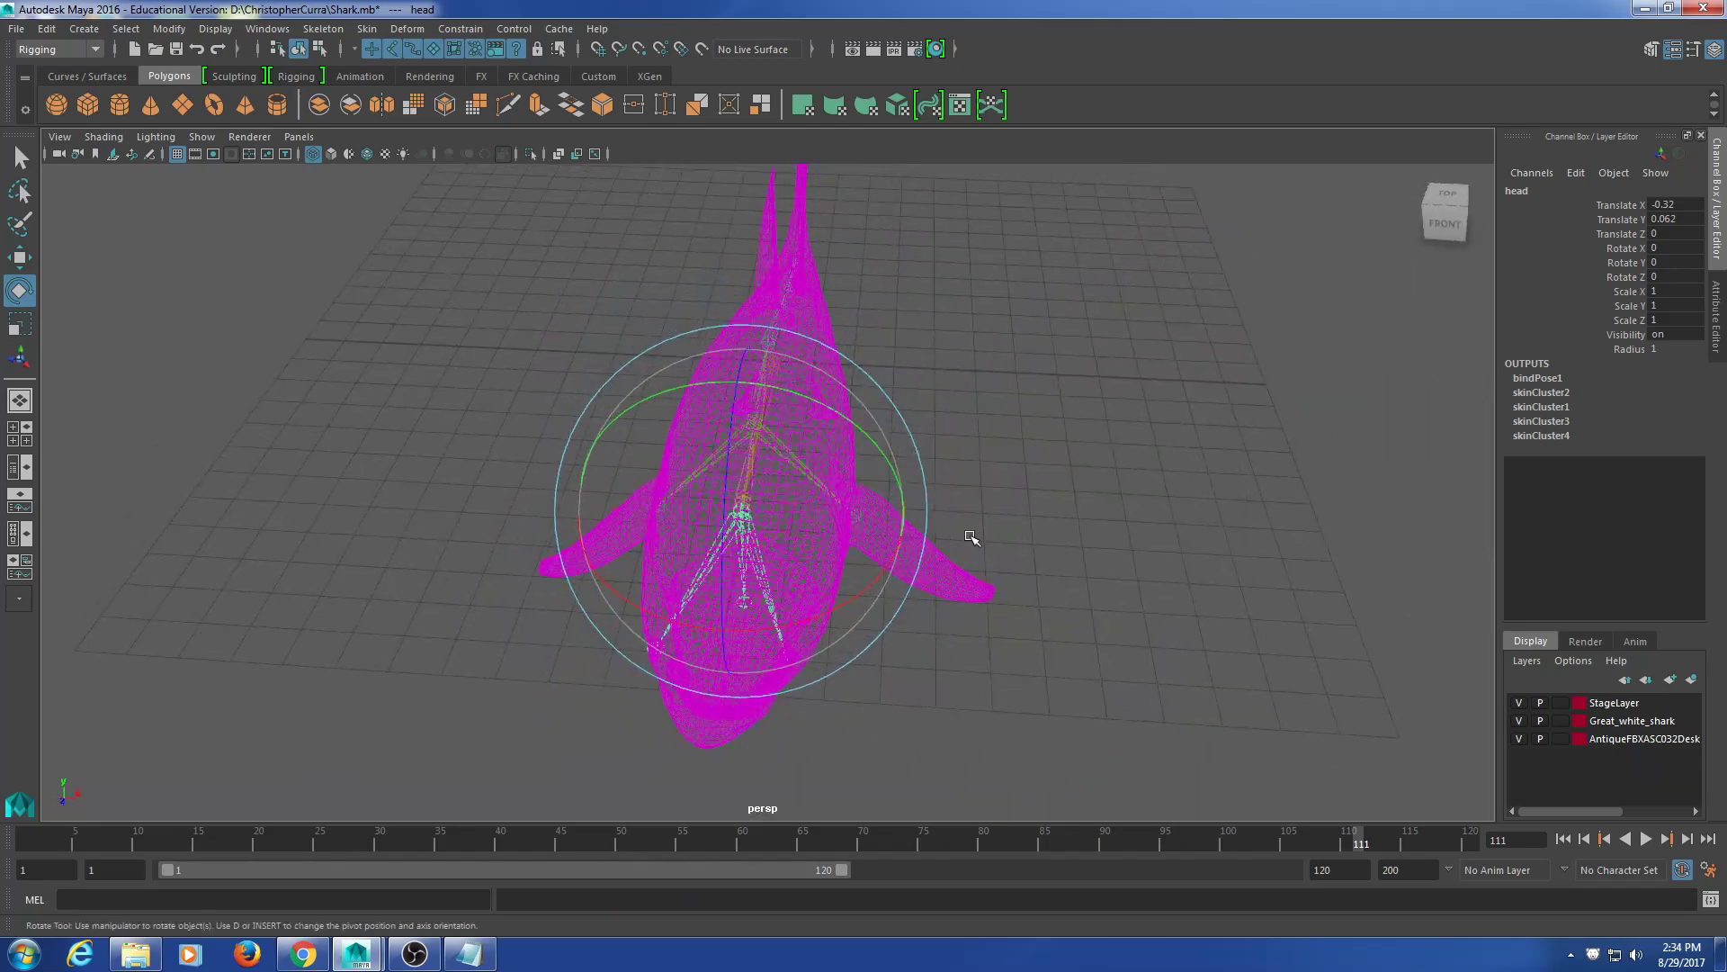
{"action": "left_click_drag", "start_coordinate": [849, 596], "coordinate": [1034, 494]}
{"action": "key", "text": "ctrl+z"}
Step: Swivel spine2 to bend the shark sideways, then undo the bend
{"action": "left_click_drag", "start_coordinate": [1023, 428], "coordinate": [1118, 412], "text": "alt"}
{"action": "left_click", "coordinate": [885, 439]}
{"action": "left_click", "coordinate": [765, 364]}
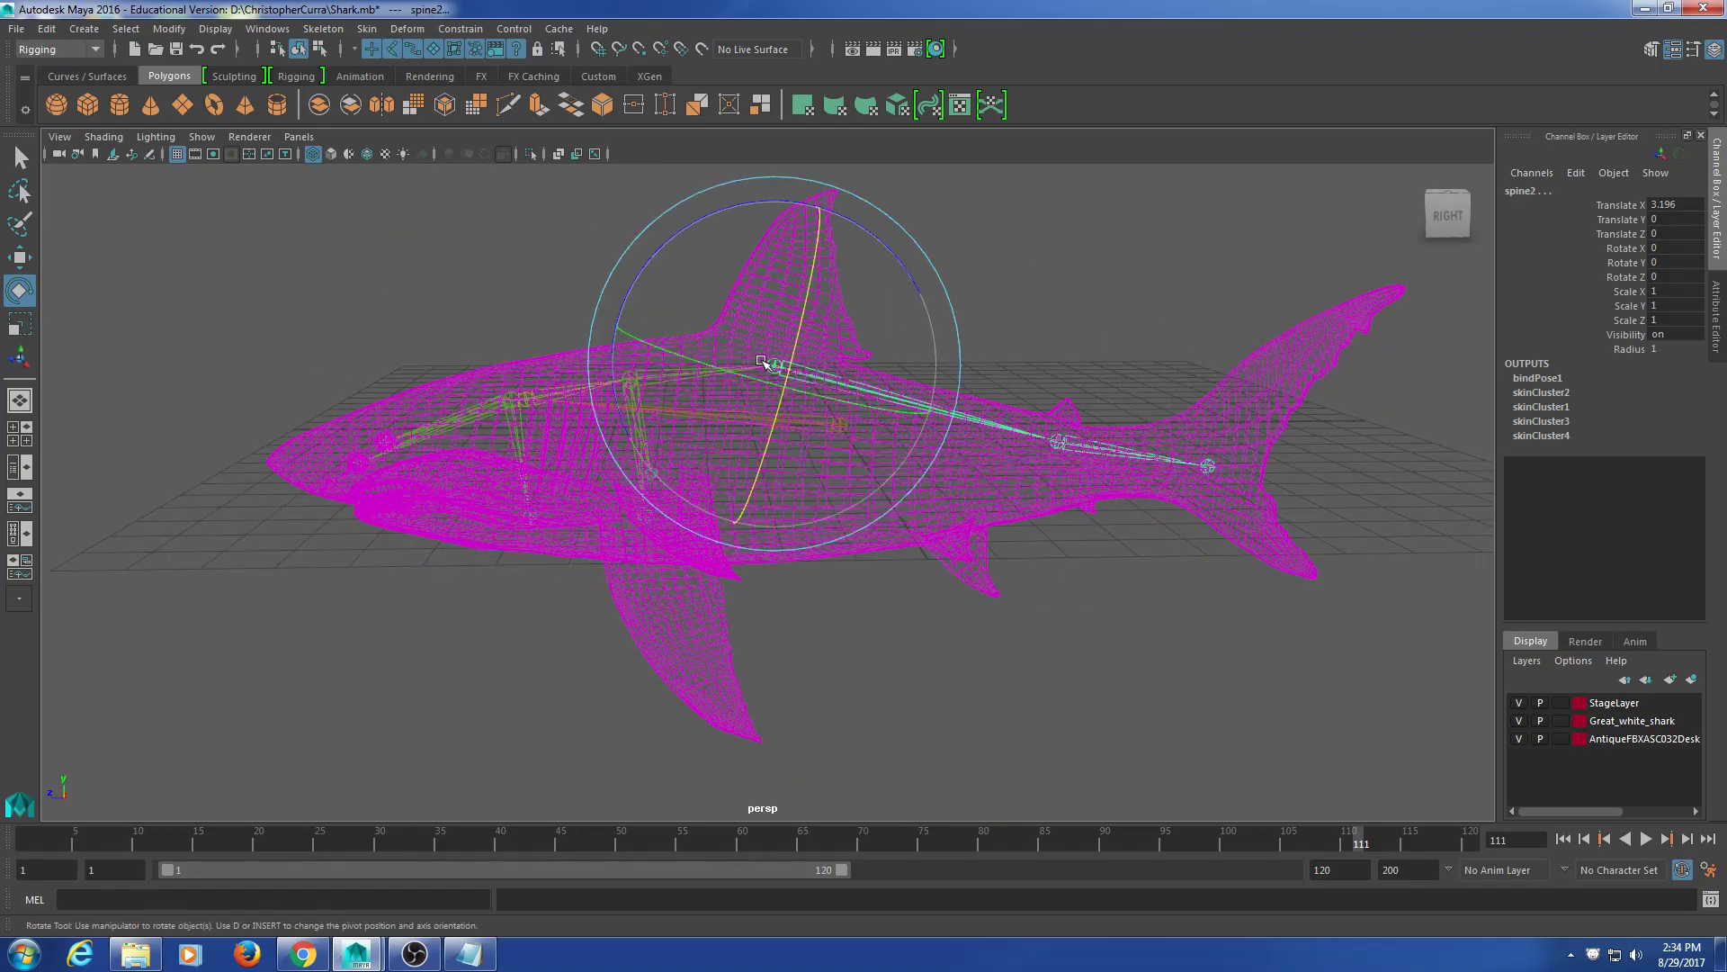
{"action": "key", "text": "t"}
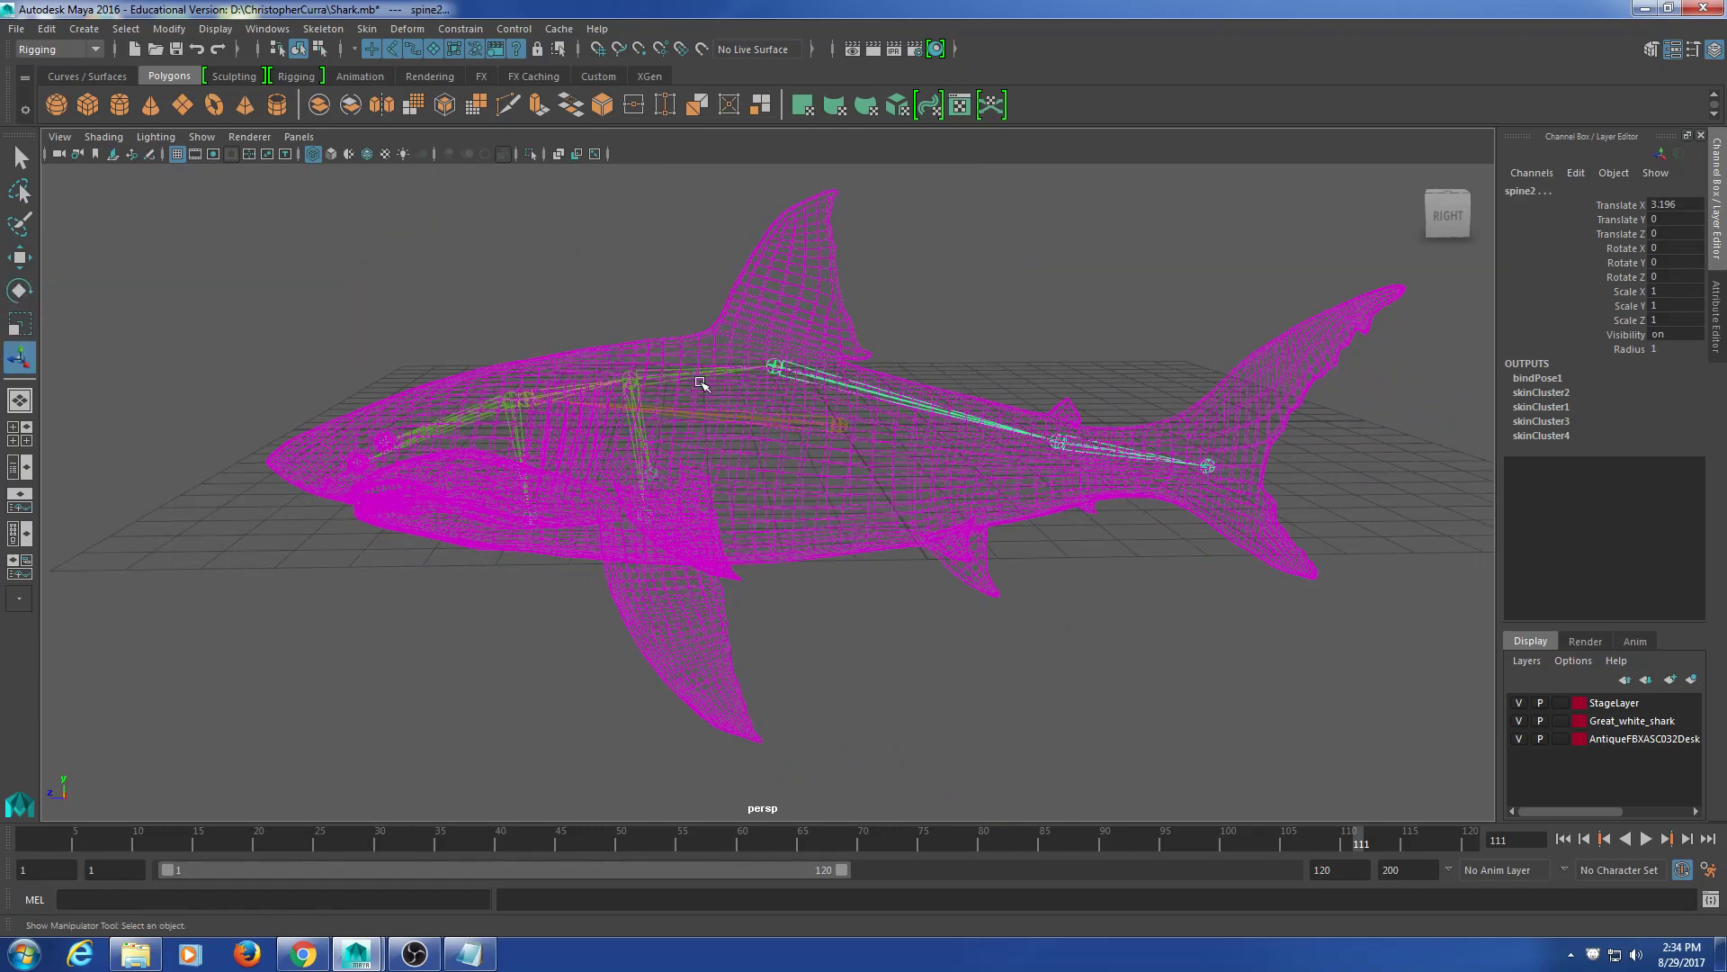
{"action": "left_click_drag", "start_coordinate": [902, 396], "coordinate": [931, 492], "text": "alt"}
{"action": "key", "text": "e"}
{"action": "left_click_drag", "start_coordinate": [757, 445], "coordinate": [789, 499]}
{"action": "key", "text": "ctrl+z"}
Step: Check the lfin and rfin joints, then reselect the shark body mesh
{"action": "left_click", "coordinate": [908, 668]}
{"action": "left_click", "coordinate": [663, 567]}
{"action": "left_click_drag", "start_coordinate": [663, 570], "coordinate": [895, 591], "text": "alt"}
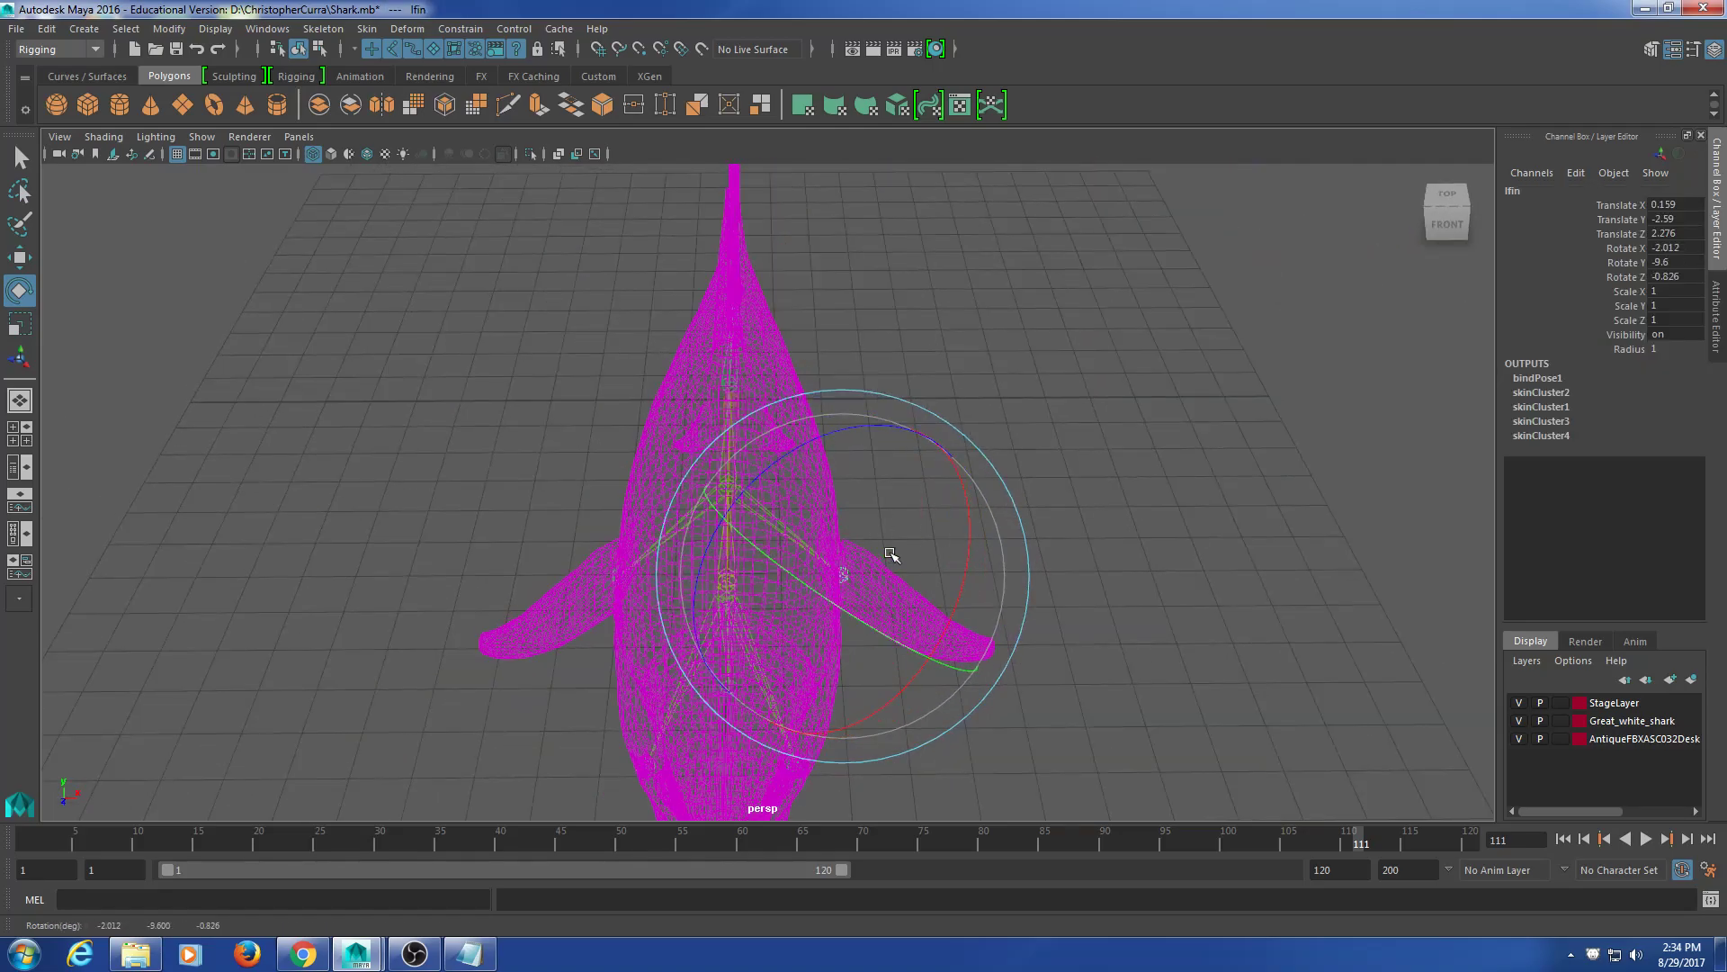
{"action": "left_click", "coordinate": [594, 520]}
{"action": "left_click", "coordinate": [611, 577]}
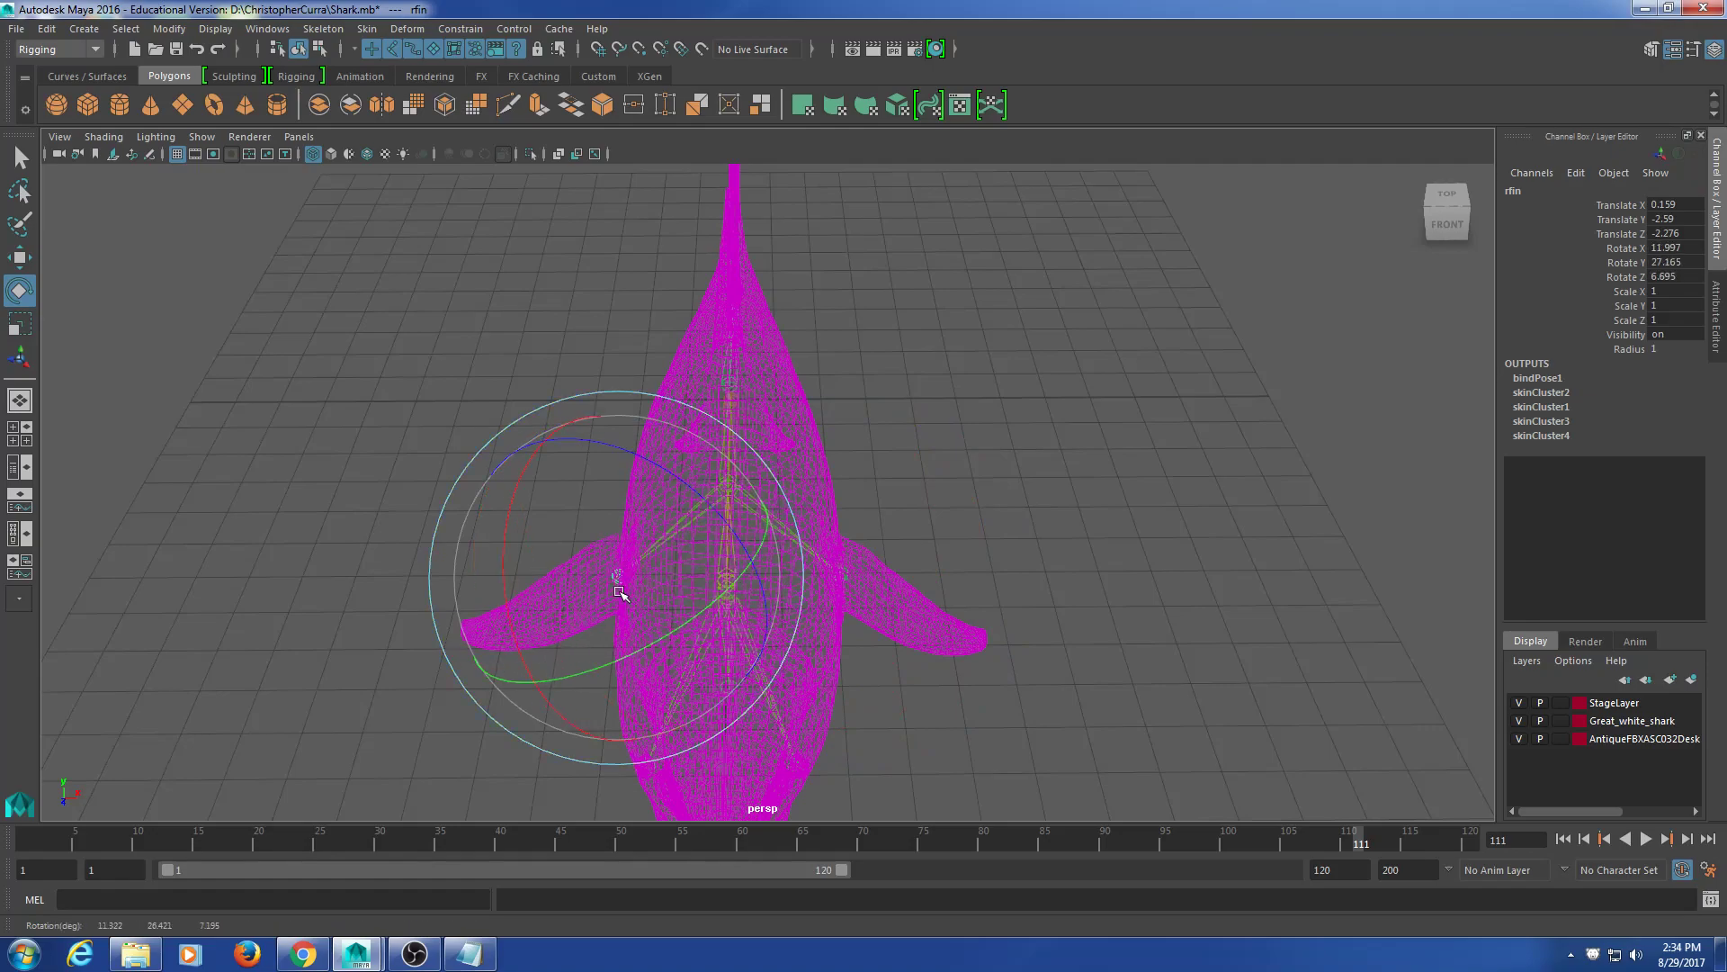
{"action": "left_click", "coordinate": [972, 431]}
{"action": "left_click_drag", "start_coordinate": [971, 432], "coordinate": [840, 479], "text": "alt"}
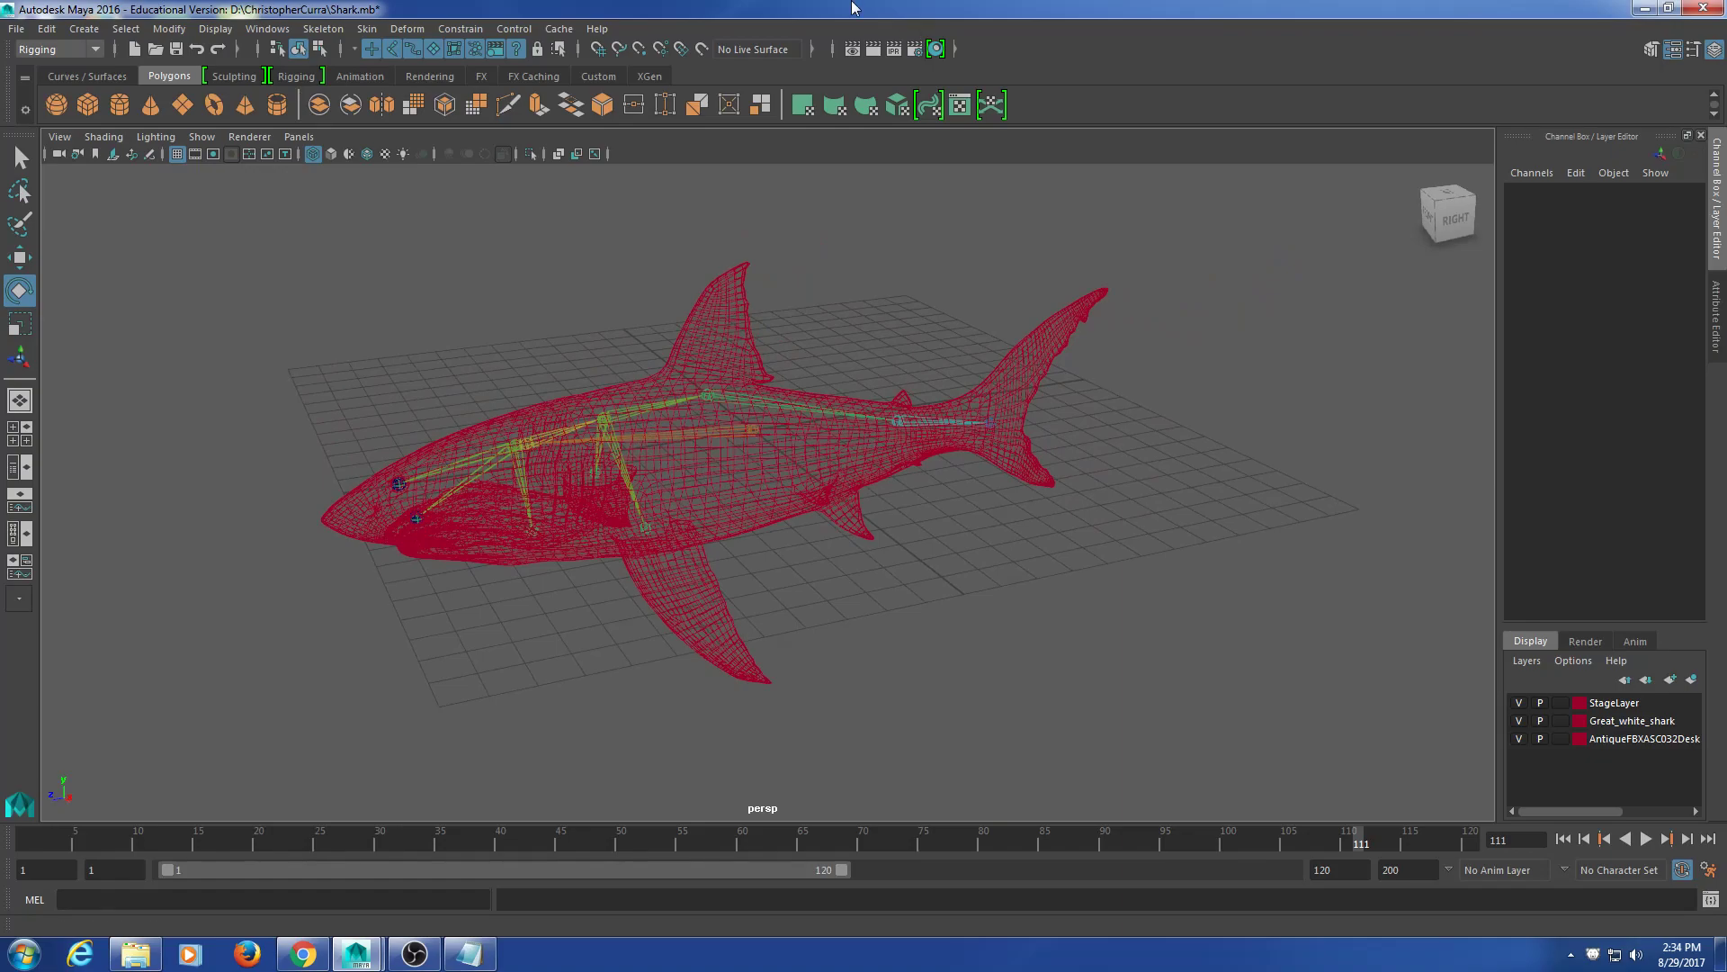
{"action": "left_click", "coordinate": [994, 383]}
{"action": "mouse_move", "coordinate": [995, 383]}
{"action": "left_mouse_down", "text": "alt"}
{"action": "mouse_move", "coordinate": [844, 540]}
{"action": "mouse_move", "coordinate": [797, 501]}
{"action": "left_mouse_up", "text": "alt"}
Step: Switch the viewport to shaded display (5) and inspect the shark's wireframe from several angles
{"action": "key", "text": "5"}
{"action": "left_click", "coordinate": [897, 532]}
{"action": "left_click_drag", "start_coordinate": [898, 532], "coordinate": [972, 530], "text": "alt"}
{"action": "left_click", "coordinate": [982, 433]}
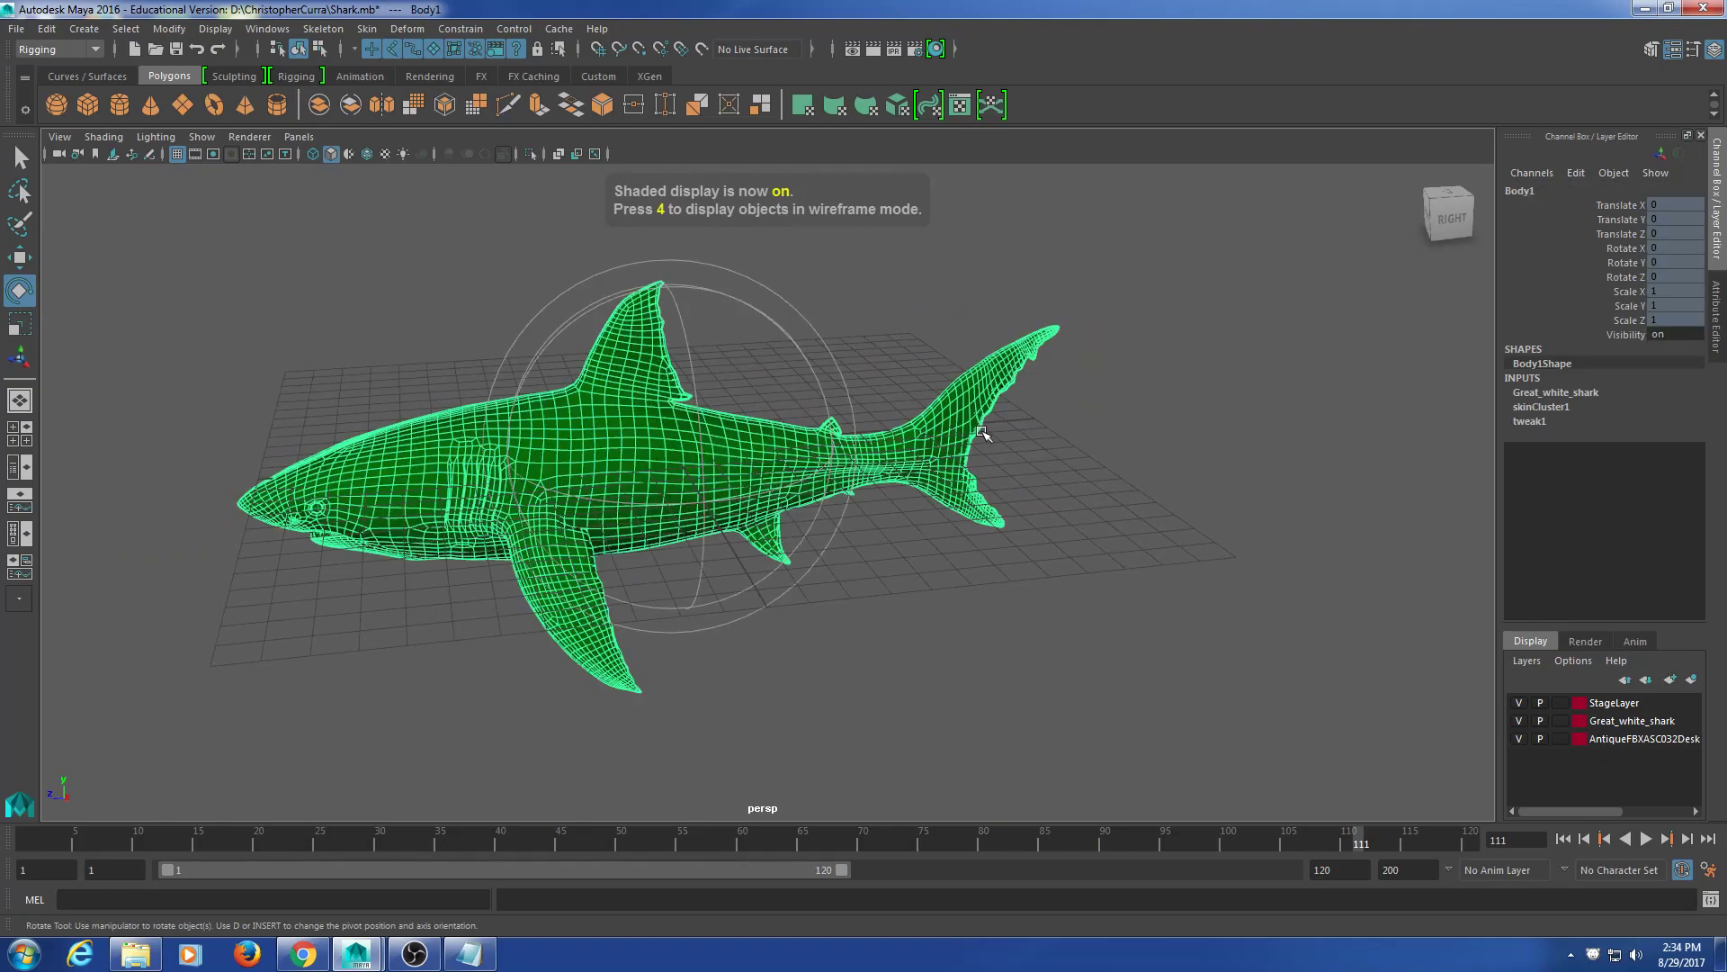
{"action": "left_click", "coordinate": [1279, 337]}
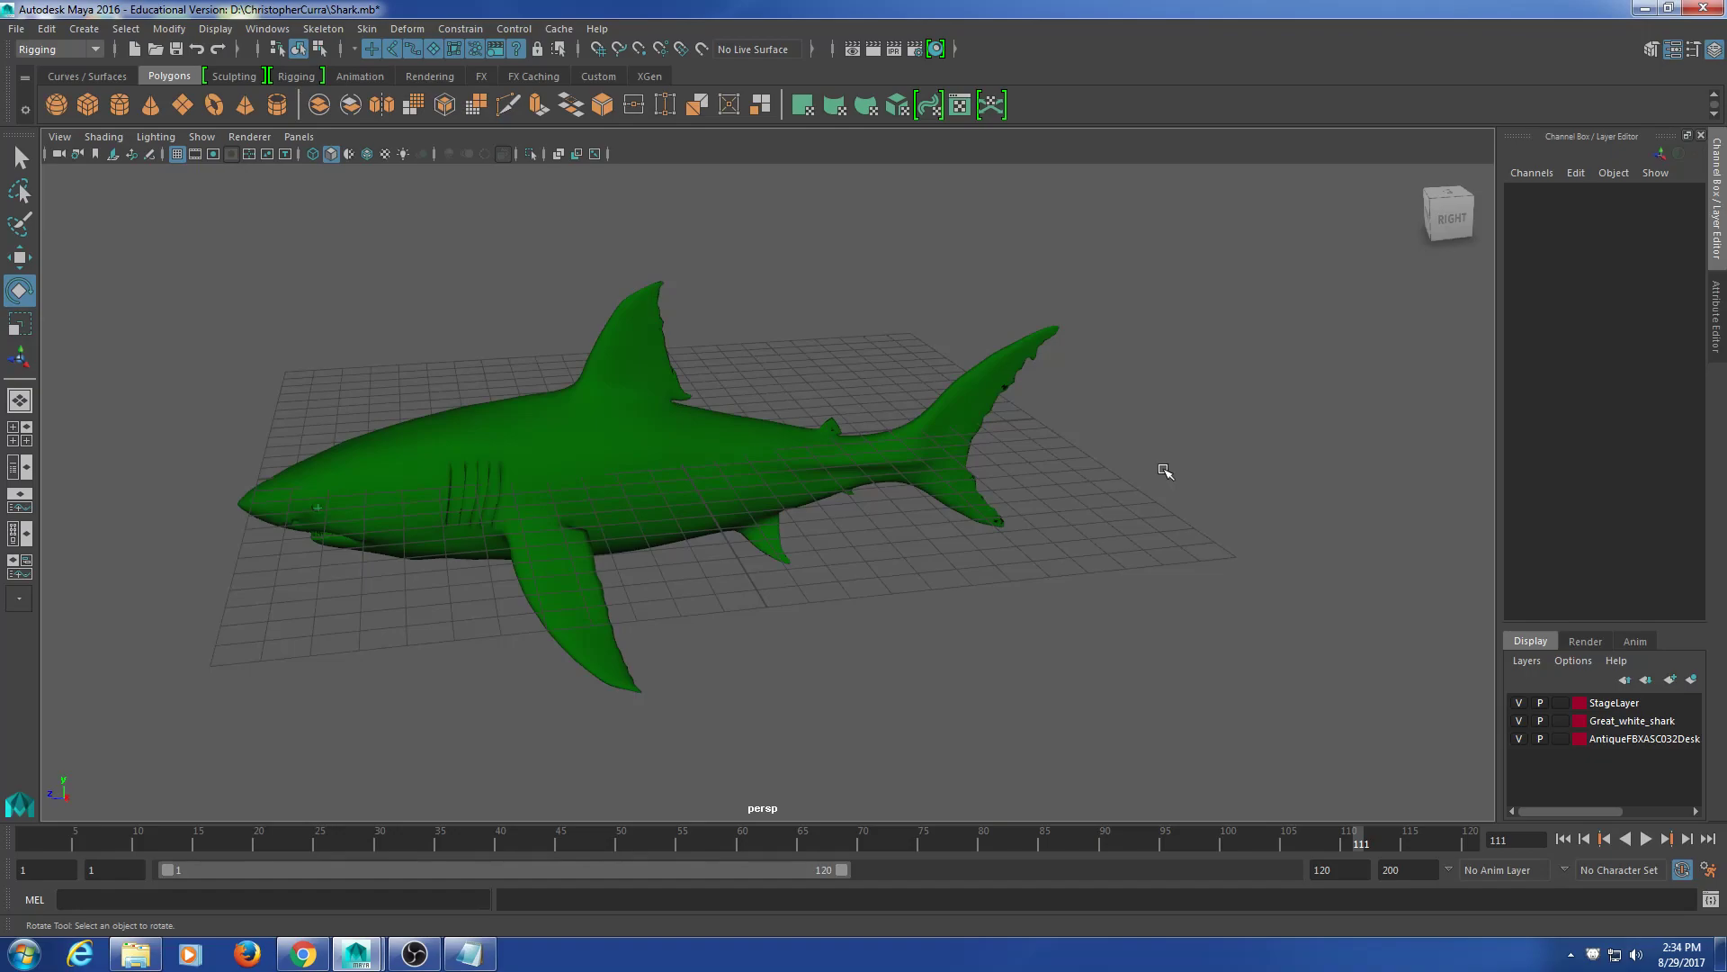
{"action": "left_click_drag", "start_coordinate": [1166, 562], "coordinate": [1021, 576], "text": "alt"}
{"action": "left_click", "coordinate": [995, 538]}
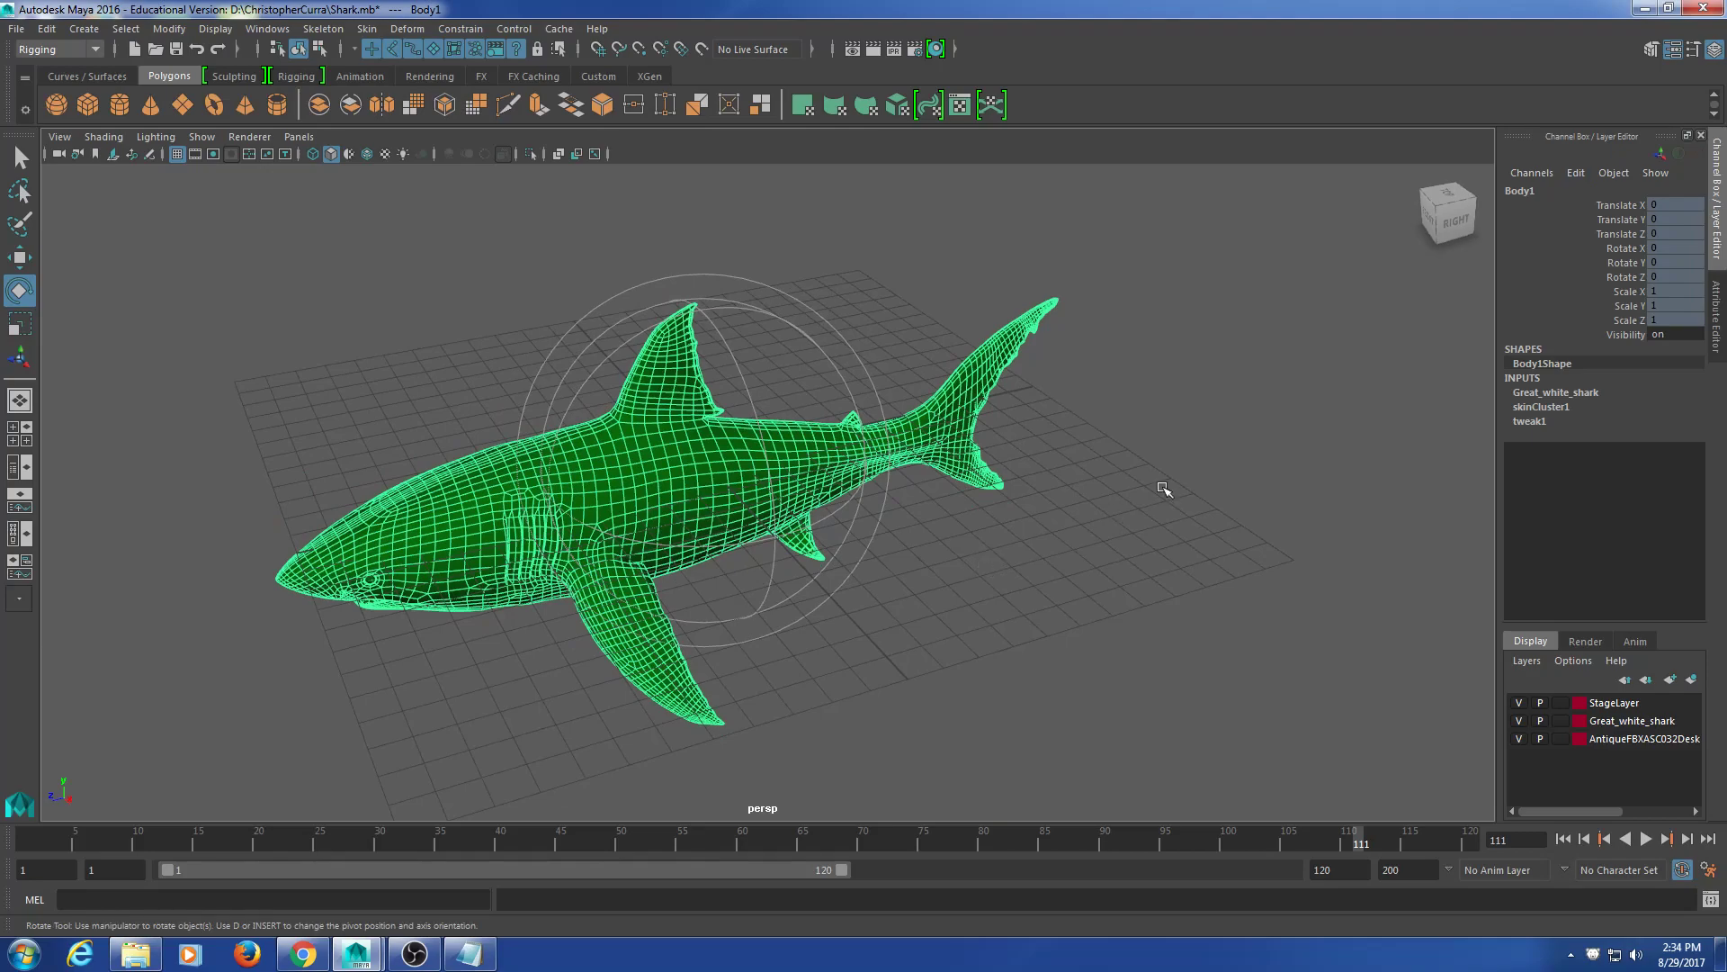
{"action": "left_click", "coordinate": [1159, 488]}
{"action": "scroll", "coordinate": [999, 548], "scroll_direction": "up", "scroll_amount": 4}
{"action": "scroll", "coordinate": [998, 548], "scroll_direction": "down", "scroll_amount": 4}
{"action": "left_click", "coordinate": [1169, 330]}
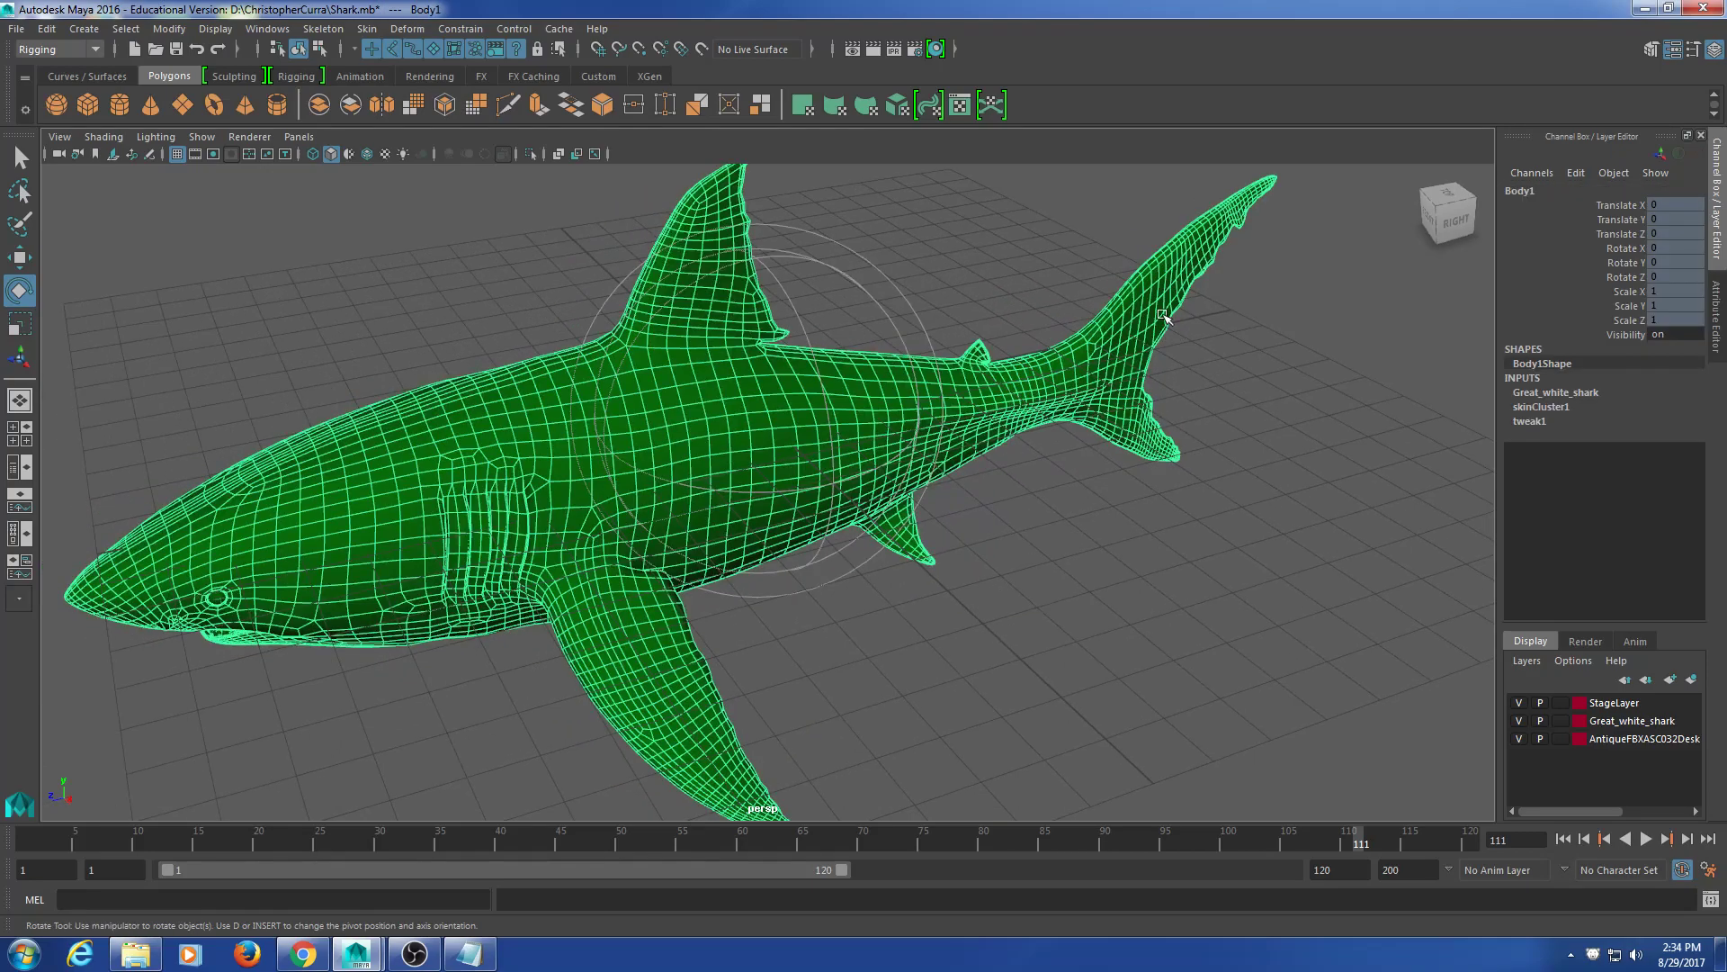
Step: Hide the floor grid via Show > Grid and switch to the Rigging shelf
{"action": "left_click", "coordinate": [202, 137]}
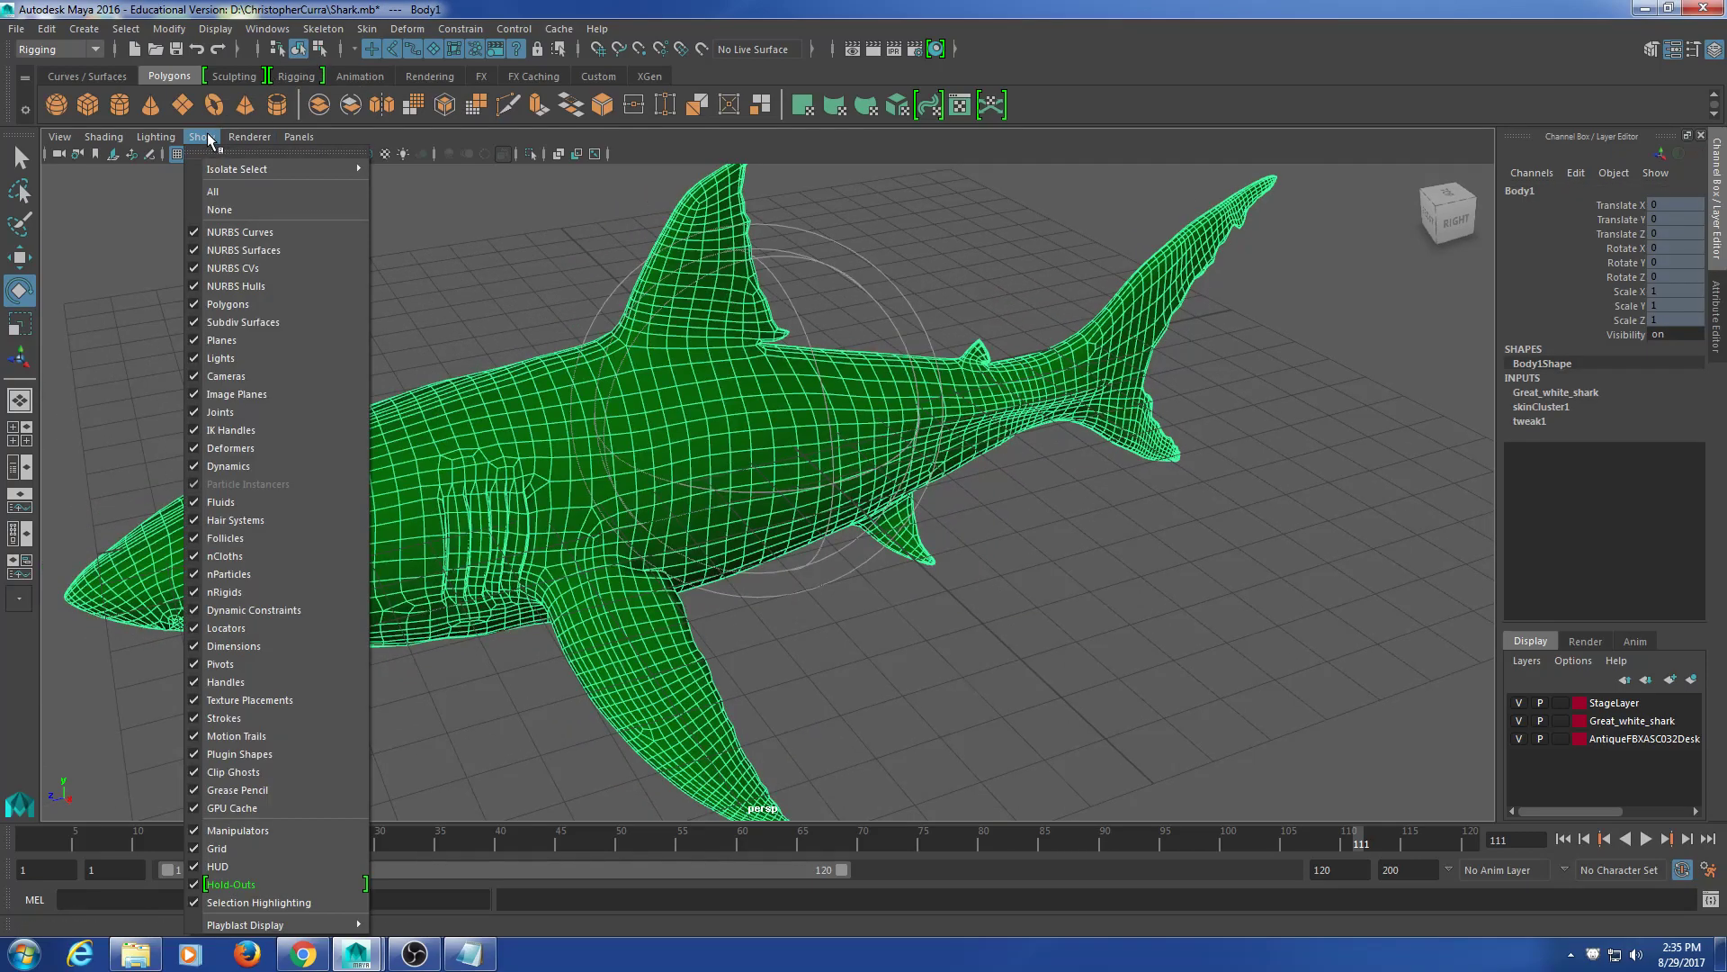
{"action": "left_click", "coordinate": [220, 848]}
{"action": "left_click", "coordinate": [1091, 540]}
{"action": "left_click", "coordinate": [1140, 455]}
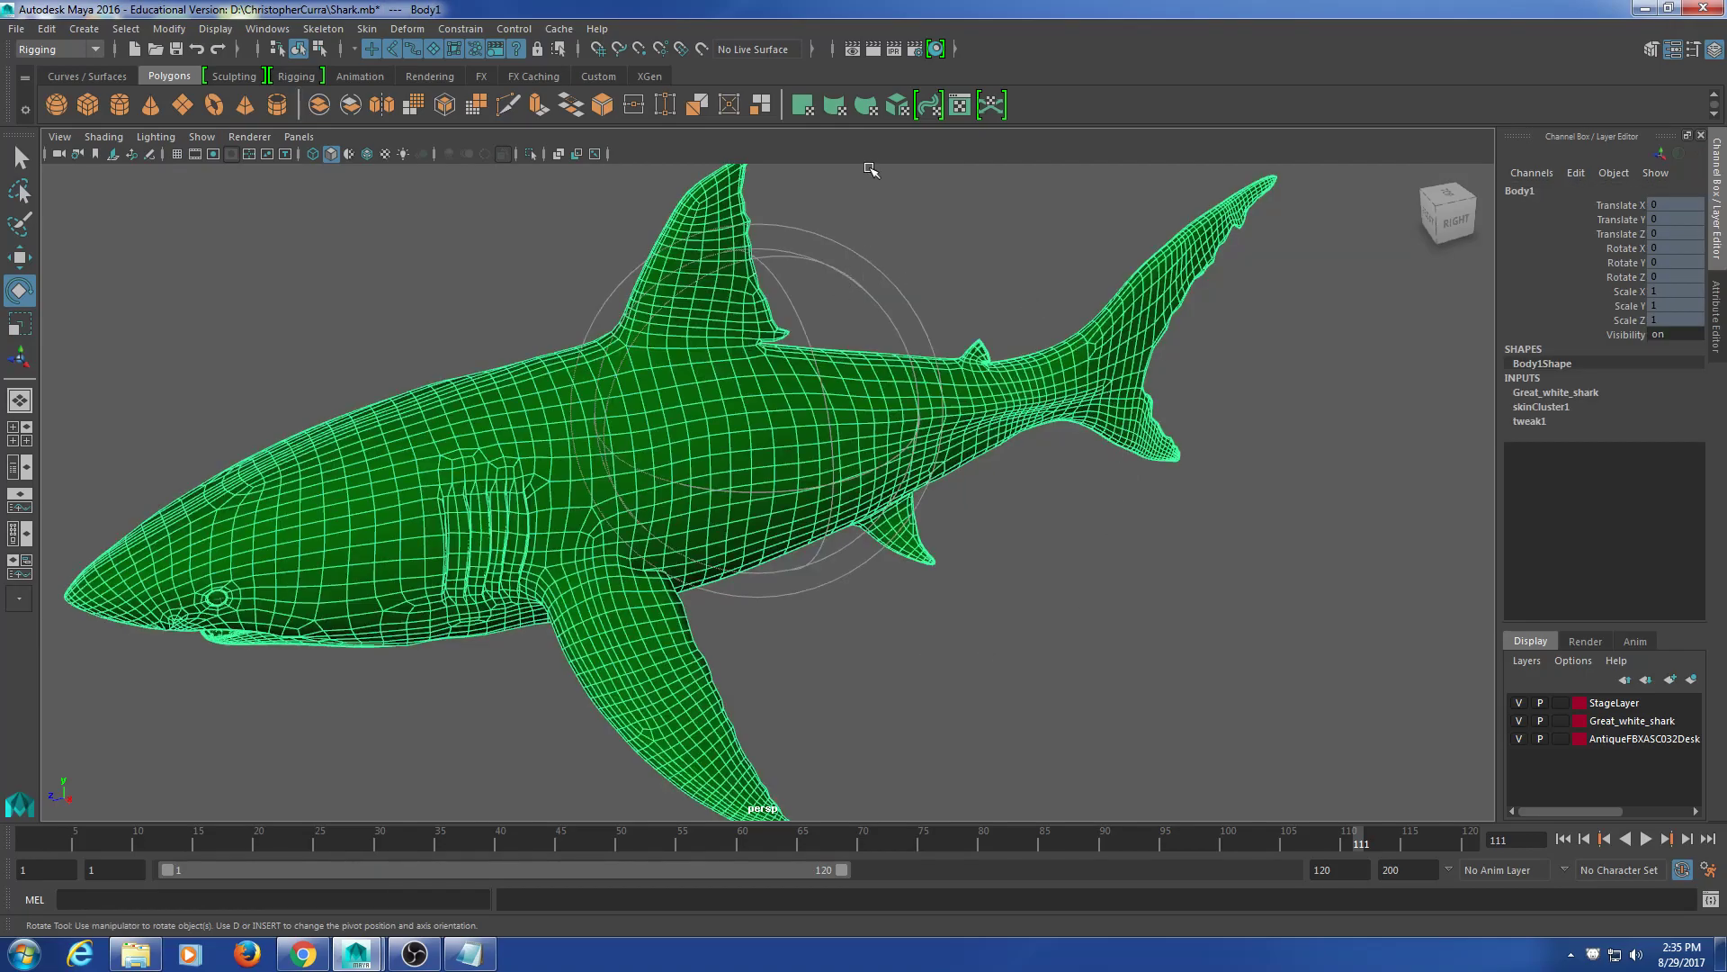
{"action": "left_click", "coordinate": [301, 76]}
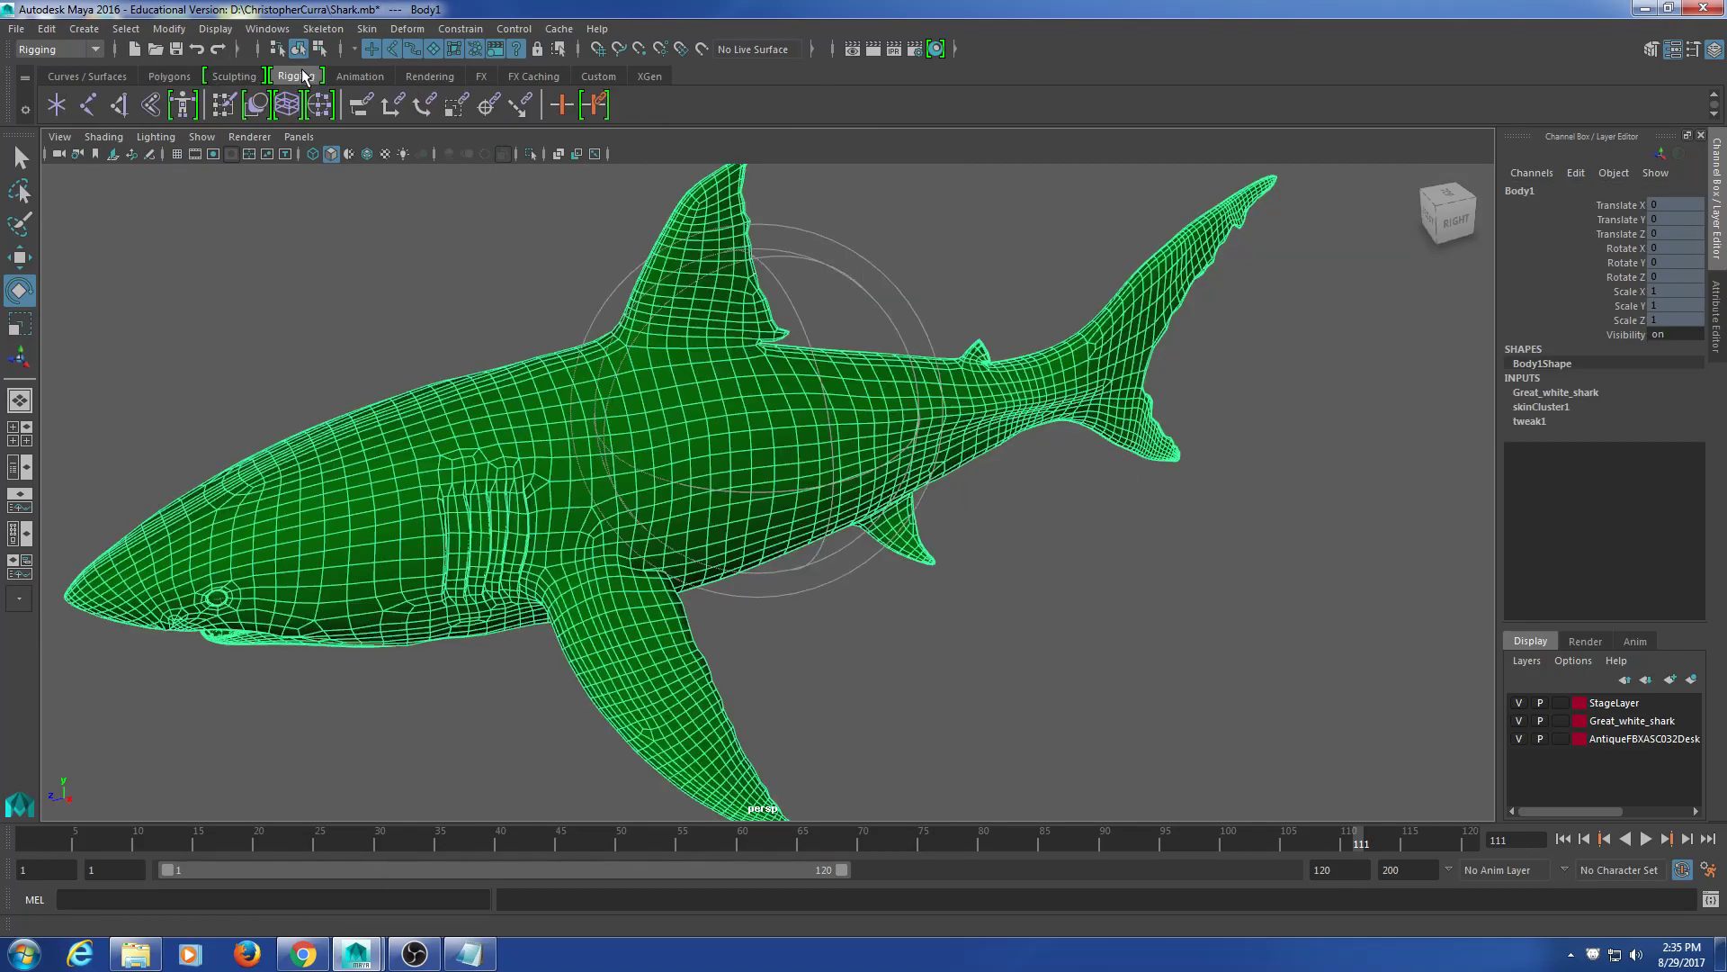
Step: Launch Paint Skin Weights, widen Tool Settings, and display spine4's weights on the tail
{"action": "left_click", "coordinate": [228, 107]}
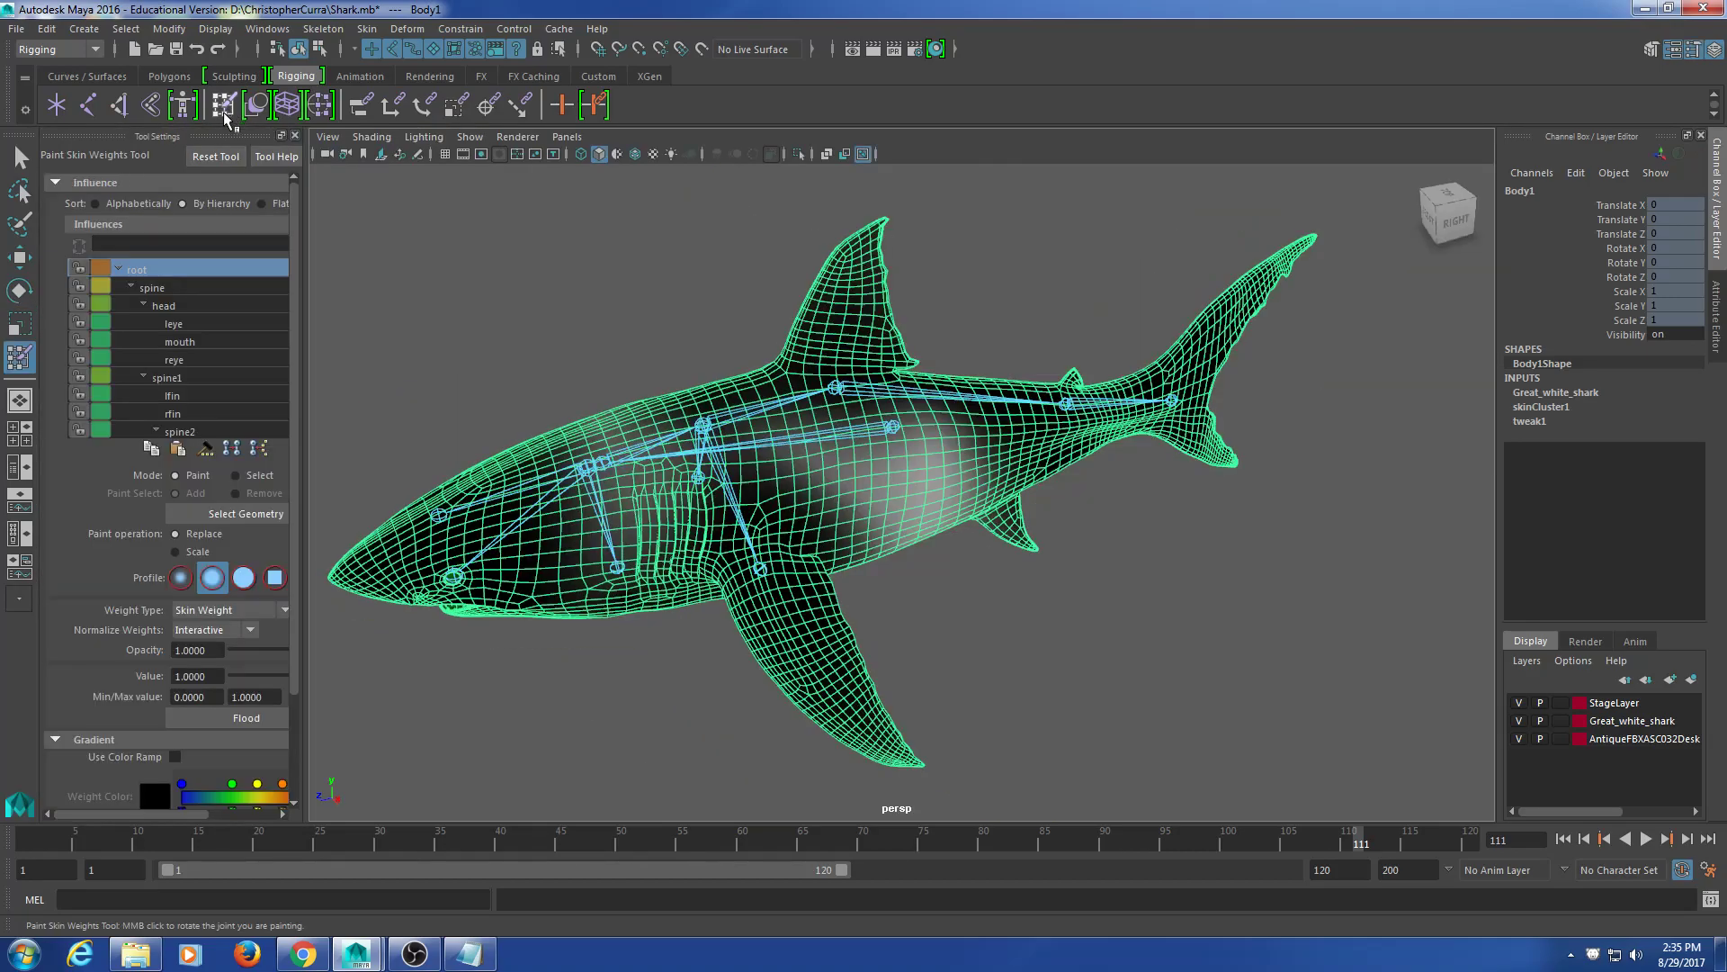
{"action": "middle_click_drag", "start_coordinate": [1097, 551], "coordinate": [971, 578], "text": "alt"}
{"action": "left_click_drag", "start_coordinate": [972, 578], "coordinate": [677, 511], "text": "alt"}
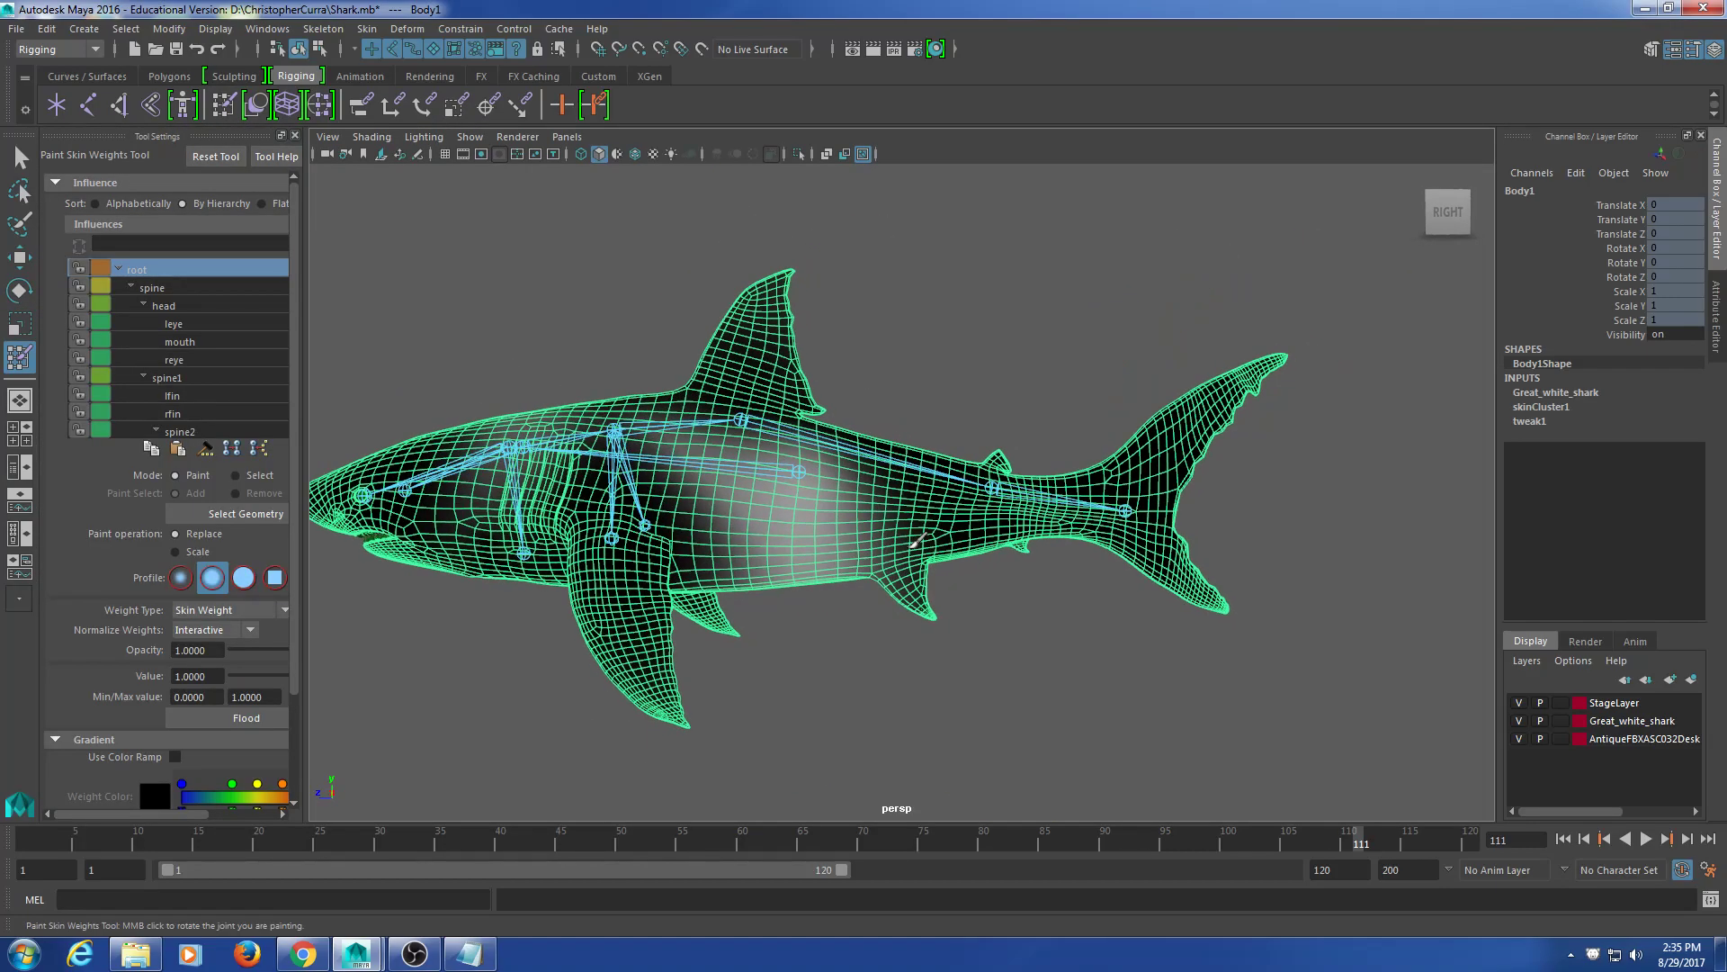
{"action": "middle_click_drag", "start_coordinate": [677, 511], "coordinate": [548, 471], "text": "alt"}
{"action": "left_click_drag", "start_coordinate": [304, 247], "coordinate": [396, 249]}
{"action": "scroll", "coordinate": [258, 436], "scroll_direction": "down", "scroll_amount": 2}
{"action": "left_click", "coordinate": [257, 432]}
Step: Pick head in the Influences list and view its weights from a front three-quarter angle
{"action": "middle_click_drag", "start_coordinate": [621, 479], "coordinate": [738, 479], "text": "alt"}
{"action": "left_click_drag", "start_coordinate": [743, 485], "coordinate": [708, 507], "text": "alt"}
{"action": "middle_click_drag", "start_coordinate": [708, 506], "coordinate": [840, 519], "text": "alt"}
{"action": "left_click_drag", "start_coordinate": [836, 520], "coordinate": [771, 535], "text": "alt"}
{"action": "scroll", "coordinate": [173, 303], "scroll_direction": "up", "scroll_amount": 2}
{"action": "left_click", "coordinate": [173, 303]}
{"action": "mouse_move", "coordinate": [841, 464]}
{"action": "left_mouse_down", "text": "alt"}
{"action": "mouse_move", "coordinate": [863, 435]}
{"action": "mouse_move", "coordinate": [791, 332]}
{"action": "mouse_move", "coordinate": [878, 353]}
{"action": "mouse_move", "coordinate": [865, 367]}
{"action": "mouse_move", "coordinate": [810, 282]}
{"action": "mouse_move", "coordinate": [766, 321]}
{"action": "mouse_move", "coordinate": [791, 351]}
{"action": "mouse_move", "coordinate": [886, 387]}
{"action": "mouse_move", "coordinate": [985, 481]}
{"action": "mouse_move", "coordinate": [790, 405]}
{"action": "mouse_move", "coordinate": [808, 385]}
{"action": "left_mouse_up", "text": "alt"}
{"action": "mouse_move", "coordinate": [743, 450]}
{"action": "left_mouse_down", "text": "alt"}
{"action": "mouse_move", "coordinate": [801, 378]}
{"action": "mouse_move", "coordinate": [863, 378]}
{"action": "mouse_move", "coordinate": [976, 447]}
{"action": "mouse_move", "coordinate": [879, 397]}
{"action": "mouse_move", "coordinate": [754, 457]}
{"action": "mouse_move", "coordinate": [759, 375]}
{"action": "mouse_move", "coordinate": [1069, 414]}
{"action": "mouse_move", "coordinate": [810, 438]}
{"action": "left_mouse_up", "text": "alt"}
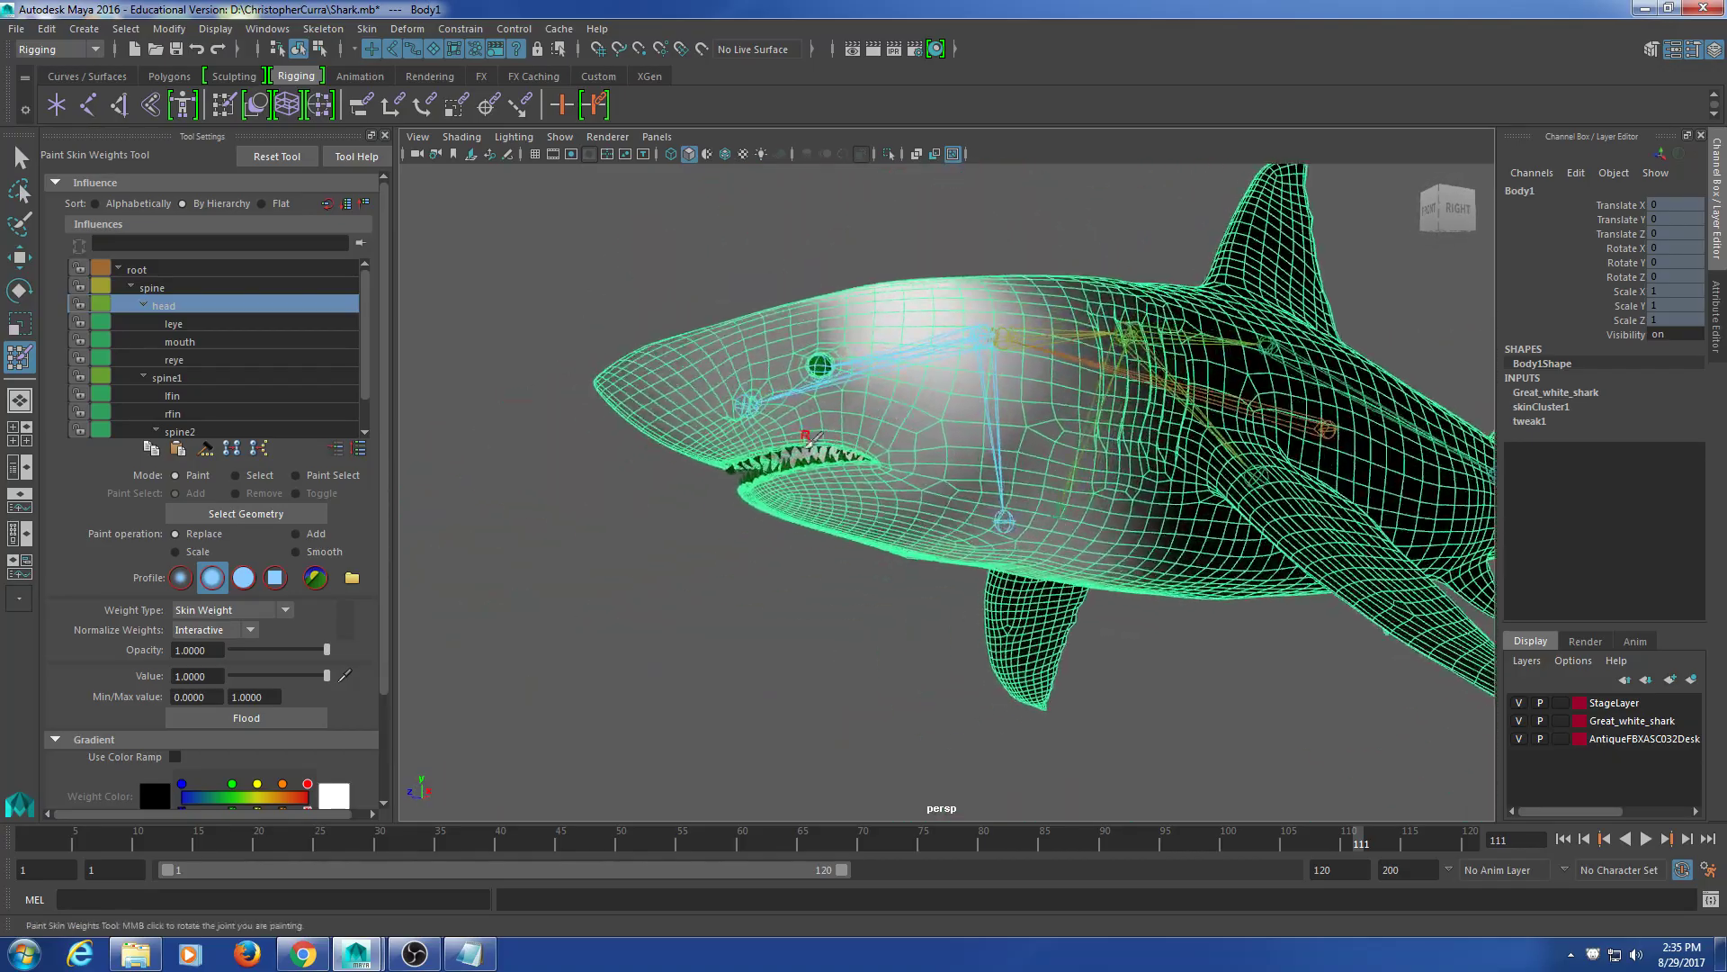
Step: Compare the mouth joint's weights, then return to the head joint influence
{"action": "scroll", "coordinate": [810, 438], "scroll_direction": "up", "scroll_amount": 10}
{"action": "left_click", "coordinate": [180, 342]}
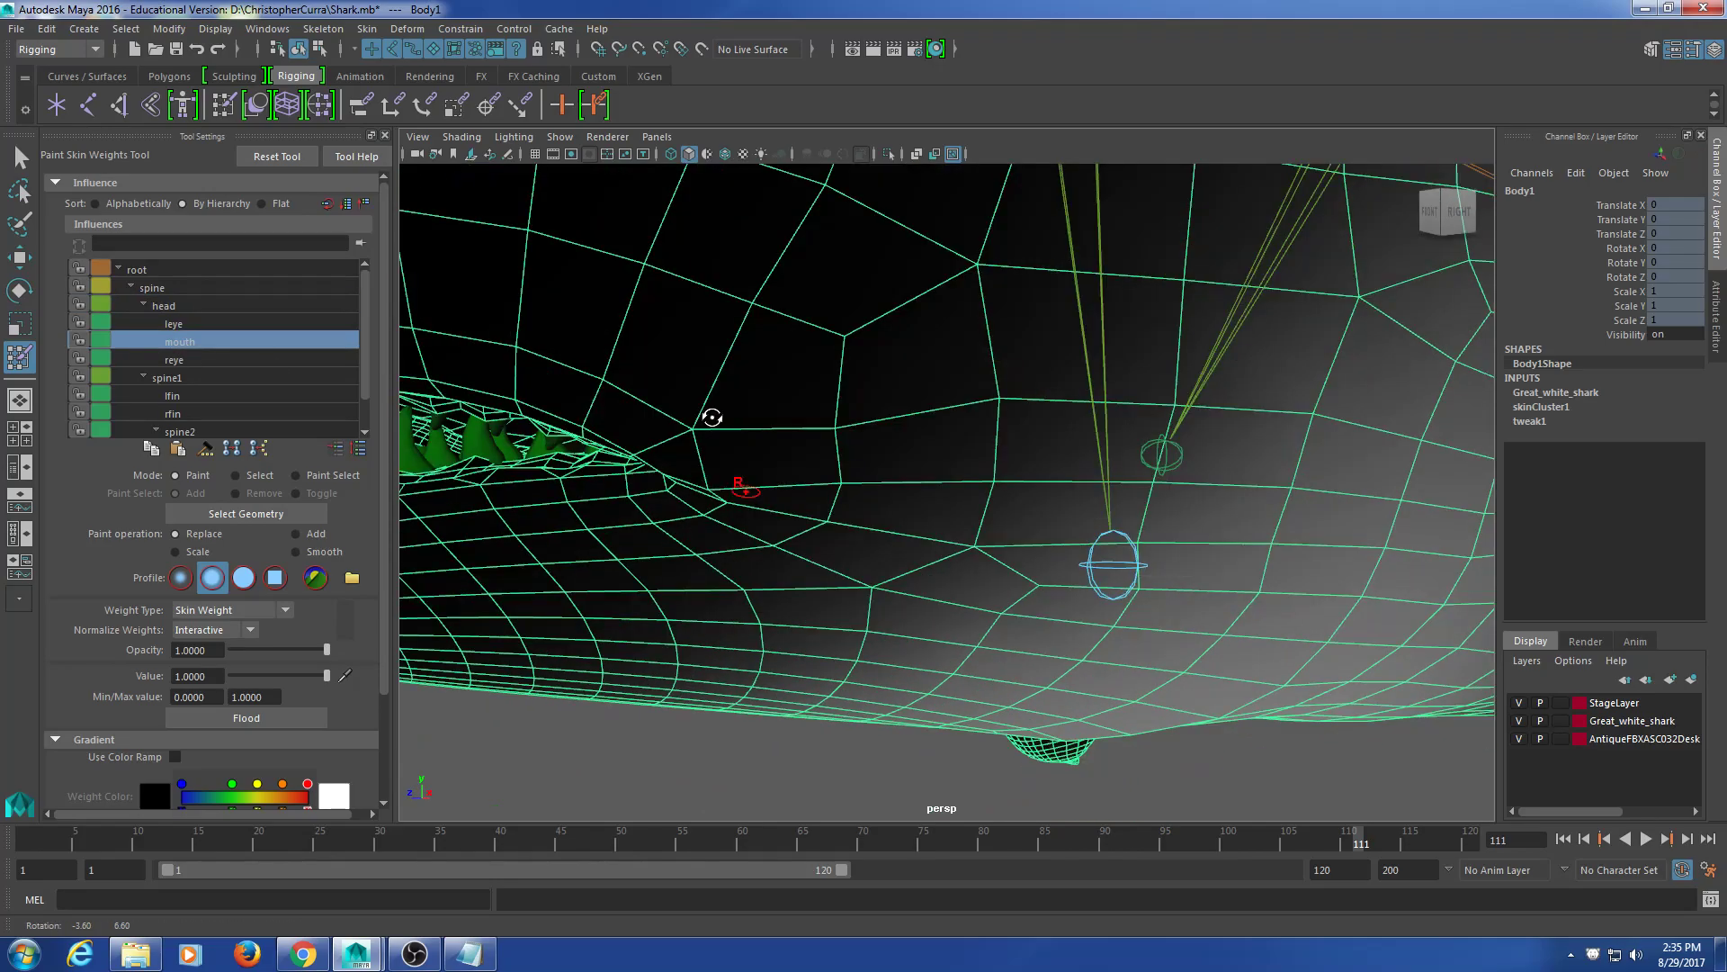
{"action": "scroll", "coordinate": [711, 416], "scroll_direction": "down", "scroll_amount": 8}
{"action": "left_click_drag", "start_coordinate": [715, 410], "coordinate": [747, 385], "text": "alt"}
{"action": "left_click", "coordinate": [198, 270]}
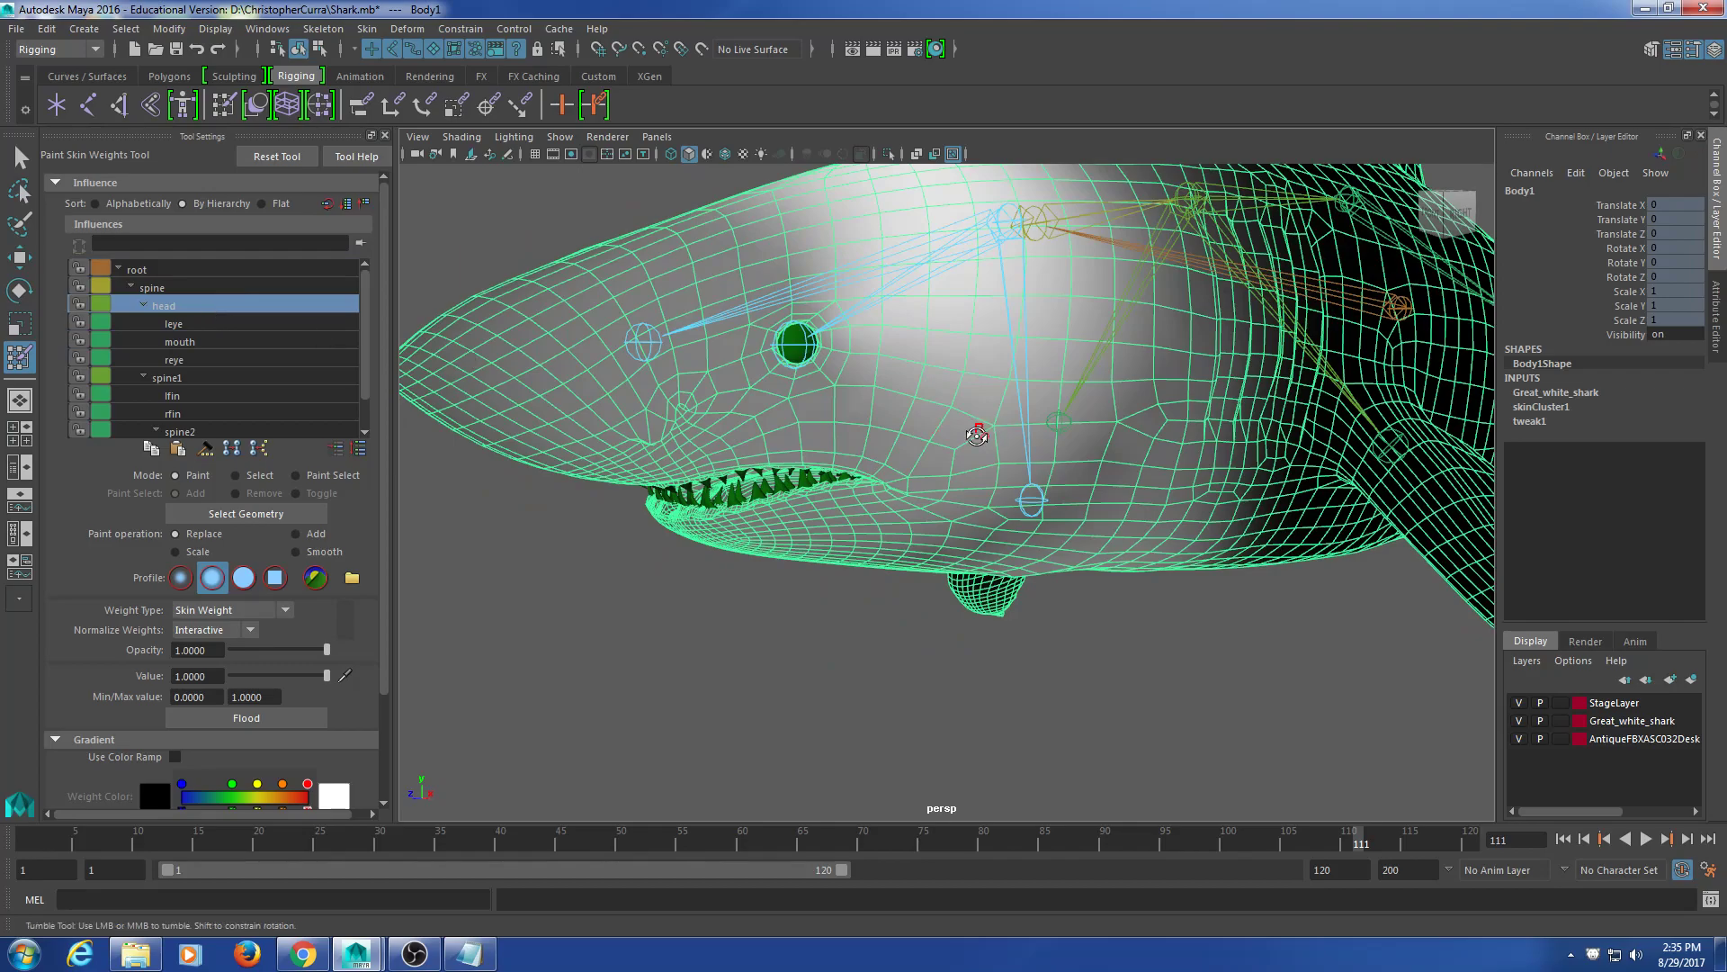
{"action": "scroll", "coordinate": [846, 402], "scroll_direction": "down", "scroll_amount": 4}
{"action": "left_click_drag", "start_coordinate": [906, 434], "coordinate": [892, 457], "text": "alt"}
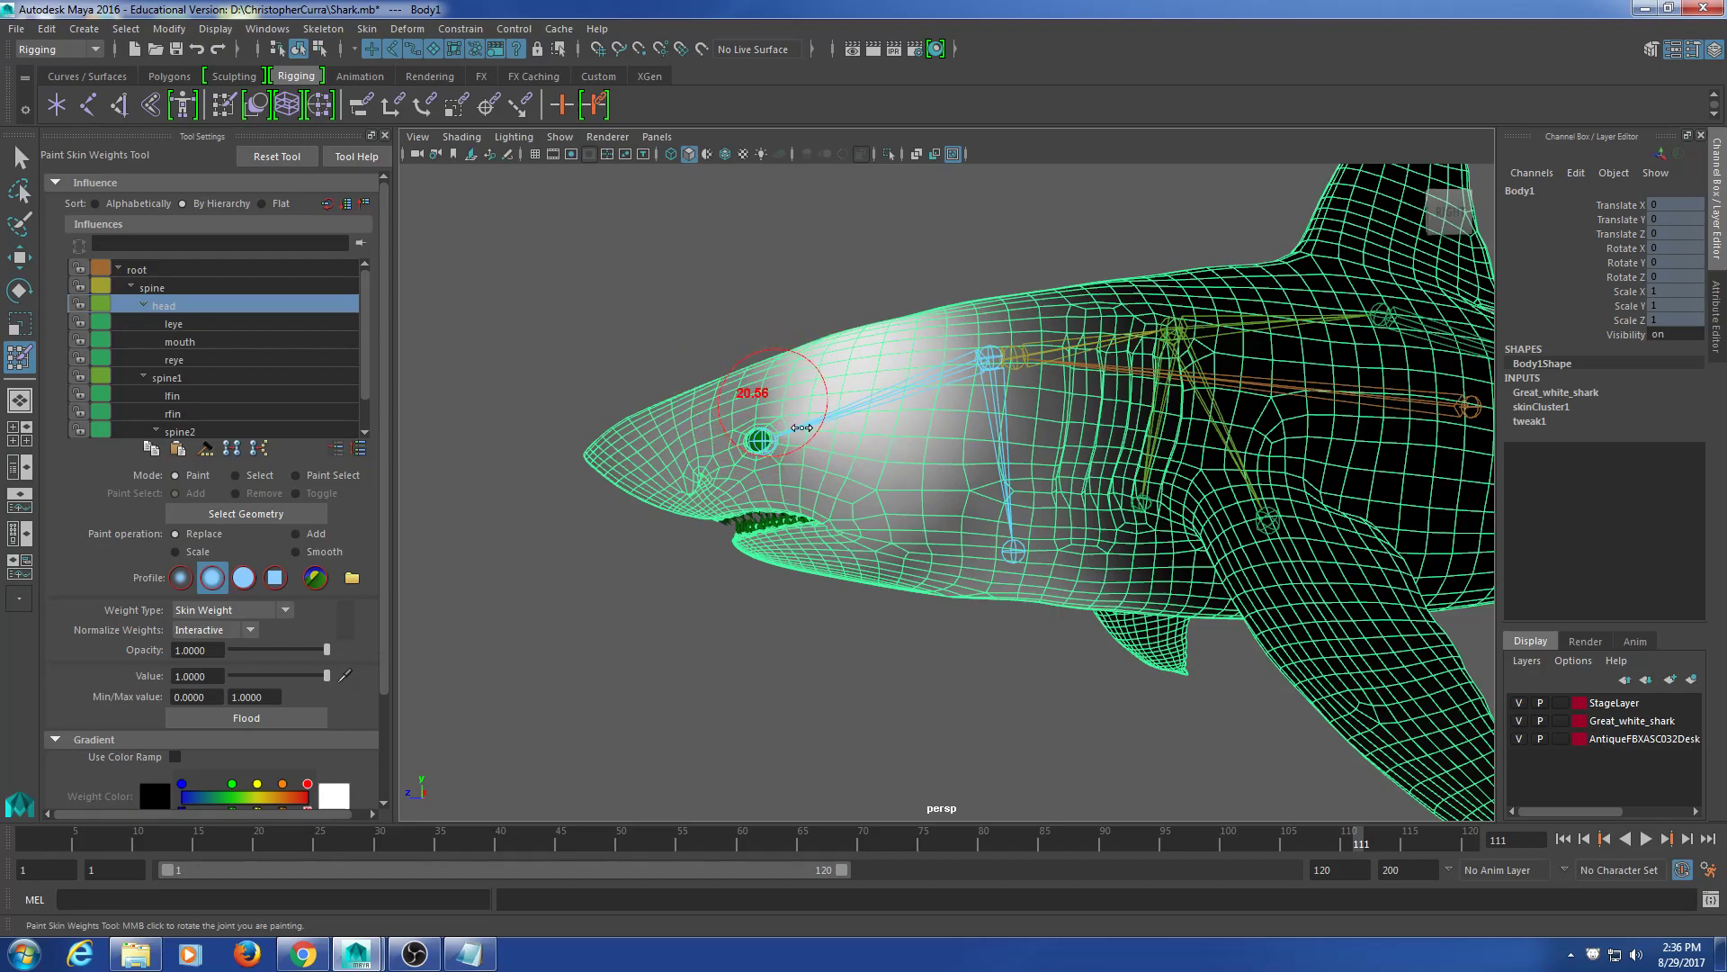
{"action": "mouse_move", "coordinate": [851, 455]}
{"action": "left_mouse_down", "text": "alt"}
{"action": "mouse_move", "coordinate": [943, 358]}
{"action": "mouse_move", "coordinate": [959, 442]}
{"action": "mouse_move", "coordinate": [868, 467]}
{"action": "mouse_move", "coordinate": [828, 452]}
{"action": "mouse_move", "coordinate": [827, 504]}
{"action": "mouse_move", "coordinate": [833, 439]}
{"action": "left_mouse_up", "text": "alt"}
Step: Paint head weight value 1 on the cheek and in a widening band down the head
{"action": "mouse_move", "coordinate": [852, 299]}
{"action": "left_mouse_down"}
{"action": "mouse_move", "coordinate": [846, 503]}
{"action": "mouse_move", "coordinate": [878, 377]}
{"action": "left_mouse_up"}
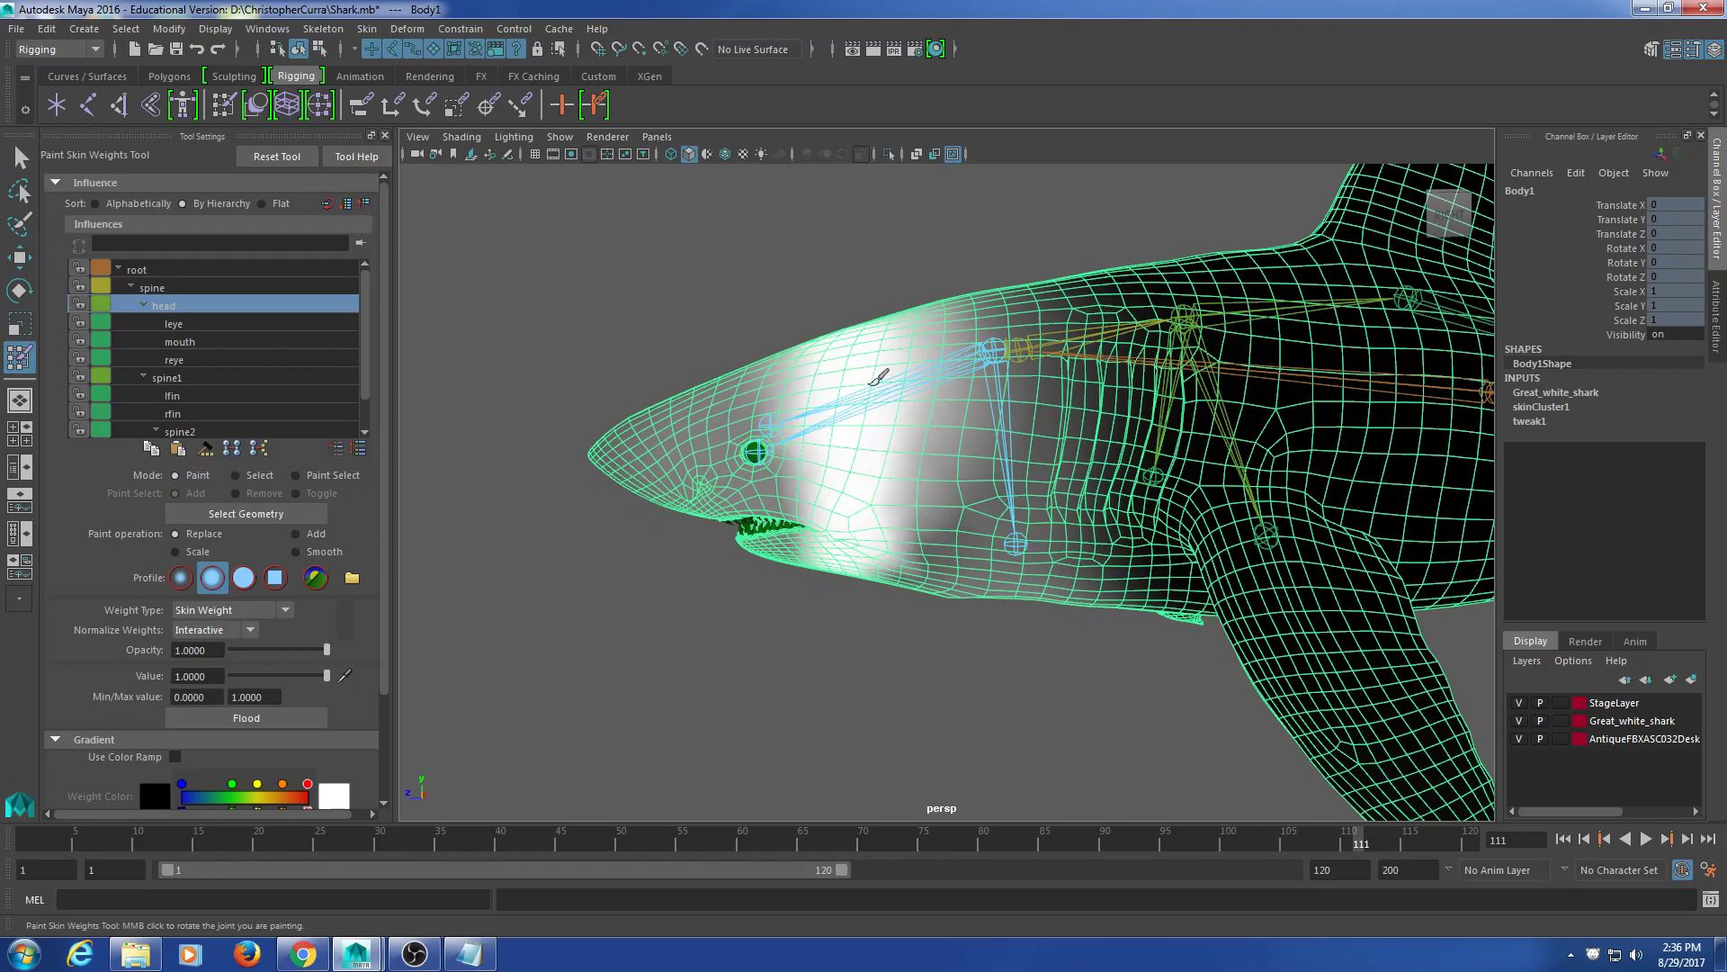
{"action": "mouse_move", "coordinate": [868, 490]}
{"action": "left_mouse_down", "text": "alt"}
{"action": "mouse_move", "coordinate": [854, 508]}
{"action": "mouse_move", "coordinate": [859, 374]}
{"action": "mouse_move", "coordinate": [933, 485]}
{"action": "mouse_move", "coordinate": [936, 451]}
{"action": "left_mouse_up", "text": "alt"}
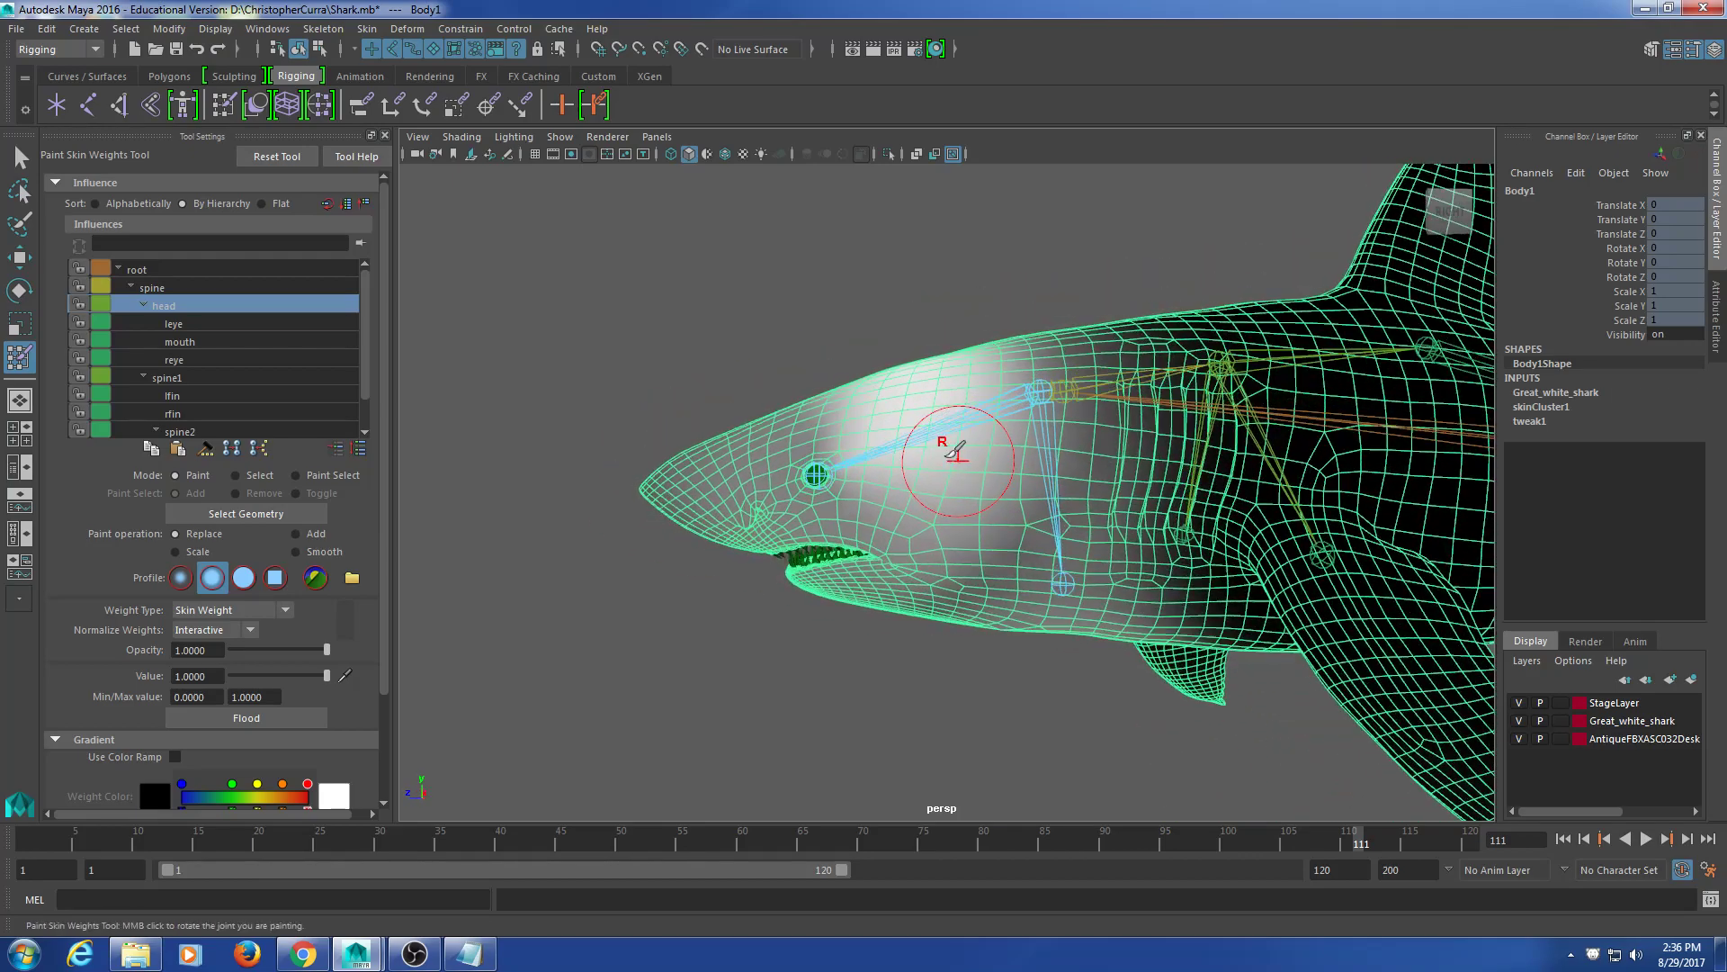
{"action": "left_click_drag", "start_coordinate": [935, 367], "coordinate": [954, 410], "text": "alt"}
{"action": "left_click_drag", "start_coordinate": [953, 296], "coordinate": [927, 664]}
{"action": "mouse_move", "coordinate": [969, 262]}
{"action": "left_mouse_down"}
{"action": "mouse_move", "coordinate": [941, 405]}
{"action": "mouse_move", "coordinate": [935, 670]}
{"action": "left_mouse_up"}
{"action": "left_click_drag", "start_coordinate": [864, 489], "coordinate": [885, 486], "text": "alt"}
{"action": "mouse_move", "coordinate": [886, 377]}
{"action": "left_mouse_down"}
{"action": "mouse_move", "coordinate": [878, 626]}
{"action": "mouse_move", "coordinate": [845, 655]}
{"action": "left_mouse_up"}
Step: Extend the head weight forward past the eye to the nose
{"action": "mouse_move", "coordinate": [814, 369]}
{"action": "left_mouse_down"}
{"action": "mouse_move", "coordinate": [782, 608]}
{"action": "mouse_move", "coordinate": [765, 590]}
{"action": "left_mouse_up"}
{"action": "left_click_drag", "start_coordinate": [756, 477], "coordinate": [760, 584]}
{"action": "mouse_move", "coordinate": [756, 383]}
{"action": "left_mouse_down"}
{"action": "mouse_move", "coordinate": [747, 540]}
{"action": "mouse_move", "coordinate": [713, 573]}
{"action": "left_mouse_up"}
{"action": "mouse_move", "coordinate": [693, 423]}
{"action": "left_mouse_down"}
{"action": "mouse_move", "coordinate": [686, 567]}
{"action": "mouse_move", "coordinate": [685, 436]}
{"action": "mouse_move", "coordinate": [616, 503]}
{"action": "mouse_move", "coordinate": [628, 457]}
{"action": "left_mouse_up"}
{"action": "mouse_move", "coordinate": [688, 540]}
{"action": "left_mouse_down", "text": "alt"}
{"action": "mouse_move", "coordinate": [828, 320]}
{"action": "mouse_move", "coordinate": [935, 333]}
{"action": "mouse_move", "coordinate": [868, 612]}
{"action": "mouse_move", "coordinate": [967, 486]}
{"action": "mouse_move", "coordinate": [1021, 351]}
{"action": "mouse_move", "coordinate": [872, 650]}
{"action": "left_mouse_up", "text": "alt"}
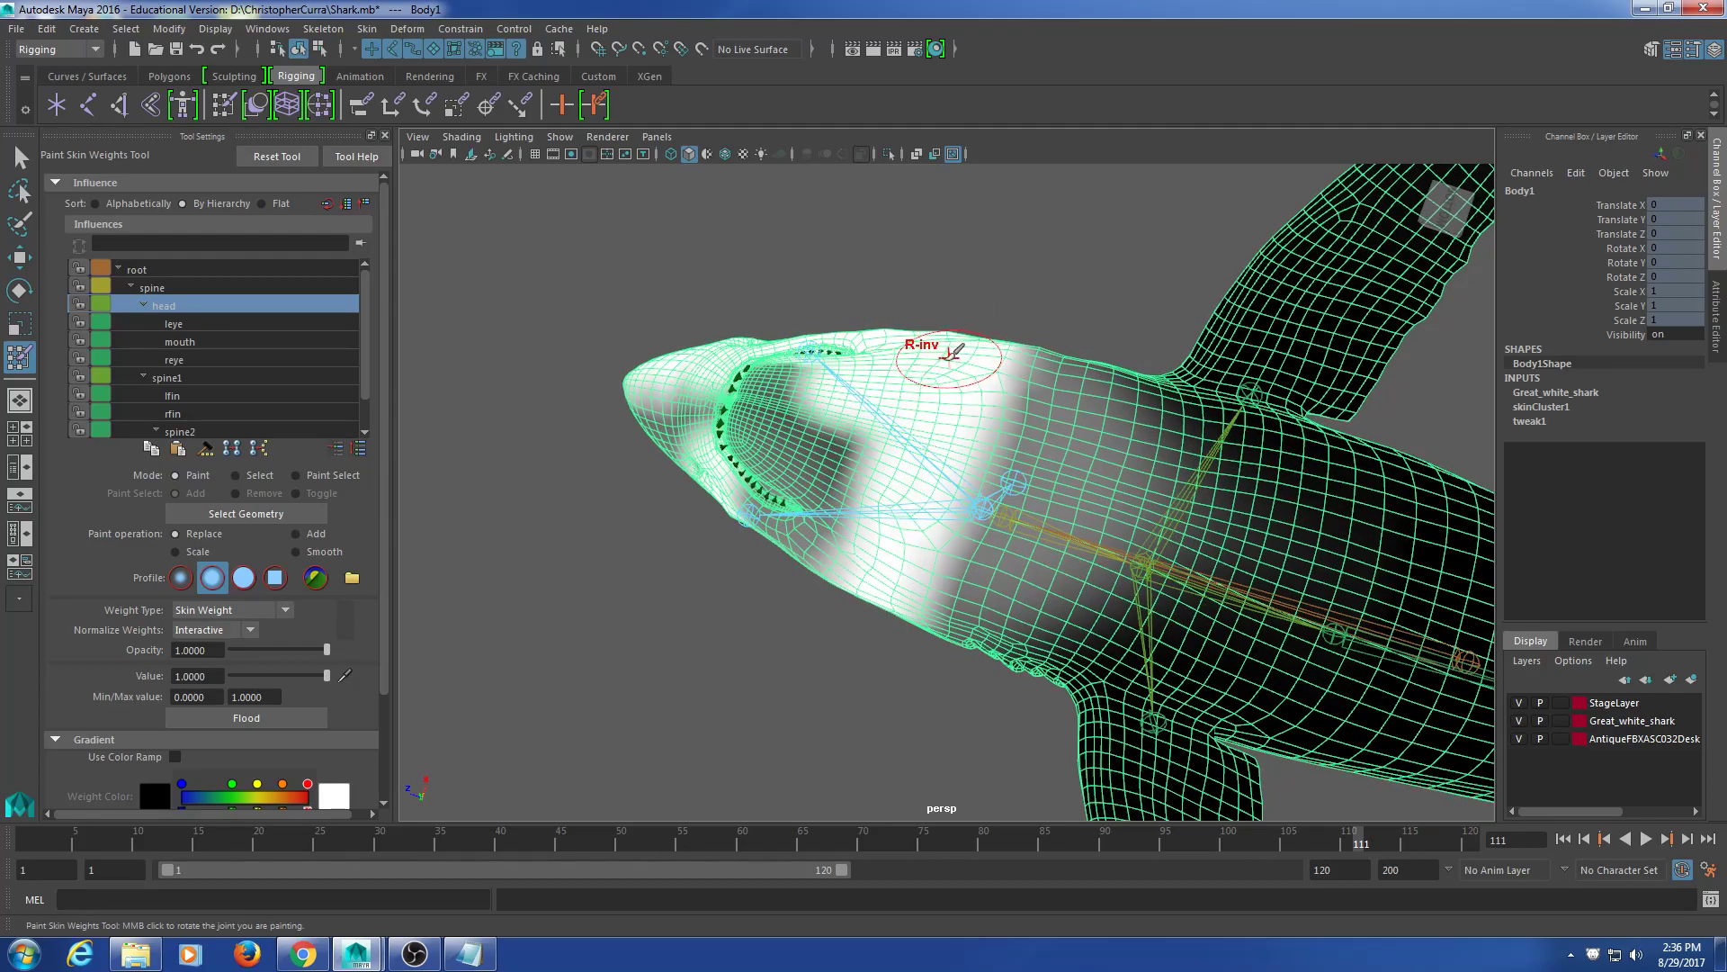
Step: Undo a bad stroke, paint the throat and nose white, and switch to four views
{"action": "key", "text": "ctrl+z"}
{"action": "mouse_move", "coordinate": [980, 348]}
{"action": "left_mouse_down"}
{"action": "mouse_move", "coordinate": [891, 584]}
{"action": "mouse_move", "coordinate": [837, 414]}
{"action": "mouse_move", "coordinate": [792, 540]}
{"action": "mouse_move", "coordinate": [746, 526]}
{"action": "mouse_move", "coordinate": [782, 404]}
{"action": "mouse_move", "coordinate": [706, 449]}
{"action": "mouse_move", "coordinate": [725, 325]}
{"action": "mouse_move", "coordinate": [664, 397]}
{"action": "left_mouse_up"}
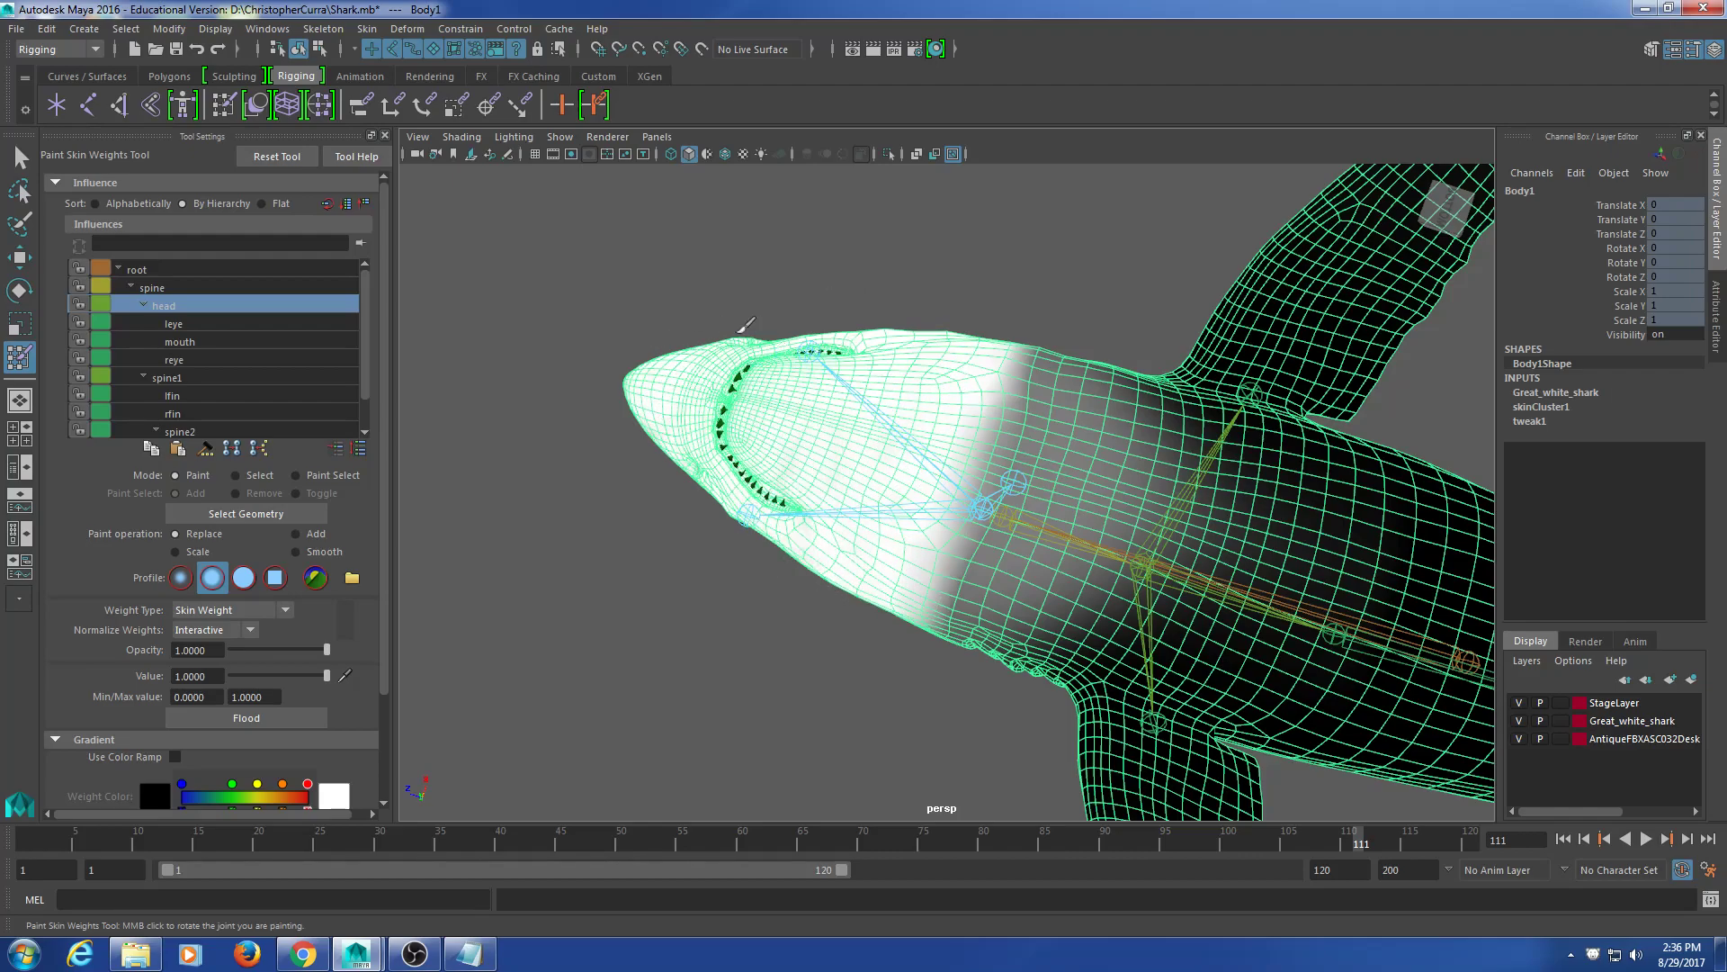
{"action": "mouse_move", "coordinate": [791, 424]}
{"action": "left_mouse_down", "text": "alt"}
{"action": "mouse_move", "coordinate": [848, 369]}
{"action": "mouse_move", "coordinate": [864, 293]}
{"action": "mouse_move", "coordinate": [879, 352]}
{"action": "mouse_move", "coordinate": [848, 362]}
{"action": "left_mouse_up", "text": "alt"}
{"action": "mouse_move", "coordinate": [726, 468]}
{"action": "left_mouse_down"}
{"action": "mouse_move", "coordinate": [688, 458]}
{"action": "mouse_move", "coordinate": [668, 490]}
{"action": "mouse_move", "coordinate": [694, 486]}
{"action": "mouse_move", "coordinate": [752, 397]}
{"action": "mouse_move", "coordinate": [949, 364]}
{"action": "mouse_move", "coordinate": [791, 359]}
{"action": "mouse_move", "coordinate": [821, 340]}
{"action": "left_mouse_up"}
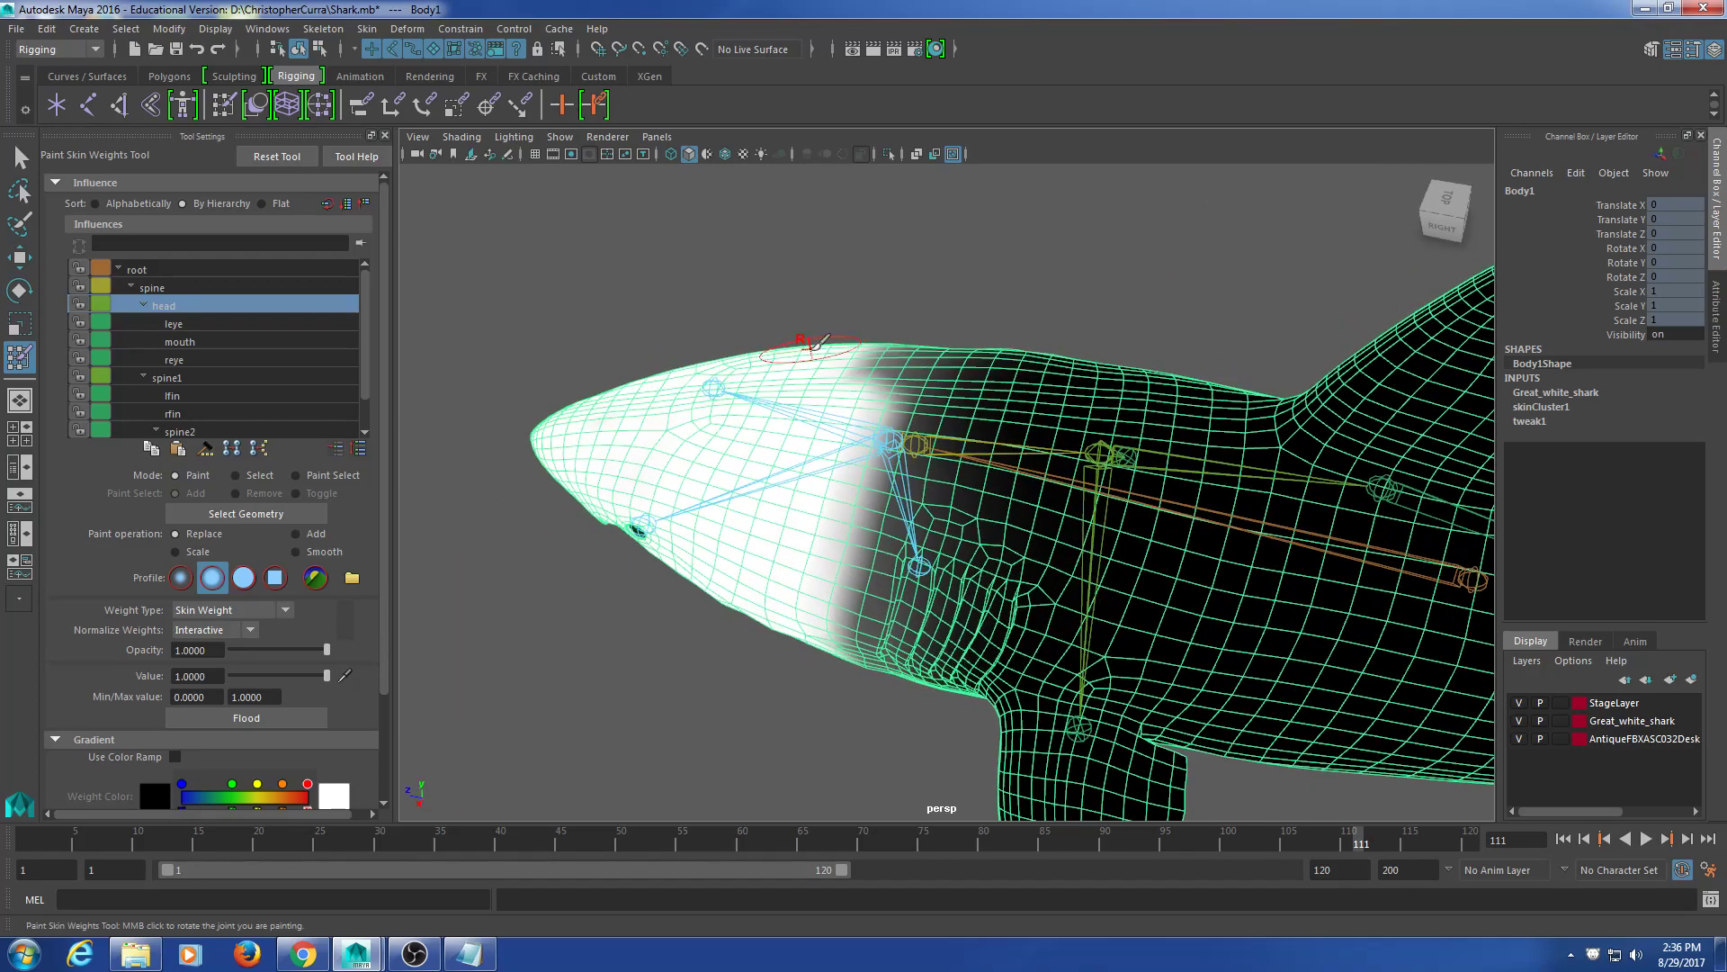
{"action": "key", "text": "space"}
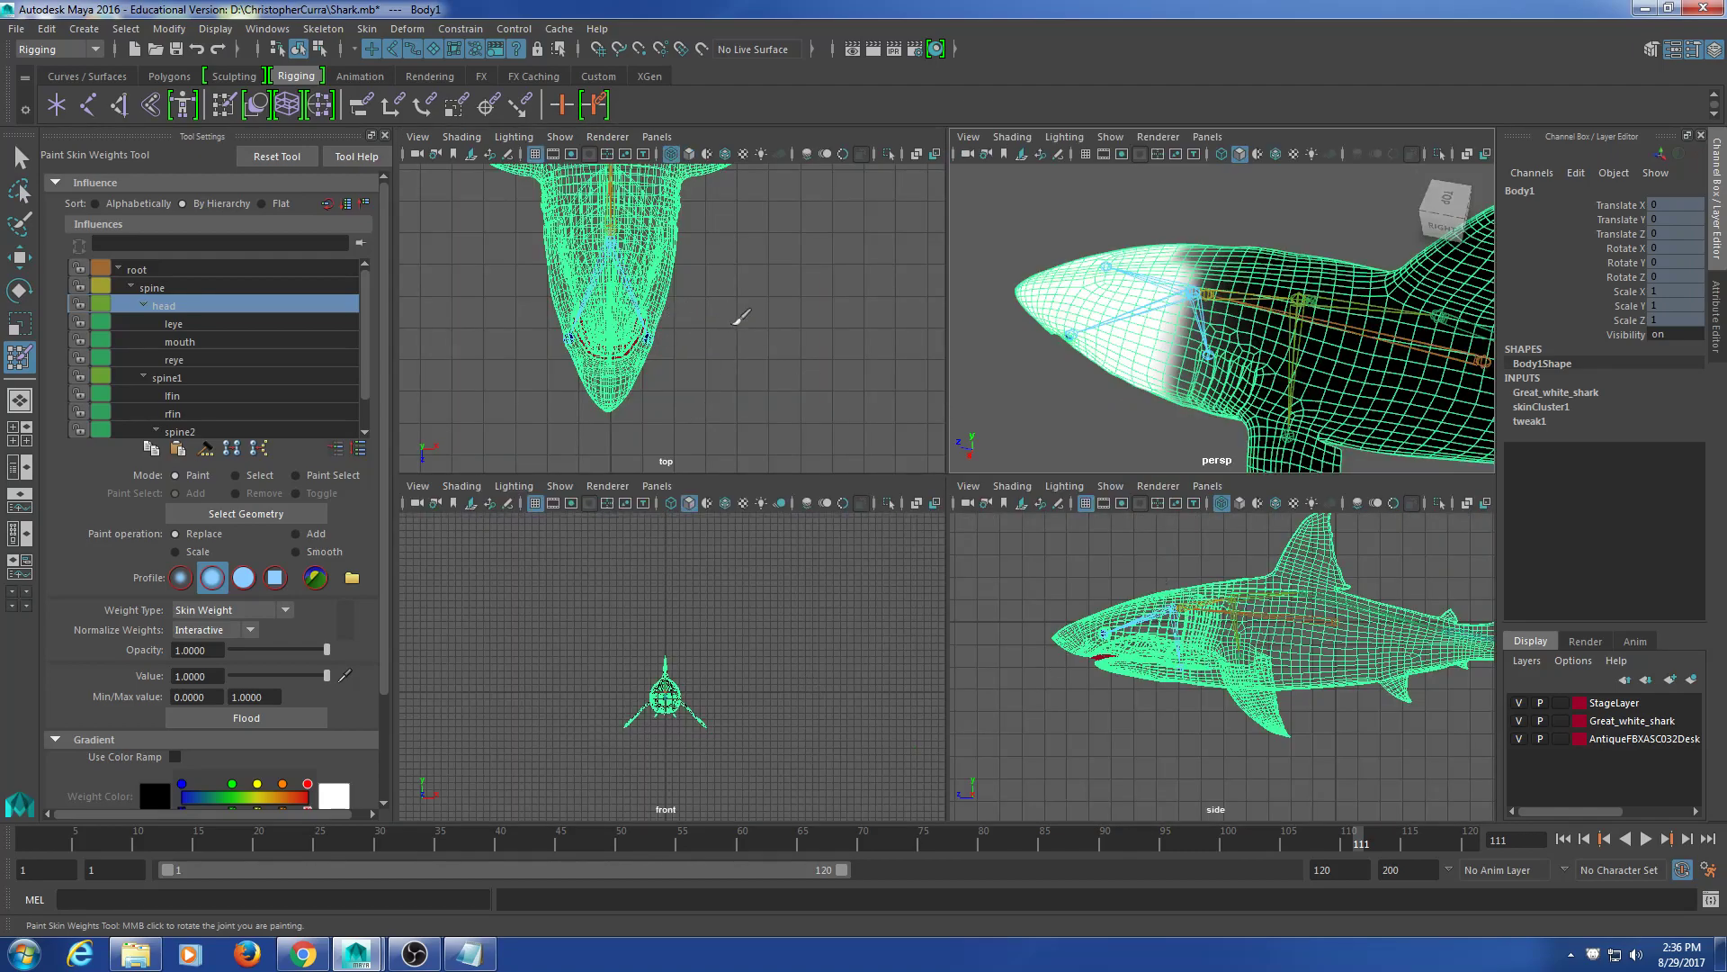
Step: Show the weights shaded with textured display (6) and maximize the zoomed-in top view
{"action": "key", "text": "6"}
{"action": "middle_click_drag", "start_coordinate": [761, 272], "coordinate": [839, 354], "text": "alt"}
{"action": "scroll", "coordinate": [790, 340], "scroll_direction": "up", "scroll_amount": 2}
{"action": "key", "text": "space"}
{"action": "scroll", "coordinate": [1083, 297], "scroll_direction": "up", "scroll_amount": 3}
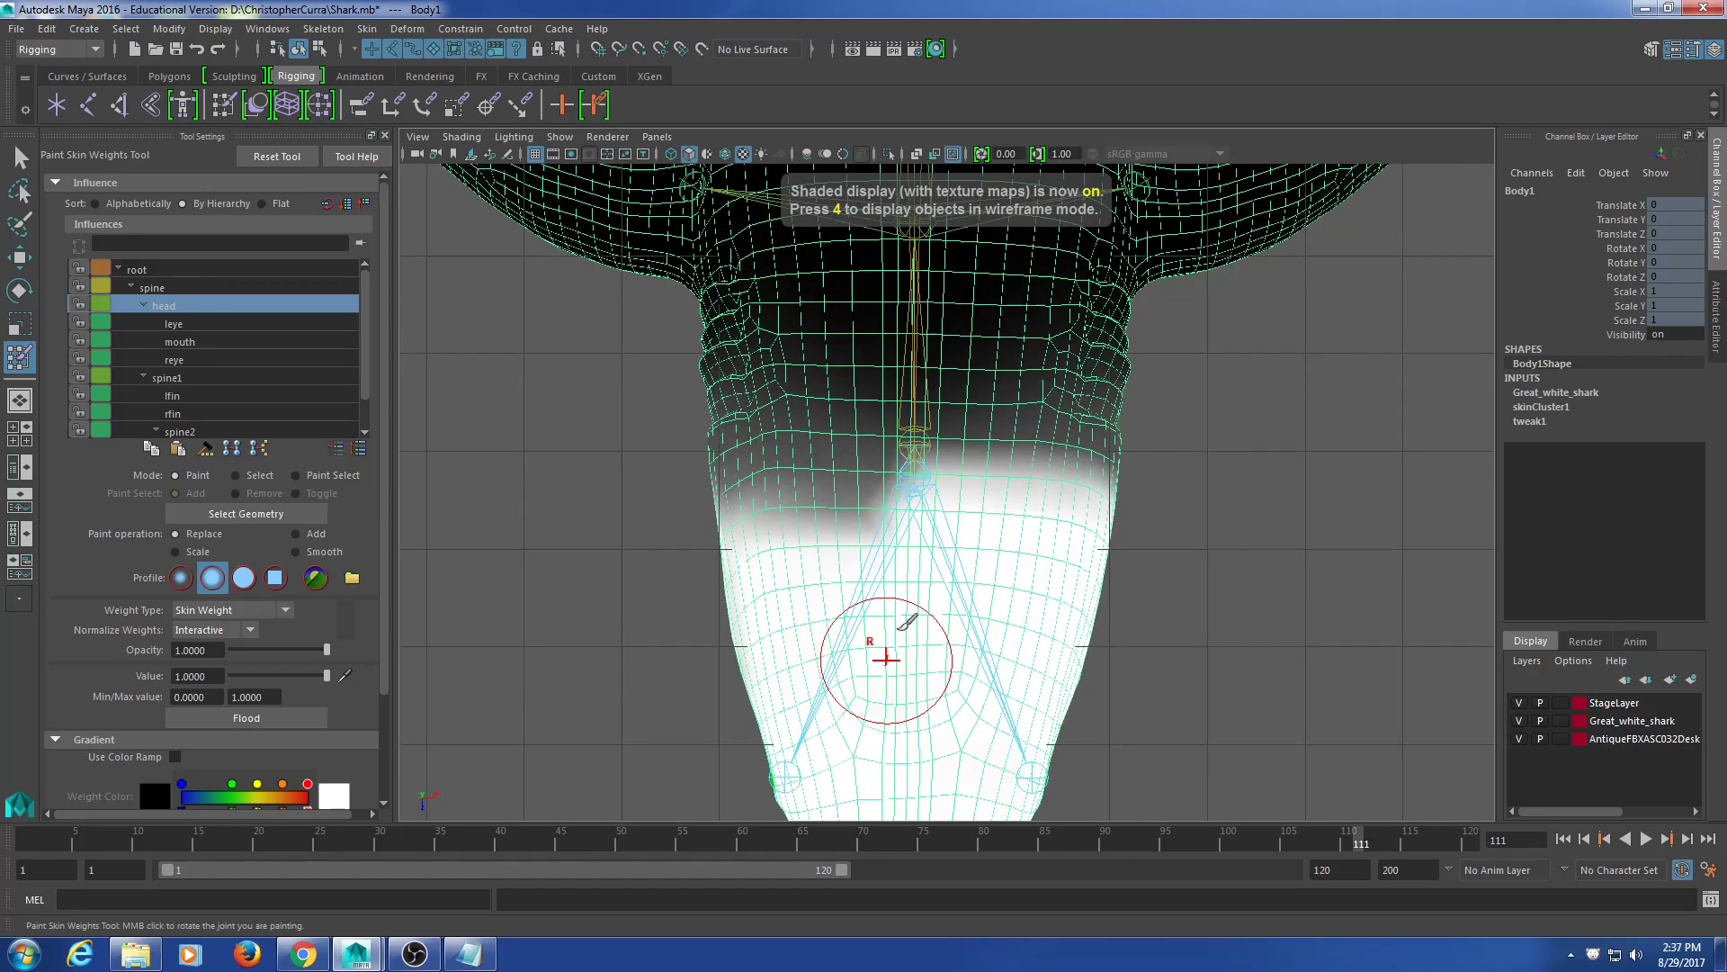
{"action": "scroll", "coordinate": [990, 619], "scroll_direction": "up", "scroll_amount": 3}
Step: Paint head weight at Value 1, softening the boundary and whitening the grey band around the joint
{"action": "middle_click_drag", "start_coordinate": [991, 618], "coordinate": [1100, 598], "text": "alt"}
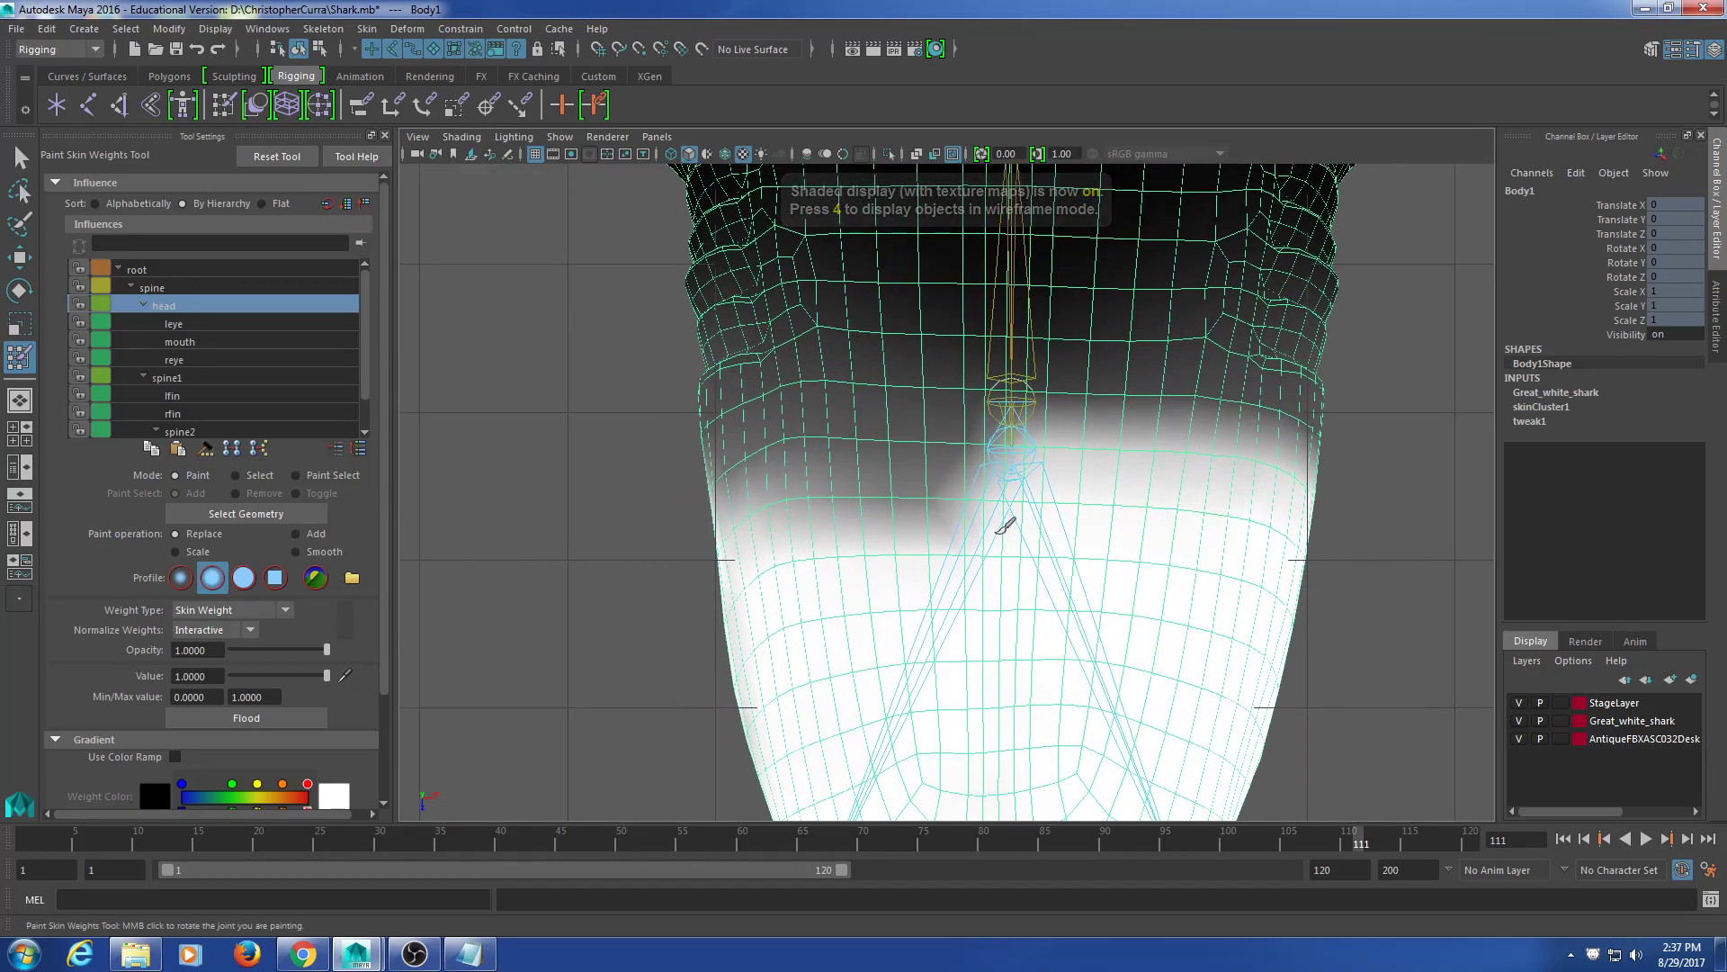
{"action": "left_click_drag", "start_coordinate": [1022, 532], "coordinate": [701, 490], "text": "shift"}
{"action": "left_click_drag", "start_coordinate": [1090, 507], "coordinate": [686, 472]}
{"action": "mouse_move", "coordinate": [1073, 491]}
{"action": "left_mouse_down"}
{"action": "mouse_move", "coordinate": [1381, 493]}
{"action": "mouse_move", "coordinate": [1002, 490]}
{"action": "mouse_move", "coordinate": [656, 524]}
{"action": "left_mouse_up"}
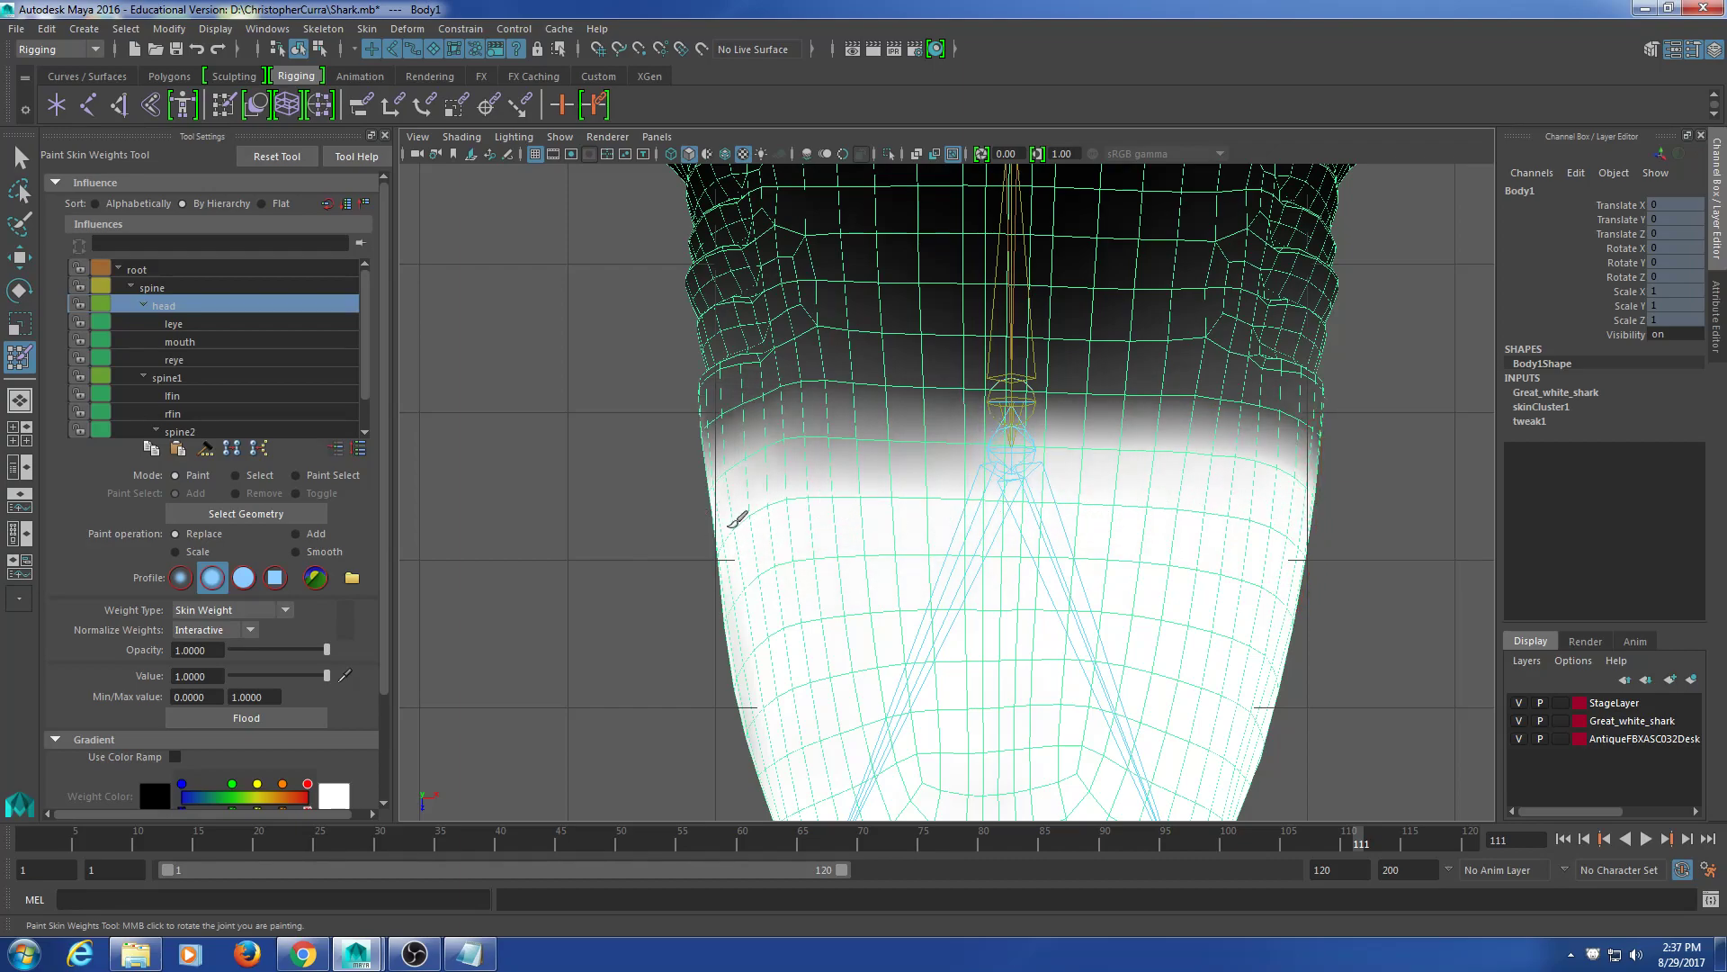
{"action": "left_click_drag", "start_coordinate": [914, 509], "coordinate": [724, 525]}
{"action": "mouse_move", "coordinate": [921, 513]}
{"action": "left_mouse_down"}
{"action": "mouse_move", "coordinate": [1198, 502]}
{"action": "mouse_move", "coordinate": [720, 506]}
{"action": "left_mouse_up"}
{"action": "left_click_drag", "start_coordinate": [1011, 510], "coordinate": [803, 519]}
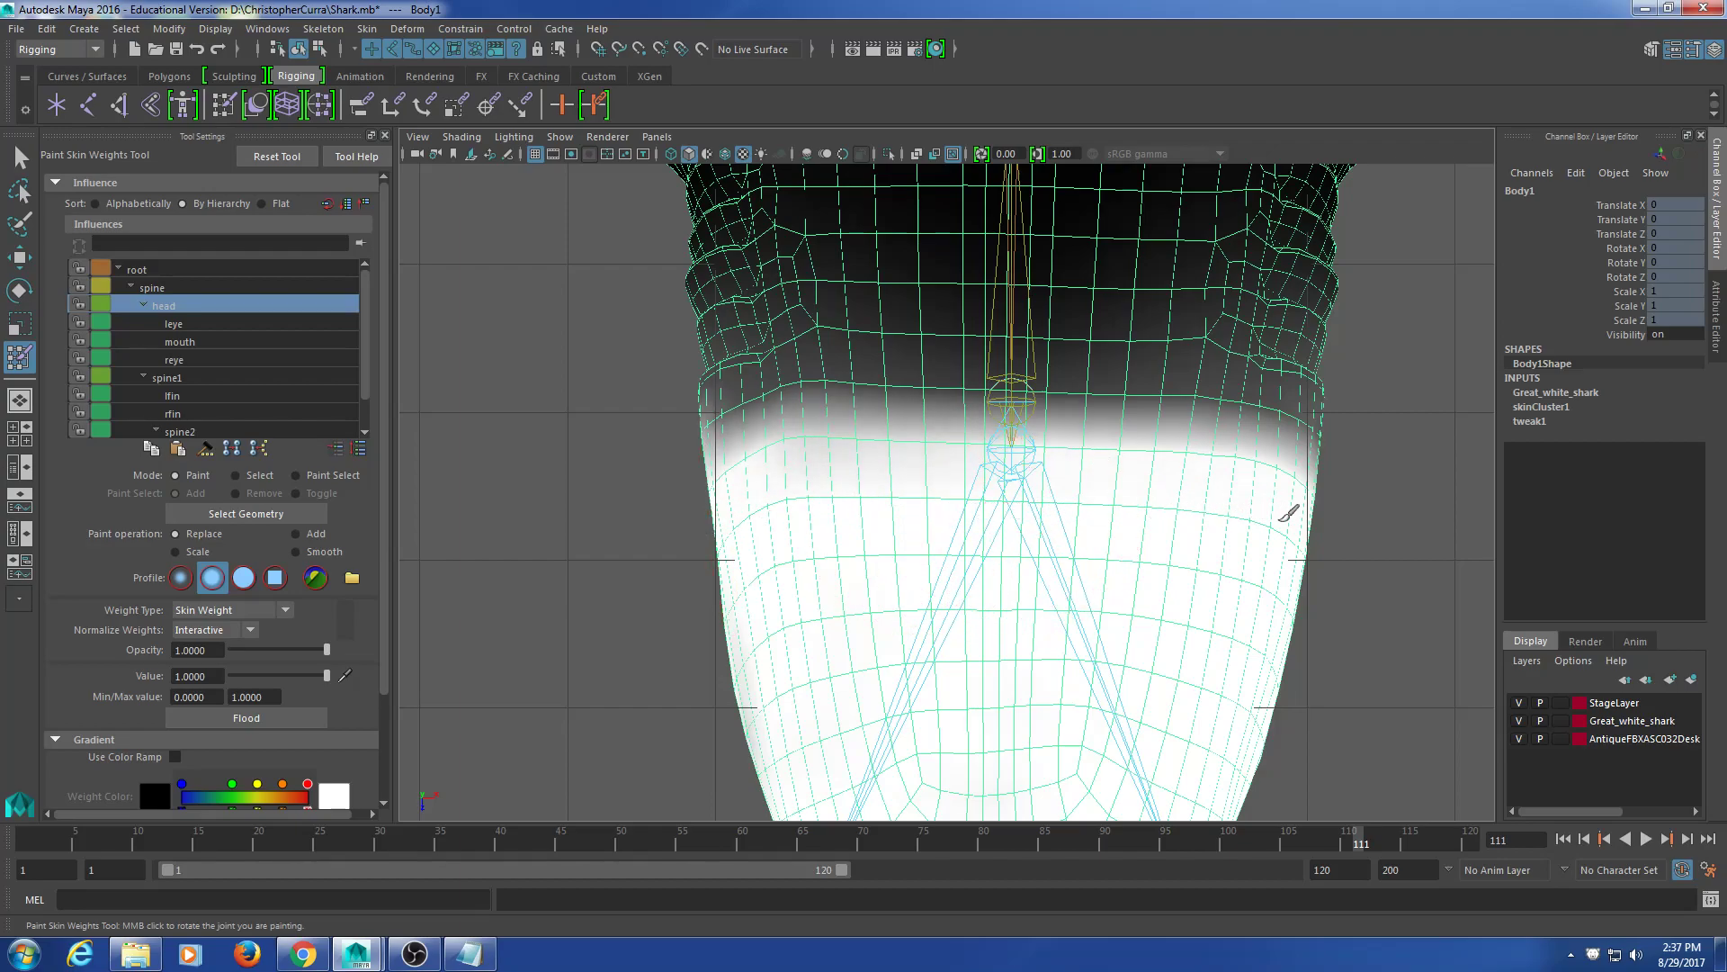
{"action": "left_click_drag", "start_coordinate": [1008, 496], "coordinate": [708, 533]}
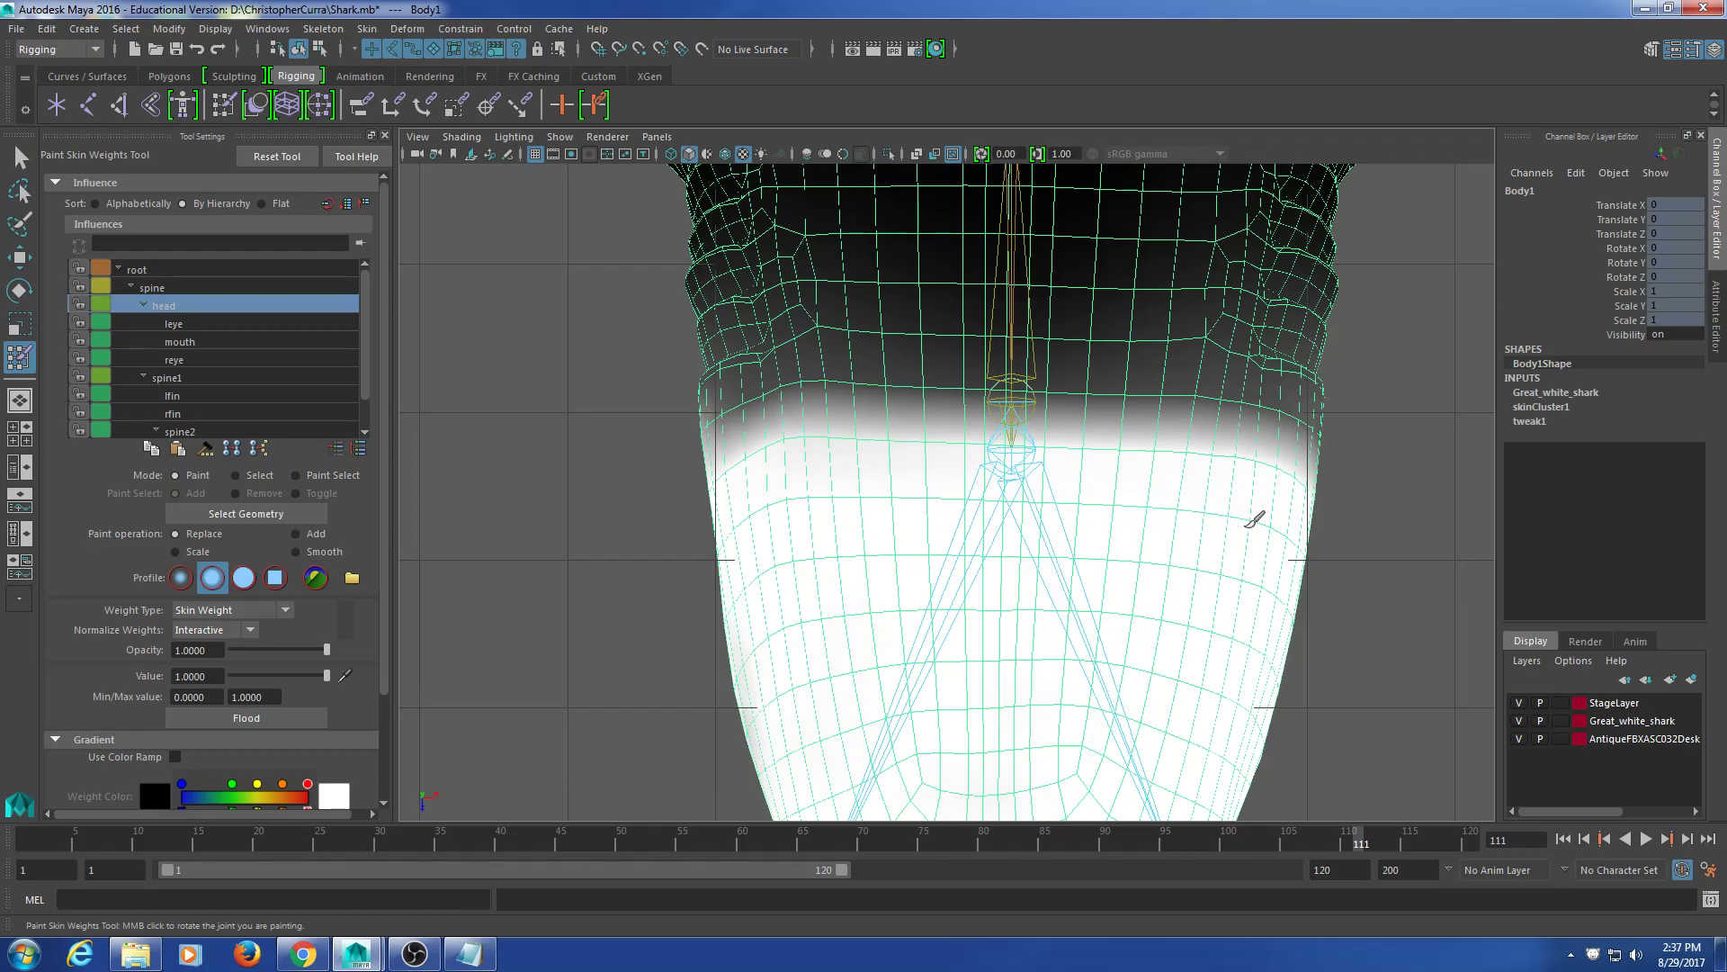
Step: Whiten the left edge of the head and bring the snout tip into view
{"action": "left_click_drag", "start_coordinate": [951, 545], "coordinate": [845, 582]}
{"action": "middle_click_drag", "start_coordinate": [1072, 595], "coordinate": [1091, 483], "text": "alt"}
{"action": "mouse_move", "coordinate": [1190, 483]}
{"action": "left_mouse_down"}
{"action": "mouse_move", "coordinate": [922, 500]}
{"action": "mouse_move", "coordinate": [1122, 565]}
{"action": "left_mouse_up"}
{"action": "middle_click_drag", "start_coordinate": [1130, 560], "coordinate": [1142, 386], "text": "alt"}
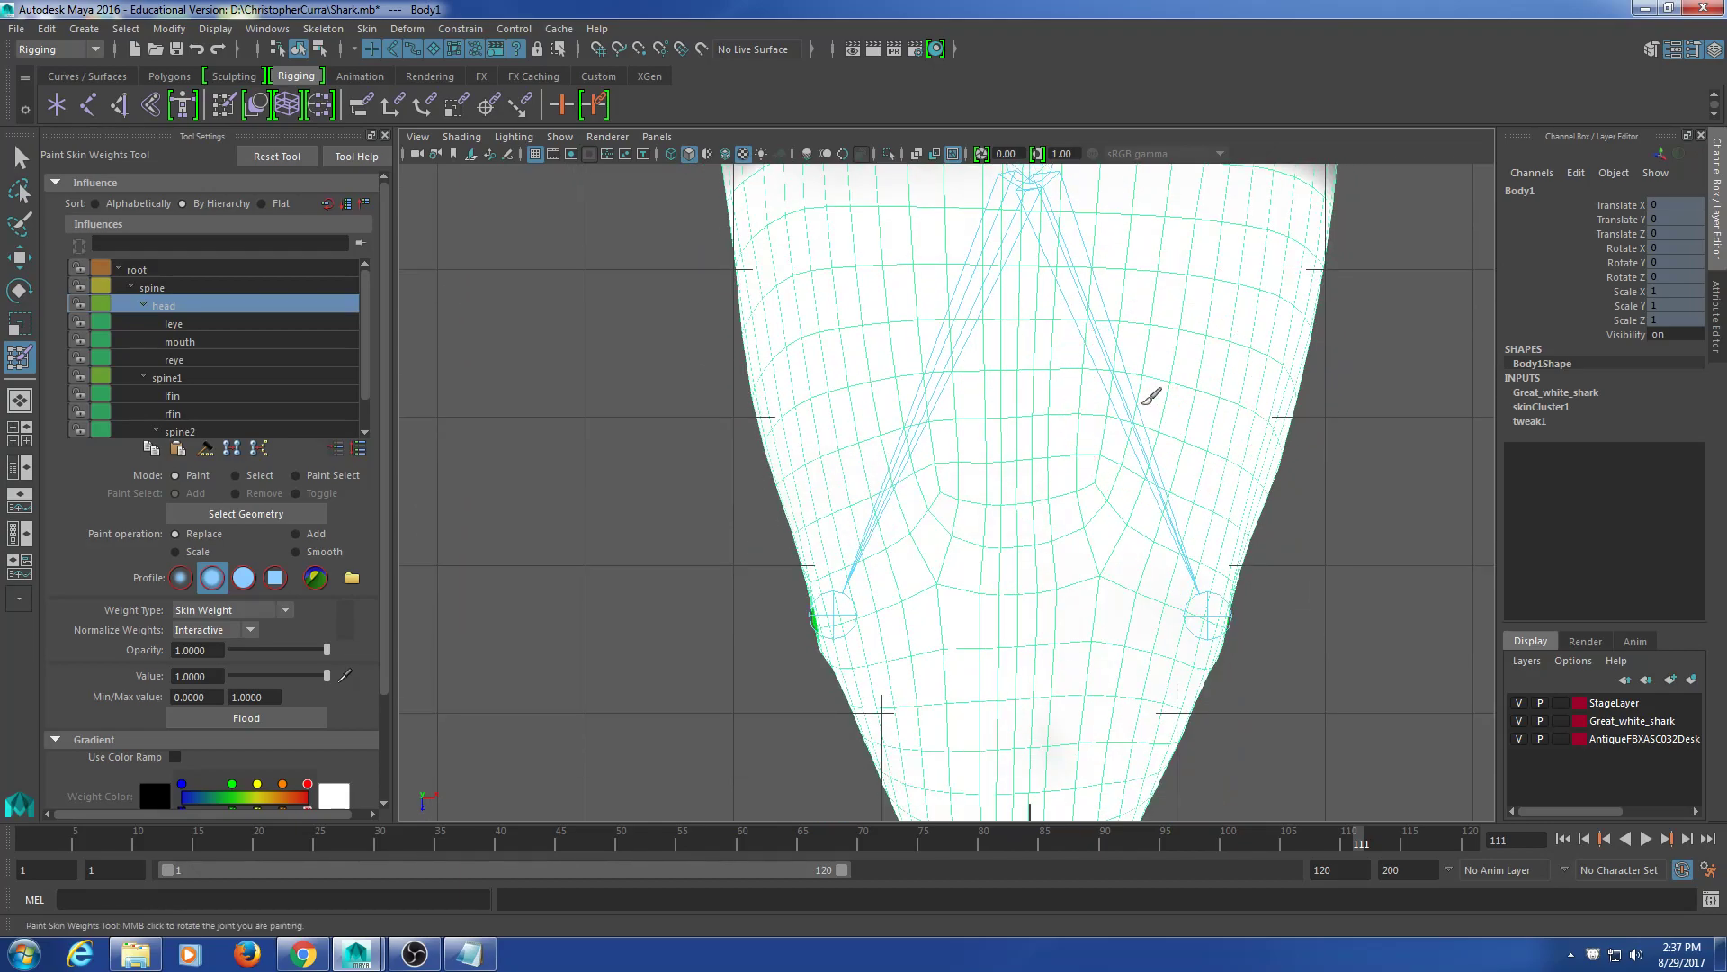
{"action": "middle_click_drag", "start_coordinate": [995, 617], "coordinate": [1049, 321], "text": "alt"}
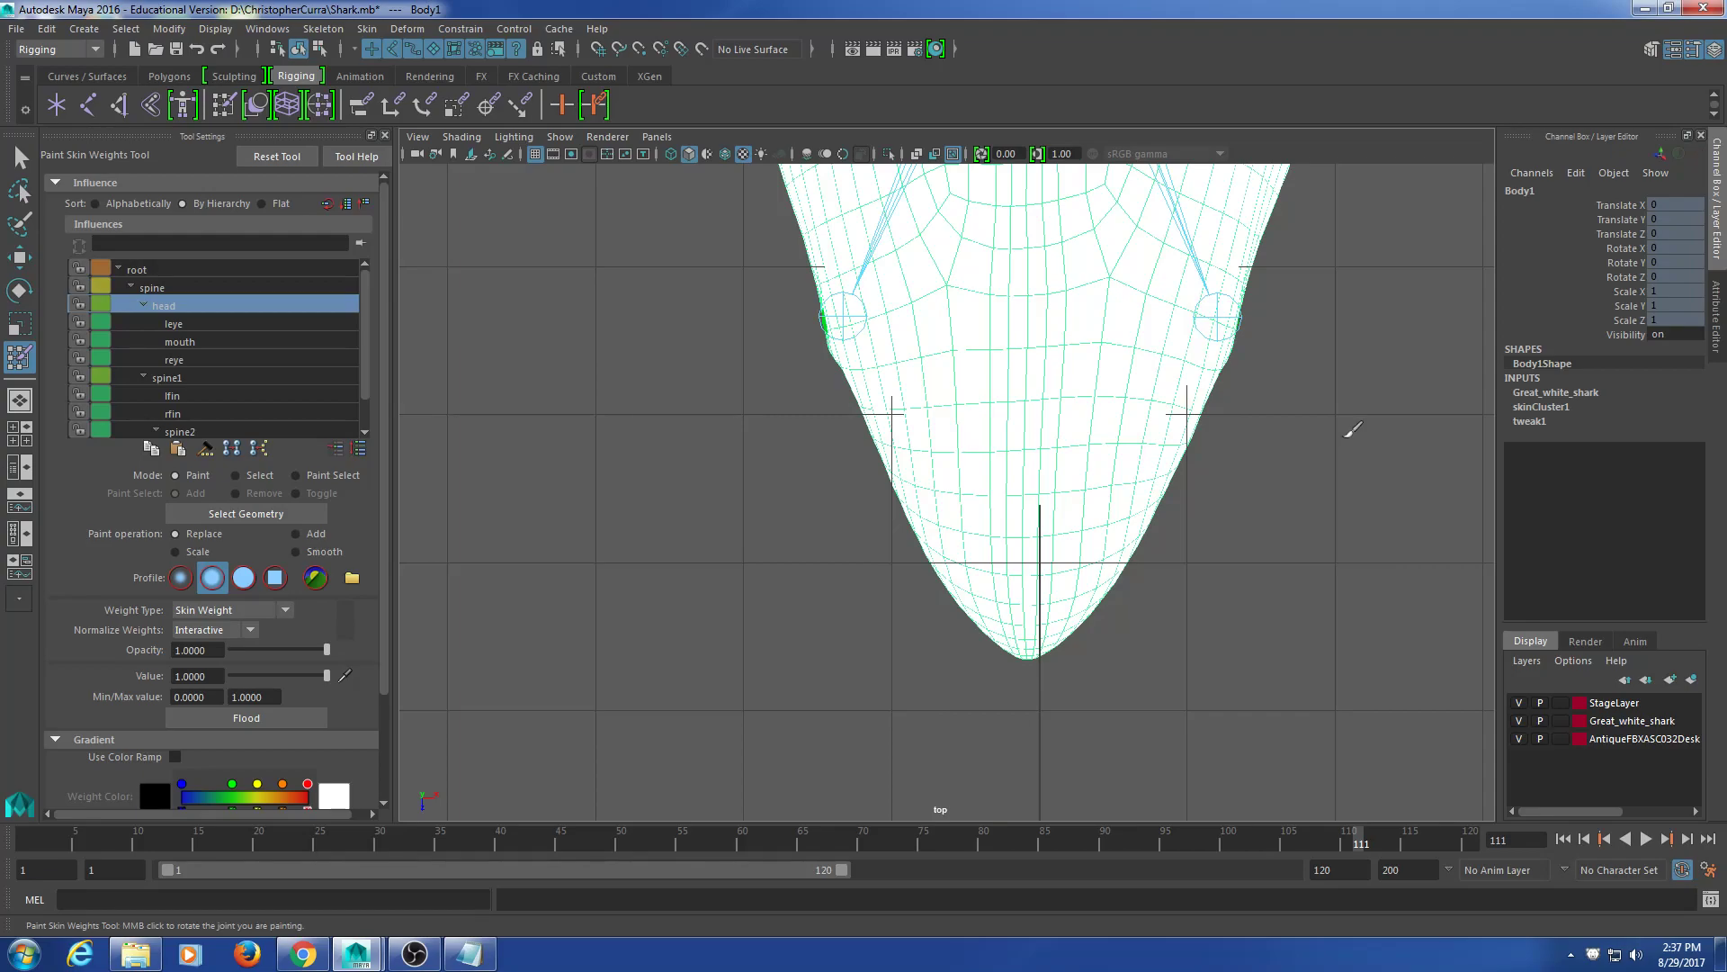
Step: Reframe the whole head in the top view, then return to the four-view layout
{"action": "scroll", "coordinate": [1199, 436], "scroll_direction": "down", "scroll_amount": 6}
{"action": "middle_click_drag", "start_coordinate": [1117, 362], "coordinate": [1149, 450], "text": "alt"}
{"action": "scroll", "coordinate": [1149, 451], "scroll_direction": "up", "scroll_amount": 2}
{"action": "middle_click_drag", "start_coordinate": [1083, 517], "coordinate": [1042, 457], "text": "alt"}
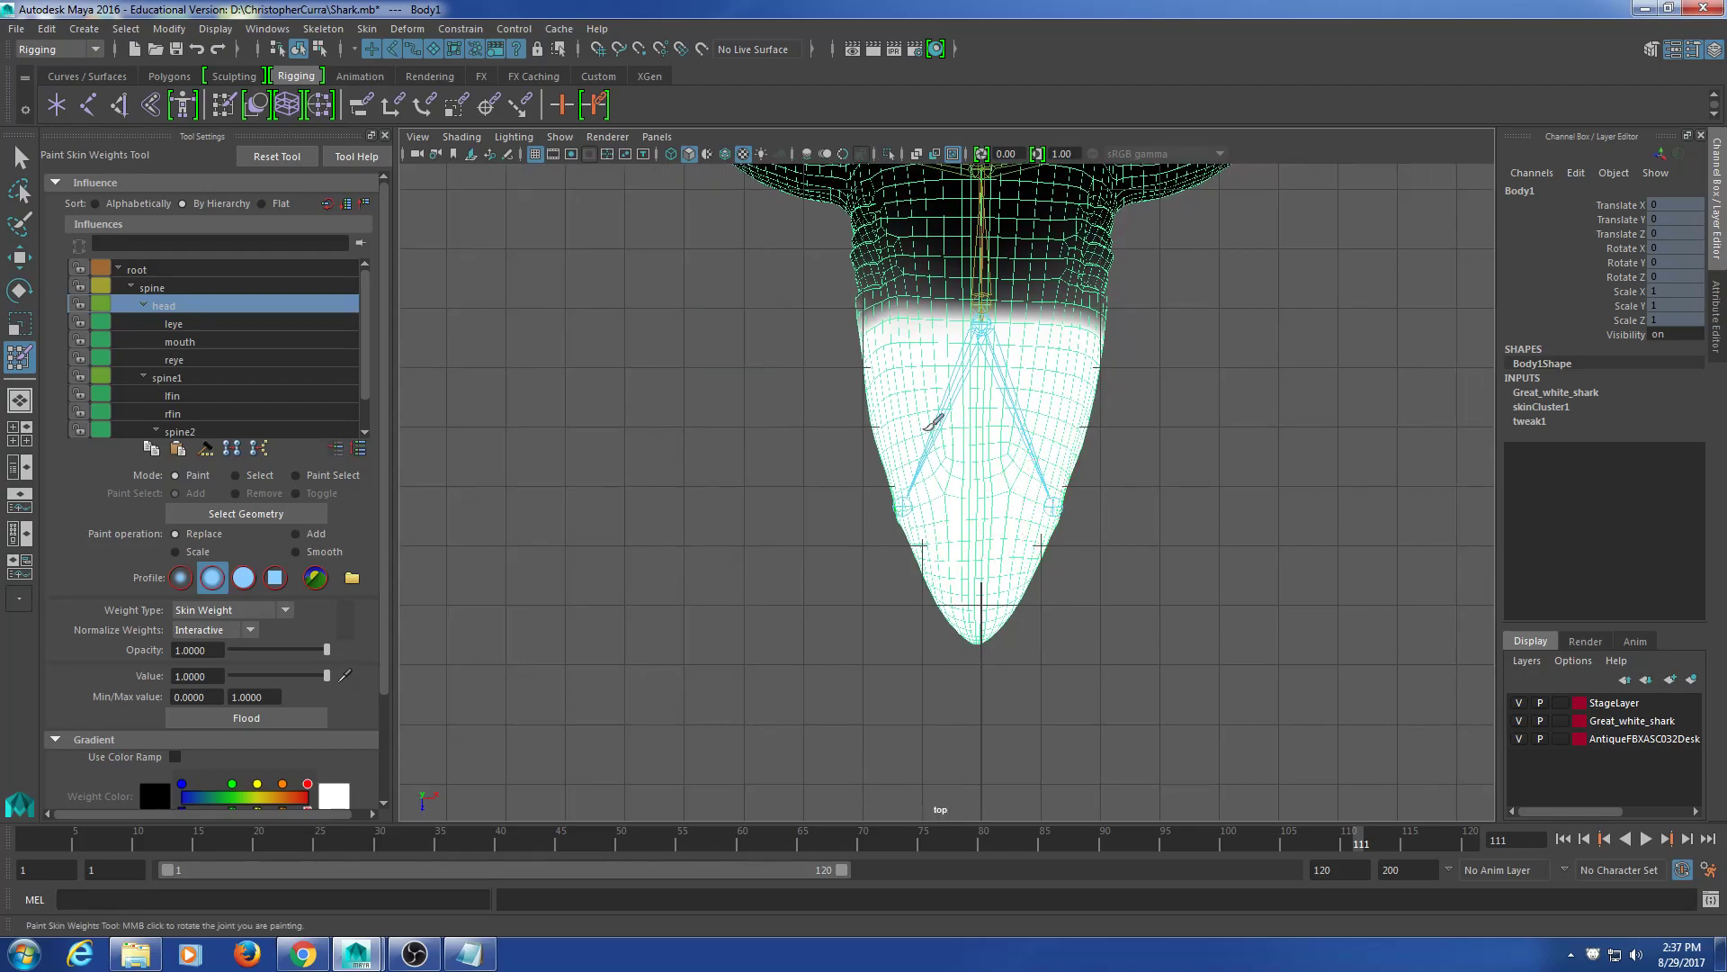
{"action": "middle_click_drag", "start_coordinate": [978, 376], "coordinate": [916, 481], "text": "alt"}
{"action": "scroll", "coordinate": [909, 511], "scroll_direction": "up", "scroll_amount": 1}
{"action": "scroll", "coordinate": [909, 510], "scroll_direction": "up", "scroll_amount": 2}
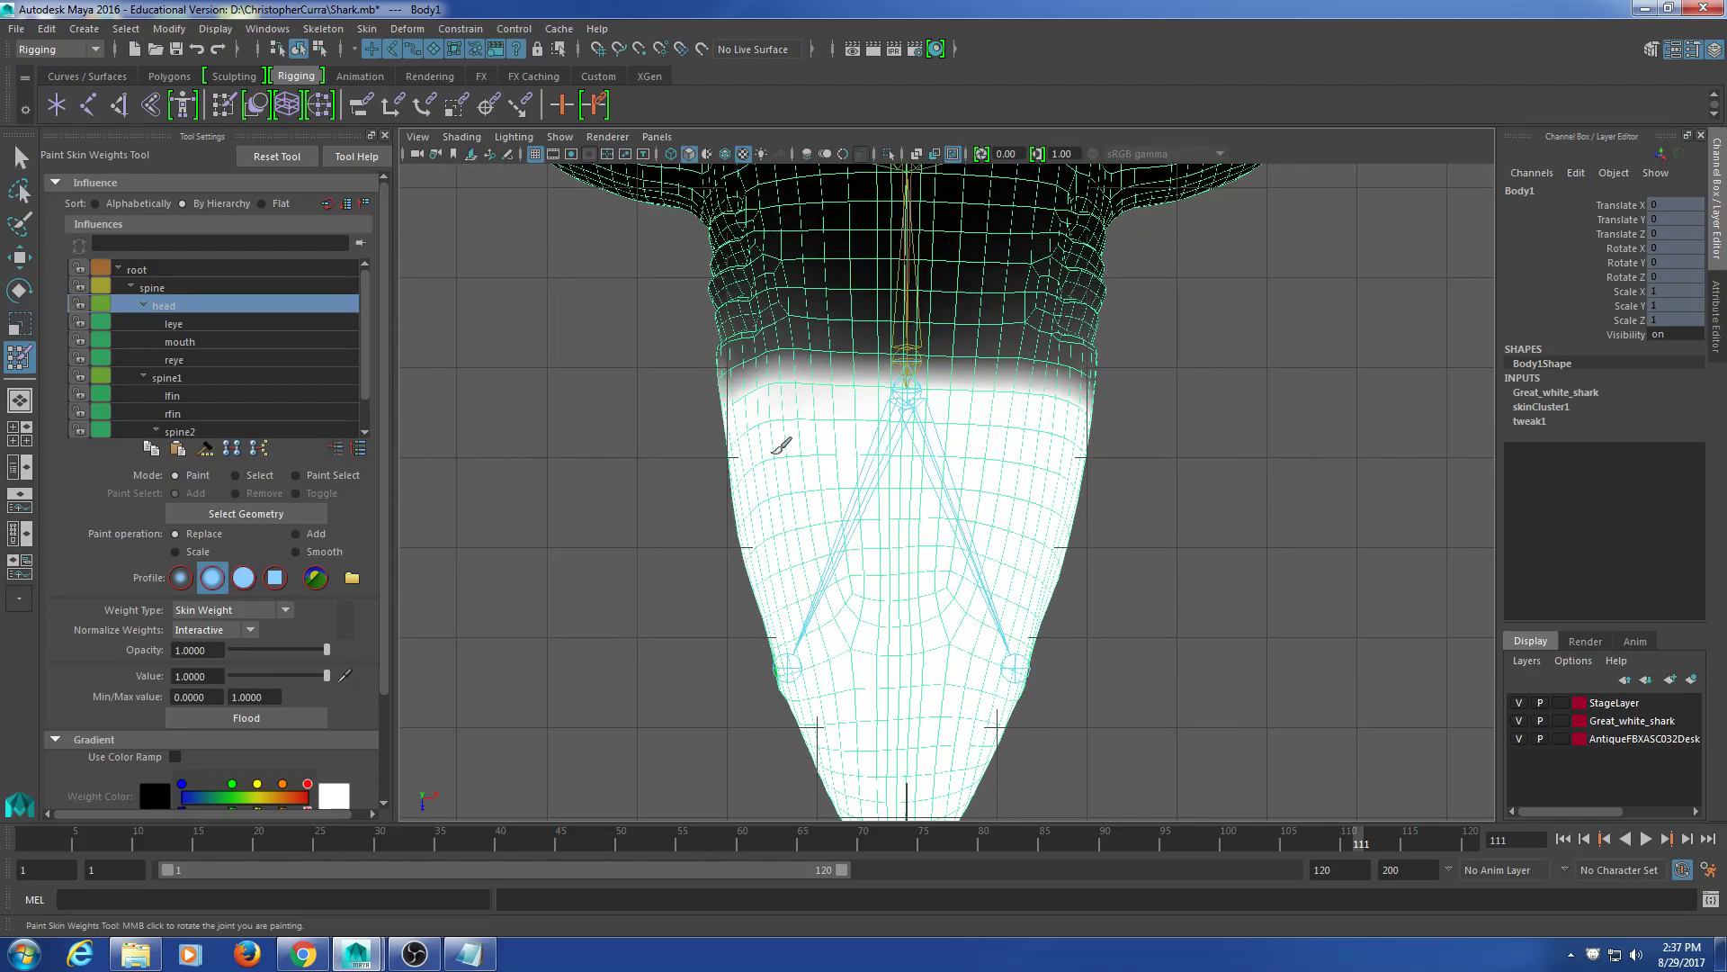
{"action": "middle_click_drag", "start_coordinate": [1033, 501], "coordinate": [1002, 494], "text": "alt"}
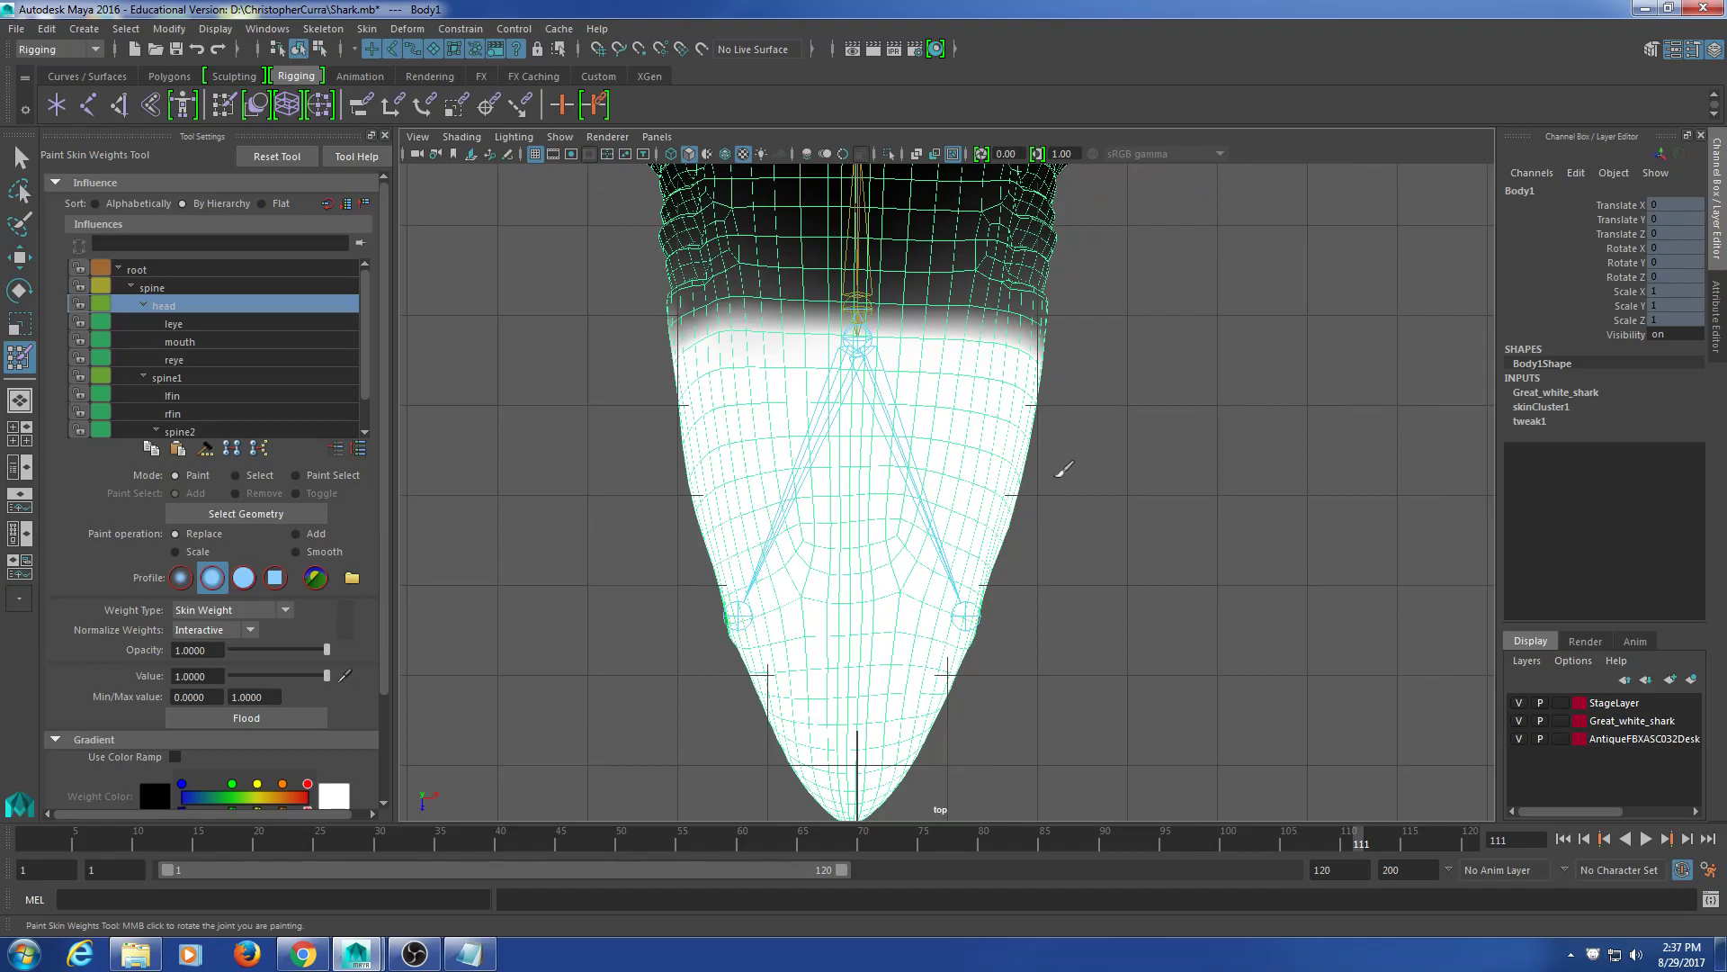
{"action": "key", "text": "space"}
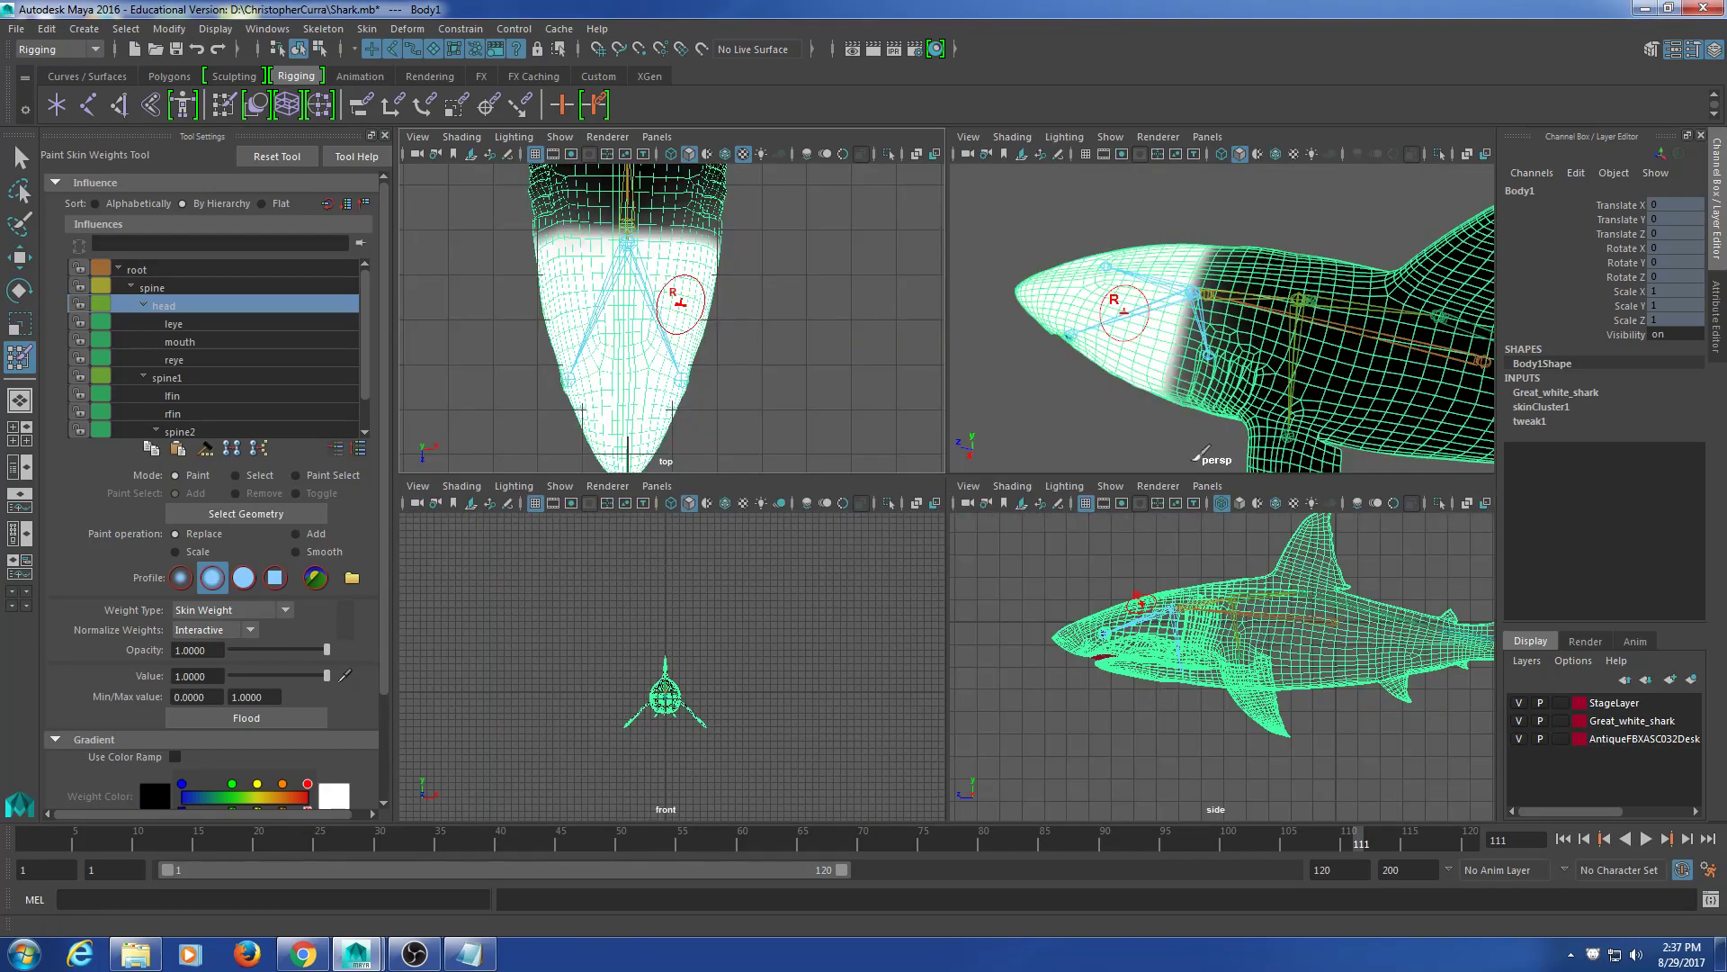
Step: Maximize the perspective view and orbit around the head and snout, checking the painted weights
{"action": "key", "text": "space"}
{"action": "mouse_move", "coordinate": [1035, 450]}
{"action": "left_mouse_down", "text": "alt"}
{"action": "mouse_move", "coordinate": [1043, 522]}
{"action": "mouse_move", "coordinate": [1046, 463]}
{"action": "mouse_move", "coordinate": [999, 477]}
{"action": "left_mouse_up", "text": "alt"}
{"action": "right_click_drag", "start_coordinate": [998, 477], "coordinate": [1035, 452], "text": "alt"}
{"action": "middle_click_drag", "start_coordinate": [1039, 613], "coordinate": [921, 609], "text": "alt"}
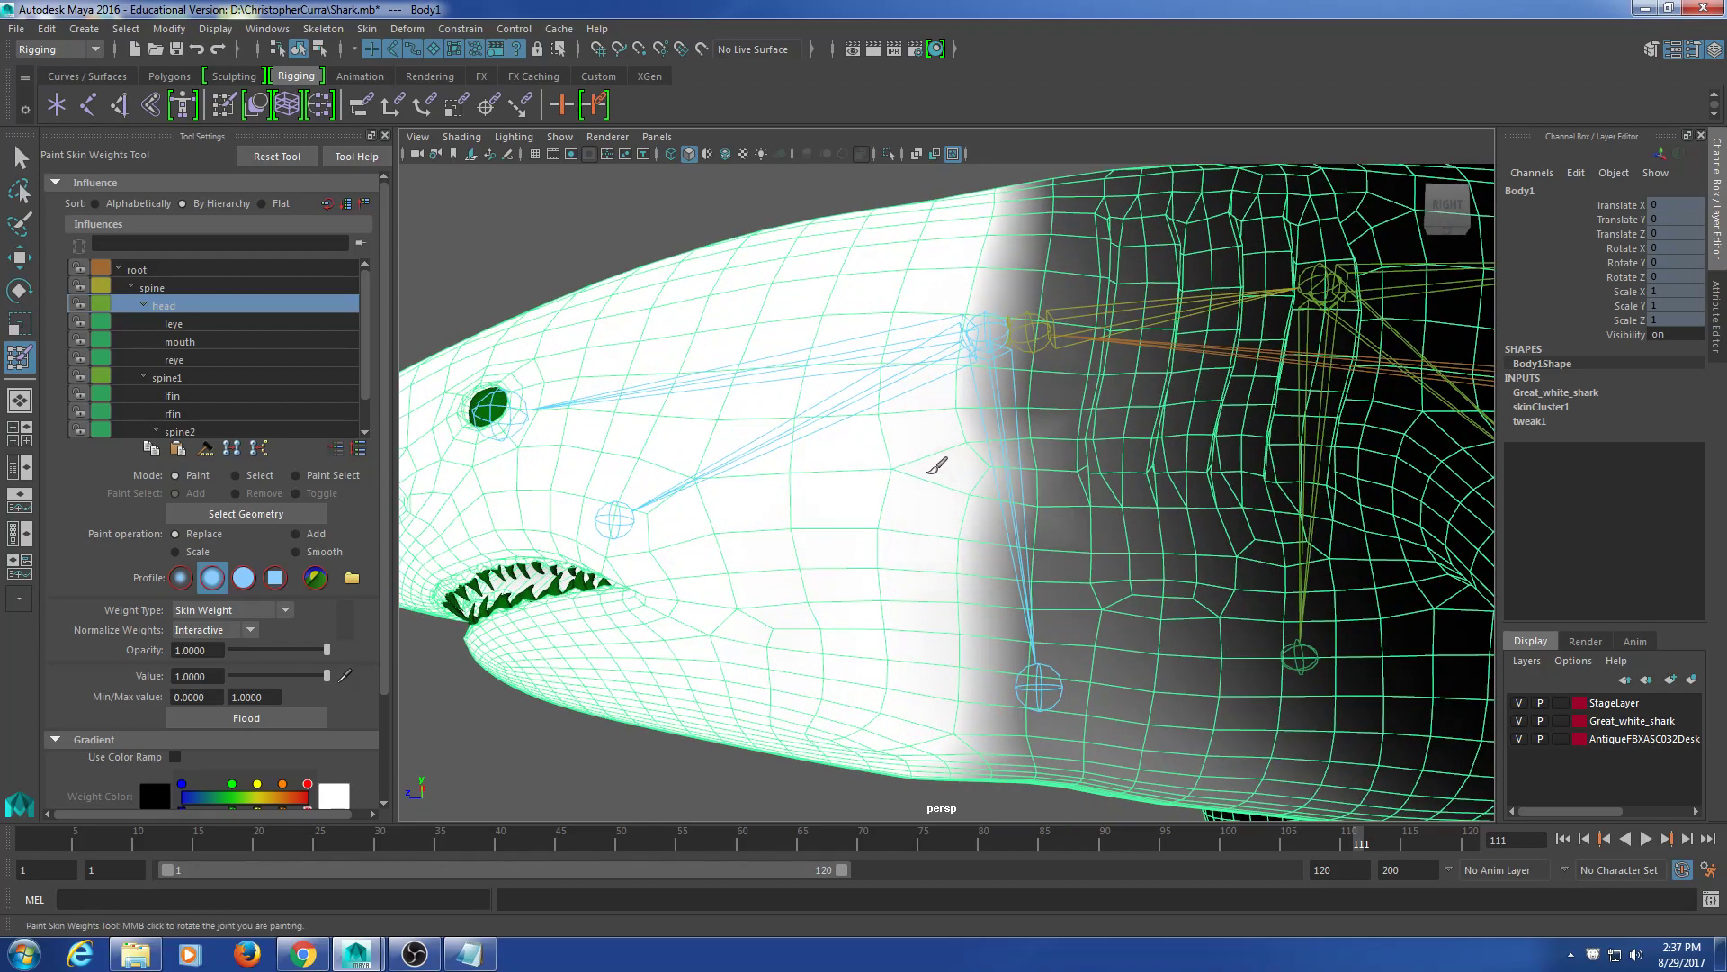
{"action": "mouse_move", "coordinate": [836, 568]}
{"action": "left_mouse_down", "text": "alt"}
{"action": "mouse_move", "coordinate": [867, 552]}
{"action": "mouse_move", "coordinate": [878, 435]}
{"action": "mouse_move", "coordinate": [838, 401]}
{"action": "mouse_move", "coordinate": [829, 447]}
{"action": "mouse_move", "coordinate": [842, 369]}
{"action": "left_mouse_up", "text": "alt"}
{"action": "left_click_drag", "start_coordinate": [913, 570], "coordinate": [878, 401], "text": "alt"}
{"action": "left_click_drag", "start_coordinate": [963, 585], "coordinate": [966, 501], "text": "alt"}
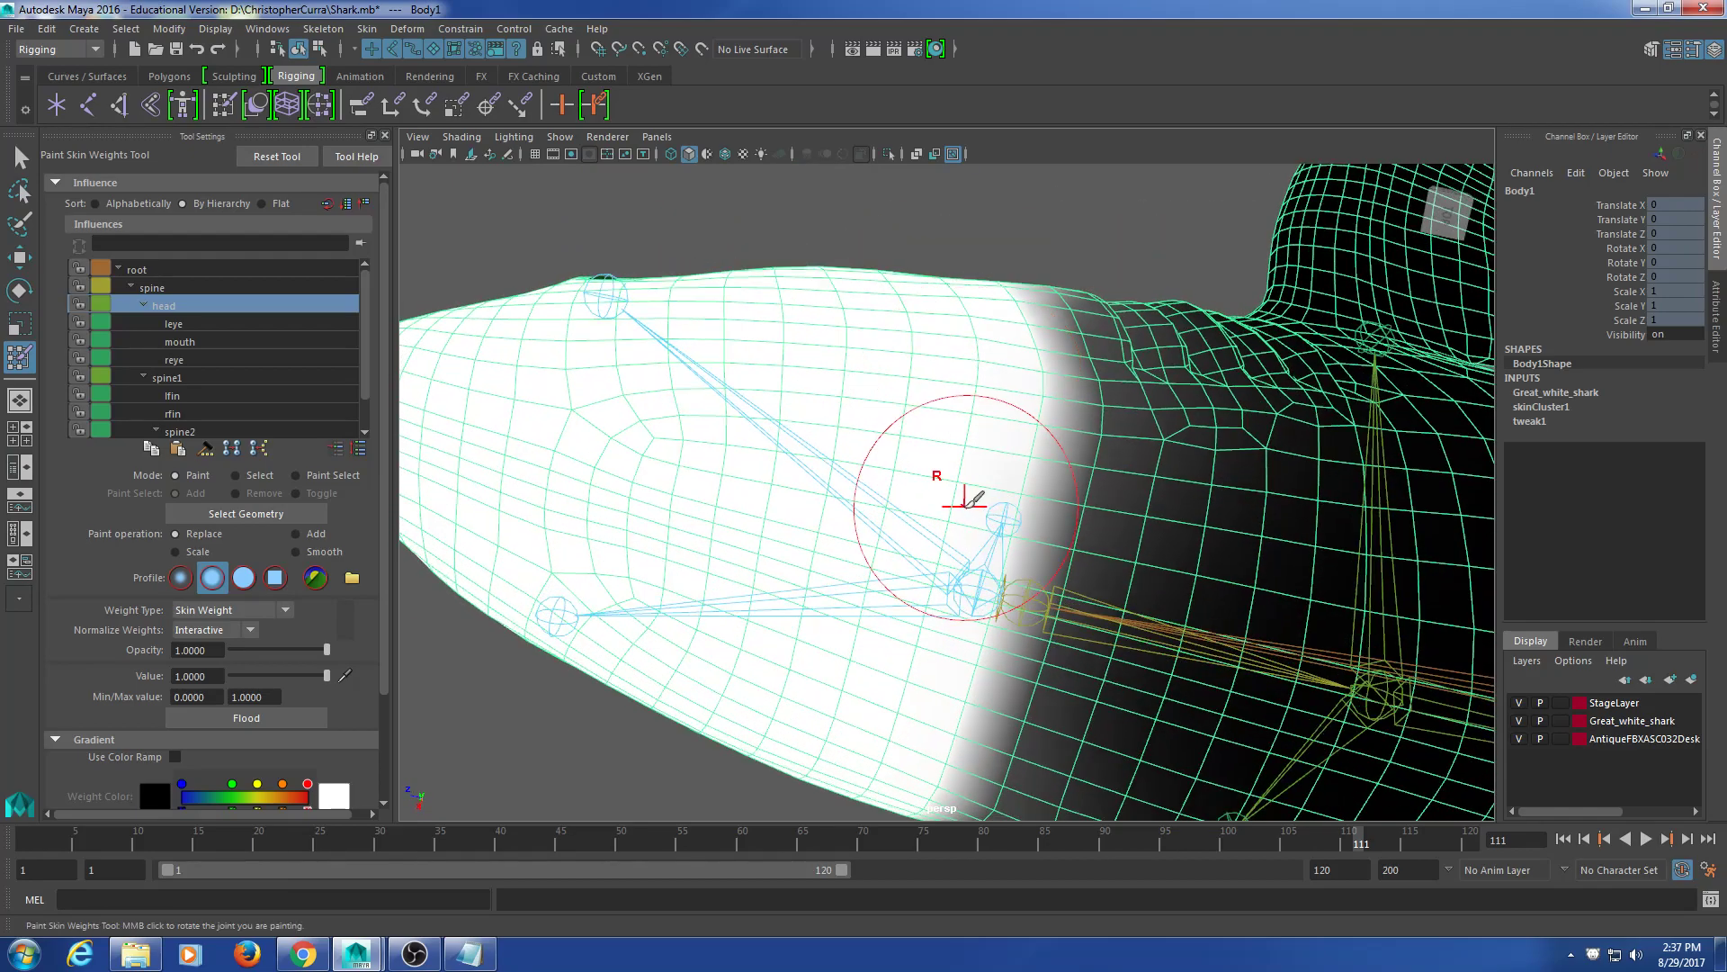
{"action": "left_click_drag", "start_coordinate": [912, 622], "coordinate": [913, 496], "text": "alt"}
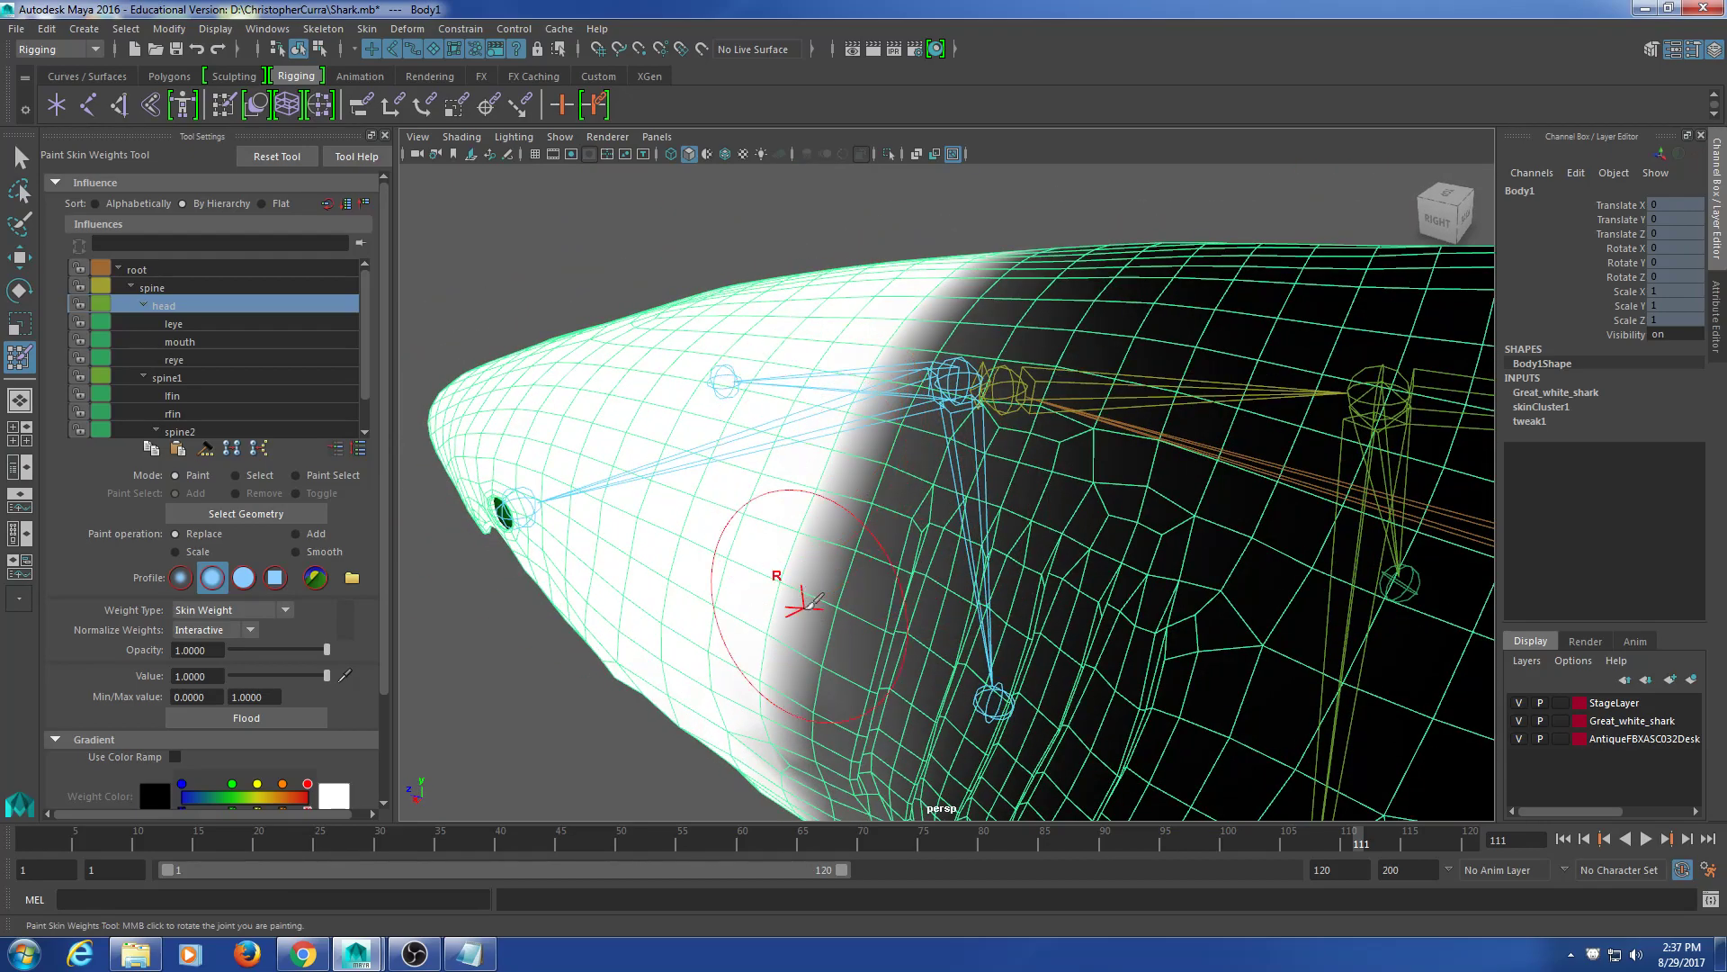
{"action": "left_click_drag", "start_coordinate": [809, 582], "coordinate": [920, 550], "text": "alt"}
{"action": "scroll", "coordinate": [917, 557], "scroll_direction": "down", "scroll_amount": 5}
Step: Orbit to the underside, near the head joint, the mouth, and a front view to inspect weights
{"action": "left_click_drag", "start_coordinate": [940, 691], "coordinate": [887, 685], "text": "alt"}
{"action": "scroll", "coordinate": [889, 686], "scroll_direction": "up", "scroll_amount": 5}
{"action": "middle_click_drag", "start_coordinate": [882, 690], "coordinate": [903, 704], "text": "alt"}
{"action": "mouse_move", "coordinate": [899, 677]}
{"action": "left_mouse_down", "text": "alt"}
{"action": "mouse_move", "coordinate": [923, 708]}
{"action": "mouse_move", "coordinate": [904, 612]}
{"action": "mouse_move", "coordinate": [877, 593]}
{"action": "mouse_move", "coordinate": [908, 601]}
{"action": "mouse_move", "coordinate": [885, 570]}
{"action": "left_mouse_up", "text": "alt"}
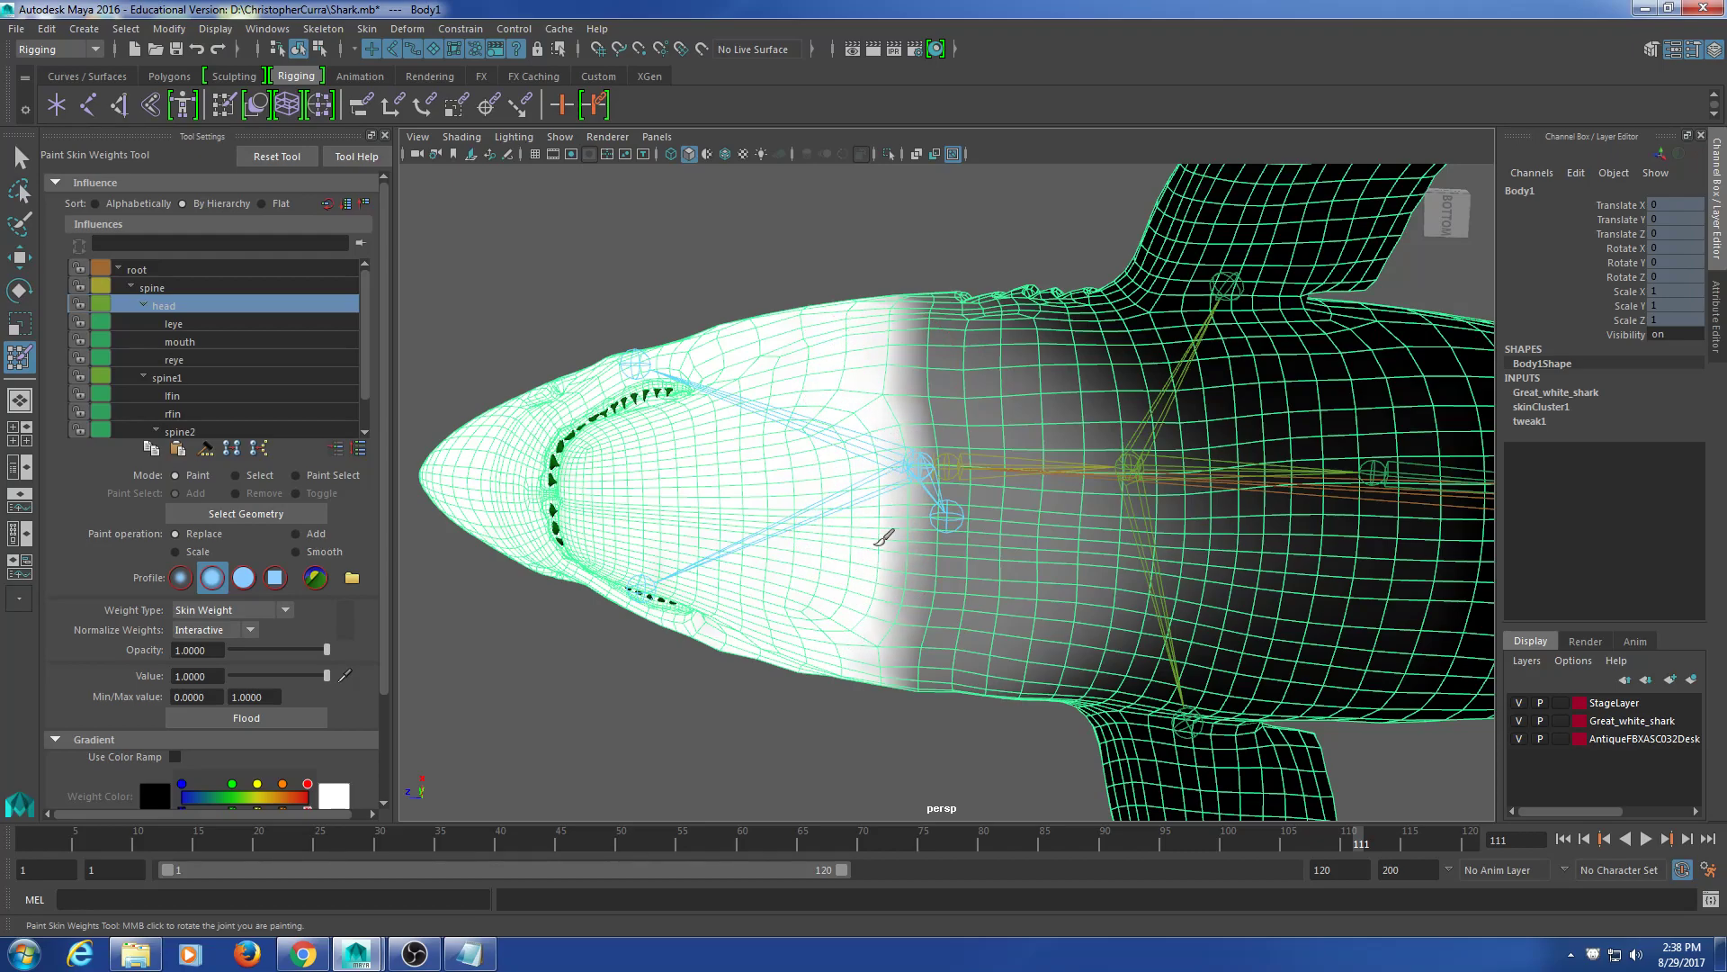
{"action": "left_click_drag", "start_coordinate": [904, 541], "coordinate": [850, 389], "text": "alt"}
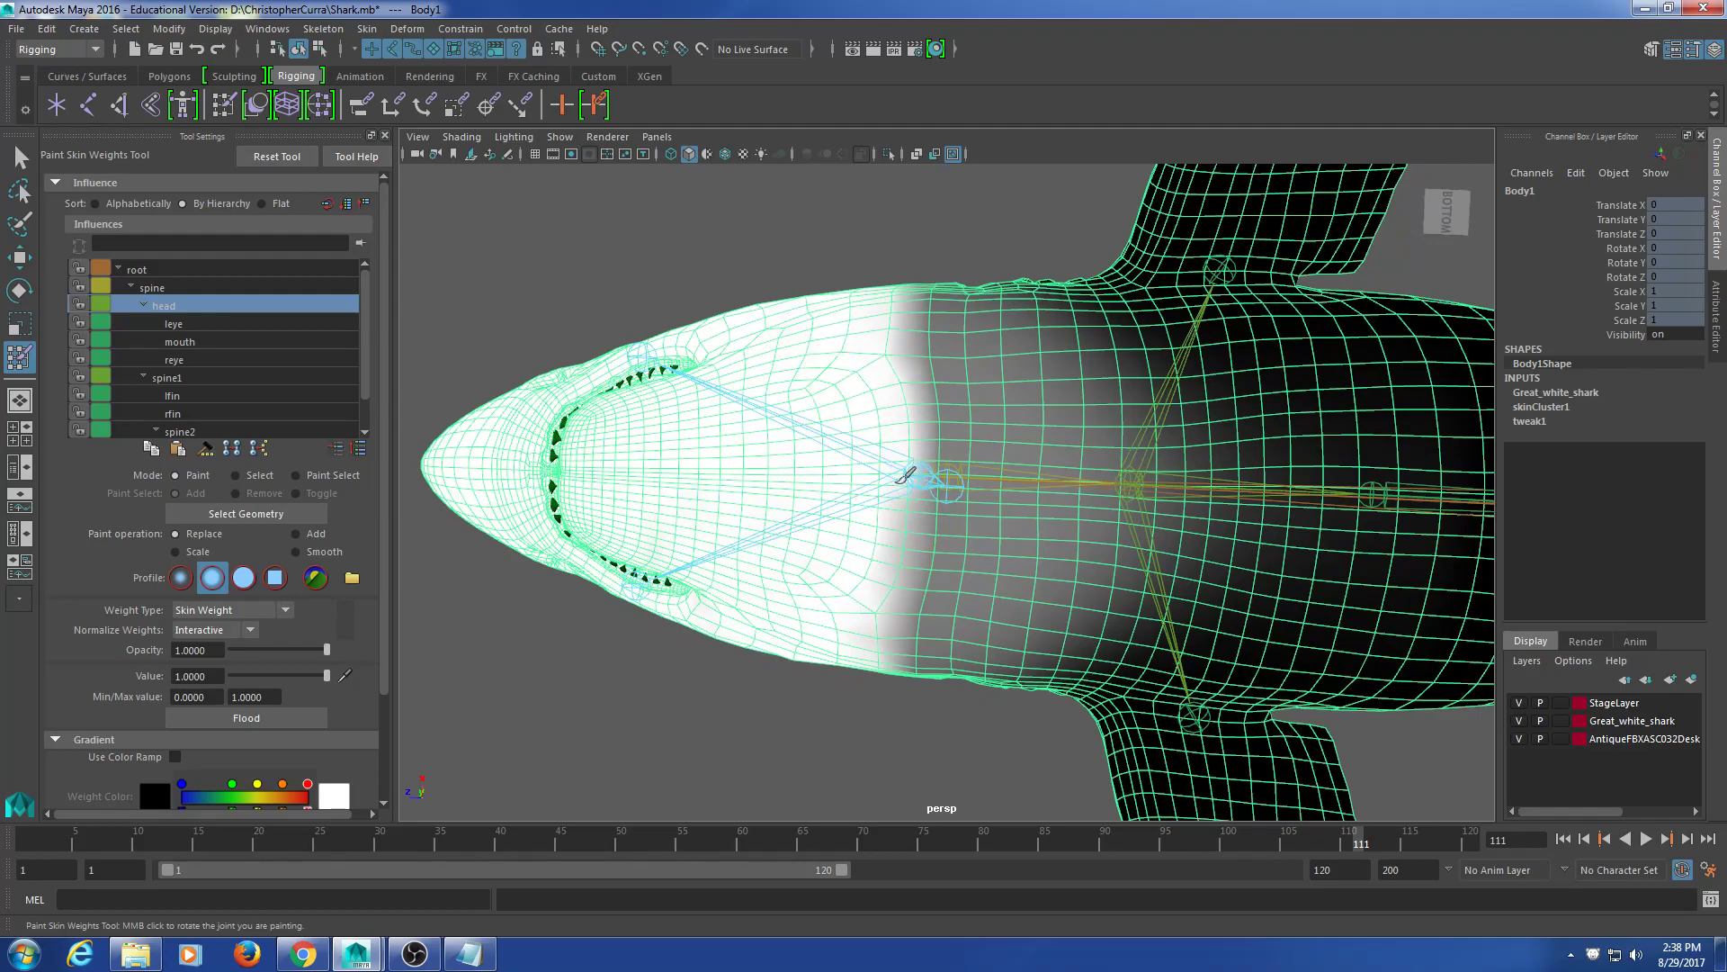
{"action": "mouse_move", "coordinate": [897, 487]}
{"action": "left_mouse_down", "text": "alt"}
{"action": "mouse_move", "coordinate": [911, 424]}
{"action": "mouse_move", "coordinate": [843, 490]}
{"action": "left_mouse_up", "text": "alt"}
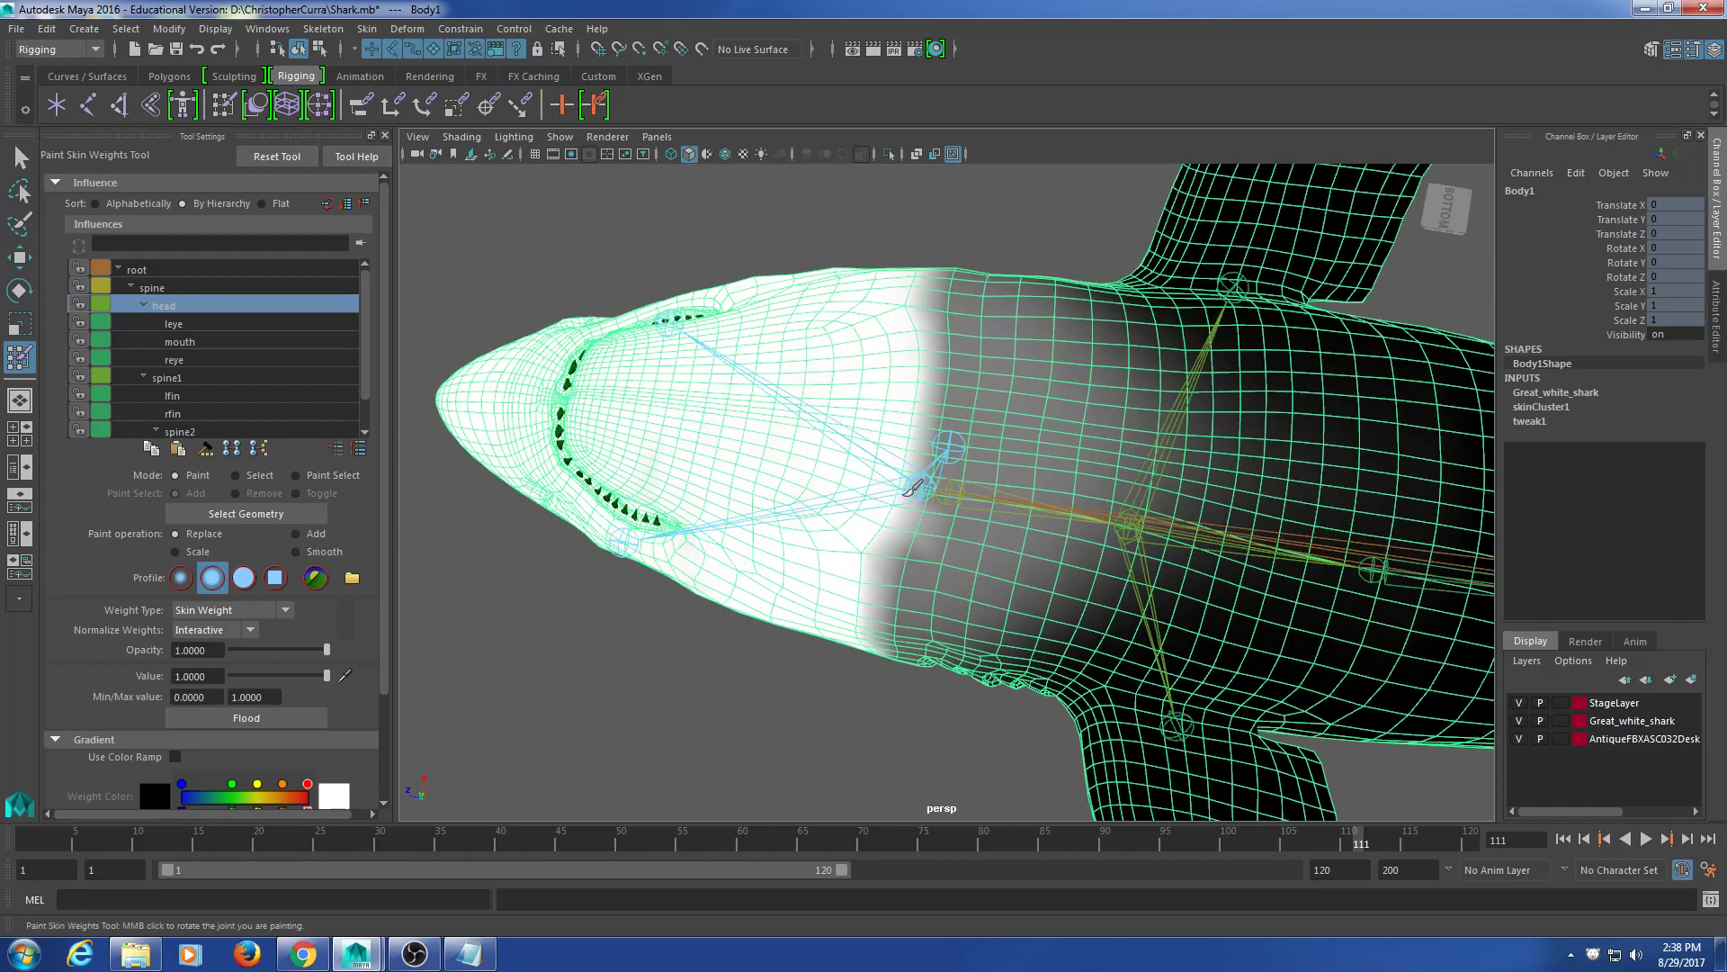
{"action": "mouse_move", "coordinate": [922, 415]}
{"action": "left_mouse_down", "text": "alt"}
{"action": "mouse_move", "coordinate": [886, 520]}
{"action": "mouse_move", "coordinate": [864, 494]}
{"action": "mouse_move", "coordinate": [841, 589]}
{"action": "left_mouse_up", "text": "alt"}
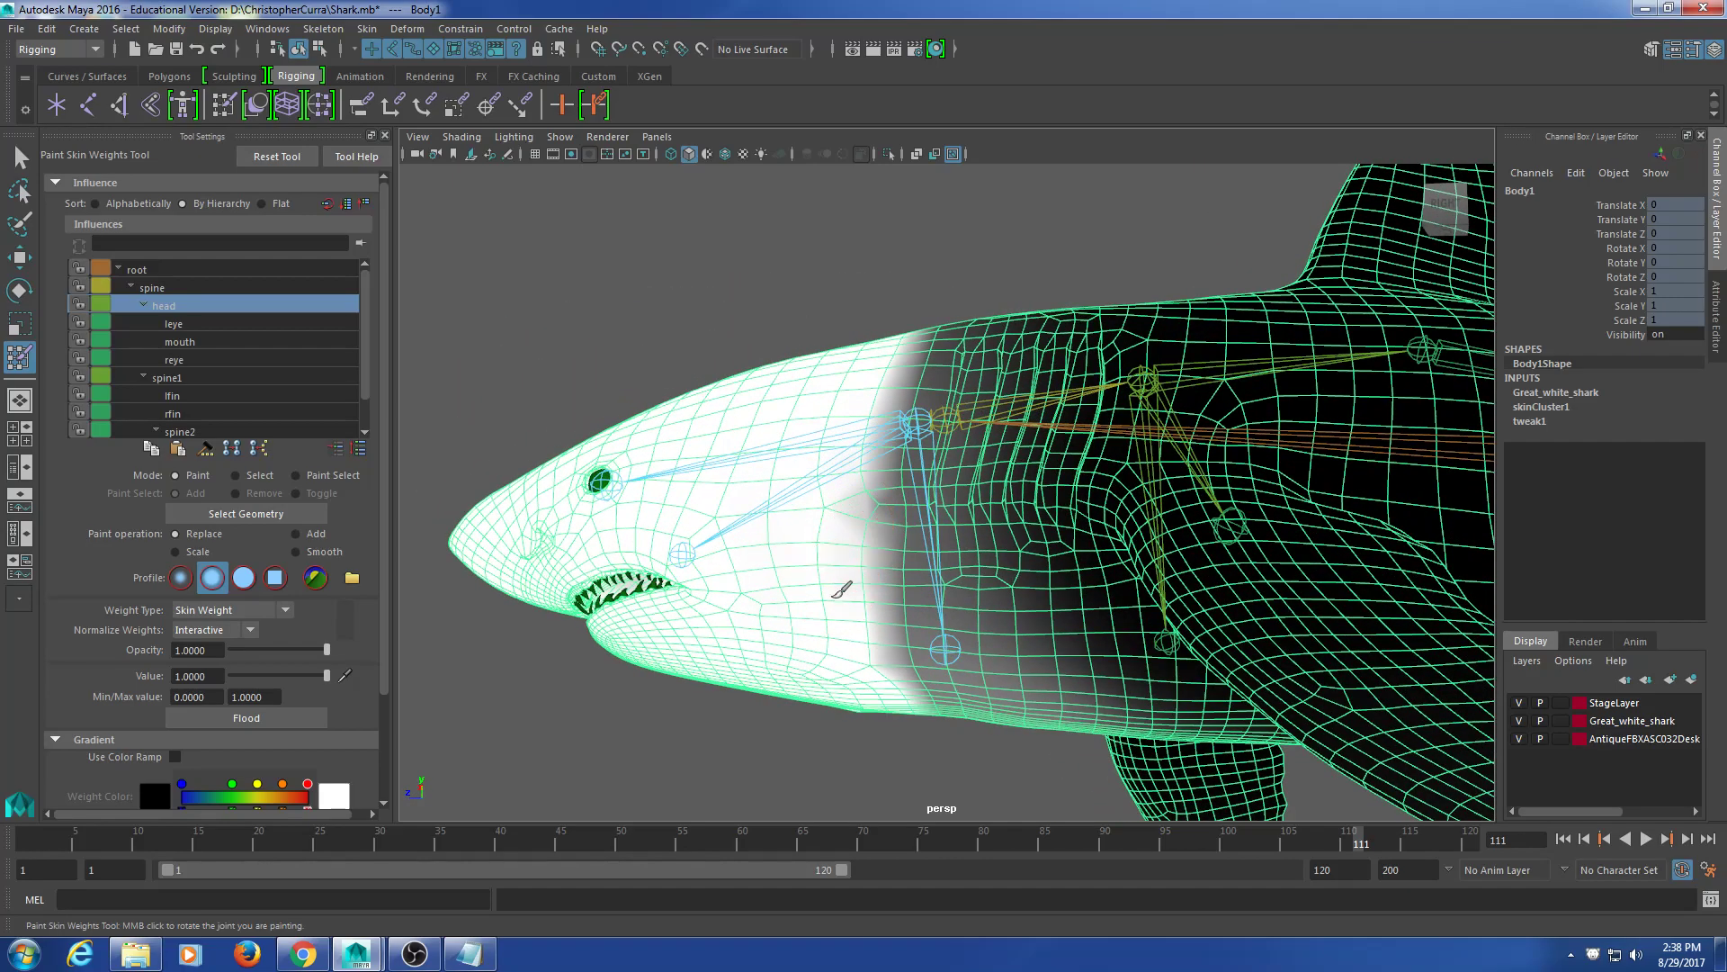
{"action": "left_click_drag", "start_coordinate": [850, 505], "coordinate": [844, 576], "text": "alt"}
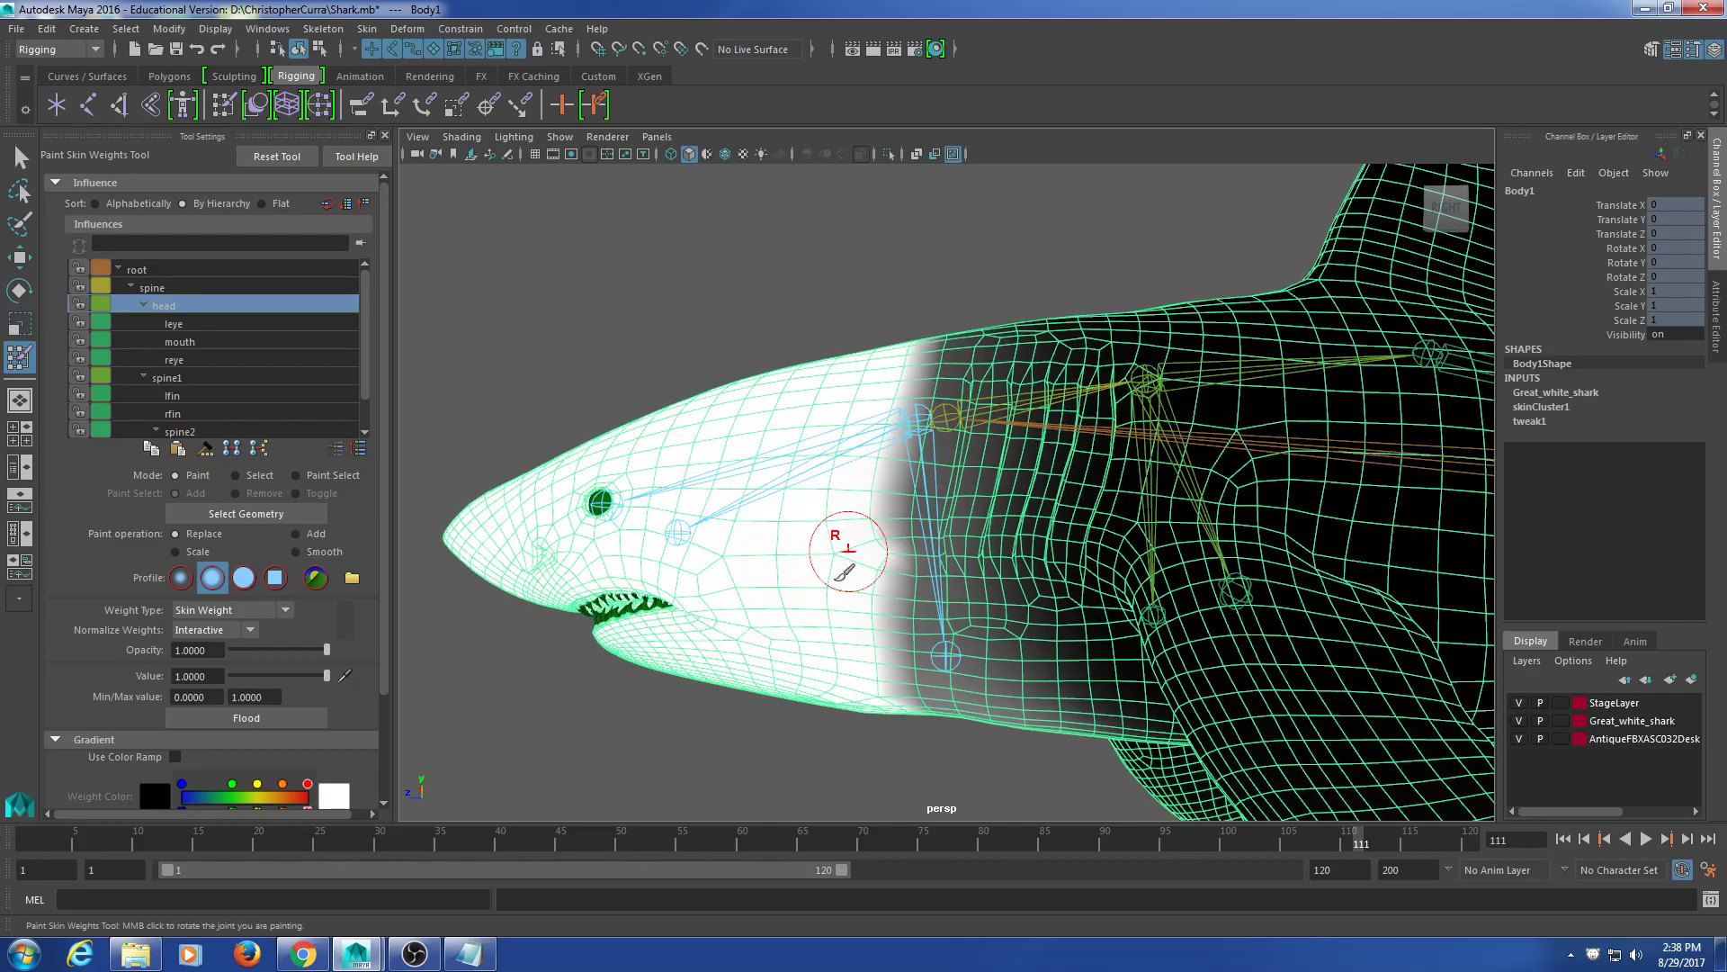
{"action": "left_click_drag", "start_coordinate": [884, 469], "coordinate": [903, 513], "text": "alt"}
{"action": "mouse_move", "coordinate": [969, 345]}
{"action": "left_mouse_down", "text": "alt"}
{"action": "mouse_move", "coordinate": [879, 462]}
{"action": "mouse_move", "coordinate": [844, 656]}
{"action": "mouse_move", "coordinate": [890, 405]}
{"action": "mouse_move", "coordinate": [854, 412]}
{"action": "left_mouse_up", "text": "alt"}
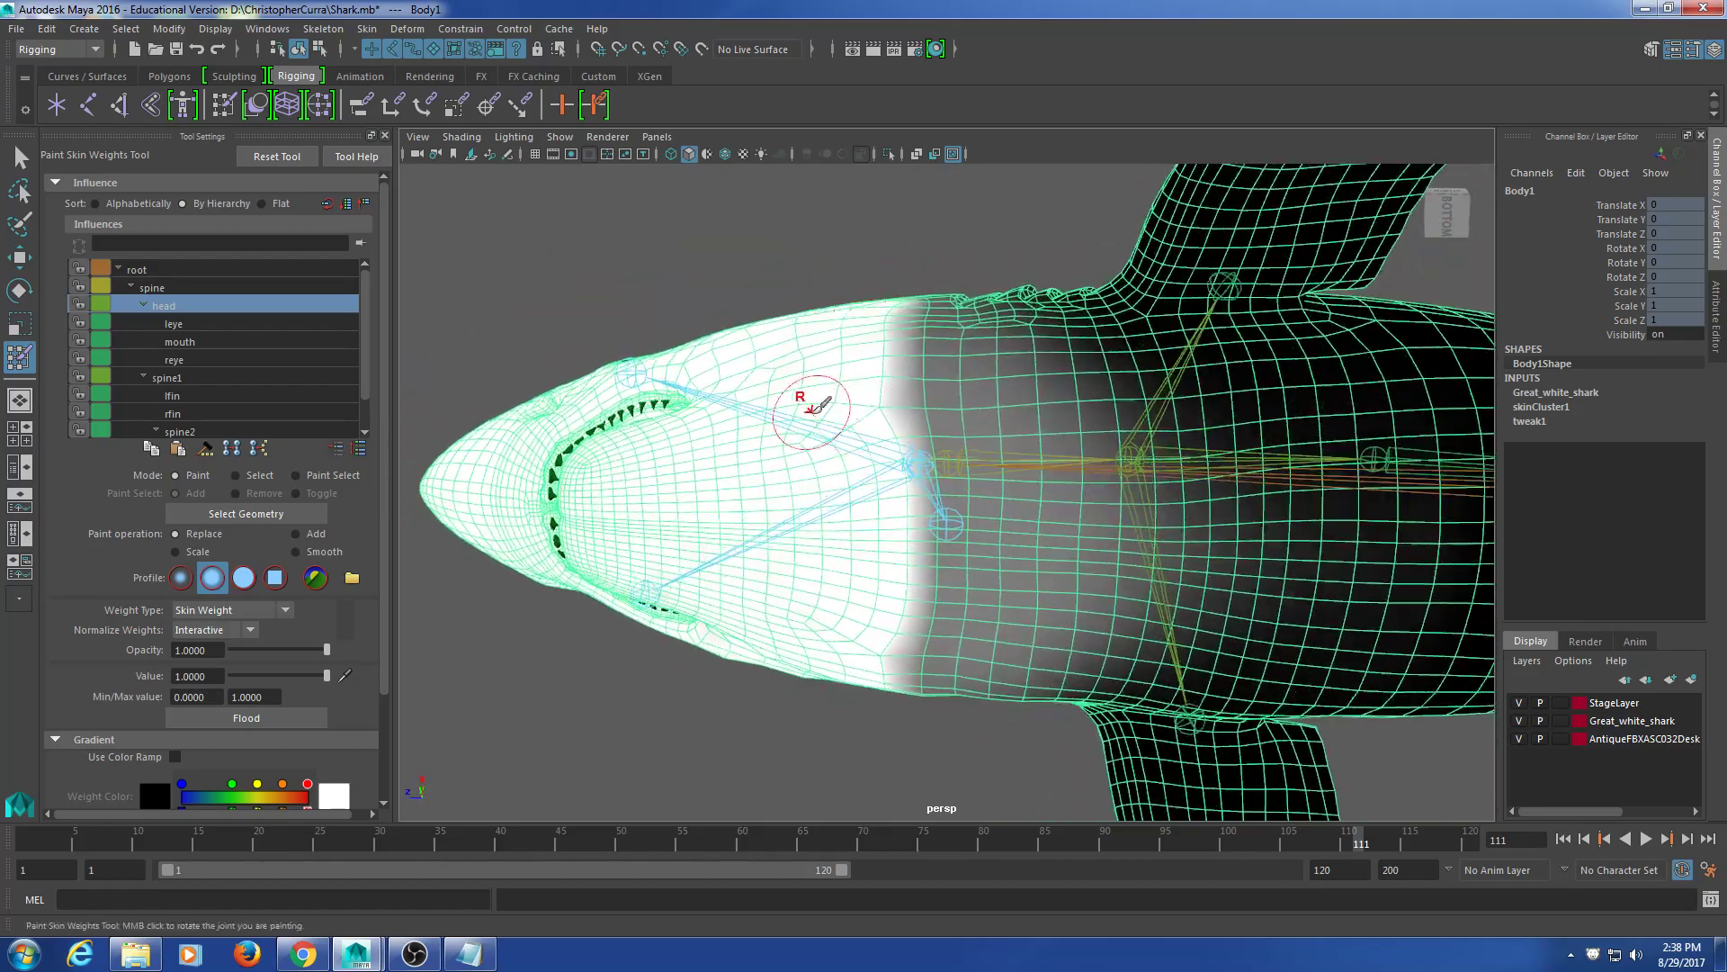
{"action": "mouse_move", "coordinate": [646, 495]}
{"action": "left_mouse_down", "text": "alt"}
{"action": "mouse_move", "coordinate": [847, 562]}
{"action": "mouse_move", "coordinate": [860, 583]}
{"action": "mouse_move", "coordinate": [697, 624]}
{"action": "mouse_move", "coordinate": [940, 422]}
{"action": "mouse_move", "coordinate": [721, 540]}
{"action": "mouse_move", "coordinate": [774, 480]}
{"action": "left_mouse_up", "text": "alt"}
Step: Dolly the perspective camera into the head for a close-up of the head joint
{"action": "scroll", "coordinate": [868, 576], "scroll_direction": "up", "scroll_amount": 10}
{"action": "scroll", "coordinate": [773, 480], "scroll_direction": "down", "scroll_amount": 5}
{"action": "left_click_drag", "start_coordinate": [721, 359], "coordinate": [756, 524], "text": "alt"}
{"action": "scroll", "coordinate": [763, 413], "scroll_direction": "up", "scroll_amount": 4}
{"action": "left_click_drag", "start_coordinate": [764, 413], "coordinate": [889, 371], "text": "alt"}
{"action": "scroll", "coordinate": [819, 505], "scroll_direction": "down", "scroll_amount": 4}
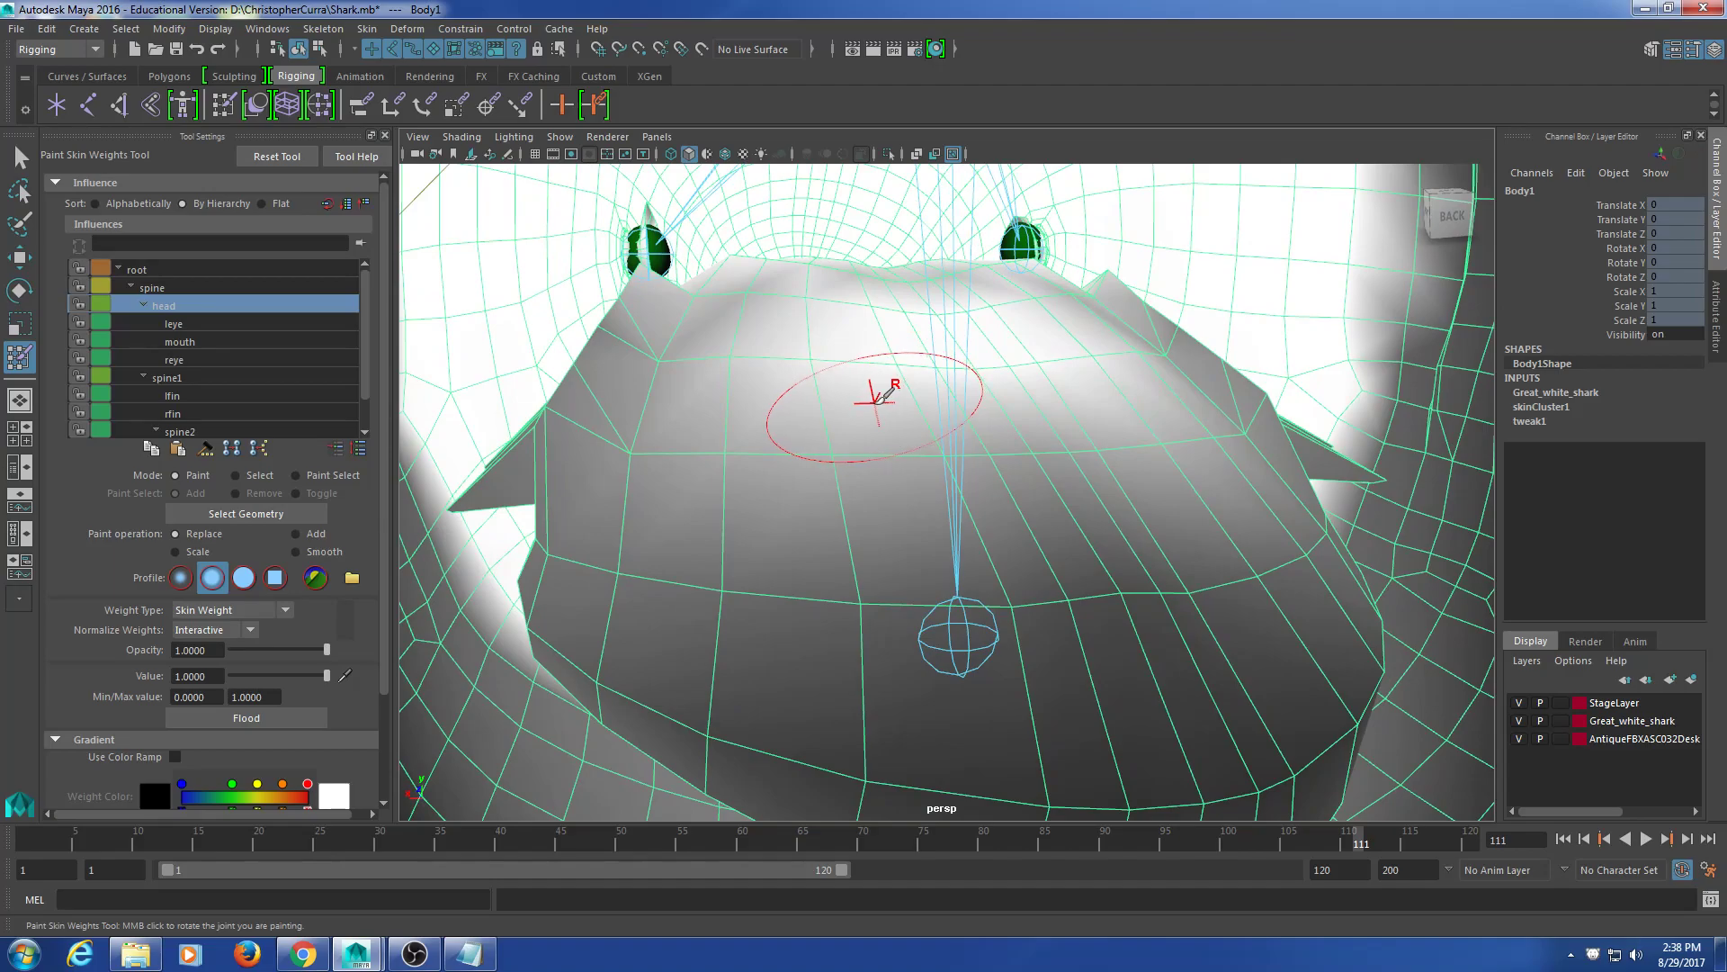
Step: Paint the grey inner head and mouth white at Value 1, working toward the eyes
{"action": "left_click_drag", "start_coordinate": [924, 370], "coordinate": [980, 423], "text": "alt"}
{"action": "middle_click_drag", "start_coordinate": [980, 424], "coordinate": [937, 386], "text": "alt"}
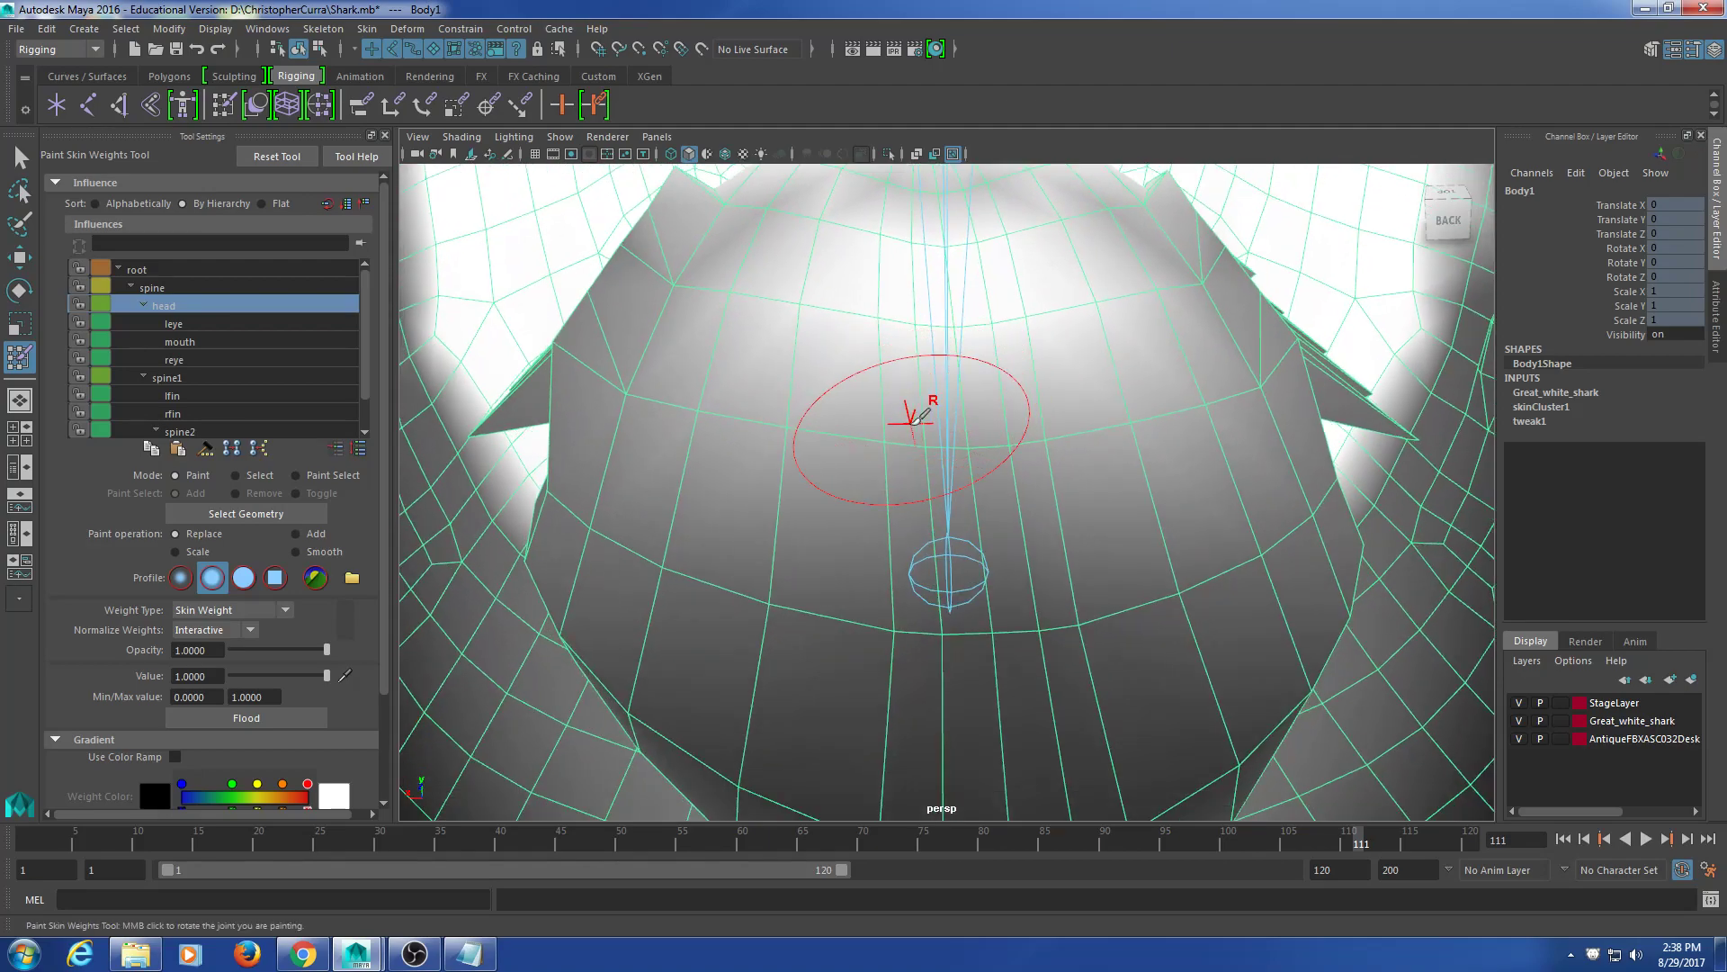
{"action": "mouse_move", "coordinate": [903, 360]}
{"action": "left_mouse_down"}
{"action": "mouse_move", "coordinate": [937, 405]}
{"action": "mouse_move", "coordinate": [919, 442]}
{"action": "mouse_move", "coordinate": [790, 451]}
{"action": "mouse_move", "coordinate": [682, 220]}
{"action": "mouse_move", "coordinate": [698, 269]}
{"action": "mouse_move", "coordinate": [557, 353]}
{"action": "left_mouse_up"}
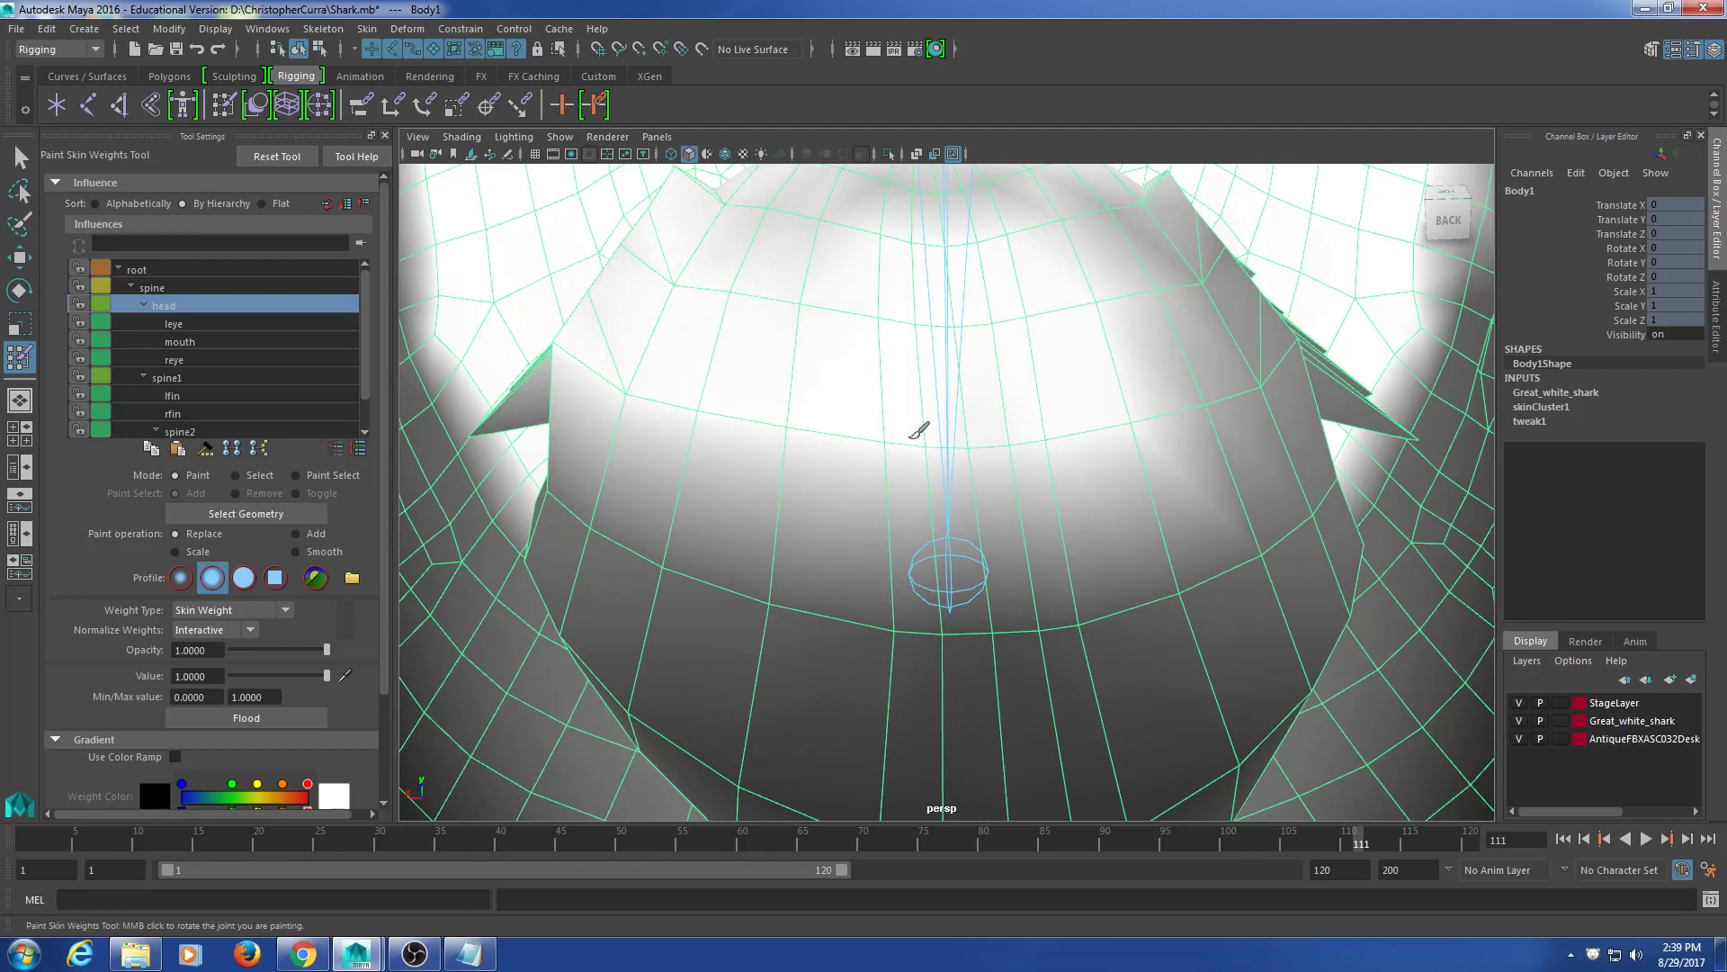
{"action": "mouse_move", "coordinate": [995, 376]}
{"action": "left_mouse_down", "text": "alt"}
{"action": "mouse_move", "coordinate": [954, 462]}
{"action": "mouse_move", "coordinate": [800, 398]}
{"action": "mouse_move", "coordinate": [893, 348]}
{"action": "left_mouse_up", "text": "alt"}
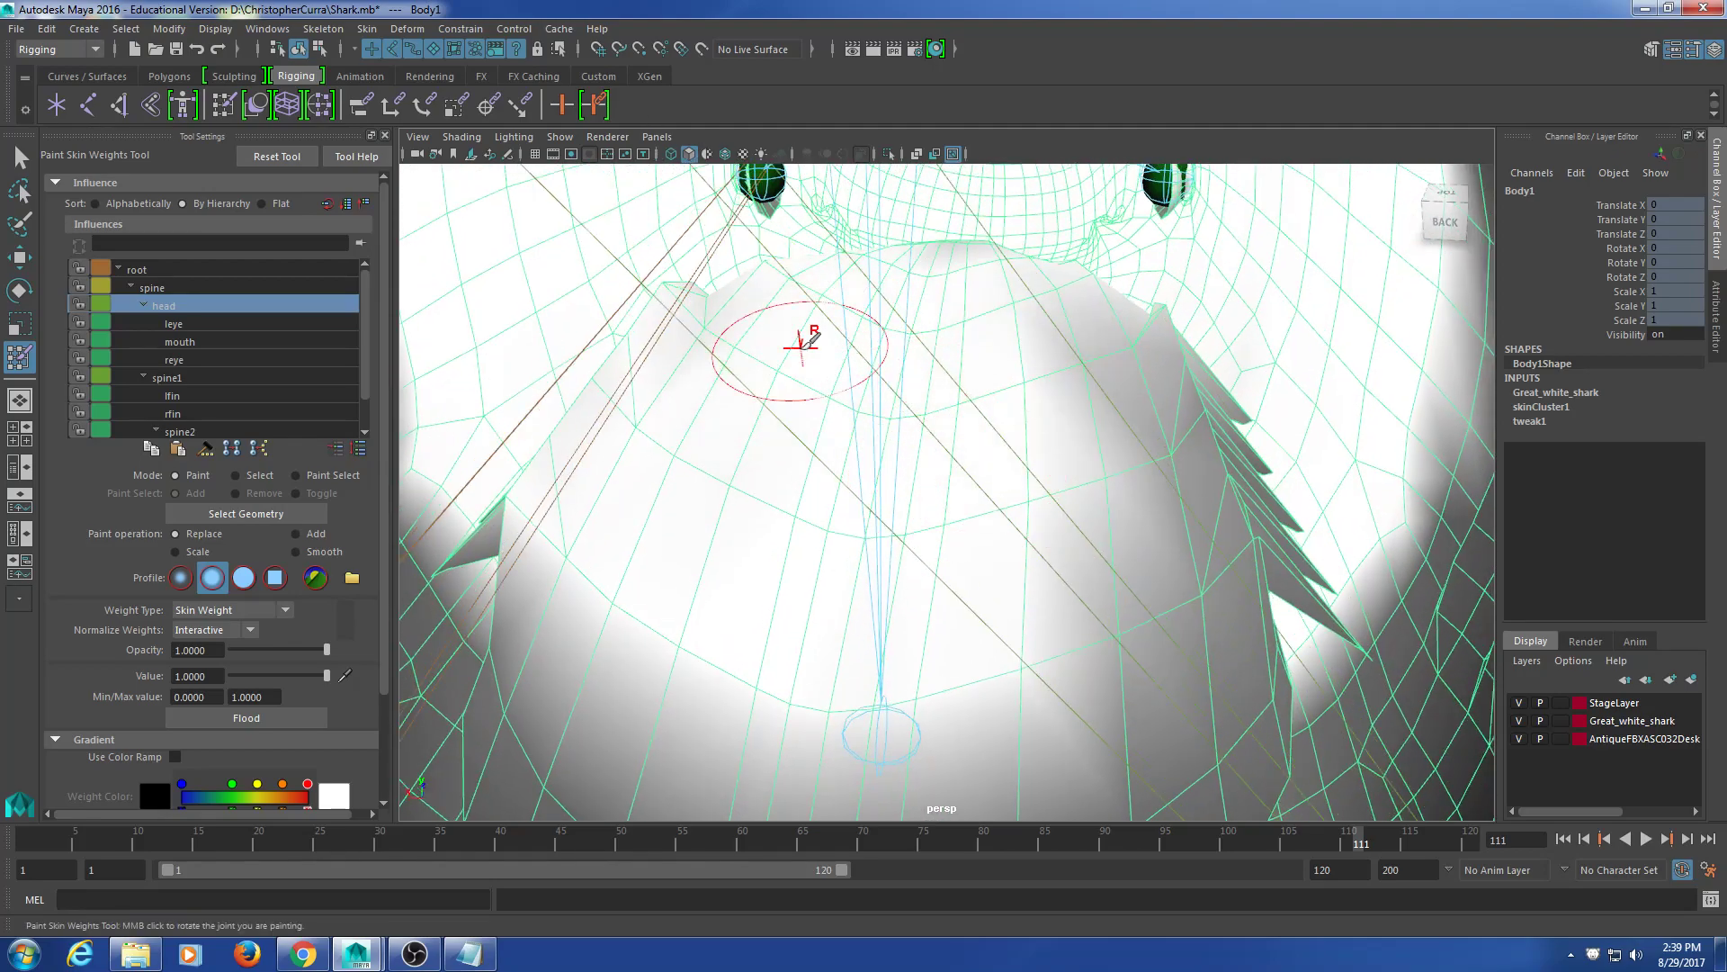
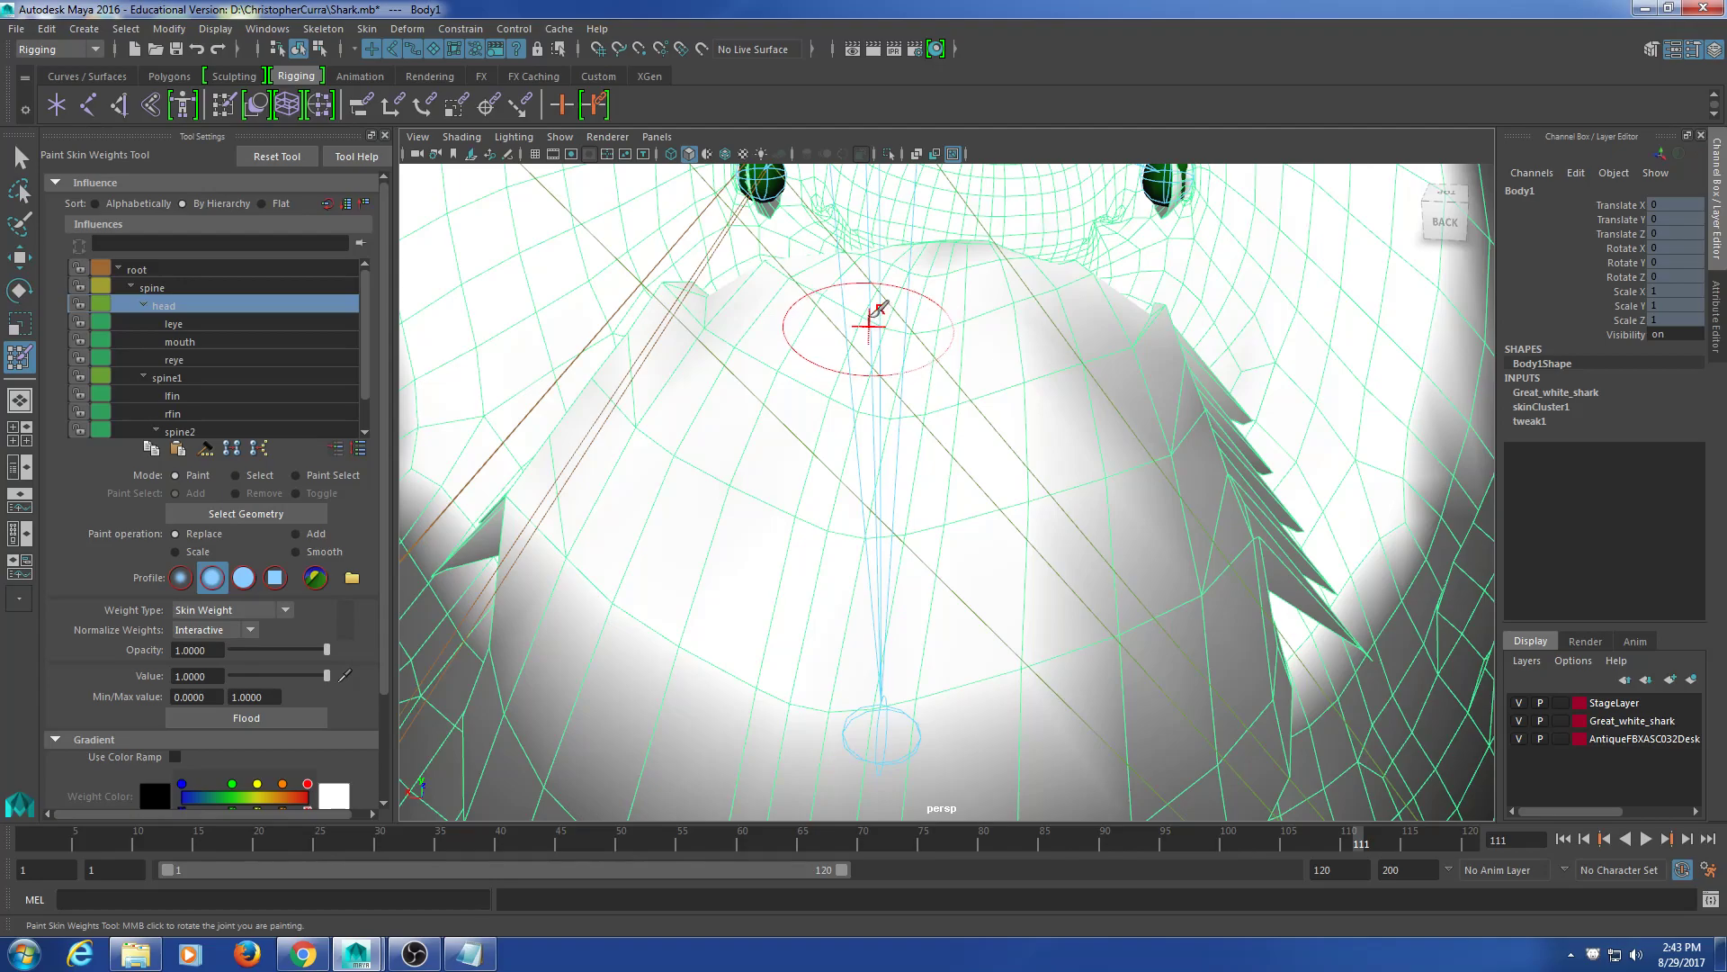
Step: Paint full head weight (value 1) across the lower jaw, teeth and jaw corner
{"action": "mouse_move", "coordinate": [775, 297]}
{"action": "middle_mouse_down"}
{"action": "mouse_move", "coordinate": [949, 396]}
{"action": "mouse_move", "coordinate": [1092, 374]}
{"action": "mouse_move", "coordinate": [1118, 432]}
{"action": "mouse_move", "coordinate": [1169, 332]}
{"action": "middle_mouse_up"}
{"action": "mouse_move", "coordinate": [1170, 333]}
{"action": "left_mouse_down"}
{"action": "mouse_move", "coordinate": [766, 525]}
{"action": "mouse_move", "coordinate": [687, 456]}
{"action": "mouse_move", "coordinate": [1034, 431]}
{"action": "mouse_move", "coordinate": [821, 378]}
{"action": "left_mouse_up"}
{"action": "mouse_move", "coordinate": [546, 332]}
{"action": "left_mouse_down"}
{"action": "mouse_move", "coordinate": [543, 359]}
{"action": "mouse_move", "coordinate": [479, 372]}
{"action": "left_mouse_up"}
{"action": "mouse_move", "coordinate": [502, 314]}
{"action": "left_mouse_down", "text": "alt"}
{"action": "mouse_move", "coordinate": [894, 501]}
{"action": "mouse_move", "coordinate": [948, 505]}
{"action": "mouse_move", "coordinate": [912, 478]}
{"action": "left_mouse_up", "text": "alt"}
{"action": "mouse_move", "coordinate": [950, 404]}
{"action": "left_mouse_down"}
{"action": "mouse_move", "coordinate": [1059, 371]}
{"action": "mouse_move", "coordinate": [1108, 394]}
{"action": "left_mouse_up"}
{"action": "mouse_move", "coordinate": [1147, 409]}
{"action": "left_mouse_down", "text": "alt"}
{"action": "mouse_move", "coordinate": [1064, 431]}
{"action": "mouse_move", "coordinate": [855, 423]}
{"action": "mouse_move", "coordinate": [597, 486]}
{"action": "left_mouse_up", "text": "alt"}
{"action": "mouse_move", "coordinate": [801, 501]}
{"action": "left_mouse_down"}
{"action": "mouse_move", "coordinate": [666, 501]}
{"action": "mouse_move", "coordinate": [1057, 437]}
{"action": "mouse_move", "coordinate": [1142, 215]}
{"action": "mouse_move", "coordinate": [1157, 263]}
{"action": "left_mouse_up"}
{"action": "middle_click_drag", "start_coordinate": [1157, 266], "coordinate": [966, 377], "text": "alt"}
{"action": "mouse_move", "coordinate": [971, 383]}
{"action": "left_mouse_down"}
{"action": "mouse_move", "coordinate": [1018, 377]}
{"action": "mouse_move", "coordinate": [1035, 432]}
{"action": "mouse_move", "coordinate": [1098, 358]}
{"action": "mouse_move", "coordinate": [1031, 251]}
{"action": "mouse_move", "coordinate": [1086, 266]}
{"action": "left_mouse_up"}
Step: Paint head weight along the fin's lower edge, the grey band and the ridge
{"action": "left_click_drag", "start_coordinate": [967, 402], "coordinate": [907, 317], "text": "alt"}
{"action": "middle_click_drag", "start_coordinate": [907, 316], "coordinate": [1080, 353], "text": "alt"}
{"action": "mouse_move", "coordinate": [1080, 353]}
{"action": "left_mouse_down", "text": "alt"}
{"action": "mouse_move", "coordinate": [1102, 335]}
{"action": "mouse_move", "coordinate": [1096, 365]}
{"action": "mouse_move", "coordinate": [937, 374]}
{"action": "mouse_move", "coordinate": [687, 455]}
{"action": "mouse_move", "coordinate": [891, 516]}
{"action": "mouse_move", "coordinate": [1322, 371]}
{"action": "left_mouse_up", "text": "alt"}
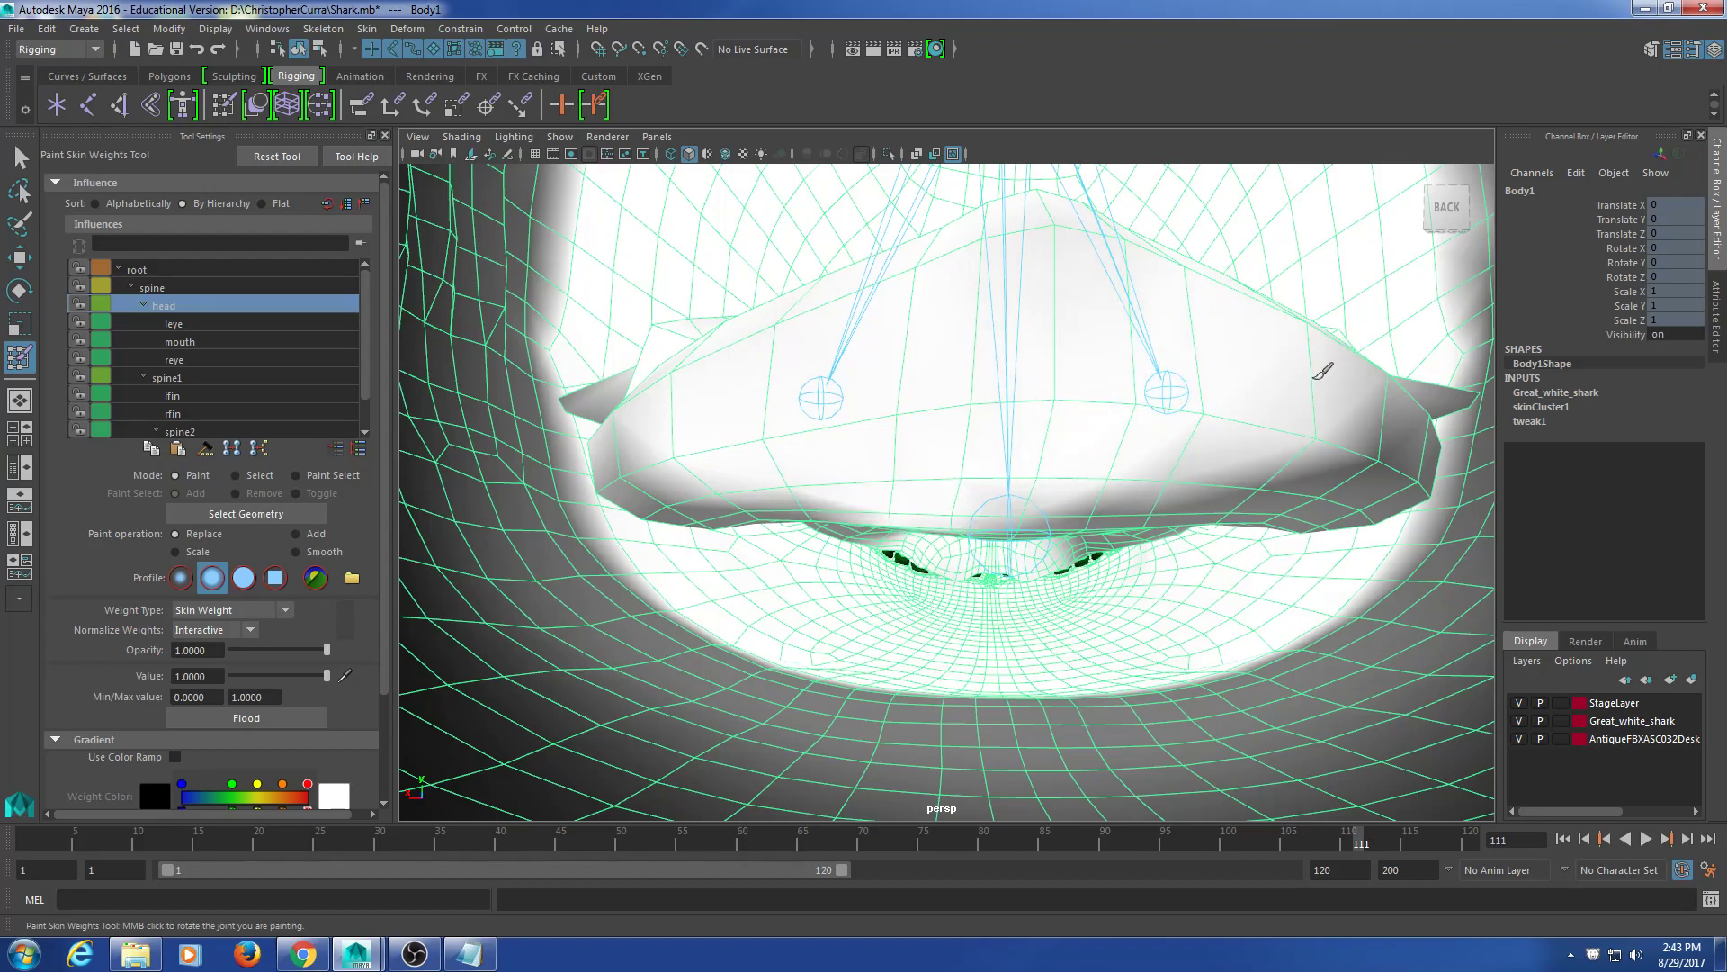
{"action": "mouse_move", "coordinate": [1146, 339]}
{"action": "left_mouse_down", "text": "alt"}
{"action": "mouse_move", "coordinate": [1072, 366]}
{"action": "mouse_move", "coordinate": [1049, 354]}
{"action": "mouse_move", "coordinate": [1073, 378]}
{"action": "mouse_move", "coordinate": [956, 389]}
{"action": "mouse_move", "coordinate": [1200, 428]}
{"action": "mouse_move", "coordinate": [1188, 440]}
{"action": "mouse_move", "coordinate": [1358, 449]}
{"action": "mouse_move", "coordinate": [1410, 367]}
{"action": "mouse_move", "coordinate": [1419, 481]}
{"action": "mouse_move", "coordinate": [1442, 470]}
{"action": "left_mouse_up", "text": "alt"}
{"action": "left_click_drag", "start_coordinate": [1269, 459], "coordinate": [1272, 394], "text": "alt"}
{"action": "mouse_move", "coordinate": [1035, 454]}
{"action": "left_mouse_down"}
{"action": "mouse_move", "coordinate": [954, 483]}
{"action": "mouse_move", "coordinate": [1280, 450]}
{"action": "mouse_move", "coordinate": [1287, 470]}
{"action": "mouse_move", "coordinate": [1300, 450]}
{"action": "left_mouse_up"}
{"action": "scroll", "coordinate": [1286, 459], "scroll_direction": "up", "scroll_amount": 3}
{"action": "middle_click_drag", "start_coordinate": [1270, 466], "coordinate": [1236, 369], "text": "alt"}
{"action": "left_click_drag", "start_coordinate": [1236, 369], "coordinate": [1241, 353], "text": "alt"}
{"action": "mouse_move", "coordinate": [1305, 358]}
{"action": "left_mouse_down"}
{"action": "mouse_move", "coordinate": [1244, 380]}
{"action": "mouse_move", "coordinate": [1127, 331]}
{"action": "mouse_move", "coordinate": [962, 324]}
{"action": "mouse_move", "coordinate": [926, 382]}
{"action": "mouse_move", "coordinate": [1118, 490]}
{"action": "mouse_move", "coordinate": [1208, 483]}
{"action": "mouse_move", "coordinate": [1182, 513]}
{"action": "mouse_move", "coordinate": [1375, 361]}
{"action": "mouse_move", "coordinate": [1352, 332]}
{"action": "left_mouse_up"}
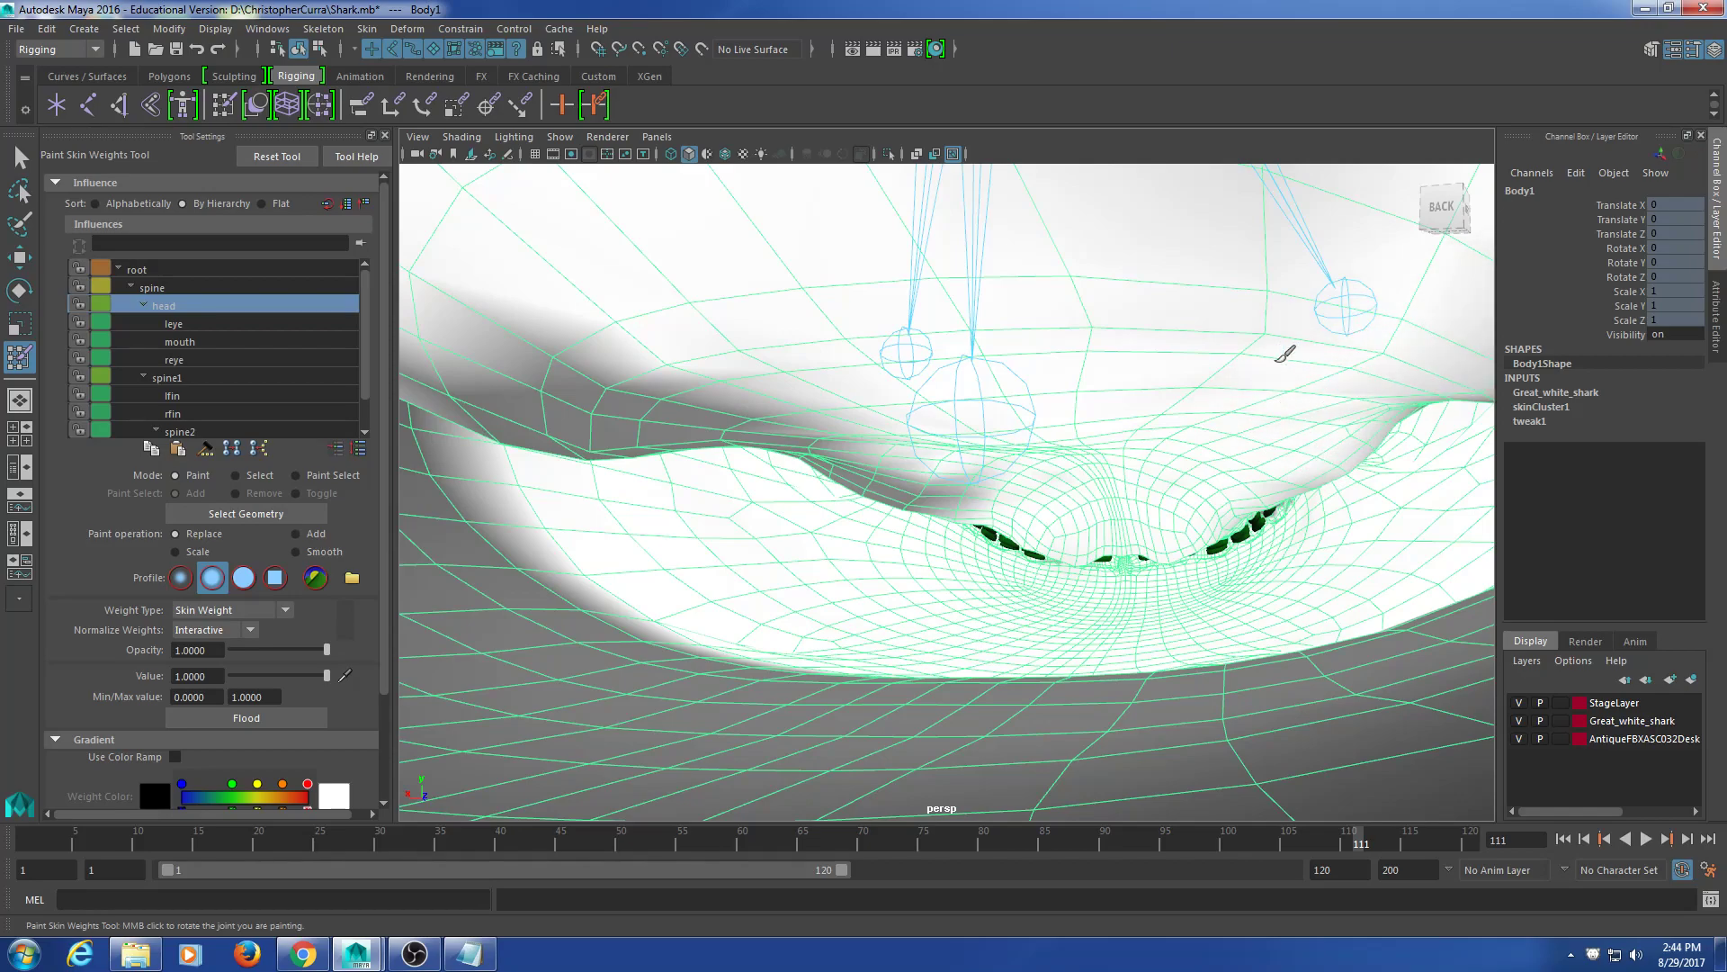
{"action": "mouse_move", "coordinate": [1040, 394]}
{"action": "left_mouse_down"}
{"action": "mouse_move", "coordinate": [983, 494]}
{"action": "mouse_move", "coordinate": [927, 421]}
{"action": "mouse_move", "coordinate": [895, 481]}
{"action": "mouse_move", "coordinate": [914, 501]}
{"action": "mouse_move", "coordinate": [864, 435]}
{"action": "mouse_move", "coordinate": [717, 397]}
{"action": "mouse_move", "coordinate": [691, 338]}
{"action": "left_mouse_up"}
Step: Paint head weight near the shark's upper lip
{"action": "middle_click_drag", "start_coordinate": [871, 343], "coordinate": [956, 362], "text": "alt"}
{"action": "mouse_move", "coordinate": [984, 335]}
{"action": "left_mouse_down", "text": "alt"}
{"action": "mouse_move", "coordinate": [975, 347]}
{"action": "mouse_move", "coordinate": [881, 311]}
{"action": "left_mouse_up", "text": "alt"}
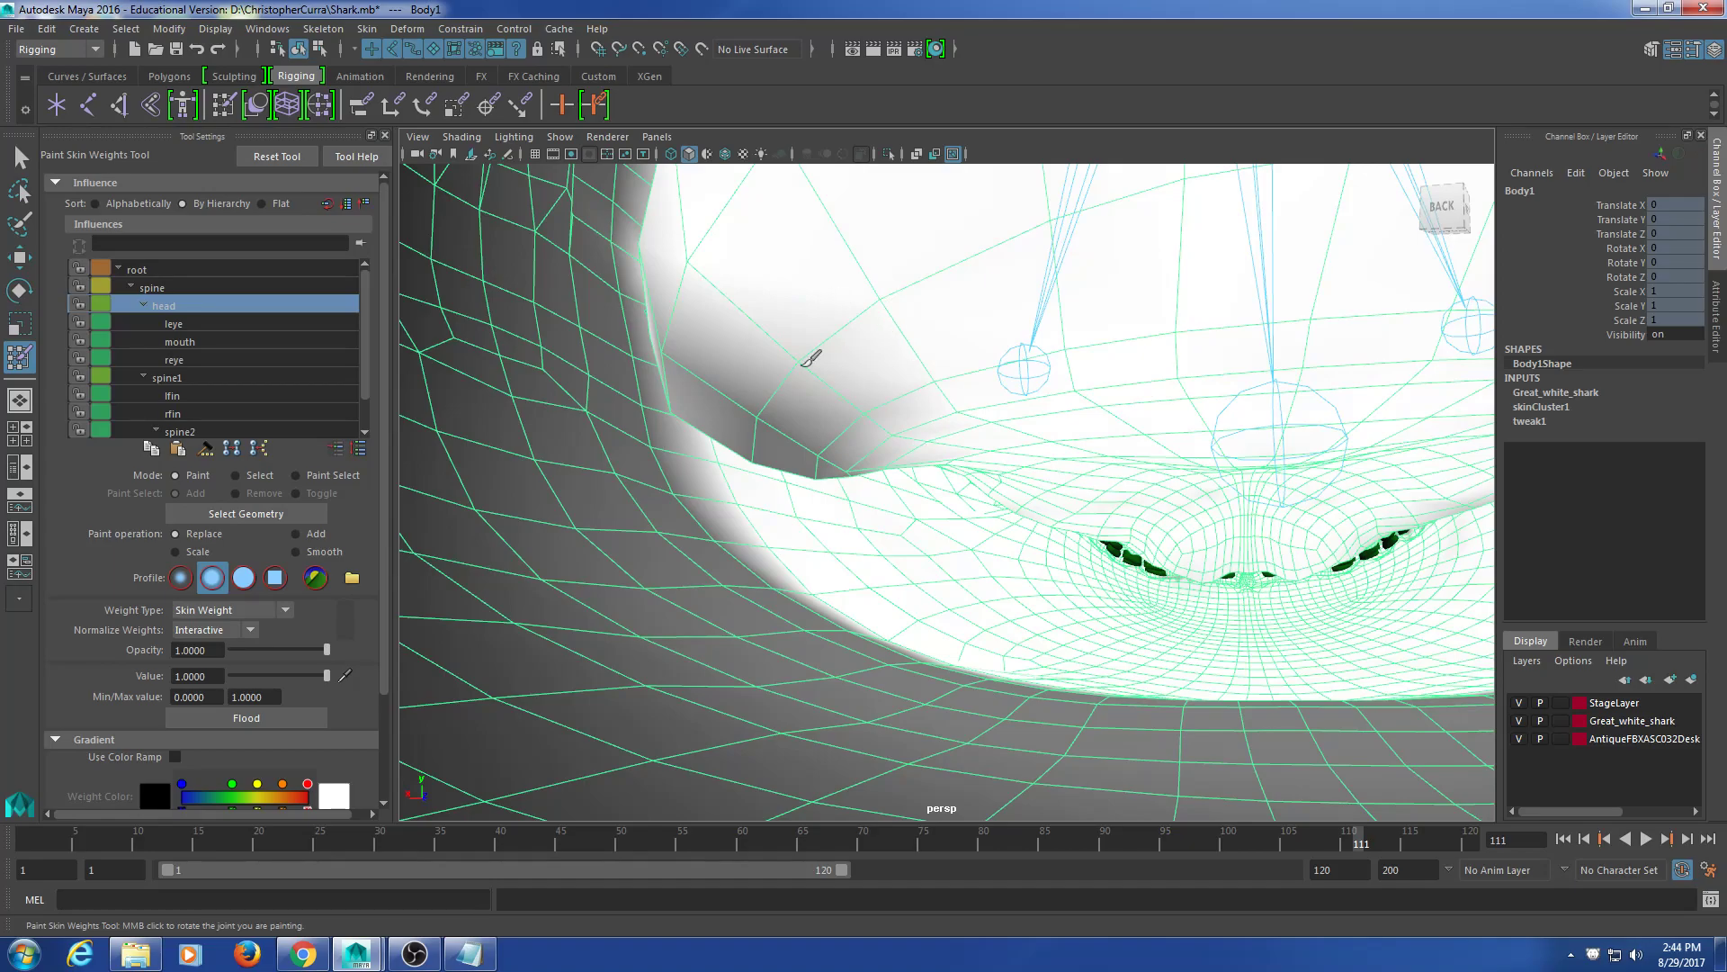
{"action": "mouse_move", "coordinate": [798, 366]}
{"action": "left_mouse_down", "text": "alt"}
{"action": "mouse_move", "coordinate": [964, 347]}
{"action": "mouse_move", "coordinate": [792, 436]}
{"action": "mouse_move", "coordinate": [714, 384]}
{"action": "left_mouse_up", "text": "alt"}
{"action": "mouse_move", "coordinate": [791, 429]}
{"action": "left_mouse_down"}
{"action": "mouse_move", "coordinate": [787, 457]}
{"action": "mouse_move", "coordinate": [841, 306]}
{"action": "mouse_move", "coordinate": [844, 184]}
{"action": "left_mouse_up"}
Step: Orbit and reframe the view until the mouth mesh is framed
{"action": "mouse_move", "coordinate": [1012, 451]}
{"action": "left_mouse_down", "text": "alt"}
{"action": "mouse_move", "coordinate": [1011, 421]}
{"action": "mouse_move", "coordinate": [891, 297]}
{"action": "left_mouse_up", "text": "alt"}
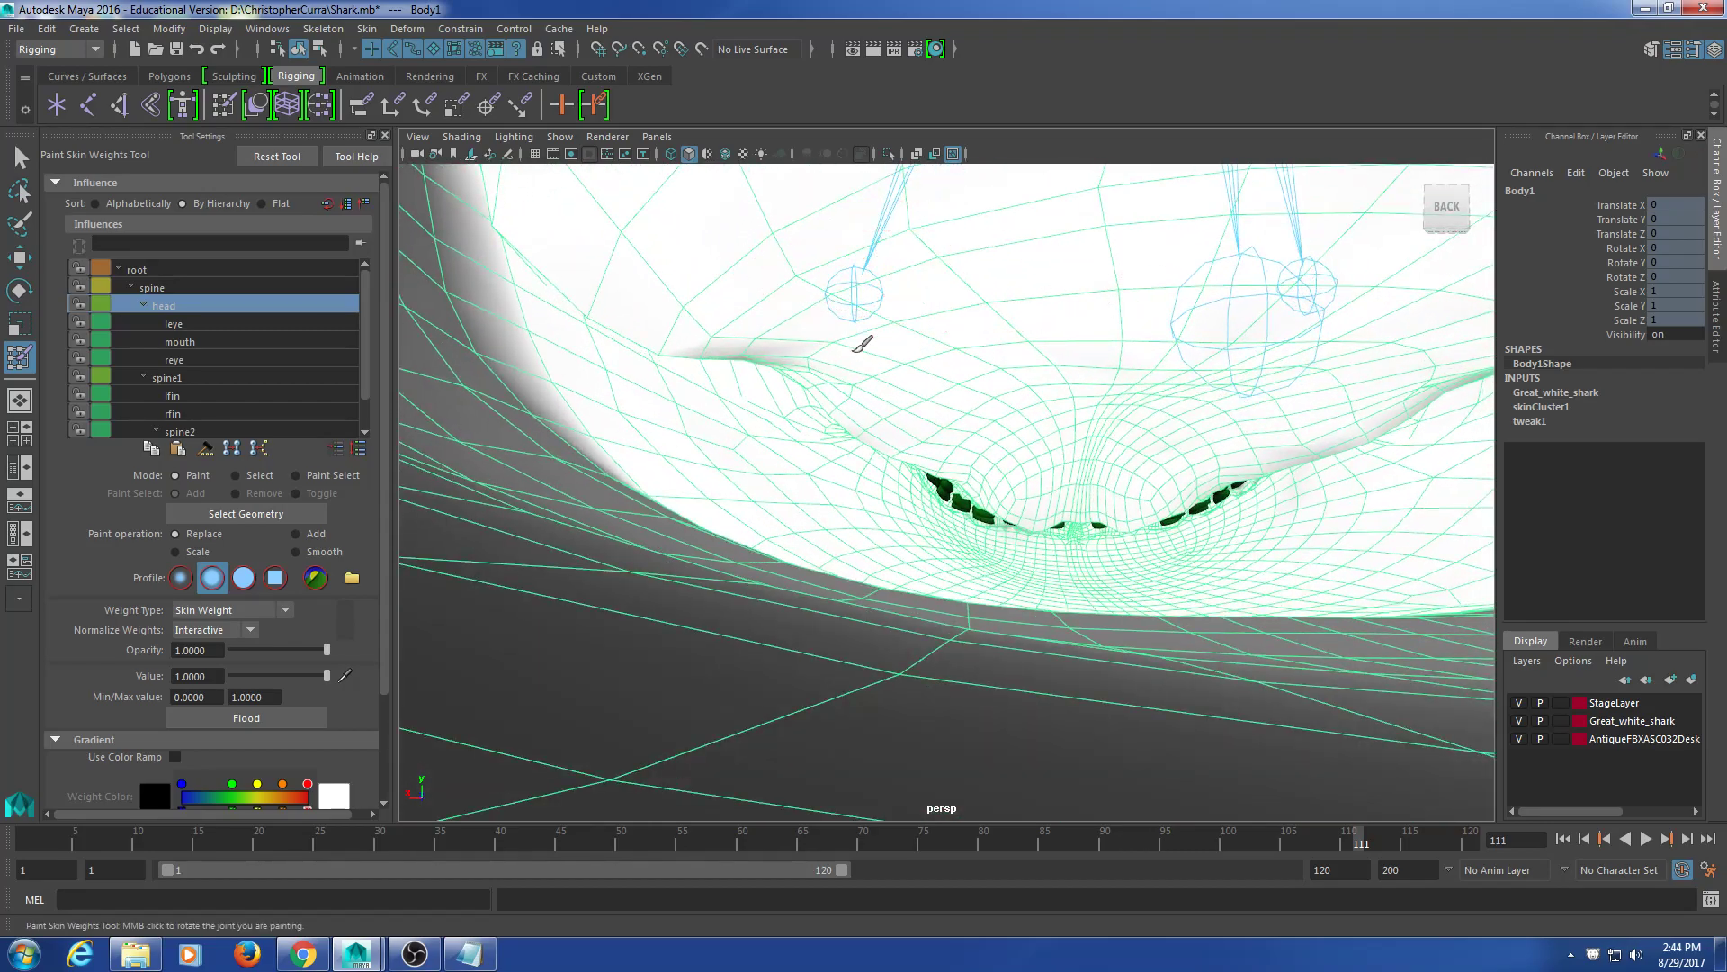
{"action": "left_click_drag", "start_coordinate": [806, 349], "coordinate": [803, 340], "text": "alt"}
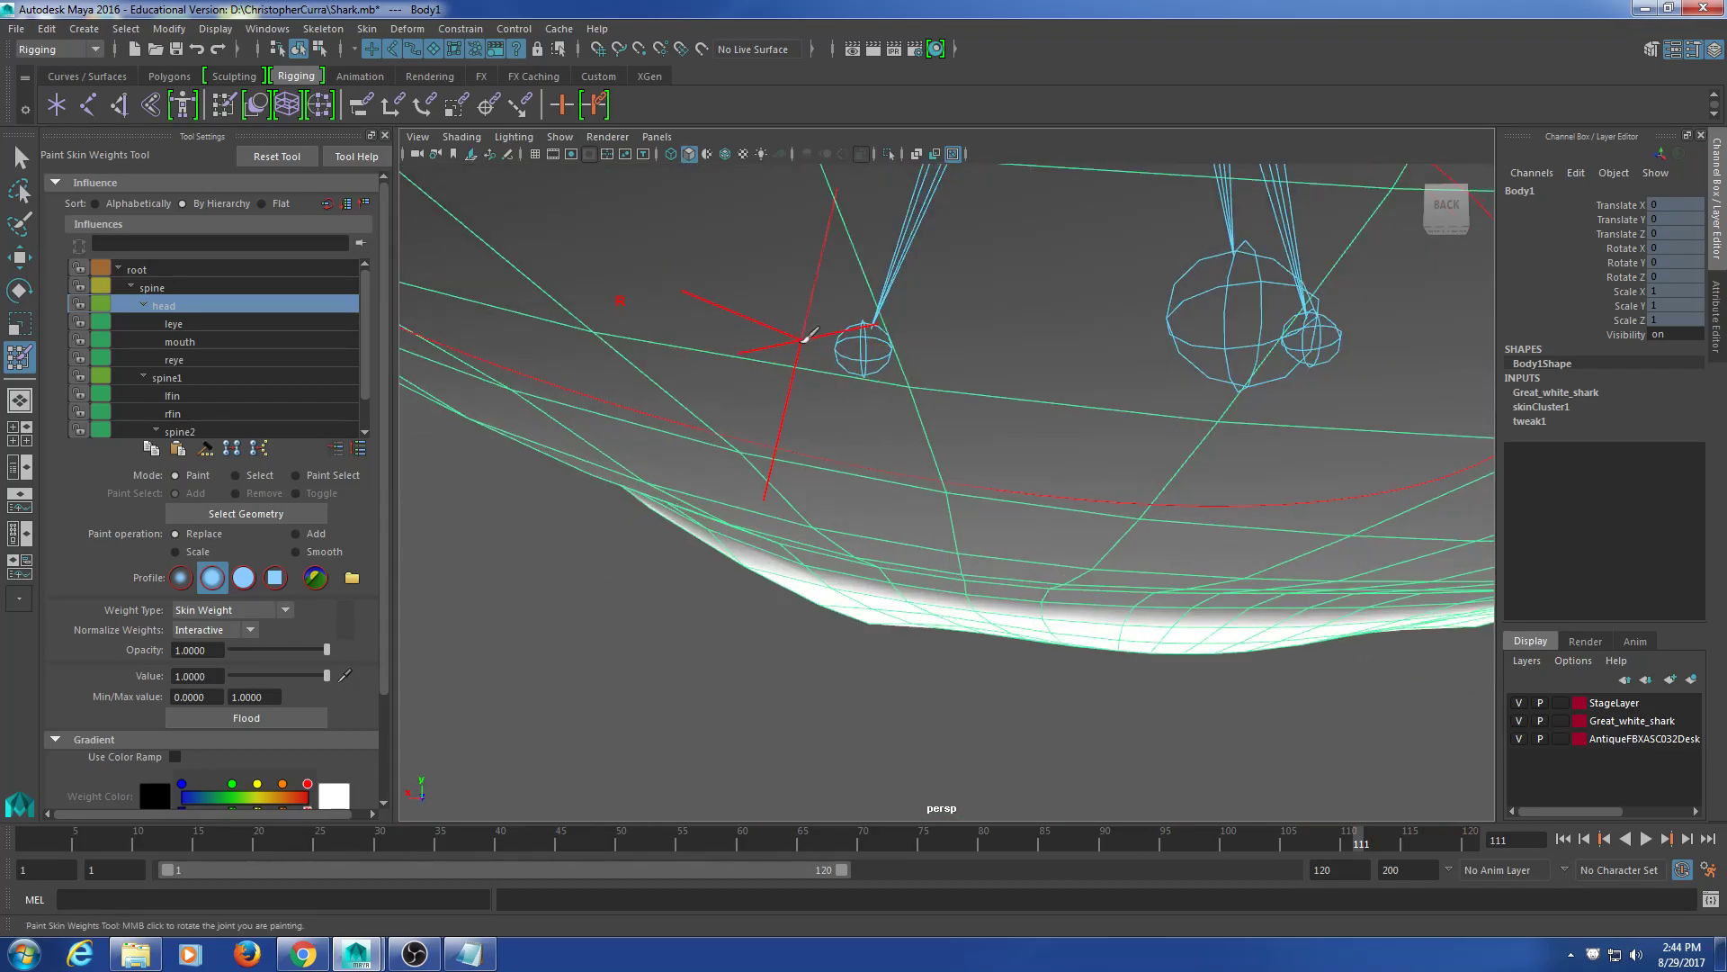
{"action": "scroll", "coordinate": [804, 340], "scroll_direction": "up", "scroll_amount": 2}
{"action": "middle_click_drag", "start_coordinate": [804, 340], "coordinate": [801, 377], "text": "alt"}
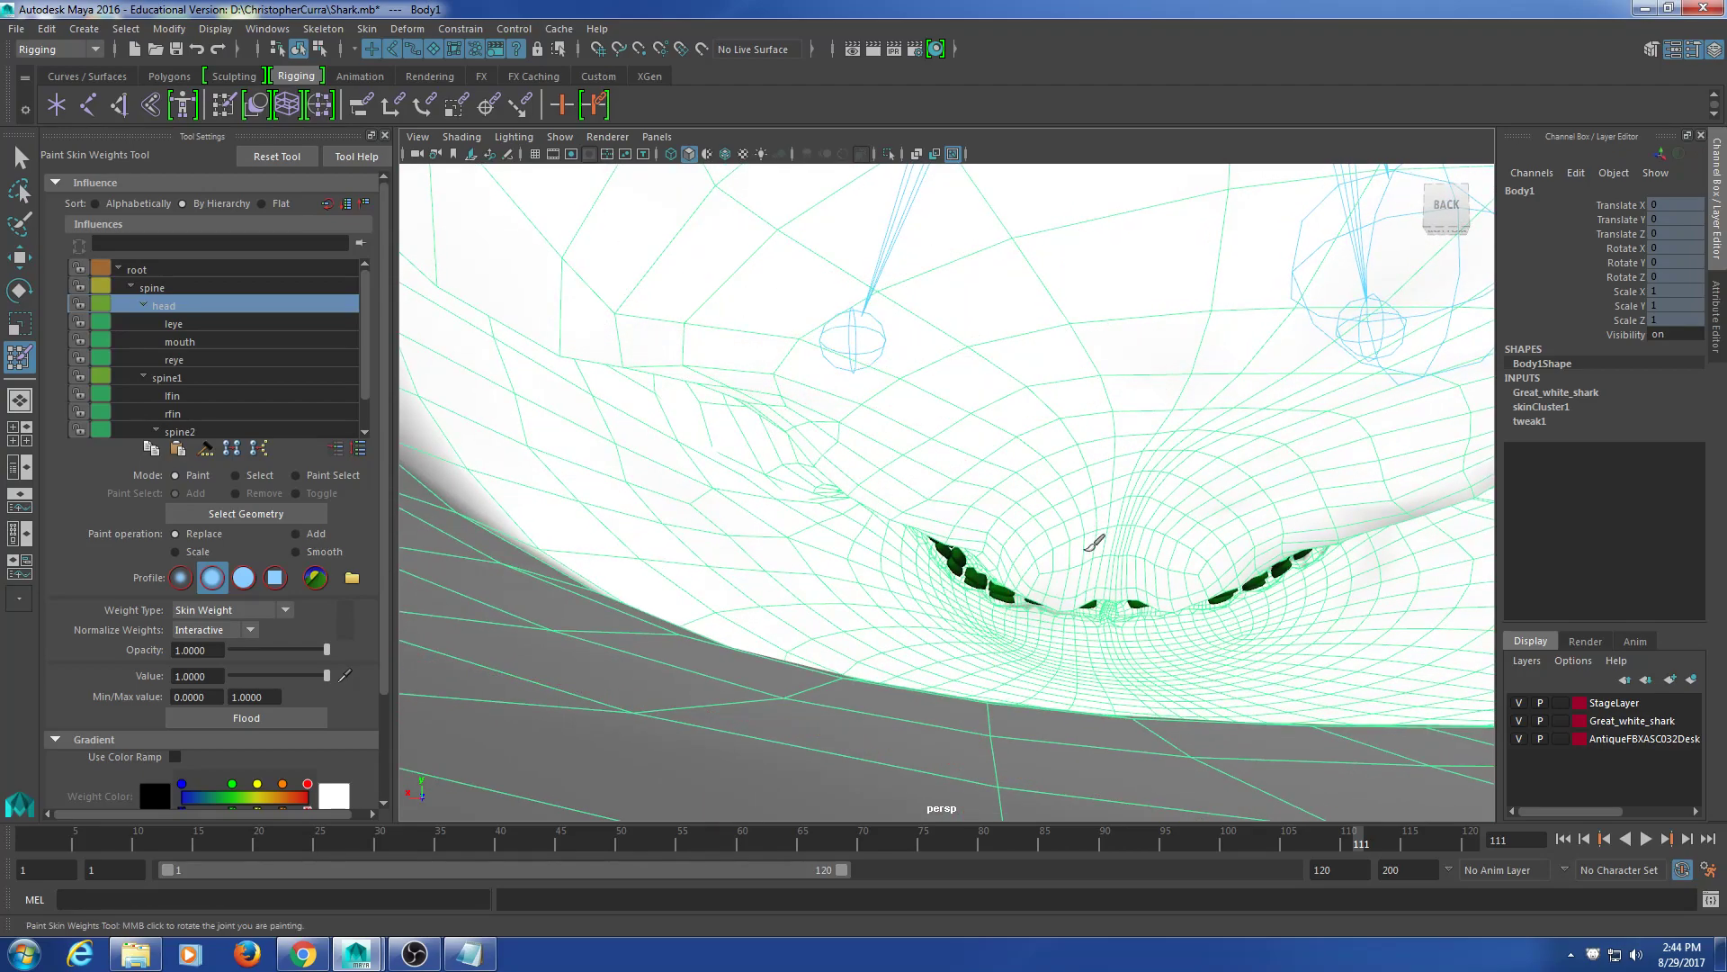
{"action": "mouse_move", "coordinate": [1101, 514]}
{"action": "left_mouse_down", "text": "alt"}
{"action": "mouse_move", "coordinate": [1134, 455]}
{"action": "mouse_move", "coordinate": [1034, 447]}
{"action": "mouse_move", "coordinate": [1077, 517]}
{"action": "left_mouse_up", "text": "alt"}
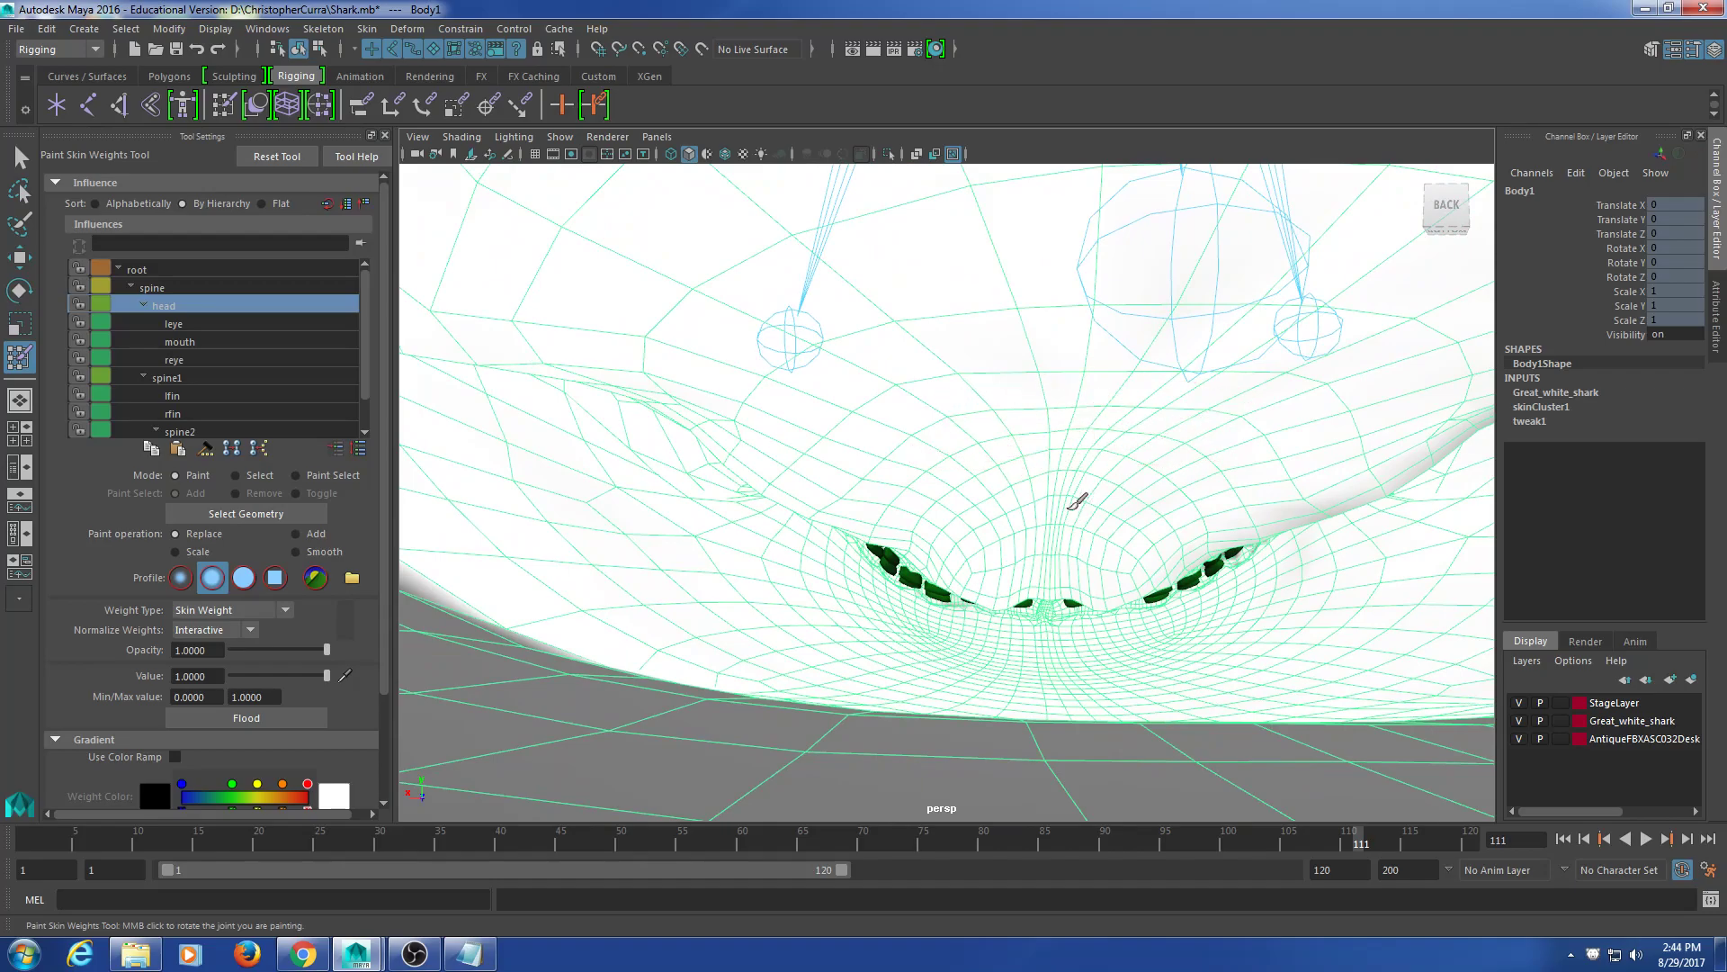
{"action": "mouse_move", "coordinate": [1218, 447]}
{"action": "middle_mouse_down", "text": "alt"}
{"action": "mouse_move", "coordinate": [1041, 378]}
{"action": "mouse_move", "coordinate": [656, 347]}
{"action": "middle_mouse_up", "text": "alt"}
{"action": "left_click_drag", "start_coordinate": [872, 330], "coordinate": [860, 343], "text": "alt"}
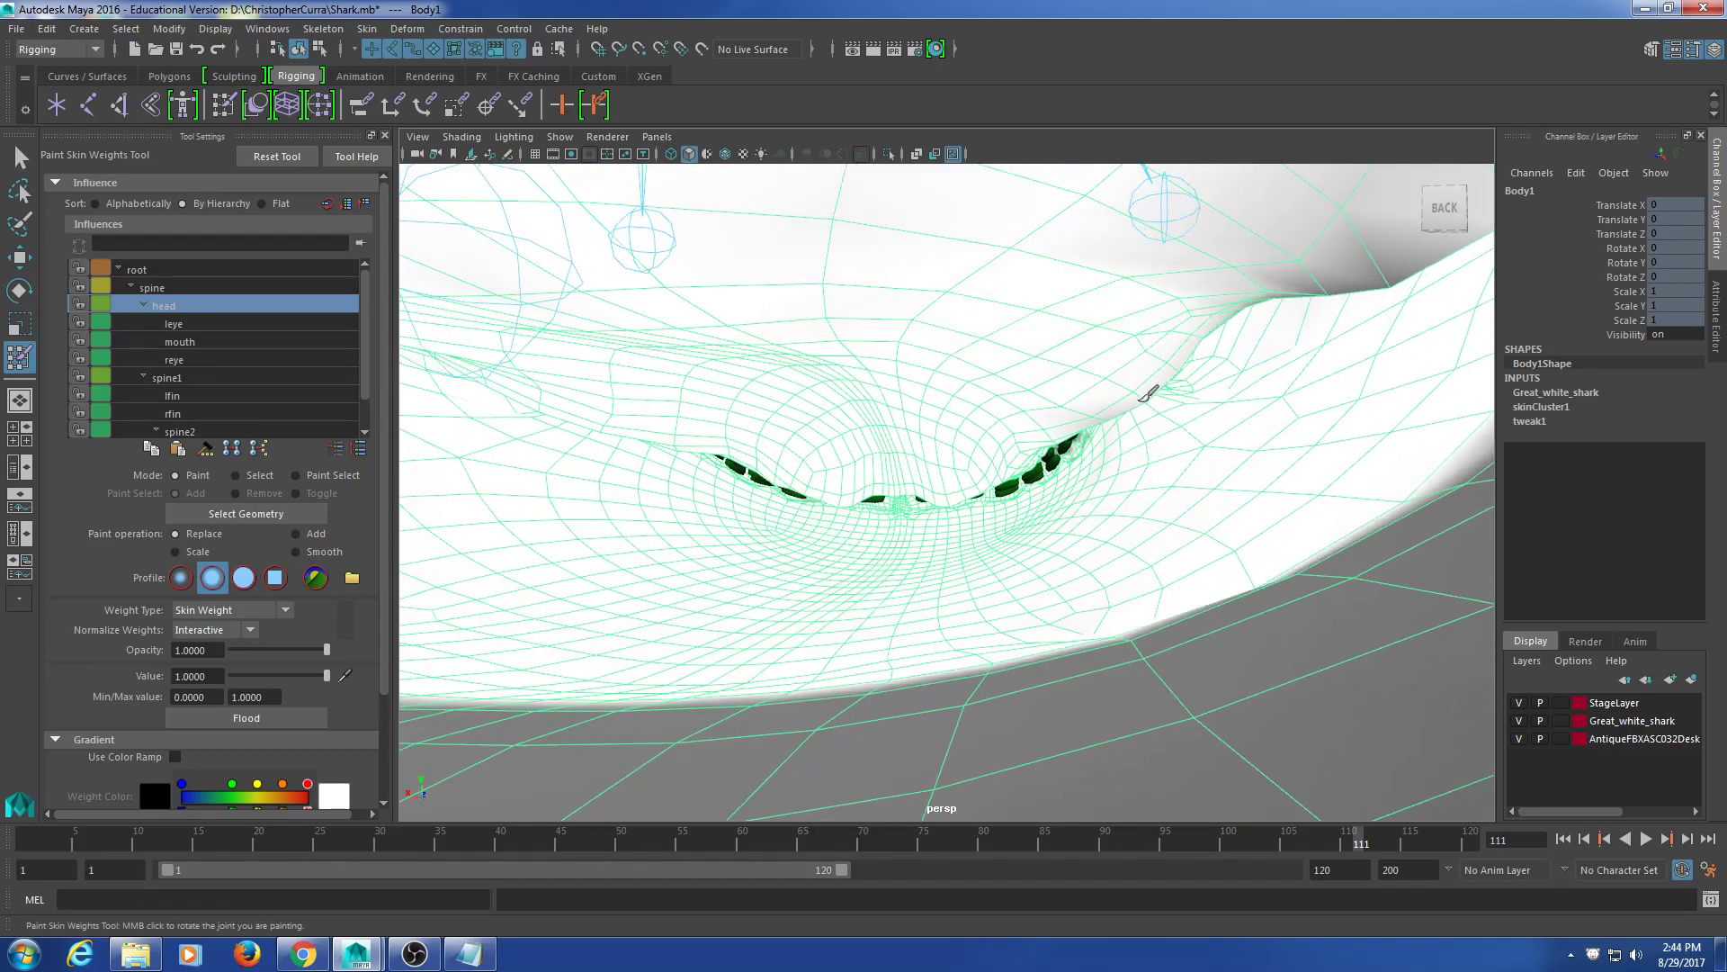
{"action": "middle_click_drag", "start_coordinate": [1242, 262], "coordinate": [931, 243], "text": "alt"}
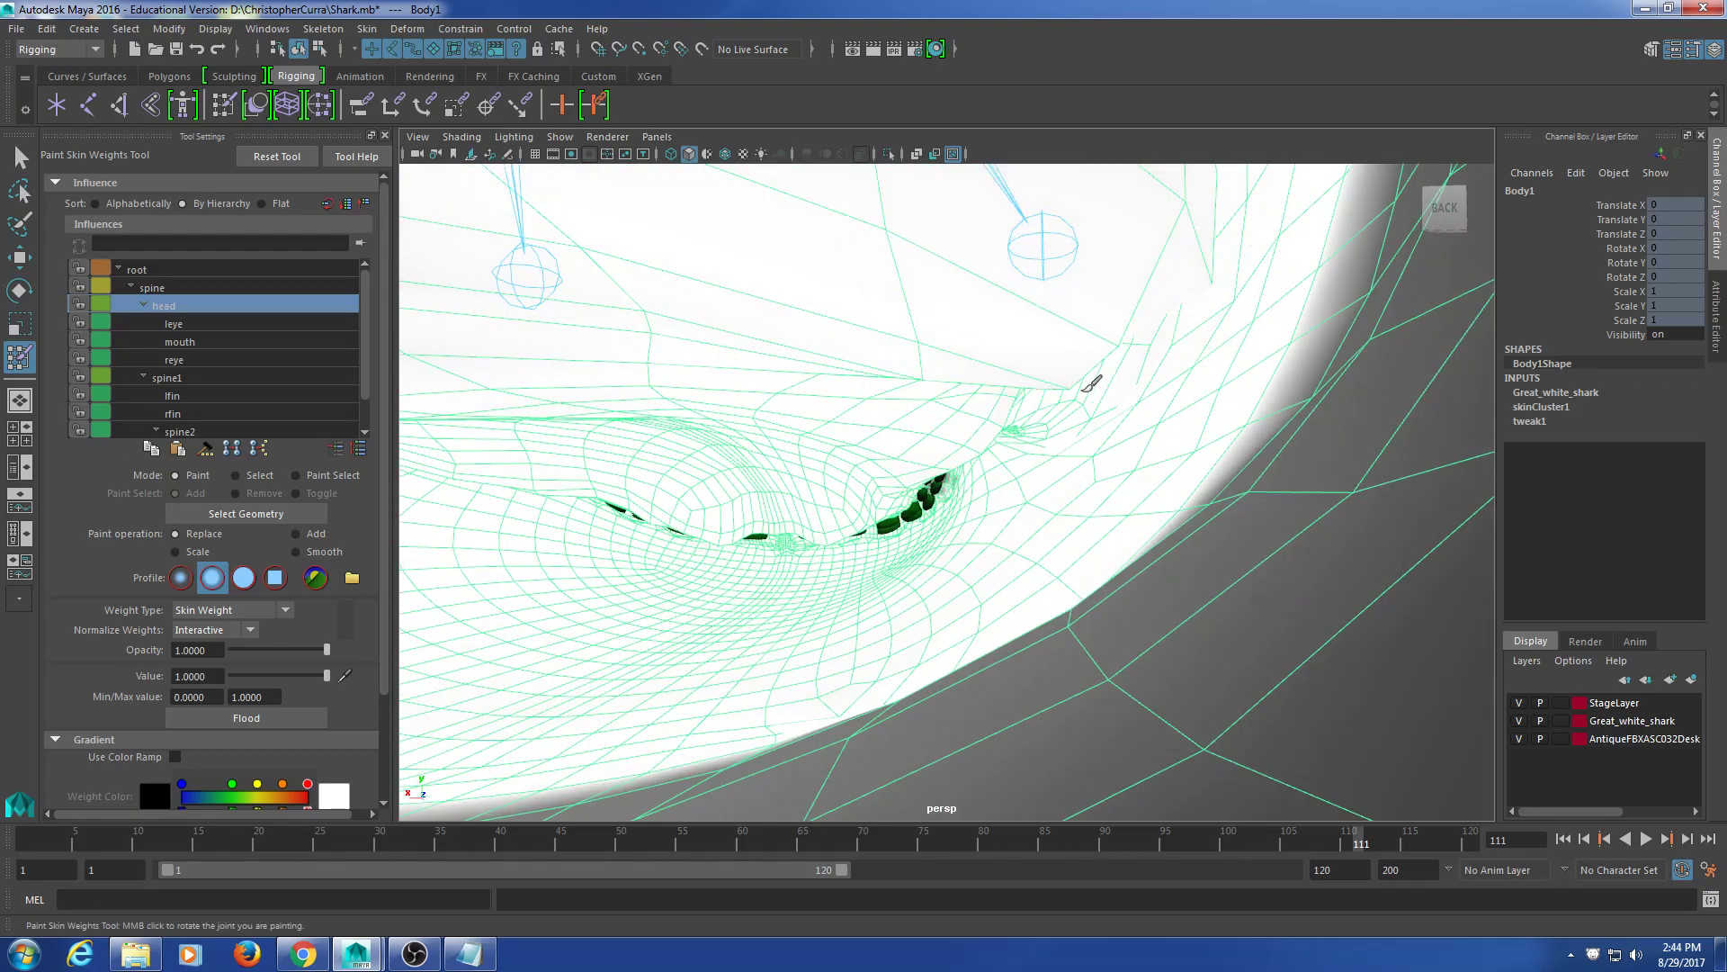
{"action": "mouse_move", "coordinate": [1071, 237]}
{"action": "middle_mouse_down", "text": "alt"}
{"action": "mouse_move", "coordinate": [1064, 309]}
{"action": "mouse_move", "coordinate": [1195, 578]}
{"action": "middle_mouse_up", "text": "alt"}
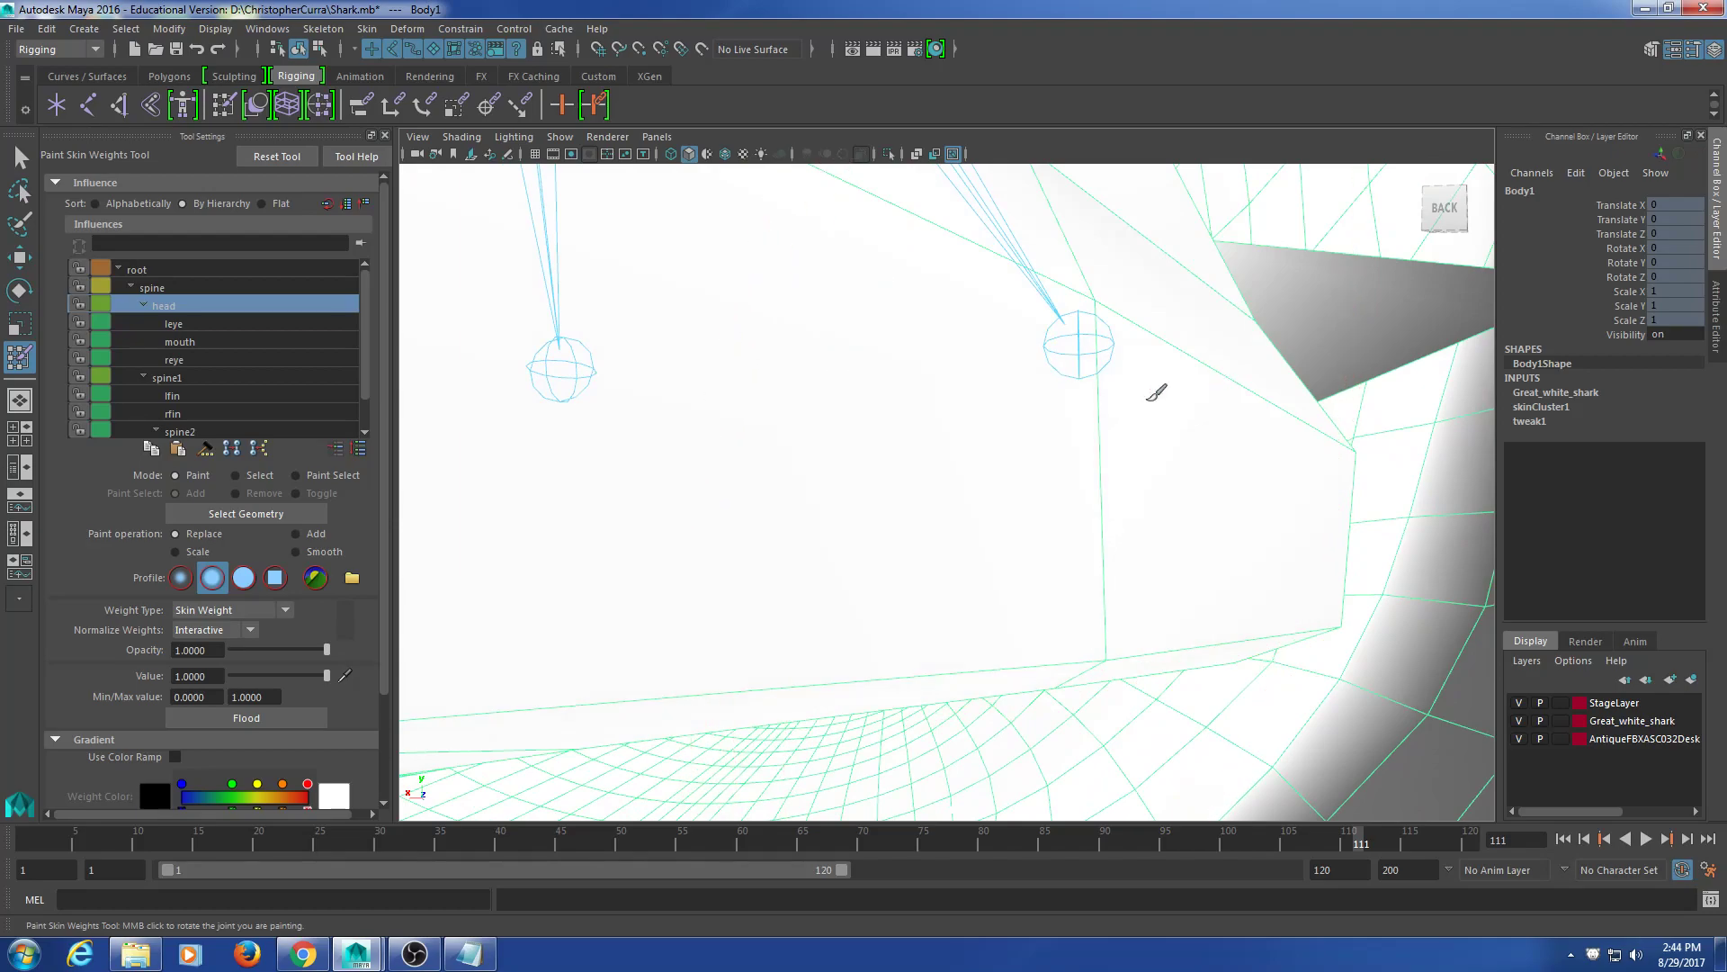
Step: Paint head weight over the grey tooth beside the fin
{"action": "mouse_move", "coordinate": [1452, 280]}
{"action": "left_mouse_down", "text": "alt"}
{"action": "mouse_move", "coordinate": [1201, 271]}
{"action": "mouse_move", "coordinate": [1363, 330]}
{"action": "left_mouse_up", "text": "alt"}
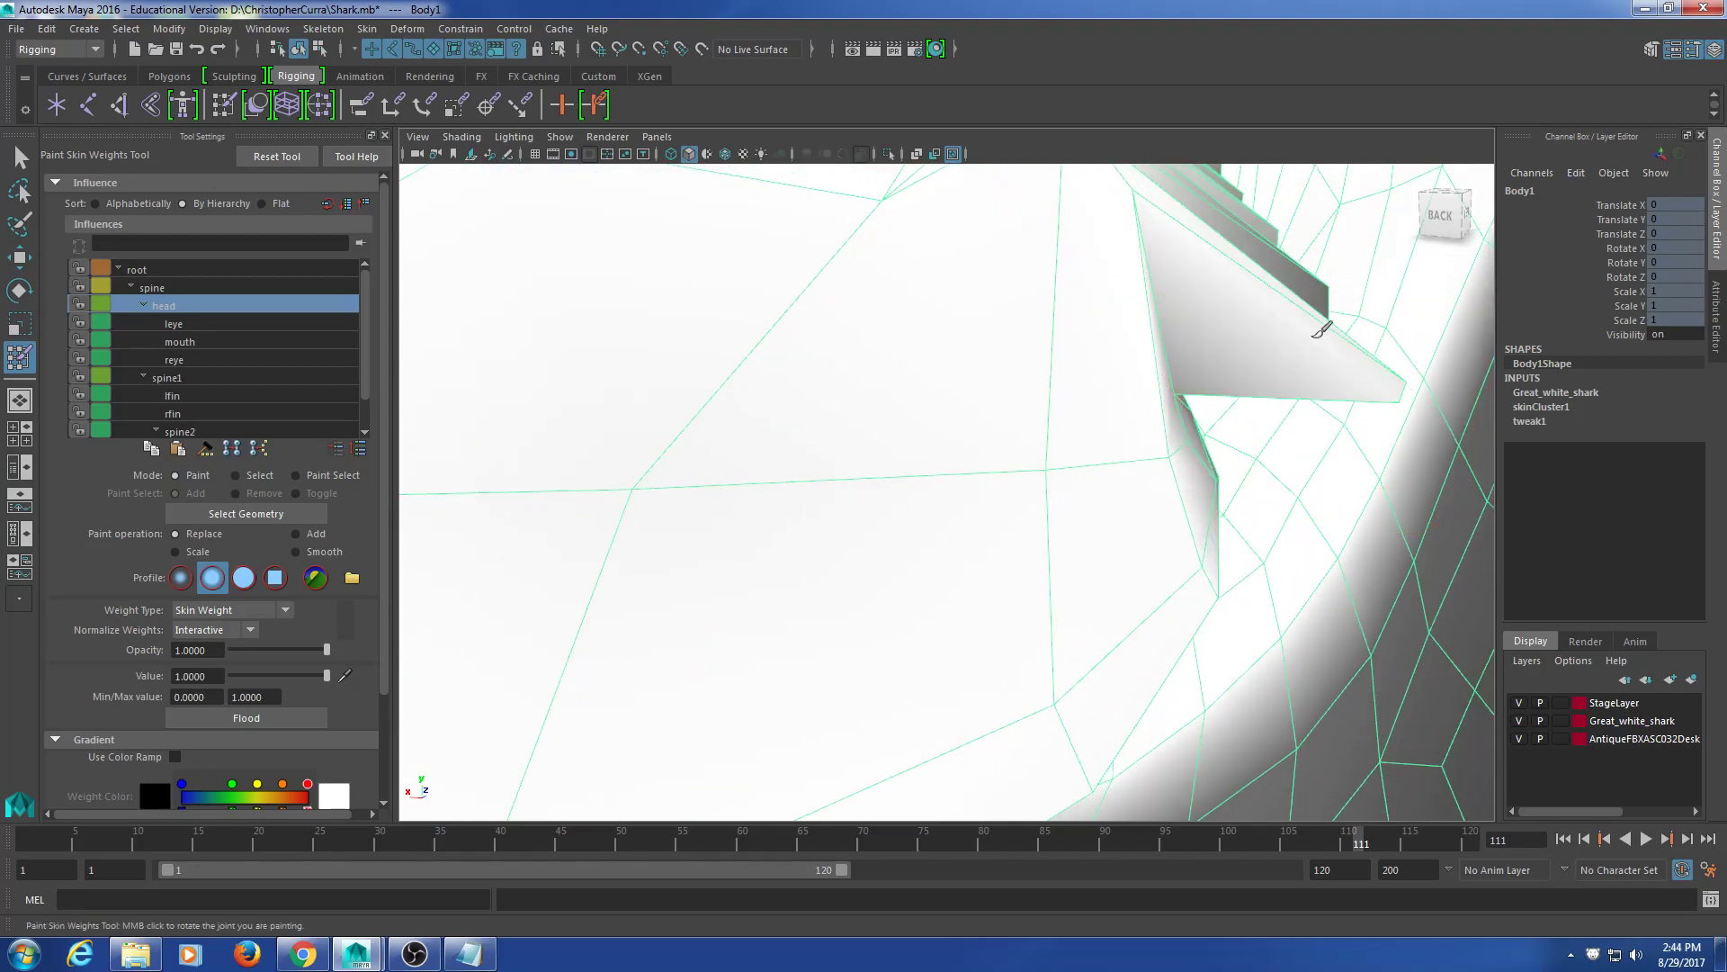
{"action": "left_click_drag", "start_coordinate": [1292, 274], "coordinate": [1243, 285], "text": "alt"}
{"action": "mouse_move", "coordinate": [1157, 373]}
{"action": "left_mouse_down"}
{"action": "mouse_move", "coordinate": [1192, 432]}
{"action": "mouse_move", "coordinate": [1186, 492]}
{"action": "left_mouse_up"}
{"action": "left_click_drag", "start_coordinate": [1244, 400], "coordinate": [1093, 258], "text": "alt"}
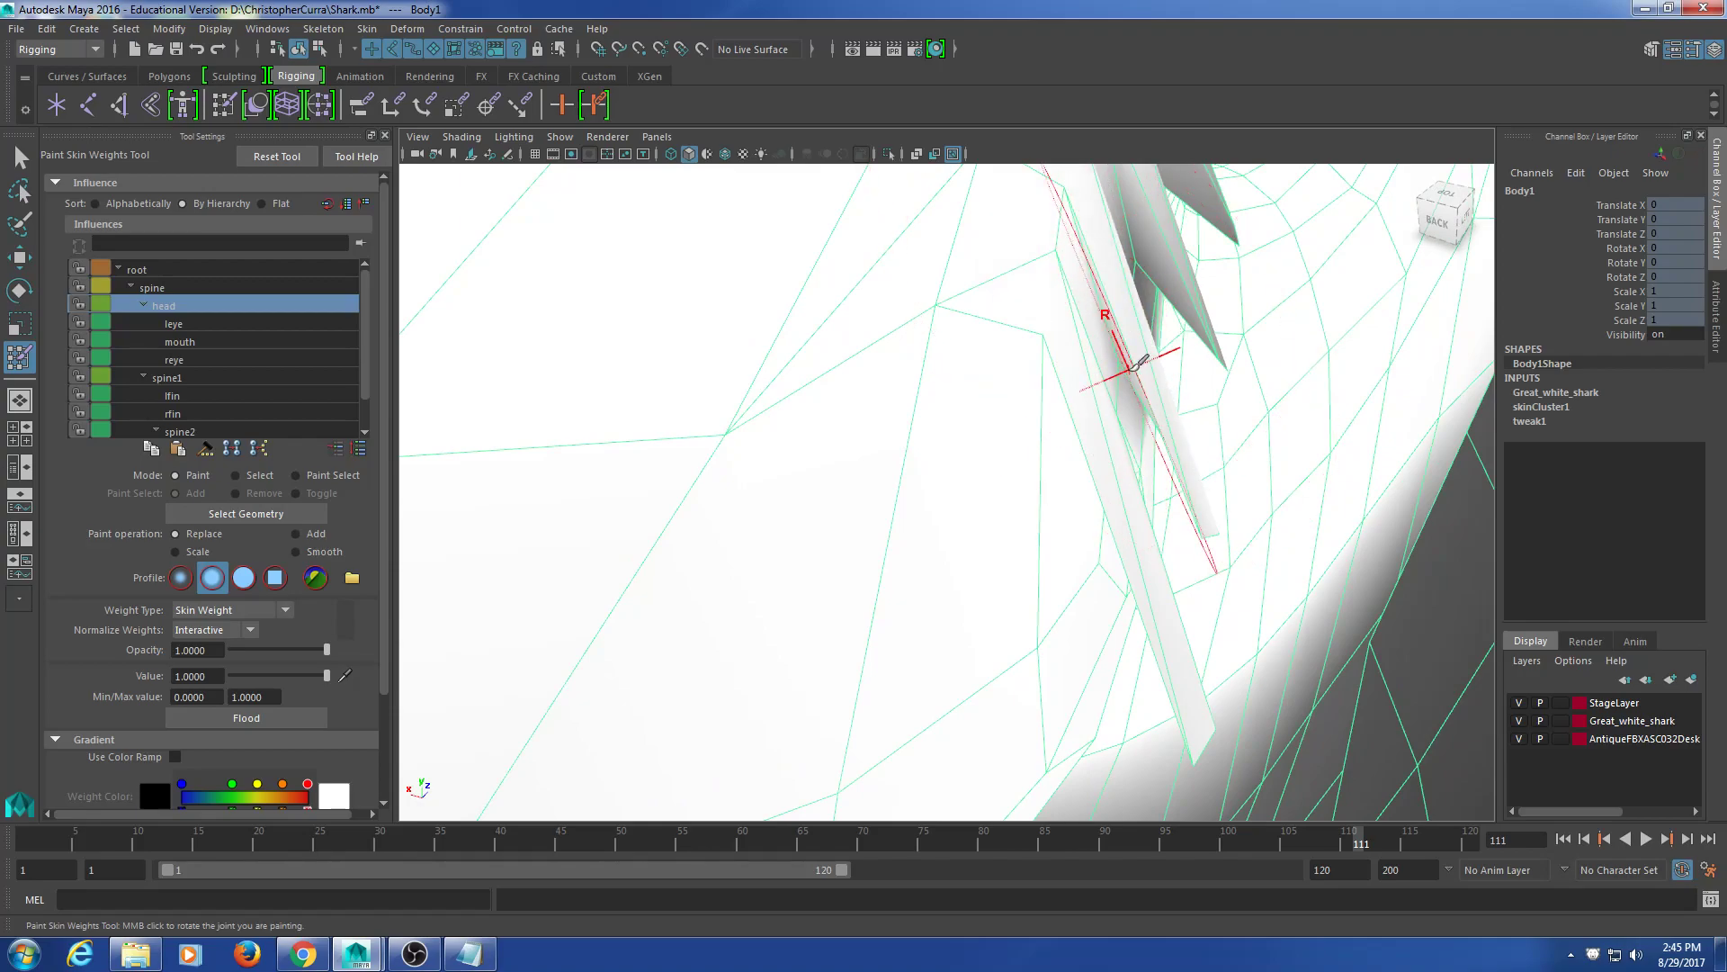
{"action": "mouse_move", "coordinate": [1186, 301]}
{"action": "left_mouse_down", "text": "alt"}
{"action": "mouse_move", "coordinate": [1164, 261]}
{"action": "mouse_move", "coordinate": [1130, 386]}
{"action": "mouse_move", "coordinate": [1170, 343]}
{"action": "left_mouse_up", "text": "alt"}
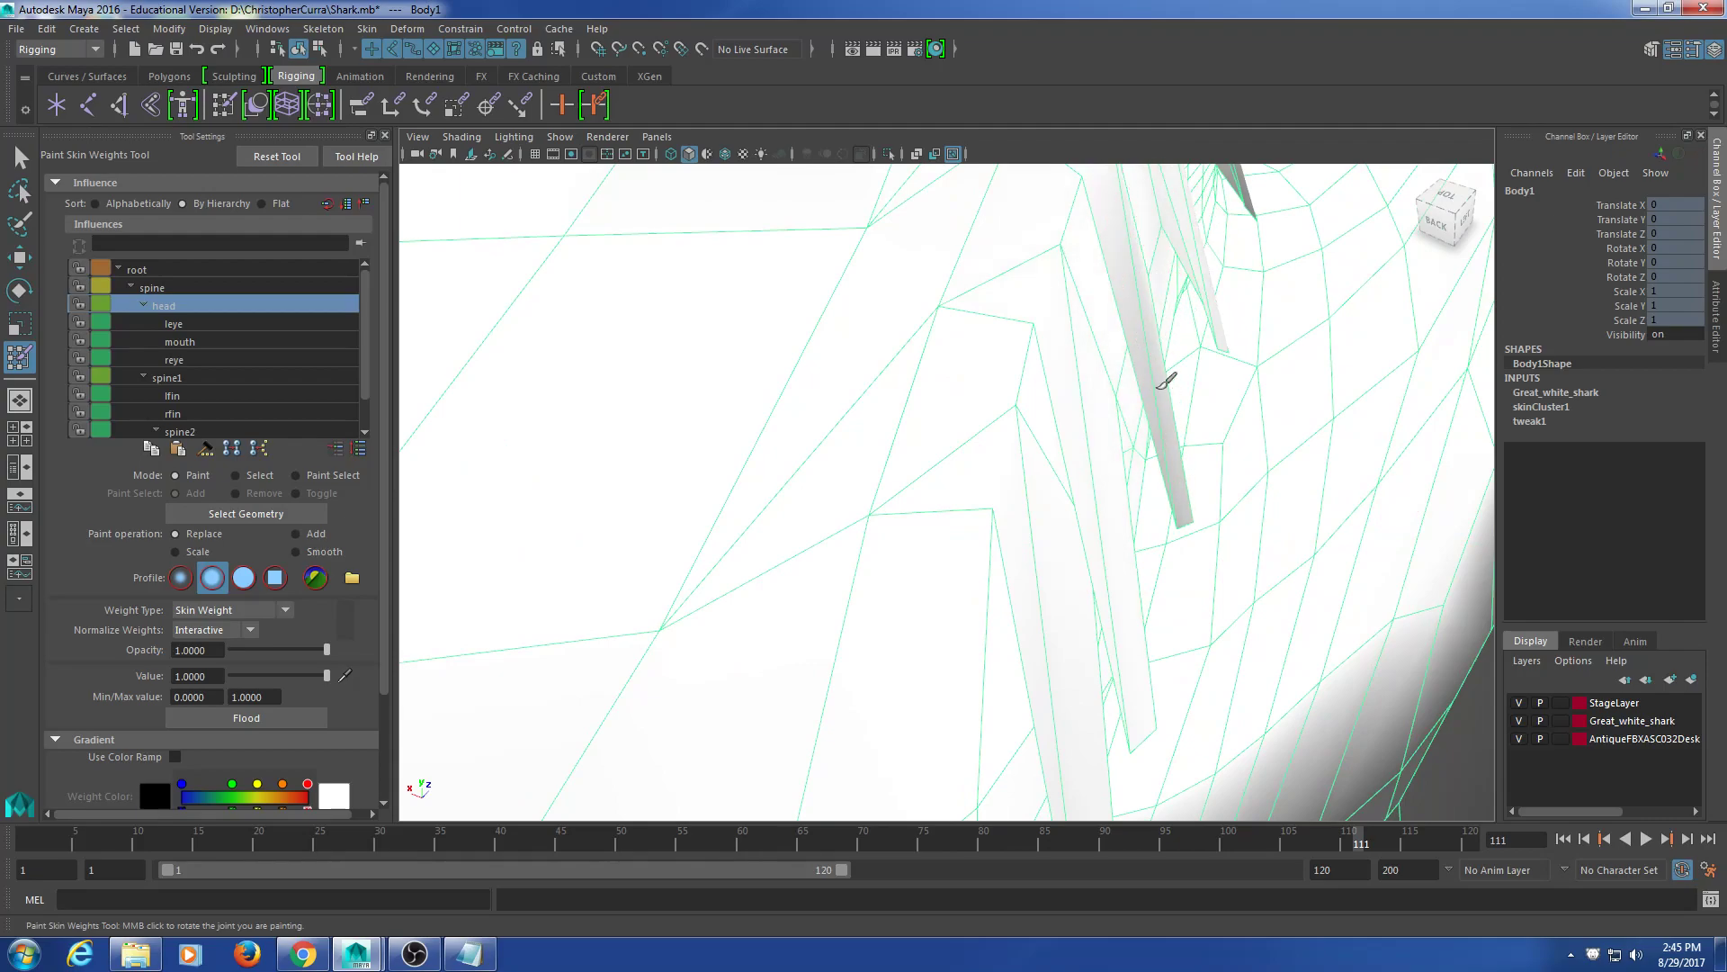
{"action": "scroll", "coordinate": [1114, 432], "scroll_direction": "up", "scroll_amount": 3}
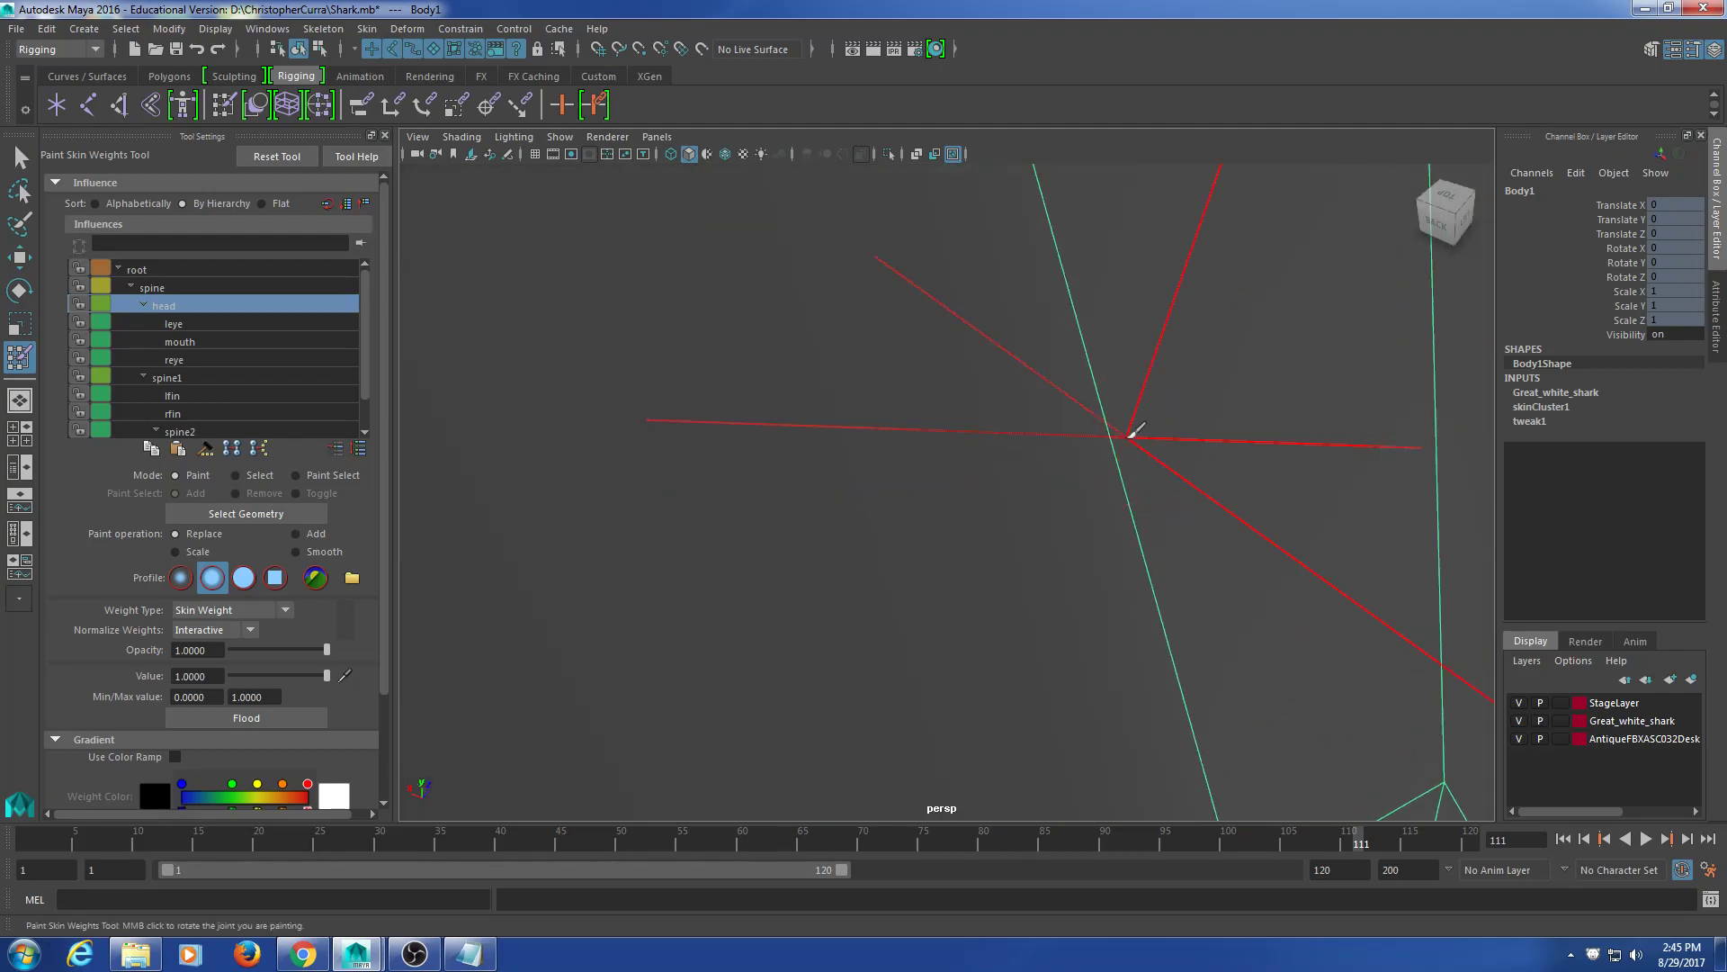
{"action": "scroll", "coordinate": [1130, 447], "scroll_direction": "down", "scroll_amount": 3}
{"action": "middle_click_drag", "start_coordinate": [1150, 334], "coordinate": [958, 495], "text": "alt"}
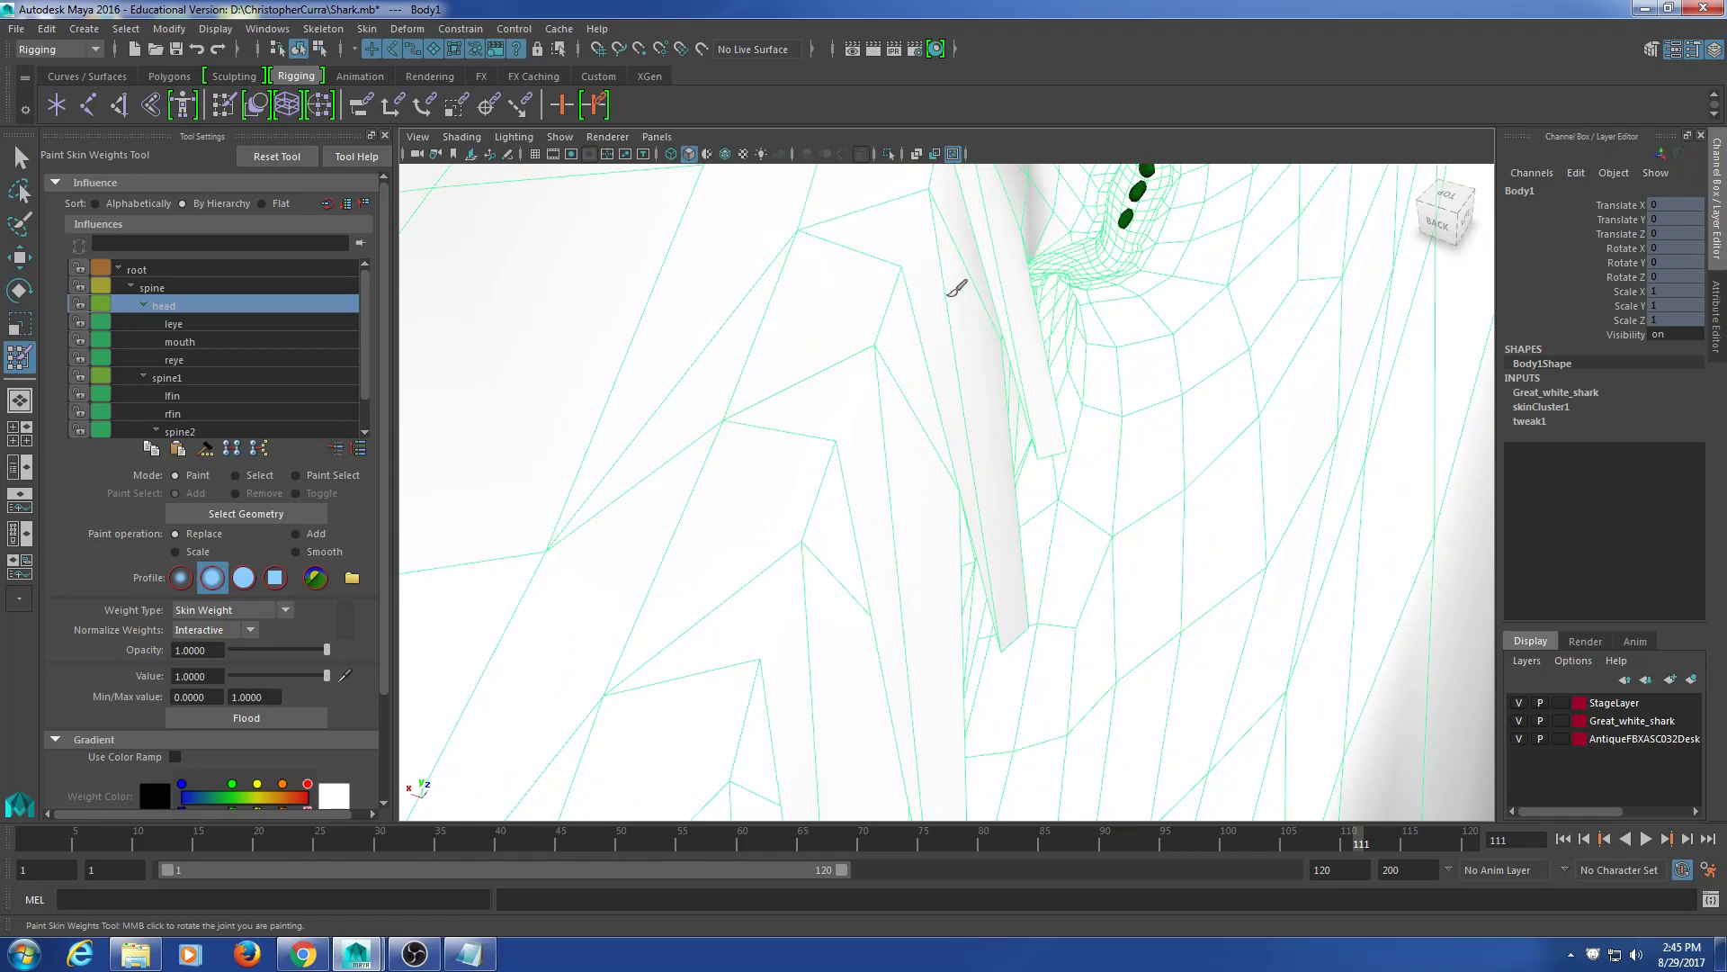
Step: Paint head weight onto the gill area
{"action": "mouse_move", "coordinate": [1013, 586]}
{"action": "left_mouse_down", "text": "alt"}
{"action": "mouse_move", "coordinate": [1041, 386]}
{"action": "mouse_move", "coordinate": [984, 624]}
{"action": "mouse_move", "coordinate": [1053, 398]}
{"action": "left_mouse_up", "text": "alt"}
{"action": "left_click", "coordinate": [890, 251]}
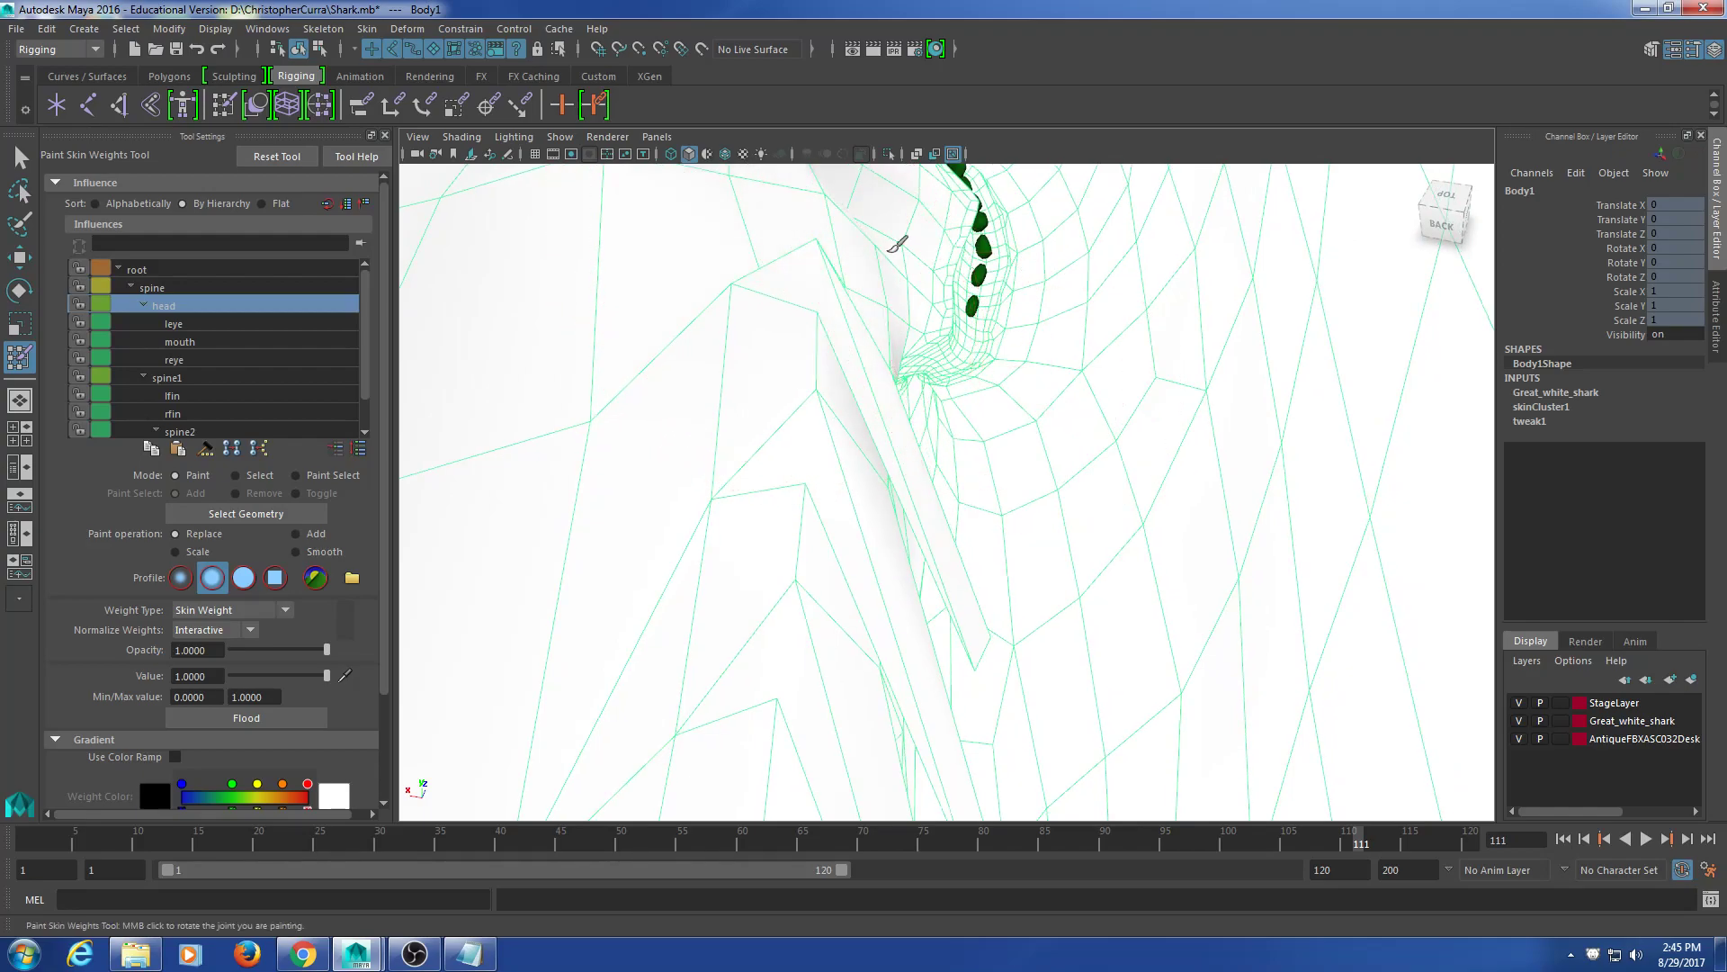
{"action": "left_click_drag", "start_coordinate": [879, 360], "coordinate": [1263, 486], "text": "alt"}
{"action": "mouse_move", "coordinate": [867, 308]}
{"action": "left_mouse_down", "text": "alt"}
{"action": "mouse_move", "coordinate": [917, 347]}
{"action": "mouse_move", "coordinate": [908, 378]}
{"action": "mouse_move", "coordinate": [867, 320]}
{"action": "mouse_move", "coordinate": [1142, 326]}
{"action": "left_mouse_up", "text": "alt"}
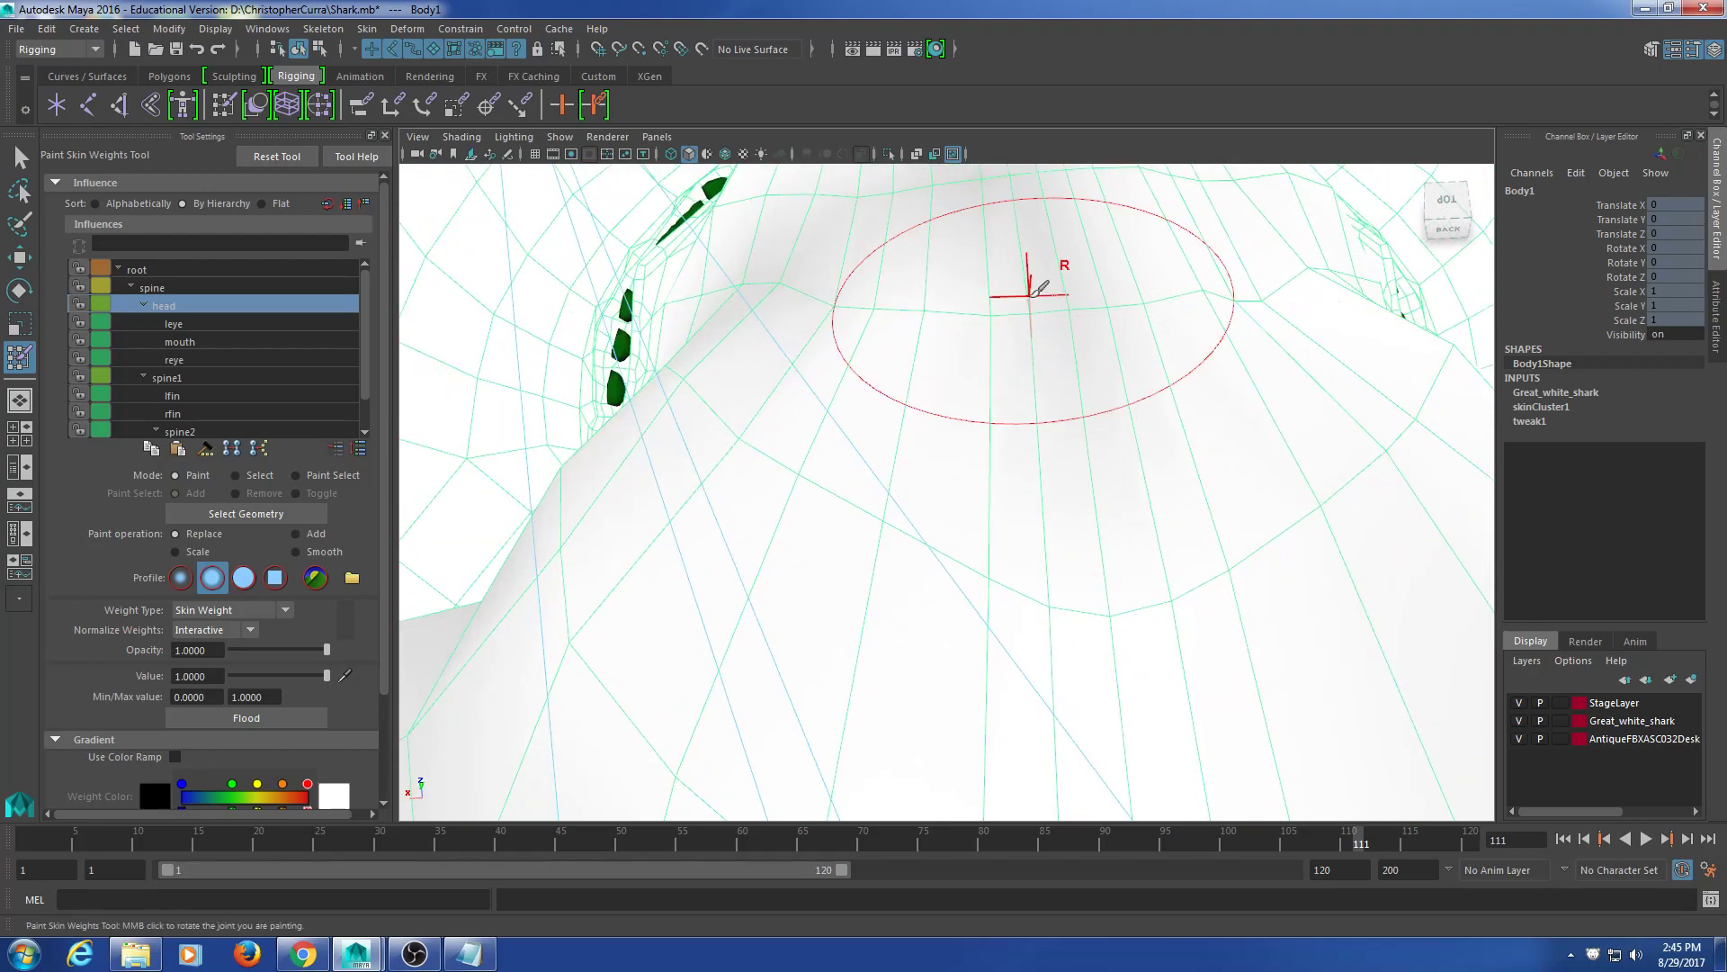
{"action": "left_click_drag", "start_coordinate": [843, 273], "coordinate": [885, 379], "text": "alt"}
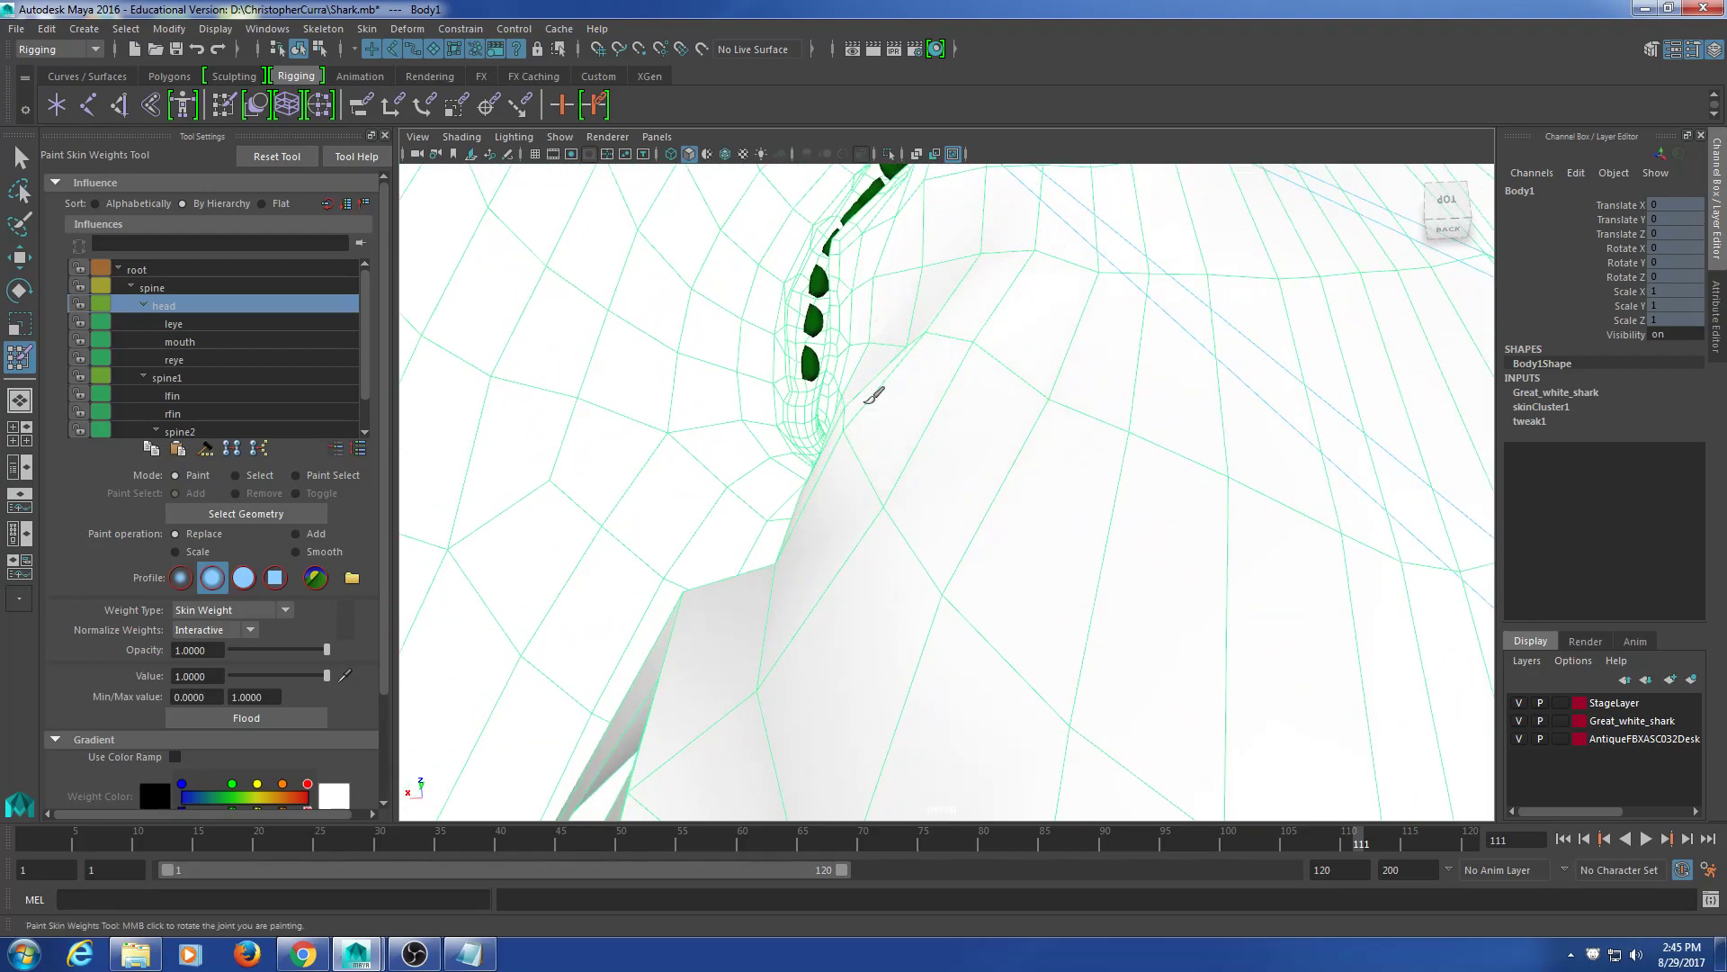
{"action": "left_click_drag", "start_coordinate": [955, 329], "coordinate": [1124, 376], "text": "alt"}
Step: Paint the remaining grey patch white with head weight
{"action": "left_click_drag", "start_coordinate": [987, 457], "coordinate": [1002, 504], "text": "alt"}
{"action": "mouse_move", "coordinate": [1003, 504]}
{"action": "middle_mouse_down", "text": "alt"}
{"action": "mouse_move", "coordinate": [1180, 457]}
{"action": "mouse_move", "coordinate": [1245, 374]}
{"action": "middle_mouse_up", "text": "alt"}
{"action": "scroll", "coordinate": [1245, 375], "scroll_direction": "up", "scroll_amount": 1}
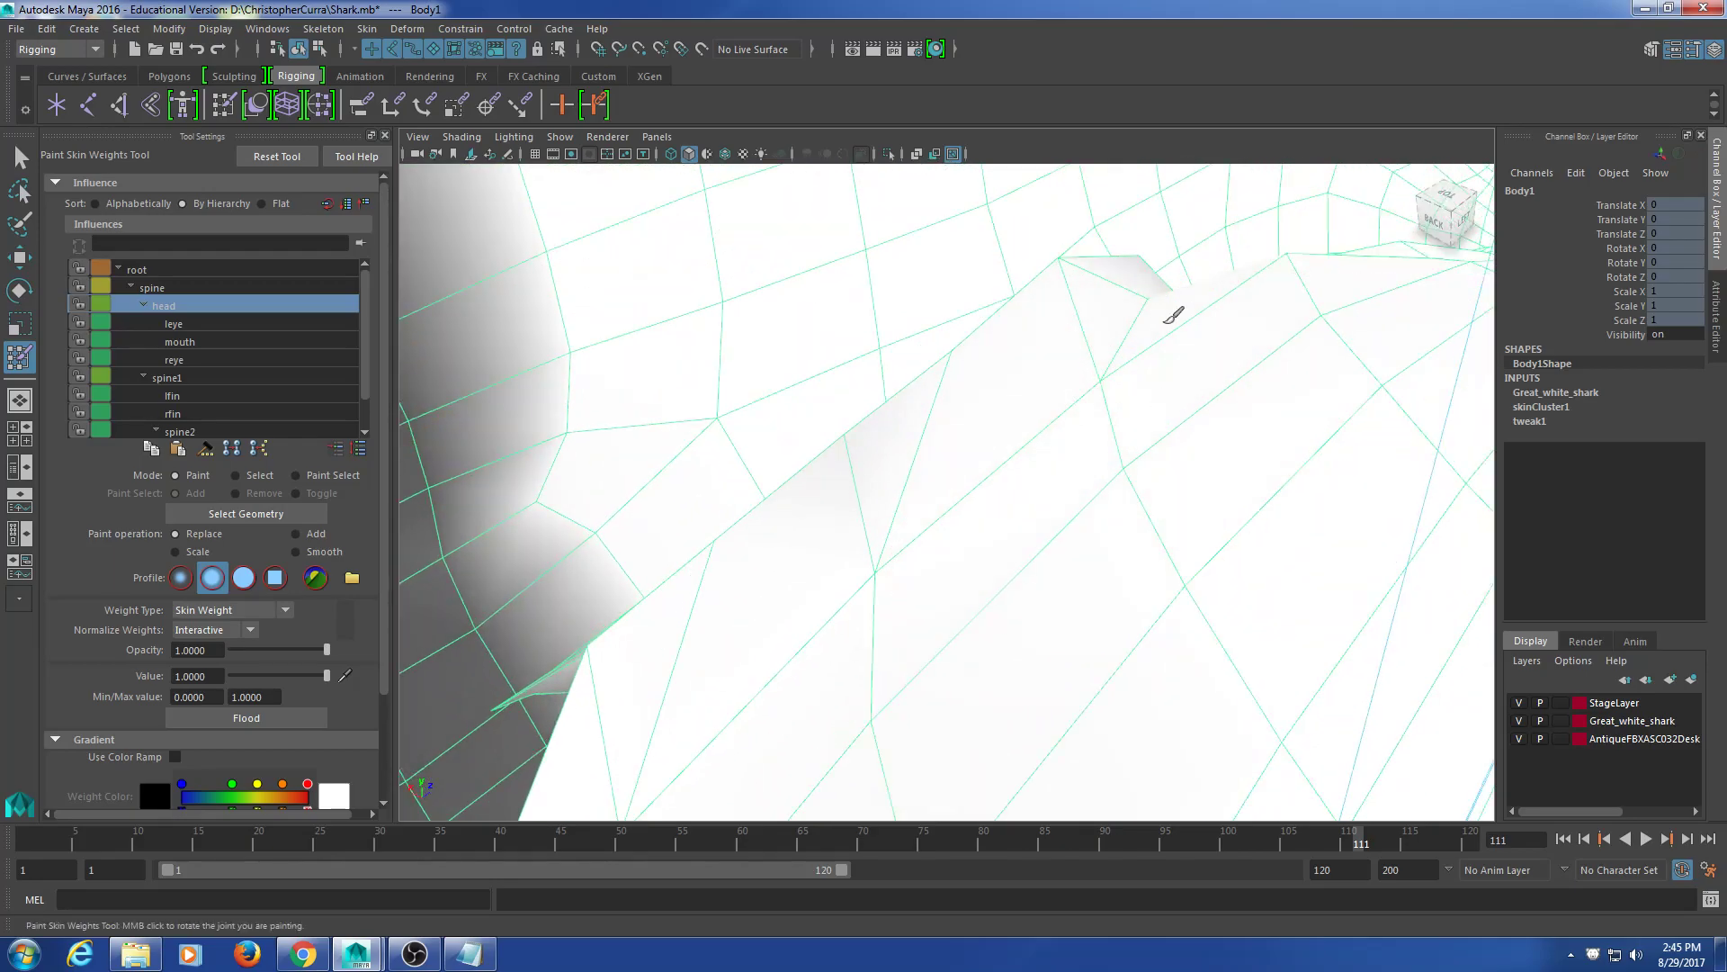
{"action": "middle_click_drag", "start_coordinate": [1103, 376], "coordinate": [1244, 340], "text": "alt"}
{"action": "left_click", "coordinate": [1019, 408]}
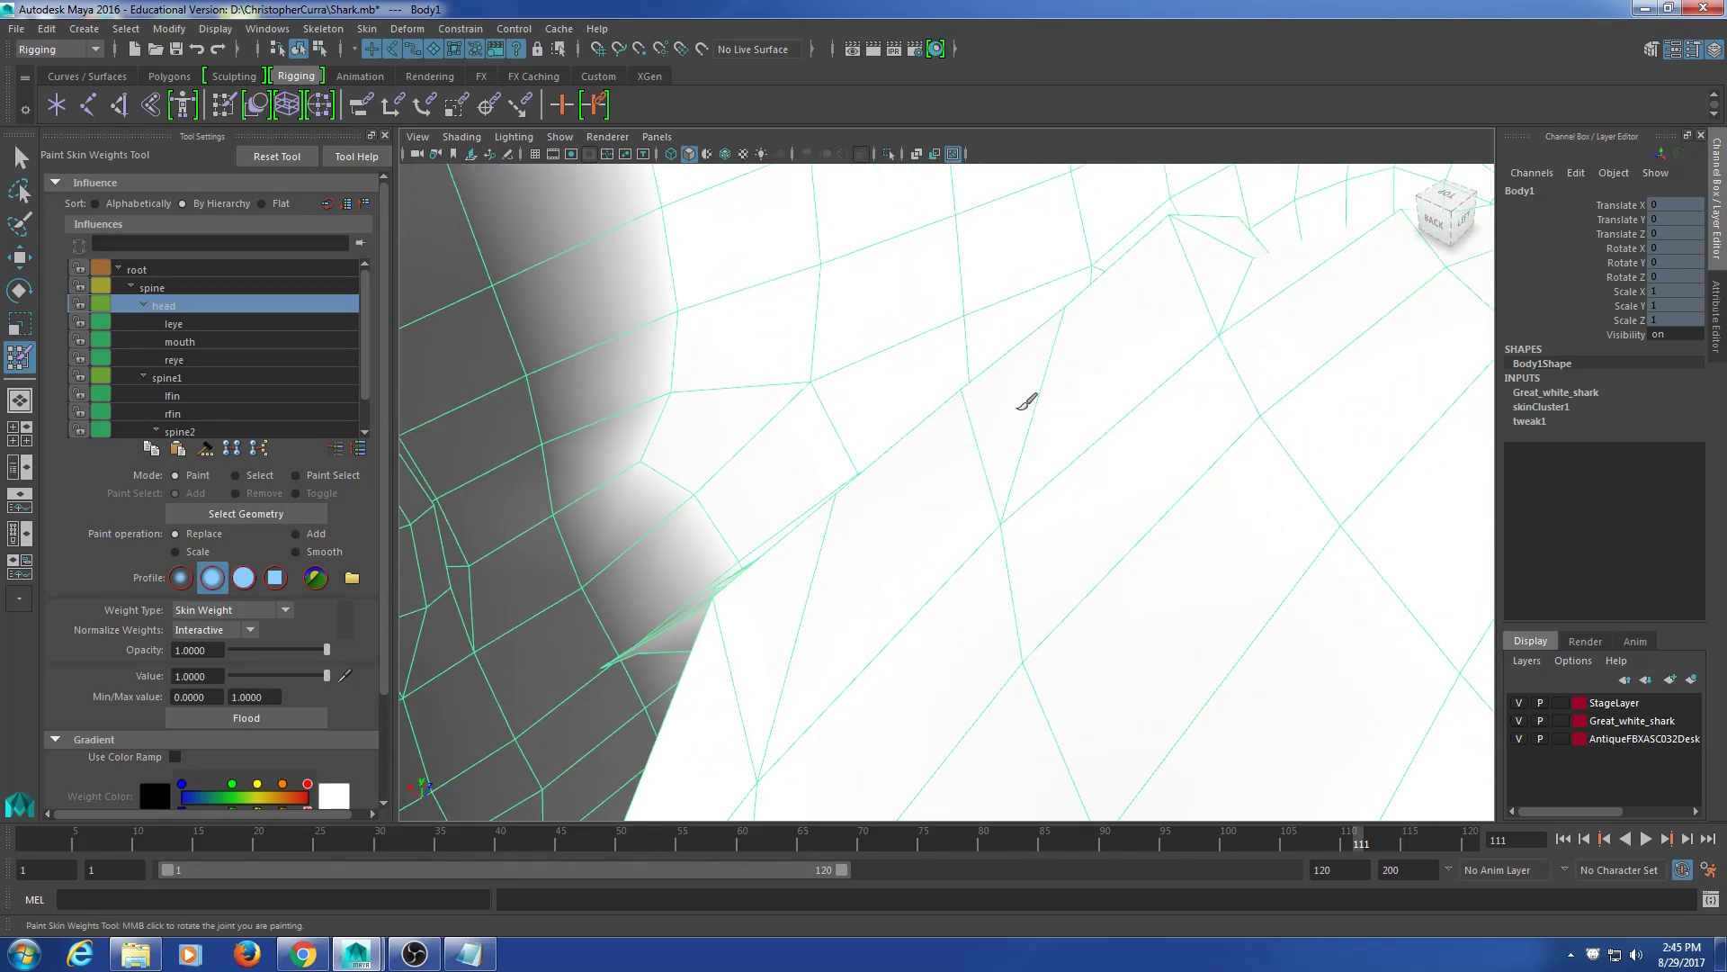
{"action": "mouse_move", "coordinate": [967, 416]}
{"action": "left_mouse_down", "text": "alt"}
{"action": "mouse_move", "coordinate": [1110, 425]}
{"action": "mouse_move", "coordinate": [1072, 429]}
{"action": "mouse_move", "coordinate": [1063, 345]}
{"action": "mouse_move", "coordinate": [1080, 359]}
{"action": "mouse_move", "coordinate": [1017, 241]}
{"action": "left_mouse_up", "text": "alt"}
{"action": "scroll", "coordinate": [1065, 341], "scroll_direction": "down", "scroll_amount": 3}
{"action": "left_click", "coordinate": [1071, 477]}
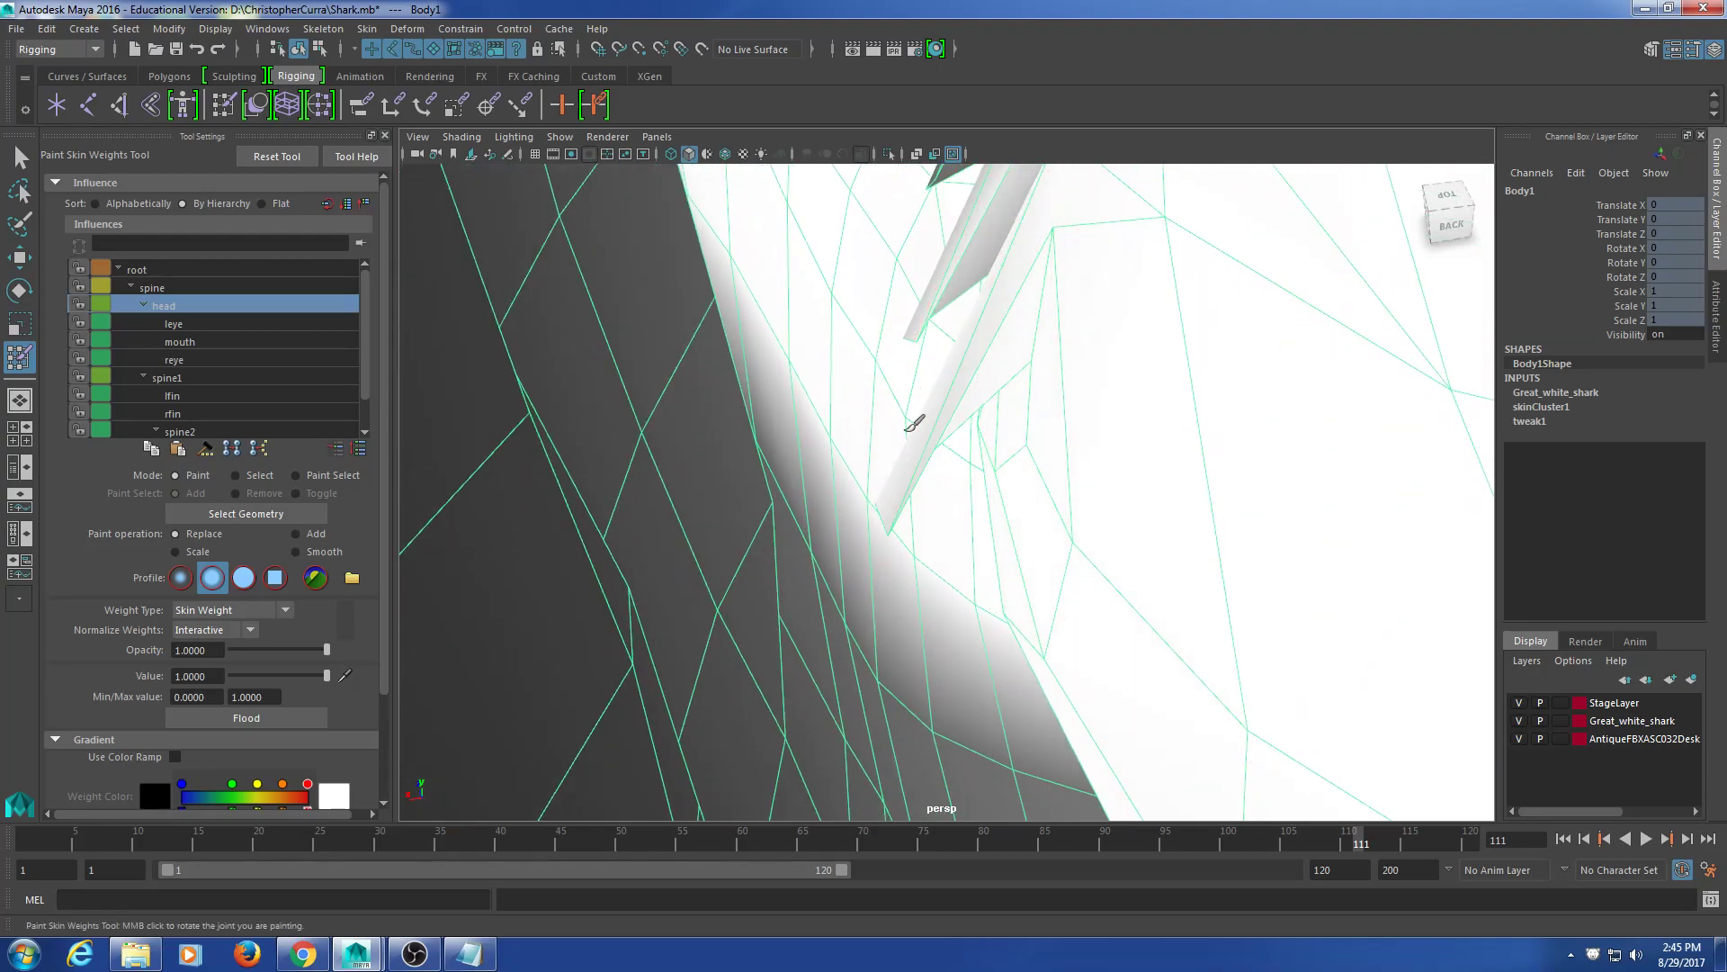
Step: Paint head weight onto the dark fin faces and tooth faces
{"action": "mouse_move", "coordinate": [1115, 228]}
{"action": "left_mouse_down", "text": "alt"}
{"action": "mouse_move", "coordinate": [1110, 471]}
{"action": "mouse_move", "coordinate": [1050, 359]}
{"action": "left_mouse_up", "text": "alt"}
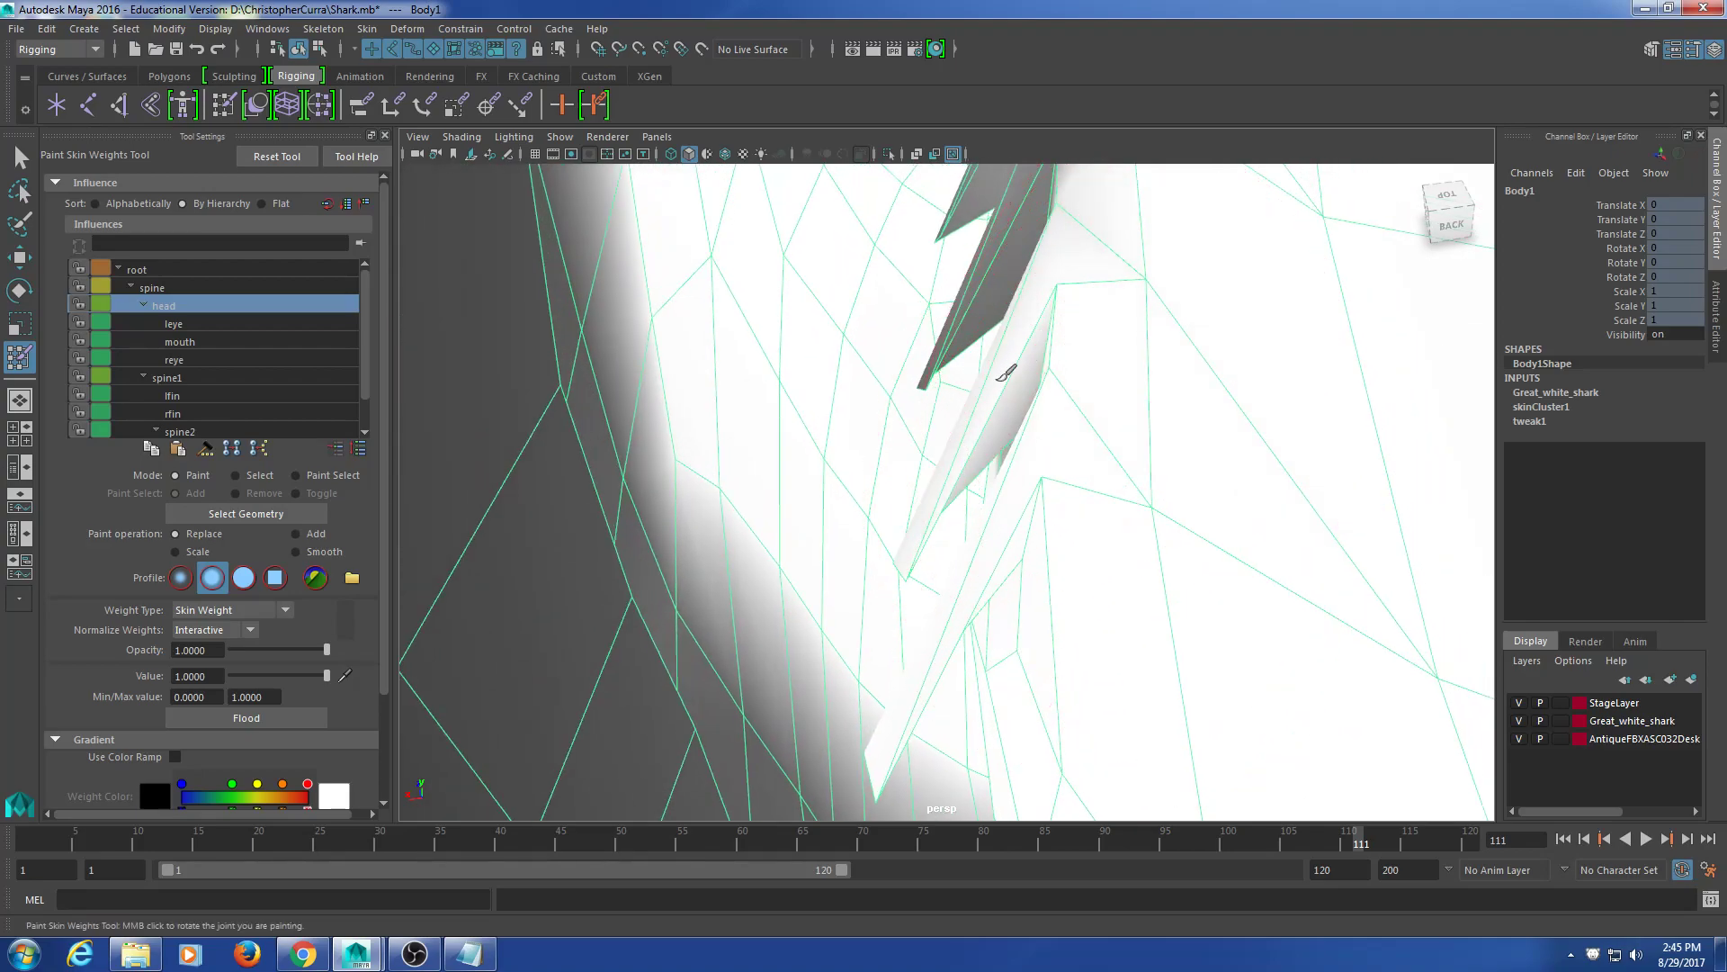
{"action": "mouse_move", "coordinate": [988, 389]}
{"action": "left_mouse_down", "text": "alt"}
{"action": "mouse_move", "coordinate": [1091, 297]}
{"action": "mouse_move", "coordinate": [1053, 386]}
{"action": "mouse_move", "coordinate": [1039, 353]}
{"action": "left_mouse_up", "text": "alt"}
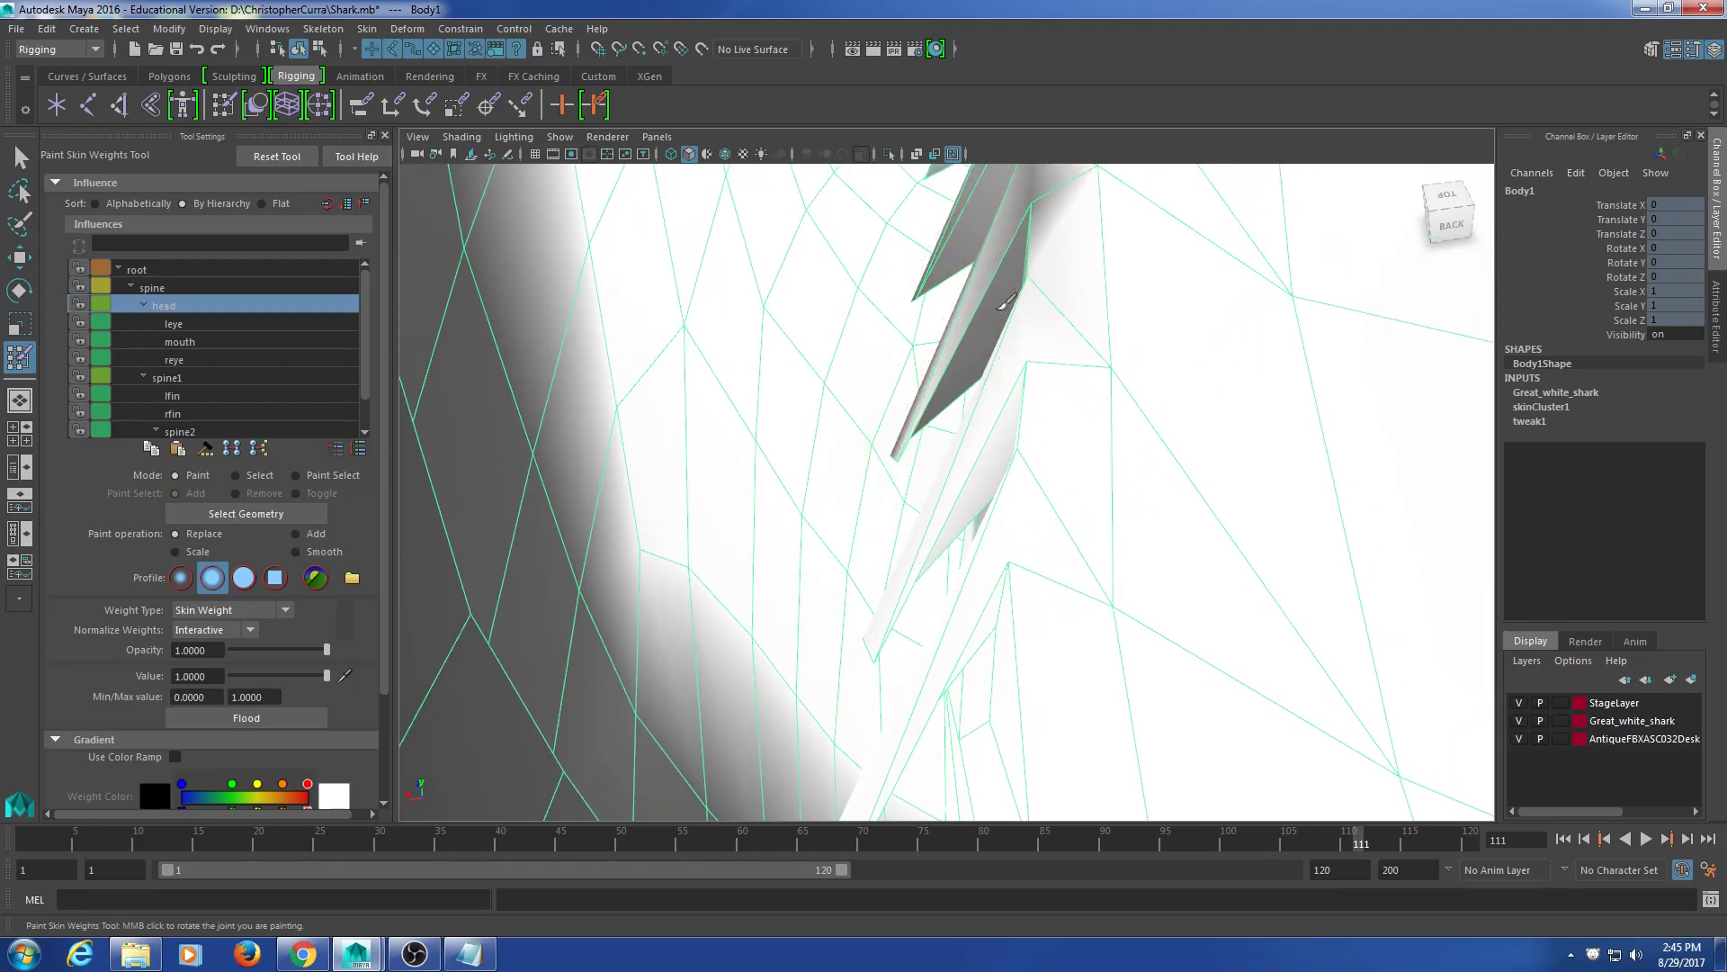
{"action": "left_click_drag", "start_coordinate": [1007, 302], "coordinate": [996, 399]}
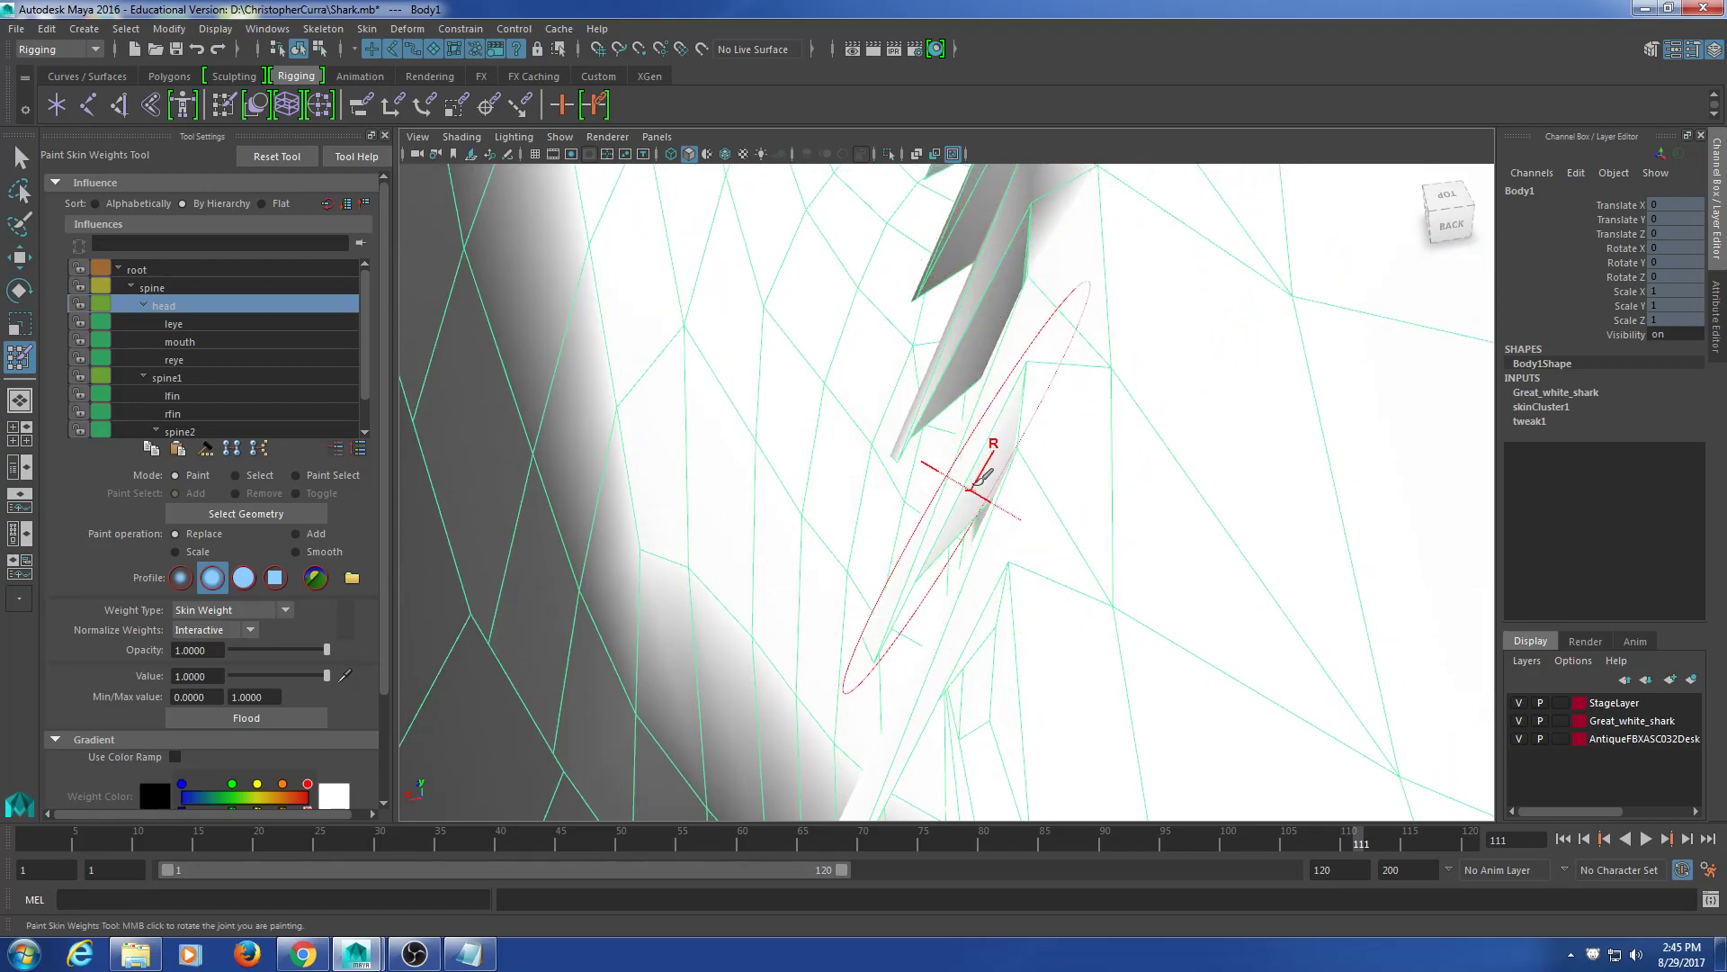
{"action": "middle_click_drag", "start_coordinate": [1016, 473], "coordinate": [945, 671], "text": "alt"}
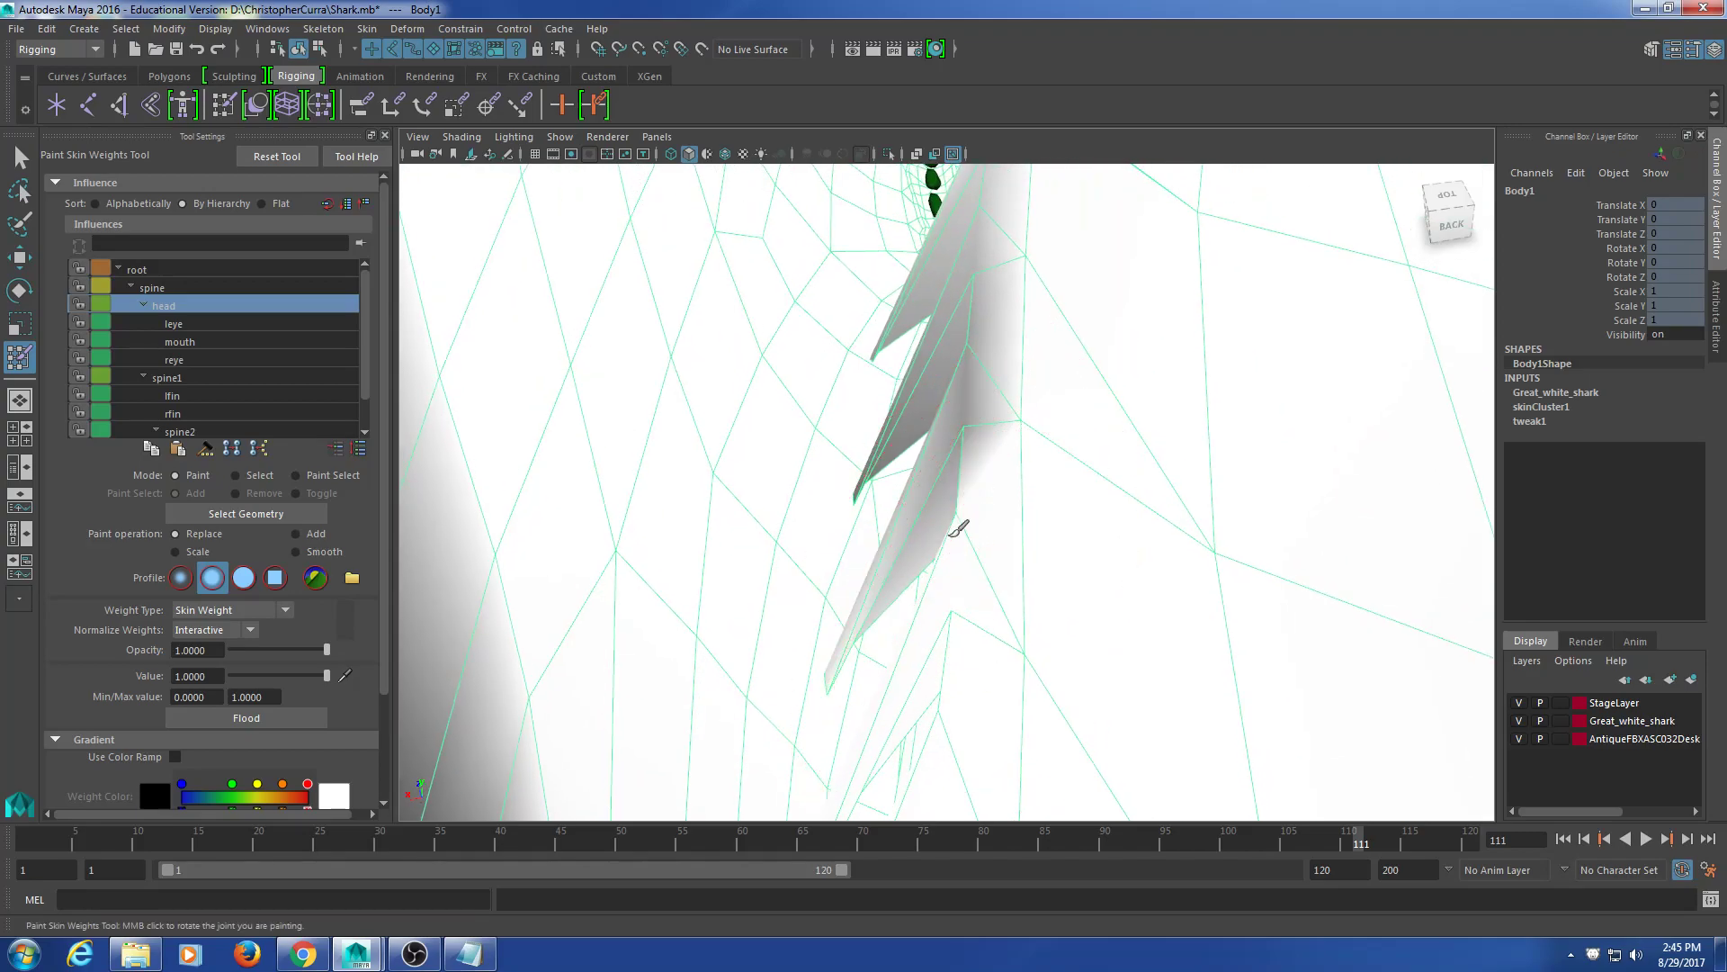
{"action": "left_click_drag", "start_coordinate": [970, 493], "coordinate": [958, 480]}
{"action": "left_click", "coordinate": [959, 455]}
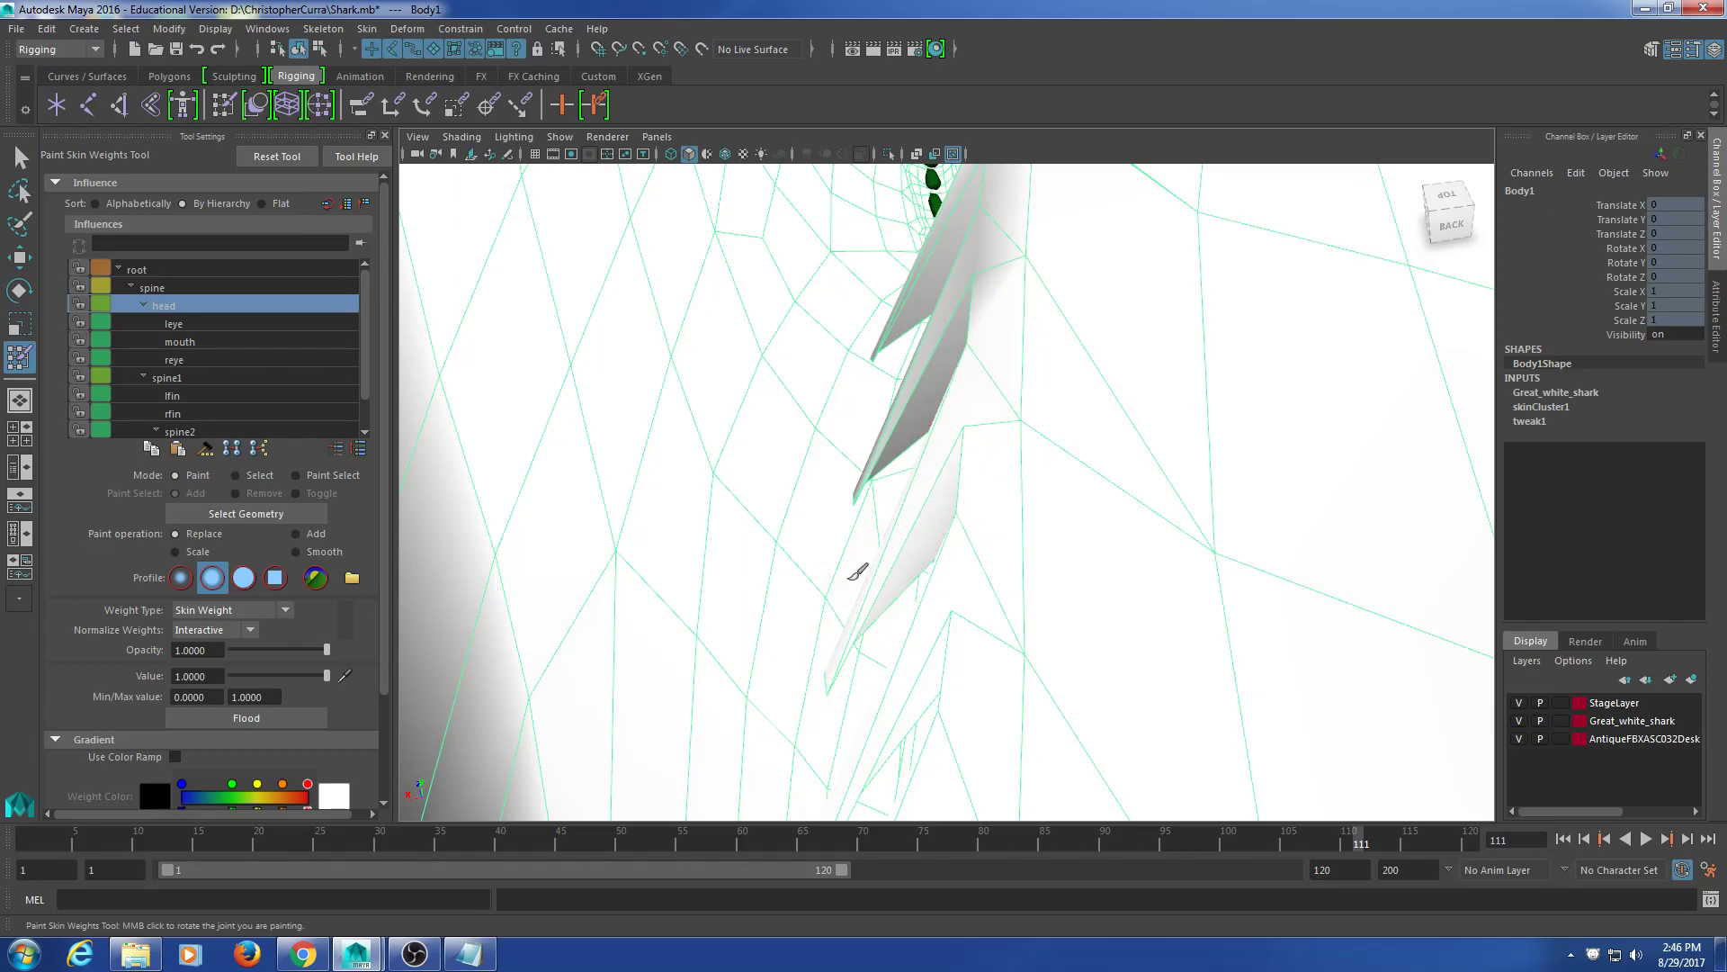
Step: Orbit around the head and fin toward the teeth to check coverage
{"action": "mouse_move", "coordinate": [960, 486]}
{"action": "left_mouse_down", "text": "alt"}
{"action": "mouse_move", "coordinate": [1002, 489]}
{"action": "mouse_move", "coordinate": [953, 517]}
{"action": "left_mouse_up", "text": "alt"}
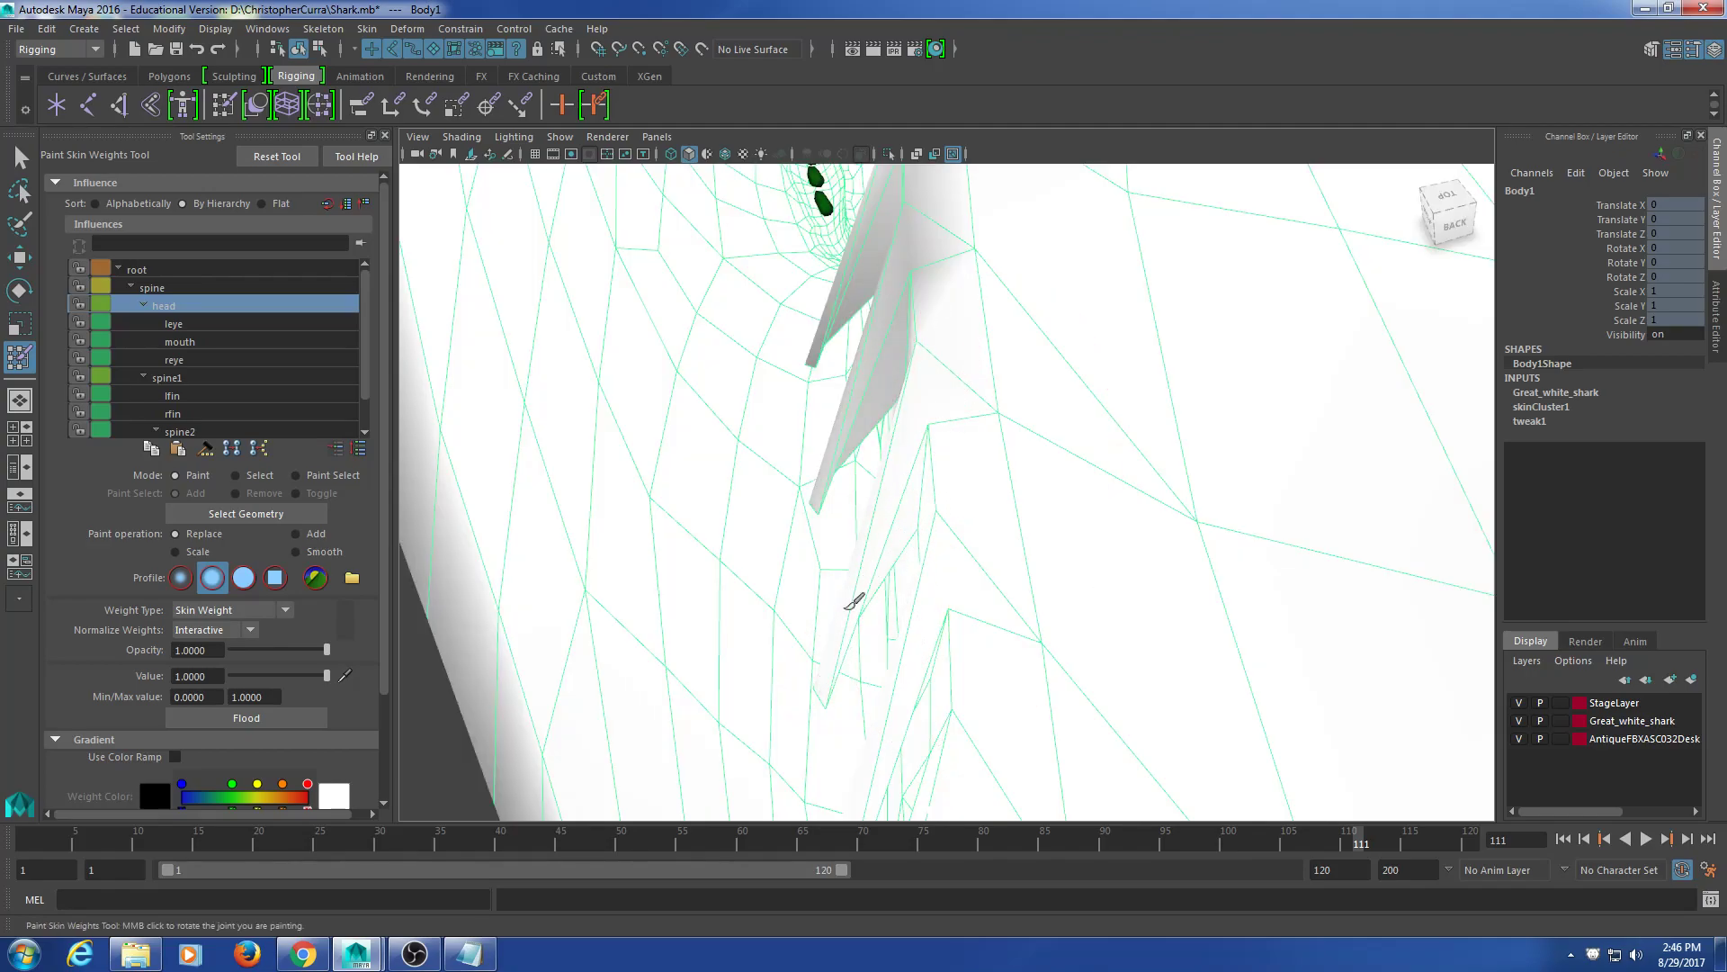
{"action": "mouse_move", "coordinate": [855, 455]}
{"action": "left_mouse_down", "text": "alt"}
{"action": "mouse_move", "coordinate": [933, 355]}
{"action": "mouse_move", "coordinate": [879, 471]}
{"action": "mouse_move", "coordinate": [914, 443]}
{"action": "mouse_move", "coordinate": [945, 477]}
{"action": "mouse_move", "coordinate": [968, 443]}
{"action": "mouse_move", "coordinate": [949, 458]}
{"action": "left_mouse_up", "text": "alt"}
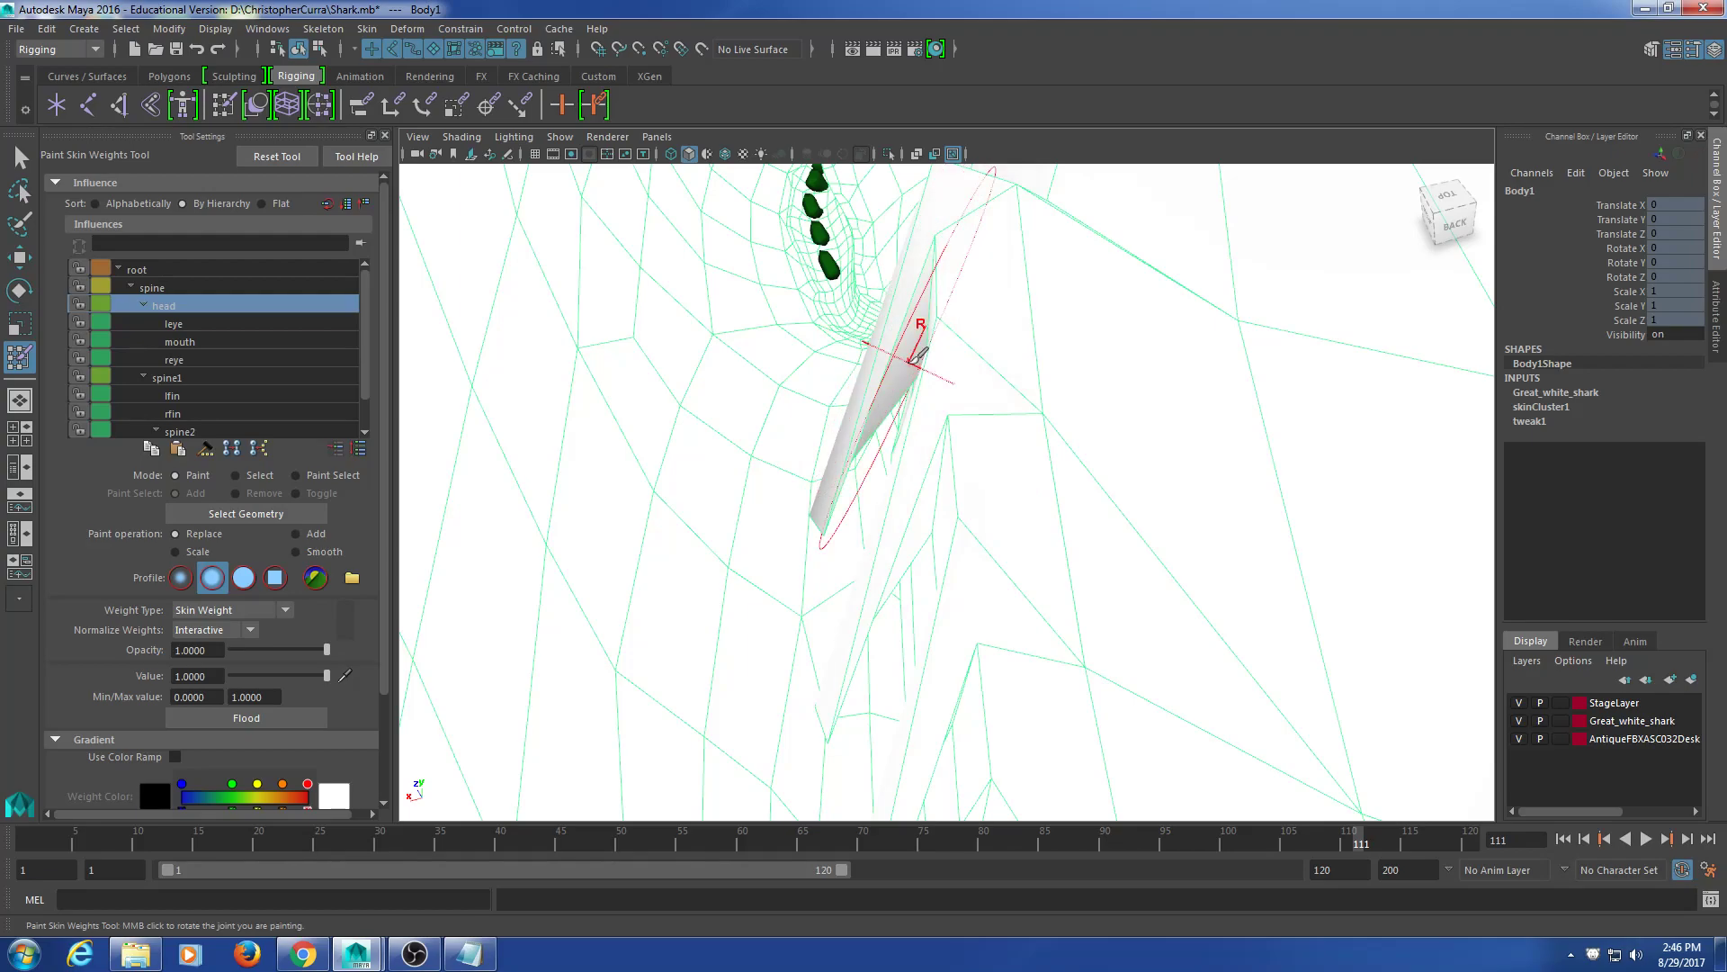
{"action": "left_click_drag", "start_coordinate": [927, 422], "coordinate": [995, 370], "text": "alt"}
{"action": "middle_click_drag", "start_coordinate": [995, 370], "coordinate": [1021, 379], "text": "alt"}
{"action": "left_click_drag", "start_coordinate": [1021, 379], "coordinate": [1033, 382], "text": "alt"}
{"action": "middle_click_drag", "start_coordinate": [1033, 382], "coordinate": [1063, 363], "text": "alt"}
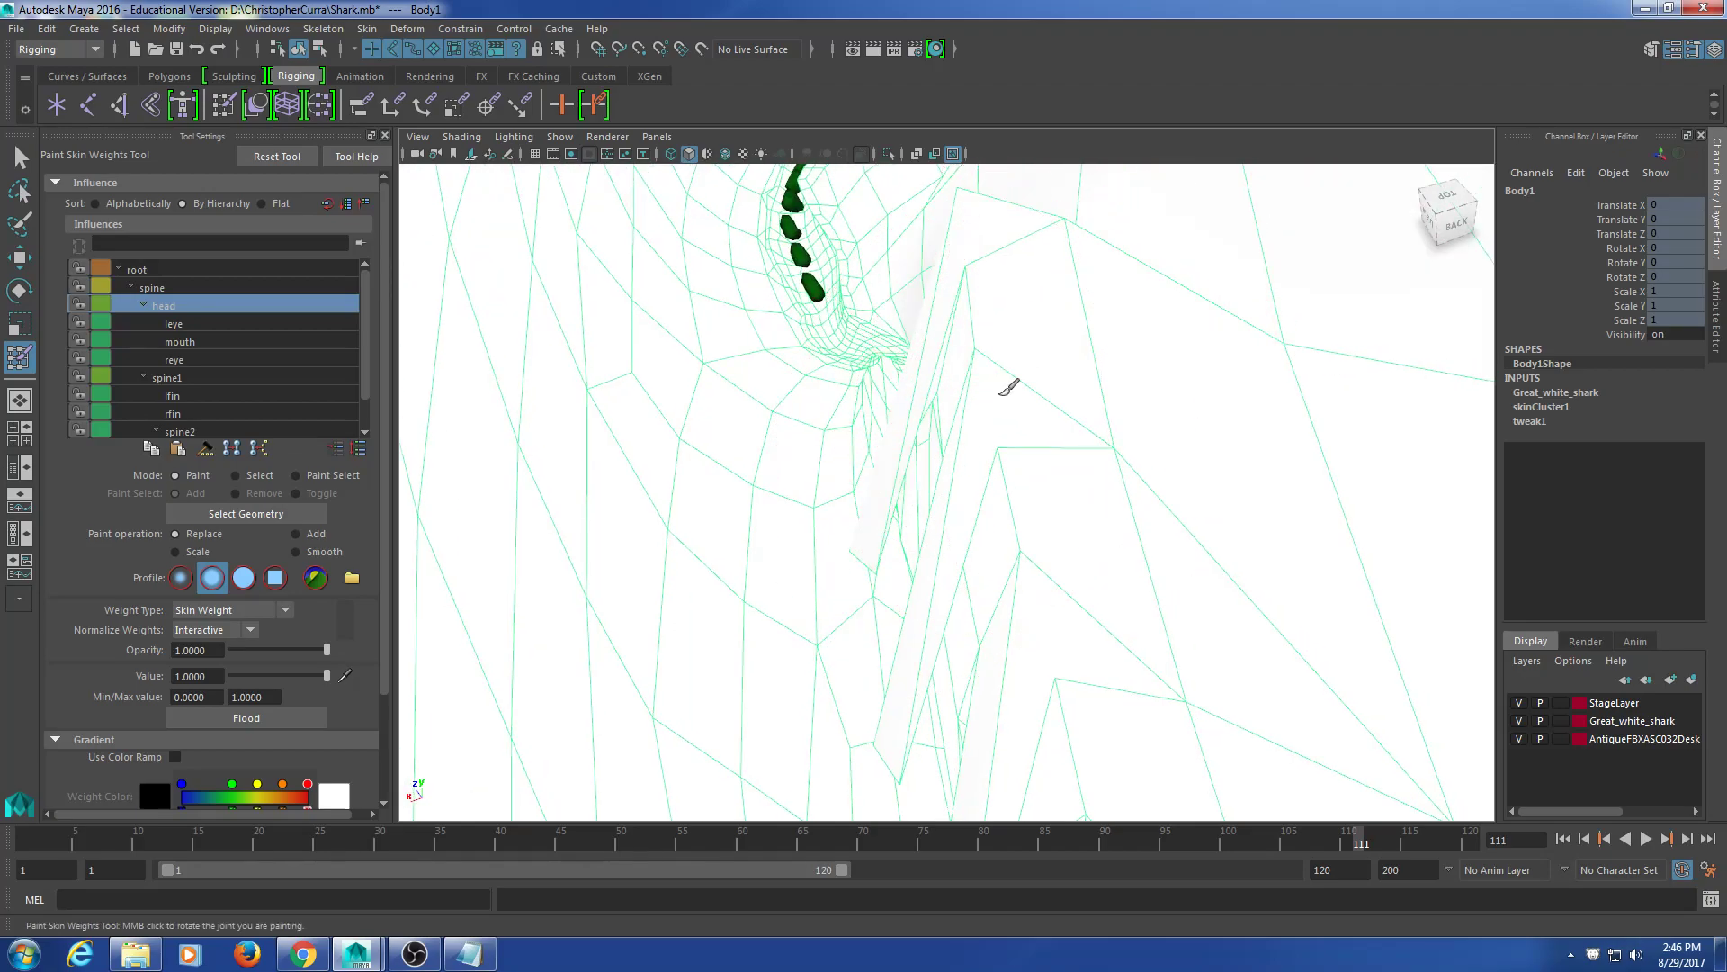
{"action": "left_click_drag", "start_coordinate": [995, 360], "coordinate": [963, 410], "text": "alt"}
{"action": "middle_click_drag", "start_coordinate": [964, 410], "coordinate": [875, 587], "text": "alt"}
{"action": "mouse_move", "coordinate": [875, 588]}
{"action": "left_mouse_down", "text": "alt"}
{"action": "mouse_move", "coordinate": [921, 448]}
{"action": "mouse_move", "coordinate": [961, 438]}
{"action": "mouse_move", "coordinate": [826, 473]}
{"action": "mouse_move", "coordinate": [863, 414]}
{"action": "left_mouse_up", "text": "alt"}
Step: Orbit into the mouth and to an angled side view of the jaw
{"action": "scroll", "coordinate": [960, 436], "scroll_direction": "down", "scroll_amount": 6}
{"action": "middle_click_drag", "start_coordinate": [864, 414], "coordinate": [1064, 445], "text": "alt"}
{"action": "left_click_drag", "start_coordinate": [1064, 445], "coordinate": [1118, 440], "text": "alt"}
{"action": "scroll", "coordinate": [936, 371], "scroll_direction": "up", "scroll_amount": 5}
{"action": "scroll", "coordinate": [935, 371], "scroll_direction": "up", "scroll_amount": 3}
{"action": "left_click_drag", "start_coordinate": [935, 371], "coordinate": [973, 173], "text": "alt"}
{"action": "scroll", "coordinate": [837, 412], "scroll_direction": "up", "scroll_amount": 3}
{"action": "mouse_move", "coordinate": [972, 280]}
{"action": "left_mouse_down", "text": "alt"}
{"action": "mouse_move", "coordinate": [1079, 351]}
{"action": "mouse_move", "coordinate": [1055, 320]}
{"action": "left_mouse_up", "text": "alt"}
{"action": "left_click_drag", "start_coordinate": [906, 311], "coordinate": [767, 411], "text": "alt"}
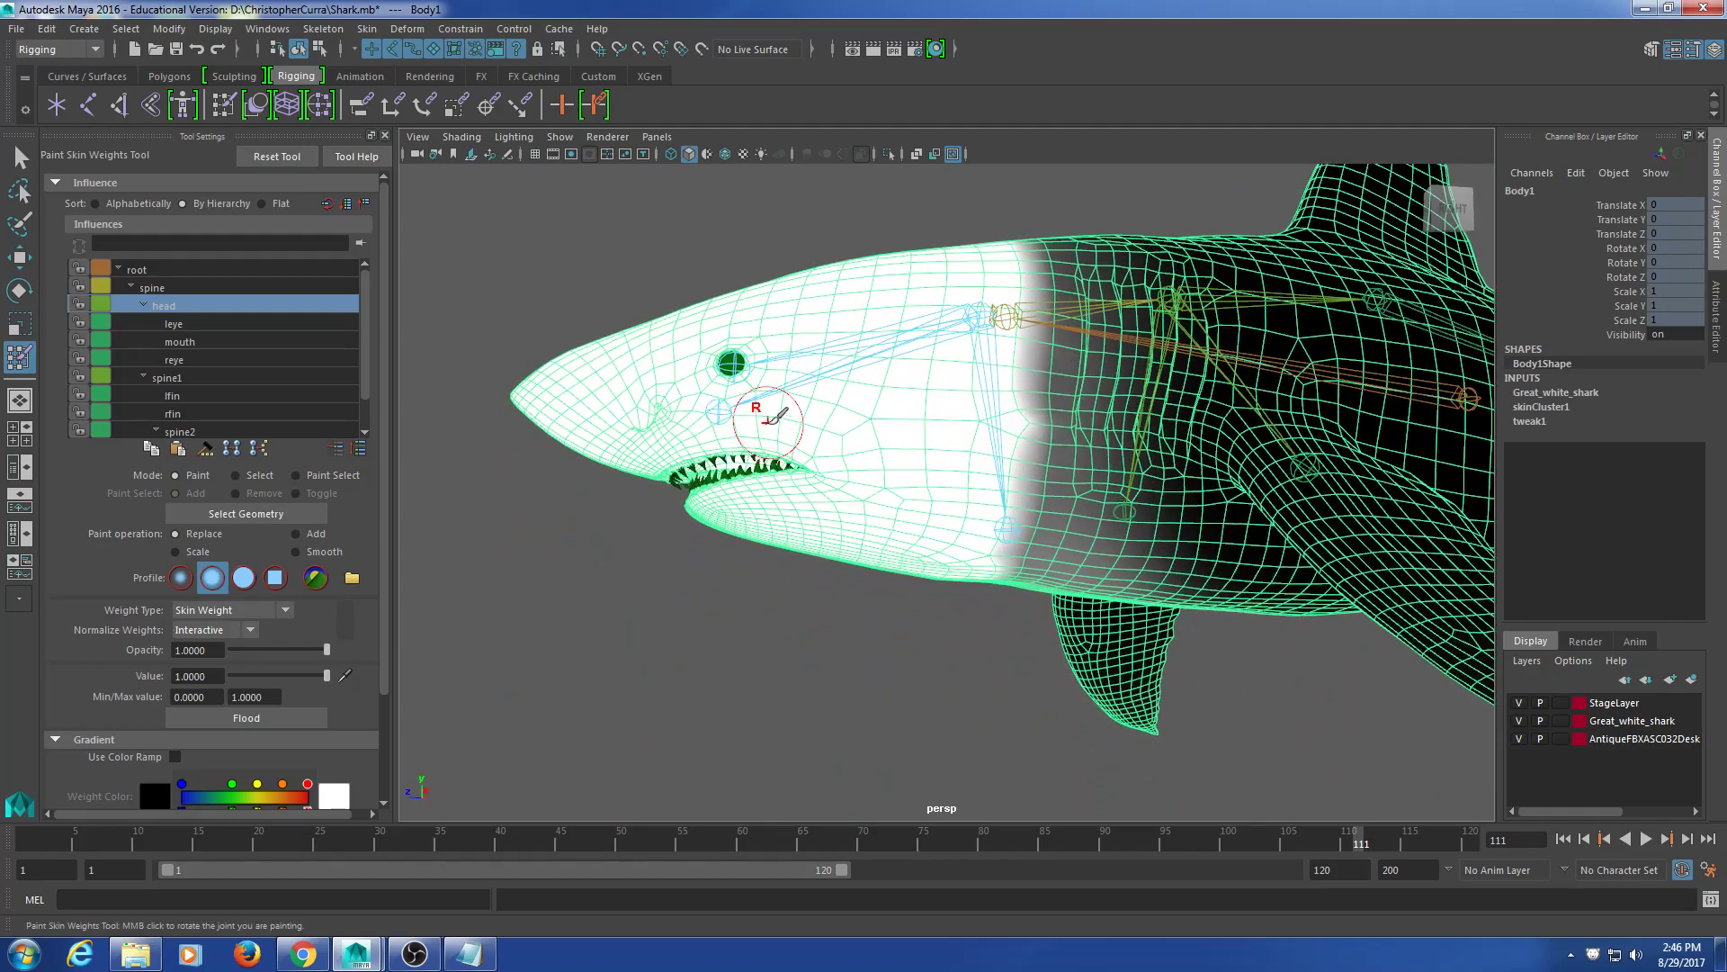
Step: Look over the finished head weights, then return to the Select Tool
{"action": "scroll", "coordinate": [764, 410], "scroll_direction": "up", "scroll_amount": 5}
{"action": "middle_click_drag", "start_coordinate": [772, 390], "coordinate": [867, 439], "text": "alt"}
{"action": "left_click_drag", "start_coordinate": [673, 386], "coordinate": [684, 403], "text": "alt"}
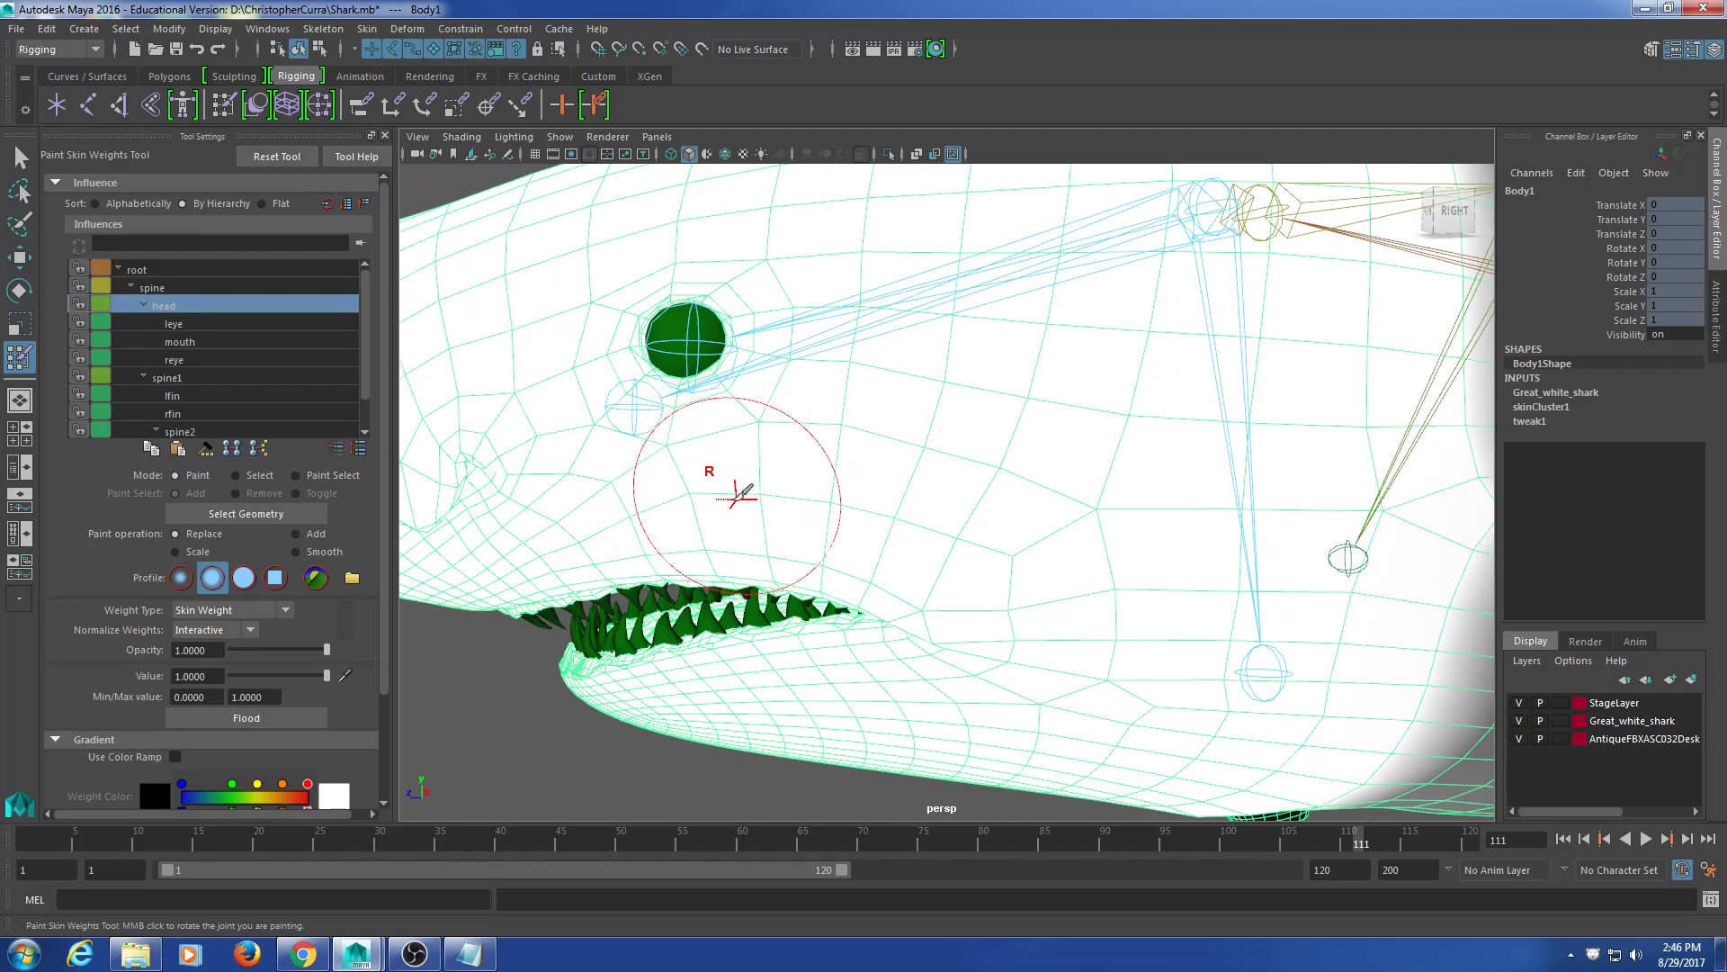
{"action": "mouse_move", "coordinate": [924, 586]}
{"action": "left_mouse_down", "text": "alt"}
{"action": "mouse_move", "coordinate": [926, 507]}
{"action": "mouse_move", "coordinate": [987, 518]}
{"action": "mouse_move", "coordinate": [859, 552]}
{"action": "mouse_move", "coordinate": [950, 540]}
{"action": "left_mouse_up", "text": "alt"}
{"action": "scroll", "coordinate": [924, 509], "scroll_direction": "down", "scroll_amount": 4}
{"action": "middle_click_drag", "start_coordinate": [951, 540], "coordinate": [909, 495], "text": "alt"}
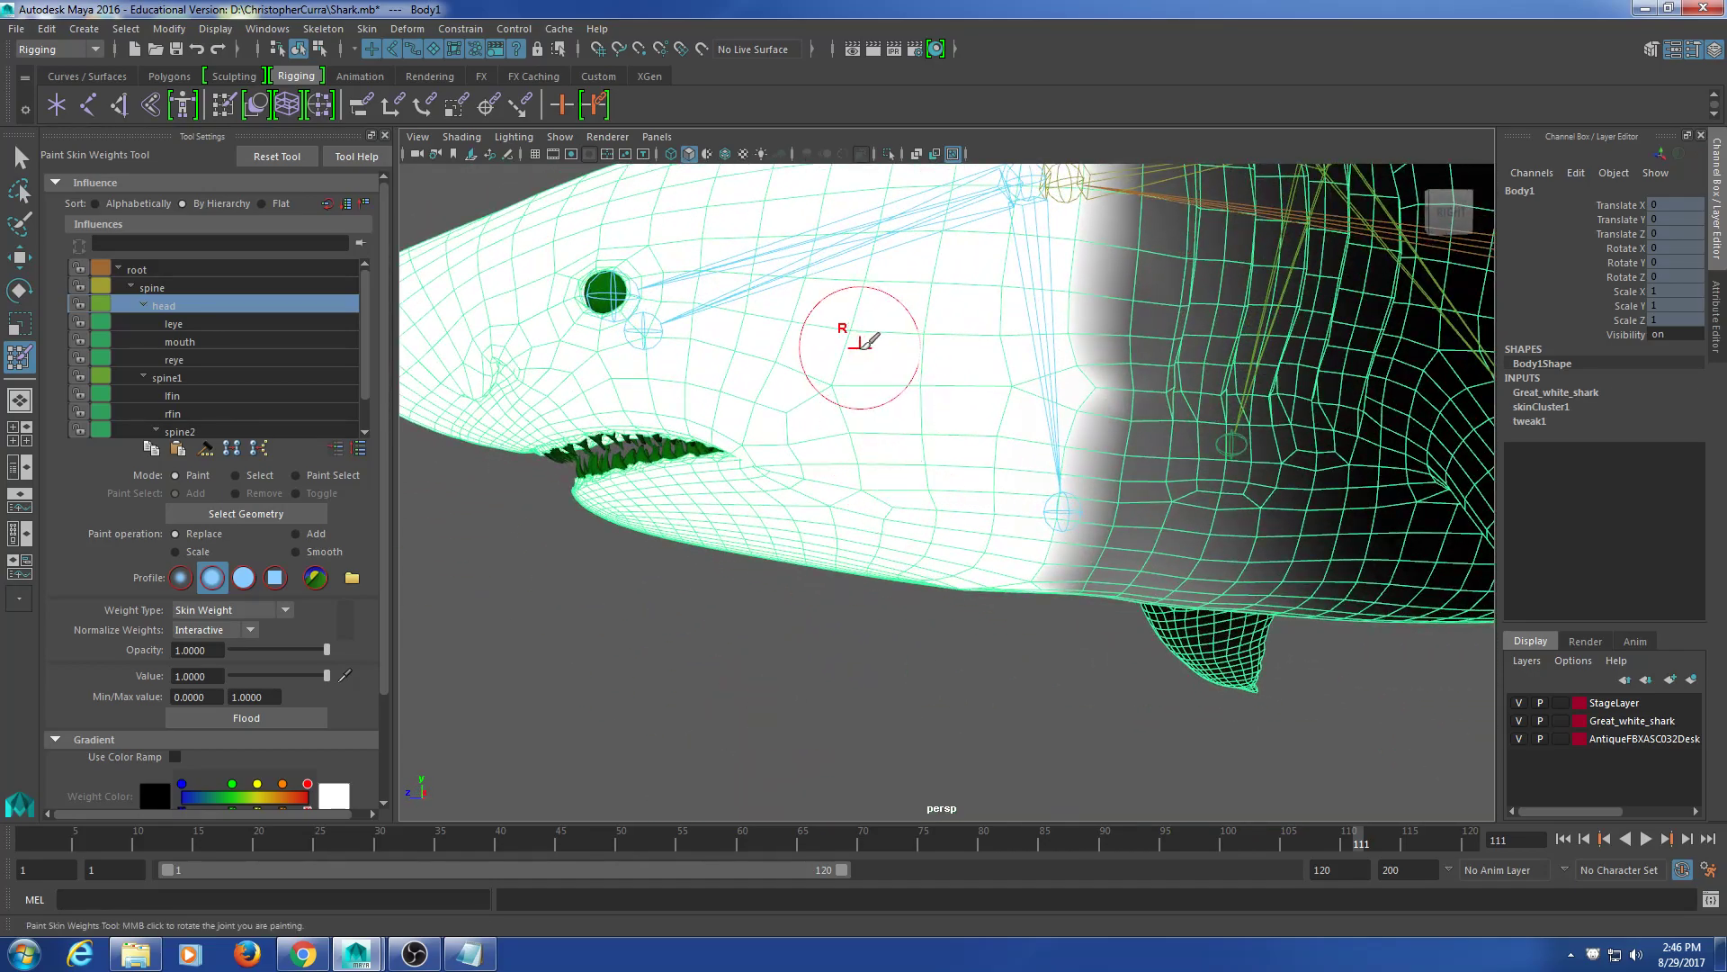
{"action": "scroll", "coordinate": [855, 454], "scroll_direction": "down", "scroll_amount": 5}
{"action": "scroll", "coordinate": [814, 459], "scroll_direction": "up", "scroll_amount": 5}
{"action": "mouse_move", "coordinate": [836, 459]}
{"action": "left_mouse_down", "text": "alt"}
{"action": "mouse_move", "coordinate": [883, 486]}
{"action": "mouse_move", "coordinate": [1157, 498]}
{"action": "mouse_move", "coordinate": [1179, 441]}
{"action": "mouse_move", "coordinate": [1218, 416]}
{"action": "mouse_move", "coordinate": [1060, 288]}
{"action": "mouse_move", "coordinate": [809, 354]}
{"action": "mouse_move", "coordinate": [840, 470]}
{"action": "left_mouse_up", "text": "alt"}
{"action": "left_click", "coordinate": [18, 160]}
{"action": "scroll", "coordinate": [914, 518], "scroll_direction": "down", "scroll_amount": 5}
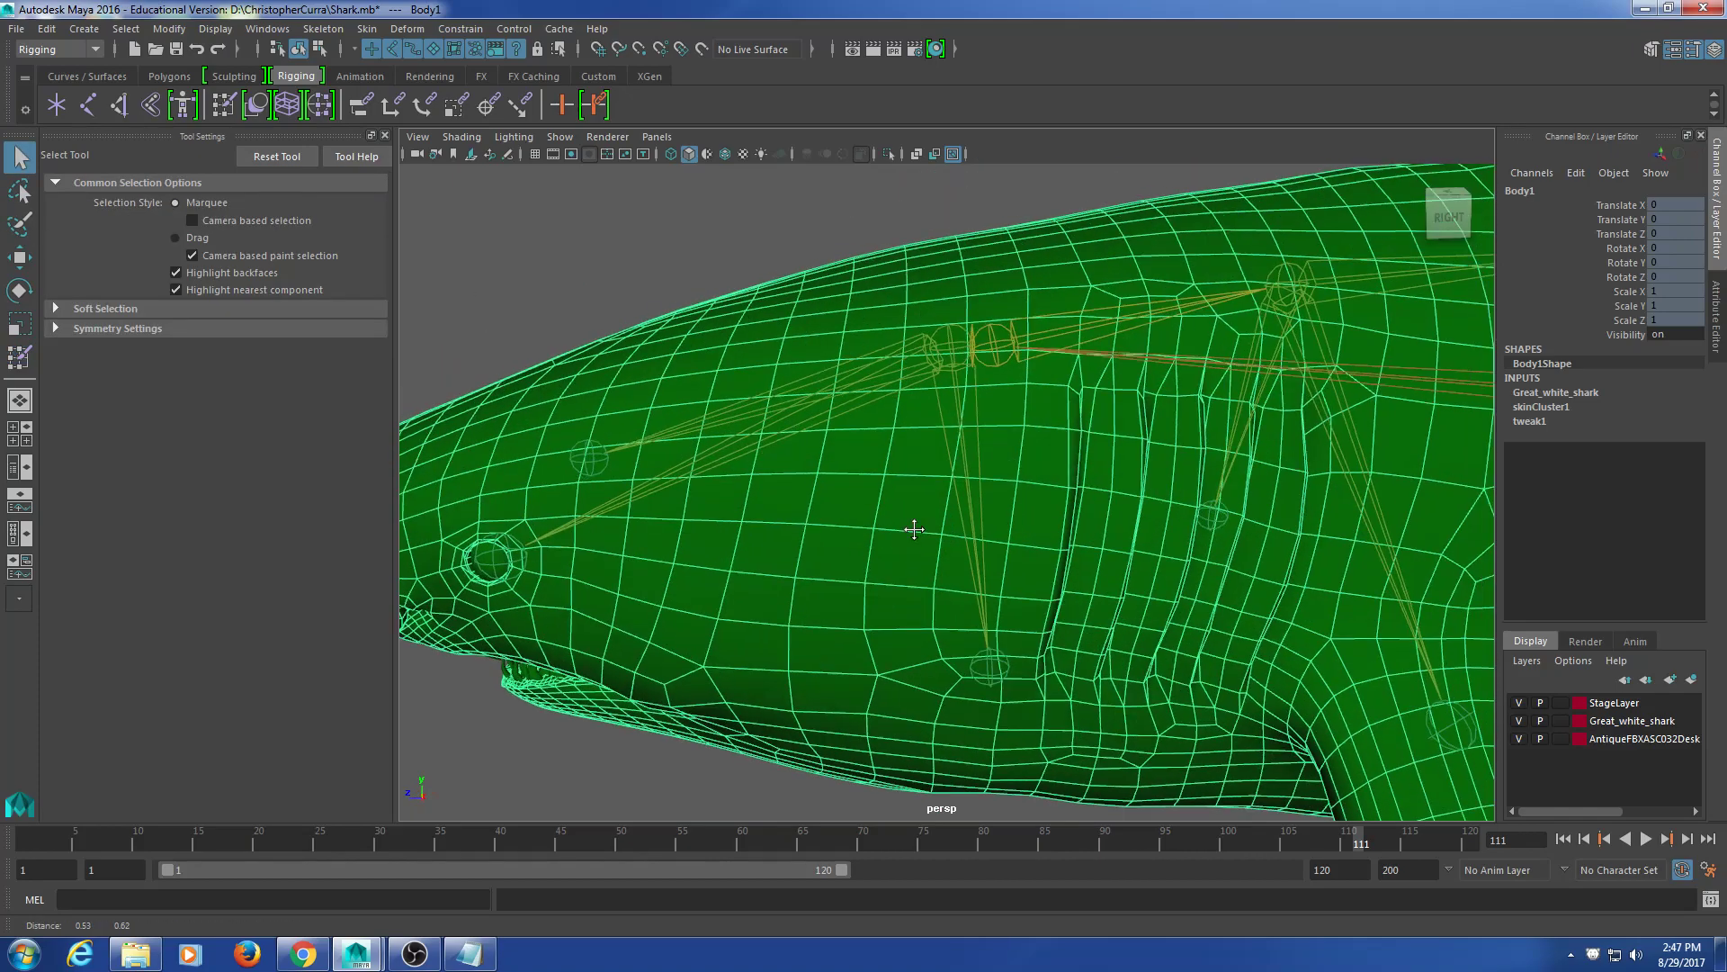
Step: Select the head joint and test forward and sideways rotations, undoing each
{"action": "left_click", "coordinate": [885, 443]}
{"action": "key", "text": "e"}
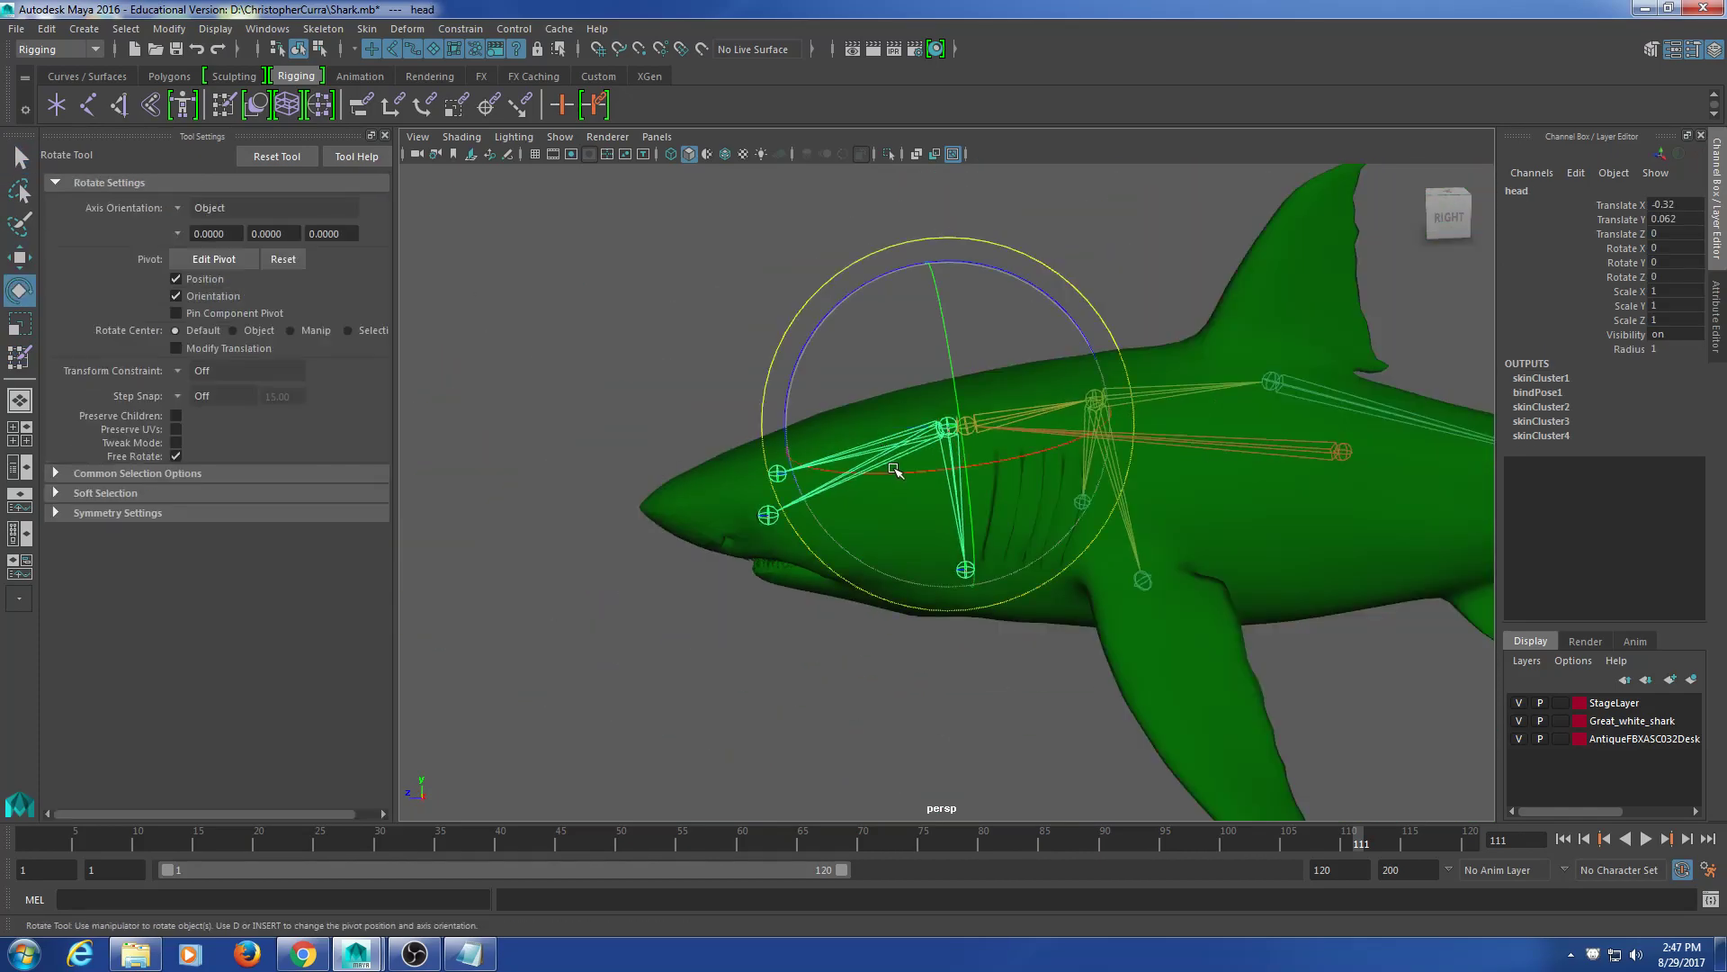
{"action": "left_click_drag", "start_coordinate": [795, 487], "coordinate": [1024, 493]}
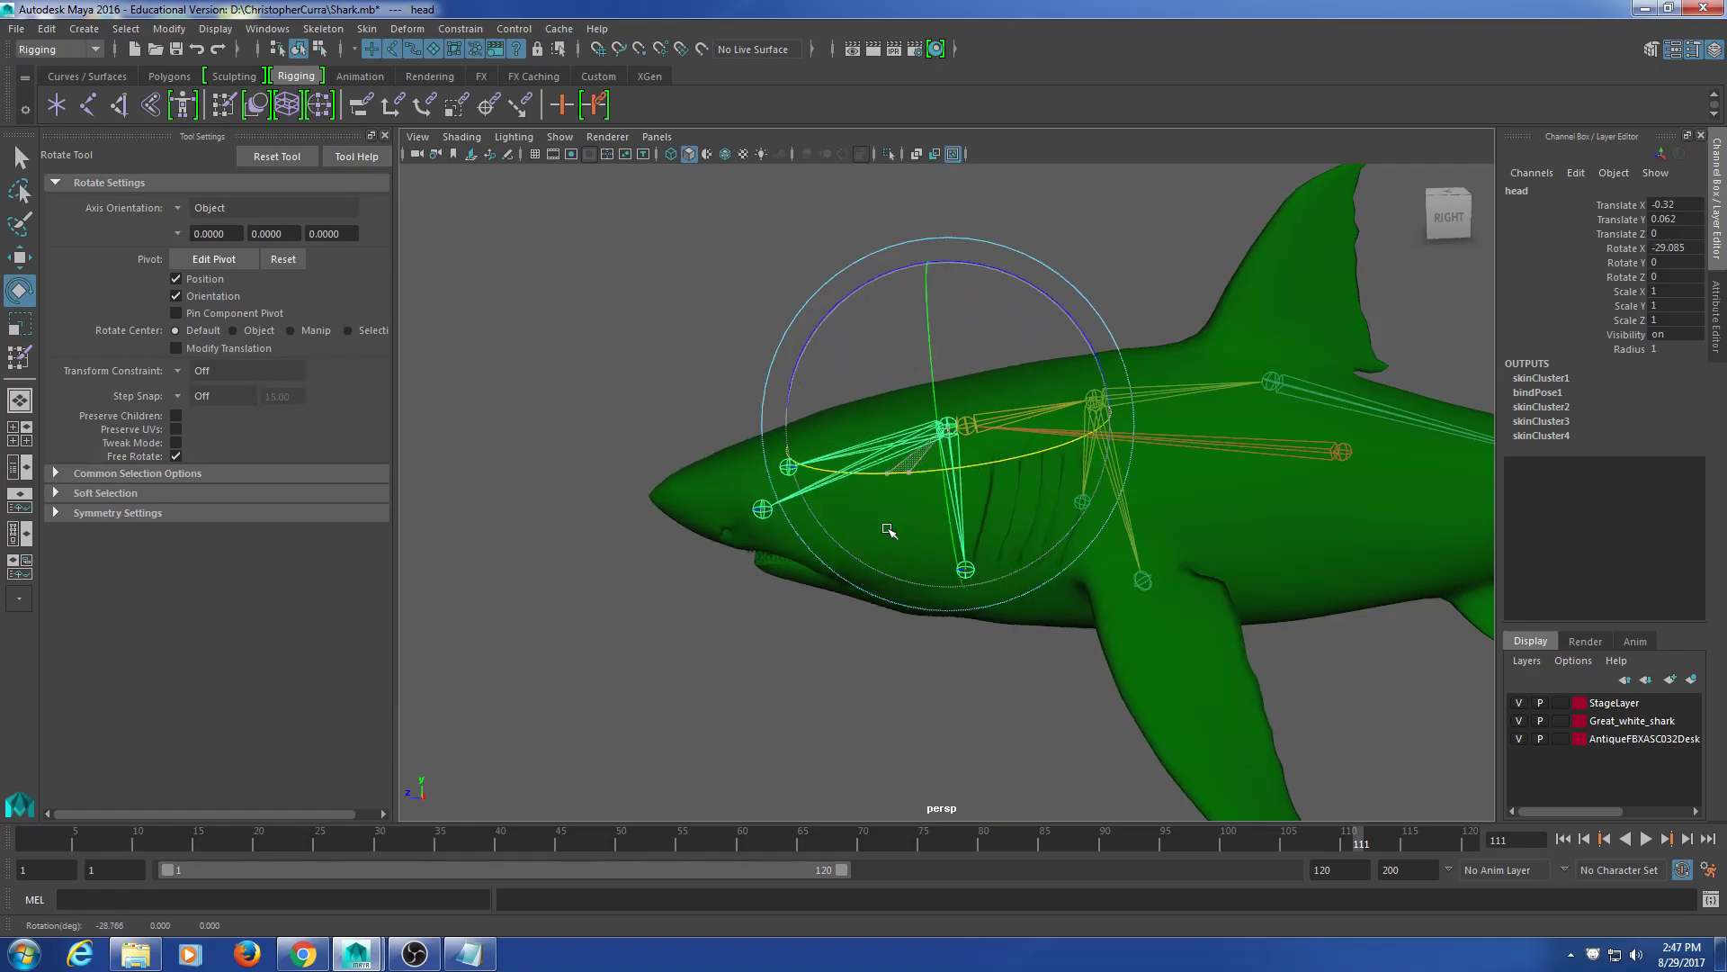
{"action": "key", "text": "ctrl+z"}
{"action": "left_click_drag", "start_coordinate": [783, 517], "coordinate": [900, 585], "text": "alt"}
{"action": "left_click_drag", "start_coordinate": [1201, 661], "coordinate": [1005, 564], "text": "alt"}
{"action": "key", "text": "ctrl+z"}
Step: Tilt the head joint up and down from a side view, undo, and deselect
{"action": "left_click_drag", "start_coordinate": [898, 359], "coordinate": [901, 362]}
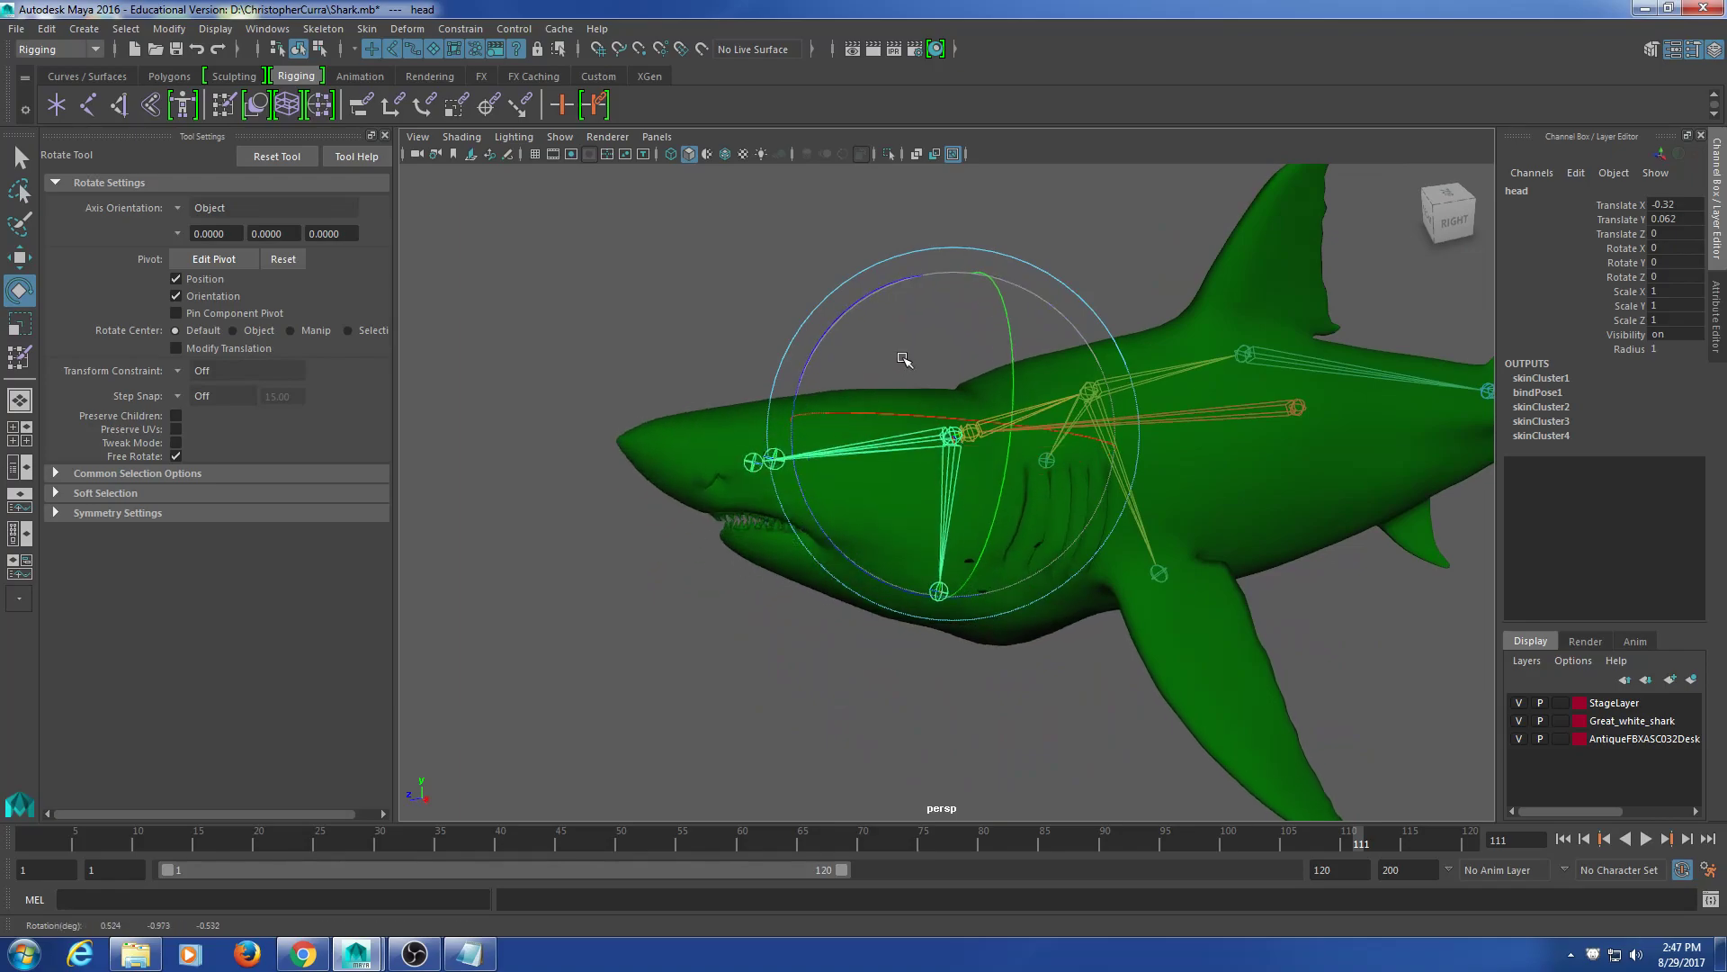
{"action": "left_click_drag", "start_coordinate": [1052, 627], "coordinate": [1030, 578], "text": "alt"}
{"action": "mouse_move", "coordinate": [841, 542]}
{"action": "left_mouse_down"}
{"action": "mouse_move", "coordinate": [868, 565]}
{"action": "mouse_move", "coordinate": [783, 396]}
{"action": "mouse_move", "coordinate": [855, 550]}
{"action": "mouse_move", "coordinate": [881, 559]}
{"action": "mouse_move", "coordinate": [856, 551]}
{"action": "left_mouse_up"}
{"action": "key", "text": "ctrl+z"}
{"action": "left_click", "coordinate": [942, 678]}
{"action": "scroll", "coordinate": [899, 670], "scroll_direction": "up", "scroll_amount": 3}
Step: Select the shark body and start Paint Skin Weights on the mouth influence
{"action": "left_click_drag", "start_coordinate": [894, 666], "coordinate": [859, 672], "text": "alt"}
{"action": "middle_click_drag", "start_coordinate": [860, 673], "coordinate": [967, 582], "text": "alt"}
{"action": "left_click", "coordinate": [1014, 550]}
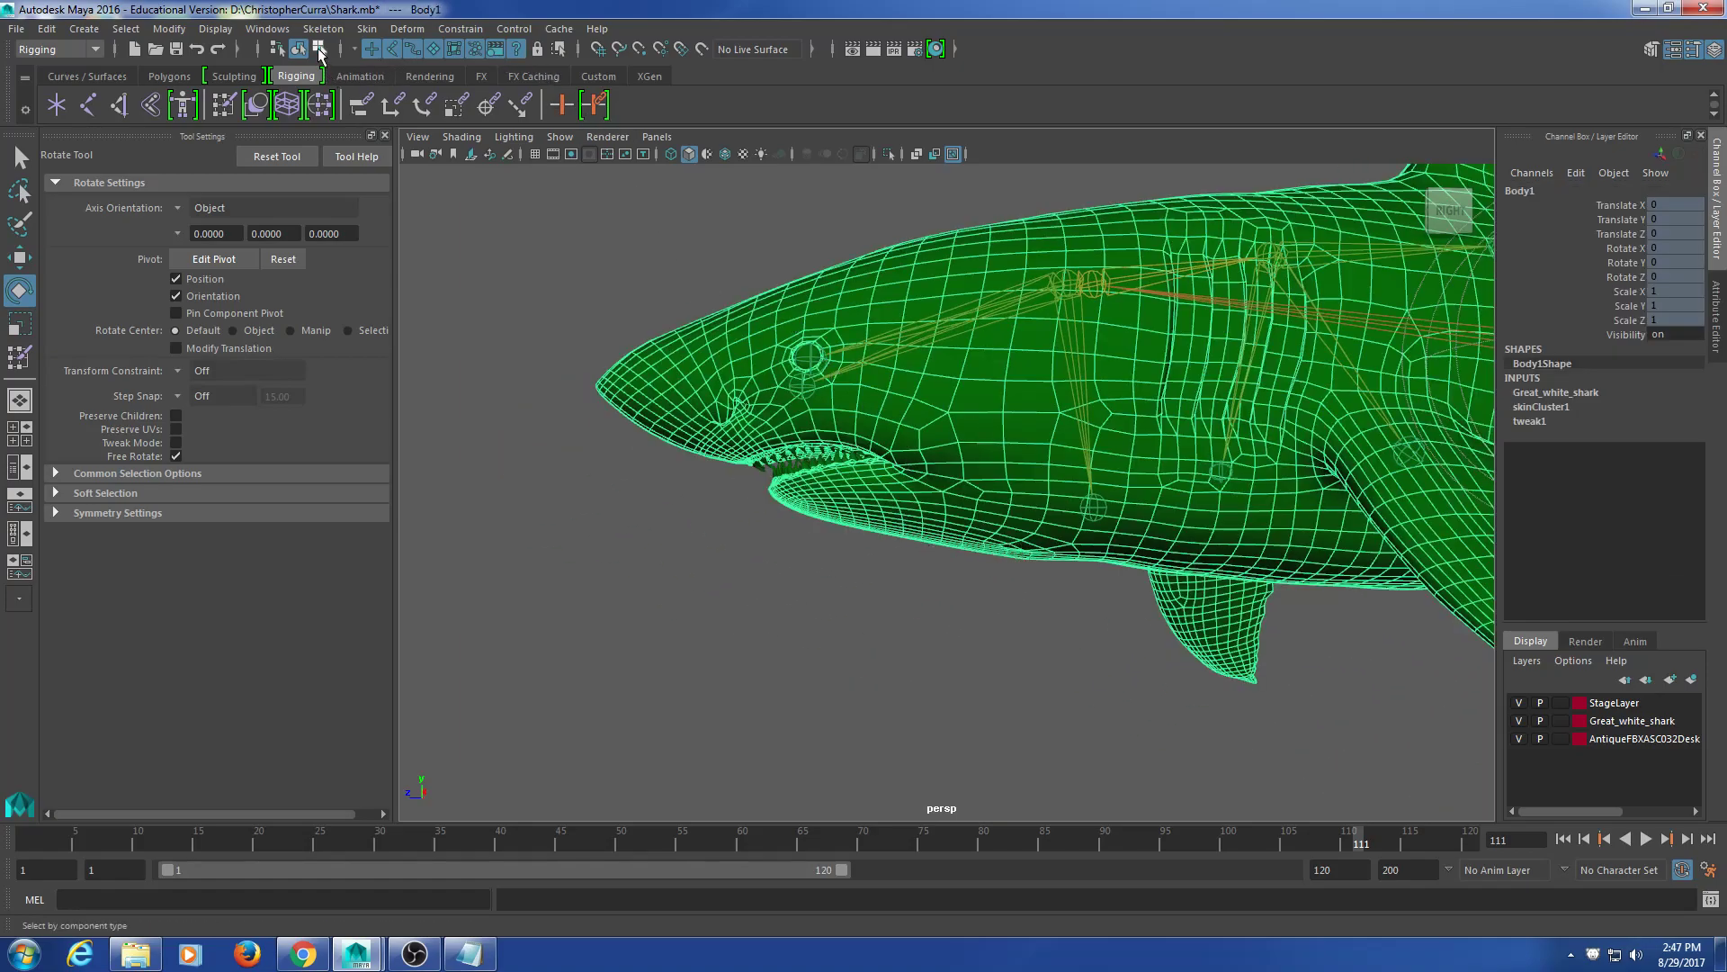
{"action": "left_click", "coordinate": [225, 107]}
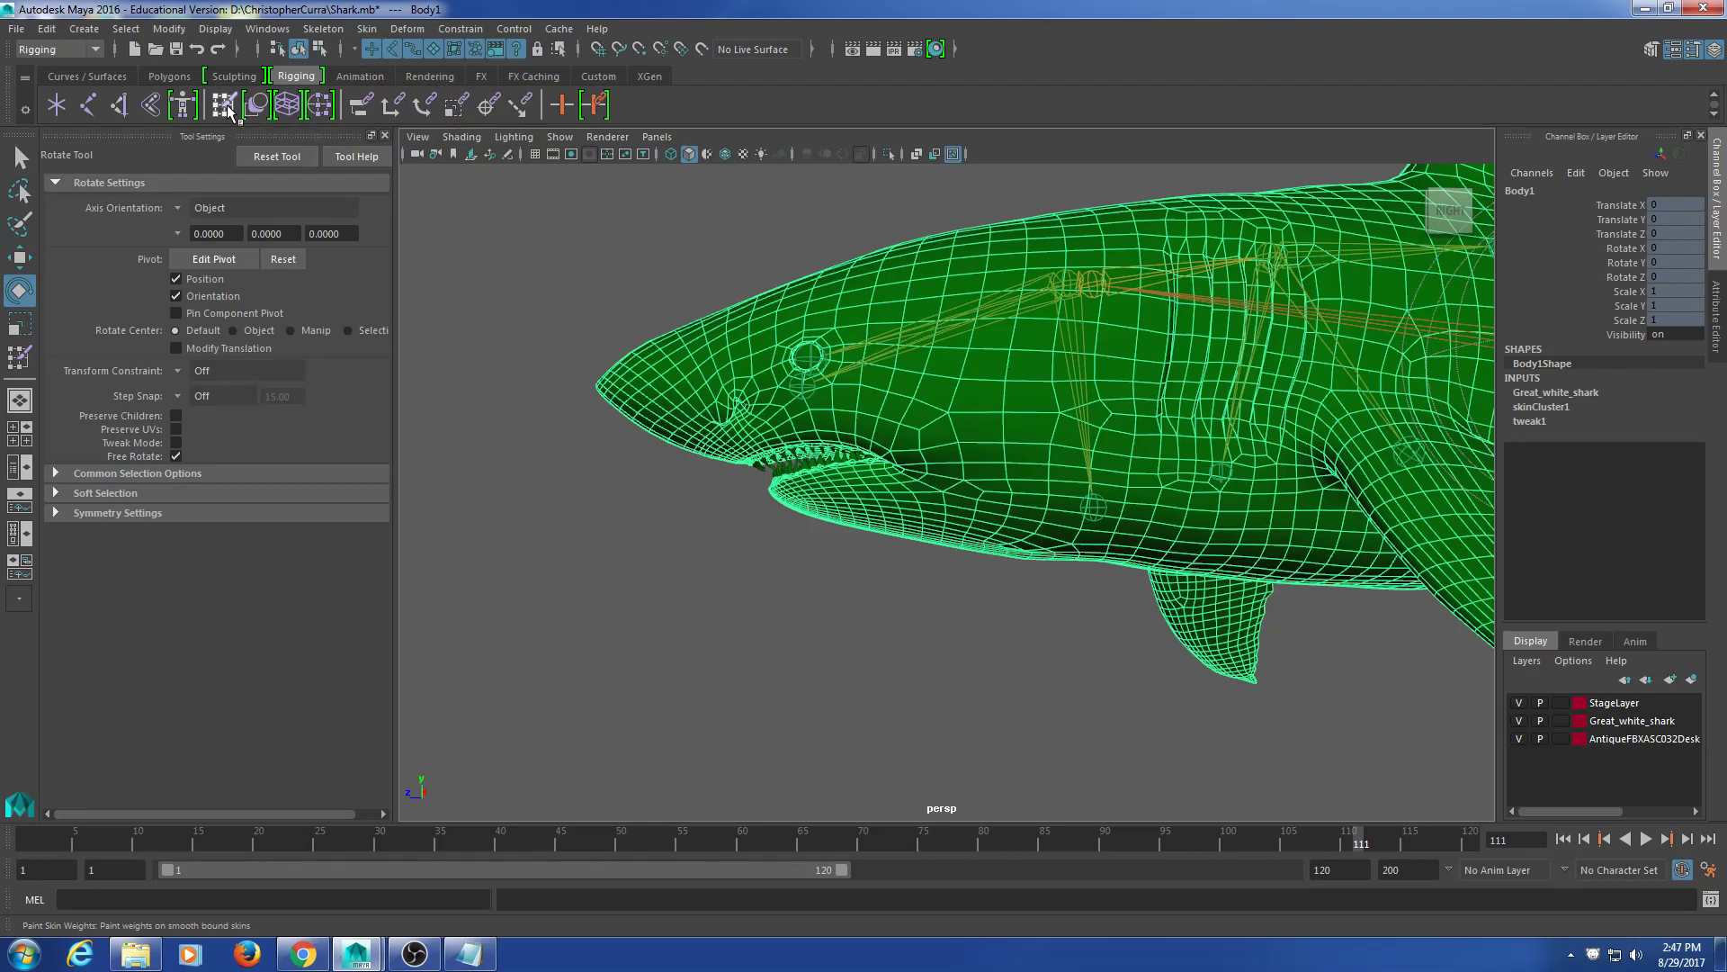
{"action": "left_click", "coordinate": [197, 339]}
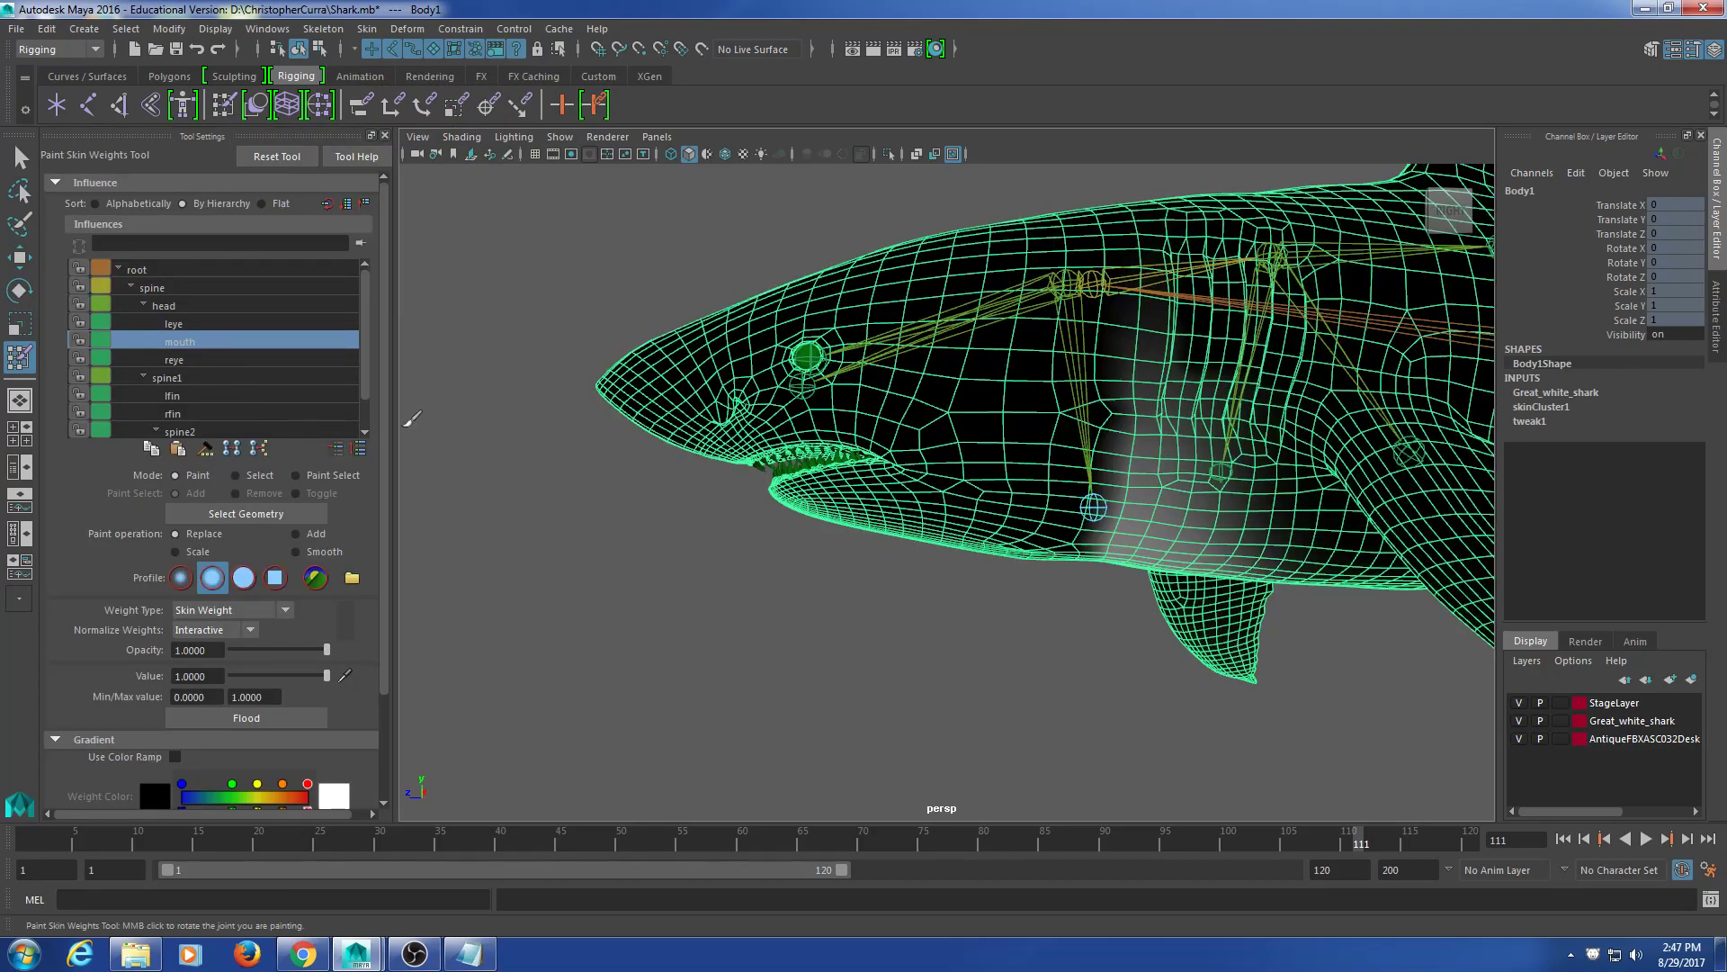
Step: Paint white mouth-joint weight up the inside of the open mouth, then exit painting
{"action": "scroll", "coordinate": [1011, 623], "scroll_direction": "up", "scroll_amount": 5}
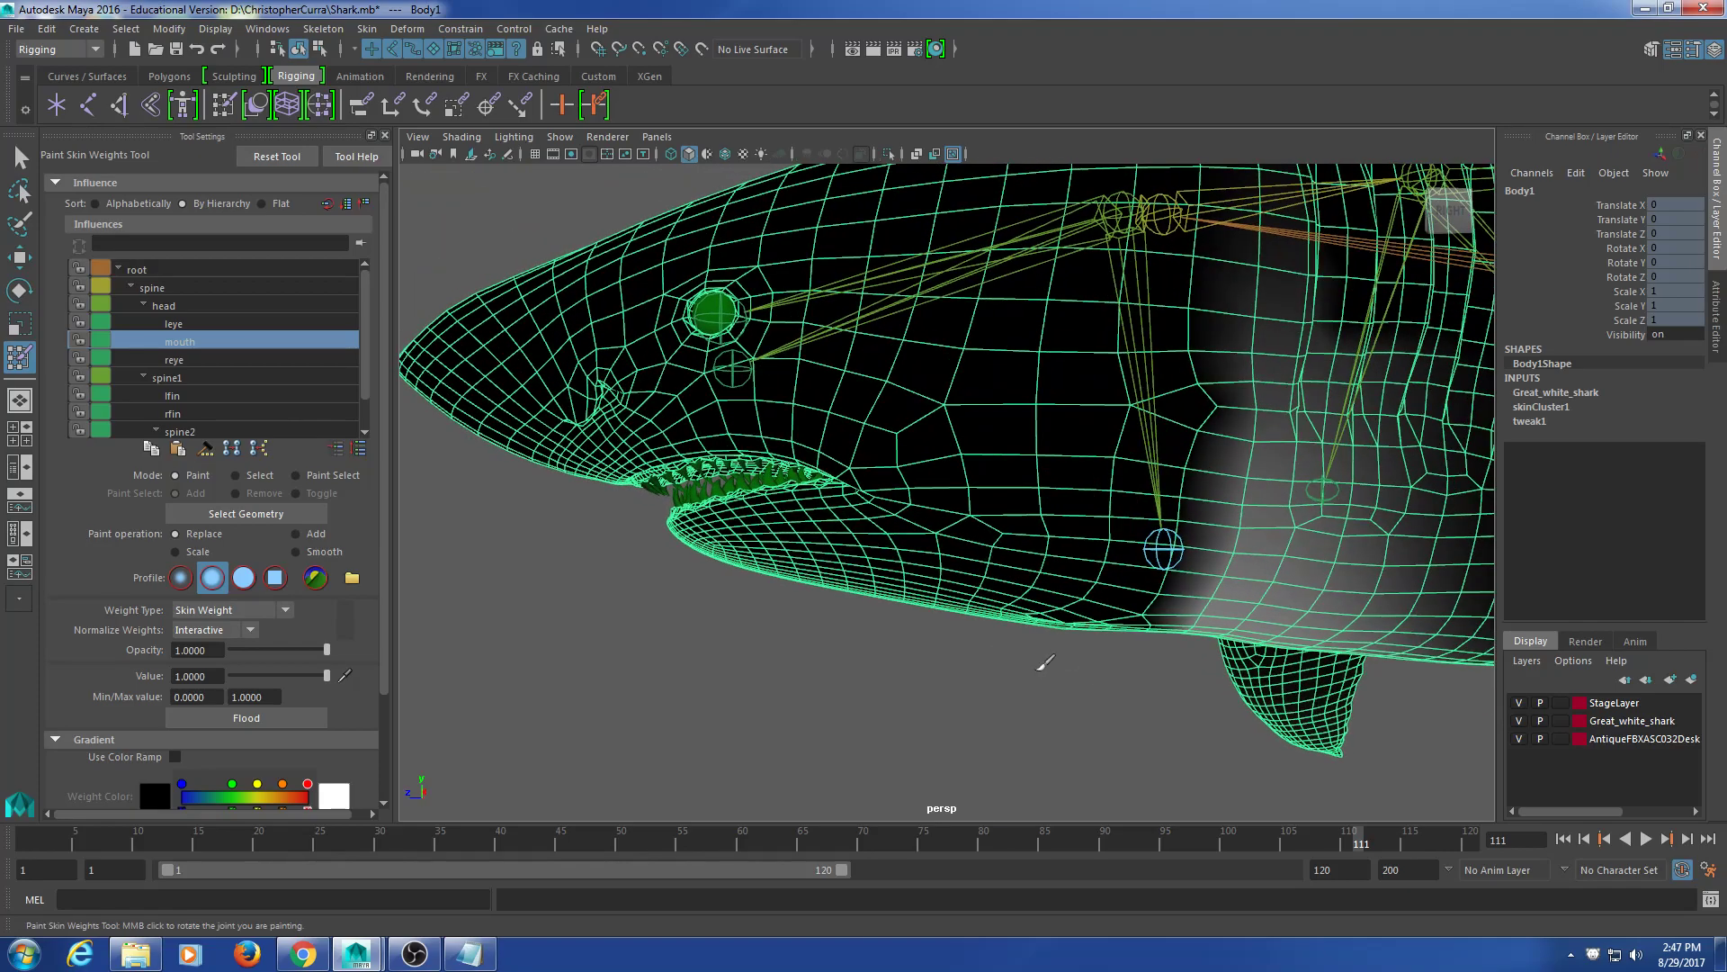
{"action": "scroll", "coordinate": [952, 561], "scroll_direction": "down", "scroll_amount": 2}
{"action": "left_click_drag", "start_coordinate": [931, 576], "coordinate": [932, 577], "text": "alt"}
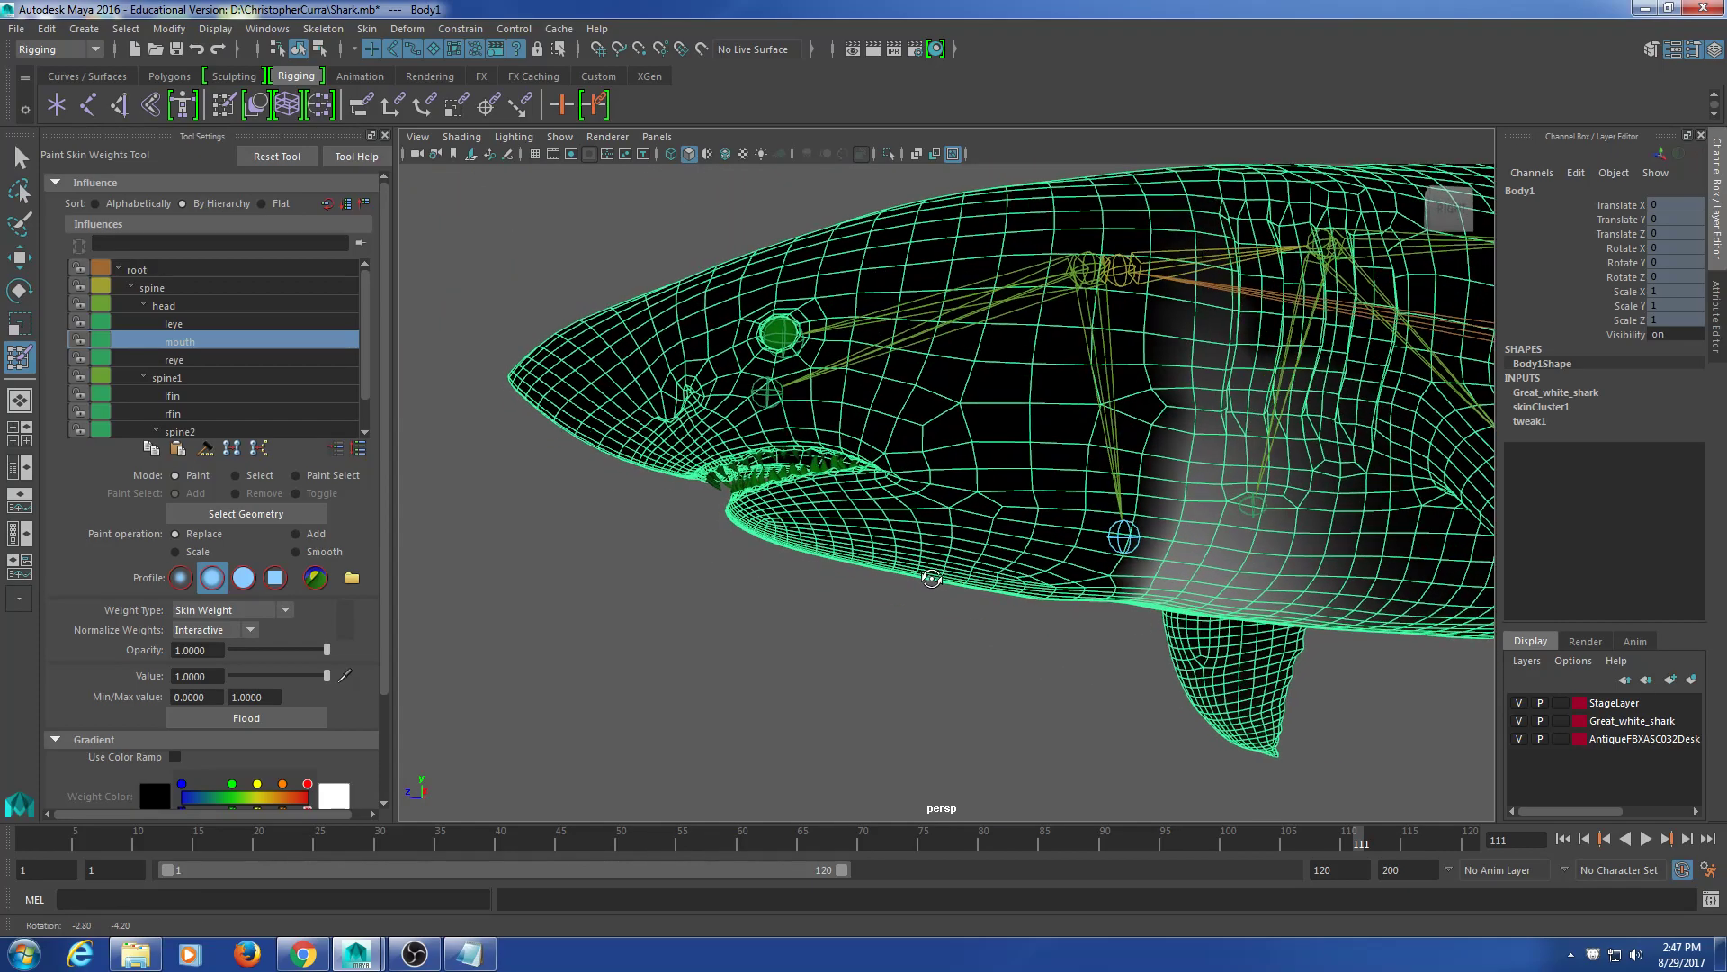
{"action": "mouse_move", "coordinate": [823, 527]}
{"action": "left_mouse_down", "text": "alt"}
{"action": "mouse_move", "coordinate": [954, 553]}
{"action": "mouse_move", "coordinate": [855, 583]}
{"action": "mouse_move", "coordinate": [918, 557]}
{"action": "mouse_move", "coordinate": [900, 504]}
{"action": "mouse_move", "coordinate": [845, 513]}
{"action": "mouse_move", "coordinate": [739, 421]}
{"action": "mouse_move", "coordinate": [878, 544]}
{"action": "mouse_move", "coordinate": [876, 500]}
{"action": "mouse_move", "coordinate": [882, 517]}
{"action": "left_mouse_up", "text": "alt"}
{"action": "scroll", "coordinate": [878, 543], "scroll_direction": "up", "scroll_amount": 4}
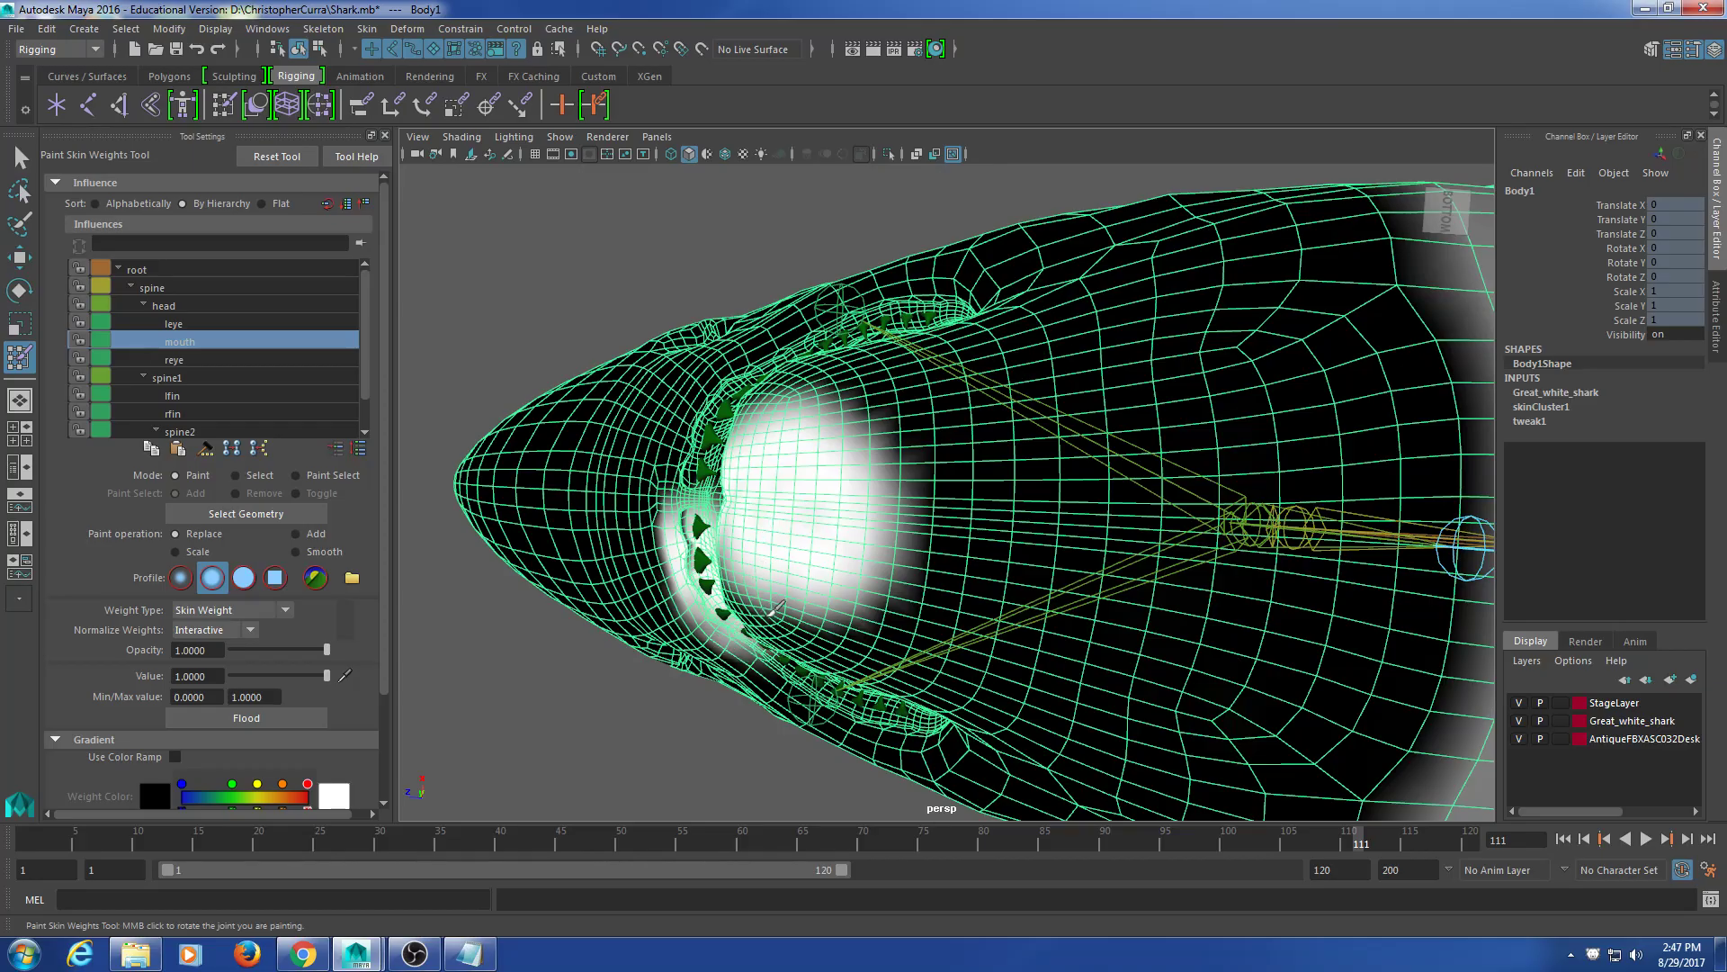
{"action": "mouse_move", "coordinate": [834, 483]}
{"action": "left_mouse_down", "text": "alt"}
{"action": "mouse_move", "coordinate": [825, 578]}
{"action": "mouse_move", "coordinate": [1004, 557]}
{"action": "mouse_move", "coordinate": [1011, 521]}
{"action": "mouse_move", "coordinate": [939, 477]}
{"action": "mouse_move", "coordinate": [795, 584]}
{"action": "mouse_move", "coordinate": [972, 596]}
{"action": "mouse_move", "coordinate": [841, 714]}
{"action": "mouse_move", "coordinate": [811, 623]}
{"action": "mouse_move", "coordinate": [505, 621]}
{"action": "mouse_move", "coordinate": [513, 663]}
{"action": "mouse_move", "coordinate": [530, 629]}
{"action": "mouse_move", "coordinate": [940, 520]}
{"action": "mouse_move", "coordinate": [856, 494]}
{"action": "mouse_move", "coordinate": [892, 484]}
{"action": "mouse_move", "coordinate": [851, 566]}
{"action": "mouse_move", "coordinate": [846, 641]}
{"action": "left_mouse_up", "text": "alt"}
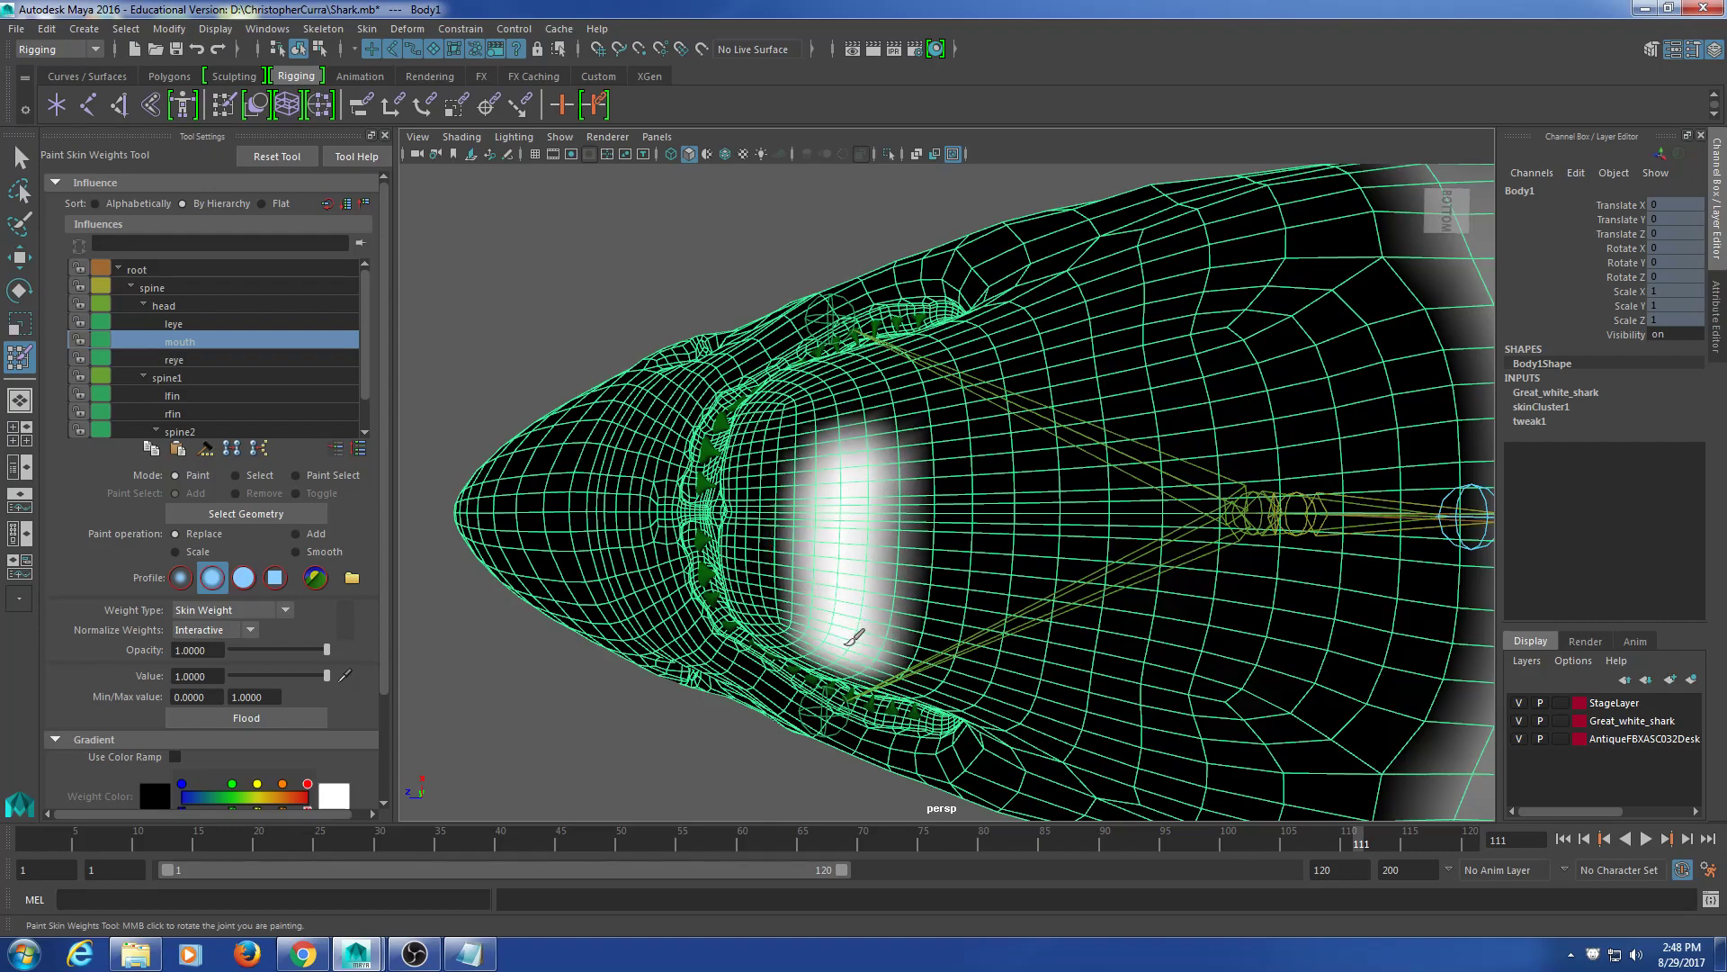
{"action": "left_click_drag", "start_coordinate": [861, 568], "coordinate": [864, 448]}
{"action": "key", "text": "ctrl+z"}
{"action": "left_click_drag", "start_coordinate": [855, 515], "coordinate": [845, 470]}
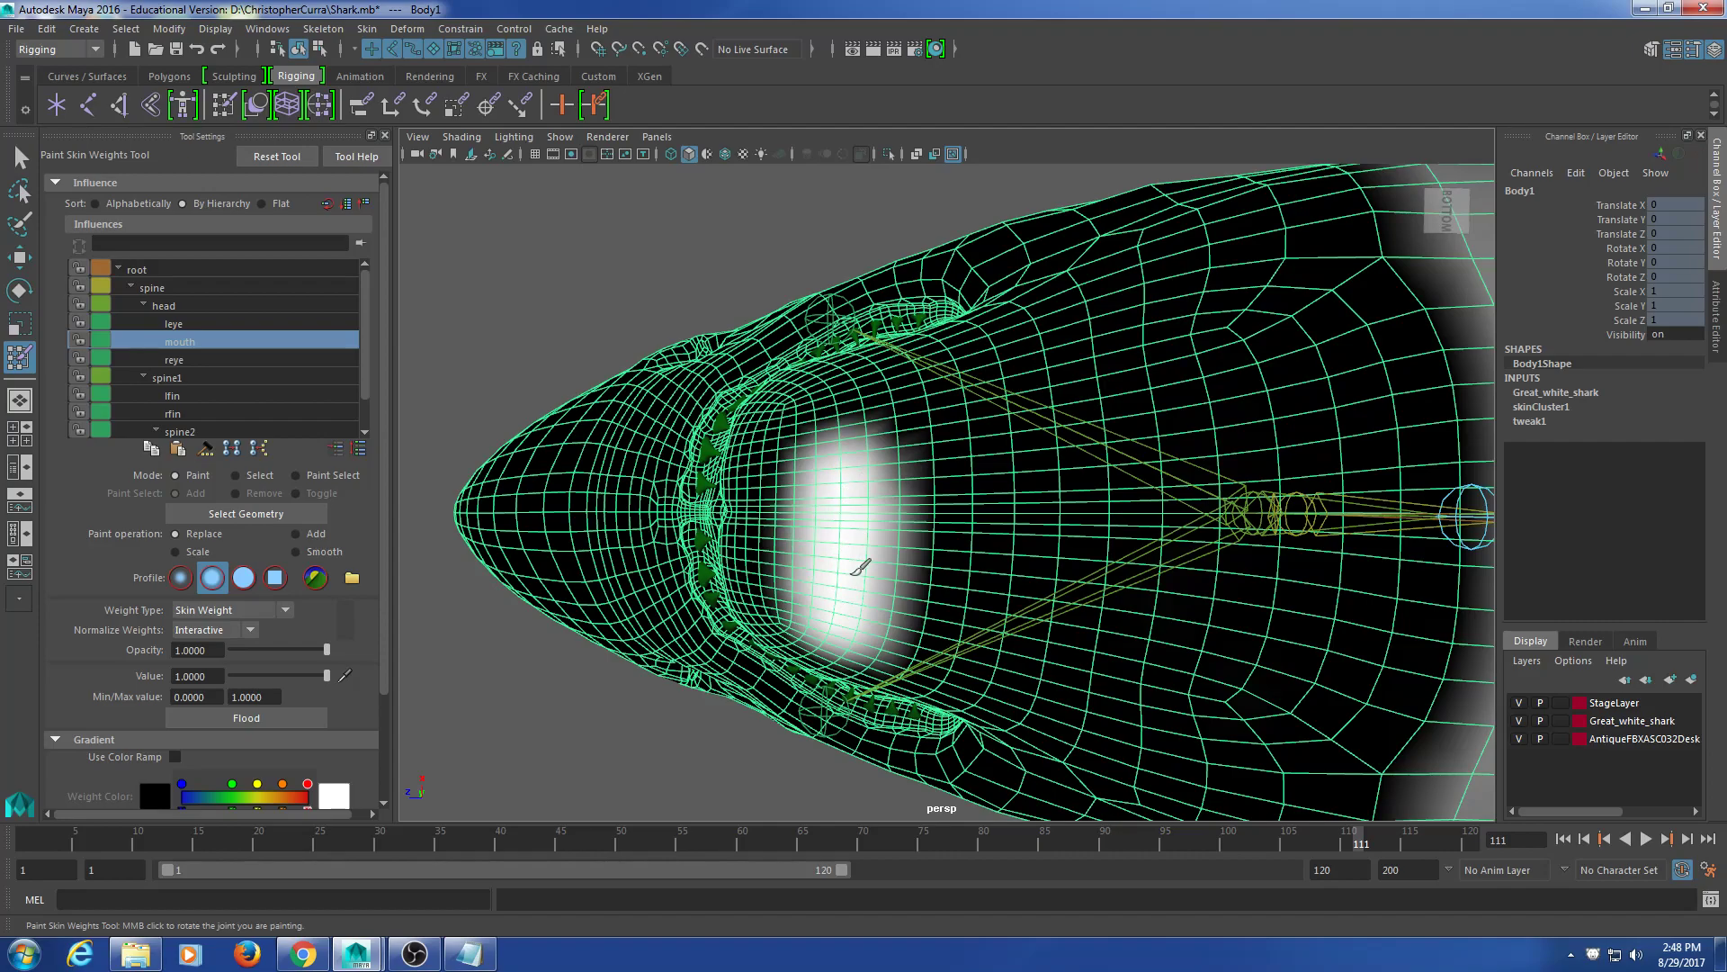
{"action": "left_click_drag", "start_coordinate": [859, 568], "coordinate": [877, 433]}
{"action": "mouse_move", "coordinate": [863, 606]}
{"action": "left_mouse_down"}
{"action": "mouse_move", "coordinate": [893, 486]}
{"action": "mouse_move", "coordinate": [864, 513]}
{"action": "mouse_move", "coordinate": [850, 493]}
{"action": "mouse_move", "coordinate": [863, 372]}
{"action": "mouse_move", "coordinate": [899, 399]}
{"action": "mouse_move", "coordinate": [857, 513]}
{"action": "mouse_move", "coordinate": [585, 433]}
{"action": "left_mouse_up"}
{"action": "left_click", "coordinate": [23, 170]}
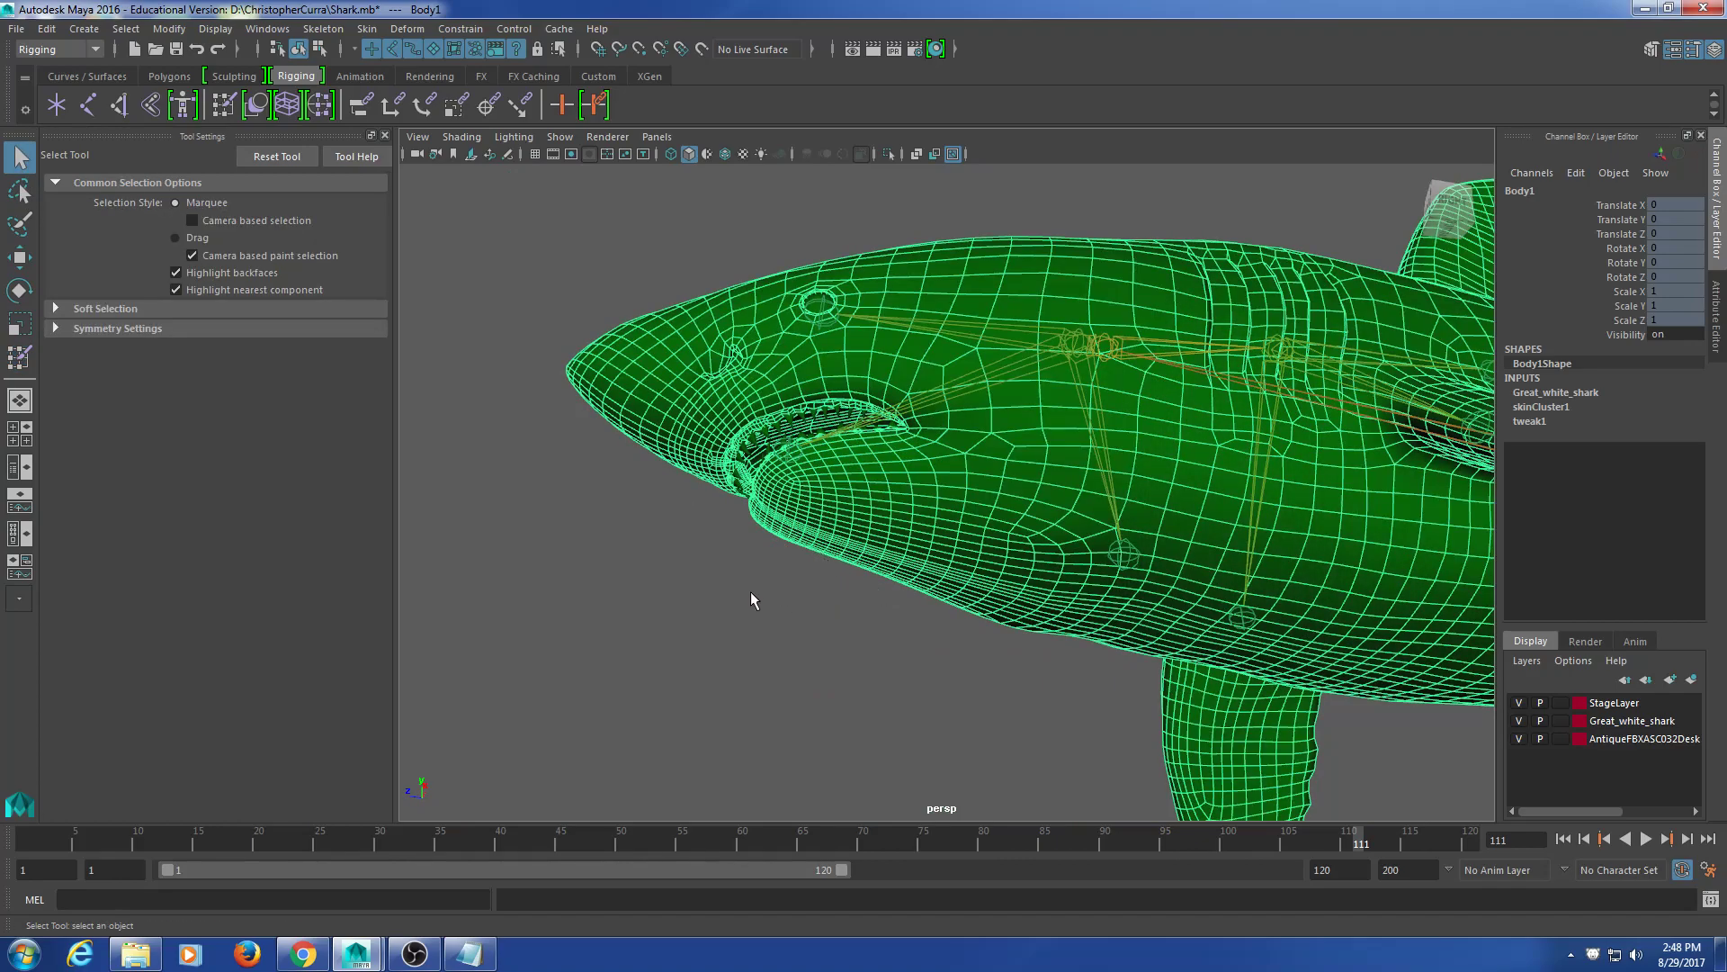
Step: Review the head joint's weights around the head from below and behind, then exit painting
{"action": "left_click_drag", "start_coordinate": [994, 603], "coordinate": [1051, 577], "text": "alt"}
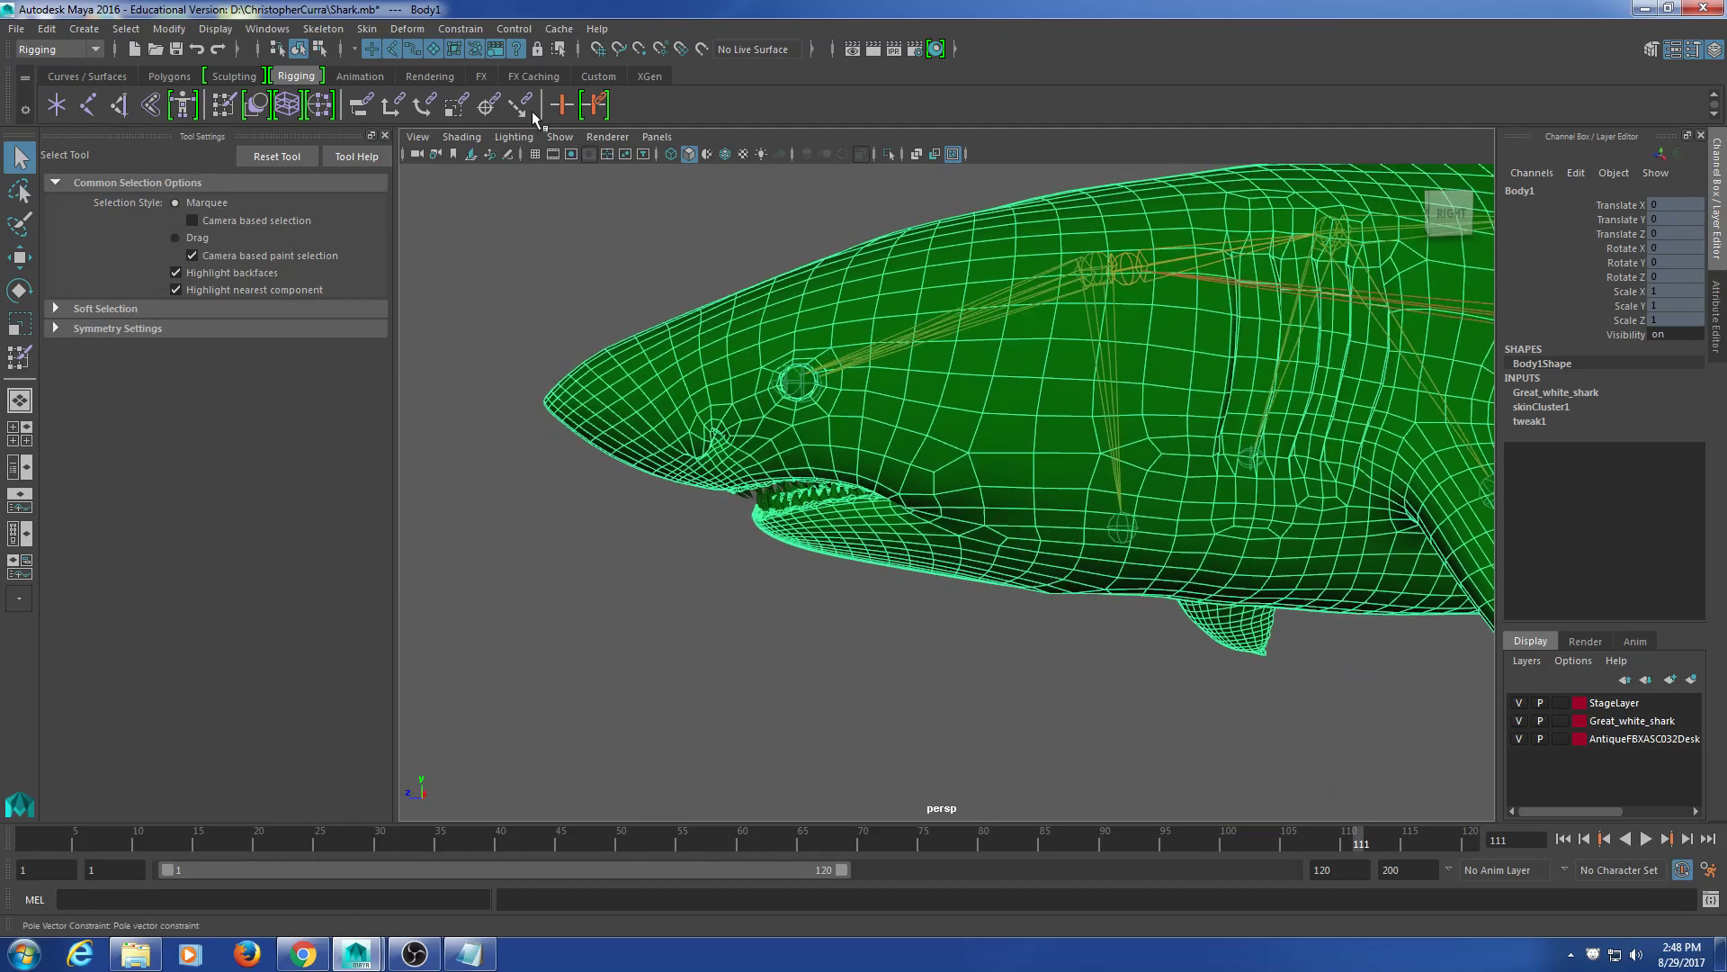
{"action": "left_click", "coordinate": [223, 106]}
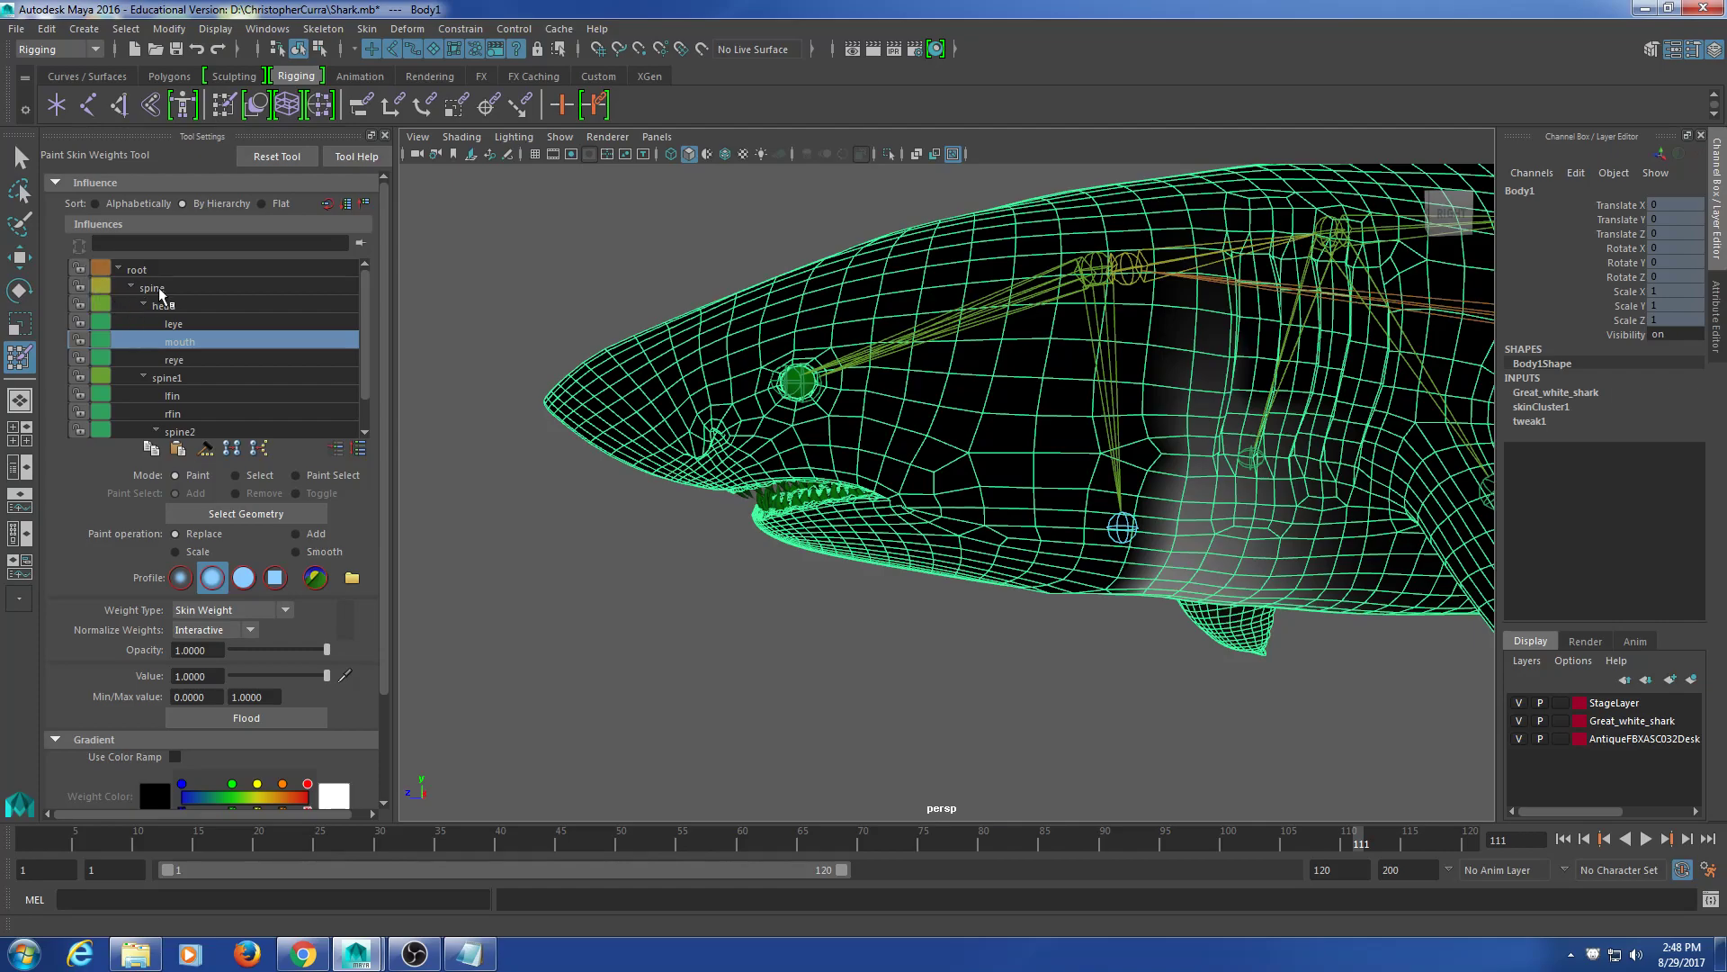
{"action": "left_click", "coordinate": [171, 307]}
{"action": "left_click_drag", "start_coordinate": [963, 409], "coordinate": [998, 479], "text": "alt"}
{"action": "scroll", "coordinate": [998, 478], "scroll_direction": "up", "scroll_amount": 8}
{"action": "middle_click_drag", "start_coordinate": [999, 482], "coordinate": [1040, 690], "text": "alt"}
{"action": "mouse_move", "coordinate": [1041, 690]}
{"action": "left_mouse_down", "text": "alt"}
{"action": "mouse_move", "coordinate": [856, 597]}
{"action": "mouse_move", "coordinate": [724, 598]}
{"action": "mouse_move", "coordinate": [1094, 588]}
{"action": "mouse_move", "coordinate": [1044, 585]}
{"action": "mouse_move", "coordinate": [1116, 522]}
{"action": "mouse_move", "coordinate": [1091, 558]}
{"action": "left_mouse_up", "text": "alt"}
{"action": "scroll", "coordinate": [1088, 526], "scroll_direction": "down", "scroll_amount": 5}
{"action": "scroll", "coordinate": [1088, 562], "scroll_direction": "up", "scroll_amount": 4}
{"action": "middle_click_drag", "start_coordinate": [985, 635], "coordinate": [1062, 567], "text": "alt"}
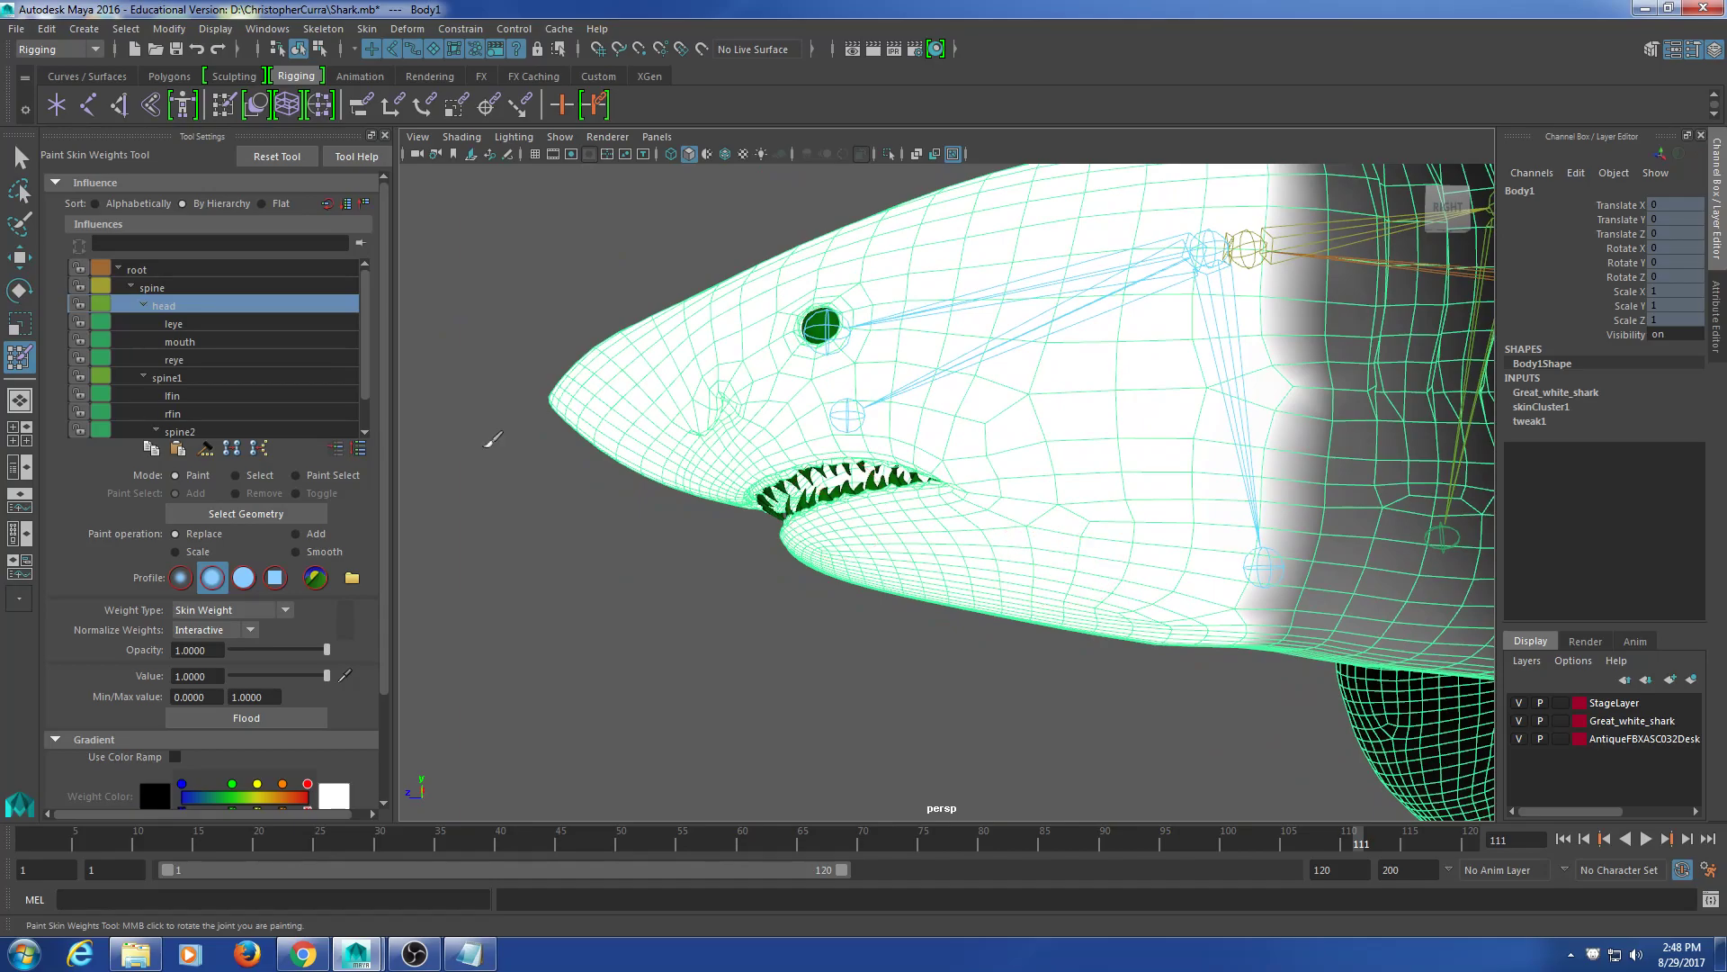
{"action": "left_click", "coordinate": [22, 164]}
Step: Rotate the mouth joint about 35.5° in X to open the jaw, then reselect the body
{"action": "middle_click_drag", "start_coordinate": [981, 362], "coordinate": [937, 333], "text": "alt"}
{"action": "left_click_drag", "start_coordinate": [937, 333], "coordinate": [940, 353], "text": "alt"}
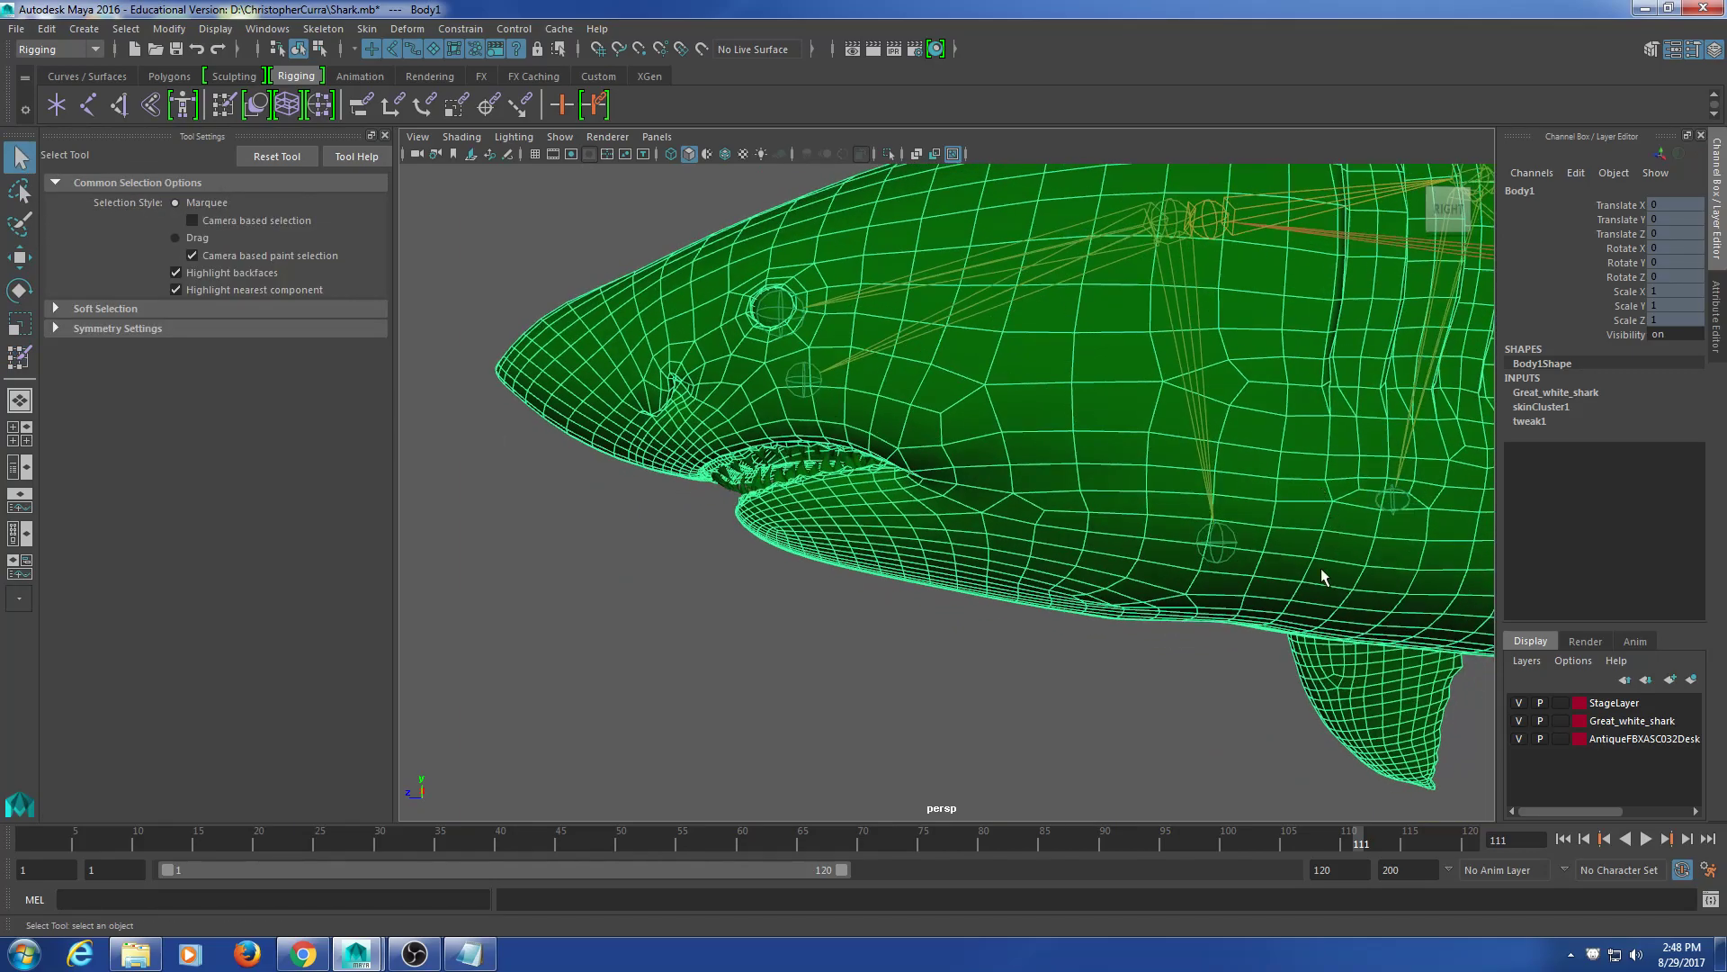
{"action": "left_click", "coordinate": [1214, 543]}
{"action": "scroll", "coordinate": [1213, 567], "scroll_direction": "down", "scroll_amount": 5}
{"action": "key", "text": "e"}
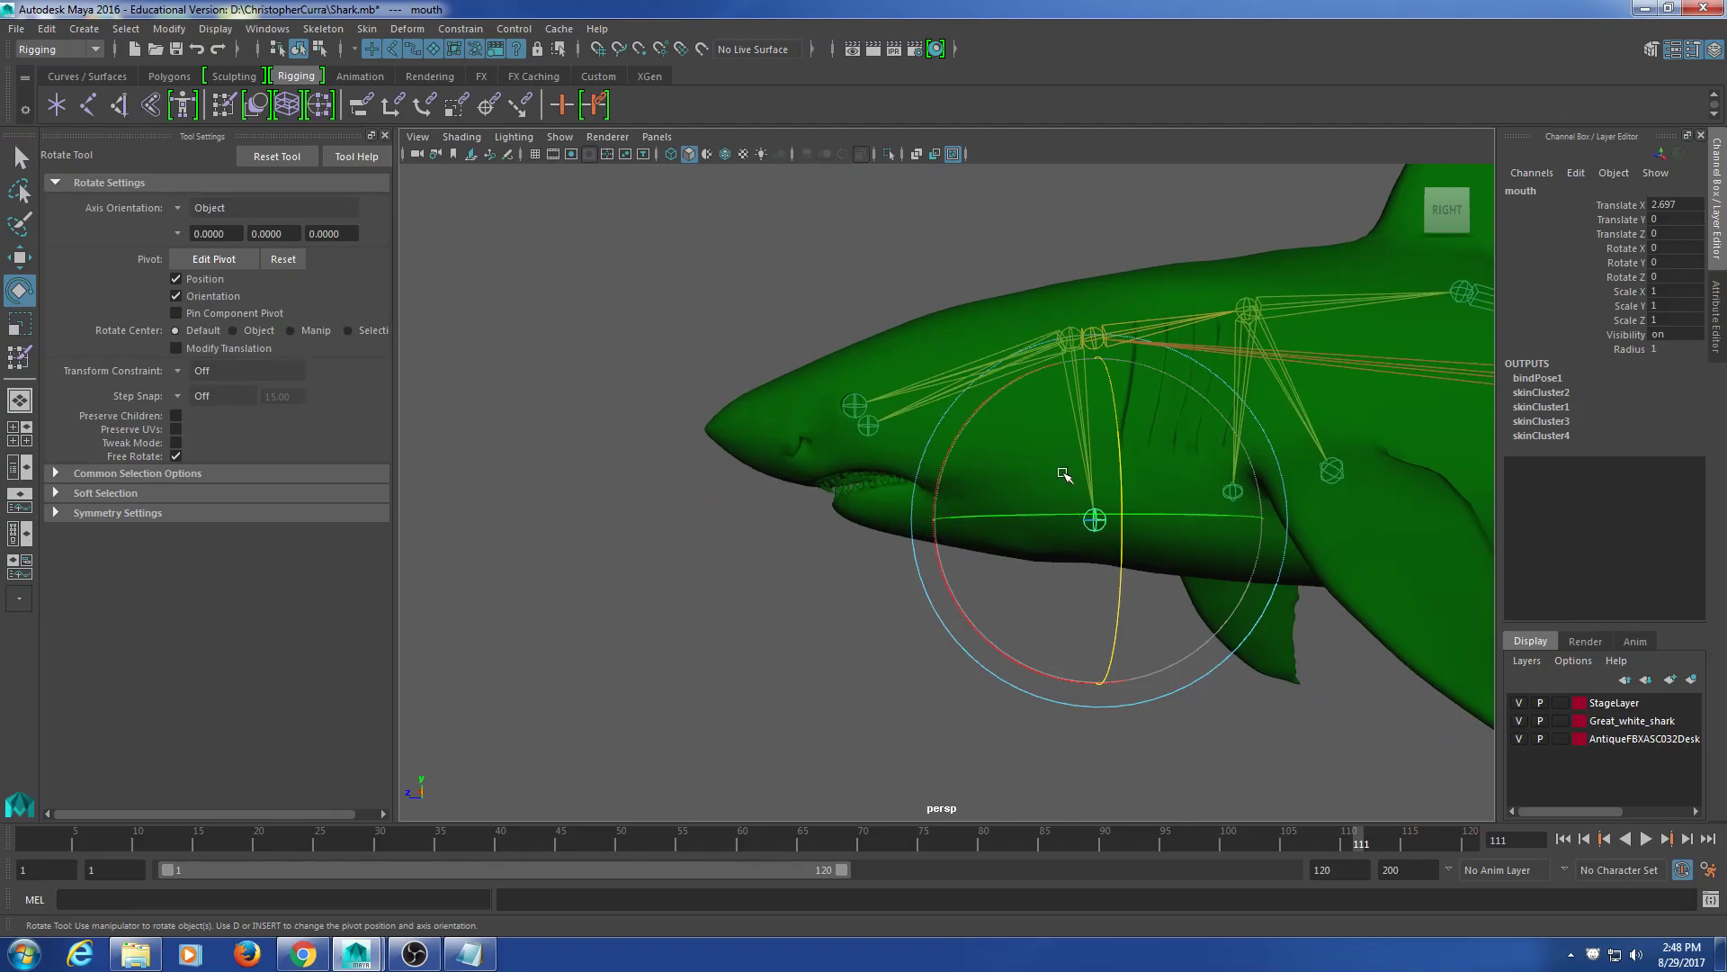
{"action": "left_click_drag", "start_coordinate": [964, 443], "coordinate": [958, 490]}
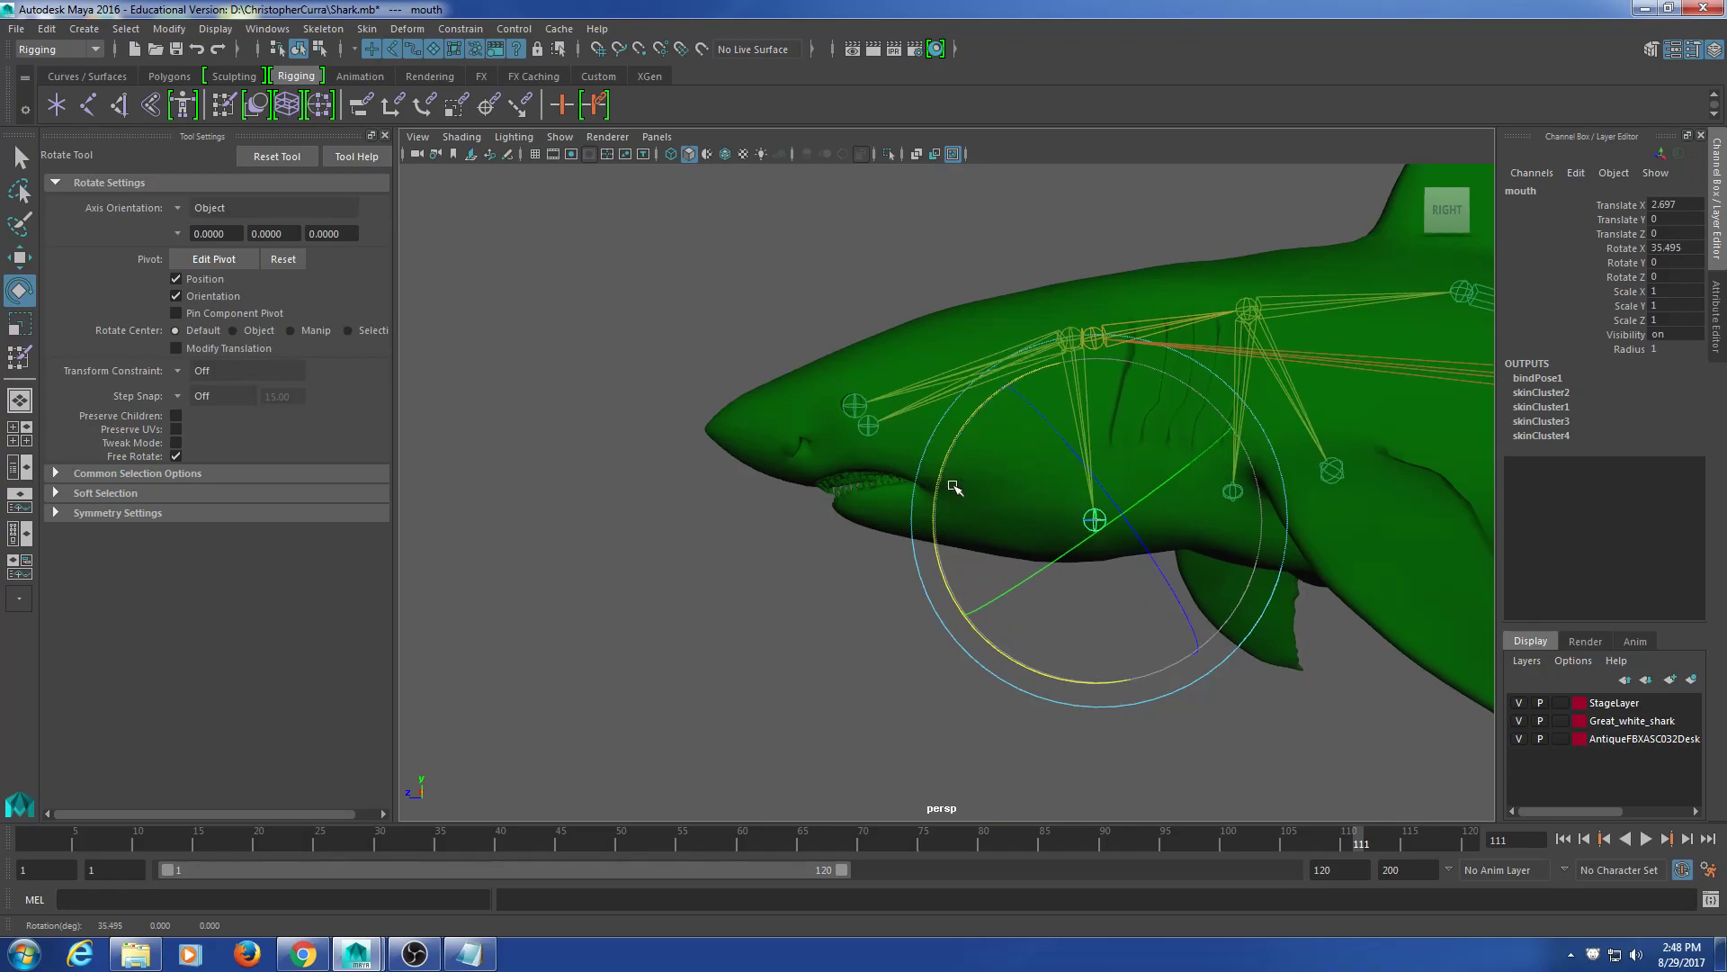
{"action": "left_click", "coordinate": [689, 567]}
{"action": "scroll", "coordinate": [790, 558], "scroll_direction": "up", "scroll_amount": 8}
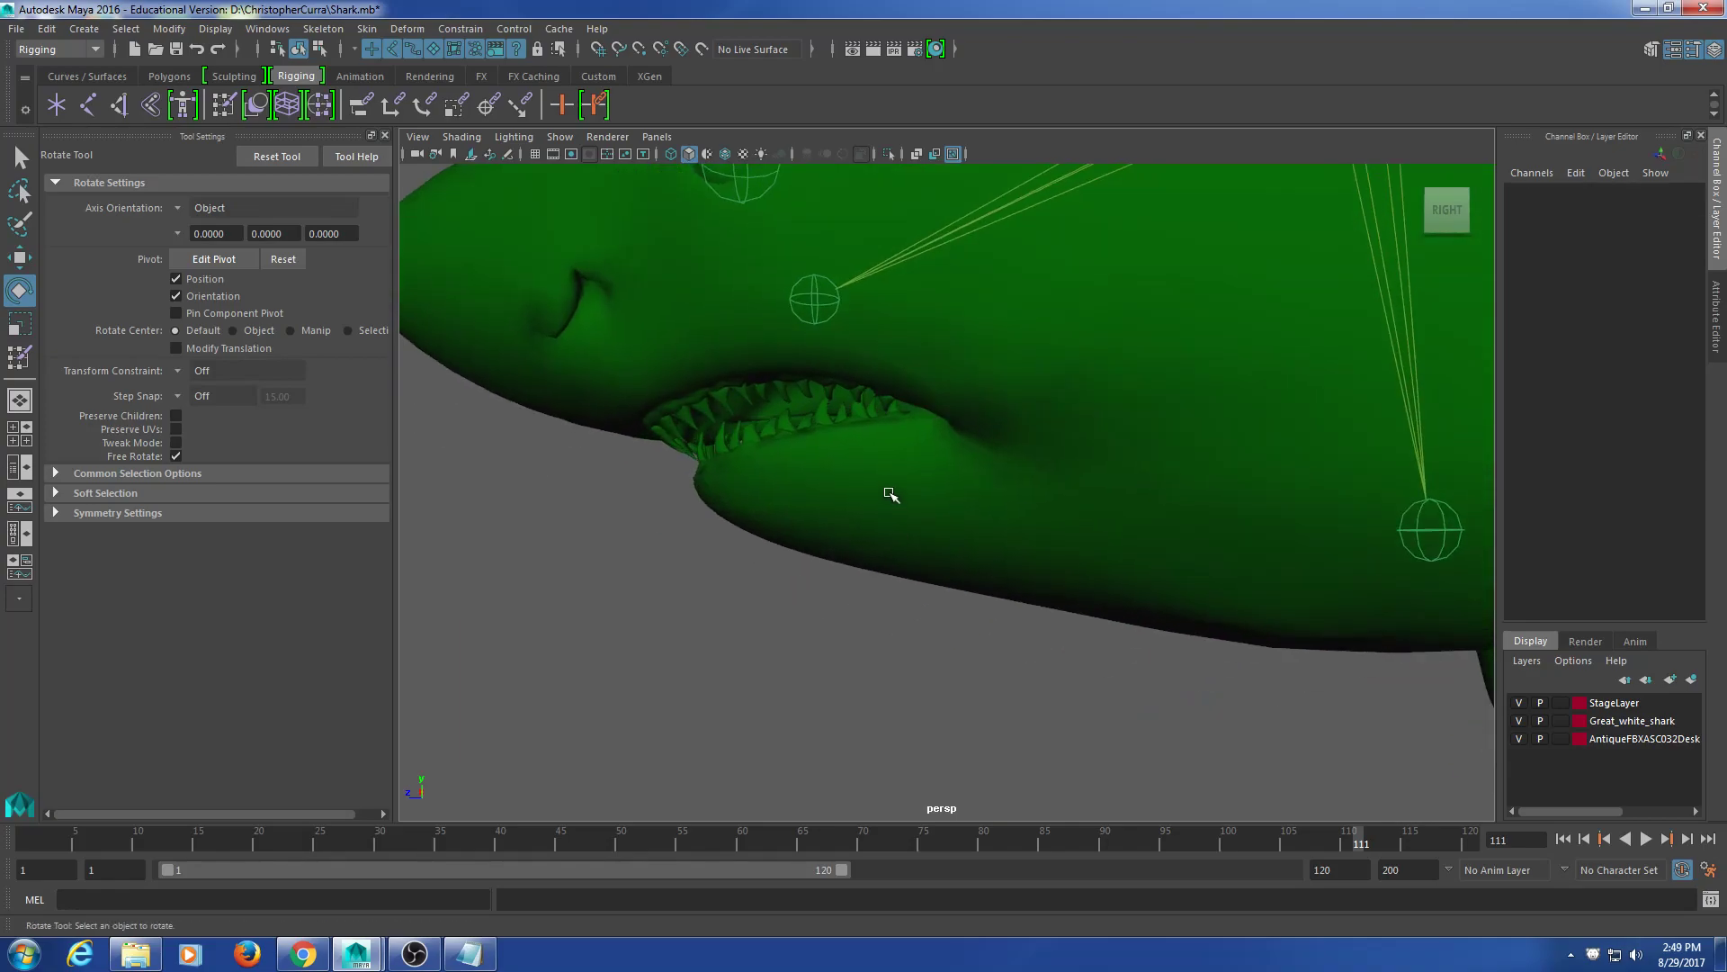
{"action": "left_click", "coordinate": [887, 494]}
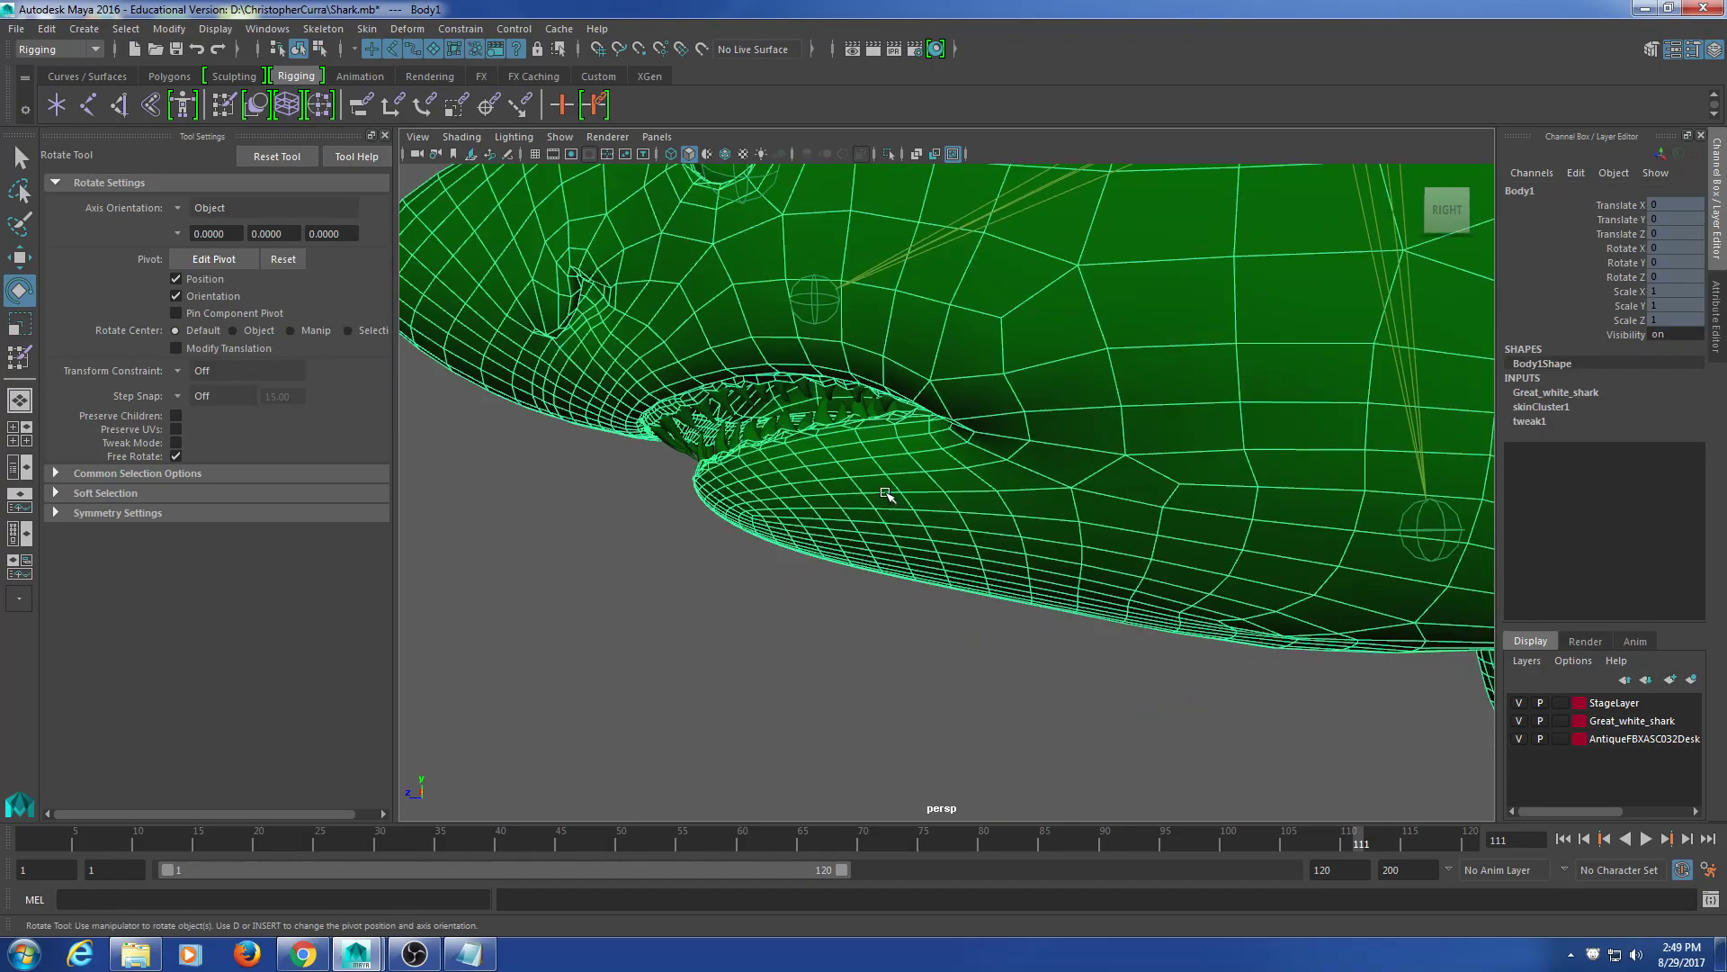
Step: Paint the mouth influence's weight onto the underside of Body1's lower jaw
{"action": "left_click", "coordinate": [230, 115]}
{"action": "left_click", "coordinate": [197, 338]}
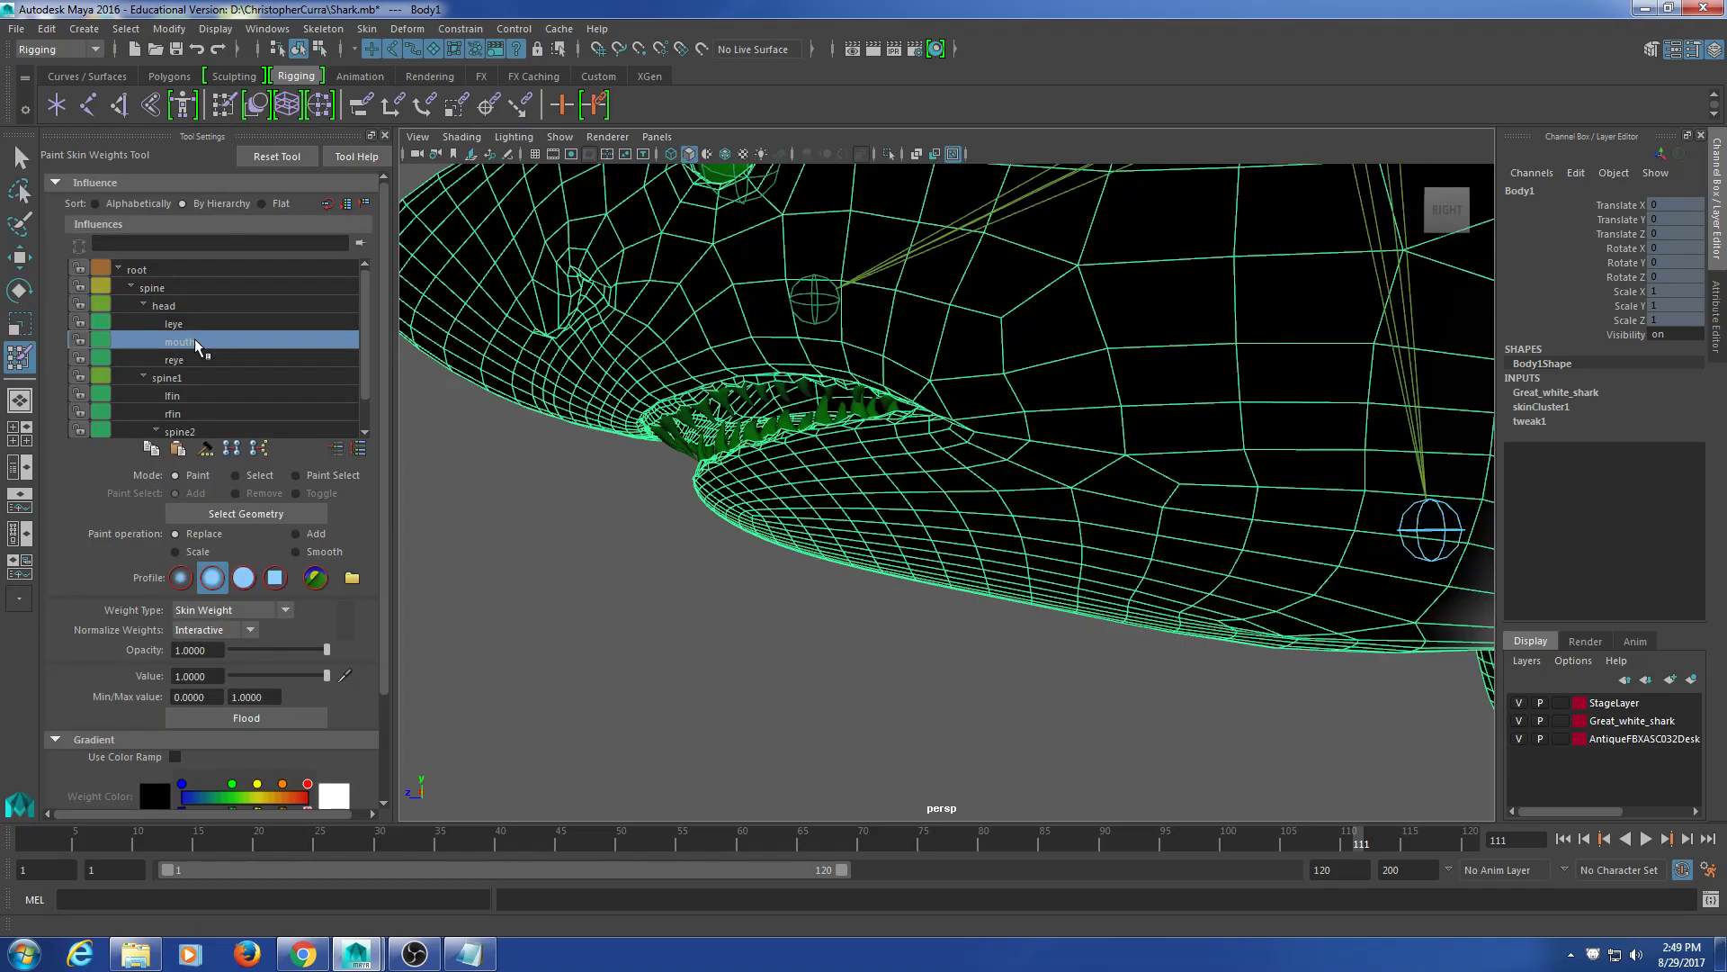
{"action": "mouse_move", "coordinate": [991, 580]}
{"action": "left_mouse_down", "text": "alt"}
{"action": "mouse_move", "coordinate": [1002, 516]}
{"action": "mouse_move", "coordinate": [899, 523]}
{"action": "mouse_move", "coordinate": [919, 475]}
{"action": "left_mouse_up", "text": "alt"}
{"action": "mouse_move", "coordinate": [886, 407]}
{"action": "left_mouse_down"}
{"action": "mouse_move", "coordinate": [812, 431]}
{"action": "mouse_move", "coordinate": [1006, 478]}
{"action": "mouse_move", "coordinate": [986, 428]}
{"action": "mouse_move", "coordinate": [1116, 454]}
{"action": "mouse_move", "coordinate": [1165, 508]}
{"action": "left_mouse_up"}
{"action": "middle_click_drag", "start_coordinate": [1162, 507], "coordinate": [1168, 468], "text": "alt"}
{"action": "mouse_move", "coordinate": [1099, 487]}
{"action": "left_mouse_down", "text": "alt"}
{"action": "mouse_move", "coordinate": [988, 450]}
{"action": "mouse_move", "coordinate": [1039, 392]}
{"action": "mouse_move", "coordinate": [1089, 443]}
{"action": "mouse_move", "coordinate": [810, 490]}
{"action": "mouse_move", "coordinate": [839, 412]}
{"action": "mouse_move", "coordinate": [774, 477]}
{"action": "mouse_move", "coordinate": [796, 403]}
{"action": "mouse_move", "coordinate": [879, 354]}
{"action": "mouse_move", "coordinate": [988, 430]}
{"action": "mouse_move", "coordinate": [959, 508]}
{"action": "mouse_move", "coordinate": [944, 485]}
{"action": "mouse_move", "coordinate": [875, 486]}
{"action": "mouse_move", "coordinate": [879, 504]}
{"action": "mouse_move", "coordinate": [922, 505]}
{"action": "mouse_move", "coordinate": [934, 533]}
{"action": "mouse_move", "coordinate": [970, 500]}
{"action": "left_mouse_up", "text": "alt"}
Step: Inspect the lower teeth up close, then paint more jaw weight and remove the tall thin spike
{"action": "scroll", "coordinate": [890, 513], "scroll_direction": "up", "scroll_amount": 4}
{"action": "left_click_drag", "start_coordinate": [832, 486], "coordinate": [1029, 475], "text": "alt"}
{"action": "left_click_drag", "start_coordinate": [895, 358], "coordinate": [888, 474], "text": "alt"}
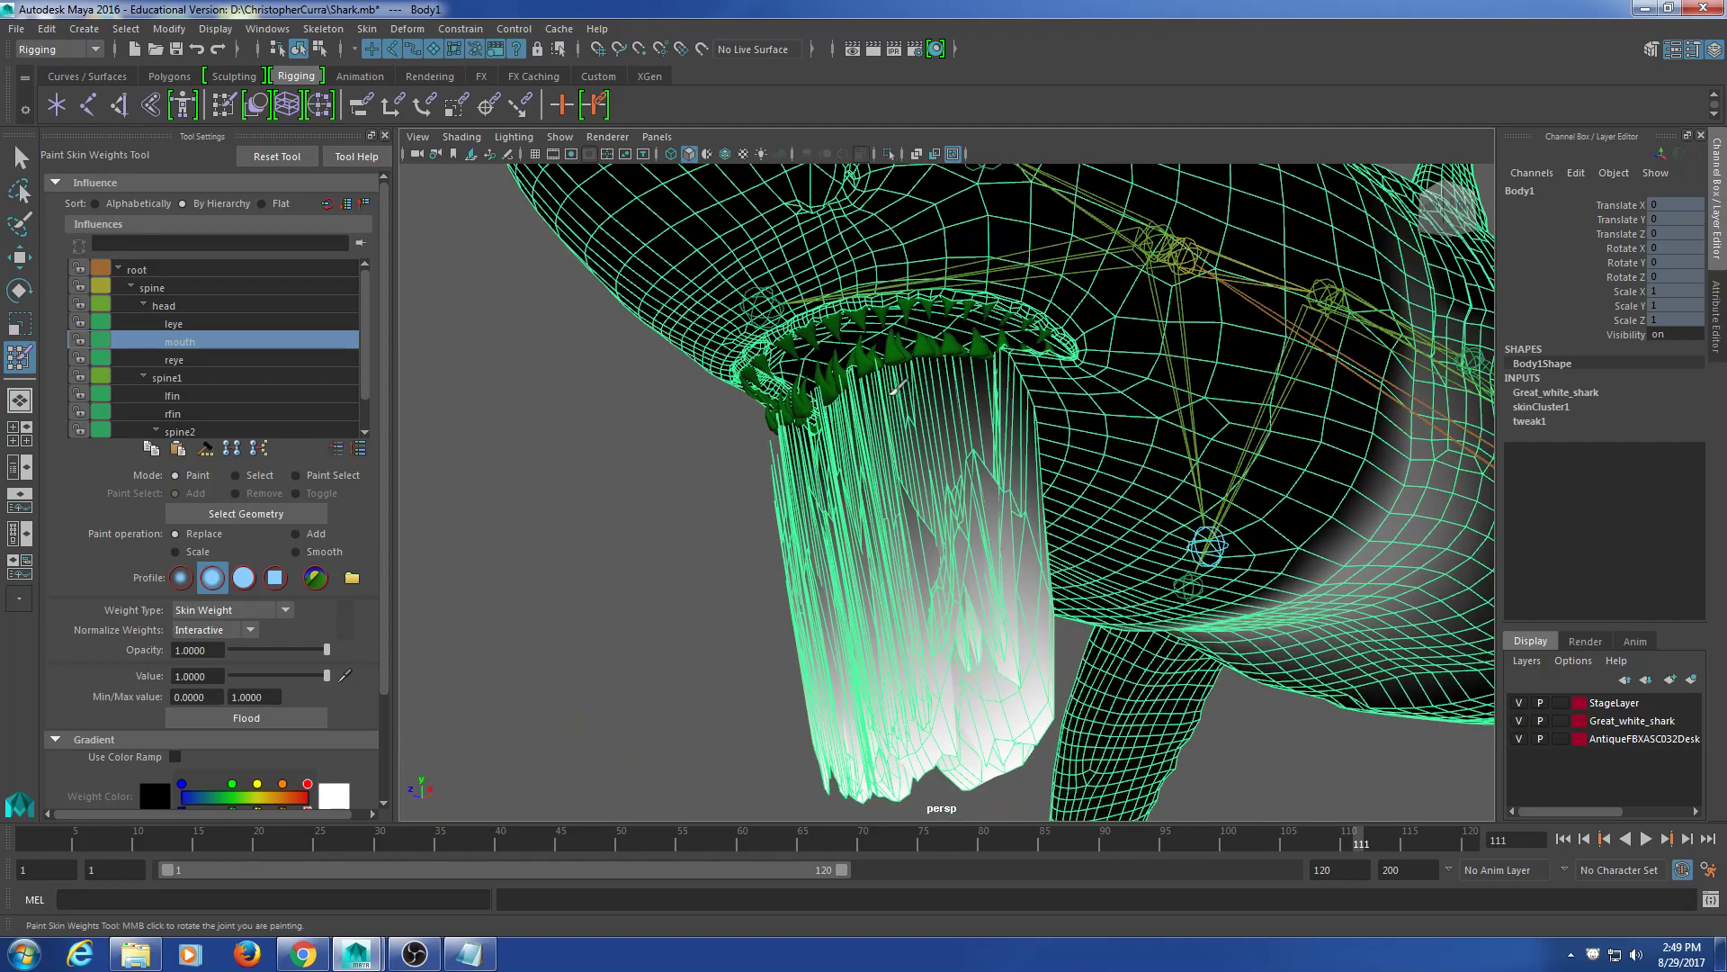
{"action": "left_click_drag", "start_coordinate": [851, 397], "coordinate": [1106, 489], "text": "alt"}
{"action": "scroll", "coordinate": [937, 483], "scroll_direction": "up", "scroll_amount": 5}
{"action": "scroll", "coordinate": [879, 491], "scroll_direction": "up", "scroll_amount": 3}
{"action": "scroll", "coordinate": [880, 489], "scroll_direction": "down", "scroll_amount": 3}
{"action": "scroll", "coordinate": [899, 489], "scroll_direction": "up", "scroll_amount": 2}
{"action": "scroll", "coordinate": [908, 506], "scroll_direction": "down", "scroll_amount": 2}
{"action": "mouse_move", "coordinate": [1106, 489]}
{"action": "middle_mouse_down", "text": "alt"}
{"action": "mouse_move", "coordinate": [1078, 510]}
{"action": "mouse_move", "coordinate": [1141, 455]}
{"action": "middle_mouse_up", "text": "alt"}
{"action": "mouse_move", "coordinate": [1141, 455]}
{"action": "left_mouse_down"}
{"action": "mouse_move", "coordinate": [1039, 357]}
{"action": "mouse_move", "coordinate": [1070, 334]}
{"action": "mouse_move", "coordinate": [1188, 353]}
{"action": "mouse_move", "coordinate": [1035, 419]}
{"action": "left_mouse_up"}
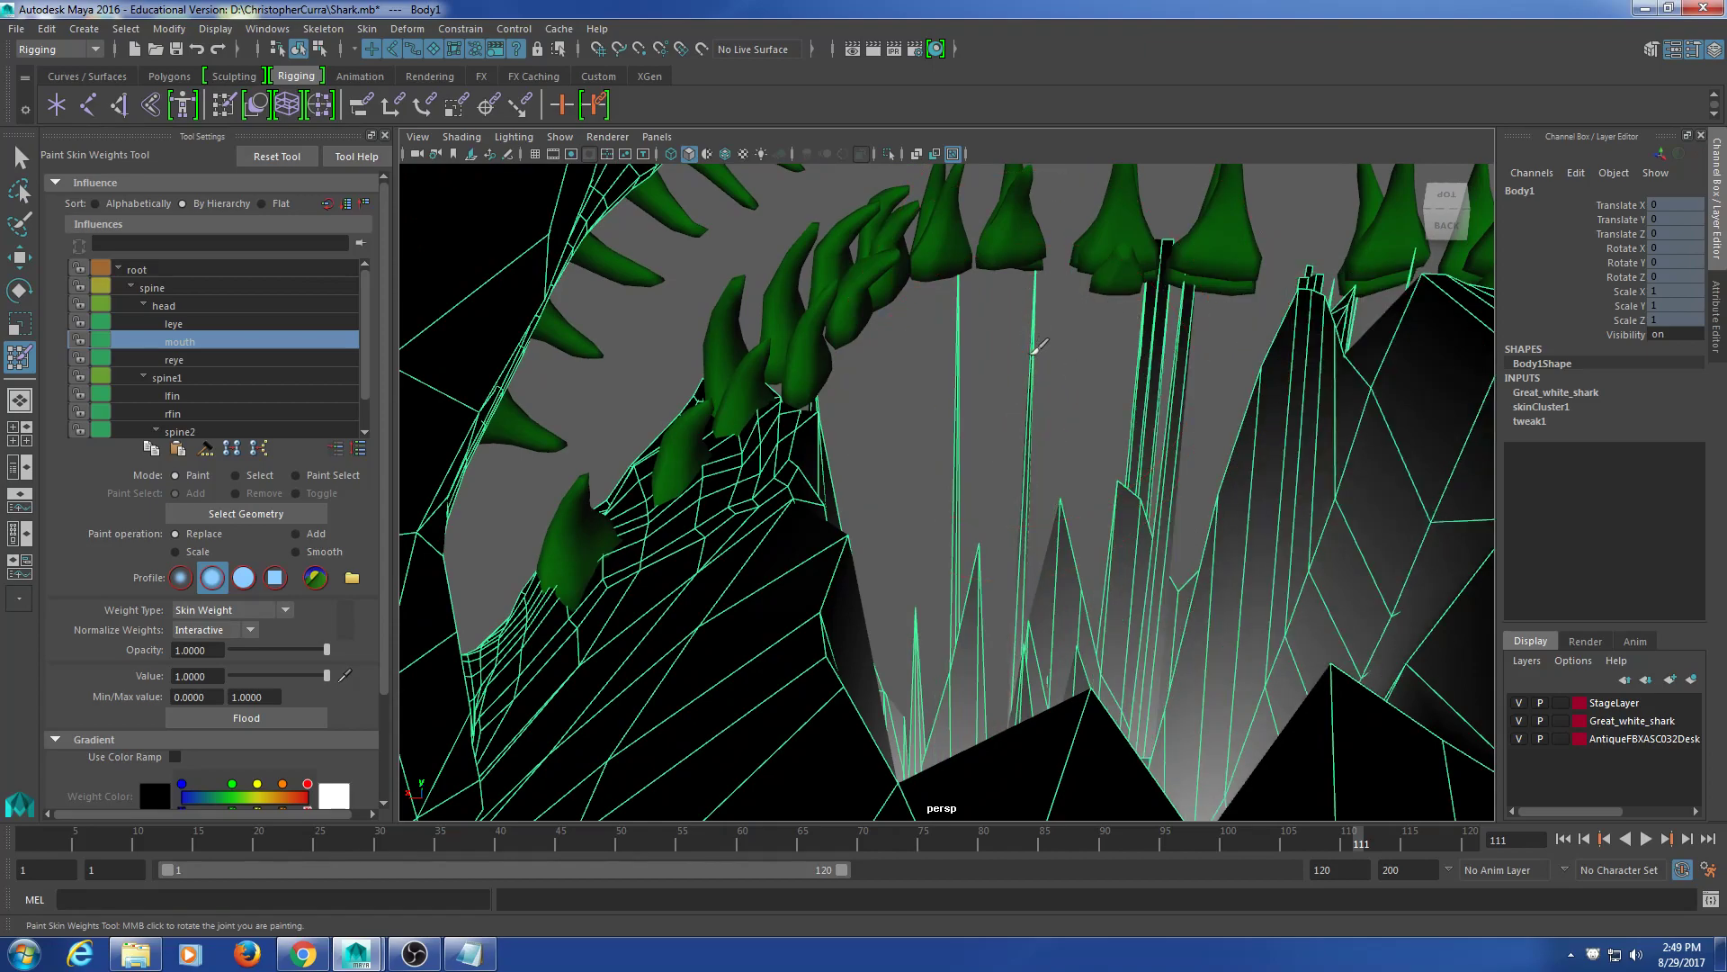
{"action": "left_click_drag", "start_coordinate": [1007, 325], "coordinate": [963, 305]}
Step: Paint mouth weight across the whole right section of the lower jaw
{"action": "mouse_move", "coordinate": [1309, 359]}
{"action": "middle_mouse_down", "text": "alt"}
{"action": "mouse_move", "coordinate": [1149, 397]}
{"action": "mouse_move", "coordinate": [1008, 365]}
{"action": "middle_mouse_up", "text": "alt"}
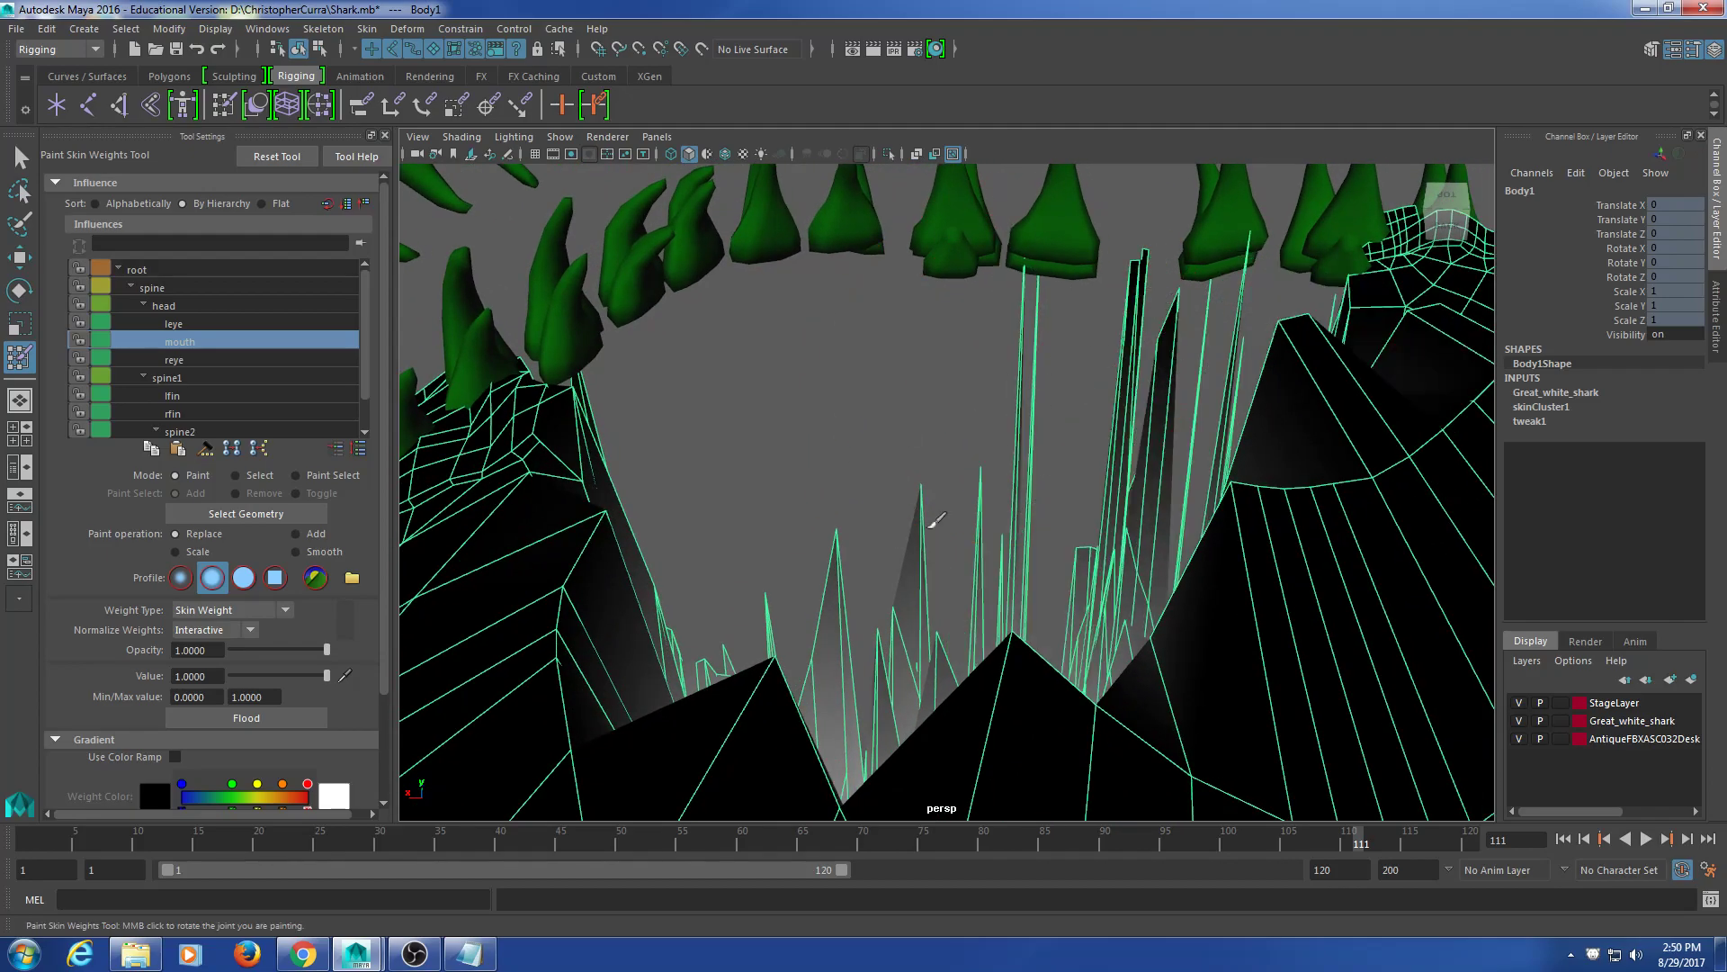
{"action": "left_click", "coordinate": [1249, 472]}
{"action": "middle_click_drag", "start_coordinate": [1257, 416], "coordinate": [914, 424], "text": "alt"}
{"action": "left_click_drag", "start_coordinate": [914, 424], "coordinate": [1178, 457], "text": "alt"}
{"action": "middle_click_drag", "start_coordinate": [1178, 457], "coordinate": [1141, 470], "text": "alt"}
{"action": "mouse_move", "coordinate": [1141, 470]}
{"action": "left_mouse_down"}
{"action": "mouse_move", "coordinate": [1087, 386]}
{"action": "mouse_move", "coordinate": [1031, 378]}
{"action": "mouse_move", "coordinate": [1000, 329]}
{"action": "left_mouse_up"}
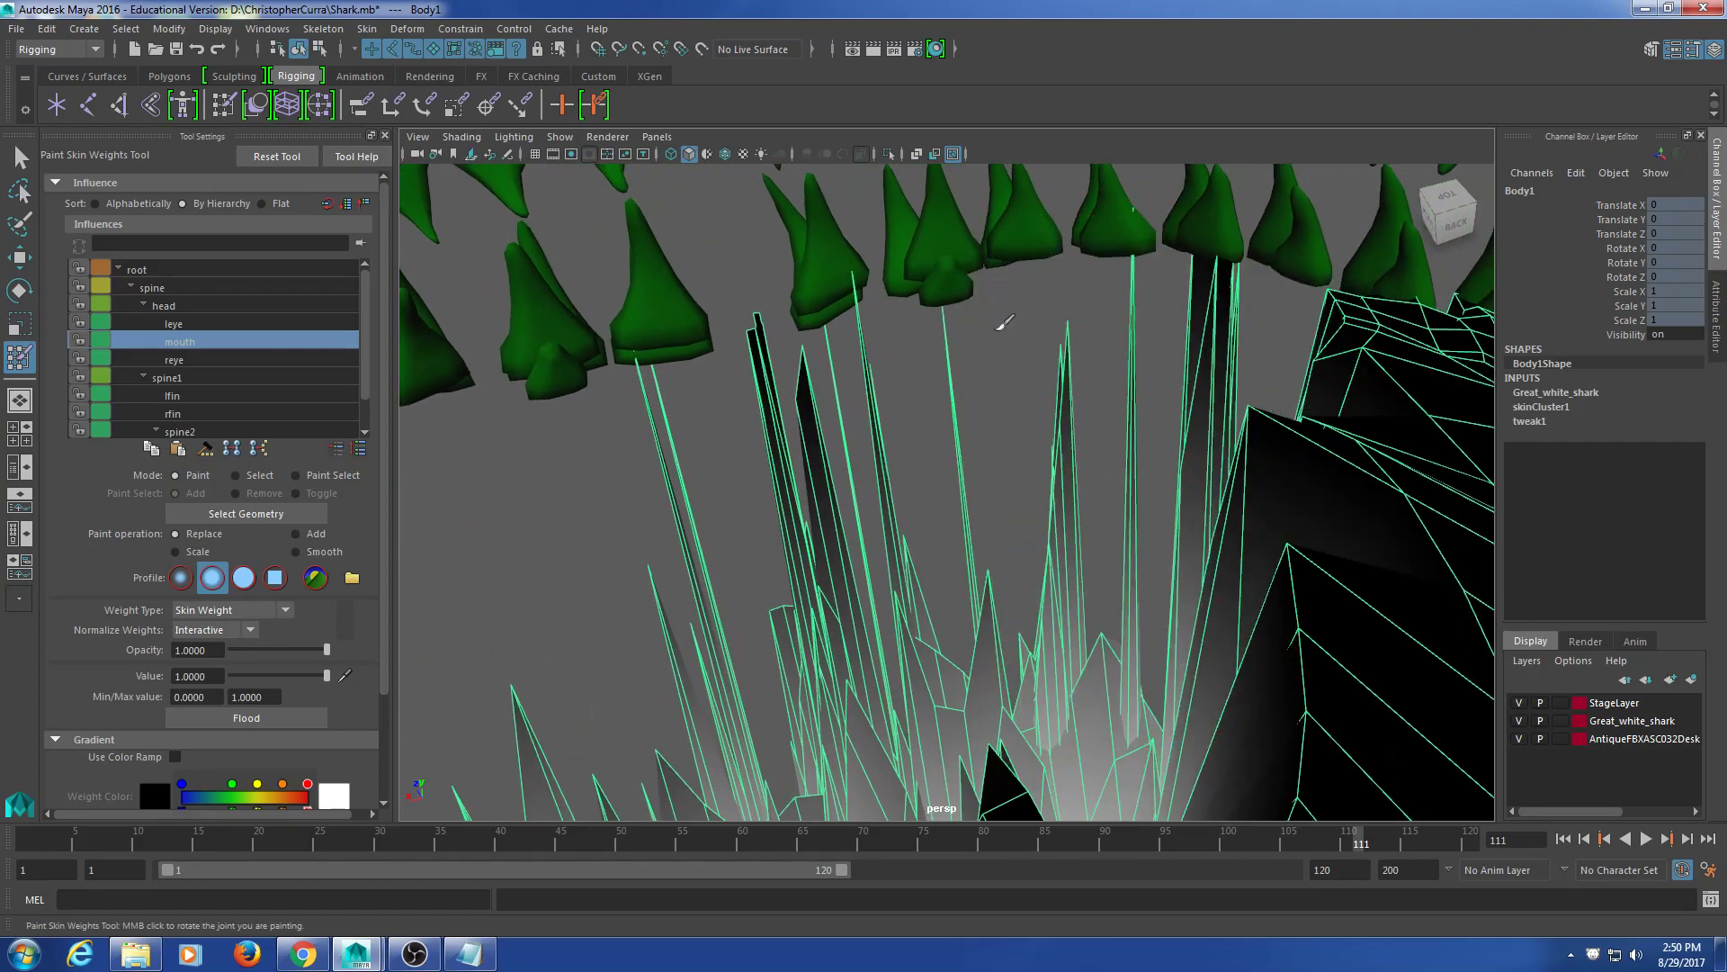
{"action": "left_click_drag", "start_coordinate": [1128, 532], "coordinate": [1258, 389]}
{"action": "scroll", "coordinate": [1338, 432], "scroll_direction": "down", "scroll_amount": 3}
{"action": "mouse_move", "coordinate": [1338, 431]}
{"action": "left_mouse_down", "text": "alt"}
{"action": "mouse_move", "coordinate": [1104, 483]}
{"action": "mouse_move", "coordinate": [1125, 500]}
{"action": "mouse_move", "coordinate": [1037, 442]}
{"action": "mouse_move", "coordinate": [1079, 451]}
{"action": "mouse_move", "coordinate": [962, 504]}
{"action": "mouse_move", "coordinate": [1050, 415]}
{"action": "mouse_move", "coordinate": [1091, 564]}
{"action": "mouse_move", "coordinate": [1106, 504]}
{"action": "mouse_move", "coordinate": [1125, 528]}
{"action": "mouse_move", "coordinate": [771, 521]}
{"action": "mouse_move", "coordinate": [663, 555]}
{"action": "mouse_move", "coordinate": [701, 562]}
{"action": "mouse_move", "coordinate": [783, 531]}
{"action": "left_mouse_up", "text": "alt"}
{"action": "scroll", "coordinate": [1126, 502], "scroll_direction": "down", "scroll_amount": 3}
Step: Rotate the mouth joint back to about 15.9° in X to partly close the jaw, then reselect Body1
{"action": "key", "text": "q"}
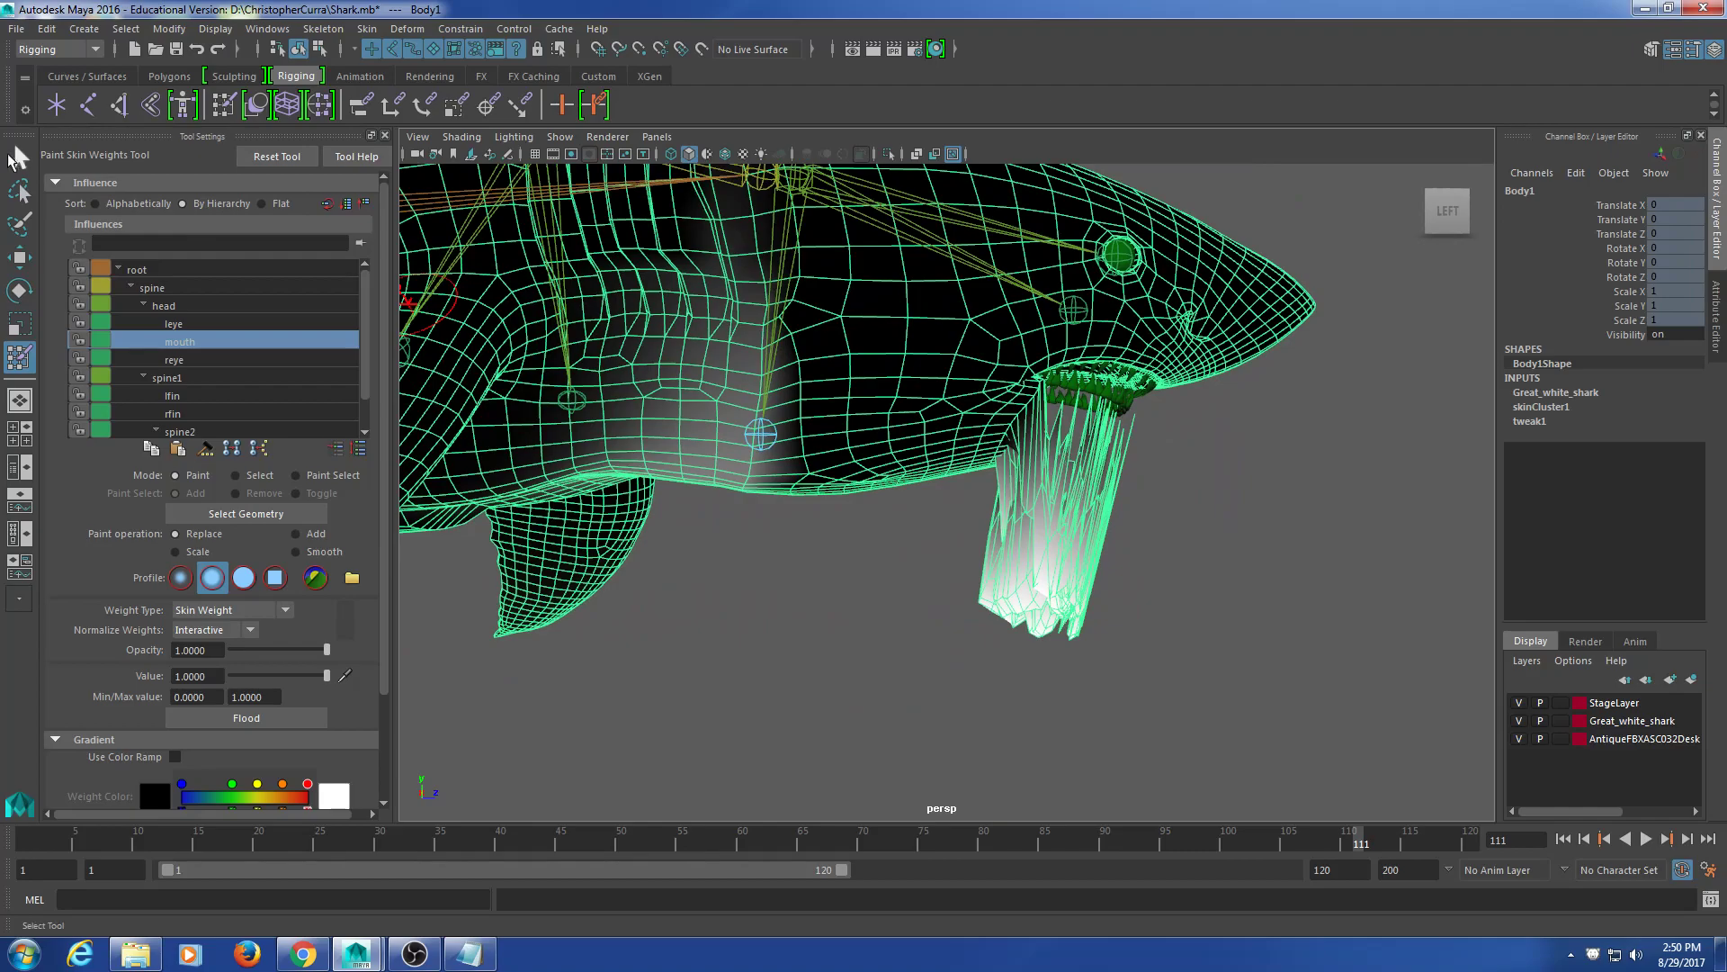
{"action": "left_click", "coordinate": [760, 435]}
{"action": "key", "text": "e"}
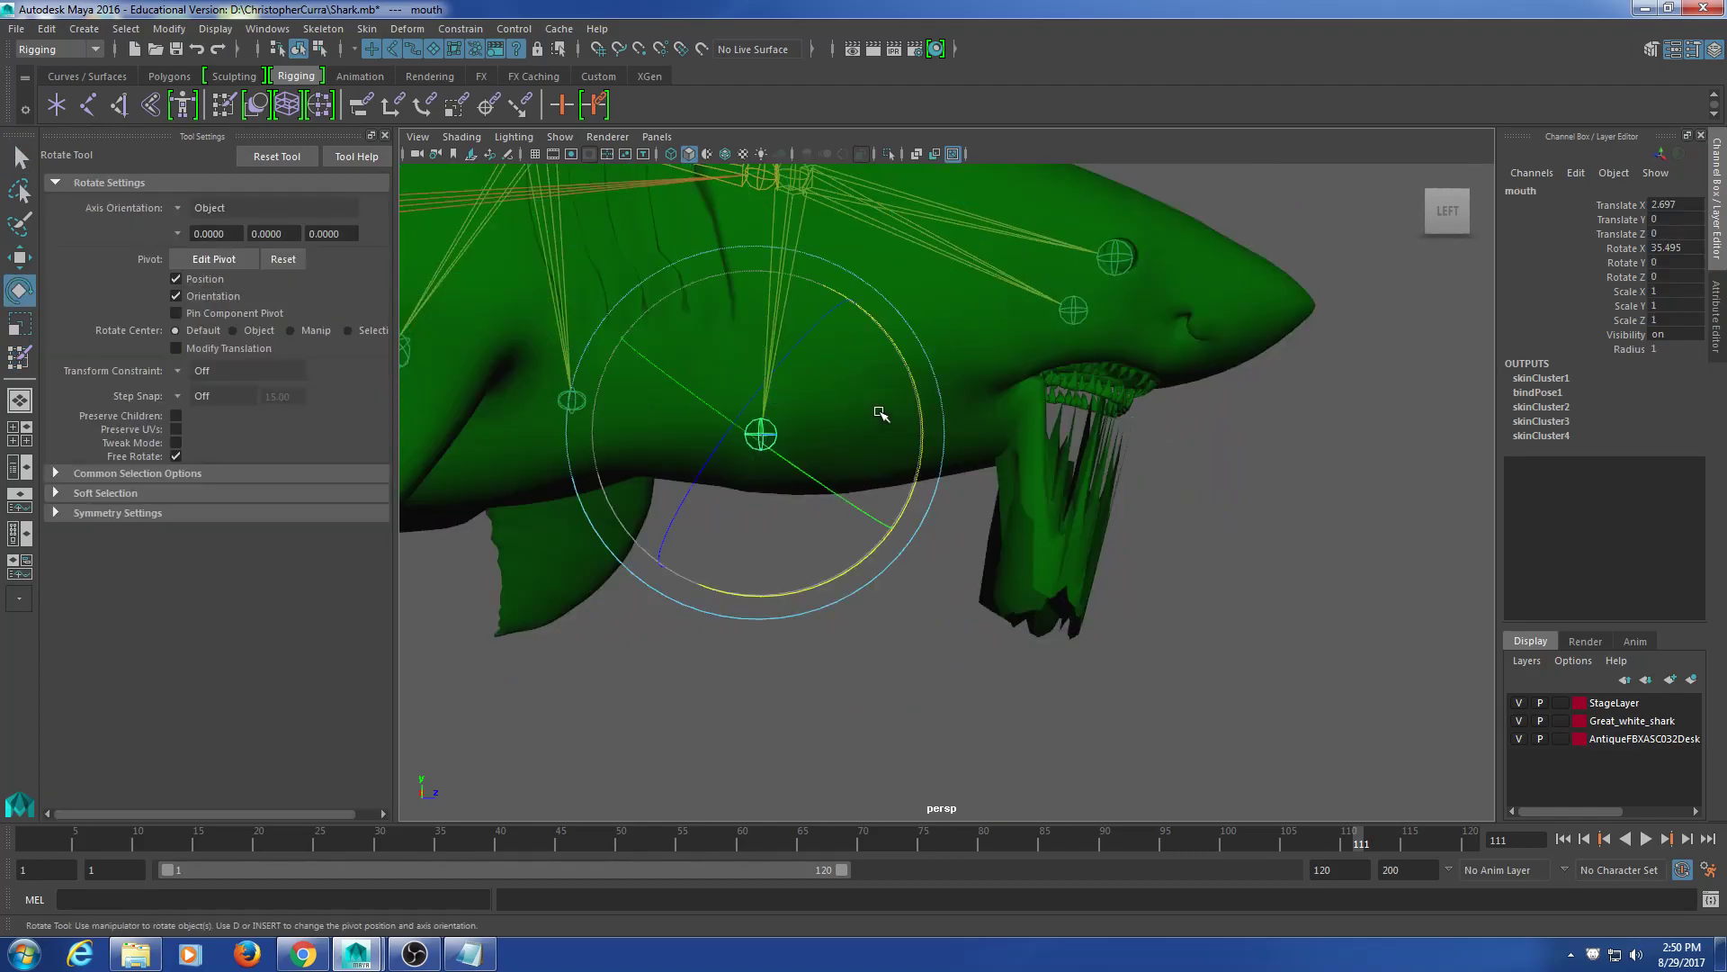
{"action": "left_click_drag", "start_coordinate": [916, 394], "coordinate": [911, 349]}
{"action": "left_click_drag", "start_coordinate": [1101, 387], "coordinate": [717, 435], "text": "alt"}
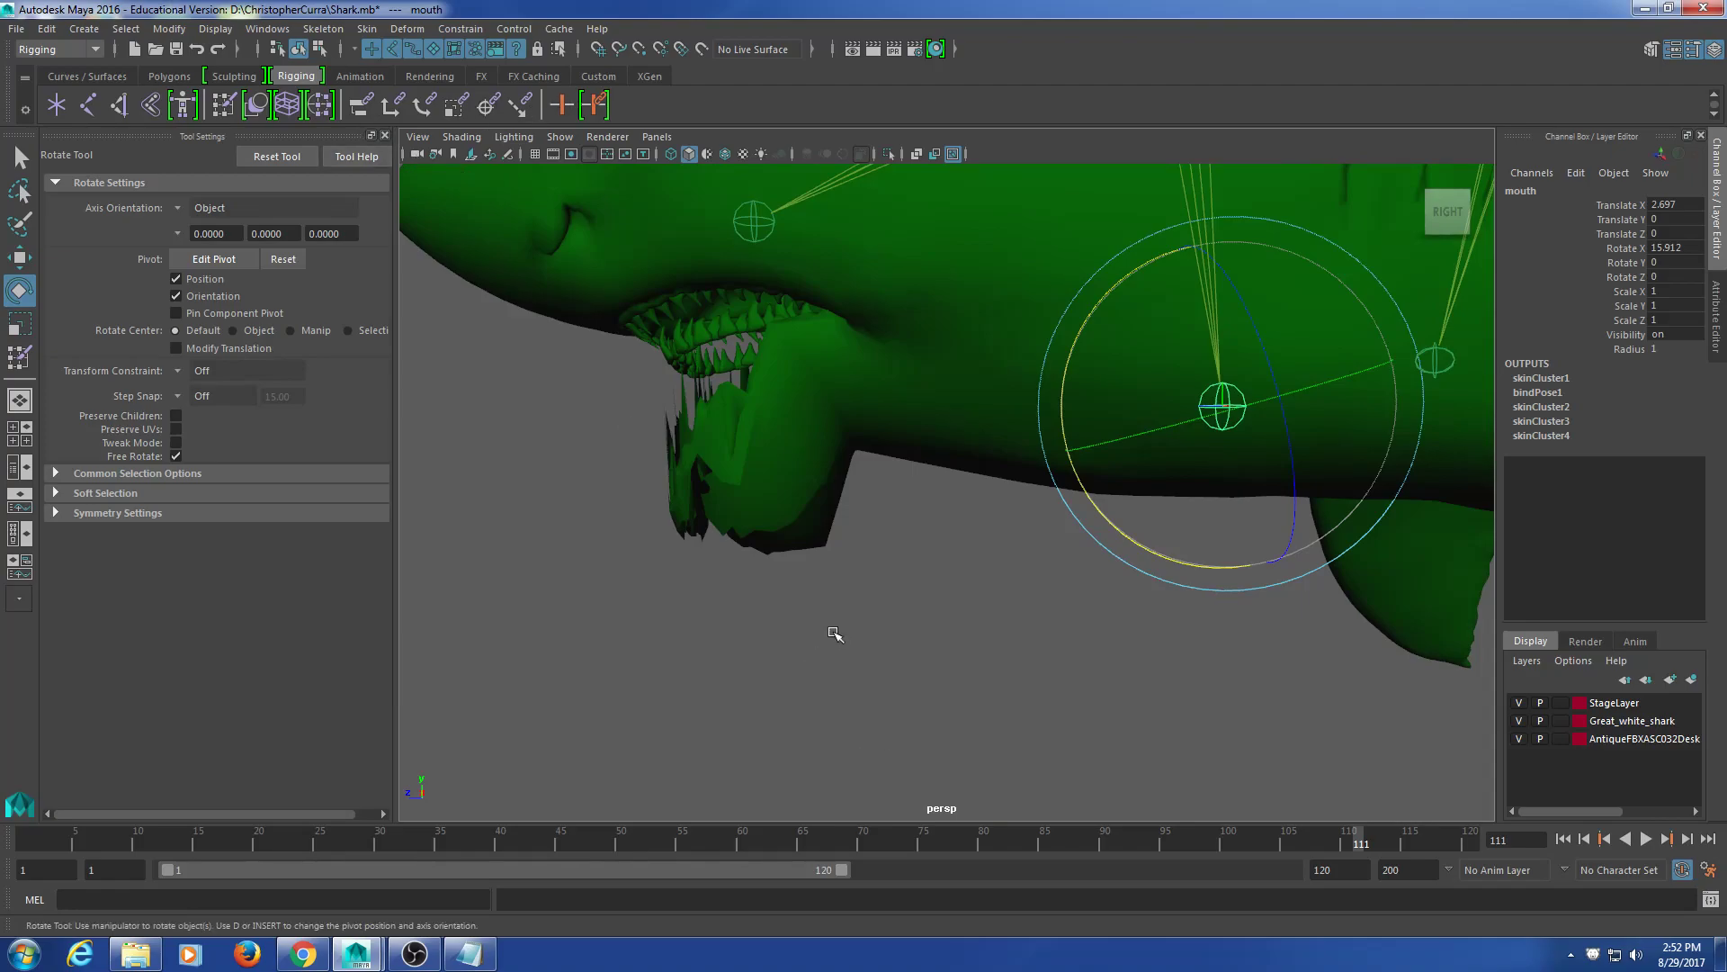
{"action": "left_click_drag", "start_coordinate": [850, 565], "coordinate": [905, 547], "text": "alt"}
{"action": "left_click", "coordinate": [851, 508]}
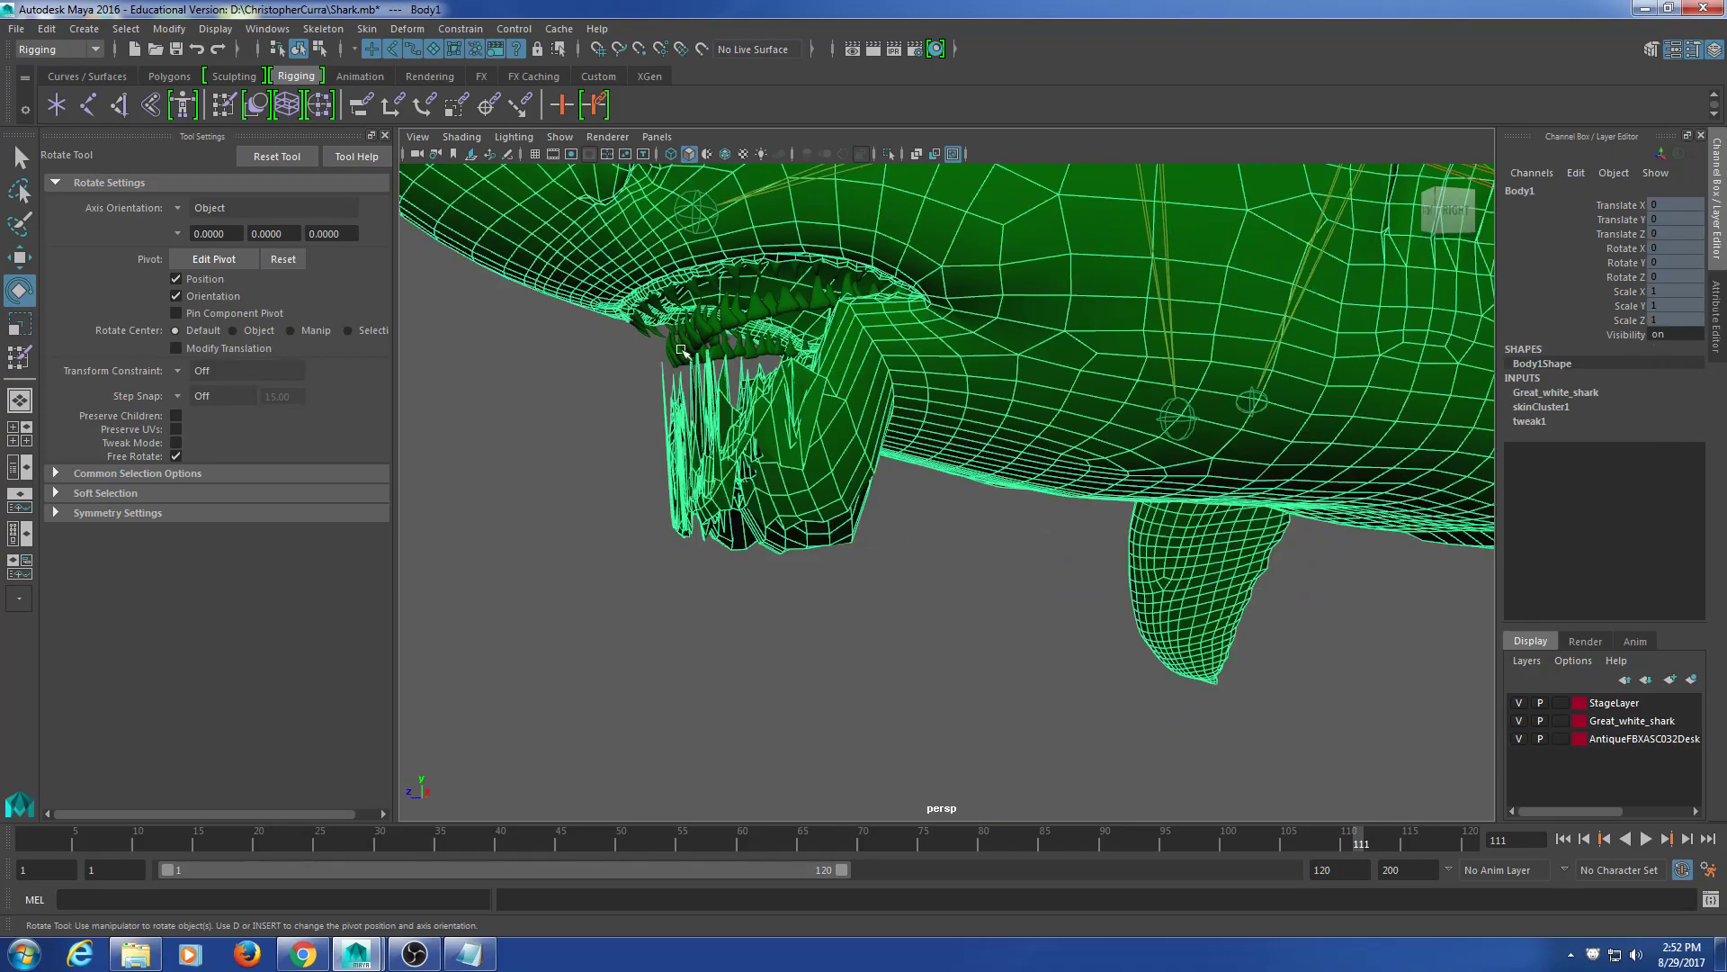
Step: Paint white mouth weight (Replace, value 1) across the lower jaw and up toward the teeth
{"action": "left_click", "coordinate": [319, 105]}
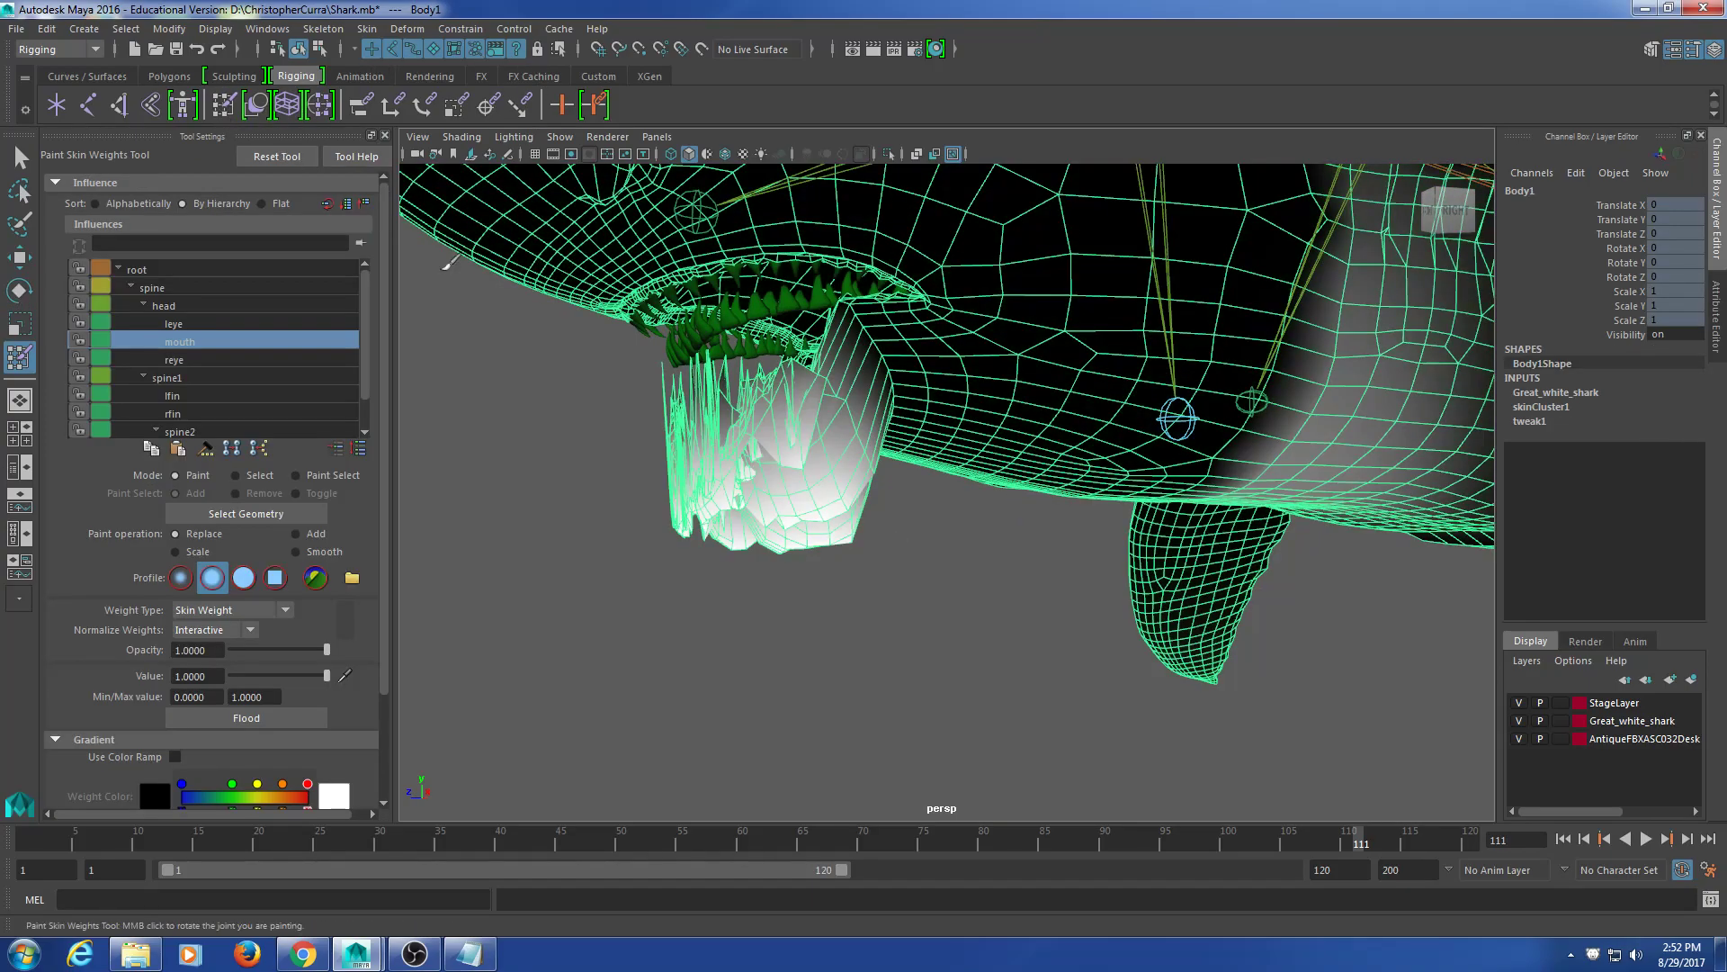
{"action": "mouse_move", "coordinate": [826, 509]}
{"action": "left_mouse_down", "text": "alt"}
{"action": "mouse_move", "coordinate": [807, 460]}
{"action": "mouse_move", "coordinate": [824, 502]}
{"action": "mouse_move", "coordinate": [780, 486]}
{"action": "mouse_move", "coordinate": [621, 491]}
{"action": "left_mouse_up", "text": "alt"}
{"action": "mouse_move", "coordinate": [730, 539]}
{"action": "left_mouse_down"}
{"action": "mouse_move", "coordinate": [766, 513]}
{"action": "mouse_move", "coordinate": [1009, 547]}
{"action": "mouse_move", "coordinate": [903, 577]}
{"action": "mouse_move", "coordinate": [787, 568]}
{"action": "mouse_move", "coordinate": [814, 559]}
{"action": "left_mouse_up"}
{"action": "mouse_move", "coordinate": [826, 555]}
{"action": "left_mouse_down"}
{"action": "mouse_move", "coordinate": [833, 576]}
{"action": "mouse_move", "coordinate": [942, 565]}
{"action": "left_mouse_up"}
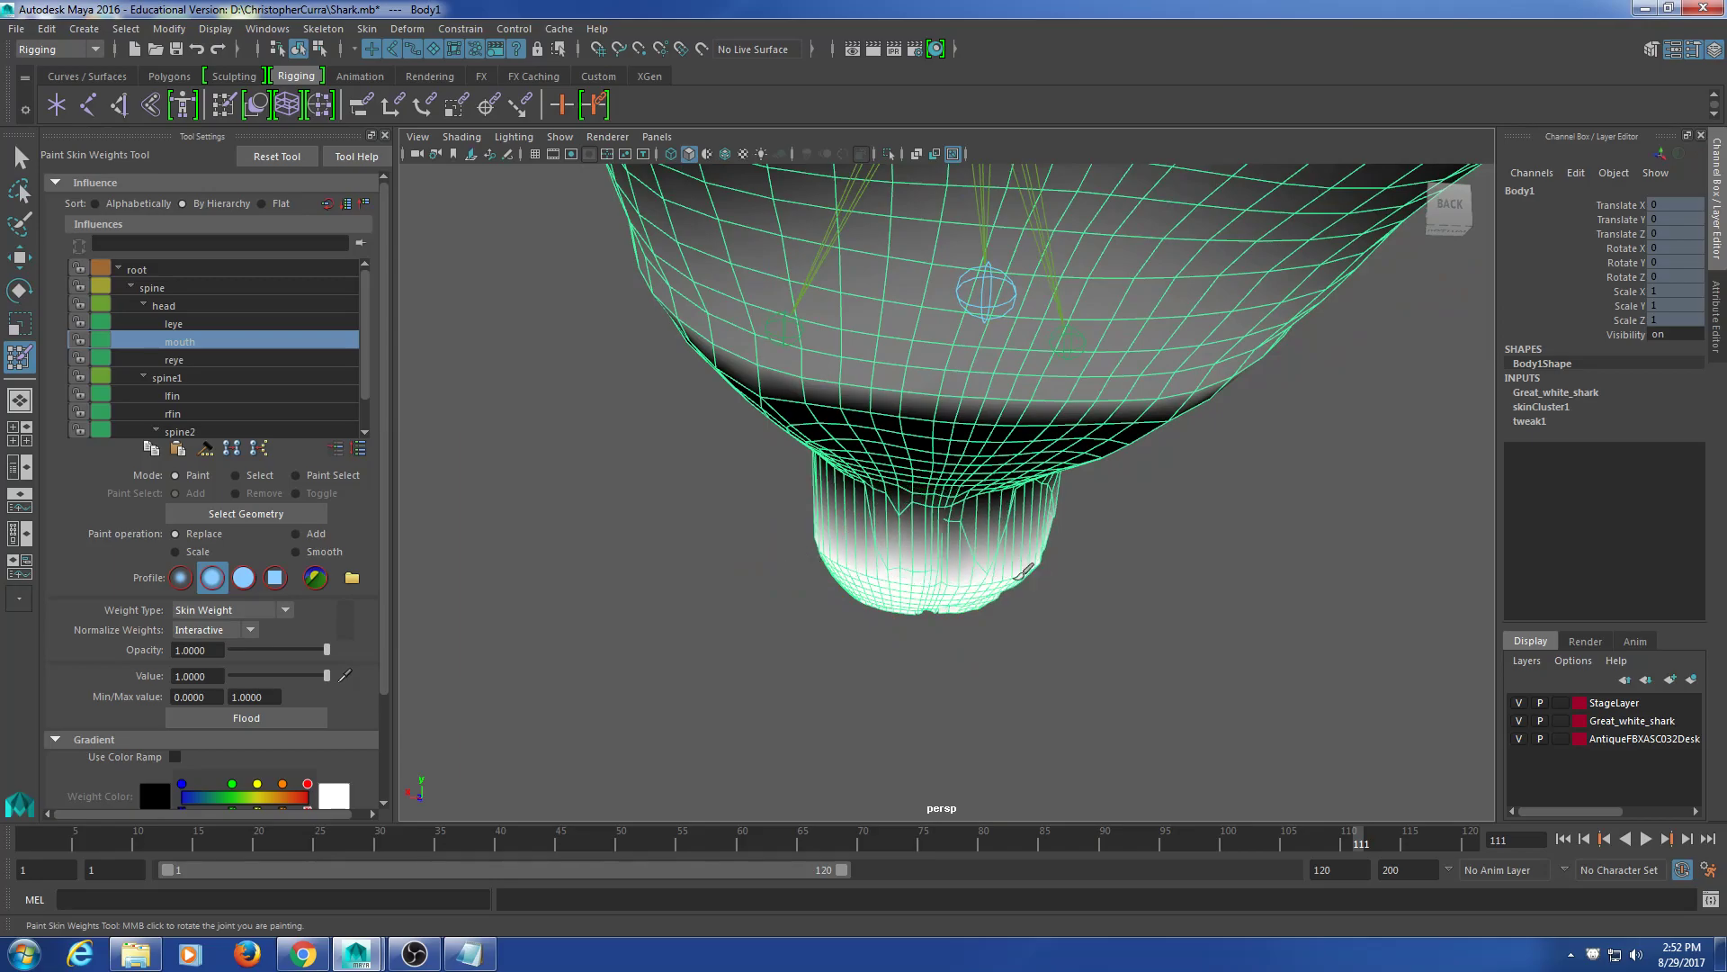
{"action": "mouse_move", "coordinate": [1009, 567]}
{"action": "left_mouse_down", "text": "alt"}
{"action": "mouse_move", "coordinate": [1034, 540]}
{"action": "mouse_move", "coordinate": [990, 562]}
{"action": "mouse_move", "coordinate": [976, 540]}
{"action": "mouse_move", "coordinate": [1034, 501]}
{"action": "mouse_move", "coordinate": [821, 467]}
{"action": "mouse_move", "coordinate": [813, 489]}
{"action": "mouse_move", "coordinate": [838, 513]}
{"action": "left_mouse_up", "text": "alt"}
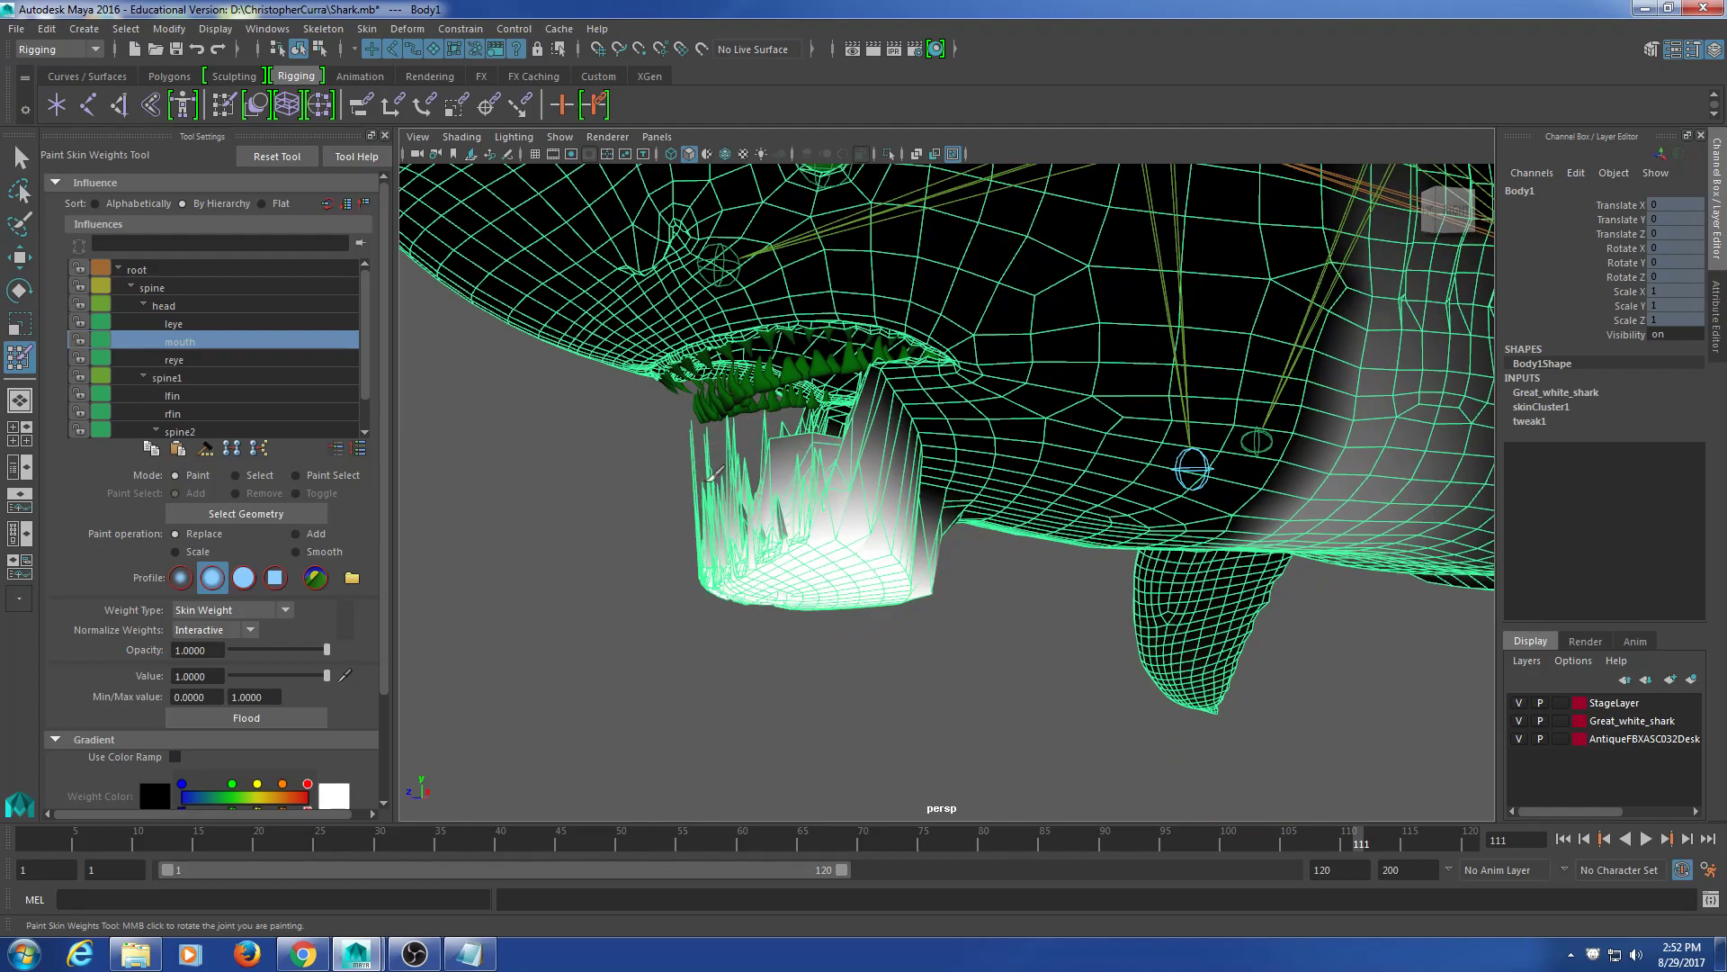
{"action": "left_click_drag", "start_coordinate": [784, 512], "coordinate": [847, 466], "text": "alt"}
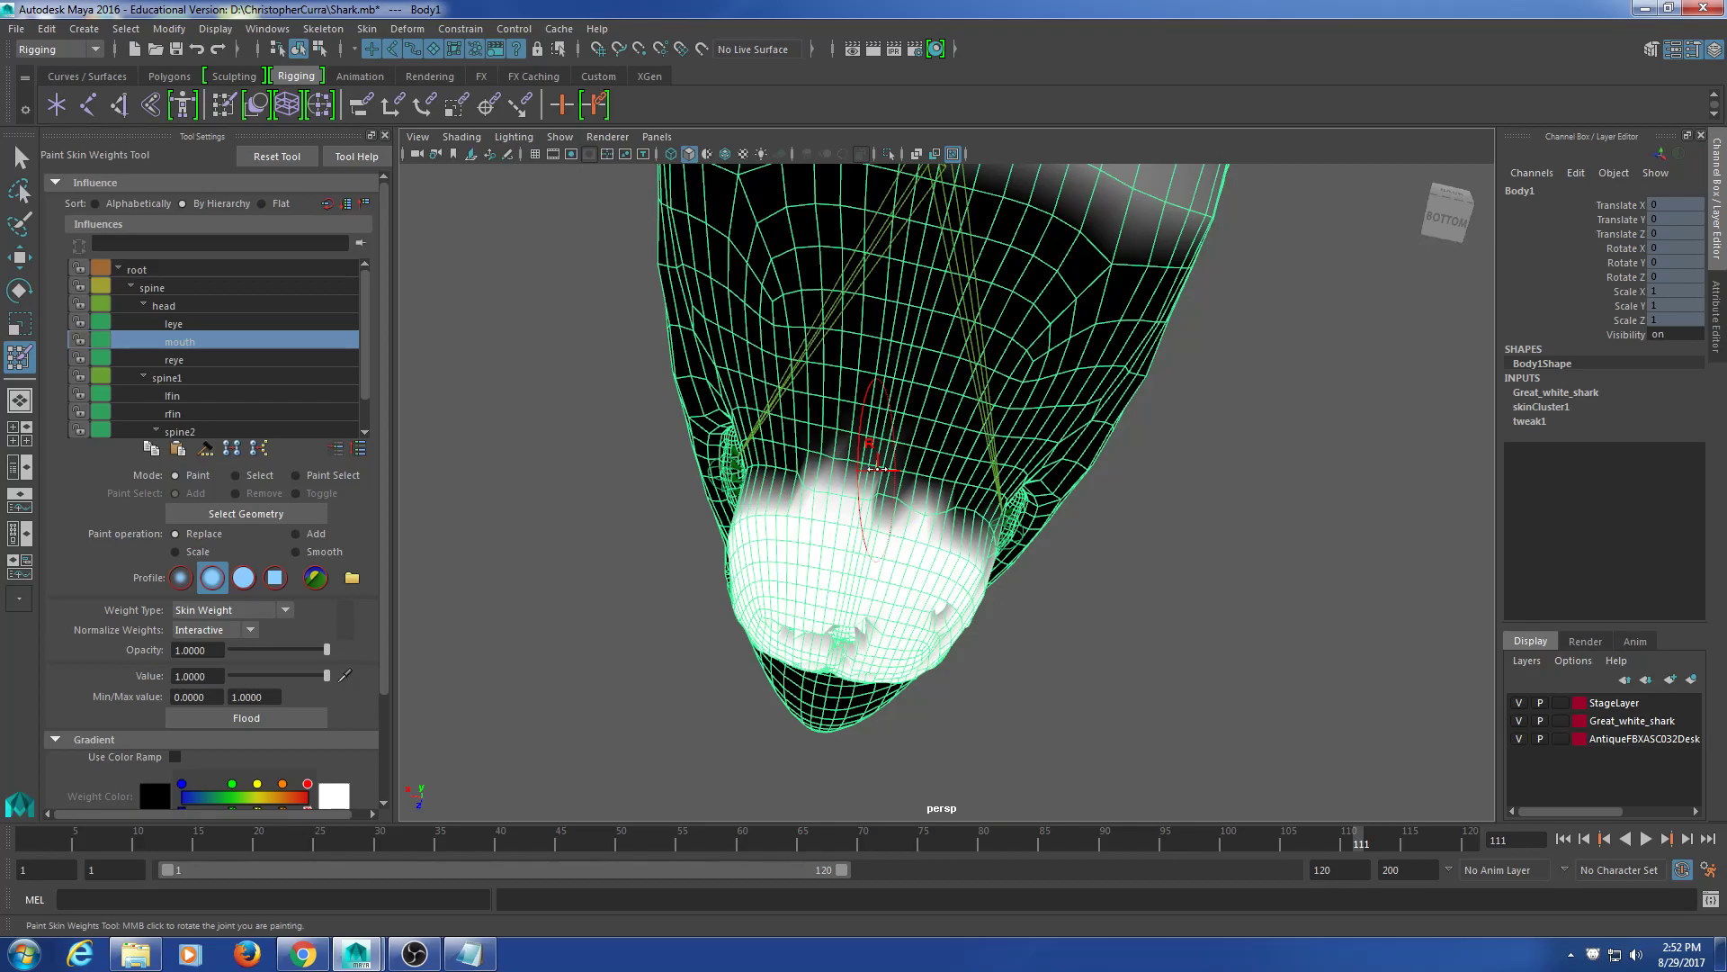
{"action": "mouse_move", "coordinate": [914, 571]}
{"action": "left_mouse_down", "text": "alt"}
{"action": "mouse_move", "coordinate": [821, 551]}
{"action": "mouse_move", "coordinate": [948, 605]}
{"action": "mouse_move", "coordinate": [915, 563]}
{"action": "left_mouse_up", "text": "alt"}
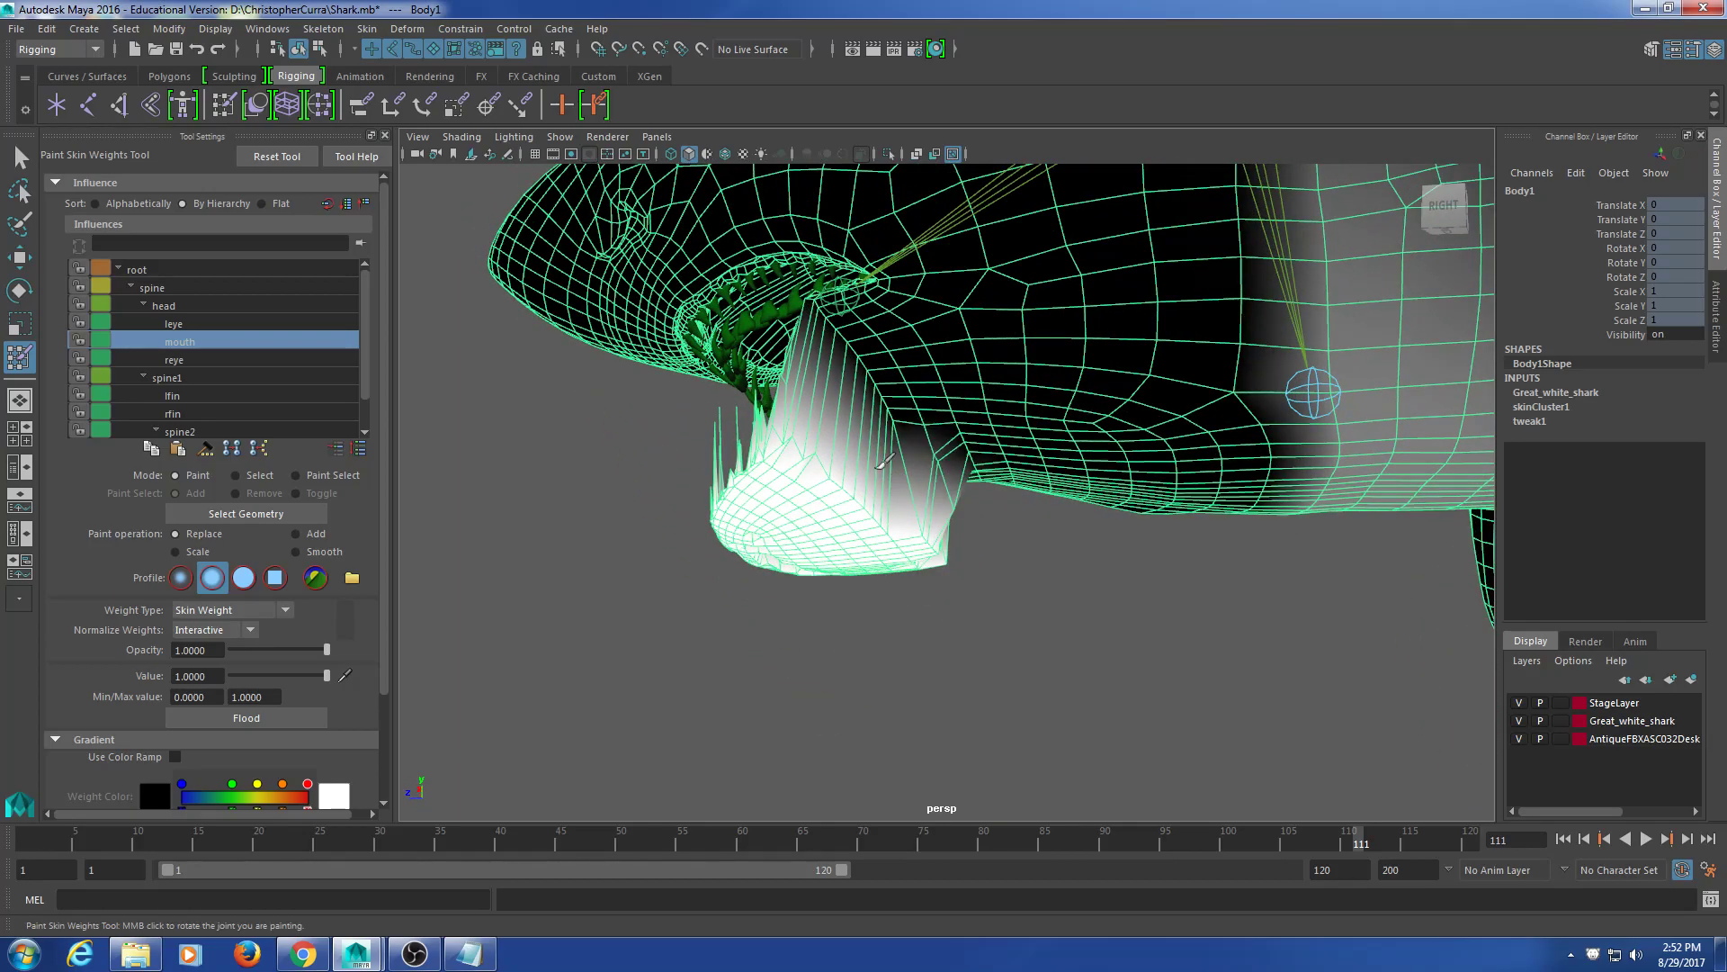
{"action": "mouse_move", "coordinate": [890, 506]}
{"action": "left_mouse_down", "text": "alt"}
{"action": "mouse_move", "coordinate": [873, 509]}
{"action": "mouse_move", "coordinate": [877, 491]}
{"action": "left_mouse_up", "text": "alt"}
{"action": "mouse_move", "coordinate": [842, 429]}
{"action": "left_mouse_down"}
{"action": "mouse_move", "coordinate": [814, 329]}
{"action": "mouse_move", "coordinate": [784, 333]}
{"action": "left_mouse_up"}
Step: Paint full mouth weight further up the jaw and onto a stray hanging vertex
{"action": "left_click_drag", "start_coordinate": [903, 480], "coordinate": [760, 522], "text": "alt"}
{"action": "mouse_move", "coordinate": [1018, 470]}
{"action": "left_mouse_down"}
{"action": "mouse_move", "coordinate": [995, 457]}
{"action": "mouse_move", "coordinate": [1069, 525]}
{"action": "left_mouse_up"}
{"action": "middle_click_drag", "start_coordinate": [1069, 524], "coordinate": [954, 518], "text": "alt"}
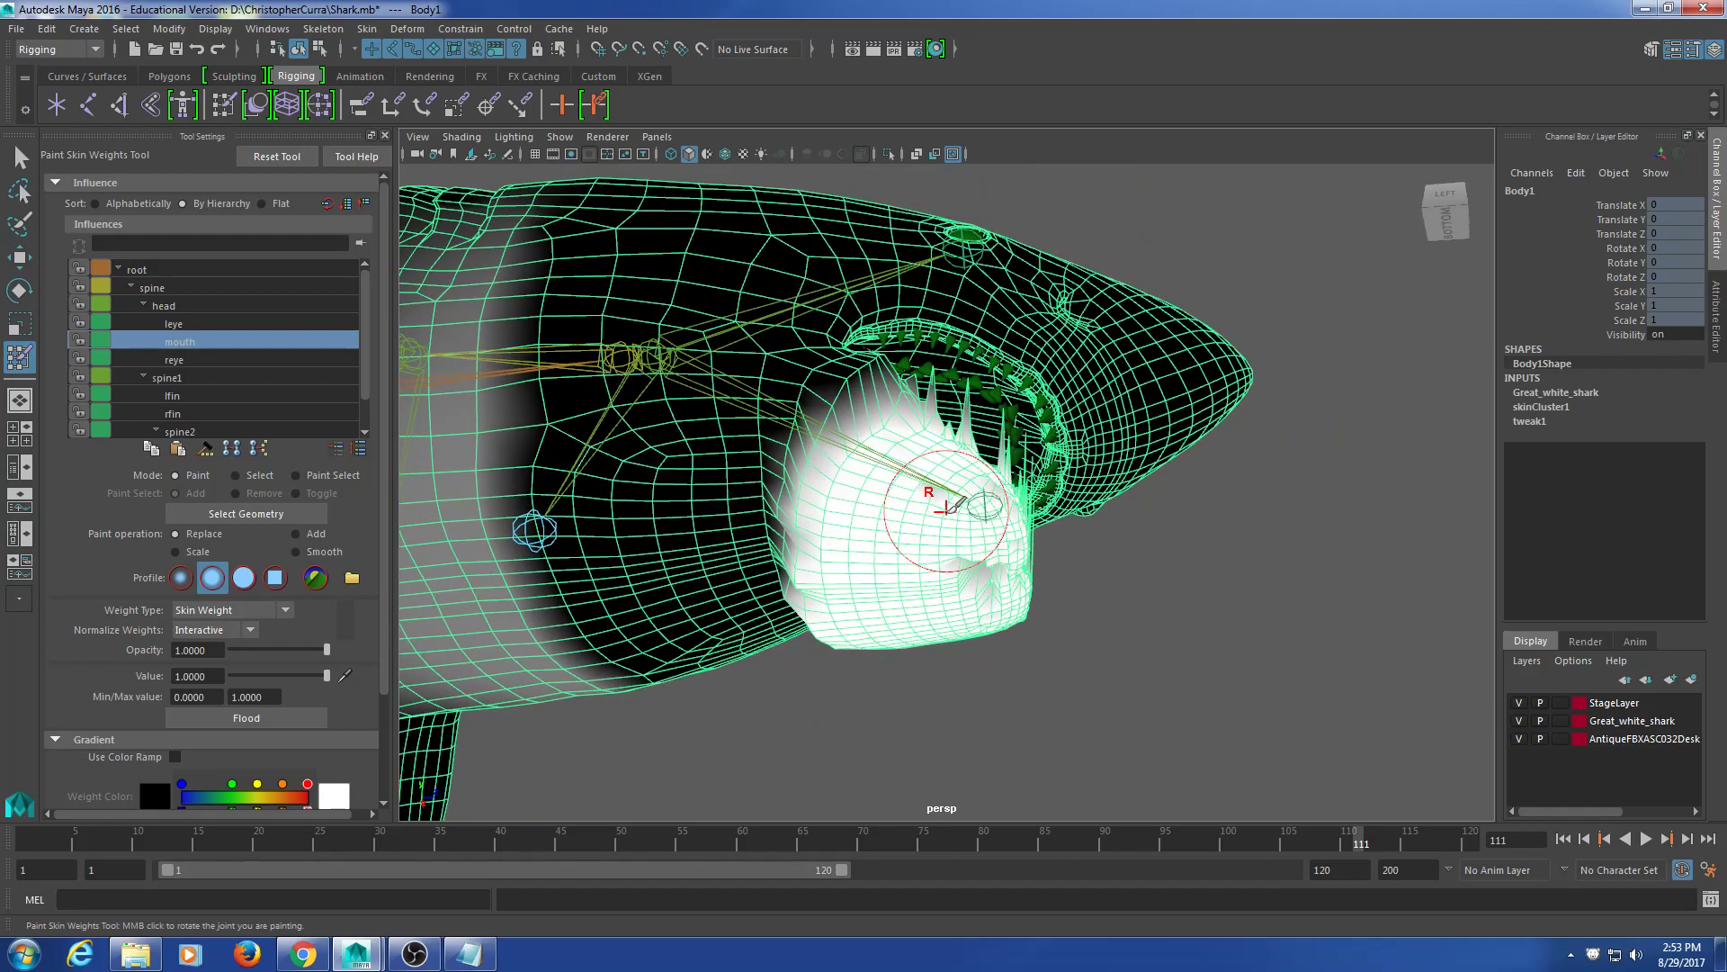
{"action": "scroll", "coordinate": [950, 522], "scroll_direction": "up", "scroll_amount": 3}
{"action": "left_click_drag", "start_coordinate": [933, 488], "coordinate": [933, 450], "text": "alt"}
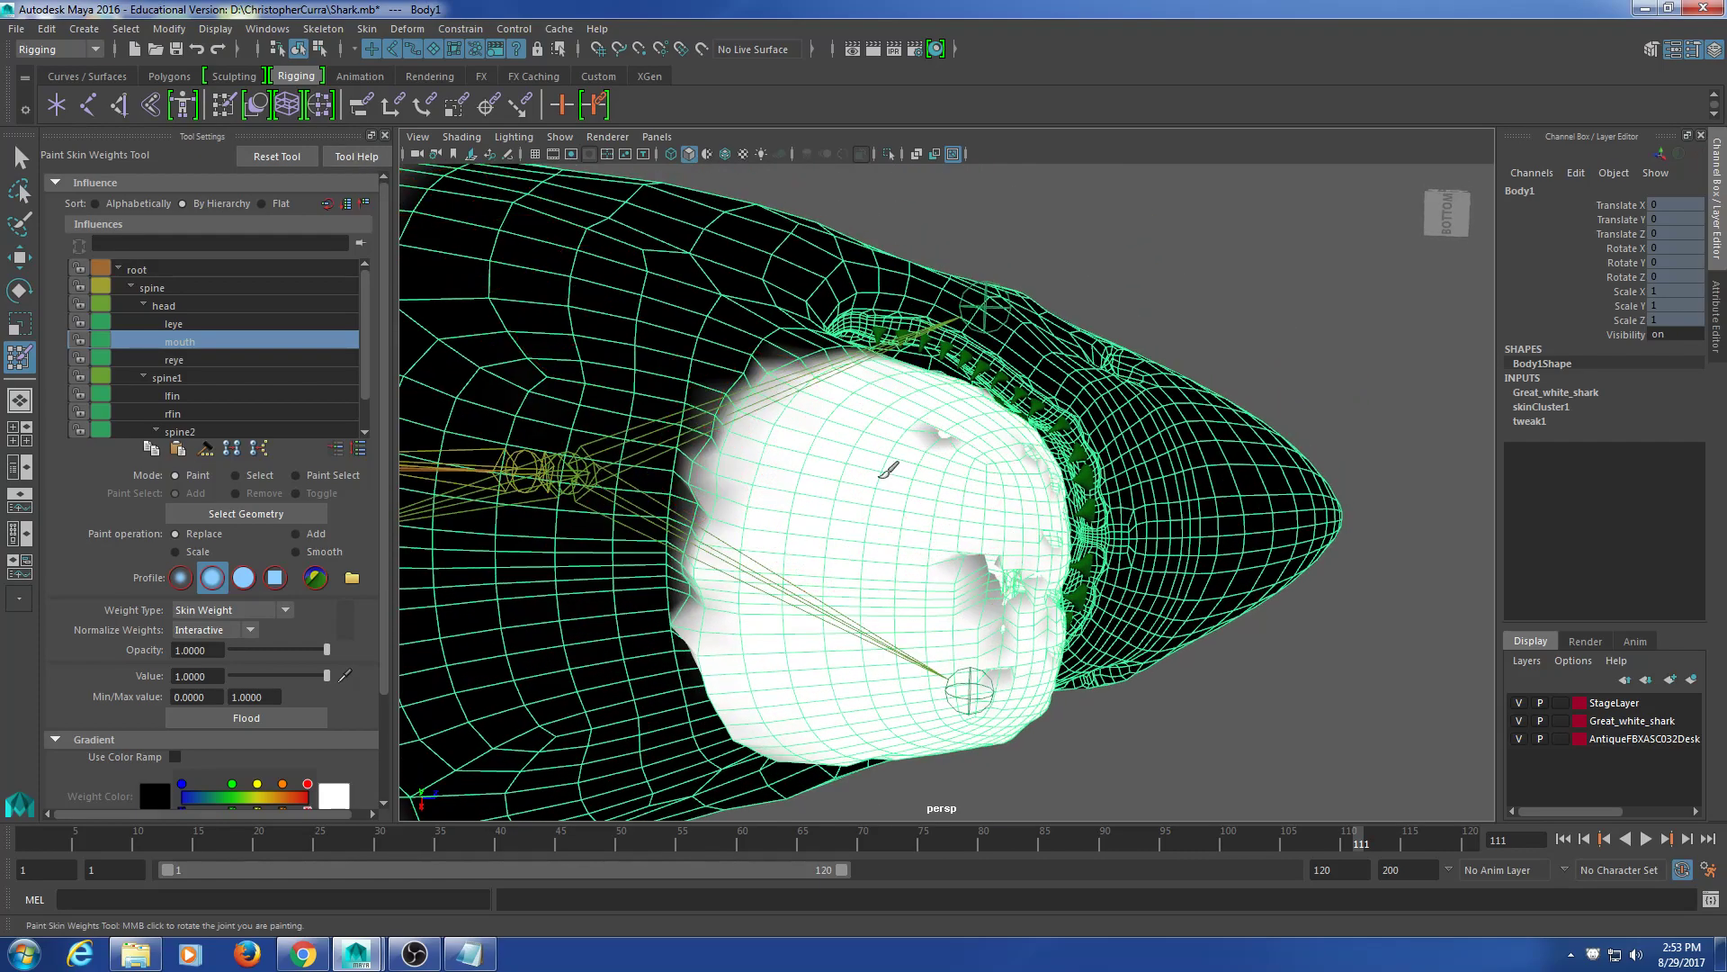
{"action": "left_click_drag", "start_coordinate": [931, 464], "coordinate": [987, 528], "text": "alt"}
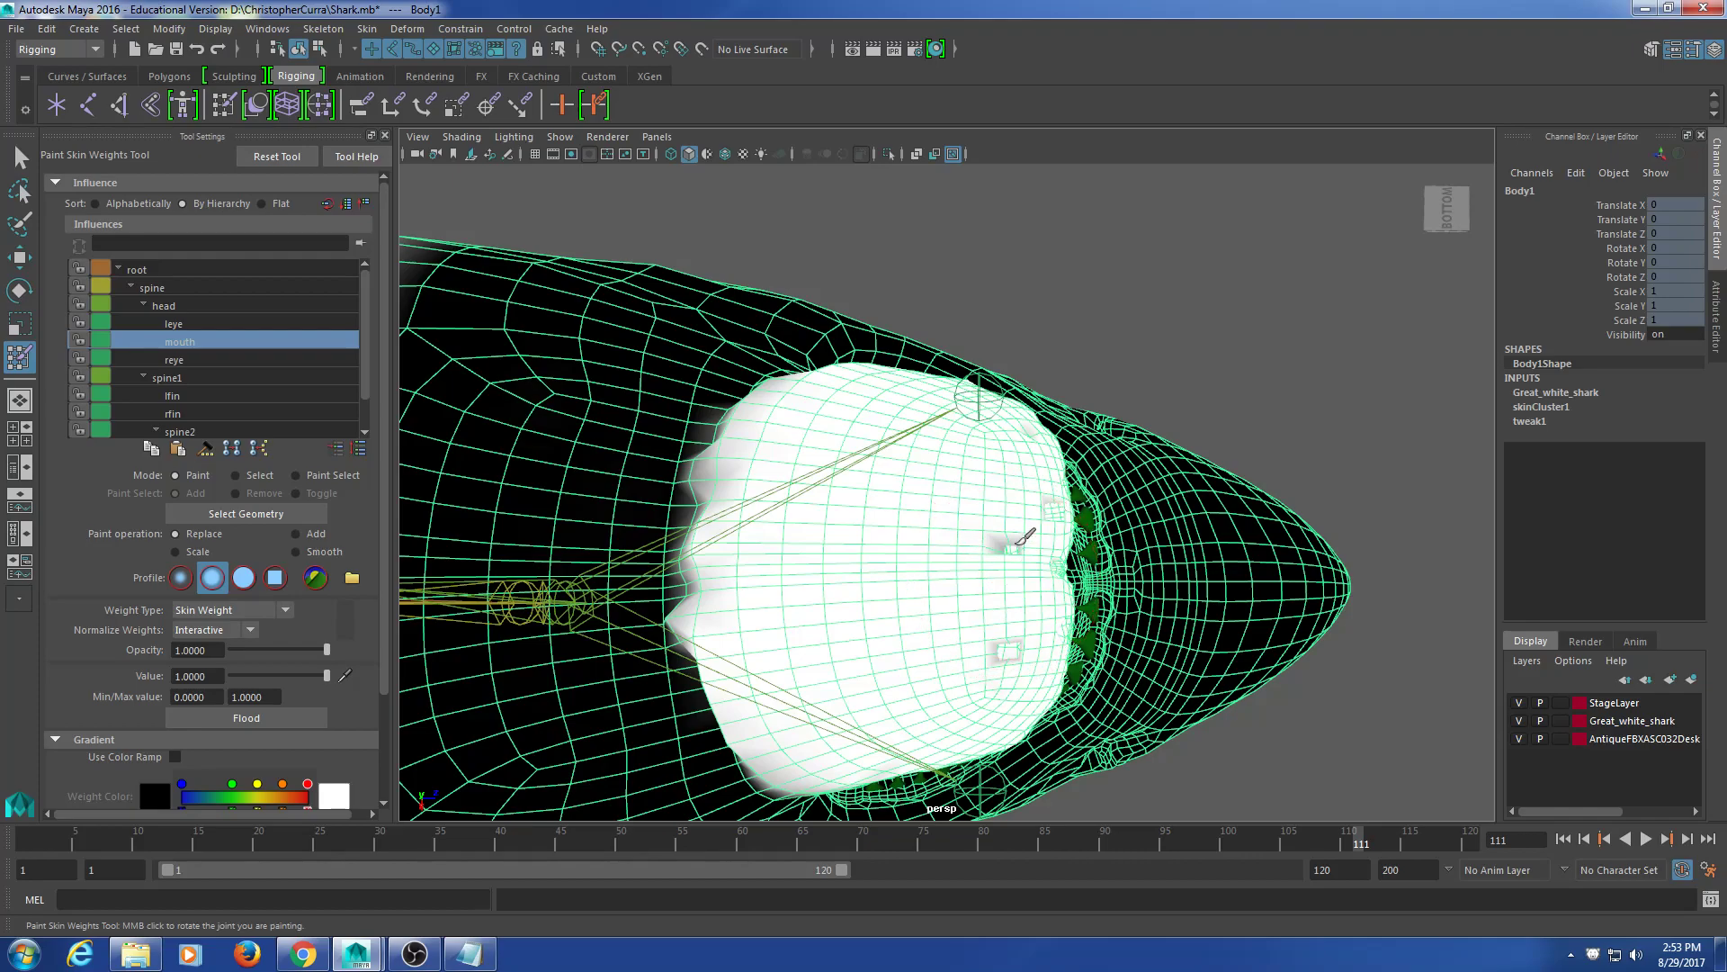
{"action": "left_click_drag", "start_coordinate": [1010, 539], "coordinate": [1009, 587], "text": "alt"}
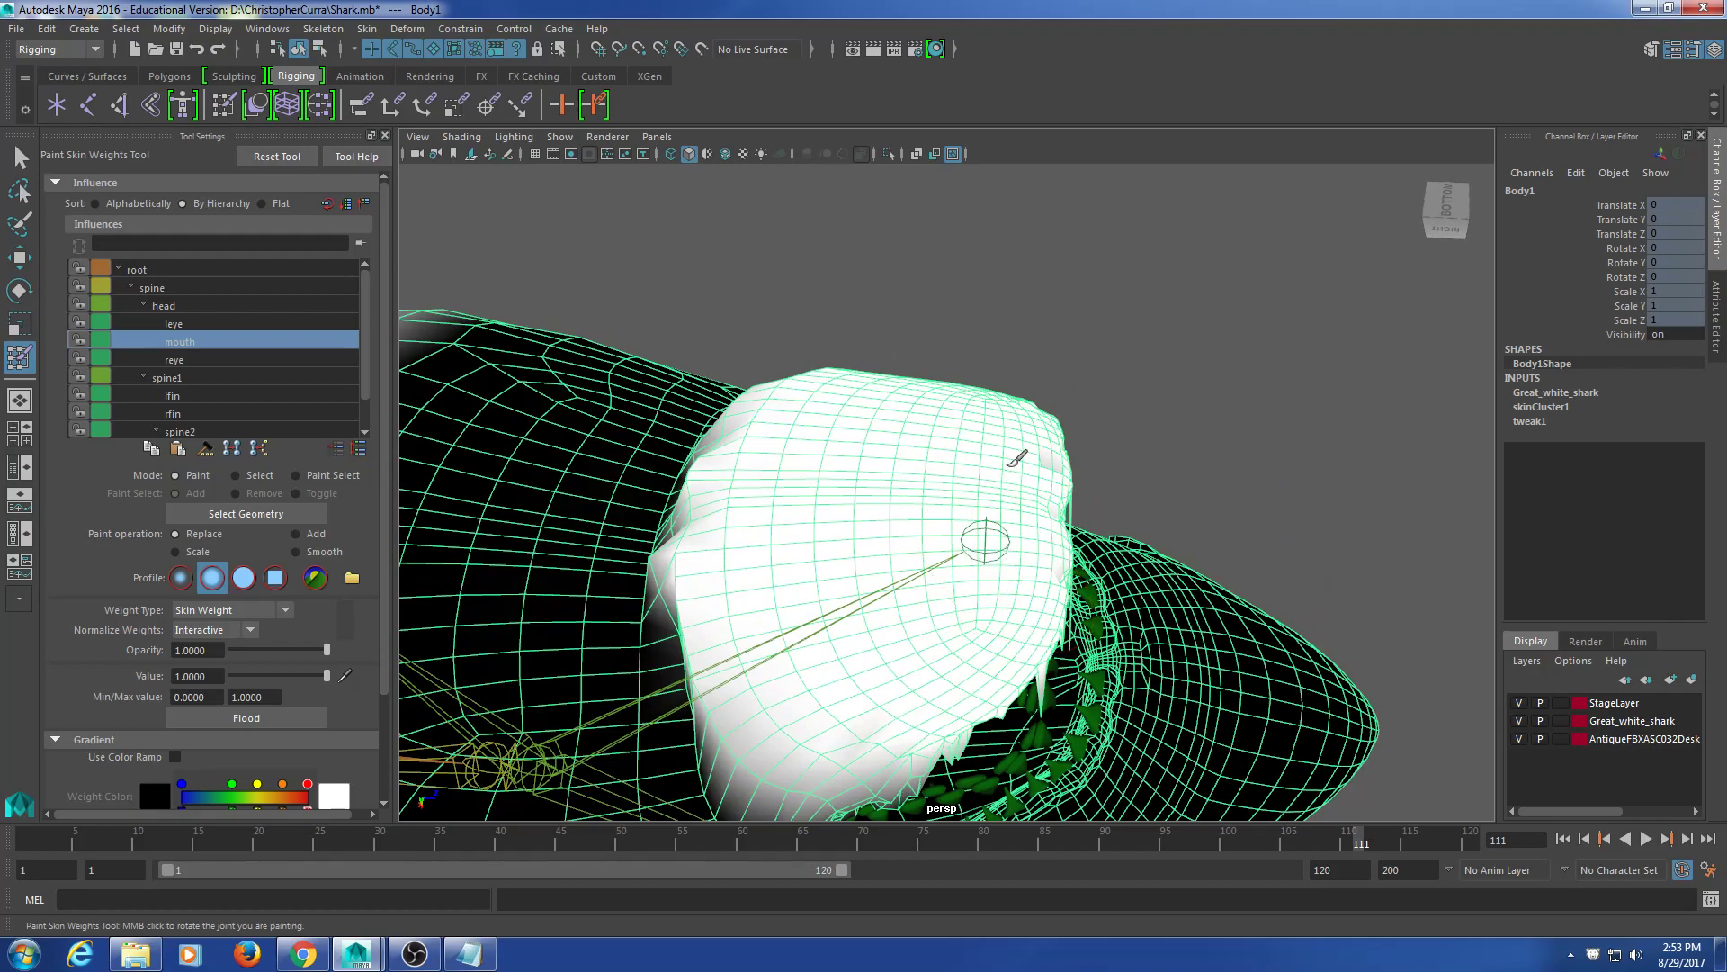
{"action": "left_click_drag", "start_coordinate": [999, 483], "coordinate": [990, 443], "text": "alt"}
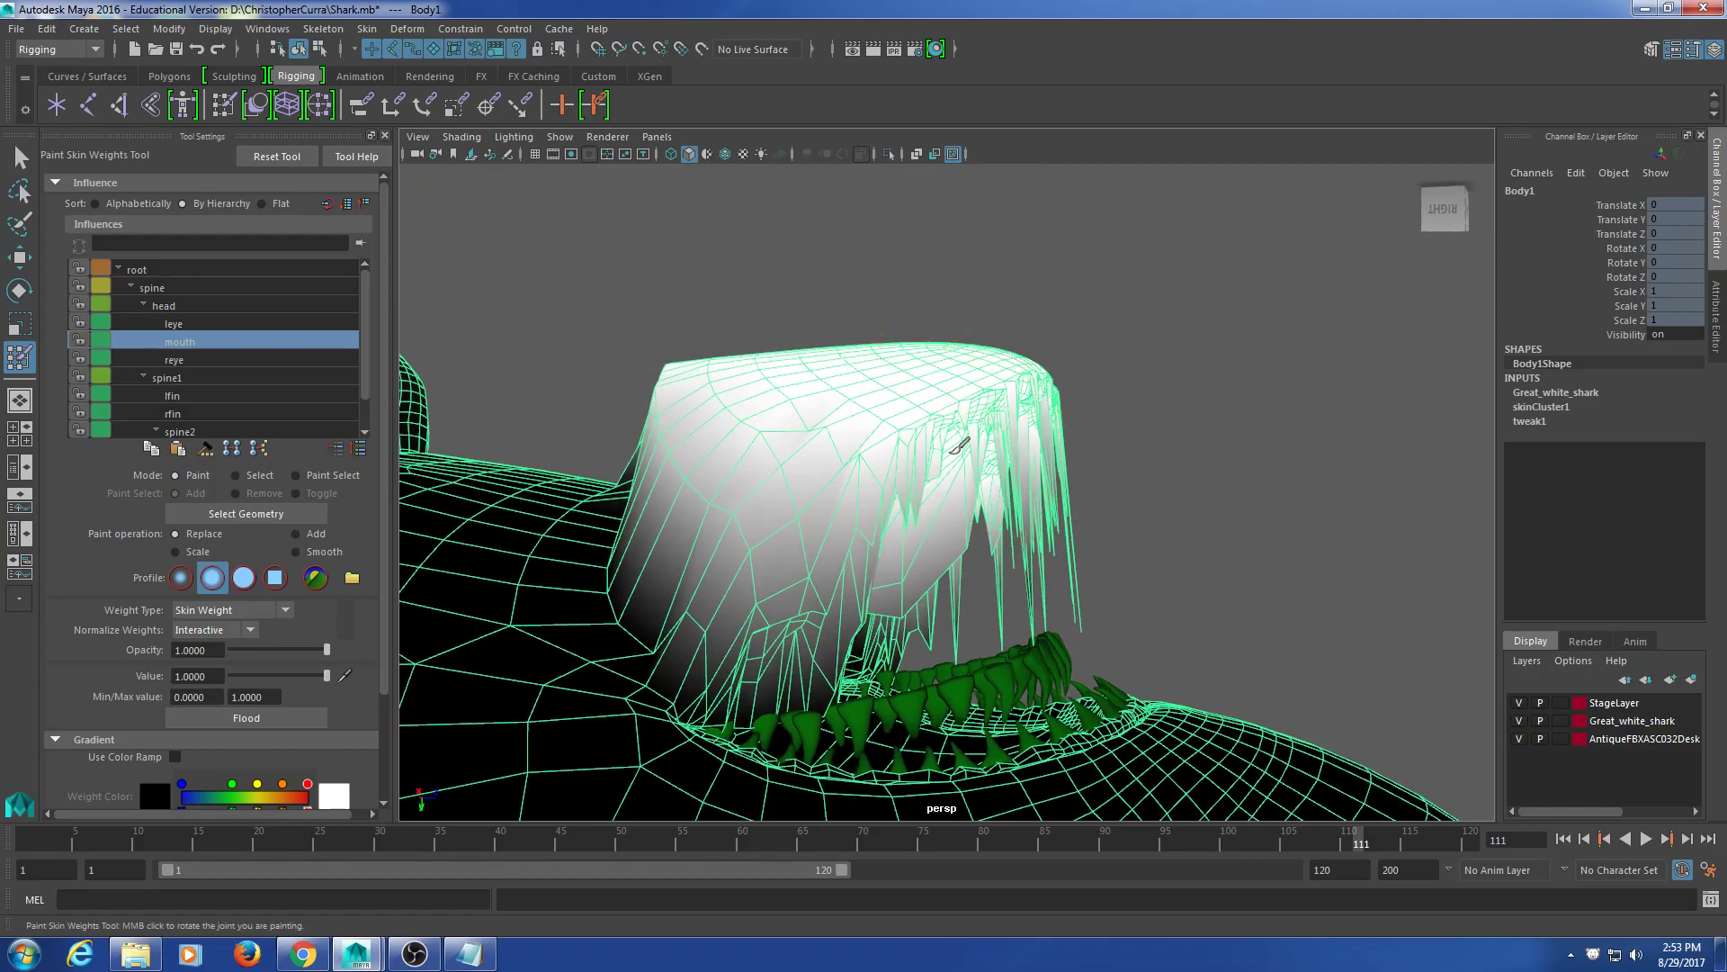
{"action": "left_click_drag", "start_coordinate": [935, 493], "coordinate": [886, 517], "text": "alt"}
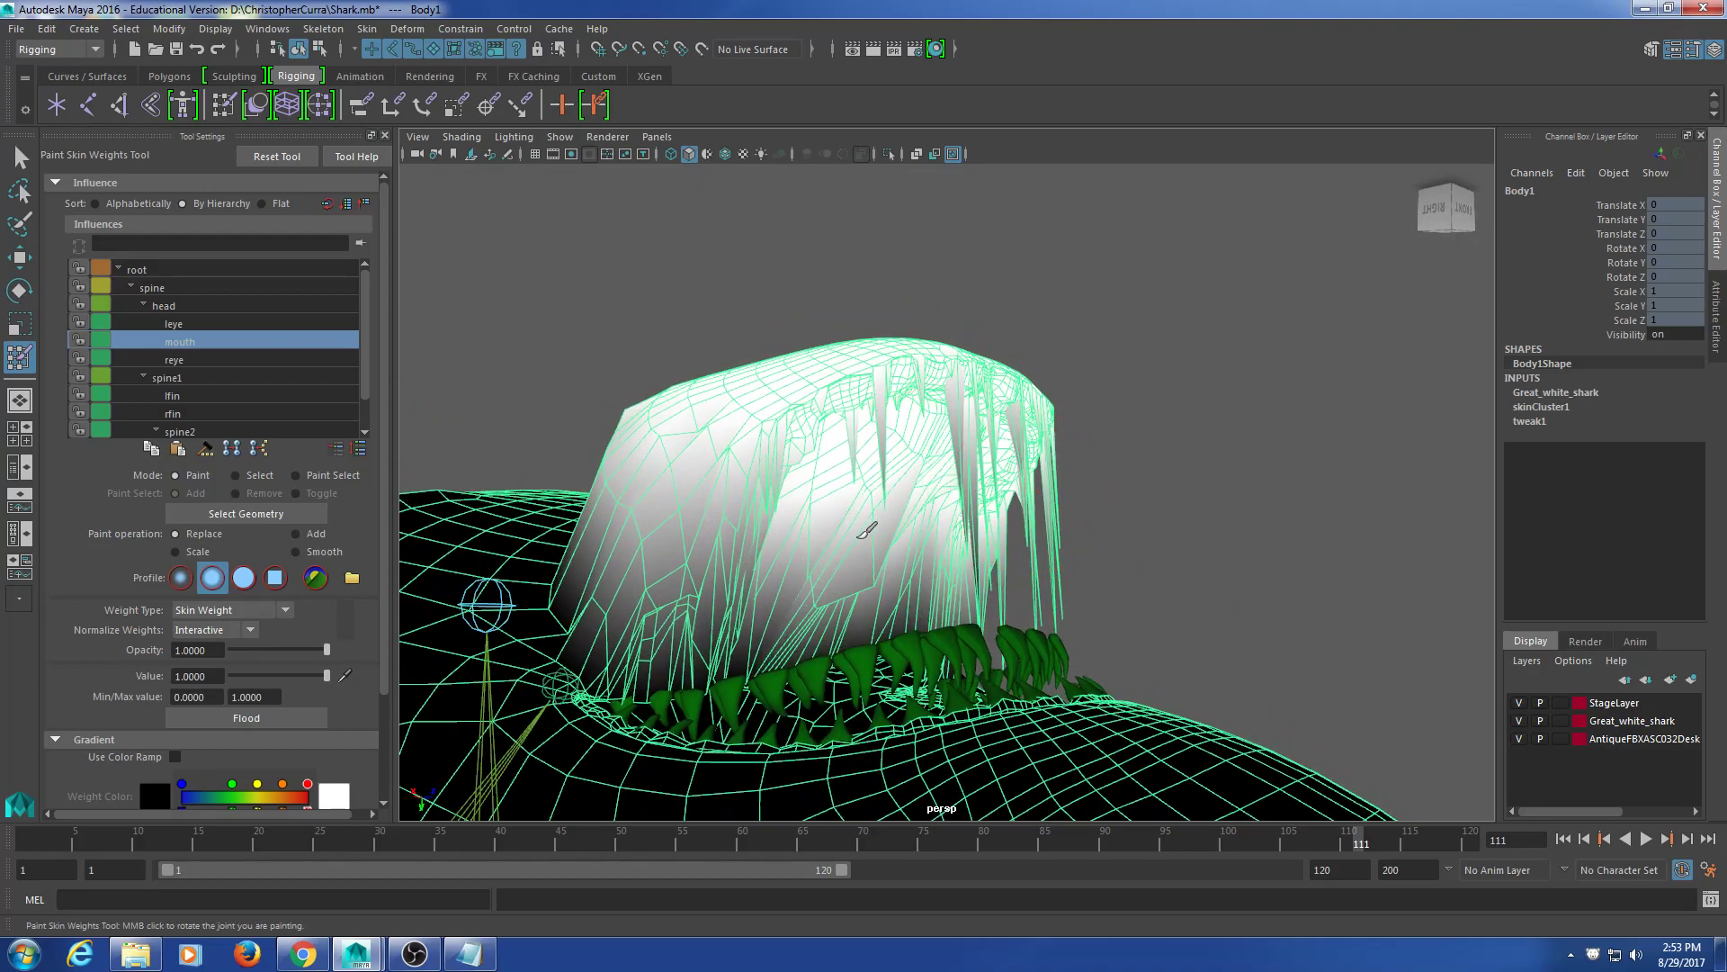
{"action": "mouse_move", "coordinate": [890, 577]}
{"action": "left_mouse_down"}
{"action": "mouse_move", "coordinate": [878, 559]}
{"action": "mouse_move", "coordinate": [926, 451]}
{"action": "mouse_move", "coordinate": [987, 468]}
{"action": "mouse_move", "coordinate": [983, 533]}
{"action": "mouse_move", "coordinate": [1048, 512]}
{"action": "mouse_move", "coordinate": [687, 528]}
{"action": "mouse_move", "coordinate": [799, 476]}
{"action": "mouse_move", "coordinate": [869, 415]}
{"action": "left_mouse_up"}
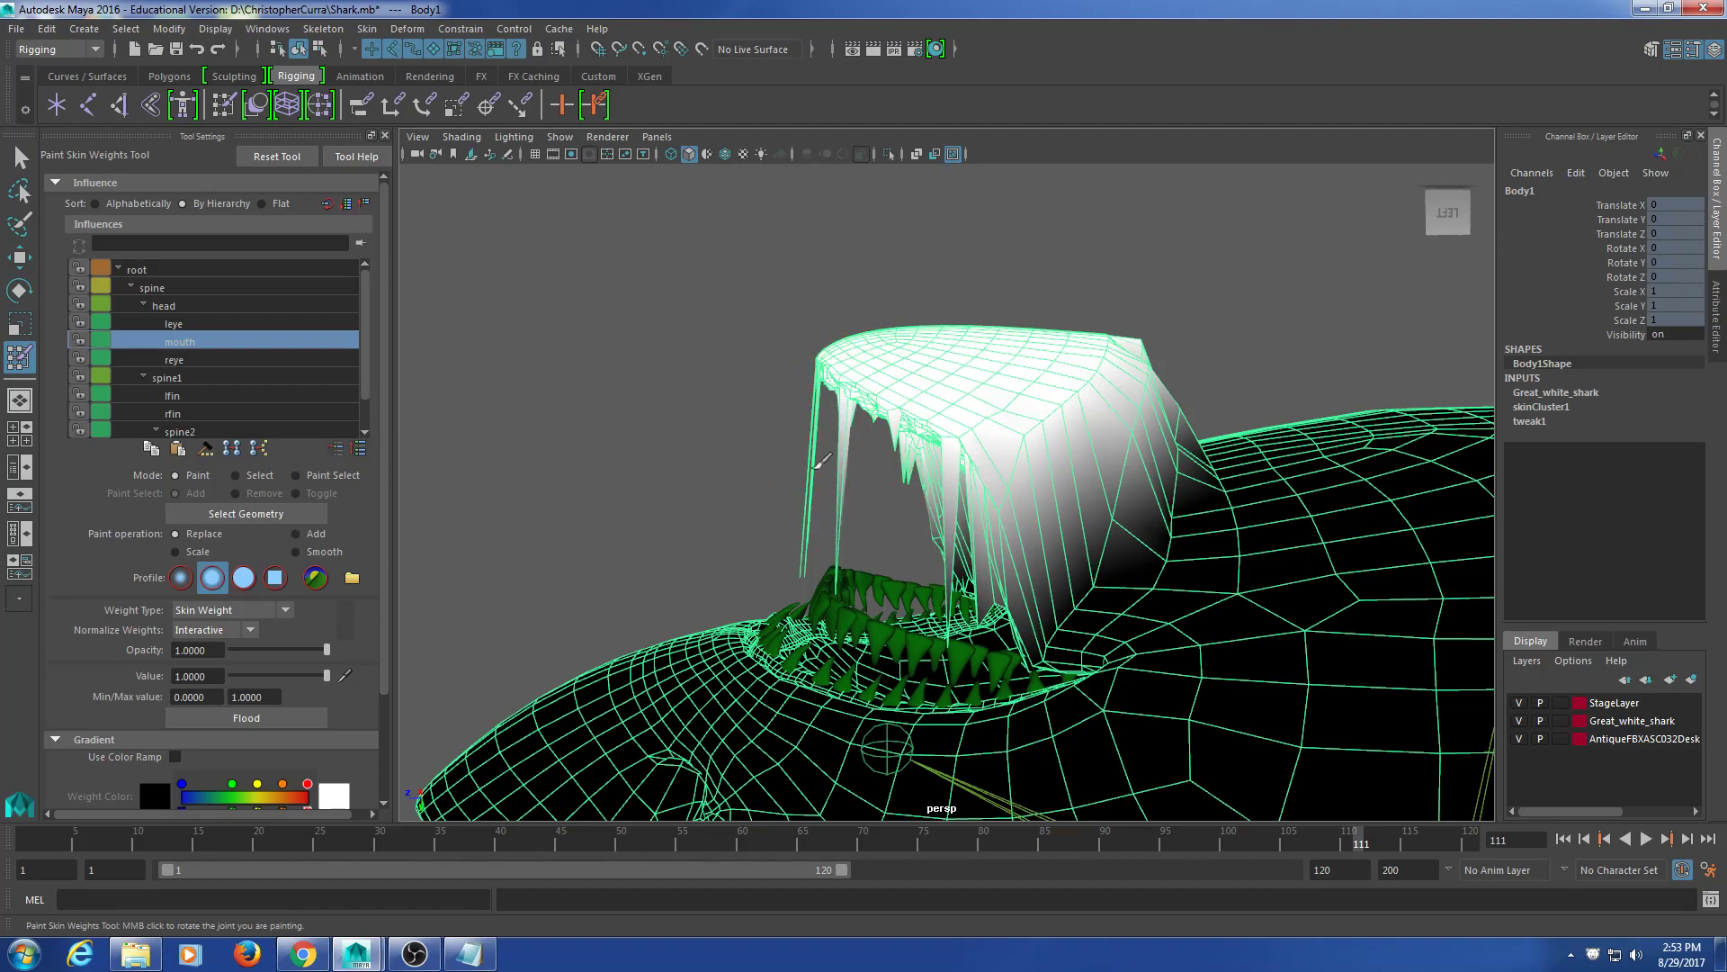
{"action": "mouse_move", "coordinate": [815, 499]}
{"action": "left_mouse_down", "text": "alt"}
{"action": "mouse_move", "coordinate": [887, 423]}
{"action": "mouse_move", "coordinate": [1345, 423]}
{"action": "left_mouse_up", "text": "alt"}
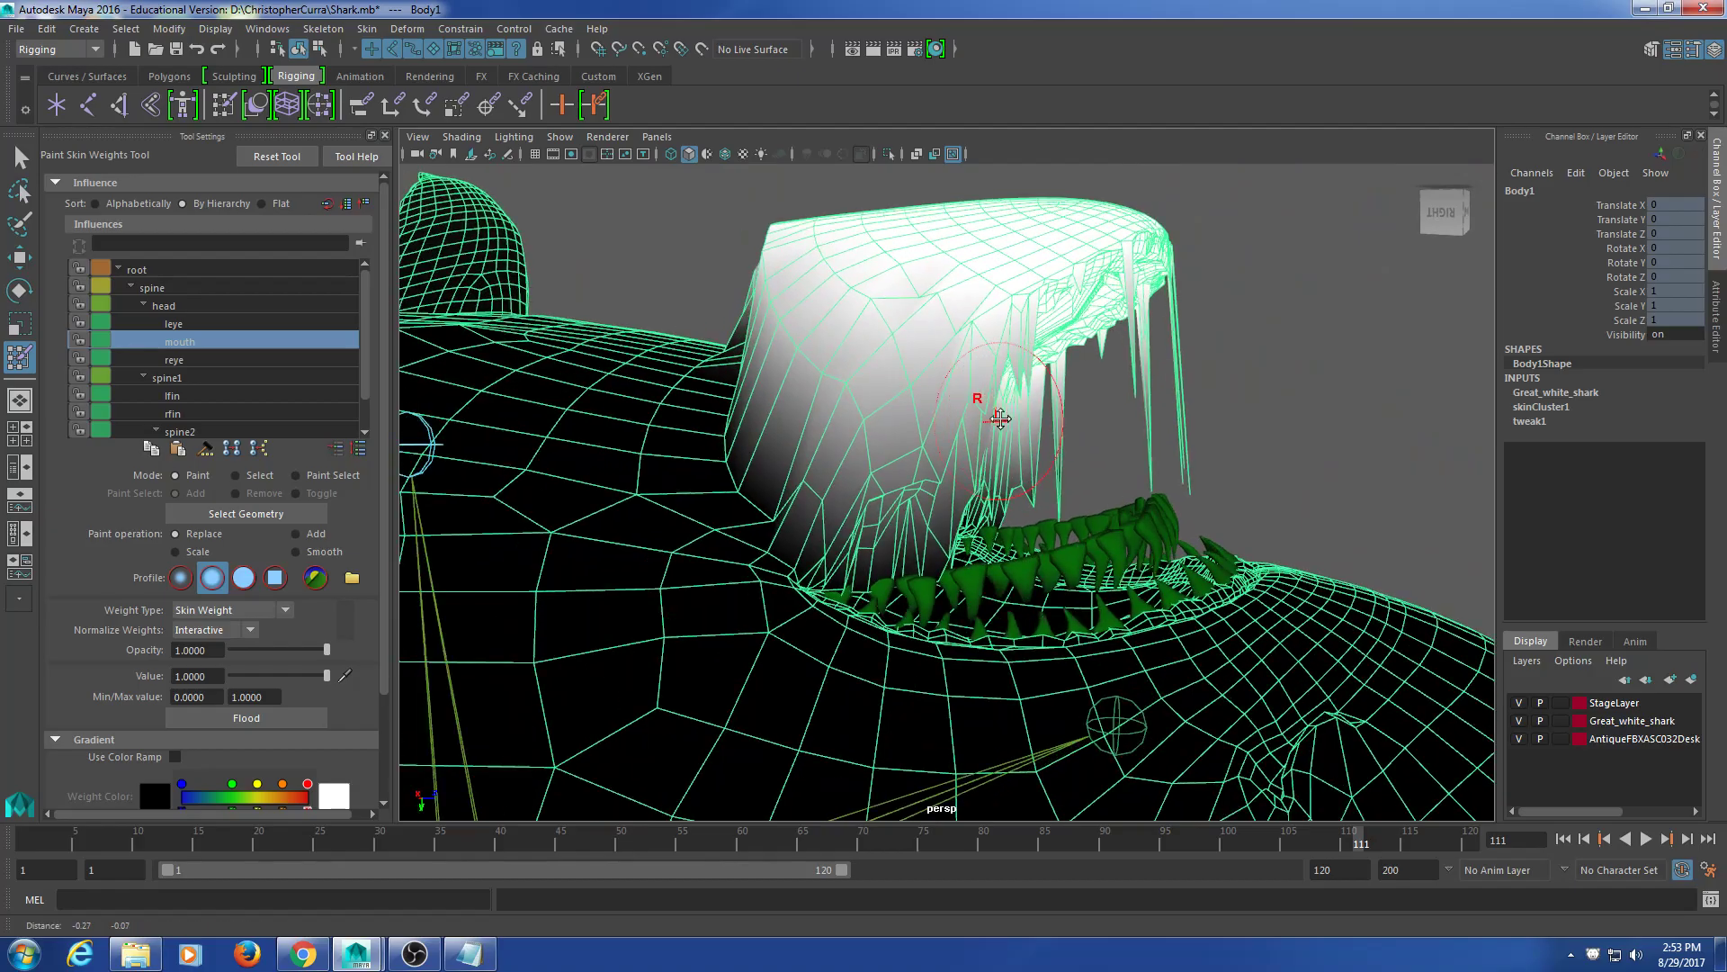
{"action": "mouse_move", "coordinate": [1037, 351]}
{"action": "left_mouse_down", "text": "alt"}
{"action": "mouse_move", "coordinate": [569, 197]}
{"action": "mouse_move", "coordinate": [779, 410]}
{"action": "mouse_move", "coordinate": [933, 694]}
{"action": "mouse_move", "coordinate": [900, 686]}
{"action": "mouse_move", "coordinate": [847, 562]}
{"action": "mouse_move", "coordinate": [859, 517]}
{"action": "mouse_move", "coordinate": [1084, 501]}
{"action": "left_mouse_up", "text": "alt"}
Step: Leave weight painting and select the jaw-tip vertices, growing the selection outward
{"action": "scroll", "coordinate": [1084, 500], "scroll_direction": "down", "scroll_amount": 5}
{"action": "left_click", "coordinate": [21, 158]}
{"action": "left_click_drag", "start_coordinate": [1044, 573], "coordinate": [1051, 593], "text": "alt"}
{"action": "left_click", "coordinate": [1029, 590]}
{"action": "left_click", "coordinate": [1013, 572]}
{"action": "mouse_move", "coordinate": [1013, 454]}
{"action": "right_mouse_down"}
{"action": "mouse_move", "coordinate": [960, 432]}
{"action": "mouse_move", "coordinate": [952, 454]}
{"action": "right_mouse_up"}
{"action": "left_click_drag", "start_coordinate": [1055, 596], "coordinate": [1006, 523], "text": "alt"}
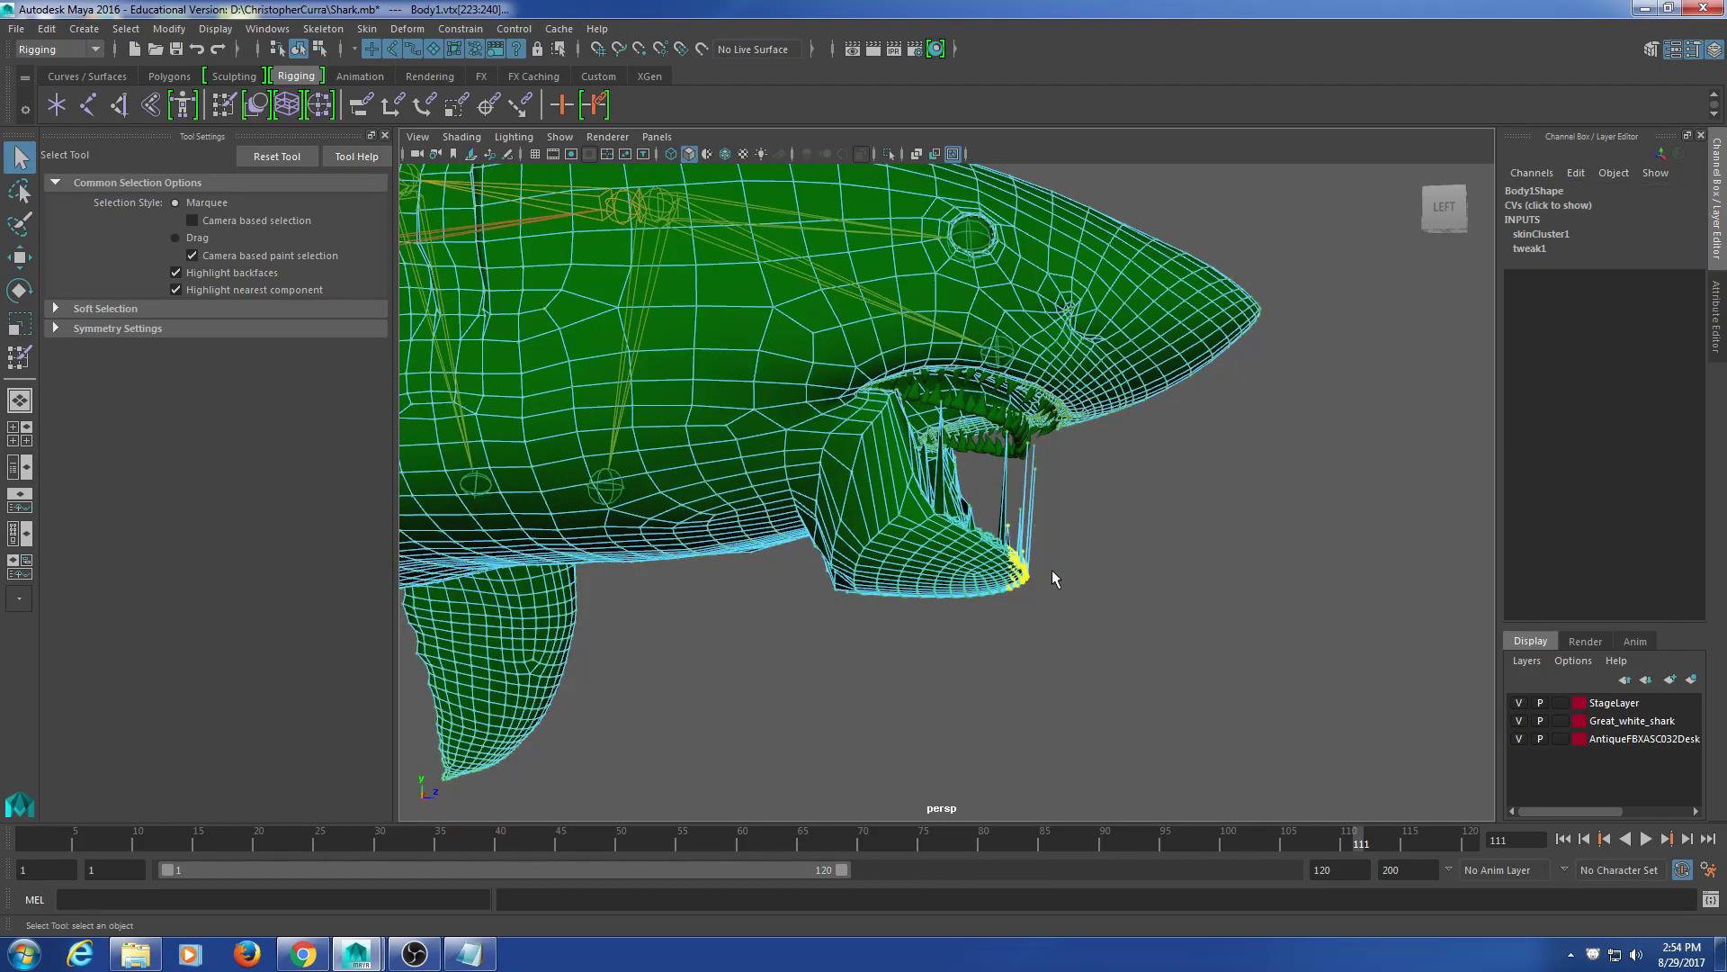
{"action": "key", "text": "greater"}
{"action": "key", "text": "greater"}
{"action": "key", "text": "greater"}
{"action": "key", "text": "greater"}
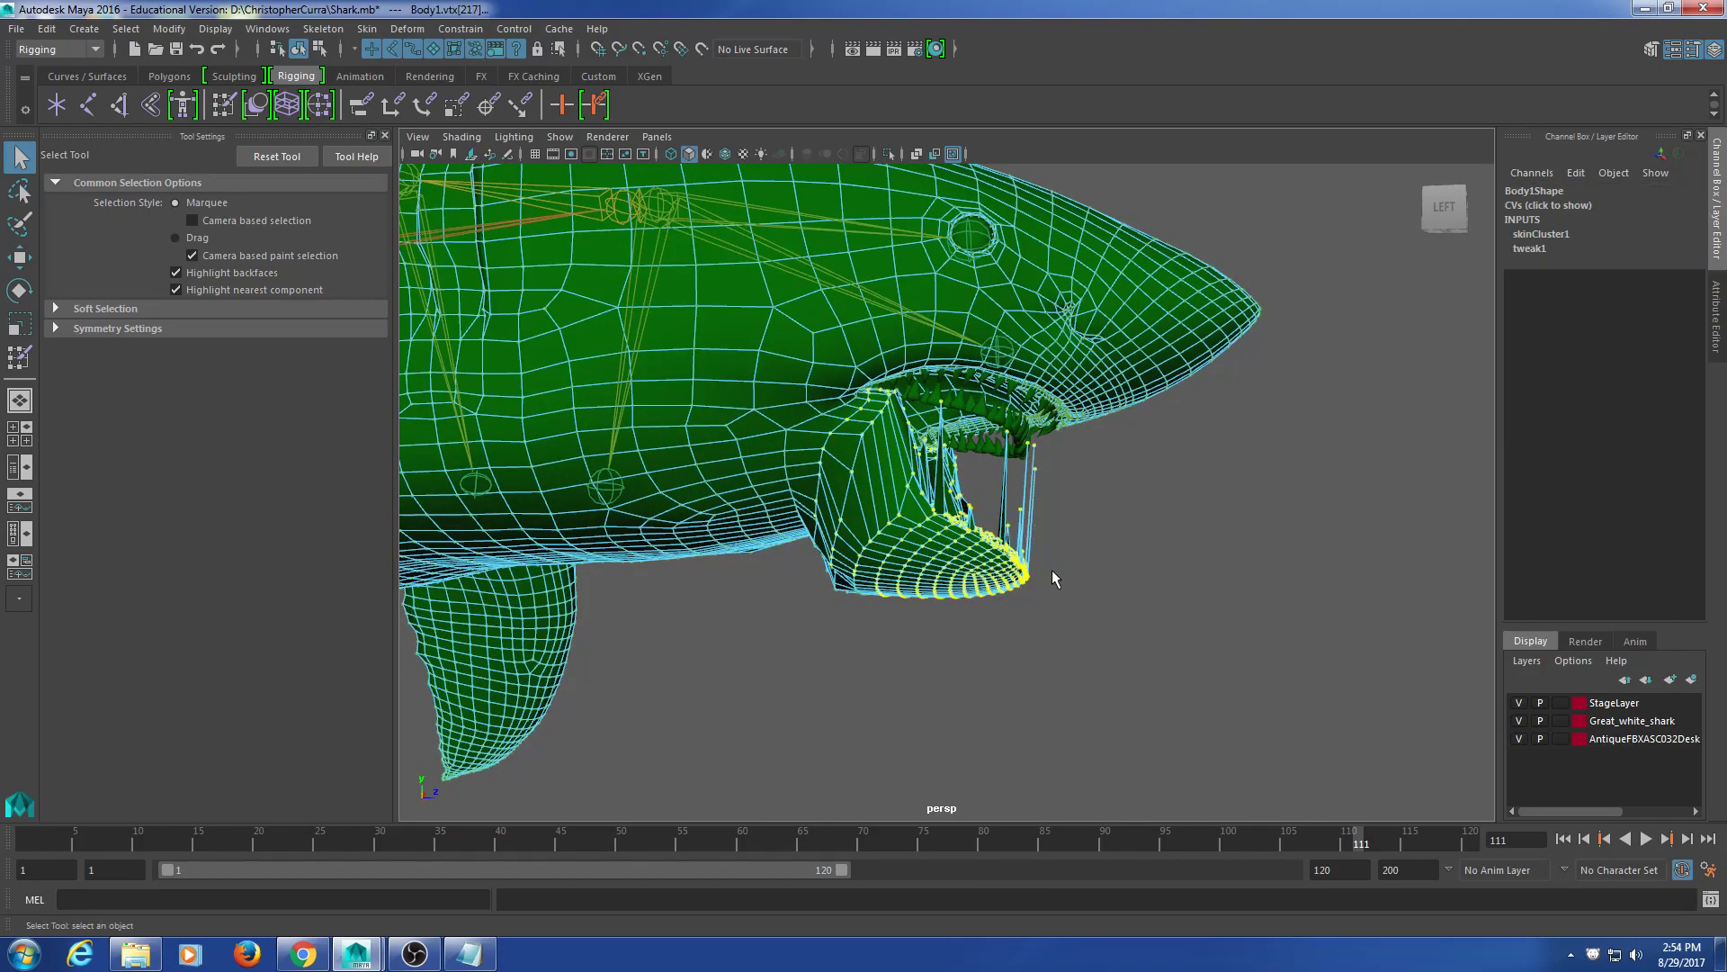
Step: Orbit around the shark to inspect the selected jaw vertices from below and the side
{"action": "left_click_drag", "start_coordinate": [1051, 570], "coordinate": [1151, 538], "text": "alt"}
{"action": "scroll", "coordinate": [1151, 538], "scroll_direction": "down", "scroll_amount": 3}
{"action": "middle_click_drag", "start_coordinate": [1150, 538], "coordinate": [1015, 191], "text": "alt"}
{"action": "scroll", "coordinate": [1093, 349], "scroll_direction": "down", "scroll_amount": 3}
{"action": "left_click_drag", "start_coordinate": [1015, 192], "coordinate": [947, 581], "text": "alt"}
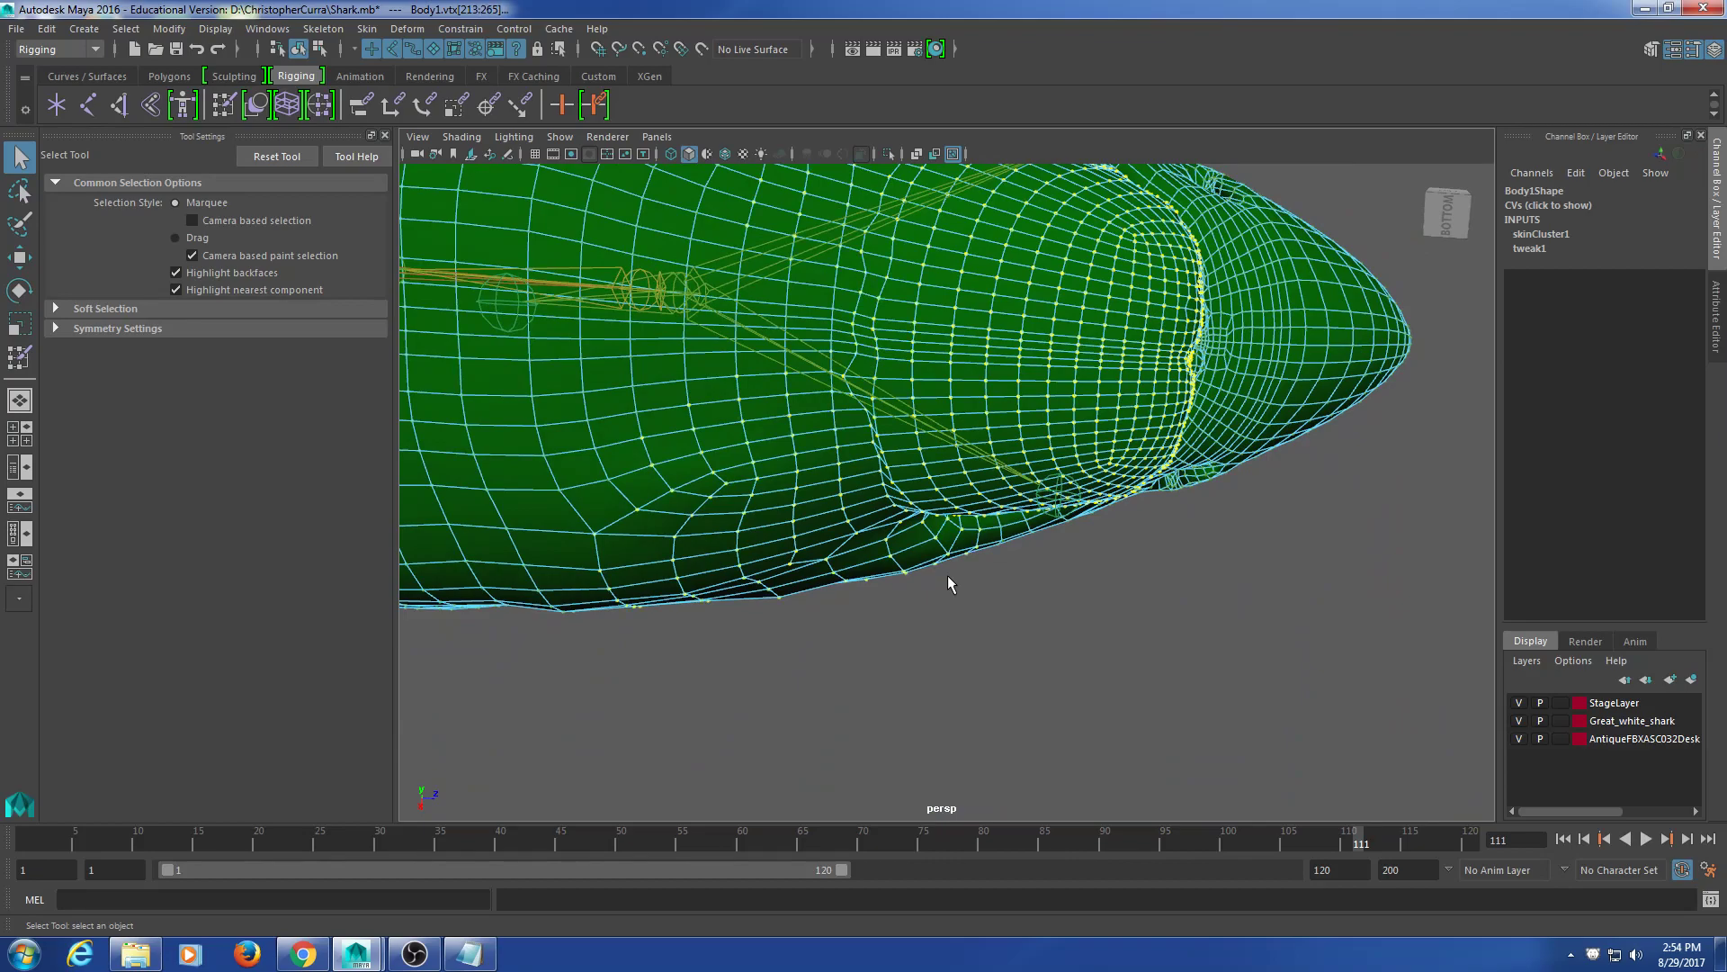
{"action": "scroll", "coordinate": [772, 513], "scroll_direction": "down", "scroll_amount": 5}
{"action": "left_click_drag", "start_coordinate": [803, 436], "coordinate": [805, 427], "text": "alt"}
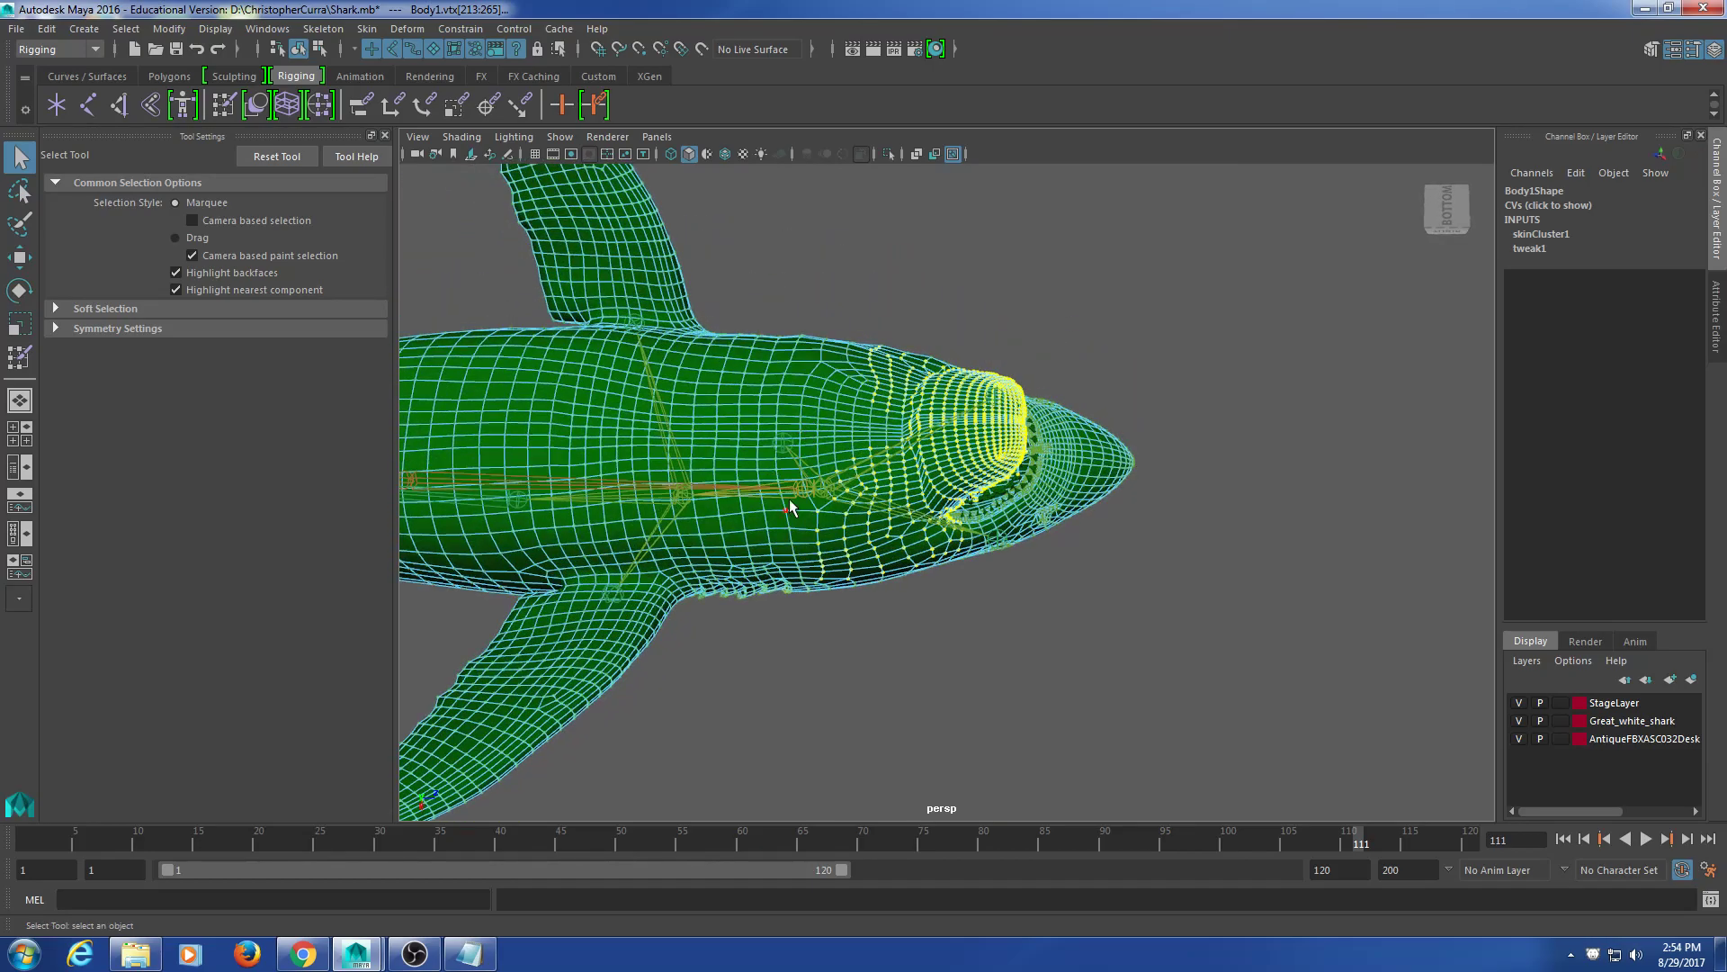
{"action": "left_click_drag", "start_coordinate": [752, 329], "coordinate": [763, 369], "text": "alt"}
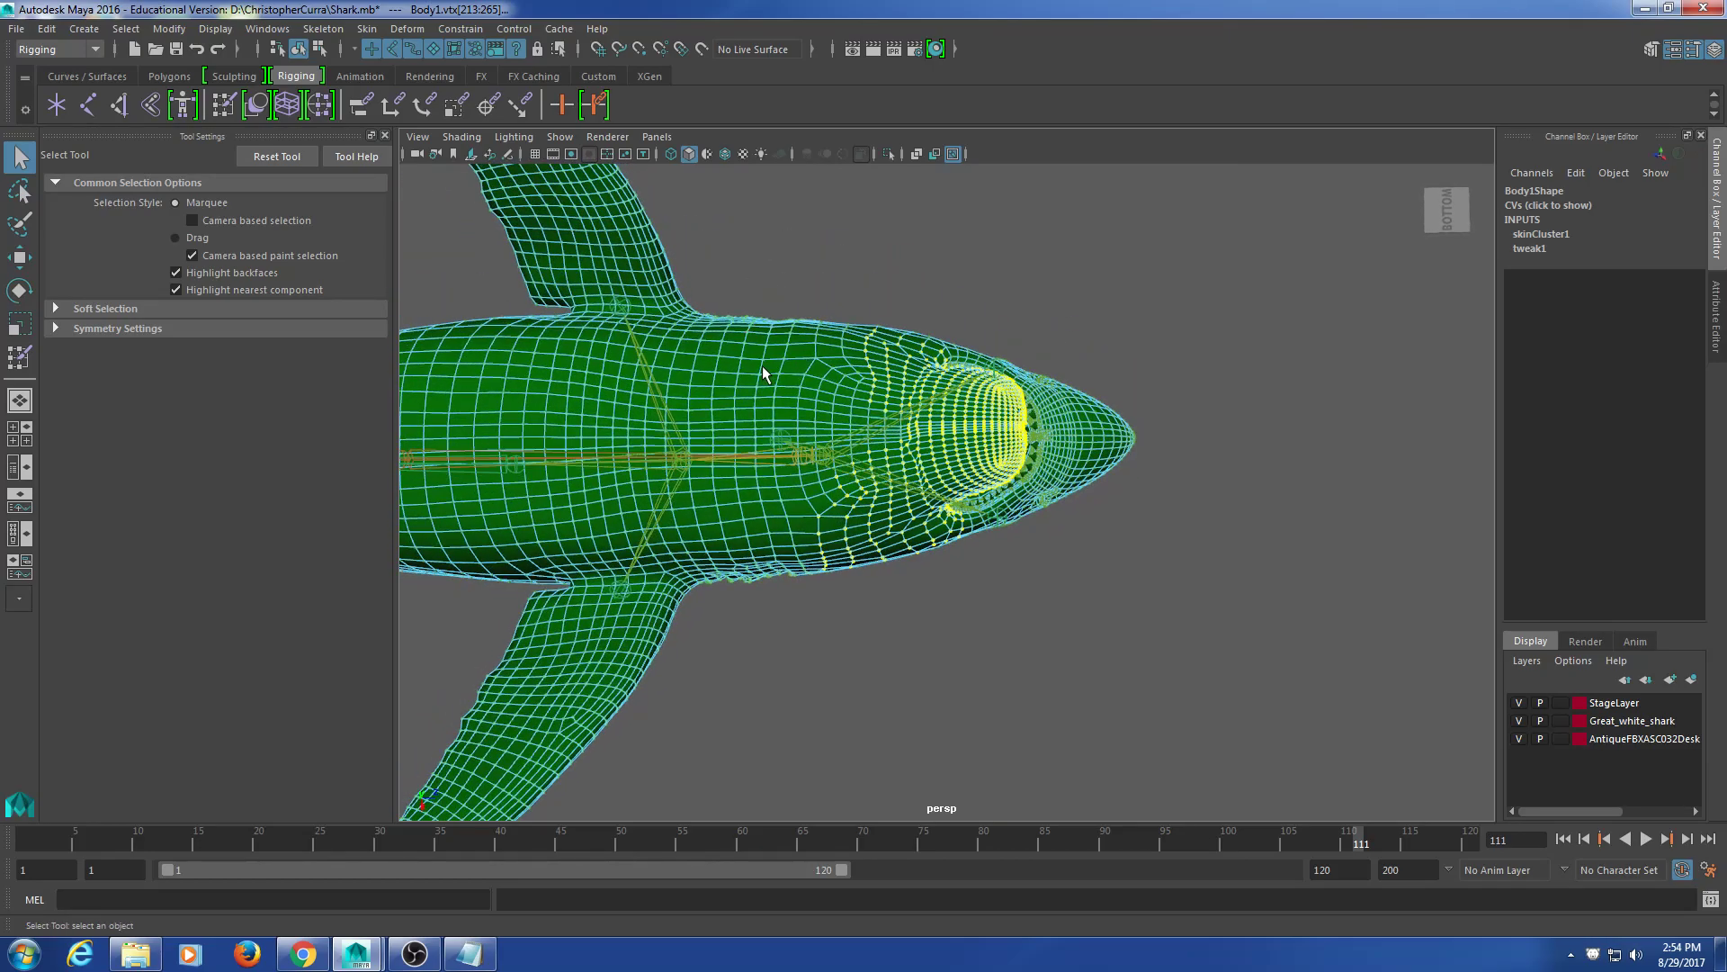
Step: Check the jaw's extent in an enlarged wireframe top view centred on the mouth
{"action": "key", "text": "space"}
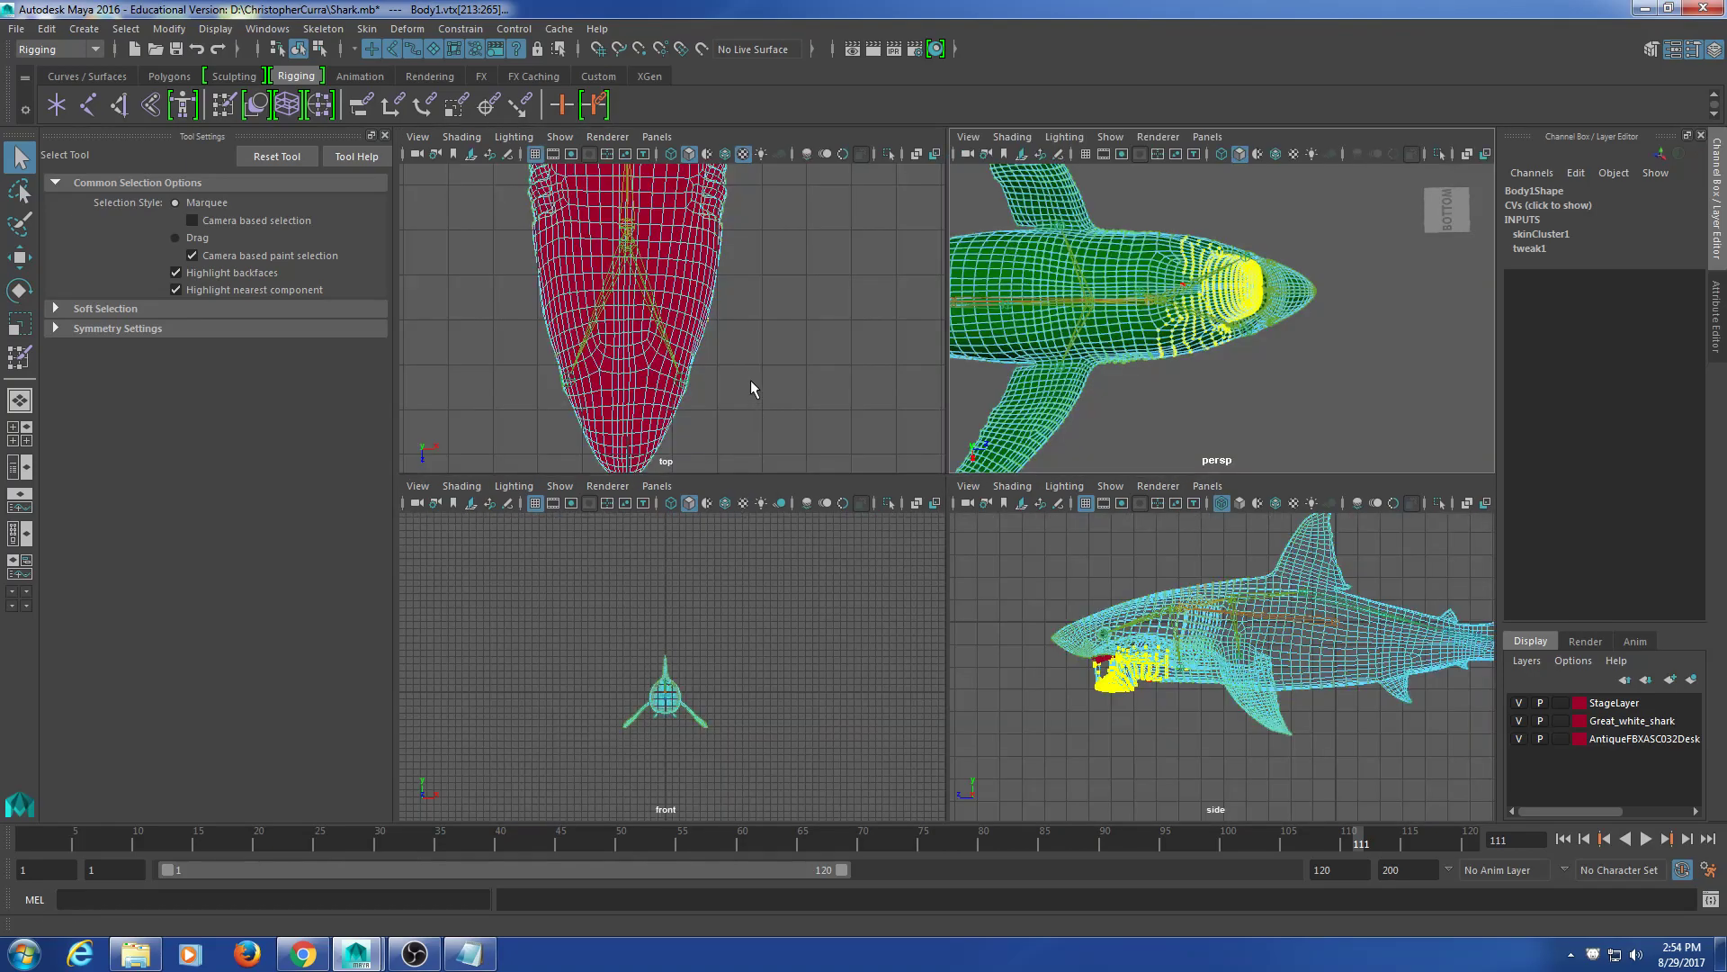
{"action": "key", "text": "4"}
{"action": "key", "text": "space"}
{"action": "scroll", "coordinate": [867, 516], "scroll_direction": "down", "scroll_amount": 5}
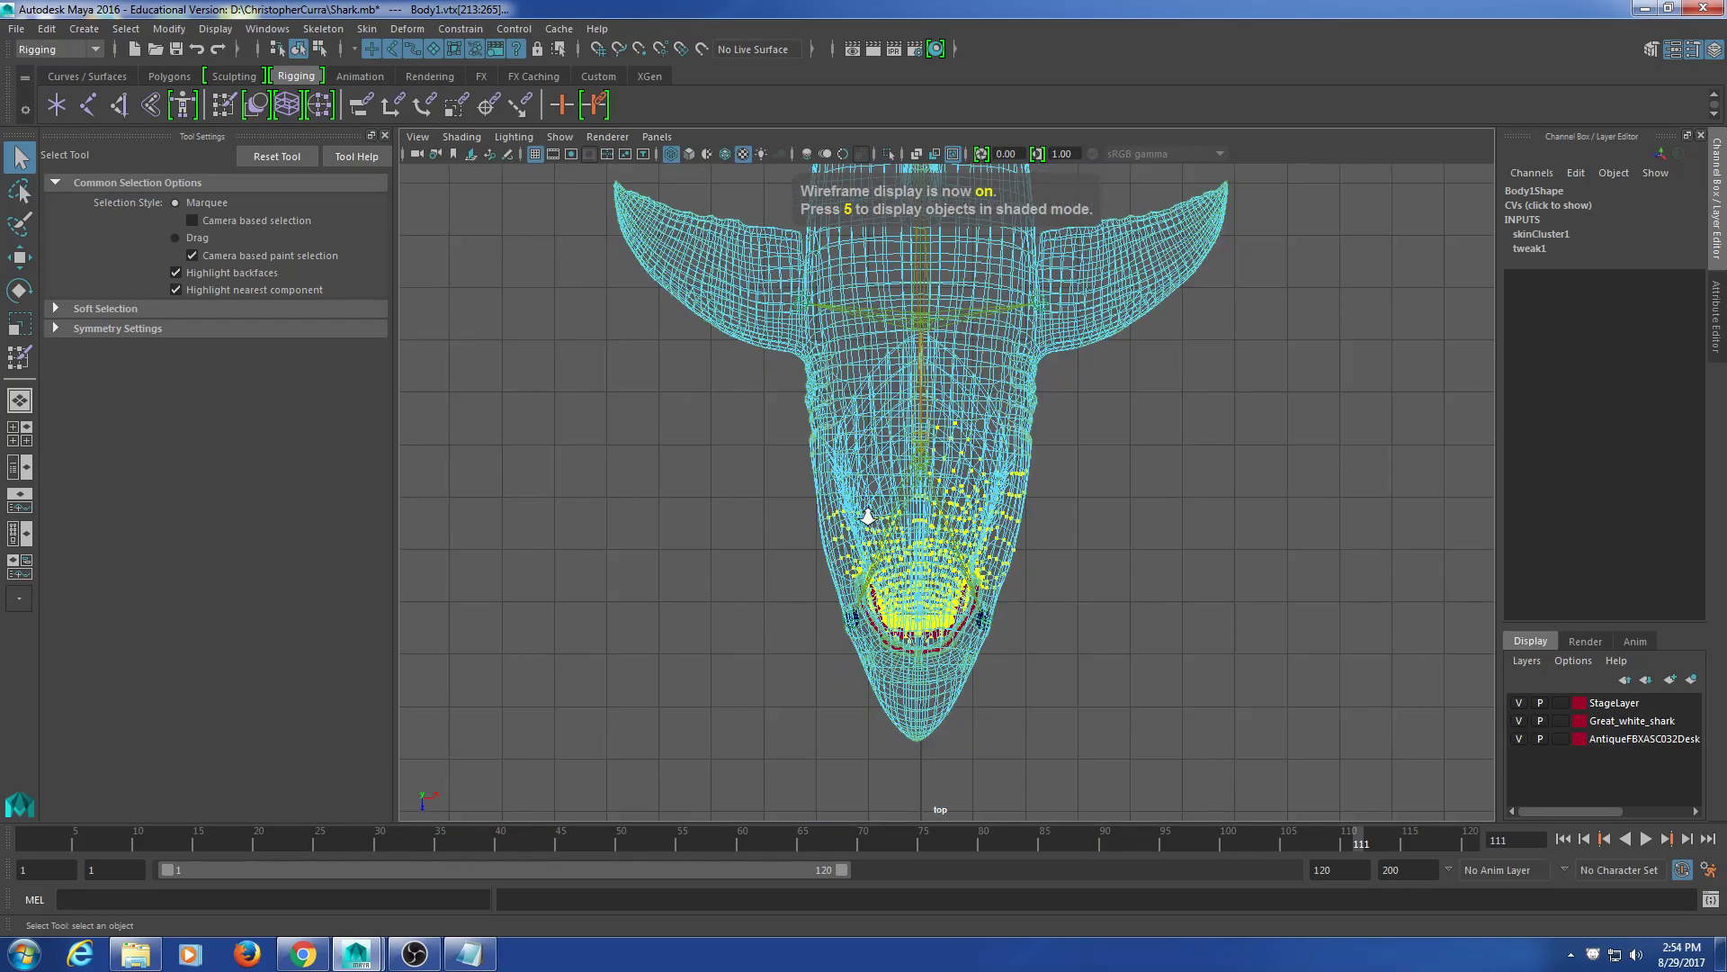
{"action": "scroll", "coordinate": [870, 517], "scroll_direction": "up", "scroll_amount": 5}
{"action": "middle_click_drag", "start_coordinate": [1219, 586], "coordinate": [1175, 550], "text": "alt"}
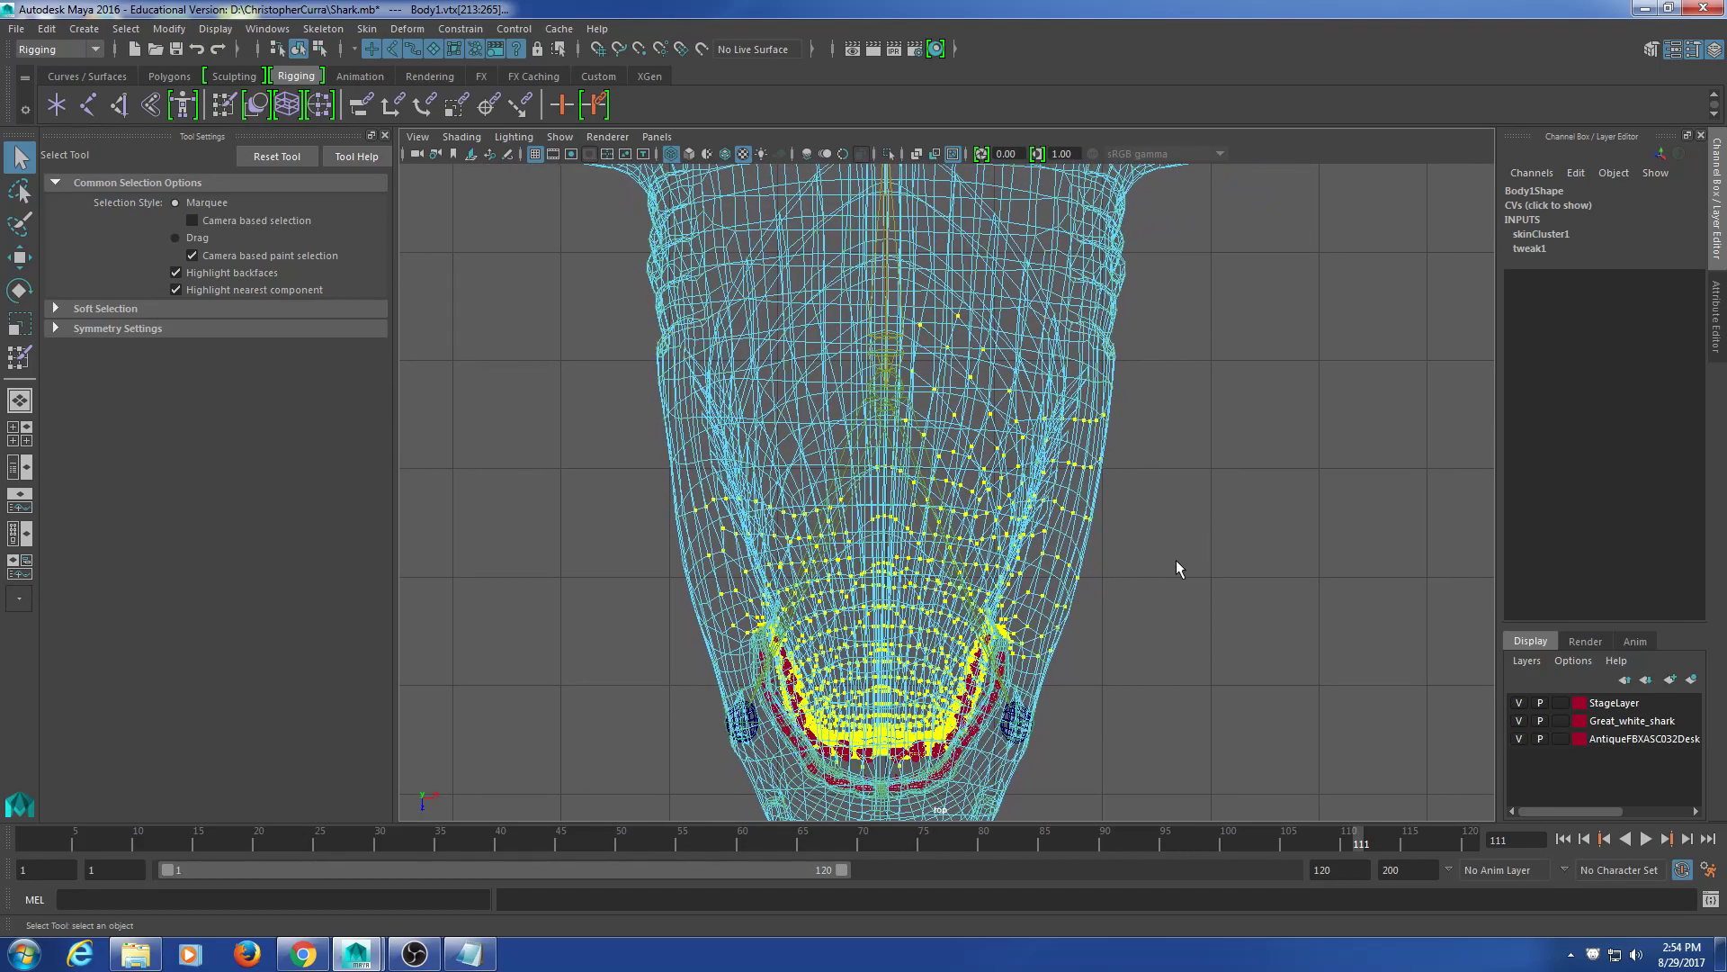
{"action": "scroll", "coordinate": [1176, 561], "scroll_direction": "down", "scroll_amount": 3}
Step: Return to the perspective view, clear the vertex selection and reselect the shark mesh in object mode
{"action": "key", "text": "space"}
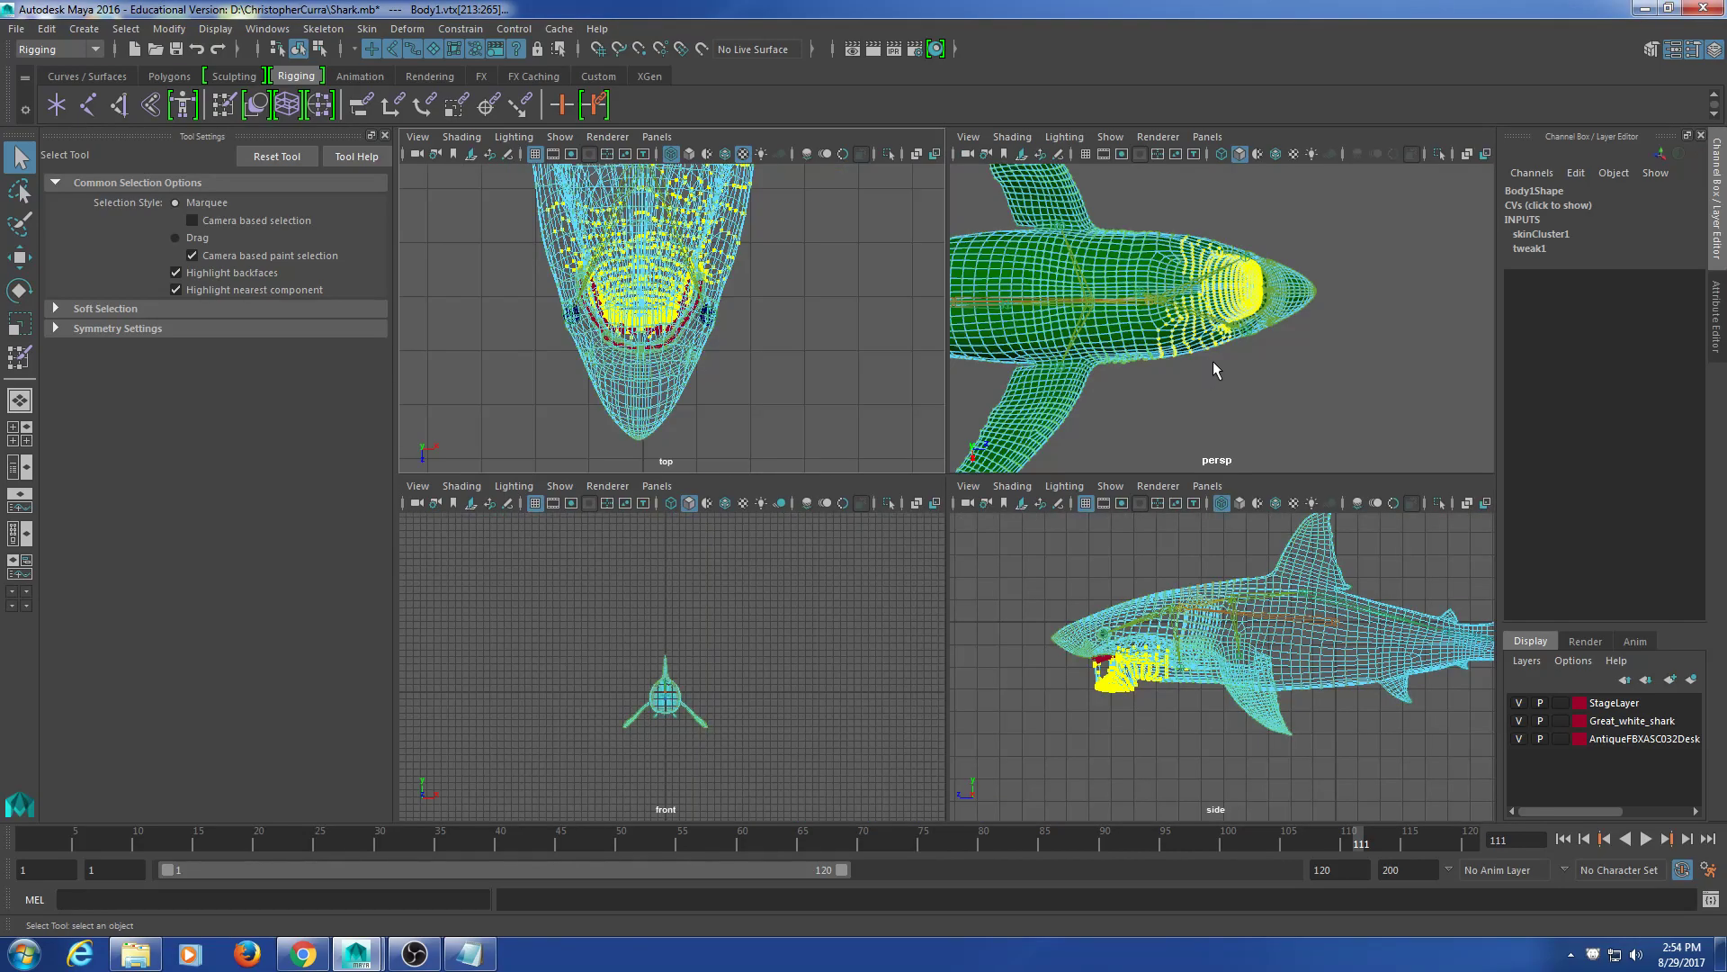
{"action": "key", "text": "space"}
{"action": "left_click_drag", "start_coordinate": [1184, 390], "coordinate": [1118, 534], "text": "alt"}
{"action": "scroll", "coordinate": [1021, 513], "scroll_direction": "up", "scroll_amount": 5}
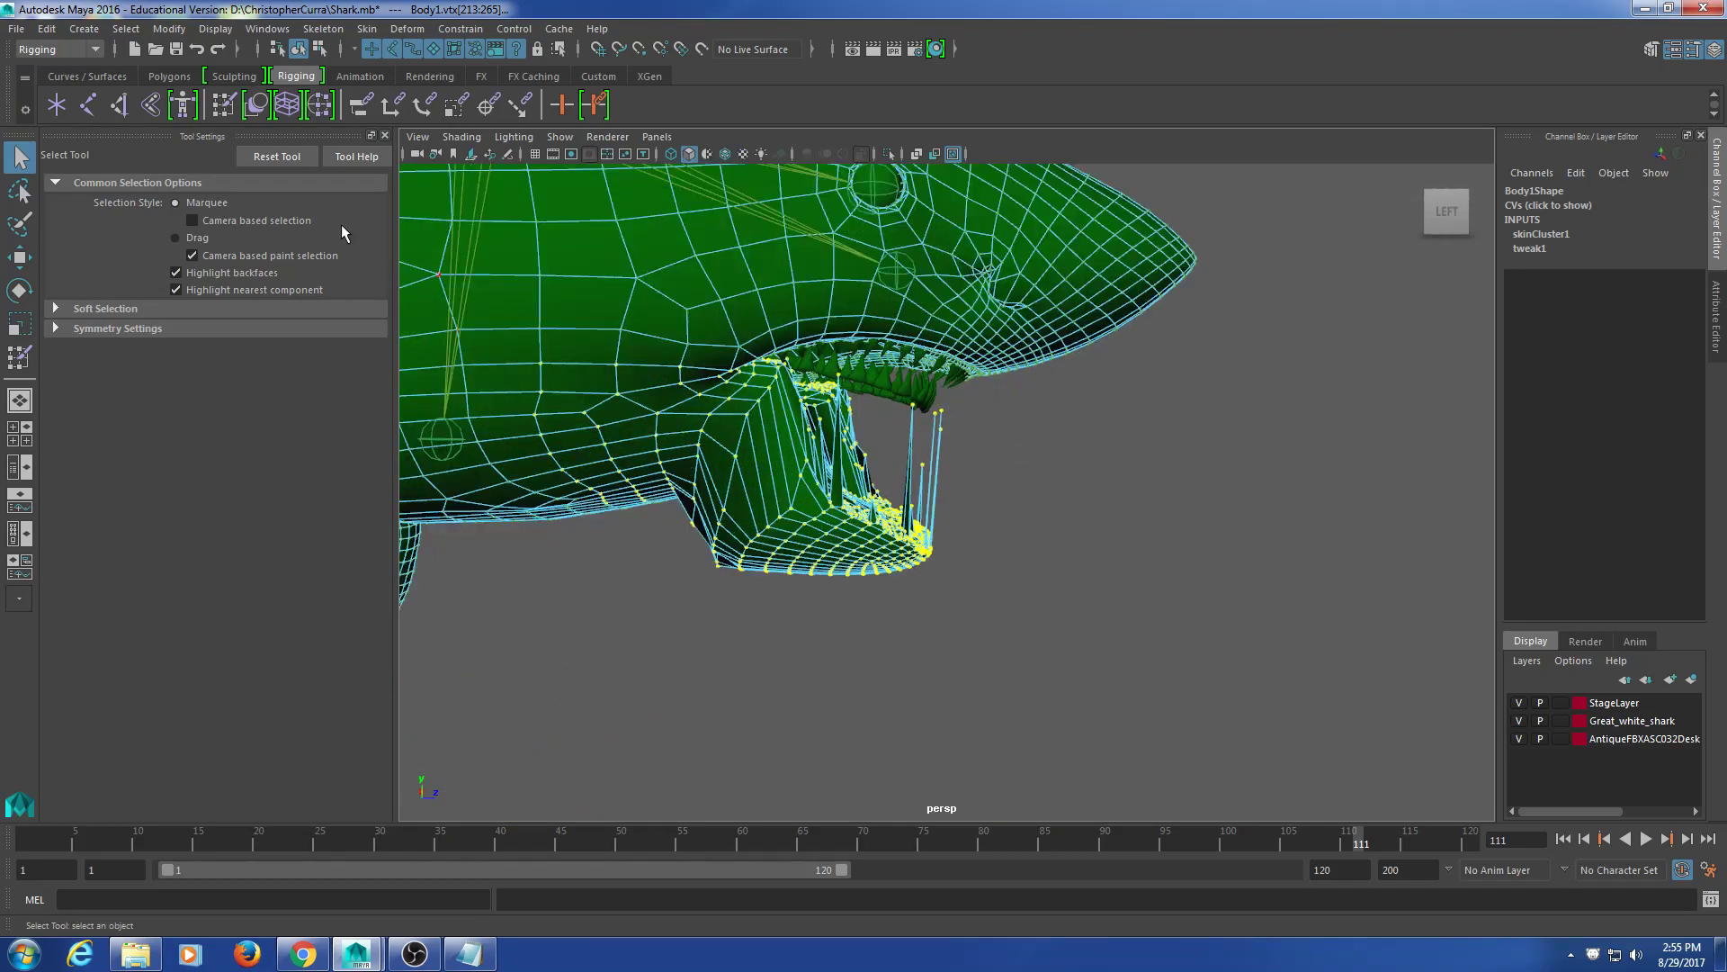
{"action": "left_click", "coordinate": [588, 643]}
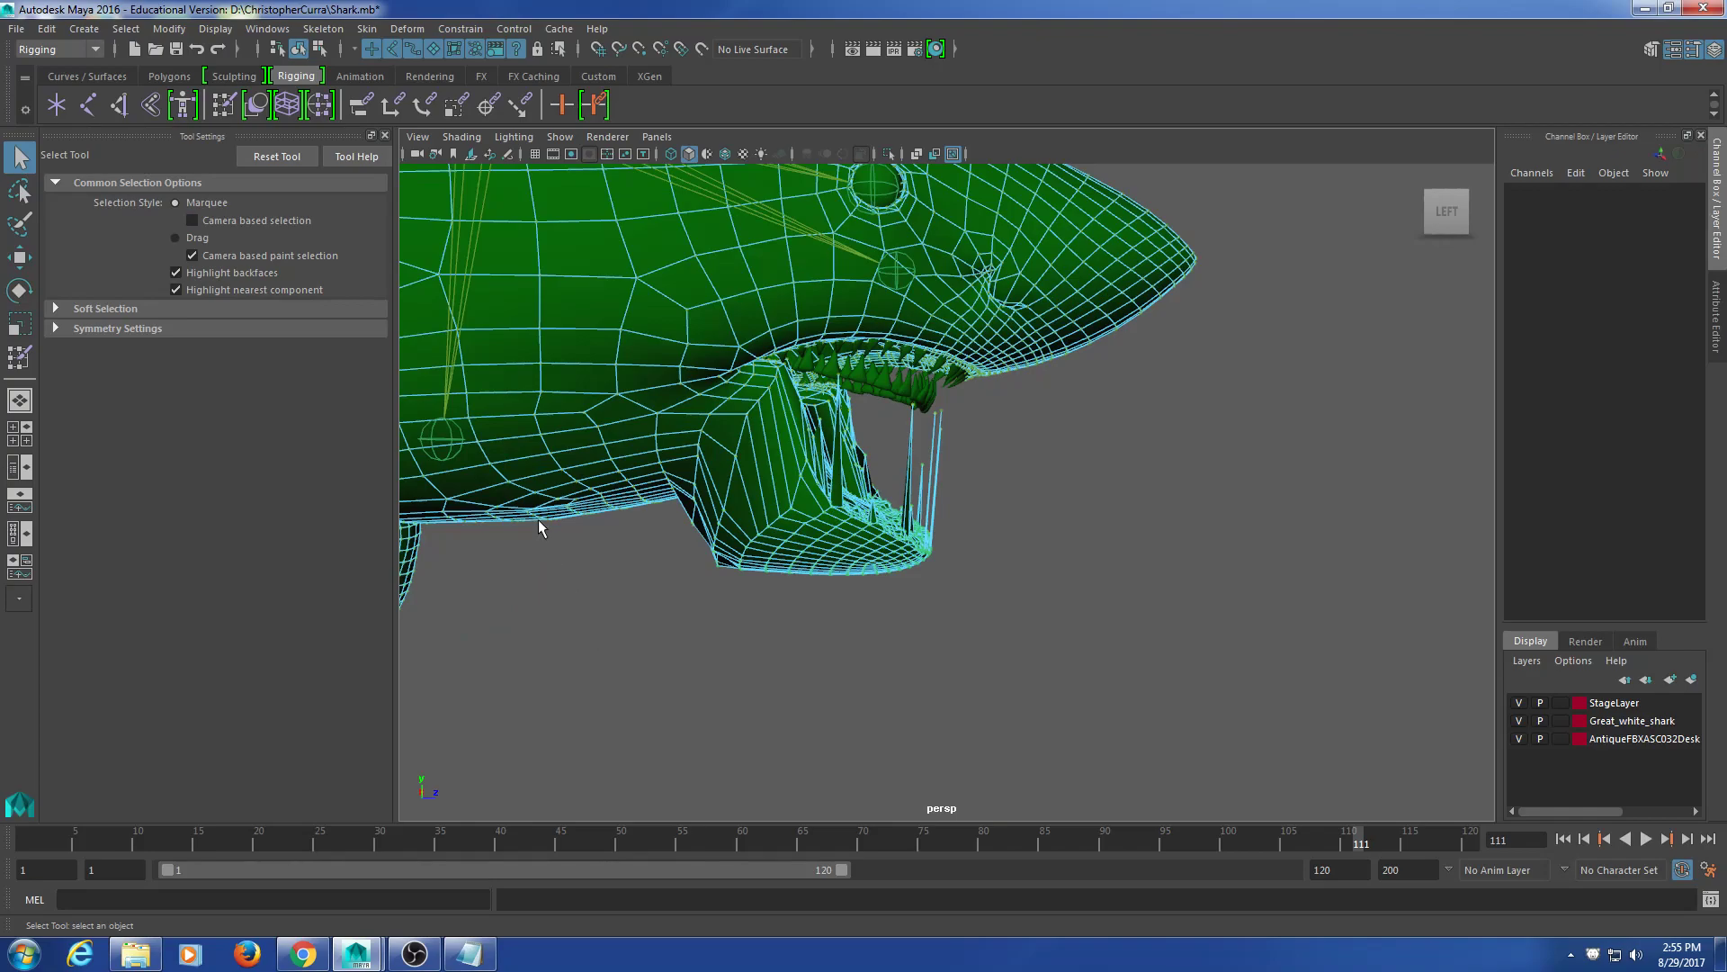
{"action": "left_click", "coordinate": [444, 449]}
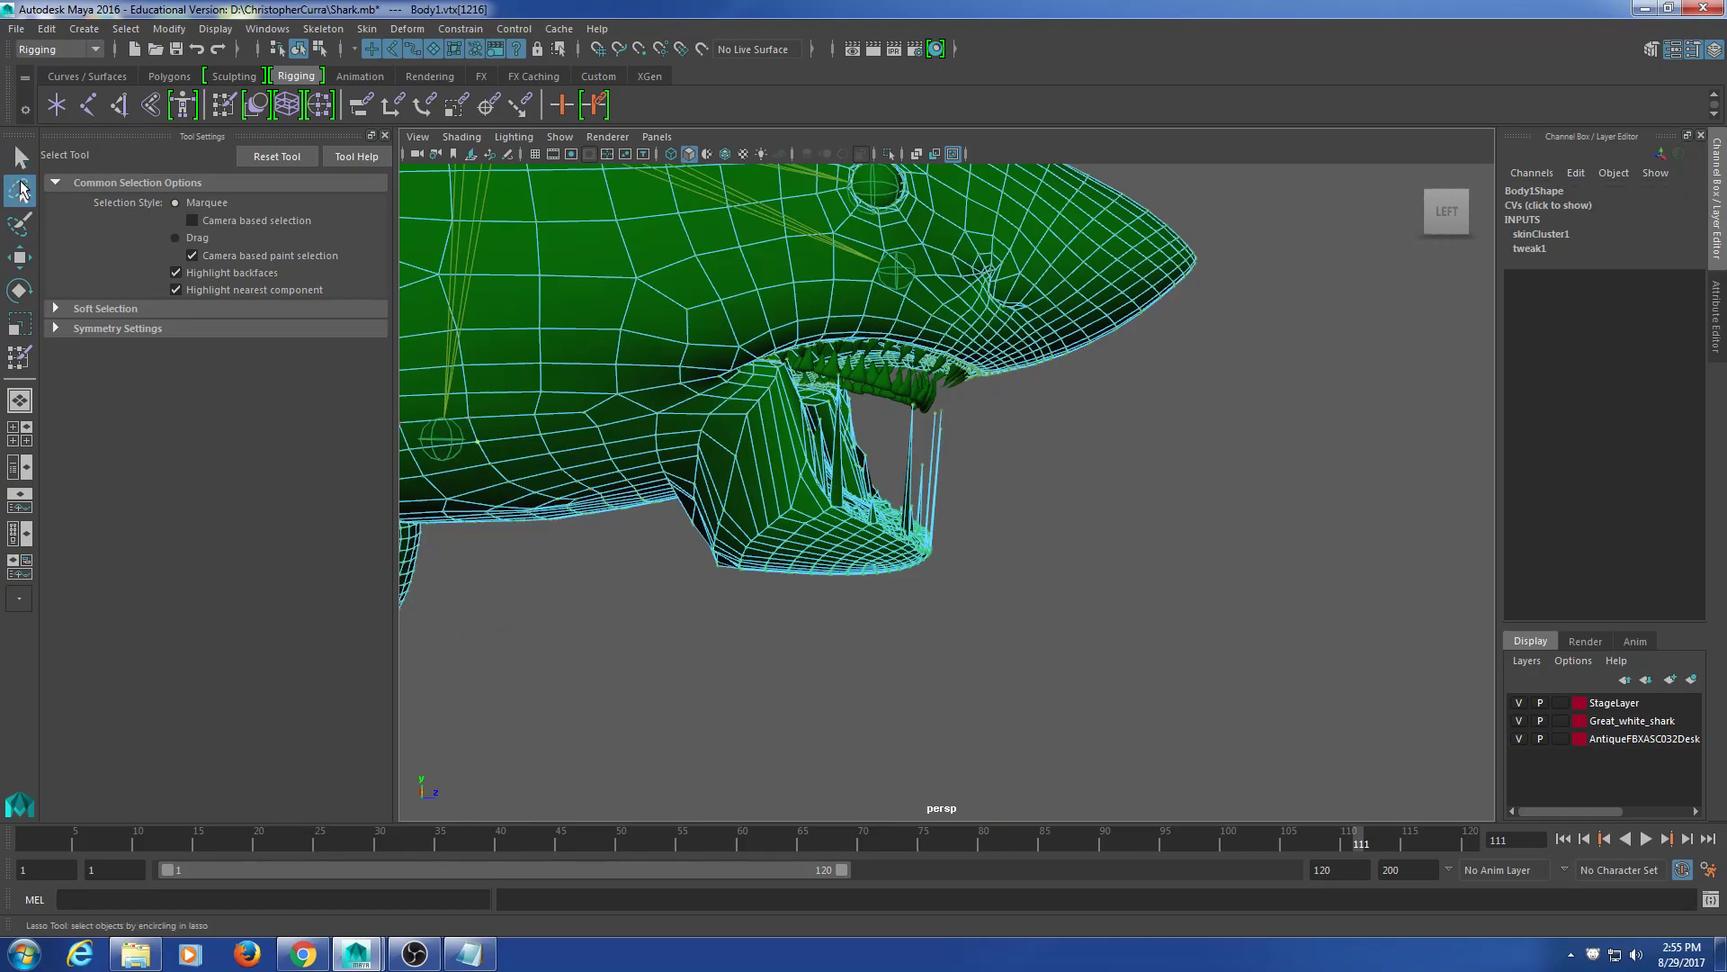
{"action": "left_click", "coordinate": [298, 48]}
{"action": "left_click", "coordinate": [791, 573]}
{"action": "left_click", "coordinate": [642, 396]}
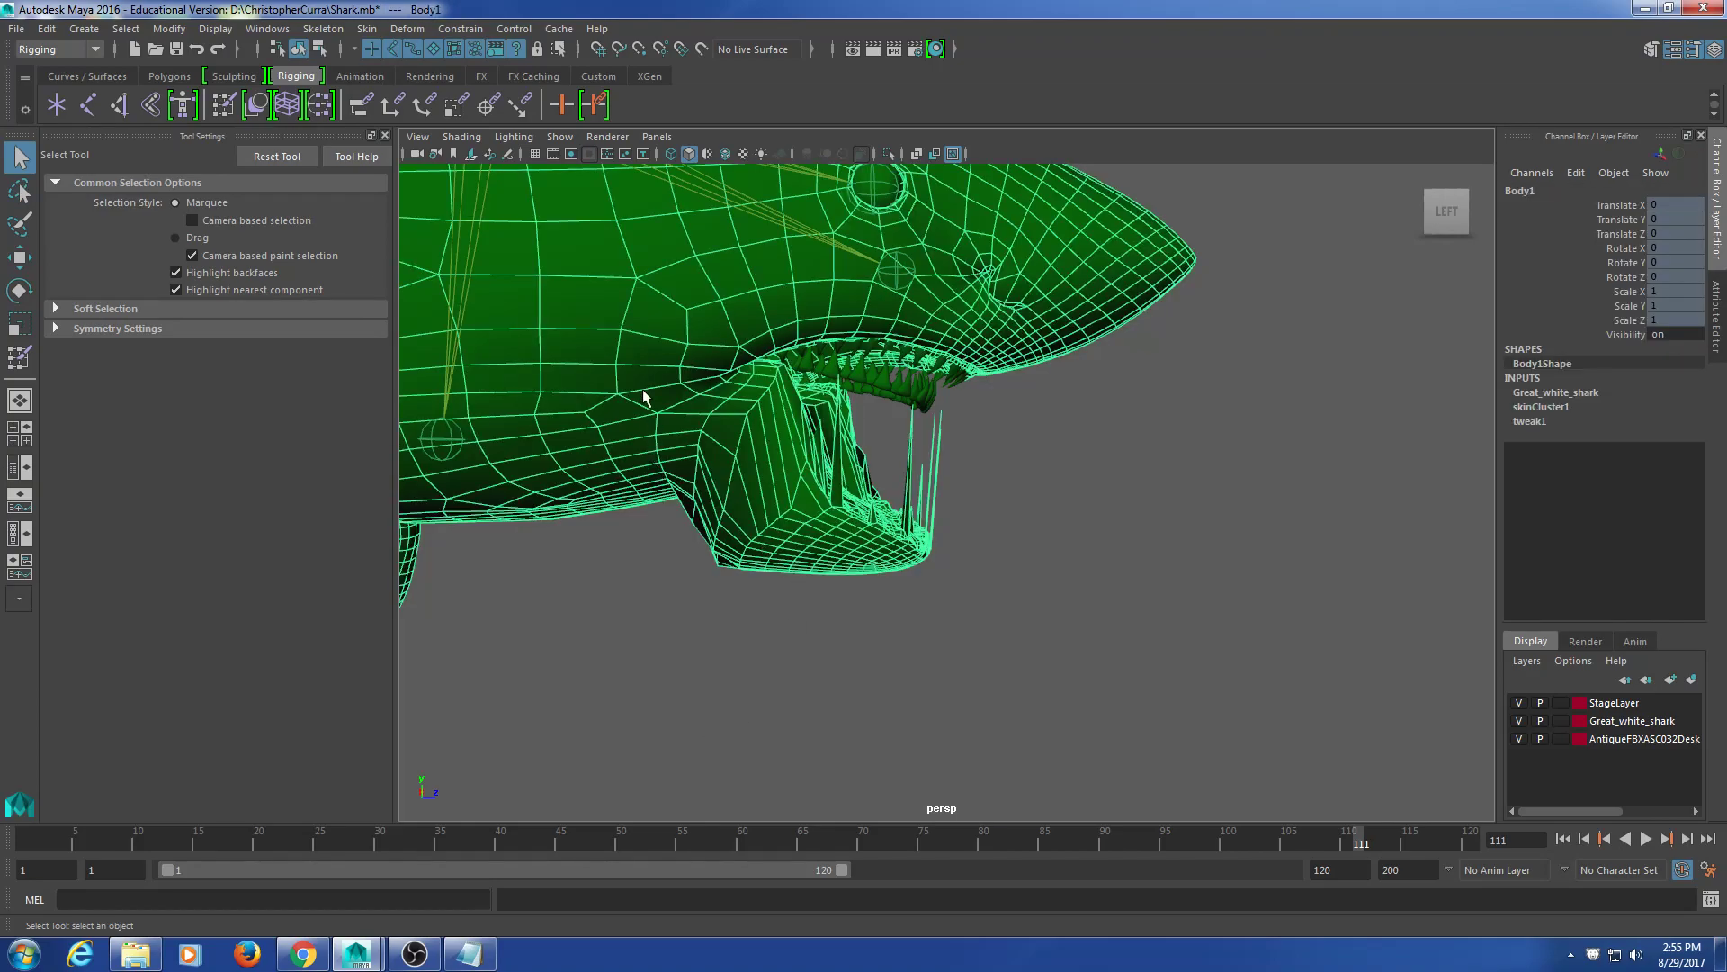
Step: Set the mouth joint's Rotate X to 0 to close the jaw, then reselect the shark body
{"action": "left_click", "coordinate": [437, 443]}
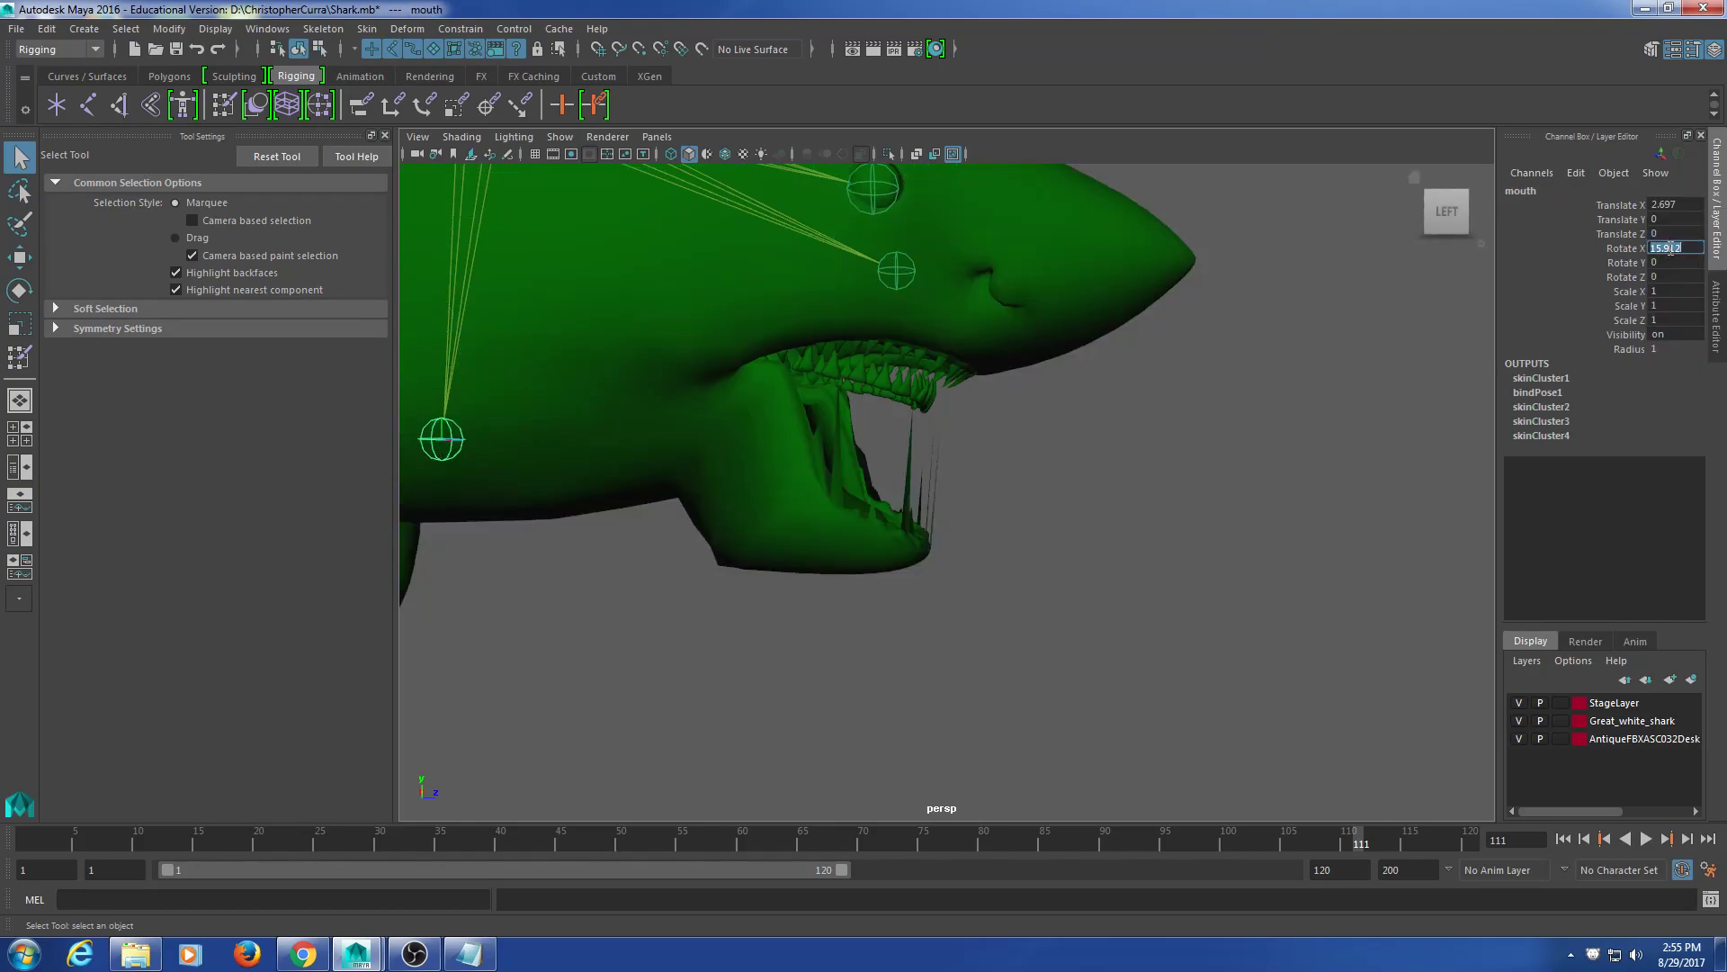
{"action": "type", "text": "0"}
{"action": "key", "text": "Return"}
{"action": "left_click", "coordinate": [964, 433]}
{"action": "left_click_drag", "start_coordinate": [964, 434], "coordinate": [666, 256], "text": "alt"}
{"action": "scroll", "coordinate": [833, 478], "scroll_direction": "up", "scroll_amount": 6}
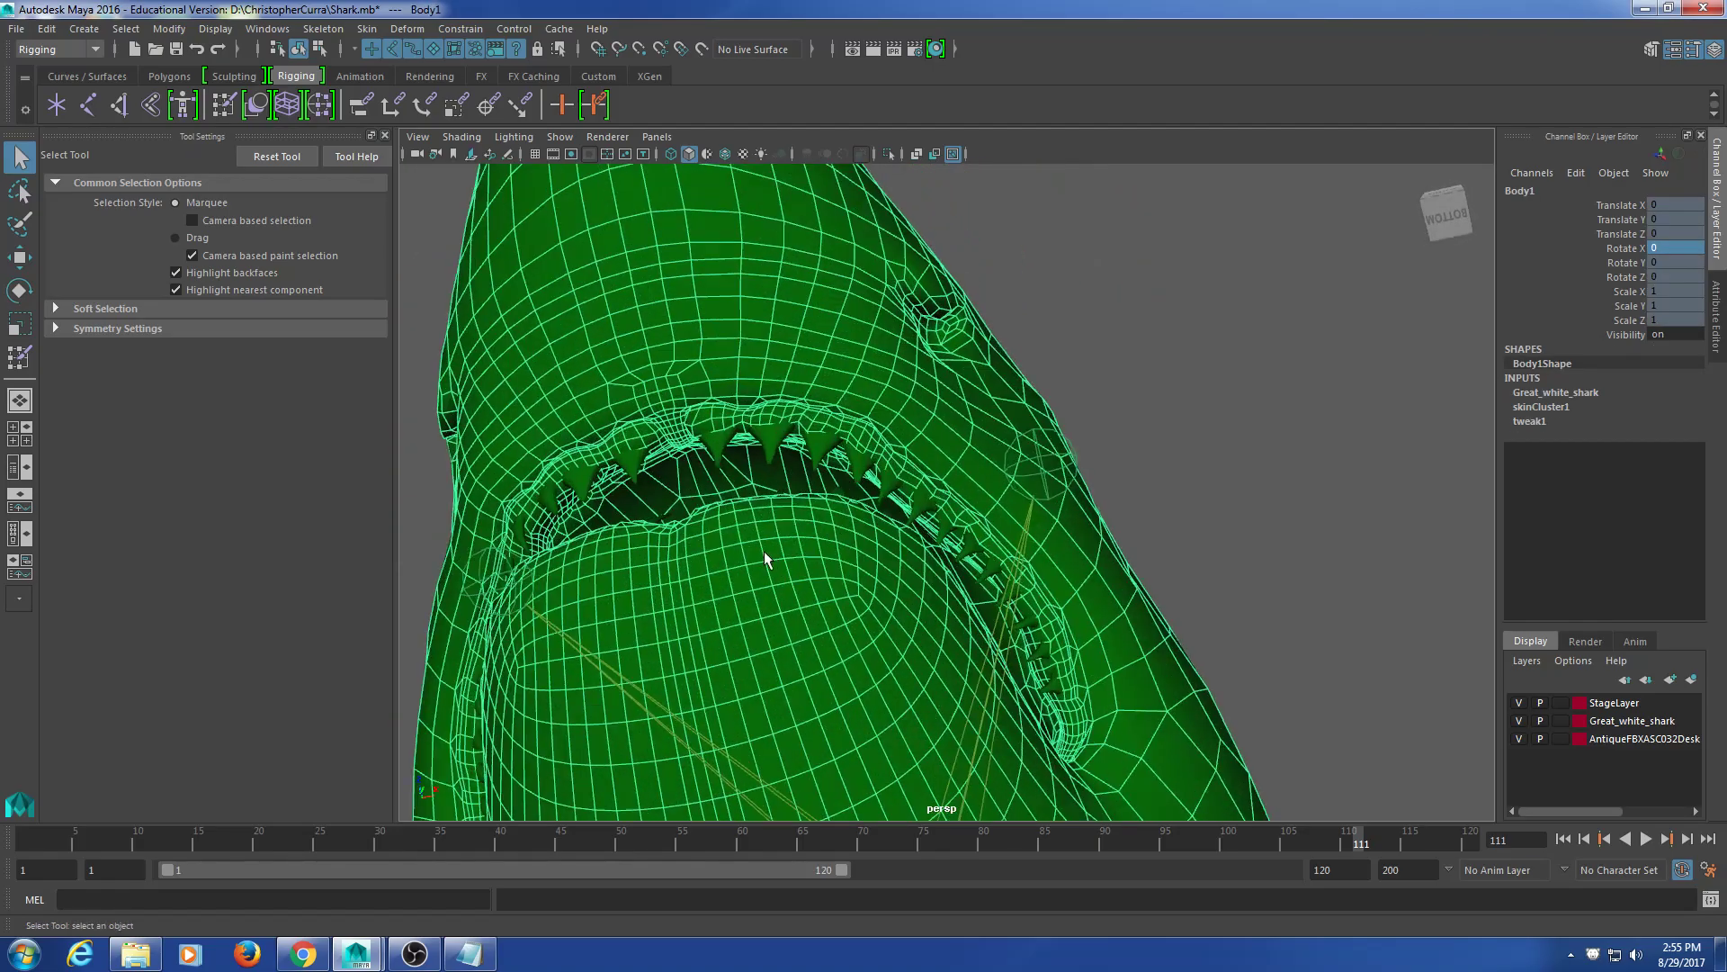
{"action": "middle_click_drag", "start_coordinate": [770, 563], "coordinate": [1018, 471], "text": "alt"}
Step: Select the jaw-tip vertices and grow the selection outward by two rings
{"action": "right_click_drag", "start_coordinate": [927, 484], "coordinate": [855, 452]}
{"action": "left_click_drag", "start_coordinate": [910, 470], "coordinate": [938, 481], "text": "alt"}
{"action": "scroll", "coordinate": [909, 475], "scroll_direction": "up", "scroll_amount": 3}
{"action": "middle_click_drag", "start_coordinate": [902, 474], "coordinate": [959, 662], "text": "alt"}
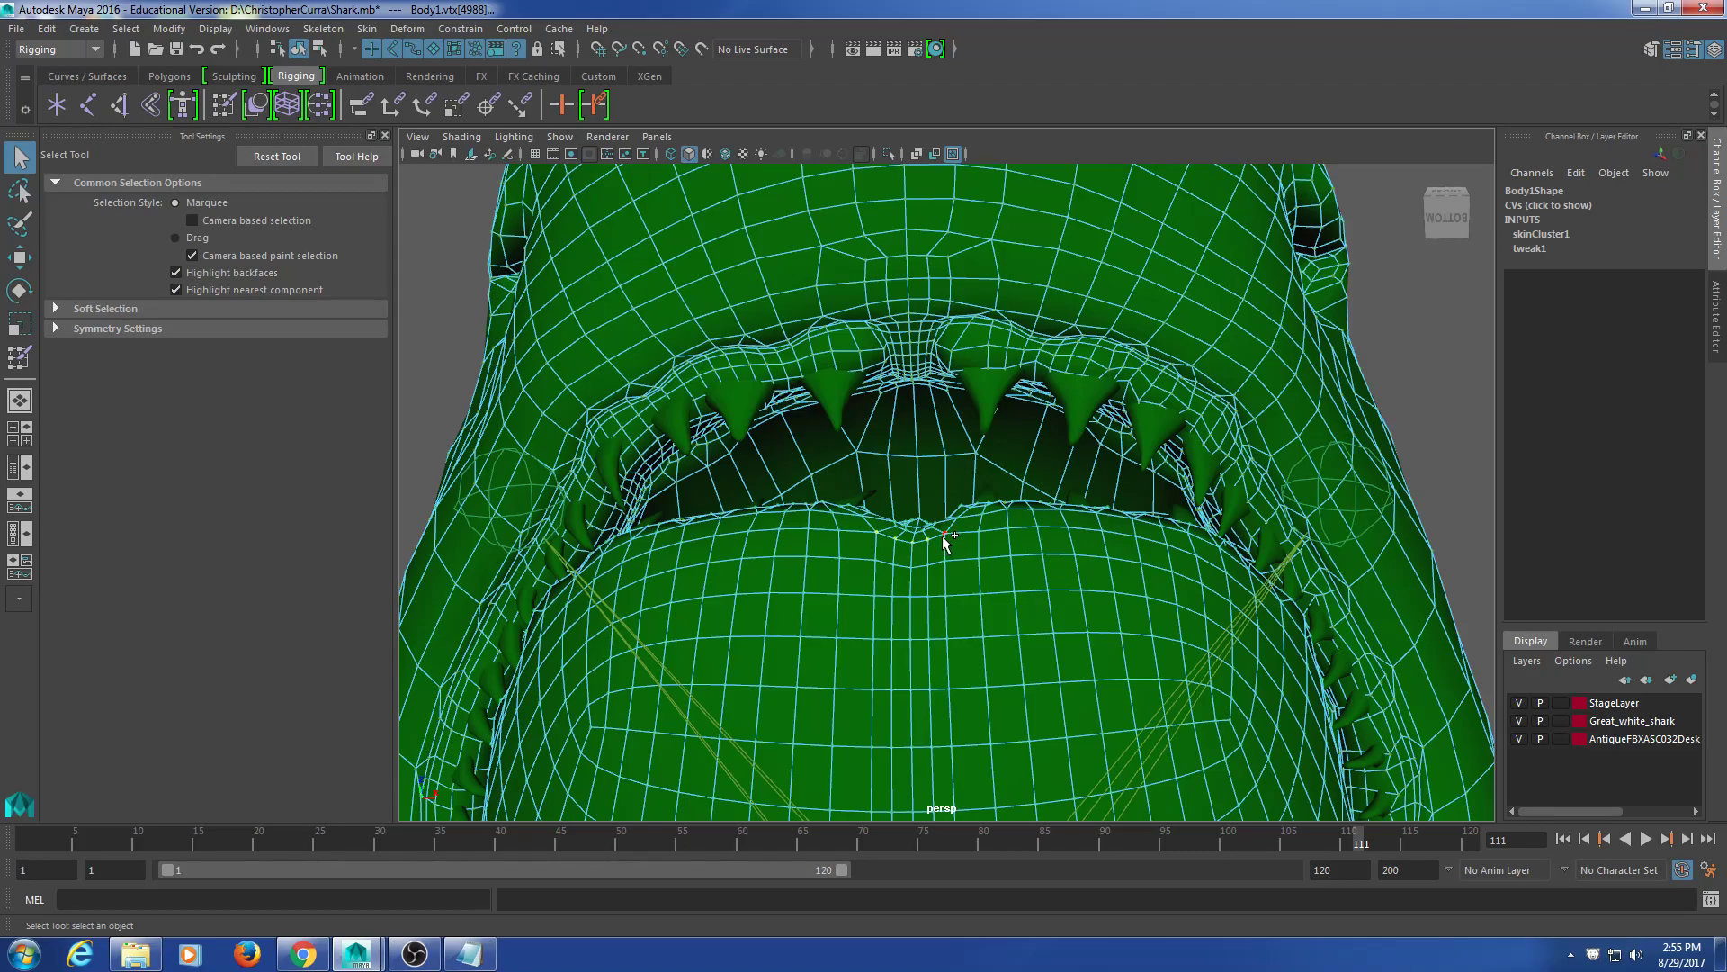
{"action": "scroll", "coordinate": [947, 630], "scroll_direction": "down", "scroll_amount": 10}
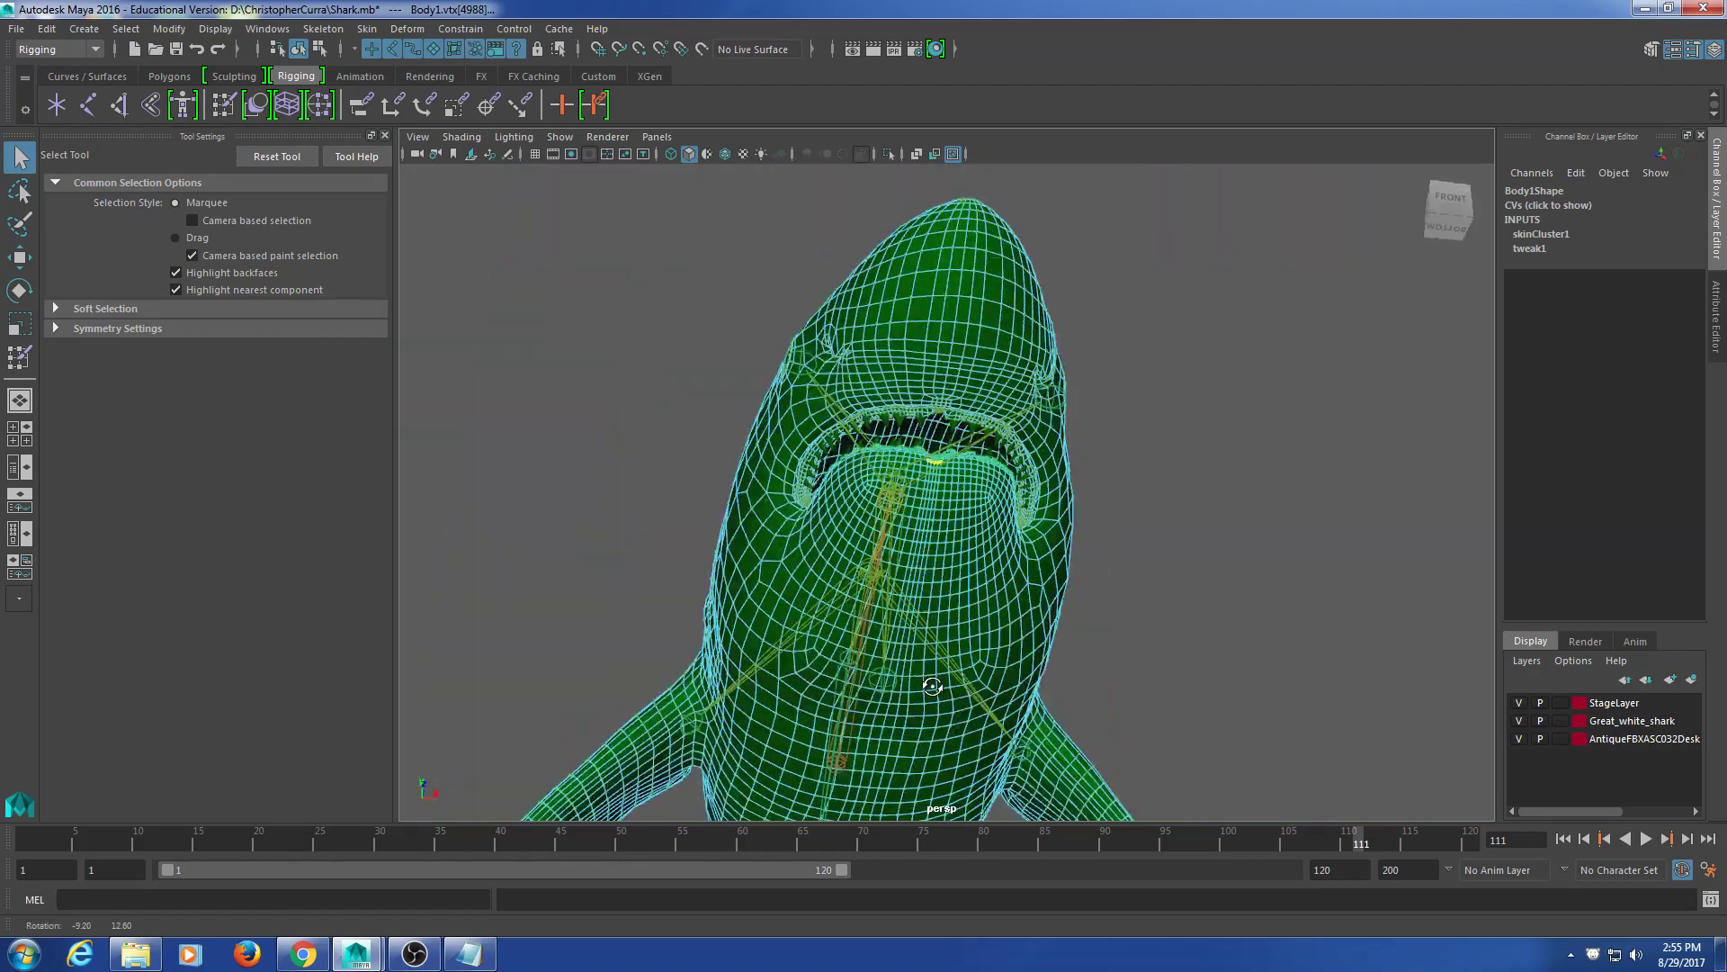
{"action": "left_click_drag", "start_coordinate": [949, 639], "coordinate": [981, 676], "text": "alt"}
{"action": "scroll", "coordinate": [791, 569], "scroll_direction": "up", "scroll_amount": 5}
{"action": "middle_click_drag", "start_coordinate": [759, 558], "coordinate": [1046, 619], "text": "alt"}
{"action": "left_click_drag", "start_coordinate": [1044, 602], "coordinate": [1035, 550], "text": "alt"}
{"action": "key", "text": "shift+period"}
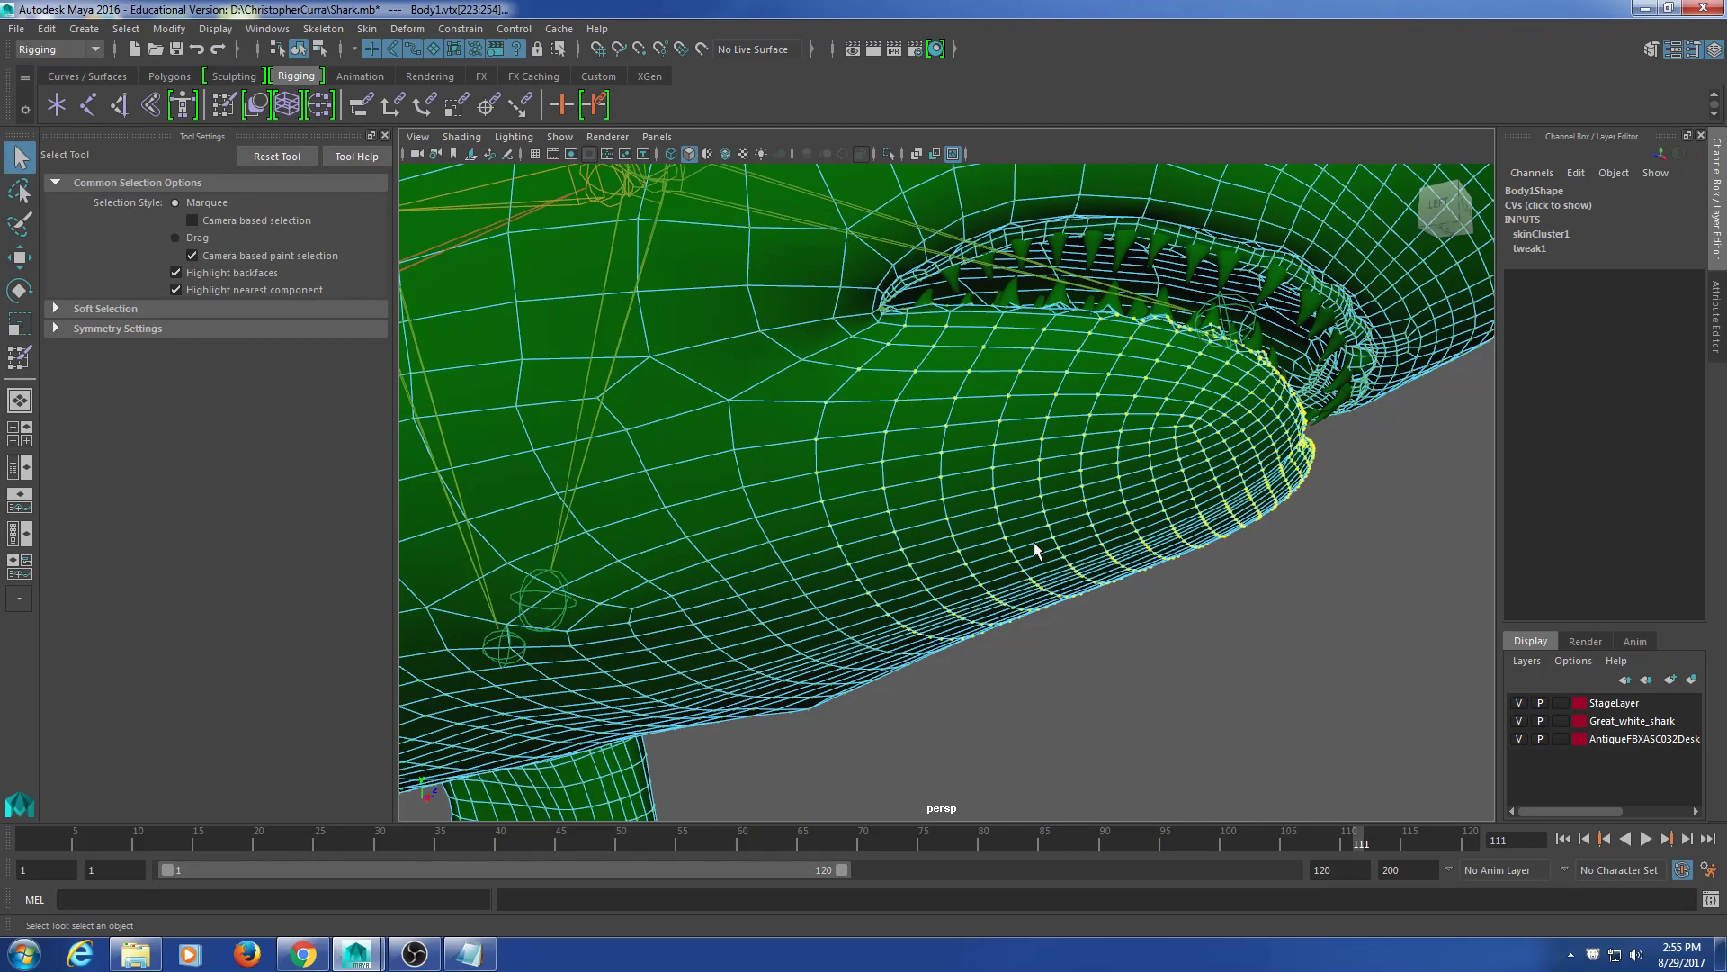
{"action": "left_click_drag", "start_coordinate": [1035, 551], "coordinate": [979, 515], "text": "alt"}
{"action": "key", "text": "shift+period"}
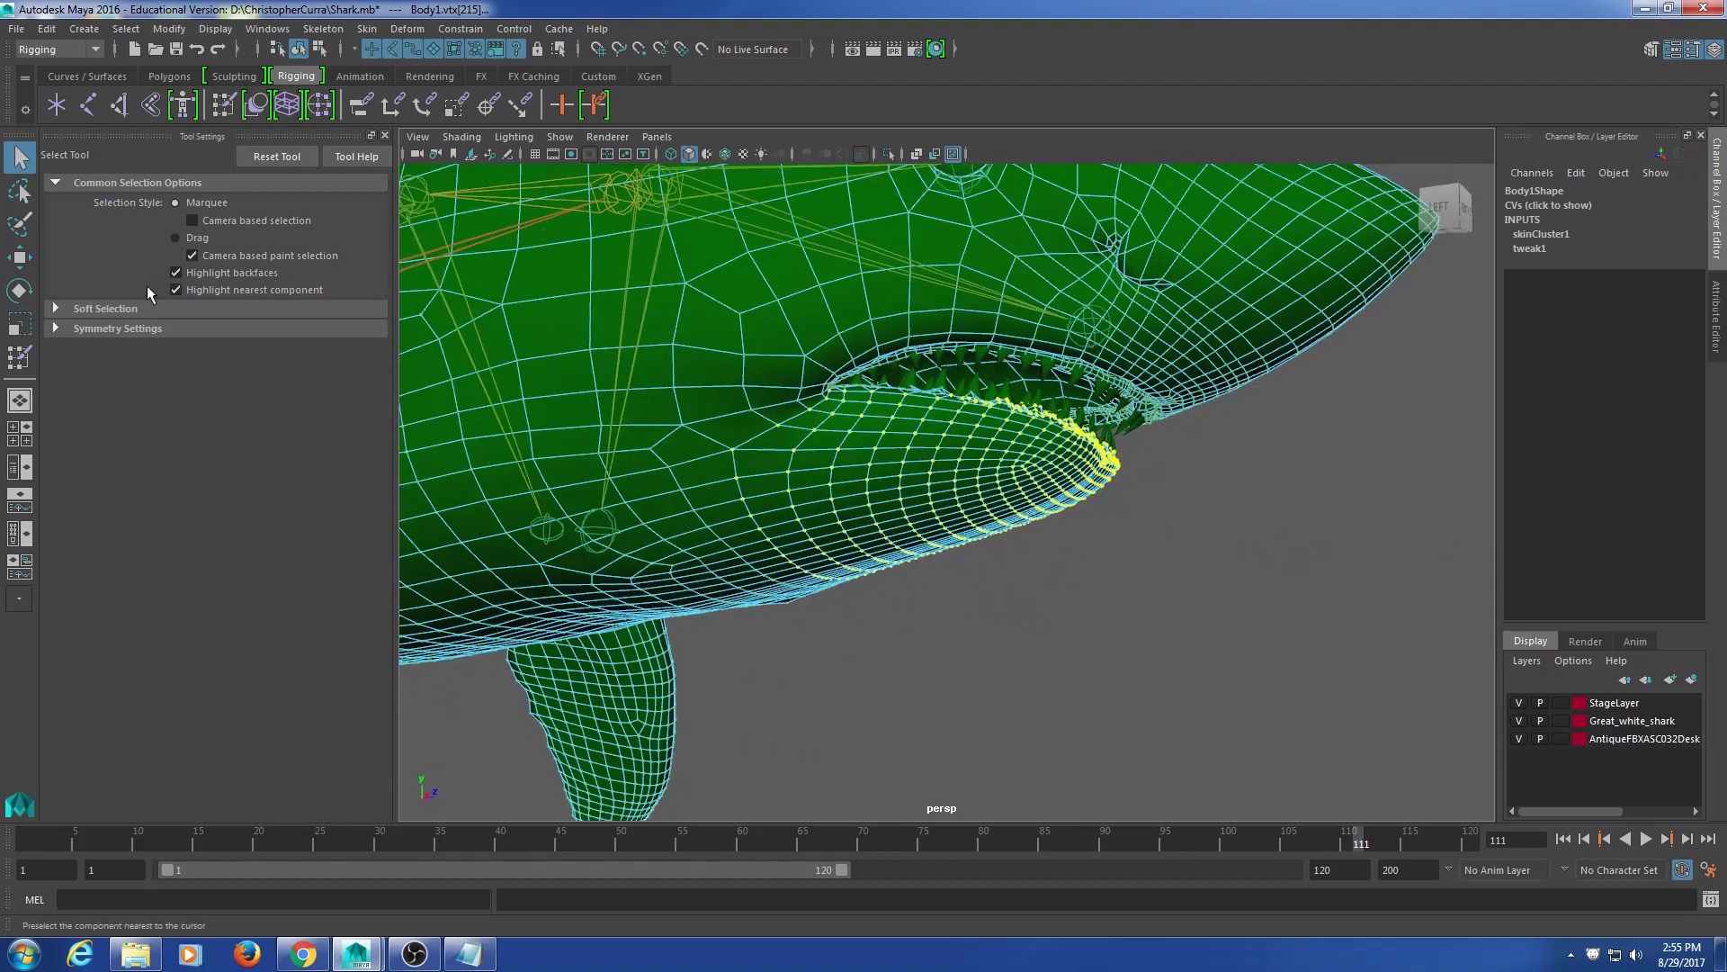
Step: Flood the selected jaw vertices with full mouth-joint weight in Paint Skin Weights
{"action": "left_click", "coordinate": [224, 105]}
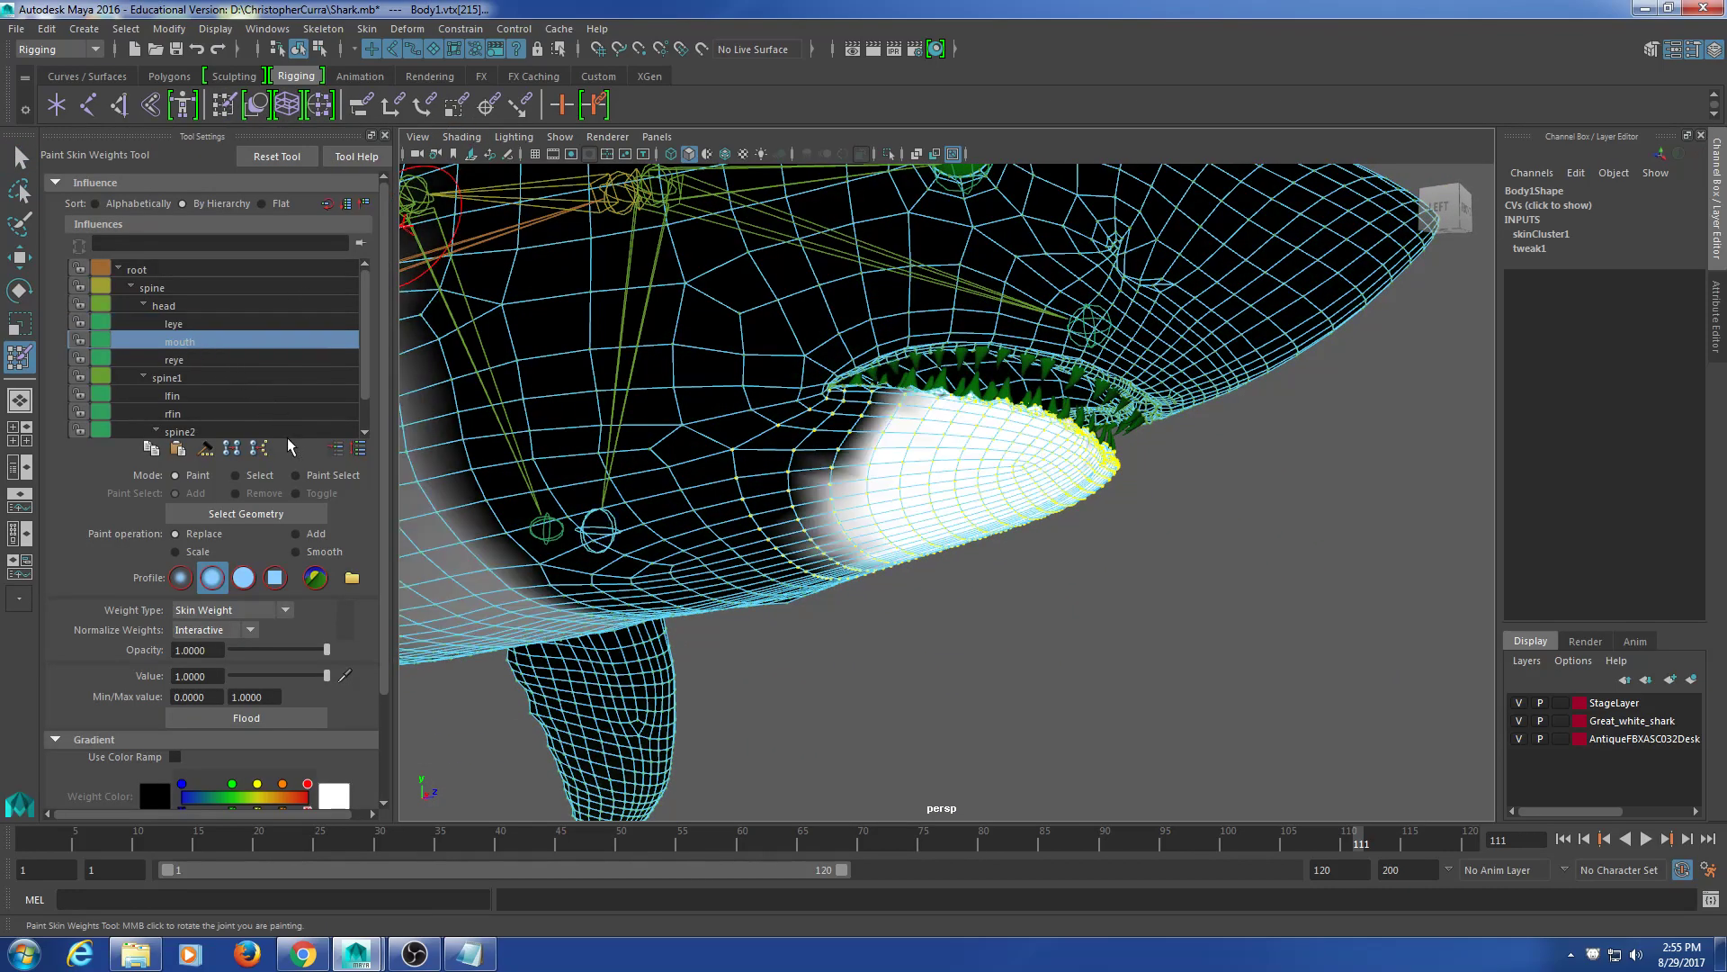
{"action": "left_click", "coordinate": [293, 716]}
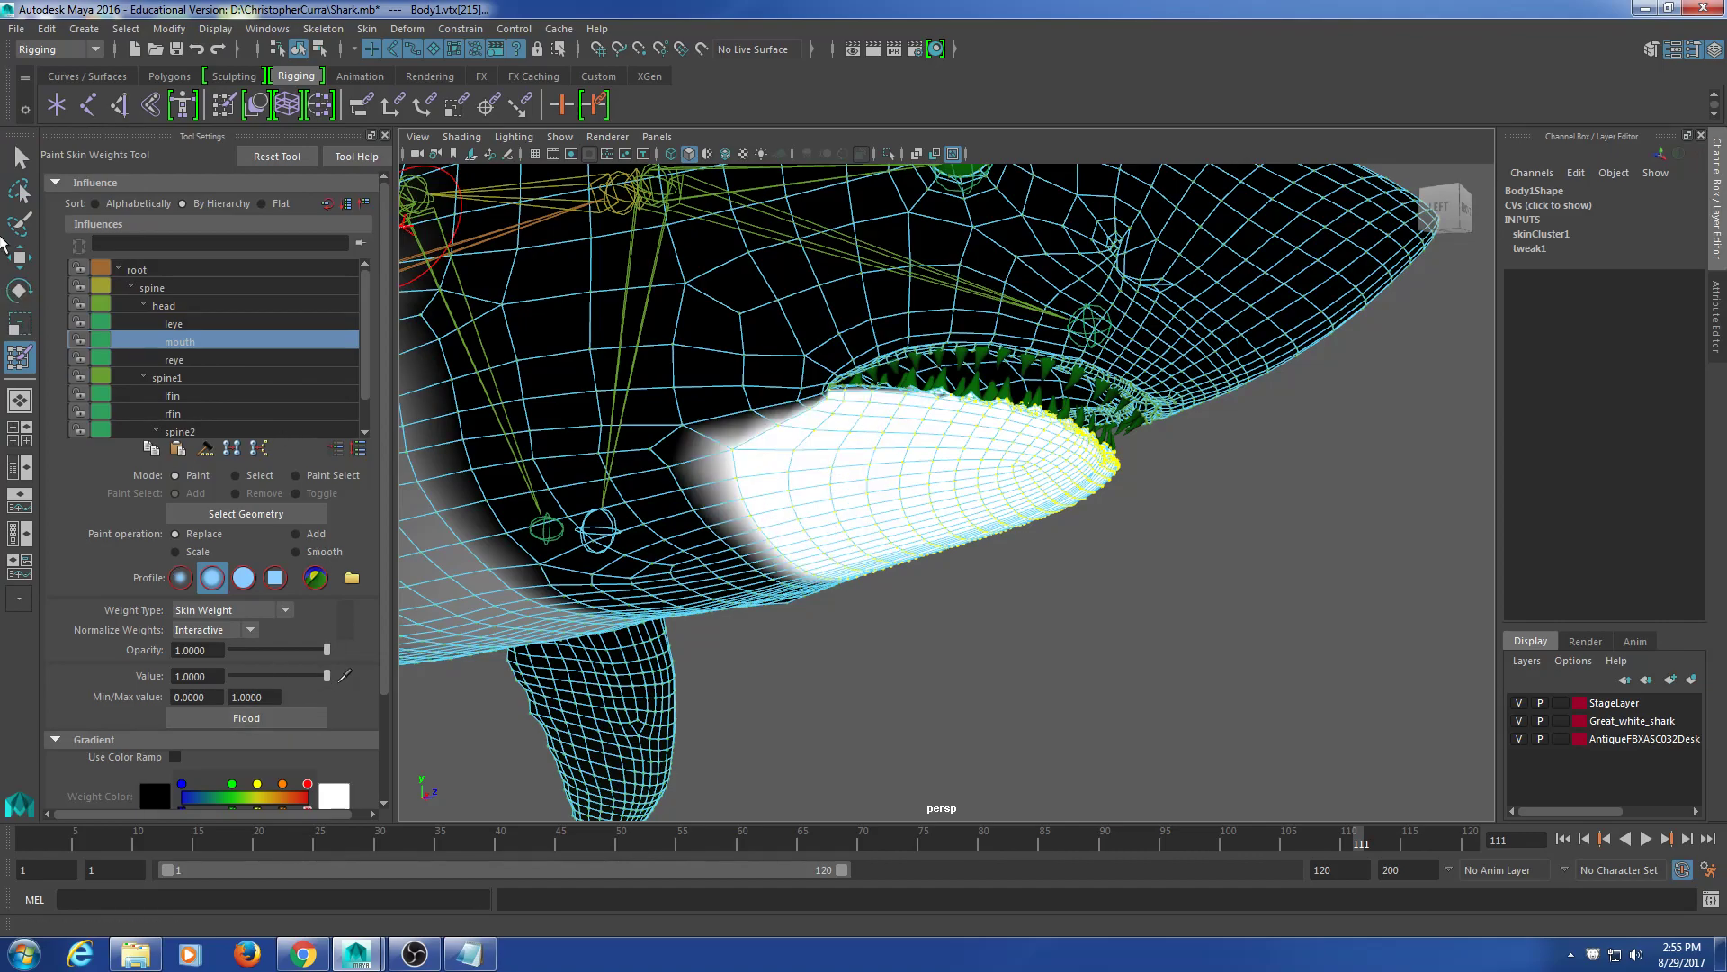
{"action": "left_click", "coordinate": [23, 160]}
Step: Rotate the mouth joint to about 26.7° to test the jaw, then undo back to 0°
{"action": "left_click", "coordinate": [598, 538]}
{"action": "left_click", "coordinate": [600, 530]}
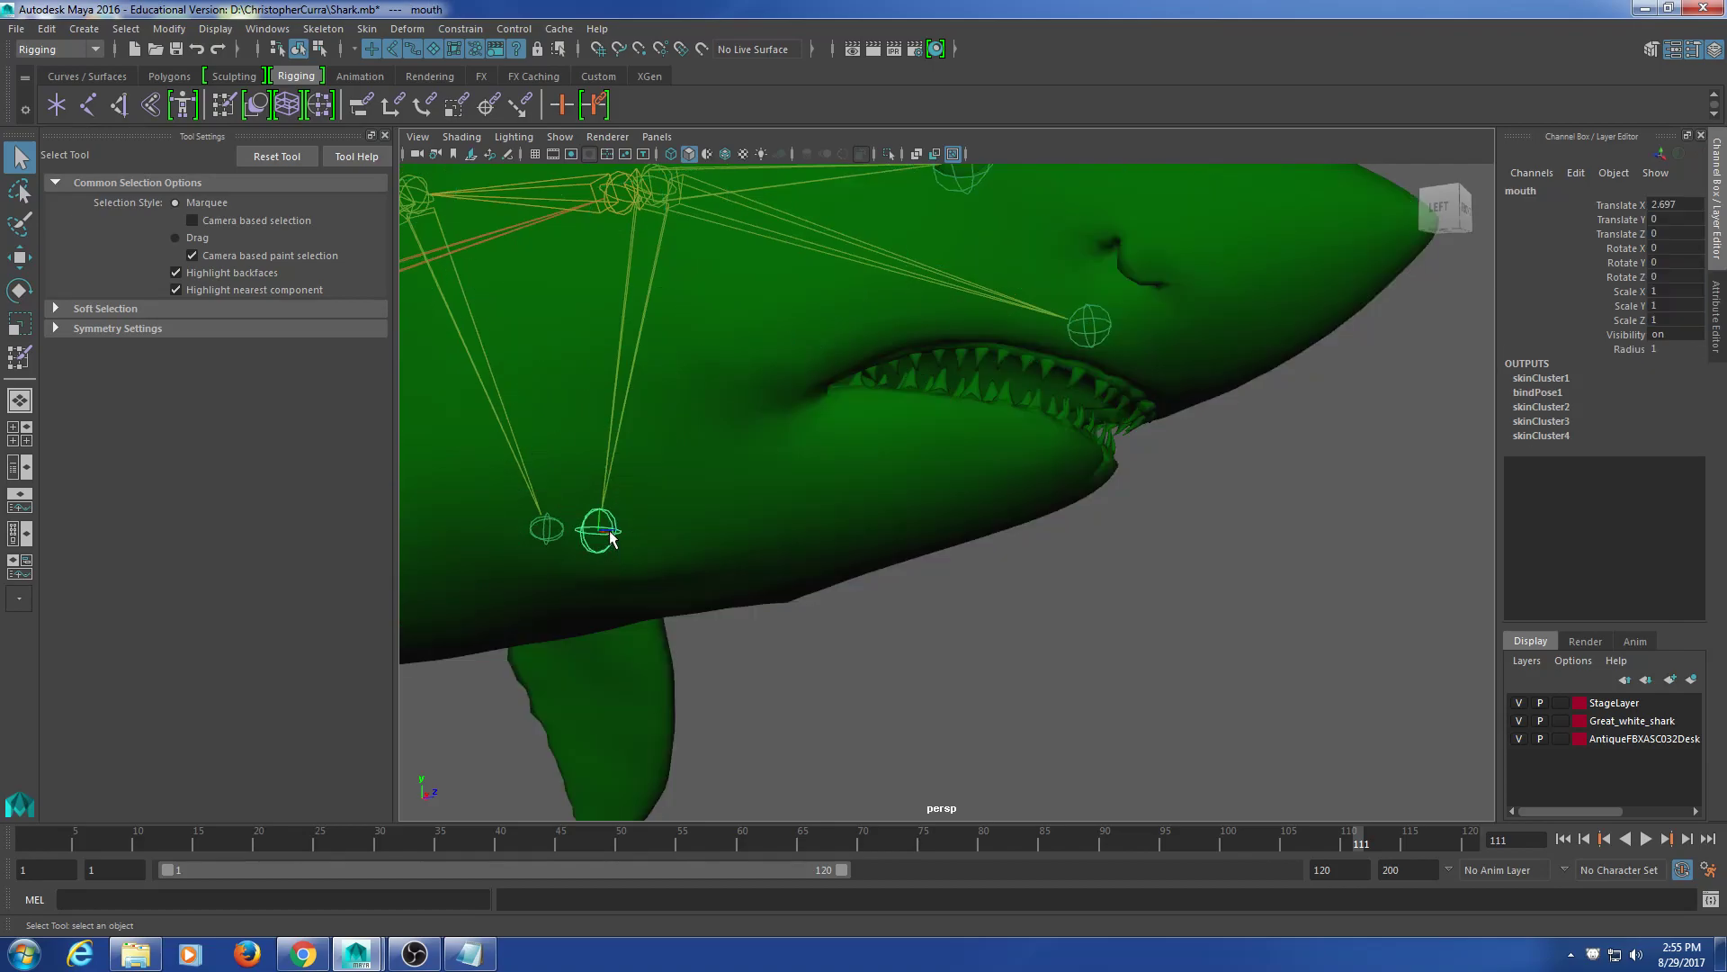
{"action": "key", "text": "w"}
{"action": "key", "text": "e"}
{"action": "left_click_drag", "start_coordinate": [725, 444], "coordinate": [933, 510]}
{"action": "left_click", "coordinate": [891, 515]}
{"action": "key", "text": "ctrl+z"}
{"action": "key", "text": "ctrl+z"}
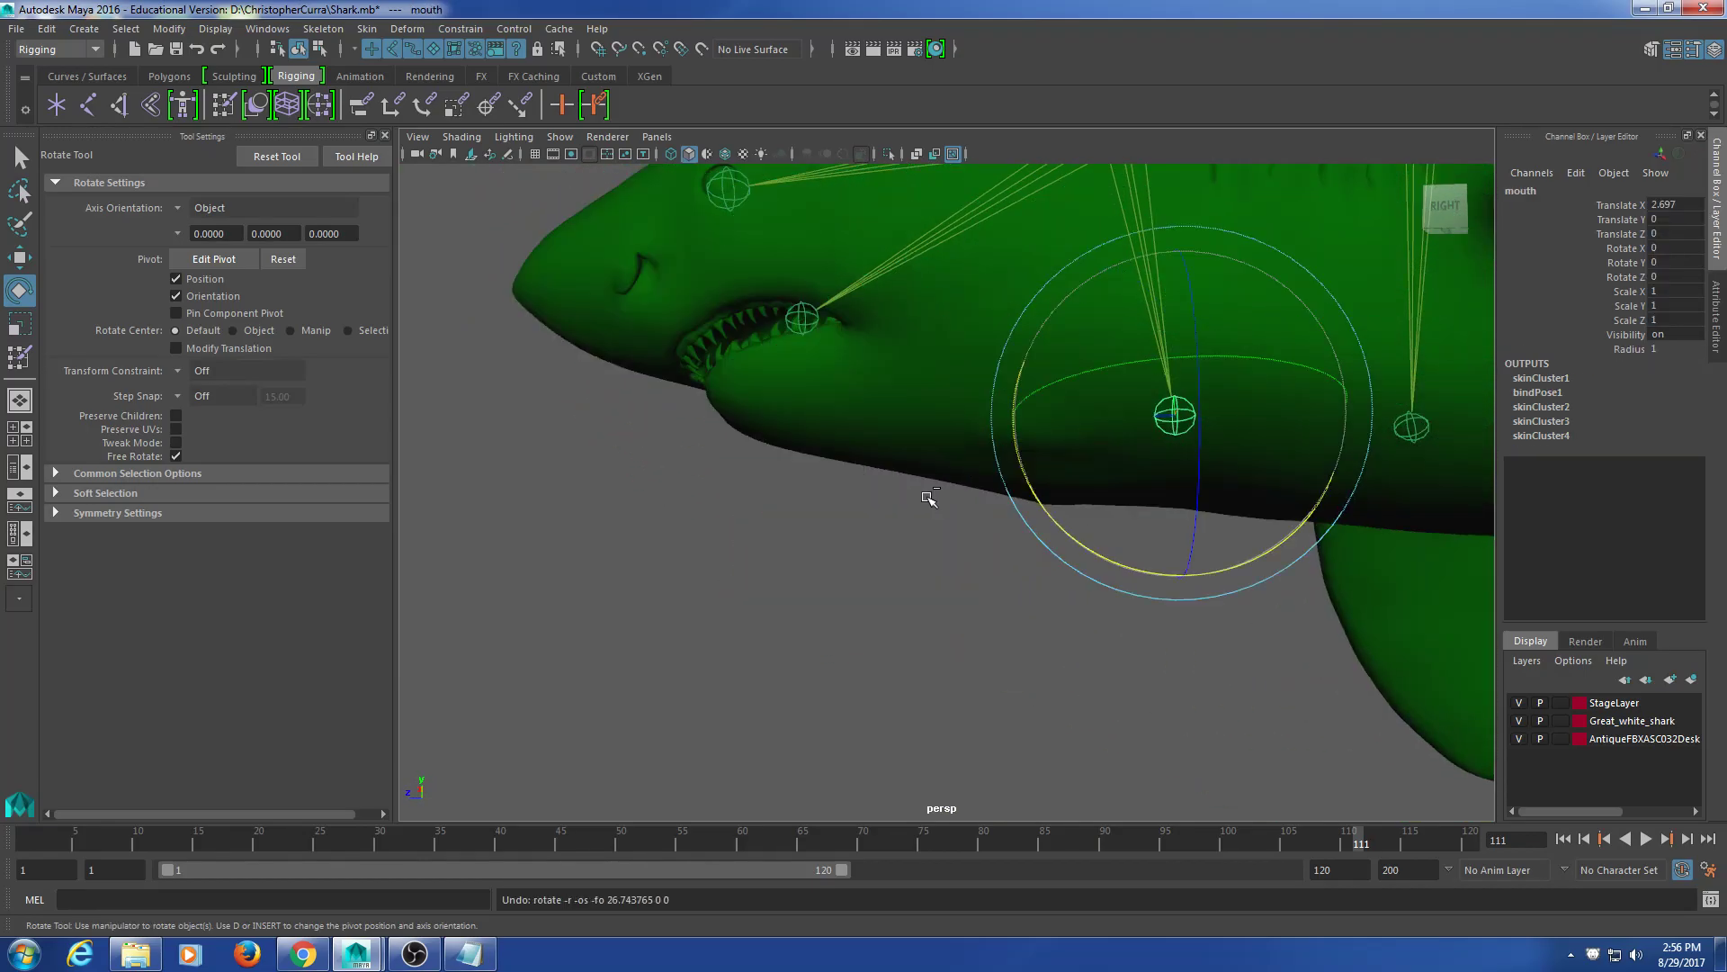
Step: Select the shark body and start painting skin weights with the head joint as the influence
{"action": "middle_click_drag", "start_coordinate": [837, 453], "coordinate": [826, 479], "text": "alt"}
{"action": "left_click", "coordinate": [844, 432]}
{"action": "left_click_drag", "start_coordinate": [845, 431], "coordinate": [805, 450], "text": "alt"}
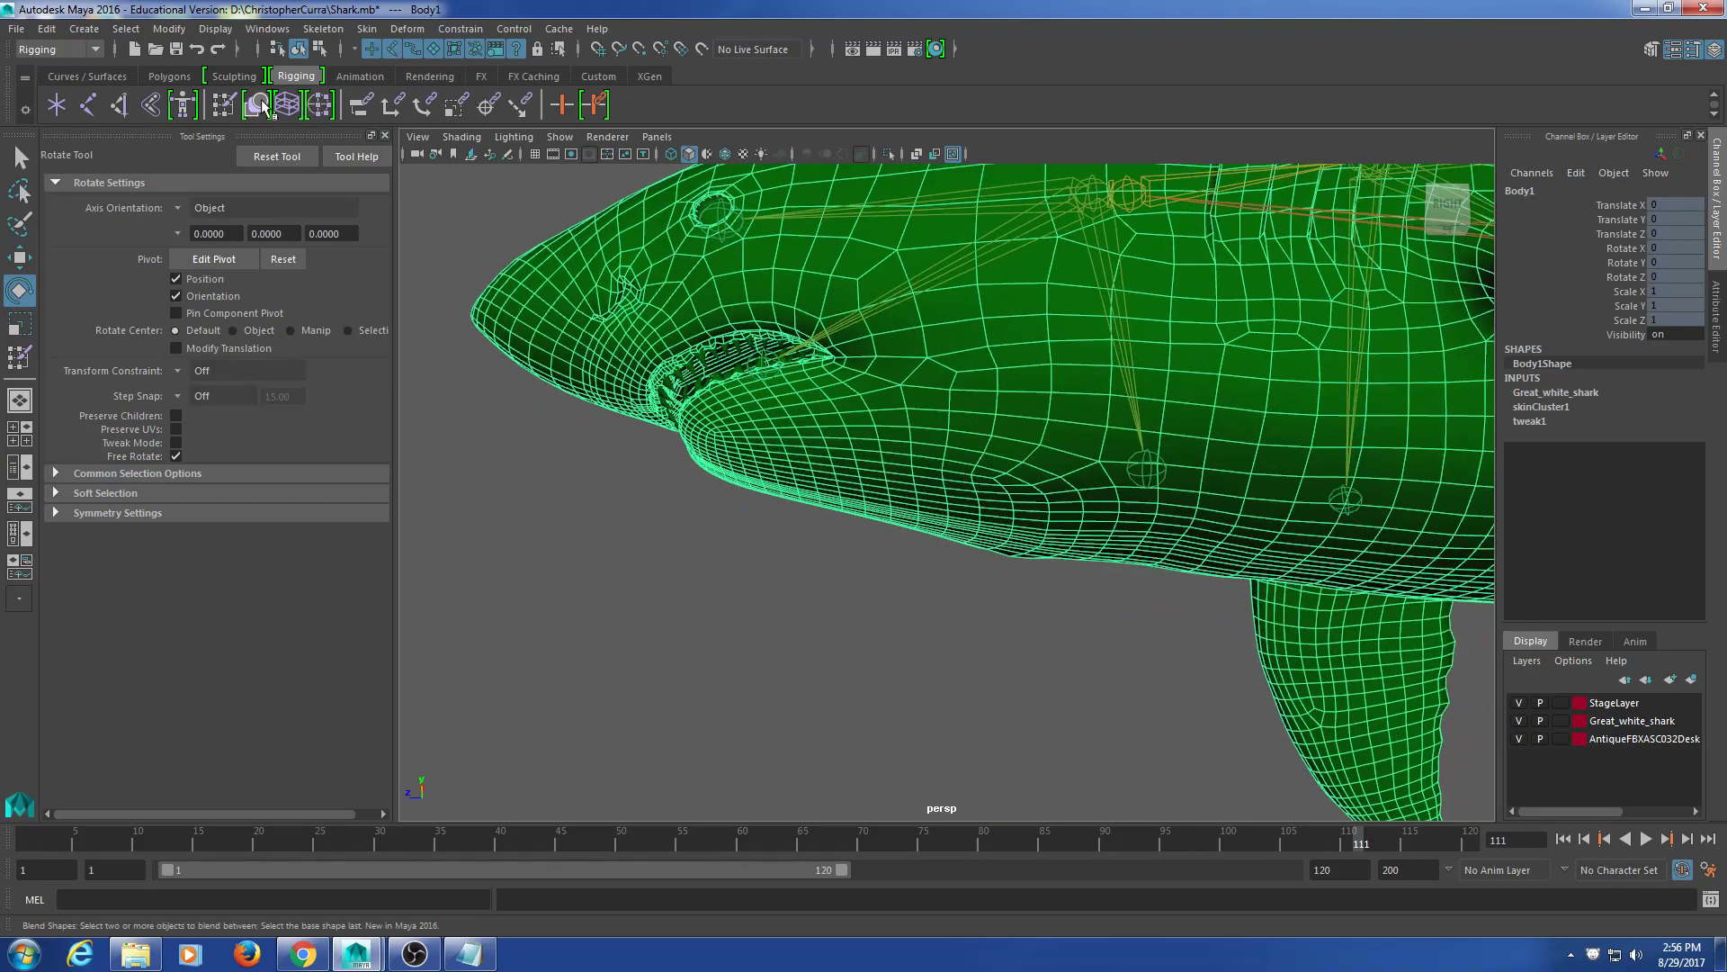
{"action": "left_click", "coordinate": [222, 108]}
{"action": "left_click_drag", "start_coordinate": [1034, 535], "coordinate": [1033, 505], "text": "alt"}
{"action": "left_click", "coordinate": [159, 307]}
{"action": "left_click_drag", "start_coordinate": [936, 598], "coordinate": [918, 555], "text": "alt"}
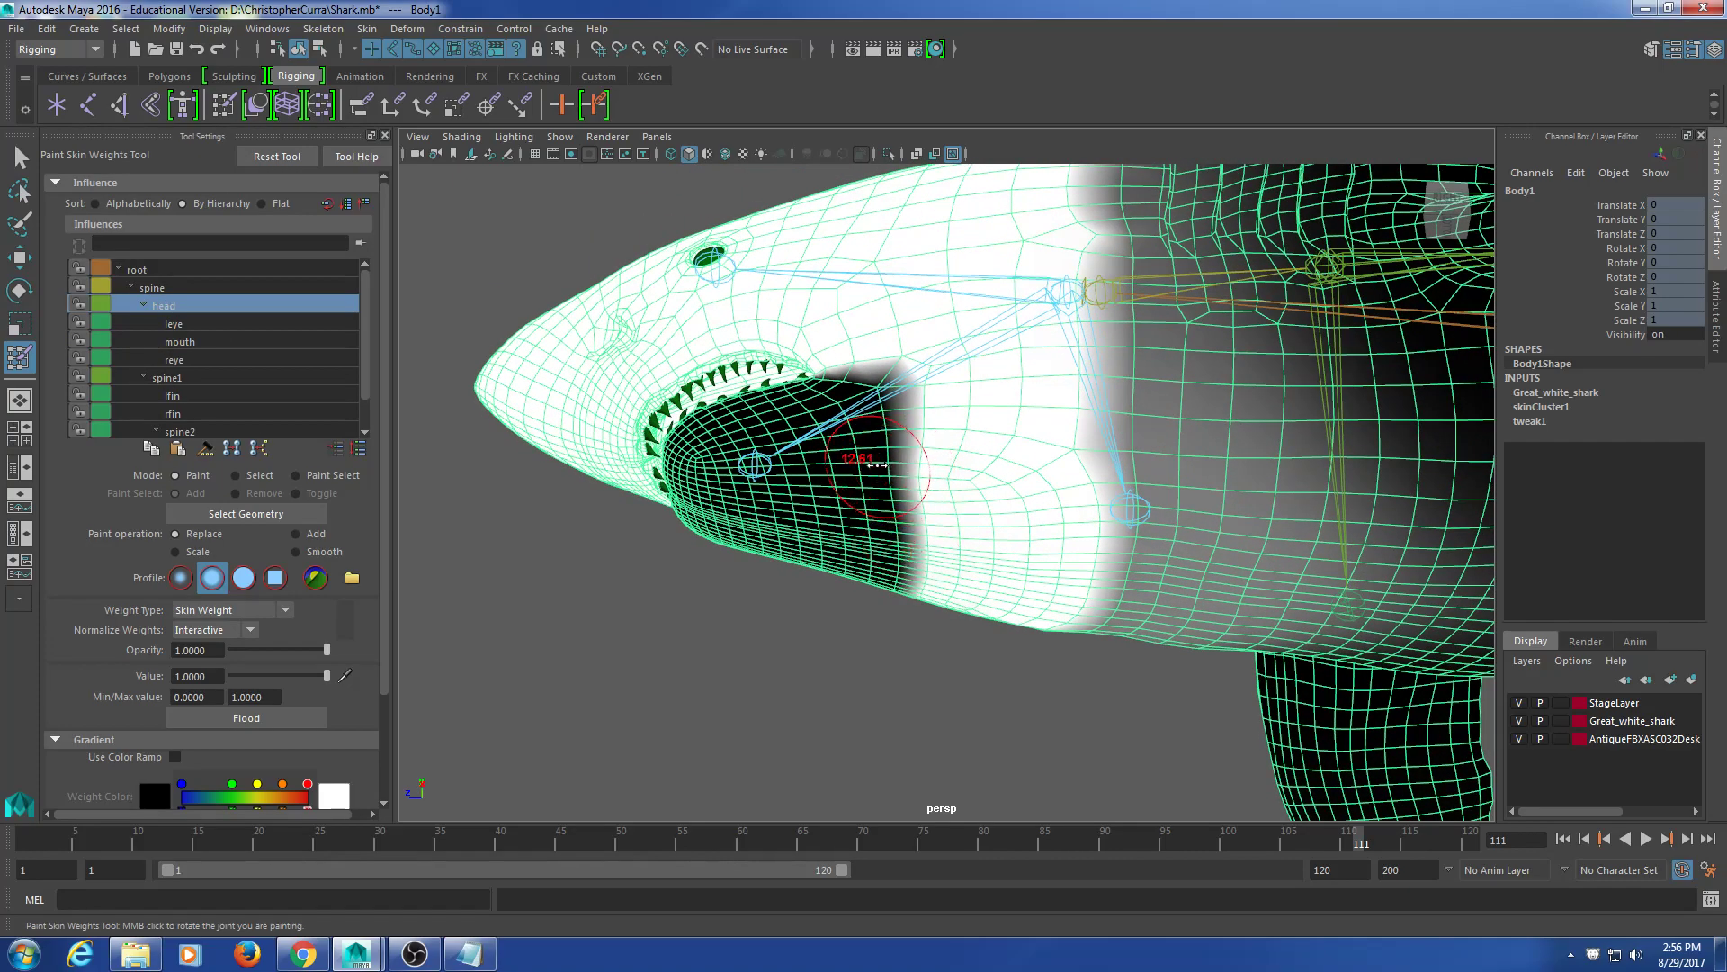
Step: Paint full head weight over the mouth interior and under the upper teeth
{"action": "mouse_move", "coordinate": [859, 693]}
{"action": "left_mouse_down"}
{"action": "mouse_move", "coordinate": [798, 632]}
{"action": "mouse_move", "coordinate": [846, 396]}
{"action": "left_mouse_up"}
{"action": "left_click_drag", "start_coordinate": [796, 457], "coordinate": [747, 504]}
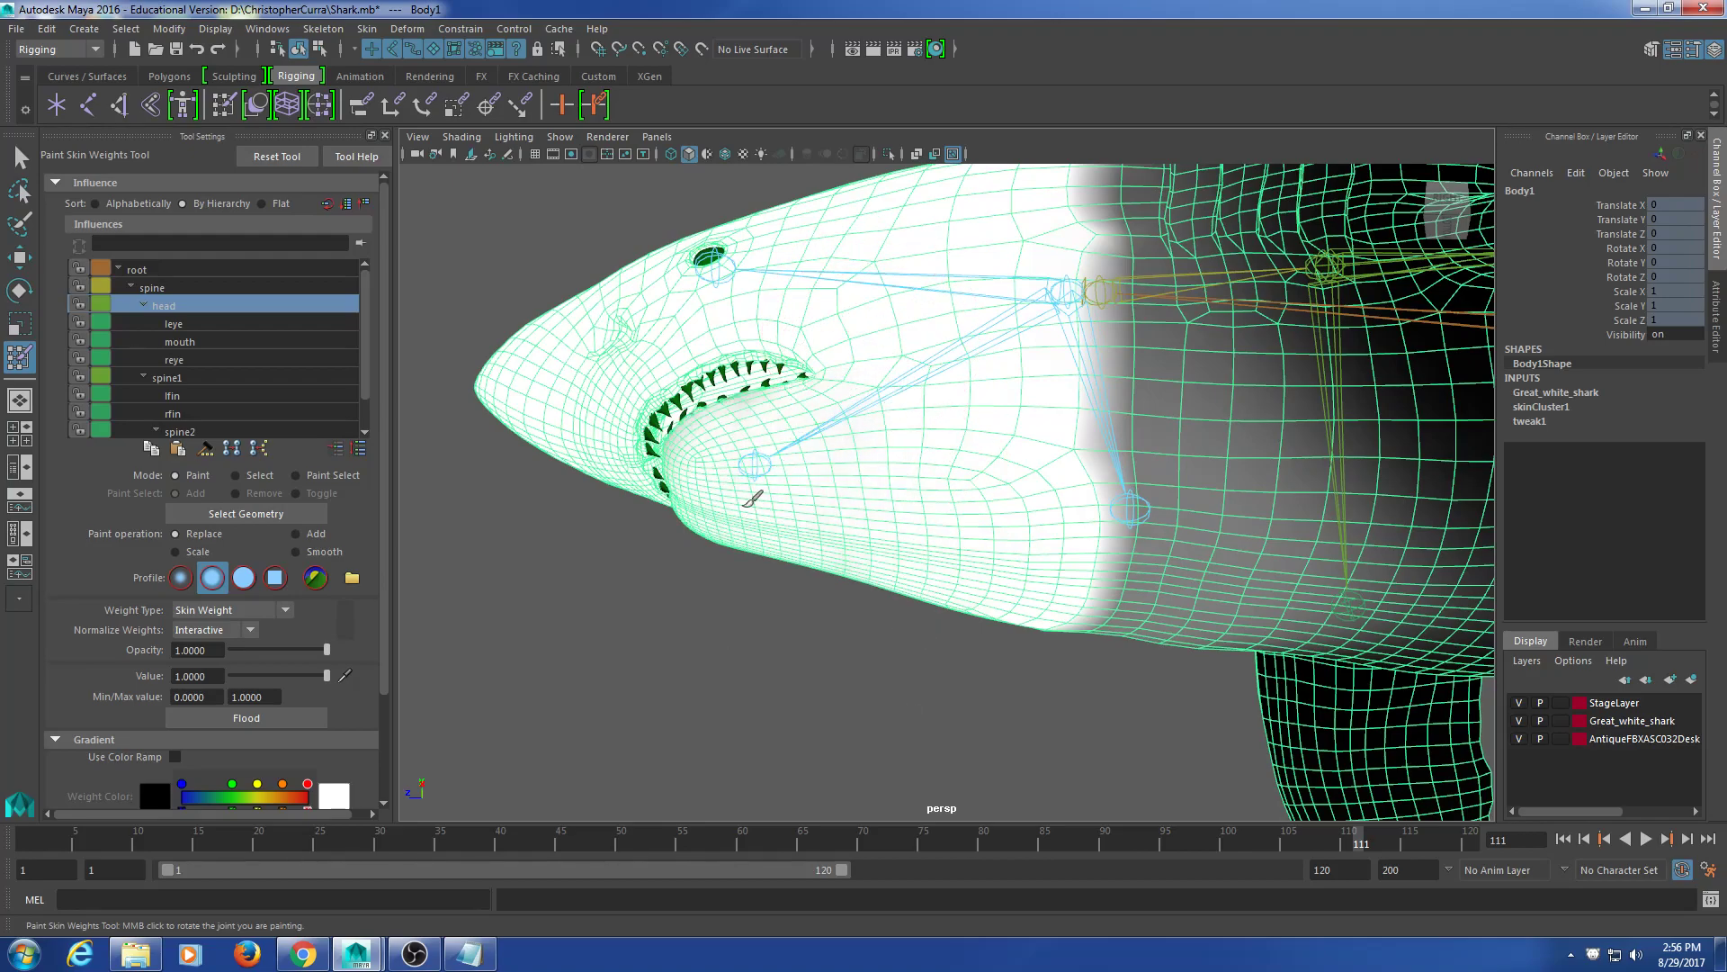
{"action": "mouse_move", "coordinate": [683, 556]}
{"action": "left_mouse_down", "text": "alt"}
{"action": "mouse_move", "coordinate": [705, 447]}
{"action": "mouse_move", "coordinate": [760, 366]}
{"action": "mouse_move", "coordinate": [786, 424]}
{"action": "mouse_move", "coordinate": [1099, 455]}
{"action": "mouse_move", "coordinate": [941, 272]}
{"action": "left_mouse_up", "text": "alt"}
{"action": "mouse_move", "coordinate": [1025, 353]}
{"action": "left_mouse_down", "text": "alt"}
{"action": "mouse_move", "coordinate": [1133, 490]}
{"action": "mouse_move", "coordinate": [1120, 399]}
{"action": "left_mouse_up", "text": "alt"}
{"action": "mouse_move", "coordinate": [1066, 524]}
{"action": "left_mouse_down", "text": "alt"}
{"action": "mouse_move", "coordinate": [1019, 548]}
{"action": "mouse_move", "coordinate": [1010, 532]}
{"action": "mouse_move", "coordinate": [856, 555]}
{"action": "mouse_move", "coordinate": [1143, 524]}
{"action": "mouse_move", "coordinate": [1195, 501]}
{"action": "mouse_move", "coordinate": [1129, 487]}
{"action": "mouse_move", "coordinate": [1011, 559]}
{"action": "mouse_move", "coordinate": [995, 463]}
{"action": "mouse_move", "coordinate": [1017, 486]}
{"action": "mouse_move", "coordinate": [1070, 460]}
{"action": "left_mouse_up", "text": "alt"}
{"action": "scroll", "coordinate": [1010, 531], "scroll_direction": "up", "scroll_amount": 8}
{"action": "mouse_move", "coordinate": [1070, 459]}
{"action": "middle_mouse_down", "text": "alt"}
{"action": "mouse_move", "coordinate": [1050, 660]}
{"action": "mouse_move", "coordinate": [1058, 454]}
{"action": "middle_mouse_up", "text": "alt"}
{"action": "mouse_move", "coordinate": [1059, 455]}
{"action": "left_mouse_down"}
{"action": "mouse_move", "coordinate": [1080, 444]}
{"action": "mouse_move", "coordinate": [846, 347]}
{"action": "left_mouse_up"}
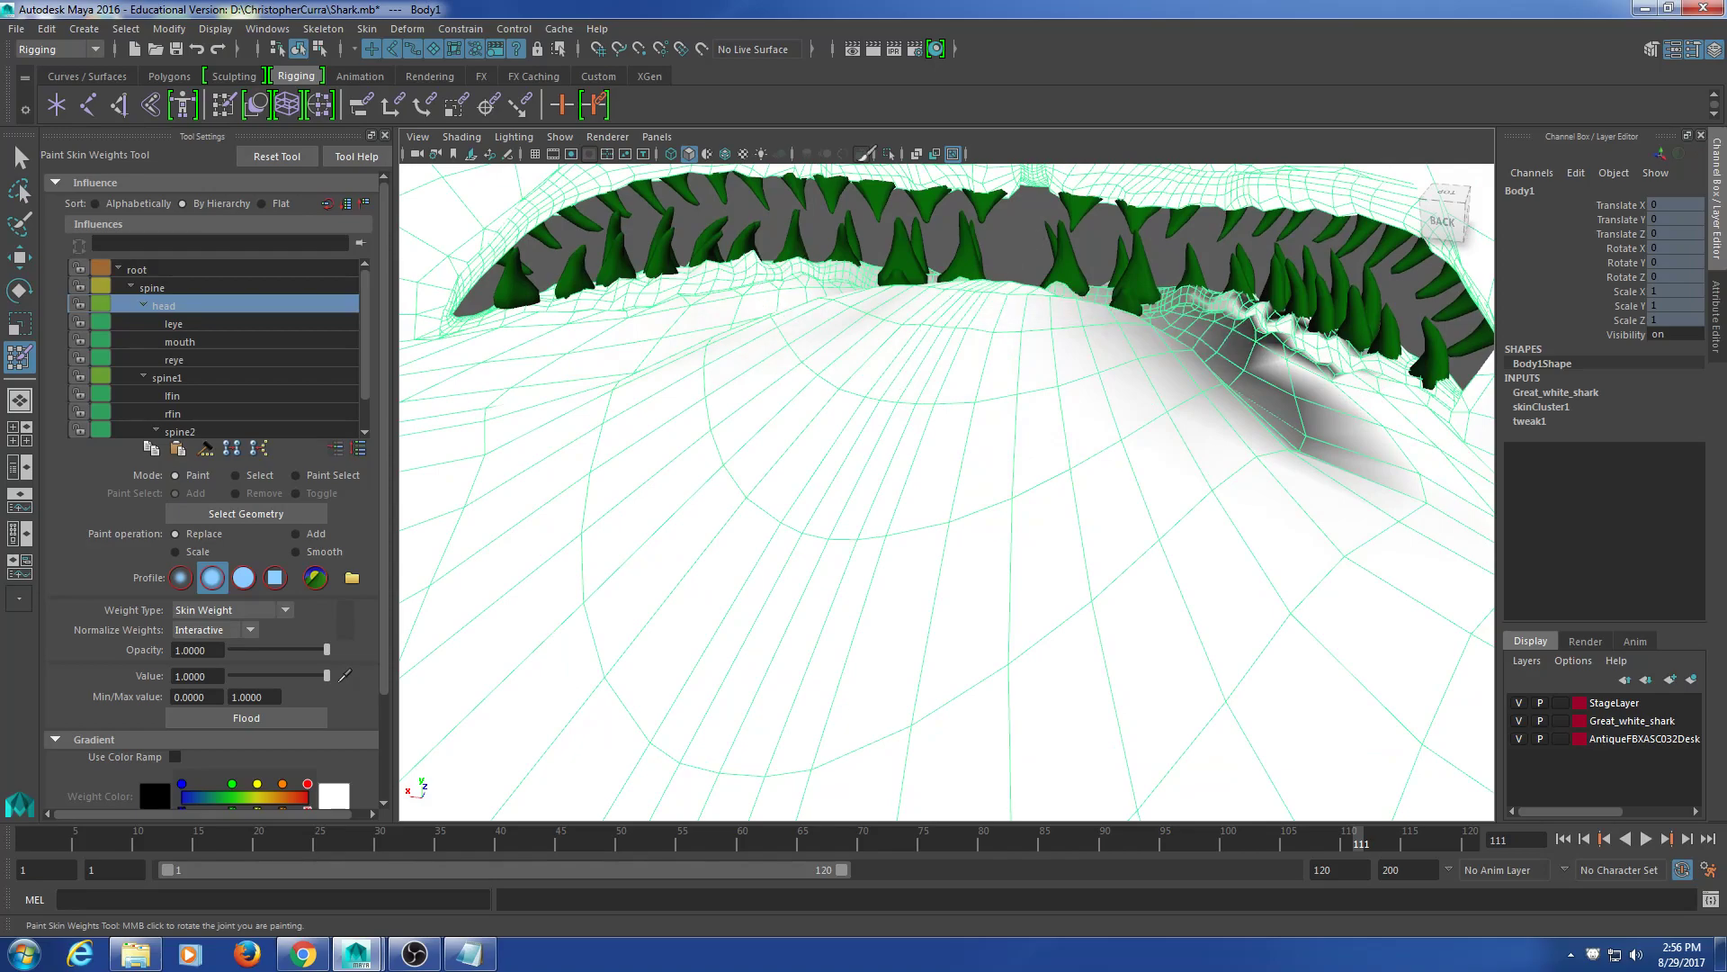
{"action": "mouse_move", "coordinate": [951, 304]}
{"action": "left_mouse_down"}
{"action": "mouse_move", "coordinate": [1331, 423]}
{"action": "mouse_move", "coordinate": [1279, 311]}
{"action": "left_mouse_up"}
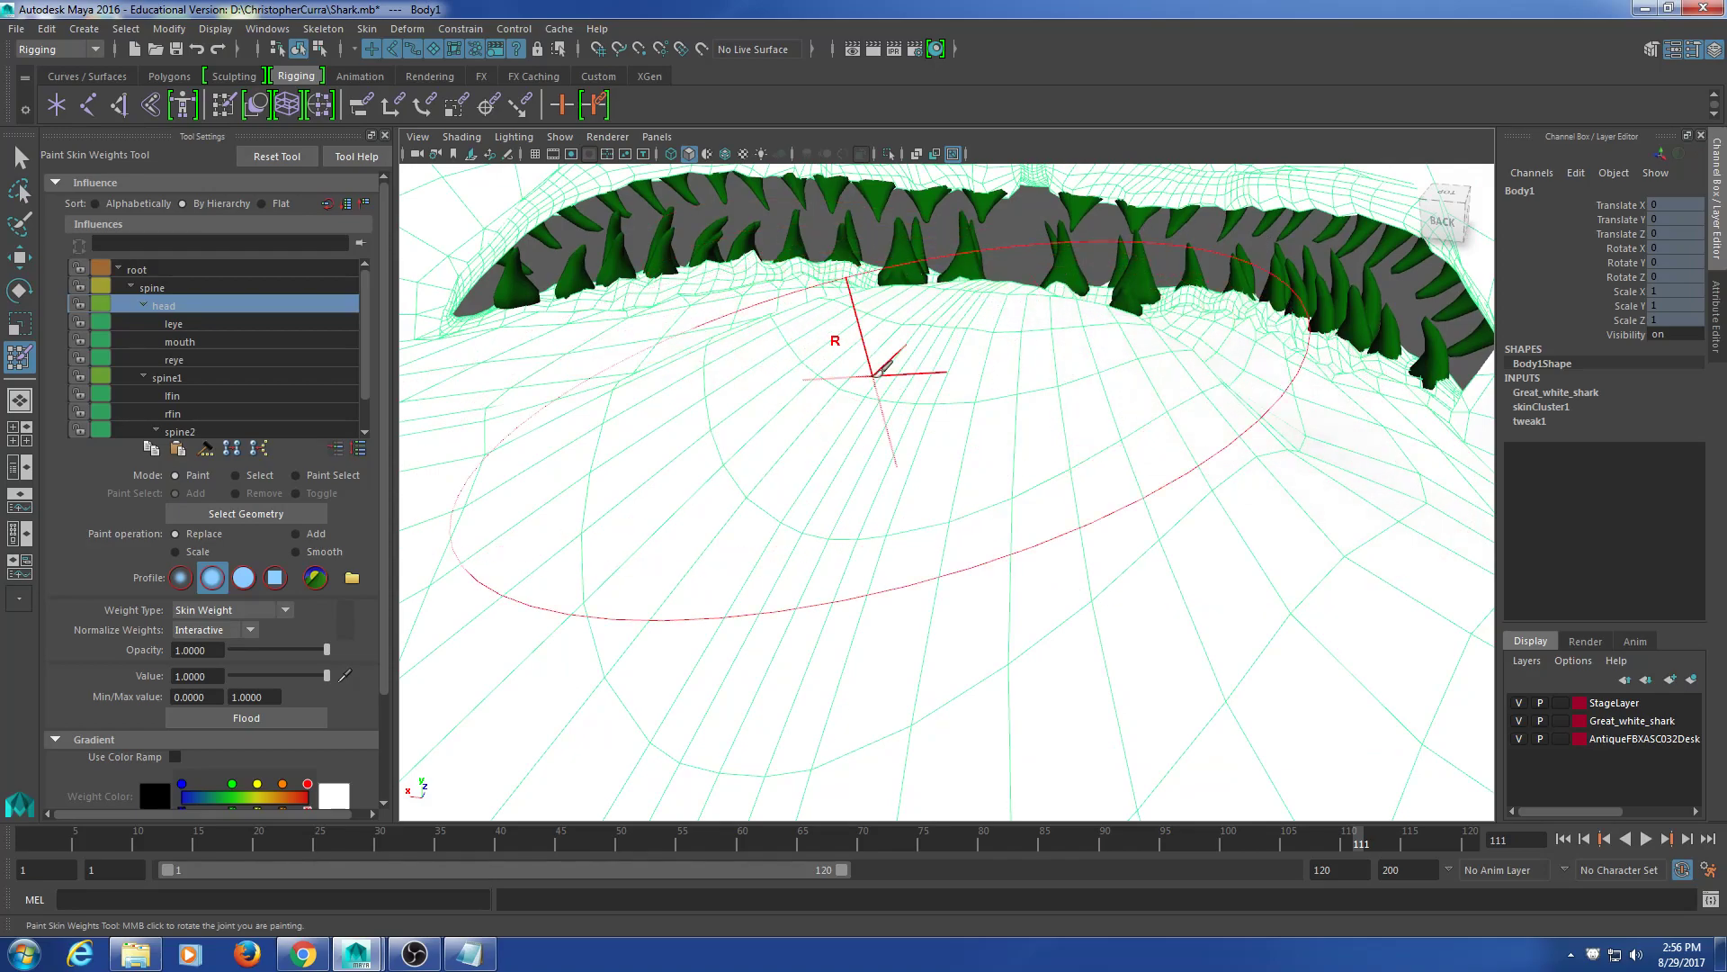
{"action": "left_click_drag", "start_coordinate": [1189, 396], "coordinate": [990, 469], "text": "alt"}
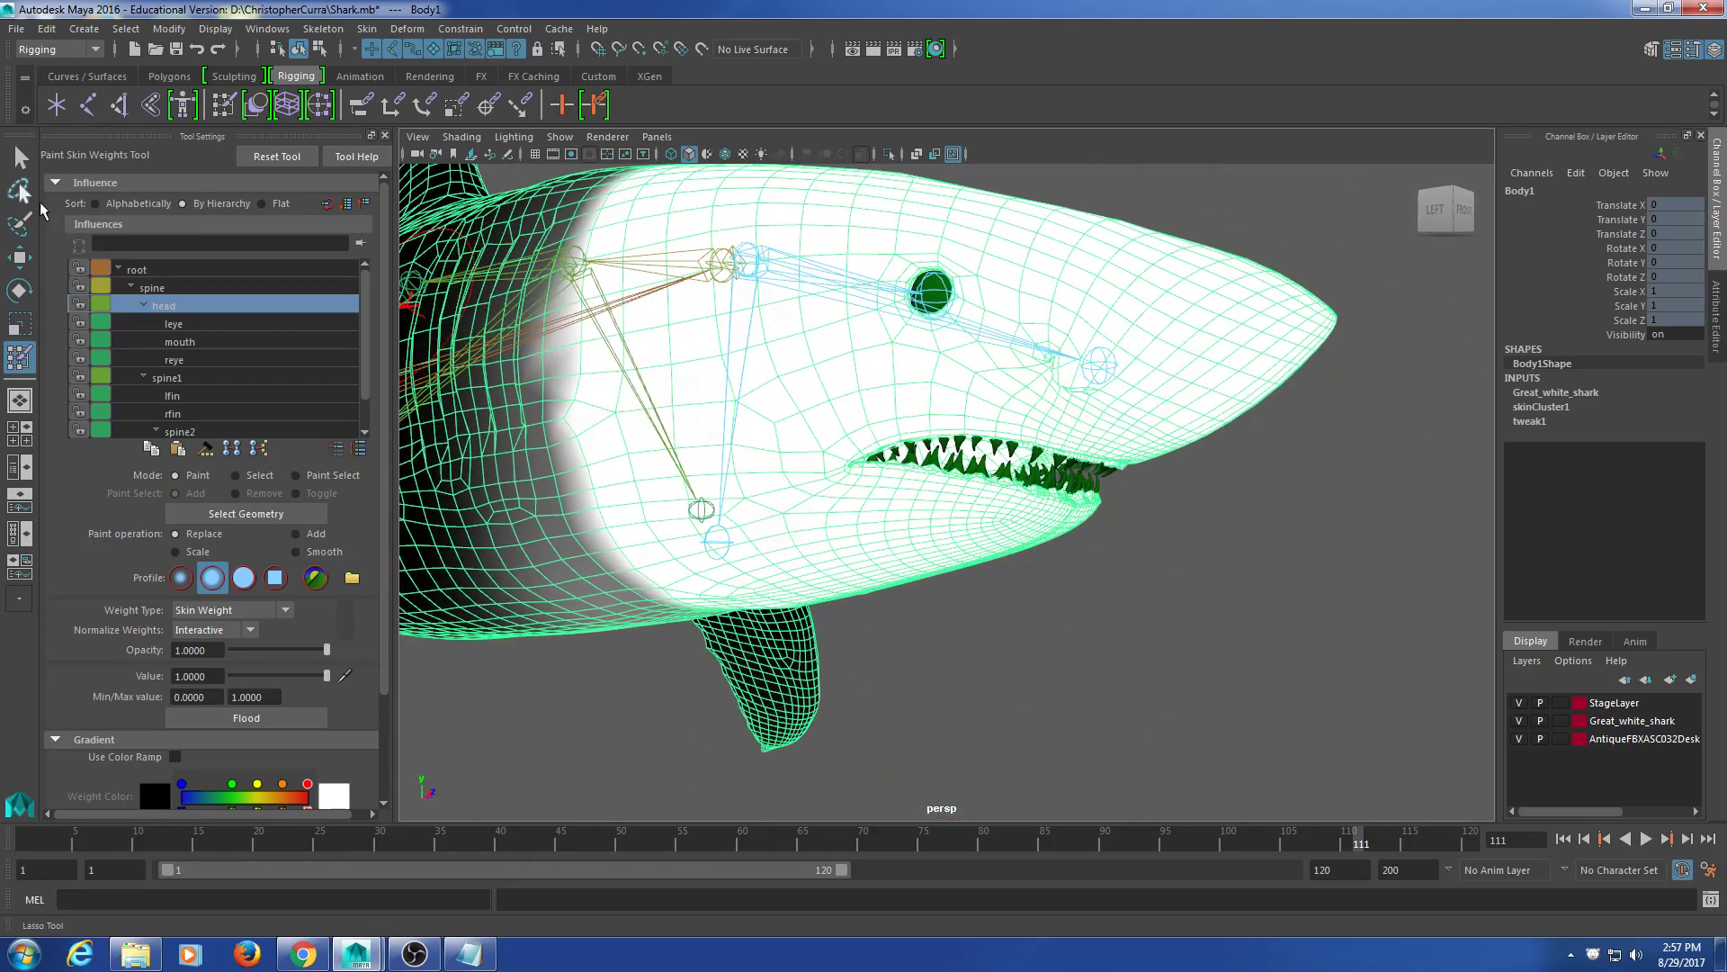
Step: Return to the Select Tool and pick the mouth joint, zooming in on the jaw
{"action": "left_click", "coordinate": [20, 158]}
{"action": "mouse_move", "coordinate": [1083, 686]}
{"action": "left_mouse_down", "text": "alt"}
{"action": "mouse_move", "coordinate": [896, 565]}
{"action": "mouse_move", "coordinate": [929, 460]}
{"action": "mouse_move", "coordinate": [999, 532]}
{"action": "mouse_move", "coordinate": [979, 532]}
{"action": "left_mouse_up", "text": "alt"}
{"action": "left_click_drag", "start_coordinate": [761, 532], "coordinate": [751, 537], "text": "alt"}
{"action": "left_click", "coordinate": [644, 489]}
{"action": "scroll", "coordinate": [646, 491], "scroll_direction": "down", "scroll_amount": 5}
{"action": "left_click_drag", "start_coordinate": [657, 493], "coordinate": [678, 525], "text": "alt"}
{"action": "left_click_drag", "start_coordinate": [816, 595], "coordinate": [780, 583], "text": "alt"}
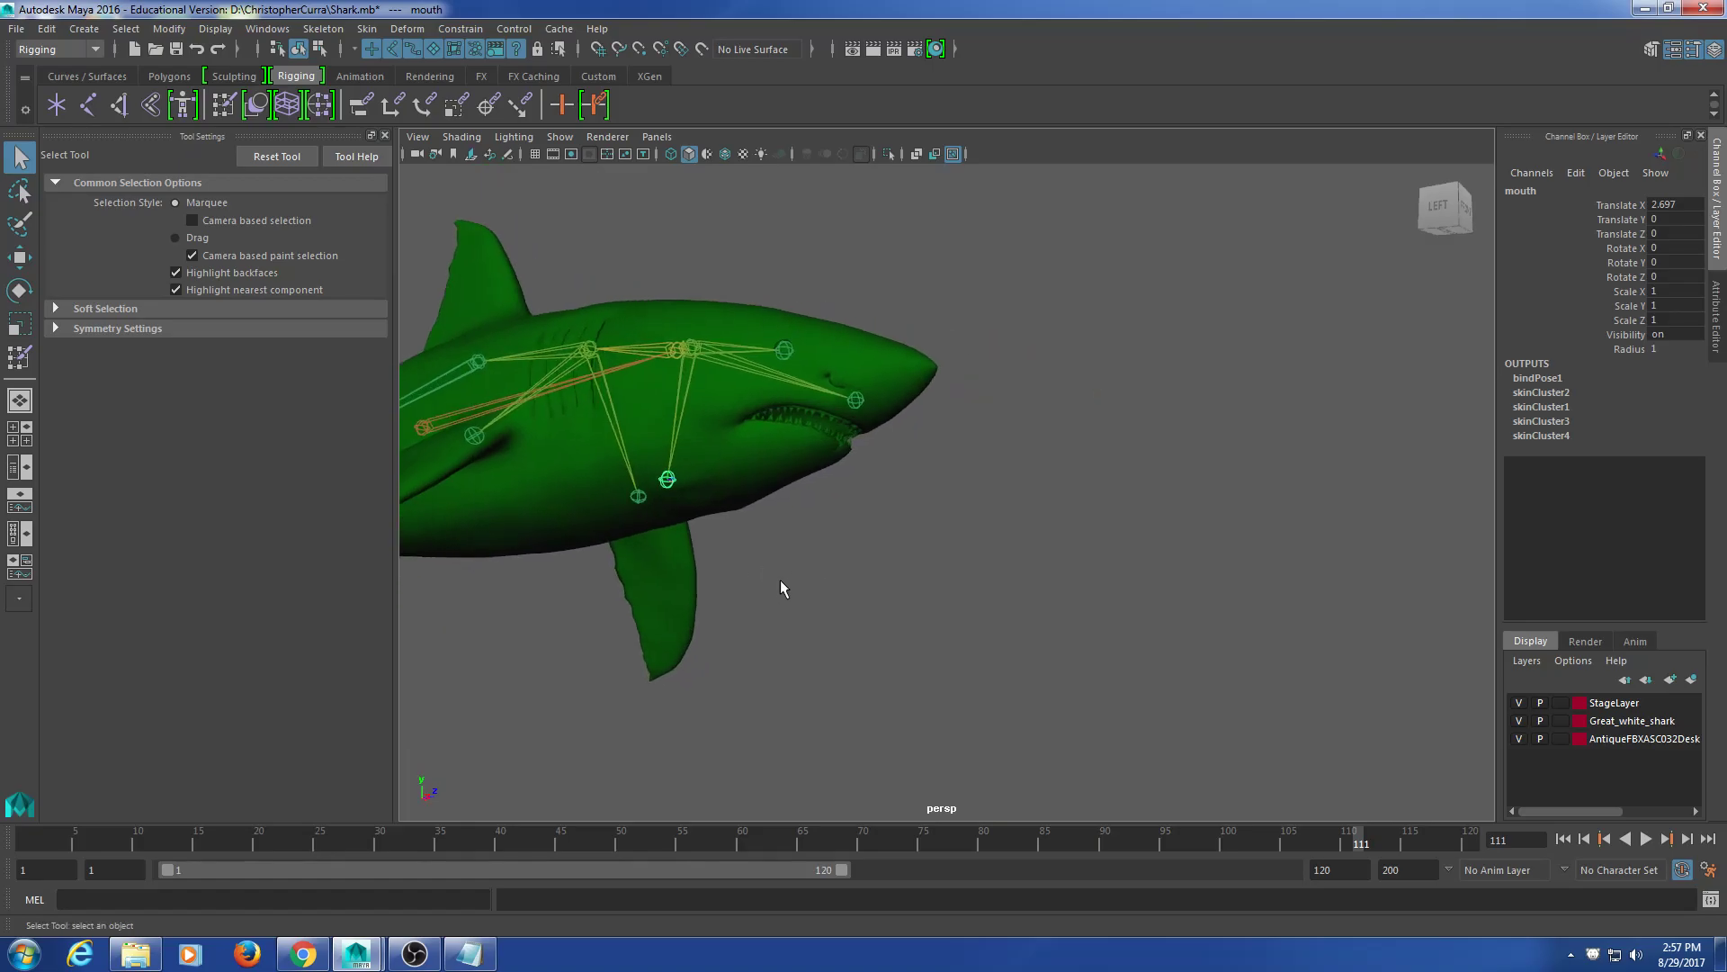
Step: Select the shark body mesh and frame the lower jaw from the front
{"action": "scroll", "coordinate": [773, 575], "scroll_direction": "up", "scroll_amount": 6}
{"action": "middle_click_drag", "start_coordinate": [666, 455], "coordinate": [960, 494], "text": "alt"}
{"action": "left_click", "coordinate": [954, 494]}
{"action": "left_click_drag", "start_coordinate": [952, 494], "coordinate": [1009, 518], "text": "alt"}
{"action": "middle_click_drag", "start_coordinate": [764, 545], "coordinate": [737, 478], "text": "alt"}
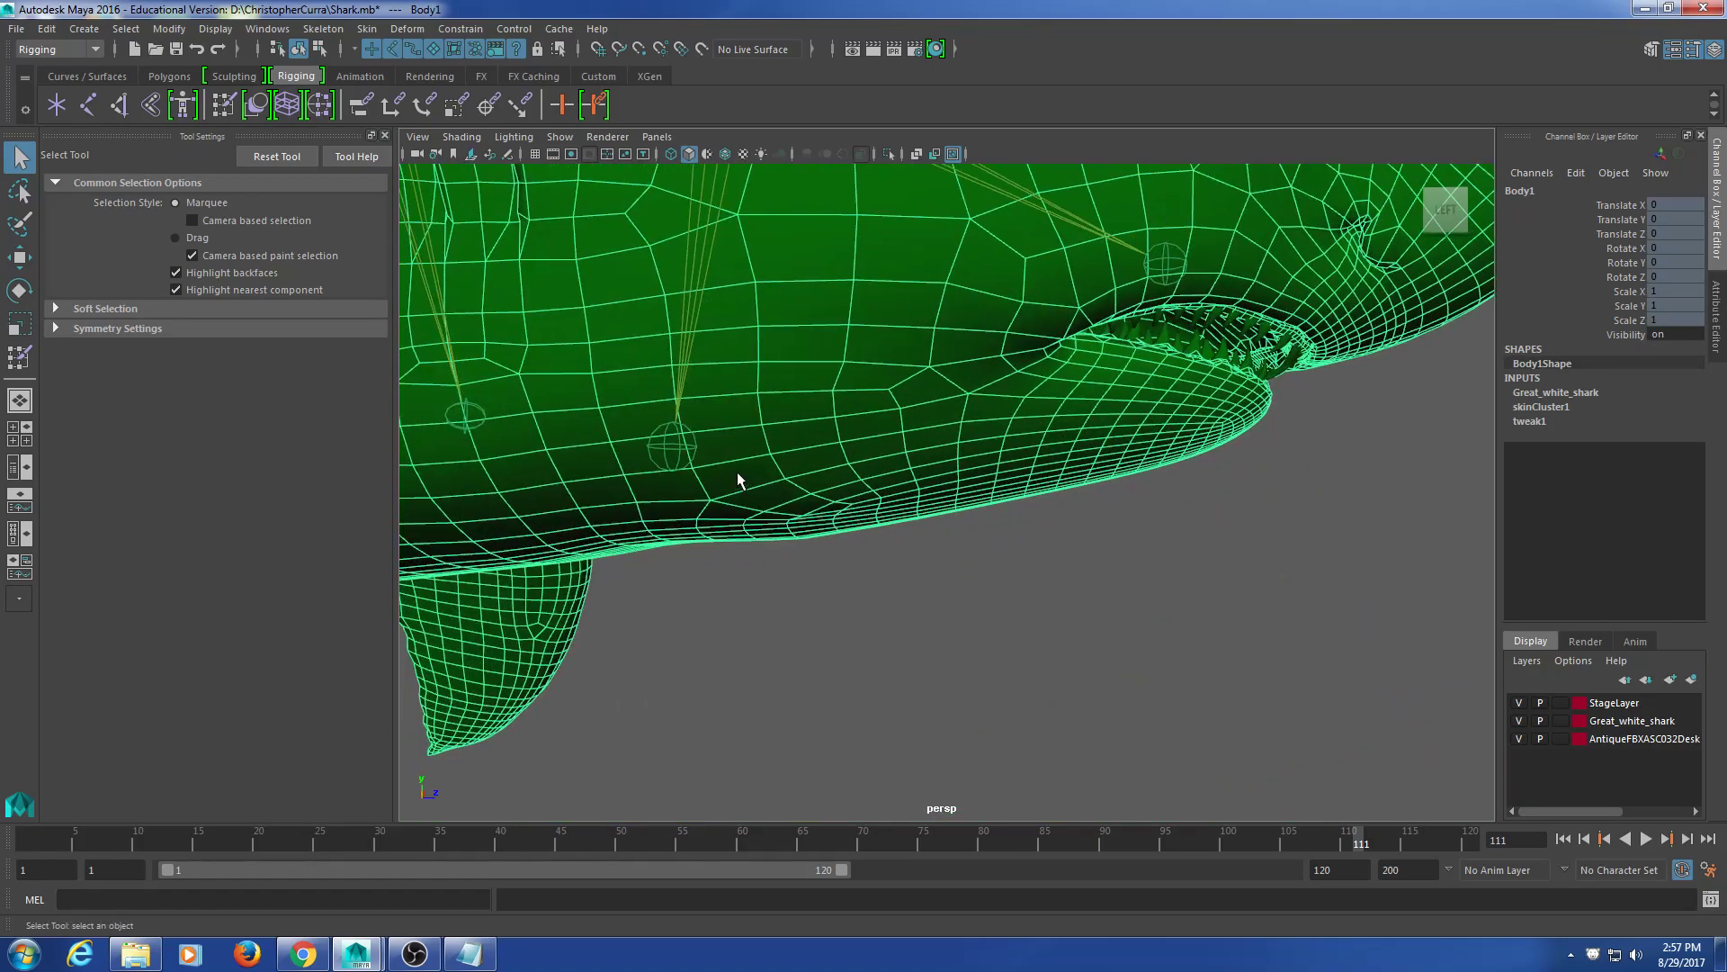
{"action": "left_click", "coordinate": [677, 457]}
{"action": "left_click", "coordinate": [1296, 484]}
{"action": "left_click", "coordinate": [1223, 430]}
{"action": "left_click_drag", "start_coordinate": [1223, 430], "coordinate": [1070, 369], "text": "alt"}
{"action": "scroll", "coordinate": [936, 481], "scroll_direction": "up", "scroll_amount": 4}
{"action": "middle_click_drag", "start_coordinate": [929, 482], "coordinate": [932, 482], "text": "alt"}
{"action": "left_click_drag", "start_coordinate": [932, 486], "coordinate": [874, 469], "text": "alt"}
Step: Switch Body1 to vertex mode and pick vertices along the lower lip
{"action": "right_click_drag", "start_coordinate": [874, 464], "coordinate": [803, 457]}
{"action": "scroll", "coordinate": [852, 470], "scroll_direction": "up", "scroll_amount": 3}
{"action": "left_click_drag", "start_coordinate": [853, 474], "coordinate": [731, 427], "text": "alt"}
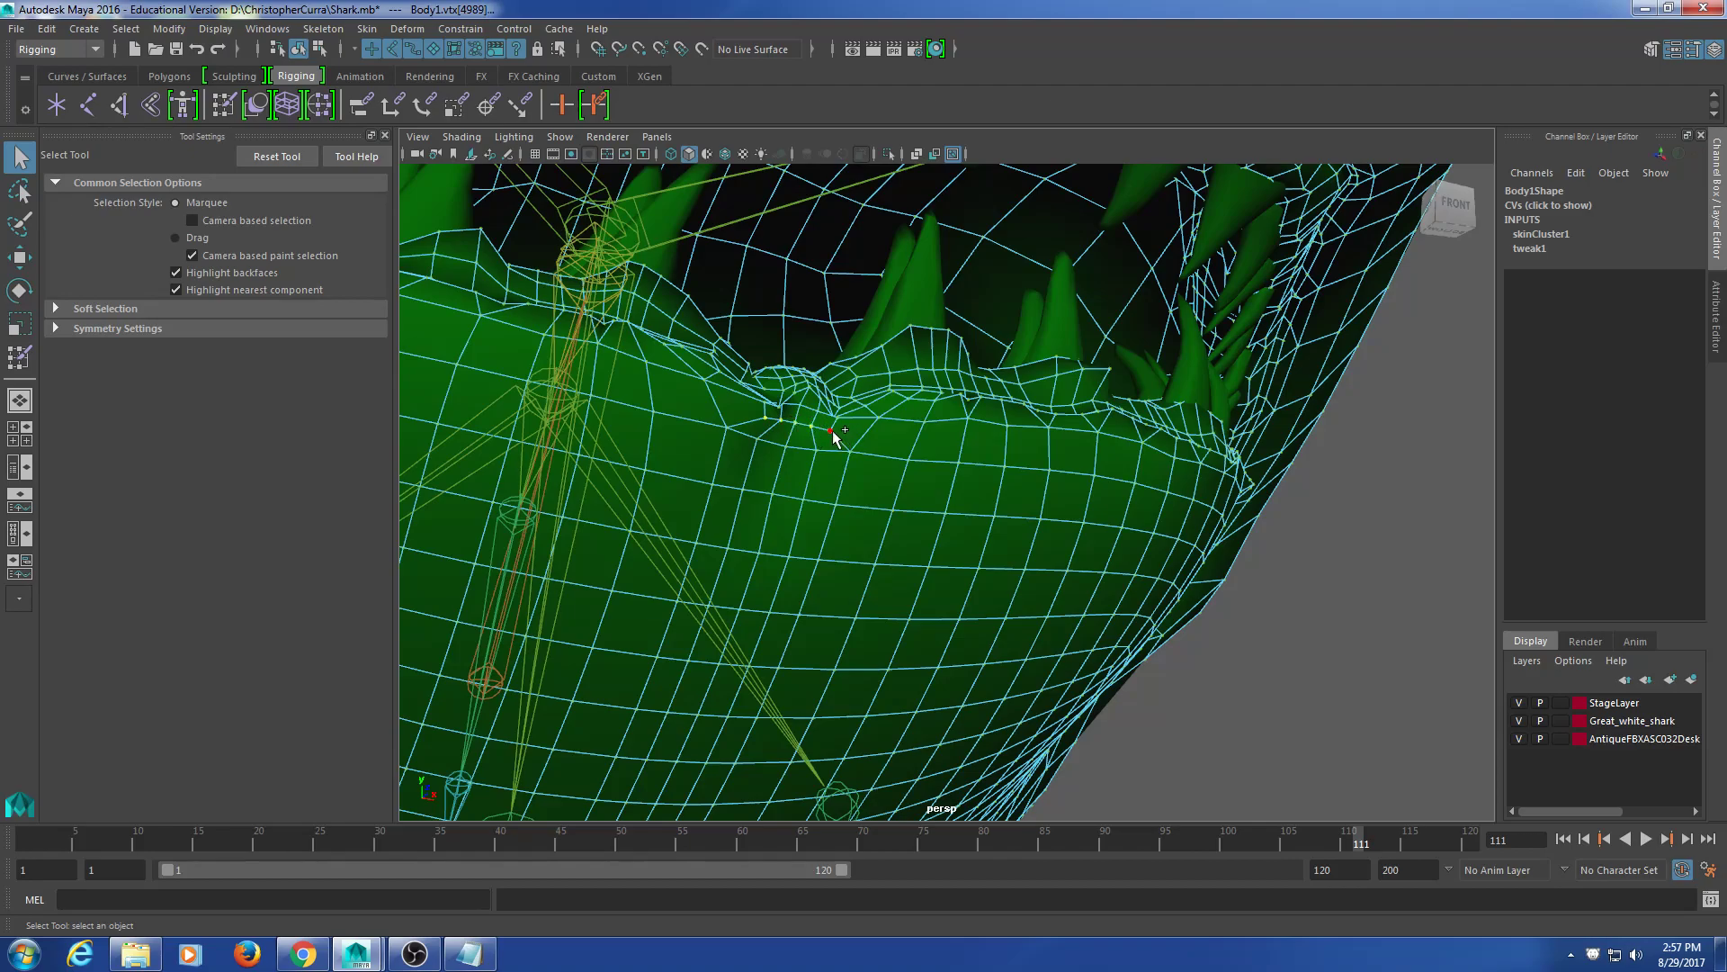
{"action": "mouse_move", "coordinate": [976, 567]}
{"action": "left_mouse_down", "text": "alt"}
{"action": "mouse_move", "coordinate": [936, 544]}
{"action": "mouse_move", "coordinate": [952, 561]}
{"action": "left_mouse_up", "text": "alt"}
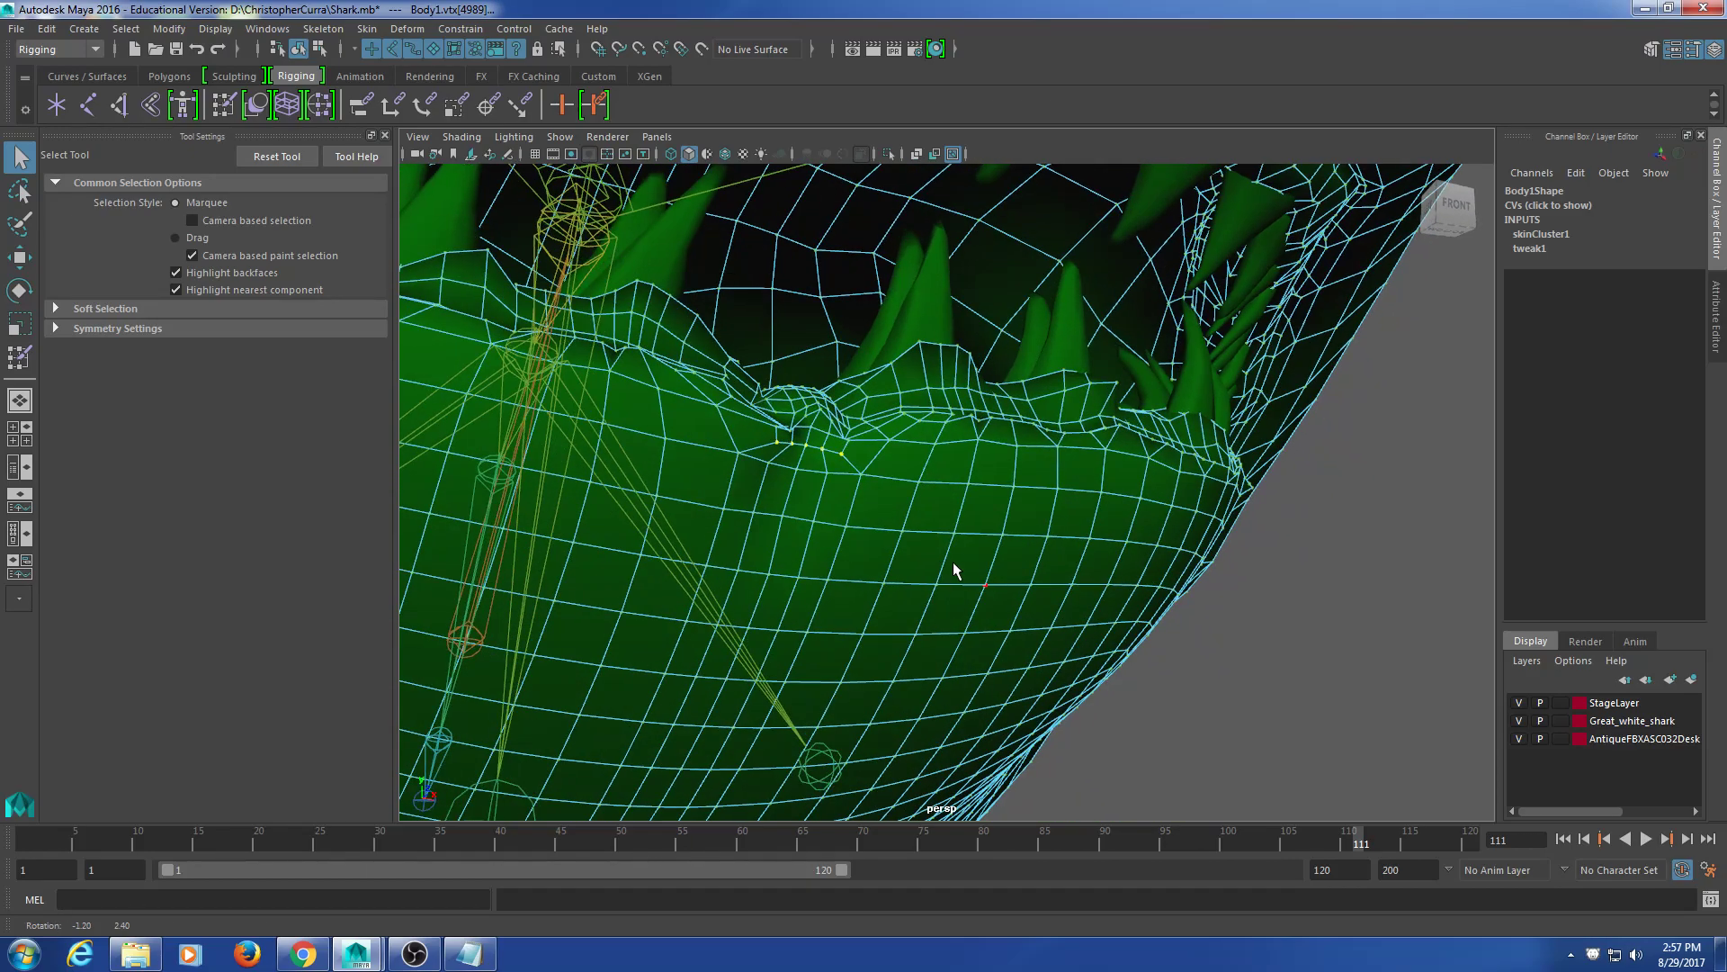
{"action": "right_click_drag", "start_coordinate": [961, 581], "coordinate": [902, 581], "text": "alt"}
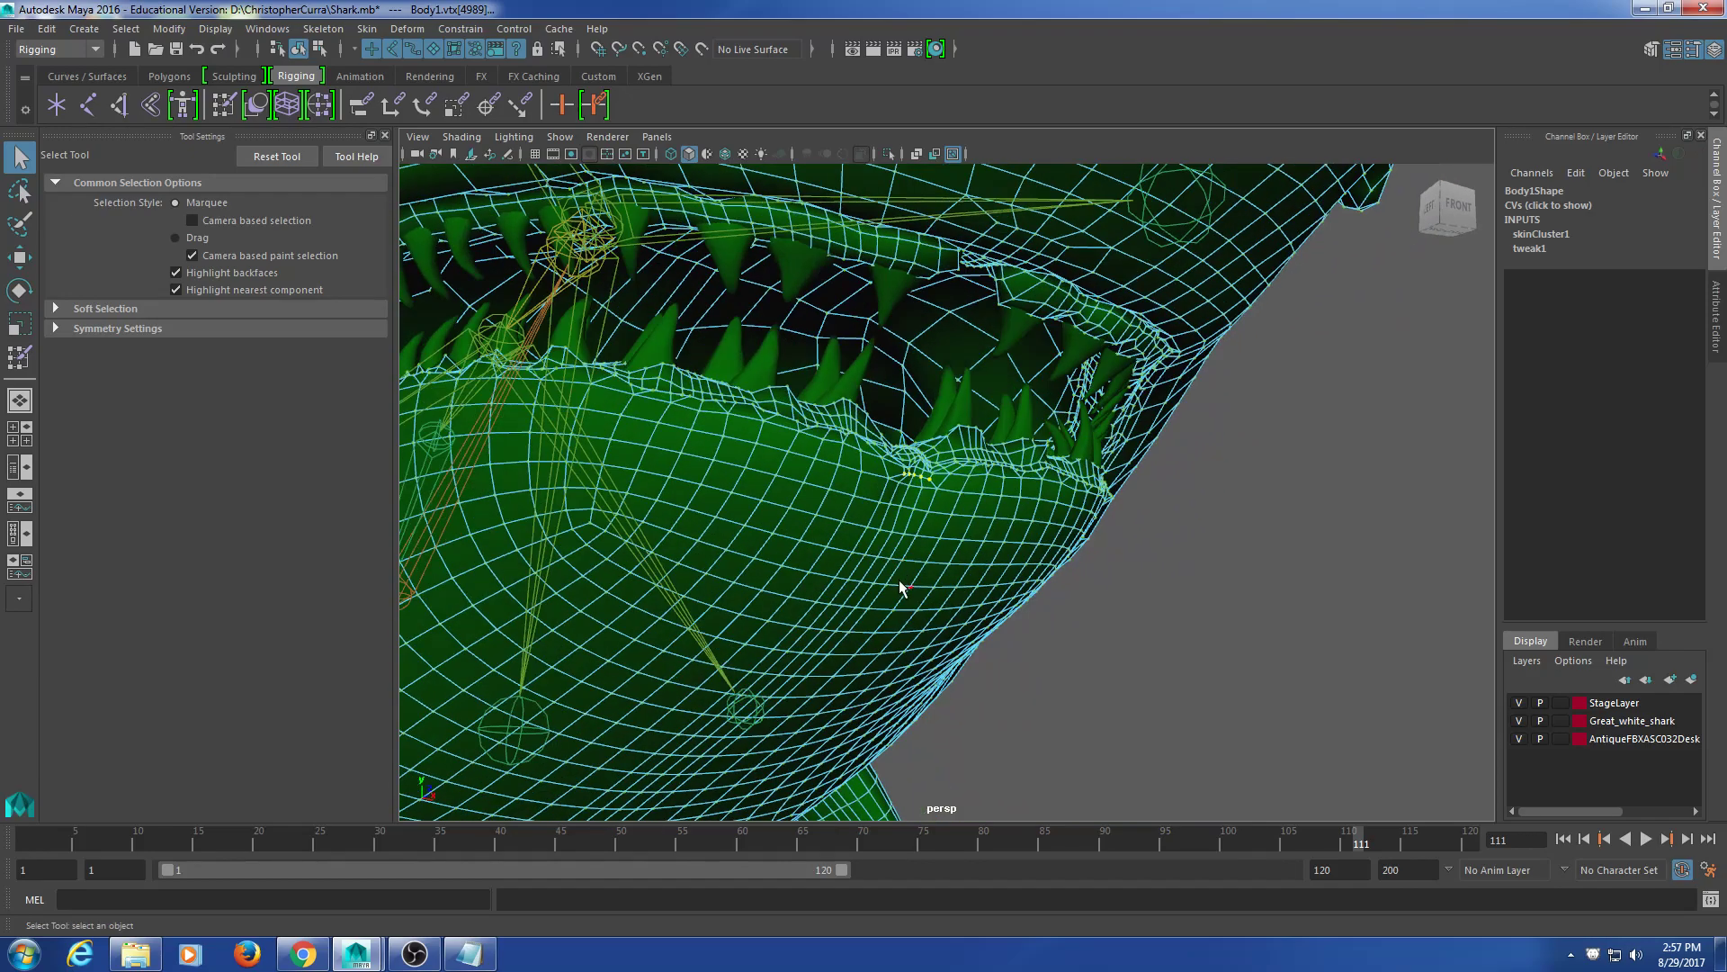
Step: Grow the vertex selection across the lower jaw with Shift+>
{"action": "key", "text": "shift+period"}
{"action": "key", "text": "shift+period"}
{"action": "key", "text": "shift+period"}
{"action": "key", "text": "shift+period"}
{"action": "key", "text": "shift+period"}
{"action": "key", "text": "shift+period"}
{"action": "key", "text": "shift+period"}
{"action": "key", "text": "shift+period"}
{"action": "key", "text": "shift+period"}
{"action": "right_click_drag", "start_coordinate": [903, 587], "coordinate": [781, 504], "text": "alt"}
{"action": "left_click_drag", "start_coordinate": [781, 539], "coordinate": [833, 528], "text": "alt"}
{"action": "right_click_drag", "start_coordinate": [833, 528], "coordinate": [809, 526], "text": "alt"}
{"action": "middle_click_drag", "start_coordinate": [810, 526], "coordinate": [886, 436], "text": "alt"}
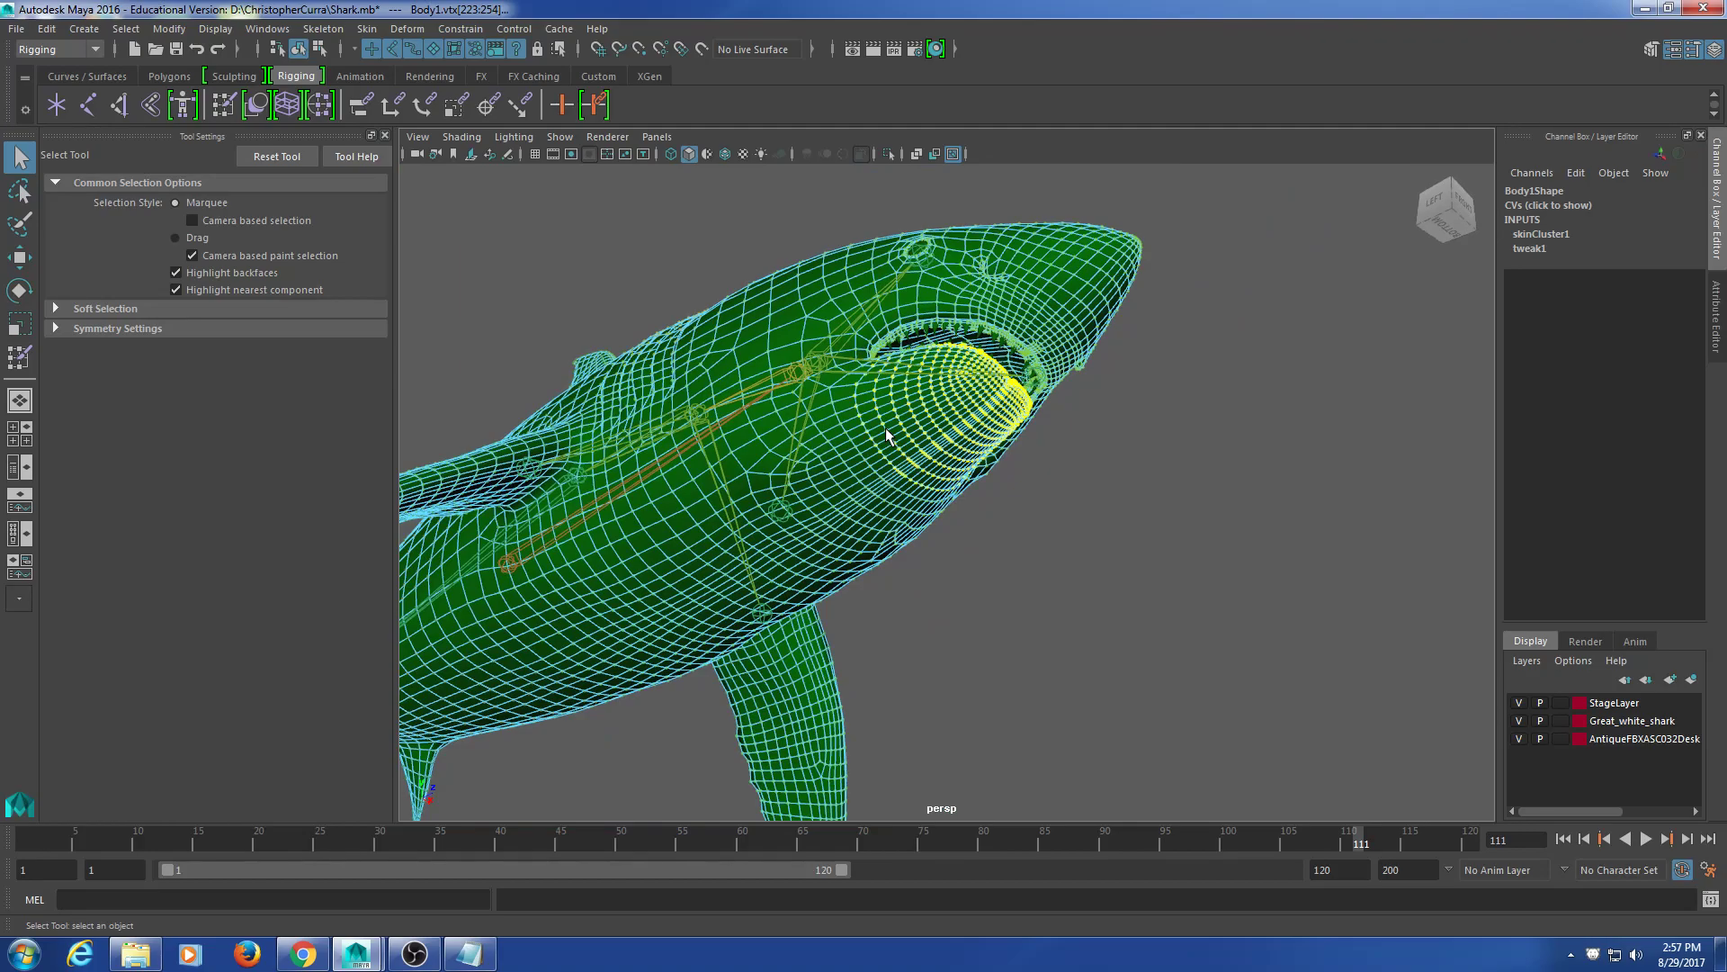
{"action": "right_click_drag", "start_coordinate": [886, 436], "coordinate": [889, 576], "text": "alt"}
{"action": "left_click_drag", "start_coordinate": [888, 576], "coordinate": [864, 533], "text": "alt"}
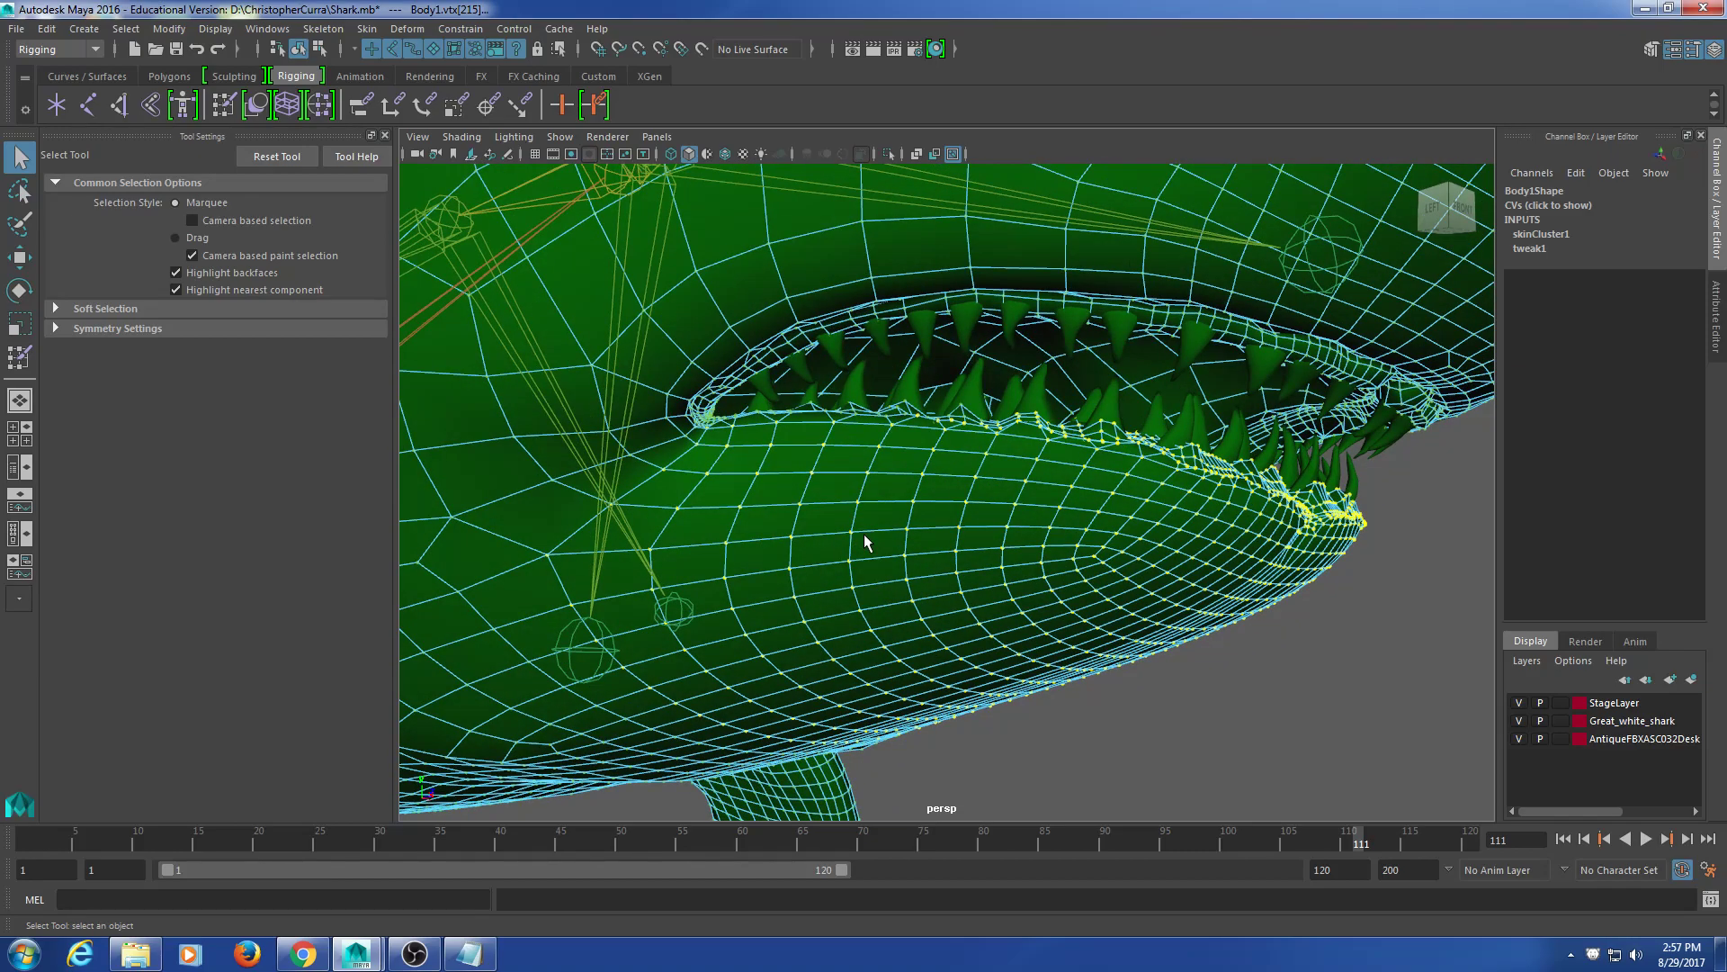
{"action": "left_click_drag", "start_coordinate": [864, 542], "coordinate": [982, 648], "text": "alt"}
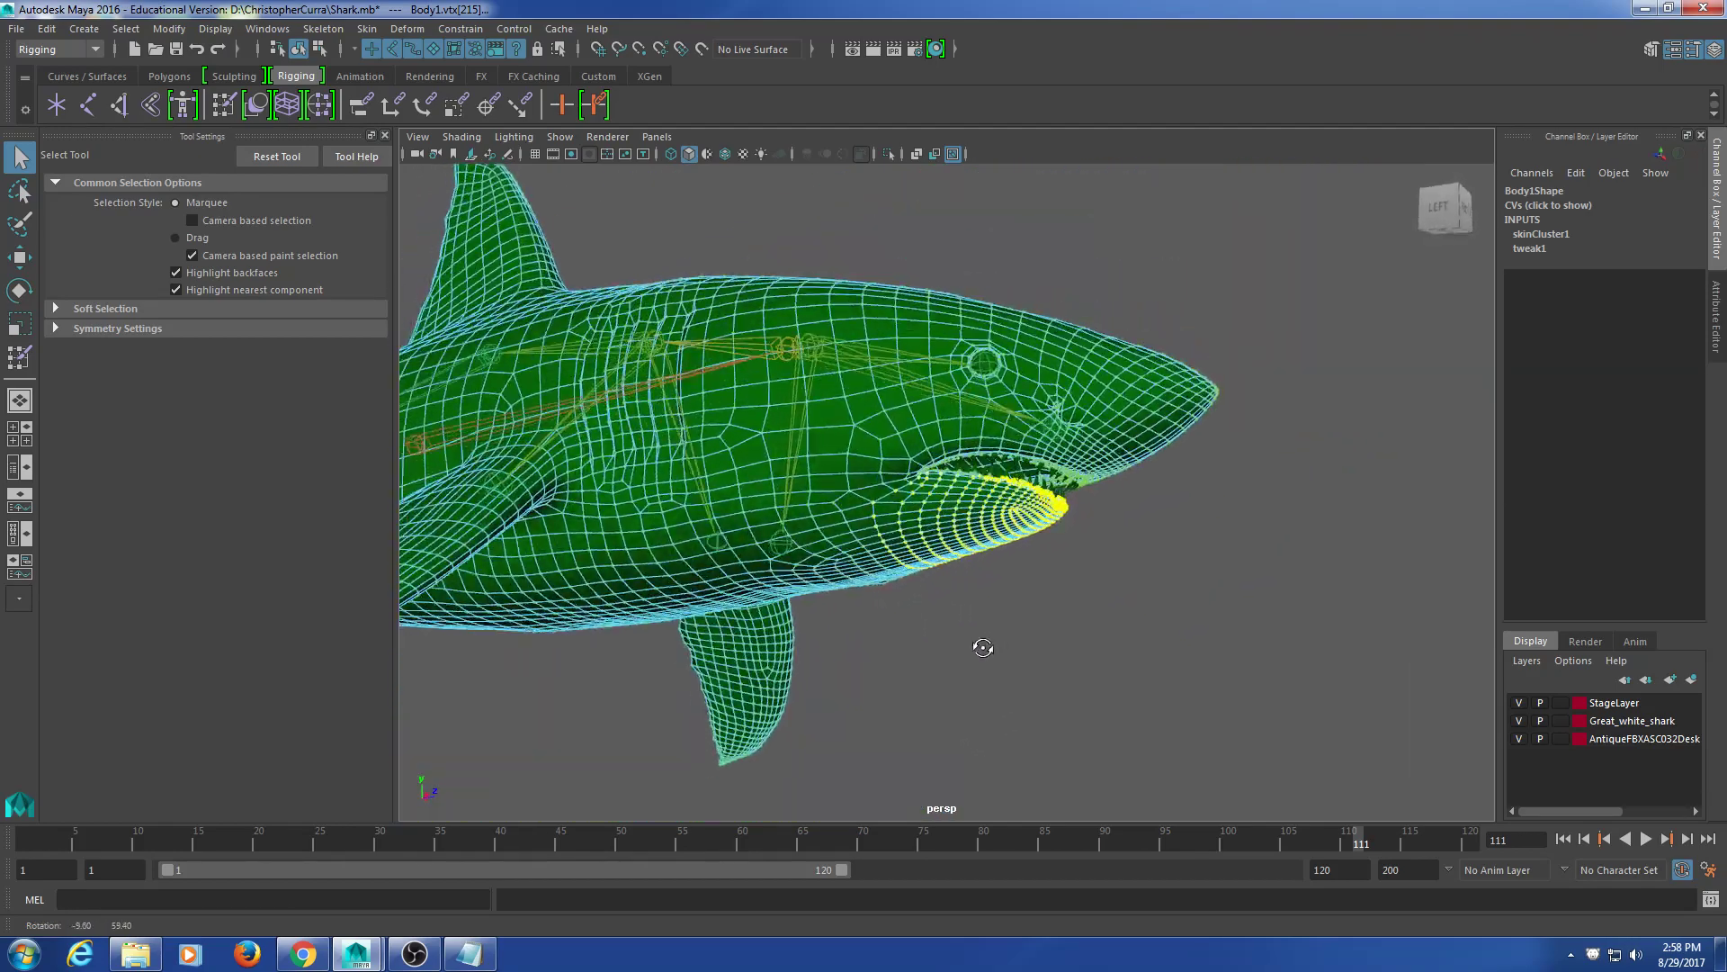
{"action": "middle_click_drag", "start_coordinate": [980, 655], "coordinate": [899, 603], "text": "alt"}
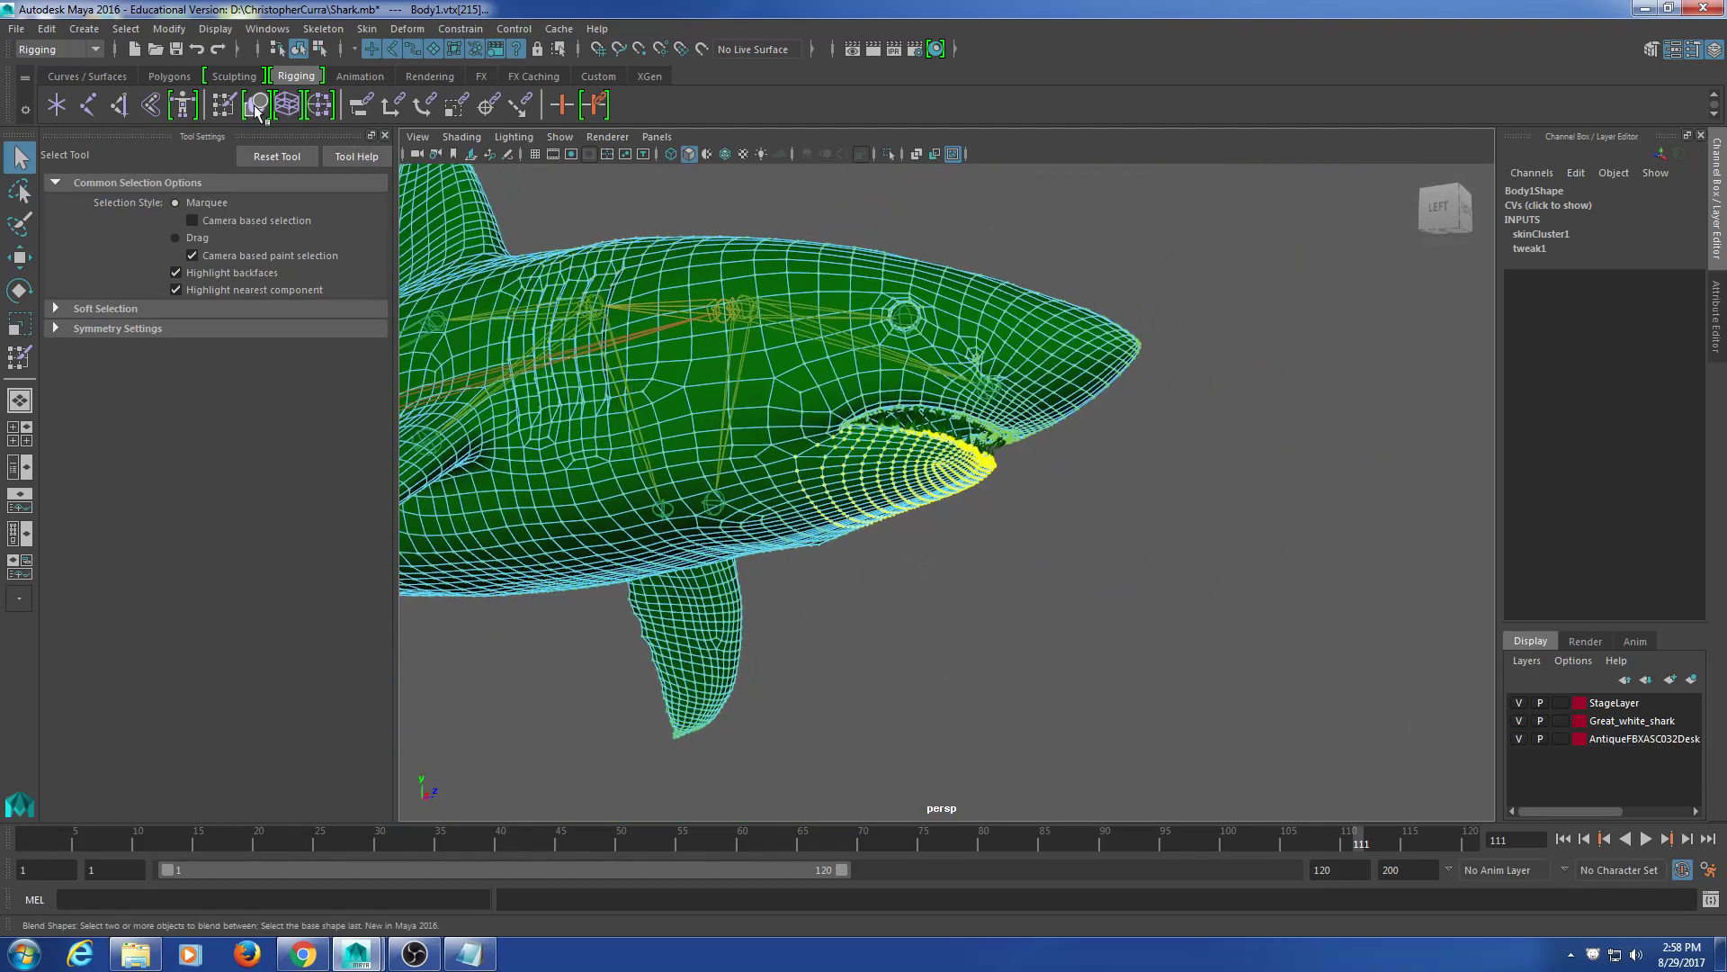
Step: Flood the selected lower-jaw vertices with full mouth-joint weight in Paint Skin Weights
{"action": "left_click", "coordinate": [226, 106]}
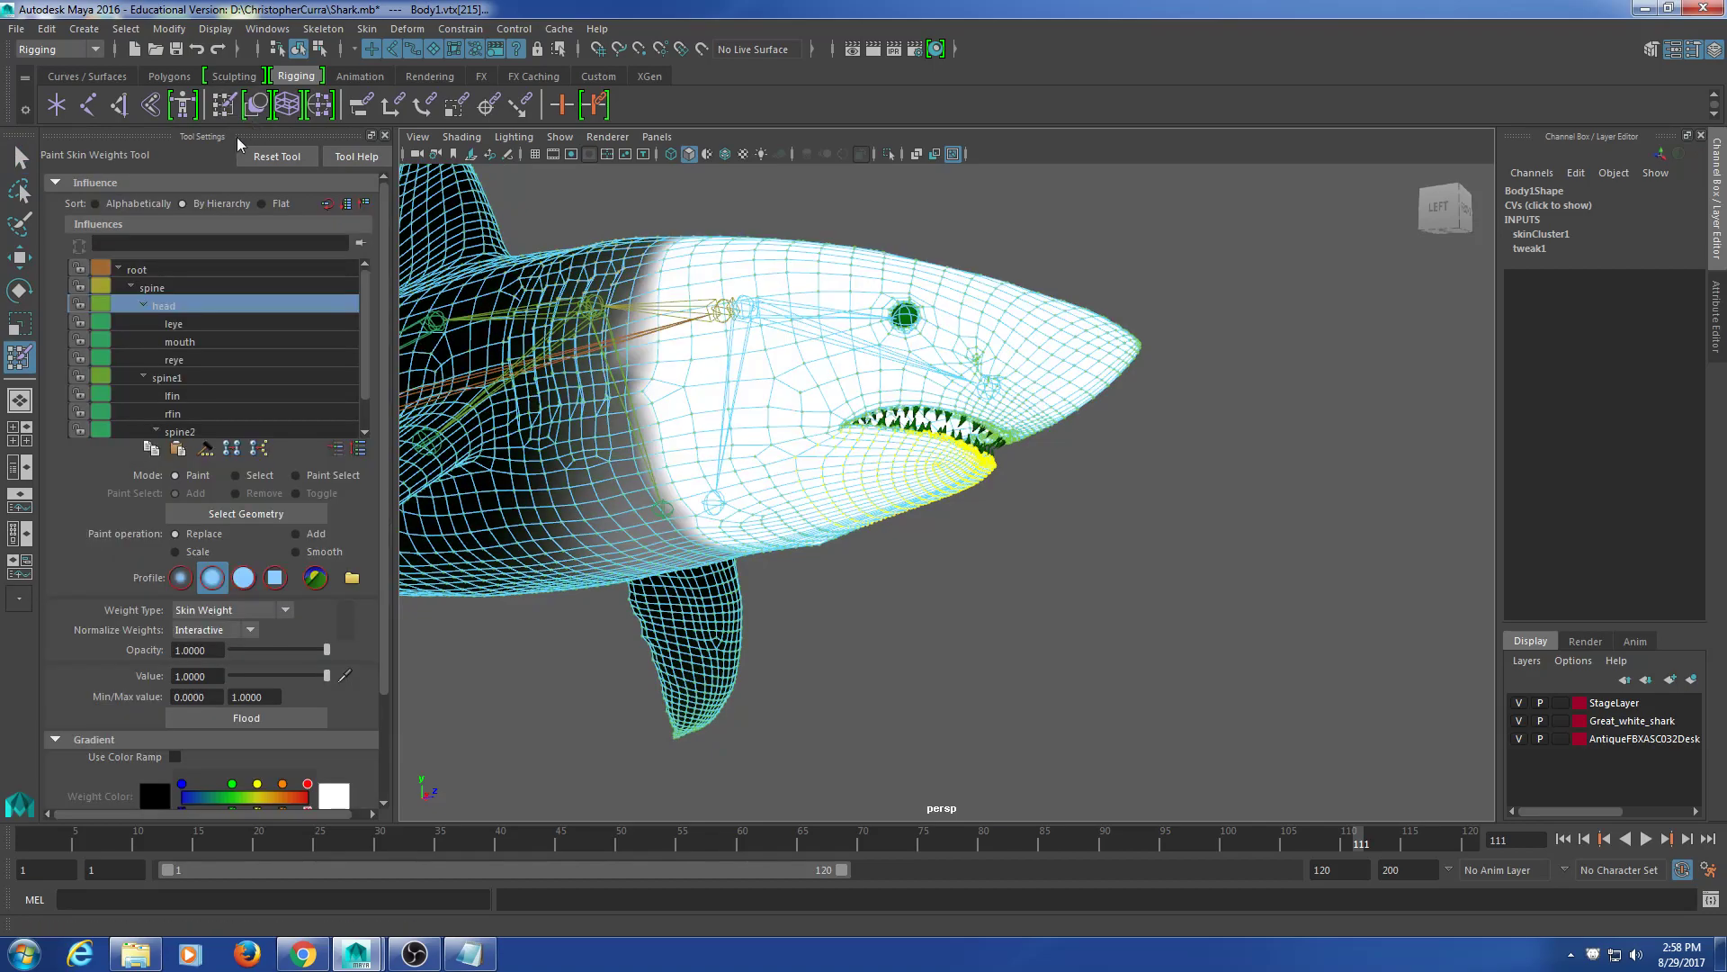
{"action": "left_click", "coordinate": [188, 343]}
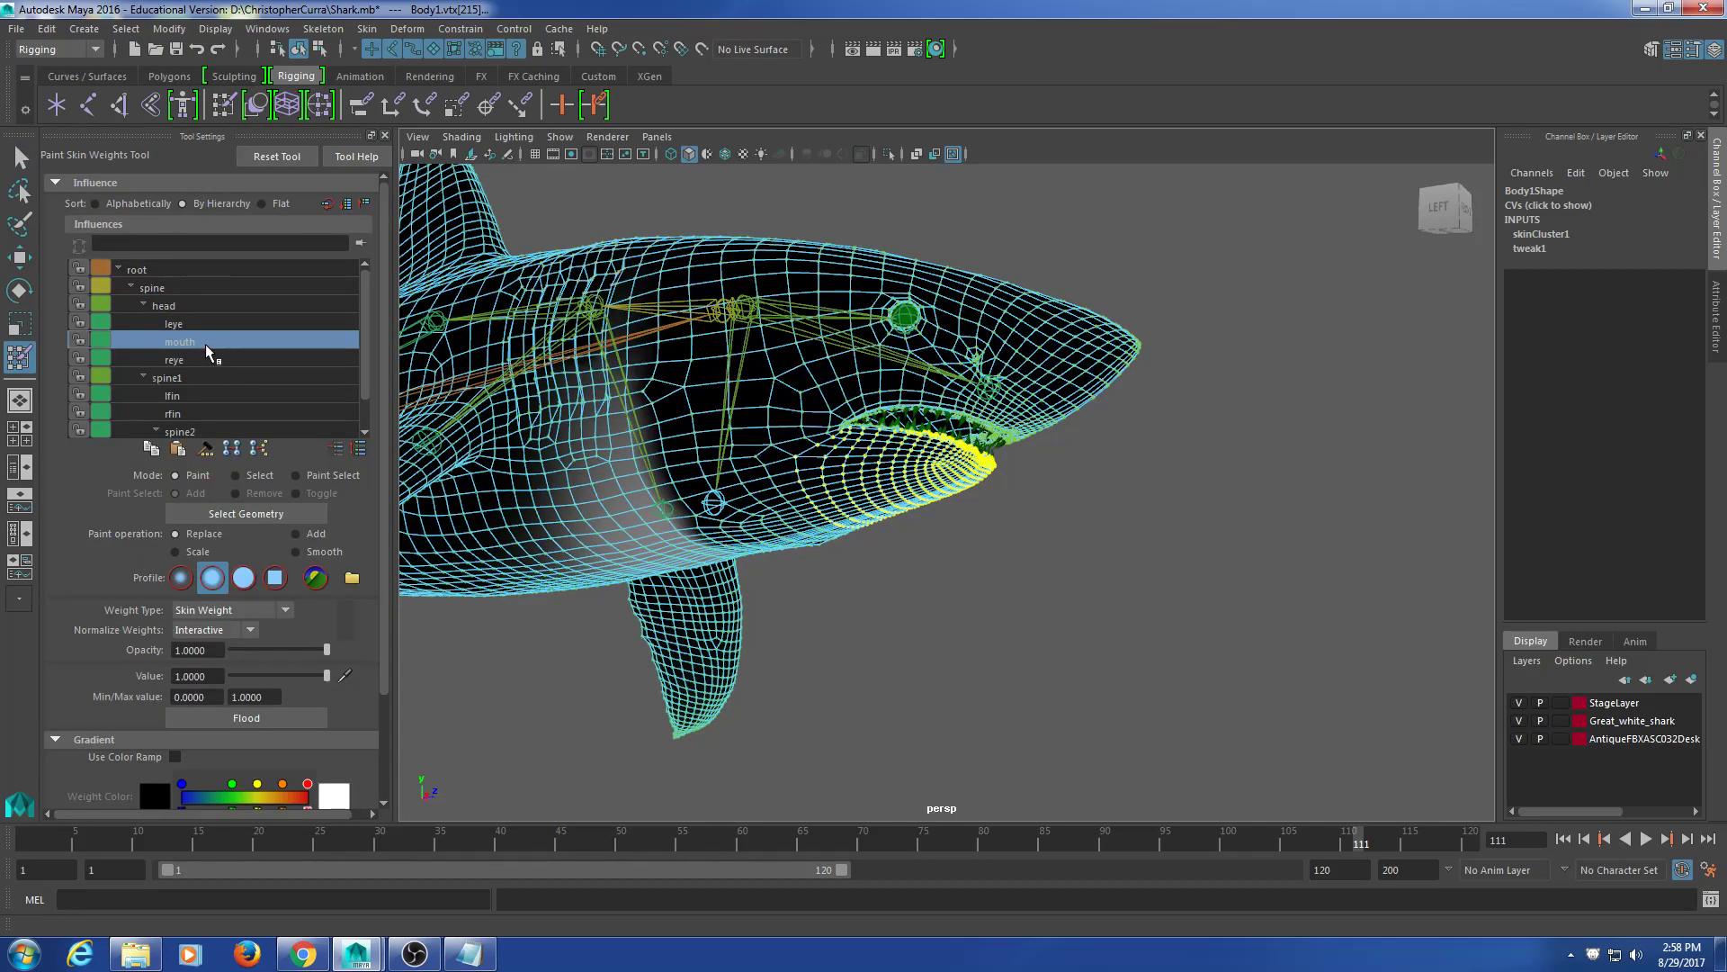
{"action": "left_click", "coordinate": [277, 717]}
{"action": "left_click_drag", "start_coordinate": [846, 630], "coordinate": [967, 643], "text": "alt"}
Step: Rotate the mouth joint to open the jaw and inspect the deformation
{"action": "left_click", "coordinate": [21, 160]}
{"action": "left_click_drag", "start_coordinate": [755, 490], "coordinate": [795, 450], "text": "alt"}
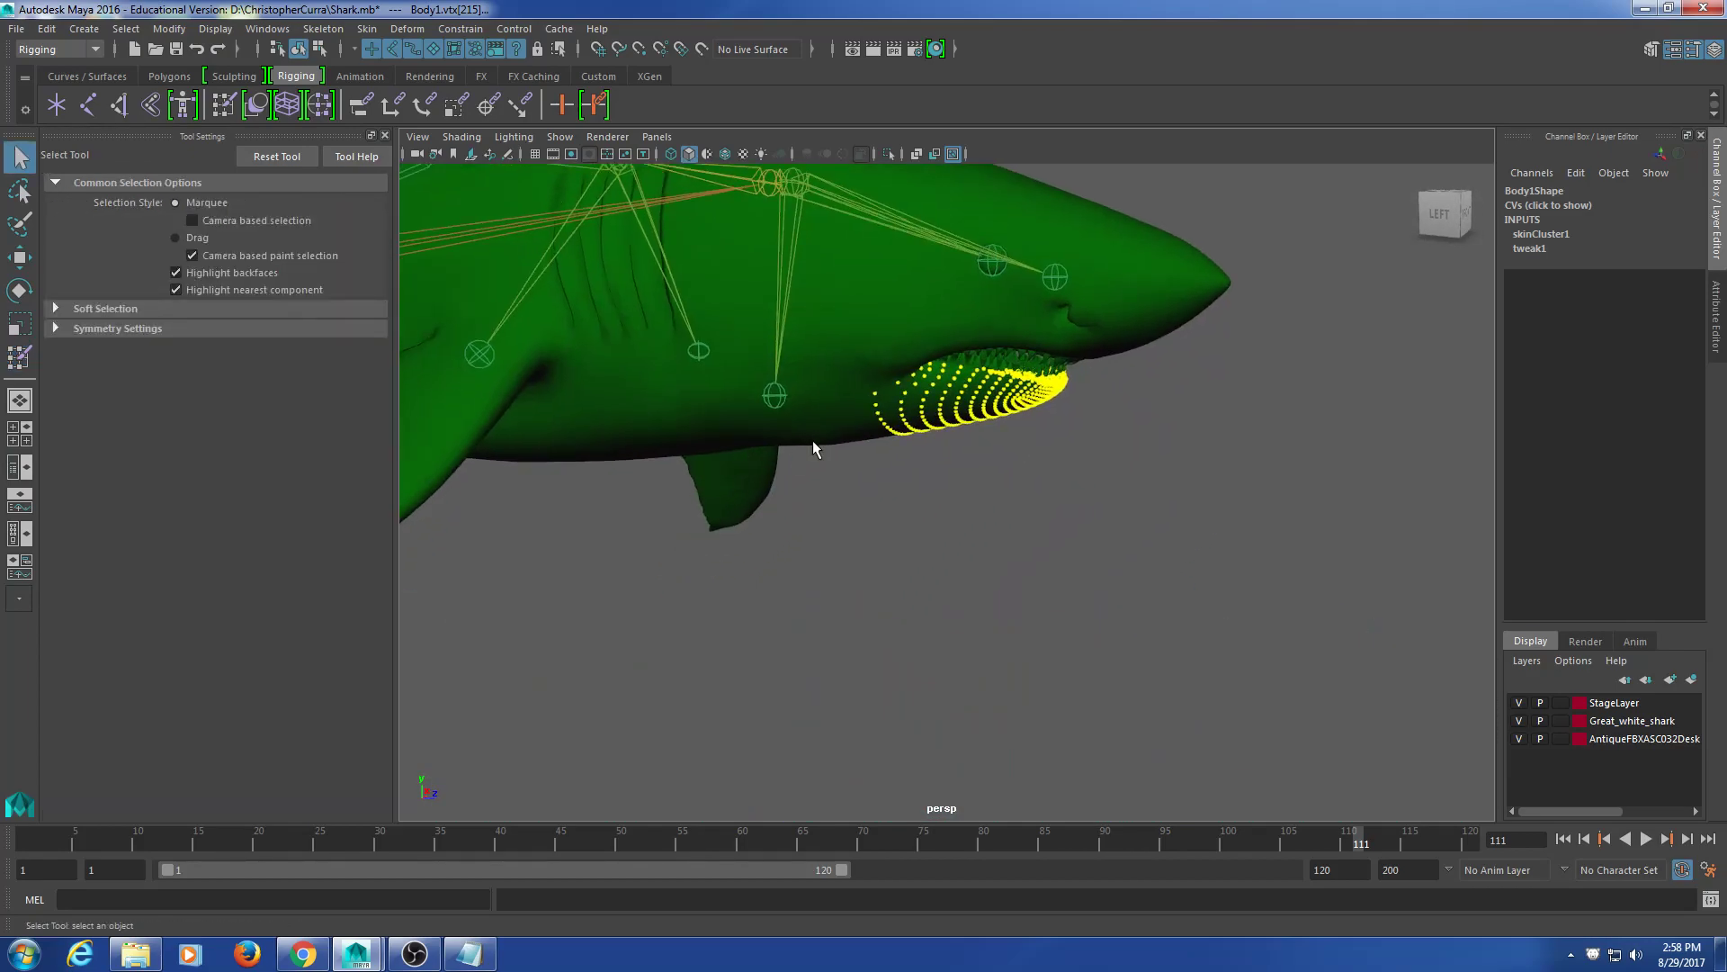
{"action": "left_click", "coordinate": [773, 398]}
{"action": "key", "text": "e"}
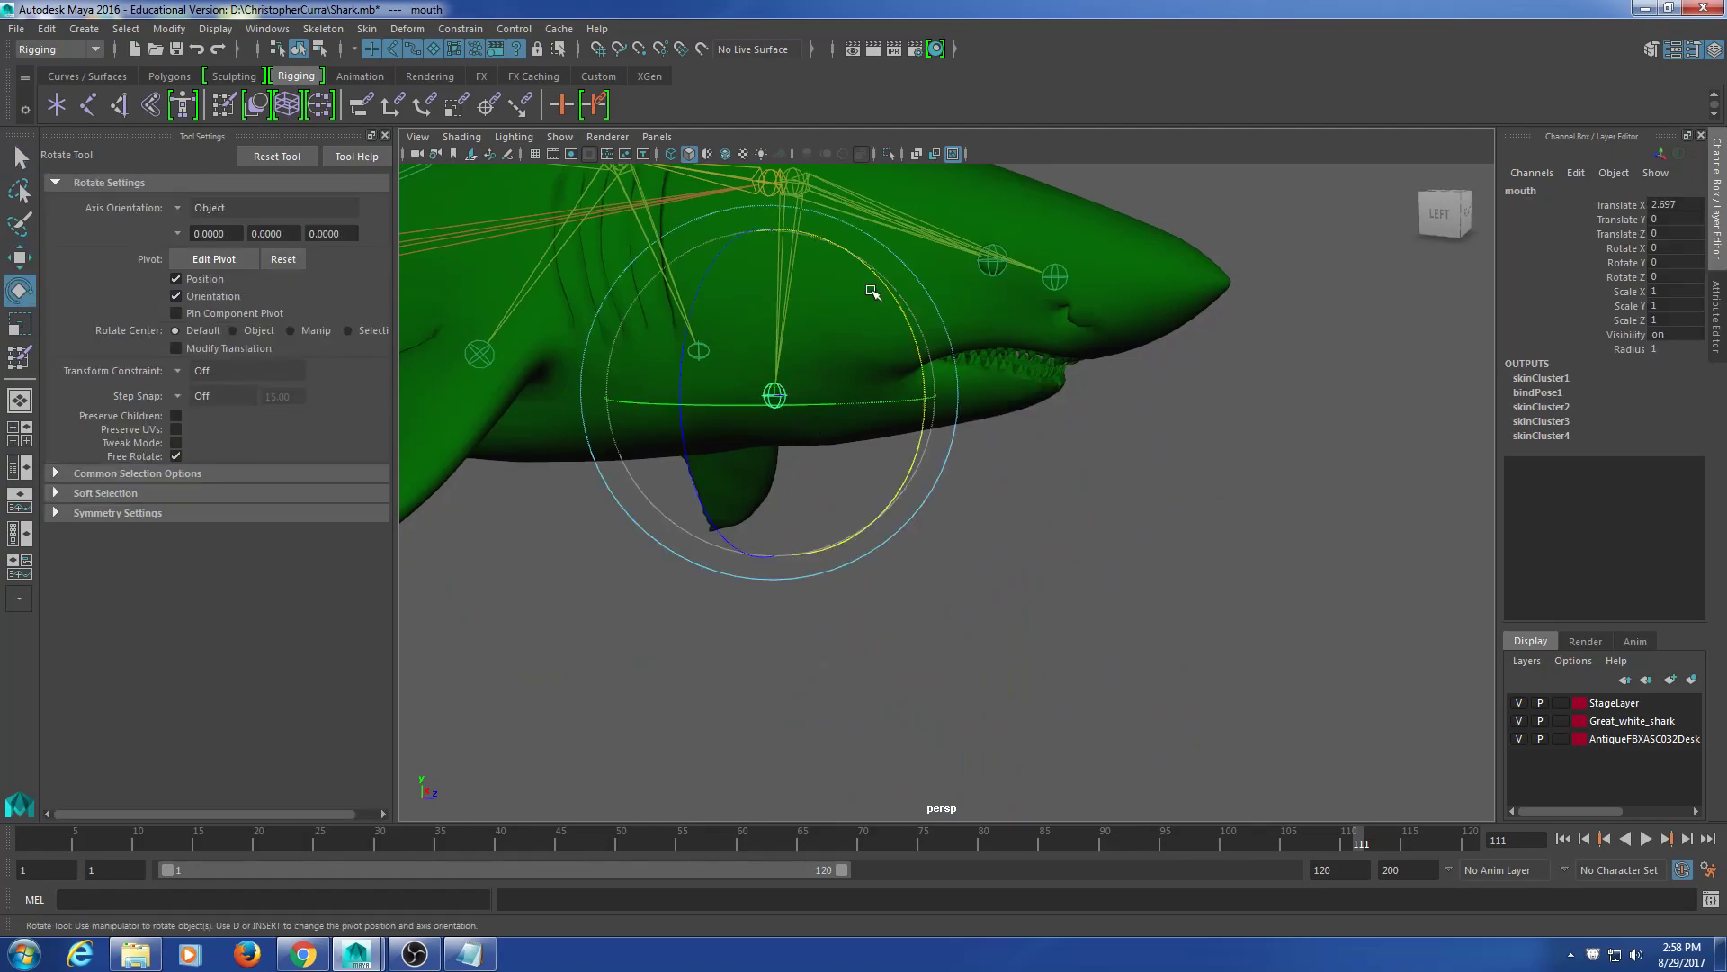
{"action": "left_click_drag", "start_coordinate": [879, 281], "coordinate": [1079, 554]}
{"action": "left_click", "coordinate": [1086, 576]}
{"action": "middle_click_drag", "start_coordinate": [1079, 554], "coordinate": [1072, 577], "text": "alt"}
{"action": "left_click_drag", "start_coordinate": [1073, 576], "coordinate": [1110, 408], "text": "alt"}
{"action": "middle_click_drag", "start_coordinate": [1110, 408], "coordinate": [1045, 597], "text": "alt"}
{"action": "left_click_drag", "start_coordinate": [1045, 597], "coordinate": [1102, 324], "text": "alt"}
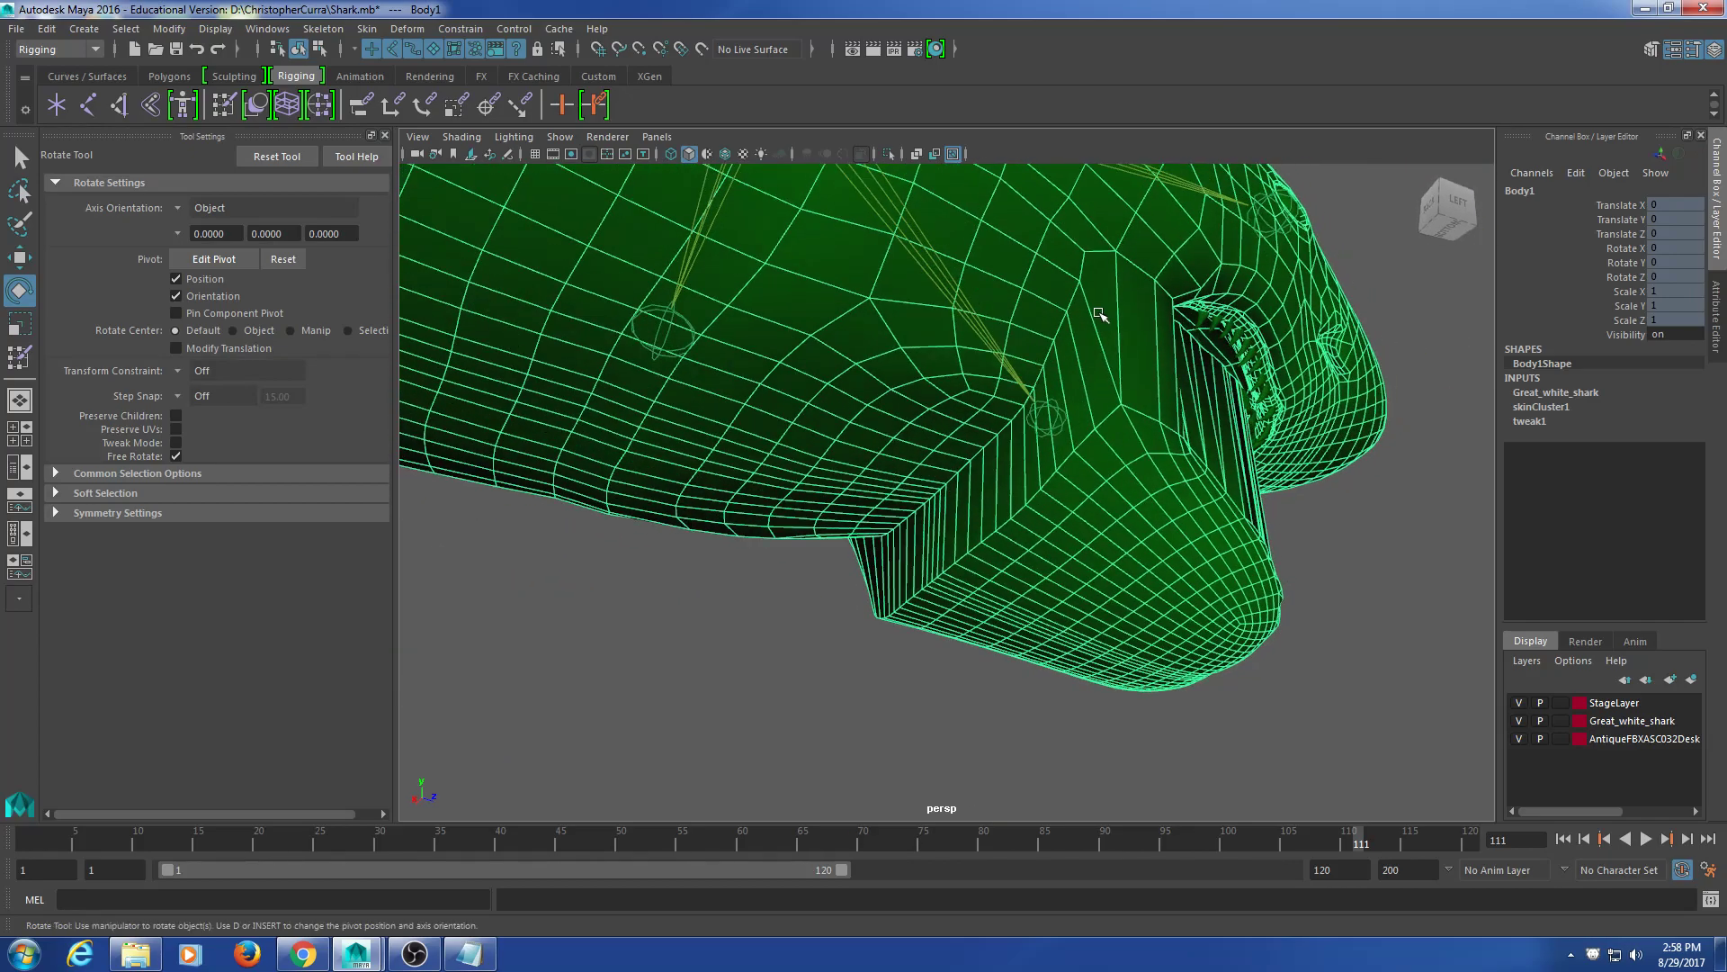
Step: Return to object mode, reselect the shark body and reopen Paint Skin Weights
{"action": "right_click", "coordinate": [1098, 310]}
{"action": "right_click_drag", "start_coordinate": [1098, 310], "coordinate": [1012, 309]}
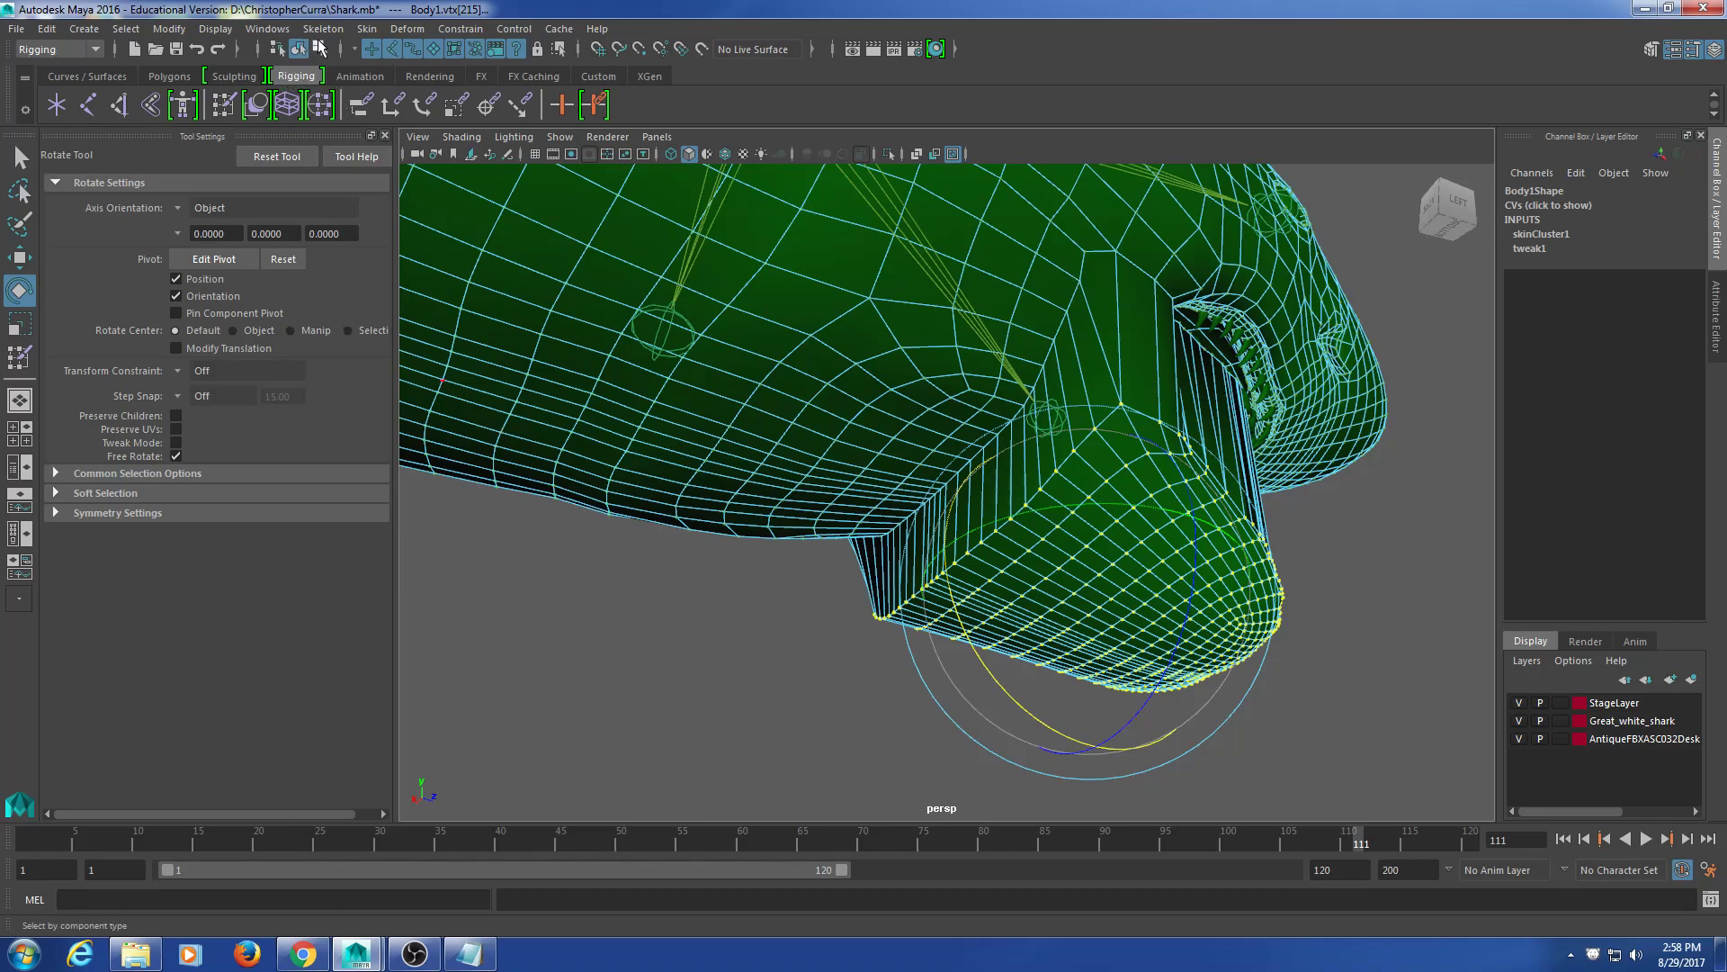
{"action": "left_click", "coordinate": [319, 42]}
{"action": "left_click", "coordinate": [299, 48]}
{"action": "left_click", "coordinate": [532, 598]}
{"action": "left_click", "coordinate": [848, 423]}
{"action": "middle_click_drag", "start_coordinate": [919, 458], "coordinate": [875, 442], "text": "alt"}
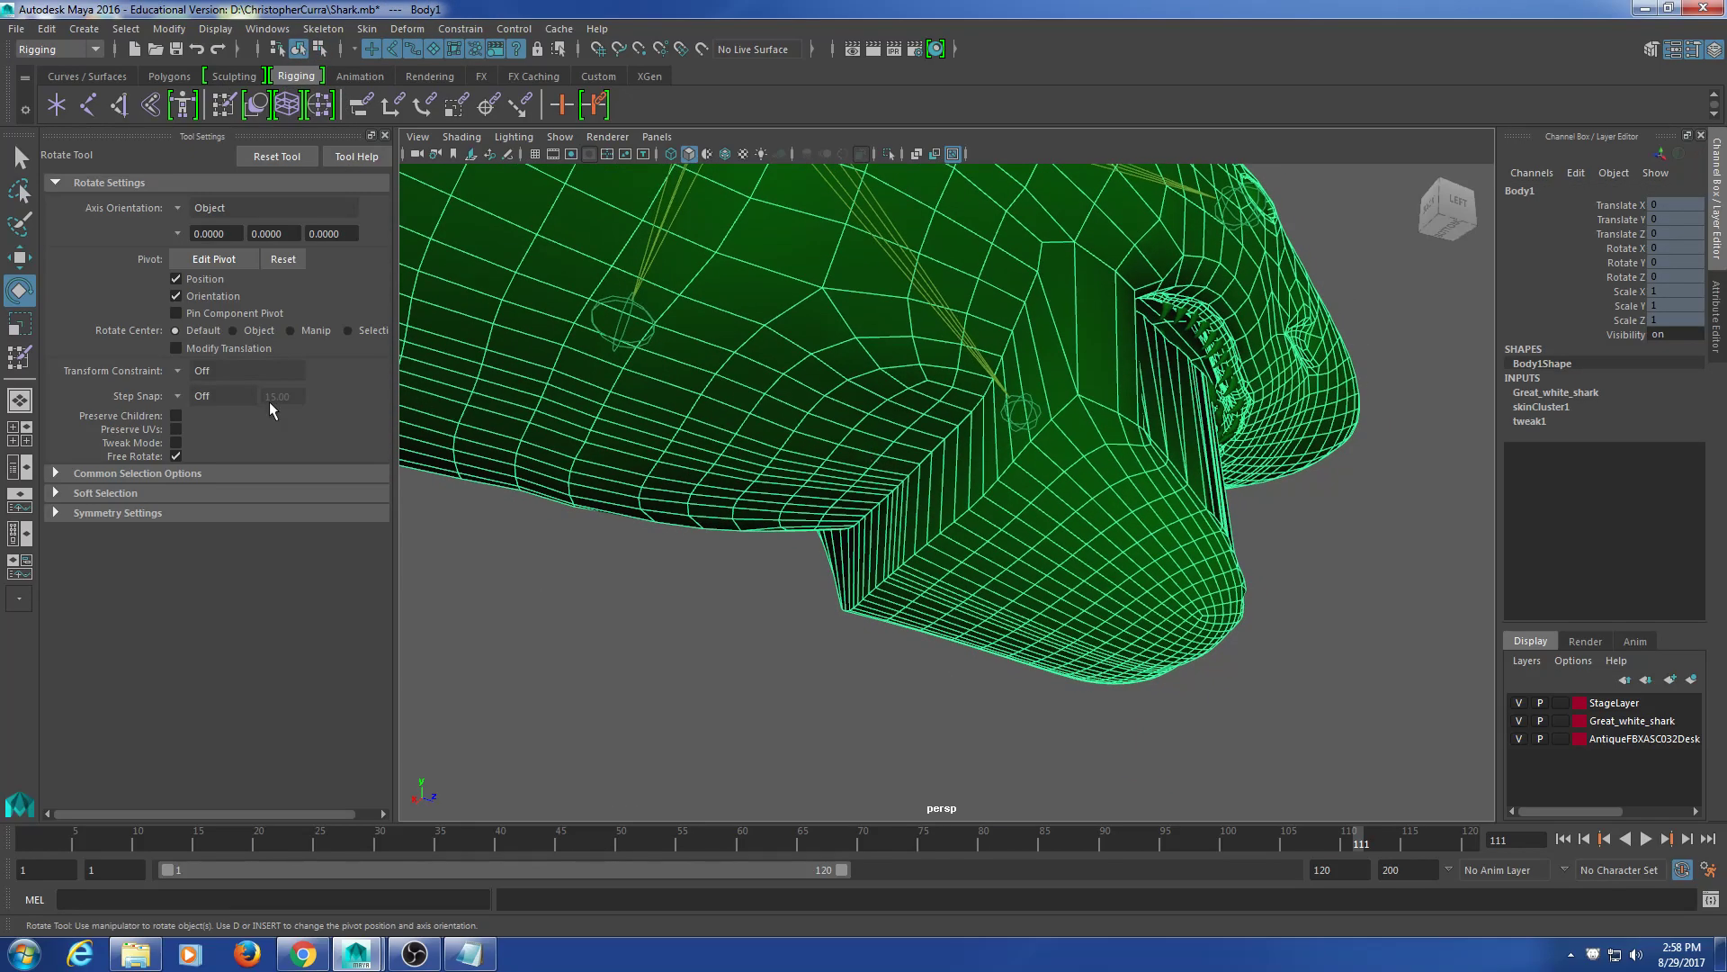
{"action": "left_click", "coordinate": [224, 107]}
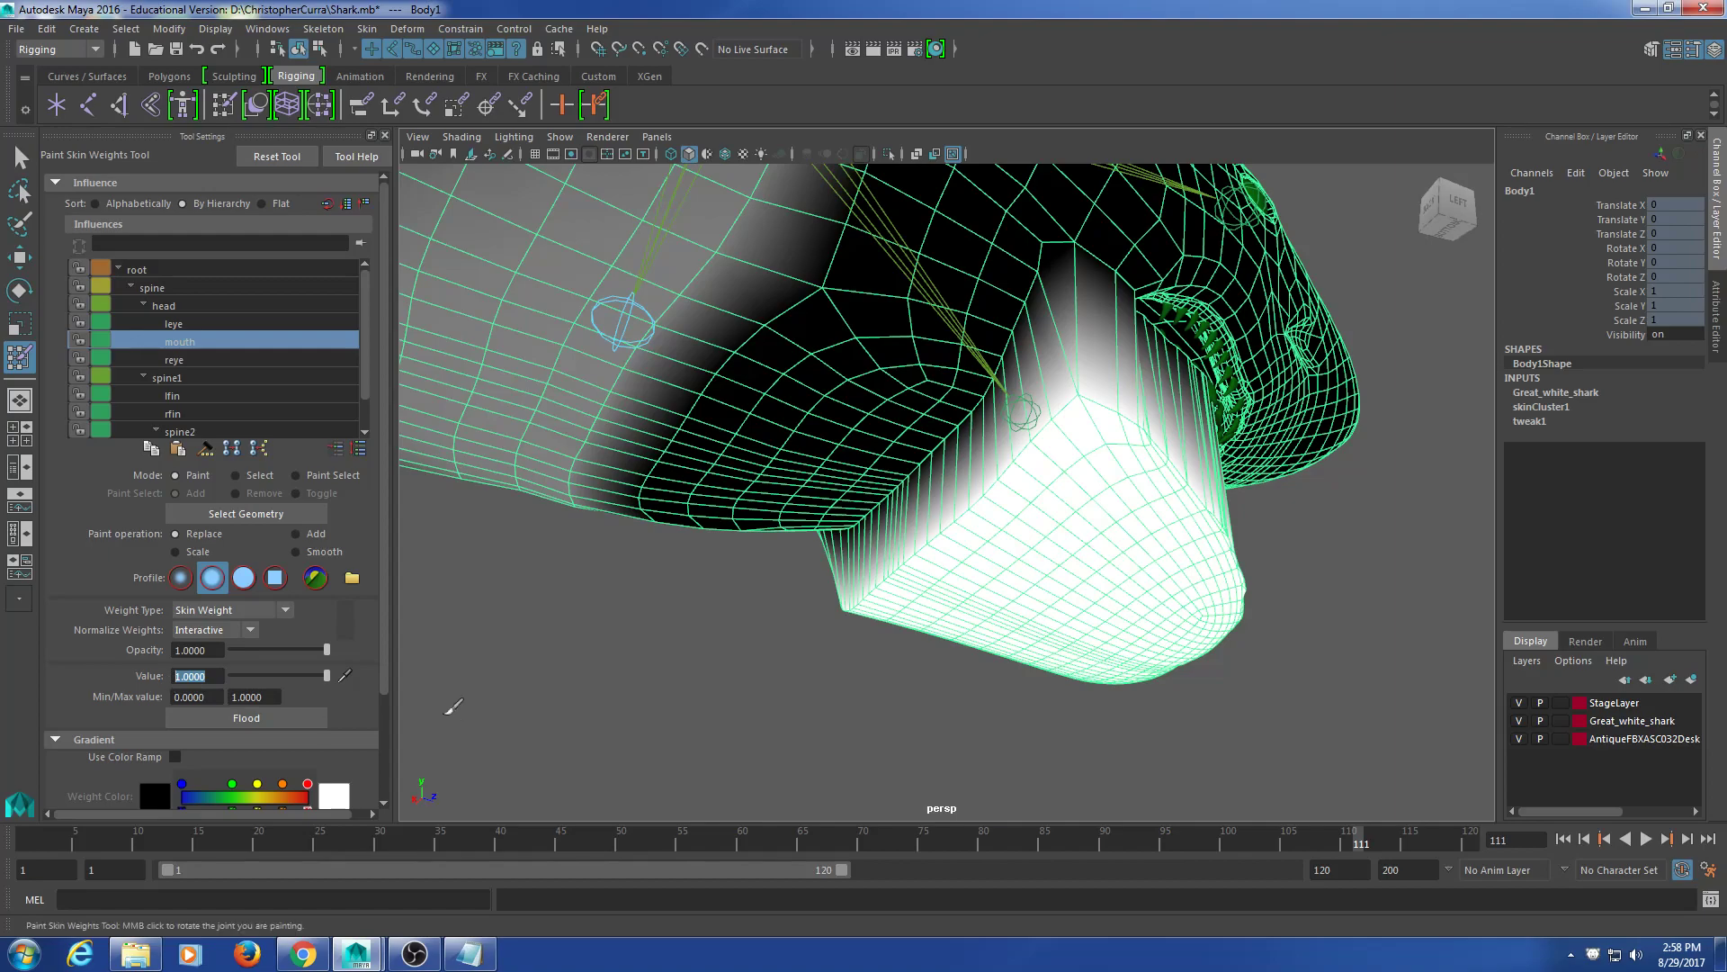
Step: Paint half mouth weight onto the jaw, undoing the first stroke and resizing the brush
{"action": "mouse_move", "coordinate": [1084, 485]}
{"action": "left_mouse_down"}
{"action": "mouse_move", "coordinate": [983, 369]}
{"action": "mouse_move", "coordinate": [1023, 423]}
{"action": "left_mouse_up"}
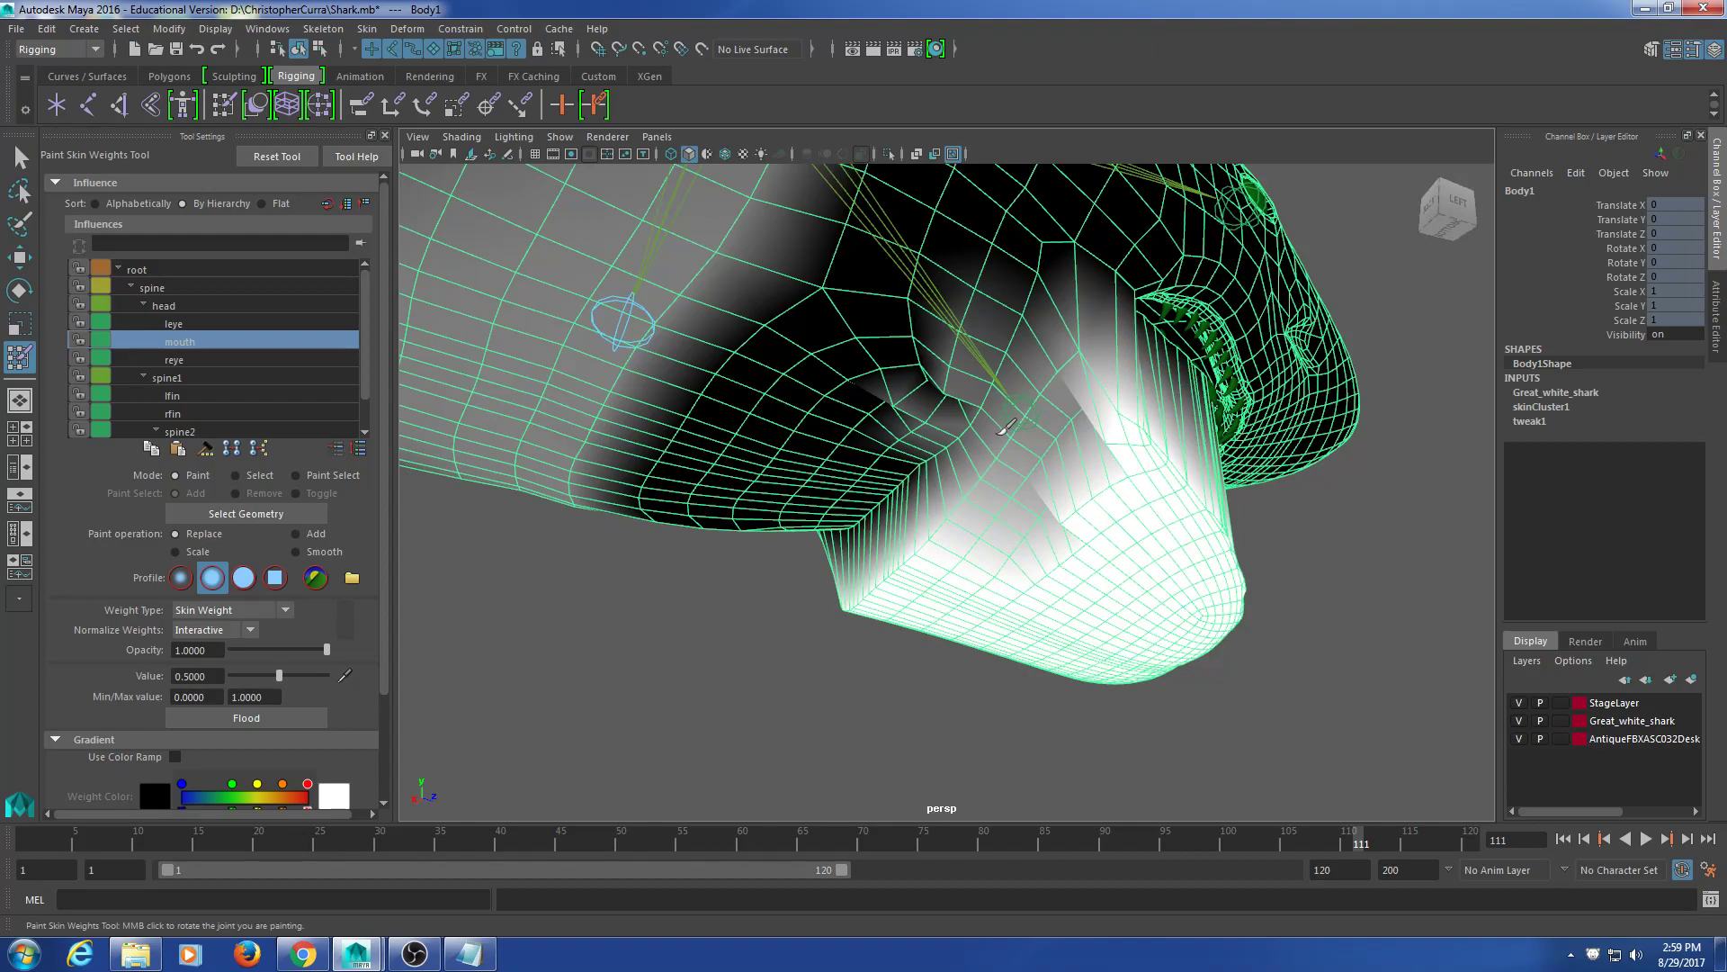
{"action": "key", "text": "ctrl+z"}
{"action": "key", "text": "b"}
{"action": "left_click_drag", "start_coordinate": [1039, 493], "coordinate": [988, 499]}
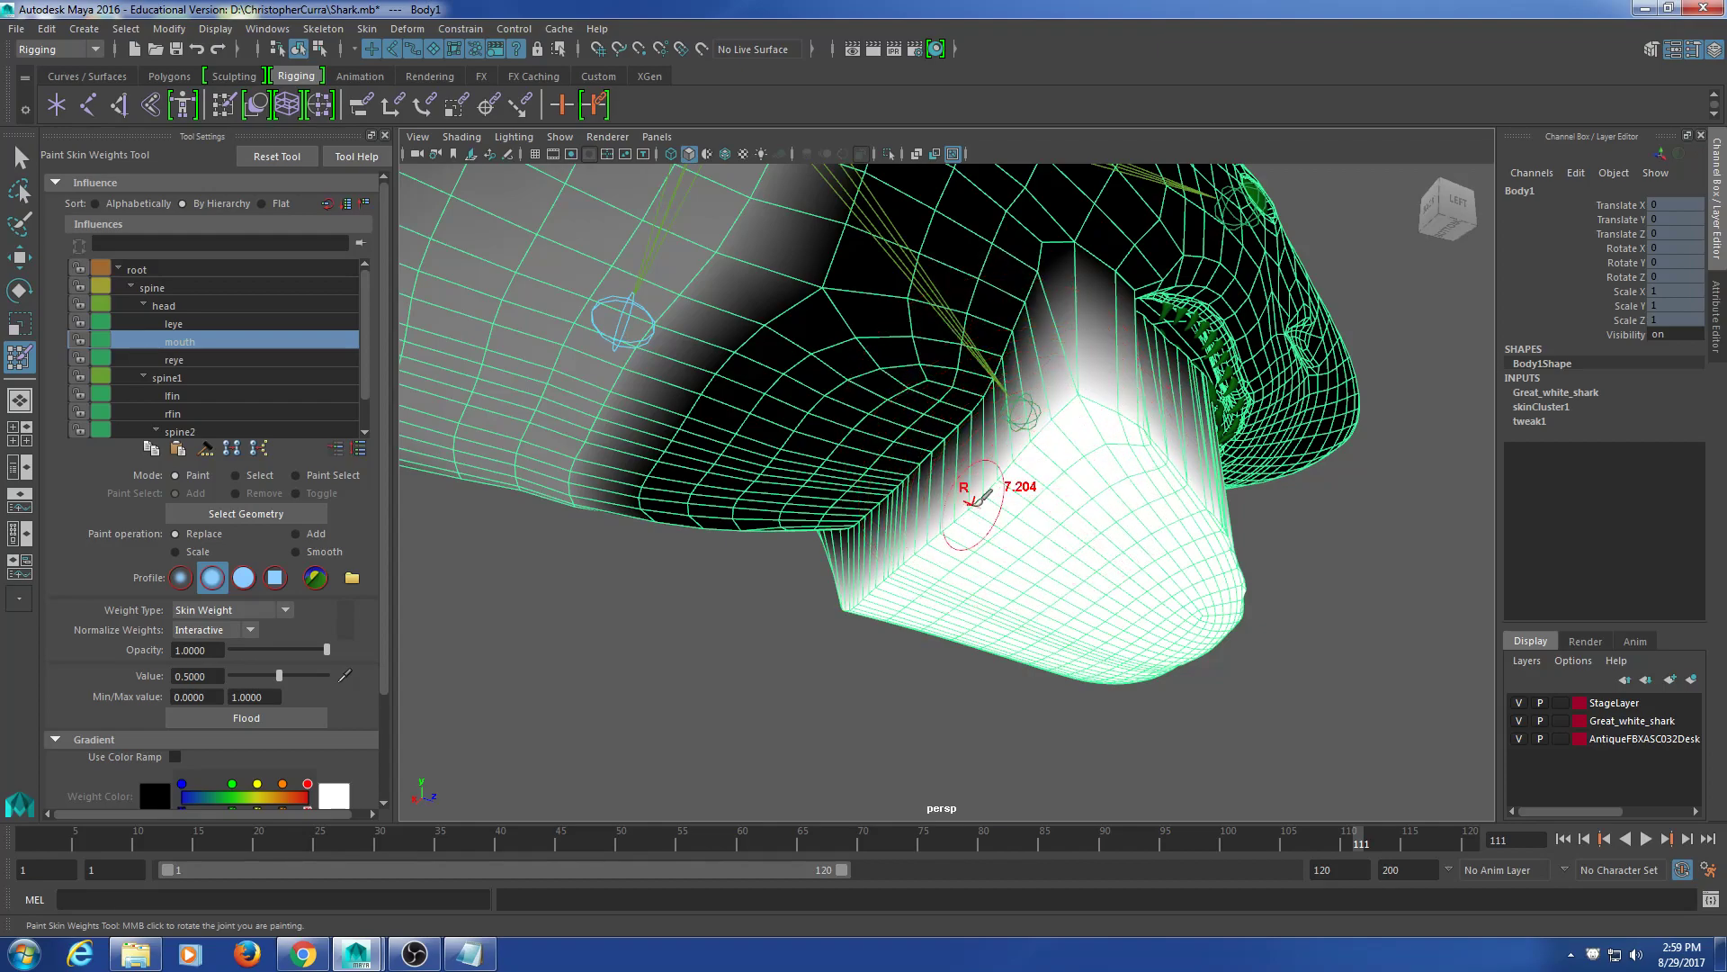
{"action": "scroll", "coordinate": [976, 499], "scroll_direction": "up", "scroll_amount": 3}
{"action": "mouse_move", "coordinate": [1048, 275]}
{"action": "left_mouse_down"}
{"action": "mouse_move", "coordinate": [974, 430]}
{"action": "mouse_move", "coordinate": [865, 531]}
{"action": "mouse_move", "coordinate": [948, 524]}
{"action": "left_mouse_up"}
Step: Brush softer mouth weight over the jaw from several side angles
{"action": "right_click_drag", "start_coordinate": [948, 525], "coordinate": [947, 495], "text": "alt"}
{"action": "left_click_drag", "start_coordinate": [1161, 470], "coordinate": [1118, 490], "text": "alt"}
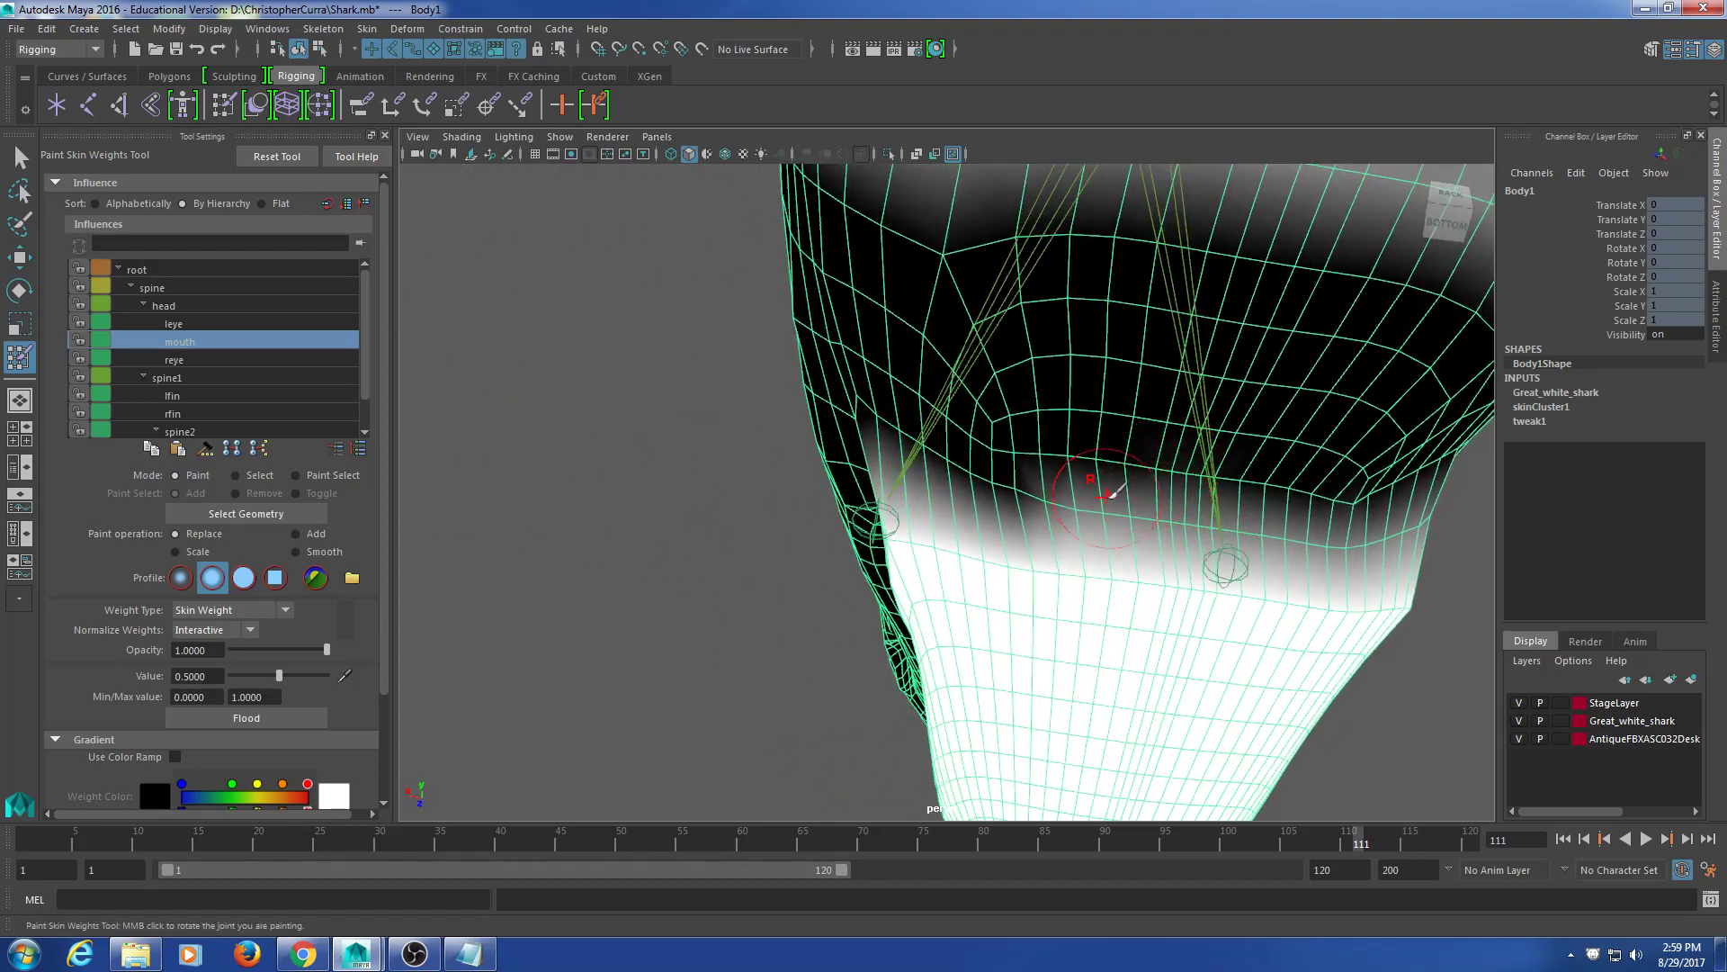
{"action": "left_click_drag", "start_coordinate": [906, 440], "coordinate": [1003, 535], "text": "alt"}
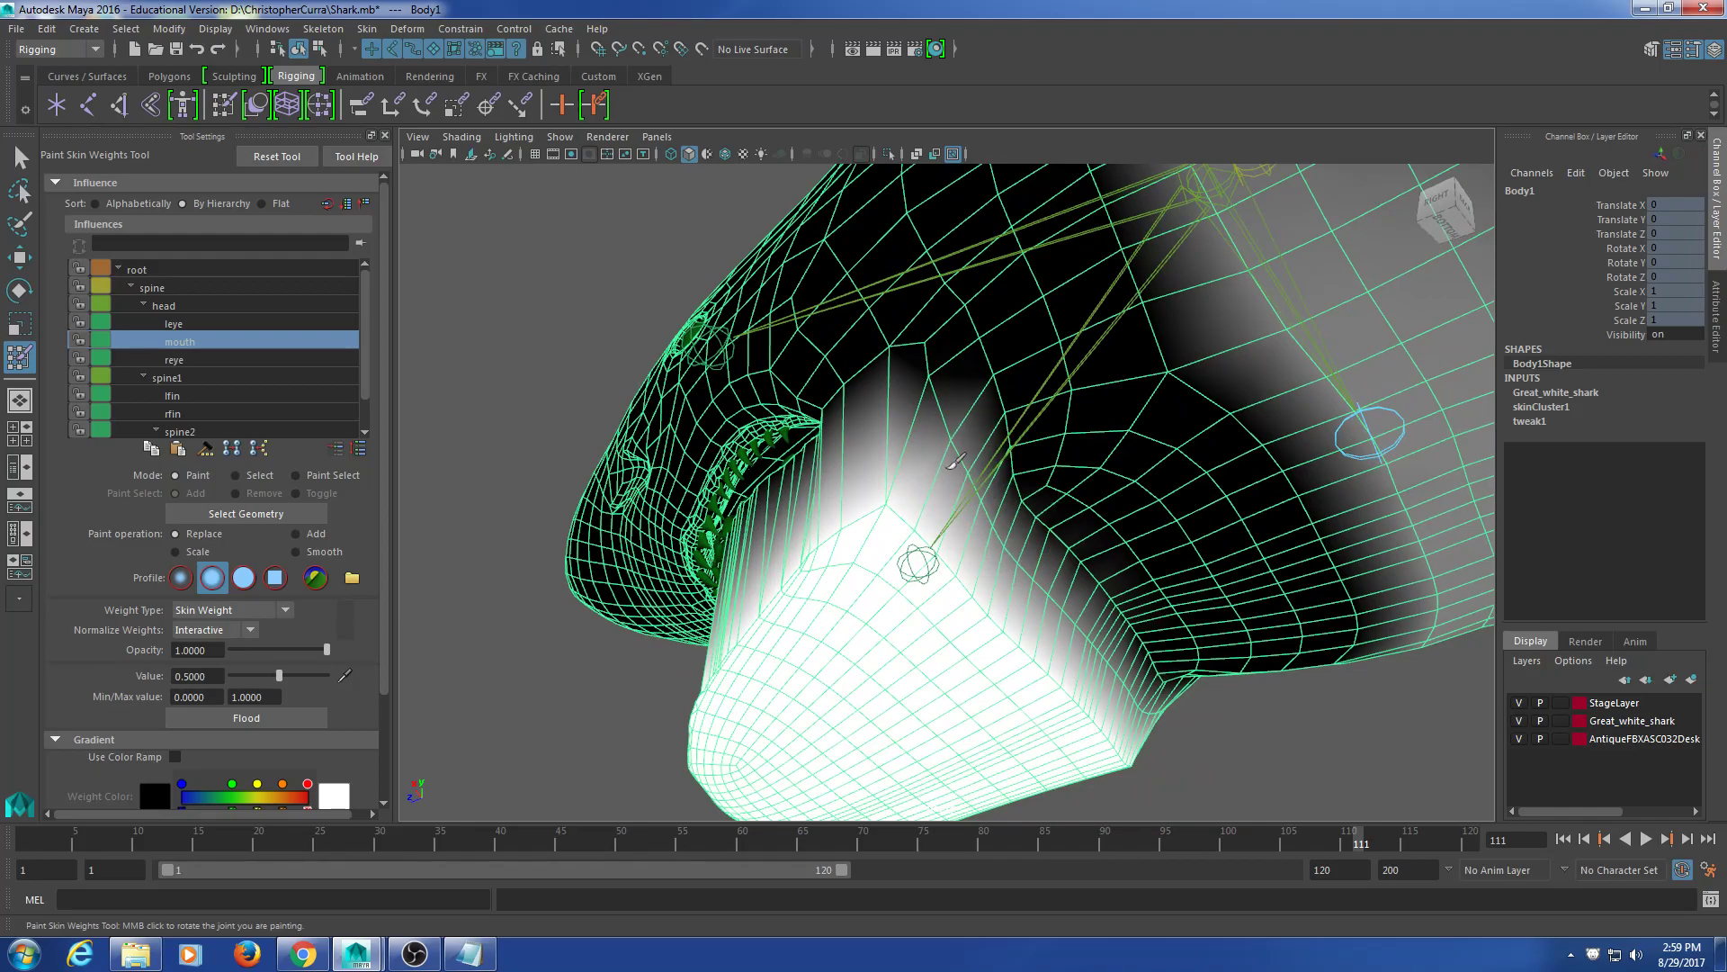
{"action": "mouse_move", "coordinate": [975, 438]}
{"action": "left_mouse_down", "text": "alt"}
{"action": "mouse_move", "coordinate": [879, 505]}
{"action": "mouse_move", "coordinate": [717, 551]}
{"action": "mouse_move", "coordinate": [717, 585]}
{"action": "mouse_move", "coordinate": [744, 570]}
{"action": "left_mouse_up", "text": "alt"}
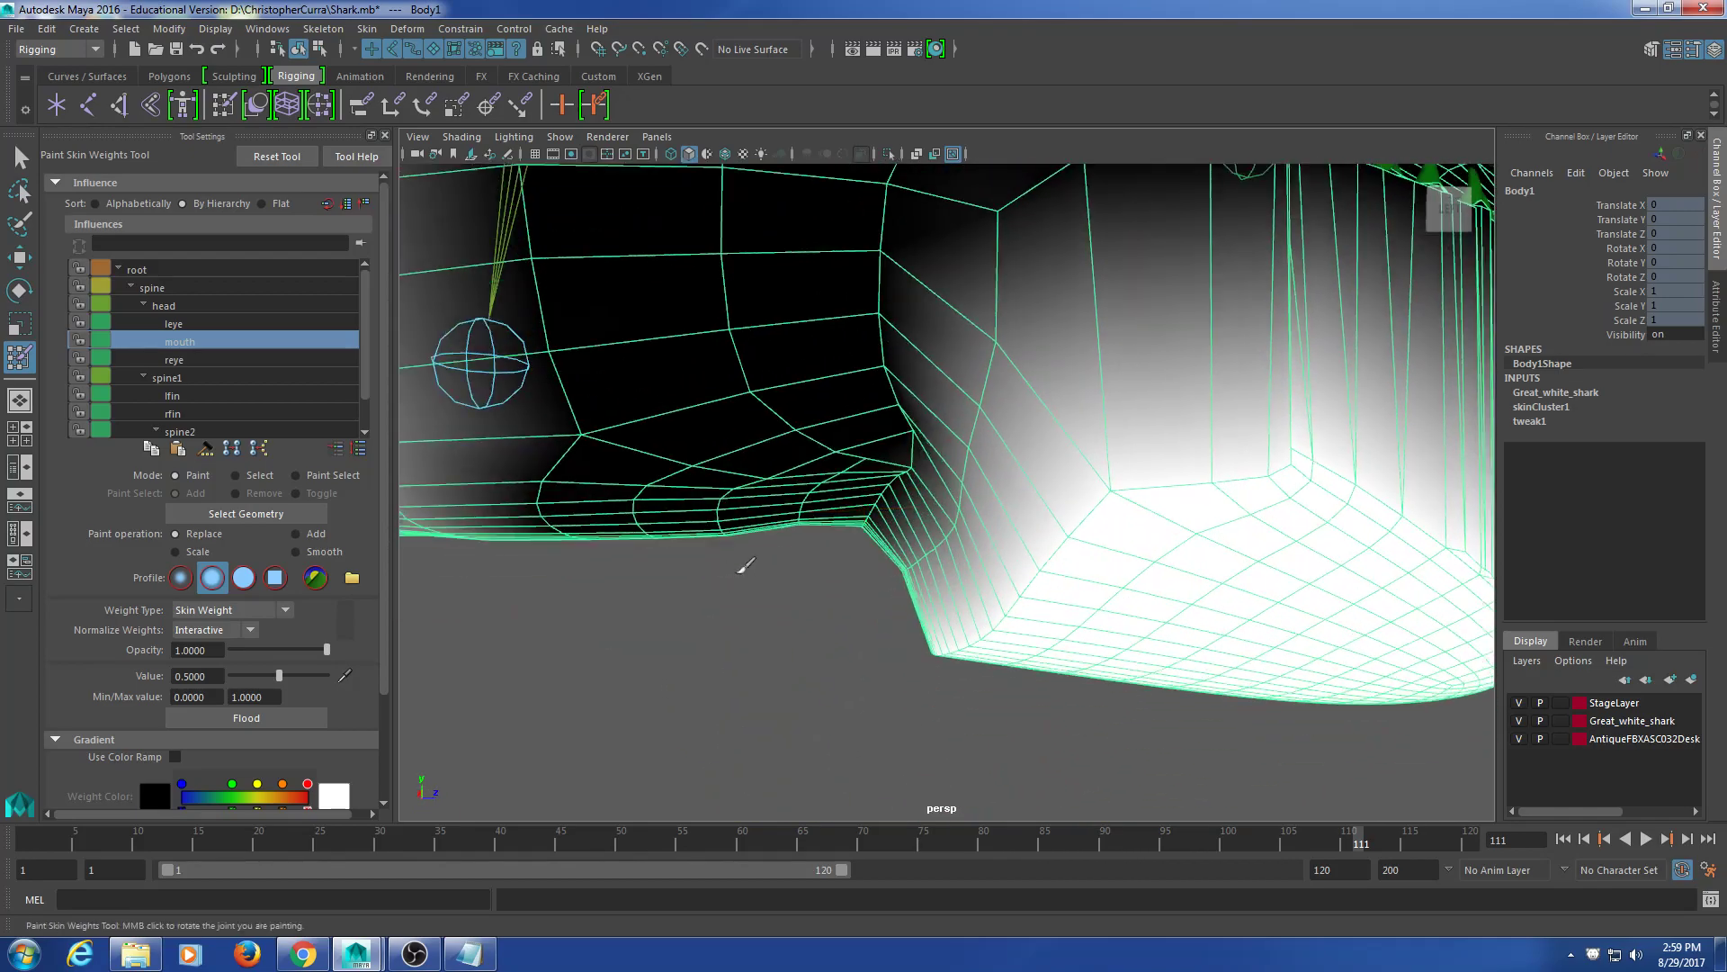
{"action": "mouse_move", "coordinate": [995, 389]}
{"action": "left_mouse_down"}
{"action": "mouse_move", "coordinate": [965, 484]}
{"action": "mouse_move", "coordinate": [1026, 432]}
{"action": "mouse_move", "coordinate": [1003, 468]}
{"action": "left_mouse_up"}
{"action": "mouse_move", "coordinate": [1095, 355]}
{"action": "left_mouse_down"}
{"action": "mouse_move", "coordinate": [1039, 427]}
{"action": "mouse_move", "coordinate": [1045, 405]}
{"action": "mouse_move", "coordinate": [1160, 371]}
{"action": "left_mouse_up"}
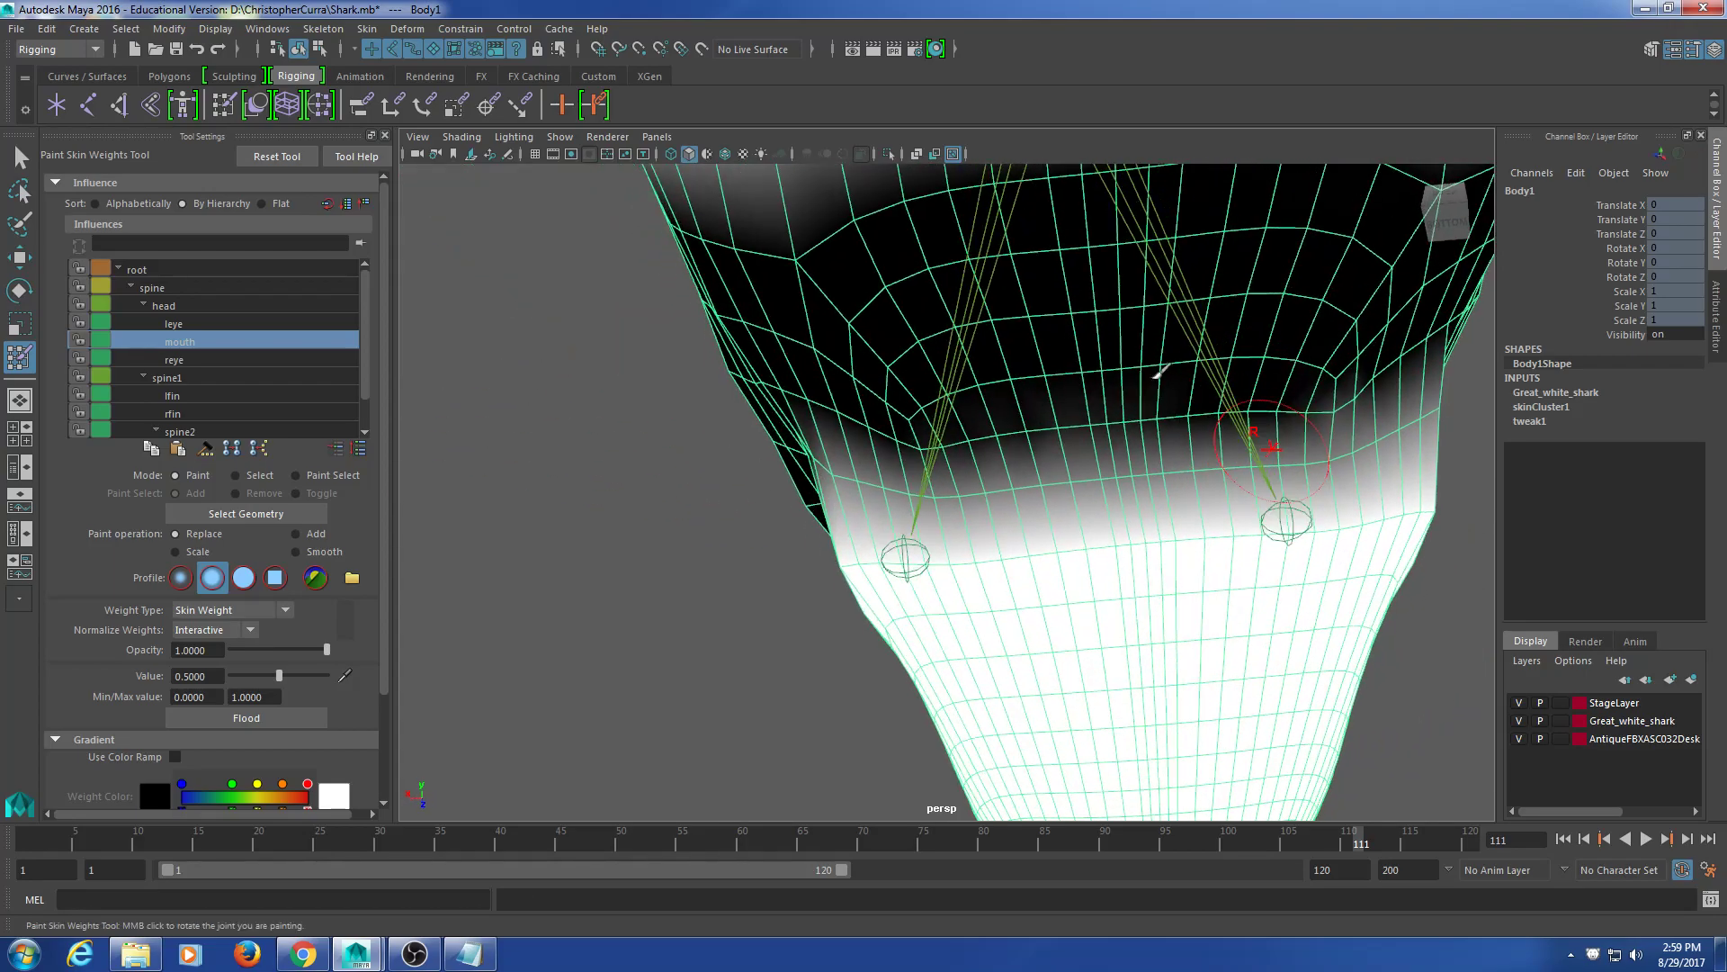
{"action": "left_click", "coordinate": [1341, 454]}
{"action": "left_click_drag", "start_coordinate": [946, 490], "coordinate": [1071, 513], "text": "alt"}
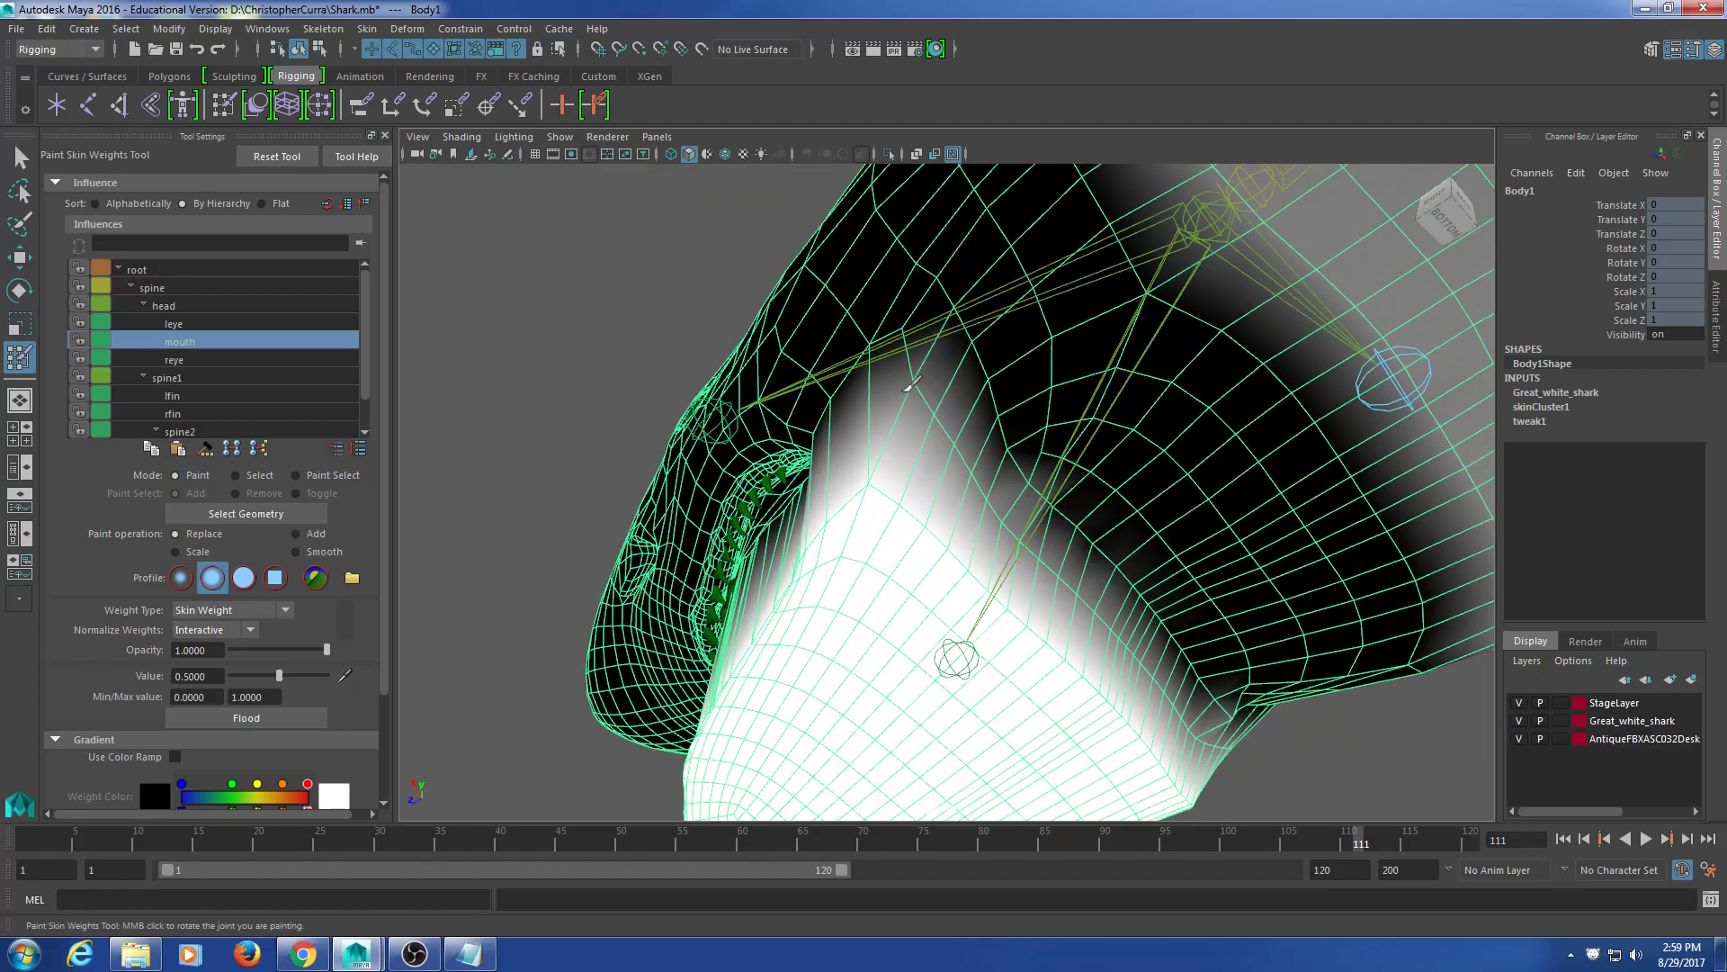
Step: Enter a paint value of 0.25 and tumble the view around the jaw
{"action": "double_click", "coordinate": [218, 675]}
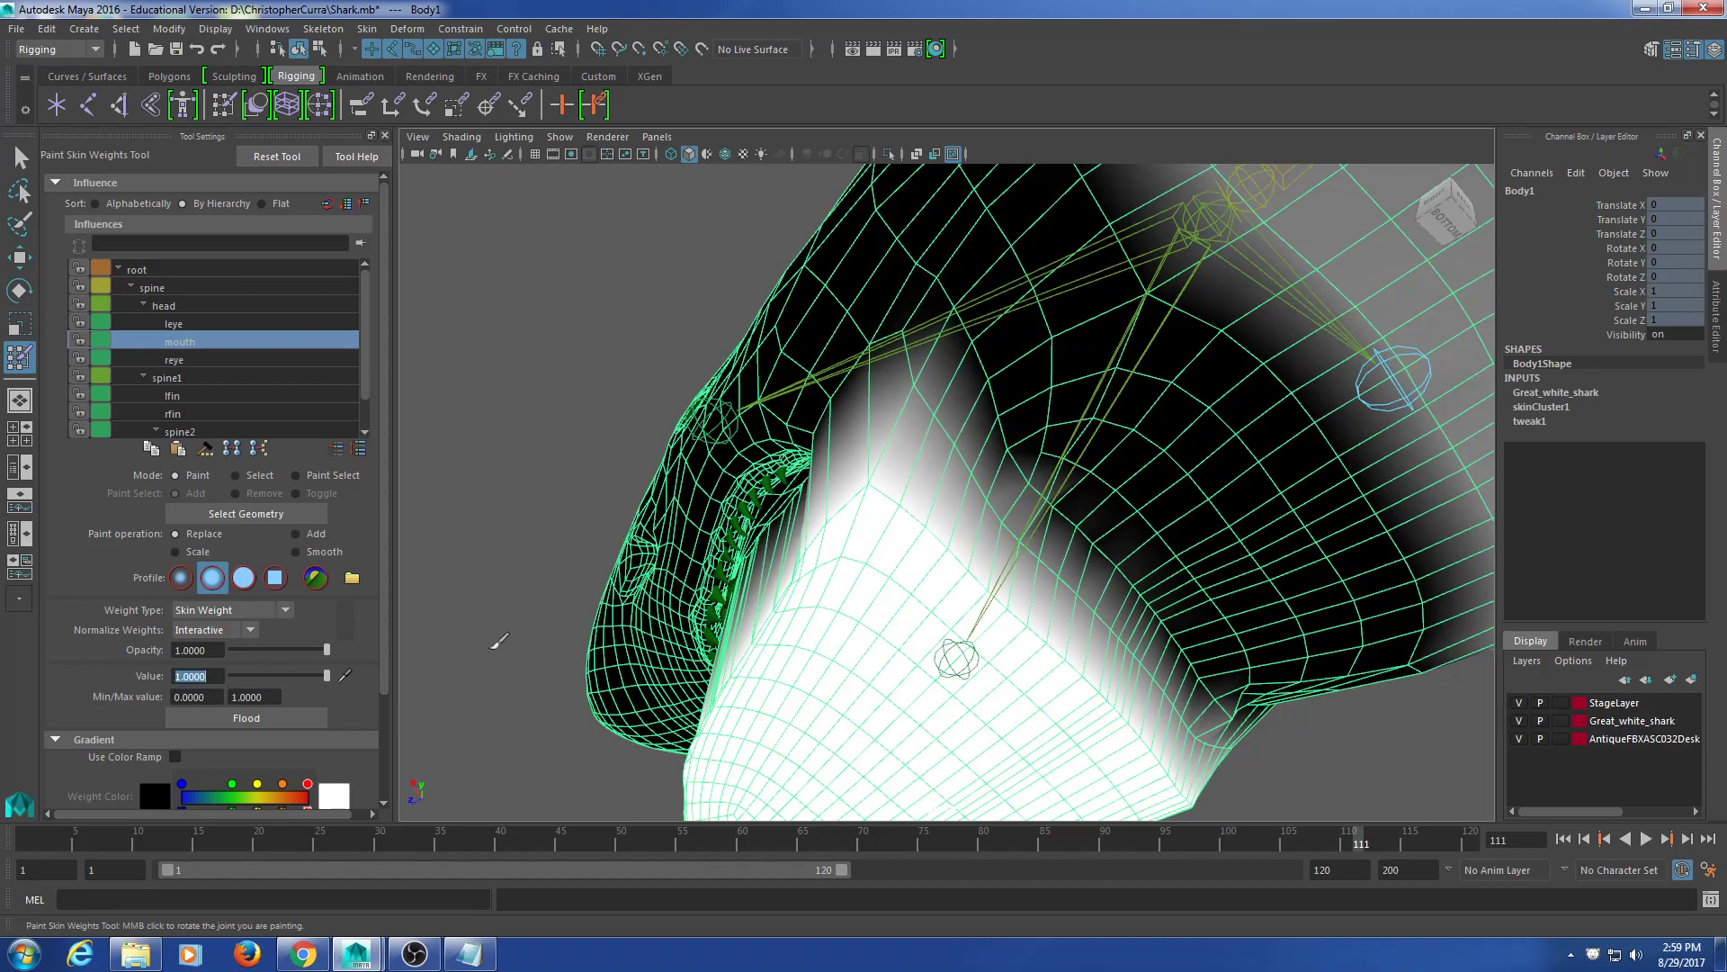
{"action": "mouse_move", "coordinate": [971, 611]}
{"action": "left_mouse_down", "text": "alt"}
{"action": "mouse_move", "coordinate": [899, 570]}
{"action": "mouse_move", "coordinate": [879, 494]}
{"action": "mouse_move", "coordinate": [898, 564]}
{"action": "mouse_move", "coordinate": [1021, 460]}
{"action": "mouse_move", "coordinate": [887, 540]}
{"action": "mouse_move", "coordinate": [891, 647]}
{"action": "mouse_move", "coordinate": [988, 493]}
{"action": "left_mouse_up", "text": "alt"}
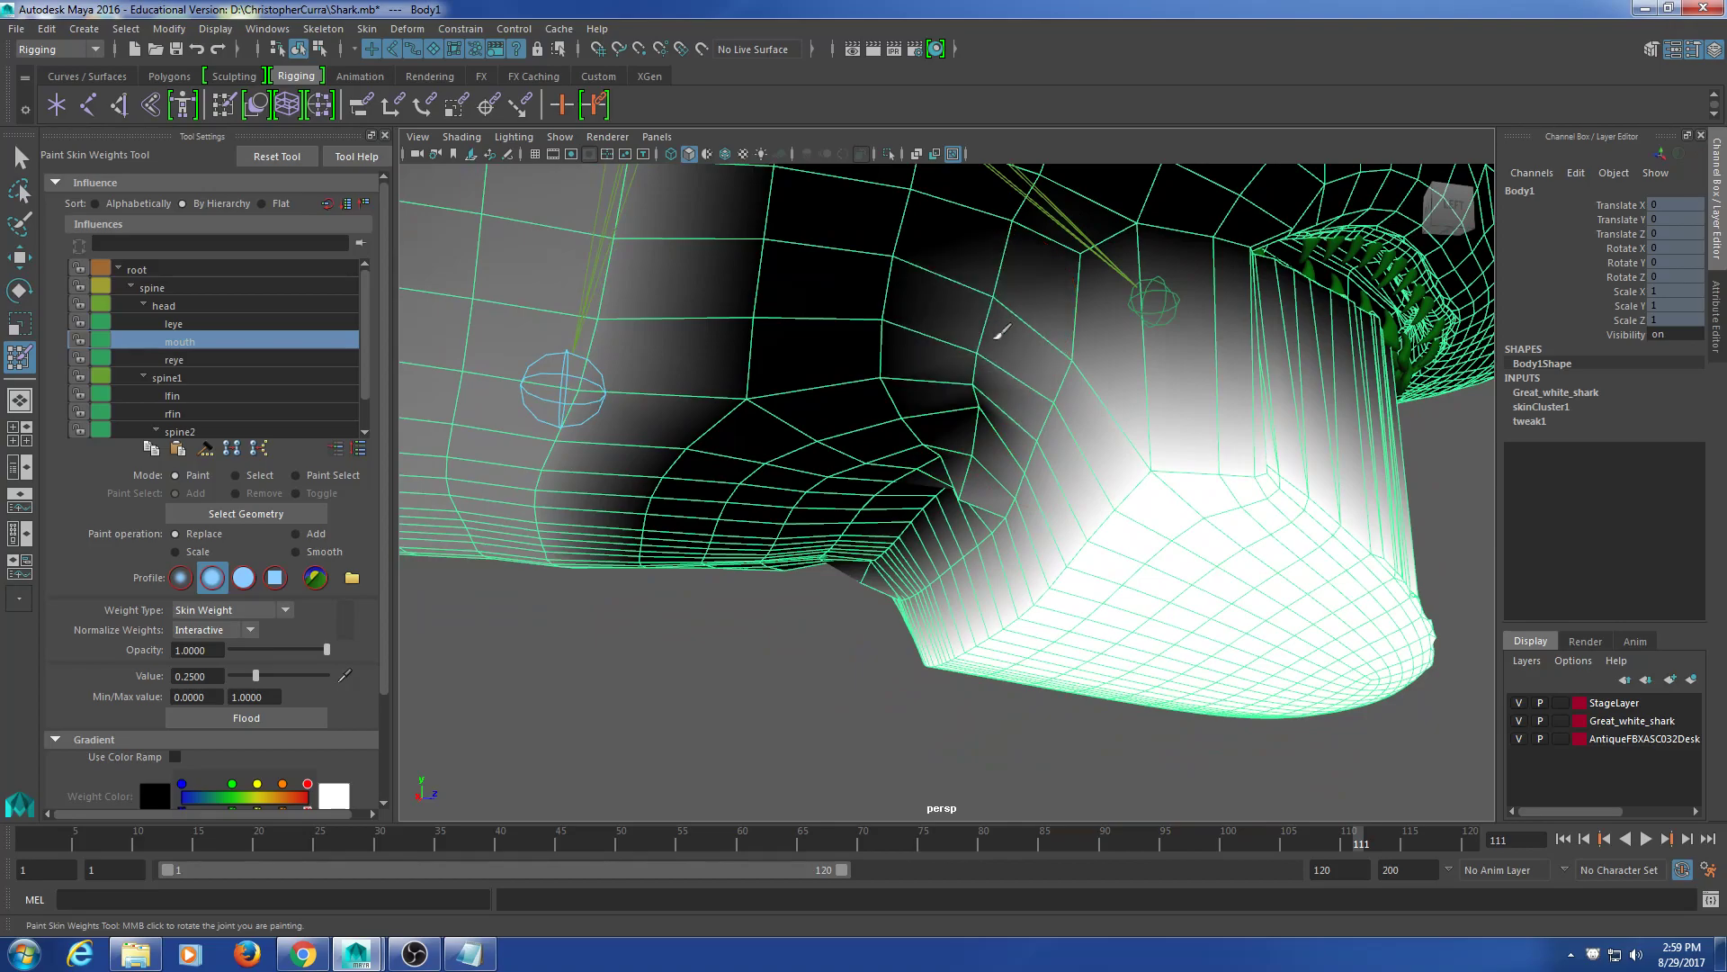
{"action": "left_click_drag", "start_coordinate": [975, 400], "coordinate": [983, 416], "text": "alt"}
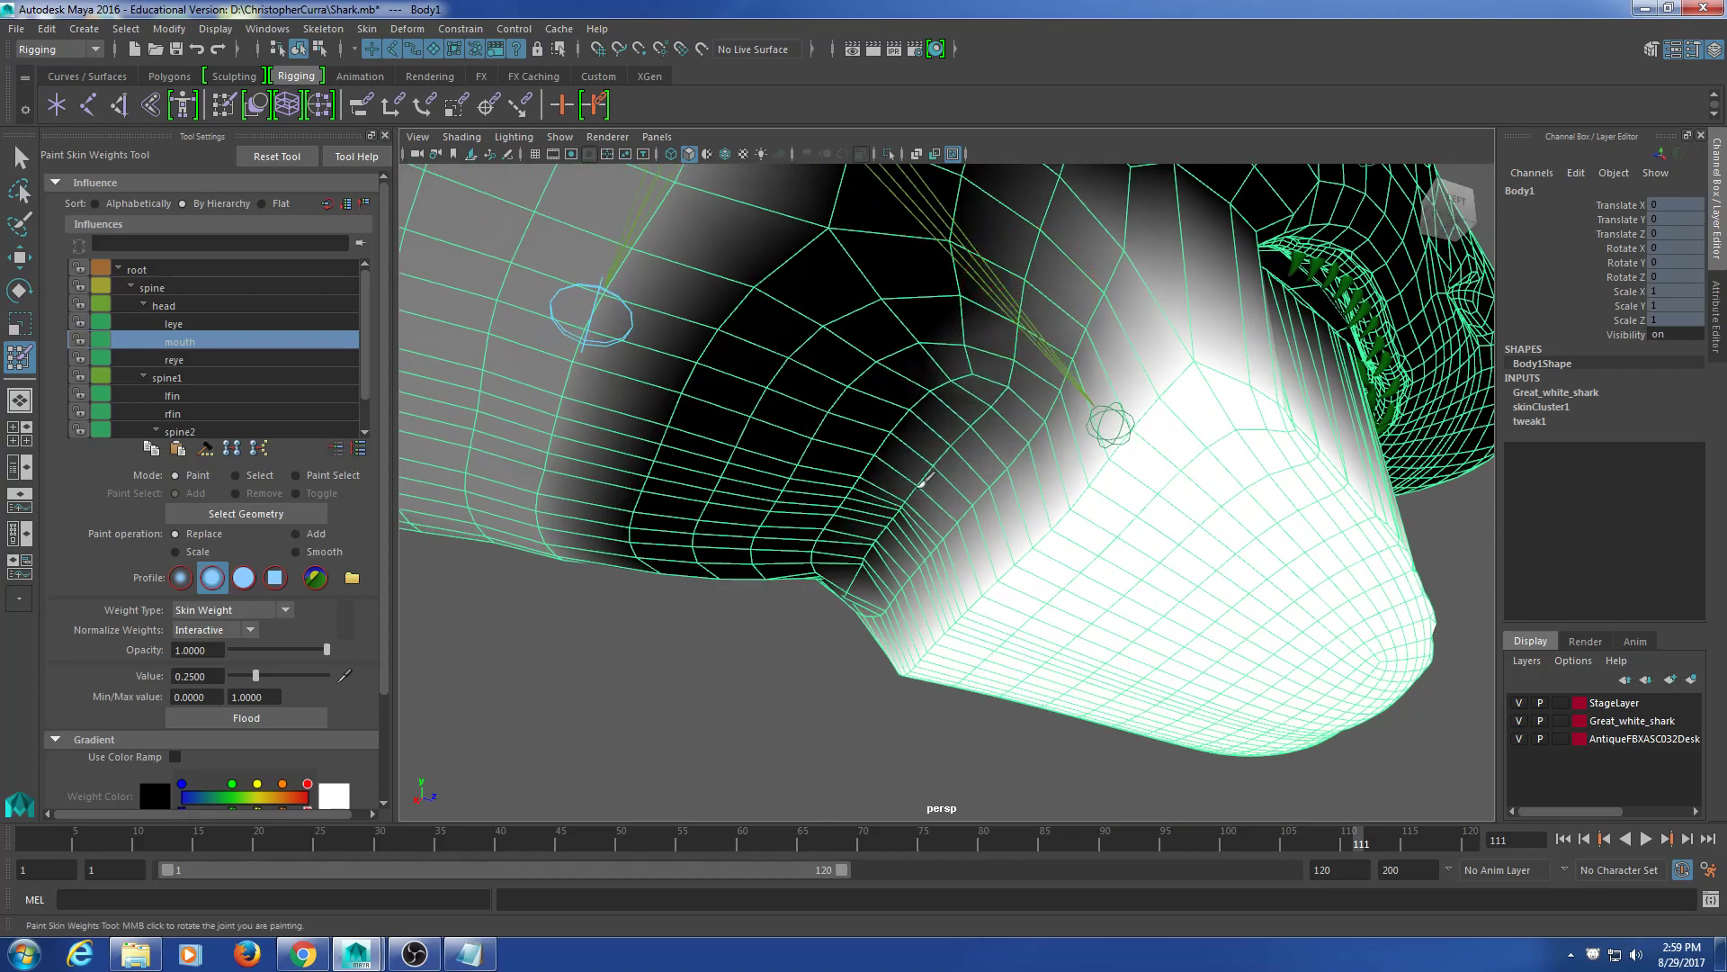
{"action": "left_click_drag", "start_coordinate": [891, 495], "coordinate": [926, 445], "text": "alt"}
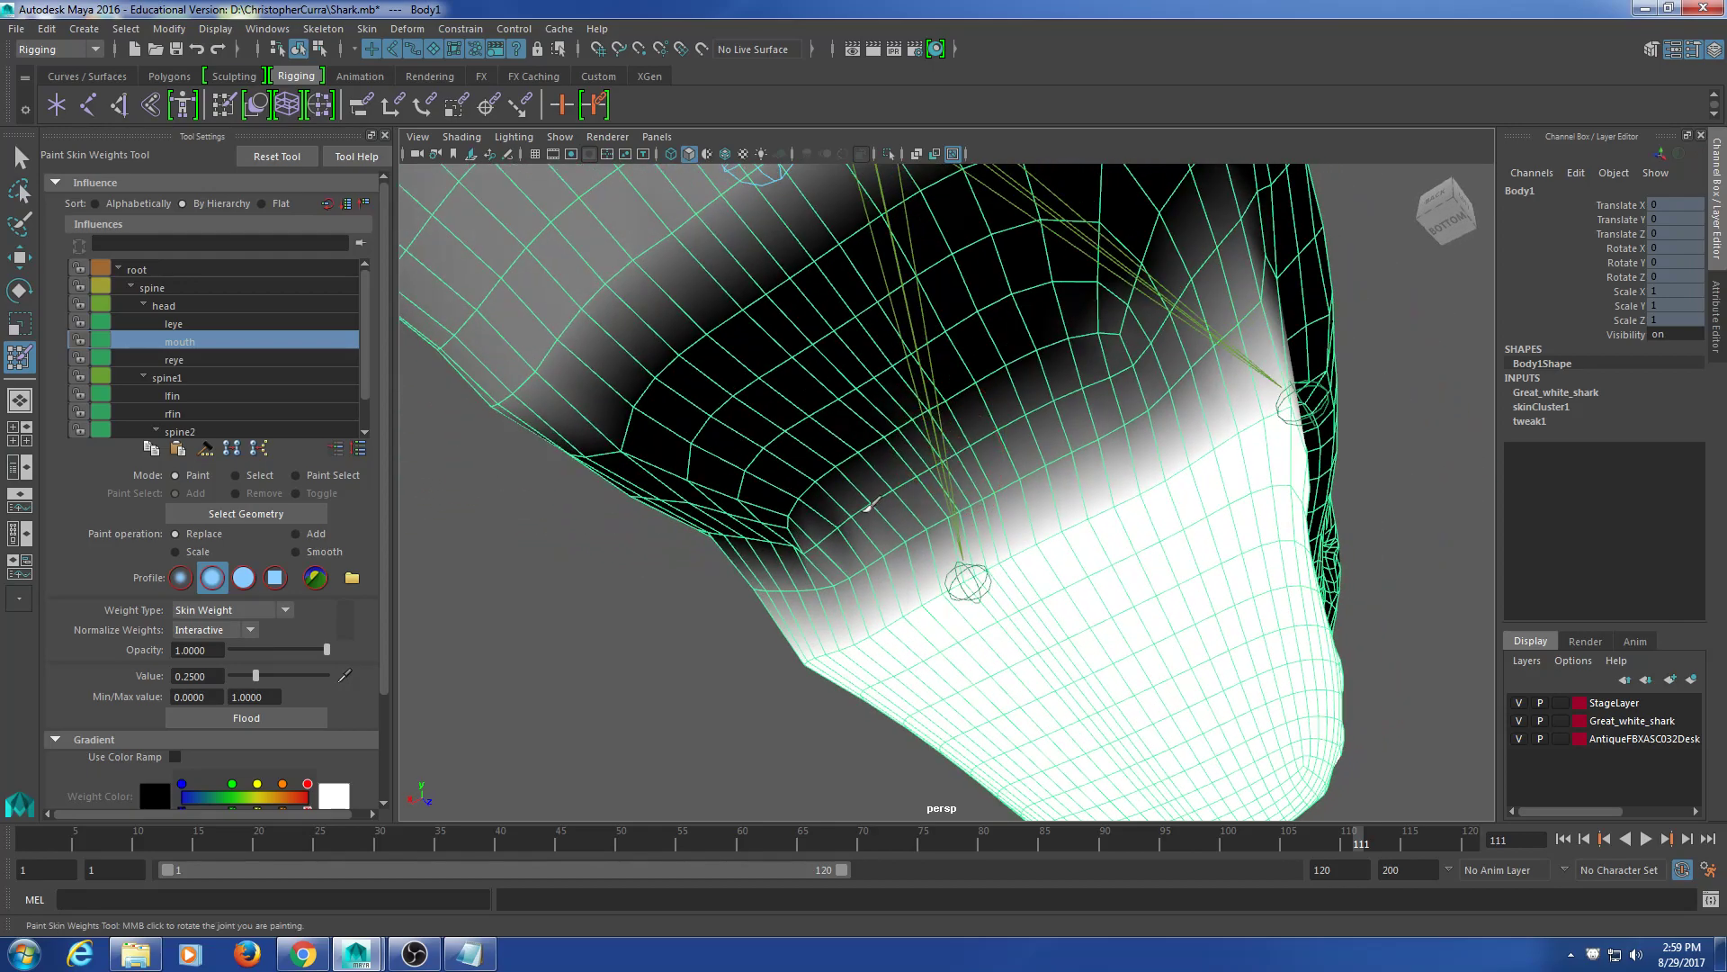
{"action": "left_click_drag", "start_coordinate": [788, 554], "coordinate": [915, 415], "text": "alt"}
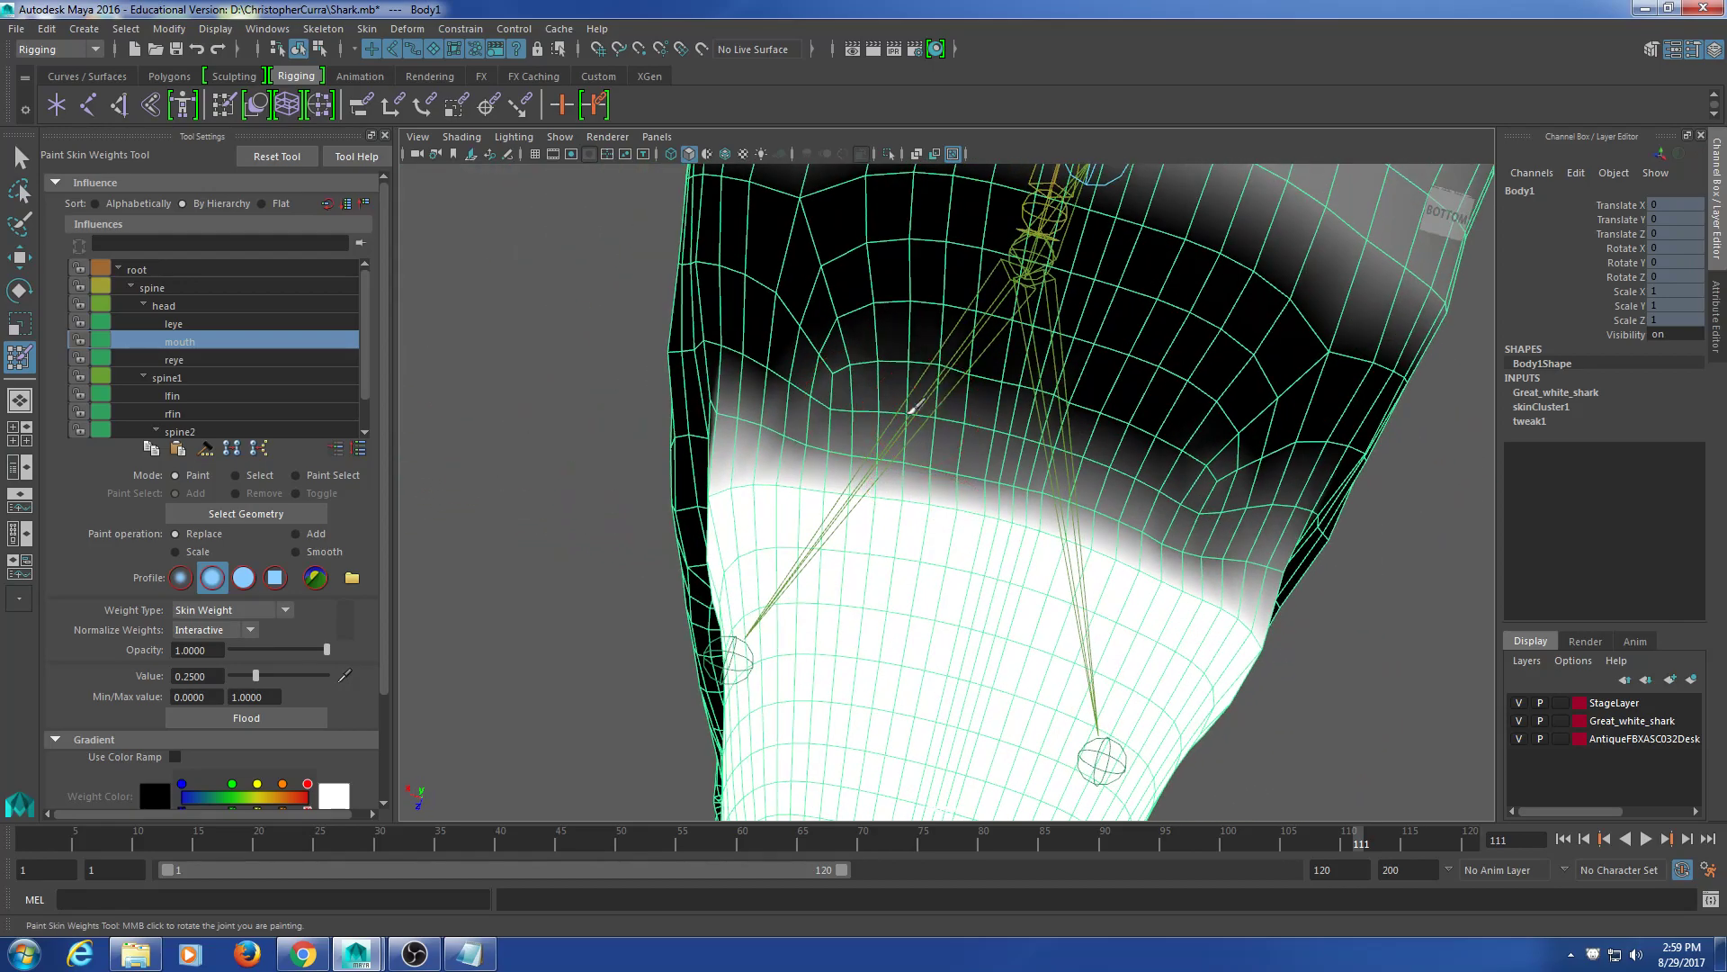
{"action": "mouse_move", "coordinate": [707, 337]}
{"action": "left_mouse_down", "text": "alt"}
{"action": "mouse_move", "coordinate": [868, 393]}
{"action": "mouse_move", "coordinate": [937, 443]}
{"action": "mouse_move", "coordinate": [875, 493]}
{"action": "mouse_move", "coordinate": [861, 462]}
{"action": "mouse_move", "coordinate": [946, 477]}
{"action": "left_mouse_up", "text": "alt"}
{"action": "scroll", "coordinate": [1060, 497], "scroll_direction": "up", "scroll_amount": 4}
{"action": "middle_click_drag", "start_coordinate": [1056, 487], "coordinate": [959, 415], "text": "alt"}
Step: Raise the paint value to about 0.69 and brush mouth weight into the jaw corner
{"action": "left_click_drag", "start_coordinate": [950, 447], "coordinate": [945, 457], "text": "alt"}
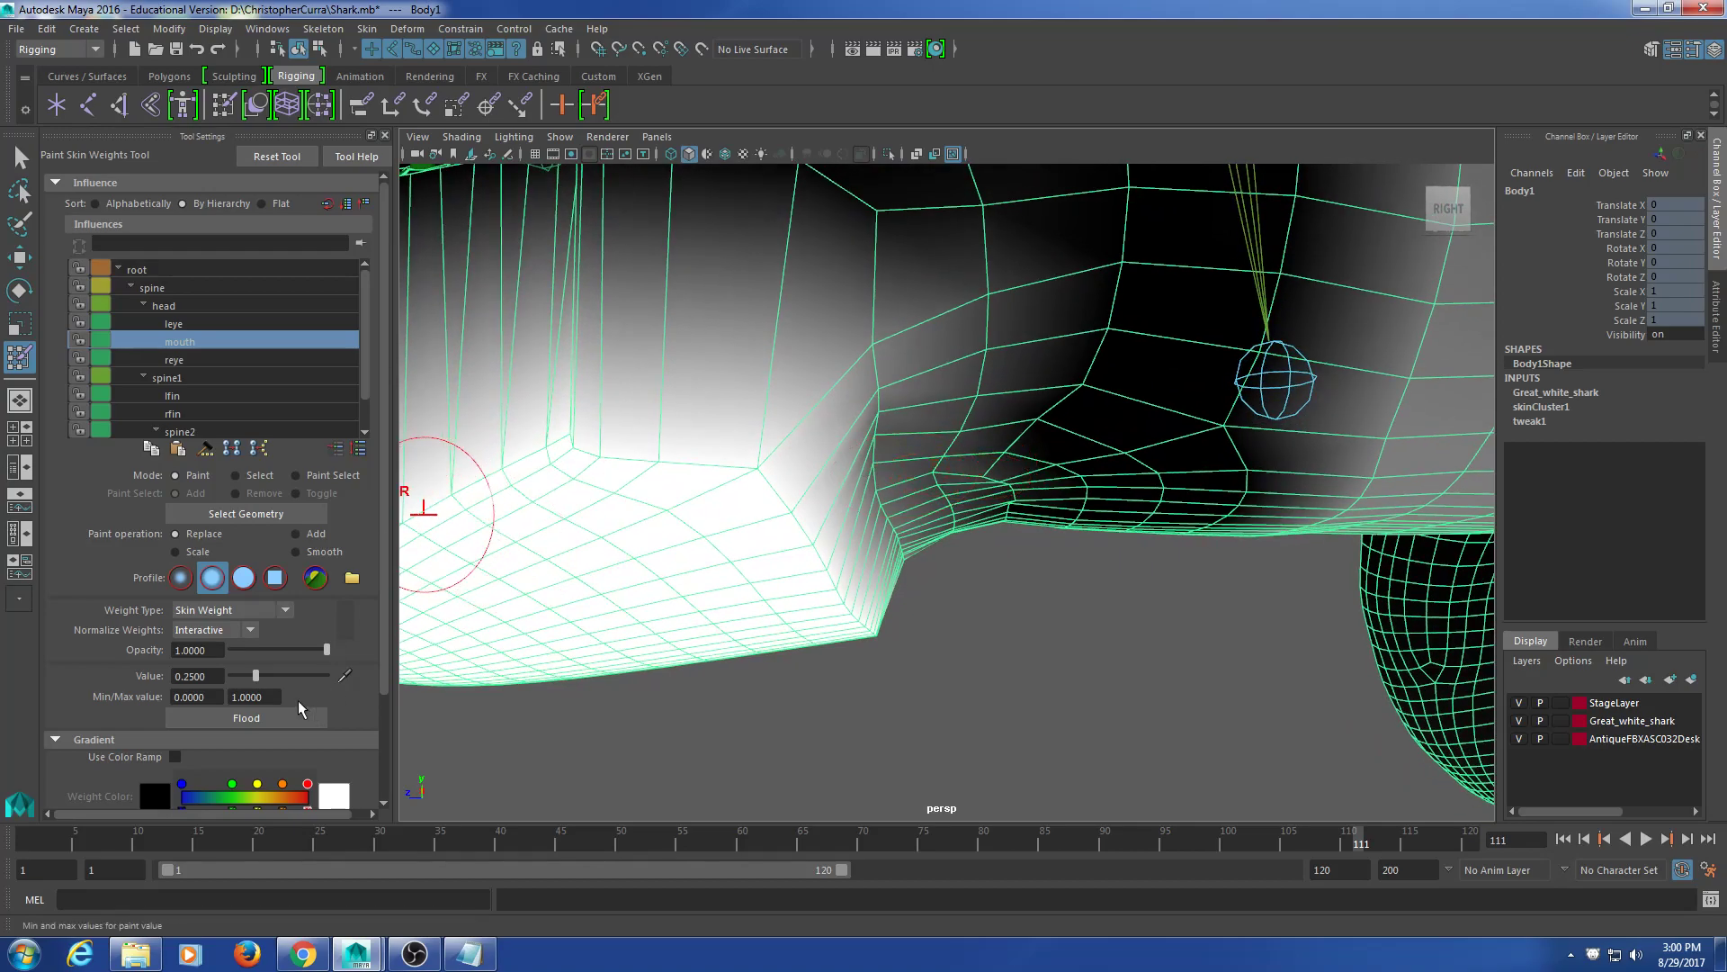
{"action": "left_click_drag", "start_coordinate": [256, 676], "coordinate": [297, 684]}
{"action": "left_click_drag", "start_coordinate": [914, 675], "coordinate": [871, 510], "text": "alt"}
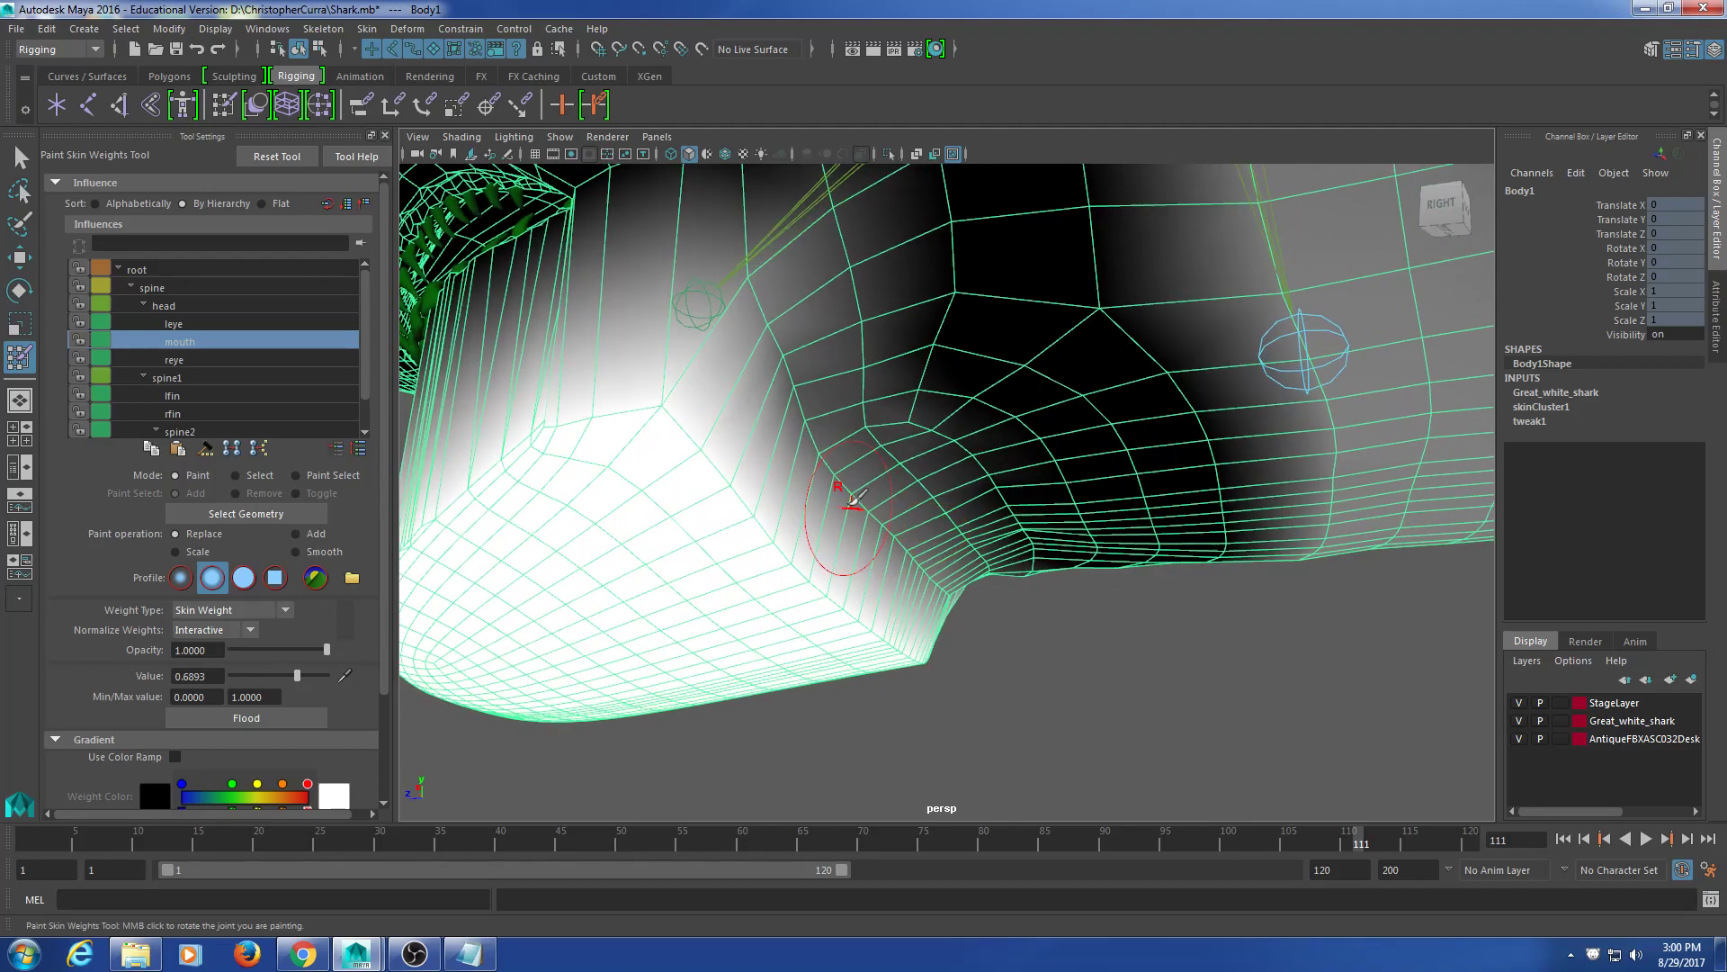
{"action": "left_click_drag", "start_coordinate": [771, 315], "coordinate": [810, 394]}
{"action": "mouse_move", "coordinate": [835, 459]}
{"action": "left_mouse_down", "text": "alt"}
{"action": "mouse_move", "coordinate": [902, 509]}
{"action": "mouse_move", "coordinate": [814, 477]}
{"action": "left_mouse_up", "text": "alt"}
{"action": "mouse_move", "coordinate": [801, 468]}
{"action": "left_mouse_down"}
{"action": "mouse_move", "coordinate": [764, 409]}
{"action": "mouse_move", "coordinate": [843, 473]}
{"action": "mouse_move", "coordinate": [771, 435]}
{"action": "mouse_move", "coordinate": [793, 473]}
{"action": "left_mouse_up"}
Step: Paint mouth weight along the jaw's right side and flank, then set the value to 0.6505
{"action": "left_click_drag", "start_coordinate": [996, 578], "coordinate": [851, 544], "text": "alt"}
{"action": "left_click_drag", "start_coordinate": [989, 524], "coordinate": [1111, 493]}
{"action": "left_click_drag", "start_coordinate": [1113, 486], "coordinate": [944, 529], "text": "alt"}
{"action": "mouse_move", "coordinate": [1004, 389]}
{"action": "left_mouse_down", "text": "alt"}
{"action": "mouse_move", "coordinate": [945, 484]}
{"action": "mouse_move", "coordinate": [987, 482]}
{"action": "mouse_move", "coordinate": [996, 459]}
{"action": "left_mouse_up", "text": "alt"}
{"action": "left_click_drag", "start_coordinate": [944, 538], "coordinate": [1021, 508], "text": "alt"}
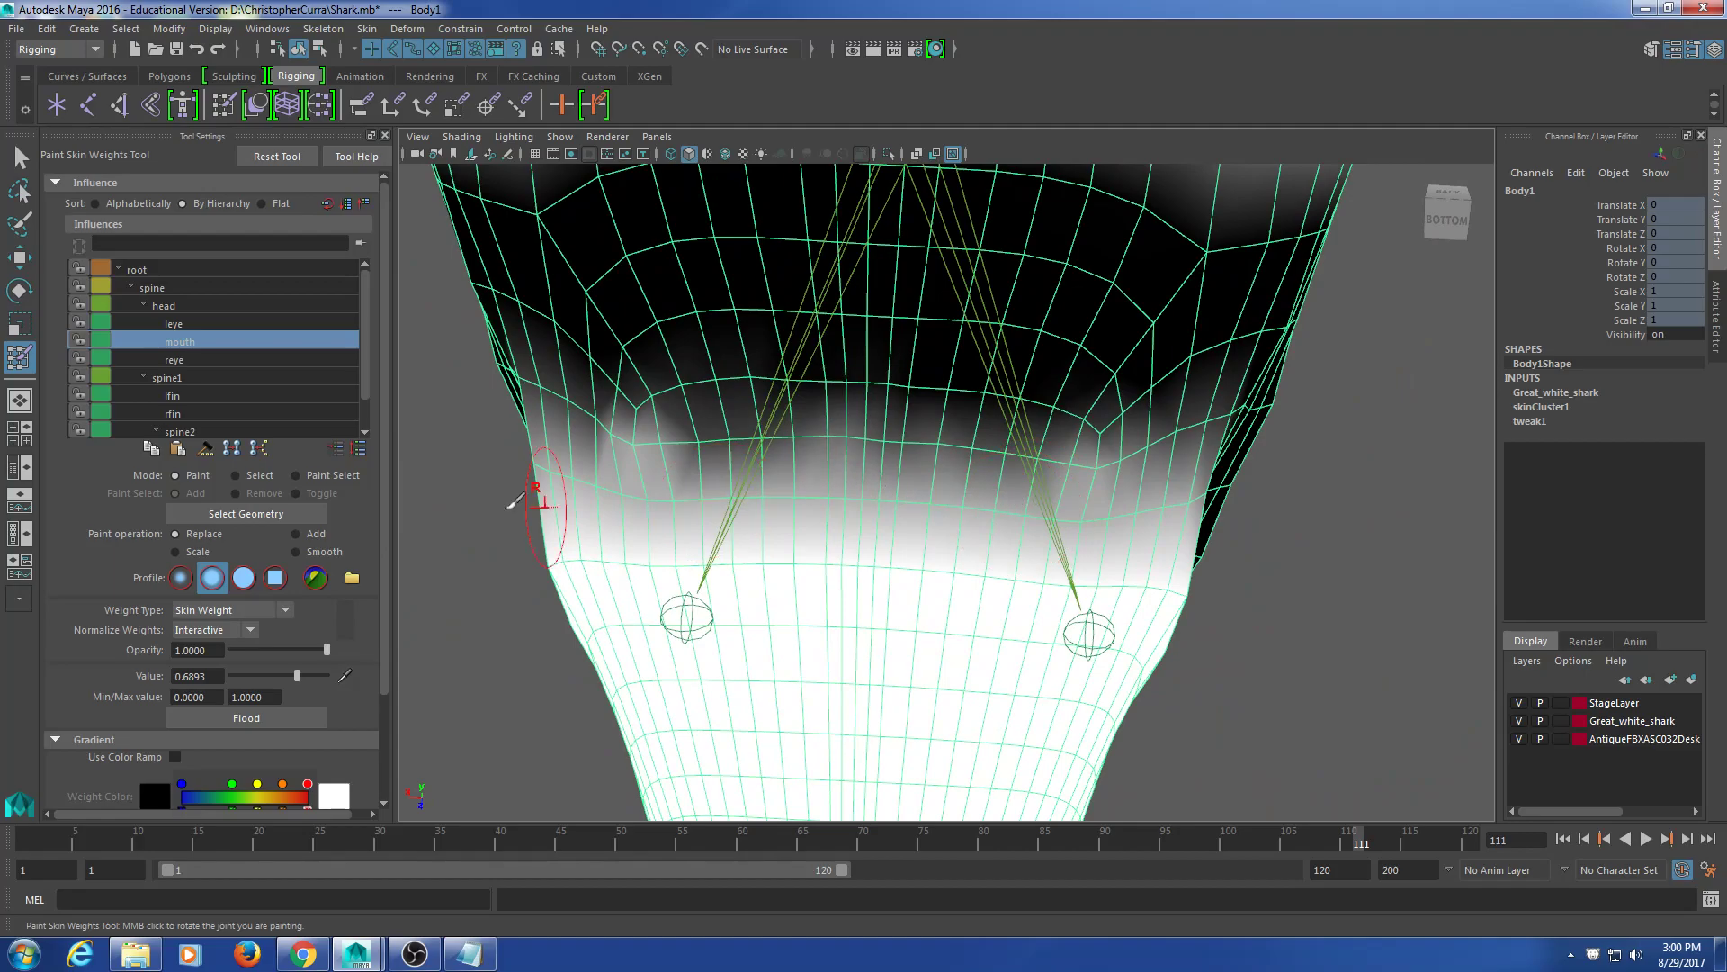
{"action": "mouse_move", "coordinate": [585, 585]}
{"action": "left_mouse_down", "text": "alt"}
{"action": "mouse_move", "coordinate": [656, 606]}
{"action": "mouse_move", "coordinate": [836, 497]}
{"action": "mouse_move", "coordinate": [937, 578]}
{"action": "mouse_move", "coordinate": [950, 565]}
{"action": "mouse_move", "coordinate": [920, 545]}
{"action": "left_mouse_up", "text": "alt"}
{"action": "mouse_move", "coordinate": [842, 310]}
{"action": "left_mouse_down"}
{"action": "mouse_move", "coordinate": [898, 409]}
{"action": "mouse_move", "coordinate": [841, 436]}
{"action": "mouse_move", "coordinate": [824, 422]}
{"action": "left_mouse_up"}
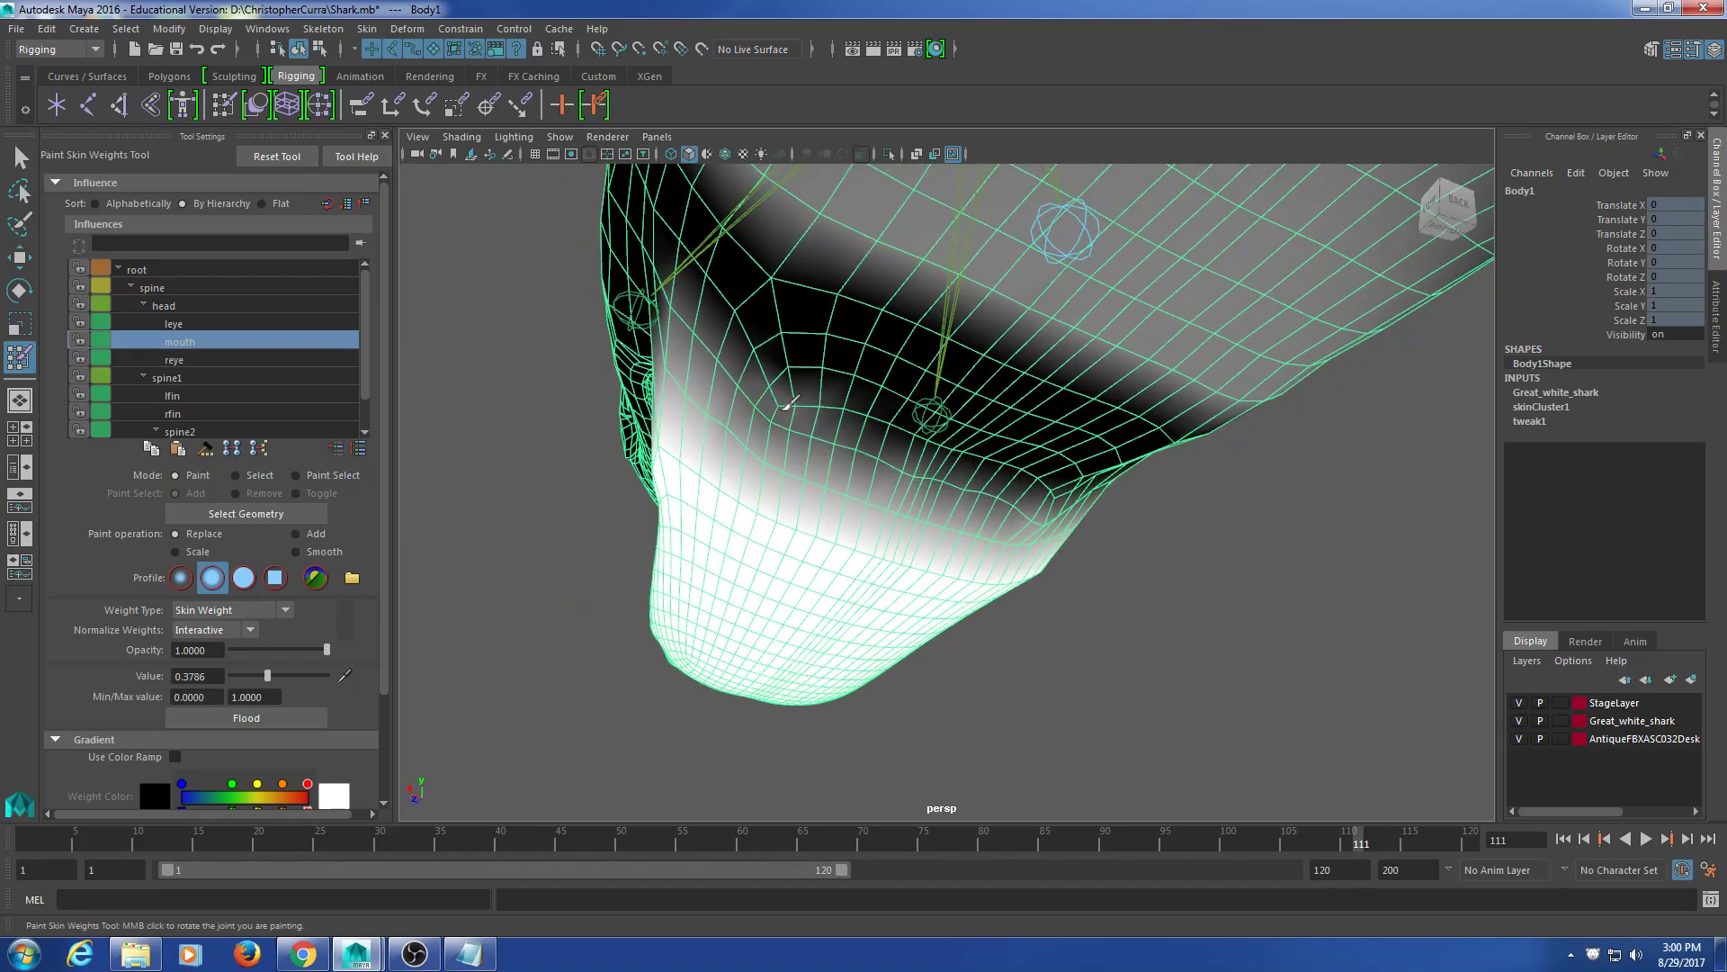
{"action": "left_click_drag", "start_coordinate": [916, 465], "coordinate": [844, 486], "text": "alt"}
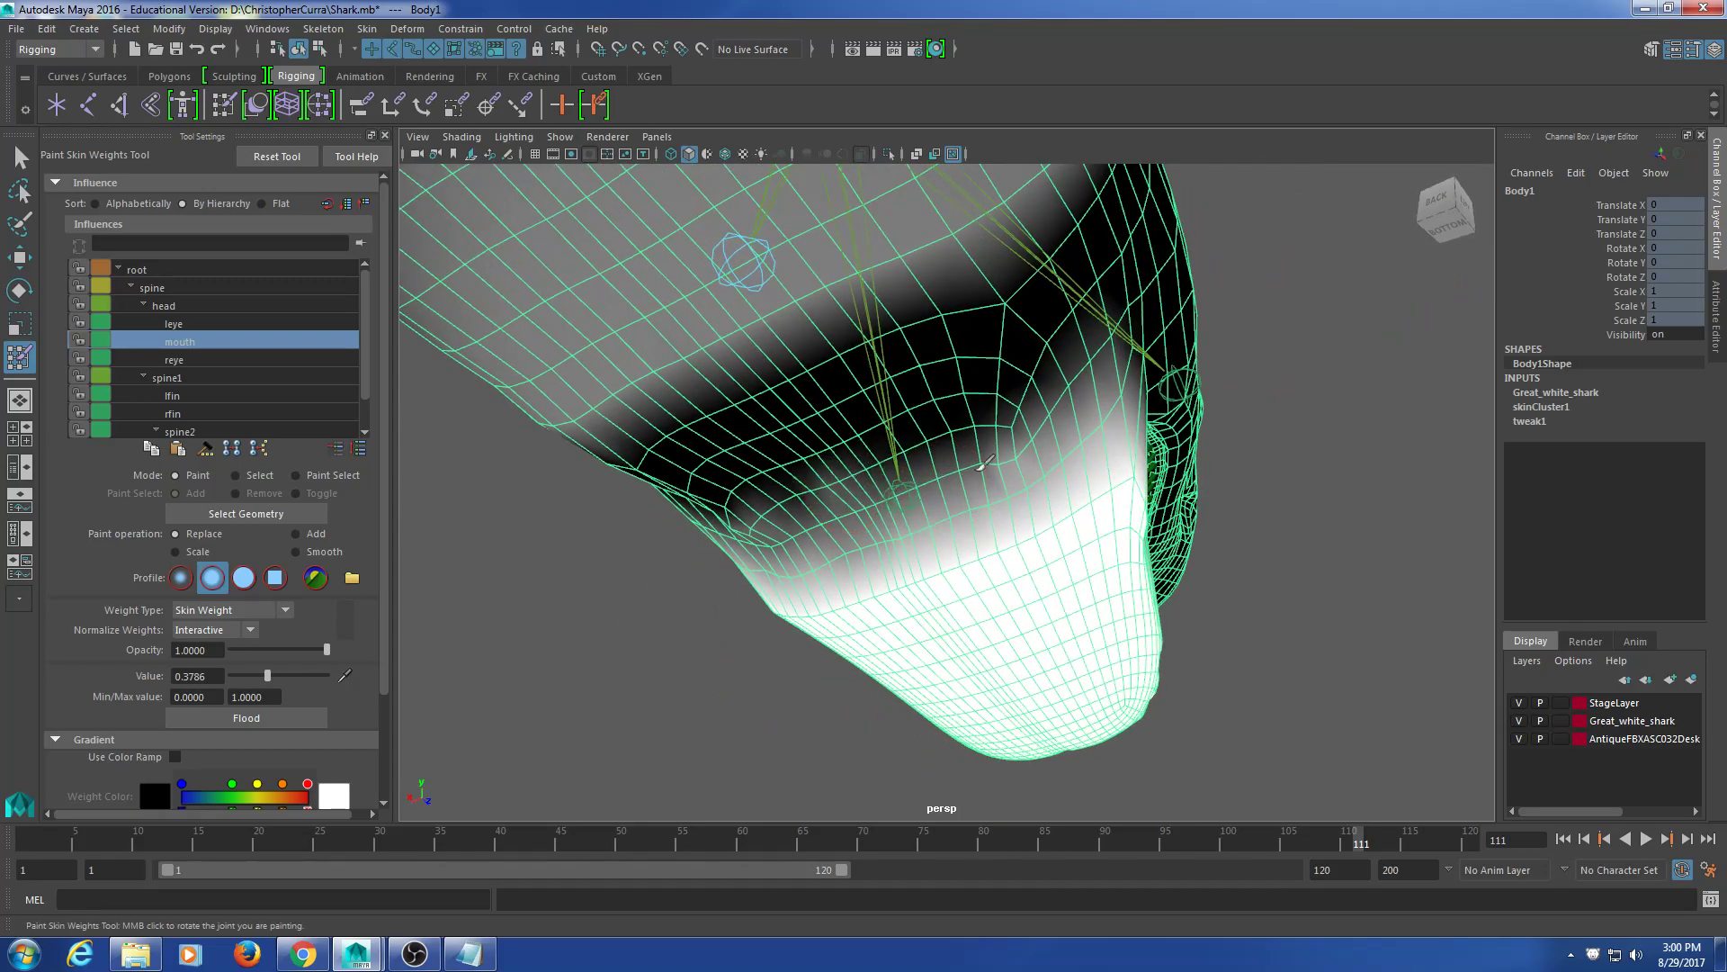
{"action": "mouse_move", "coordinate": [984, 469]}
{"action": "left_mouse_down", "text": "alt"}
{"action": "mouse_move", "coordinate": [879, 494]}
{"action": "mouse_move", "coordinate": [919, 474]}
{"action": "mouse_move", "coordinate": [911, 449]}
{"action": "mouse_move", "coordinate": [940, 448]}
{"action": "left_mouse_up", "text": "alt"}
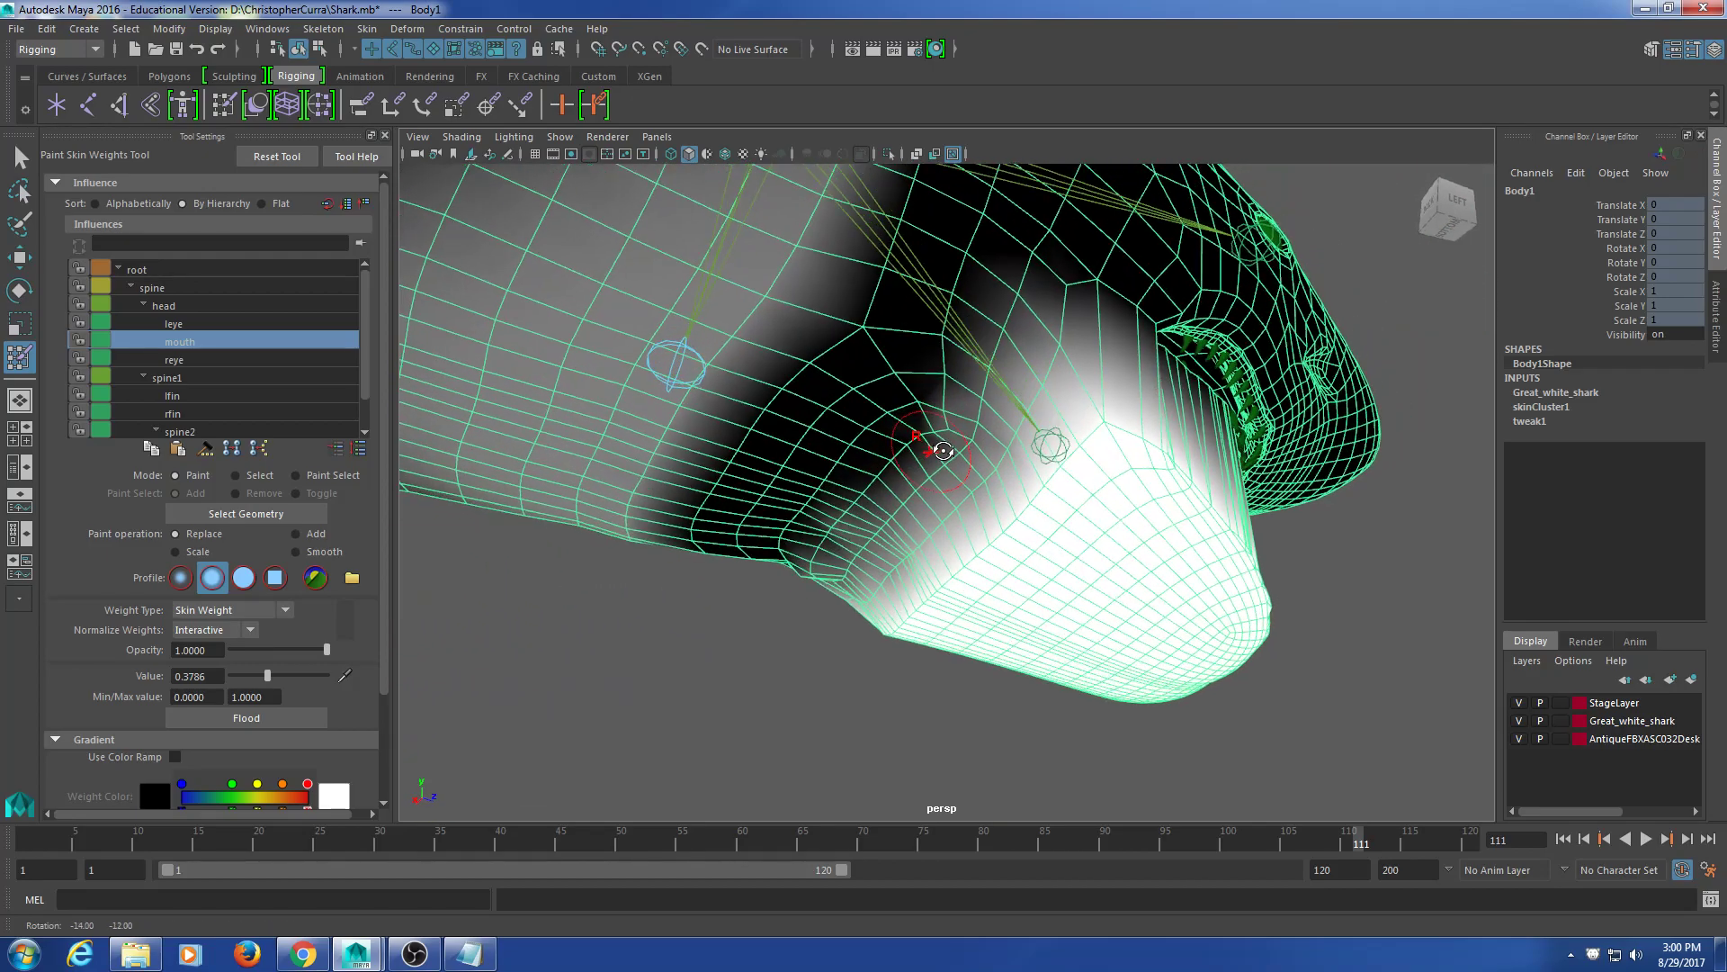
{"action": "left_click_drag", "start_coordinate": [844, 514], "coordinate": [963, 439], "text": "alt"}
{"action": "left_click_drag", "start_coordinate": [832, 483], "coordinate": [1027, 560], "text": "alt"}
{"action": "left_click_drag", "start_coordinate": [268, 675], "coordinate": [294, 675]}
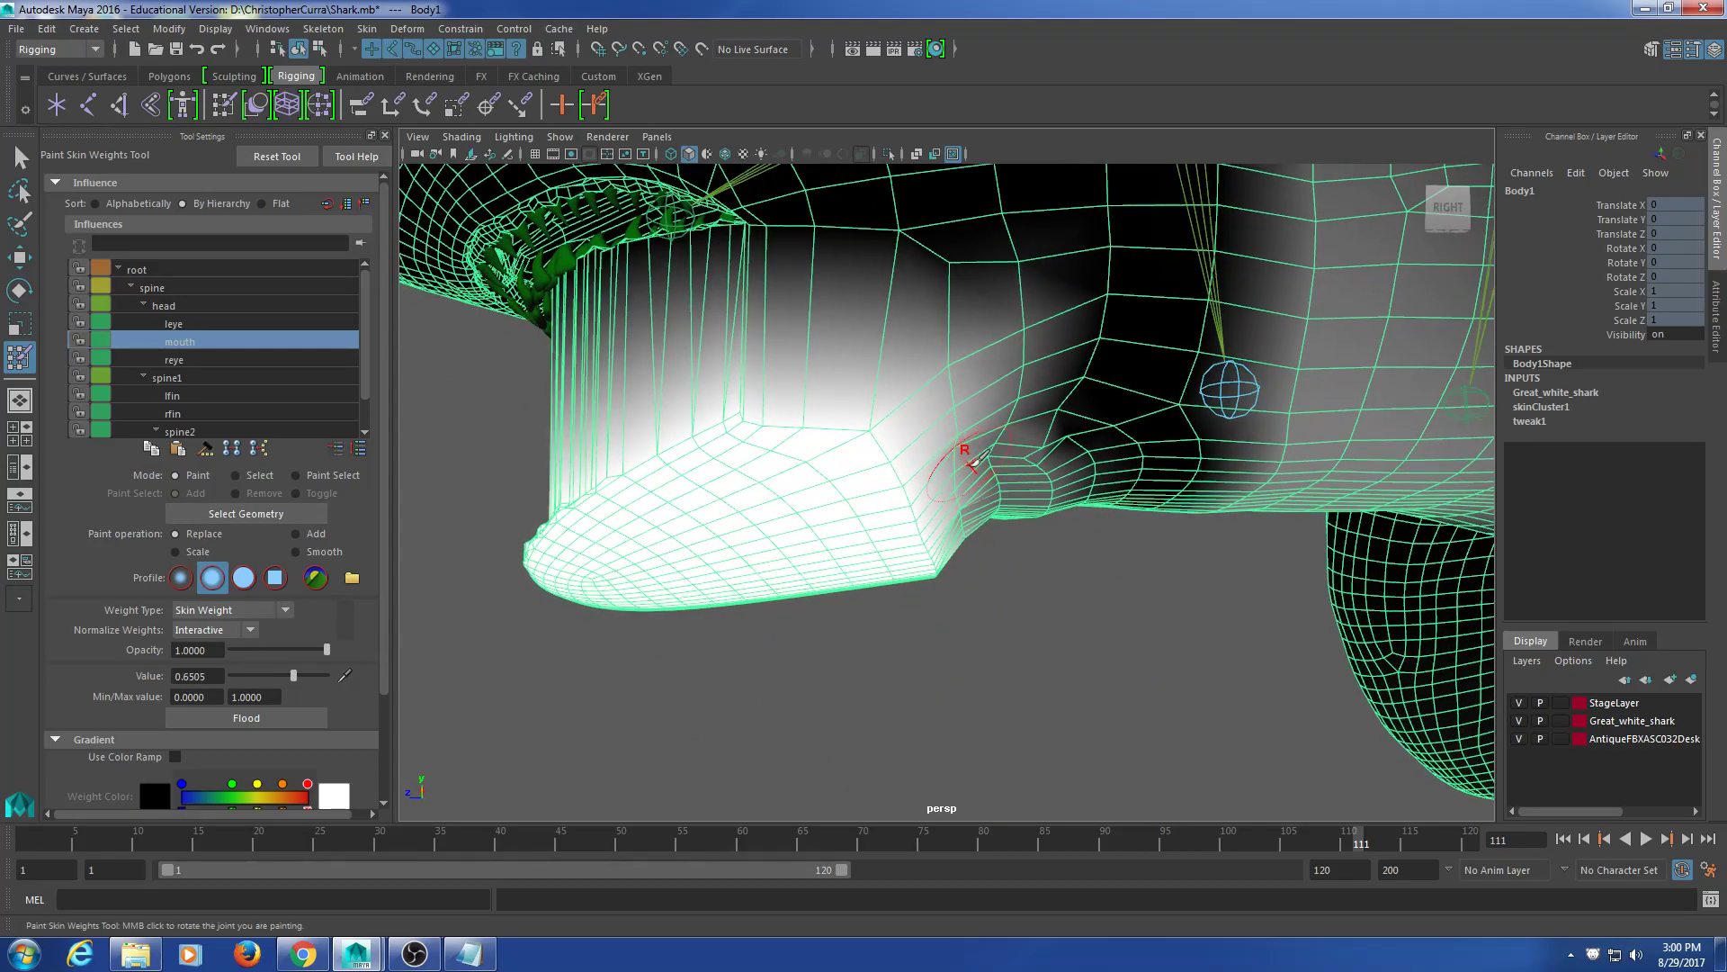
{"action": "mouse_move", "coordinate": [960, 490]}
{"action": "left_mouse_down", "text": "alt"}
{"action": "mouse_move", "coordinate": [809, 455]}
{"action": "mouse_move", "coordinate": [829, 408]}
{"action": "mouse_move", "coordinate": [967, 468]}
{"action": "mouse_move", "coordinate": [1006, 432]}
{"action": "mouse_move", "coordinate": [972, 385]}
{"action": "mouse_move", "coordinate": [914, 456]}
{"action": "mouse_move", "coordinate": [956, 457]}
{"action": "left_mouse_up", "text": "alt"}
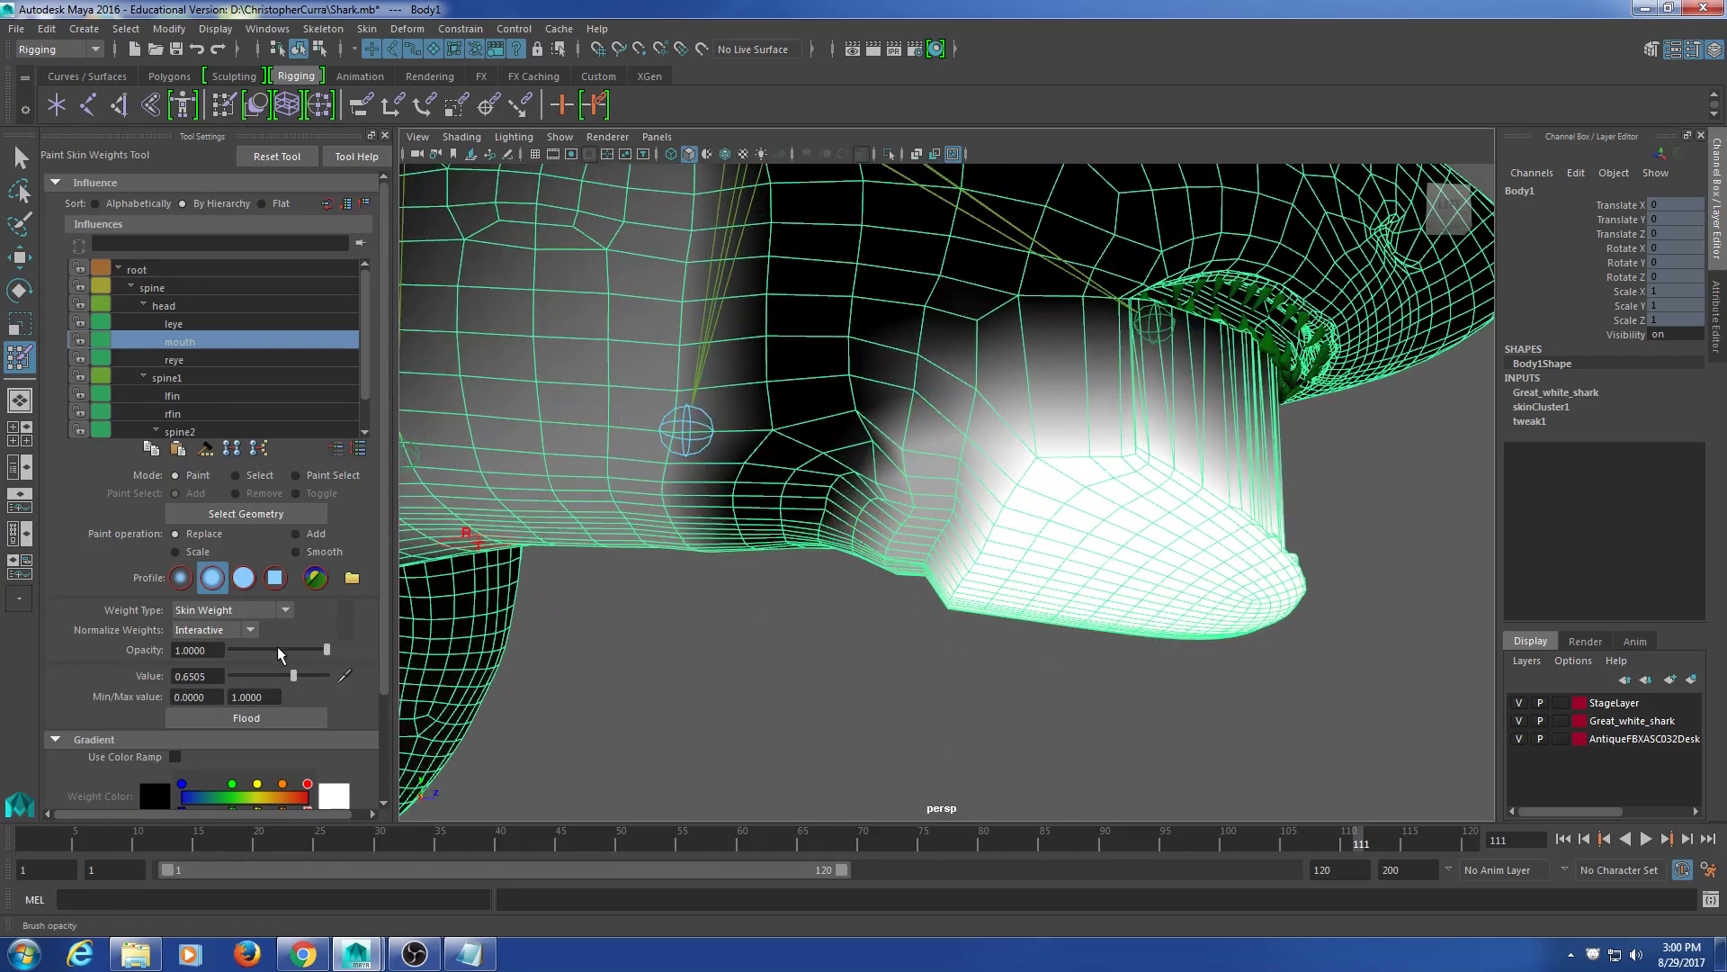
Step: At paint value 0.8738, paint stronger mouth weight behind and along the jaw
{"action": "left_click", "coordinate": [313, 675]}
{"action": "mouse_move", "coordinate": [959, 450]}
{"action": "left_mouse_down"}
{"action": "mouse_move", "coordinate": [942, 525]}
{"action": "mouse_move", "coordinate": [1014, 513]}
{"action": "left_mouse_up"}
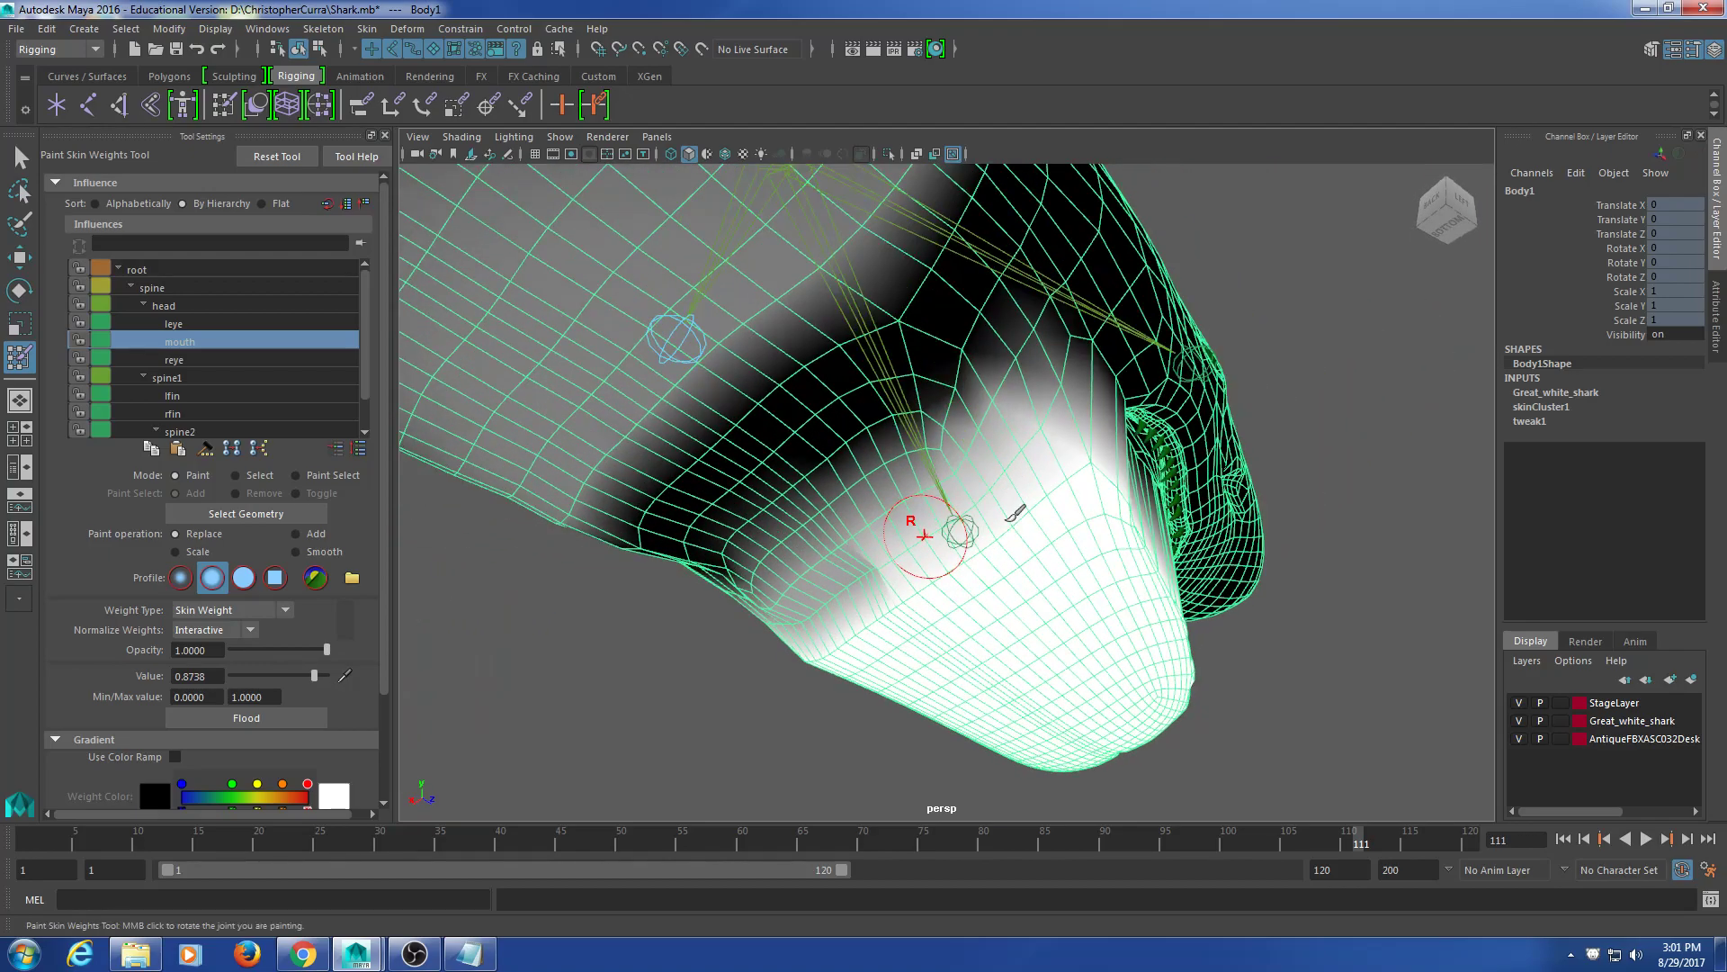
{"action": "left_click_drag", "start_coordinate": [854, 566], "coordinate": [953, 555], "text": "alt"}
{"action": "mouse_move", "coordinate": [779, 521]}
{"action": "left_mouse_down"}
{"action": "mouse_move", "coordinate": [650, 517]}
{"action": "mouse_move", "coordinate": [904, 593]}
{"action": "left_mouse_up"}
{"action": "left_click_drag", "start_coordinate": [990, 510], "coordinate": [965, 510], "text": "alt"}
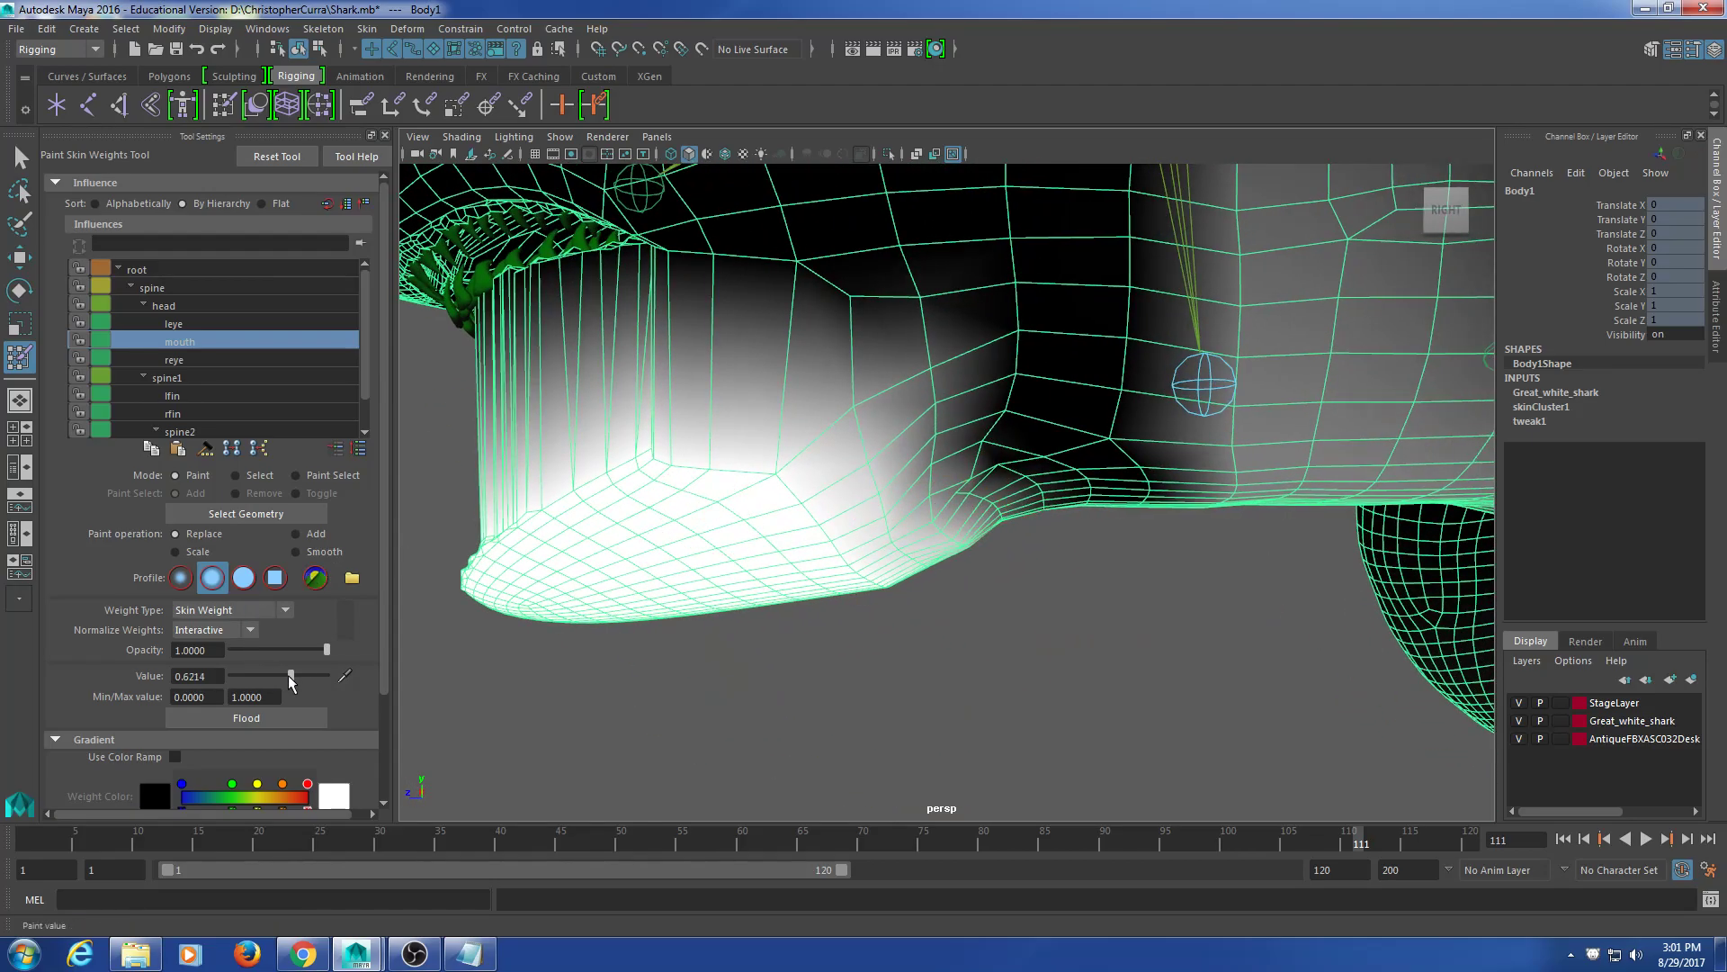
Step: Drop the value to 0.6214 and then 0.5631, and dab softer weight across the jaw
{"action": "left_click_drag", "start_coordinate": [289, 681], "coordinate": [290, 676]}
{"action": "mouse_move", "coordinate": [926, 559]}
{"action": "left_mouse_down", "text": "alt"}
{"action": "mouse_move", "coordinate": [872, 540]}
{"action": "mouse_move", "coordinate": [818, 451]}
{"action": "mouse_move", "coordinate": [691, 405]}
{"action": "left_mouse_up", "text": "alt"}
{"action": "left_click", "coordinate": [741, 437]}
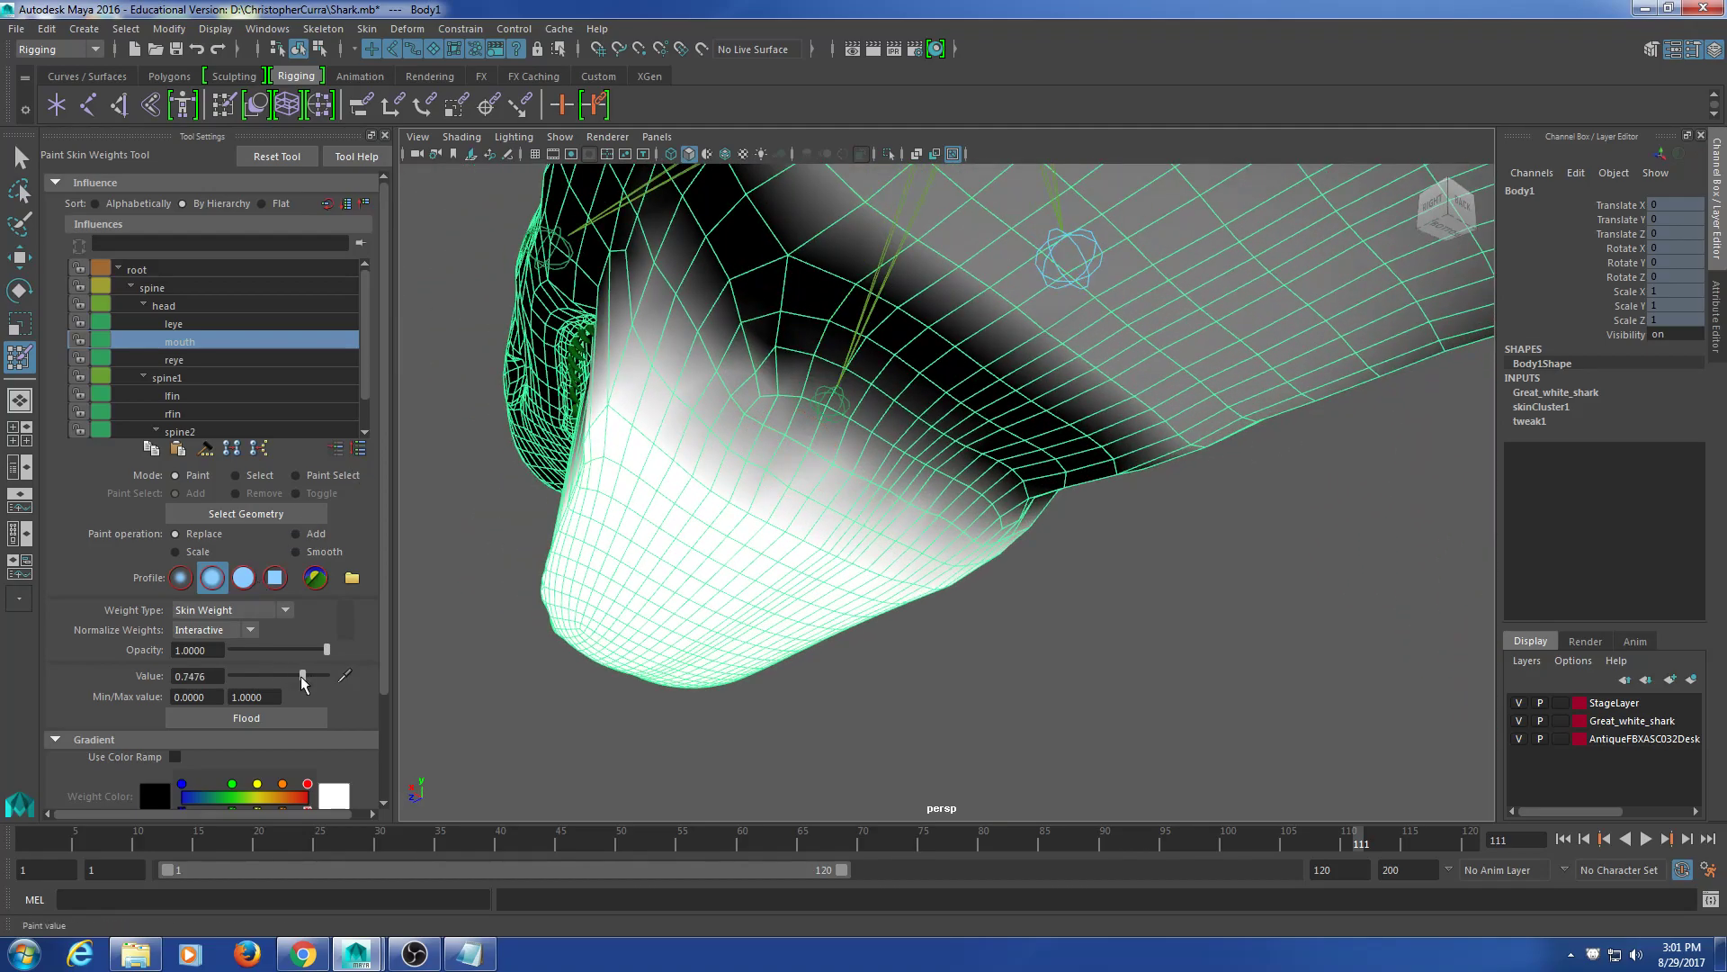
{"action": "left_click", "coordinate": [285, 674]}
{"action": "left_click_drag", "start_coordinate": [688, 396], "coordinate": [752, 455]}
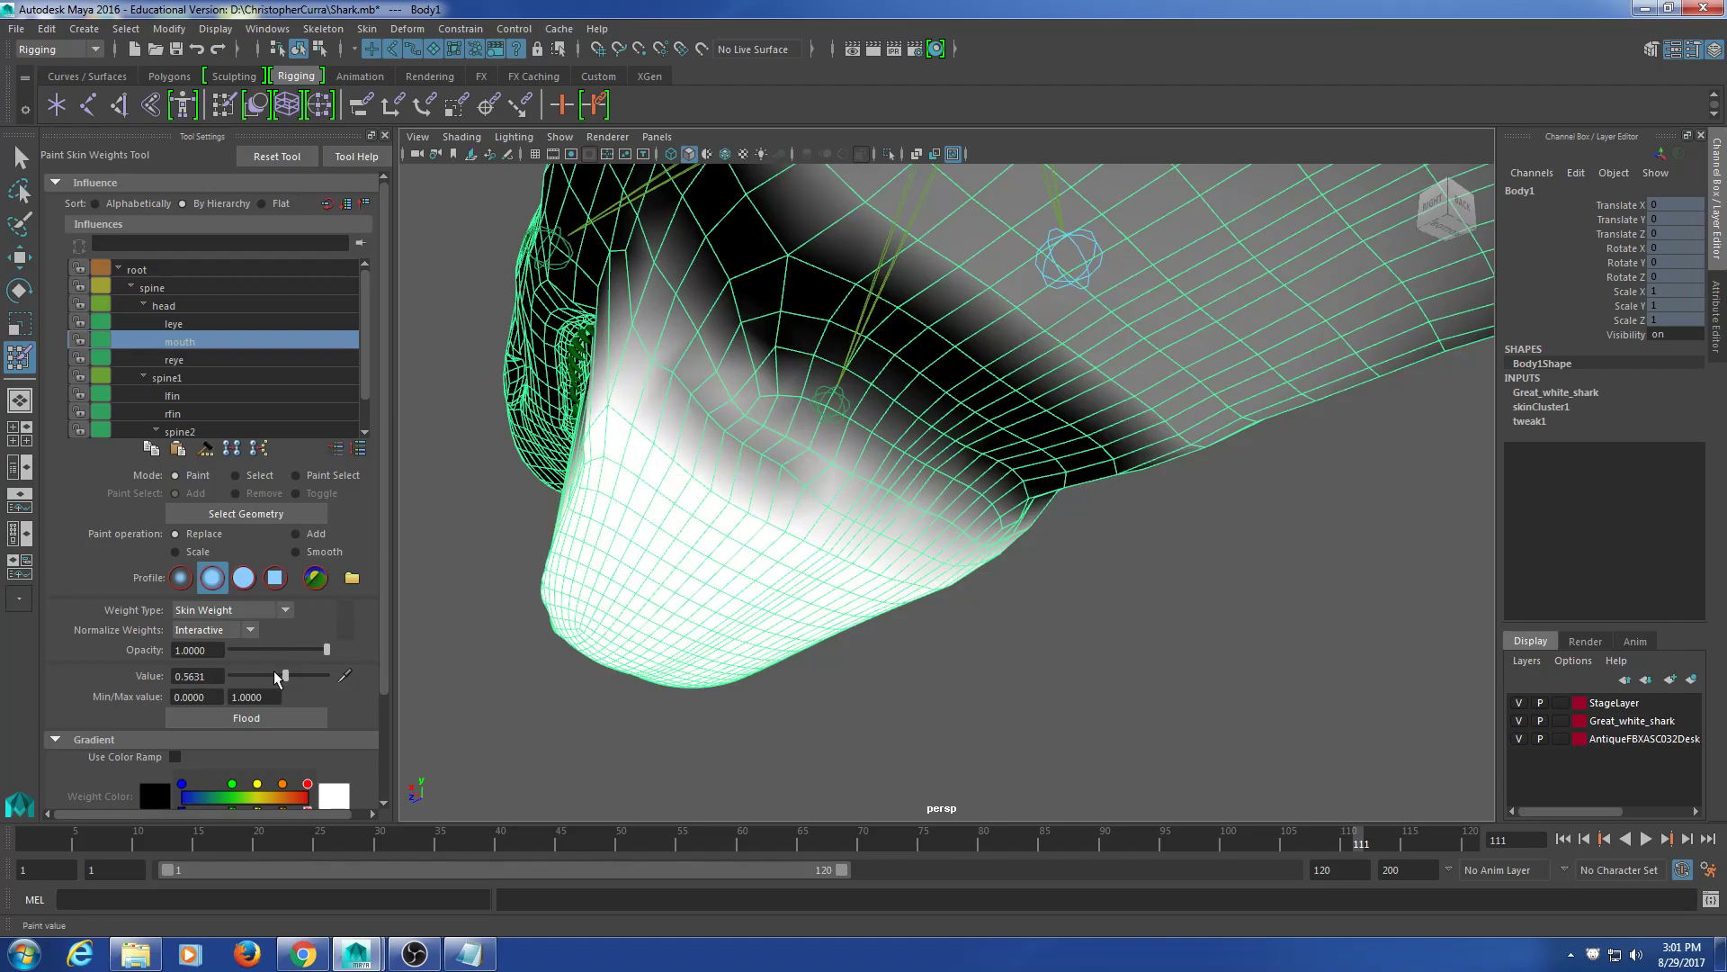
Step: At value 0.9320, brighten the jaw, mouth edge and jaw corner weights from underneath
{"action": "left_click_drag", "start_coordinate": [252, 677], "coordinate": [319, 675]}
{"action": "mouse_move", "coordinate": [663, 413]}
{"action": "left_mouse_down"}
{"action": "mouse_move", "coordinate": [887, 513]}
{"action": "mouse_move", "coordinate": [917, 548]}
{"action": "mouse_move", "coordinate": [771, 531]}
{"action": "mouse_move", "coordinate": [858, 510]}
{"action": "mouse_move", "coordinate": [744, 544]}
{"action": "mouse_move", "coordinate": [744, 529]}
{"action": "left_mouse_up"}
{"action": "mouse_move", "coordinate": [881, 532]}
{"action": "left_mouse_down", "text": "alt"}
{"action": "mouse_move", "coordinate": [803, 551]}
{"action": "mouse_move", "coordinate": [983, 512]}
{"action": "mouse_move", "coordinate": [900, 531]}
{"action": "mouse_move", "coordinate": [1009, 543]}
{"action": "mouse_move", "coordinate": [921, 597]}
{"action": "left_mouse_up", "text": "alt"}
{"action": "mouse_move", "coordinate": [941, 511]}
{"action": "left_mouse_down", "text": "alt"}
{"action": "mouse_move", "coordinate": [938, 543]}
{"action": "mouse_move", "coordinate": [960, 499]}
{"action": "mouse_move", "coordinate": [916, 508]}
{"action": "mouse_move", "coordinate": [911, 486]}
{"action": "left_mouse_up", "text": "alt"}
Step: Blend the jaw corner at low strength 0.3301, then raise the value to 0.6893
{"action": "left_click", "coordinate": [250, 675]}
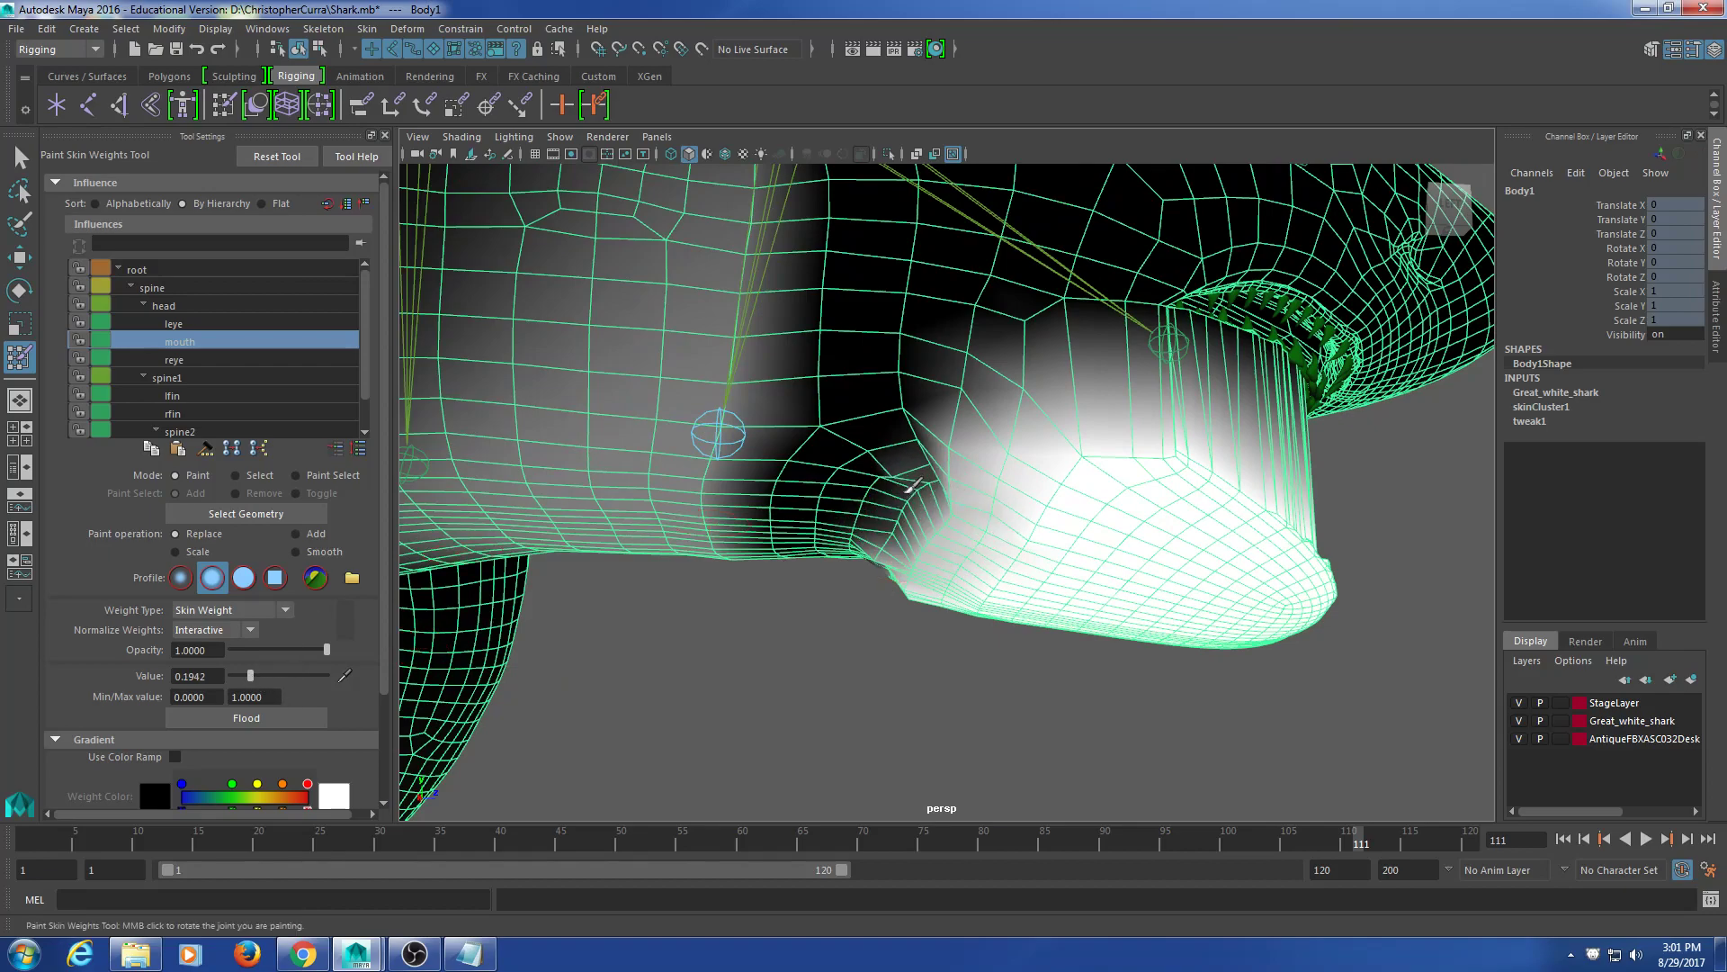
{"action": "left_click", "coordinate": [262, 675]}
{"action": "left_click_drag", "start_coordinate": [932, 474], "coordinate": [886, 517]}
{"action": "mouse_move", "coordinate": [886, 517]}
{"action": "left_mouse_down", "text": "alt"}
{"action": "mouse_move", "coordinate": [905, 513]}
{"action": "mouse_move", "coordinate": [900, 472]}
{"action": "left_mouse_up", "text": "alt"}
{"action": "left_click_drag", "start_coordinate": [262, 674], "coordinate": [273, 673]}
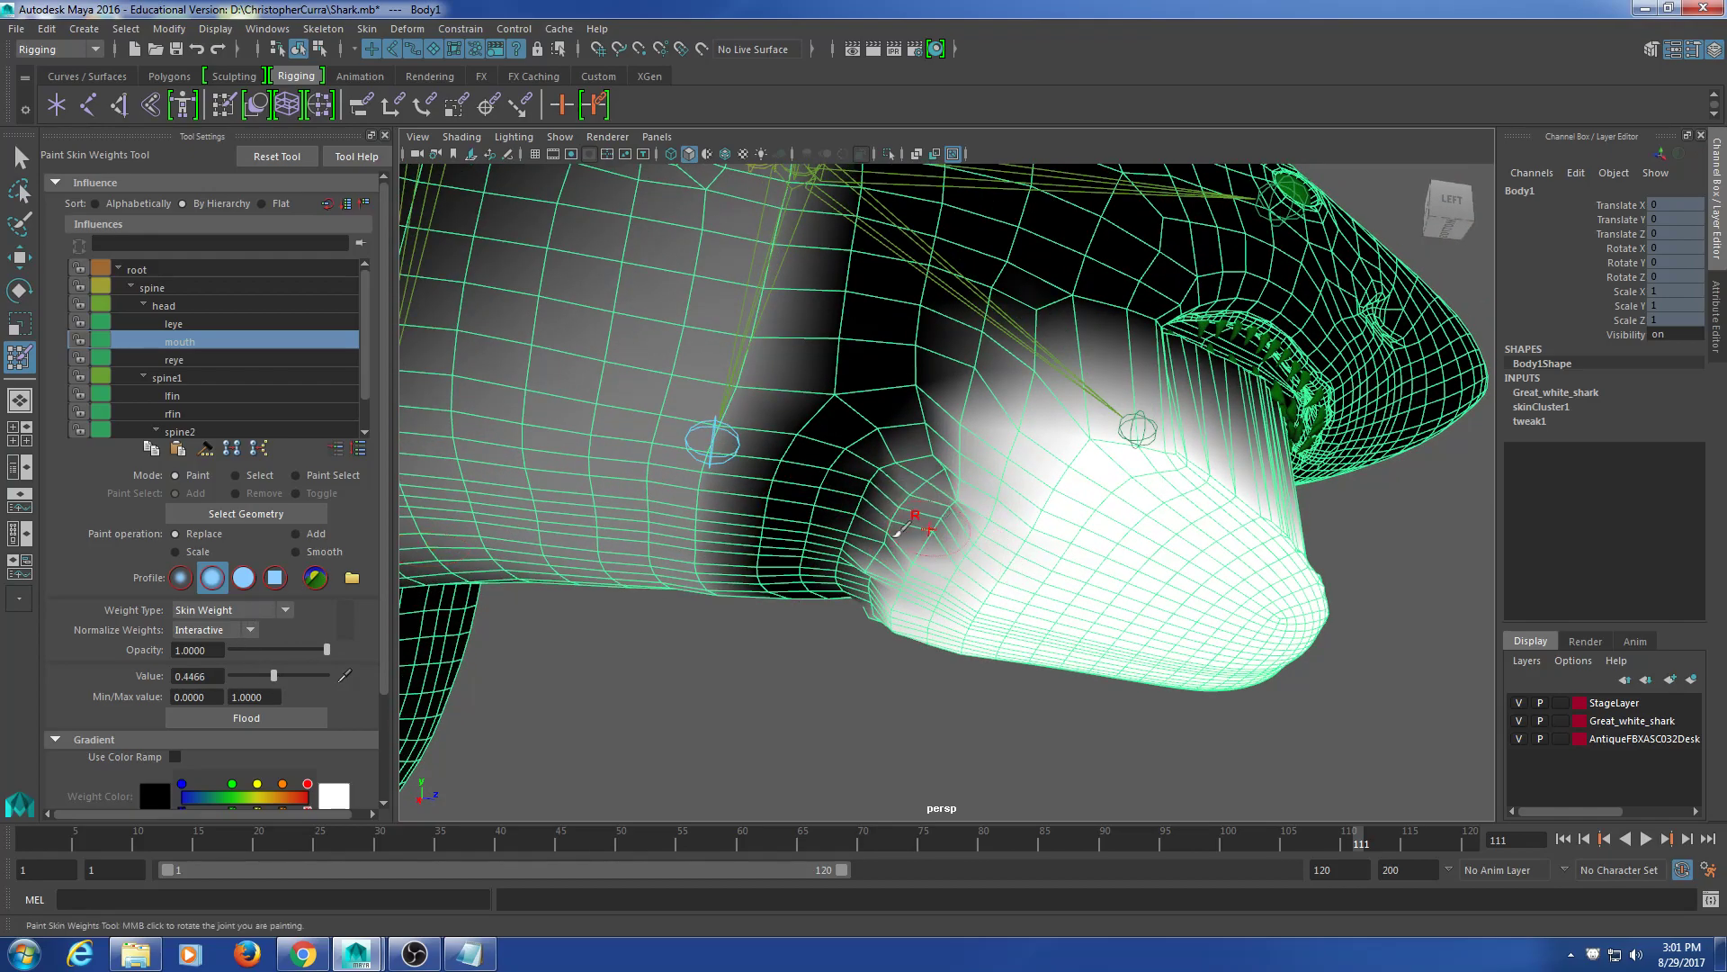
{"action": "left_click", "coordinate": [295, 673]}
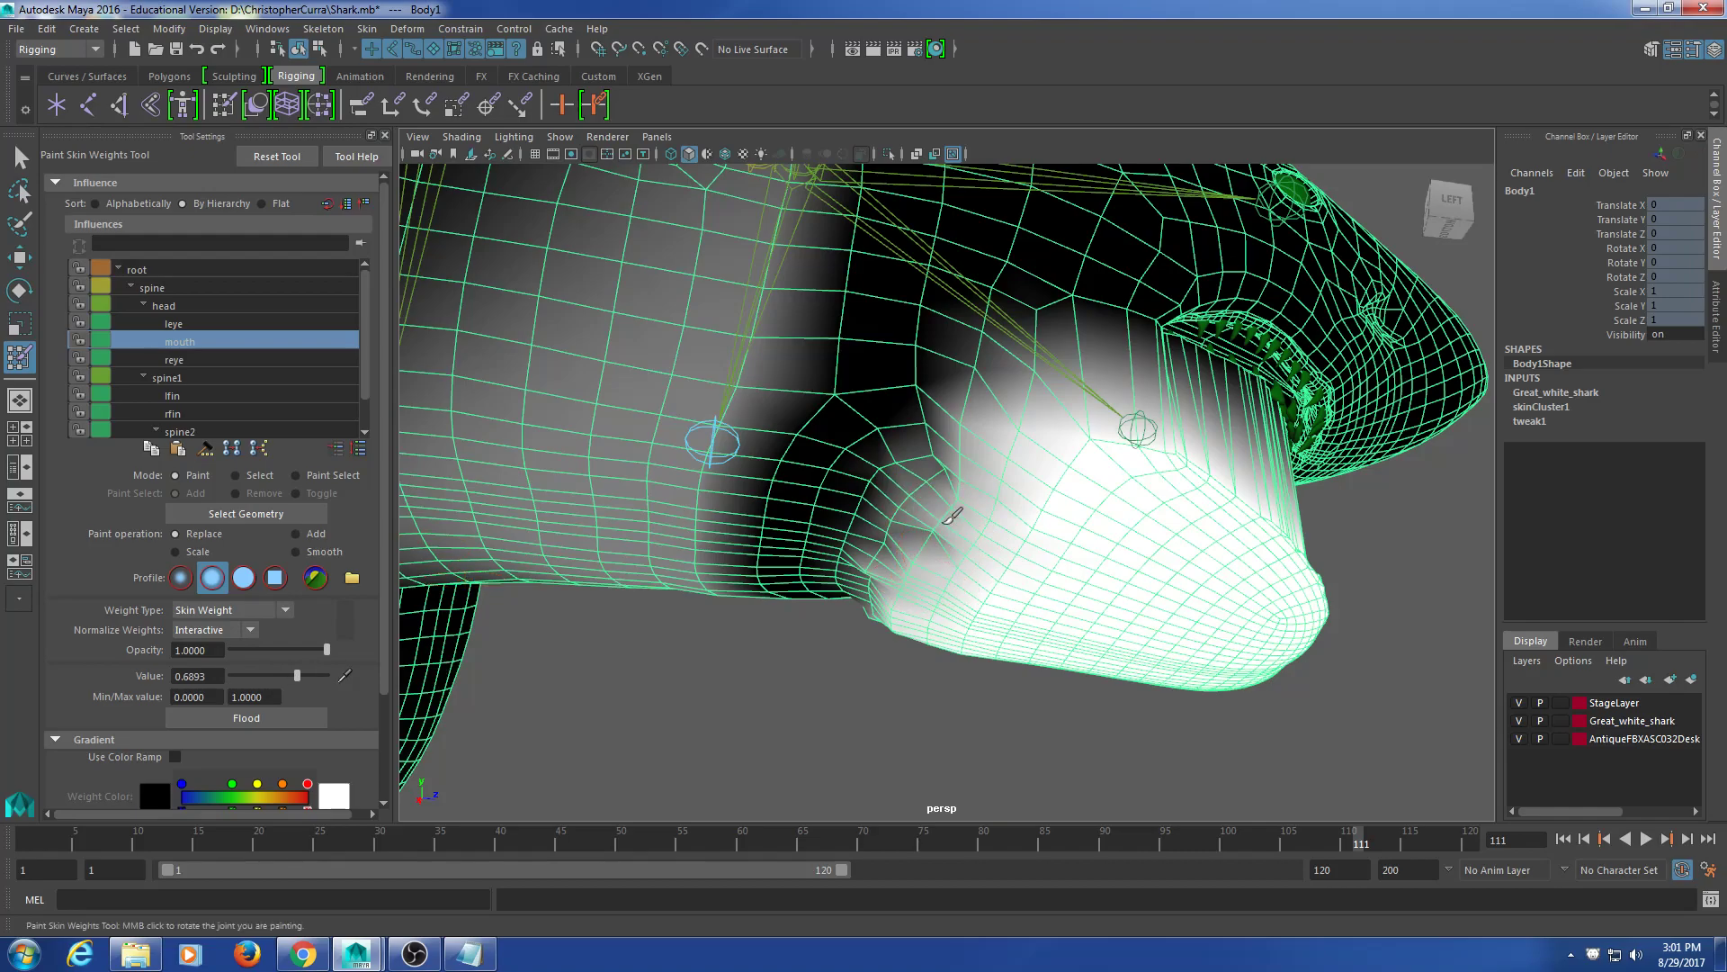
Step: Inspect the jaw from several angles and set the paint value to 0.7767
{"action": "mouse_move", "coordinate": [944, 515]}
{"action": "left_mouse_down", "text": "alt"}
{"action": "mouse_move", "coordinate": [926, 513]}
{"action": "mouse_move", "coordinate": [979, 493]}
{"action": "left_mouse_up", "text": "alt"}
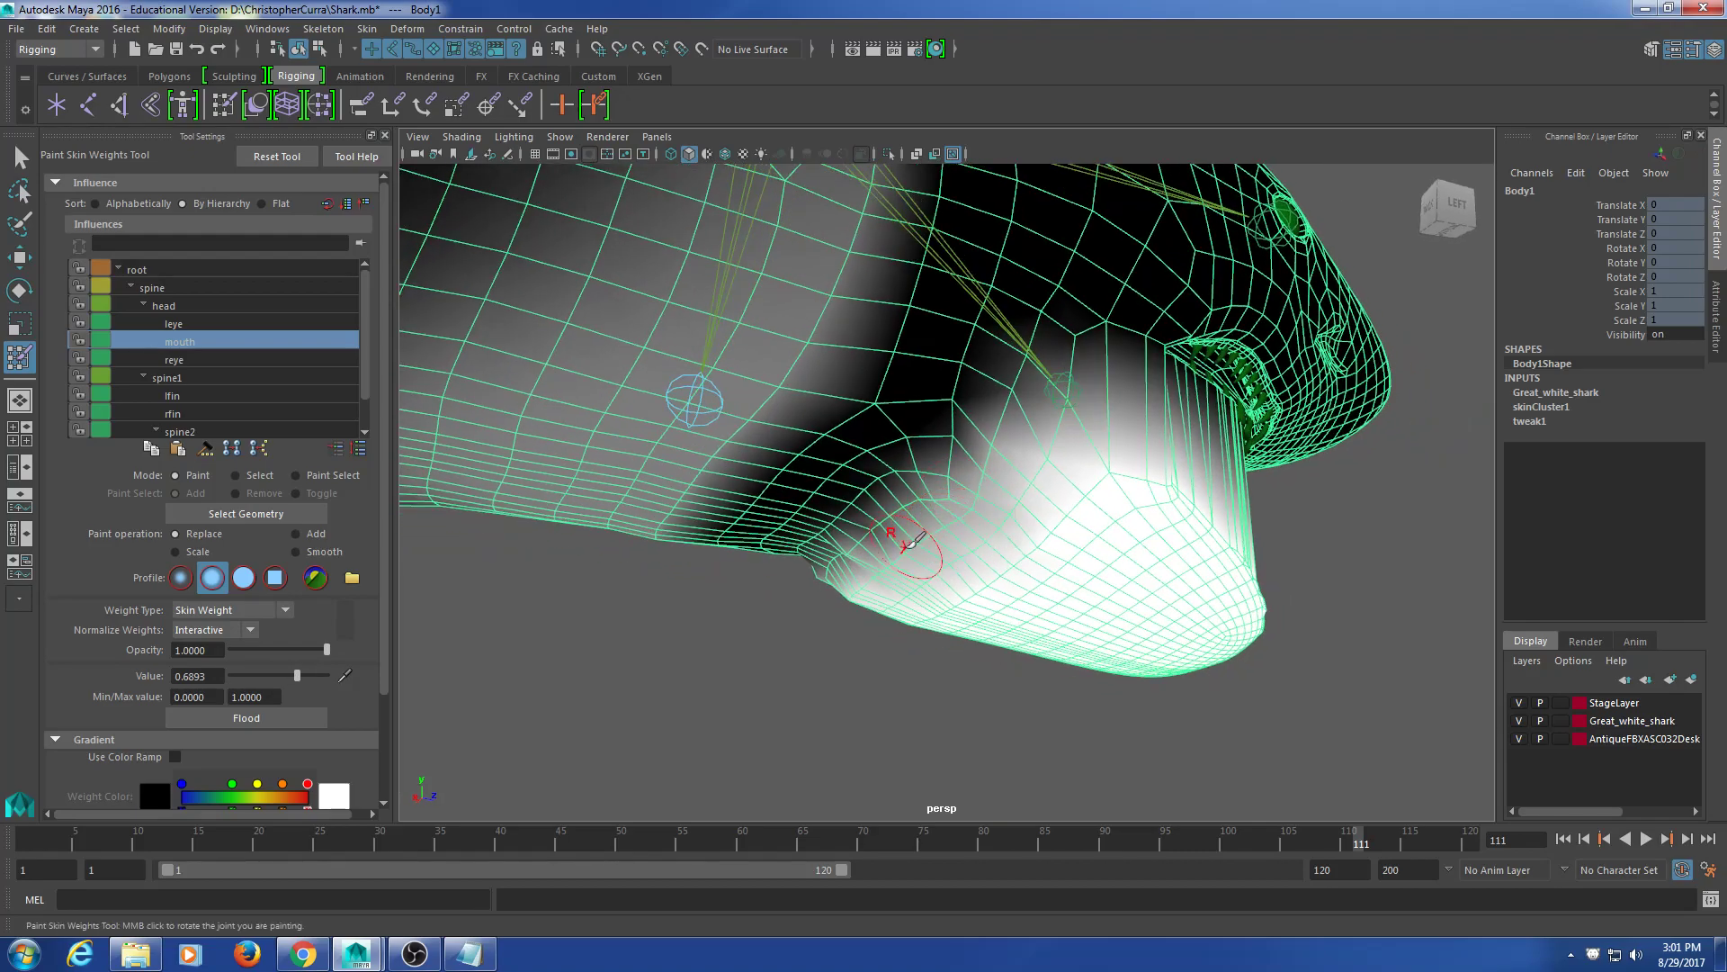
{"action": "left_click_drag", "start_coordinate": [913, 541], "coordinate": [1064, 527], "text": "alt"}
{"action": "mouse_move", "coordinate": [866, 545]}
{"action": "left_mouse_down", "text": "alt"}
{"action": "mouse_move", "coordinate": [953, 605]}
{"action": "mouse_move", "coordinate": [1000, 550]}
{"action": "mouse_move", "coordinate": [960, 553]}
{"action": "left_mouse_up", "text": "alt"}
{"action": "mouse_move", "coordinate": [946, 493]}
{"action": "left_mouse_down", "text": "alt"}
{"action": "mouse_move", "coordinate": [914, 450]}
{"action": "mouse_move", "coordinate": [882, 463]}
{"action": "mouse_move", "coordinate": [924, 528]}
{"action": "mouse_move", "coordinate": [846, 522]}
{"action": "mouse_move", "coordinate": [968, 520]}
{"action": "left_mouse_up", "text": "alt"}
{"action": "mouse_move", "coordinate": [801, 470]}
{"action": "left_mouse_down", "text": "alt"}
{"action": "mouse_move", "coordinate": [733, 456]}
{"action": "mouse_move", "coordinate": [918, 536]}
{"action": "mouse_move", "coordinate": [855, 494]}
{"action": "mouse_move", "coordinate": [879, 513]}
{"action": "left_mouse_up", "text": "alt"}
{"action": "left_click_drag", "start_coordinate": [304, 681], "coordinate": [306, 676]}
{"action": "mouse_move", "coordinate": [919, 534]}
{"action": "left_mouse_down", "text": "alt"}
{"action": "mouse_move", "coordinate": [1041, 563]}
{"action": "mouse_move", "coordinate": [879, 482]}
{"action": "mouse_move", "coordinate": [844, 522]}
{"action": "mouse_move", "coordinate": [617, 578]}
{"action": "mouse_move", "coordinate": [648, 606]}
{"action": "mouse_move", "coordinate": [598, 613]}
{"action": "mouse_move", "coordinate": [922, 589]}
{"action": "mouse_move", "coordinate": [886, 472]}
{"action": "mouse_move", "coordinate": [822, 466]}
{"action": "mouse_move", "coordinate": [1179, 577]}
{"action": "mouse_move", "coordinate": [1099, 554]}
{"action": "mouse_move", "coordinate": [999, 582]}
{"action": "mouse_move", "coordinate": [980, 540]}
{"action": "mouse_move", "coordinate": [934, 547]}
{"action": "left_mouse_up", "text": "alt"}
{"action": "scroll", "coordinate": [1010, 567], "scroll_direction": "up", "scroll_amount": 3}
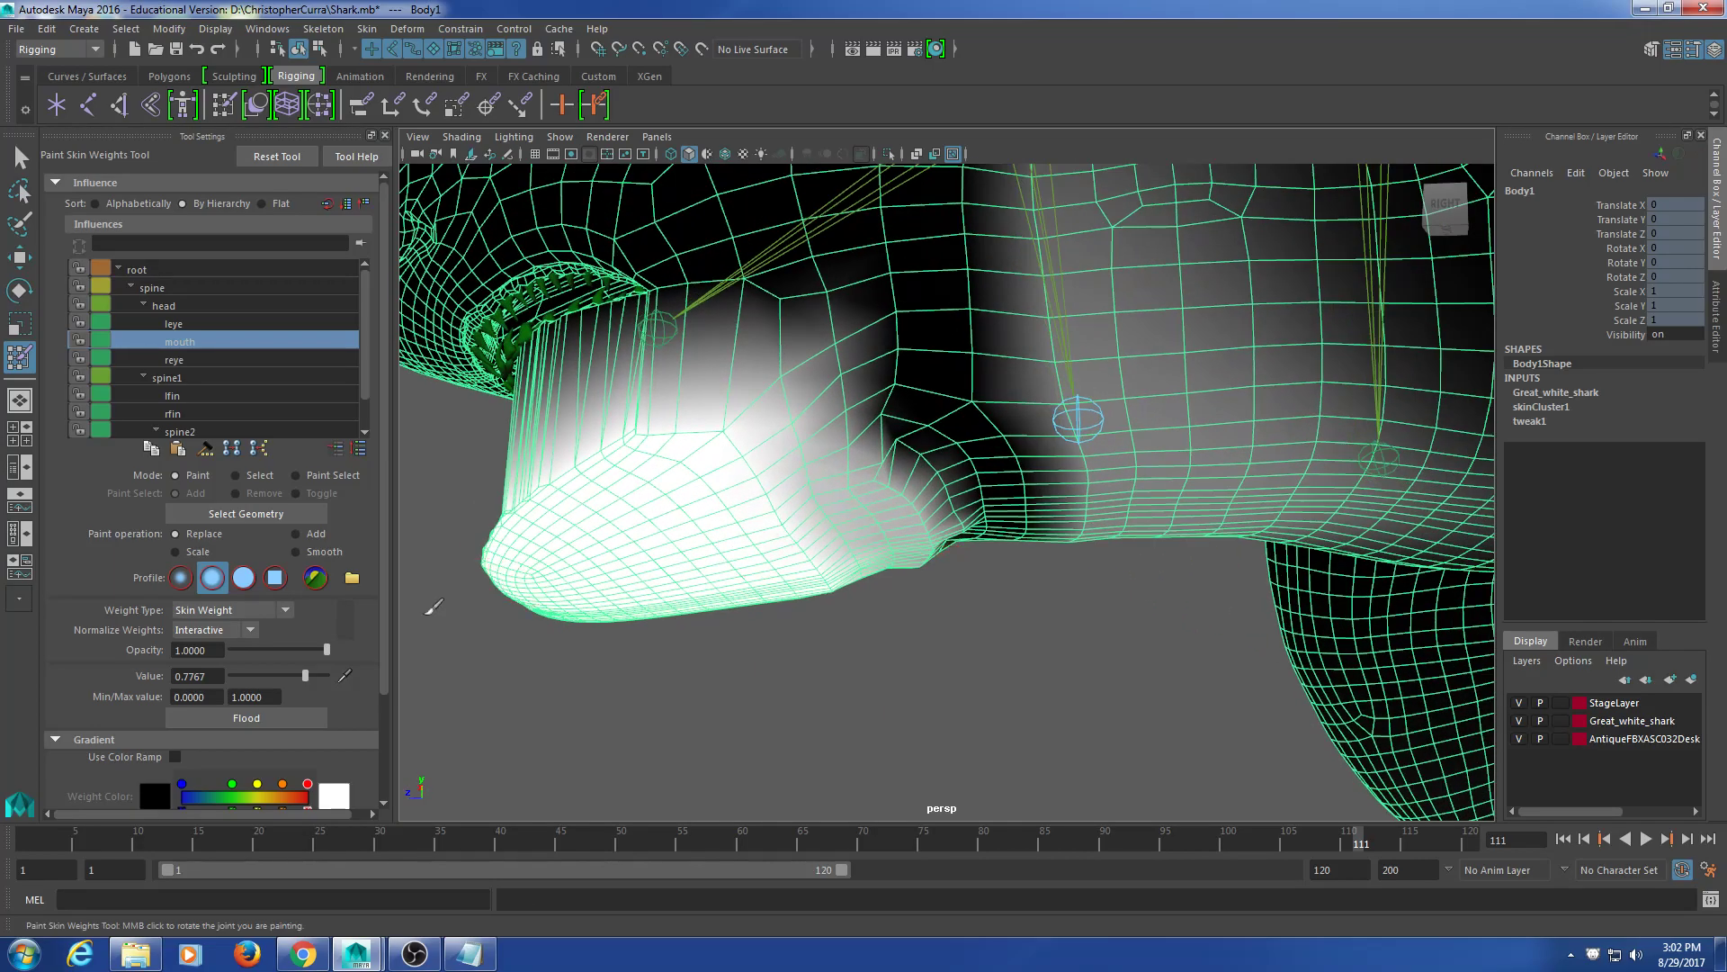
Step: Smooth the mouth joint's jaw weights around the snout, checking in wireframe (4) and shaded (5) display
{"action": "left_click", "coordinate": [296, 551]}
{"action": "left_click_drag", "start_coordinate": [936, 586], "coordinate": [891, 502], "text": "alt"}
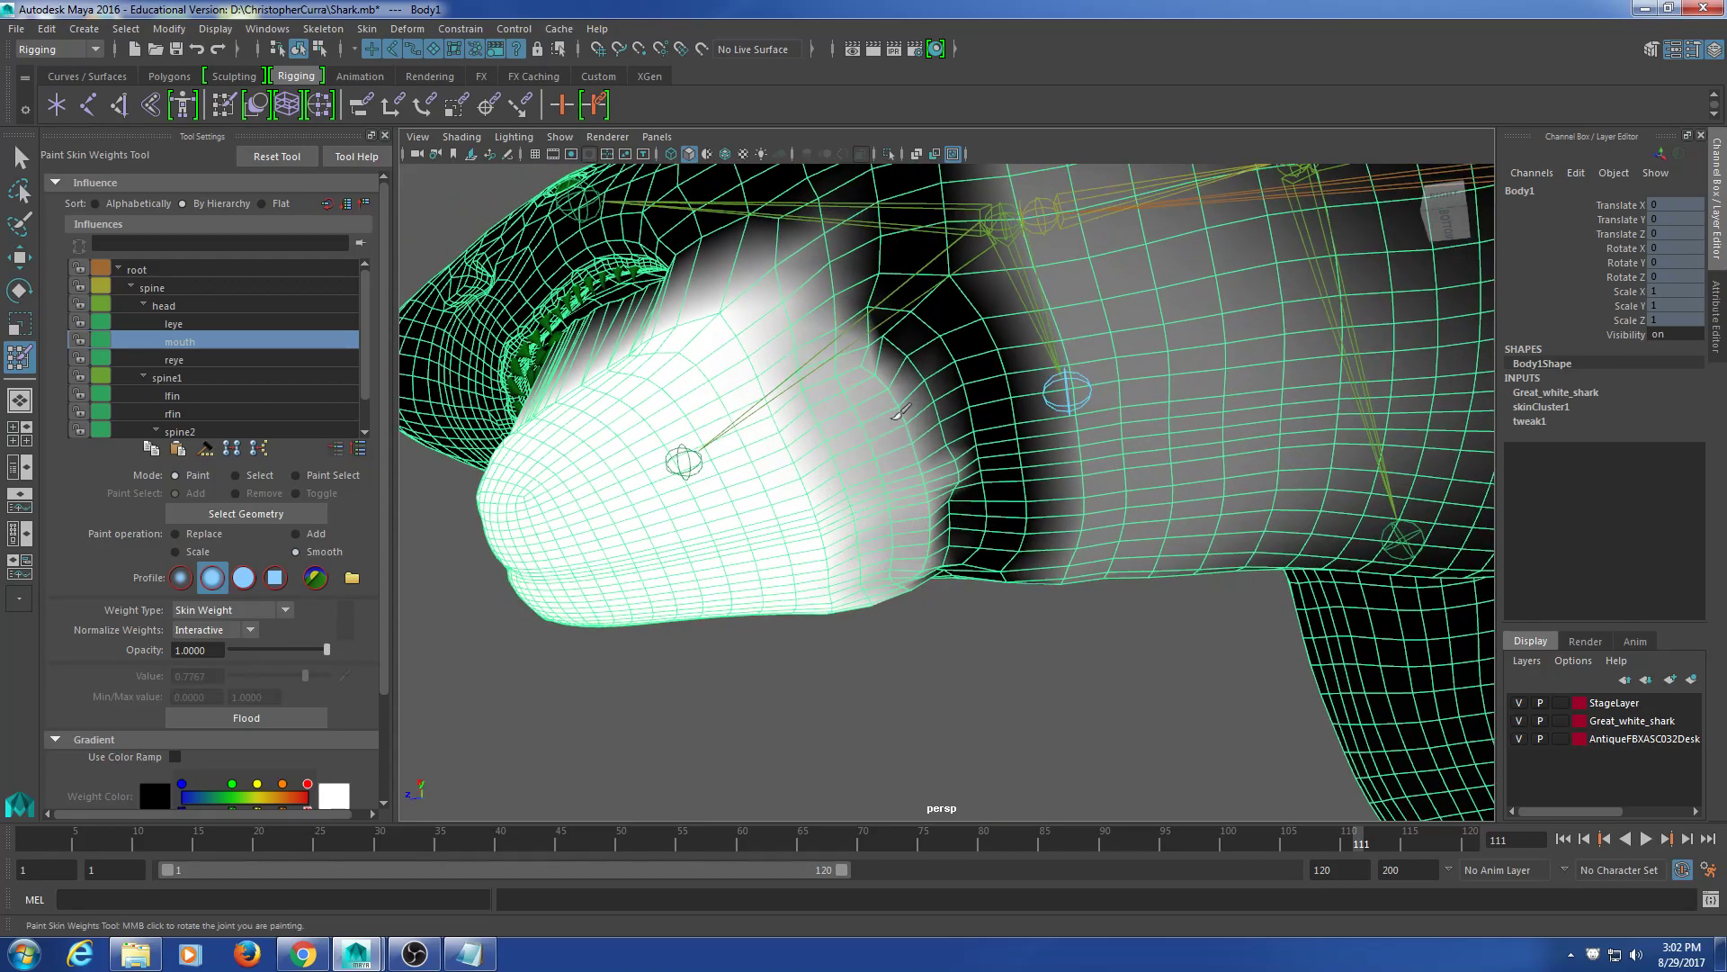
{"action": "mouse_move", "coordinate": [870, 383]}
{"action": "left_mouse_down", "text": "alt"}
{"action": "mouse_move", "coordinate": [926, 567]}
{"action": "mouse_move", "coordinate": [818, 567]}
{"action": "mouse_move", "coordinate": [937, 478]}
{"action": "mouse_move", "coordinate": [1008, 477]}
{"action": "mouse_move", "coordinate": [1091, 521]}
{"action": "mouse_move", "coordinate": [1091, 552]}
{"action": "mouse_move", "coordinate": [976, 562]}
{"action": "mouse_move", "coordinate": [1038, 450]}
{"action": "mouse_move", "coordinate": [928, 529]}
{"action": "mouse_move", "coordinate": [961, 454]}
{"action": "mouse_move", "coordinate": [943, 419]}
{"action": "mouse_move", "coordinate": [940, 491]}
{"action": "mouse_move", "coordinate": [982, 510]}
{"action": "mouse_move", "coordinate": [1049, 376]}
{"action": "mouse_move", "coordinate": [990, 376]}
{"action": "mouse_move", "coordinate": [821, 470]}
{"action": "mouse_move", "coordinate": [815, 524]}
{"action": "left_mouse_up", "text": "alt"}
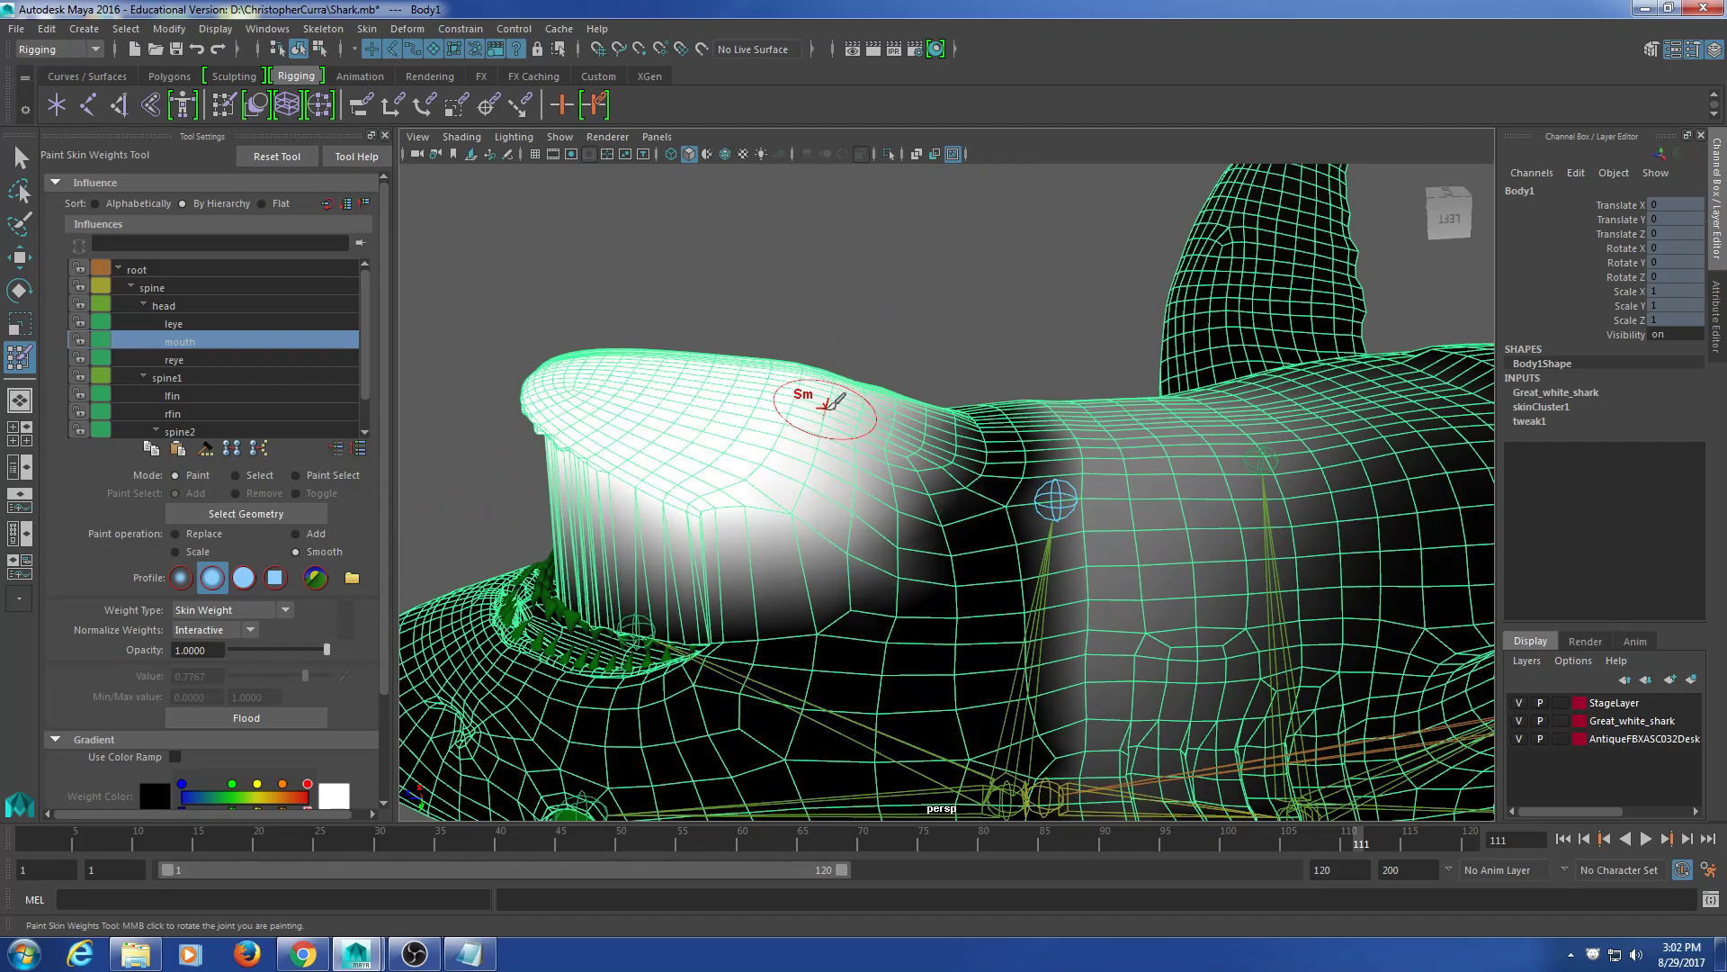
{"action": "mouse_move", "coordinate": [798, 475]}
{"action": "left_mouse_down", "text": "alt"}
{"action": "mouse_move", "coordinate": [822, 491]}
{"action": "mouse_move", "coordinate": [846, 423]}
{"action": "mouse_move", "coordinate": [909, 415]}
{"action": "mouse_move", "coordinate": [759, 374]}
{"action": "mouse_move", "coordinate": [849, 401]}
{"action": "mouse_move", "coordinate": [806, 390]}
{"action": "mouse_move", "coordinate": [965, 402]}
{"action": "mouse_move", "coordinate": [1292, 539]}
{"action": "mouse_move", "coordinate": [1214, 575]}
{"action": "mouse_move", "coordinate": [1358, 656]}
{"action": "mouse_move", "coordinate": [935, 544]}
{"action": "mouse_move", "coordinate": [1061, 504]}
{"action": "mouse_move", "coordinate": [1226, 505]}
{"action": "mouse_move", "coordinate": [1188, 617]}
{"action": "mouse_move", "coordinate": [1088, 521]}
{"action": "mouse_move", "coordinate": [963, 508]}
{"action": "mouse_move", "coordinate": [818, 533]}
{"action": "mouse_move", "coordinate": [860, 462]}
{"action": "mouse_move", "coordinate": [910, 455]}
{"action": "mouse_move", "coordinate": [936, 511]}
{"action": "mouse_move", "coordinate": [953, 508]}
{"action": "mouse_move", "coordinate": [760, 509]}
{"action": "left_mouse_up", "text": "alt"}
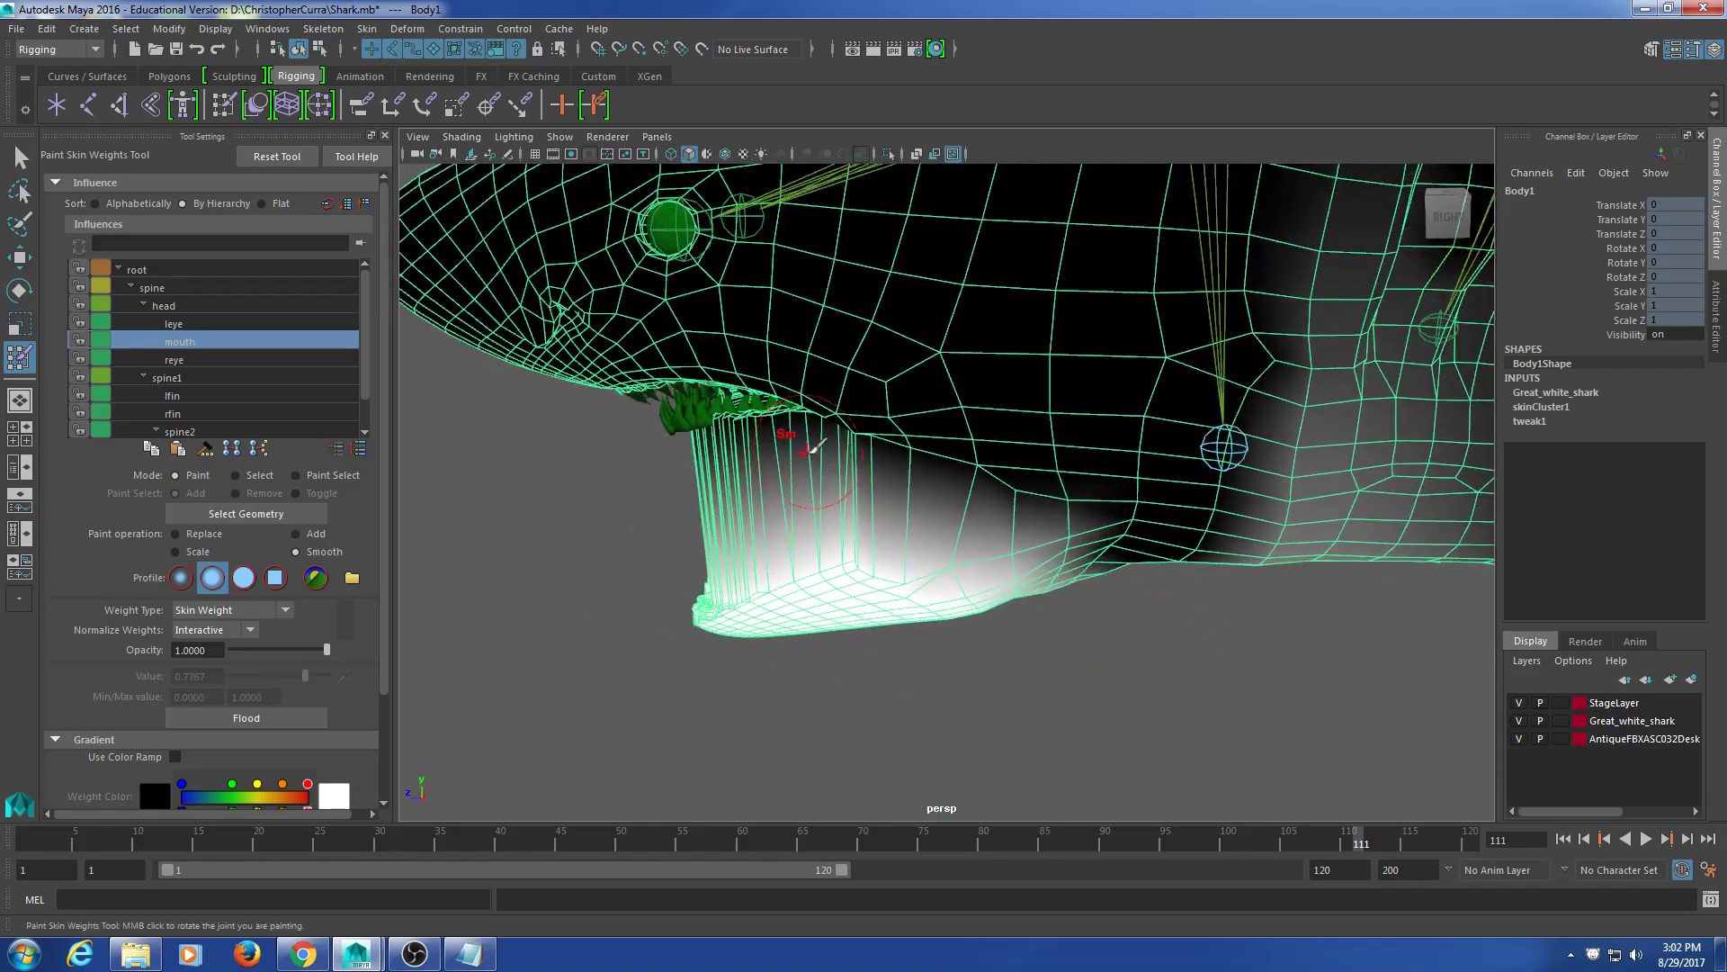
{"action": "middle_click_drag", "start_coordinate": [790, 439], "coordinate": [940, 457], "text": "alt"}
{"action": "key", "text": "4"}
{"action": "mouse_move", "coordinate": [1075, 450]}
{"action": "left_mouse_down", "text": "alt"}
{"action": "mouse_move", "coordinate": [1104, 450]}
{"action": "mouse_move", "coordinate": [1099, 433]}
{"action": "mouse_move", "coordinate": [1116, 448]}
{"action": "mouse_move", "coordinate": [1034, 552]}
{"action": "mouse_move", "coordinate": [810, 552]}
{"action": "mouse_move", "coordinate": [796, 515]}
{"action": "left_mouse_up", "text": "alt"}
{"action": "key", "text": "5"}
{"action": "scroll", "coordinate": [963, 566], "scroll_direction": "up", "scroll_amount": 3}
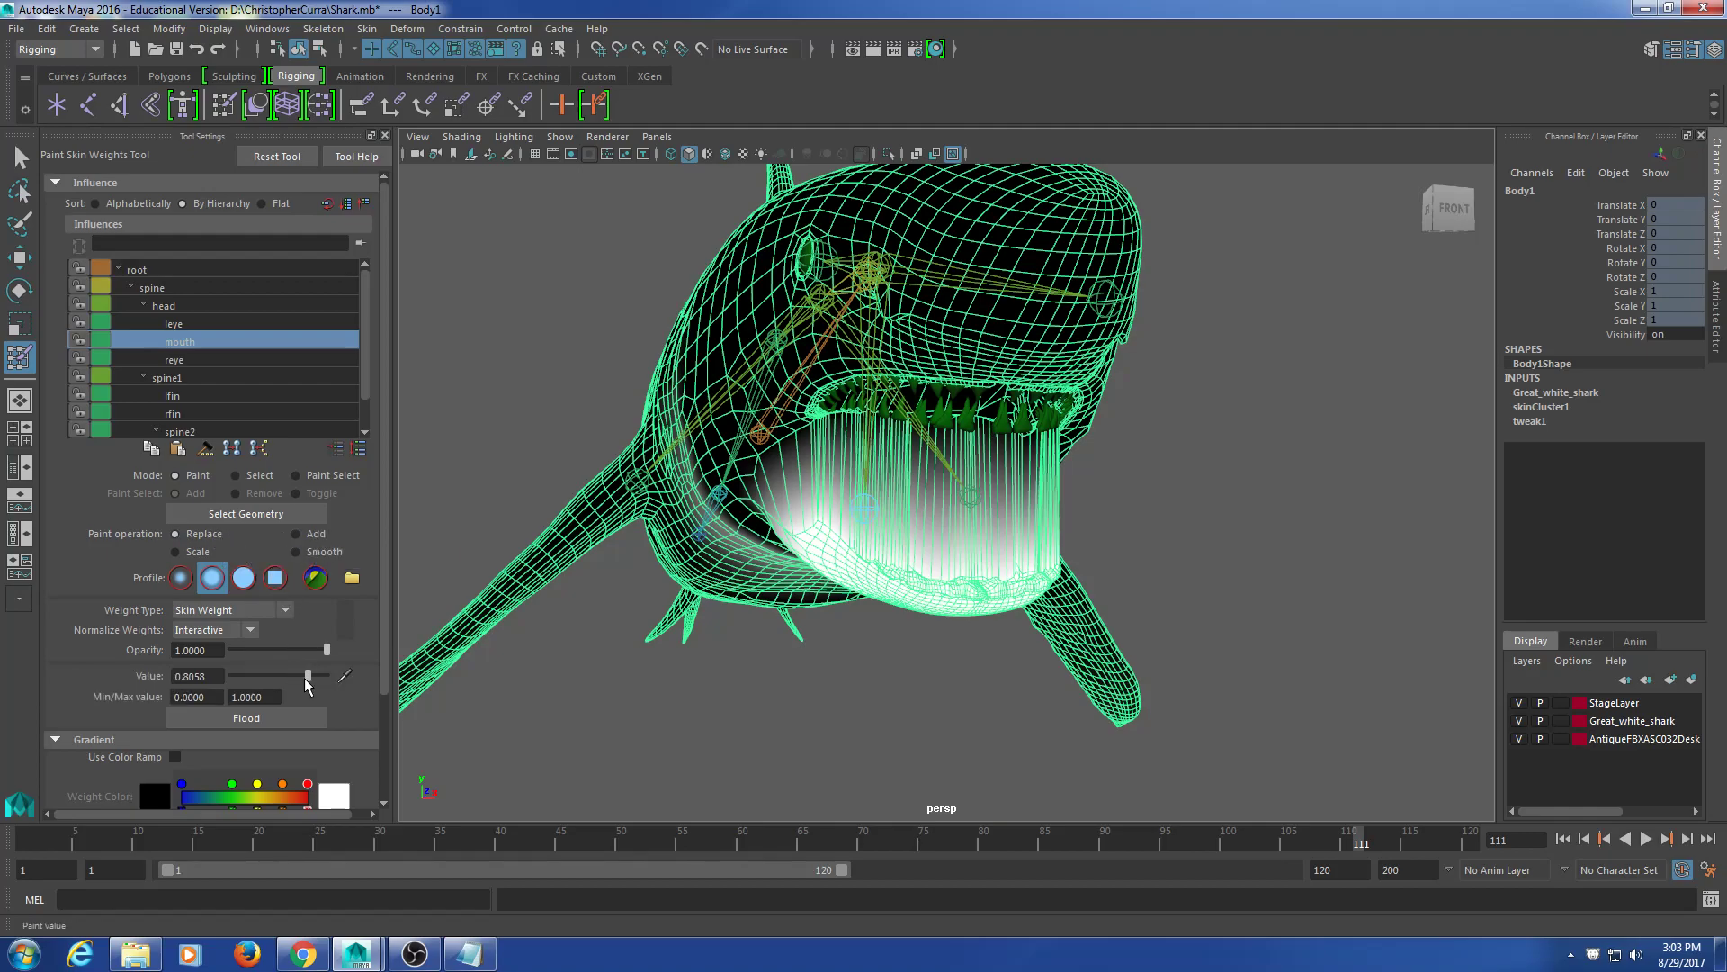
Step: Frame the whole shark, switch to the Select Tool, and deselect the Body1 mesh
{"action": "left_click_drag", "start_coordinate": [982, 439], "coordinate": [787, 490], "text": "alt"}
{"action": "scroll", "coordinate": [970, 361], "scroll_direction": "up", "scroll_amount": 7}
{"action": "left_click_drag", "start_coordinate": [969, 361], "coordinate": [848, 444], "text": "alt"}
{"action": "scroll", "coordinate": [854, 435], "scroll_direction": "down", "scroll_amount": 5}
{"action": "middle_click_drag", "start_coordinate": [870, 549], "coordinate": [886, 439], "text": "alt"}
{"action": "scroll", "coordinate": [885, 439], "scroll_direction": "up", "scroll_amount": 5}
{"action": "left_click_drag", "start_coordinate": [874, 433], "coordinate": [863, 423], "text": "alt"}
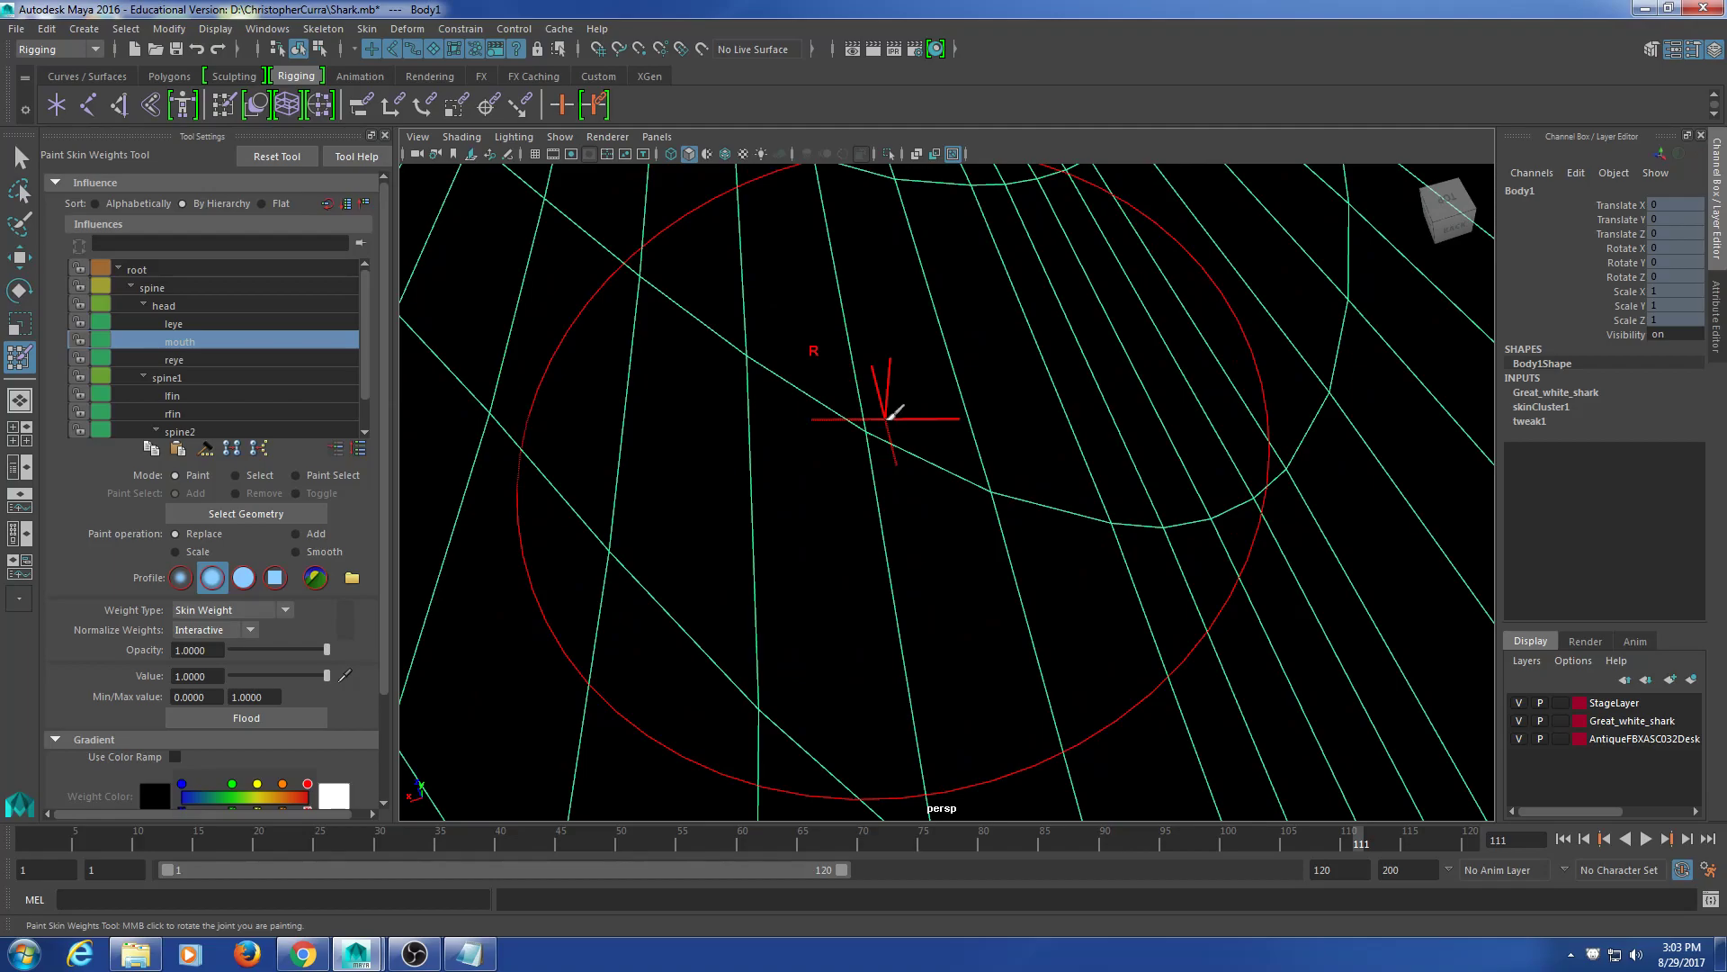
{"action": "scroll", "coordinate": [886, 441], "scroll_direction": "down", "scroll_amount": 8}
{"action": "left_click_drag", "start_coordinate": [872, 435], "coordinate": [1010, 432], "text": "alt"}
{"action": "middle_click_drag", "start_coordinate": [1009, 432], "coordinate": [927, 437], "text": "alt"}
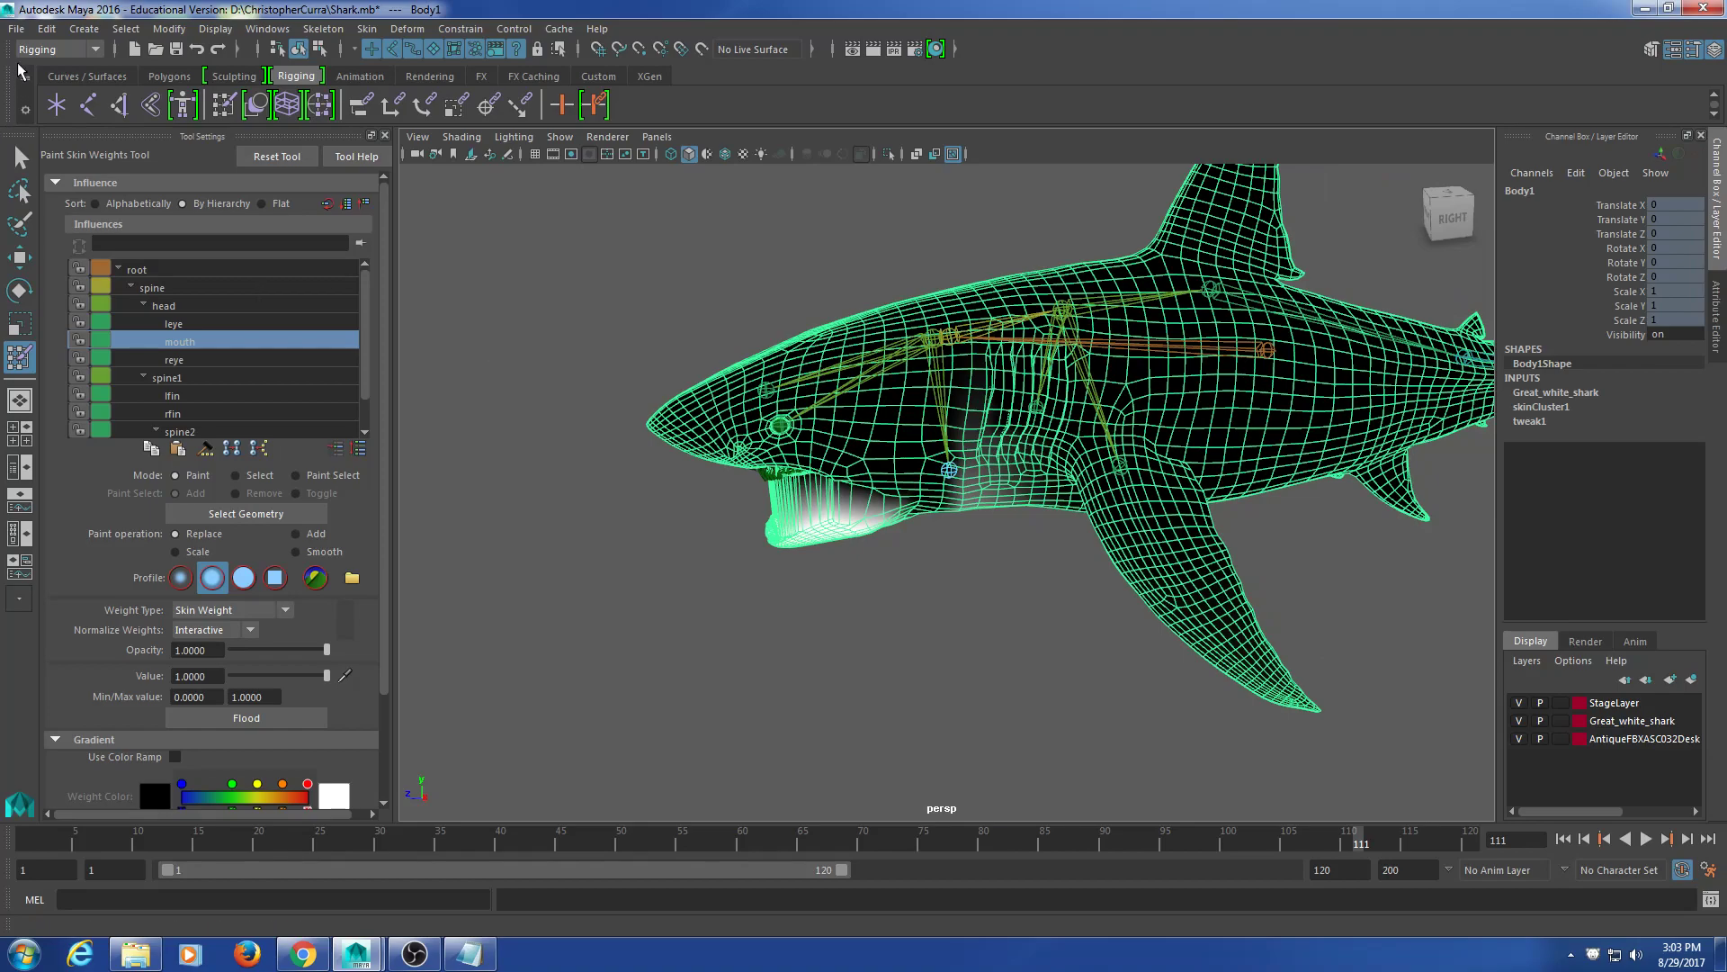
{"action": "left_click", "coordinate": [20, 158]}
{"action": "left_click", "coordinate": [645, 290]}
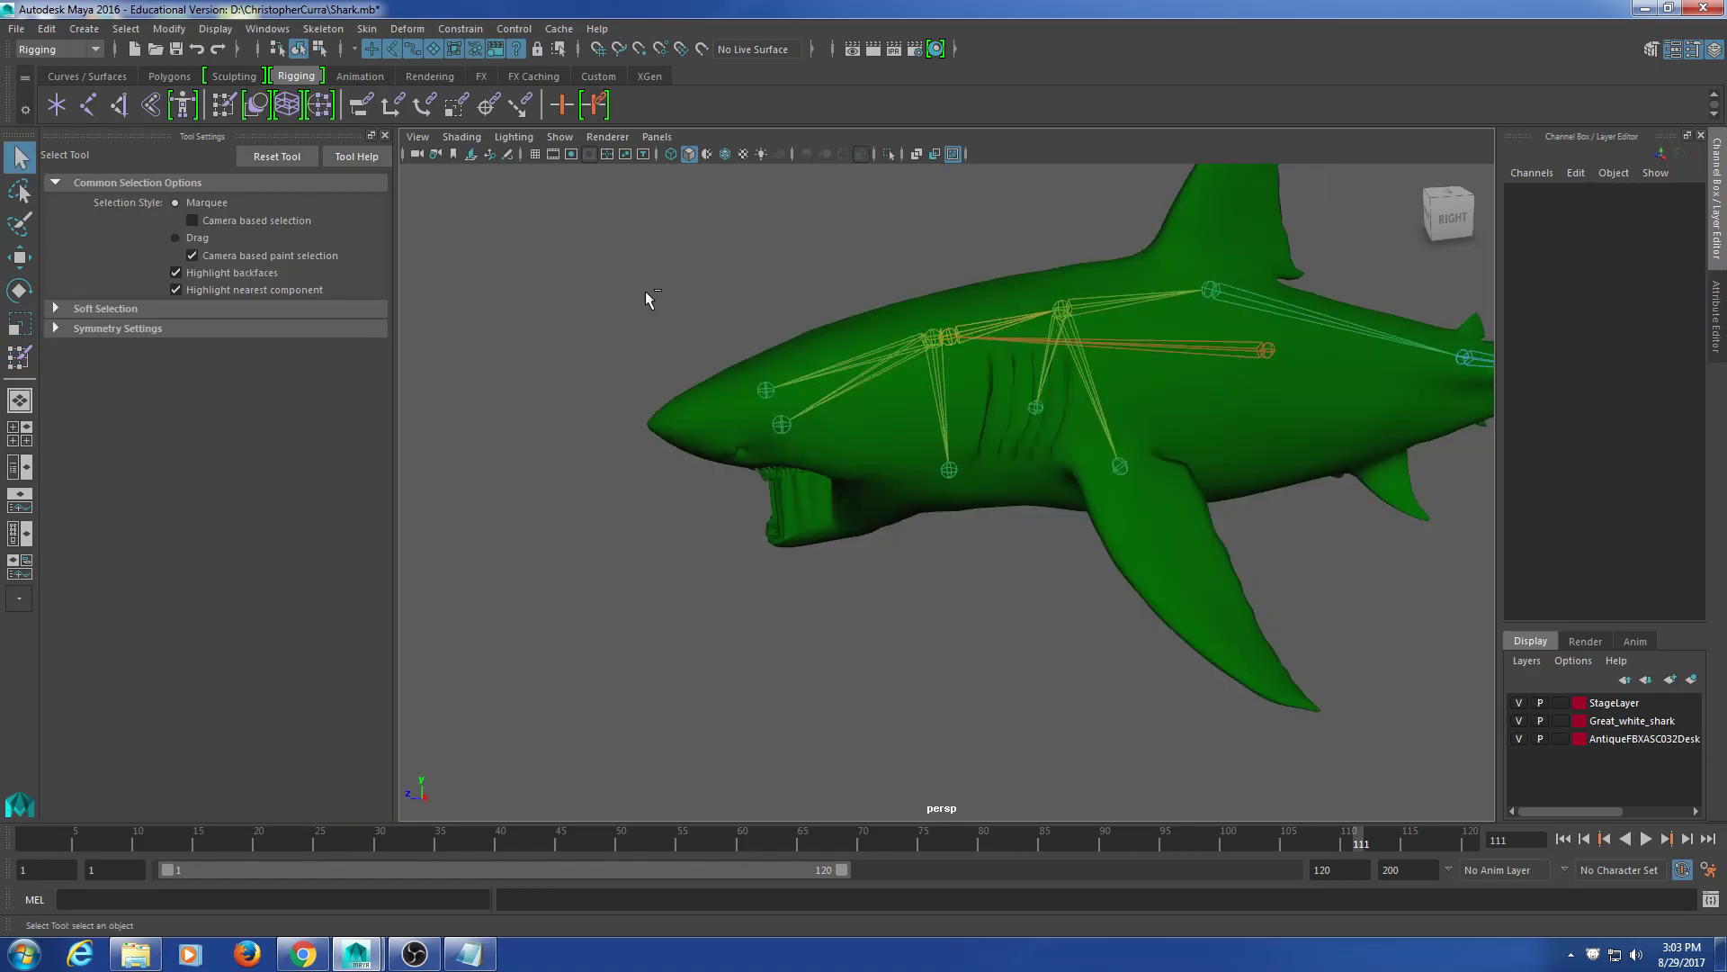